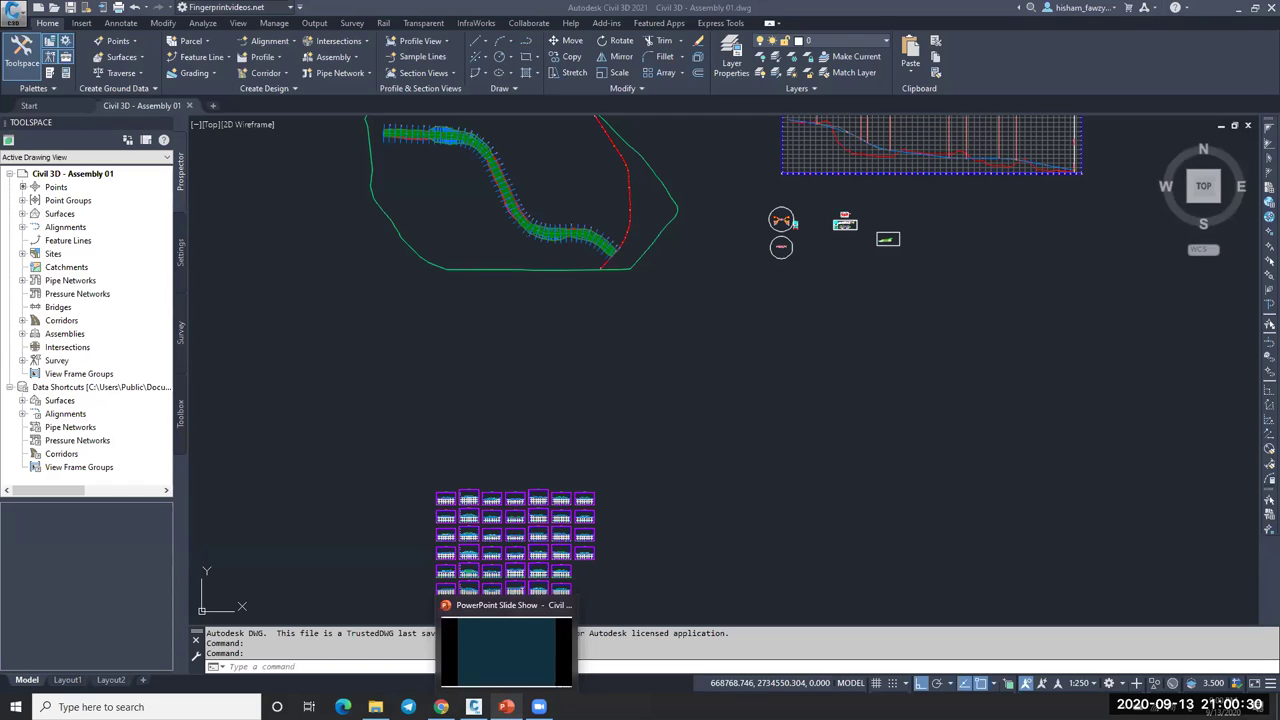
Start the Civil 3D Course slide show on slide 13 and reveal bullets through Superelevation.
key("alt+Tab")
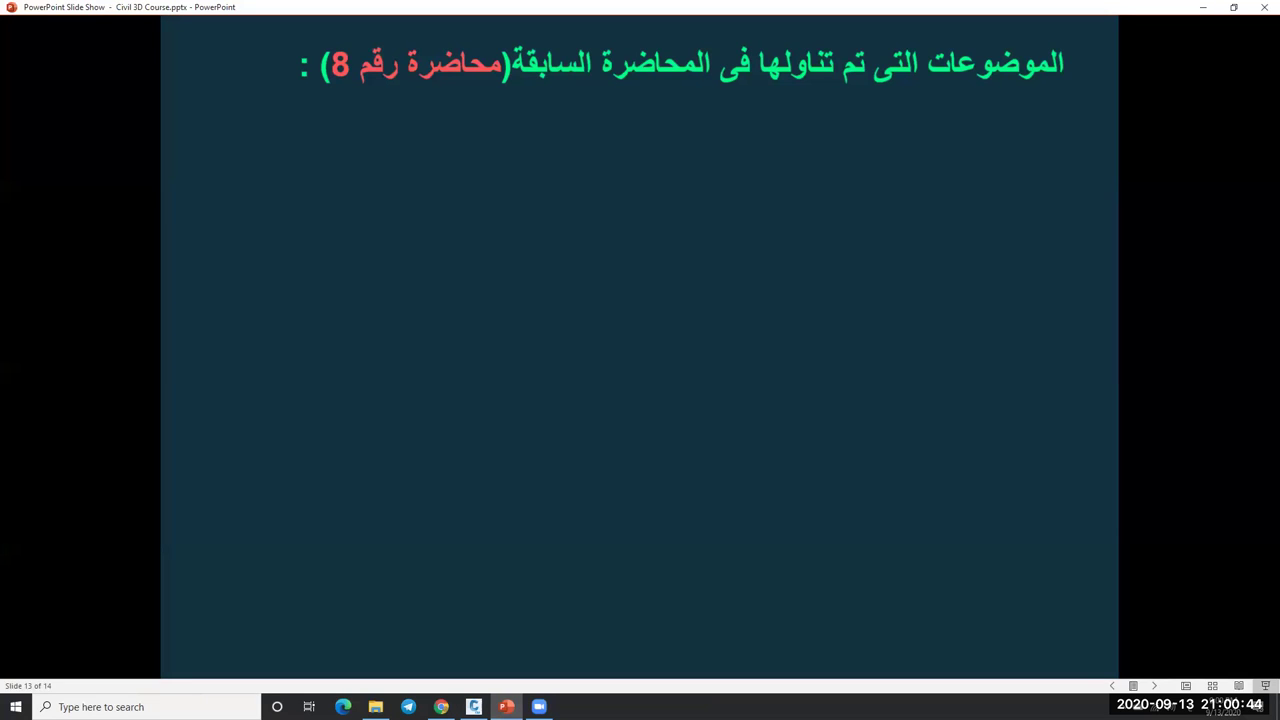
left_click(826, 163)
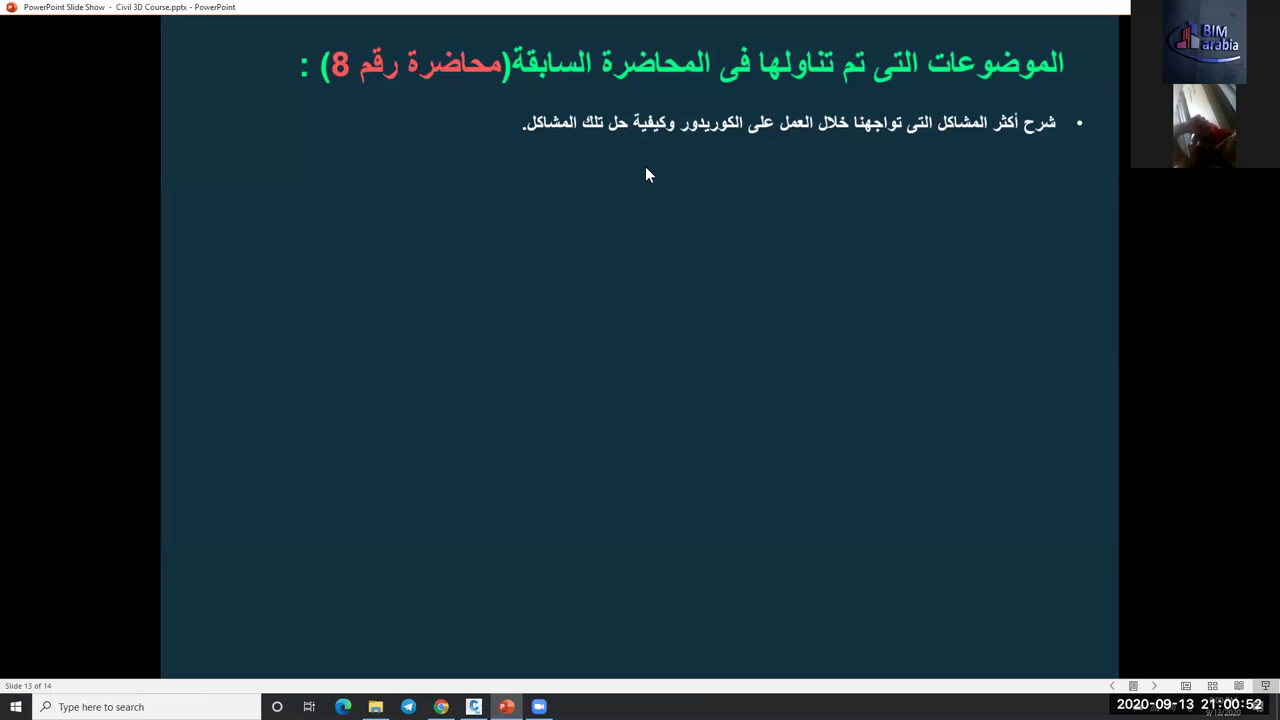
left_click(772, 179)
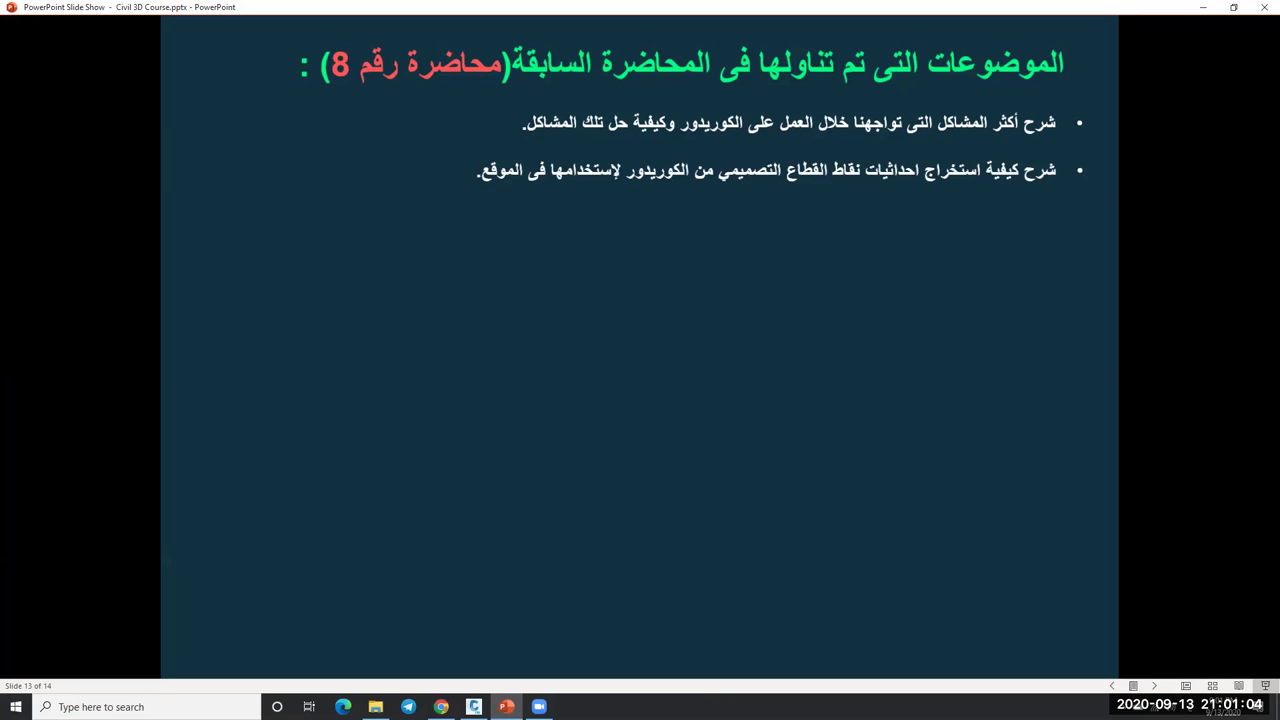
key("Right")
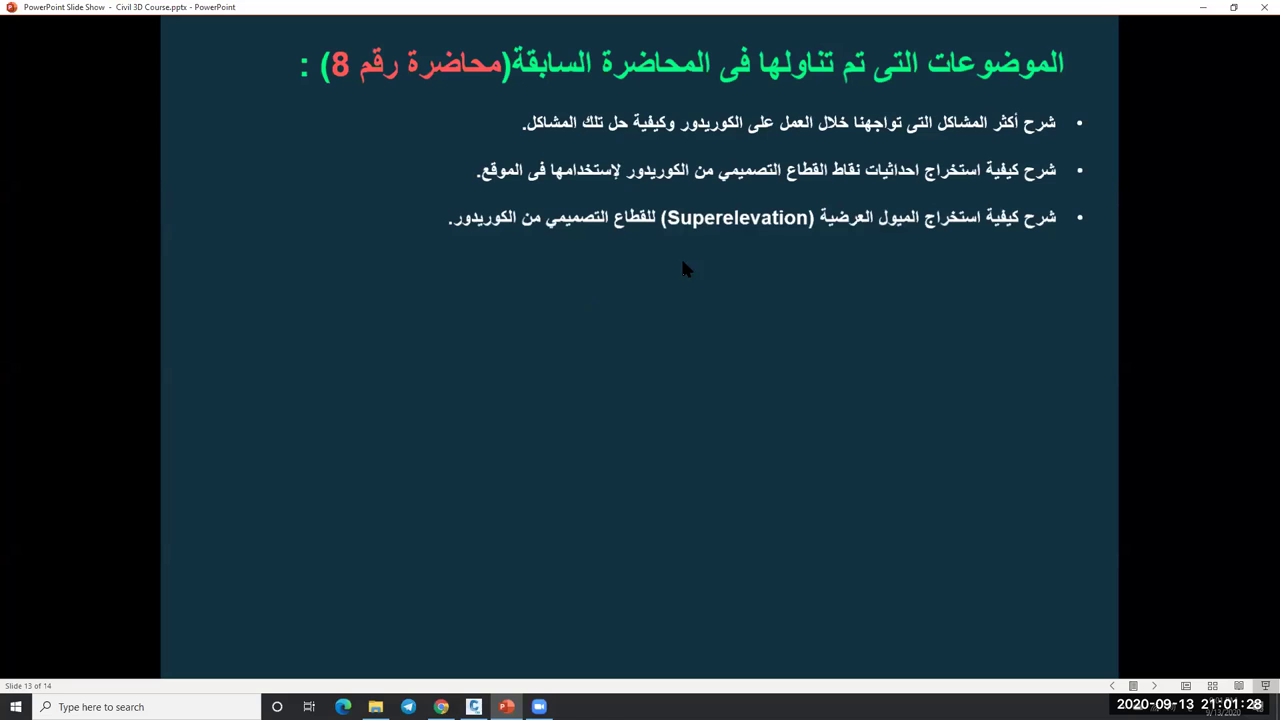
Reveal the next recap bullets, from corridor questions through cut-and-fill tables beside each section.
left_click(706, 264)
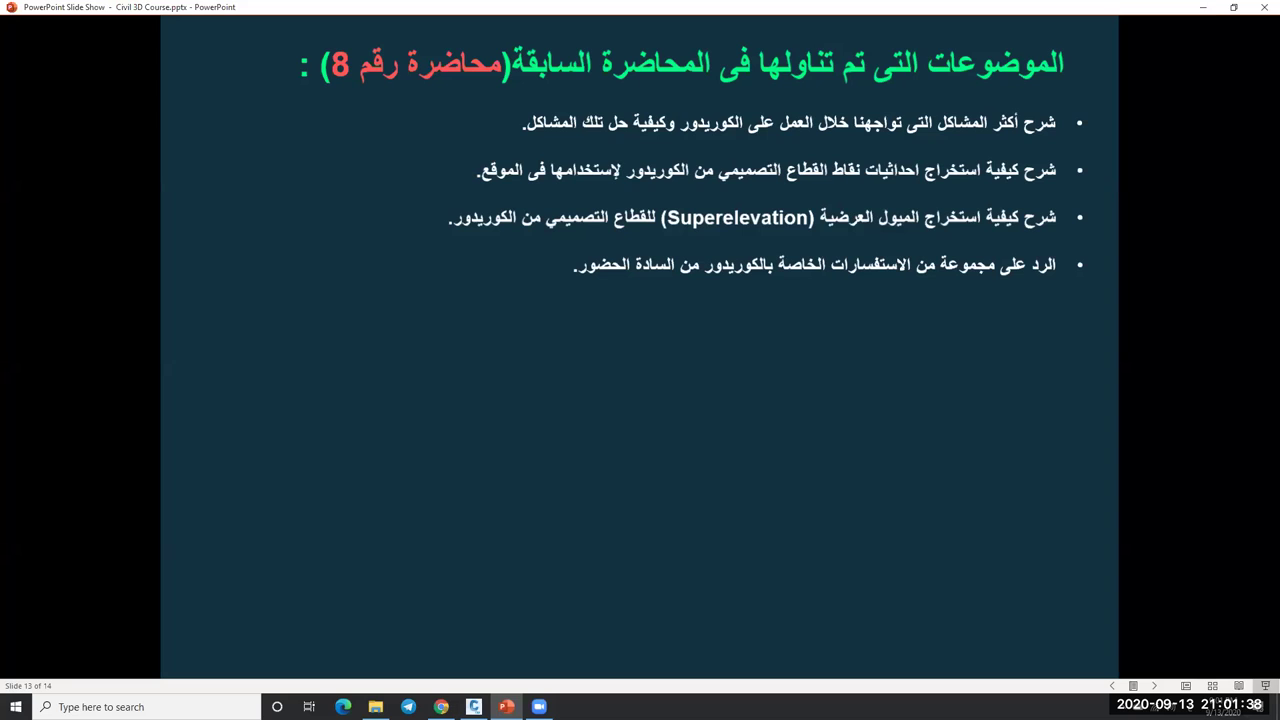
key("Right")
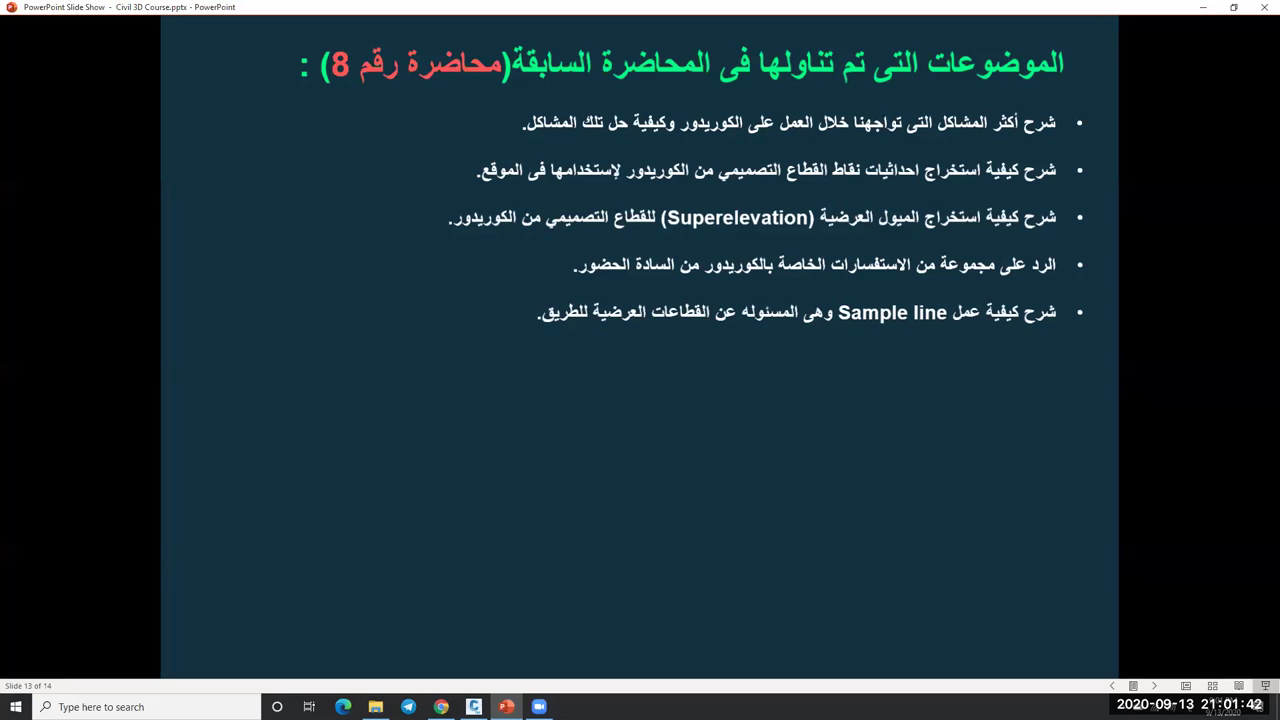
key("Right")
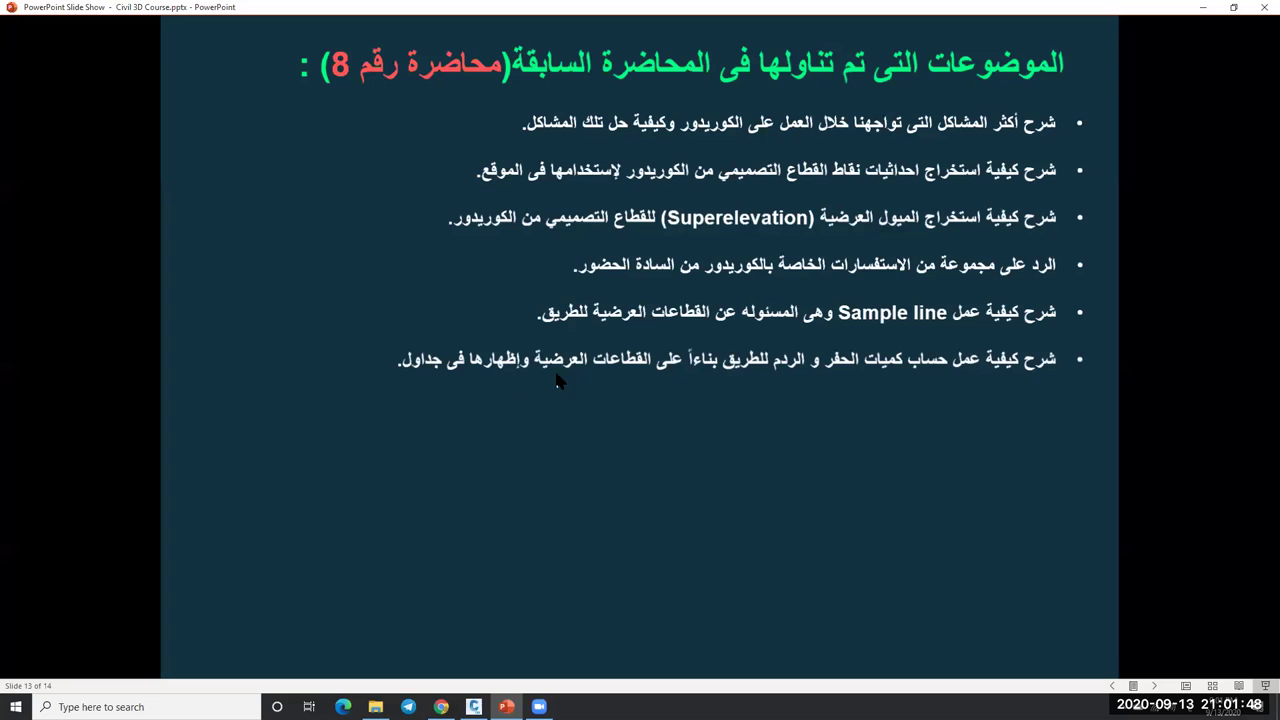
left_click(530, 355)
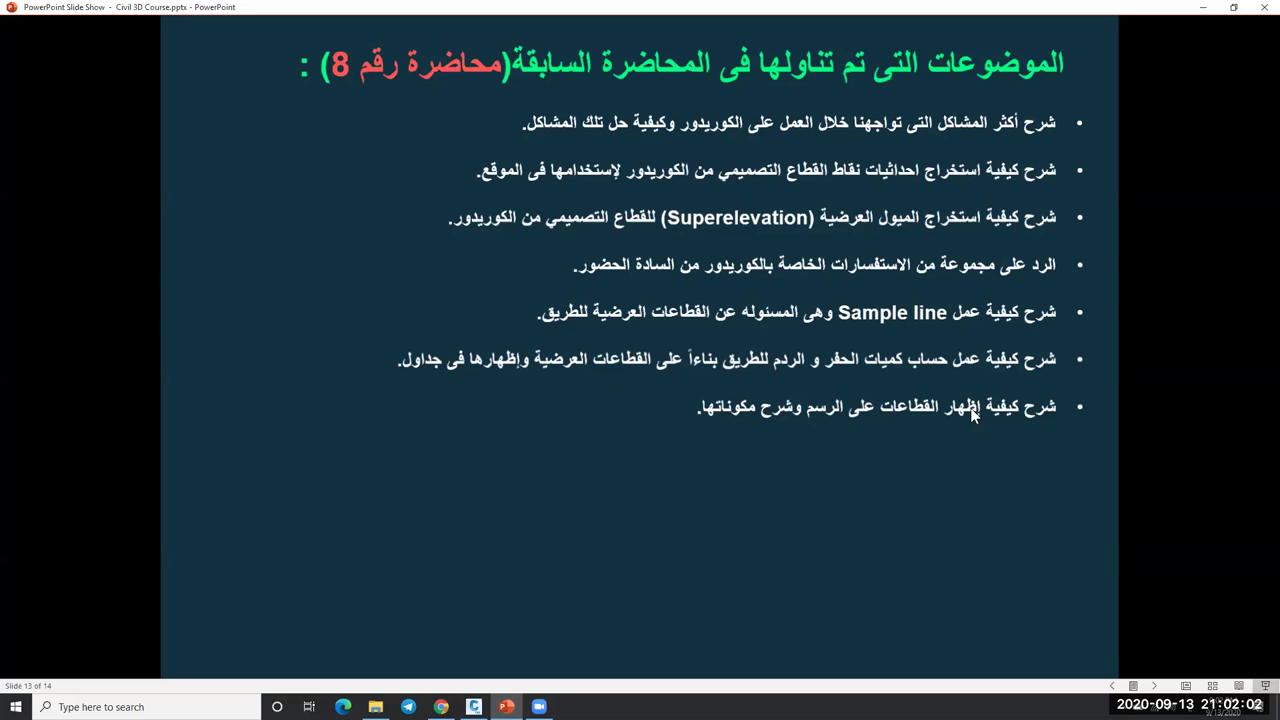
left_click(766, 376)
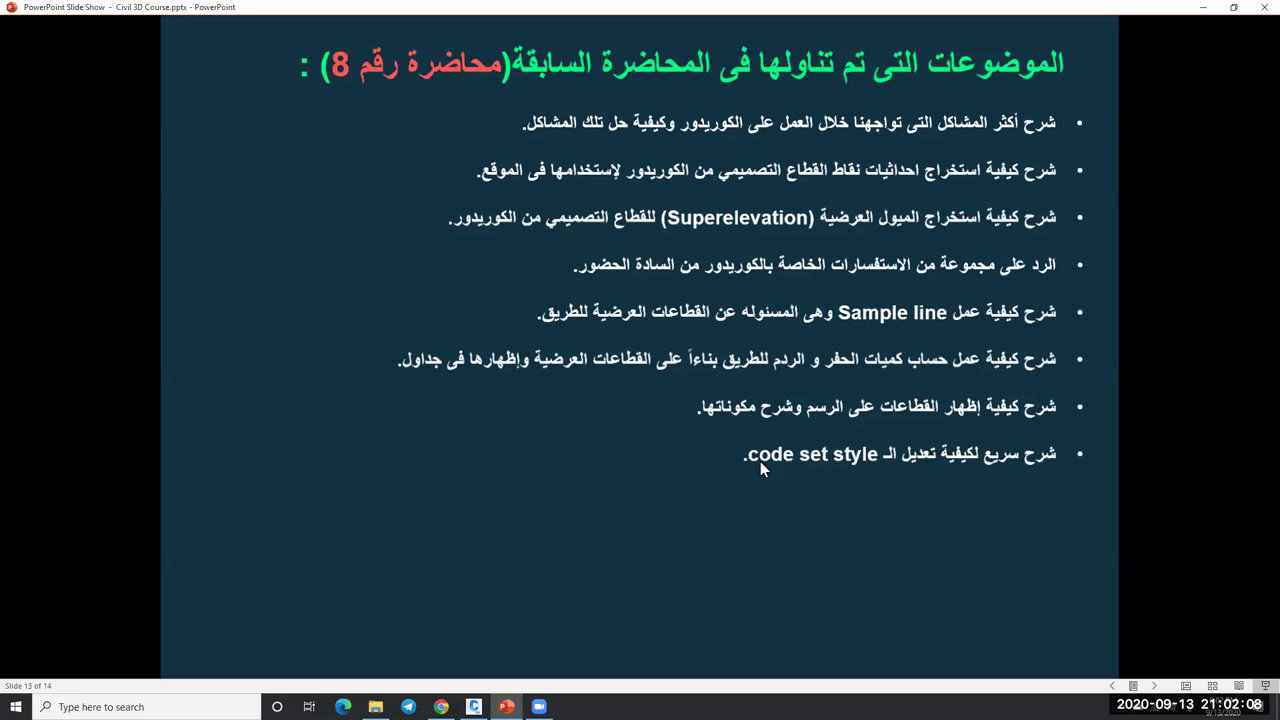
left_click(878, 474)
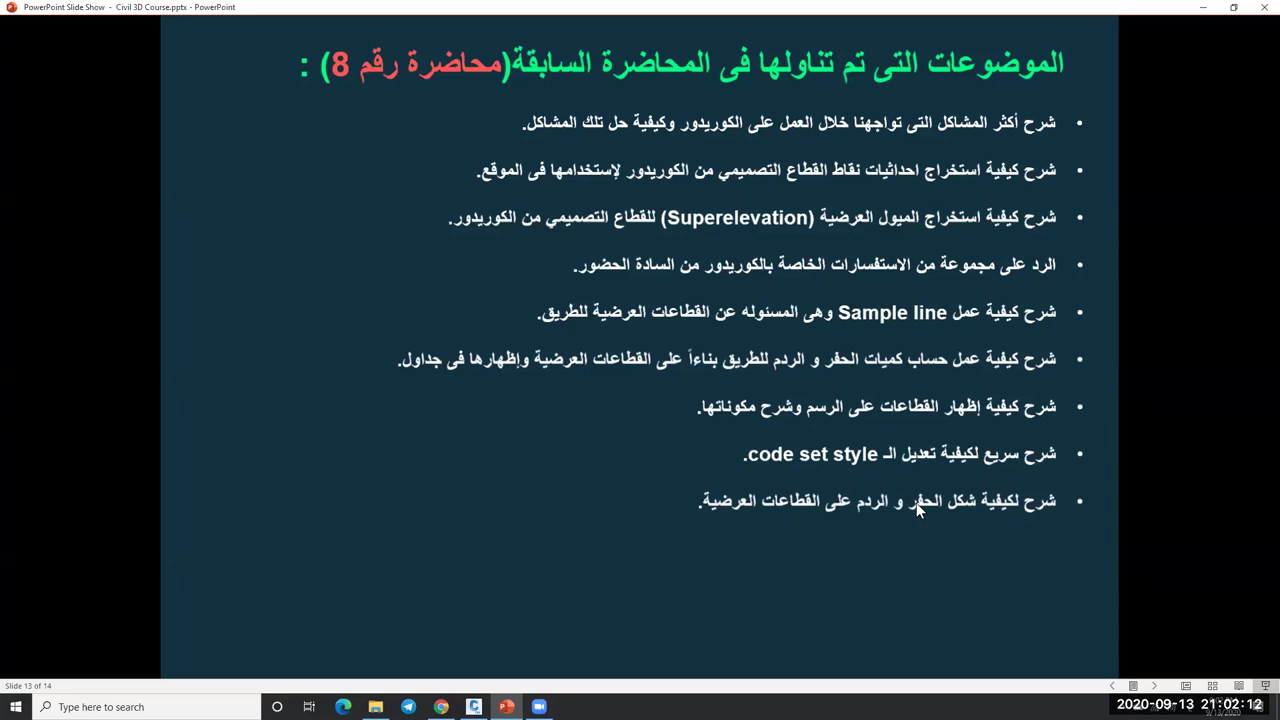
left_click(827, 503)
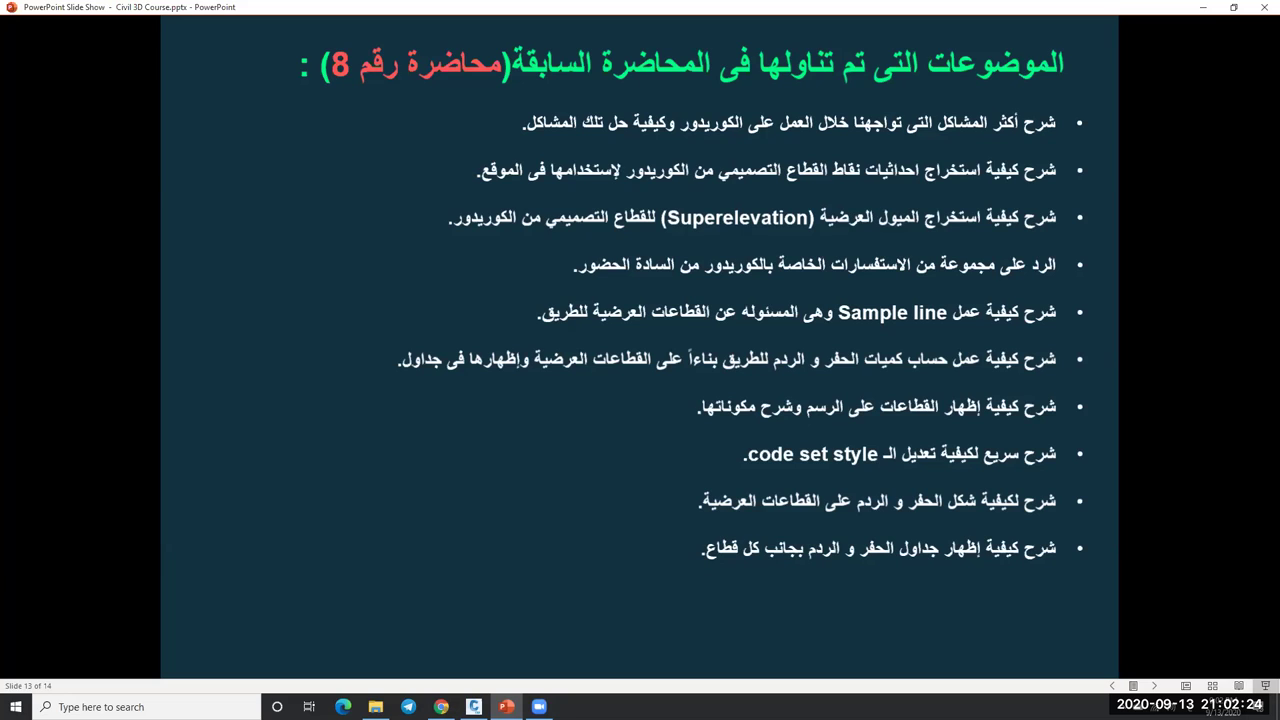
Reveal the final recap bullet about answering attendees' questions.
left_click(869, 424)
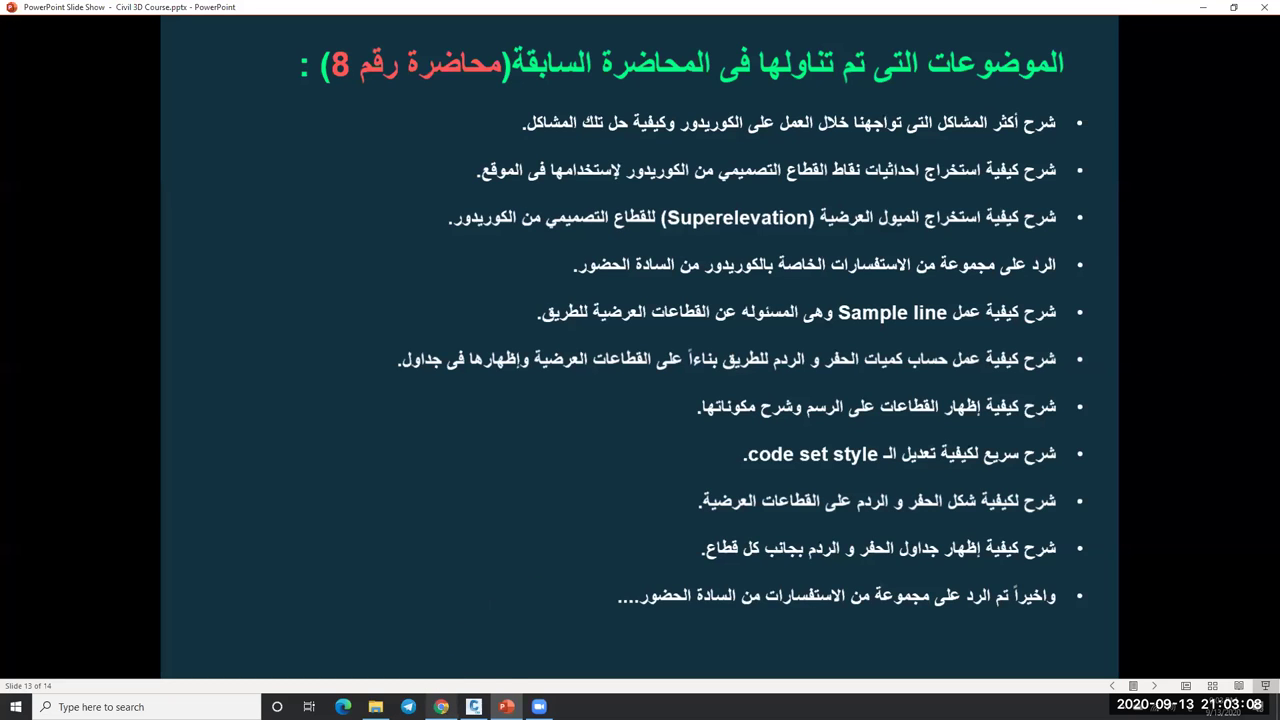
Bring the MEGA Cloud Drive course folder to the front.
left_click(441, 706)
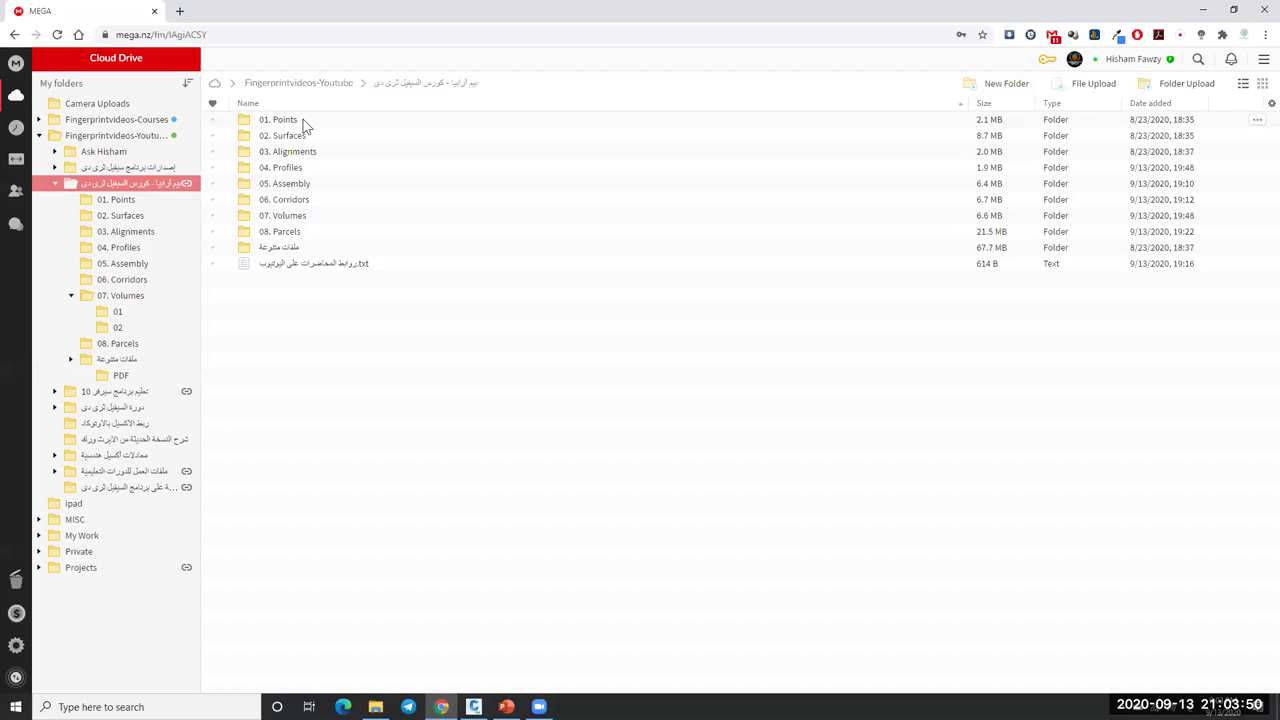
Look inside 06. Corridors, then the miscellaneous files folder and its PDF subfolder, and return.
double_click(310, 204)
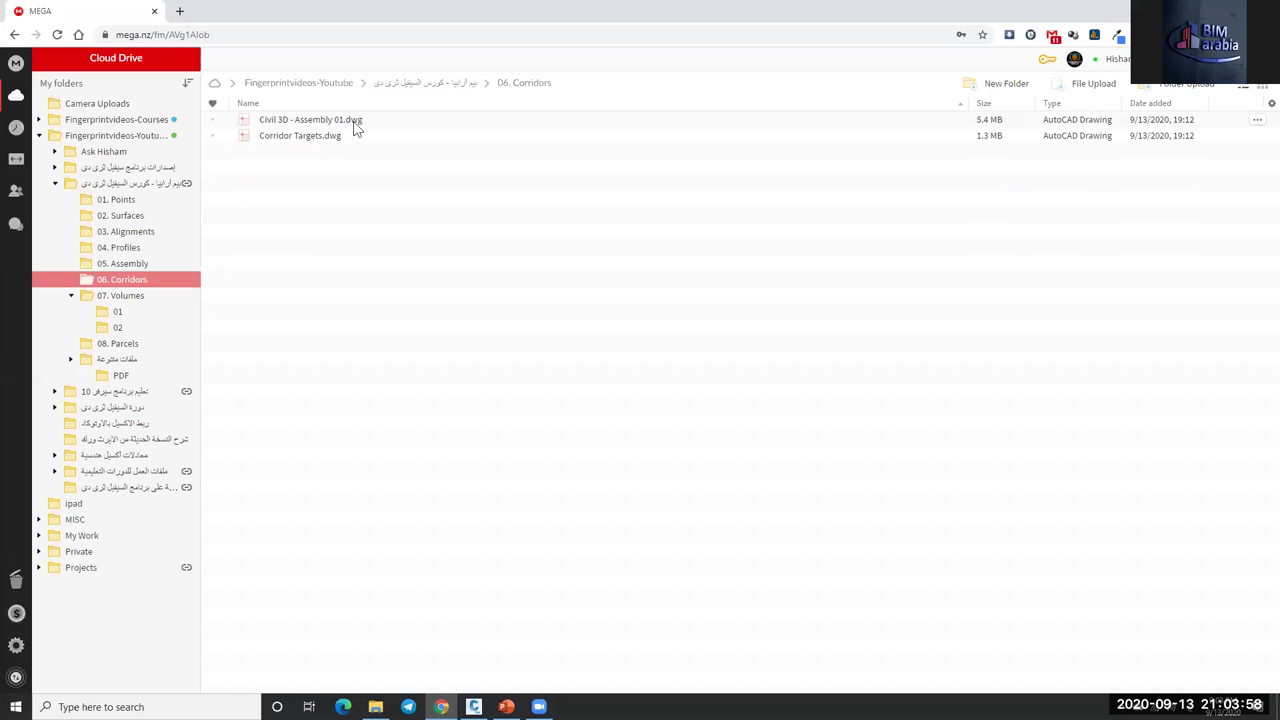
left_click(437, 84)
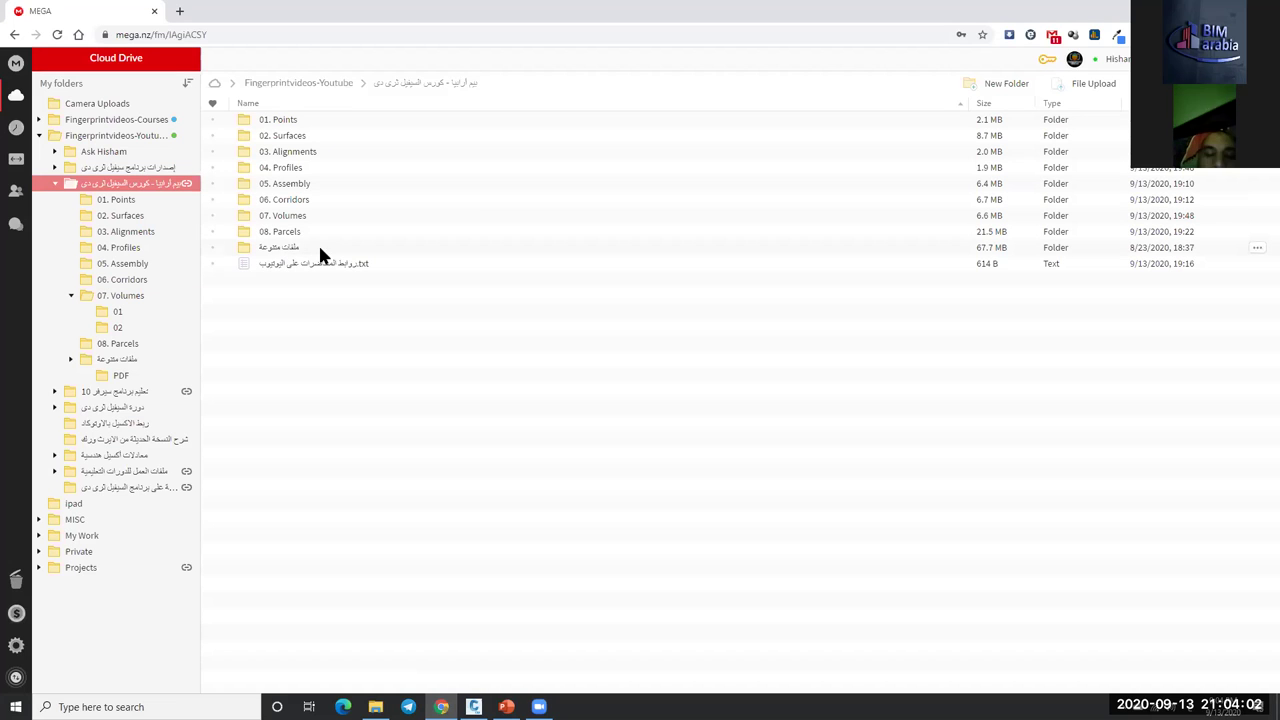
double_click(320, 250)
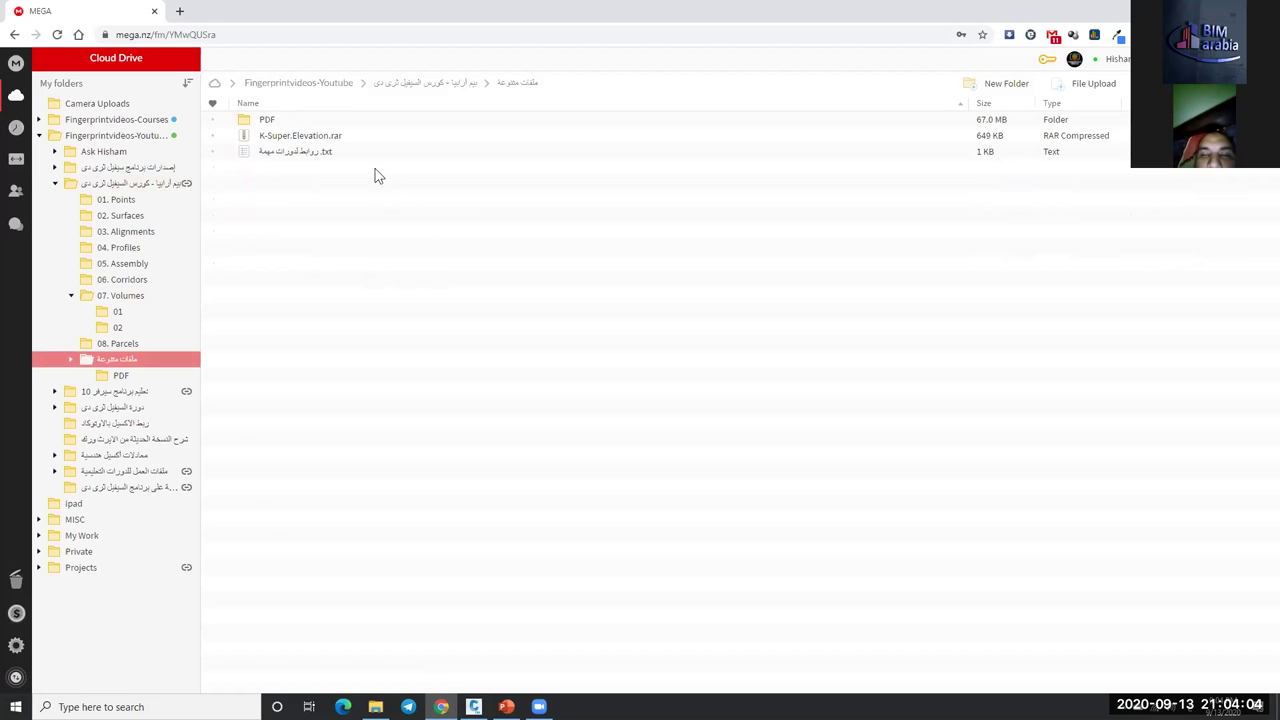
double_click(295, 122)
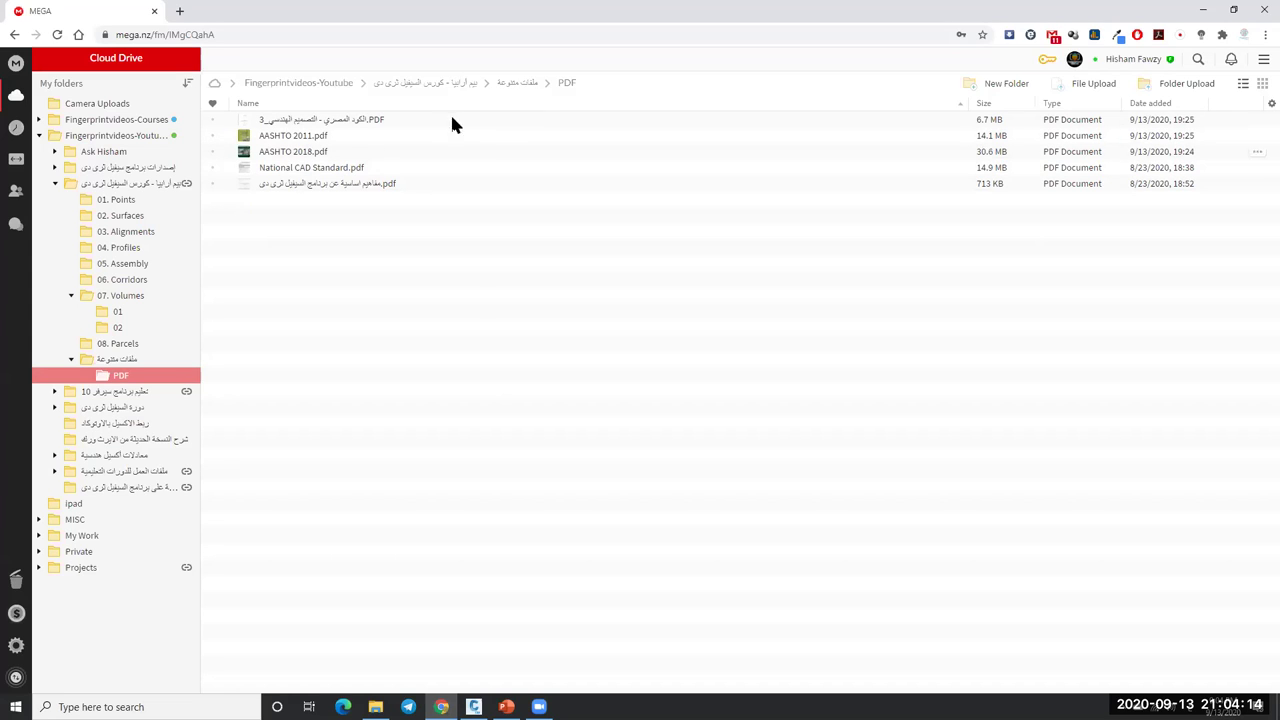
left_click(517, 83)
Open the links text file and select the MediaFire books folder link on line 35.
left_click(391, 151)
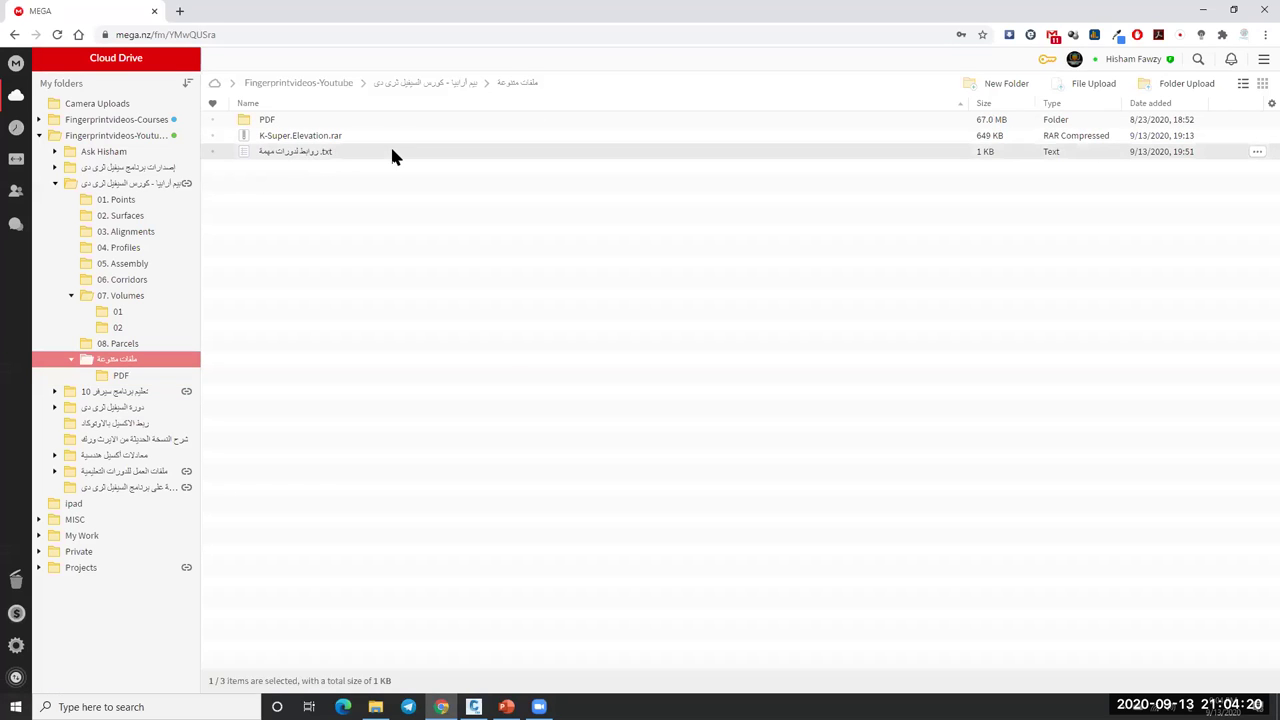
double_click(392, 152)
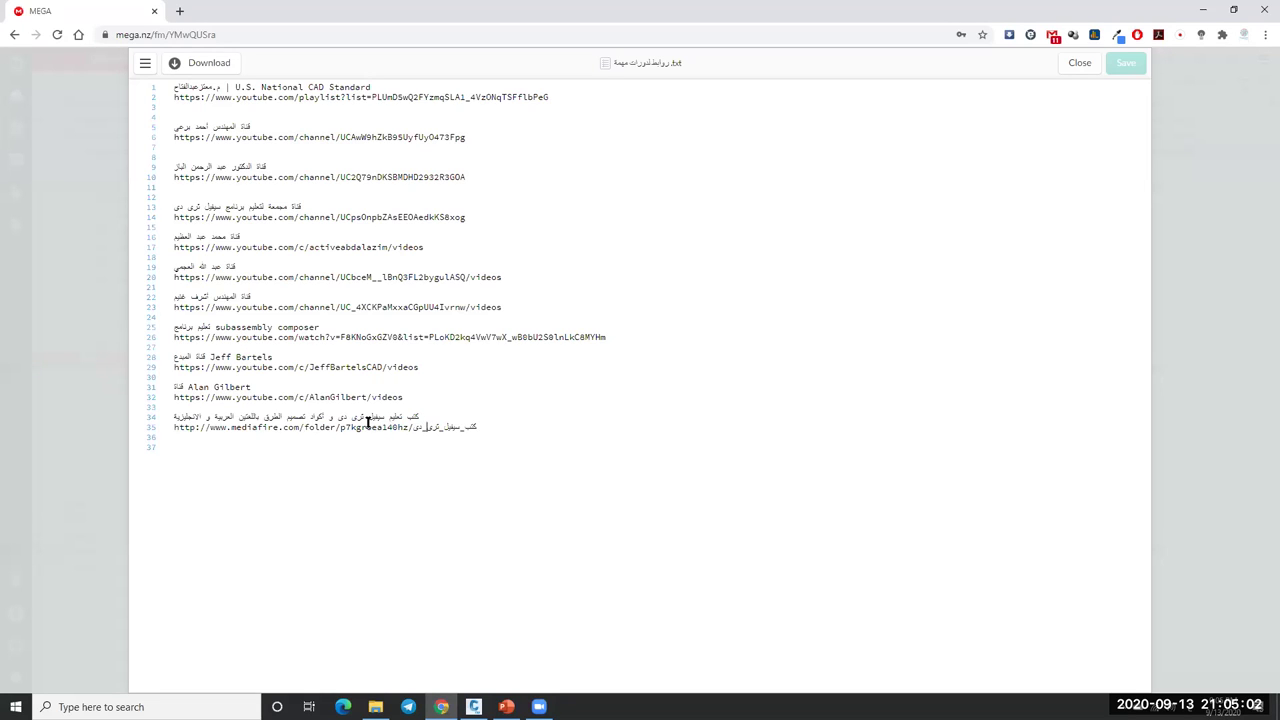
left_click(302, 427)
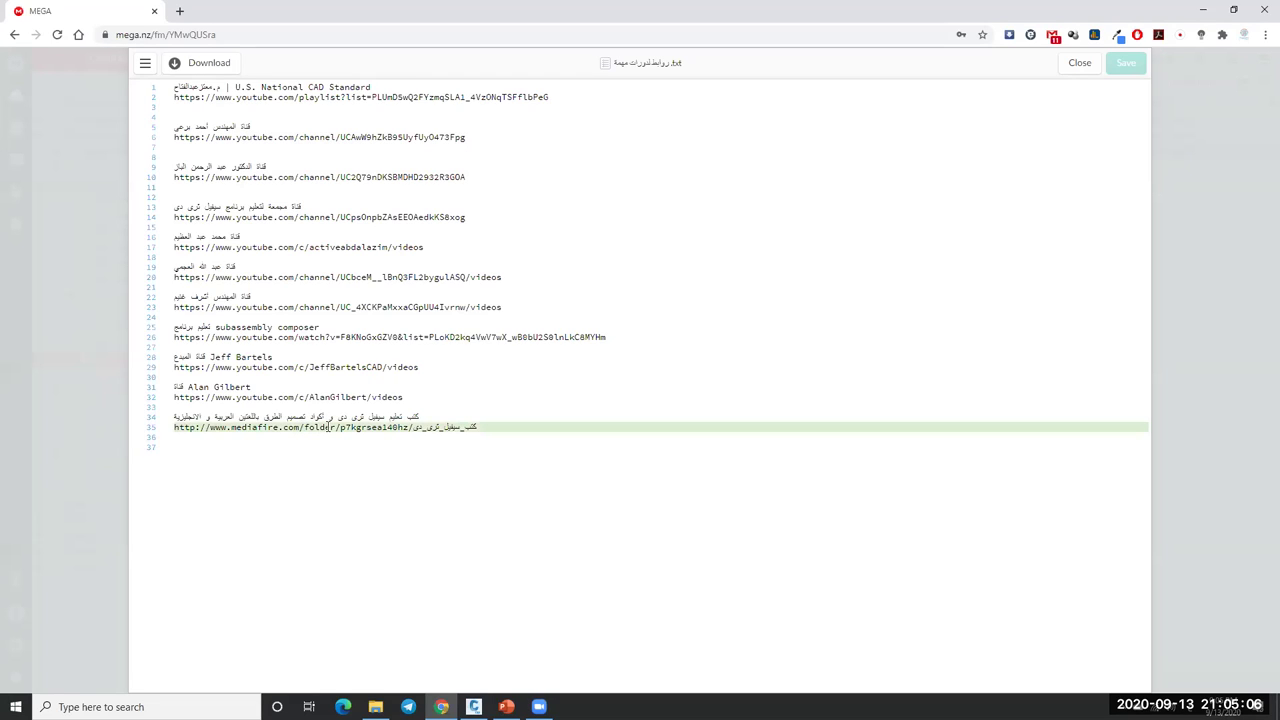
left_click(182, 12)
Load the MediaFire books link, browse the English, Arabic and AASHTO folders, then close it.
type("http://www.mediafire.com/folder/p7kgrsea140hz/كتب_سيفيل_ثرى_دى")
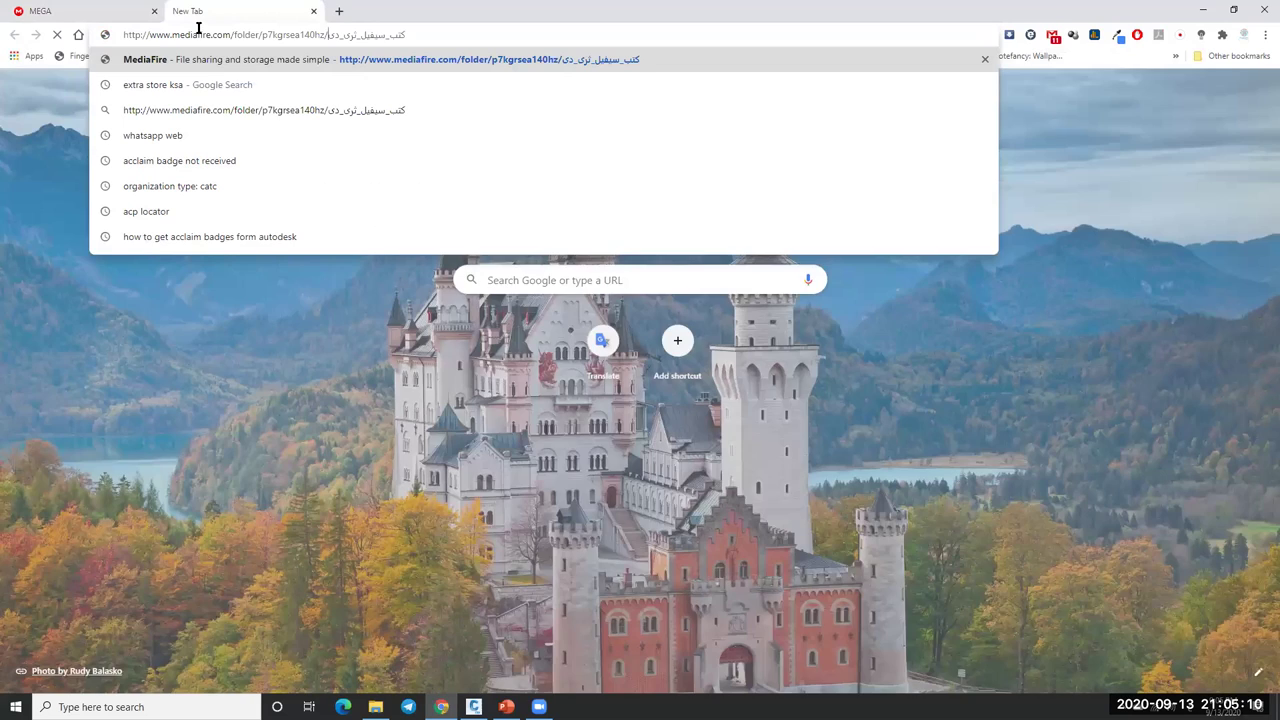
key("Return")
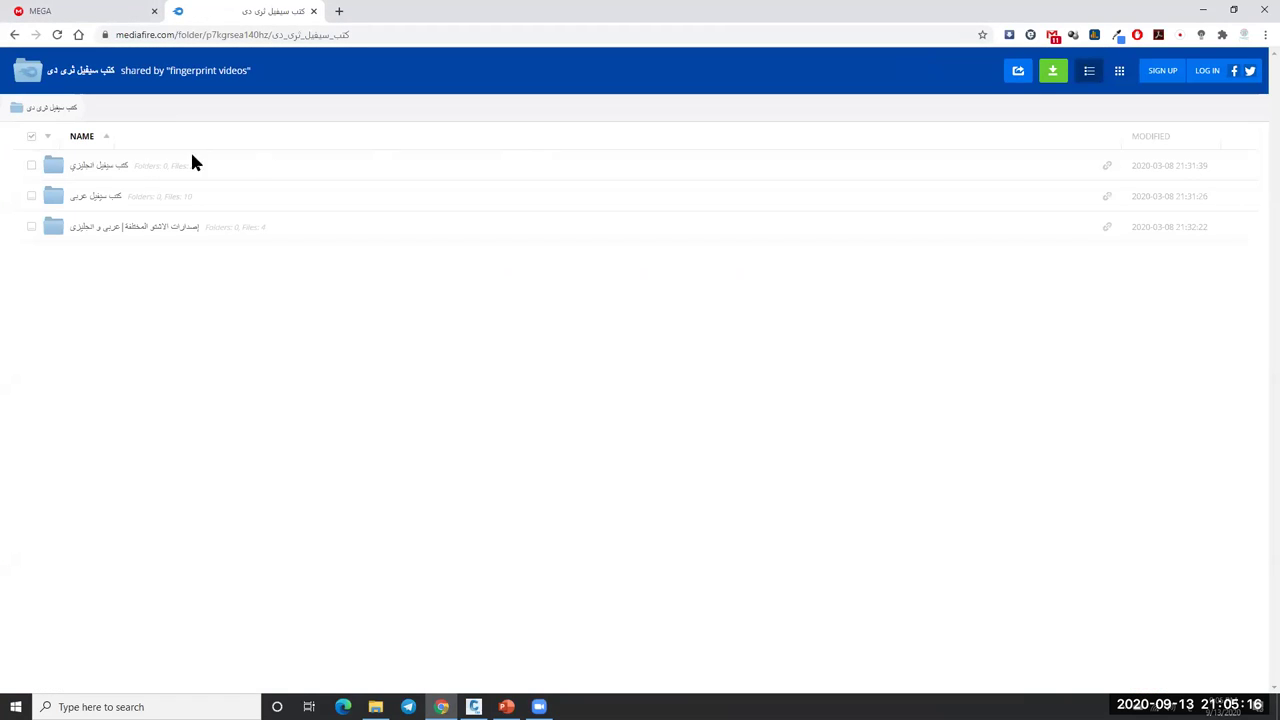
left_click(117, 167)
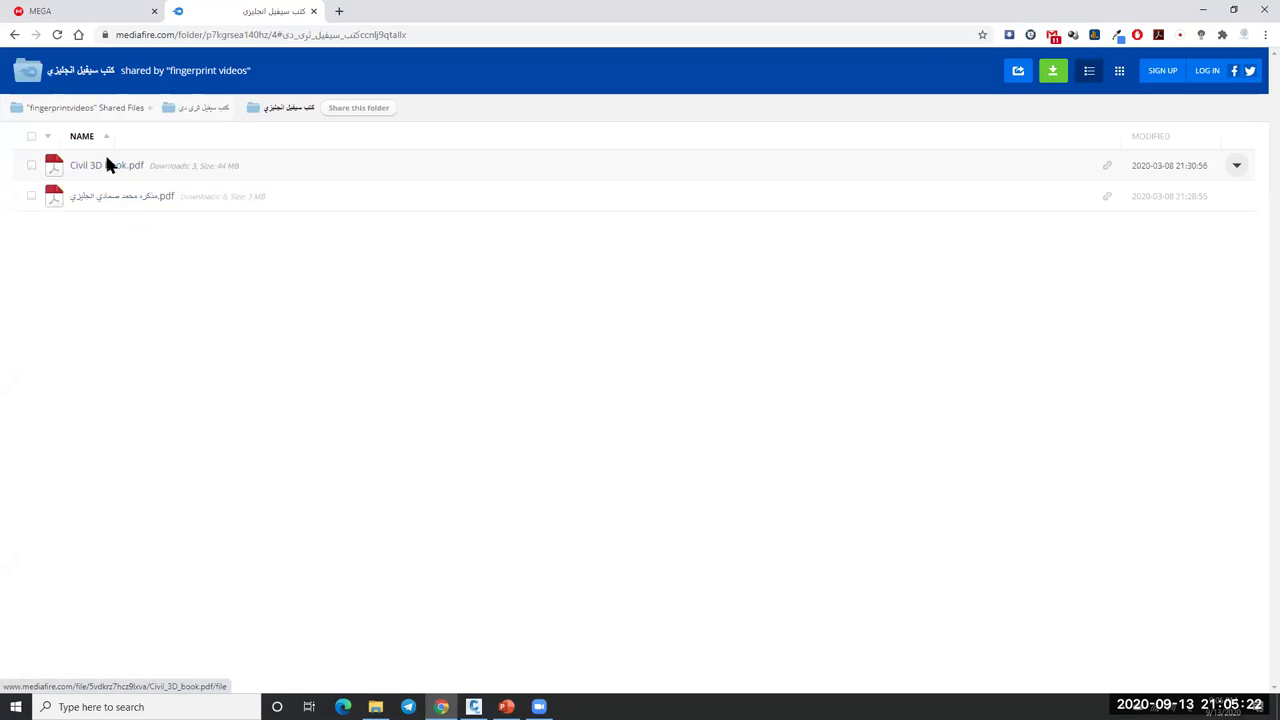
left_click(226, 110)
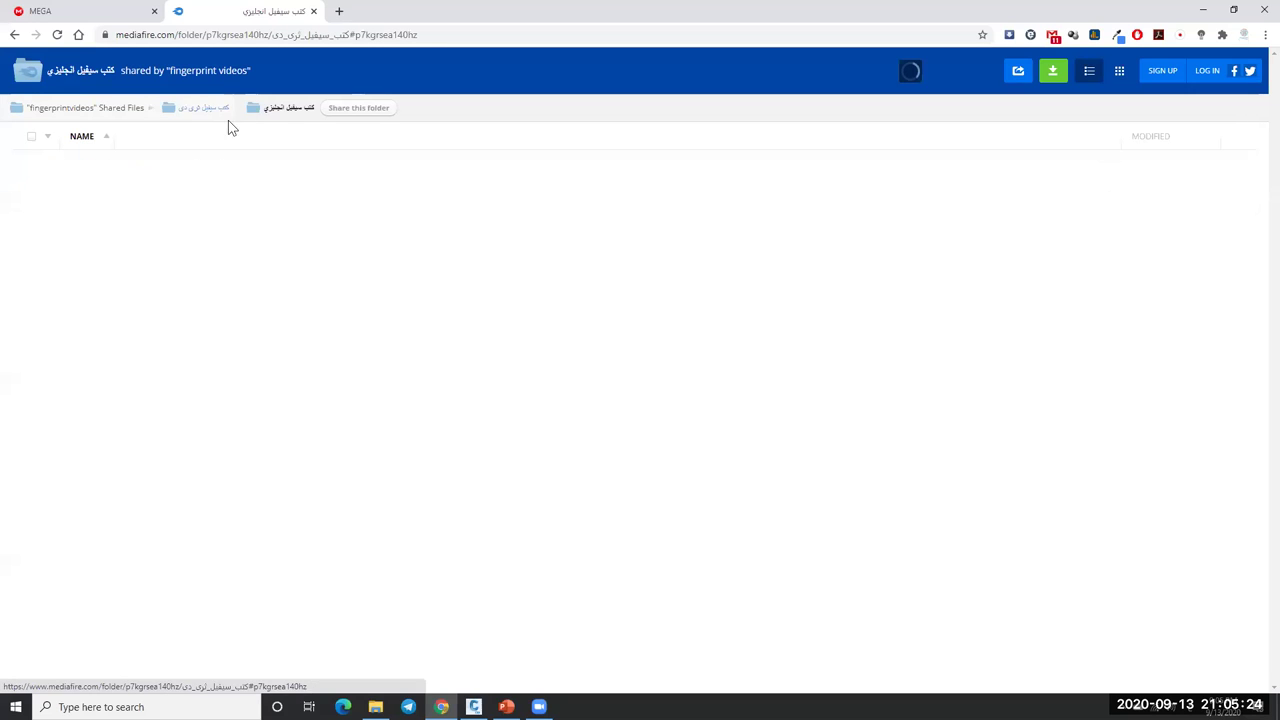
left_click(103, 200)
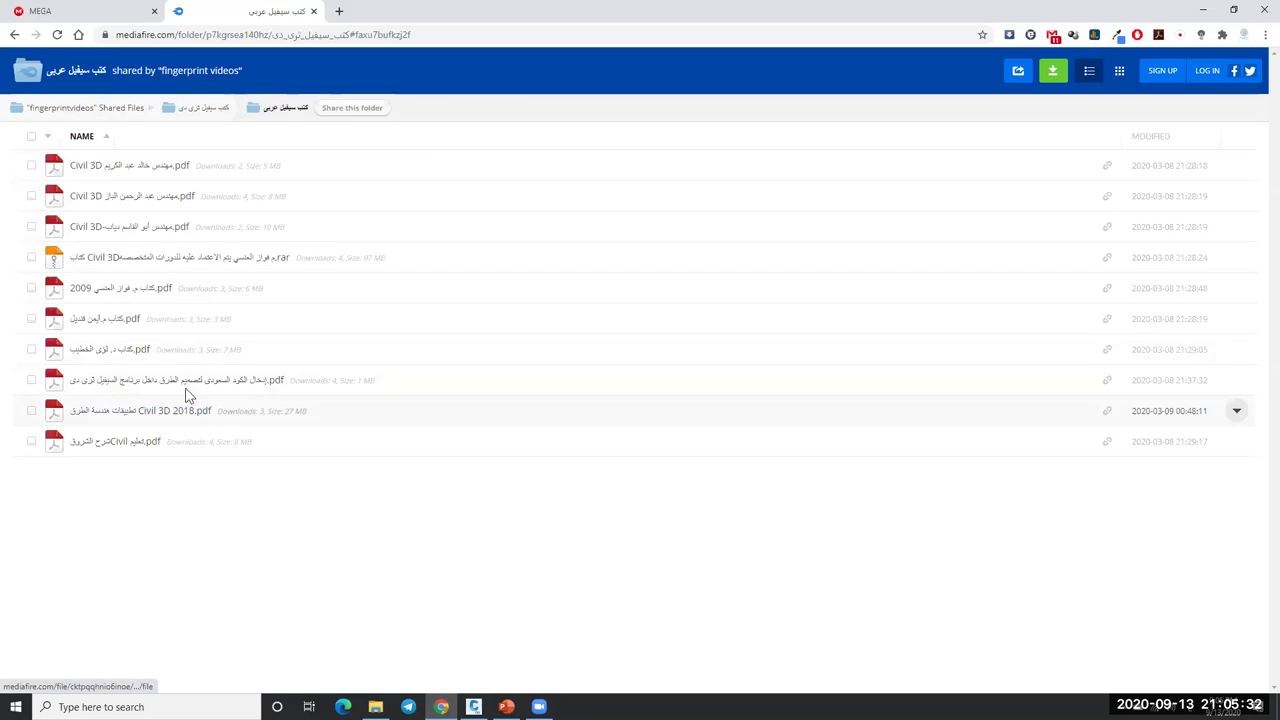
left_click(200, 116)
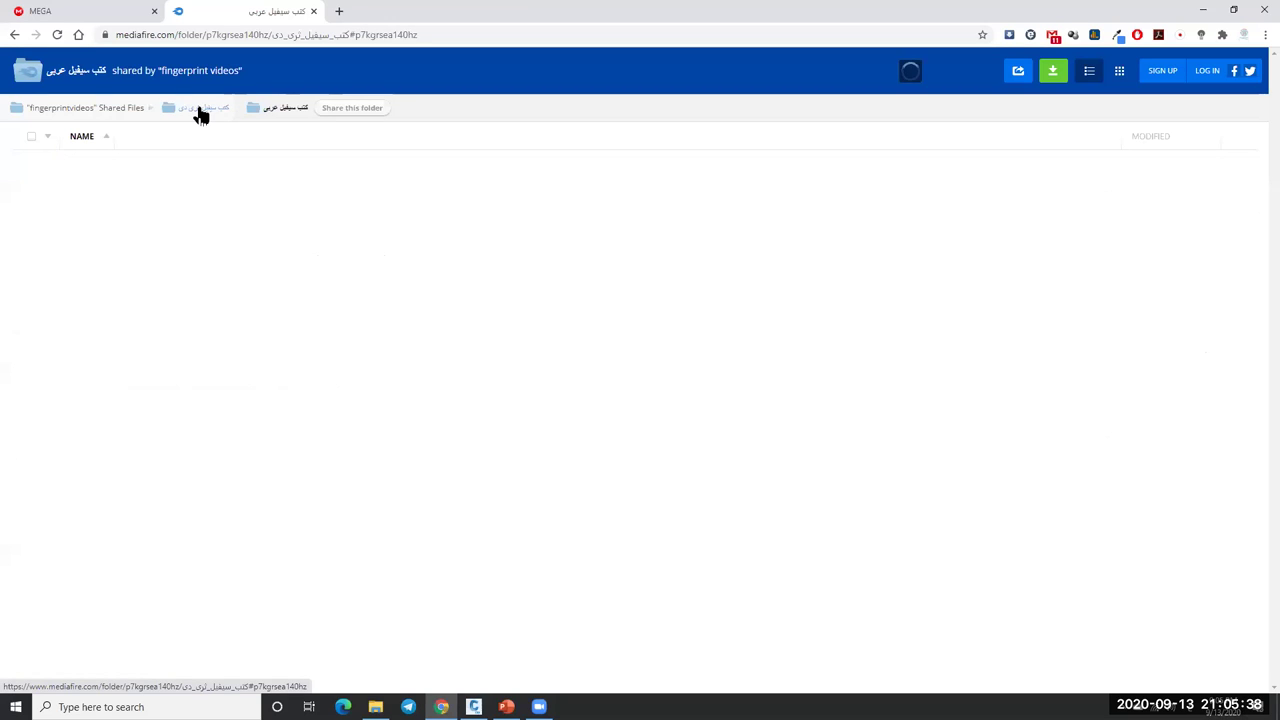
left_click(128, 228)
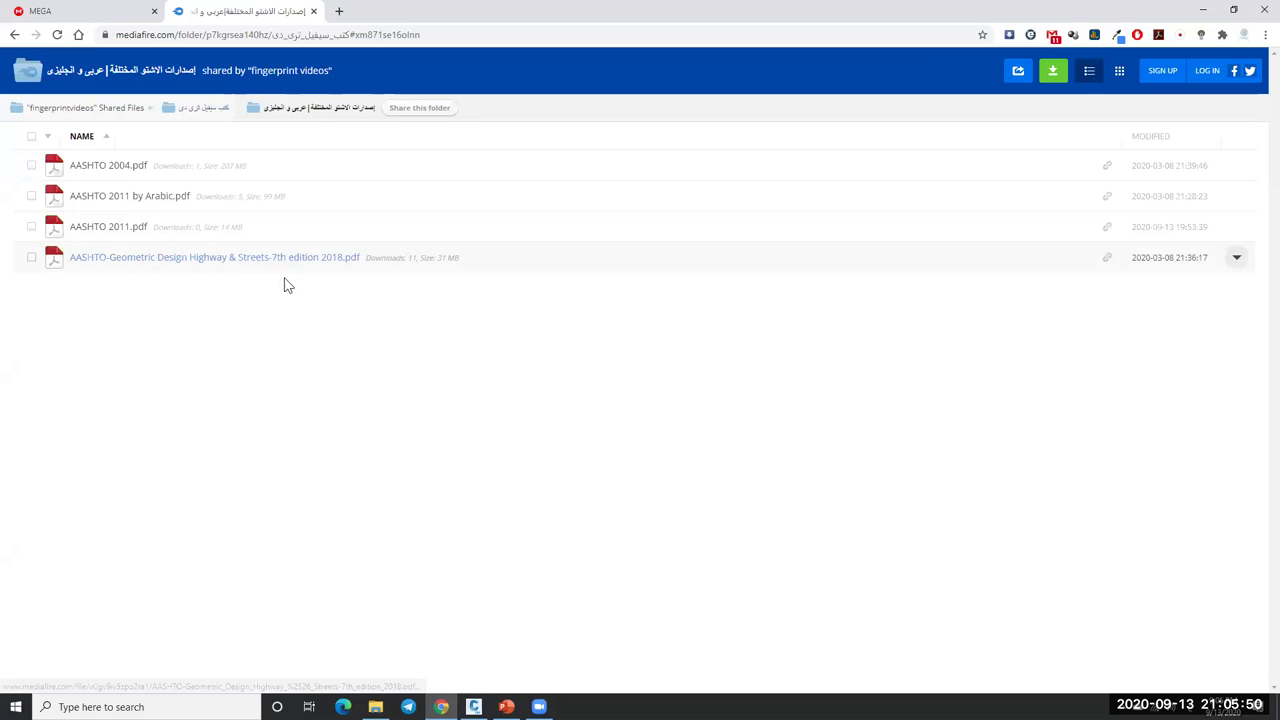
left_click(314, 12)
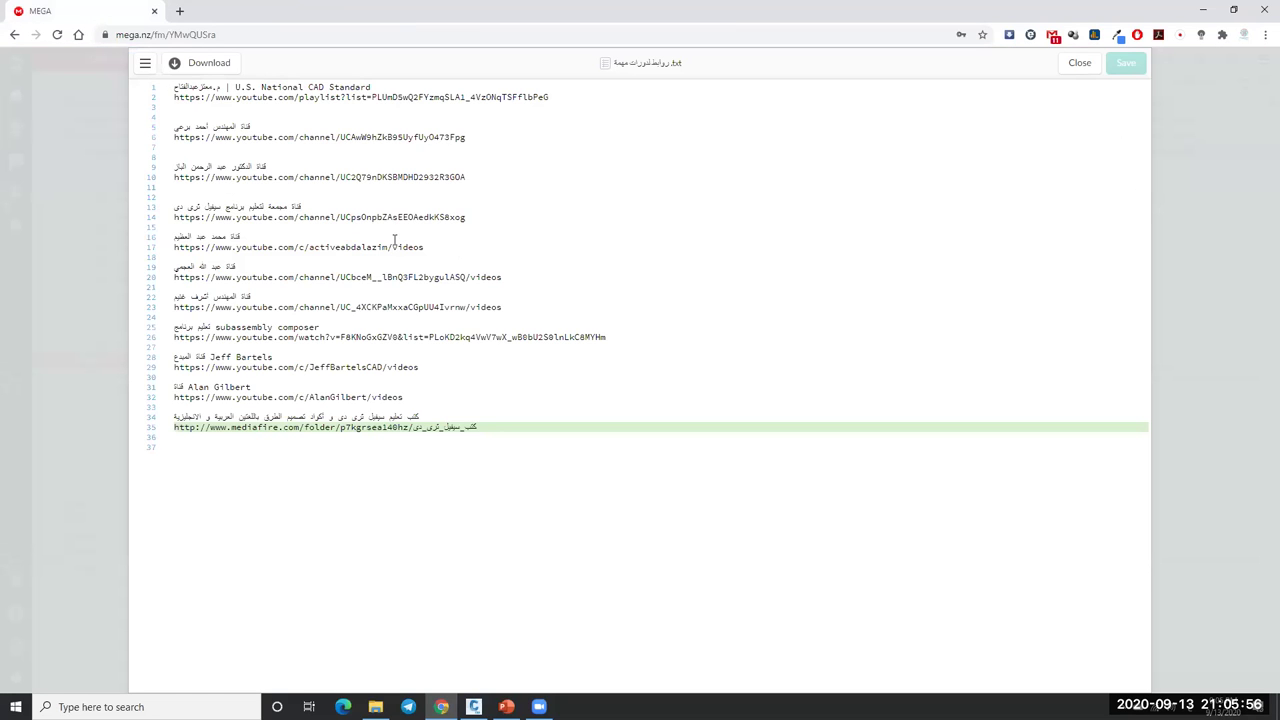
Close the links file and go back up to the main course folder.
left_click(1079, 64)
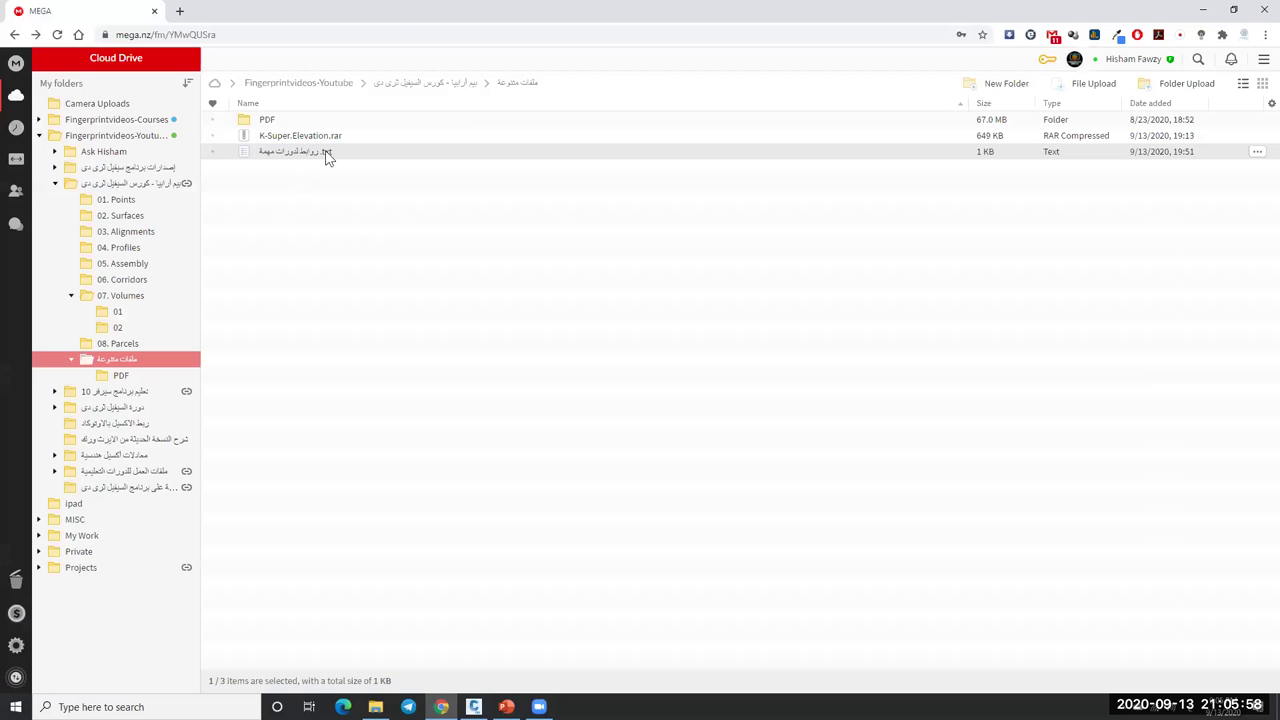
left_click(350, 137)
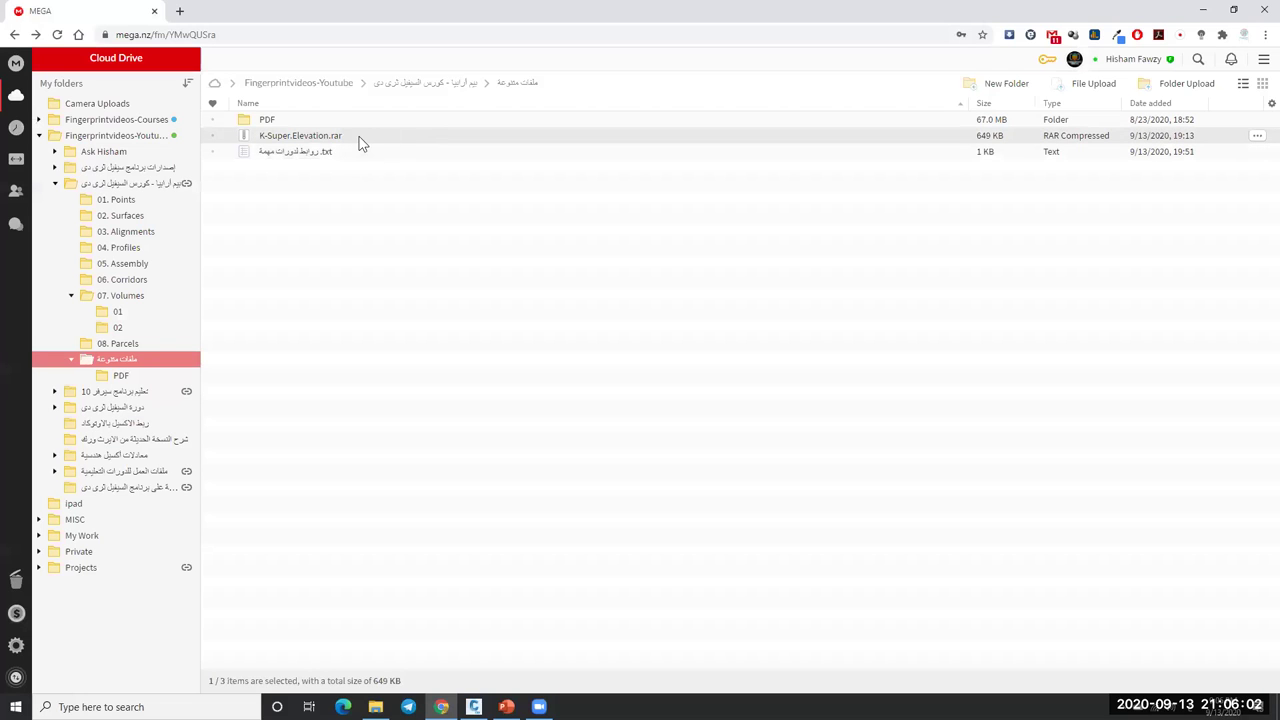
left_click(444, 89)
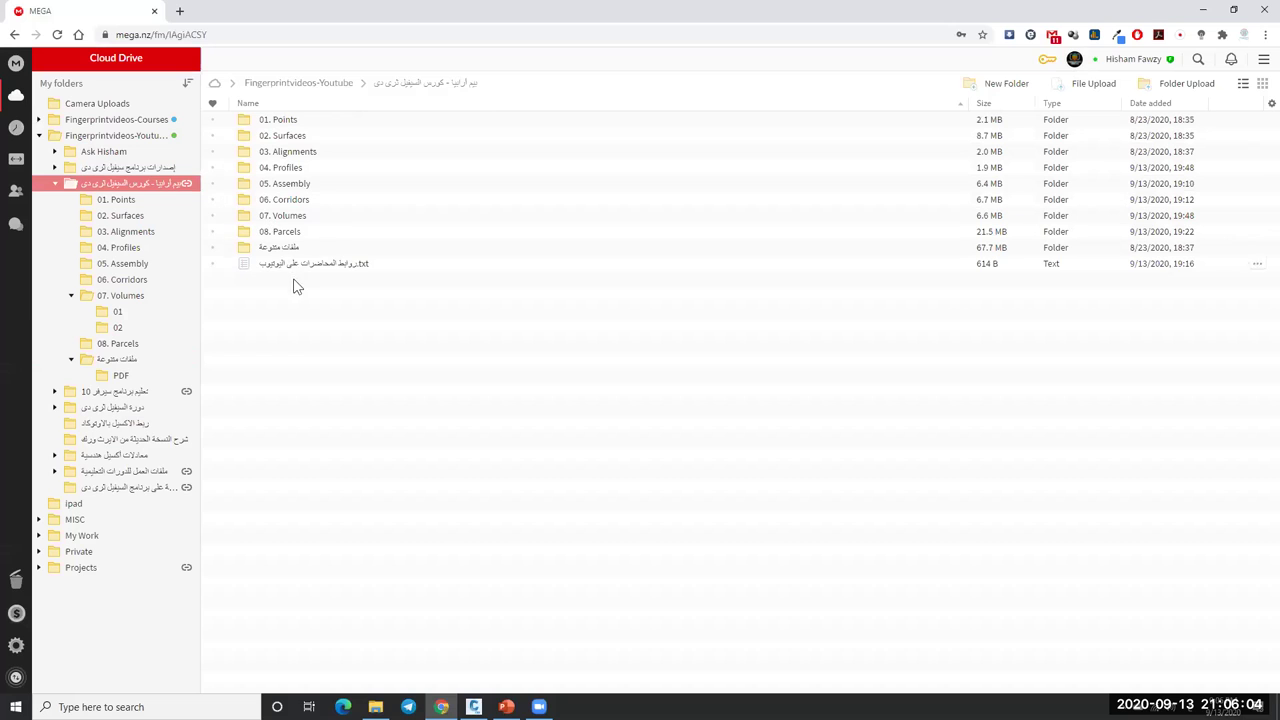
Review the lecture links text file, then close it, the browser and the slide show.
double_click(322, 266)
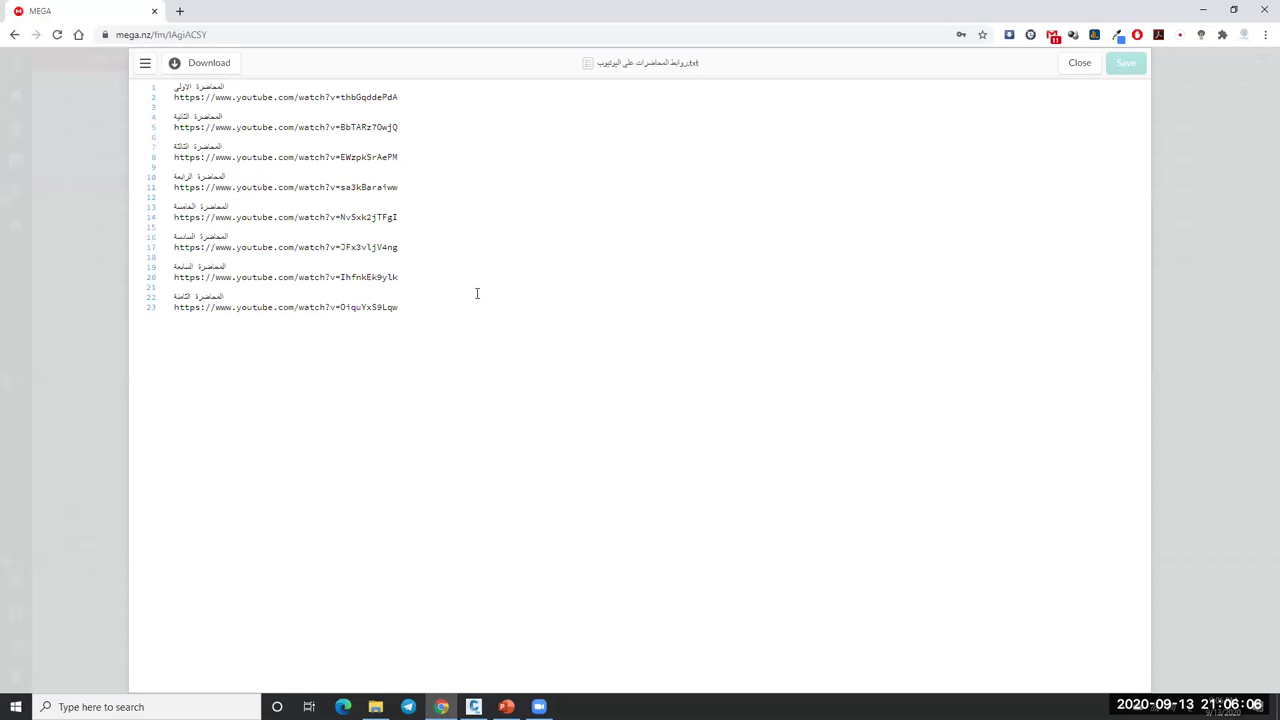
left_click(1079, 64)
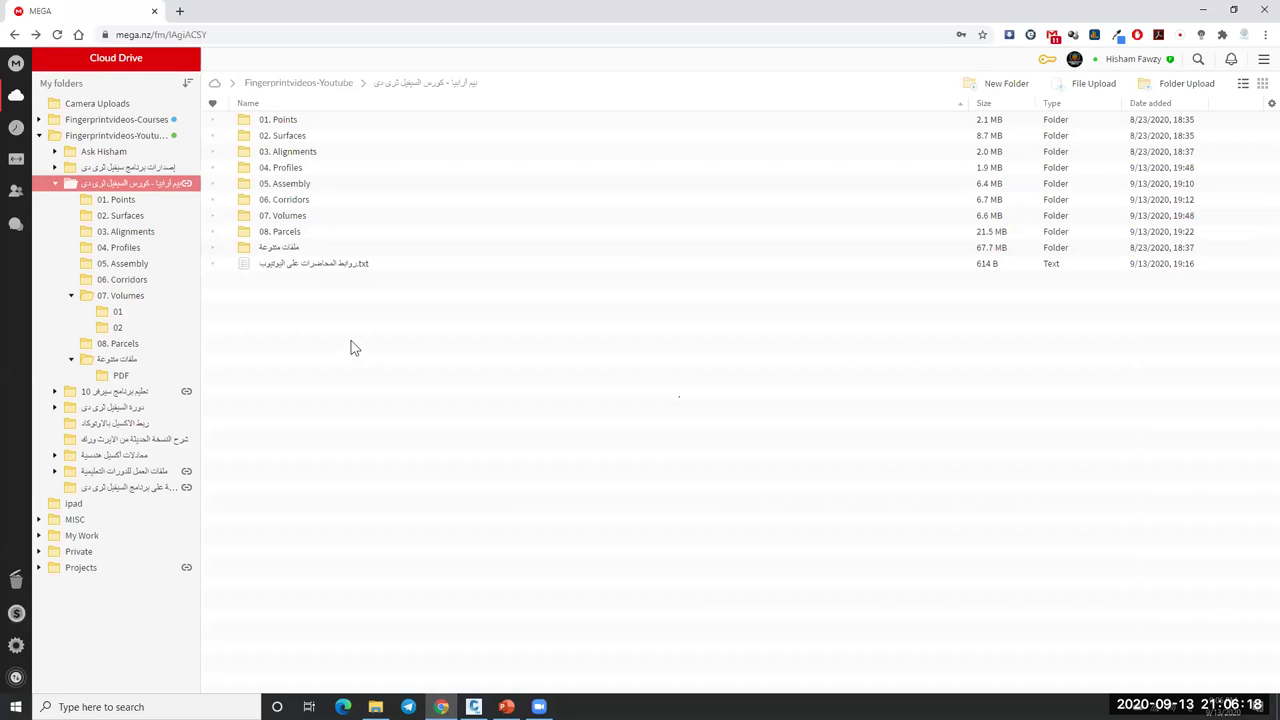
left_click(1262, 10)
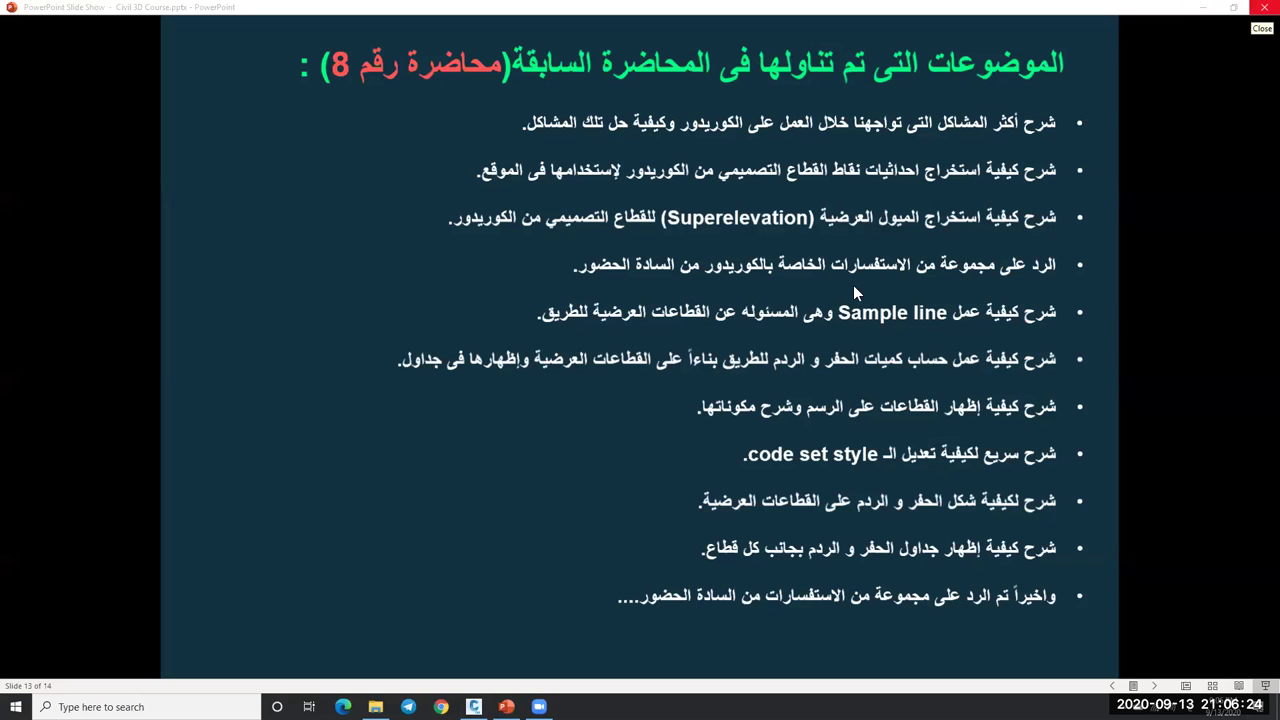
key("alt+F4")
Discard the presentation changes and return to the Civil 3D Assembly 01 drawing.
left_click(655, 393)
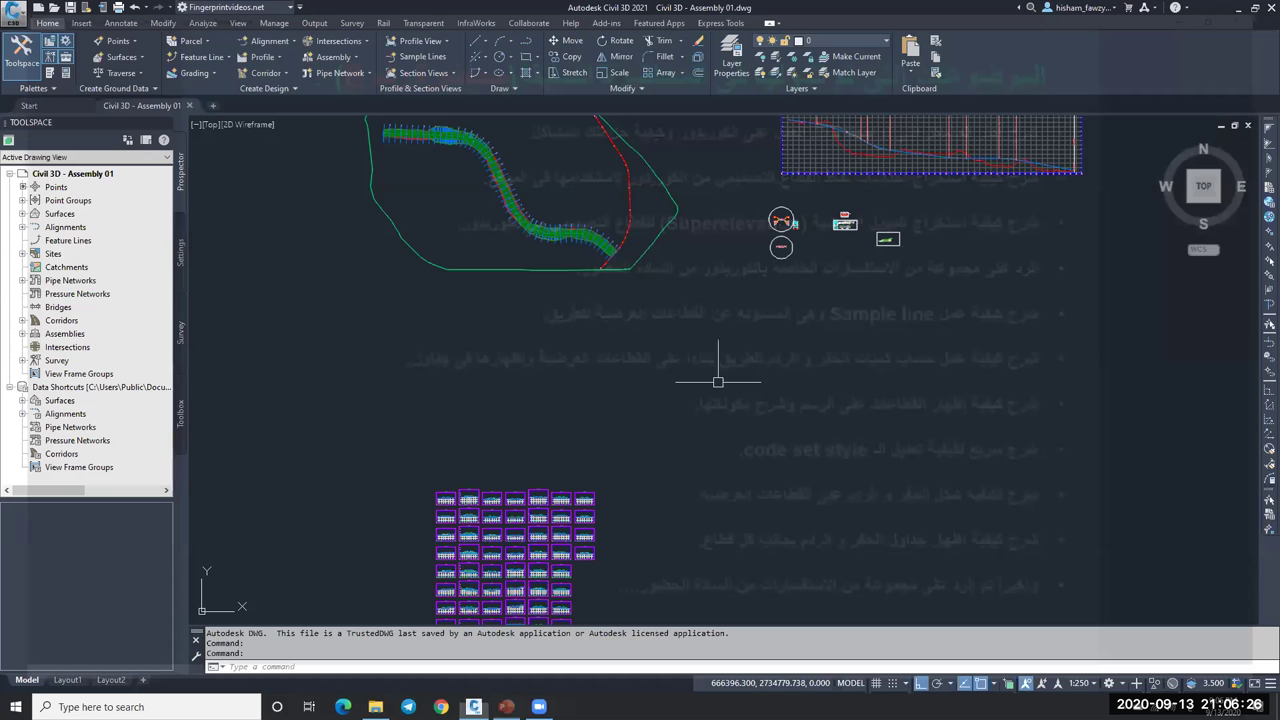
left_click(830, 316)
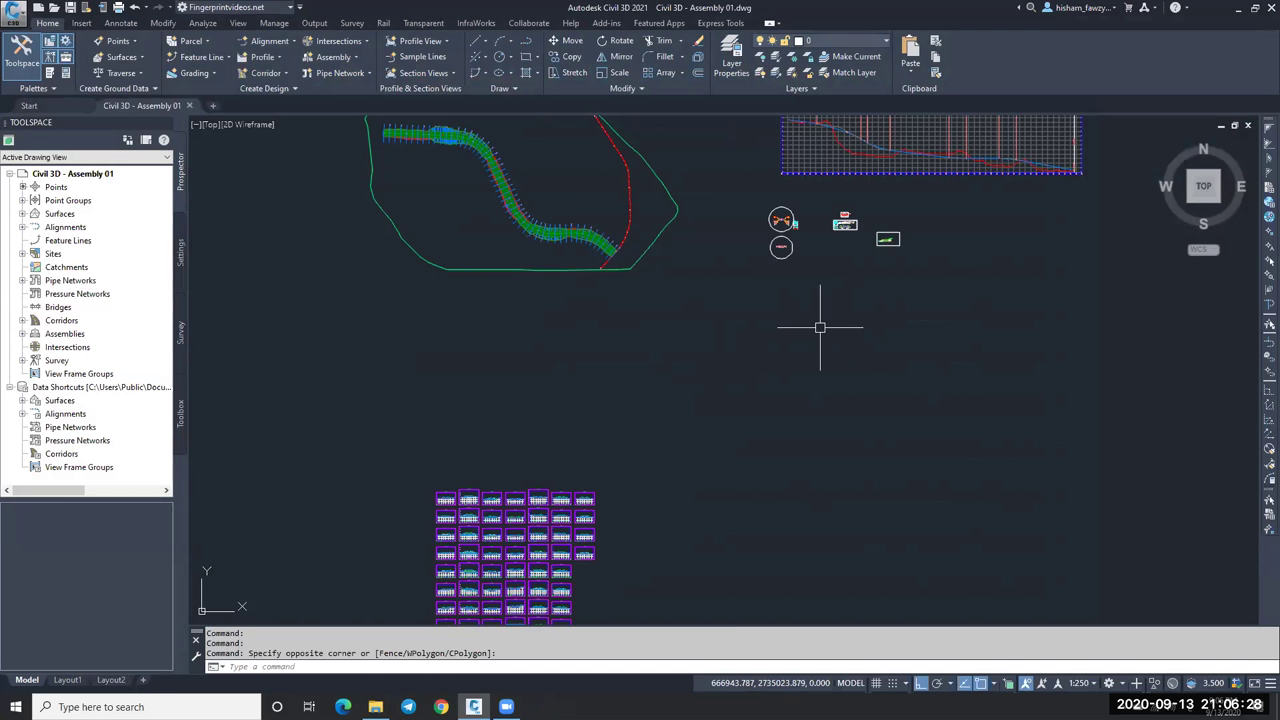
scroll(700, 331, "down", 2)
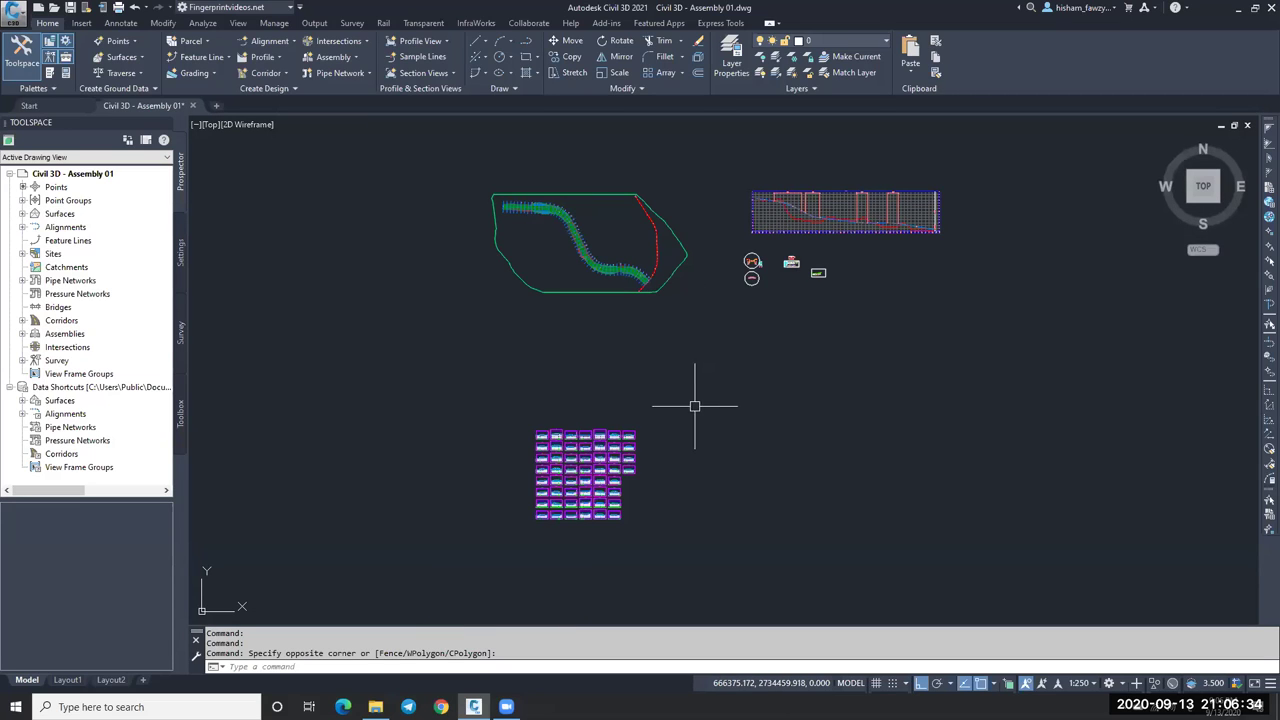
scroll(577, 260, "up", 6)
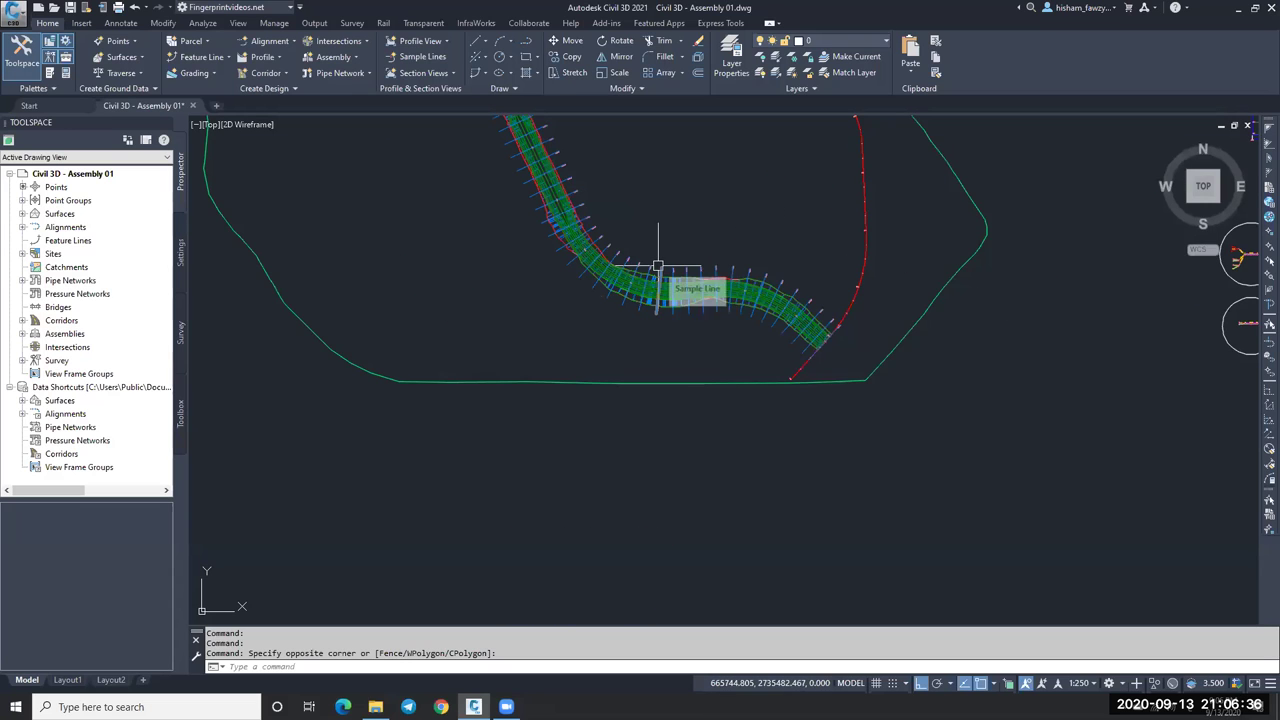
scroll(657, 266, "down", 6)
scroll(633, 215, "up", 2)
scroll(631, 217, "down", 2)
scroll(631, 375, "up", 2)
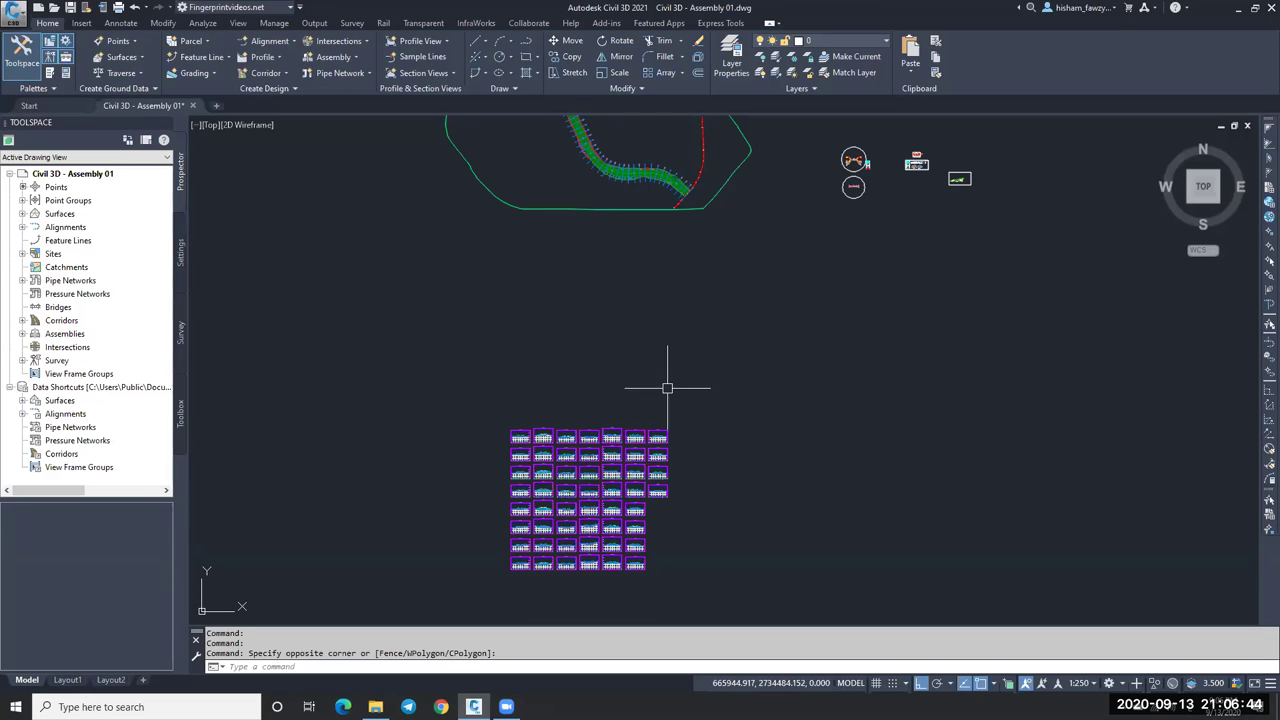
Zoom across the section view grid to inspect the cut-and-fill hatching.
scroll(556, 540, "up", 2)
scroll(556, 558, "up", 10)
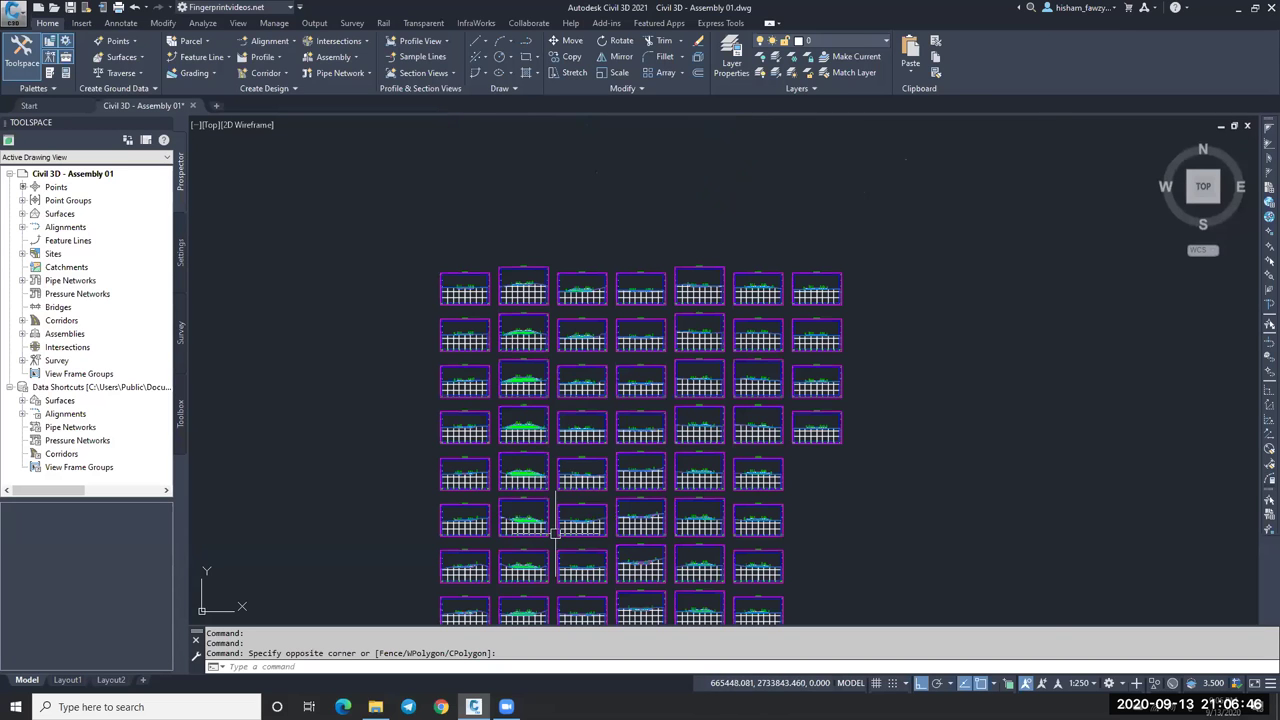
scroll(572, 462, "up", 3)
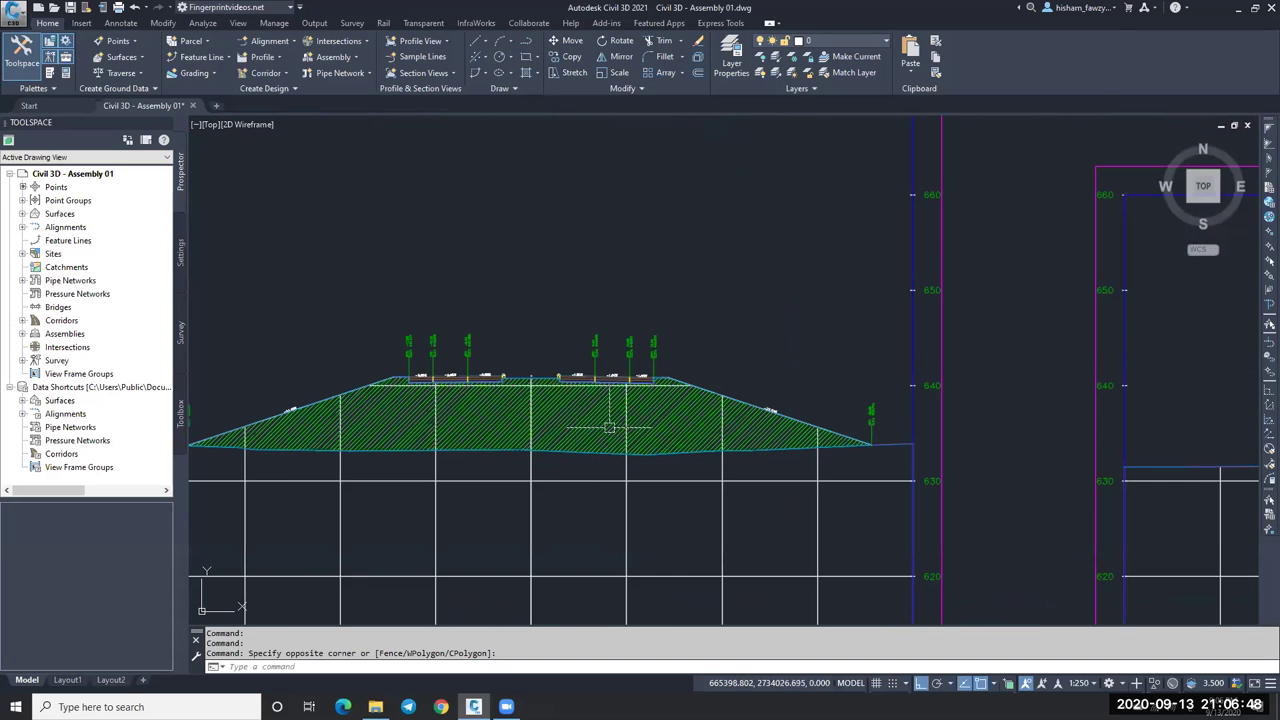
scroll(600, 420, "down", 3)
scroll(632, 405, "up", 5)
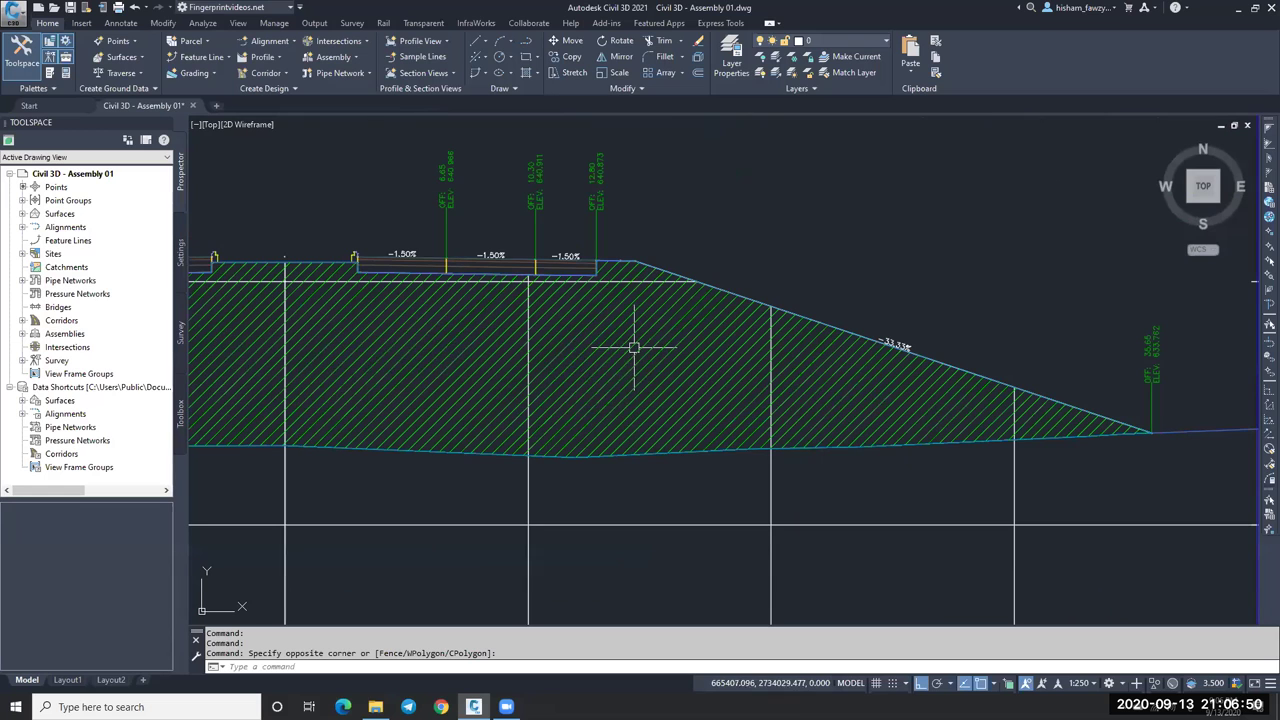
scroll(503, 345, "down", 7)
scroll(743, 366, "down", 3)
scroll(743, 366, "up", 9)
scroll(728, 397, "down", 6)
scroll(764, 373, "down", 5)
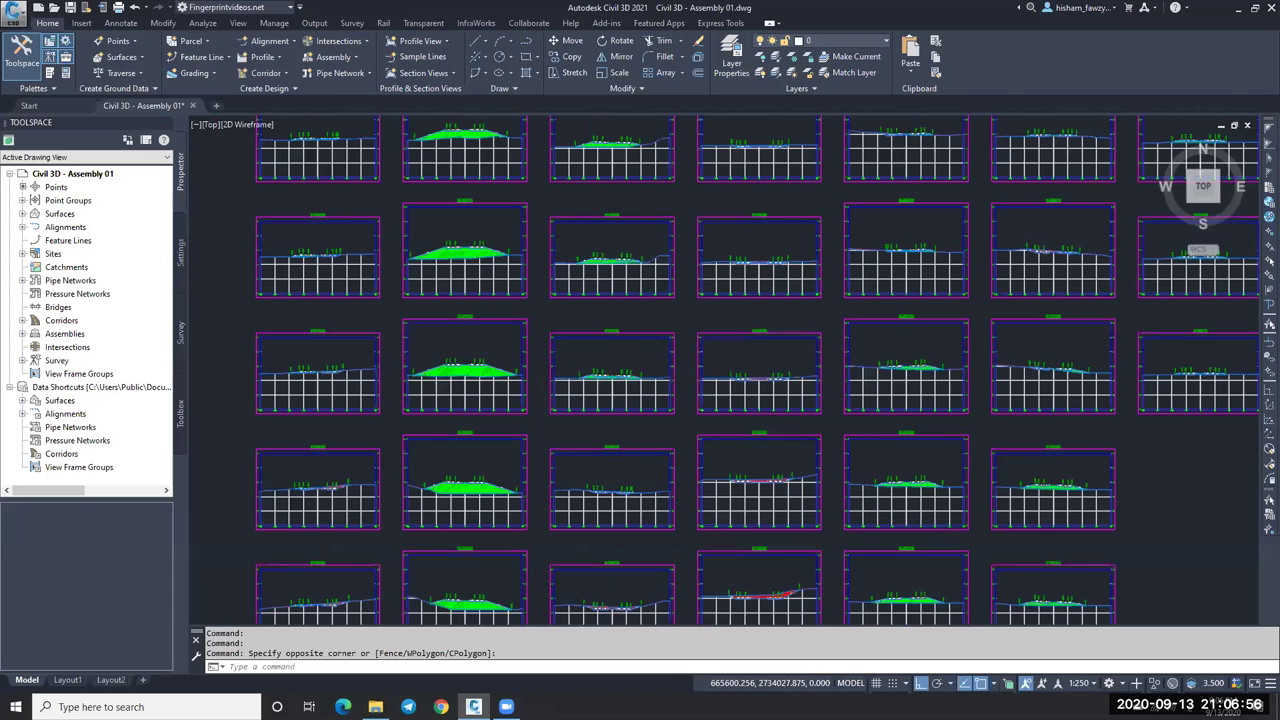
scroll(651, 280, "up", 10)
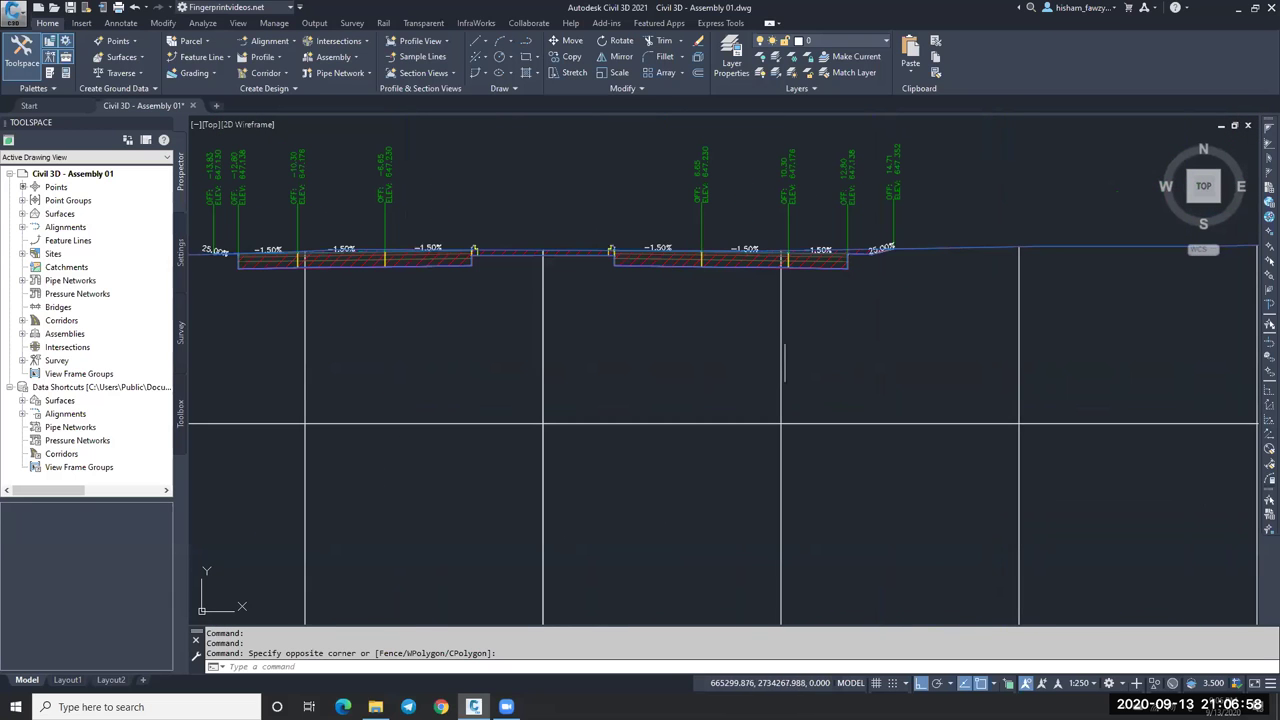
scroll(780, 300, "down", 6)
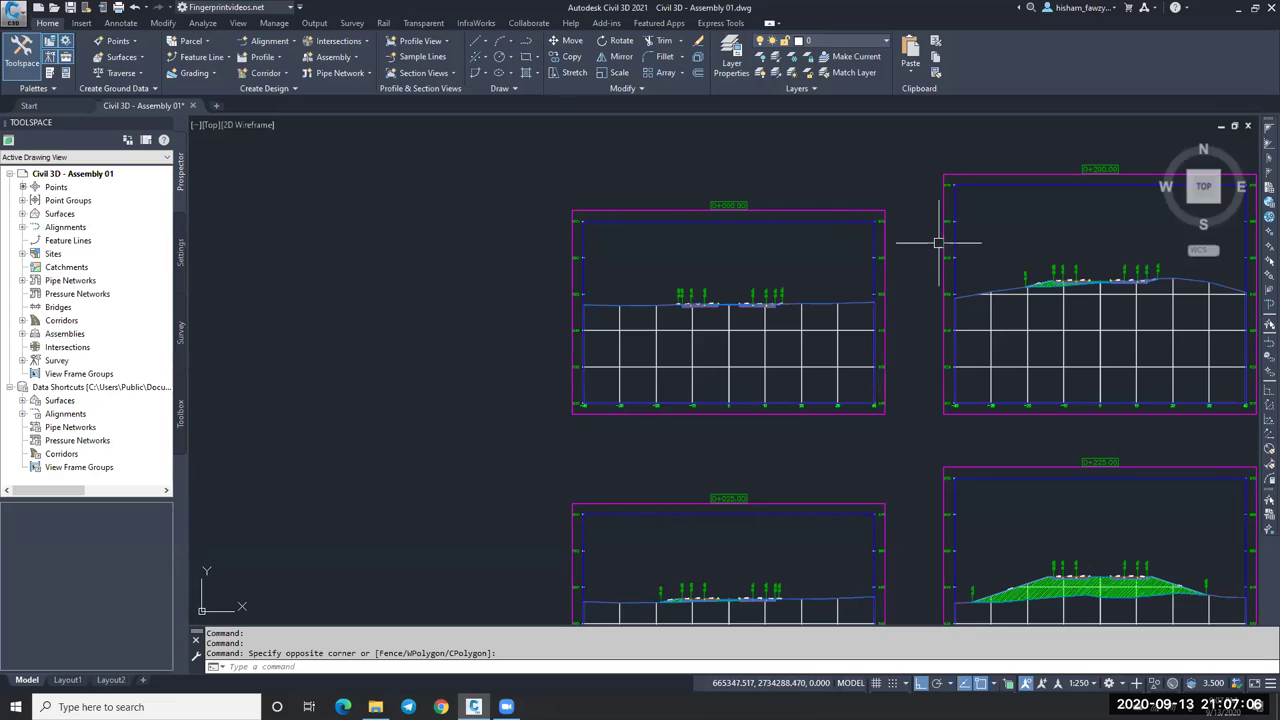
Open Change Volume Tables for Section View Group - 3 from the group's Section Views properties.
left_click(868, 242)
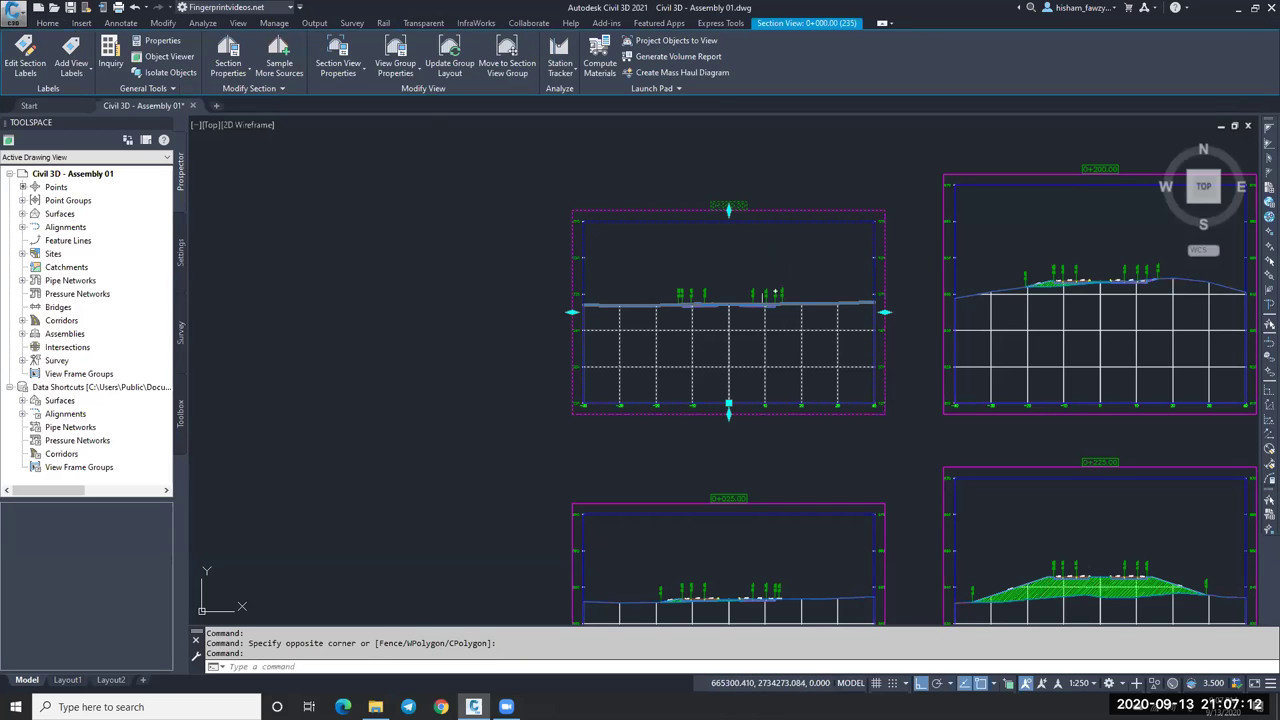
left_click(396, 50)
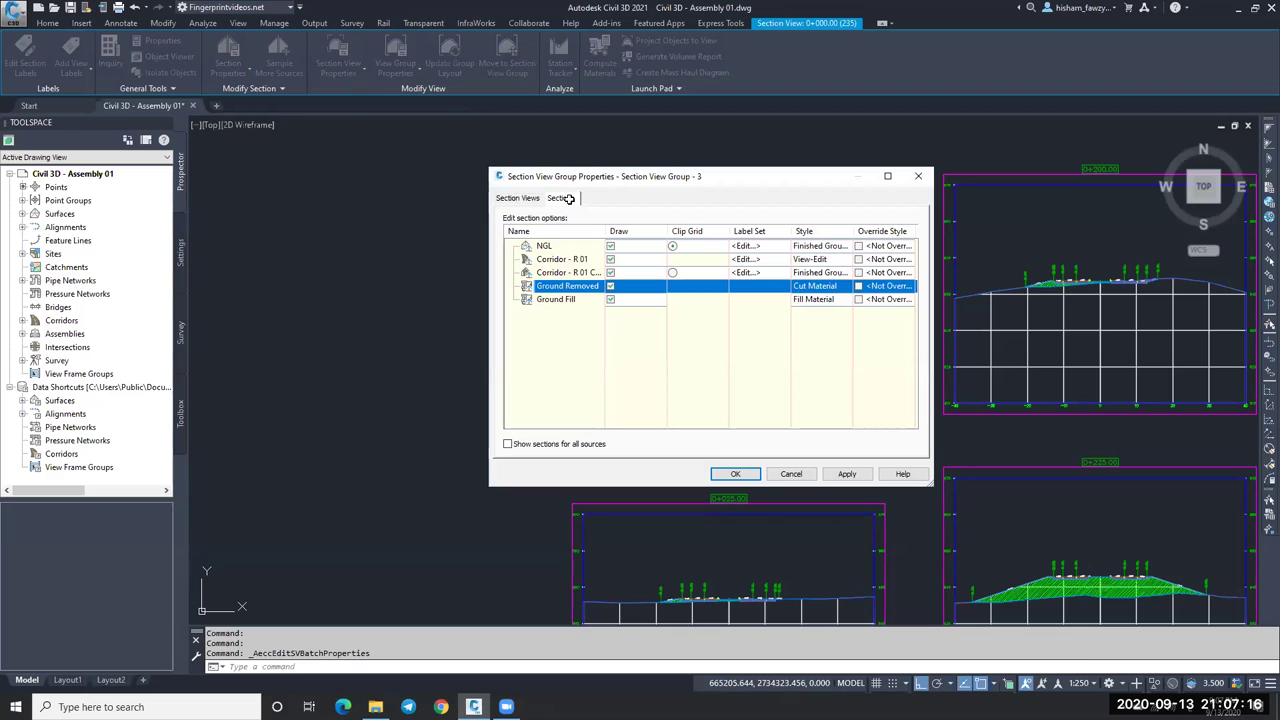
left_click(516, 199)
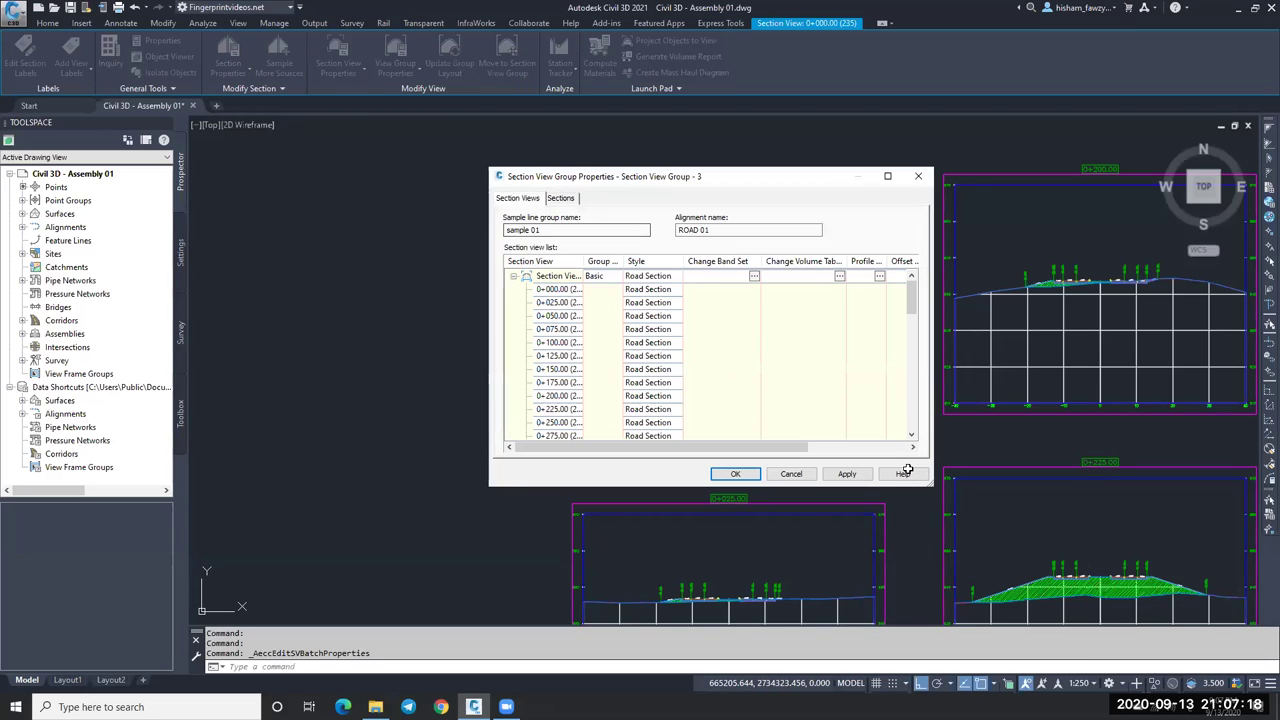
left_click_drag(929, 481, 1018, 536)
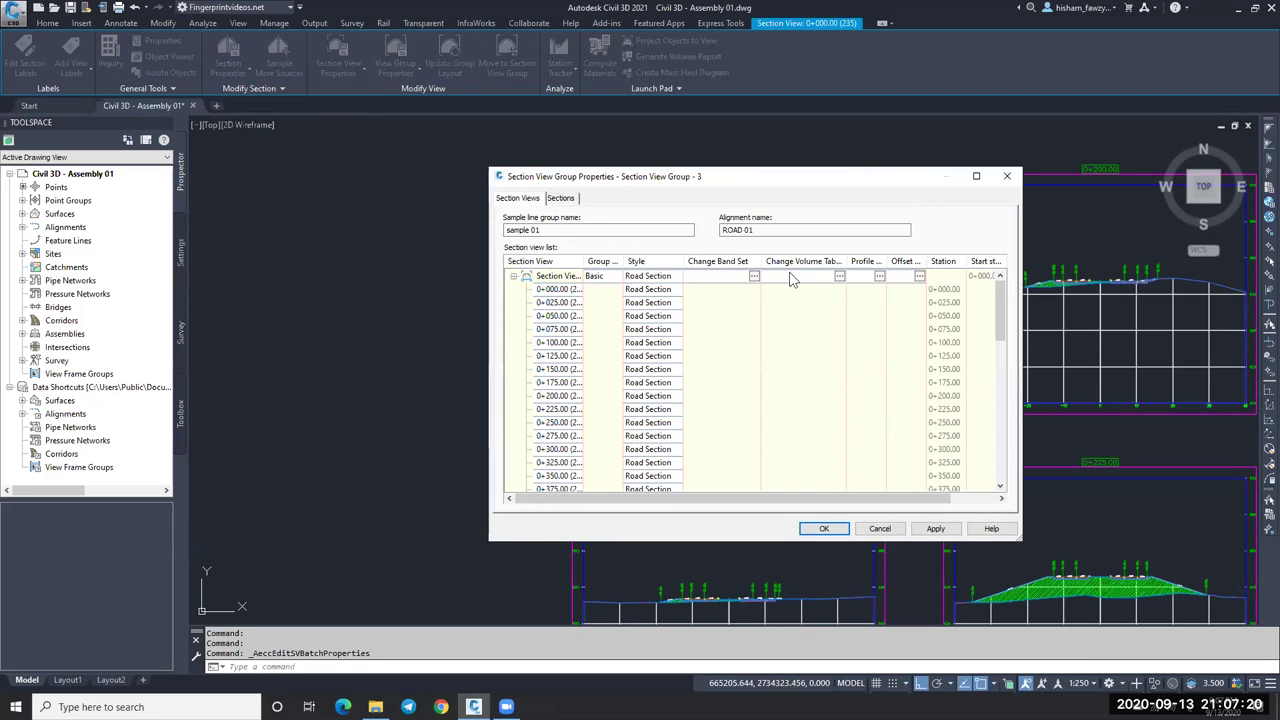
left_click(839, 276)
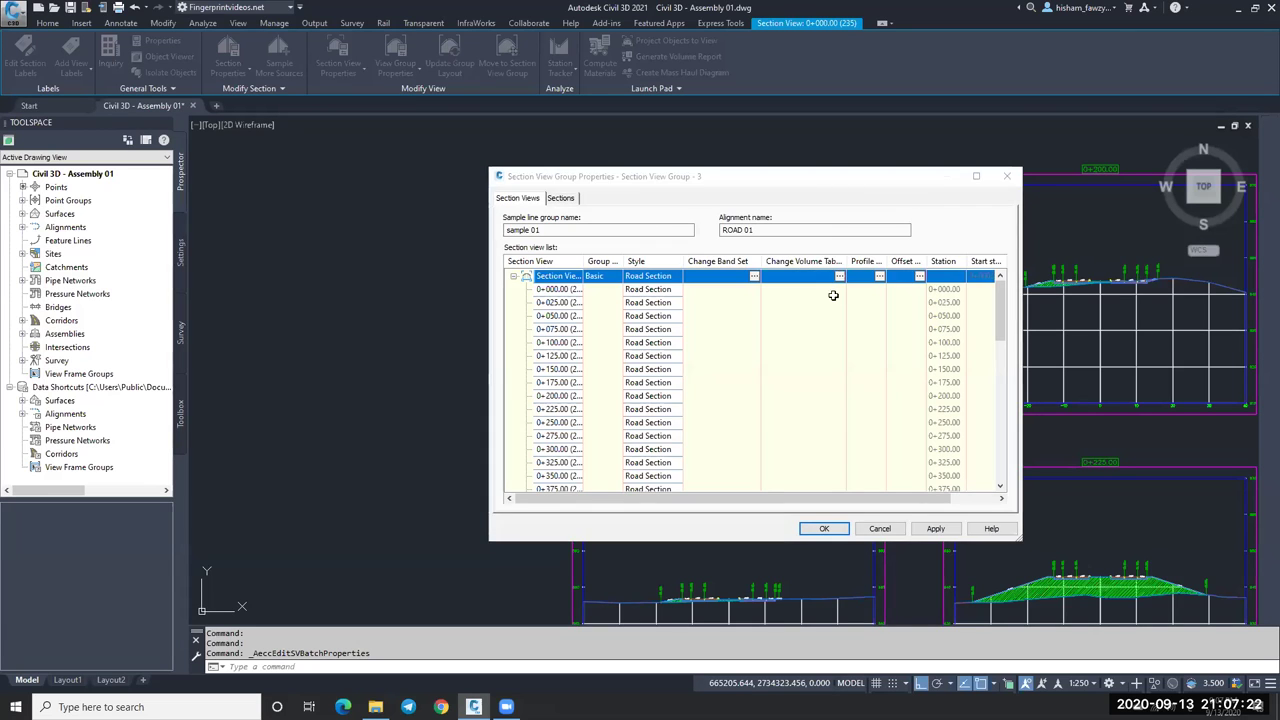
left_click(613, 291)
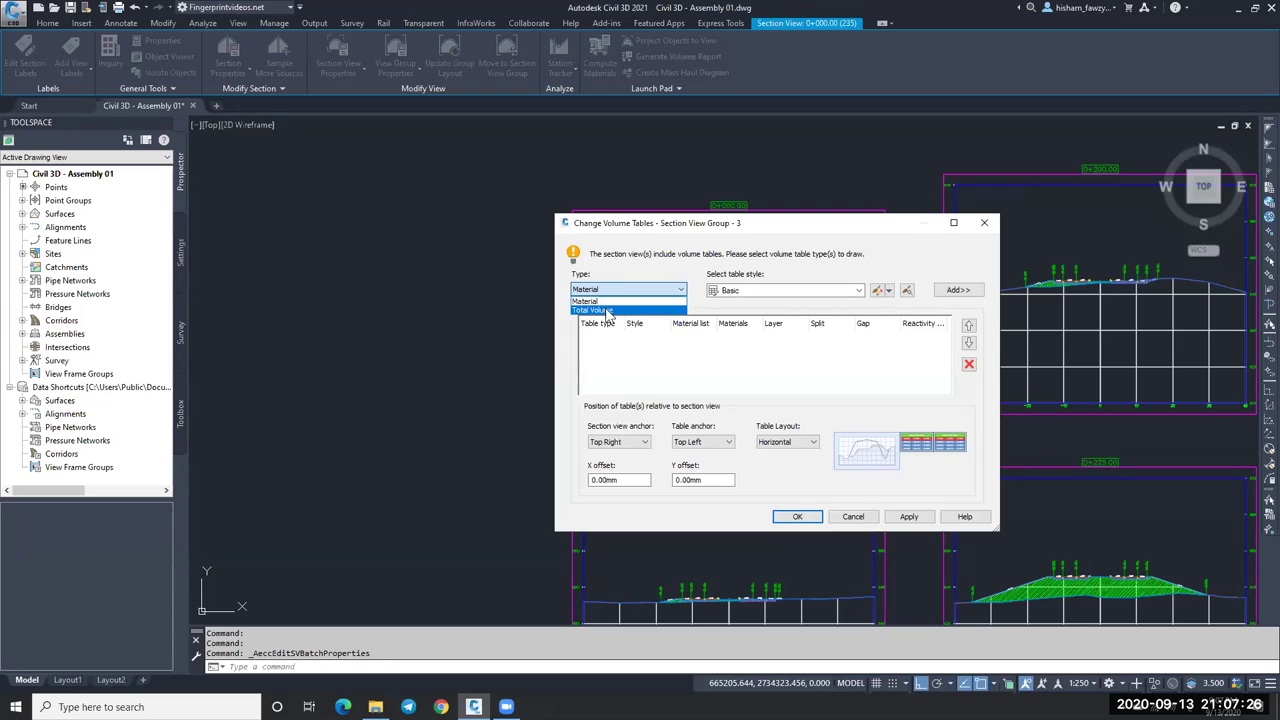
Add a Total Volume table and try out several section view anchor positions.
left_click(607, 311)
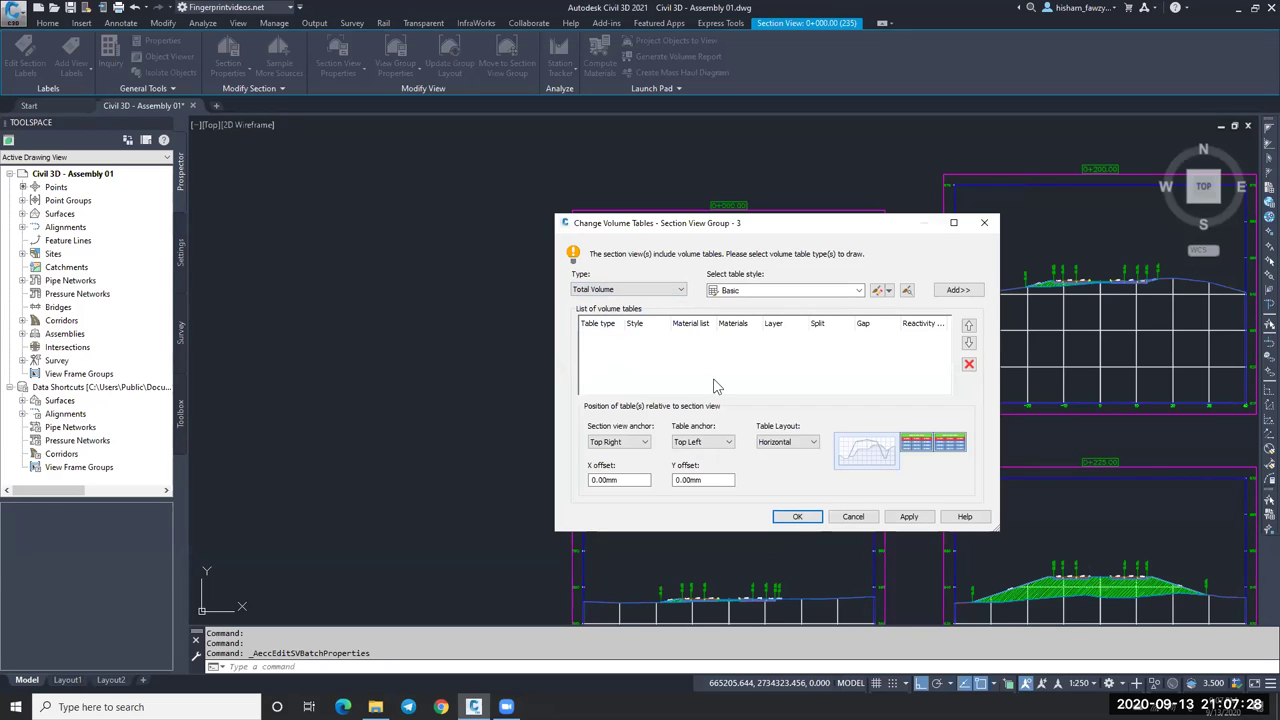
left_click(958, 290)
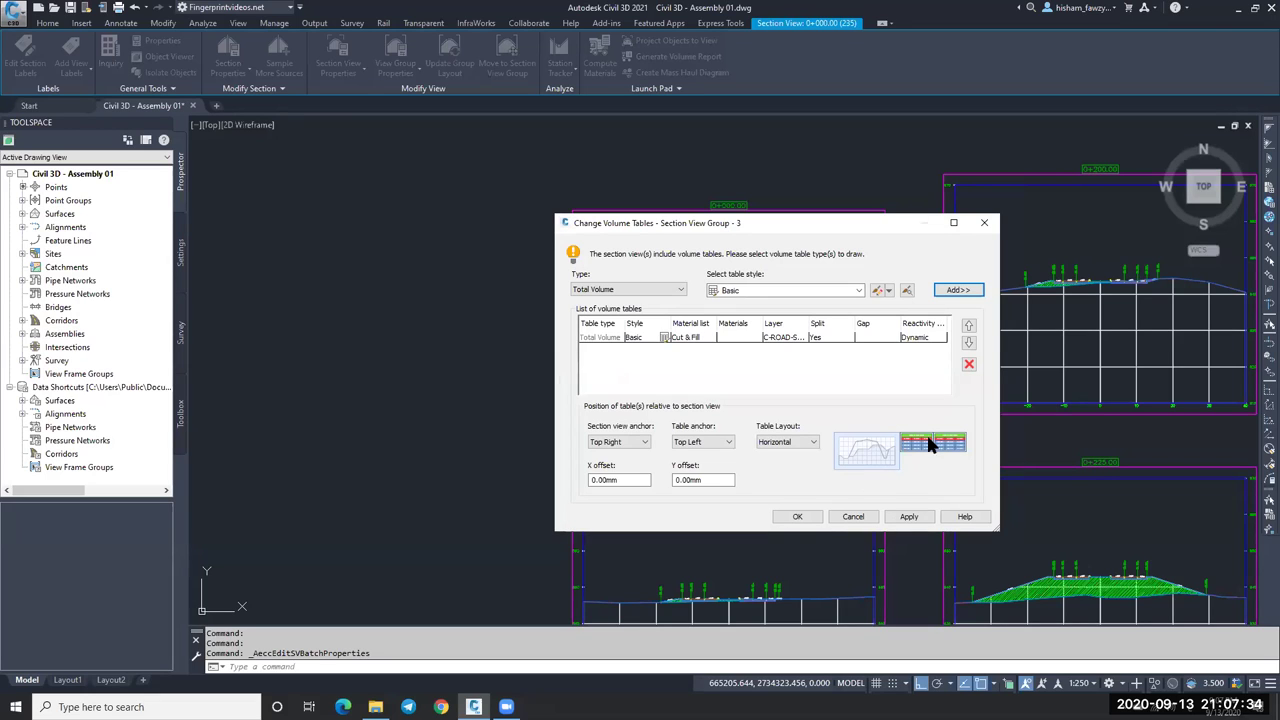
left_click(636, 442)
left_click(640, 466)
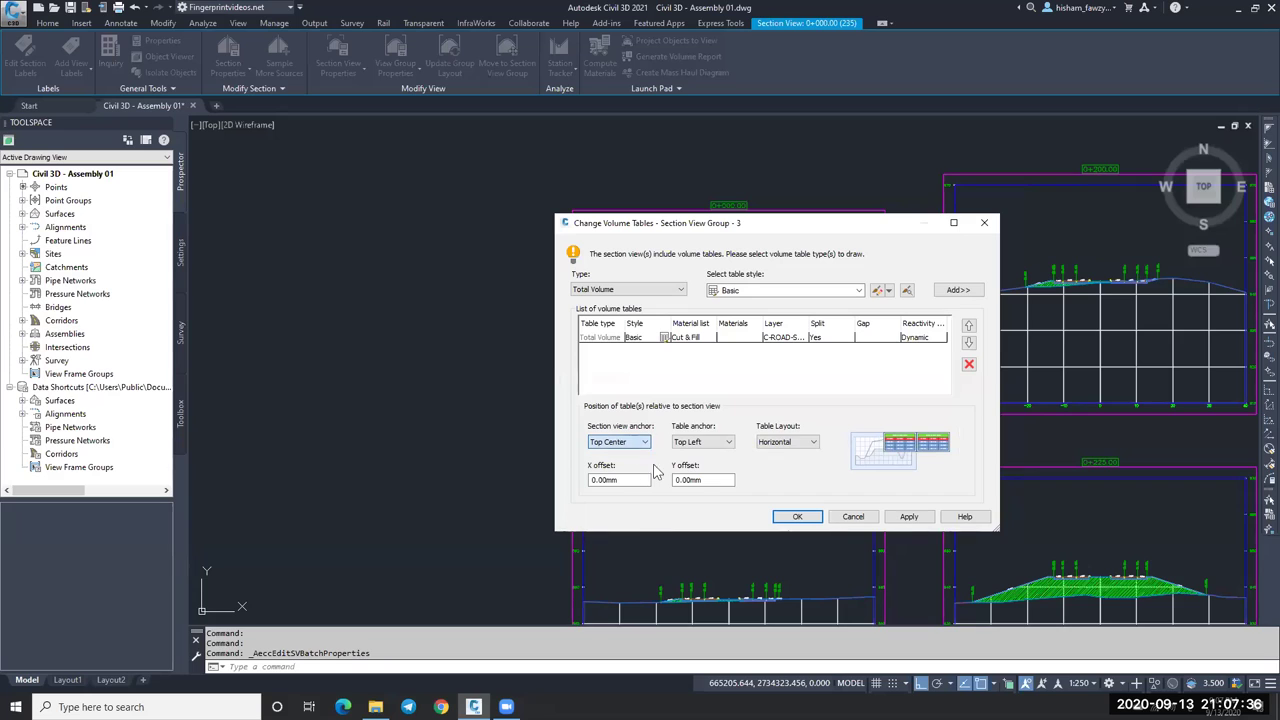
left_click(640, 443)
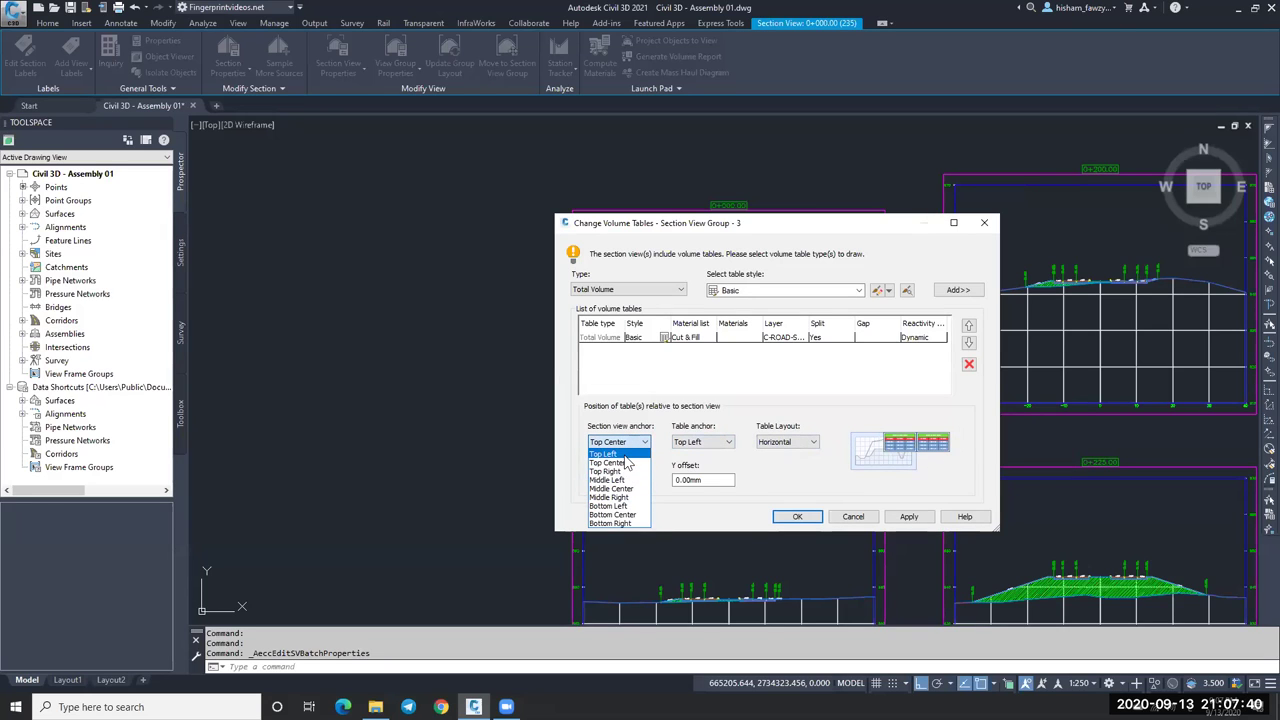
left_click(627, 471)
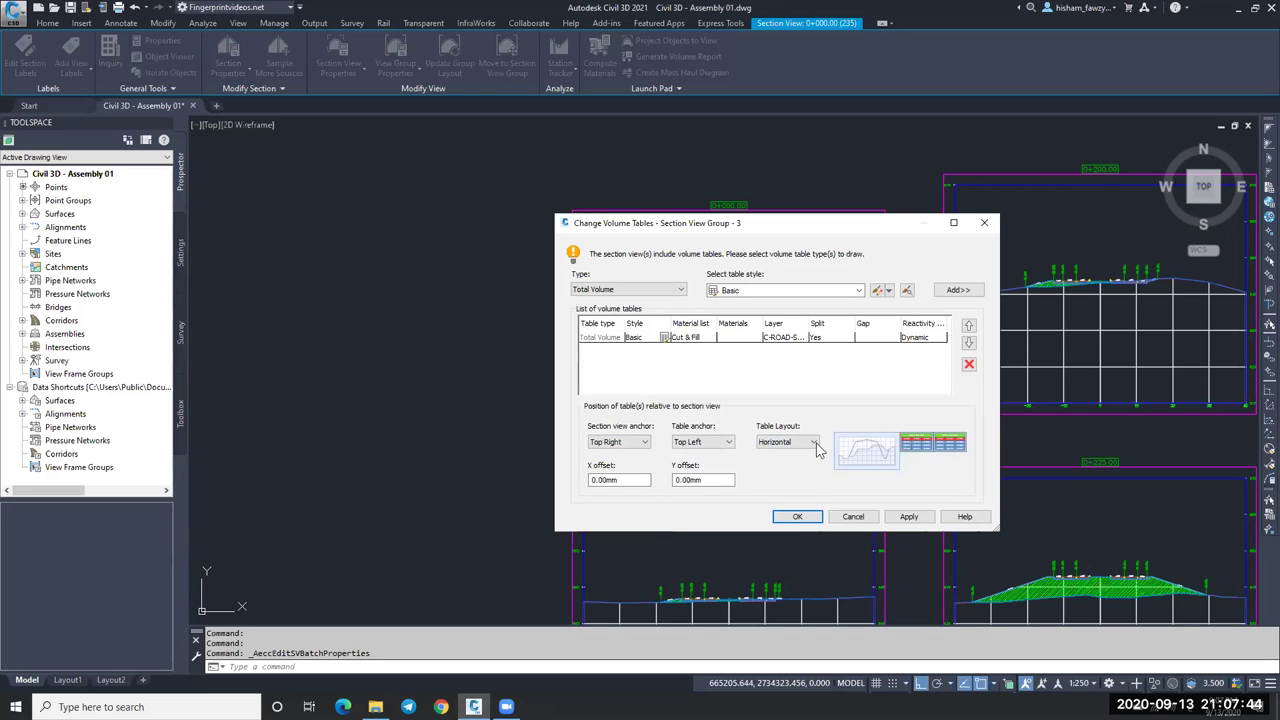
left_click(636, 444)
left_click(619, 524)
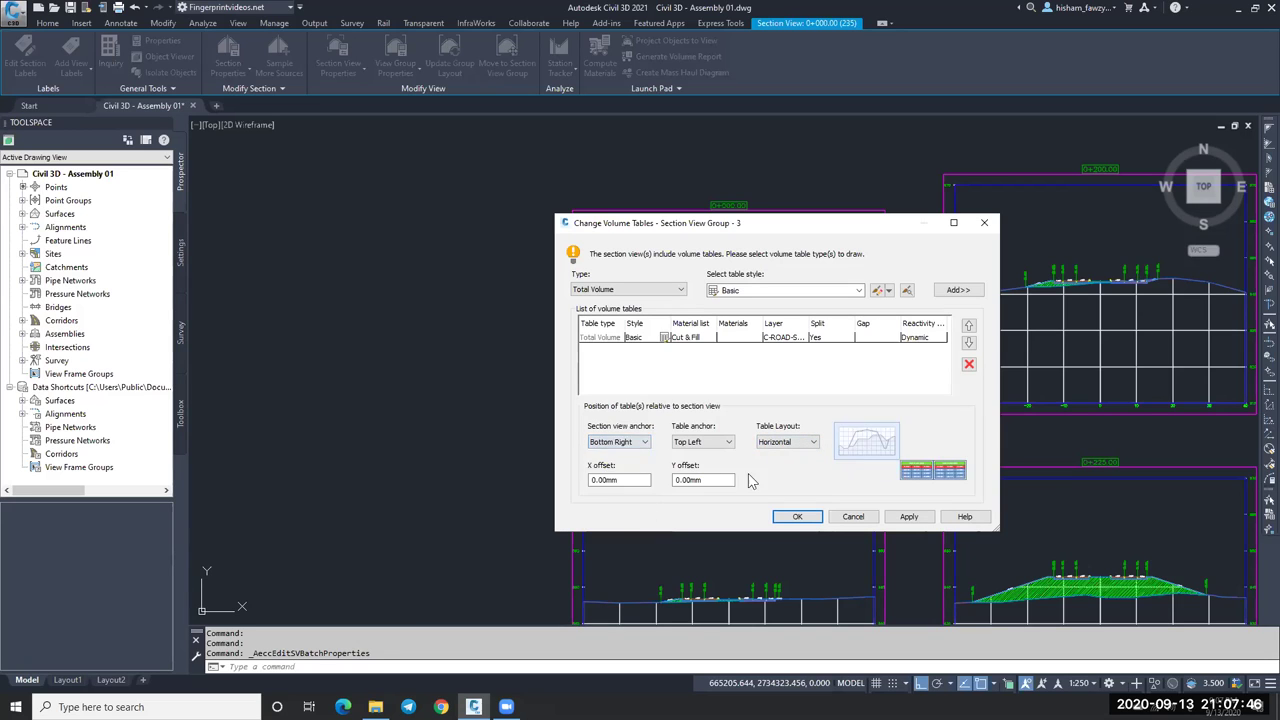
left_click(620, 442)
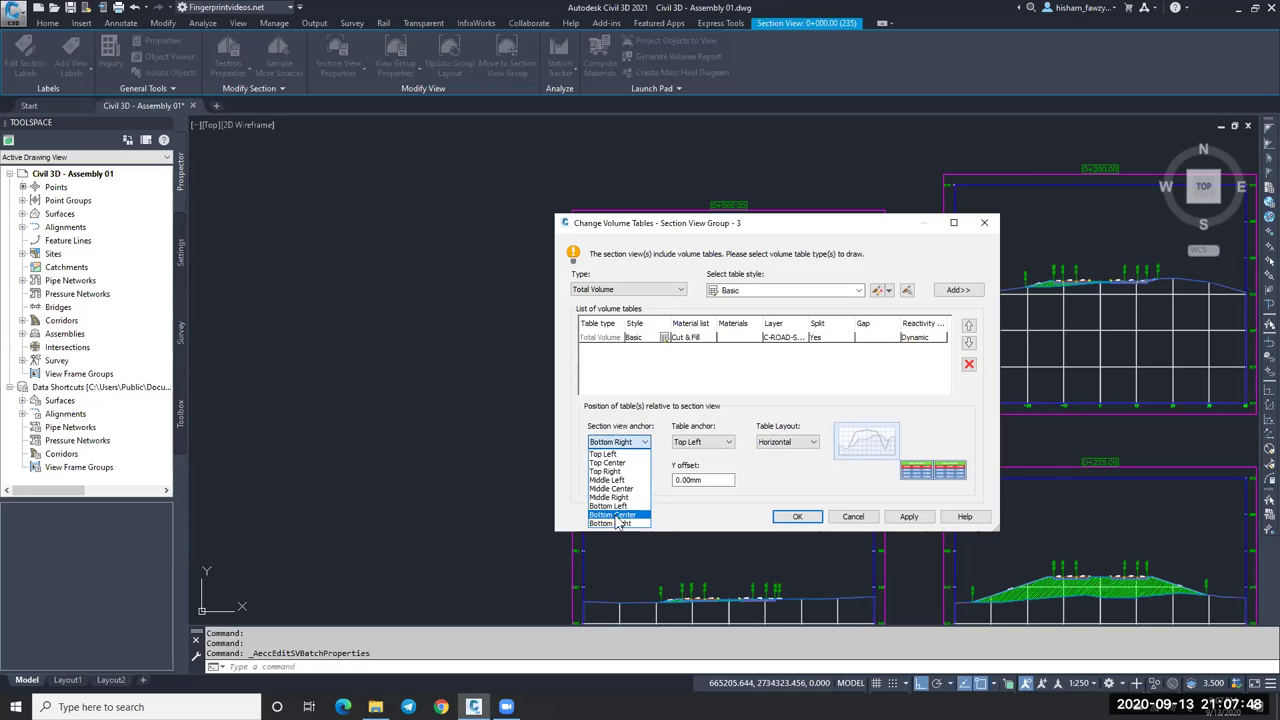
left_click(612, 488)
left_click(630, 443)
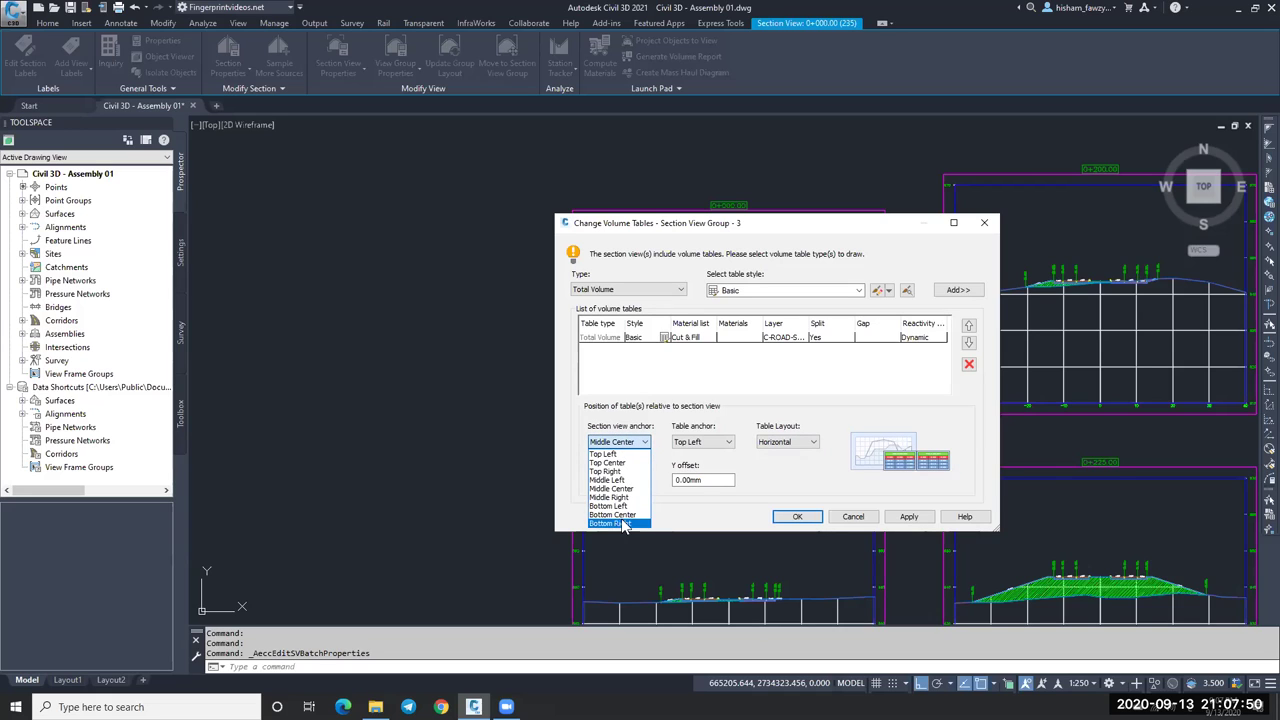
left_click(612, 515)
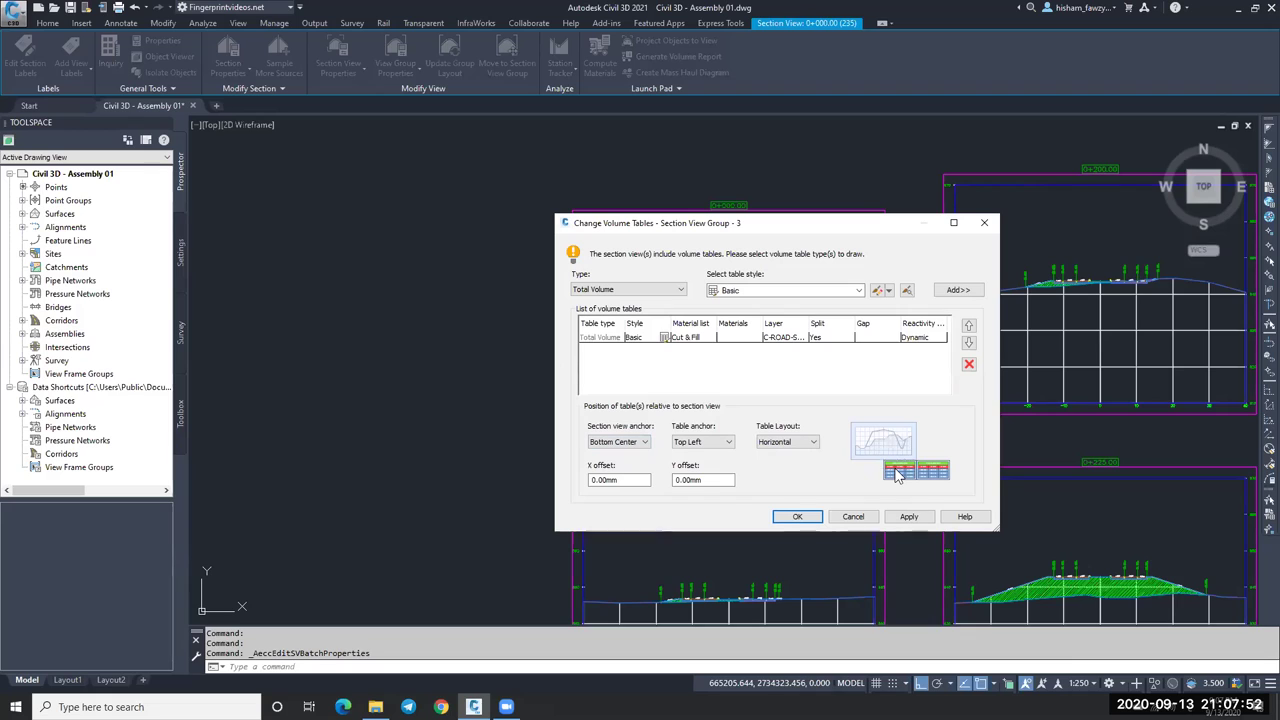
Anchor the table at the section view's Top Right by its Top Left corner and confirm.
left_click(695, 442)
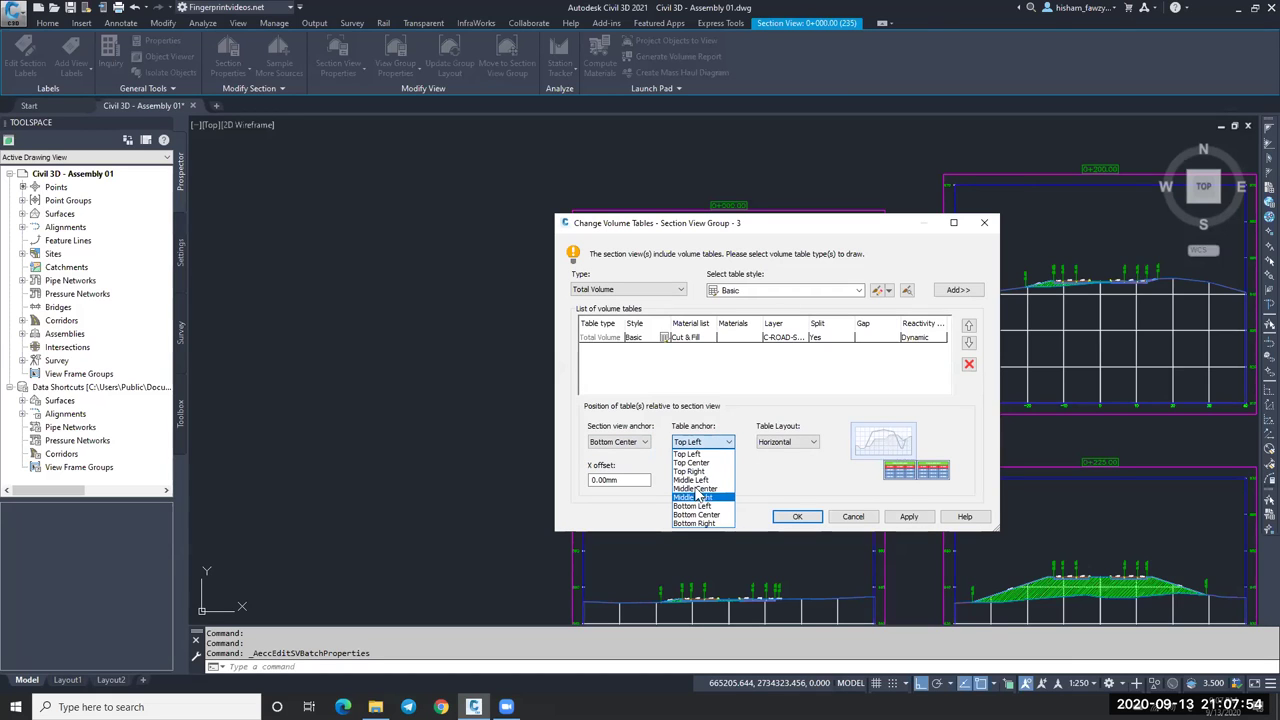
left_click(692, 471)
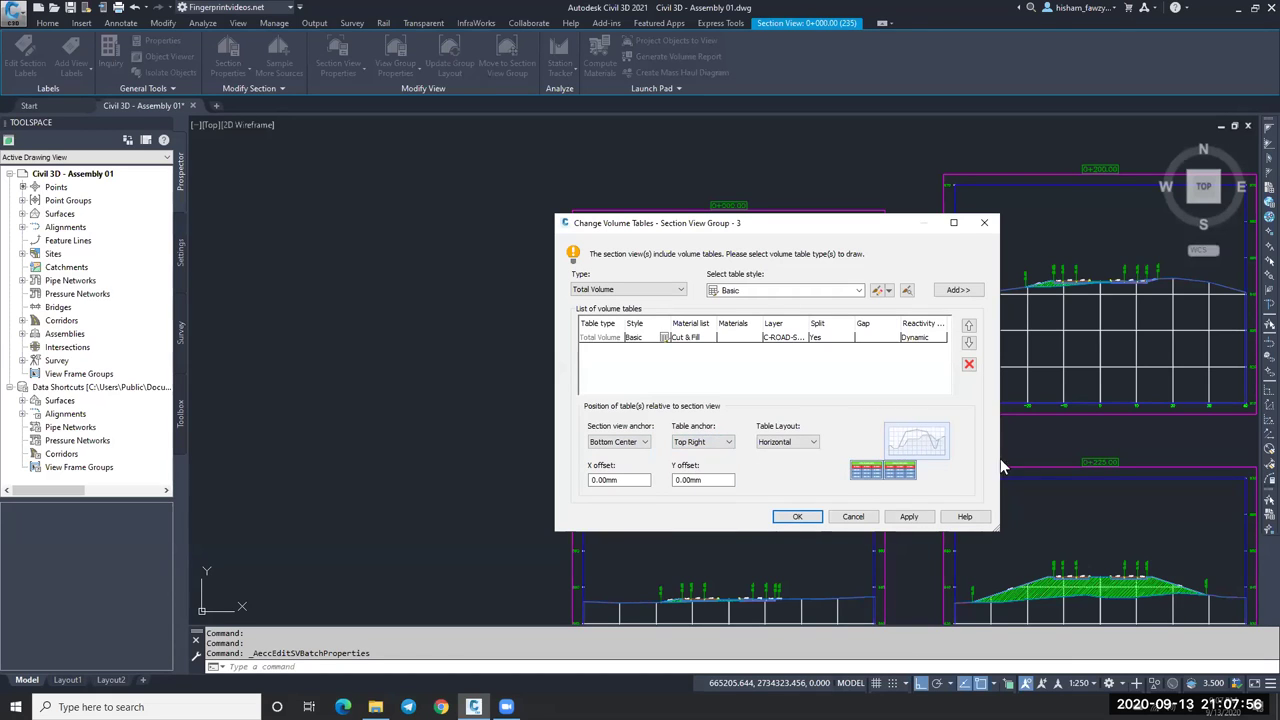
left_click(700, 442)
left_click(695, 462)
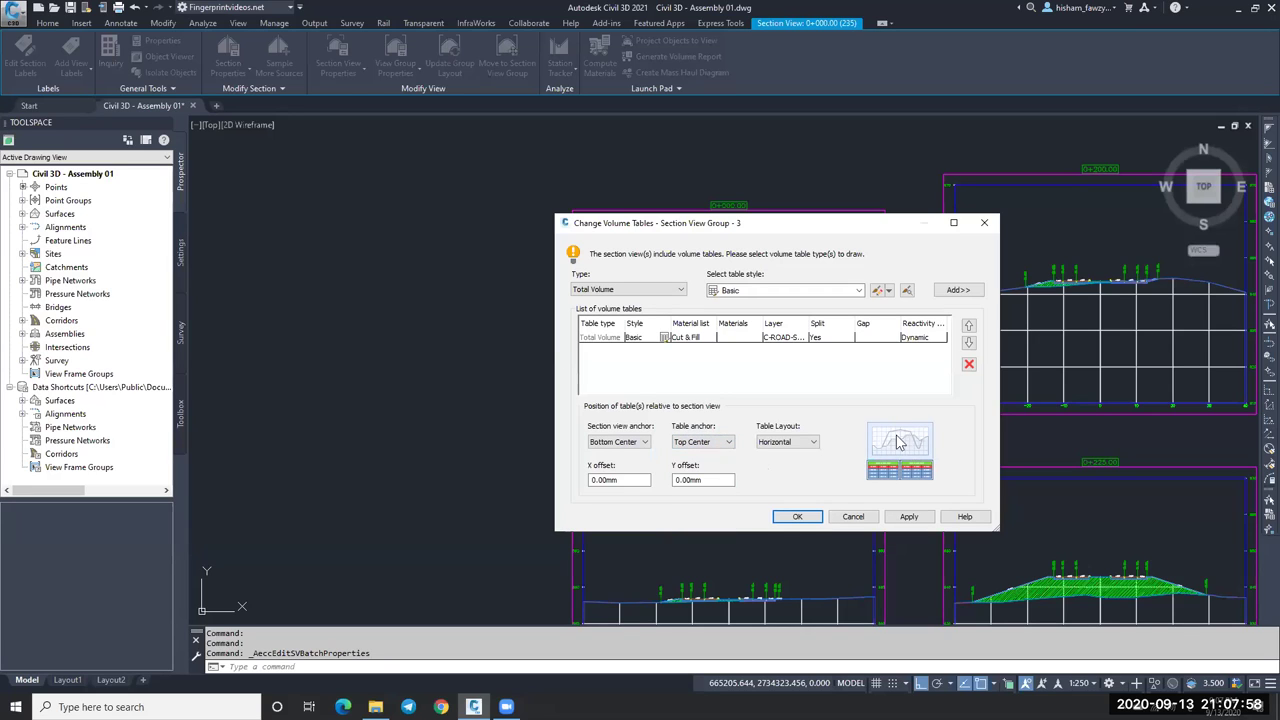
left_click(635, 445)
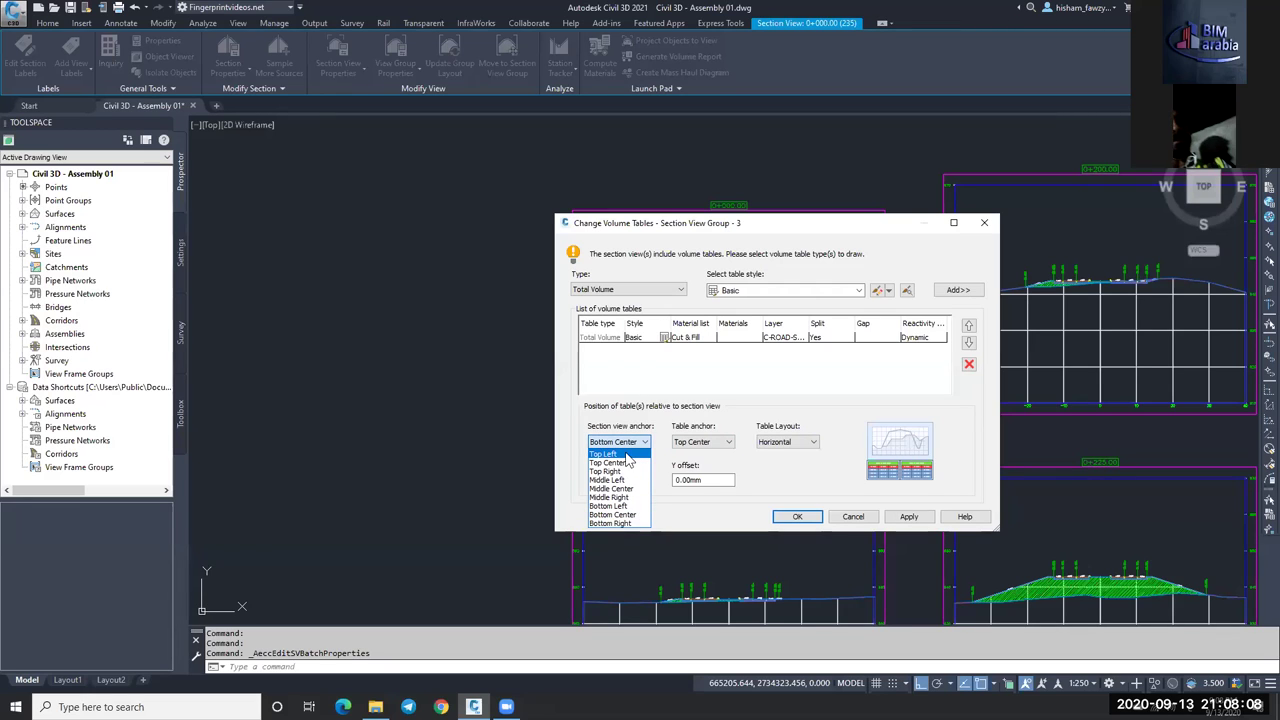
left_click(606, 471)
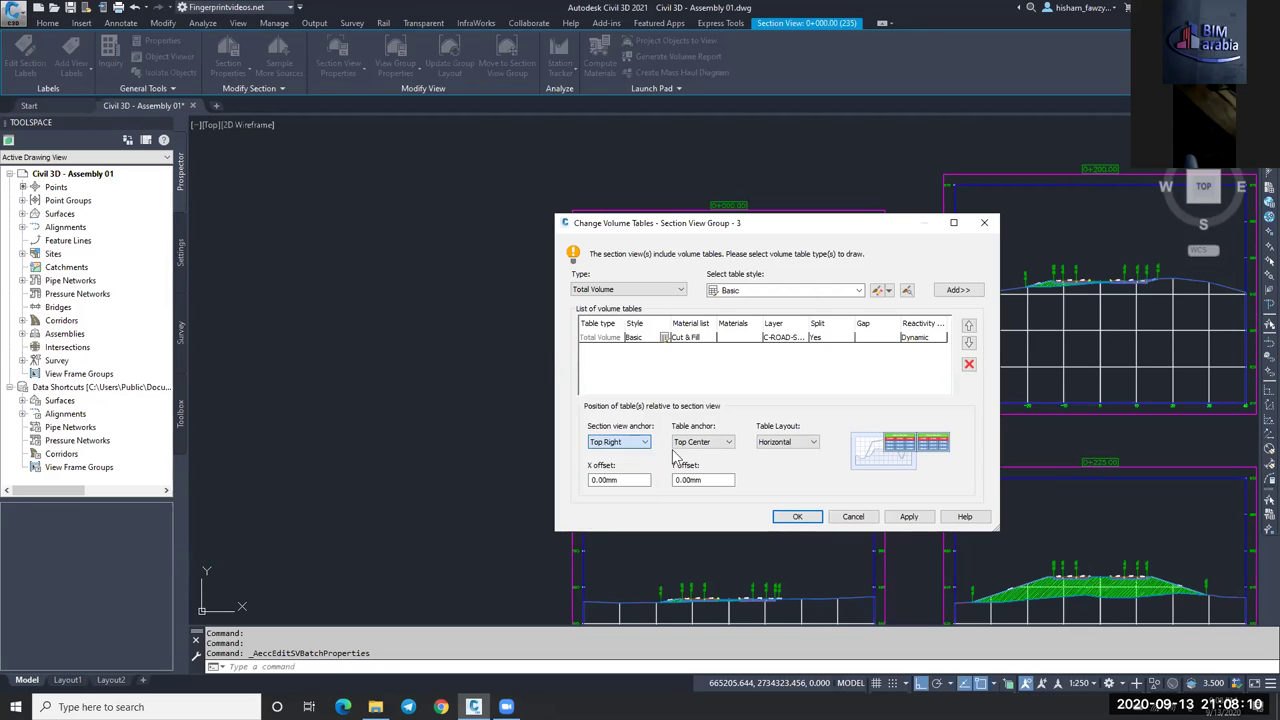
left_click(702, 442)
left_click(705, 457)
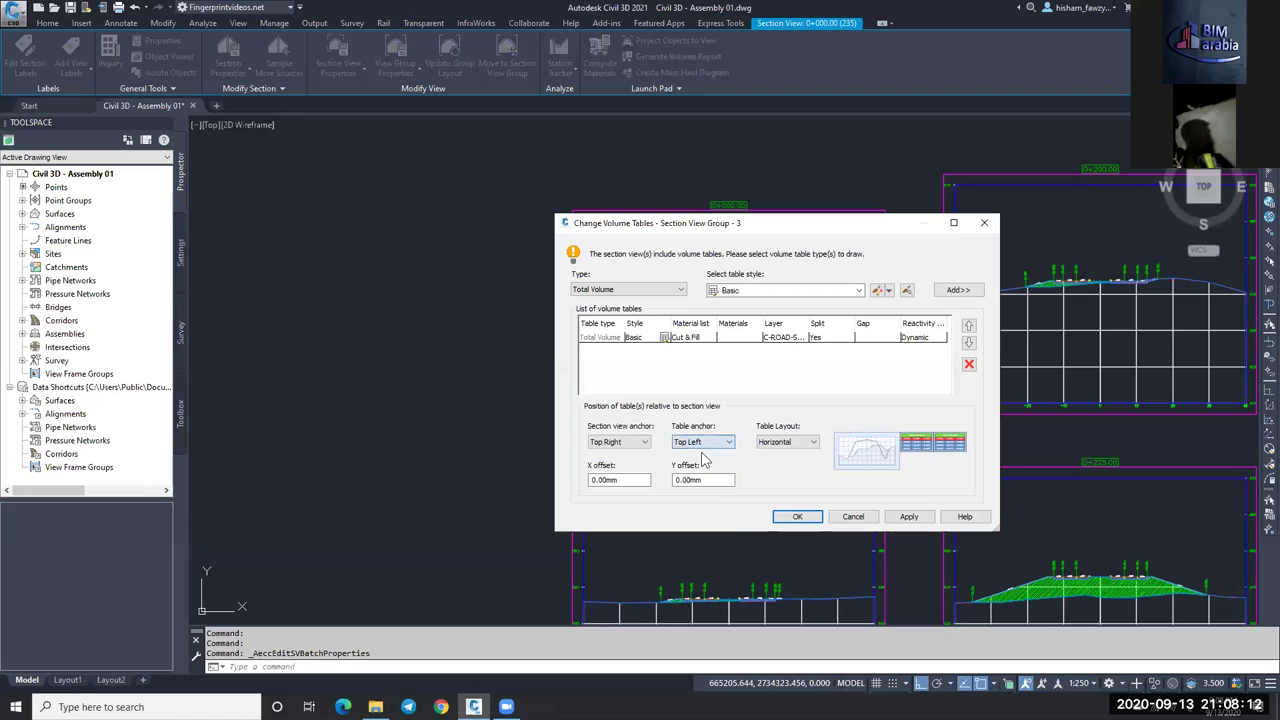
left_click(798, 517)
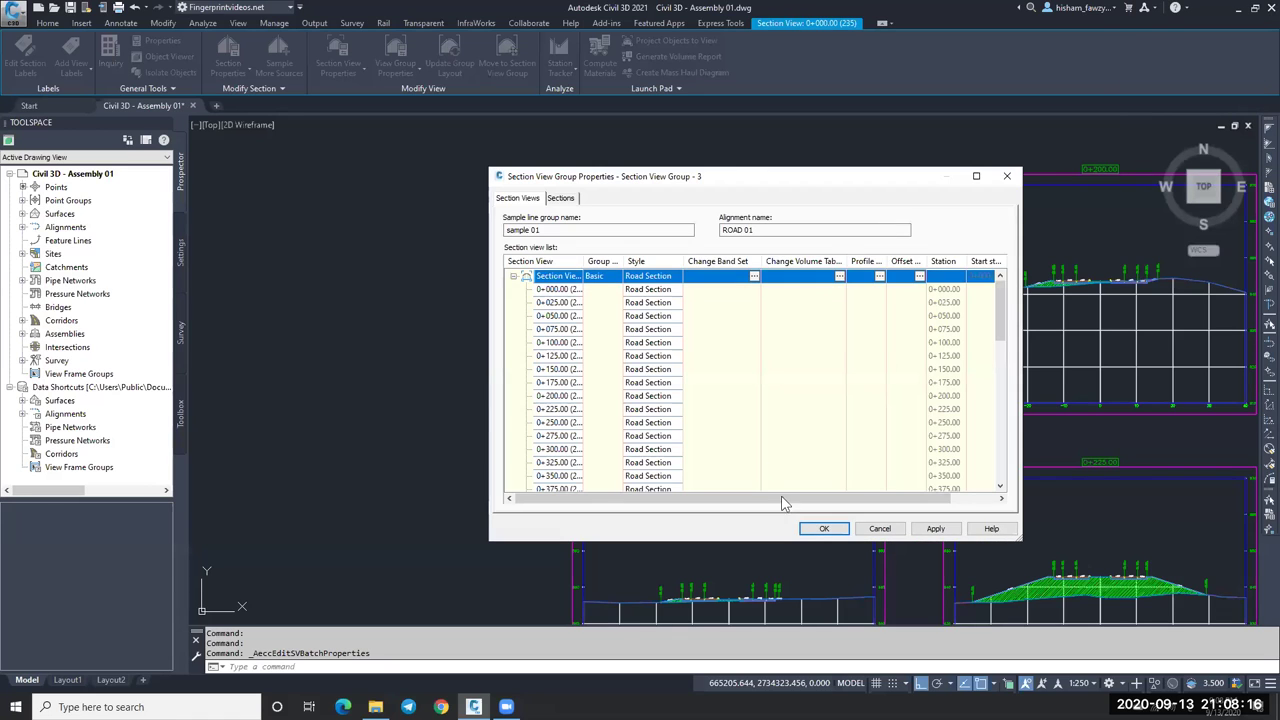
Apply the group settings and zoom around to check each section view's new Total Volume table.
left_click(824, 528)
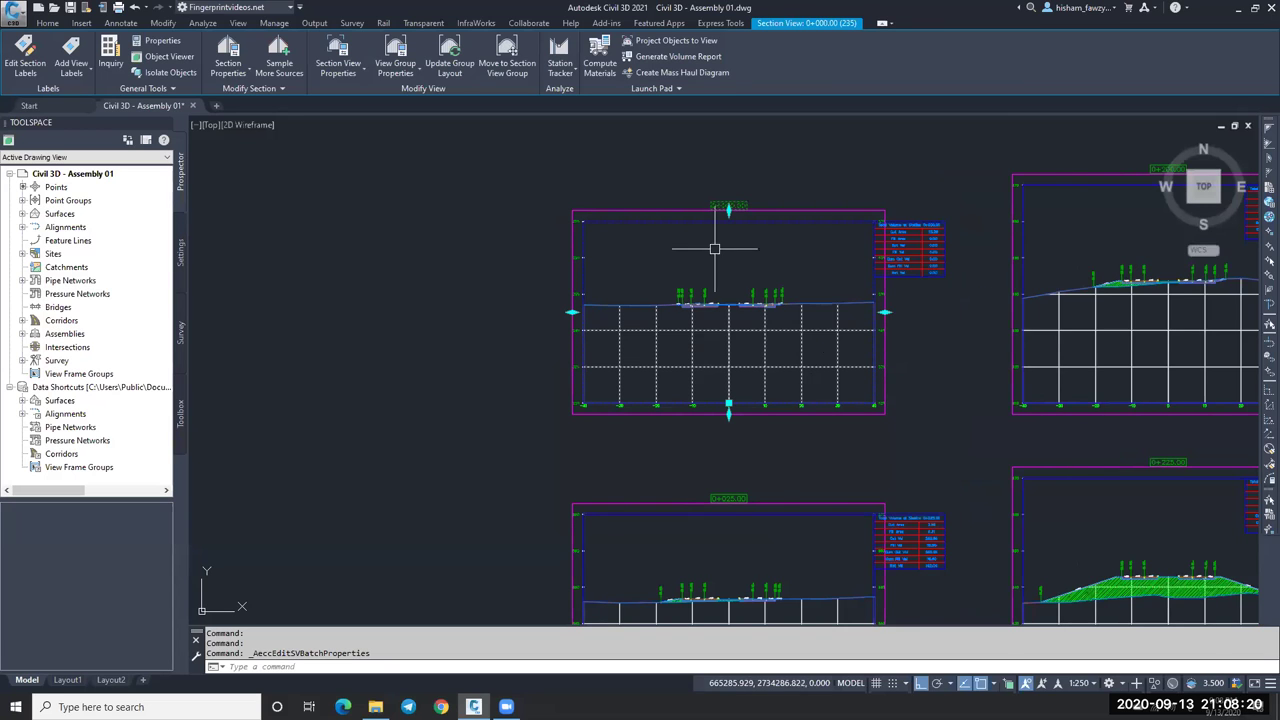
scroll(709, 249, "down", 4)
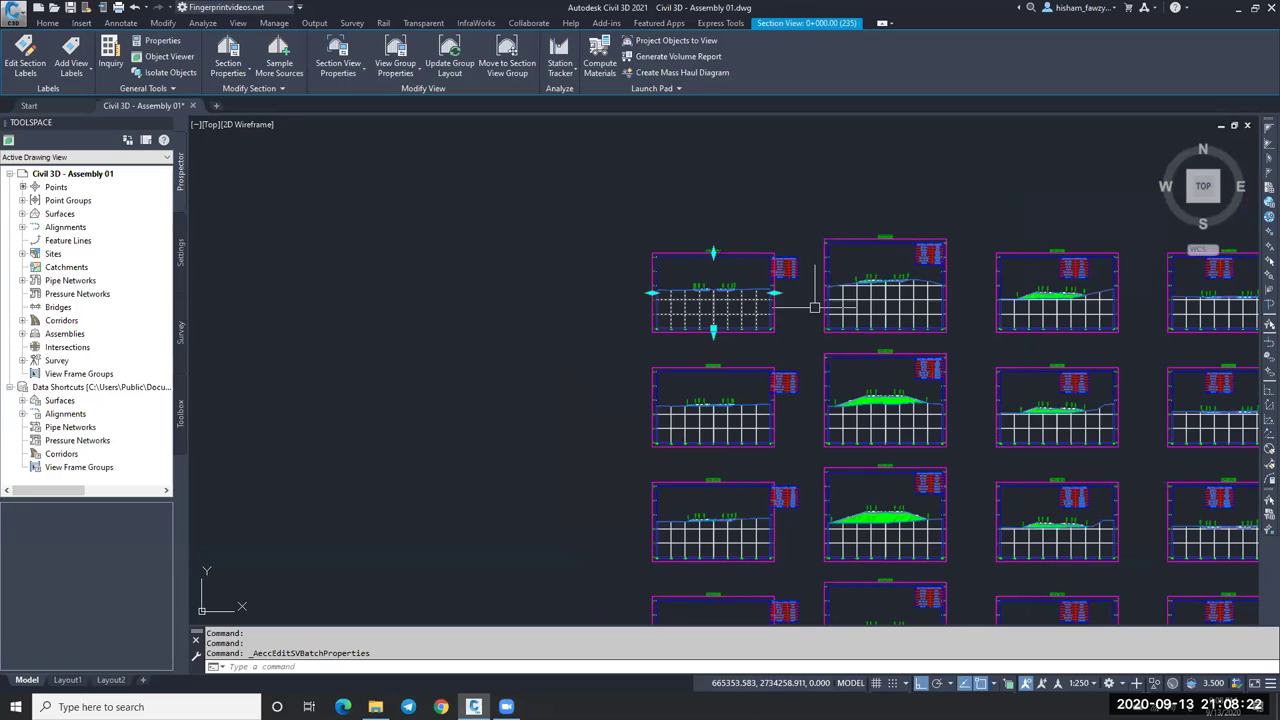
scroll(829, 308, "up", 2)
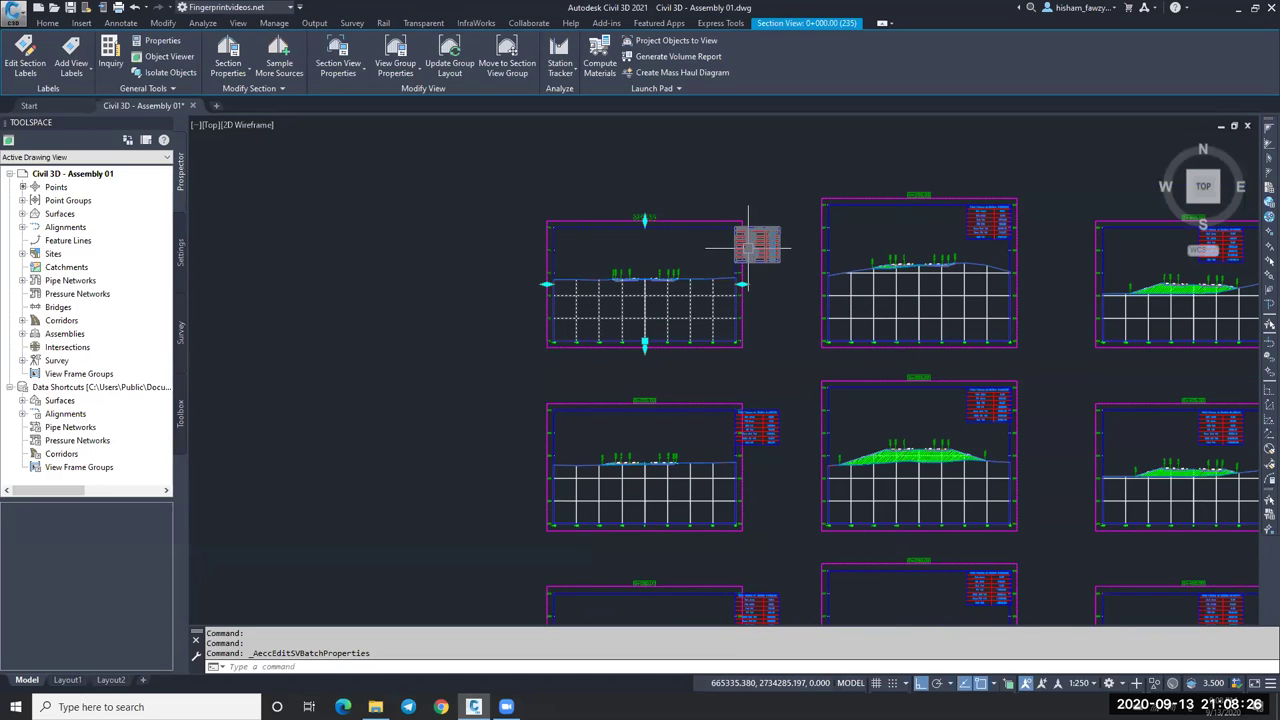
scroll(752, 248, "down", 4)
scroll(804, 255, "down", 4)
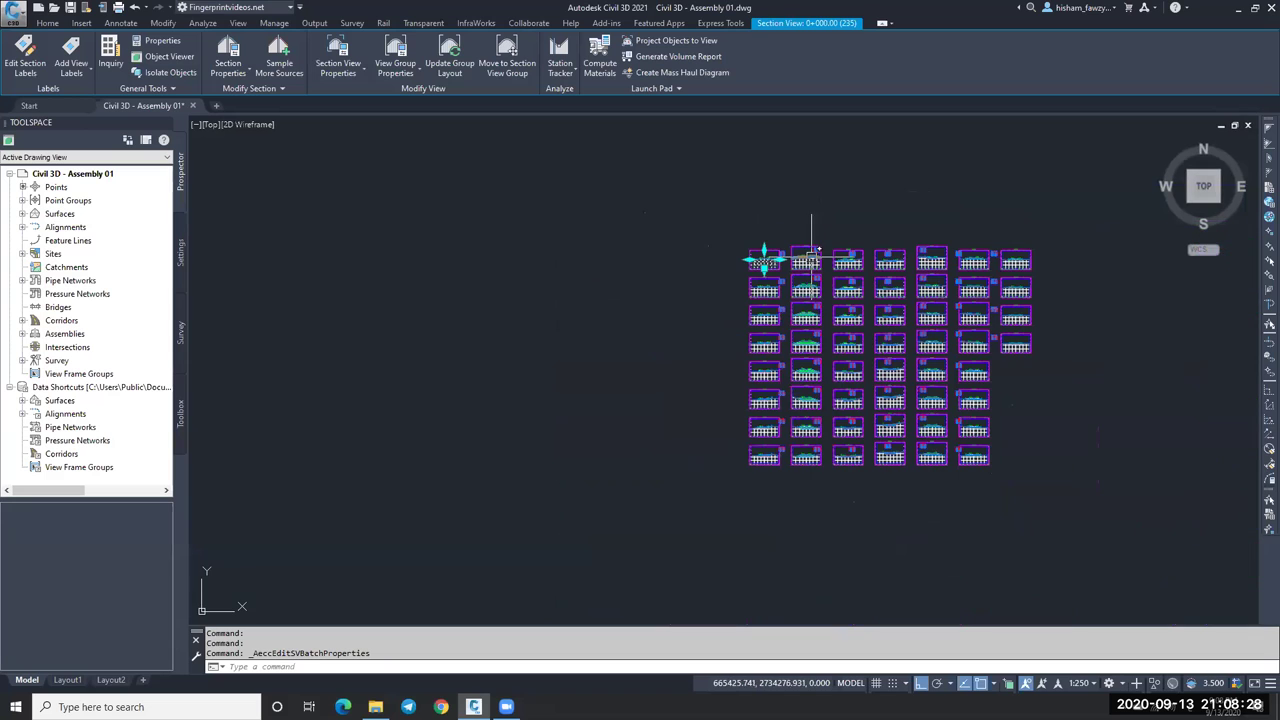
scroll(962, 270, "up", 4)
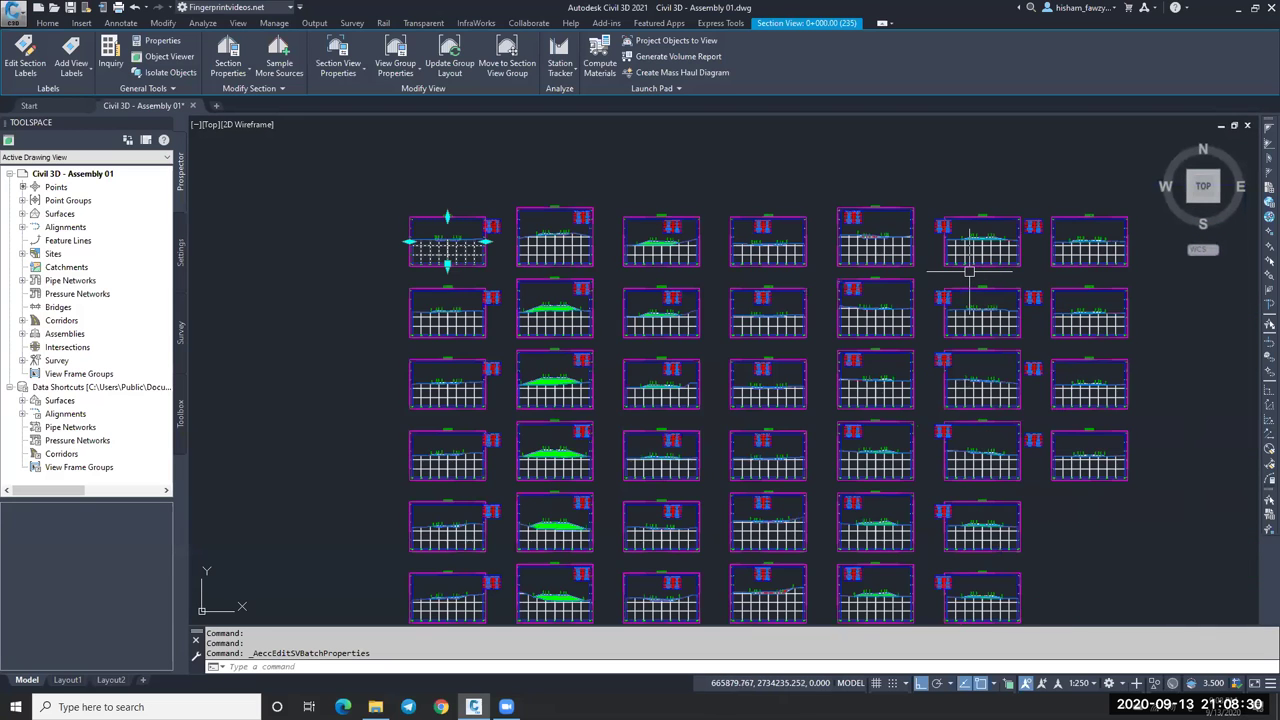
scroll(940, 350, "down", 4)
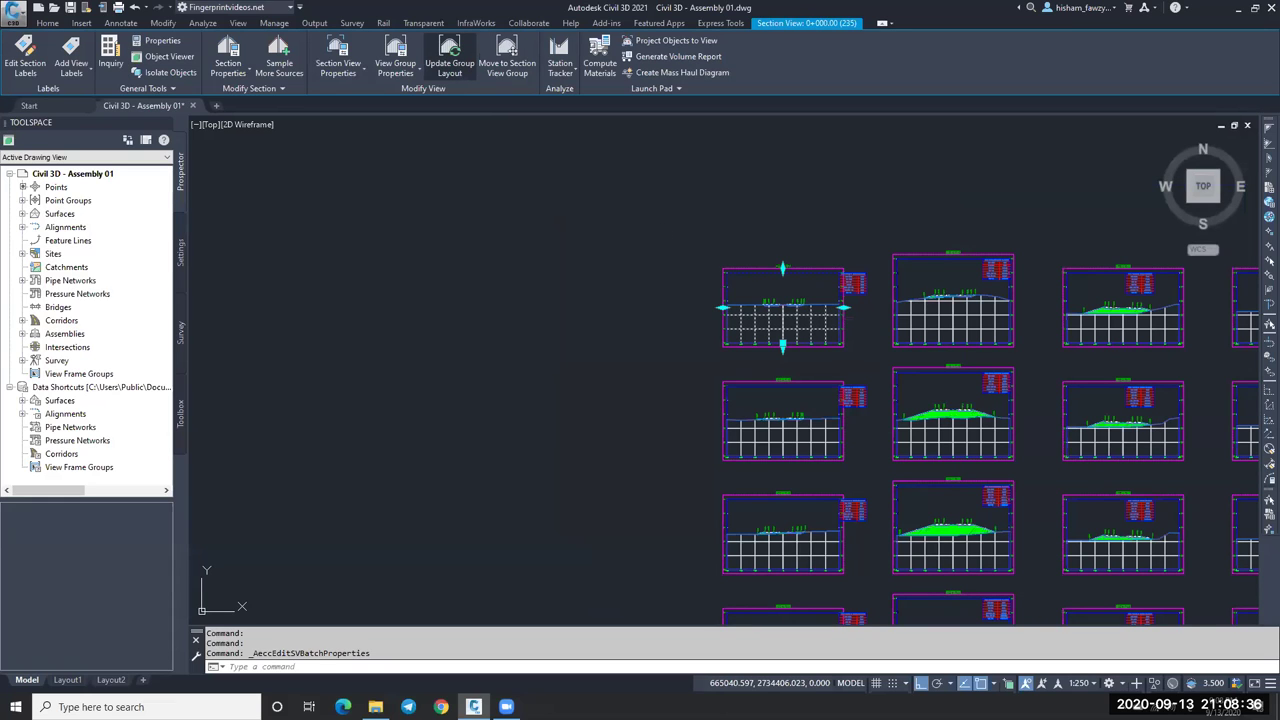
Run Update Group Layout to respace the section views, then zoom in on a volume table.
left_click(449, 62)
scroll(860, 410, "up", 2)
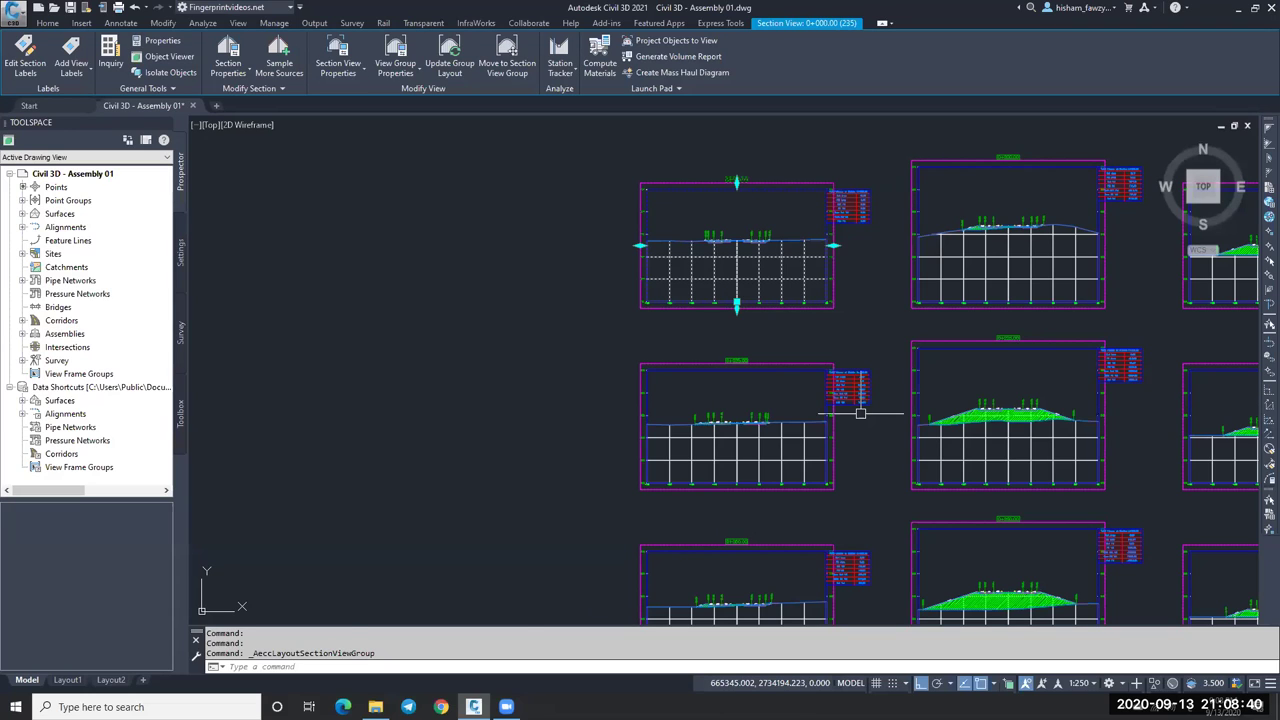
scroll(760, 380, "up", 8)
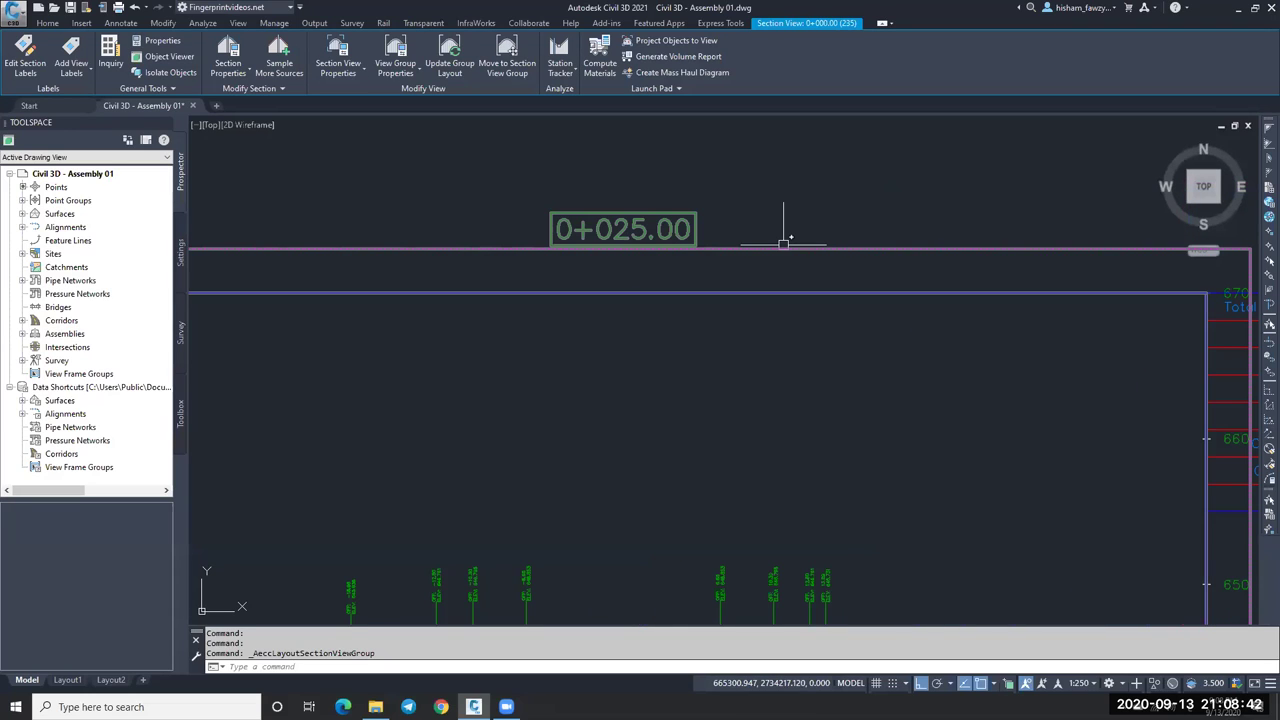
scroll(765, 247, "down", 6)
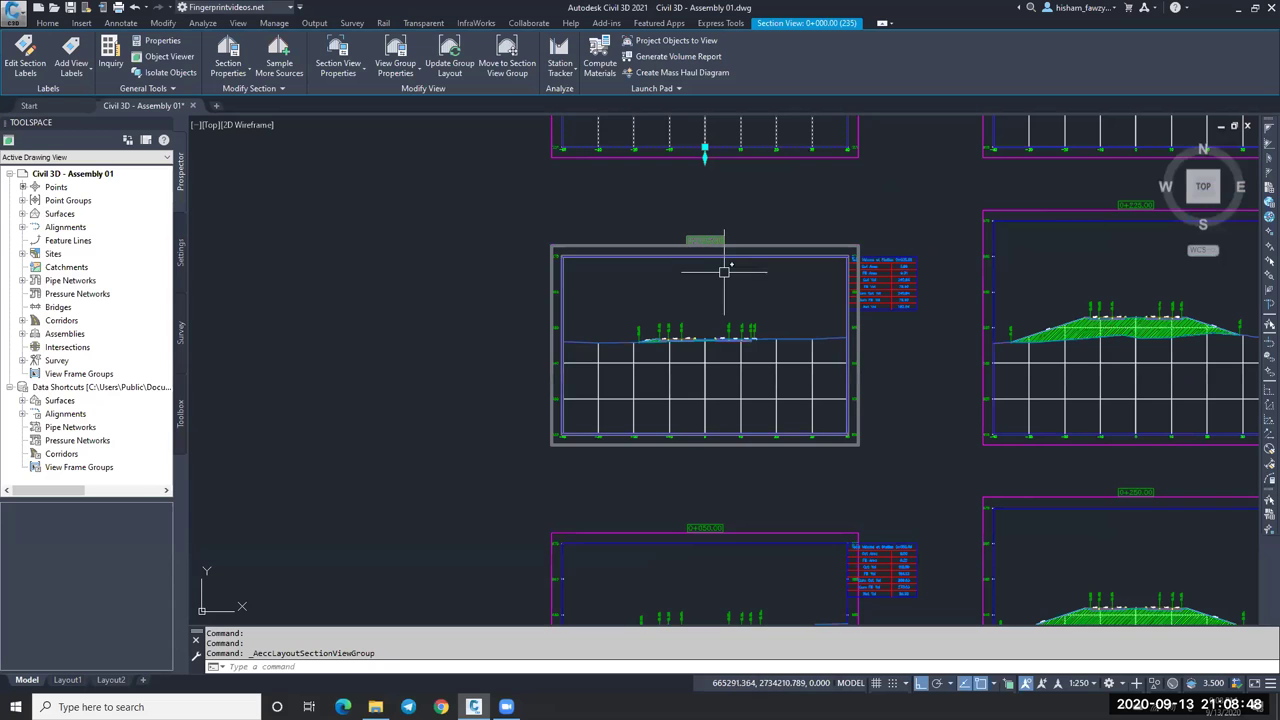
scroll(724, 271, "up", 4)
scroll(767, 261, "down", 4)
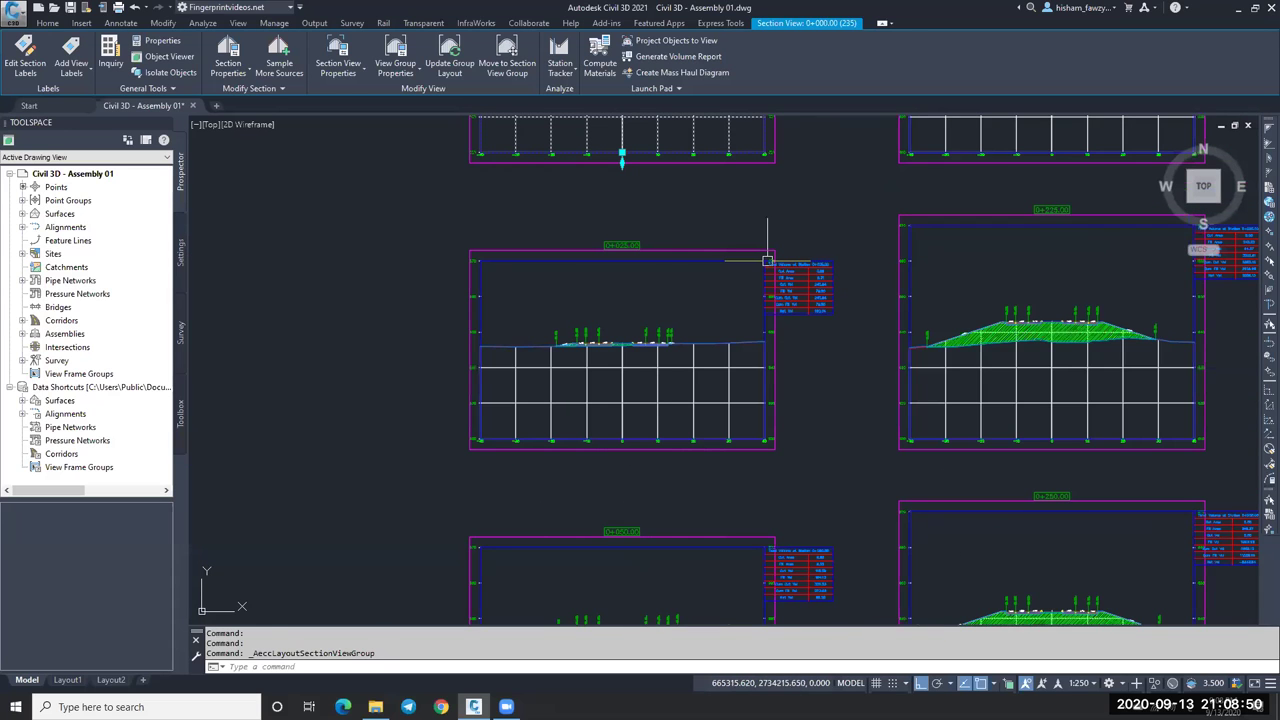
scroll(767, 261, "up", 5)
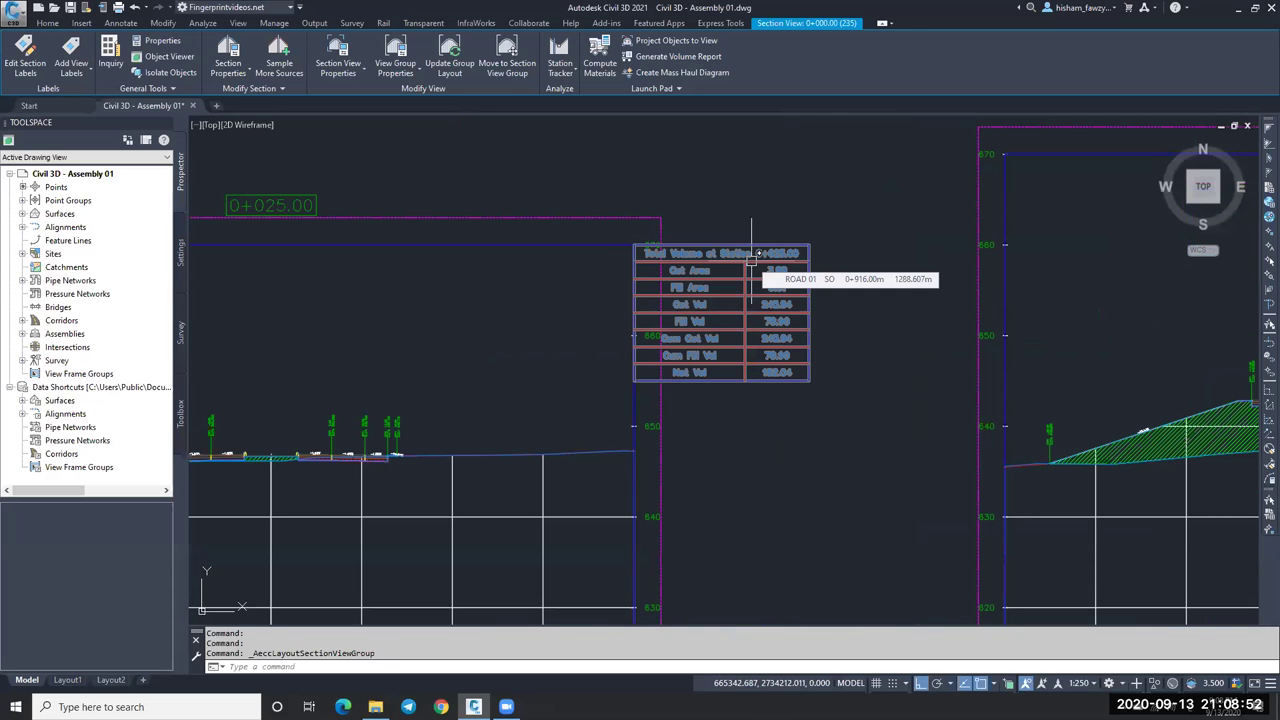
Make the Basic volume table style transposed so Cut Area through Net Vol appear as rows.
left_click(735, 263)
right_click(736, 266)
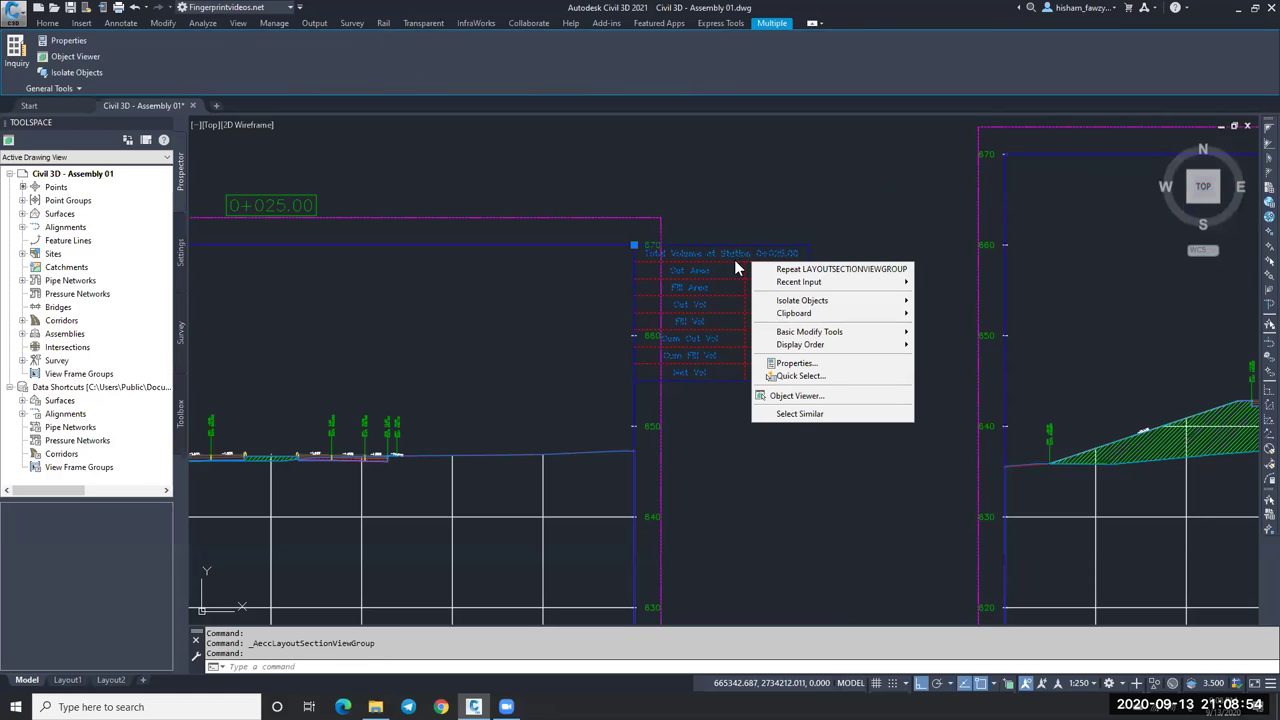
key("Escape")
key("Escape")
left_click(742, 266)
right_click(742, 266)
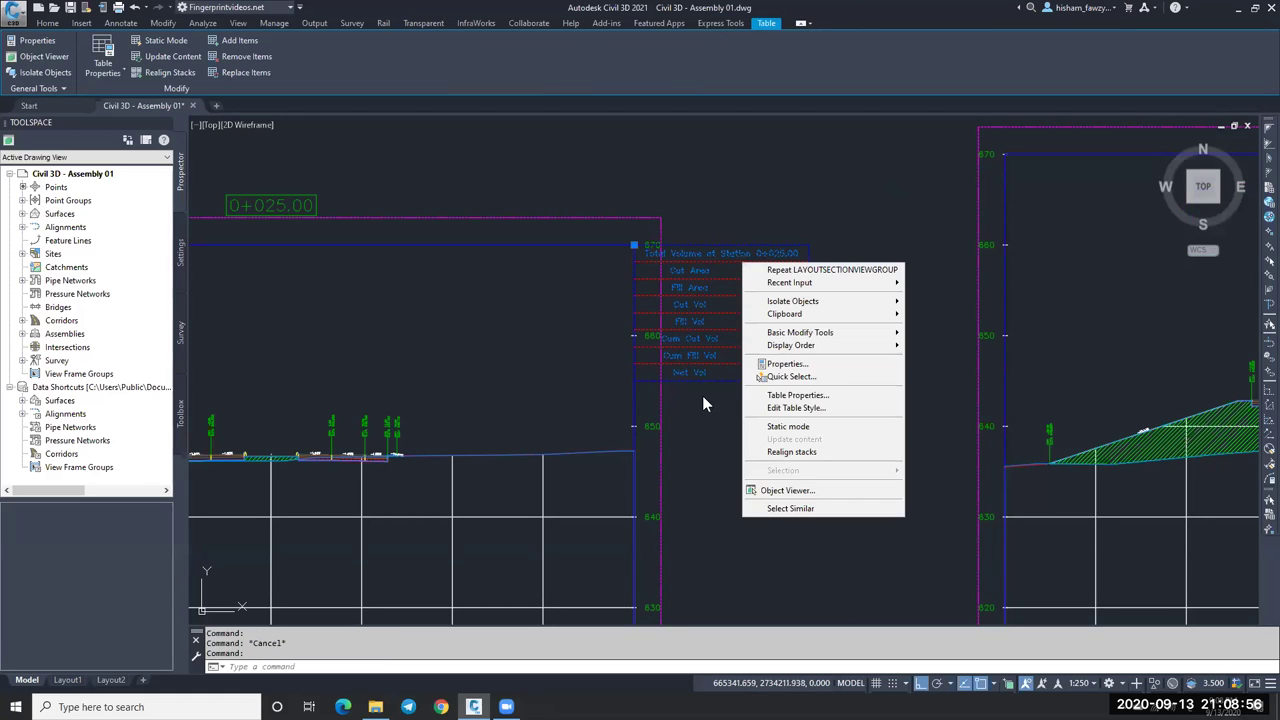
left_click(785, 408)
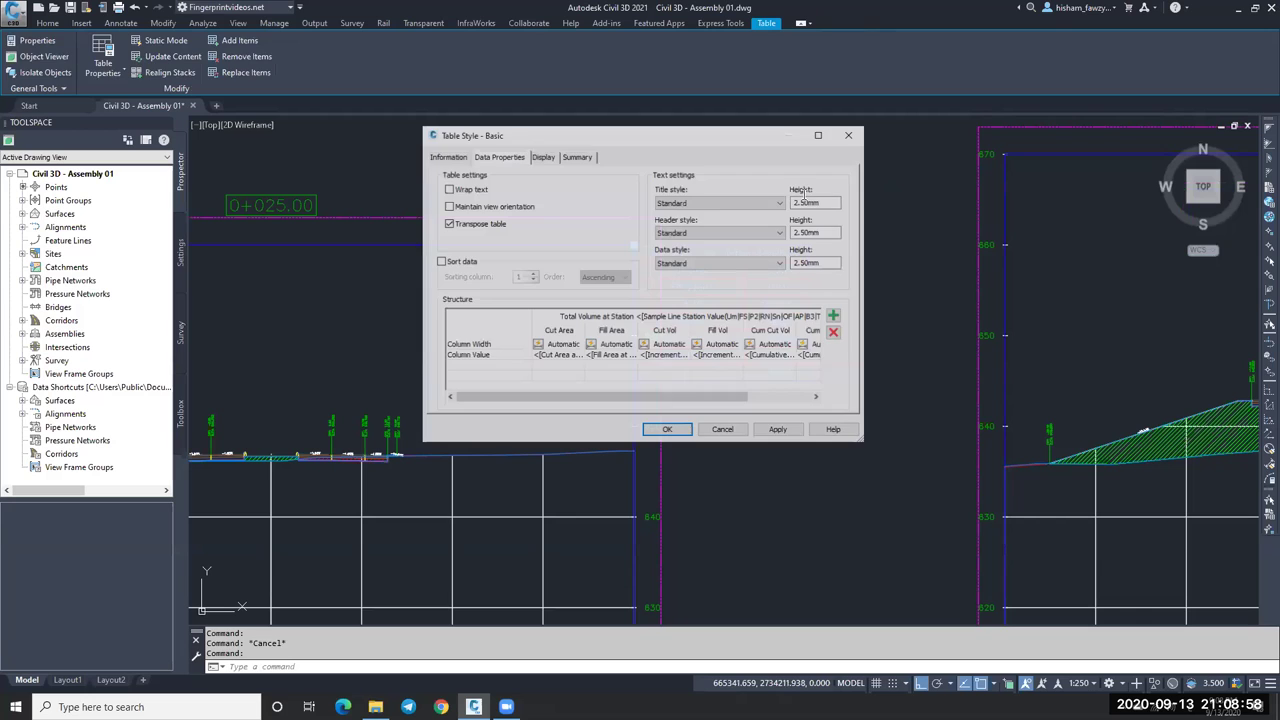
left_click(723, 430)
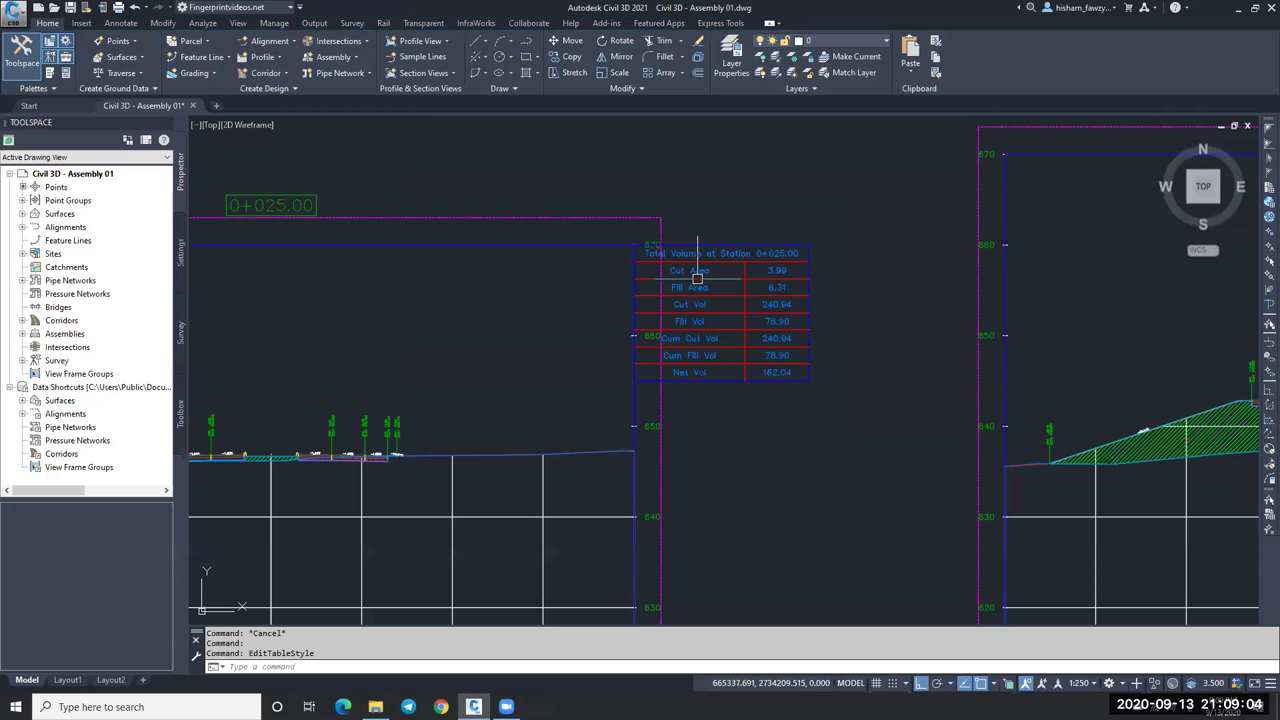
scroll(697, 278, "up", 2)
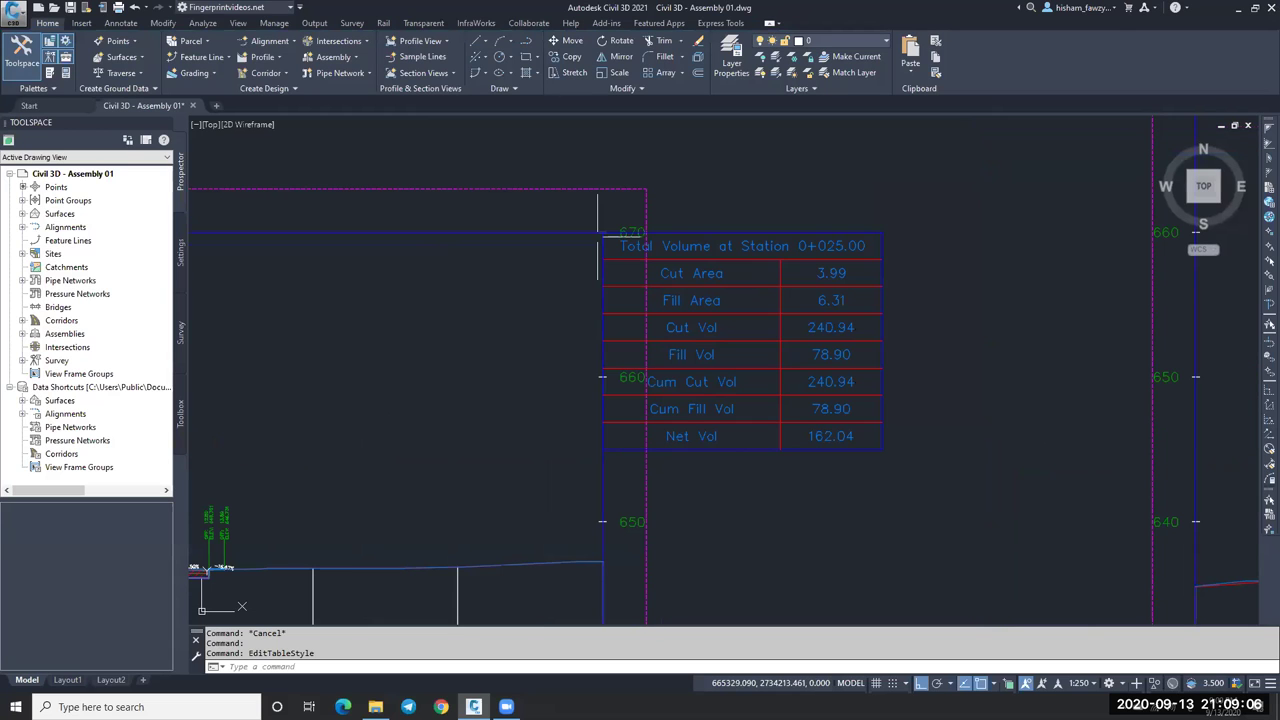
Give the section view group's volume tables a 10 mm X offset and apply it to all views.
scroll(622, 243, "down", 5)
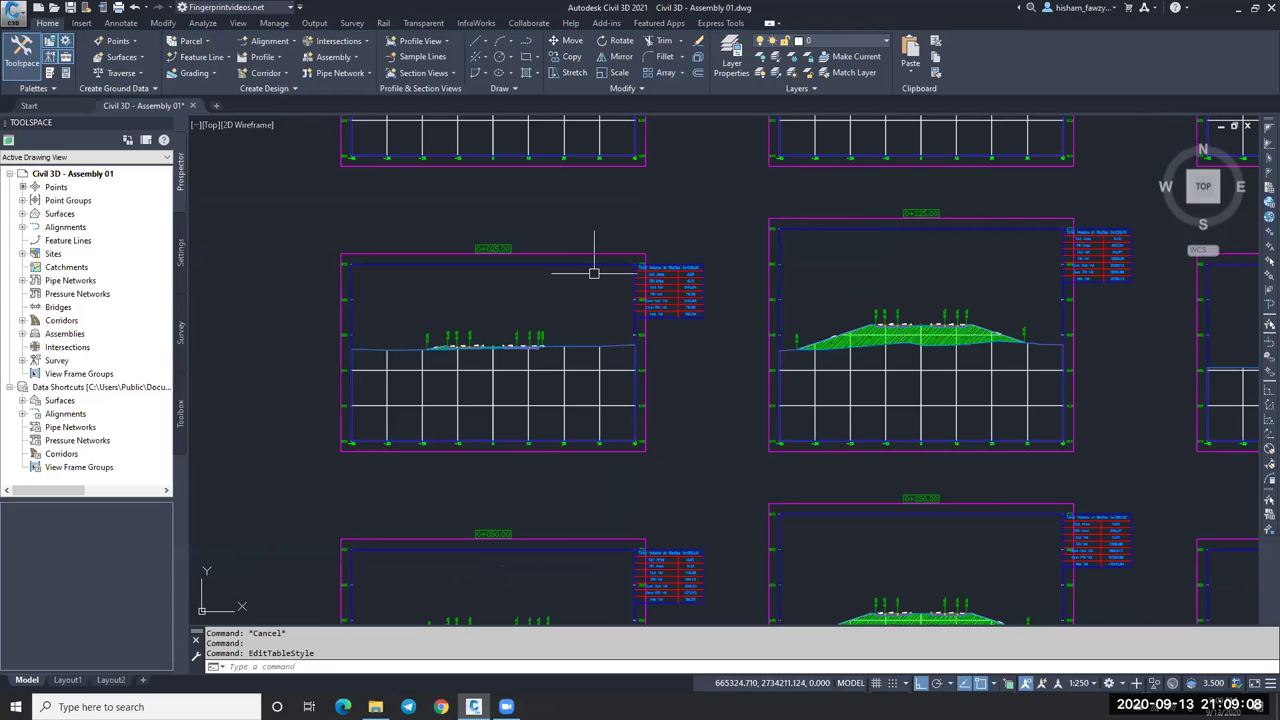
left_click(348, 259)
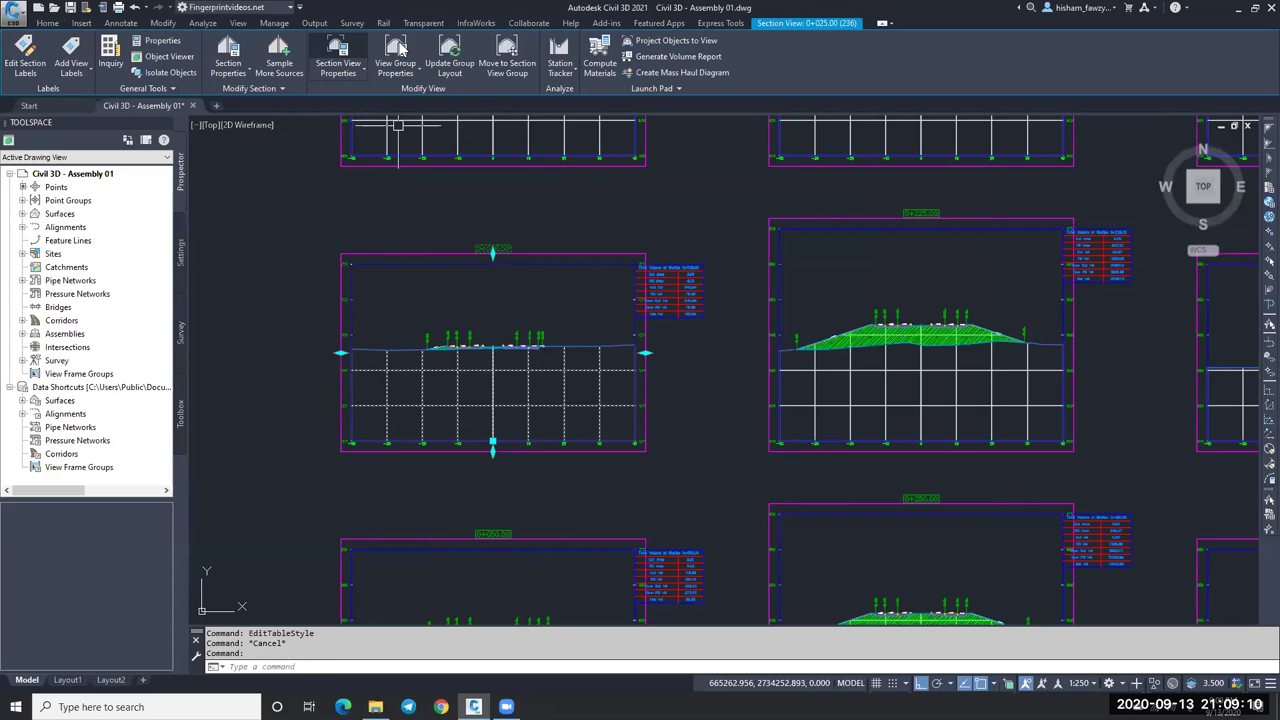
left_click(415, 73)
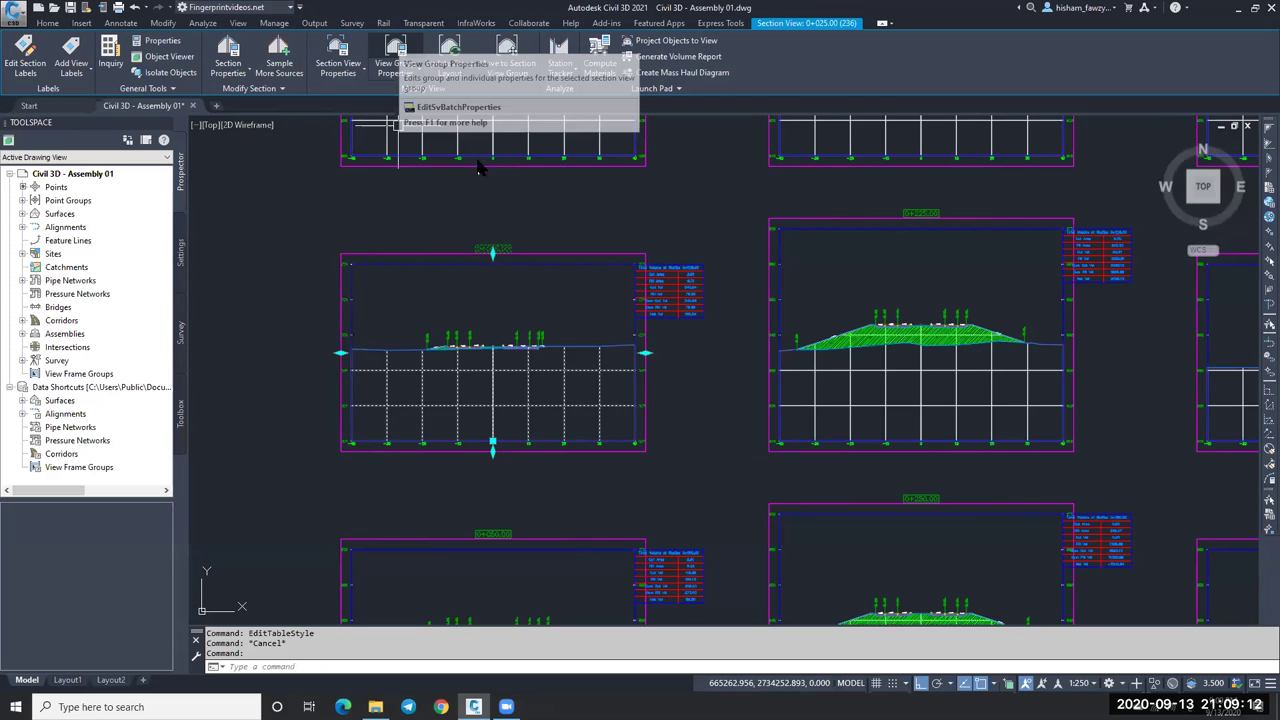
left_click(460, 105)
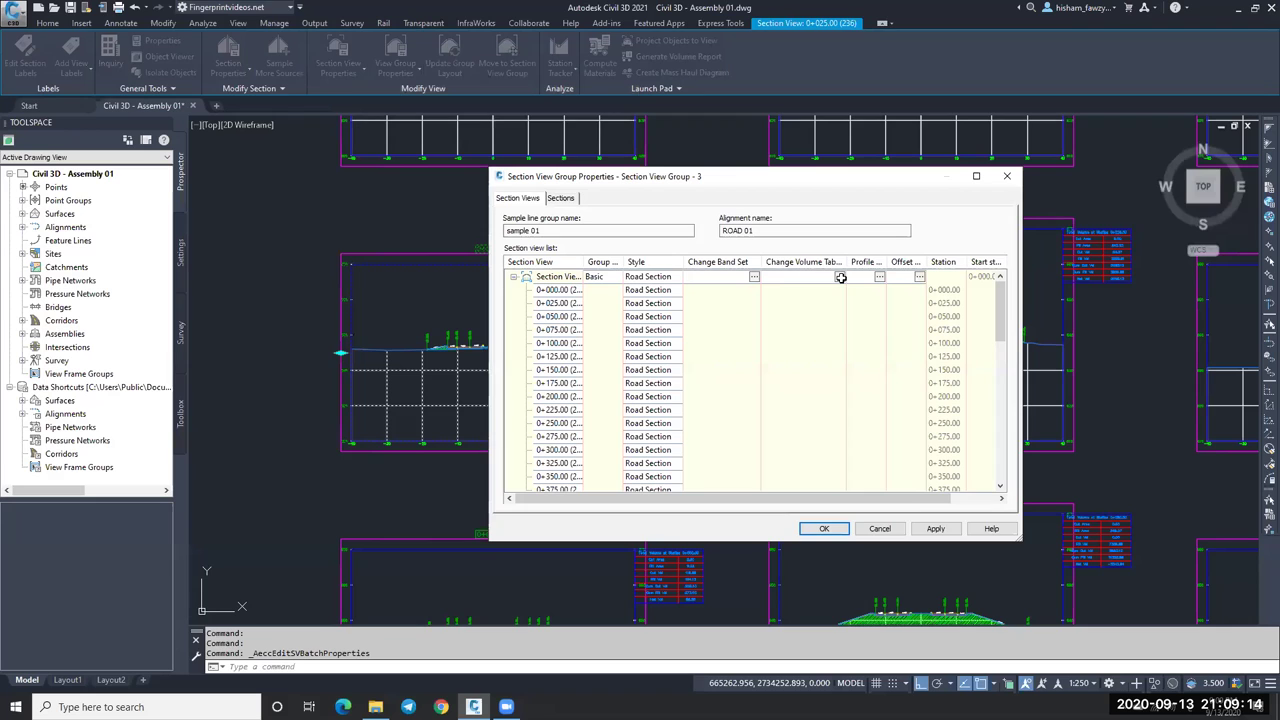
key("Return")
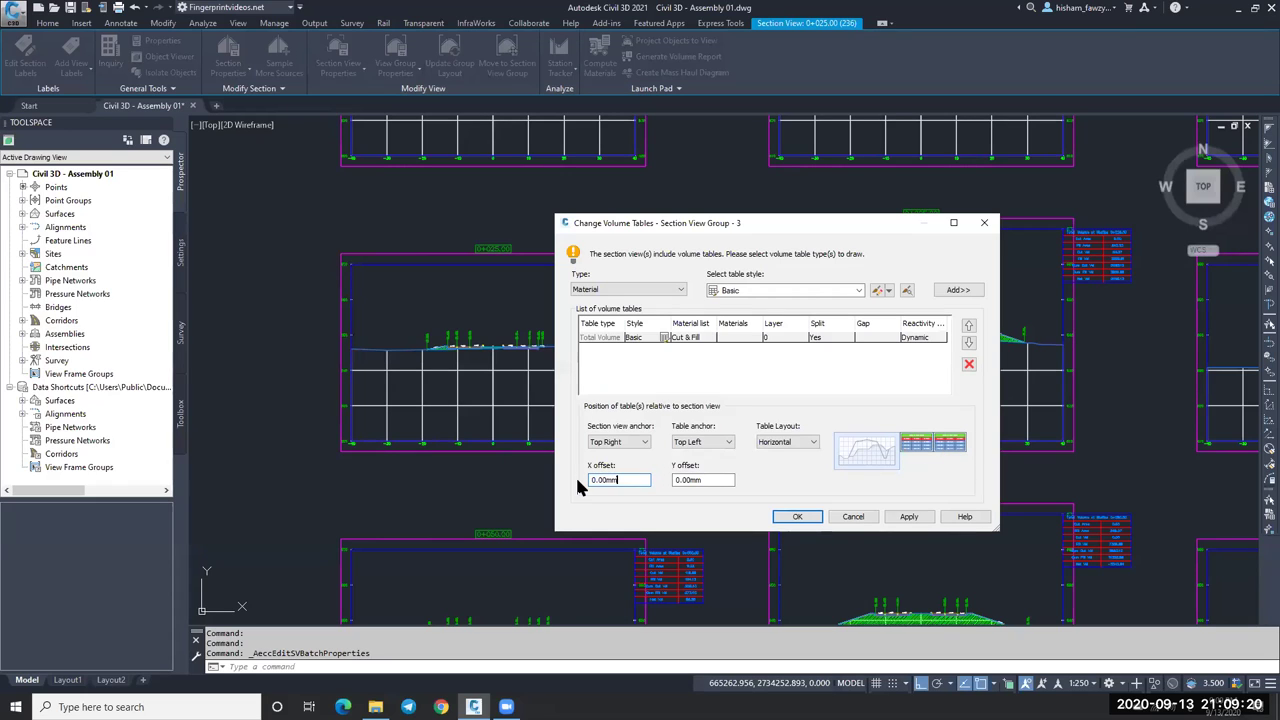
type("10")
left_click(782, 516)
left_click(810, 521)
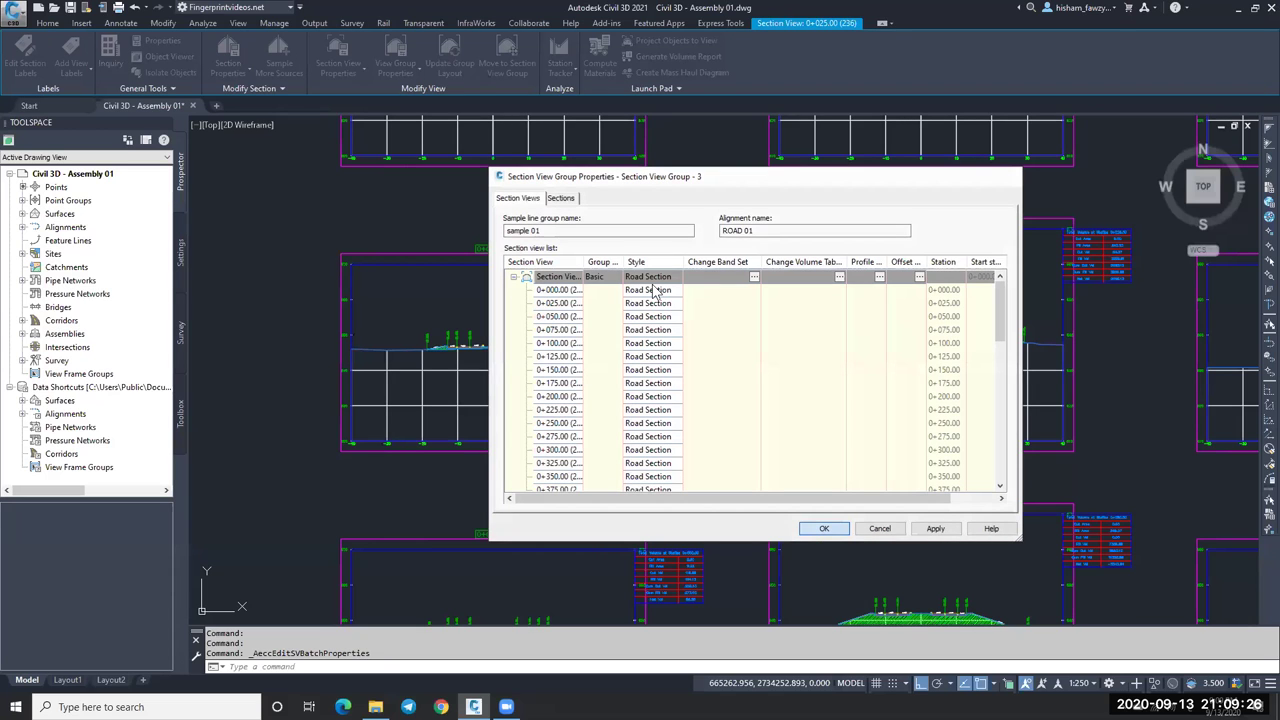
key("Return")
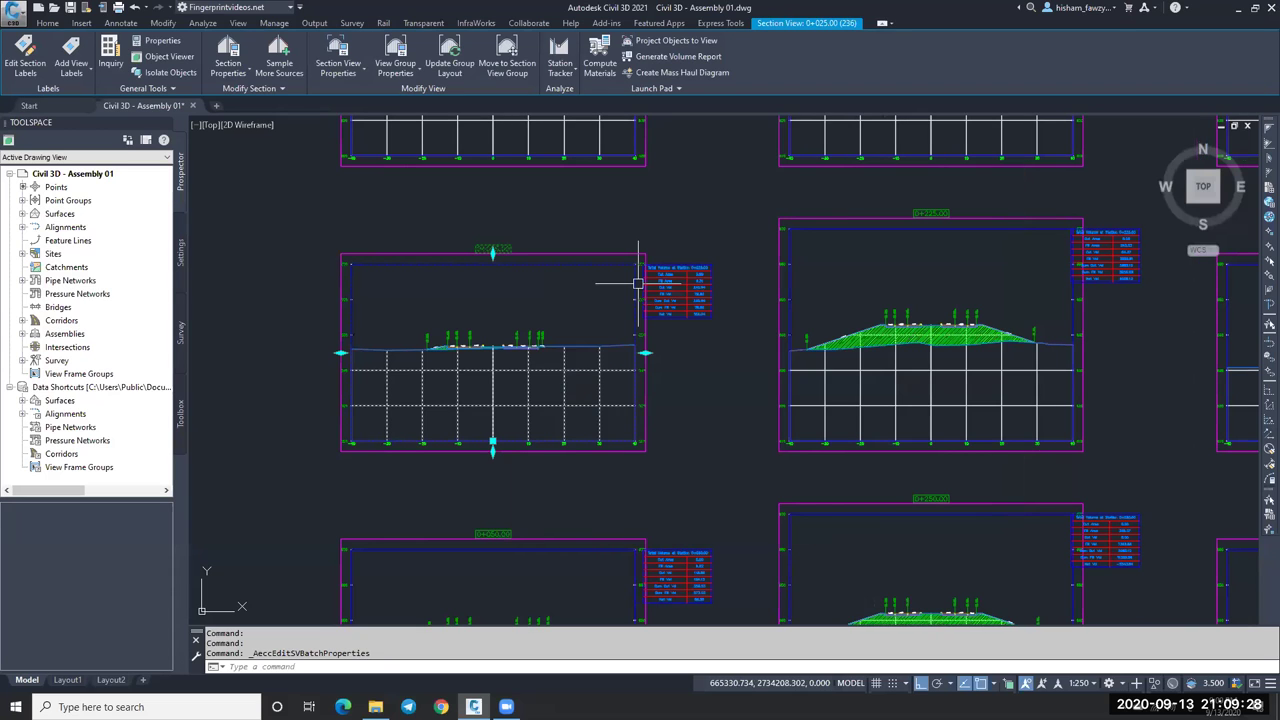
key("Escape")
scroll(637, 284, "up", 4)
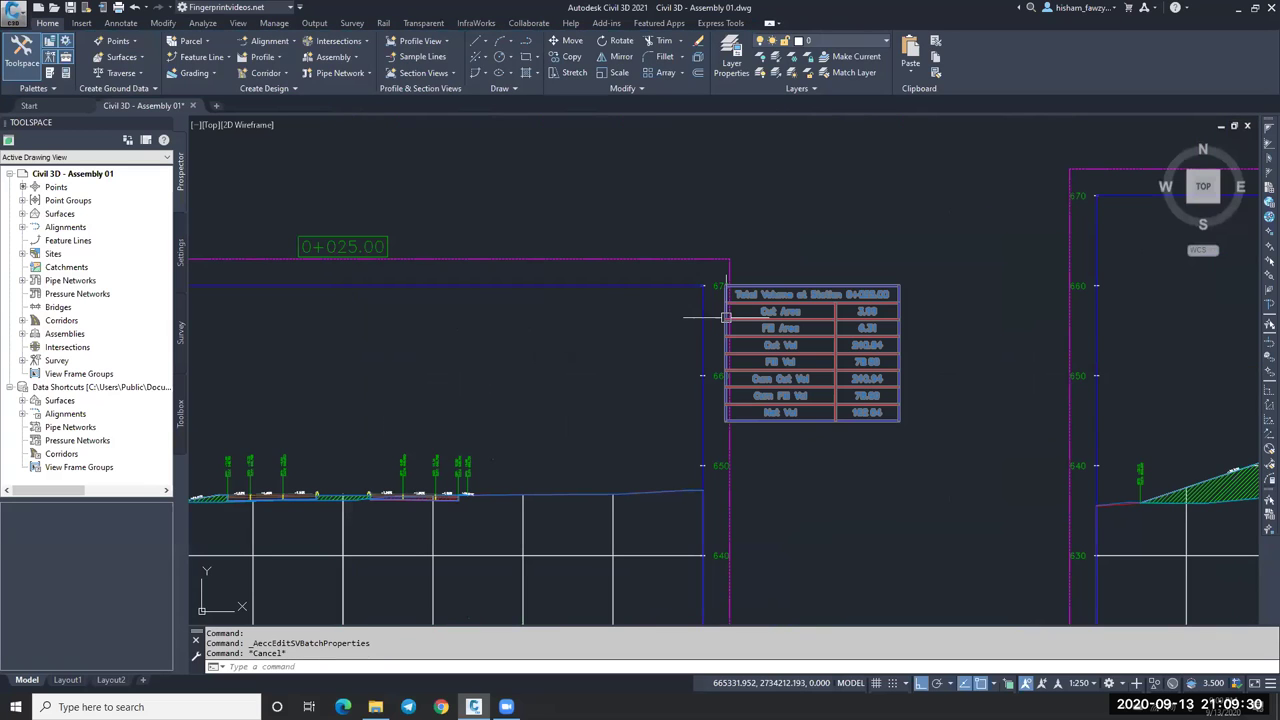
key("Escape")
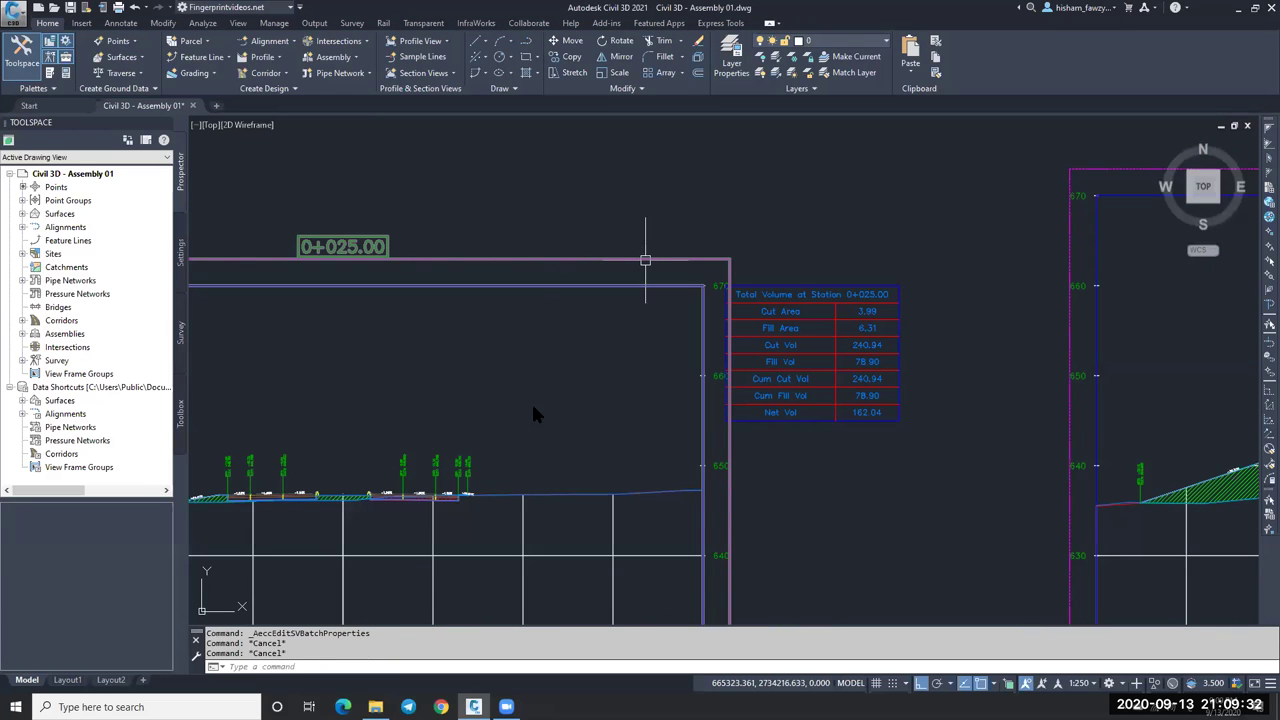
Hide the Drafting Buffer Outline in the Road Section view style.
left_click(645, 260)
right_click(645, 260)
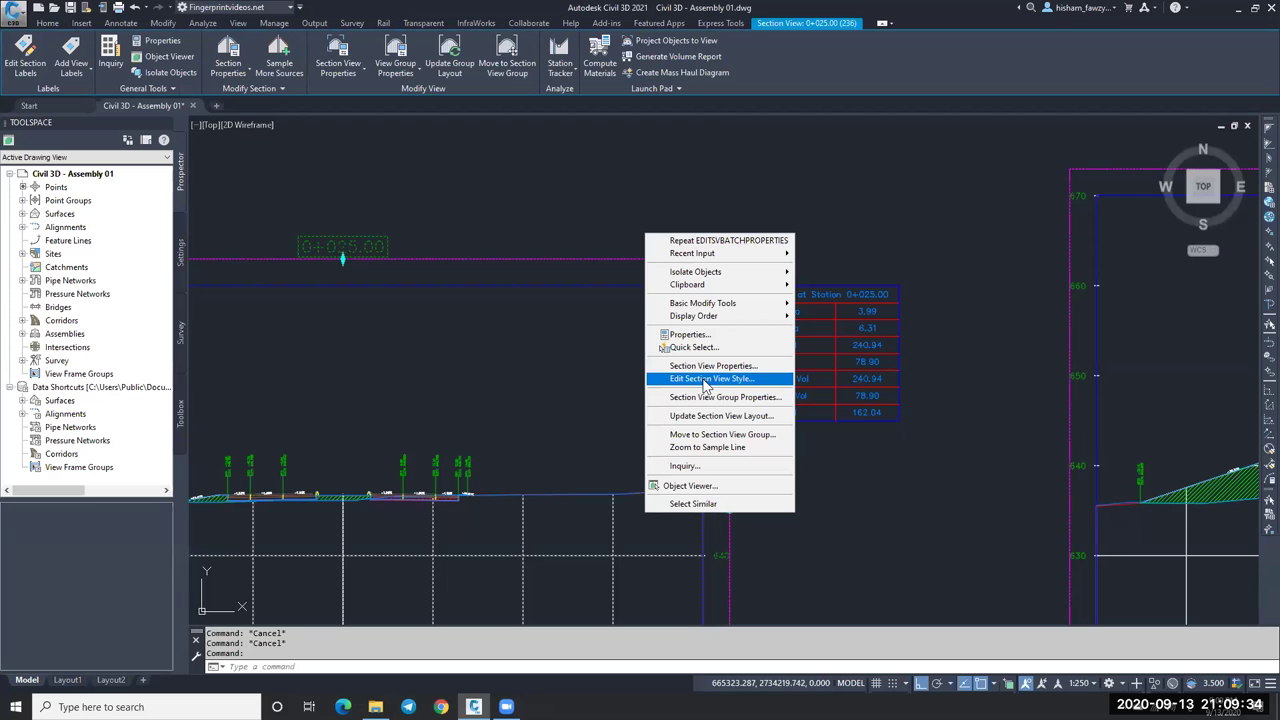
left_click(705, 384)
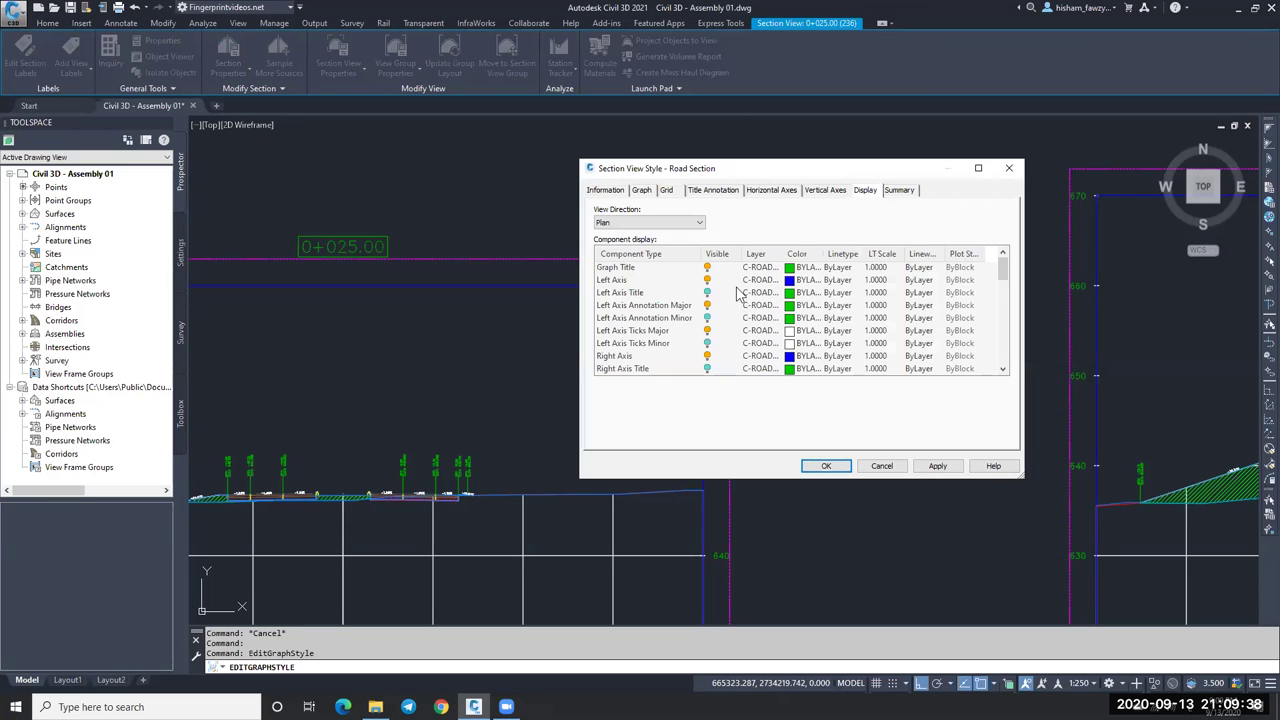
scroll(742, 329, "down", 5)
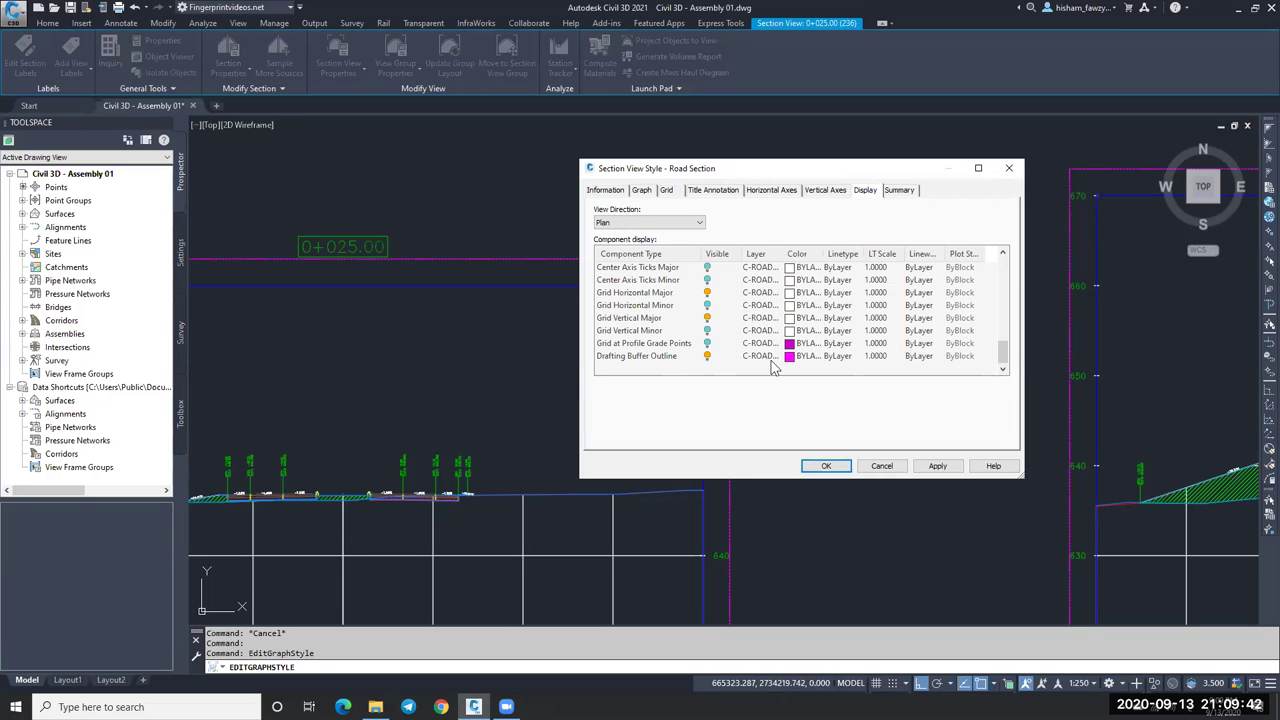
left_click(708, 357)
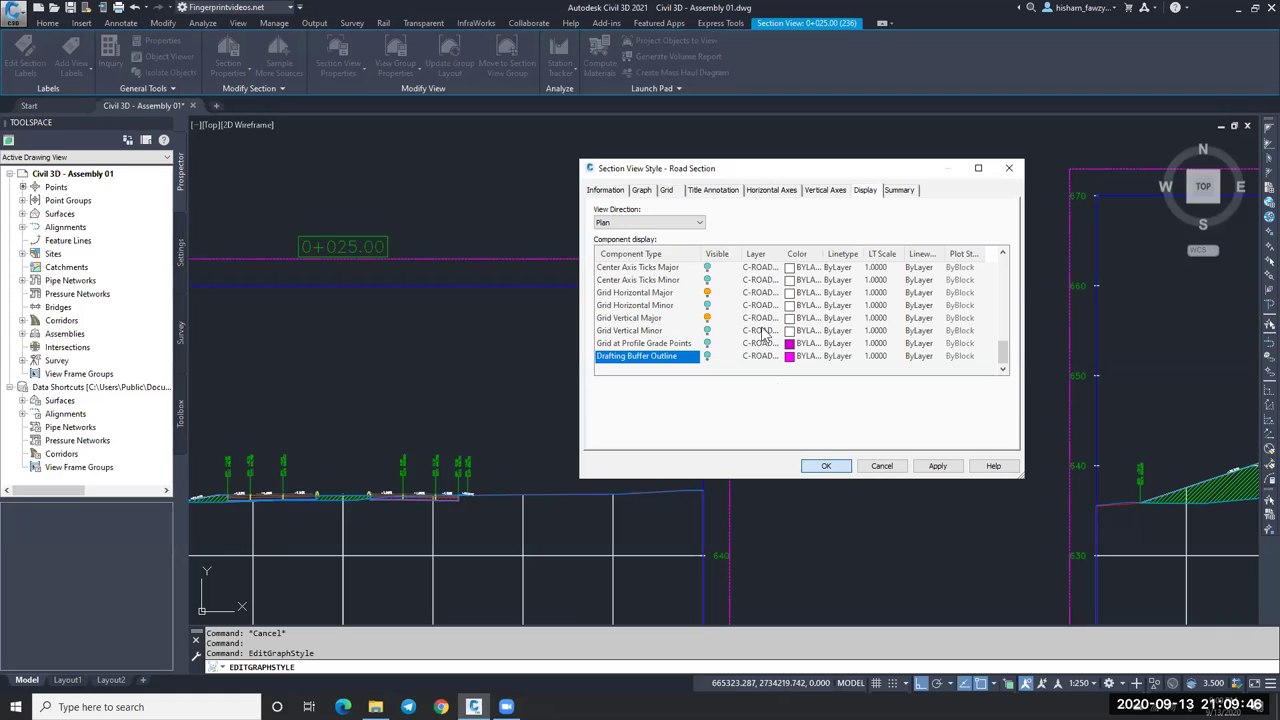
key("Return")
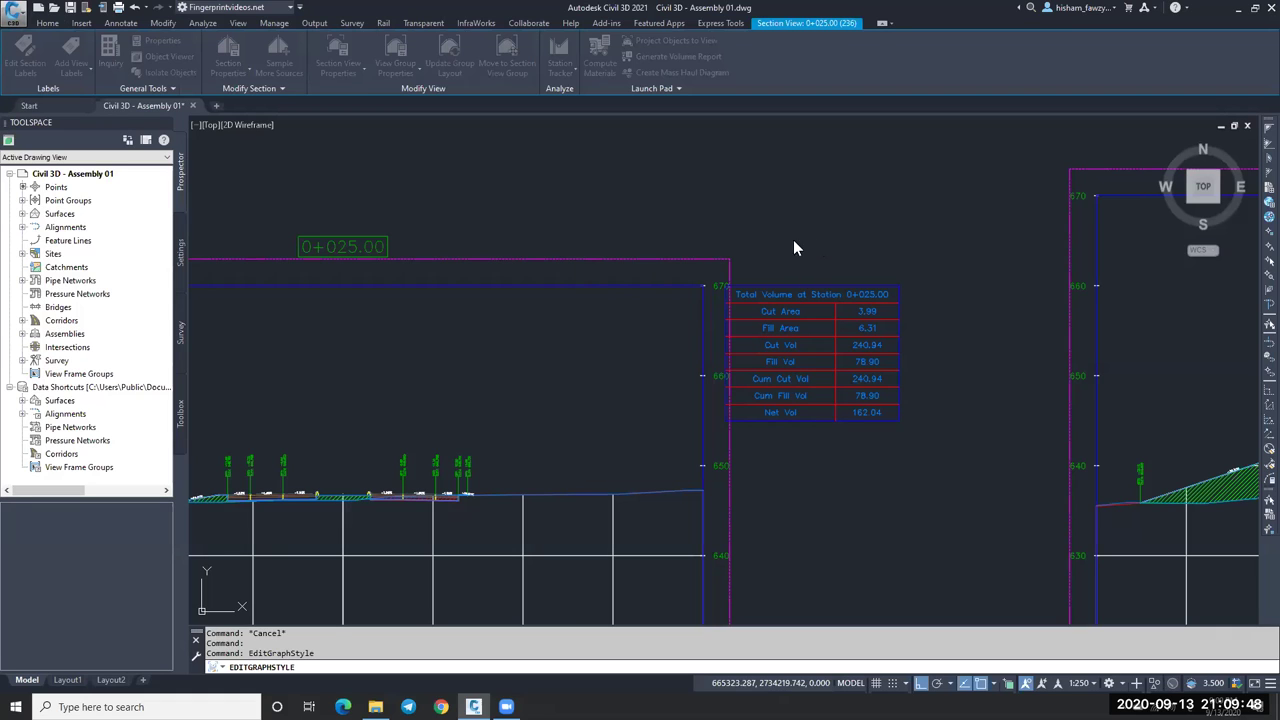
Zoom back to the 0+025.00 section view and select it.
key("Escape")
scroll(536, 241, "down", 2)
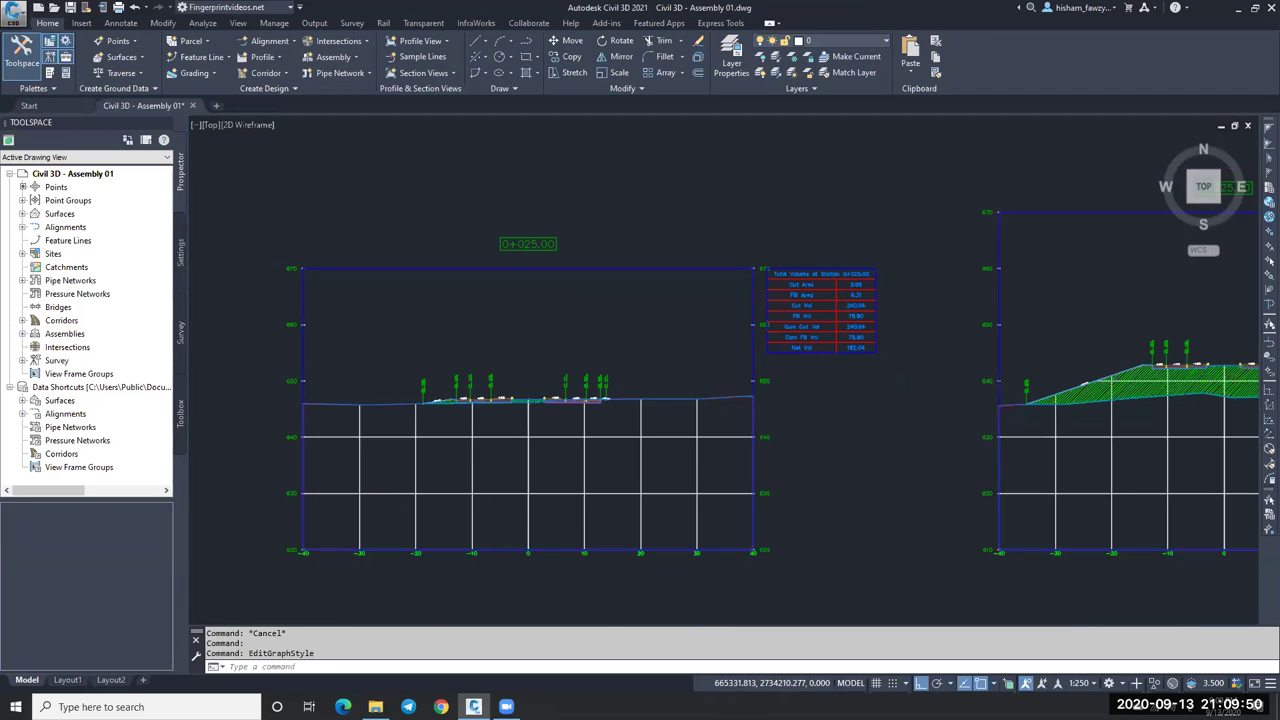
scroll(758, 322, "up", 4)
scroll(760, 280, "down", 2)
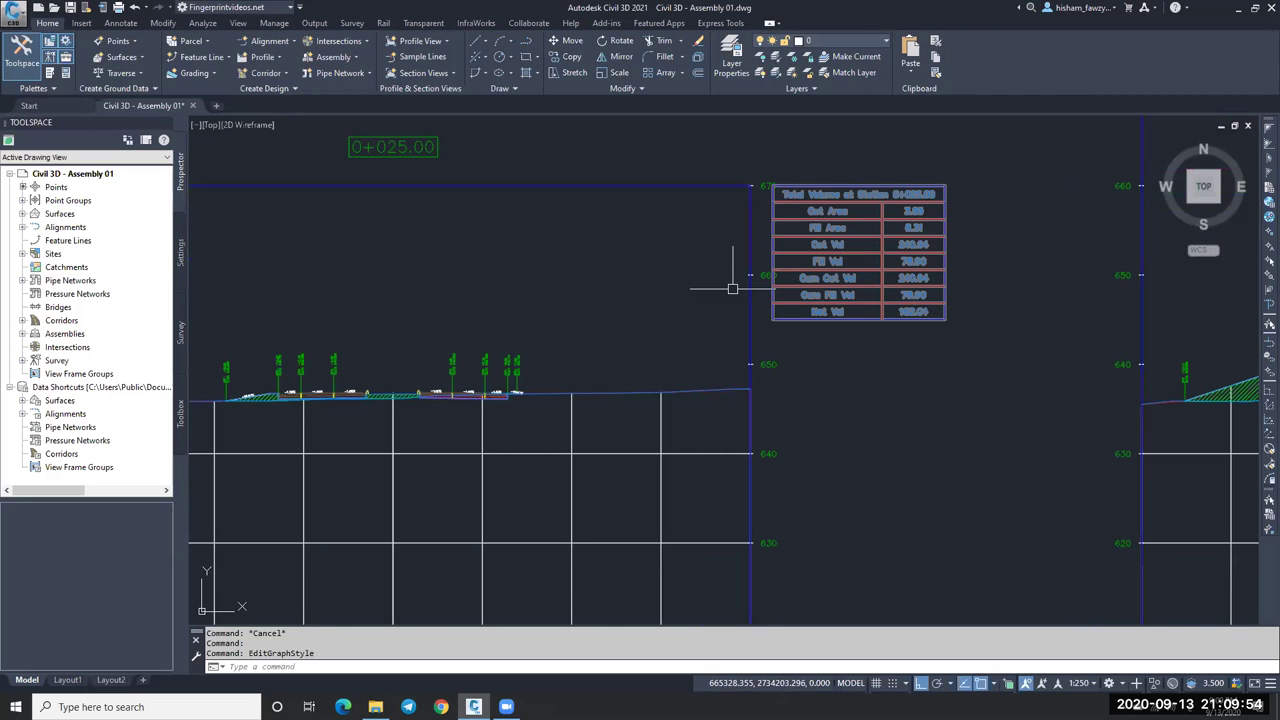
scroll(732, 289, "down", 2)
left_click(700, 305)
Turn off Right Axis Annotation Major and Right Axis Ticks Major in the Road Section view style.
right_click(700, 300)
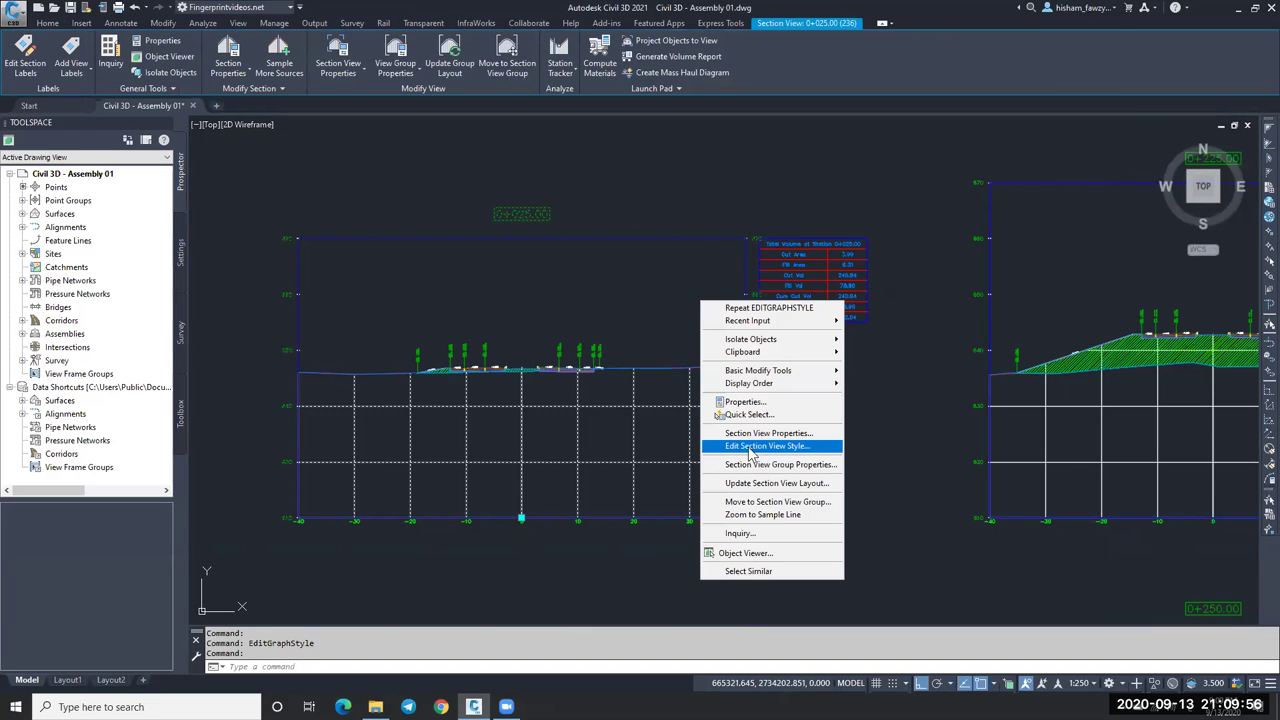
left_click(750, 446)
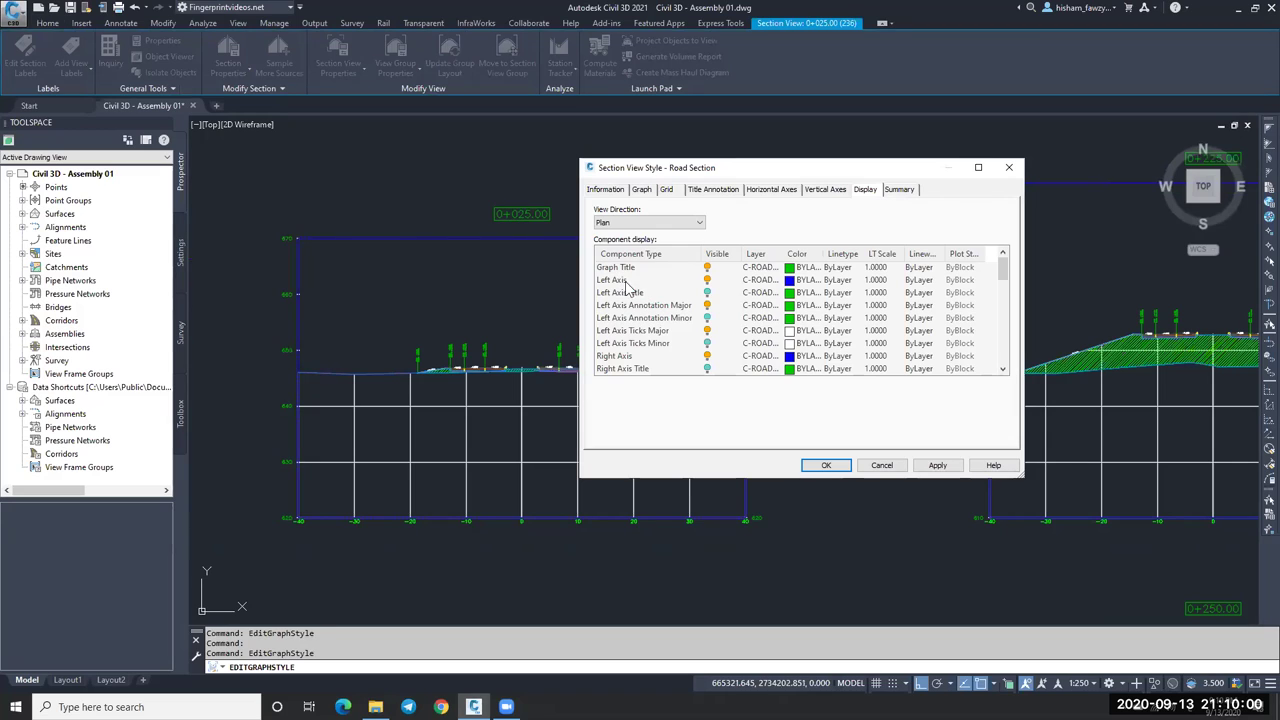
key("Down")
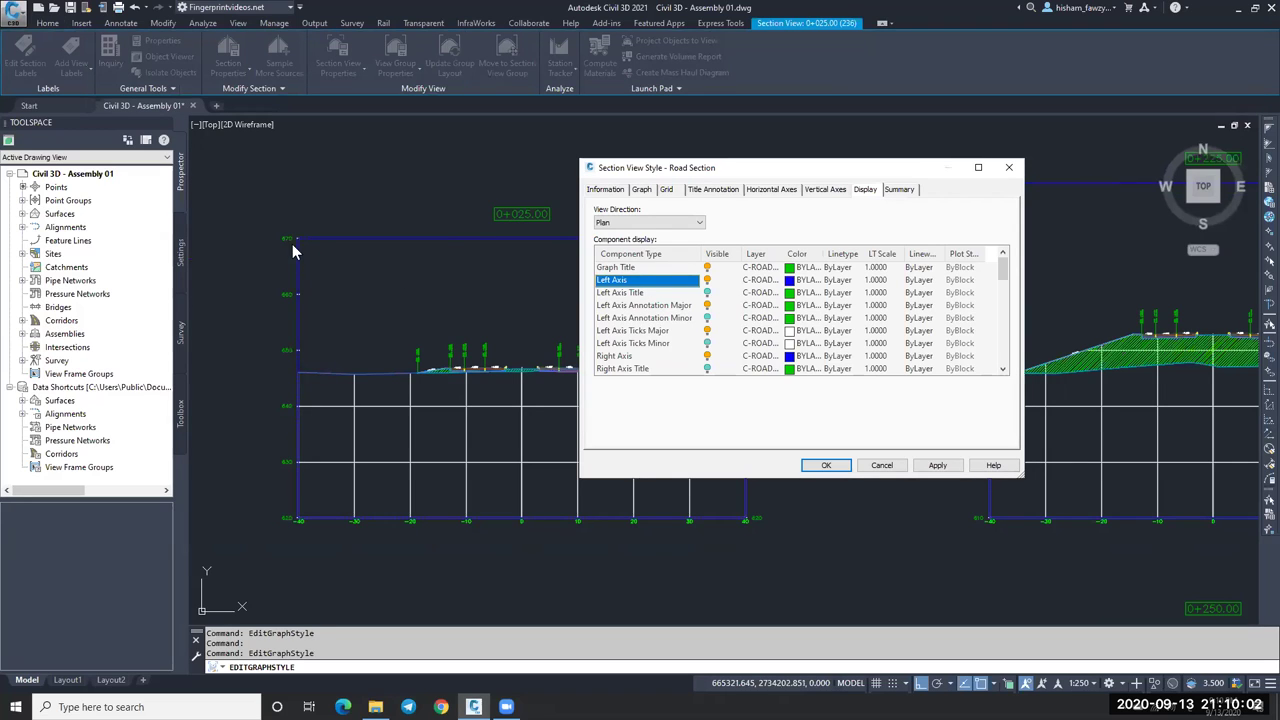
scroll(692, 357, "down", 1)
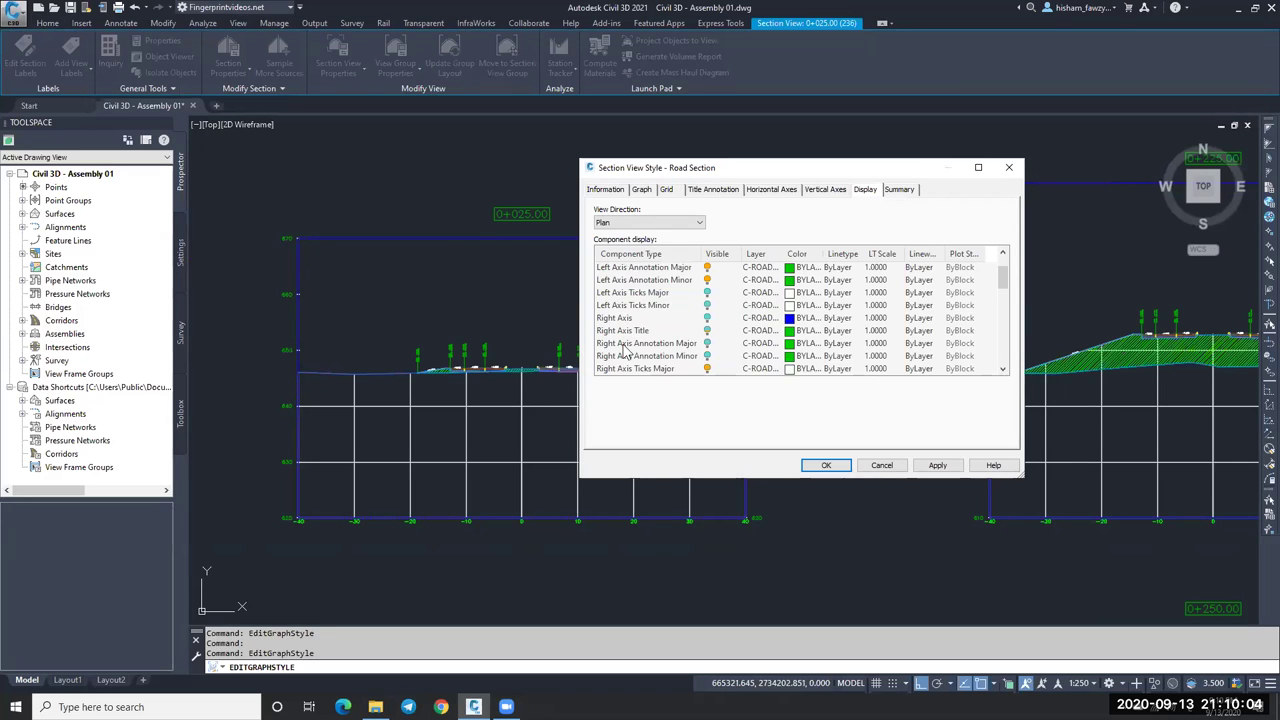
left_click(682, 346)
left_click(707, 344)
scroll(680, 334, "down", 1)
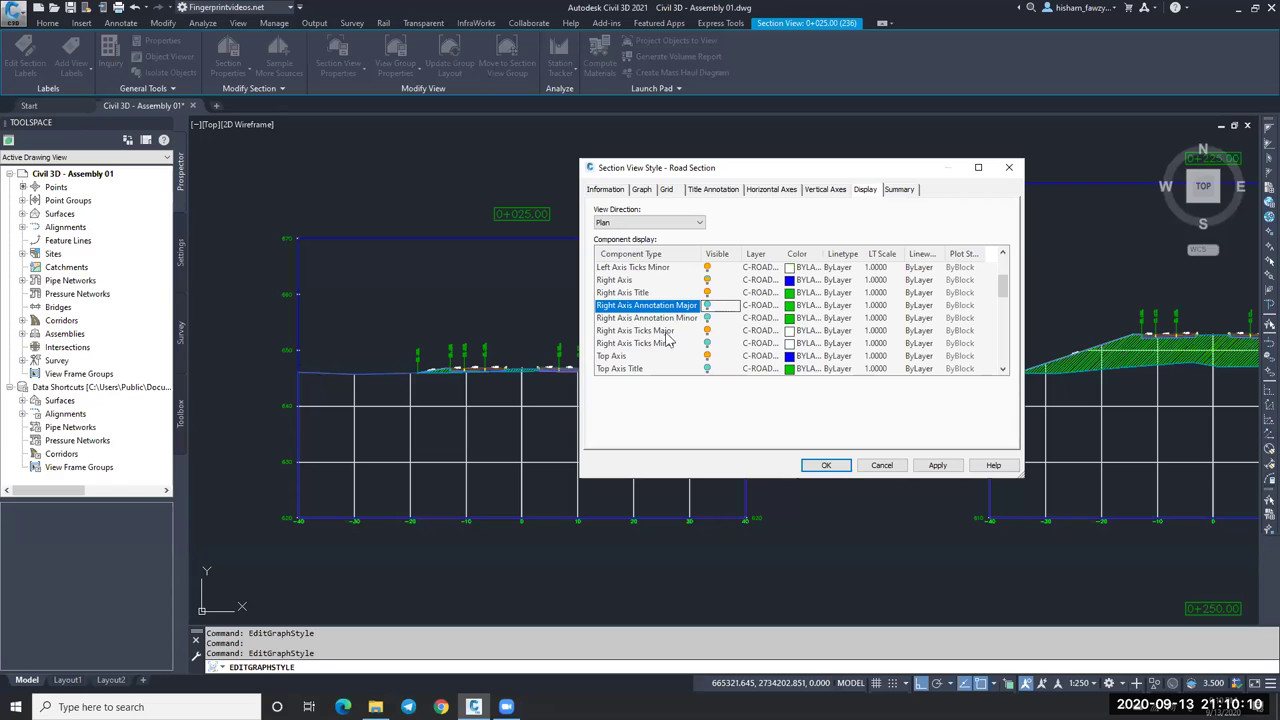
left_click(707, 330)
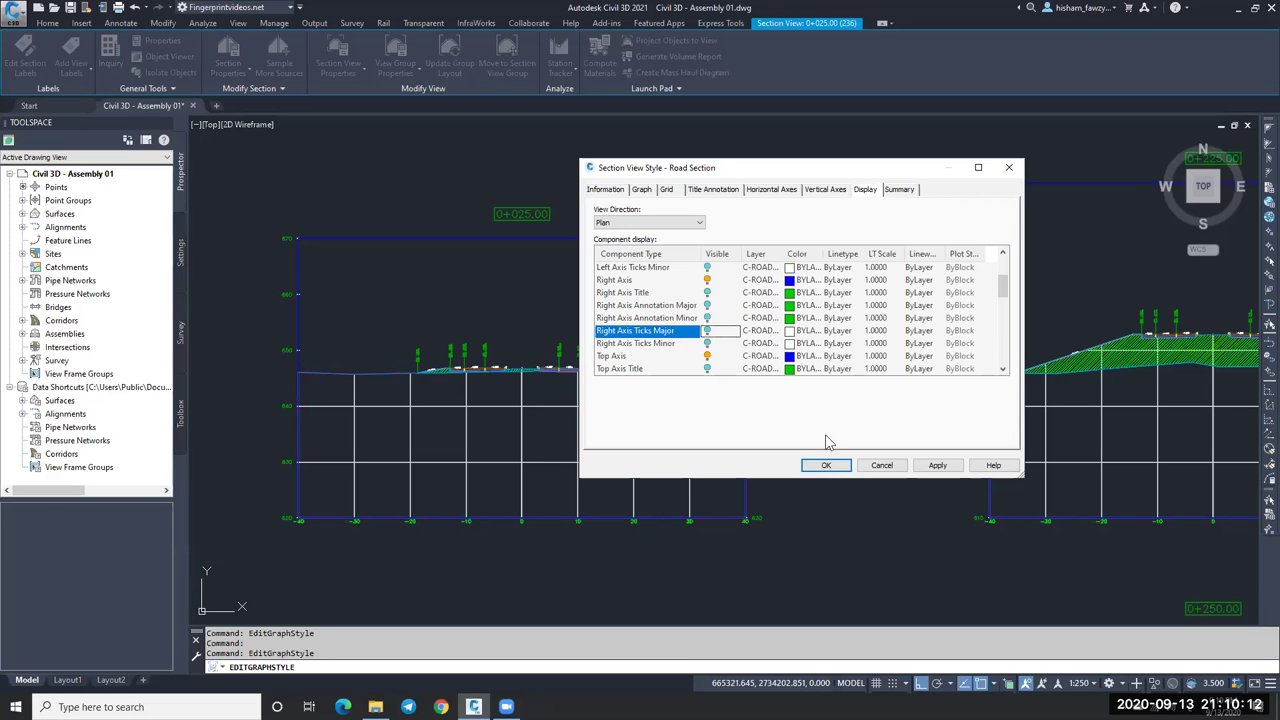
left_click(826, 465)
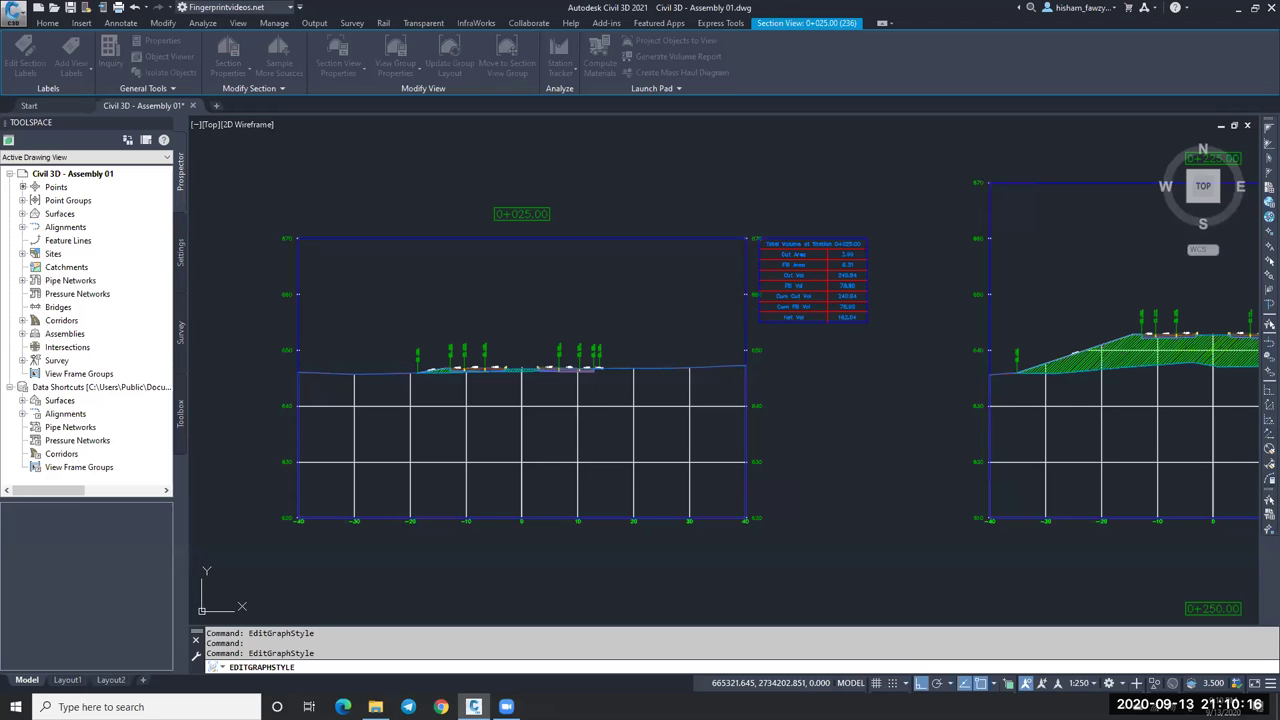
key("Escape")
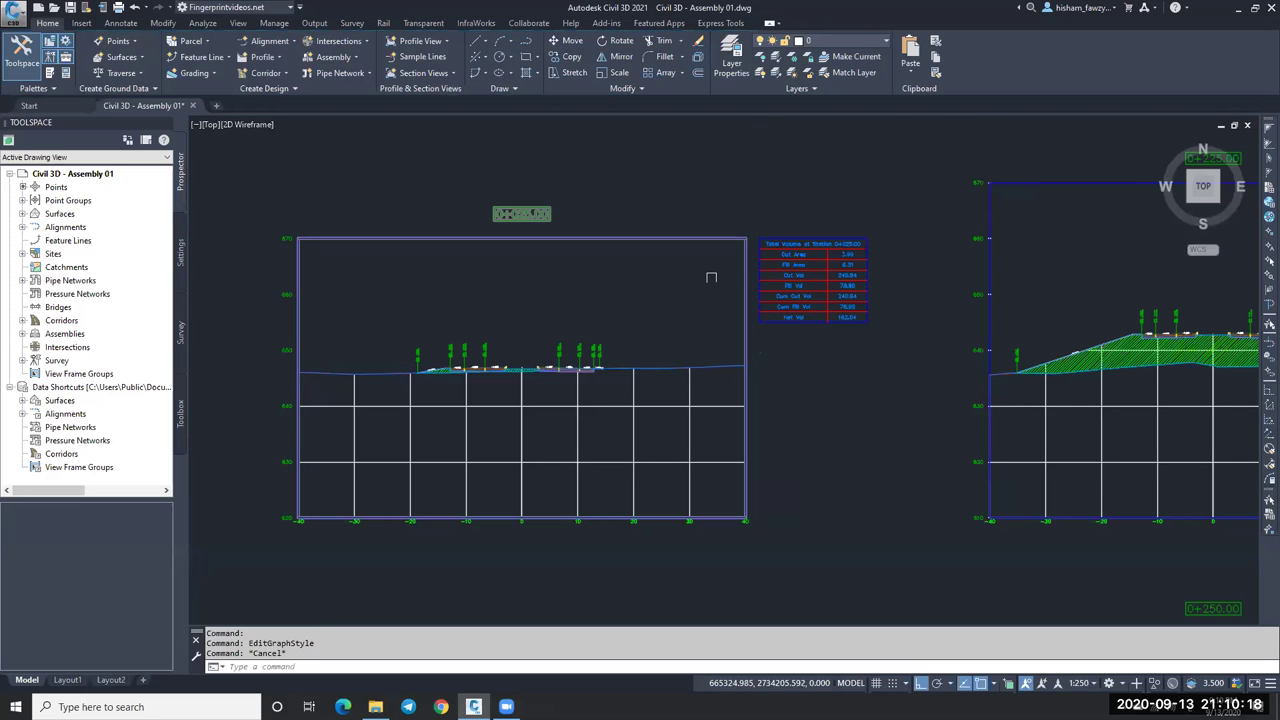
Pan and zoom from the section views over to the road assembly.
scroll(711, 277, "down", 4)
scroll(755, 283, "up", 5)
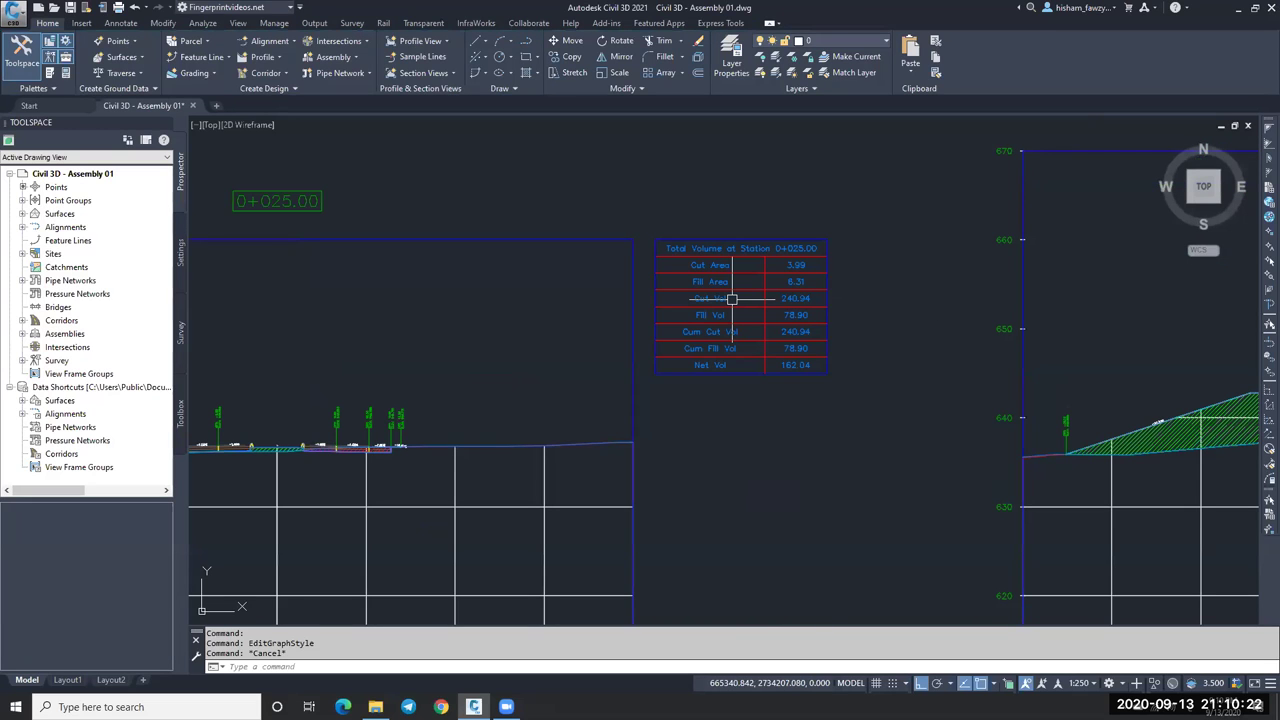
scroll(732, 299, "down", 5)
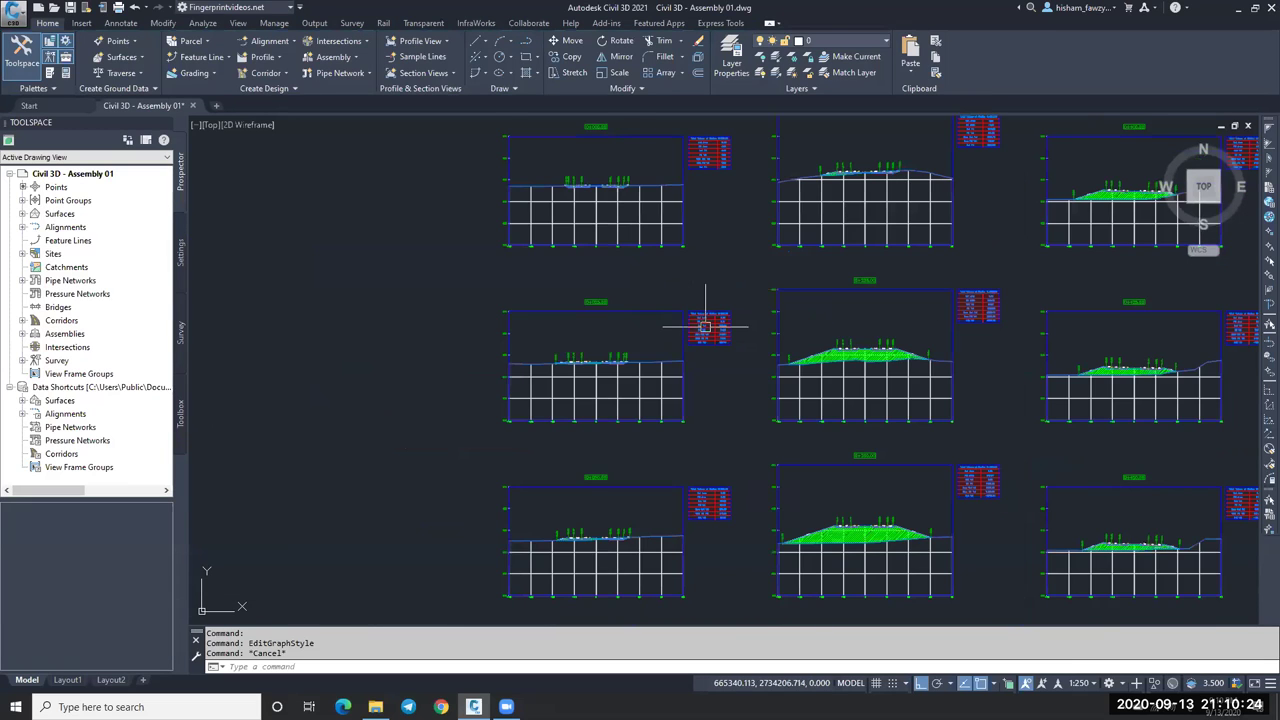
middle_click_drag(705, 326, 685, 340)
scroll(727, 317, "up", 4)
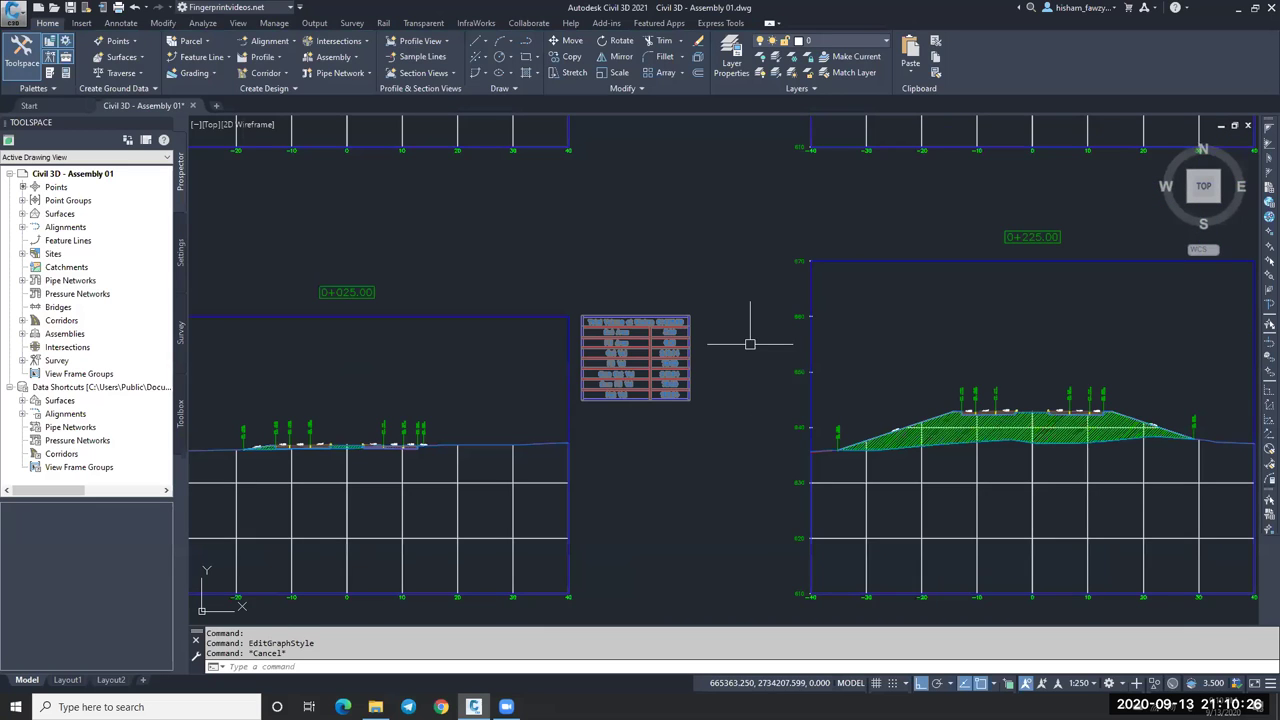
scroll(750, 343, "down", 2)
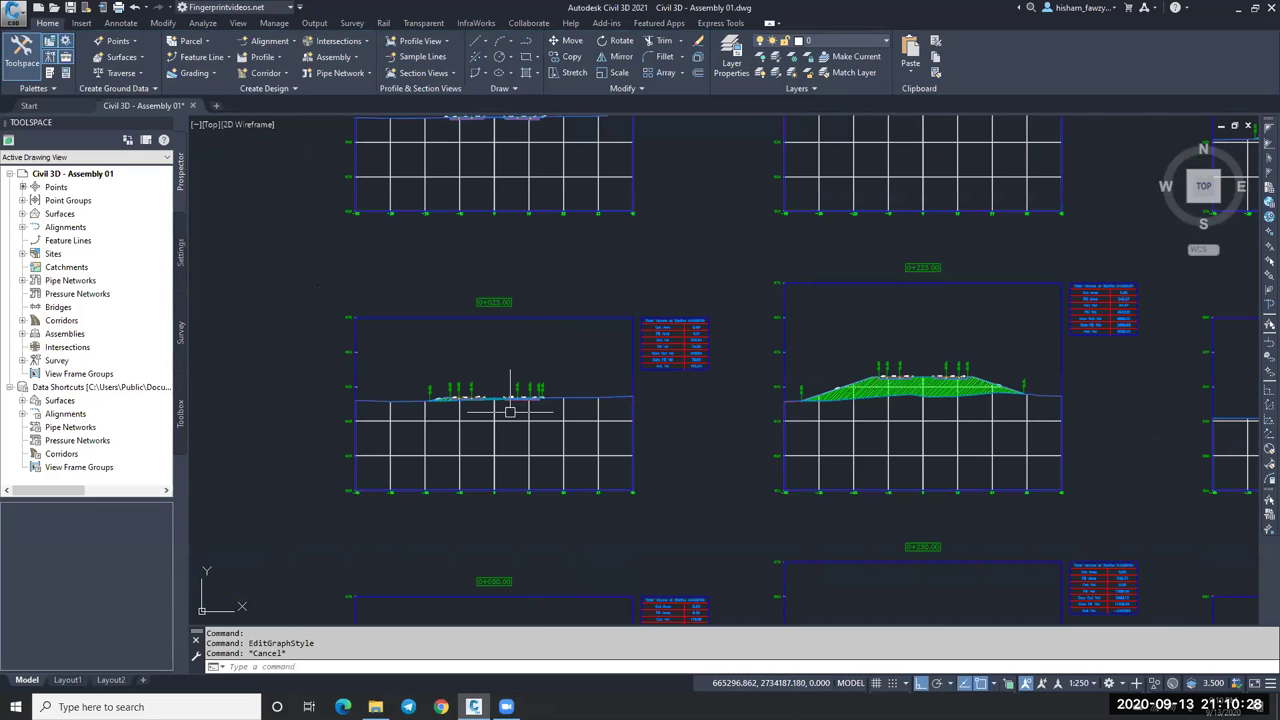
scroll(510, 410, "up", 5)
scroll(519, 418, "down", 8)
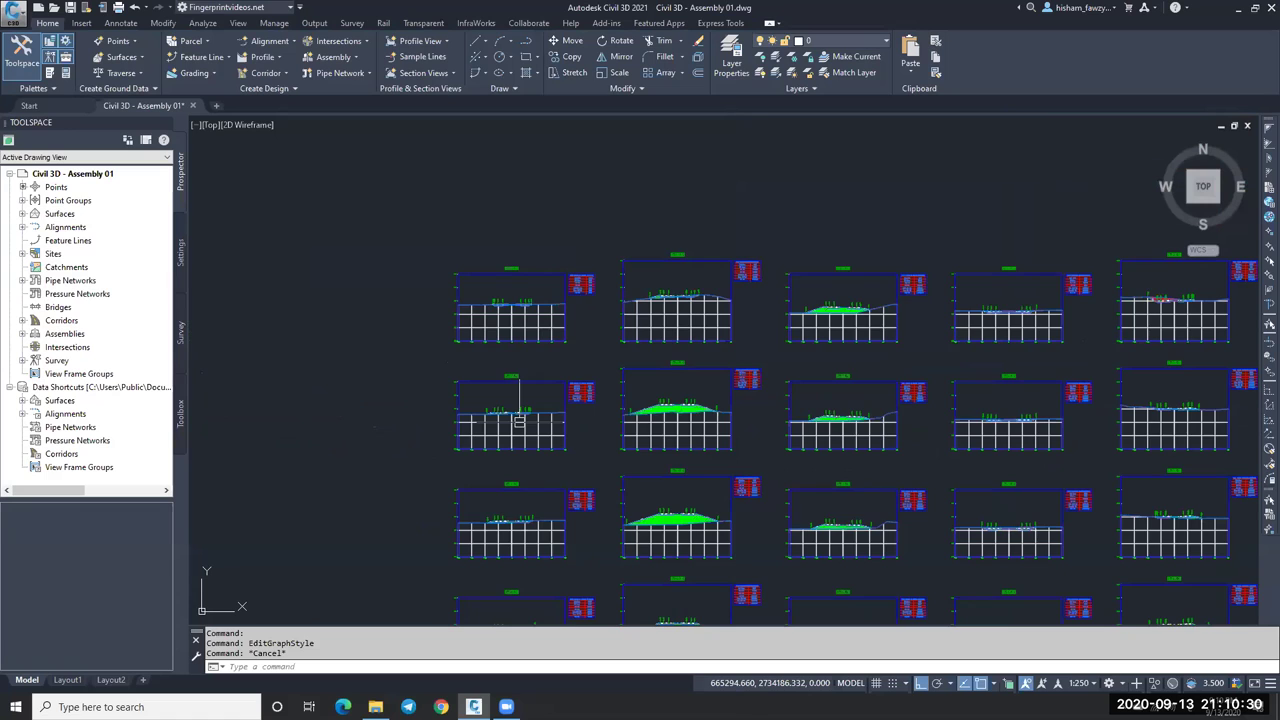
scroll(697, 258, "up", 5)
scroll(697, 258, "up", 4)
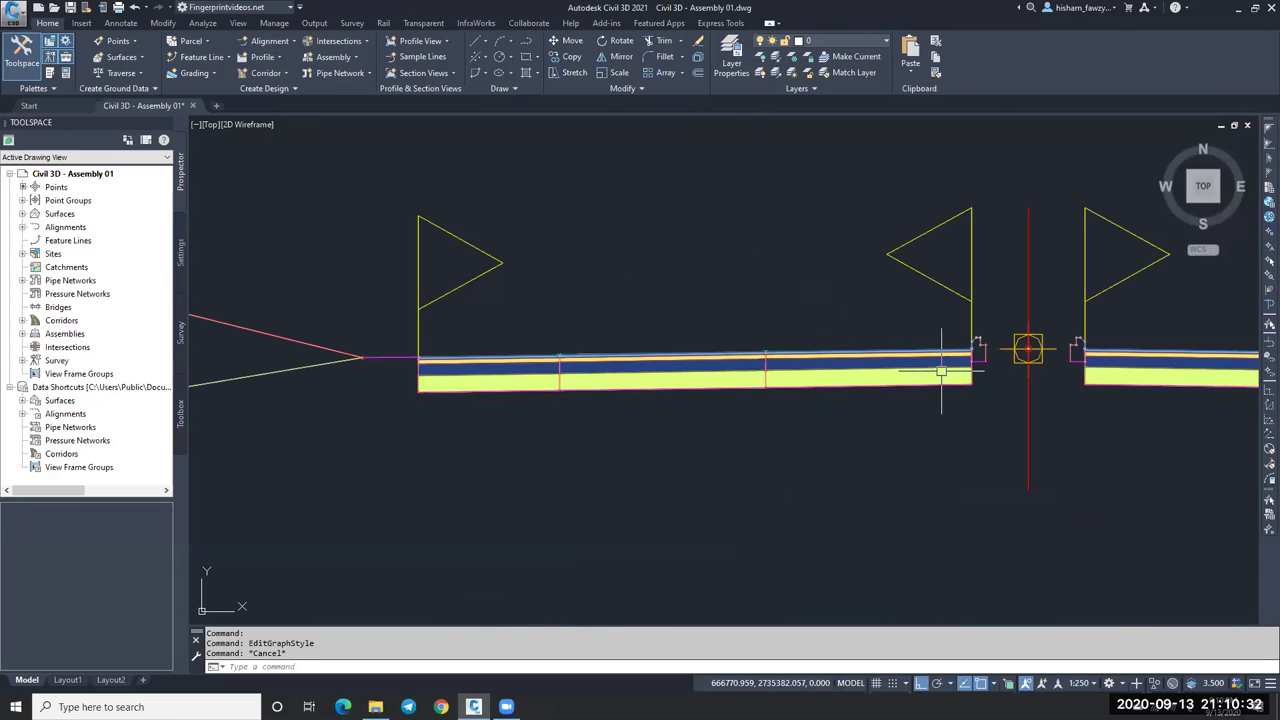
scroll(941, 371, "up", 5)
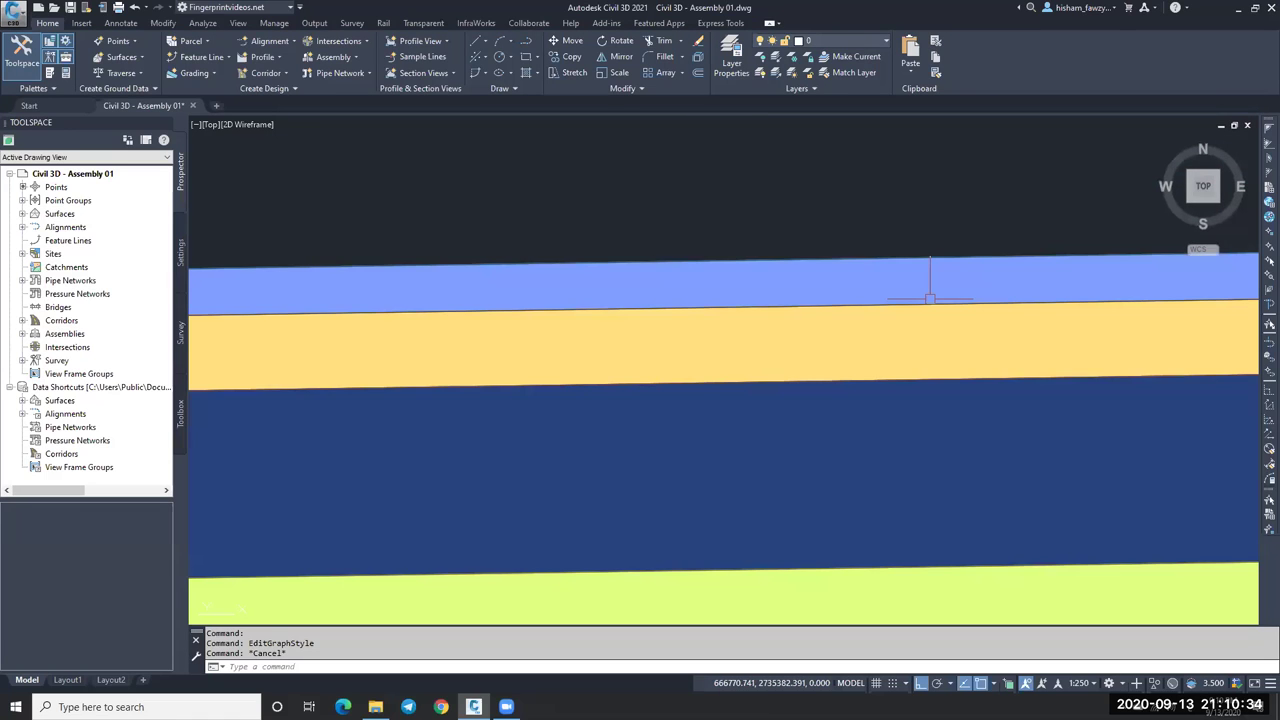
scroll(930, 297, "down", 3)
Review the LaneSuperelevationAOR subassembly's Pave1, Pave2, Base and Sub-base depths in Properties.
left_click(843, 310)
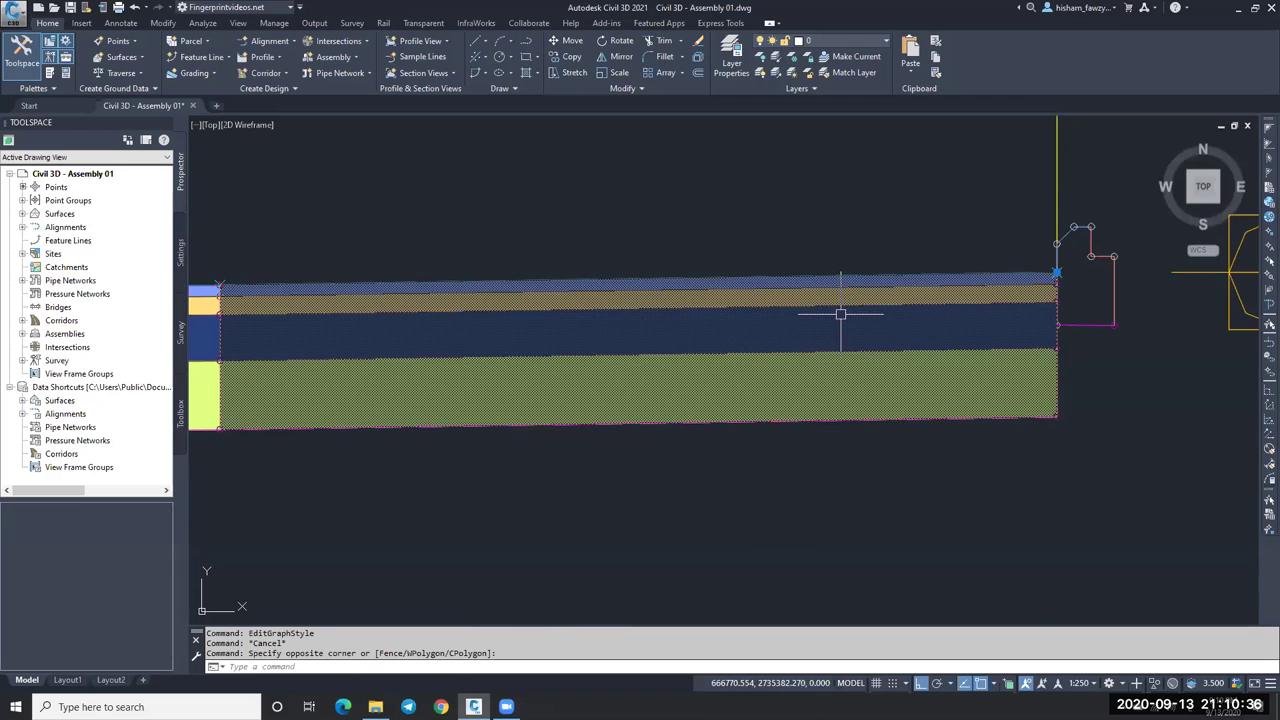
left_click(607, 276)
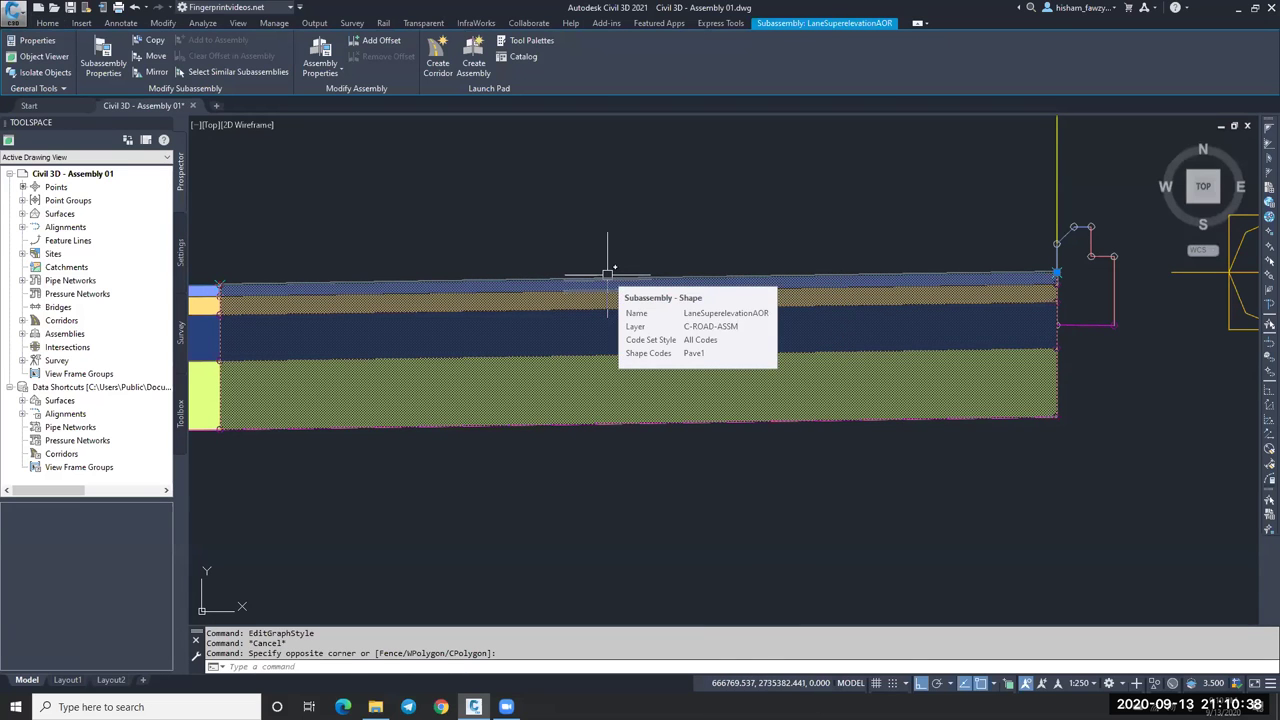
double_click(607, 274)
scroll(1037, 367, "down", 5)
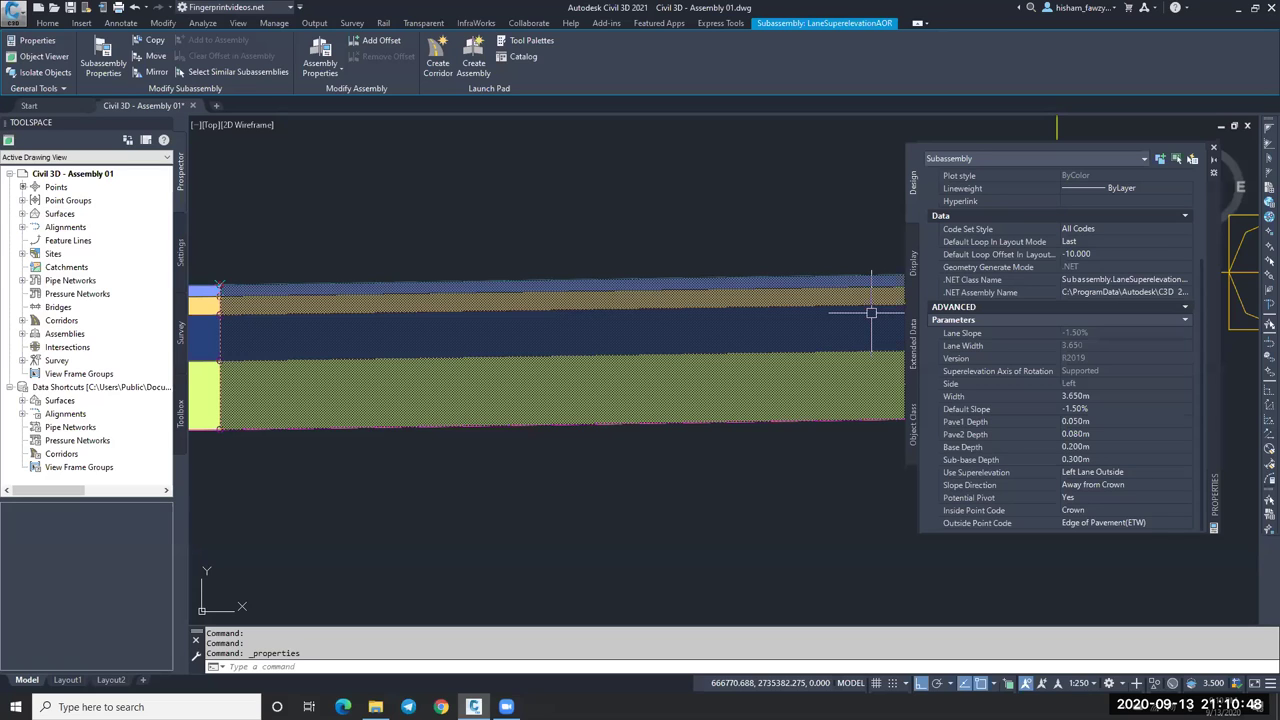
key("ctrl+1")
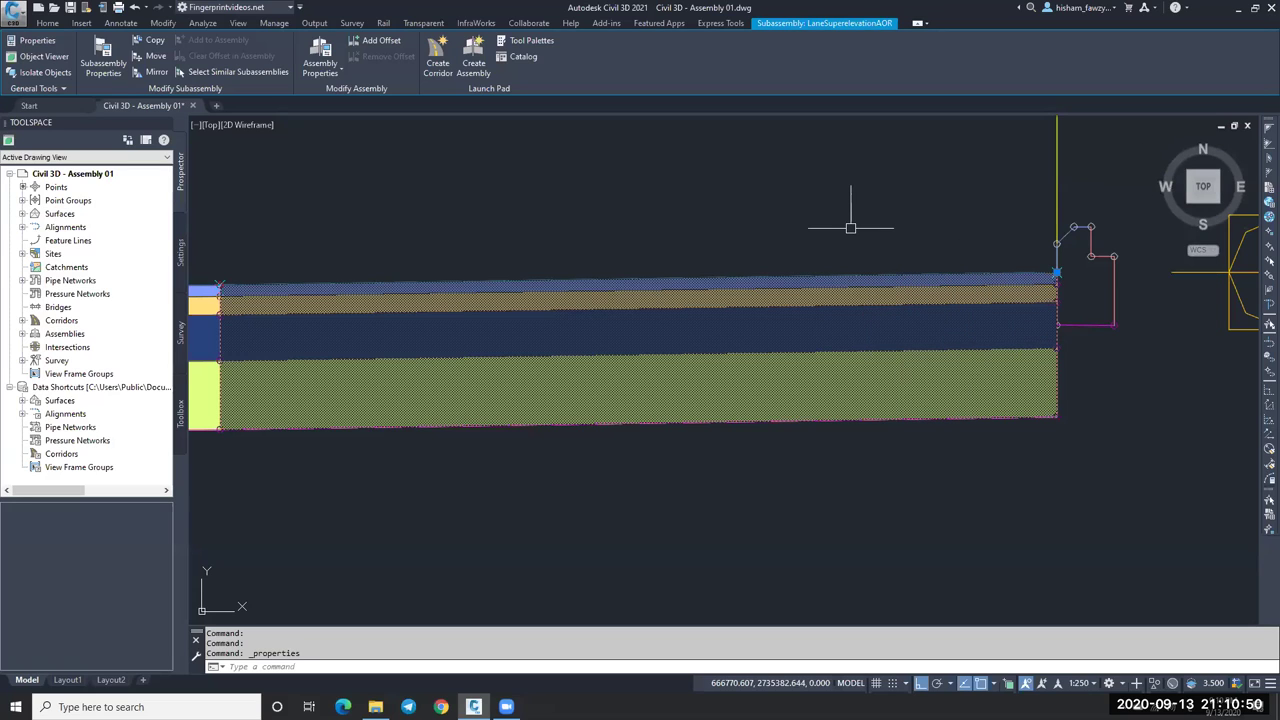
scroll(850, 227, "down", 3)
scroll(835, 241, "down", 3)
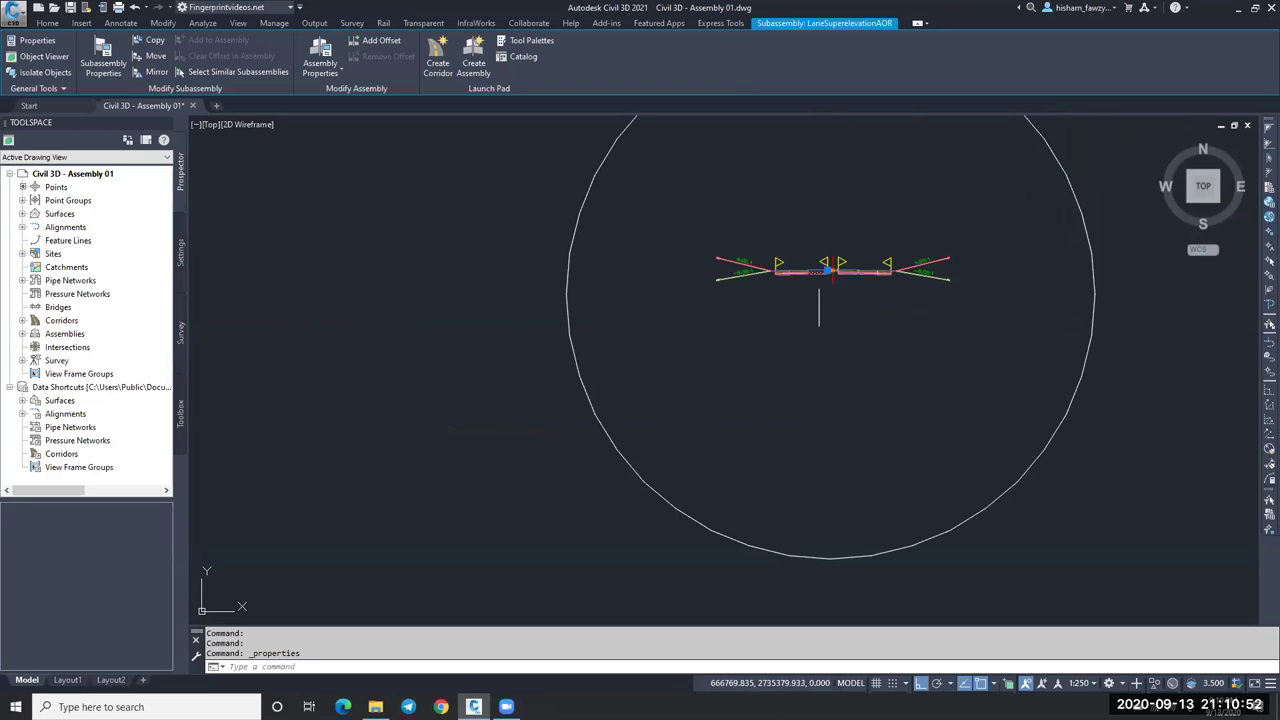
Add a Pave 01 material under Cut & Fill for ROAD 01, set to the Structures quantity type.
key("Escape")
key("Escape")
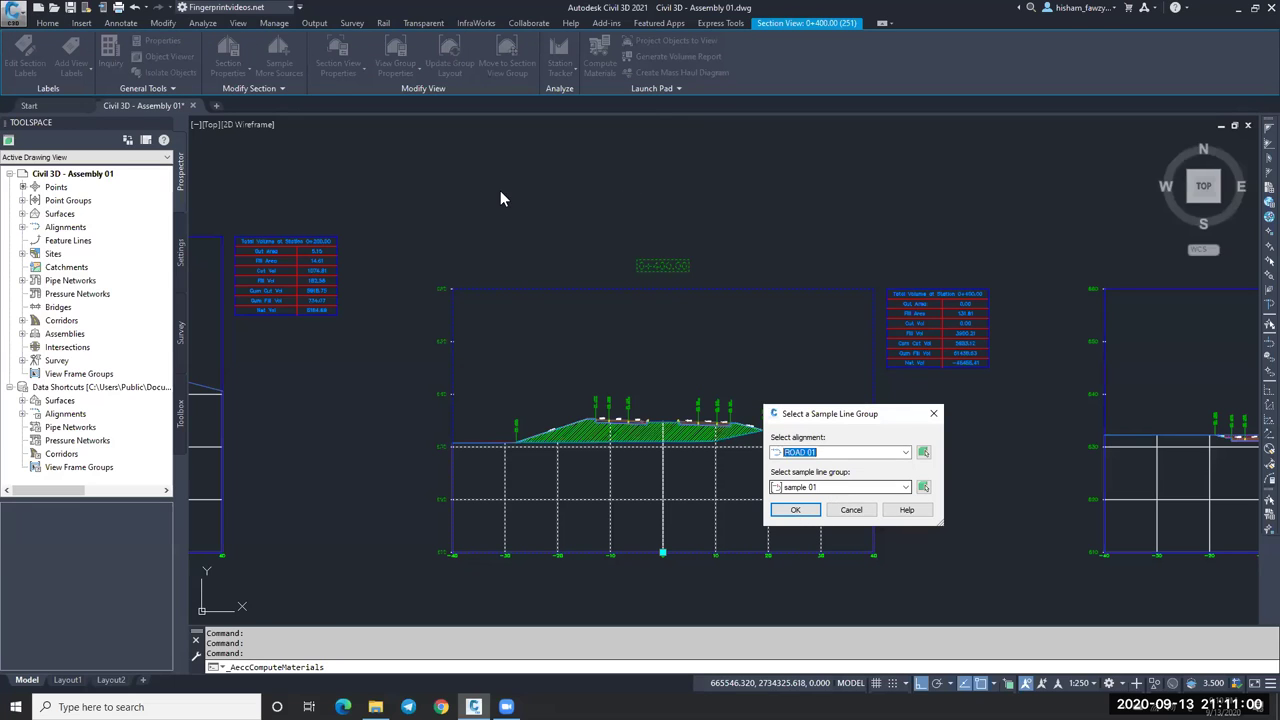
key("Return")
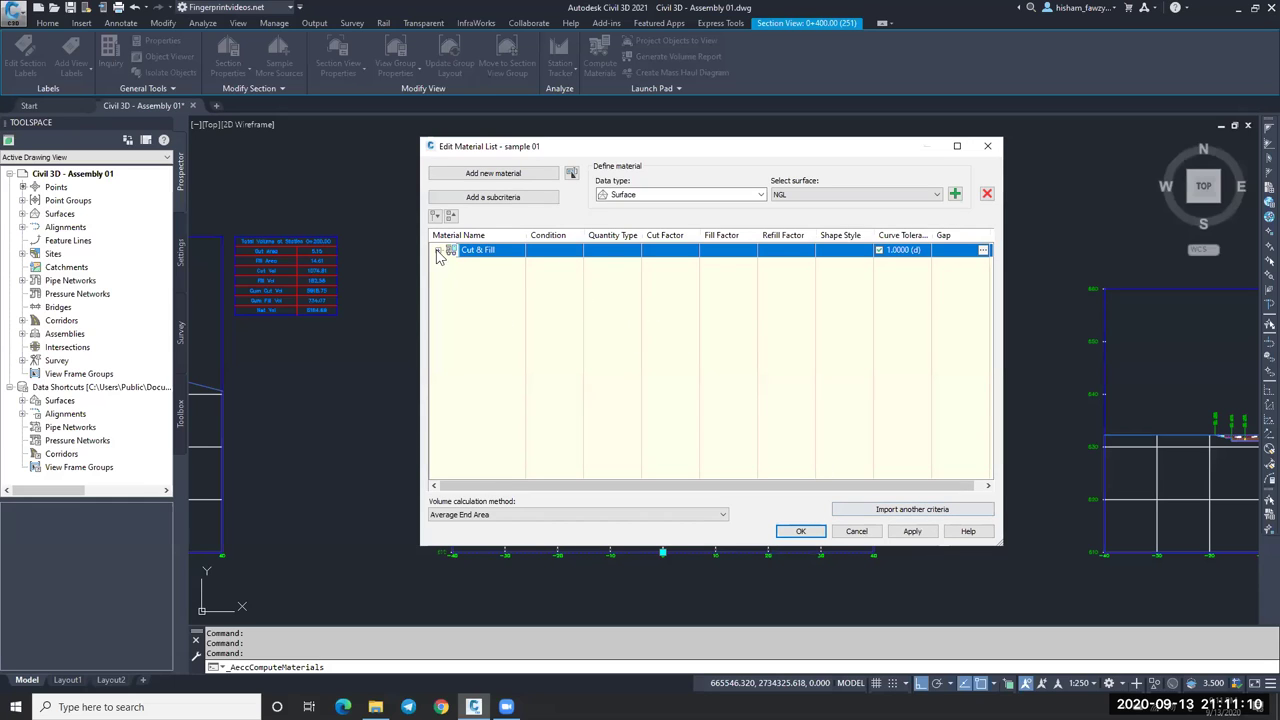
key("Right")
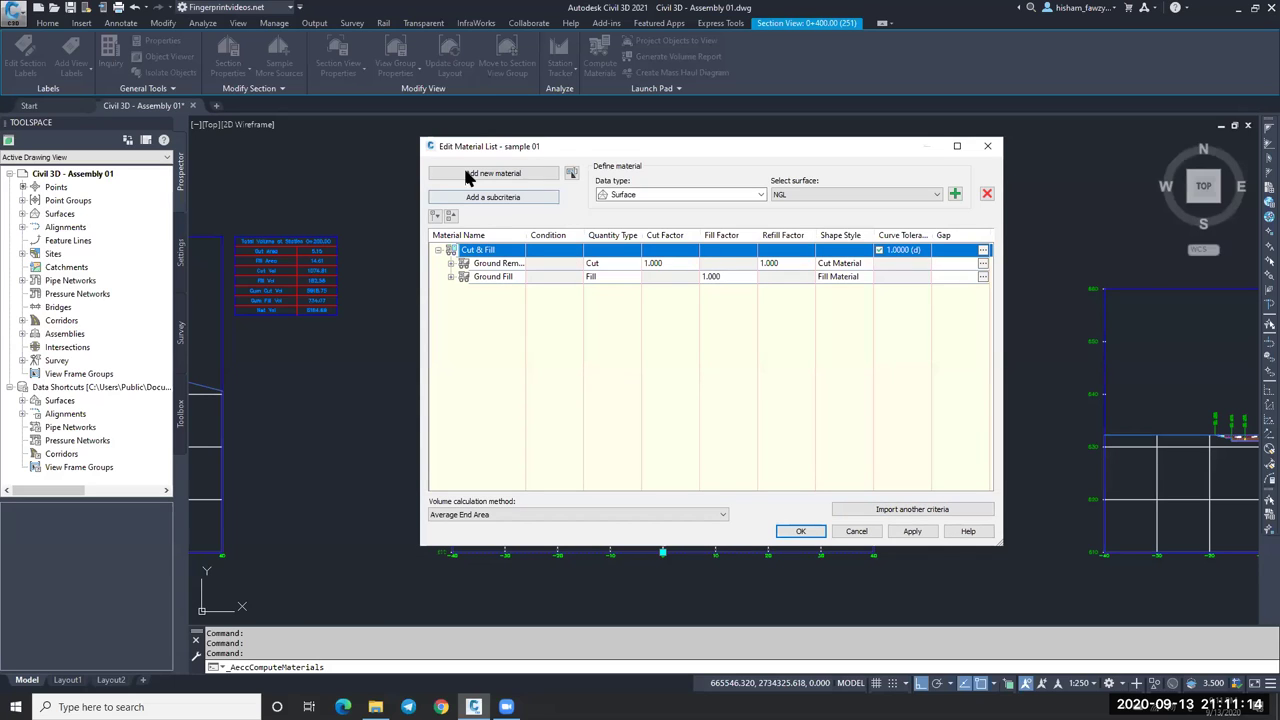
left_click(515, 175)
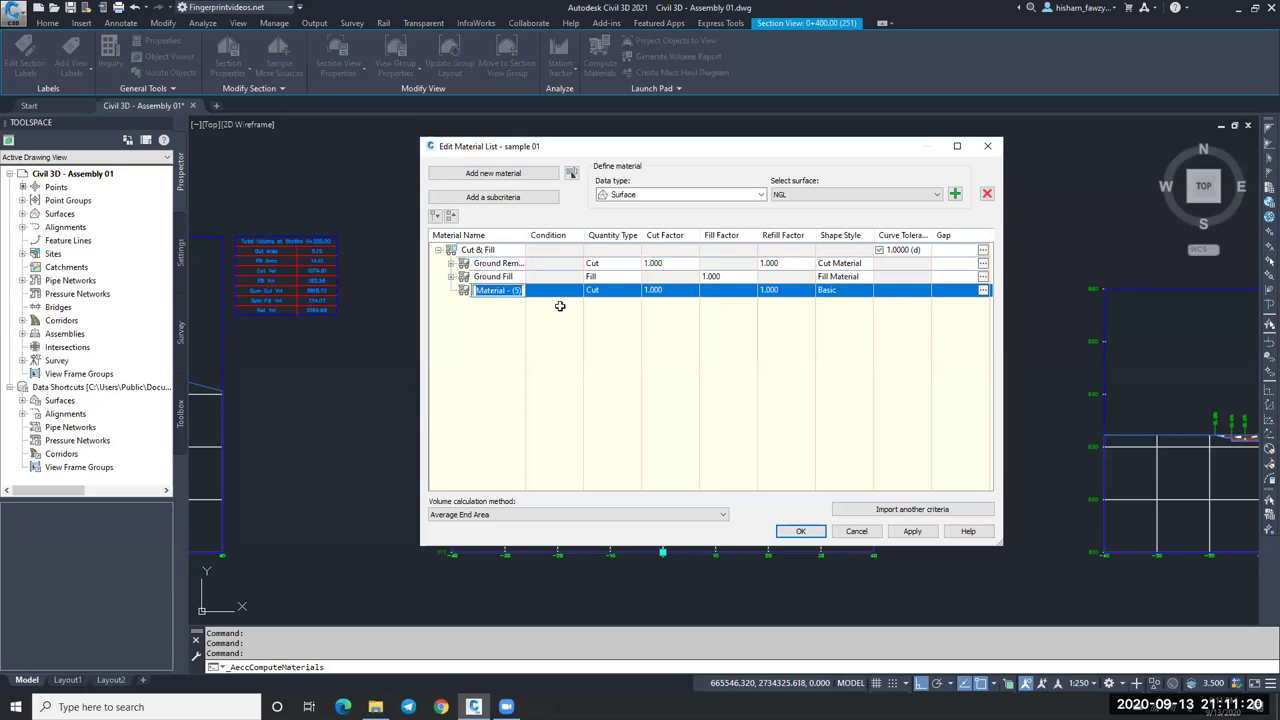
type("ار")
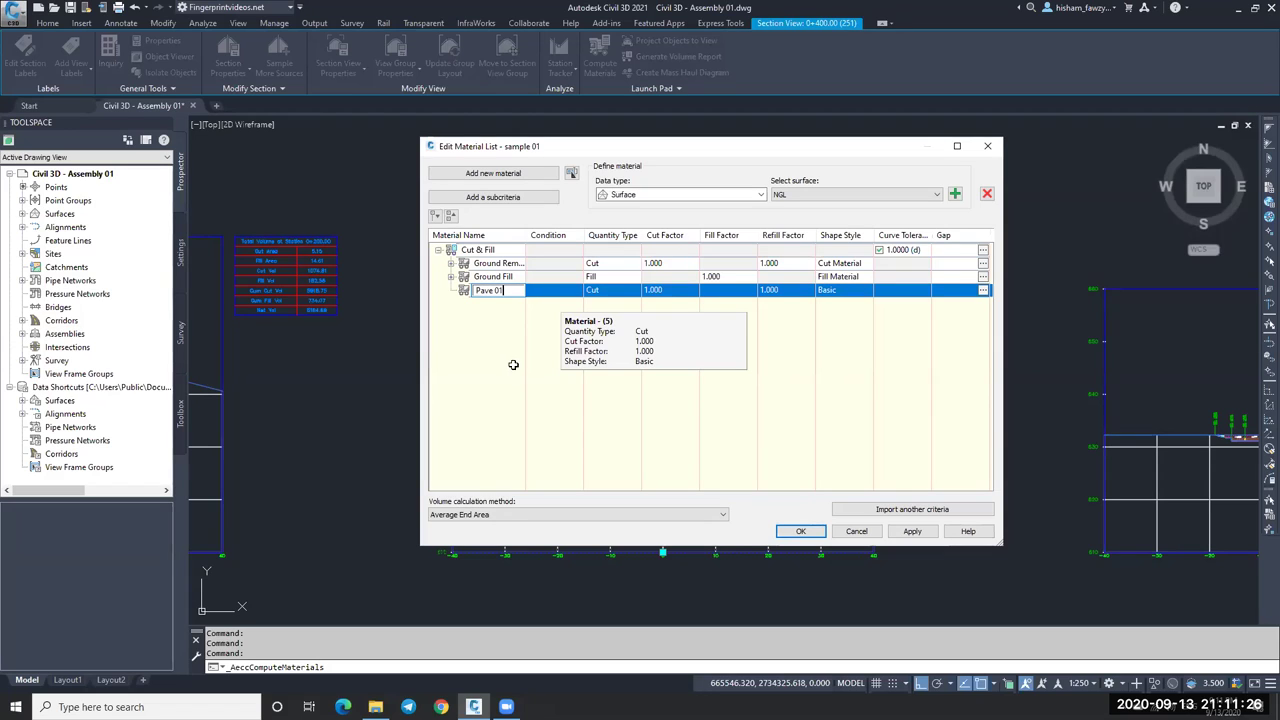
key("Return")
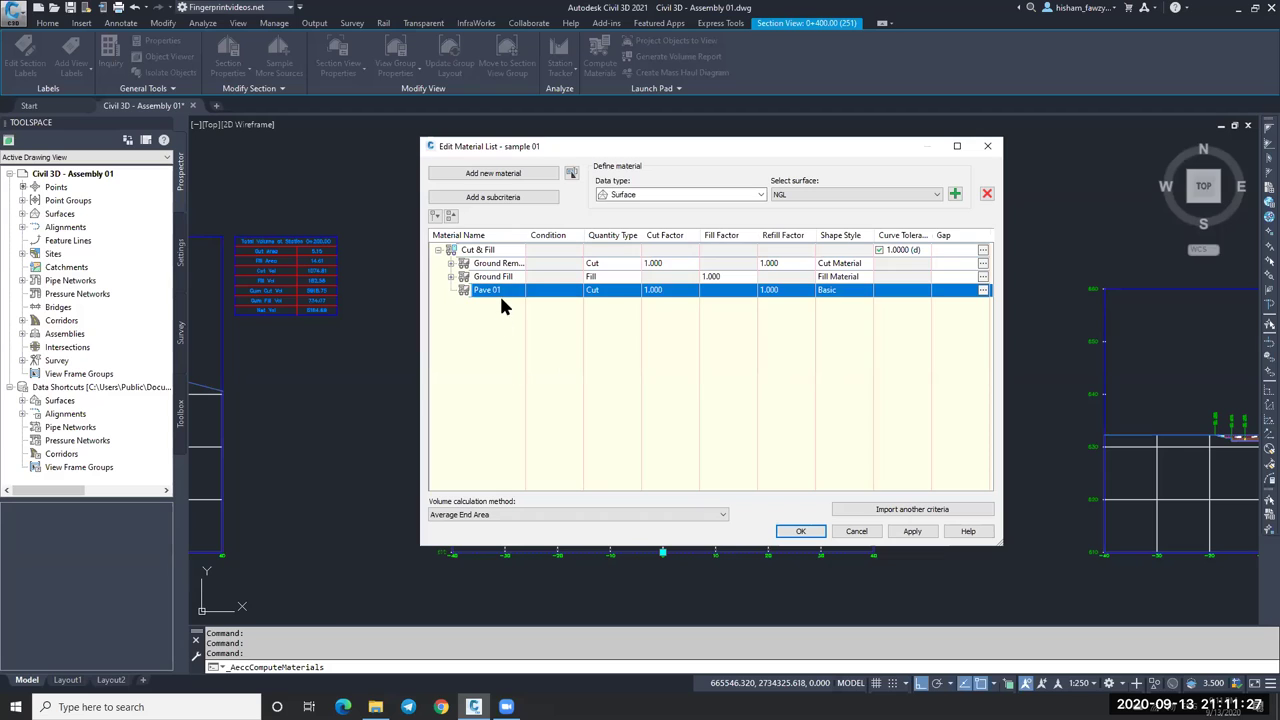
left_click(603, 290)
left_click(601, 291)
left_click(610, 290)
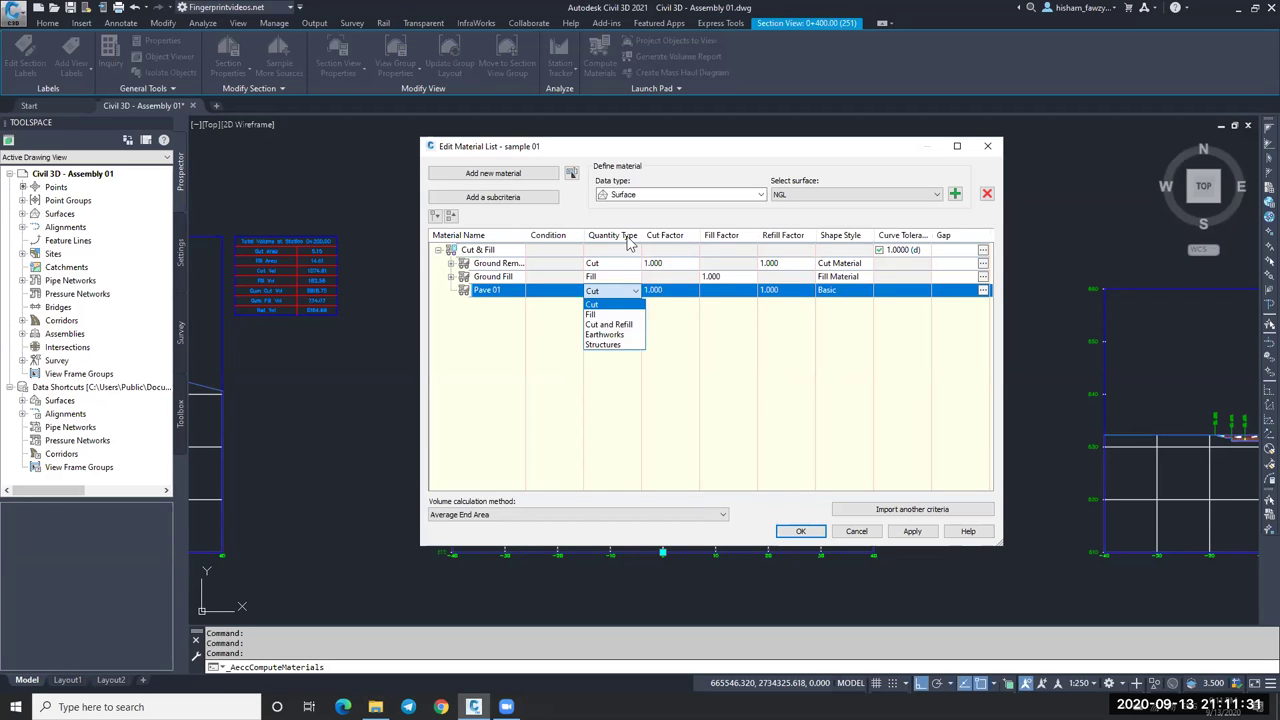
left_click(603, 344)
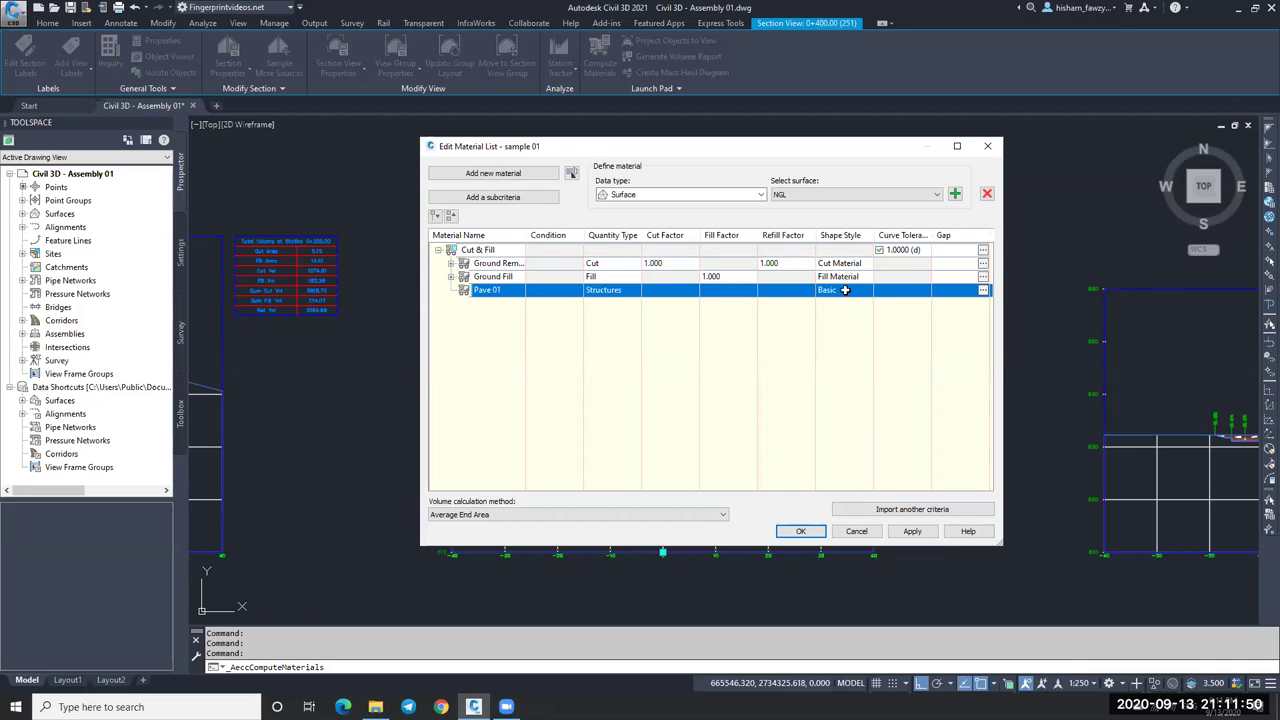
Give Pave 01 the Pave1 shape style and review the Ground Removal criteria.
left_click(850, 290)
left_click(690, 250)
left_click(653, 432)
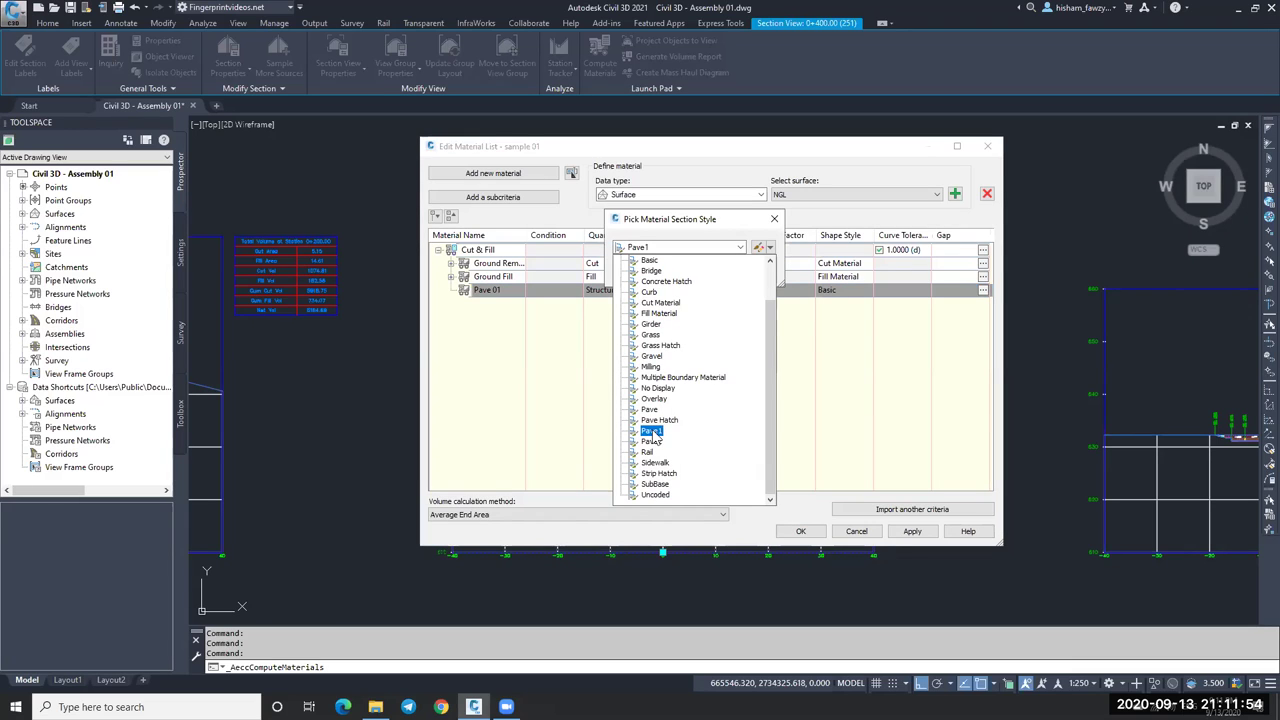
left_click(648, 282)
left_click(648, 276)
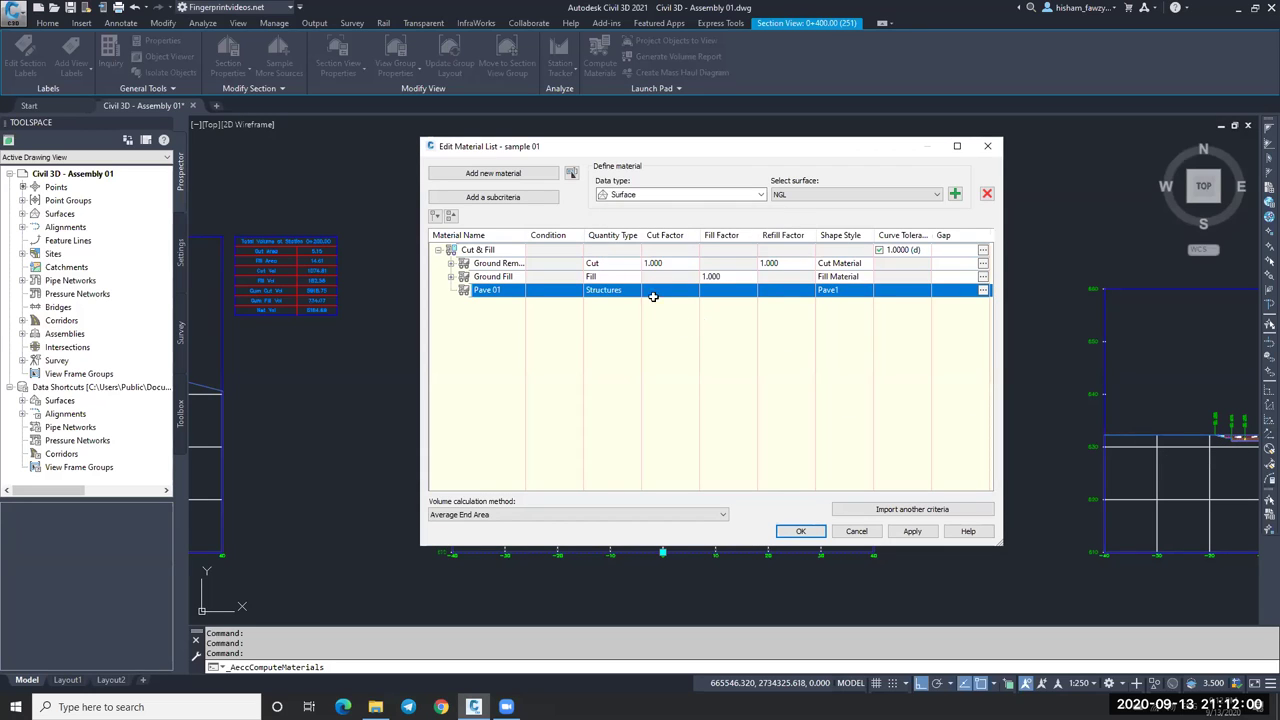
left_click(451, 263)
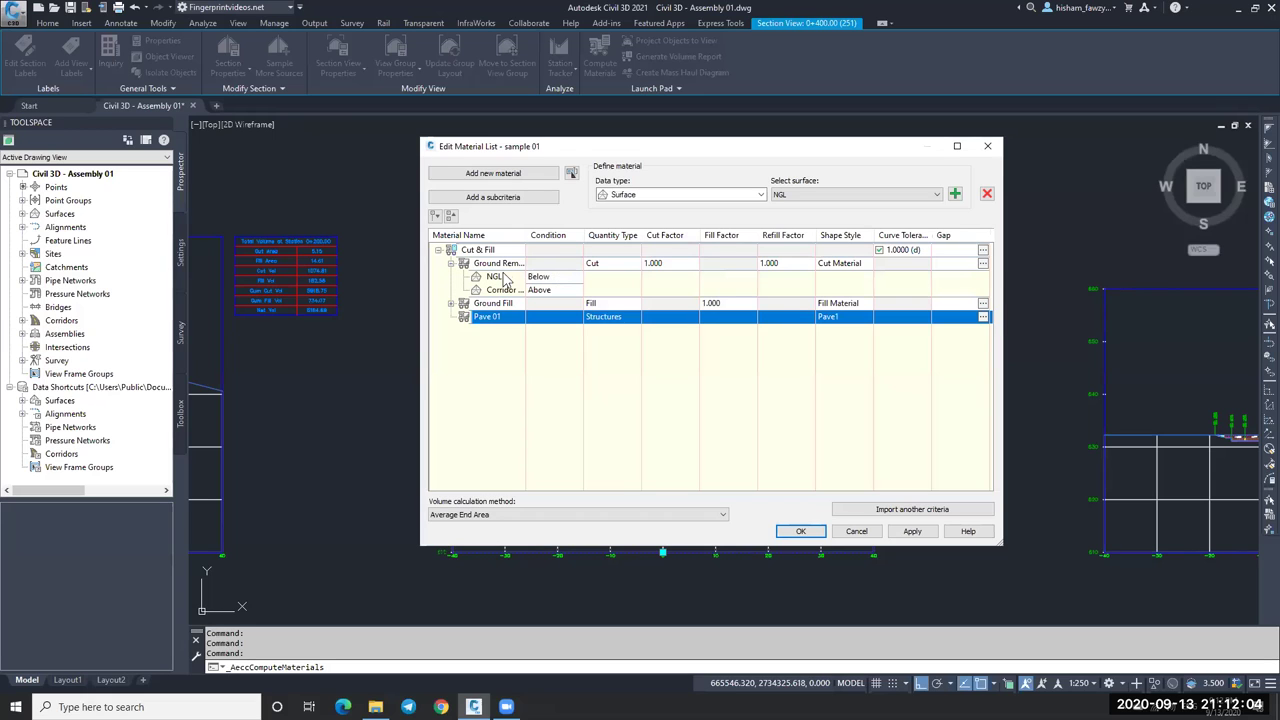
left_click(455, 292)
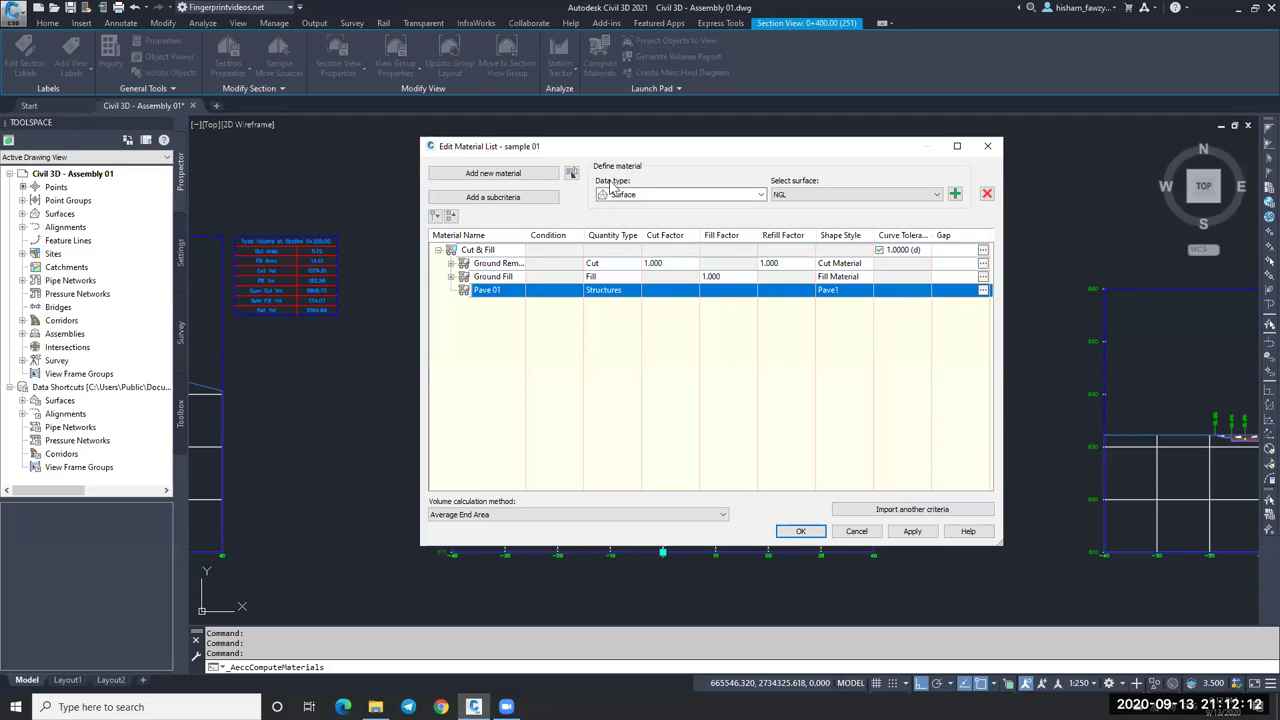
Link Pave 01 to the Corridor - R 01 Pave1 shape, then add a new material row.
left_click(688, 196)
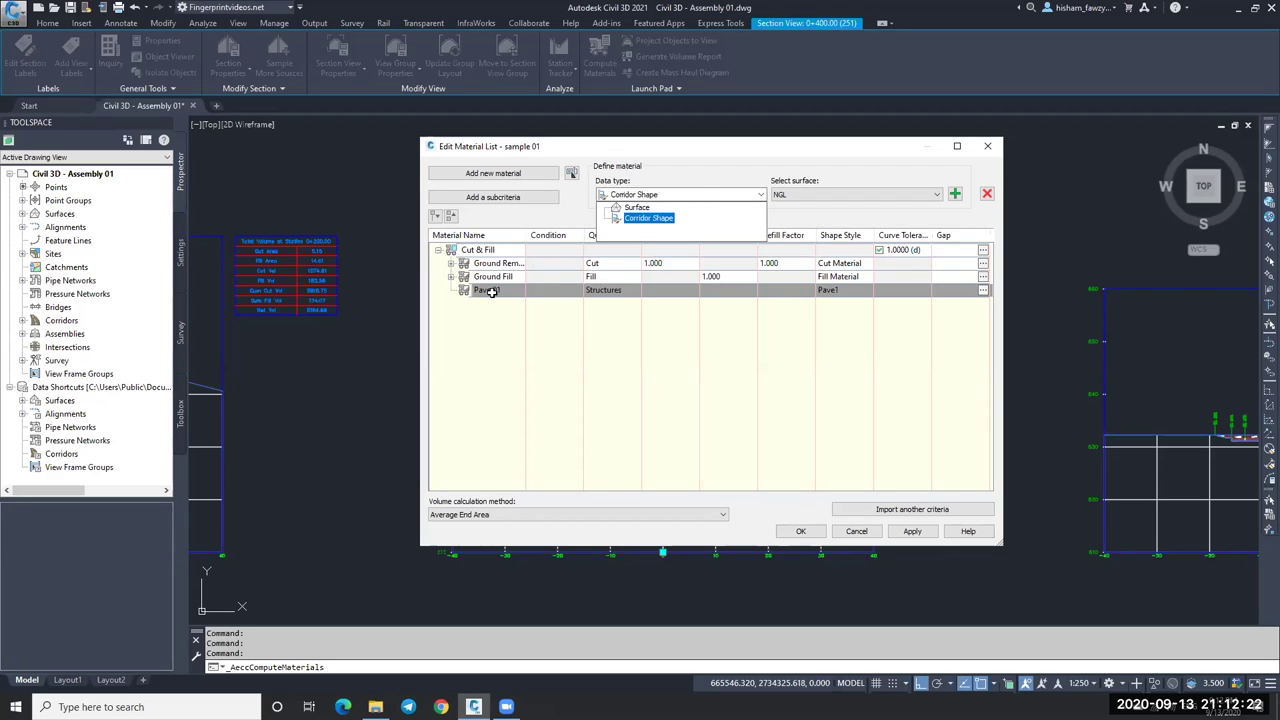
left_click(650, 218)
left_click(862, 195)
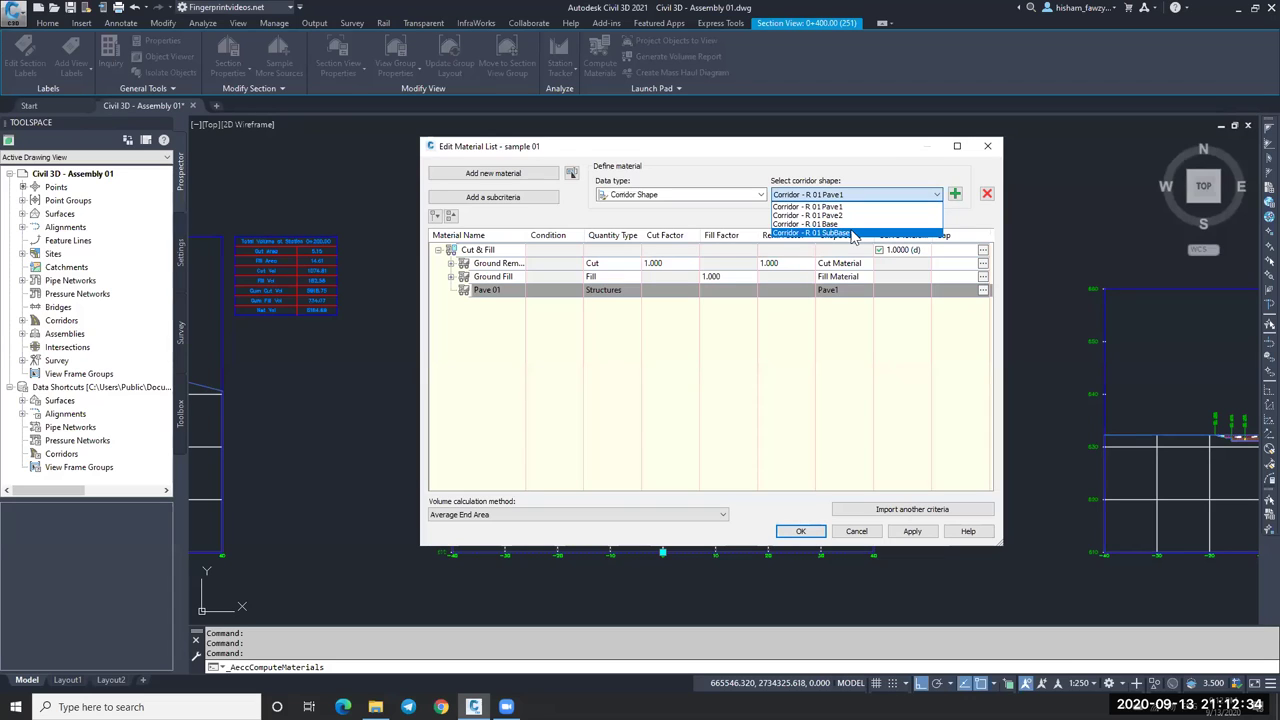
left_click(821, 343)
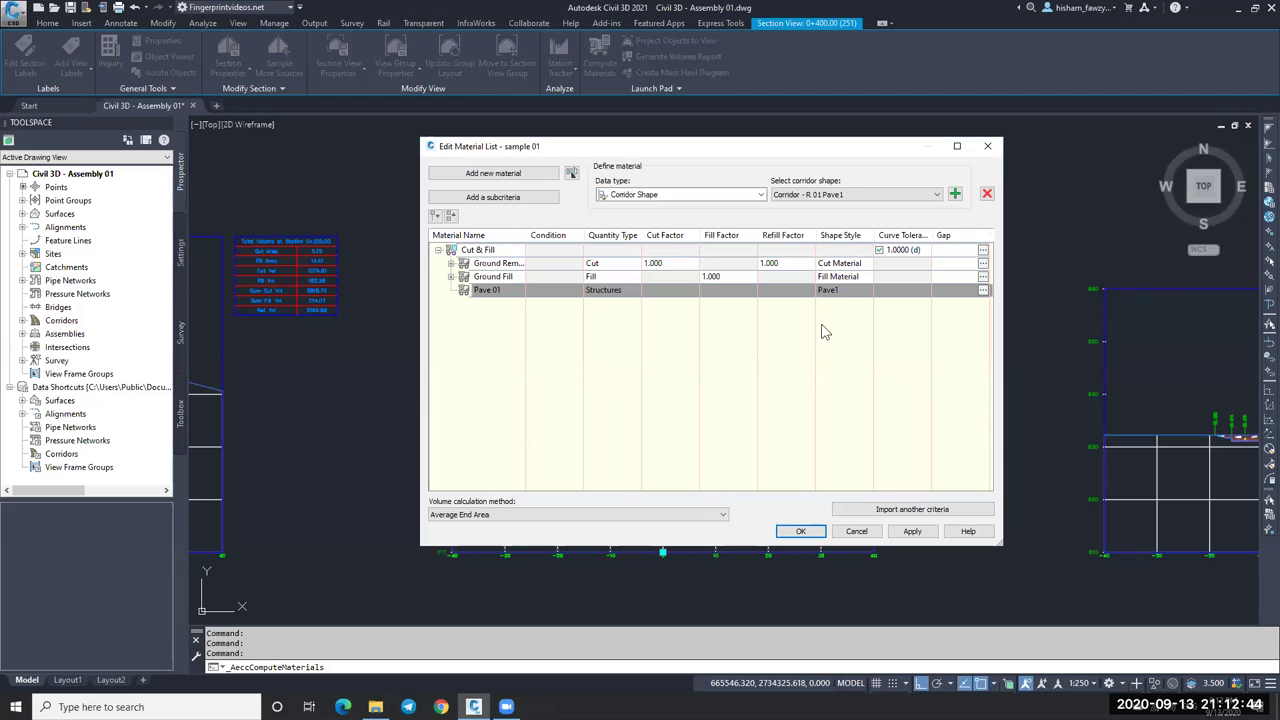
left_click(834, 198)
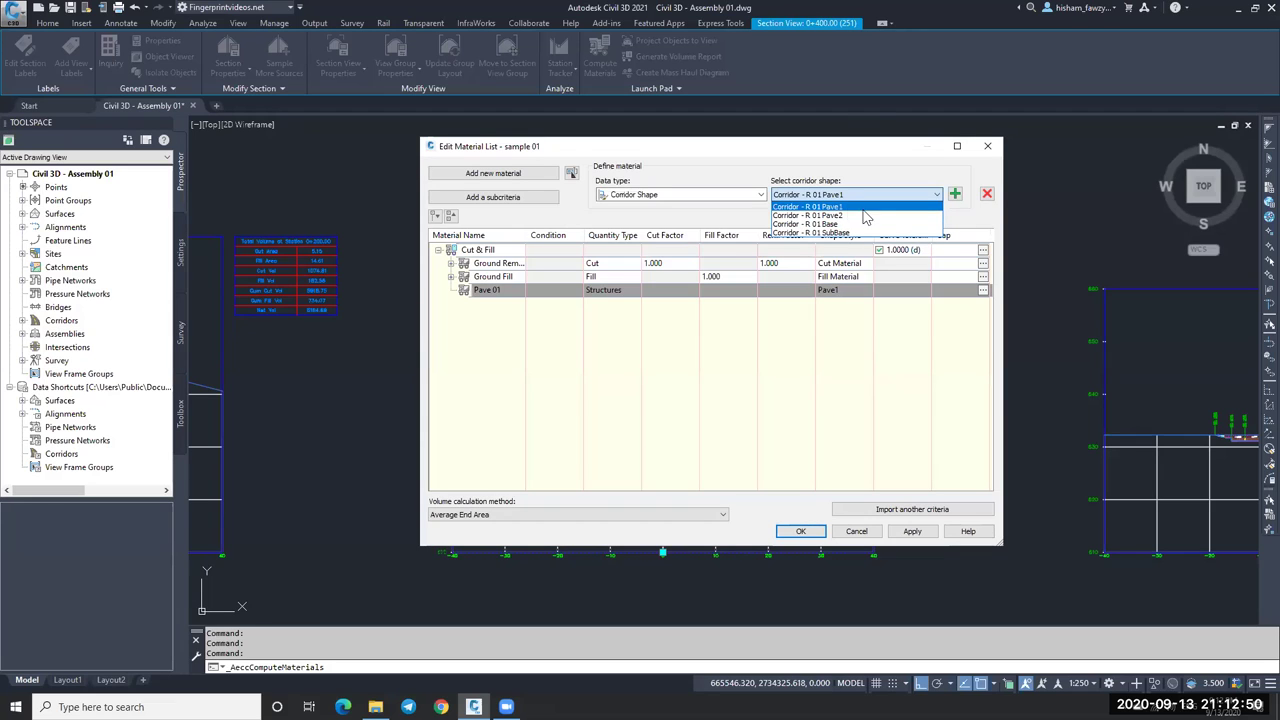
left_click(852, 207)
left_click(955, 194)
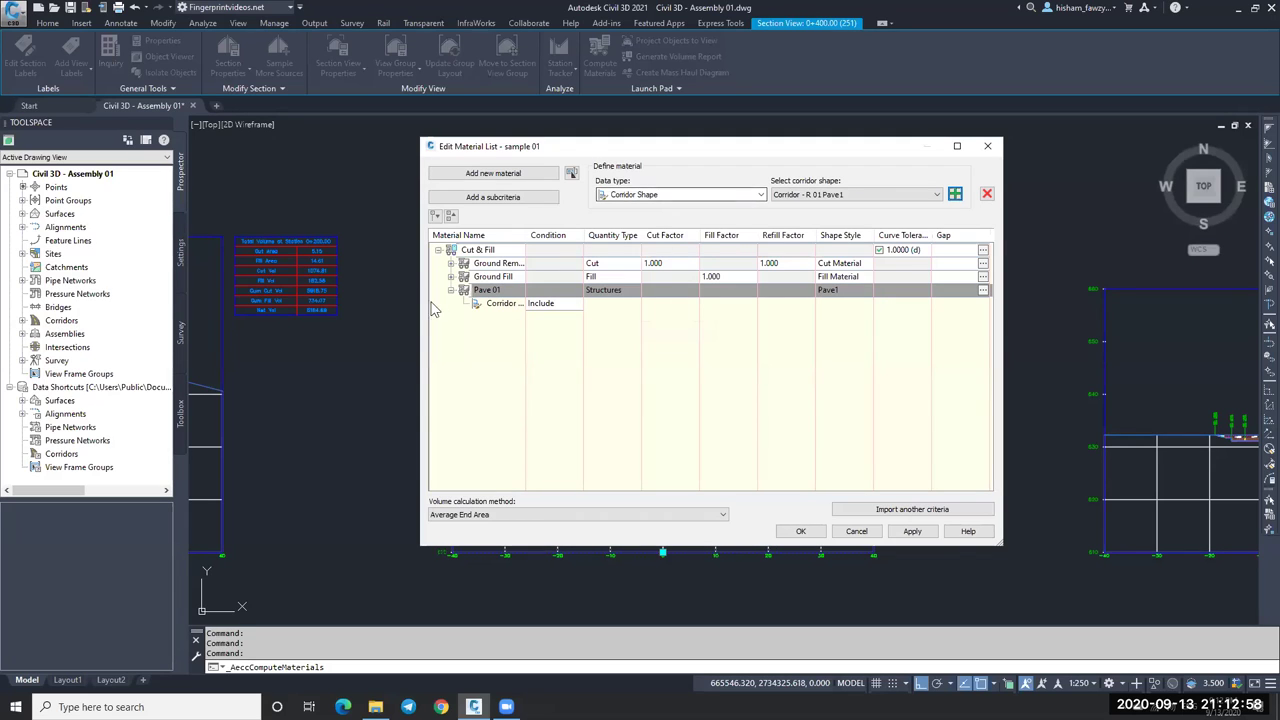
left_click(500, 176)
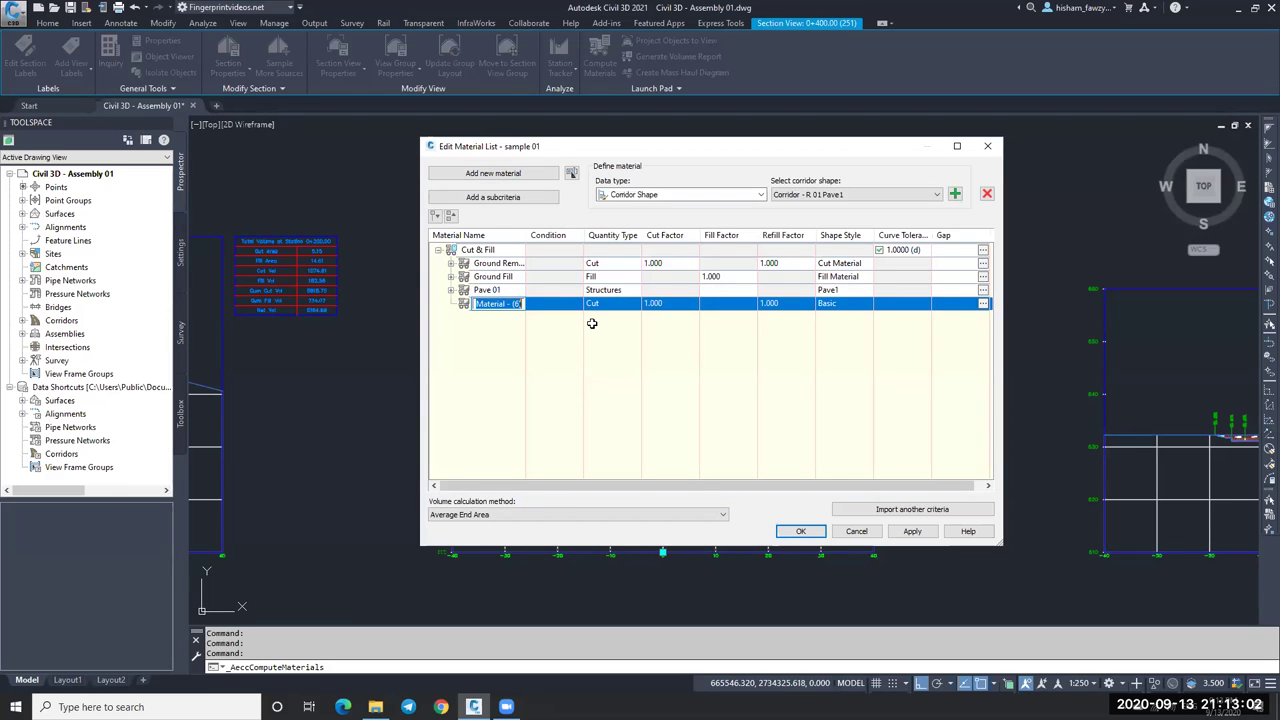
Name the new material Pave 02, a Structures quantity with the Pave2 shape style.
type("Pave 02")
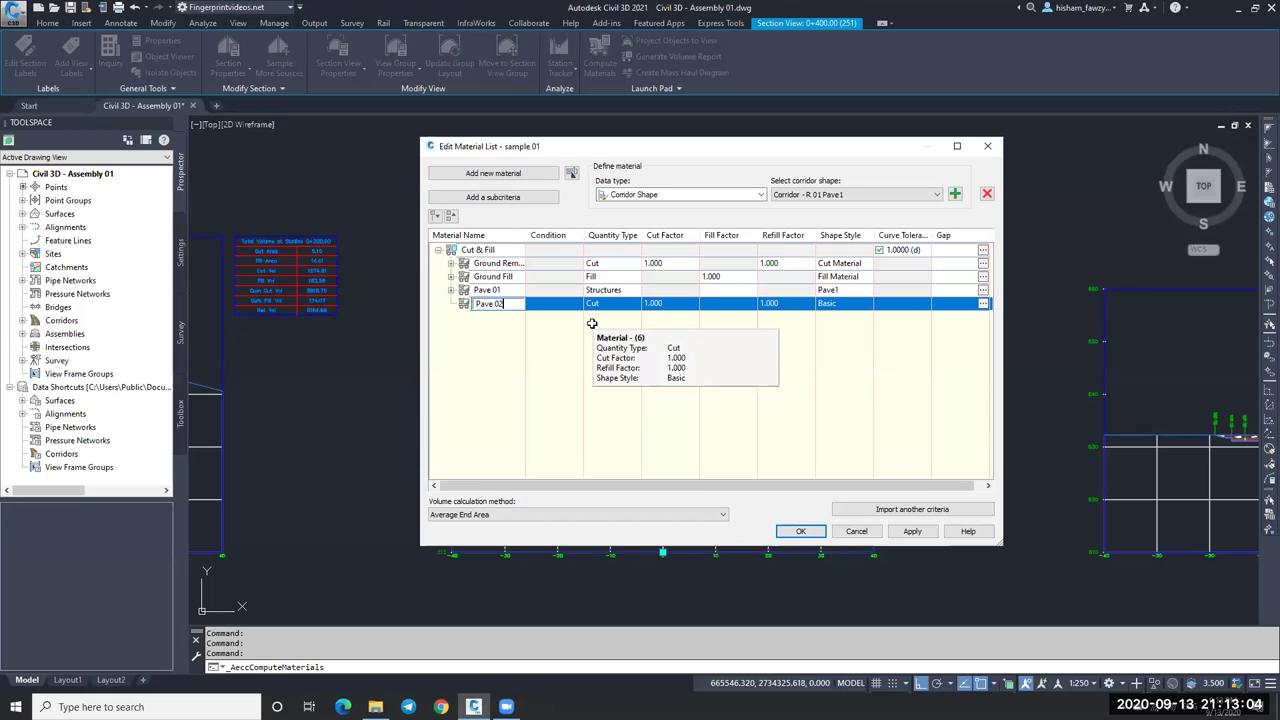
key("Return")
left_click(605, 303)
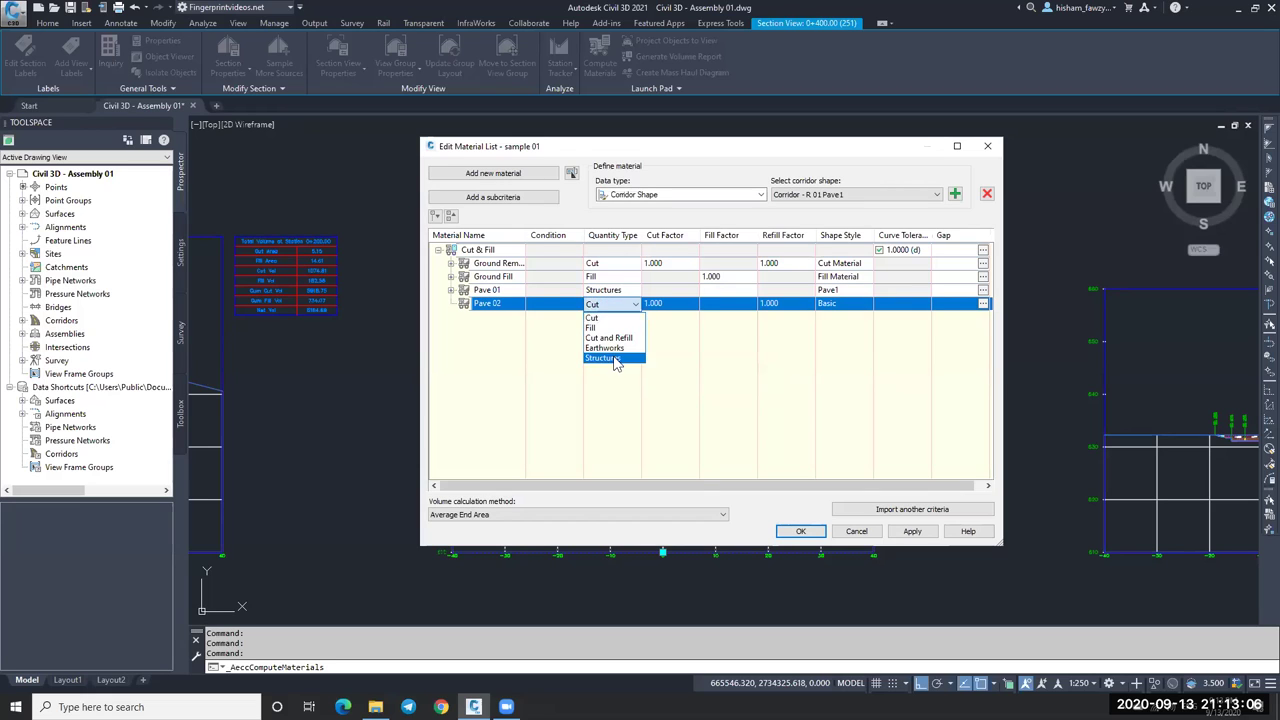
left_click(616, 358)
left_click(838, 306)
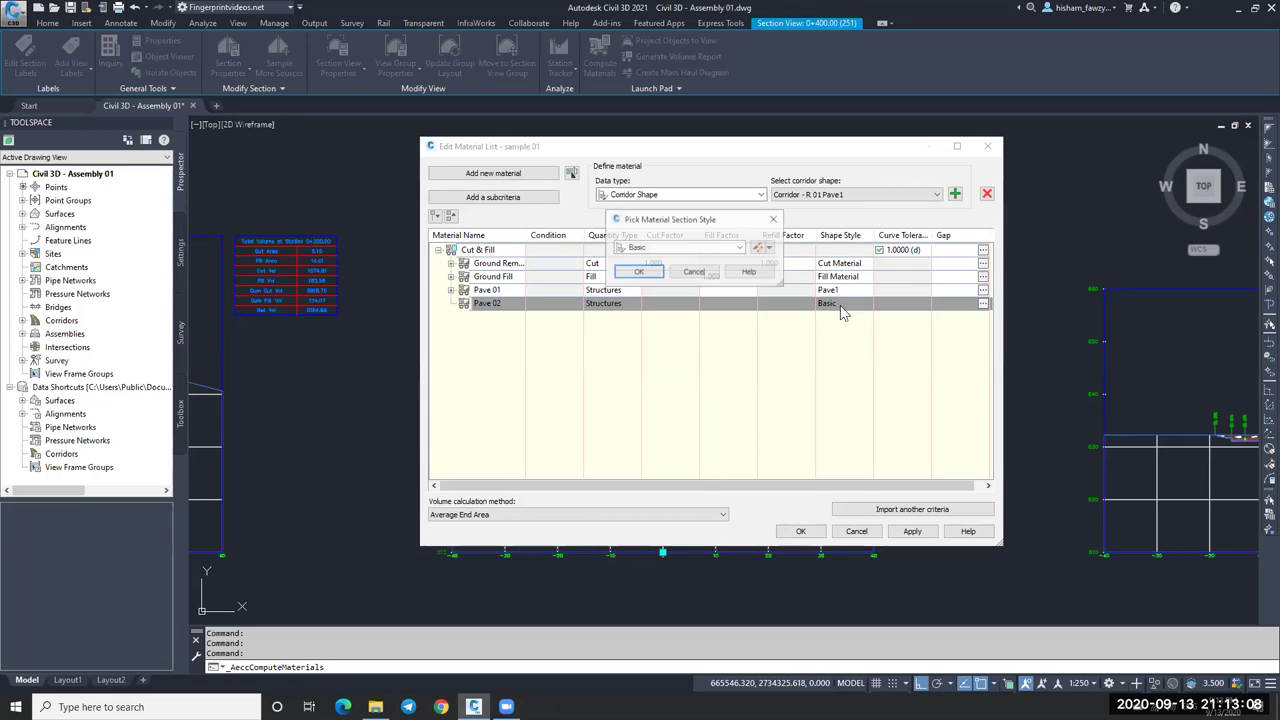
left_click(695, 248)
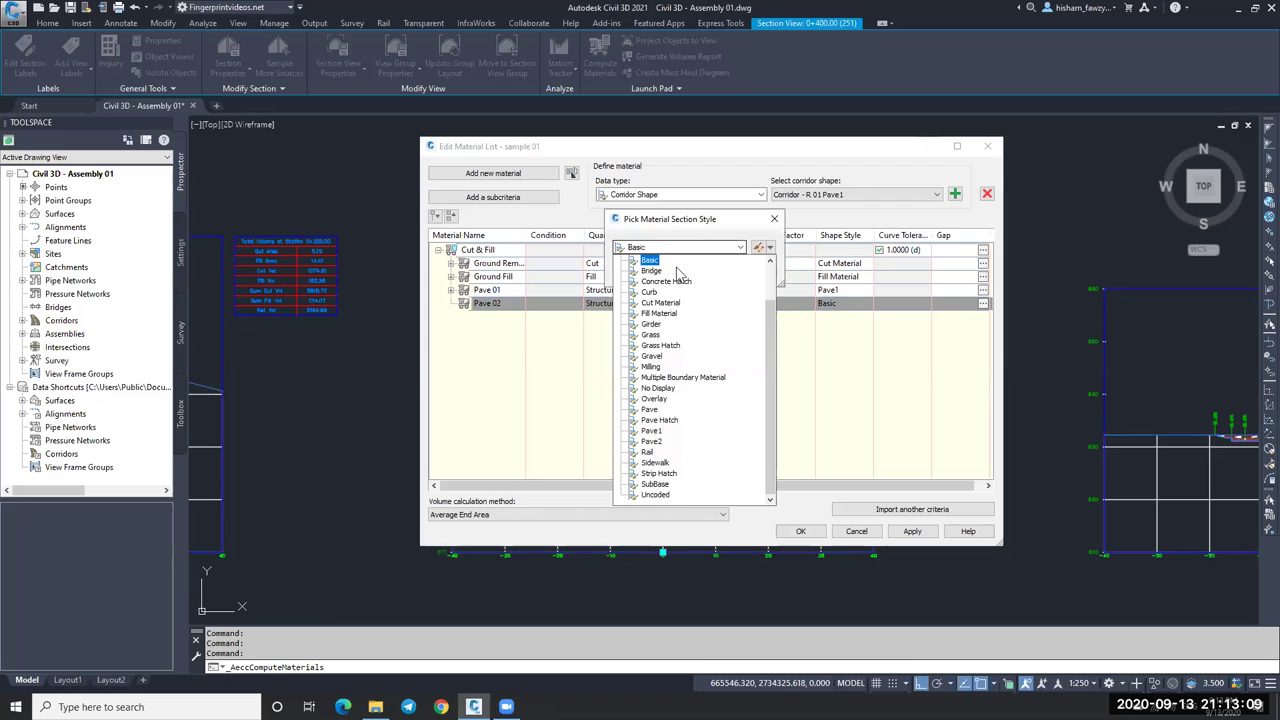
left_click(651, 441)
left_click(650, 277)
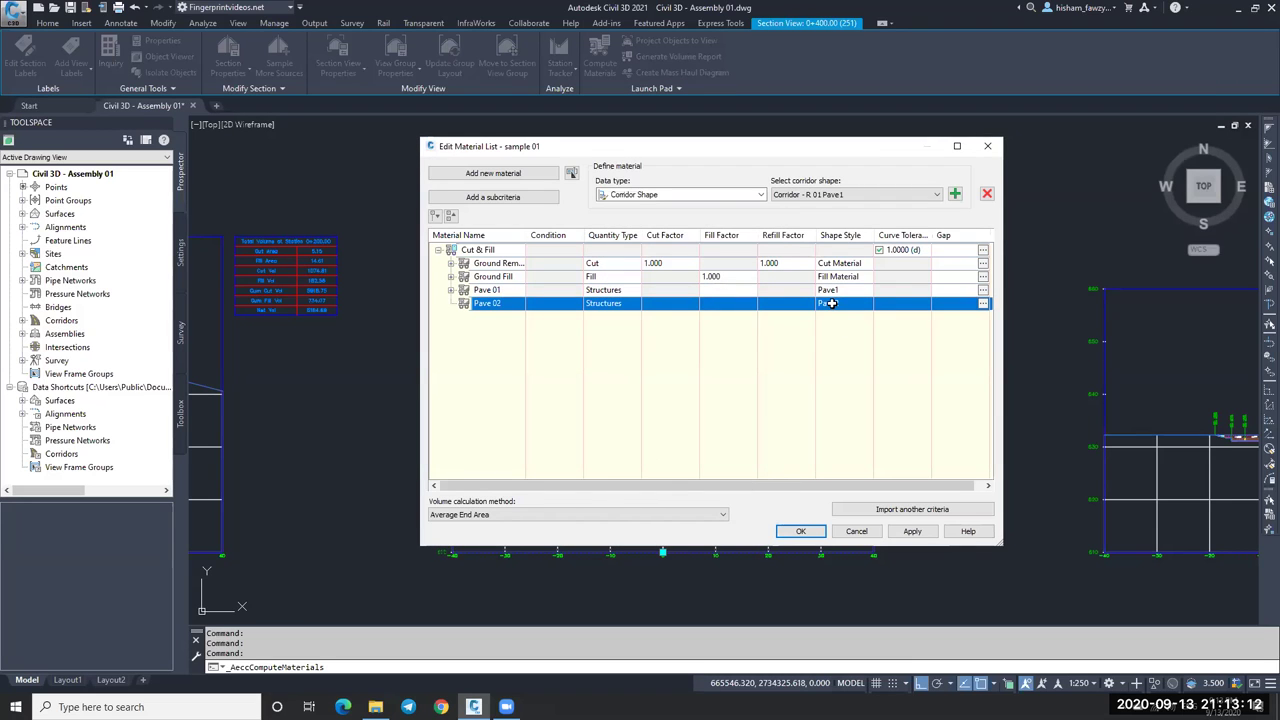
Link Pave 02 to the corridor's Pave2 shape and collapse its criteria.
left_click(858, 195)
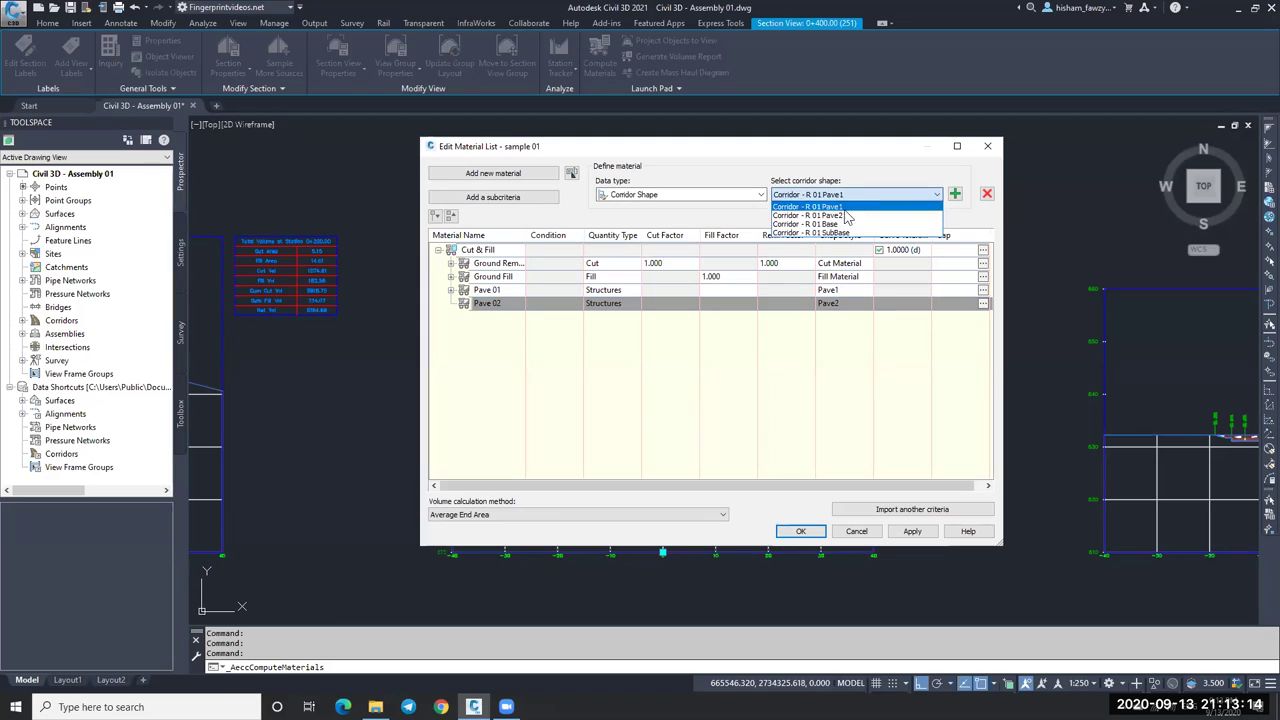
left_click(845, 216)
left_click(955, 193)
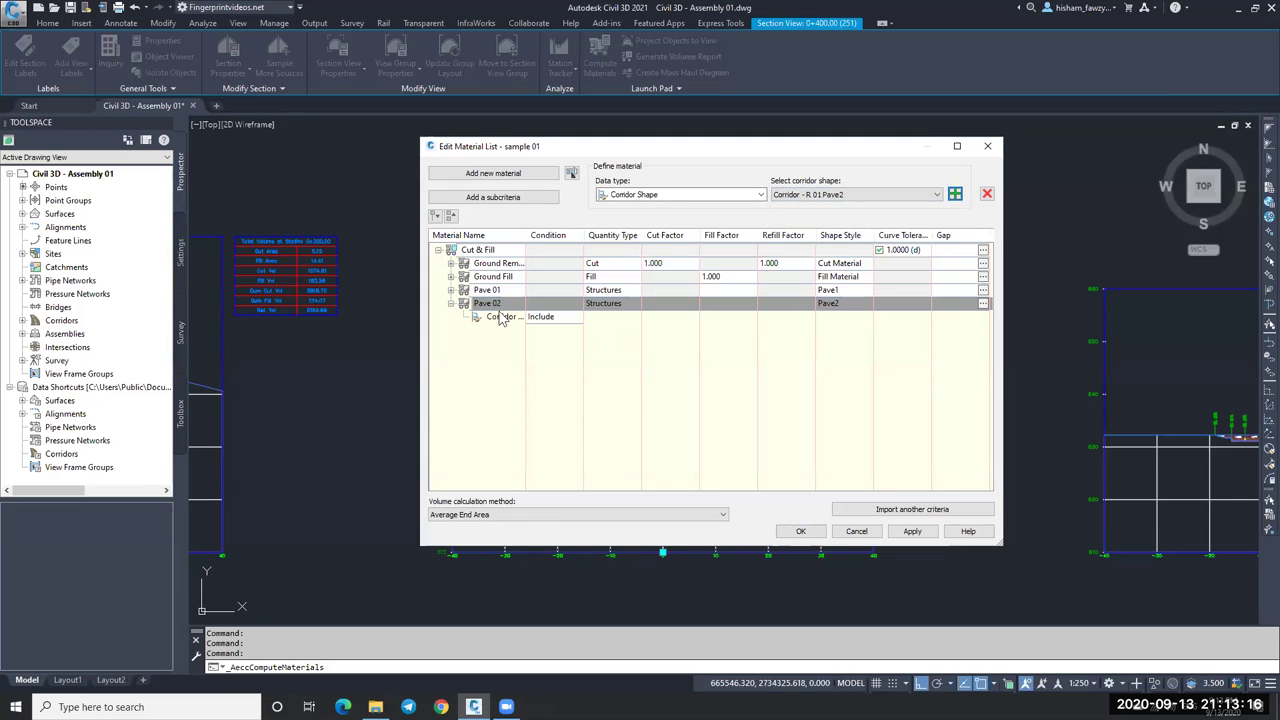
left_click(455, 310)
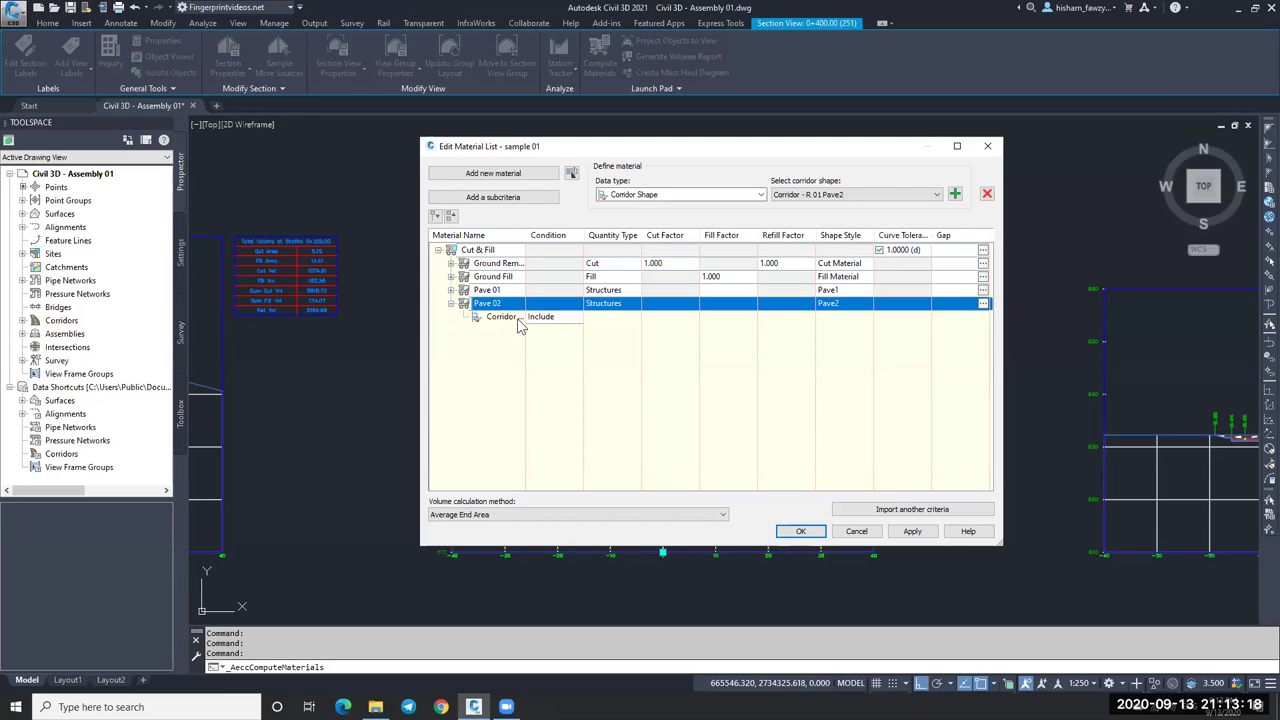
left_click(452, 304)
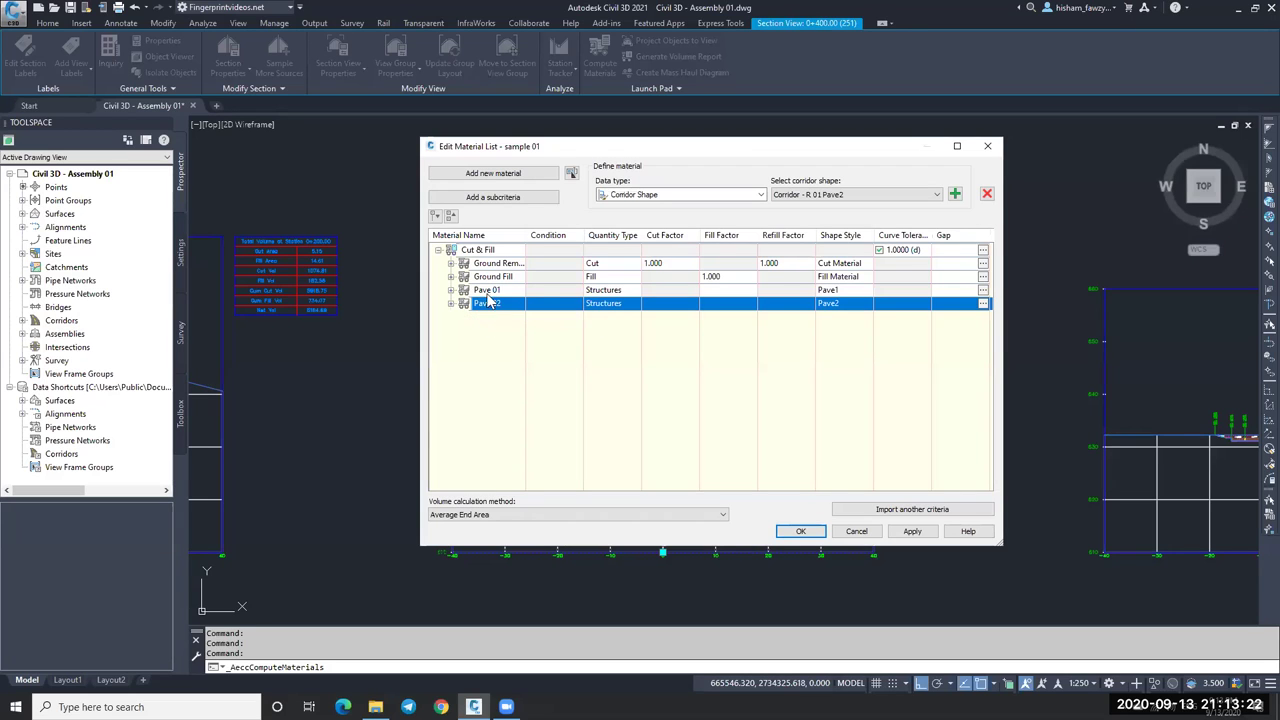
Add a new material named Base with a Structures quantity type.
left_click(510, 173)
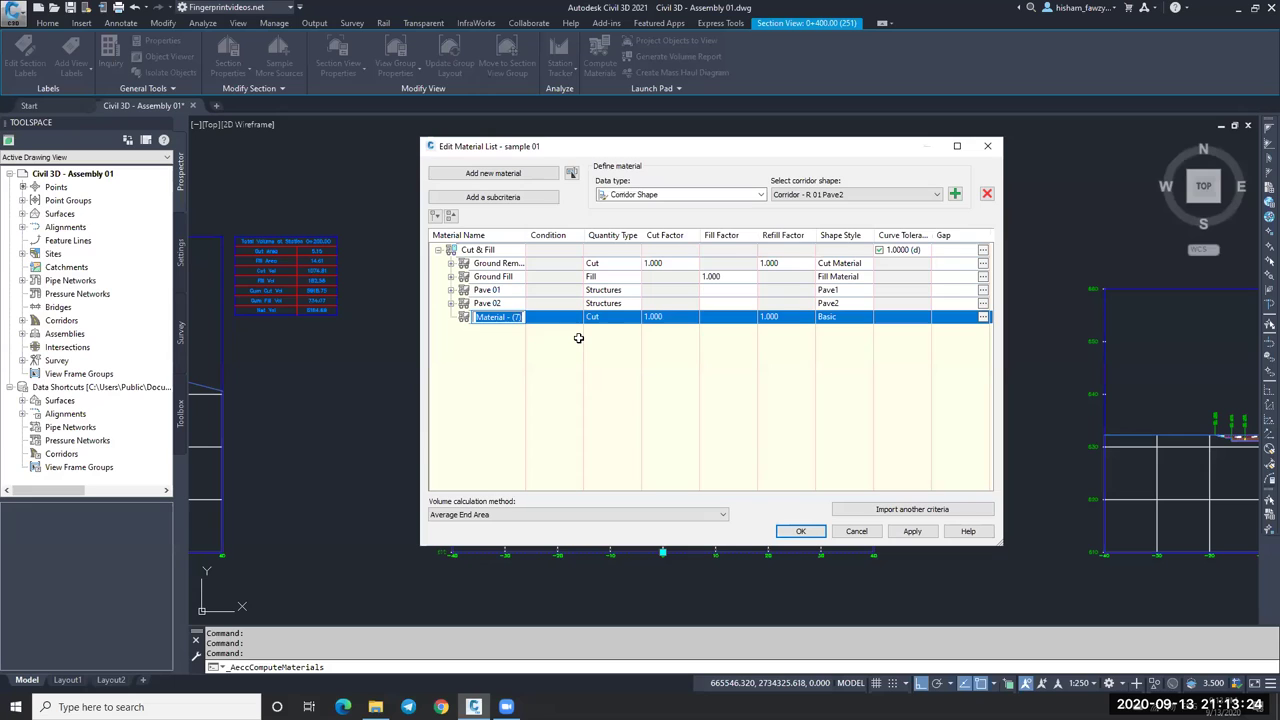
type("Base")
key("Return")
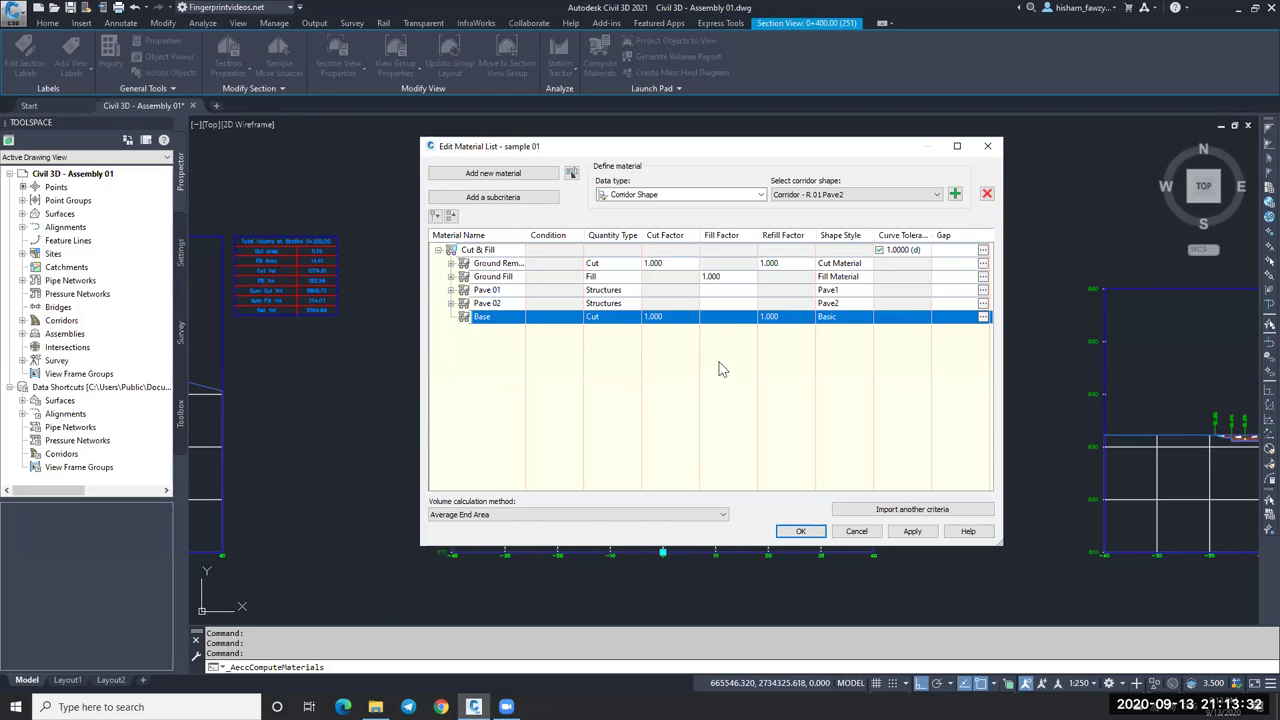
left_click(607, 318)
left_click(603, 371)
Set the Base material's shape style to Base.
left_click(845, 318)
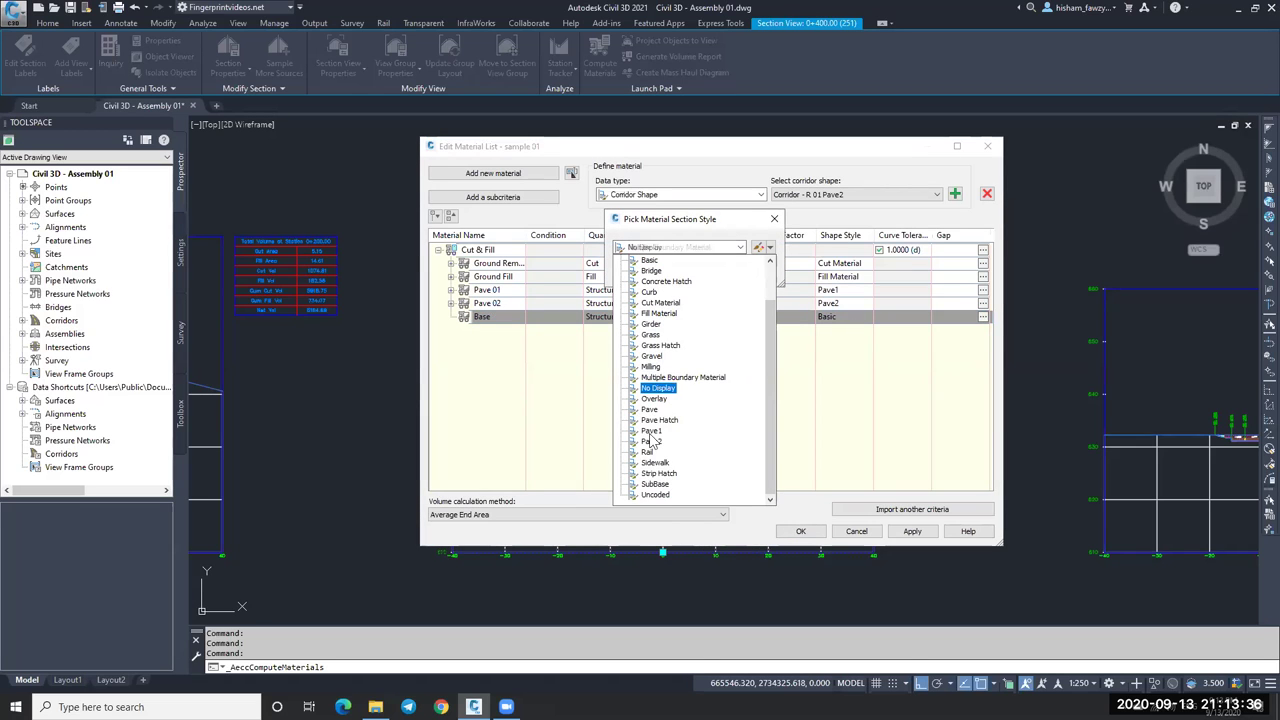
left_click(662, 487)
left_click(676, 250)
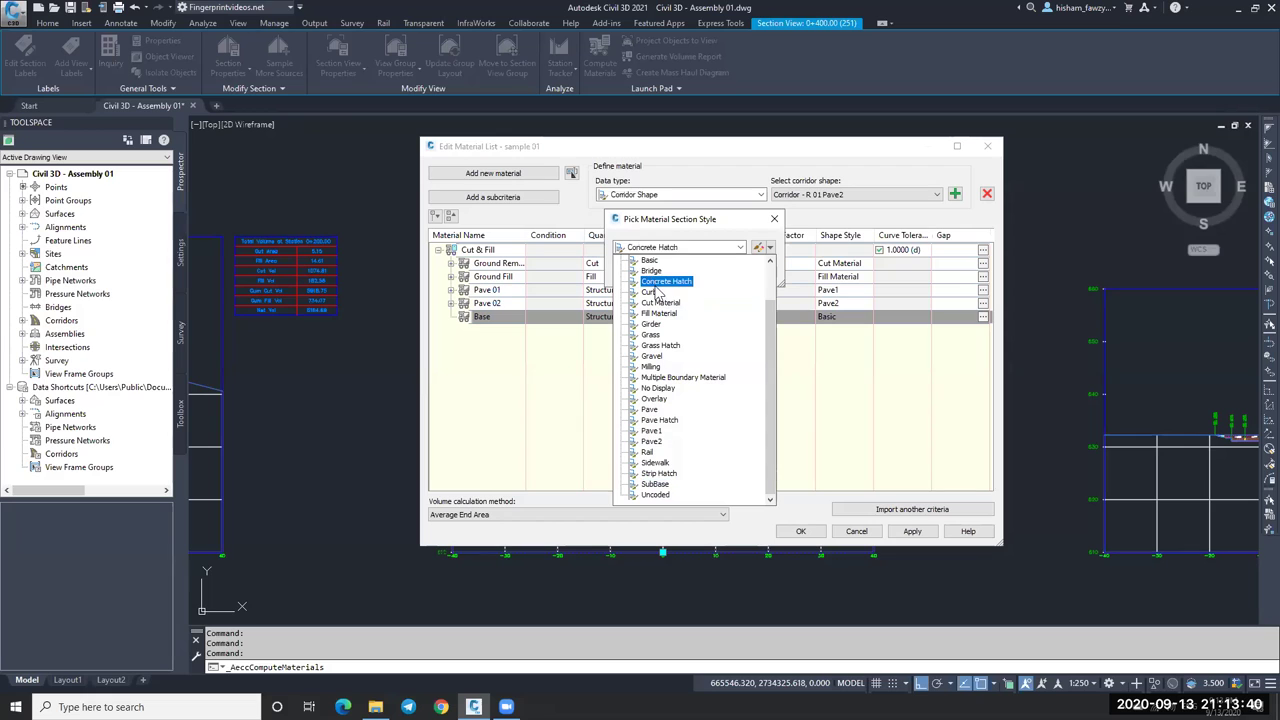
left_click(652, 260)
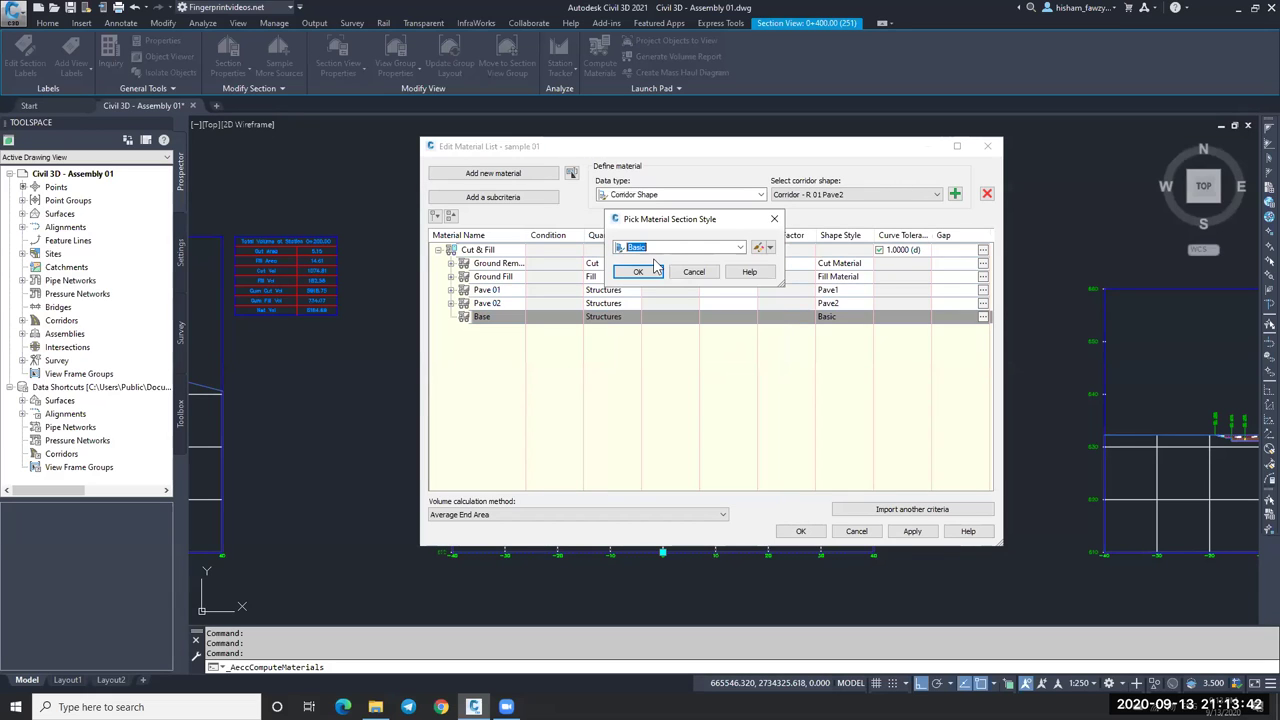
left_click(684, 250)
scroll(672, 320, "down", 2)
scroll(672, 320, "up", 2)
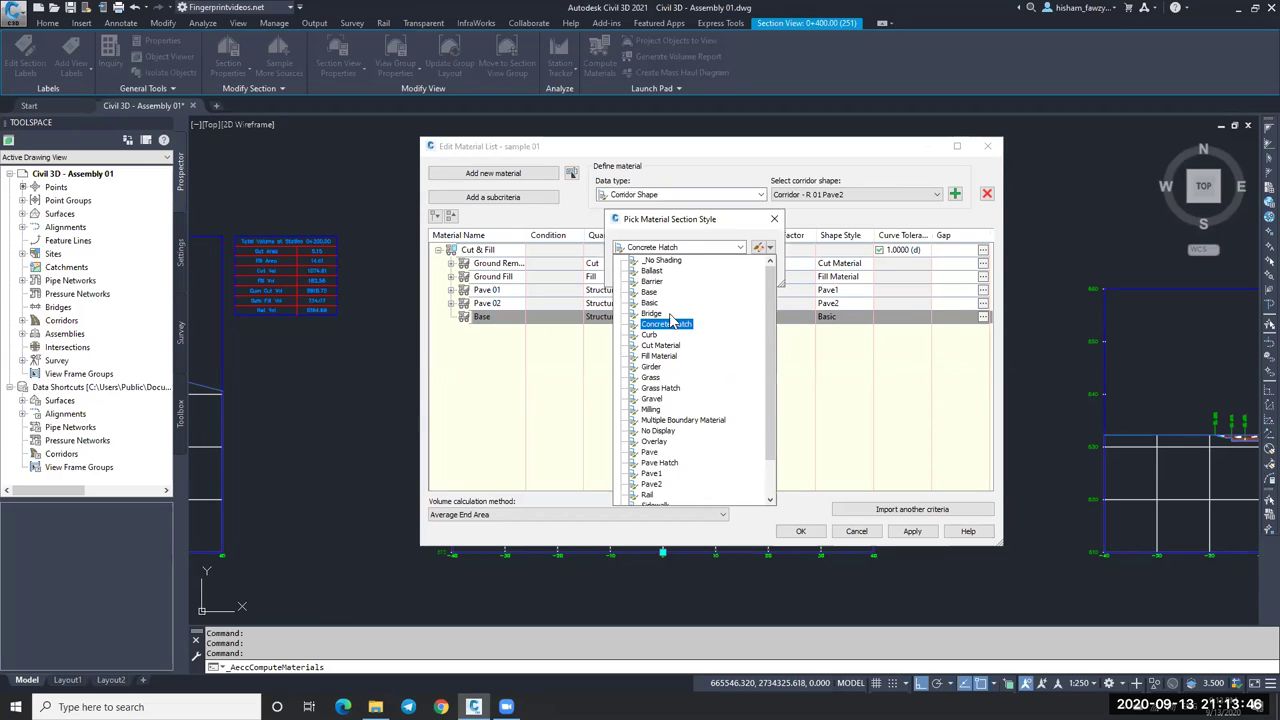
scroll(672, 320, "down", 2)
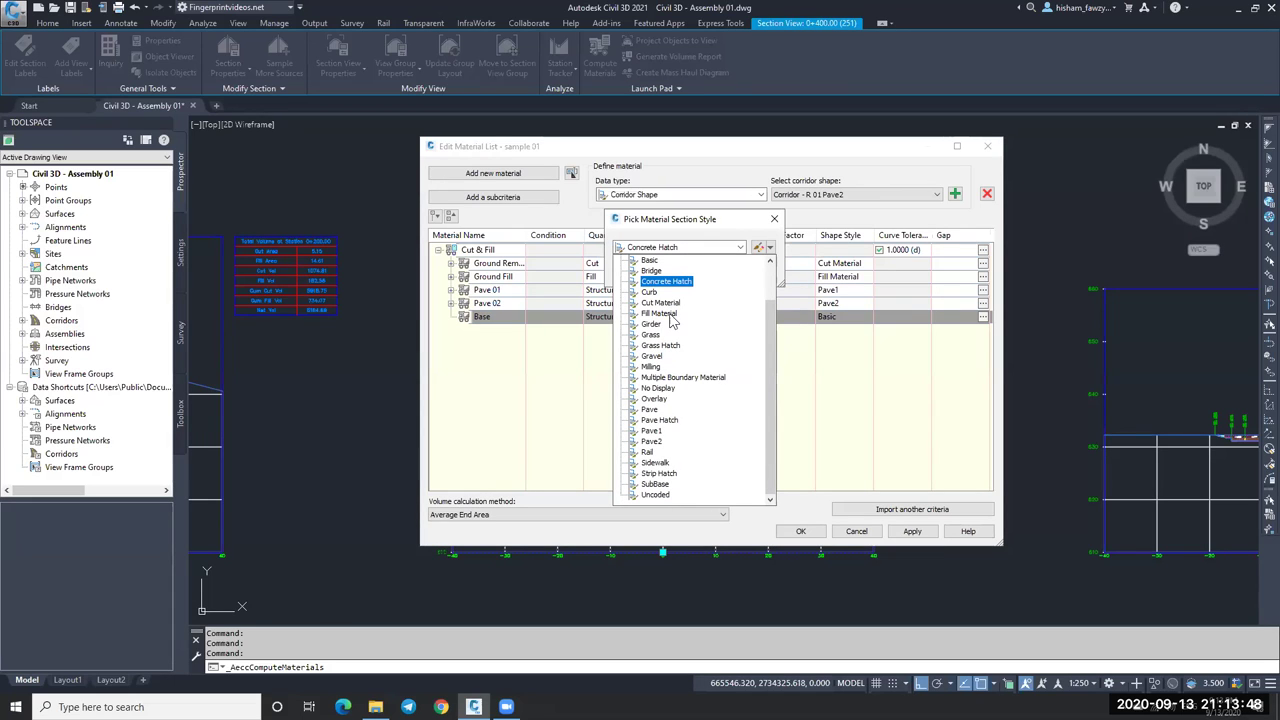
key("Down")
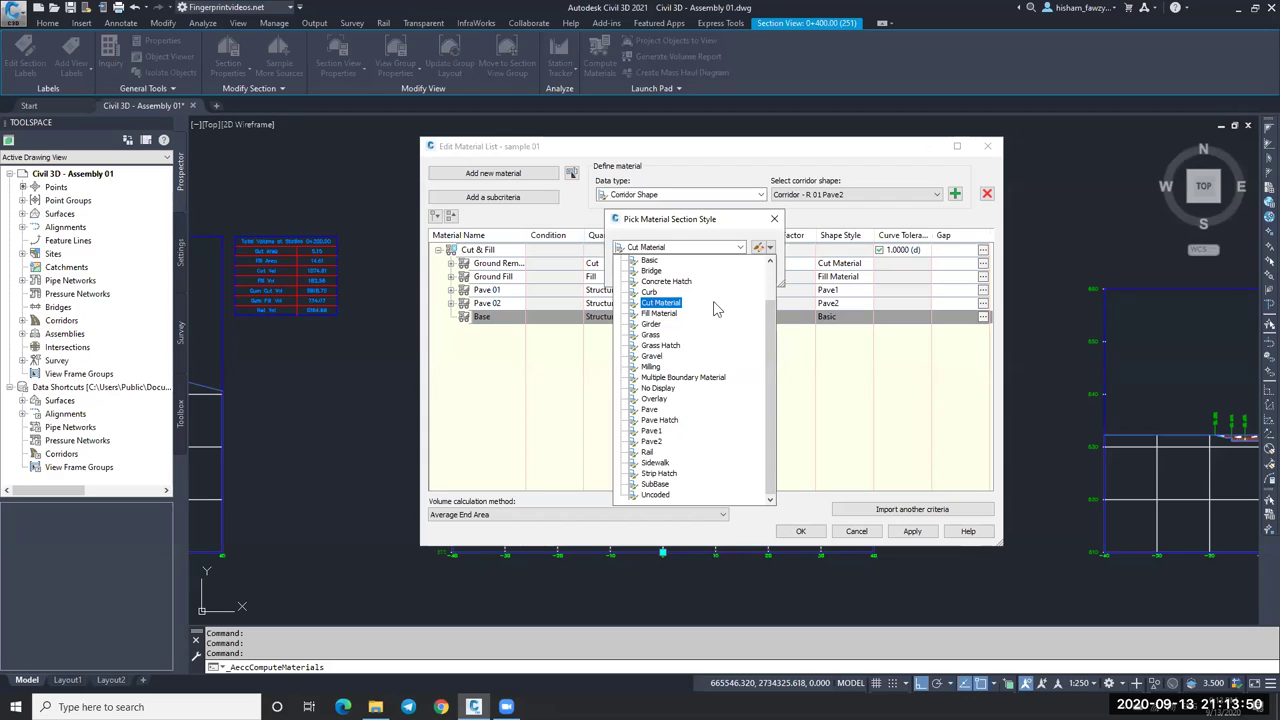
scroll(716, 309, "up", 1)
left_click(690, 292)
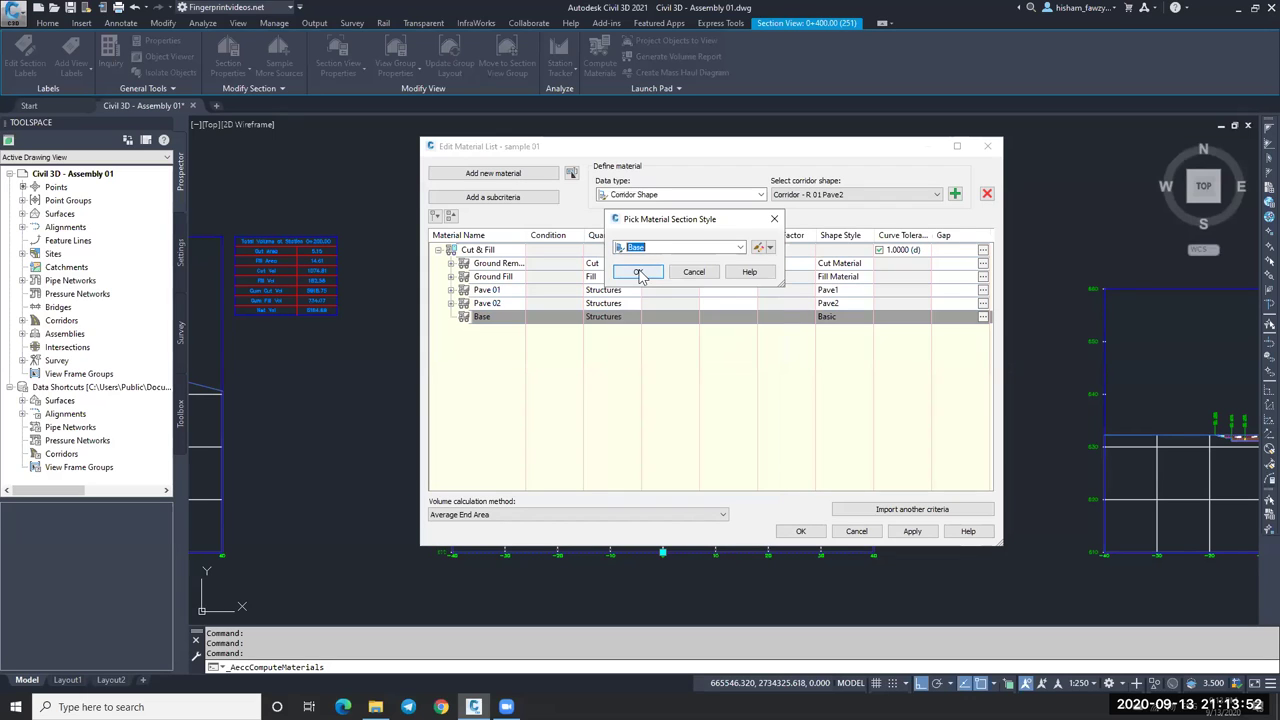
left_click(640, 275)
Link the Corridor - R 01 Base shape to the Base material.
left_click(890, 195)
left_click(939, 222)
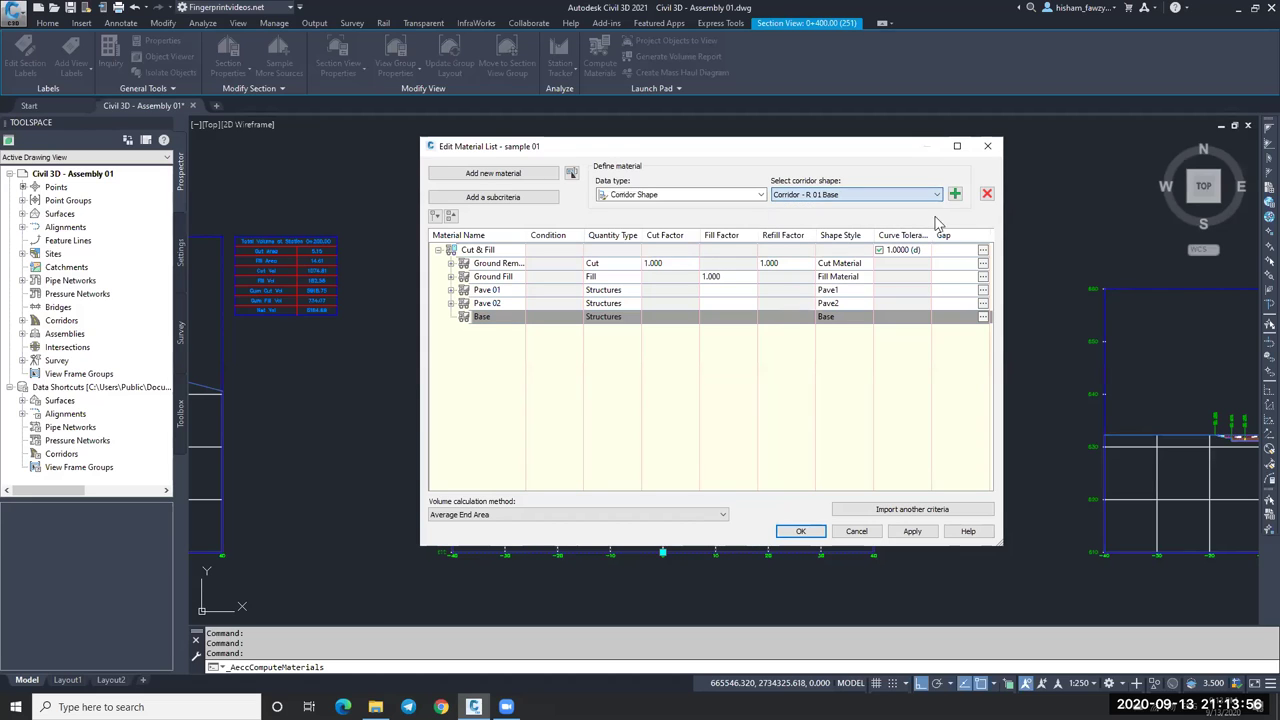
left_click(955, 194)
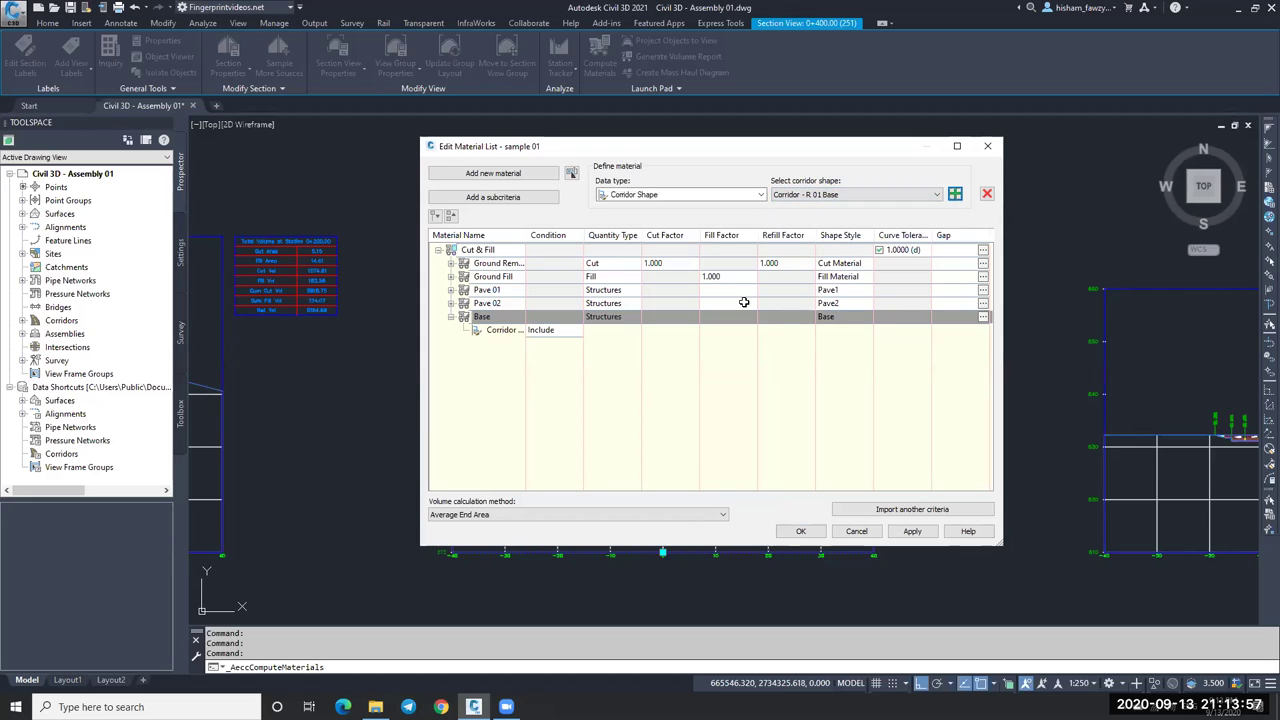
Add a Sub-base material row with quantity type Structures.
left_click(503, 176)
left_click(520, 343)
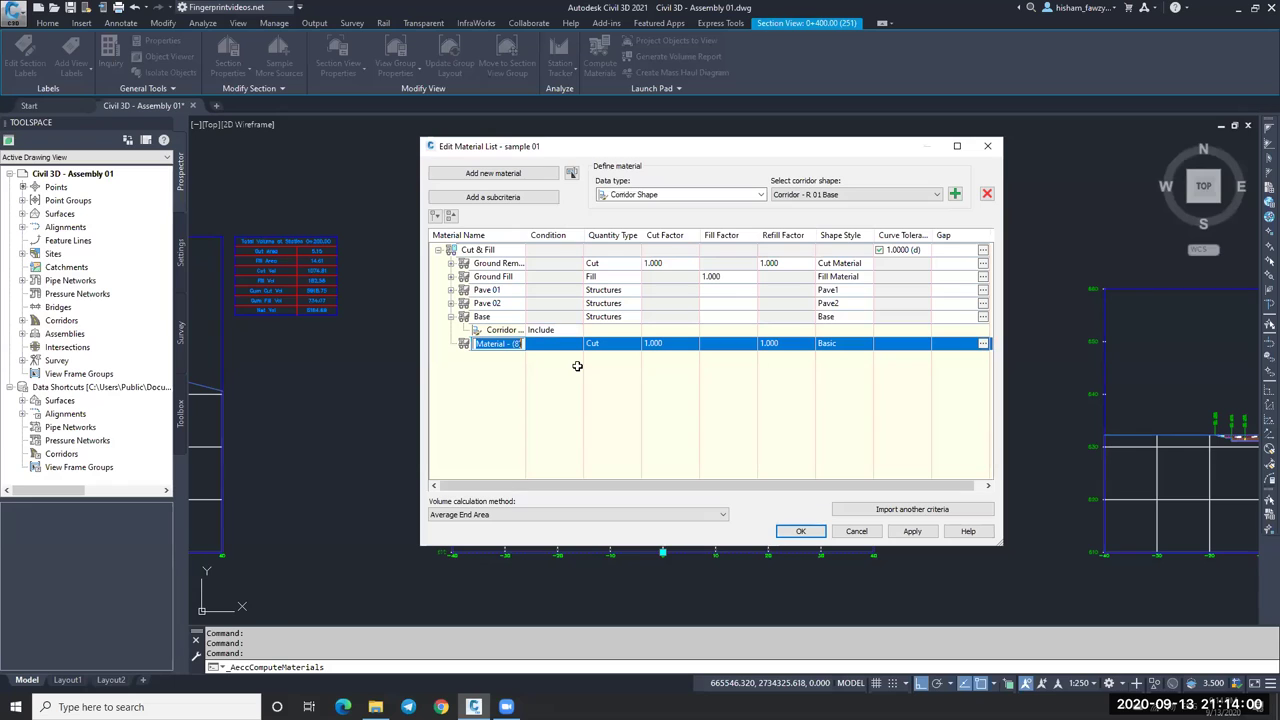
type("Sub-base")
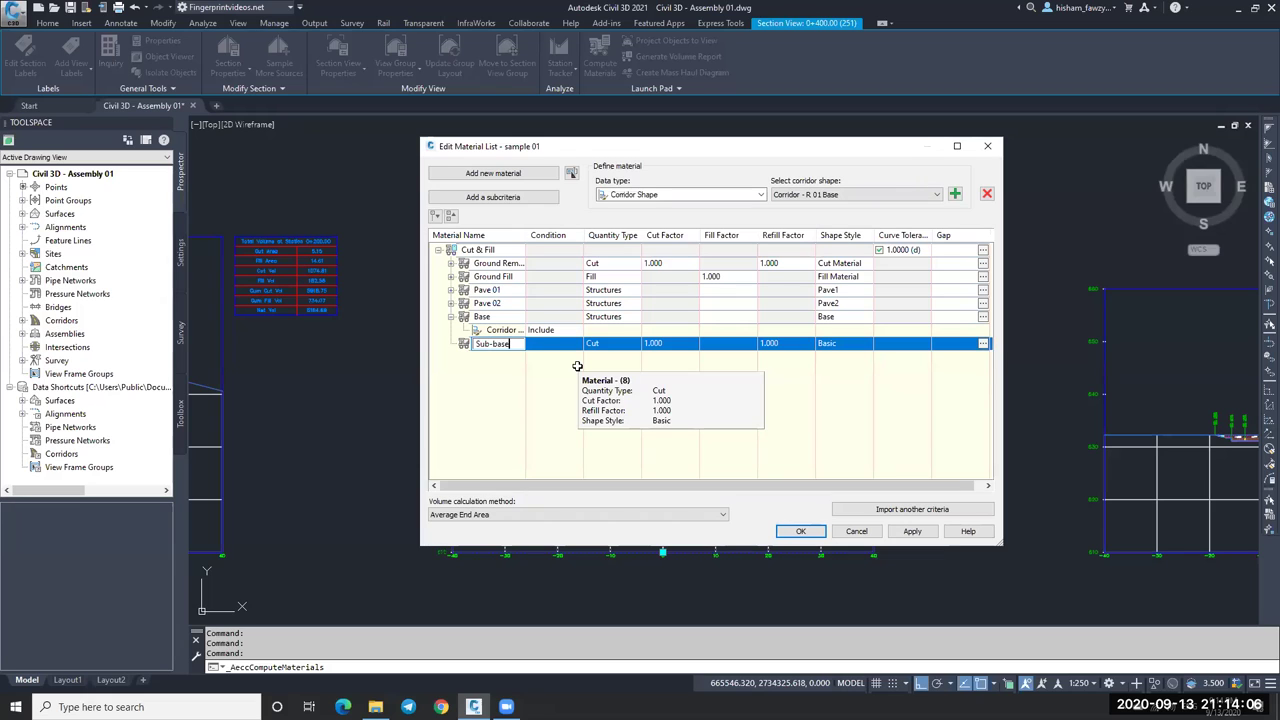
key("Return")
left_click(605, 343)
left_click(615, 402)
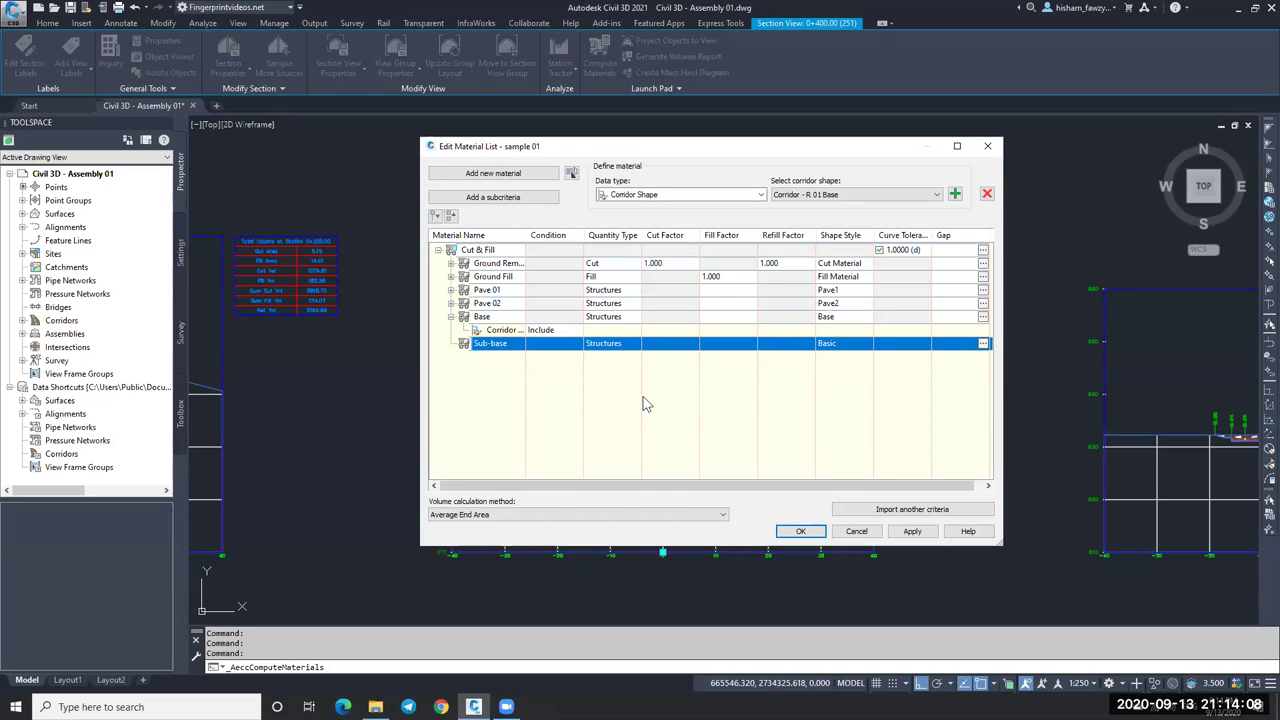
Give Sub-base the SubBase shape style and link the Corridor - R 01 SubBase shape.
left_click(849, 343)
left_click(740, 247)
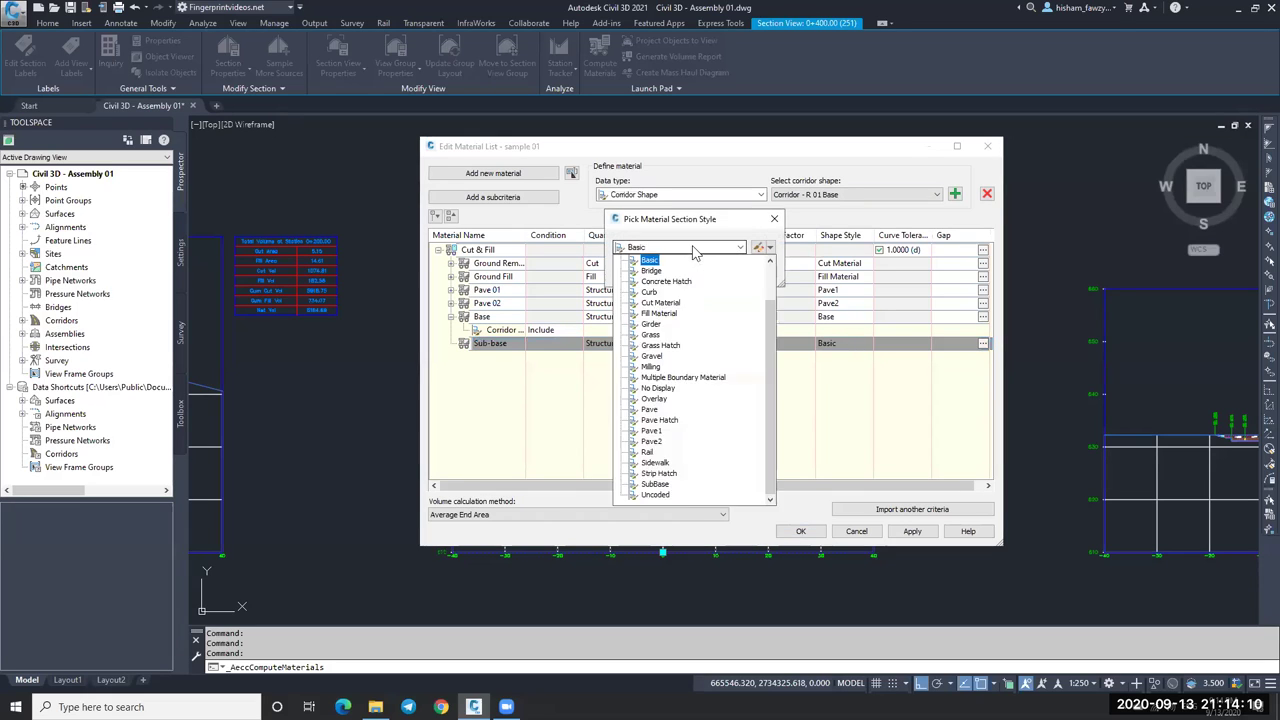
left_click(655, 484)
left_click(666, 281)
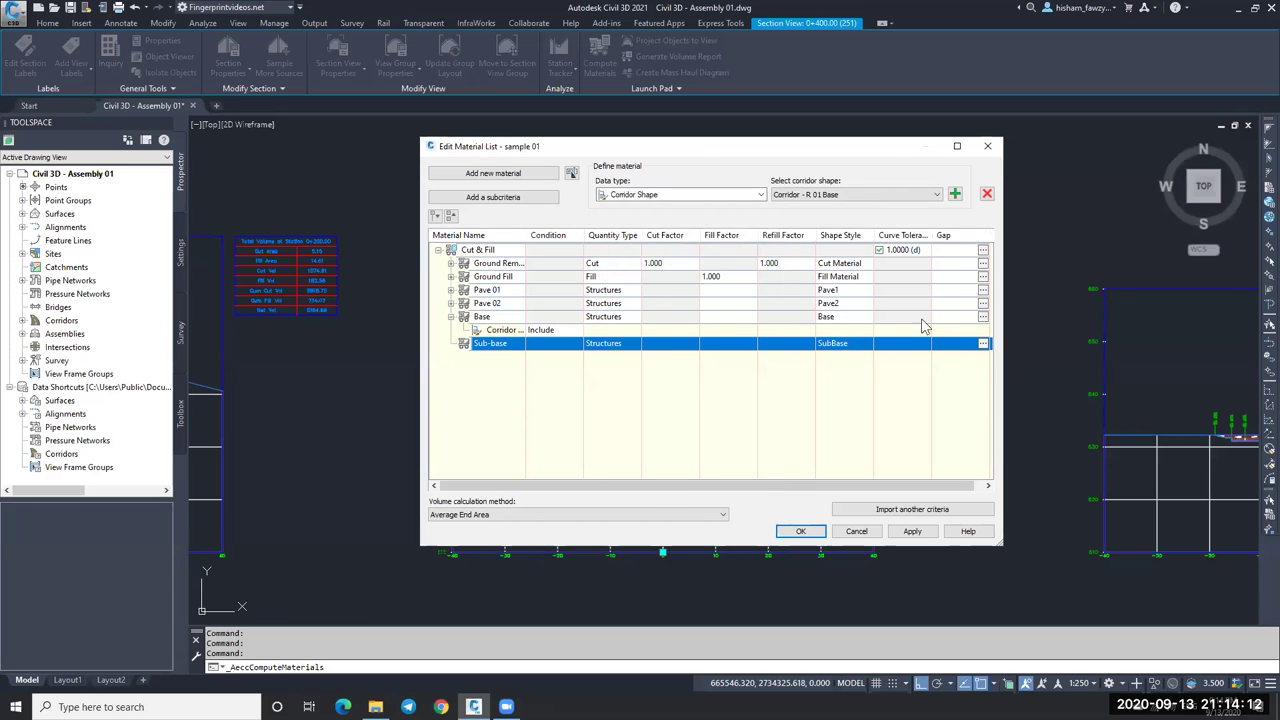
left_click(798, 200)
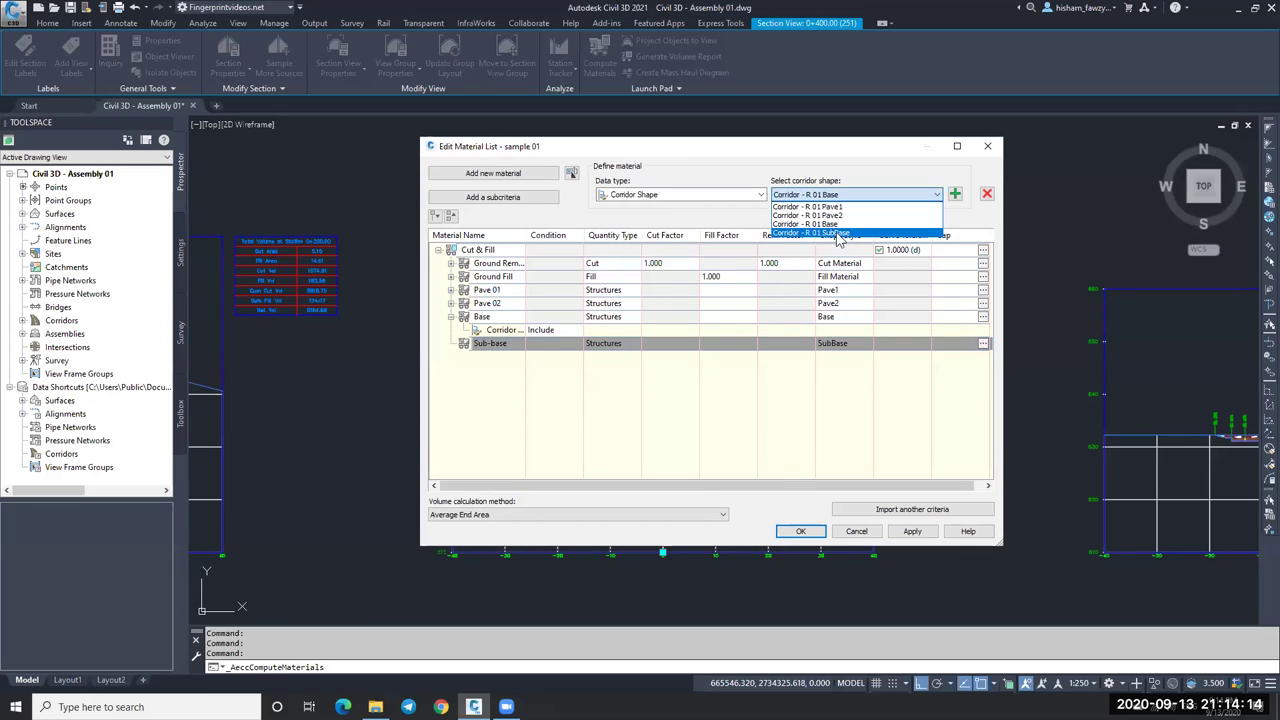
left_click(873, 222)
left_click(955, 195)
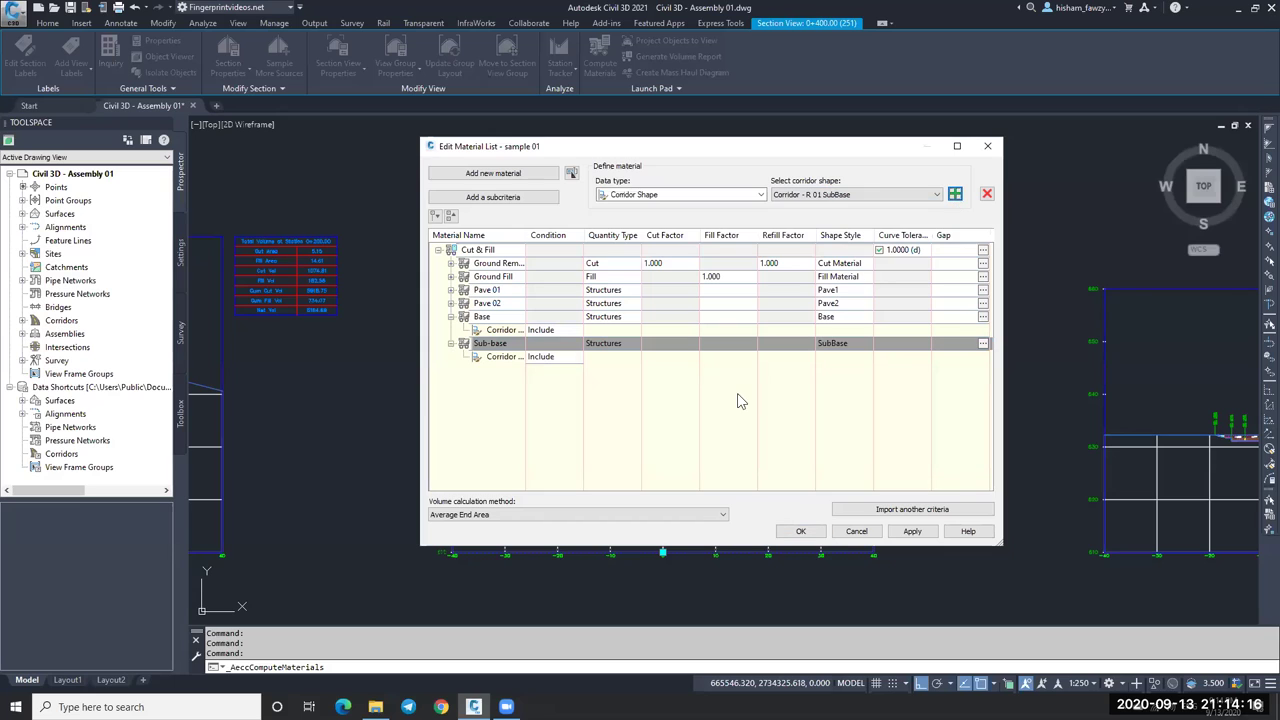
left_click(451, 343)
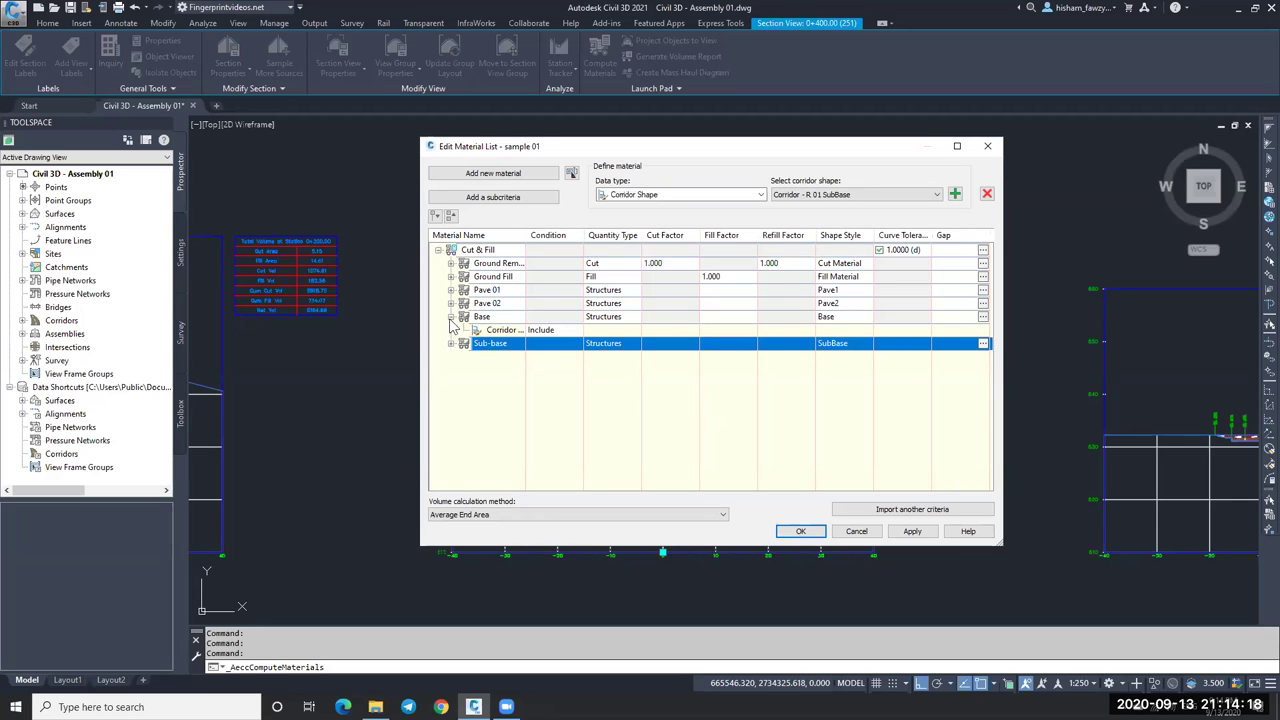
left_click(451, 316)
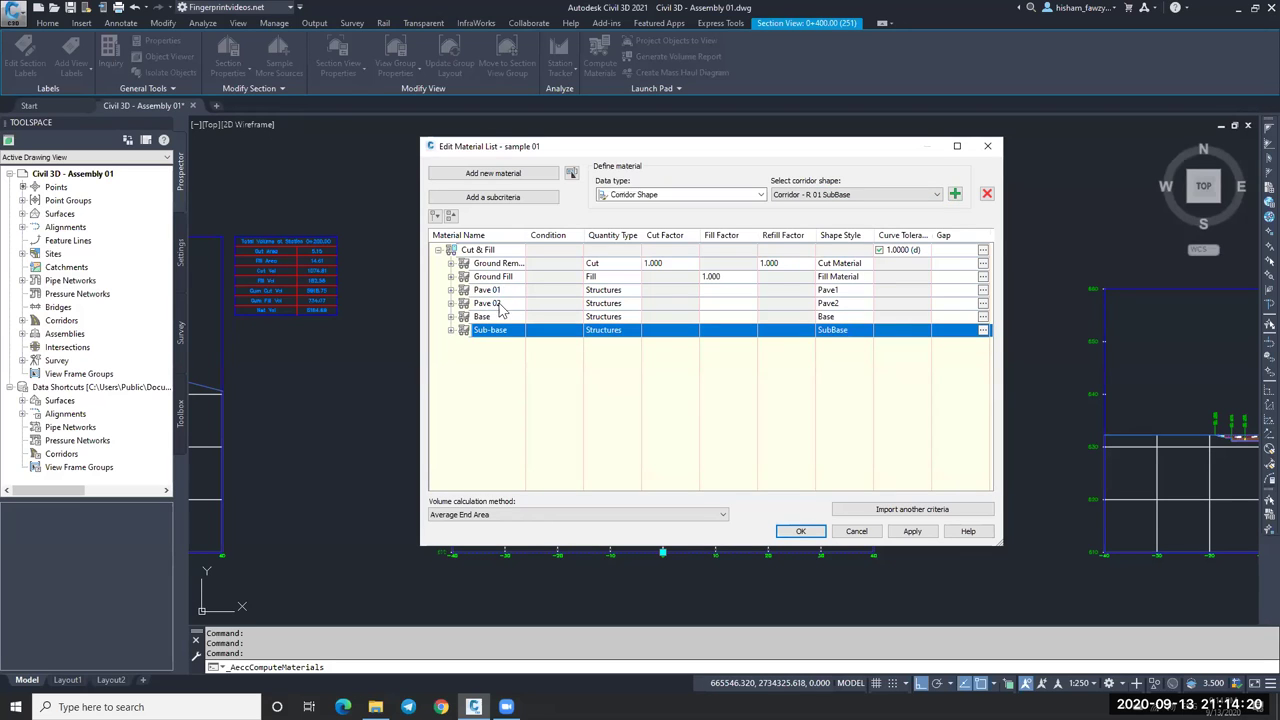
Accept the material list so sections redraw with coloured pavement, base and sub-base fills.
left_click(799, 532)
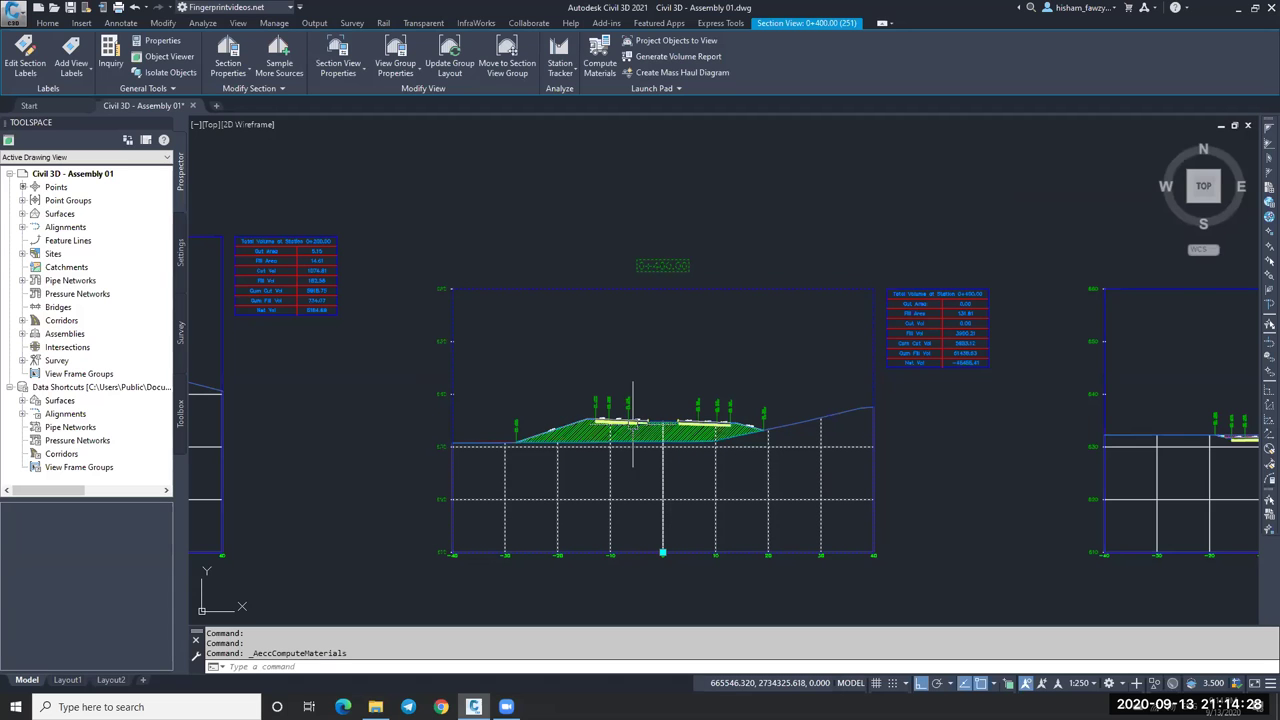
scroll(640, 430, "up", 6)
scroll(705, 415, "up", 5)
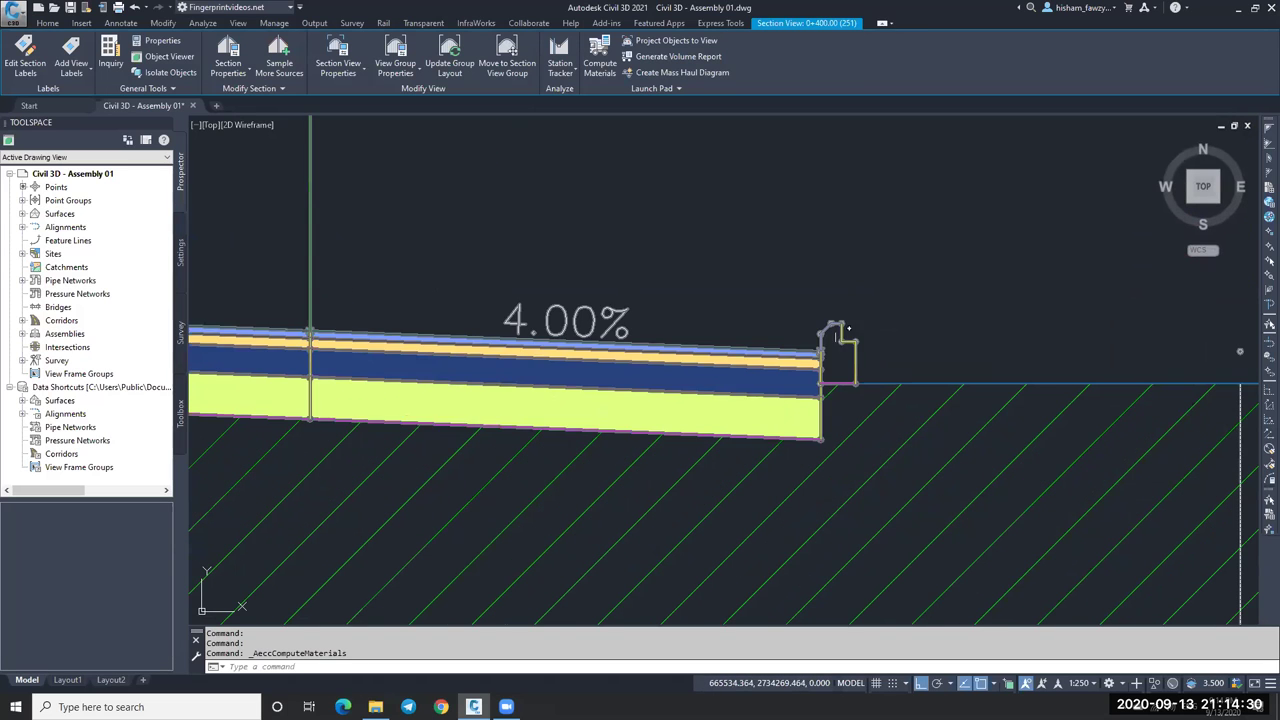
Turn off drawing of the Pave 01, Pave 02, Base and Sub-base sections.
left_click(396, 52)
left_click(560, 198)
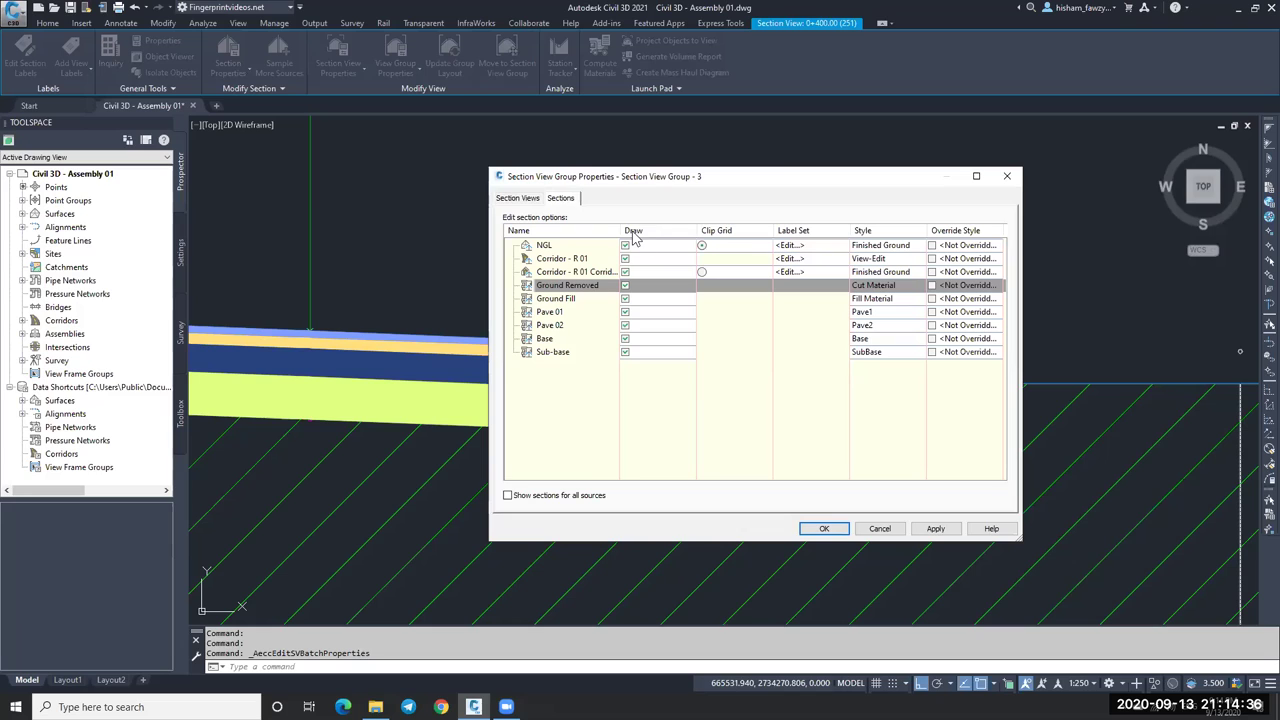
left_click(625, 312)
left_click(625, 325)
left_click(625, 338)
left_click(625, 351)
left_click(823, 528)
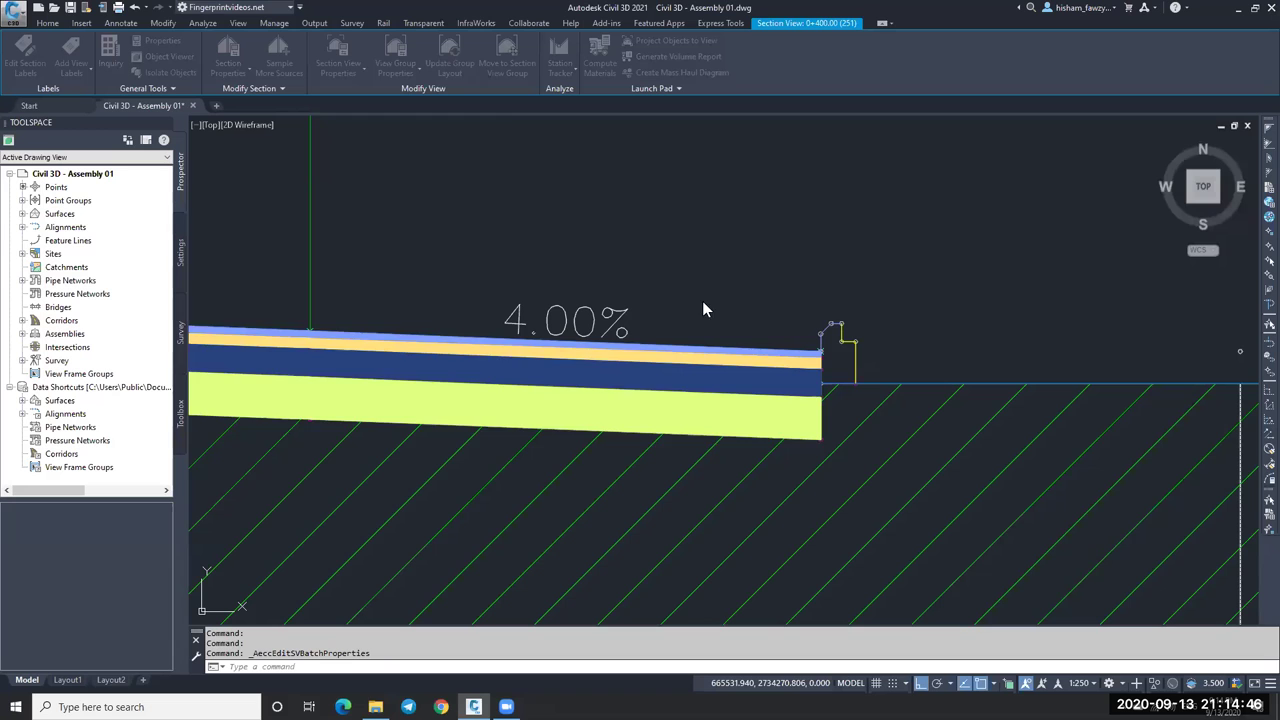
Select the cross-section to check that the layer fills are gone, then deselect it.
scroll(733, 312, "down", 3)
scroll(733, 312, "down", 2)
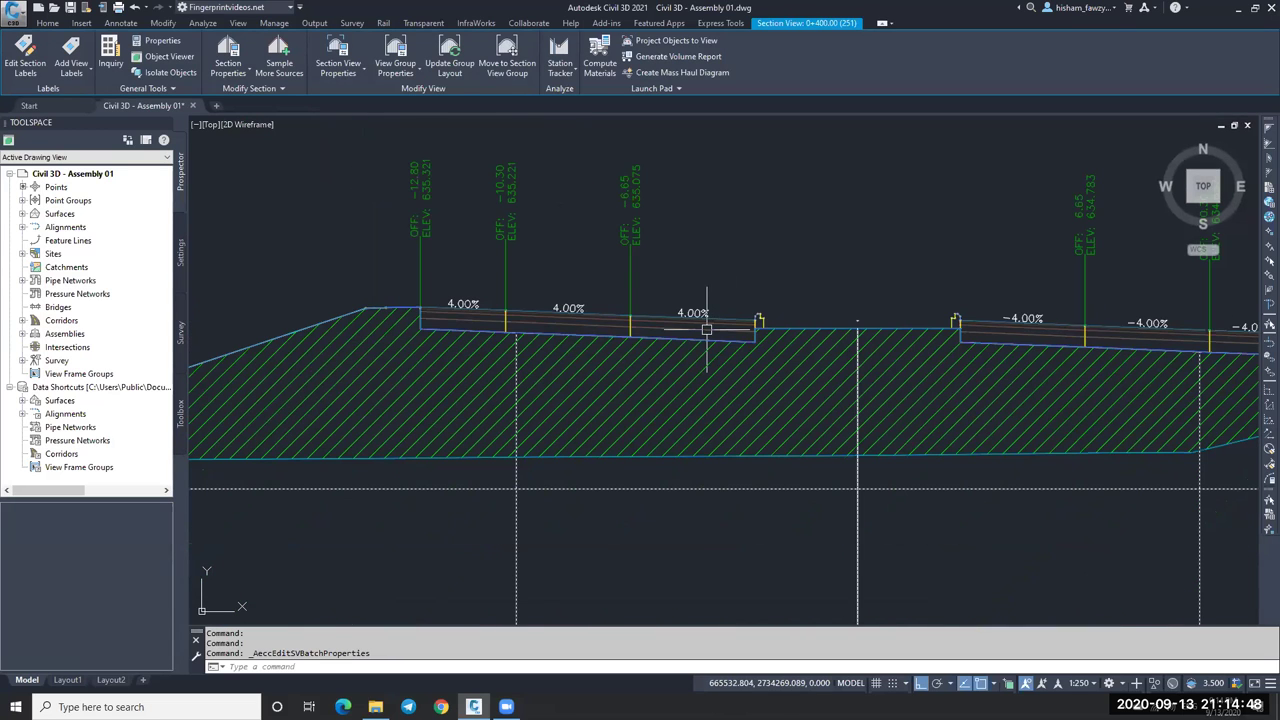
left_click(695, 324)
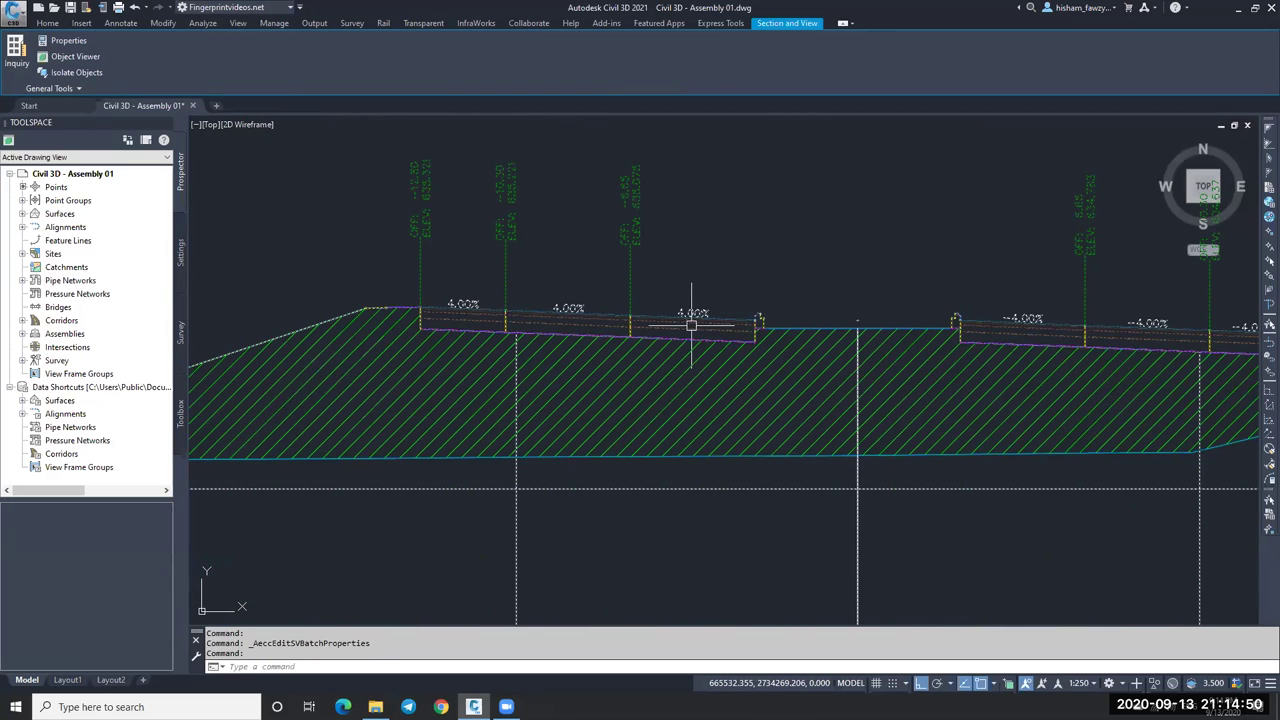
key("Escape")
left_click(700, 328)
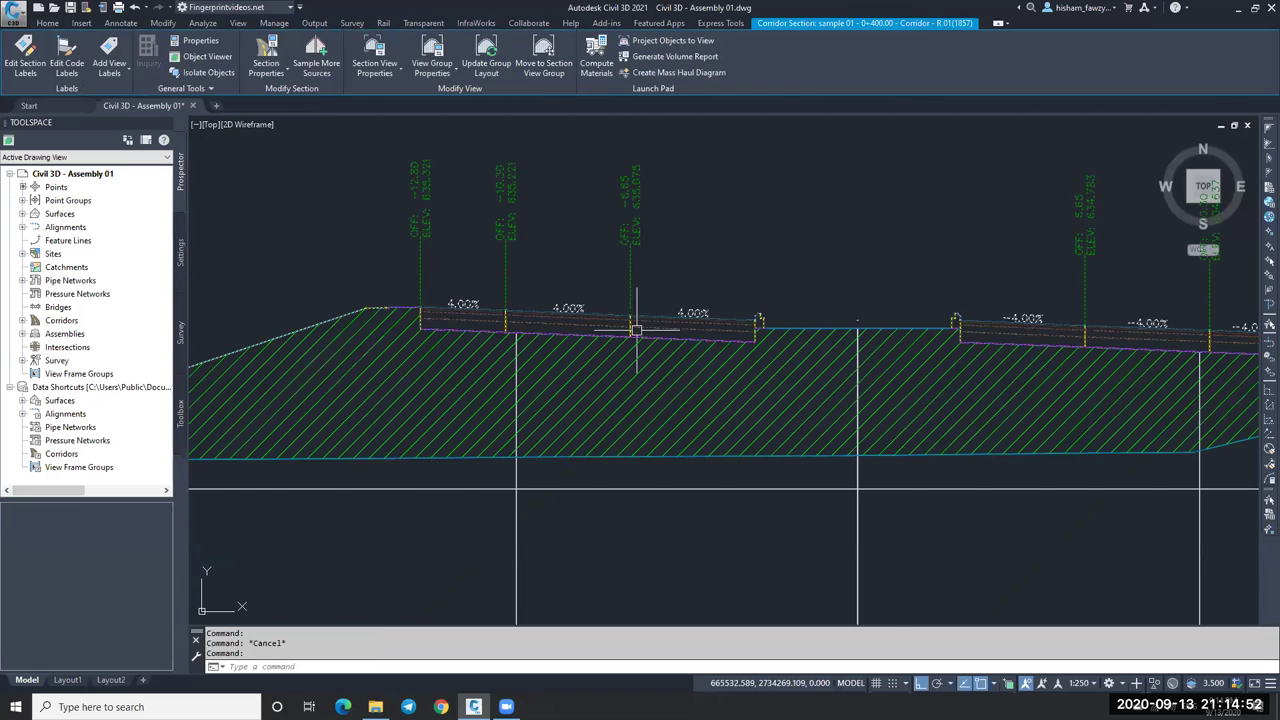
scroll(700, 330, "up", 5)
key("Escape")
scroll(675, 342, "down", 5)
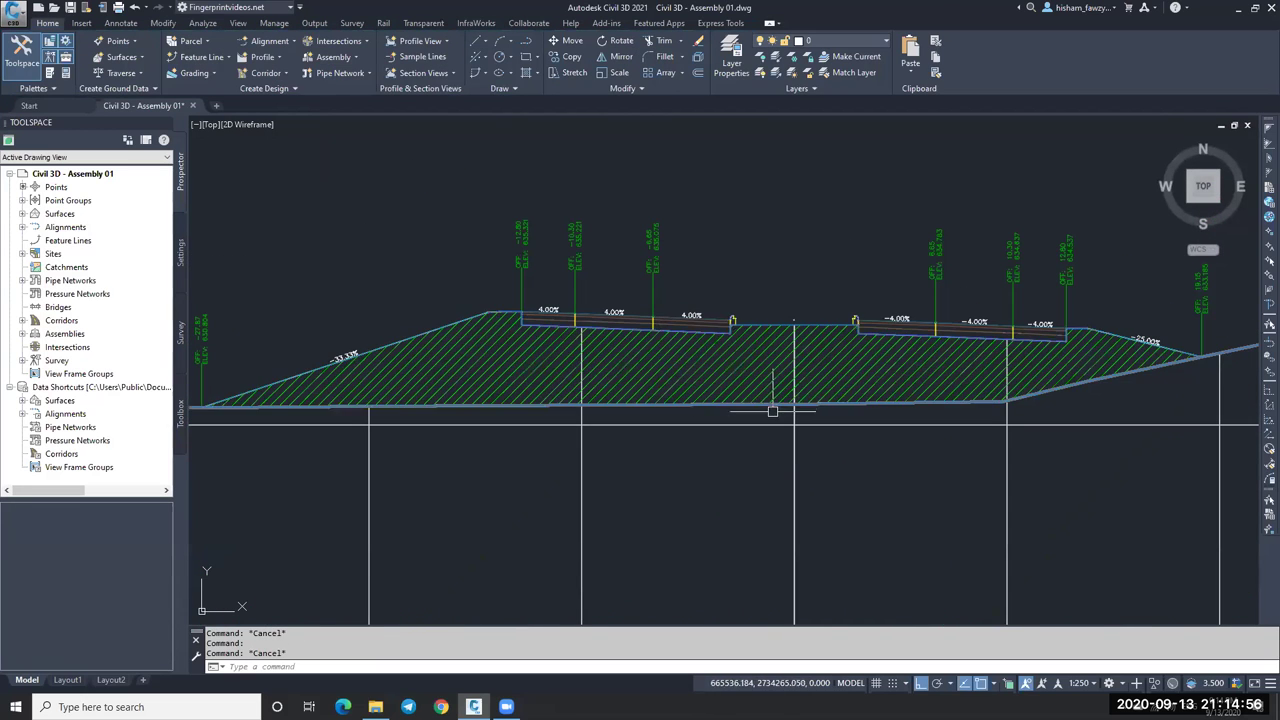
Re-enable drawing of the Pave 01, Pave 02, Base and Sub-base sections.
left_click(789, 423)
left_click(396, 50)
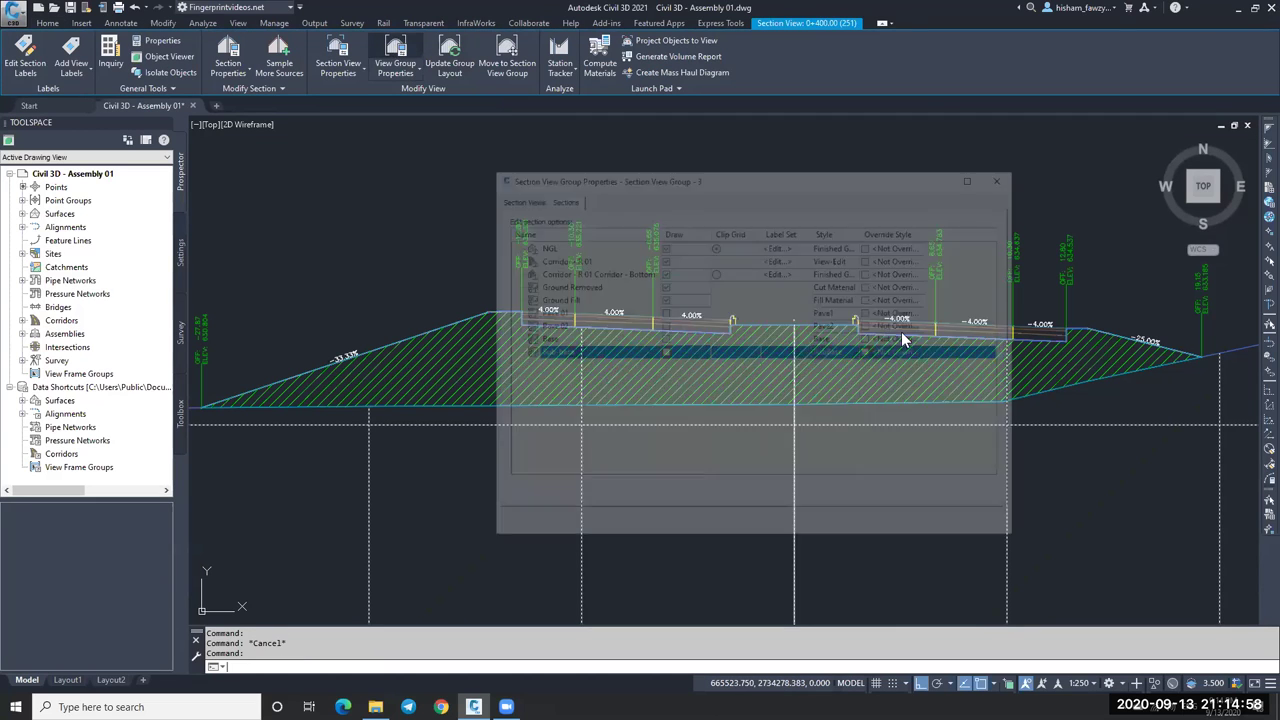
left_click(625, 312)
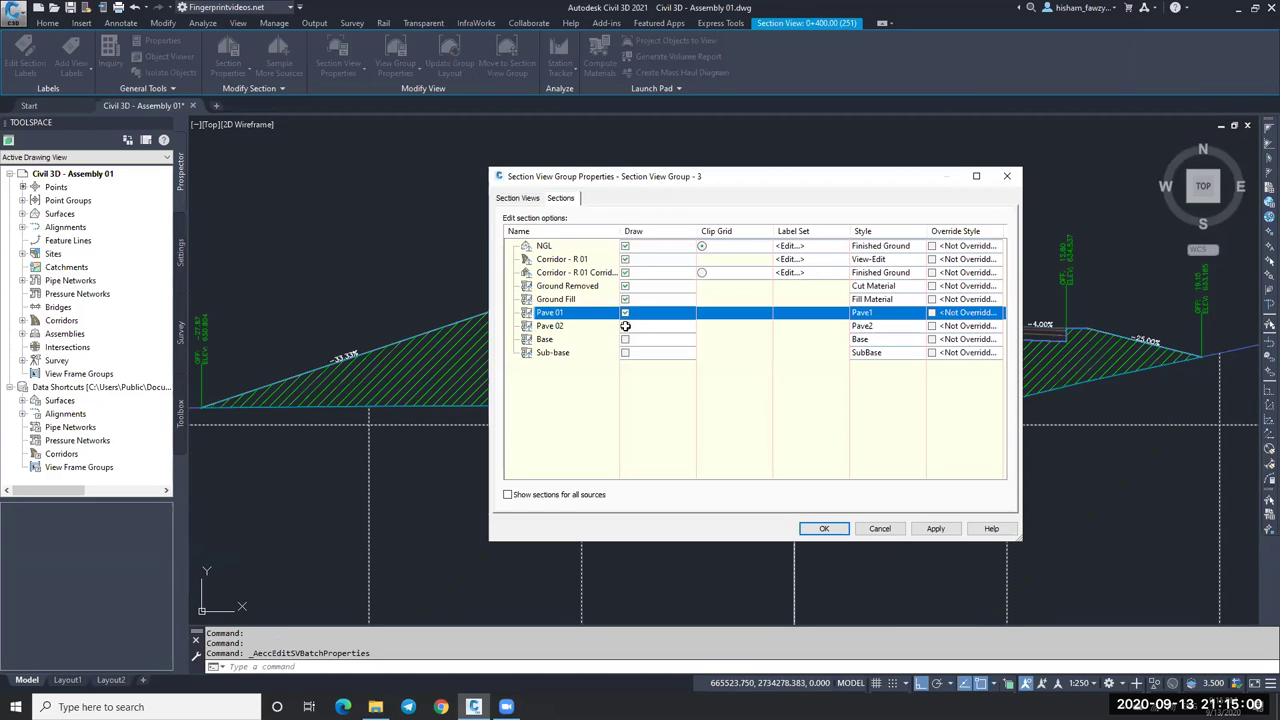
left_click(625, 325)
left_click(625, 339)
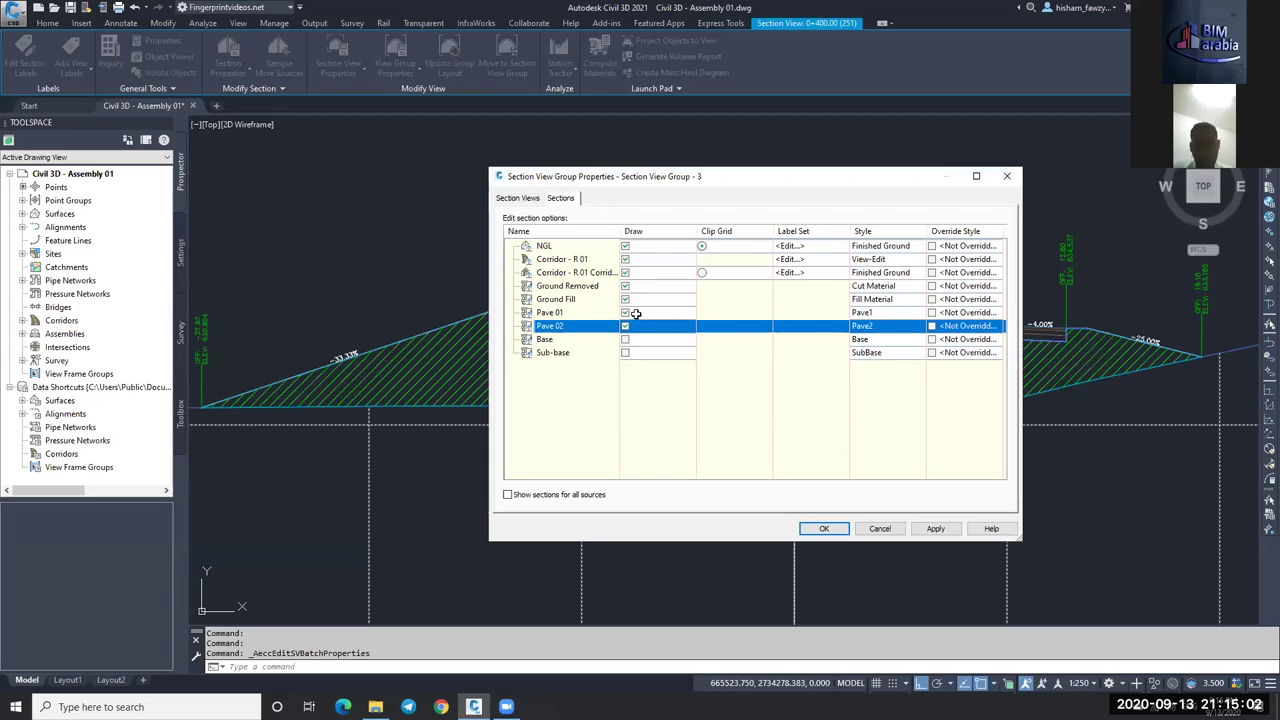
left_click(625, 352)
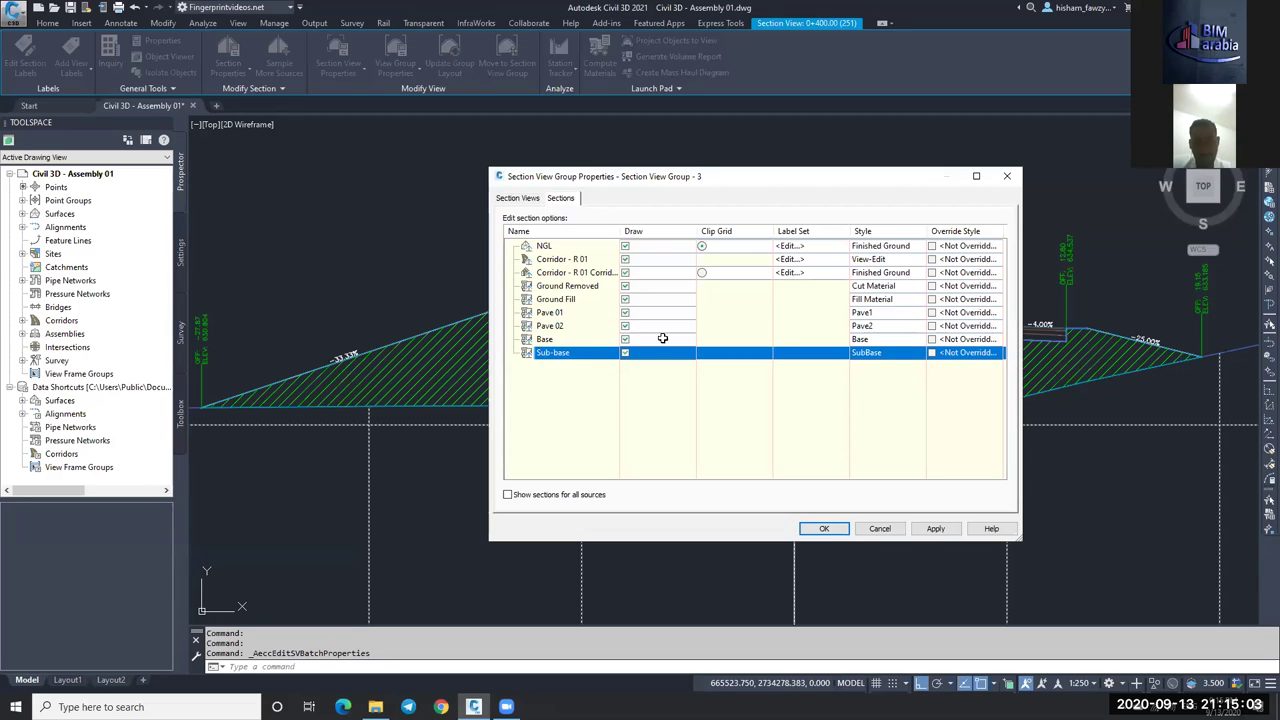
Change the Sub-base section style to Gravel and apply the group properties.
left_click(876, 353)
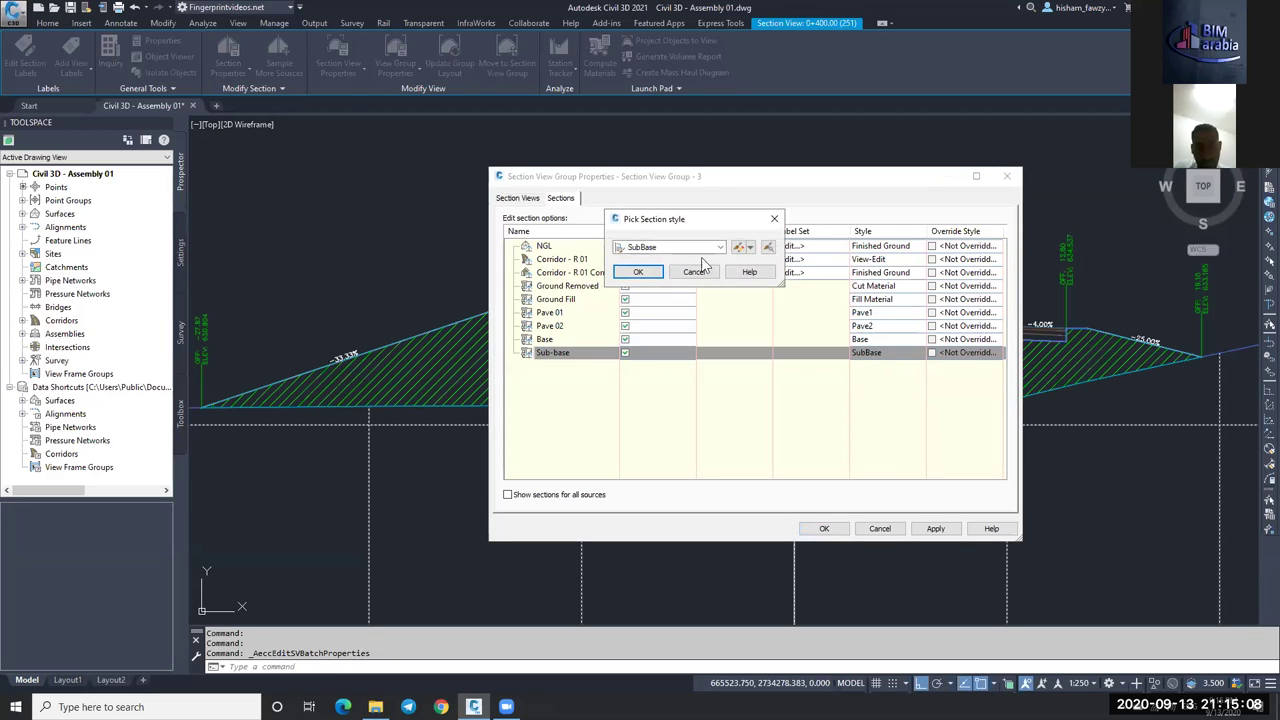
left_click(668, 247)
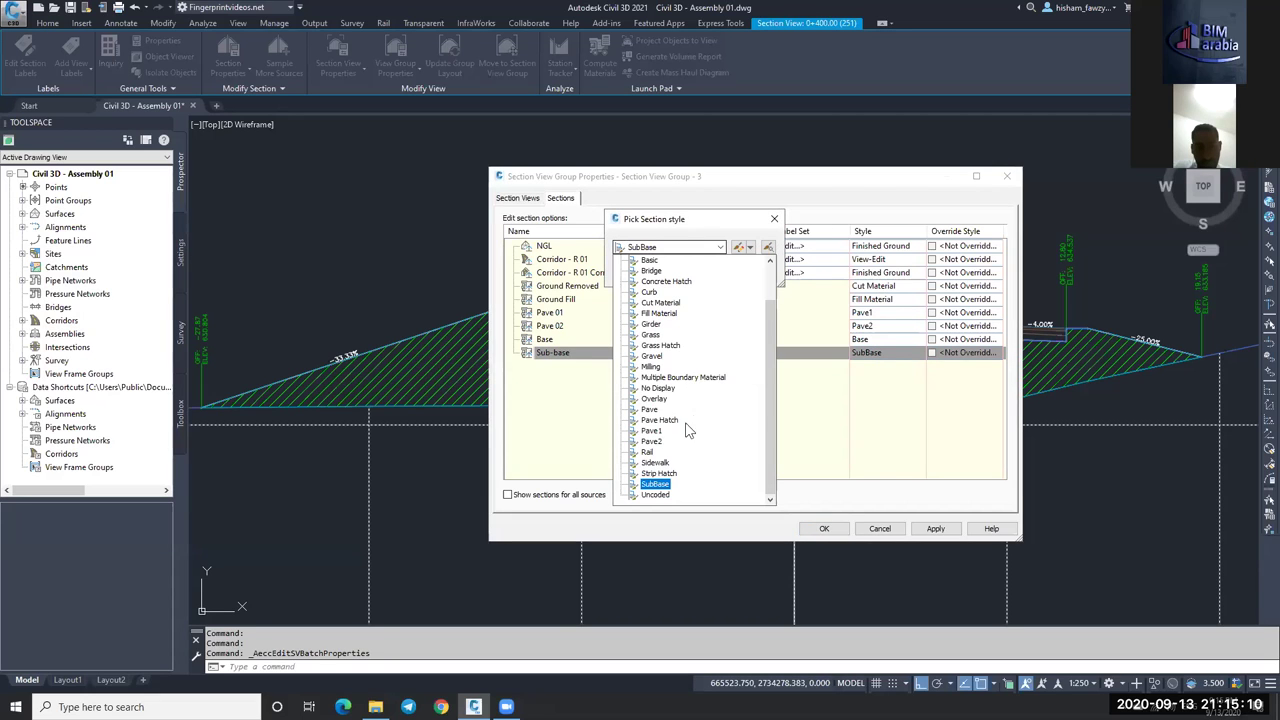
left_click(652, 343)
left_click(638, 272)
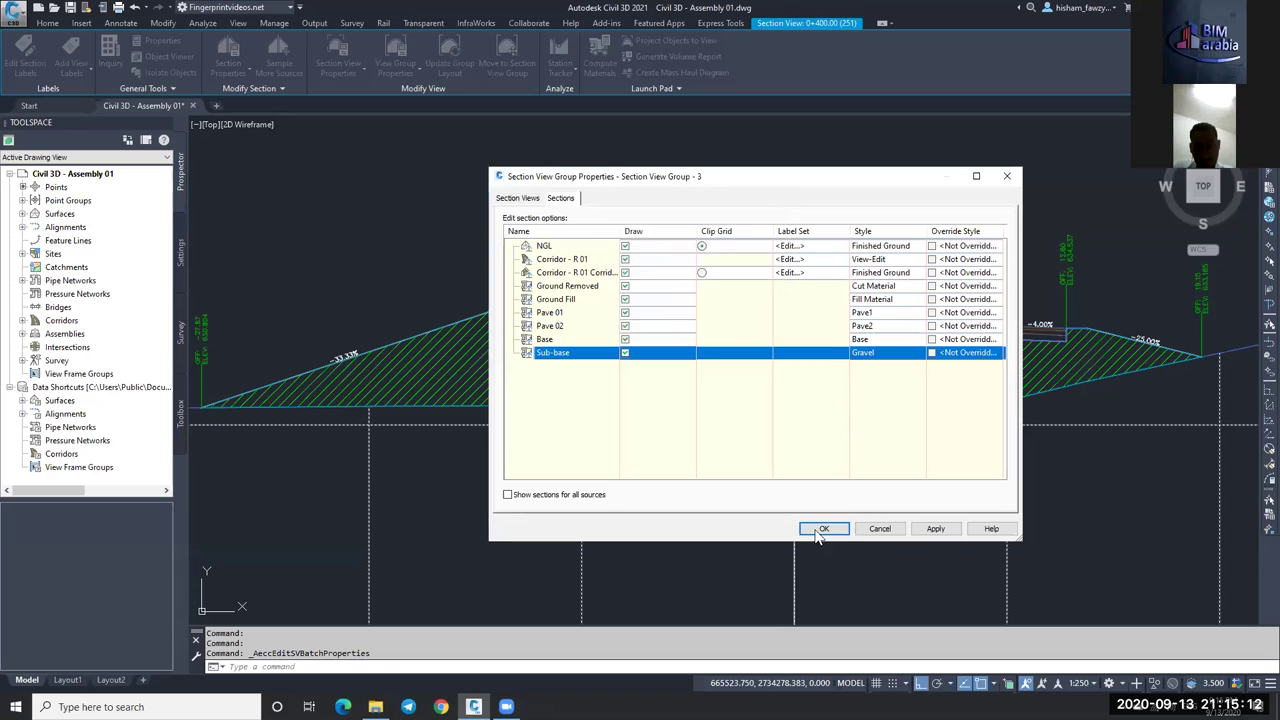
left_click(824, 528)
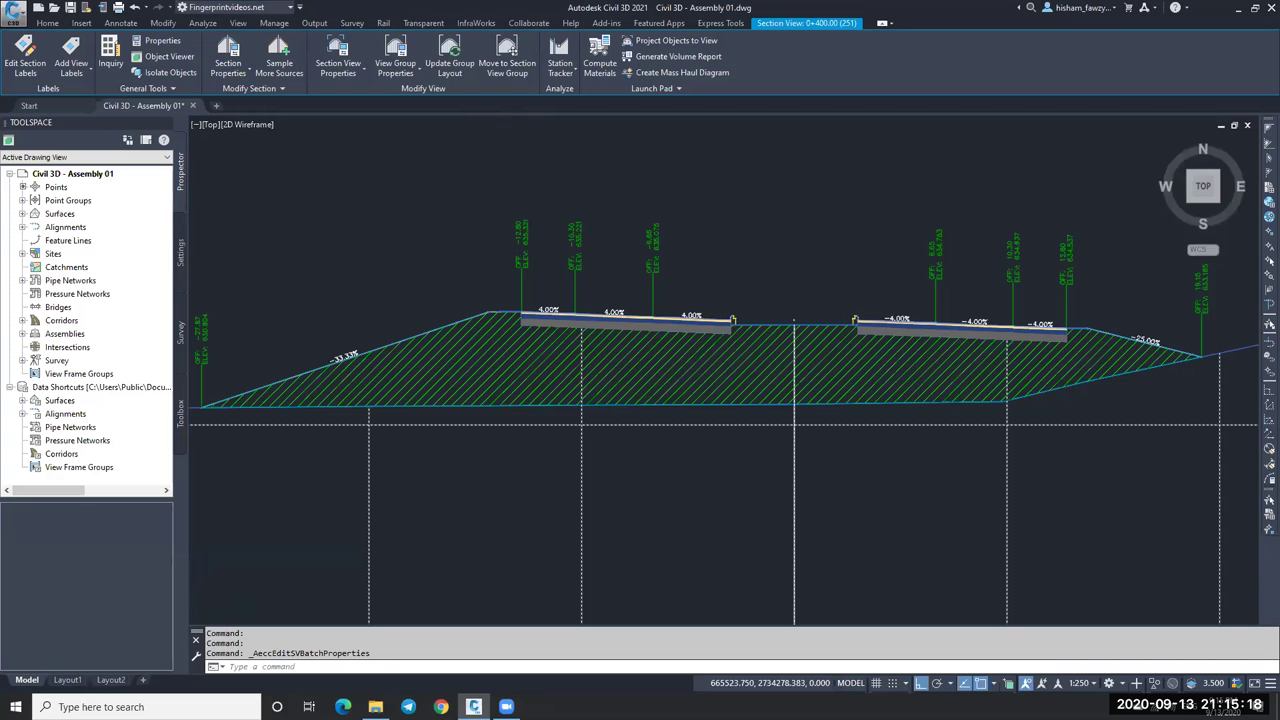
scroll(715, 330, "up", 5)
key("Escape")
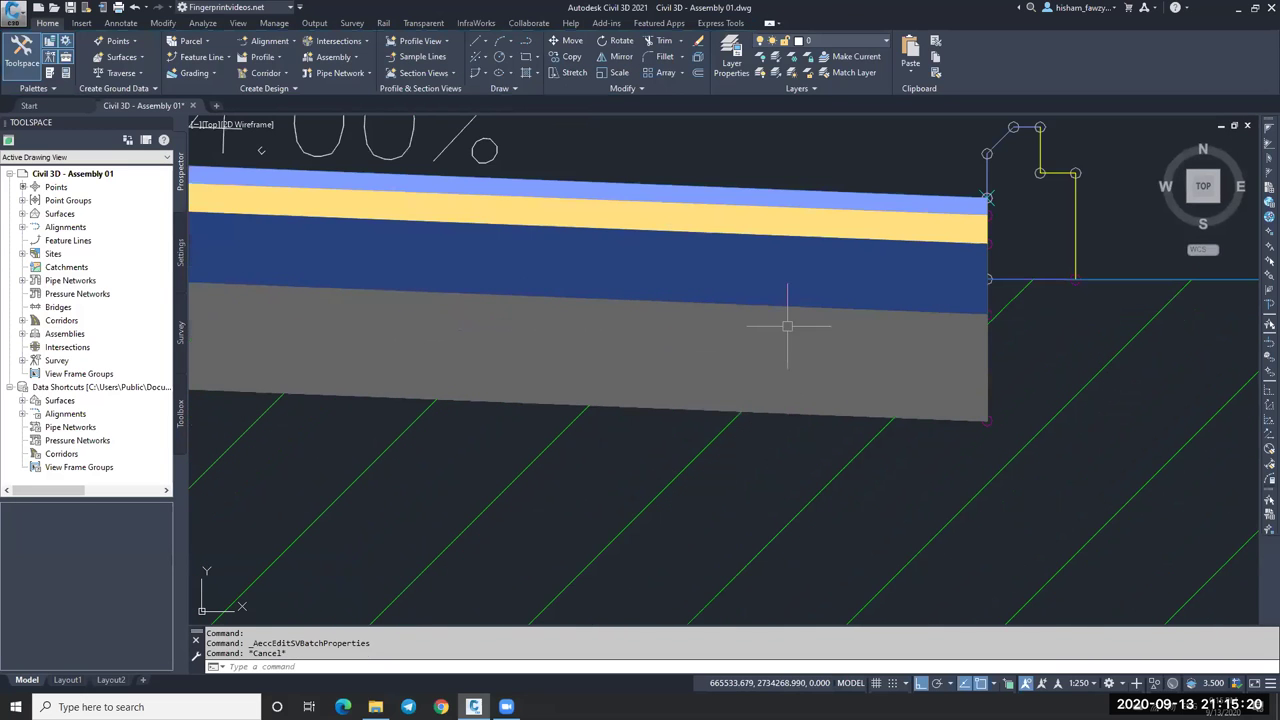
scroll(718, 343, "down", 2)
scroll(718, 343, "up", 3)
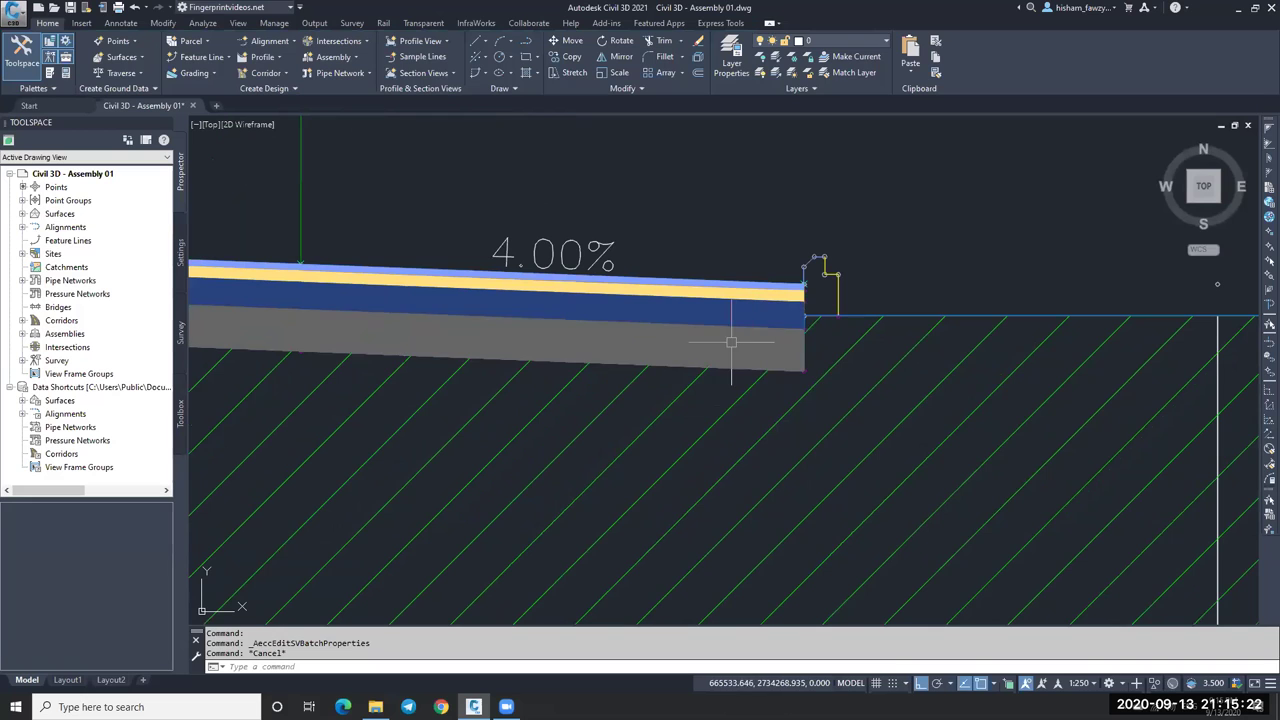
mouse_move(733, 342)
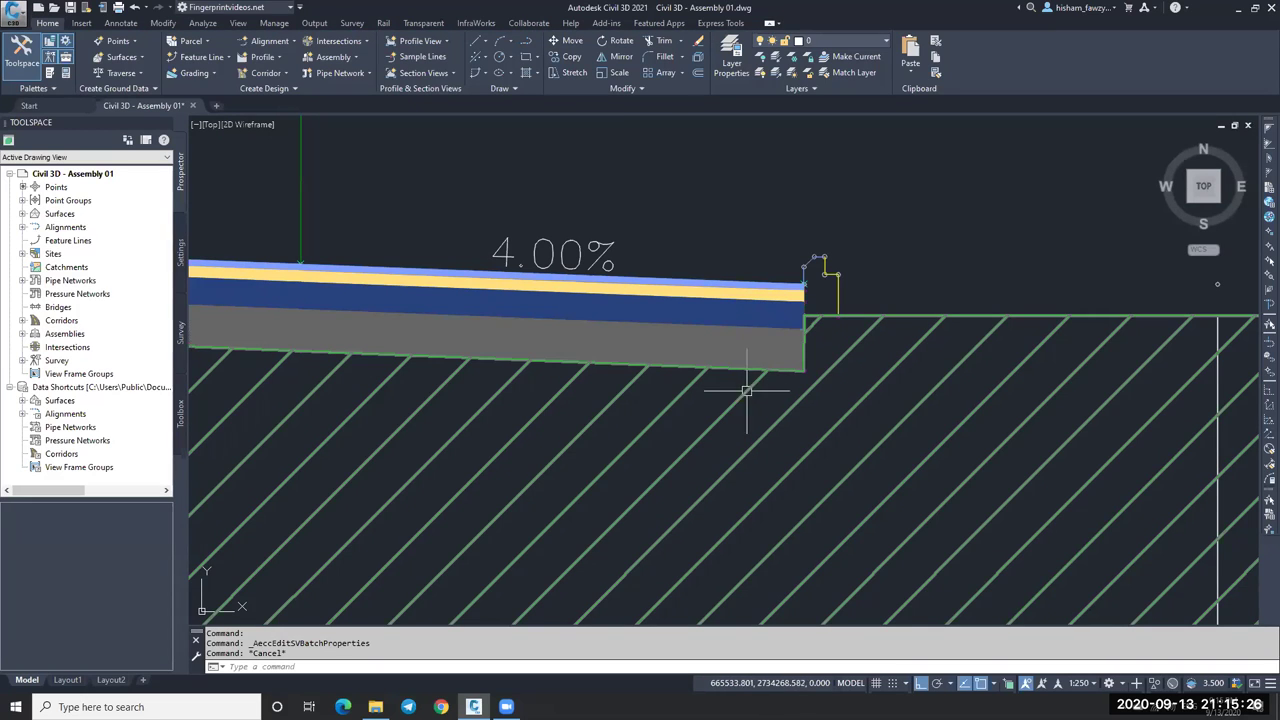
Open the sub-base material section's shape style at the Section view direction.
left_click(745, 352)
right_click(745, 355)
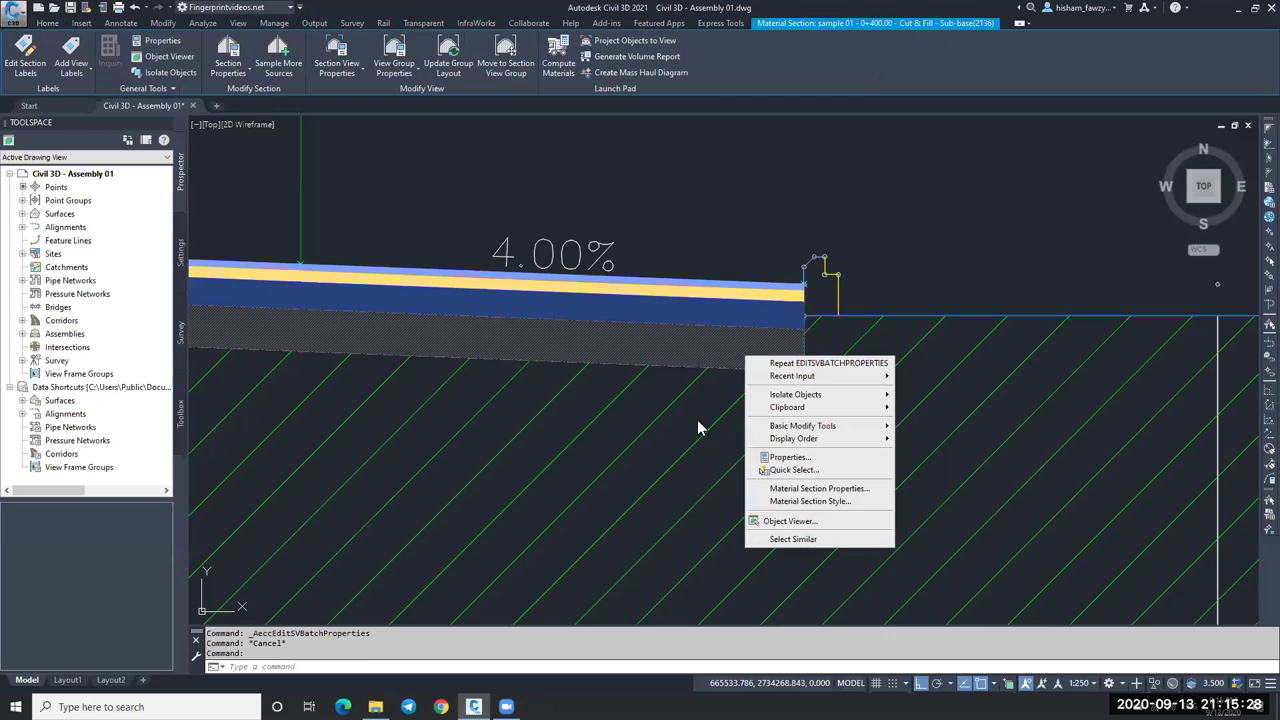
left_click(810, 501)
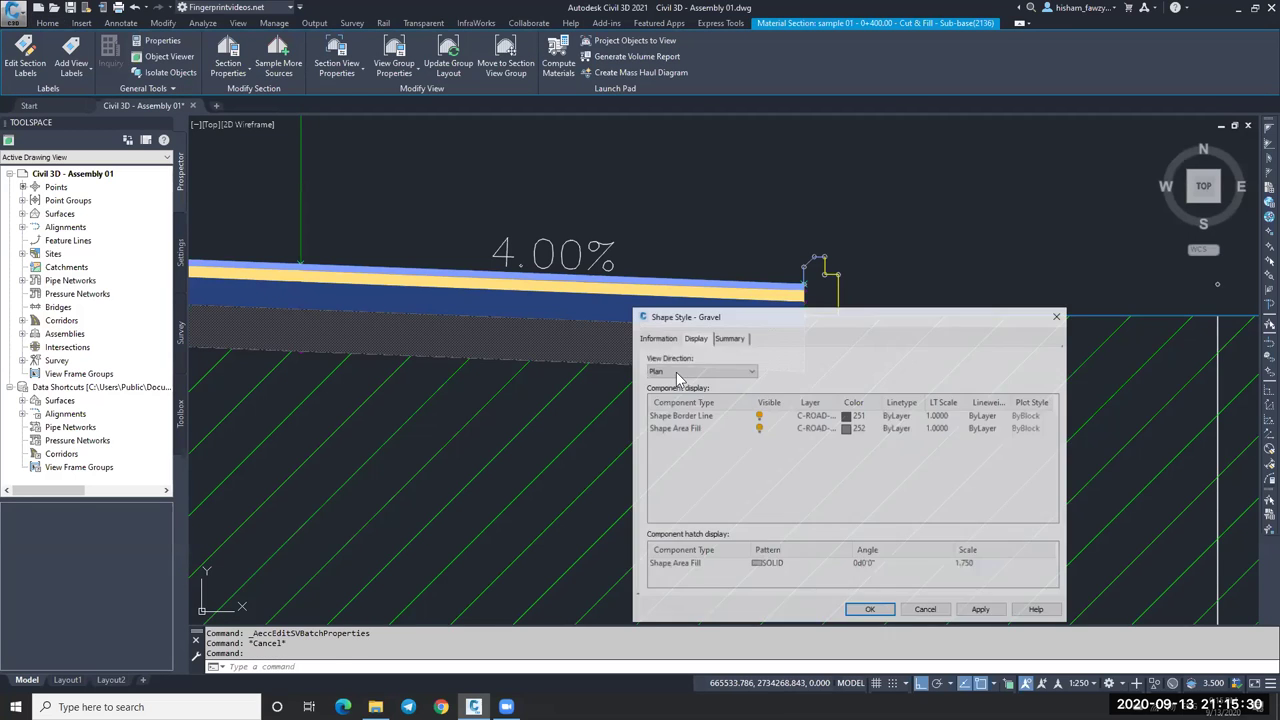
left_click(700, 371)
key("Return")
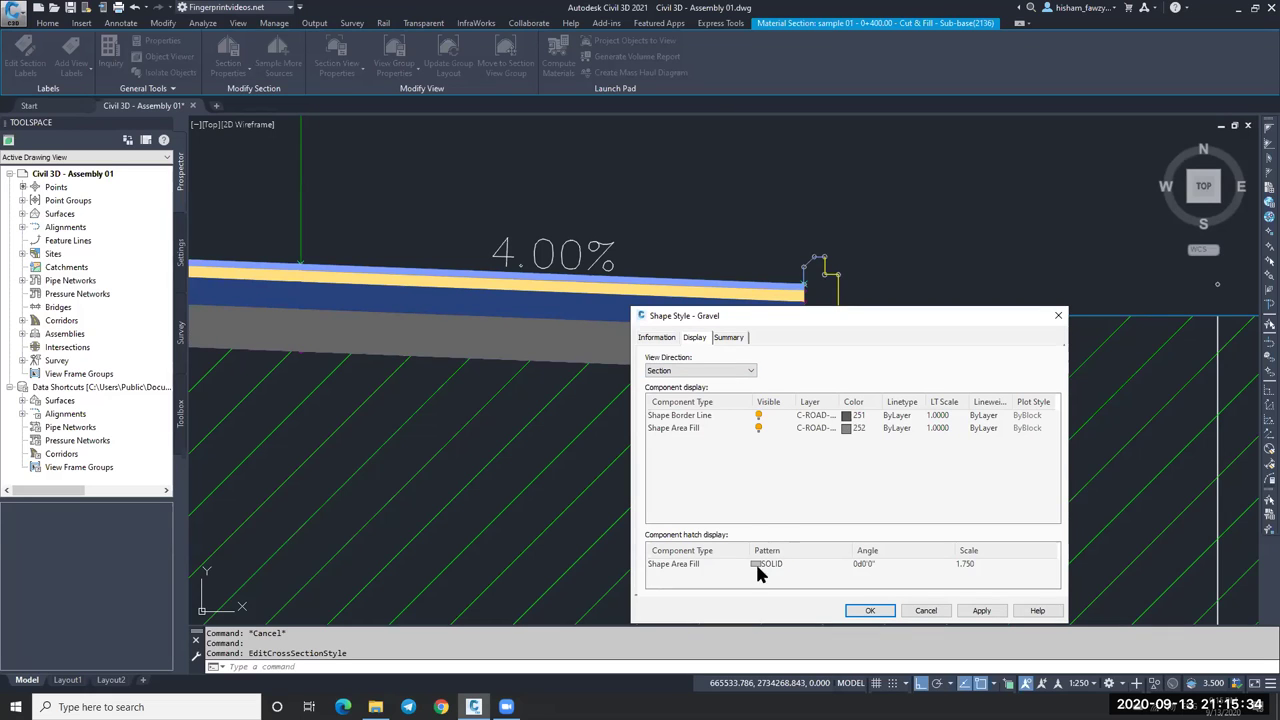
Set the area fill hatch pattern to GRAVEL with scale .25.
left_click(765, 564)
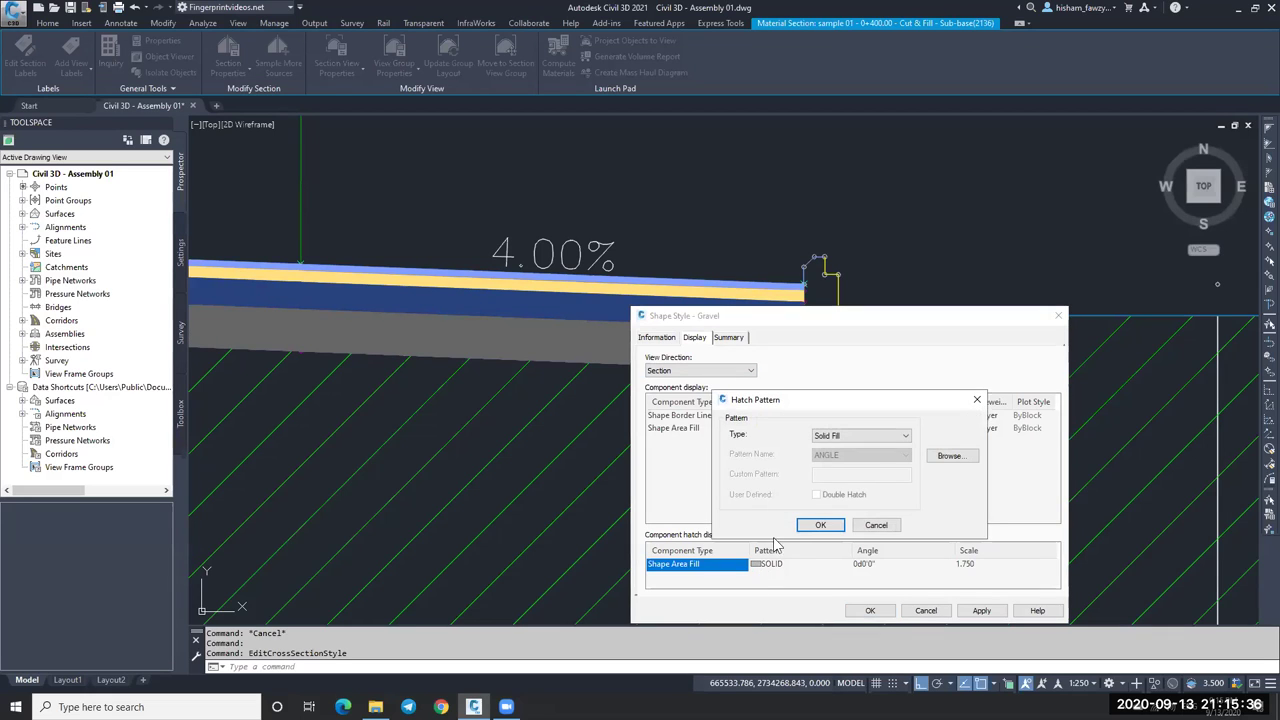
left_click(948, 456)
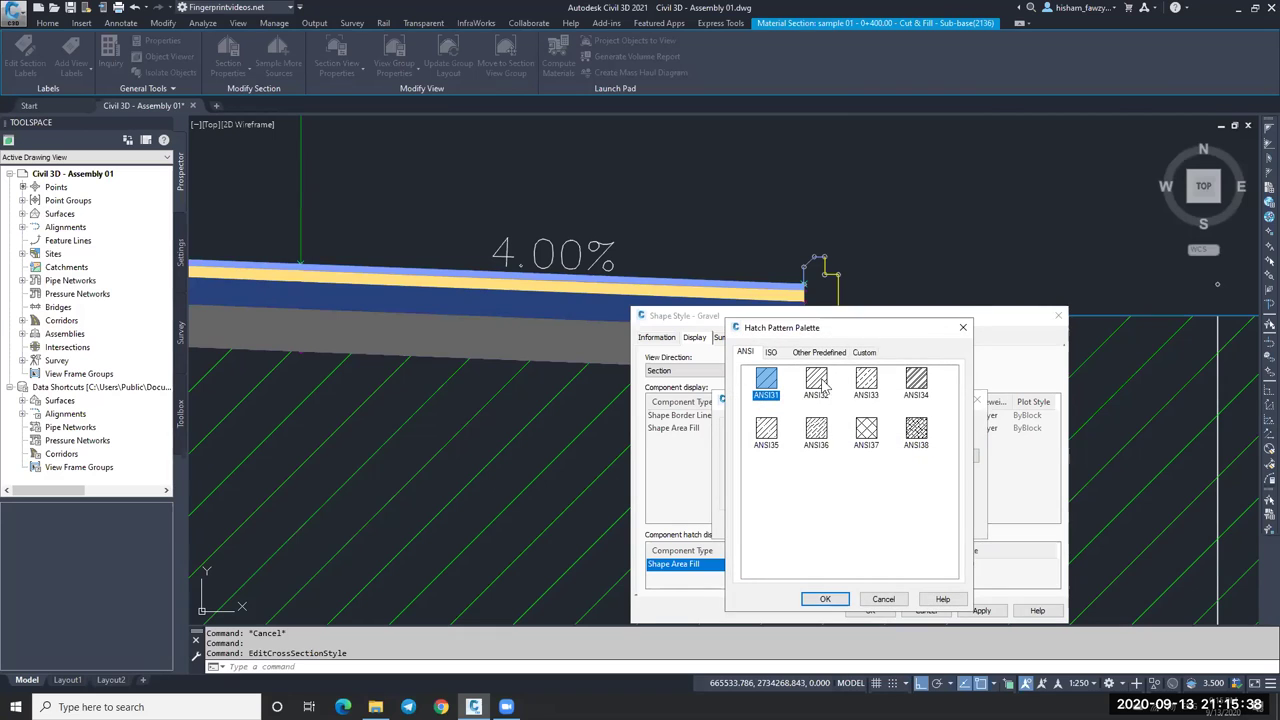
left_click(818, 353)
scroll(822, 448, "down", 1)
scroll(822, 450, "down", 2)
scroll(822, 453, "up", 1)
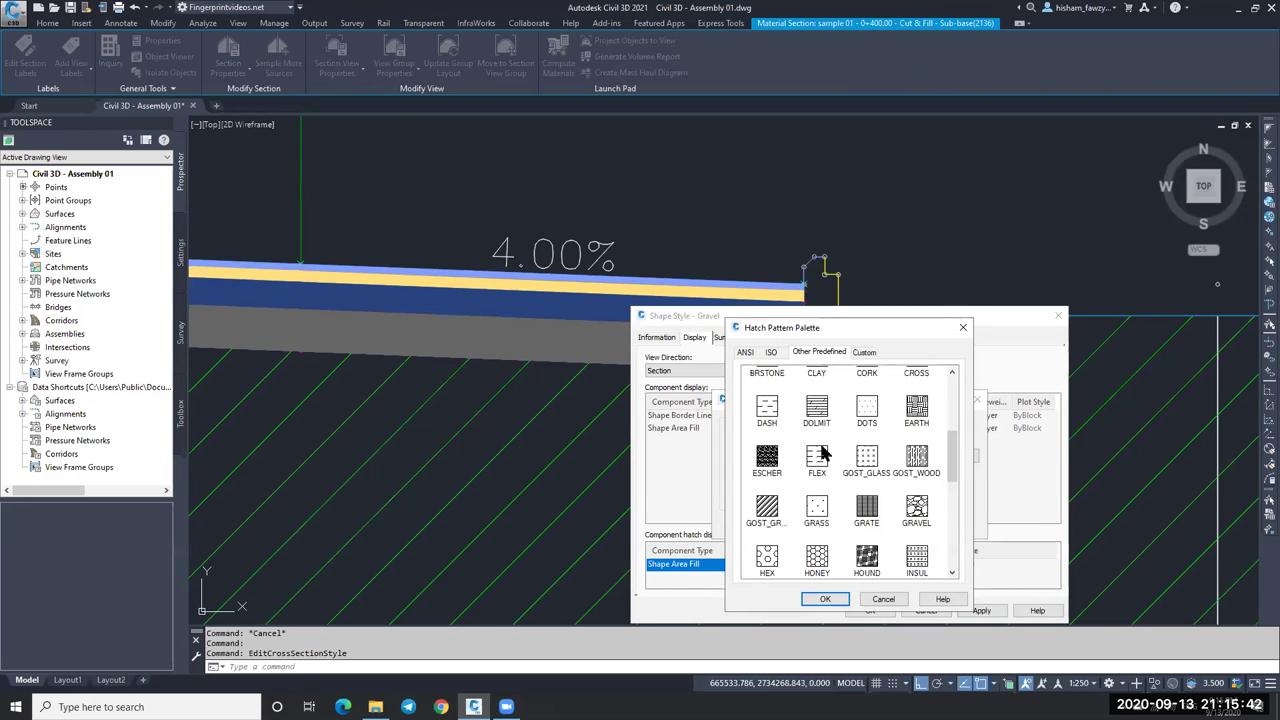
left_click(917, 510)
left_click(825, 598)
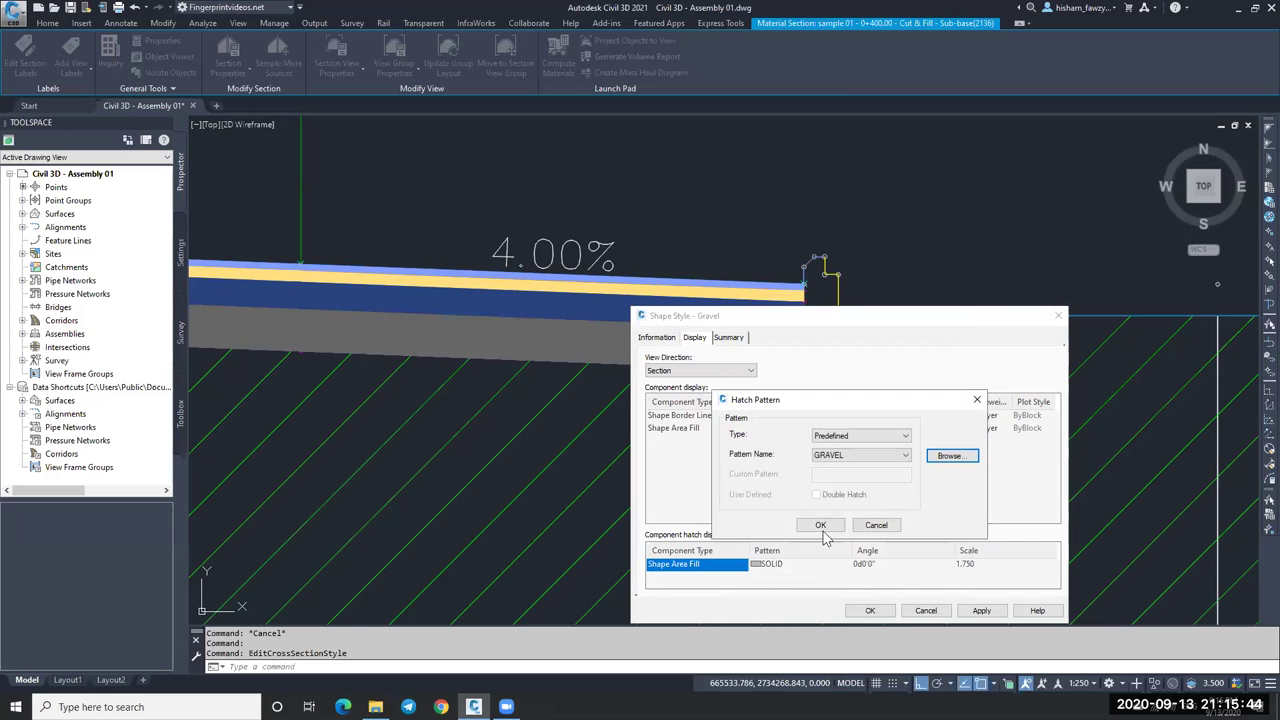
left_click(821, 524)
left_click(983, 566)
type(".25")
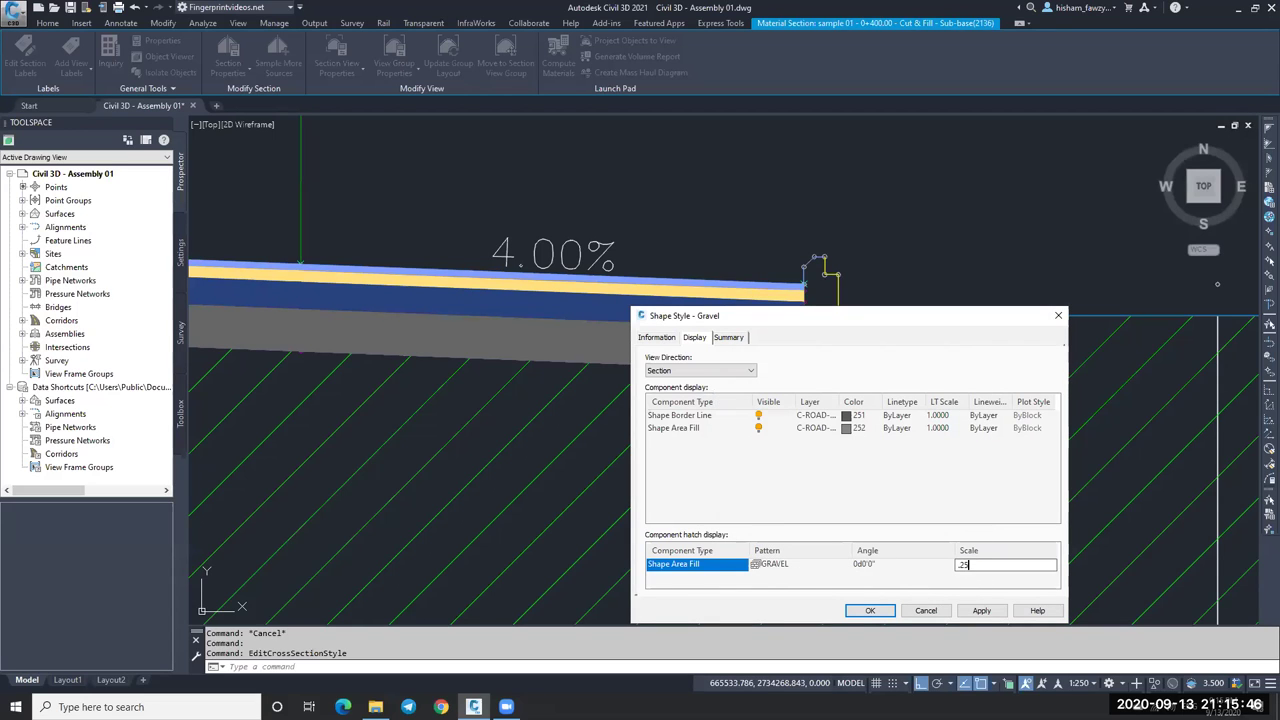
left_click(871, 611)
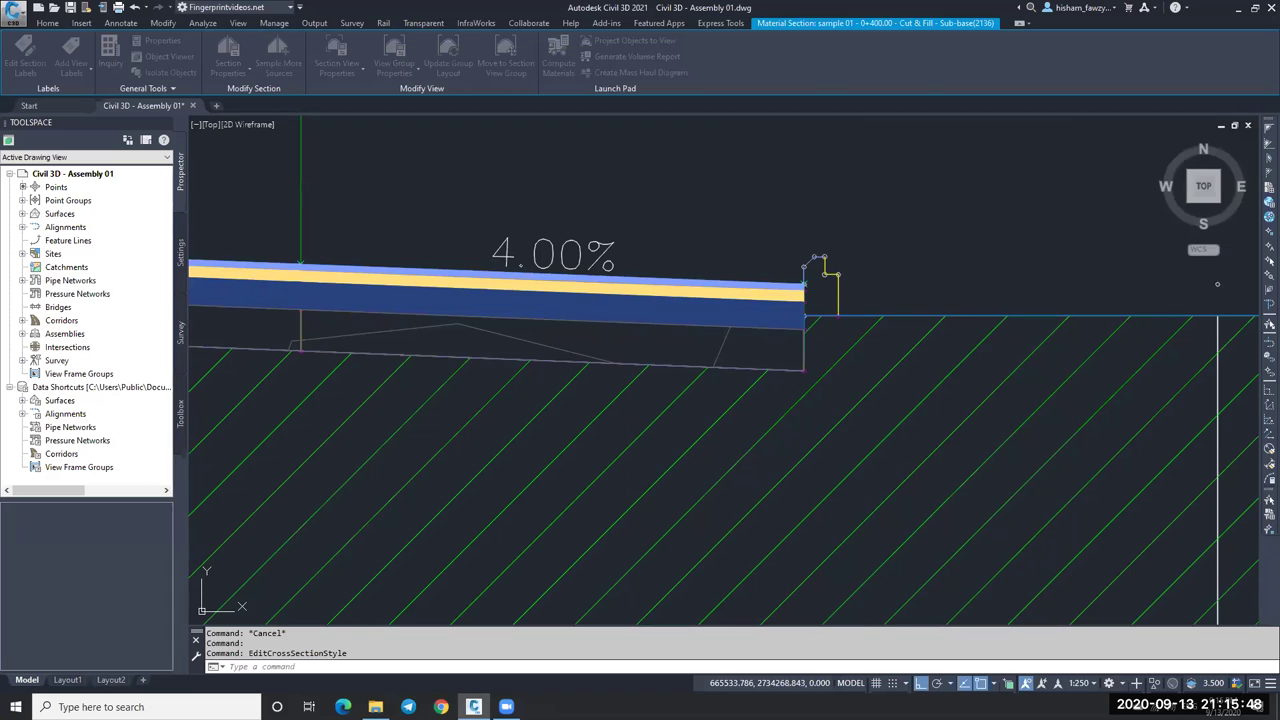
Open the sub-base section's Gravel style at the Section view direction.
left_click(682, 312)
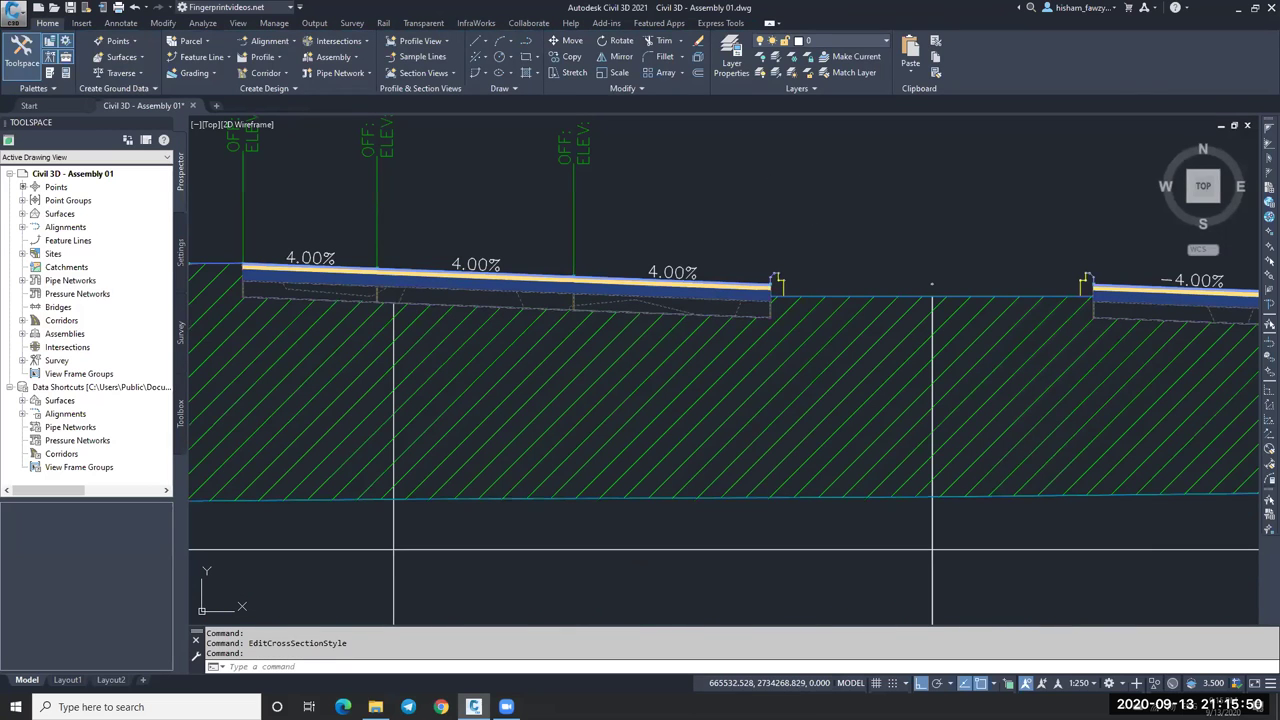
right_click(682, 312)
left_click(806, 458)
left_click(700, 371)
left_click(674, 416)
Change the GRAVEL hatch scale to .05 and apply the style.
left_click(1013, 565)
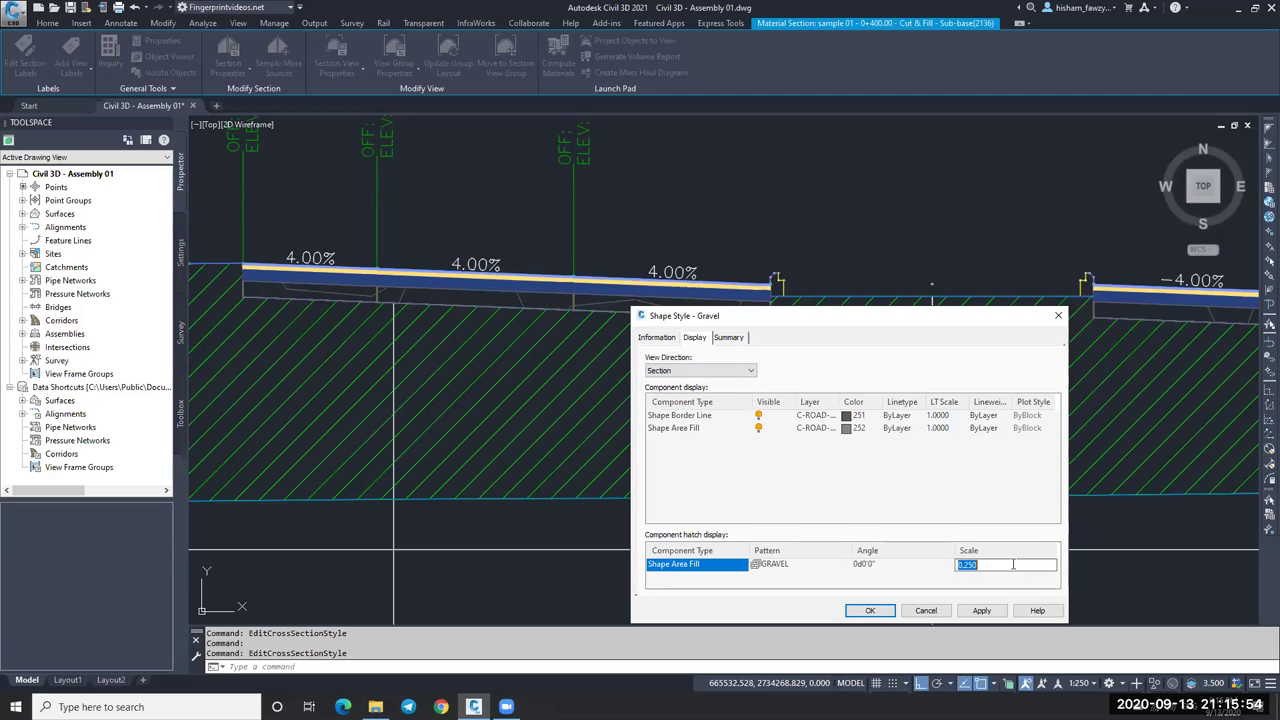
type(".05")
left_click(780, 519)
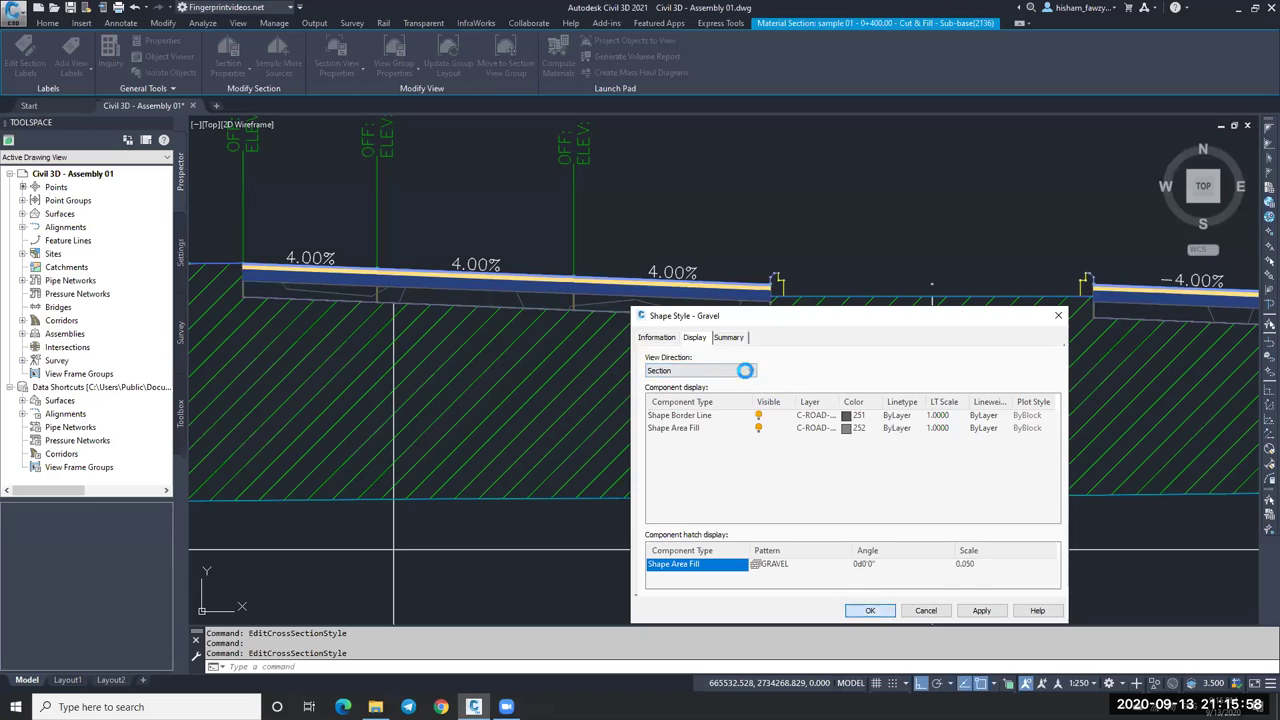
key("Return")
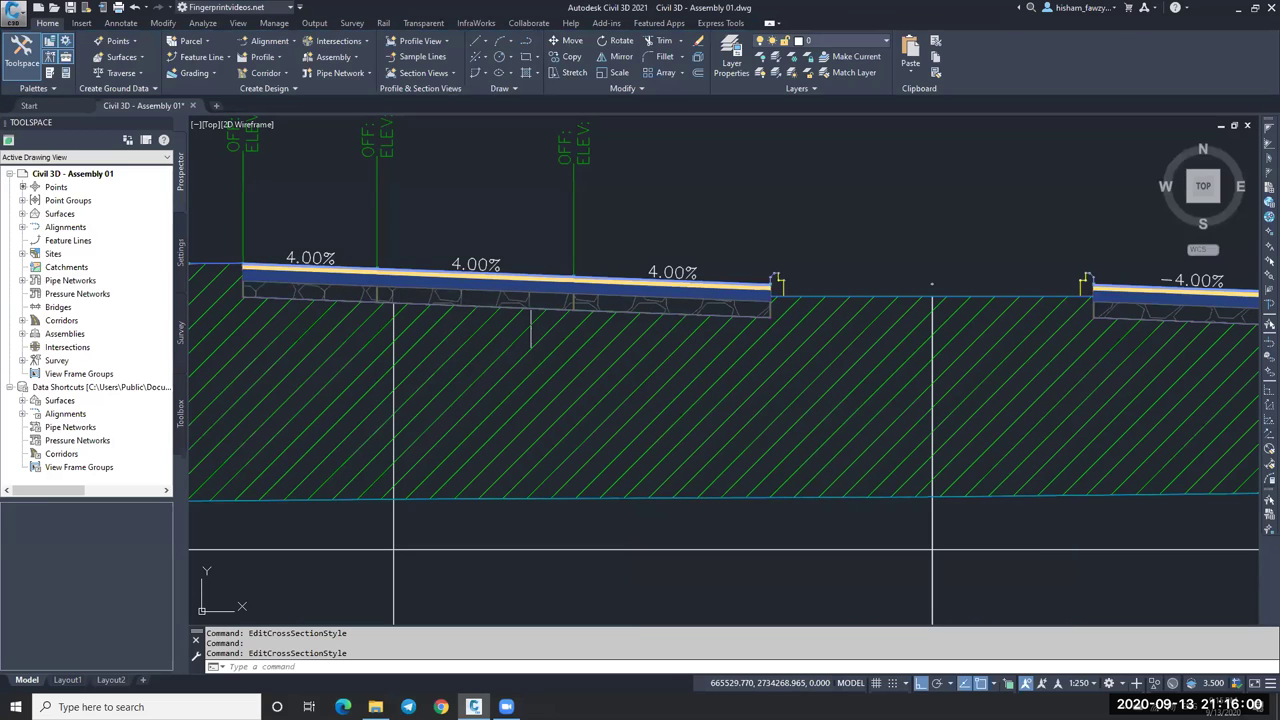
key("Escape")
scroll(519, 303, "up", 5)
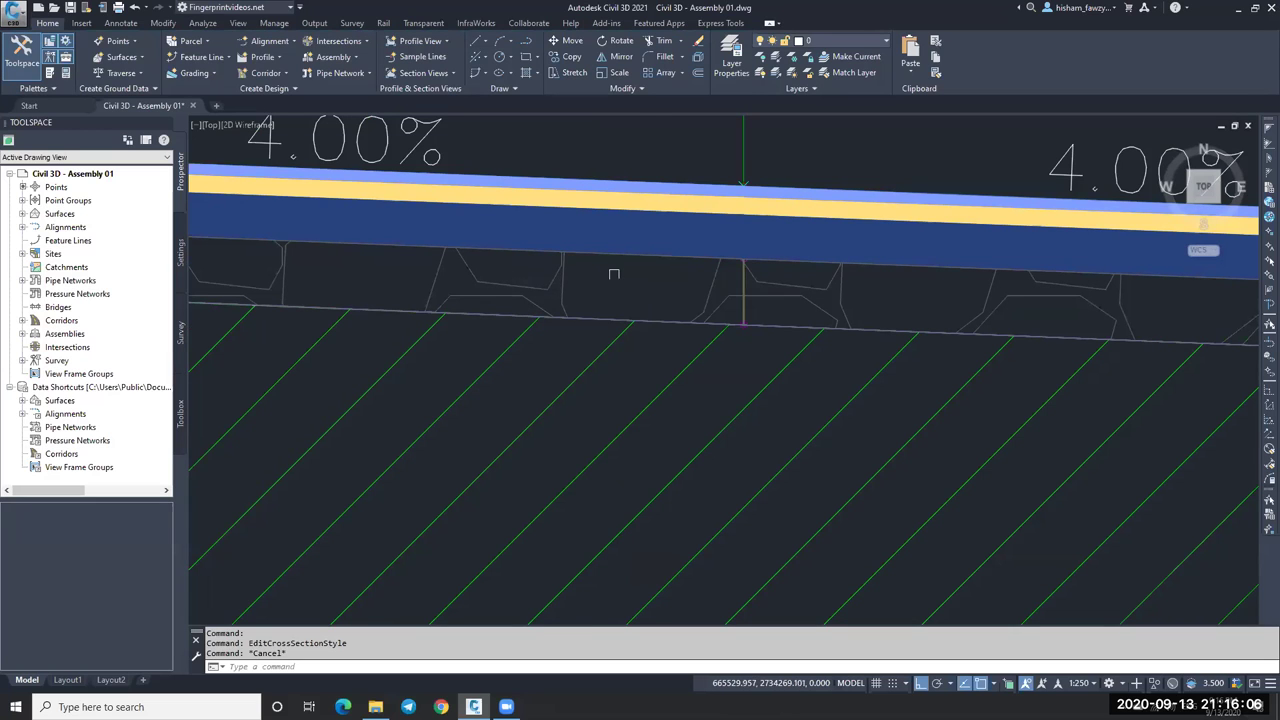
scroll(614, 273, "down", 5)
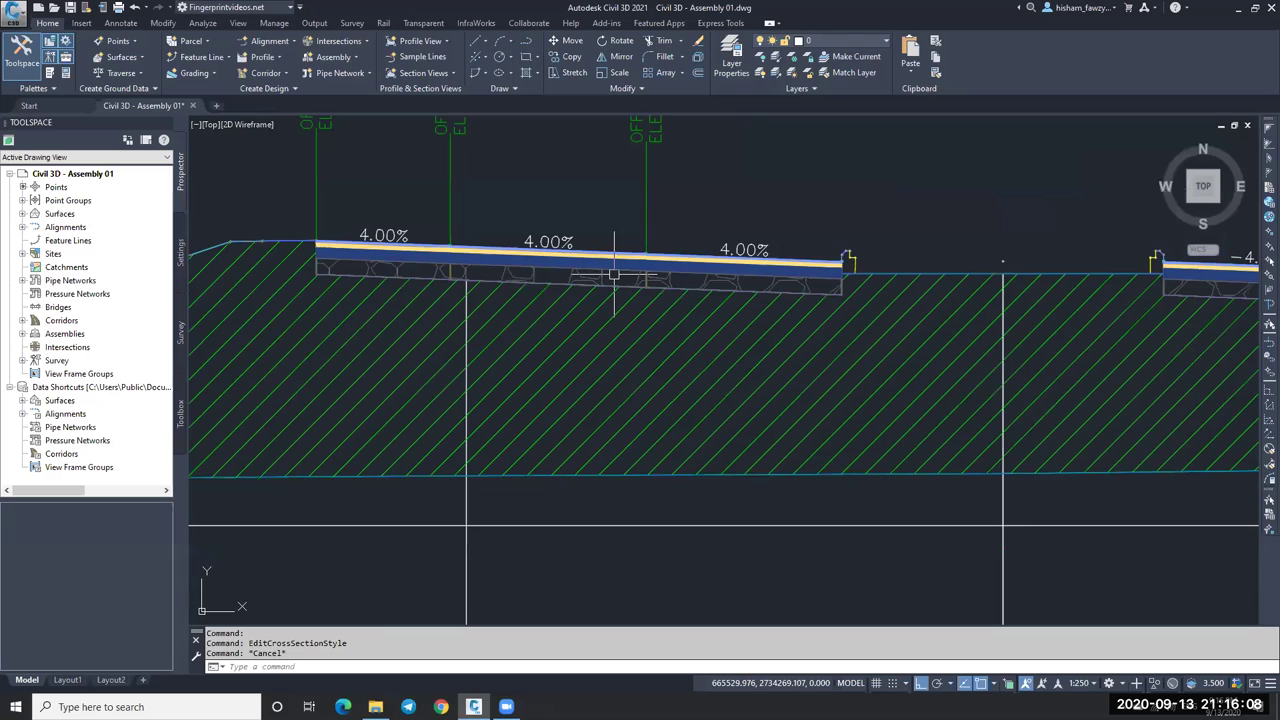
key("Escape")
key("Escape")
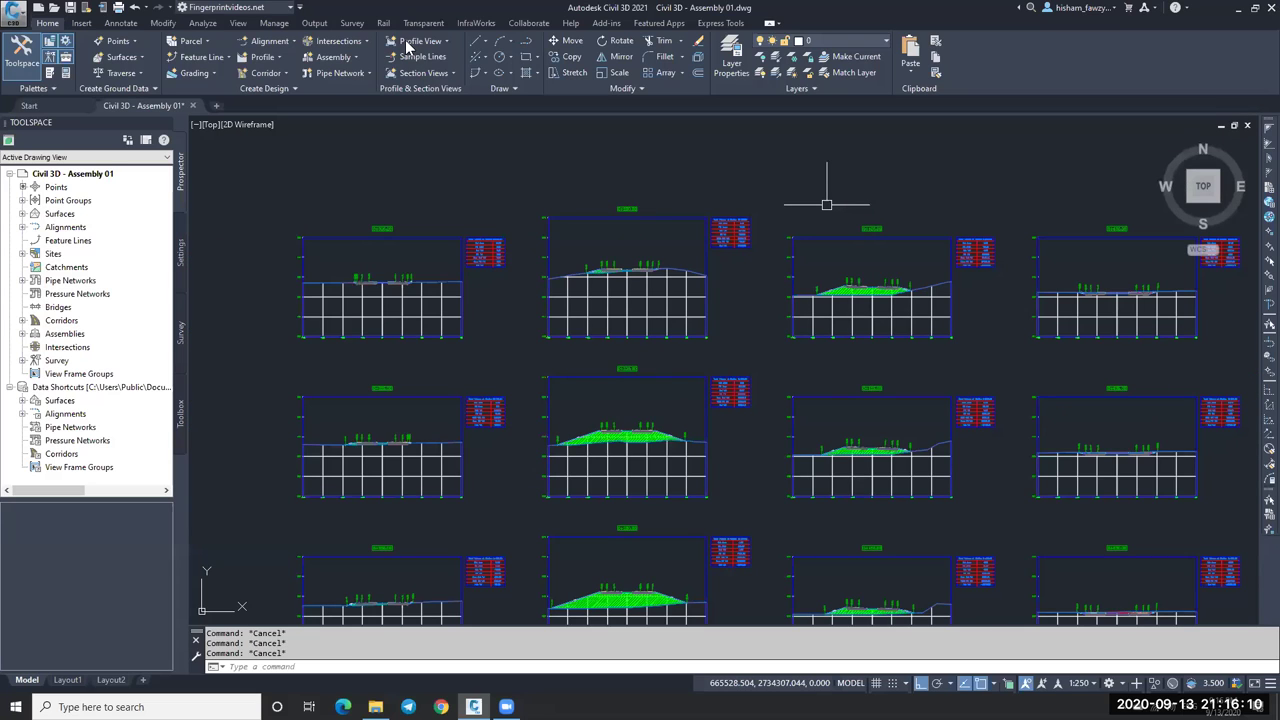
Add a Material volume table for Pave 01, Pave 02, Base and Sub-base, excluding Ground Removed and Ground Fill.
scroll(327, 237, "up", 4)
double_click(535, 204)
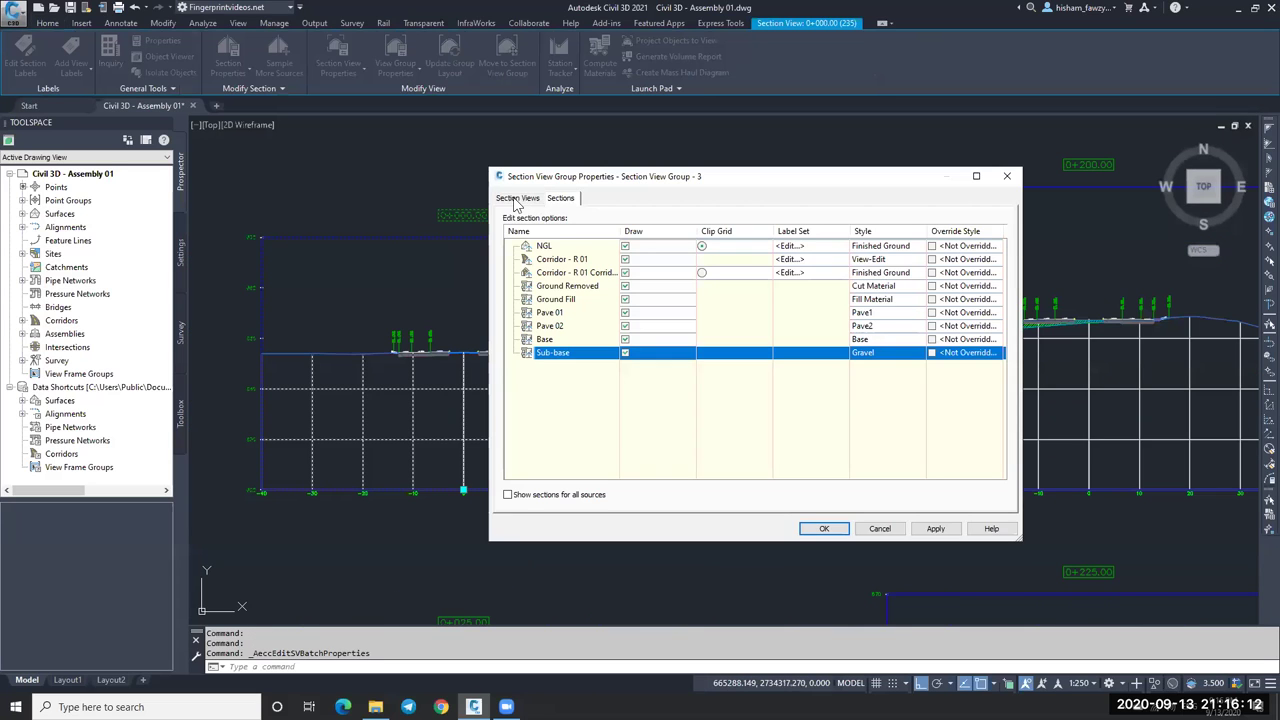
key("ctrl+Tab")
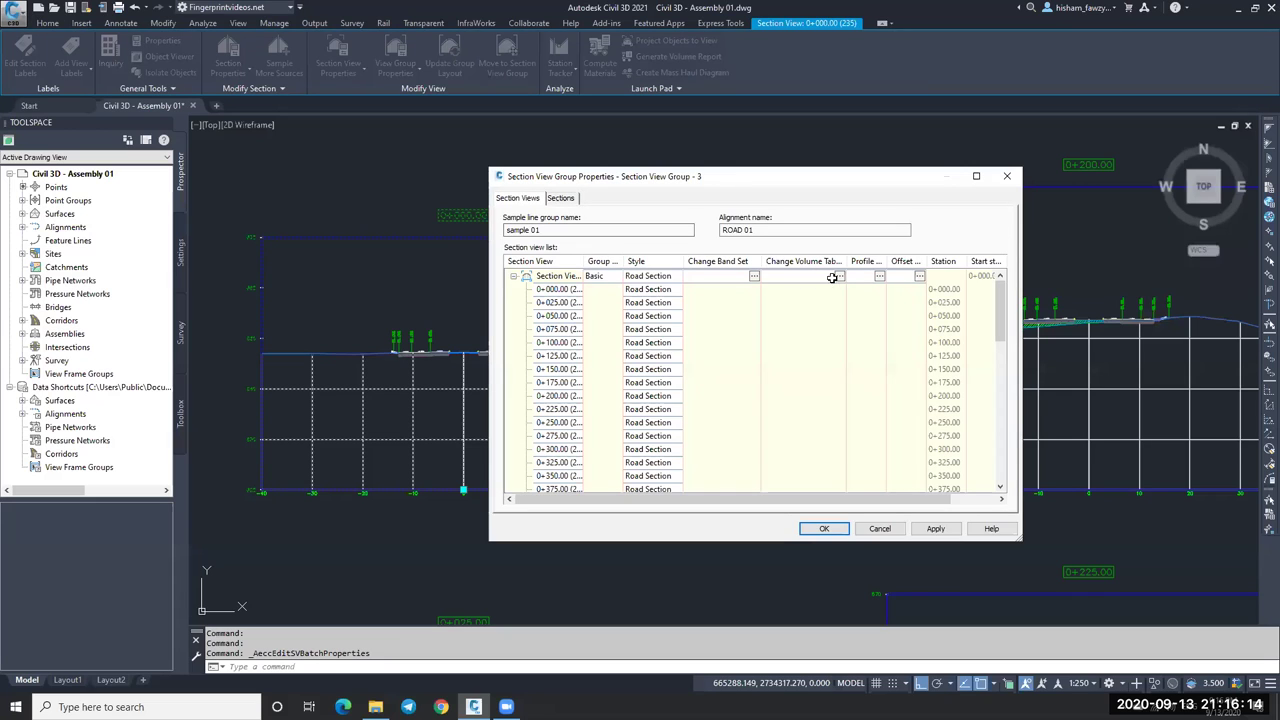
left_click(839, 275)
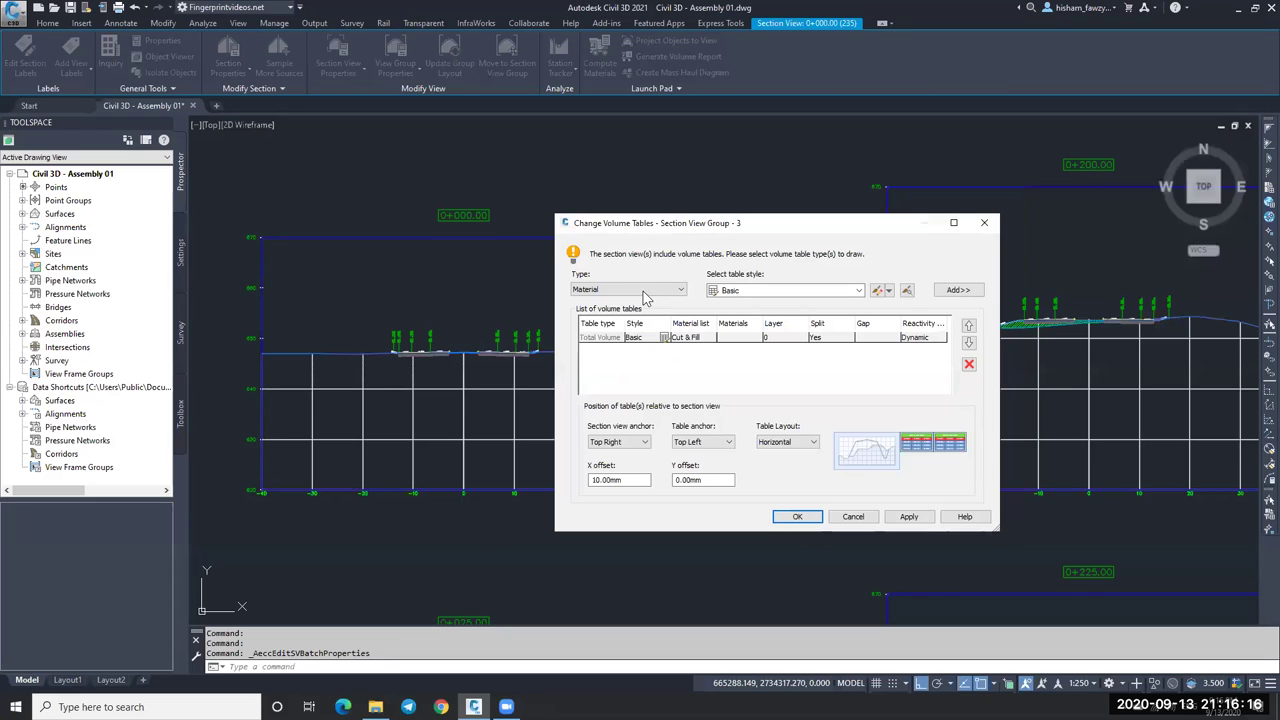
left_click(958, 291)
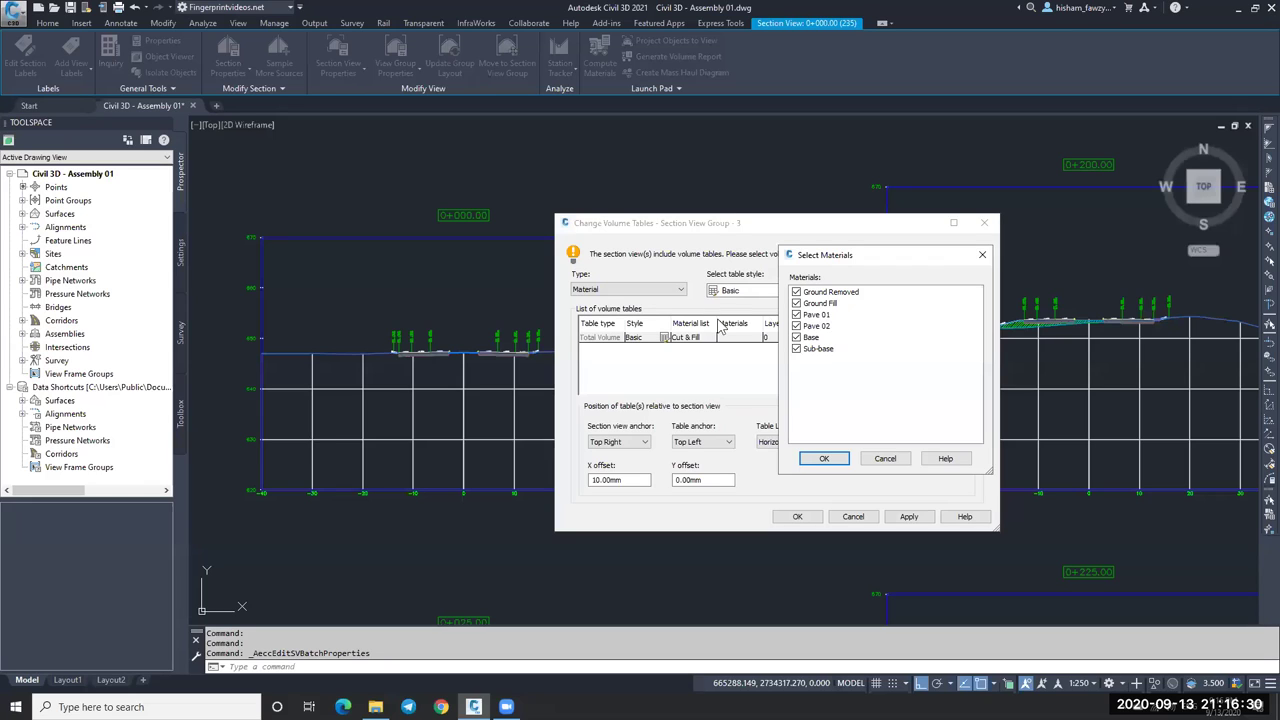
left_click(796, 292)
left_click(796, 303)
left_click(823, 460)
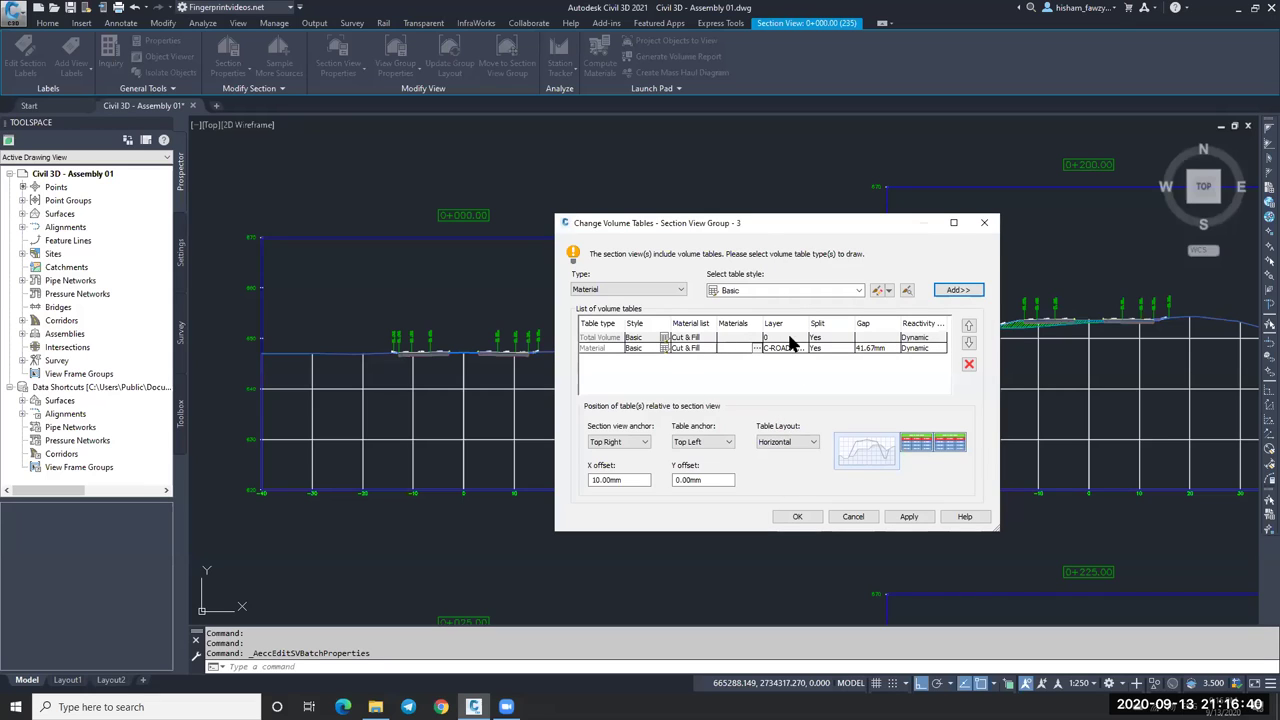
left_click(798, 518)
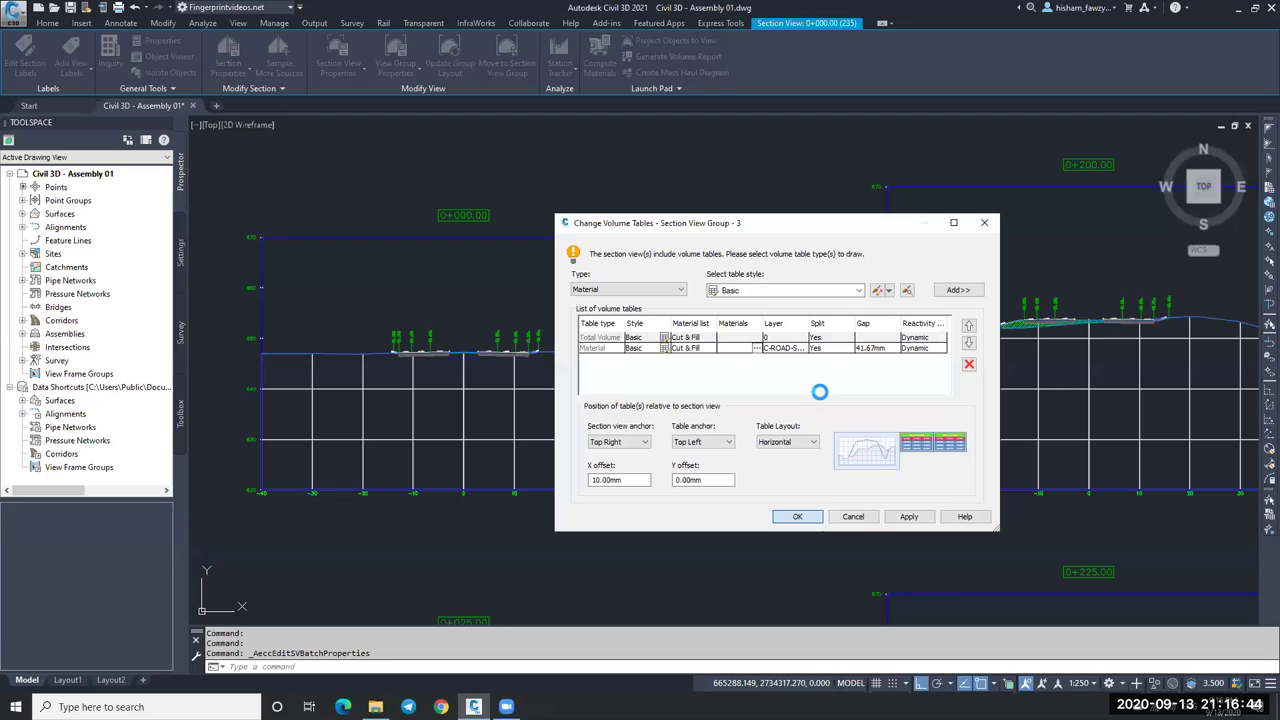
left_click(797, 515)
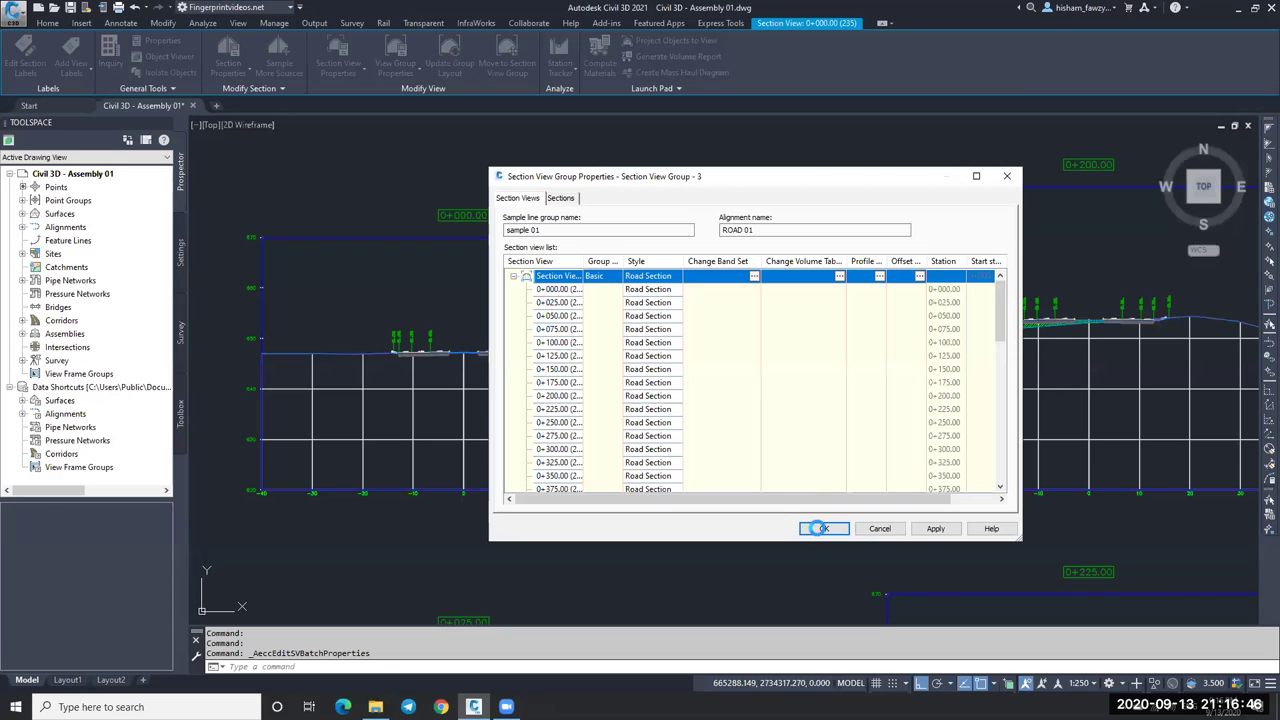
key("Return")
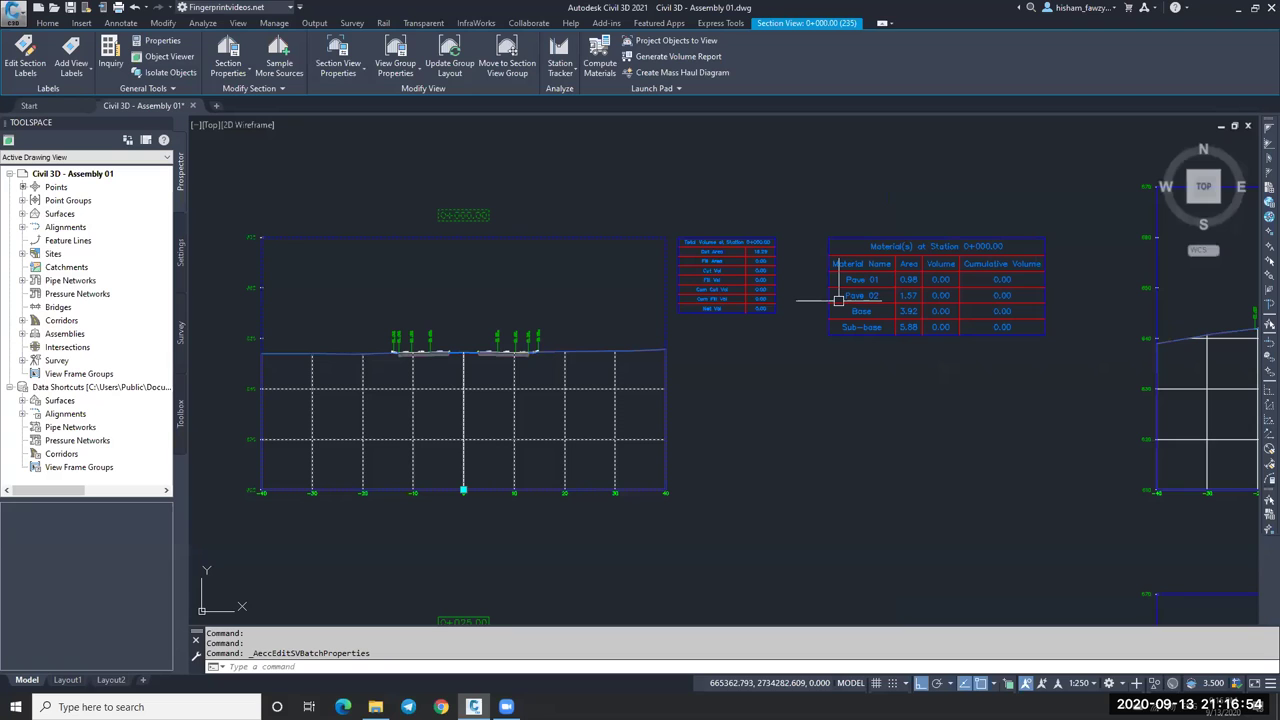
scroll(838, 300, "up", 4)
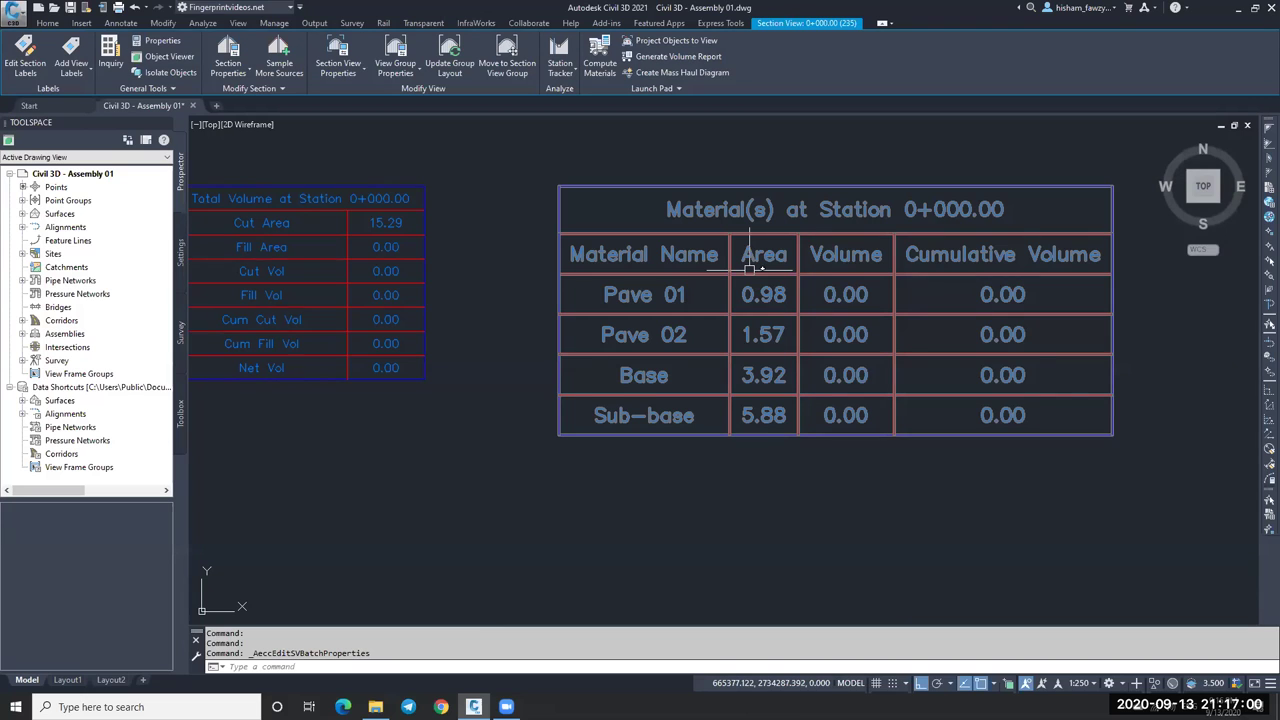
scroll(682, 290, "down", 5)
scroll(682, 290, "up", 5)
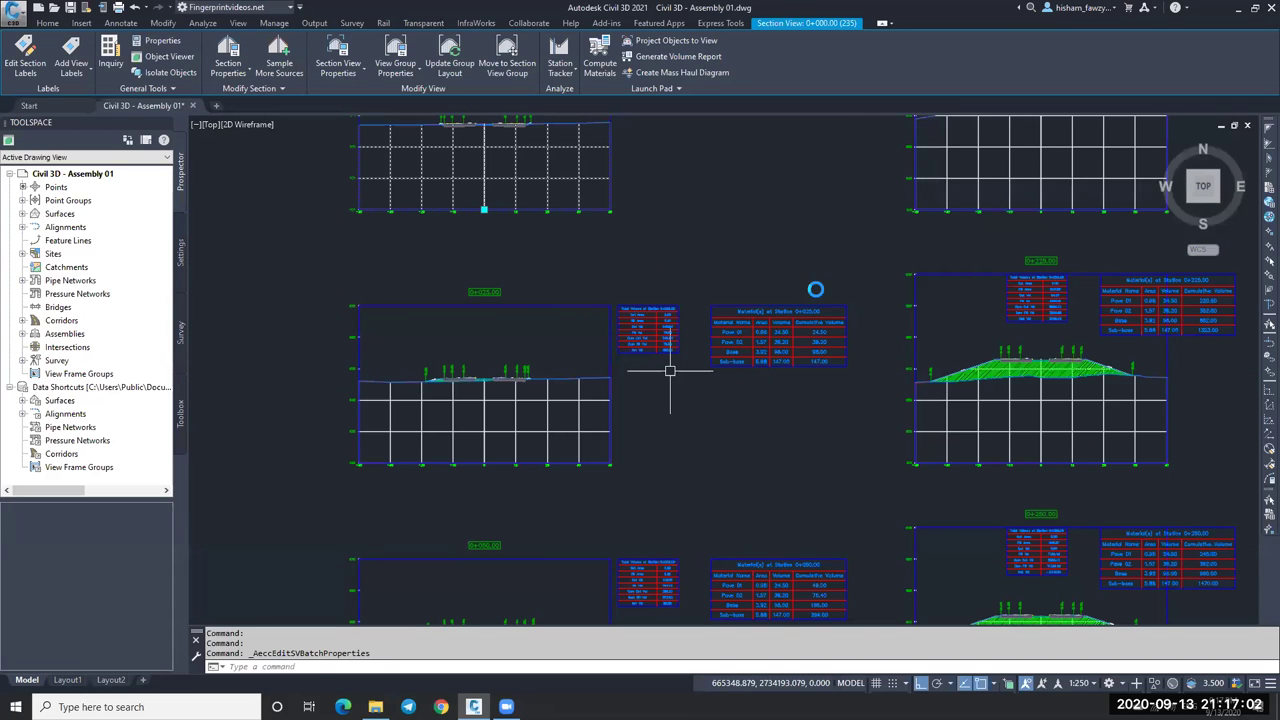
scroll(775, 265, "up", 4)
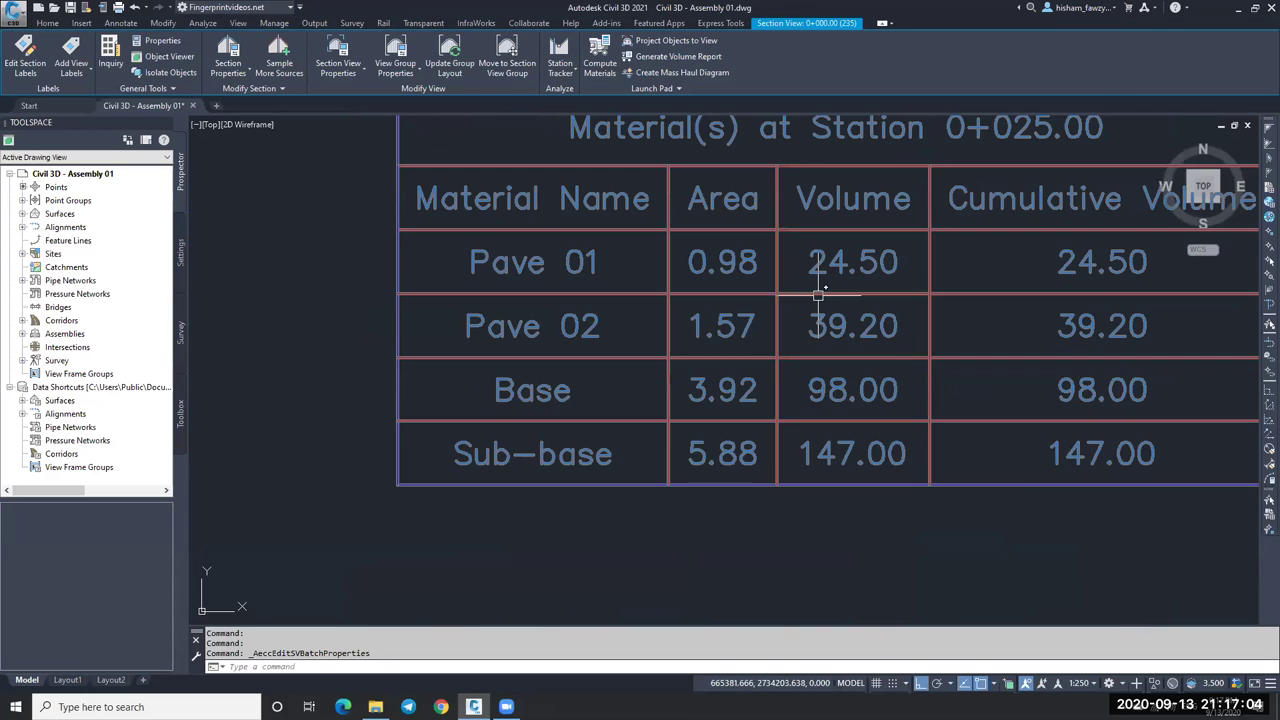
scroll(818, 293, "down", 2)
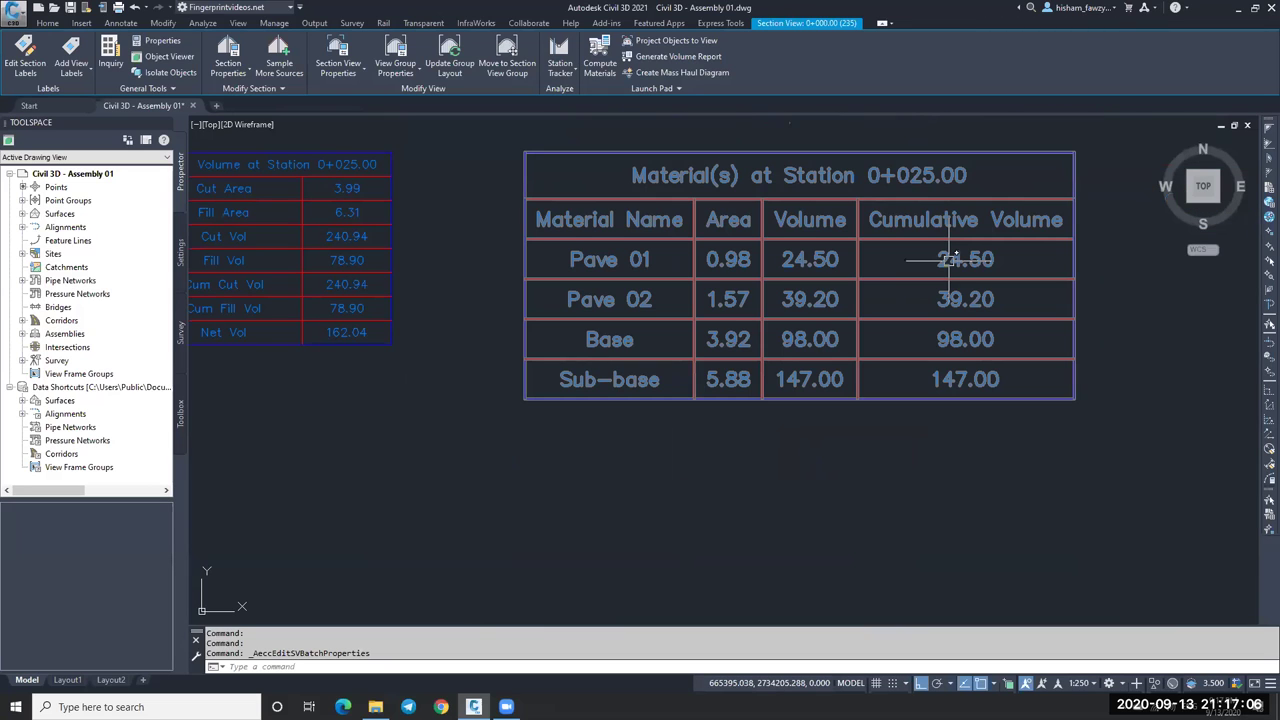
scroll(955, 258, "down", 2)
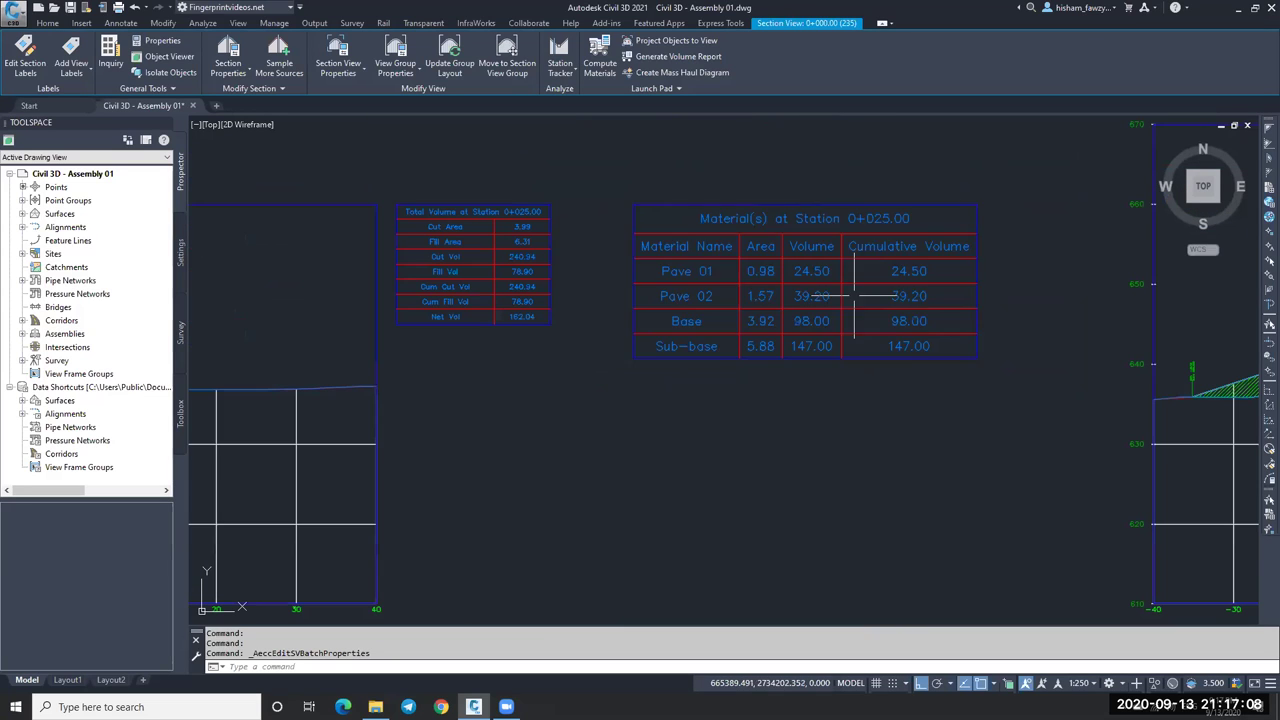
scroll(821, 238, "down", 3)
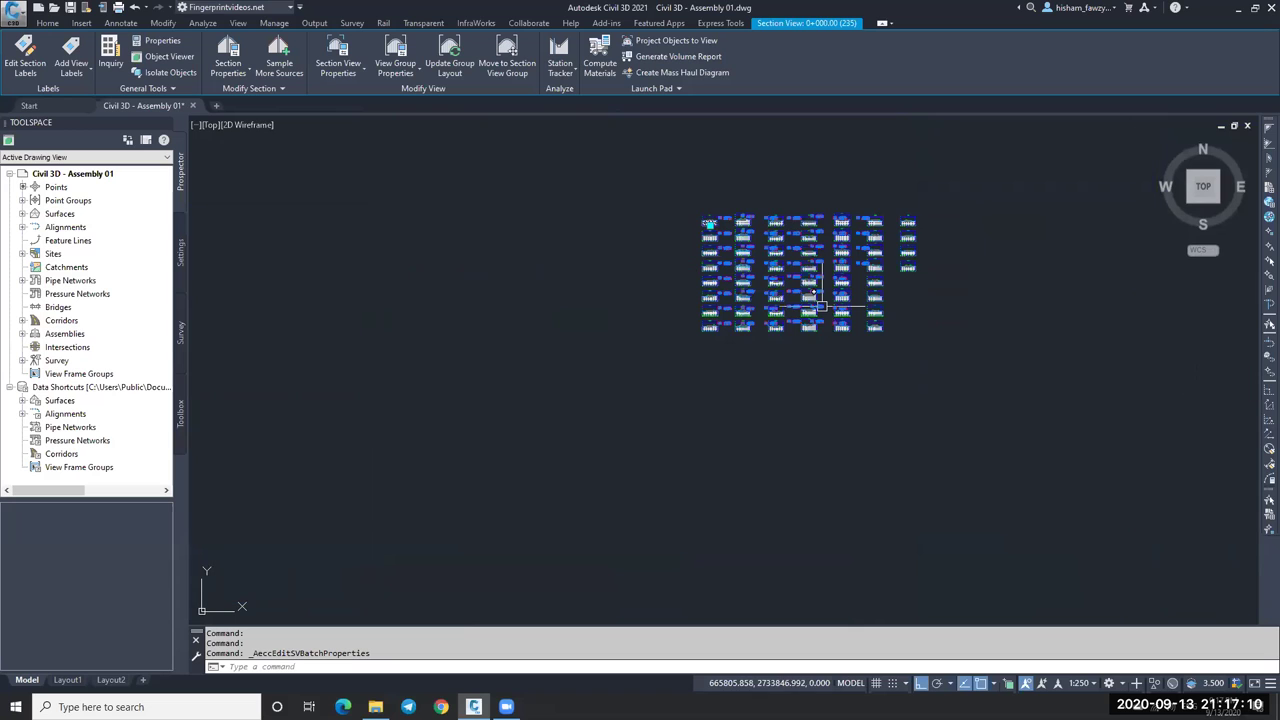
scroll(820, 305, "up", 4)
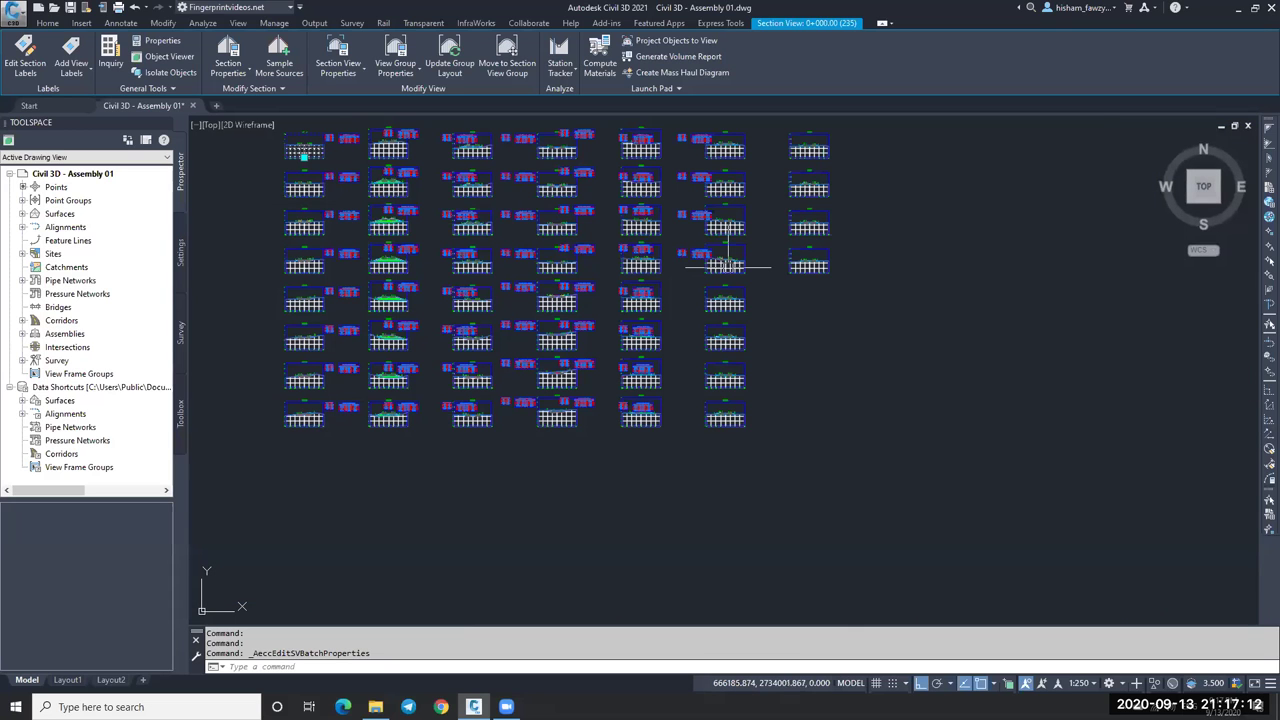
Run Update Group Layout and zoom in to confirm the tables no longer overlap.
left_click(440, 55)
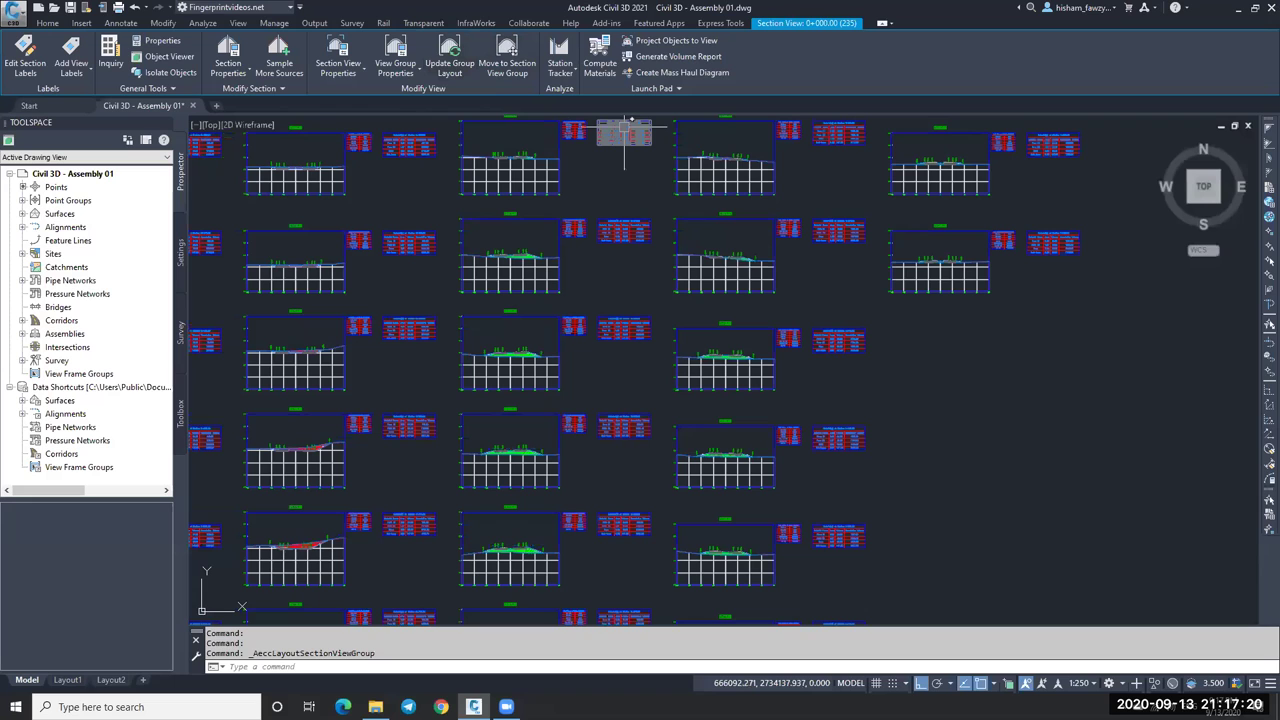
scroll(625, 130, "down", 3)
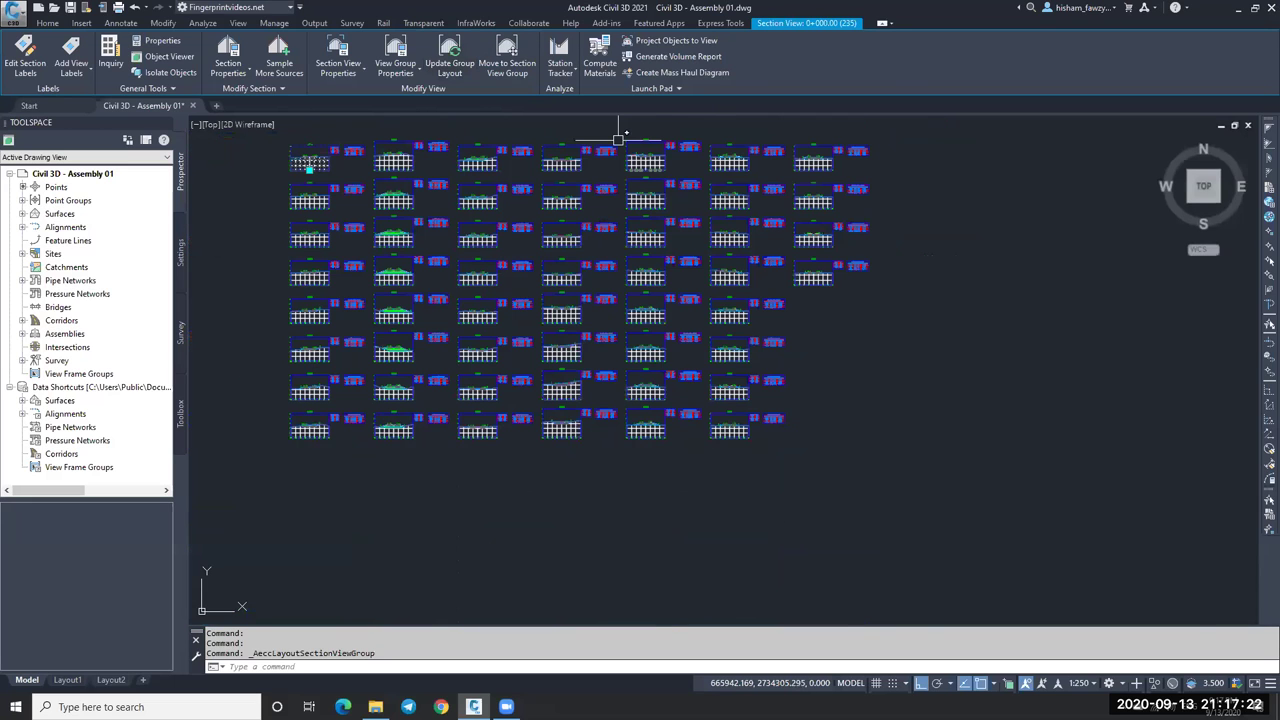
scroll(619, 138, "up", 5)
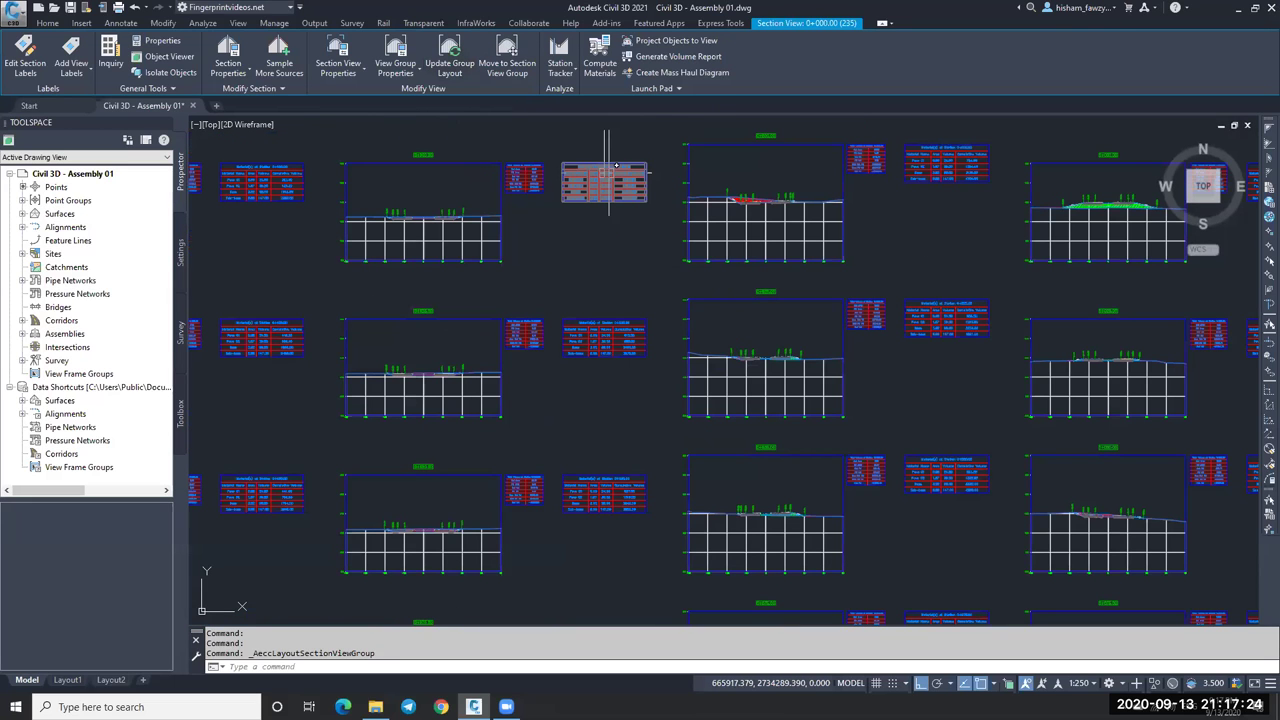
scroll(606, 170, "up", 2)
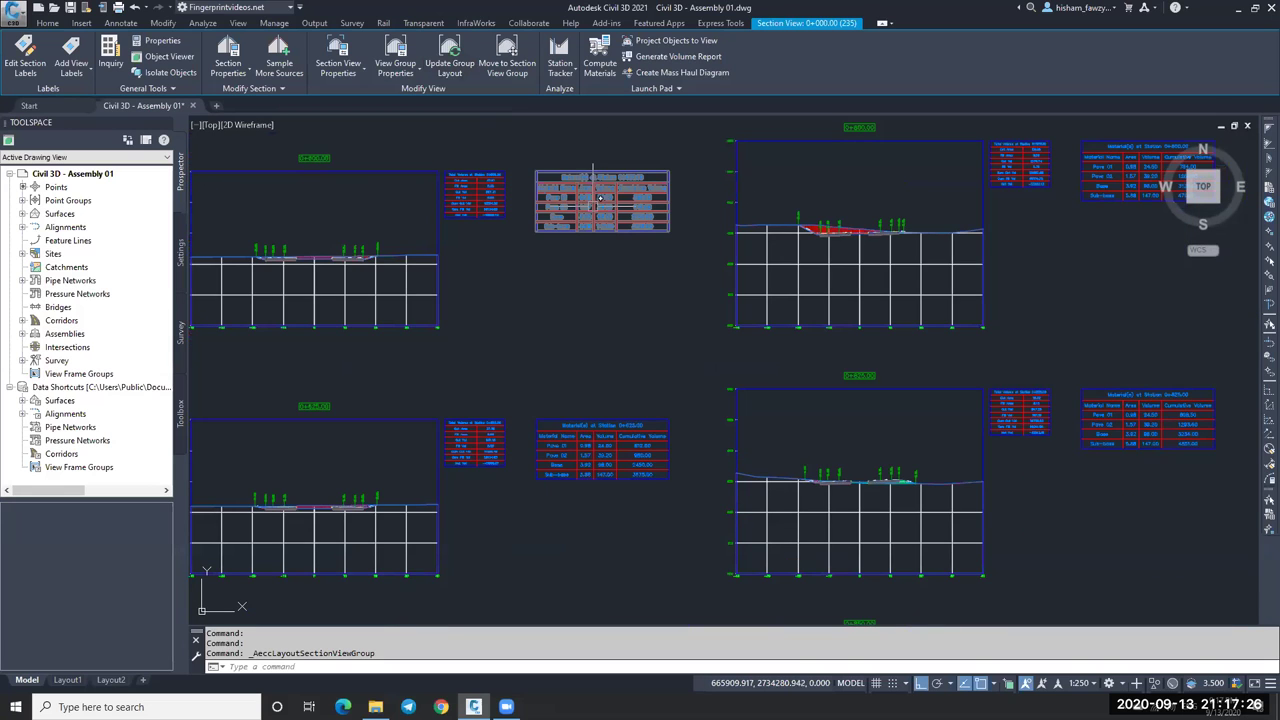
scroll(600, 198, "up", 4)
Edit the material table's style to use 2.5 title and header text height.
key("Escape")
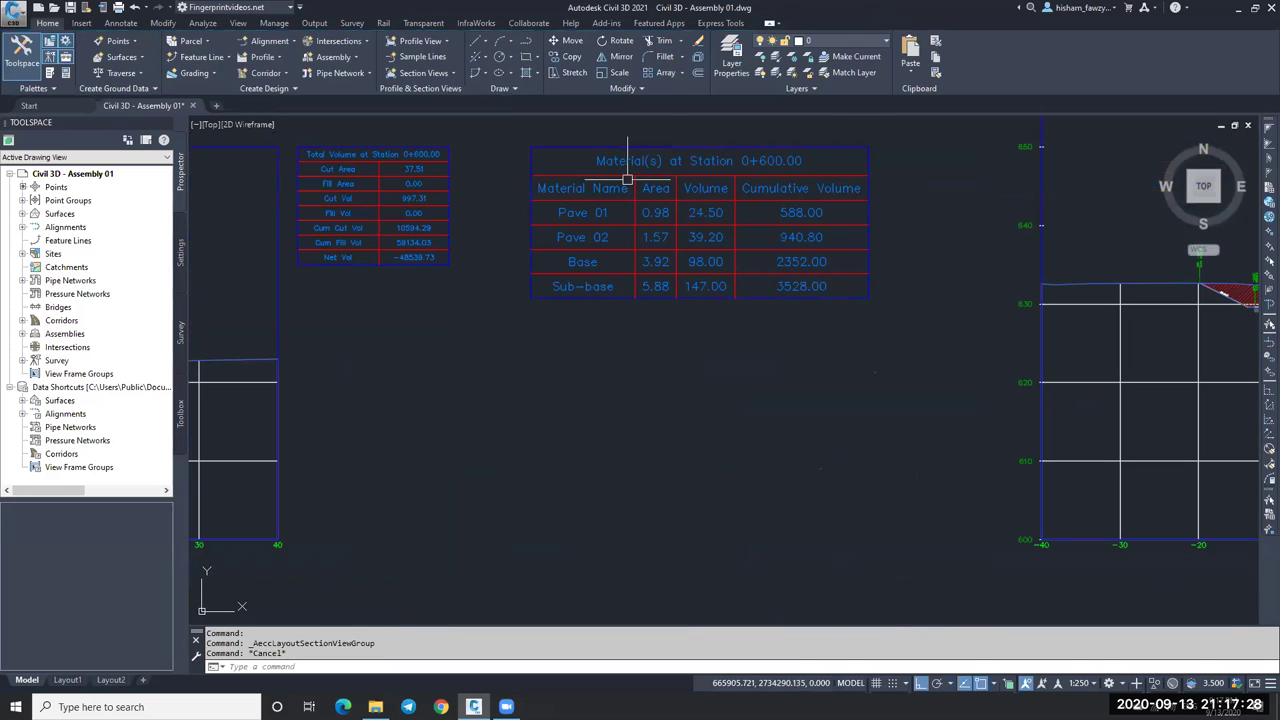
left_click(629, 184)
right_click(629, 184)
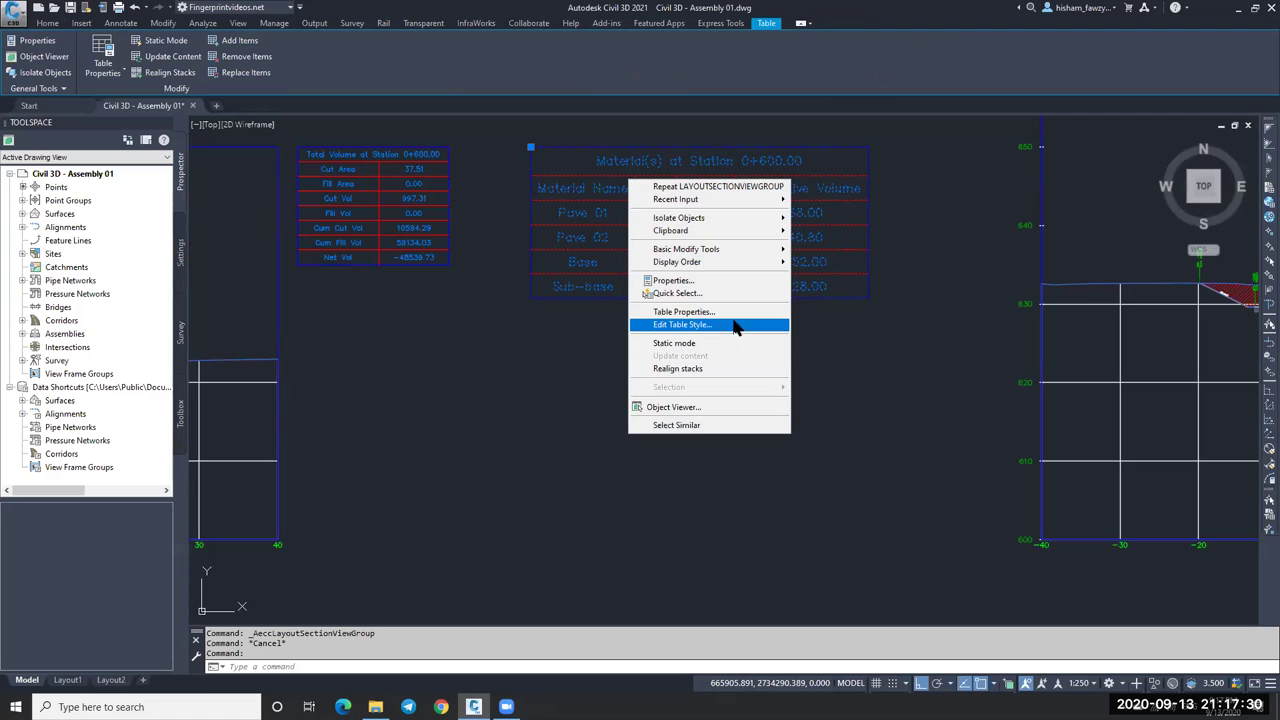
key("Return")
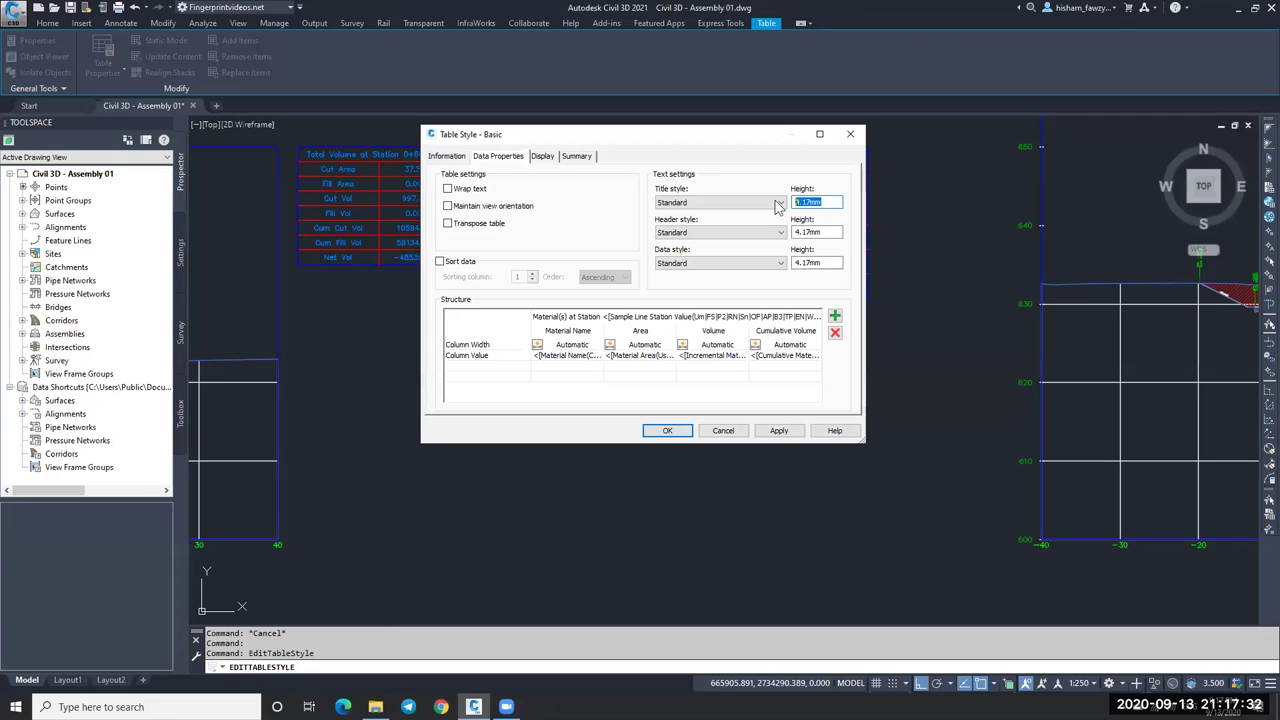
key("Tab")
type("2.5")
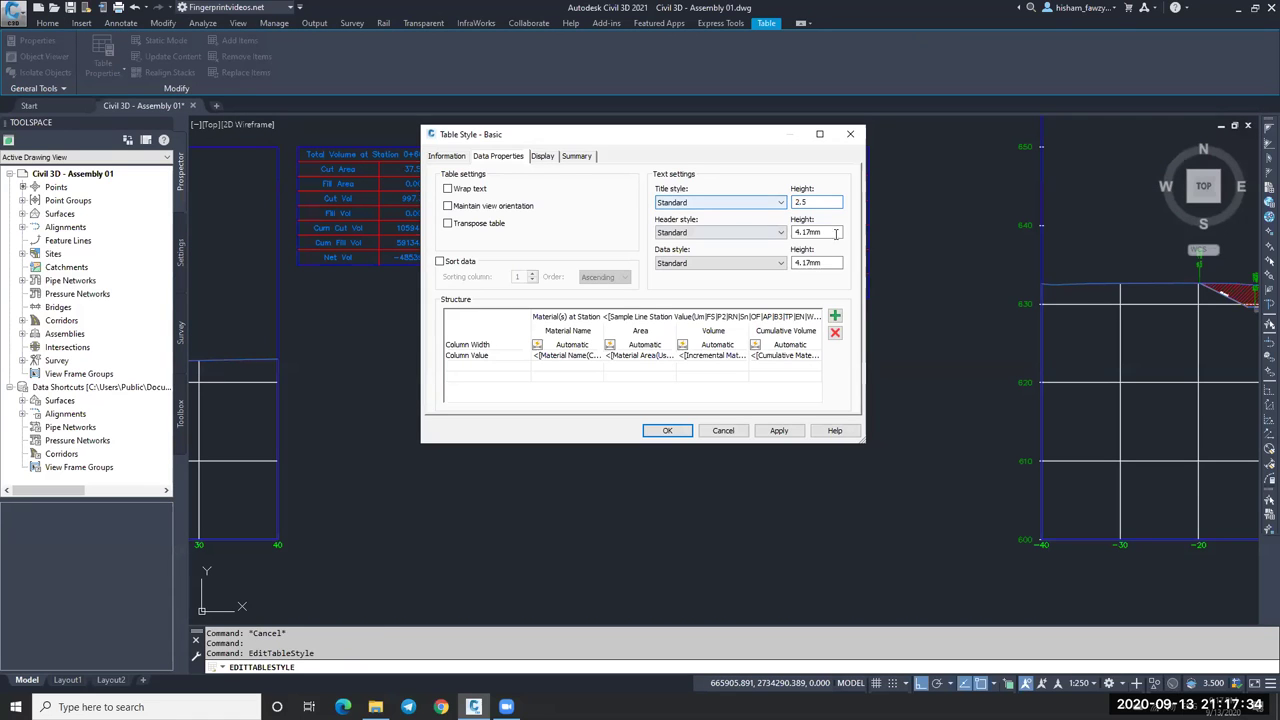
key("Tab")
type("2.5")
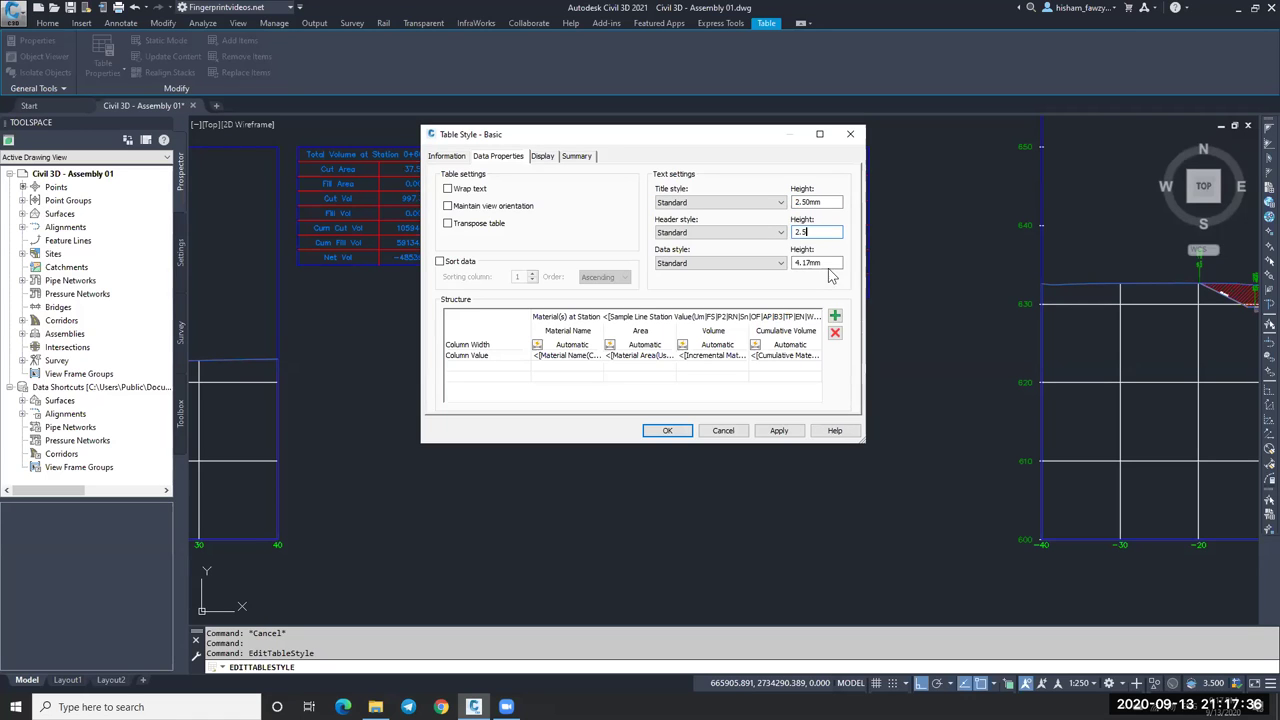
left_click(668, 431)
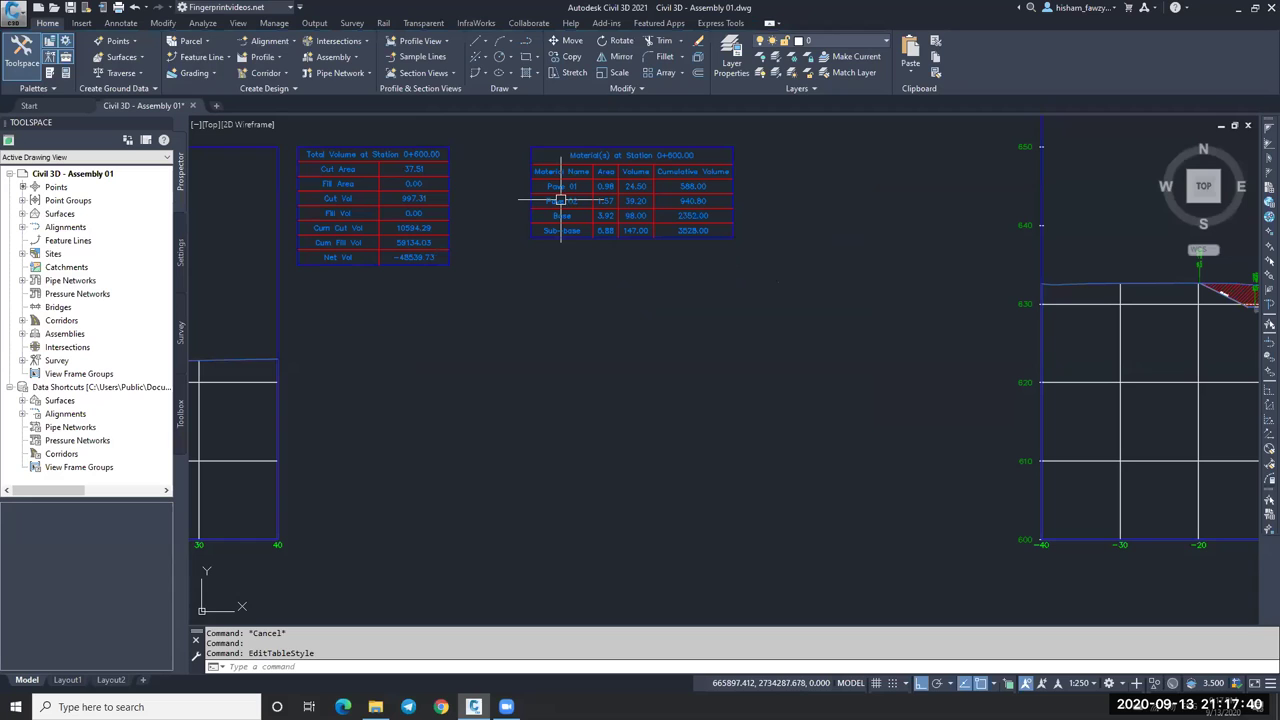
key("Escape")
scroll(559, 203, "down", 2)
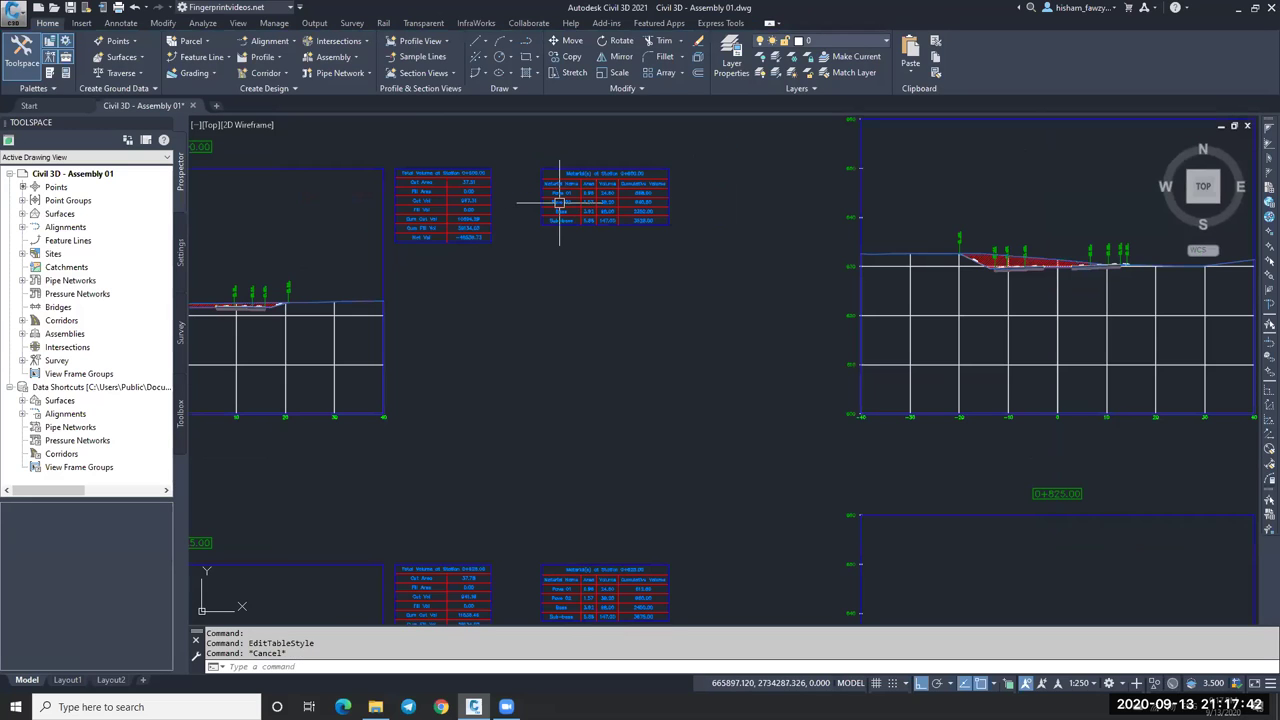
scroll(524, 178, "up", 4)
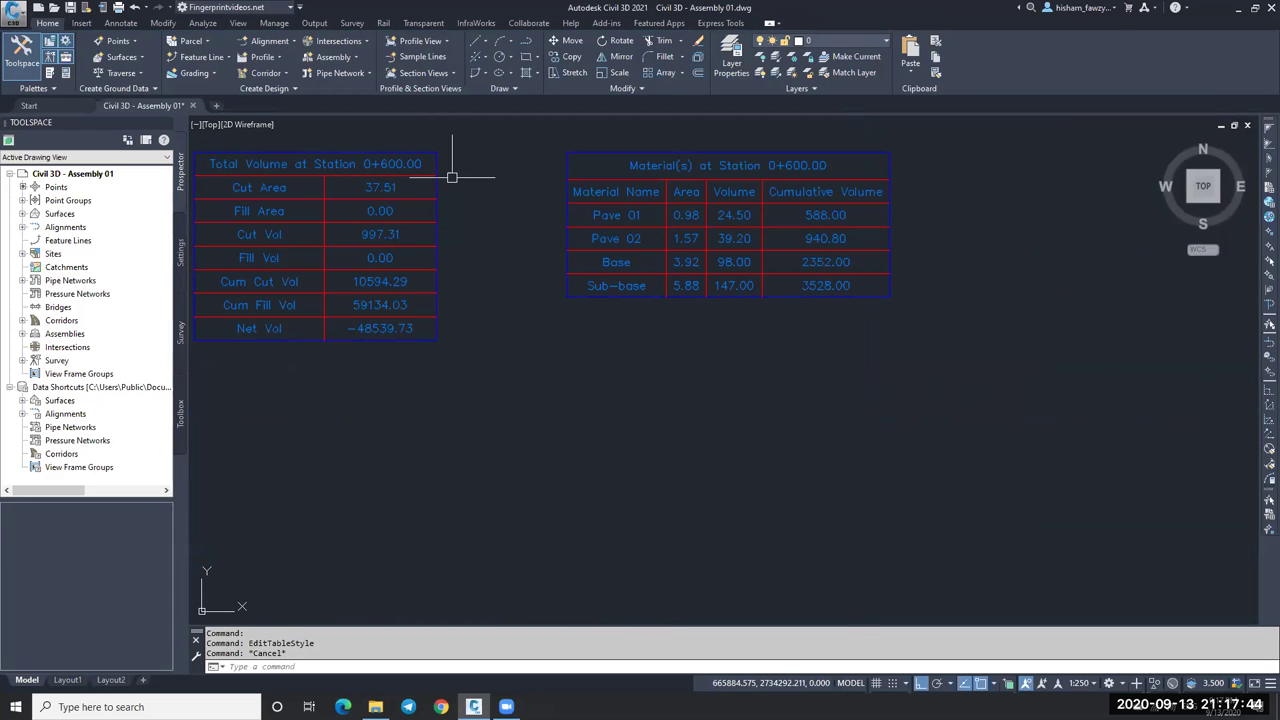
scroll(495, 208, "down", 2)
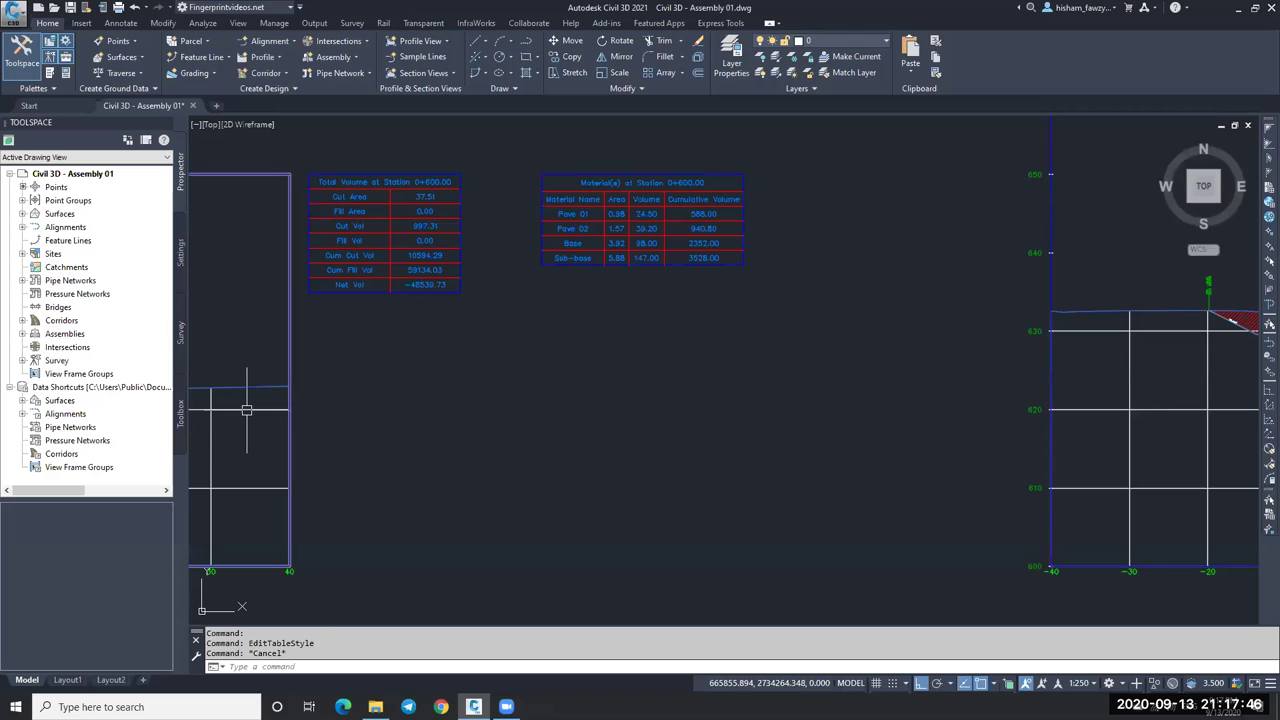
In the 0+600 section view group's properties, give the Material volume table a 5 mm gap.
left_click(246, 410)
left_click(397, 47)
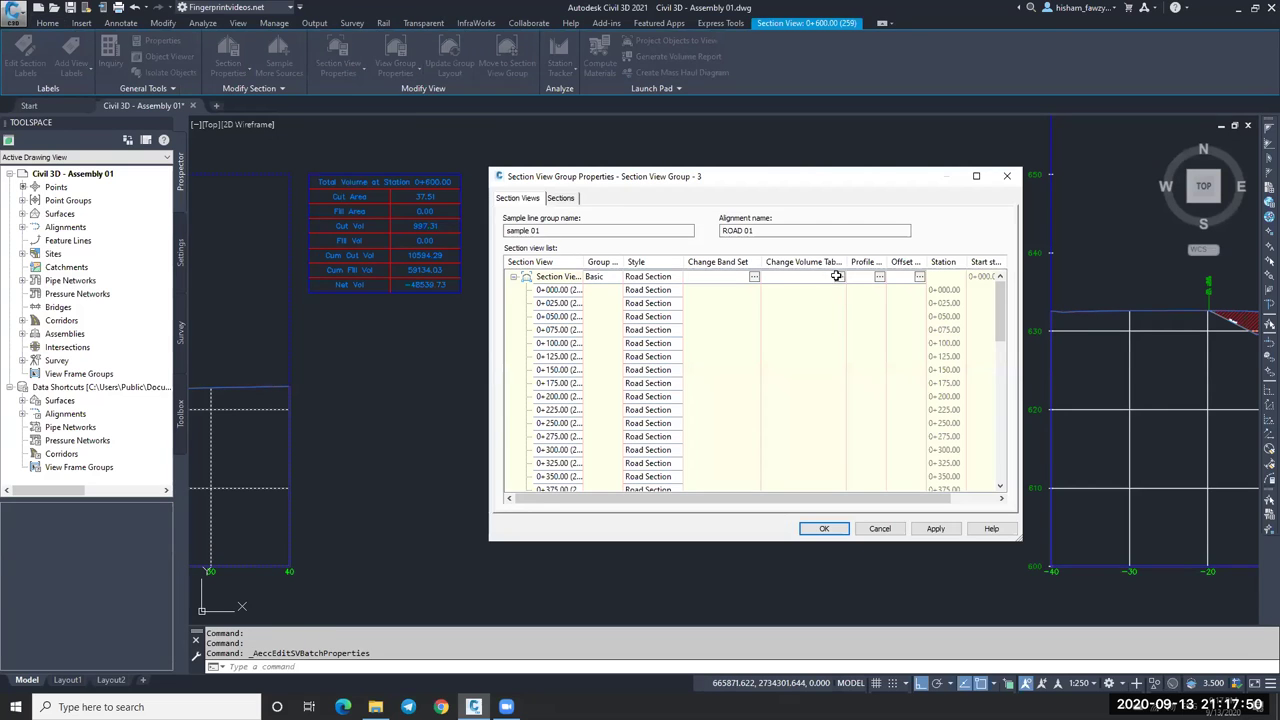
key("Return")
left_click(884, 348)
left_click(884, 348)
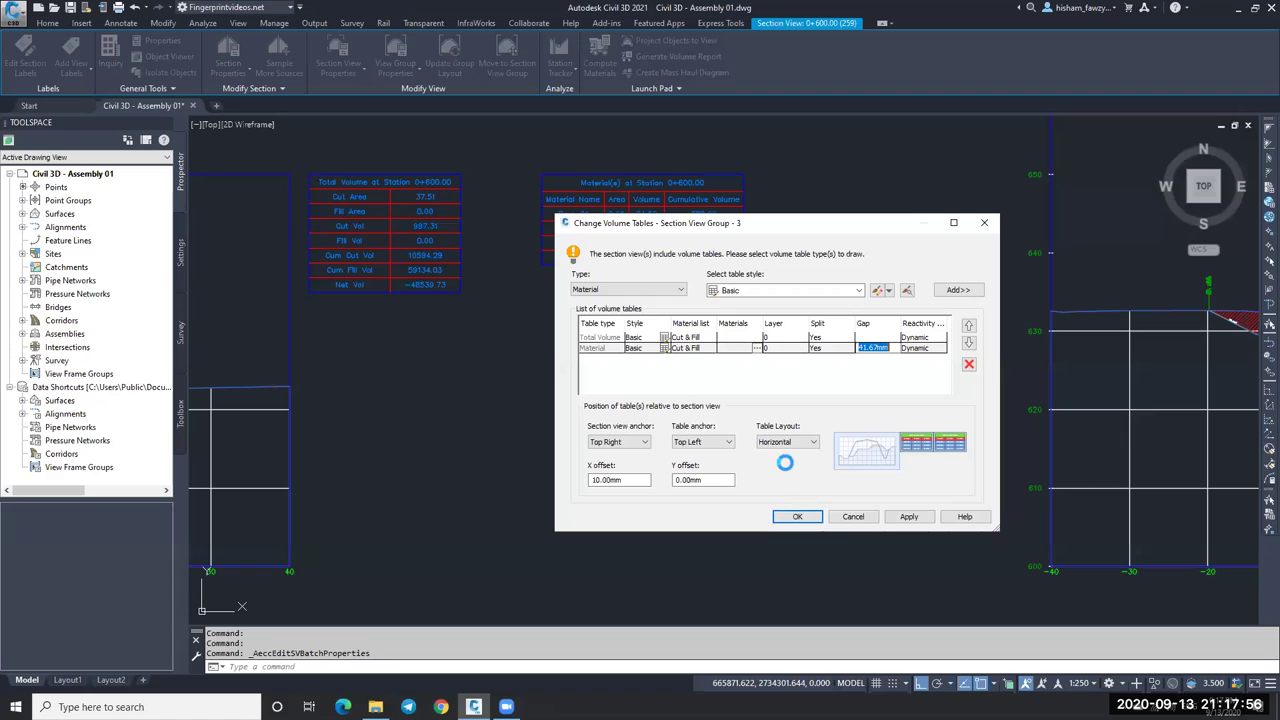
type("5")
key("Return")
left_click(797, 516)
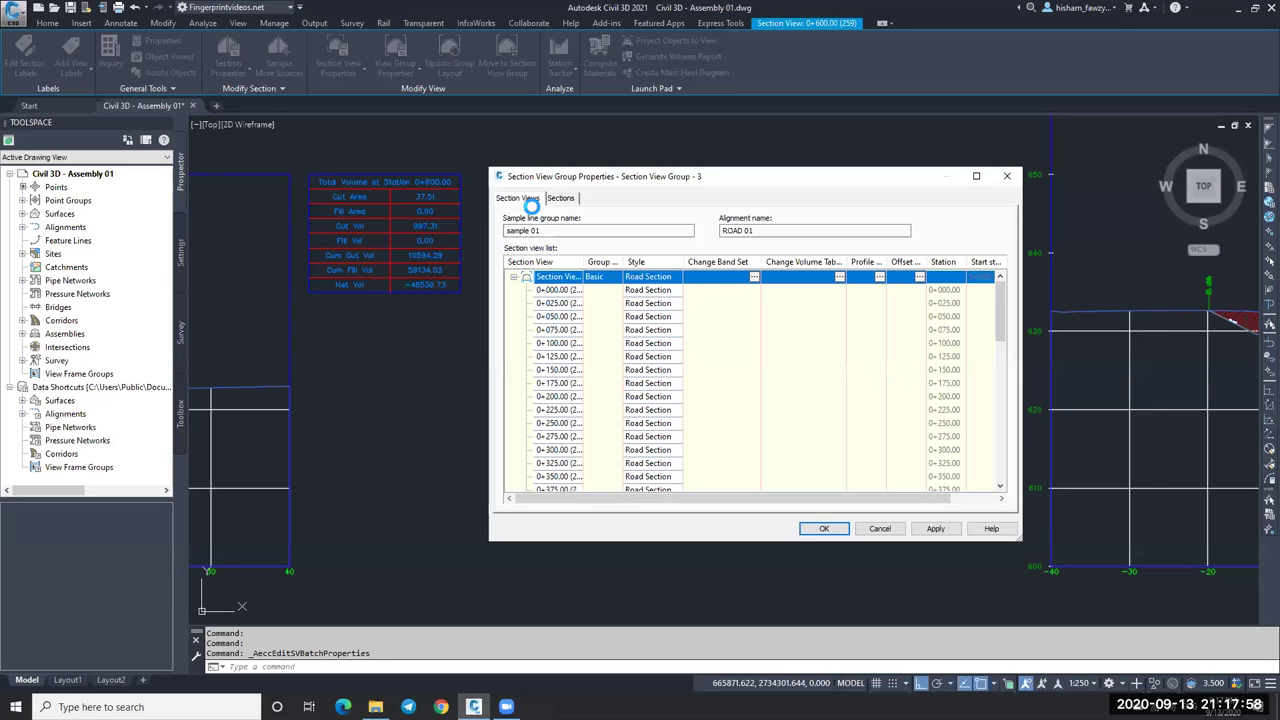
key("Return")
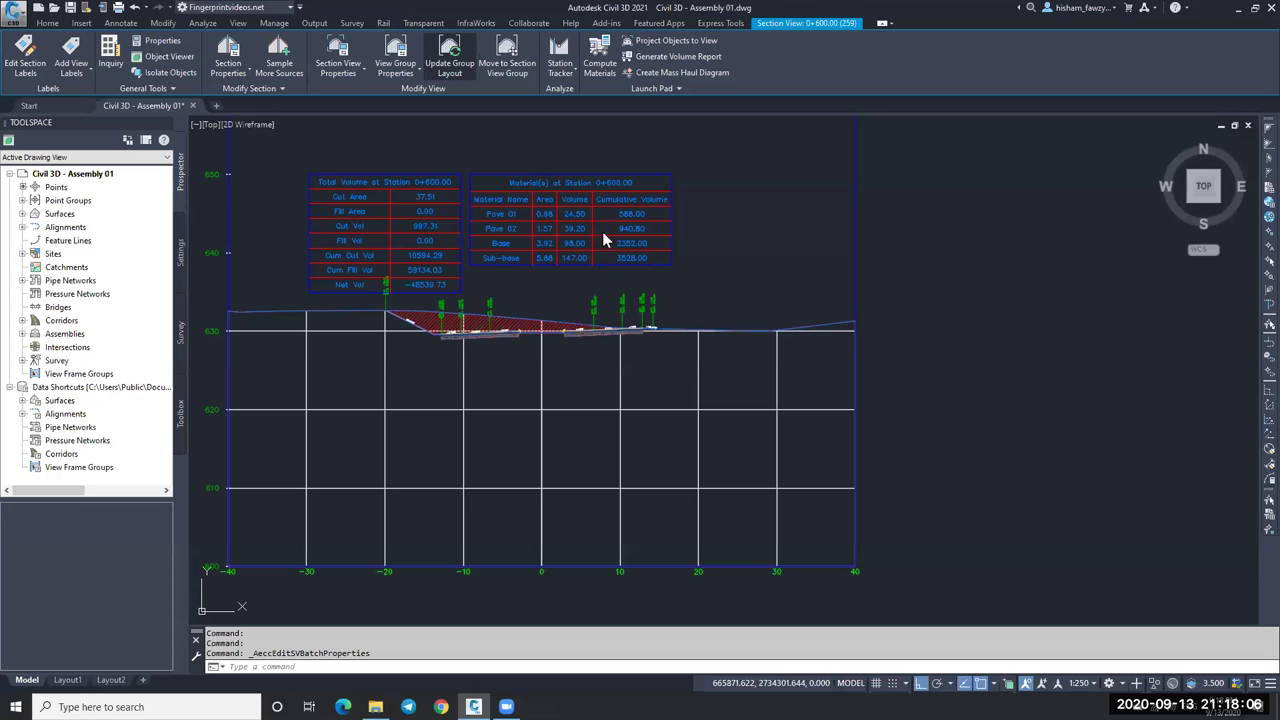
Update the group layout and inspect the Total Volume and Materials tables beside each section view.
left_click(449, 58)
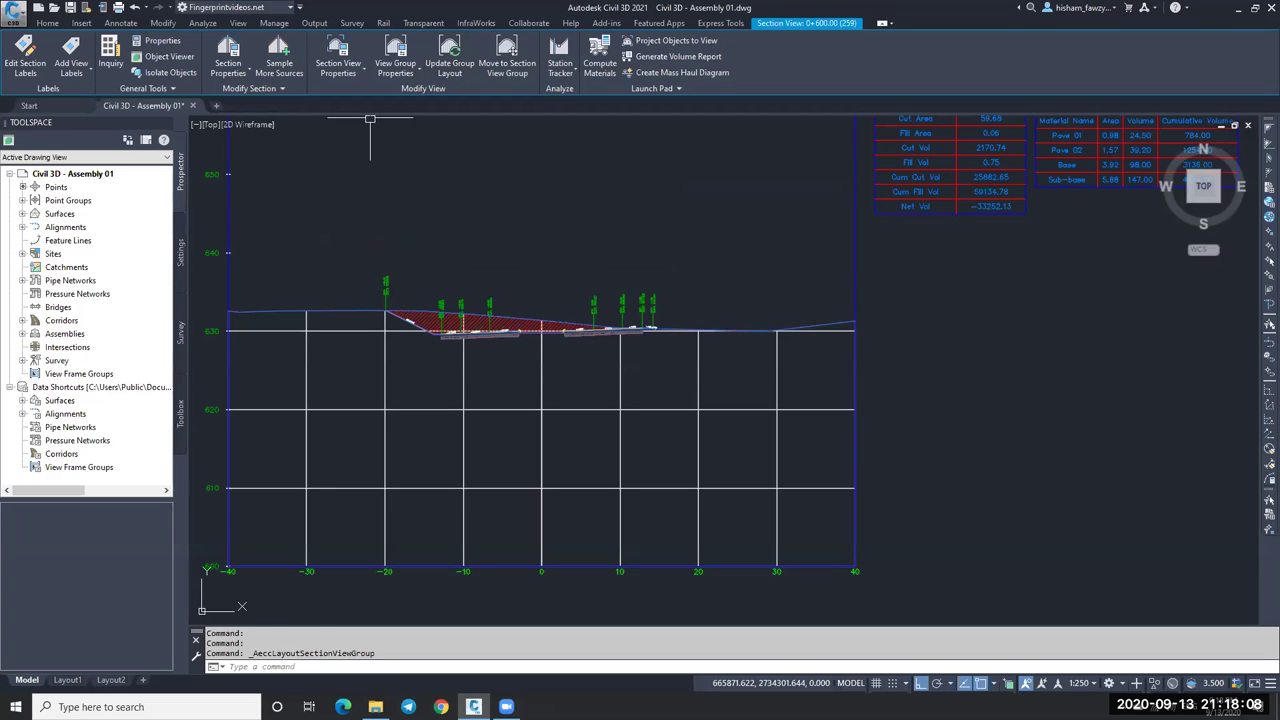
scroll(782, 265, "down", 10)
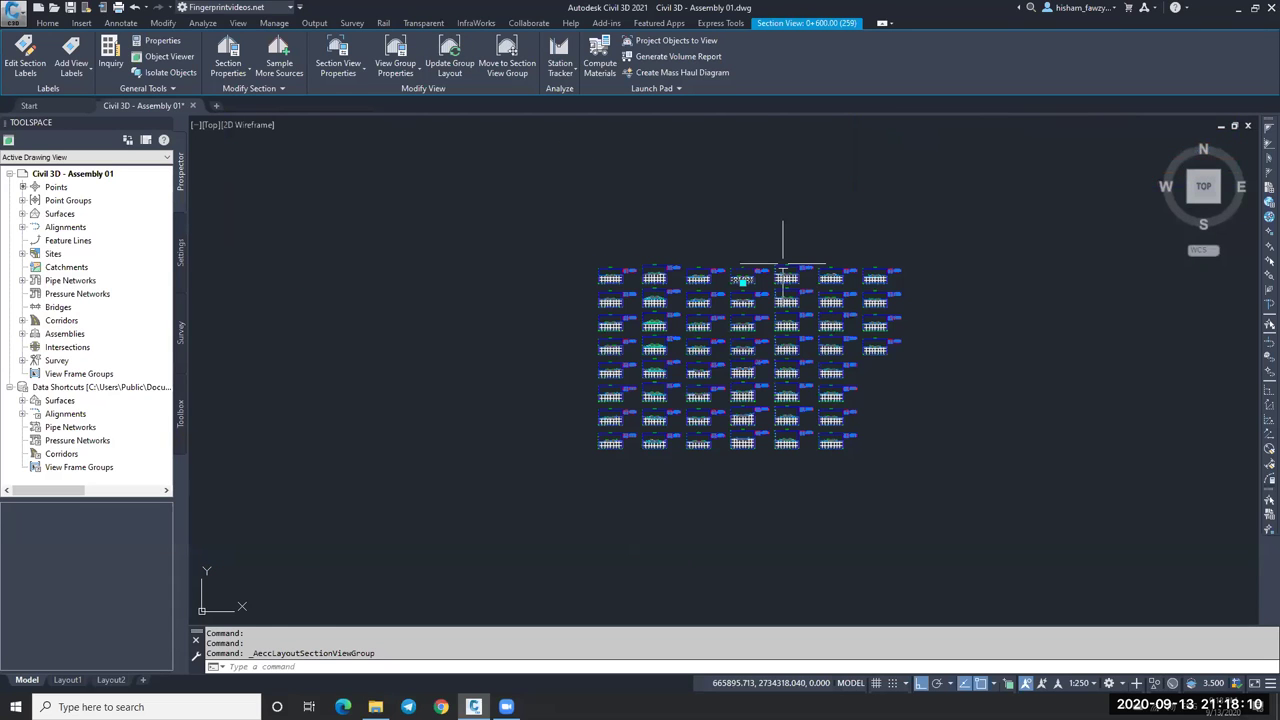
scroll(782, 265, "up", 8)
scroll(540, 203, "up", 3)
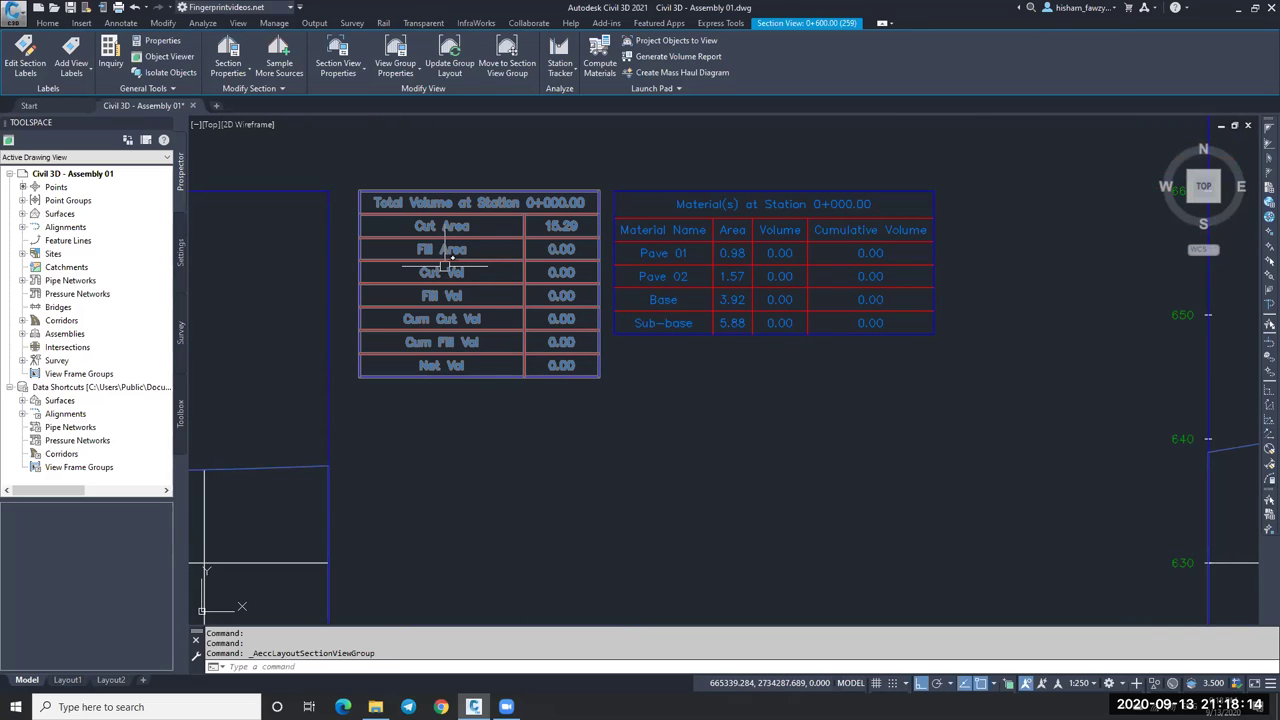
scroll(634, 271, "down", 6)
scroll(907, 317, "up", 4)
scroll(907, 317, "up", 8)
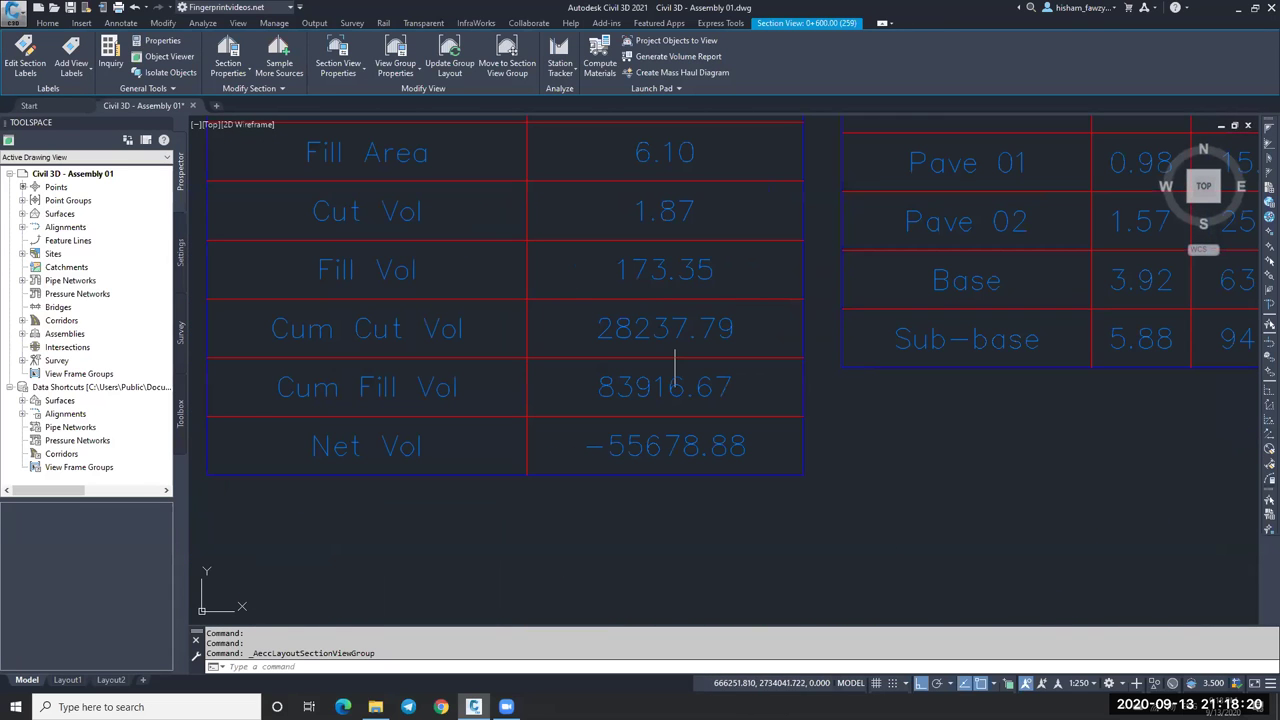
scroll(638, 355, "down", 2)
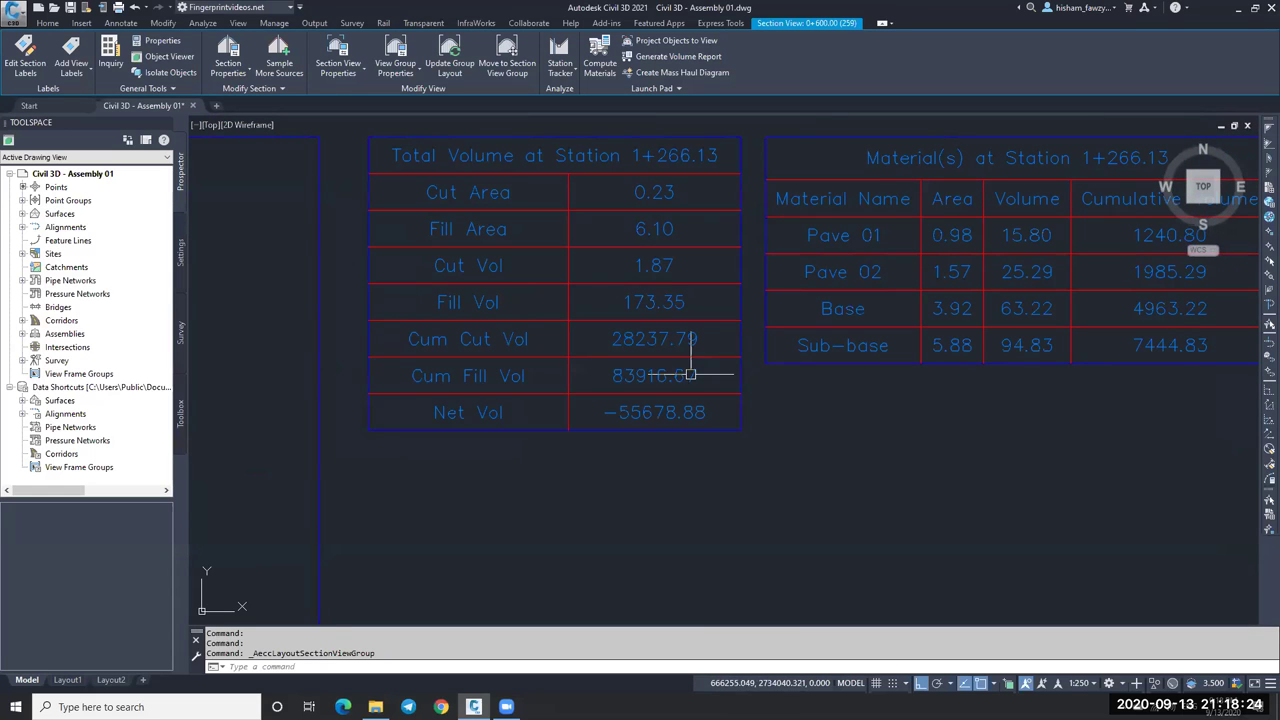
scroll(777, 331, "down", 4)
scroll(777, 331, "up", 6)
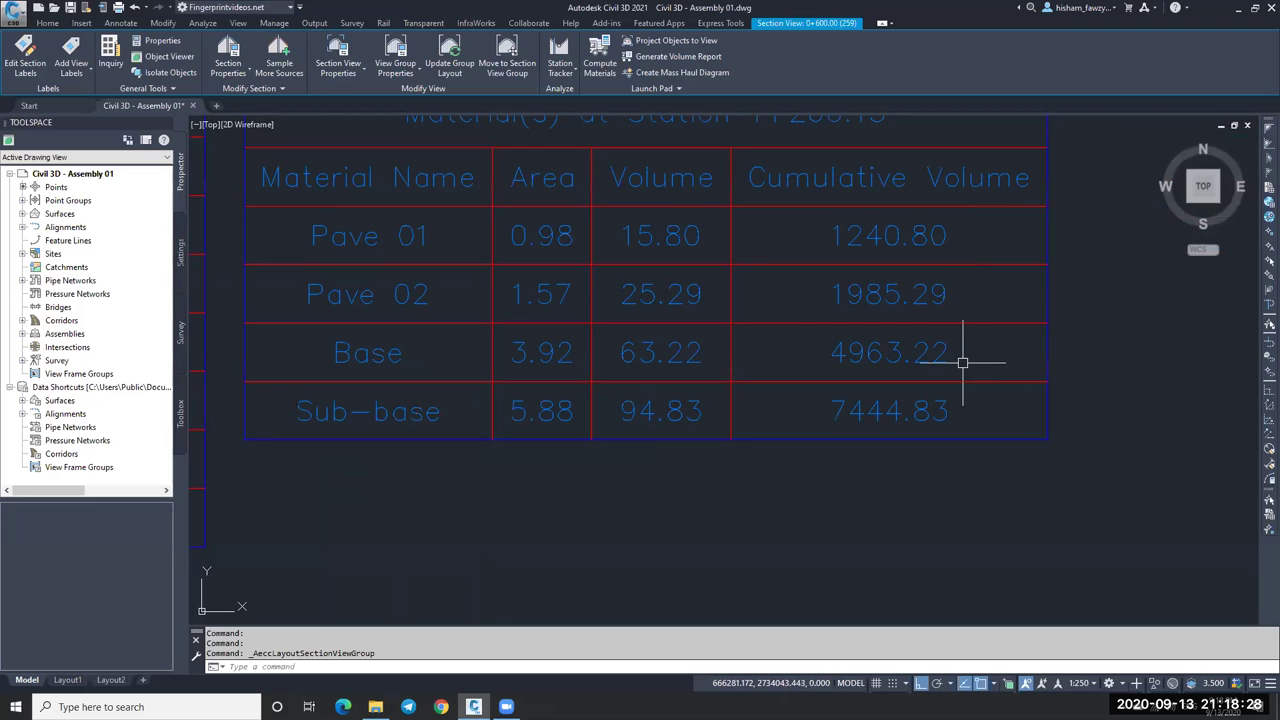
scroll(955, 380, "down", 5)
scroll(778, 310, "up", 3)
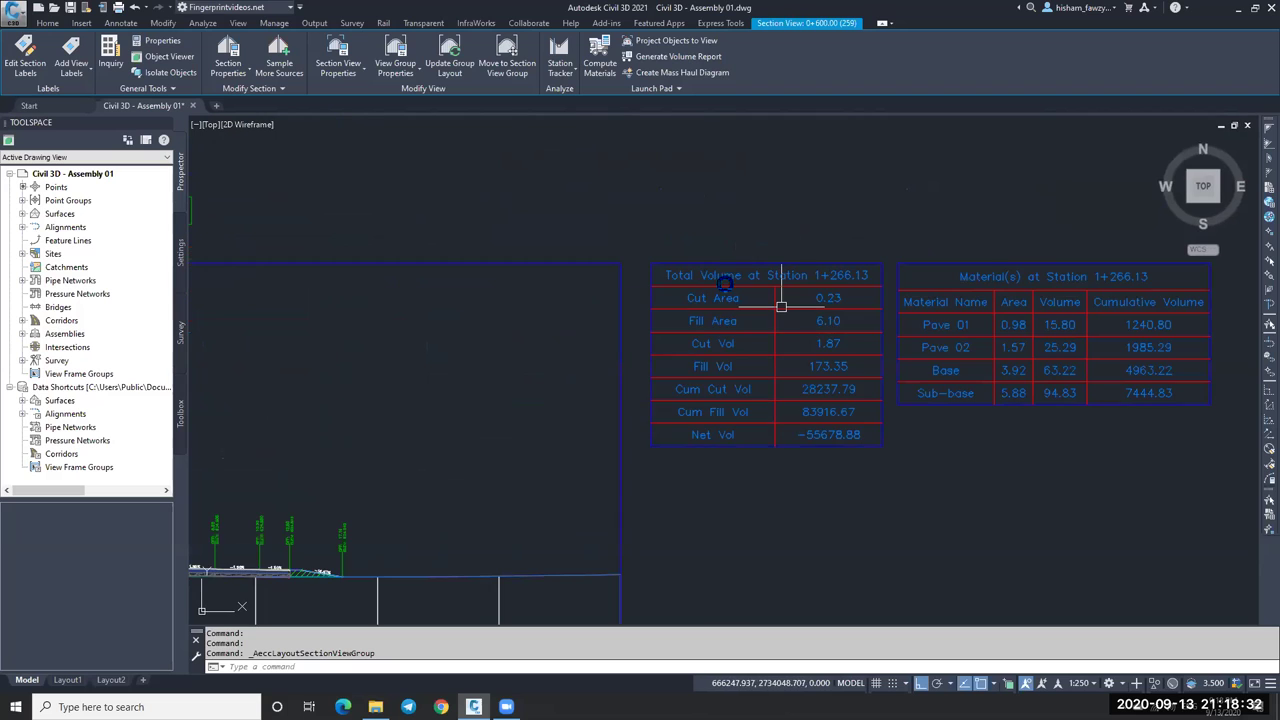
scroll(756, 278, "down", 3)
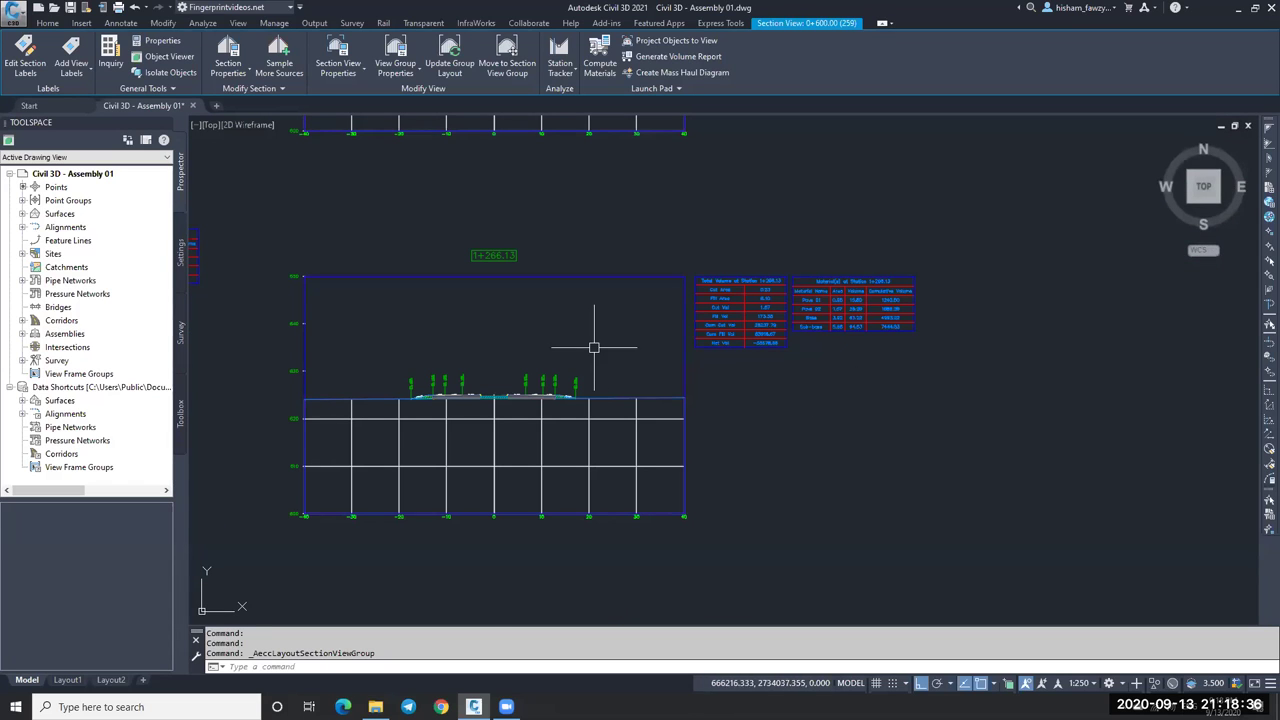
scroll(594, 349, "down", 2)
scroll(543, 371, "up", 5)
scroll(660, 360, "up", 3)
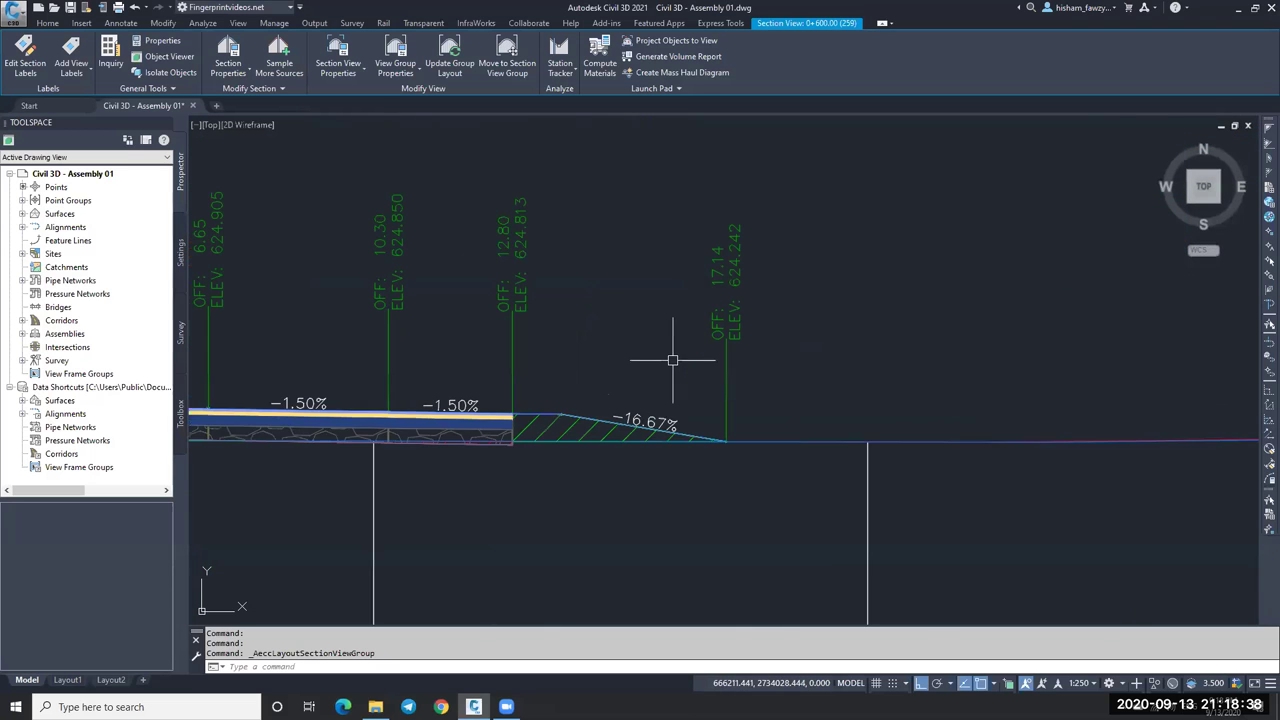
scroll(757, 357, "down", 4)
scroll(746, 370, "up", 3)
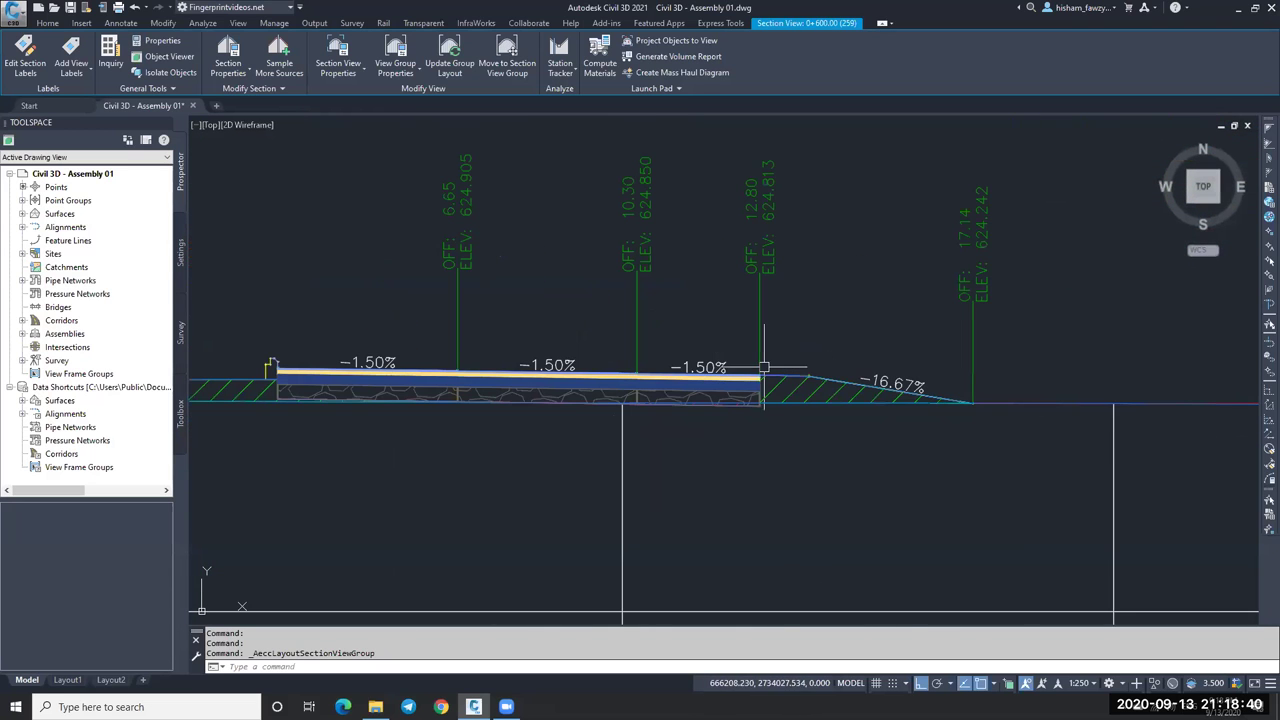
scroll(765, 305, "down", 5)
scroll(768, 276, "down", 4)
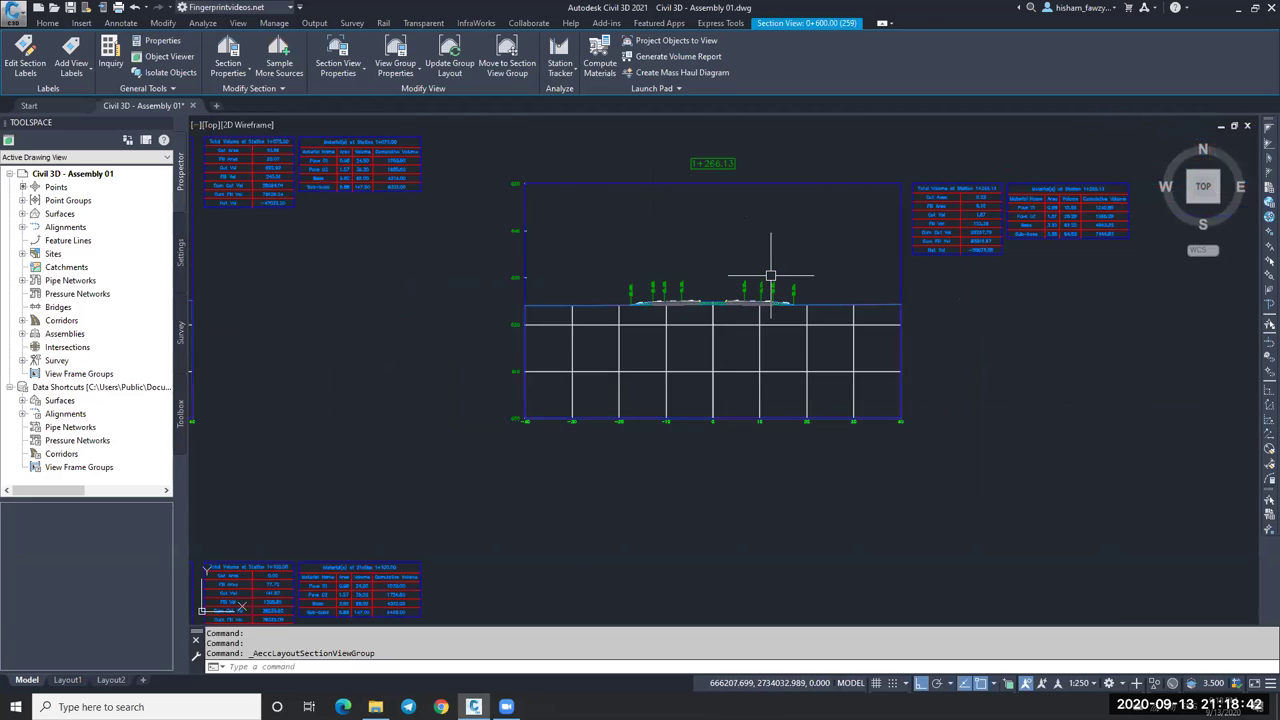
scroll(750, 350, "down", 4)
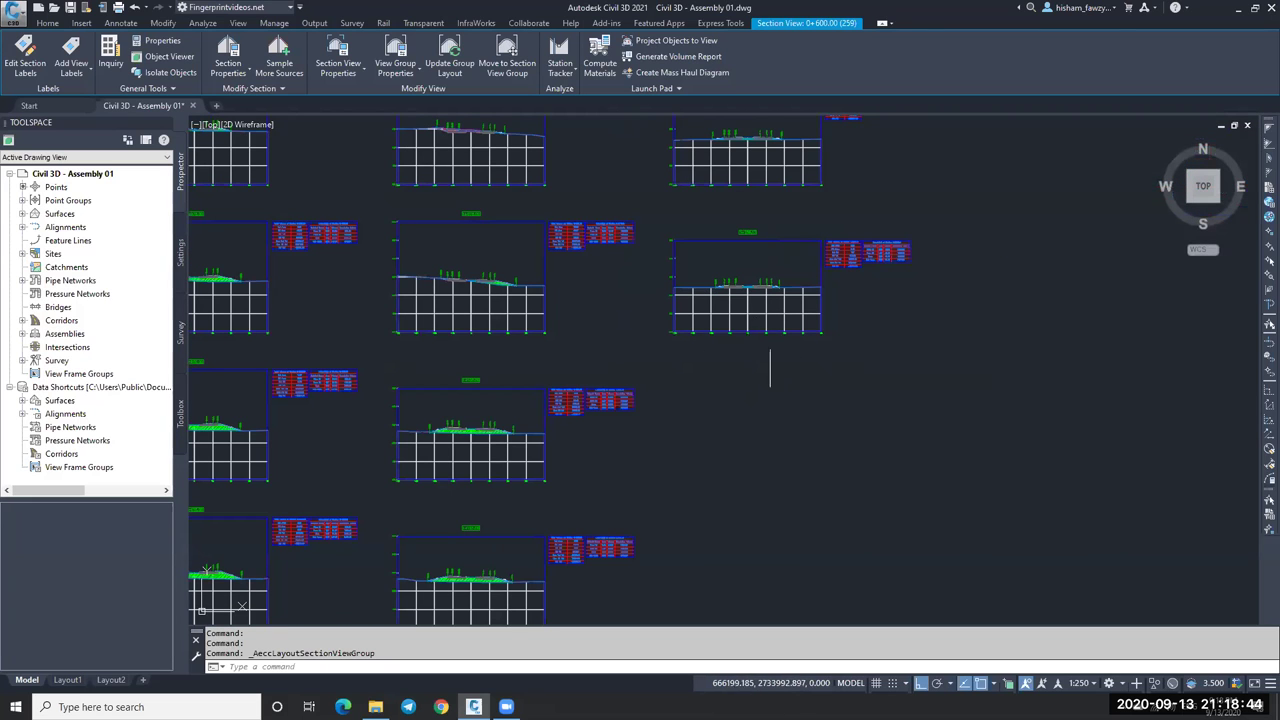
scroll(748, 286, "up", 2)
scroll(750, 300, "down", 6)
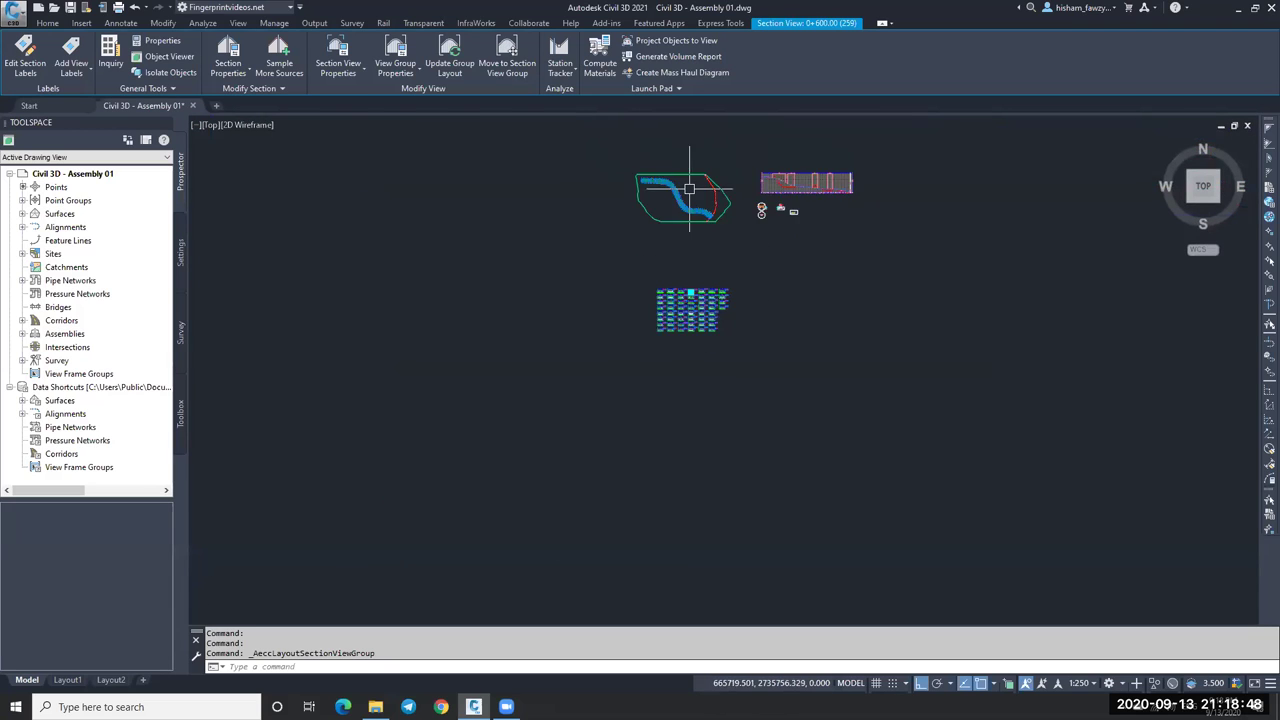
scroll(688, 192, "up", 3)
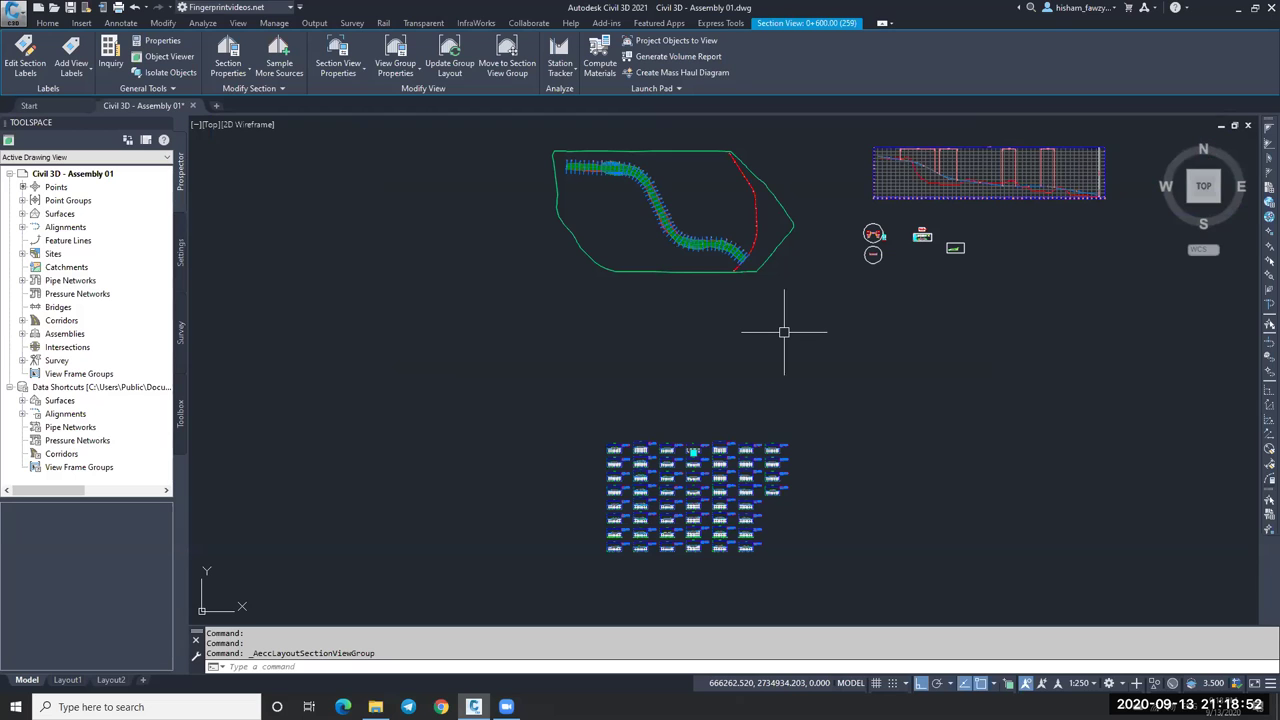
scroll(691, 451, "up", 4)
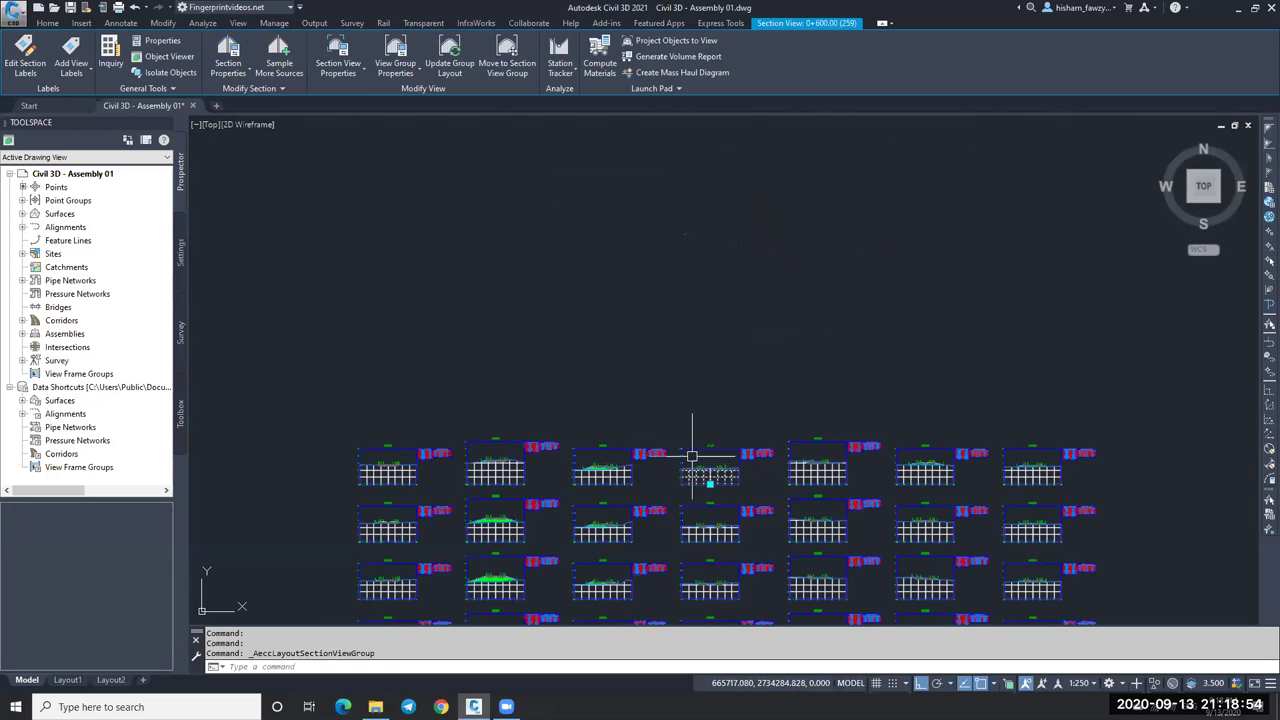
scroll(730, 327, "down", 3)
key("Escape")
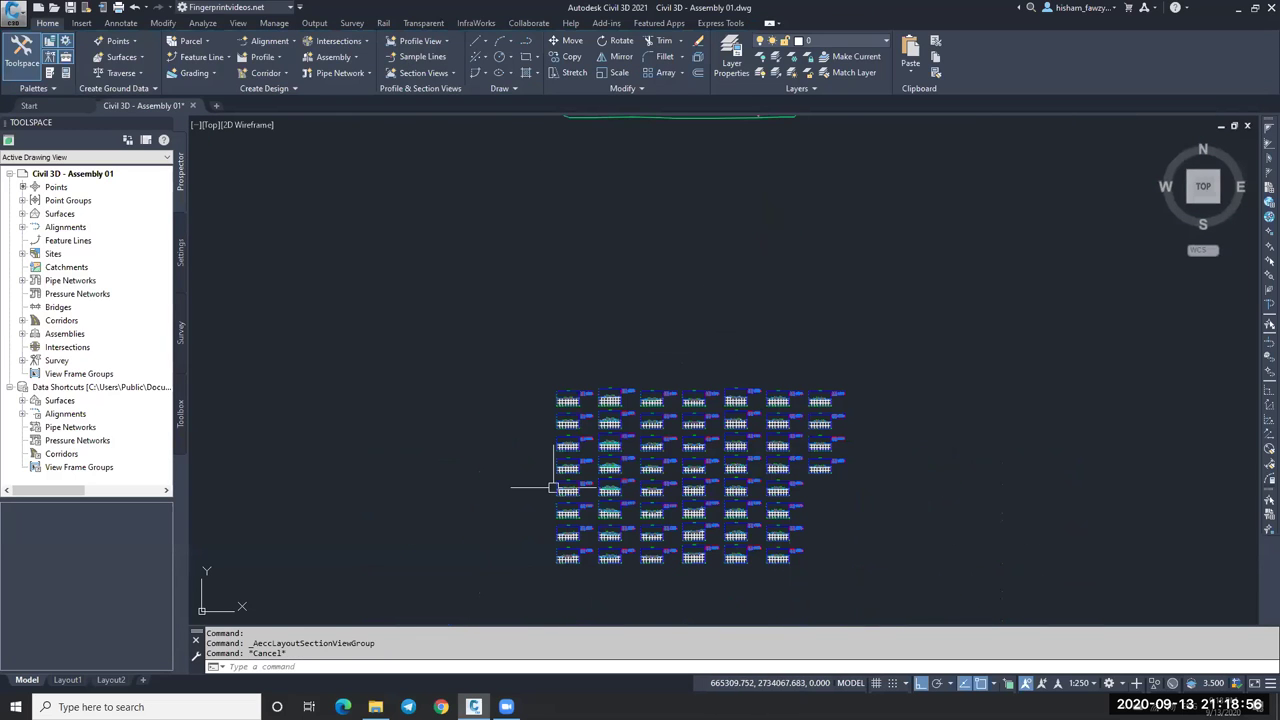
mouse_move(375, 706)
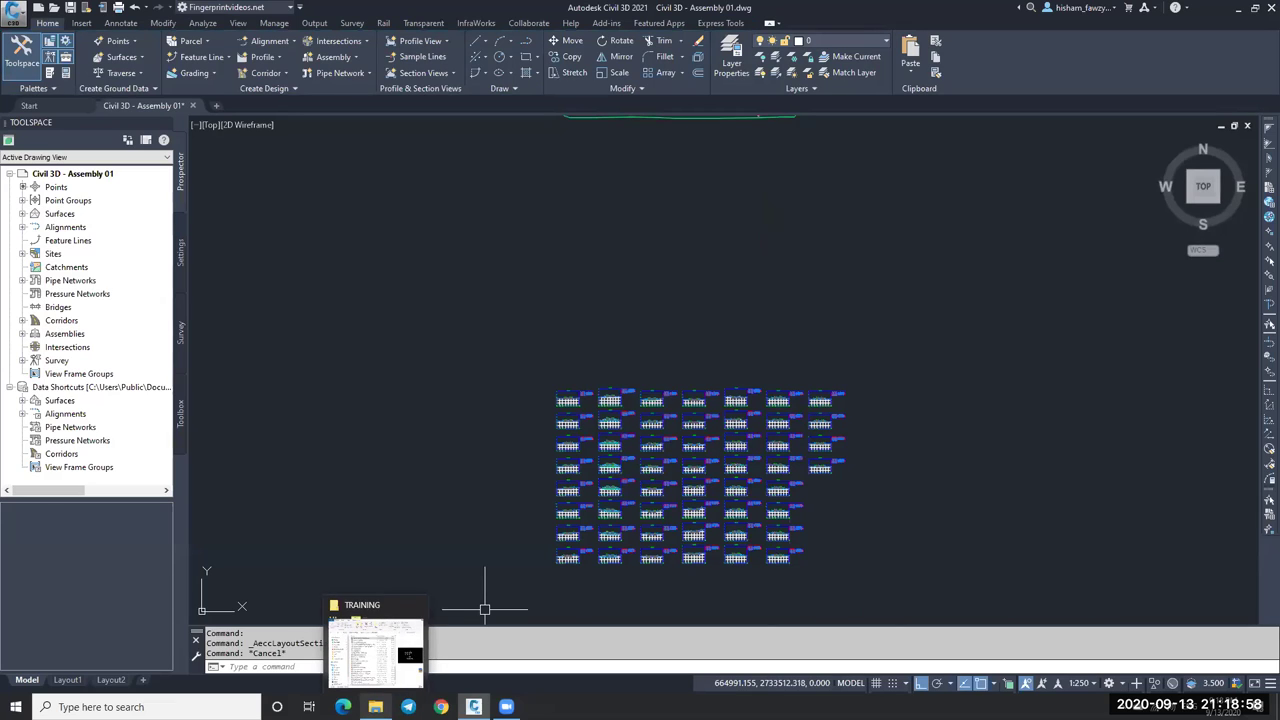
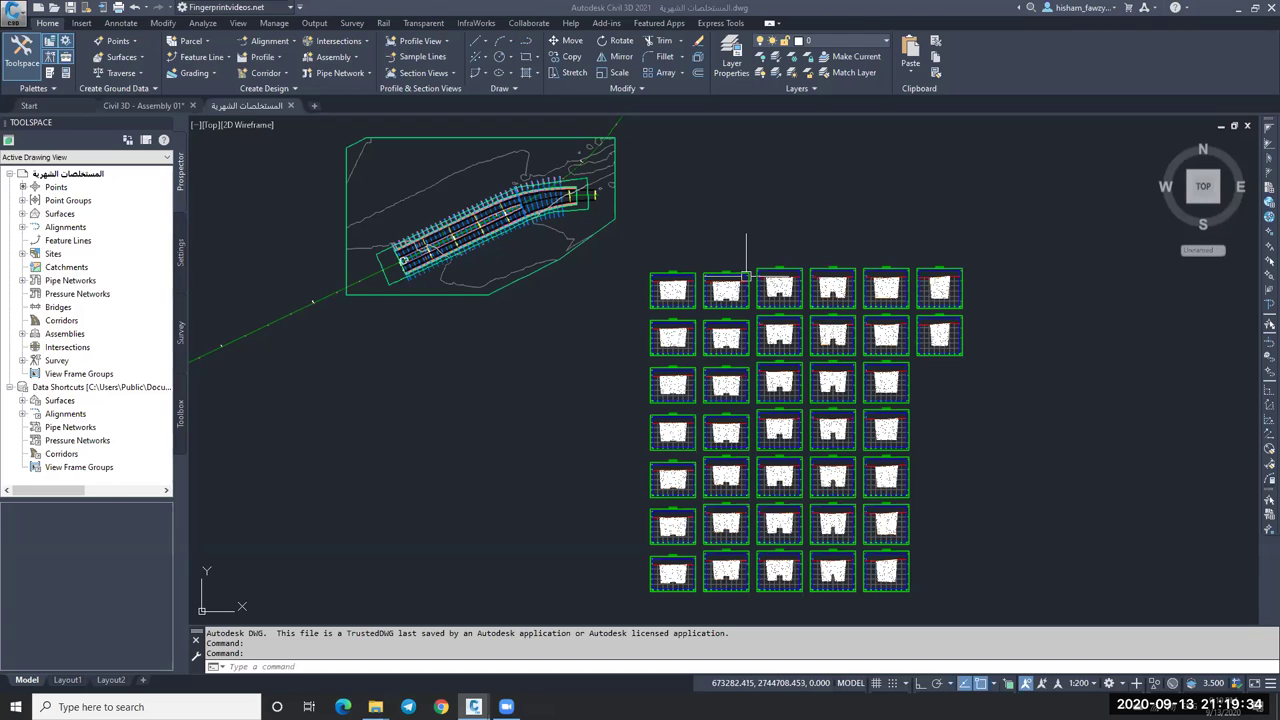
Inspect the corridor surface in a 3D viewer, orbiting it to a more frontal angle.
scroll(829, 255, "down", 2)
scroll(808, 350, "up", 2)
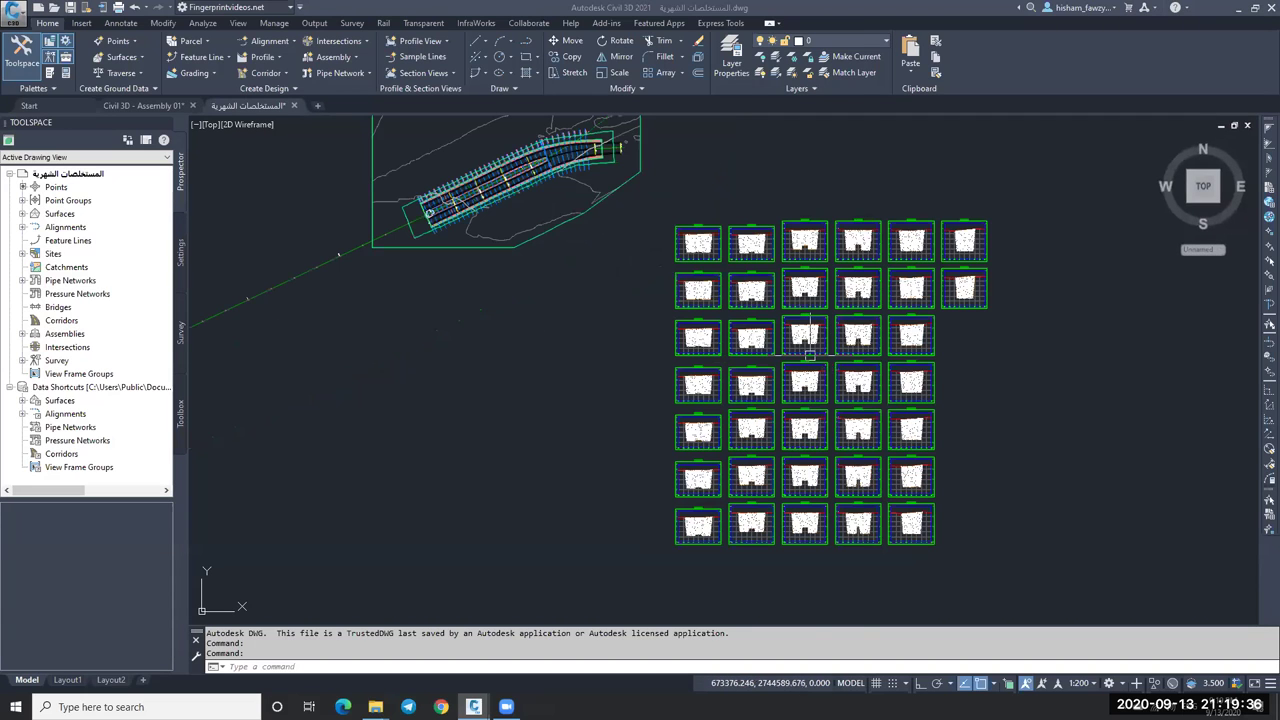
scroll(810, 355, "up", 2)
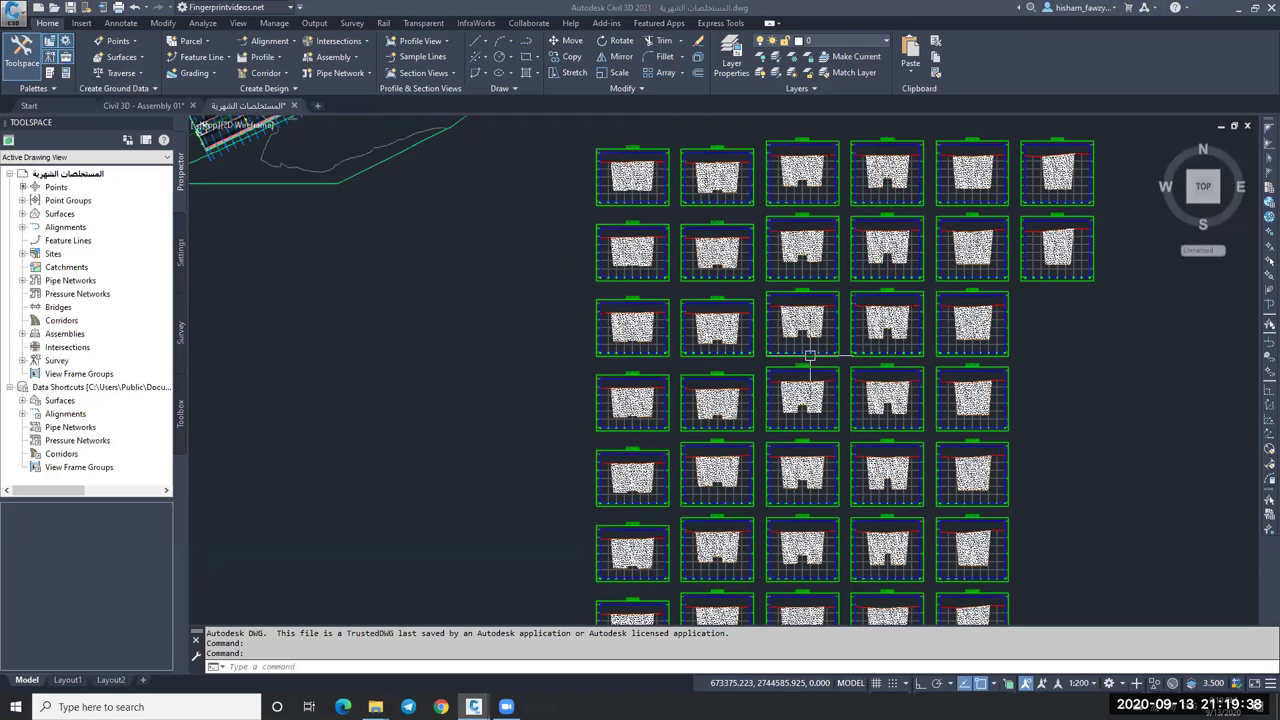
scroll(810, 355, "up", 3)
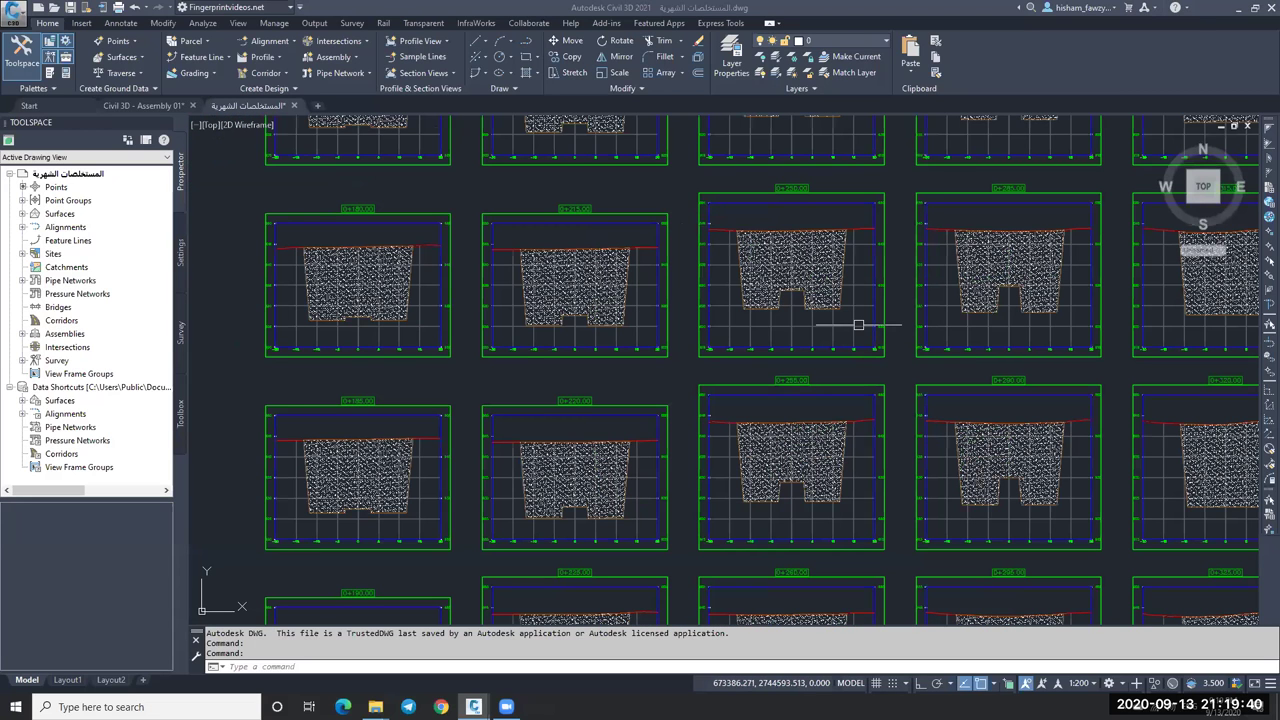
scroll(858, 324, "down", 2)
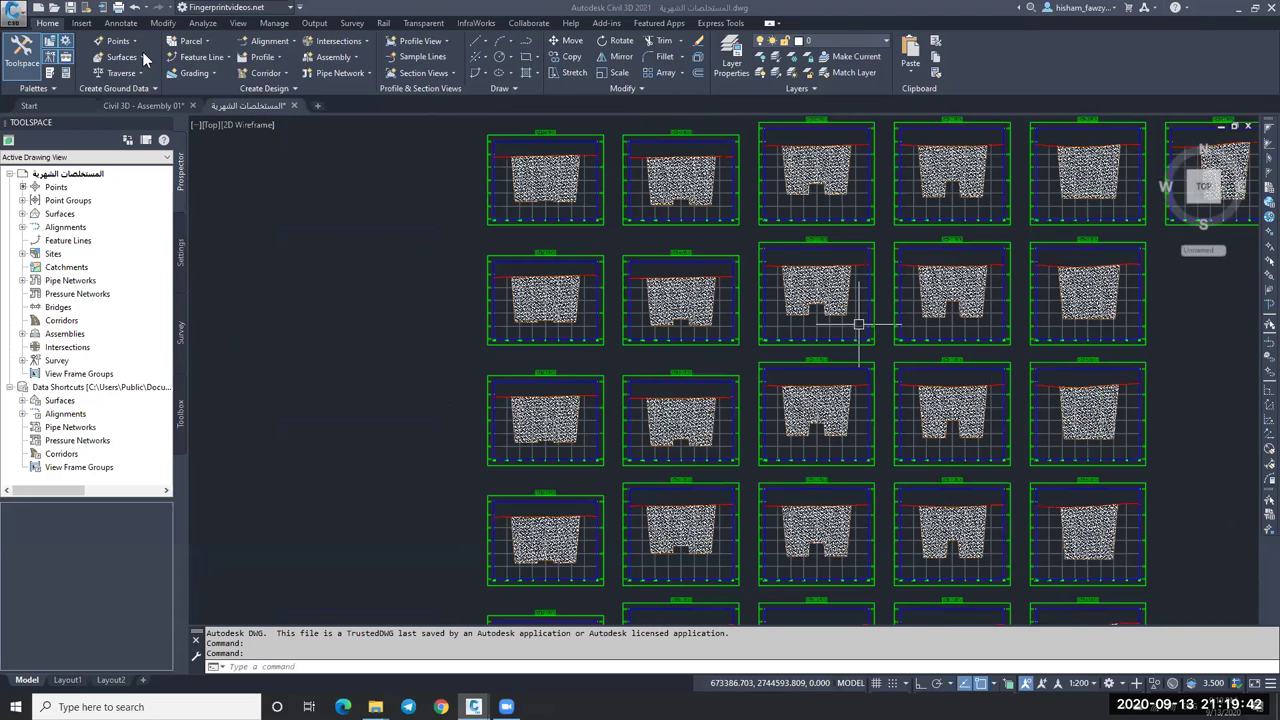
scroll(851, 324, "down", 3)
scroll(811, 327, "down", 2)
double_click(670, 356)
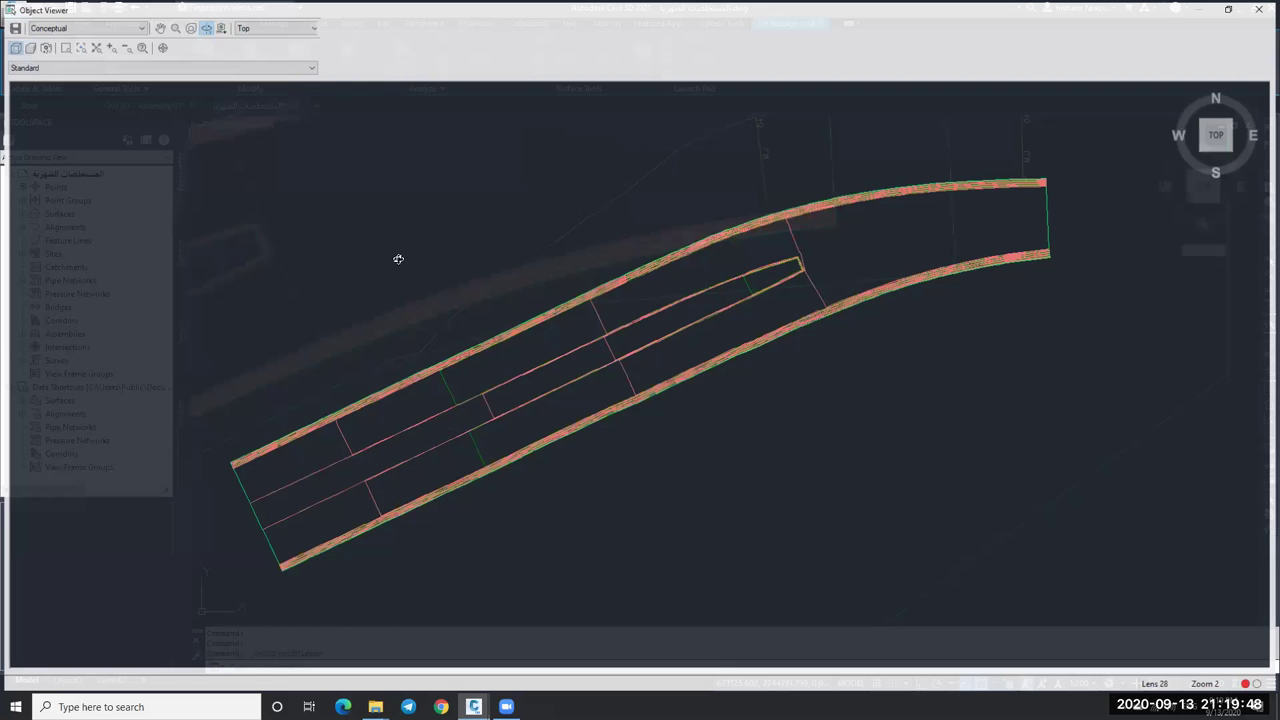
left_click_drag(397, 258, 397, 306)
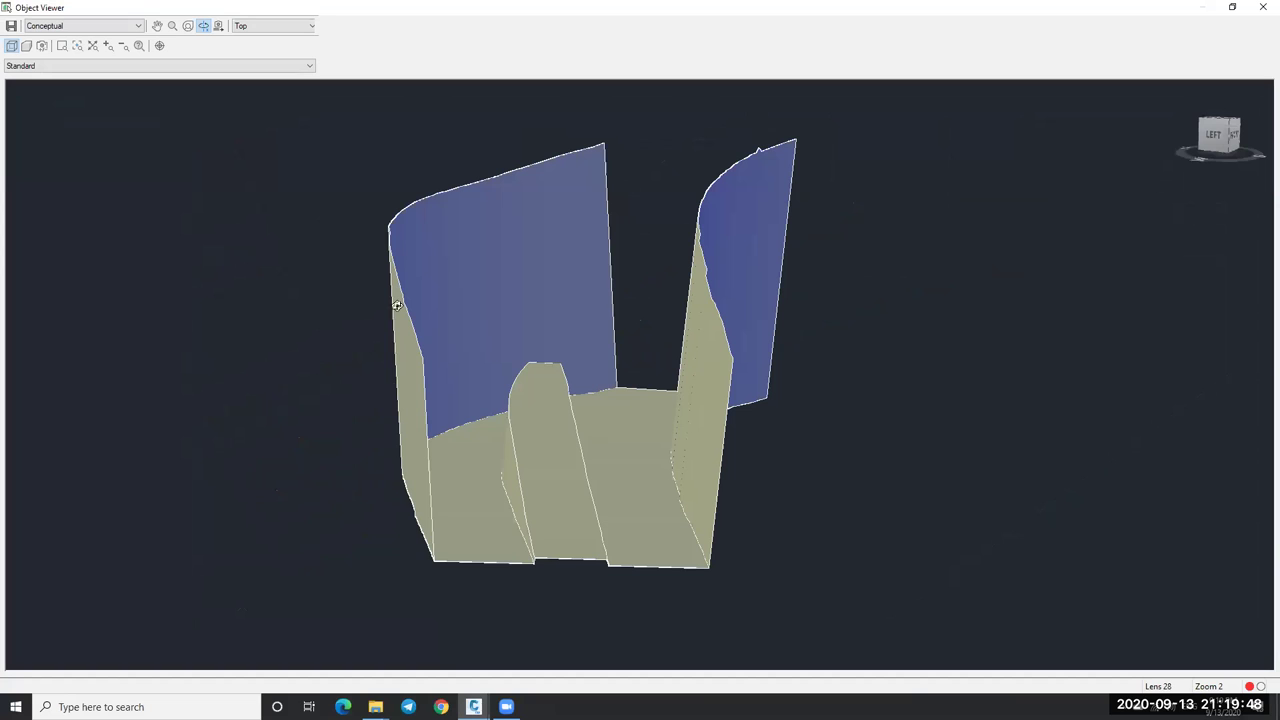
left_click_drag(623, 414, 578, 453)
left_click_drag(475, 562, 617, 394)
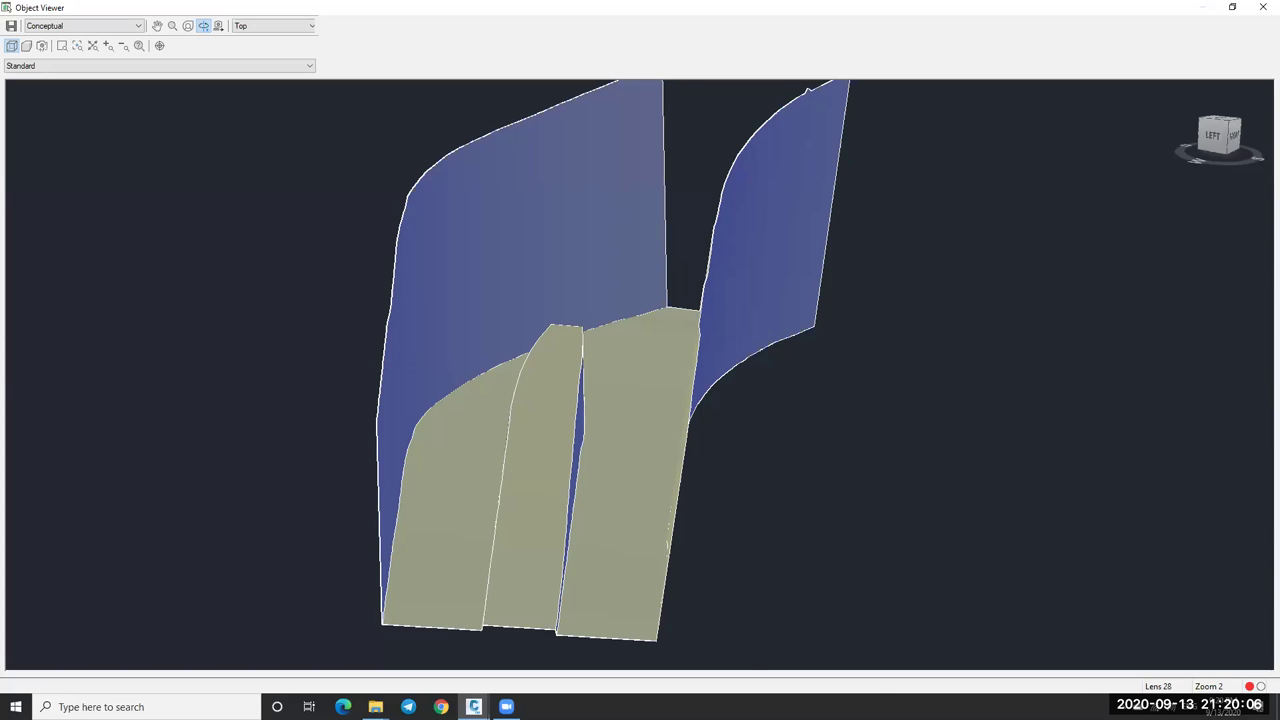
key("Escape")
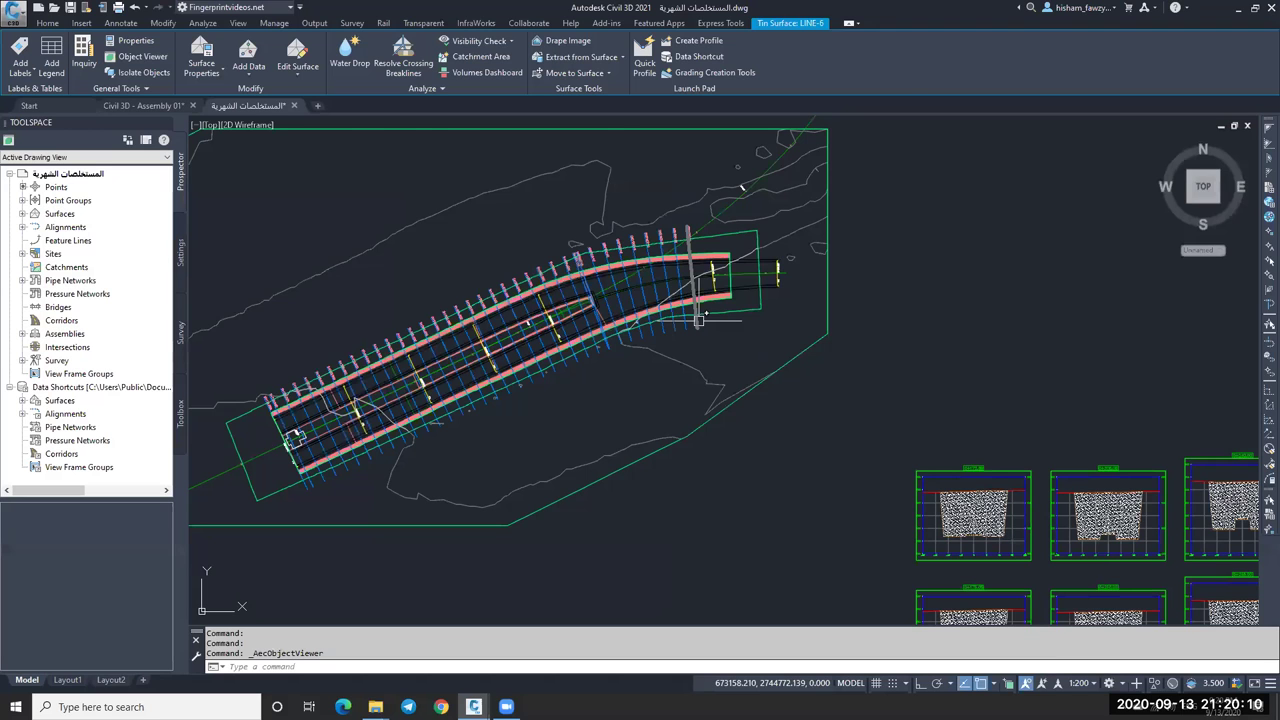
Check a material section's Shape Style settings, then close the dialog.
key("Escape")
scroll(870, 362, "down", 2)
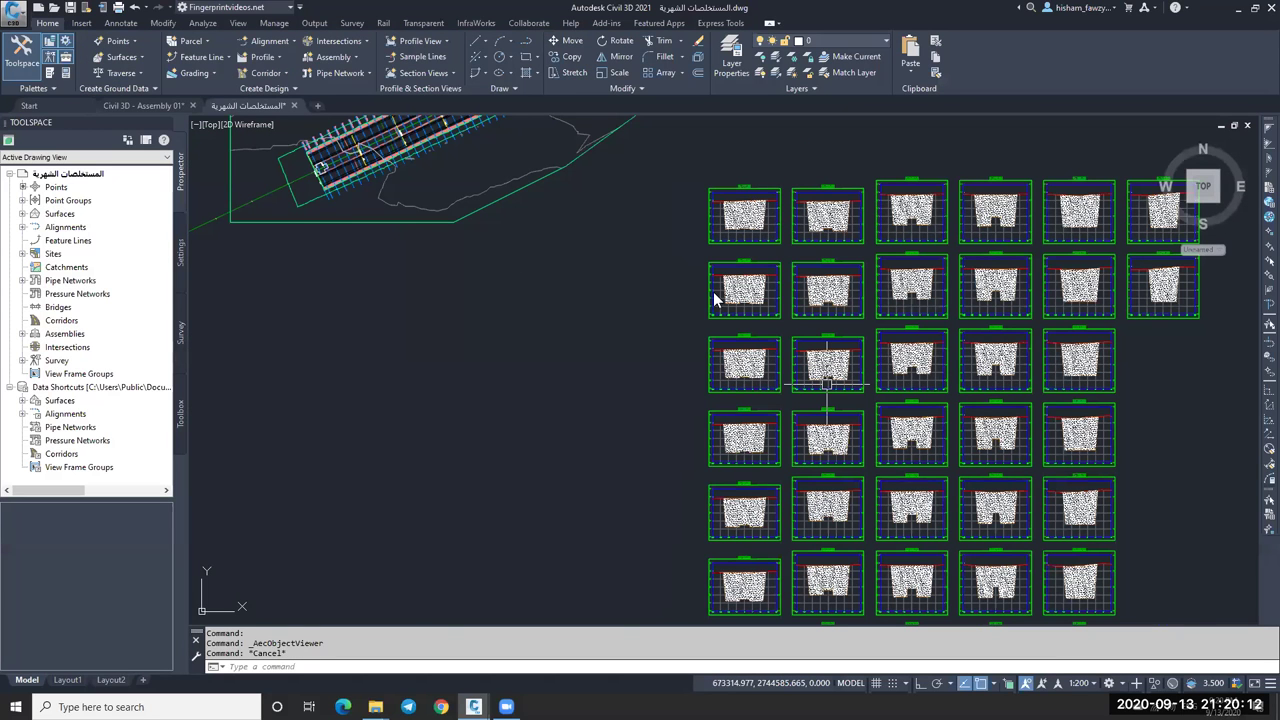
scroll(717, 298, "up", 8)
double_click(750, 418)
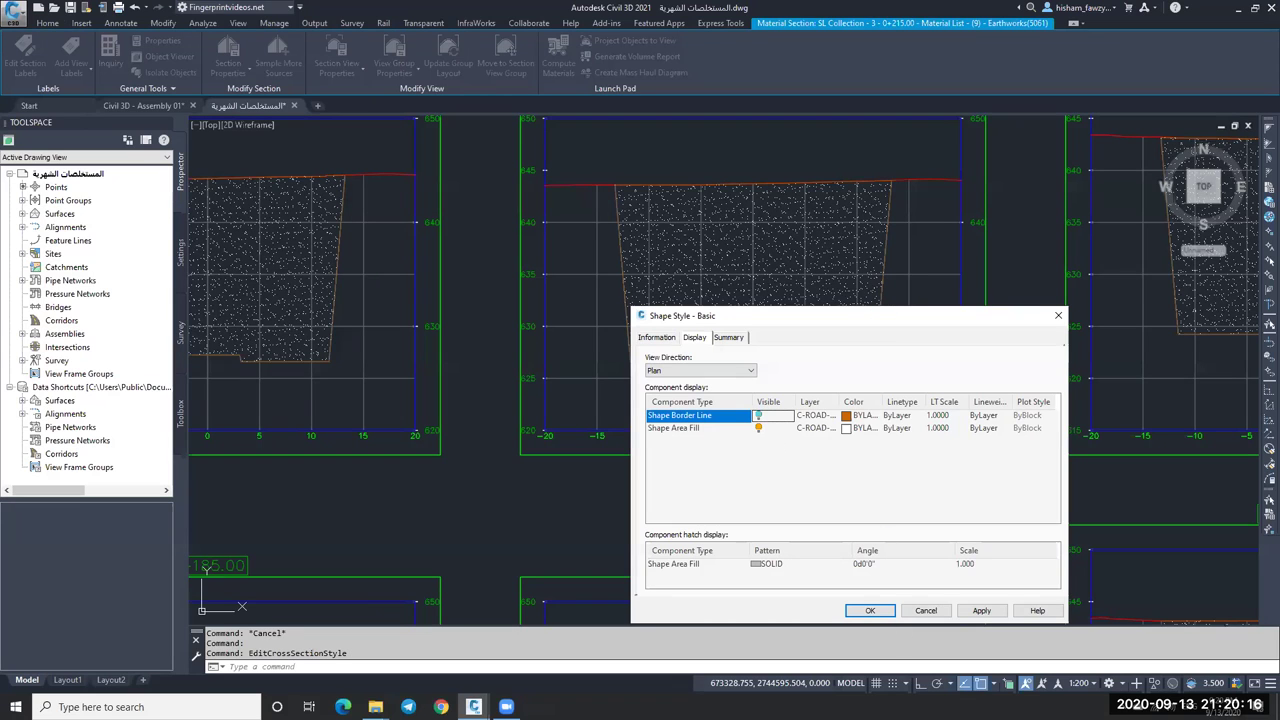
key("Return")
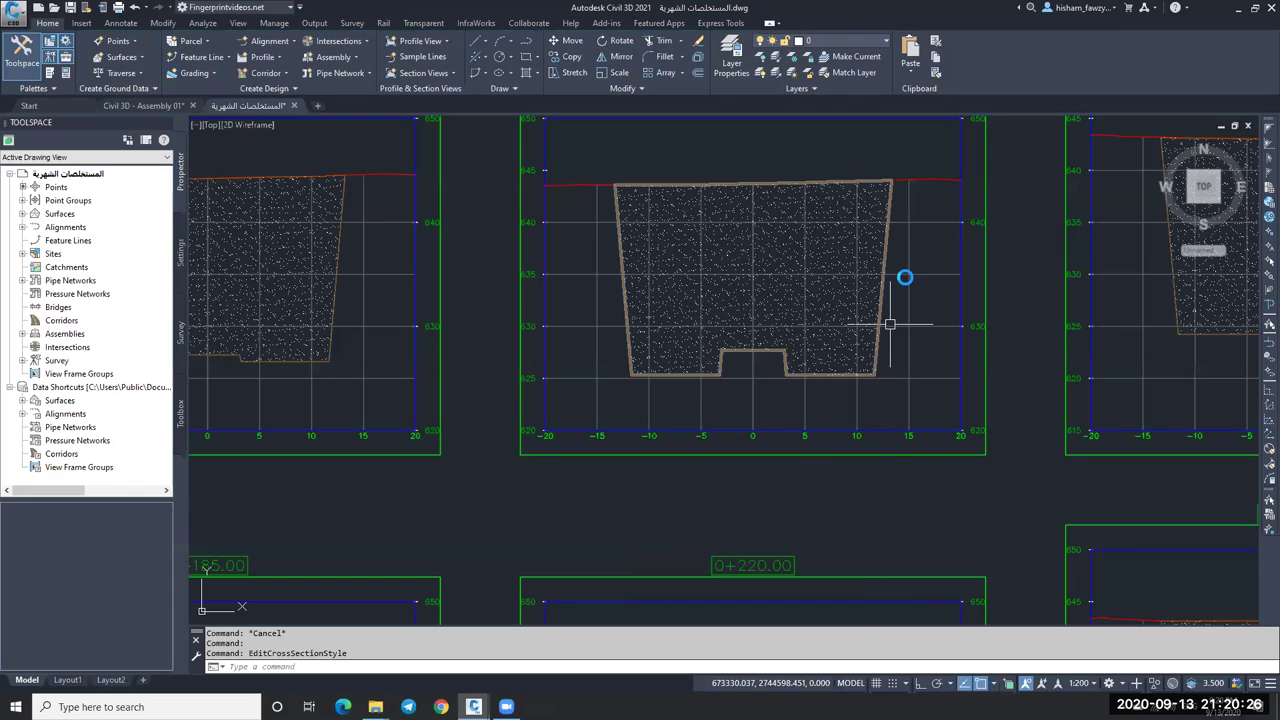
Clear the selection and zoom out to show the whole grid of section views.
key("Escape")
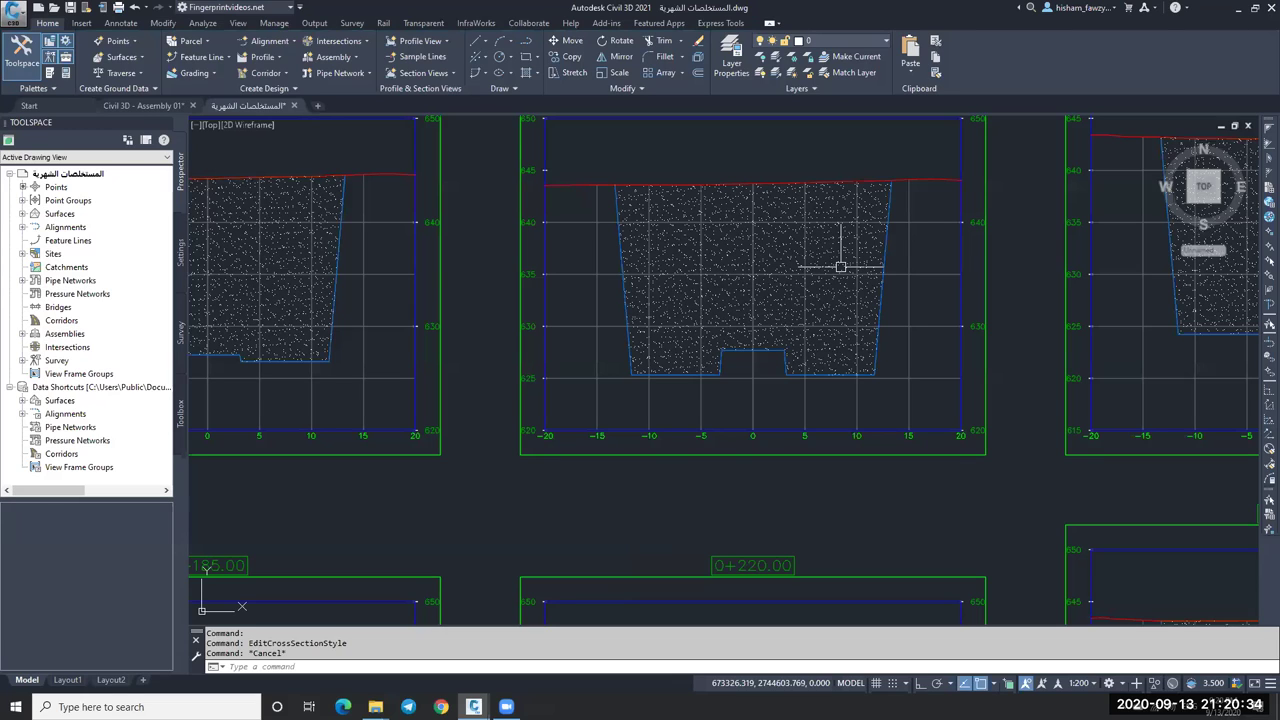
middle_click_drag(895, 215, 910, 218)
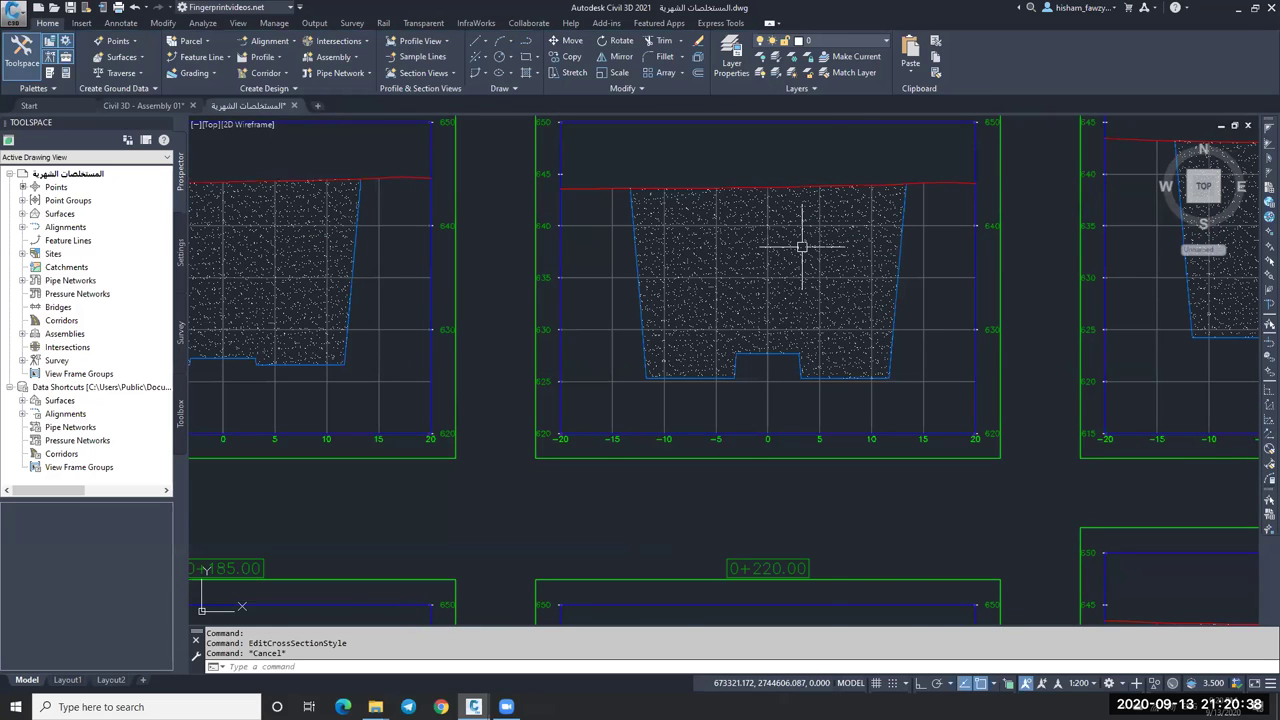
scroll(801, 246, "down", 5)
scroll(800, 237, "down", 5)
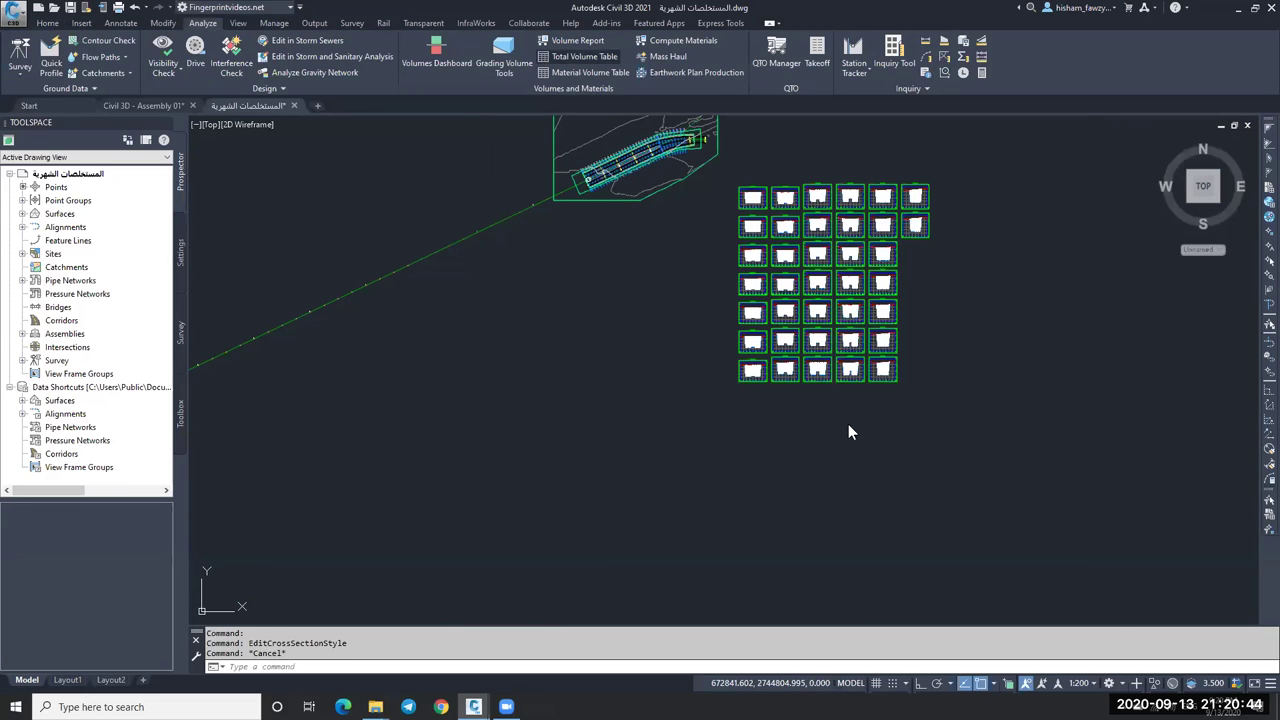
Choose Material List - (9) with Split table unchecked for the total volume table.
left_click(808, 468)
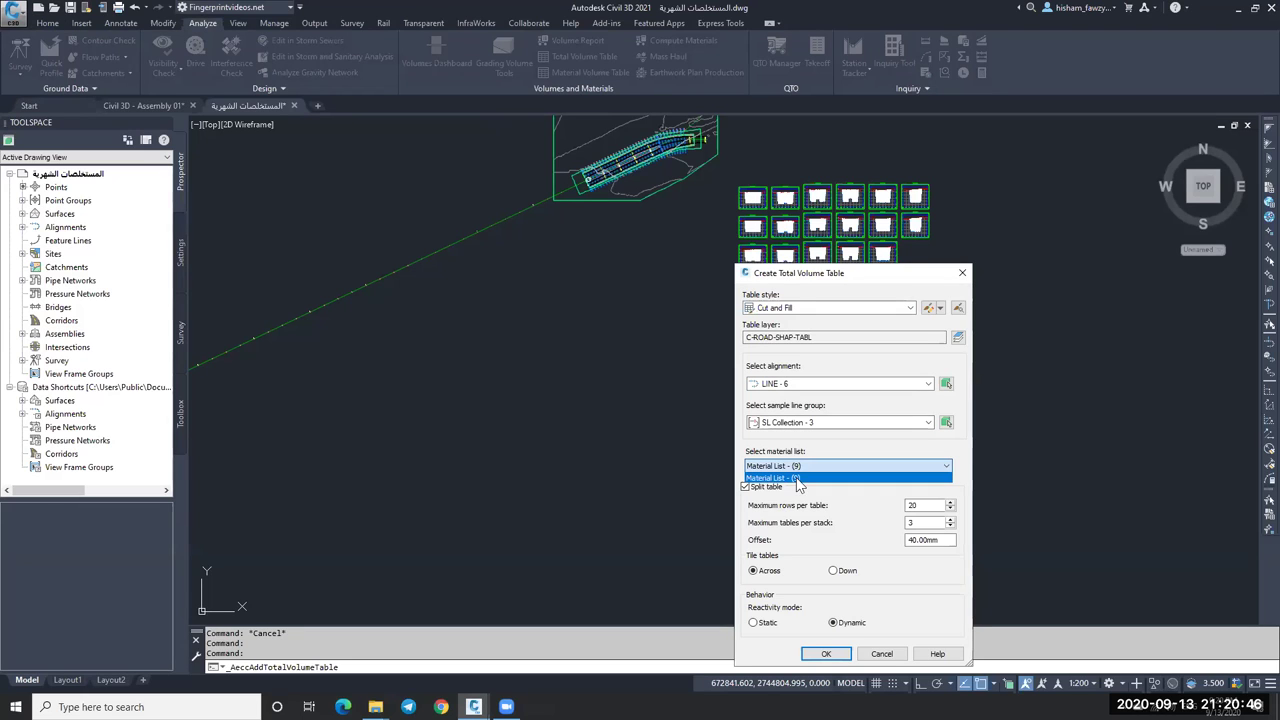
left_click(838, 651)
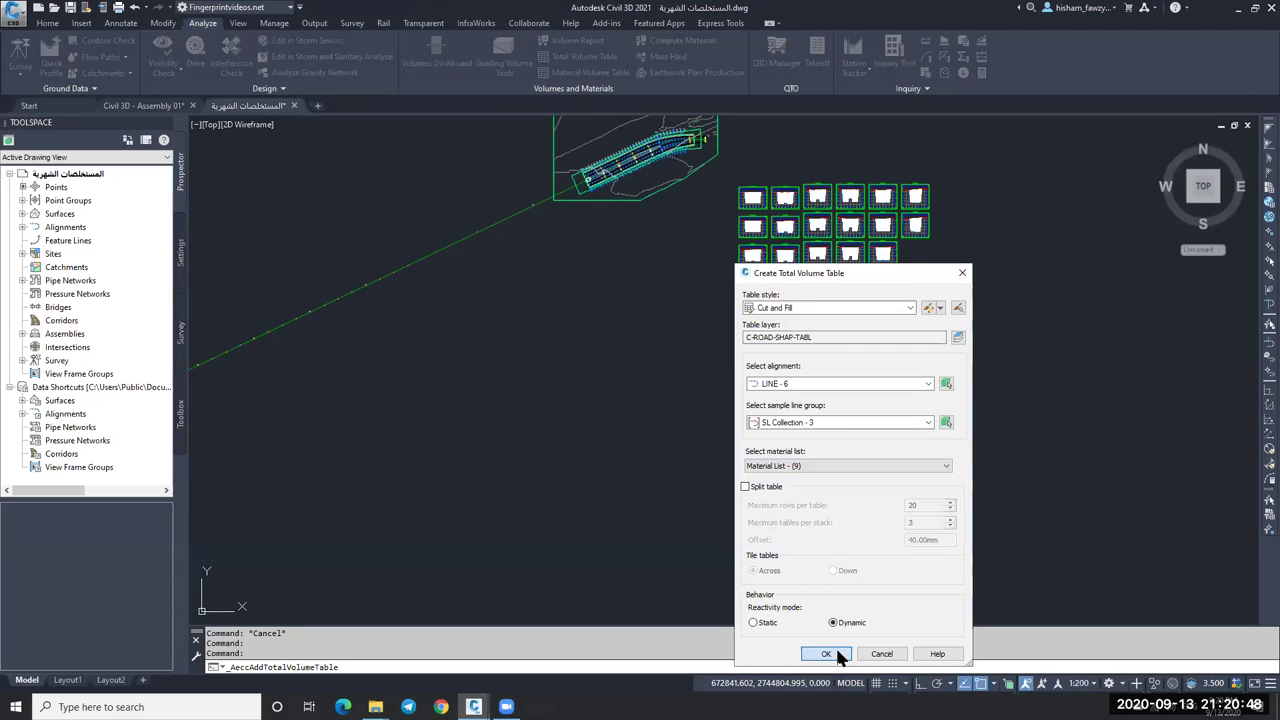
left_click(826, 653)
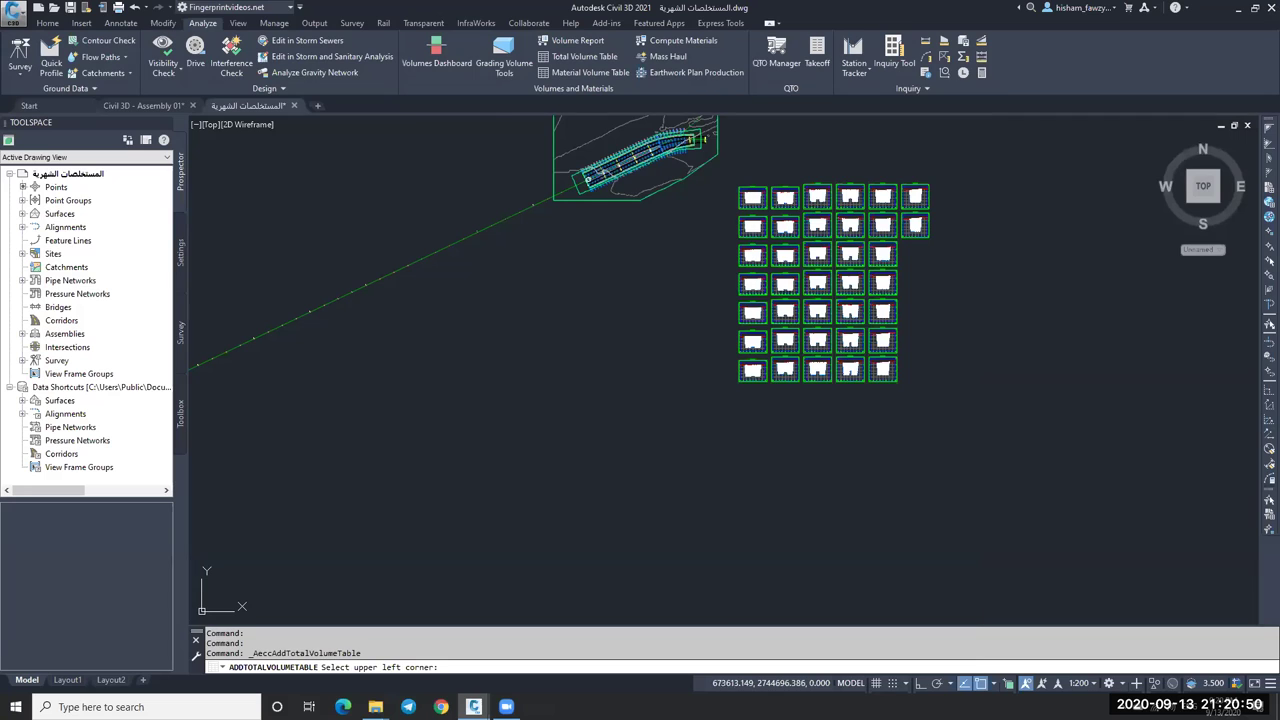
Pick the table's upper-left corner to the right of the section views.
left_click(931, 155)
scroll(997, 222, "up", 2)
scroll(934, 293, "up", 8)
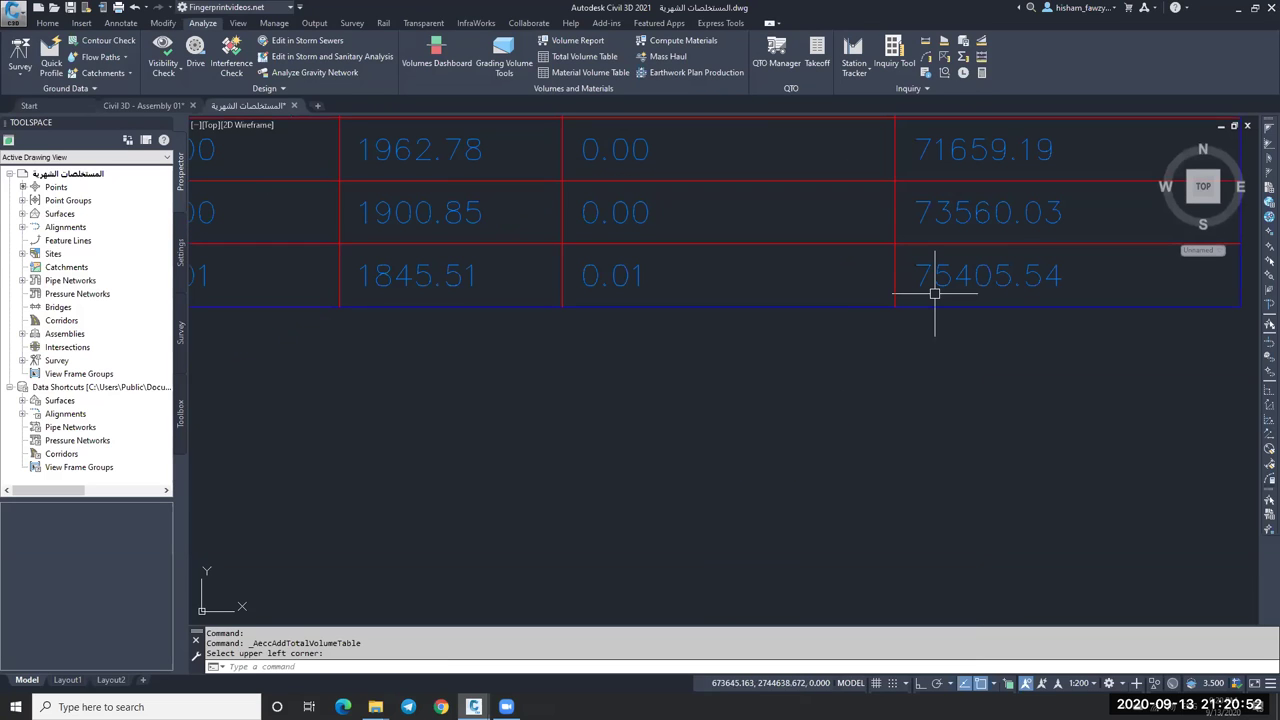
left_click(1006, 289)
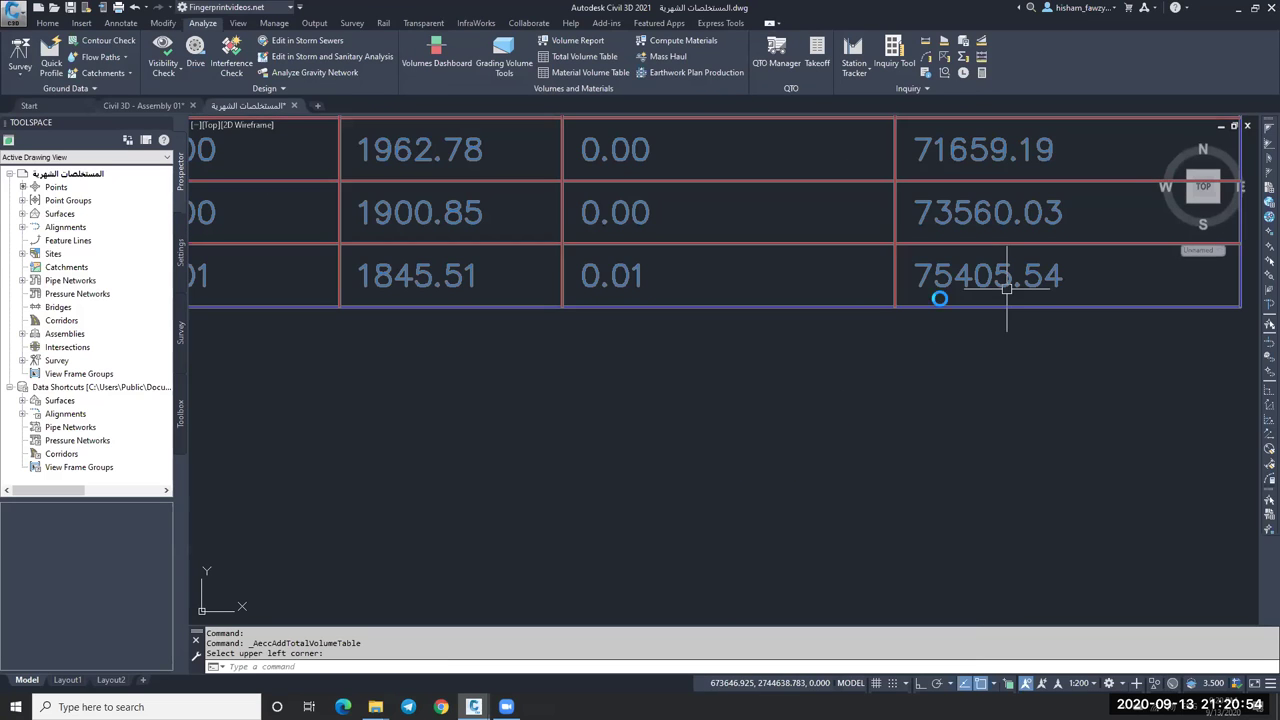
scroll(1006, 289, "down", 10)
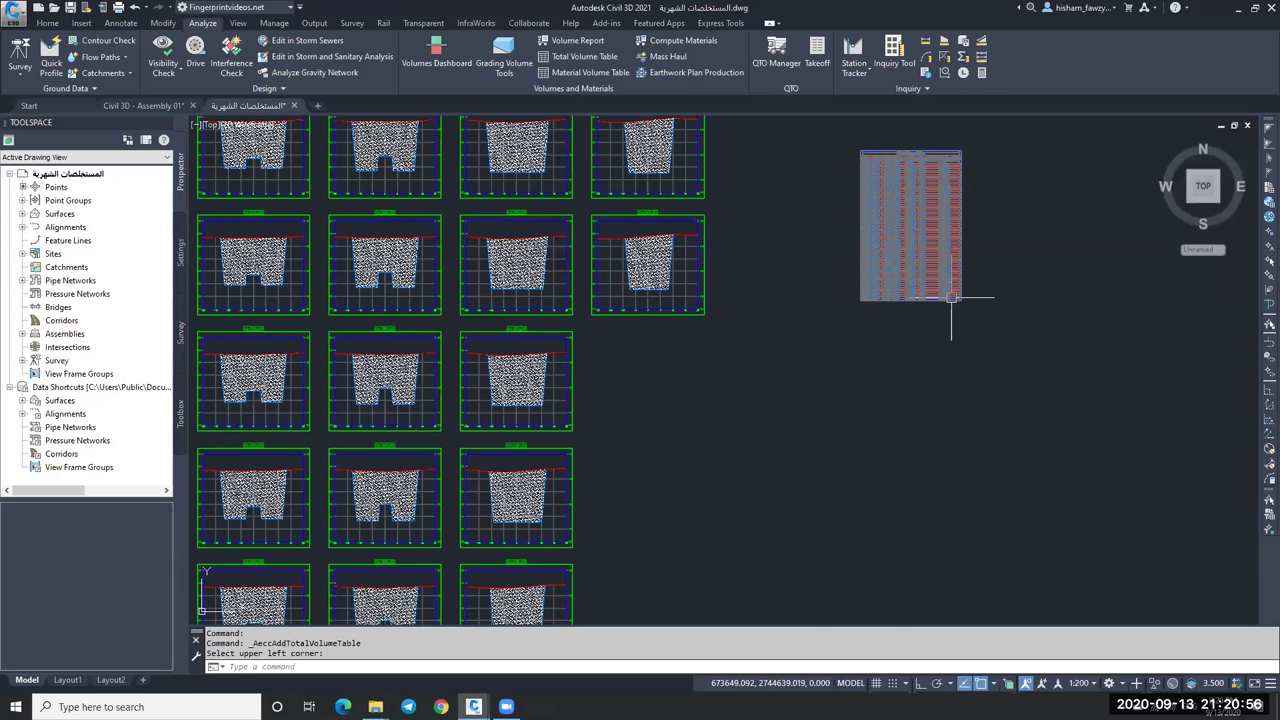
scroll(787, 244, "up", 6)
scroll(788, 244, "down", 8)
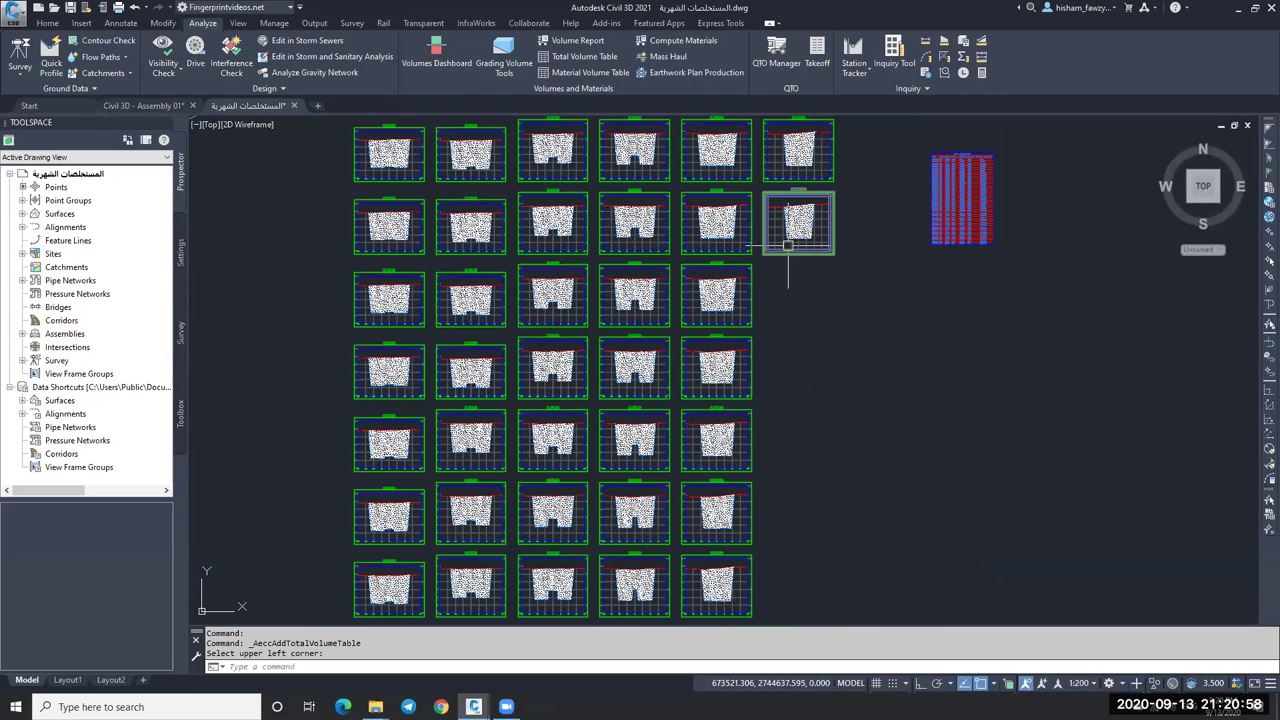
scroll(851, 277, "down", 5)
scroll(666, 206, "up", 5)
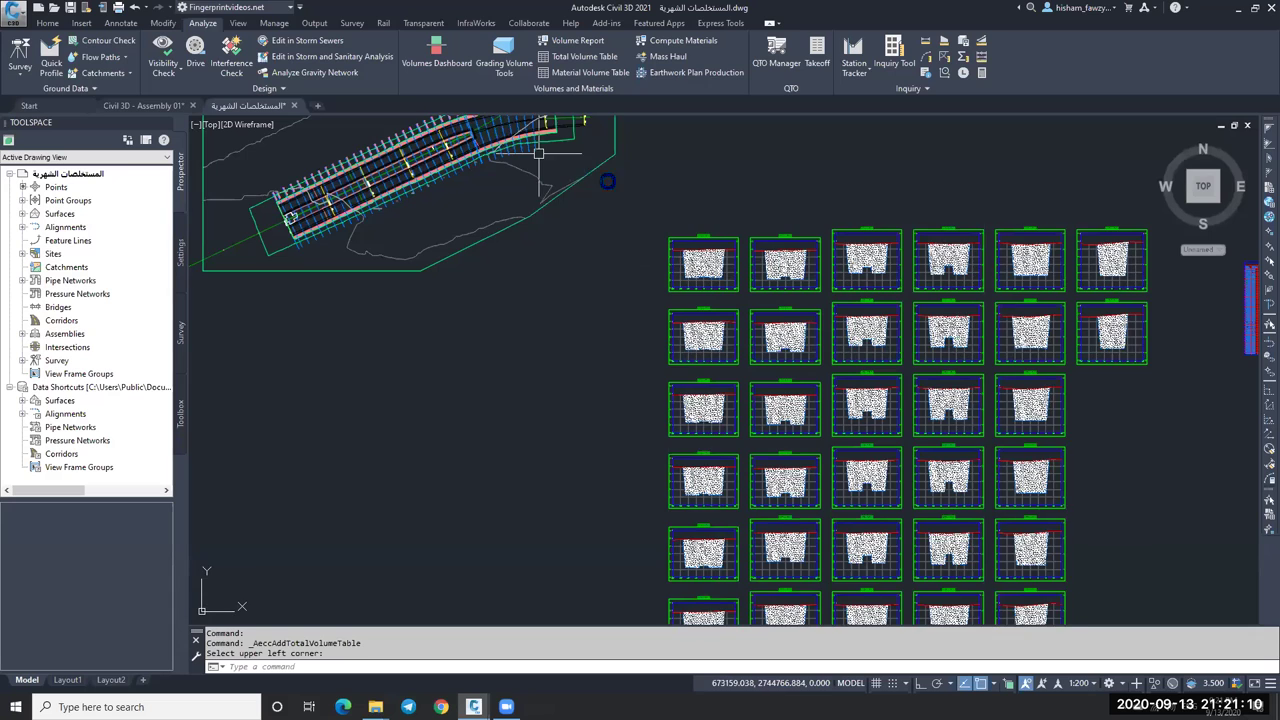
Expand Surfaces in Prospector and select the Month 01 surface.
middle_click_drag(539, 155, 613, 183)
left_click(22, 214)
left_click(116, 241)
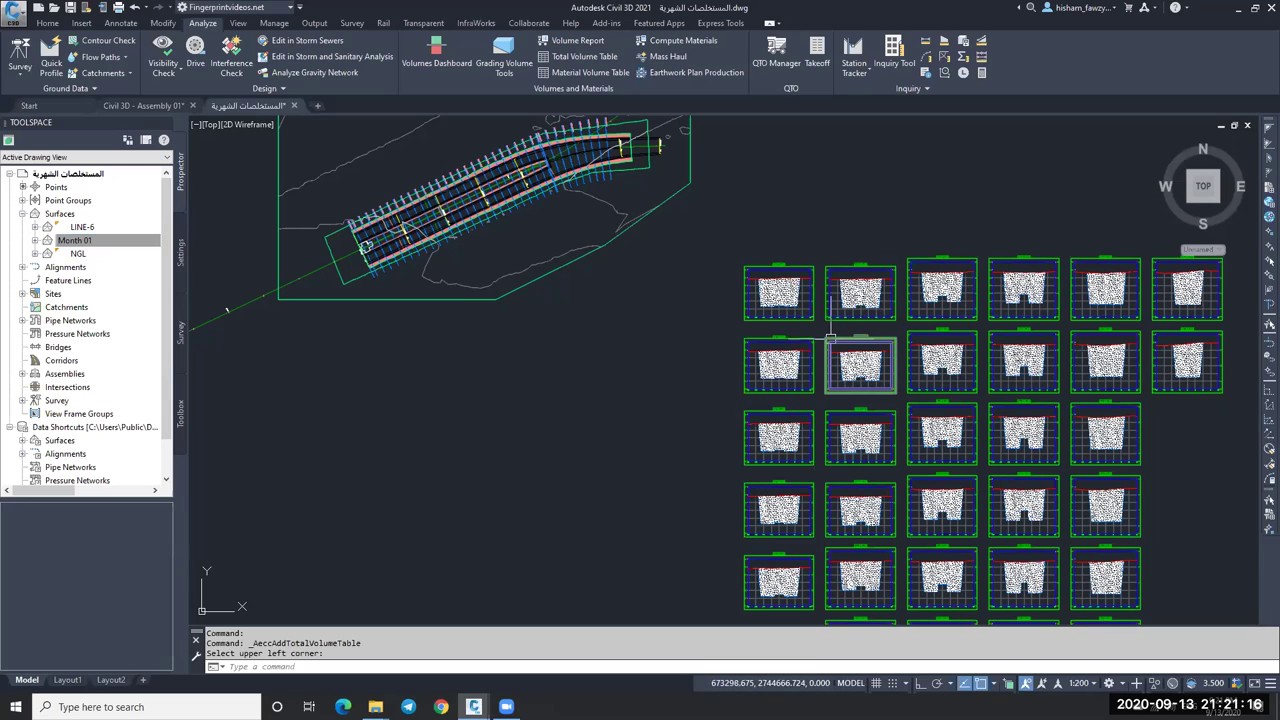
left_click(159, 259)
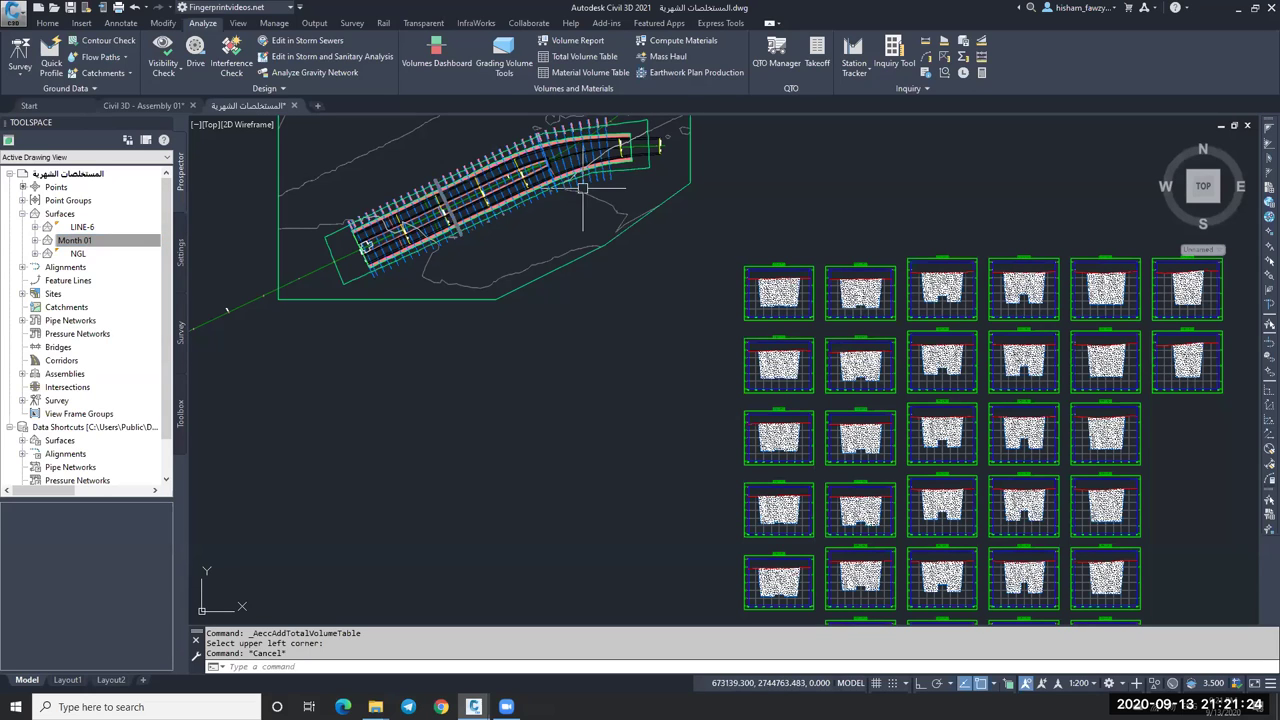
Pan and zoom the drawing, then select the first section view.
middle_click_drag(620, 172, 616, 210)
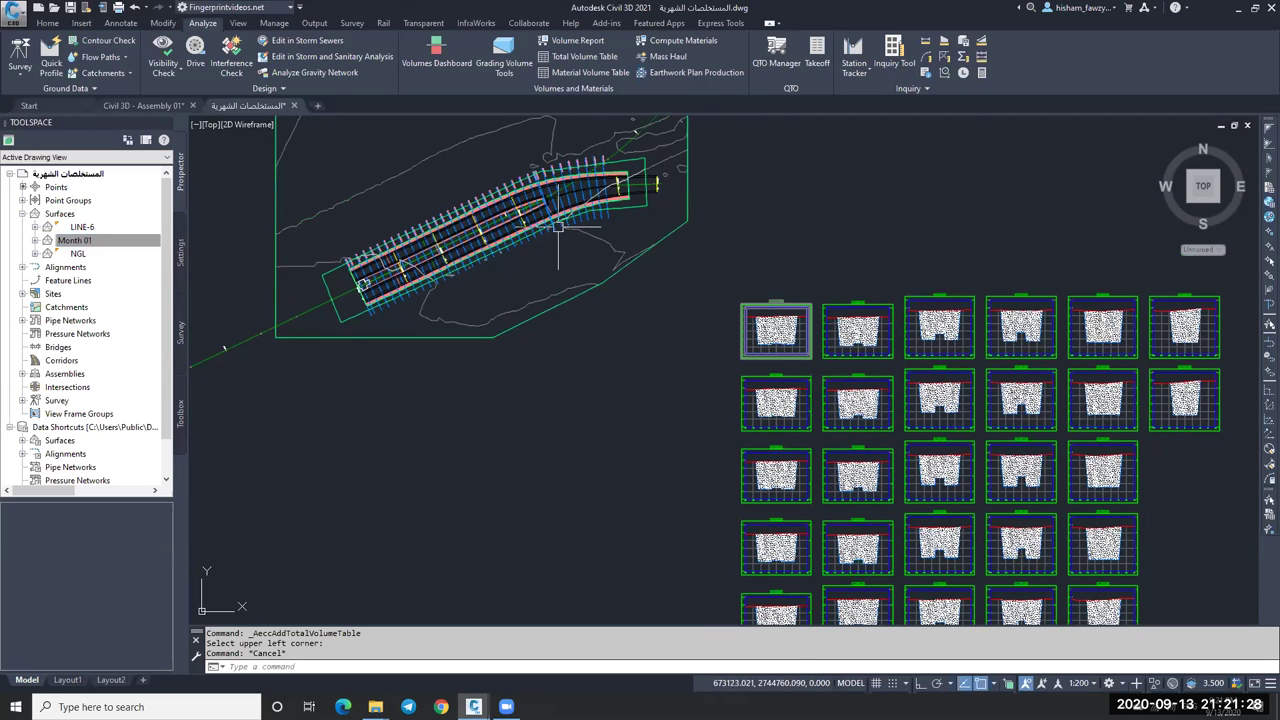
scroll(565, 220, "up", 5)
scroll(592, 216, "down", 5)
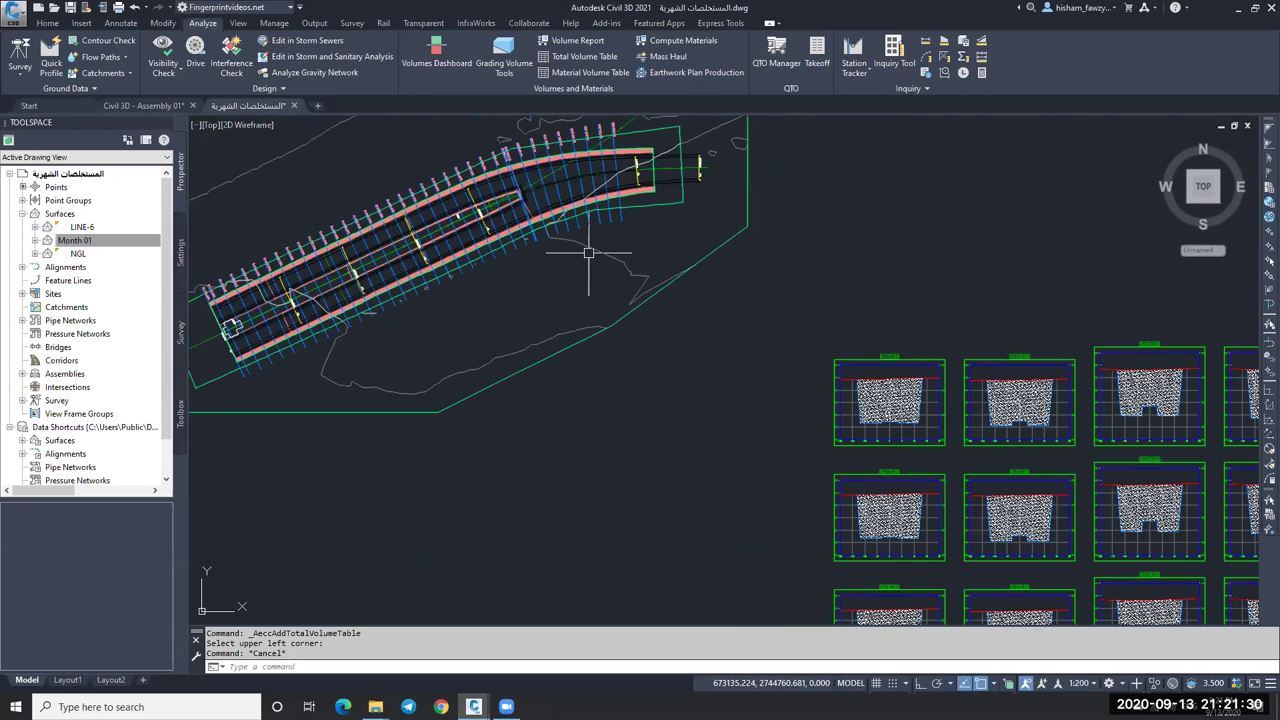
scroll(836, 401, "up", 3)
left_click(903, 437)
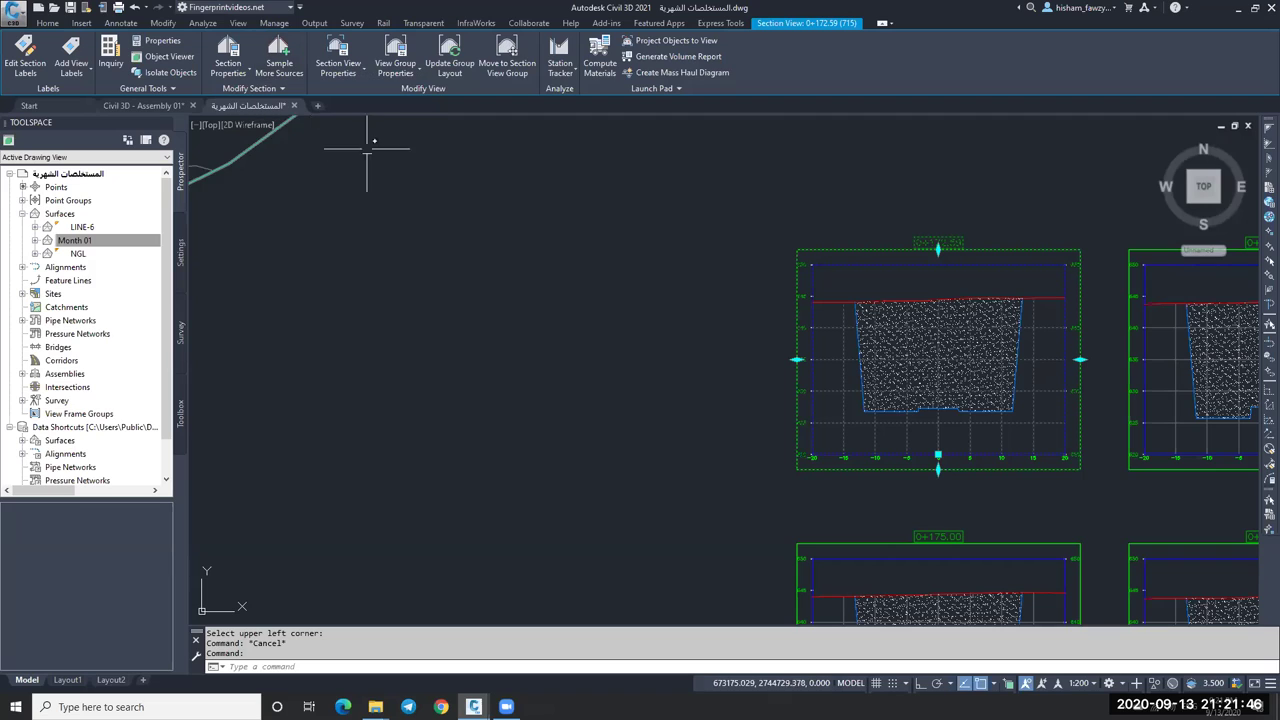
Add Month 01 as a sampled section source using the MONTHLY BILL style.
left_click(280, 68)
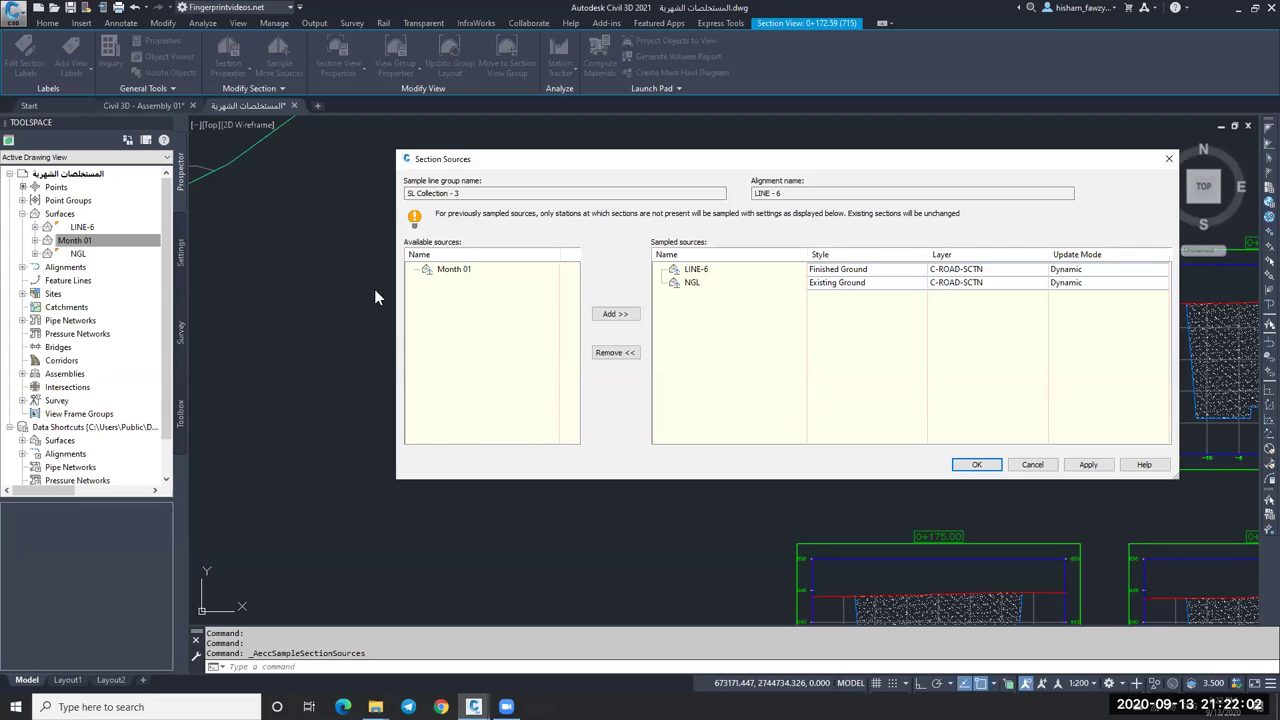
left_click(442, 272)
left_click(612, 316)
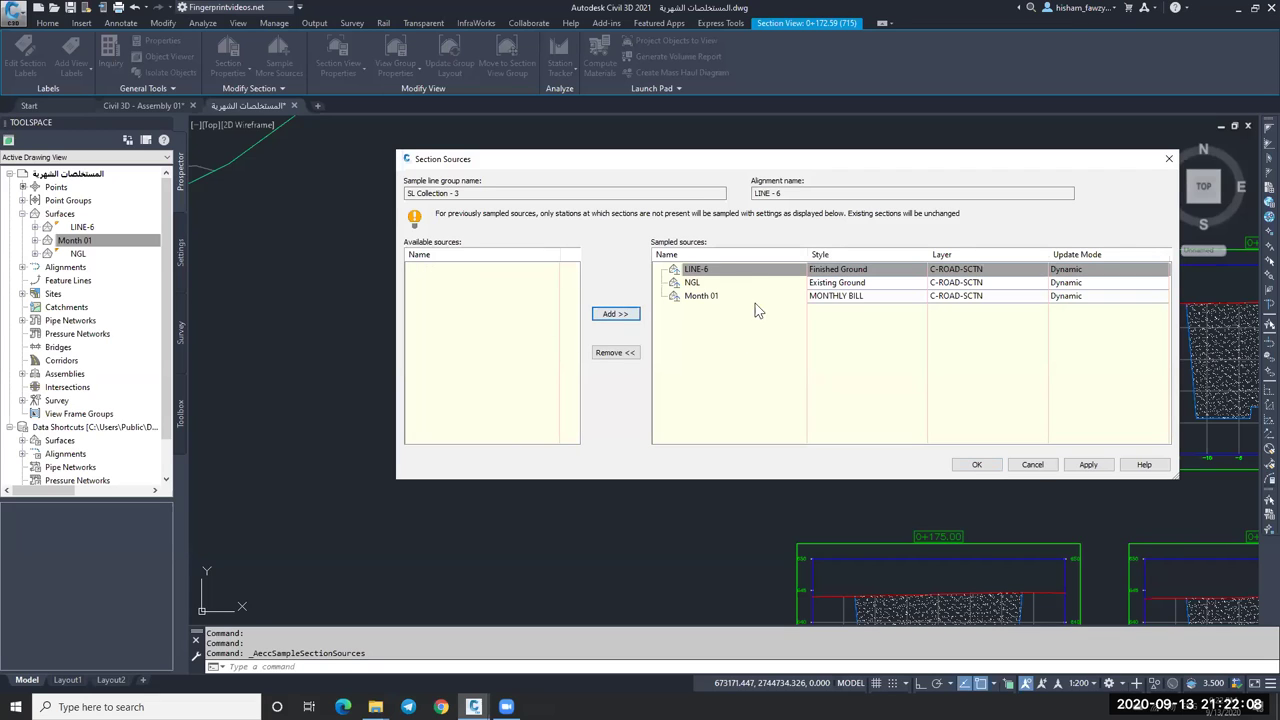
left_click(705, 283)
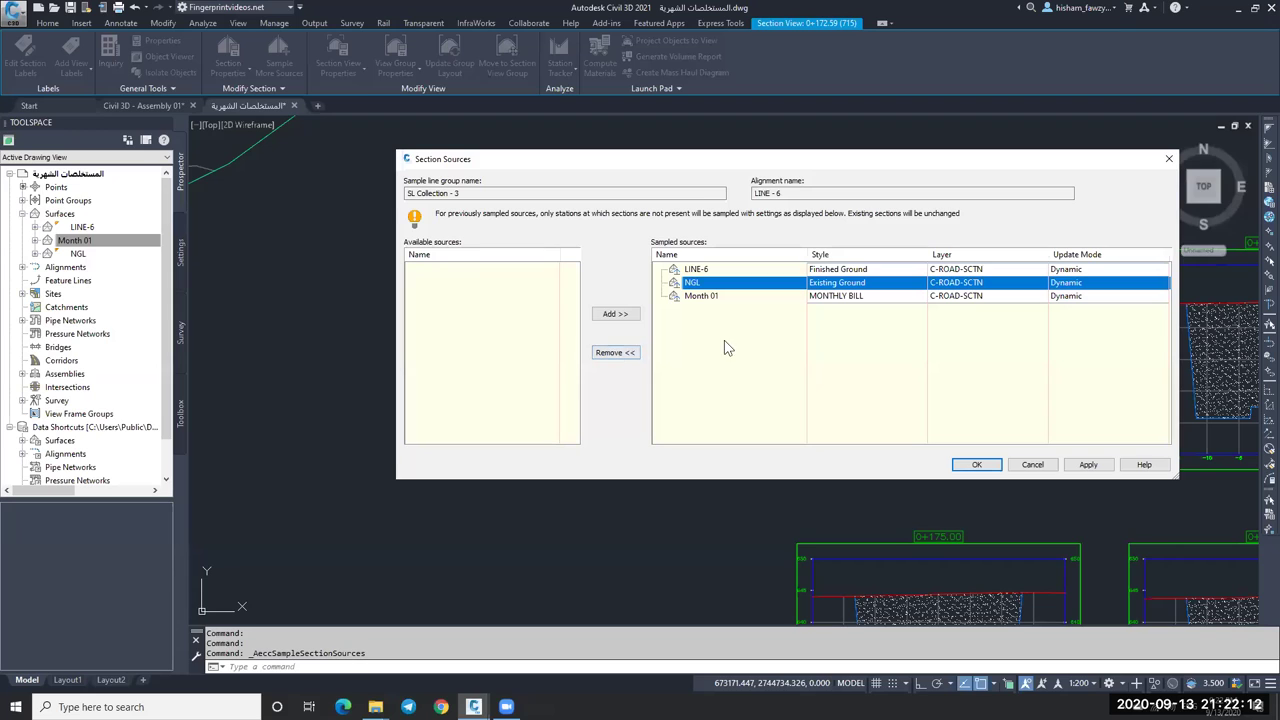
left_click(712, 298)
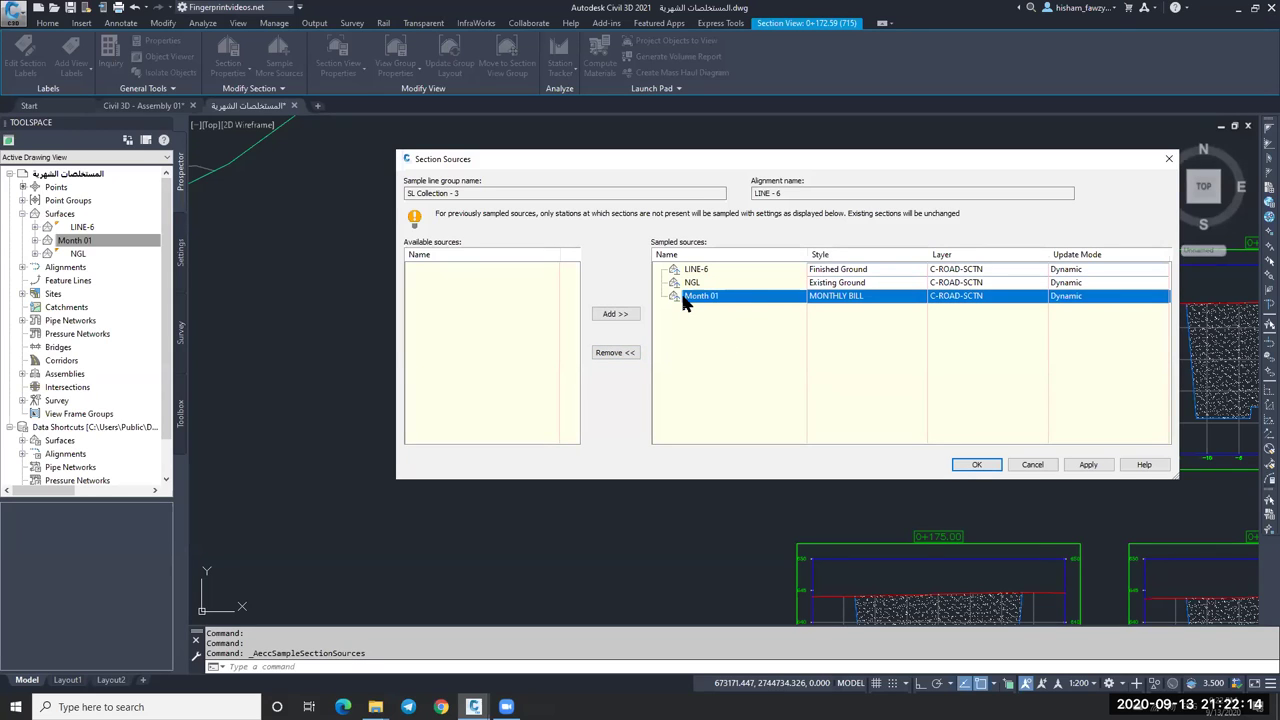
left_click(879, 300)
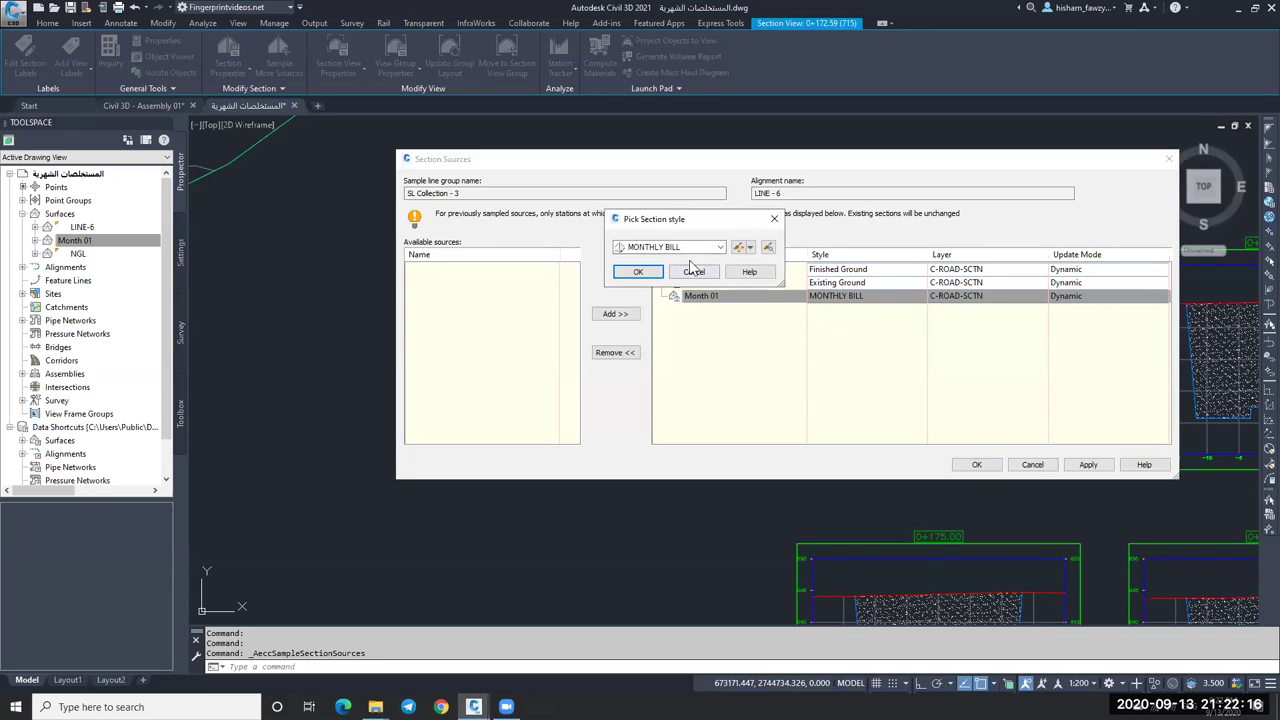
left_click(638, 271)
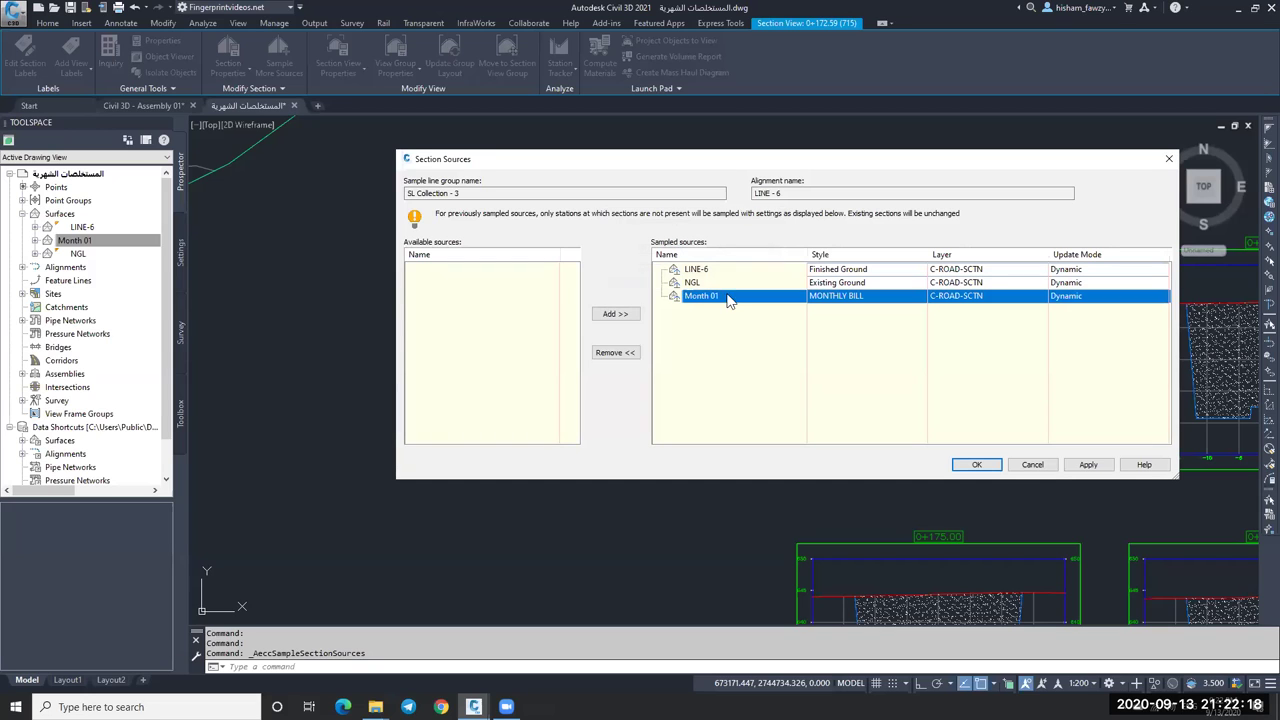
left_click(975, 464)
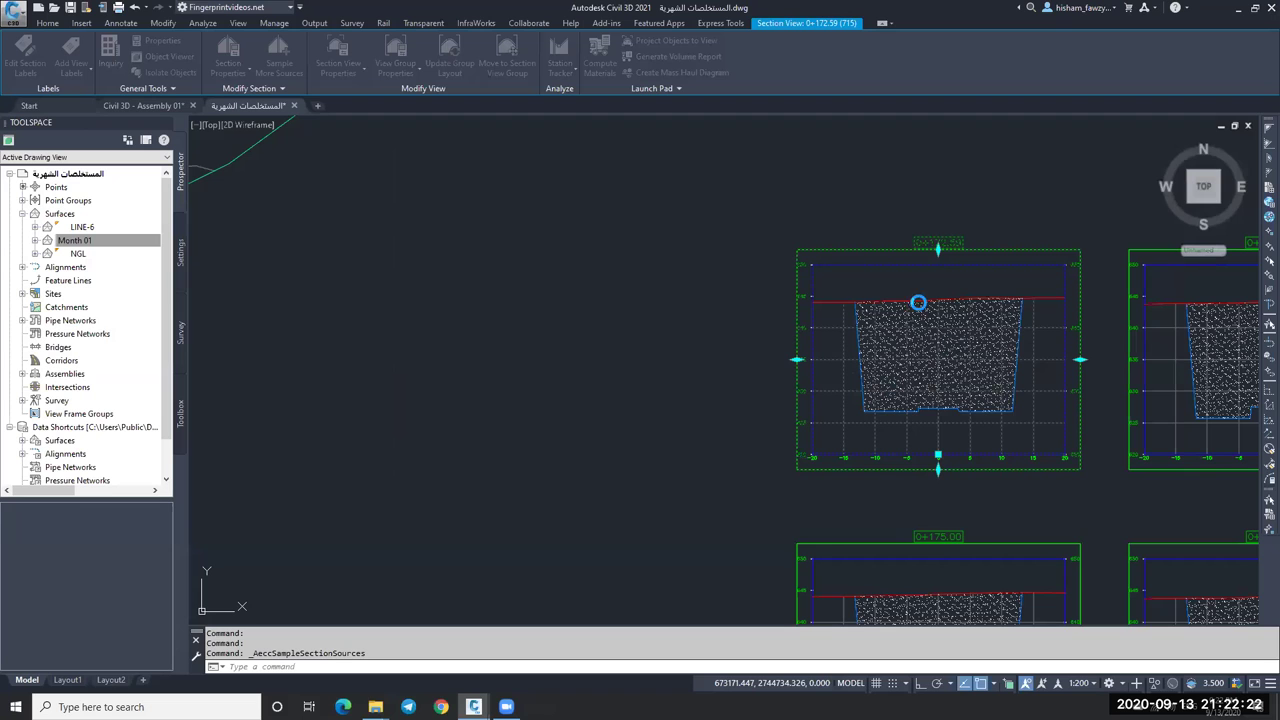
Zoom around the section views and select the 0+175.00 section view.
scroll(700, 257, "down", 4)
scroll(807, 415, "up", 8)
scroll(894, 317, "up", 3)
scroll(854, 366, "down", 3)
scroll(853, 346, "down", 2)
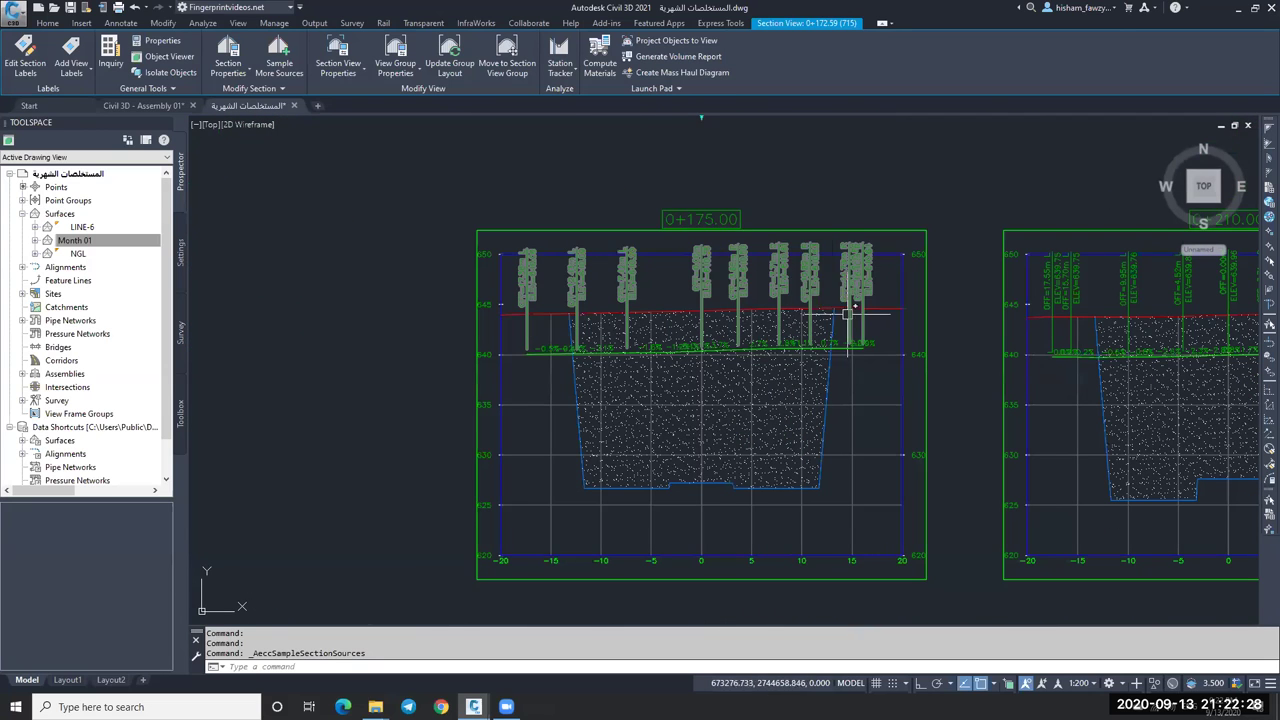
left_click(855, 376)
Set Month 01's Label Set to _No Labels in View Group Properties and apply.
left_click(397, 50)
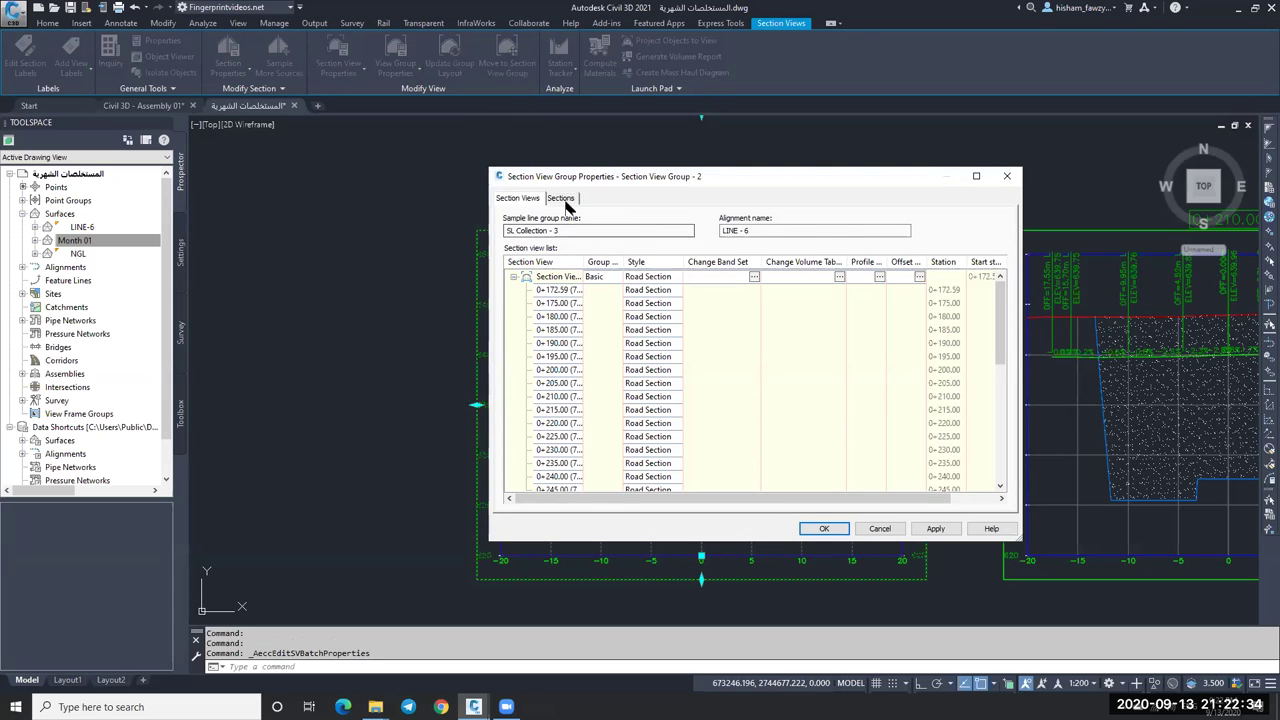
left_click(562, 198)
left_click_drag(616, 180, 224, 172)
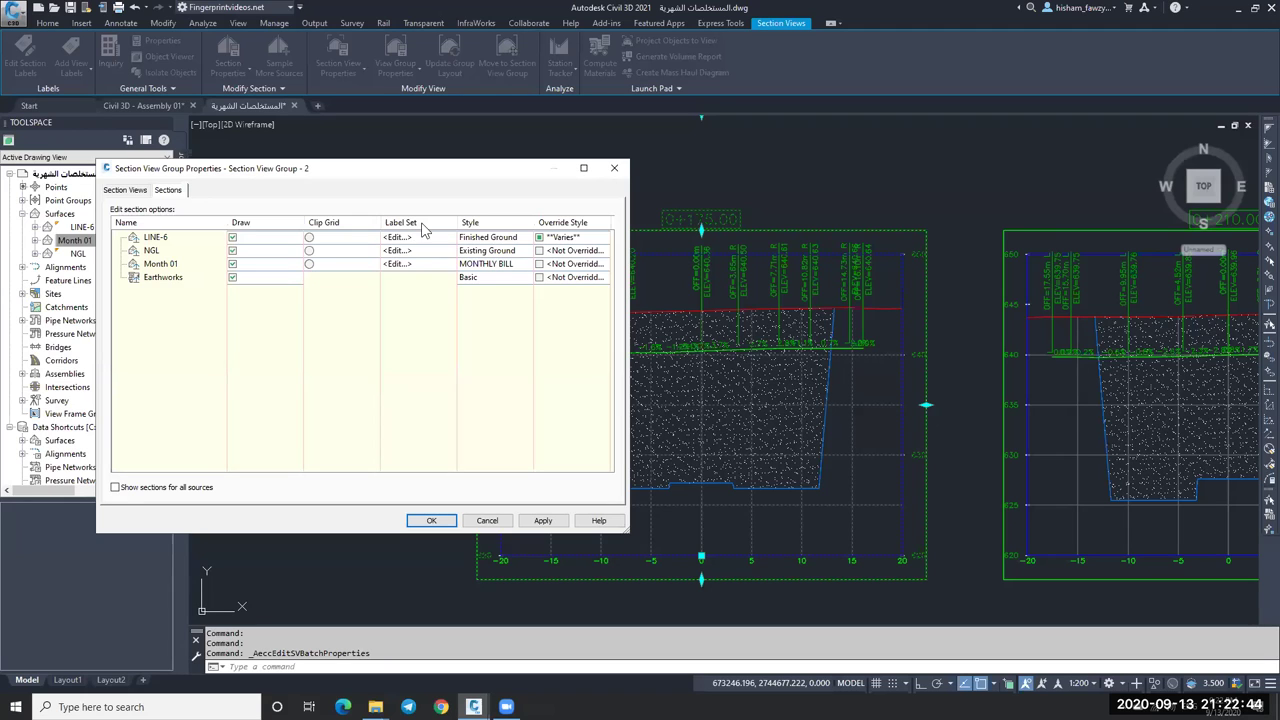
left_click(419, 264)
left_click(668, 250)
left_click(659, 261)
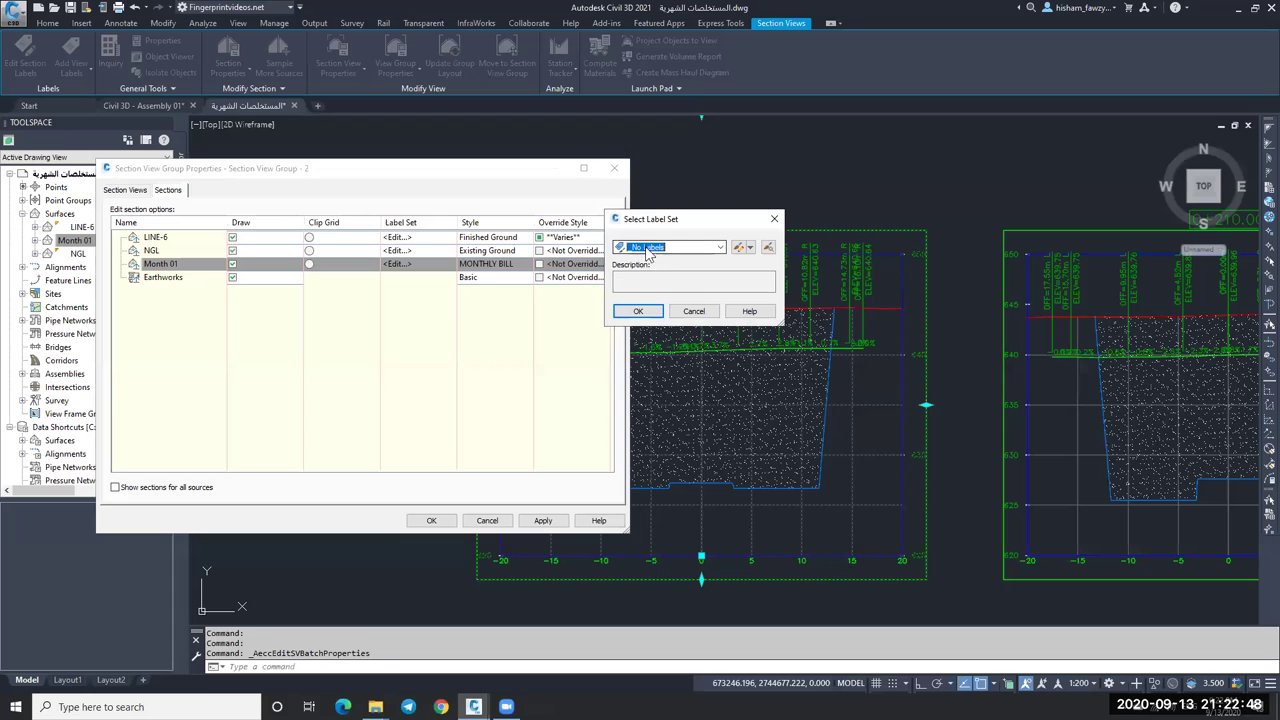
left_click(640, 312)
left_click(543, 521)
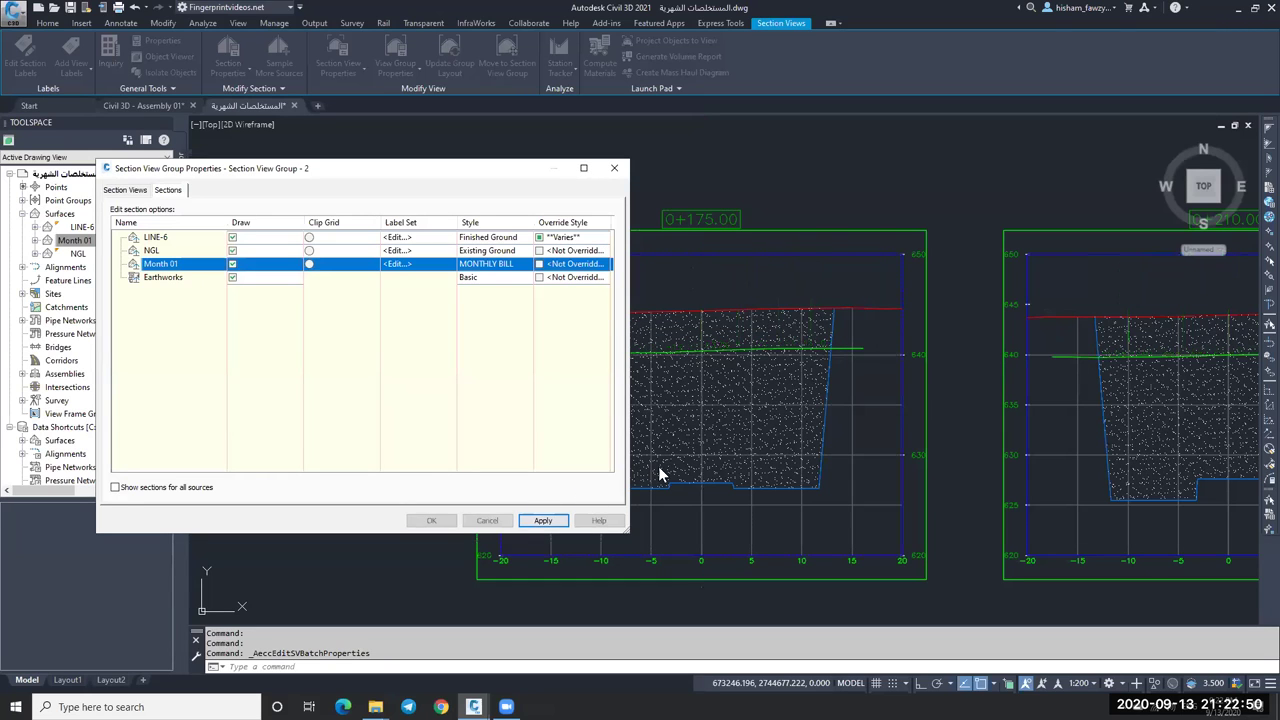
left_click(428, 521)
Turn off the Drafting Buffer Outline in the Road Section view style.
left_click(862, 351)
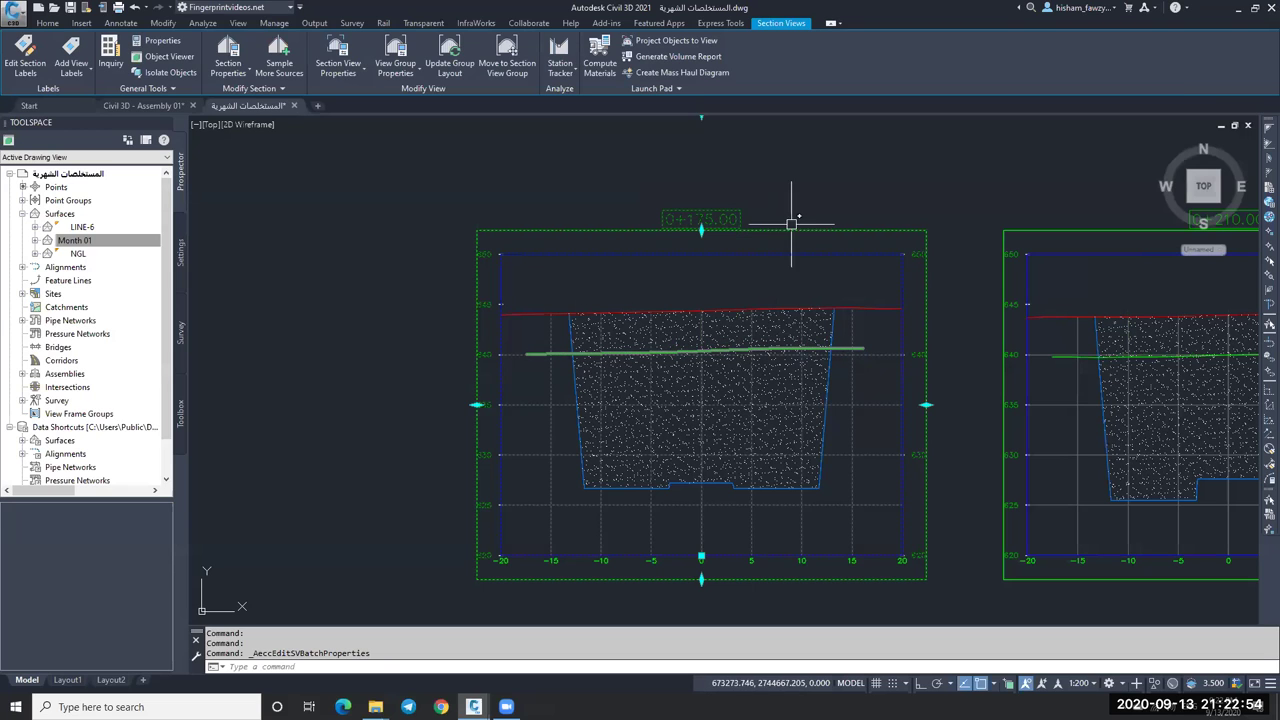
right_click(857, 243)
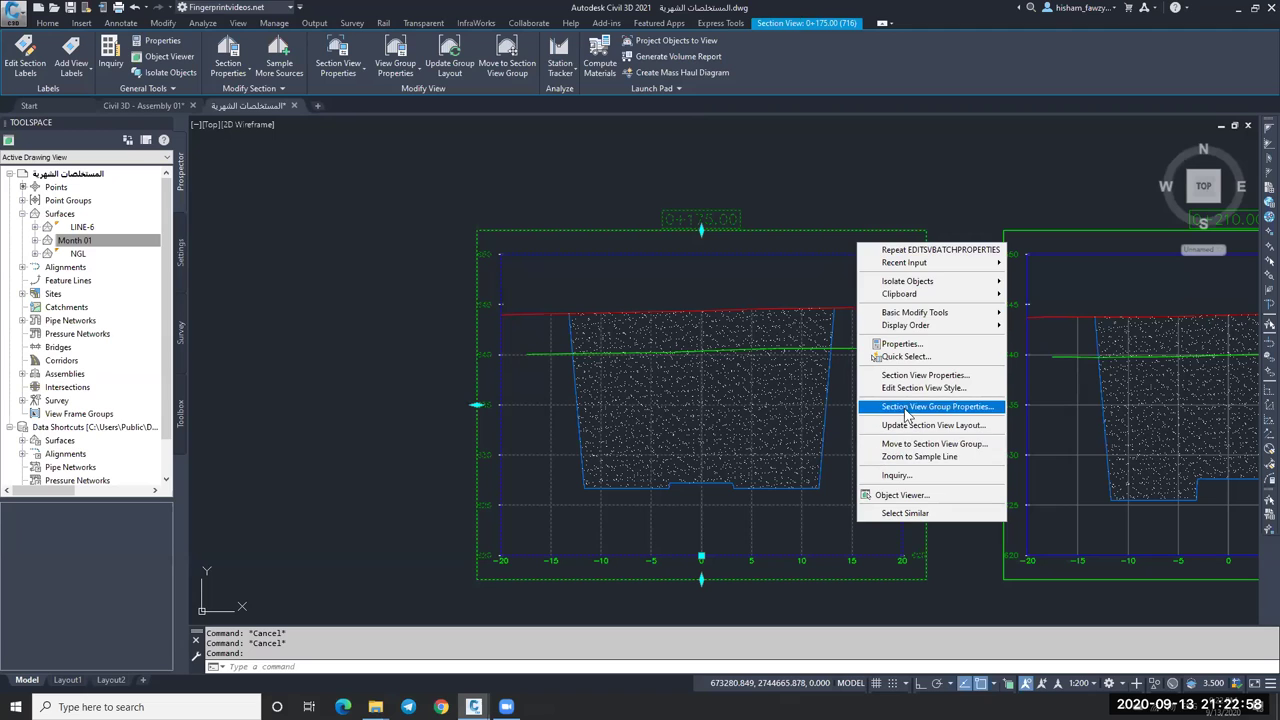
left_click(738, 269)
scroll(706, 352, "down", 3)
left_click(708, 357)
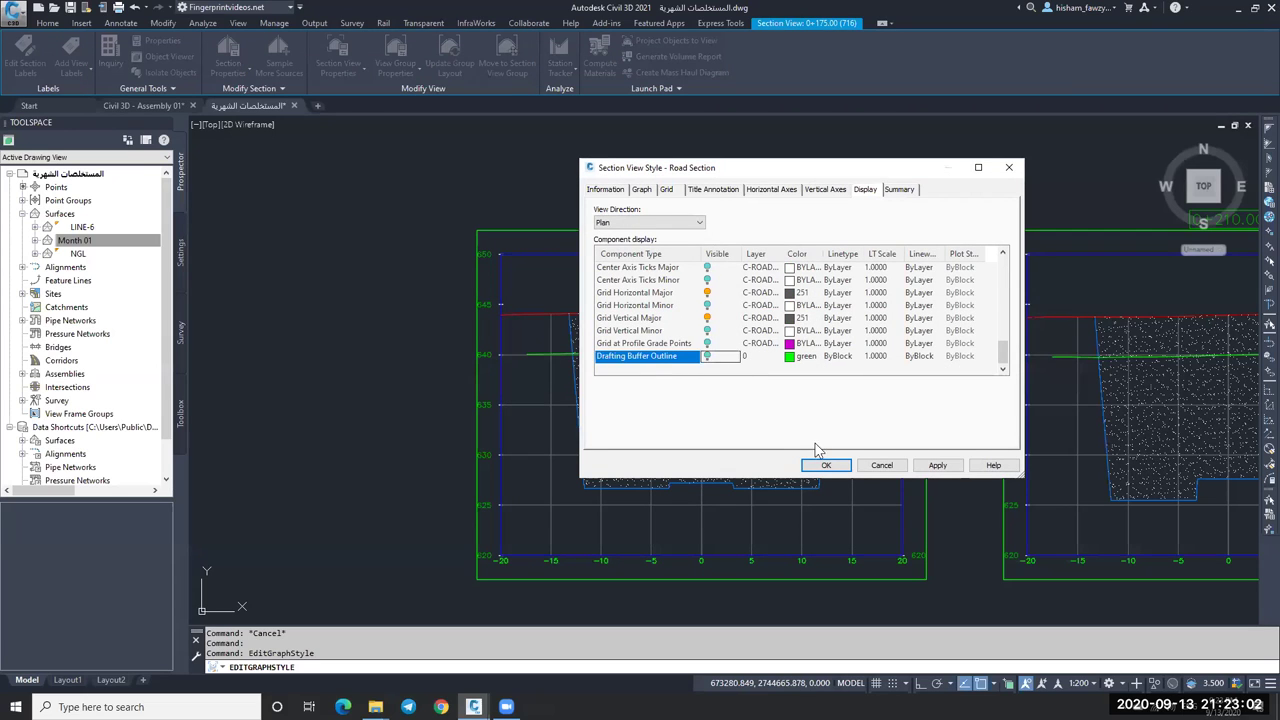
left_click(822, 462)
key("Escape")
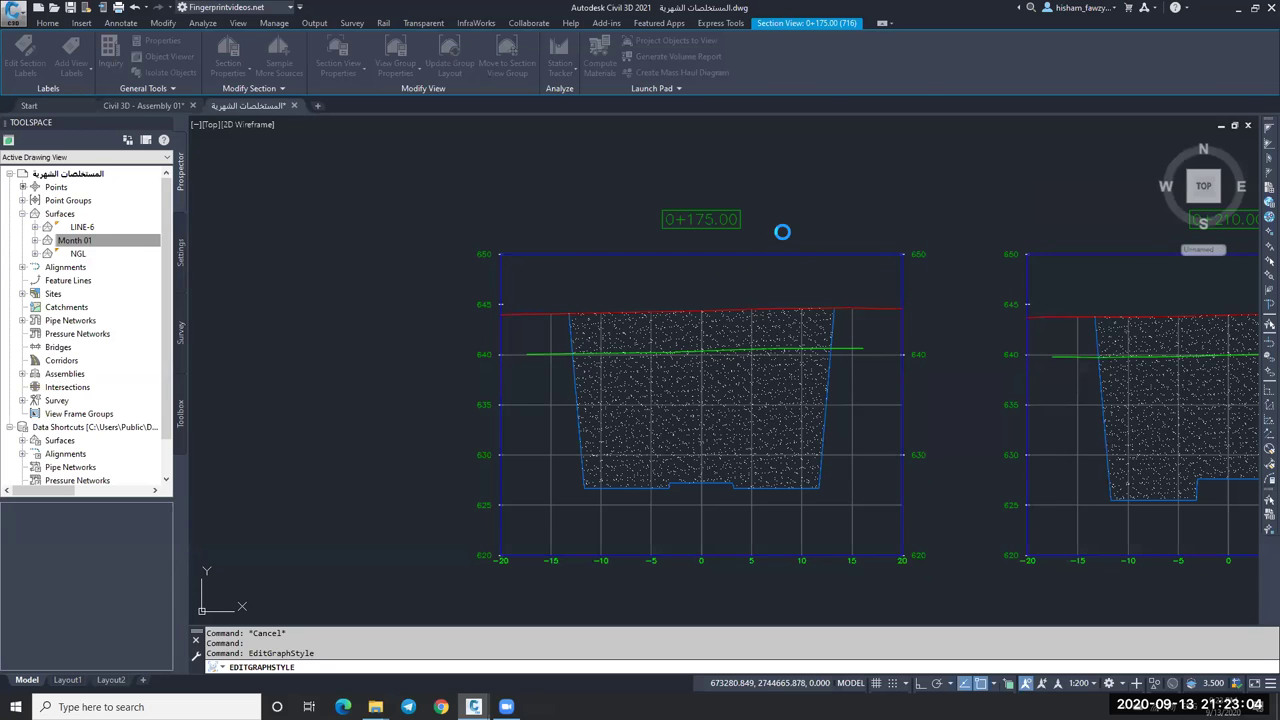
scroll(727, 247, "down", 2)
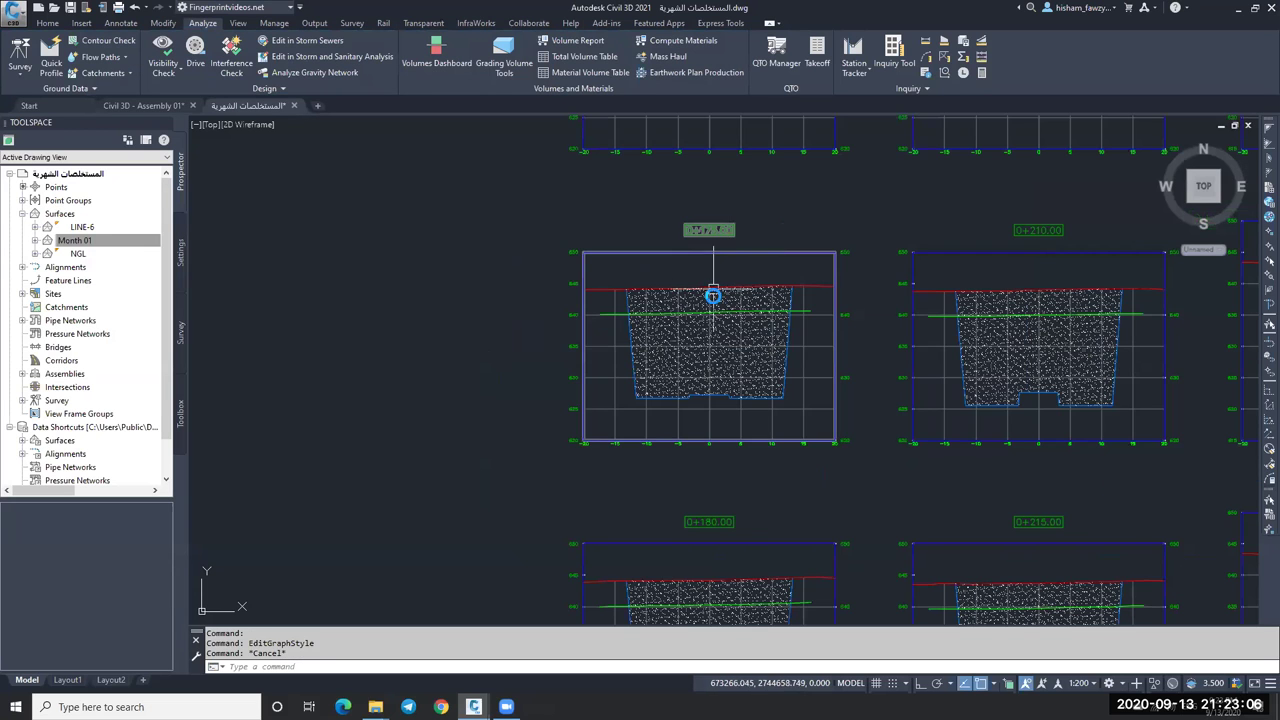
scroll(720, 263, "down", 3)
scroll(720, 143, "up", 5)
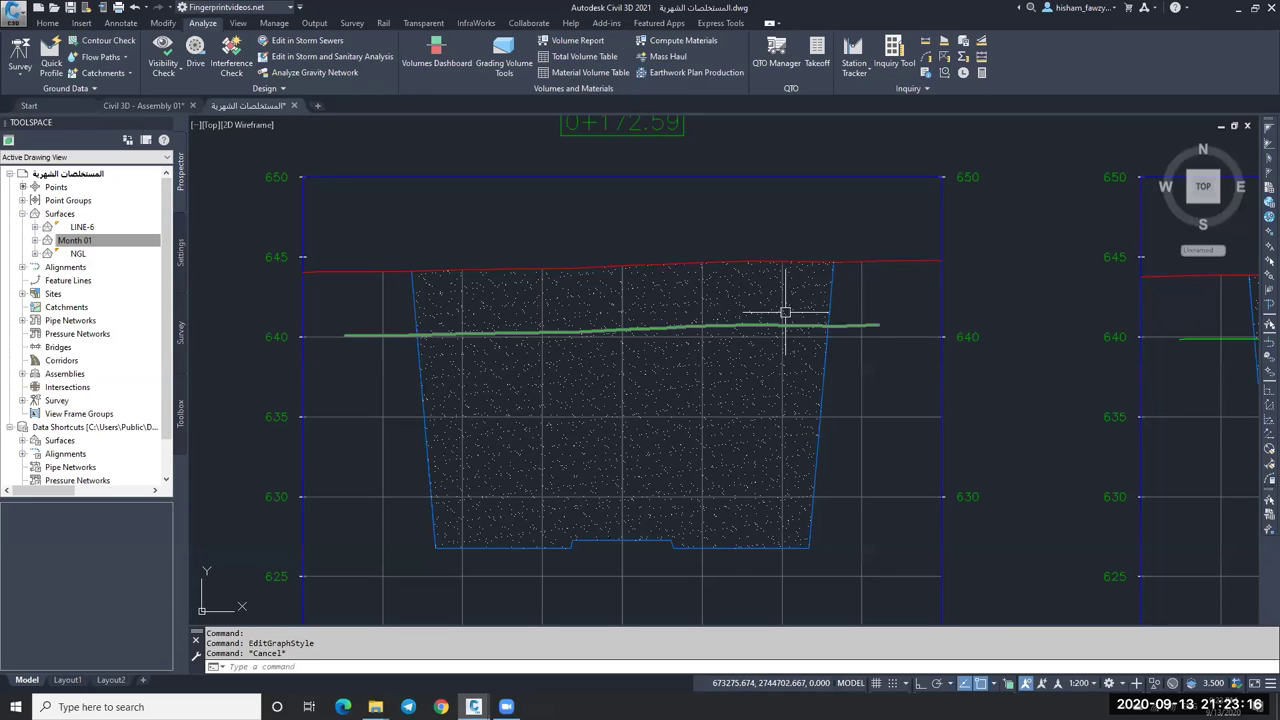
scroll(785, 313, "down", 4)
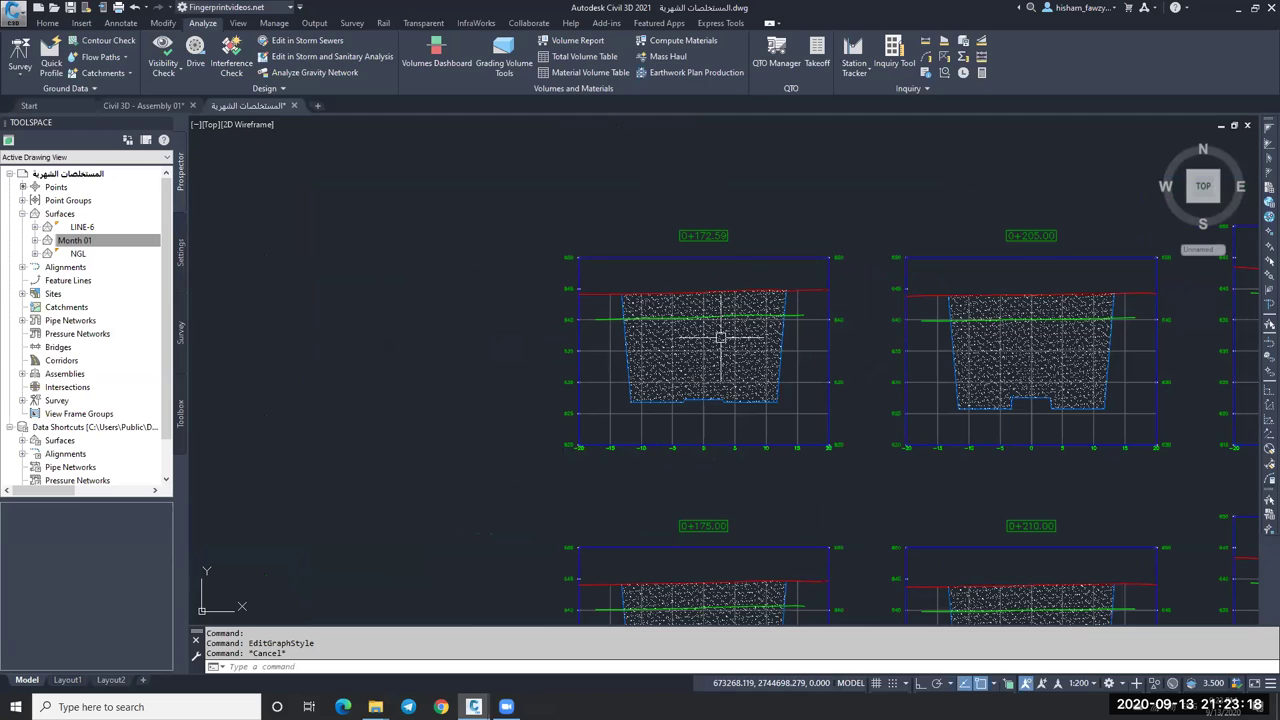
scroll(686, 334, "up", 6)
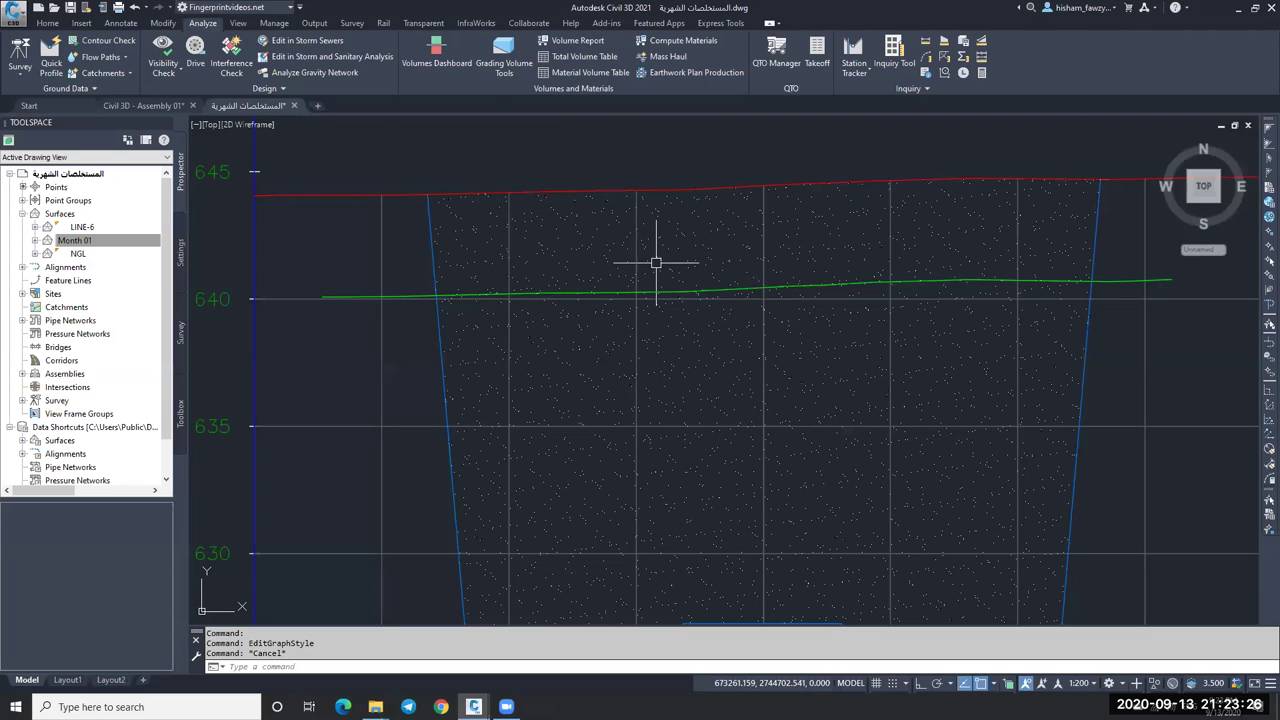
scroll(655, 260, "down", 2)
scroll(984, 257, "up", 2)
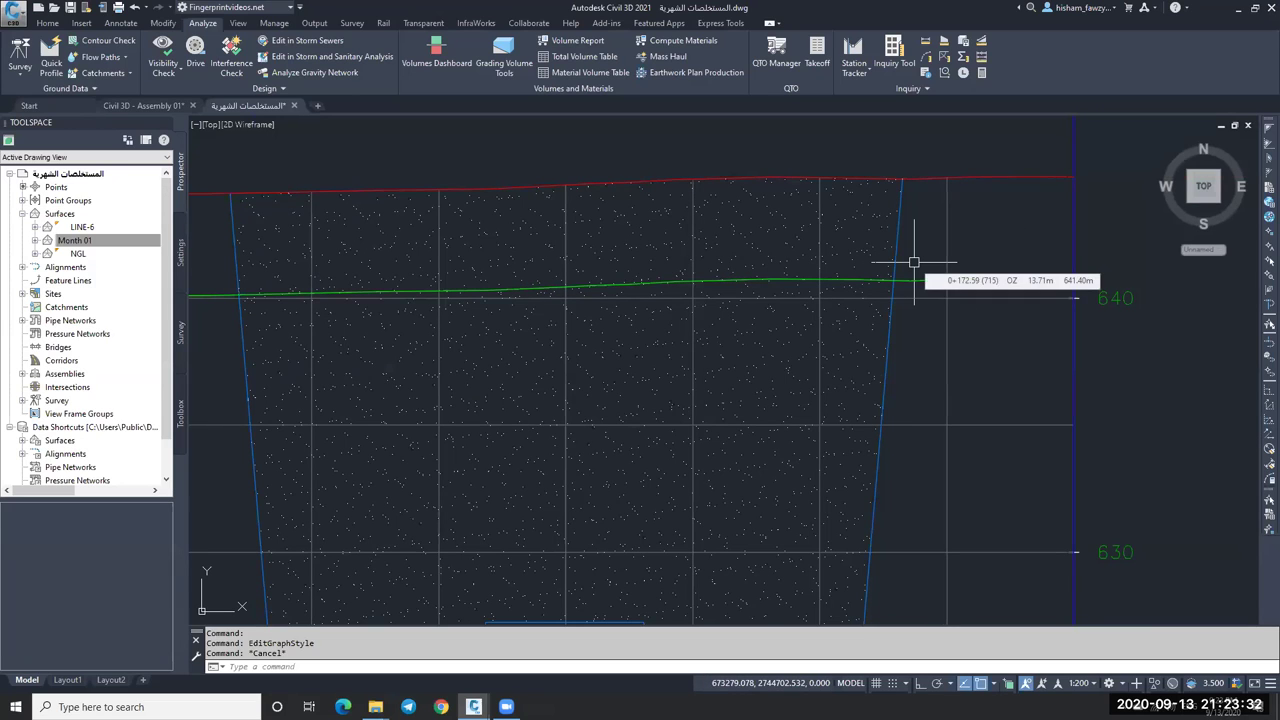
scroll(902, 214, "down", 2)
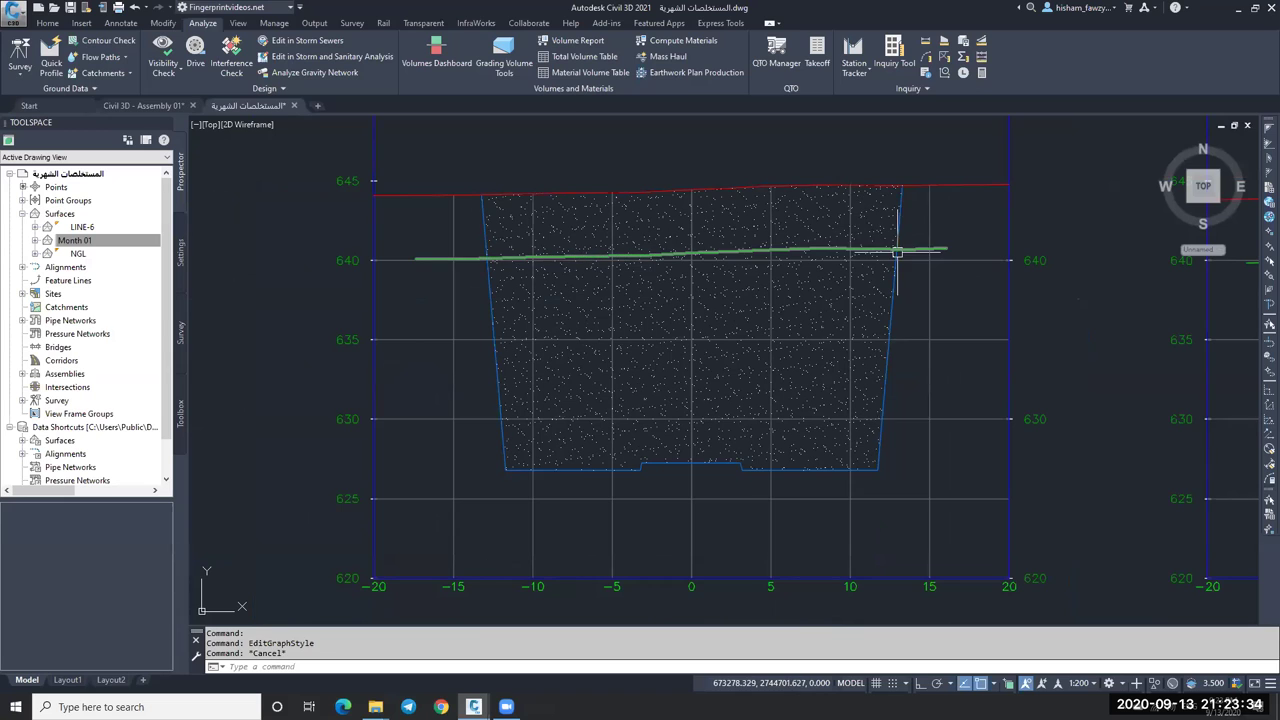
scroll(904, 236, "up", 4)
scroll(1007, 253, "down", 4)
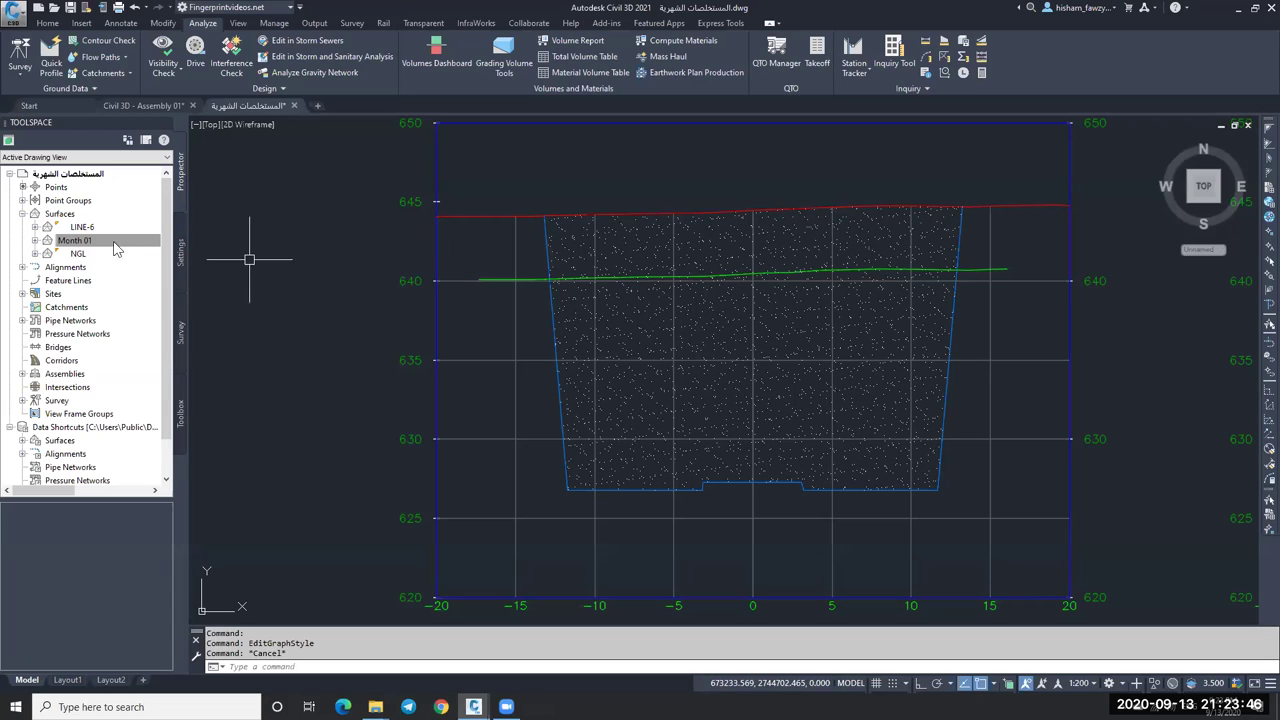
left_click(78, 237)
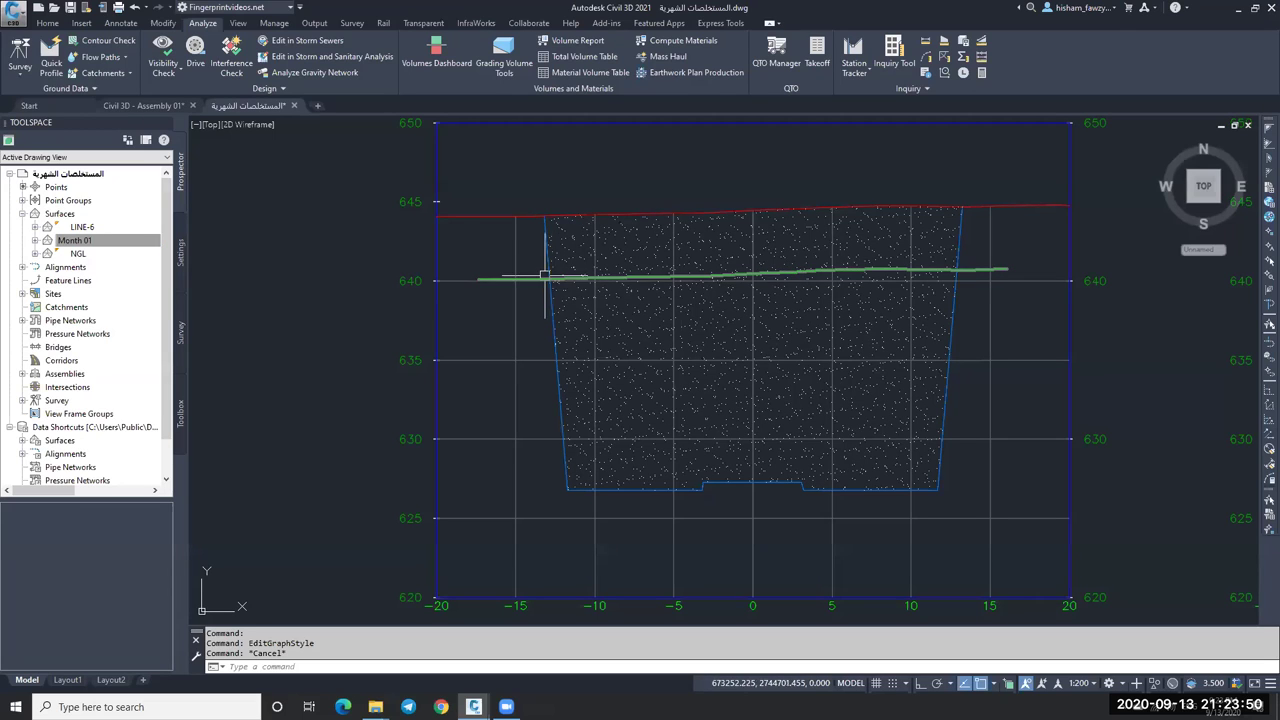
left_click(543, 218)
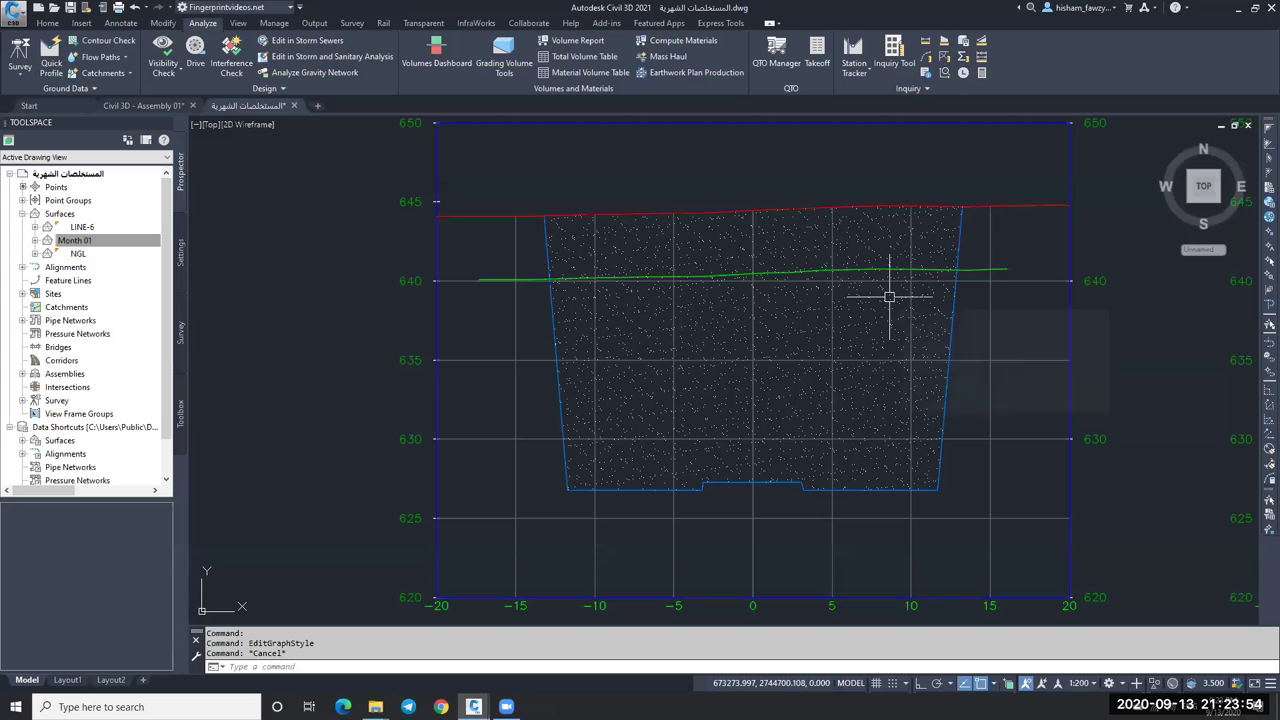
mouse_move(889, 297)
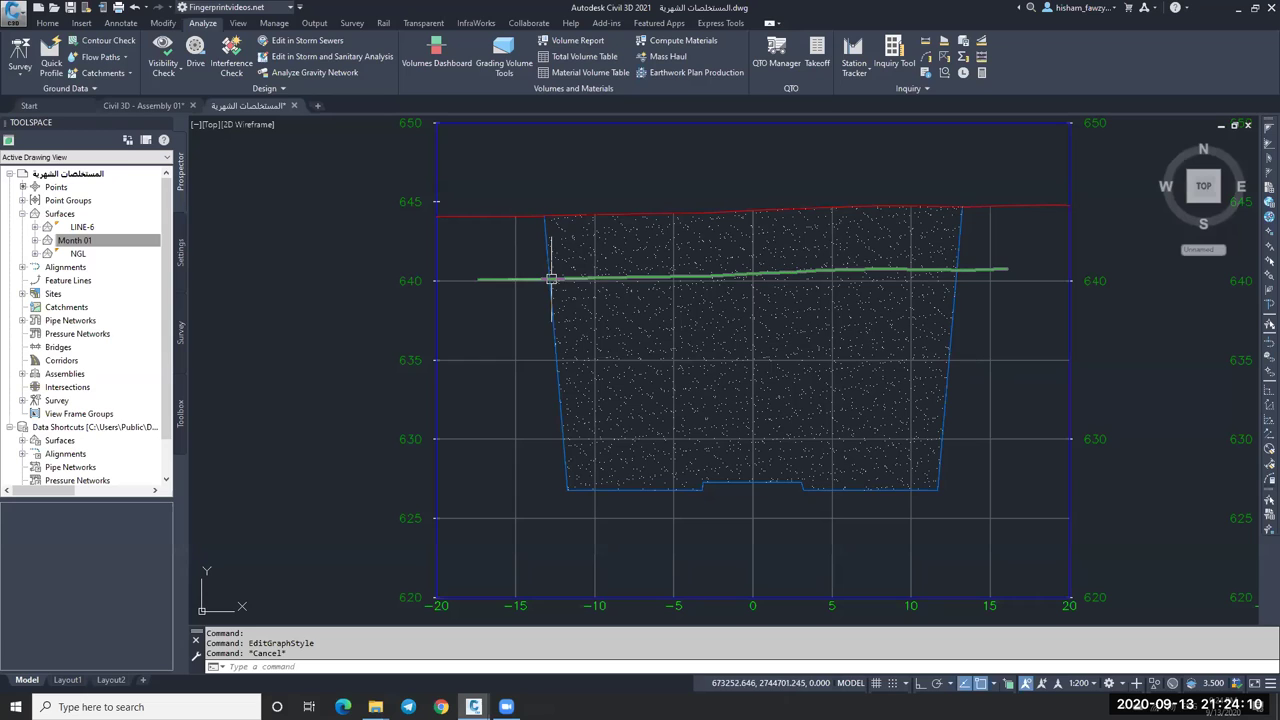
scroll(846, 309, "down", 3)
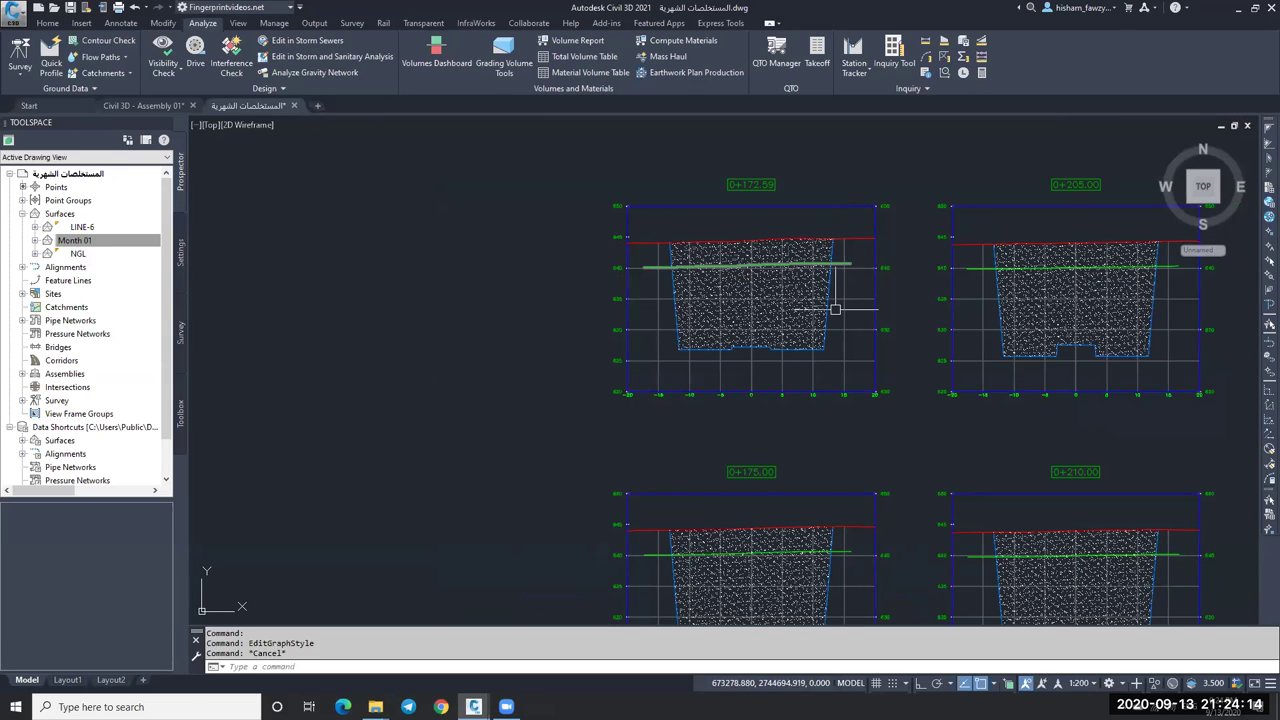
Compute materials for the 0+172.59 section view and name the material list Cut & Fill.
left_click(845, 300)
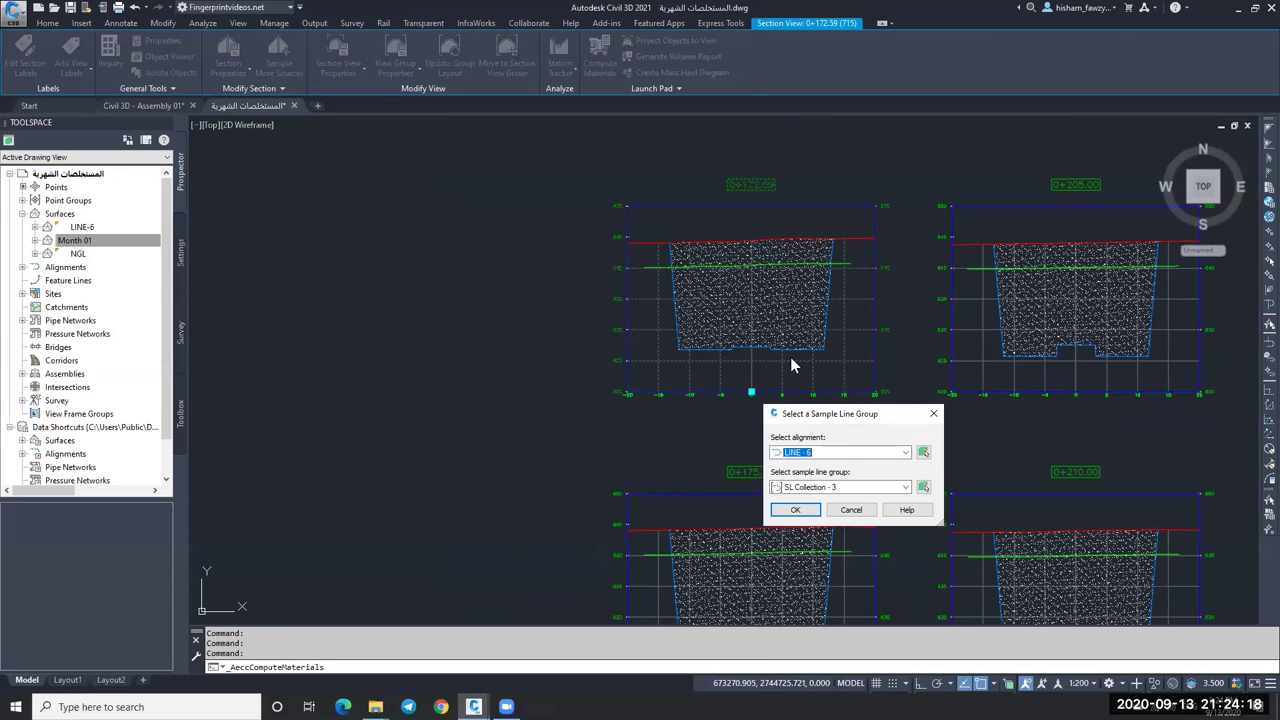
left_click(797, 510)
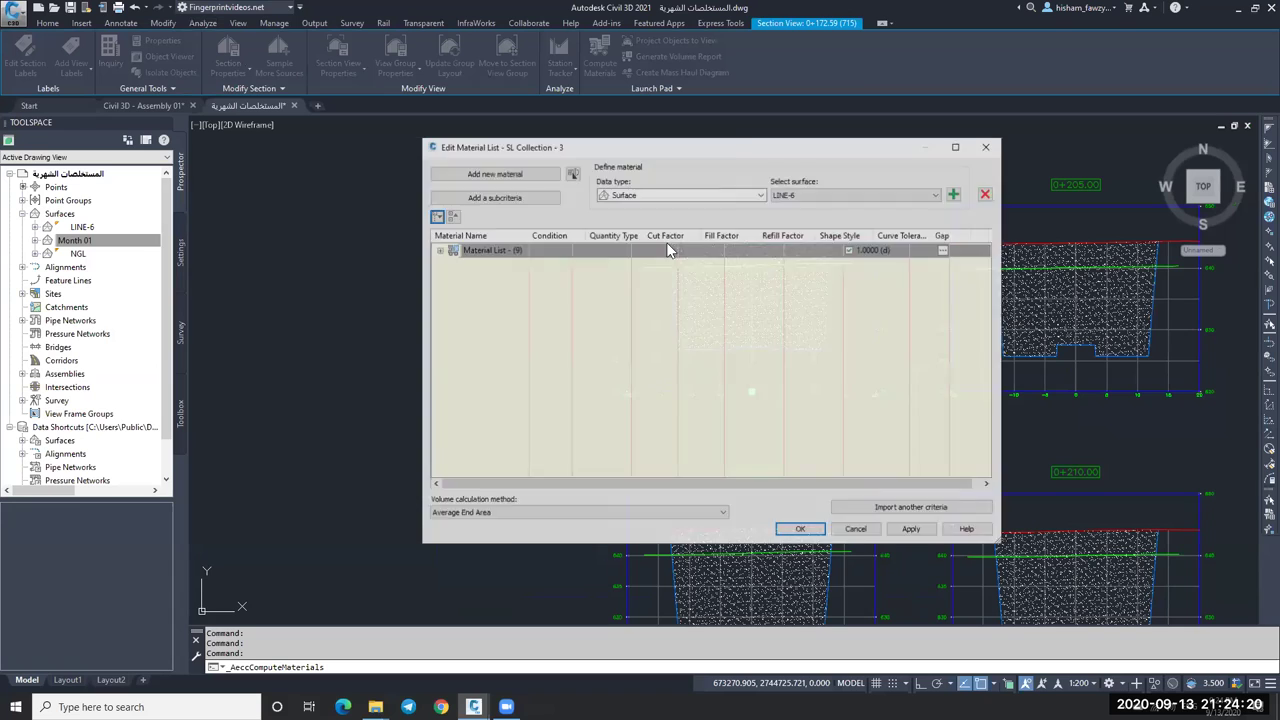
double_click(511, 250)
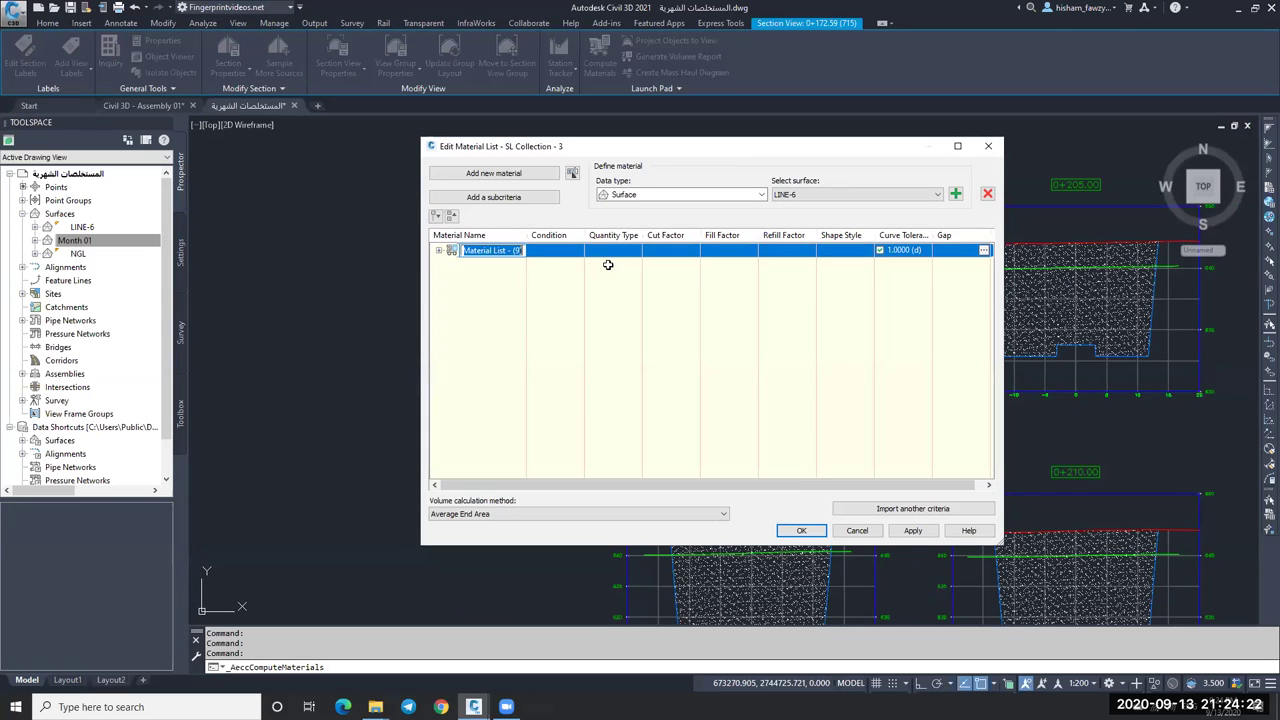
type("Cut & Fill")
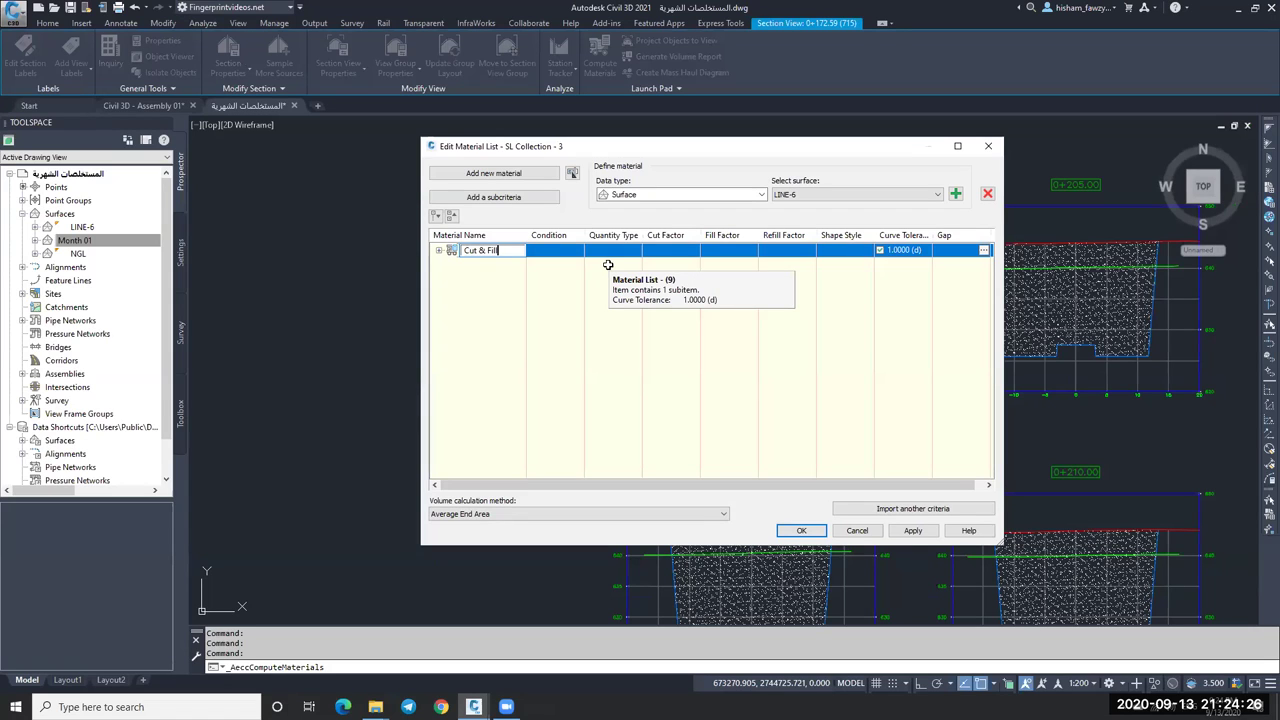
key("Return")
Set NGL as the base and LINE-6 as the compare surface in Earthworks.
left_click(440, 250)
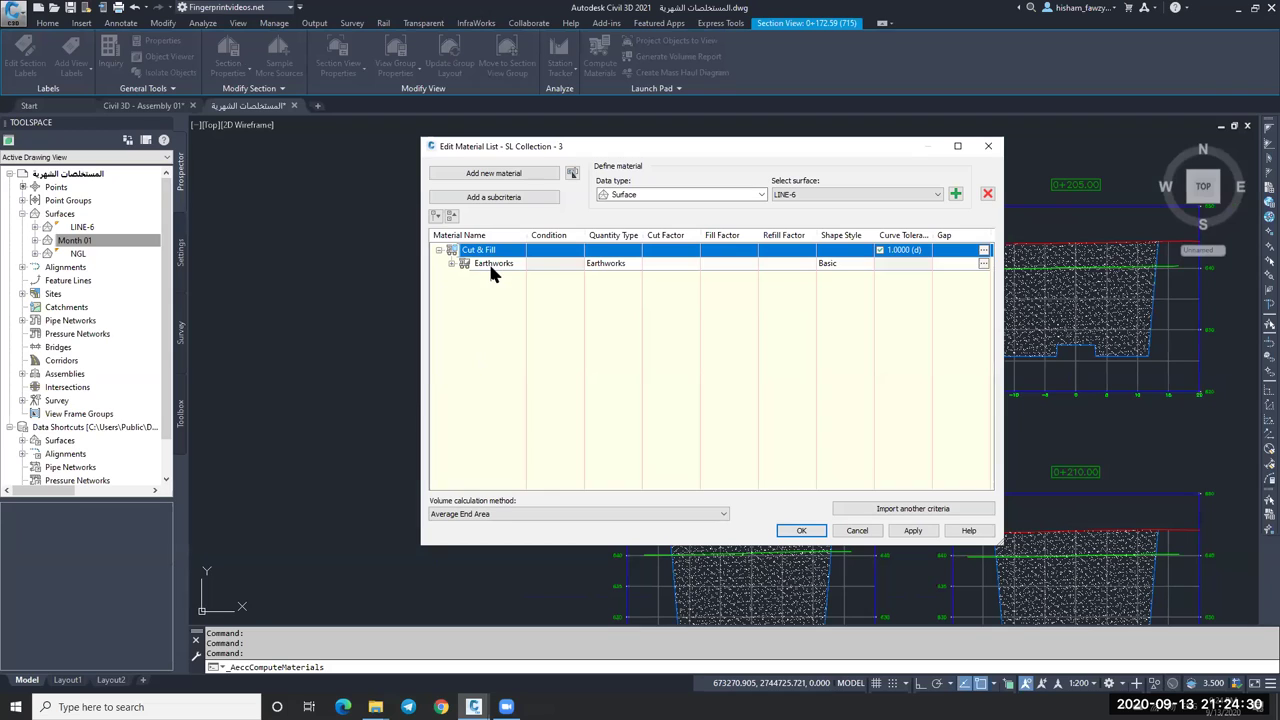
left_click(451, 264)
left_click(498, 276)
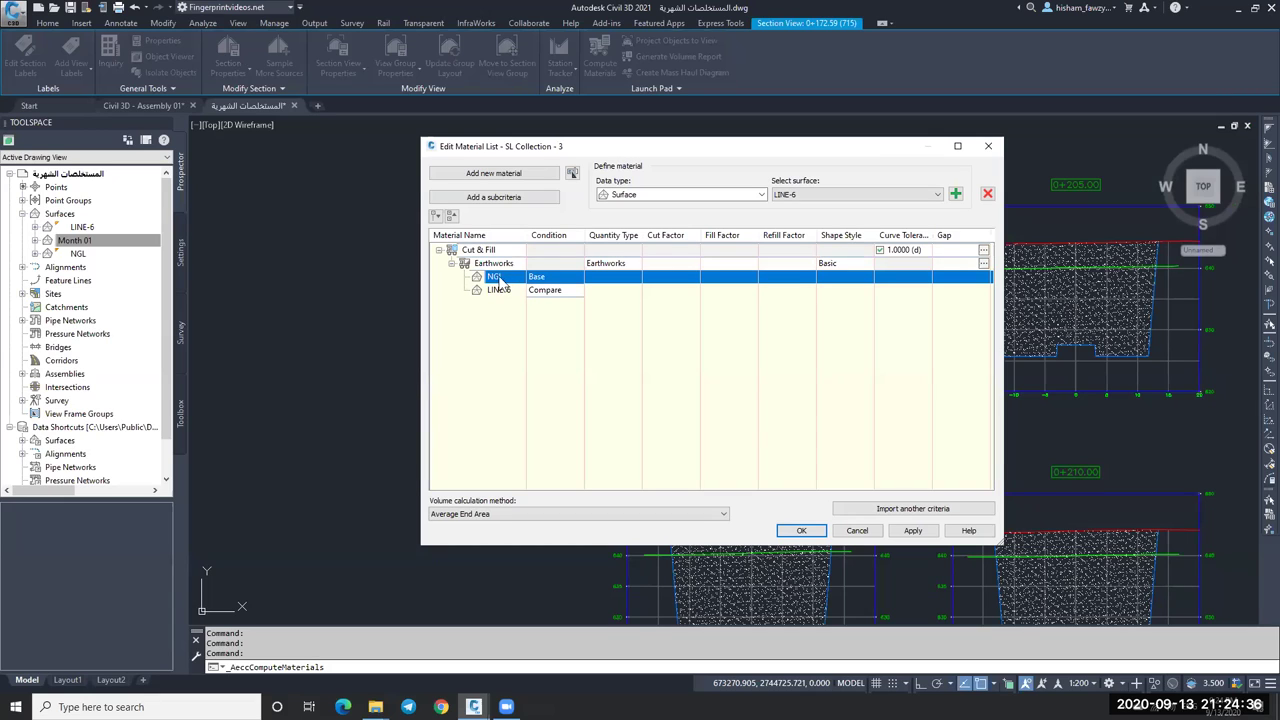
left_click(505, 292)
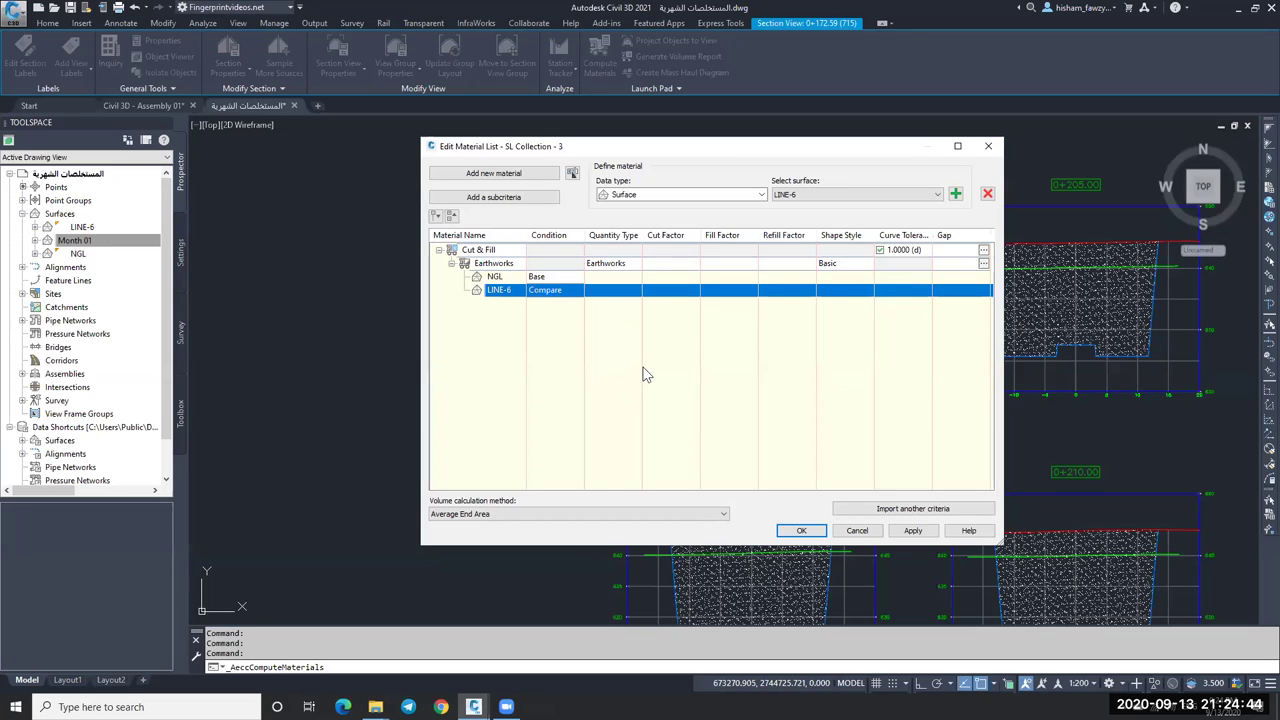
Add Month 01 to Earthworks with condition Compare and apply the list.
left_click(922, 195)
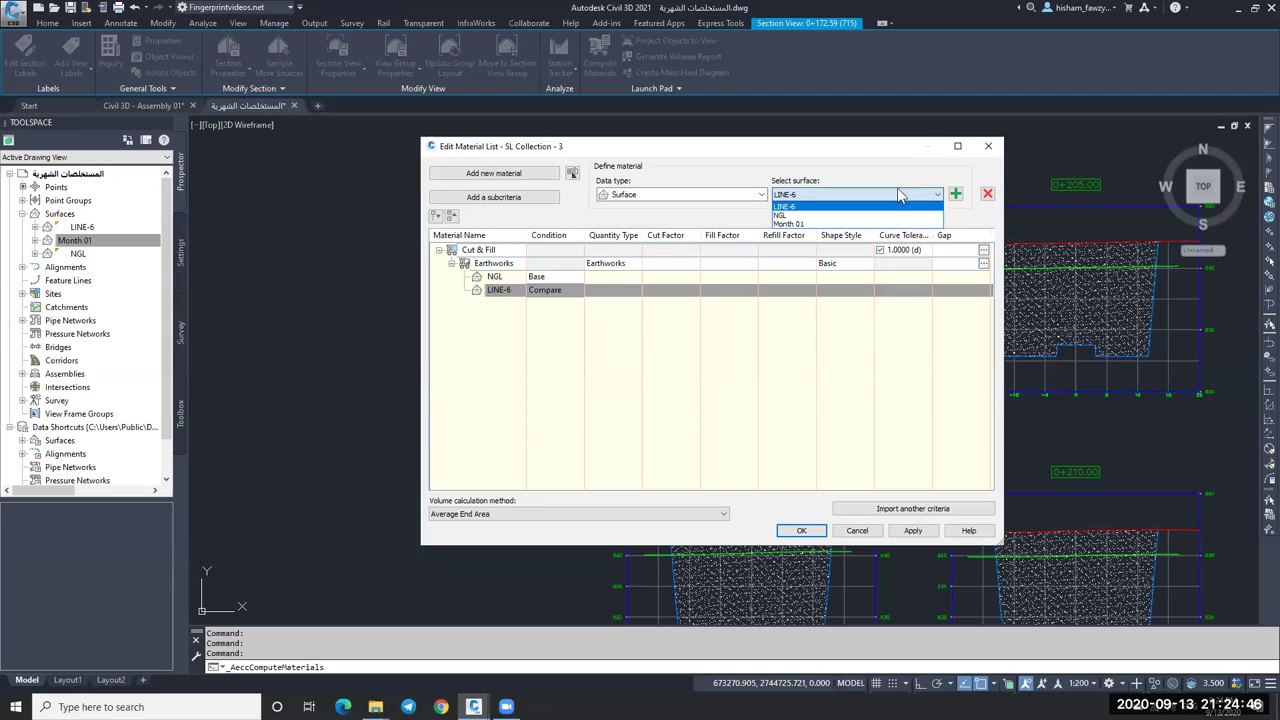
left_click(798, 224)
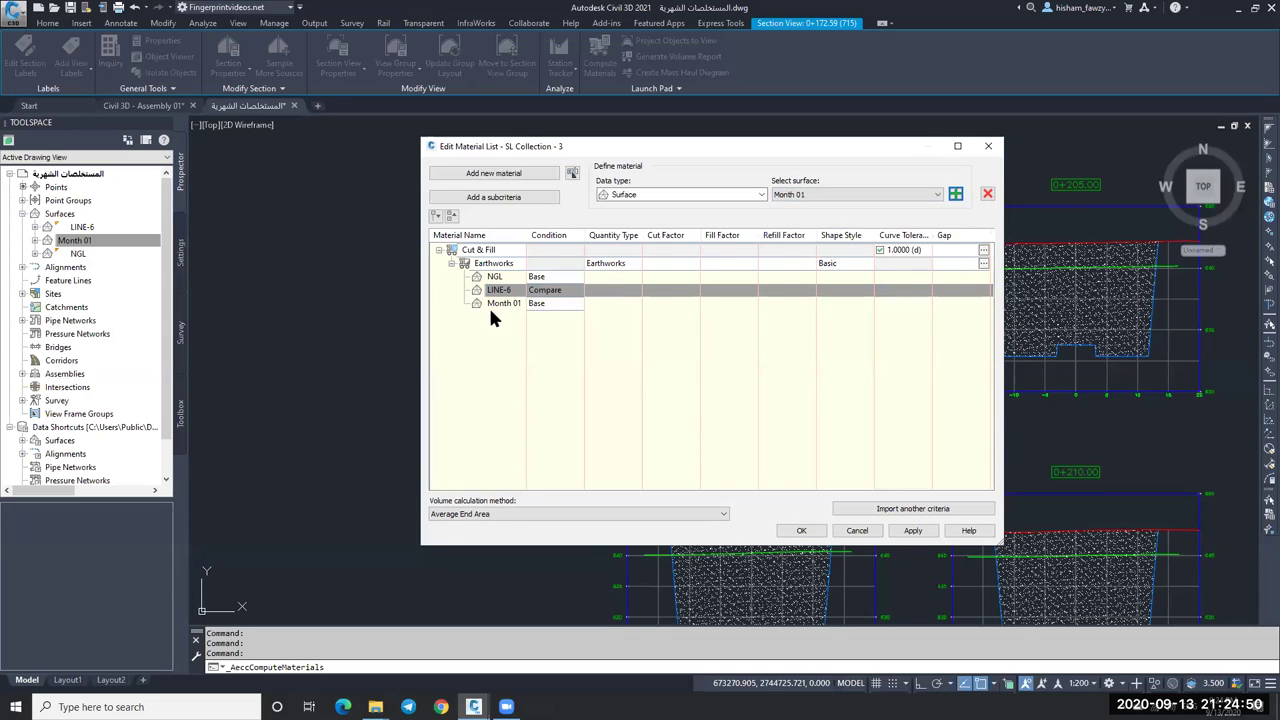
left_click(504, 305)
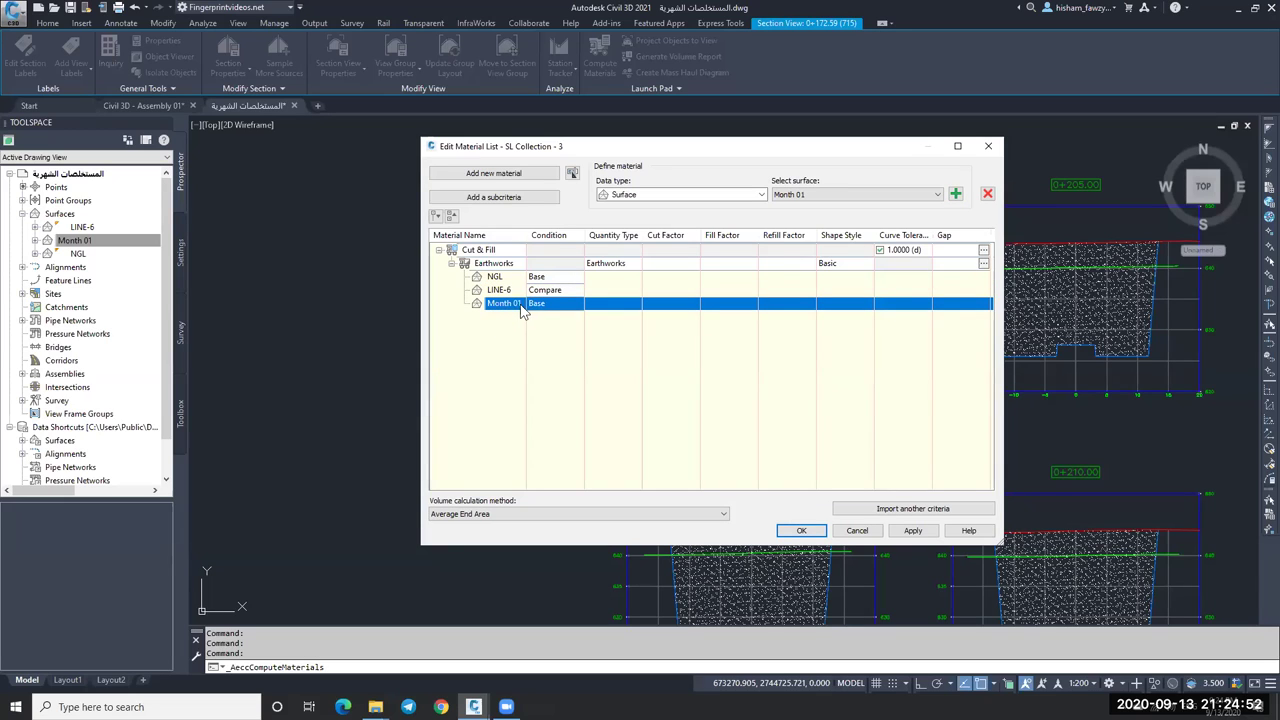
left_click(549, 304)
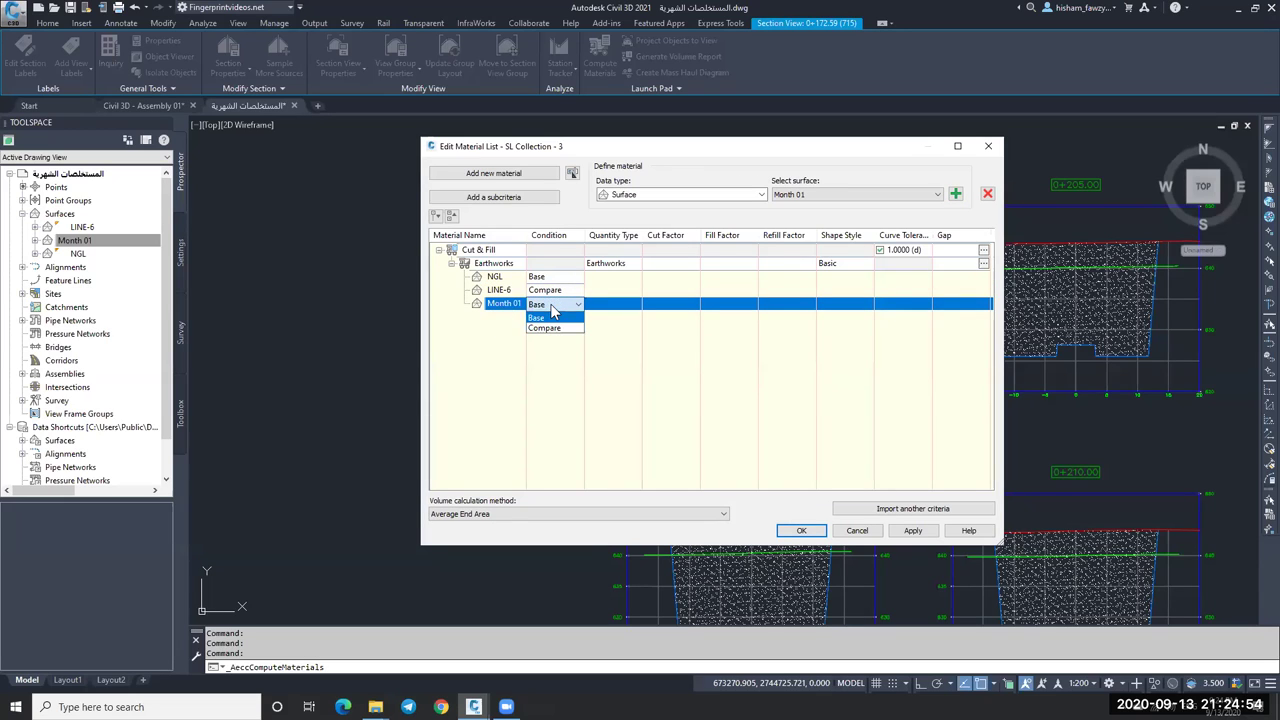
left_click(540, 328)
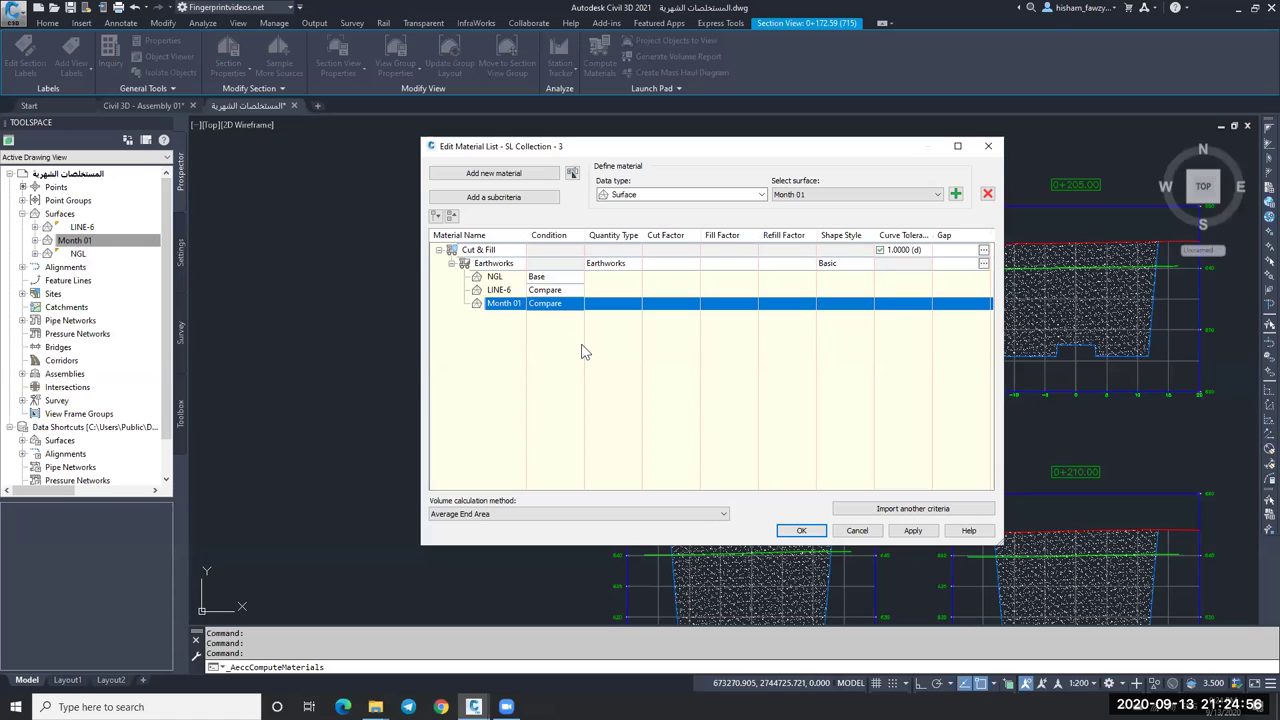
left_click(801, 531)
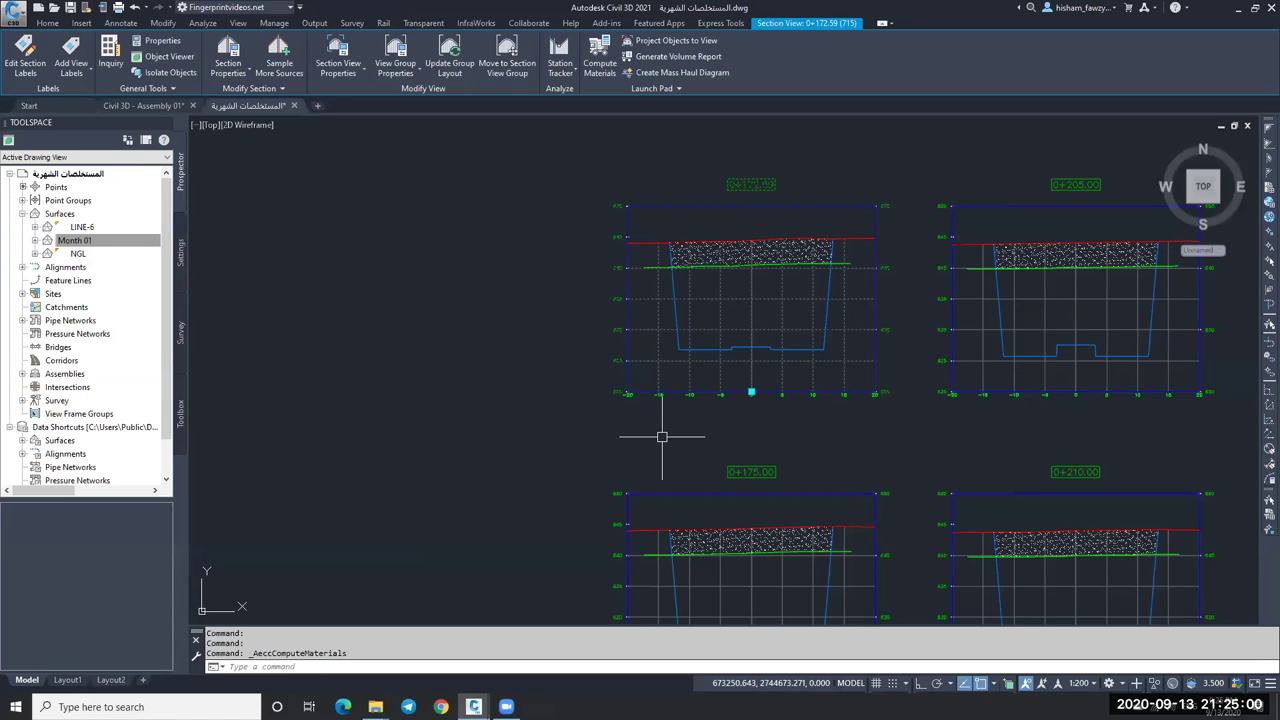
scroll(762, 240, "up", 2)
key("Escape")
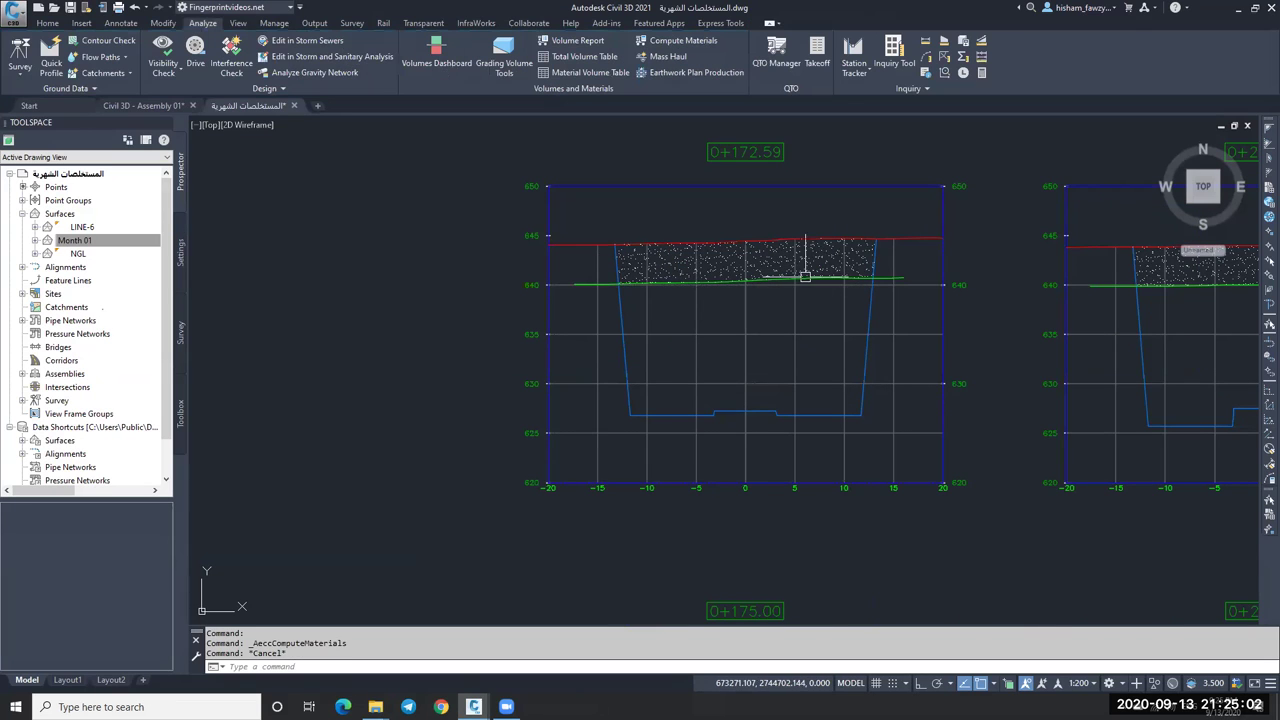
scroll(870, 248, "up", 2)
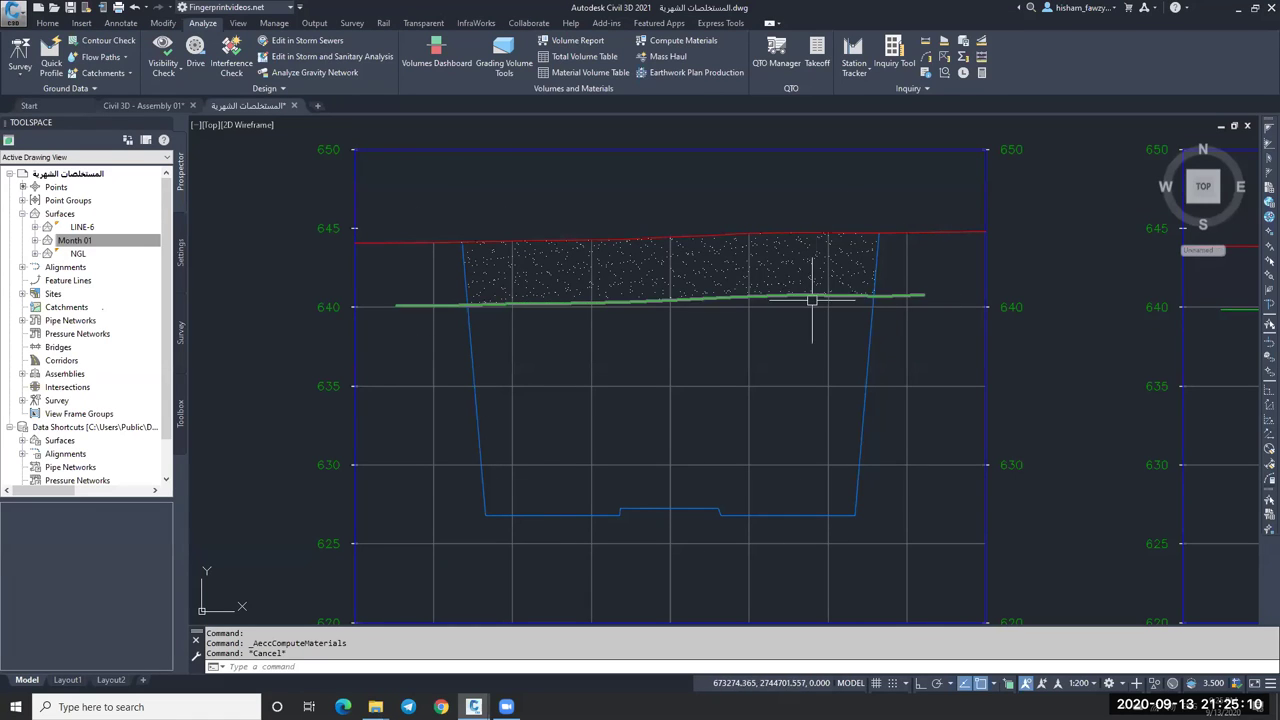
scroll(883, 289, "up", 4)
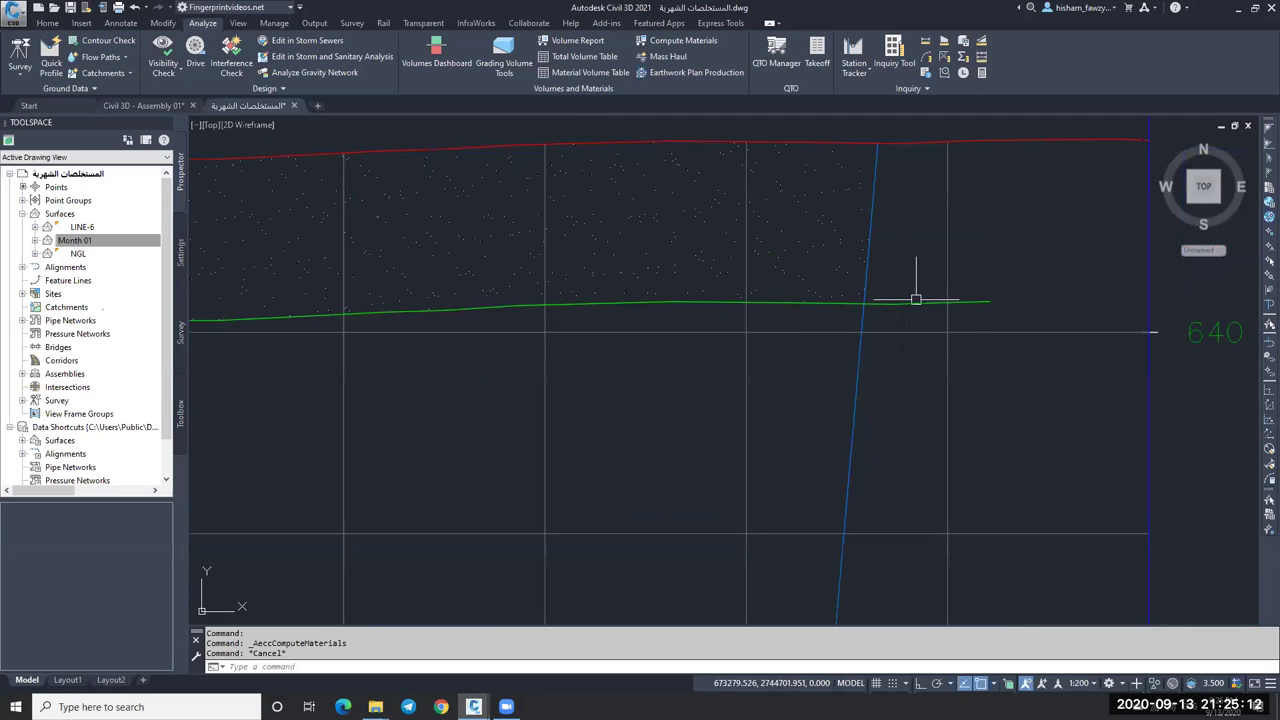
type("l")
key("Return")
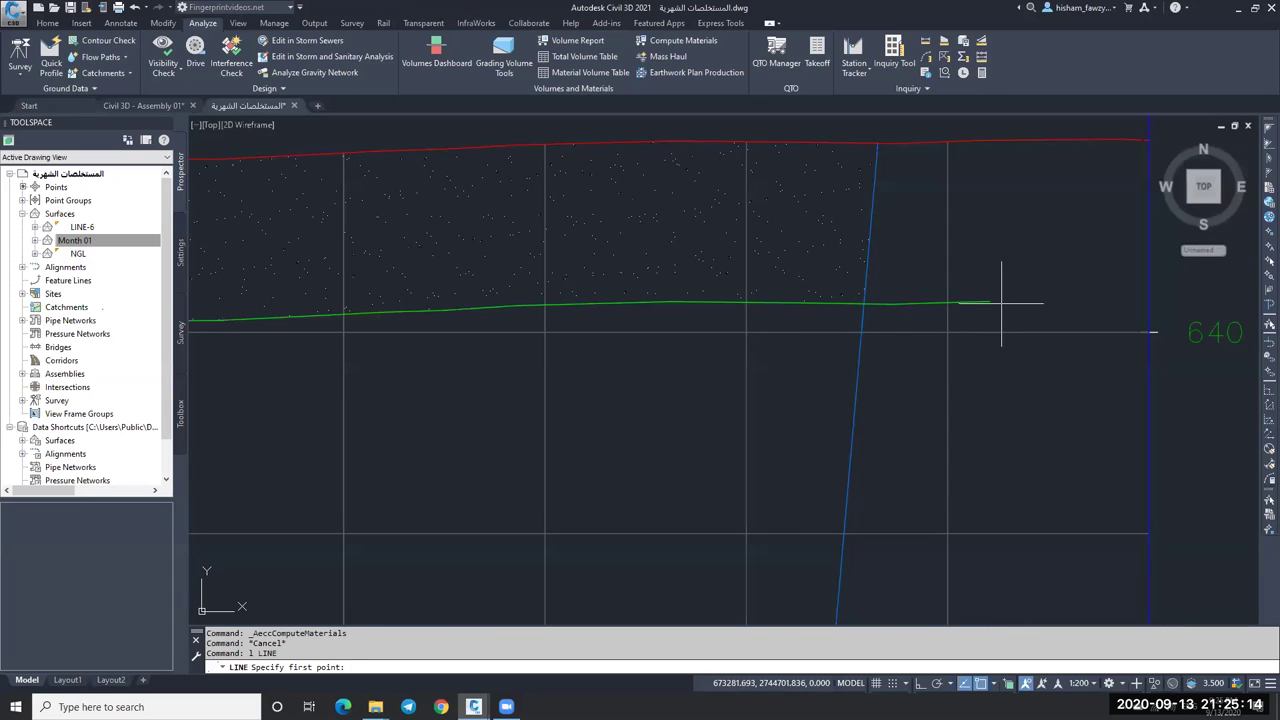
left_click(989, 302)
key("F8")
scroll(985, 420, "down", 2)
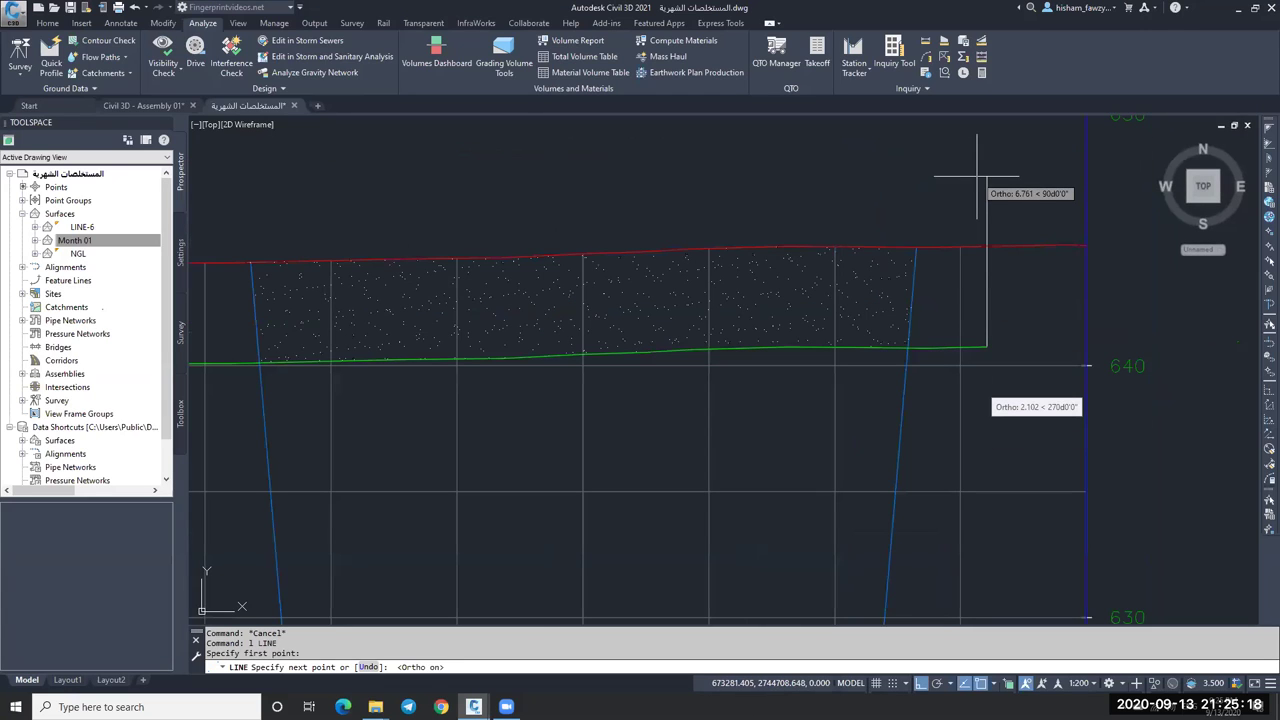
key("Escape")
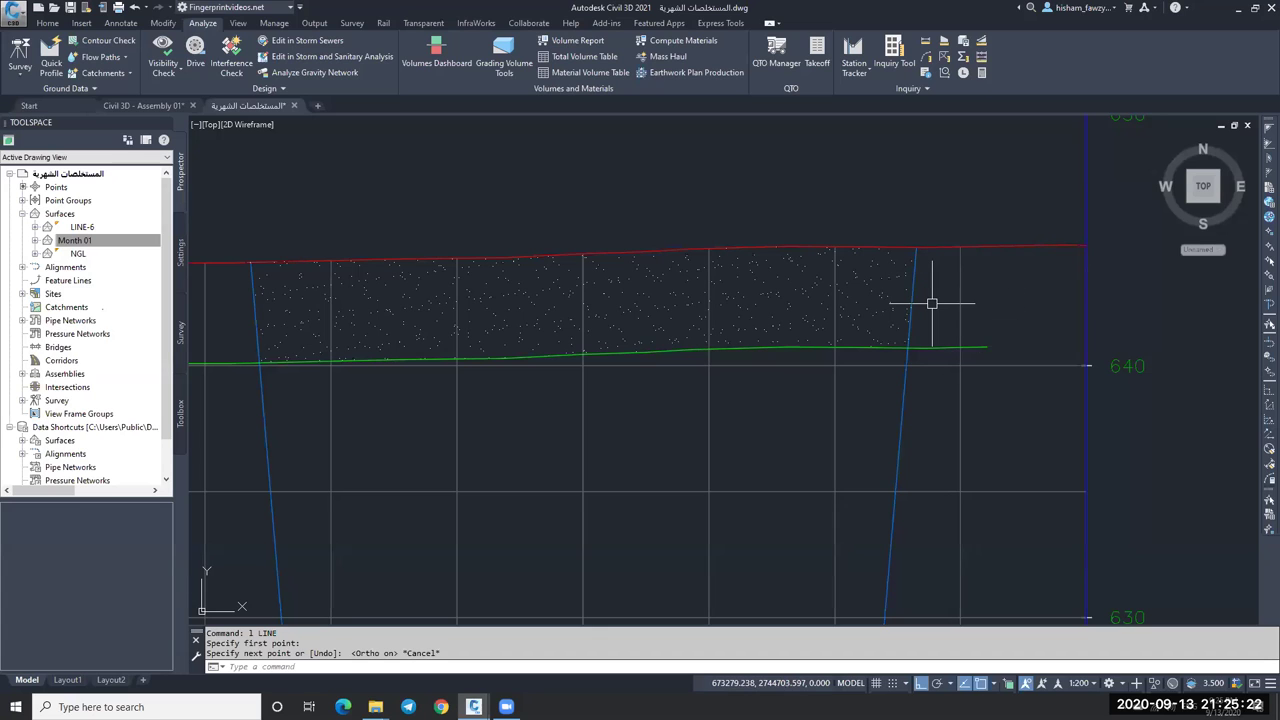
scroll(922, 288, "down", 1)
scroll(930, 278, "down", 1)
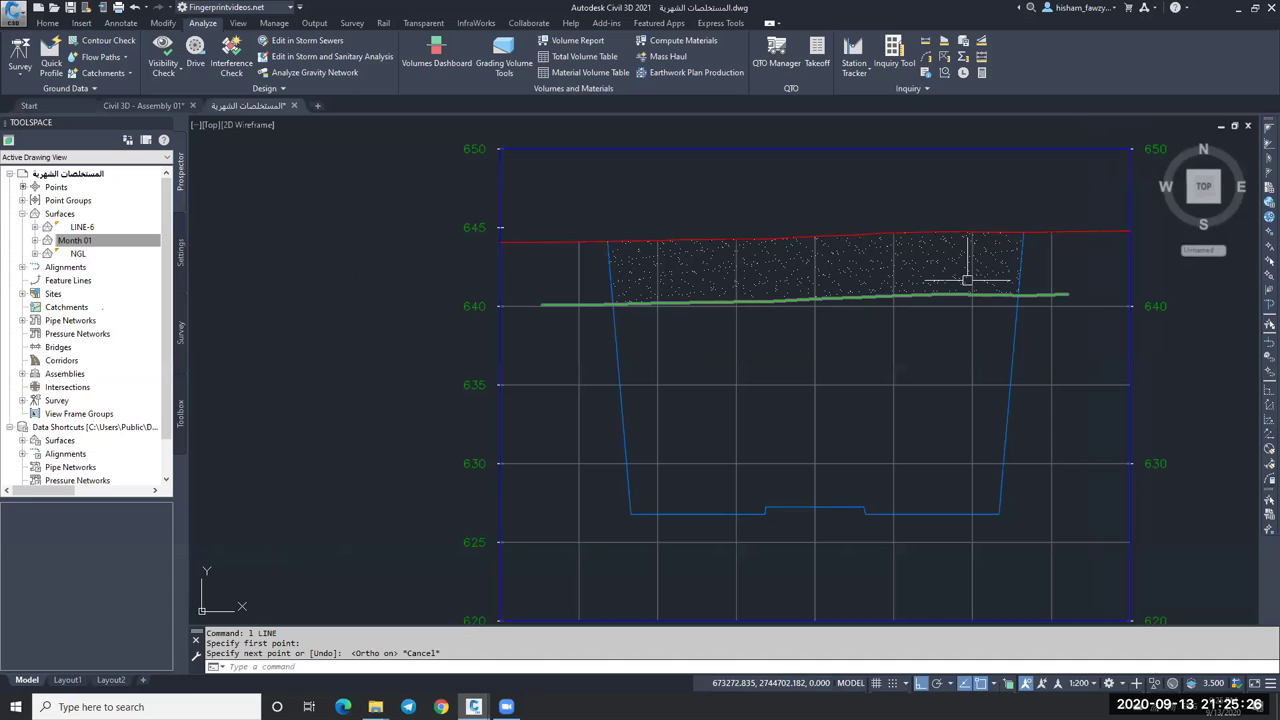
scroll(692, 250, "down", 4)
scroll(947, 256, "up", 2)
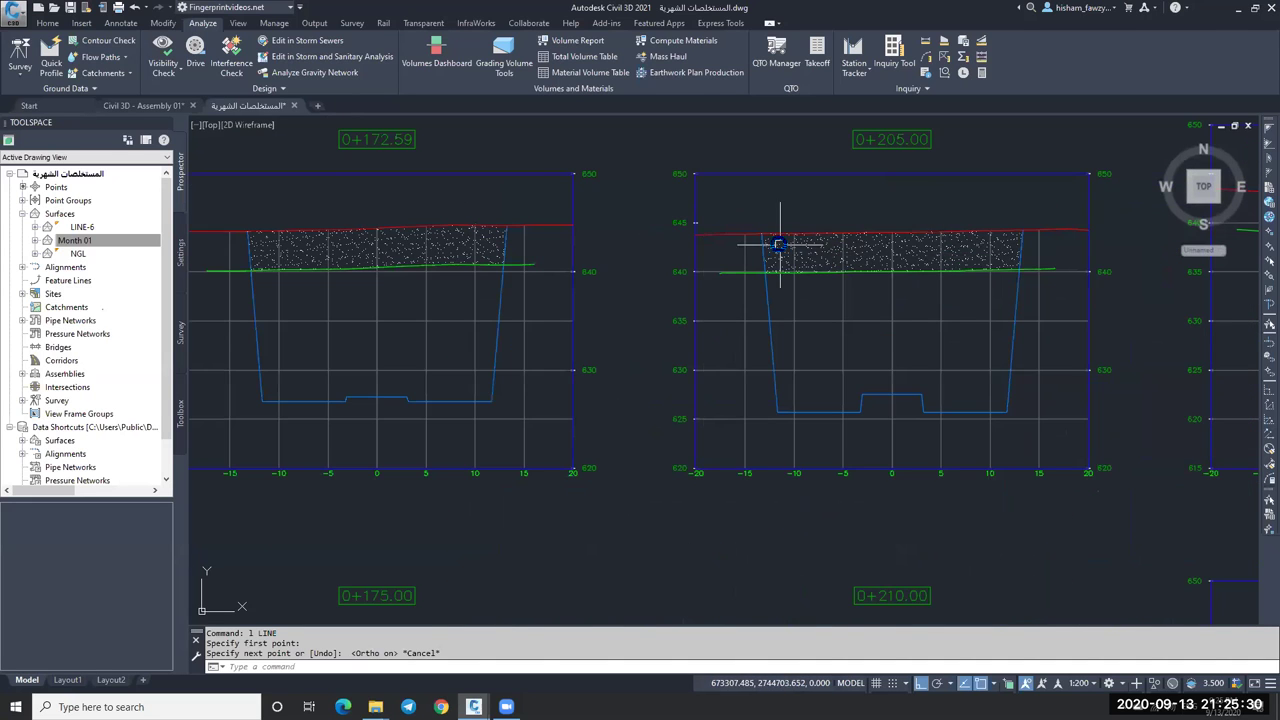
scroll(766, 249, "down", 3)
scroll(729, 325, "down", 1)
scroll(729, 325, "up", 7)
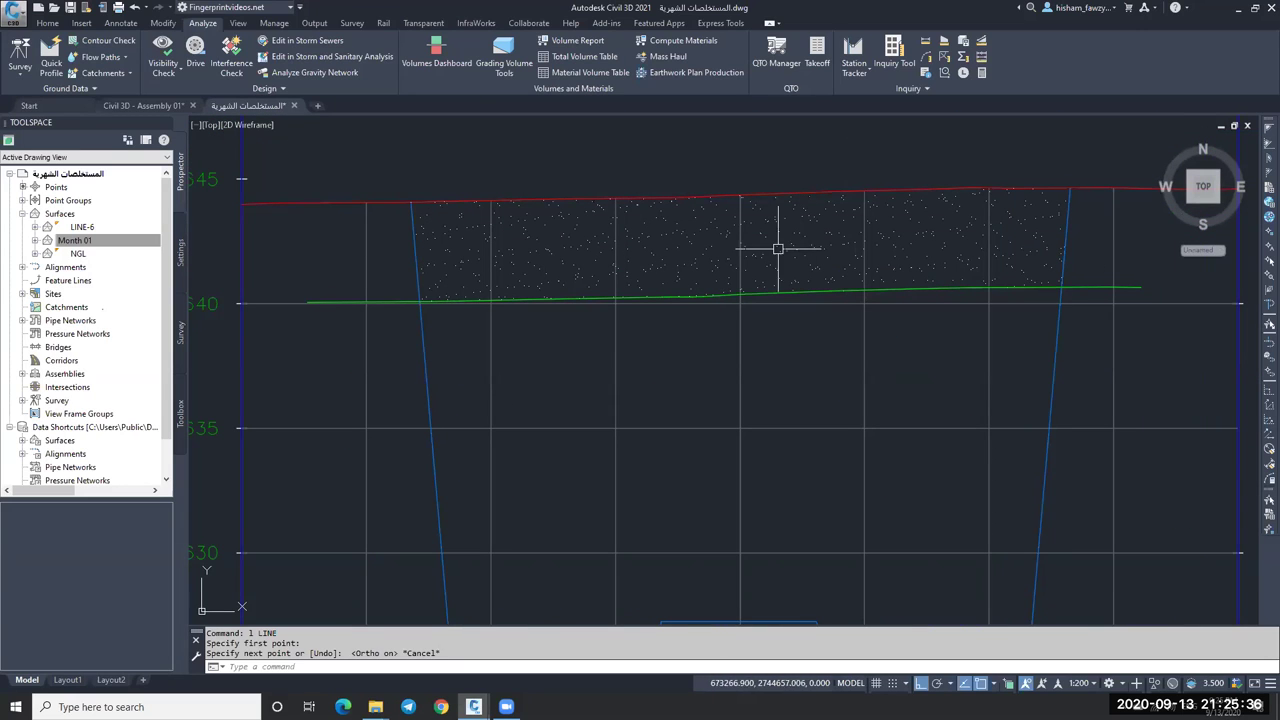
scroll(703, 229, "down", 6)
scroll(815, 232, "up", 4)
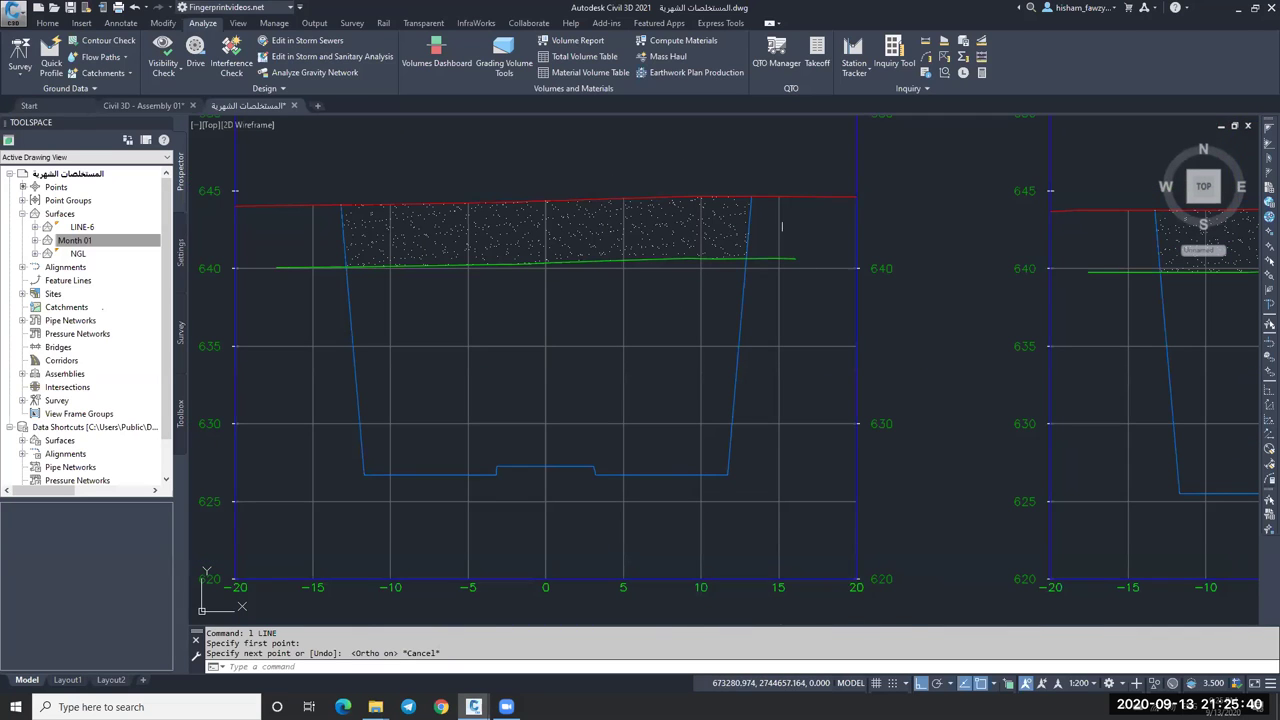
scroll(500, 190, "down", 4)
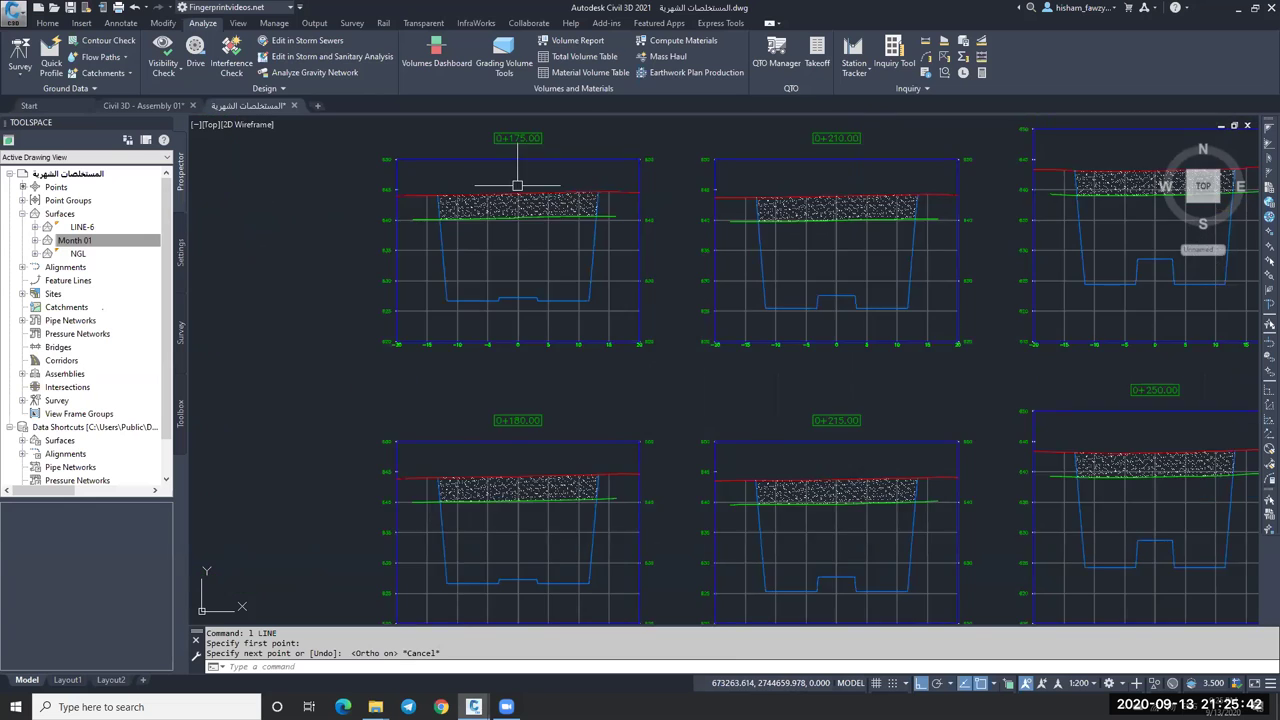
scroll(517, 185, "down", 2)
scroll(591, 180, "down", 6)
scroll(905, 215, "up", 10)
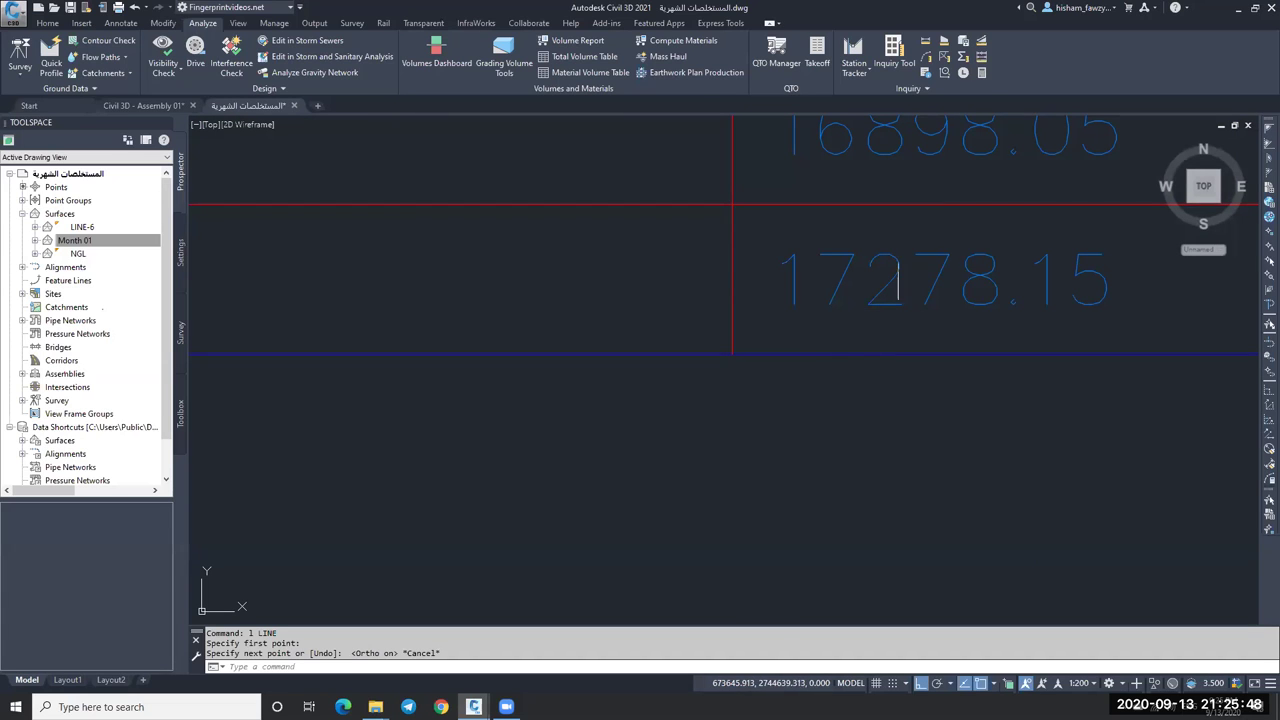
scroll(900, 242, "down", 2)
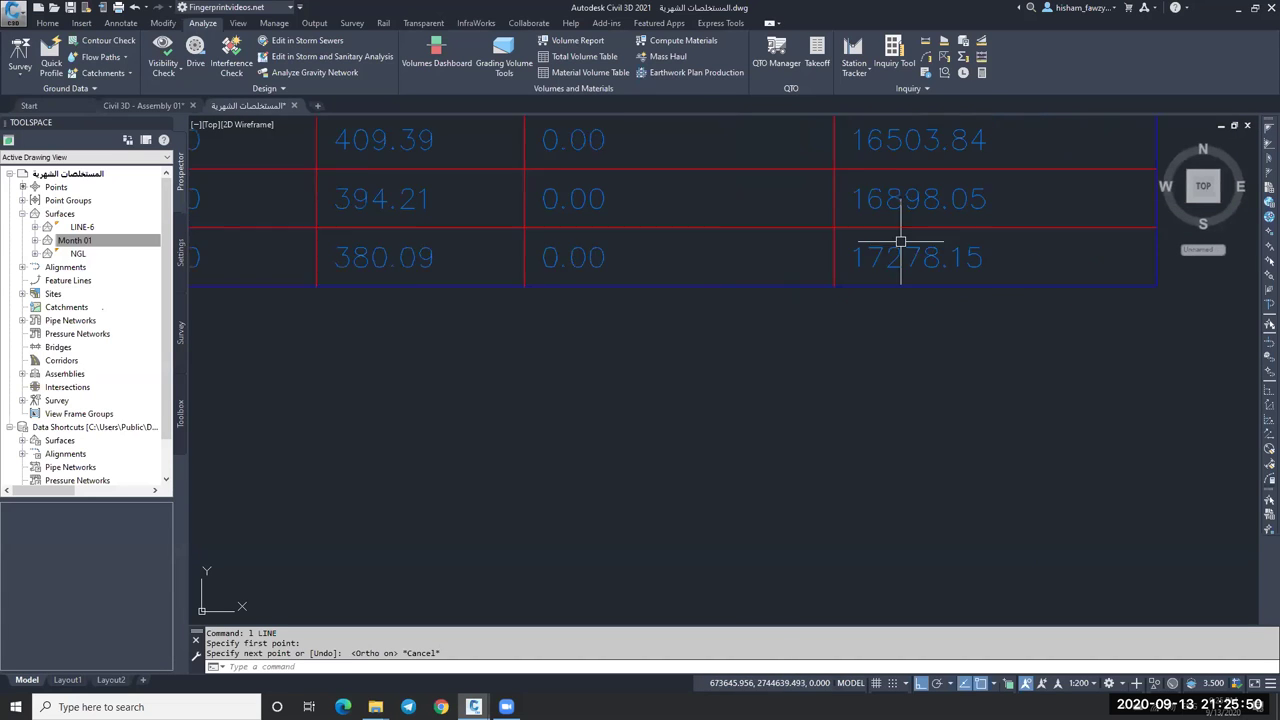
scroll(900, 242, "down", 5)
scroll(829, 266, "down", 3)
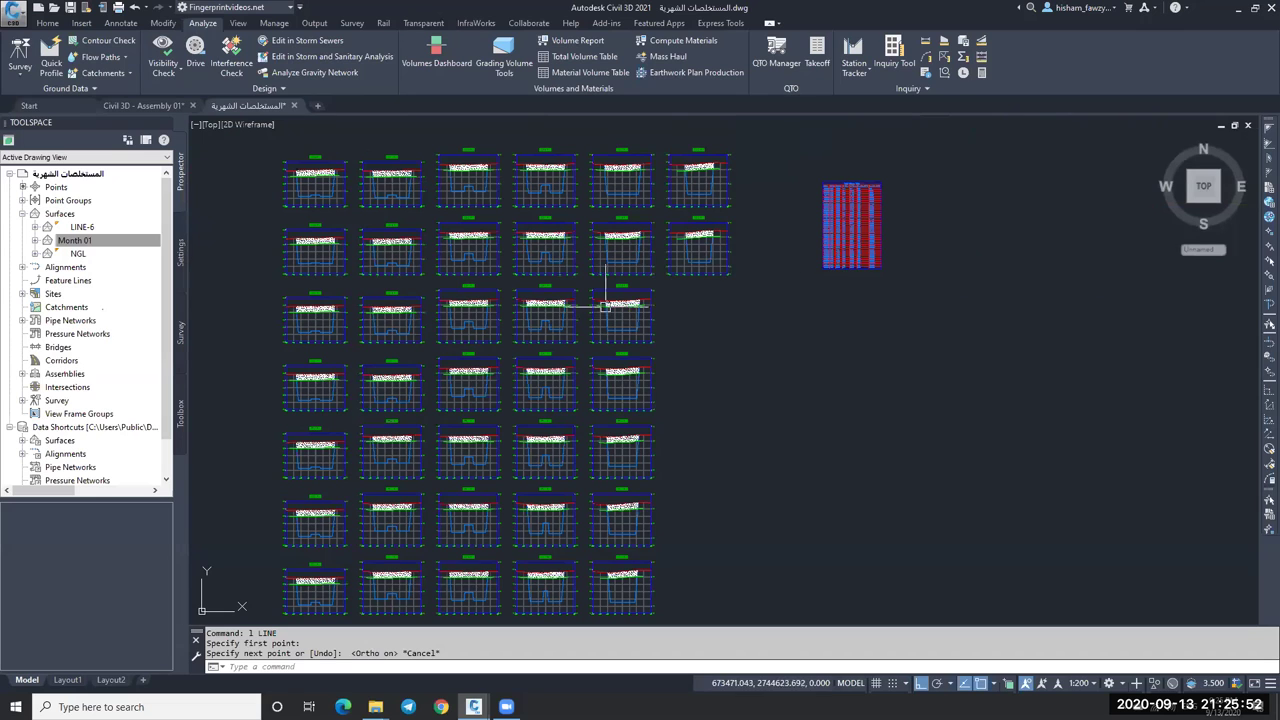
scroll(606, 300, "up", 8)
scroll(608, 310, "up", 1)
scroll(694, 306, "down", 7)
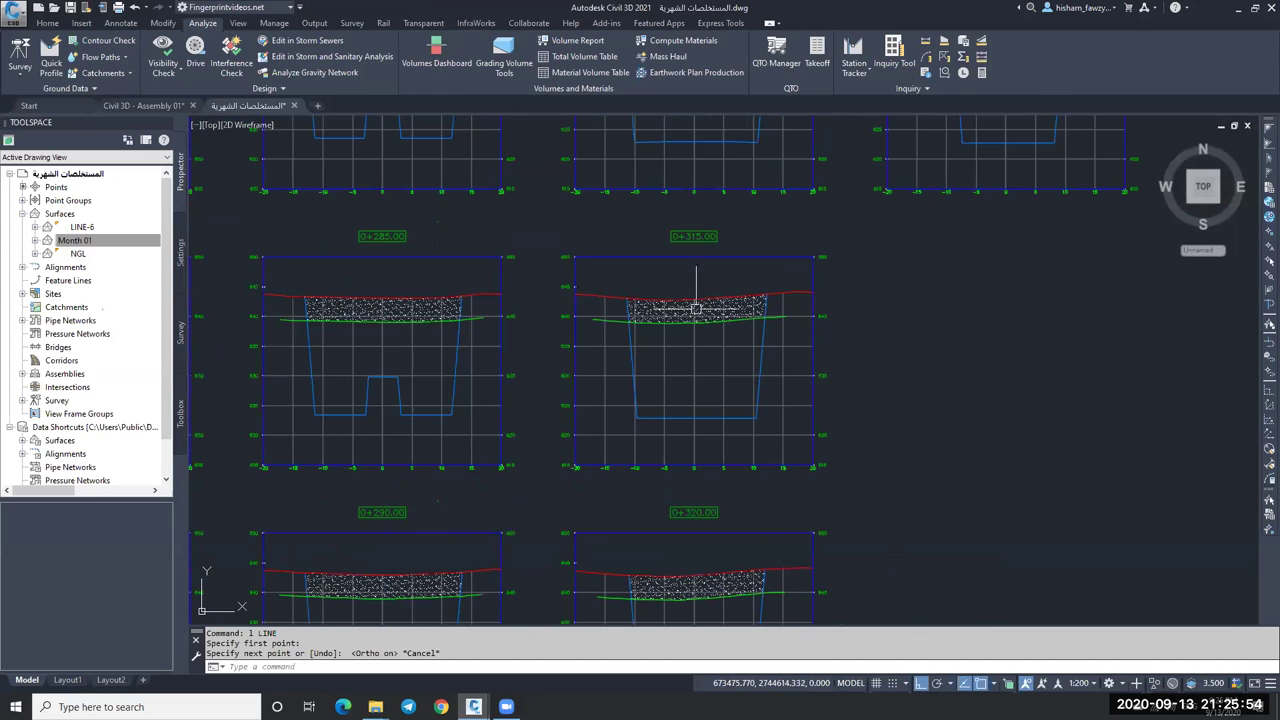
scroll(805, 262, "up", 2)
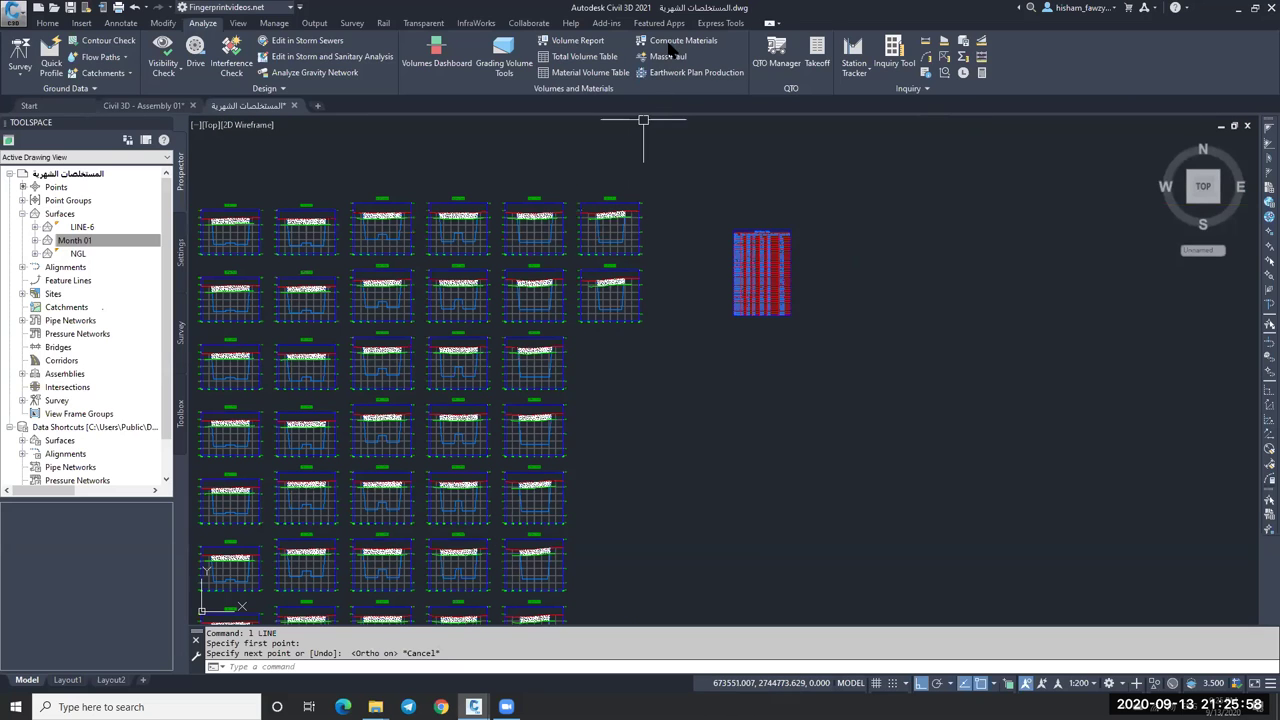
Delete Month 01 from the Earthworks material via Compute Materials and apply.
scroll(562, 237, "up", 6)
key("Escape")
left_click(562, 237)
left_click(600, 62)
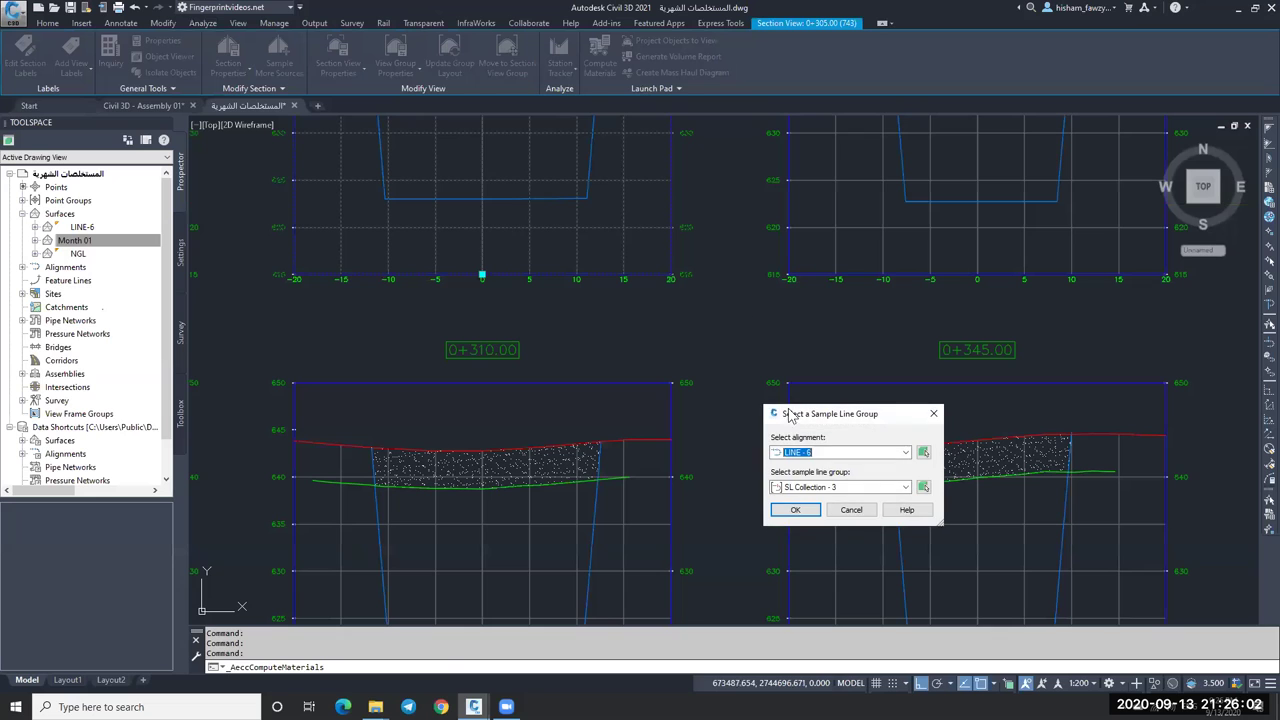
left_click(799, 510)
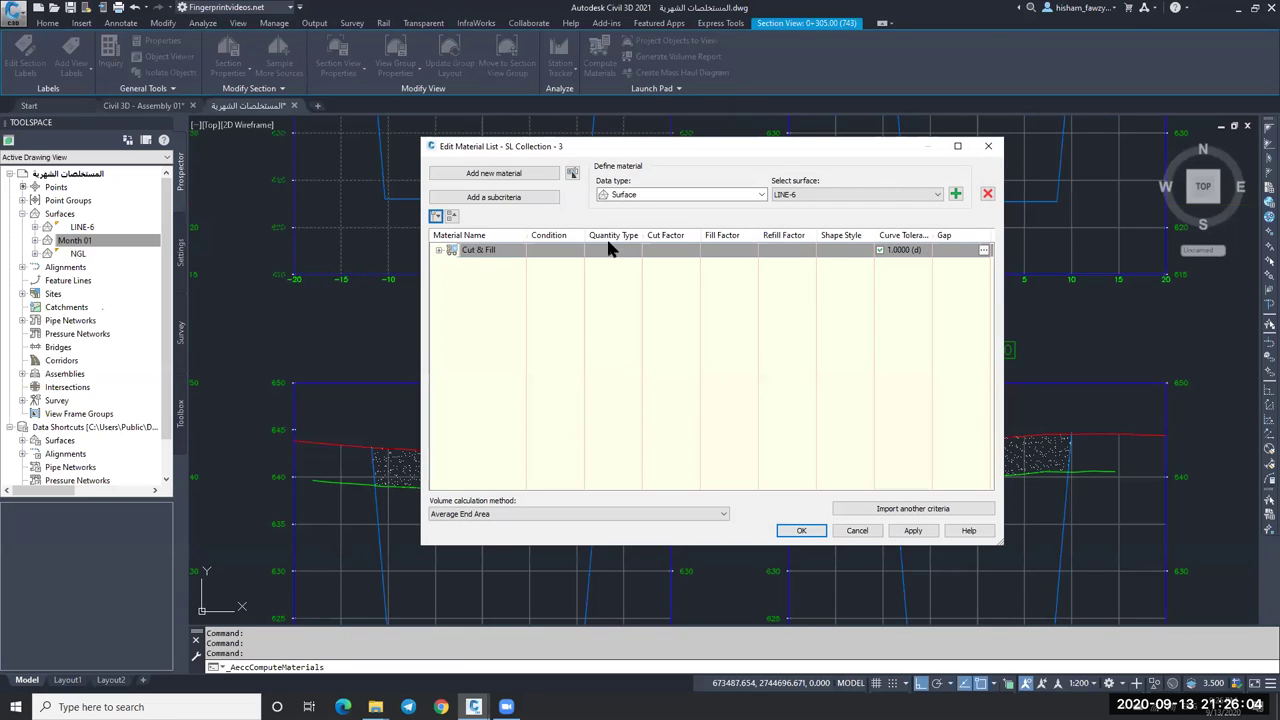
left_click(510, 306)
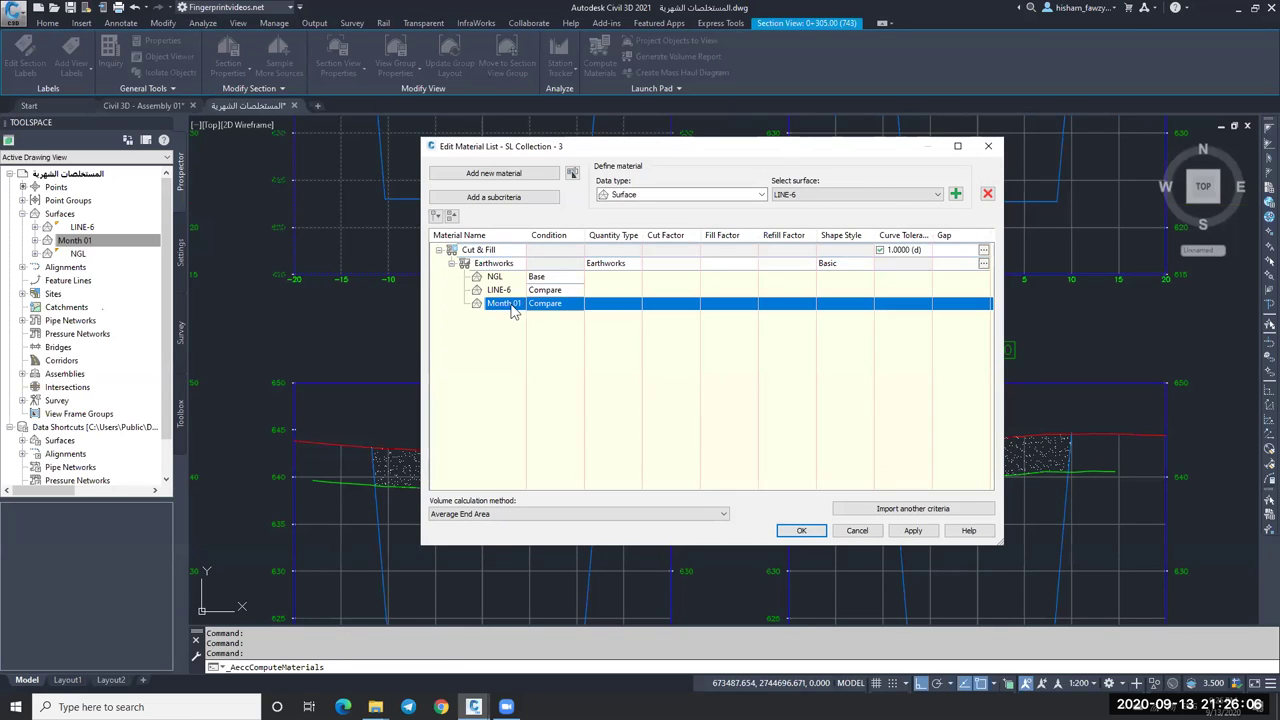
left_click(987, 194)
left_click(803, 531)
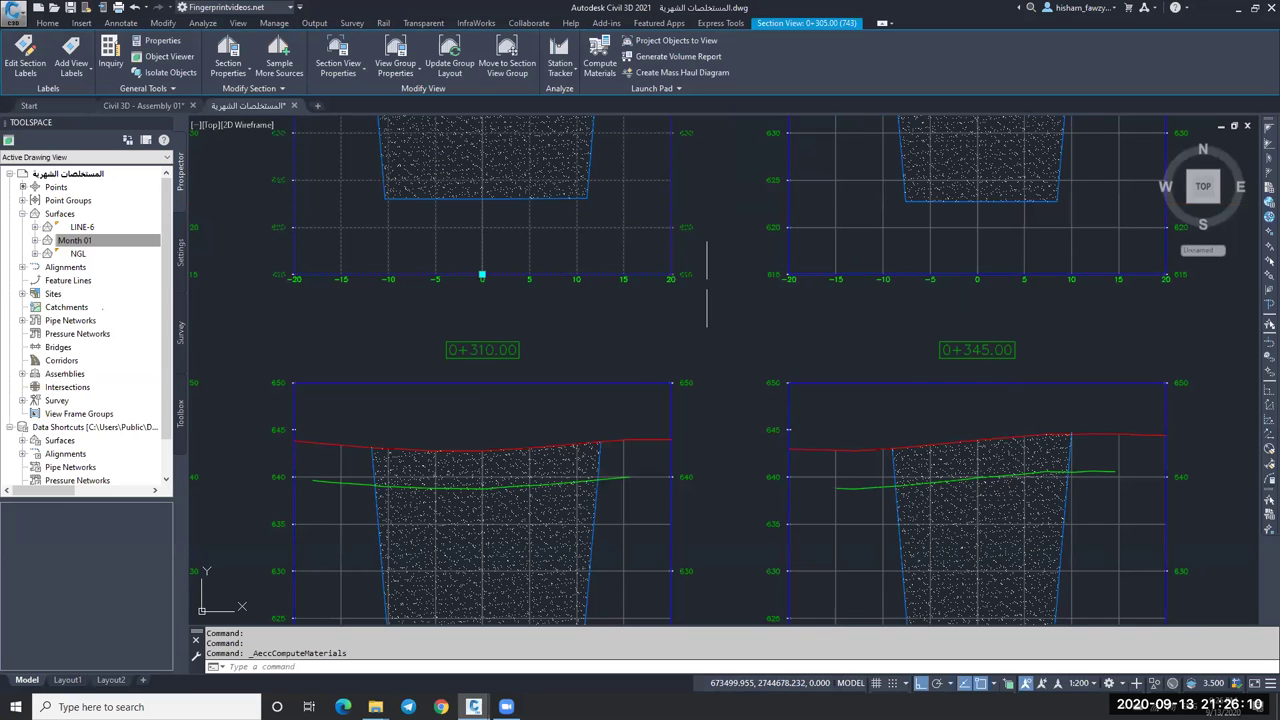
Clear the selection and zoom around to review the updated hatching and volume table.
scroll(706, 270, "down", 5)
key("Escape")
scroll(880, 305, "up", 8)
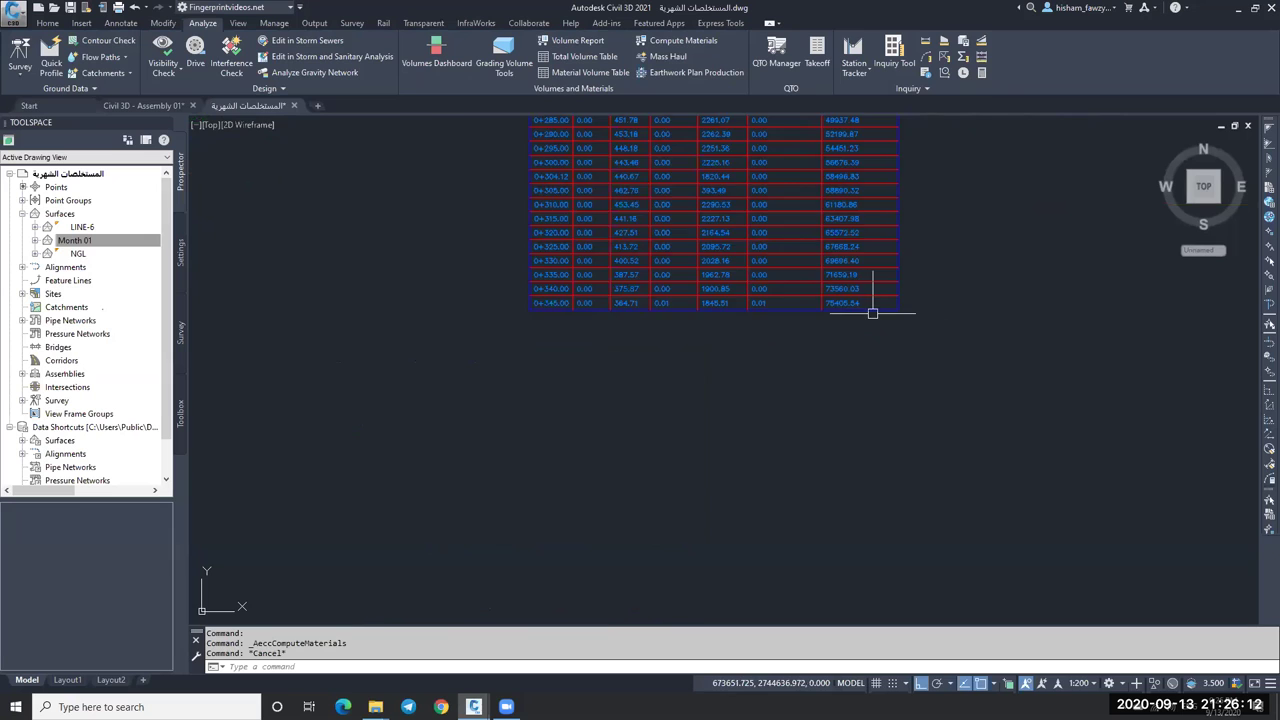
scroll(760, 300, "down", 5)
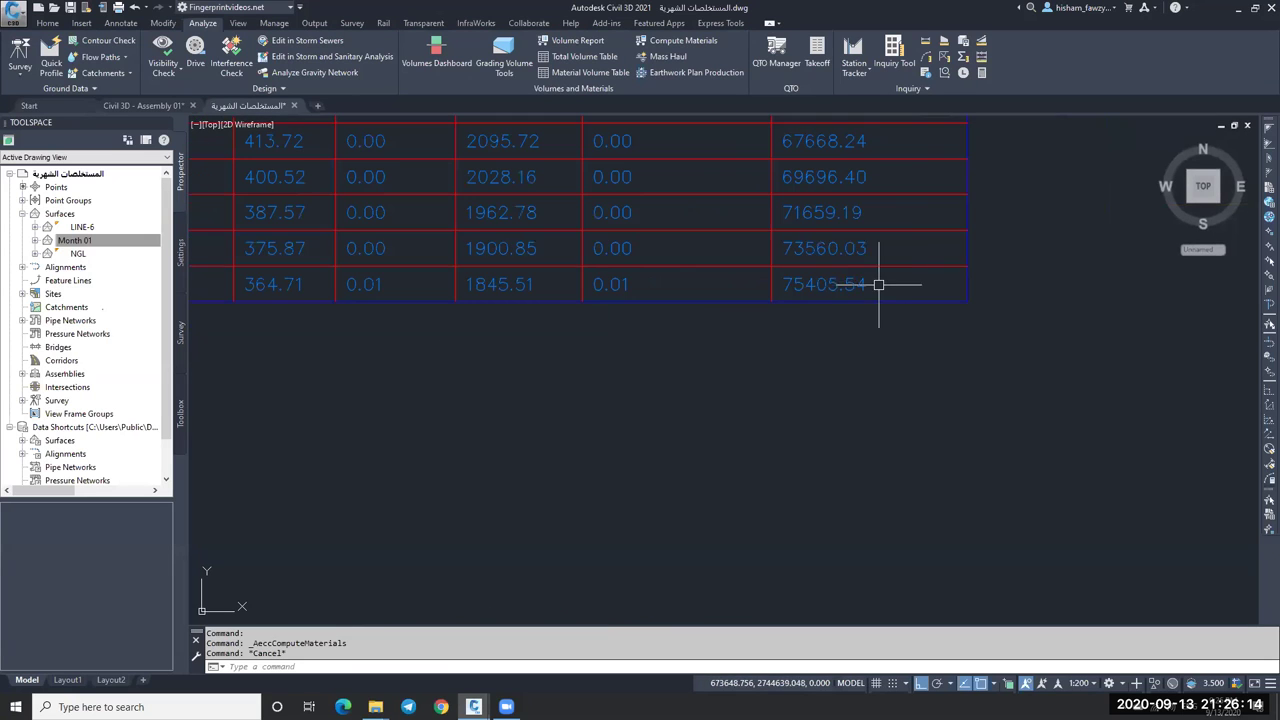
scroll(850, 300, "down", 2)
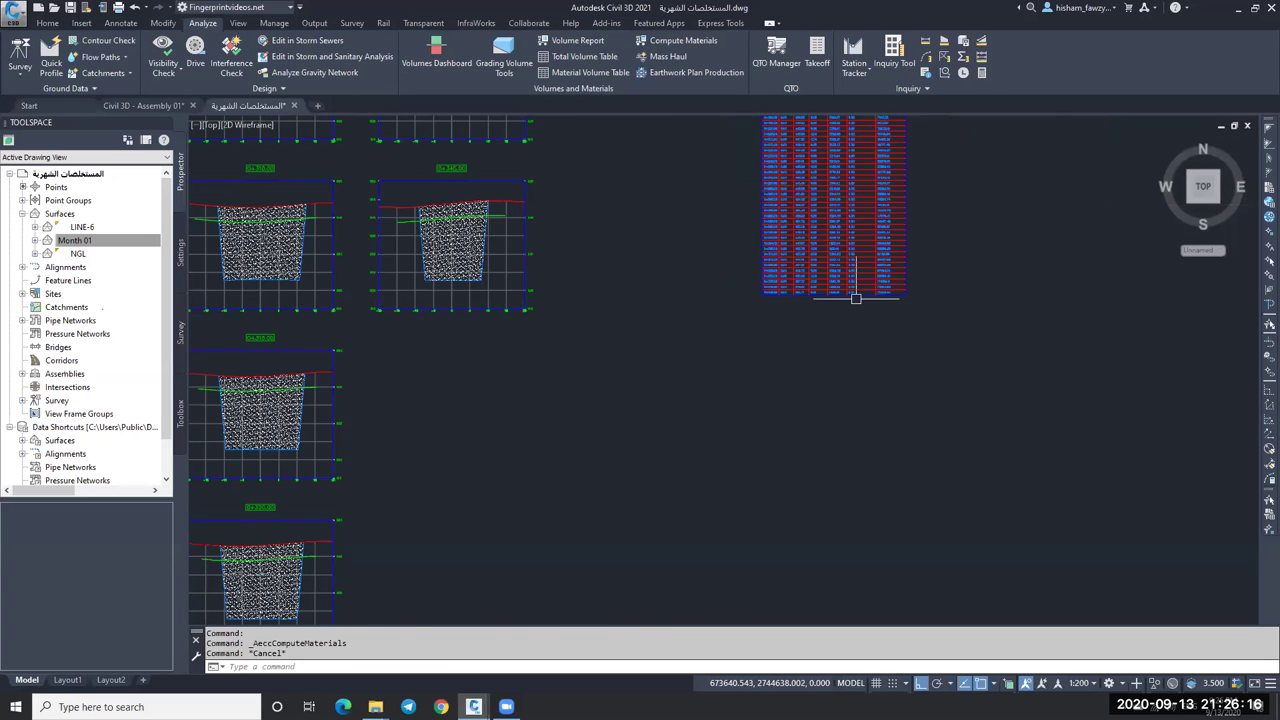
scroll(853, 300, "down", 2)
key("Escape")
scroll(828, 229, "up", 10)
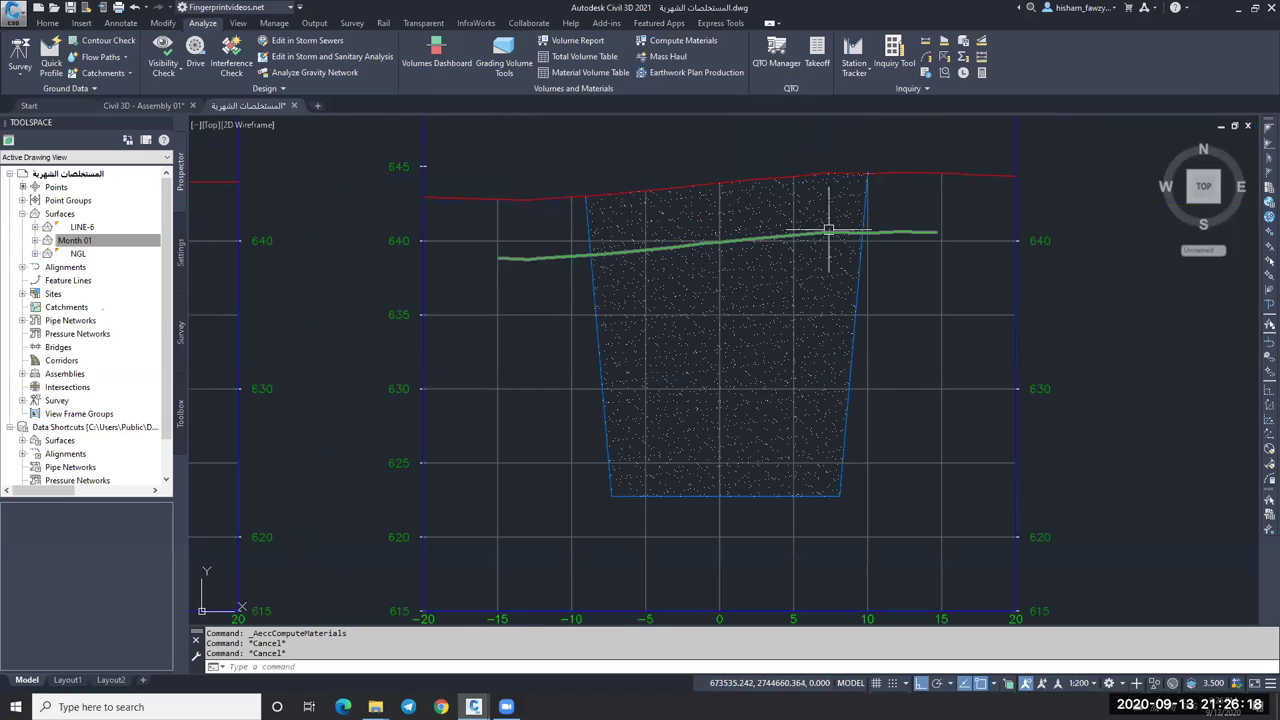
Add Month 01 to the Earthworks criteria via Compute Materials on the 0+345.00 section view.
left_click(573, 230)
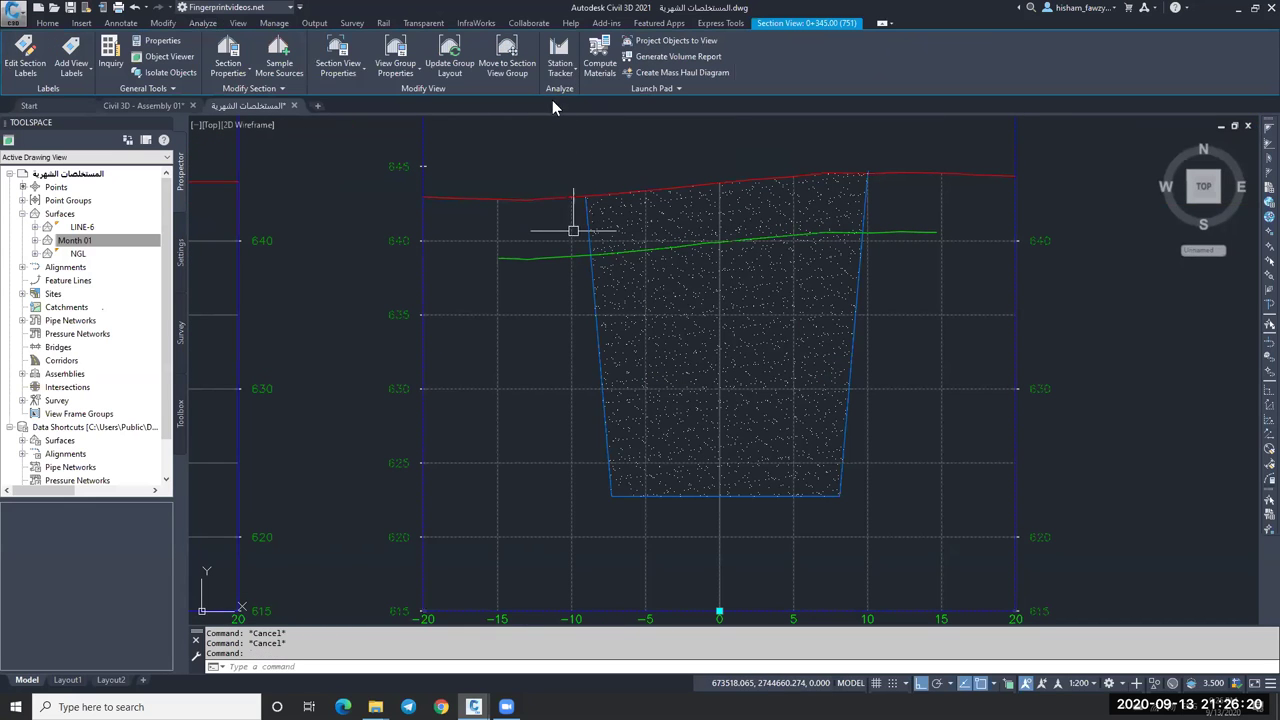
left_click(600, 58)
left_click(795, 510)
left_click(441, 250)
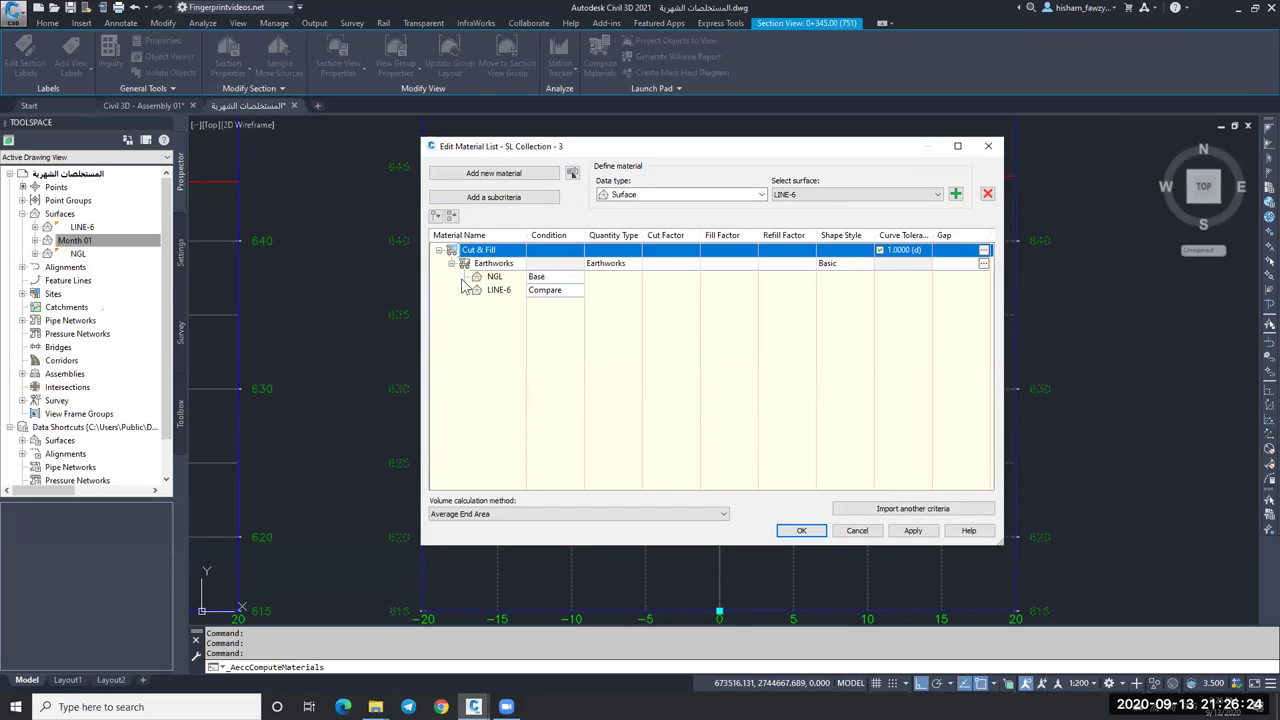
left_click(524, 263)
left_click(815, 194)
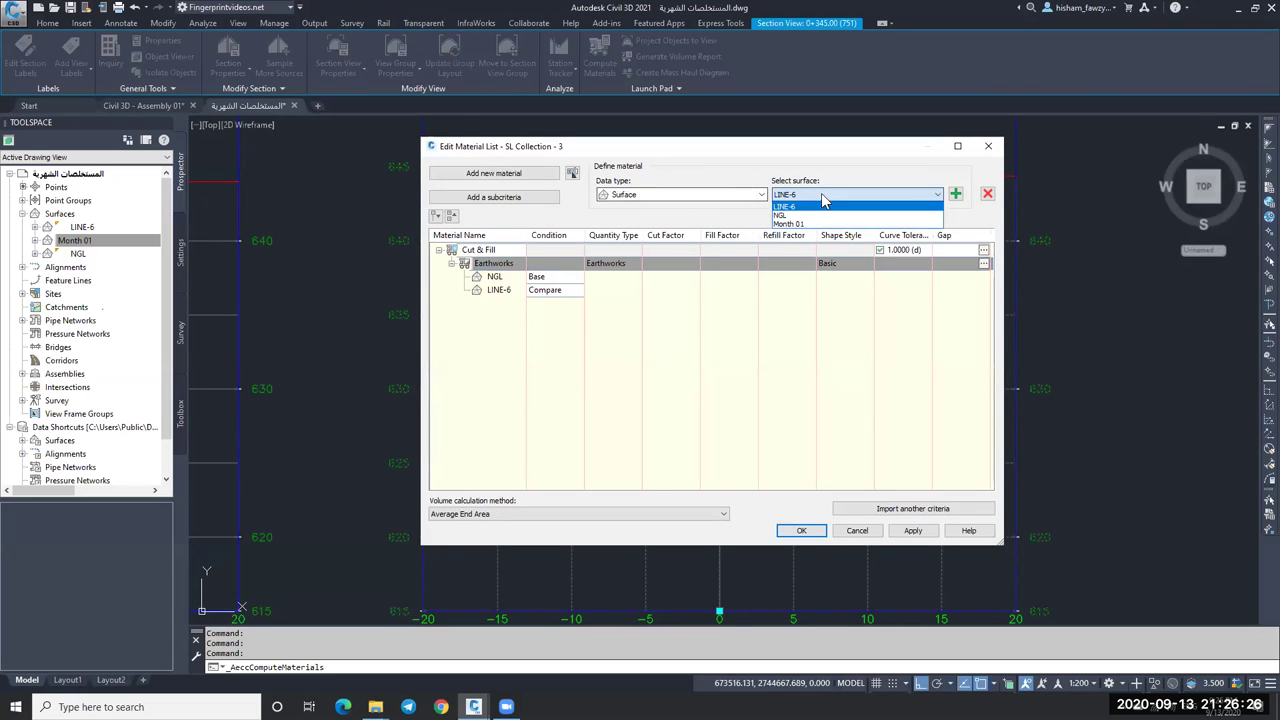
left_click(806, 224)
left_click(955, 193)
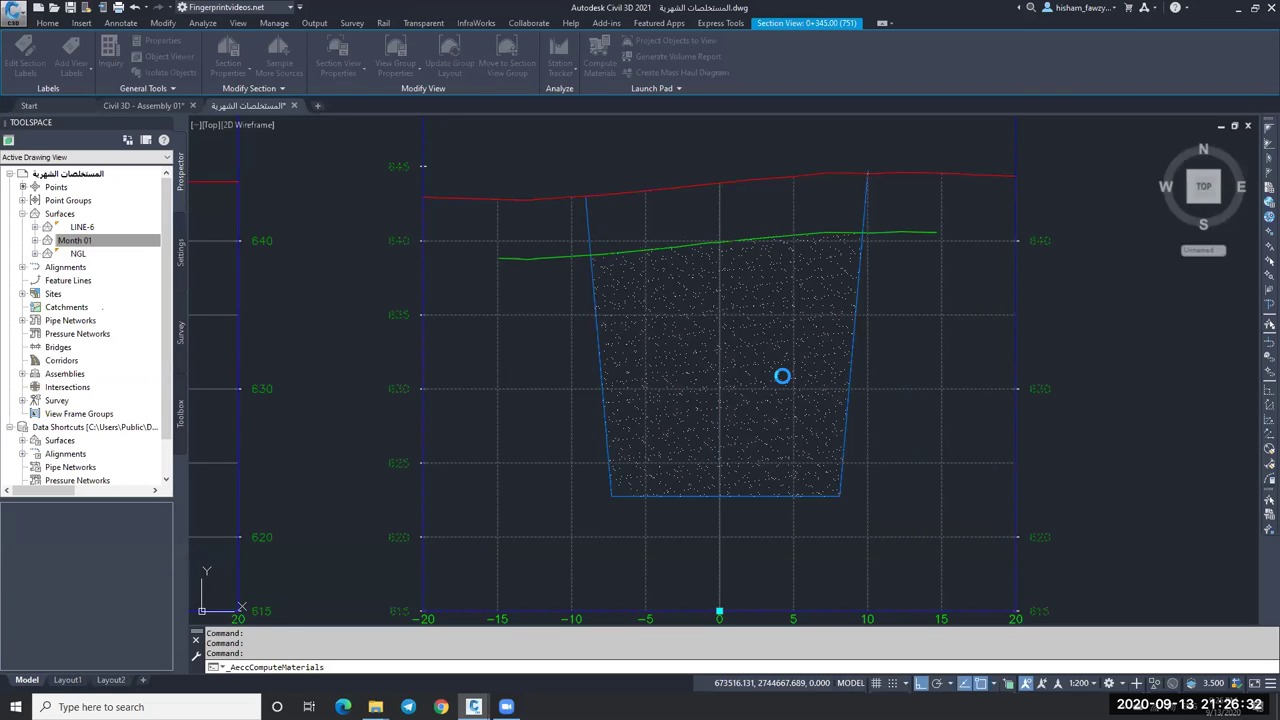
Zoom around to check the sections, then select the 0+345.00 section view.
key("Escape")
scroll(805, 262, "down", 4)
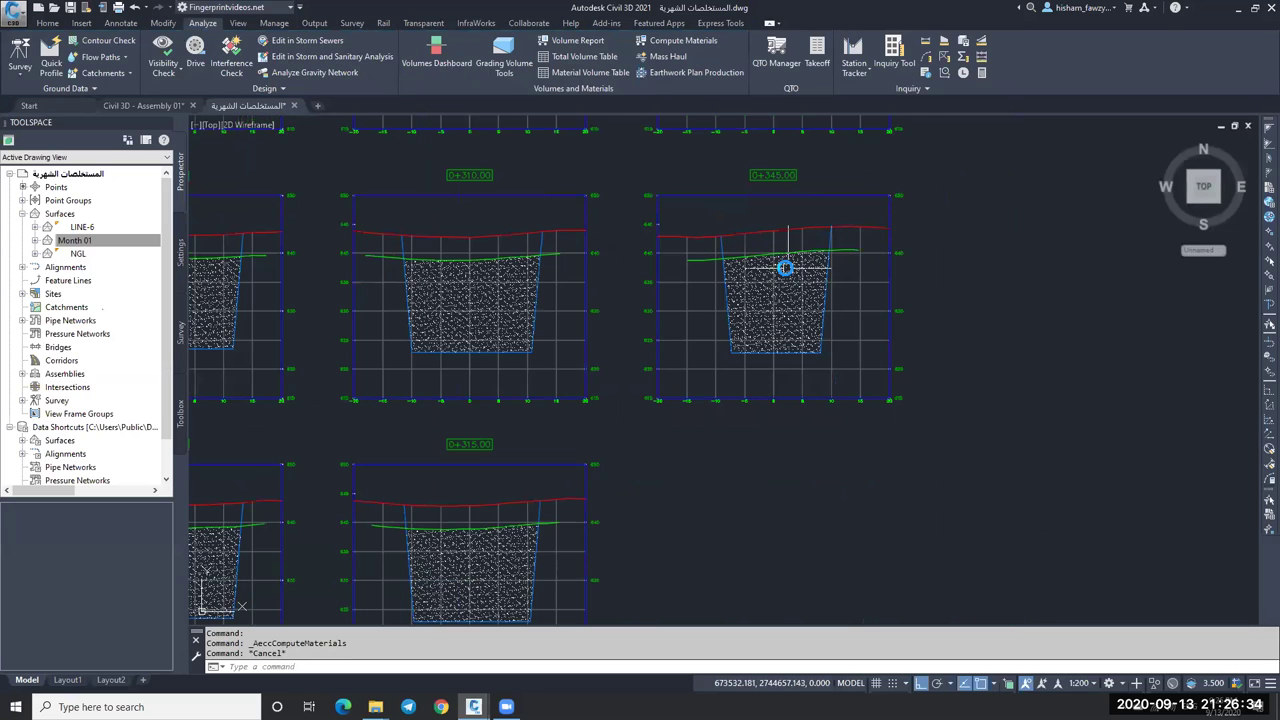
scroll(787, 268, "down", 2)
scroll(834, 243, "up", 5)
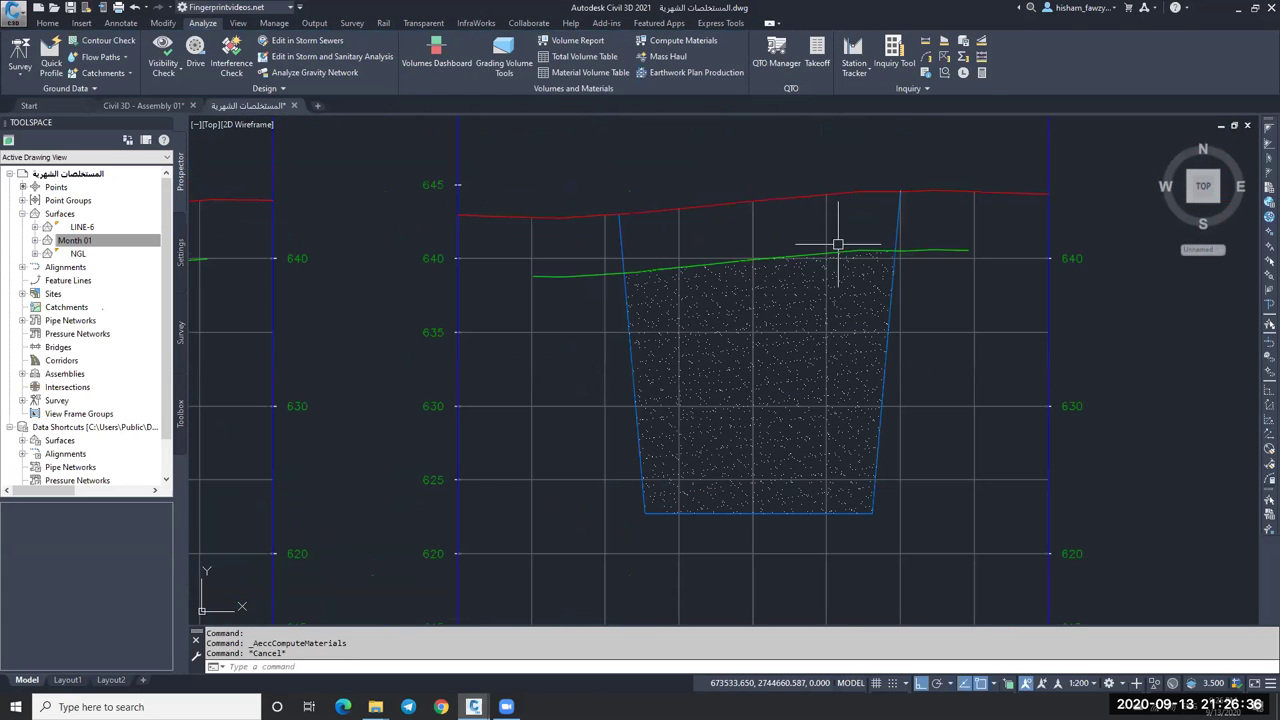
scroll(805, 280, "down", 2)
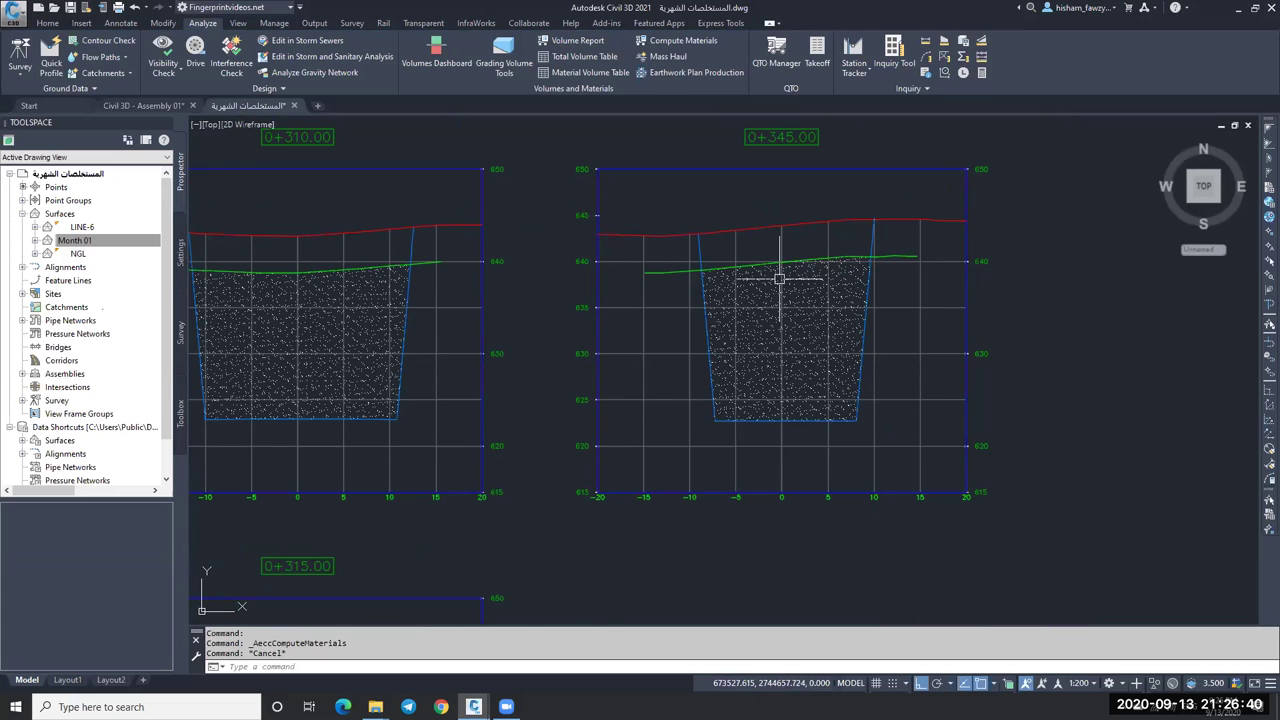
scroll(800, 250, "up", 4)
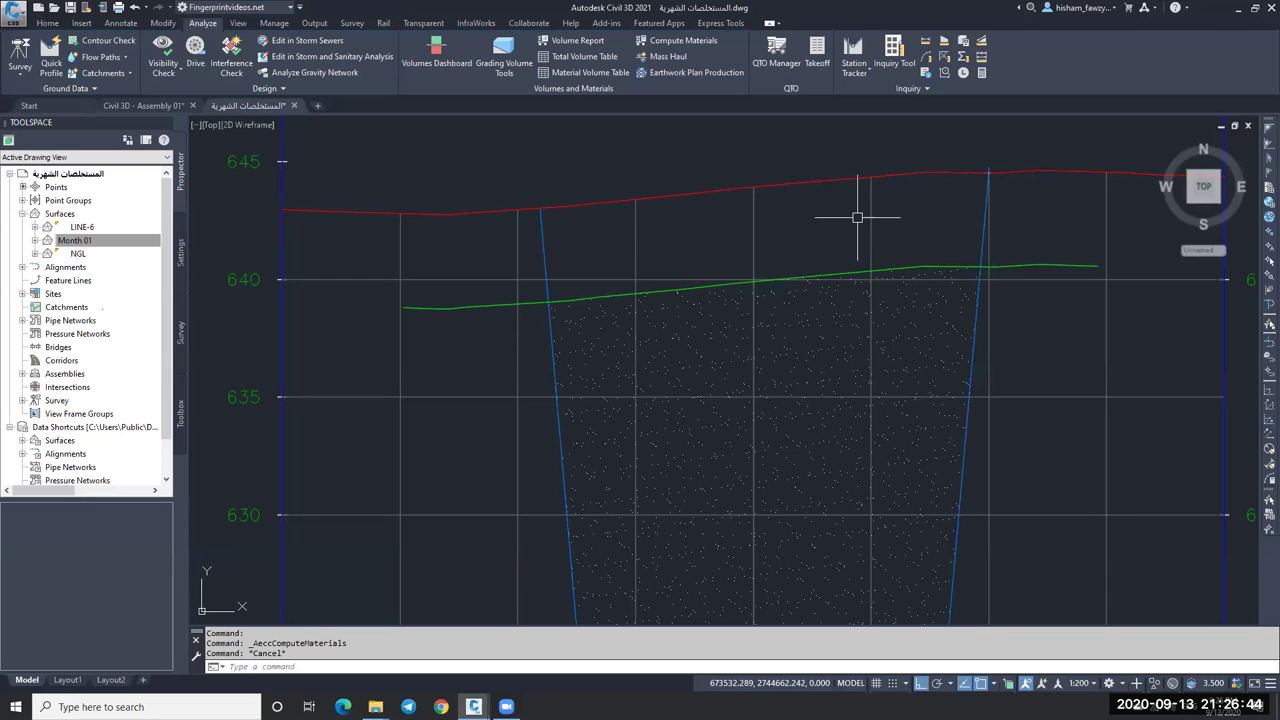
scroll(766, 220, "down", 5)
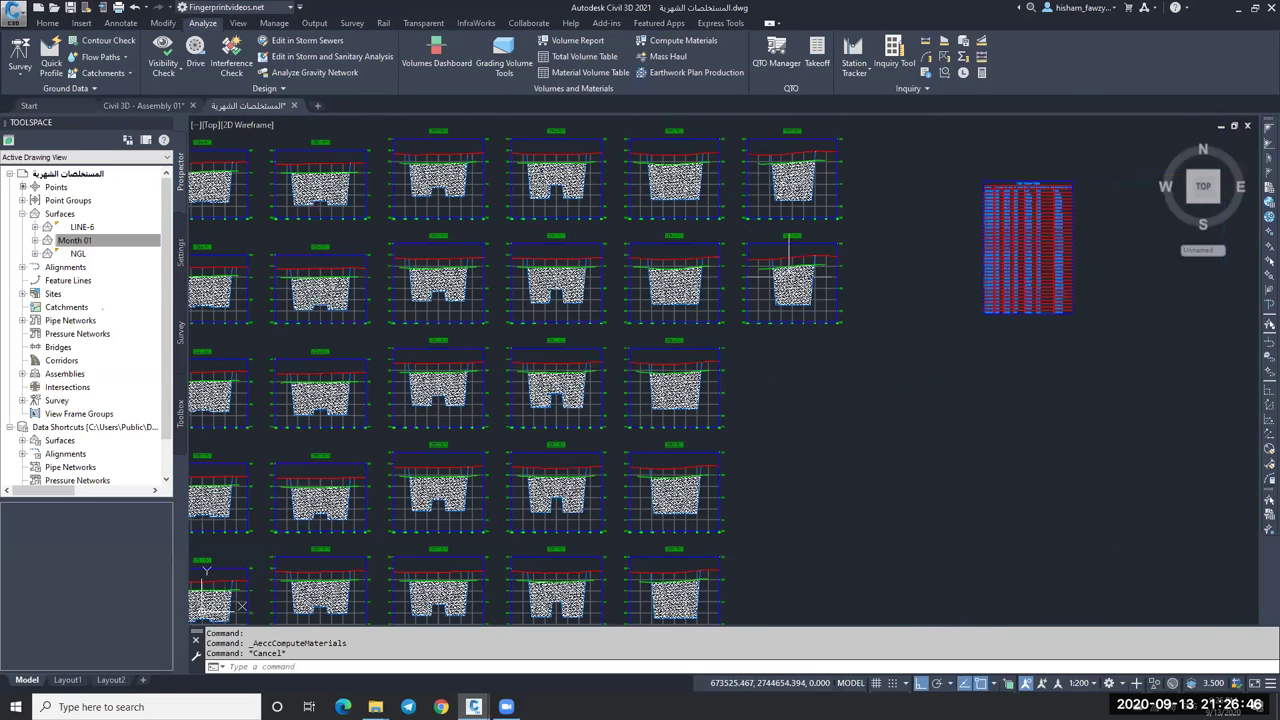
scroll(790, 262, "up", 4)
scroll(1006, 357, "down", 5)
scroll(1009, 354, "up", 4)
scroll(883, 282, "up", 3)
scroll(883, 282, "up", 2)
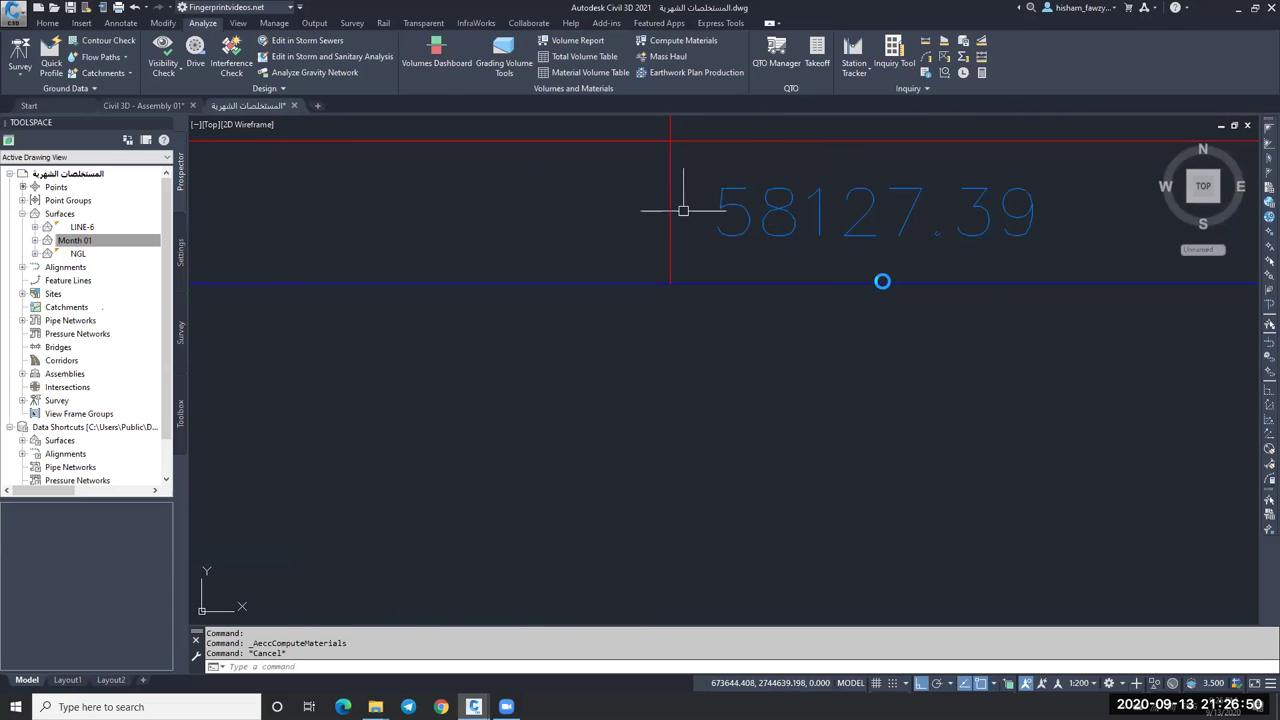
scroll(850, 262, "down", 6)
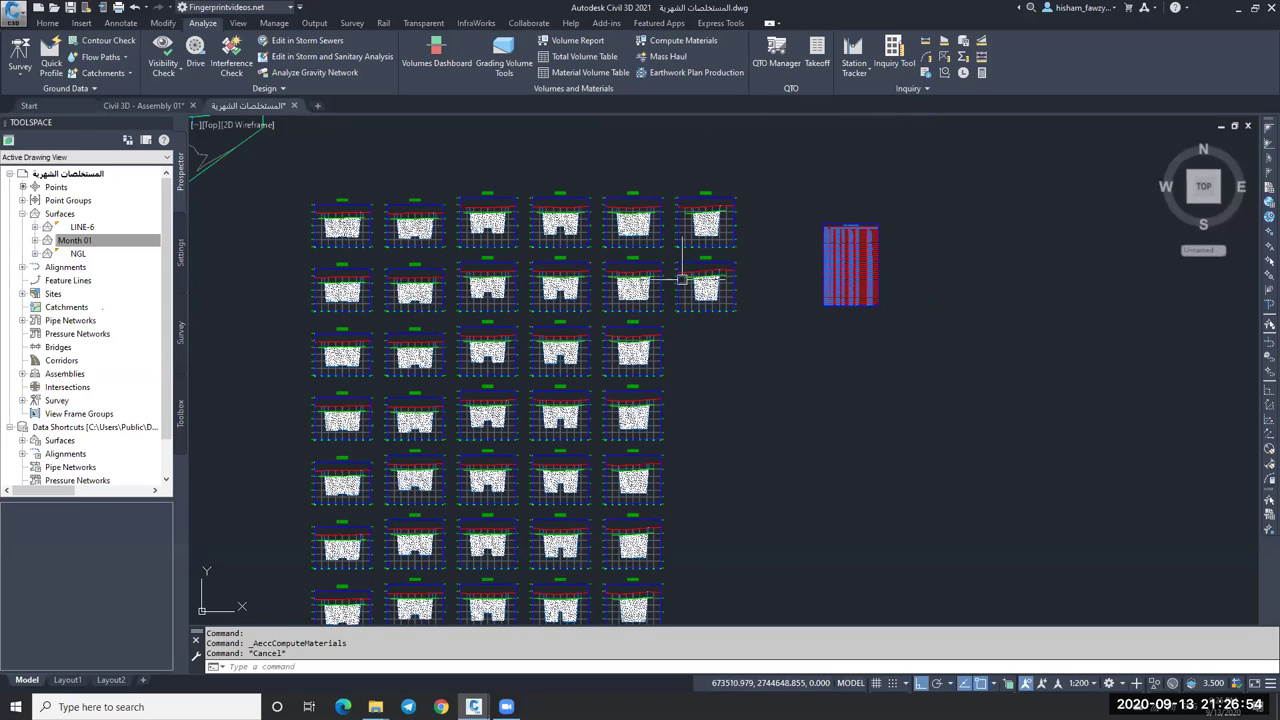
scroll(681, 280, "up", 5)
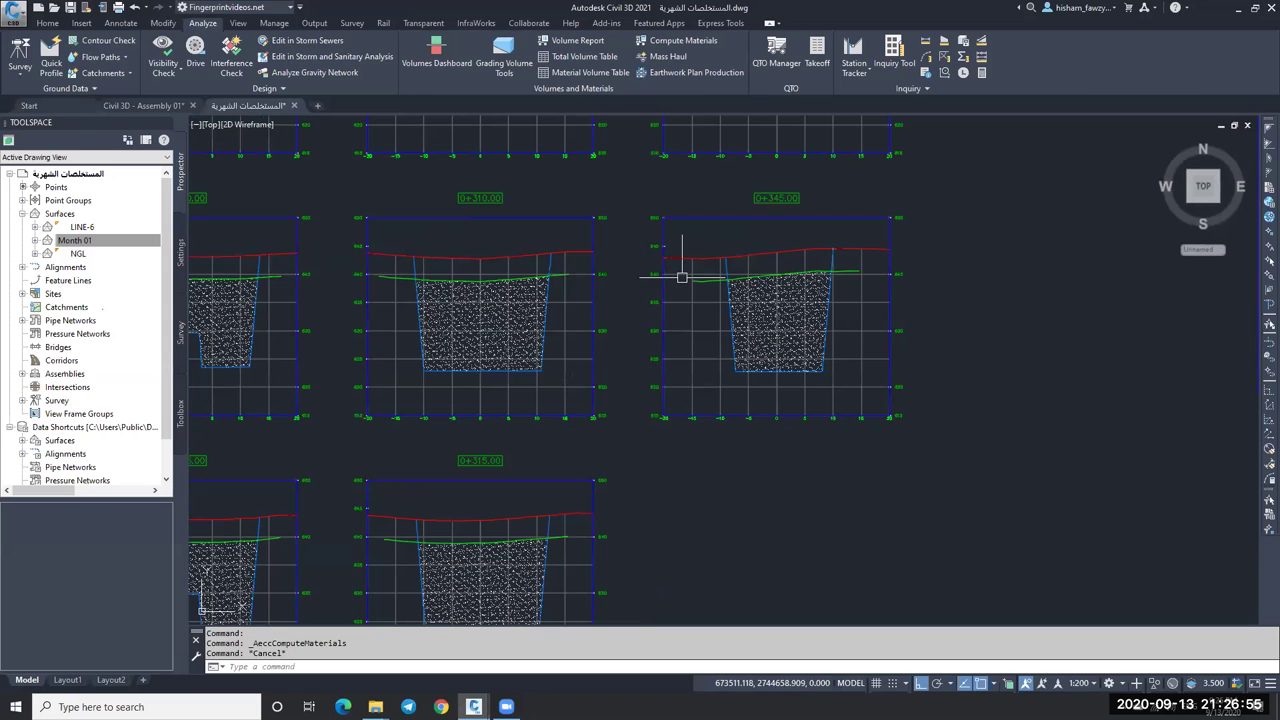
left_click(737, 267)
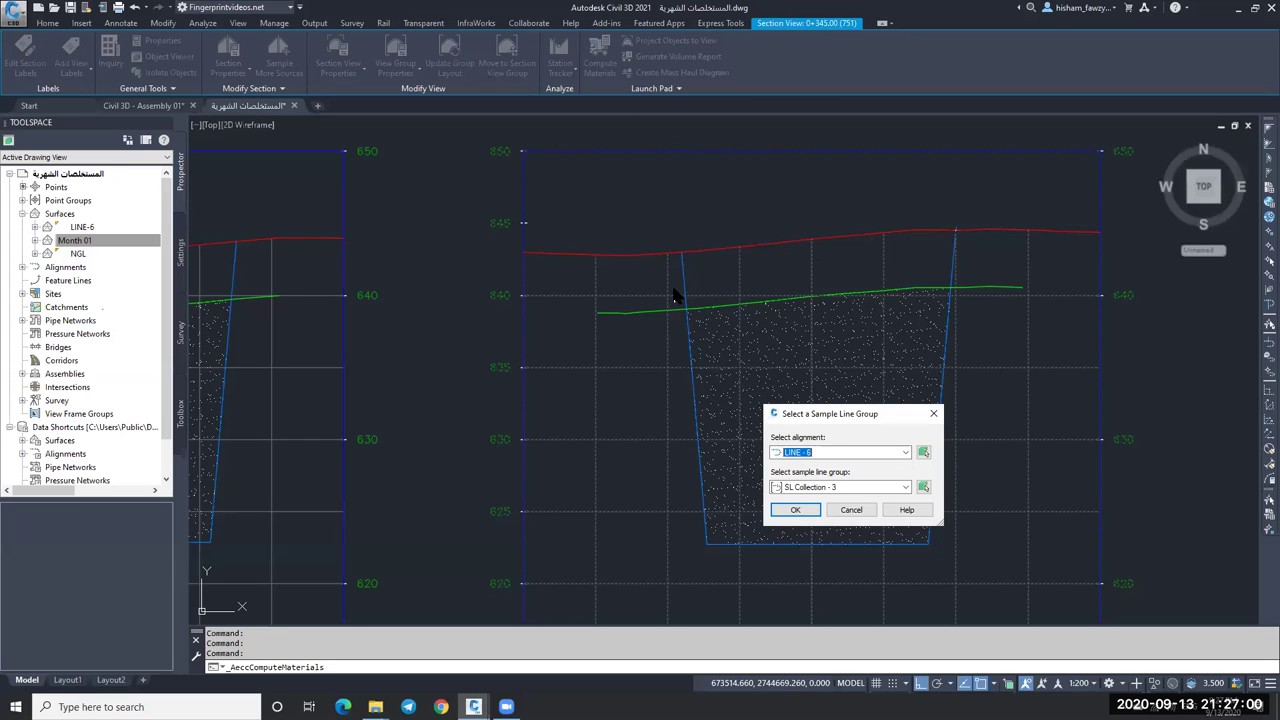
Set Month 01's condition to Compare under Cut & Fill > Earthworks and recompute the hatching.
left_click(805, 512)
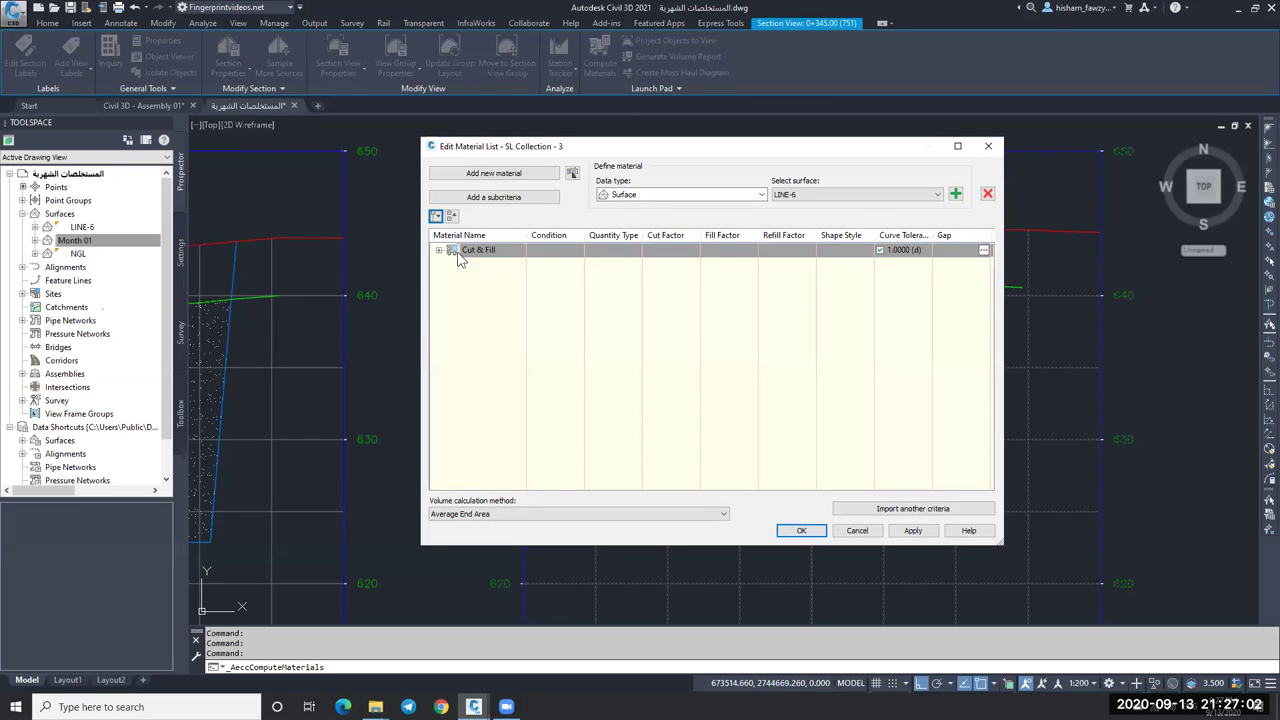
left_click(438, 251)
left_click(451, 264)
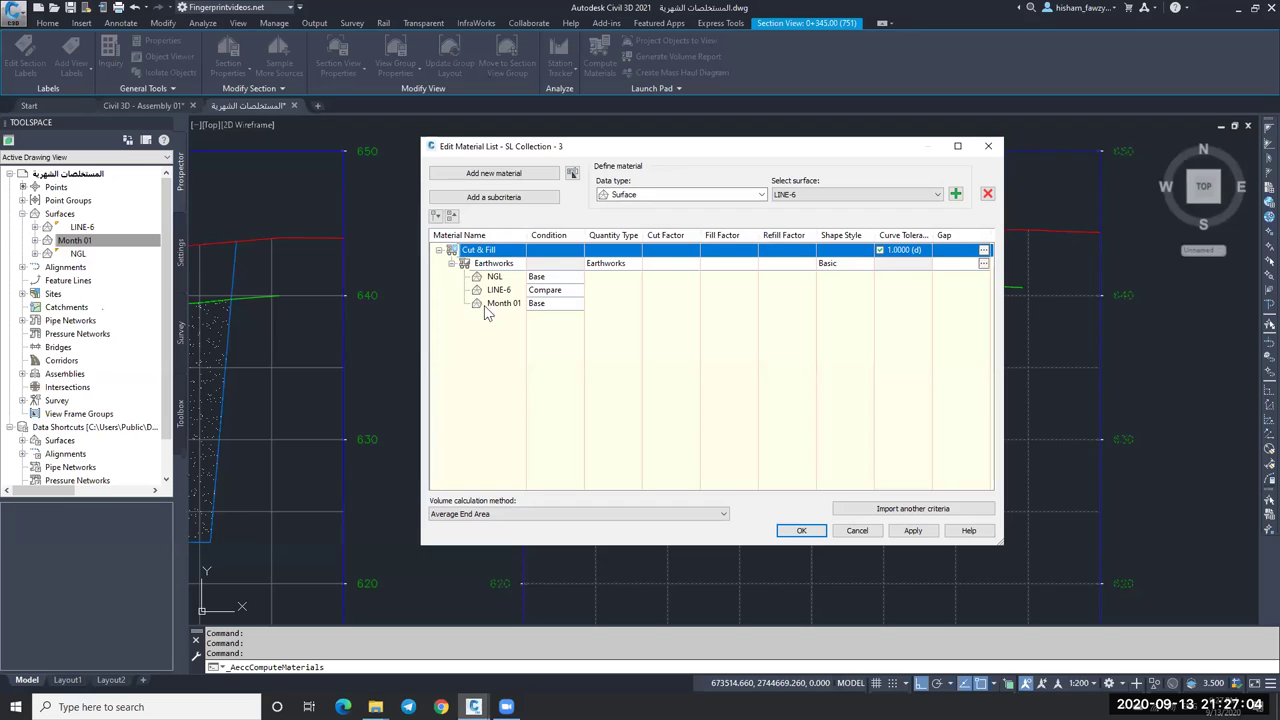
left_click(538, 306)
left_click(540, 305)
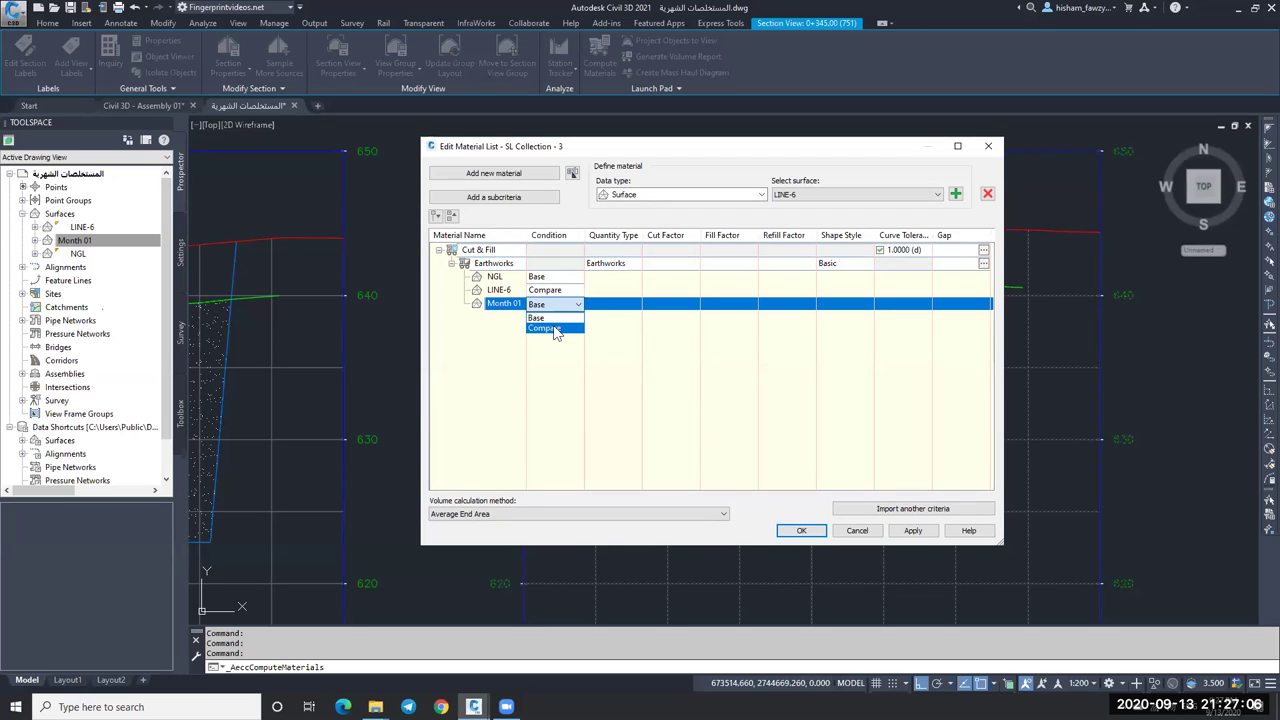
left_click(556, 329)
left_click(804, 531)
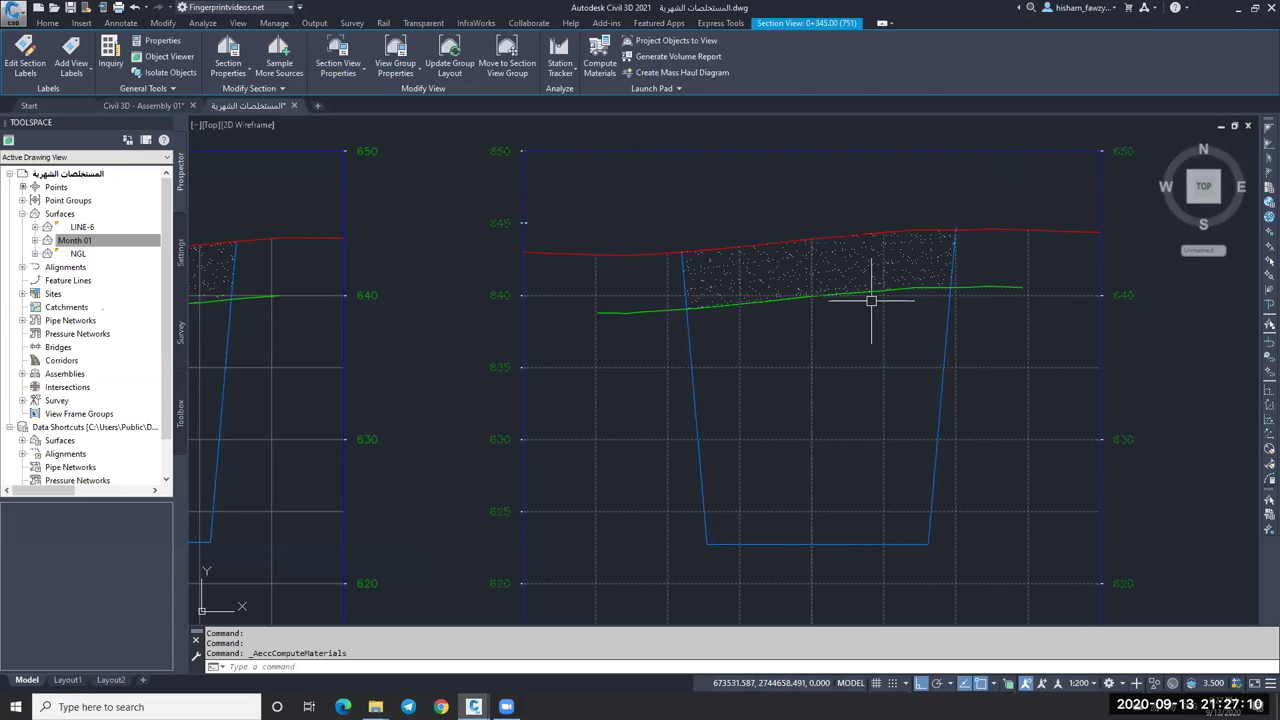
Zoom around the section views to review the NGL-to-Month 01 hatching.
key("Escape")
scroll(617, 297, "down", 6)
scroll(809, 297, "up", 10)
scroll(921, 313, "down", 8)
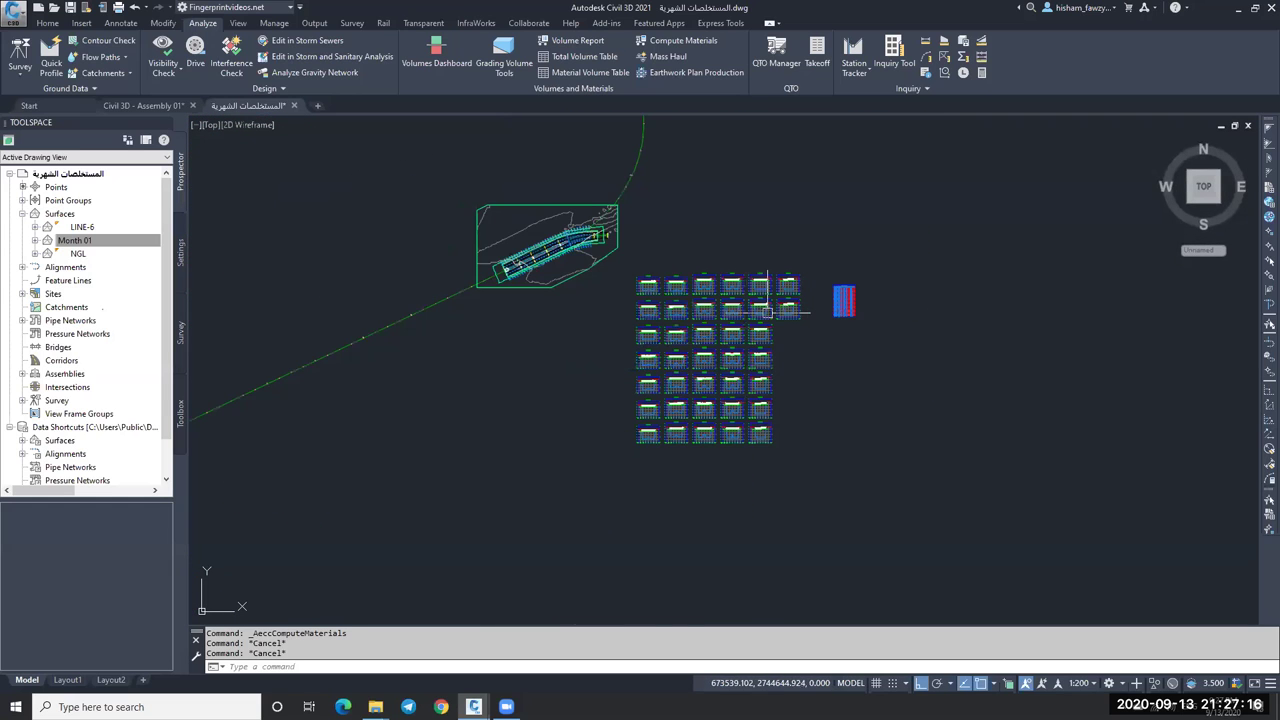
scroll(767, 312, "up", 4)
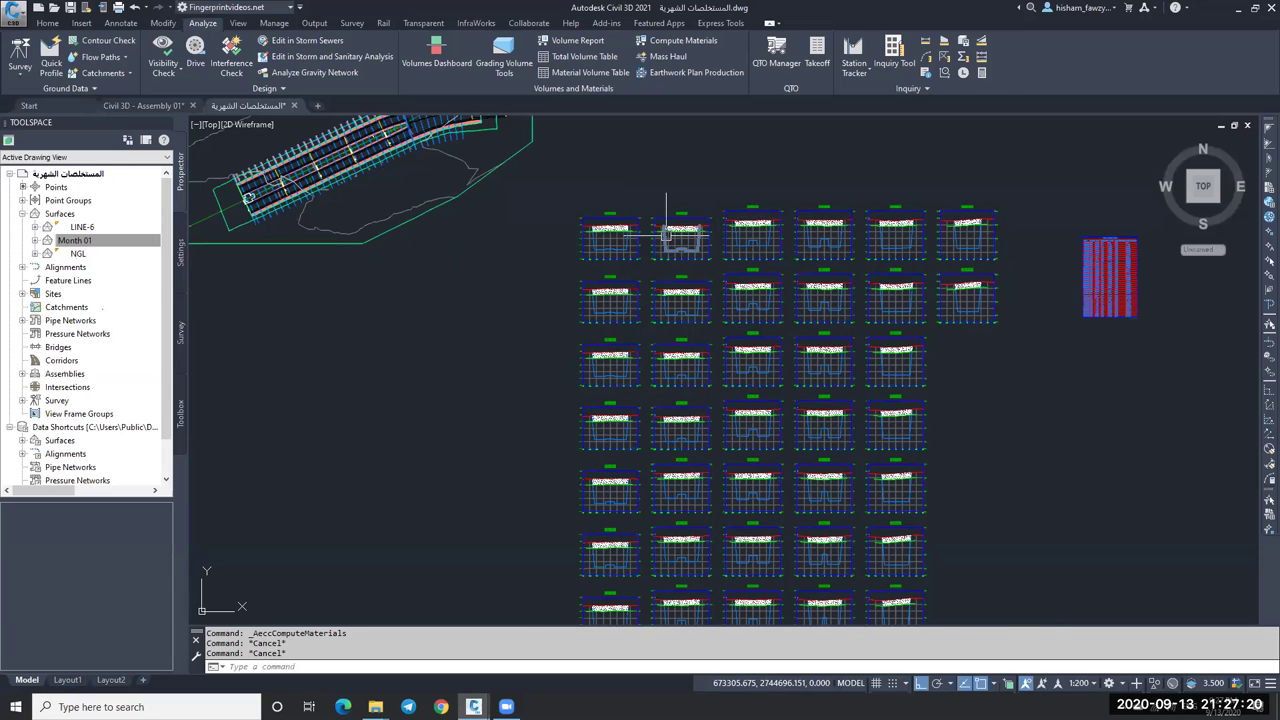
scroll(666, 232, "up", 2)
scroll(667, 232, "up", 2)
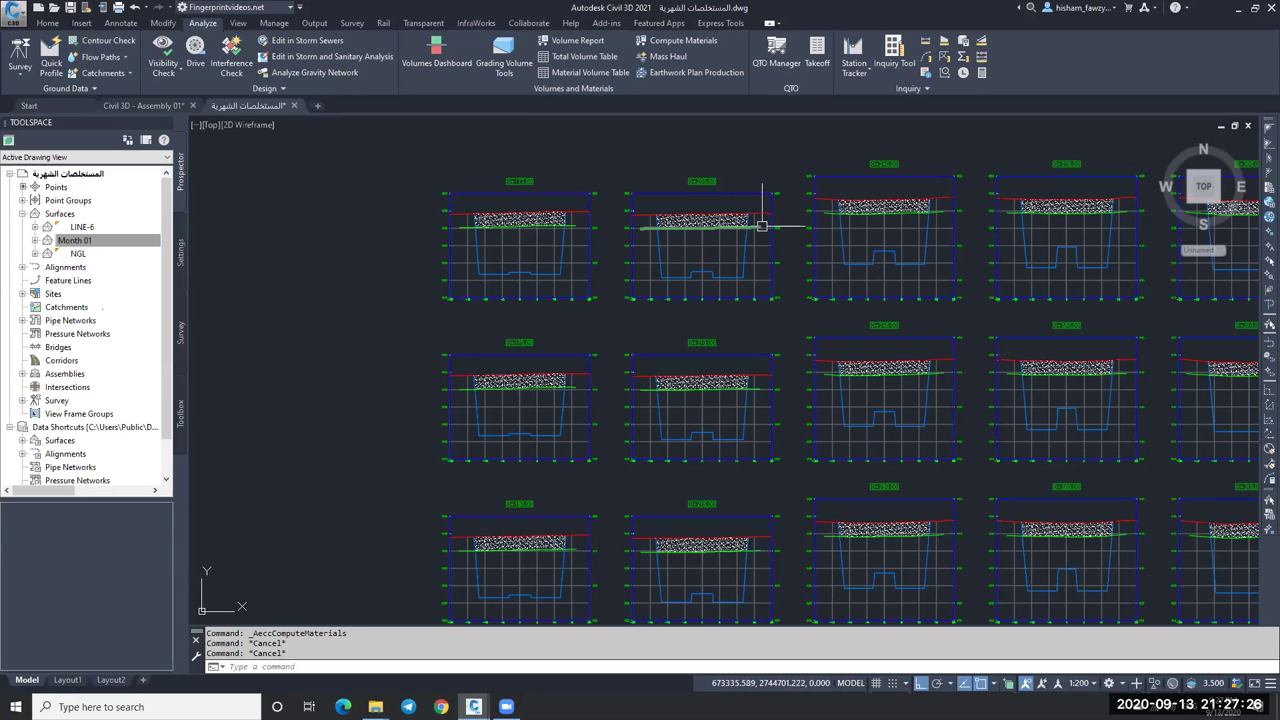
scroll(733, 235, "up", 2)
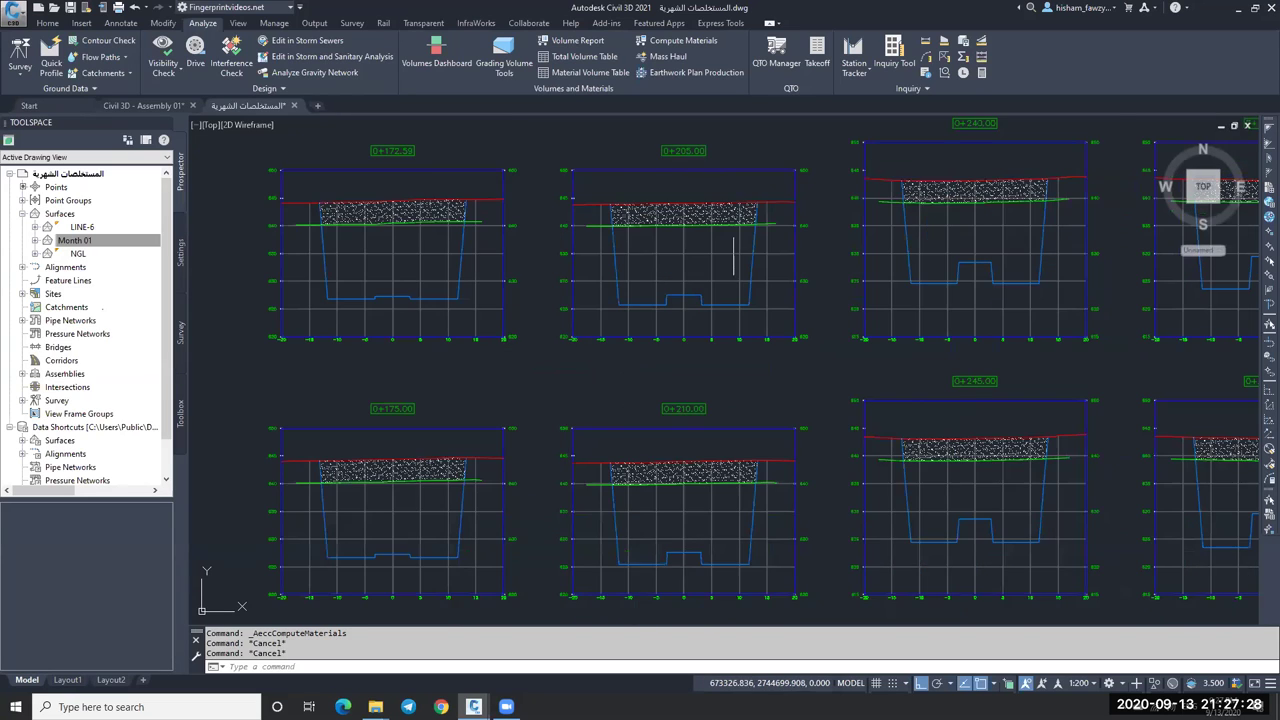
scroll(733, 245, "up", 3)
scroll(688, 232, "down", 1)
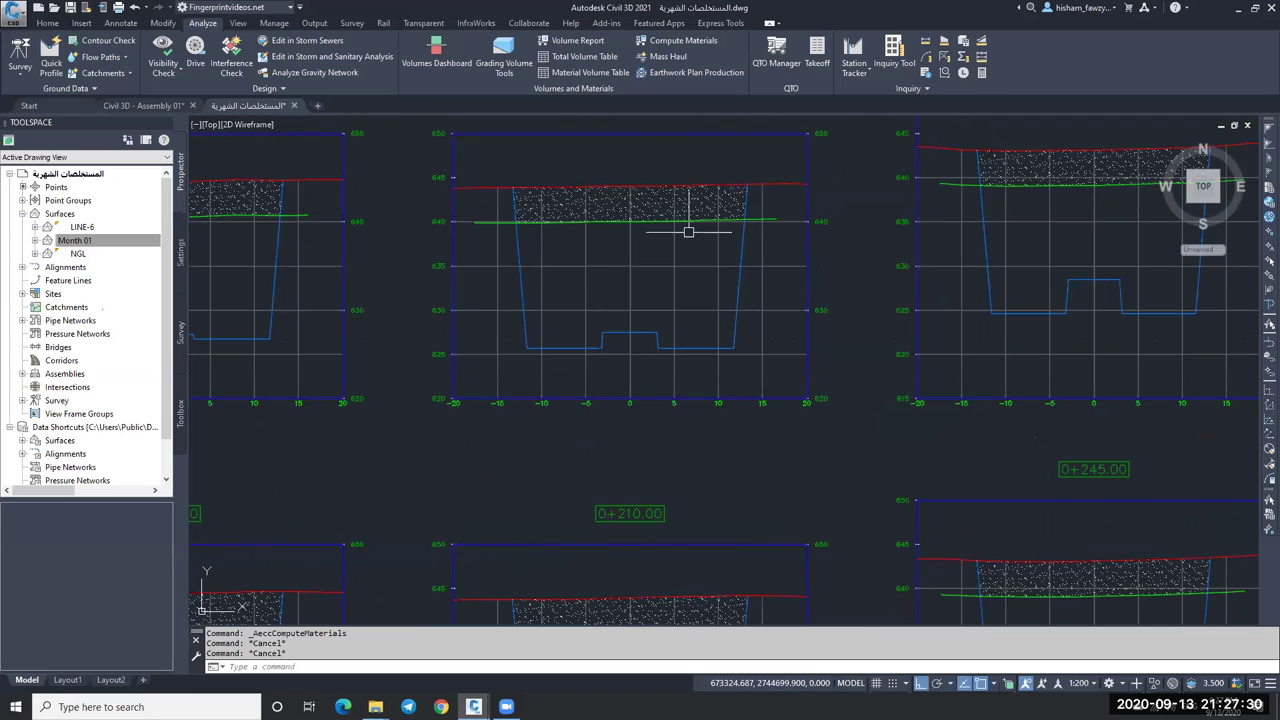
scroll(688, 232, "down", 2)
scroll(692, 255, "down", 3)
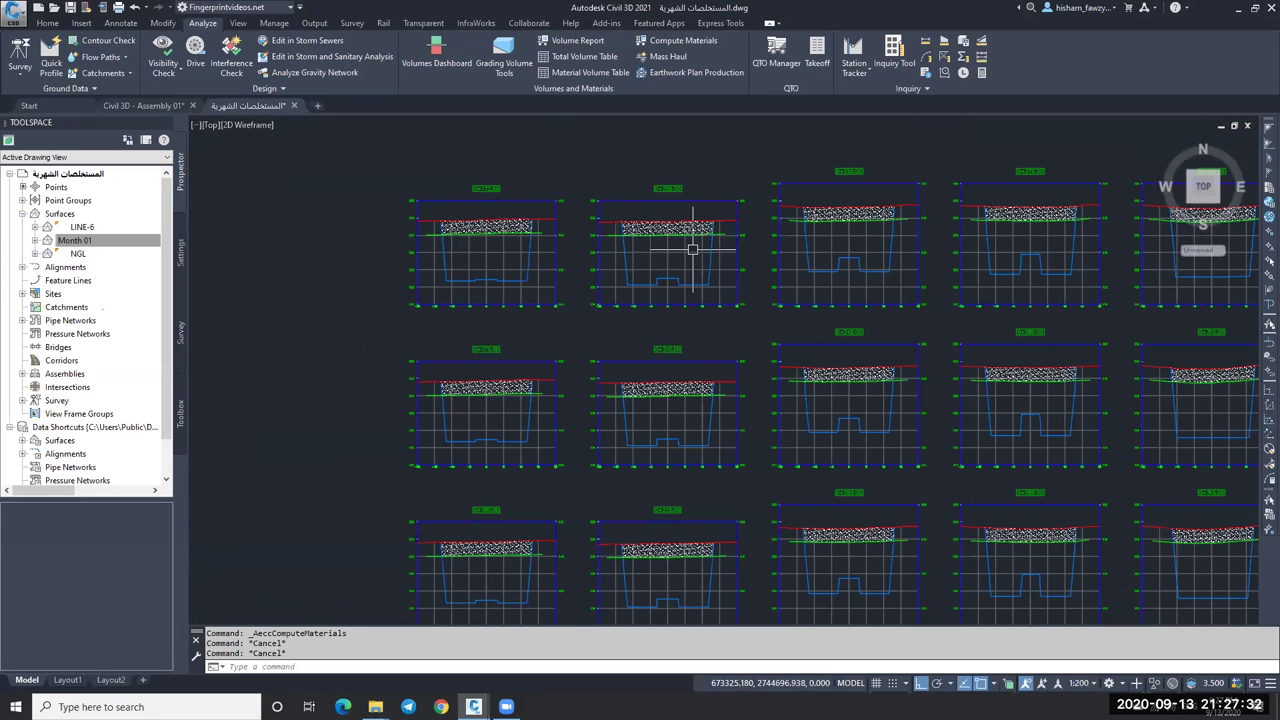
scroll(699, 243, "up", 5)
scroll(705, 232, "down", 4)
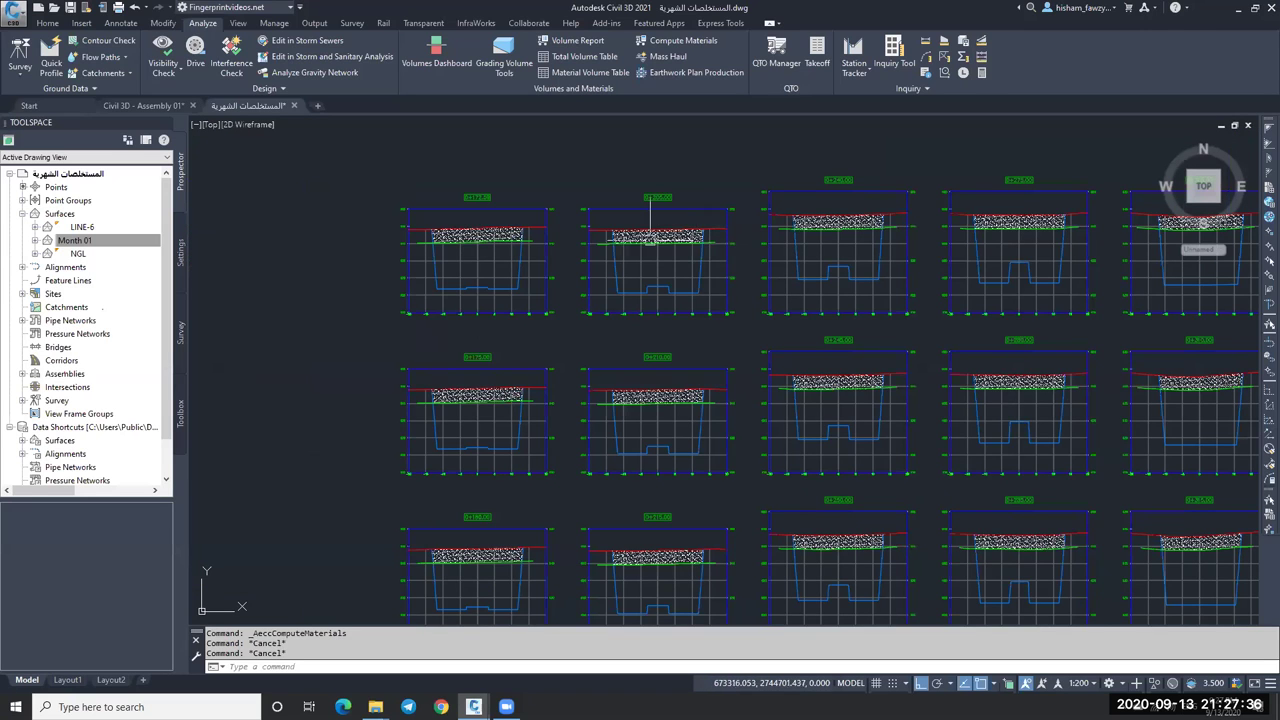
scroll(701, 227, "up", 5)
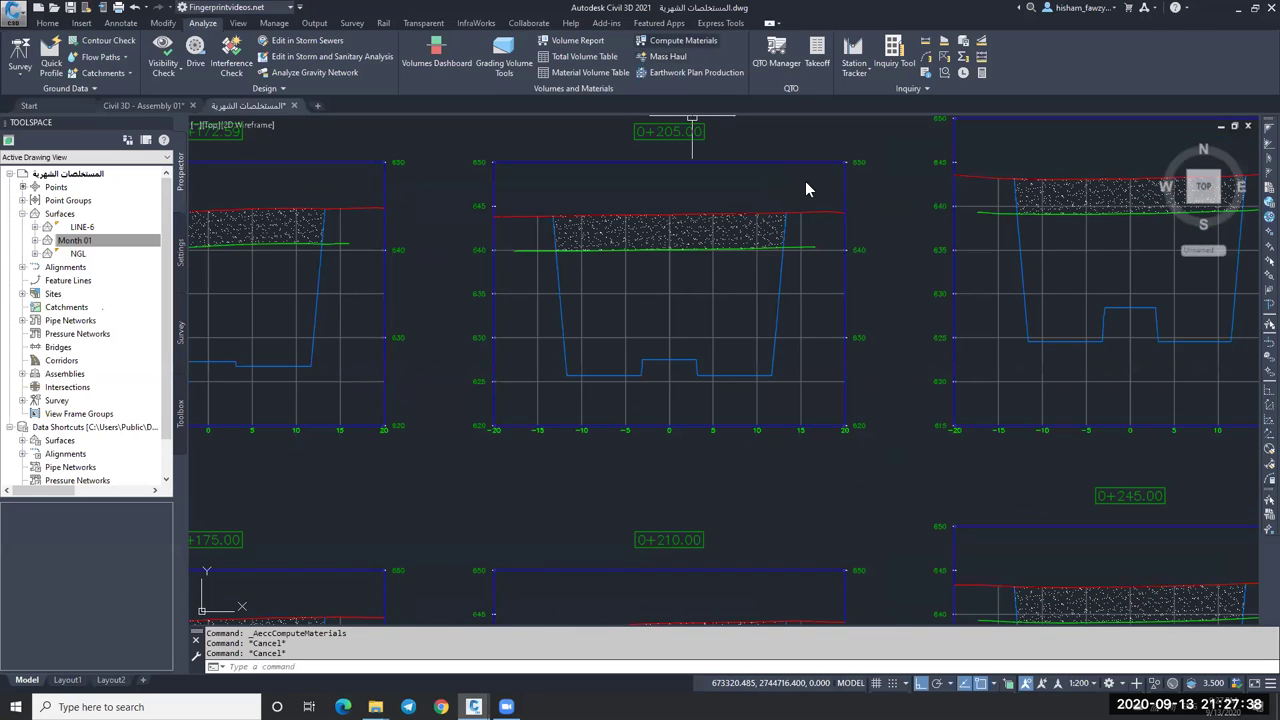
Import Earthworks criteria as a new material, mapping Existing Ground to NGL and Datum to Month 01.
key("Return")
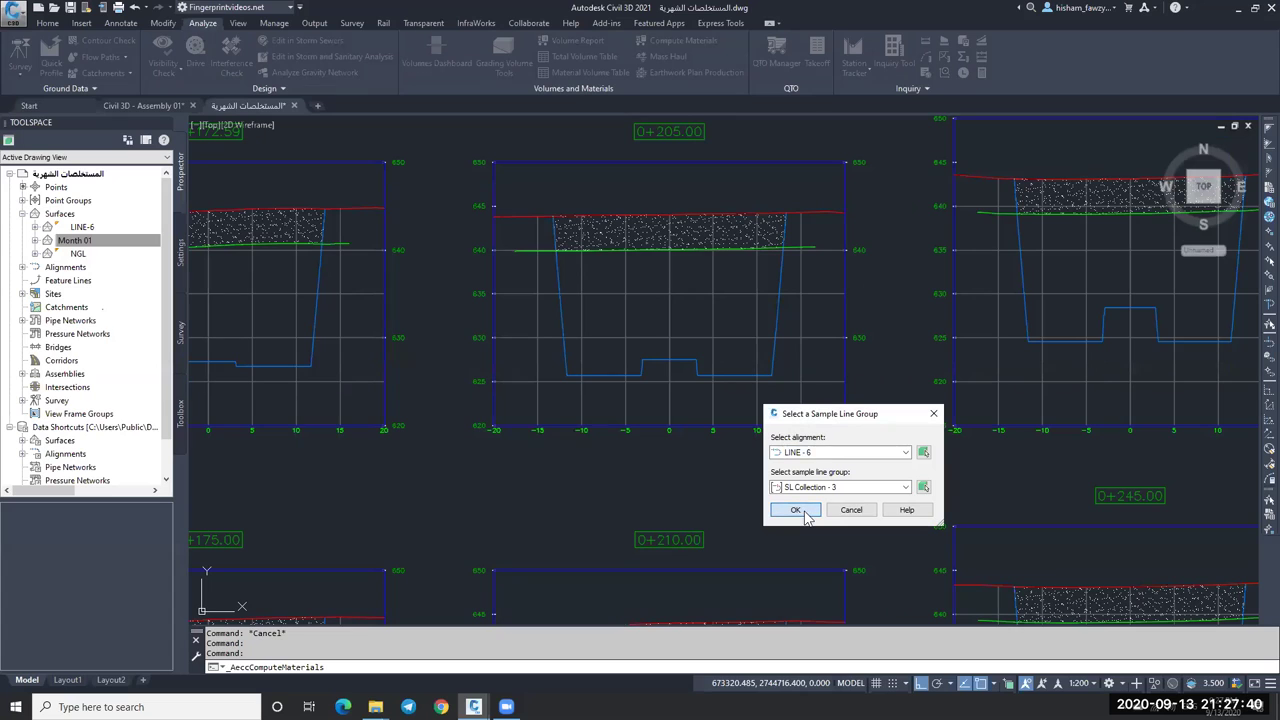
left_click(795, 510)
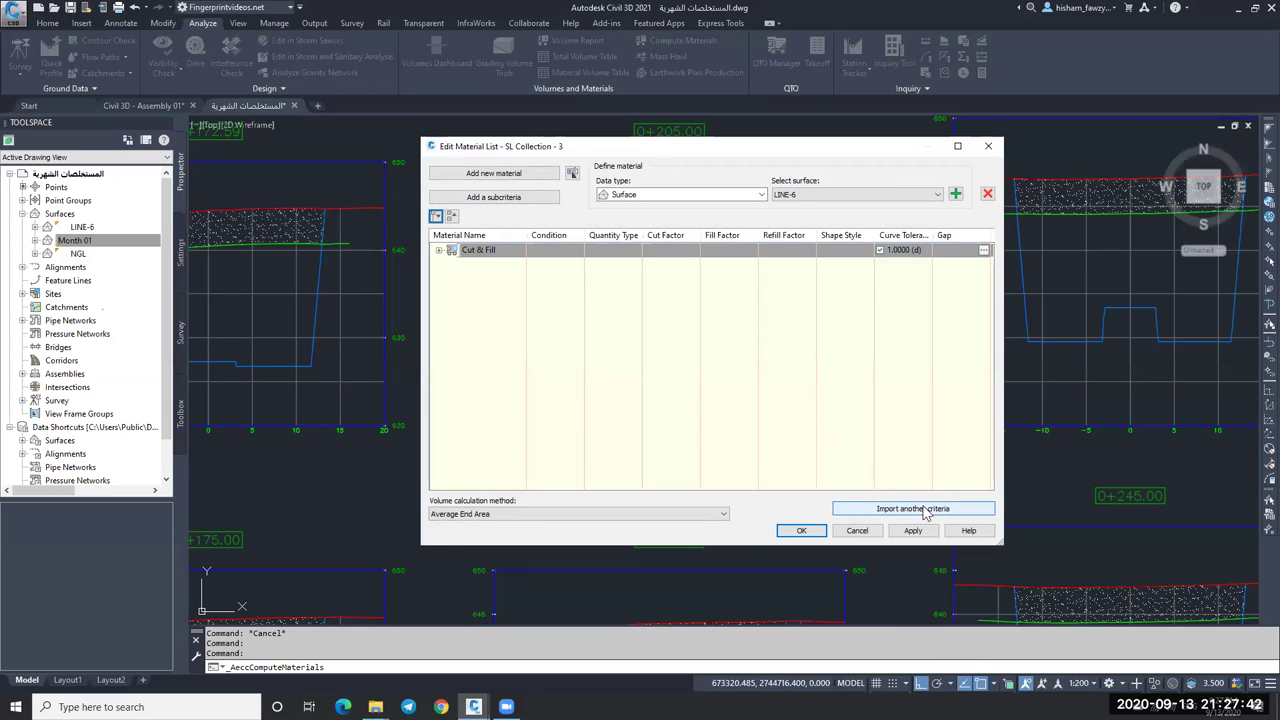
left_click(937, 509)
left_click(693, 249)
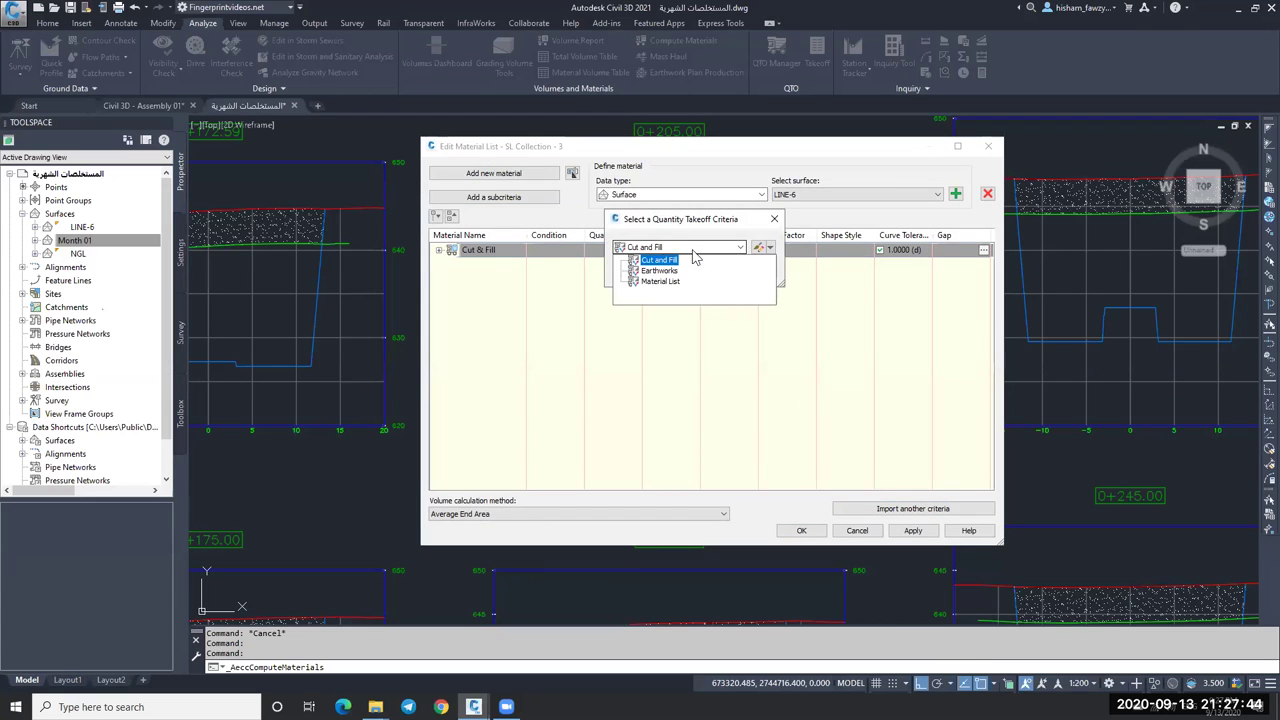
left_click(670, 276)
left_click(638, 272)
left_click(838, 413)
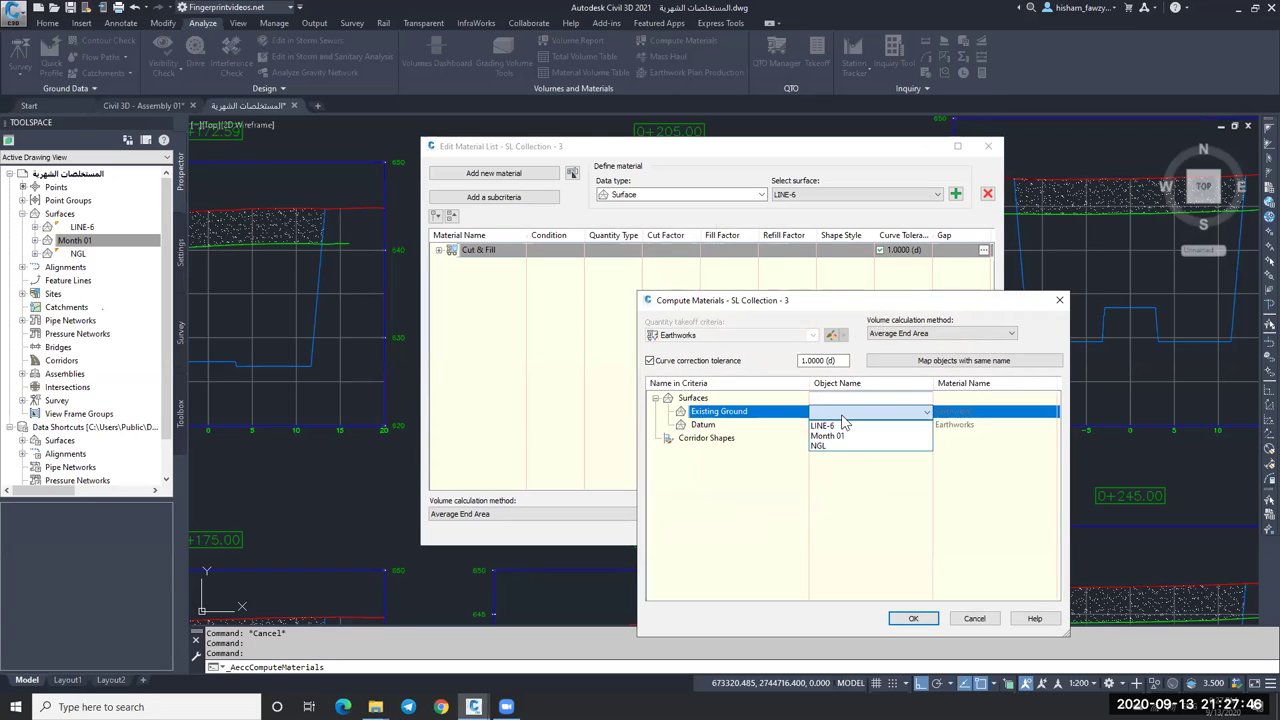
left_click(836, 446)
left_click(852, 426)
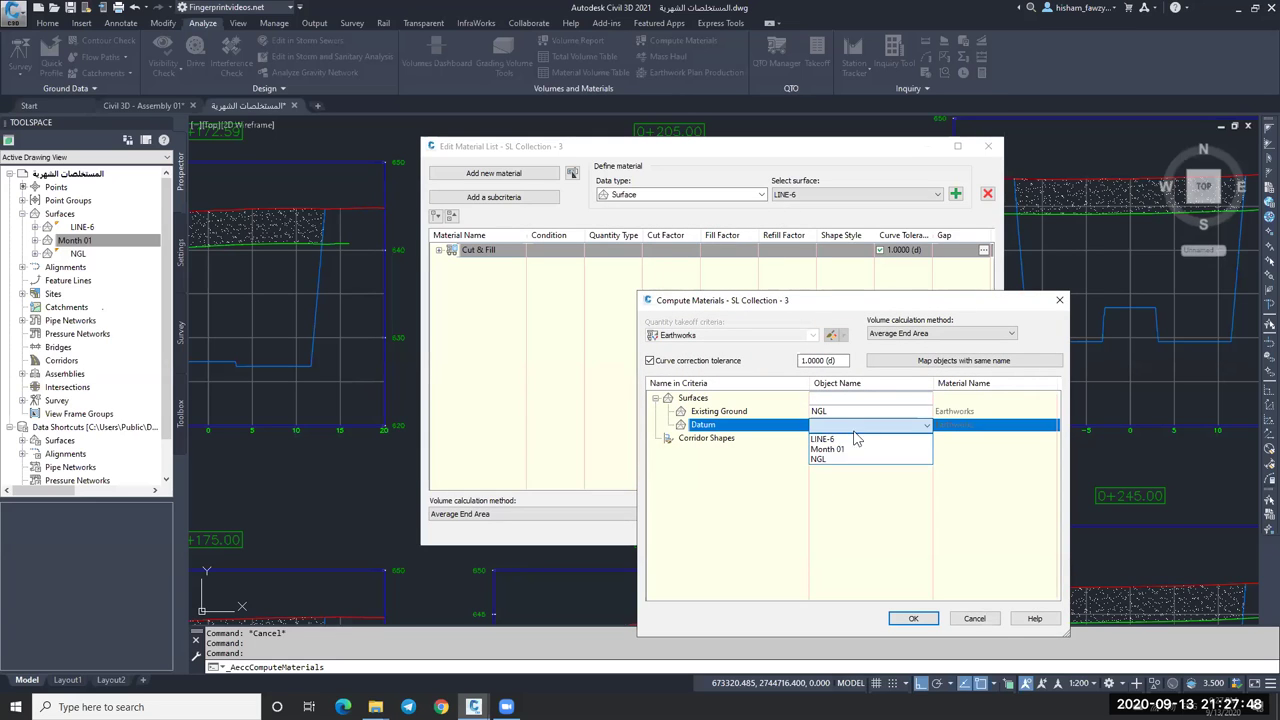
left_click(849, 447)
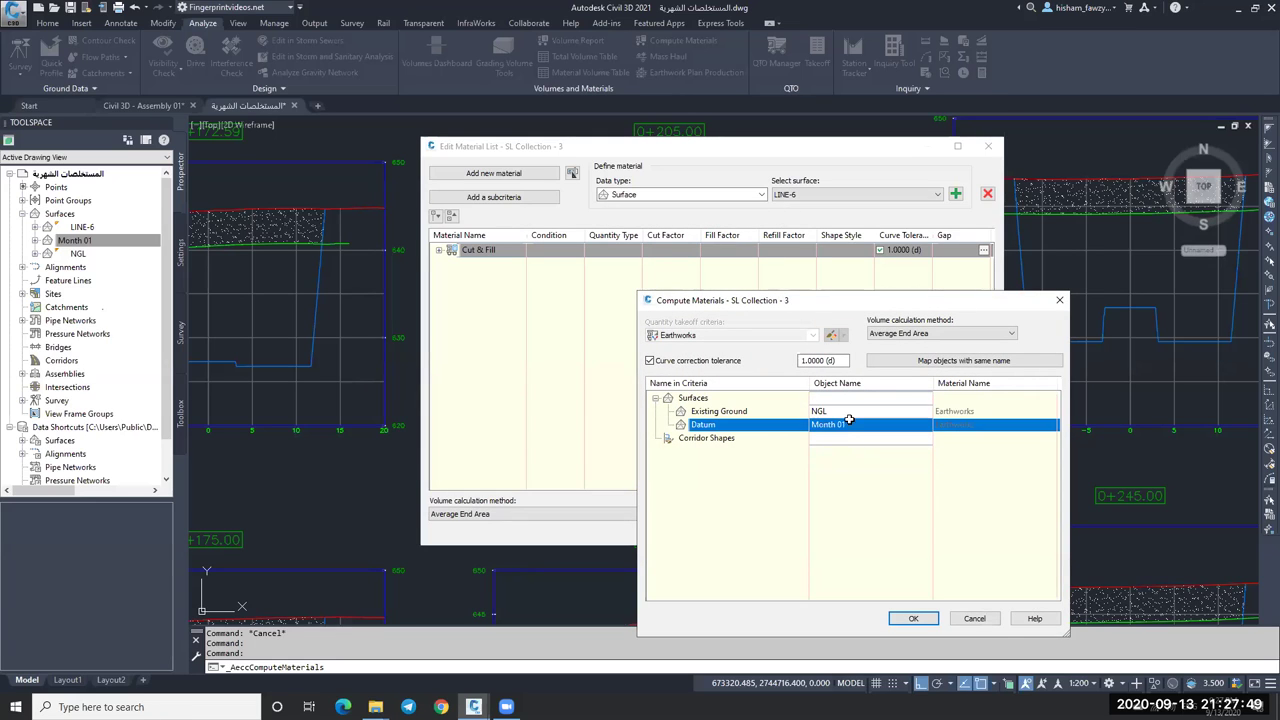
left_click(911, 618)
Rename the new material list to All, compute quantities, and select the 0+205.00 section view.
left_click(500, 263)
left_click(502, 263)
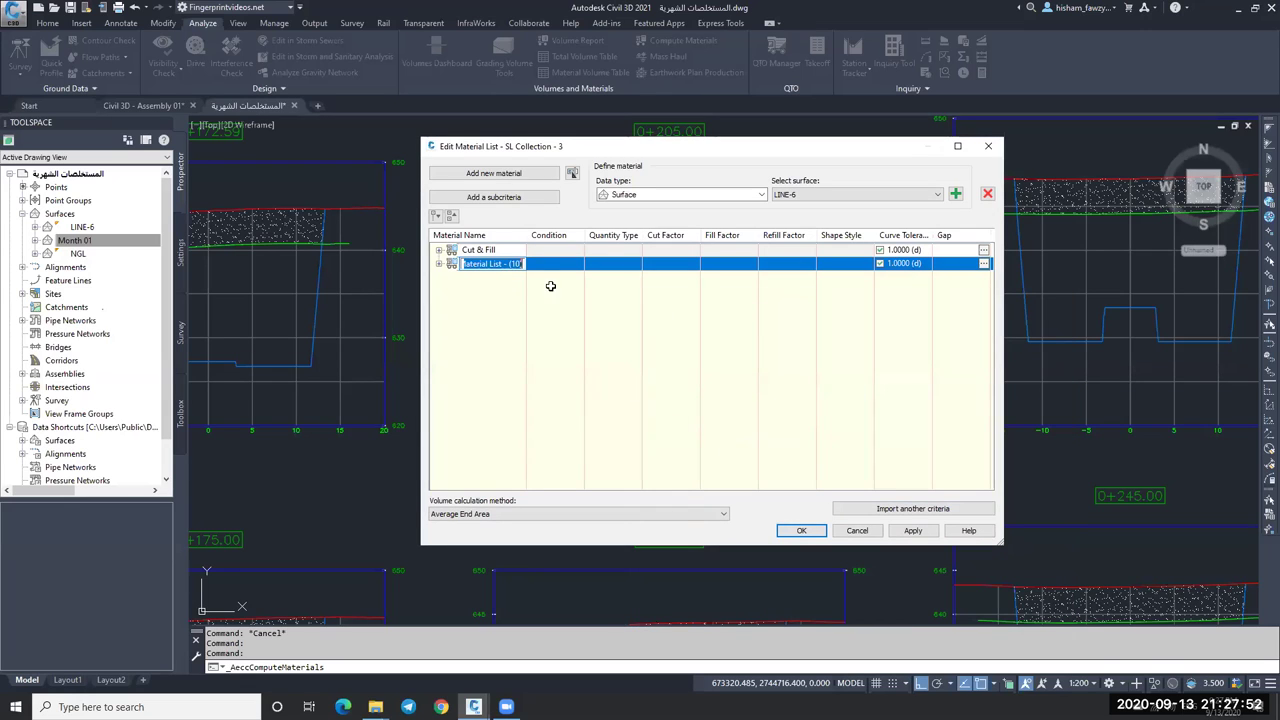
type("All")
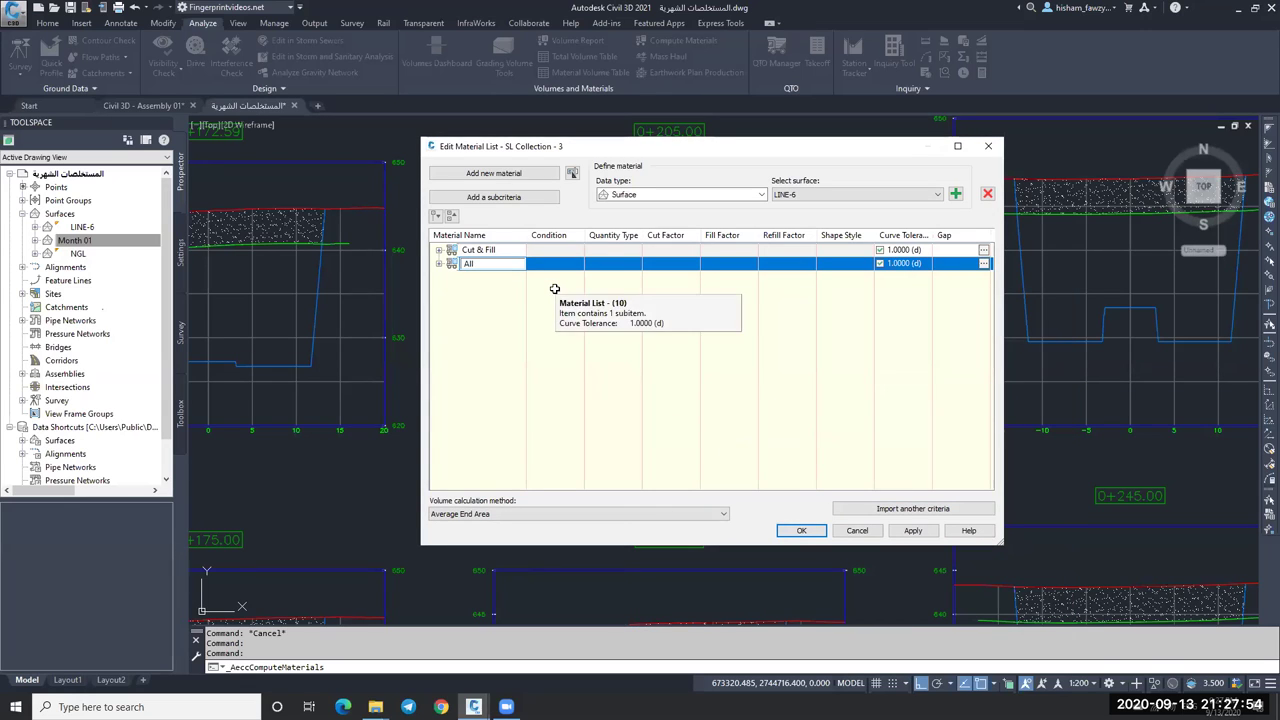
key("Return")
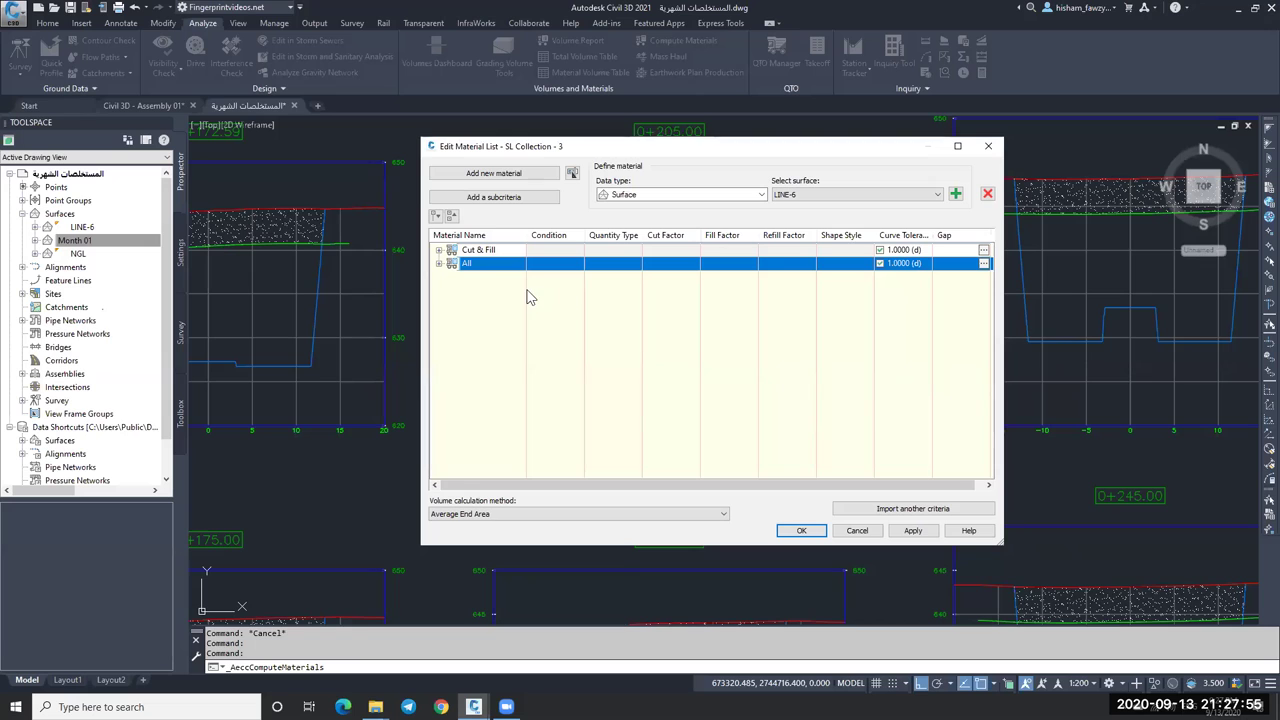
left_click(801, 530)
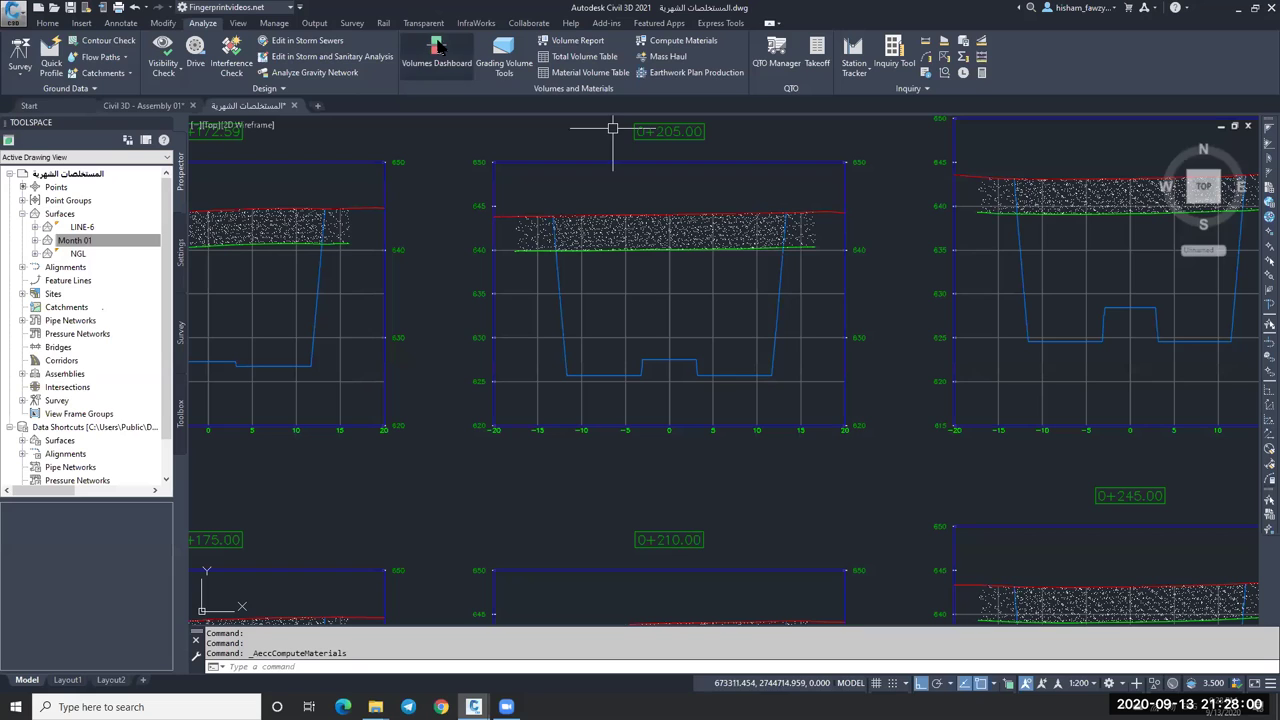
scroll(514, 214, "up", 6)
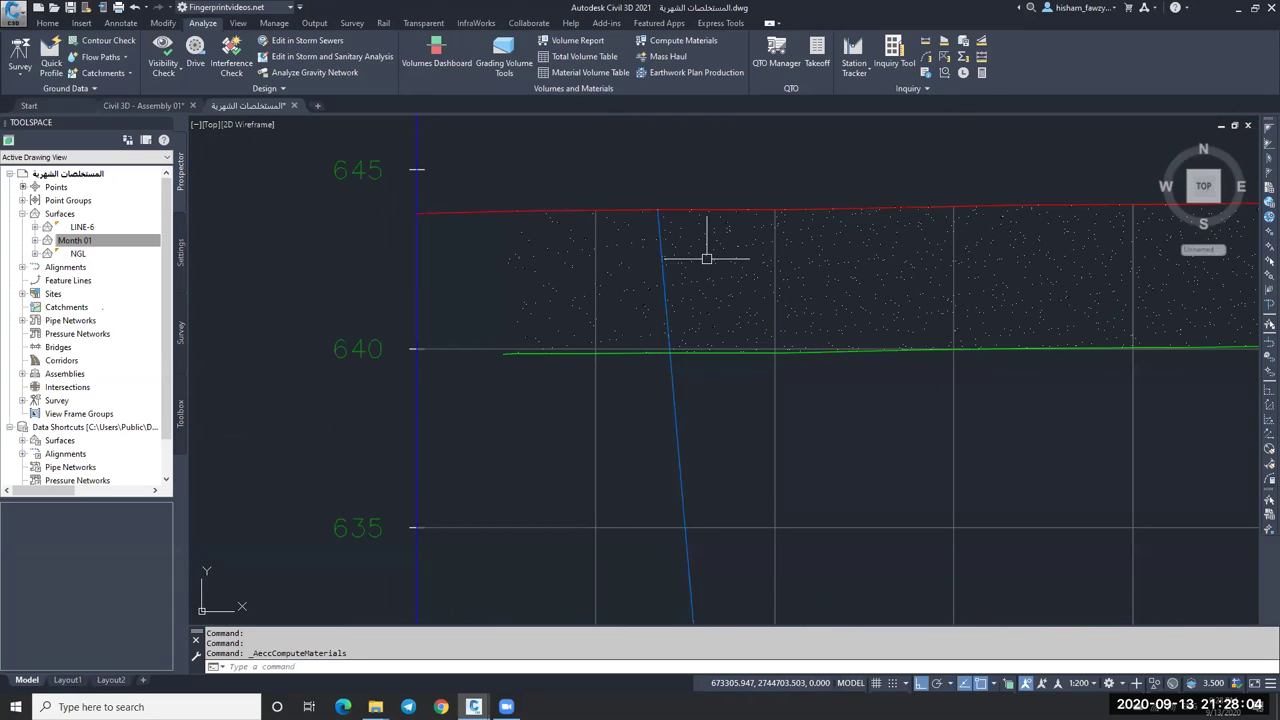
scroll(580, 237, "down", 6)
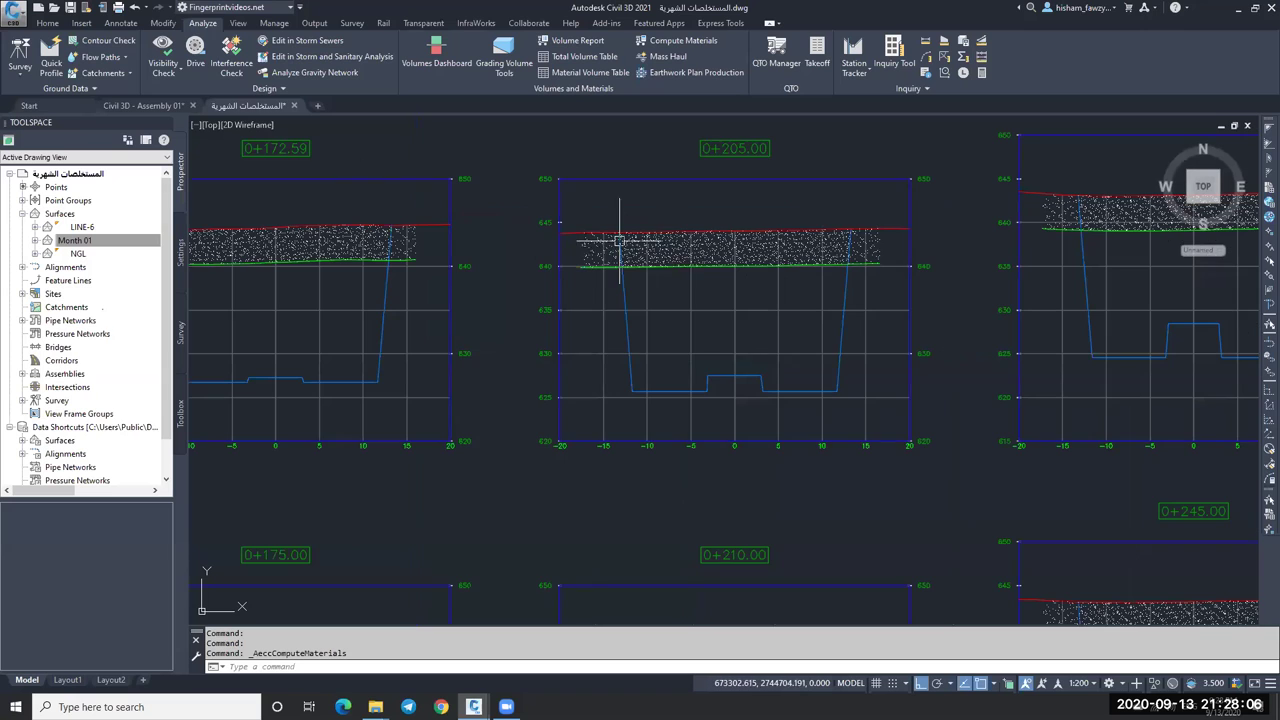
left_click(734, 349)
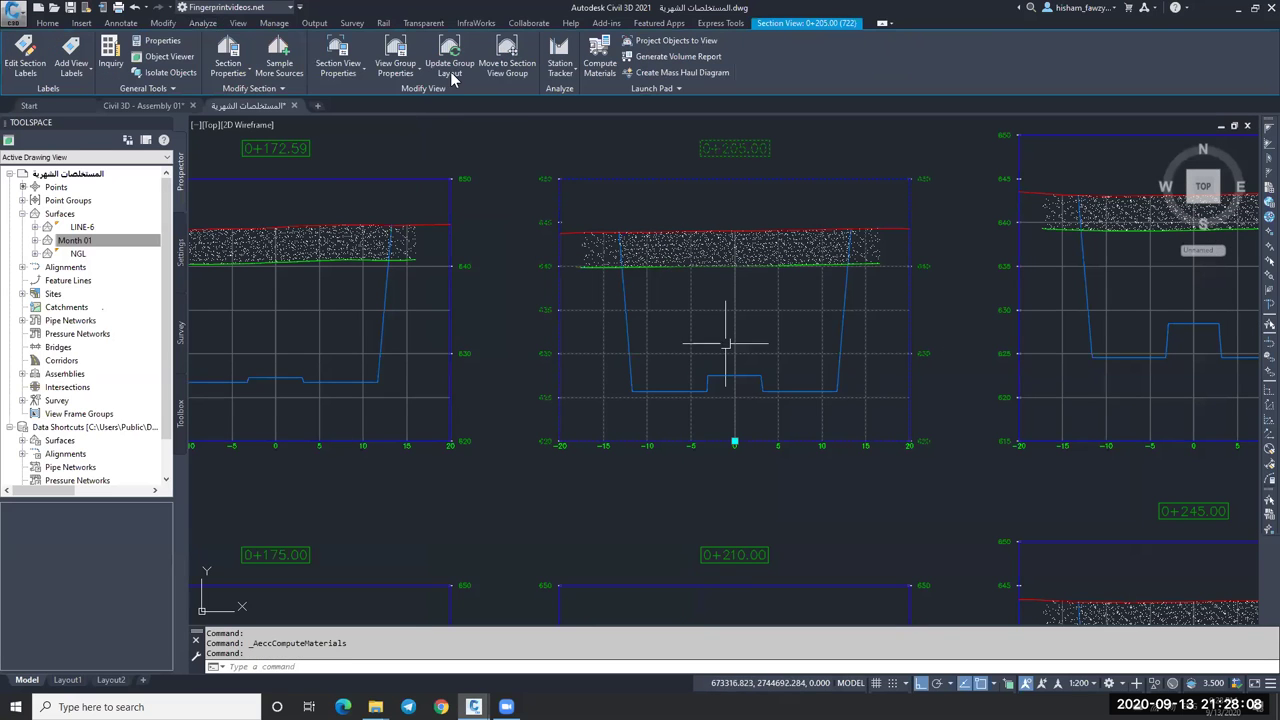
Change the first Earthworks material section's style from Basic to Cut Material in View Group Properties.
left_click(397, 58)
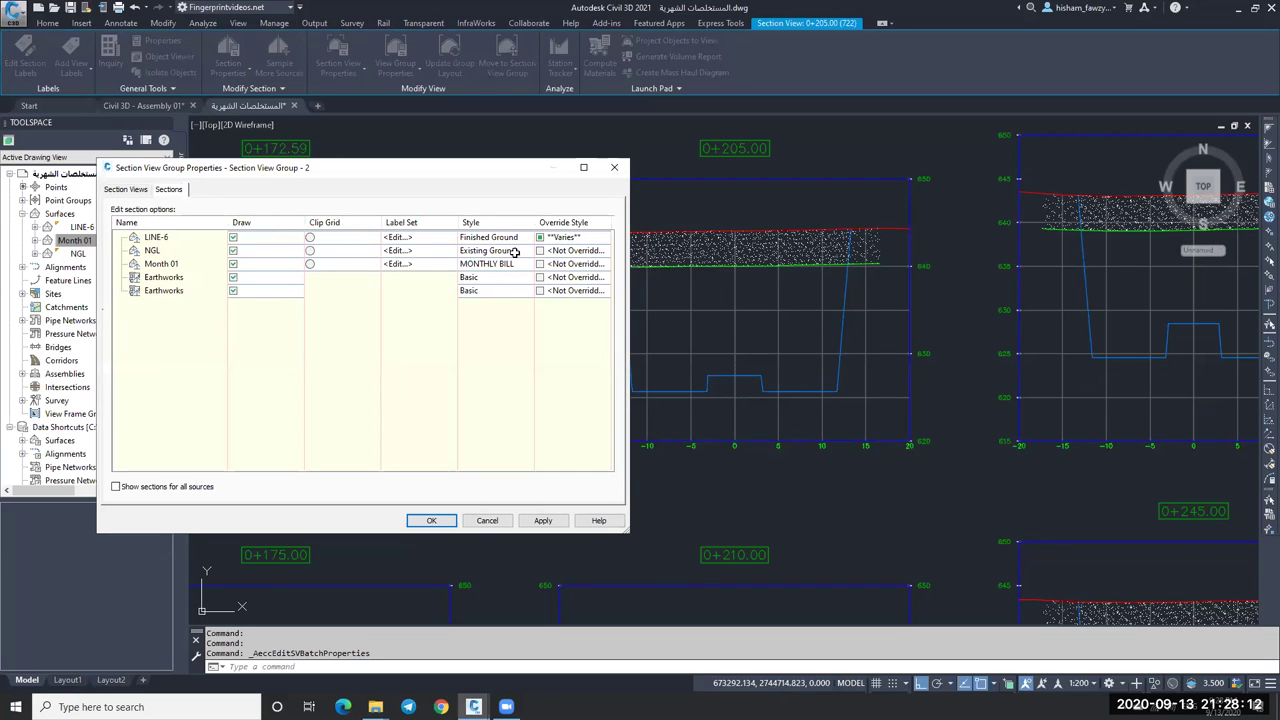
left_click(155, 279)
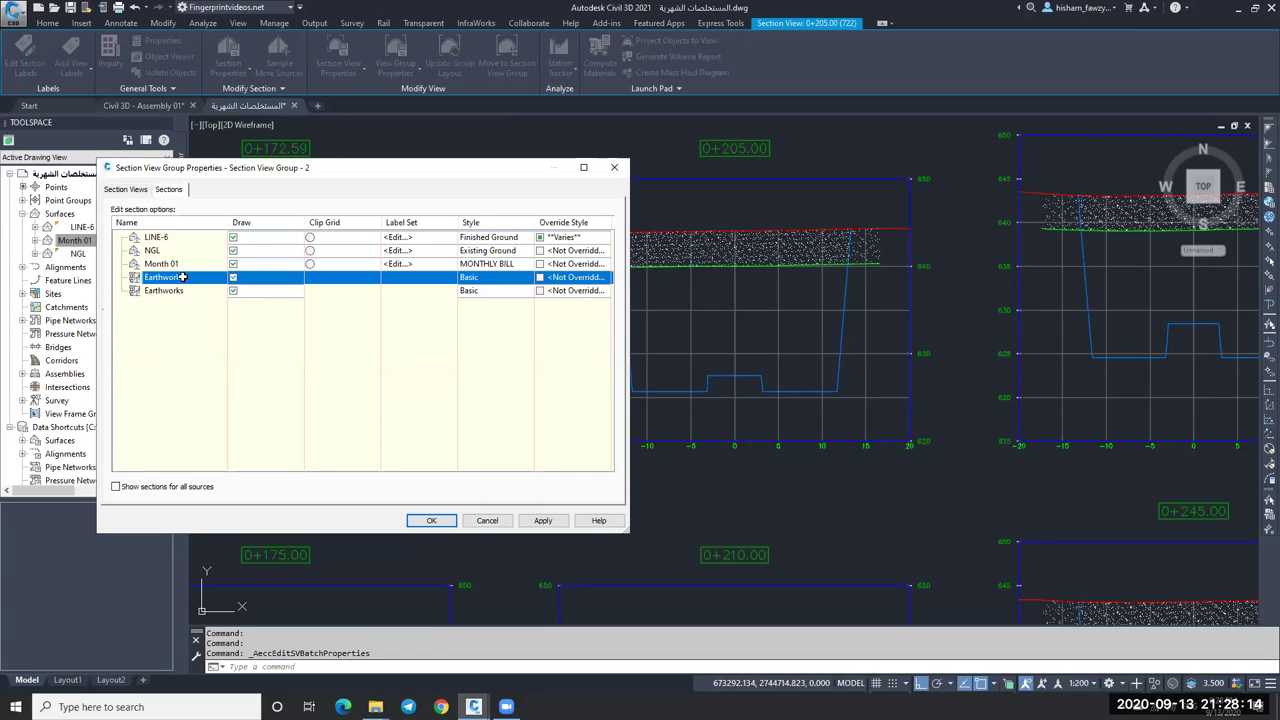
left_click(468, 276)
left_click(679, 248)
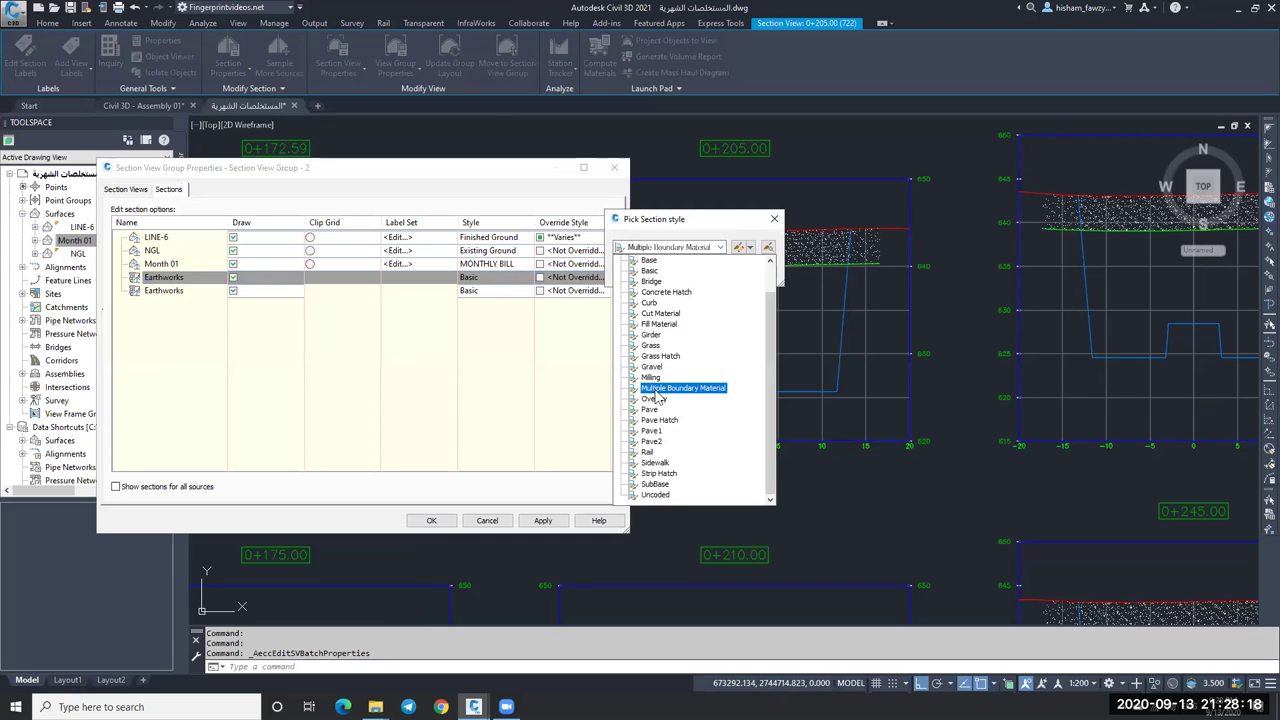
left_click(656, 316)
left_click(674, 272)
left_click(543, 520)
left_click(430, 521)
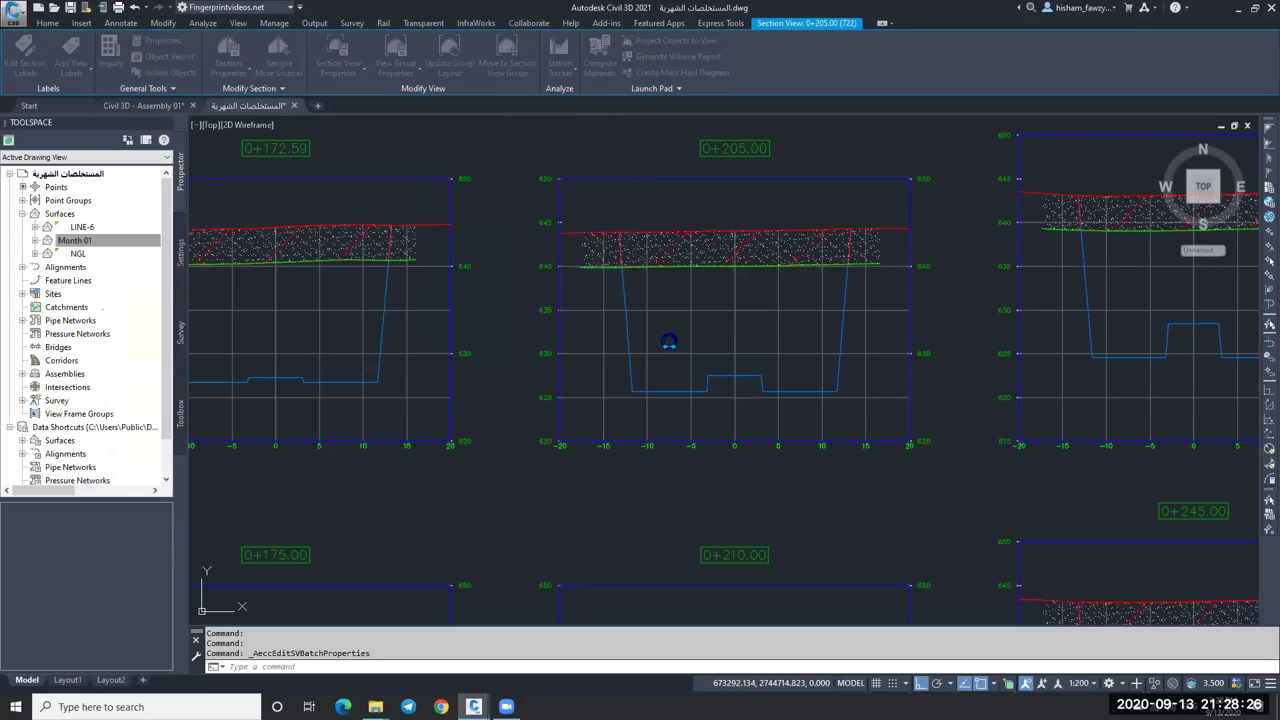
Zoom in and select a material section to inspect the Cut Material styling.
scroll(758, 248, "up", 4)
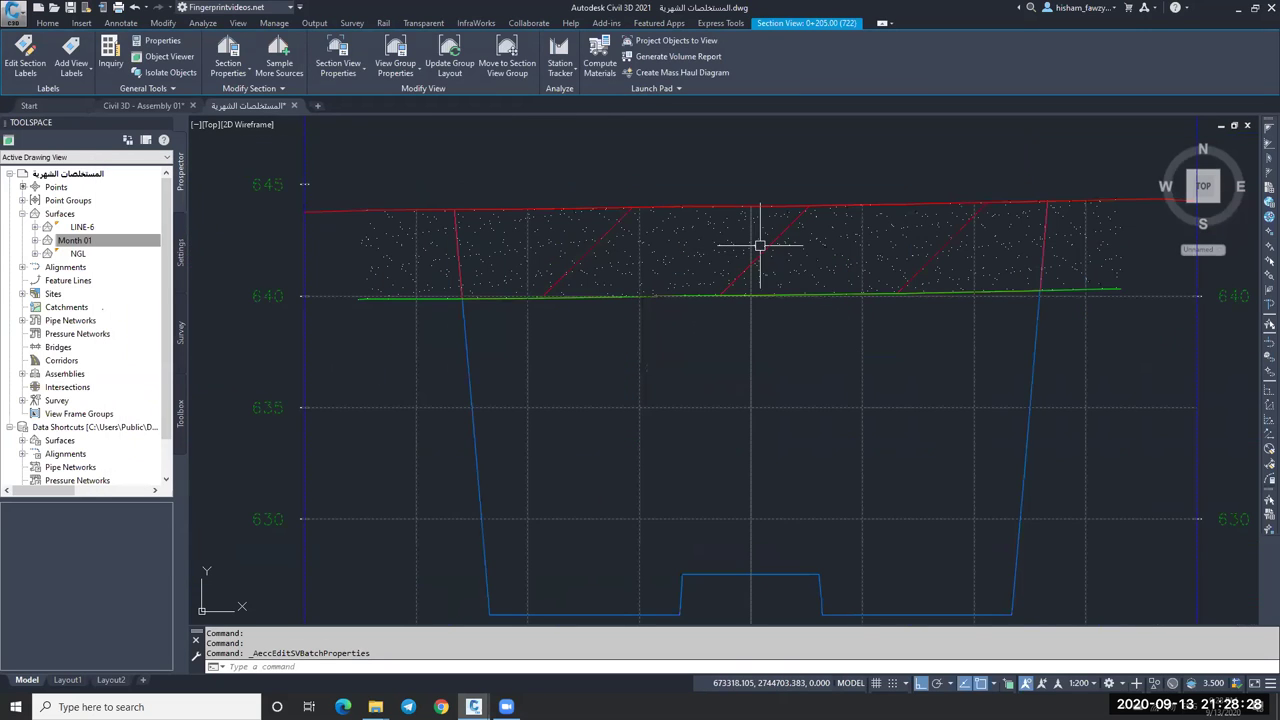
key("Escape")
scroll(761, 270, "up", 3)
left_click(765, 272)
scroll(771, 271, "down", 6)
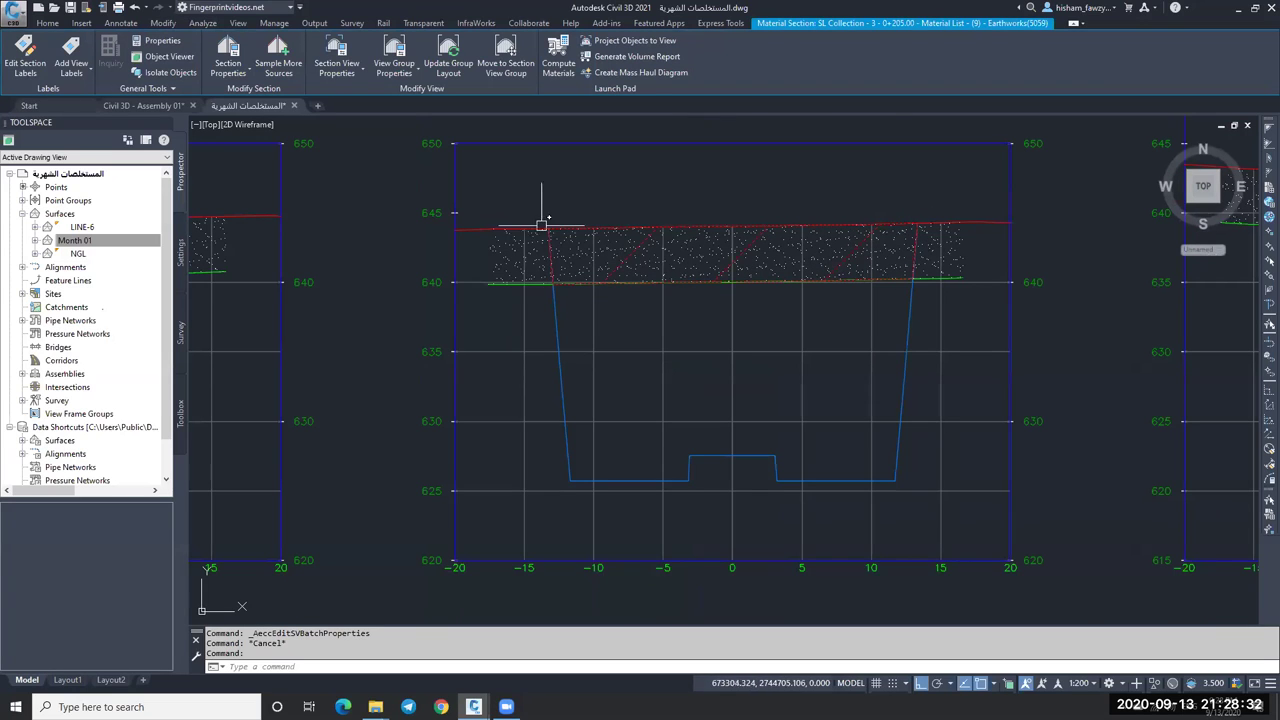
key("Escape")
scroll(573, 260, "down", 2)
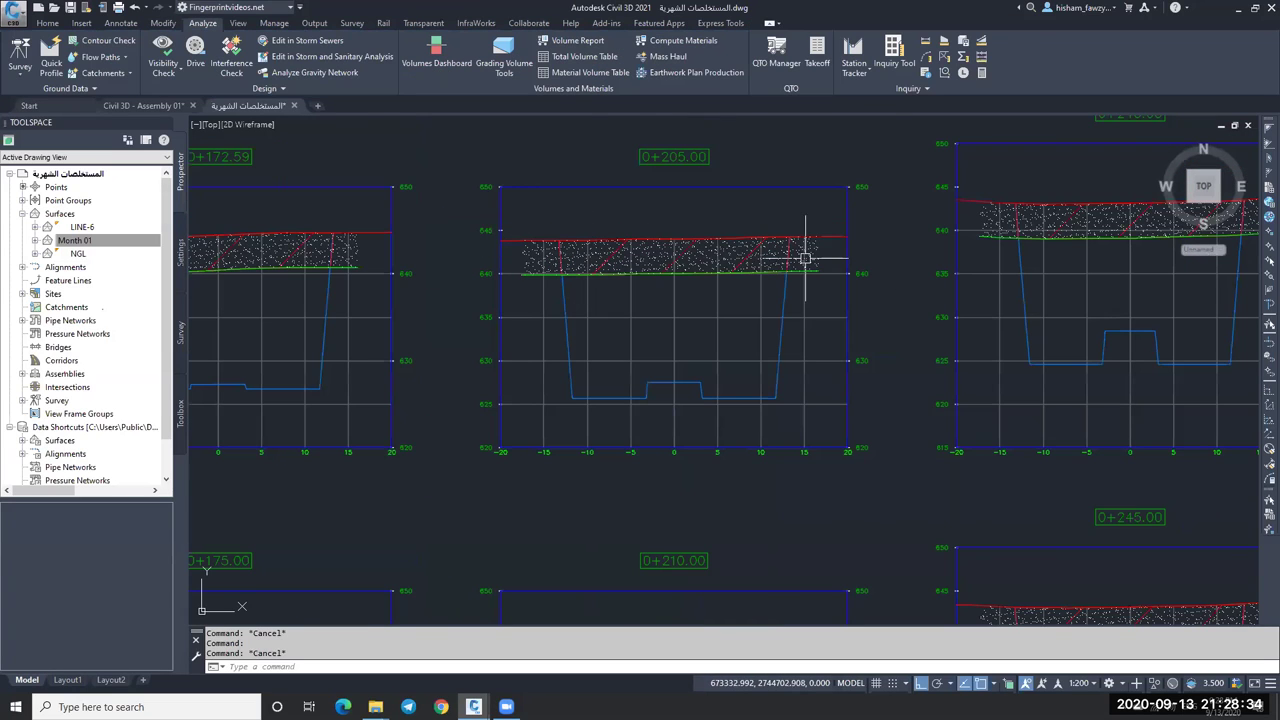
Create an unsplit total volume table for the All material list, right of the first table.
left_click(584, 56)
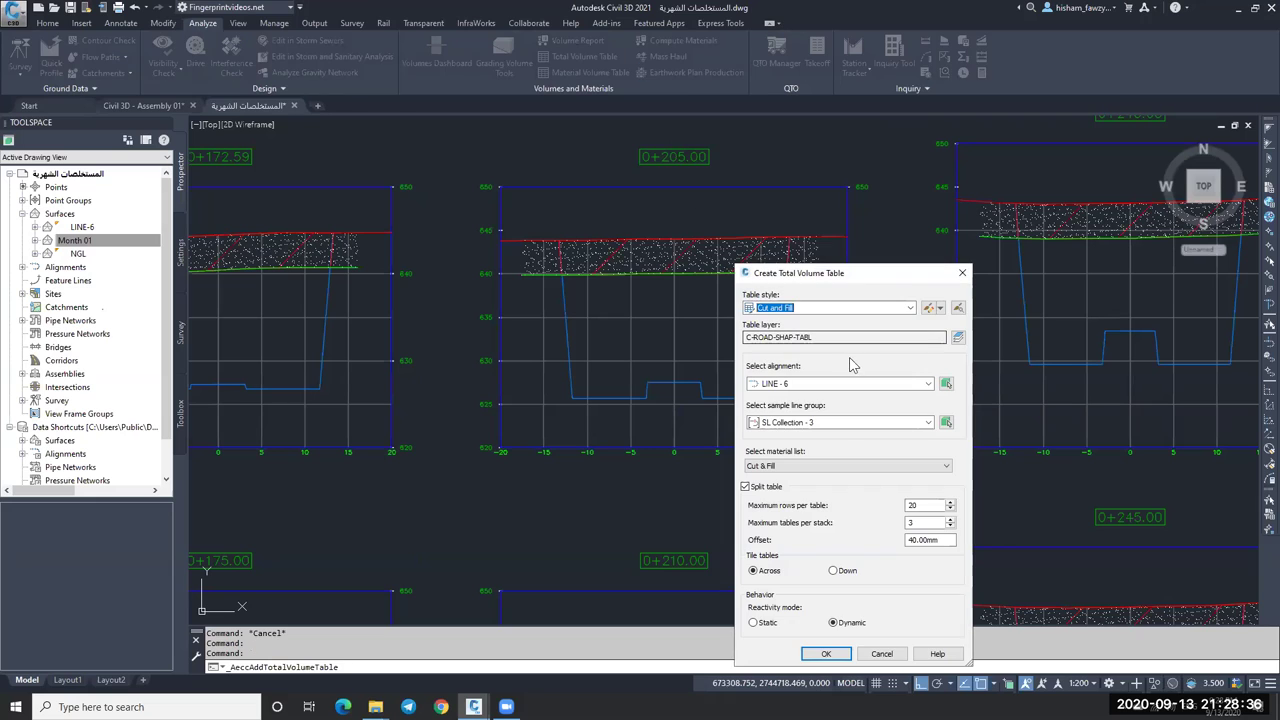
left_click(805, 466)
left_click(768, 487)
left_click(770, 490)
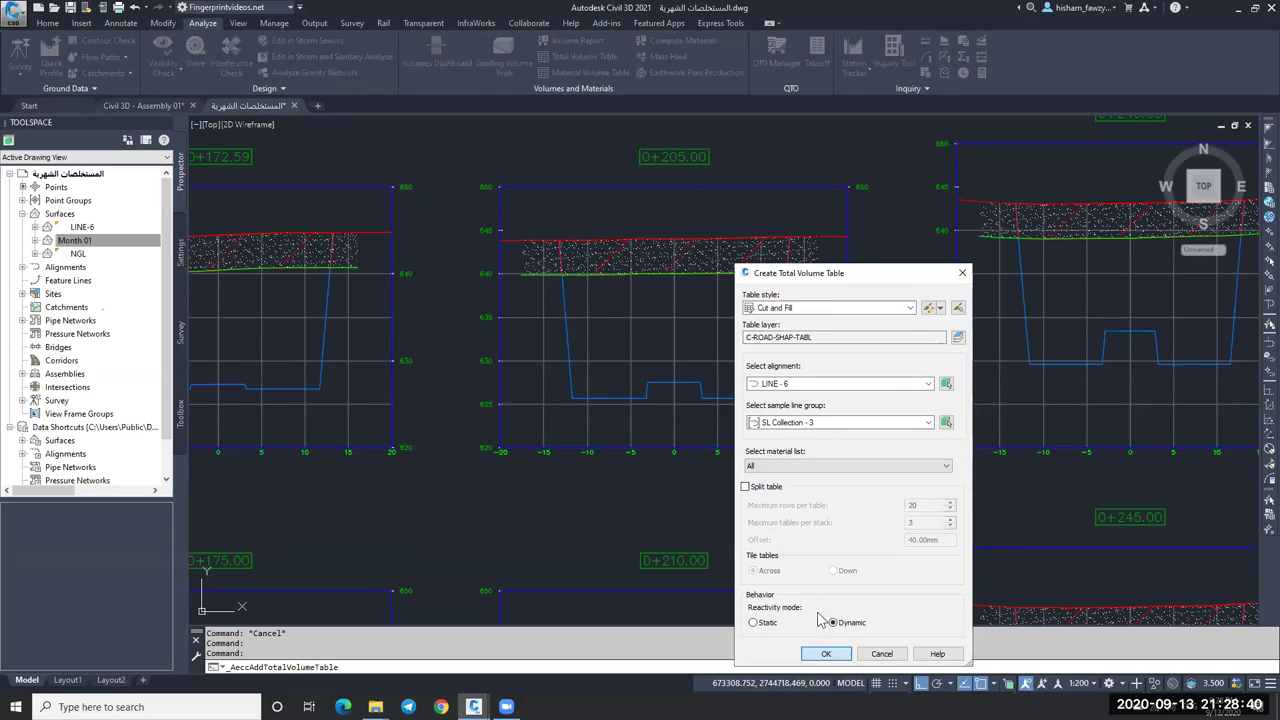
left_click(826, 653)
scroll(900, 280, "down", 5)
scroll(913, 253, "up", 2)
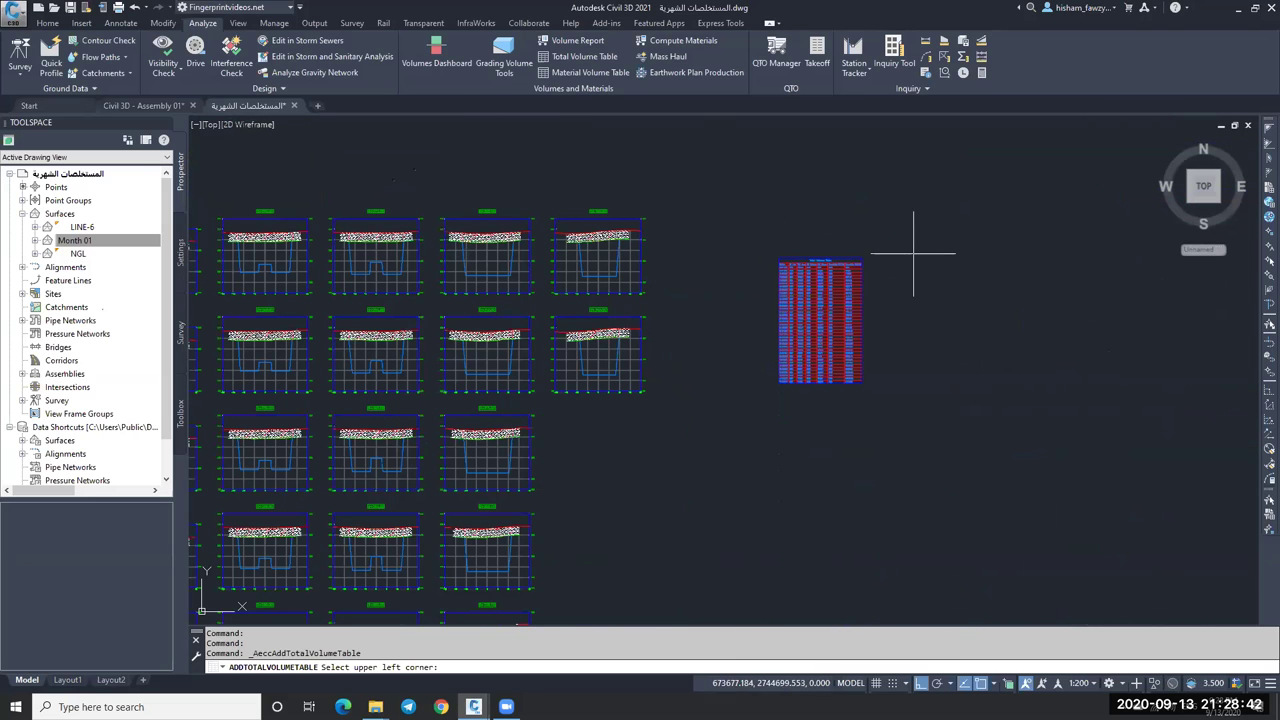
left_click(908, 257)
key("Escape")
Zoom around to compare the two volume tables and the hatched section views.
scroll(974, 402, "up", 6)
scroll(1057, 280, "up", 6)
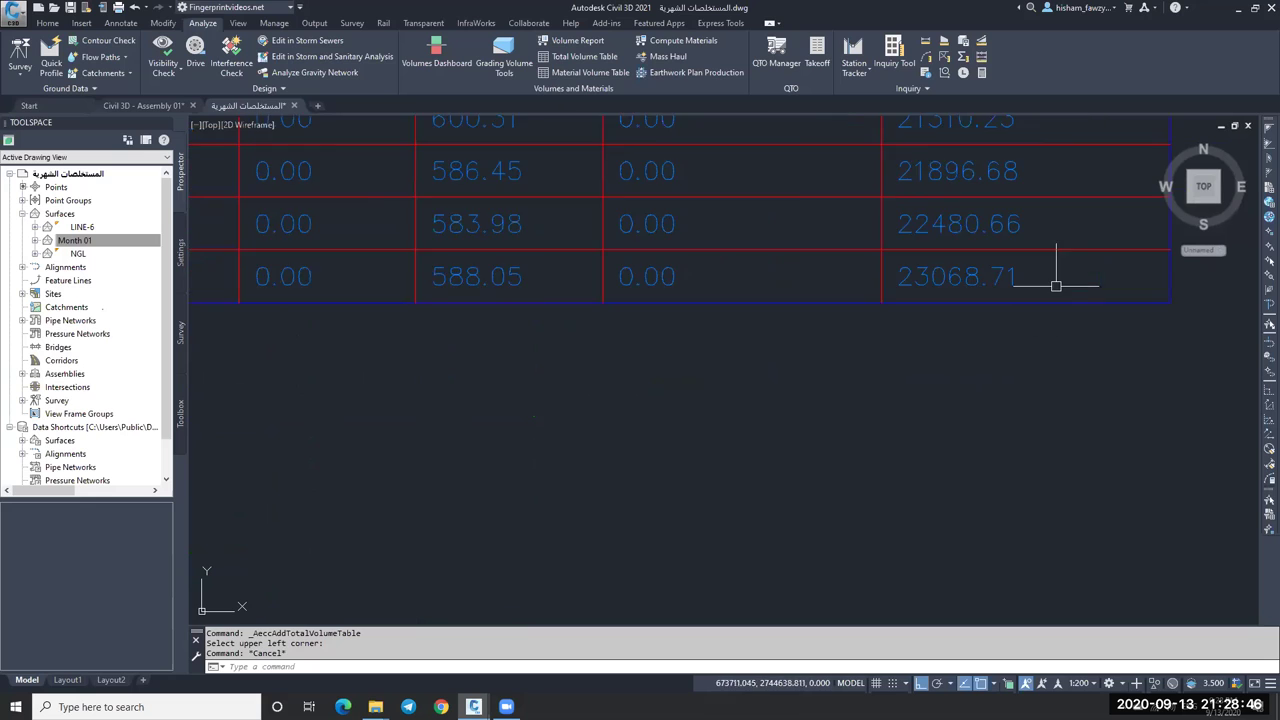
scroll(957, 288, "down", 6)
scroll(957, 288, "down", 3)
scroll(934, 288, "down", 2)
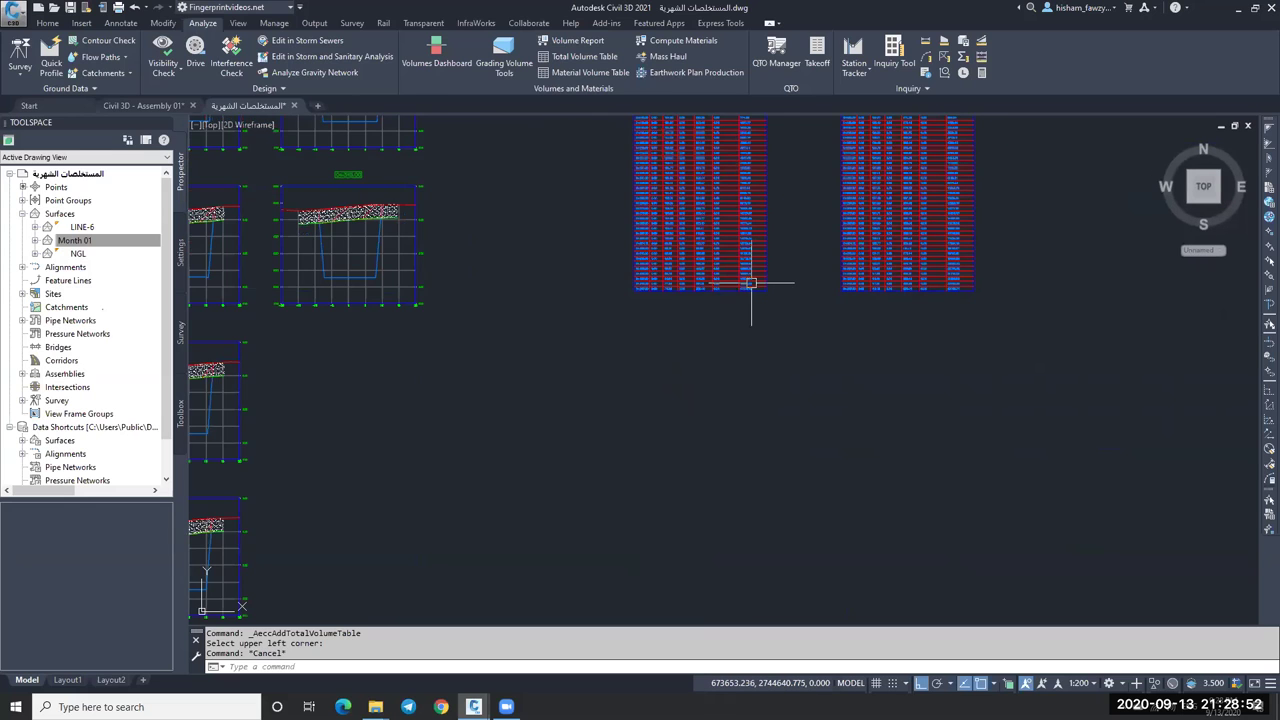
scroll(751, 283, "up", 2)
scroll(739, 316, "up", 6)
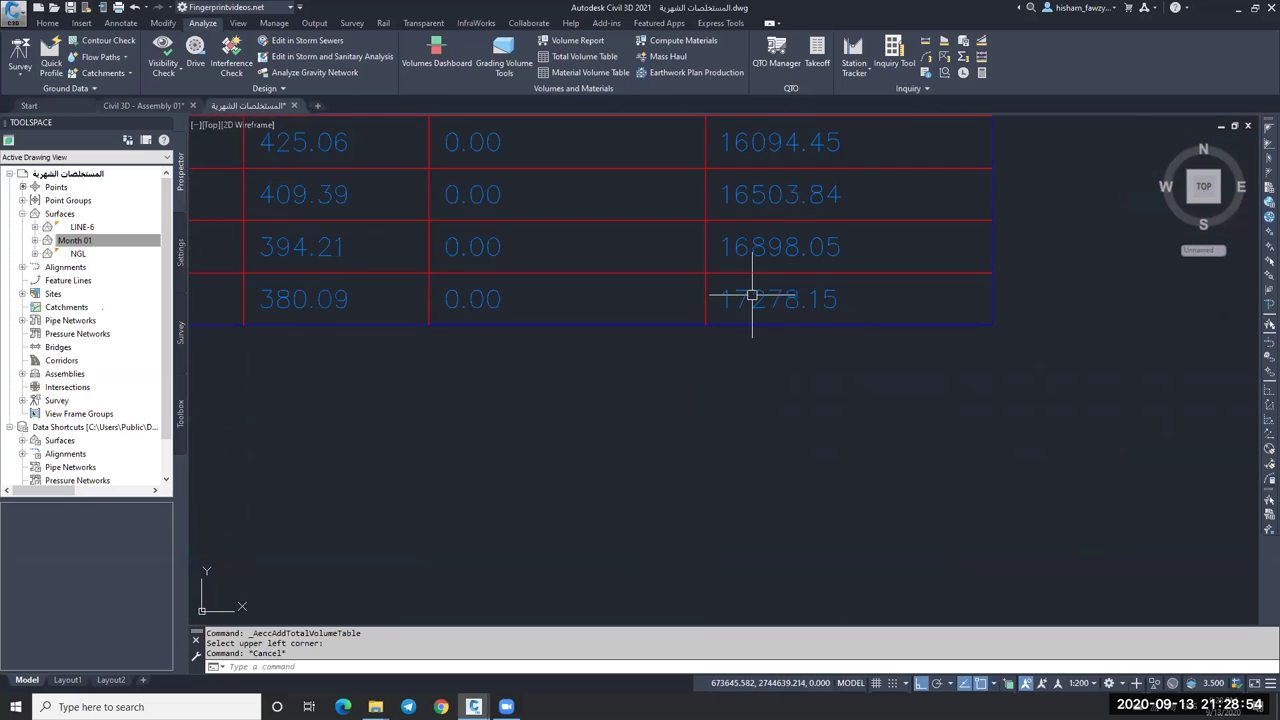
scroll(758, 320, "down", 6)
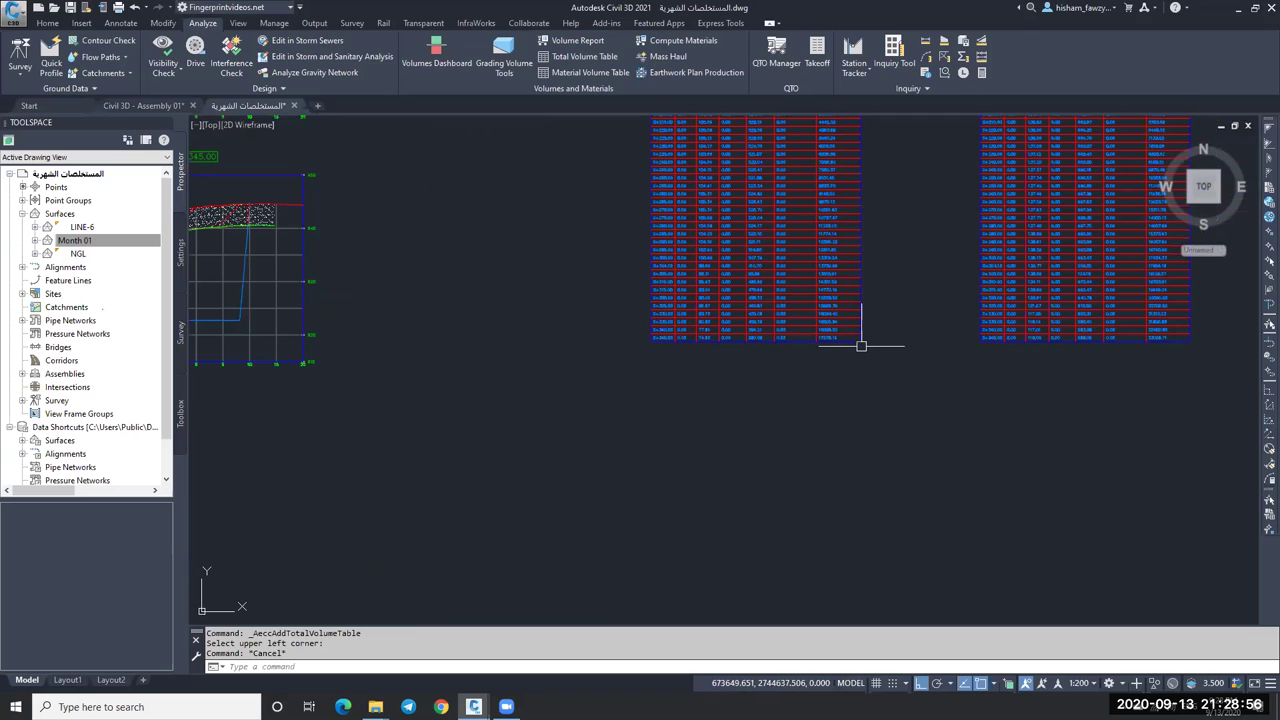
scroll(864, 347, "up", 5)
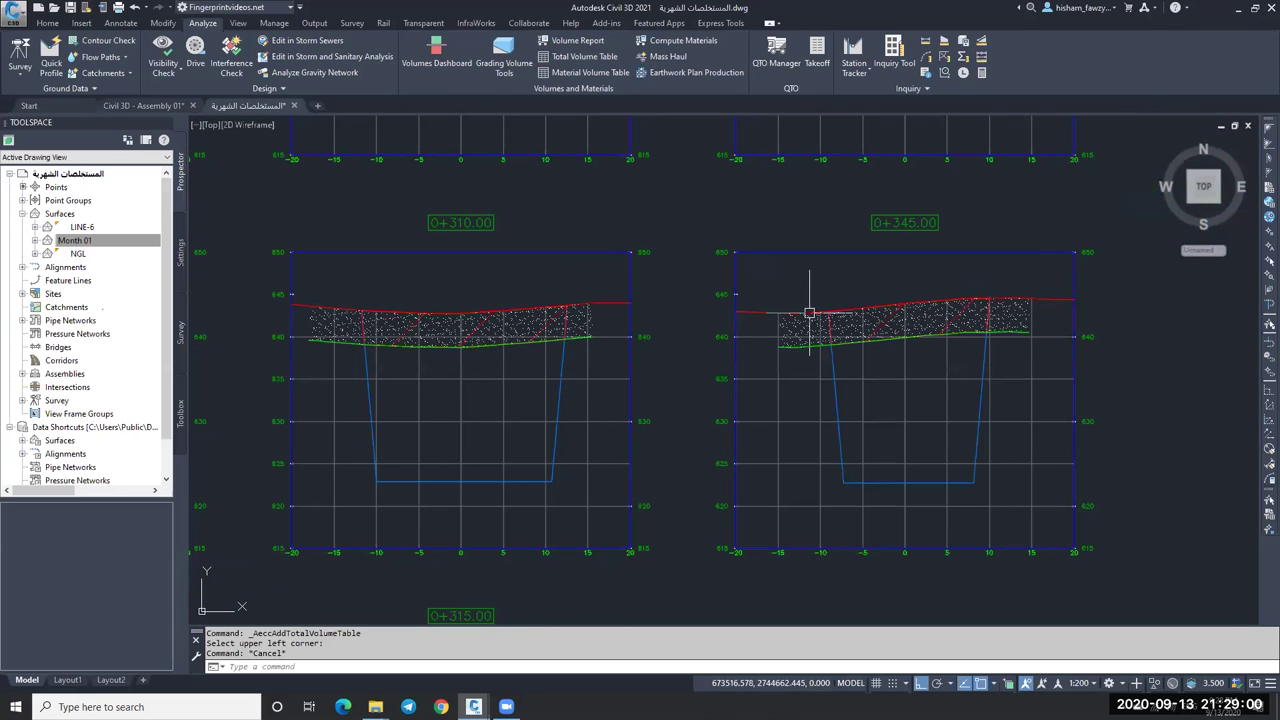
scroll(666, 241, "down", 2)
scroll(666, 241, "down", 3)
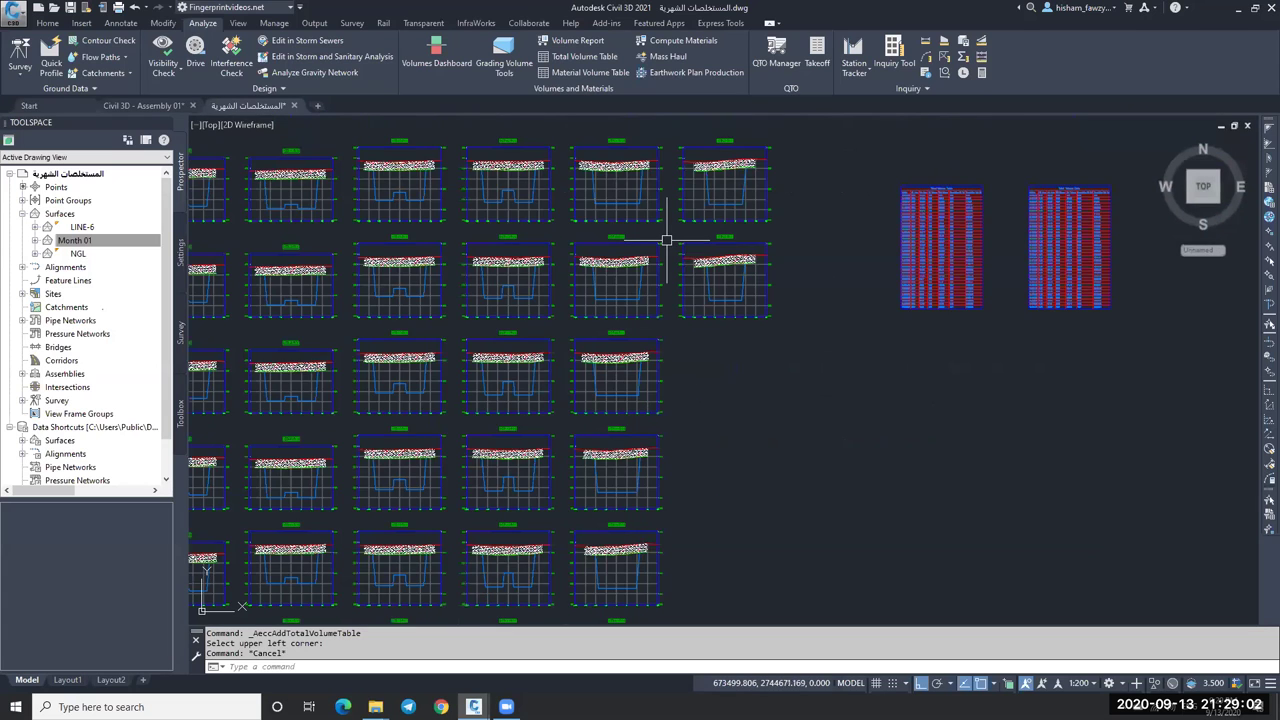
scroll(666, 241, "down", 4)
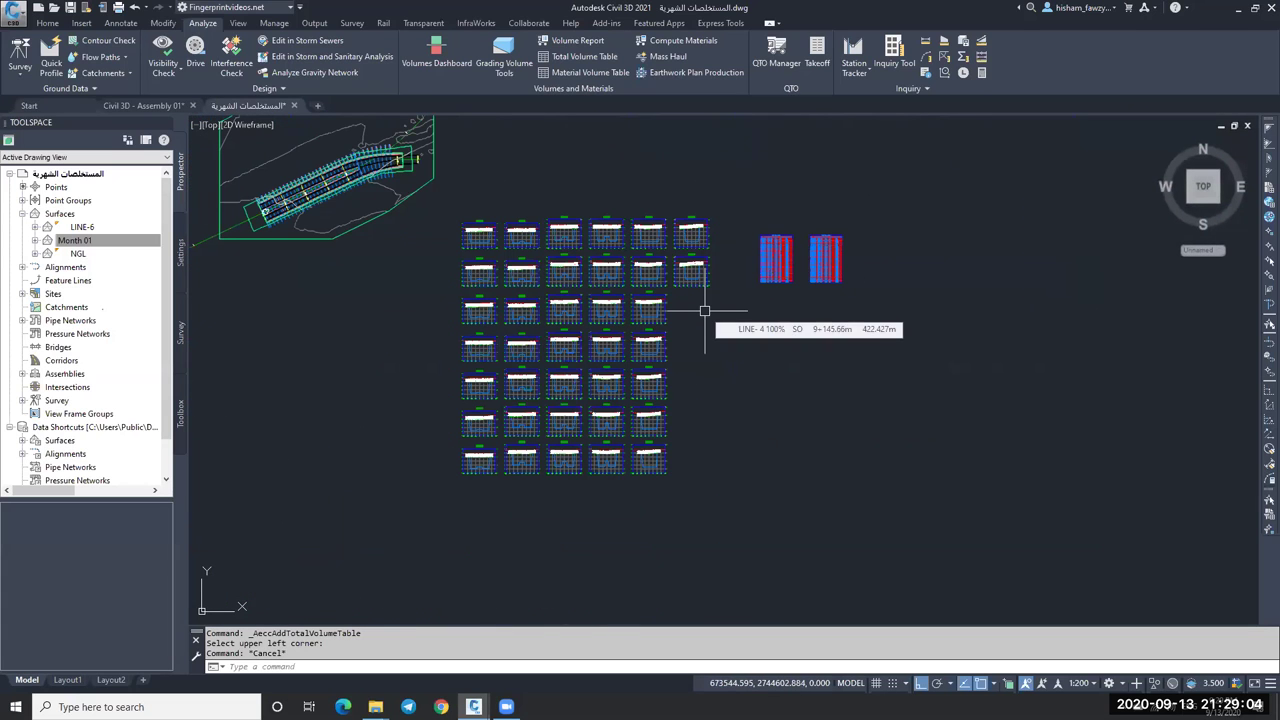
Create a new surface named Month 02.
left_click(88, 242)
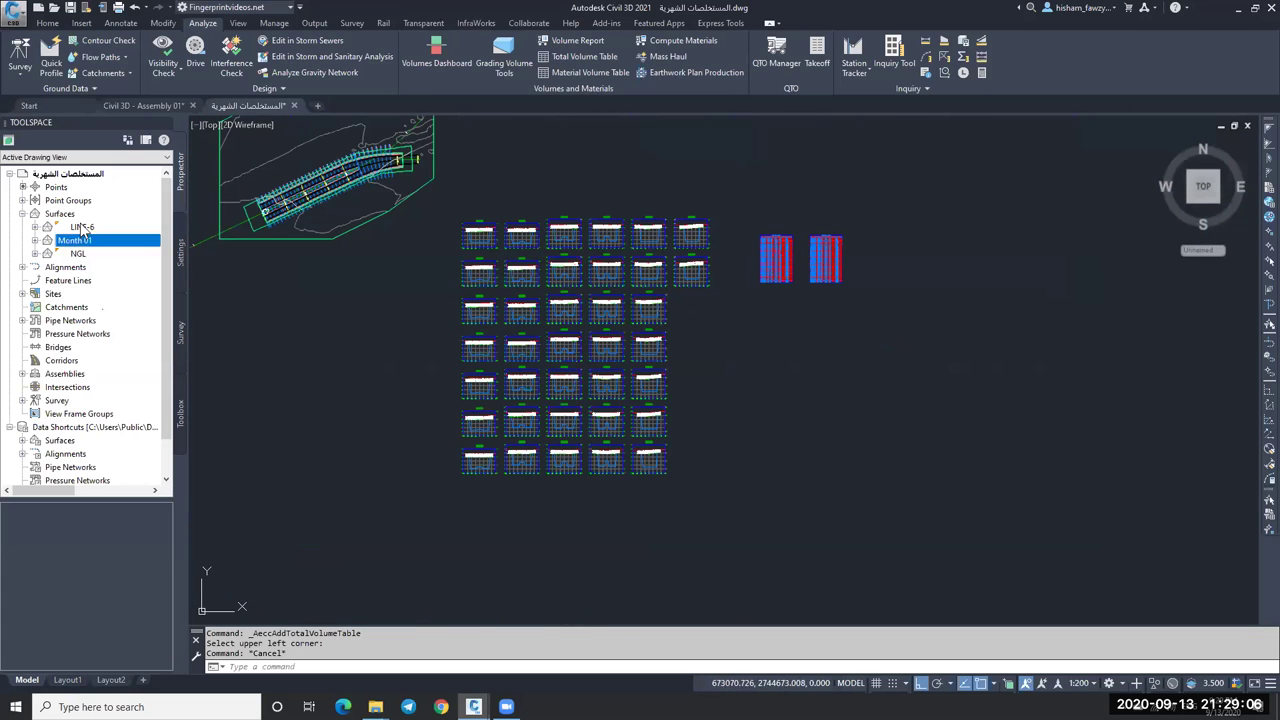
right_click(65, 213)
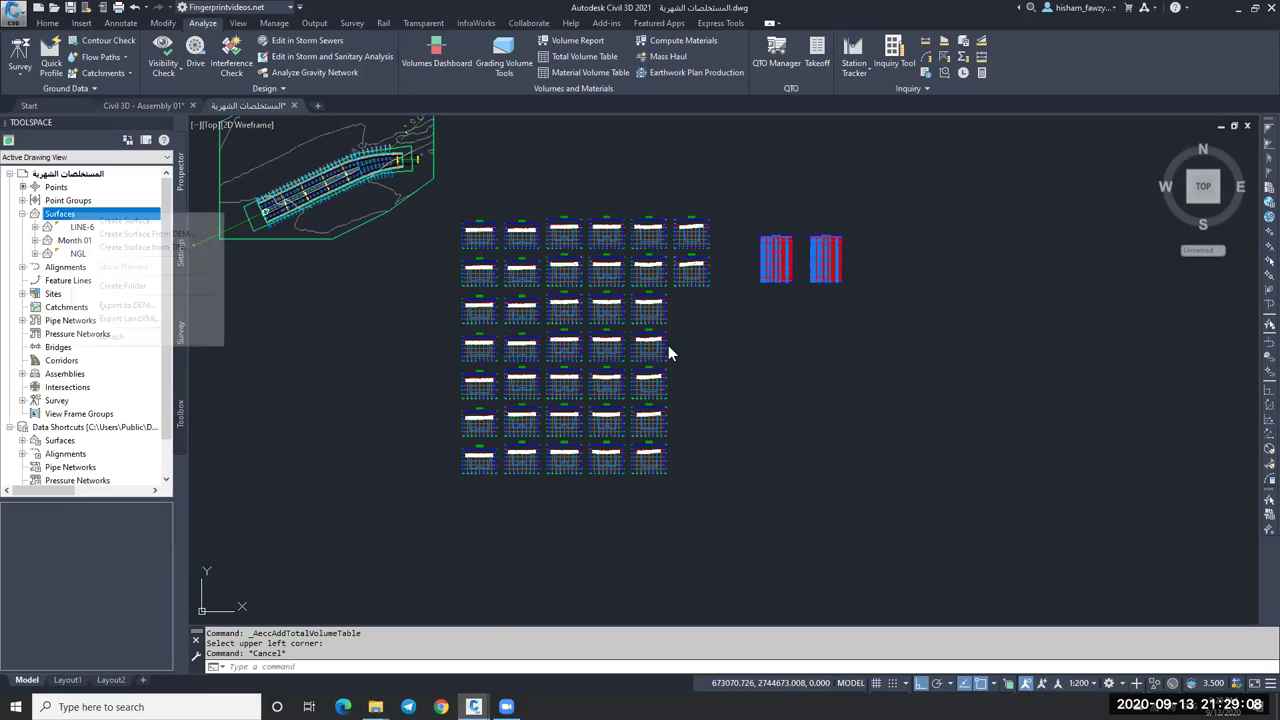
left_click(120, 220)
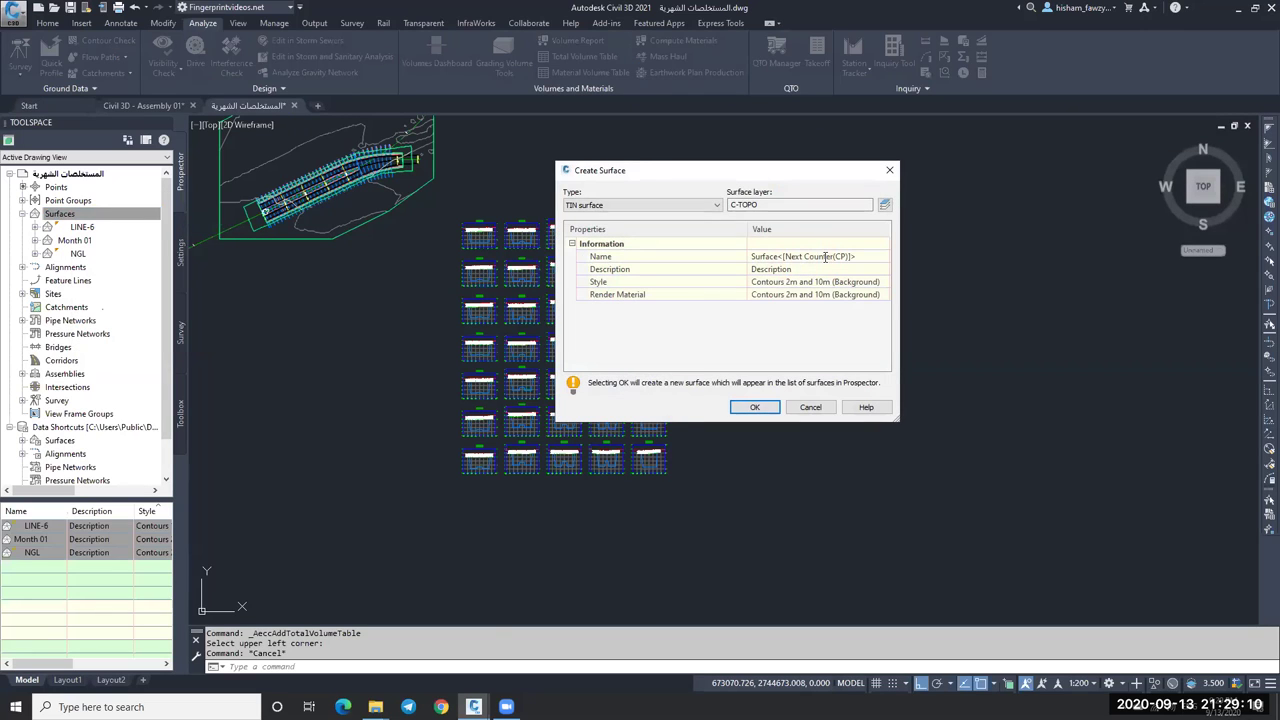
left_click(815, 269)
left_click(815, 256)
type("Month 02")
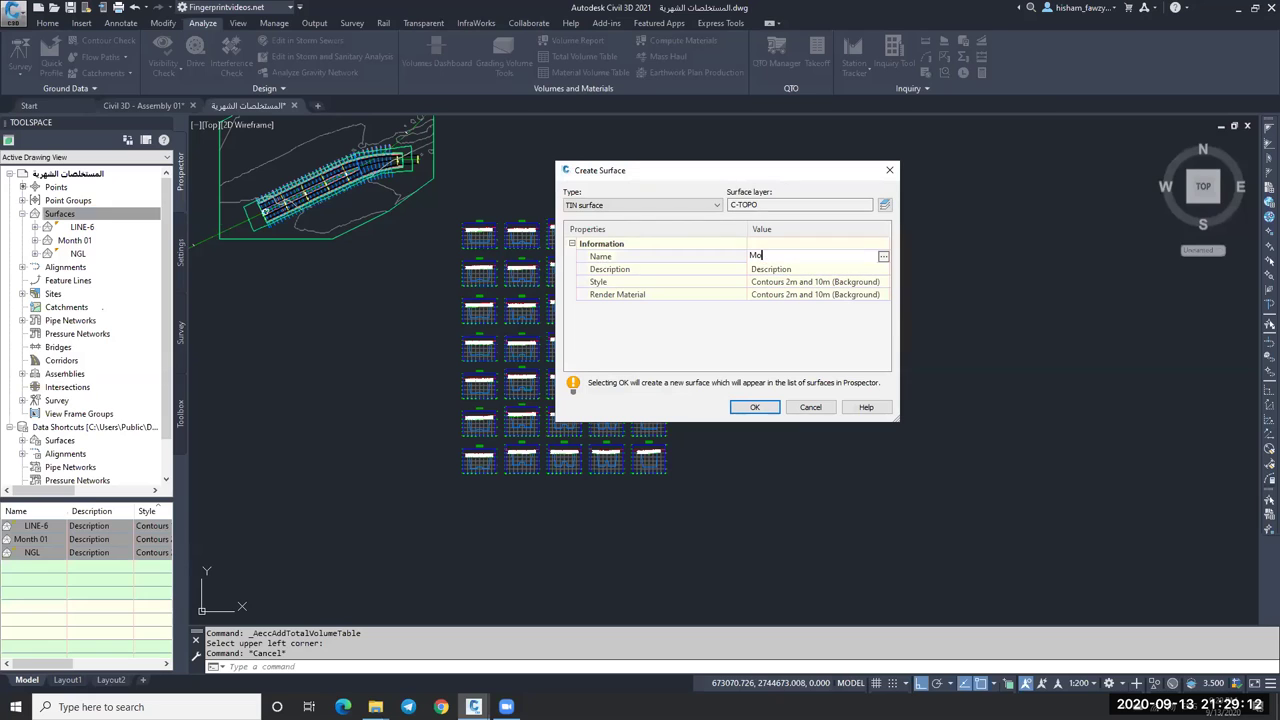
left_click(754, 408)
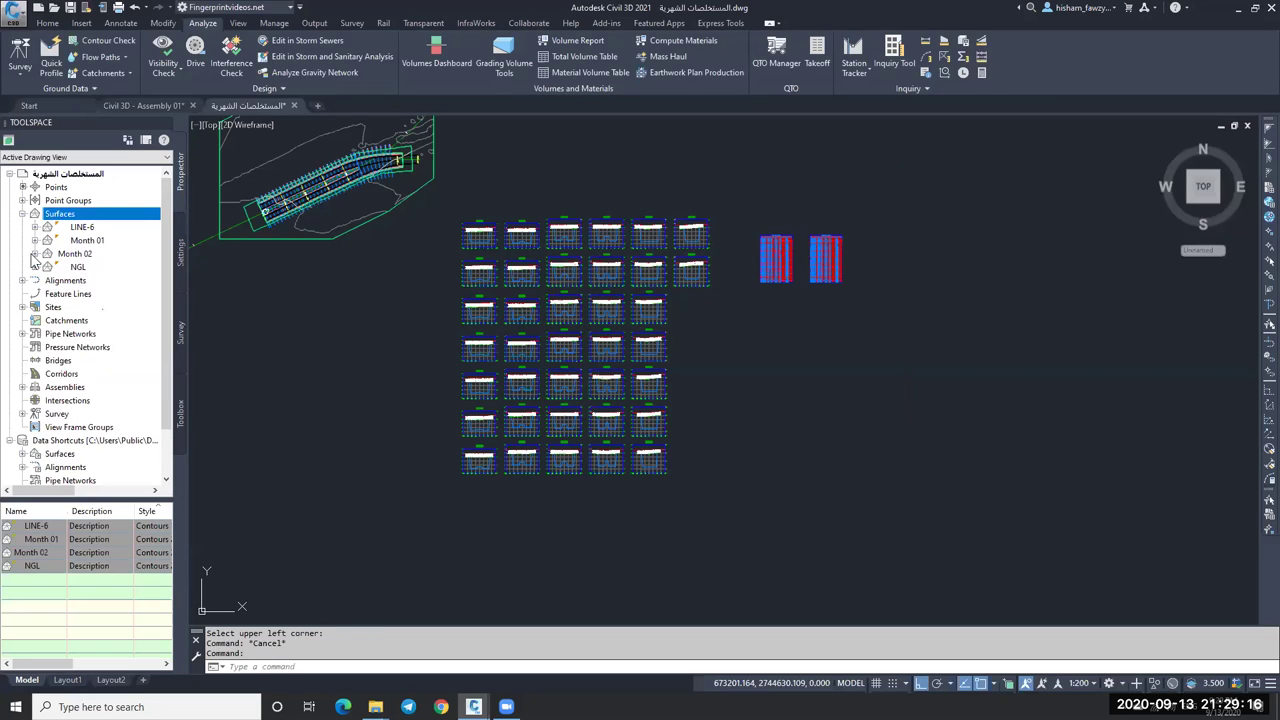
Paste the Month 01 surface into Month 02's definition.
left_click(35, 253)
left_click(47, 293)
right_click(90, 374)
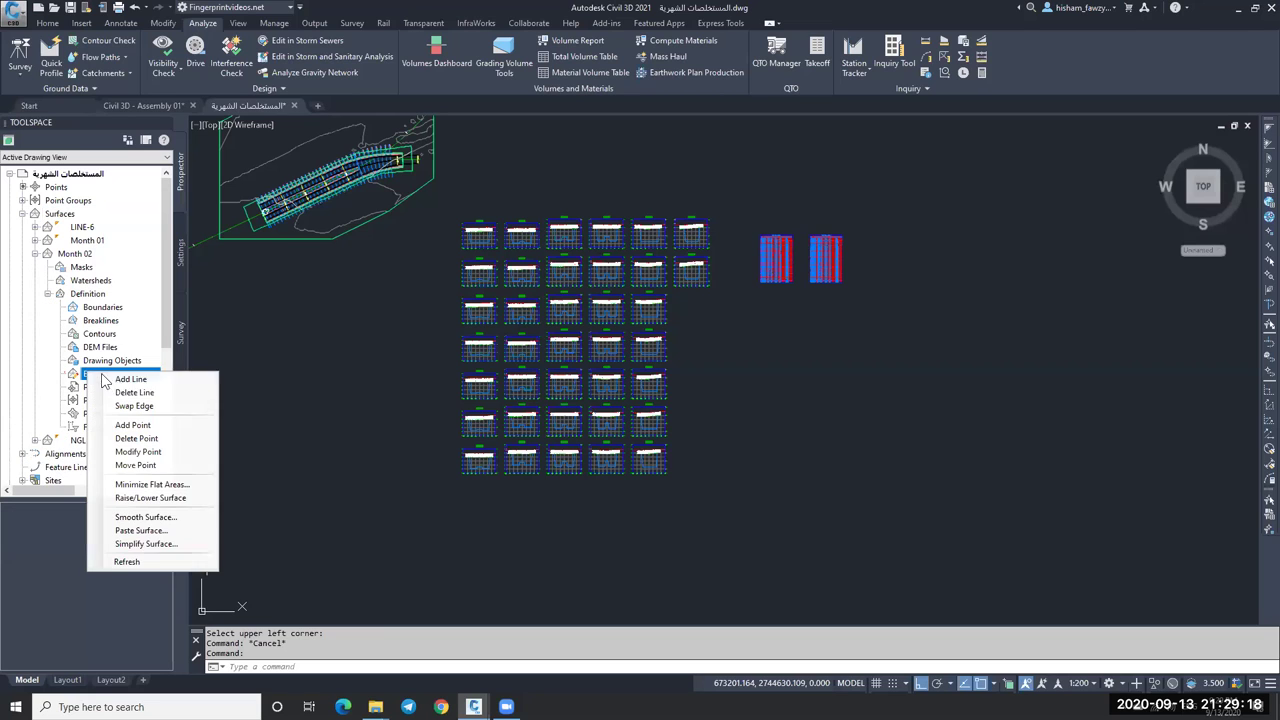
left_click(140, 530)
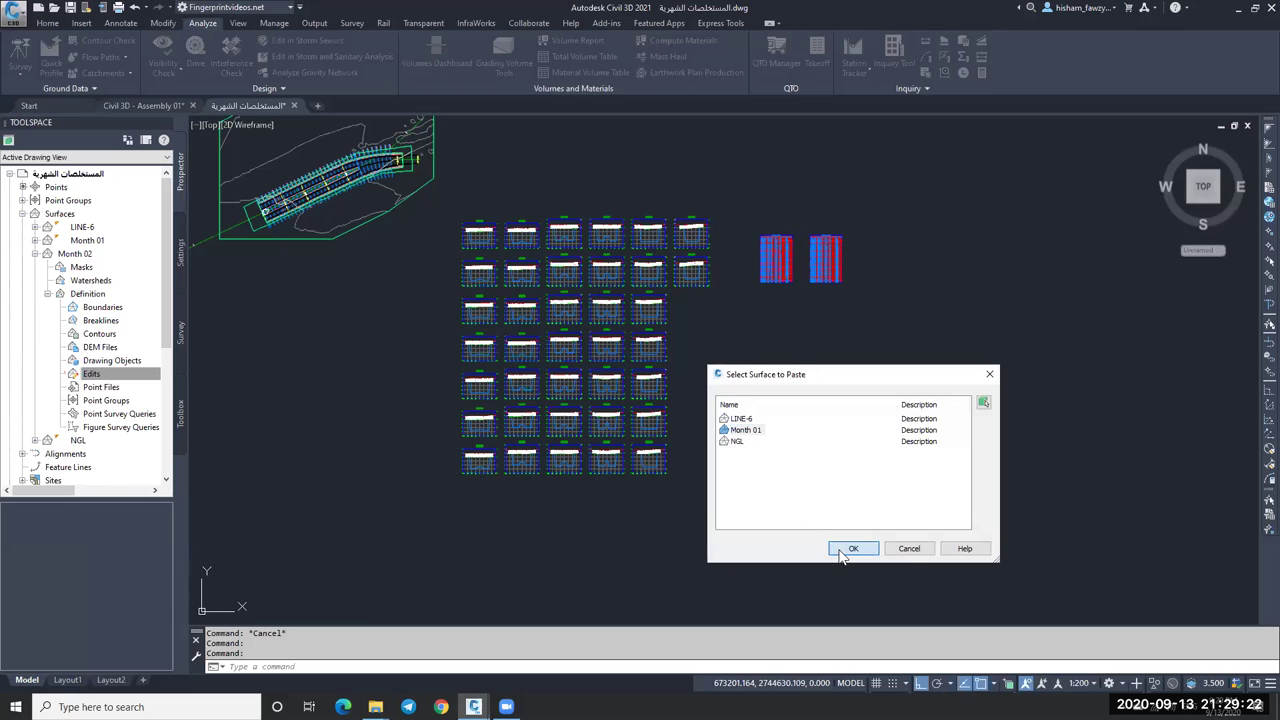
key("Return")
Raise/lower the Month 02 surface by -3.
left_click(88, 373)
right_click(92, 374)
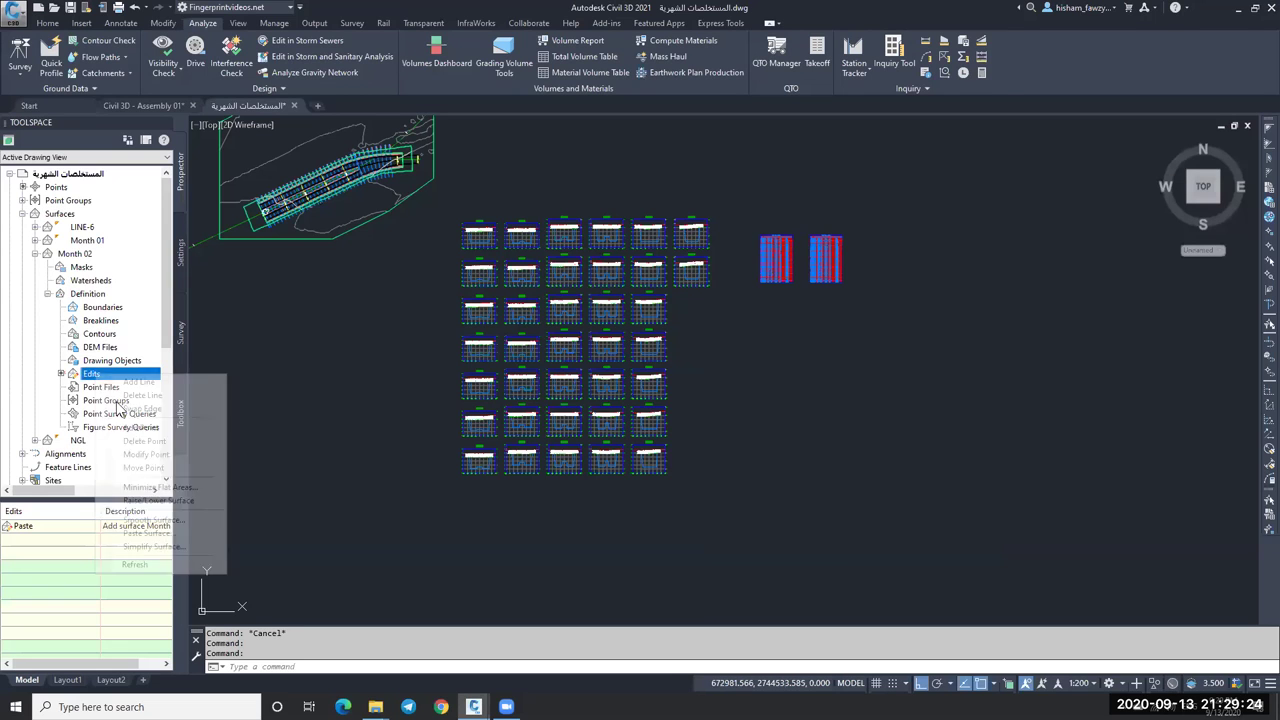
left_click(160, 500)
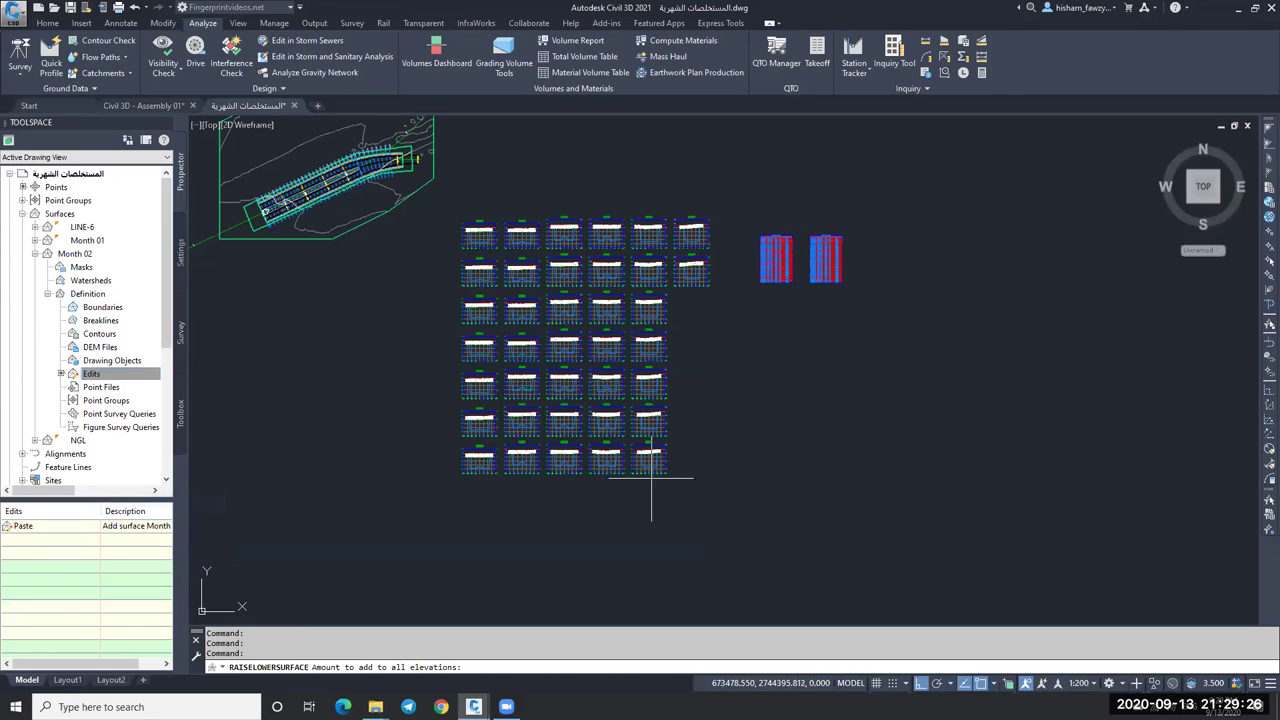
type("-3")
key("Return")
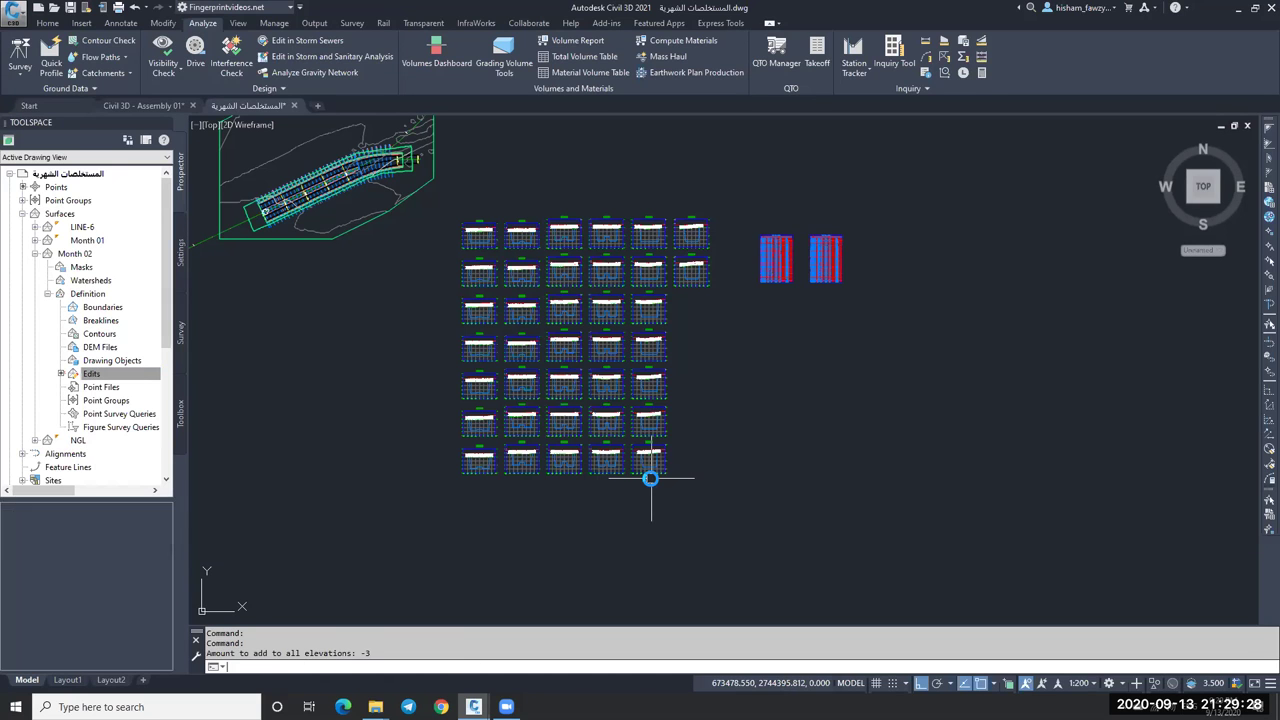
scroll(444, 219, "up", 5)
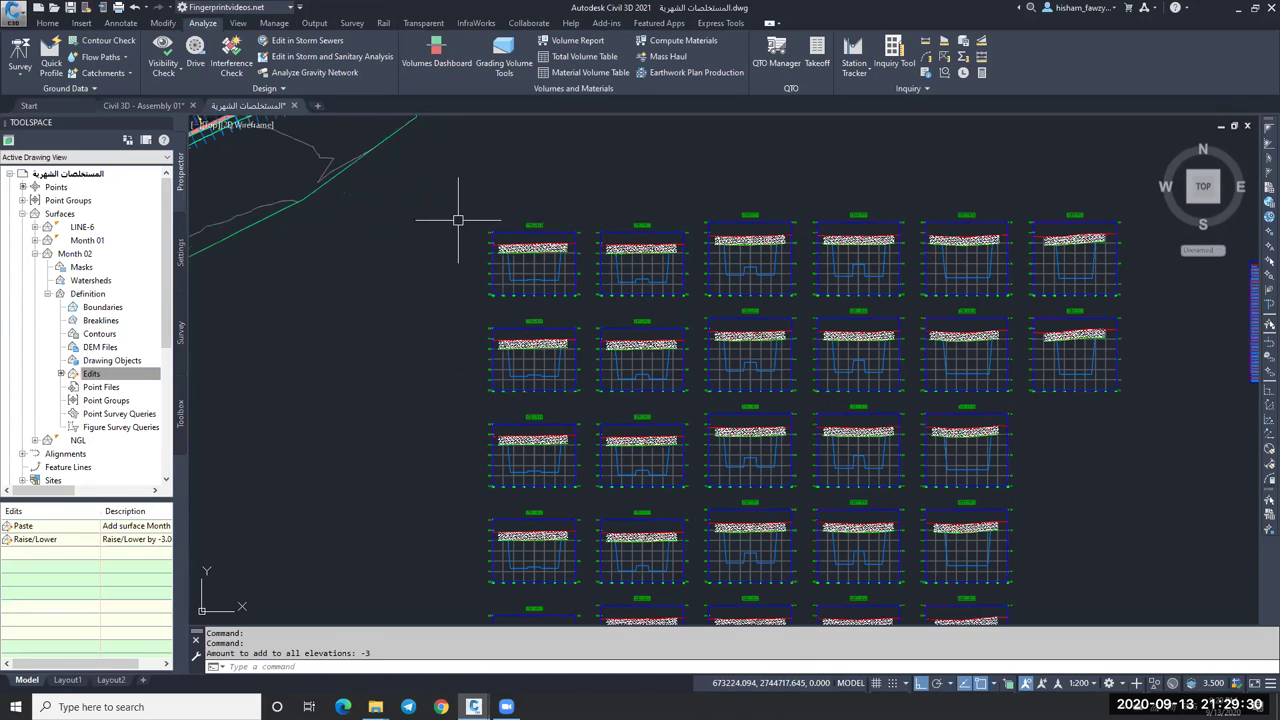
Add Month 02 as a section source drawn in the MONTHLY BILL style.
left_click(629, 266)
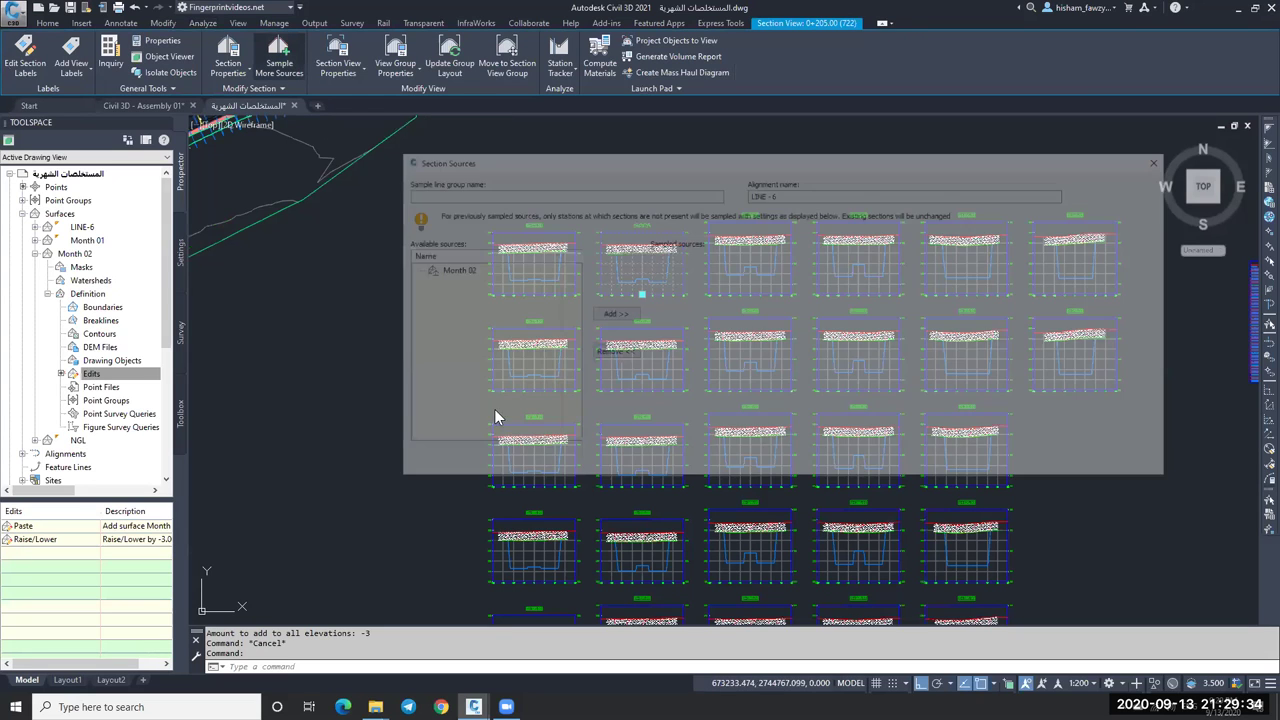
left_click(455, 270)
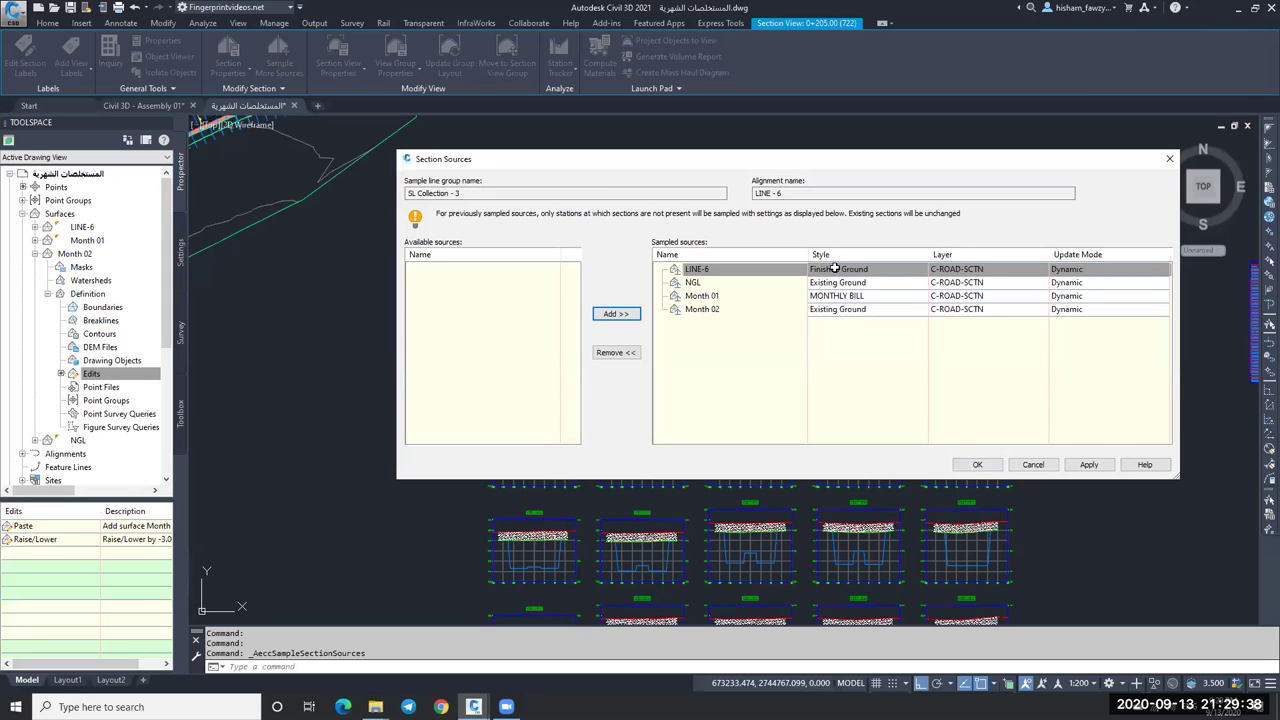
left_click(872, 312)
left_click(872, 312)
left_click(710, 247)
left_click(676, 280)
key("Return")
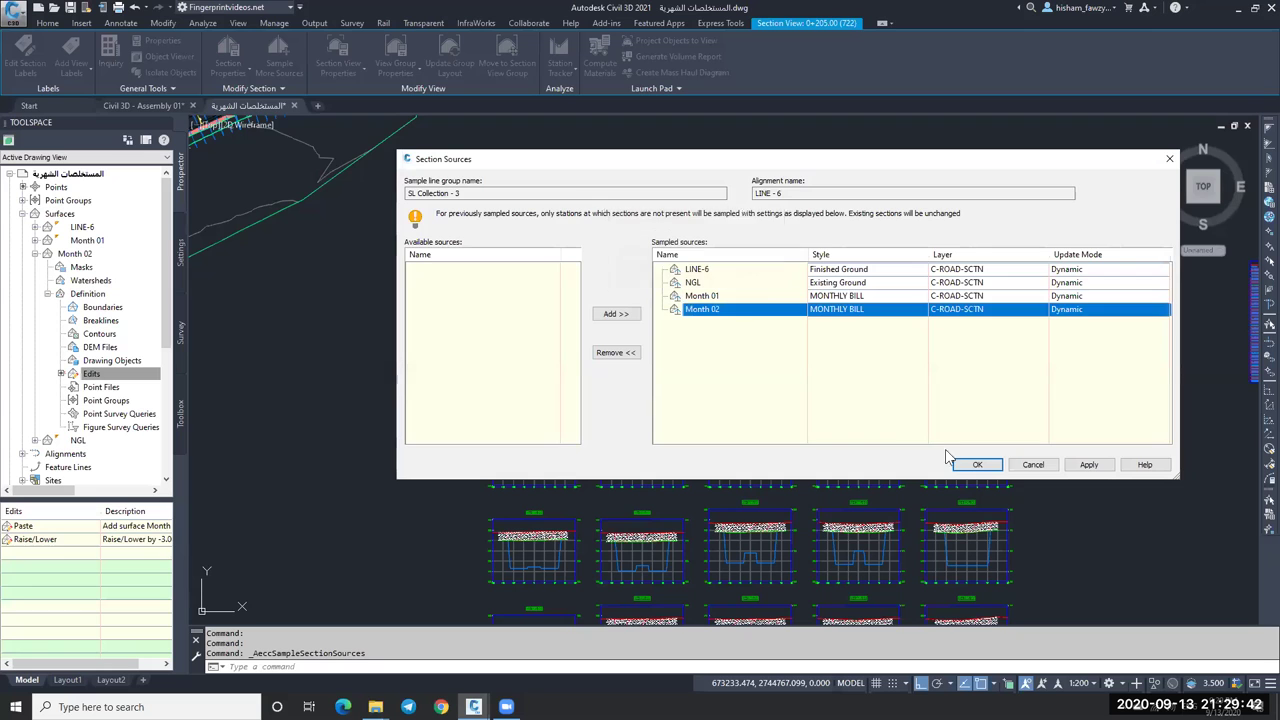
key("Return")
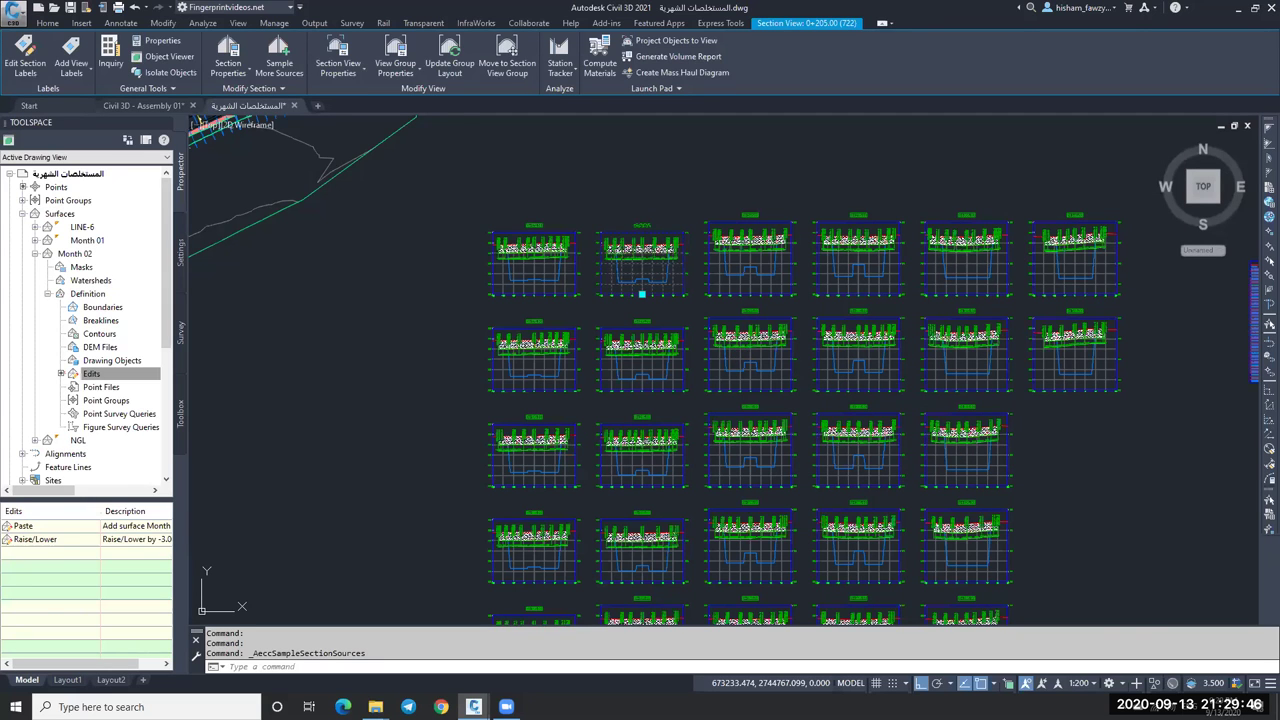
scroll(741, 340, "up", 5)
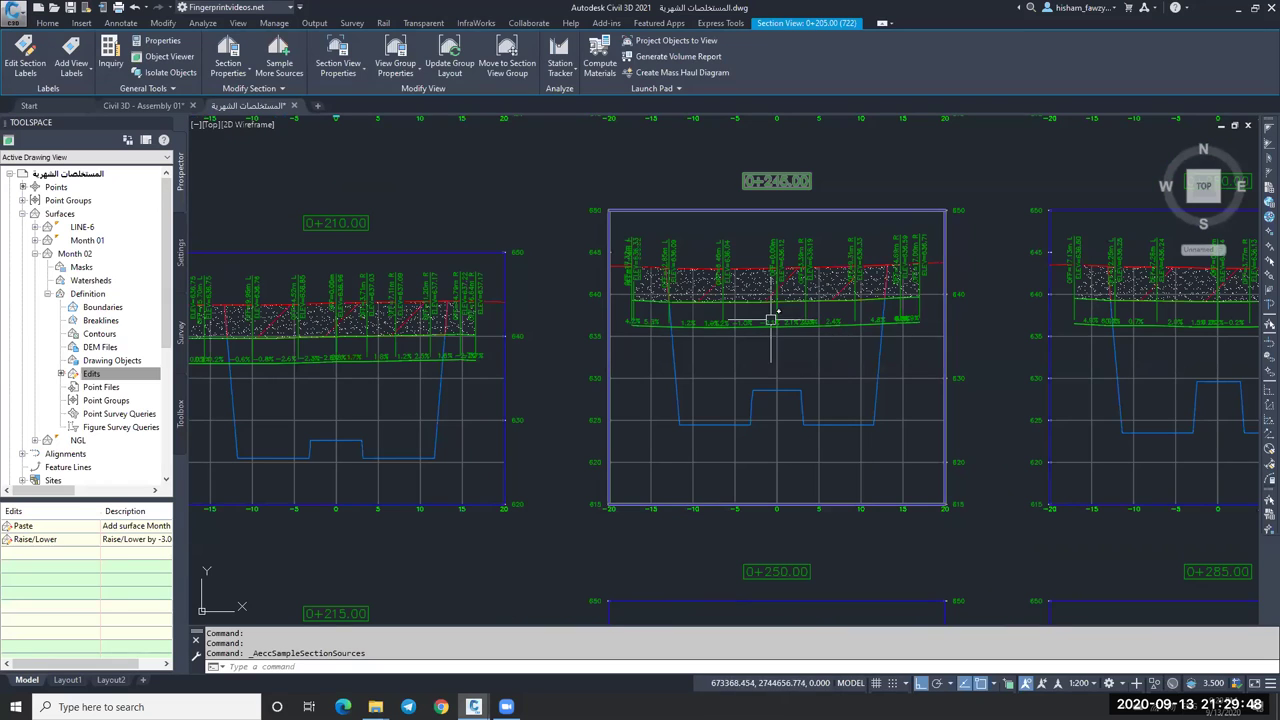
key("Escape")
Set Month 02's label set to _No Labels in the section view group properties.
left_click(771, 320)
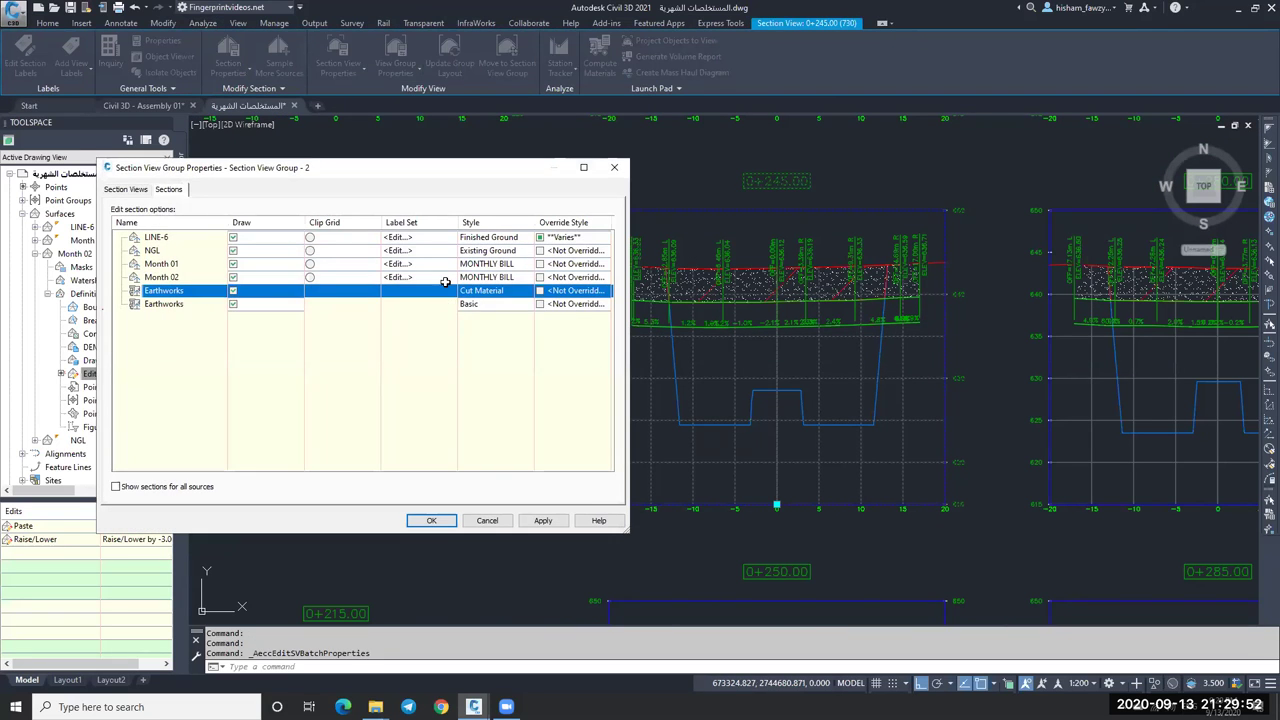
left_click(432, 277)
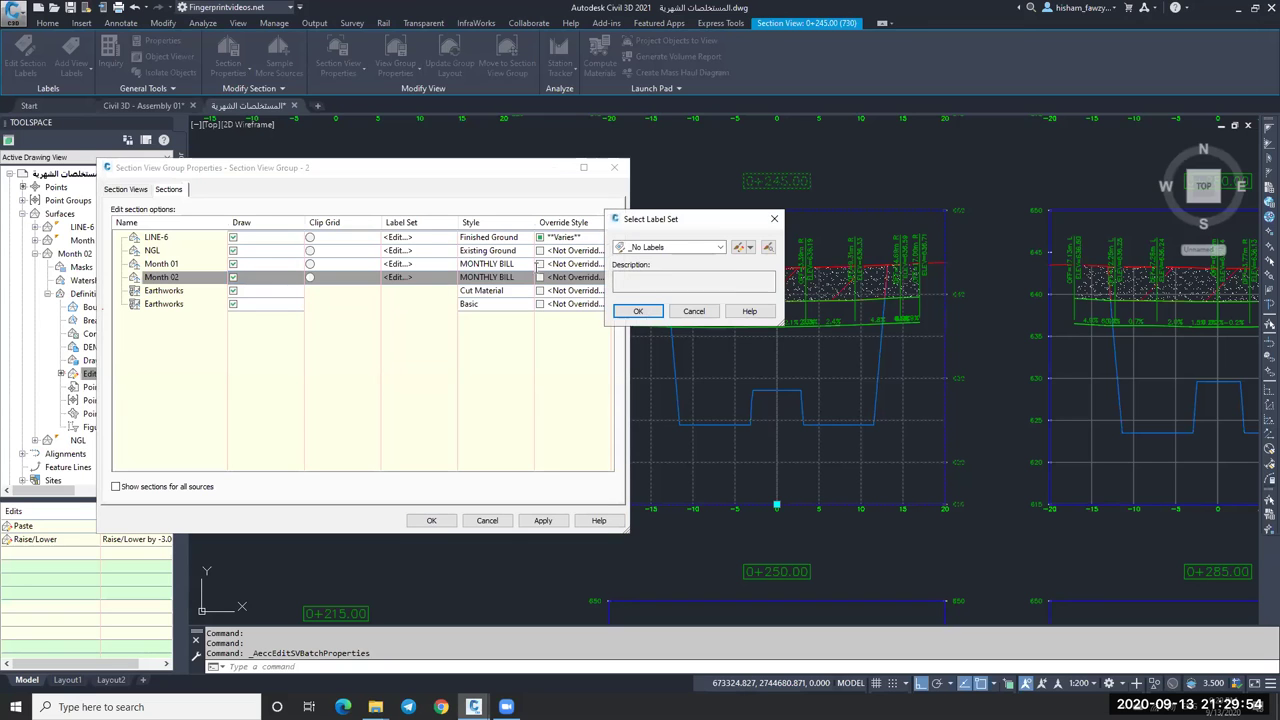
left_click(642, 309)
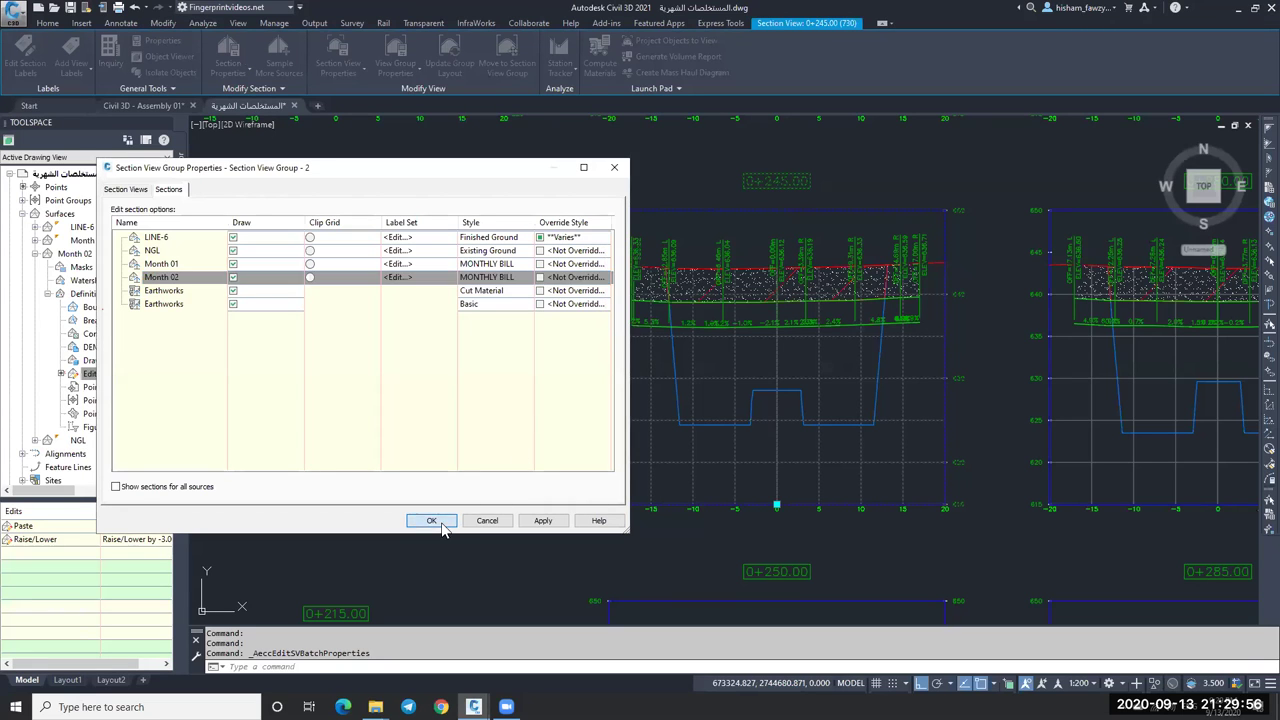
left_click(445, 521)
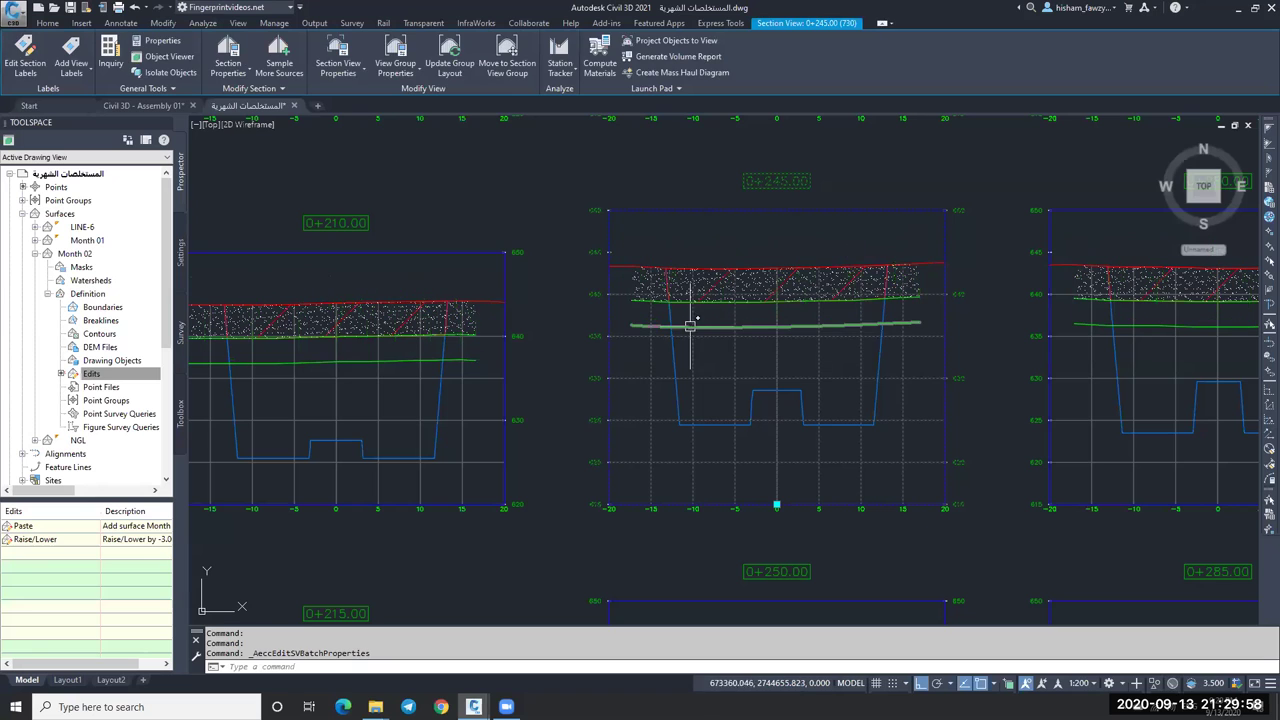
key("Escape")
scroll(829, 300, "up", 4)
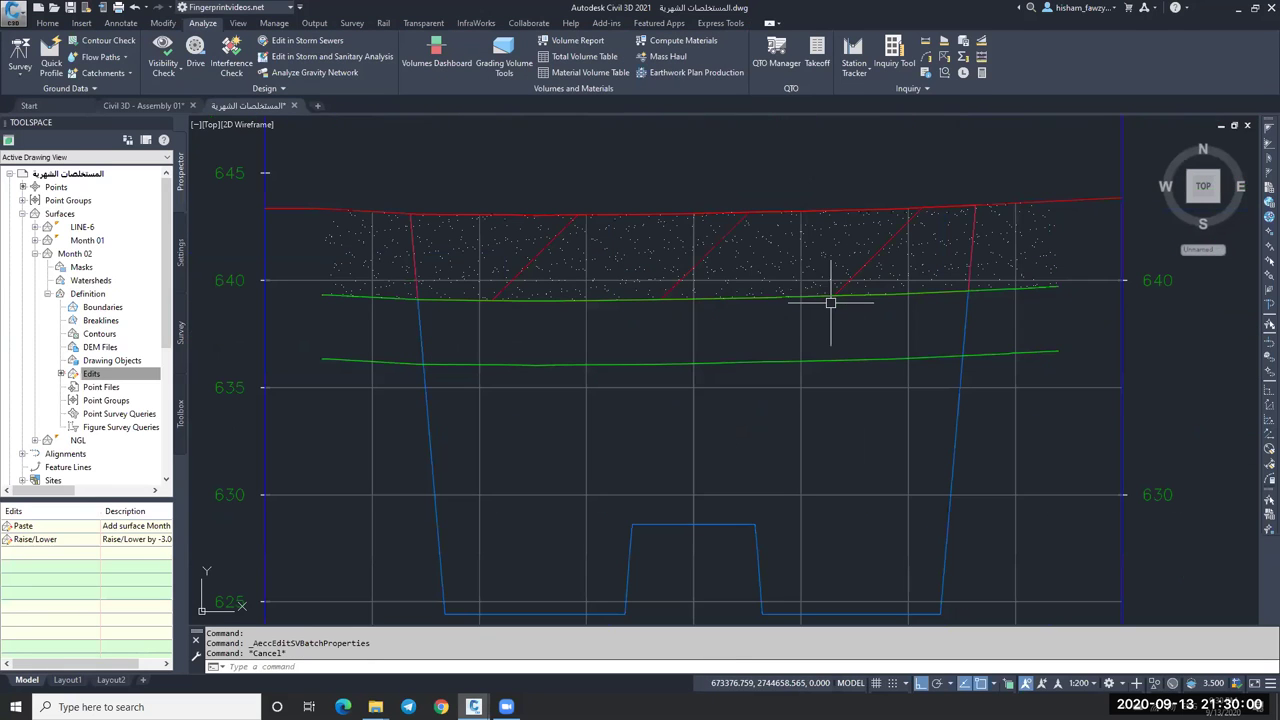
scroll(764, 320, "down", 4)
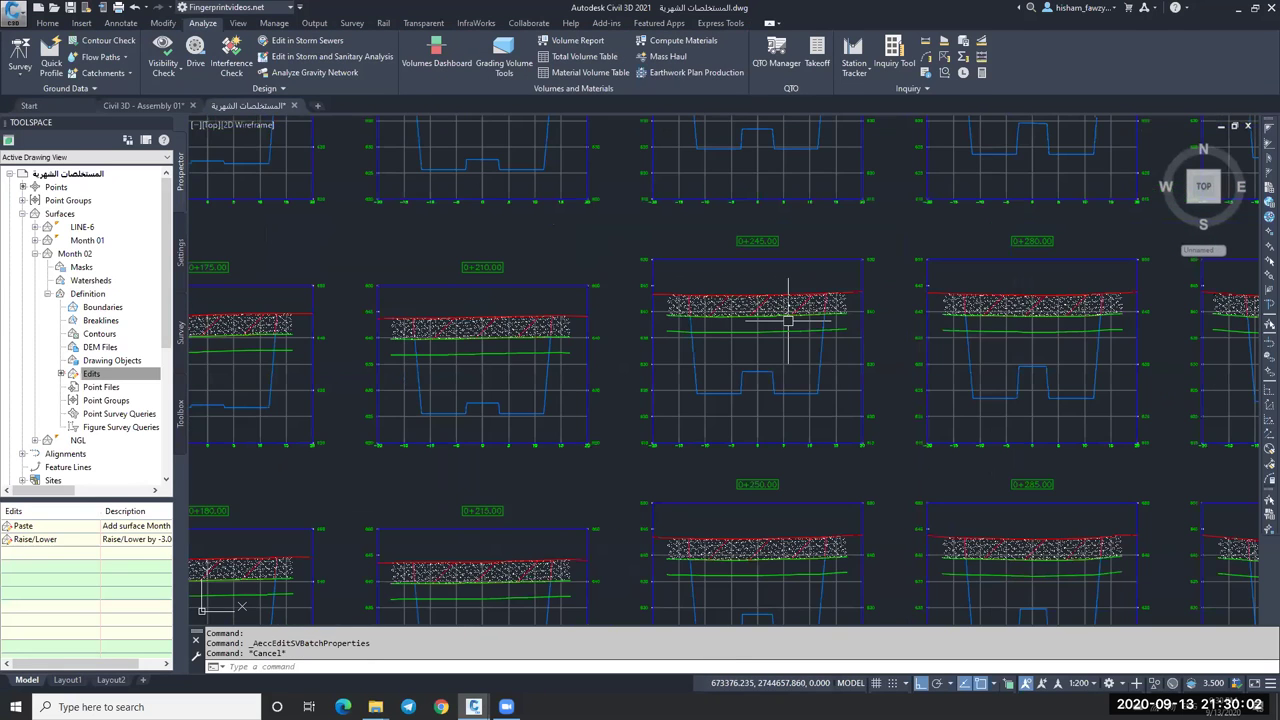
scroll(788, 320, "up", 5)
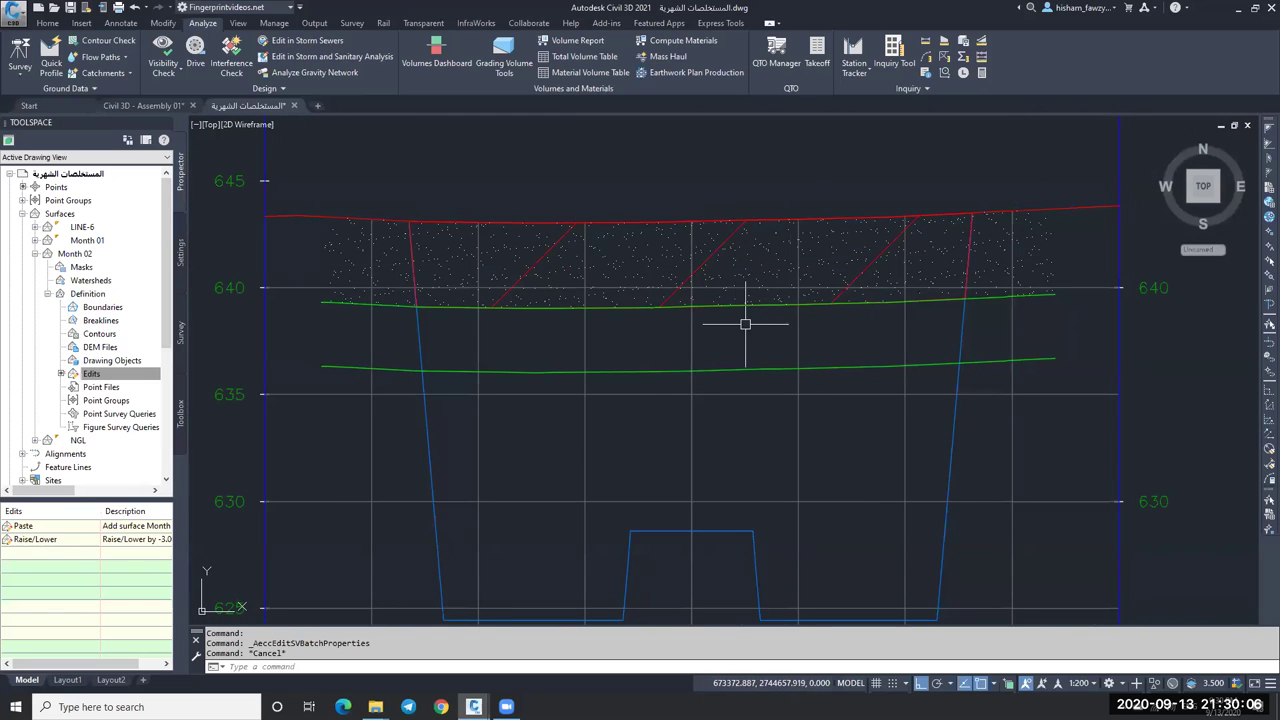
scroll(769, 322, "down", 2)
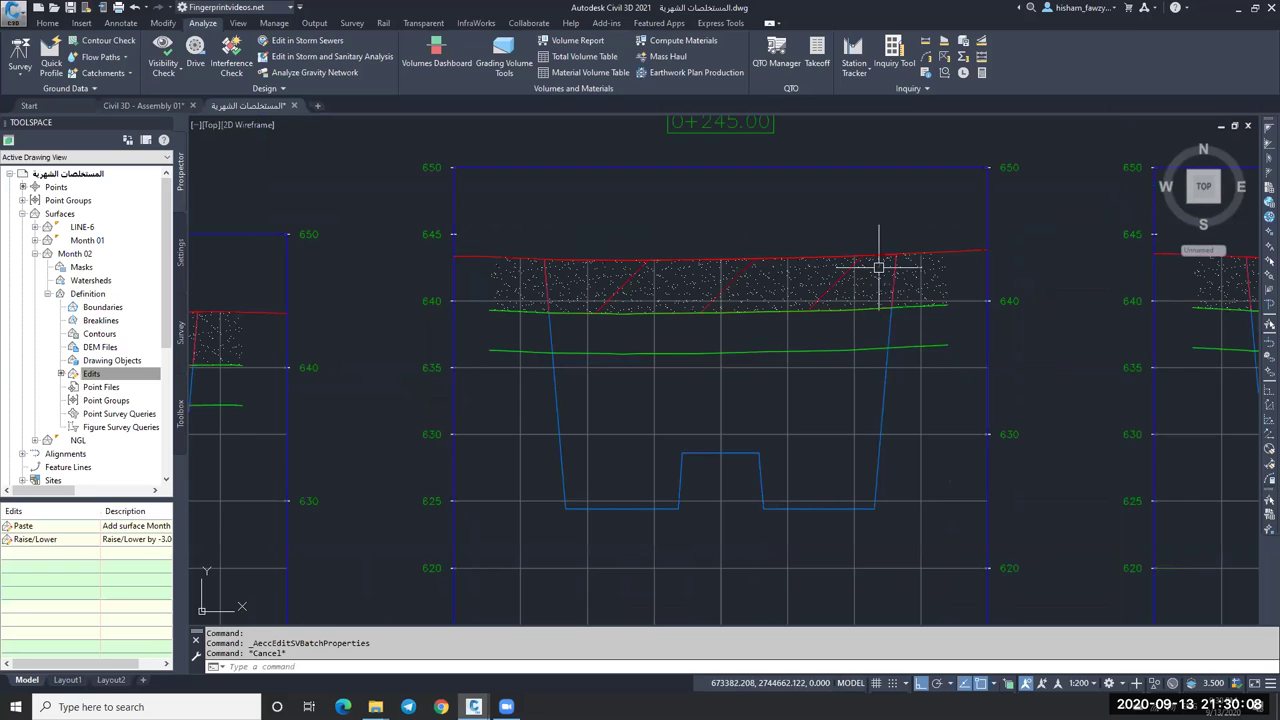
left_click(920, 386)
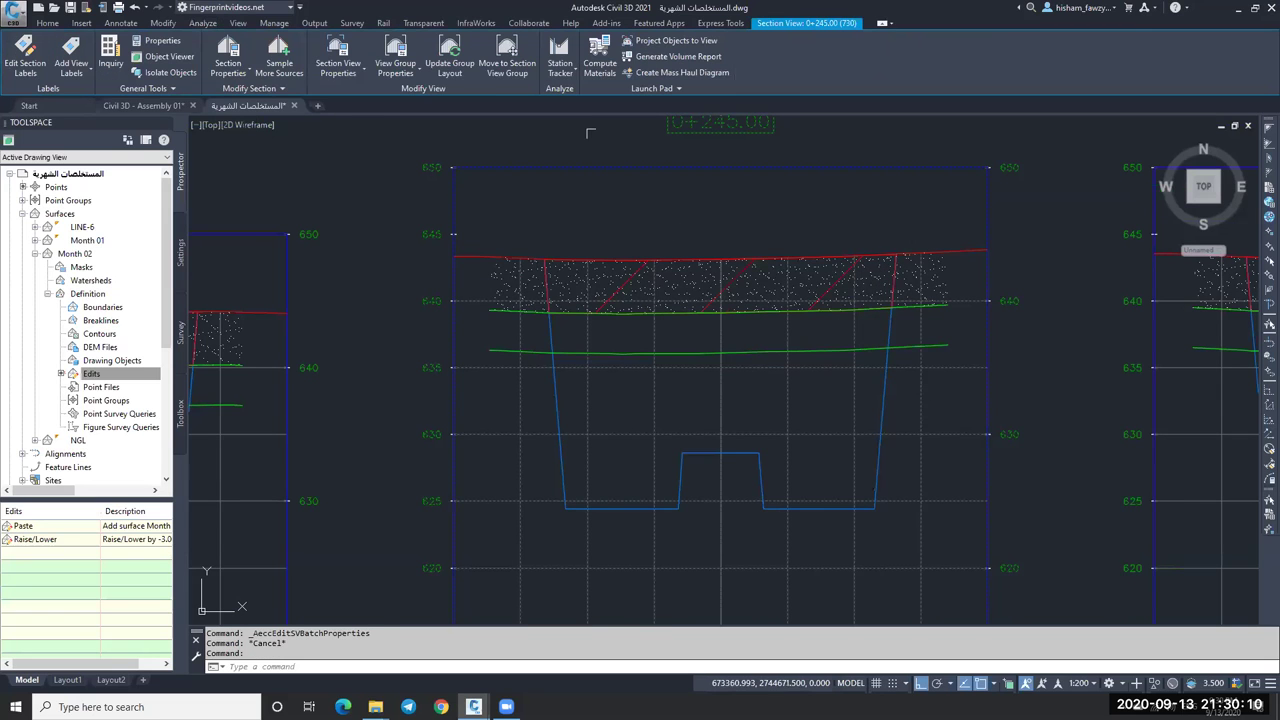
Turn off drawing of the second Earthworks material section for the LINE - 6 group.
left_click(590, 64)
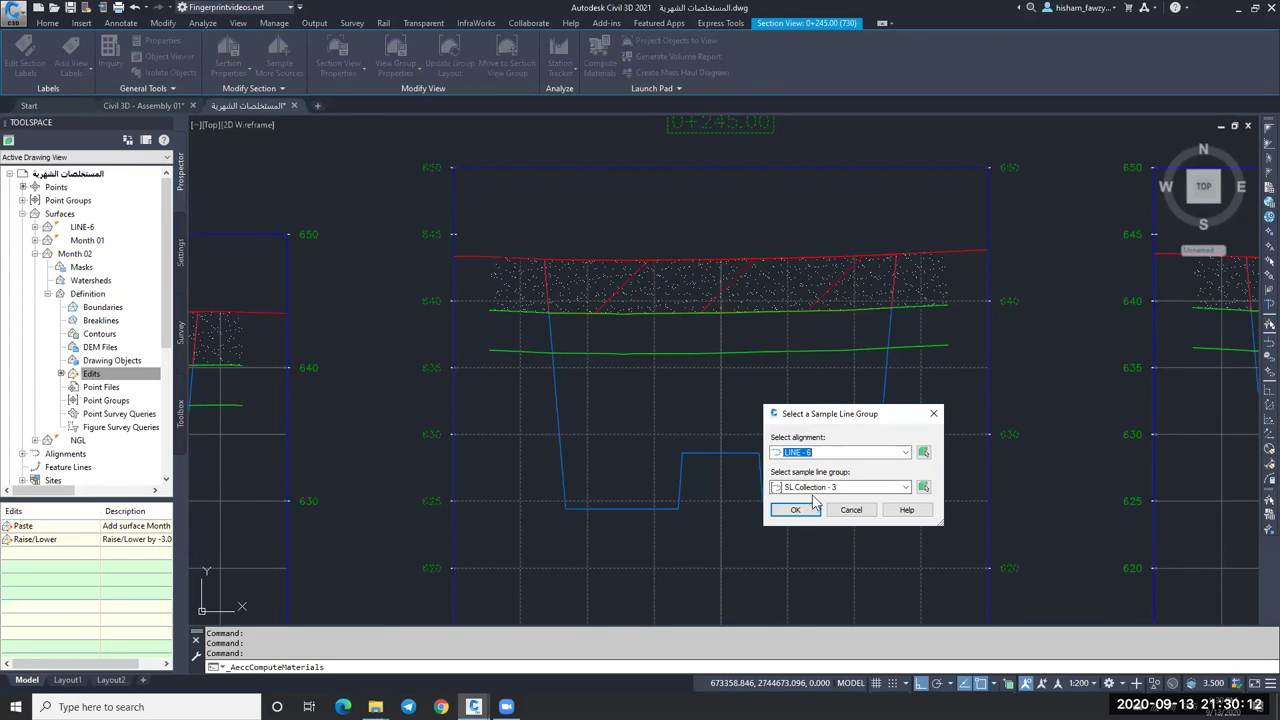
left_click(816, 510)
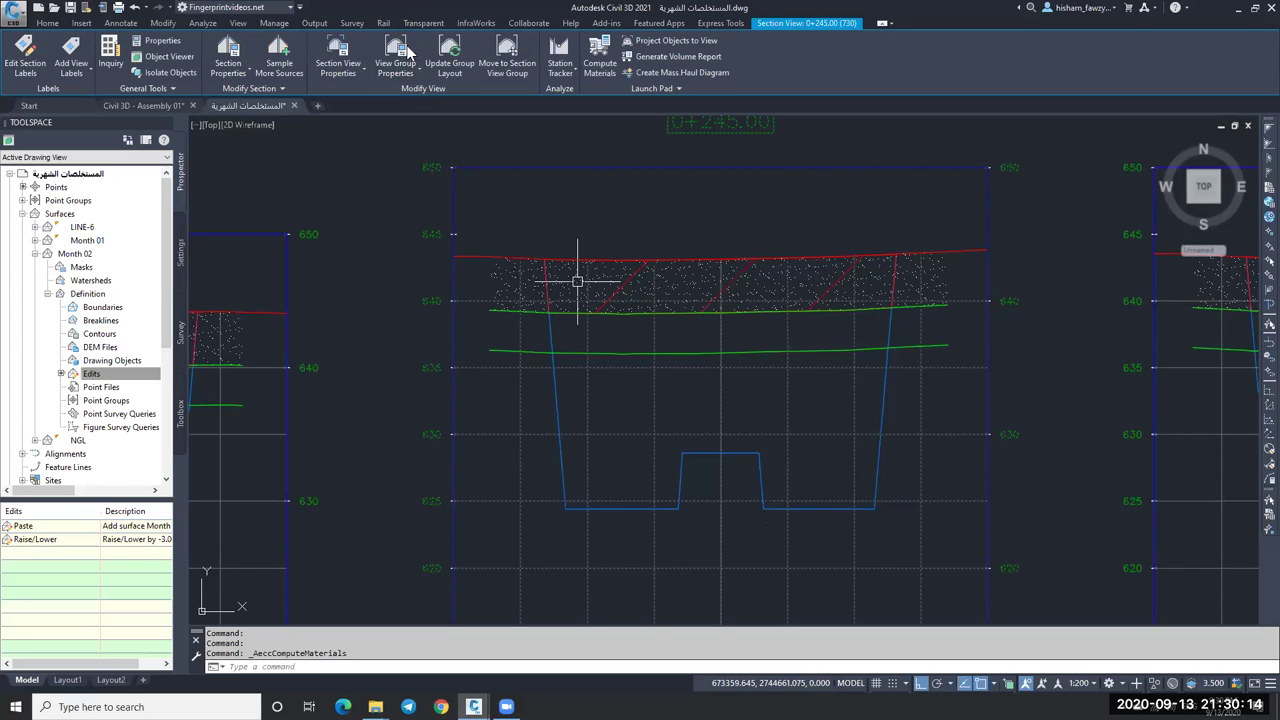
double_click(846, 291)
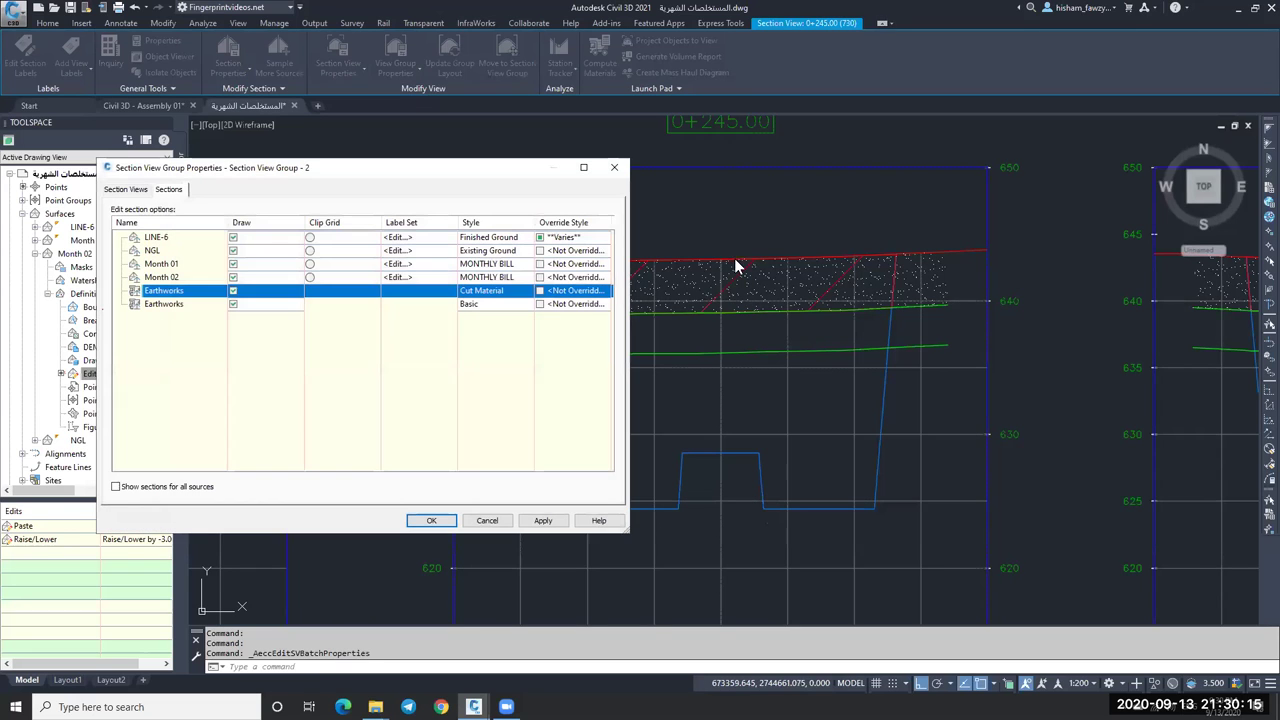
left_click(233, 303)
left_click(552, 524)
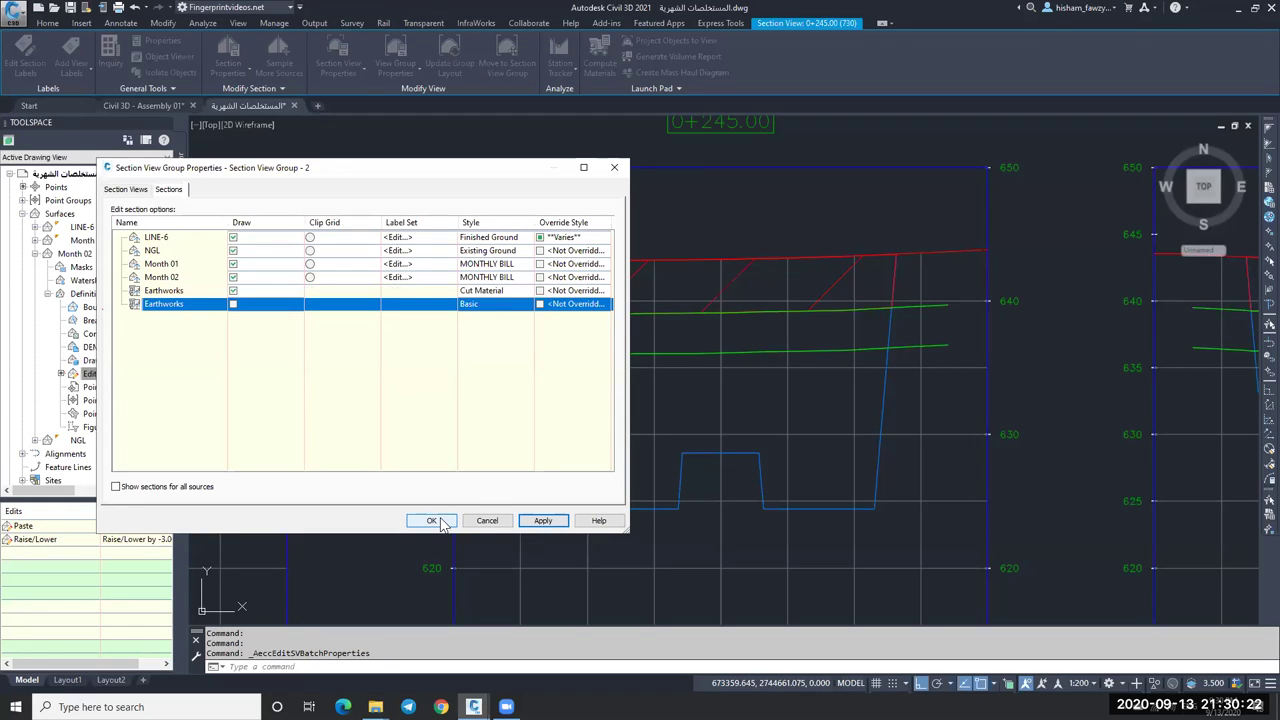
left_click(440, 523)
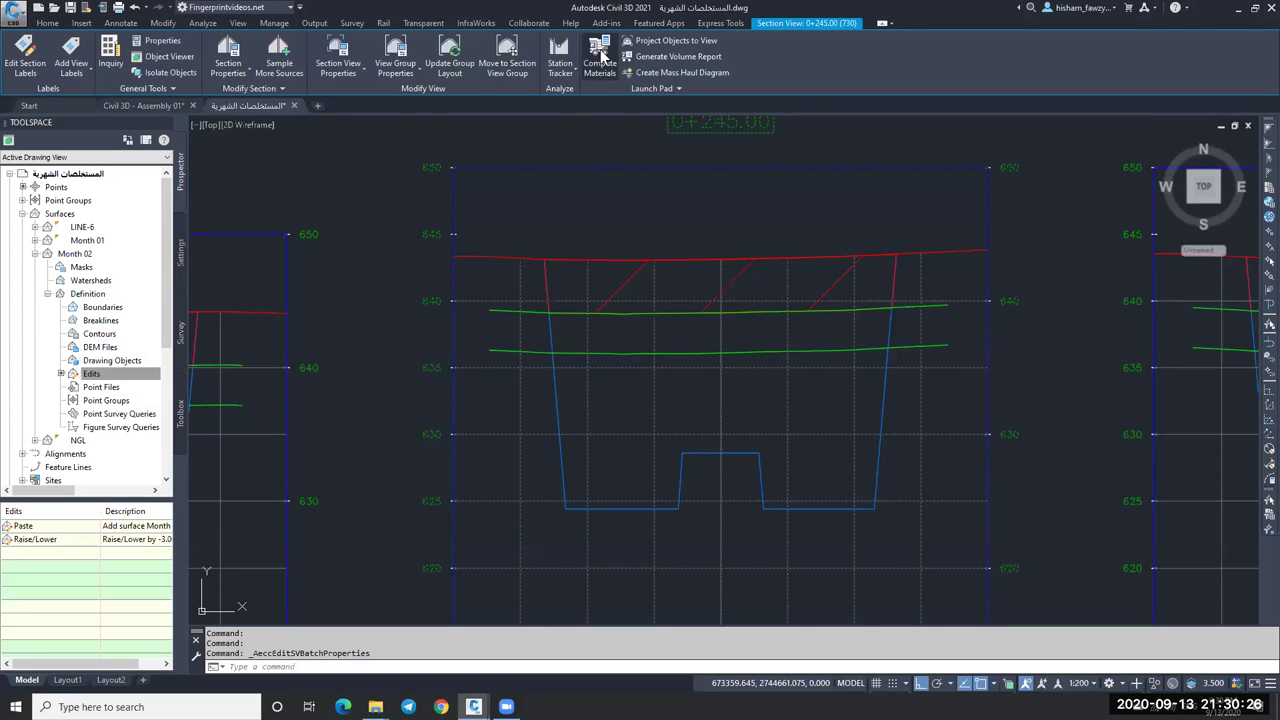
left_click(735, 279)
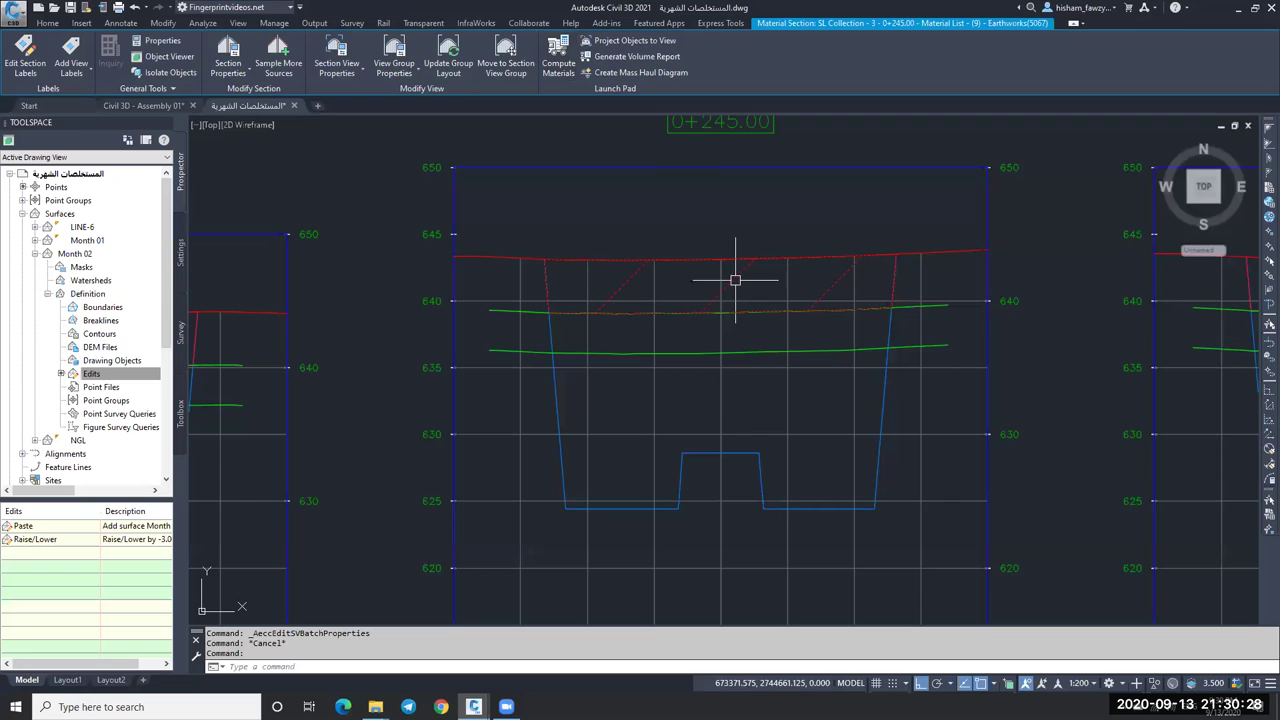
left_click(203, 22)
left_click(436, 55)
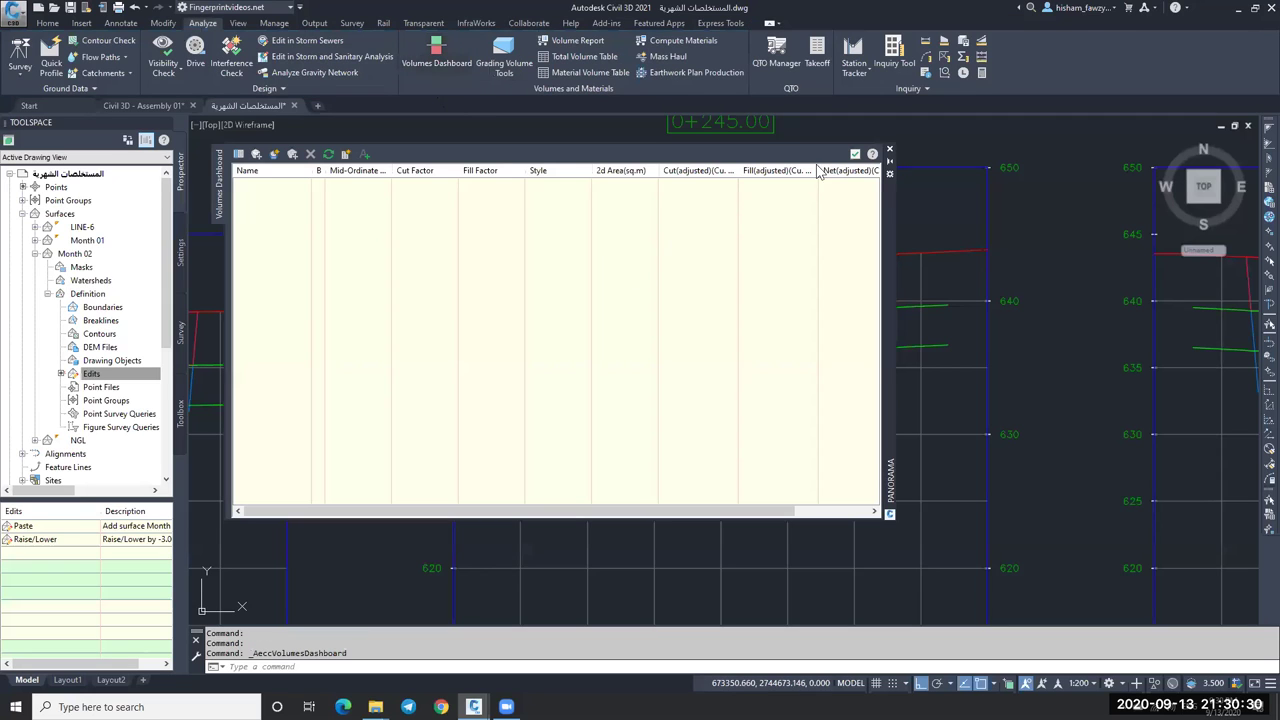
left_click(854, 154)
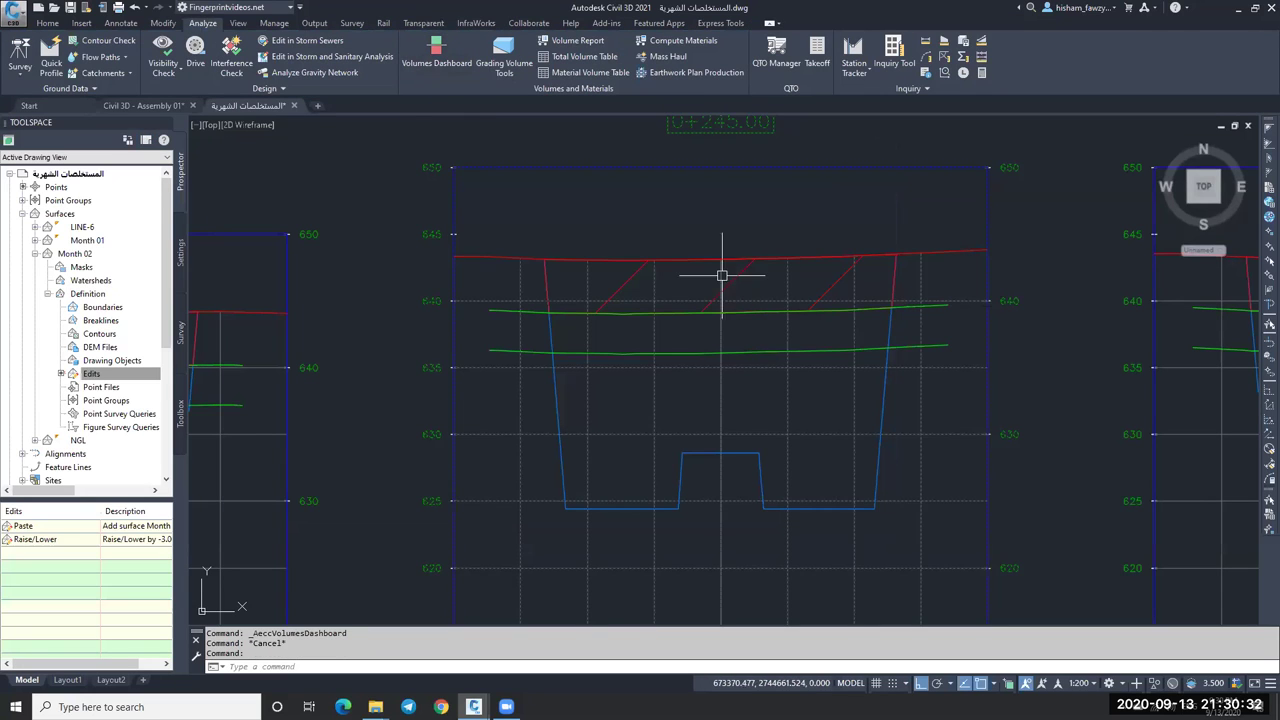
Set the remaining Earthworks material section's style to Basic in View Group Properties.
left_click(722, 275)
left_click(396, 55)
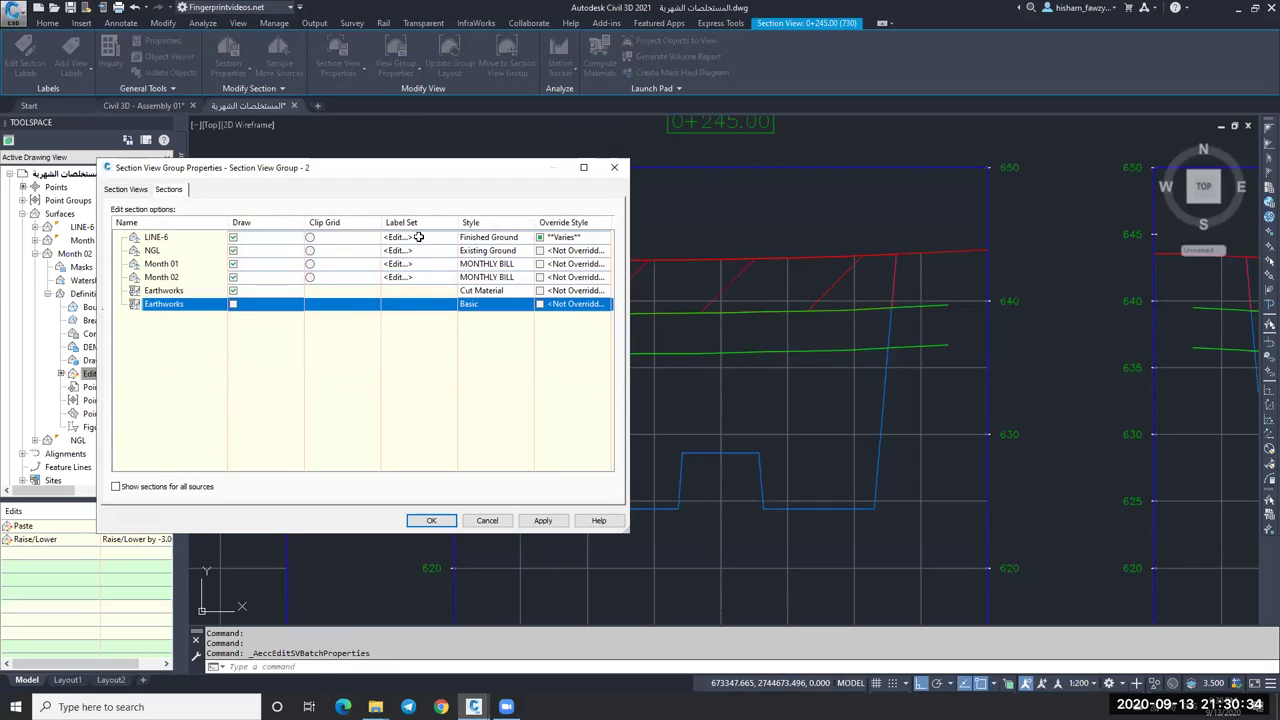
left_click(491, 291)
left_click(668, 247)
left_click(650, 285)
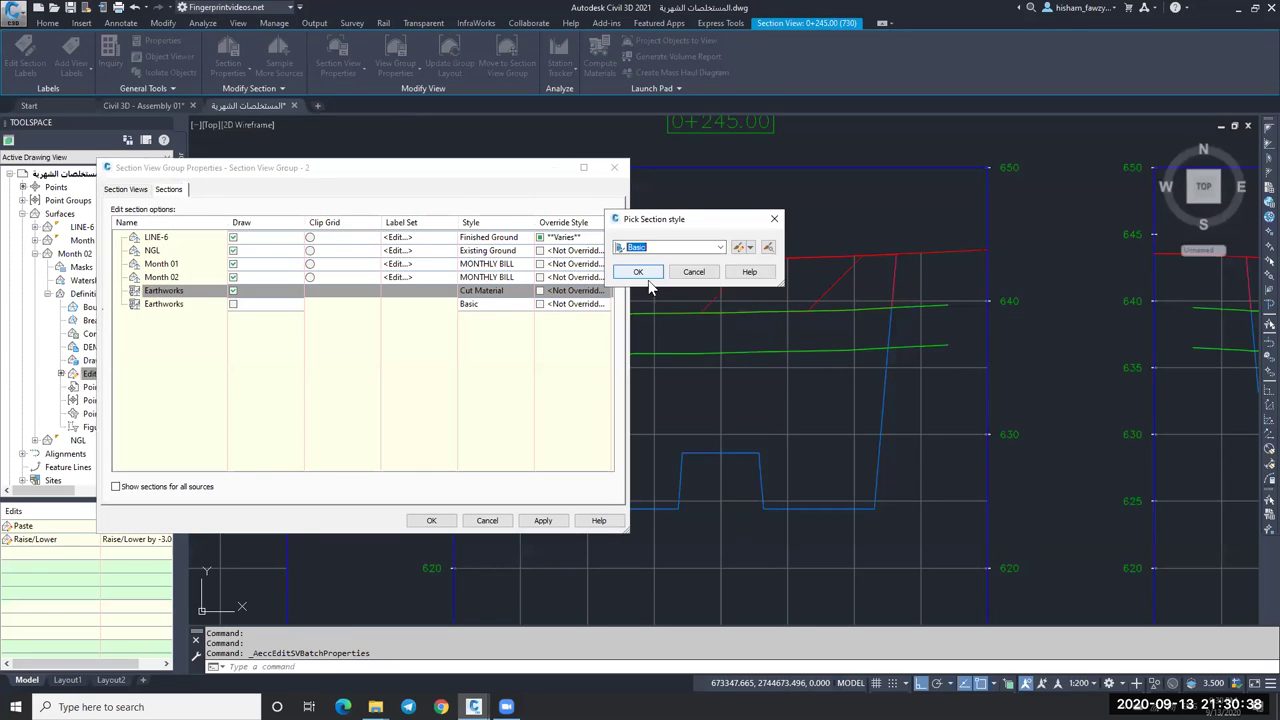
left_click(638, 272)
left_click(431, 520)
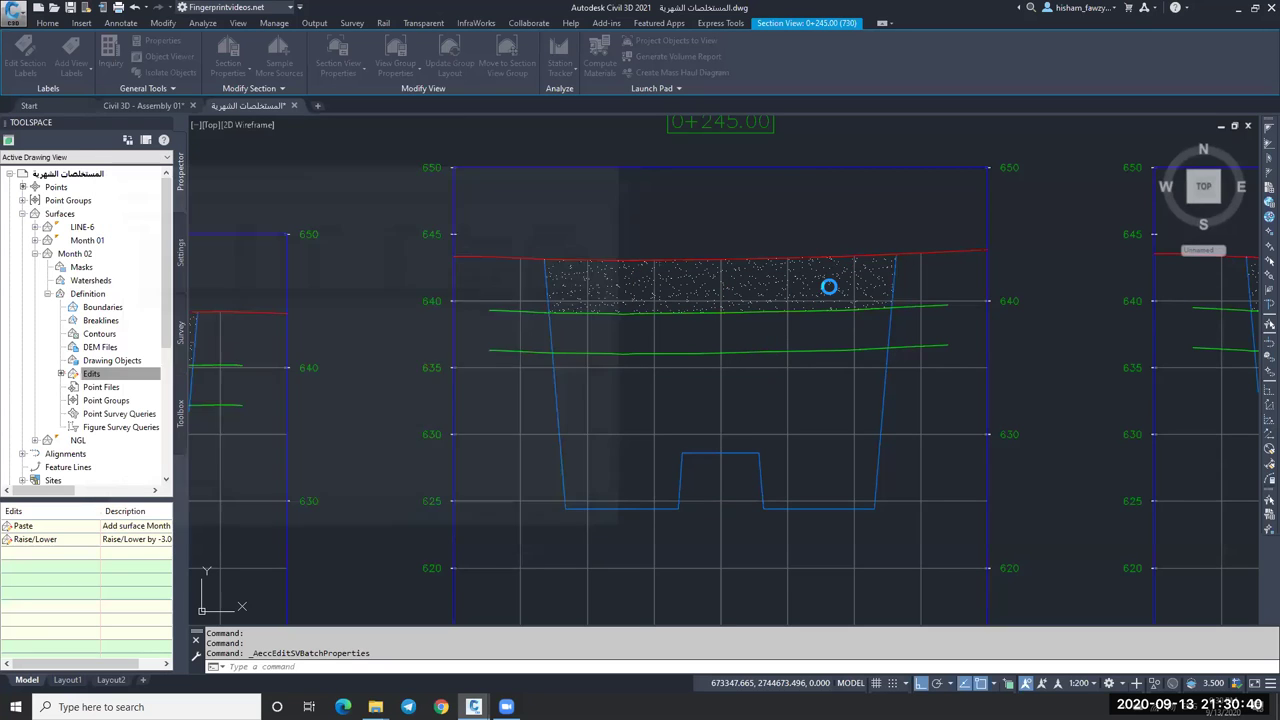
key("Escape")
key("Escape")
left_click(885, 377)
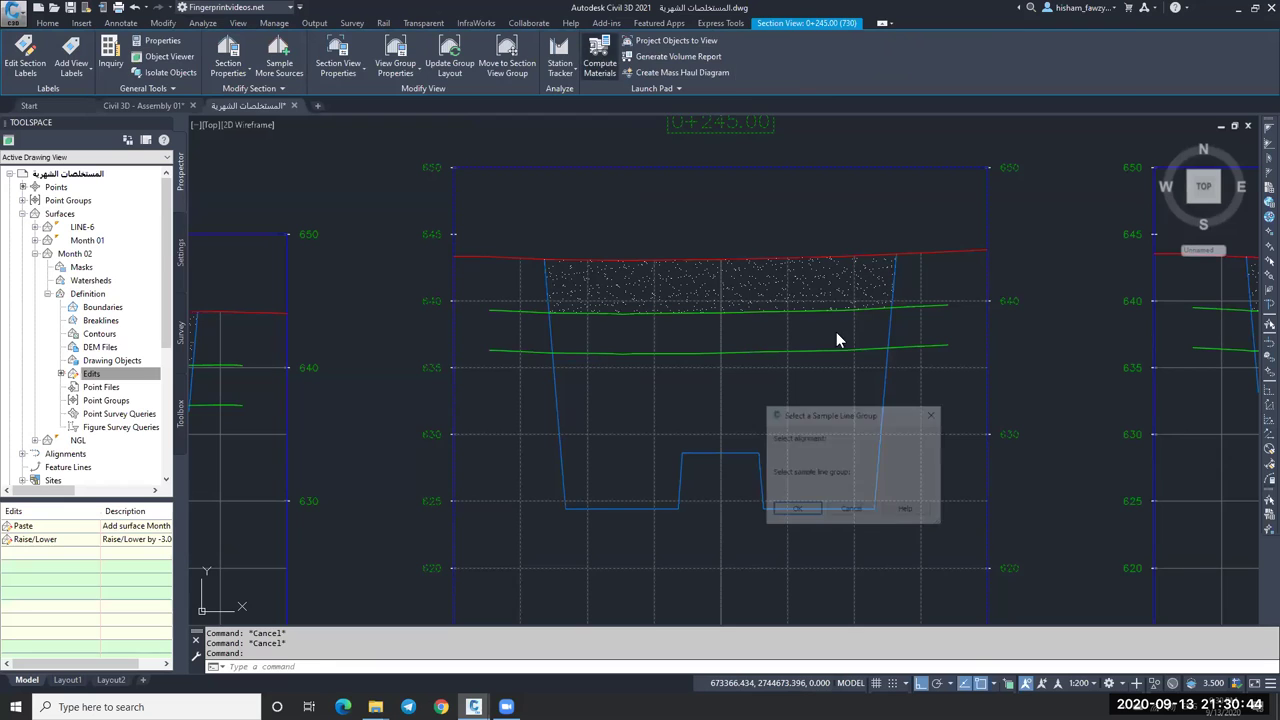
Add Month 02 to the Earthworks material as a Compare surface alongside NGL as Base.
left_click(797, 508)
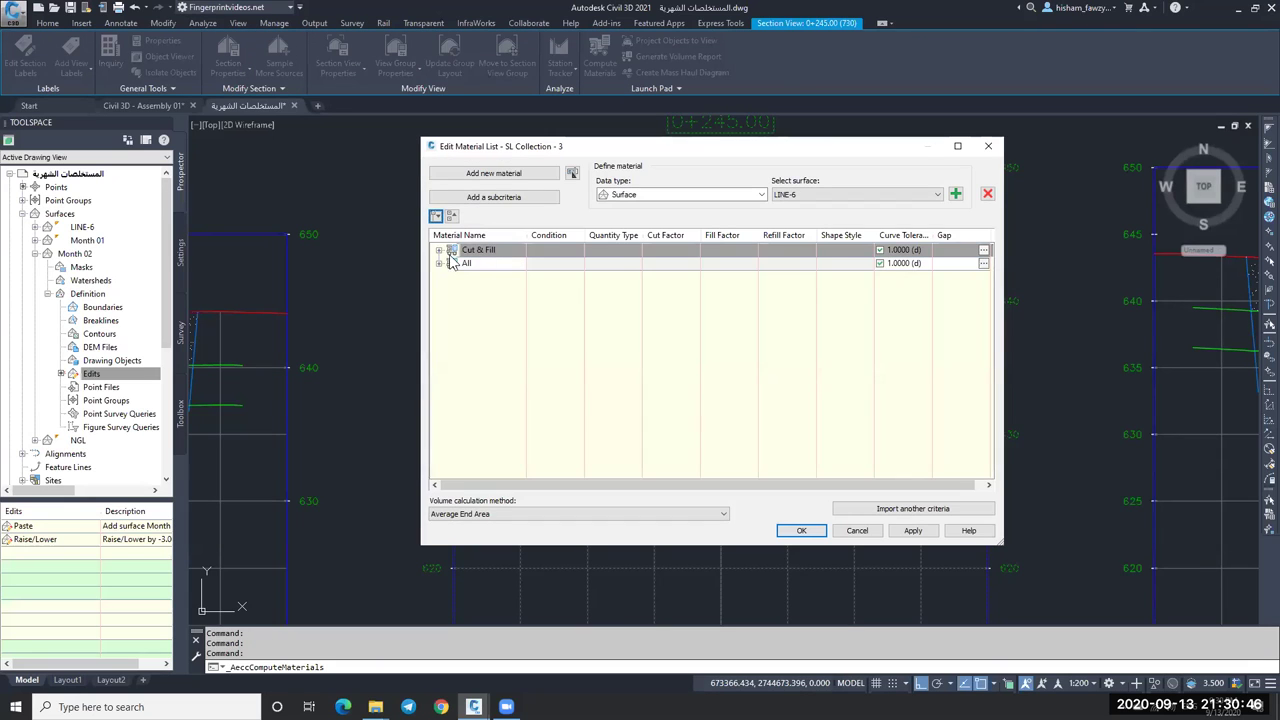
left_click(440, 250)
left_click(452, 263)
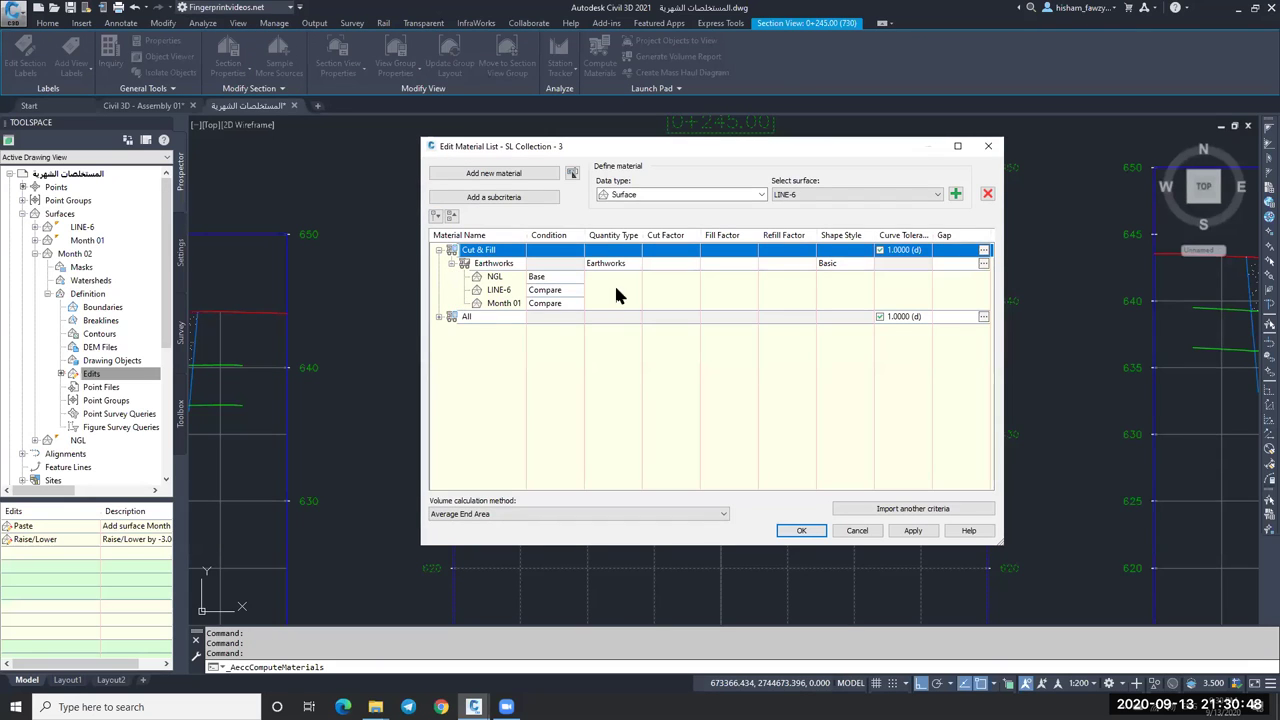
left_click(585, 263)
left_click(852, 194)
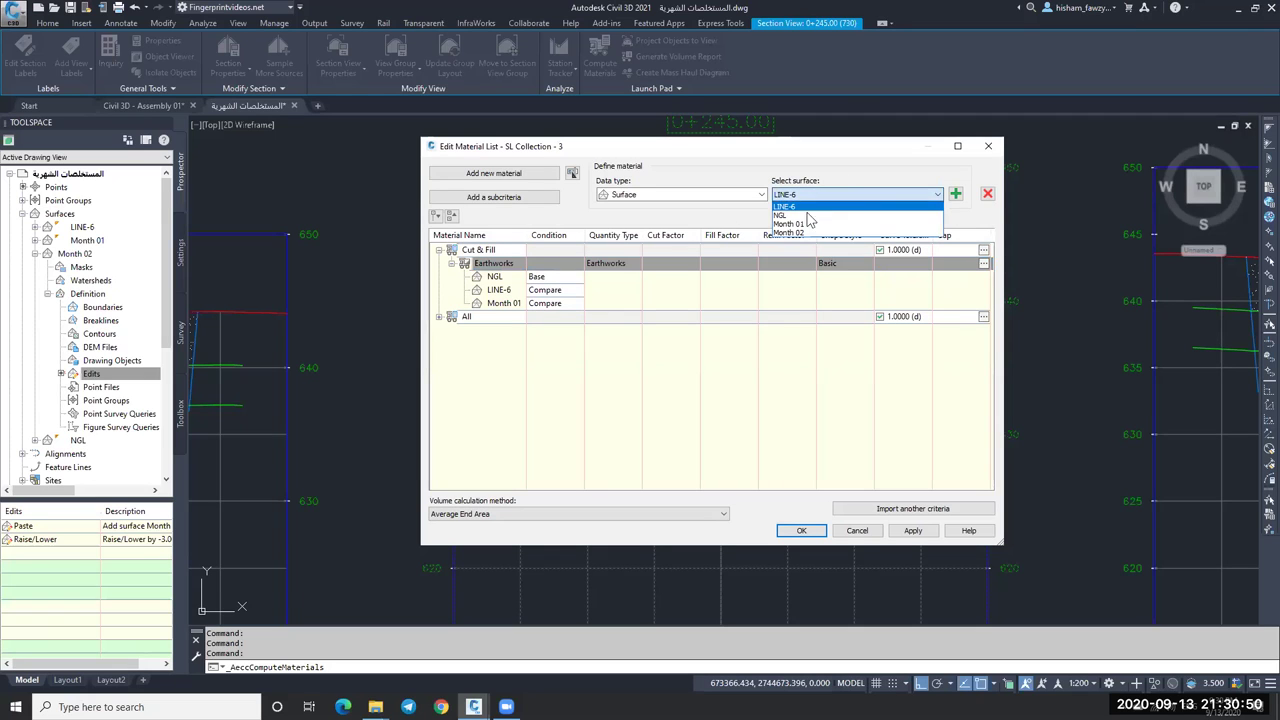
left_click(790, 232)
left_click(956, 194)
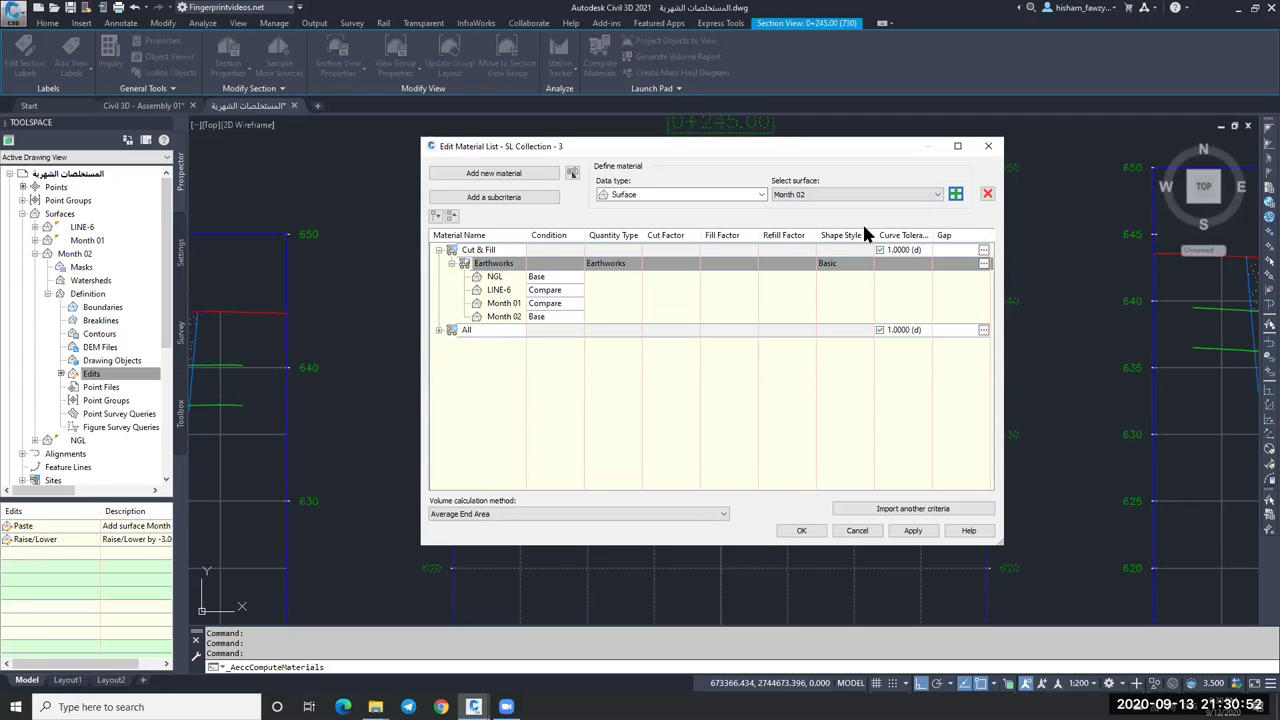
left_click(554, 316)
left_click(553, 342)
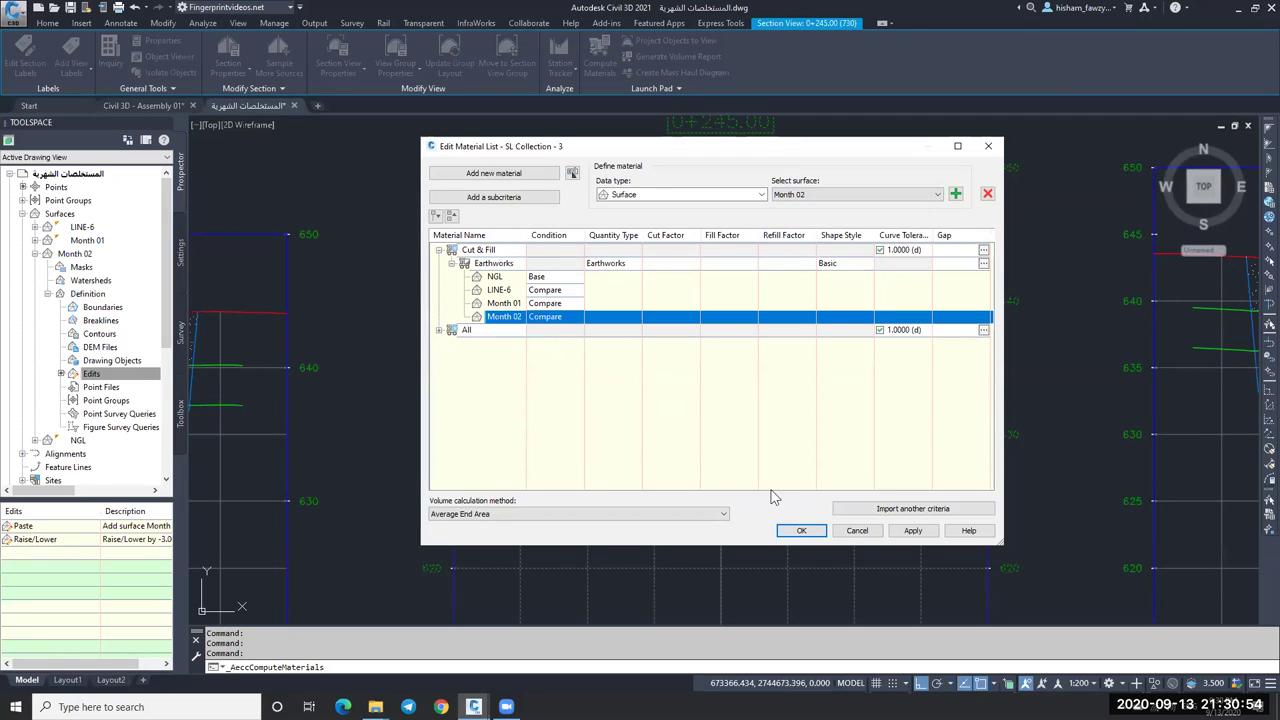
left_click(800, 532)
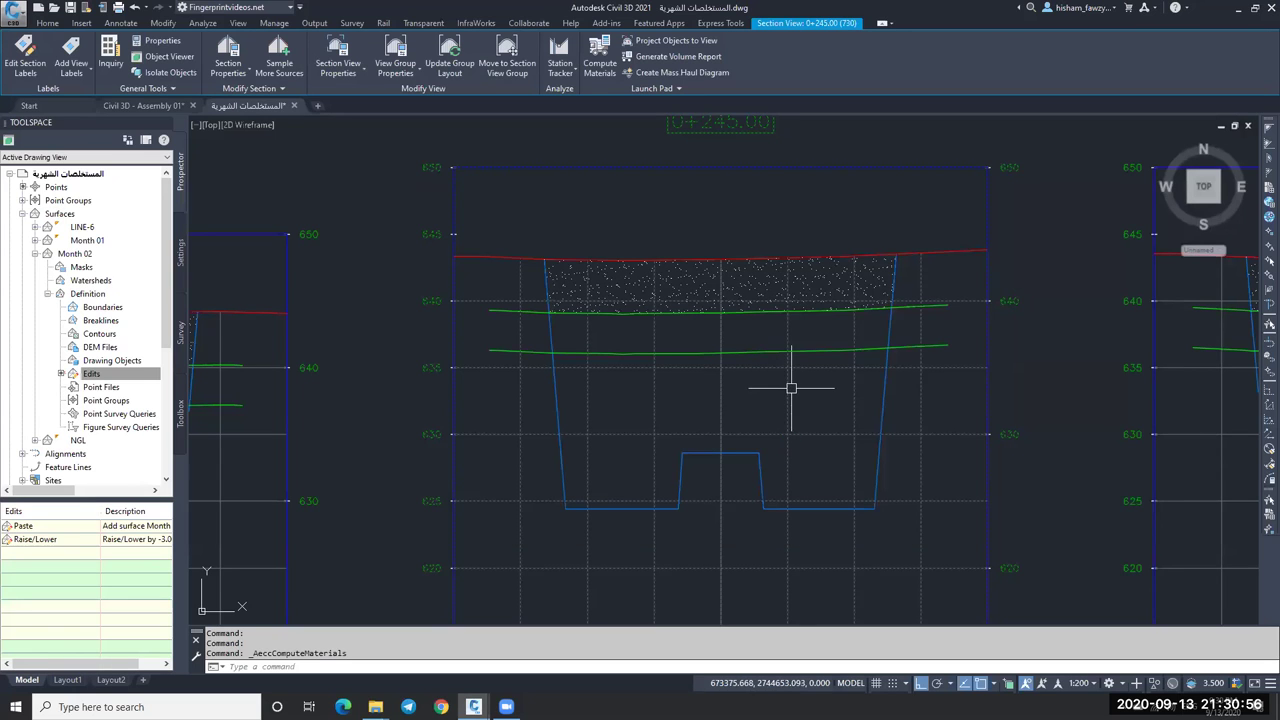
Select the 0+245.00 section view.
scroll(820, 226, "down", 4)
scroll(783, 260, "down", 3)
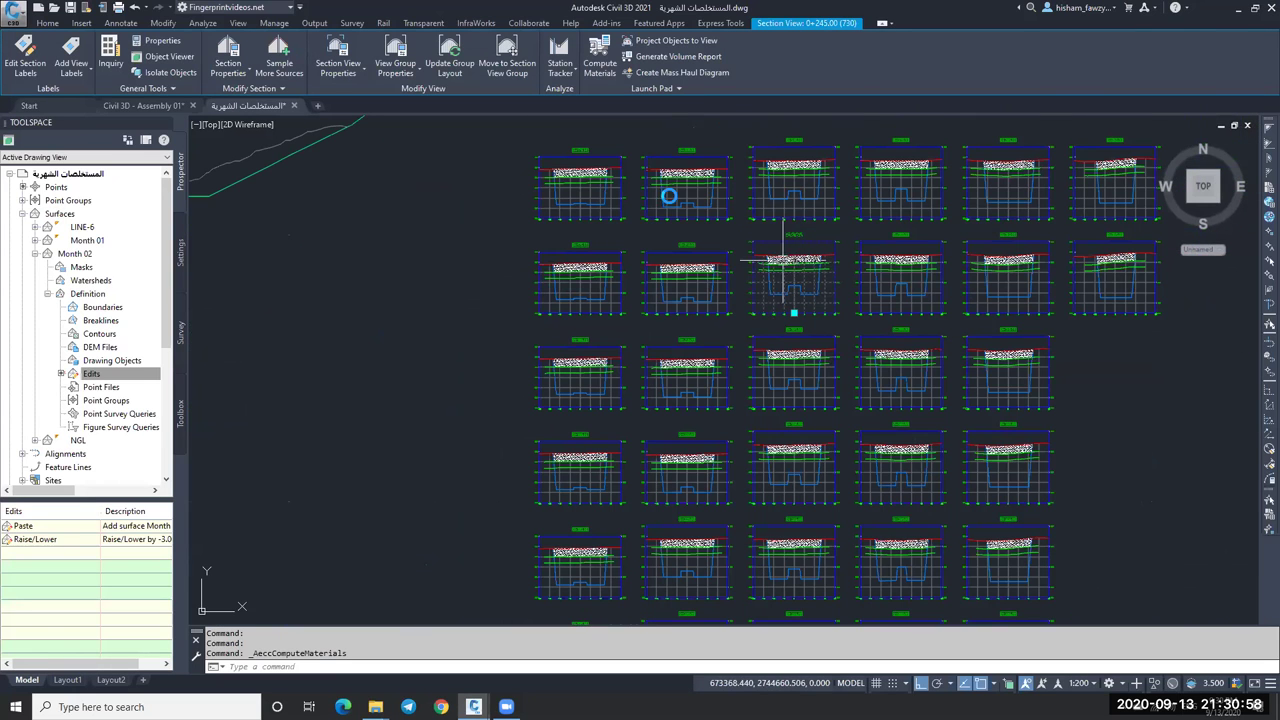
scroll(670, 196, "up", 5)
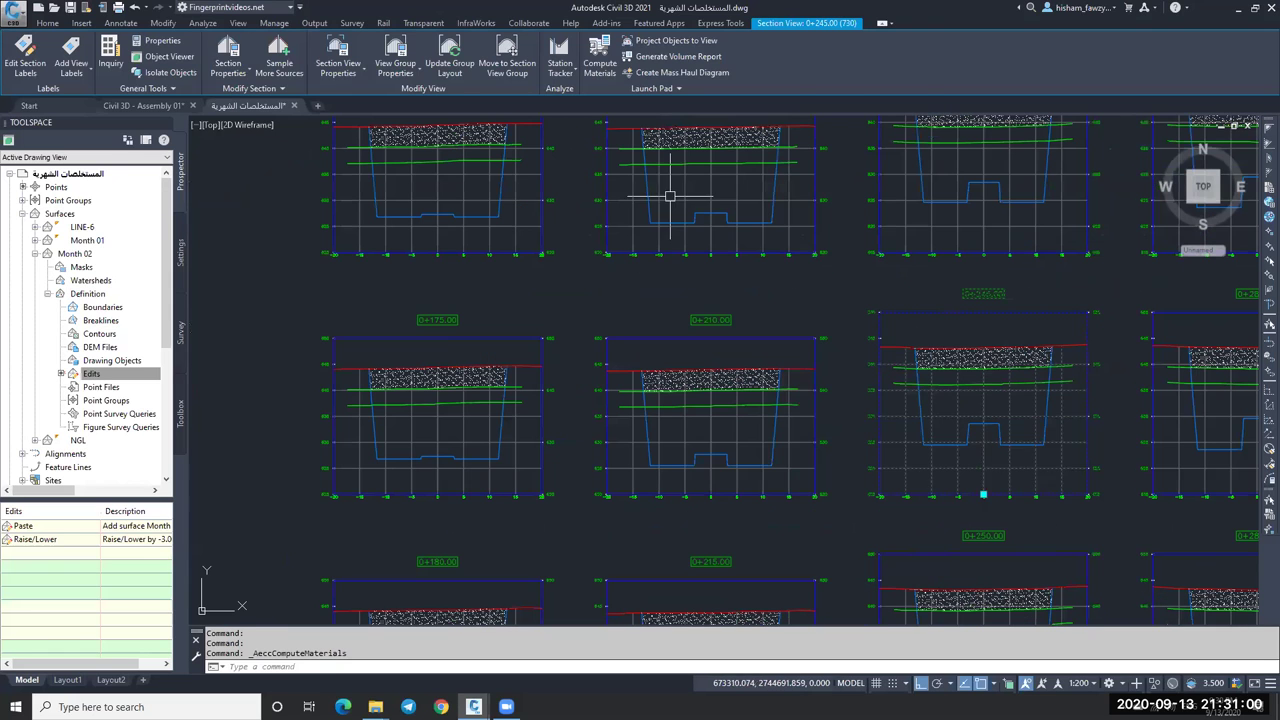
key("Escape")
scroll(923, 377, "up", 4)
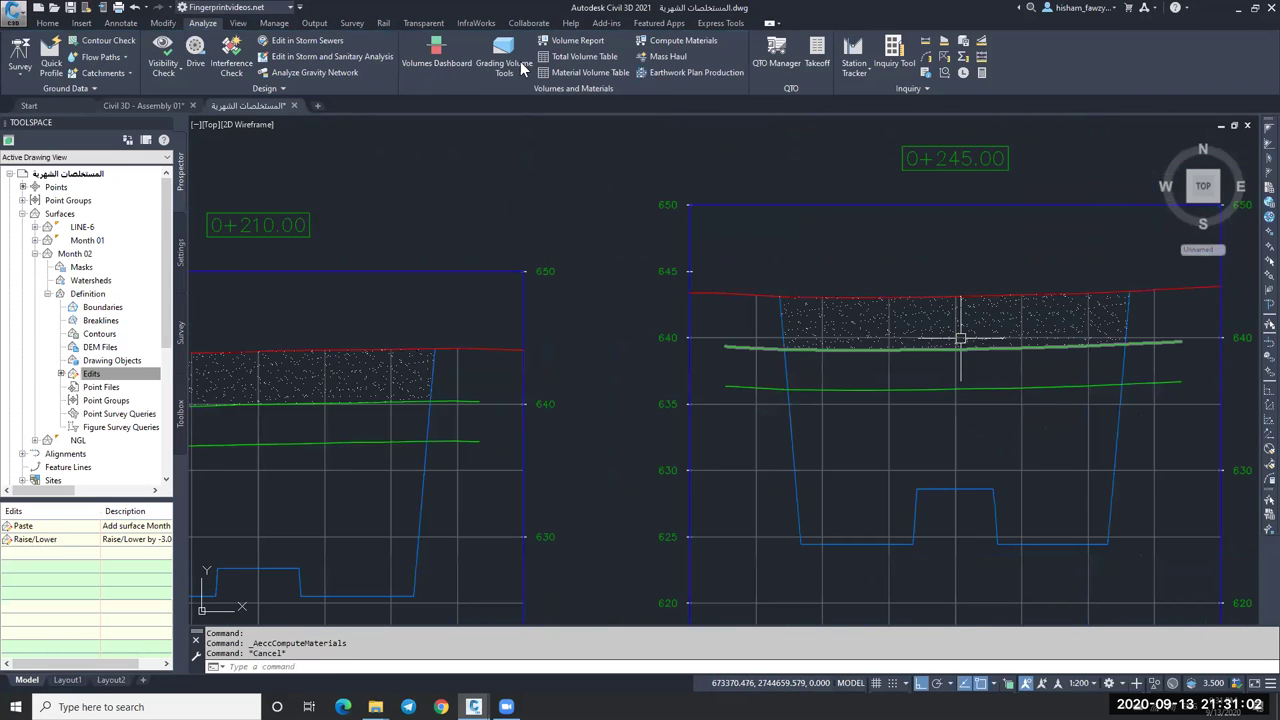
left_click(791, 337)
Recompute materials with Month 02 changed to Base in the Earthworks material.
left_click(605, 50)
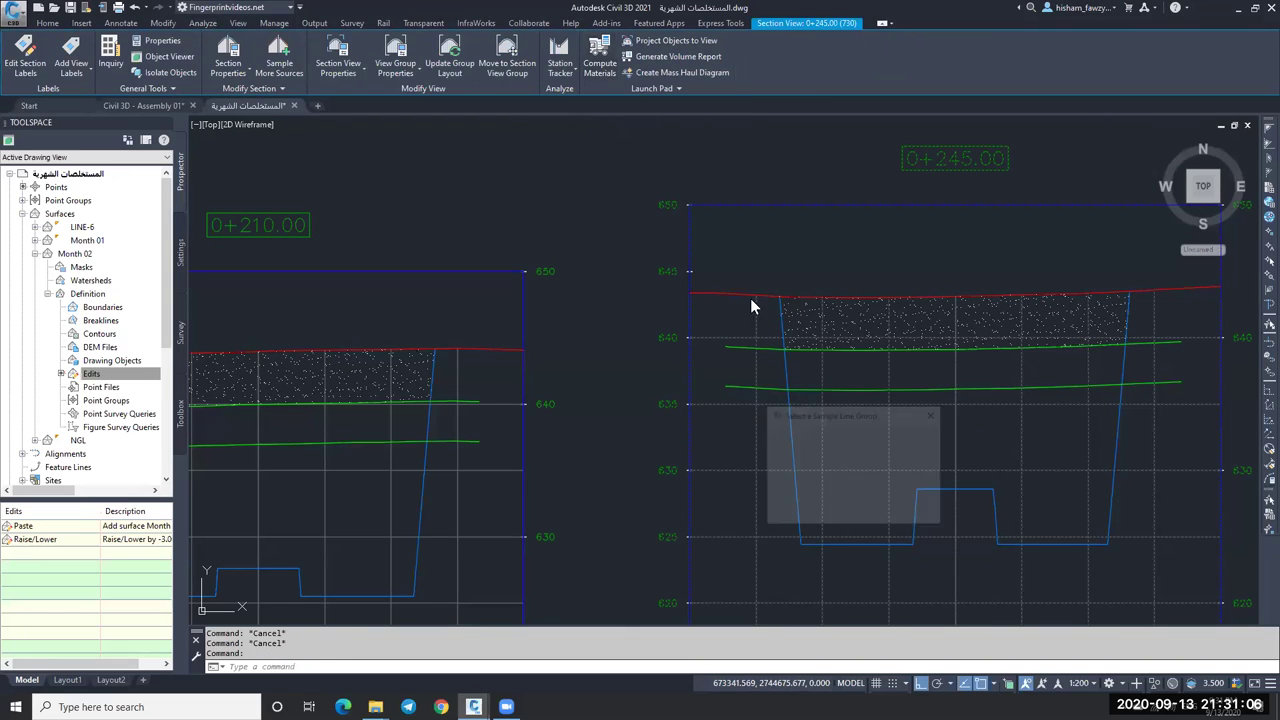
left_click(795, 510)
left_click(441, 250)
left_click(451, 263)
left_click(556, 317)
left_click(556, 330)
left_click(801, 533)
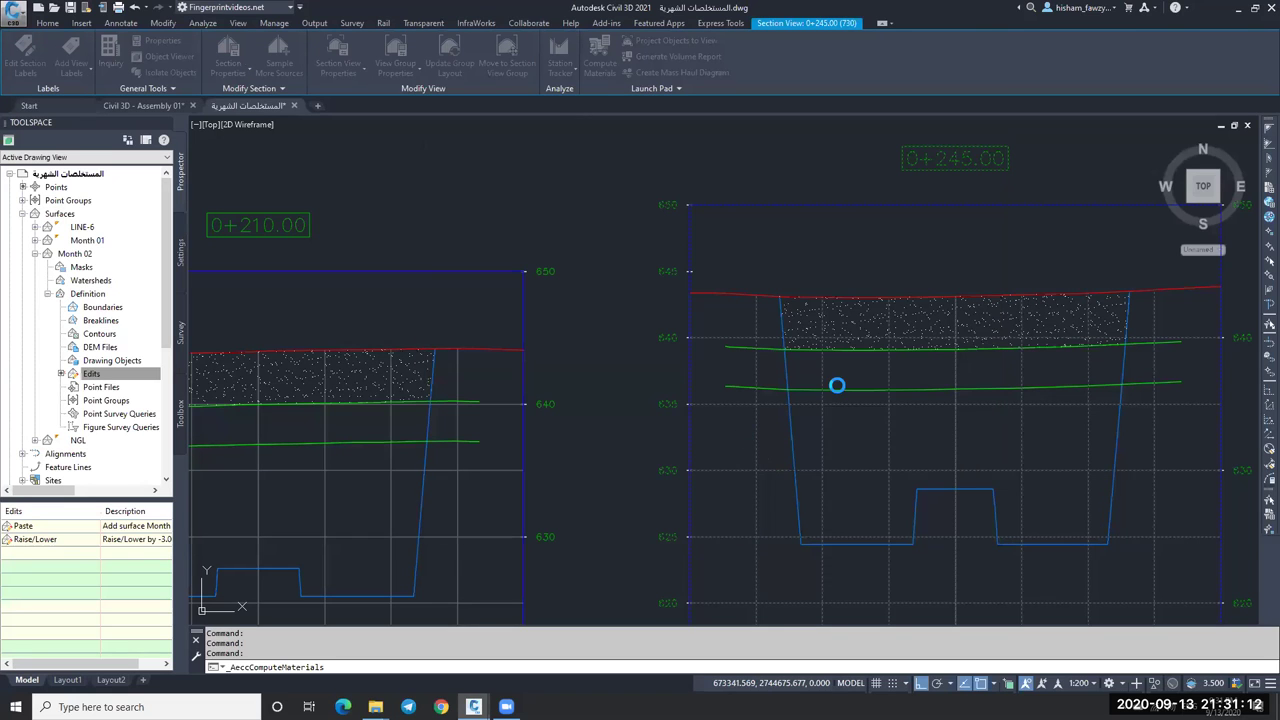
Review the unhatched sections, then reselect the 0+245.00 section view.
scroll(828, 347, "down", 5)
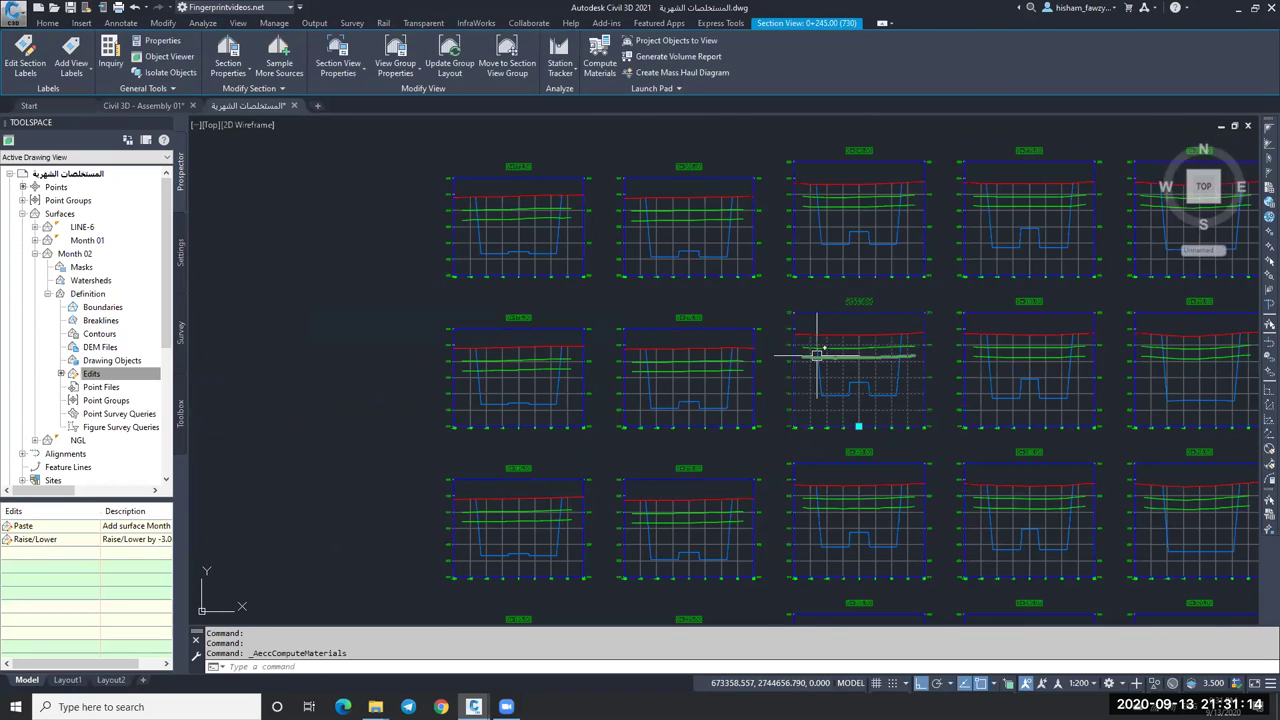
scroll(817, 355, "down", 2)
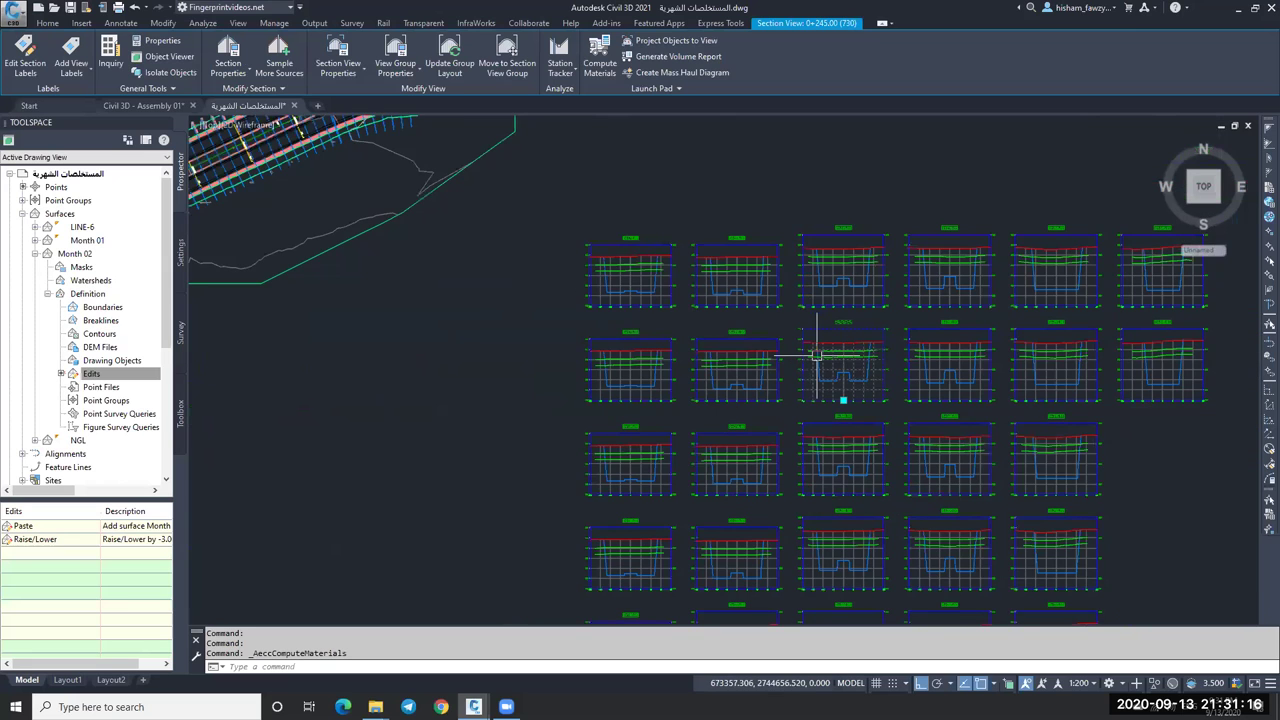
scroll(817, 355, "down", 2)
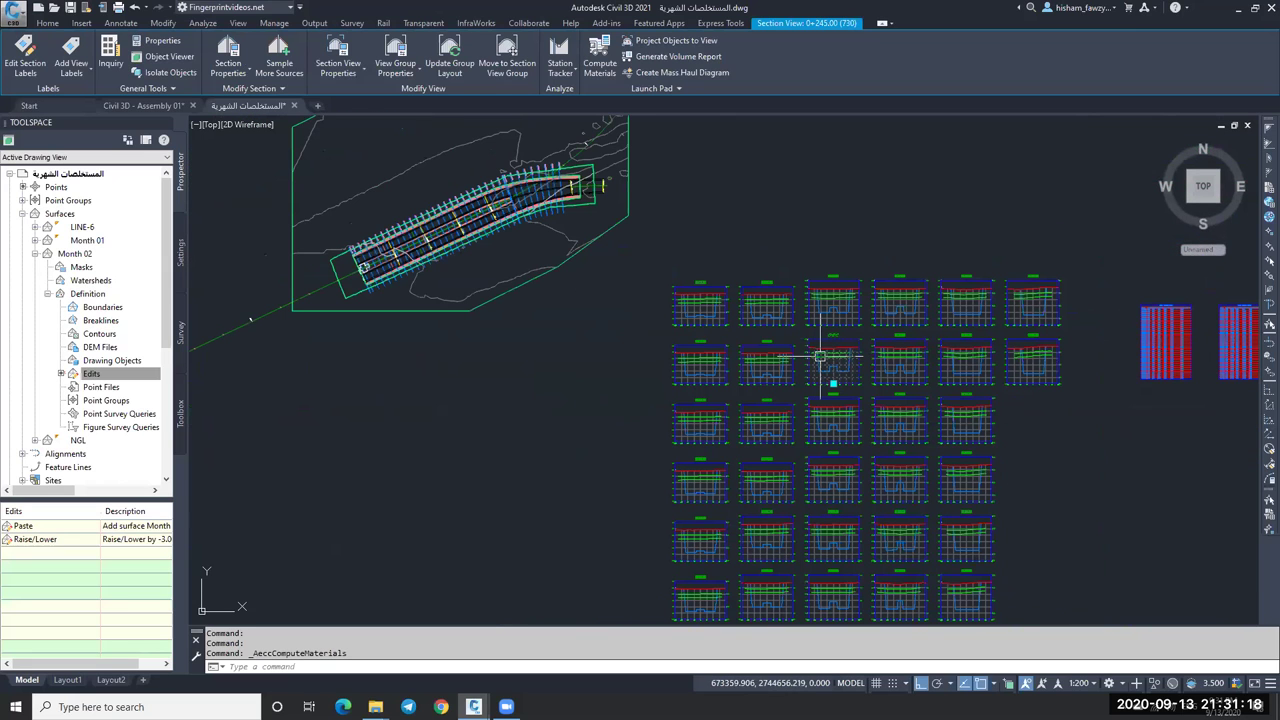
scroll(820, 355, "up", 2)
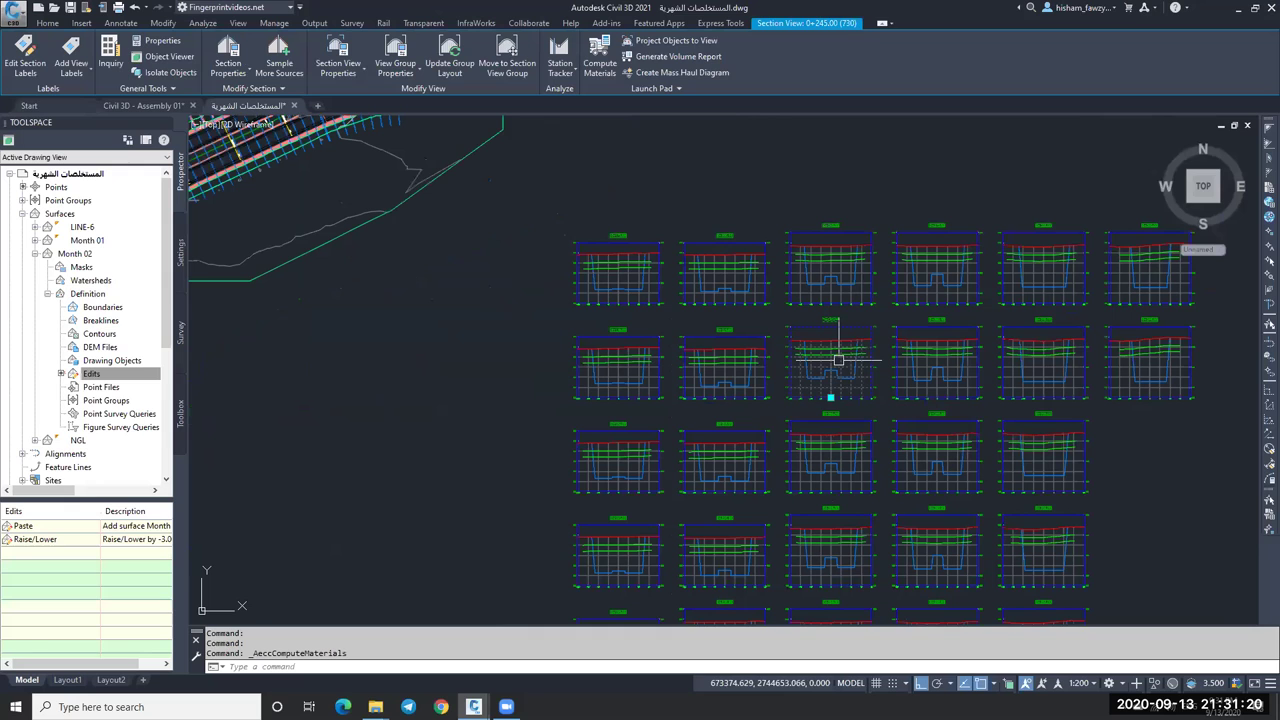
scroll(838, 360, "up", 6)
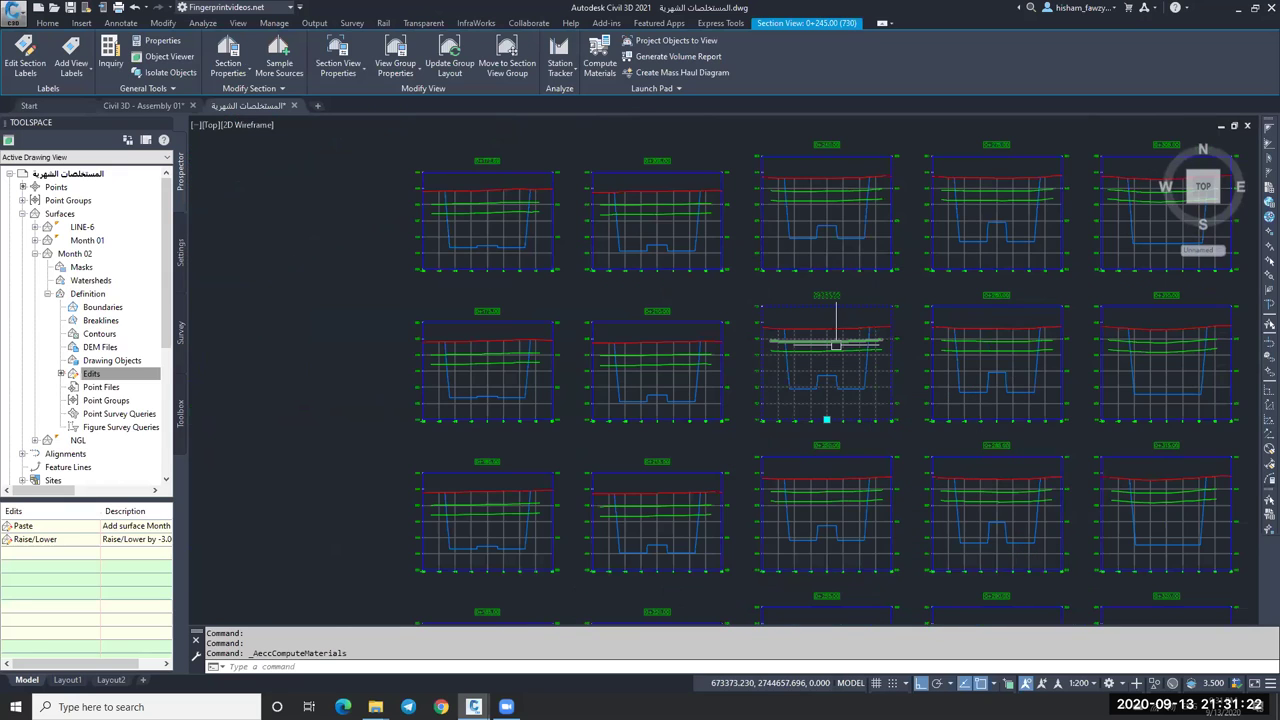
key("Escape")
key("Escape")
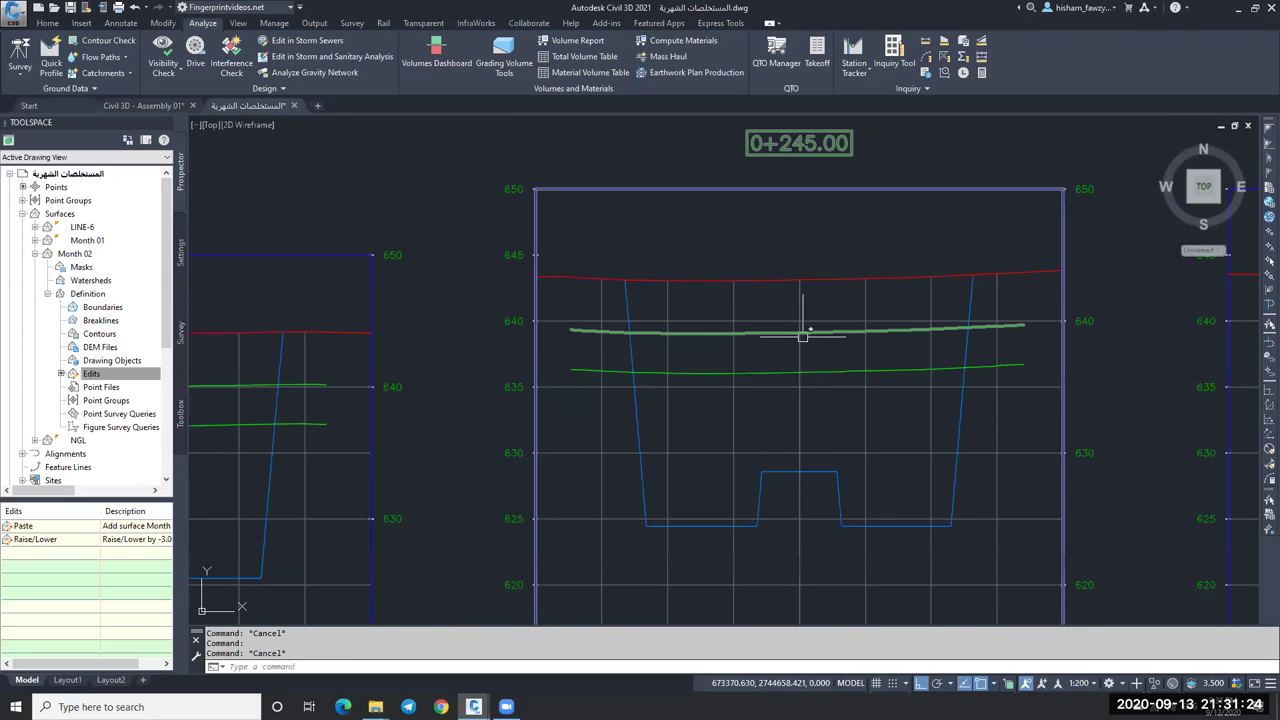
key("Escape")
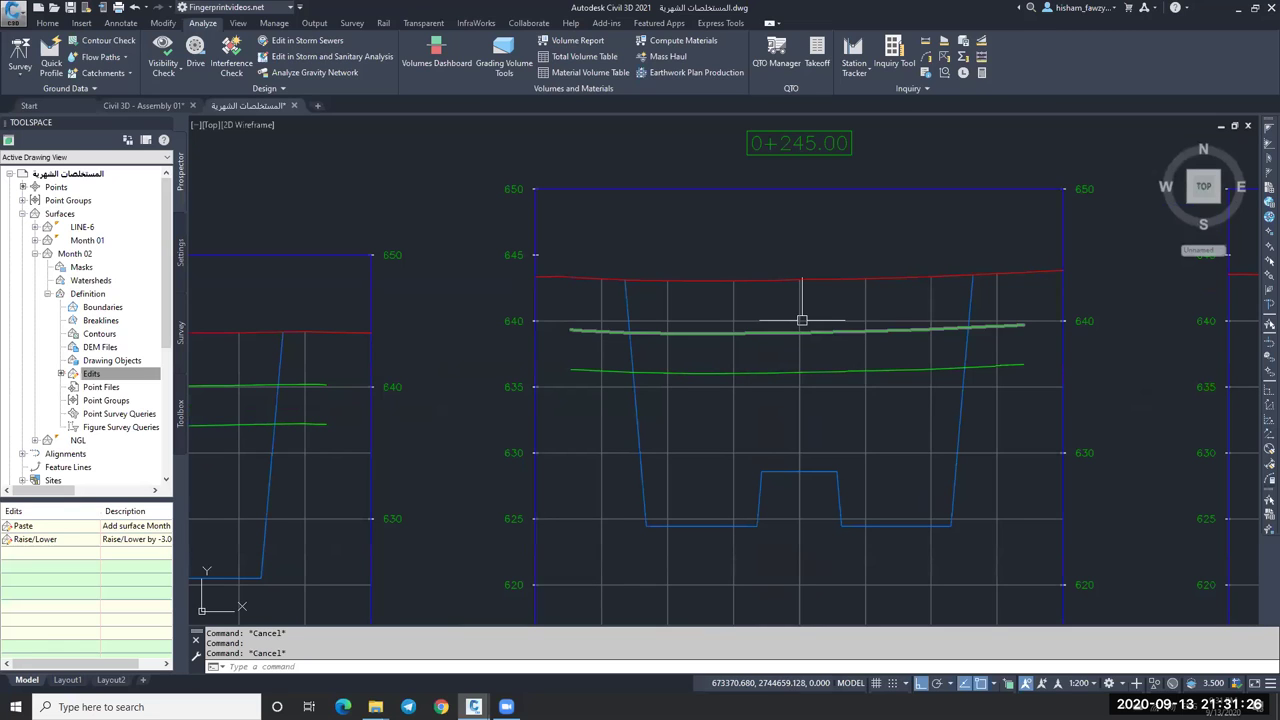
left_click(566, 189)
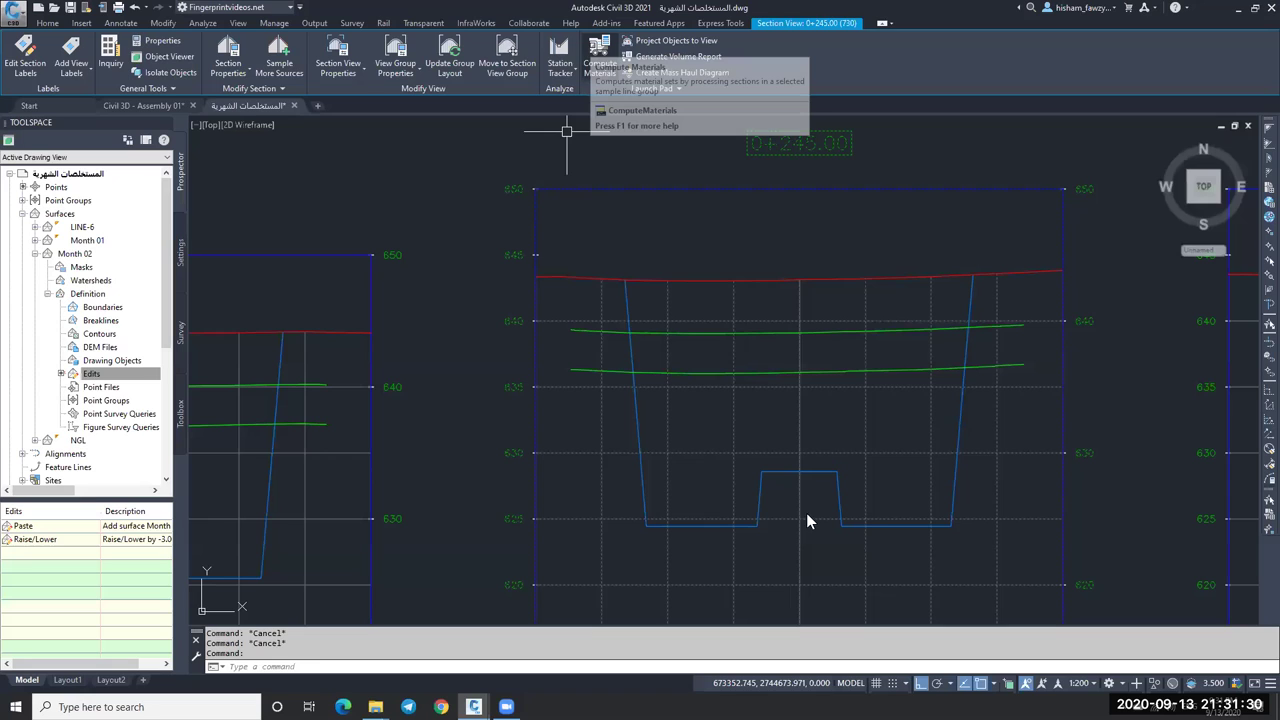
Keep Month 01 as Compare, set LINE-6 as Base in Earthworks, and confirm.
left_click(442, 251)
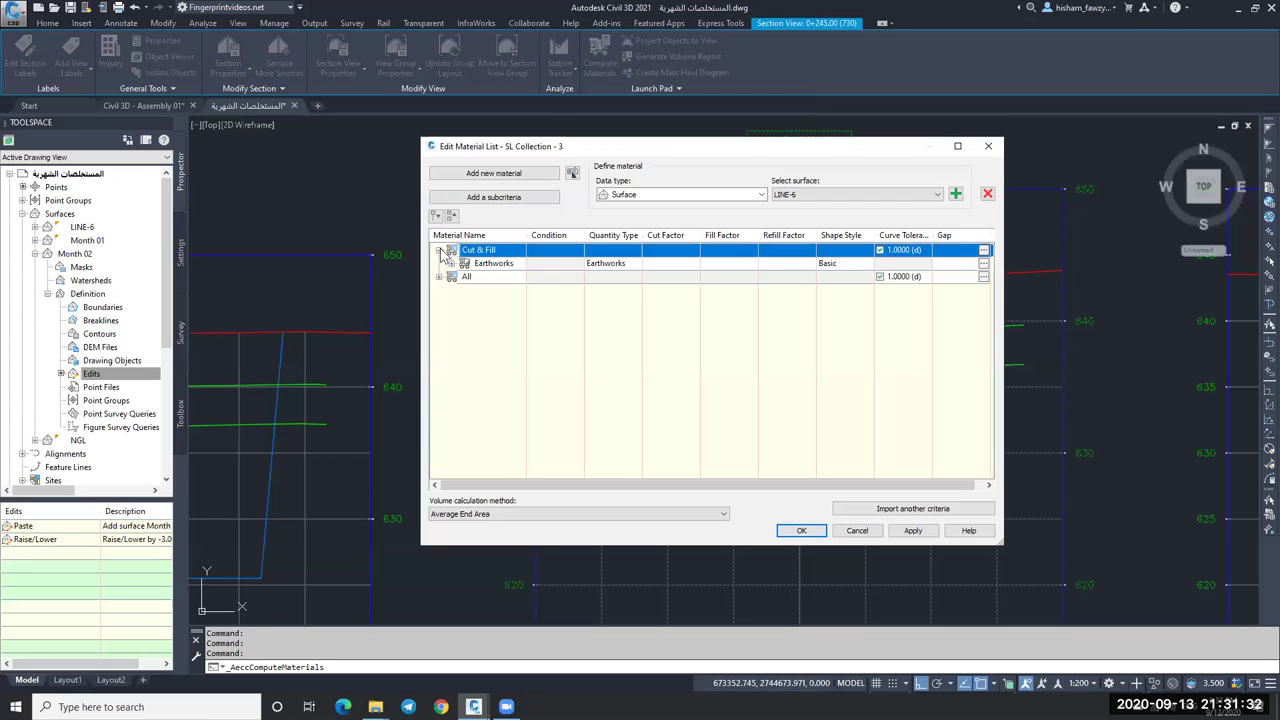
left_click(451, 264)
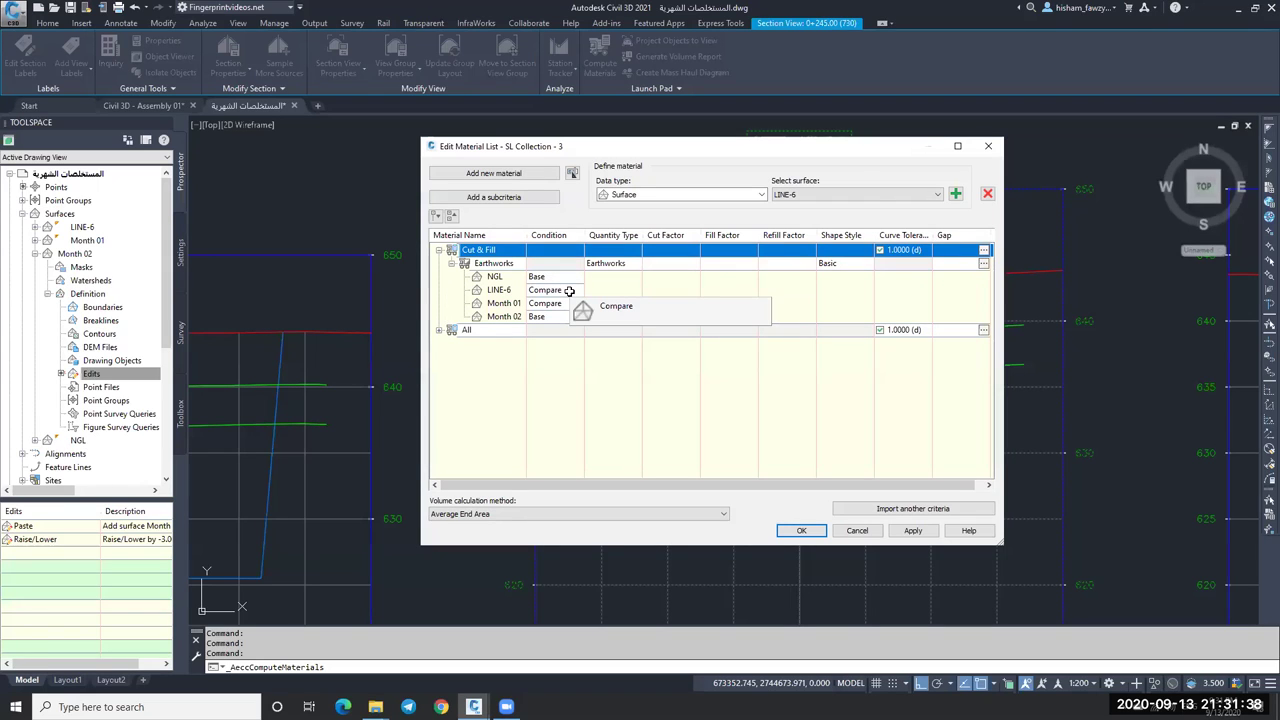
left_click(566, 304)
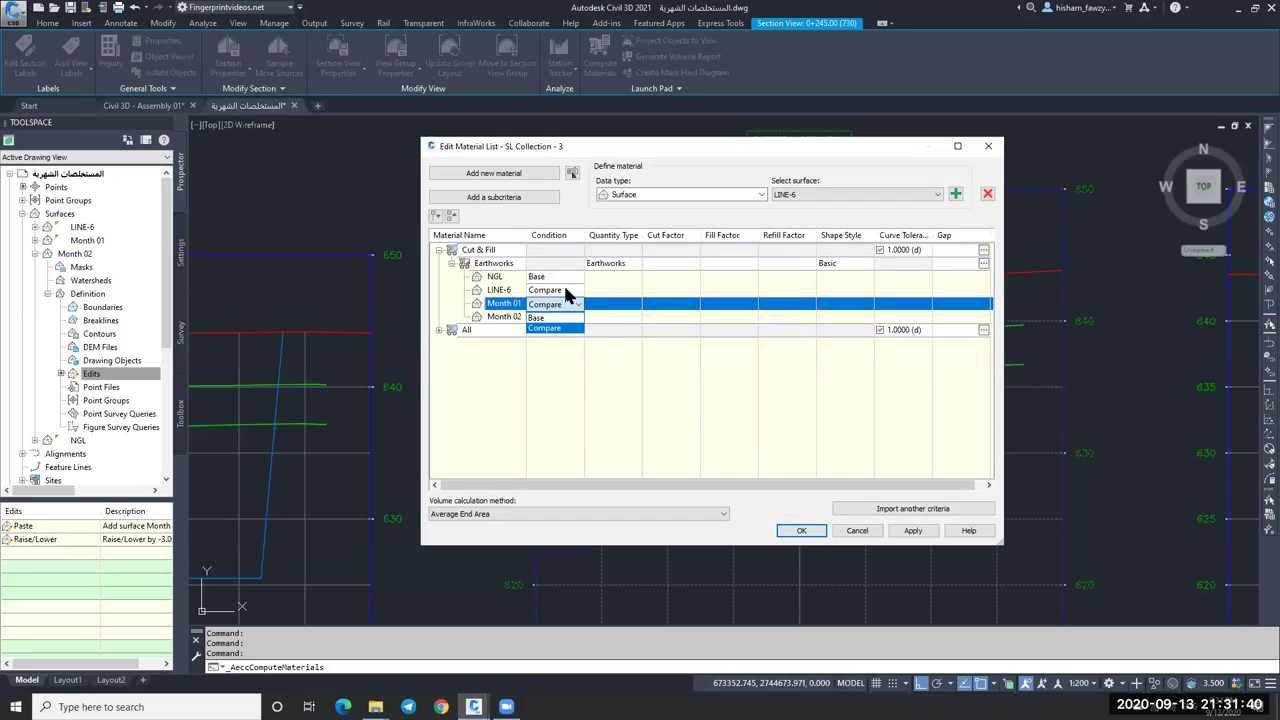
left_click(548, 328)
left_click(913, 530)
left_click(818, 527)
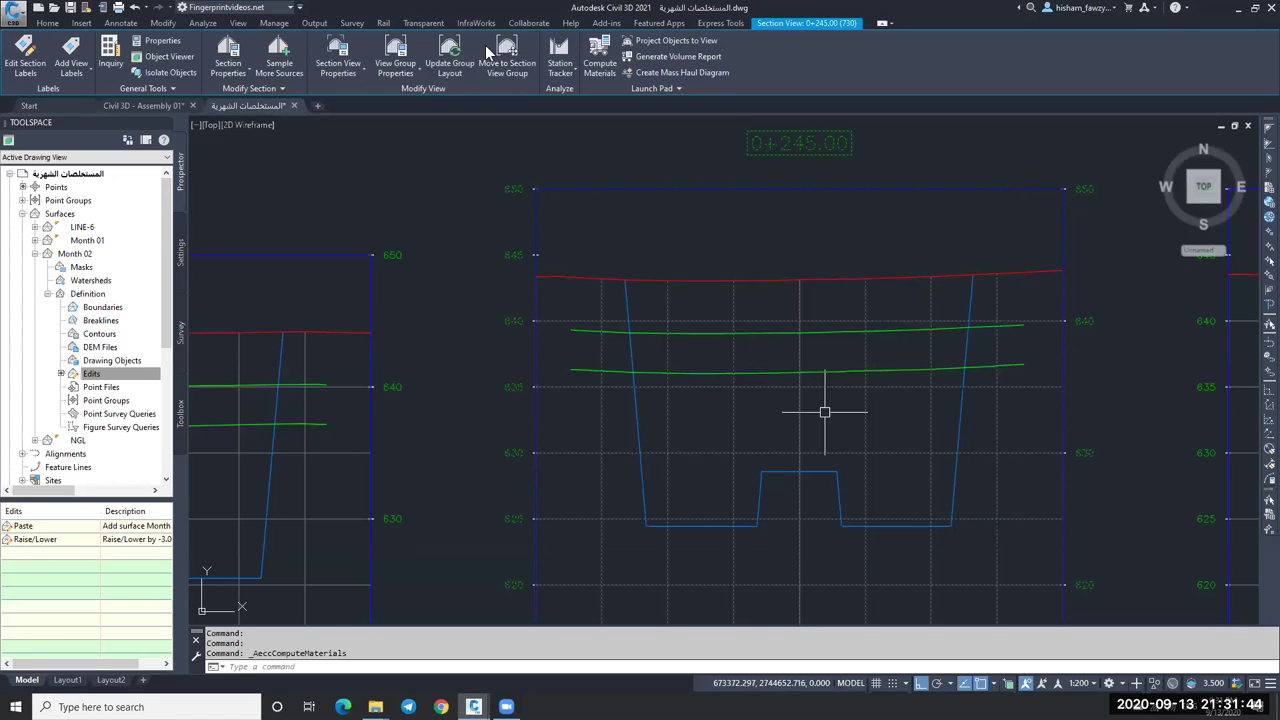
Recompute materials, removing Month 01 and setting Month 02 to Compare.
key("Return")
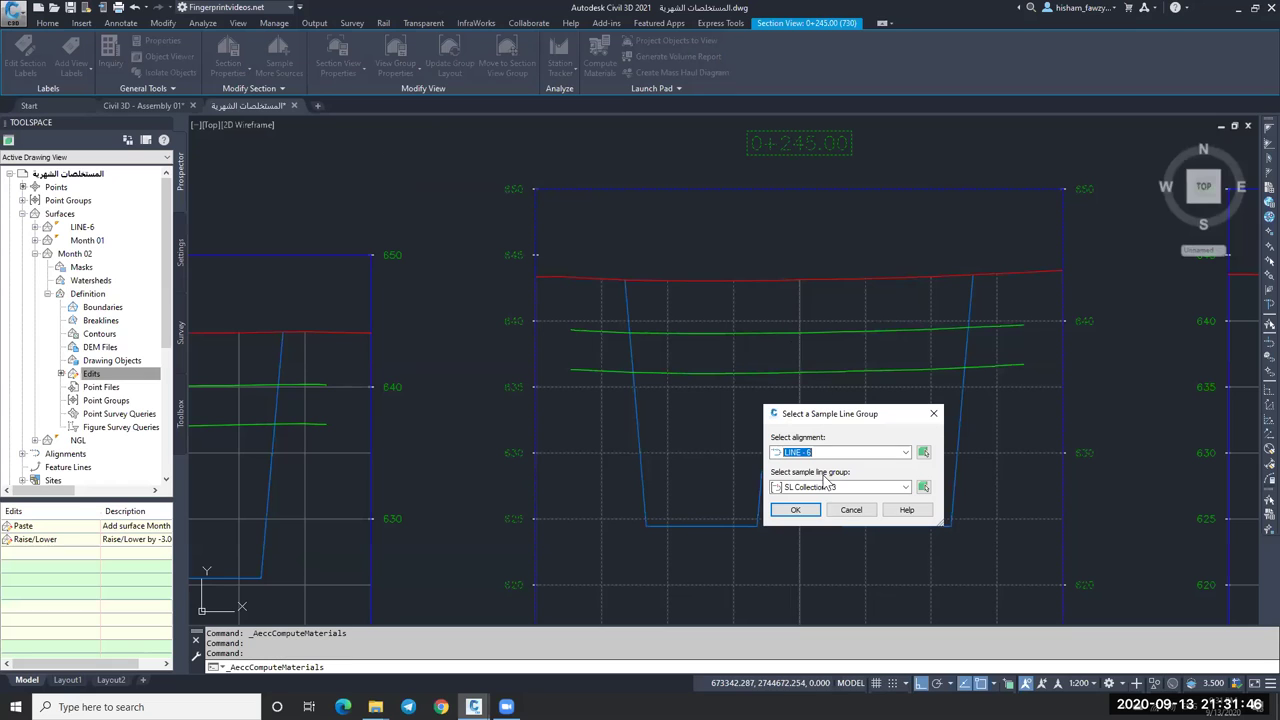
key("Return")
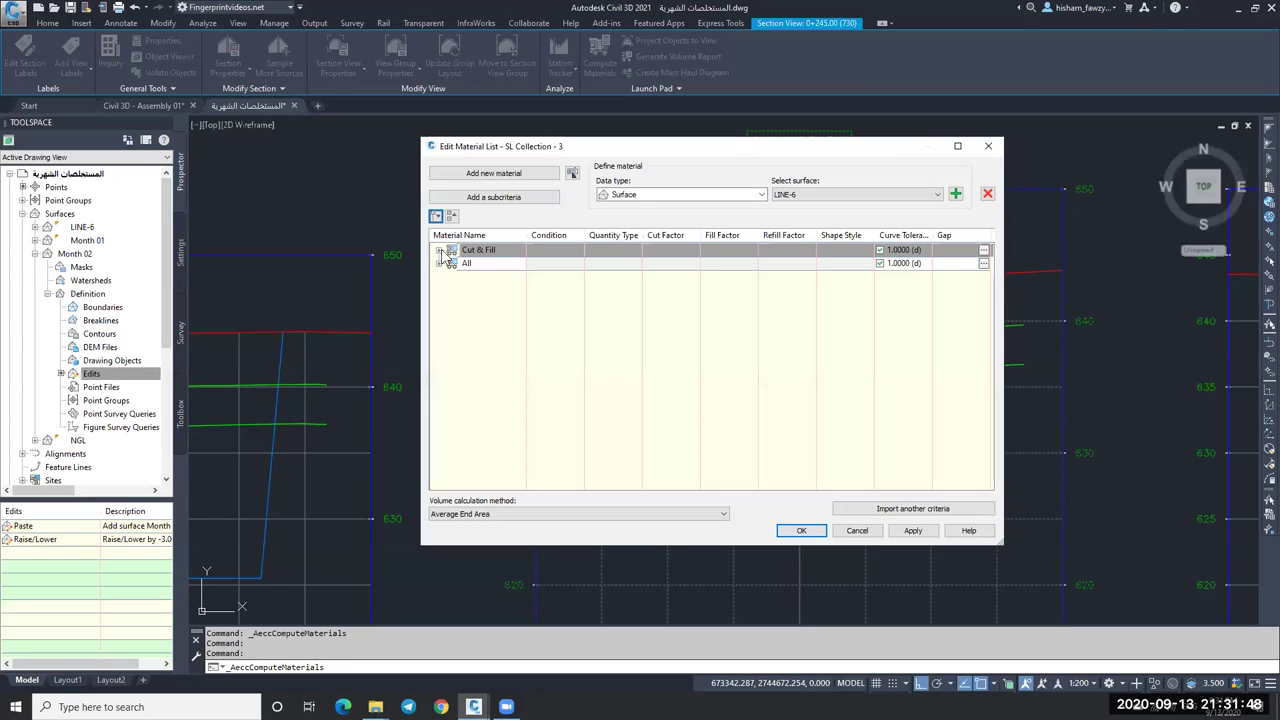
left_click(553, 305)
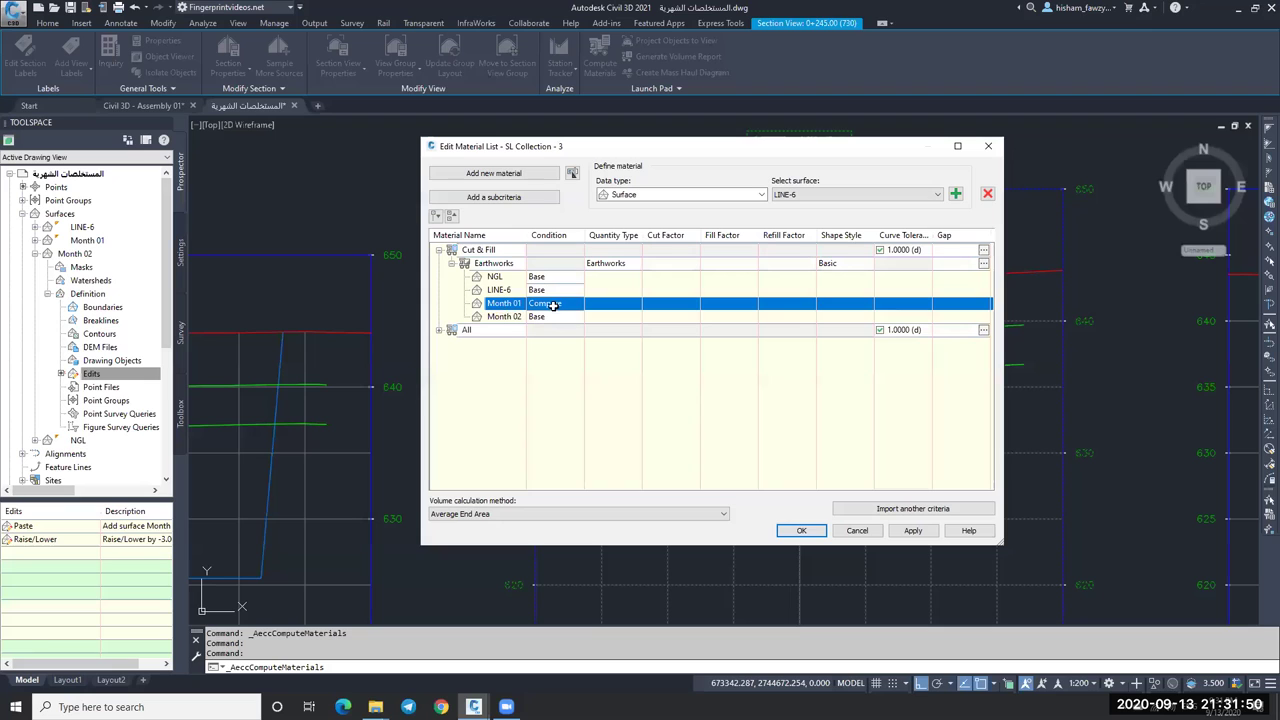
left_click(987, 194)
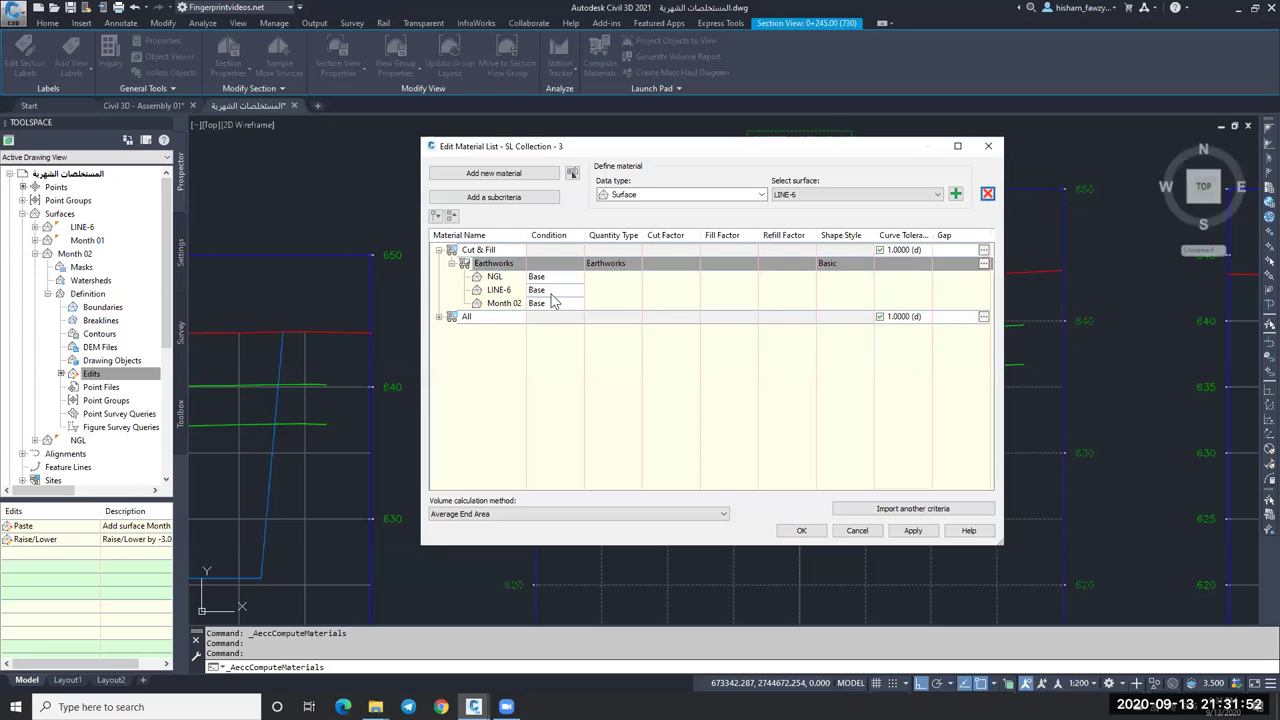
left_click(555, 303)
left_click(555, 303)
left_click(553, 321)
left_click(801, 530)
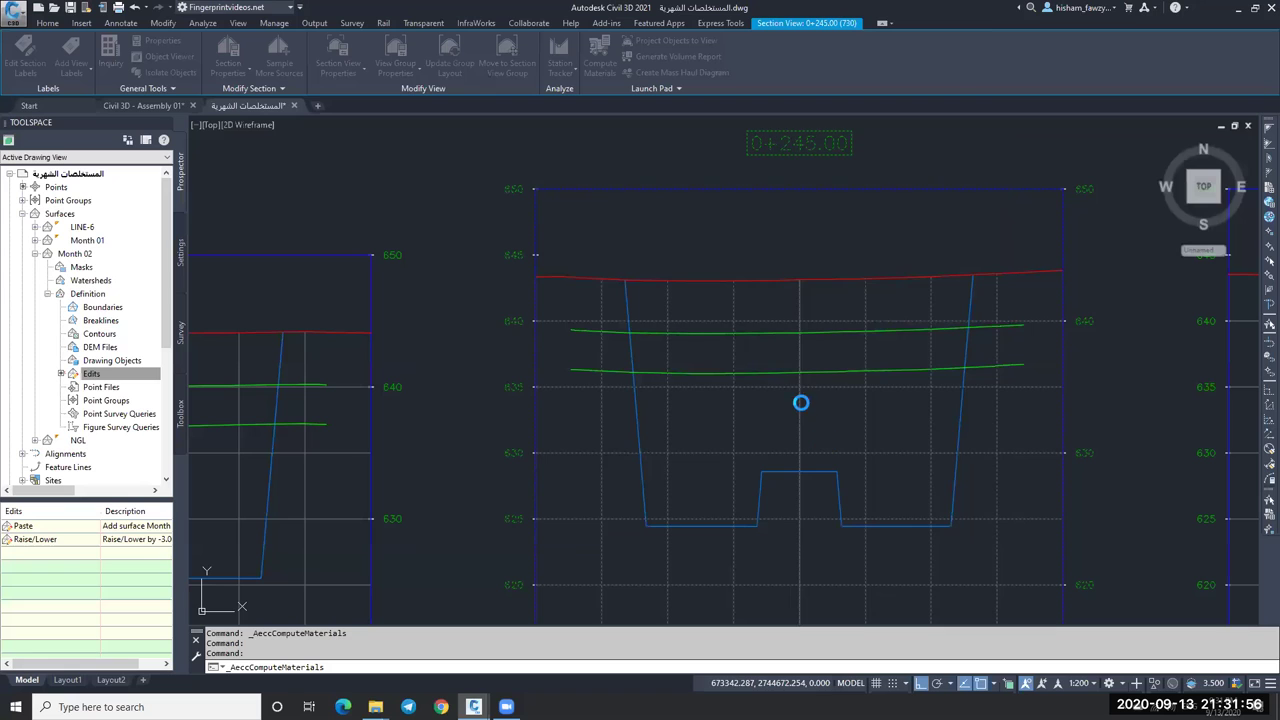
key("Escape")
Zoom around the cumulative volume tables and section views to review the quantities.
scroll(888, 323, "down", 2)
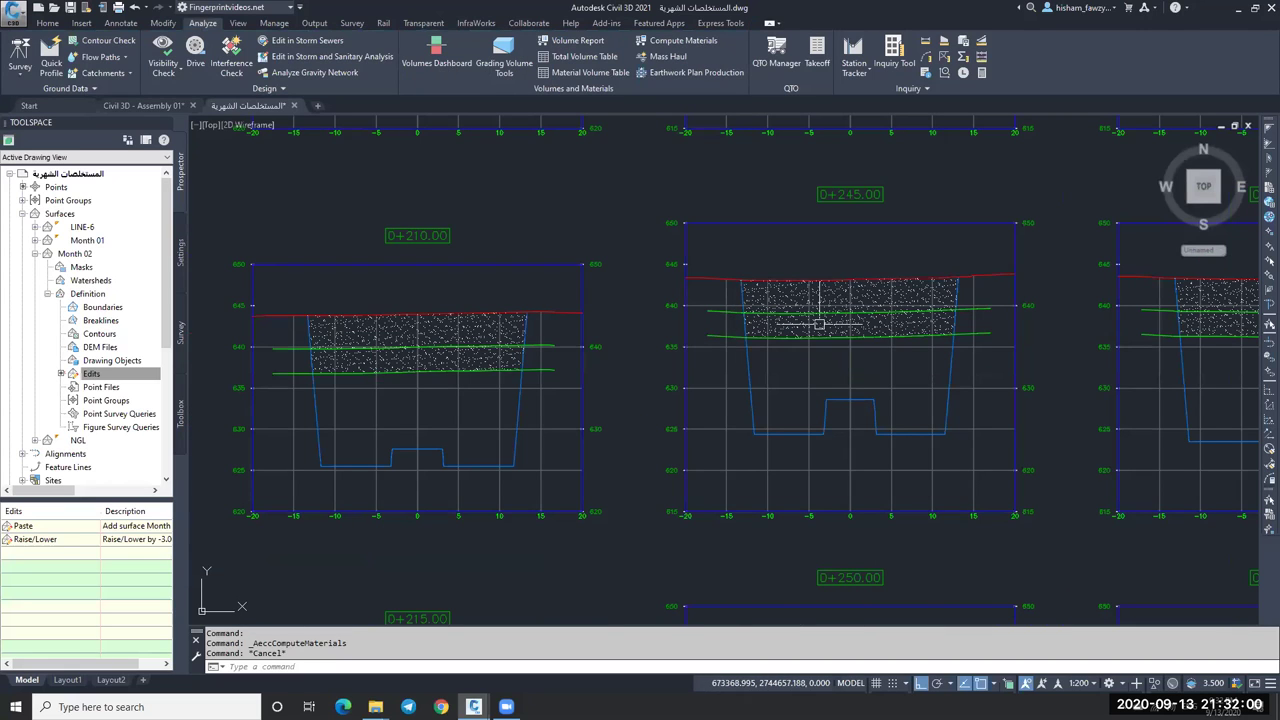
scroll(818, 323, "up", 4)
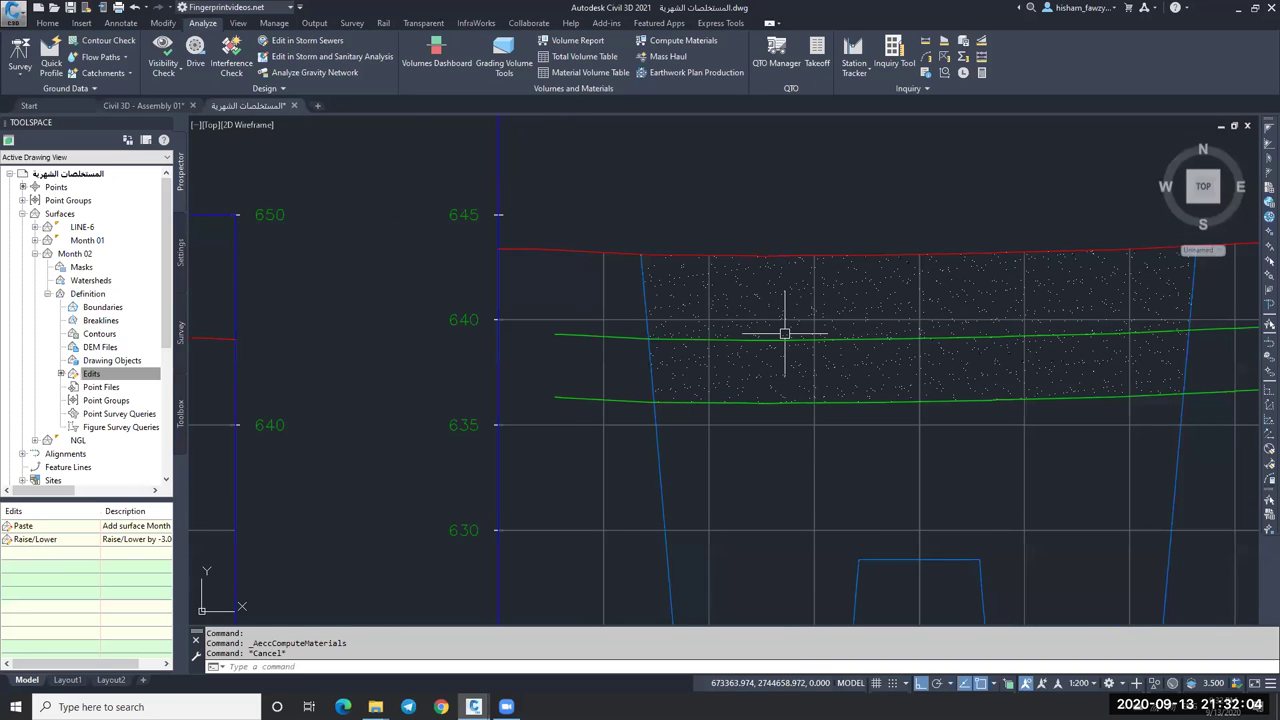
scroll(785, 333, "down", 5)
scroll(755, 325, "down", 4)
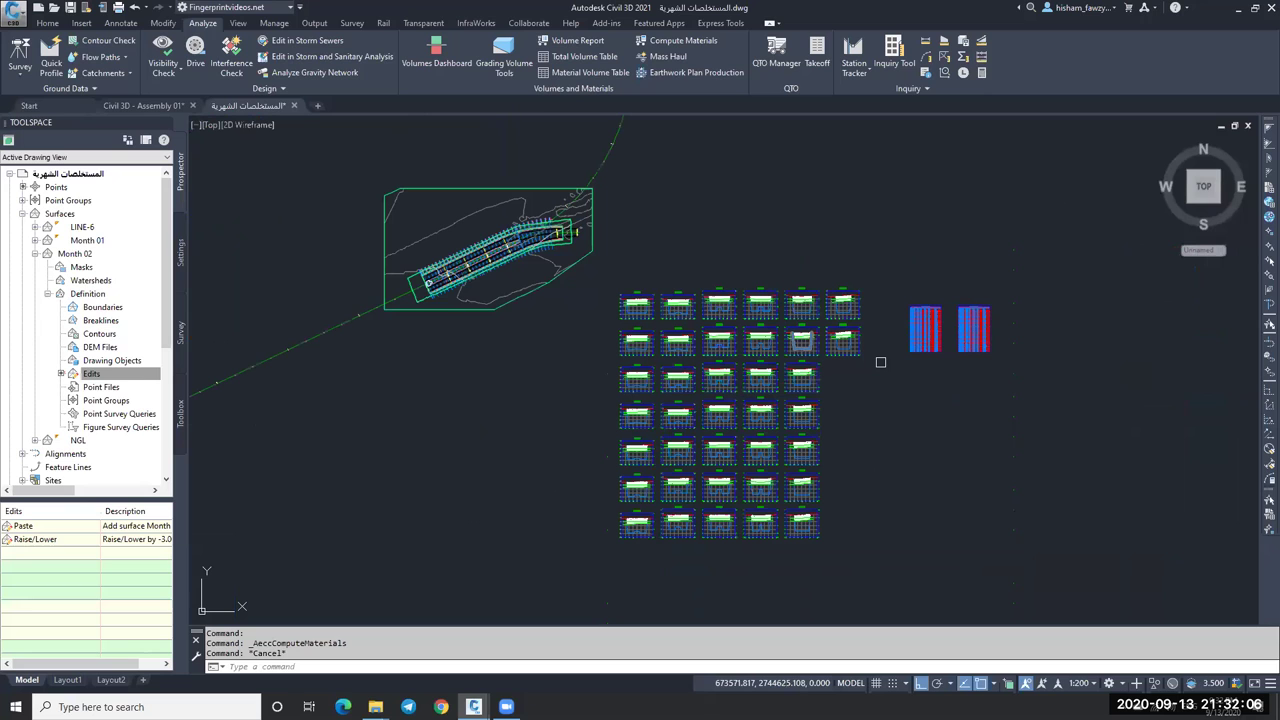
scroll(880, 362, "up", 2)
scroll(945, 355, "up", 4)
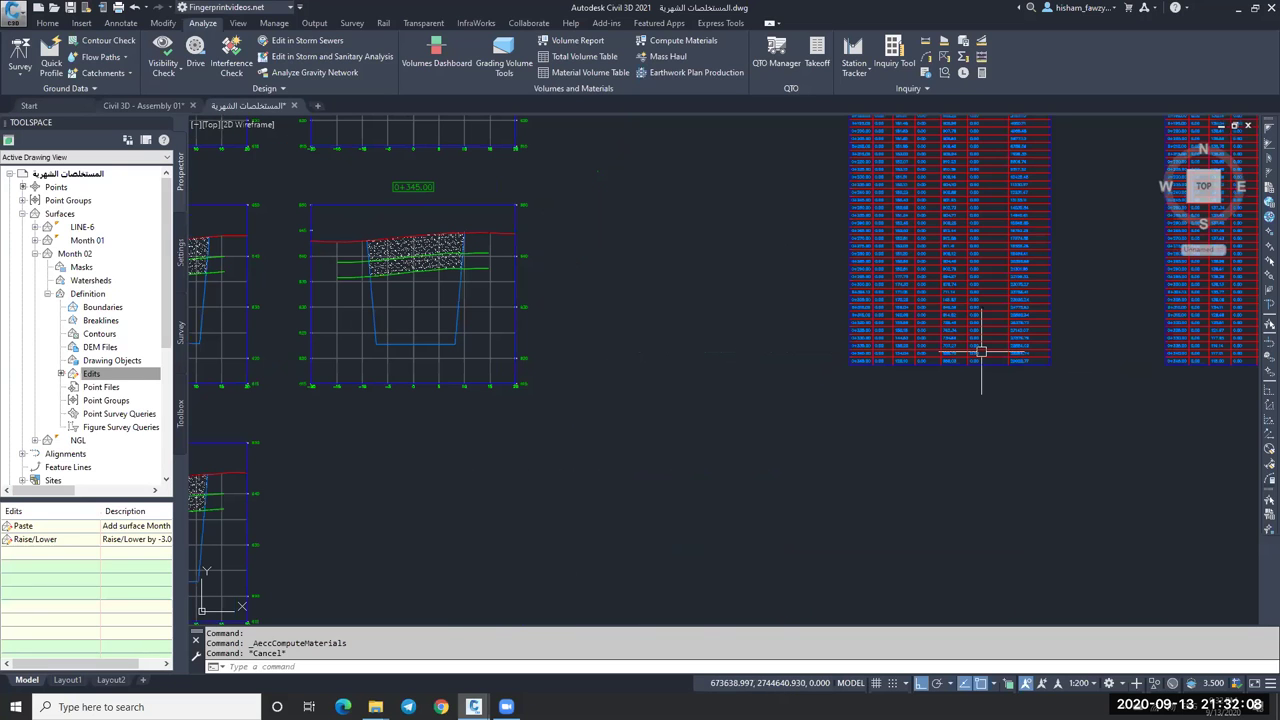
scroll(981, 352, "down", 3)
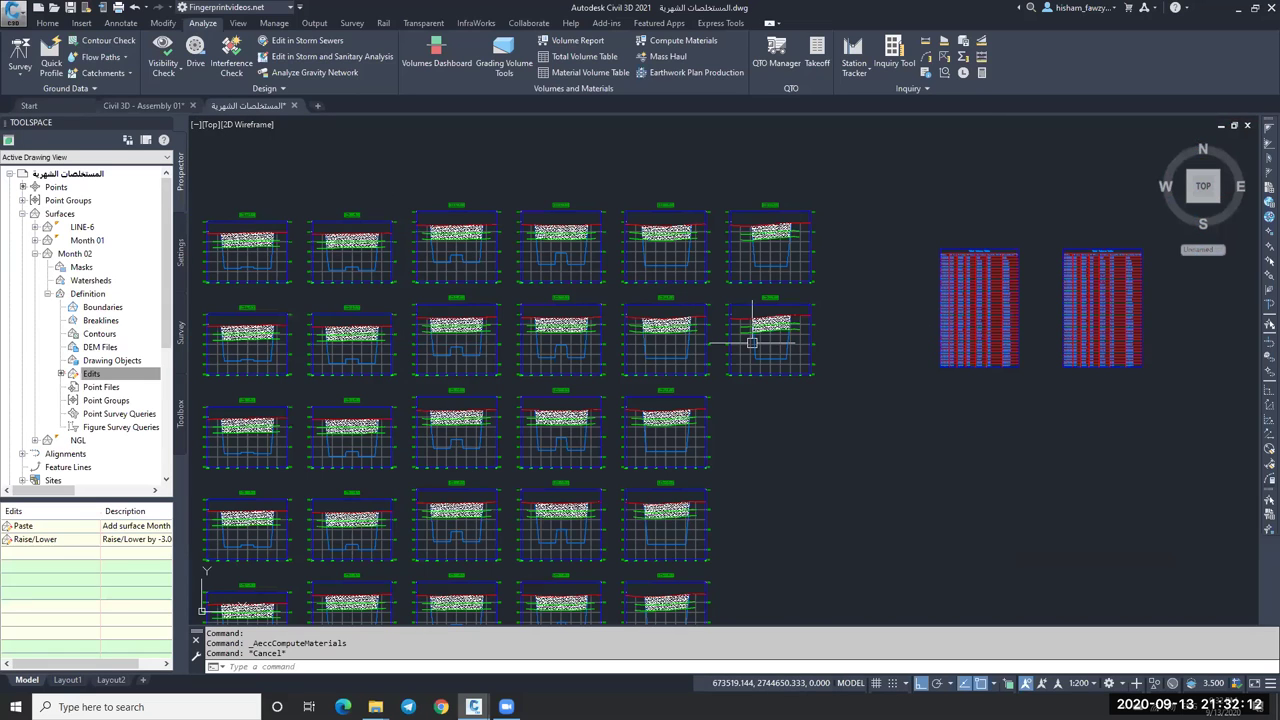
scroll(749, 314, "up", 6)
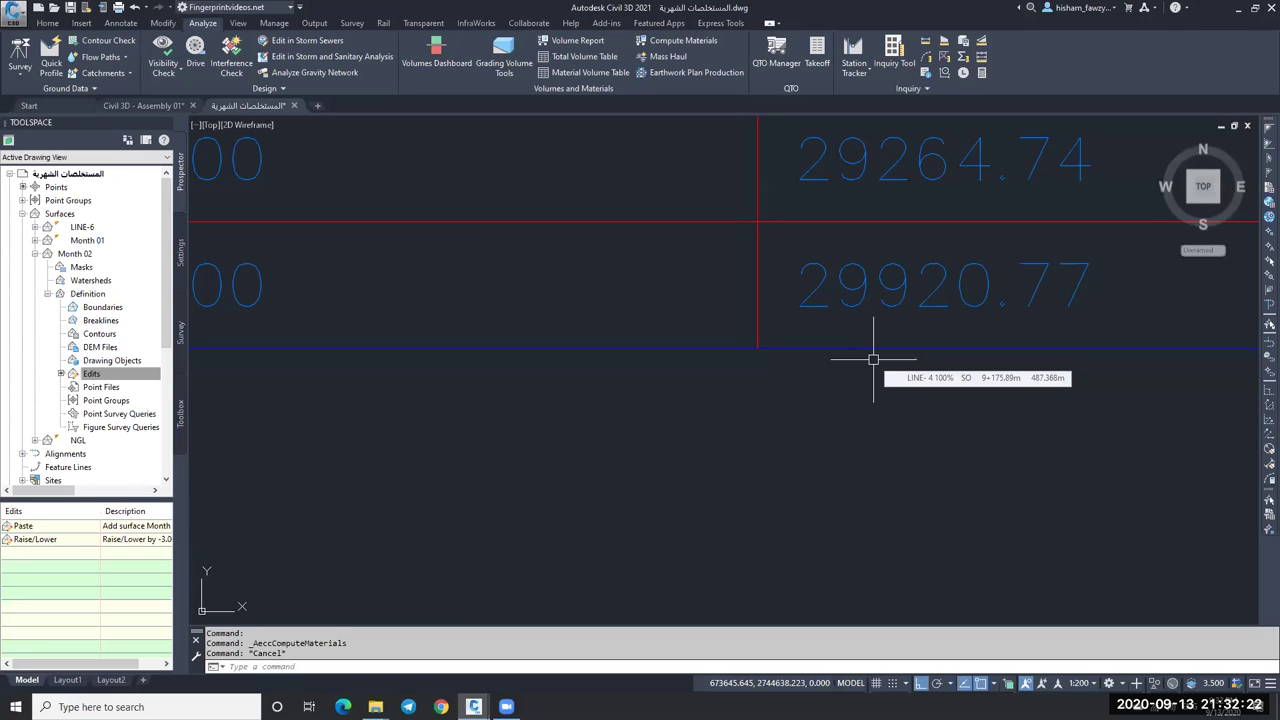
scroll(885, 345, "down", 8)
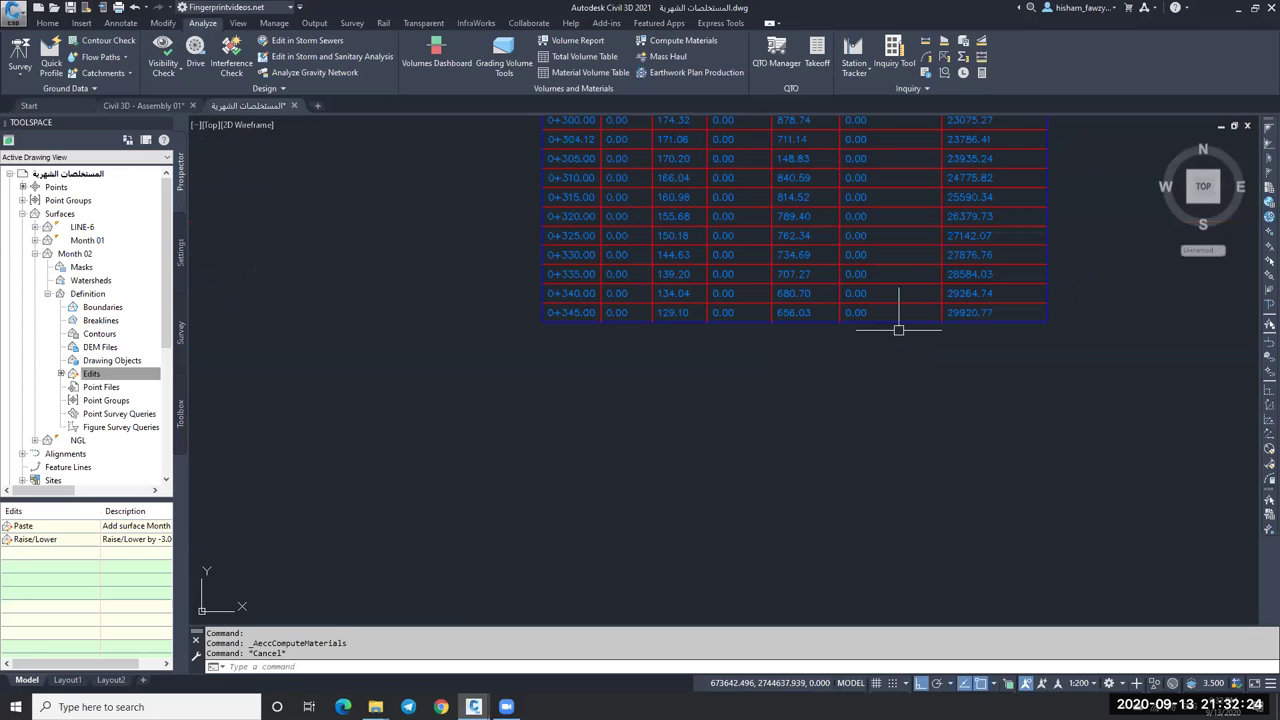
scroll(898, 330, "down", 8)
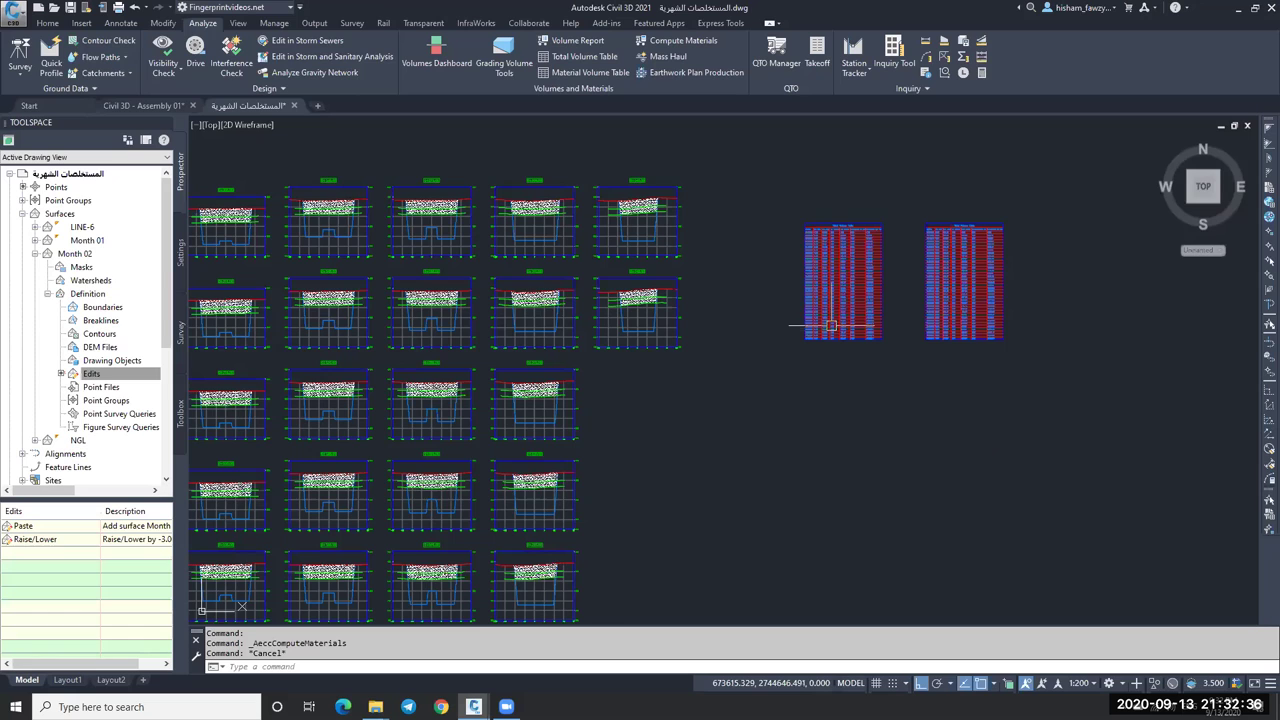
scroll(850, 350, "up", 8)
scroll(850, 355, "up", 2)
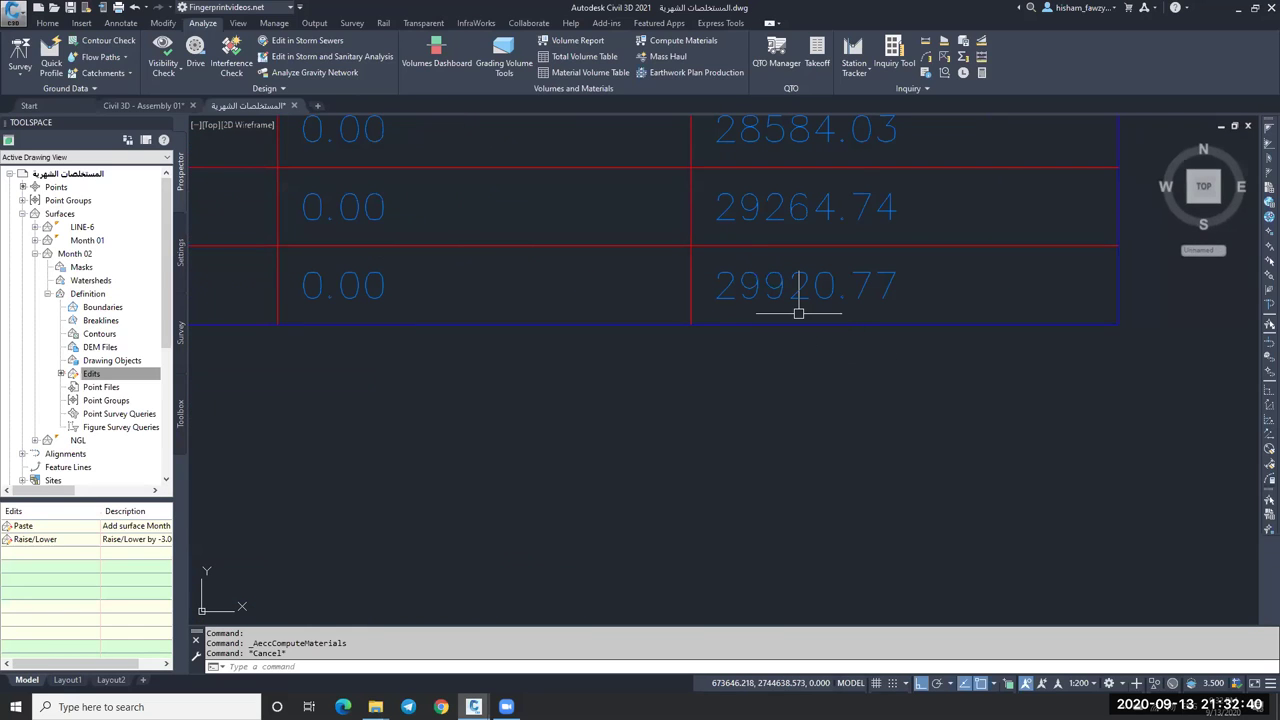
scroll(798, 313, "down", 10)
scroll(731, 370, "down", 2)
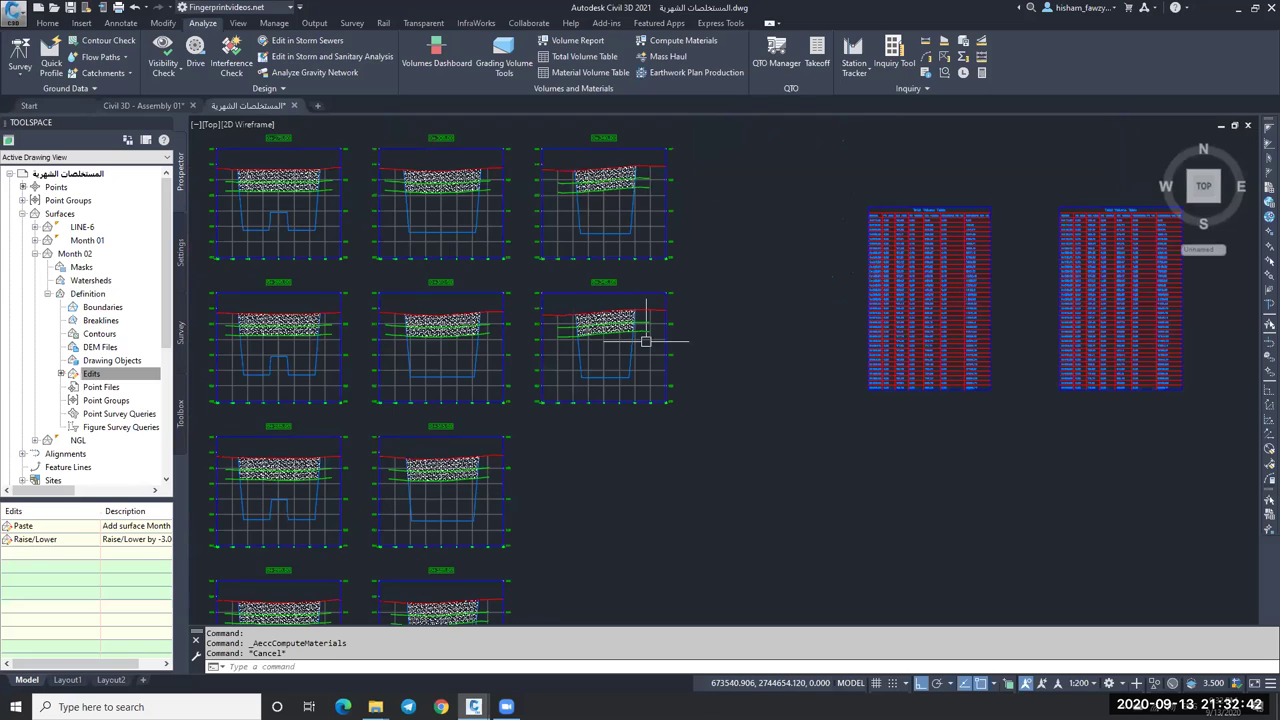
scroll(731, 372, "up", 2)
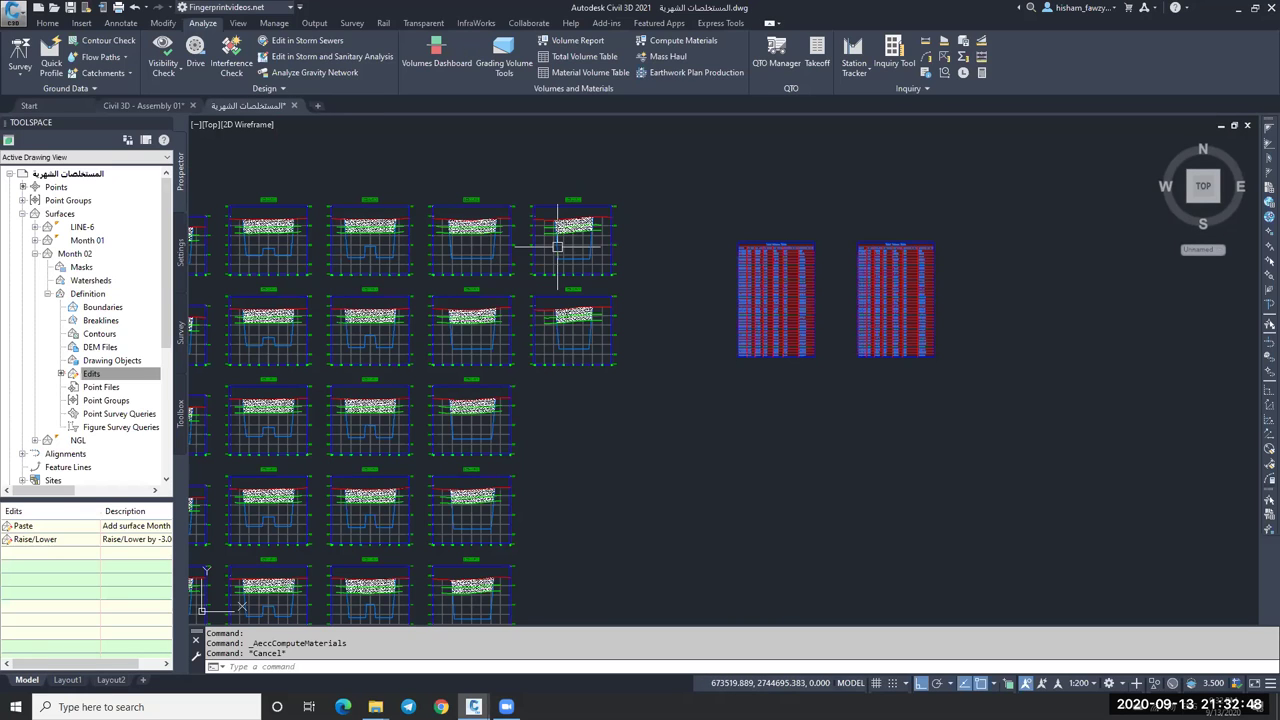
scroll(614, 243, "up", 3)
For SL Collection - 3, add Month 01 to Earthworks, set NGL to Compare, apply, then cancel.
key("Return")
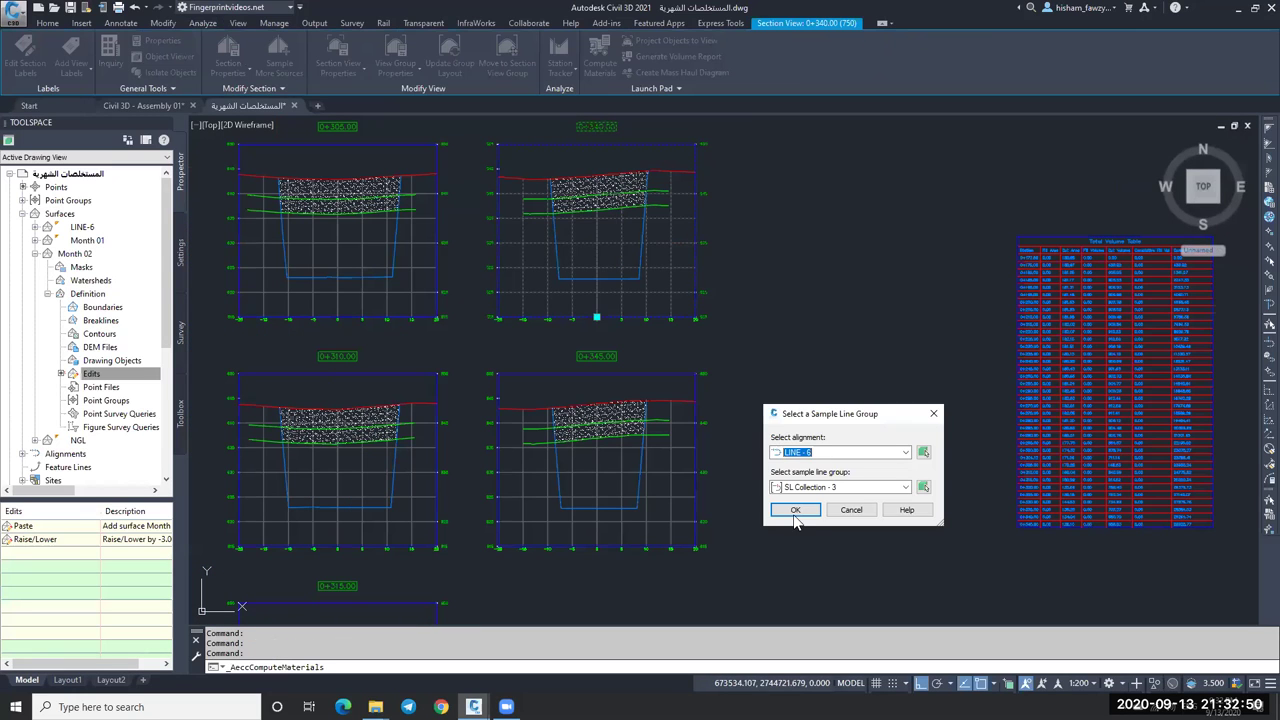
key("Return")
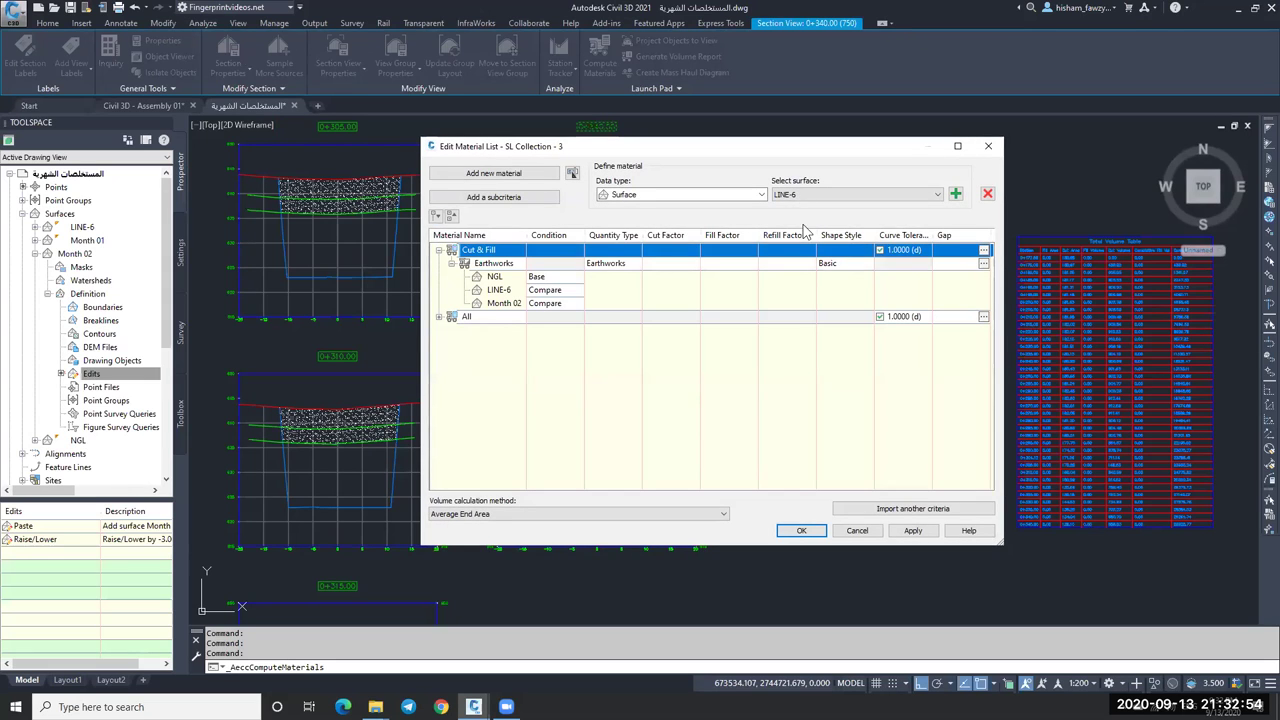
left_click(938, 195)
left_click(790, 223)
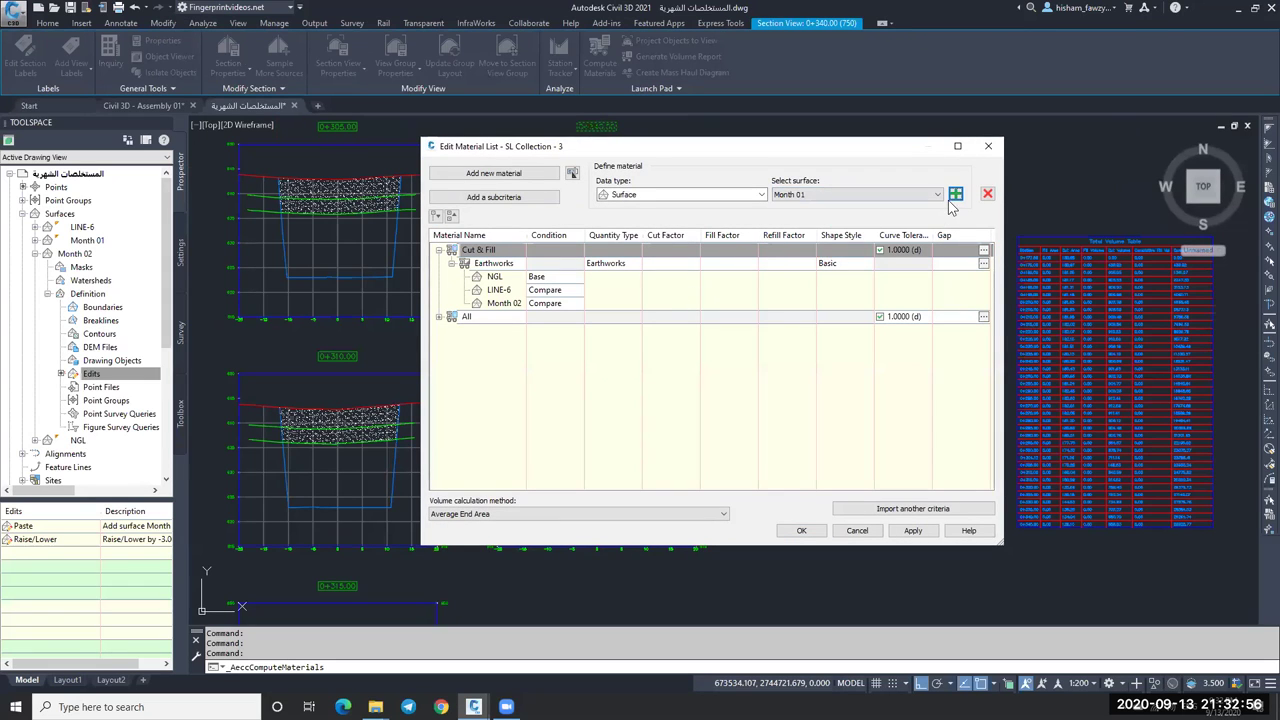
left_click(672, 265)
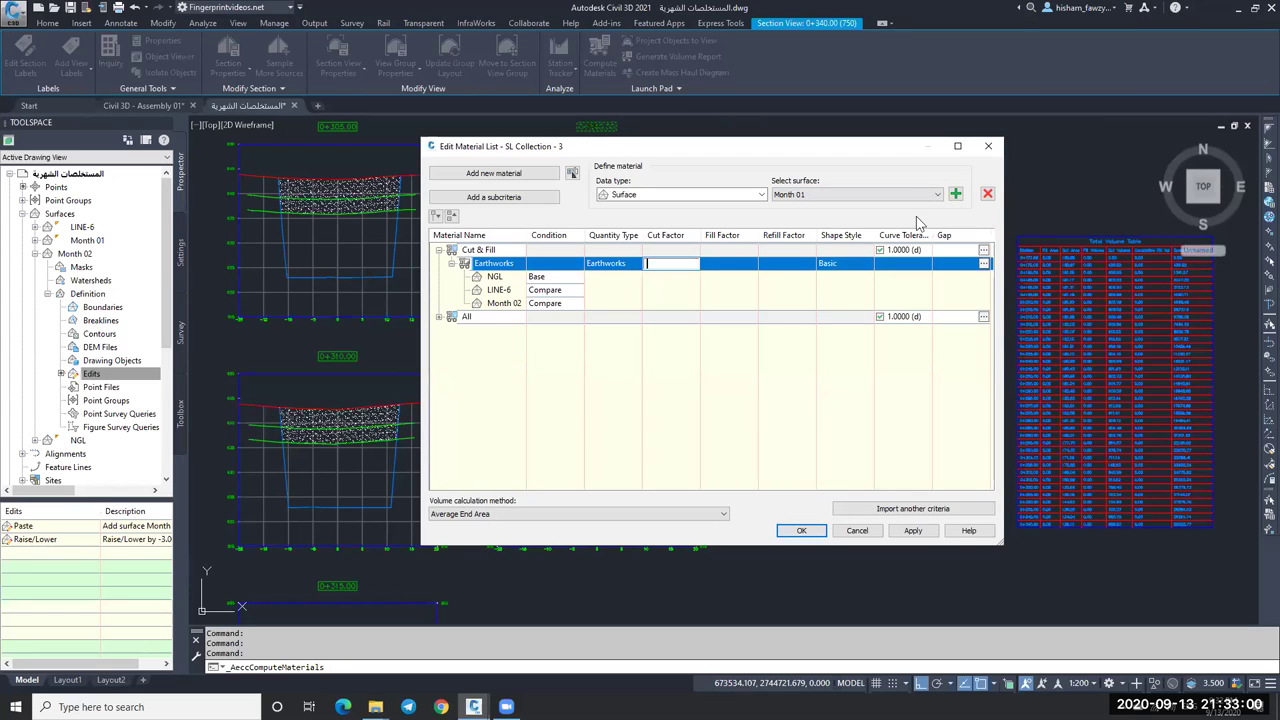
left_click(565, 278)
left_click(565, 278)
left_click(564, 302)
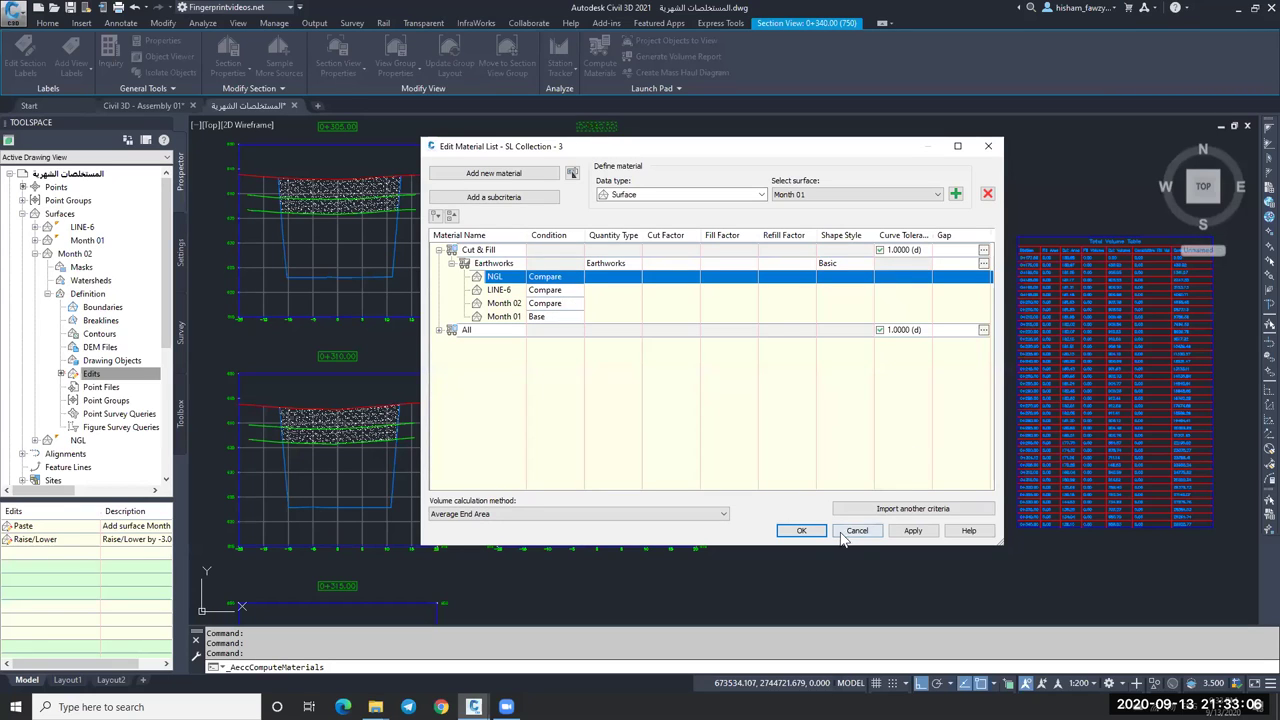
left_click(895, 531)
left_click(806, 530)
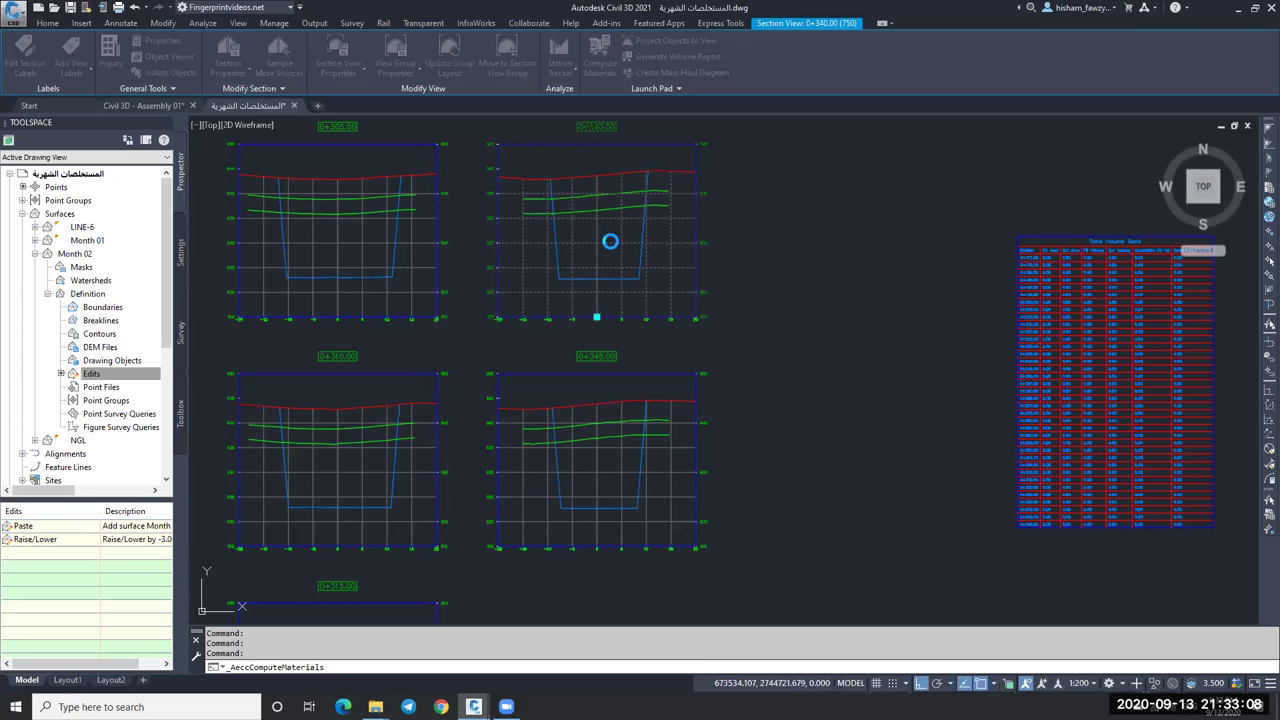
Recompute Earthworks without Month 01, NGL as Base against LINE-6 and Month 02.
left_click(585, 62)
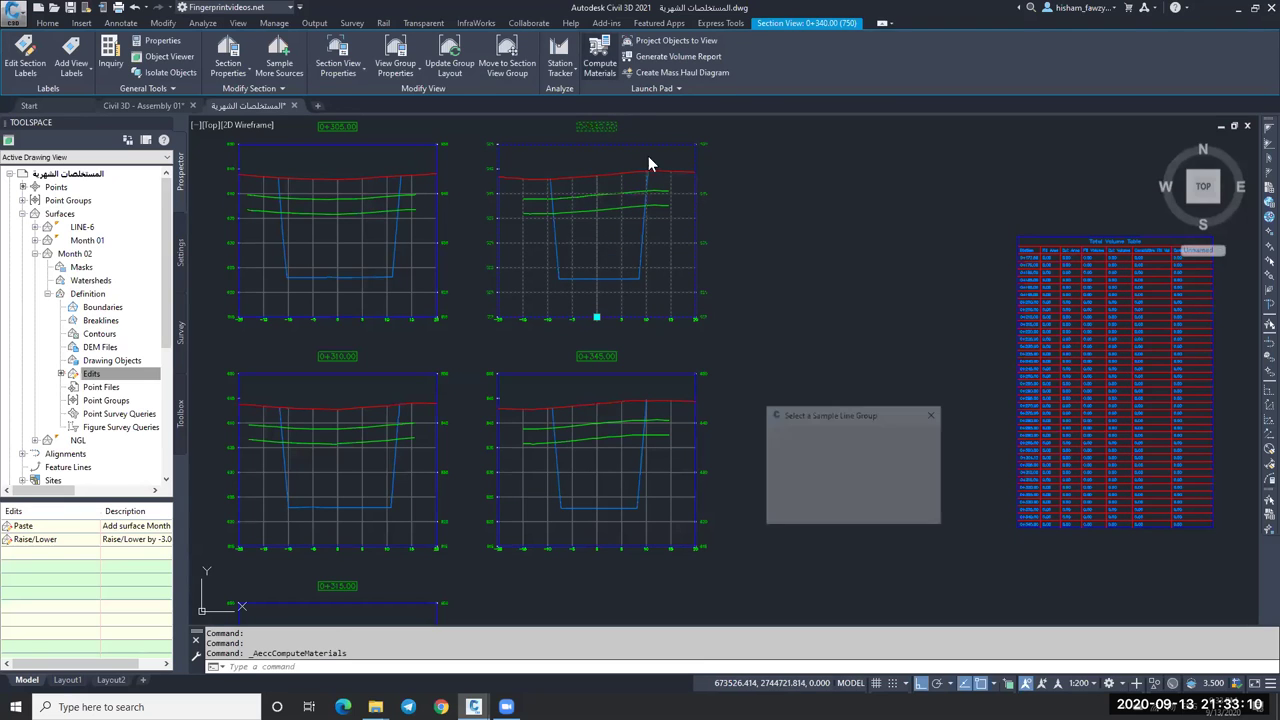
left_click(795, 510)
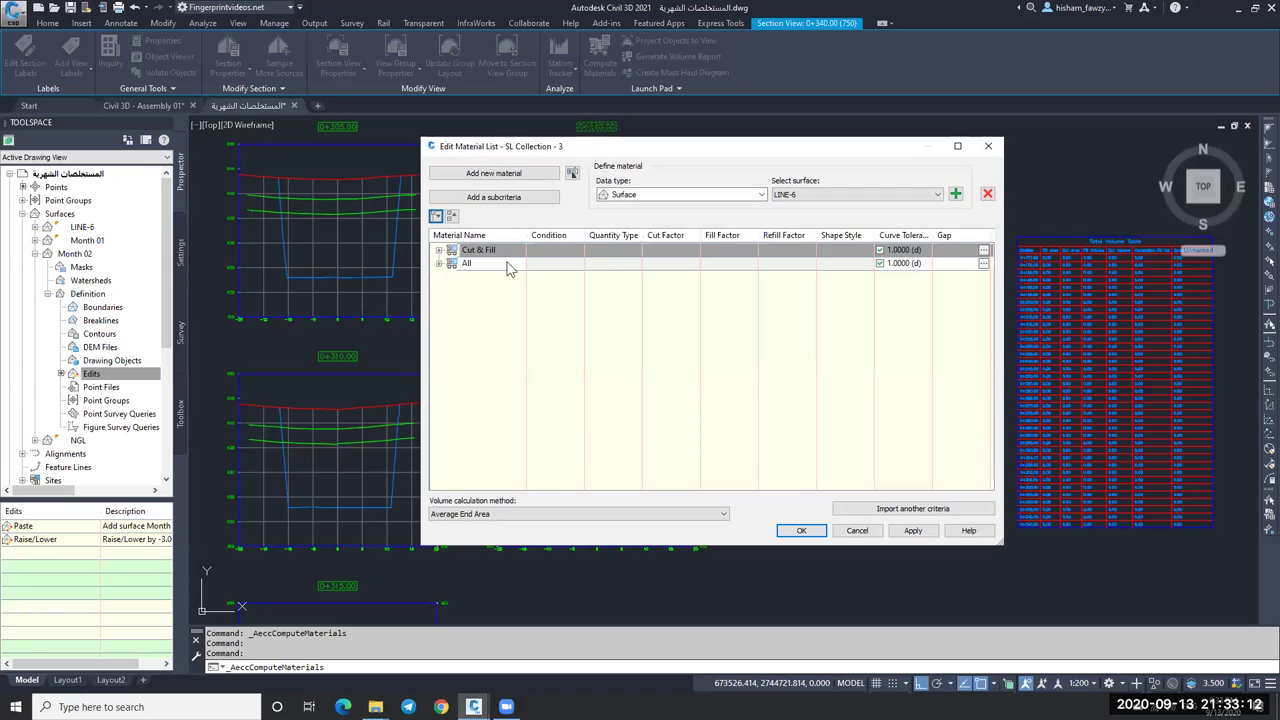
left_click(439, 251)
left_click(451, 263)
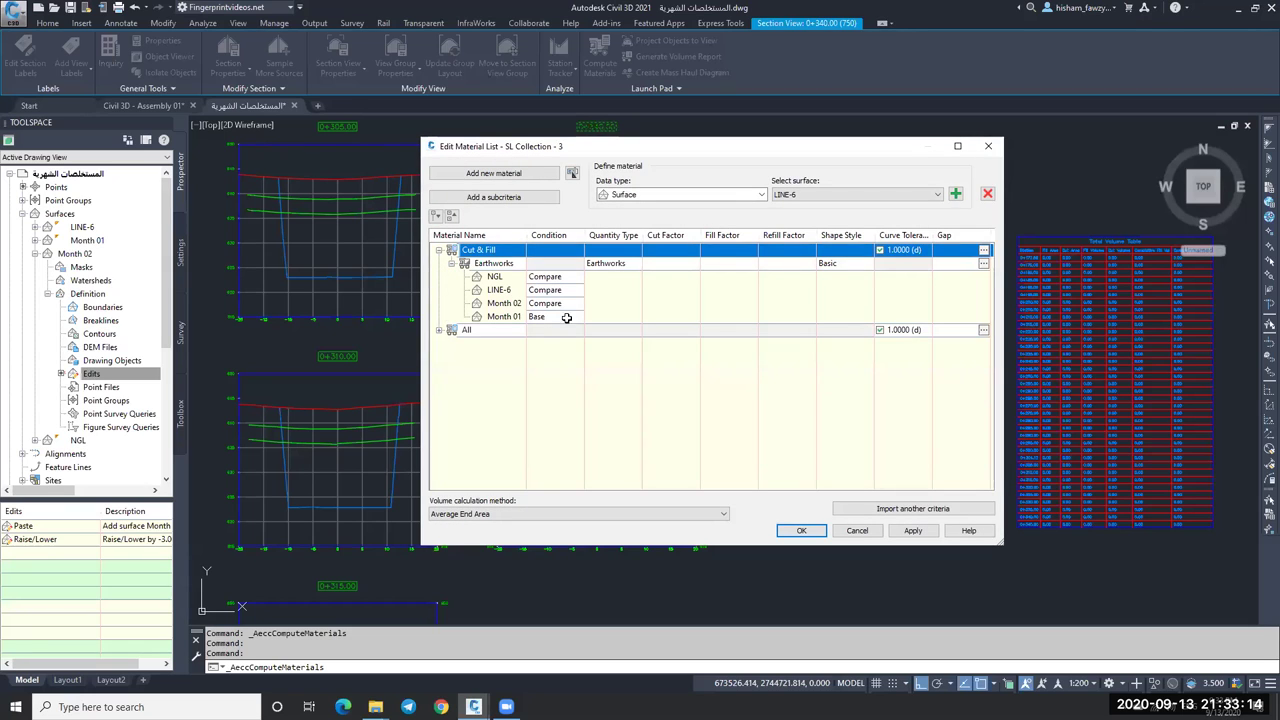
left_click(501, 316)
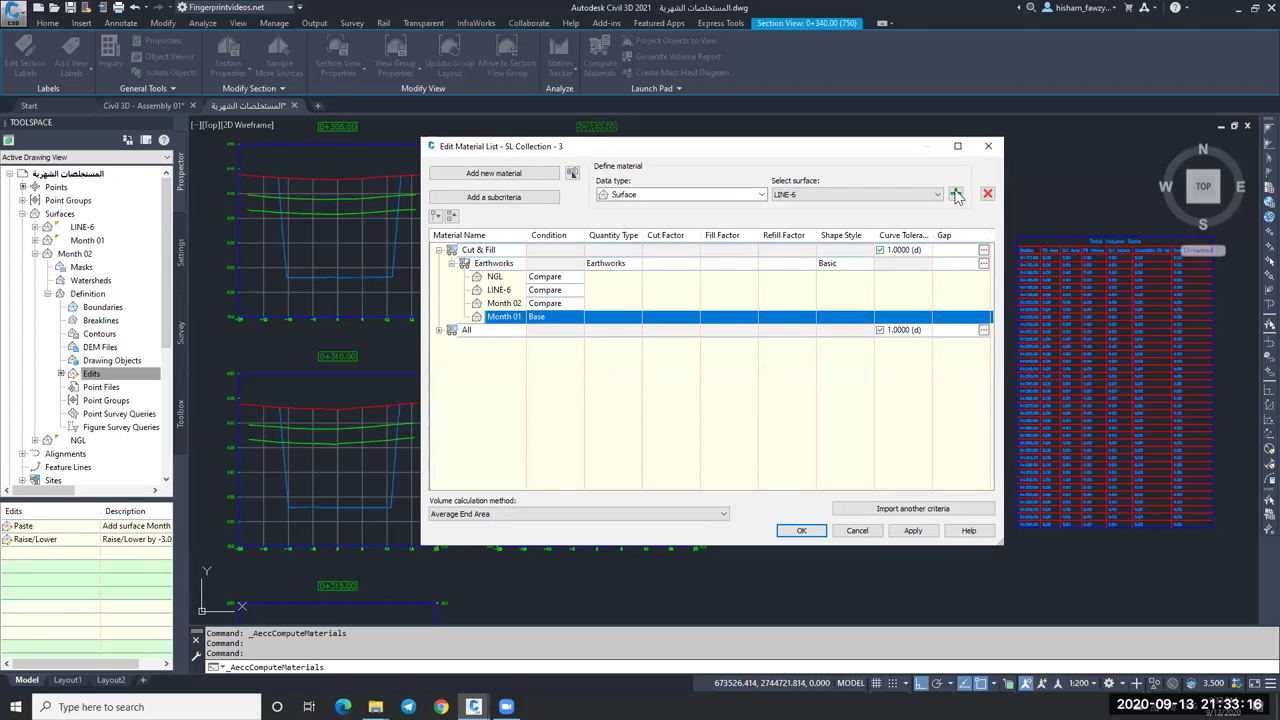
left_click(988, 195)
left_click(504, 304)
left_click(563, 280)
left_click(560, 291)
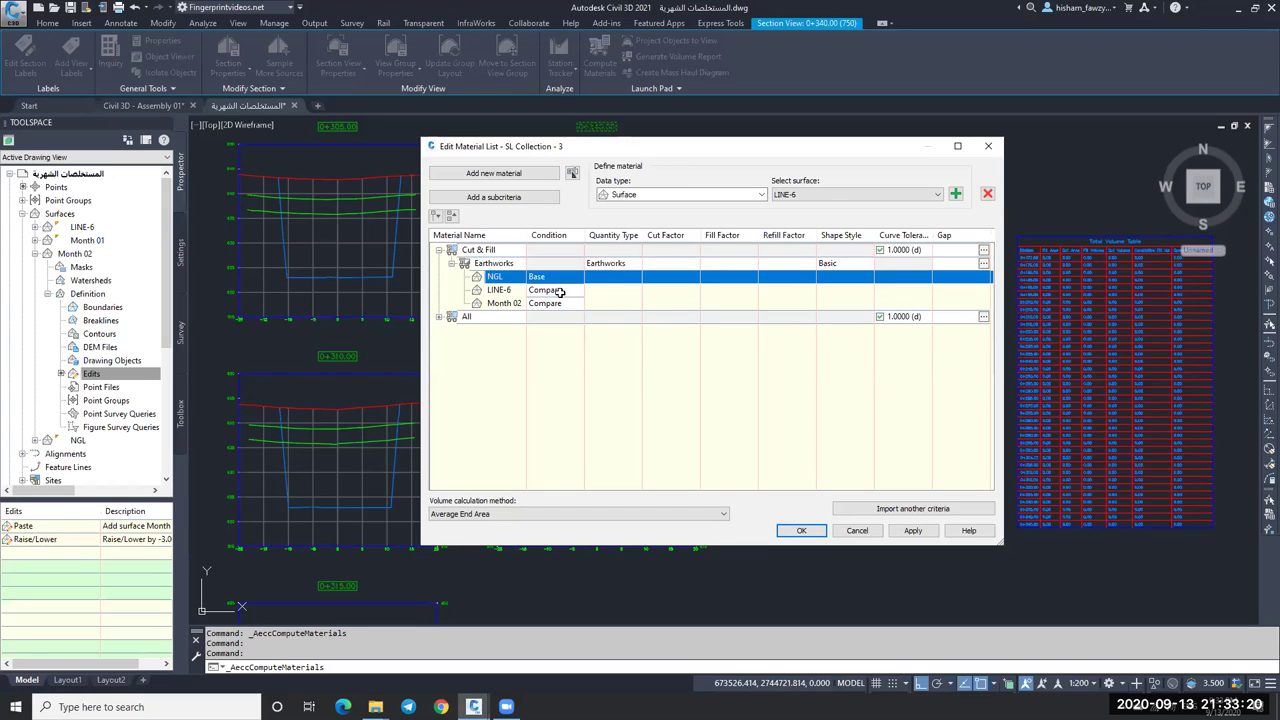
left_click(502, 297)
left_click(512, 310)
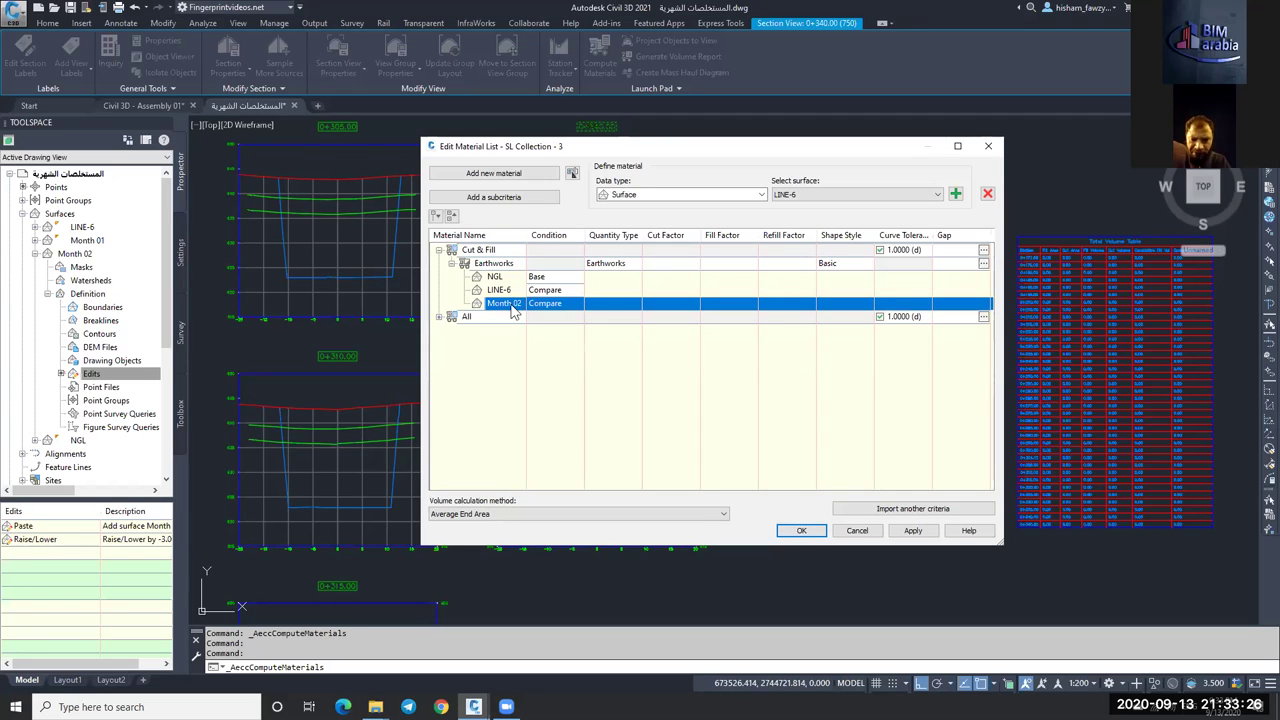
left_click(791, 529)
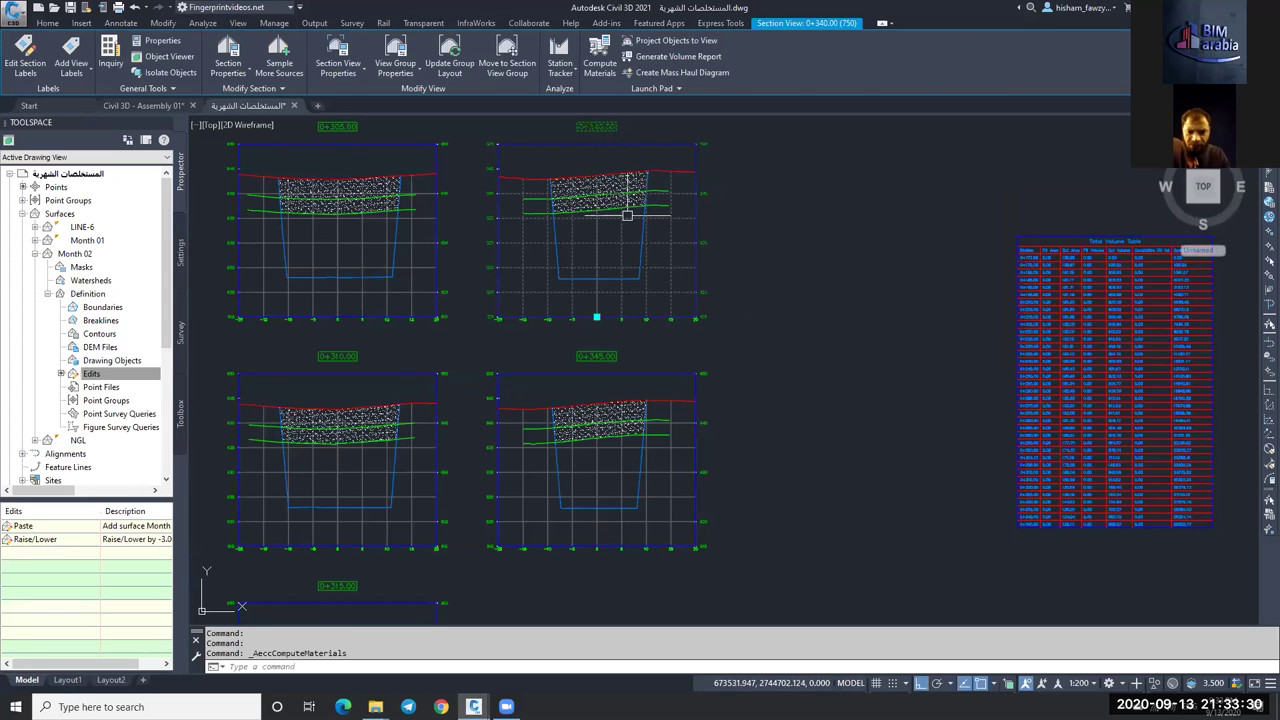
Clear the selection and zoom out over all hatched section views and both volume tables.
key("Escape")
scroll(734, 286, "down", 2)
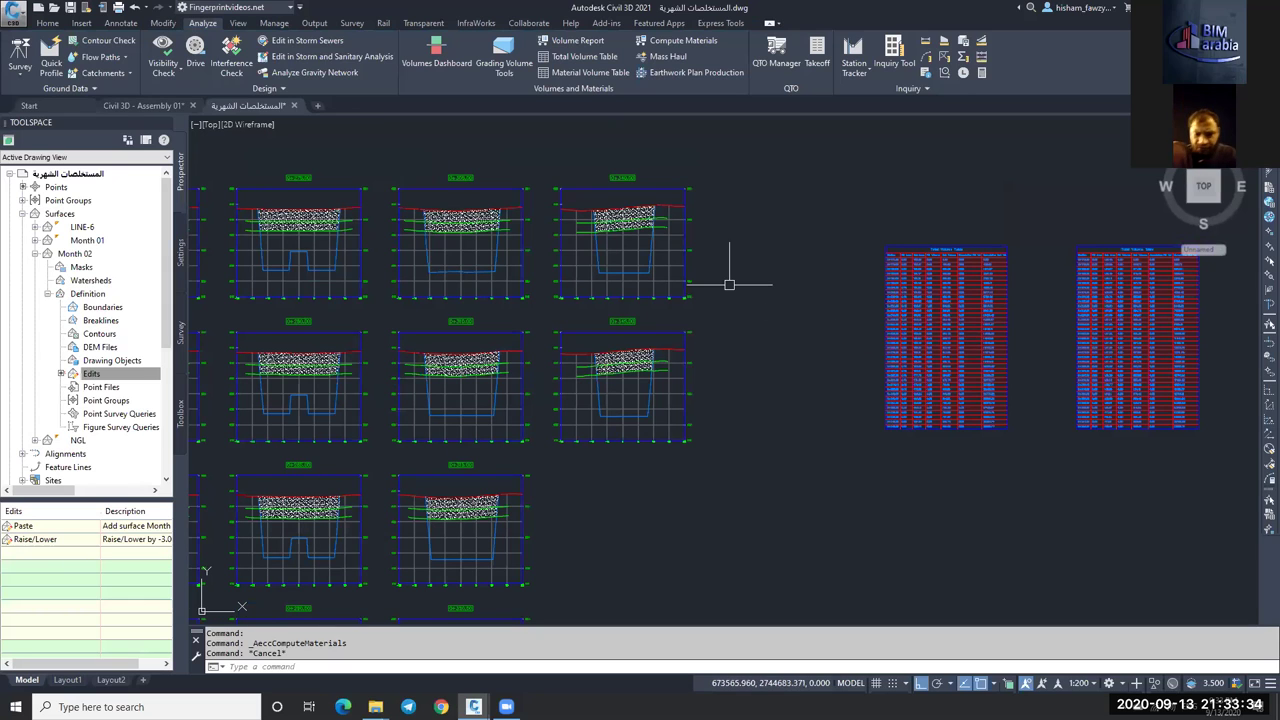
scroll(729, 284, "down", 2)
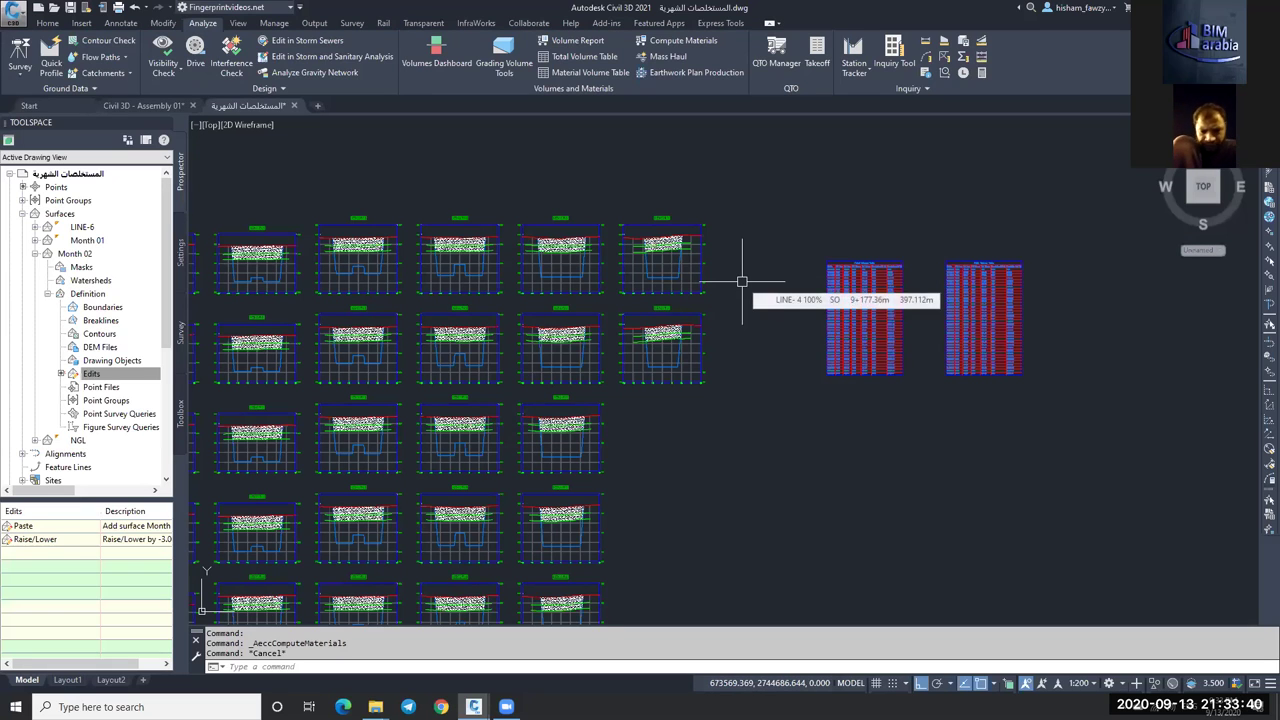
scroll(786, 223, "down", 1)
scroll(790, 232, "down", 1)
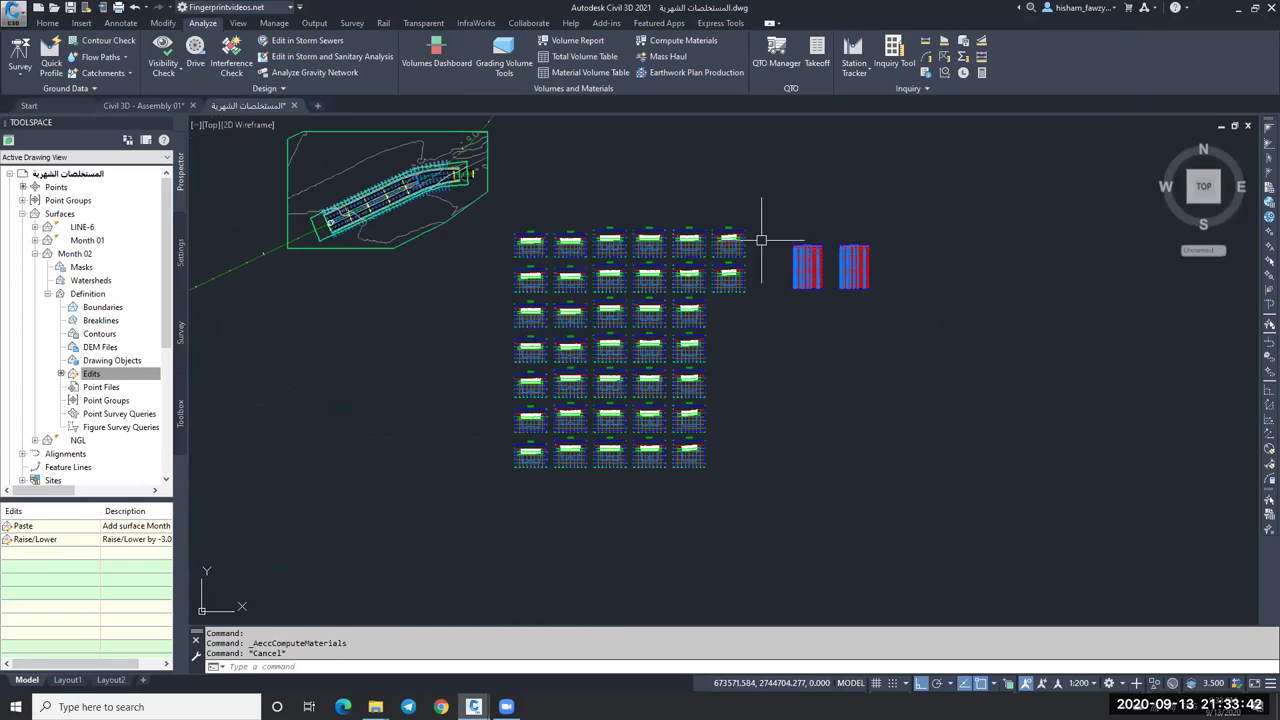
scroll(790, 290, "down", 1)
scroll(735, 270, "up", 1)
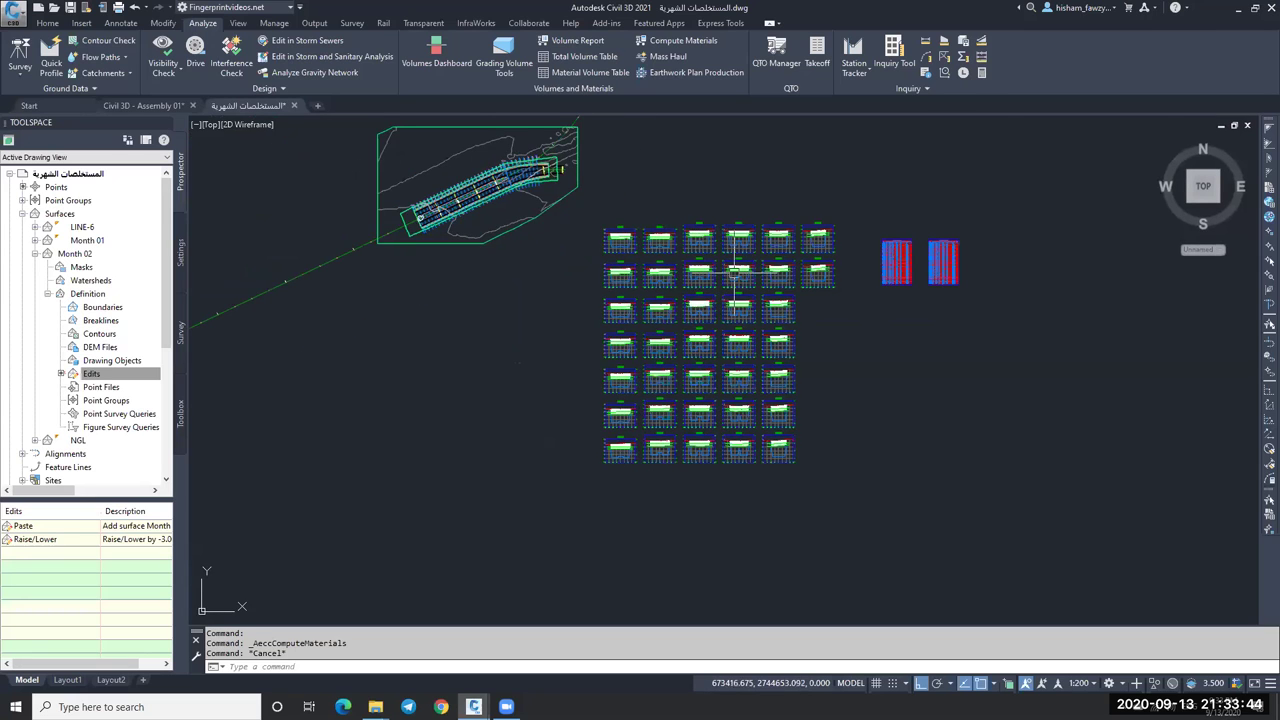
scroll(735, 270, "up", 5)
scroll(716, 308, "down", 4)
scroll(698, 247, "down", 5)
scroll(715, 245, "up", 1)
scroll(718, 240, "down", 1)
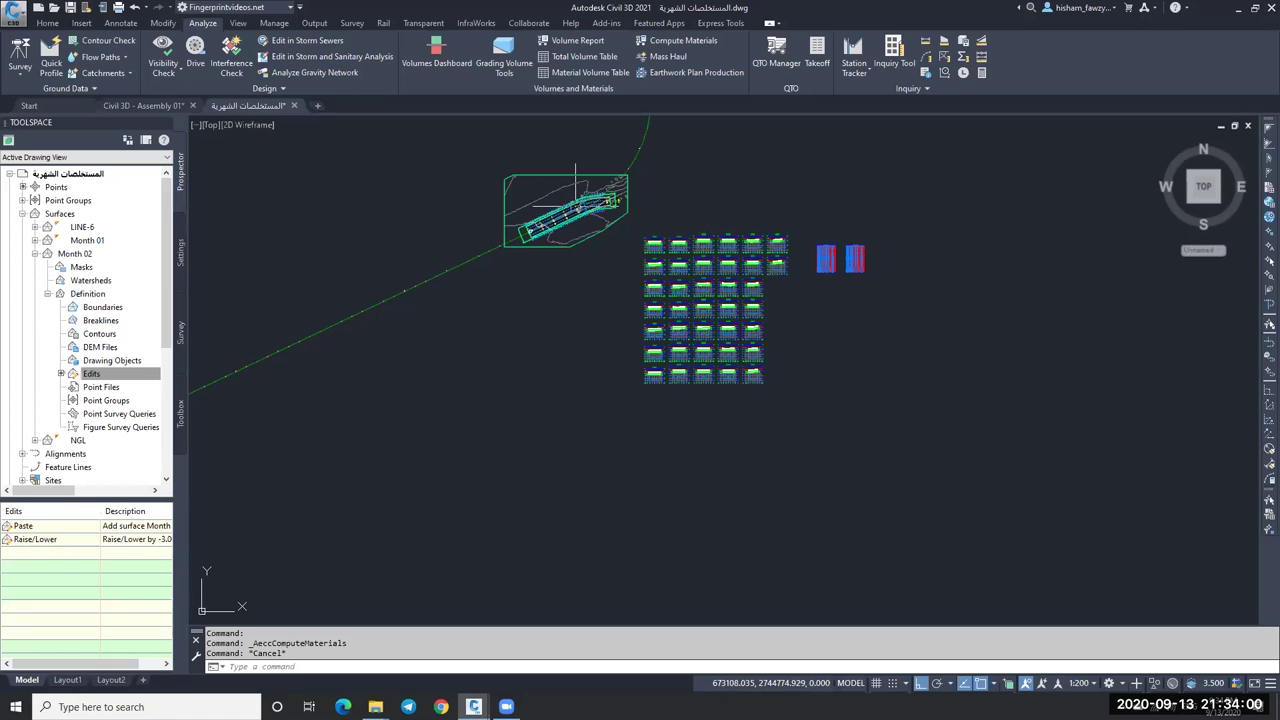
scroll(460, 168, "down", 3)
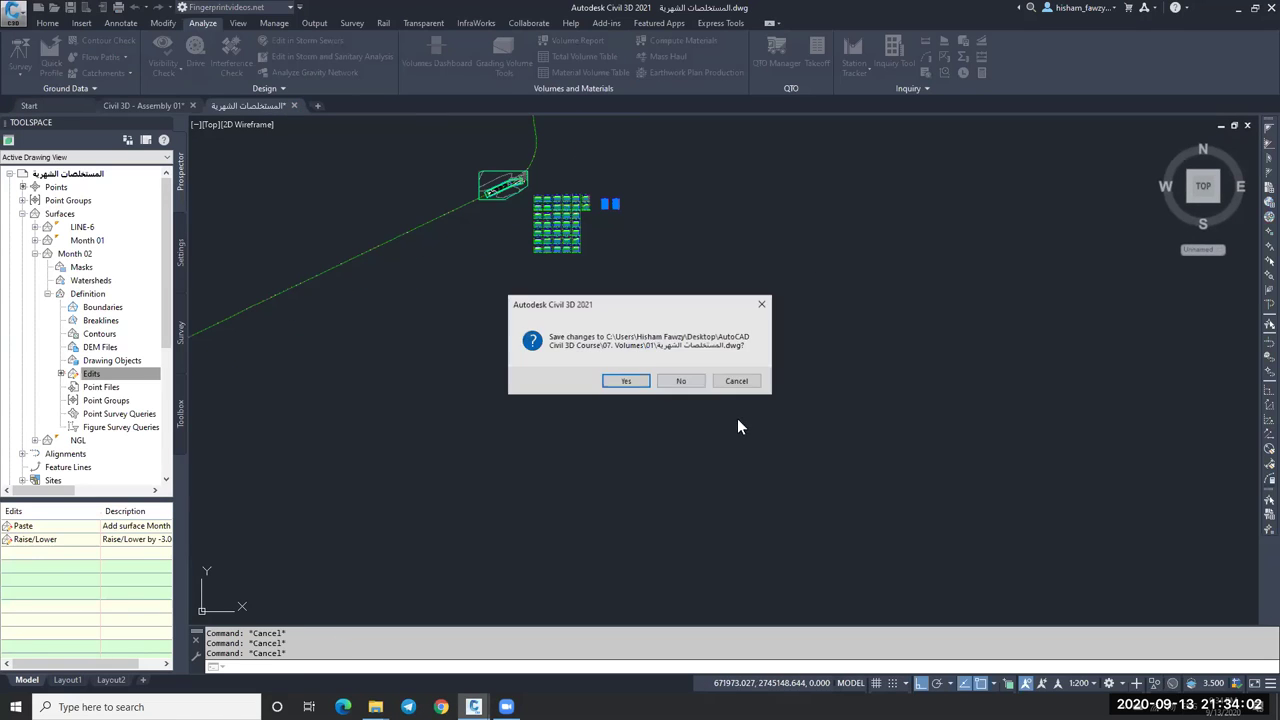
Answer the save prompt and view the Civil 3D - Assembly 01 corridor plan.
left_click(680, 377)
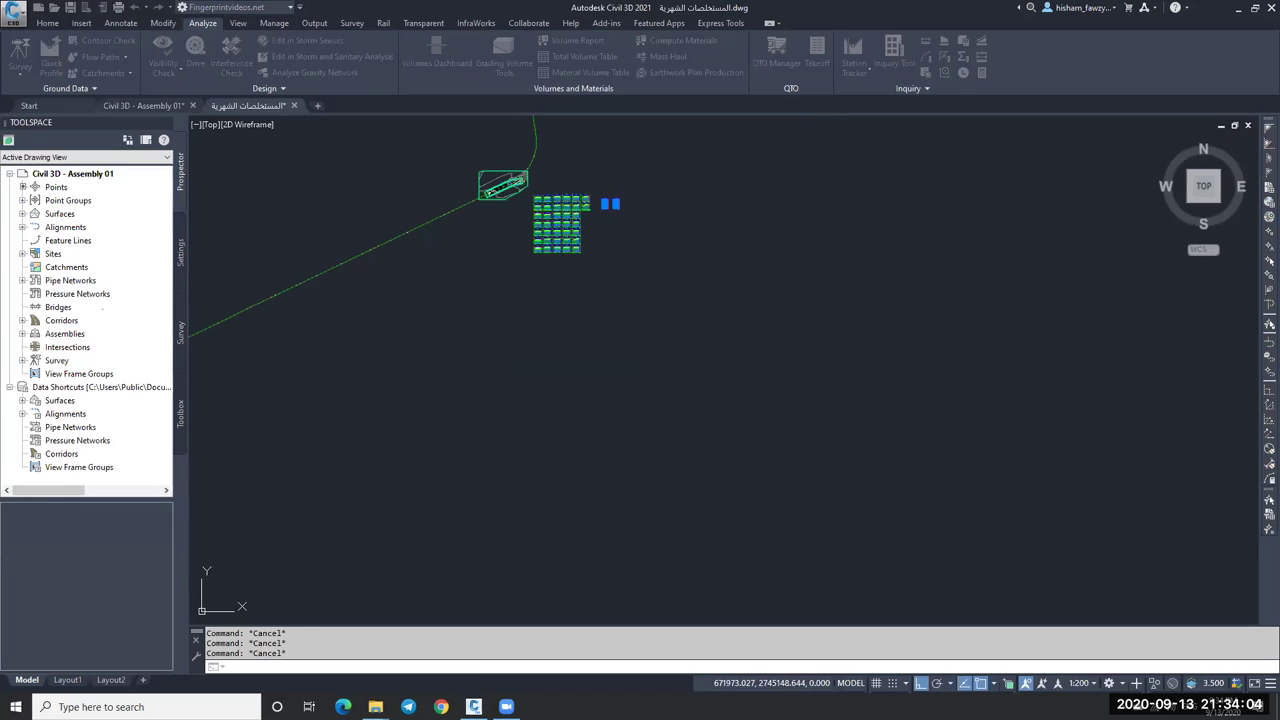
scroll(808, 343, "down", 4)
scroll(828, 298, "up", 5)
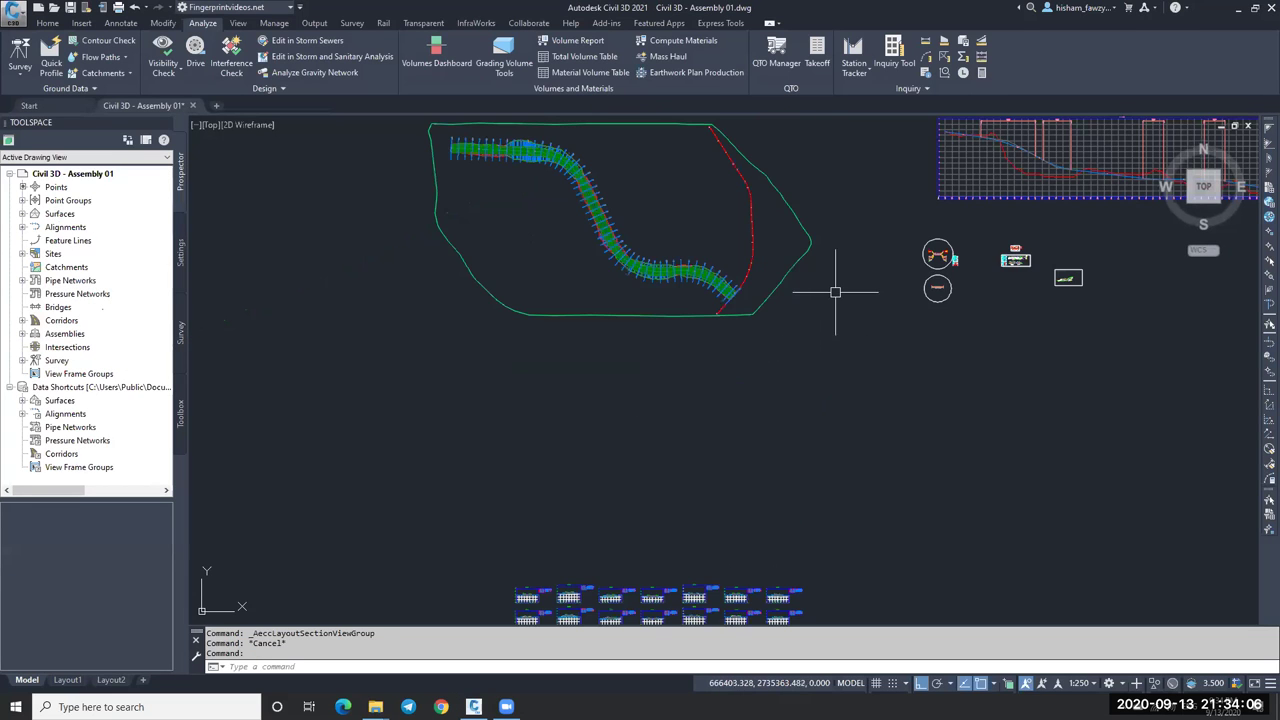
scroll(891, 266, "down", 2)
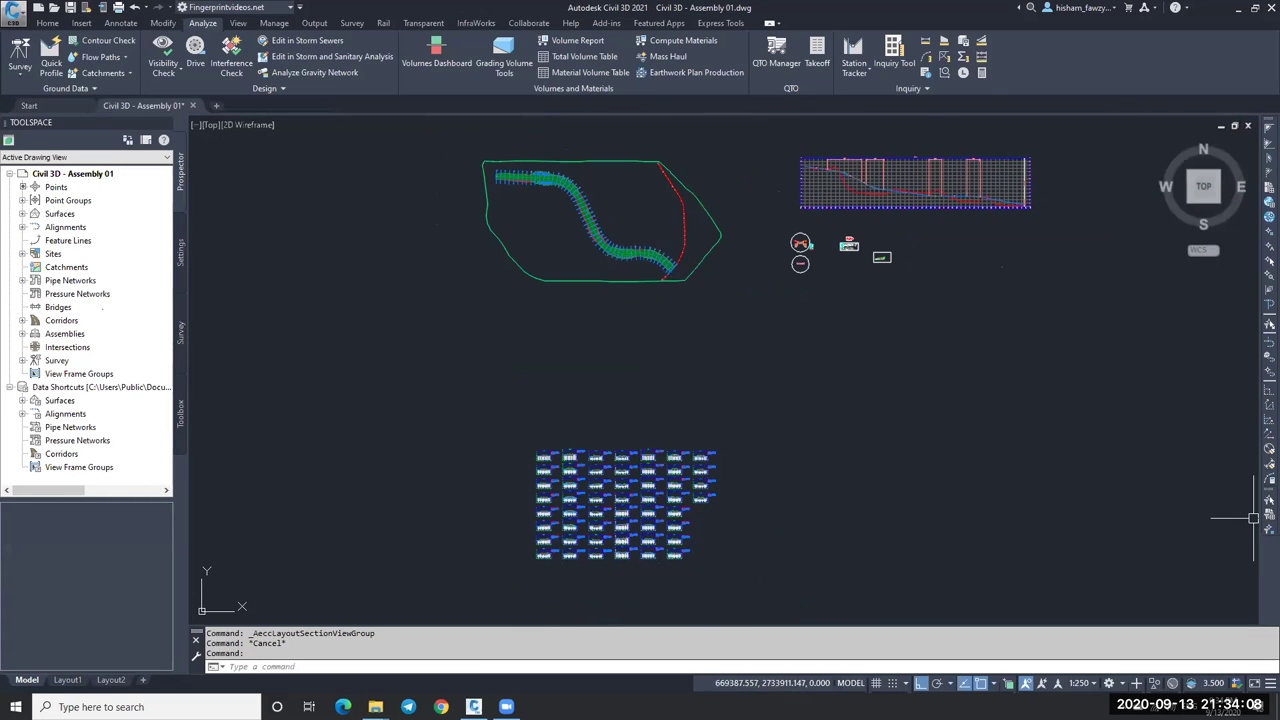
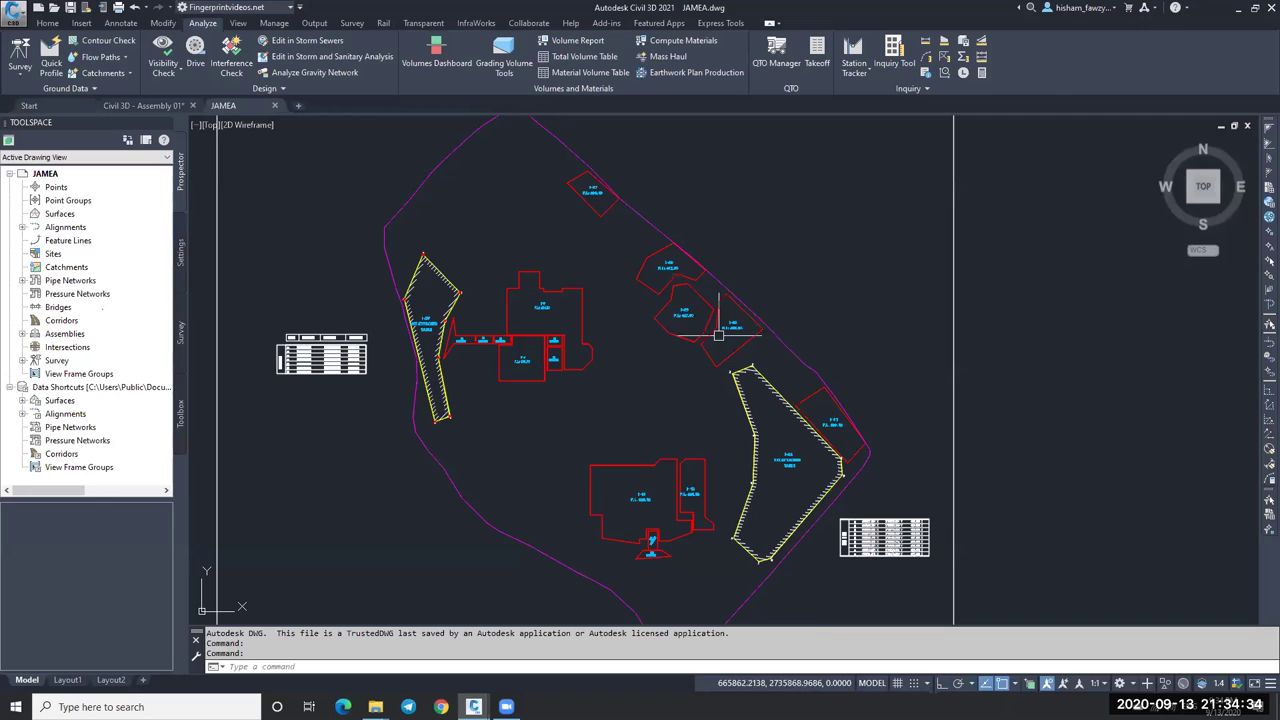
Window-select pads P-28, P-29, P-5 and P-25 in the site drawing.
scroll(718, 335, "up", 8)
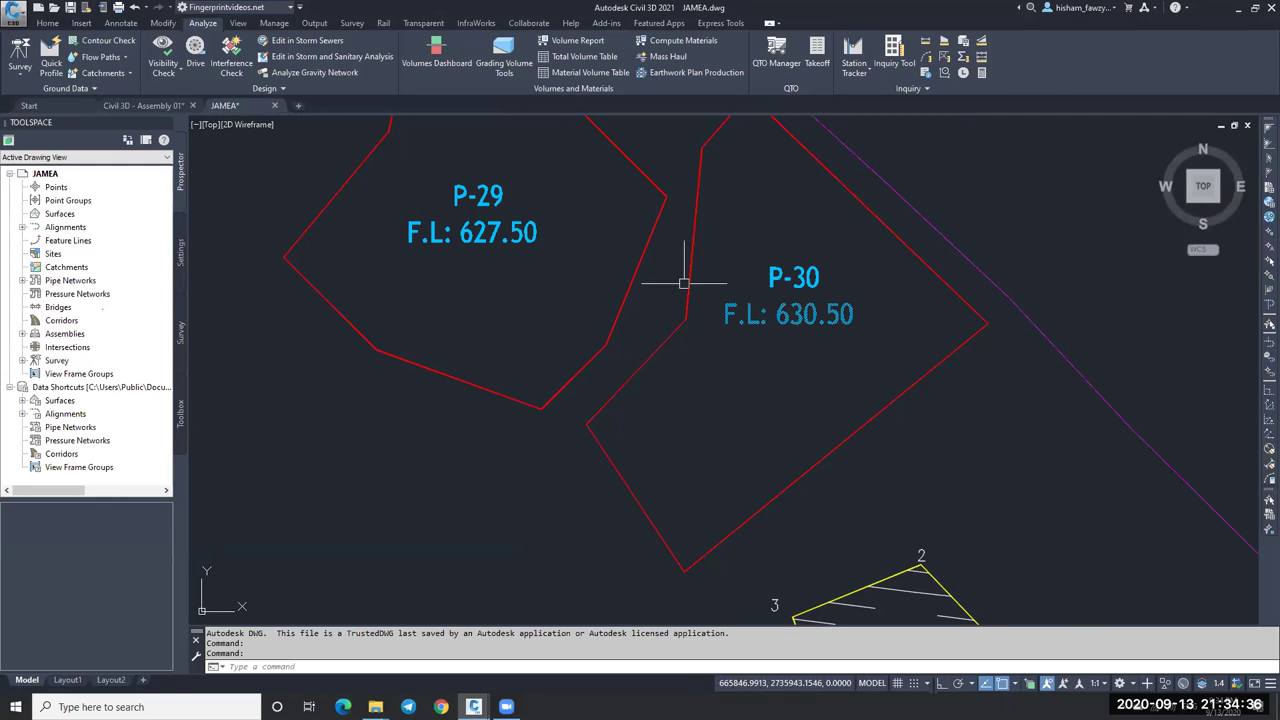
scroll(870, 316, "down", 4)
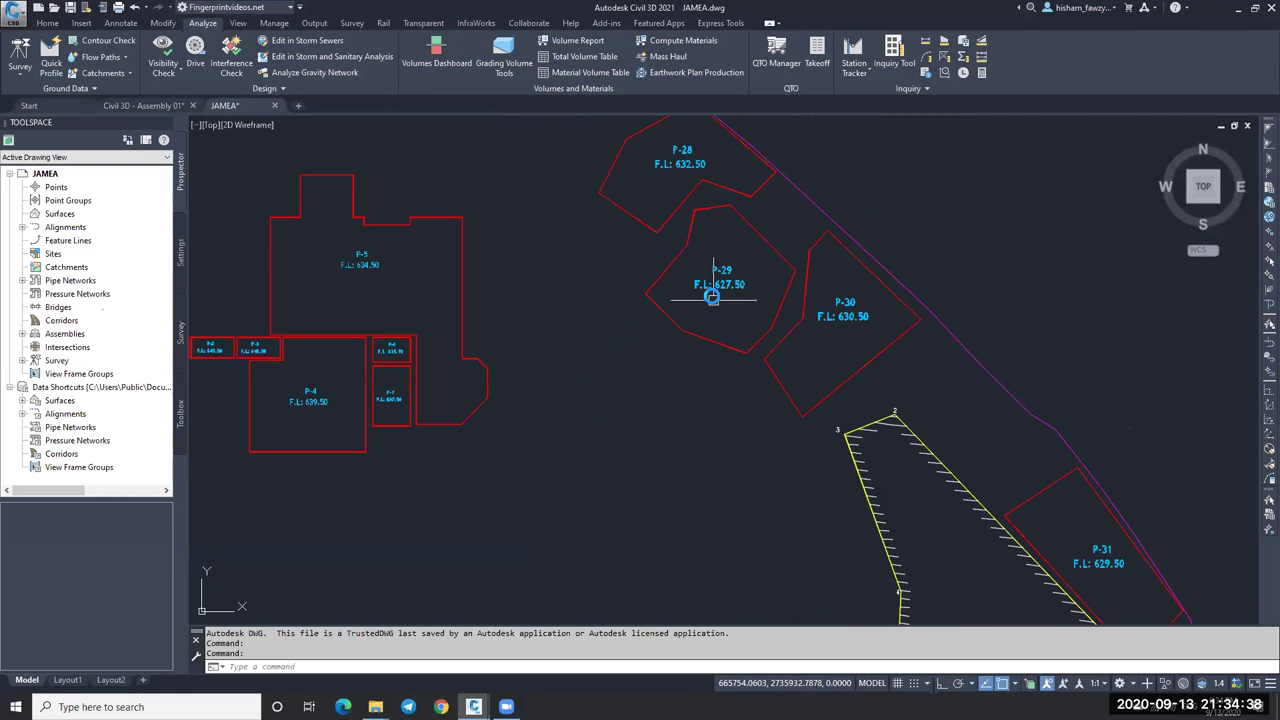
scroll(712, 297, "up", 4)
scroll(756, 305, "down", 5)
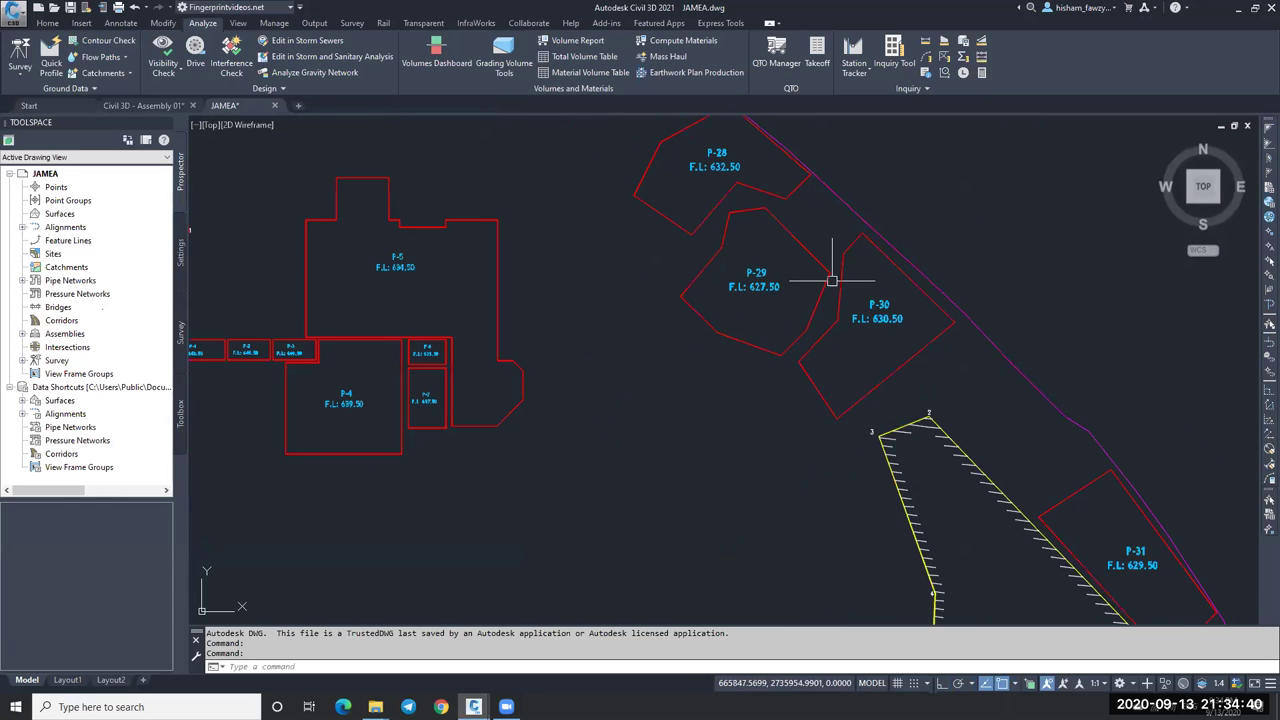
scroll(860, 270, "down", 3)
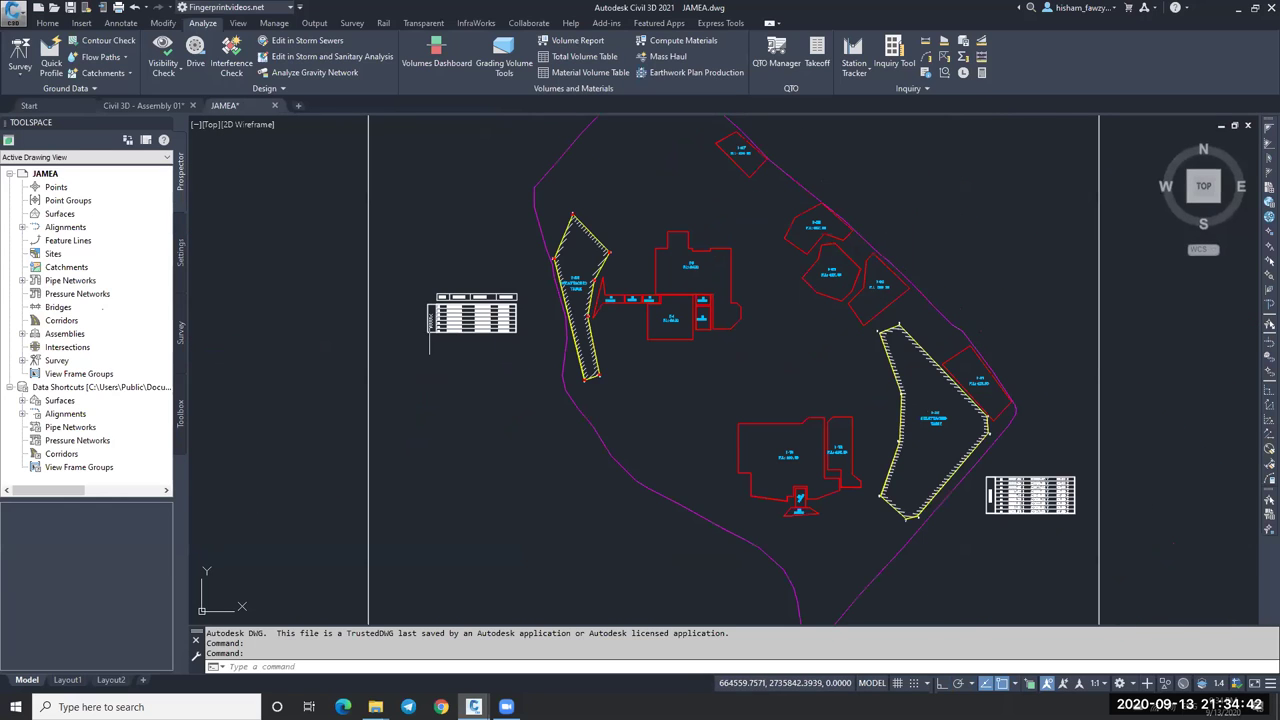
scroll(430, 316, "up", 3)
scroll(650, 245, "down", 3)
scroll(650, 245, "down", 3)
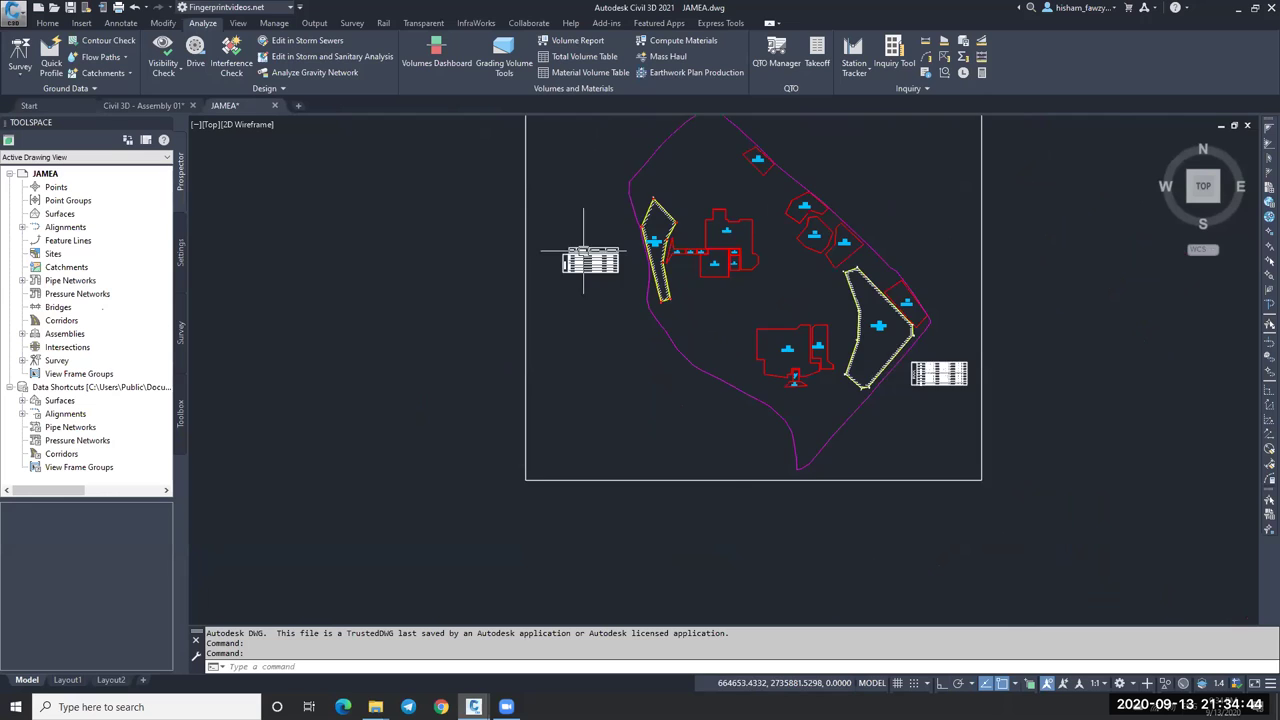
scroll(600, 265, "up", 8)
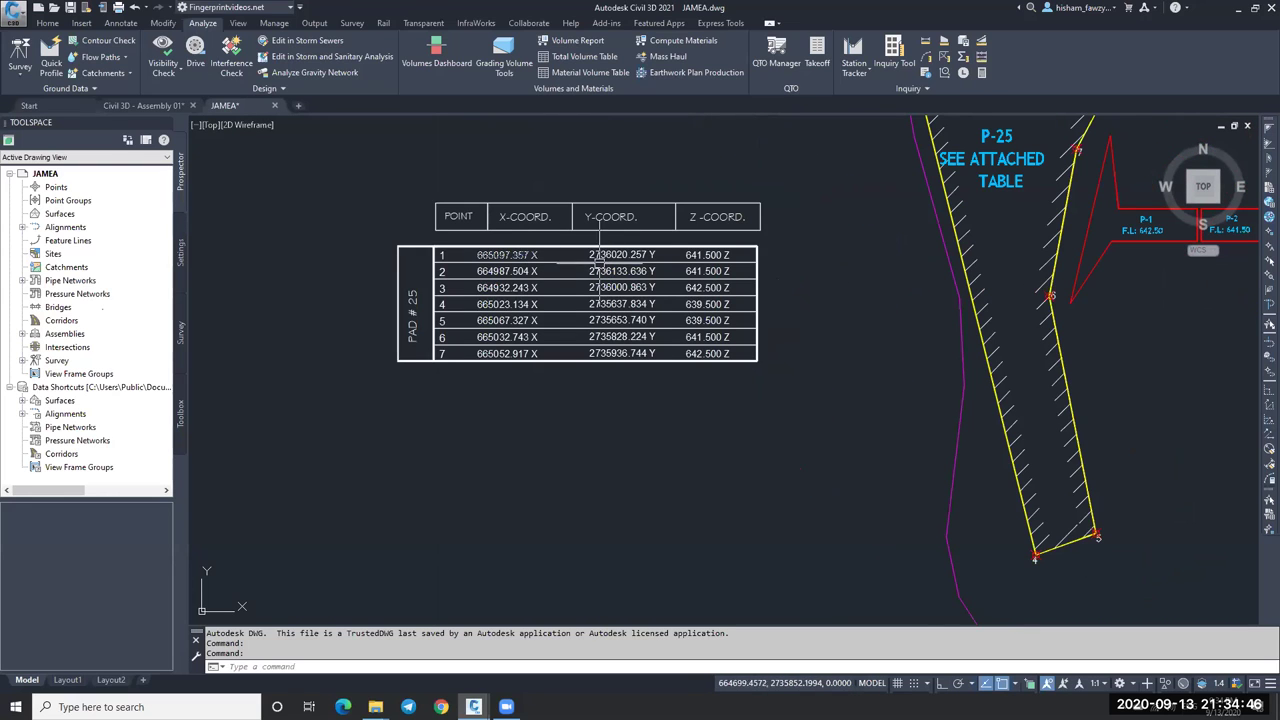
scroll(728, 295, "down", 2)
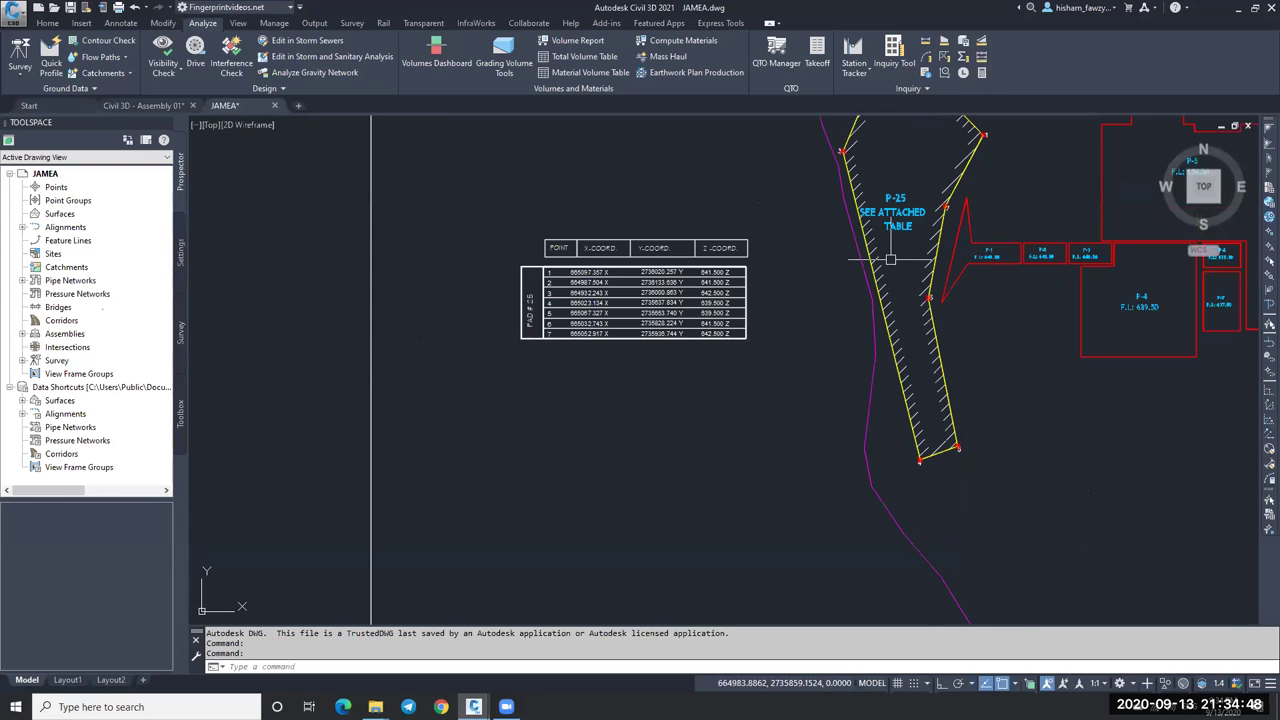
scroll(890, 260, "down", 9)
scroll(943, 273, "up", 2)
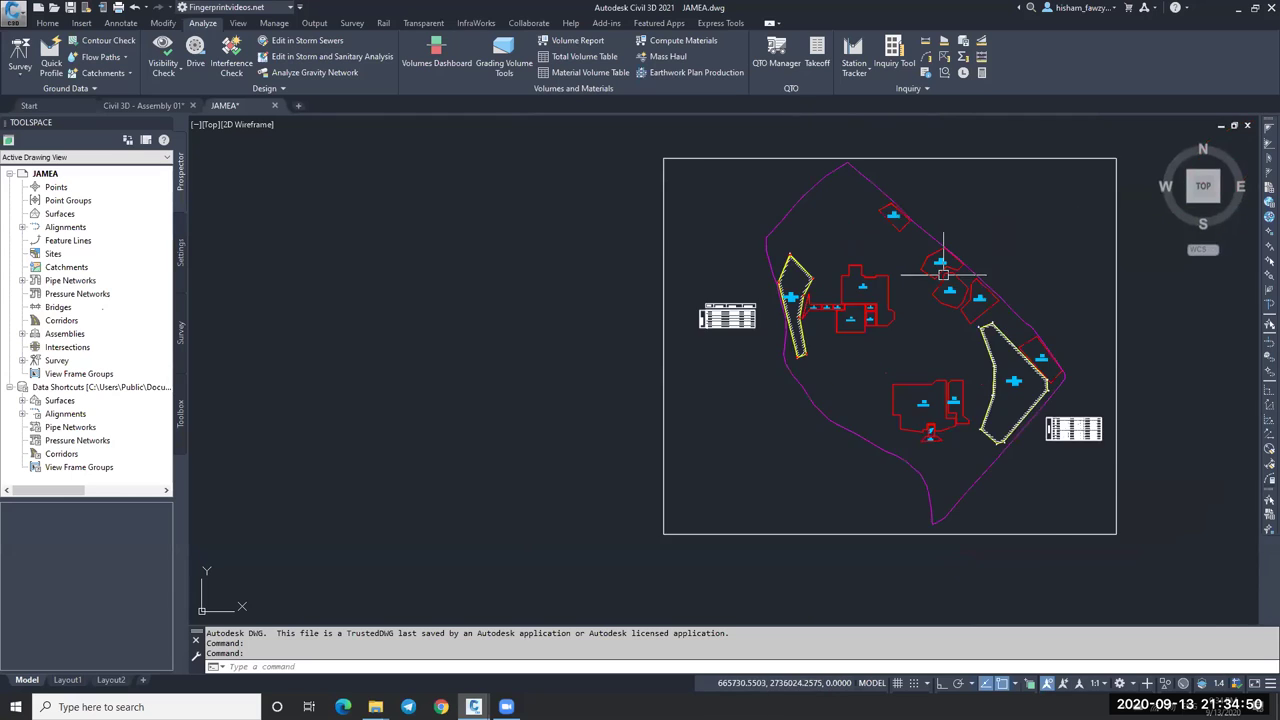
scroll(943, 273, "up", 3)
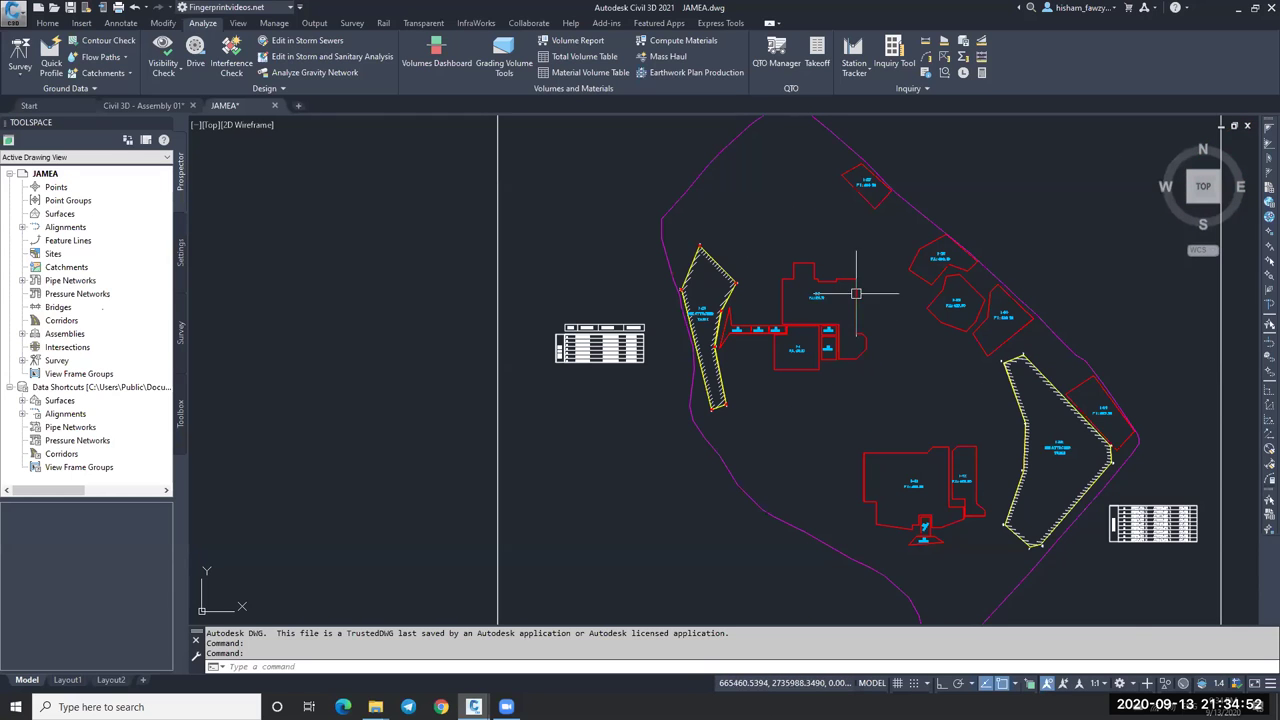
scroll(910, 295, "up", 3)
left_click(958, 162)
left_click(886, 280)
left_click(737, 194)
left_click(472, 240)
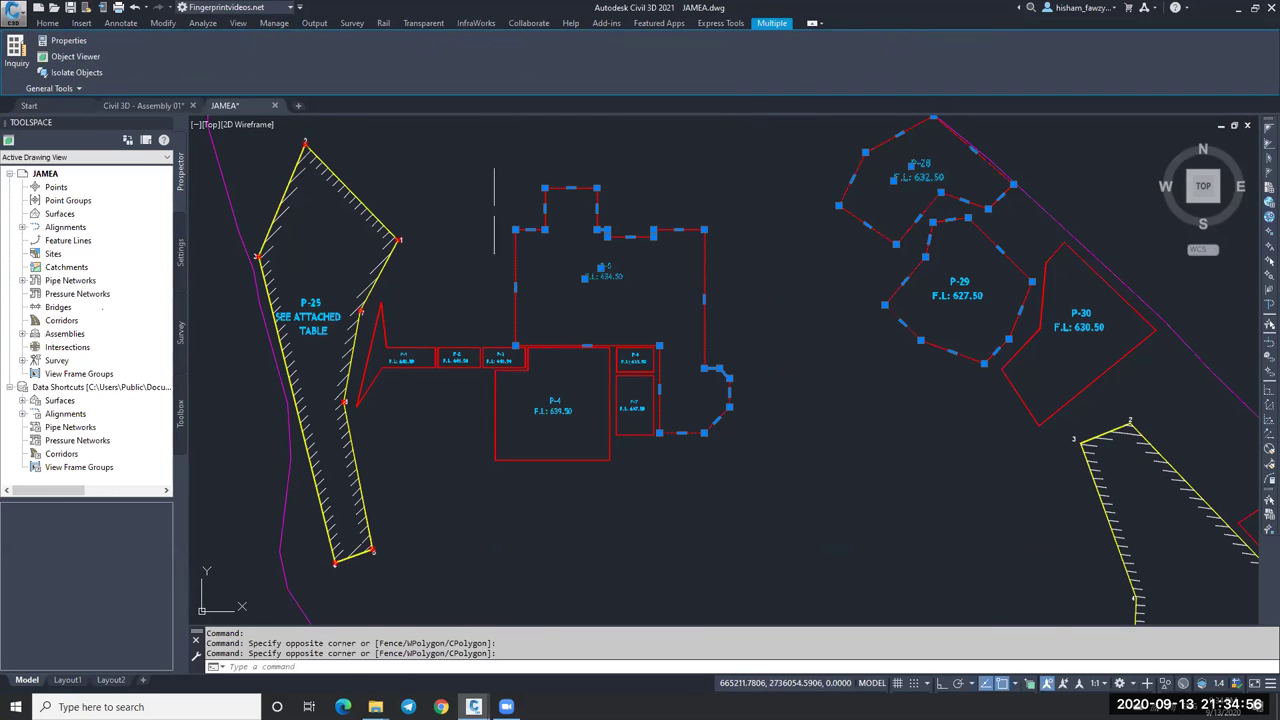
scroll(520, 225, "down", 2)
left_click(344, 150)
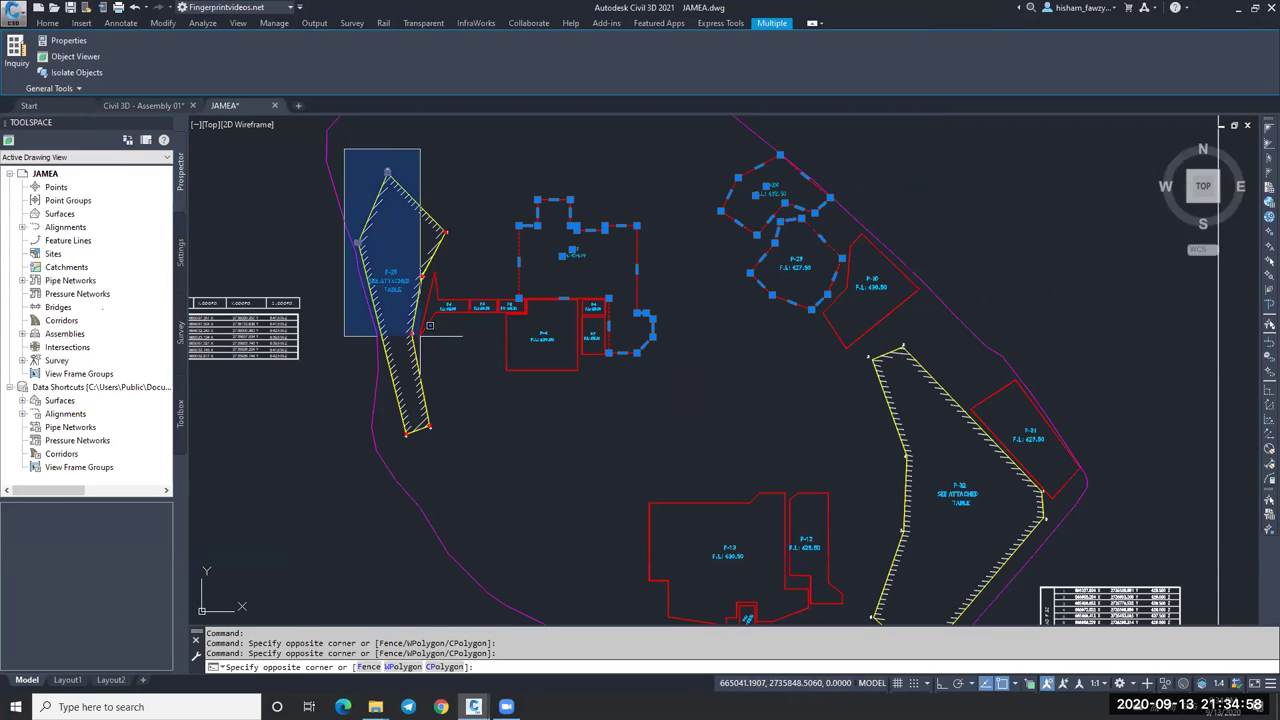
left_click(486, 459)
Copy the 29 selected objects to the clipboard with Ctrl+C.
scroll(423, 295, "up", 5)
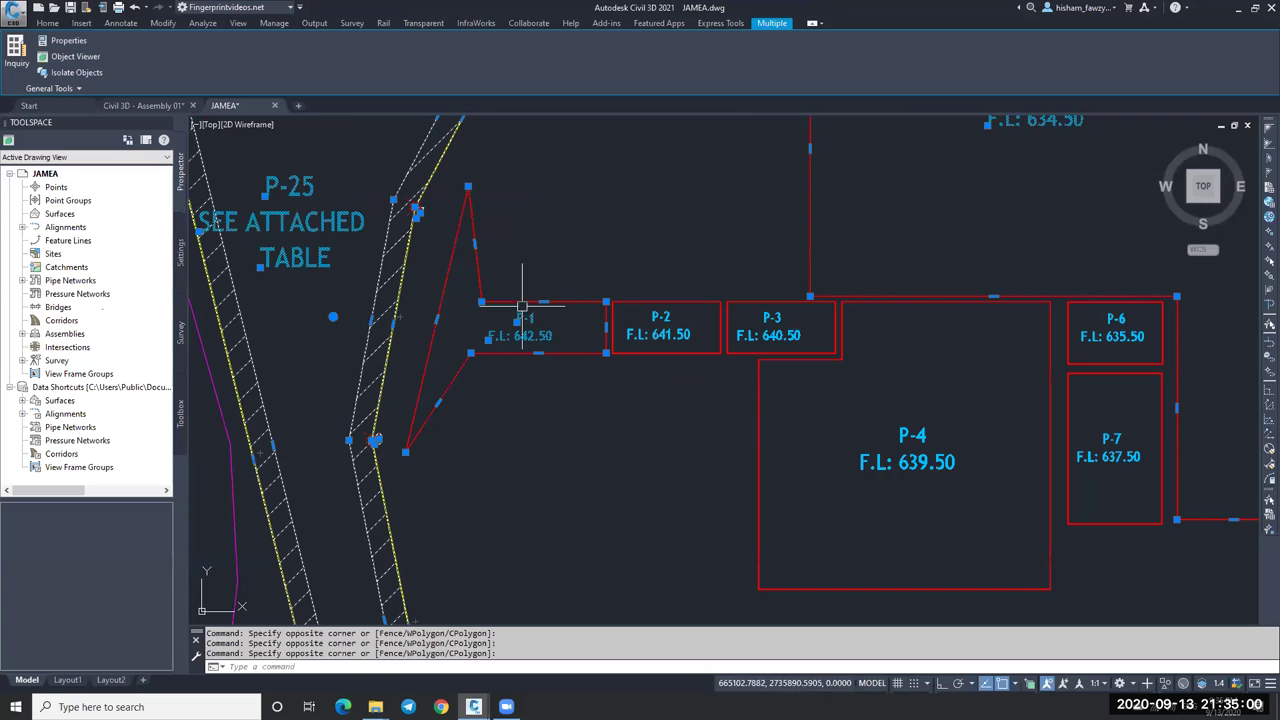
scroll(700, 305, "down", 4)
scroll(720, 305, "down", 1)
scroll(740, 306, "up", 5)
scroll(740, 306, "down", 5)
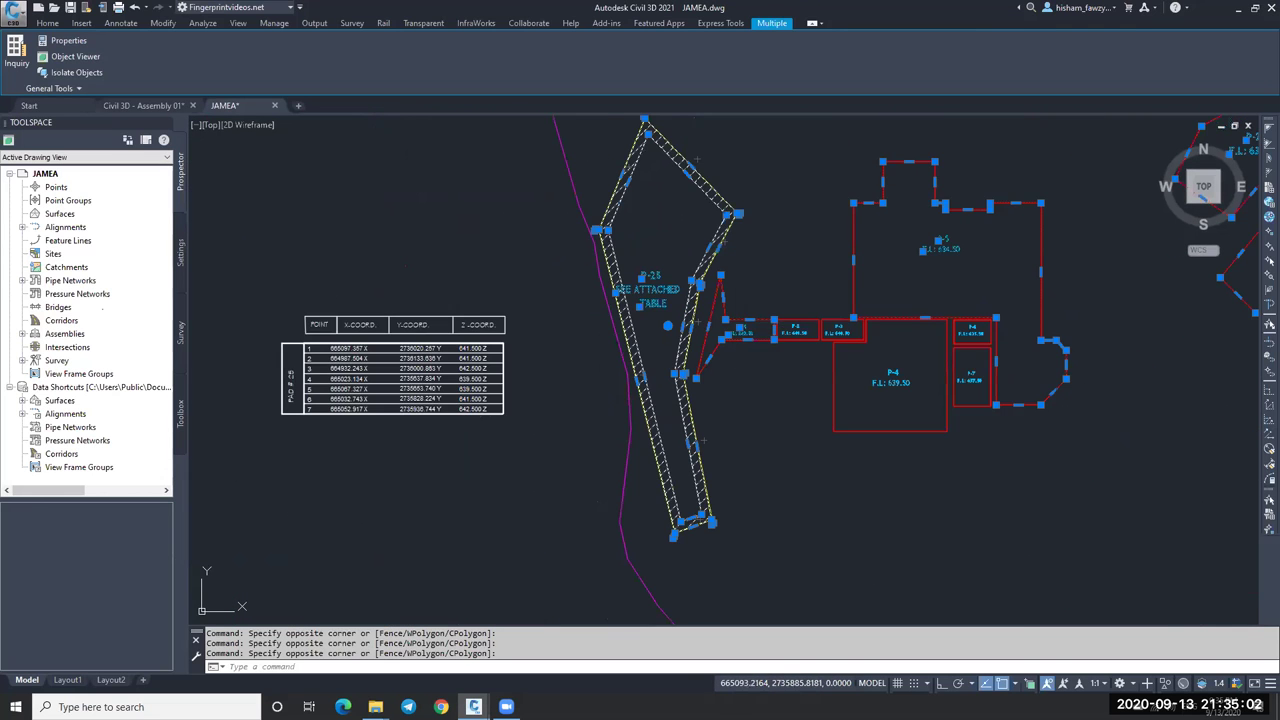
scroll(720, 318, "down", 2)
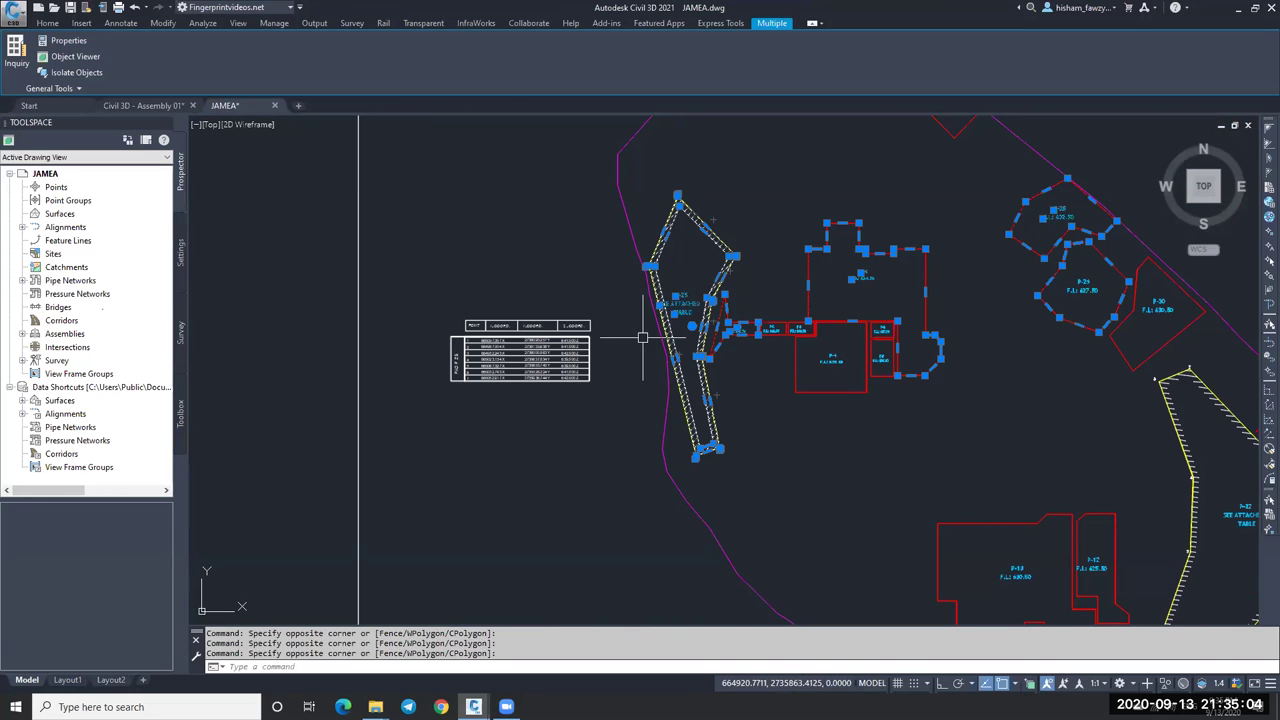
scroll(638, 340, "up", 3)
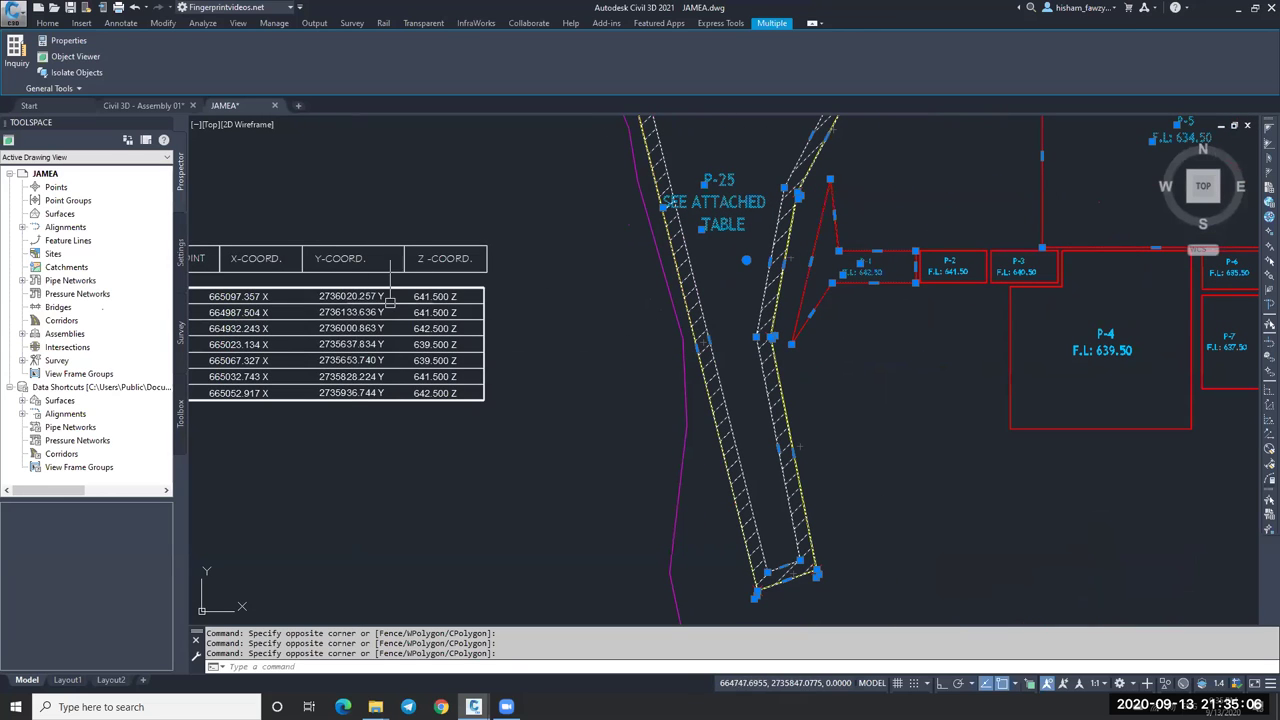
scroll(770, 360, "up", 4)
scroll(730, 303, "down", 2)
scroll(760, 330, "down", 10)
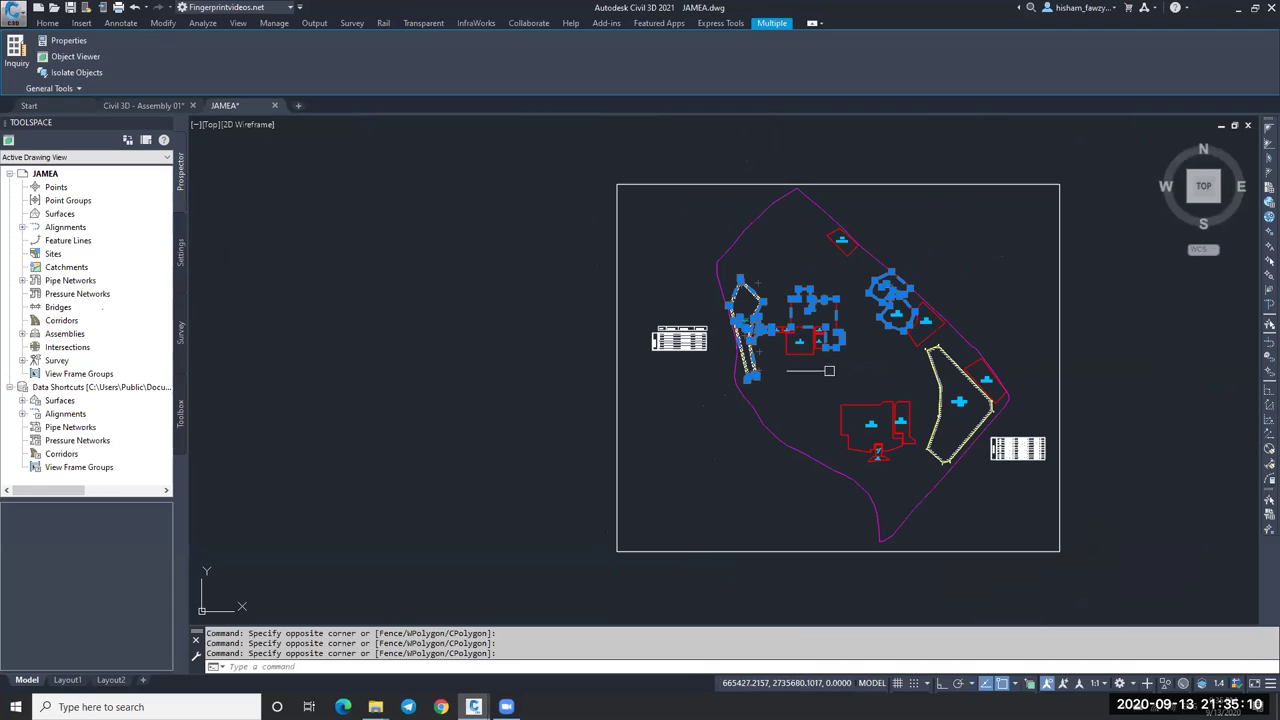
key("ctrl+c")
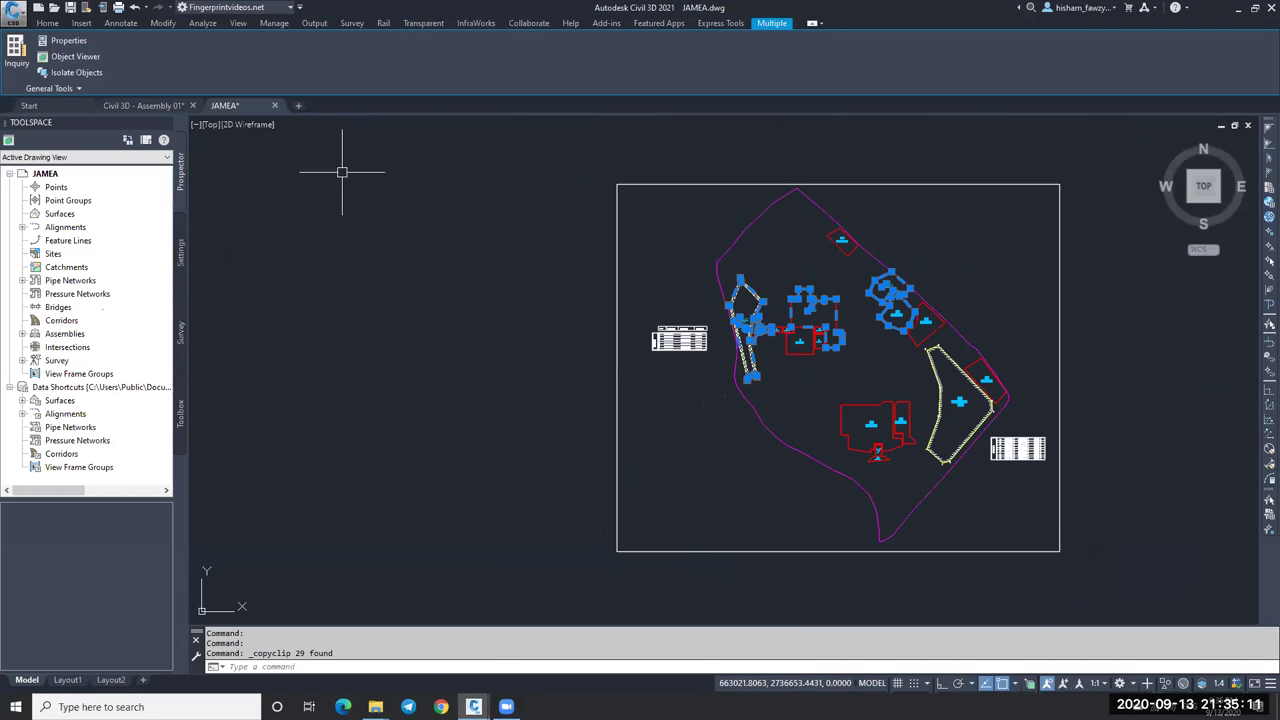
Create a new drawing, paste the pads at original coordinates, and zoom to extents.
left_click(299, 105)
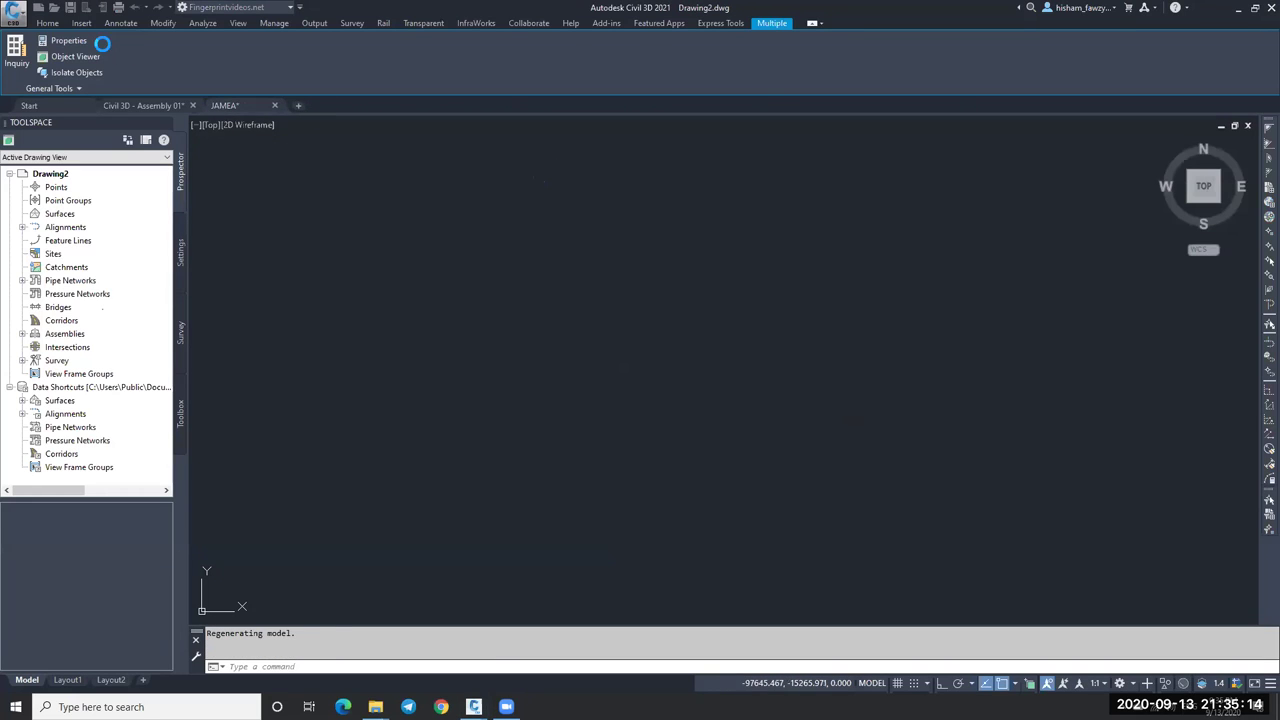
left_click(910, 72)
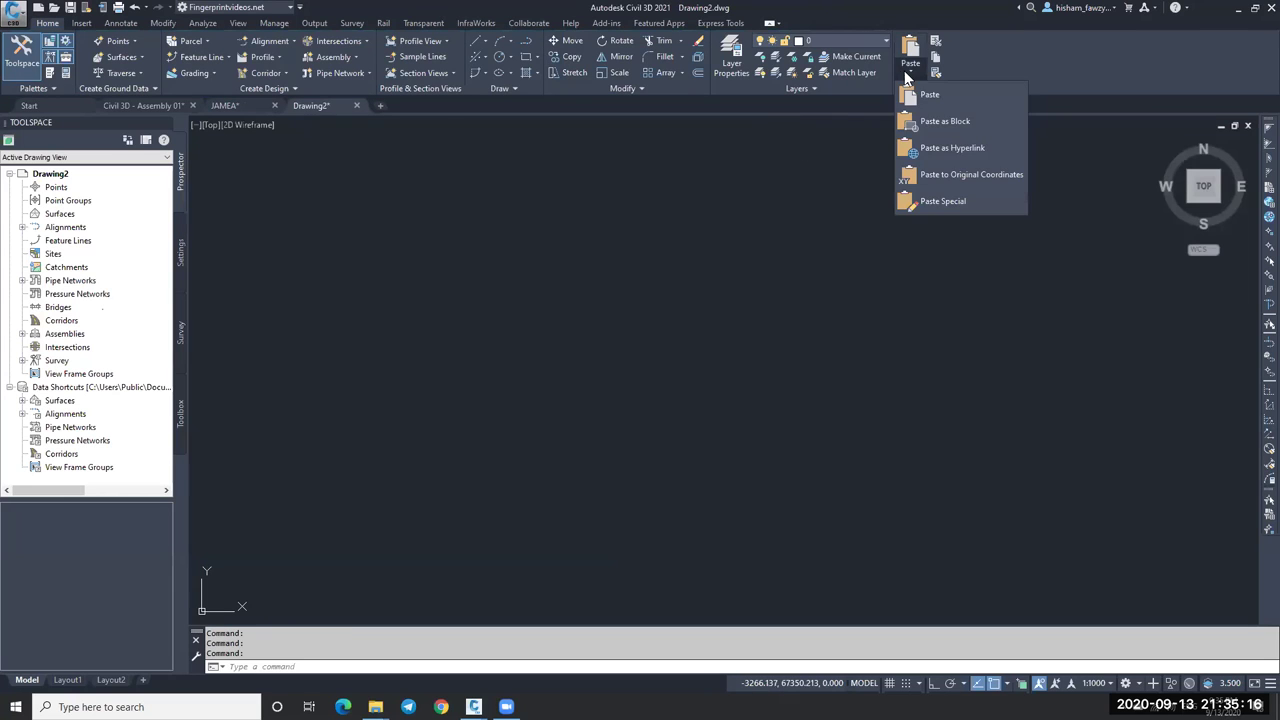
left_click(954, 173)
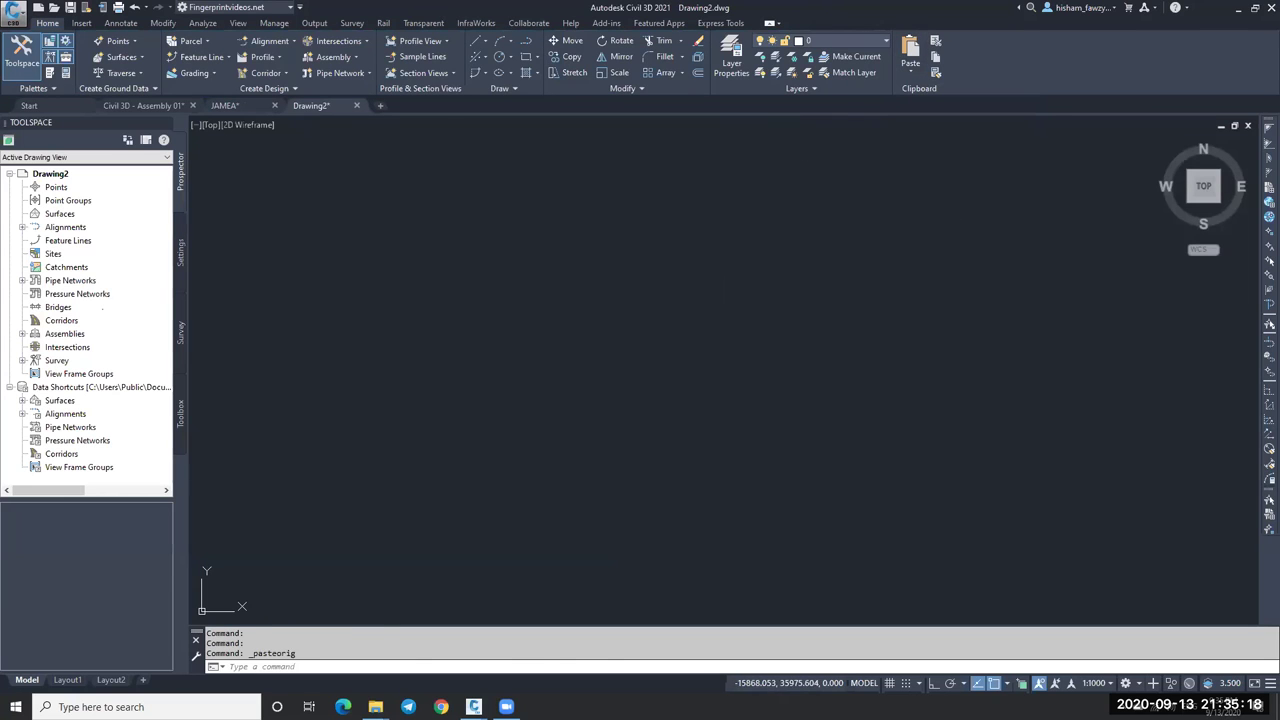
middle_click(651, 271)
middle_click(651, 271)
scroll(786, 257, "down", 3)
scroll(594, 223, "up", 3)
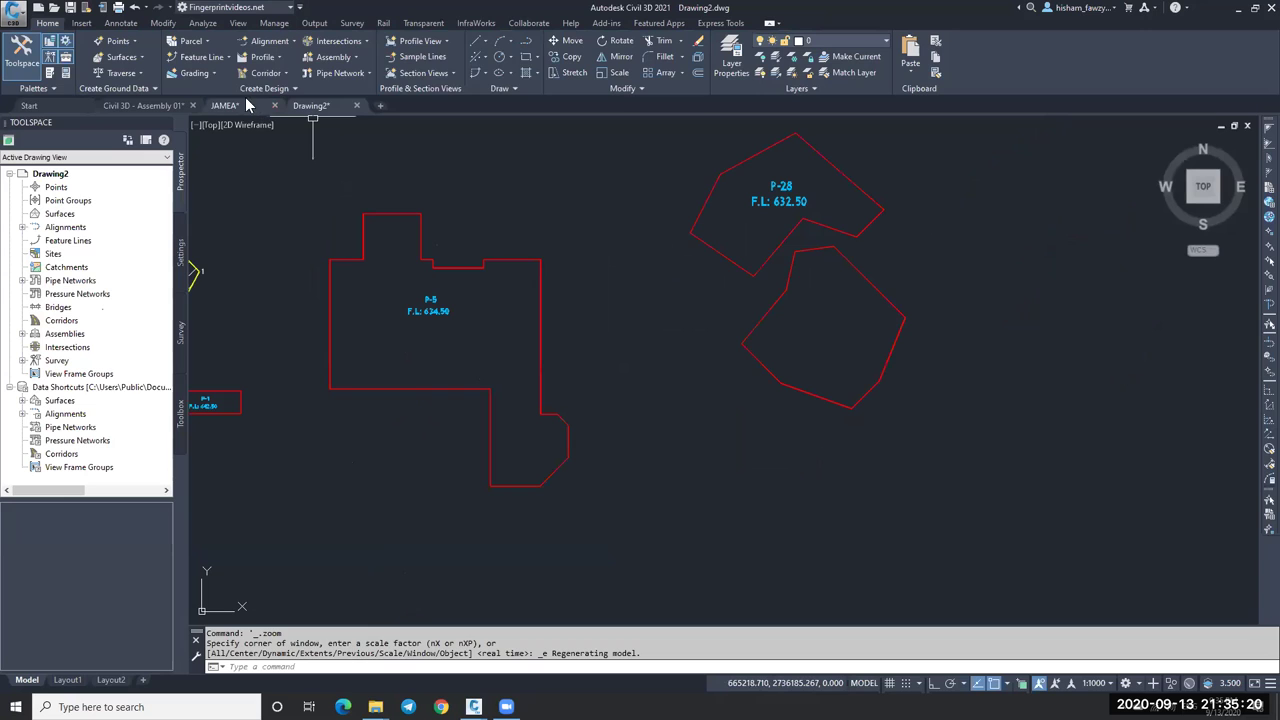
scroll(820, 320, "down", 5)
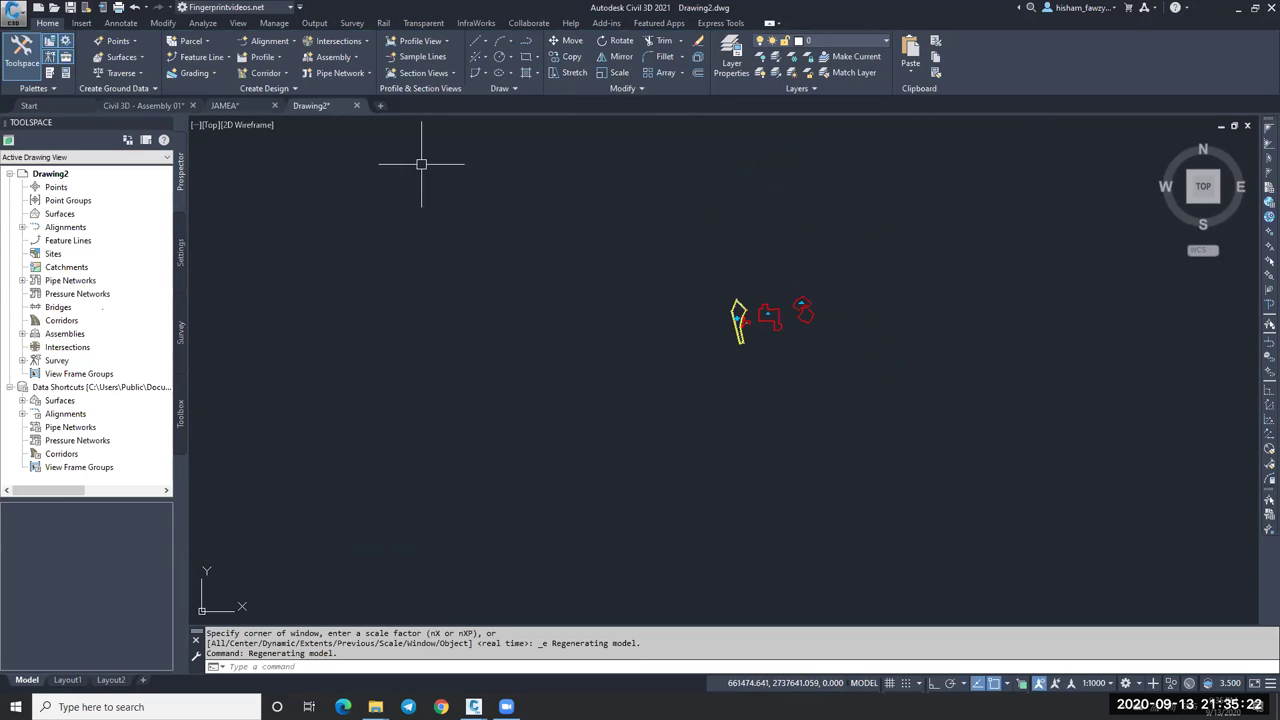
In the JAMEA site drawing, window-select the red building outline near pad P-5.
left_click(222, 106)
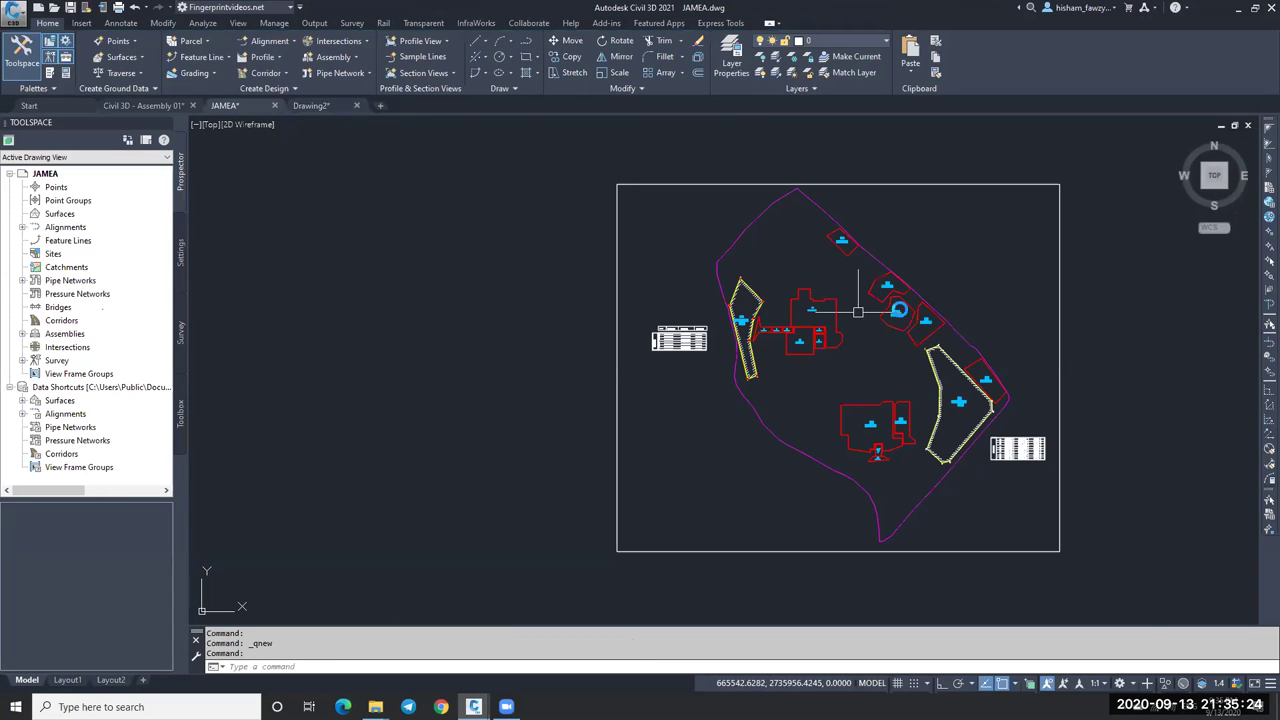
scroll(858, 312, "up", 3)
left_click(920, 310)
left_click(800, 291)
left_click(716, 315)
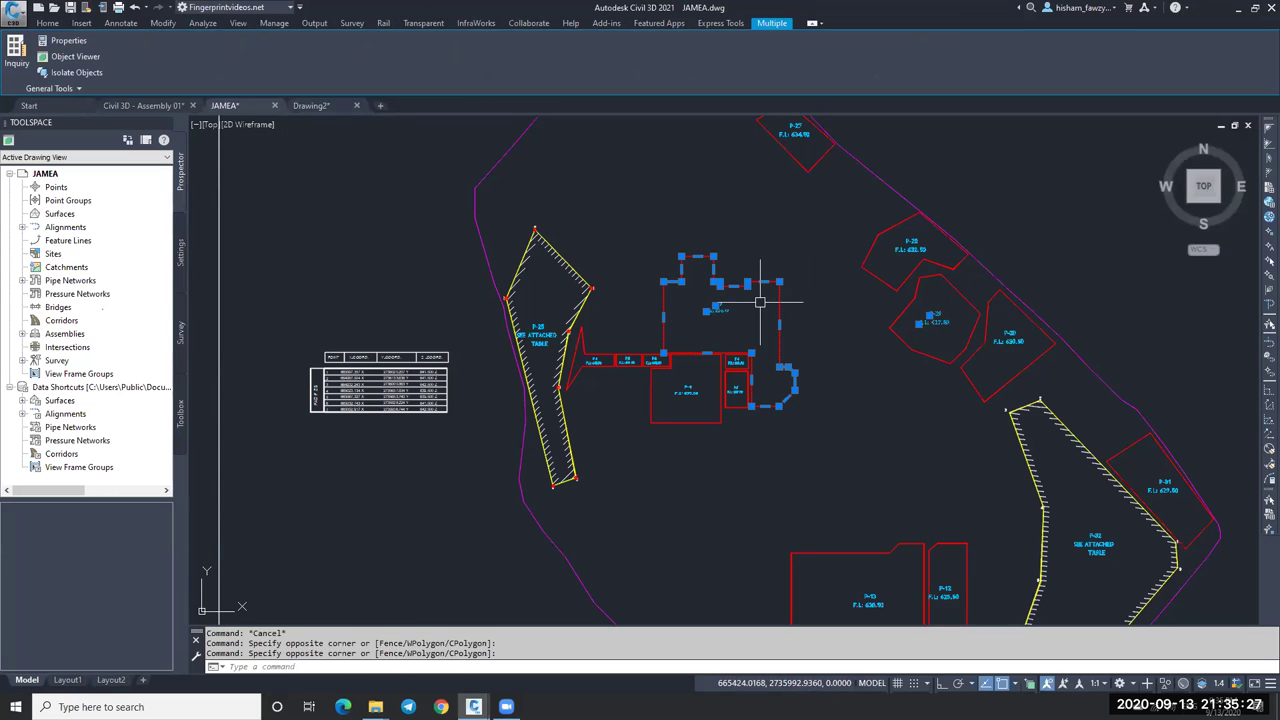
In Drawing2, select three of the pasted shapes and erase them with E.
left_click(335, 106)
middle_click(517, 180)
scroll(743, 300, "up", 4)
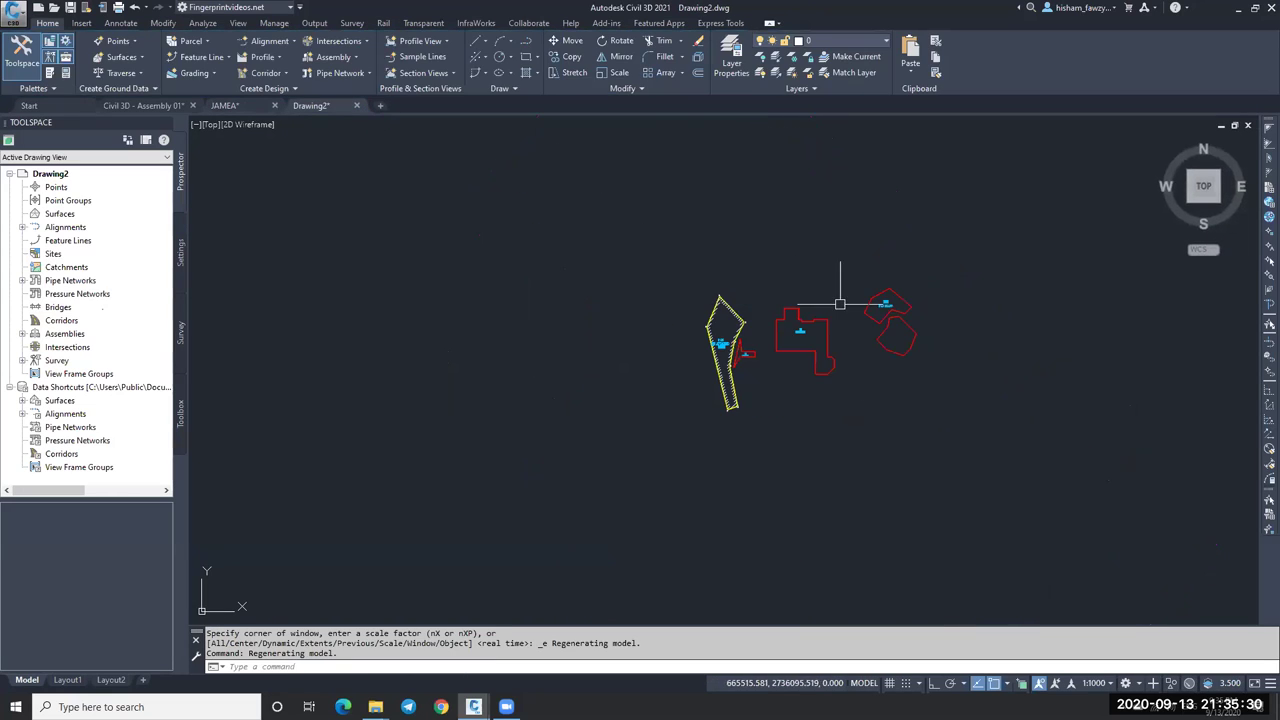
left_click(840, 294)
left_click(760, 350)
type("e")
key("Return")
Paste the pads again at original coordinates and pan them to the upper right.
left_click(910, 72)
left_click(968, 173)
key("Escape")
scroll(905, 290, "up", 6)
scroll(860, 281, "down", 2)
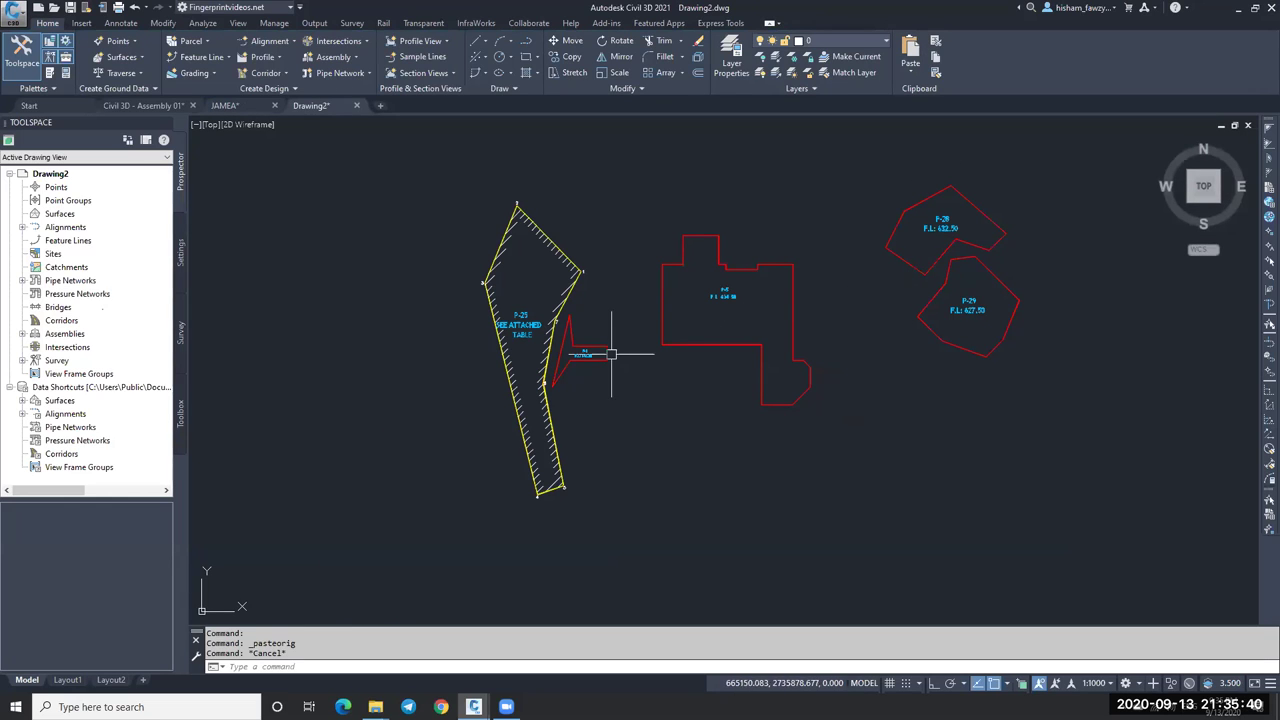
scroll(757, 310, "down", 5)
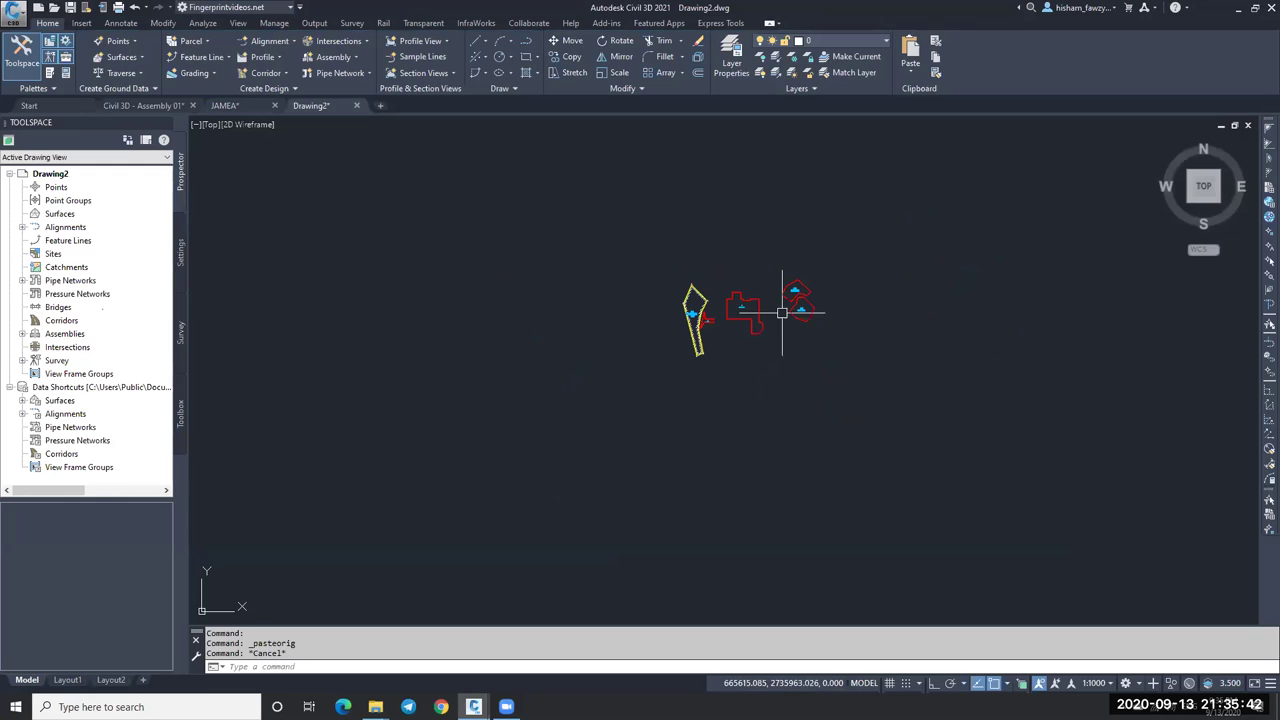
middle_click_drag(779, 394, 872, 322)
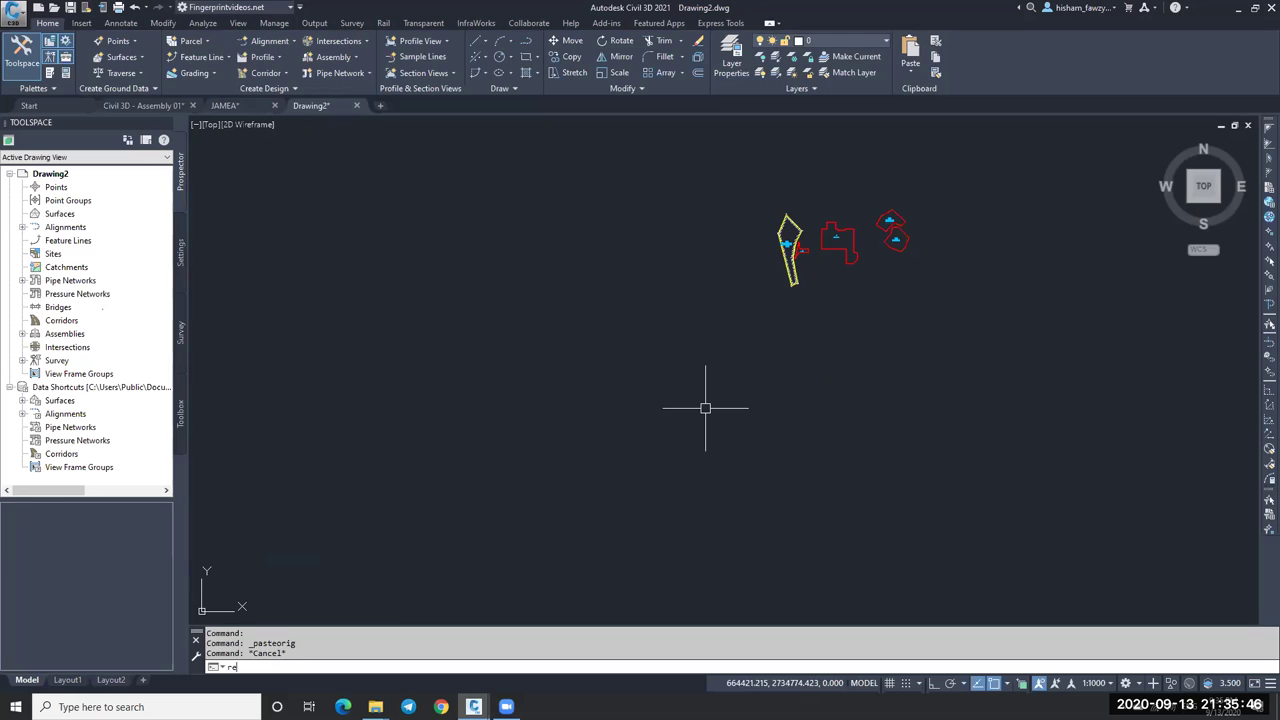
Draw two nested rectangles, an outer one and a smaller inner one.
key("Return")
left_click(617, 326)
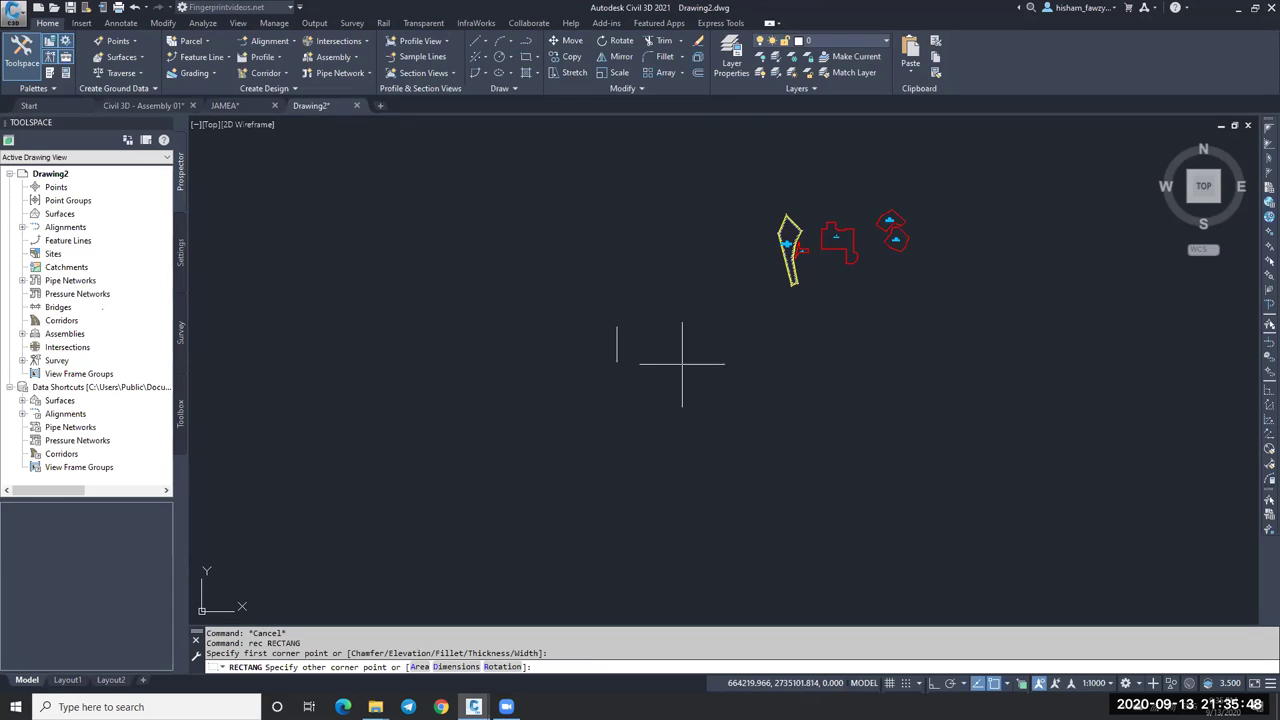
left_click(720, 390)
scroll(655, 365, "up", 6)
middle_click_drag(830, 289, 873, 314)
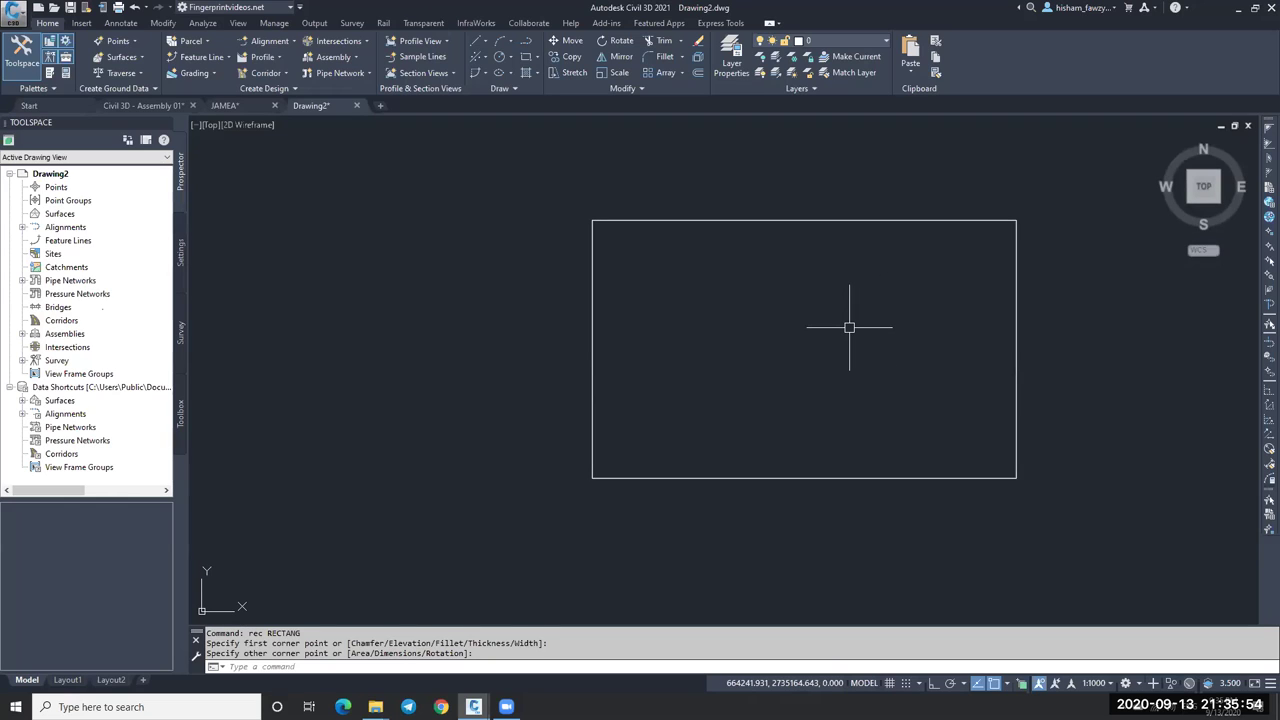
type("c")
key("Return")
left_click(679, 244)
left_click(788, 337)
Color the inner rectangle green and the outer rectangle red in Properties.
left_click(788, 289)
key("ctrl+1")
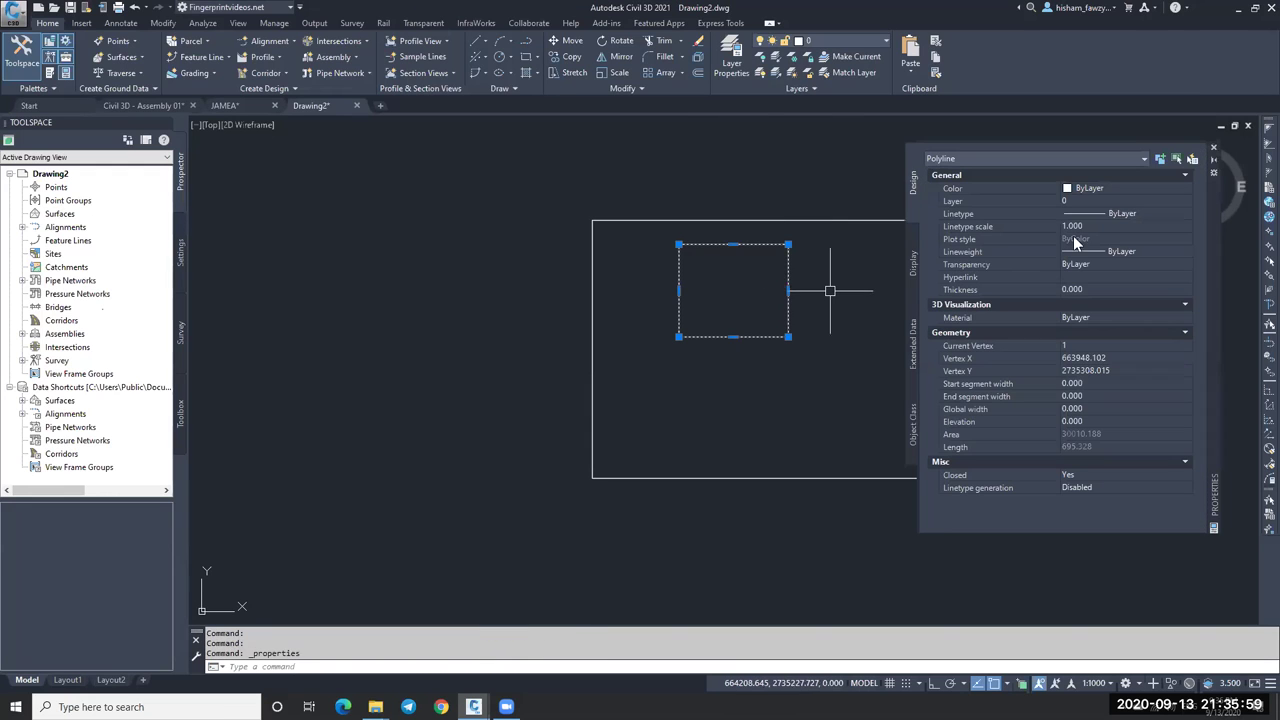
left_click(1126, 188)
key("Escape")
key("Escape")
left_click(843, 220)
left_click(1118, 188)
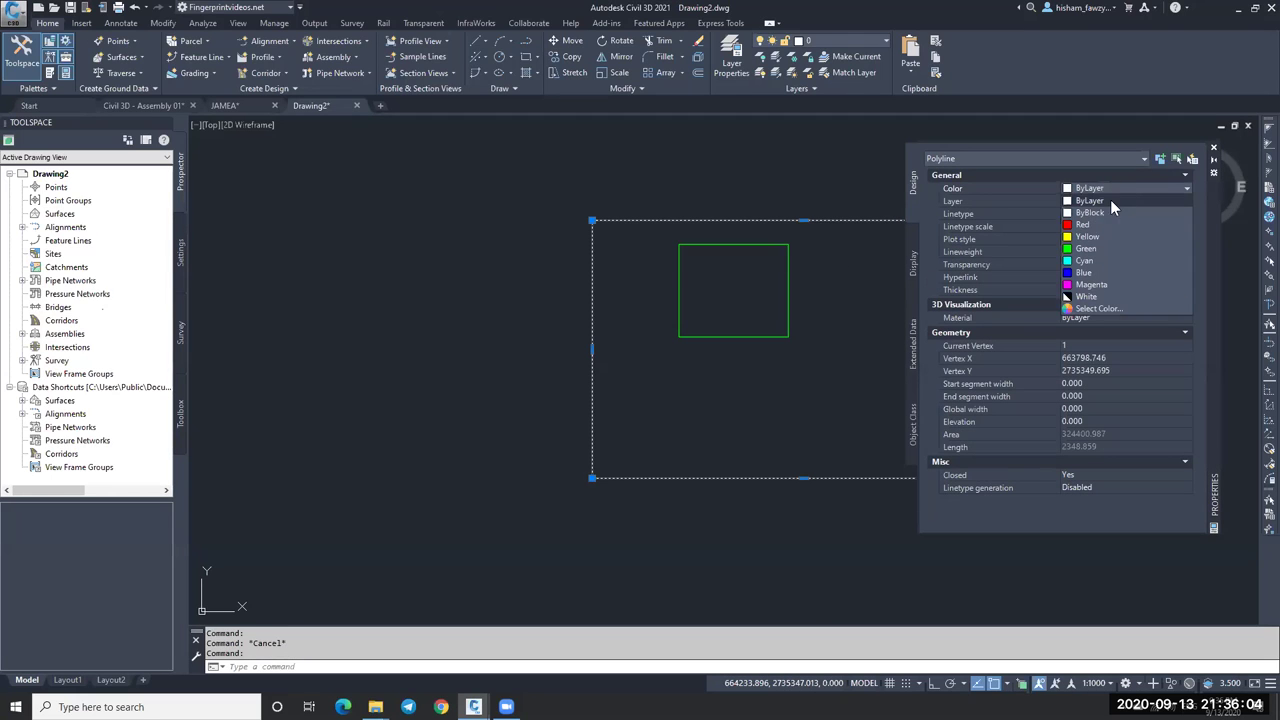
left_click(1106, 223)
left_click(1213, 147)
Give the green rectangle's polyline a width of 5 using PEDIT.
double_click(788, 320)
type("w")
key("Return")
key("Return")
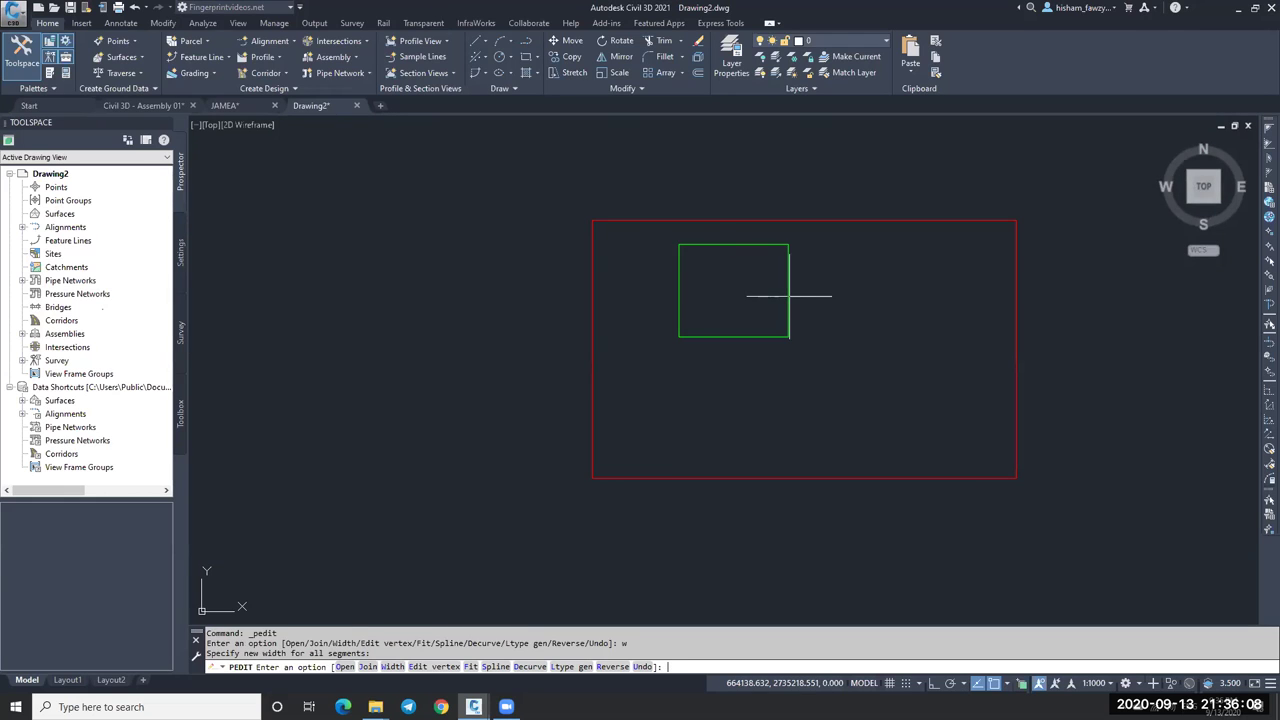
type("1")
key("Return")
key("Escape")
double_click(789, 296)
type("w")
key("Return")
type("1")
key("Return")
type("w")
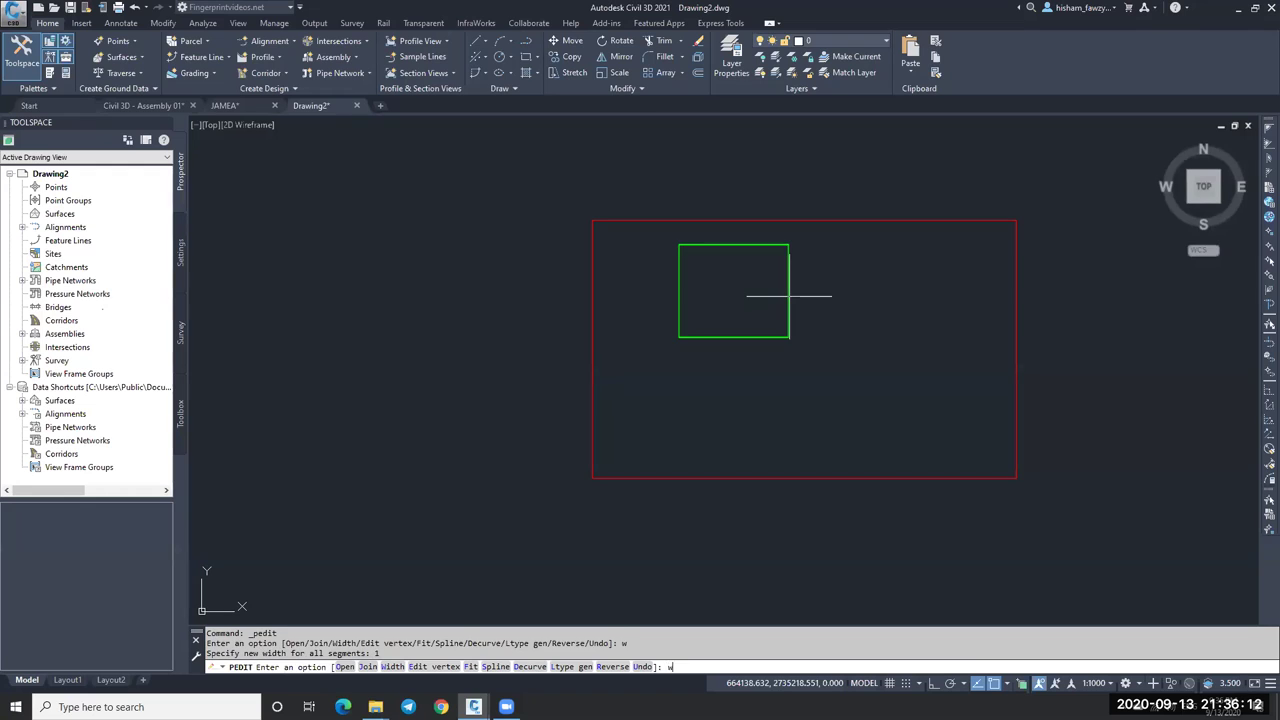
Set the red rectangle's polyline width to 5 with PEDIT.
key("Return")
type("5")
key("Return")
key("Escape")
double_click(829, 219)
type("w")
key("Return")
type("5")
key("Return")
key("Escape")
scroll(782, 262, "up", 2)
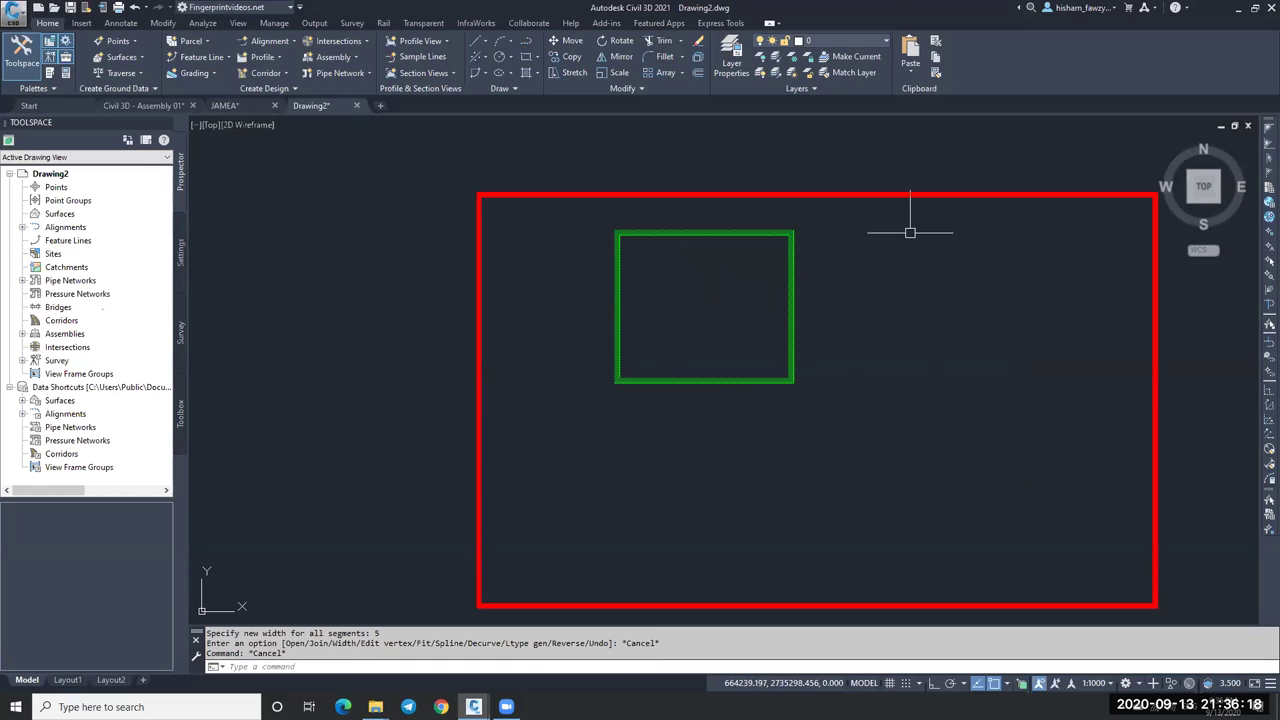
middle_click_drag(825, 228, 786, 206)
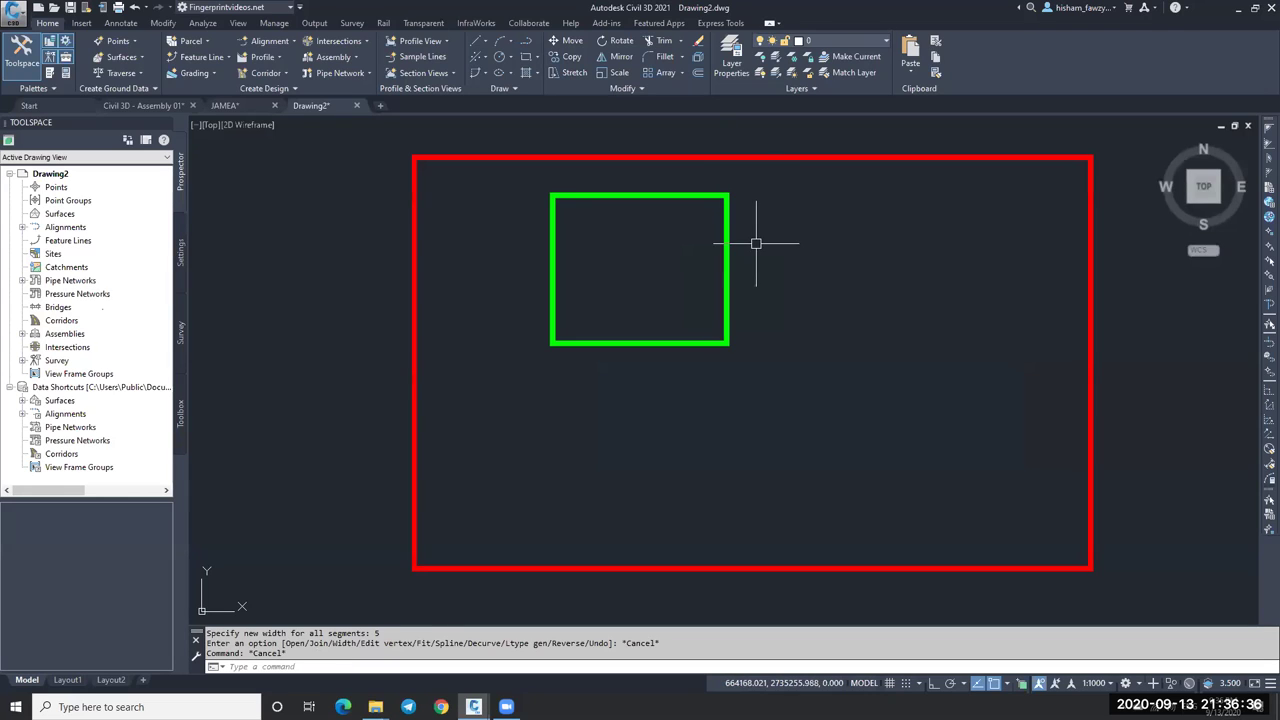
scroll(754, 240, "down", 1)
scroll(724, 249, "up", 1)
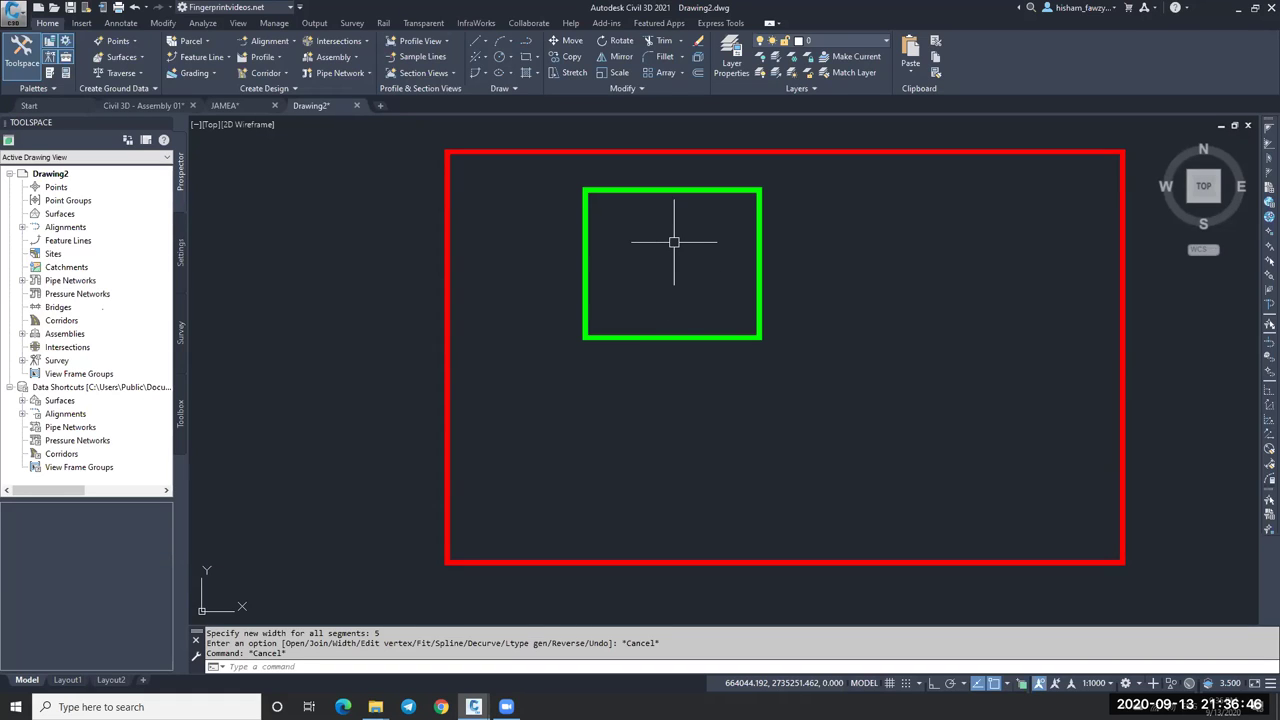
Hatch the green rectangle with the ANSI31 pattern at scale 5.
key("Return")
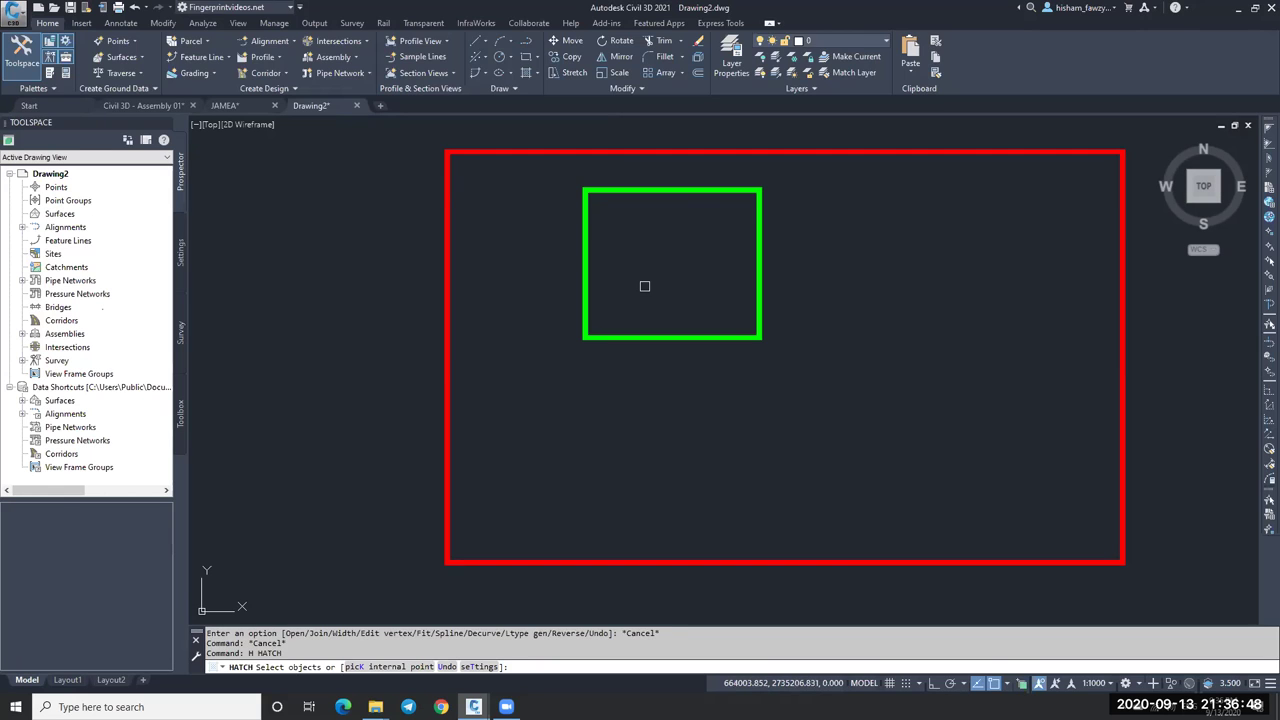
left_click(710, 190)
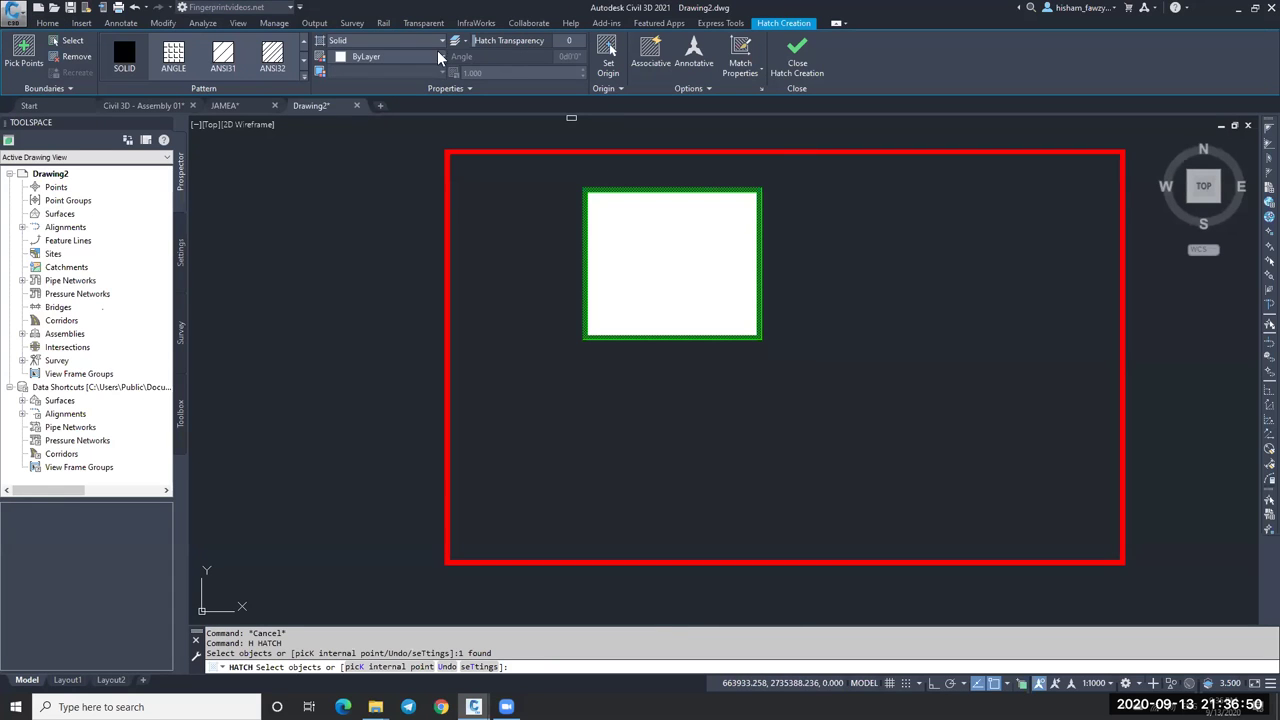
left_click(213, 62)
left_click(484, 71)
type("5")
key("Return")
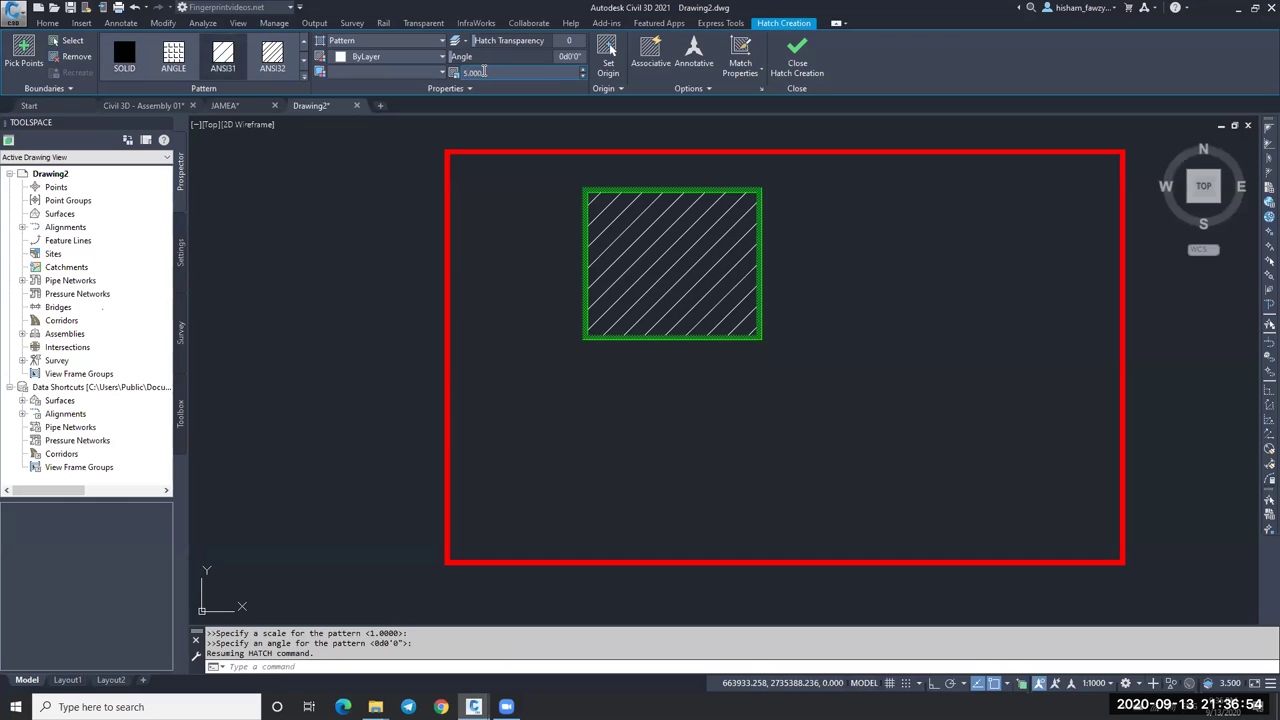
key("Return")
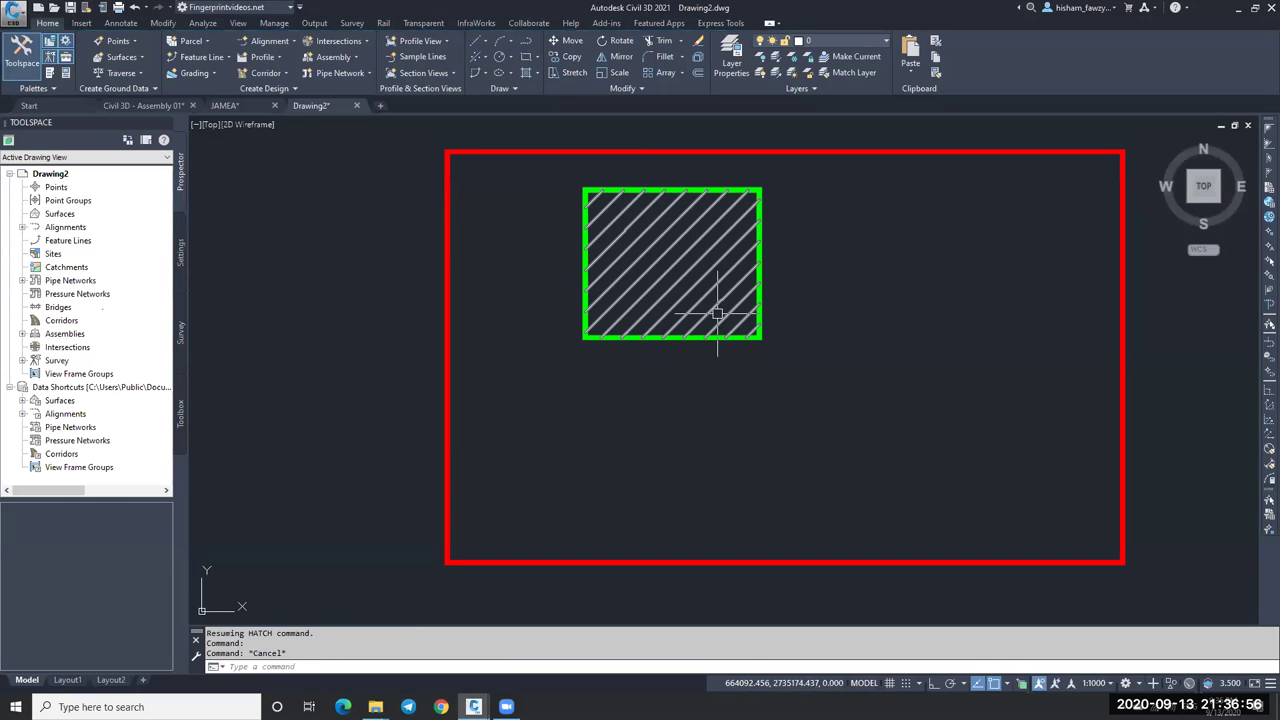
Select the new hatch inside the green rectangle to check it.
scroll(710, 214, "up", 2)
scroll(714, 214, "down", 2)
middle_click_drag(788, 239, 728, 206)
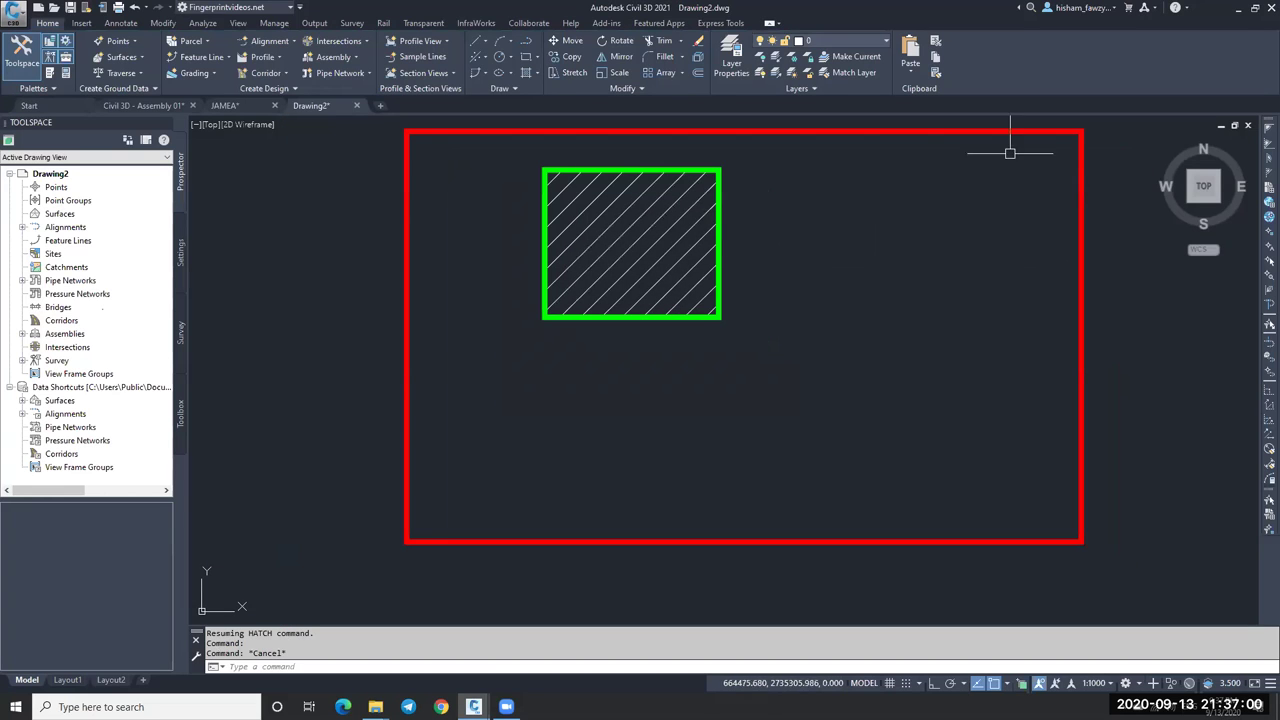
key("Escape")
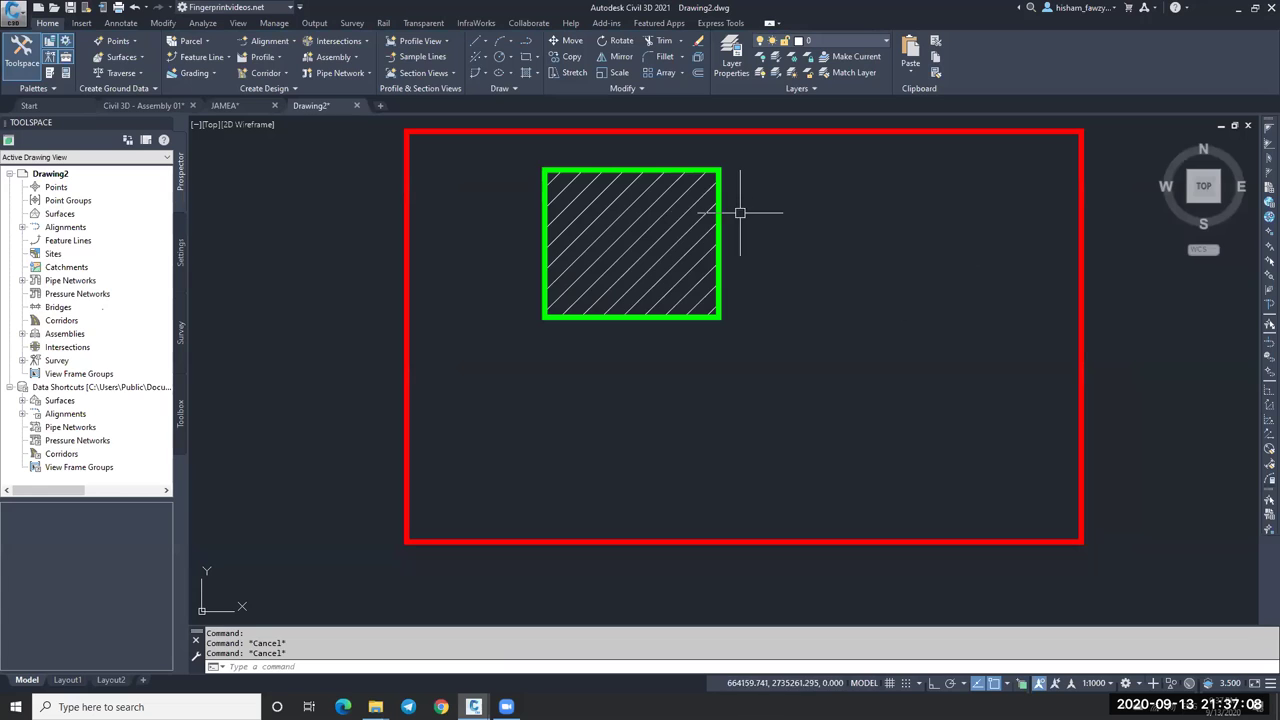
scroll(749, 264, "down", 2)
scroll(737, 230, "up", 2)
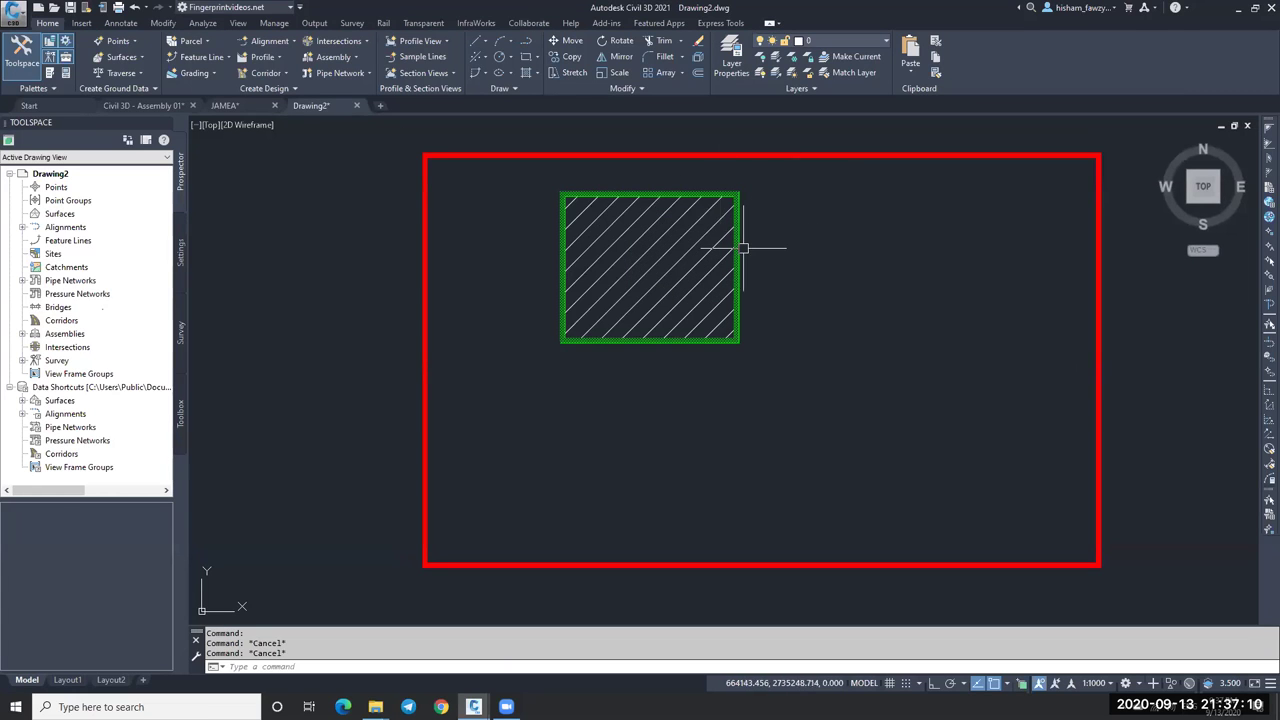
left_click(709, 194)
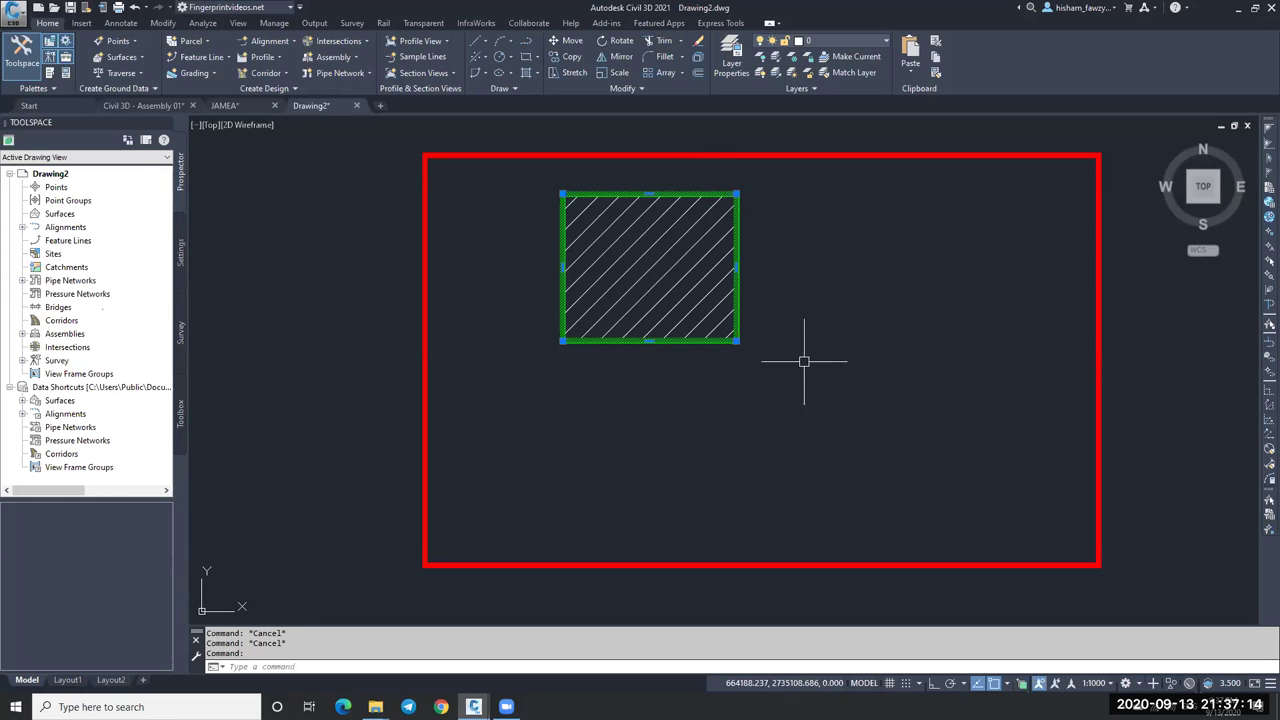
key("Escape")
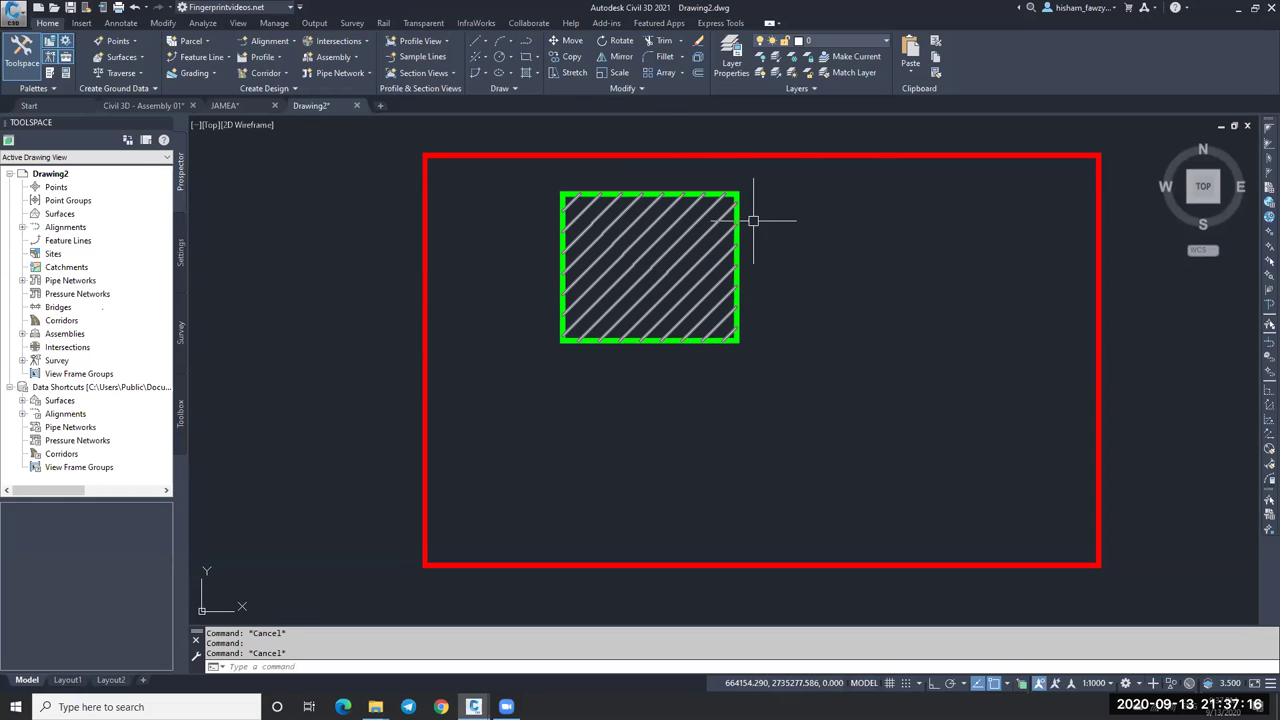
key("Escape")
left_click(692, 224)
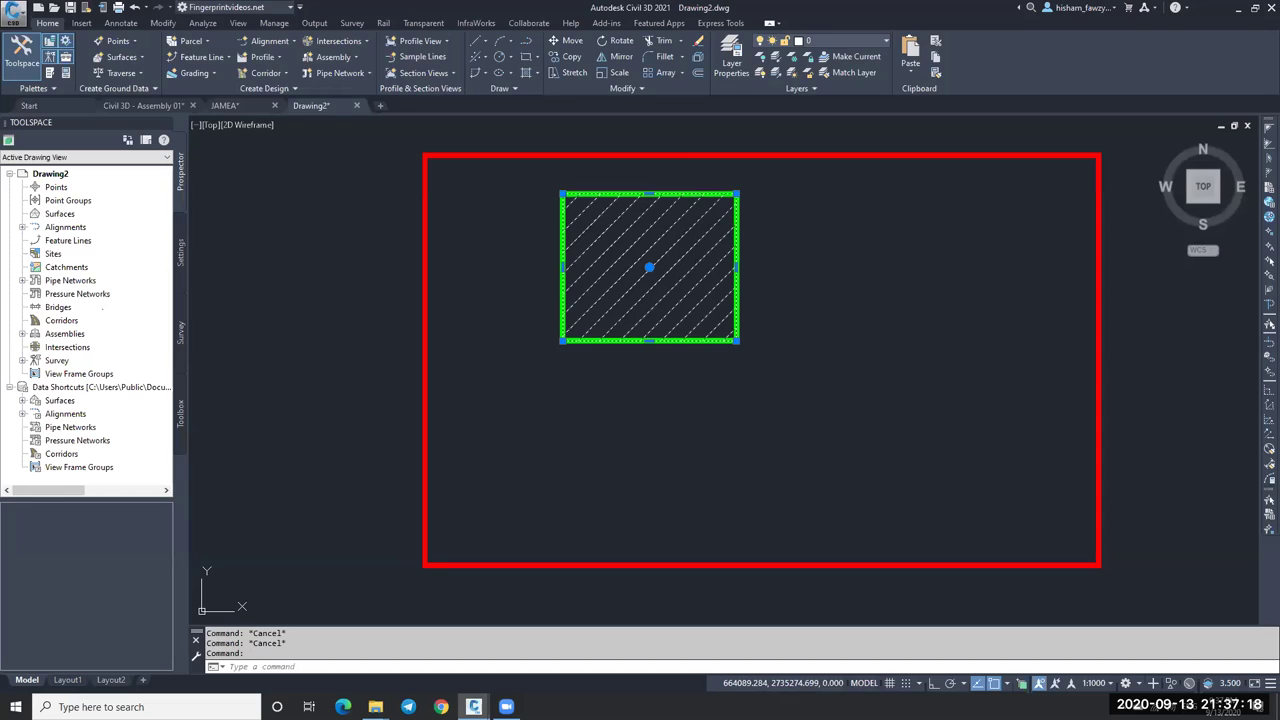
Erase the existing hatch and try stretching the selected rectangle, then cancel the stretch.
type("e")
key("Return")
scroll(700, 265, "down", 4)
left_click(684, 274)
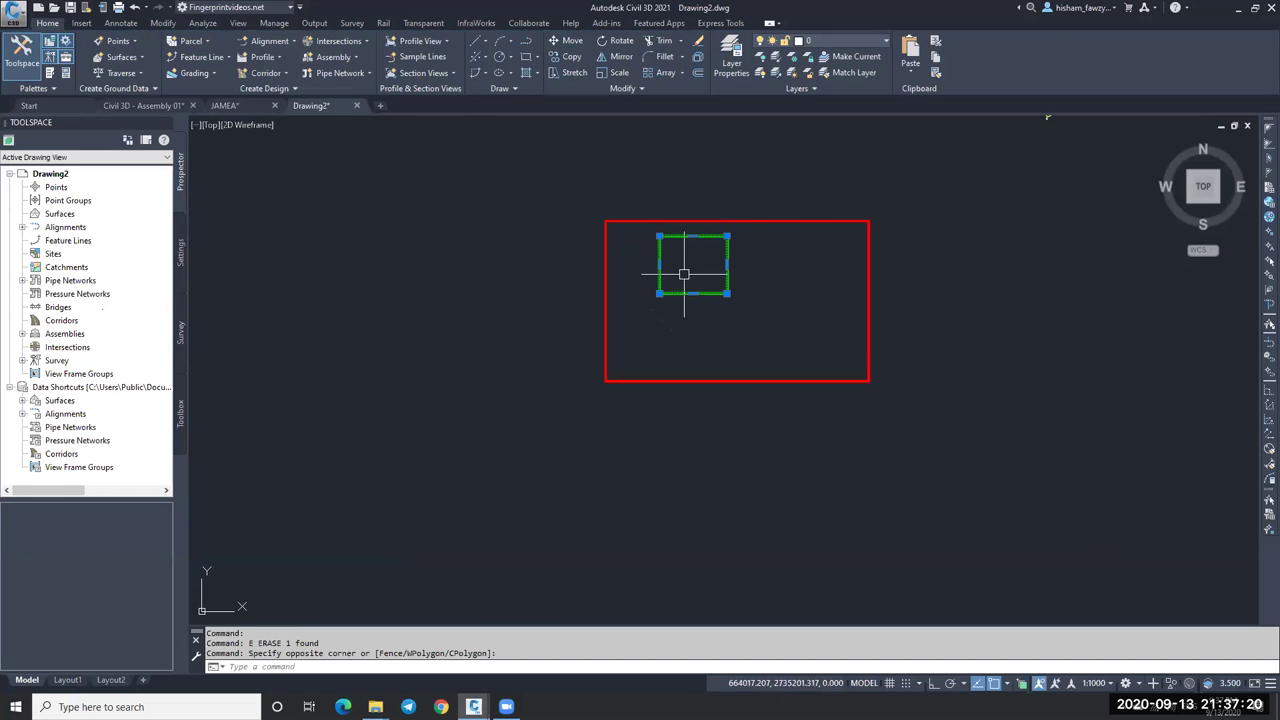
left_click(687, 272)
type("s")
key("Return")
left_click(692, 262)
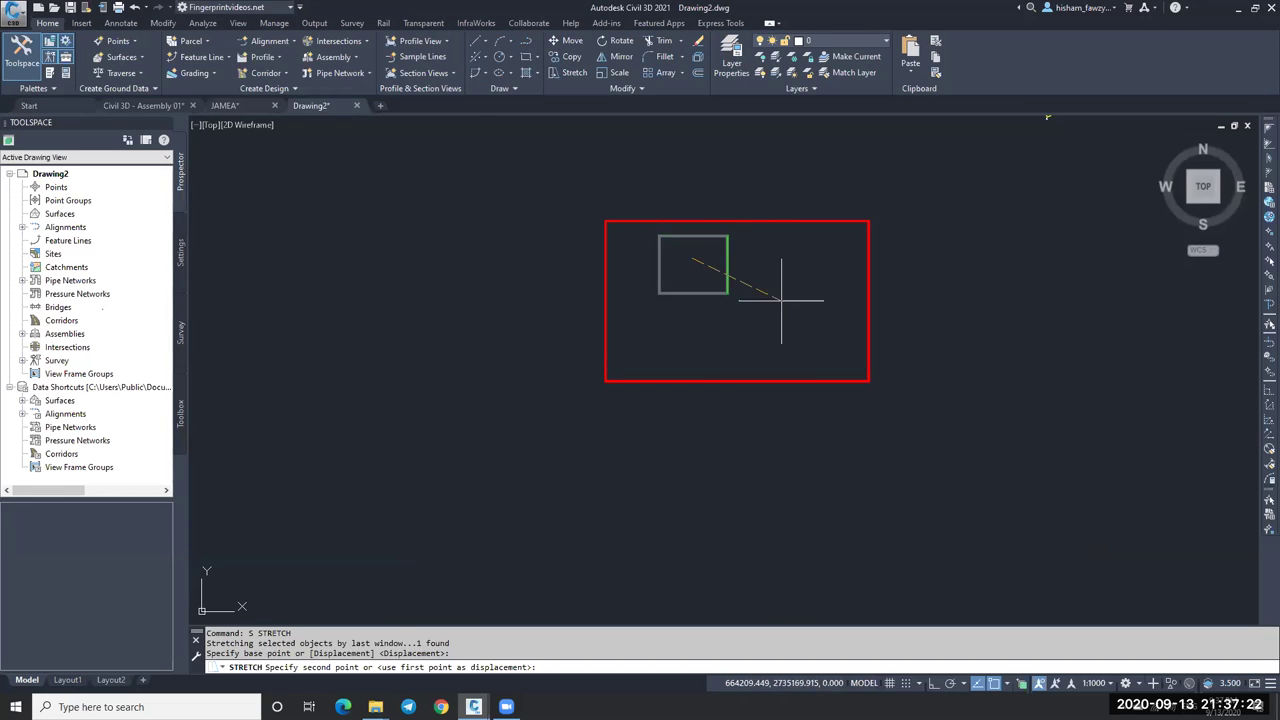
key("Escape")
Select the rectangle with a crossing window and start SCALE, then cancel it.
left_click(757, 266)
left_click(694, 294)
type("sc")
key("Return")
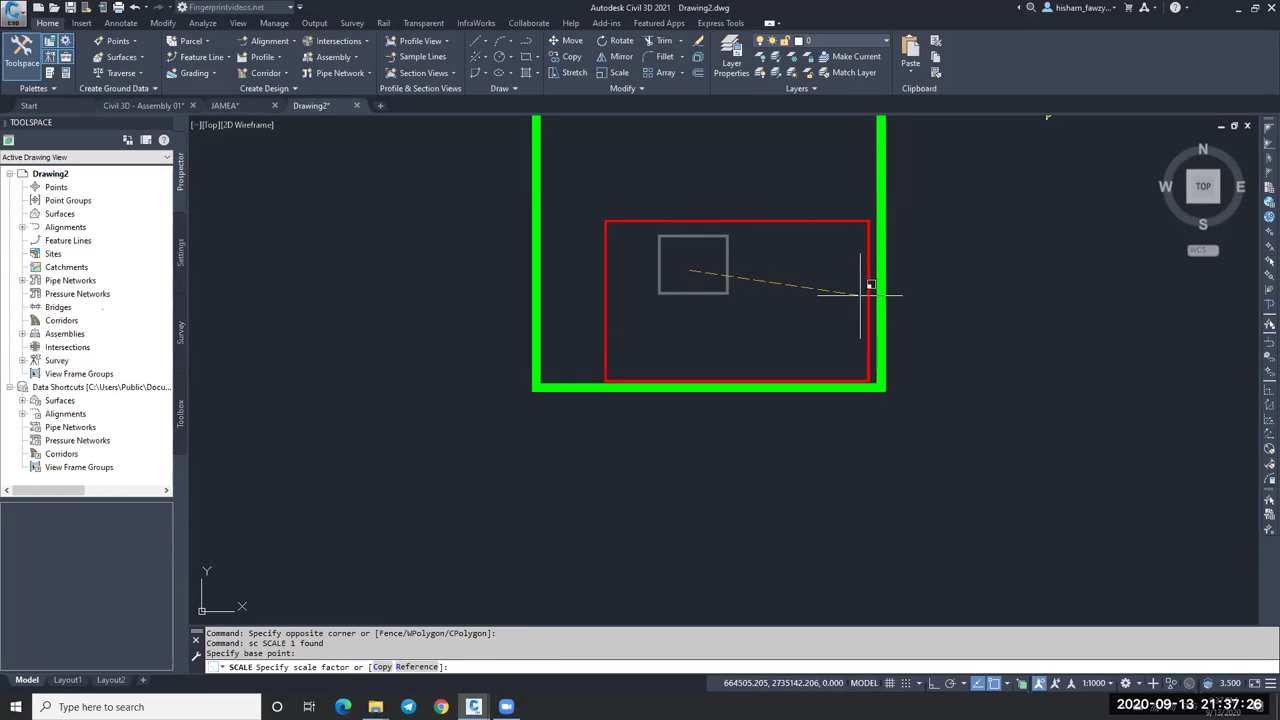
key("Escape")
Move the red rectangle so it overlaps the green rectangle's lower-left corner.
left_click(857, 301)
left_click(905, 350)
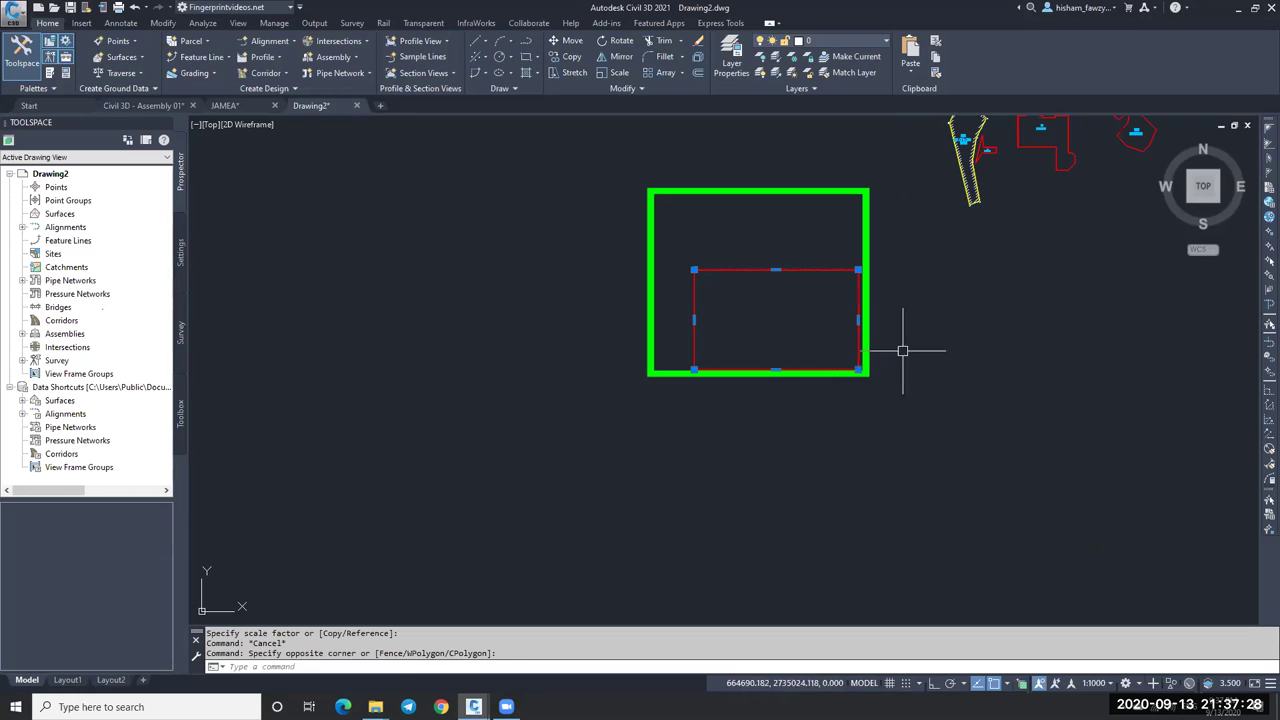
left_click(932, 391)
type("m")
key("Return")
left_click(928, 389)
left_click(912, 346)
key("Escape")
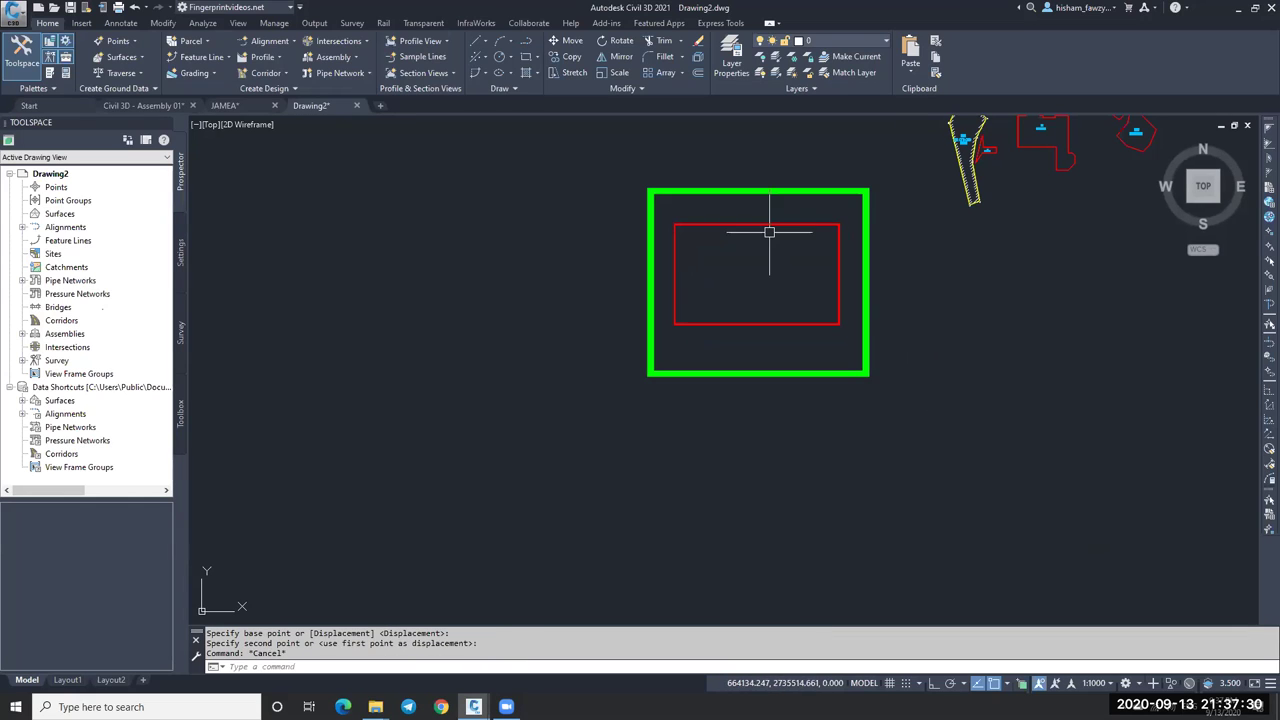
scroll(773, 305, "up", 2)
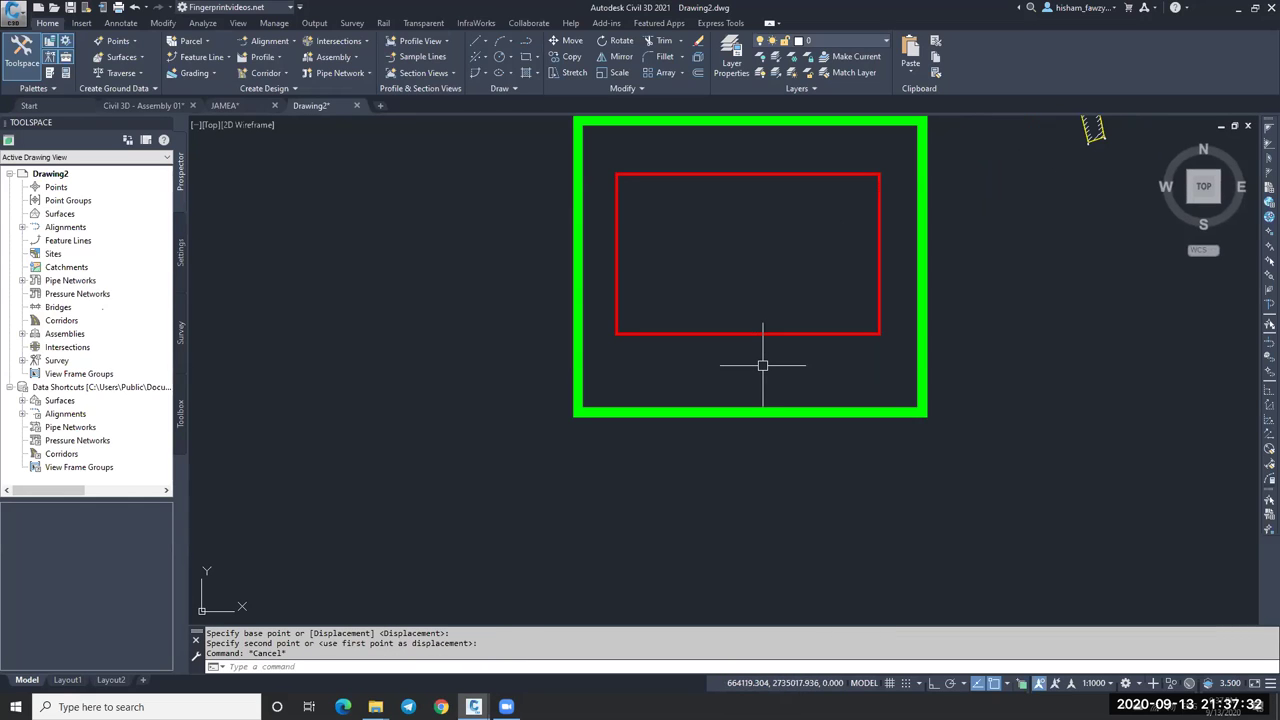
Hatch the red rectangle by selecting it as the boundary object.
type("h")
key("Return")
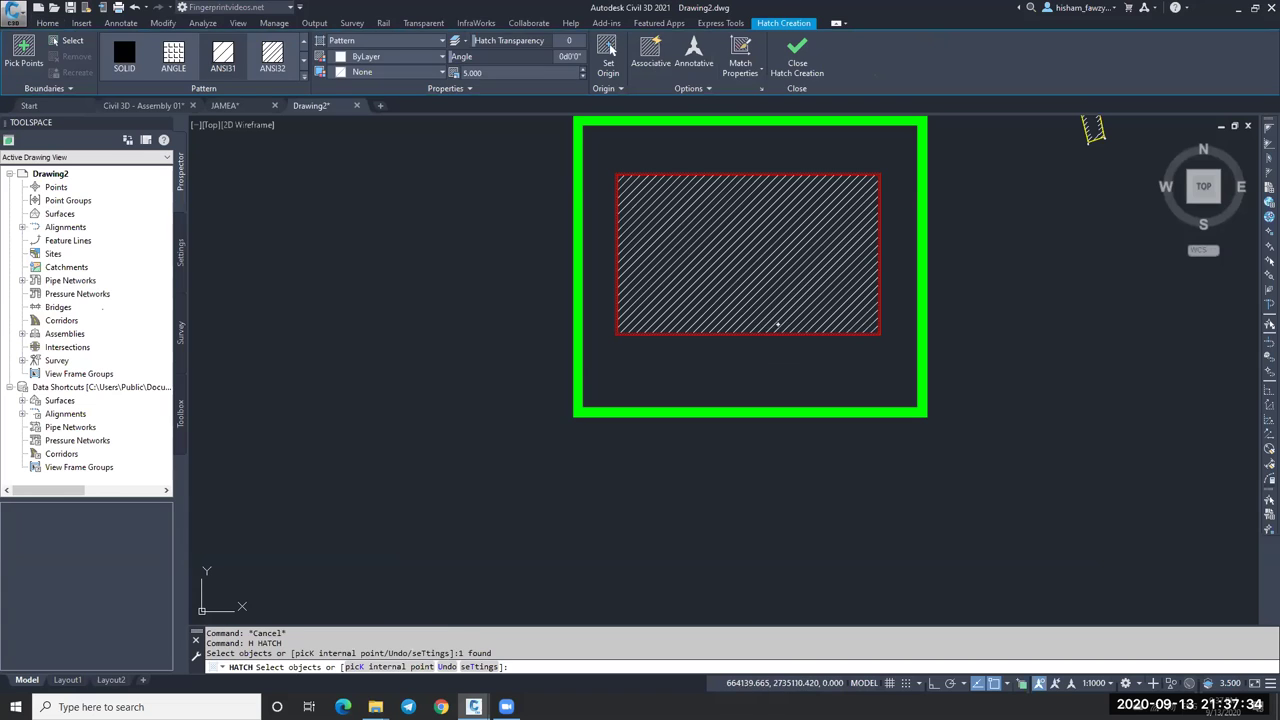
type("s")
key("Return")
left_click(749, 334)
middle_click_drag(899, 159, 866, 229)
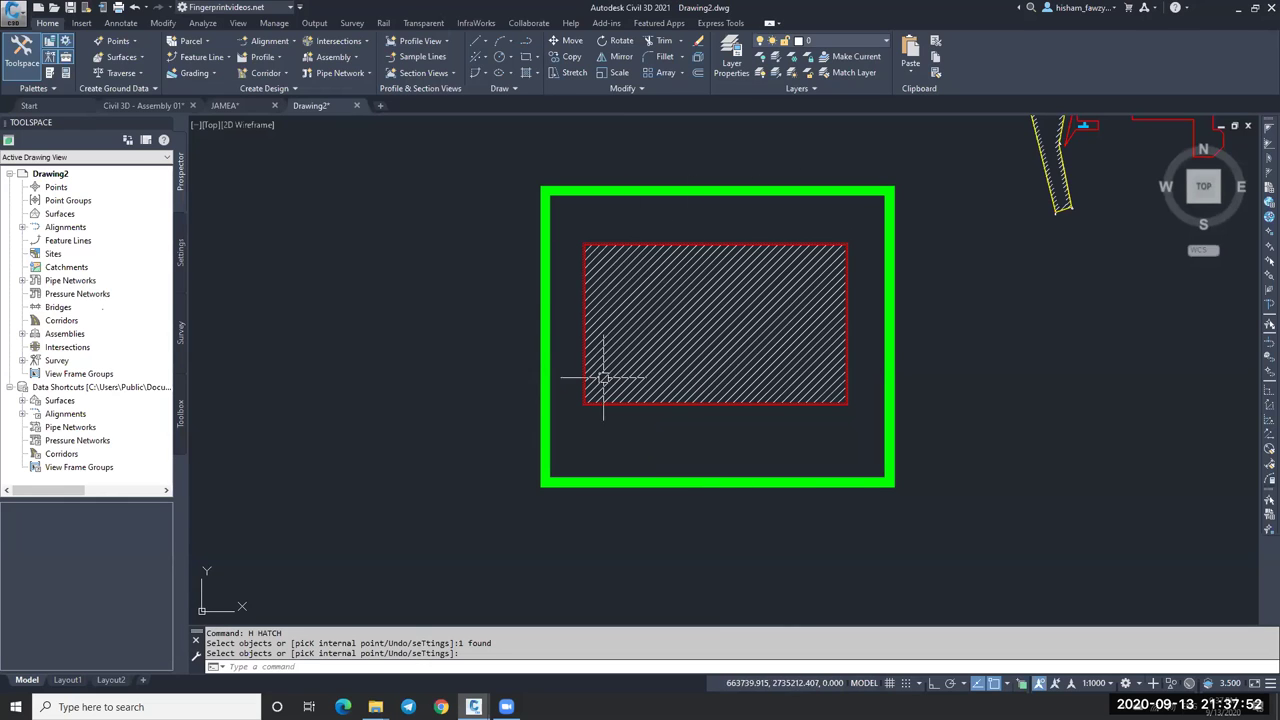
key("Escape")
Erase the red rectangle's hatch and abandon a move attempt, re-centring the view.
left_click(776, 237)
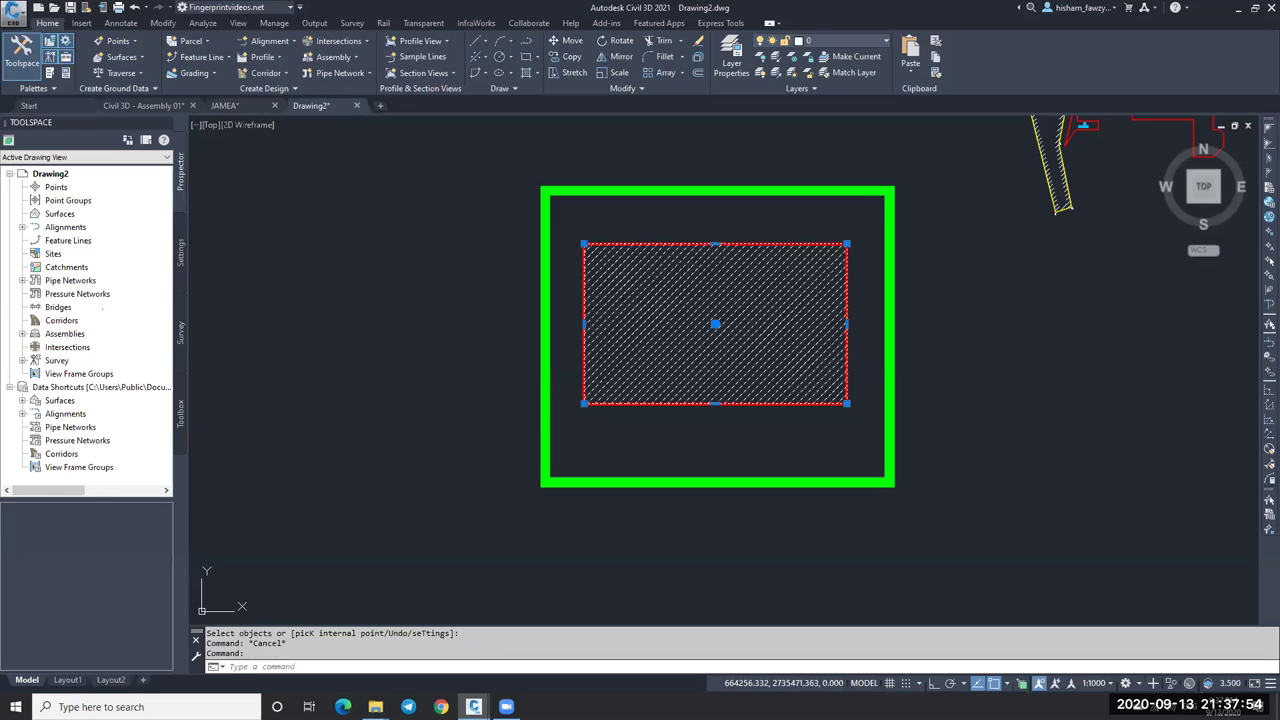
type("e")
key("Return")
left_click(737, 251)
type("m")
key("Return")
left_click(1012, 327)
key("Escape")
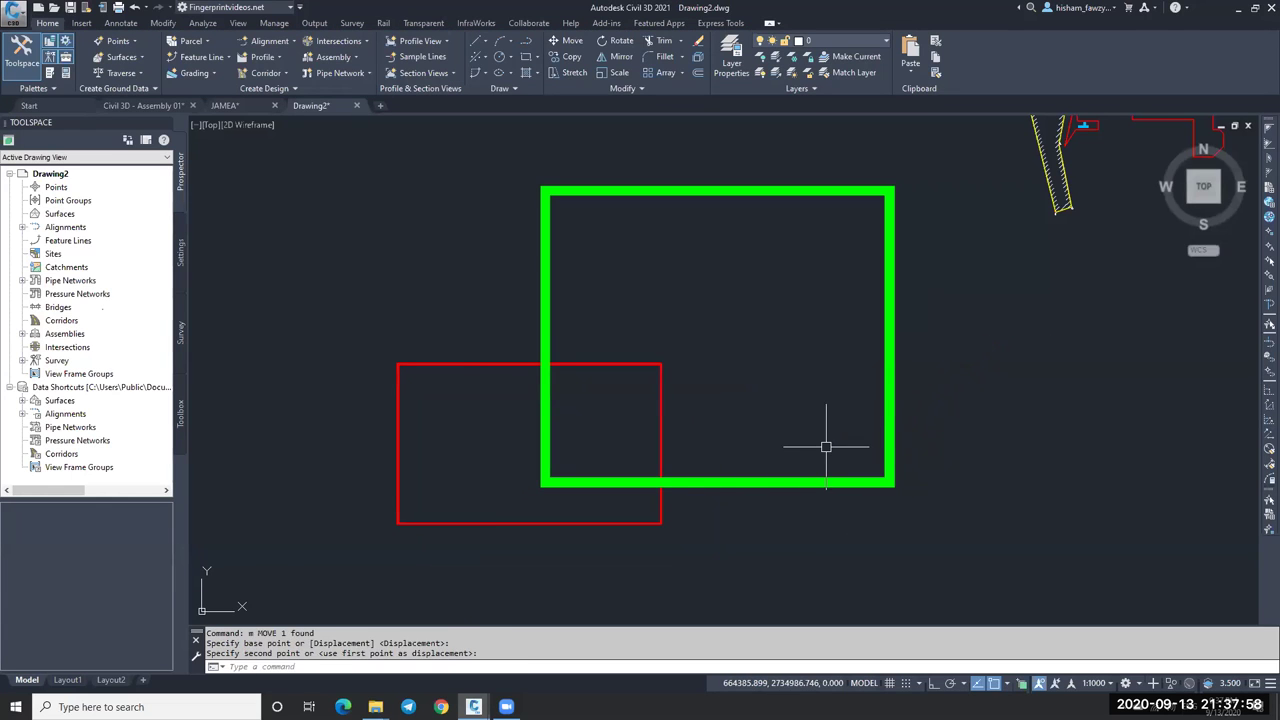
middle_click_drag(754, 383, 860, 317)
scroll(677, 346, "down", 2)
scroll(686, 320, "up", 4)
scroll(596, 470, "down", 4)
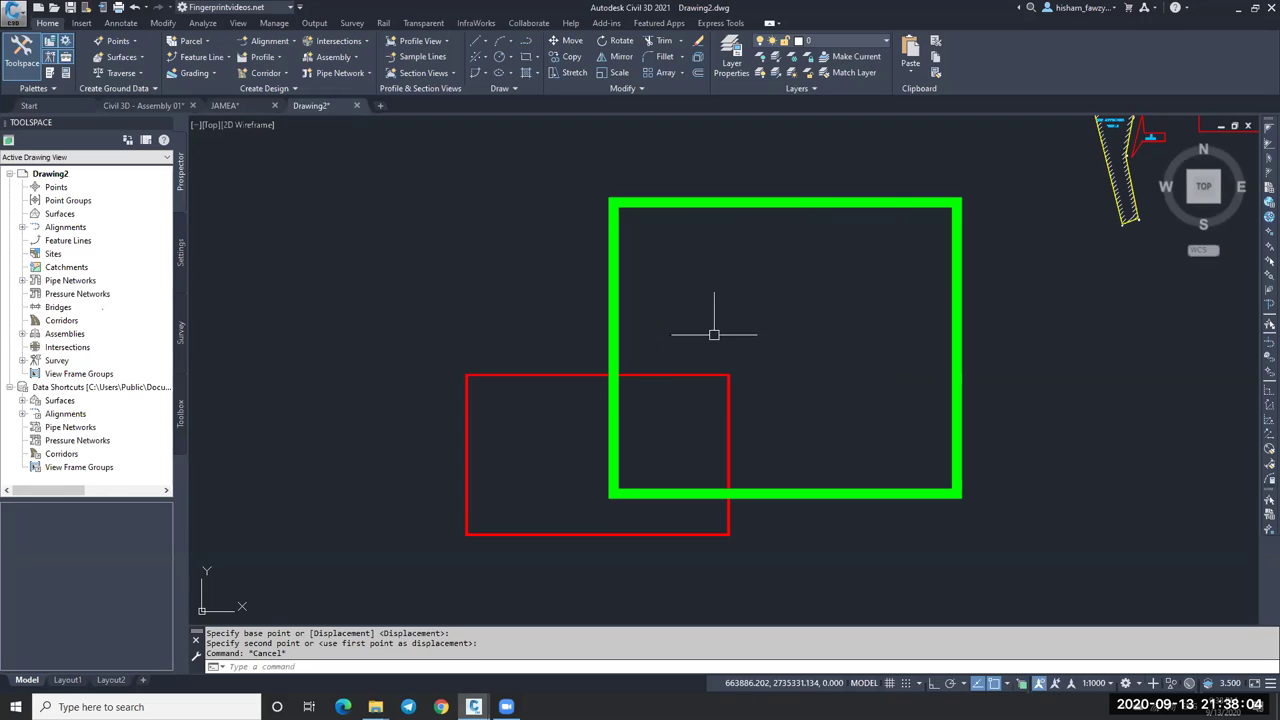
Hatch the area where the red and green rectangles overlap.
type("h")
key("Return")
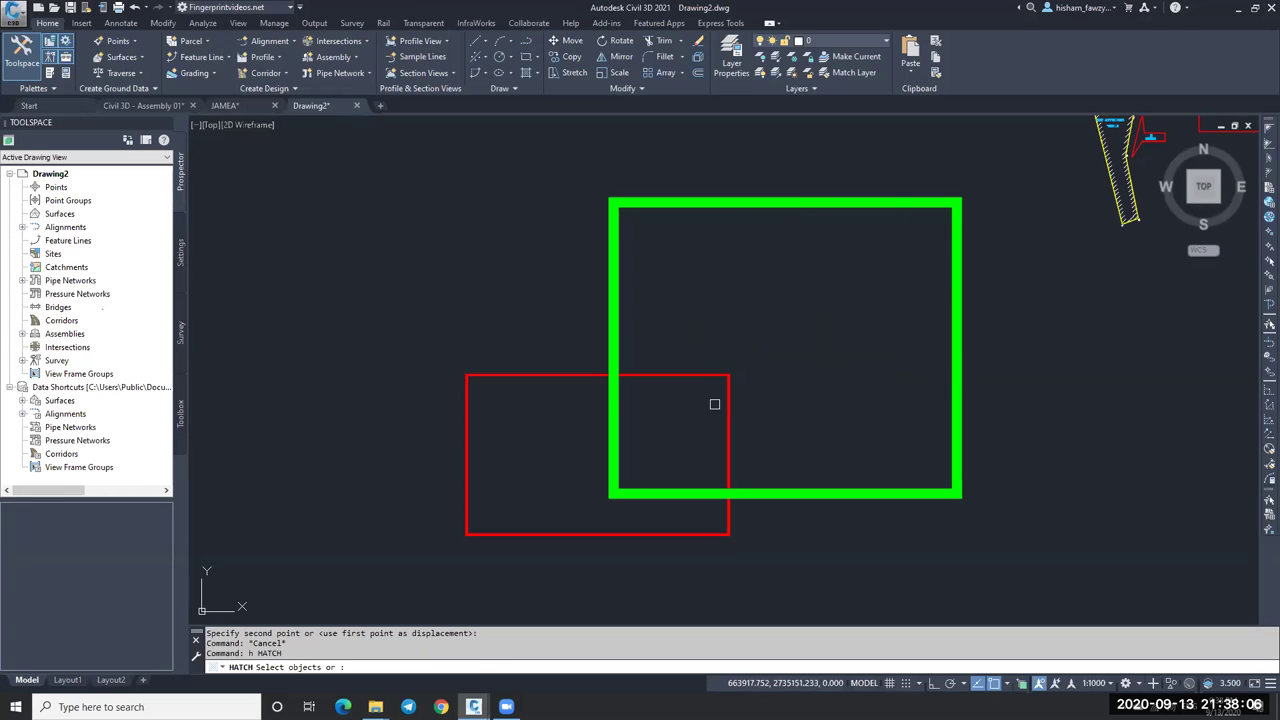
left_click(687, 413)
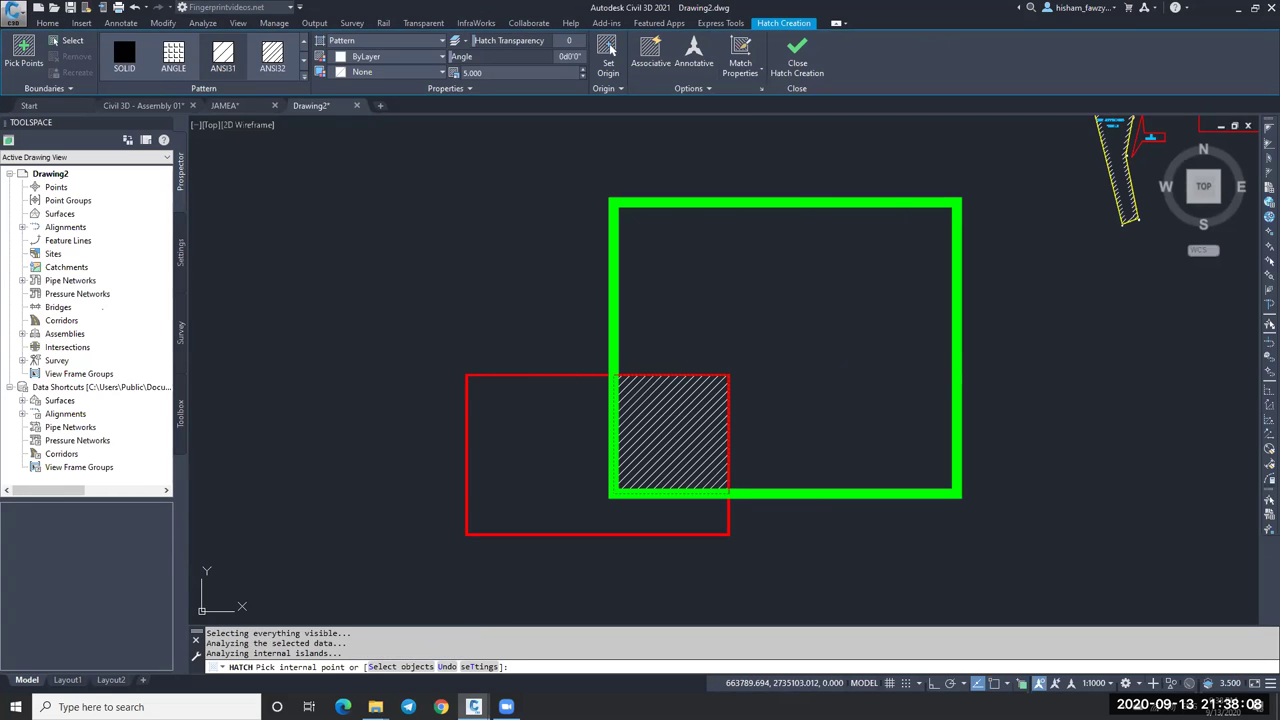
key("Return")
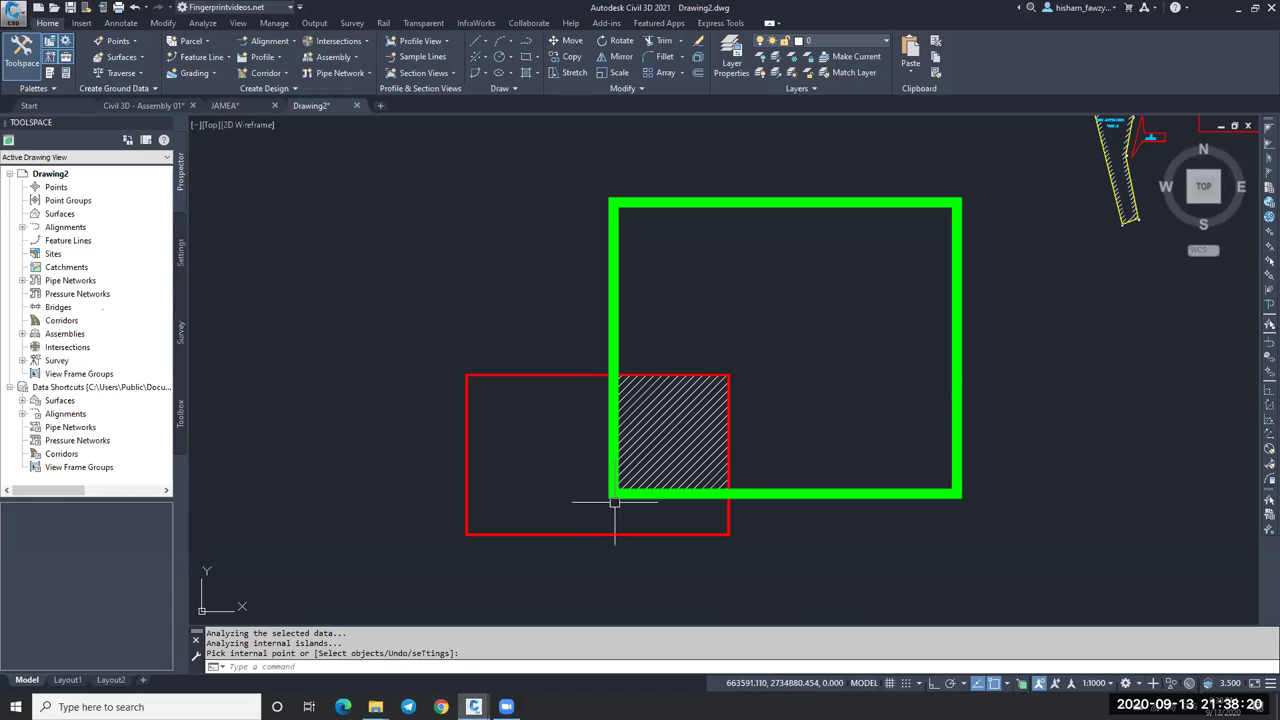
key("Return")
Erase the overlap hatch, then select the red rectangle and cancel a move, re-centring both rectangles.
left_click(700, 407)
type("e")
key("Return")
left_click(571, 357)
left_click(523, 420)
type("m")
key("Return")
left_click(878, 447)
key("Escape")
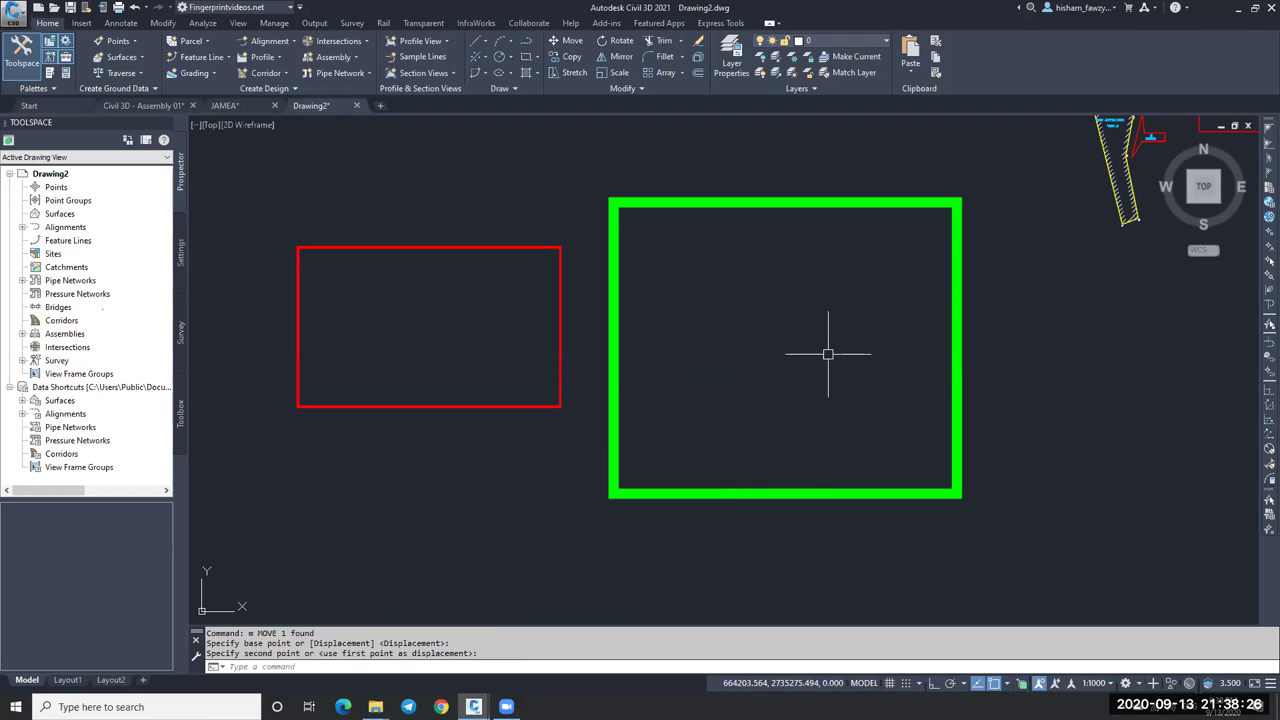
middle_click_drag(745, 333, 829, 349)
key("Escape")
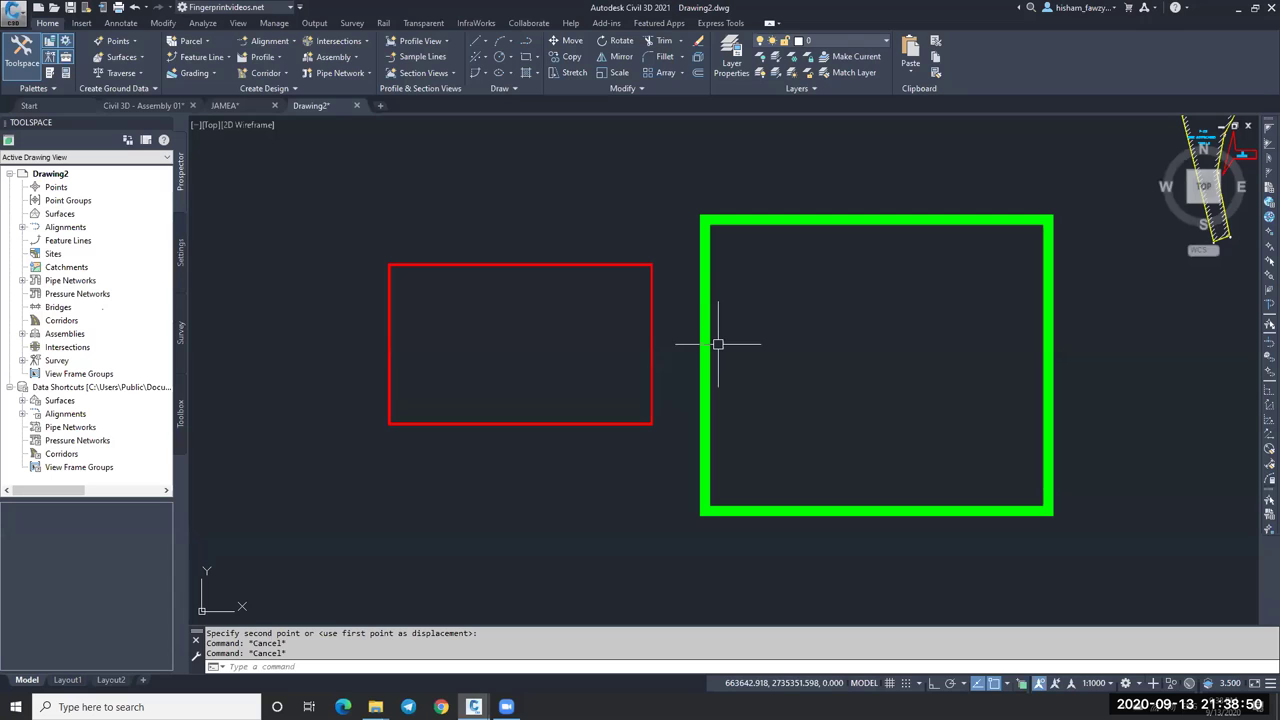
Try moving the red rectangle against the green corner, then cancel the unfinished move.
left_click(652, 320)
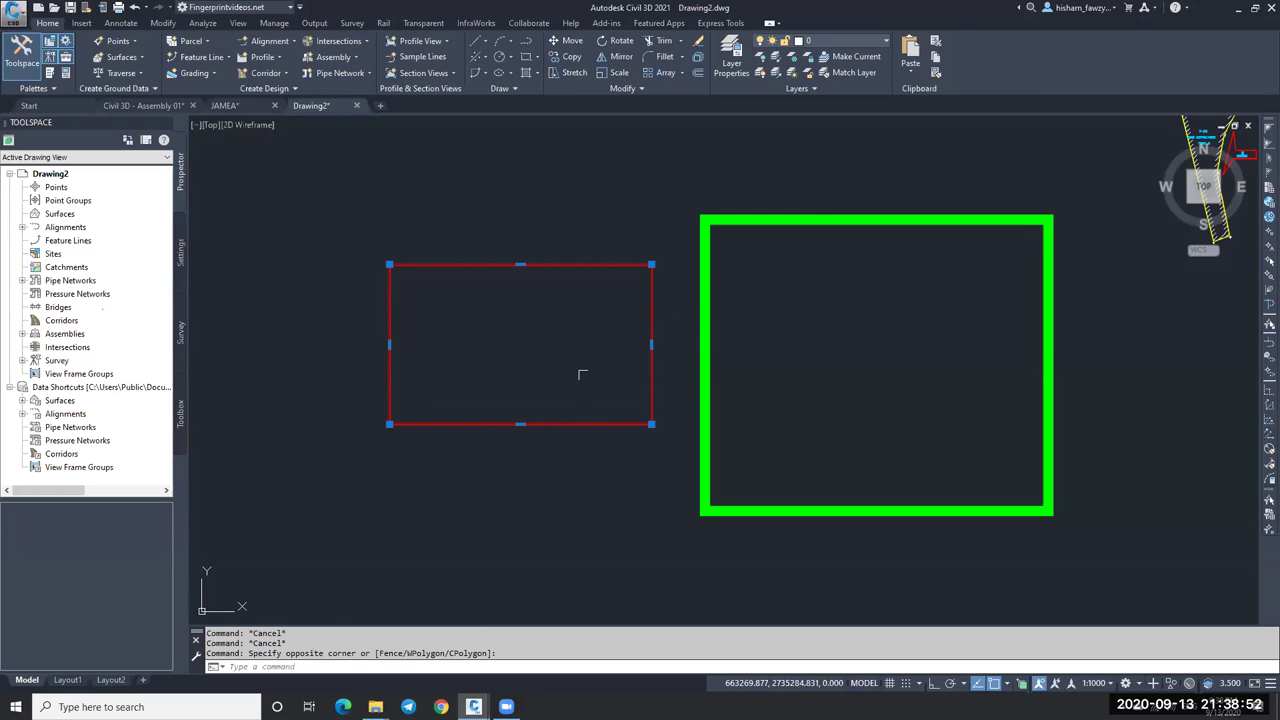
type("m")
key("Return")
left_click(335, 158)
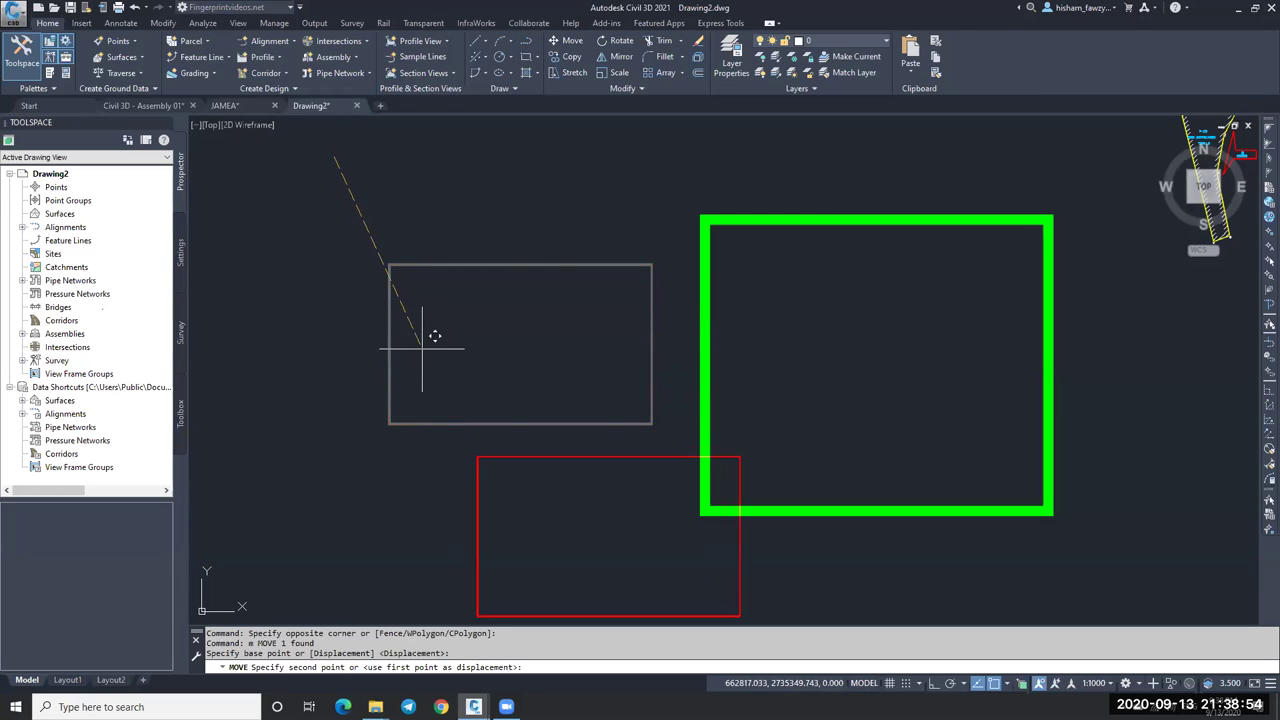
left_click(720, 491)
scroll(718, 491, "up", 3)
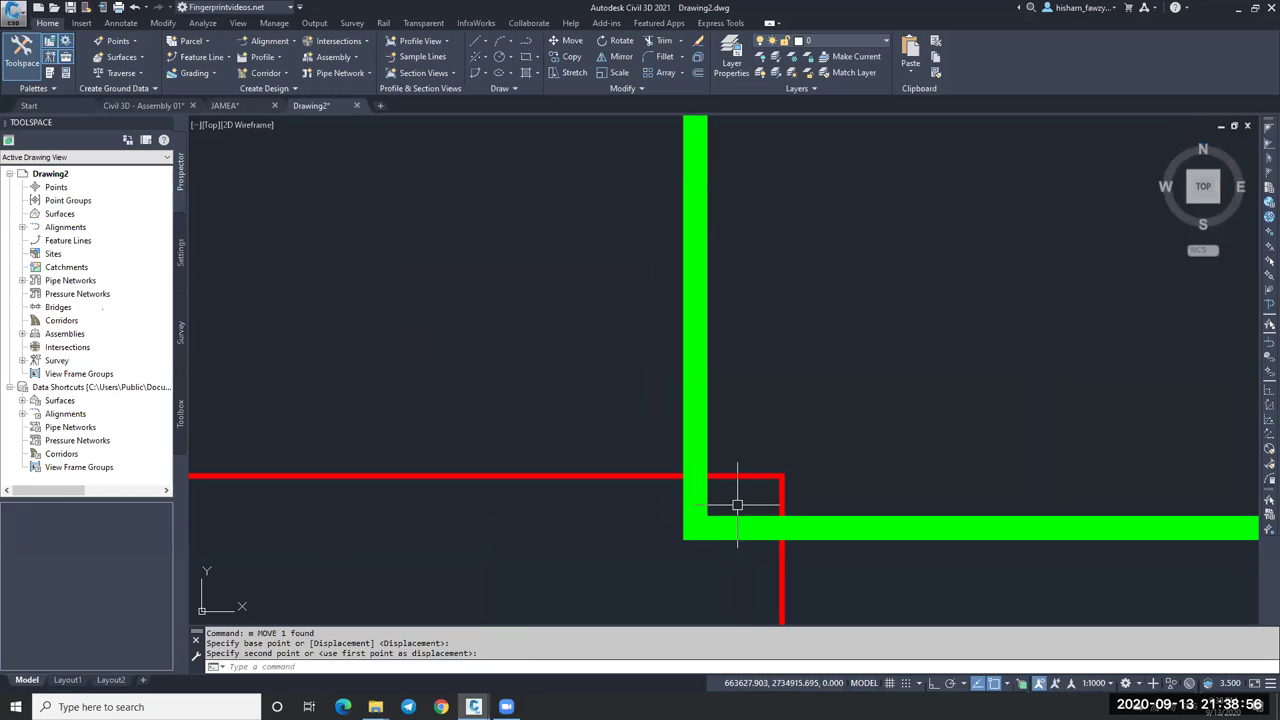
scroll(740, 440, "down", 2)
scroll(788, 383, "up", 2)
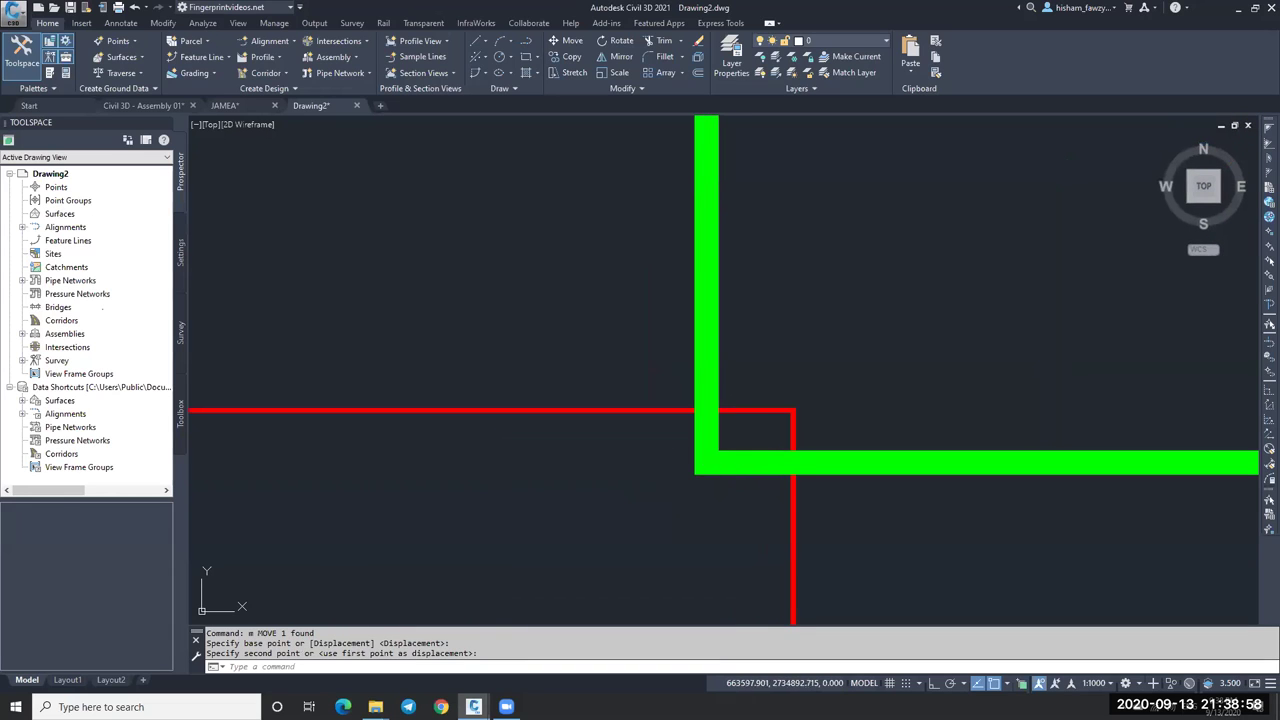
scroll(729, 429, "down", 2)
scroll(734, 434, "up", 2)
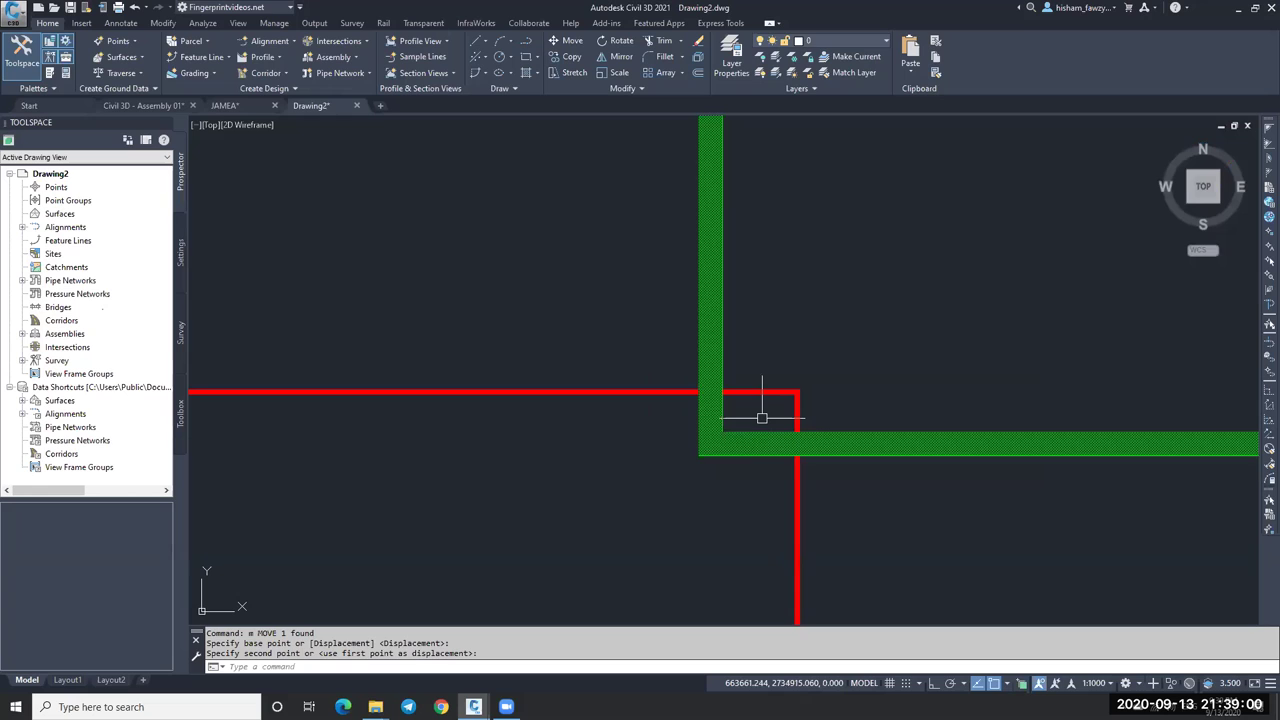
scroll(762, 416, "down", 2)
key("Escape")
Move the red rectangle just left of the green one and select both rectangles.
left_click(694, 311)
left_click(674, 363)
type("m")
key("Return")
left_click(904, 511)
left_click(851, 457)
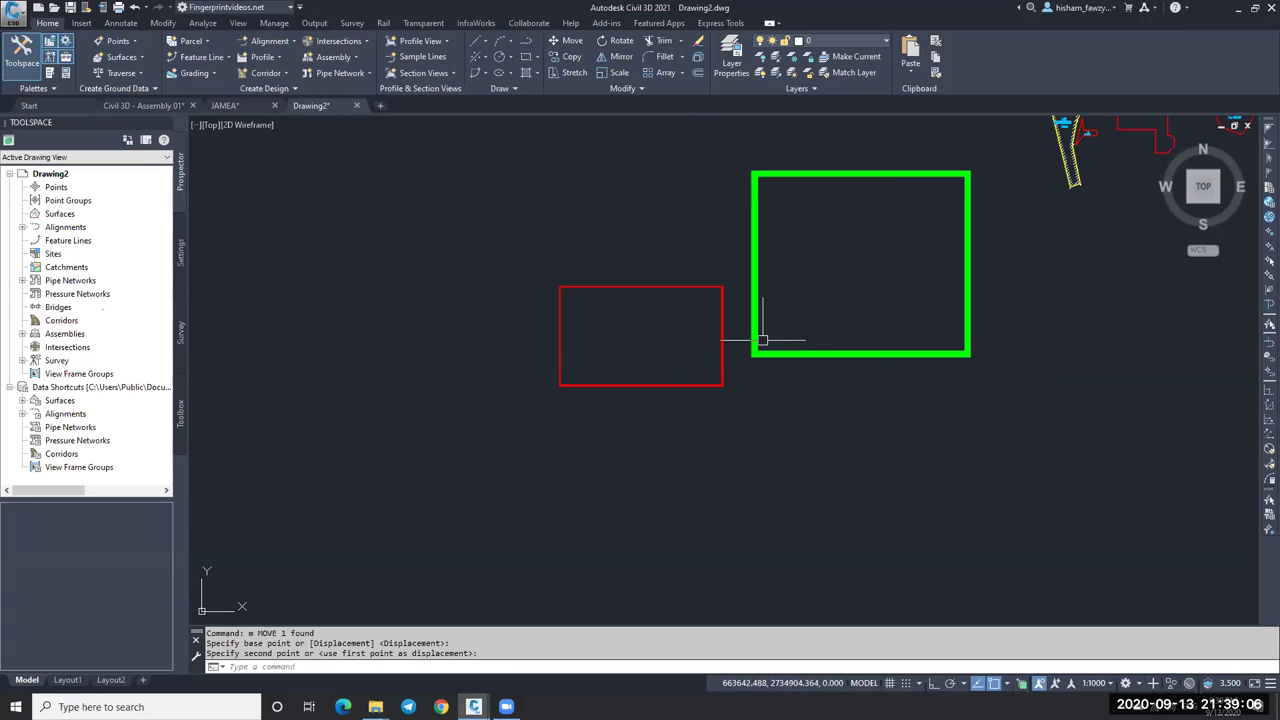
left_click(796, 292)
left_click(663, 349)
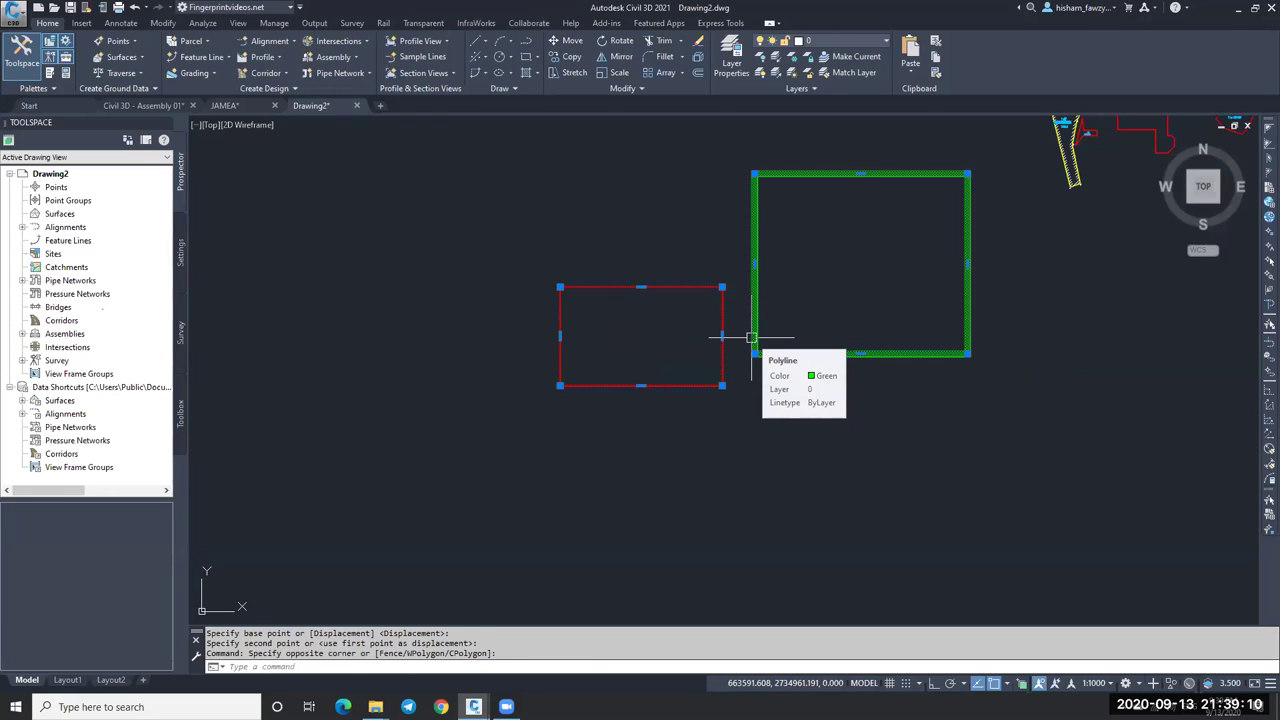
Erase both selected practice rectangles.
type("e")
key("Return")
scroll(720, 360, "down", 2)
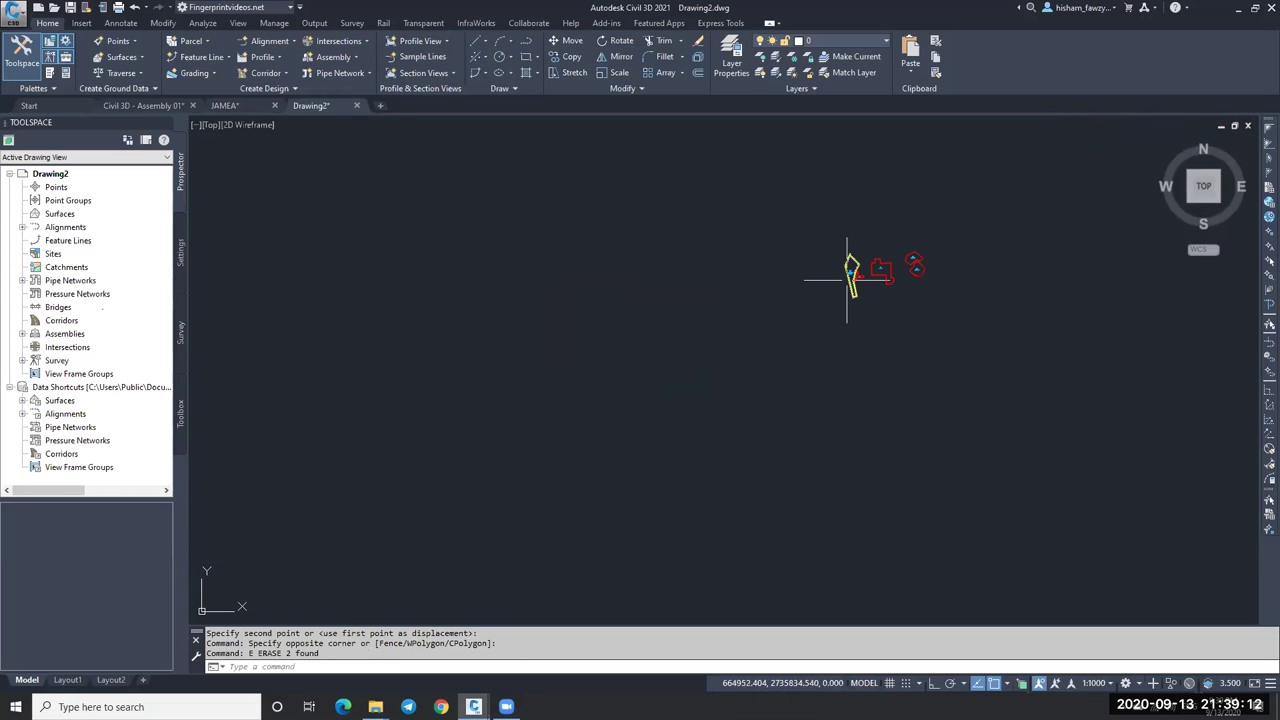
scroll(898, 275, "up", 4)
scroll(914, 257, "up", 3)
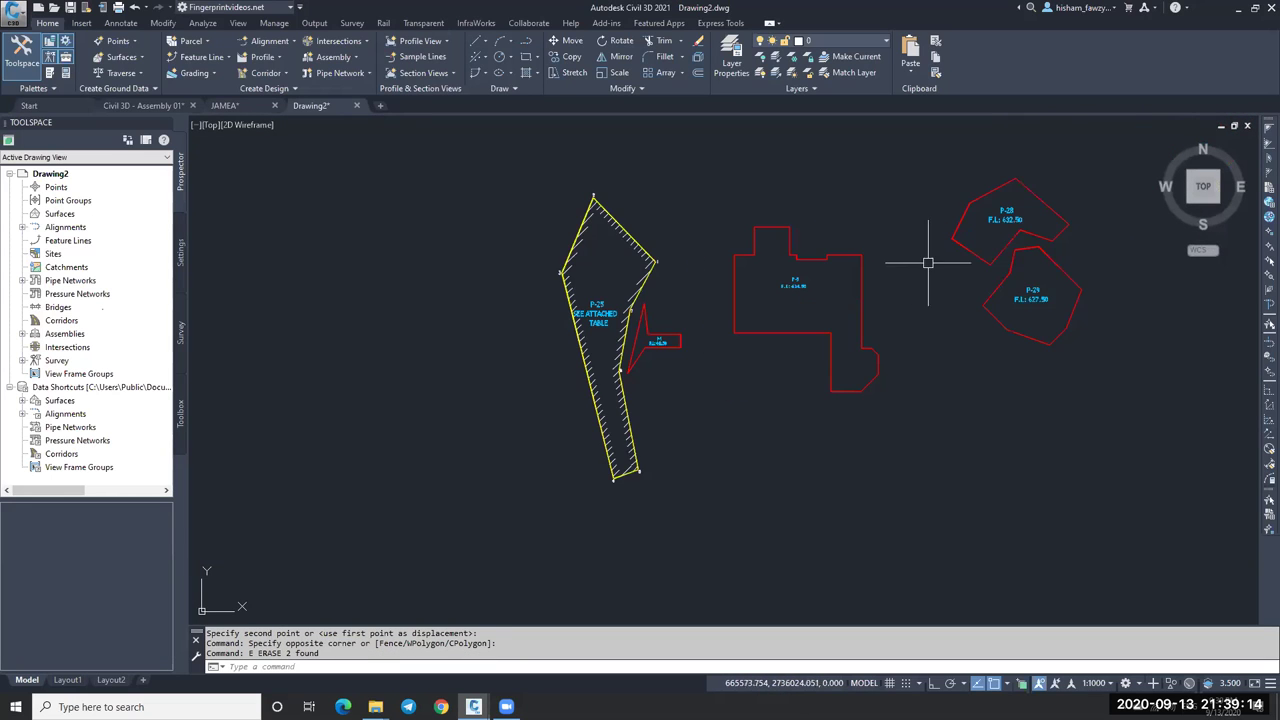
key("Escape")
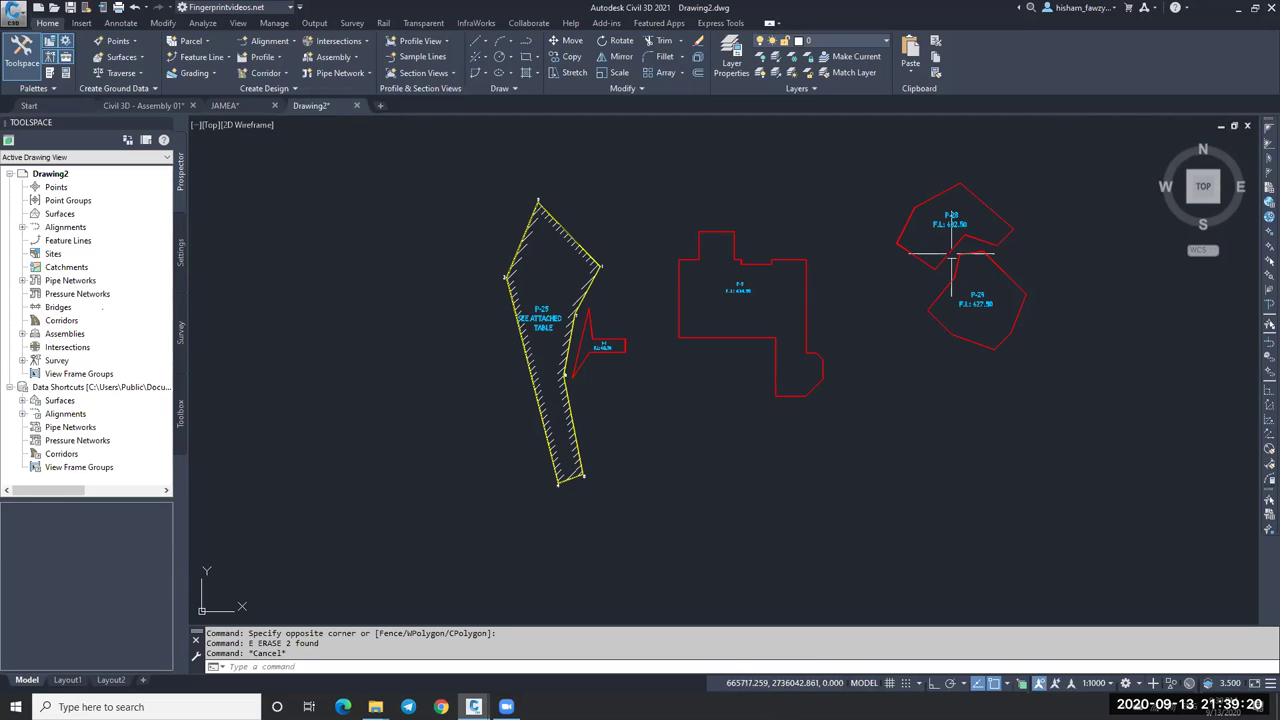
key("Escape")
Zoom to the P-25, P-5, P-28 and P-29 pads and select the P-28 outline.
scroll(863, 260, "up", 4)
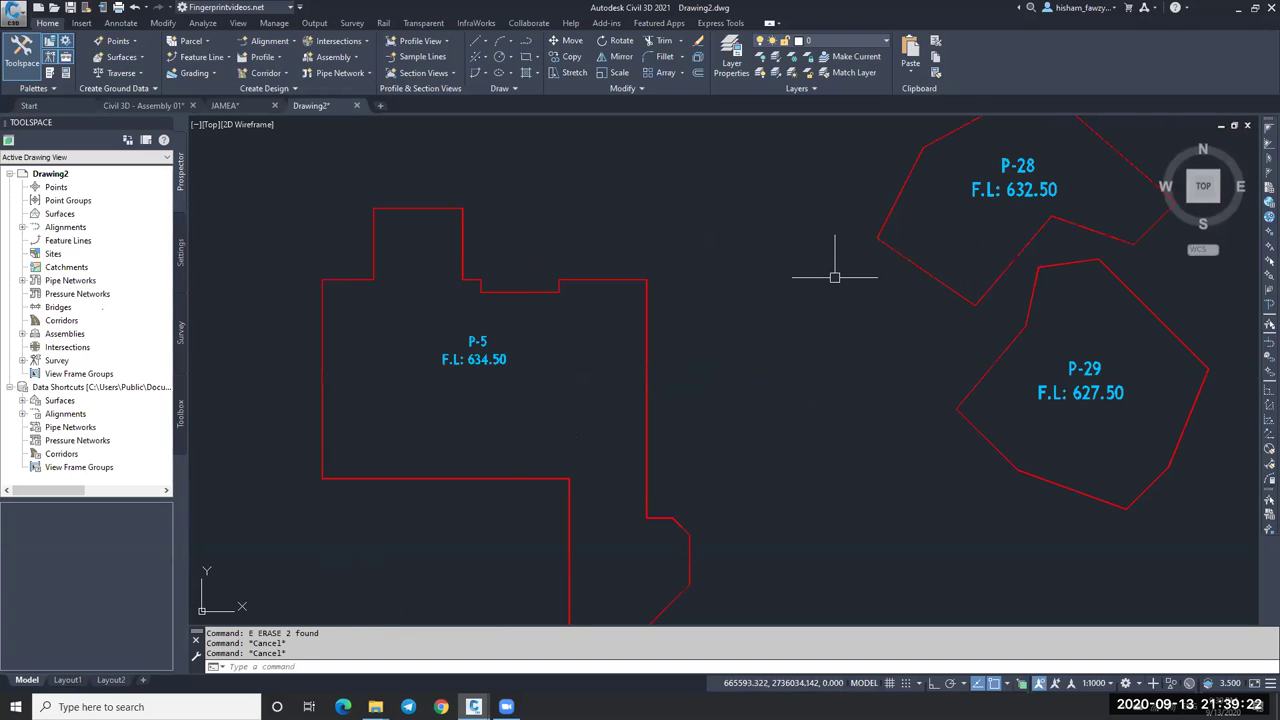
scroll(831, 277, "down", 4)
scroll(826, 277, "up", 1)
scroll(921, 259, "down", 1)
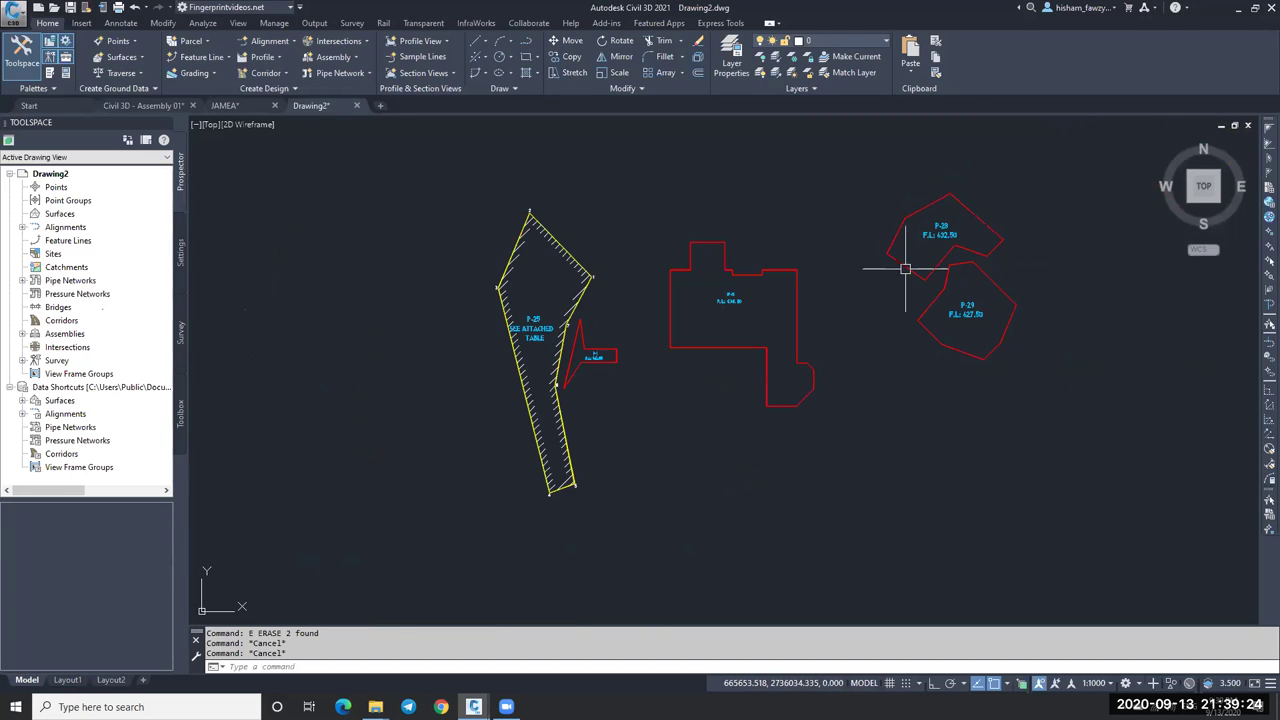
scroll(903, 271, "up", 1)
left_click(903, 266)
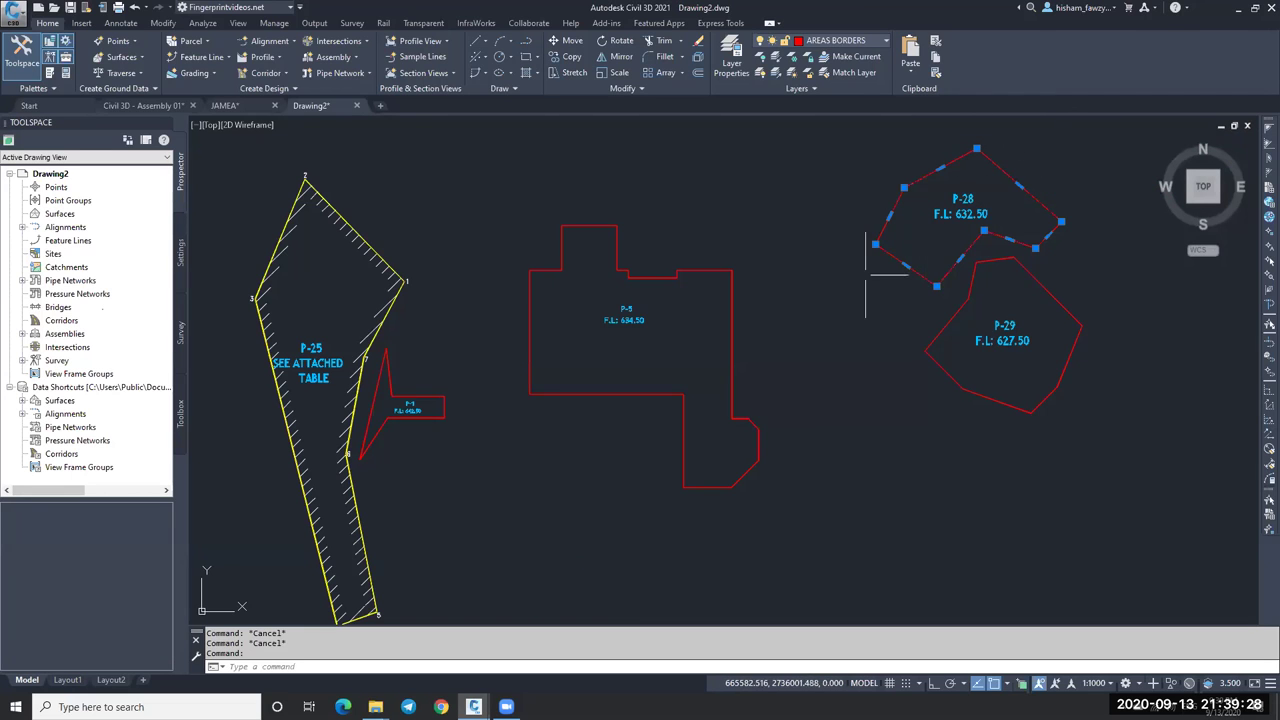
scroll(930, 235, "up", 6)
scroll(850, 292, "down", 4)
scroll(861, 289, "down", 6)
scroll(894, 286, "up", 6)
scroll(843, 232, "down", 4)
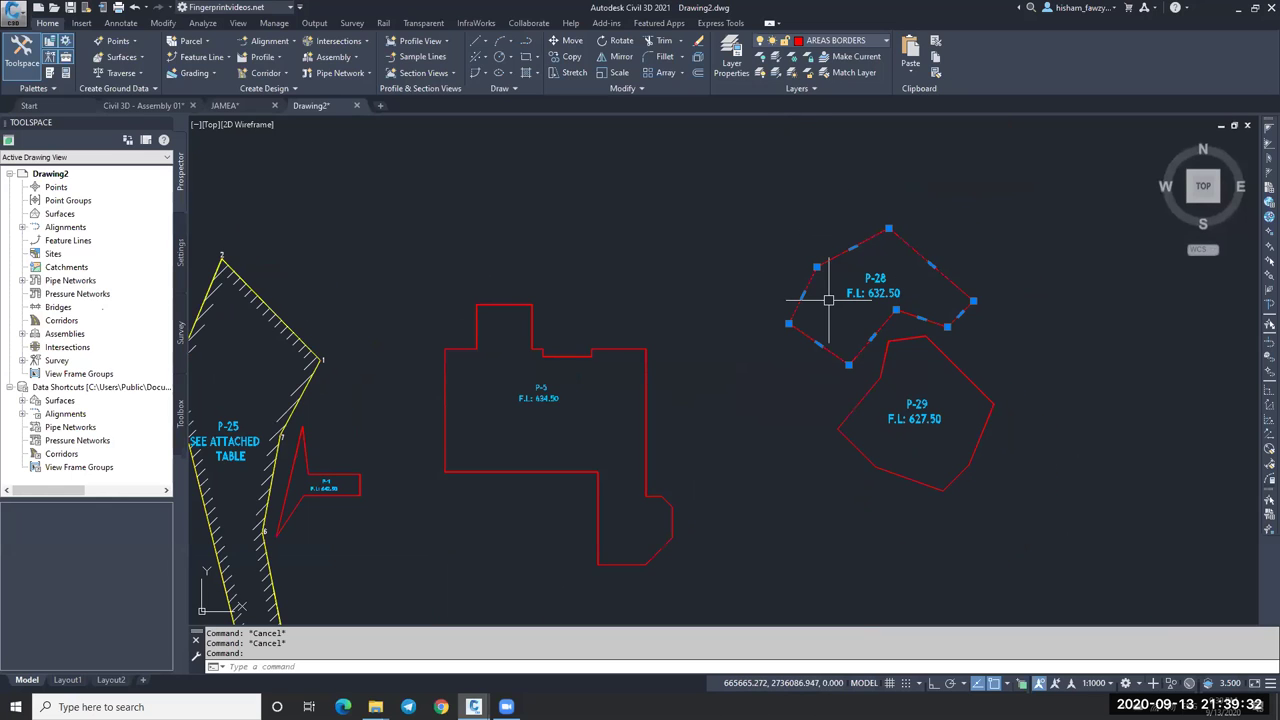
Set the P-28 pad outline's elevation to 632 in the Properties palette.
key("ctrl+1")
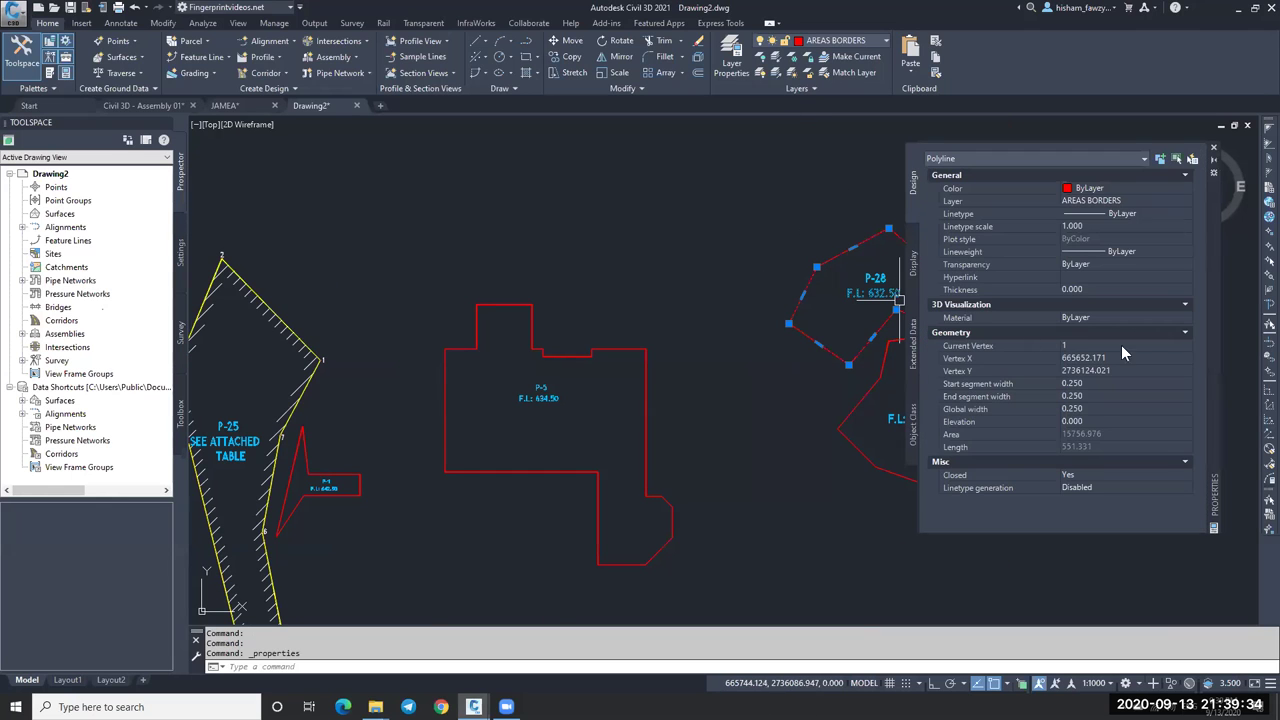
left_click_drag(1205, 298, 681, 283)
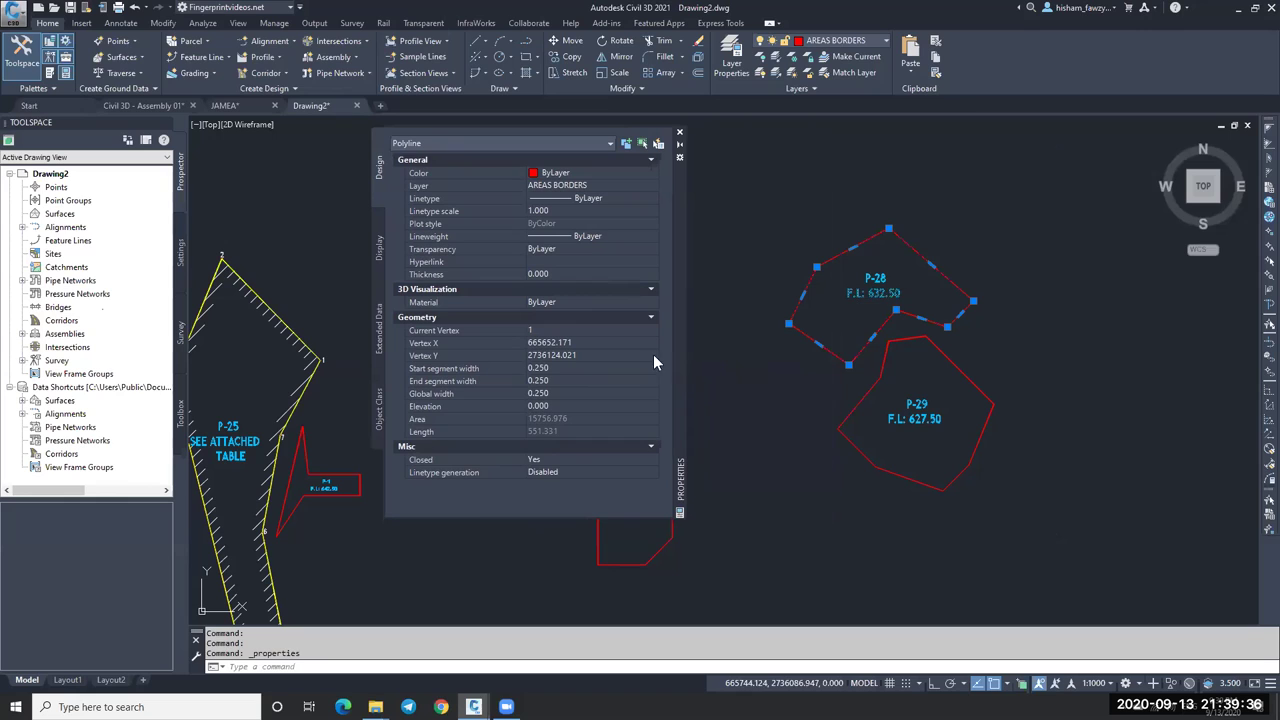
left_click(589, 406)
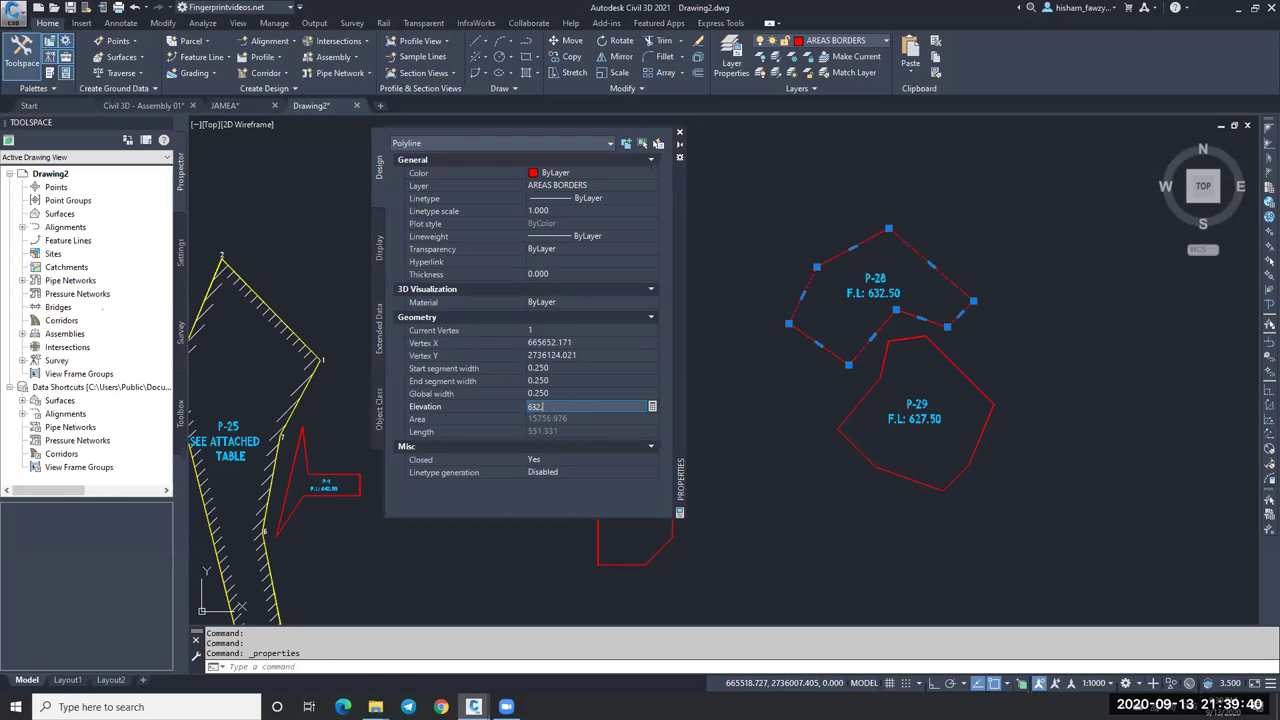
type("632")
key("Return")
key("Escape")
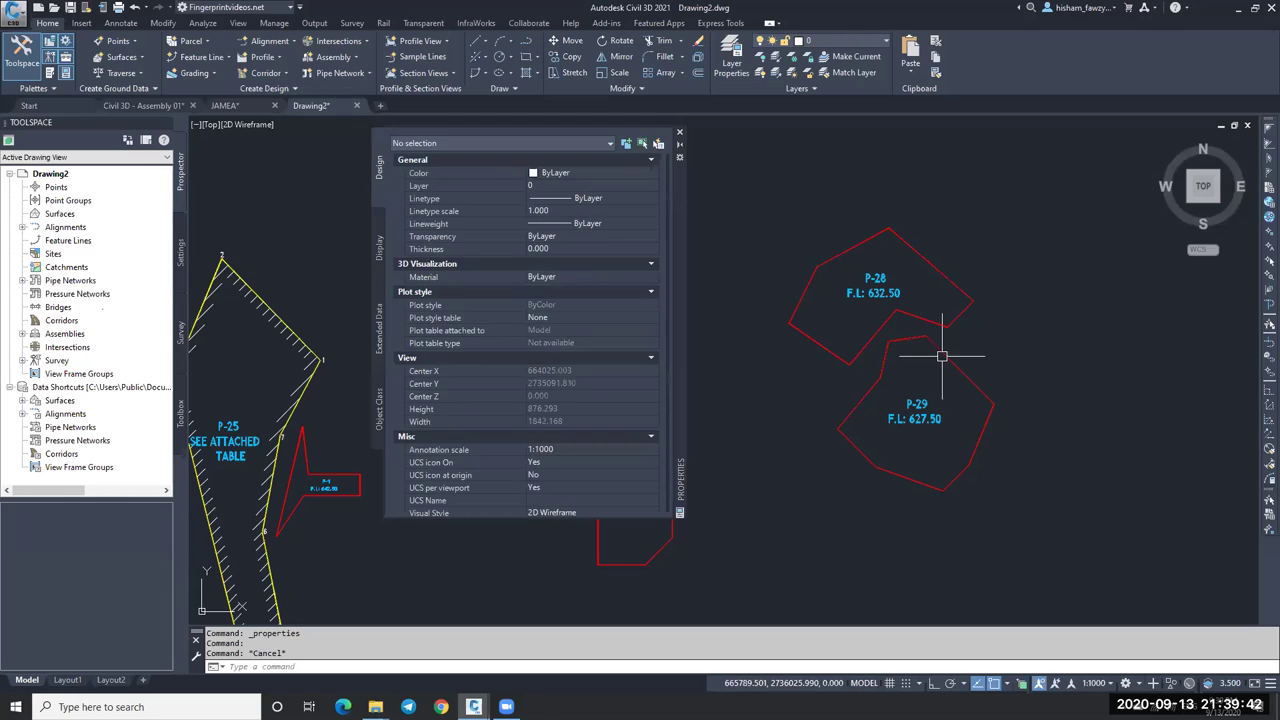
Set the P-29 pad outline's elevation to 627.5.
left_click(964, 376)
left_click(590, 406)
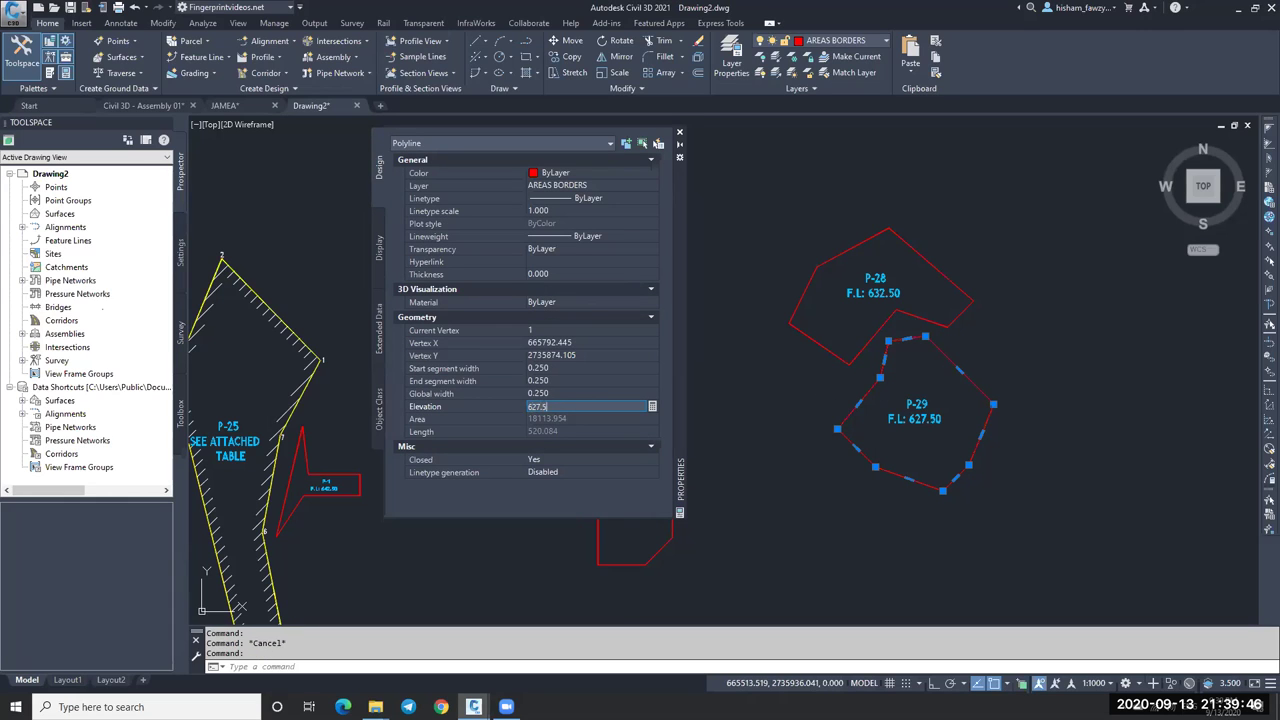
key("Return")
scroll(1000, 300, "down", 5)
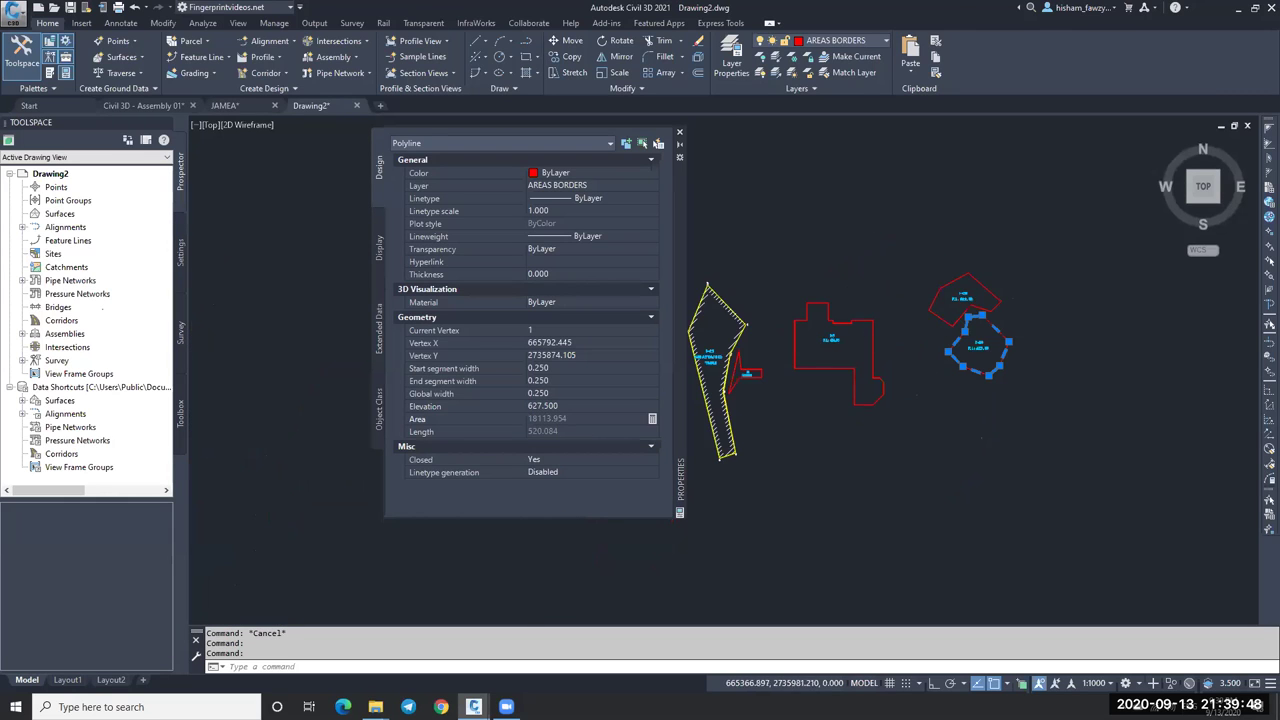
scroll(858, 302, "up", 3)
key("Escape")
Set the P-5 pad outline's elevation to 634.5.
left_click(858, 300)
scroll(740, 366, "up", 4)
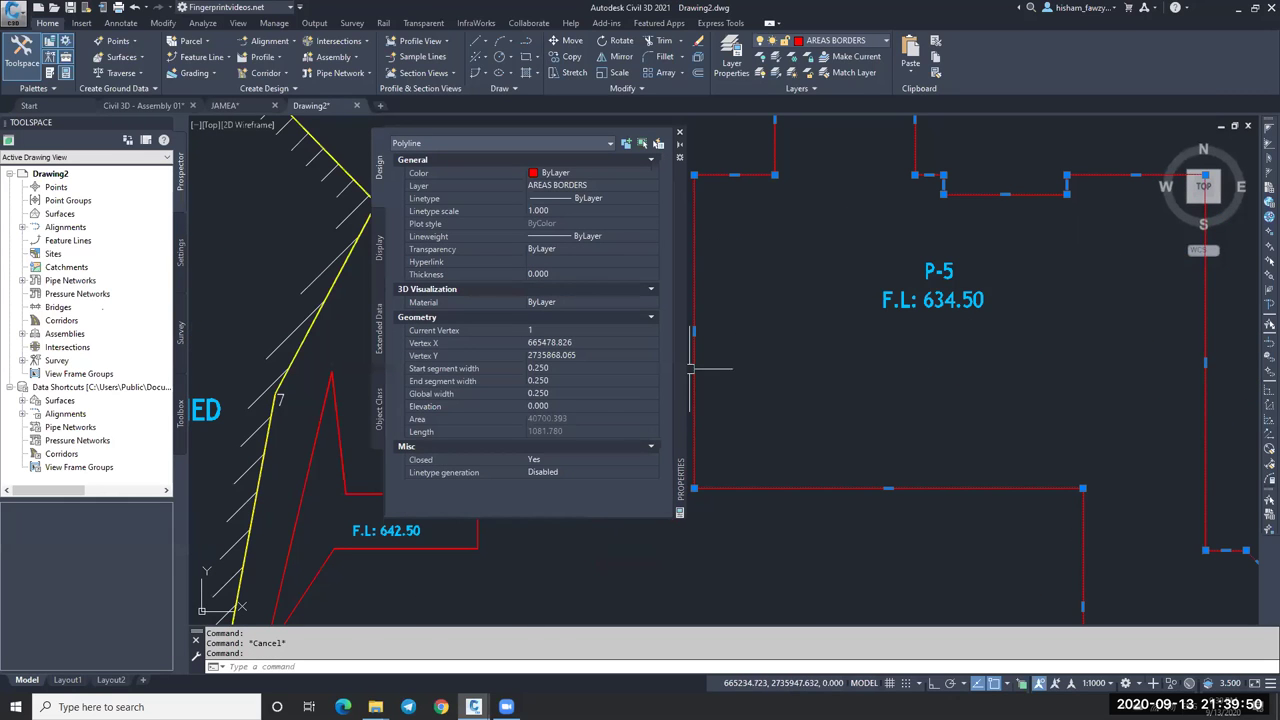
left_click(571, 407)
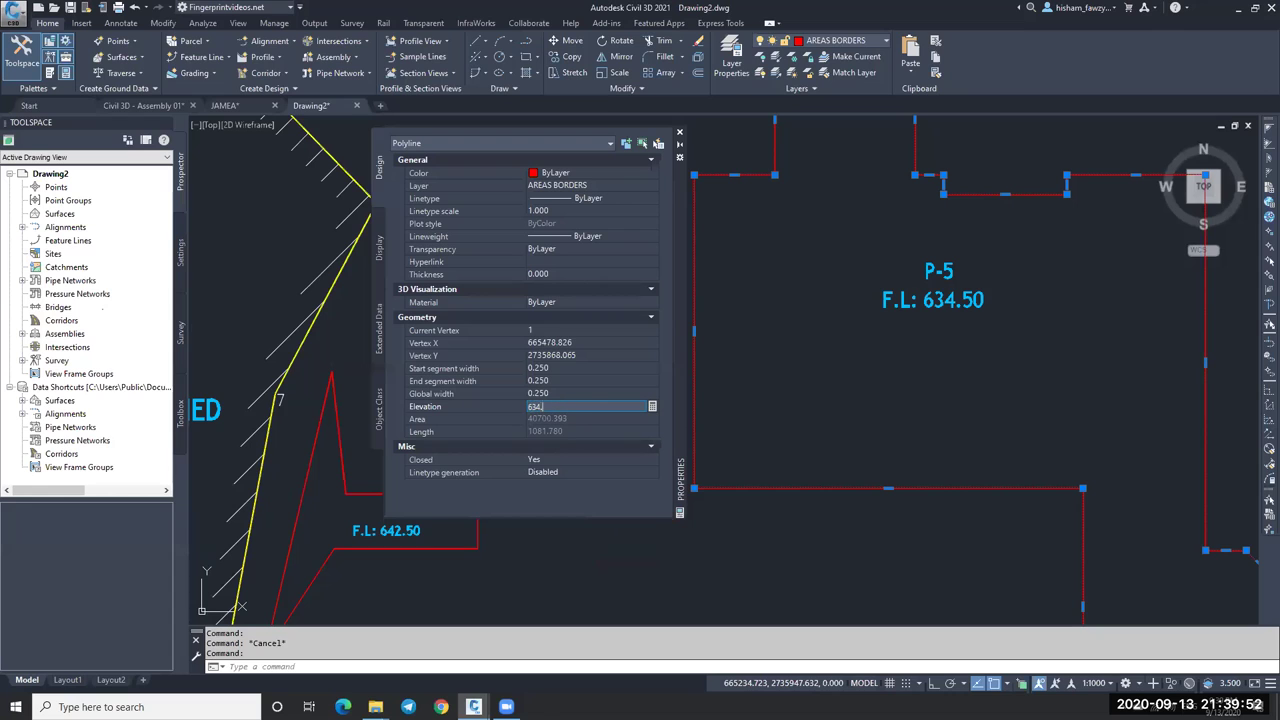
key("Return")
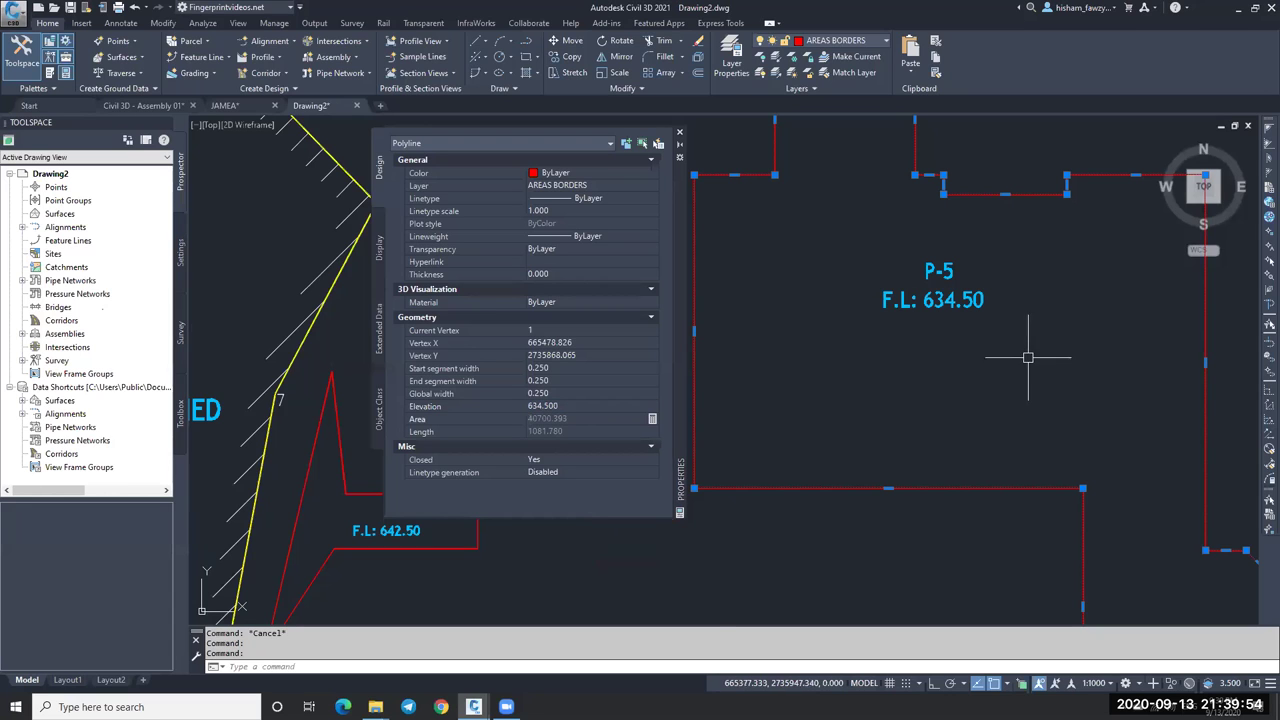
scroll(975, 366, "down", 5)
key("Escape")
scroll(980, 366, "up", 3)
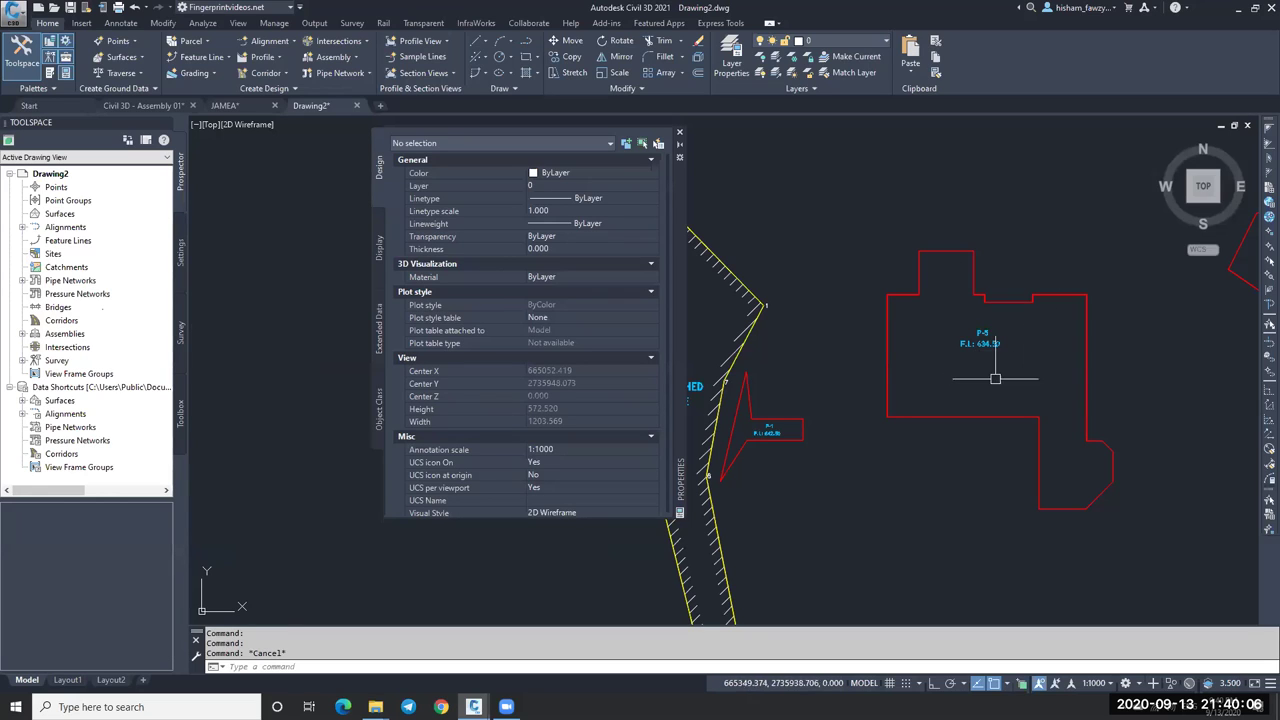
Set the red P-1 border polyline's elevation to 642.5 and clear the selection.
middle_click_drag(1043, 357, 1049, 303)
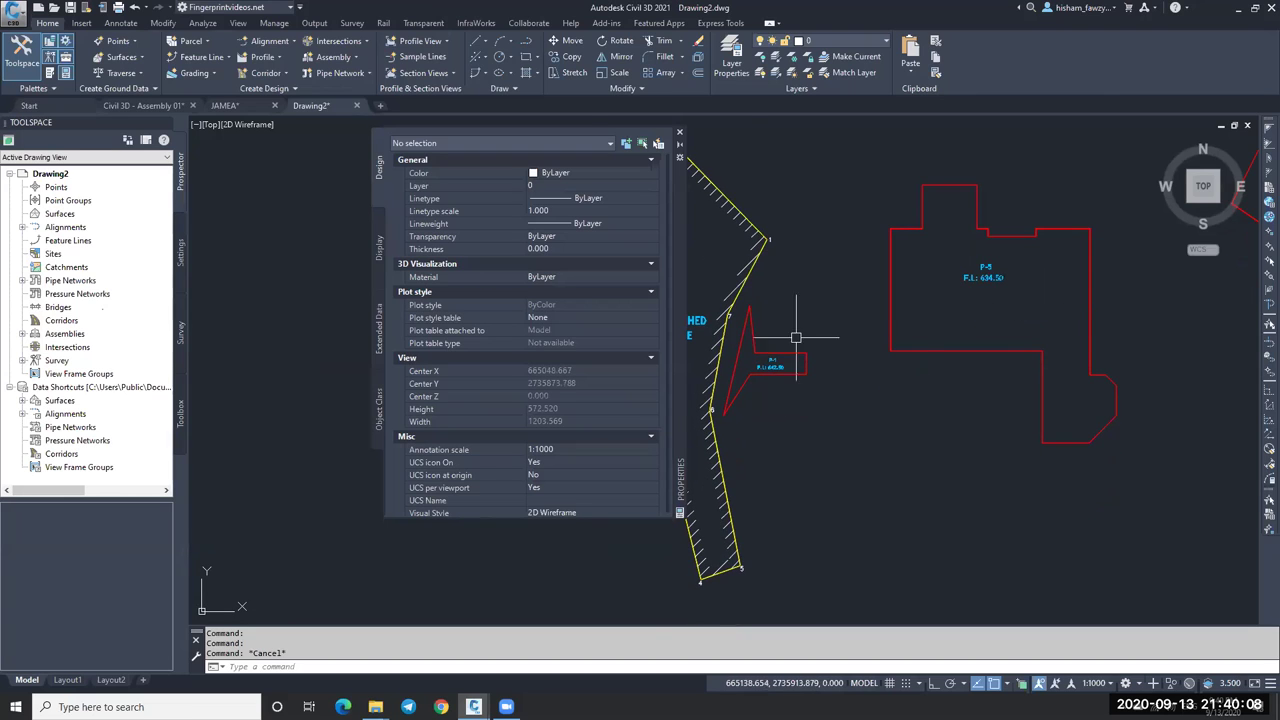
scroll(796, 337, "up", 3)
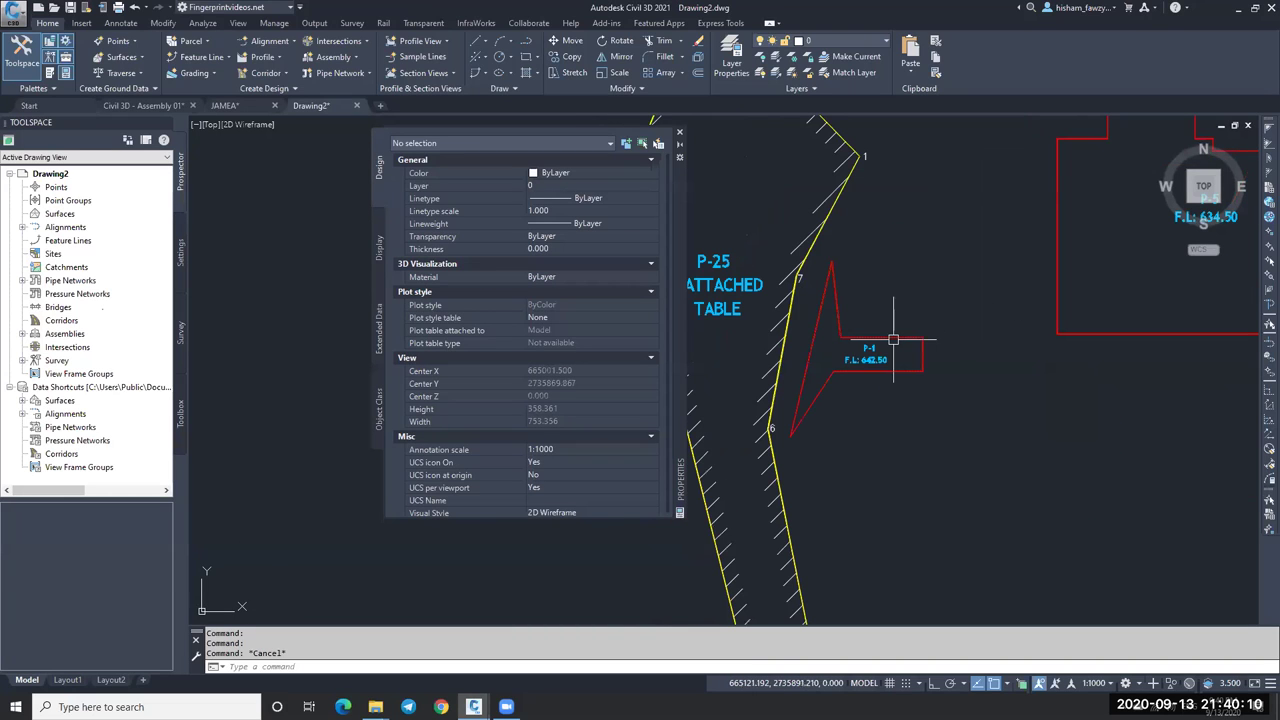
left_click(893, 340)
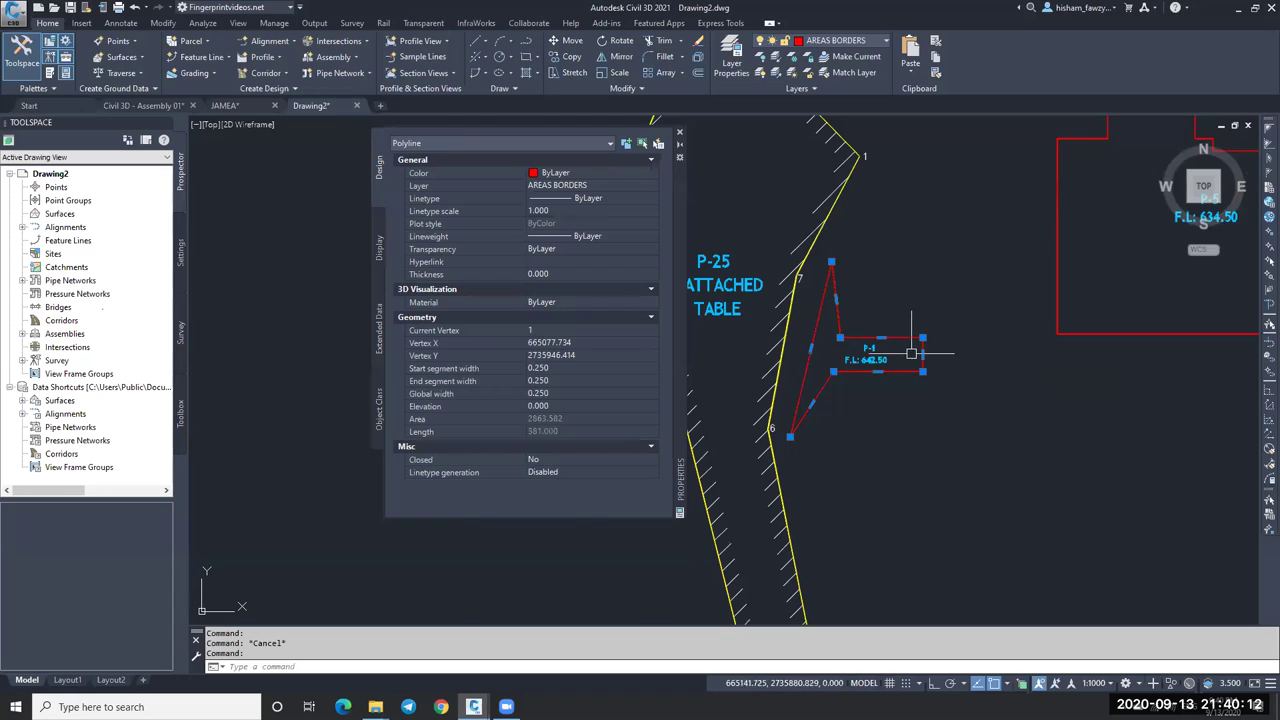
scroll(846, 362, "up", 4)
left_click(578, 404)
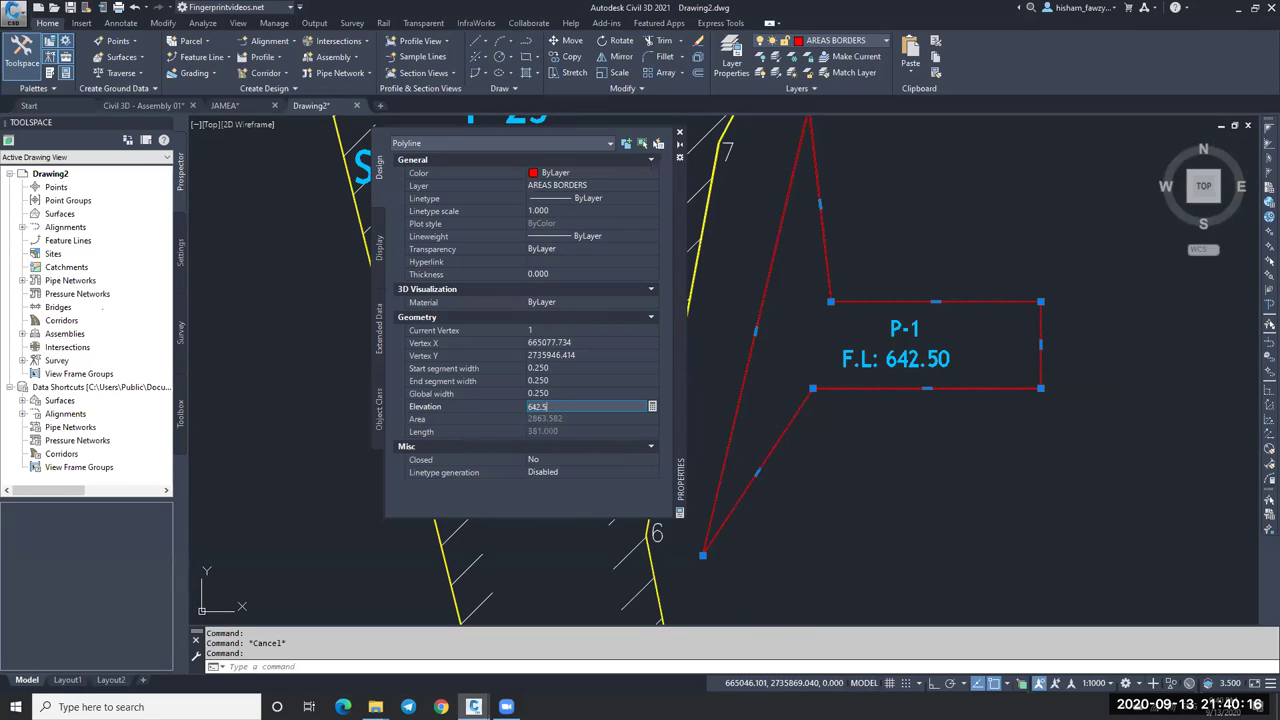
key("Return")
left_click(679, 133)
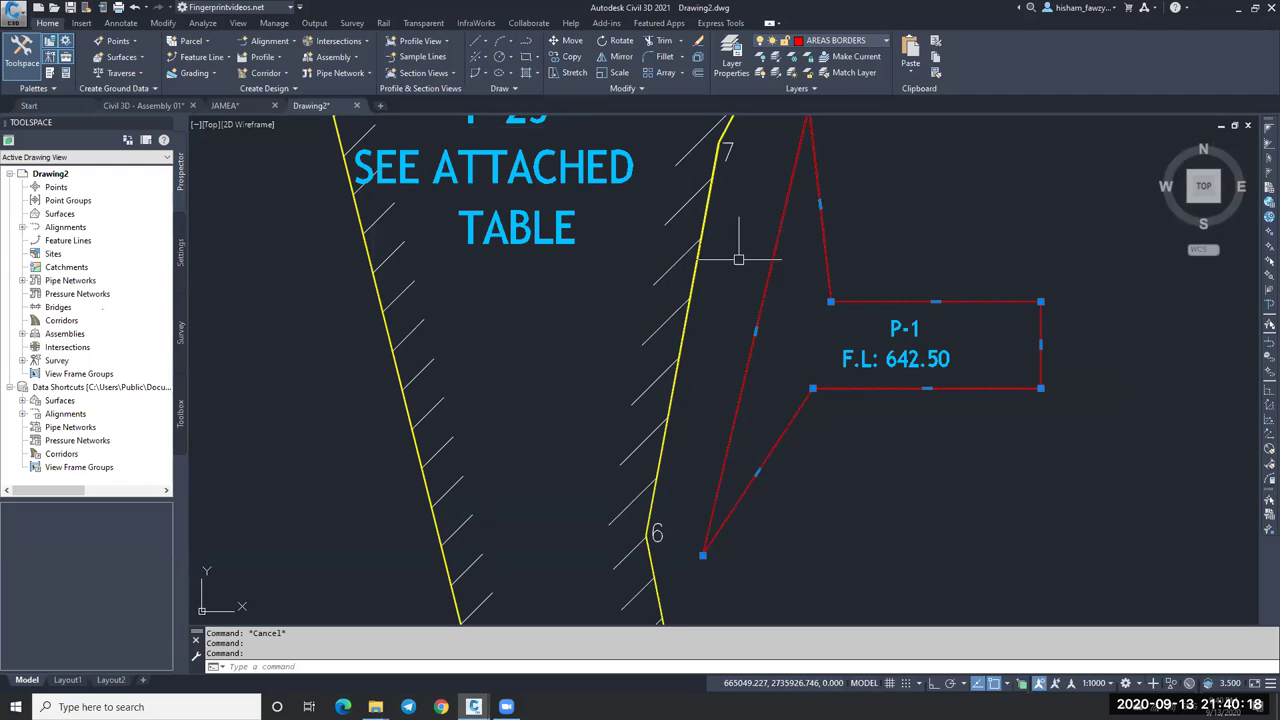
scroll(755, 265, "down", 4)
key("Escape")
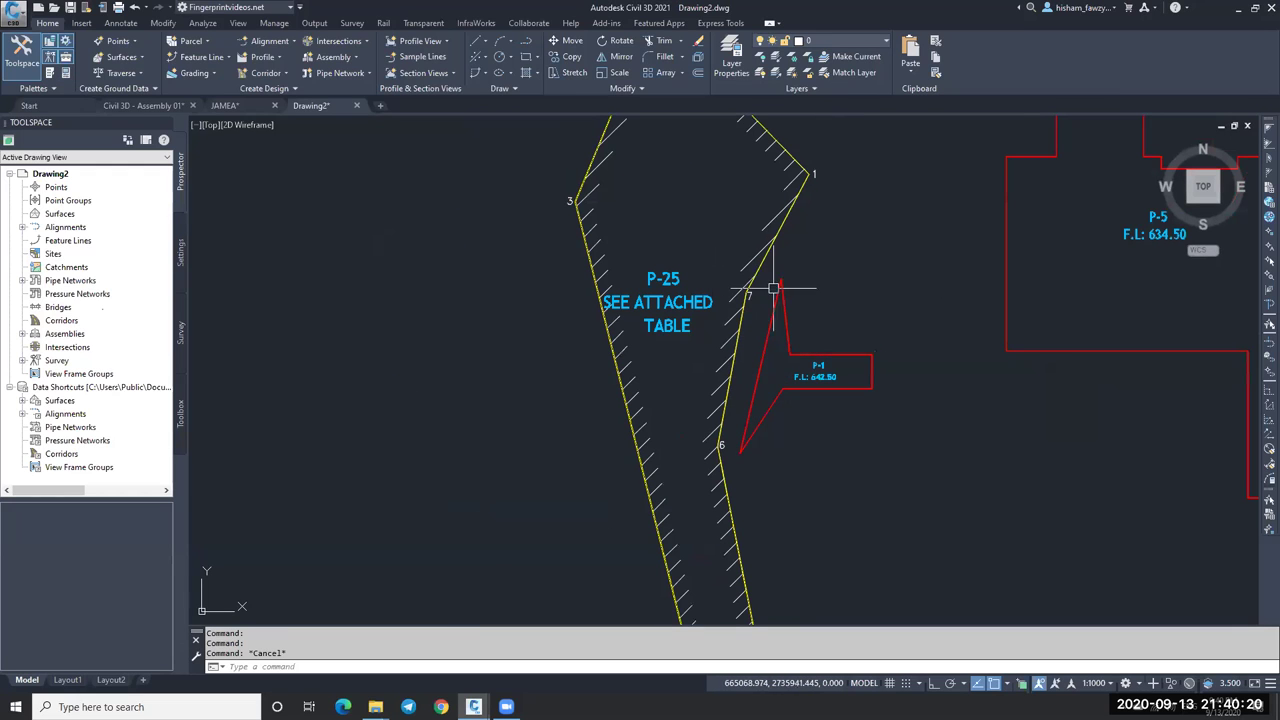
Erase the hatched P-25 parcel lines and its P-25 text.
left_click(818, 239)
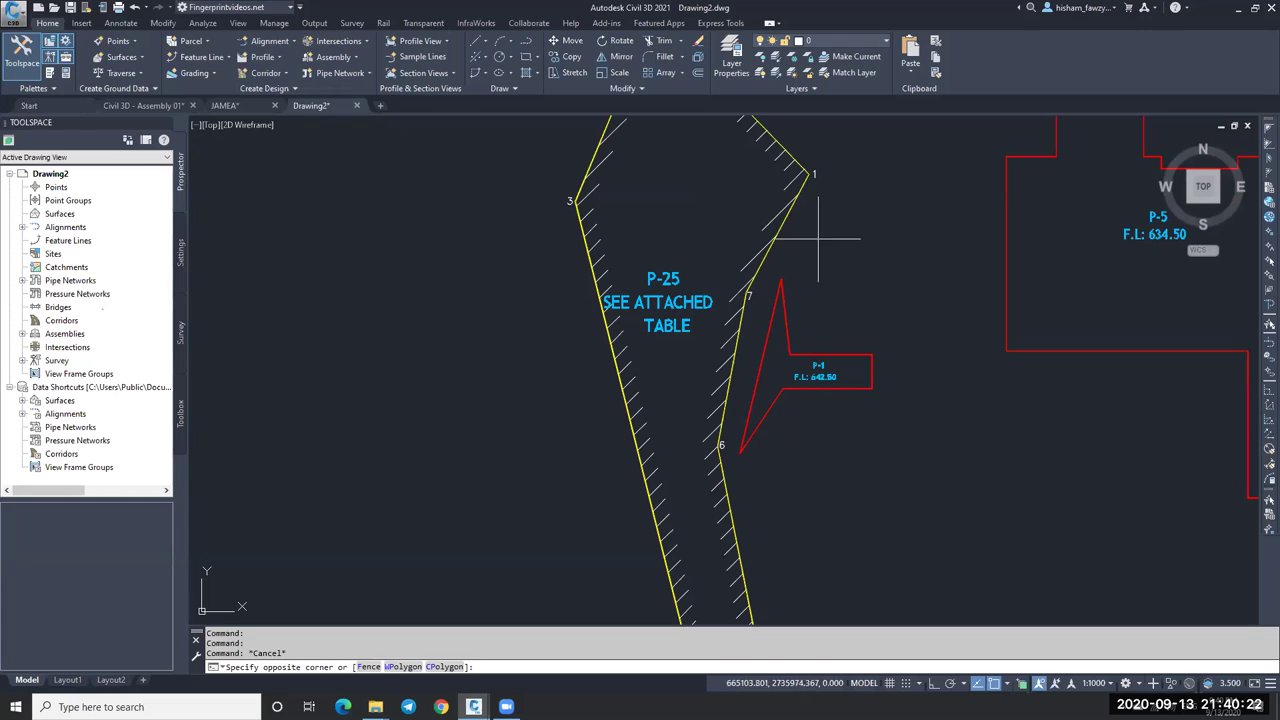
left_click(695, 243)
left_click(695, 243)
left_click(662, 348)
type("e")
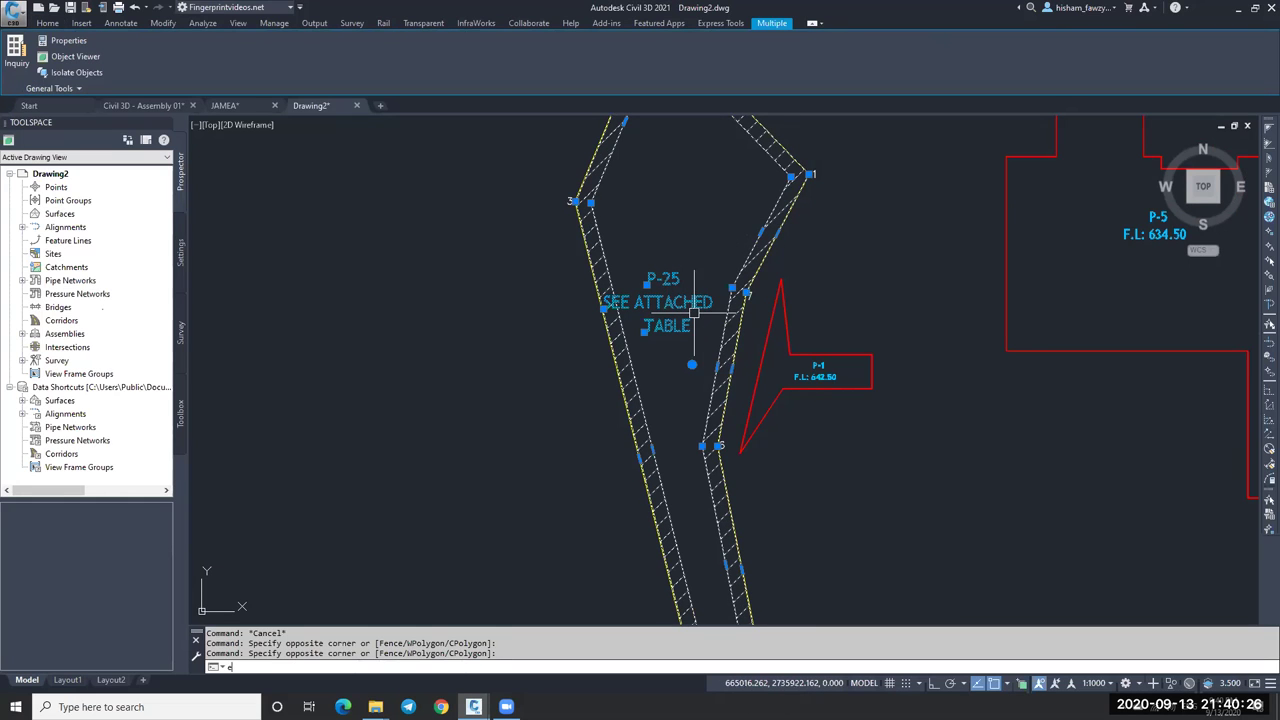
key("Return")
scroll(705, 283, "down", 4)
scroll(700, 265, "up", 1)
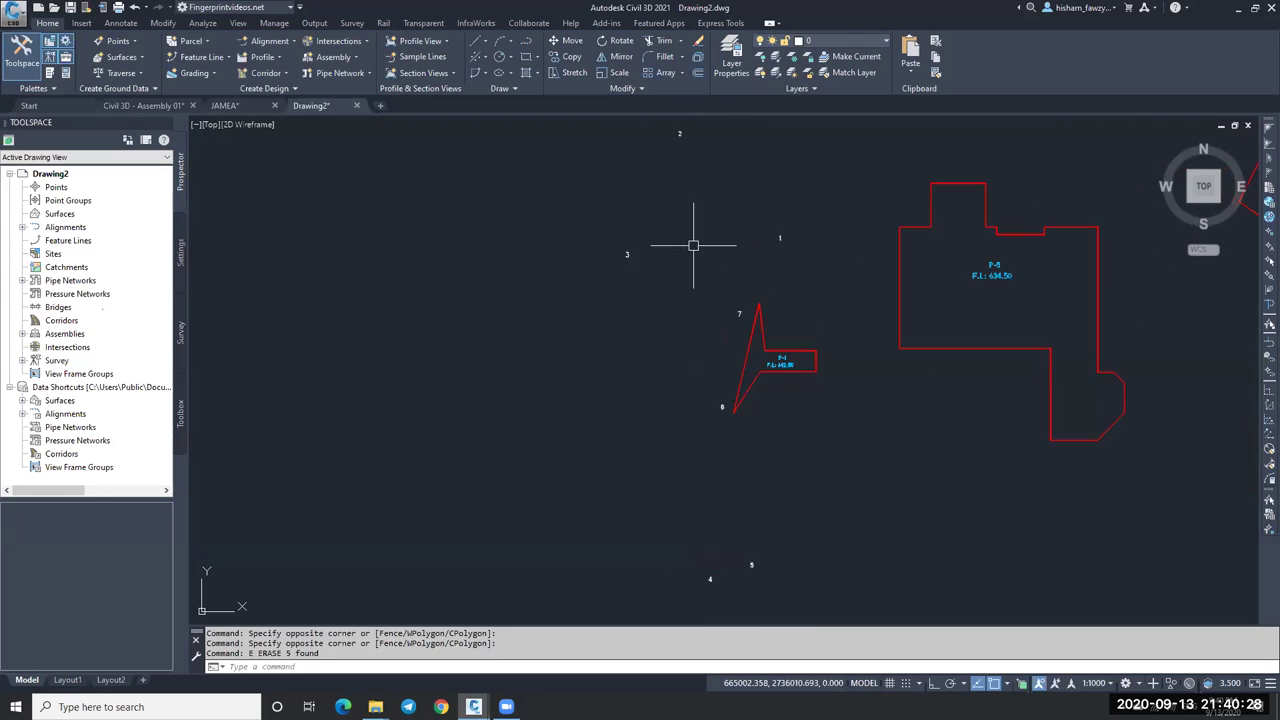
scroll(775, 268, "up", 3)
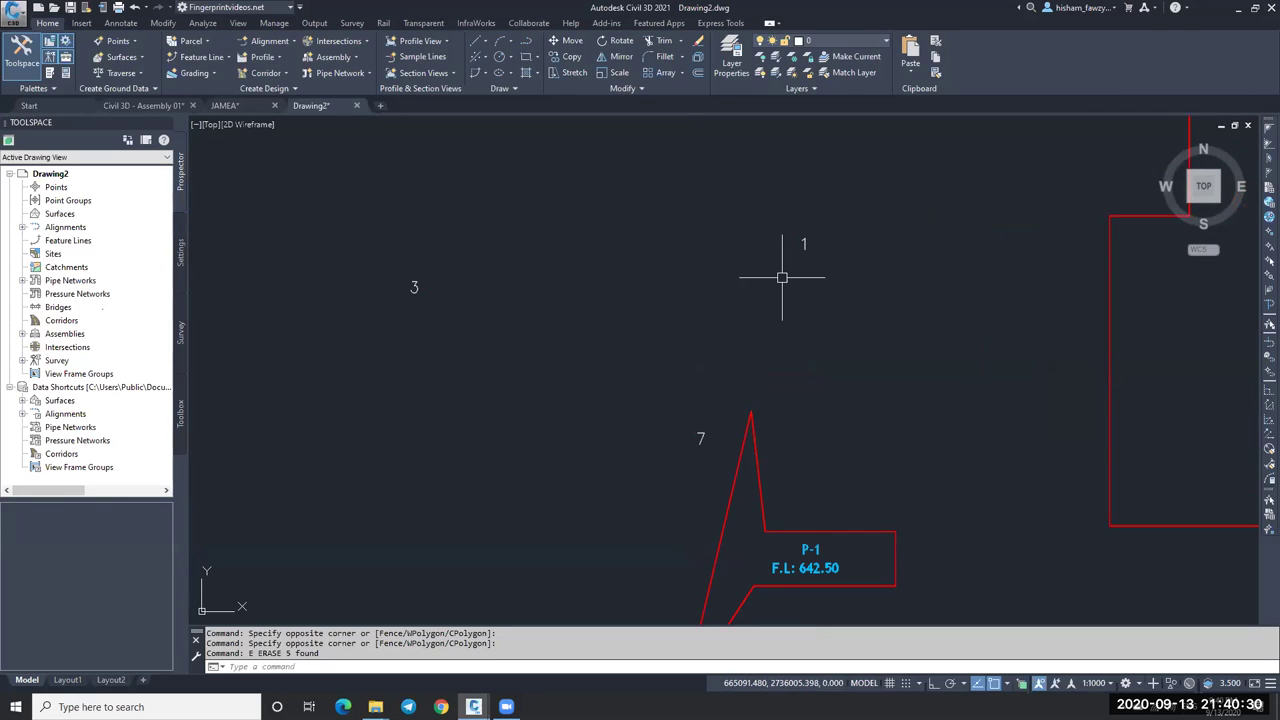
Start a 3DPOLY polyline snapped through points 1, 2, 3 and 4.
type("3dpoly")
key("Return")
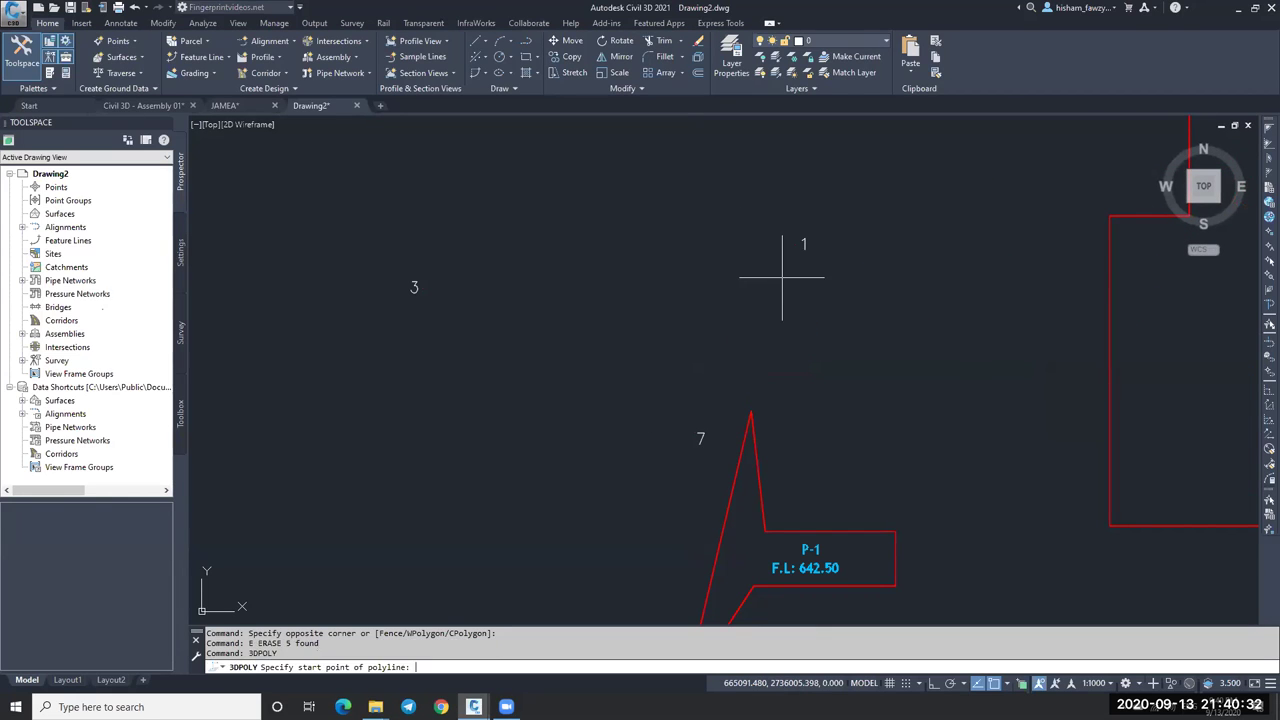
left_click(793, 253)
scroll(788, 300, "down", 3)
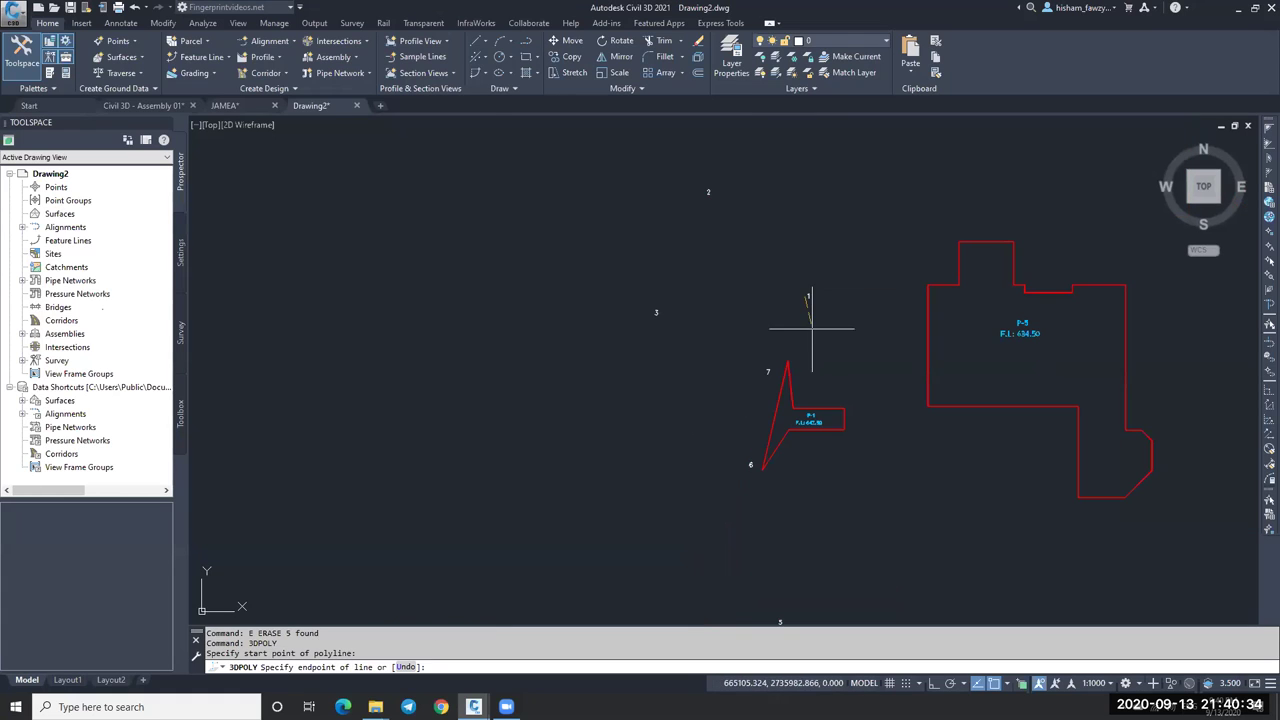
scroll(676, 175, "up", 4)
left_click(676, 175)
scroll(700, 300, "down", 3)
scroll(609, 367, "up", 3)
left_click(609, 367)
scroll(609, 367, "down", 3)
scroll(790, 560, "up", 4)
left_click(680, 394)
scroll(680, 394, "down", 3)
scroll(879, 362, "up", 3)
Continue the 3D polyline through points 5, 6 and 7 and close it.
left_click(851, 383)
scroll(789, 449, "down", 5)
scroll(775, 378, "up", 6)
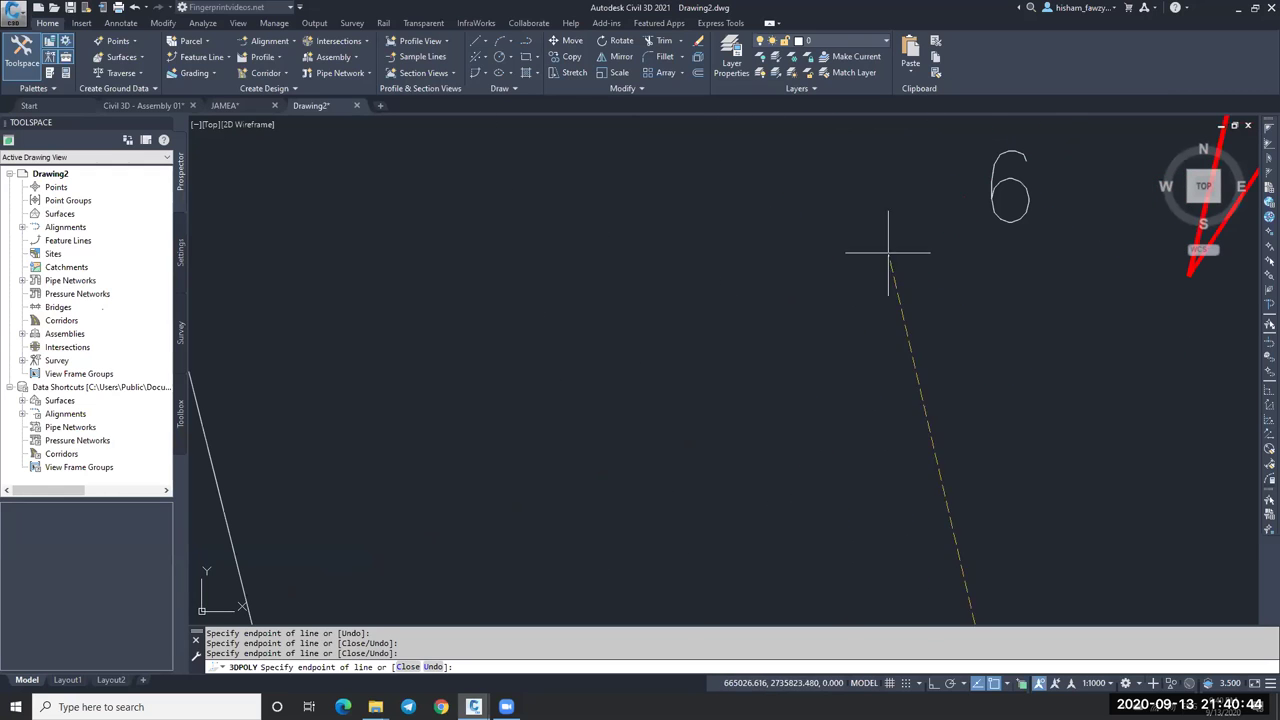
left_click(964, 197)
scroll(778, 400, "down", 3)
scroll(850, 300, "up", 4)
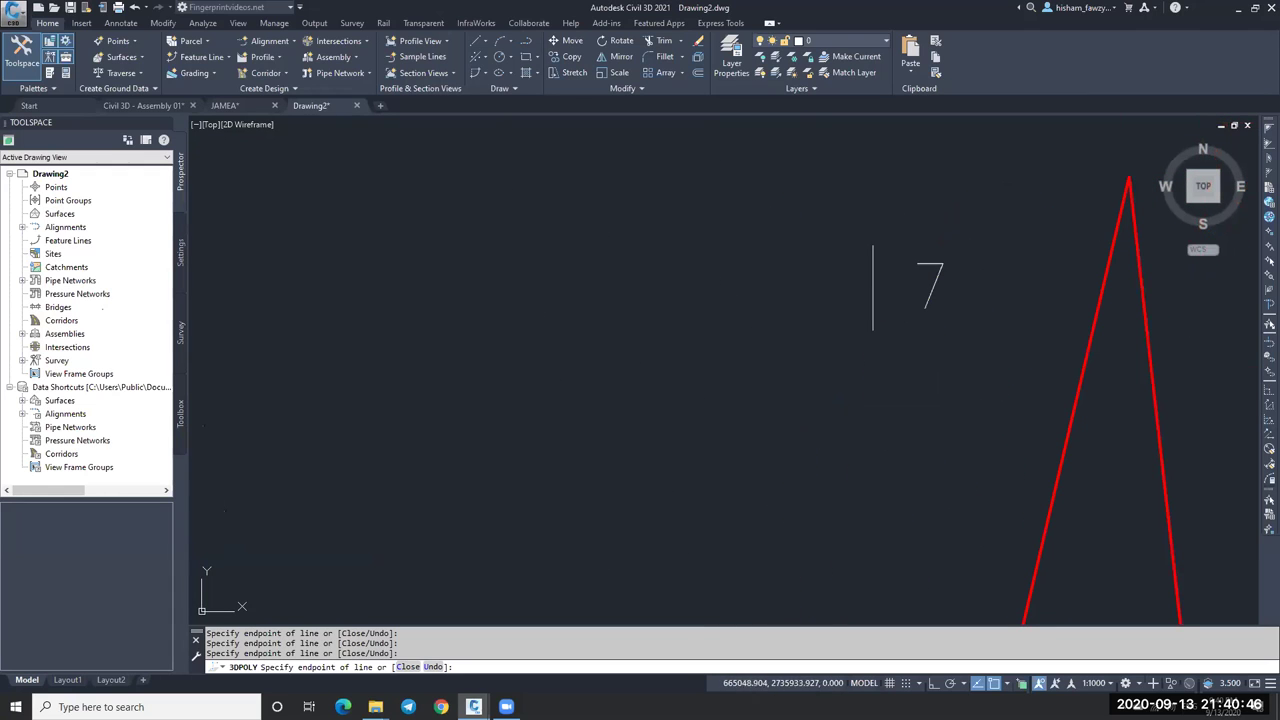
left_click(908, 263)
scroll(697, 332, "down", 5)
type("c")
key("Return")
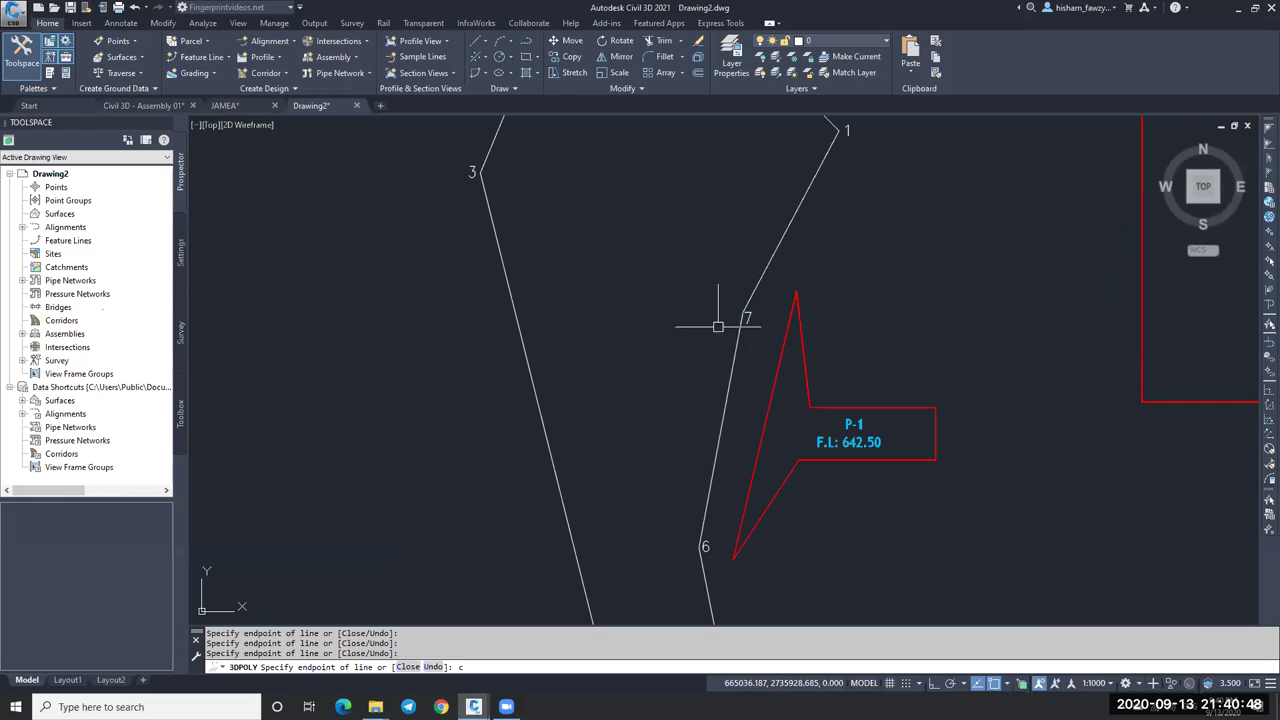
key("Escape")
left_click(790, 240)
scroll(700, 260, "down", 4)
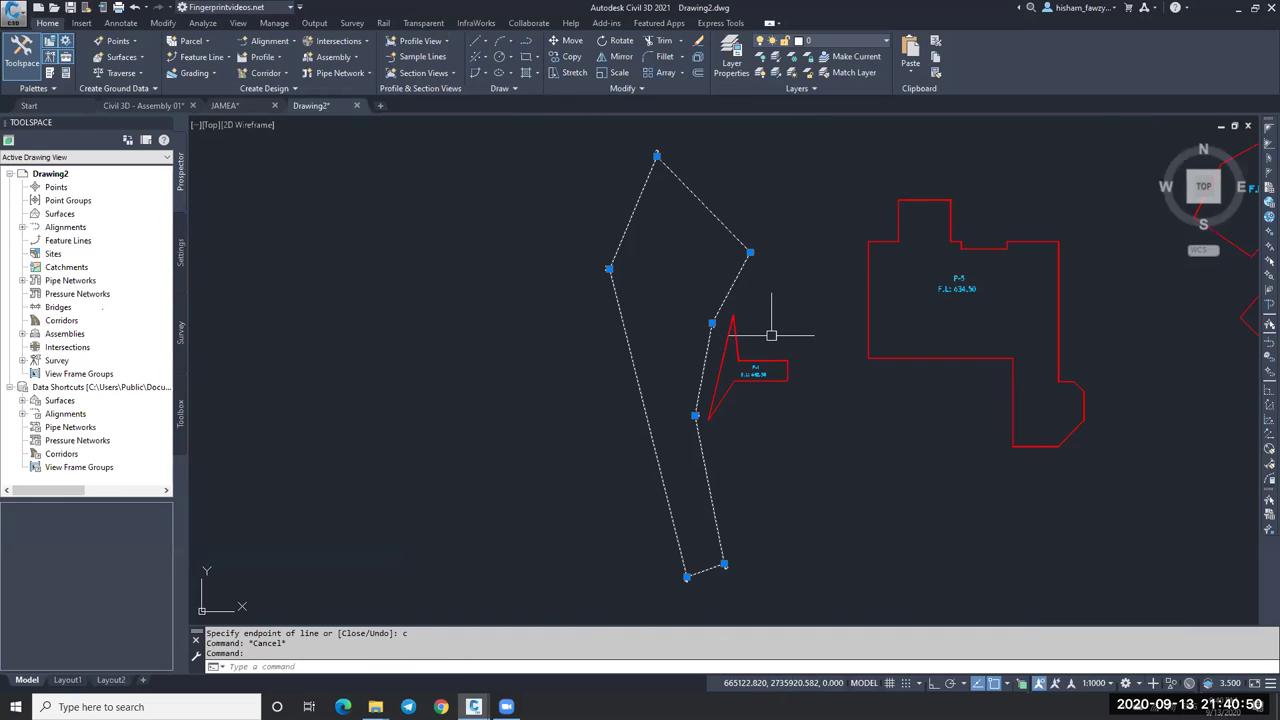
Check the 3D polyline's vertex elevations in the Properties palette.
key("ctrl+1")
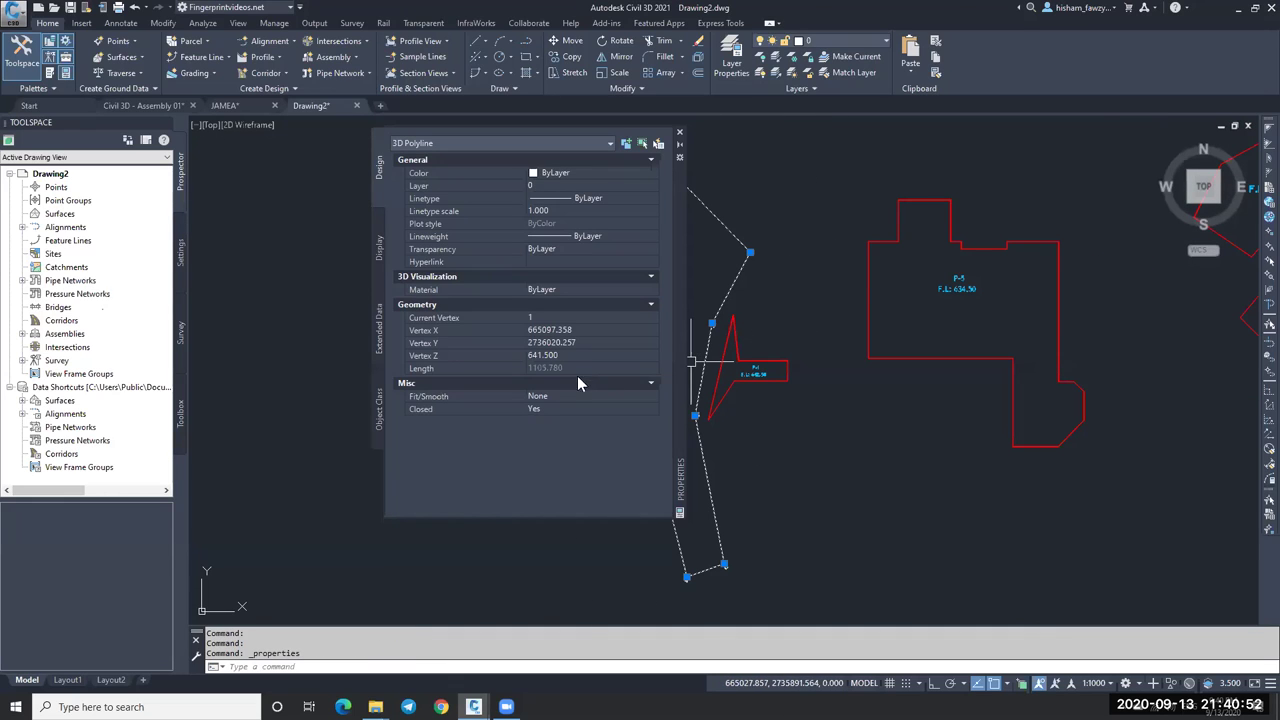
left_click(654, 314)
left_click(655, 315)
left_click(655, 315)
left_click(655, 316)
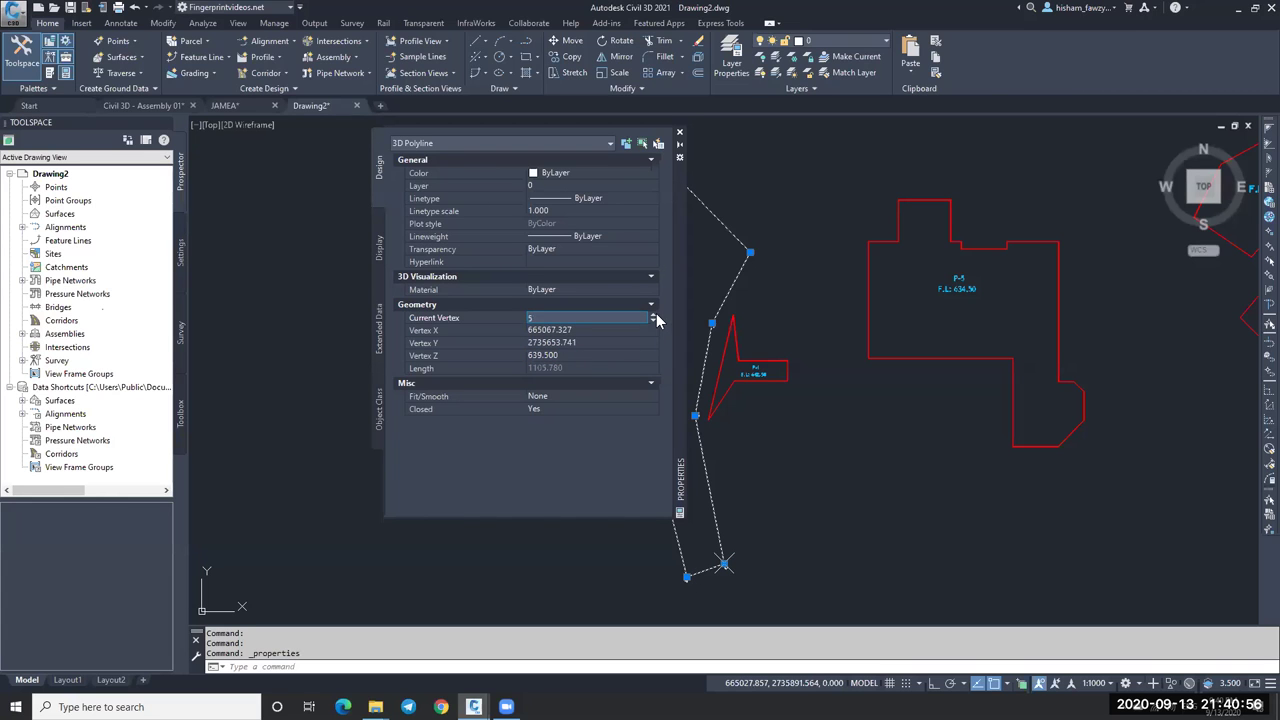
left_click(679, 132)
key("Escape")
key("Escape")
Window-select and erase the point number labels.
left_click(555, 228)
left_click(723, 451)
type("e")
key("Return")
scroll(641, 329, "down", 3)
Erase the parcel labels on the other parcels and along the outline's top.
left_click(615, 283)
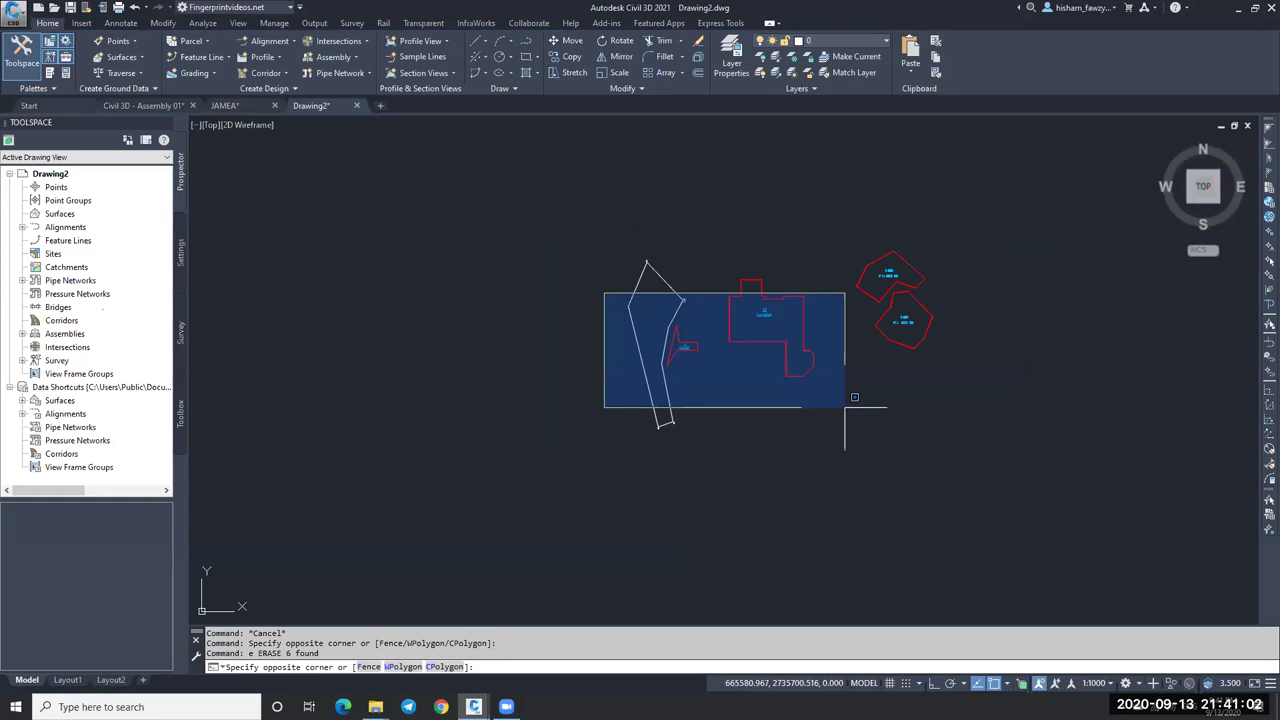
left_click(827, 350)
type("e")
key("Return")
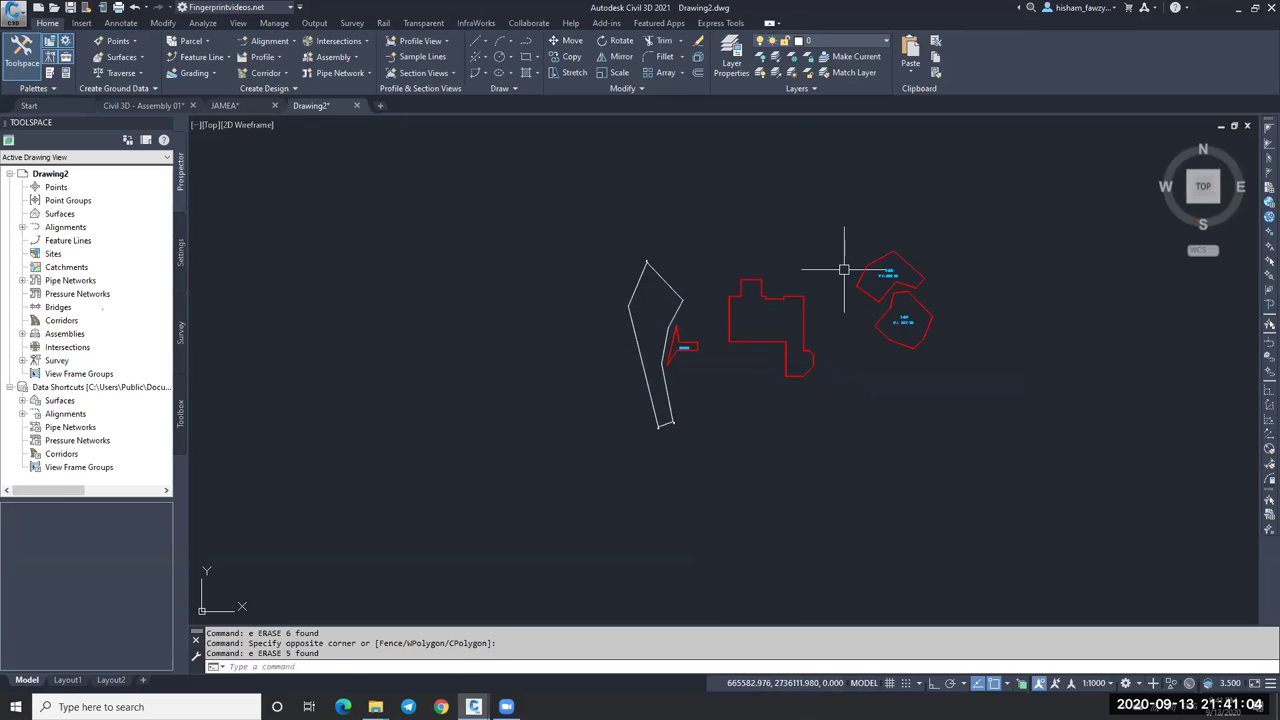
left_click(836, 256)
left_click(978, 350)
type("e")
key("Return")
left_click(594, 226)
left_click(700, 346)
type("e")
key("Return")
Erase the bottom labels and the P-1 triangle's label.
left_click(600, 380)
left_click(700, 440)
type("e")
key("Return")
type("ee")
key("Return")
scroll(686, 363, "up", 4)
scroll(708, 379, "down", 3)
scroll(662, 372, "up", 4)
left_click(730, 365)
type("e")
key("Return")
key("Escape")
scroll(745, 360, "down", 5)
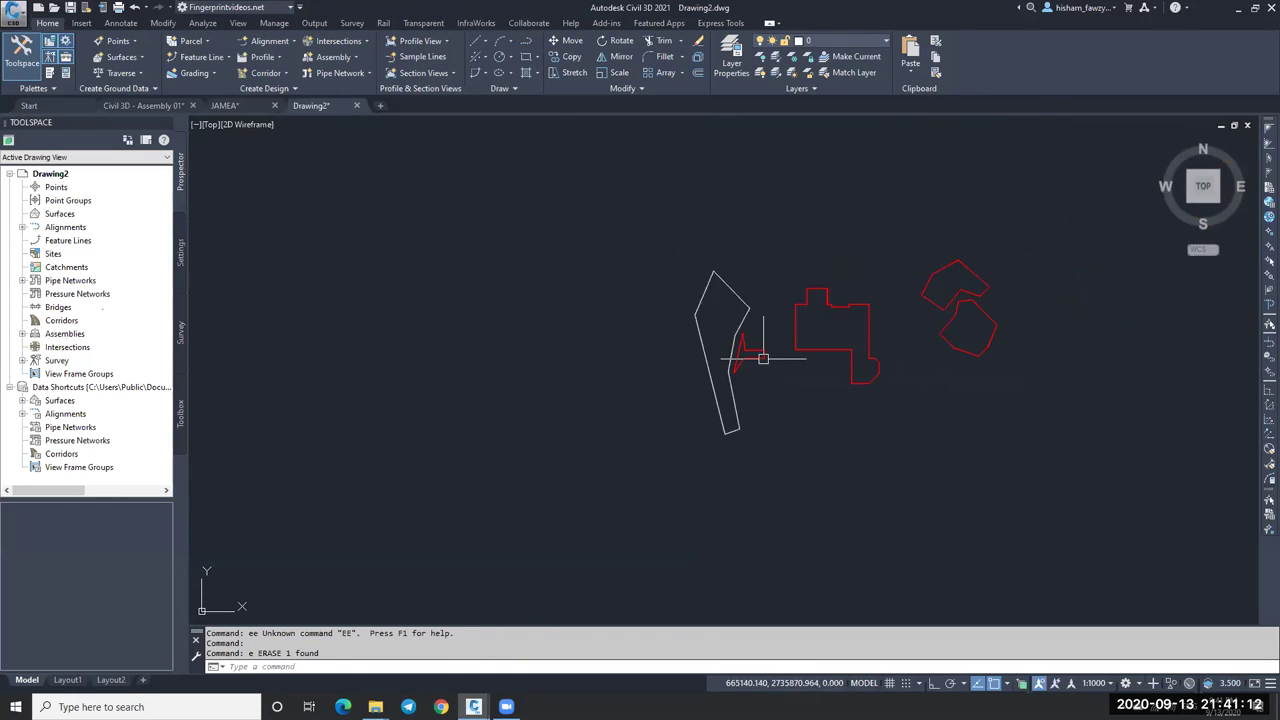
Create a new TIN surface named 'Design'.
right_click(100, 217)
left_click(140, 221)
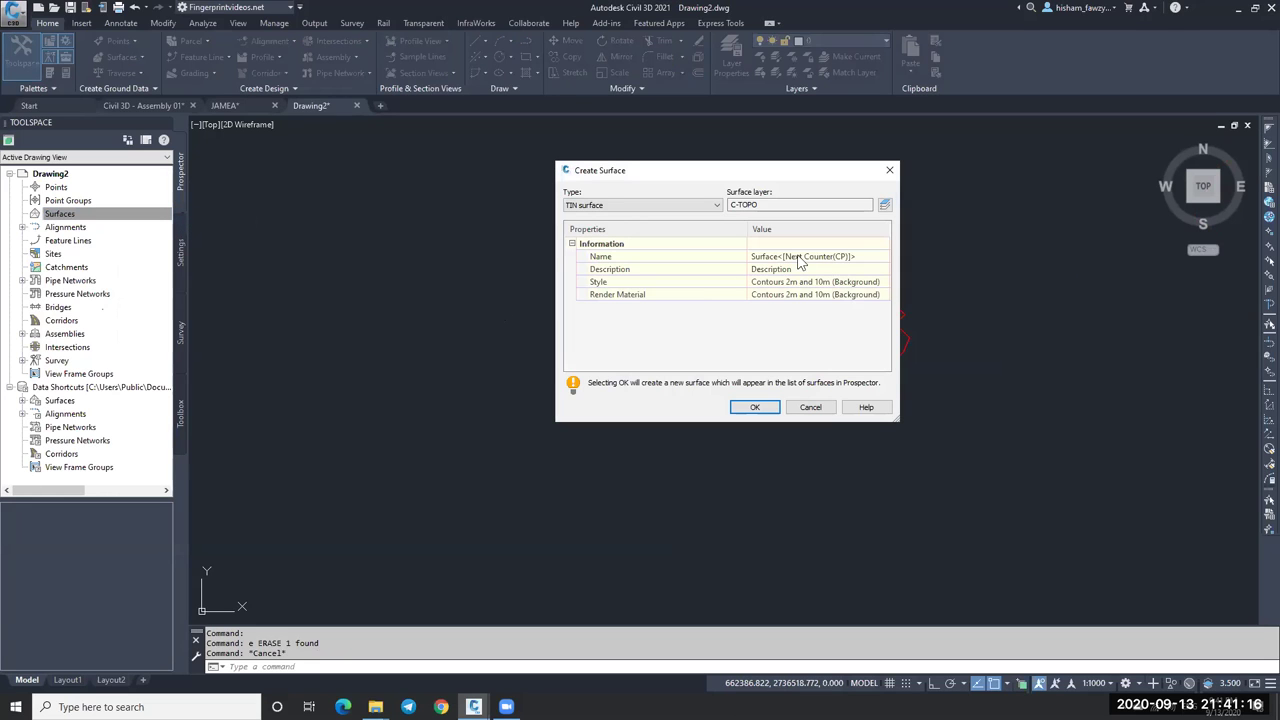
left_click(800, 257)
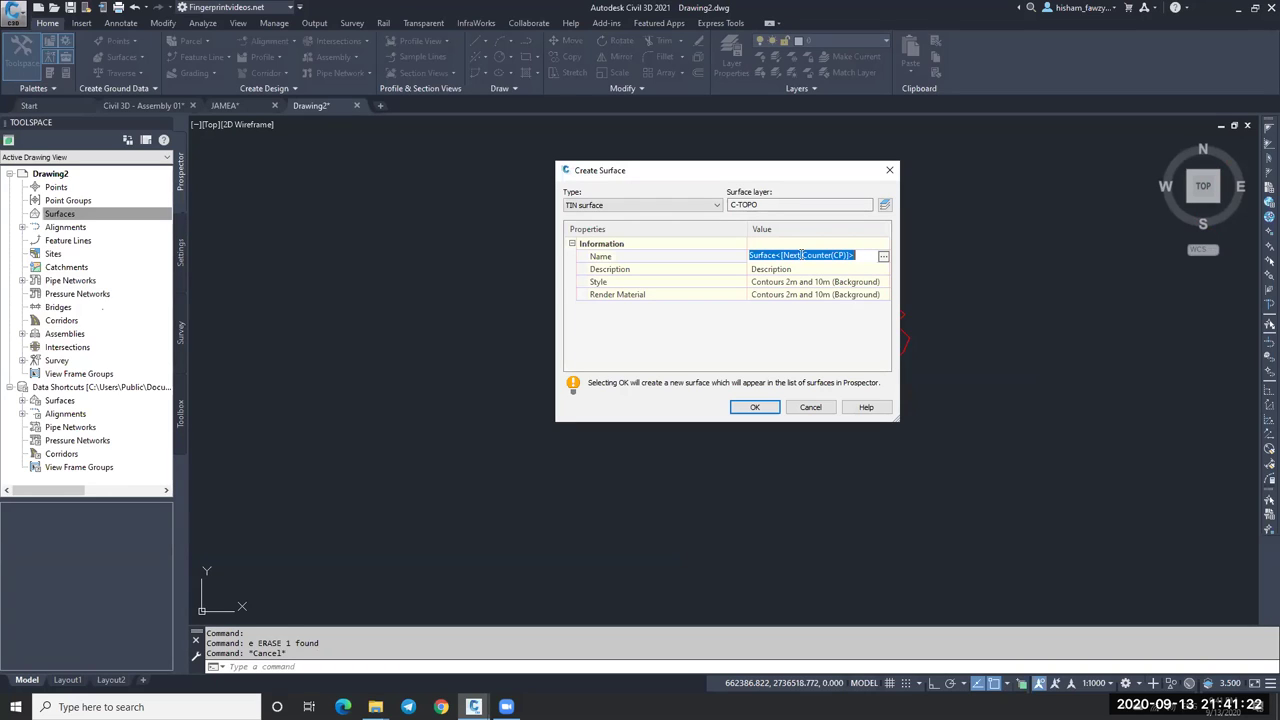
type("Design")
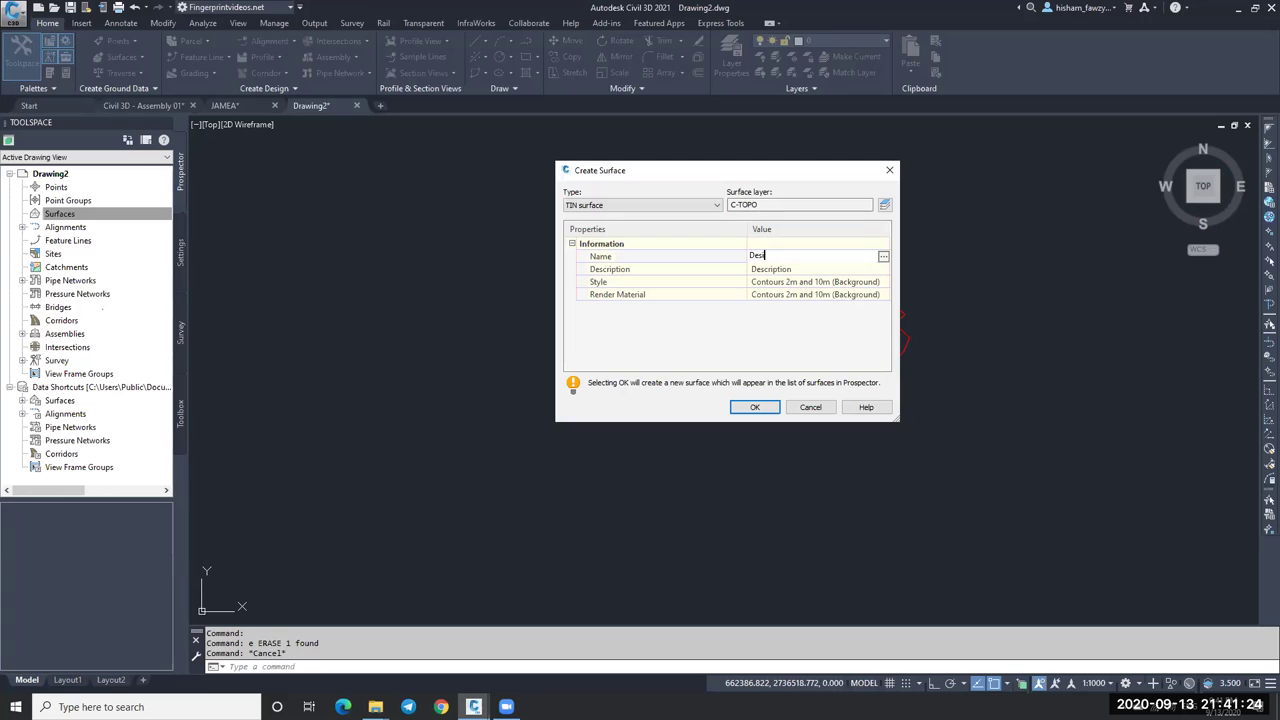
left_click(752, 408)
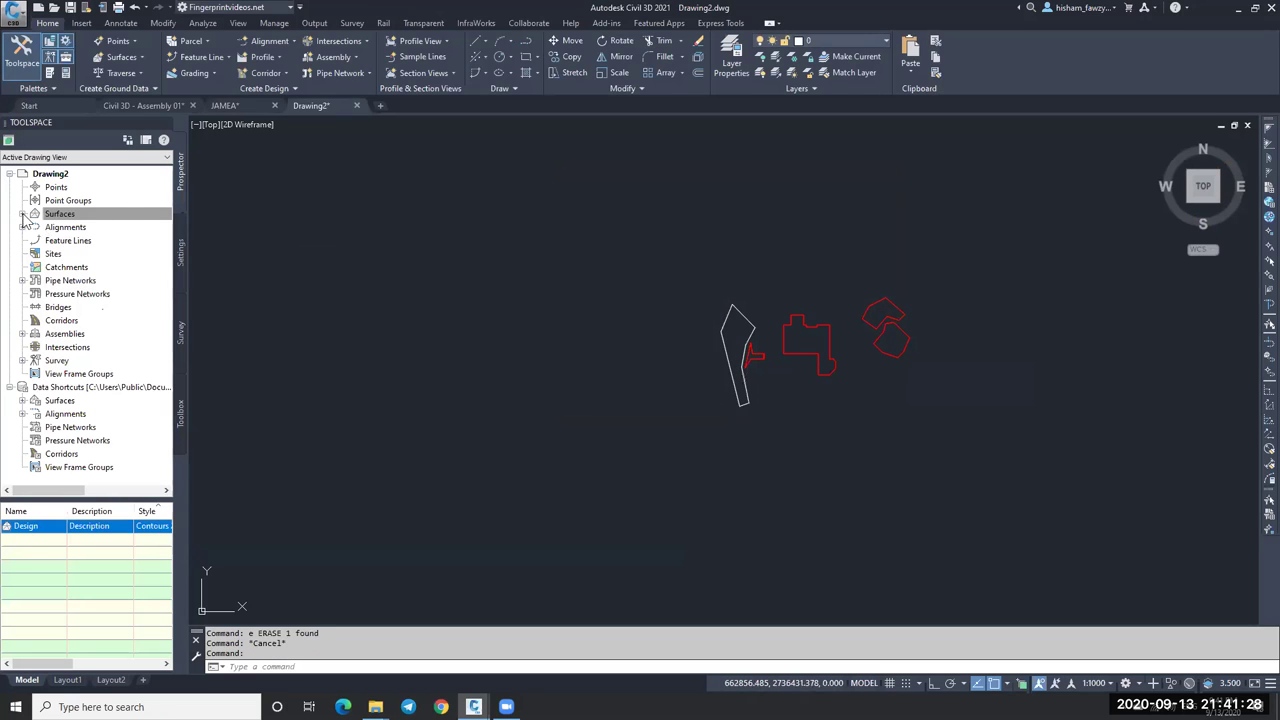
Add the five polylines to the Design surface as breakline set 'Breakline set1'.
left_click(22, 214)
left_click(35, 228)
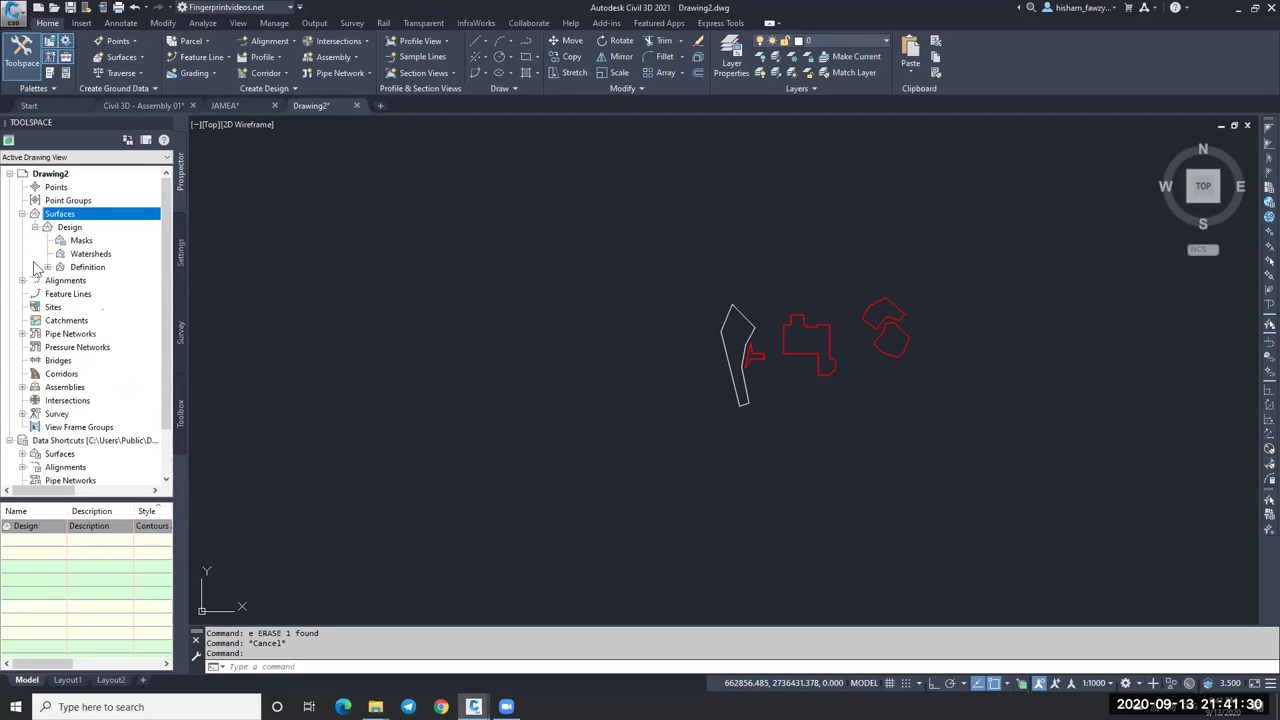
left_click(47, 267)
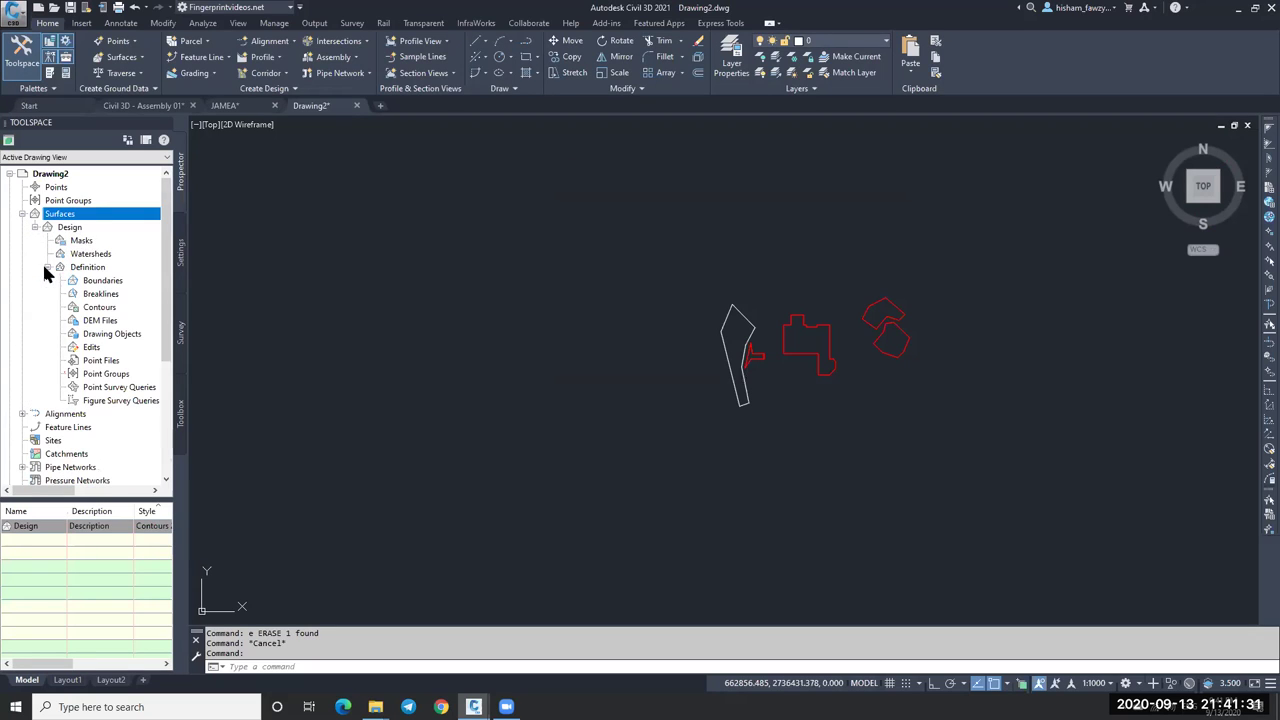
right_click(106, 294)
left_click(135, 303)
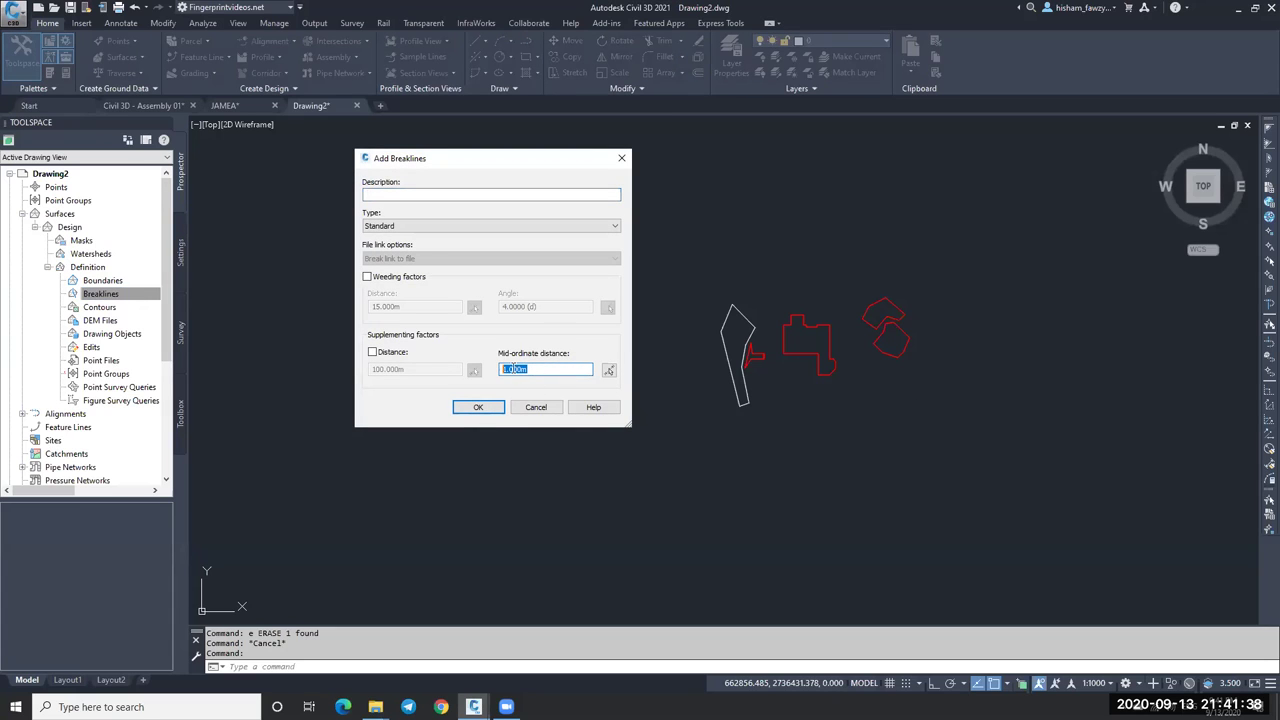
left_click(478, 407)
left_click(954, 257)
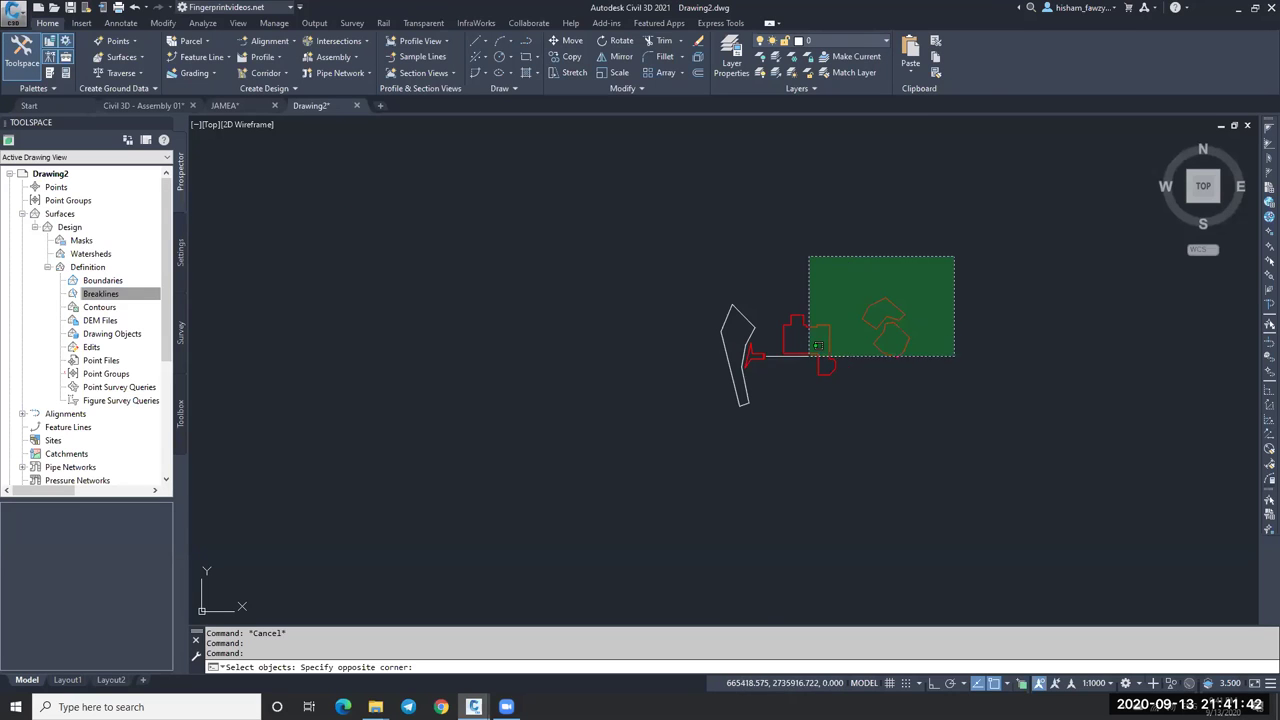
left_click(667, 430)
key("Return")
Select the rebuilt Design surface and a breakline polyline to check them.
scroll(802, 356, "up", 4)
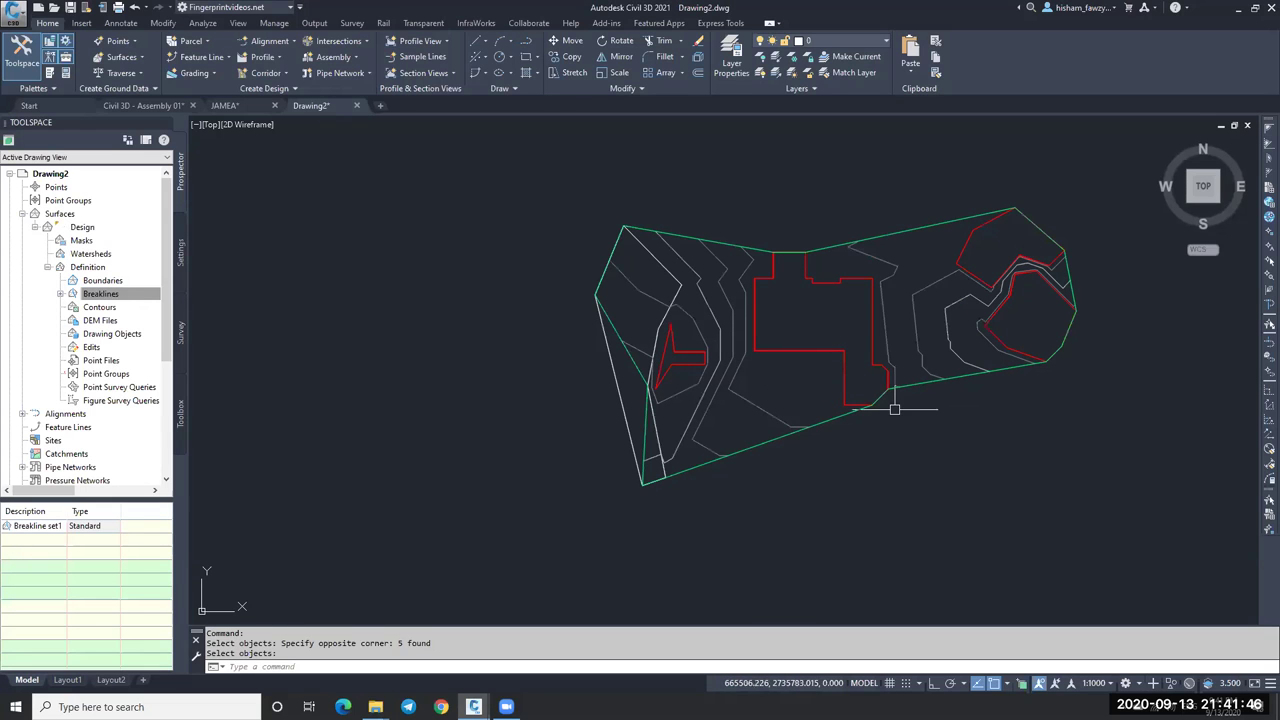
left_click(626, 346)
left_click(610, 371)
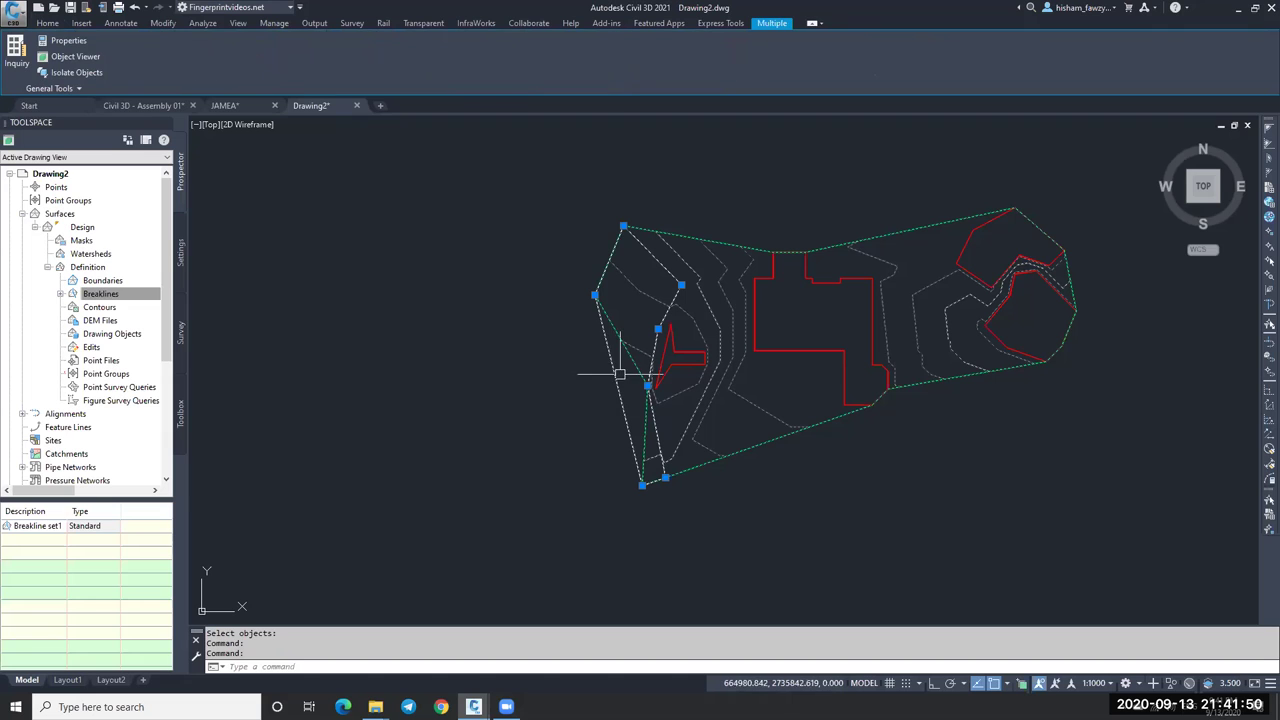
key("Escape")
left_click(881, 321)
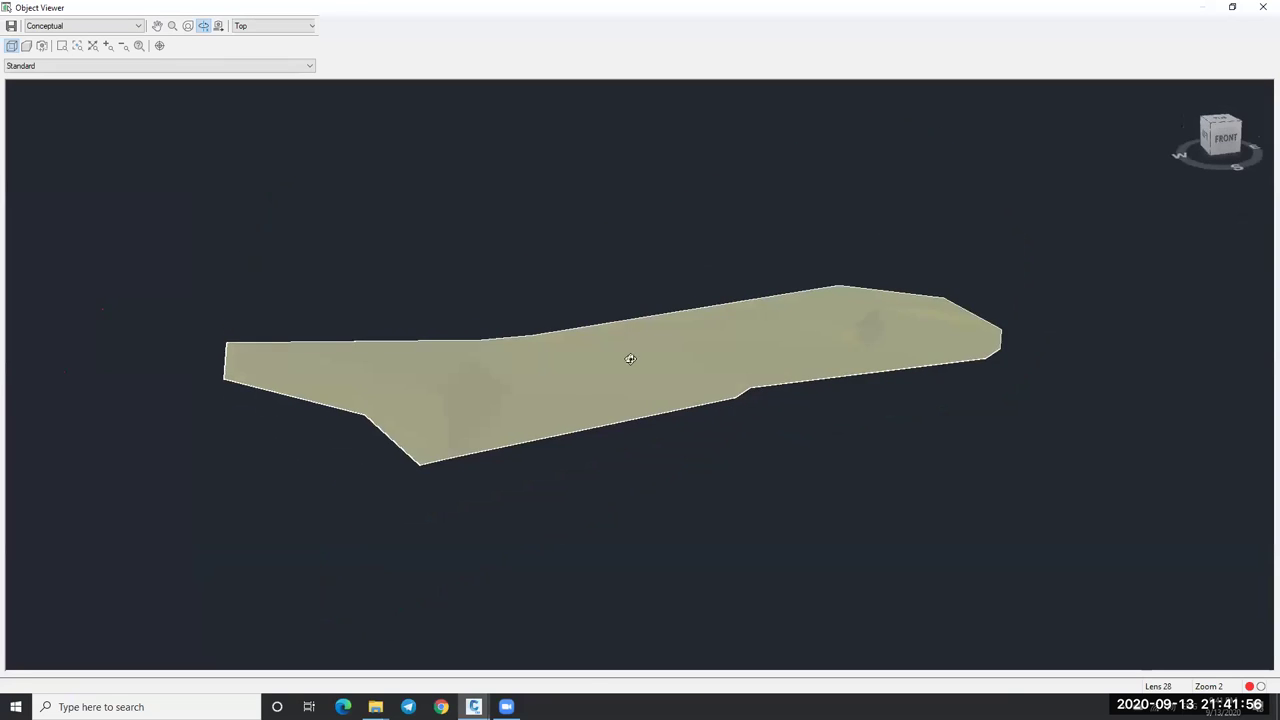
Preview the Design surface in 3D, then turn on Triangles in its surface style.
mouse_move(630, 359)
left_mouse_down()
mouse_move(566, 357)
mouse_move(642, 359)
left_mouse_up()
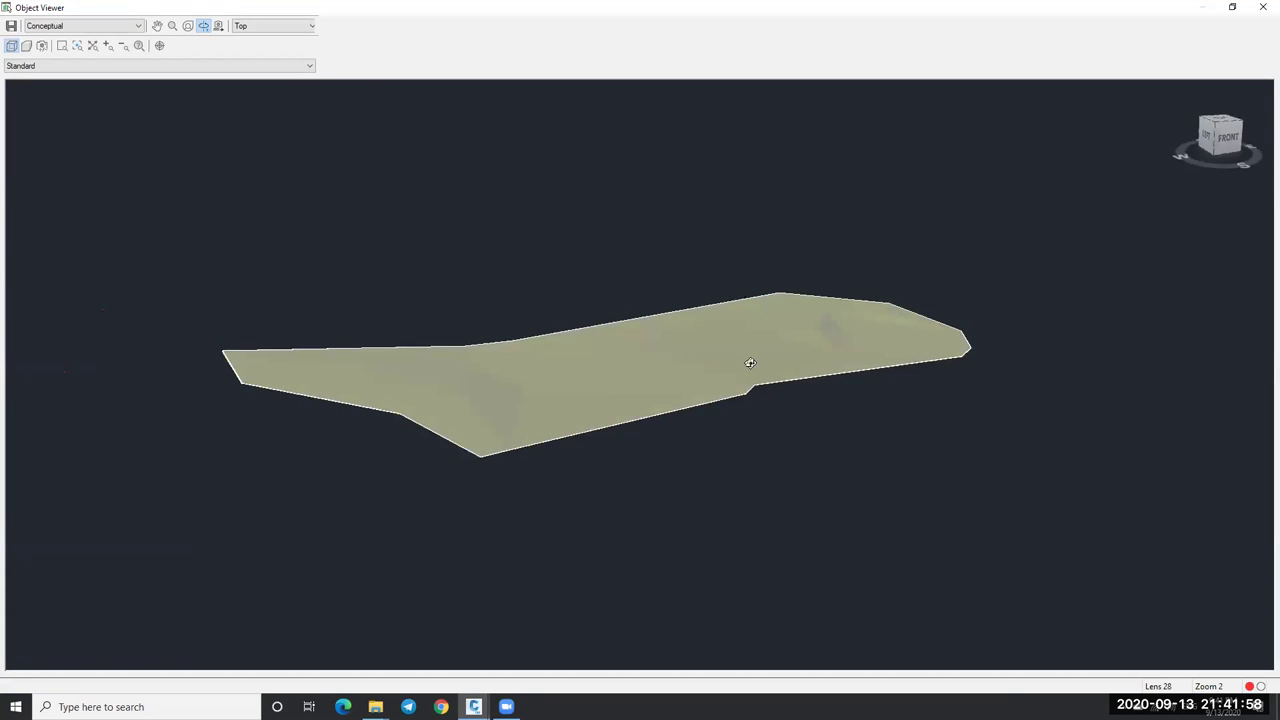
key("Escape")
key("Escape")
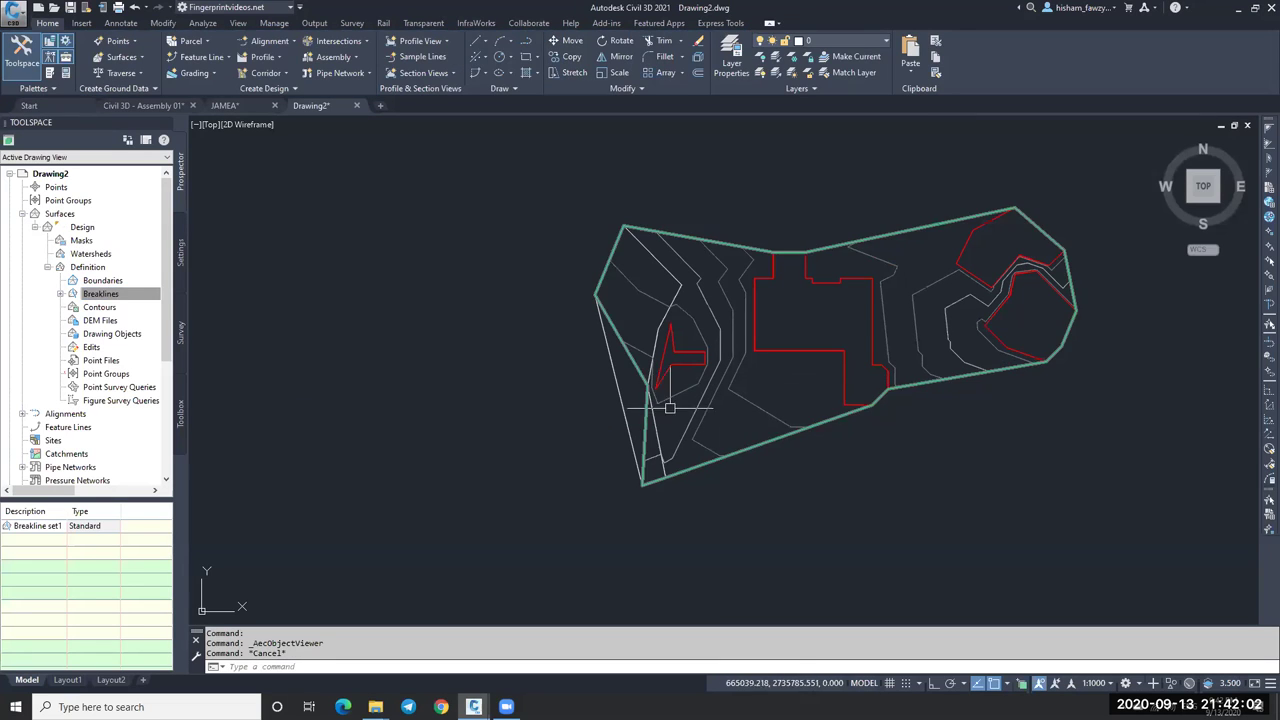
left_click(748, 395)
right_click(748, 396)
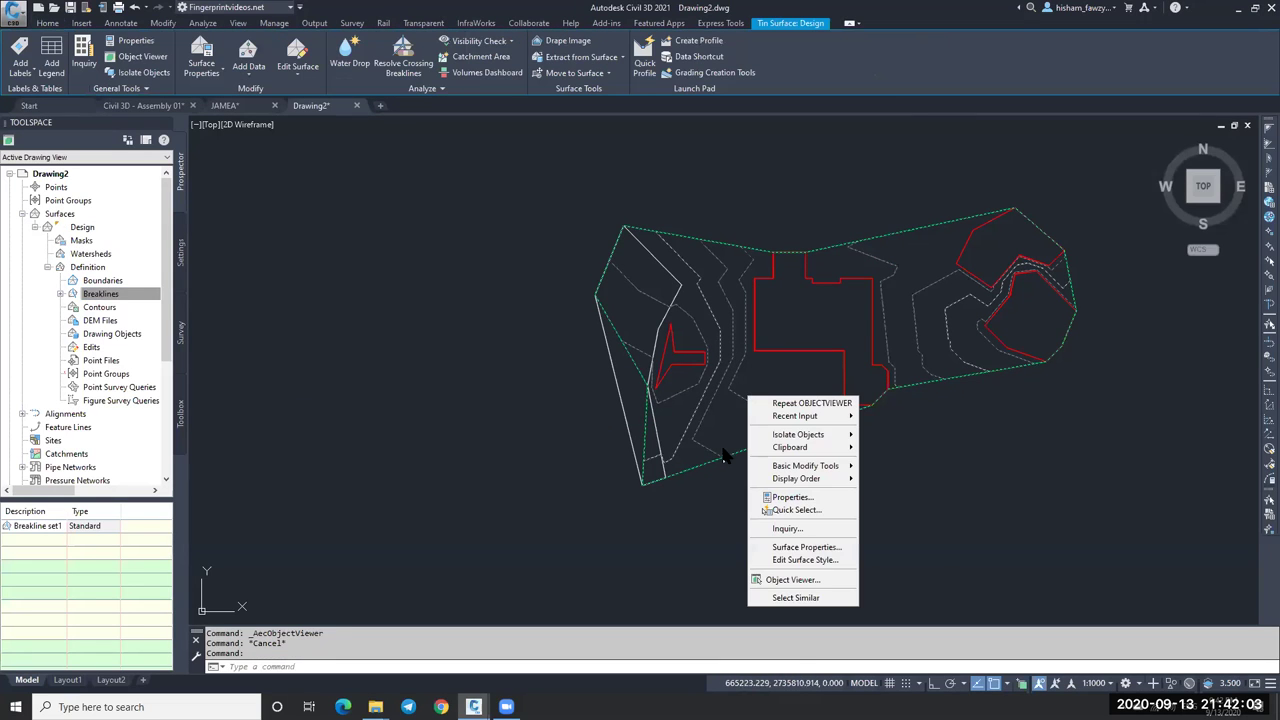
left_click(807, 560)
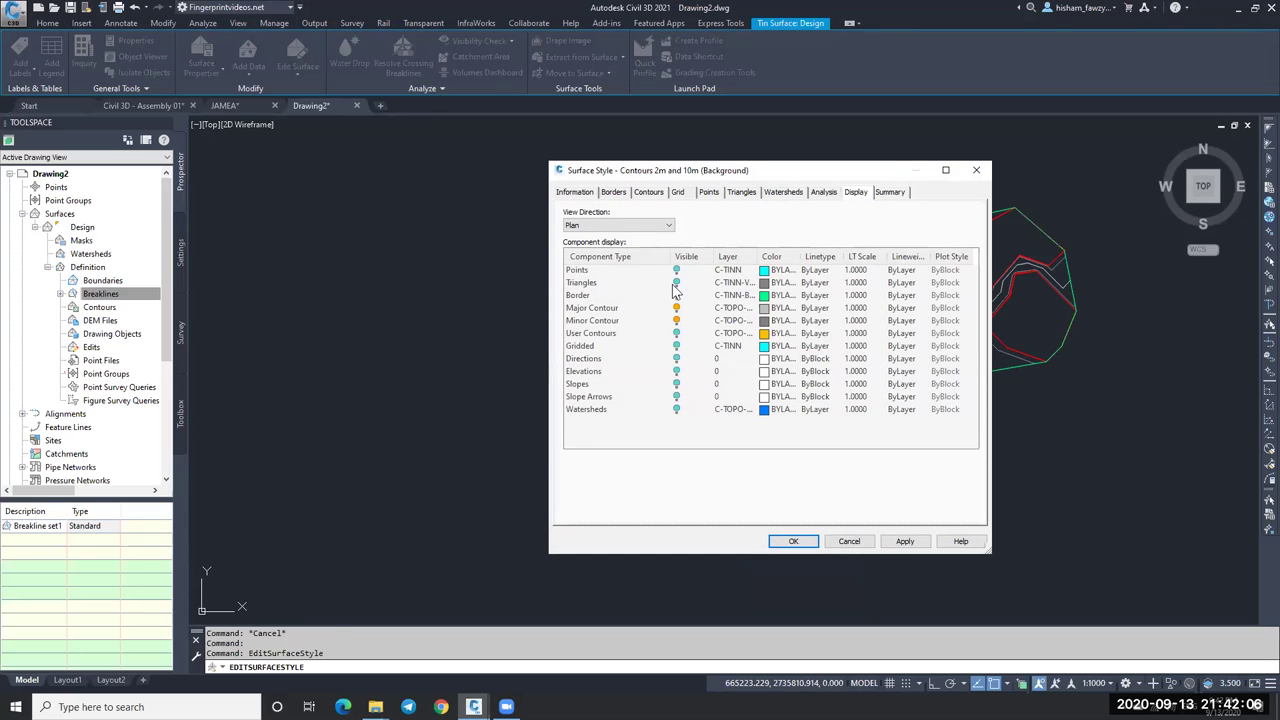
left_click(676, 284)
left_click(793, 541)
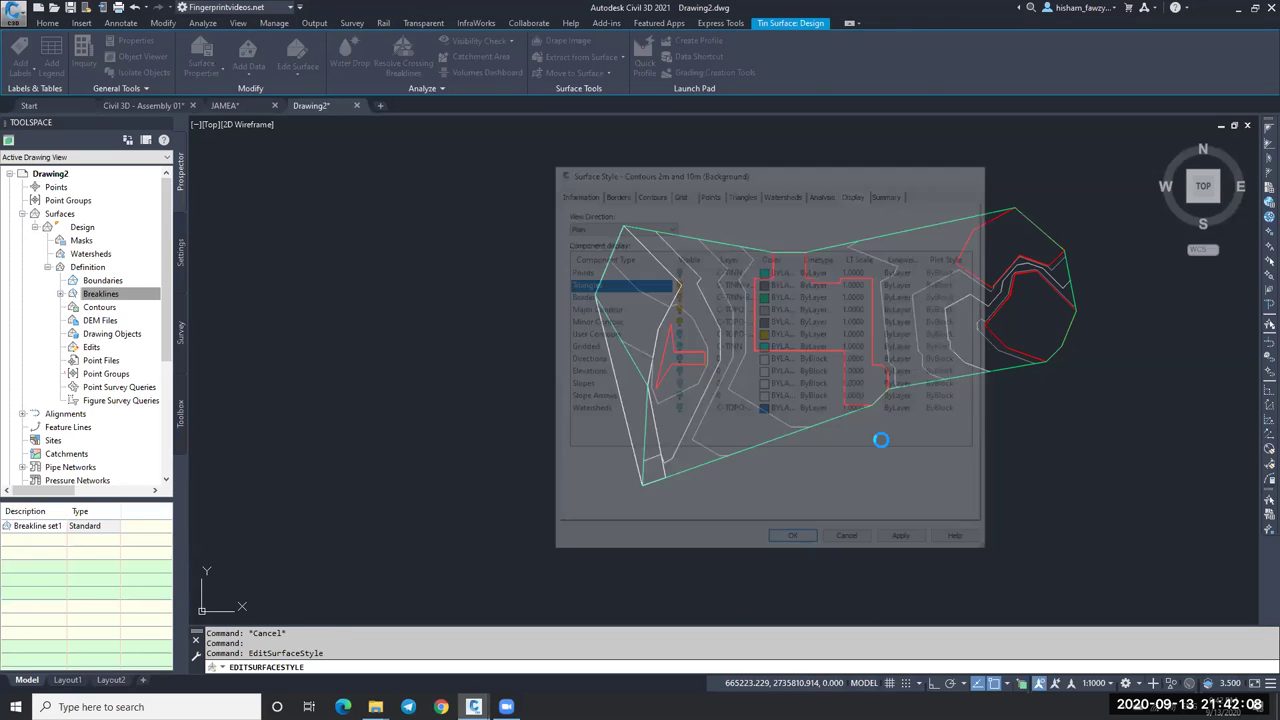
key("Escape")
scroll(762, 323, "up", 2)
Inspect the Design surface and a red breakline by selecting them.
scroll(762, 323, "up", 1)
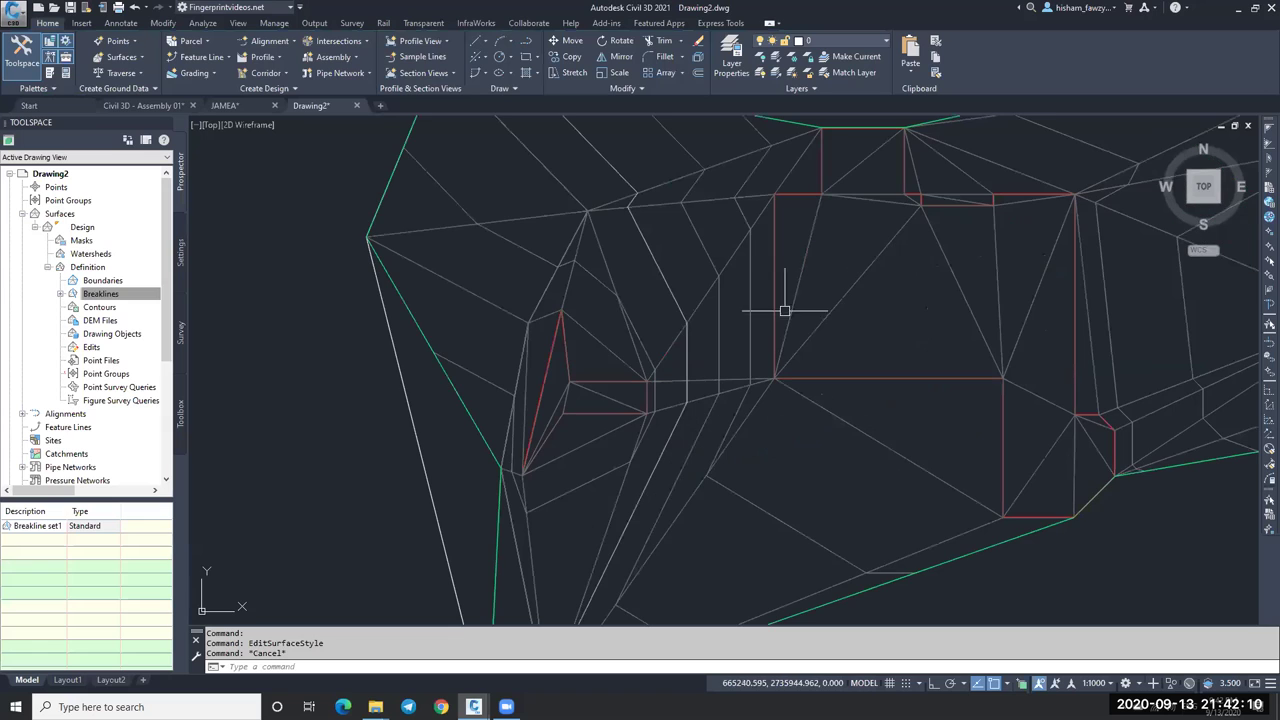
left_click(792, 300)
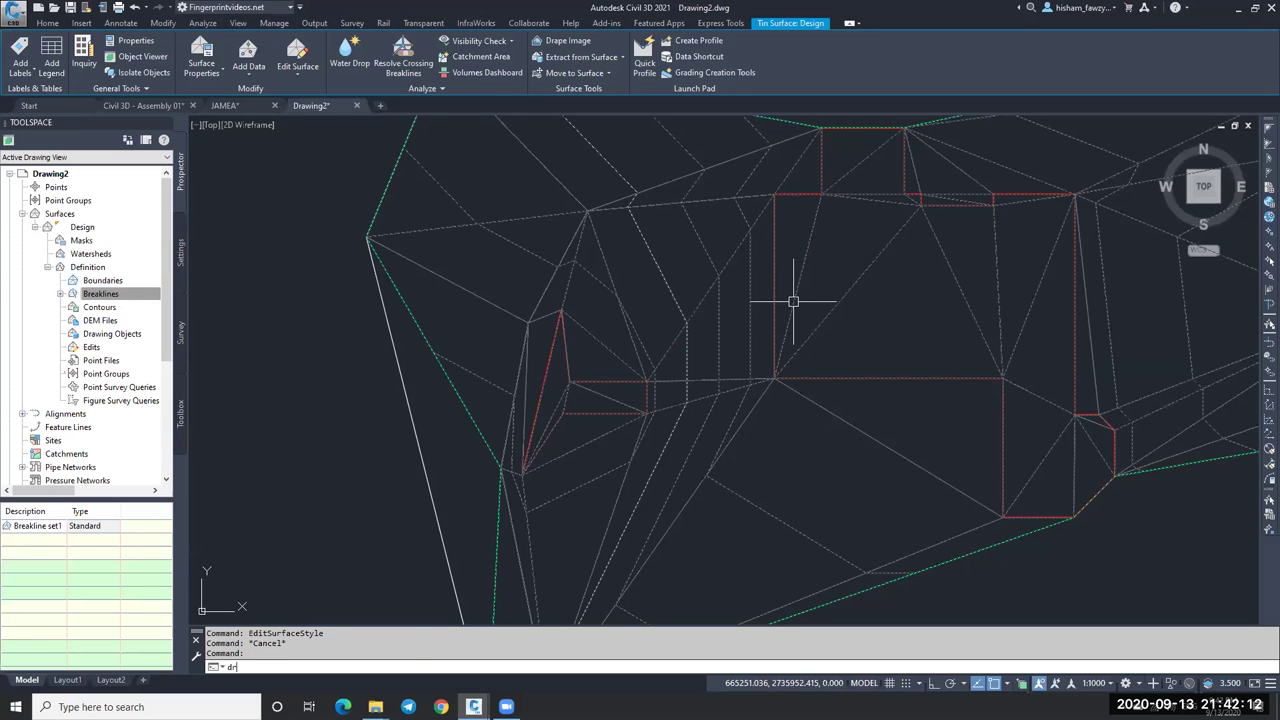
key("Return")
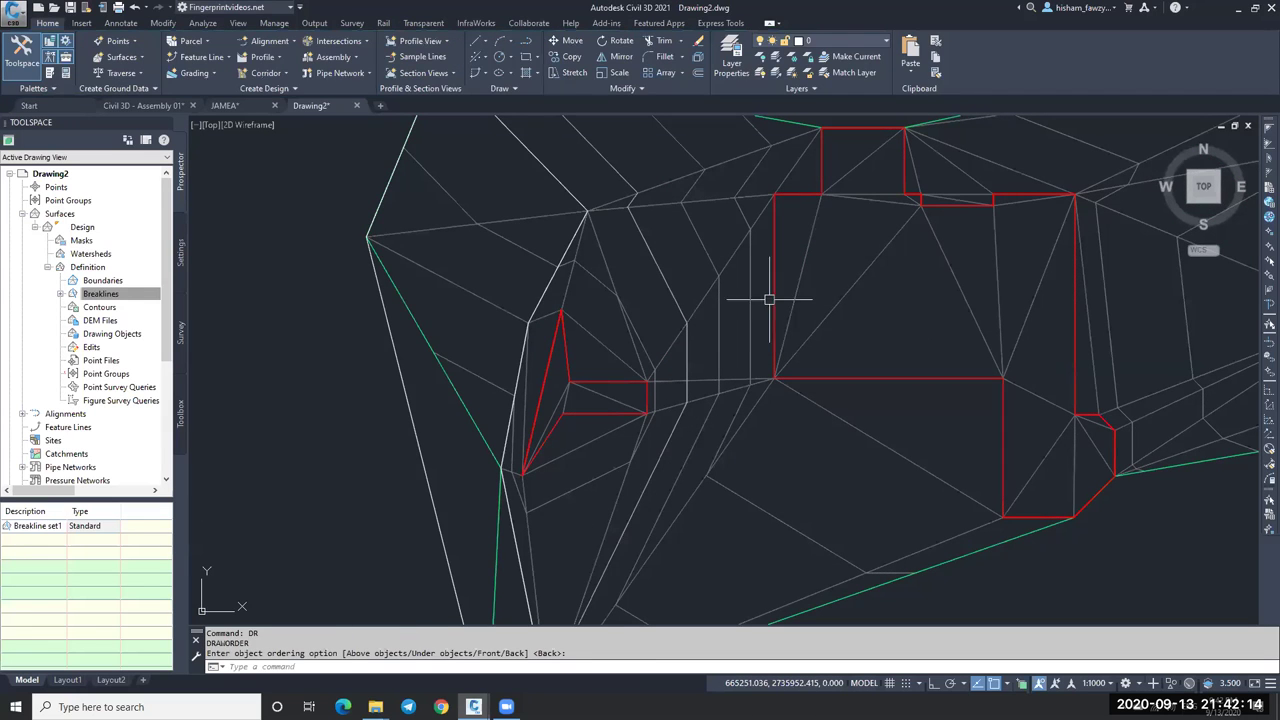
key("Escape")
scroll(624, 295, "down", 4)
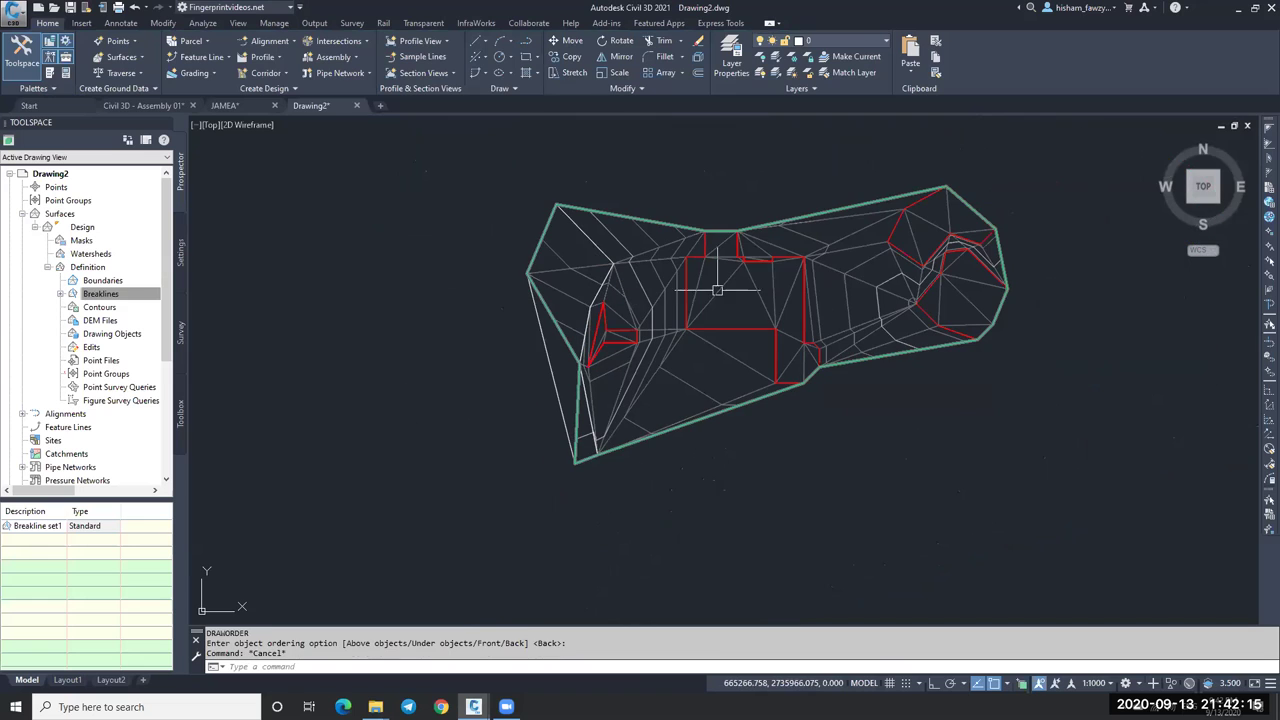
left_click(937, 256)
key("Escape")
scroll(907, 302, "up", 2)
scroll(860, 292, "down", 2)
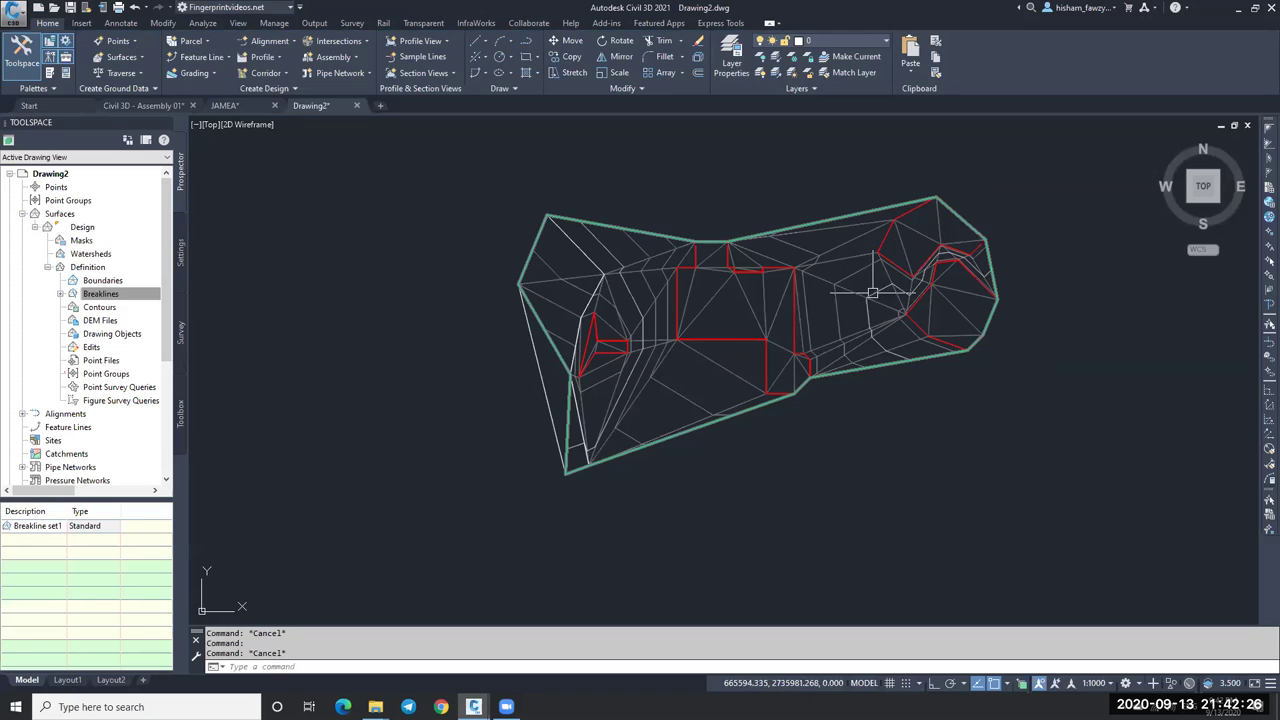
scroll(942, 255, "up", 2)
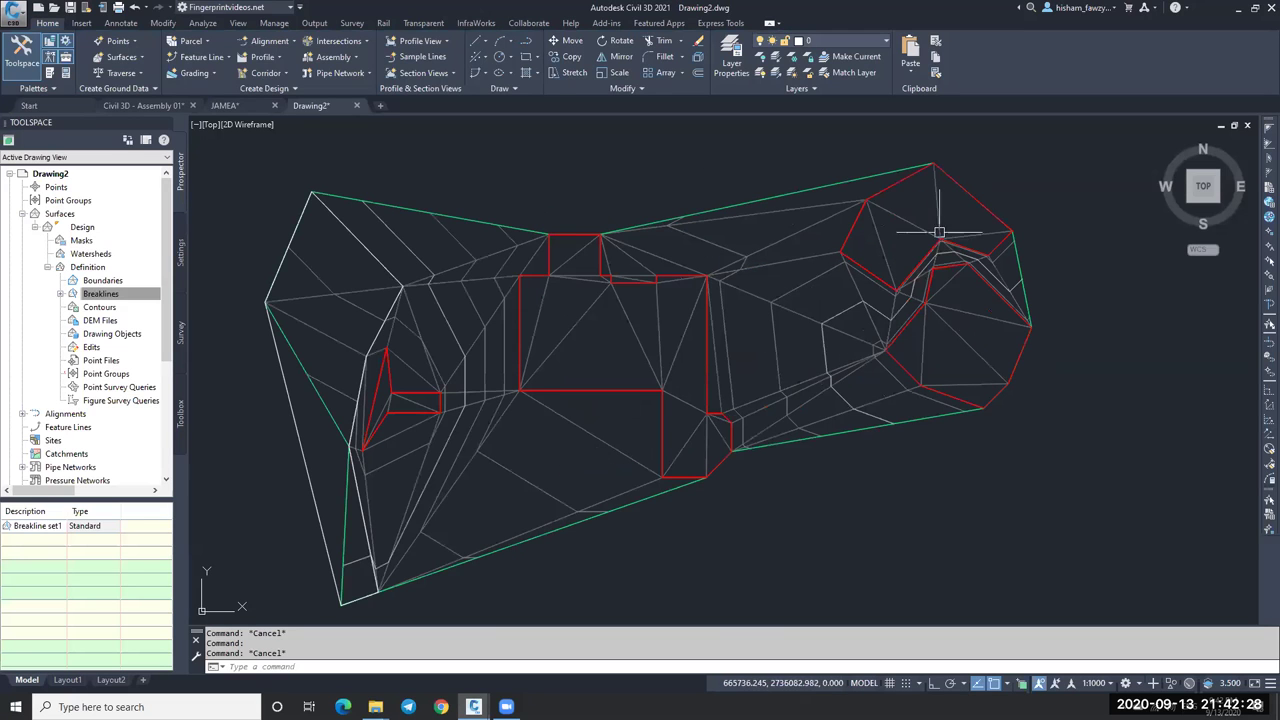
scroll(850, 310, "down", 4)
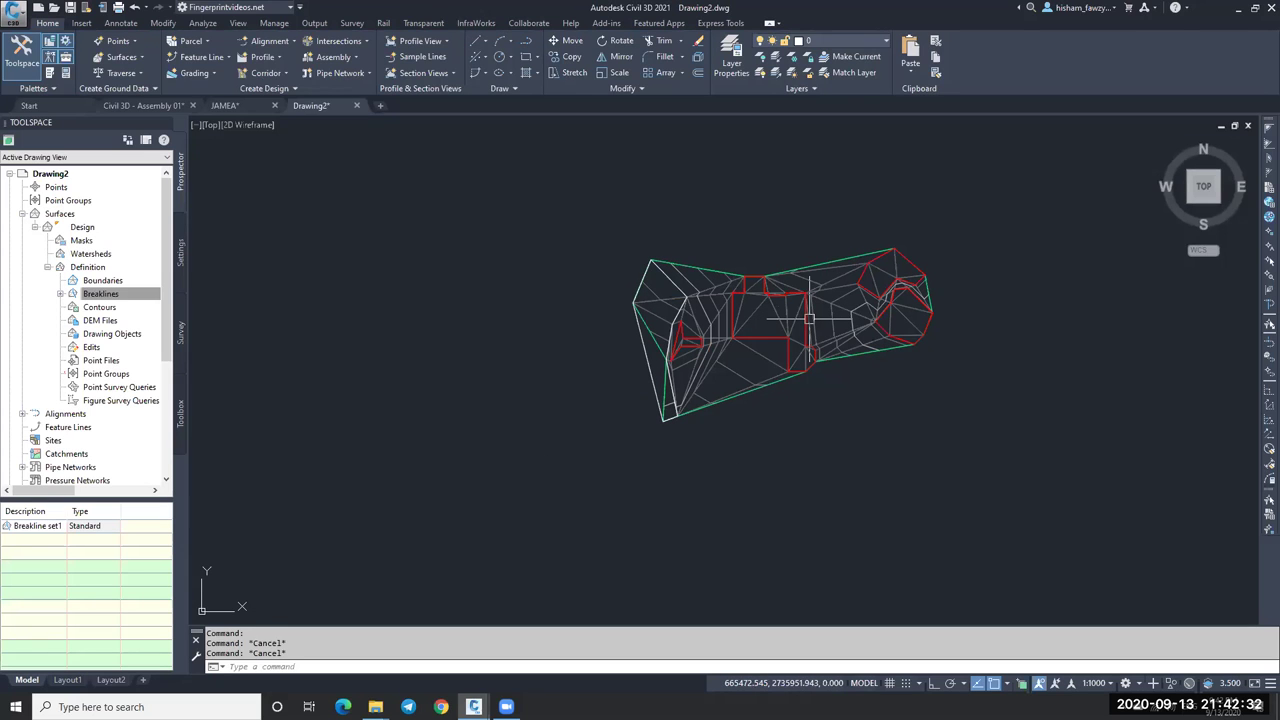
scroll(765, 305, "up", 4)
scroll(814, 229, "down", 4)
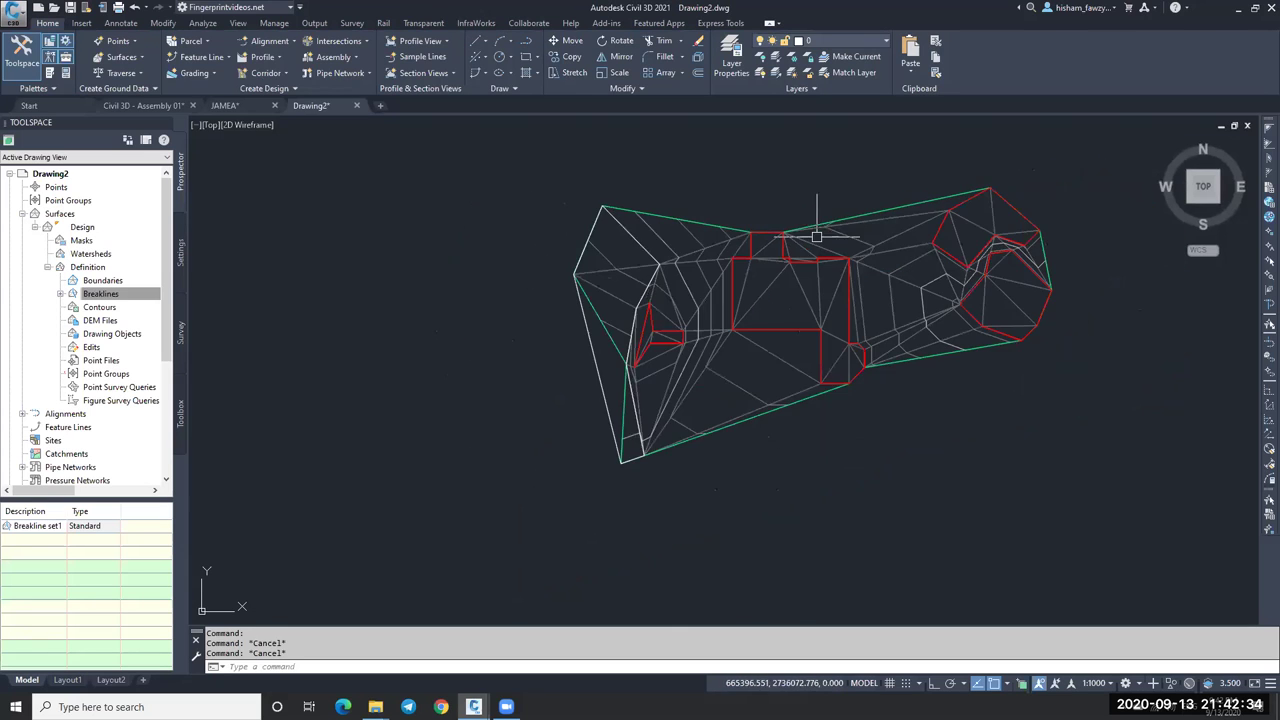
Draw a rectangle enclosing the entire Design TIN surface.
type("ec")
key("Return")
left_click(612, 125)
left_click(1081, 470)
key("Escape")
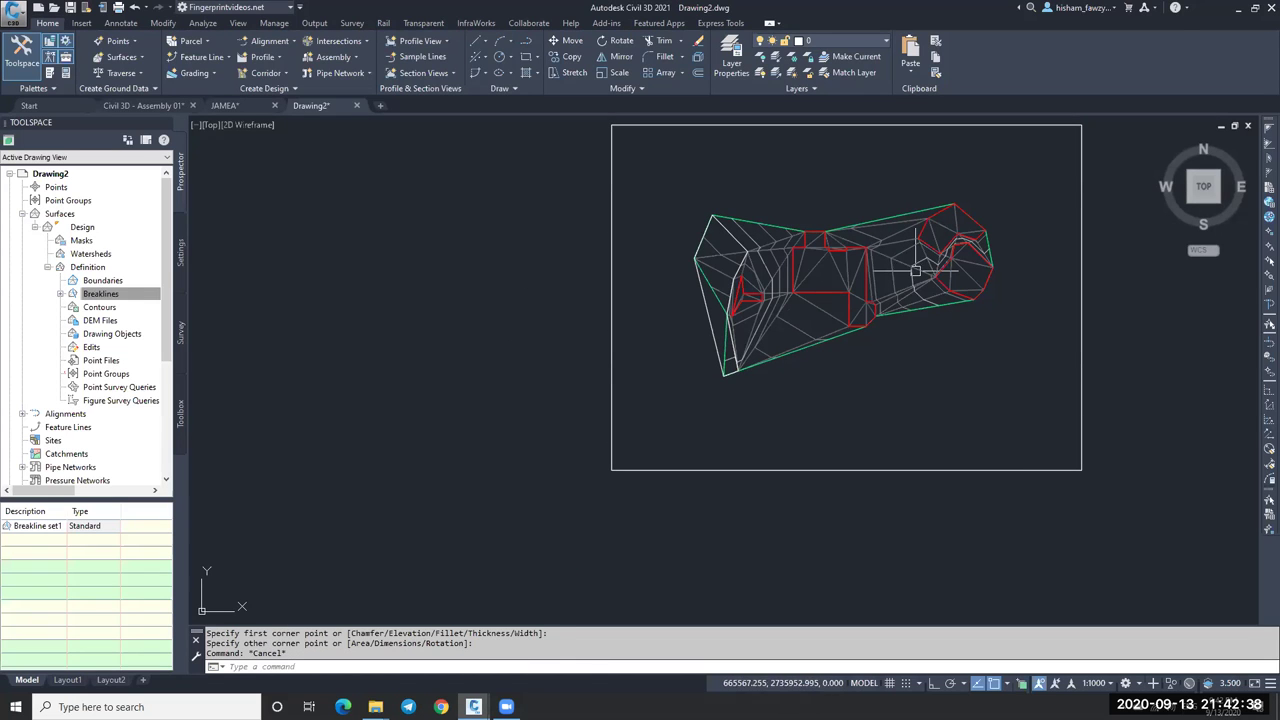
scroll(678, 283, "up", 3)
key("Escape")
left_click(743, 349)
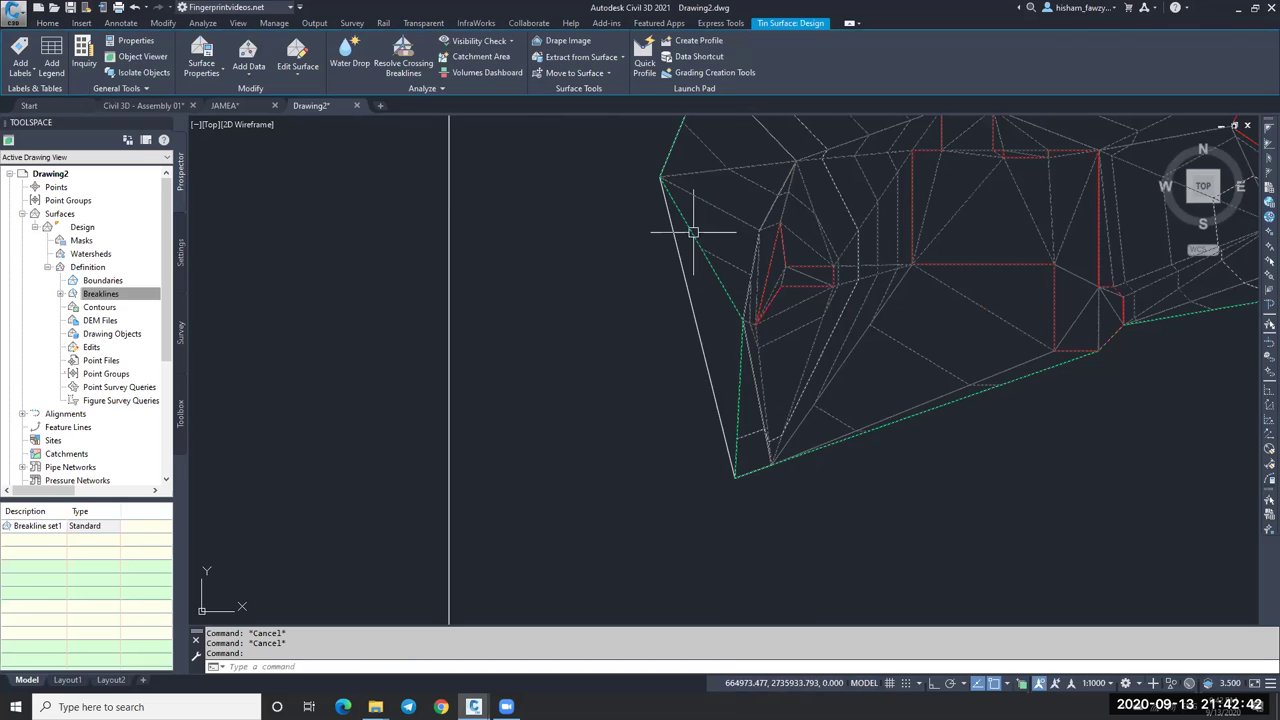
Add a surface line from the top-left vertex to the bottom vertex.
left_click(297, 58)
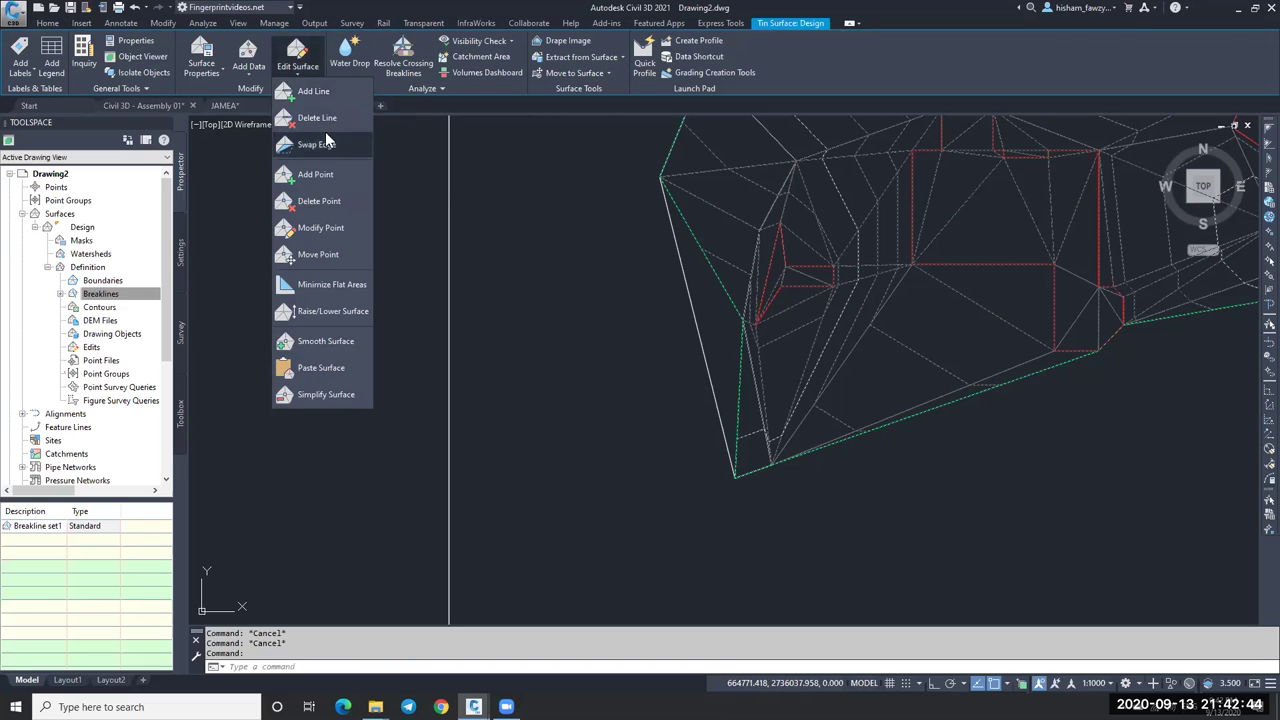
left_click(326, 92)
left_click(660, 177)
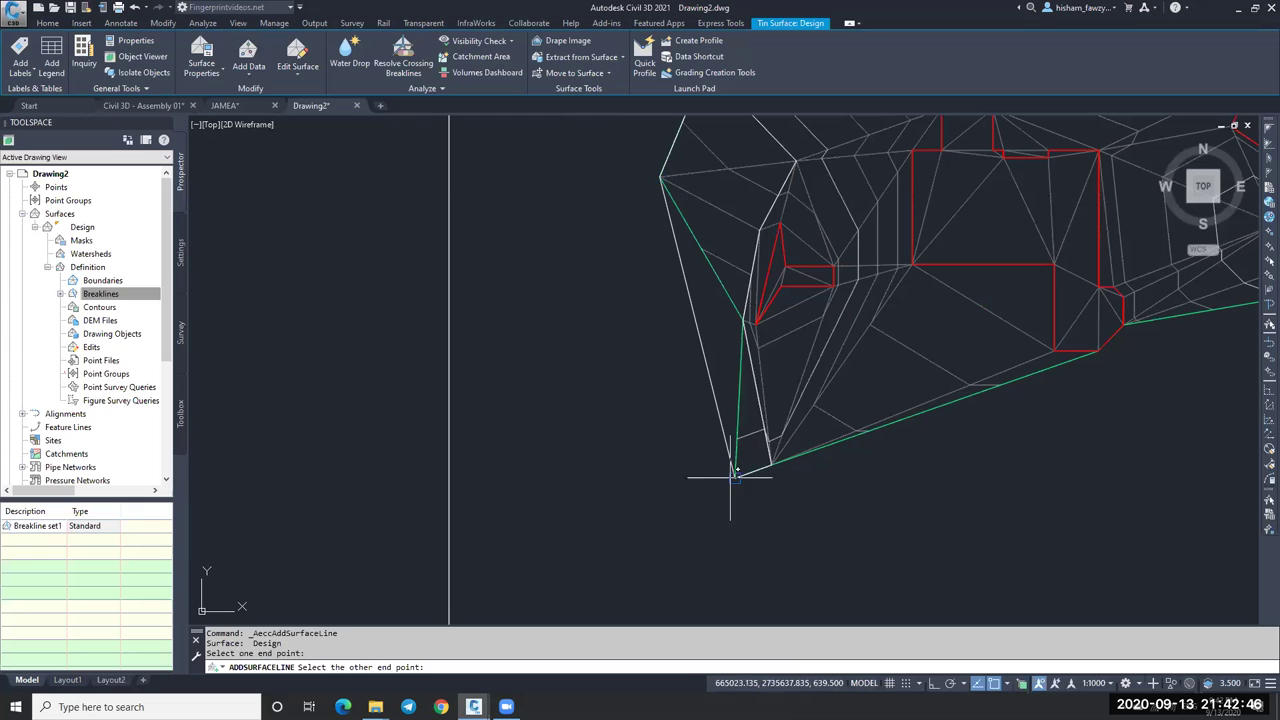
left_click(736, 474)
key("Escape")
Window-select the rectangle enclosing the Design surface.
left_click(700, 286)
key("Escape")
scroll(793, 330, "down", 5)
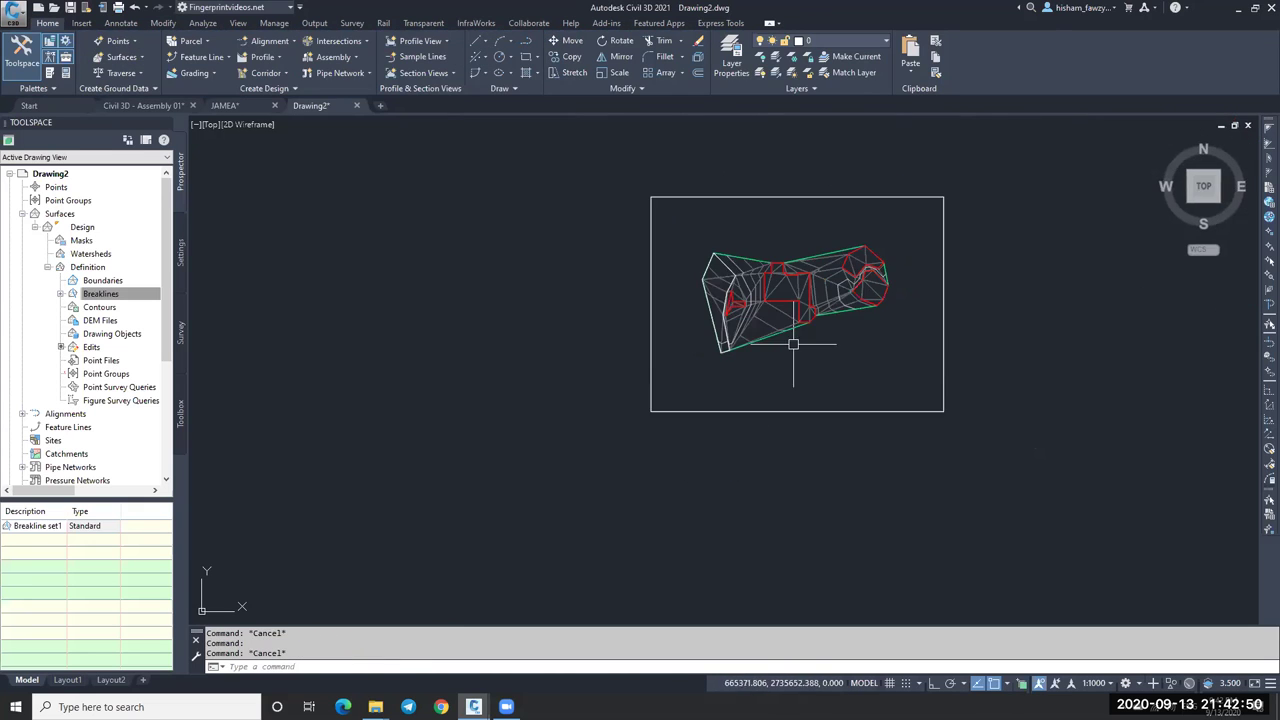
scroll(797, 275, "up", 6)
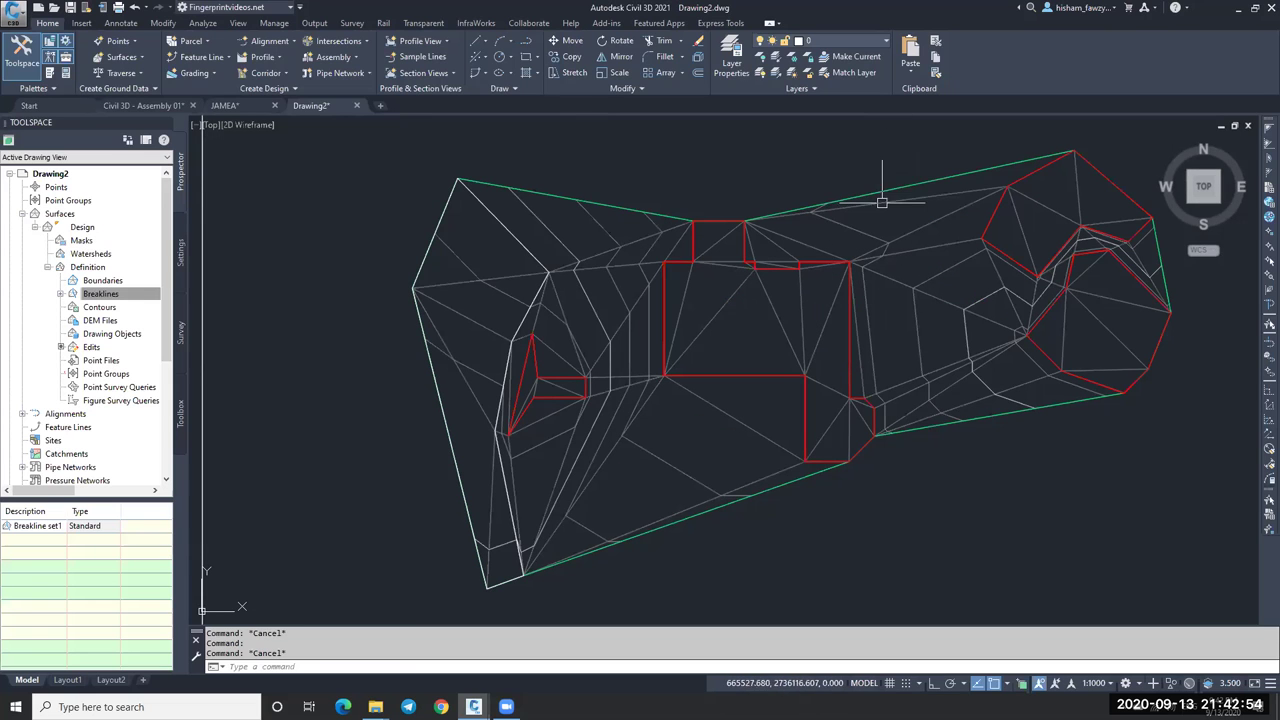
scroll(780, 284, "down", 4)
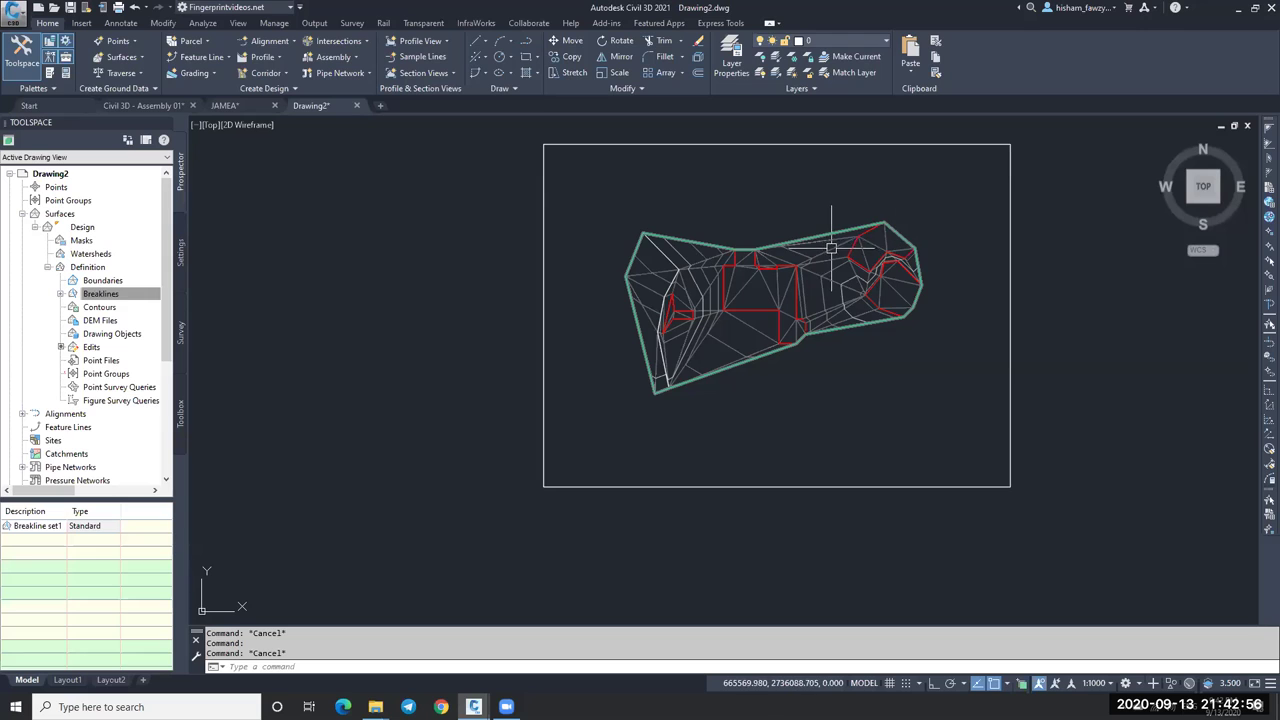
left_click(1030, 198)
left_click(975, 206)
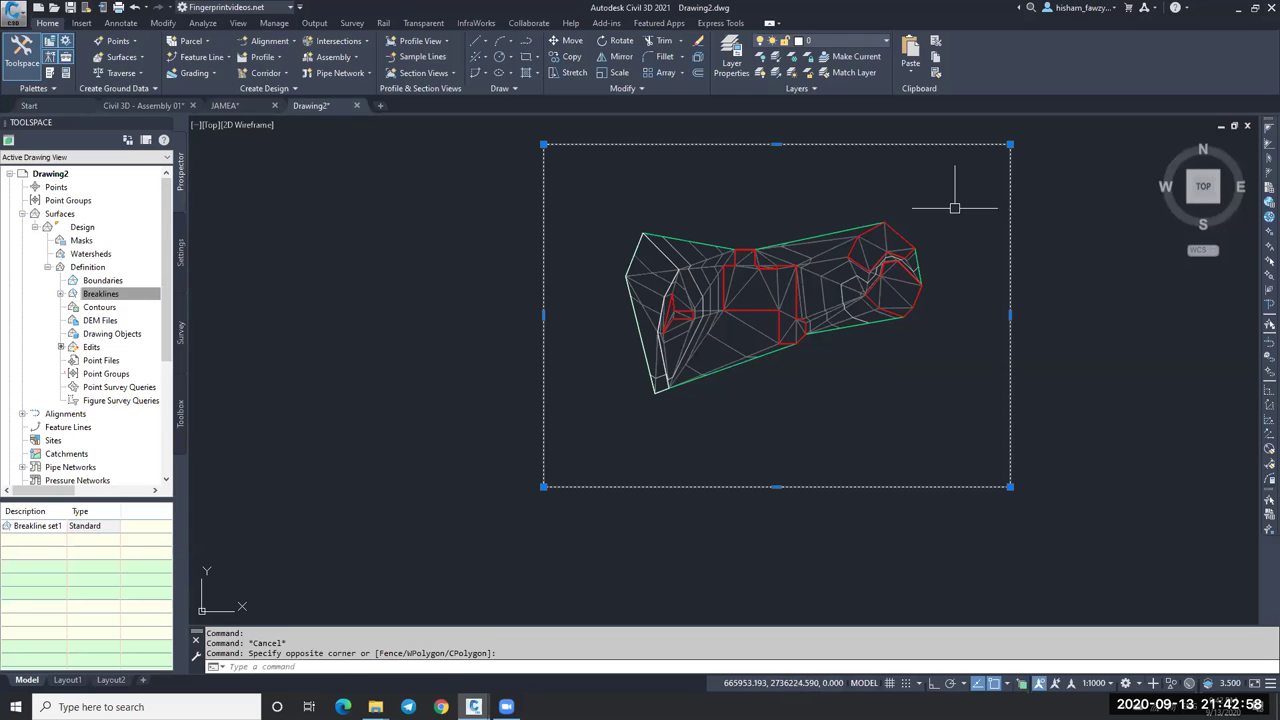
Copy the enclosing rectangle to the clipboard and go to File Explorer for رفع أرض طبيعية.dwg.
key("Escape")
key("Escape")
left_click(793, 278)
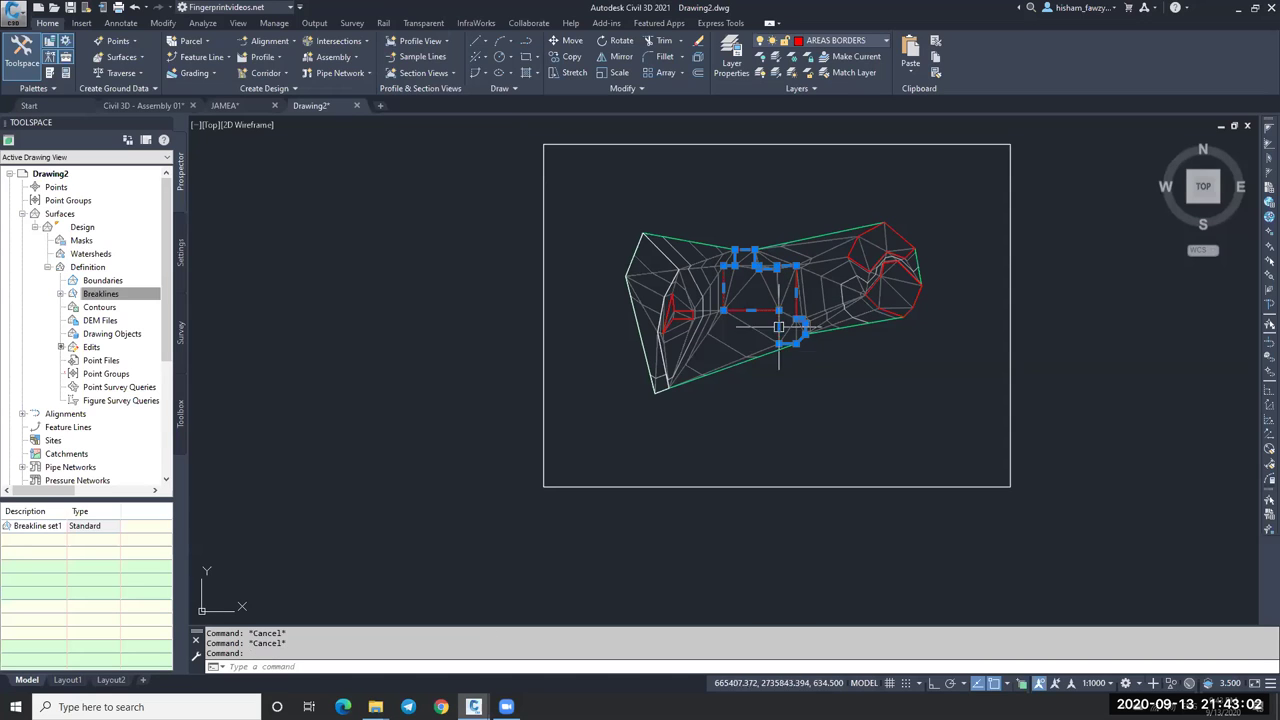
key("Escape")
left_click(1030, 220)
left_click(978, 258)
key("ctrl+c")
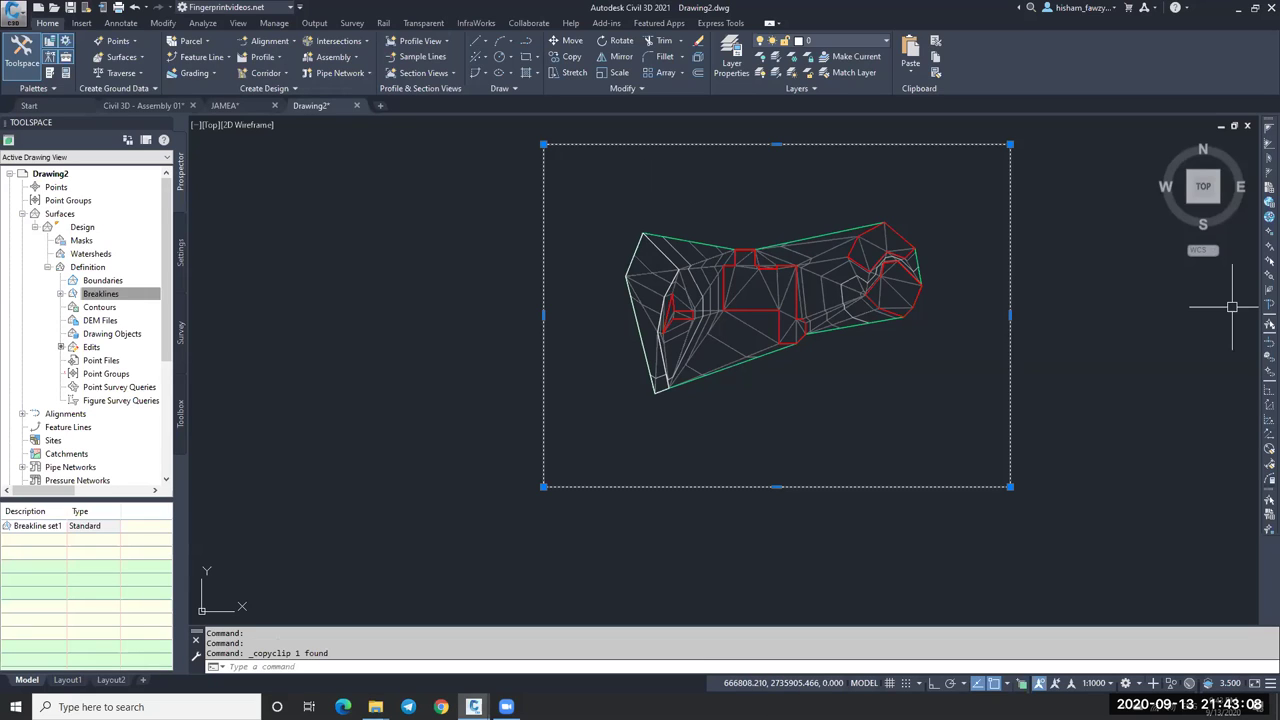
key("super+e")
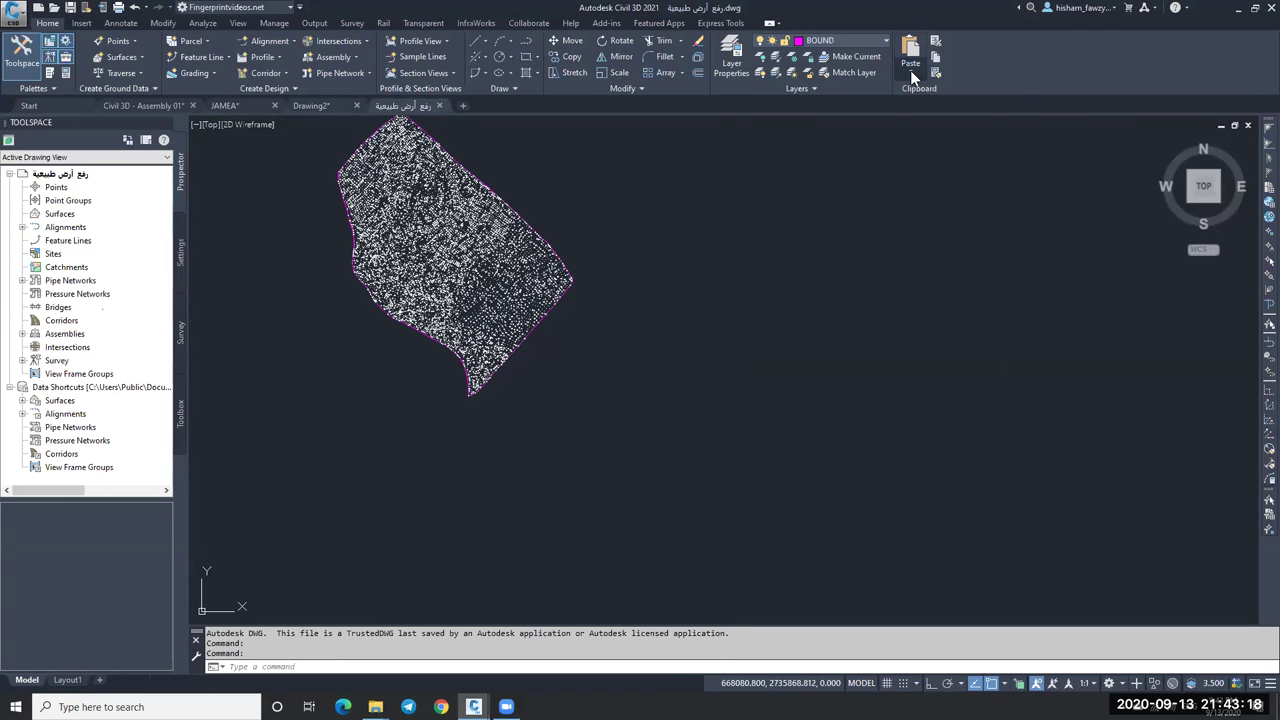
Paste the rectangle into the survey drawing at its original coordinates.
left_click(910, 70)
left_click(966, 174)
middle_click_drag(456, 188, 618, 232)
key("Escape")
key("Escape")
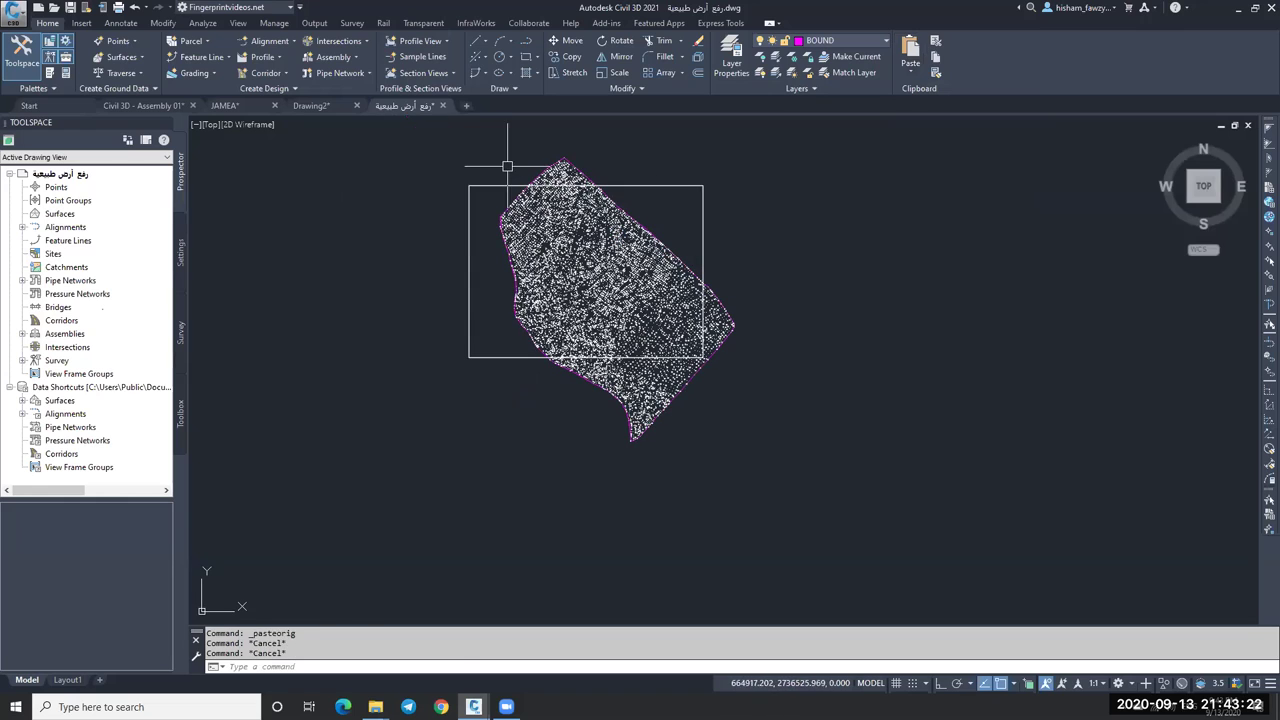
Erase the outlying survey points: 230 at the top, 996 below and 185 on the right edge.
left_click(464, 147)
left_click(752, 170)
type("e")
key("Return")
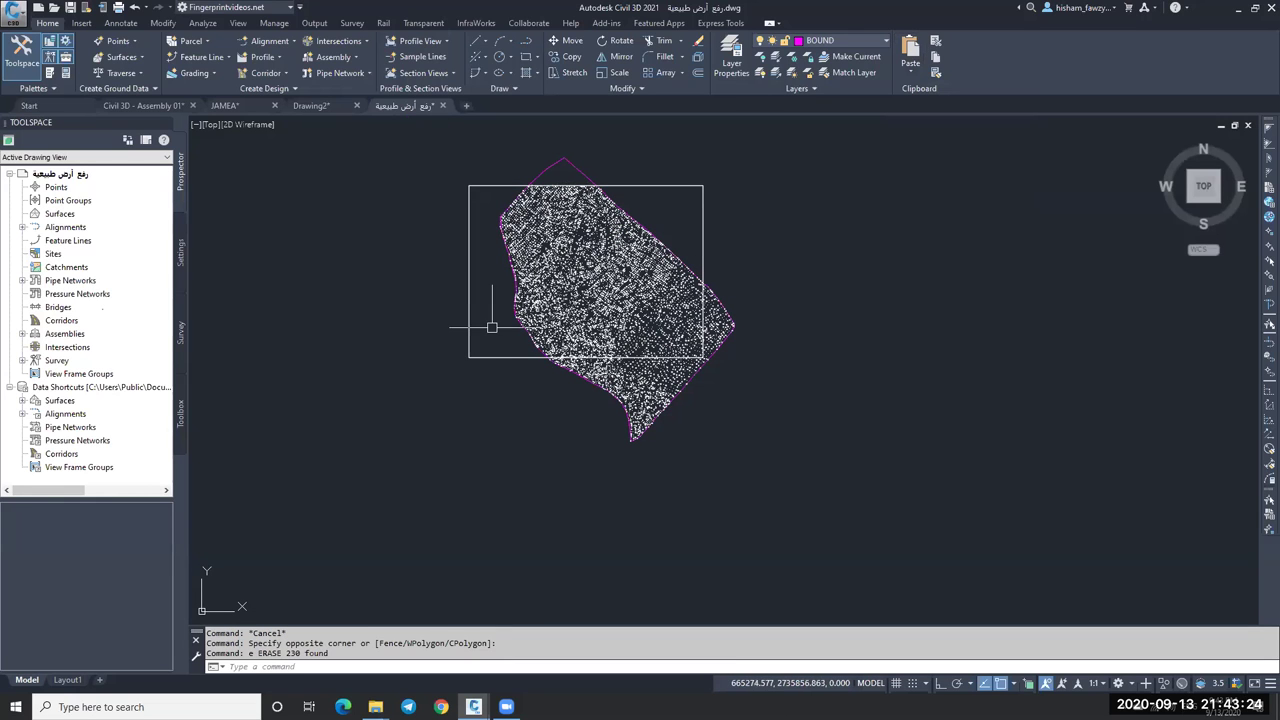
left_click(450, 356)
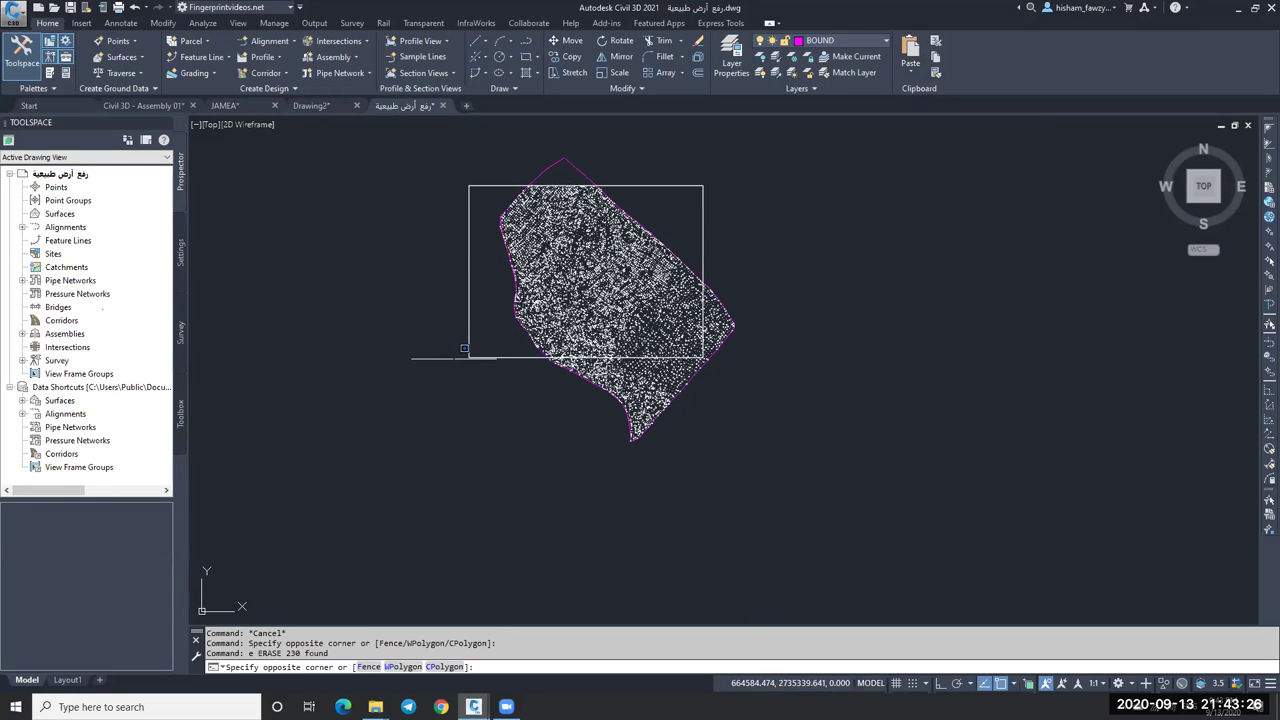
left_click(963, 455)
type("e")
key("Return")
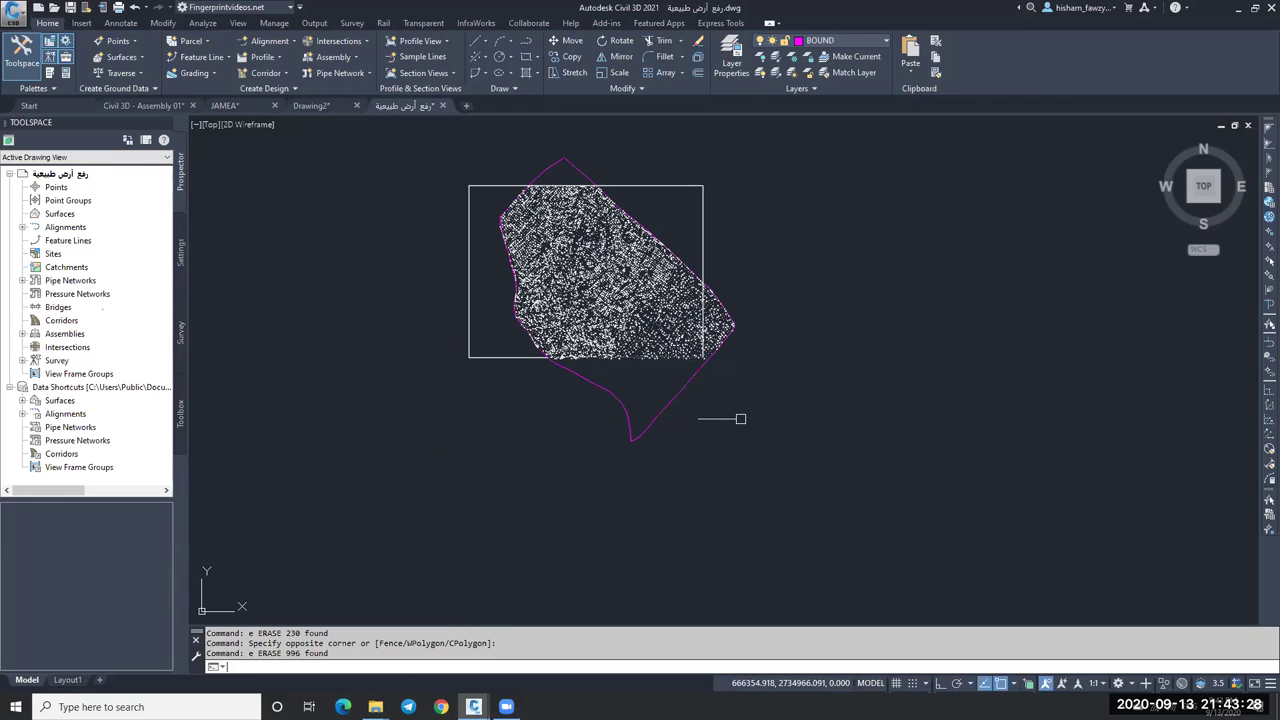
left_click(705, 166)
left_click(809, 429)
type("E")
key("Return")
Erase the white rectangle and the magenta boundary lines.
left_click(705, 191)
type("e")
key("Return")
left_click(757, 294)
left_click(751, 340)
type("e")
key("Return")
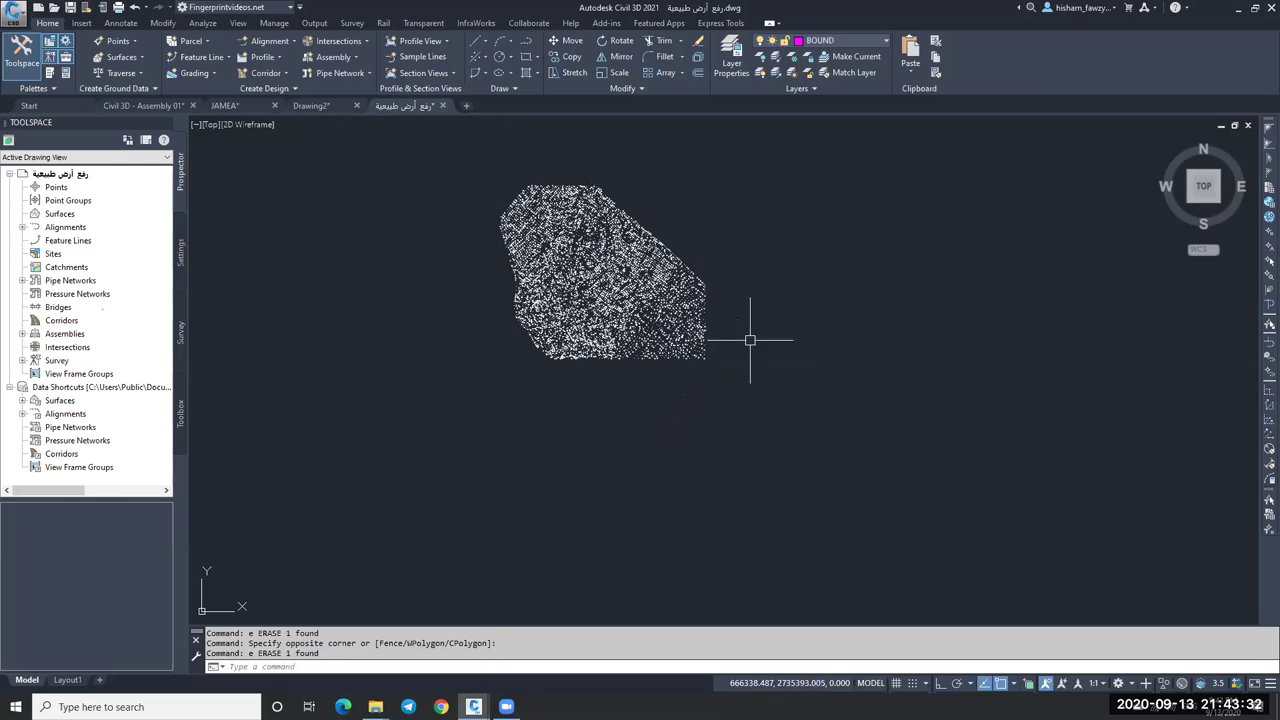
Copy the 5455 remaining points and paste them into Drawing2 at original coordinates.
left_click(427, 428)
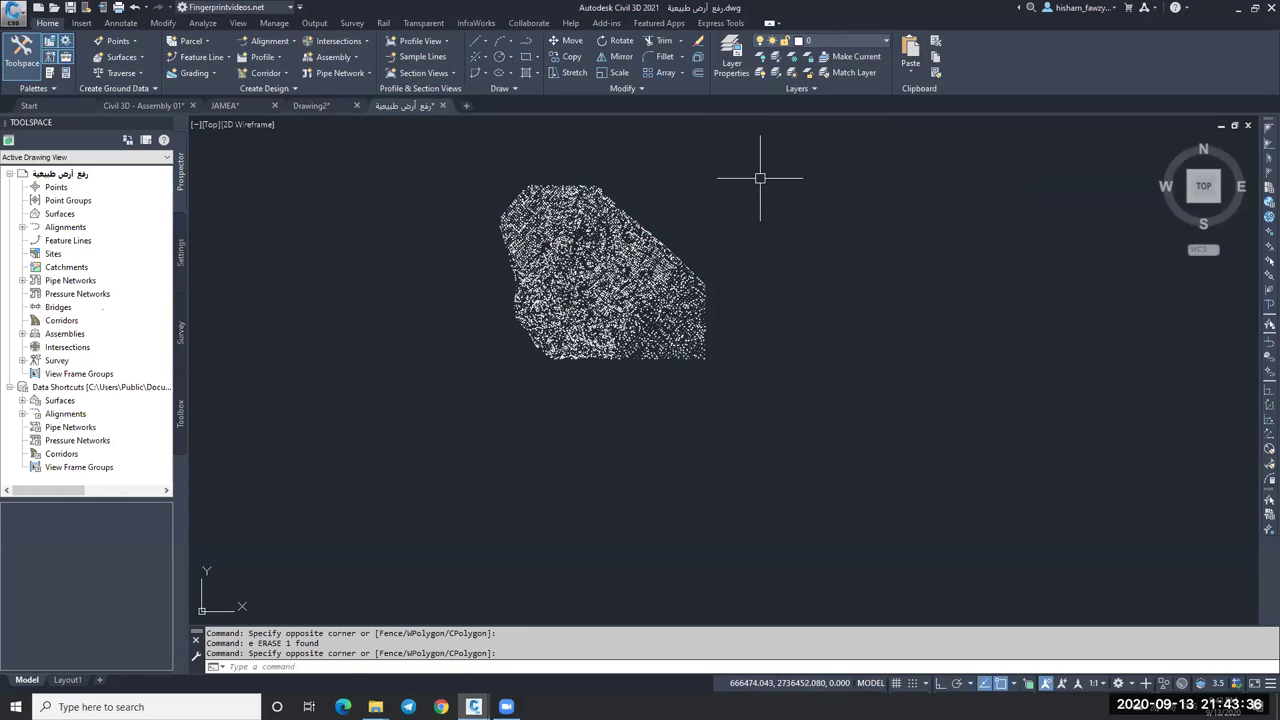
key("ctrl+c")
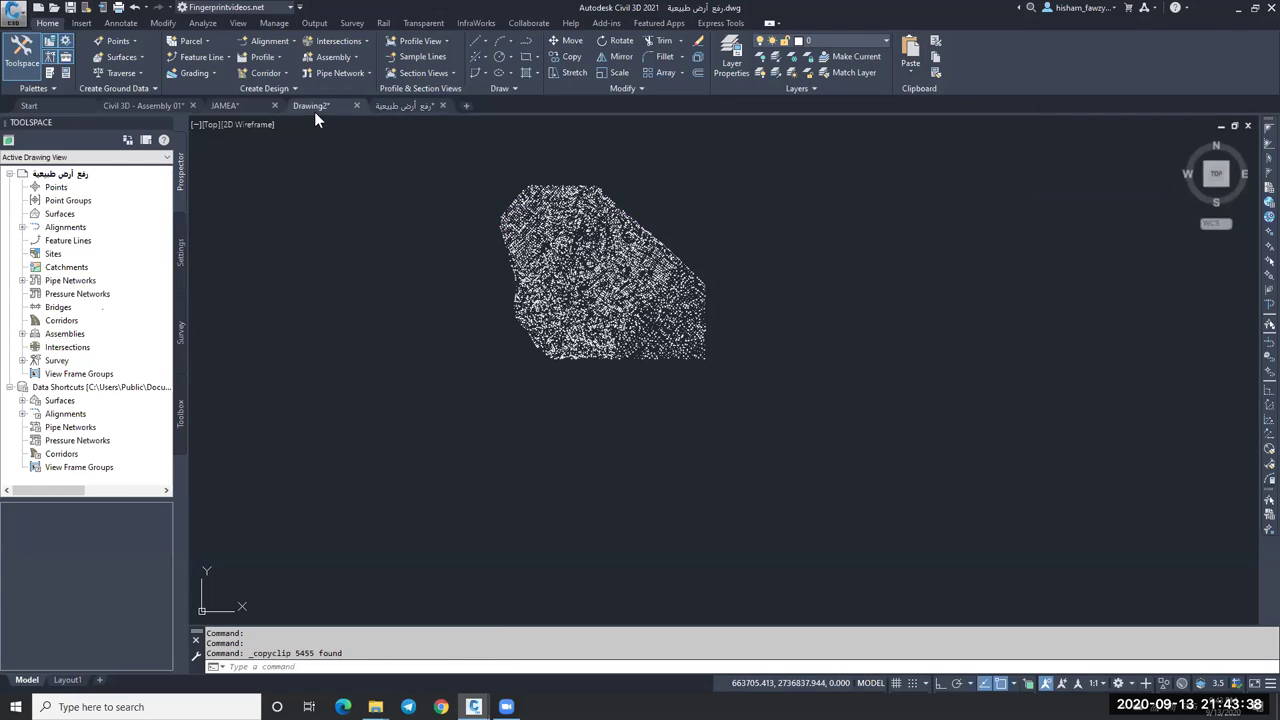
left_click(311, 105)
left_click(910, 73)
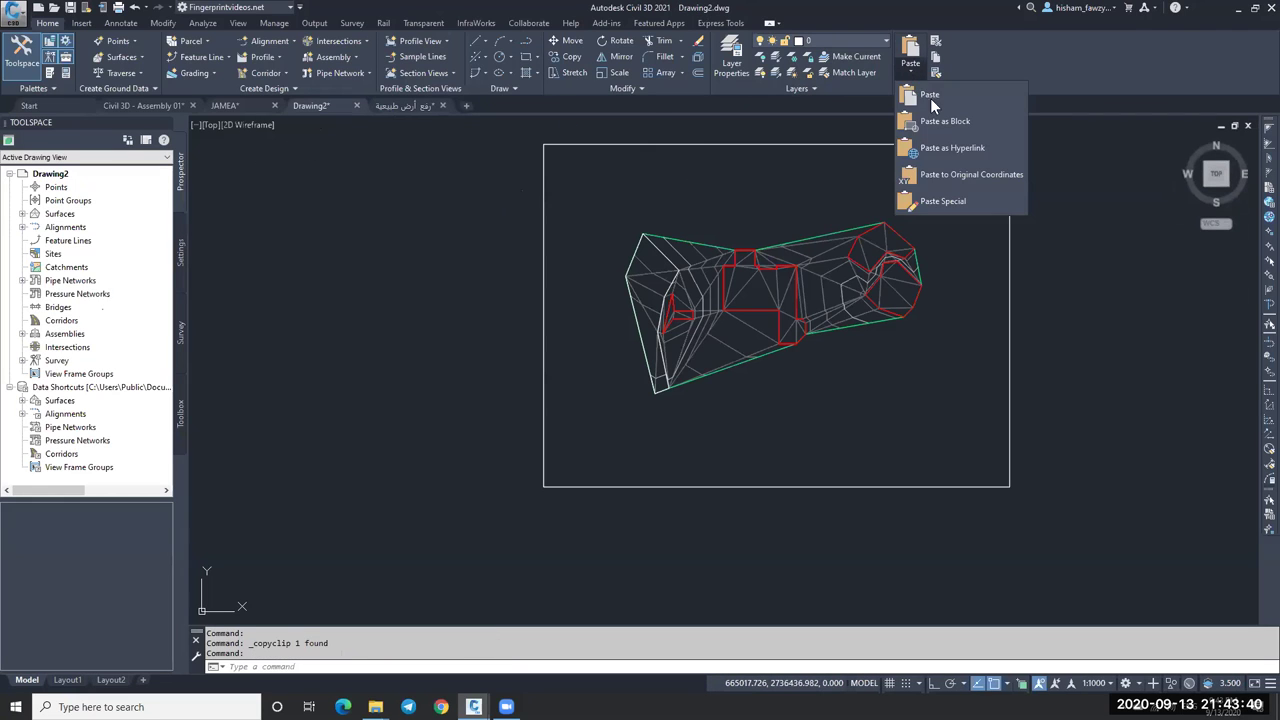
left_click(962, 174)
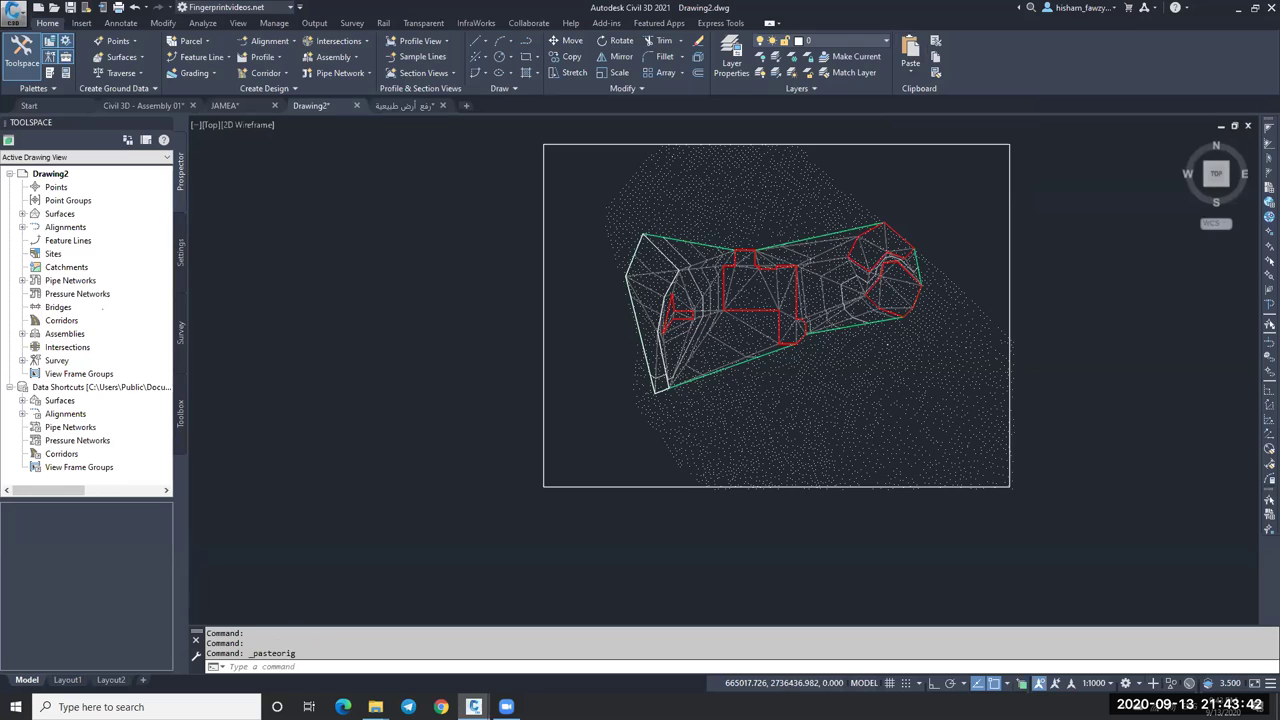
Erase the pasted rectangle frame from Drawing2.
scroll(815, 248, "down", 3)
left_click(932, 222)
type("e")
key("Return")
key("Escape")
Create a new TIN surface named NGL from the Surfaces node.
right_click(62, 214)
left_click(110, 225)
left_click(785, 256)
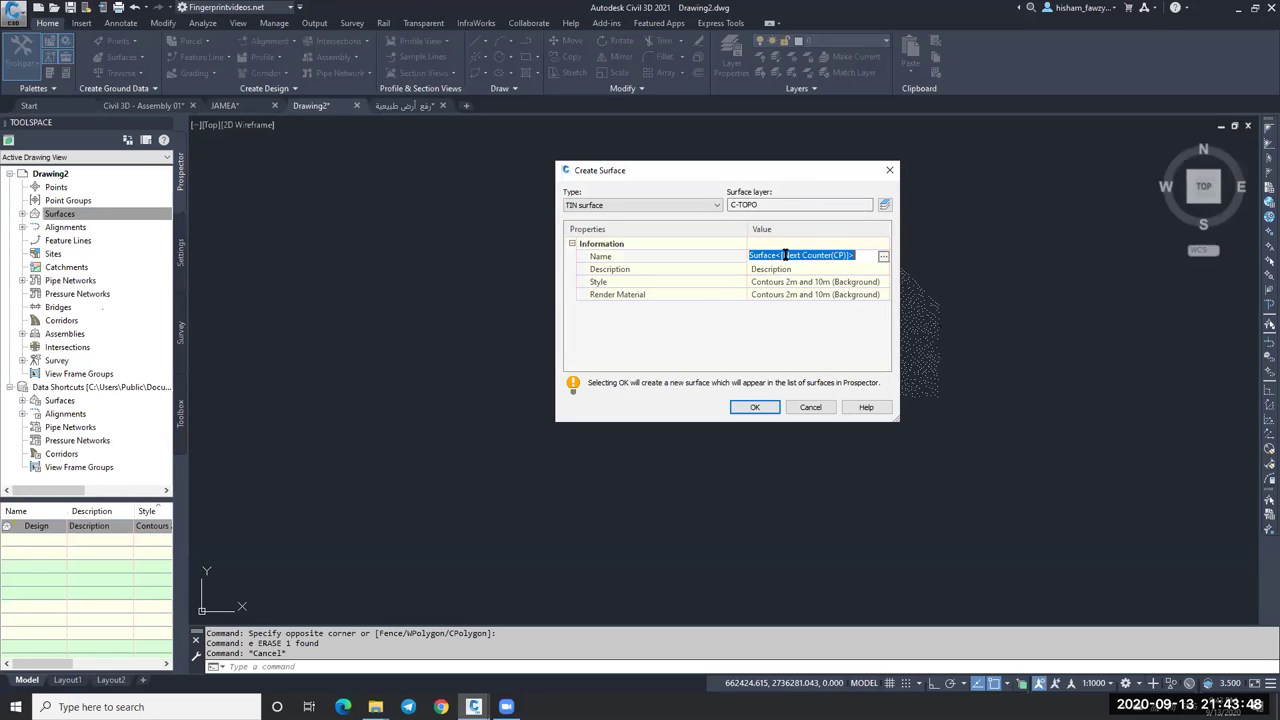
type("eg")
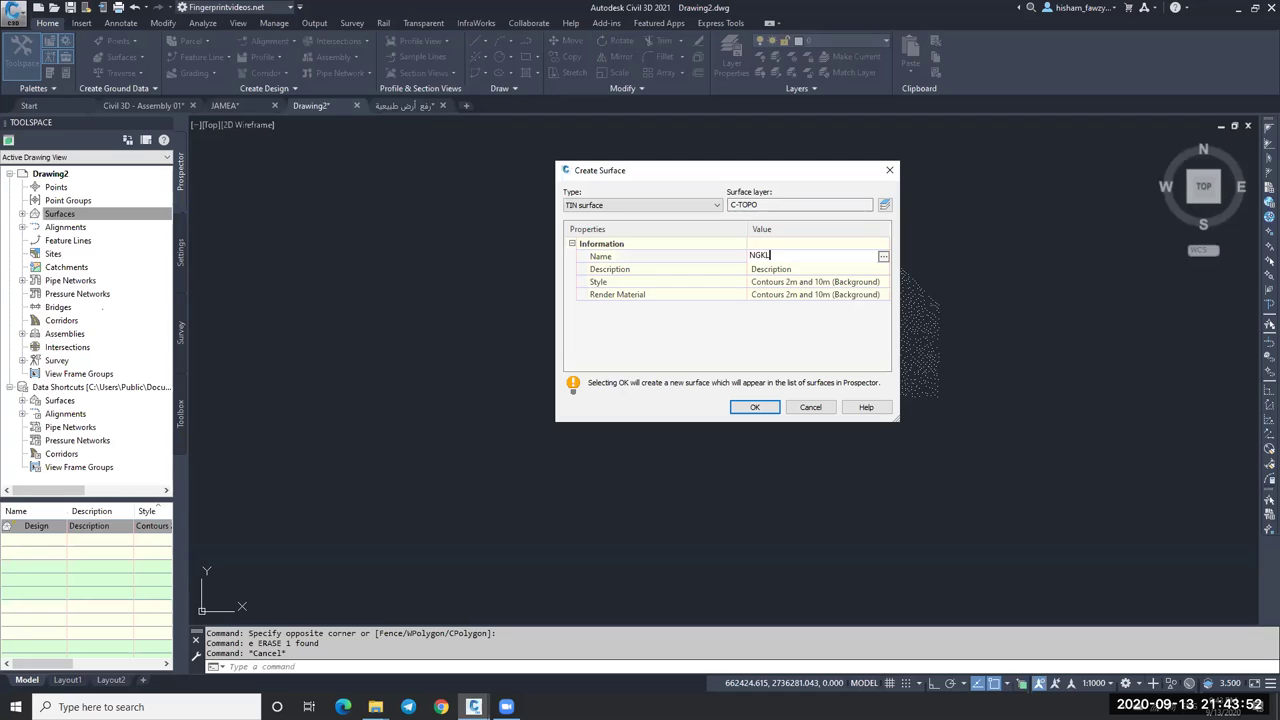
left_click(755, 406)
Add drawing objects of type Points to the NGL surface definition.
left_click(22, 214)
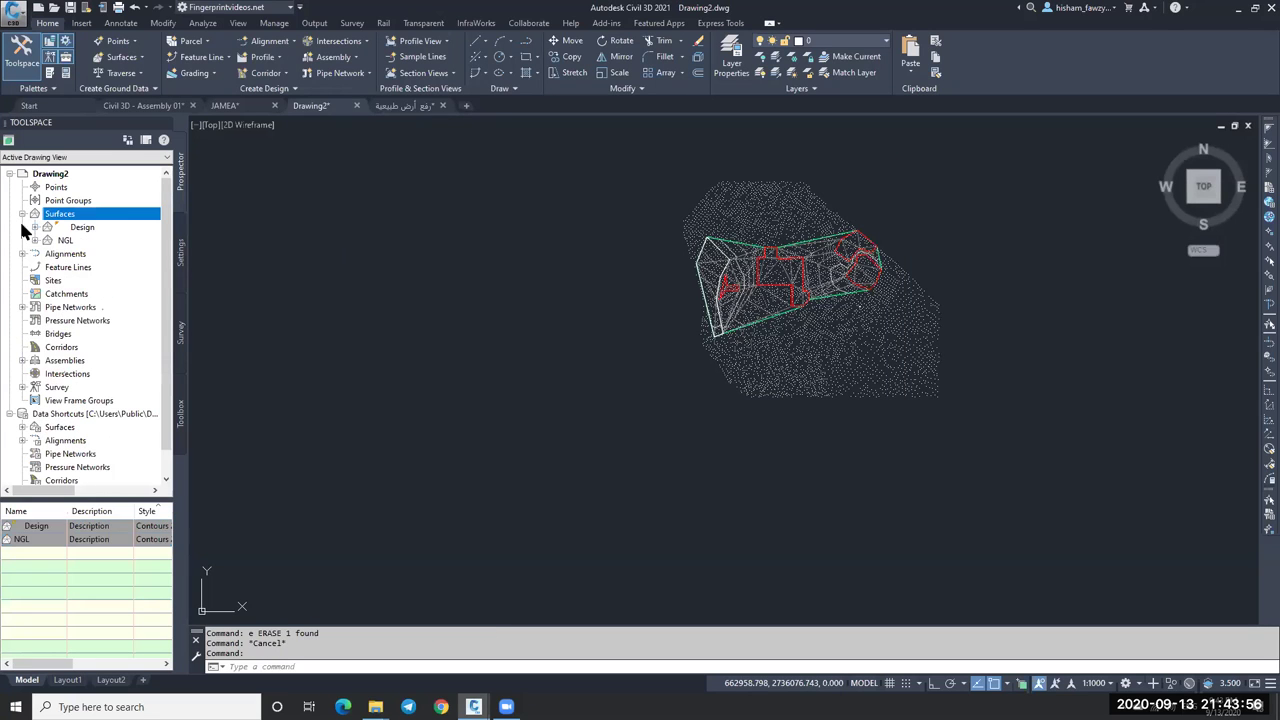
left_click(35, 240)
left_click(48, 280)
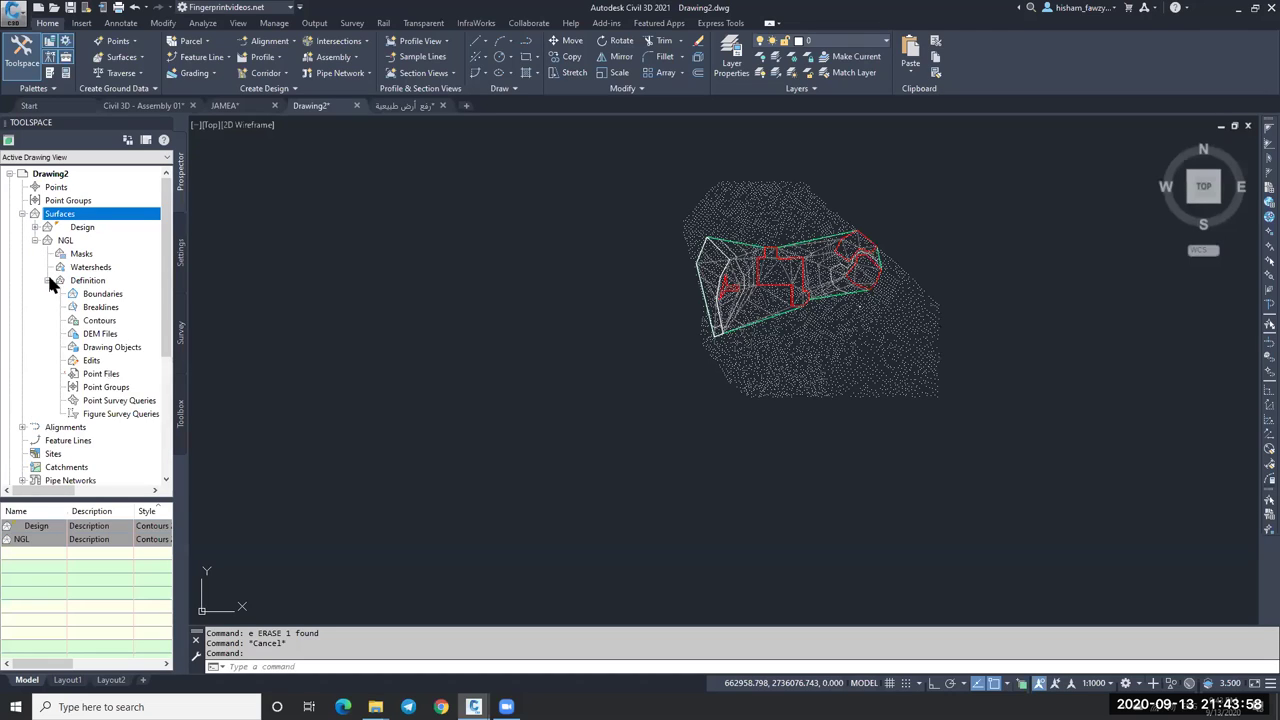
right_click(122, 348)
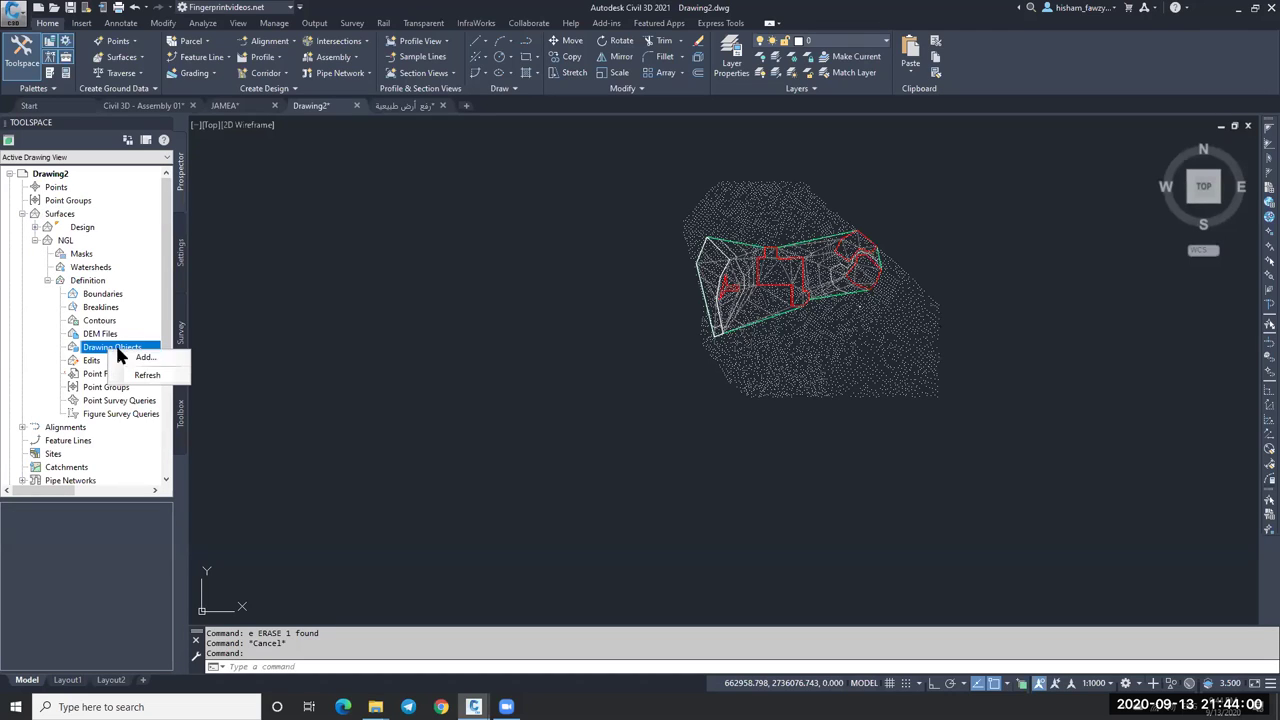
left_click(170, 358)
left_click(484, 213)
left_click(478, 220)
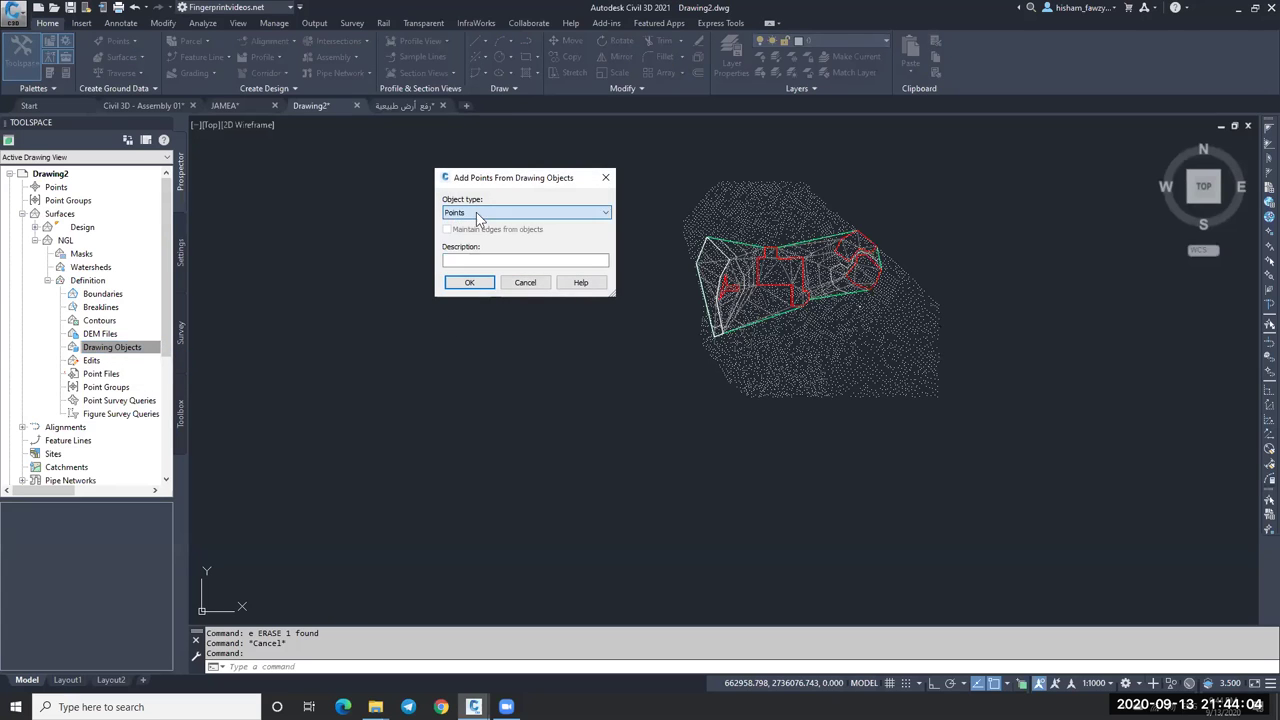
left_click(469, 282)
Window-select all 5454 pasted points to build NGL, then select the surface.
left_click(620, 165)
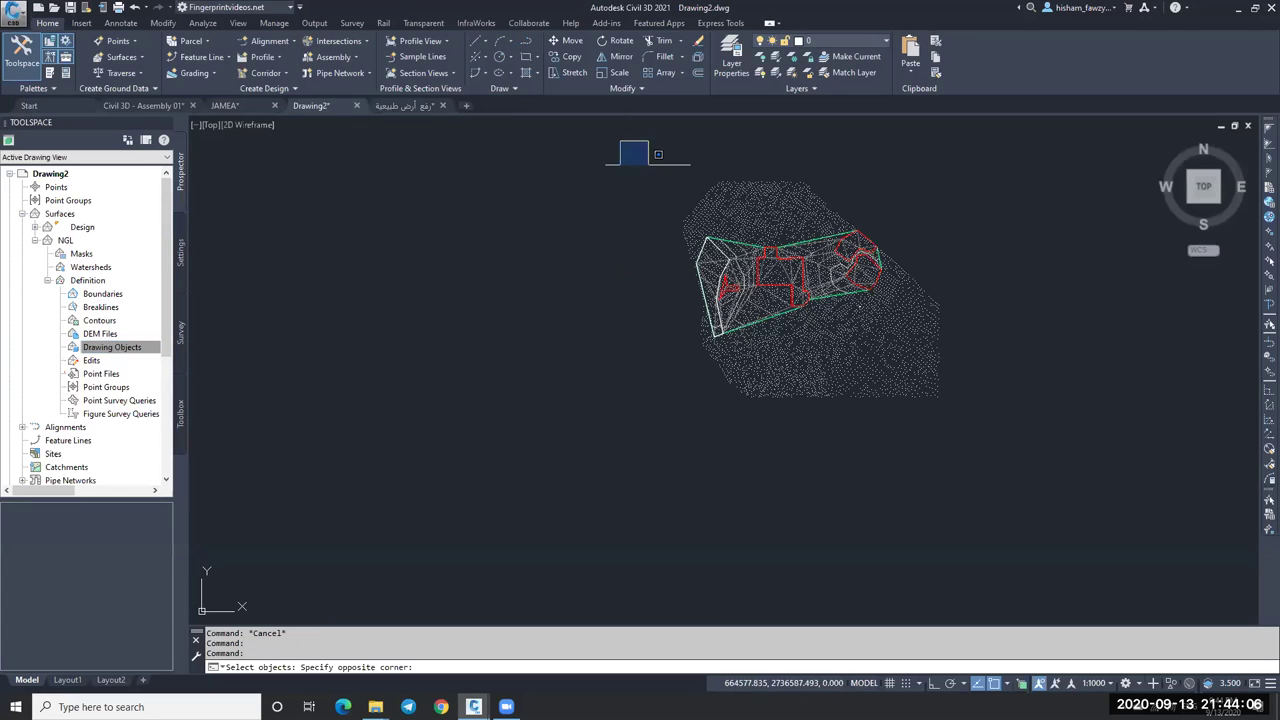
left_click(1018, 444)
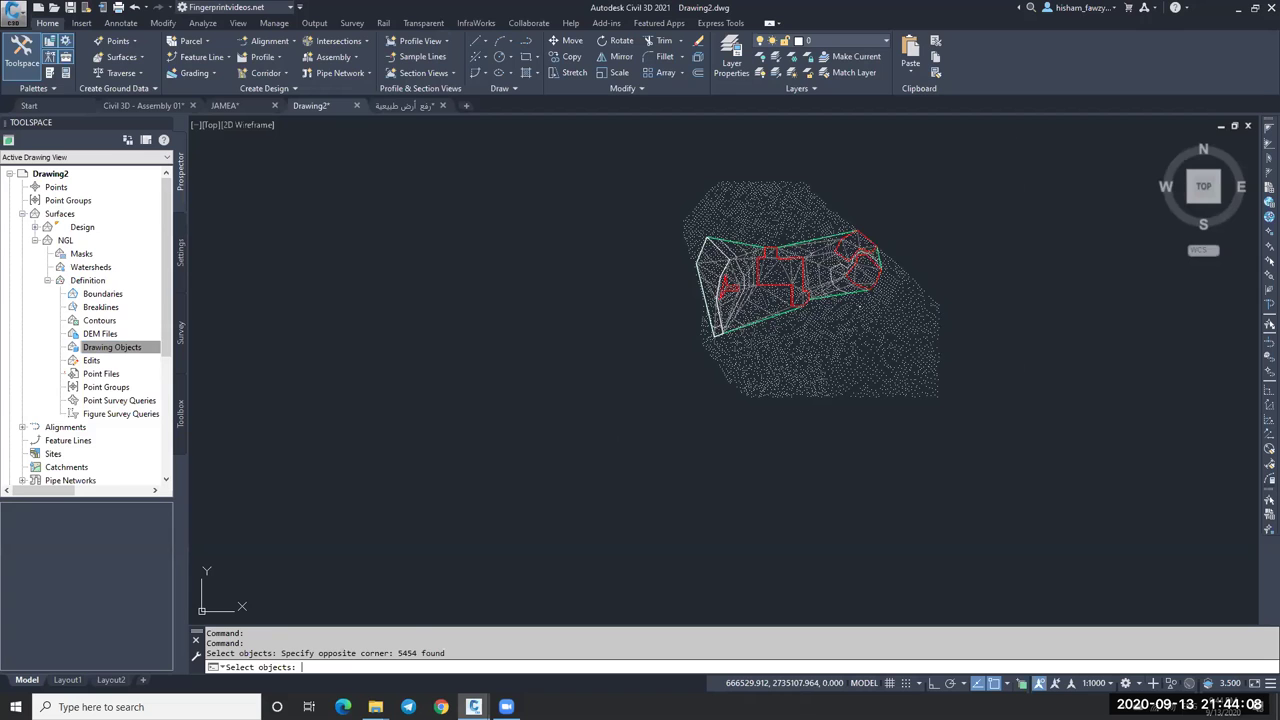
key("Return")
scroll(848, 330, "up", 2)
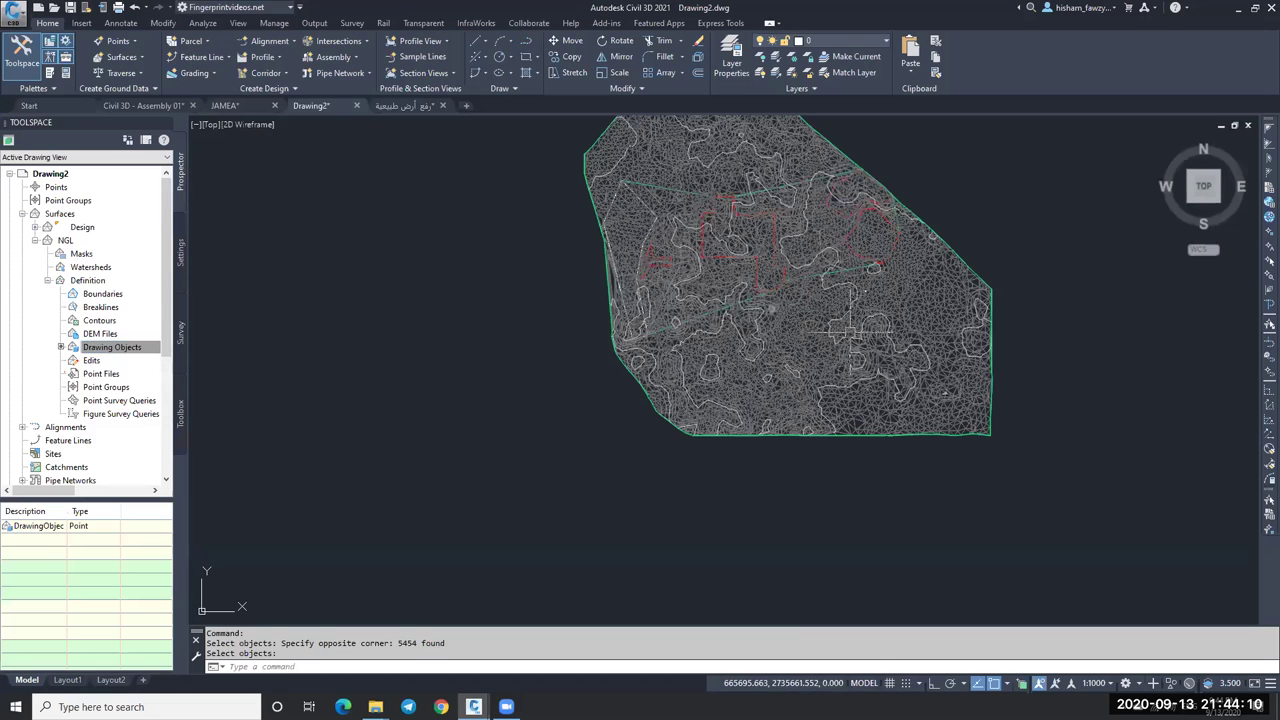
scroll(848, 330, "up", 5)
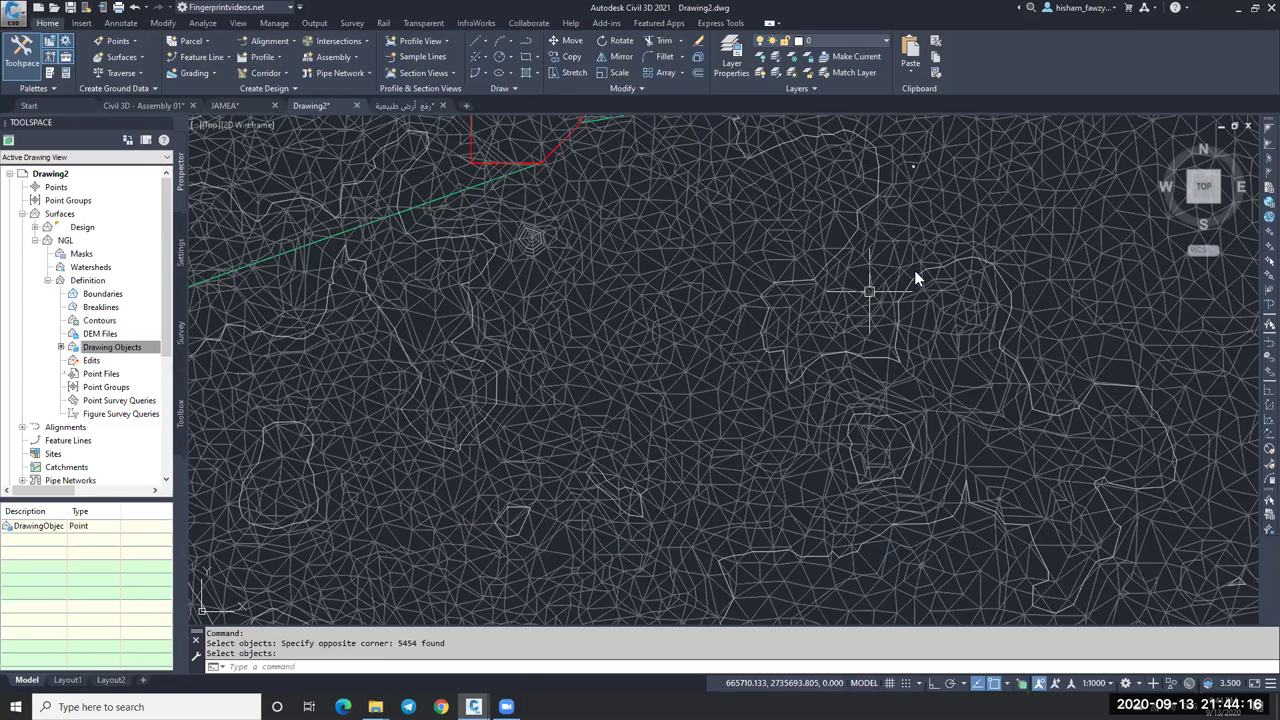
left_click(918, 337)
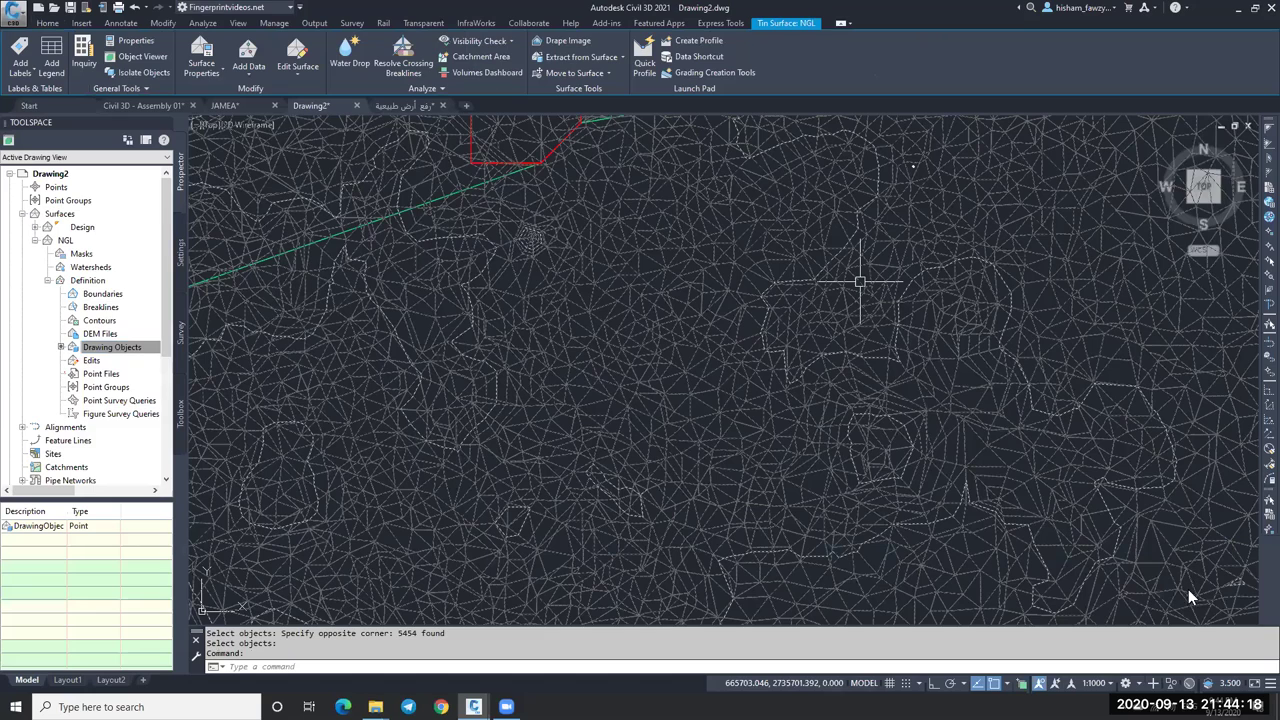
Erase all 5454 pasted survey points from Drawing2.
double_click(872, 441)
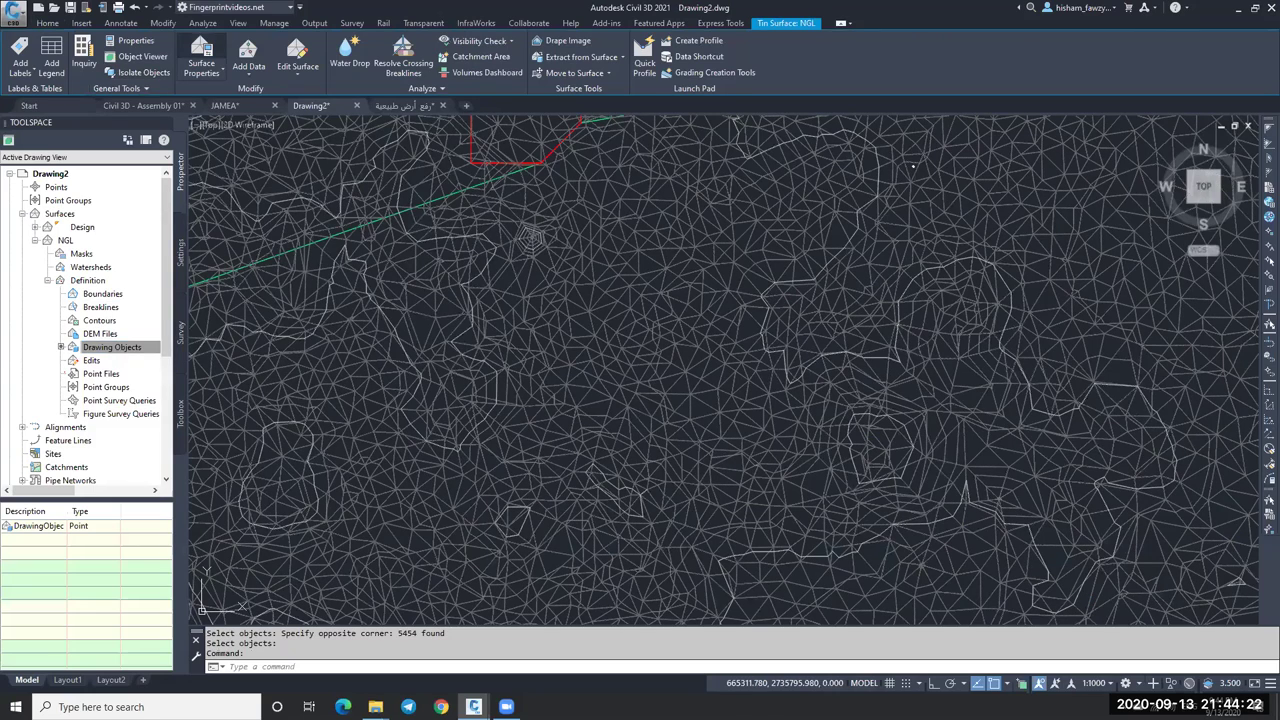
key("Escape")
key("Escape")
left_click(1052, 444)
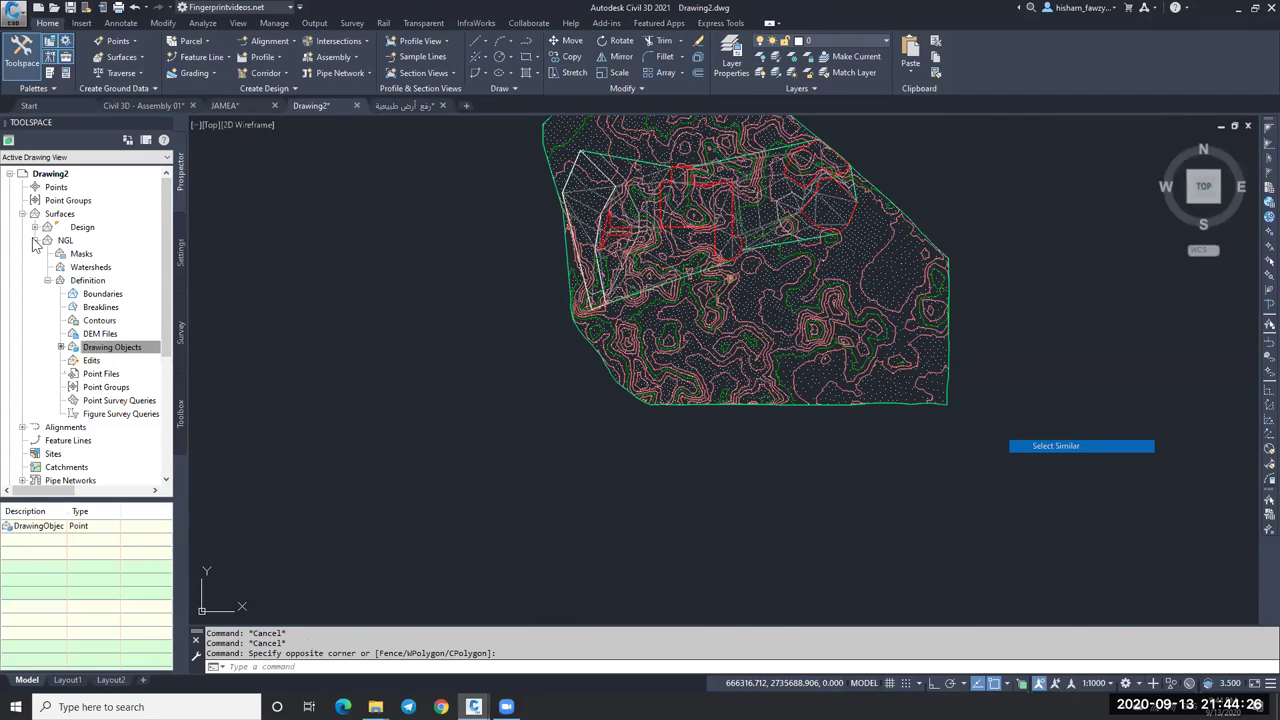
type("e")
key("Return")
Rebuild the NGL surface.
right_click(40, 242)
left_click(135, 282)
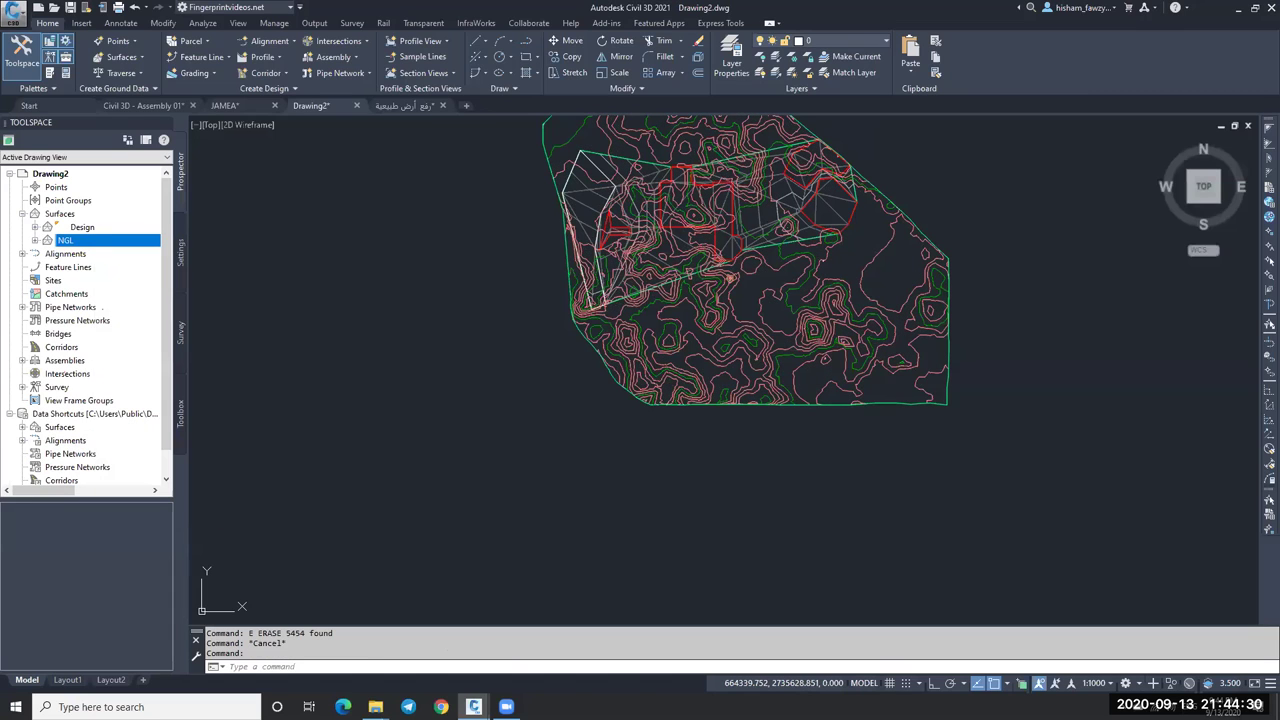
key("Escape")
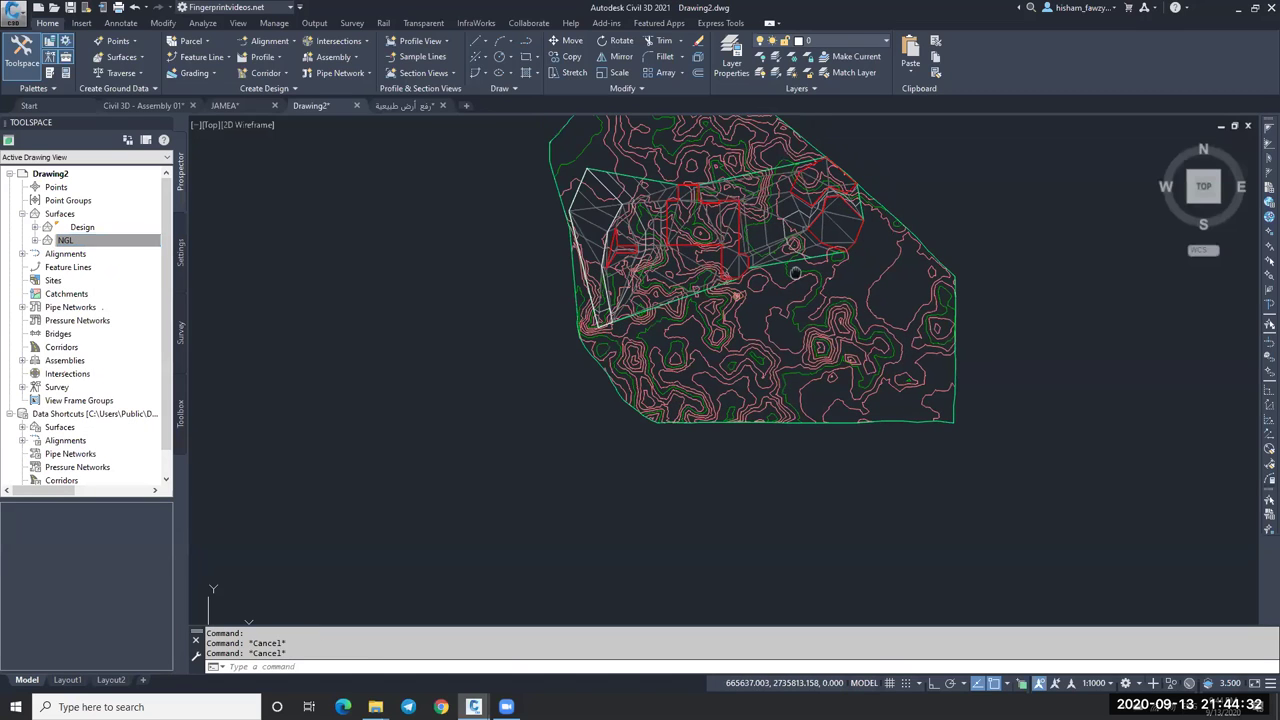
Give the NGL surface the Border Only style in its surface properties.
middle_click_drag(531, 141, 566, 203)
left_click(566, 203)
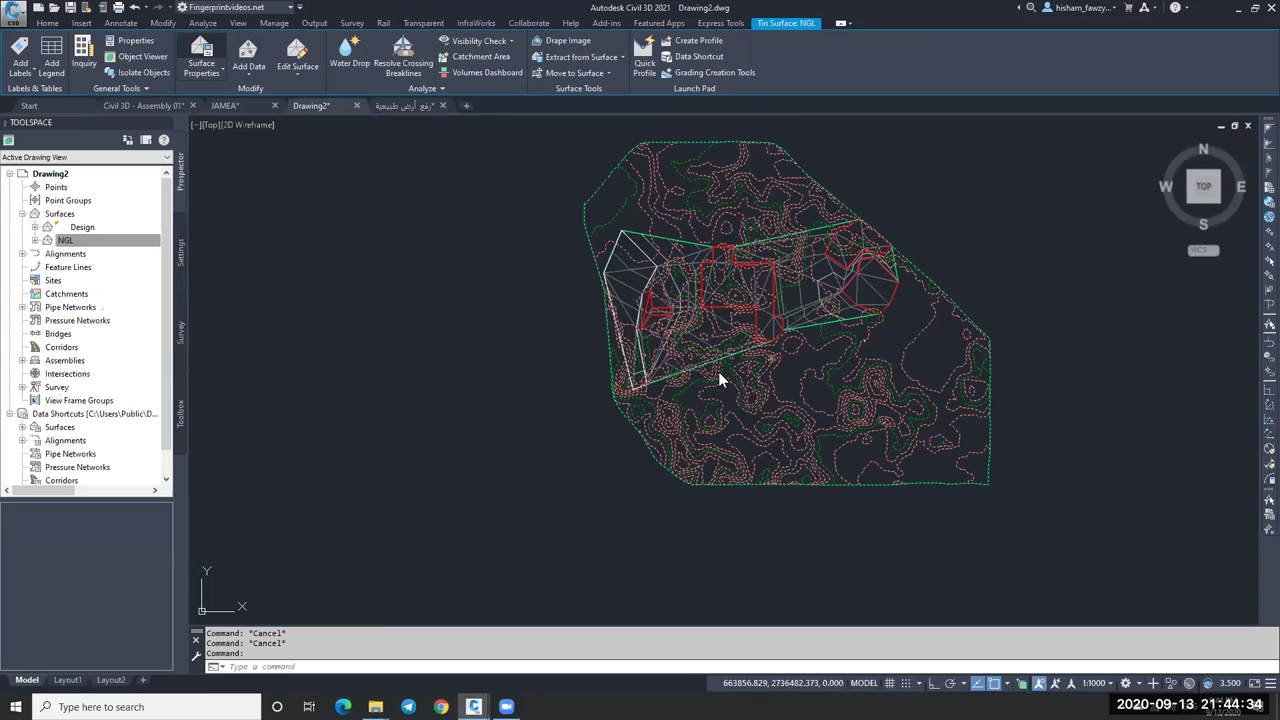
double_click(894, 275)
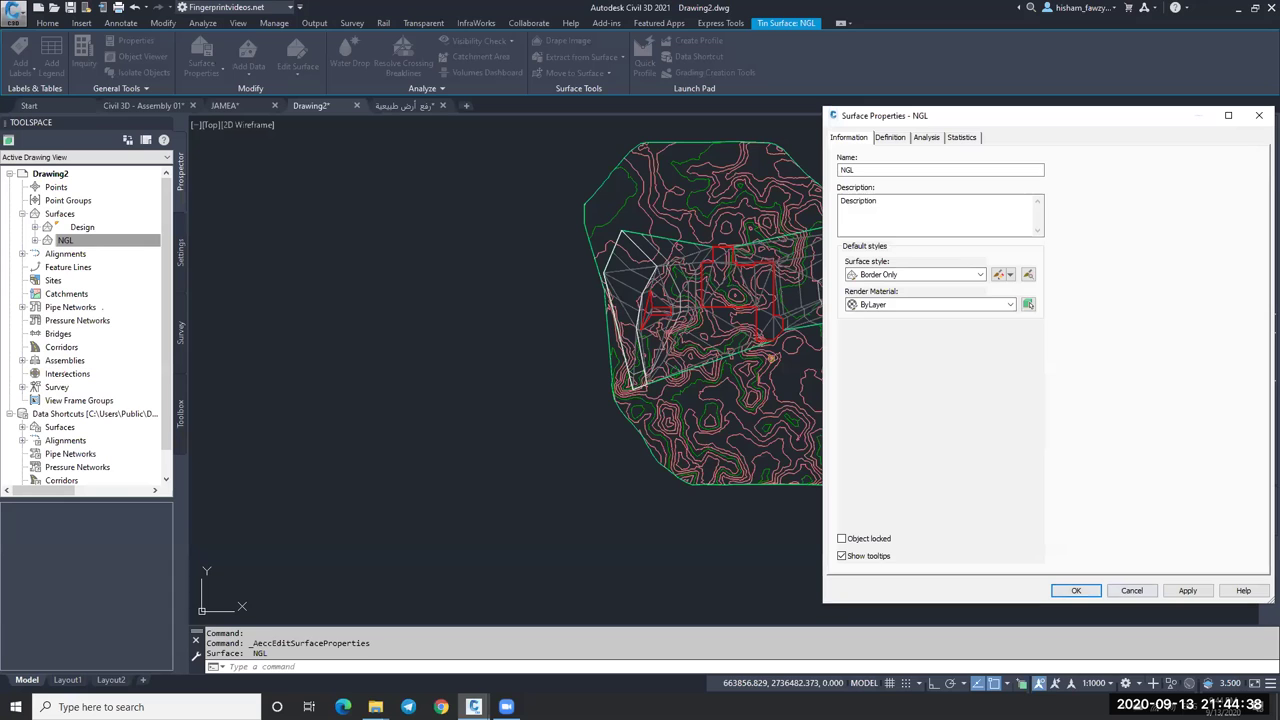
key("Escape")
scroll(1026, 312, "up", 10)
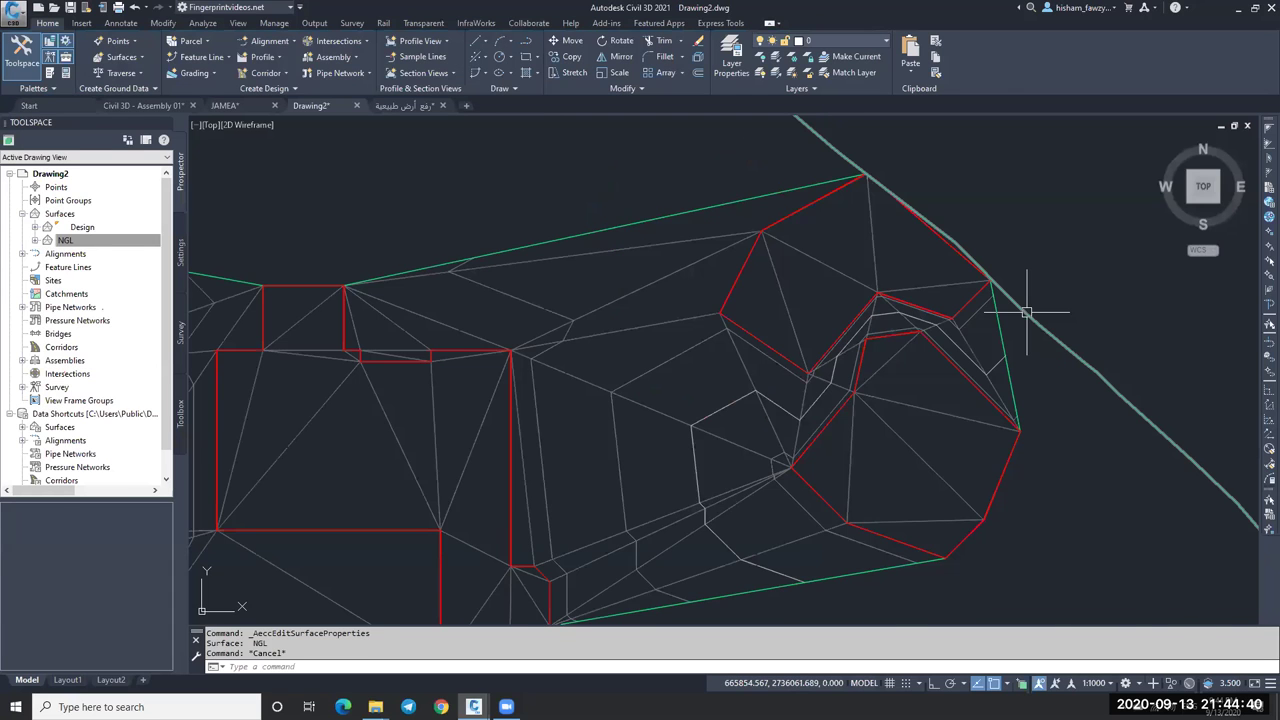
scroll(1026, 312, "down", 8)
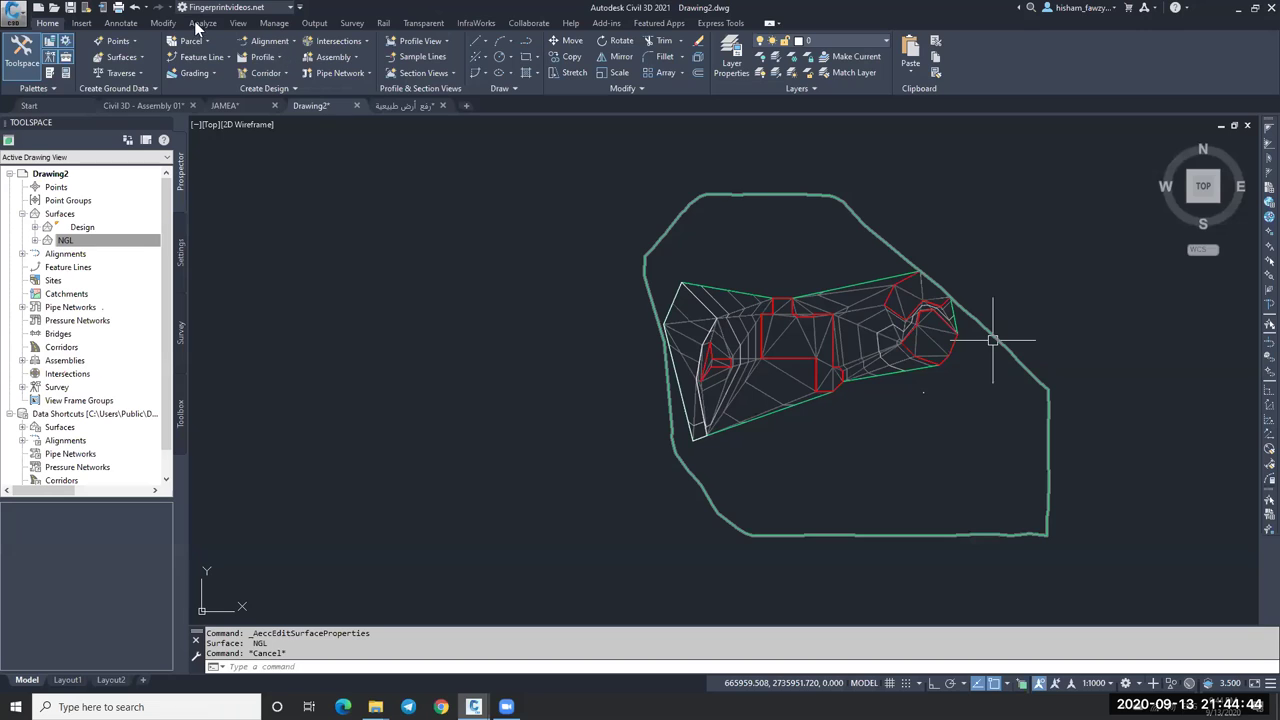
Open the Volumes Dashboard from the Analyze tab, abandoning a stray Create Surface dialog.
left_click(202, 23)
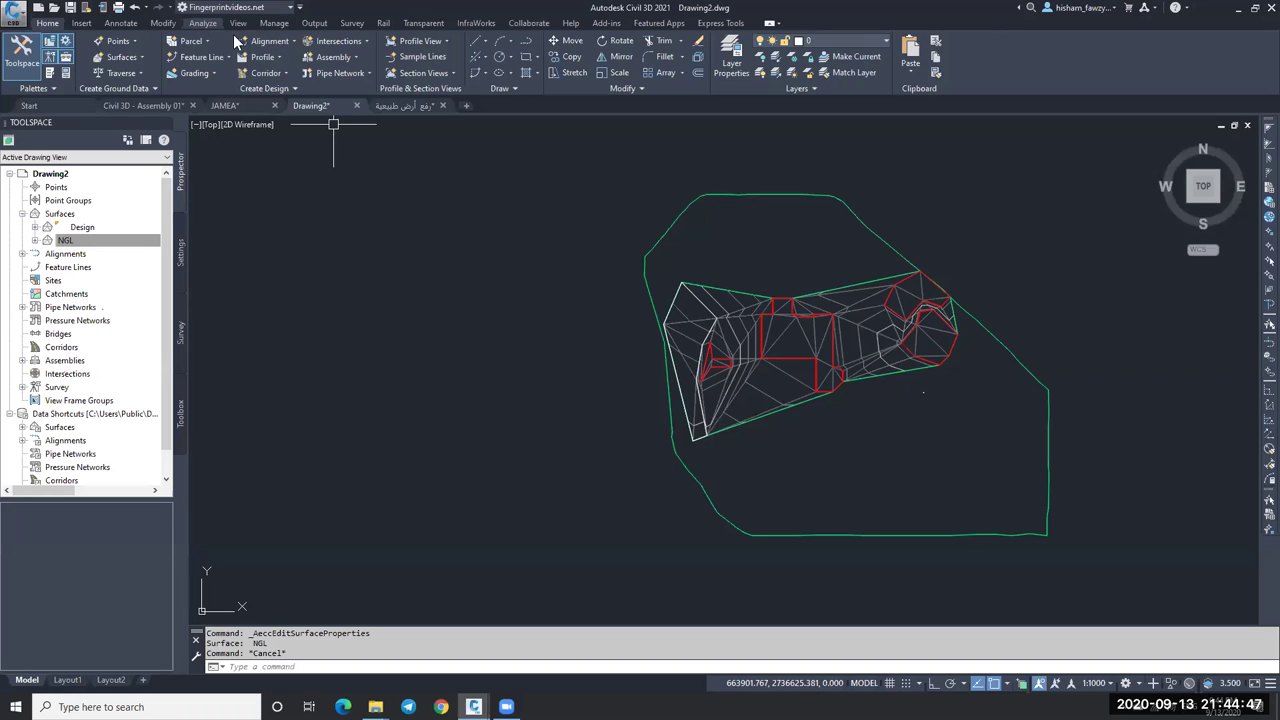
right_click(52, 214)
left_click(174, 219)
left_click(608, 207)
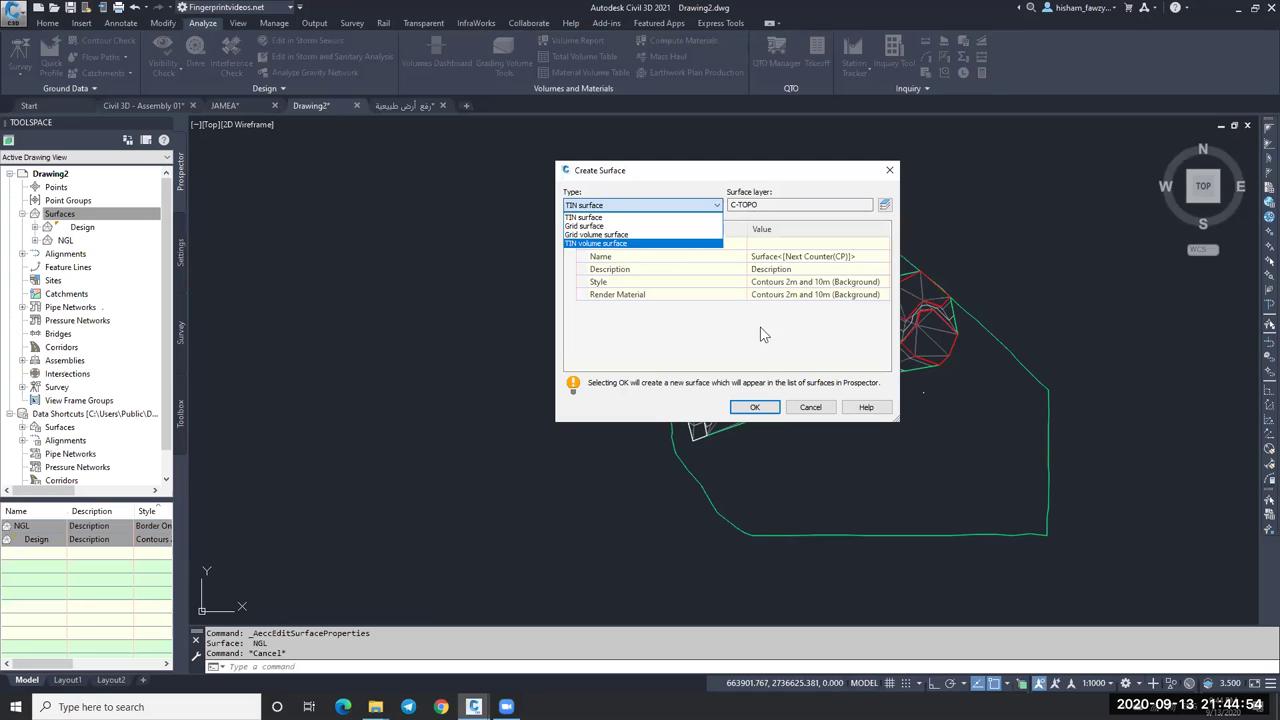
left_click(810, 407)
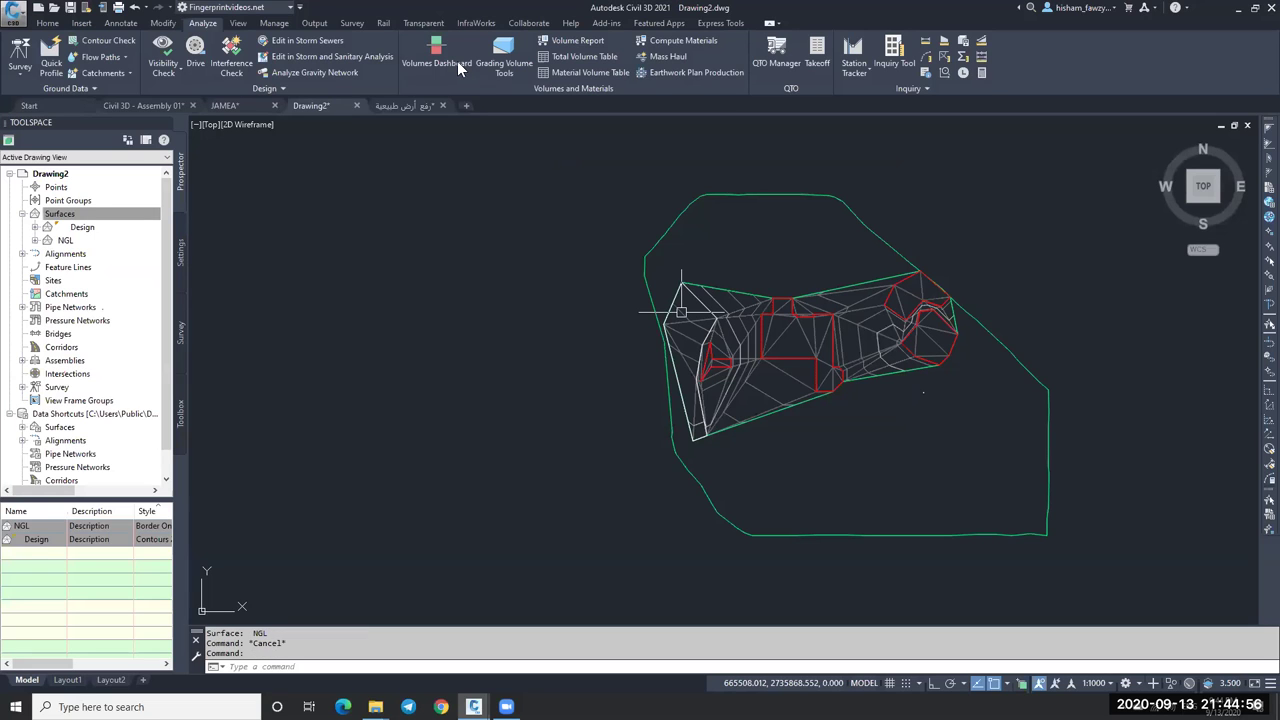
left_click(457, 61)
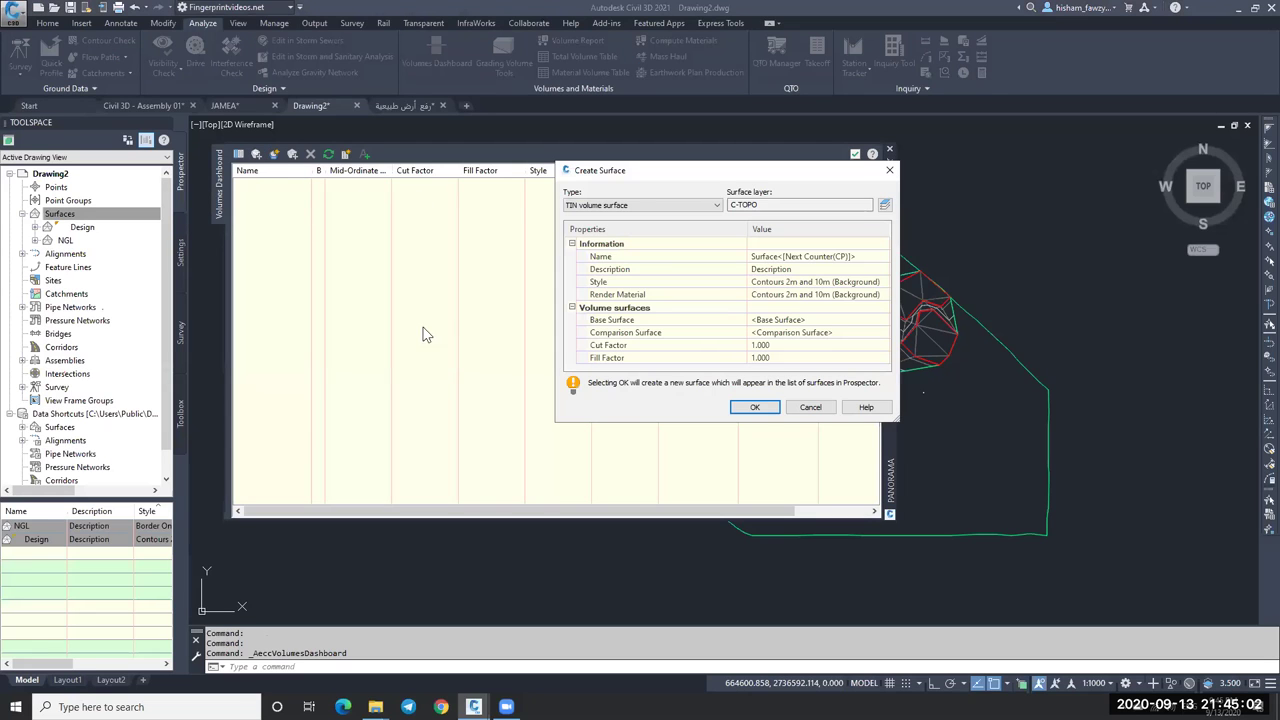
Set the new volume surface type to TIN volume surface, leaving cut and fill factors at 1.000.
left_click(650, 207)
left_click(822, 331)
left_click(675, 320)
left_click(702, 333)
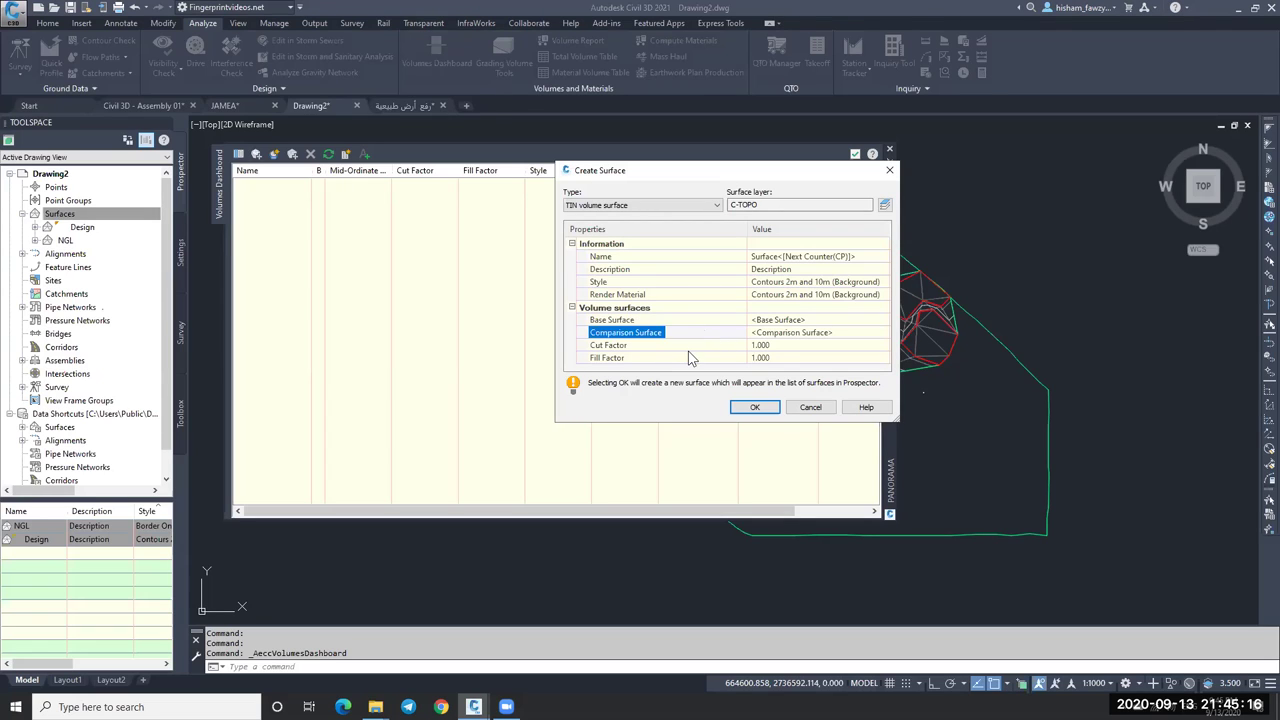
left_click(700, 347)
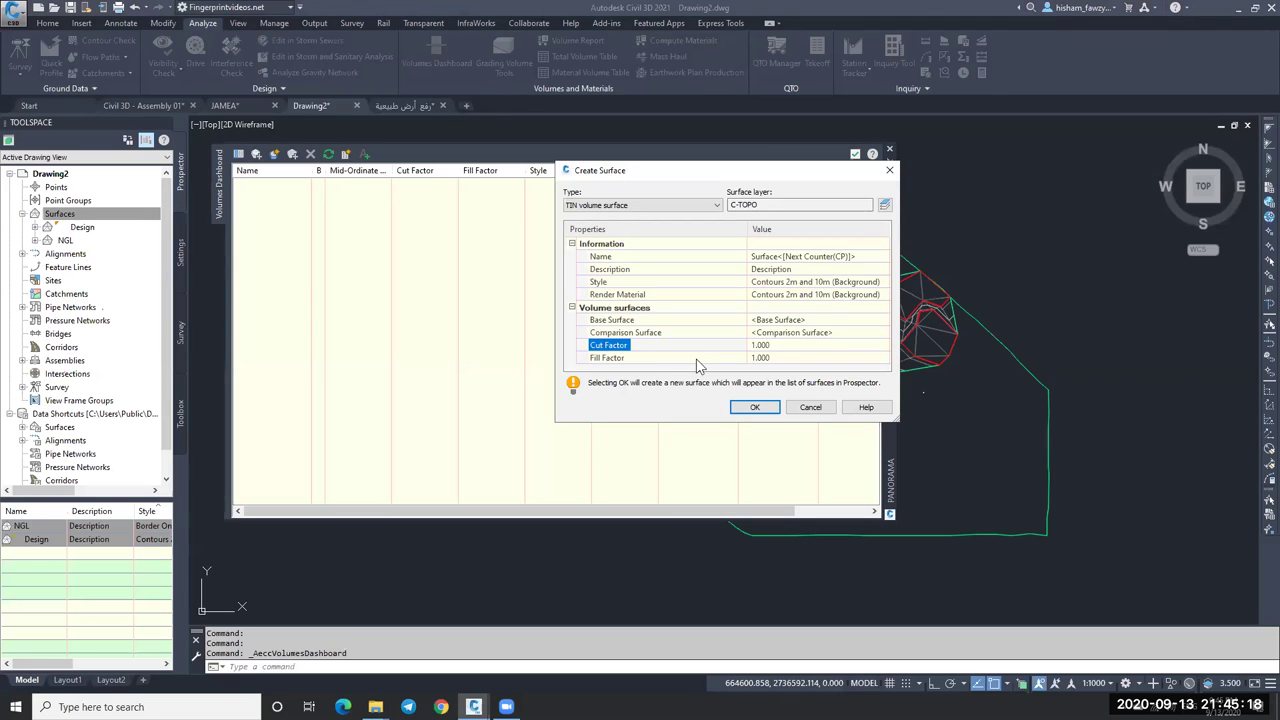
left_click(708, 359)
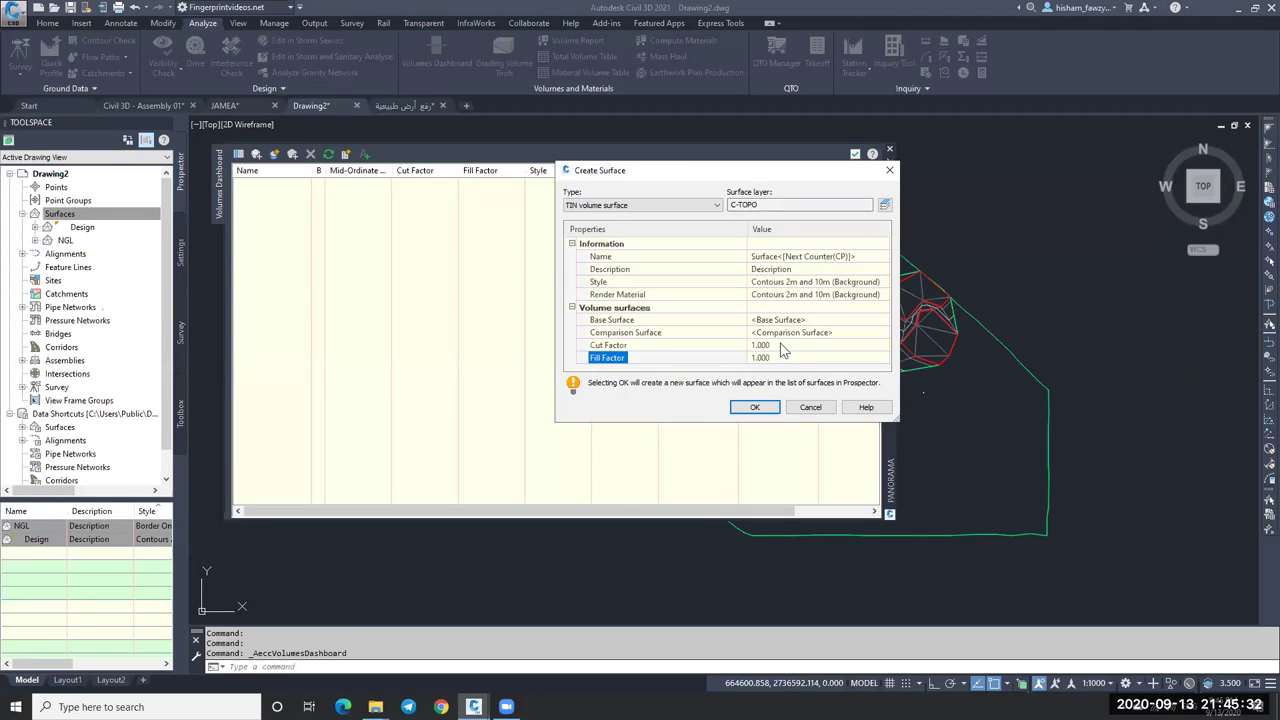
left_click(778, 360)
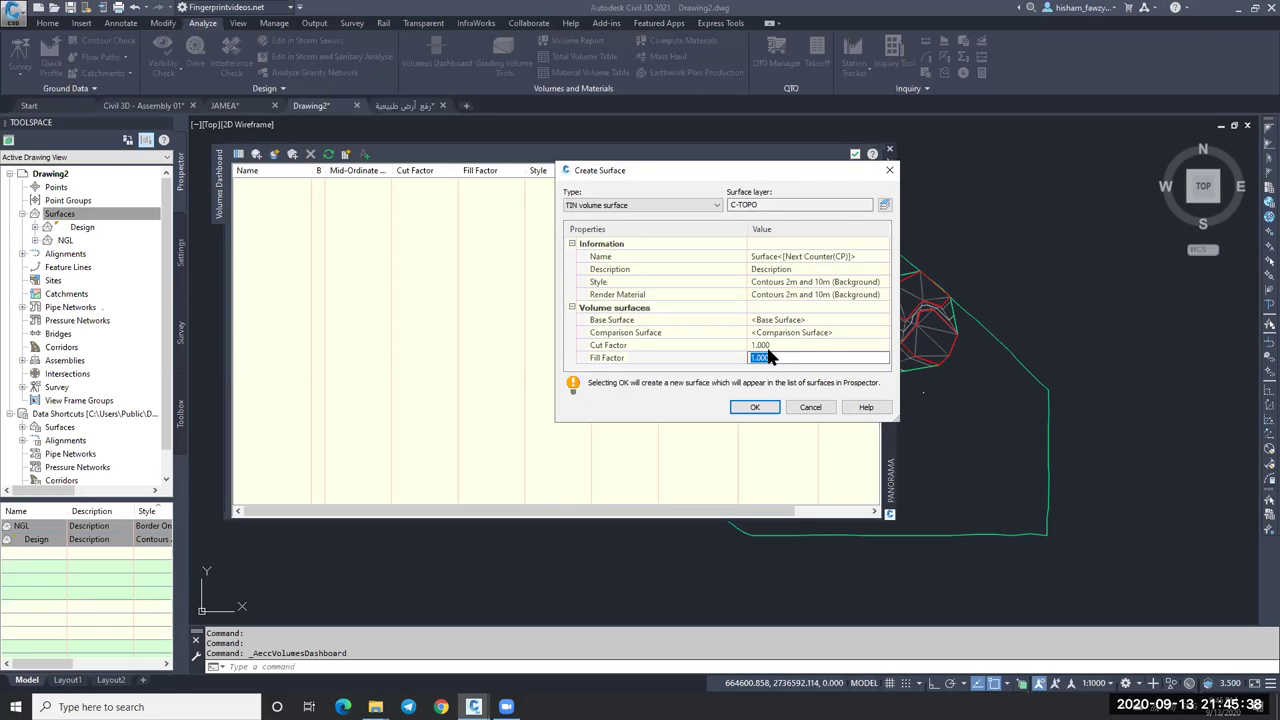
left_click(778, 359)
left_click(786, 361)
key("Return")
Set NGL as the base surface and Design as the comparison surface.
left_click(829, 320)
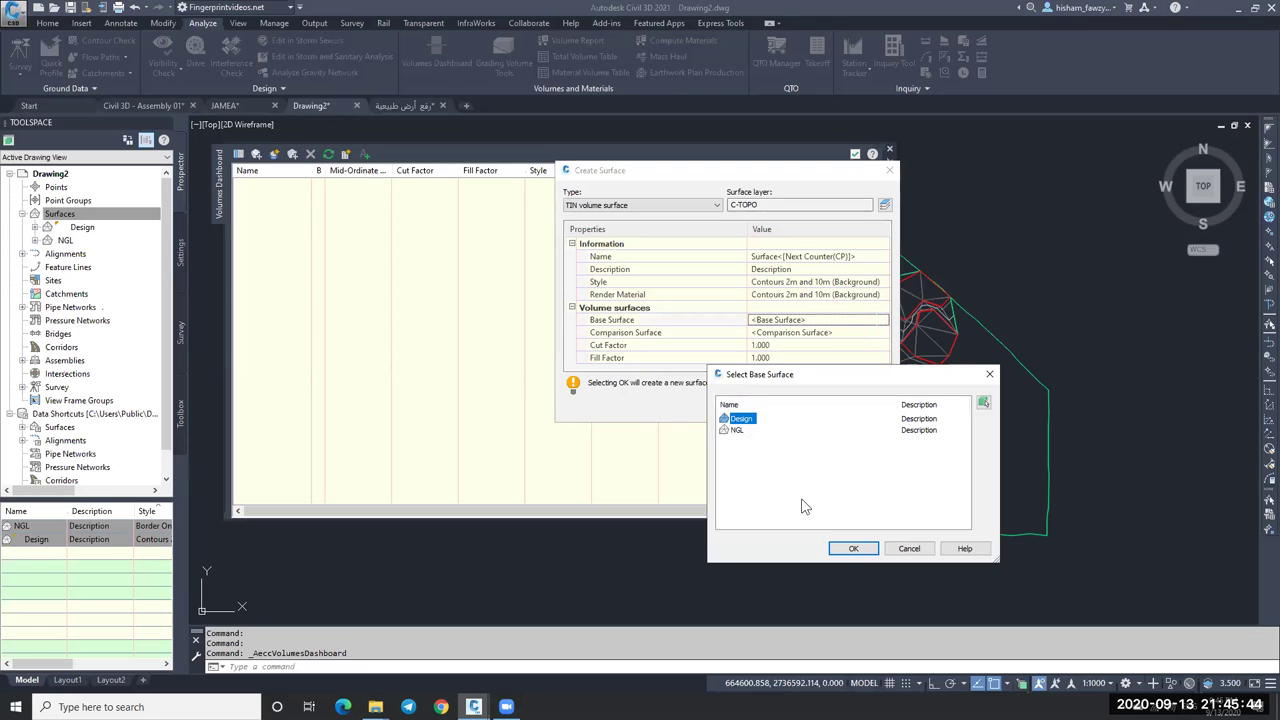
left_click(845, 549)
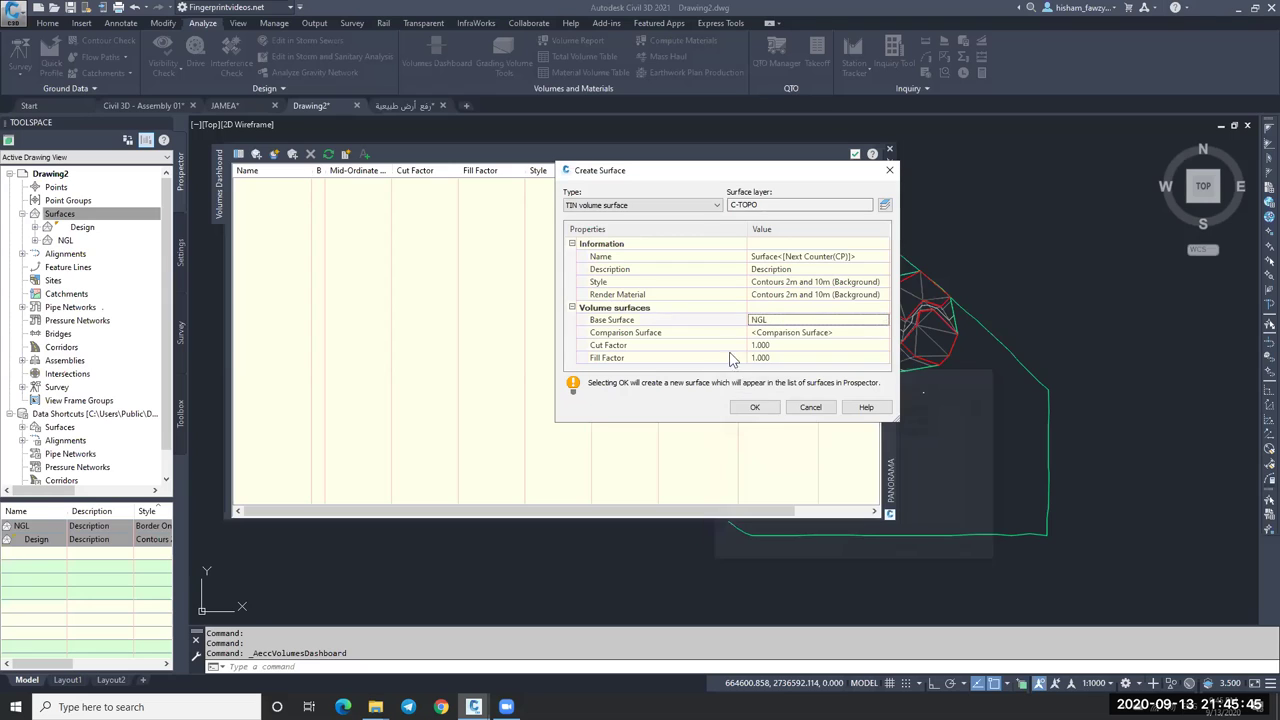
key("Return")
left_click(876, 335)
left_click(883, 333)
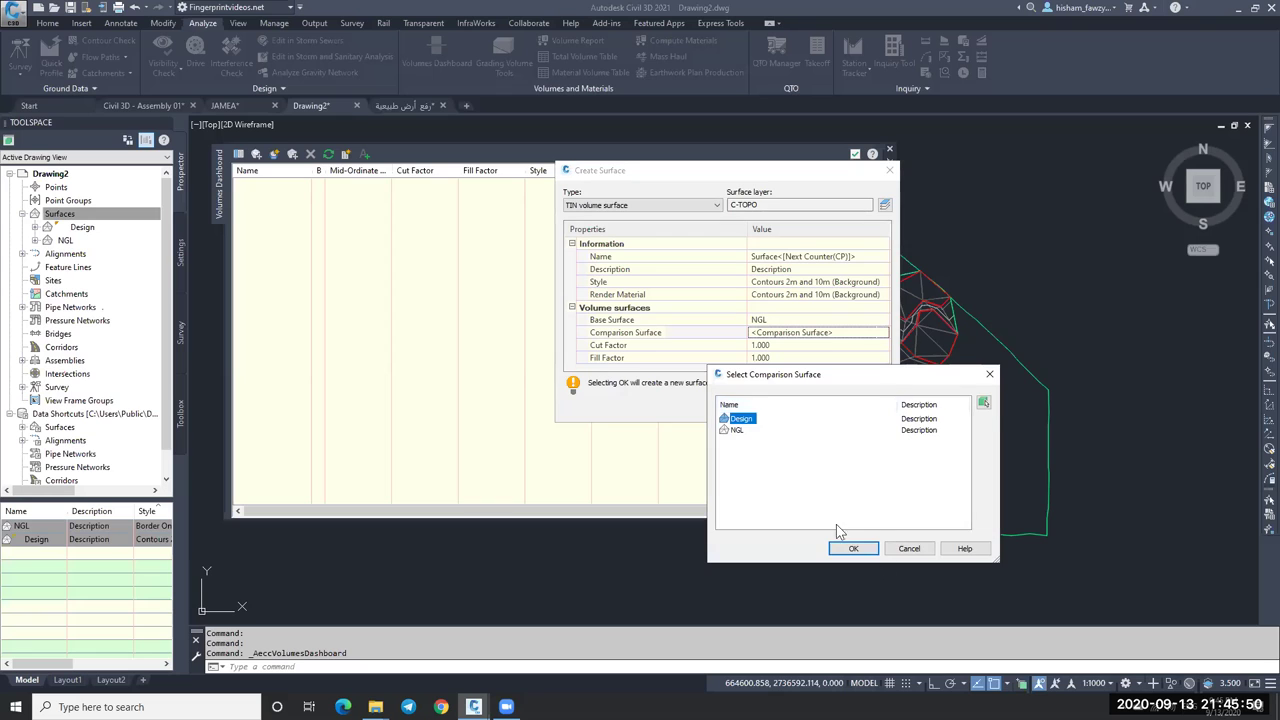
left_click(851, 548)
Create Surface1 and inspect its cut 967322.31 and fill 243076.93 in the drawing and dashboard.
key("Return")
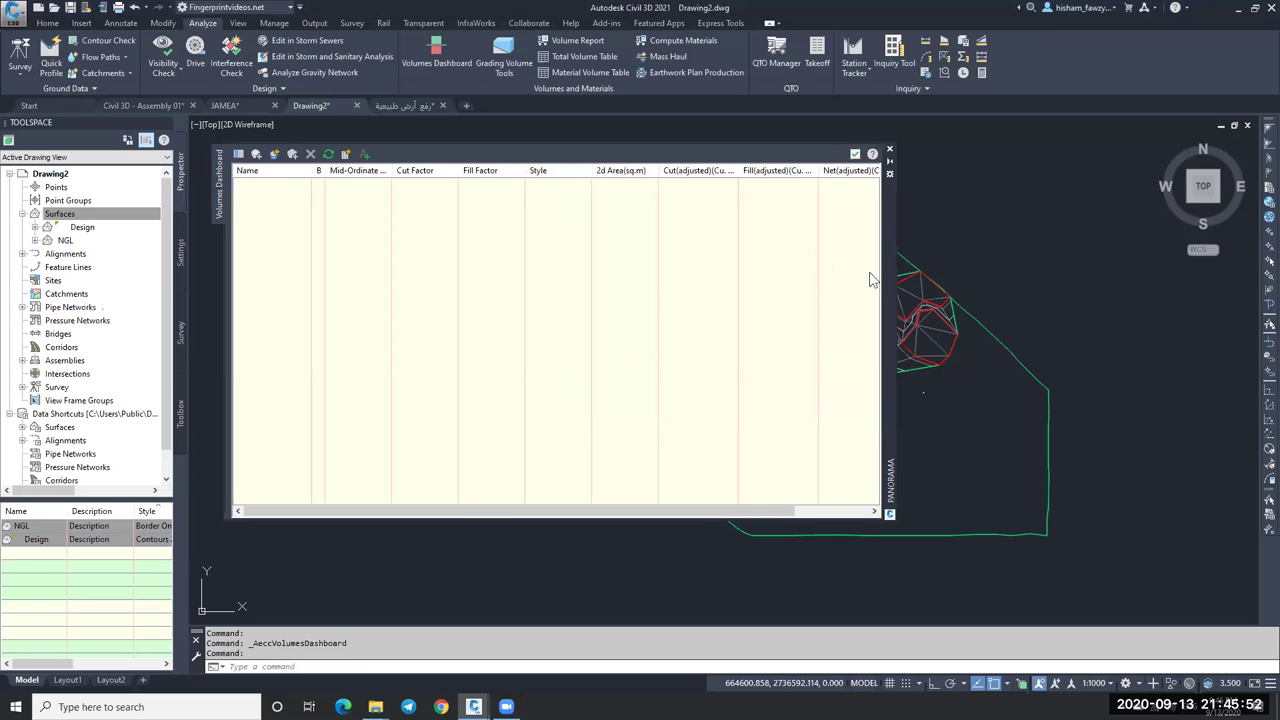
scroll(1060, 310, "down", 3)
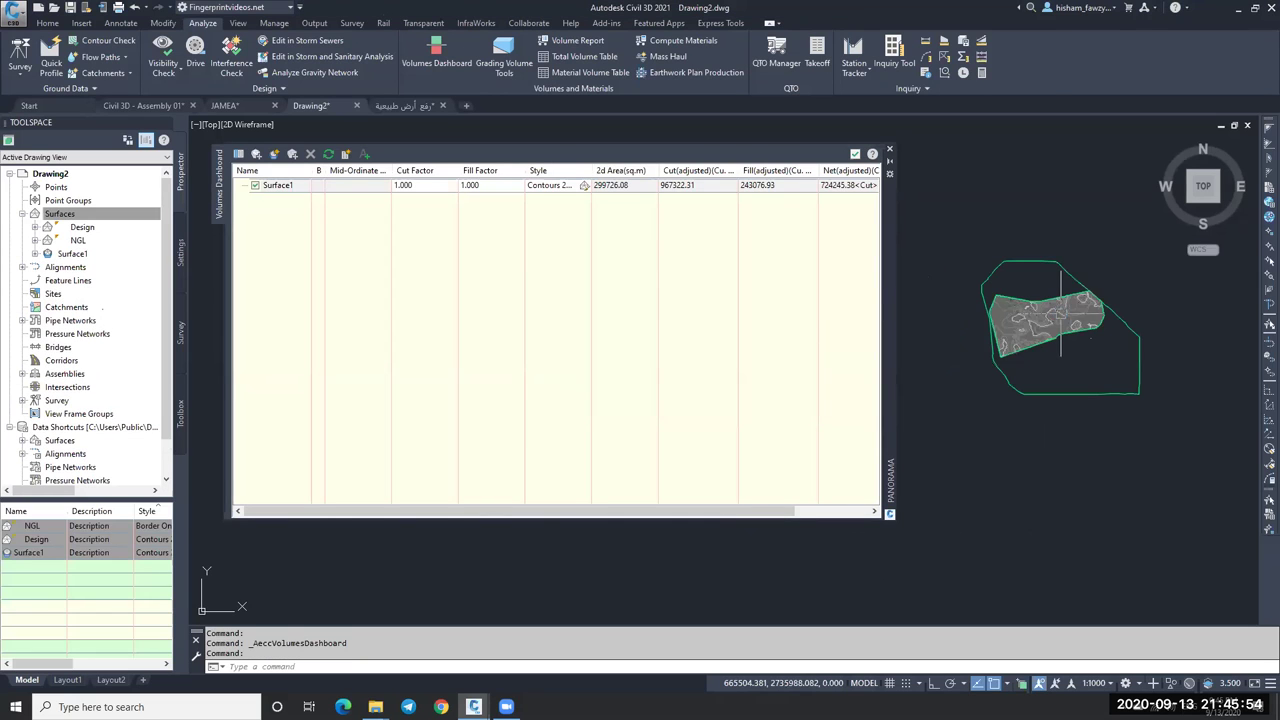
scroll(1060, 310, "up", 5)
key("Escape")
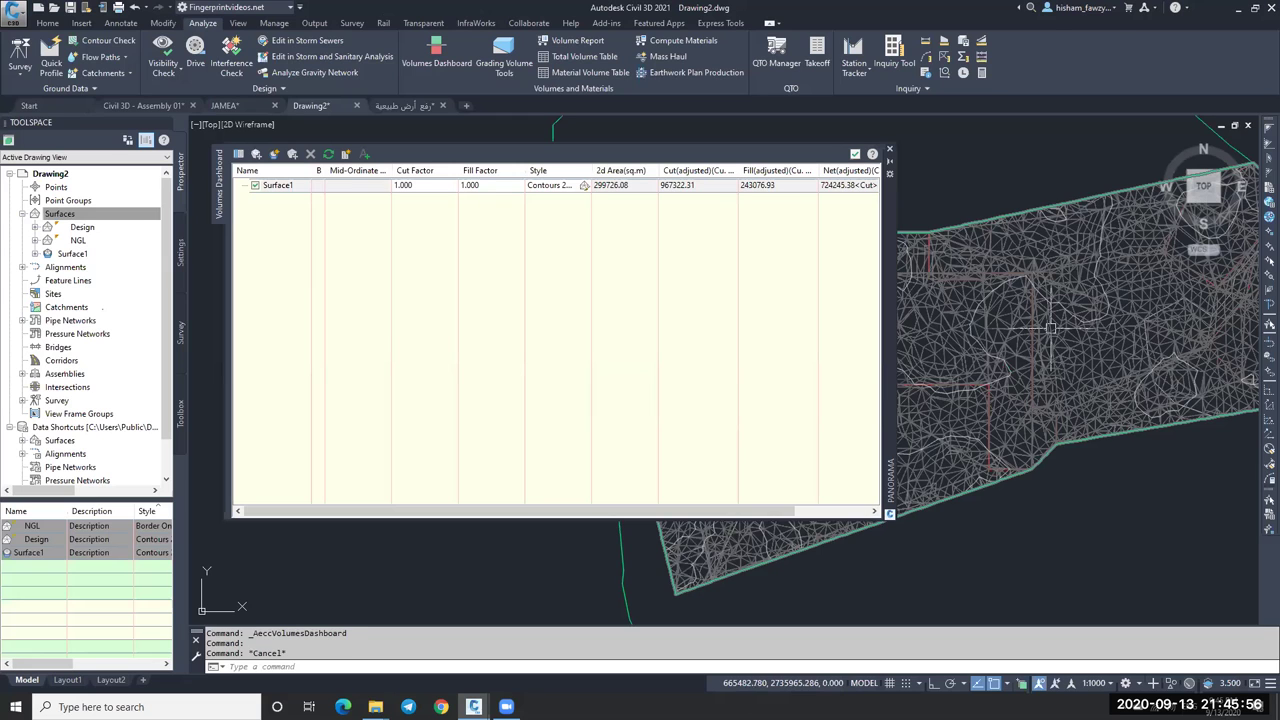
left_click(1050, 327)
scroll(1040, 282, "down", 4)
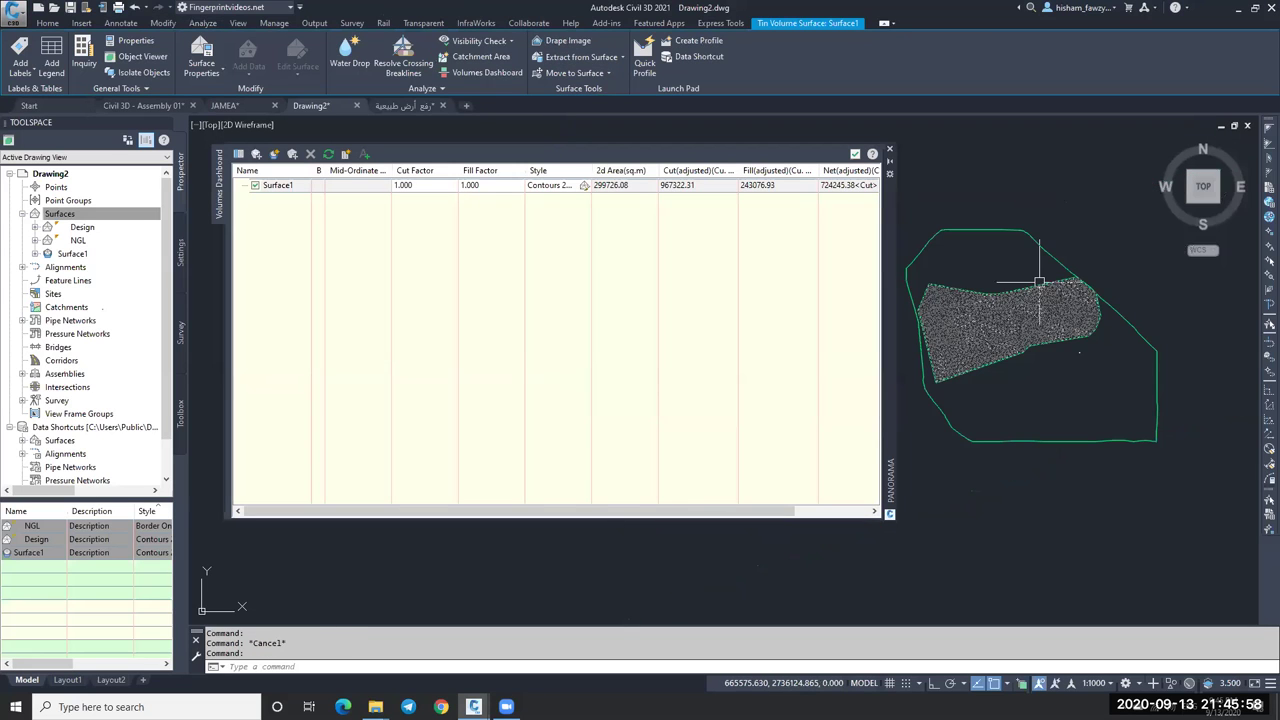
key("Escape")
scroll(1042, 335, "up", 5)
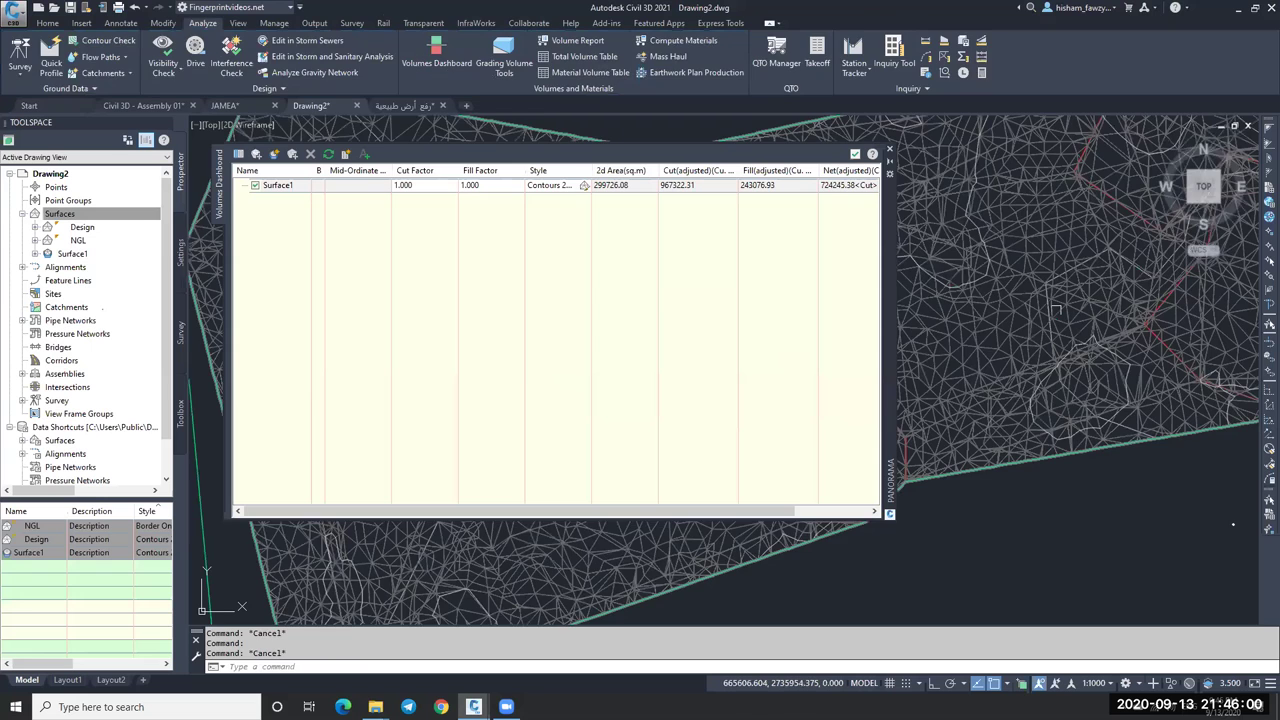
left_click(1055, 309)
type("DR")
key("Return")
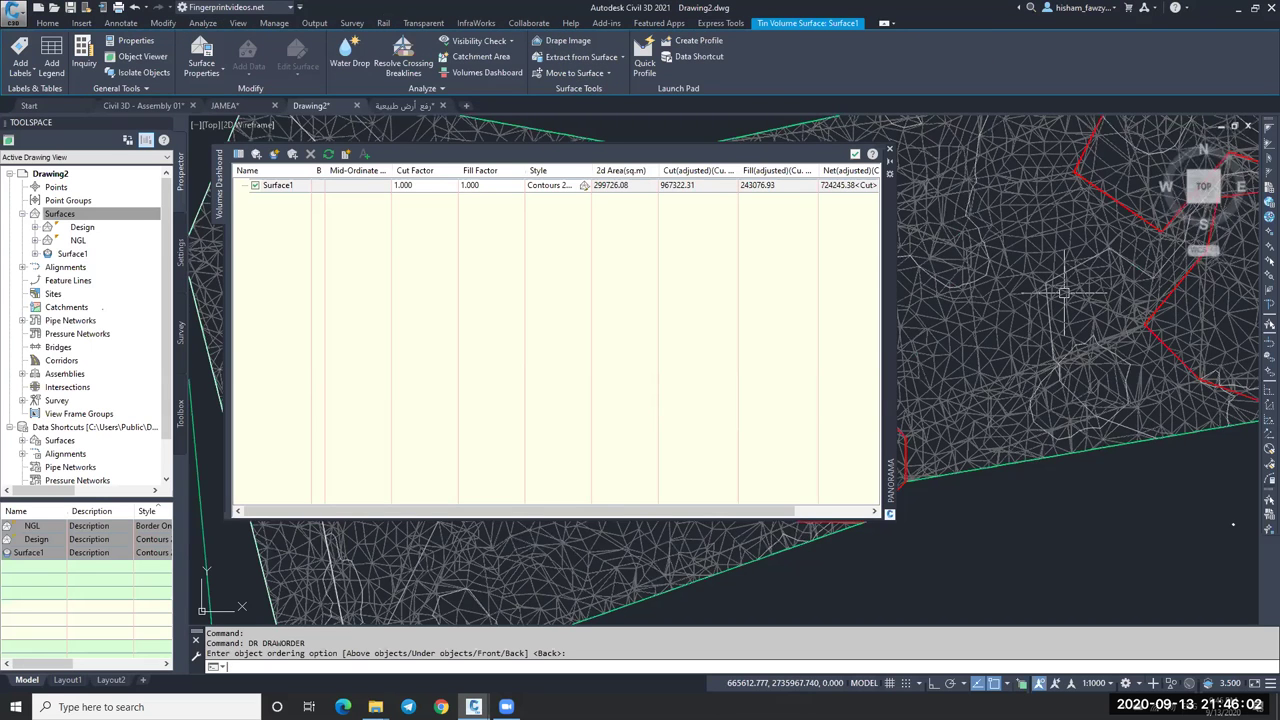
scroll(1055, 309, "down", 5)
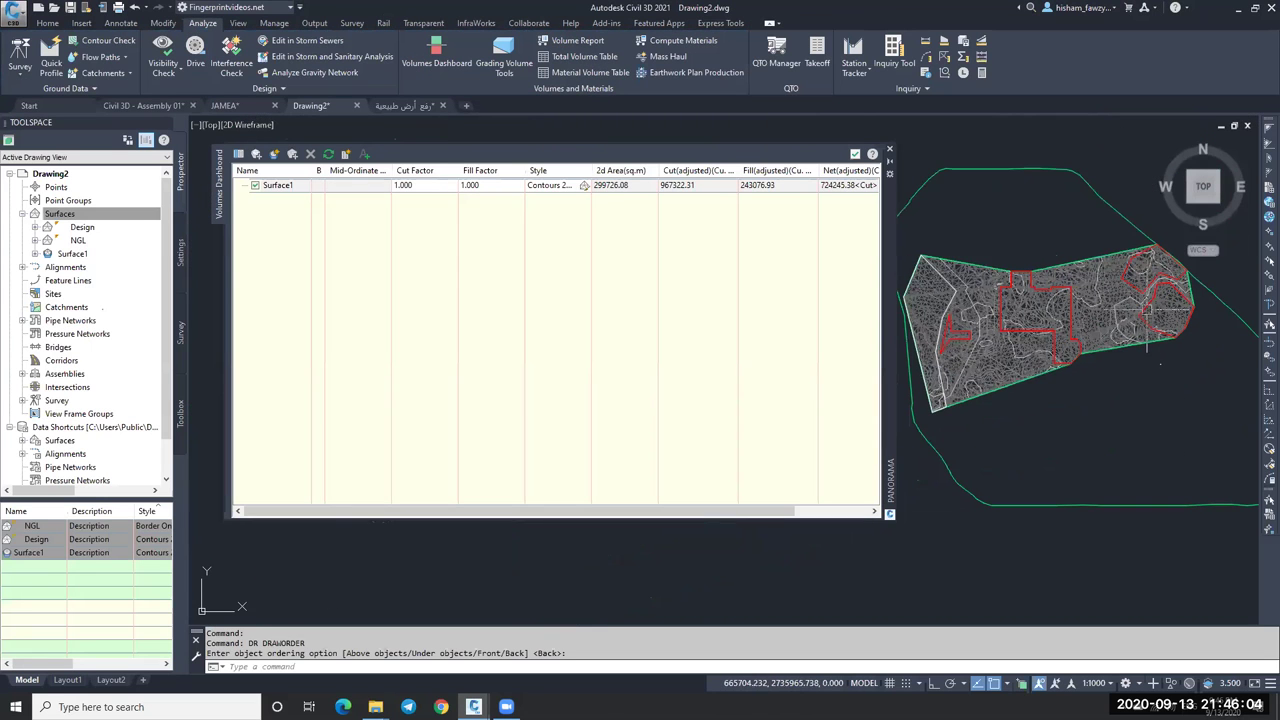
key("Escape")
Recolour the left boundary polyline red, then bring up Surface1's surface properties.
left_click(948, 296)
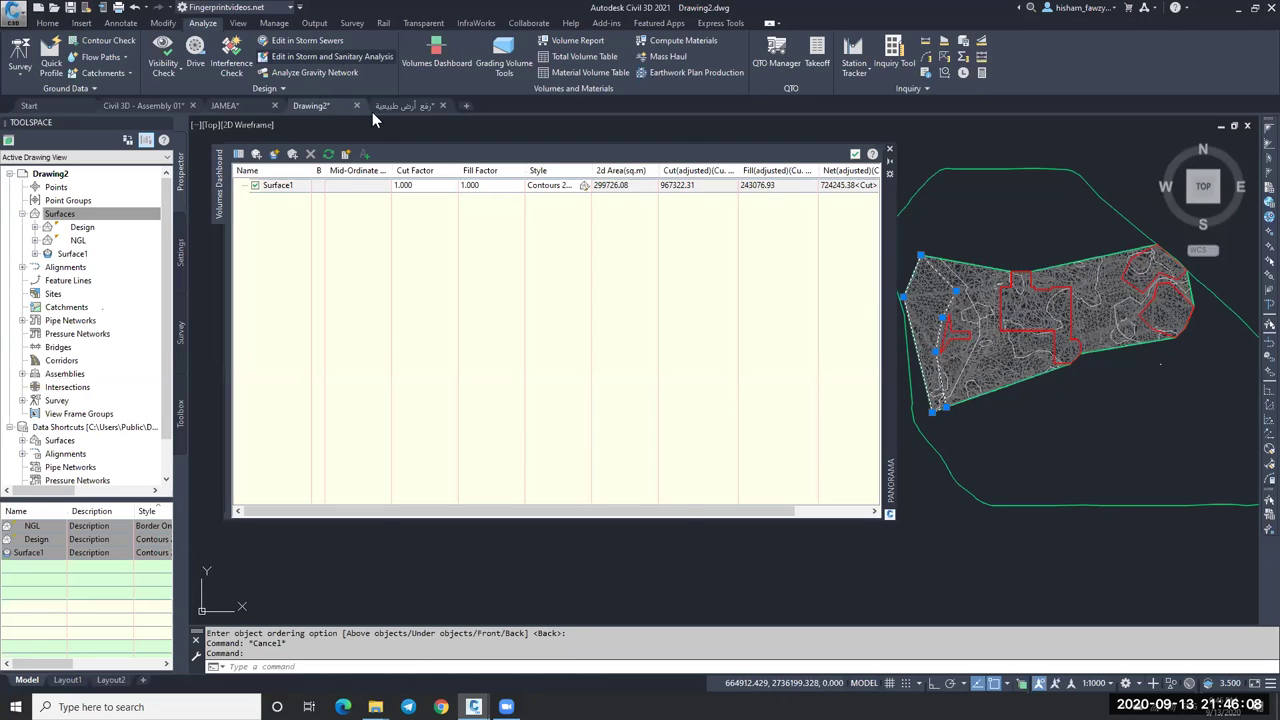
key("ctrl+1")
left_click(573, 173)
left_click(550, 197)
left_click(679, 131)
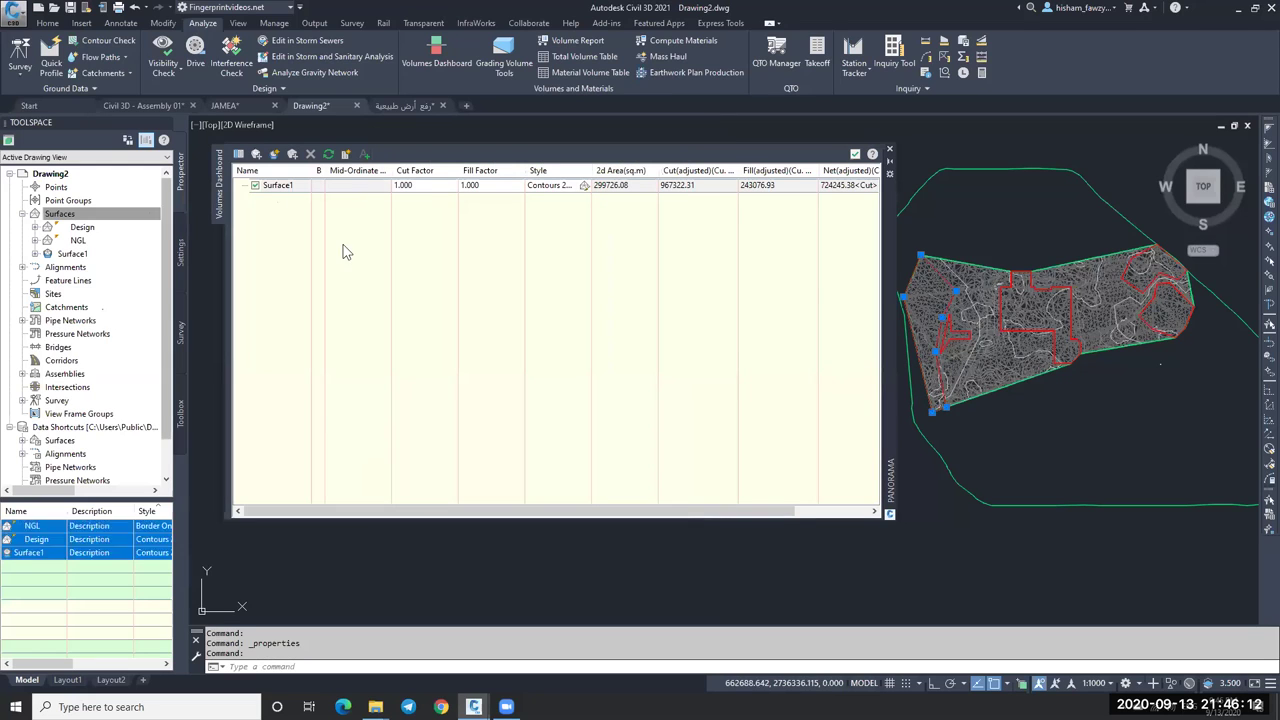
key("Escape")
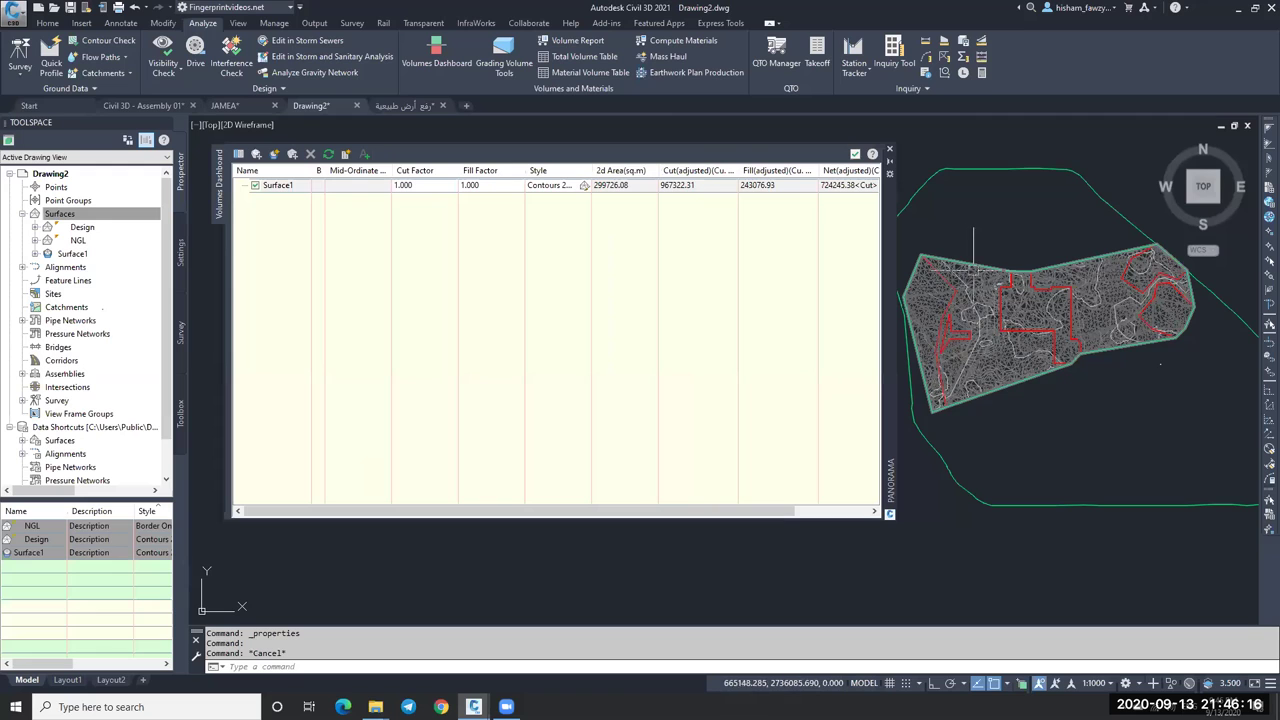
scroll(964, 270, "down", 4)
scroll(994, 322, "up", 5)
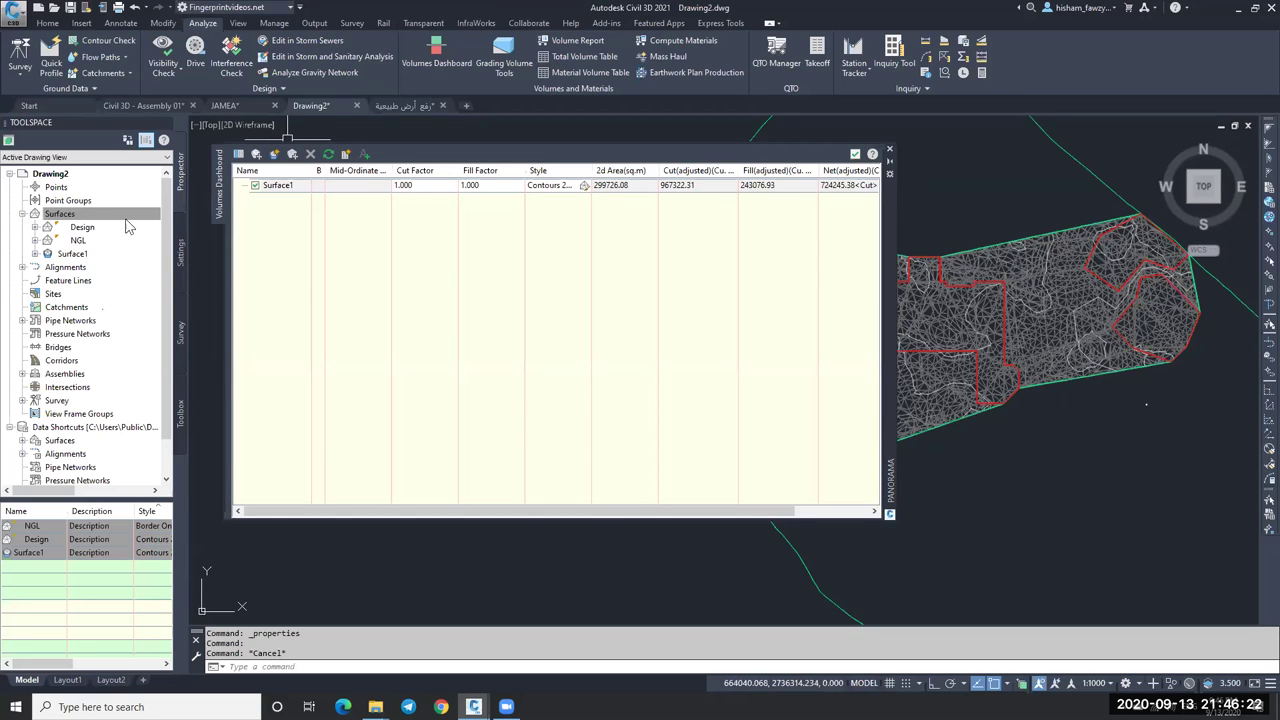
right_click(72, 253)
left_click(766, 312)
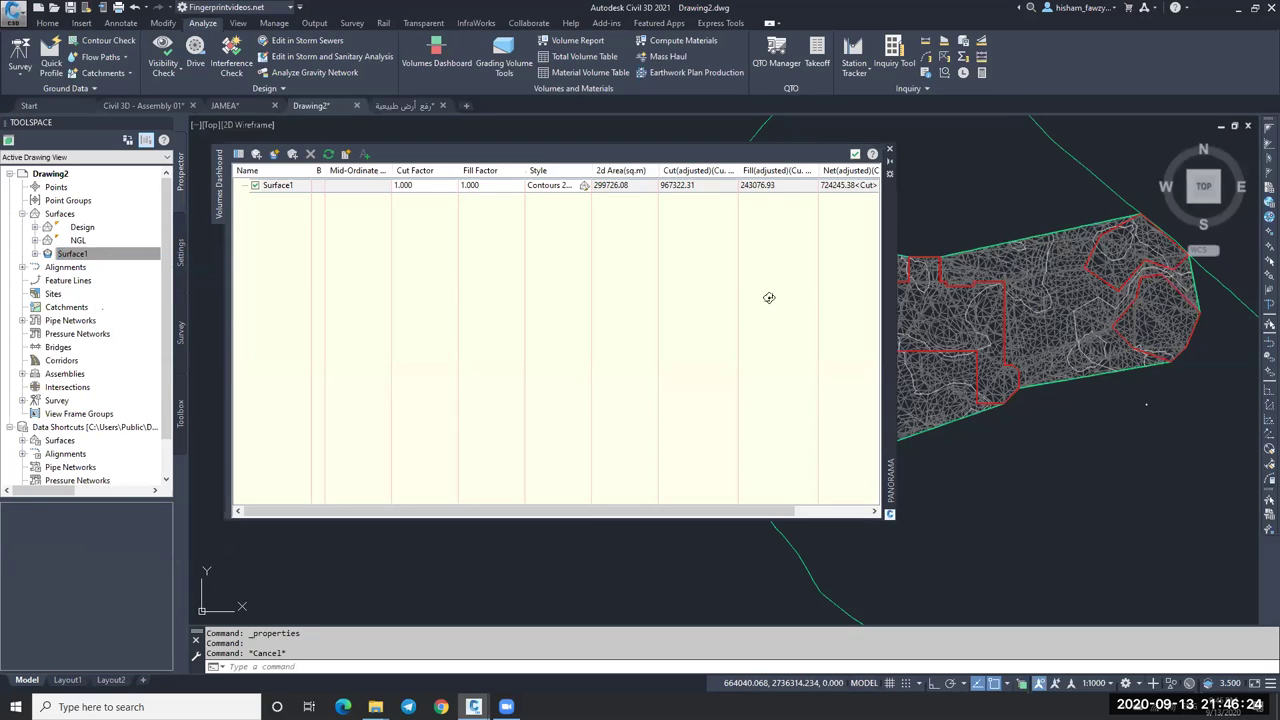
Set Surface1's surface style to _No Display.
left_click(900, 274)
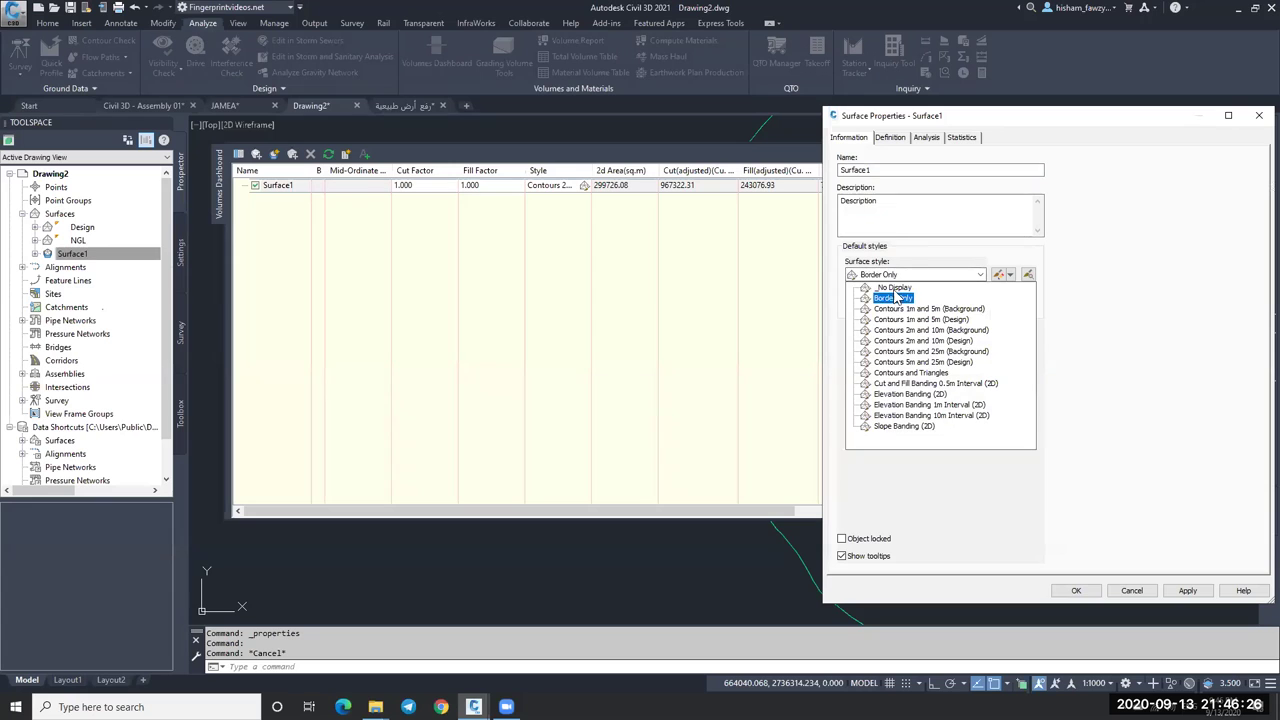
left_click(890, 299)
left_click(1076, 590)
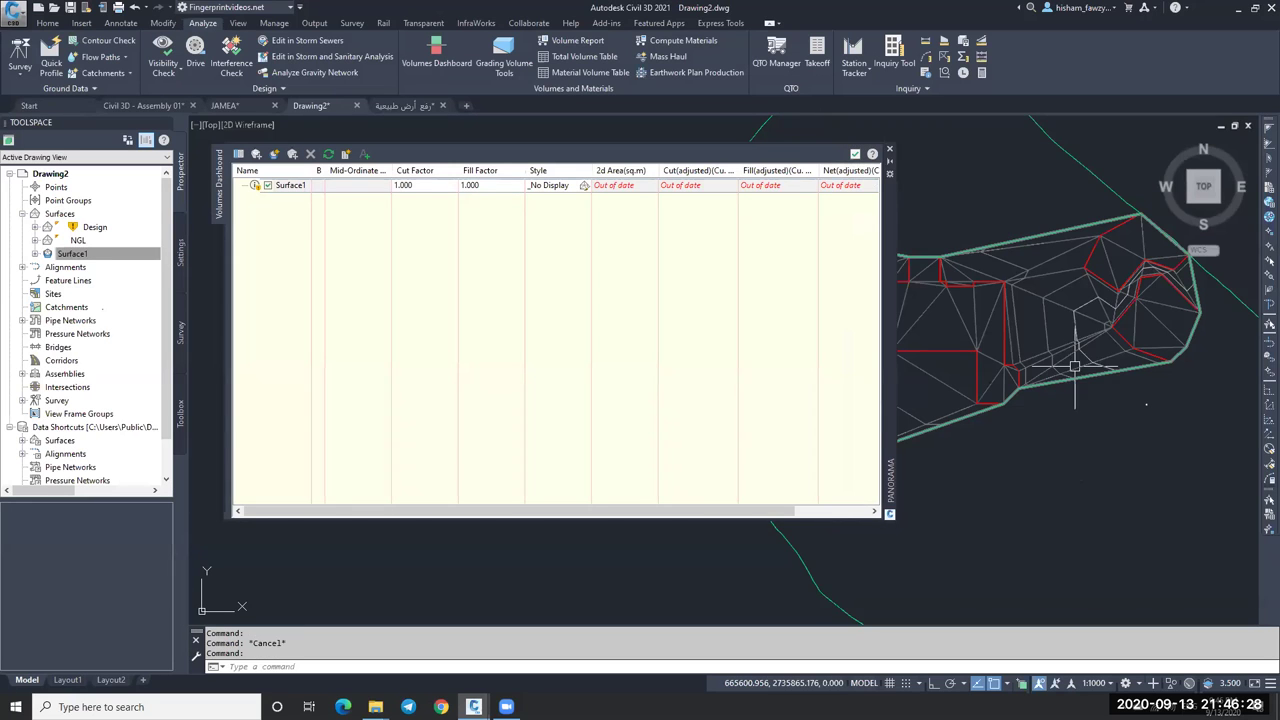
Select the Design surface and start a Delete Line edit, then cancel it.
left_click(1032, 258)
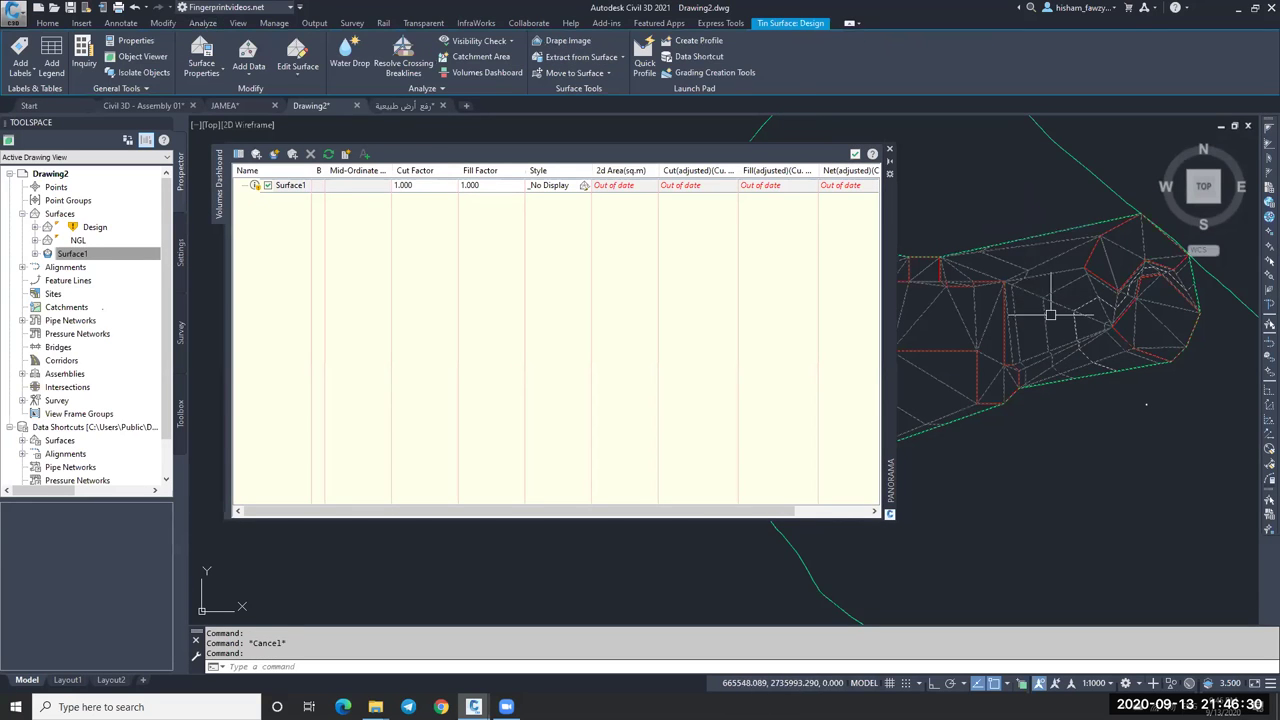
left_click(297, 78)
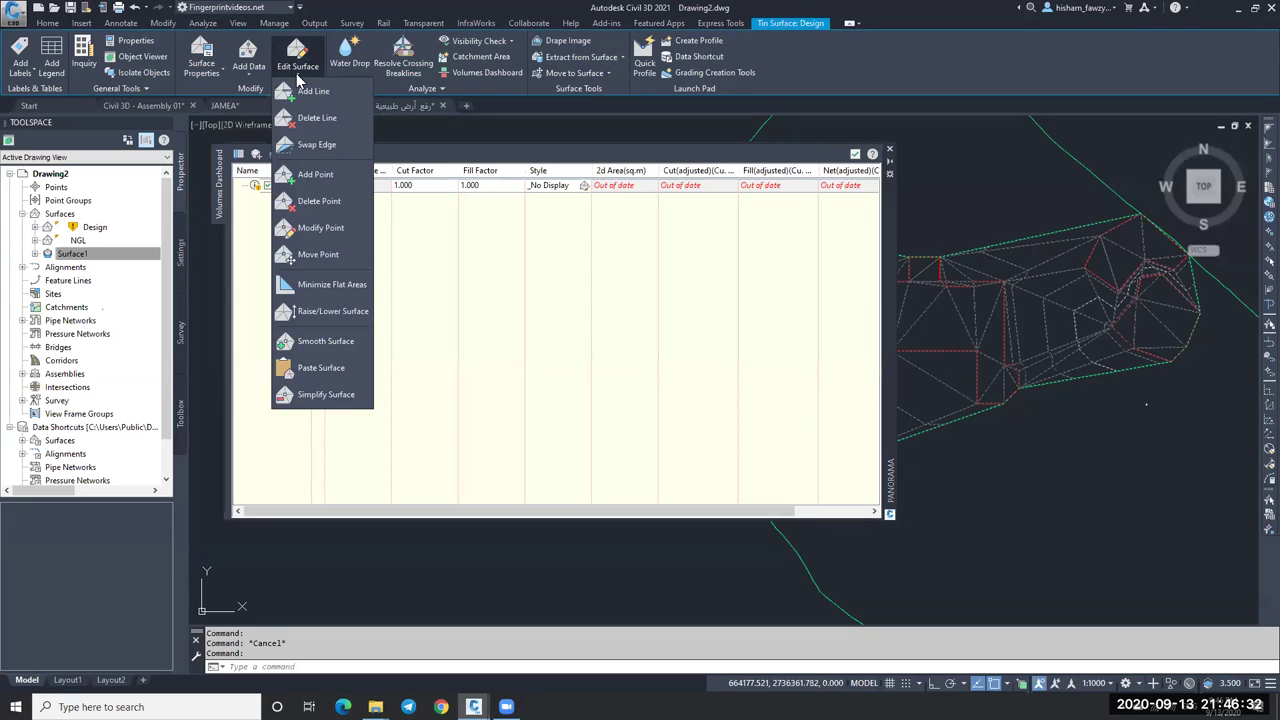
left_click(250, 183)
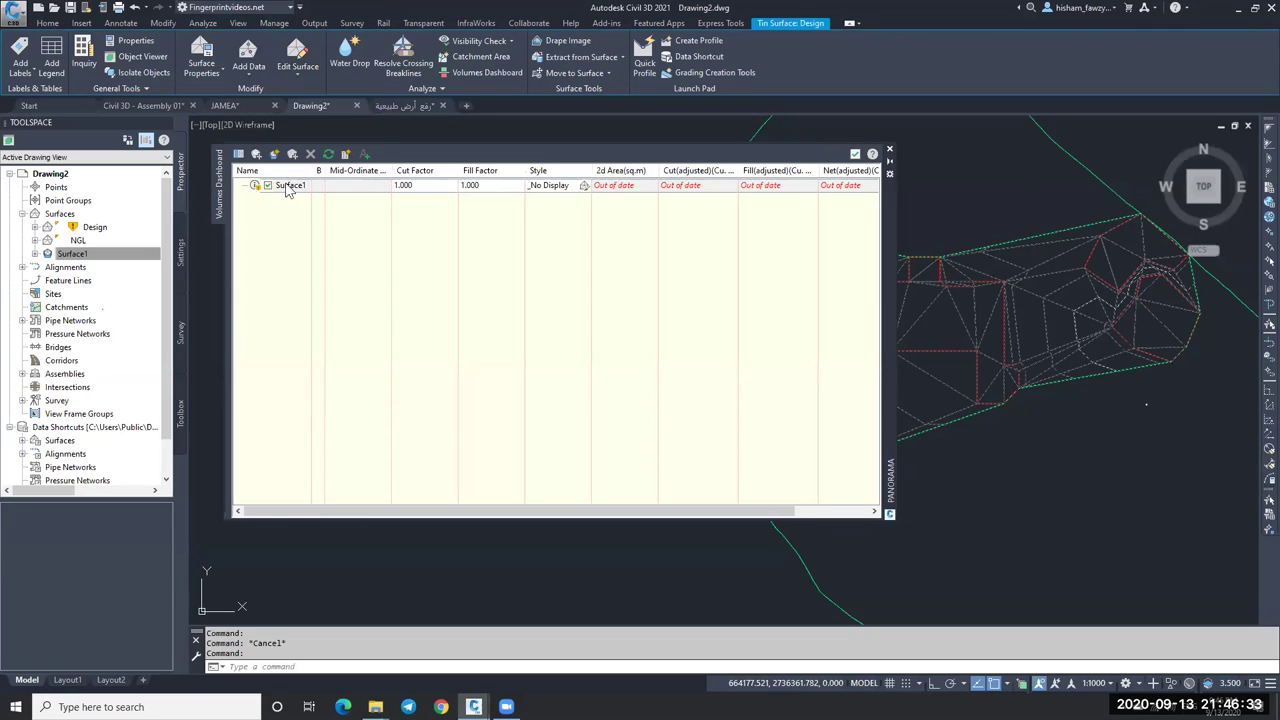
left_click(299, 70)
left_click(330, 120)
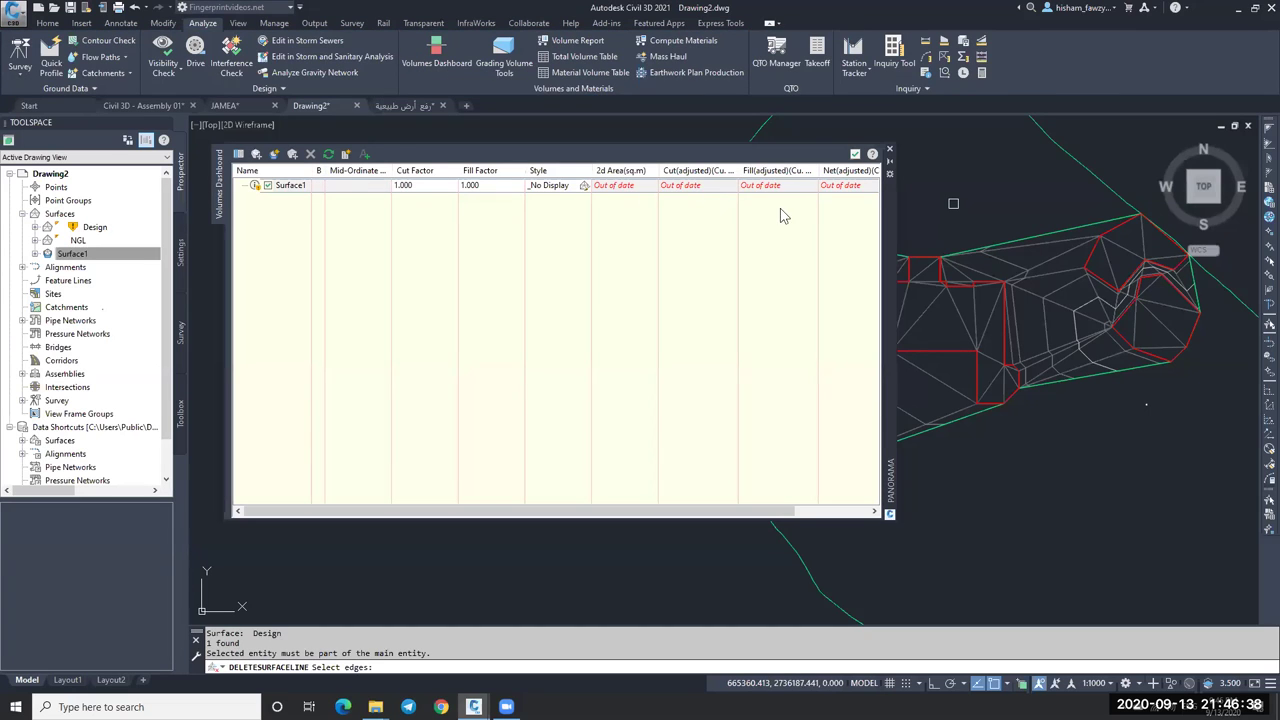
key("Escape")
left_click(922, 314)
scroll(1000, 280, "up", 3)
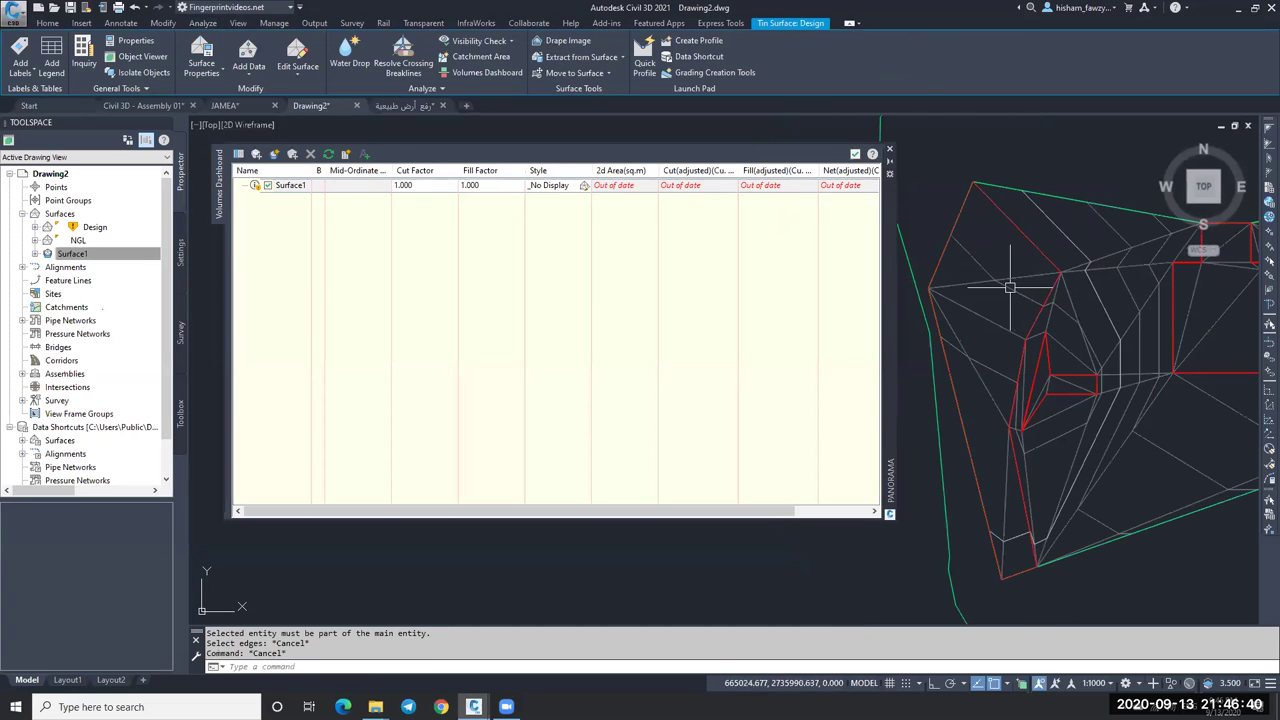
key("Escape")
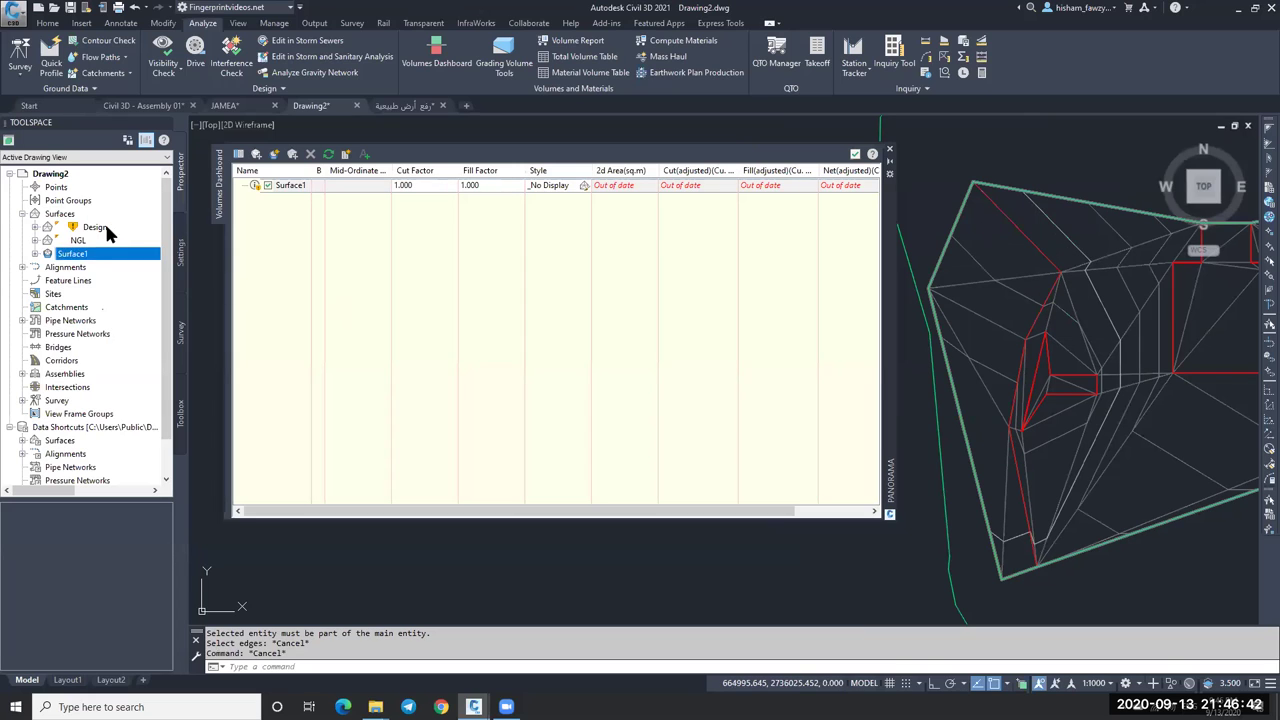
Rebuild the Design surface and then Surface1, refreshing the dashboard's 299726.08 sq.m area.
left_click(84, 230)
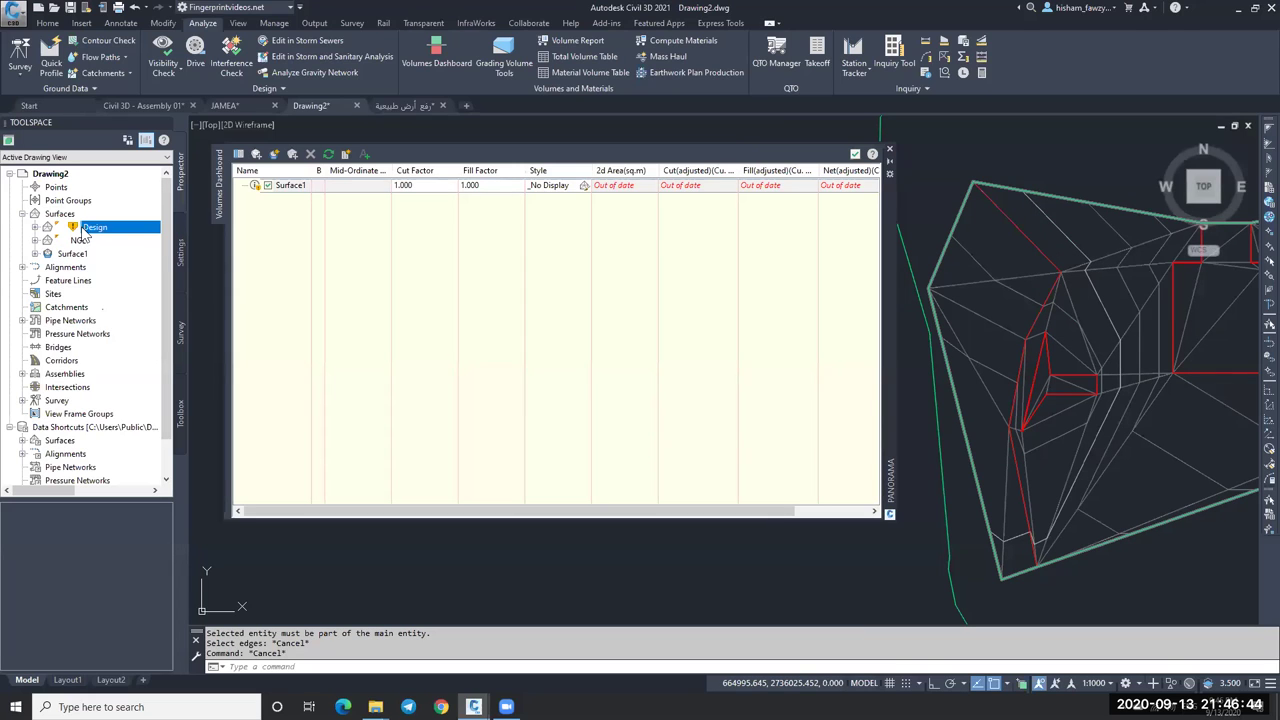
right_click(132, 227)
left_click(168, 272)
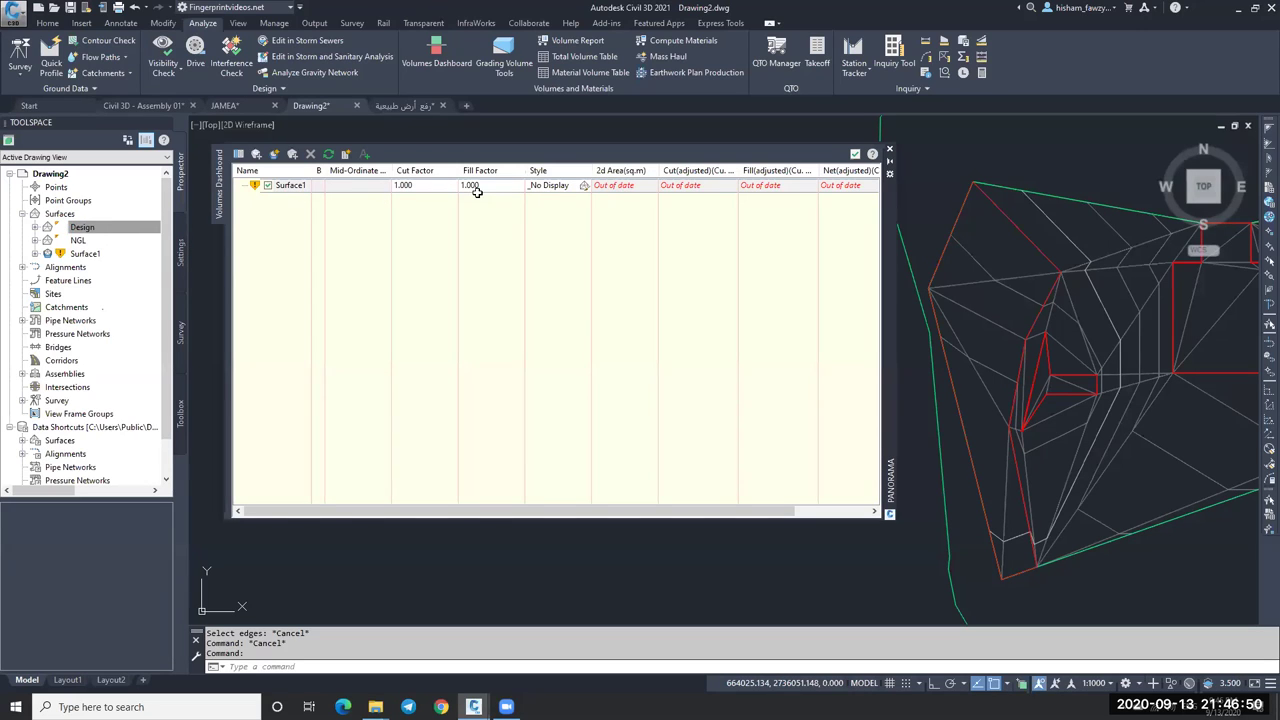
left_click(115, 258)
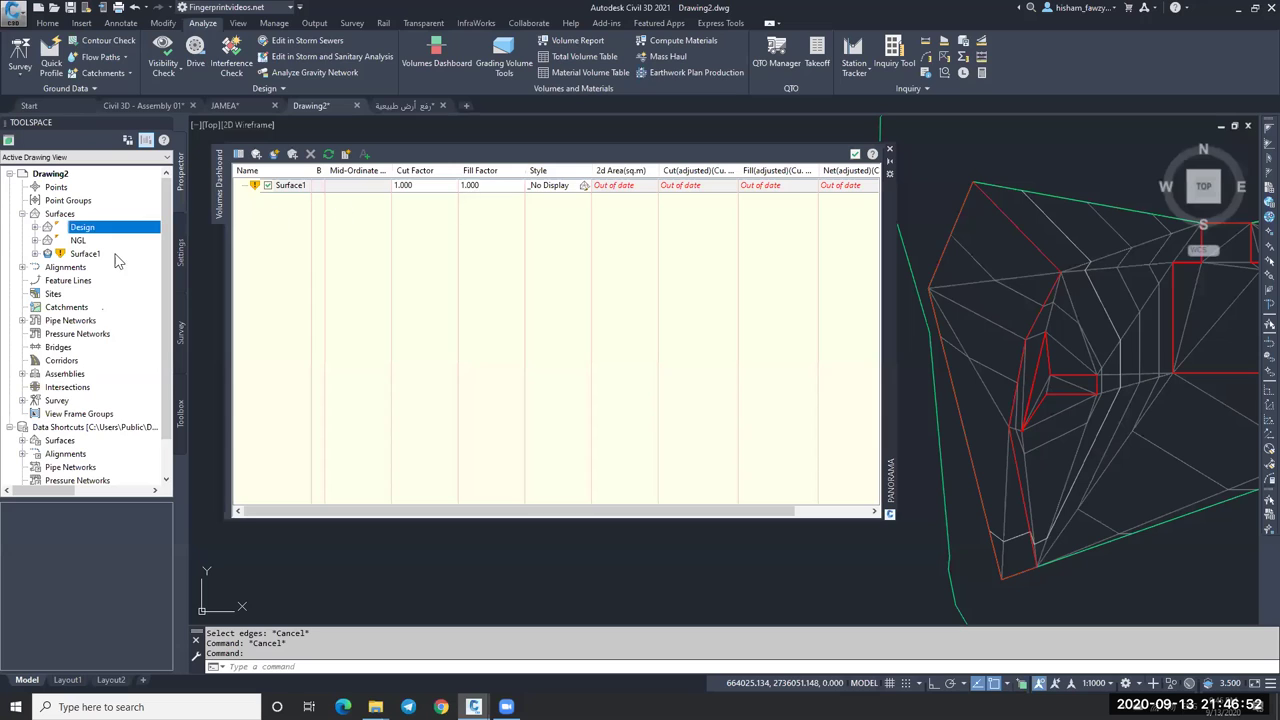
right_click(75, 253)
left_click(185, 293)
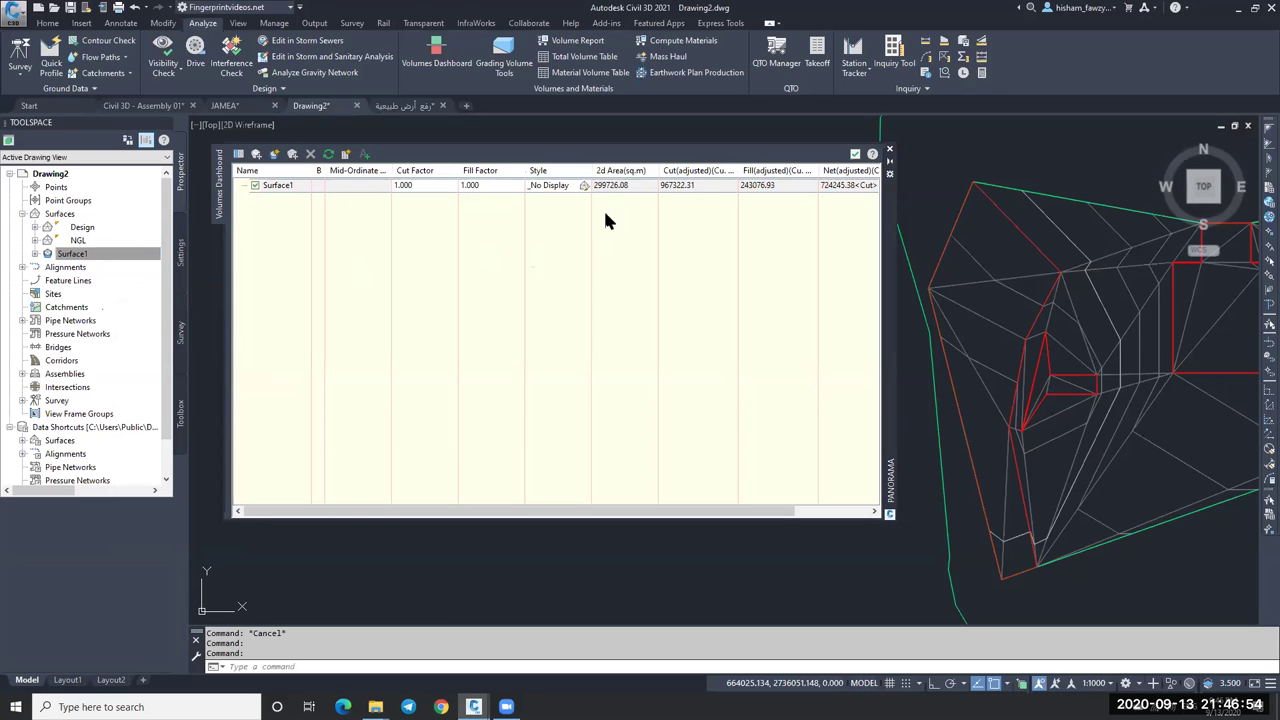
scroll(1038, 235, "down", 3)
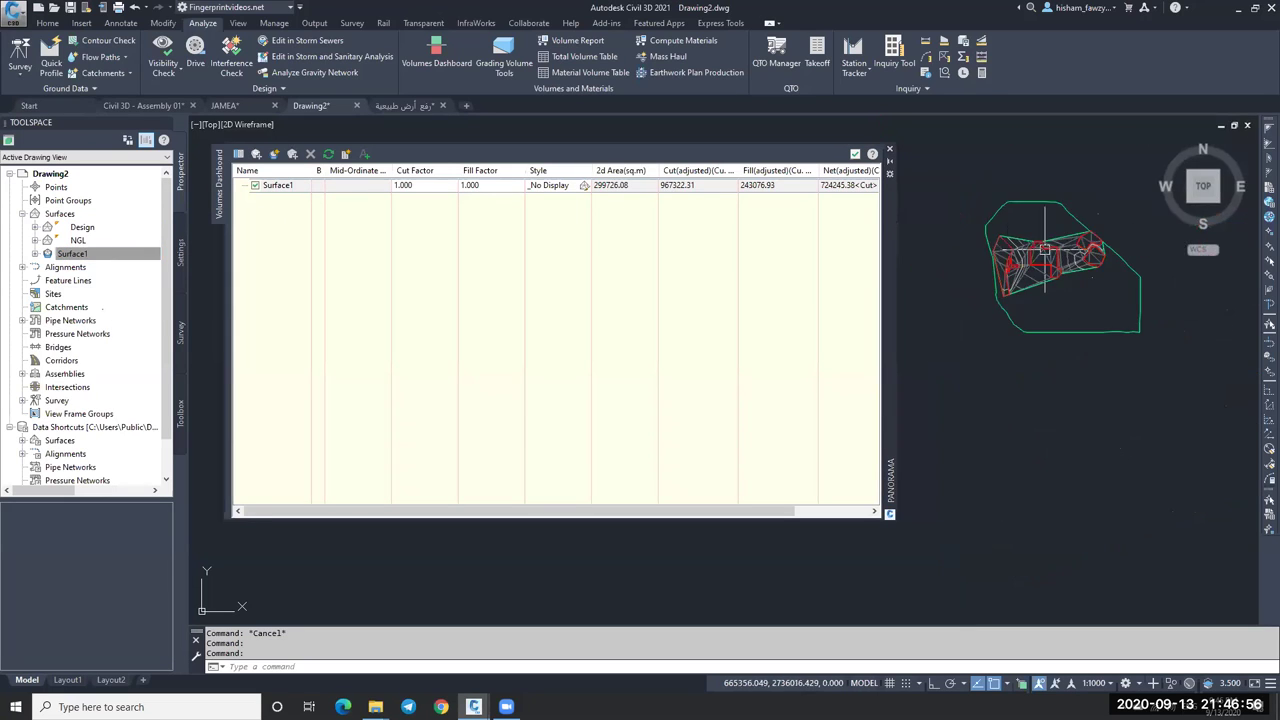
scroll(1038, 235, "up", 2)
Delete the 20 edges from the Design surface with a Delete Line fence.
left_click(1016, 255)
left_click(294, 76)
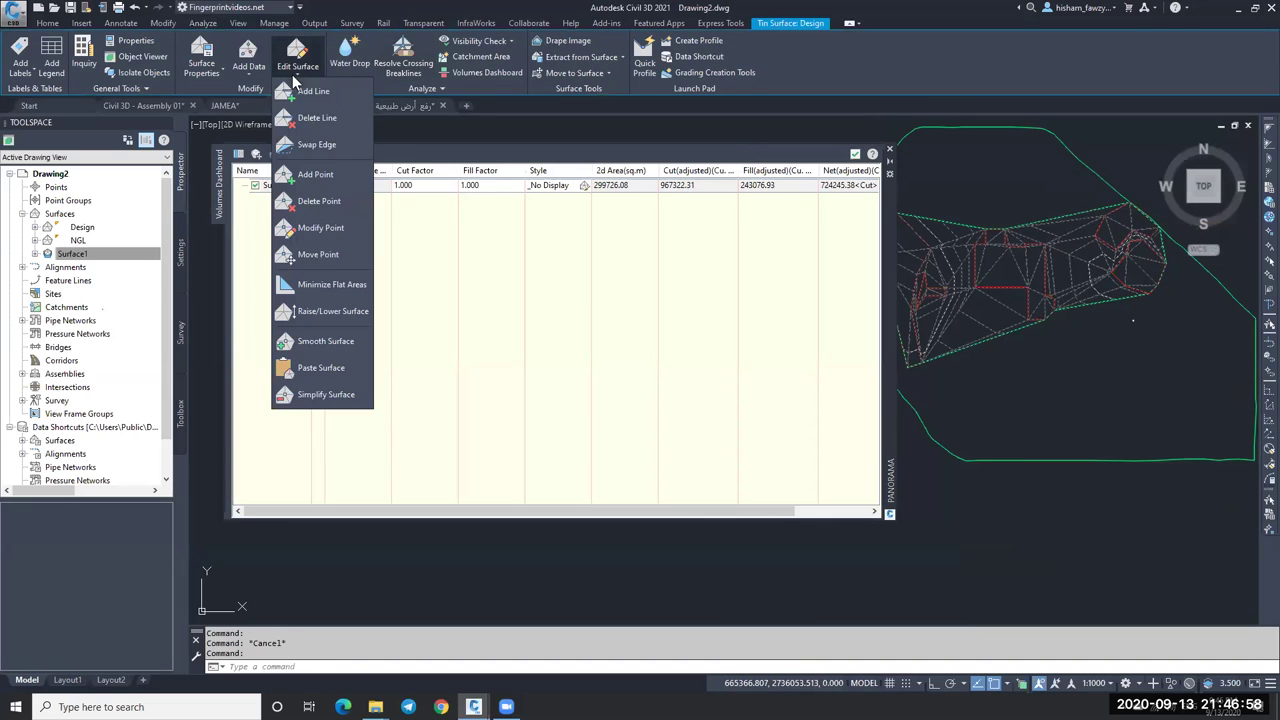
left_click(337, 118)
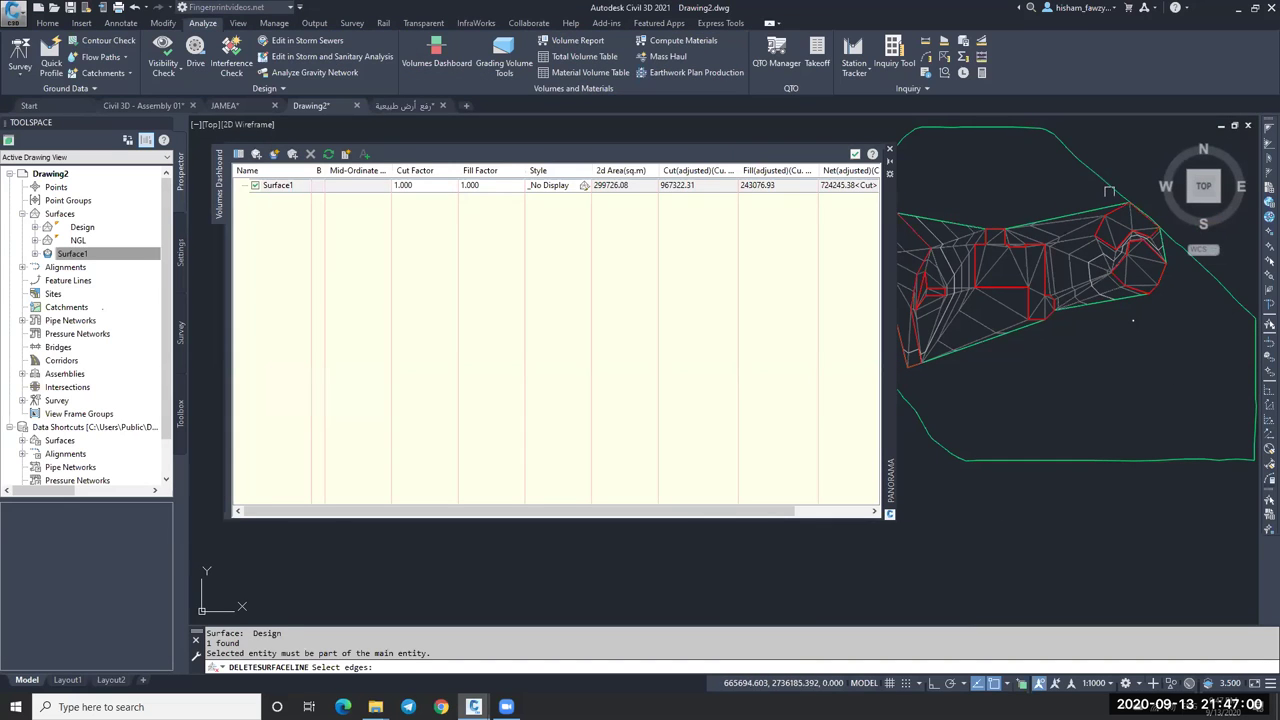
left_click(1058, 178)
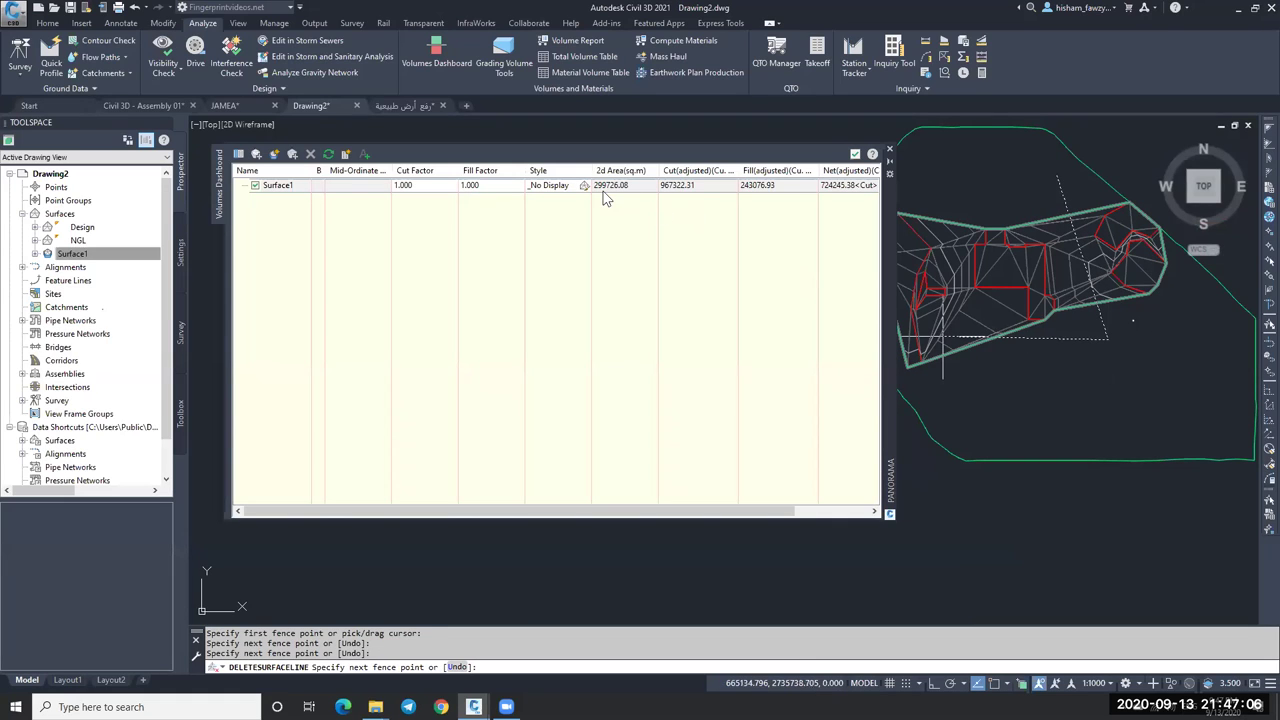
key("Return")
key("Return")
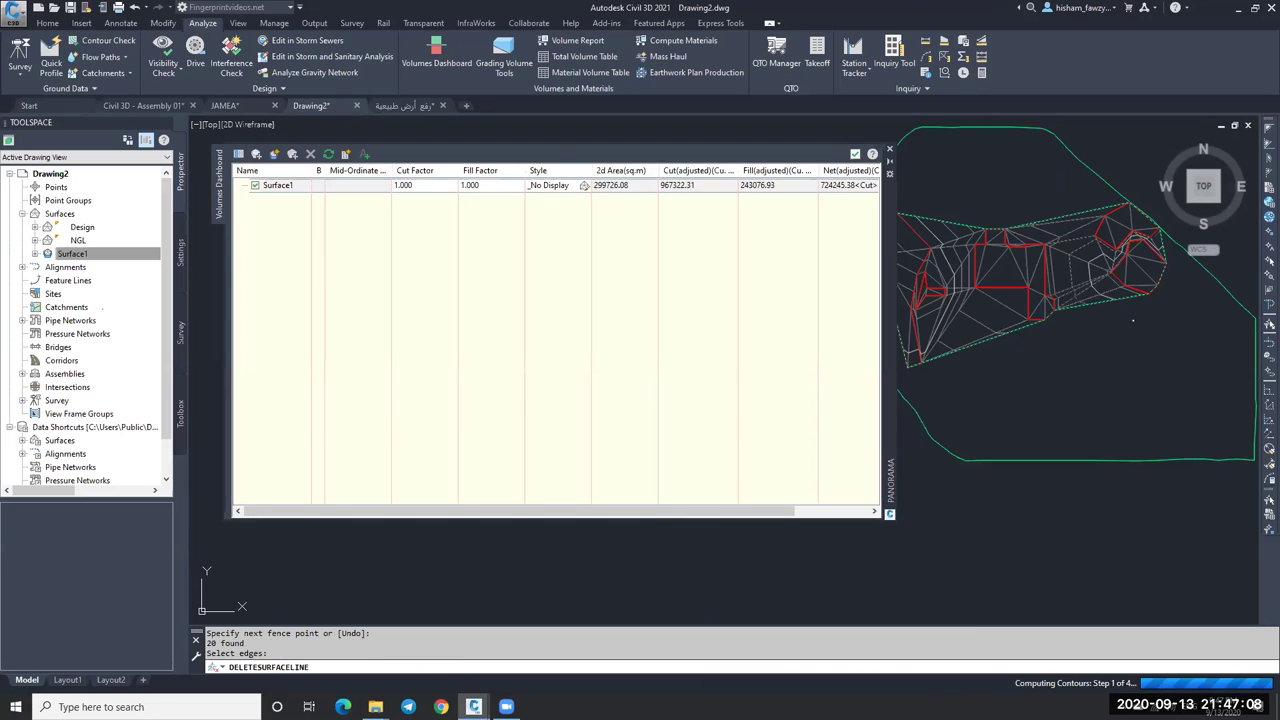
key("Escape")
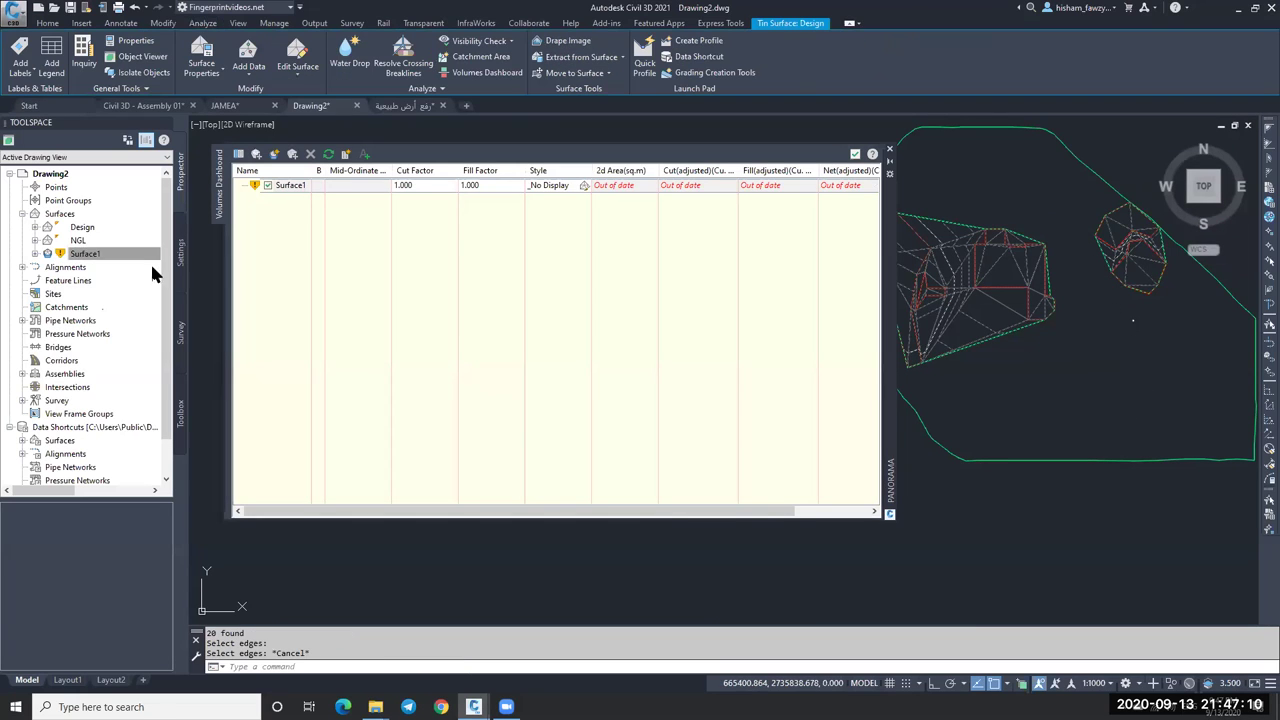
Rebuild the Design surface and Surface1 to get 882965.79 cut and 130409.74 fill.
left_click(96, 256)
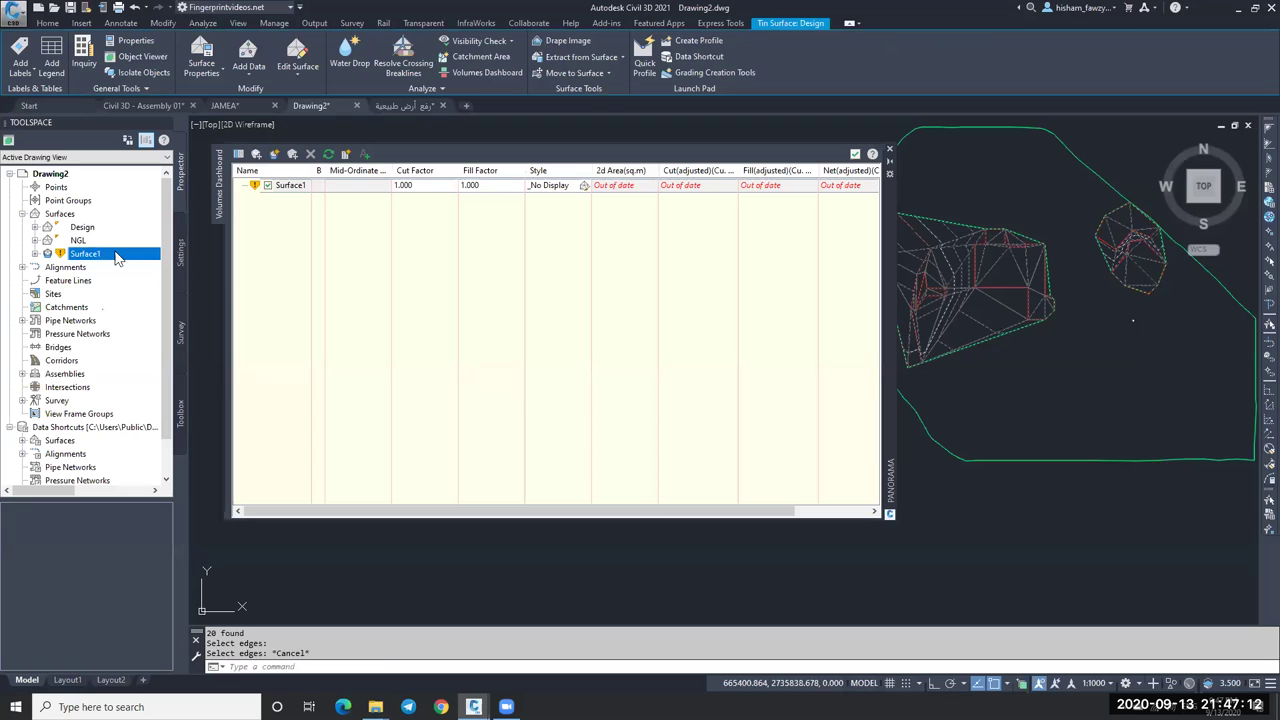
right_click(116, 258)
left_click(108, 236)
right_click(109, 237)
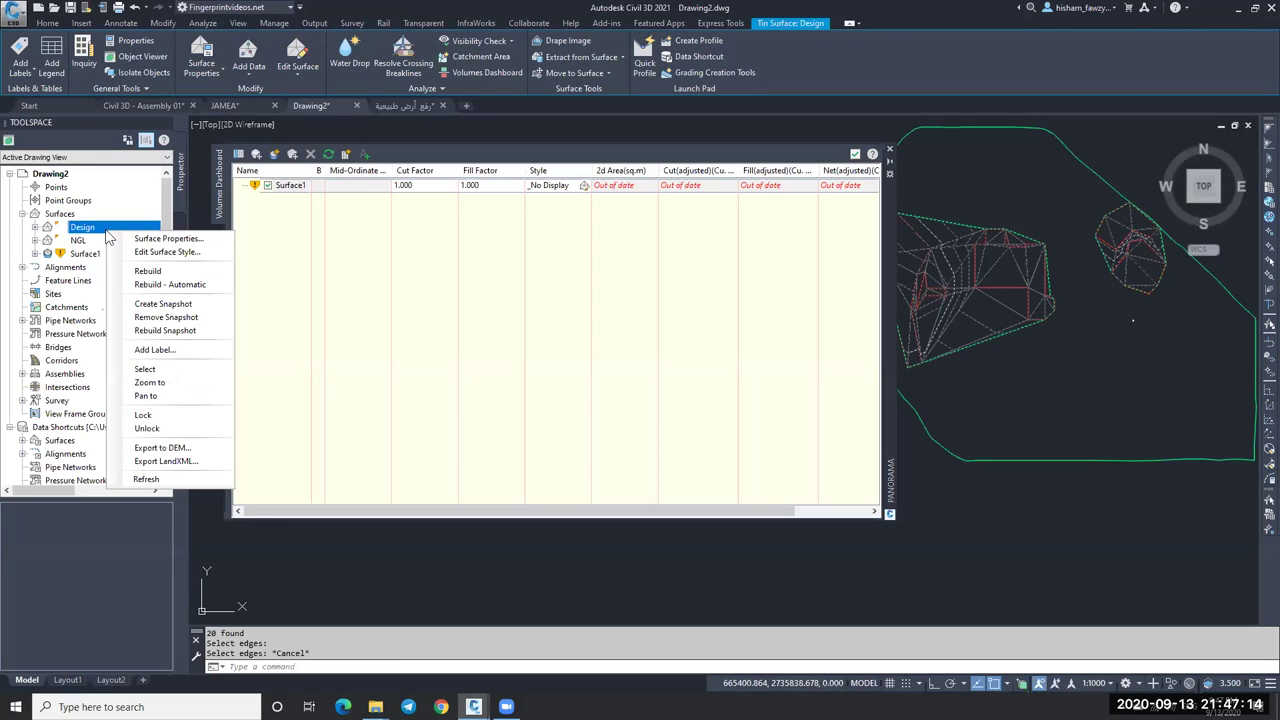
left_click(165, 284)
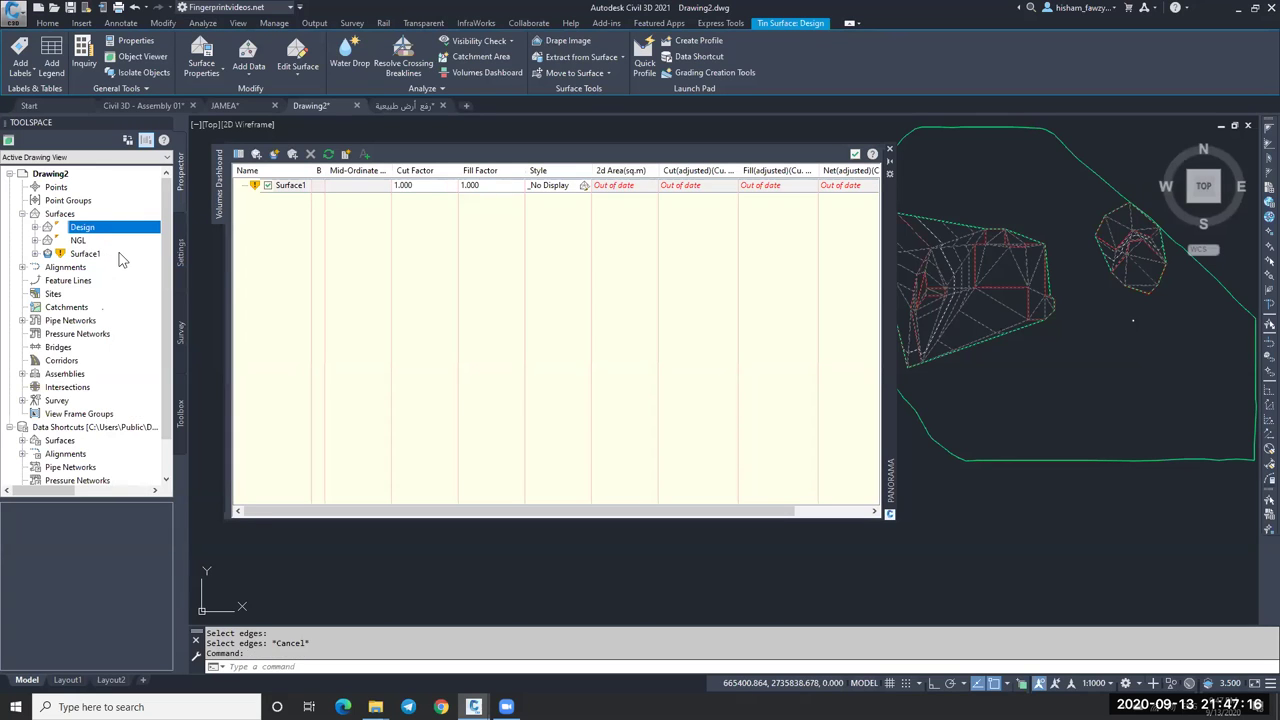
right_click(98, 256)
left_click(162, 293)
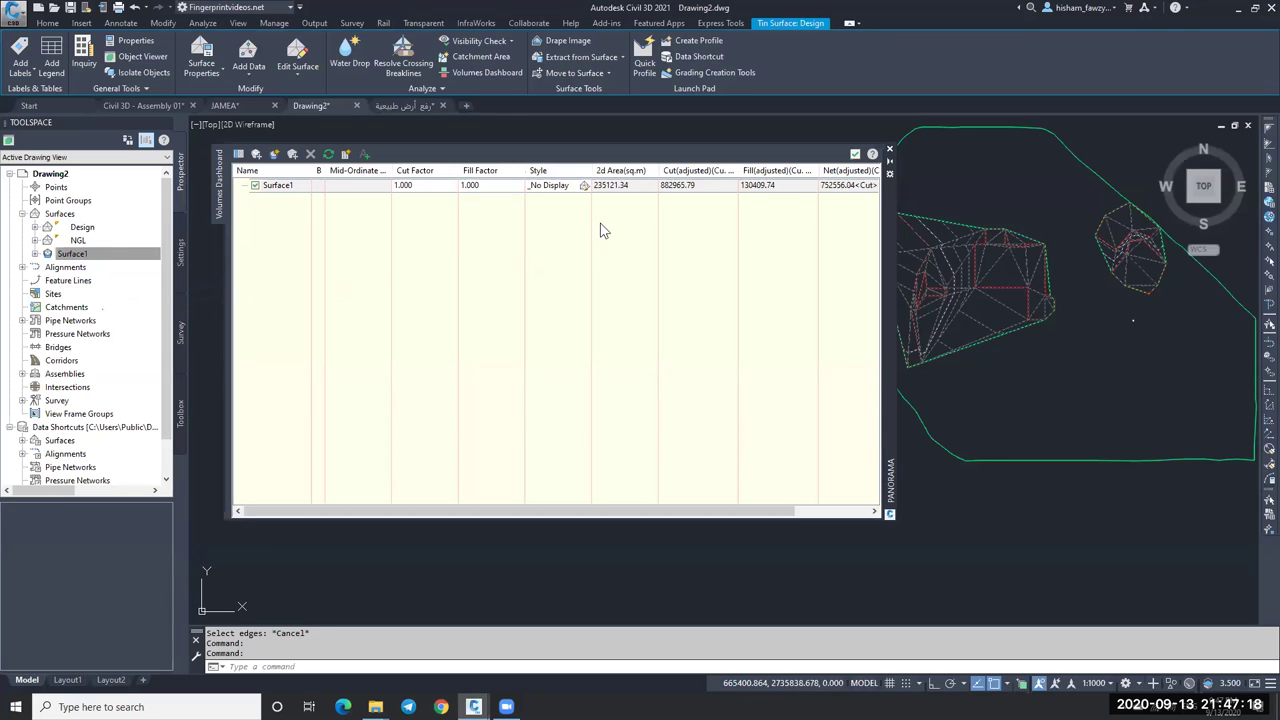
key("Escape")
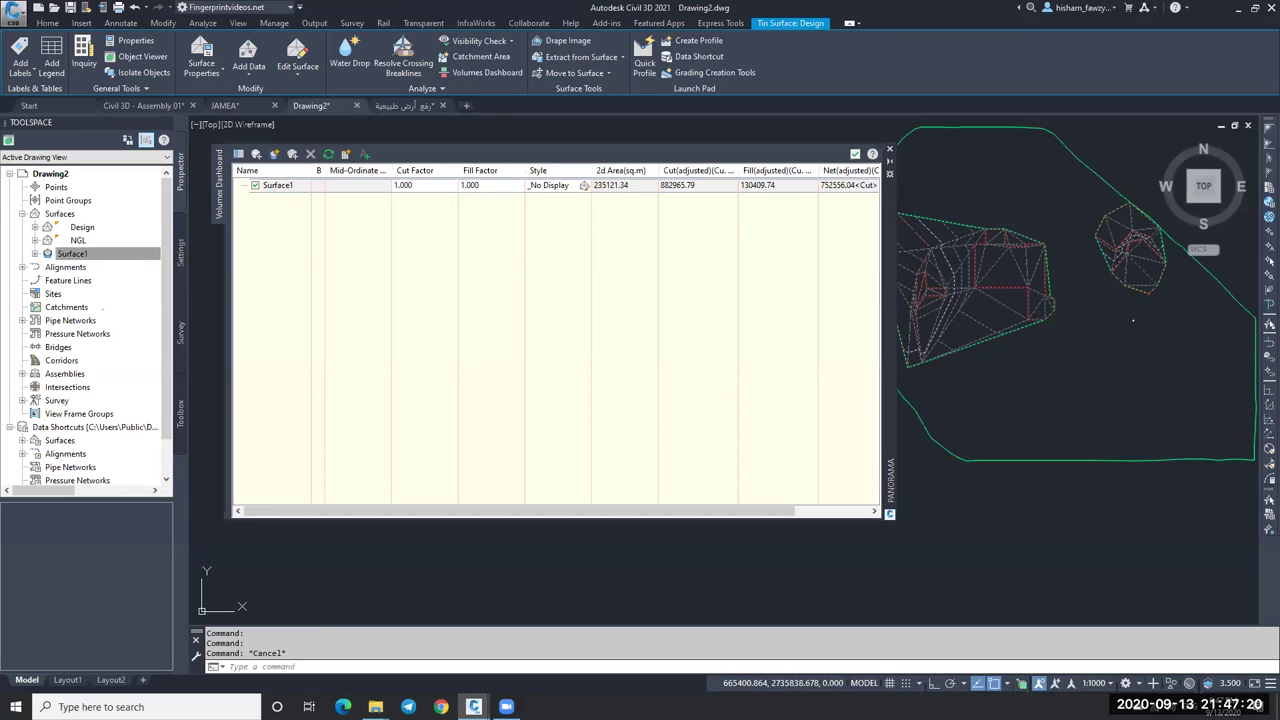
left_click(103, 256)
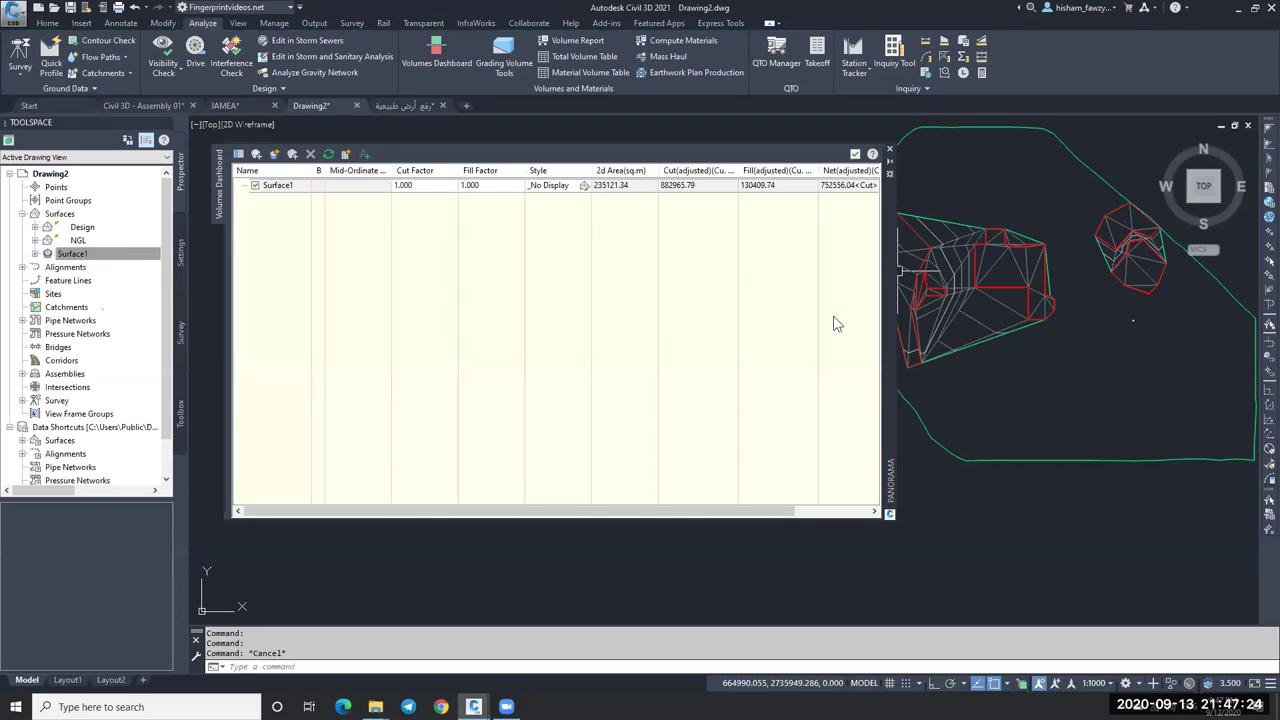
Show the cut and fill bar chart beside the volume figures in the Volumes Dashboard.
left_click_drag(228, 277, 520, 277)
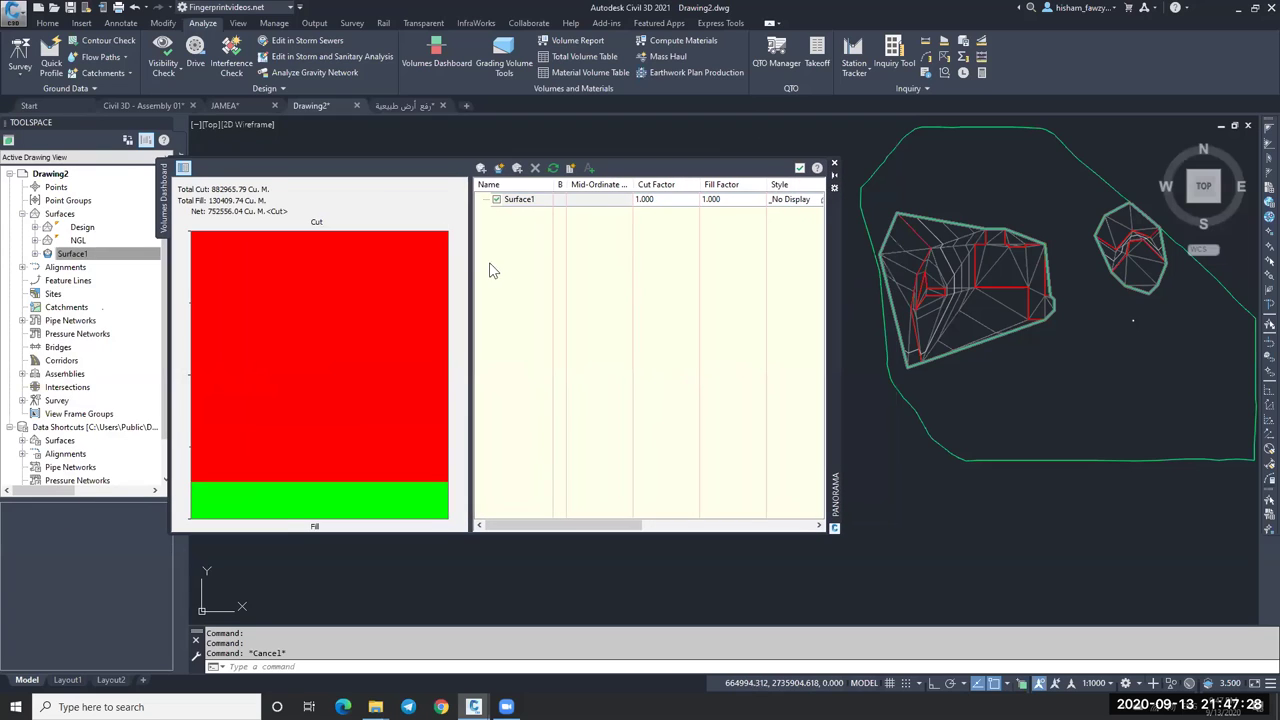
left_click_drag(476, 267, 256, 268)
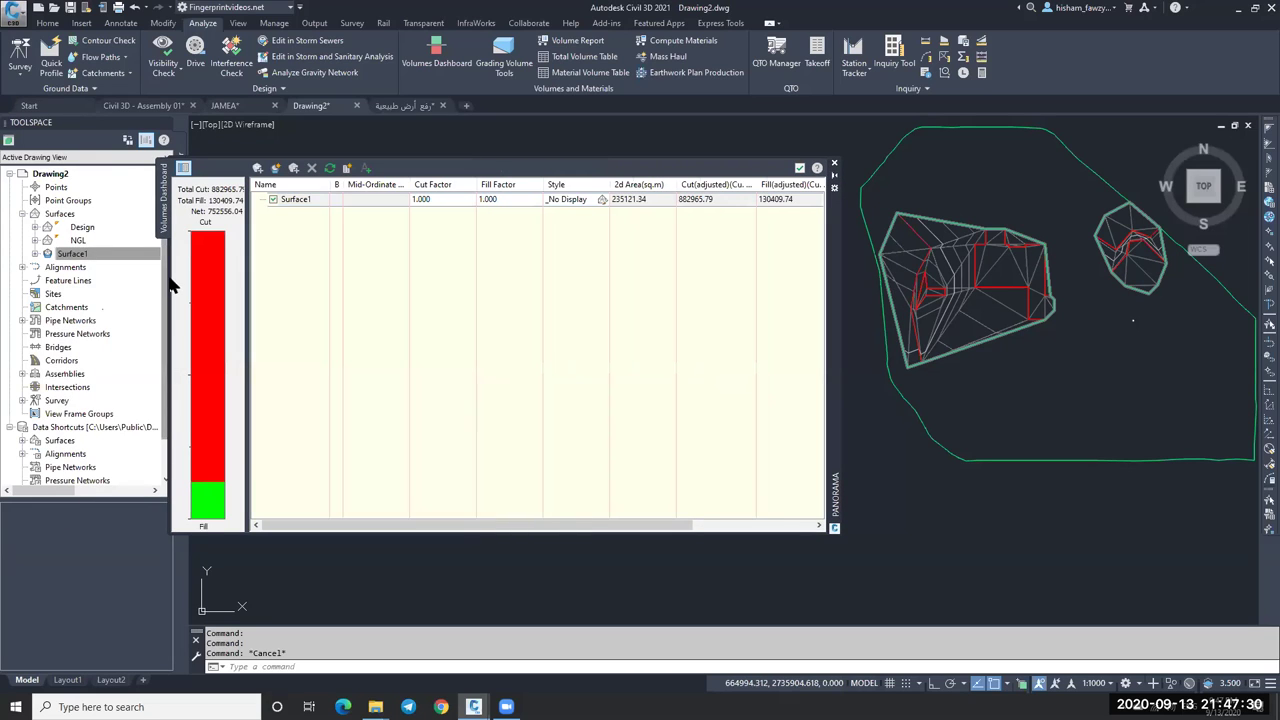
left_click_drag(168, 277, 512, 280)
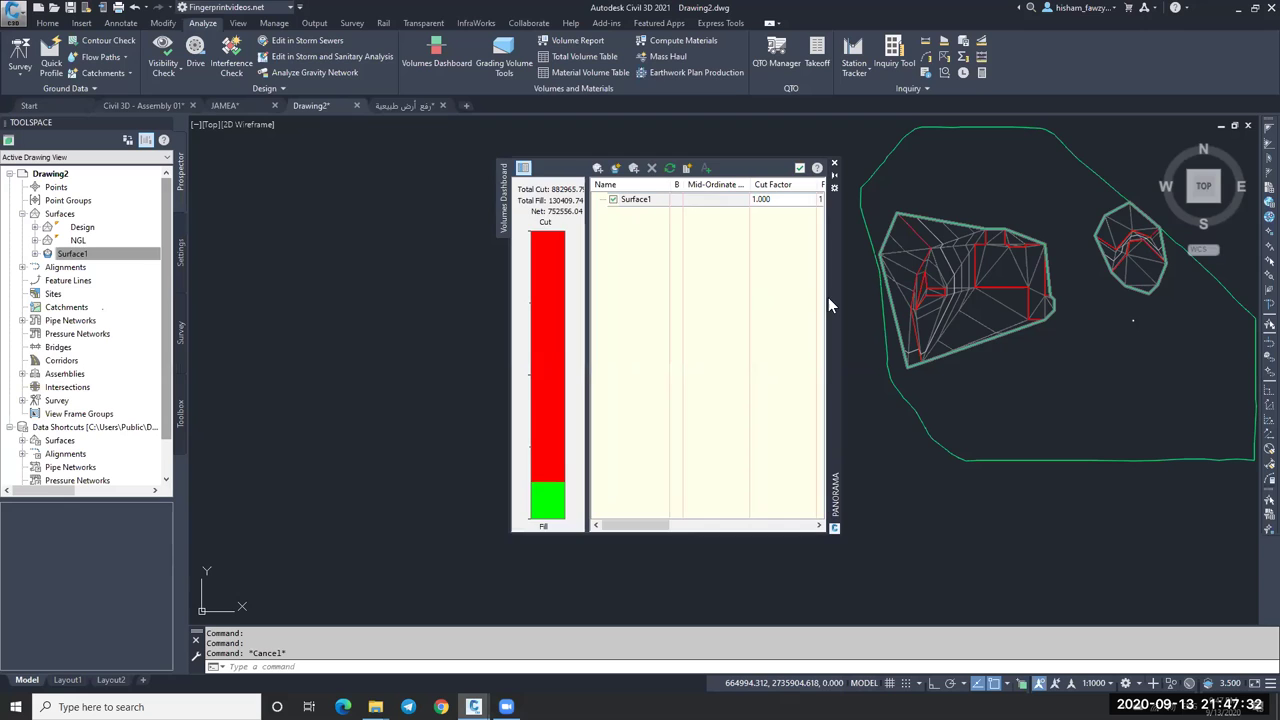
Give Surface1 the Contours and Triangles style and place the dashboard right of the drawing.
right_click(101, 256)
left_click(137, 425)
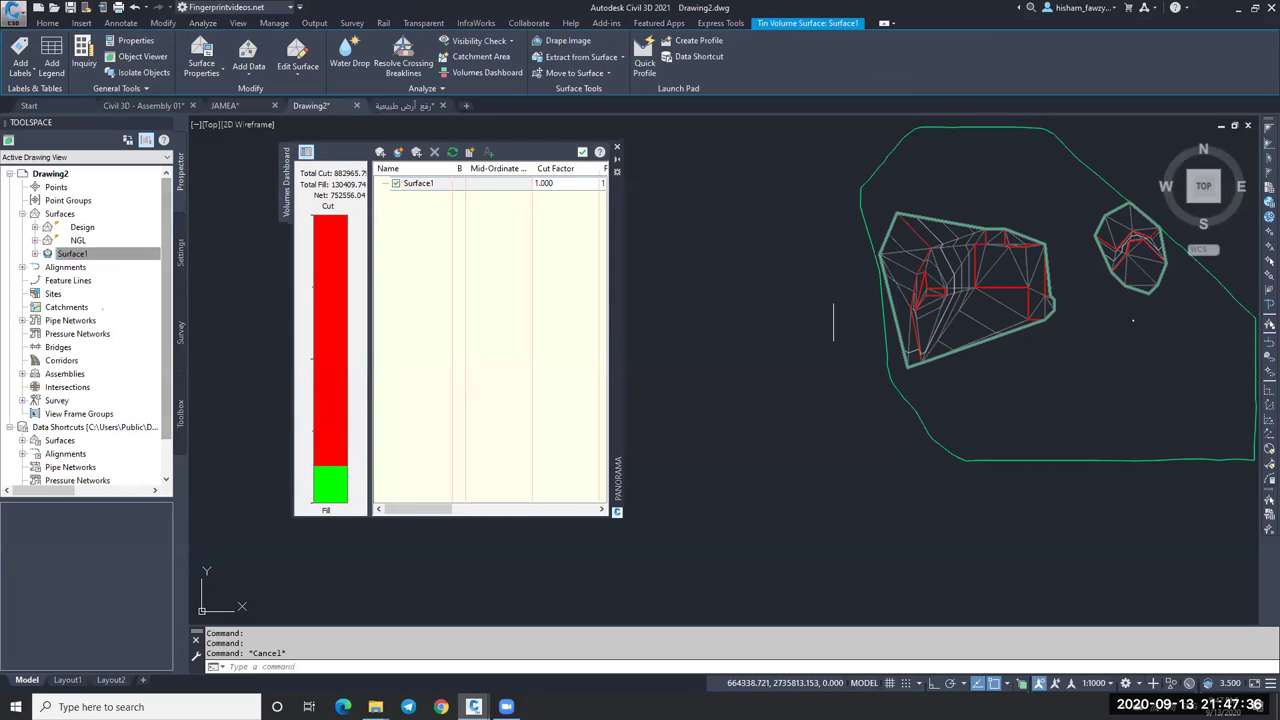
scroll(1028, 243, "up", 3)
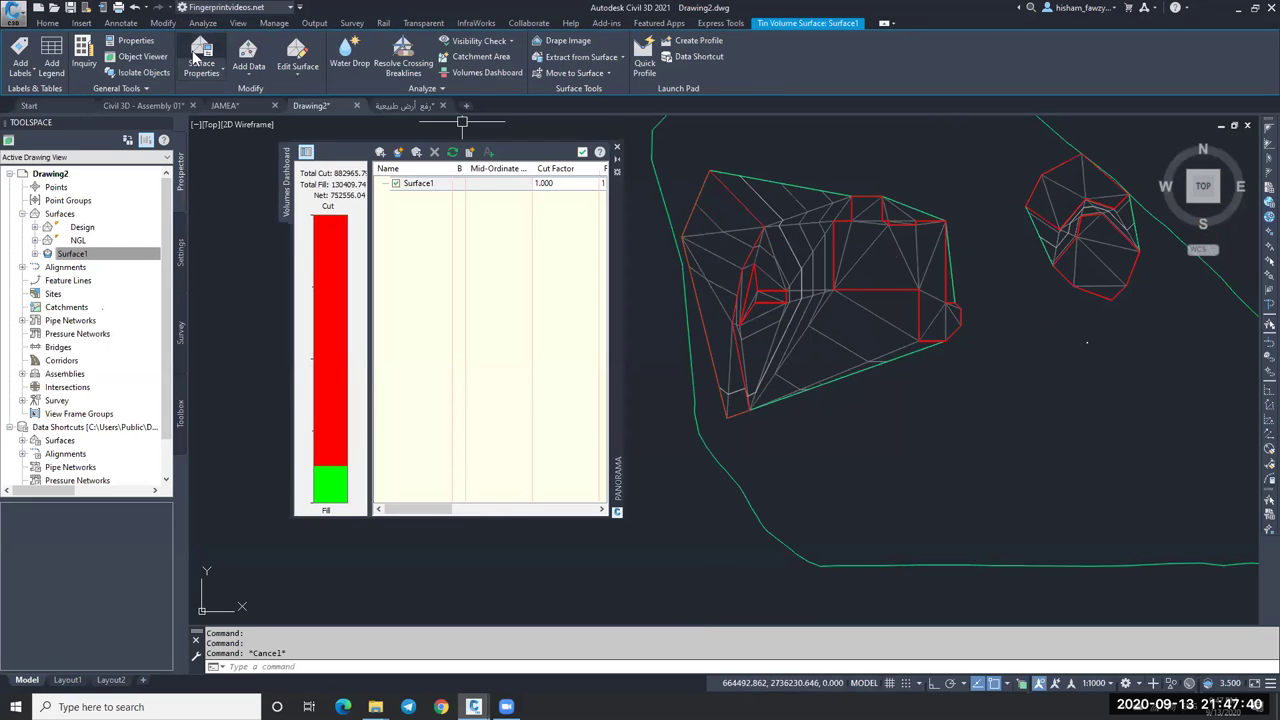
double_click(906, 304)
left_click(928, 276)
left_click(915, 351)
left_click(1076, 591)
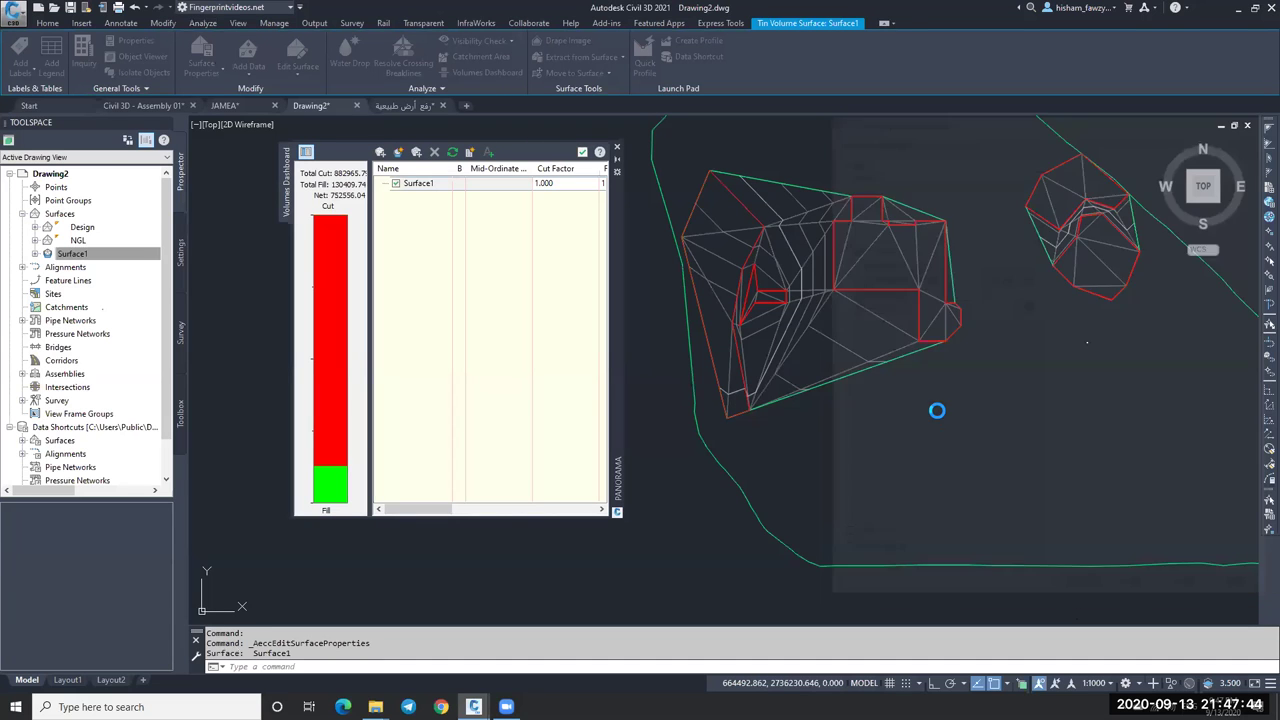
left_click(792, 206)
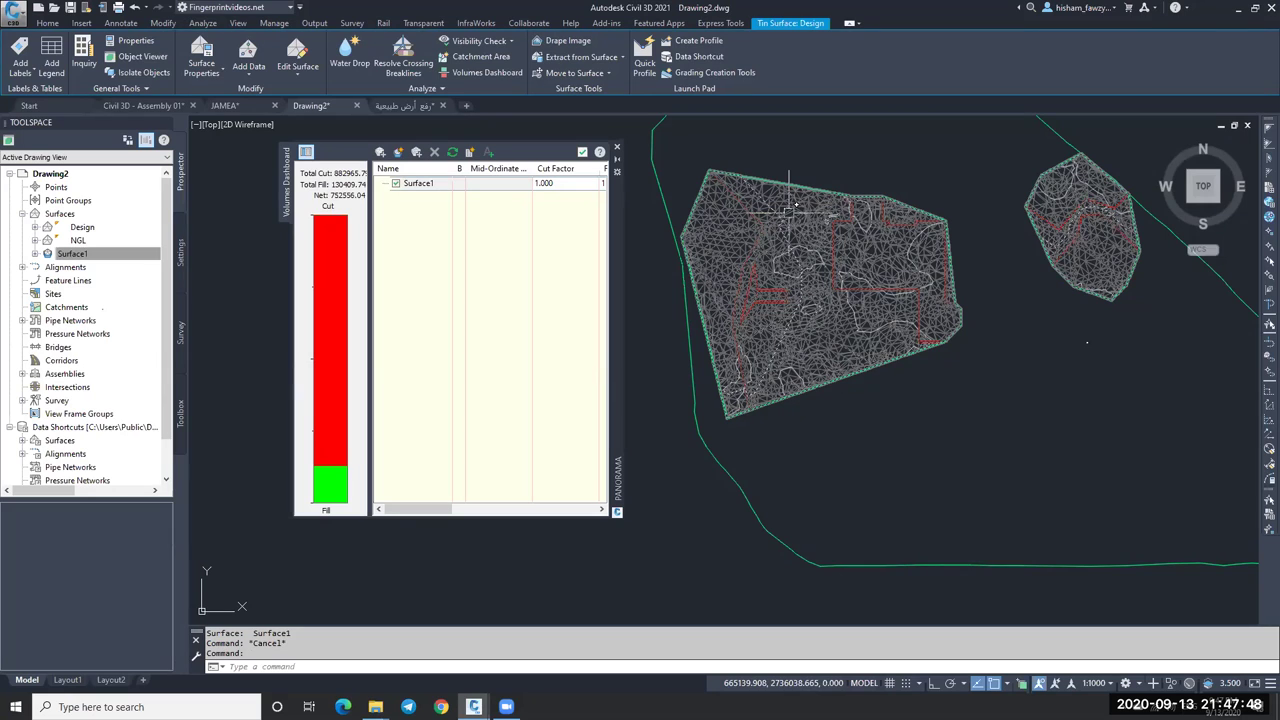
key("Escape")
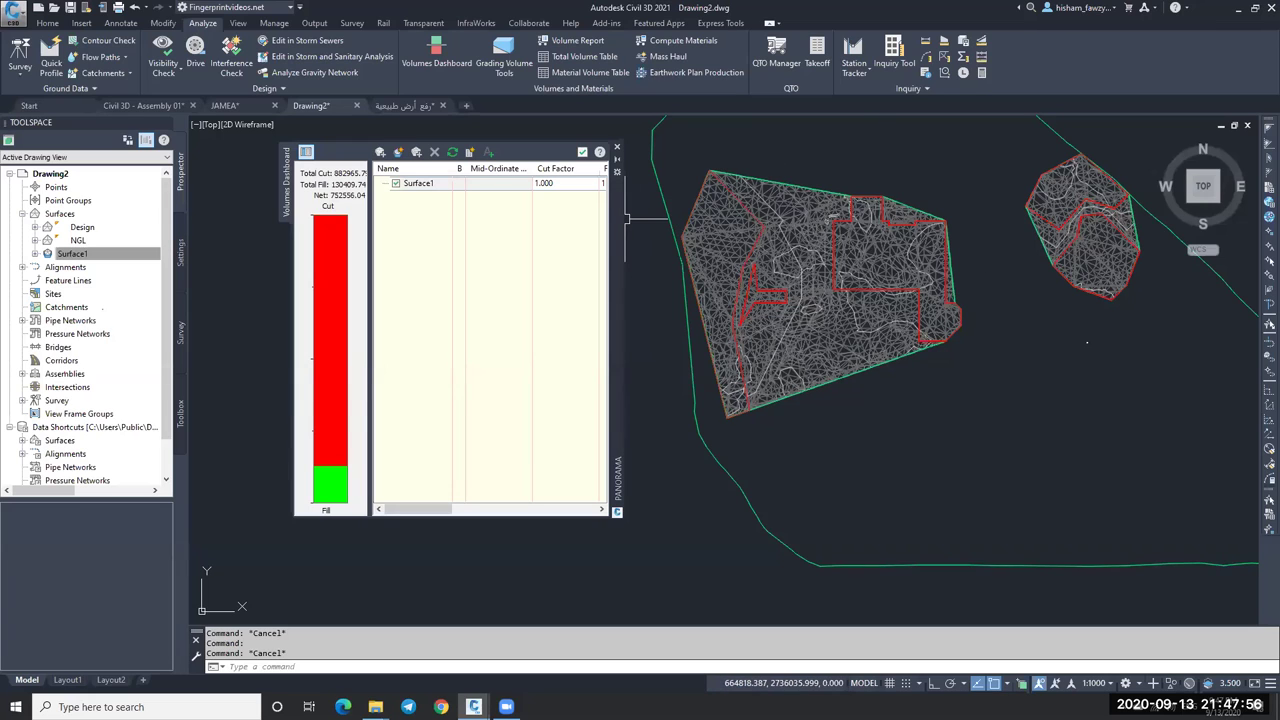
mouse_move(773, 290)
left_mouse_down()
mouse_move(721, 275)
mouse_move(306, 262)
left_mouse_up()
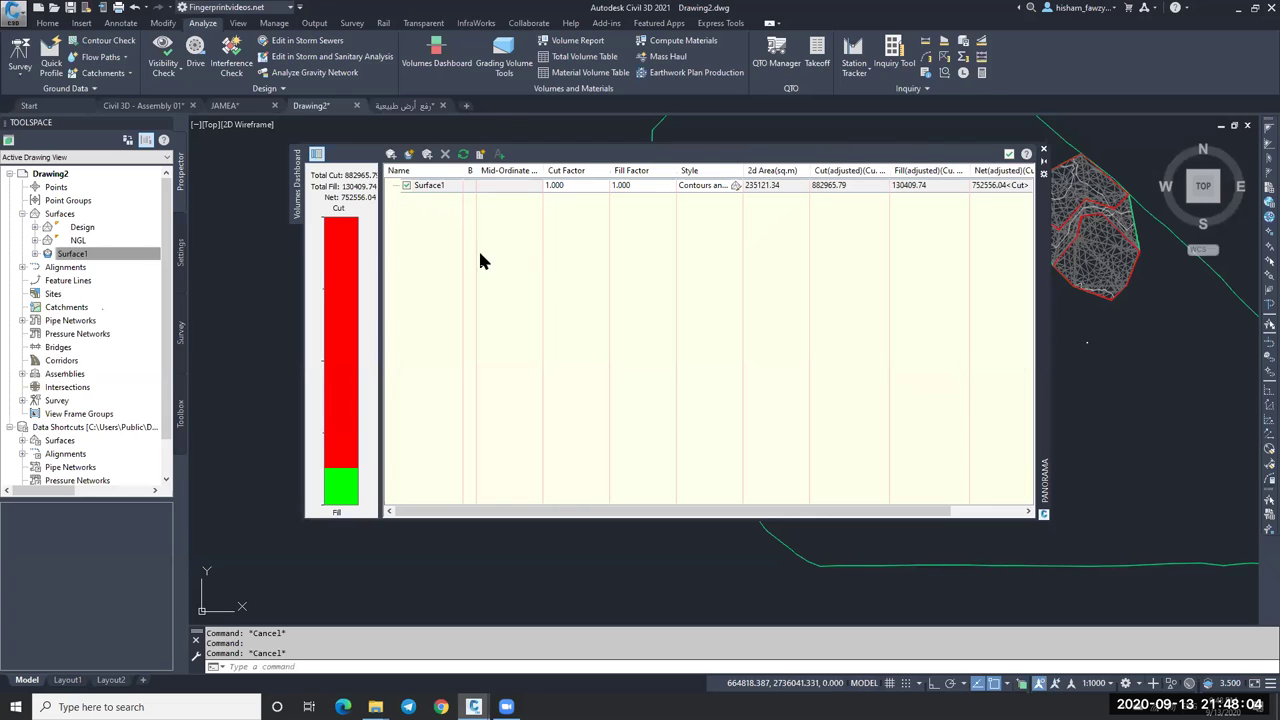
Reposition the Volumes Dashboard and start adding a bounded volume for the Surface1 entry.
left_click_drag(984, 267, 830, 260)
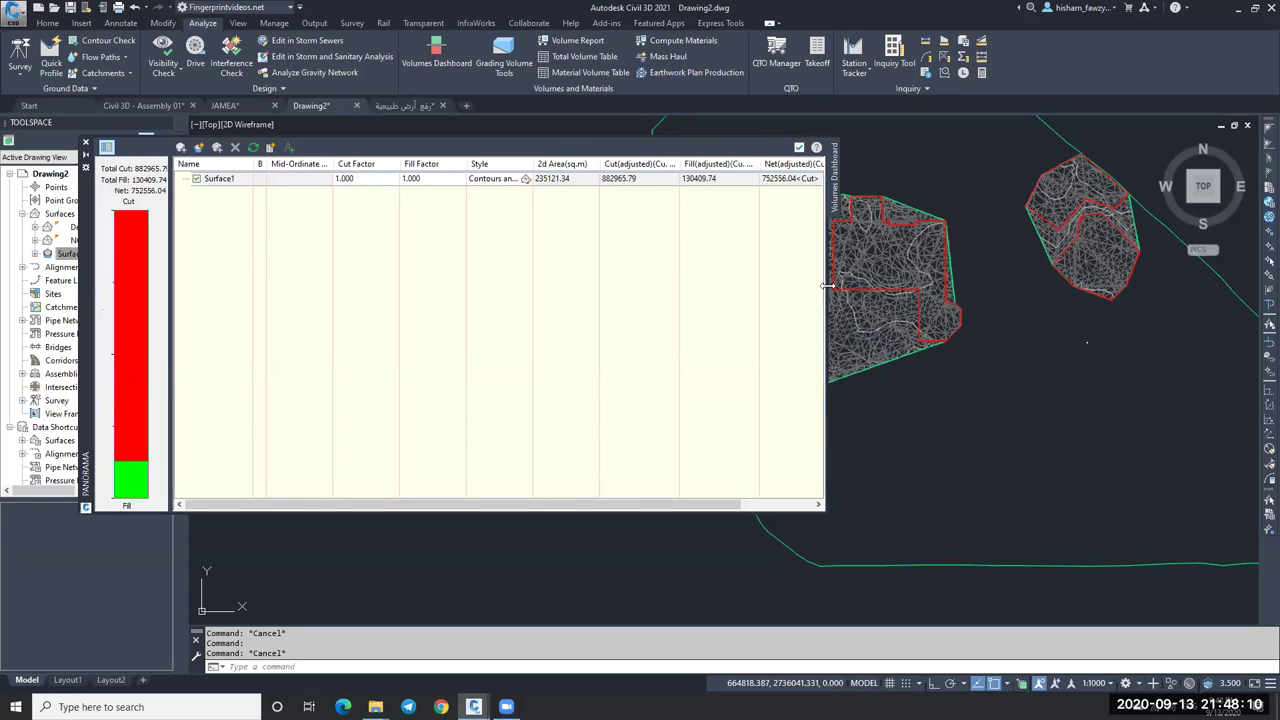
left_click_drag(828, 286, 612, 286)
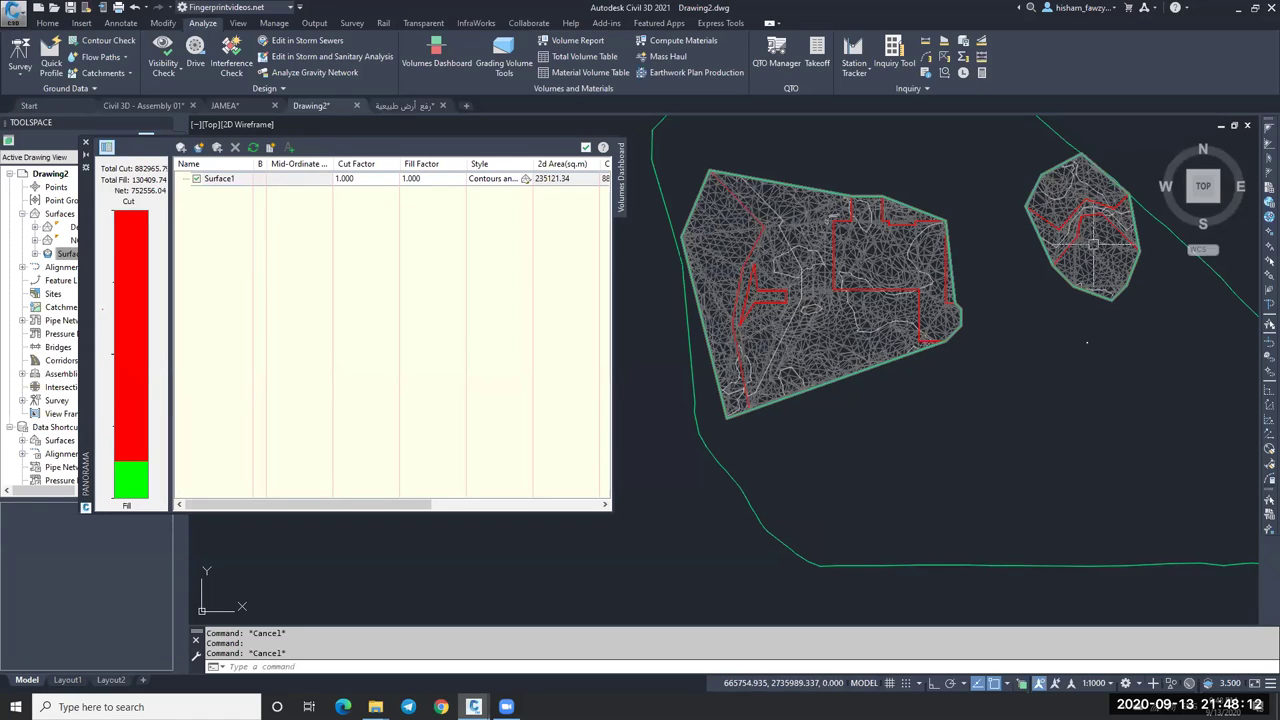
left_click(295, 181)
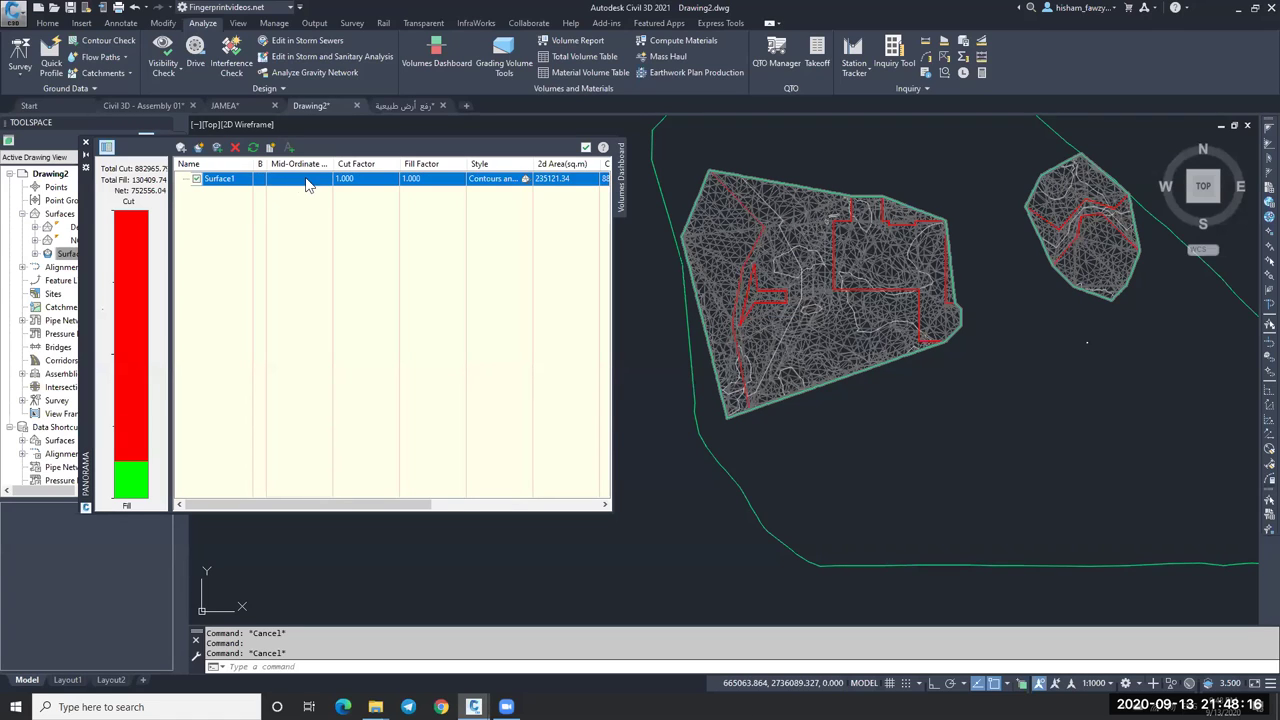
left_click(217, 148)
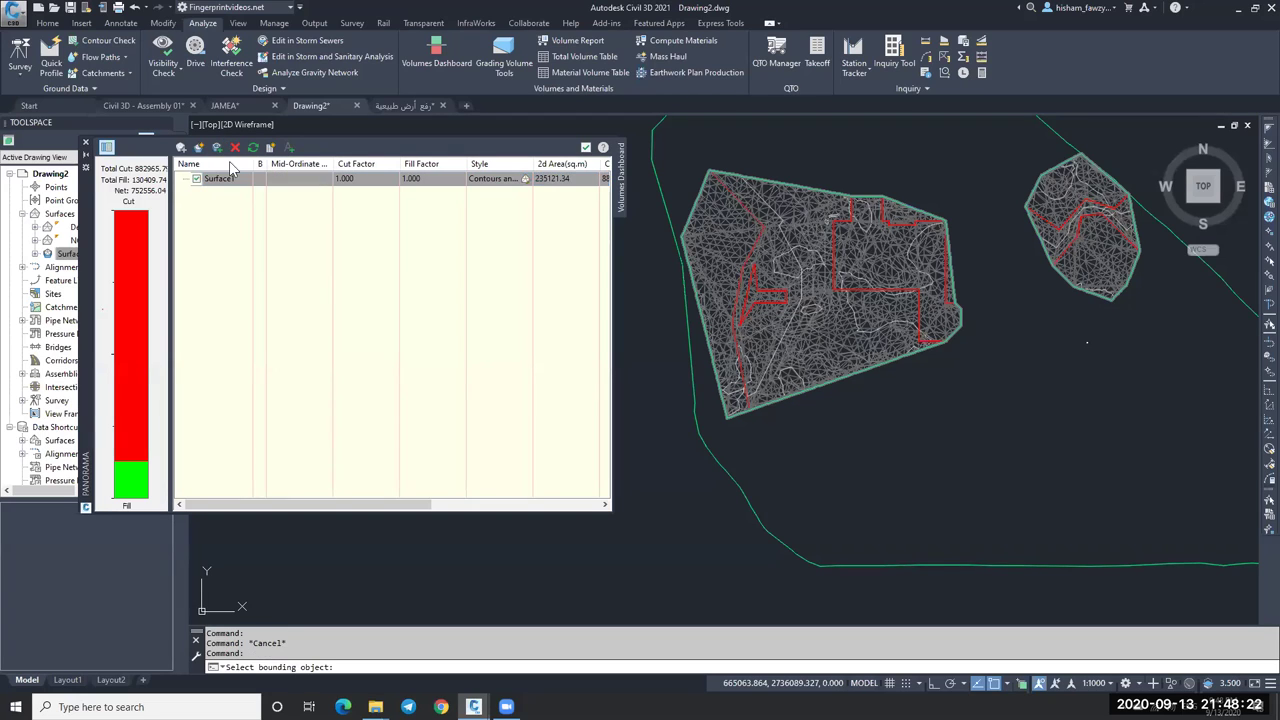
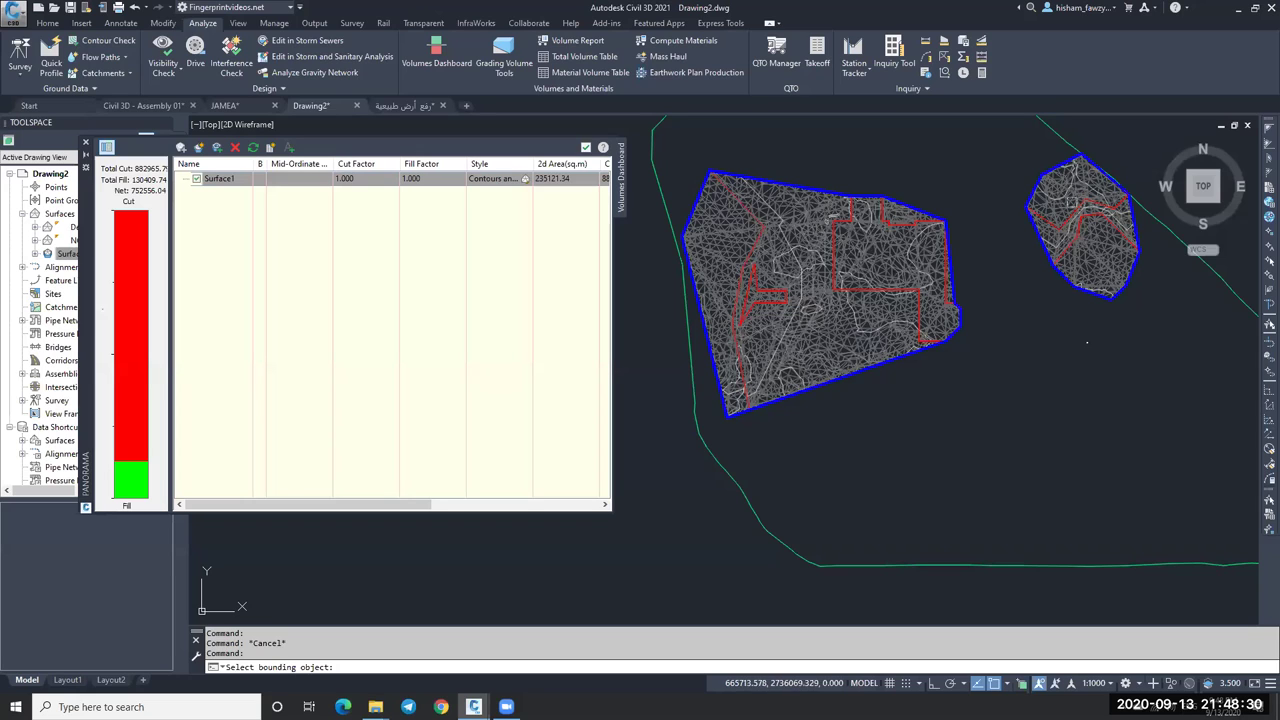
Rename the first bounded region under Surface1 to A1 (15756.01 sq m, 14535.65 cut).
key("Return")
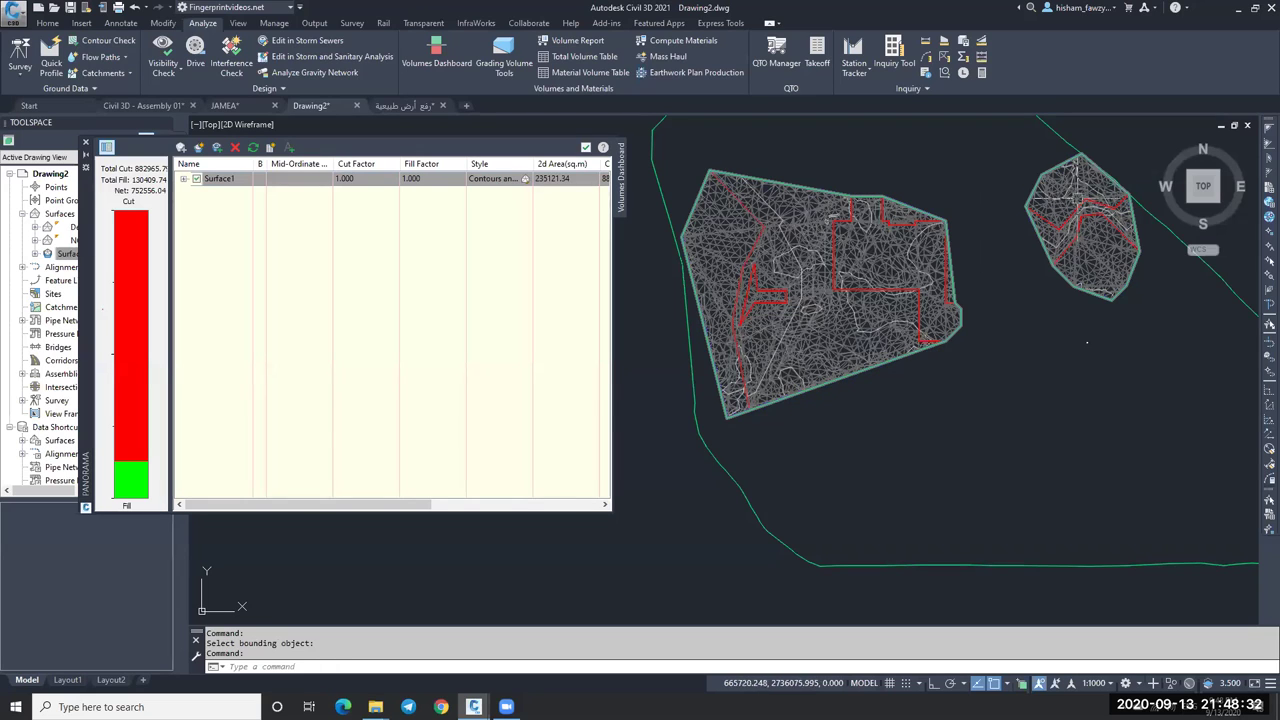
left_click(184, 180)
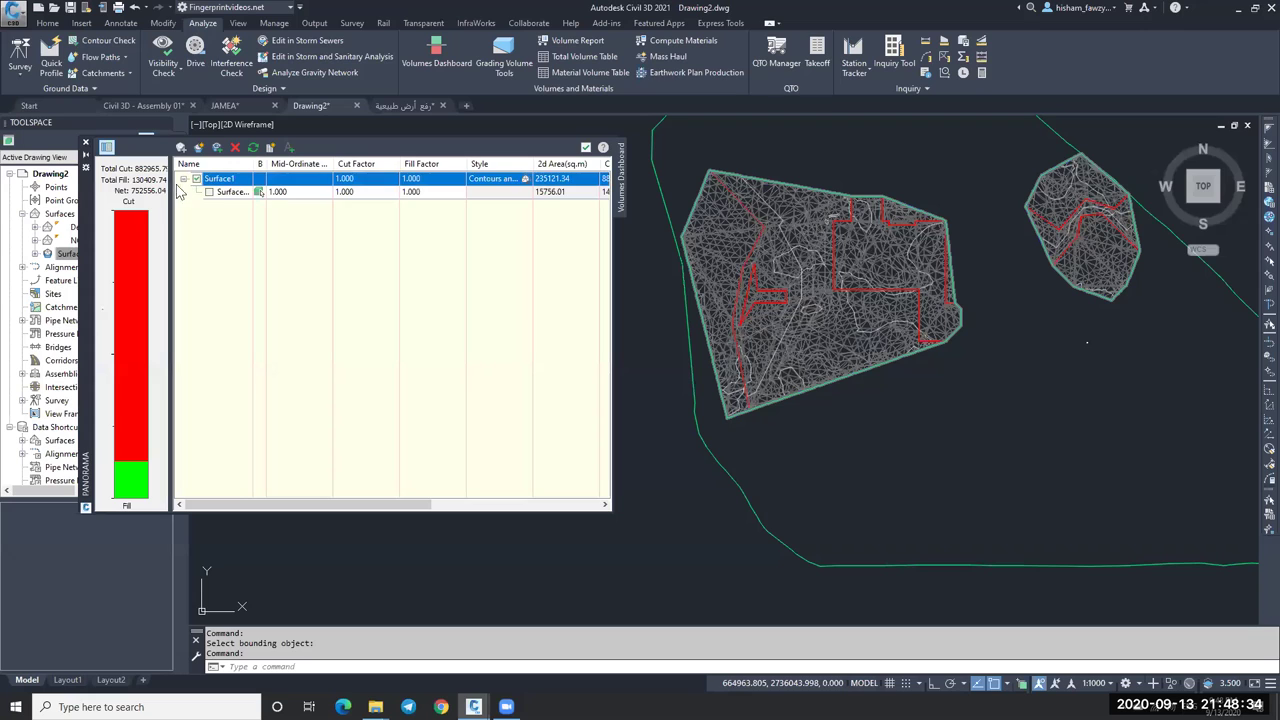
left_click(235, 191)
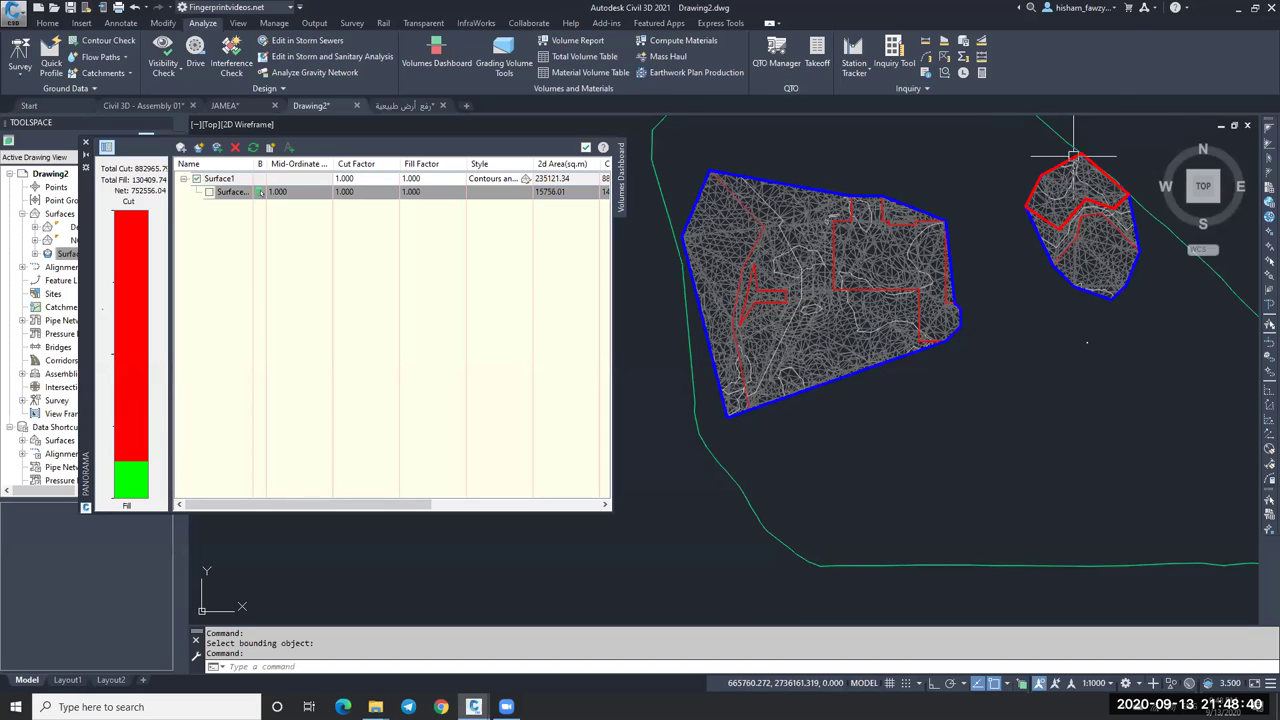
left_click_drag(412, 502, 475, 503)
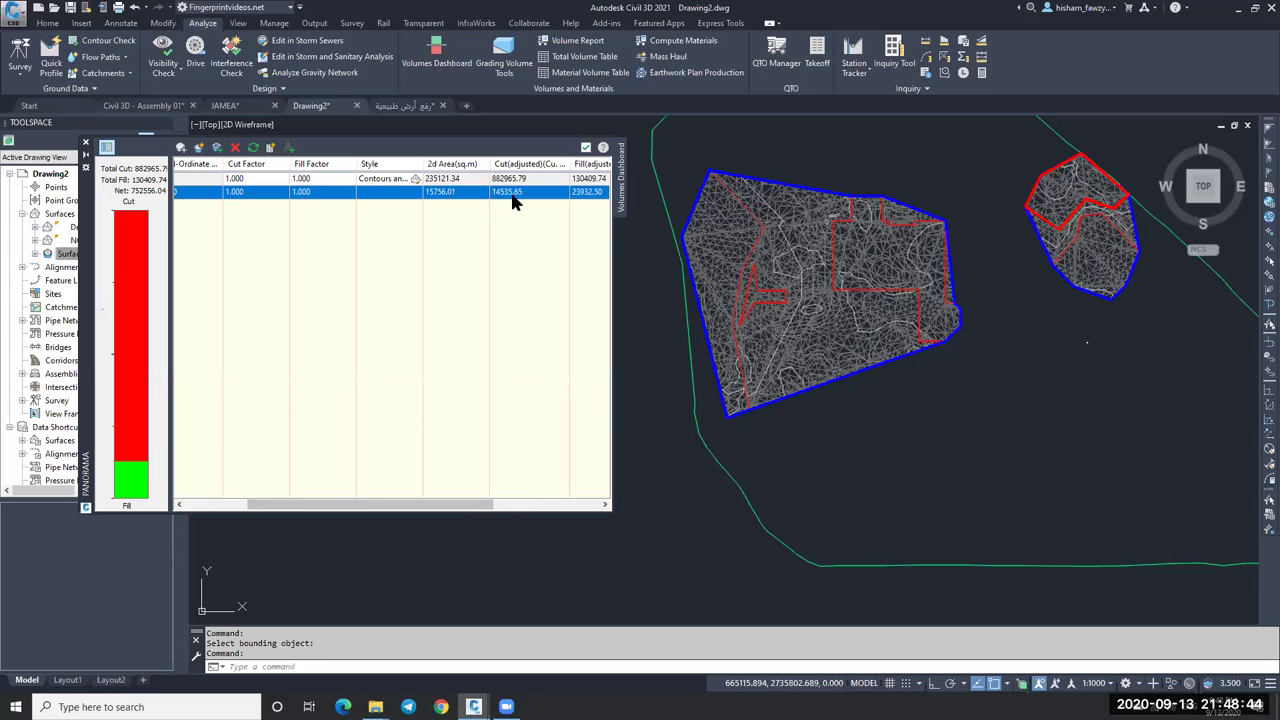
left_click_drag(418, 507, 257, 471)
left_click(234, 194)
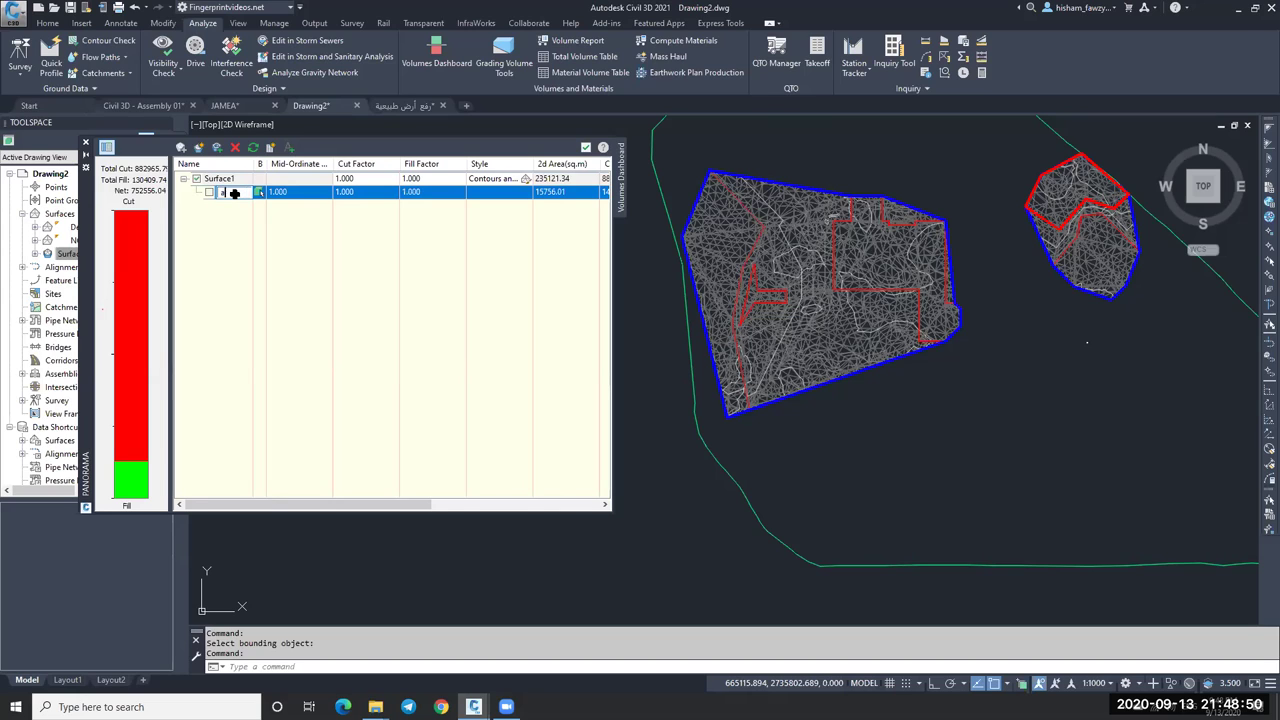
type("A1")
key("Return")
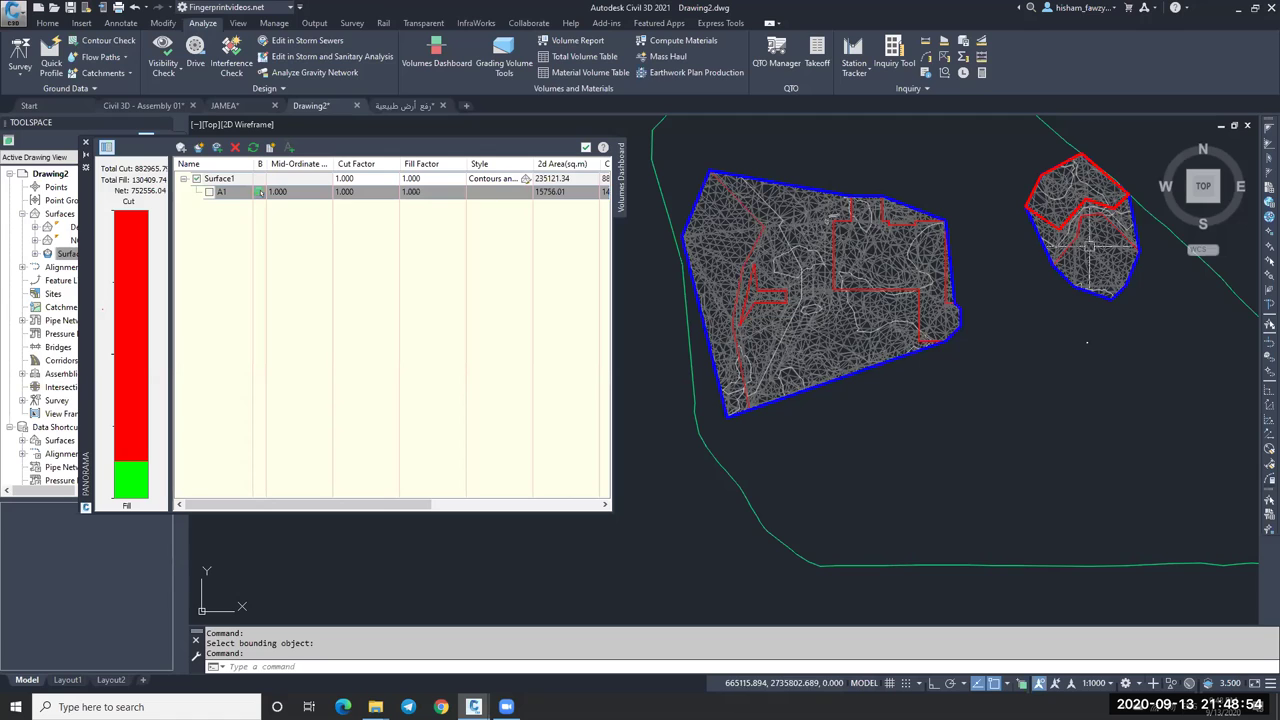
Add a second bounded region under Surface1 from a picked boundary and name it A2.
left_click(240, 181)
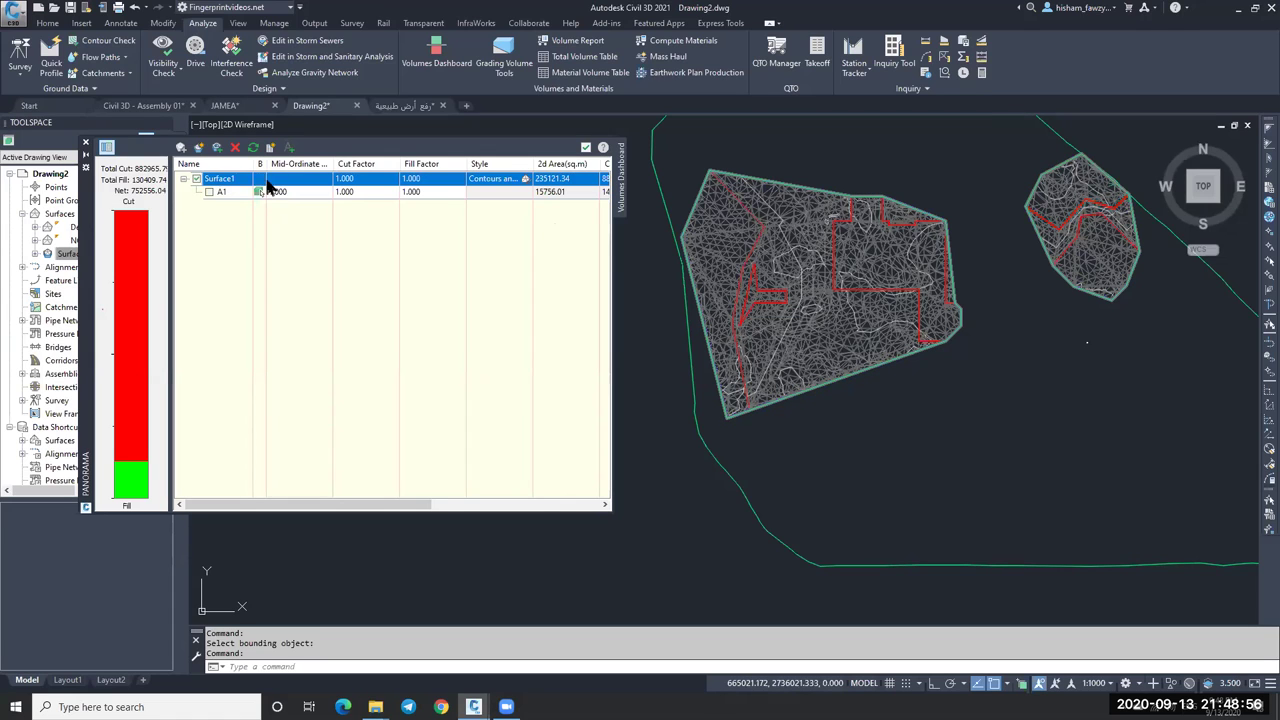
left_click(217, 147)
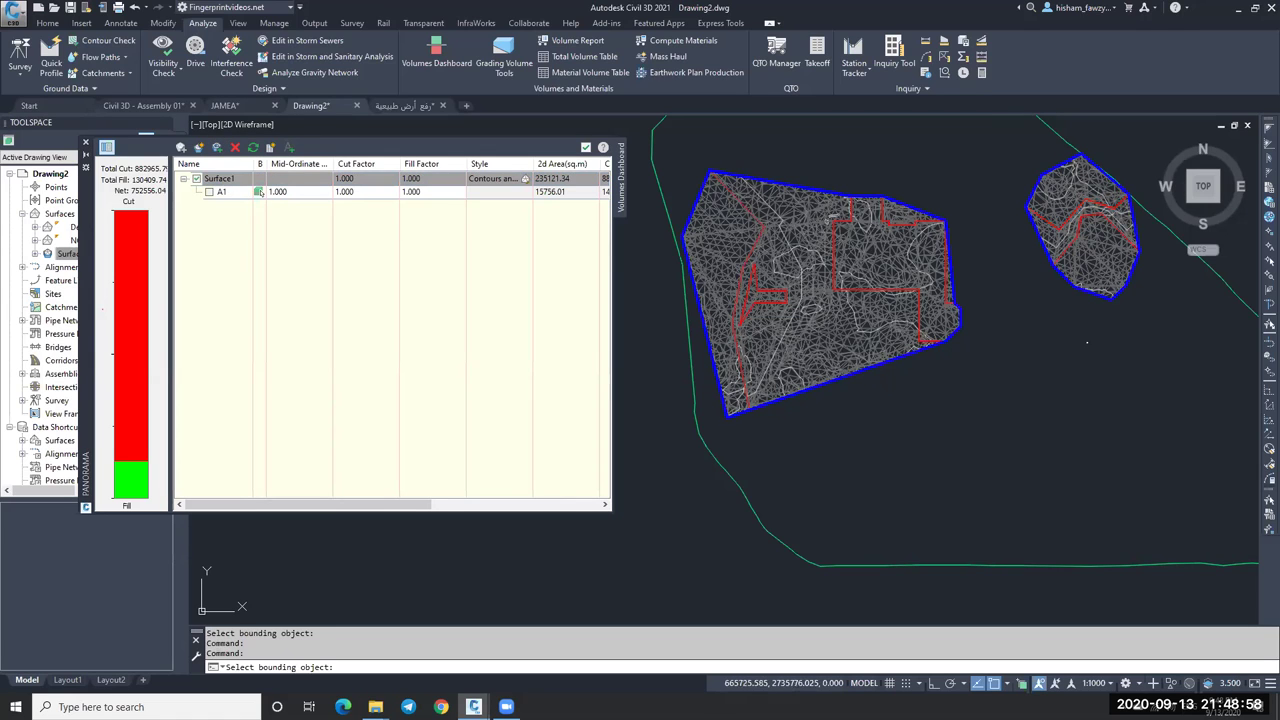
left_click(1074, 241)
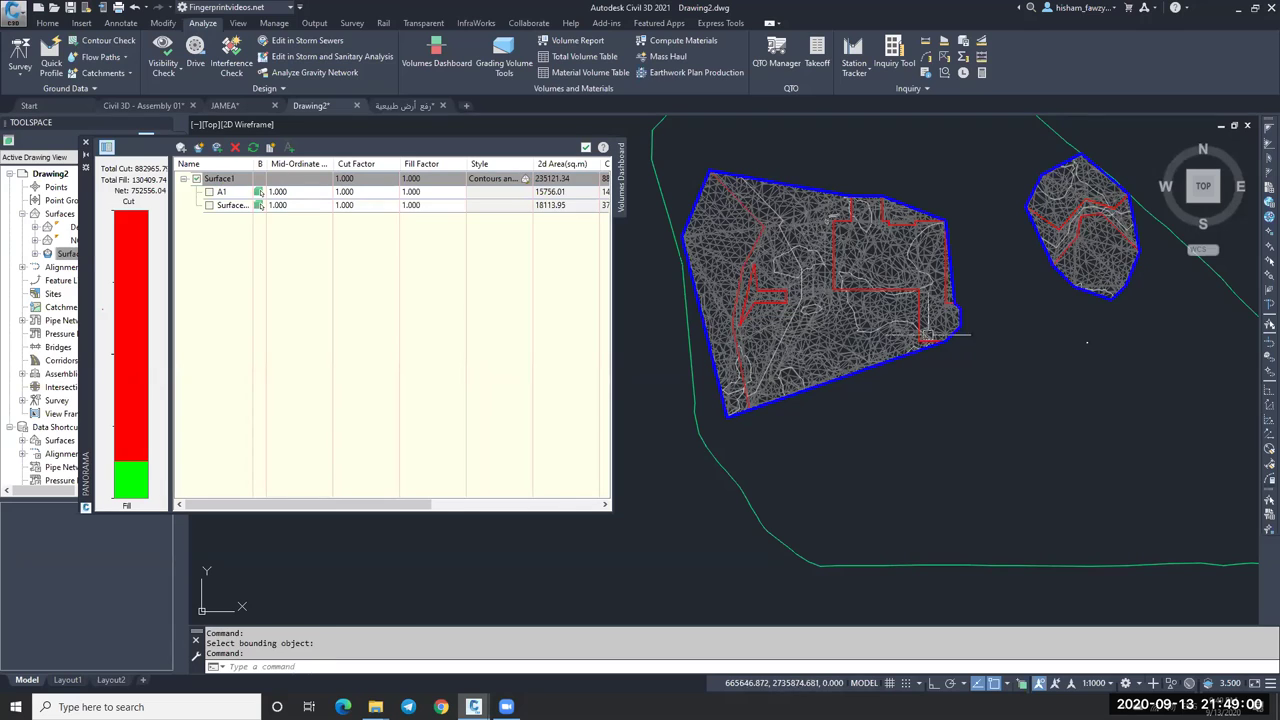
left_click(237, 204)
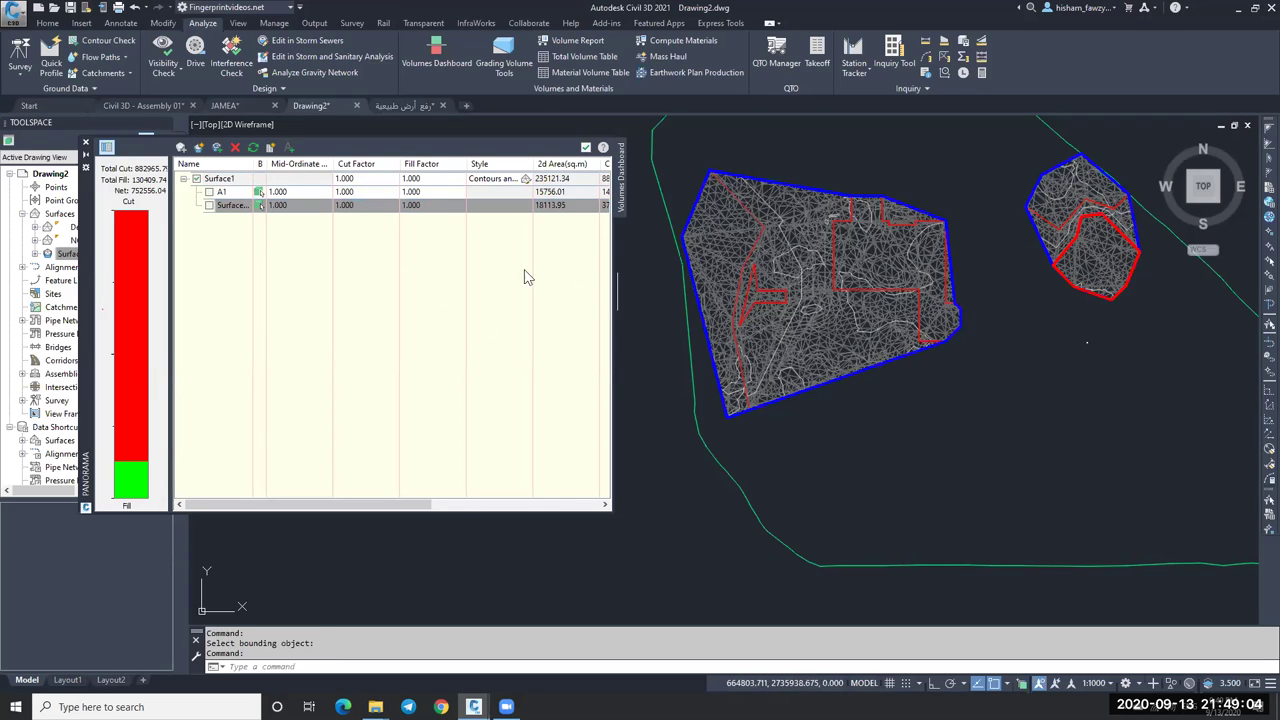
left_click(236, 205)
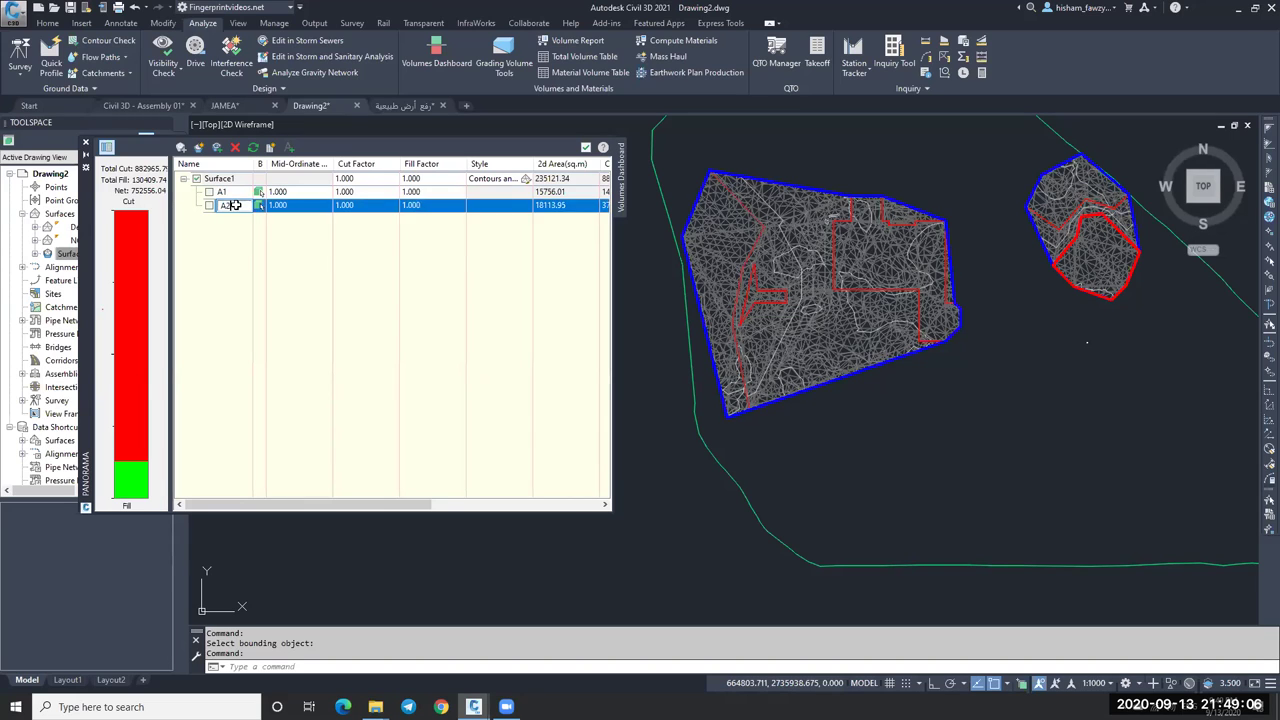
Add a third bounded region under Surface1 and name it A3.
left_click(199, 148)
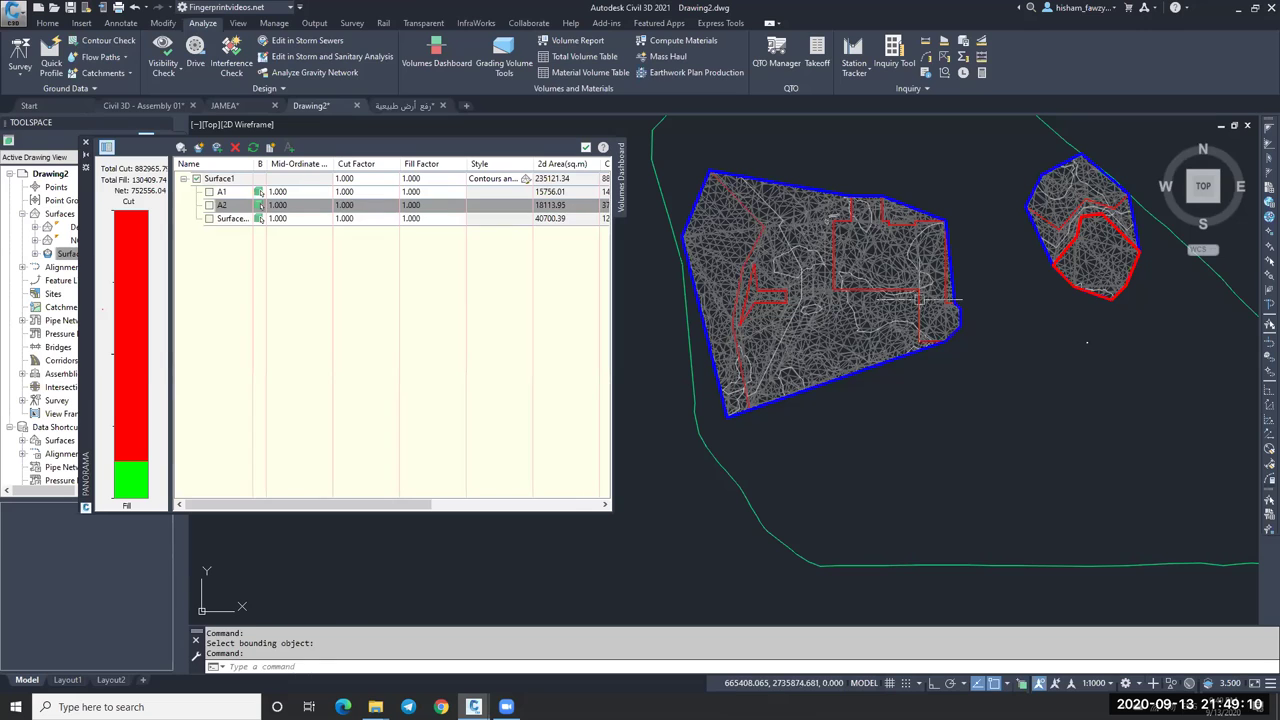
left_click(231, 218)
type("A3")
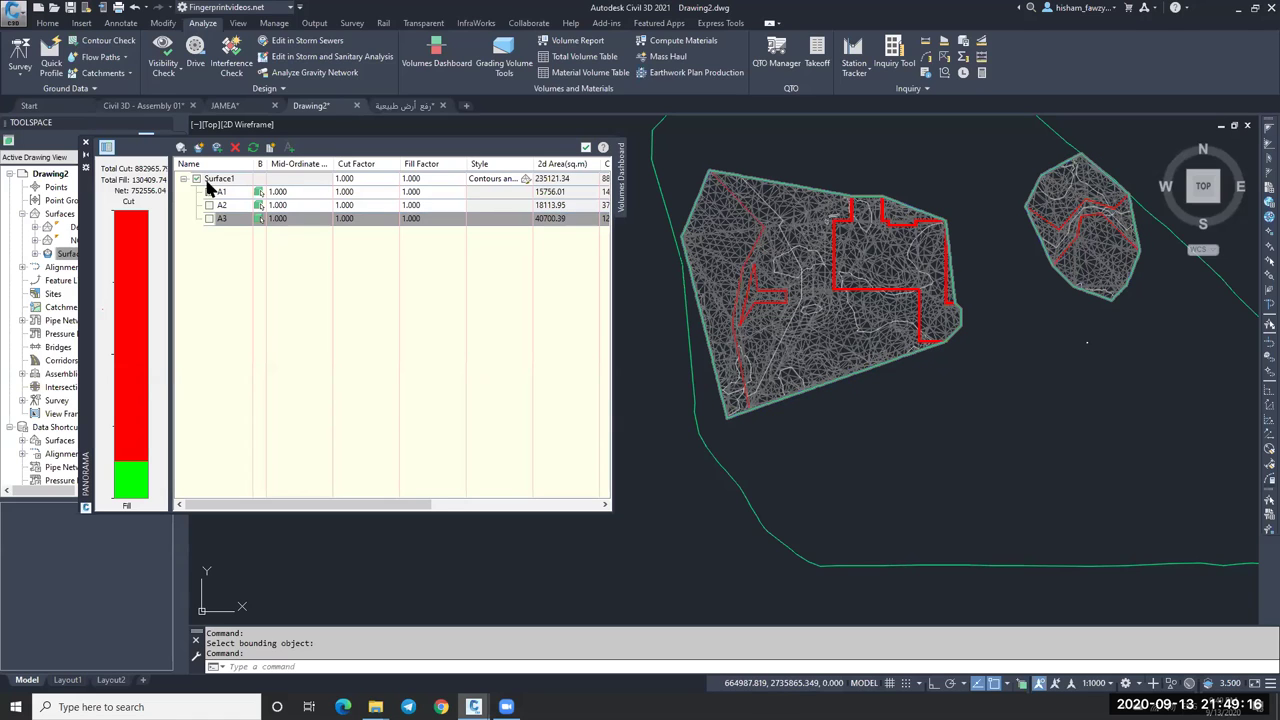
Exclude Surface1 and include only regions A1, A2 and A3 in the cut/fill totals.
left_click(210, 178)
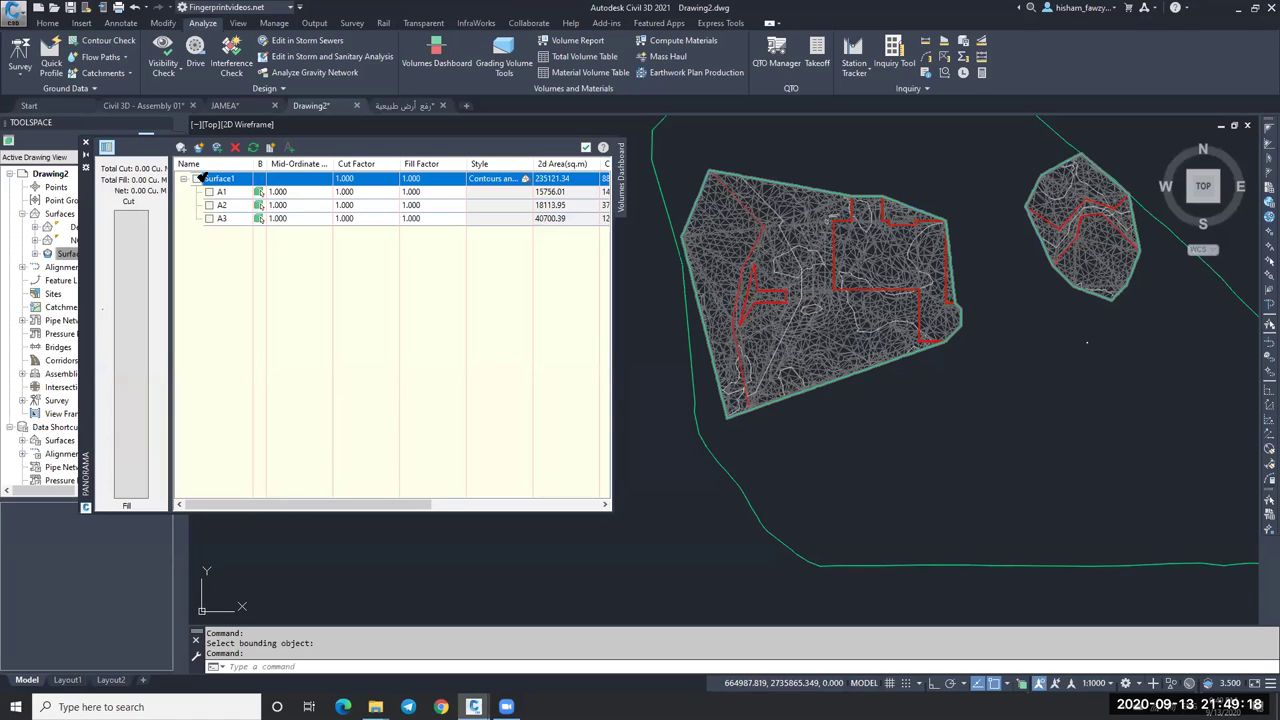
left_click(198, 178)
left_click(209, 191)
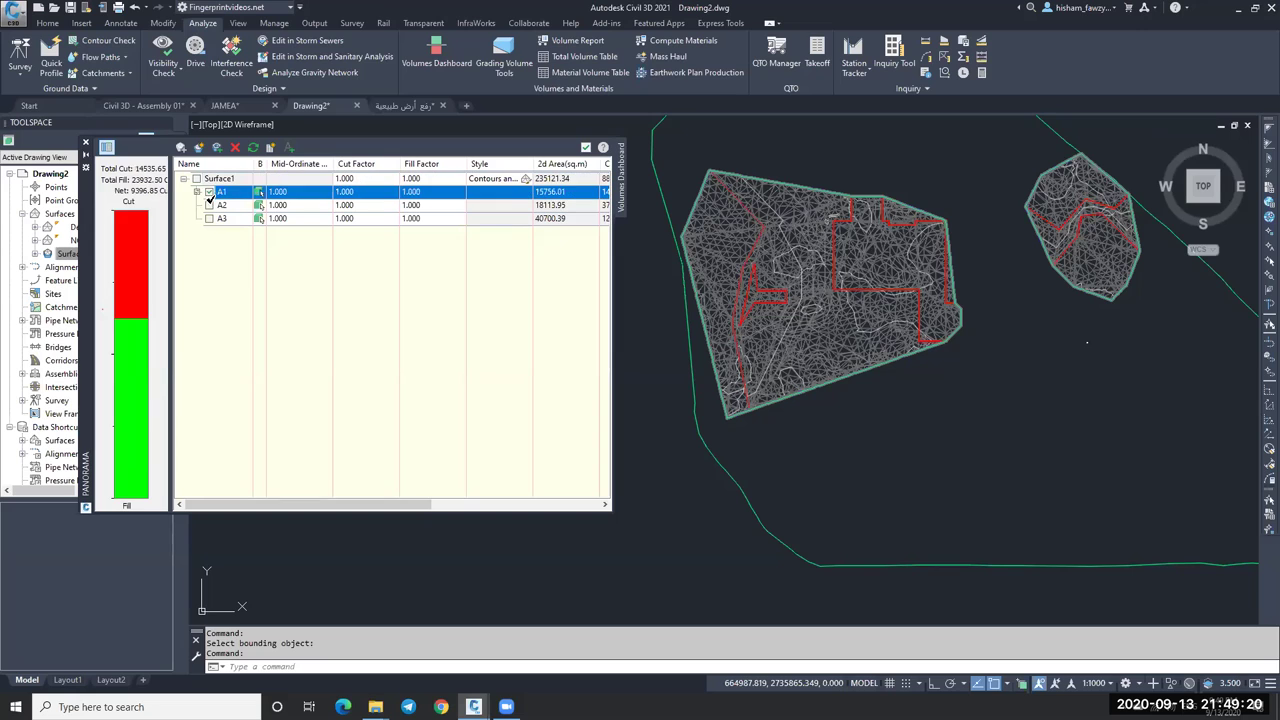
left_click(209, 205)
left_click(210, 218)
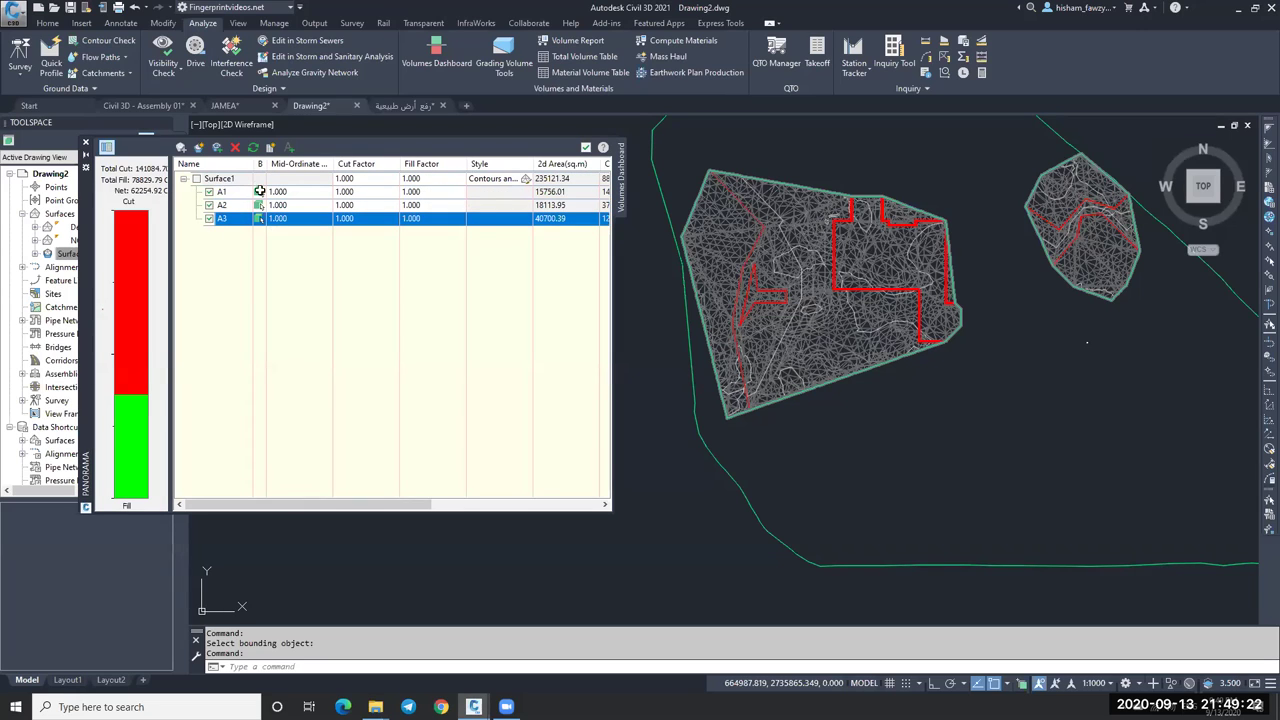
Place a Cut/Fill Summary table for A1–A3 (141084.70 cut, 78829.79 fill) in the drawing.
left_click(289, 147)
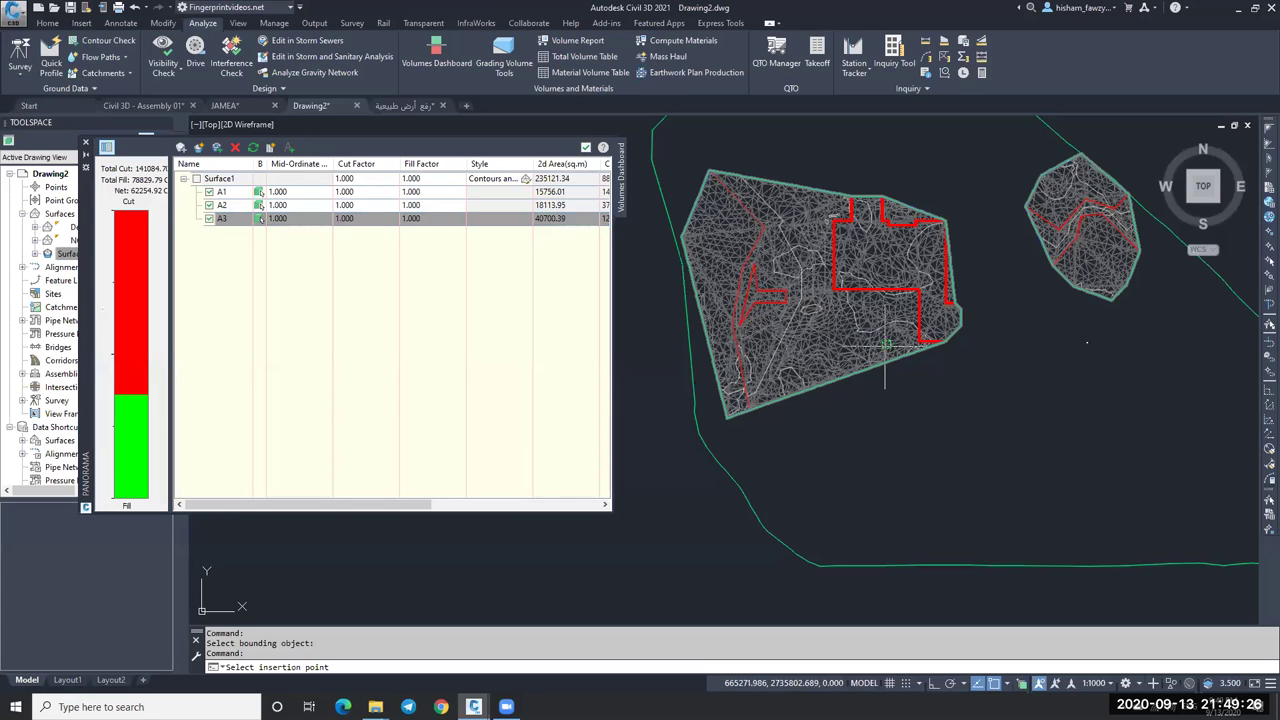
scroll(1087, 343, "down", 3)
left_click(943, 371)
scroll(943, 371, "up", 5)
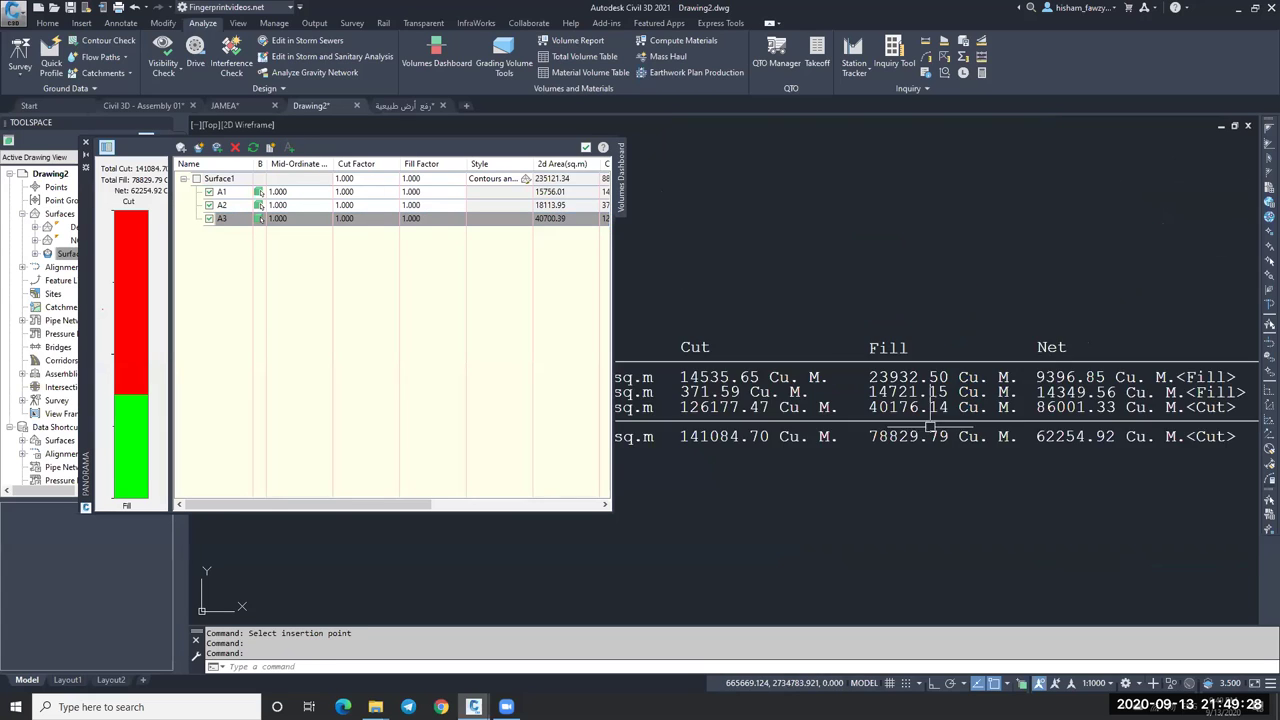
scroll(886, 380, "down", 2)
scroll(680, 380, "up", 2)
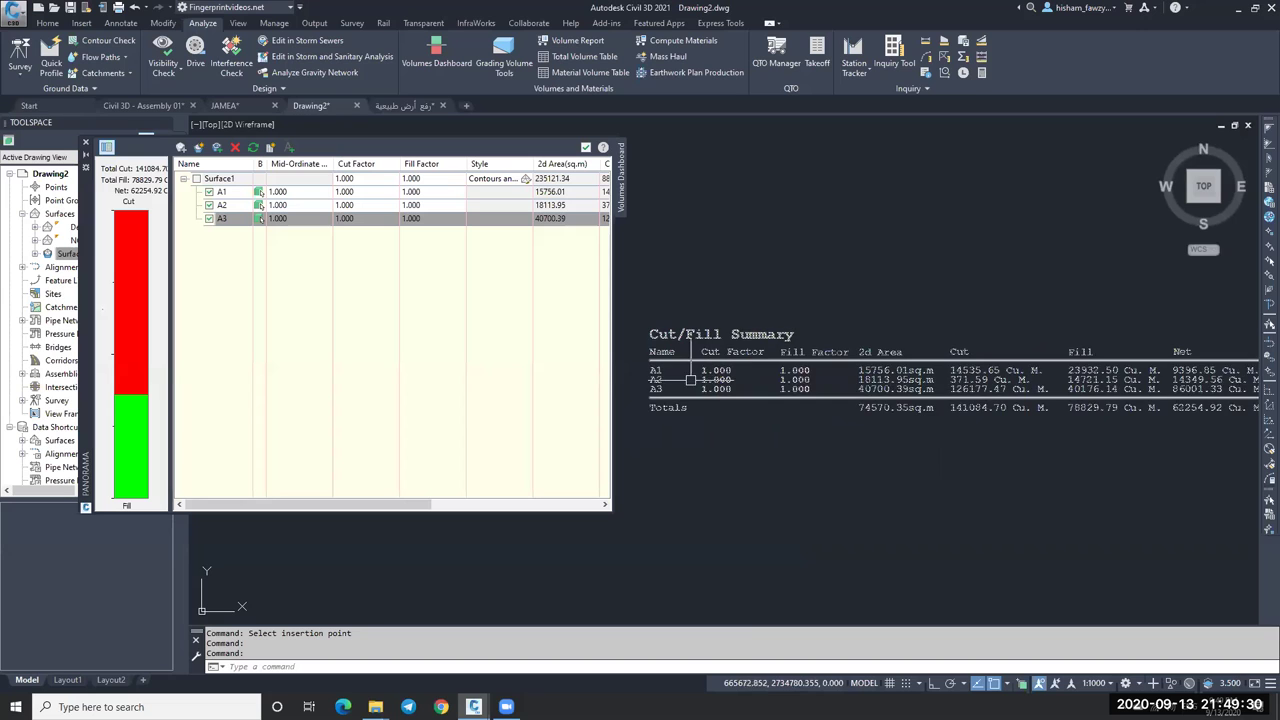
scroll(690, 358, "up", 5)
scroll(750, 340, "down", 2)
middle_click_drag(1140, 340, 912, 315)
scroll(912, 315, "down", 4)
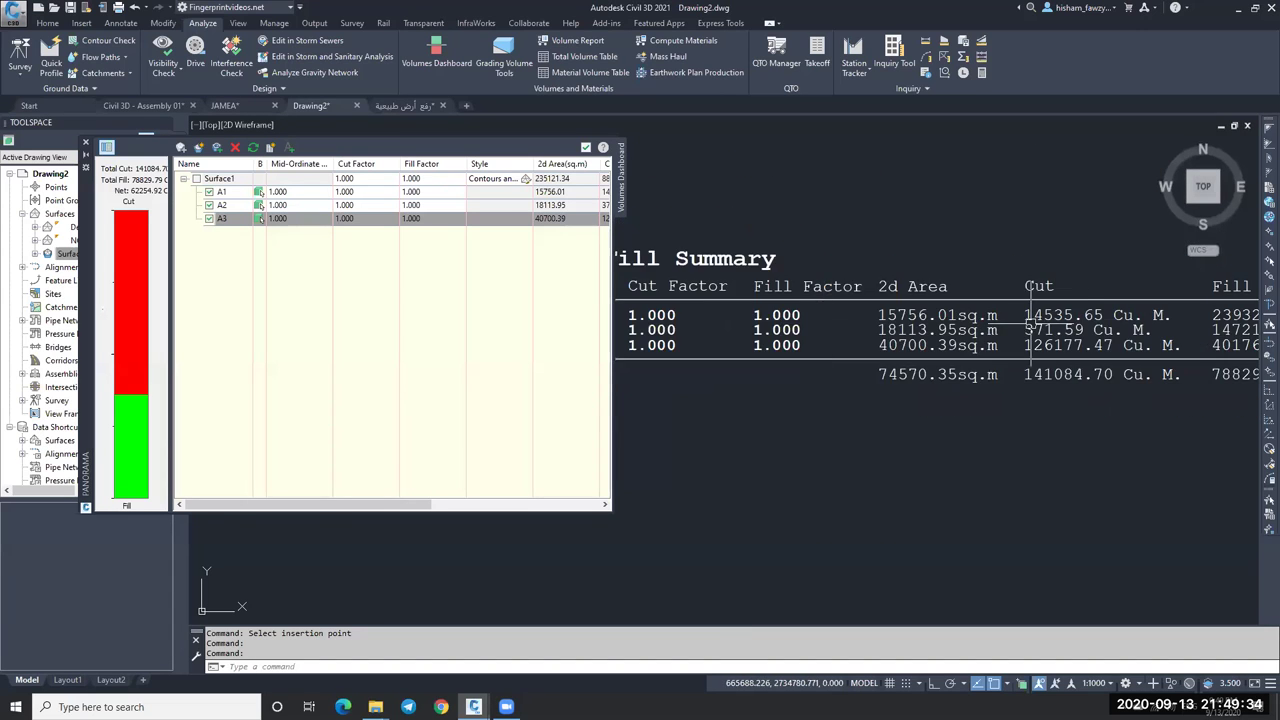
scroll(1071, 306, "up", 1)
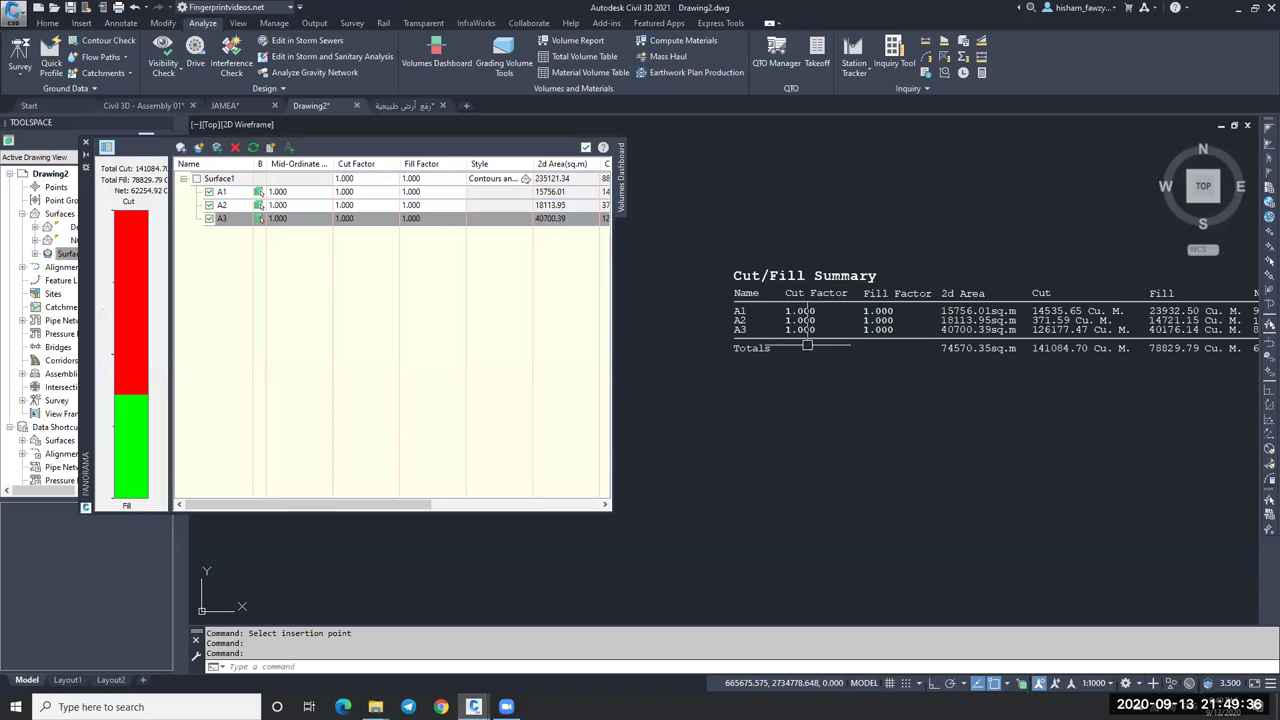
scroll(850, 300, "down", 1)
Cancel pending commands and view Surface1's properties from its context menu.
scroll(866, 366, "down", 3)
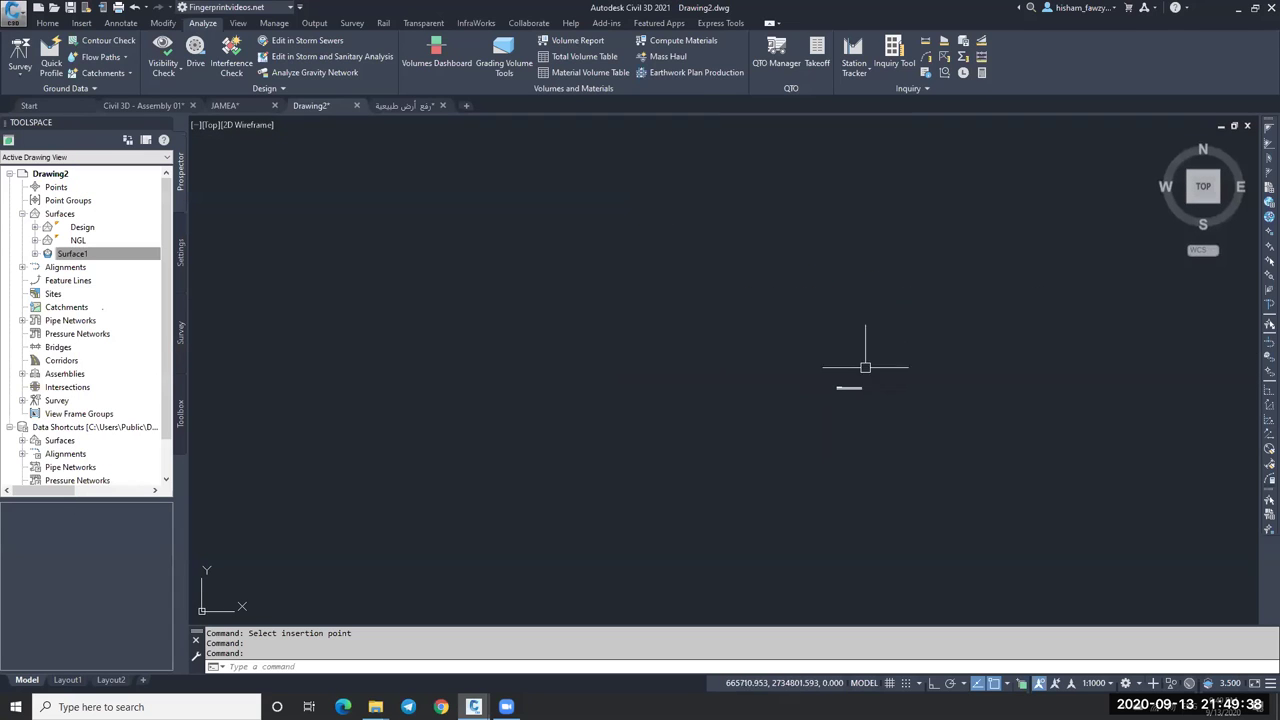
scroll(880, 297, "up", 3)
scroll(828, 182, "up", 5)
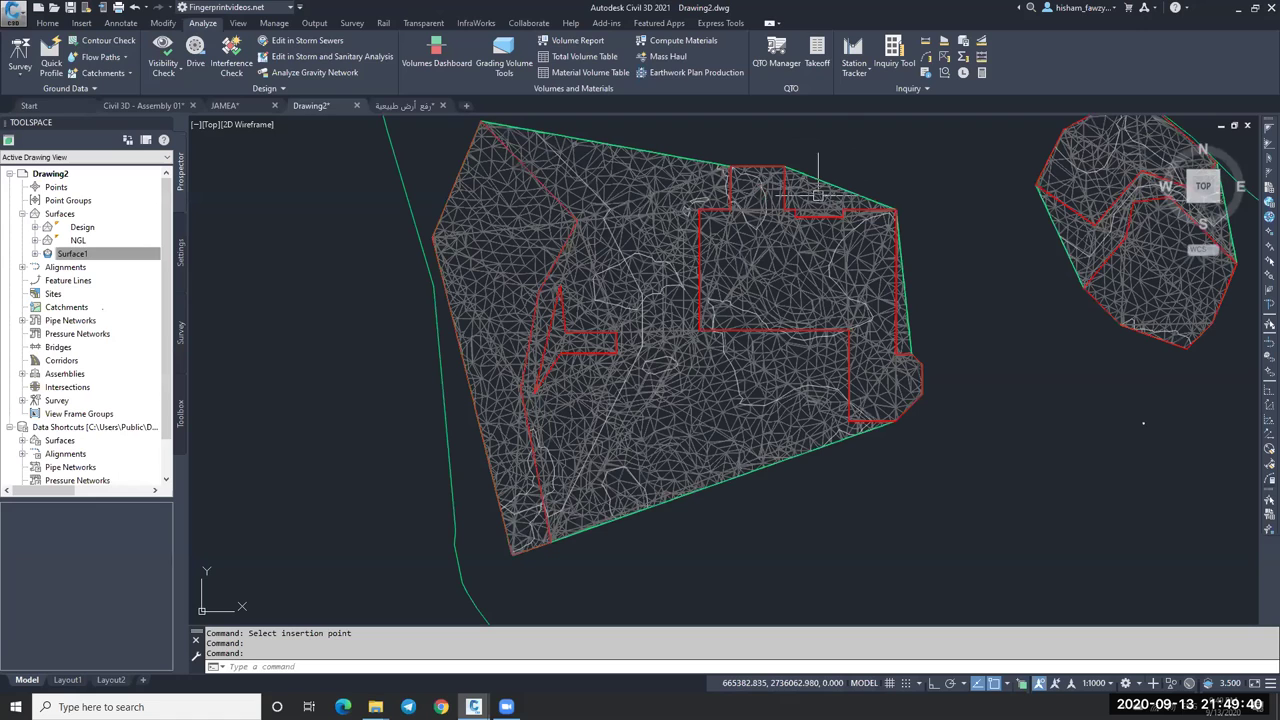
key("Escape")
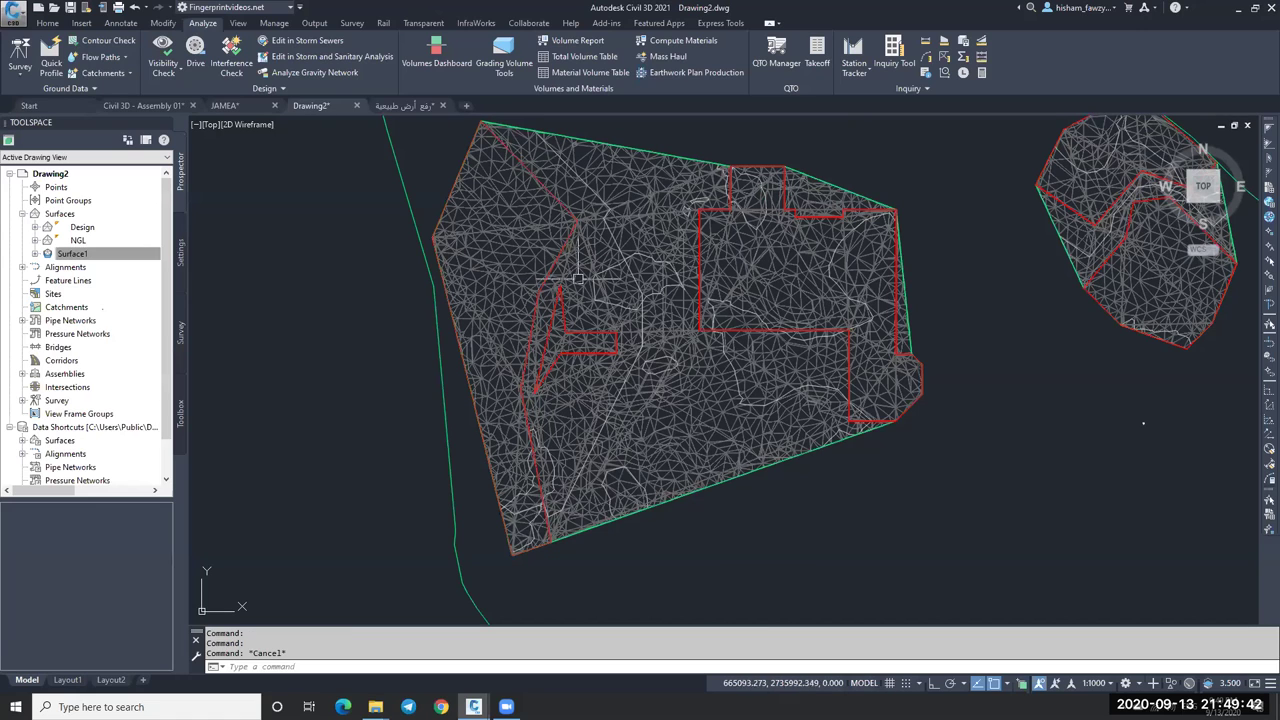
key("Escape")
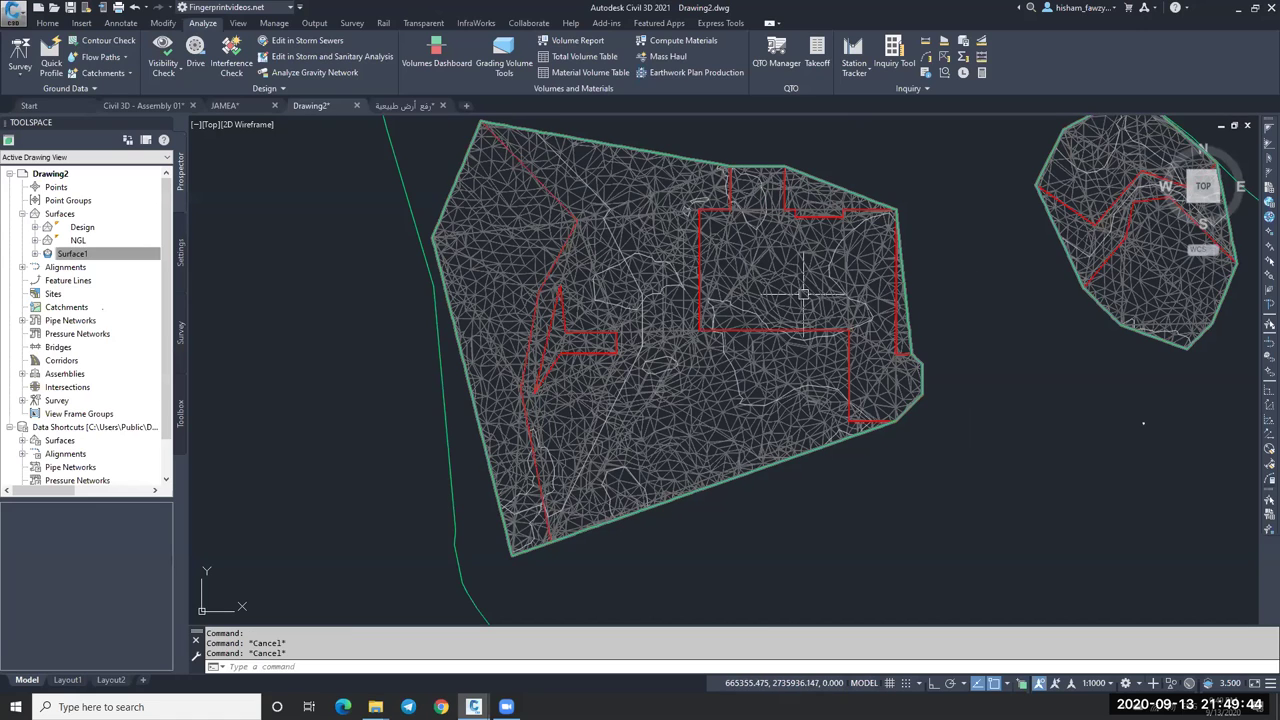
right_click(121, 265)
right_click(72, 253)
left_click(200, 258)
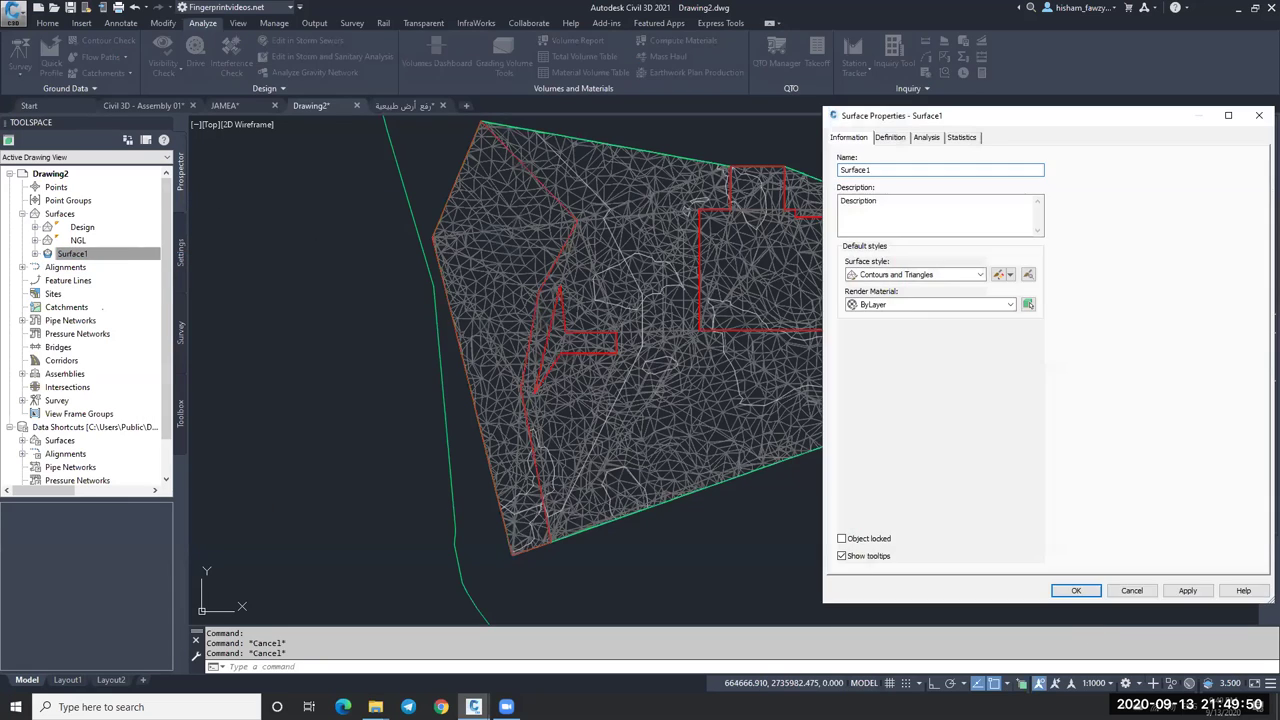
key("Return")
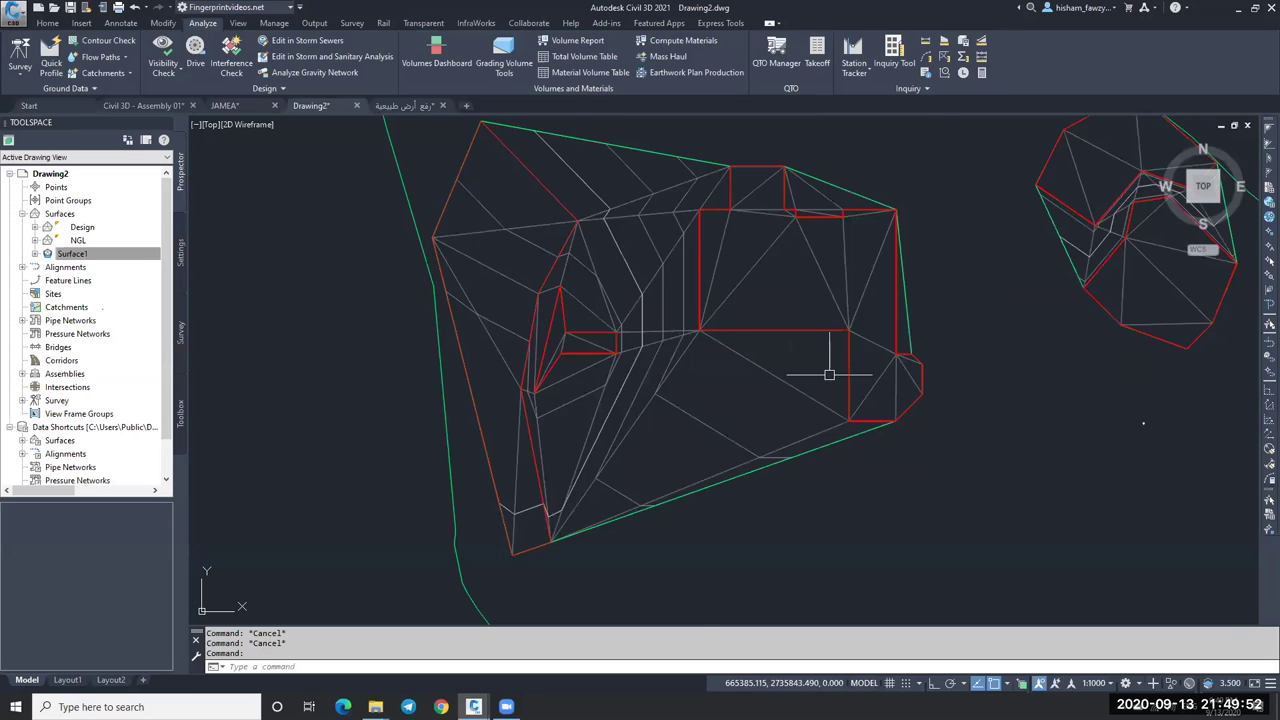
Zoom around the design and existing ground surfaces in the drawing.
scroll(700, 250, "down", 2)
left_click(700, 250)
key("Escape")
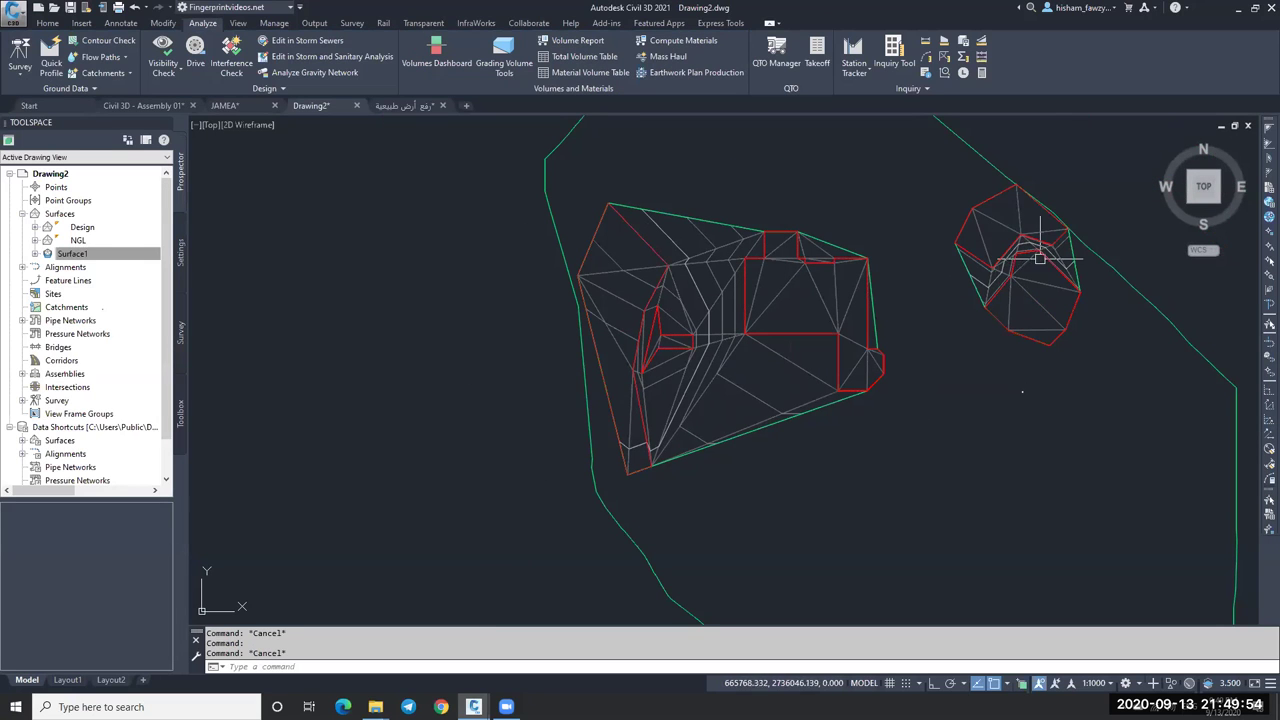
scroll(851, 263, "down", 5)
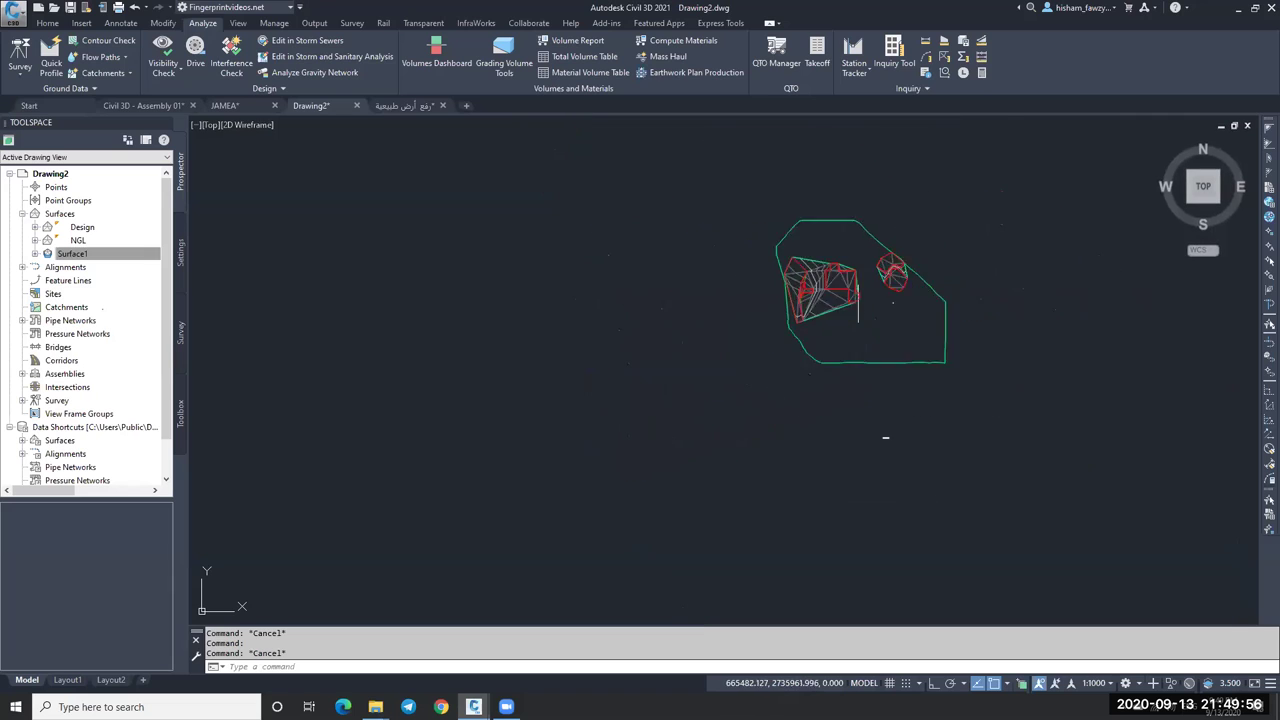
scroll(855, 270, "up", 5)
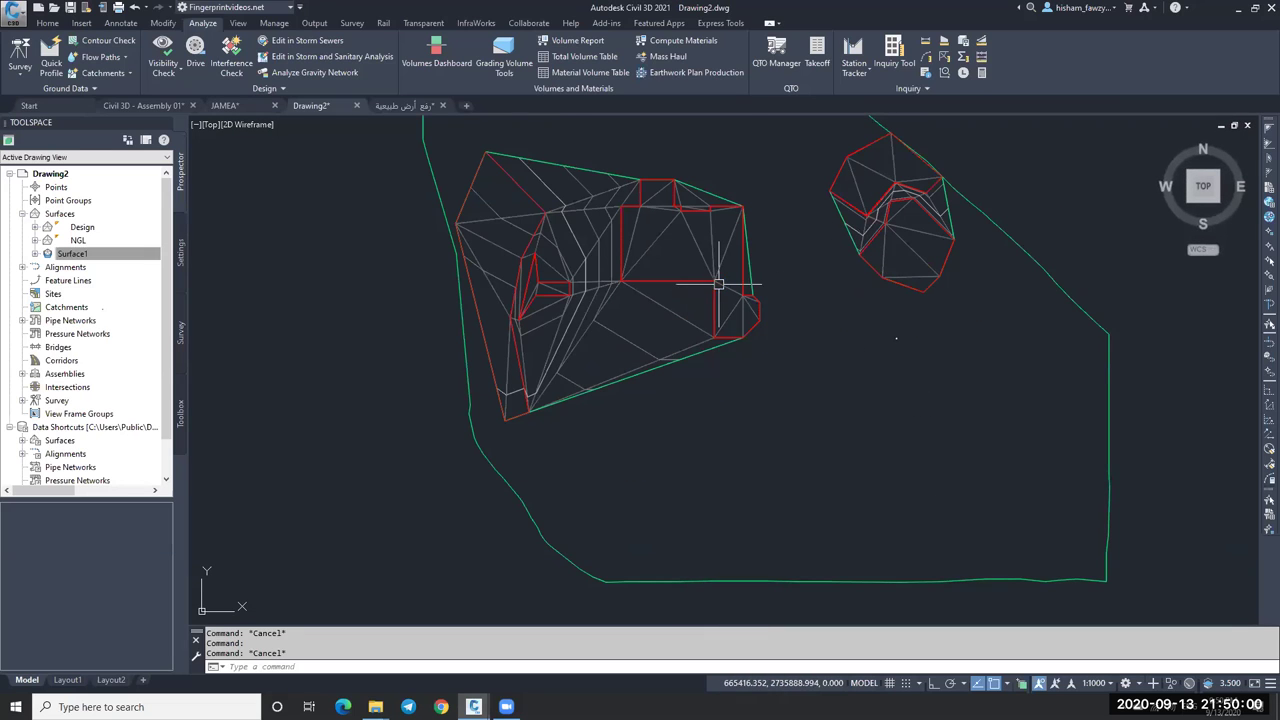
scroll(725, 295, "down", 3)
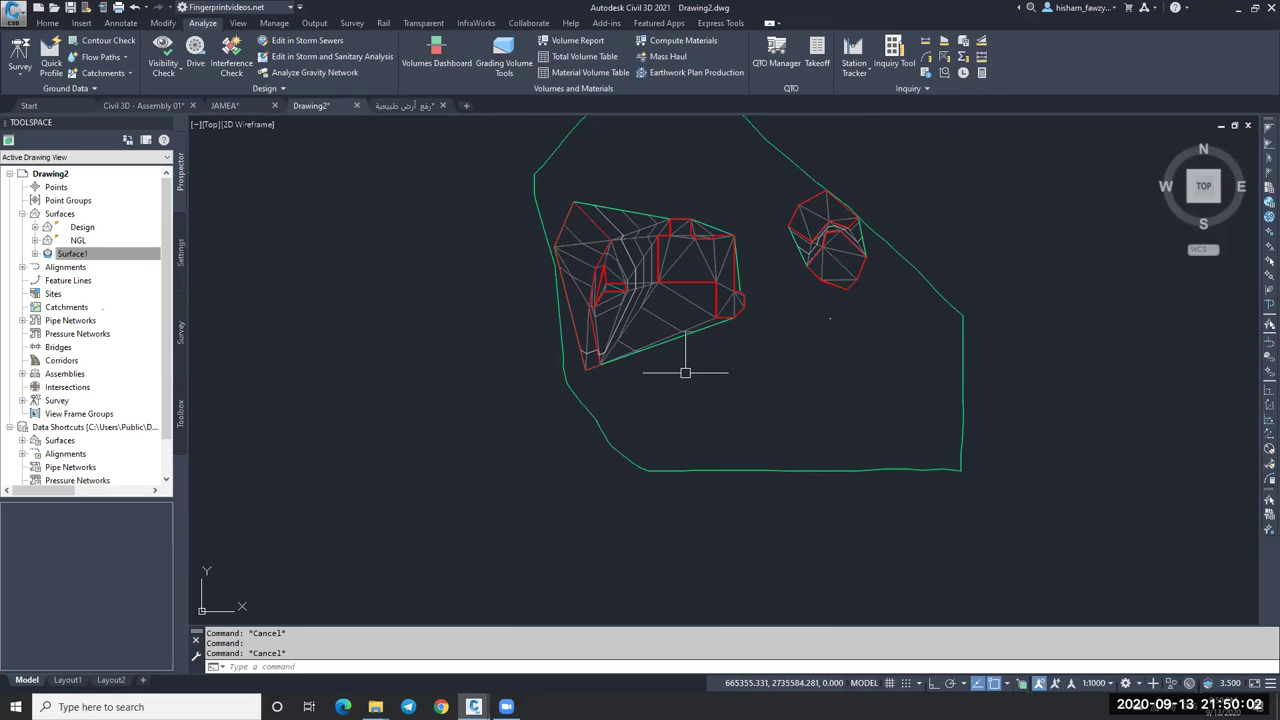
scroll(638, 263, "up", 4)
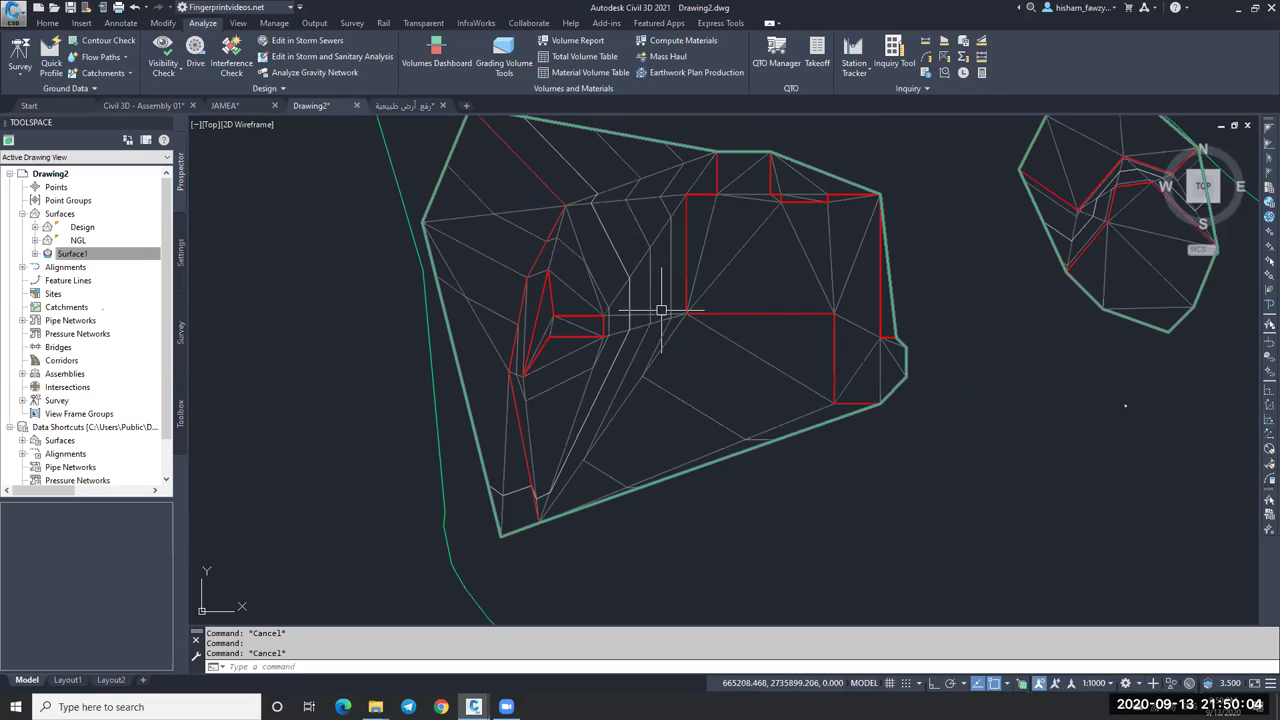
scroll(645, 250, "down", 2)
Review Surface1's volumes for areas A2 and A3 in the Volumes Dashboard, then switch to JAMEA.
left_click(436, 50)
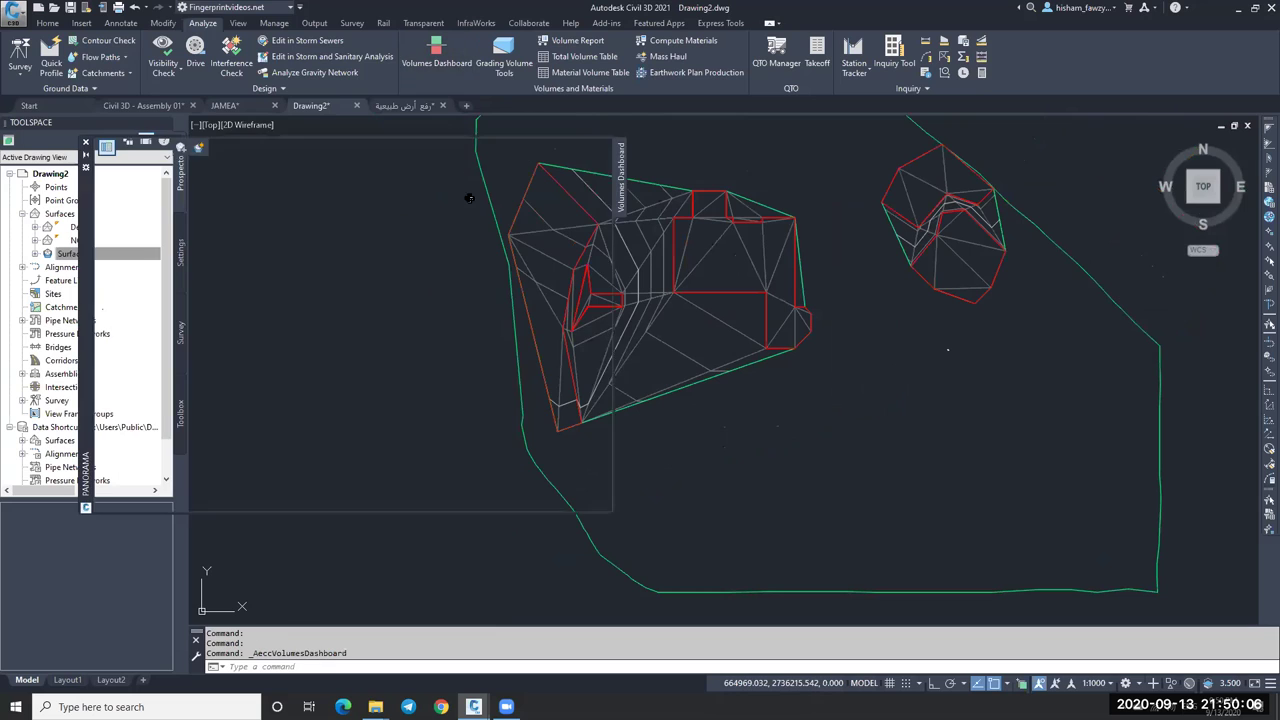
left_click(281, 183)
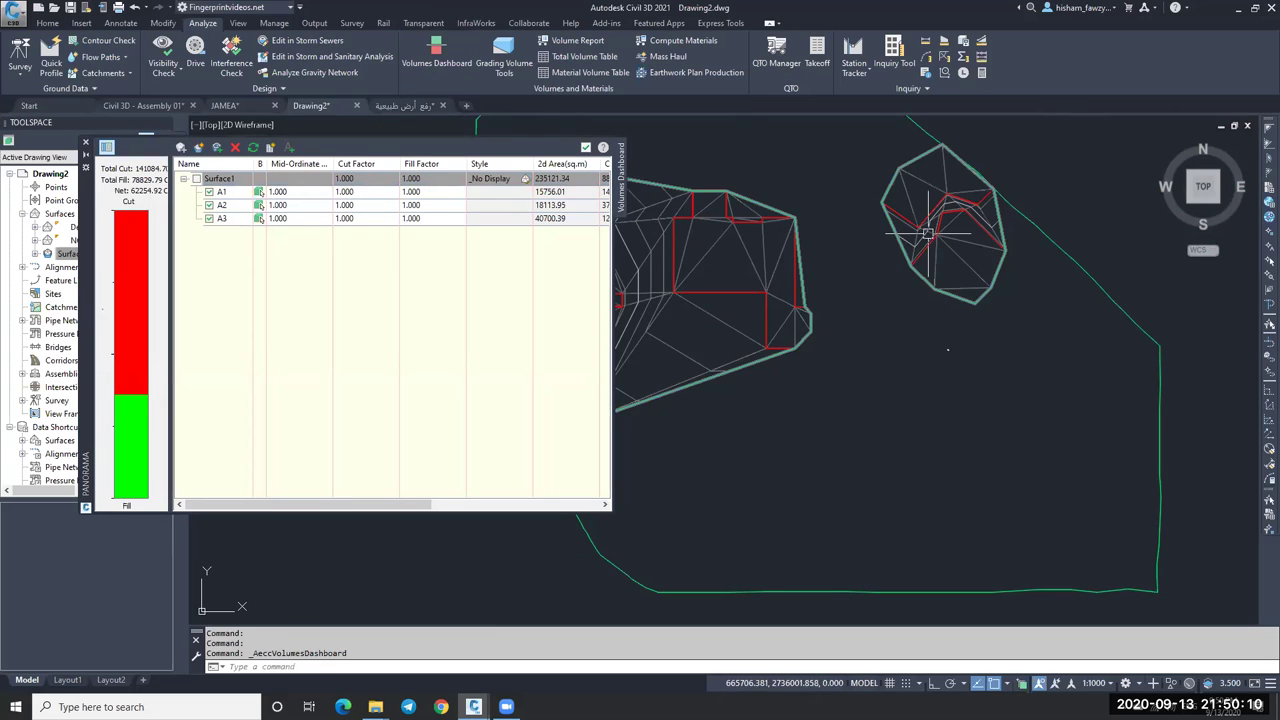
double_click(305, 206)
double_click(314, 219)
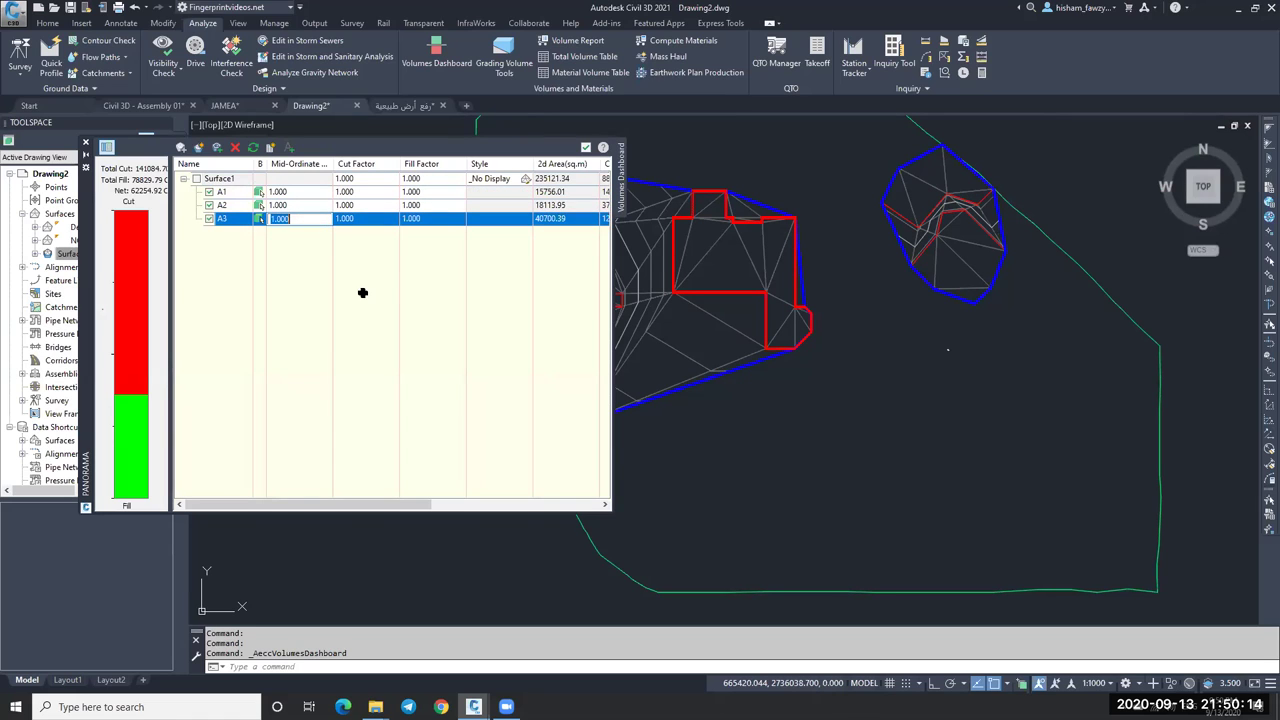
key("Escape")
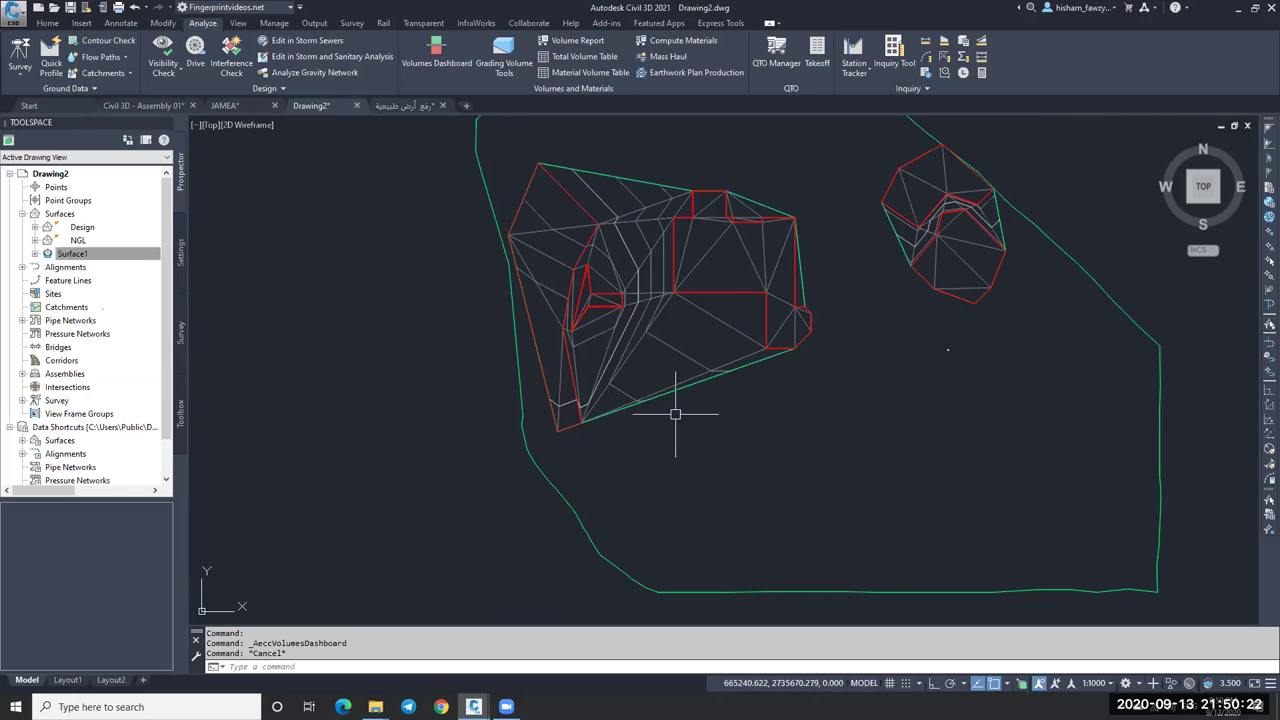
left_click(240, 105)
Check the JAMEA parcel levels, such as P-1 at F.L. 642.50, then return to Drawing2.
scroll(878, 318, "down", 4)
scroll(800, 300, "up", 6)
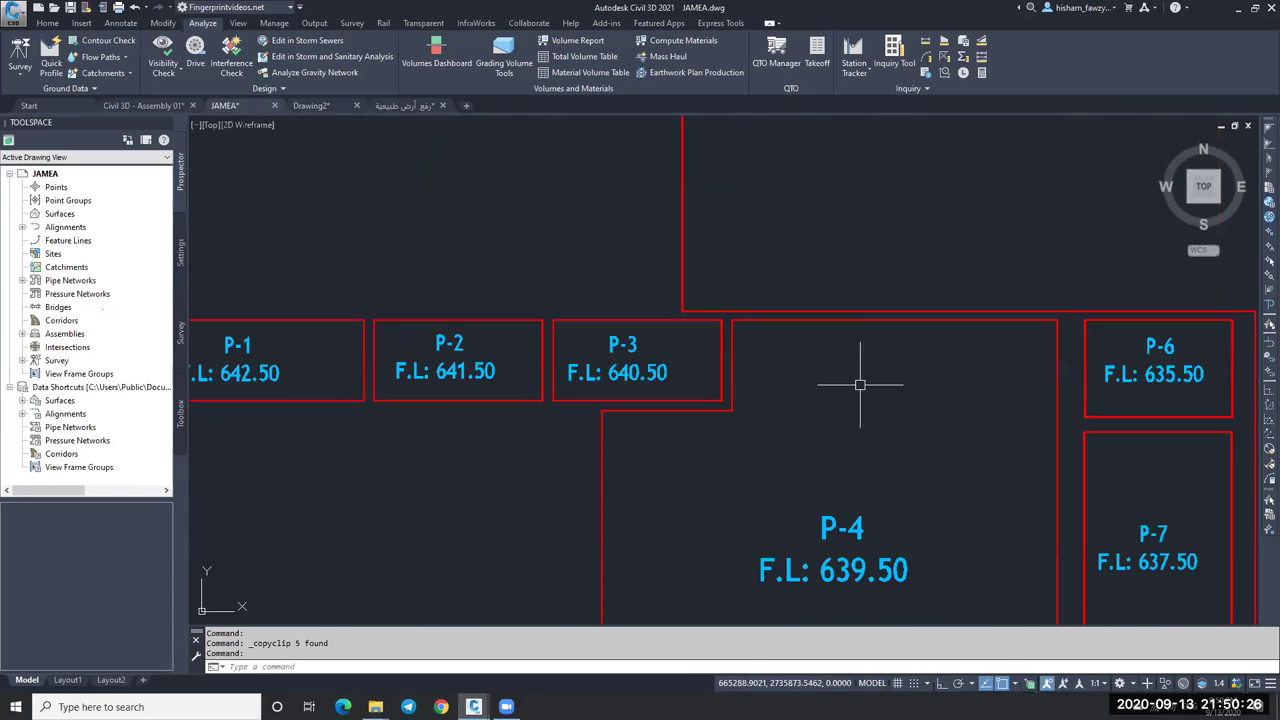
scroll(831, 257, "down", 2)
scroll(745, 300, "up", 4)
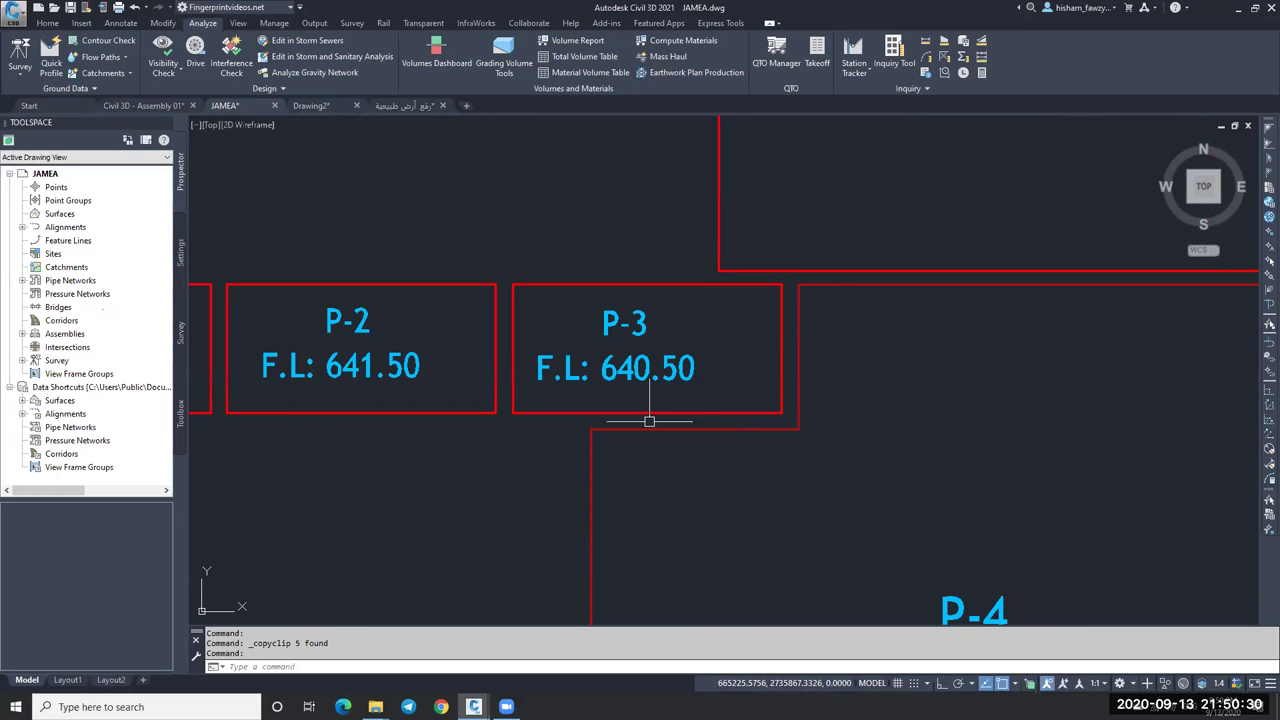
left_click(329, 107)
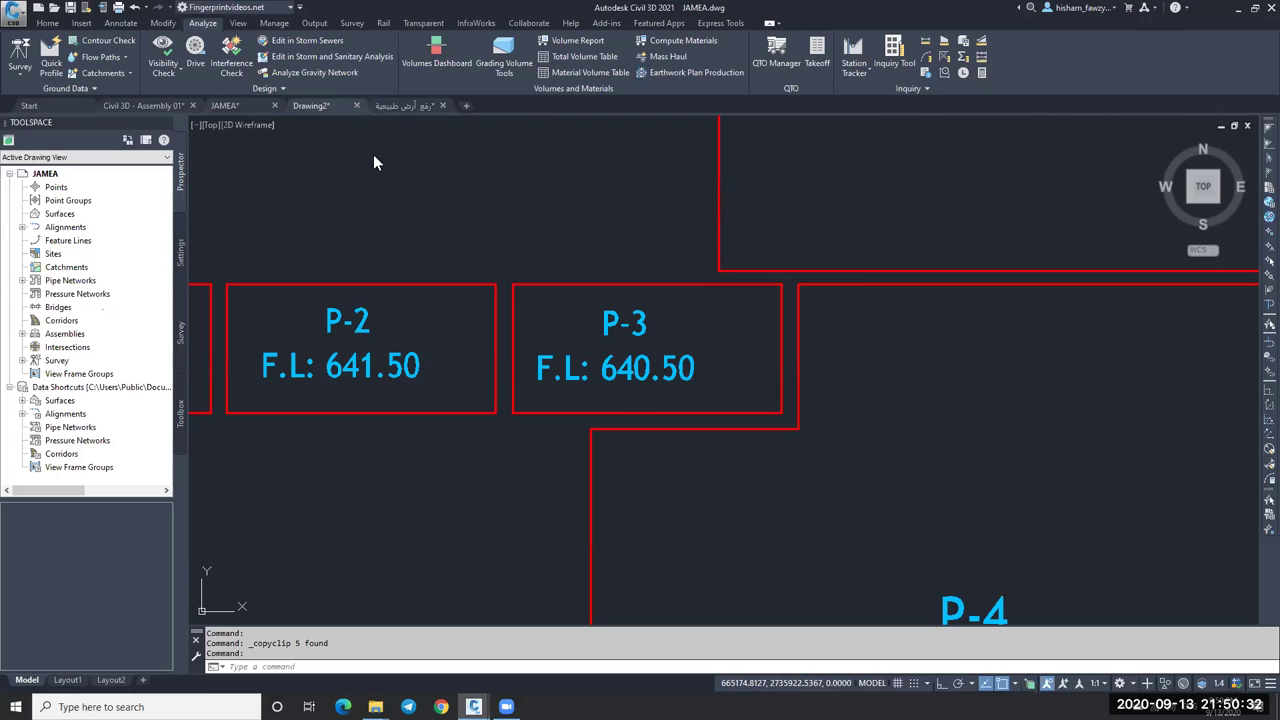
Expand Surfaces > Design > Definition and start adding a boundary under Boundaries.
mouse_move(715, 300)
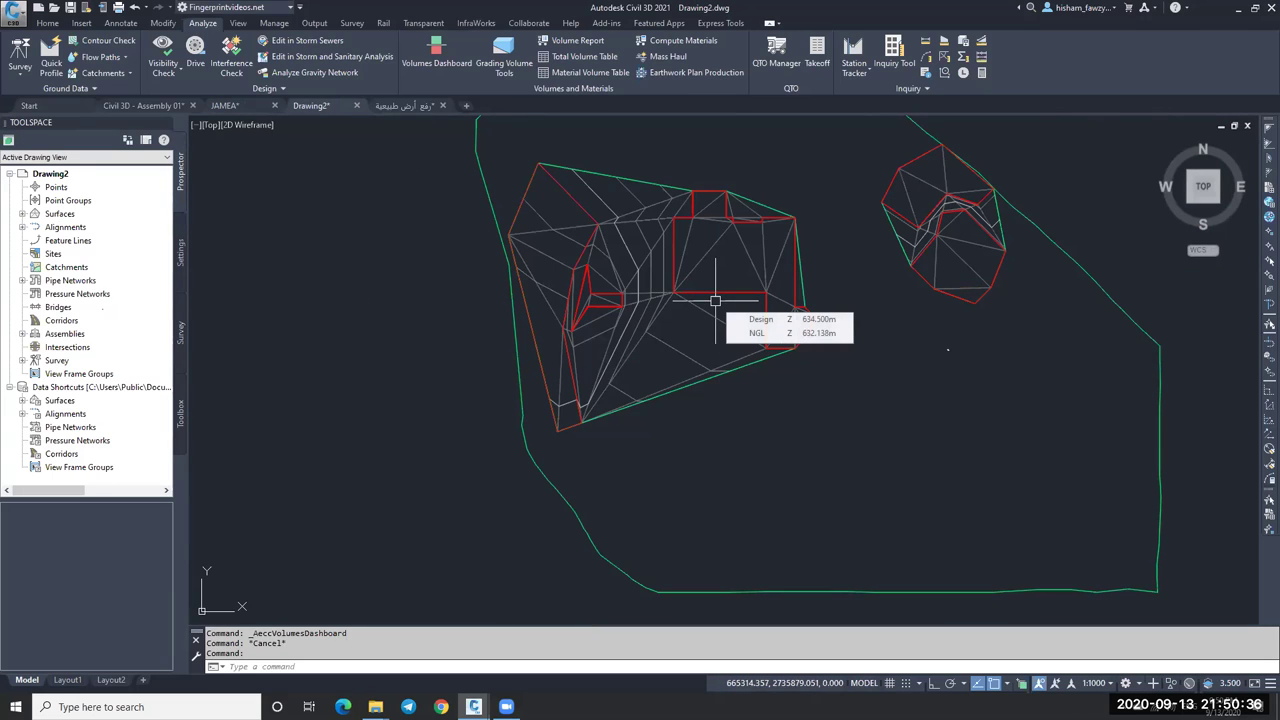
key("Escape")
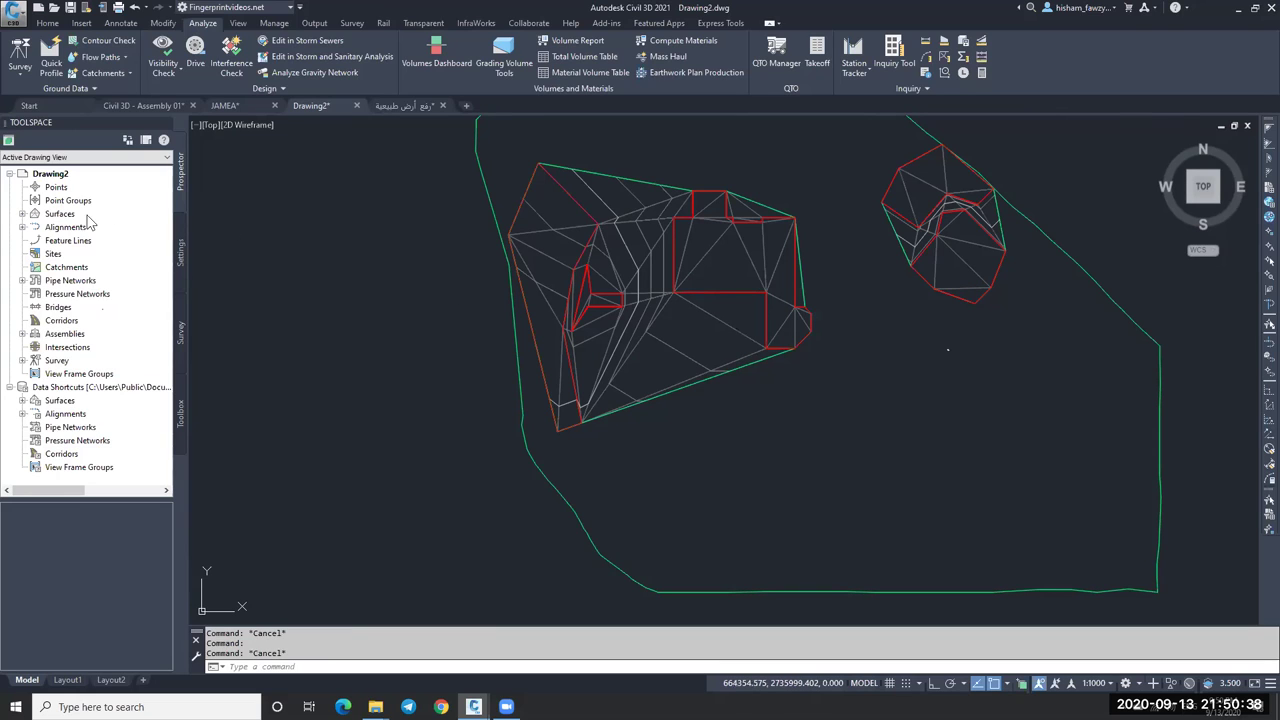
left_click(23, 214)
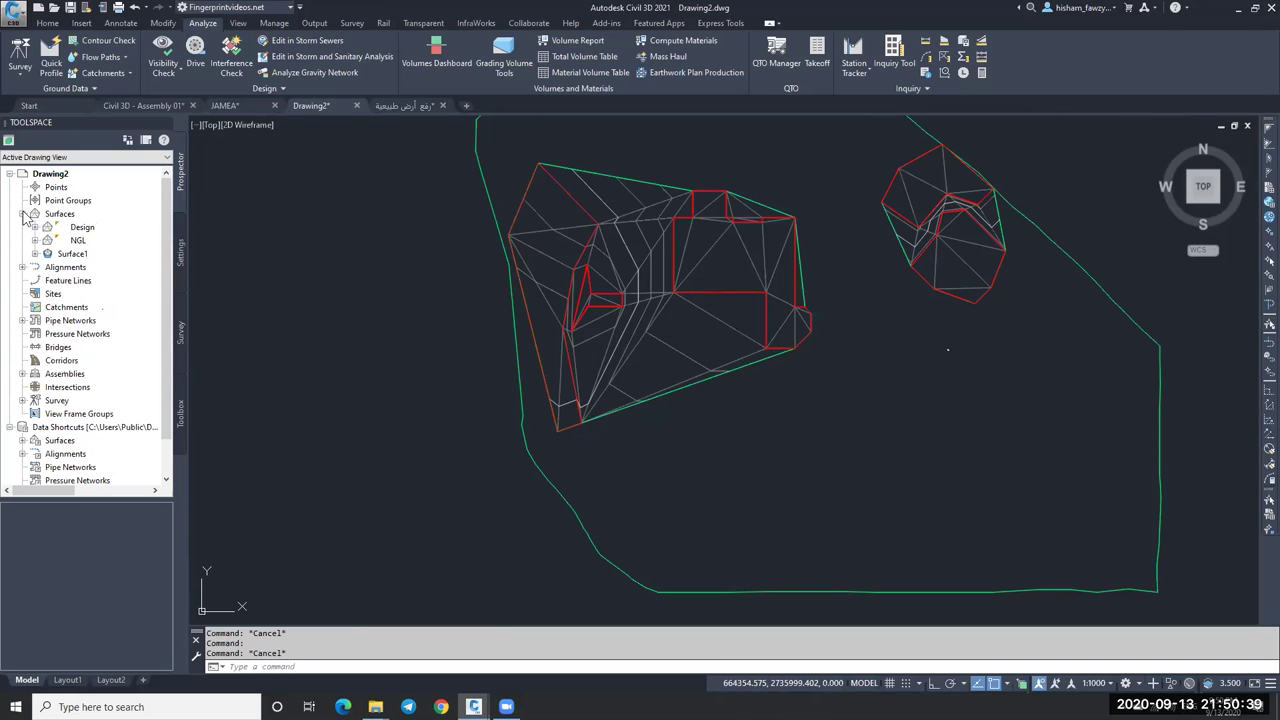
left_click(84, 228)
left_click(35, 228)
left_click(47, 267)
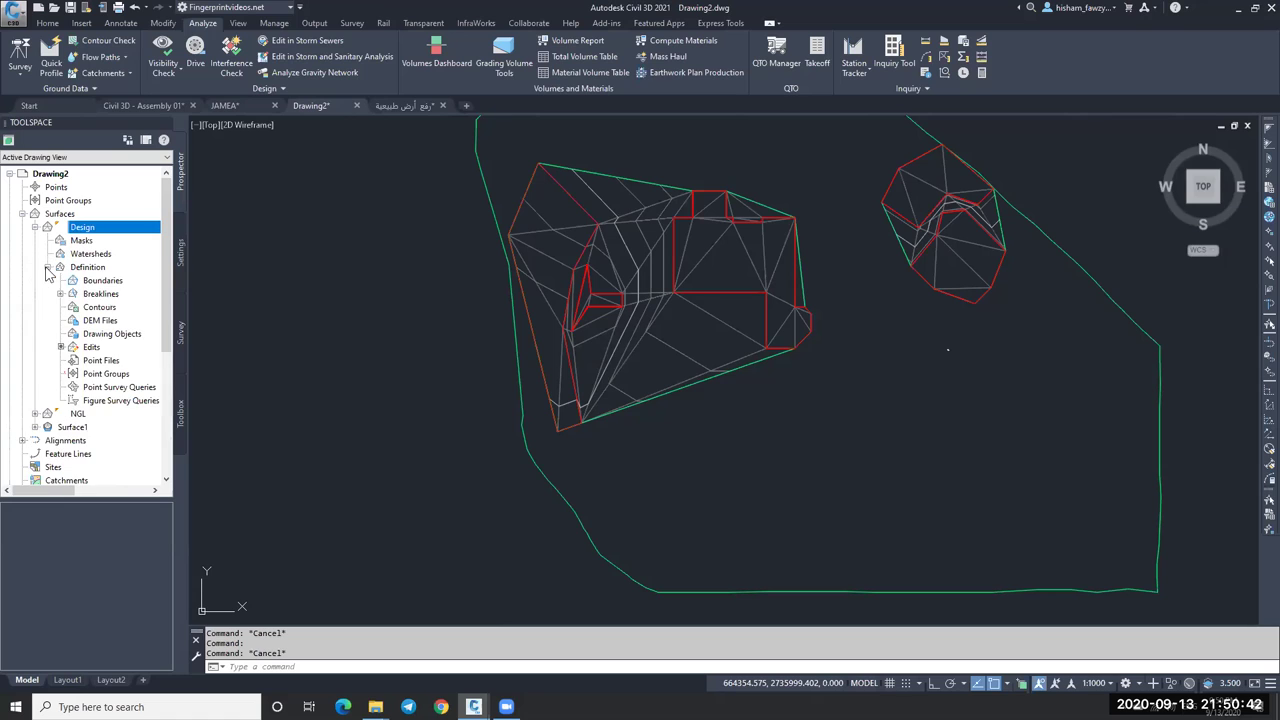
right_click(106, 282)
left_click(145, 292)
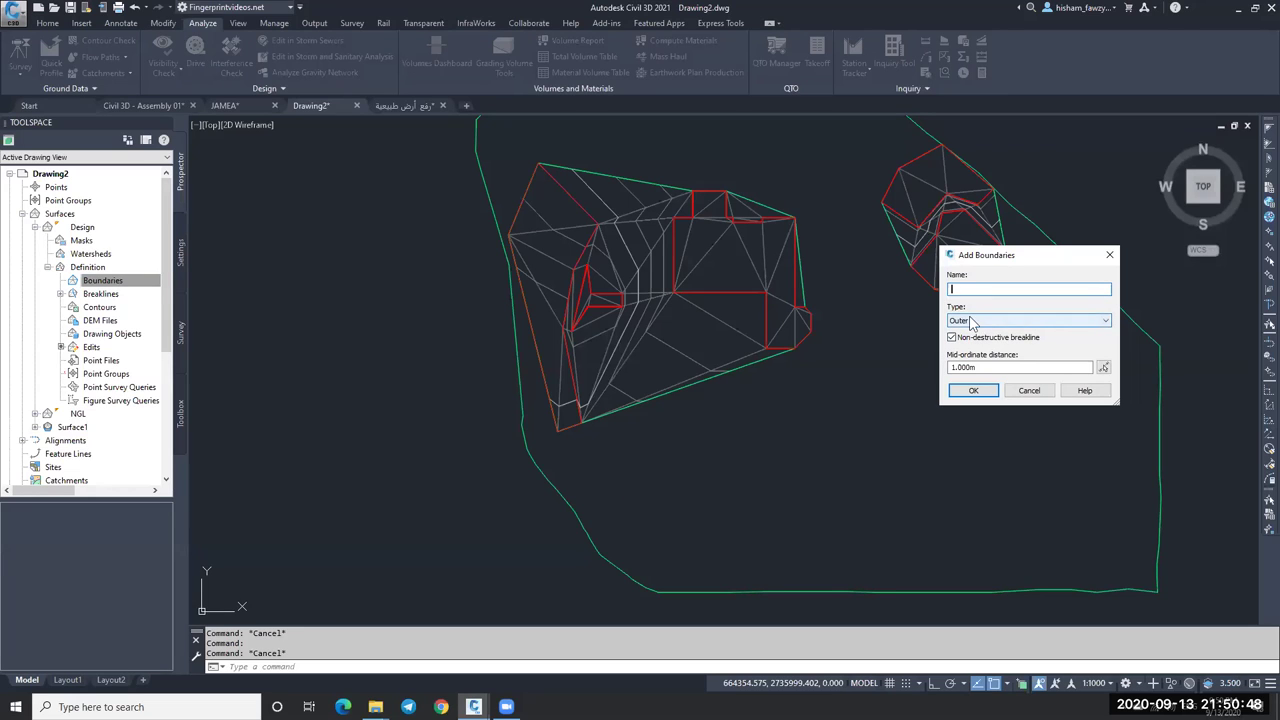
Add an Outer boundary to the Design surface with 1.000m mid-ordinate distance.
left_click(973, 390)
left_click(930, 209)
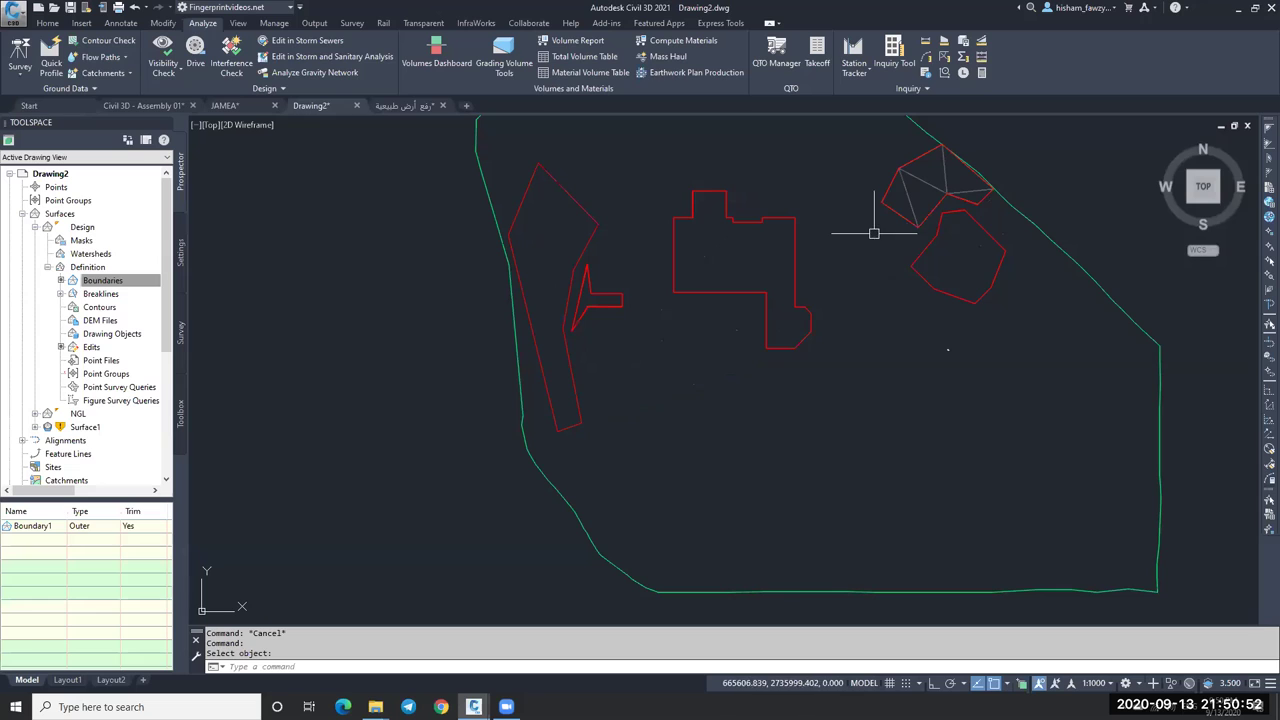
key("Escape")
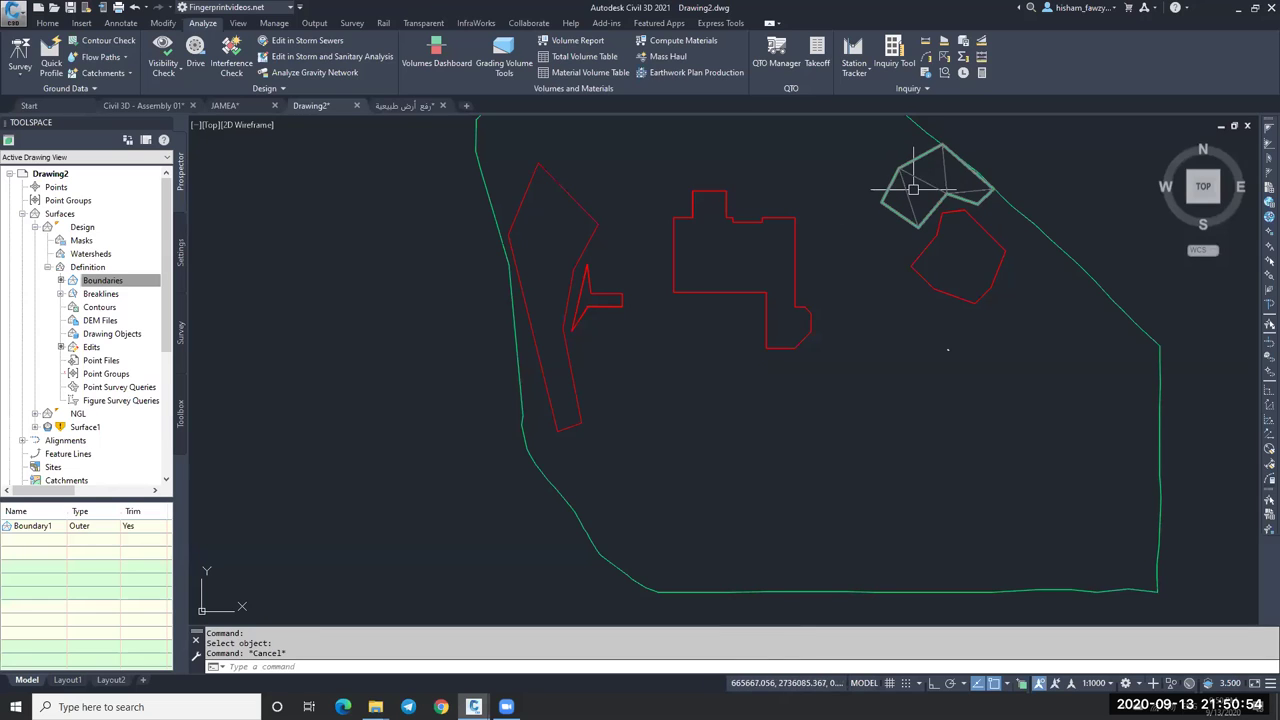
mouse_move(925, 182)
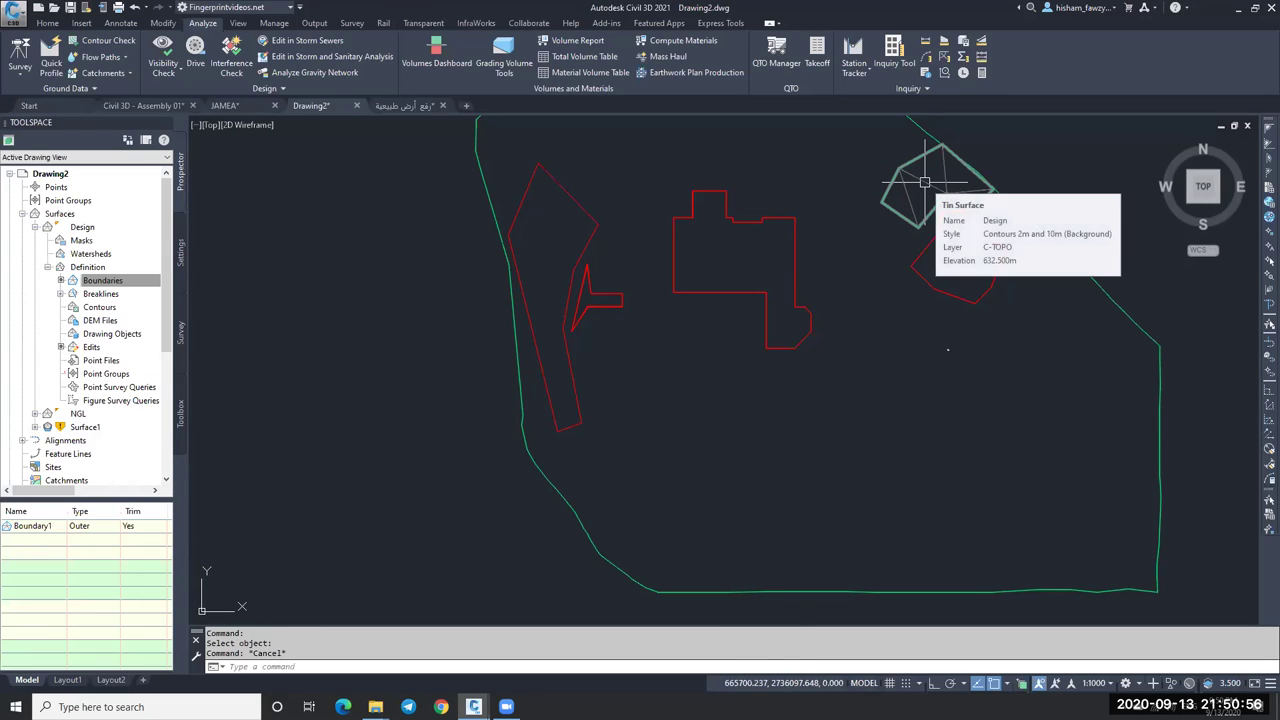
key("Escape")
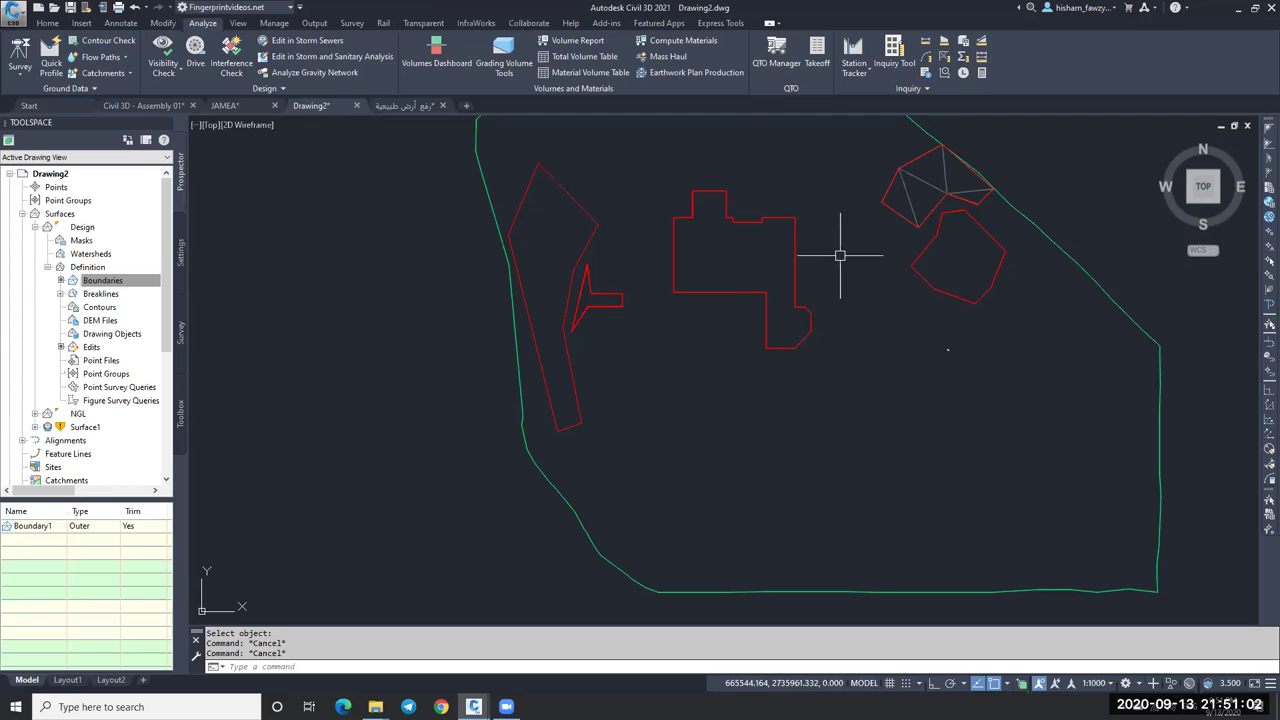
Add a Show boundary to the Design surface using the red pad outlines.
left_click(117, 283)
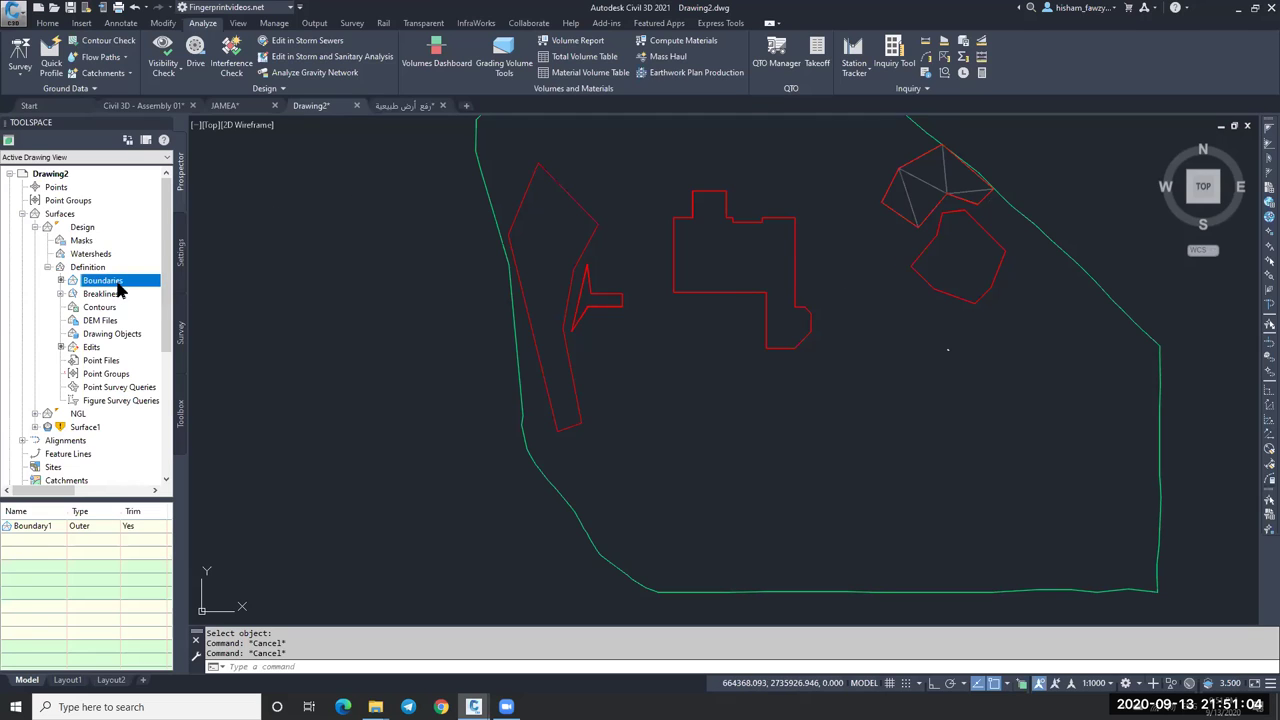
right_click(117, 287)
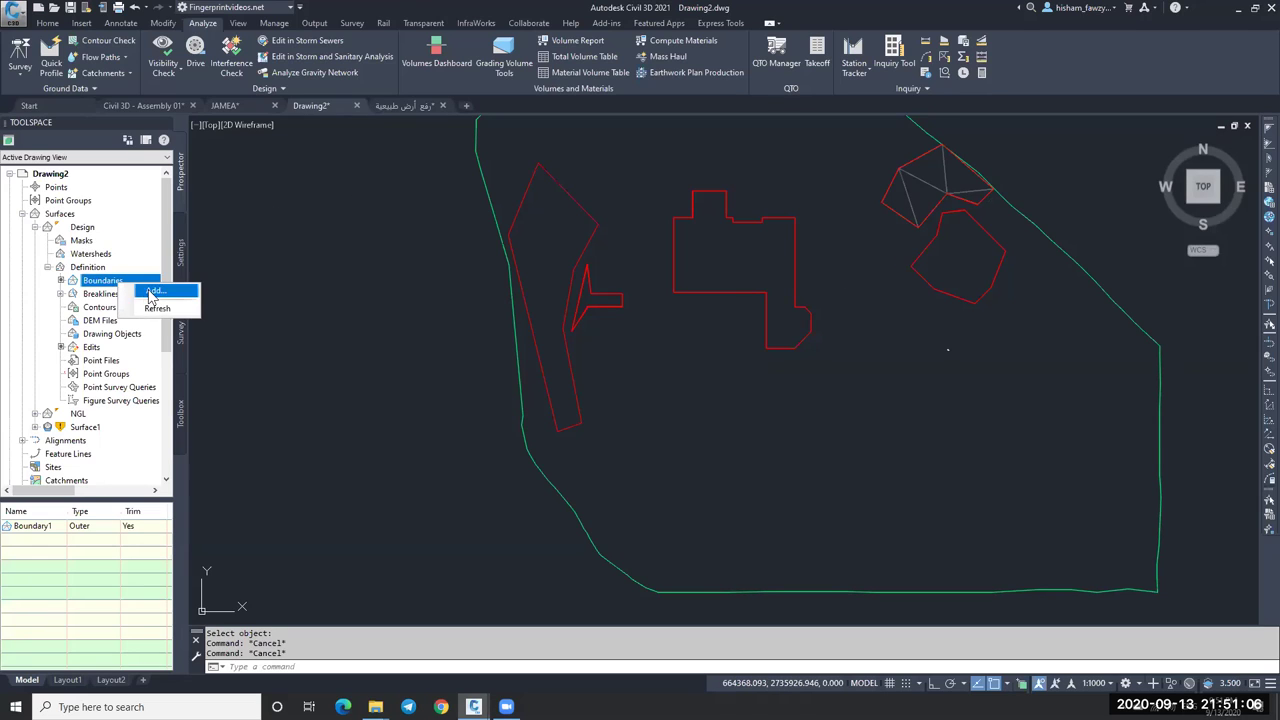
left_click(145, 291)
left_click(983, 321)
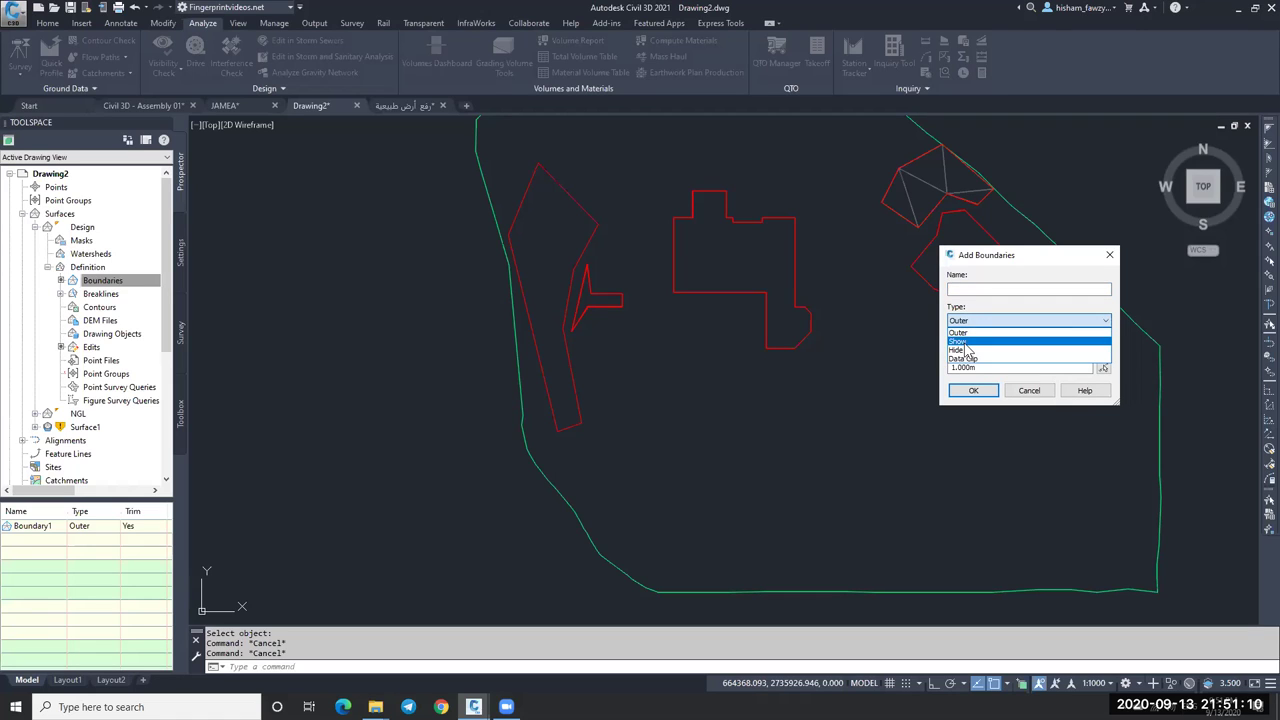
left_click(960, 342)
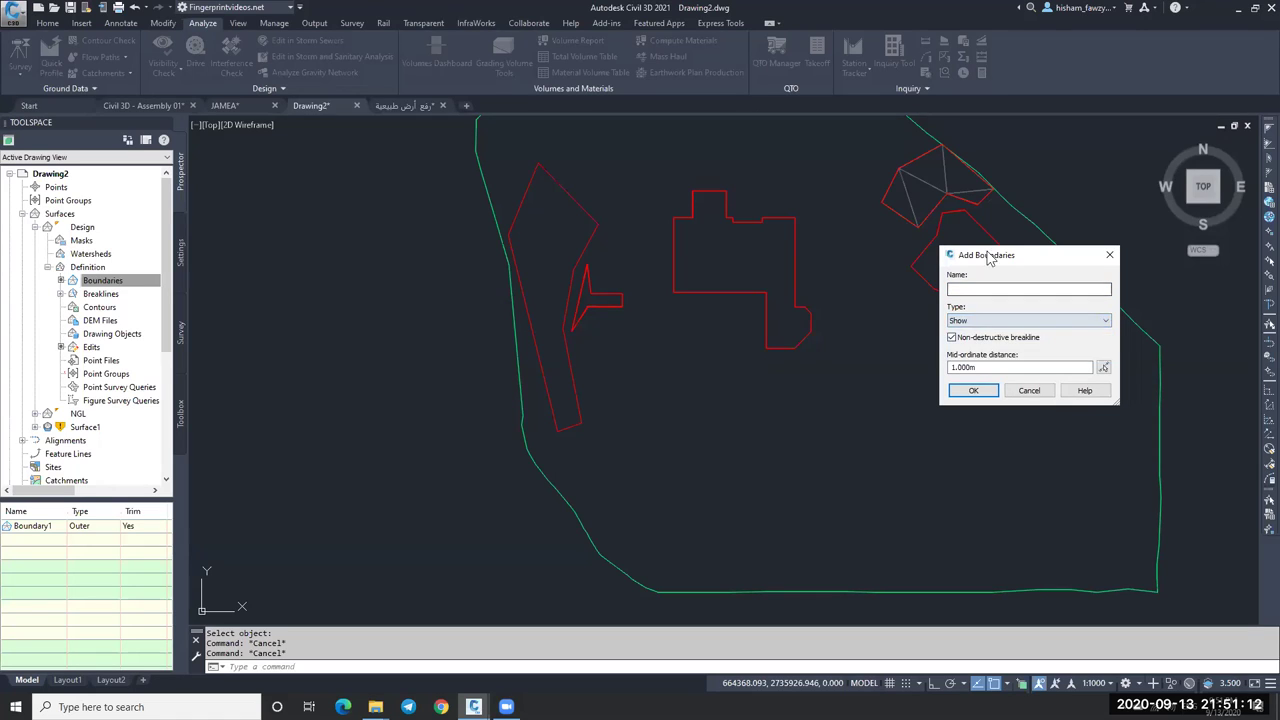
left_click_drag(993, 259, 291, 225)
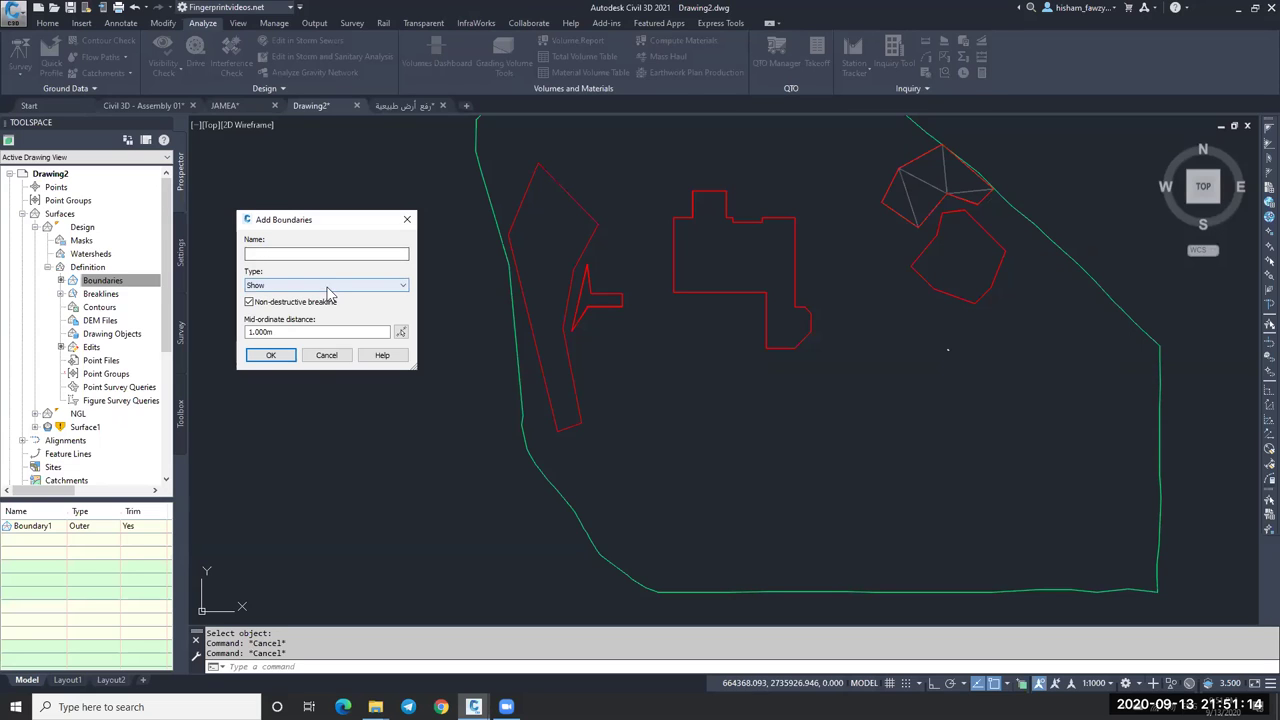
left_click(270, 356)
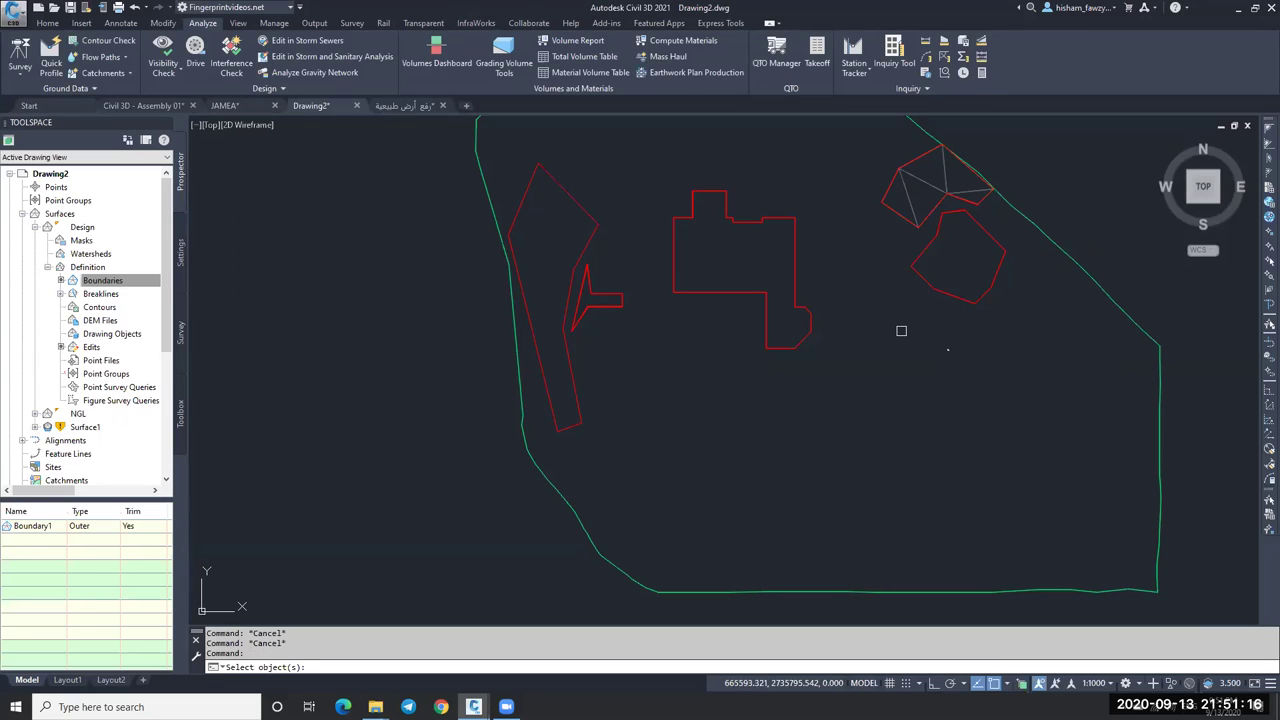
left_click(944, 295)
left_click(796, 281)
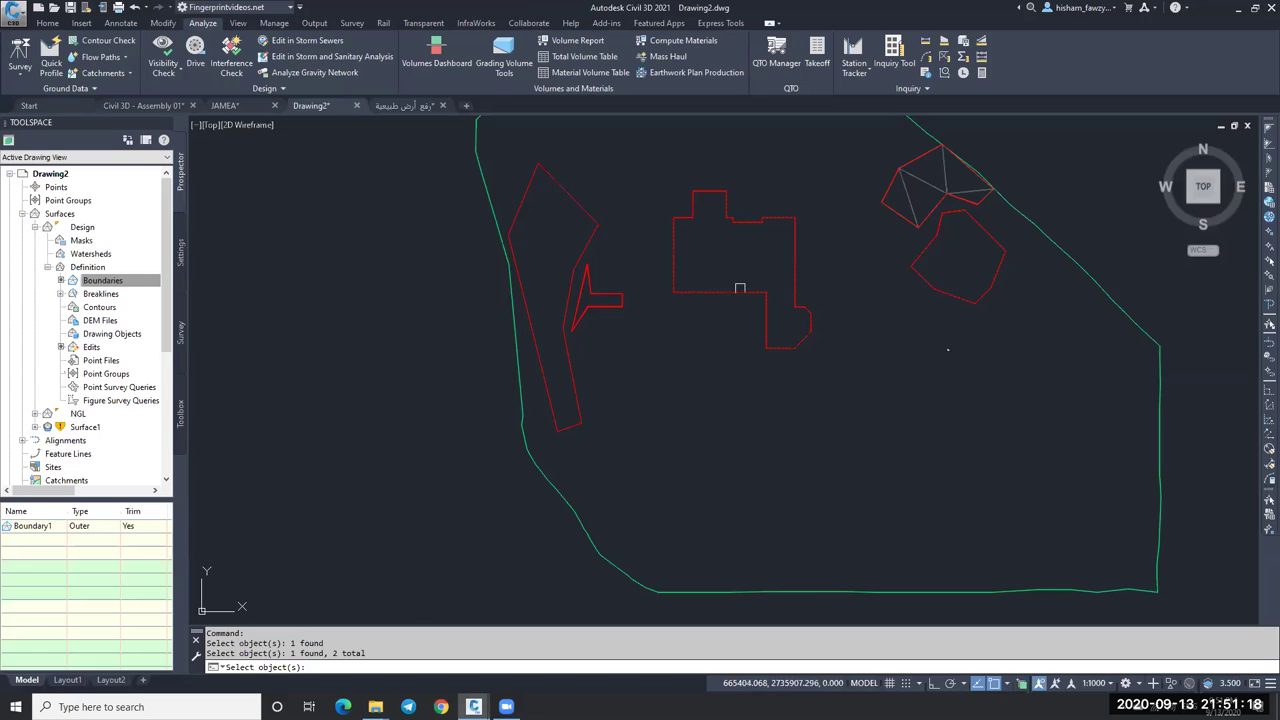
key("Return")
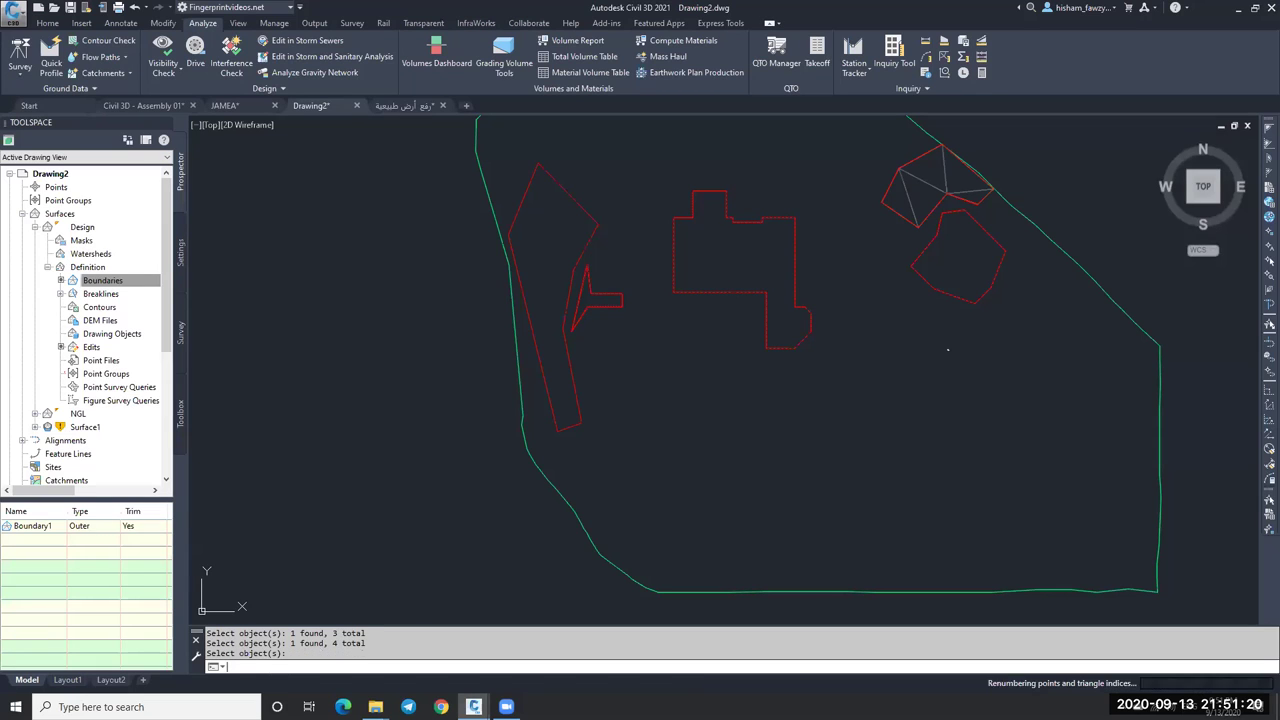
key("Return")
left_click(706, 251)
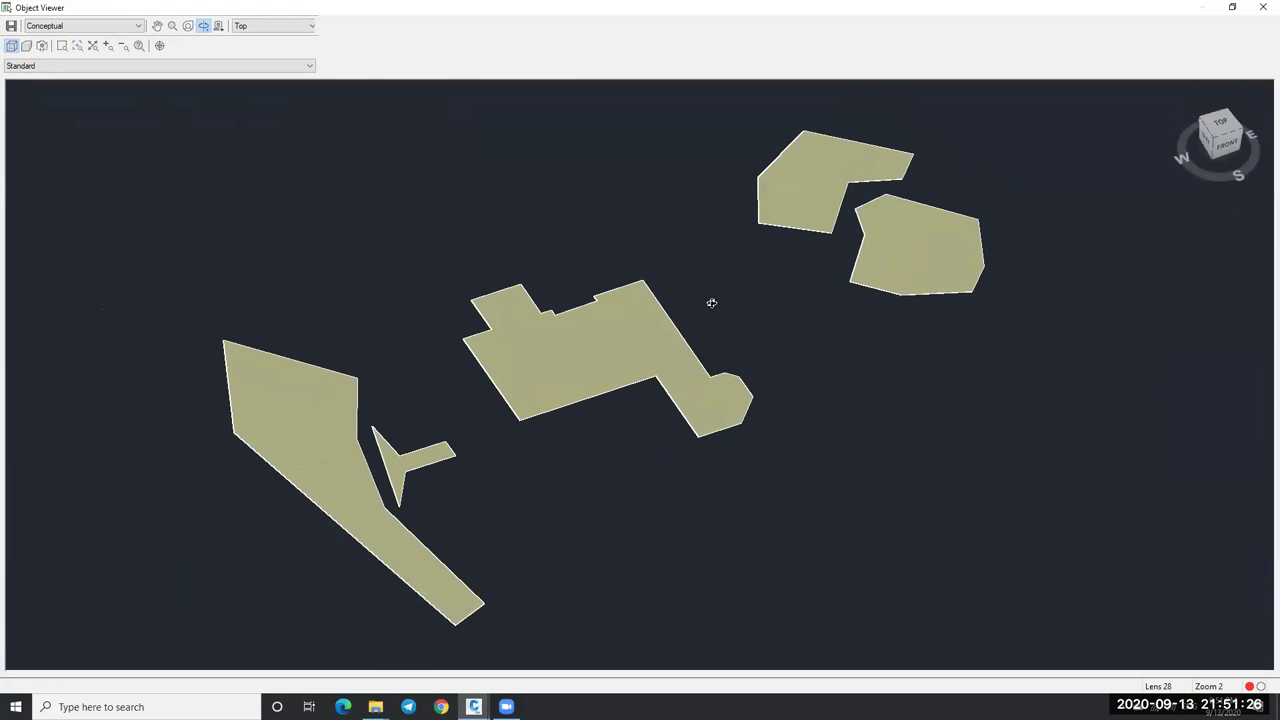
left_click_drag(711, 303, 710, 279)
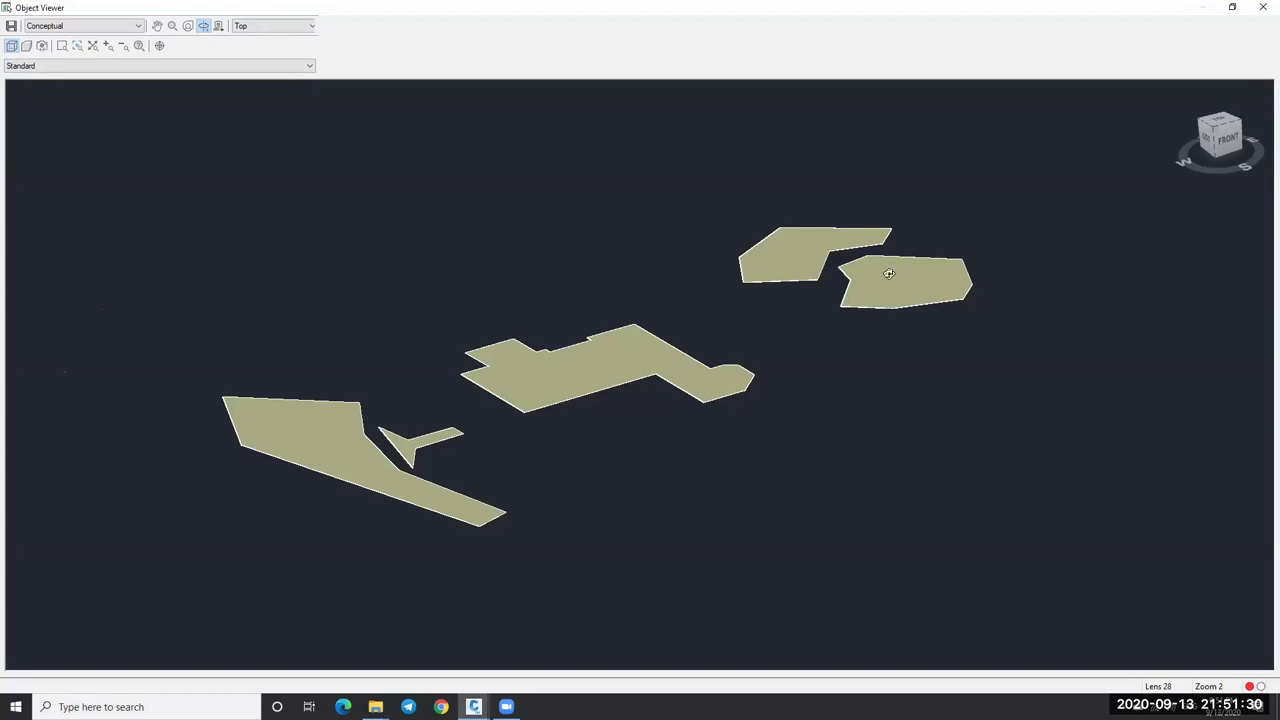
key("Escape")
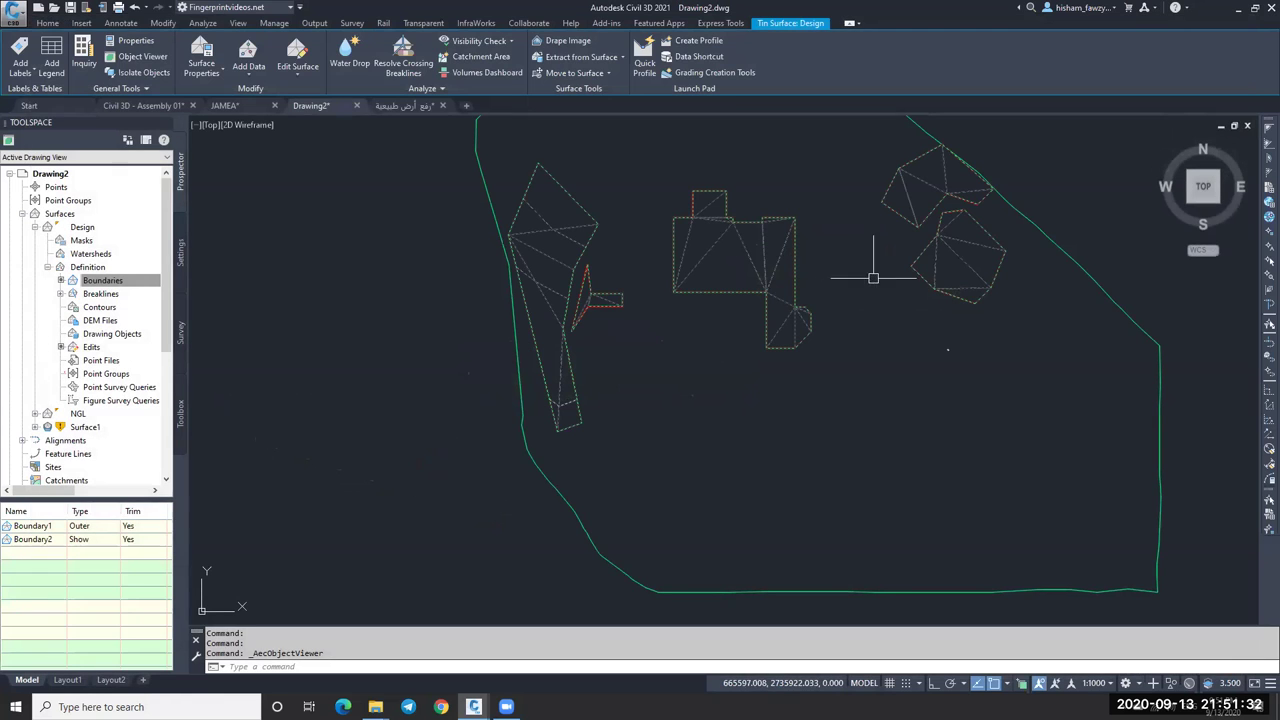
Zoom in and out to inspect the boundary areas around the four pad outlines.
scroll(894, 275, "up", 2)
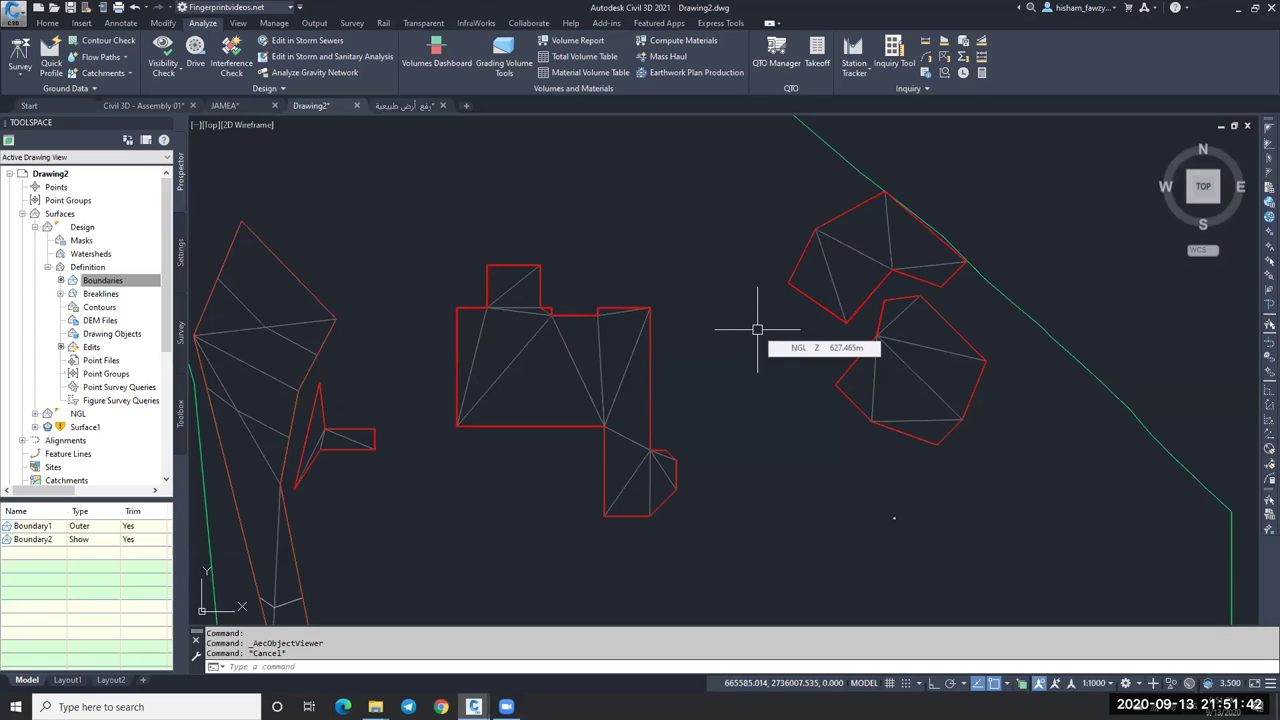
scroll(745, 323, "down", 3)
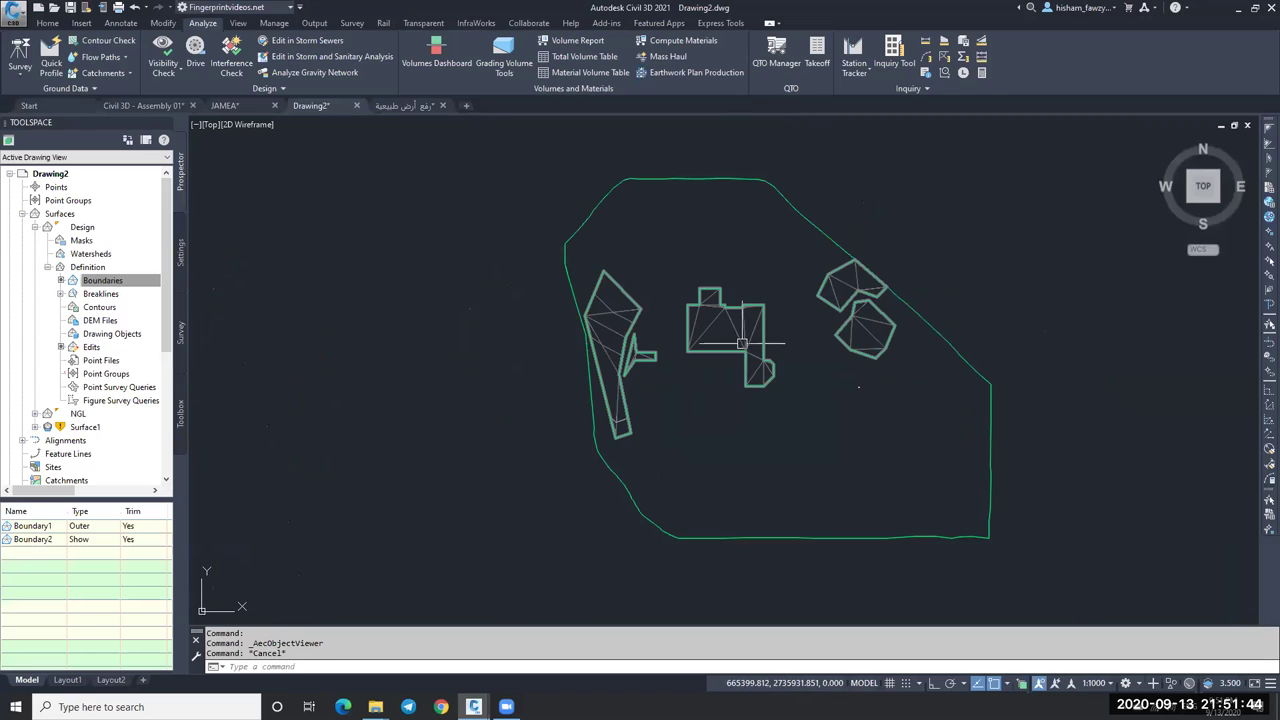
scroll(863, 349, "up", 4)
scroll(868, 328, "down", 2)
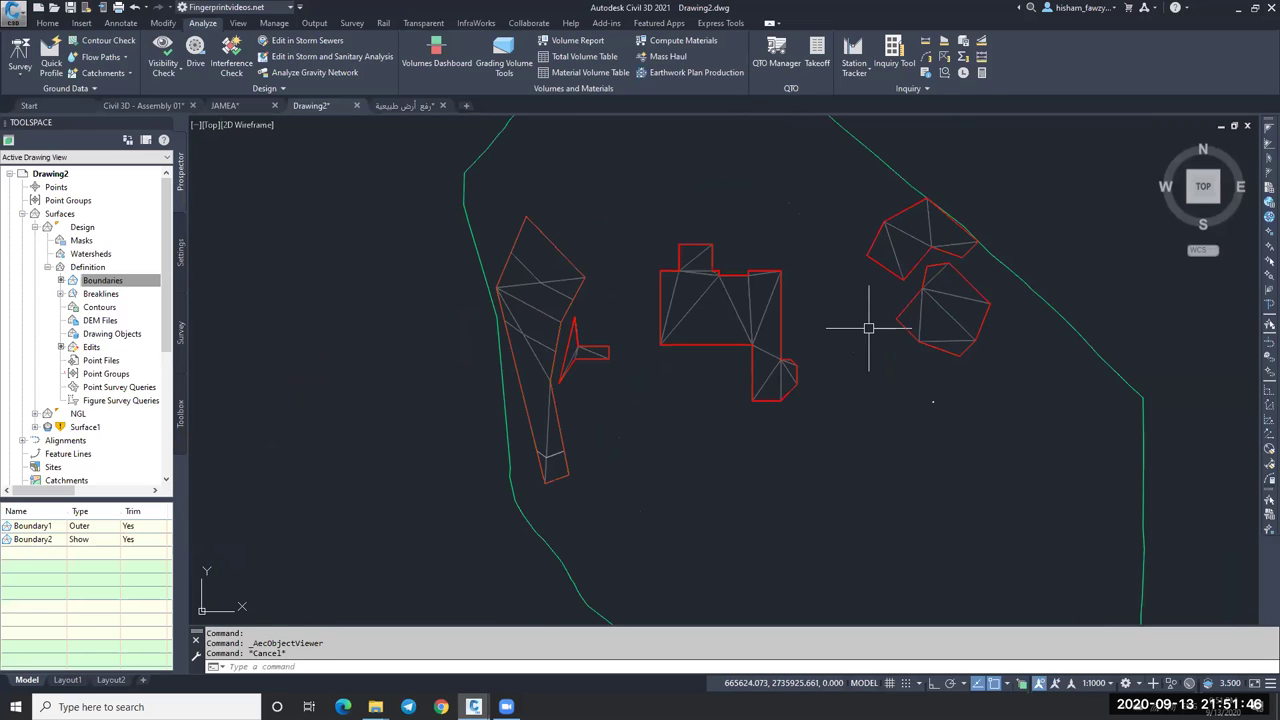
scroll(931, 294, "up", 2)
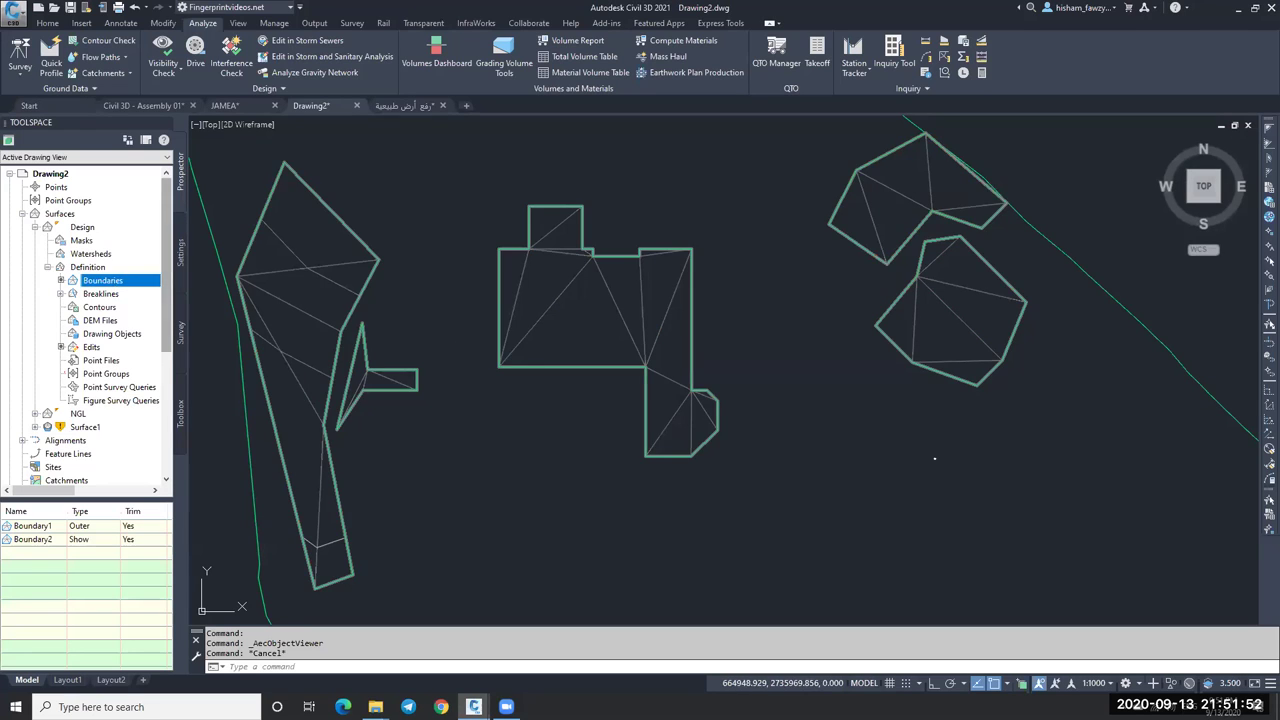
scroll(449, 278, "down", 2)
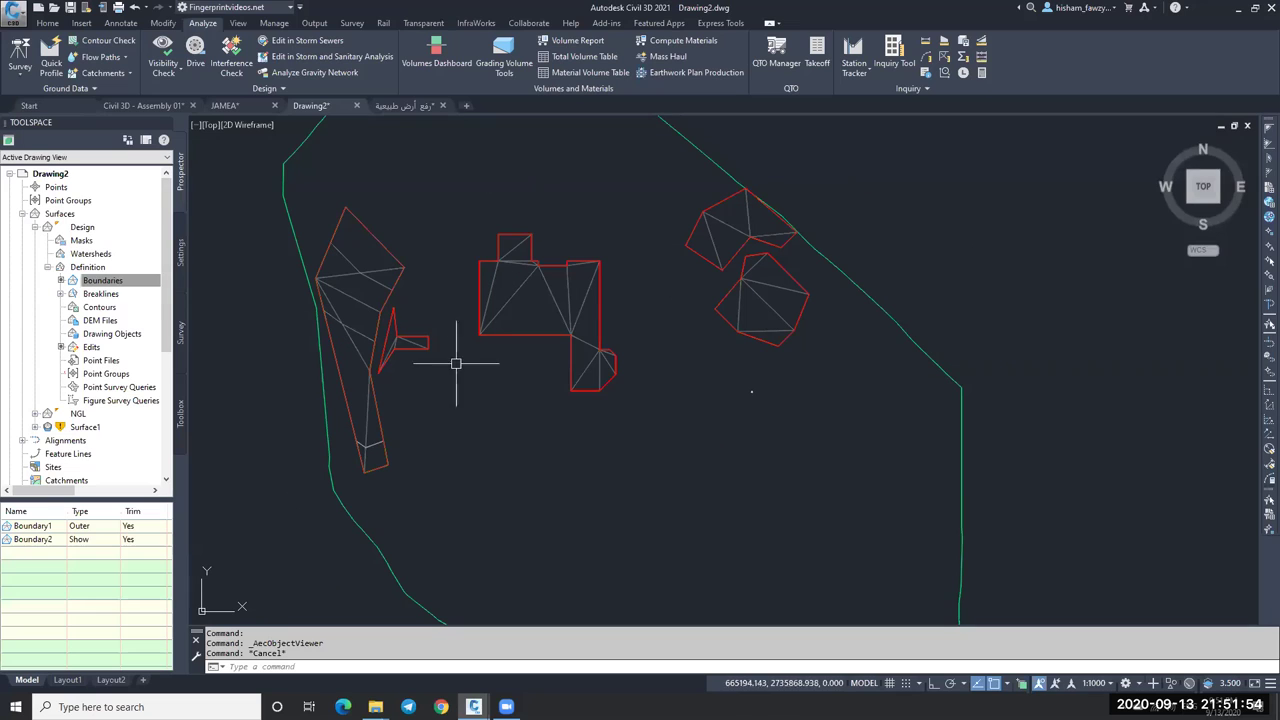
scroll(606, 367, "up", 3)
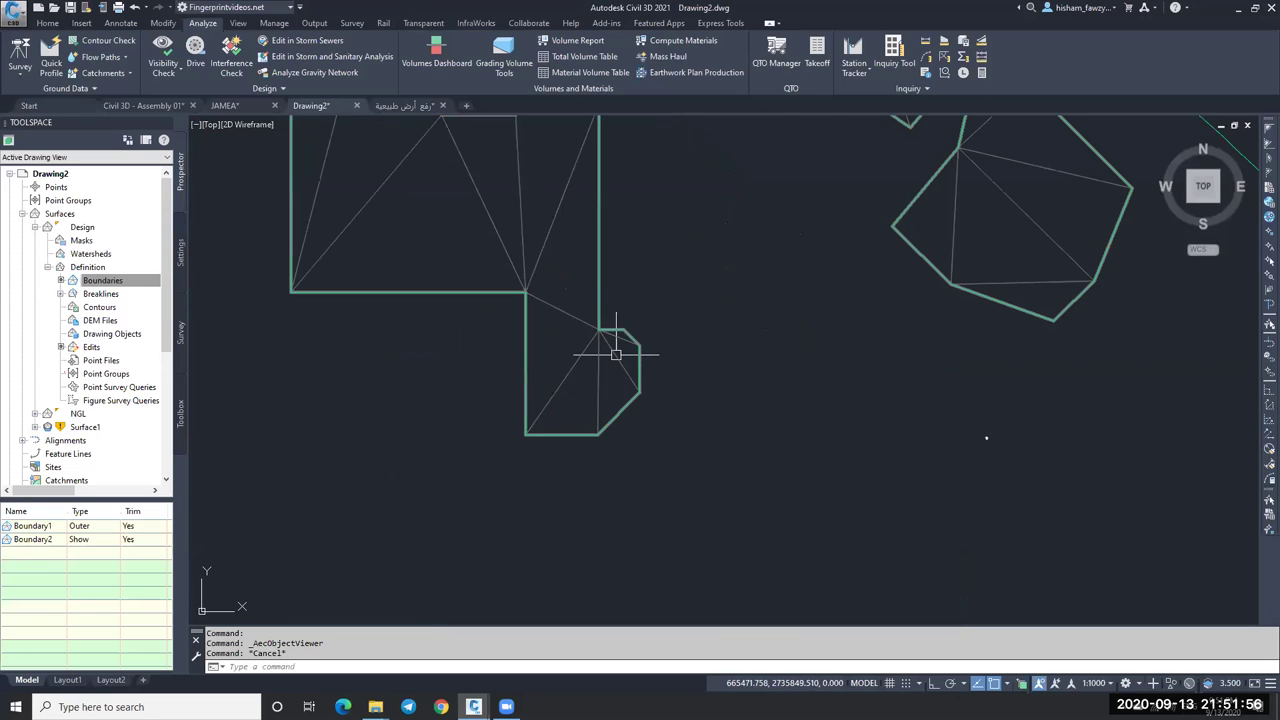
Rebuild Surface1, check its totals in the Volumes Dashboard, then close it and collapse Design.
right_click(105, 428)
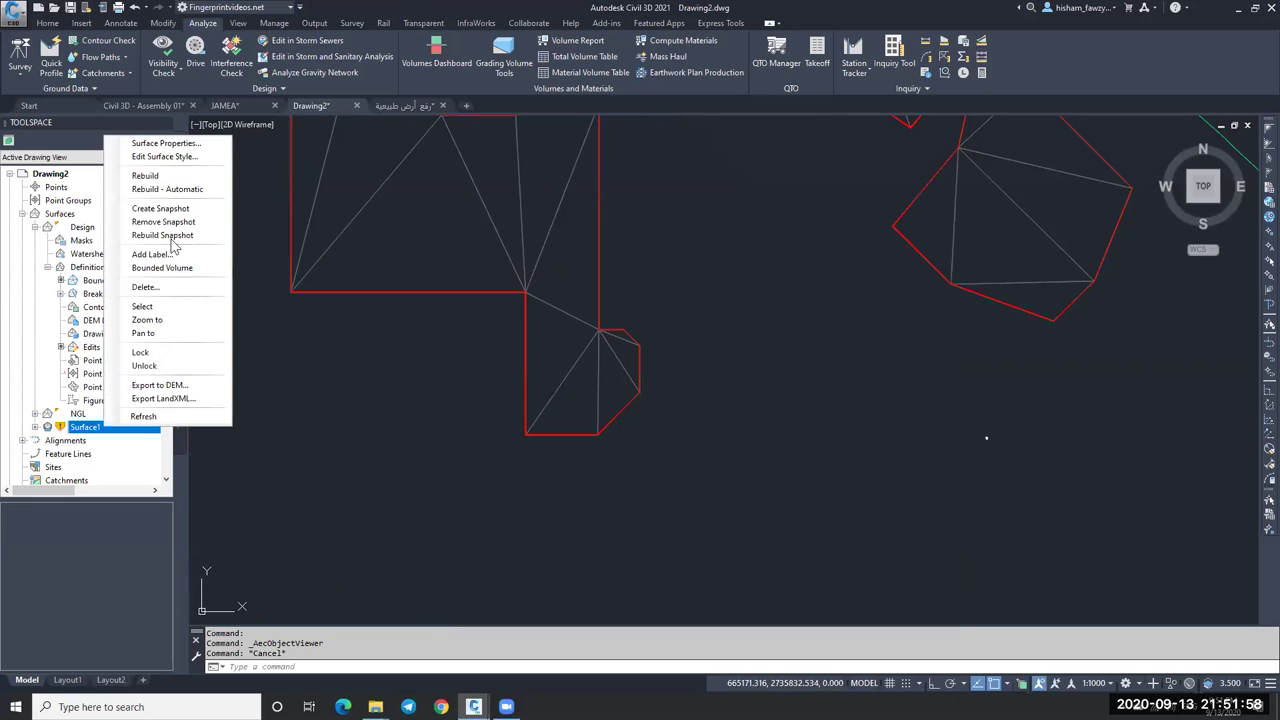
left_click(145, 176)
scroll(777, 357, "down", 5)
left_click(436, 55)
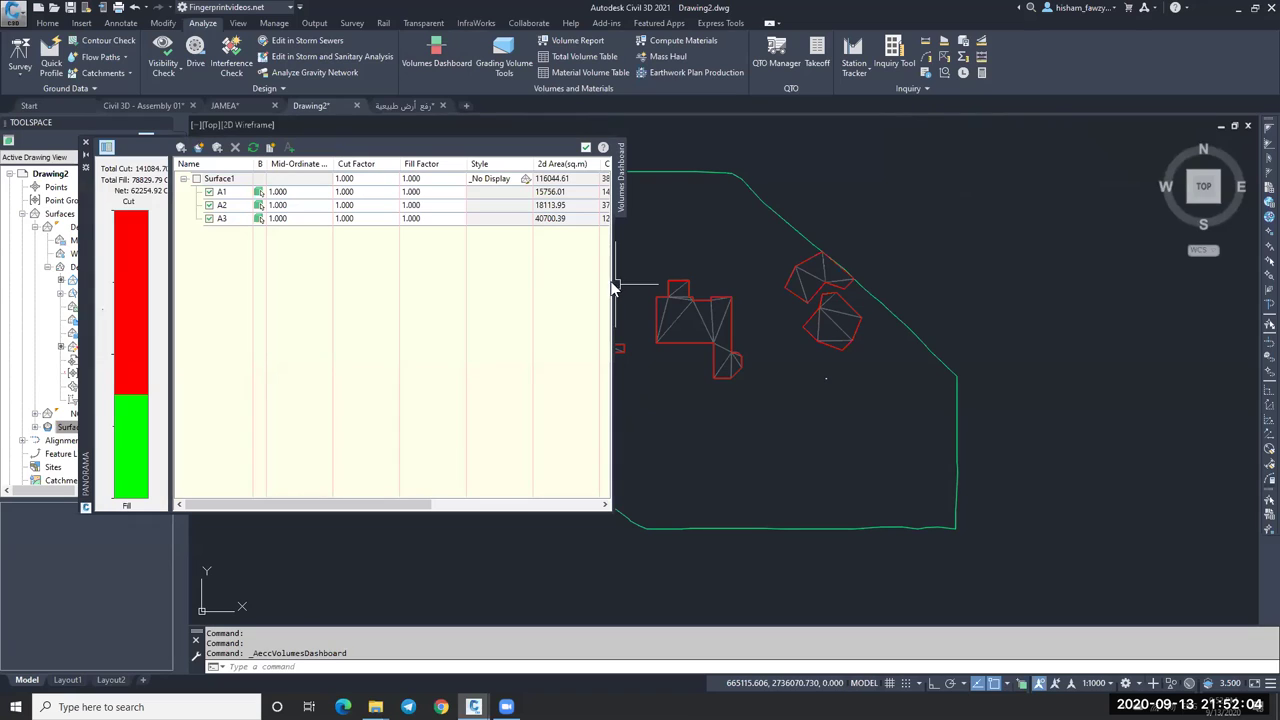
left_click(283, 180)
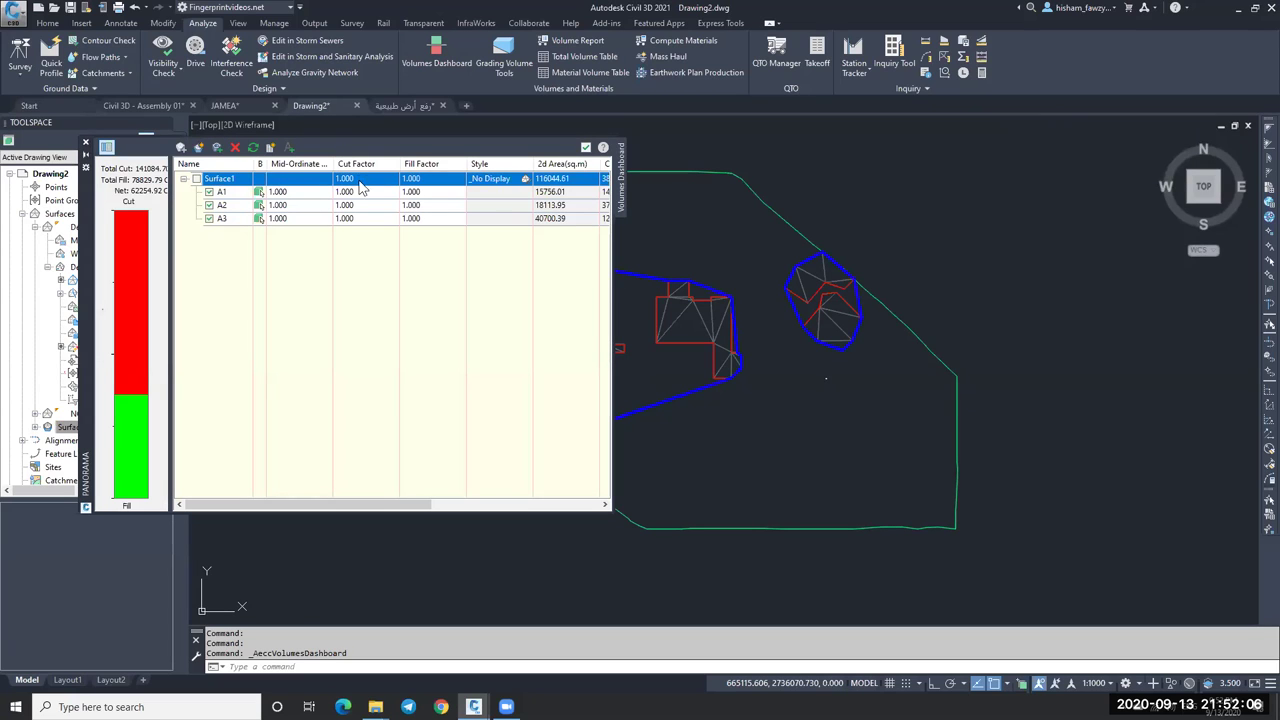
scroll(972, 309, "down", 2)
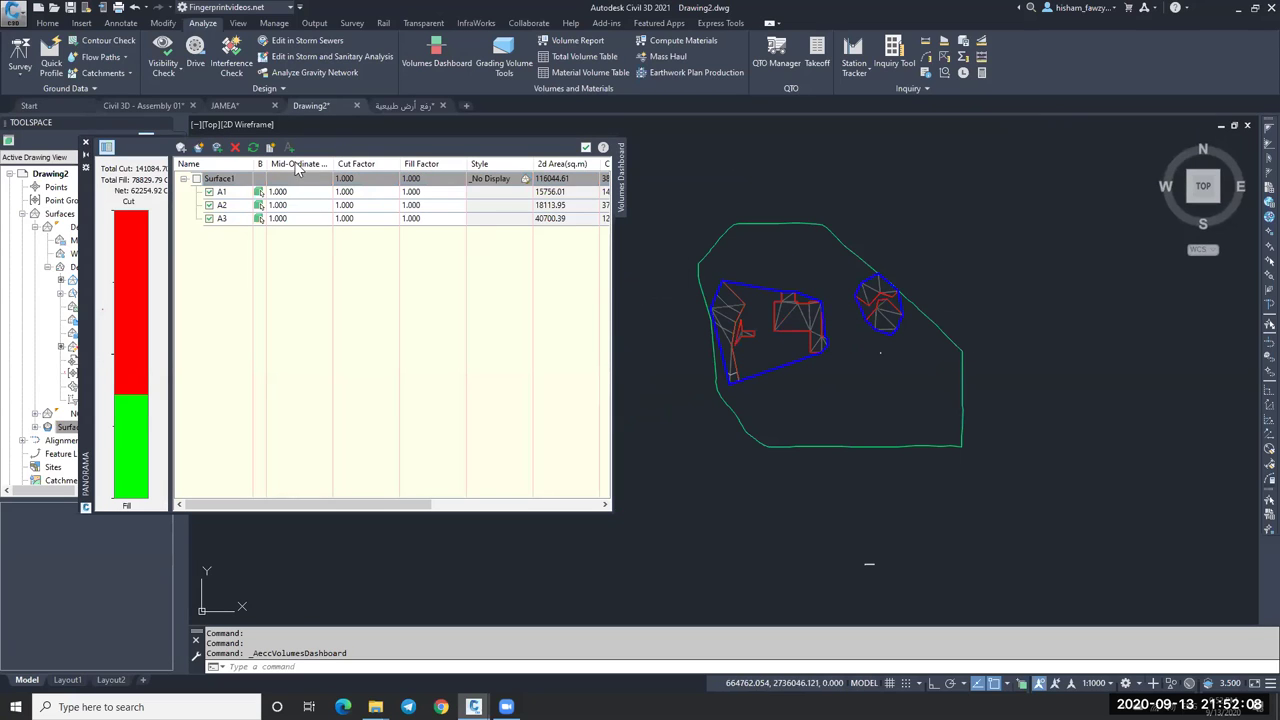
left_click(587, 149)
left_click(36, 228)
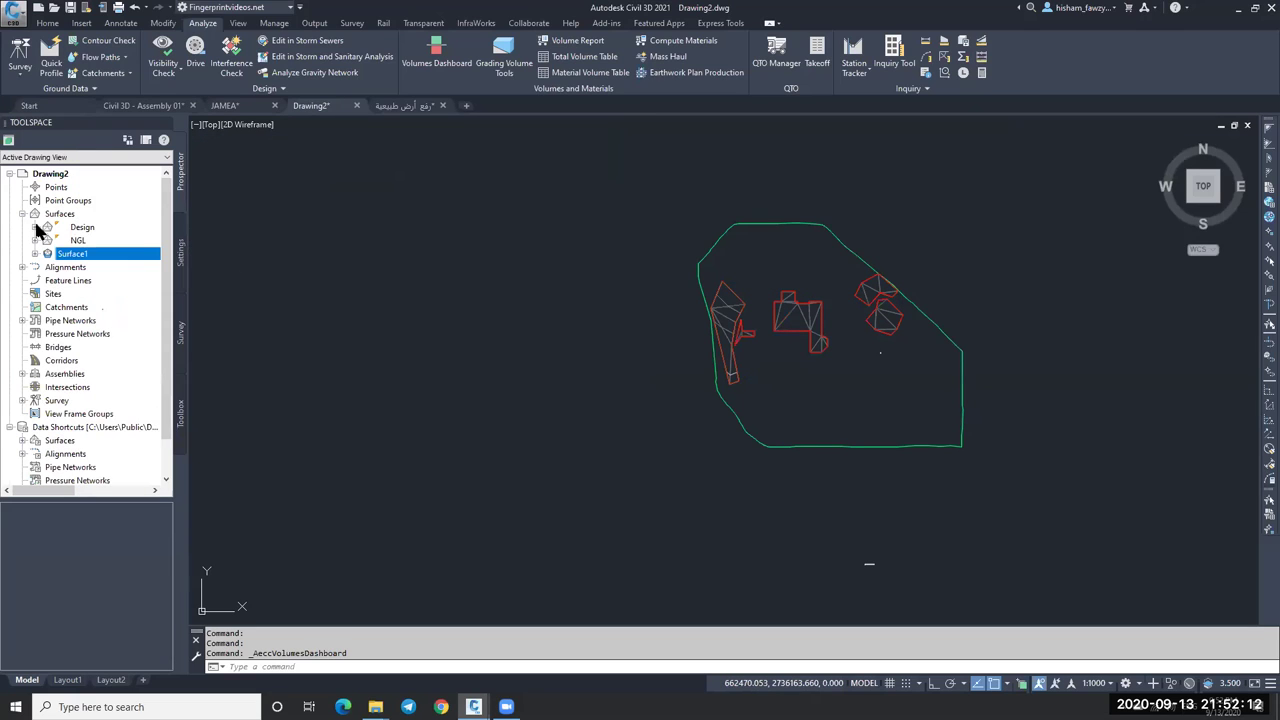
Change Surface1's surface style to Contours and Triangles and apply it.
right_click(75, 252)
left_click(130, 370)
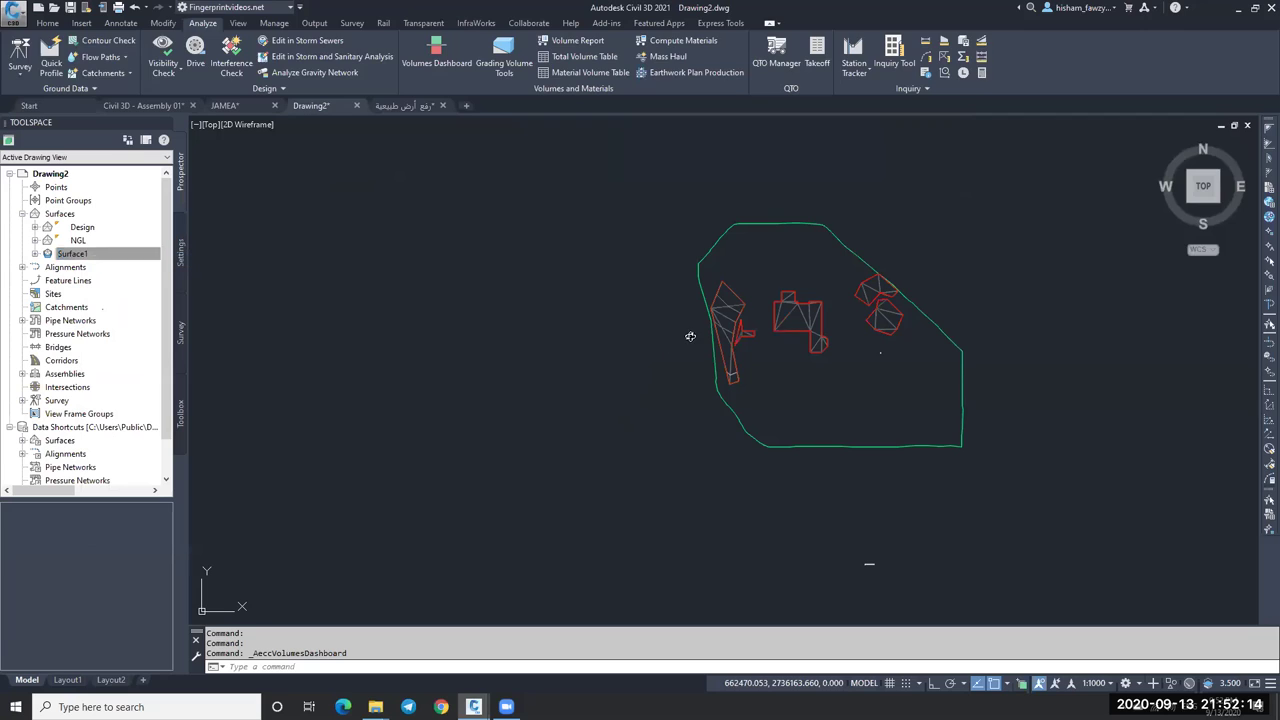
left_click(928, 274)
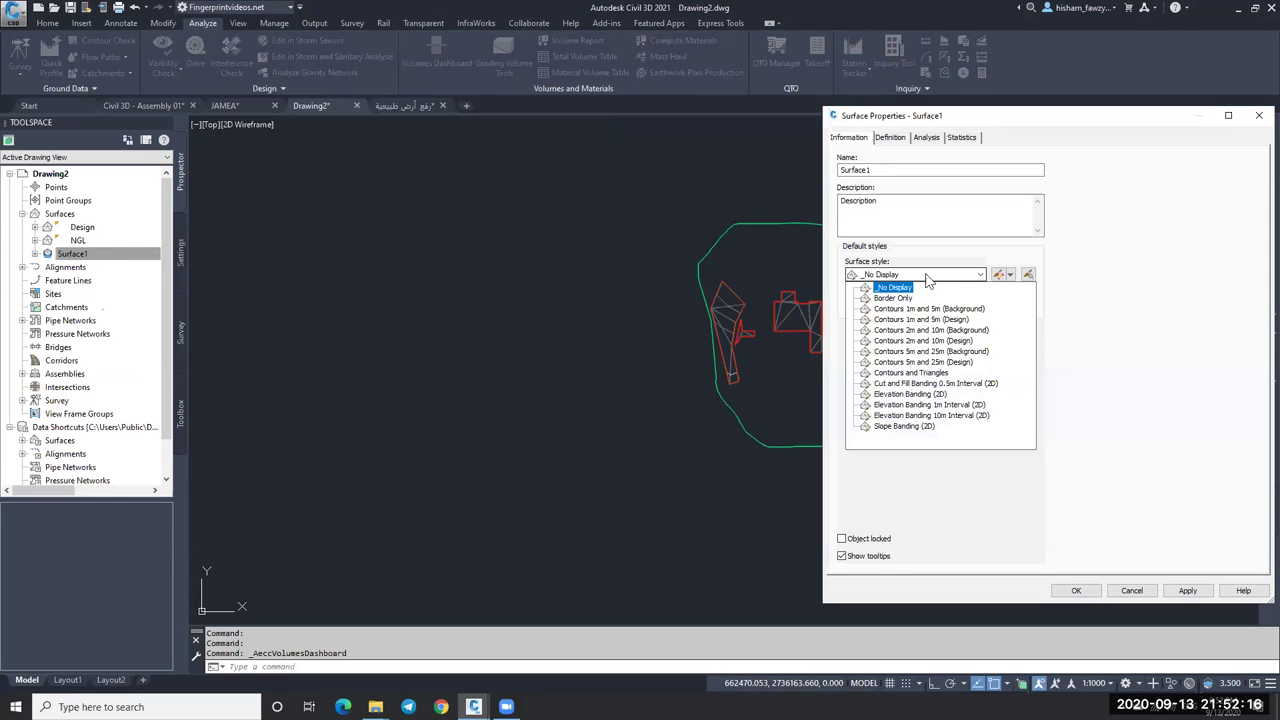
left_click(911, 372)
left_click(1187, 590)
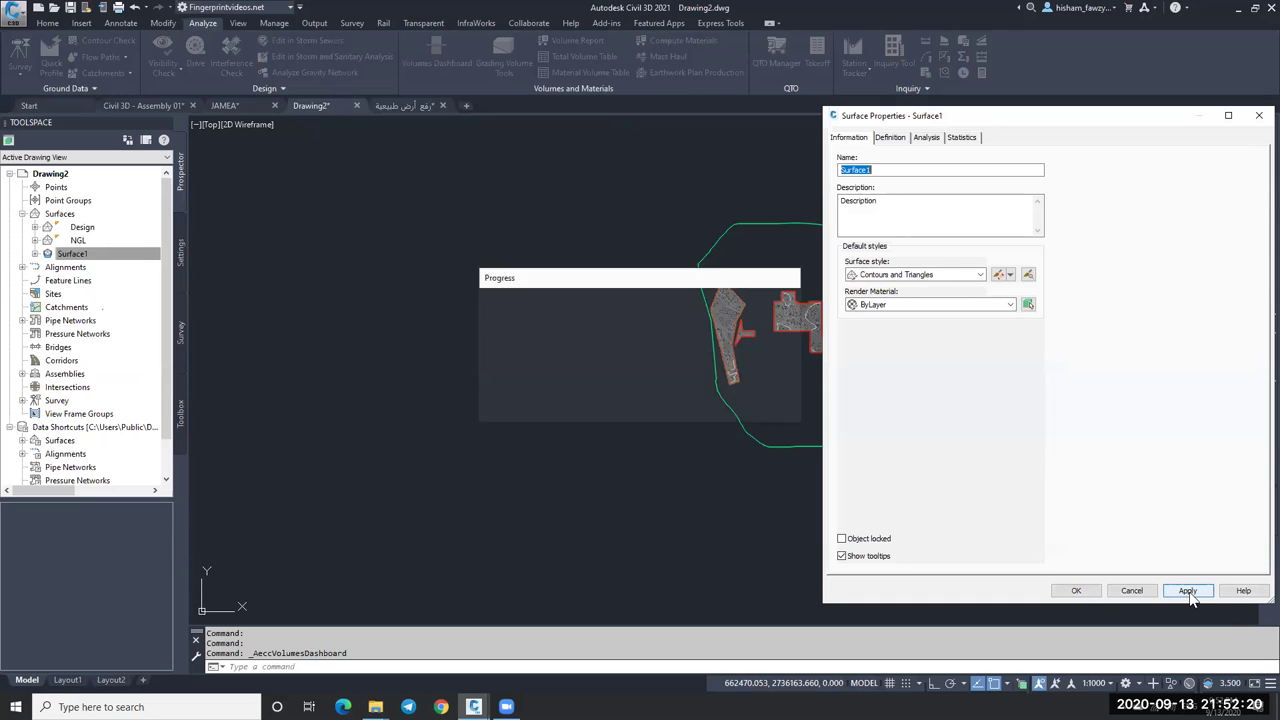
left_click(1076, 590)
Zoom around the drawing to inspect the triangulation inside the four red pad outlines.
scroll(805, 336, "up", 2)
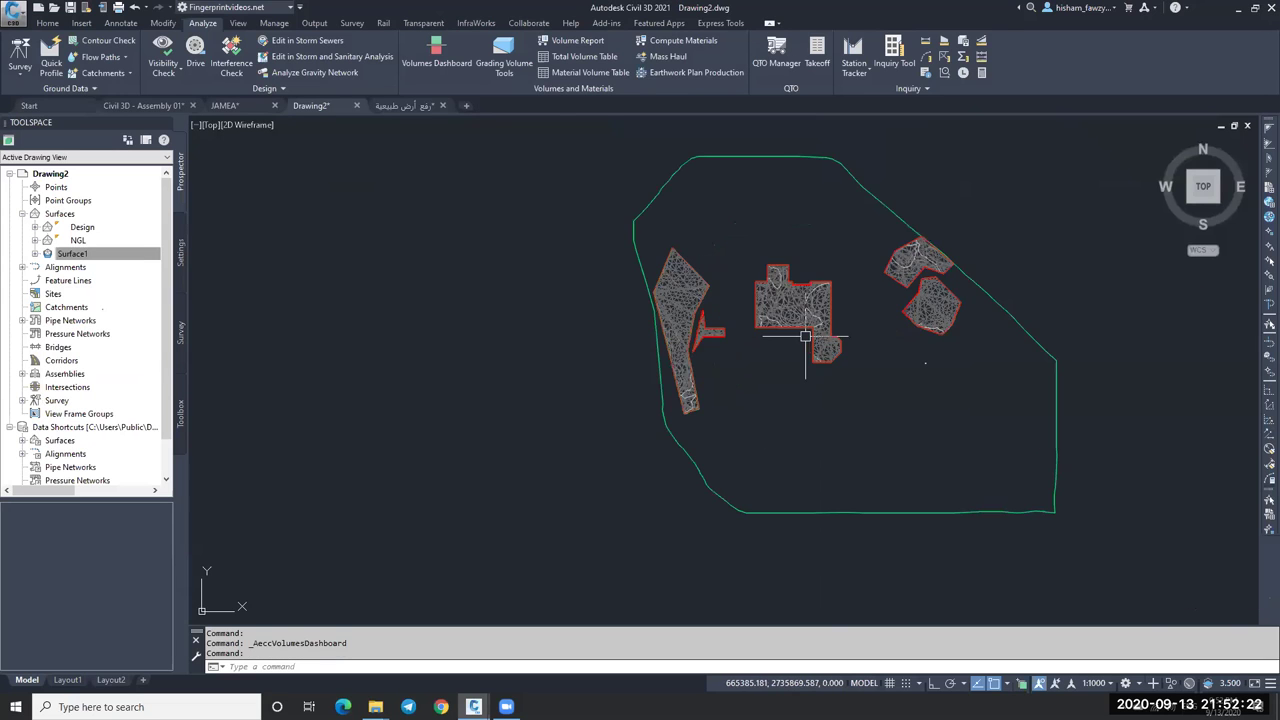
scroll(805, 336, "up", 2)
scroll(770, 296, "up", 4)
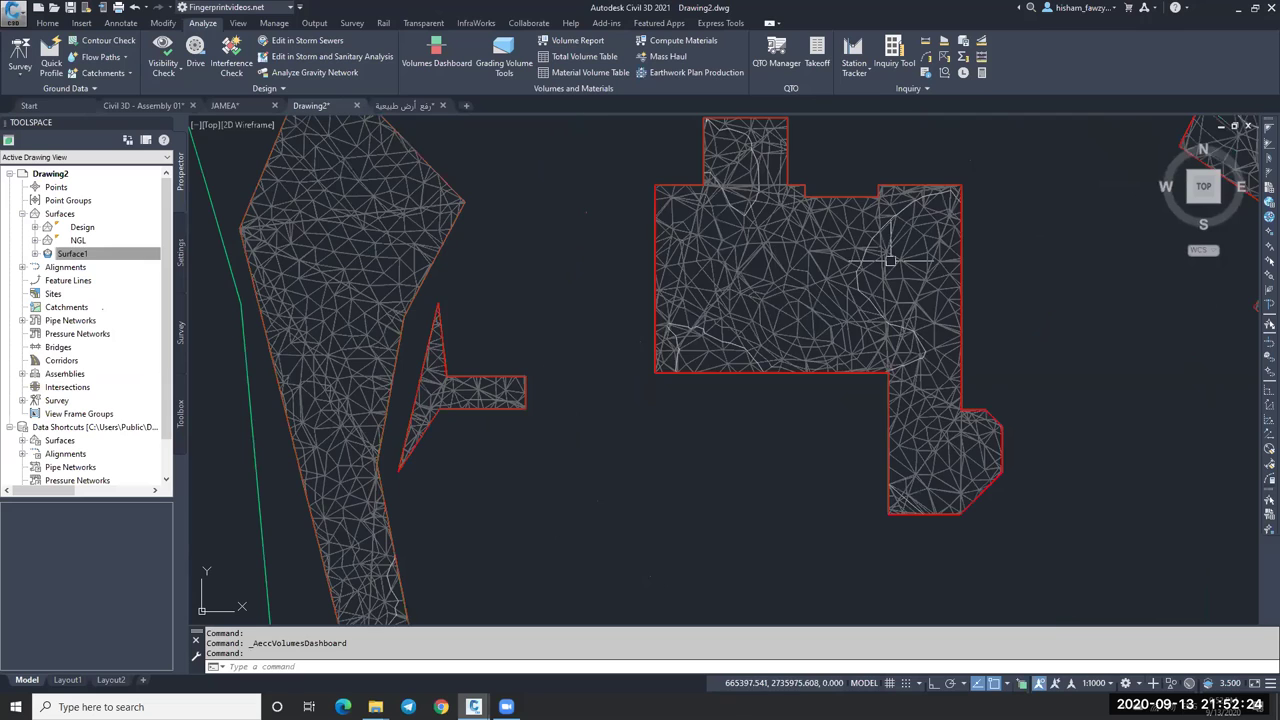
scroll(930, 298, "down", 2)
key("Escape")
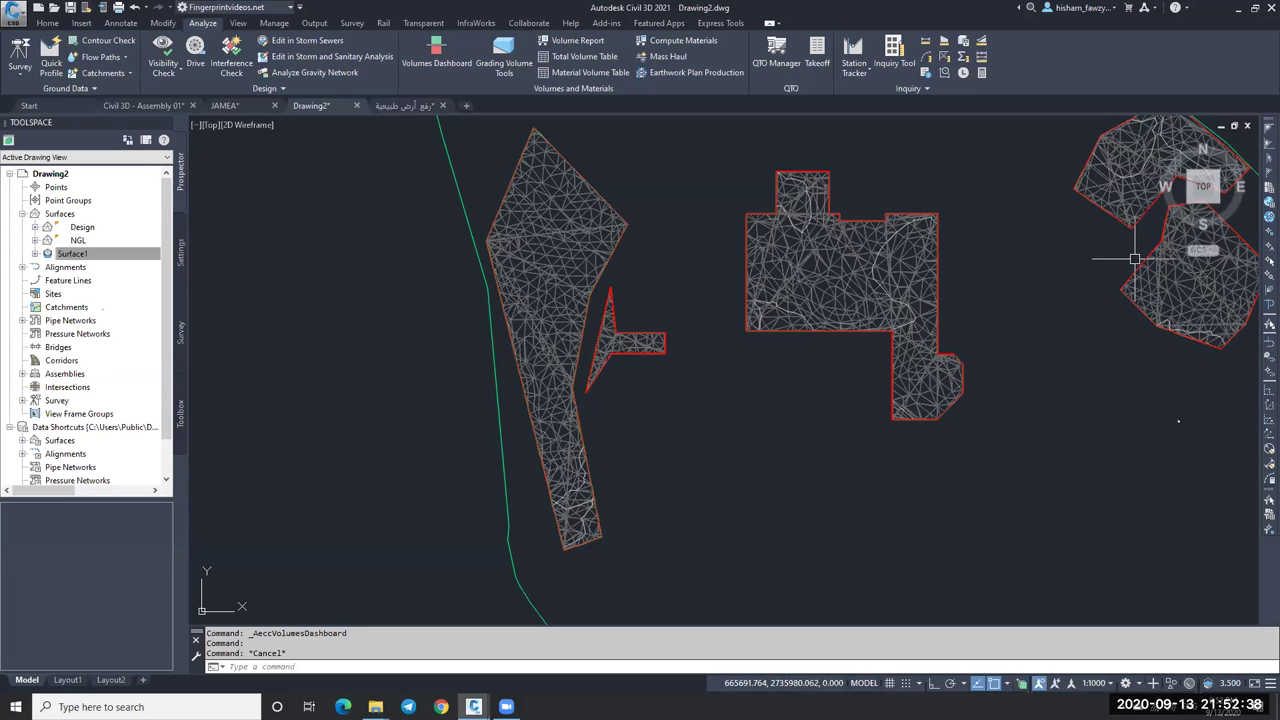
scroll(826, 266, "down", 2)
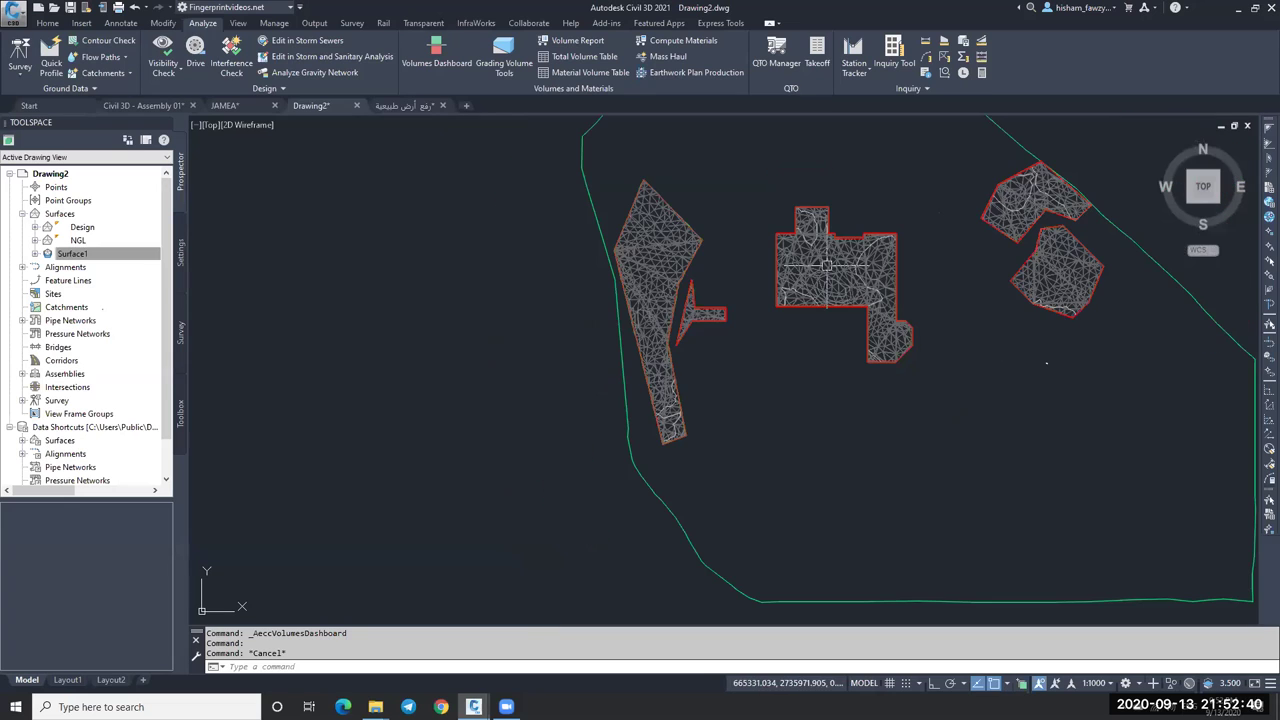
scroll(694, 294, "up", 4)
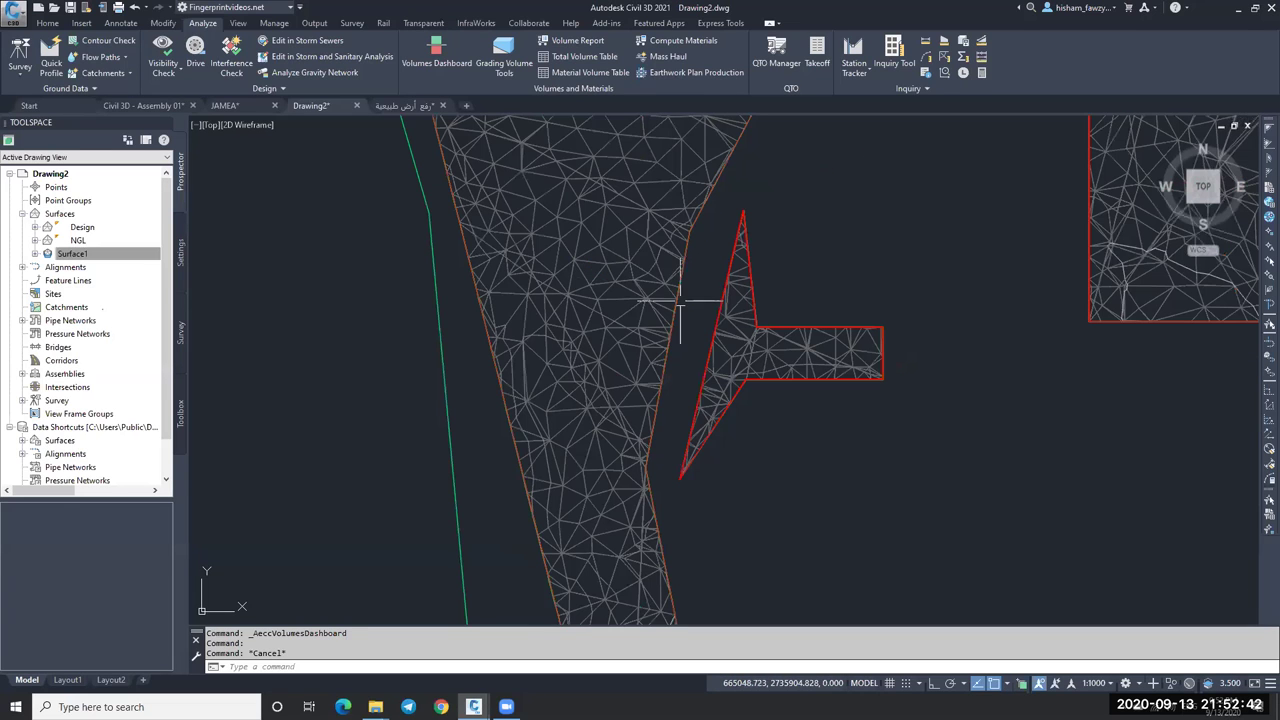
scroll(696, 294, "up", 2)
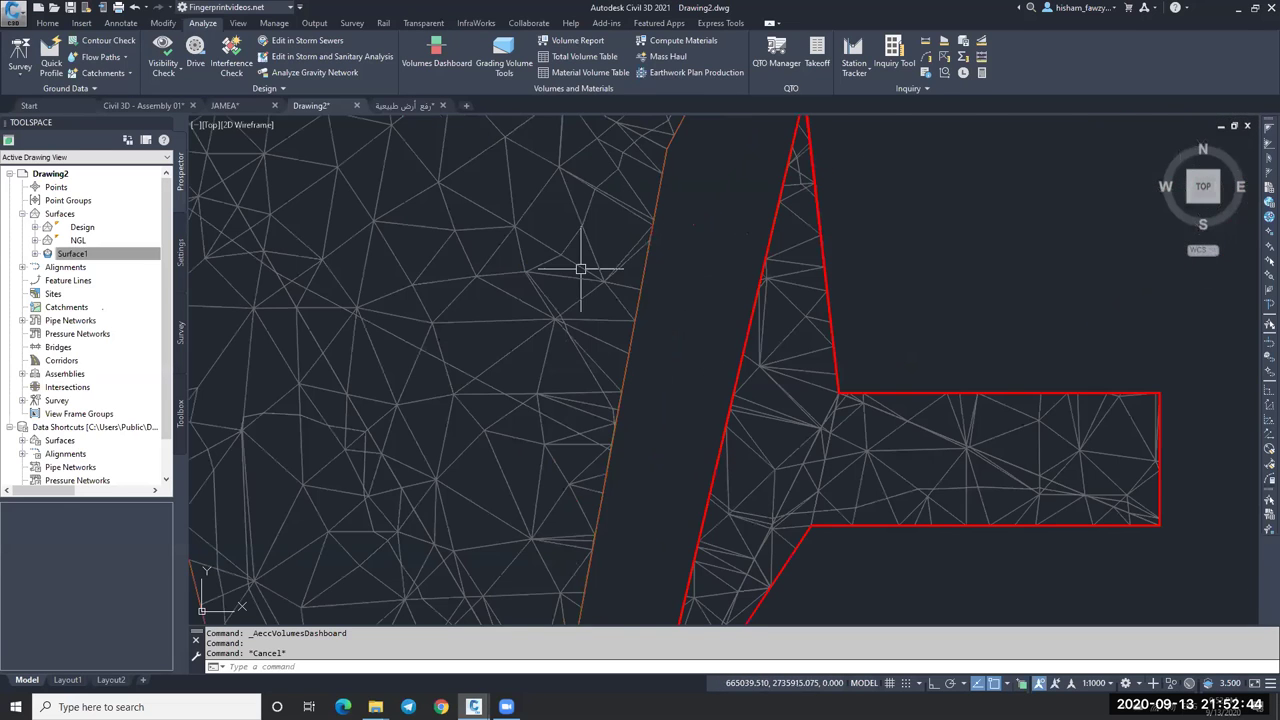
scroll(580, 269, "down", 4)
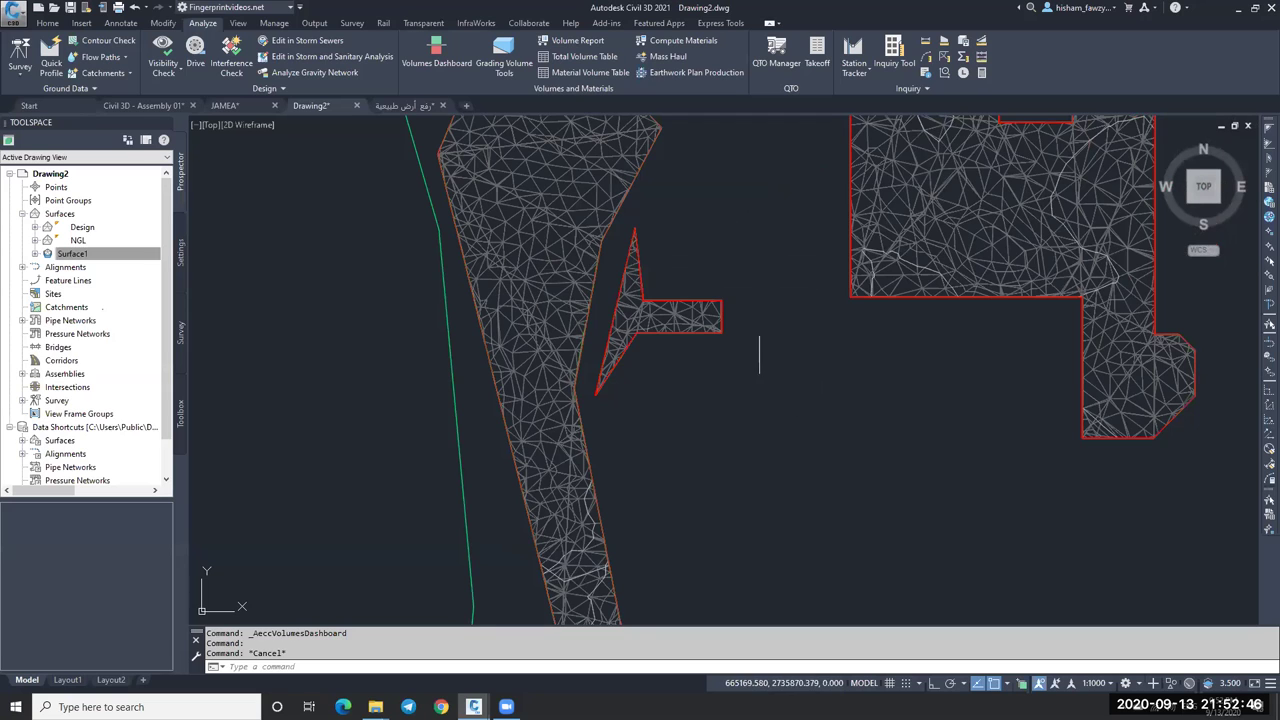
scroll(757, 345, "down", 2)
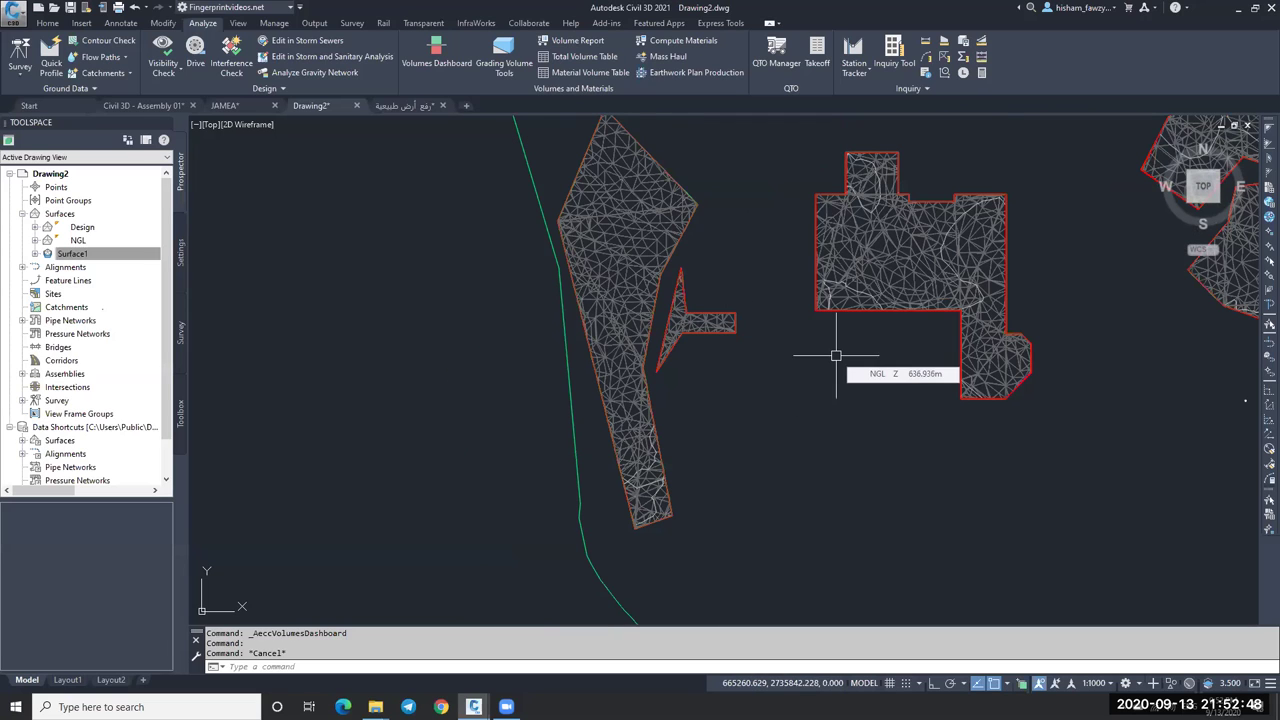
scroll(829, 363, "down", 2)
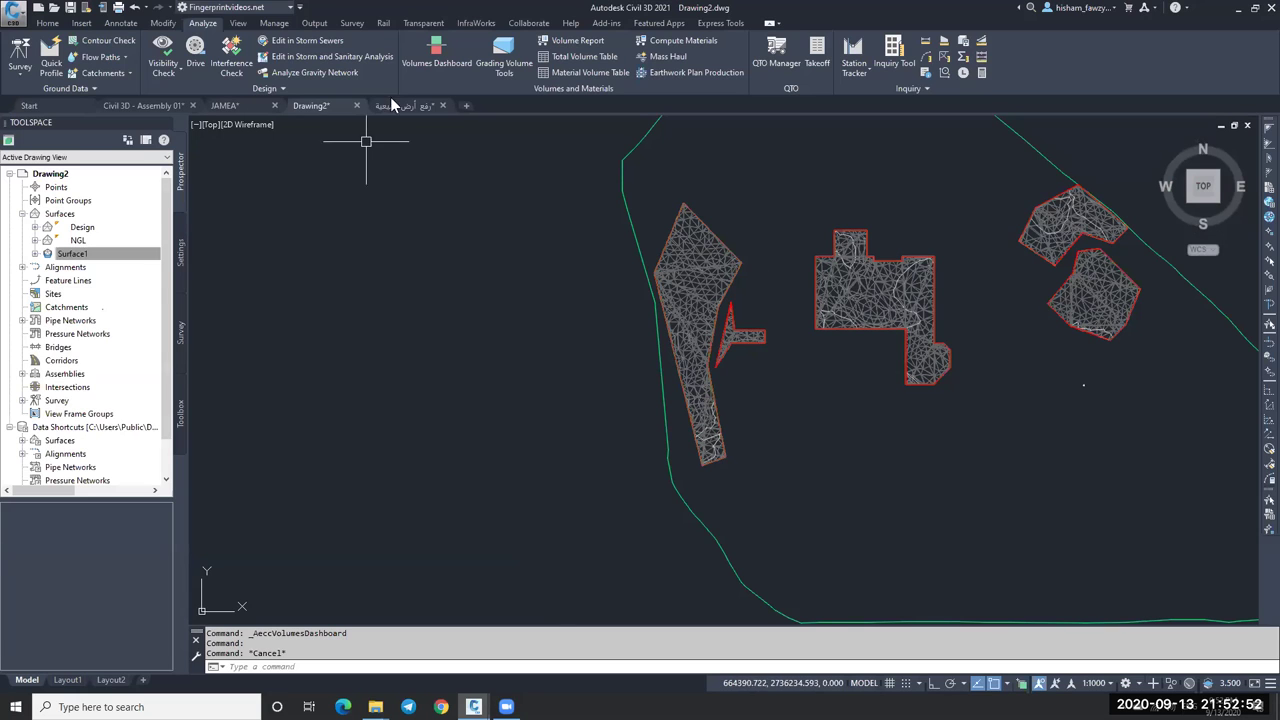
left_click(436, 52)
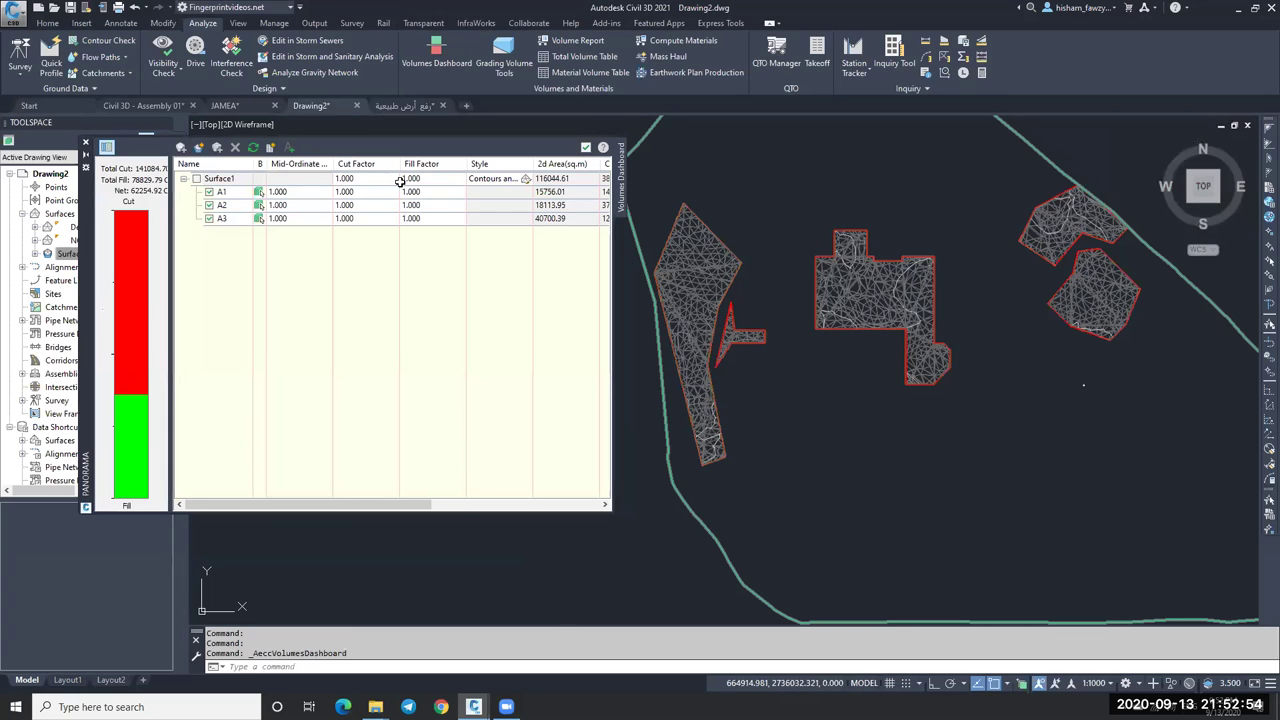
left_click(488, 192)
left_click(491, 205)
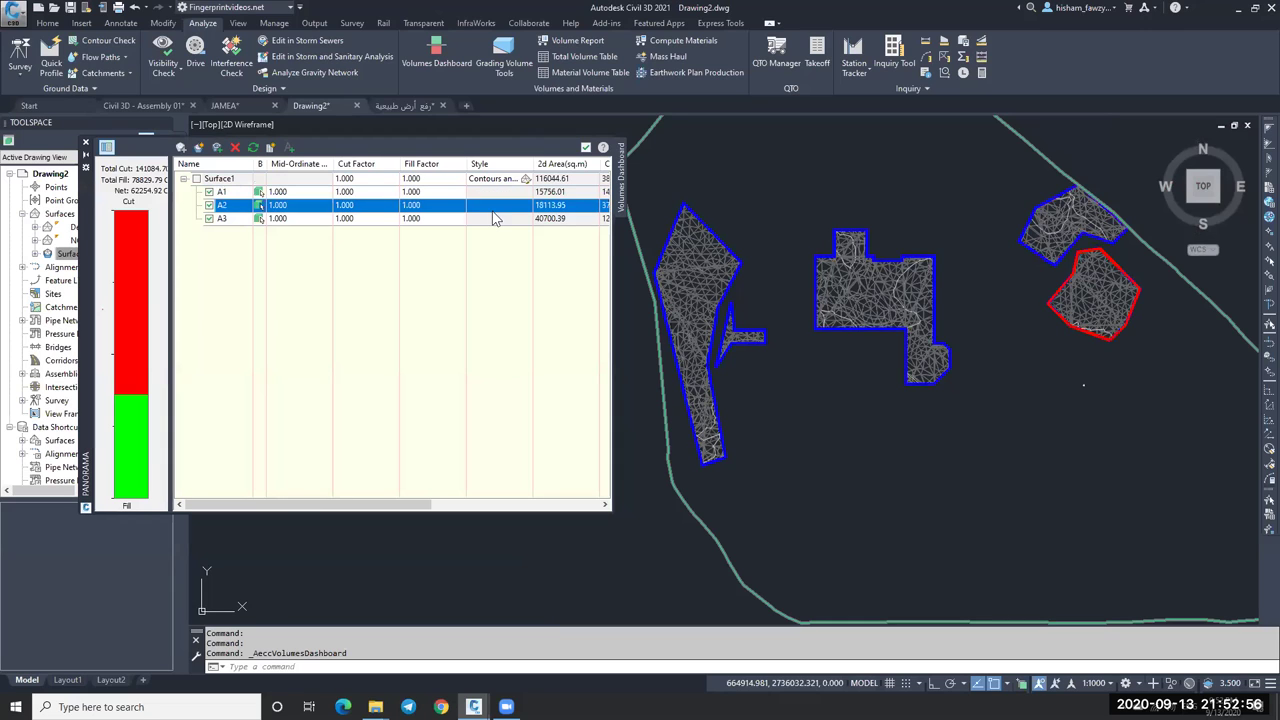
left_click(494, 218)
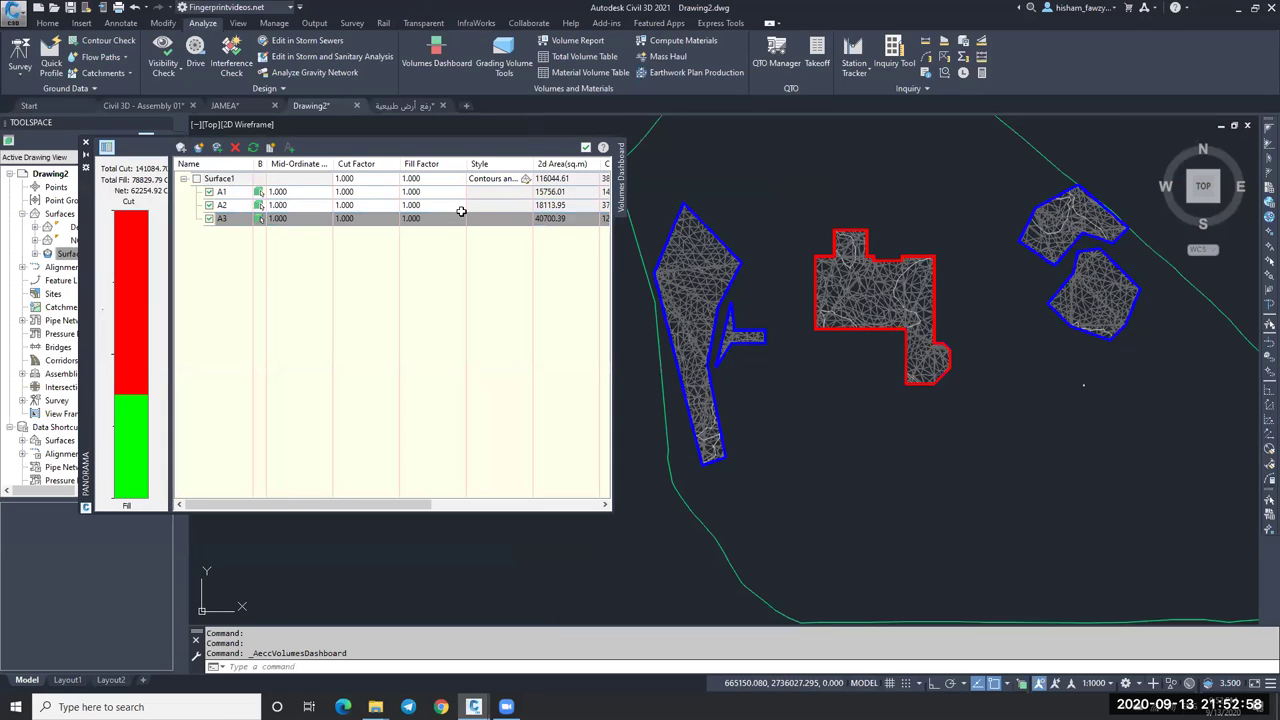
left_click(485, 192)
left_click(490, 205)
left_click(494, 218)
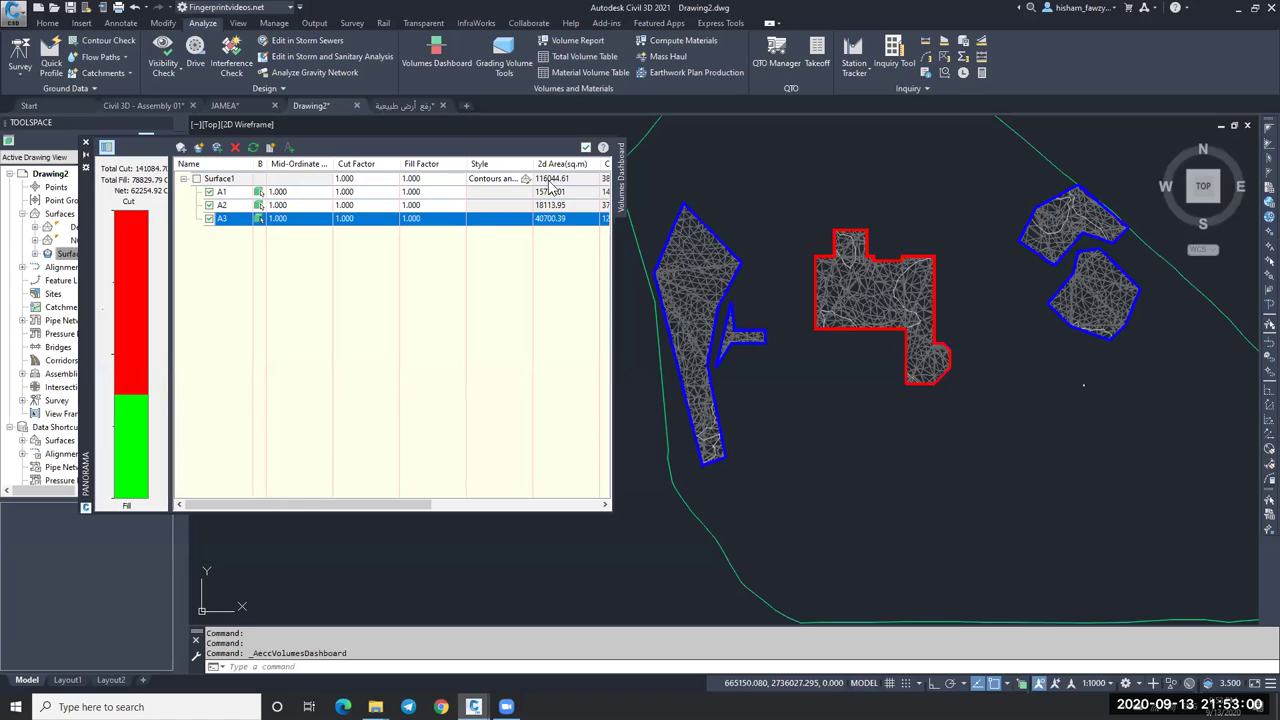
left_click(586, 148)
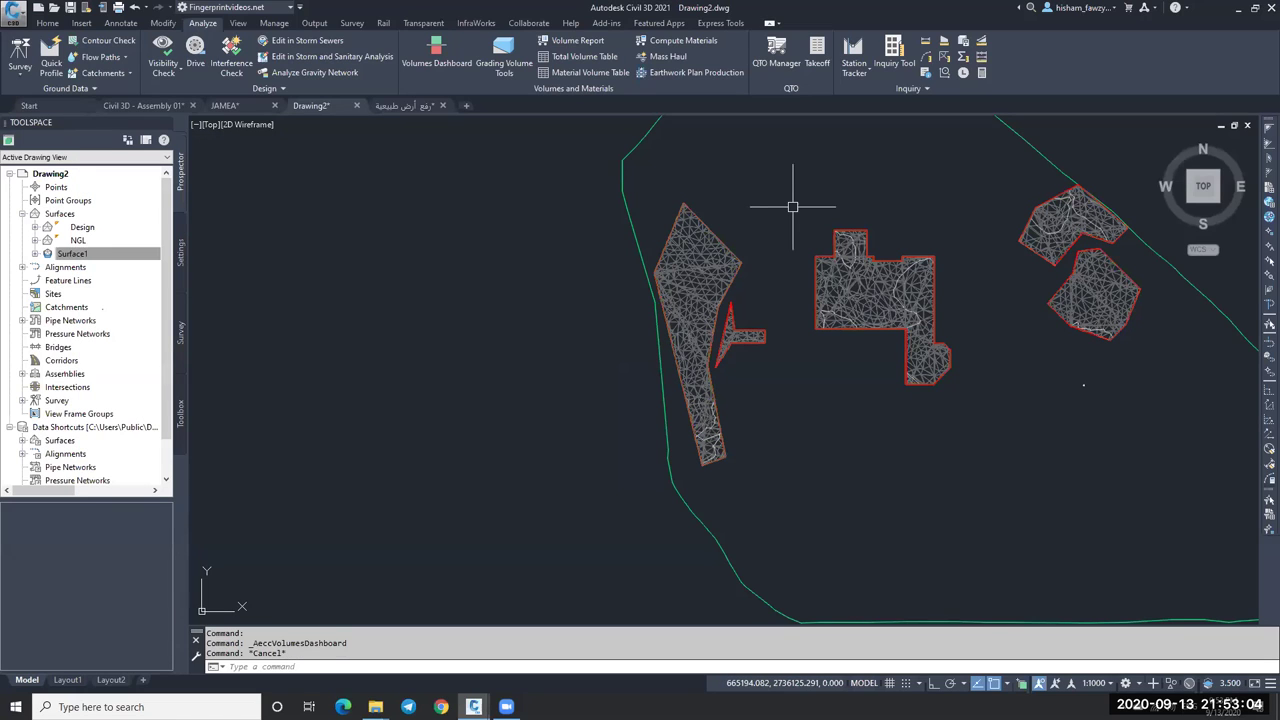
scroll(792, 207, "down", 3)
Expand Design > Definition > Boundaries in Prospector to list Boundary1 and Boundary2.
scroll(870, 250, "up", 1)
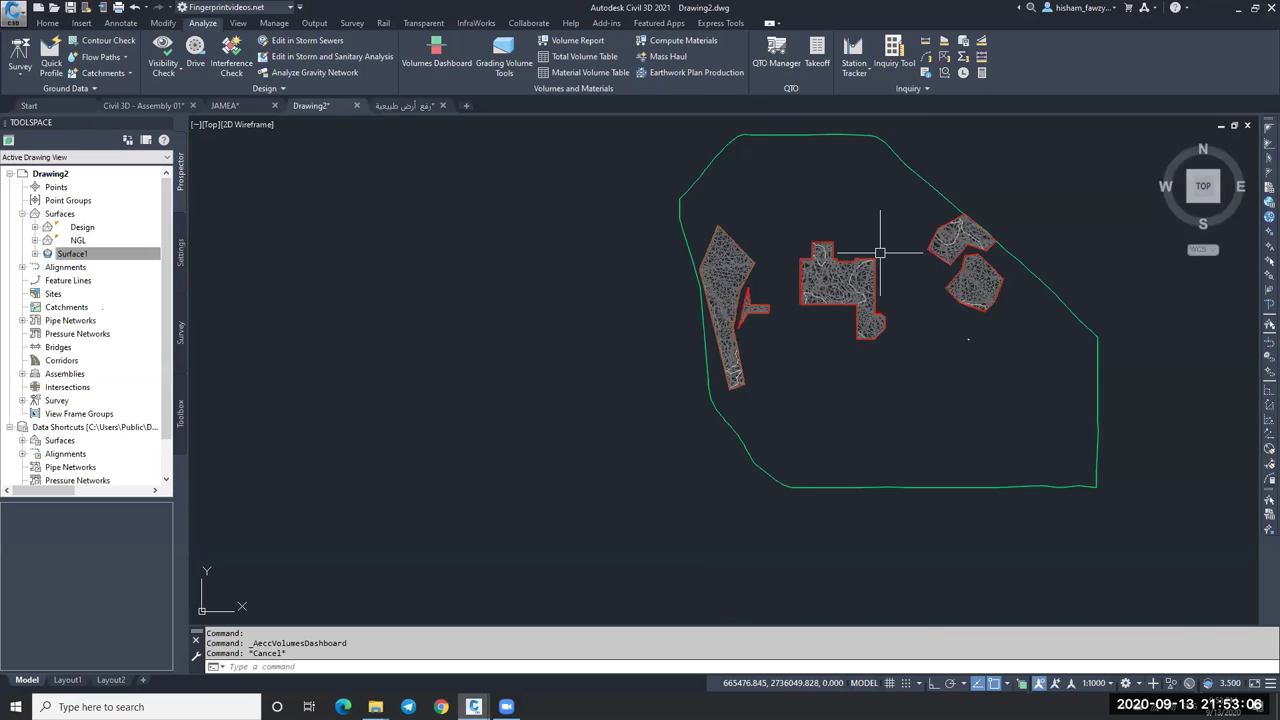
scroll(880, 253, "up", 2)
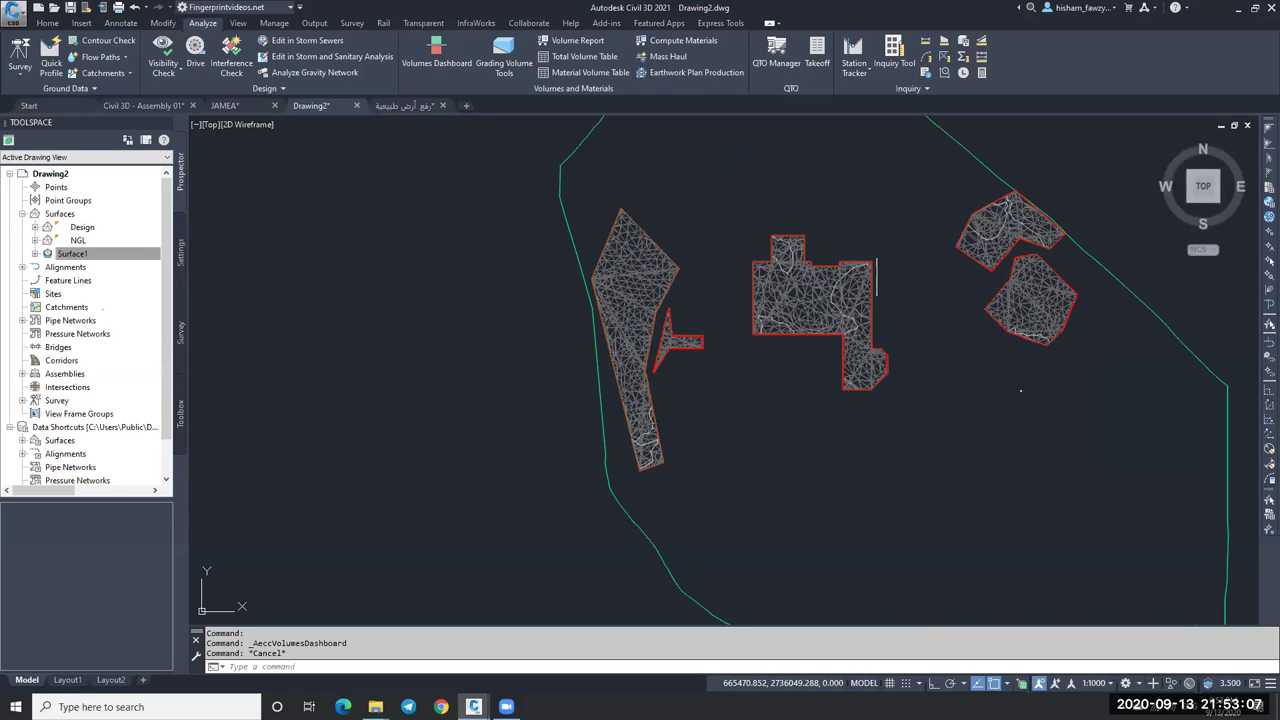
left_click(36, 228)
left_click(48, 267)
left_click(103, 281)
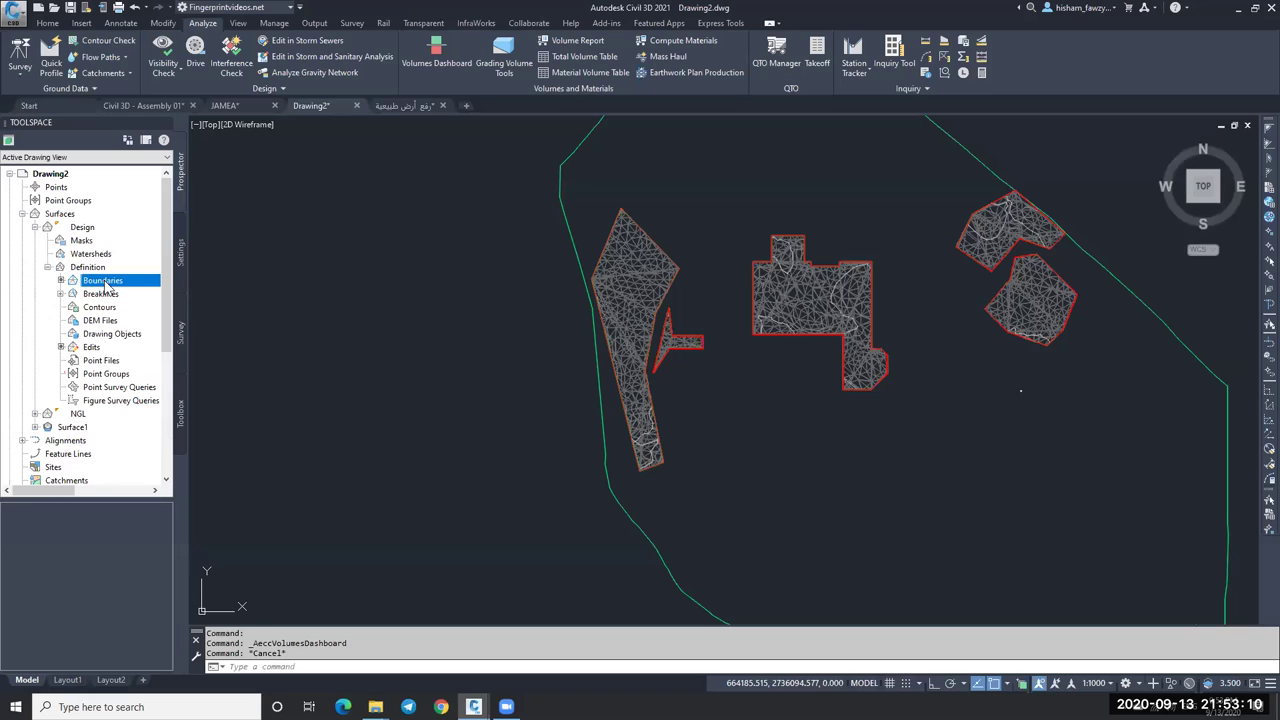
right_click(113, 283)
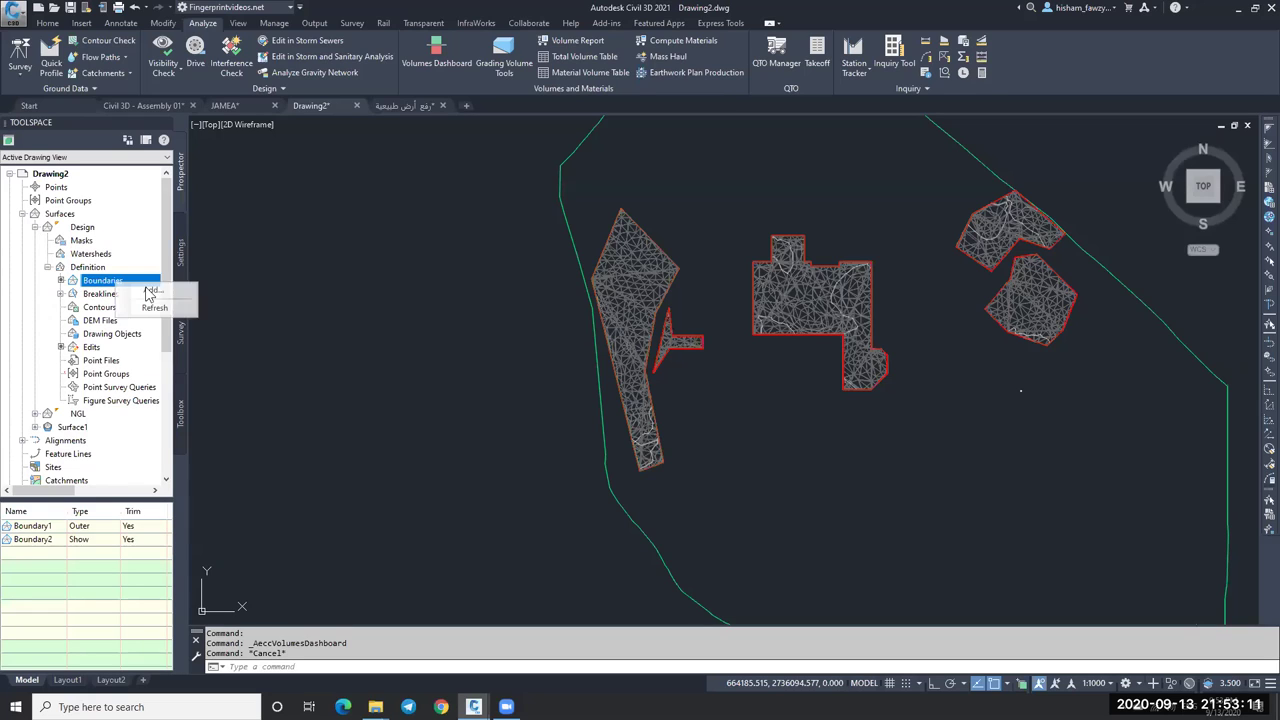
left_click(95, 527)
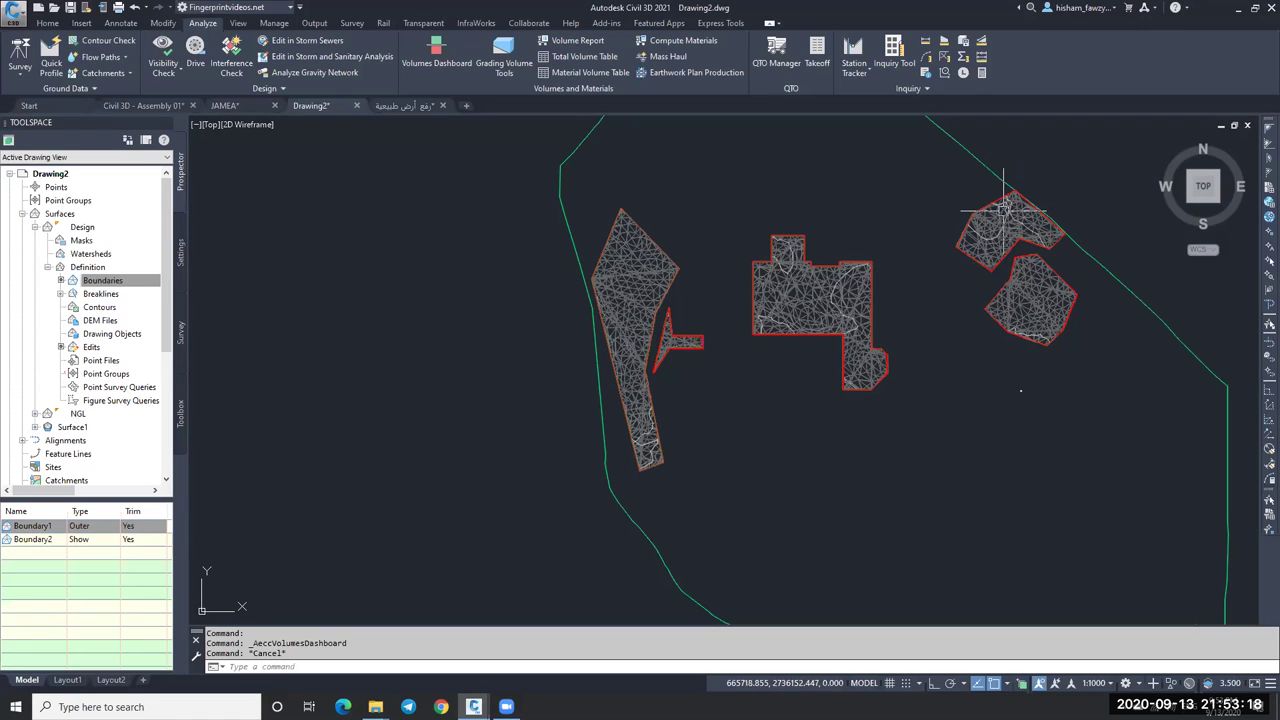
Cancel the active command and scroll to review the Design surface's boundaries.
key("Escape")
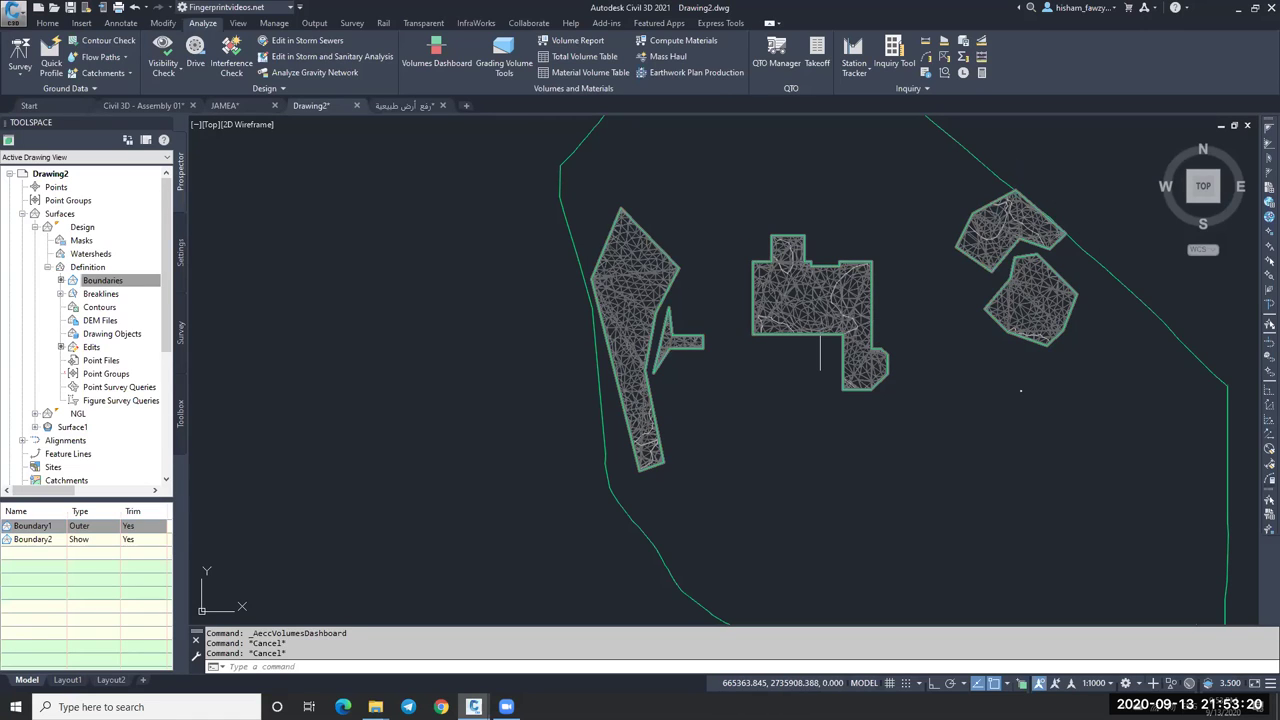
scroll(749, 251, "down", 5)
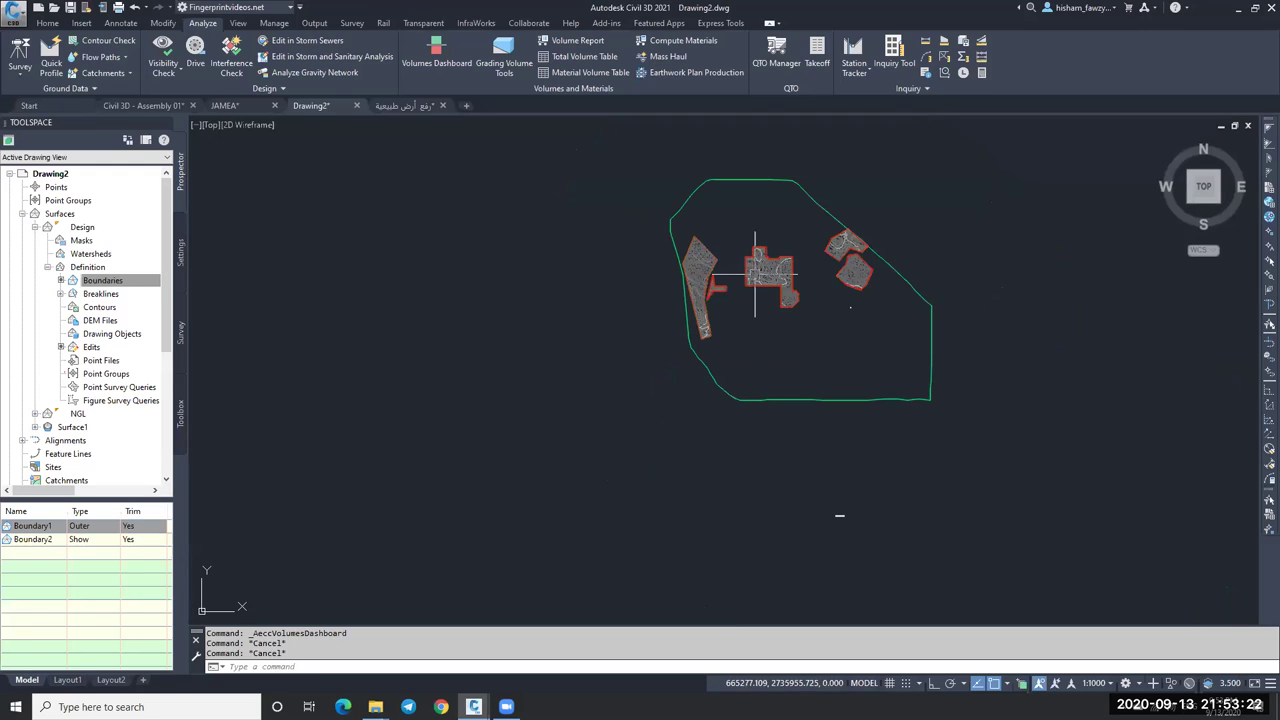
scroll(728, 222, "up", 5)
scroll(728, 222, "down", 4)
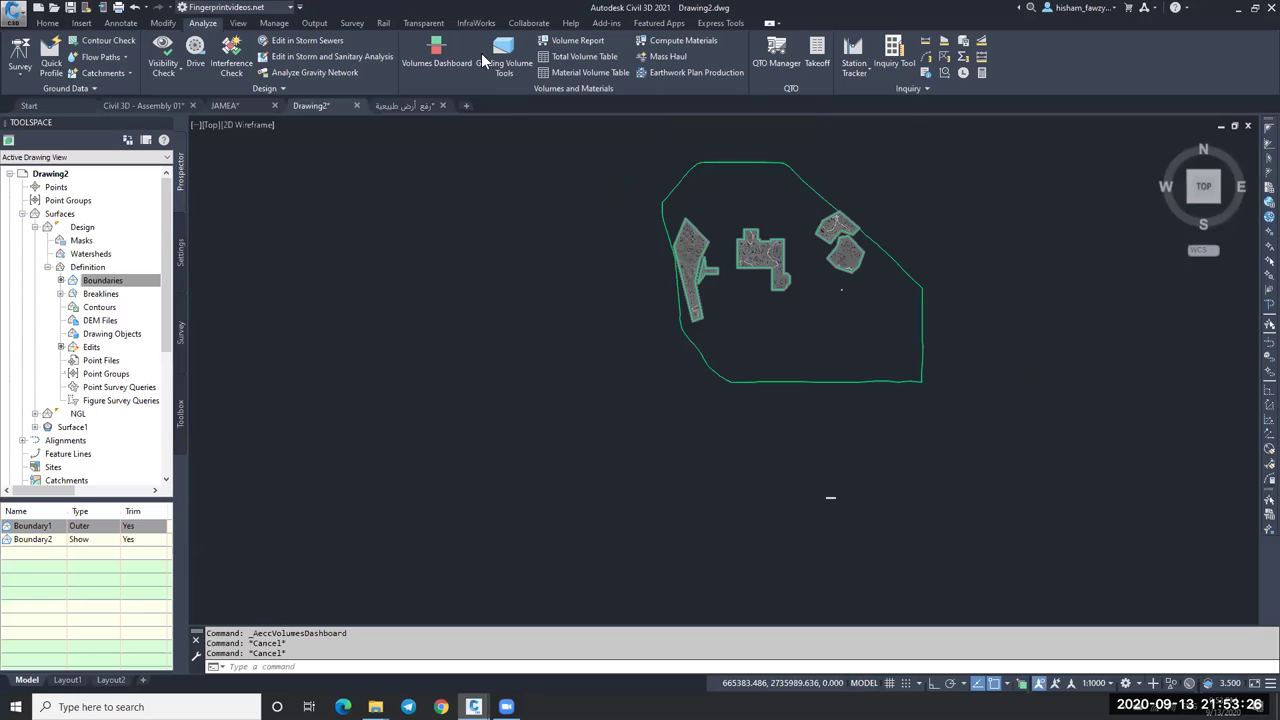
scroll(765, 248, "up", 4)
scroll(765, 248, "up", 2)
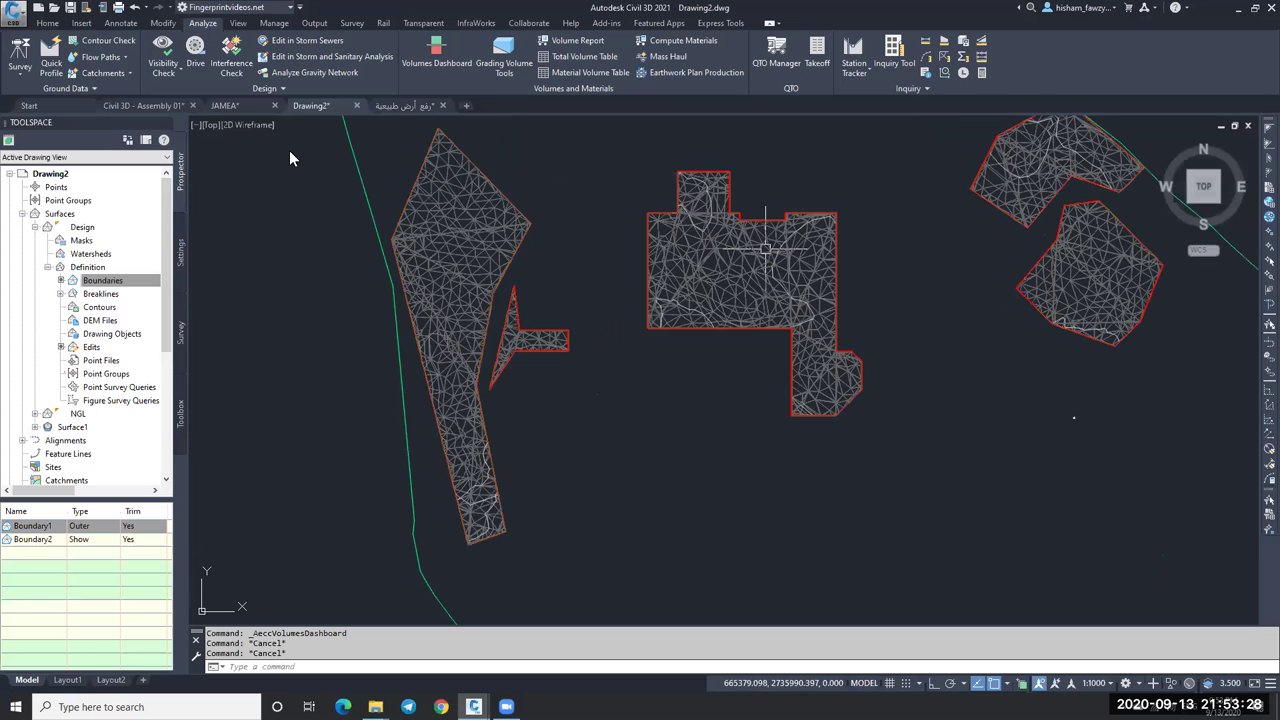
scroll(790, 263, "down", 2)
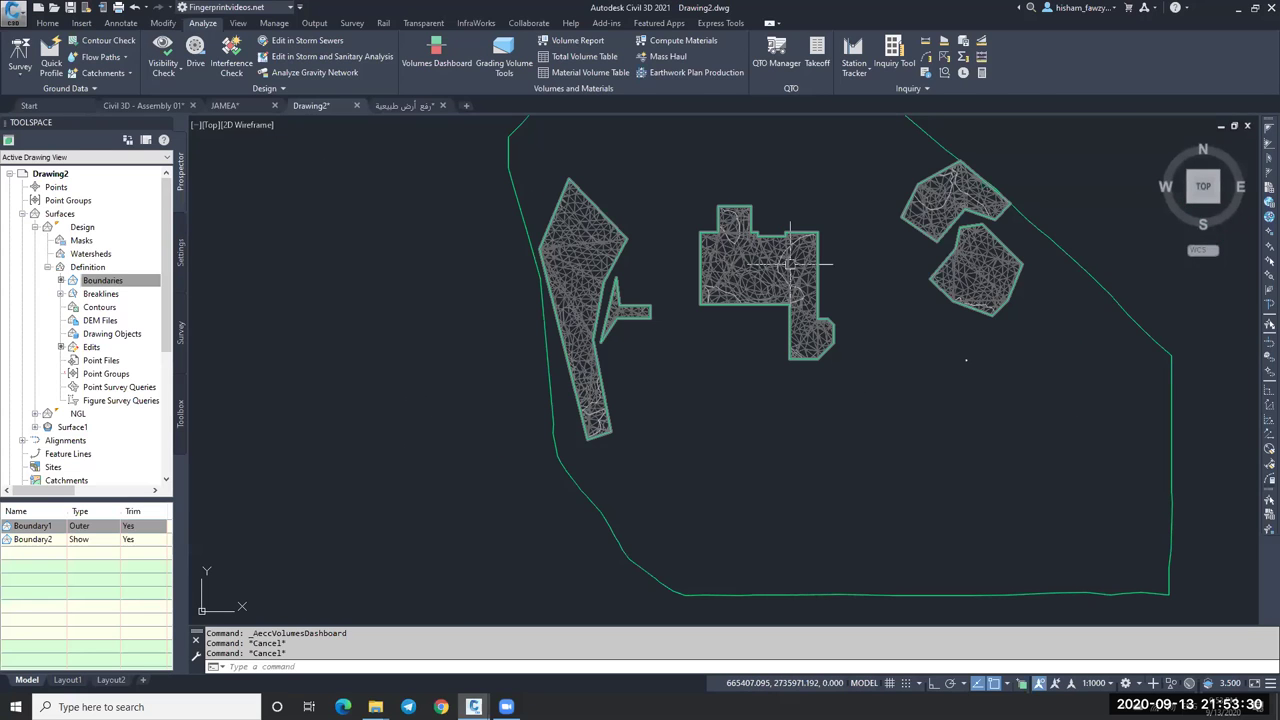
Reopen the Volumes Dashboard, toggle A2, and generate the A1–A3 Cut/Fill Report.
key("Return")
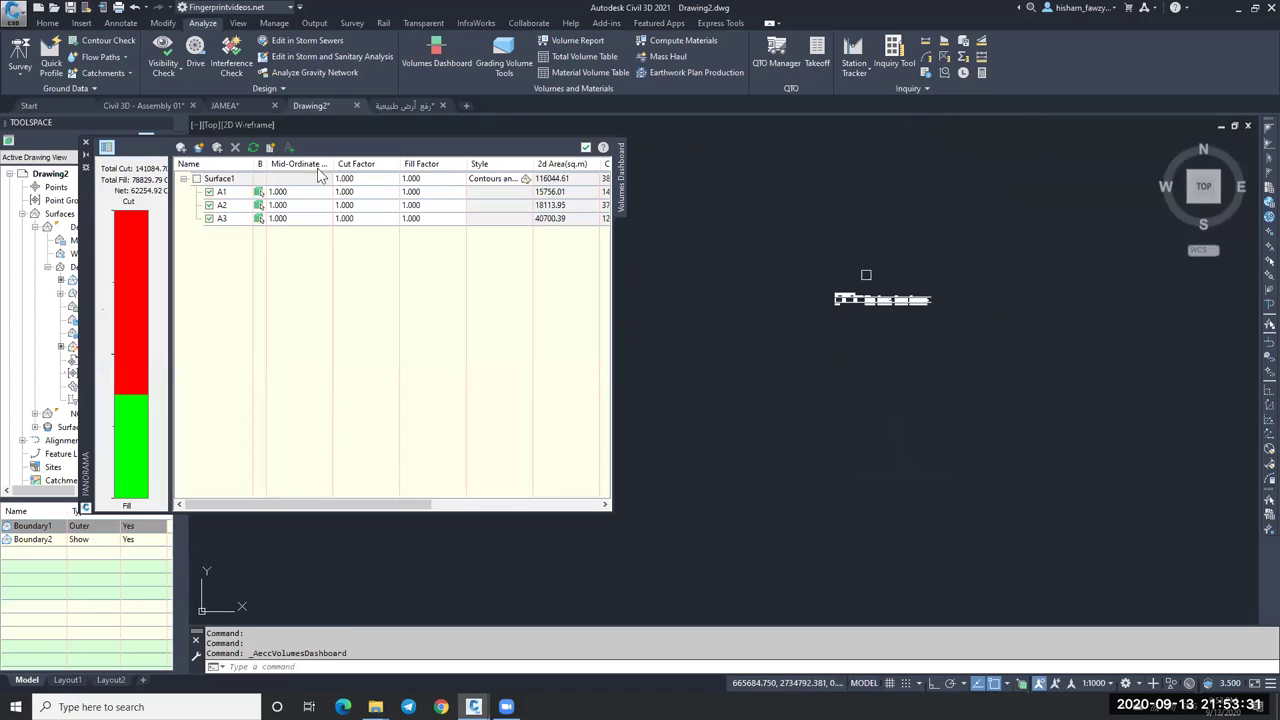
left_click(209, 205)
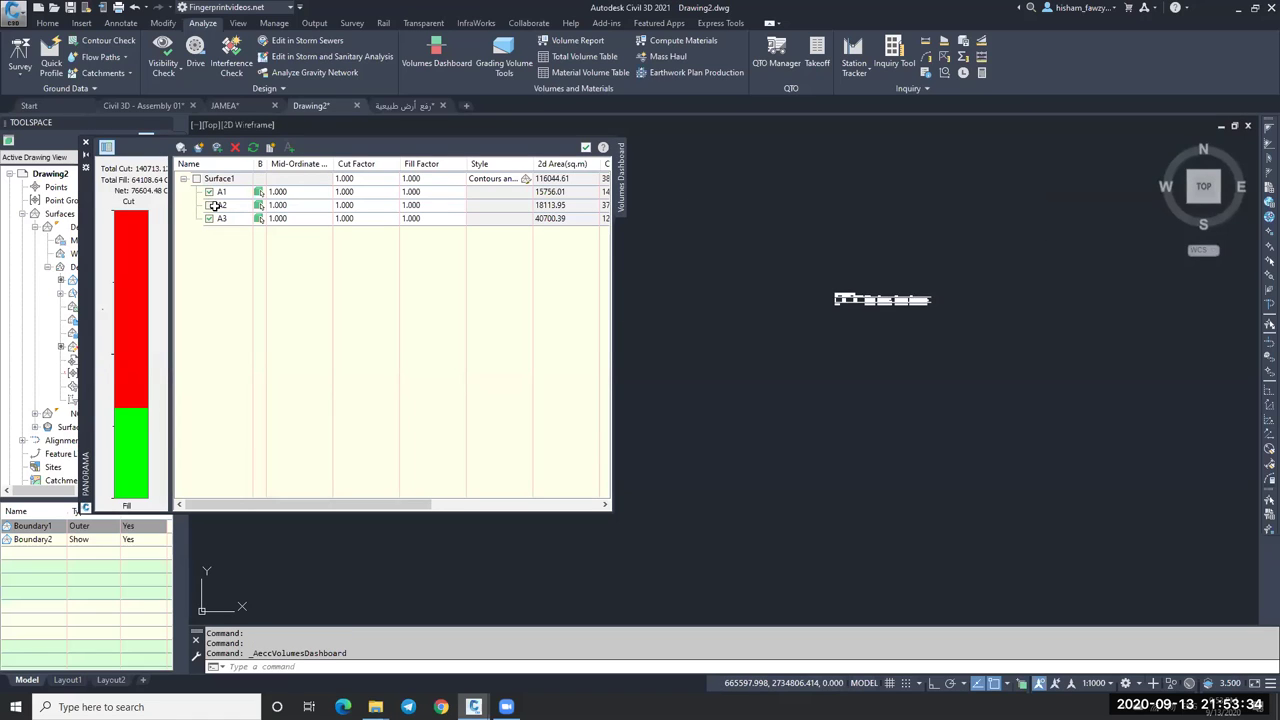
left_click(270, 148)
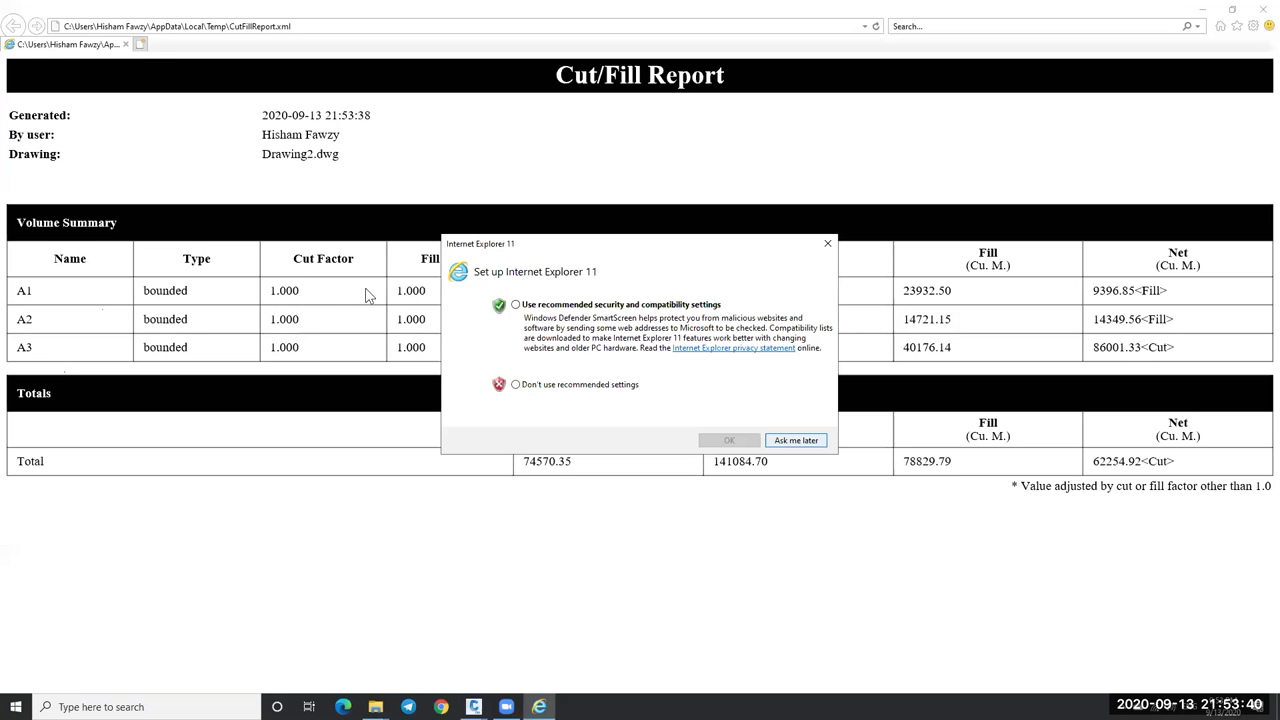
Review the A1–A3 cut/fill report, close it, and include Surface1 in the Volumes Dashboard.
left_click(268, 300)
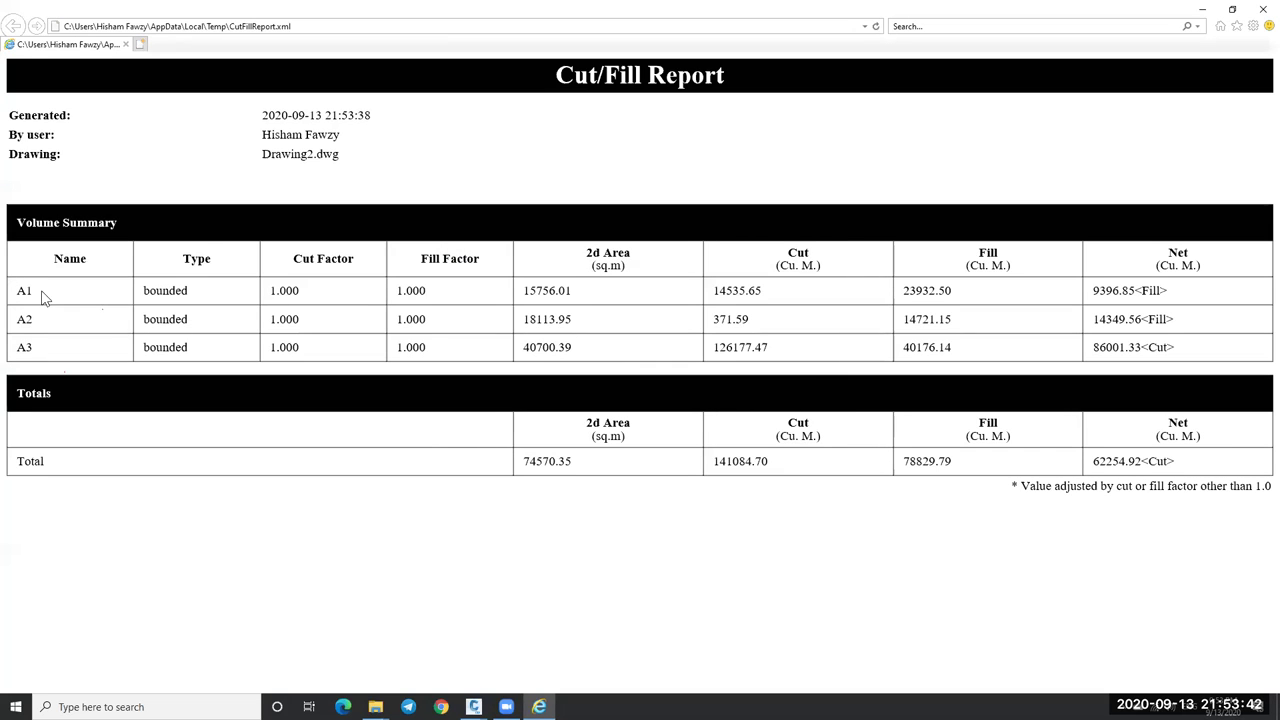
double_click(165, 290)
left_click(560, 320)
left_click(1263, 9)
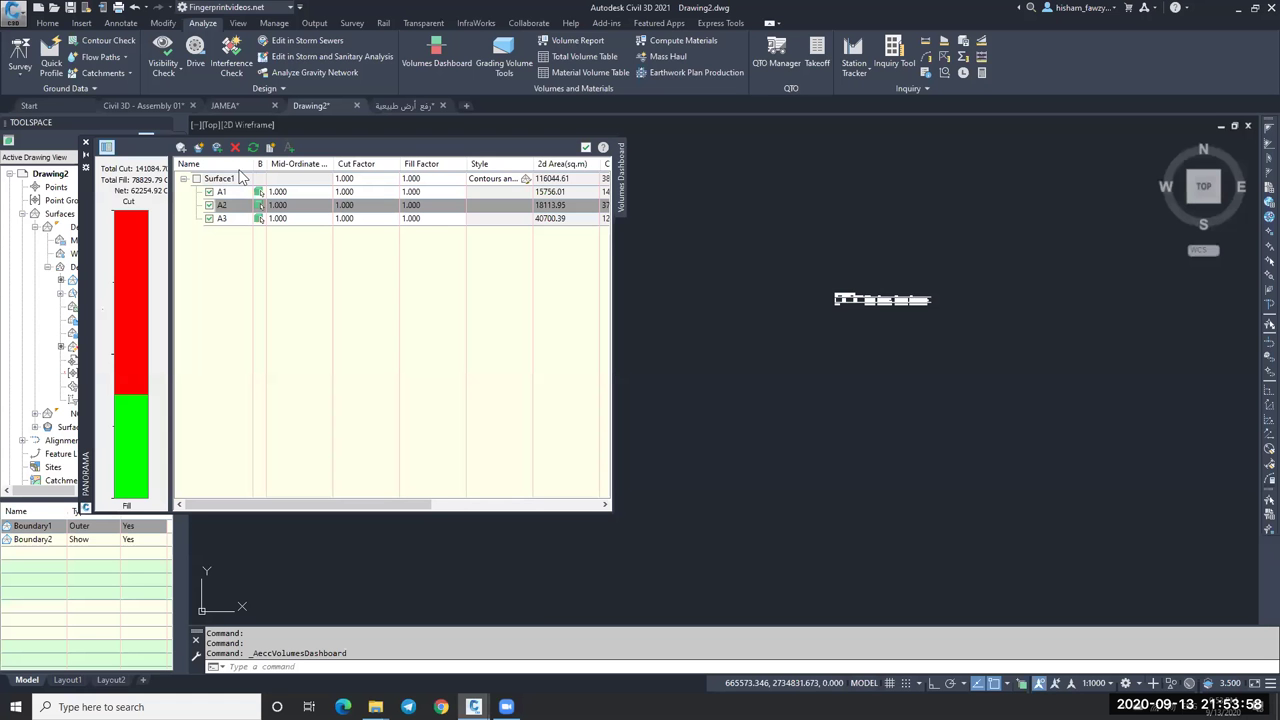
left_click(245, 177)
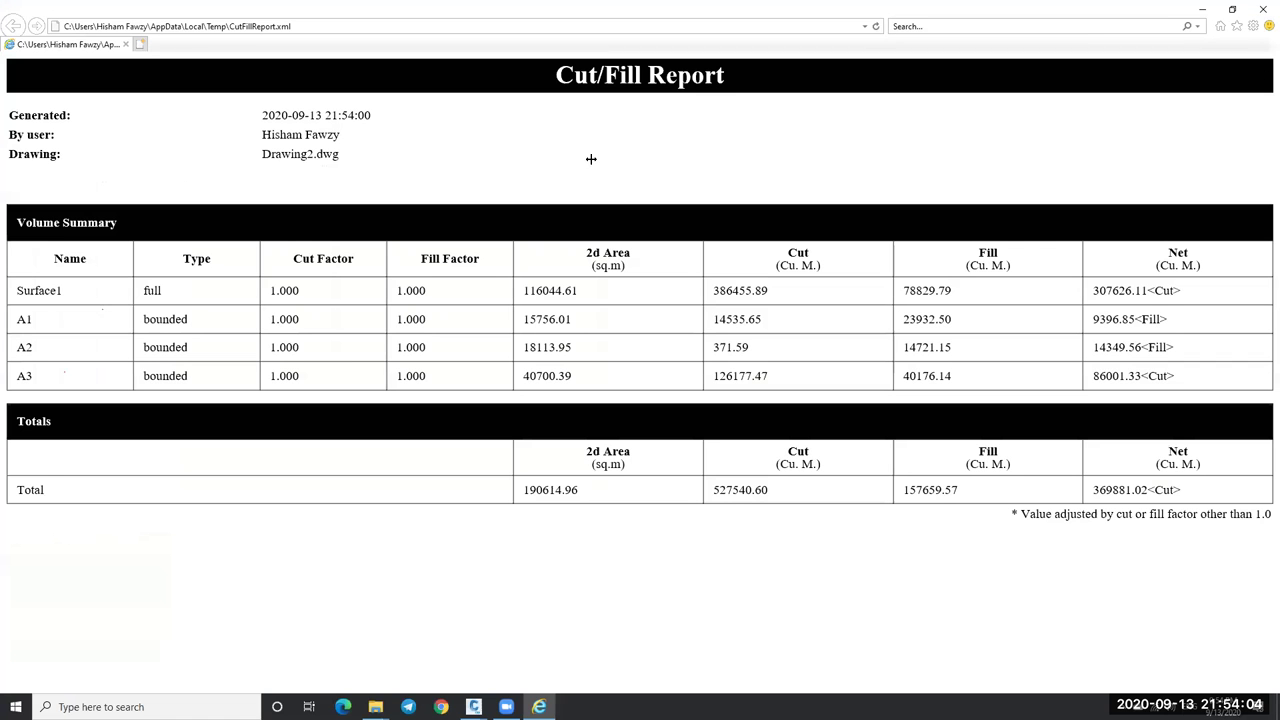
Close the regenerated Cut/Fill Report (net 369881.02 cut) to return to Civil 3D.
key("alt+F4")
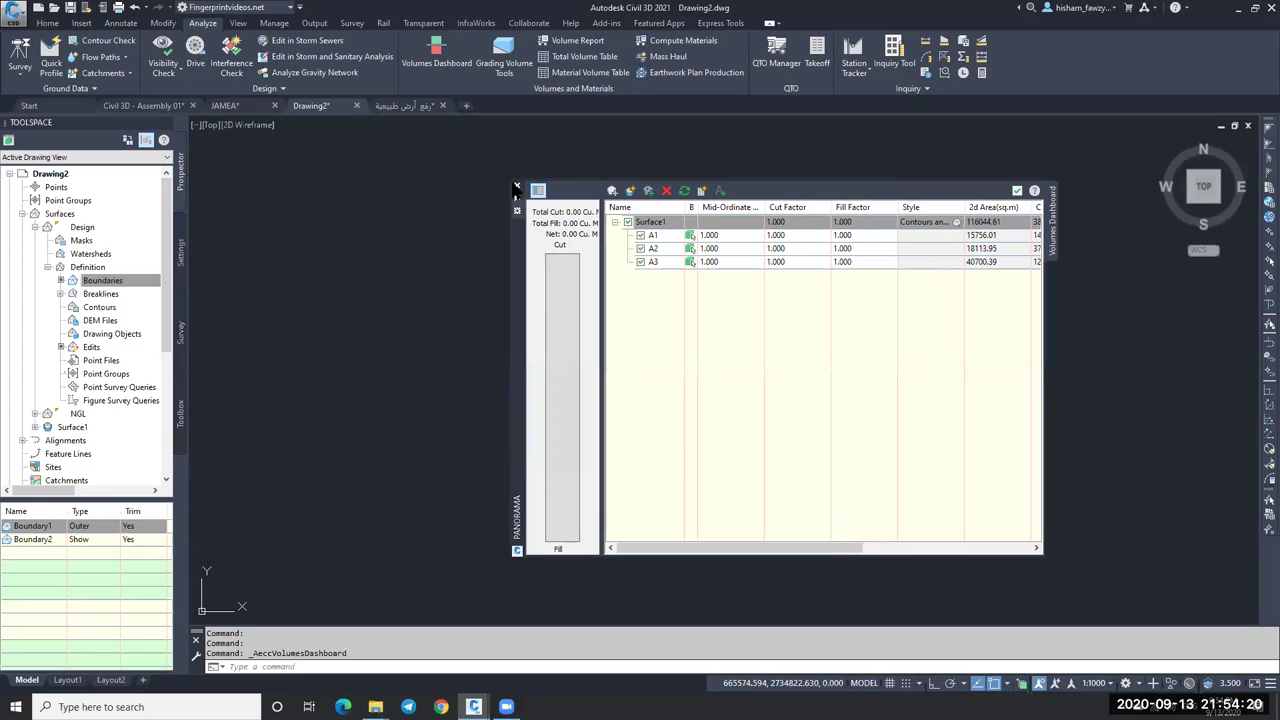
Close the Volumes Dashboard and recenter the view on the bounded TIN surfaces.
left_click(517, 186)
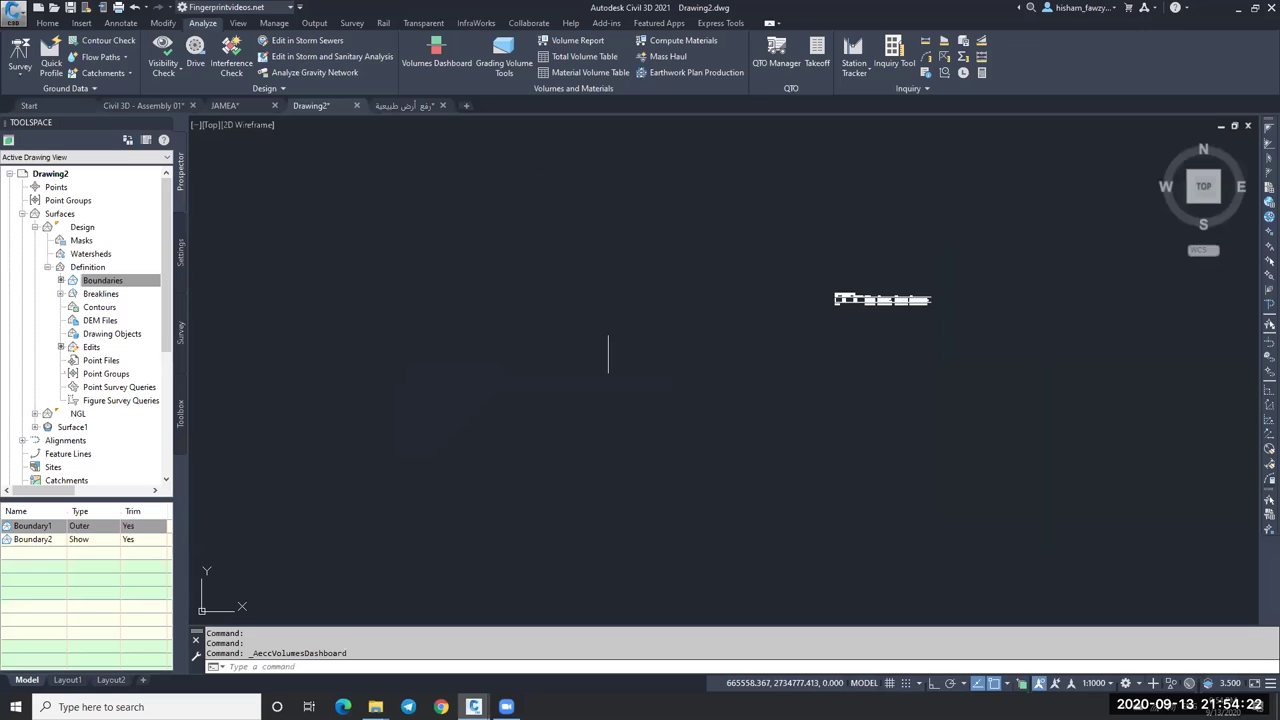
key("Escape")
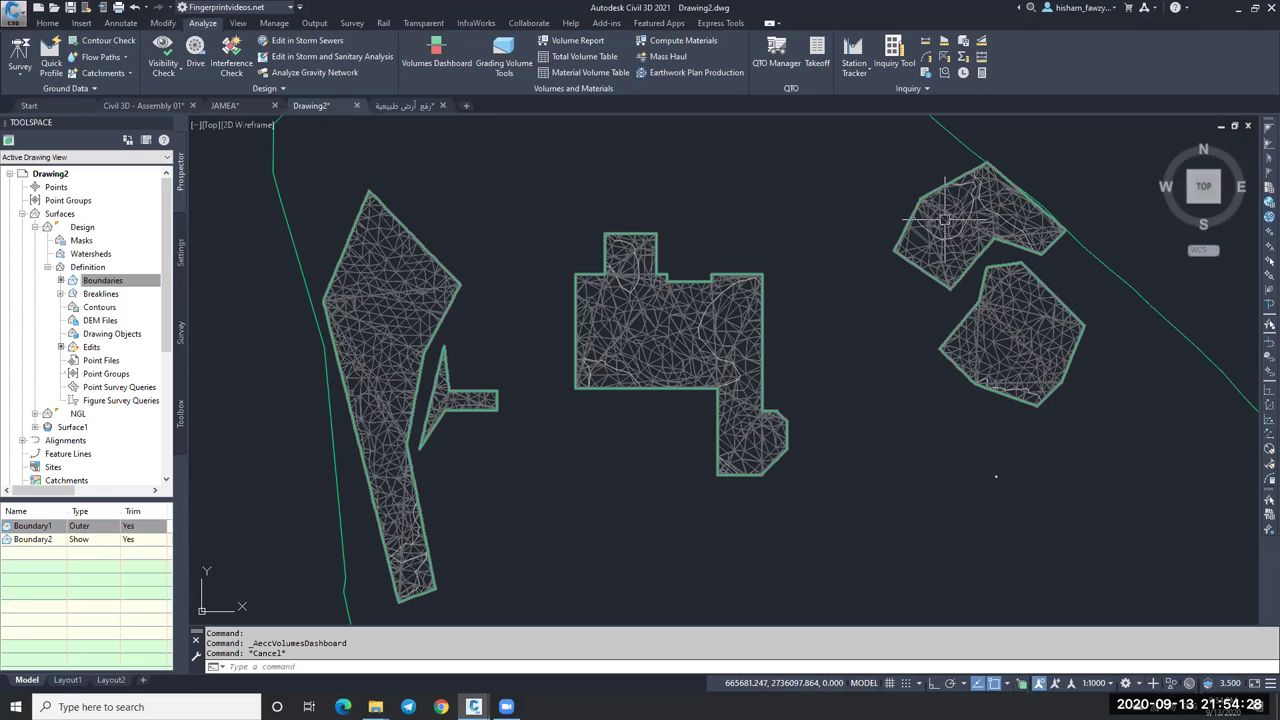
middle_click_drag(358, 315, 603, 249)
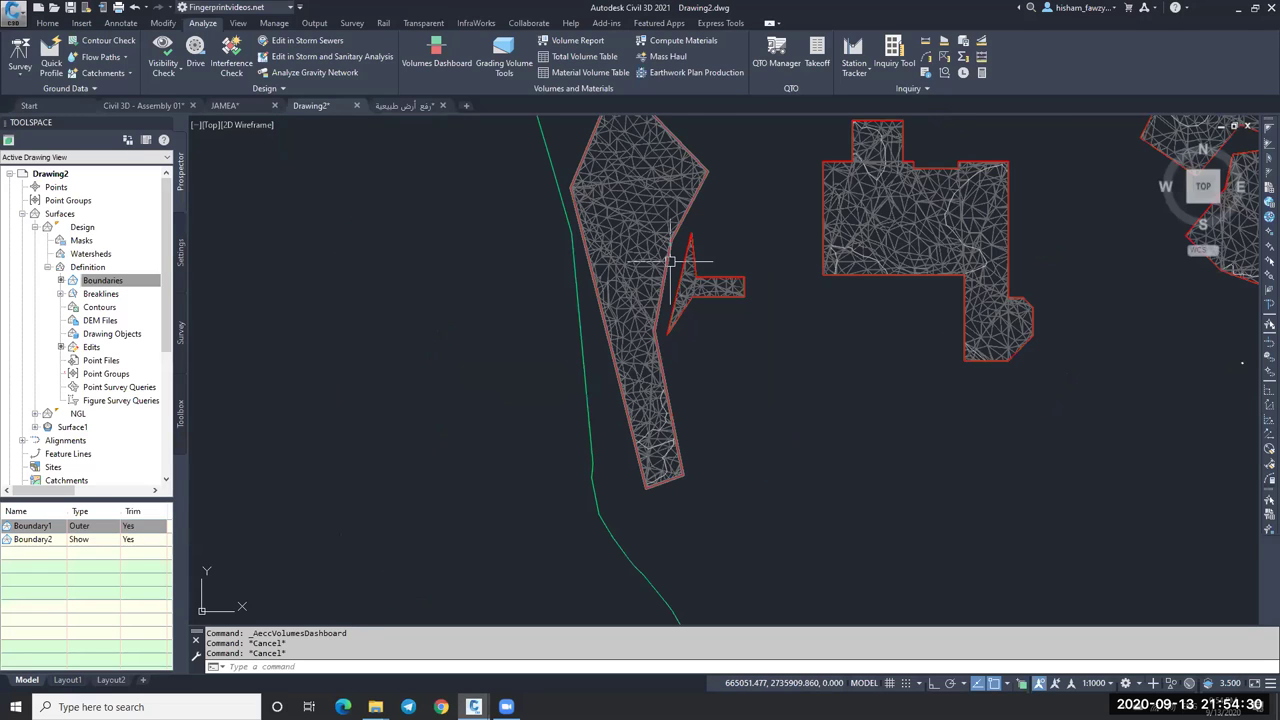
scroll(603, 249, "down", 2)
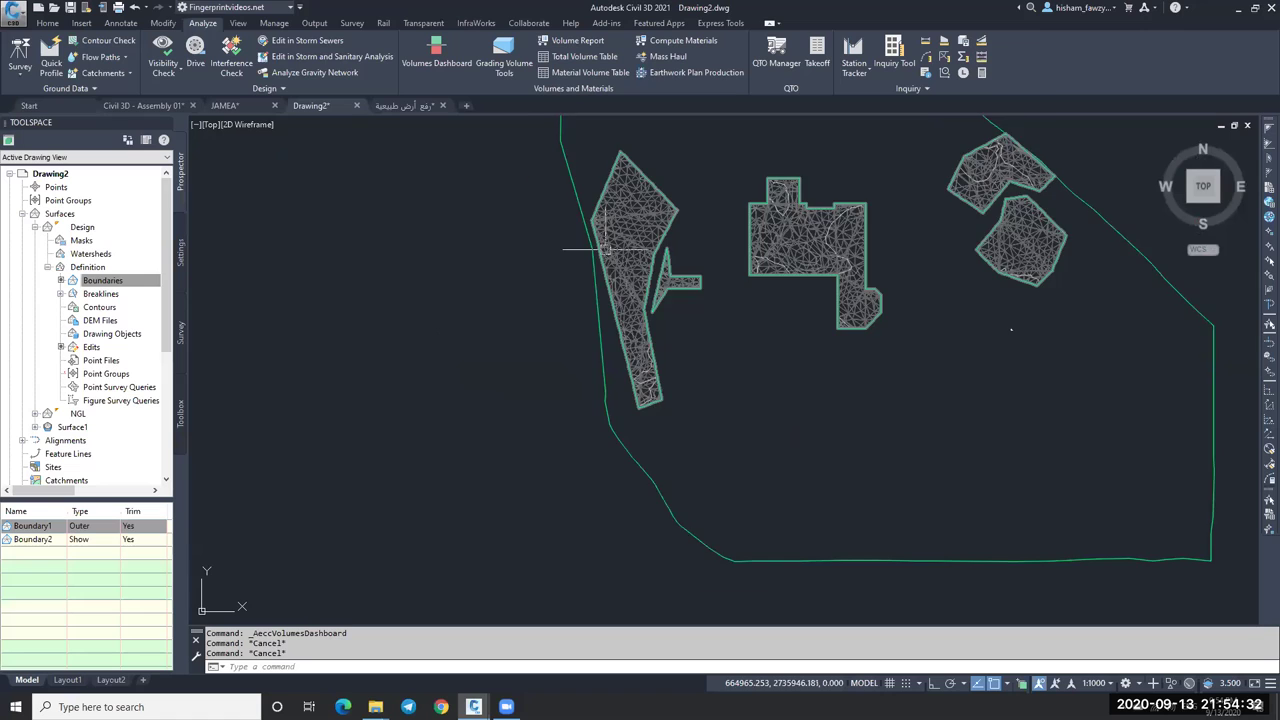
middle_click_drag(605, 250, 571, 280)
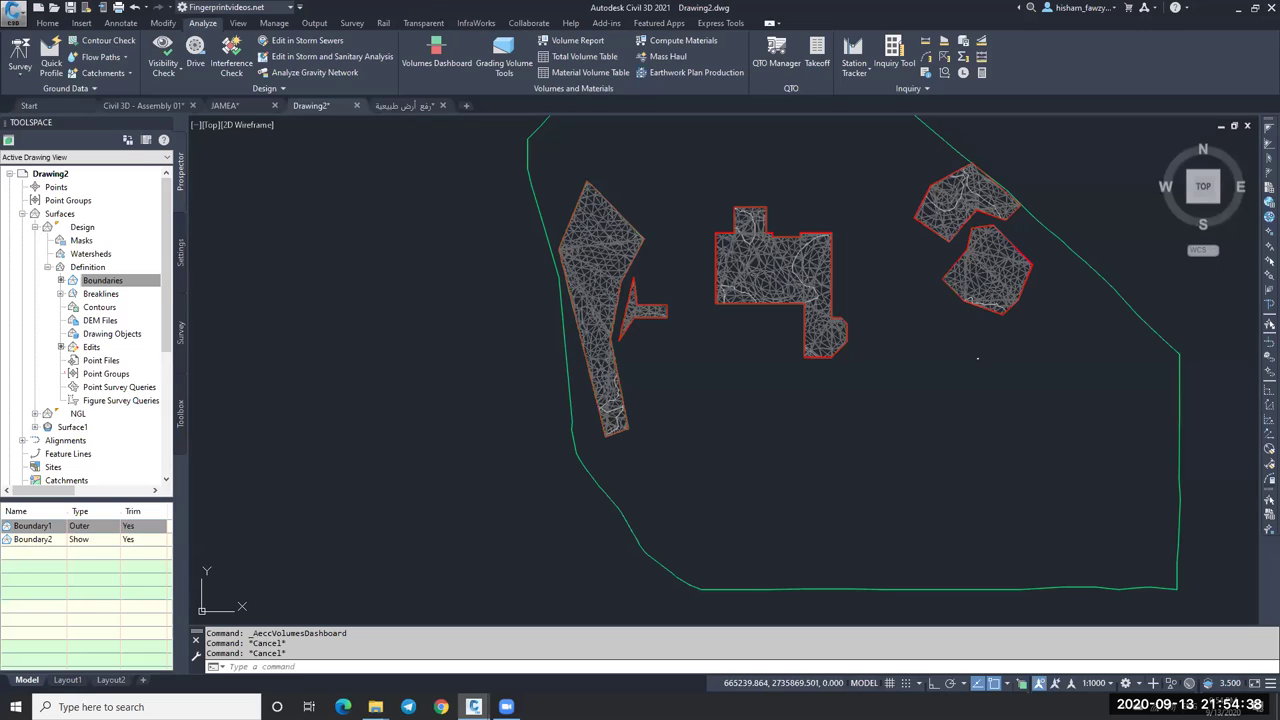
scroll(648, 177, "down", 4)
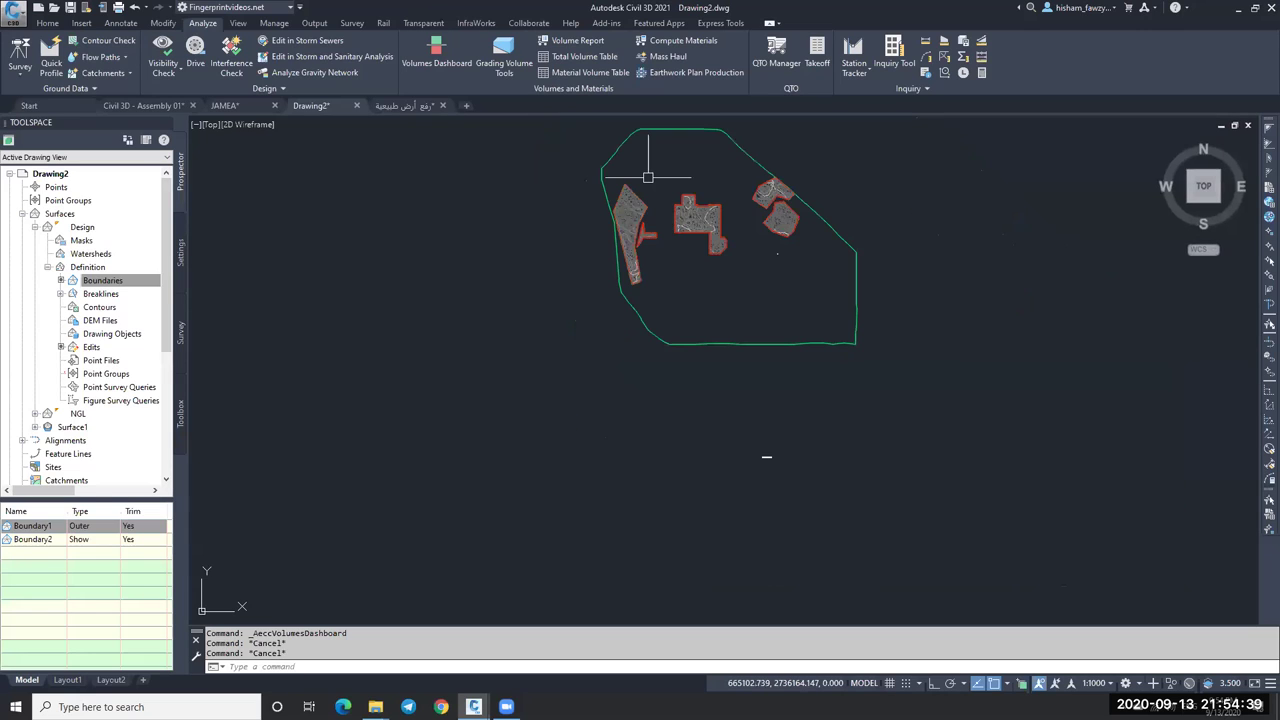
Delete the Surface1 volume surface from Prospector and confirm.
left_click(35, 227)
left_click(72, 254)
right_click(80, 254)
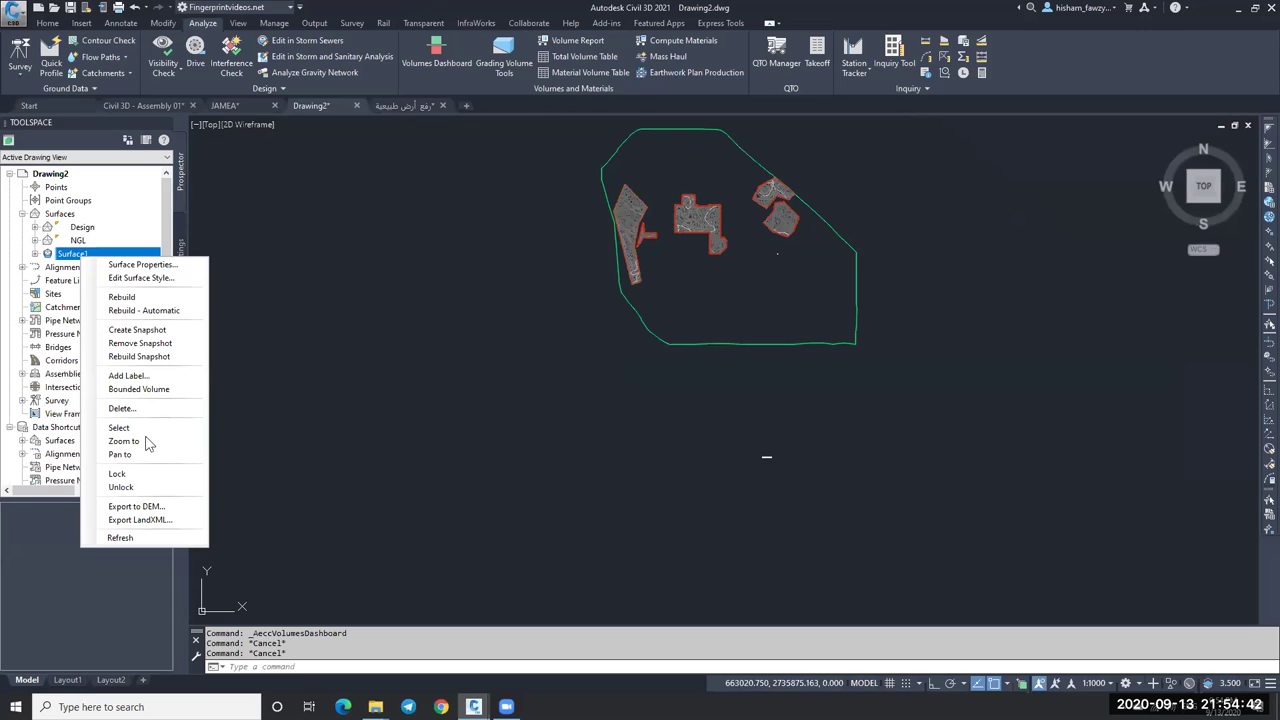
key("d")
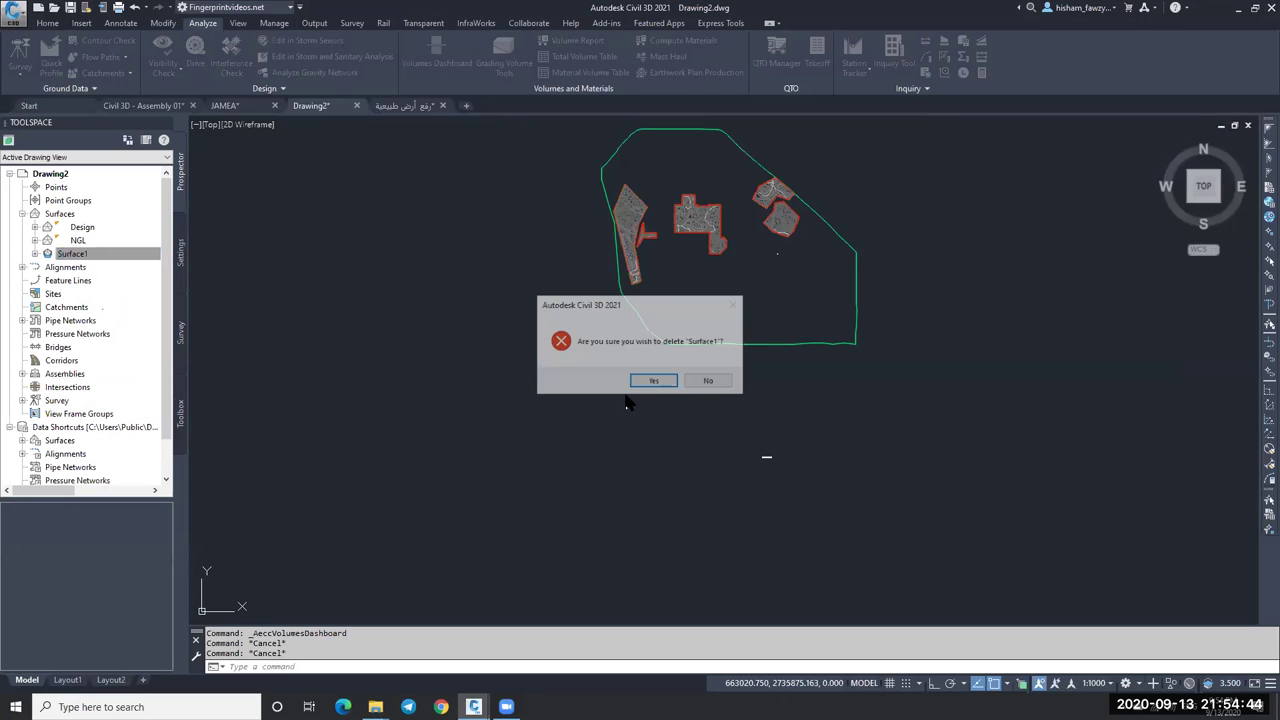
key("Return")
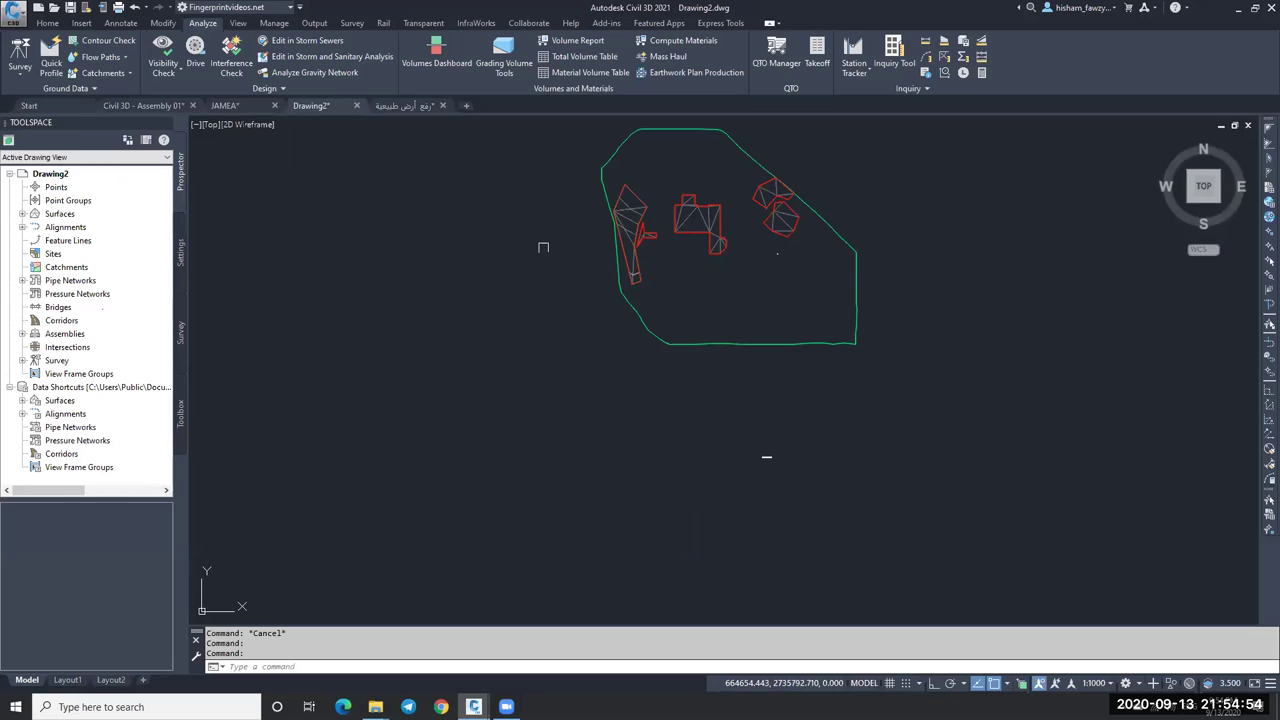
Zoom to the drawing extents, recenter the pads, and enter the VOLUME command.
scroll(538, 235, "down", 3)
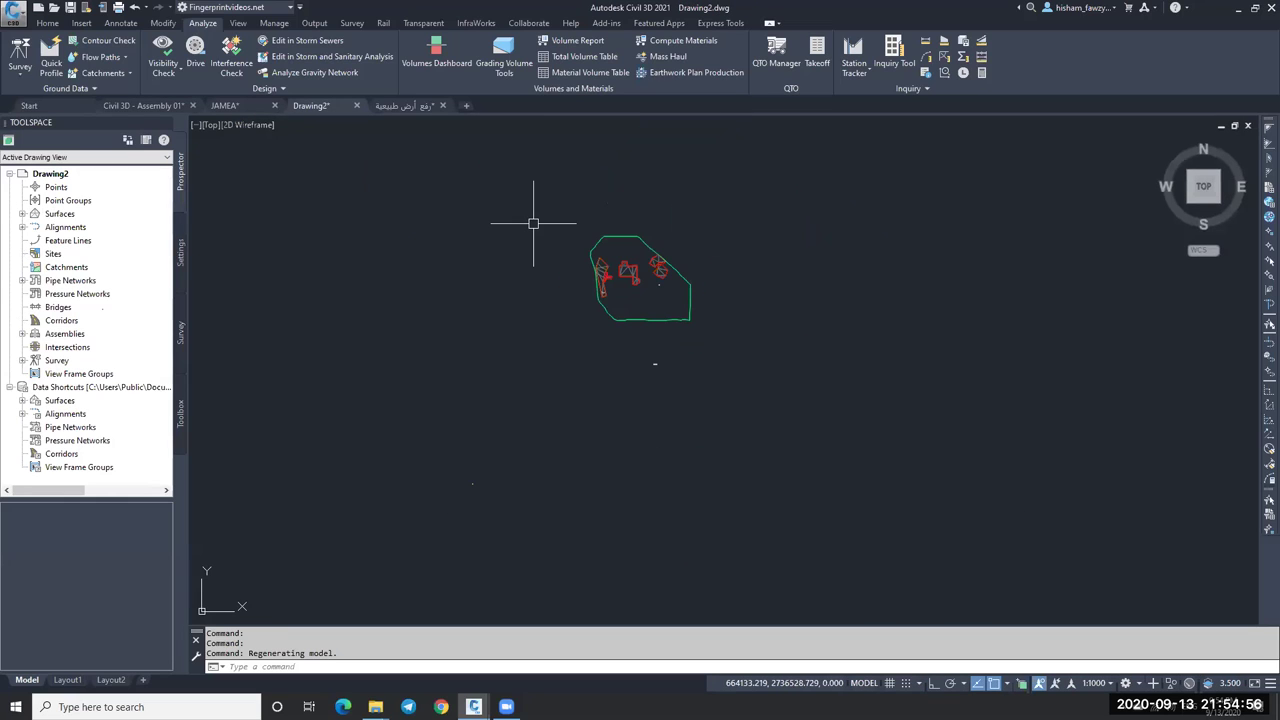
middle_click(690, 332)
middle_click(690, 332)
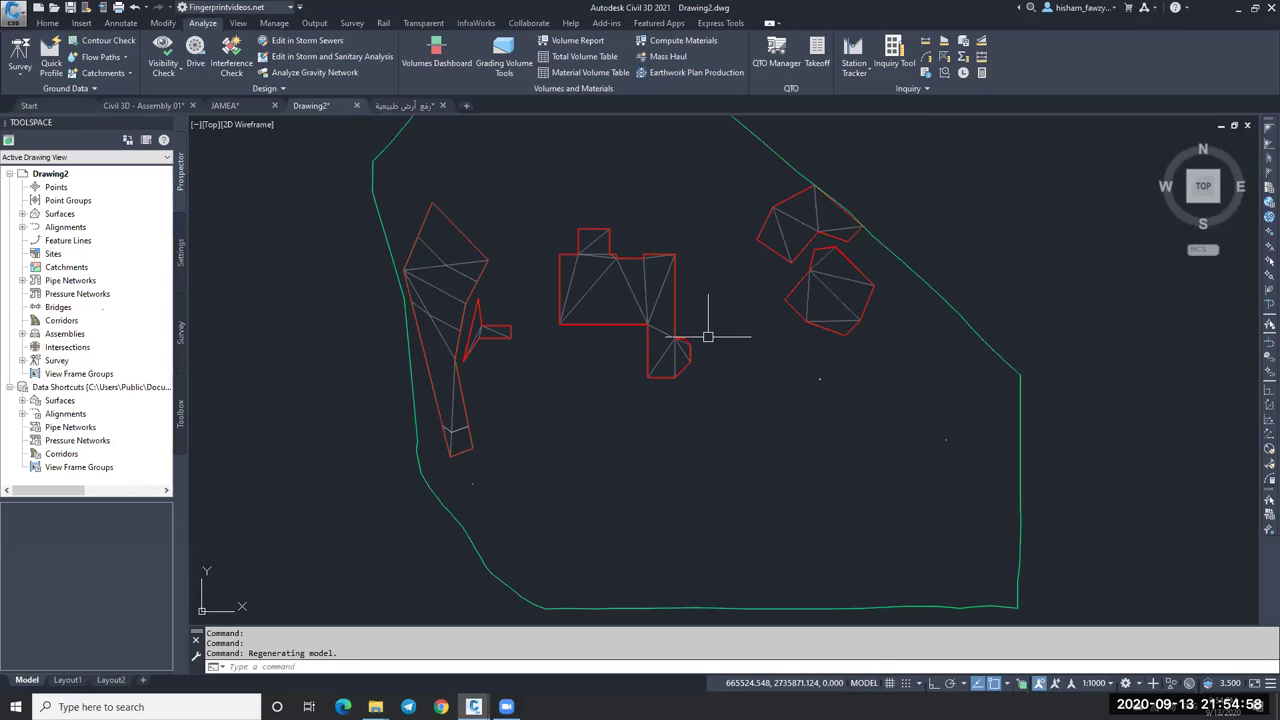
middle_click_drag(708, 336, 891, 325)
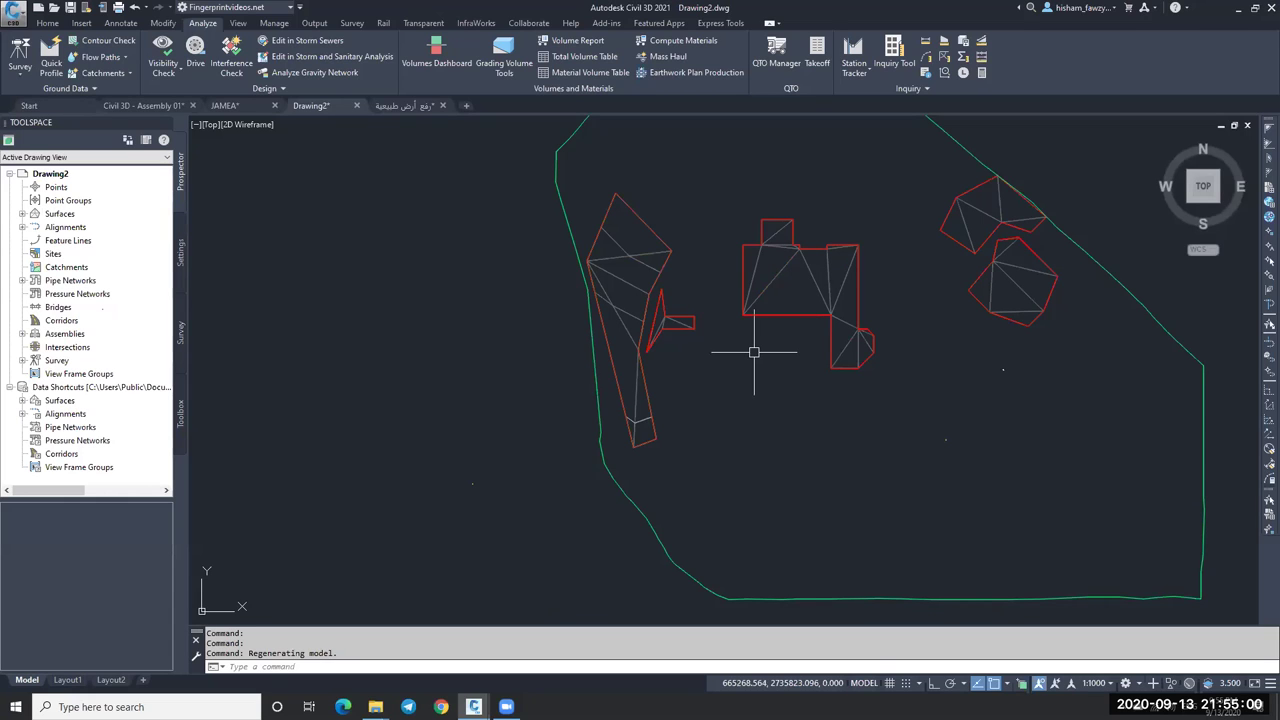
scroll(675, 355, "down", 2)
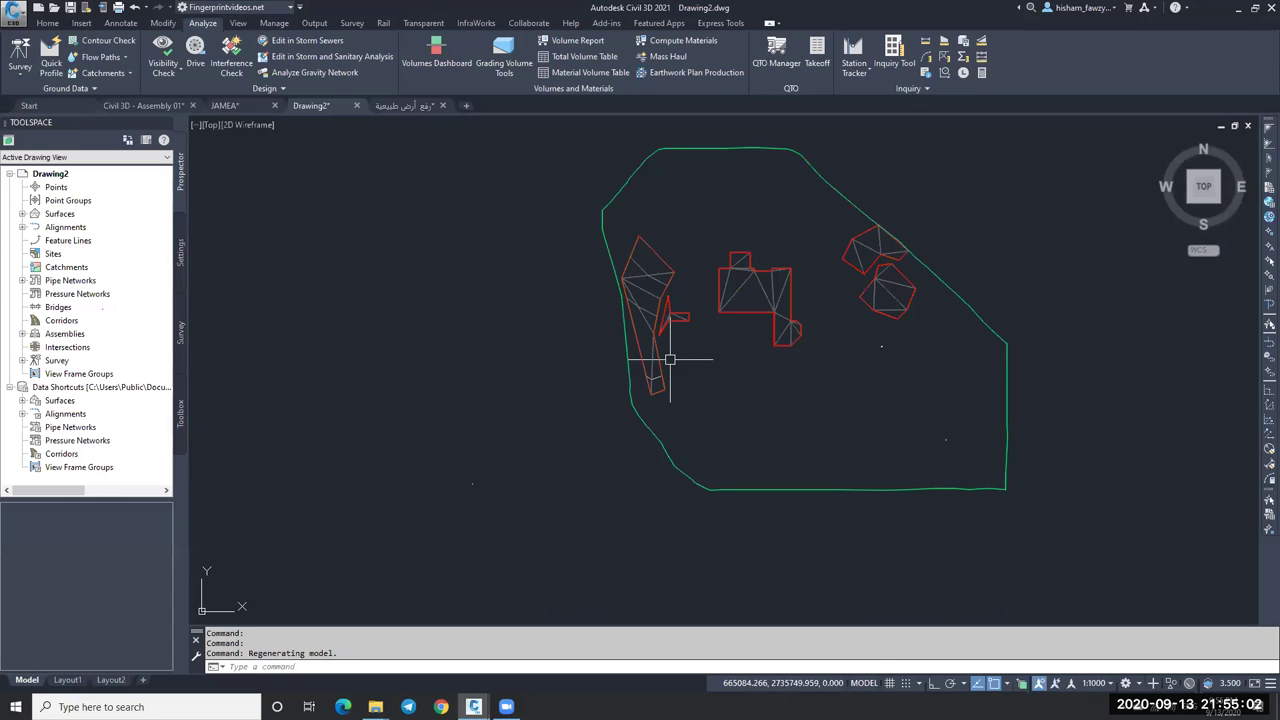
left_click(370, 665)
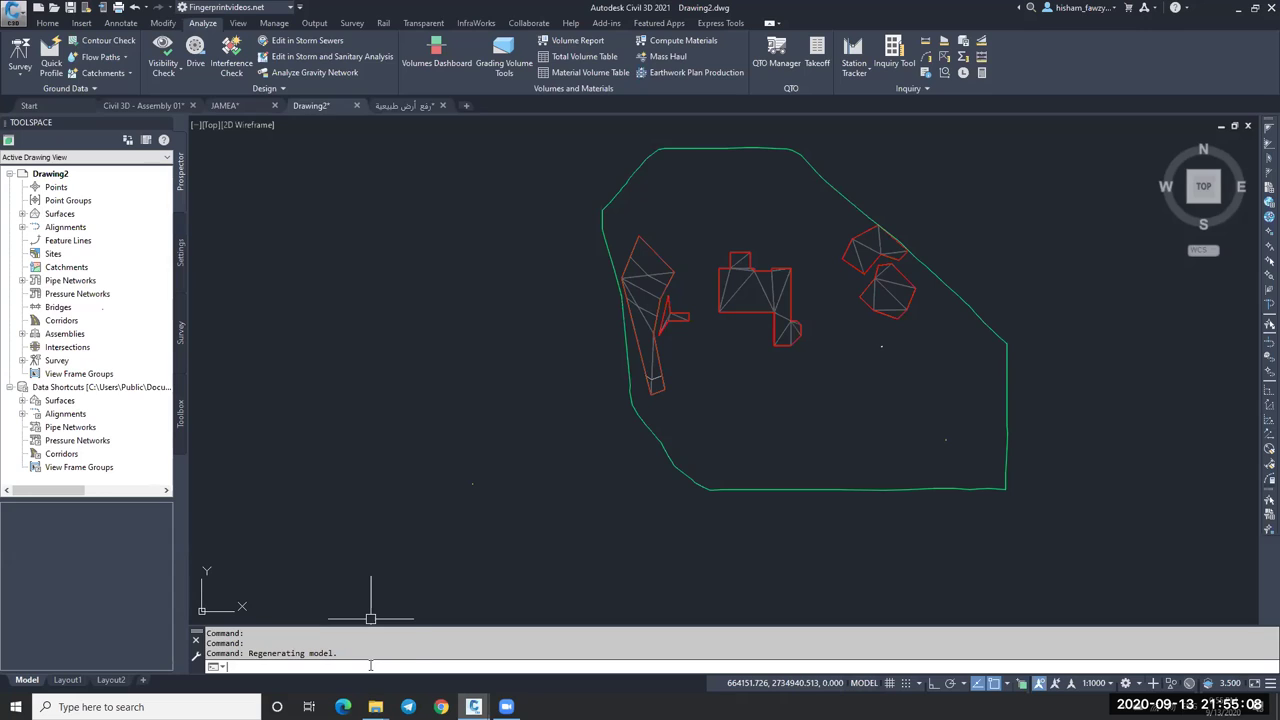
type("VOLUME")
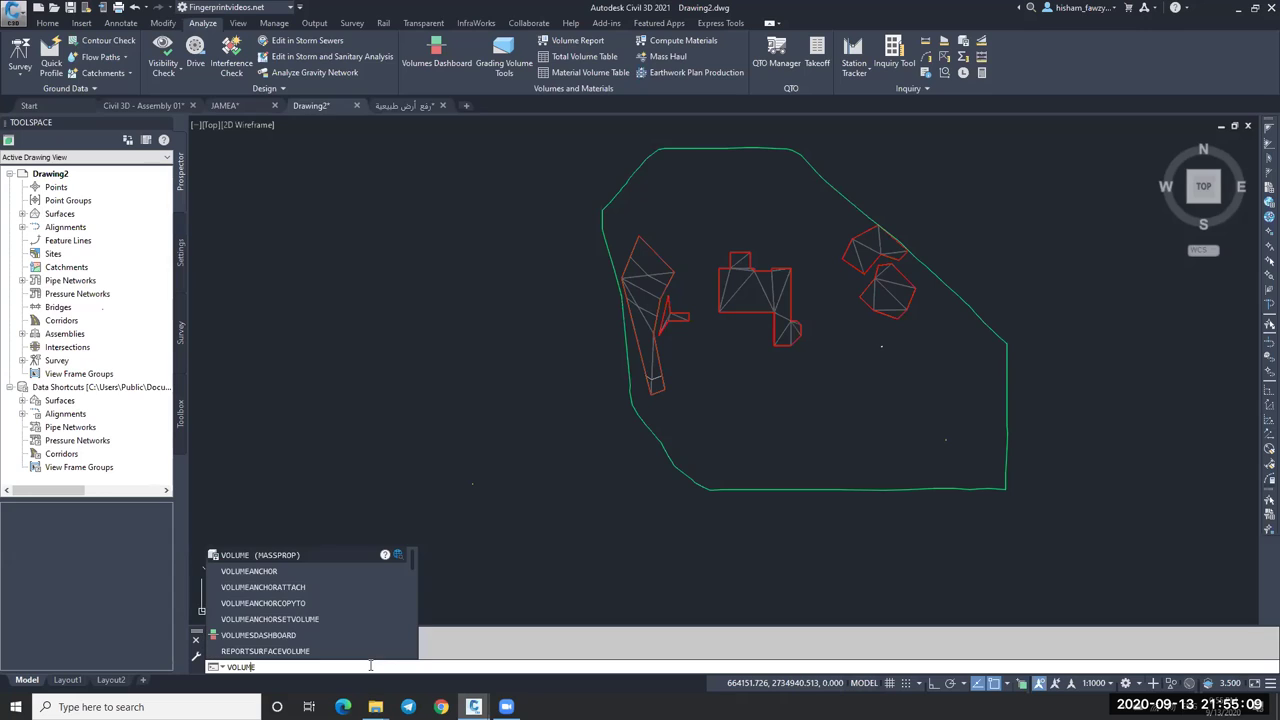
Add a new volume entry with Design as its base surface, then close the dashboard.
left_click(303, 655)
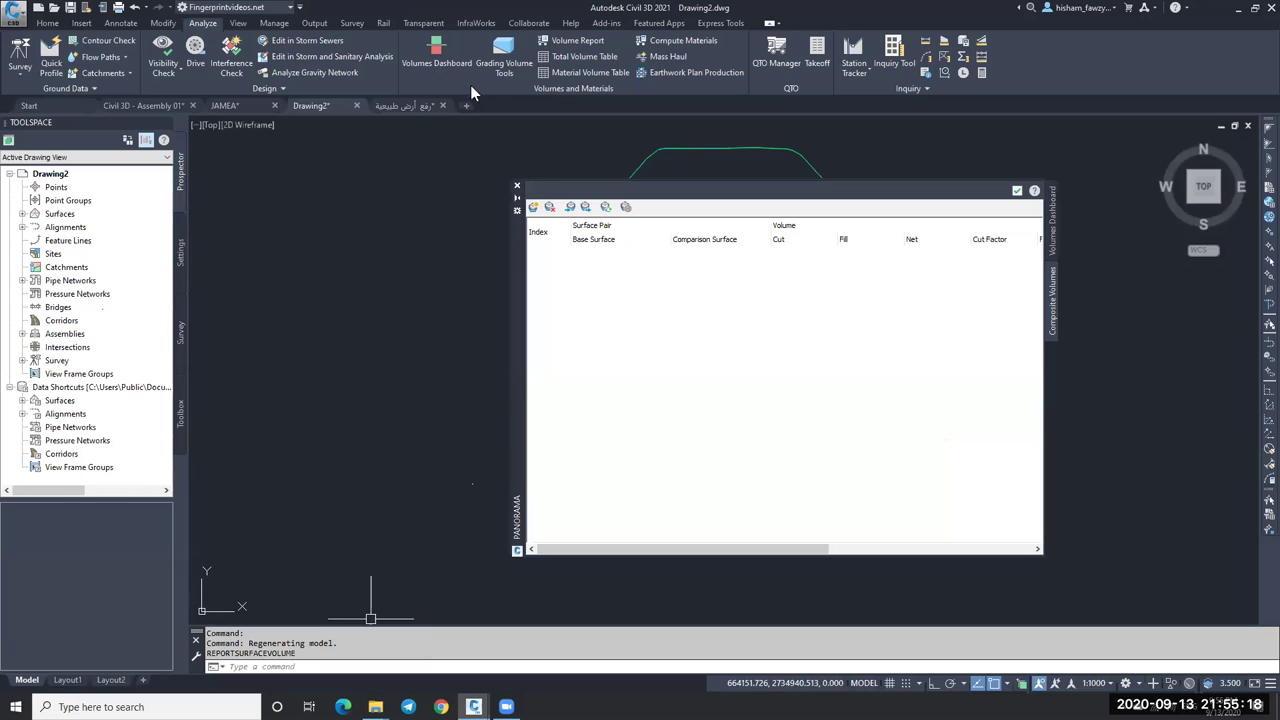
left_click(437, 62)
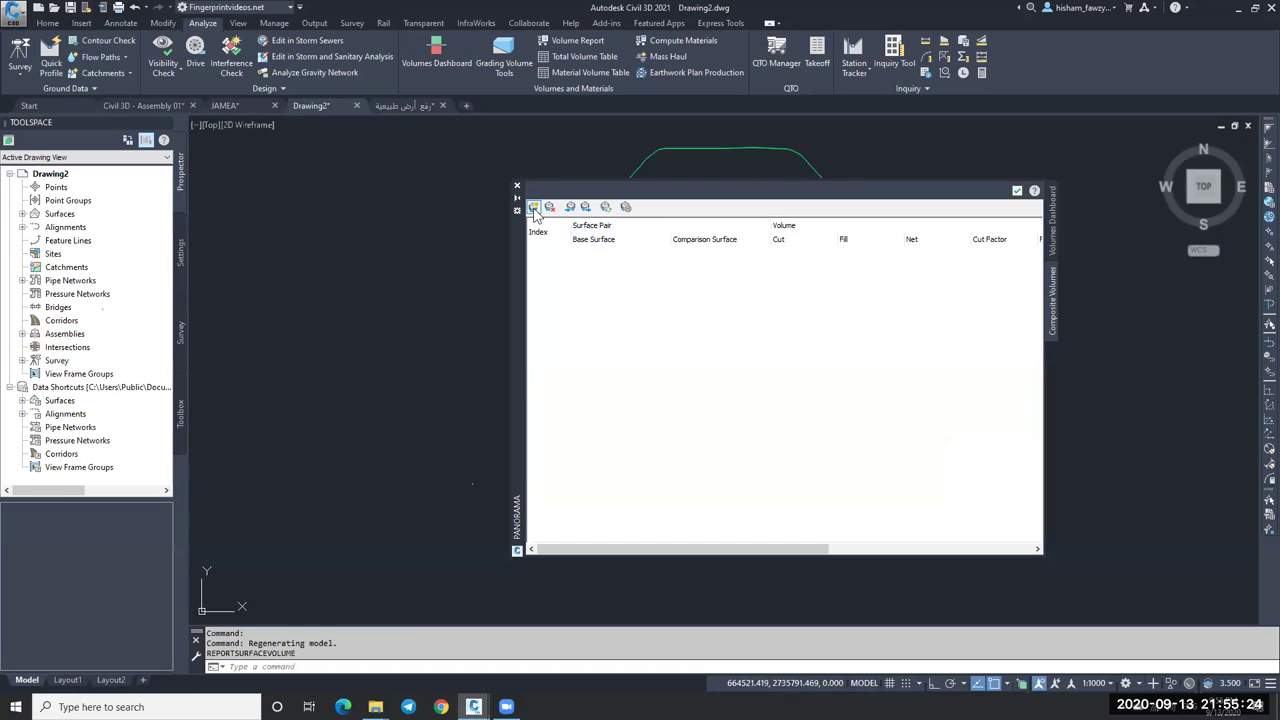
left_click(610, 254)
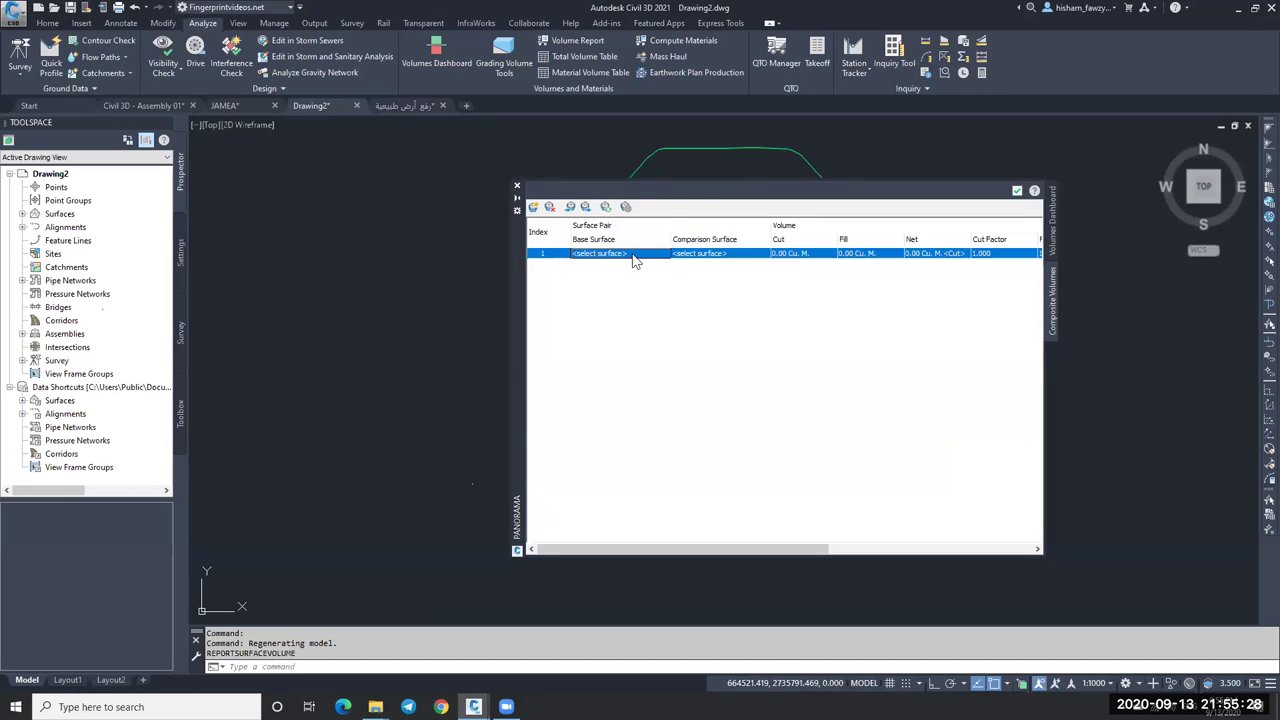
left_click(610, 254)
left_click(1015, 192)
left_click(518, 187)
Erase the Design surface and create a new TIN surface named D1.
type("e")
key("Return")
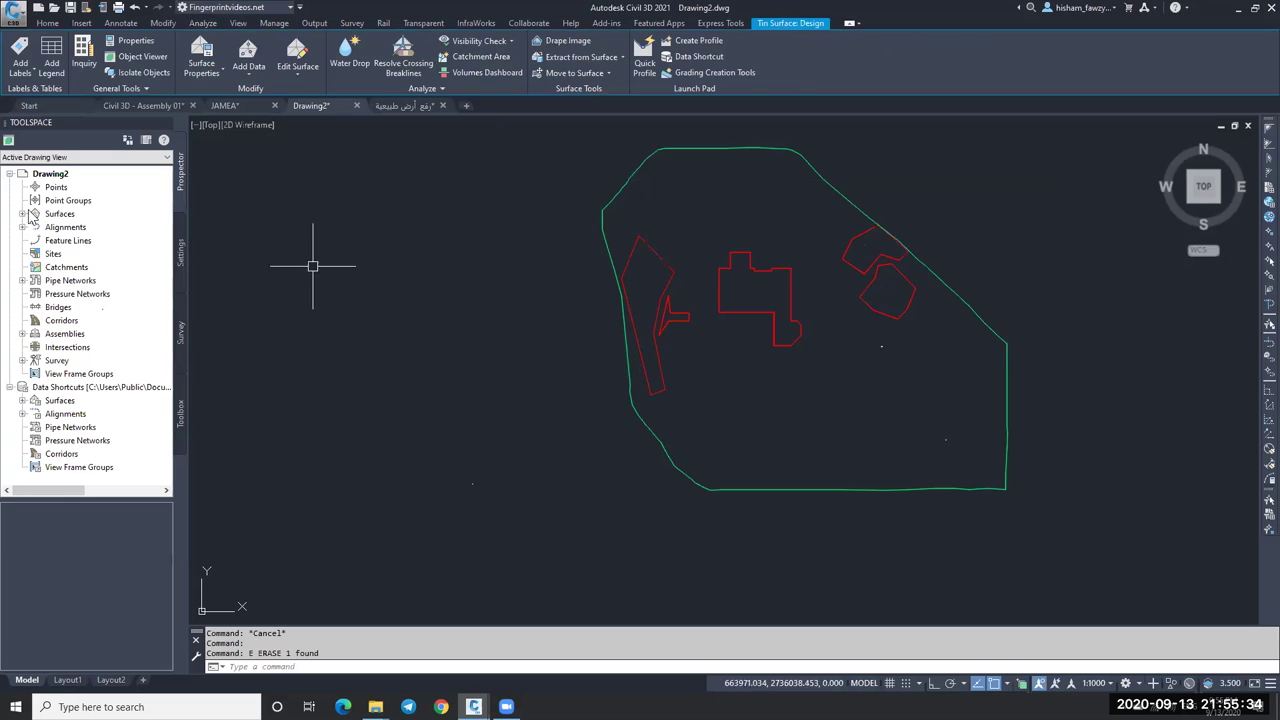
double_click(72, 216)
right_click(95, 220)
left_click(130, 228)
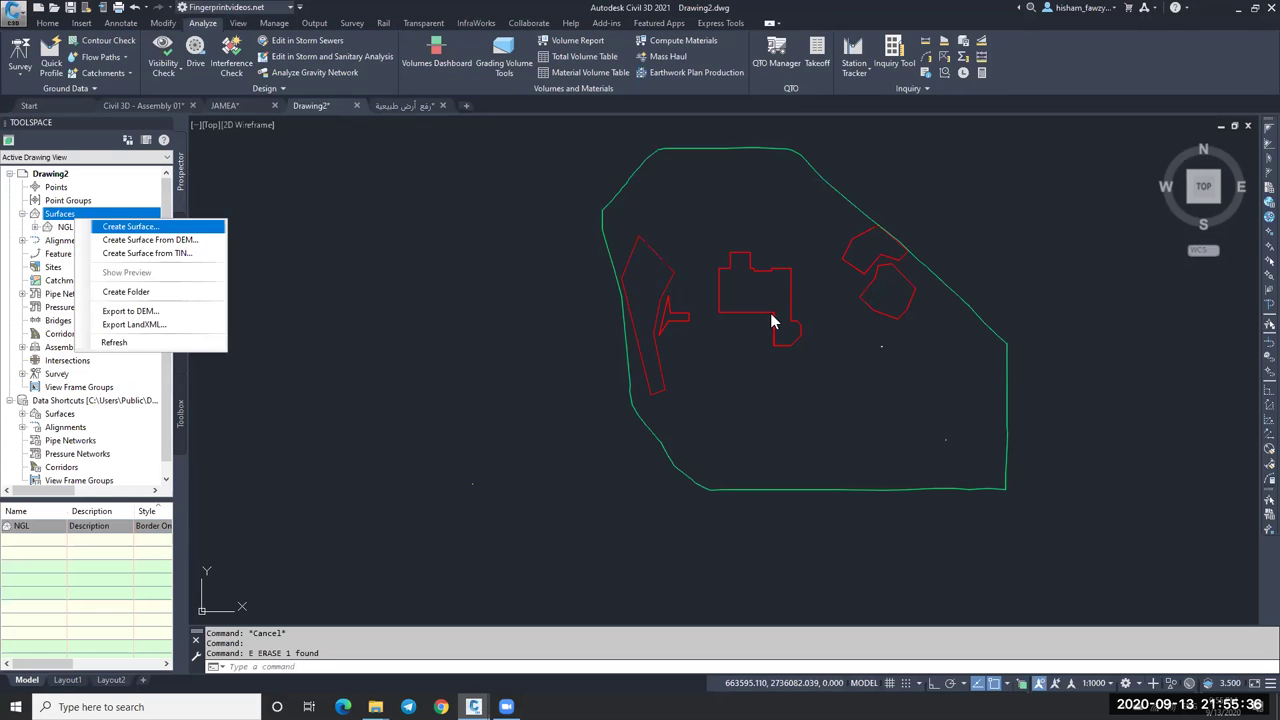
left_click(799, 255)
type("D1")
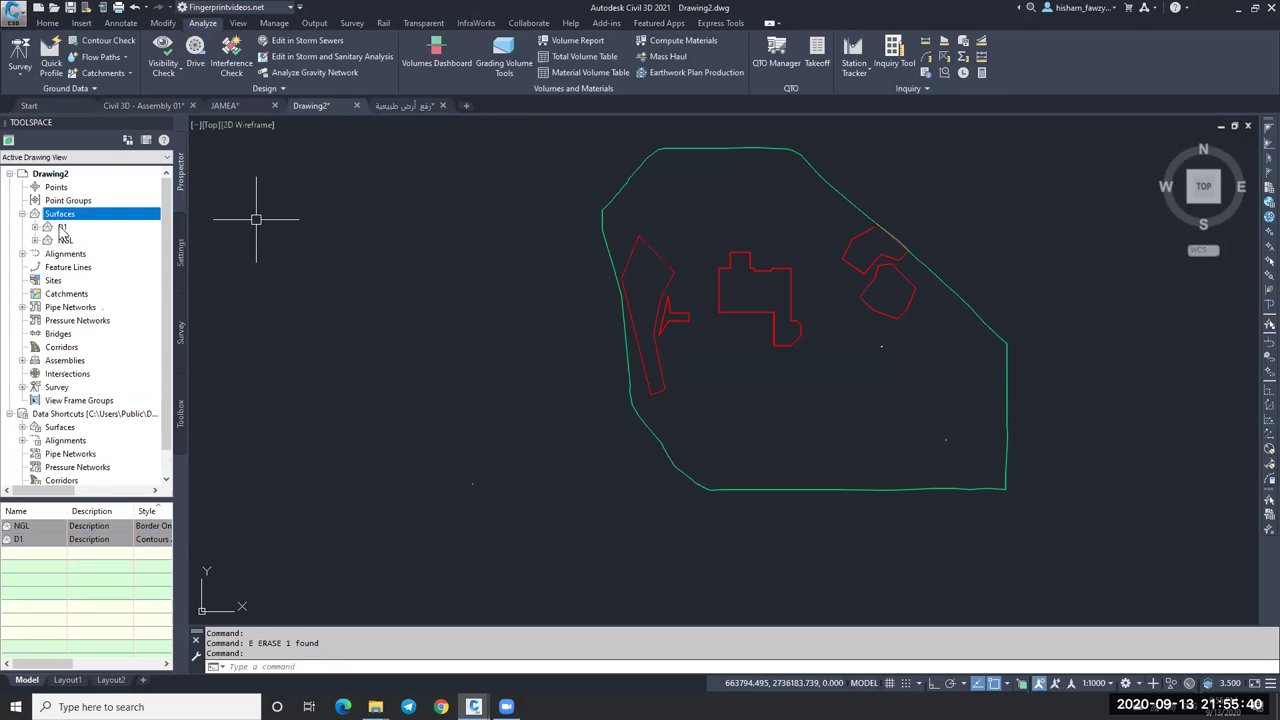
Create a second TIN surface named D2.
right_click(59, 214)
left_click(118, 226)
left_click(799, 256)
type("D2")
left_click(766, 416)
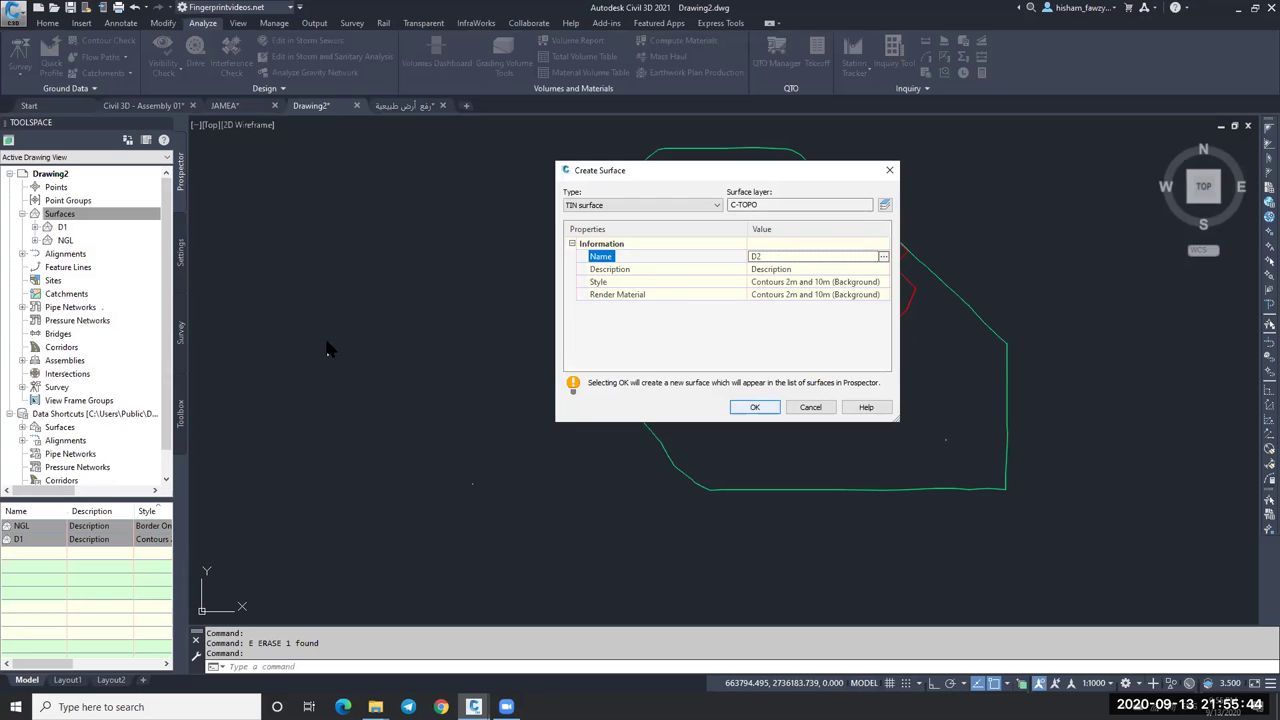
Create a third TIN surface keeping the default name Surface2.
right_click(126, 214)
left_click(170, 223)
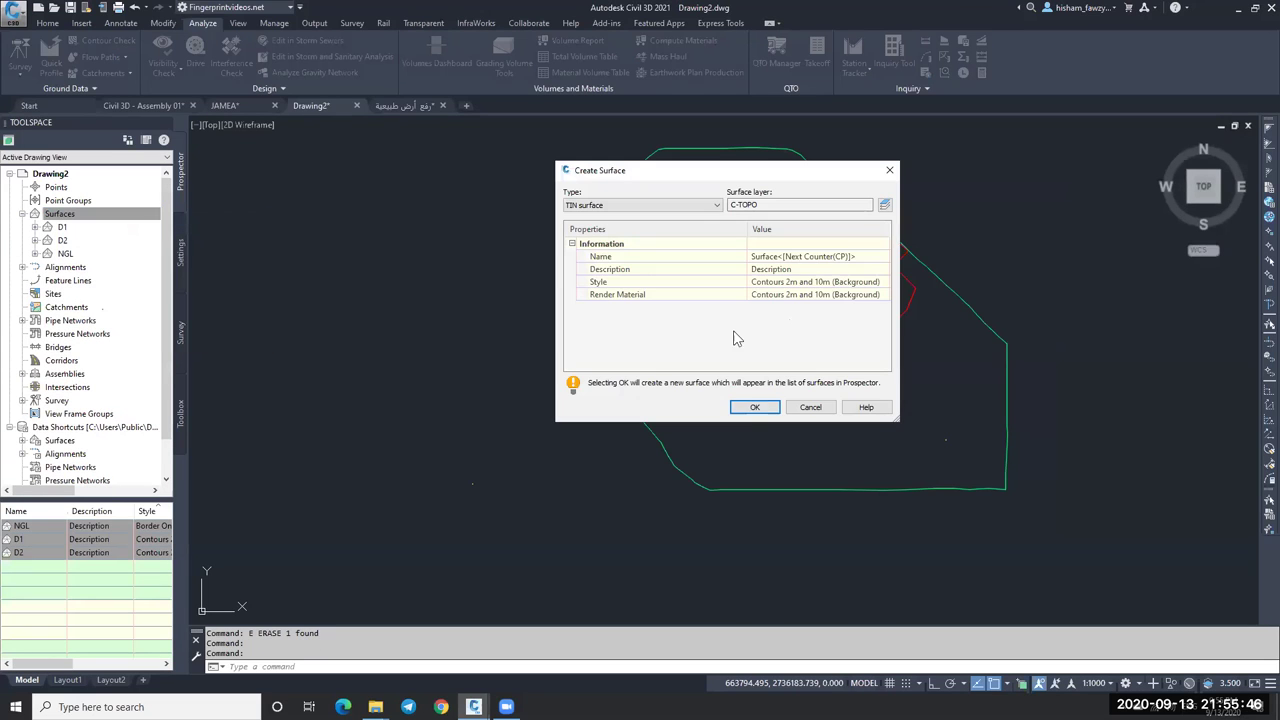
left_click(758, 407)
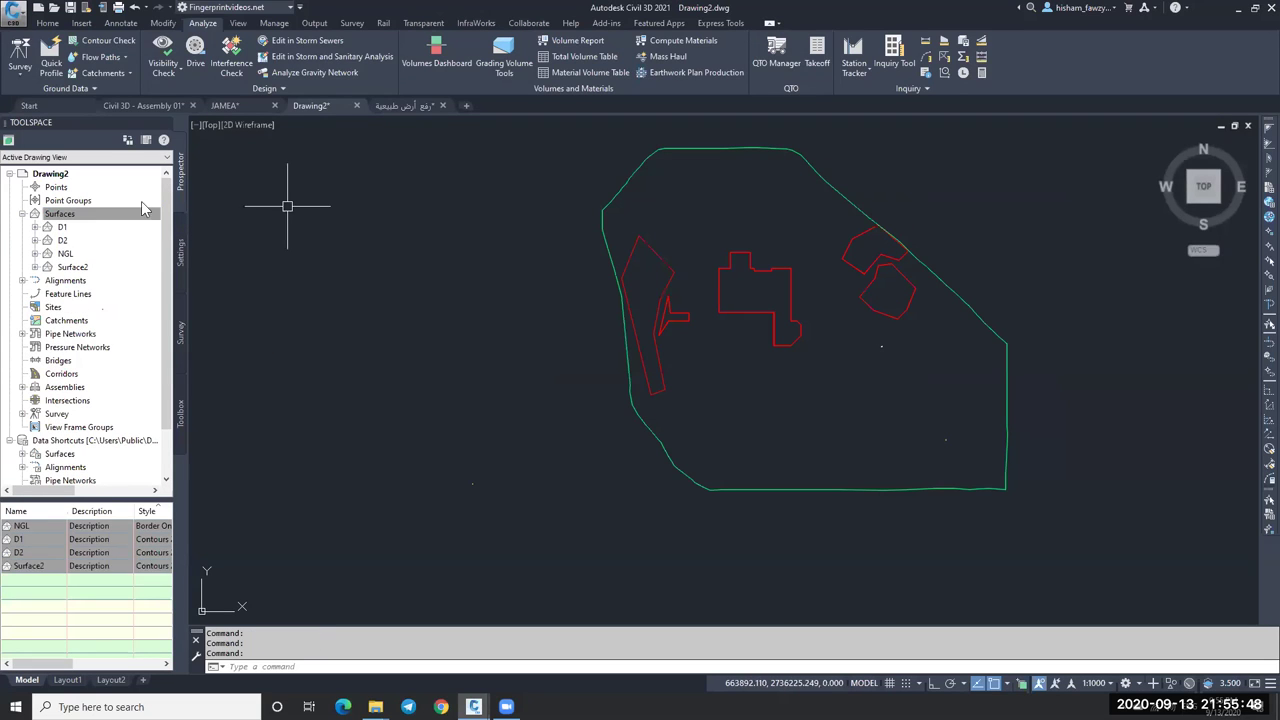
right_click(99, 266)
key("Escape")
Rename Surface2 to D3 and bring up the Add Breaklines dialog for surface D2.
double_click(878, 170)
type("D3")
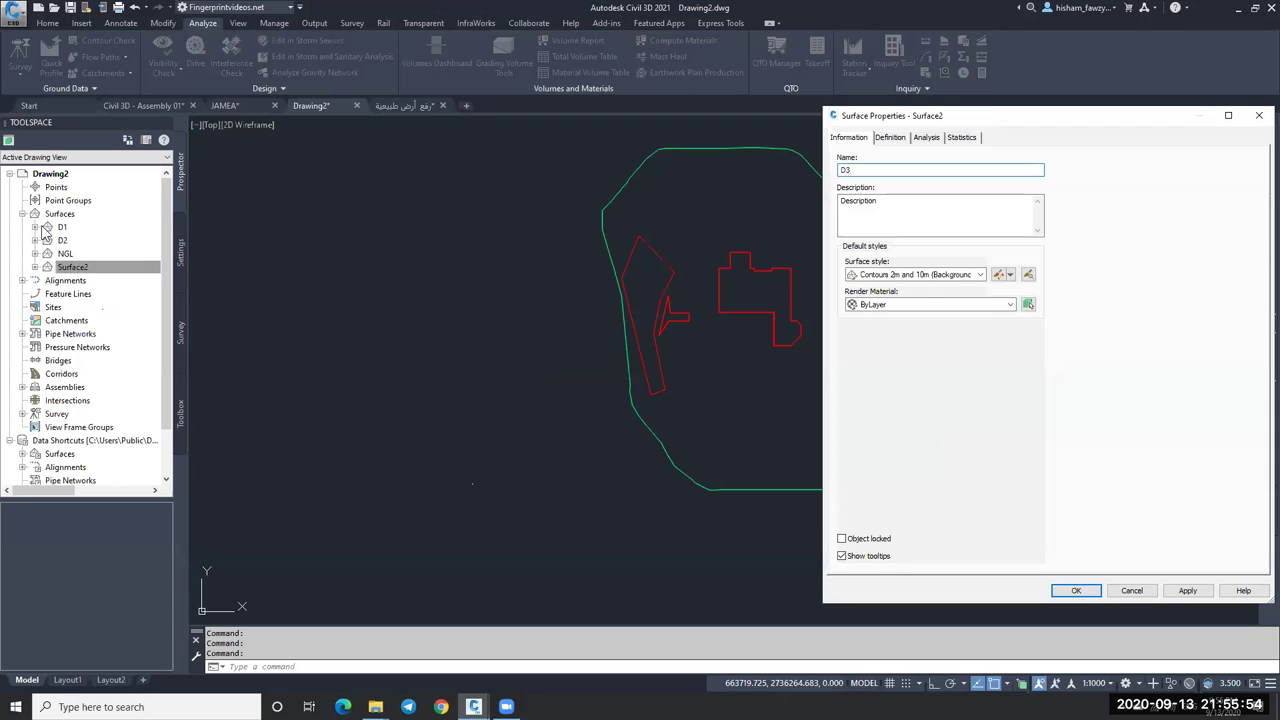
key("Return")
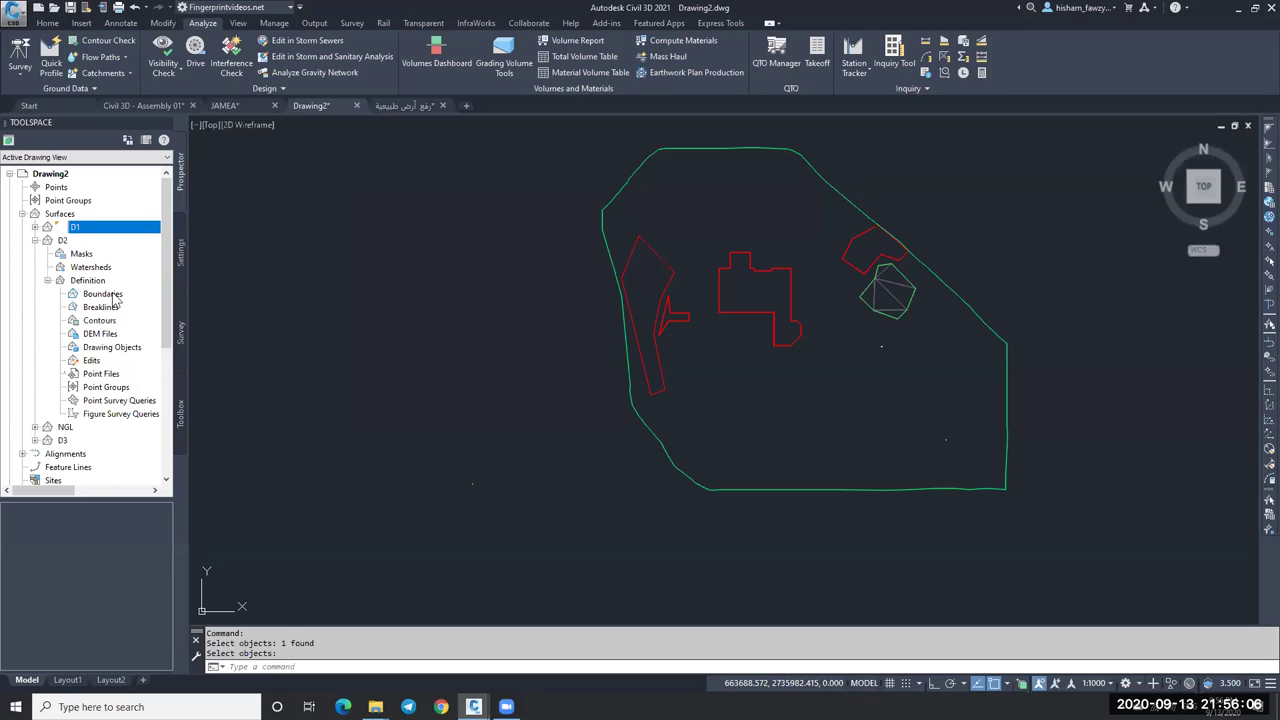
right_click(102, 308)
left_click(172, 326)
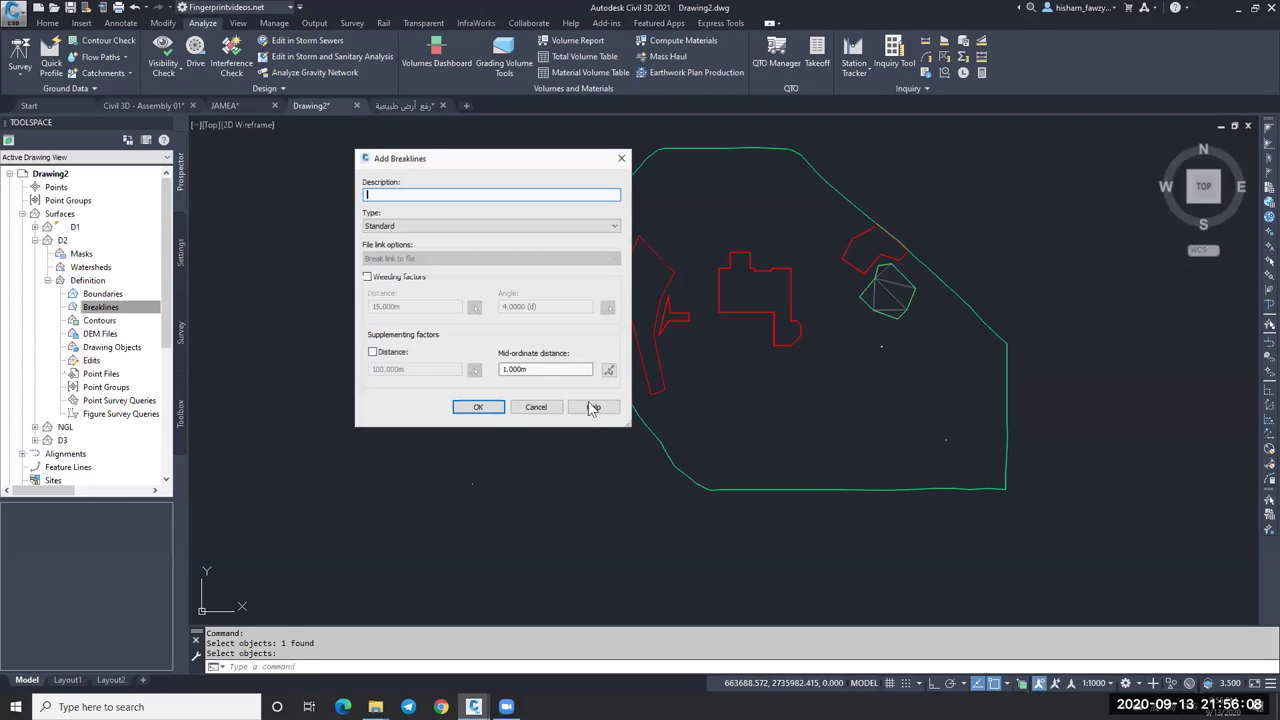
Add the upper-right red polygon to surface D2 as breakline set1.
left_click(497, 409)
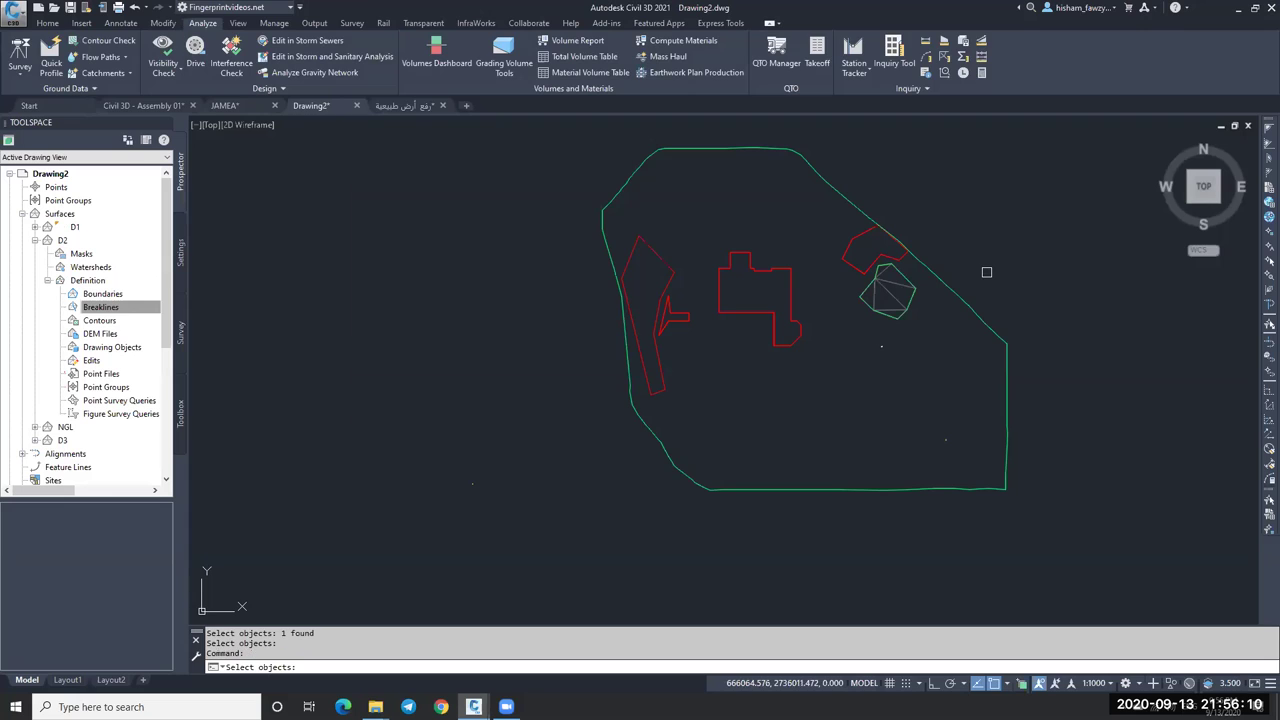
left_click(862, 243)
key("Return")
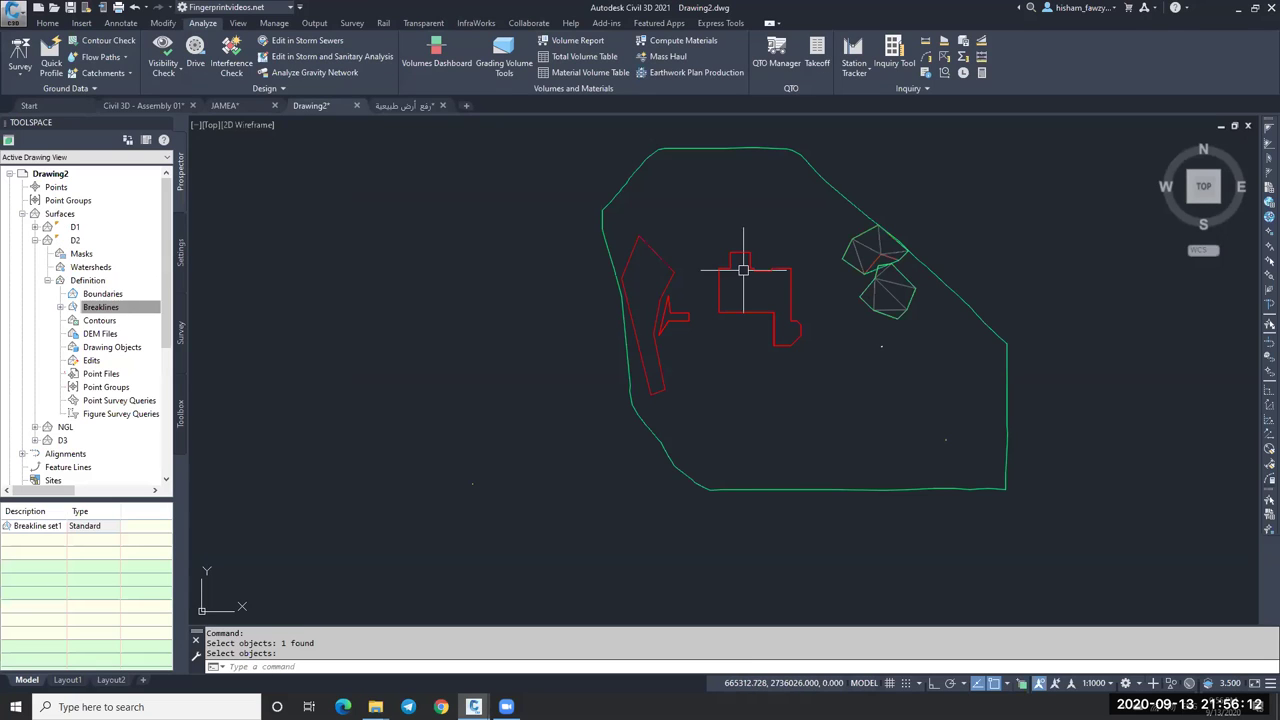
left_click(125, 305)
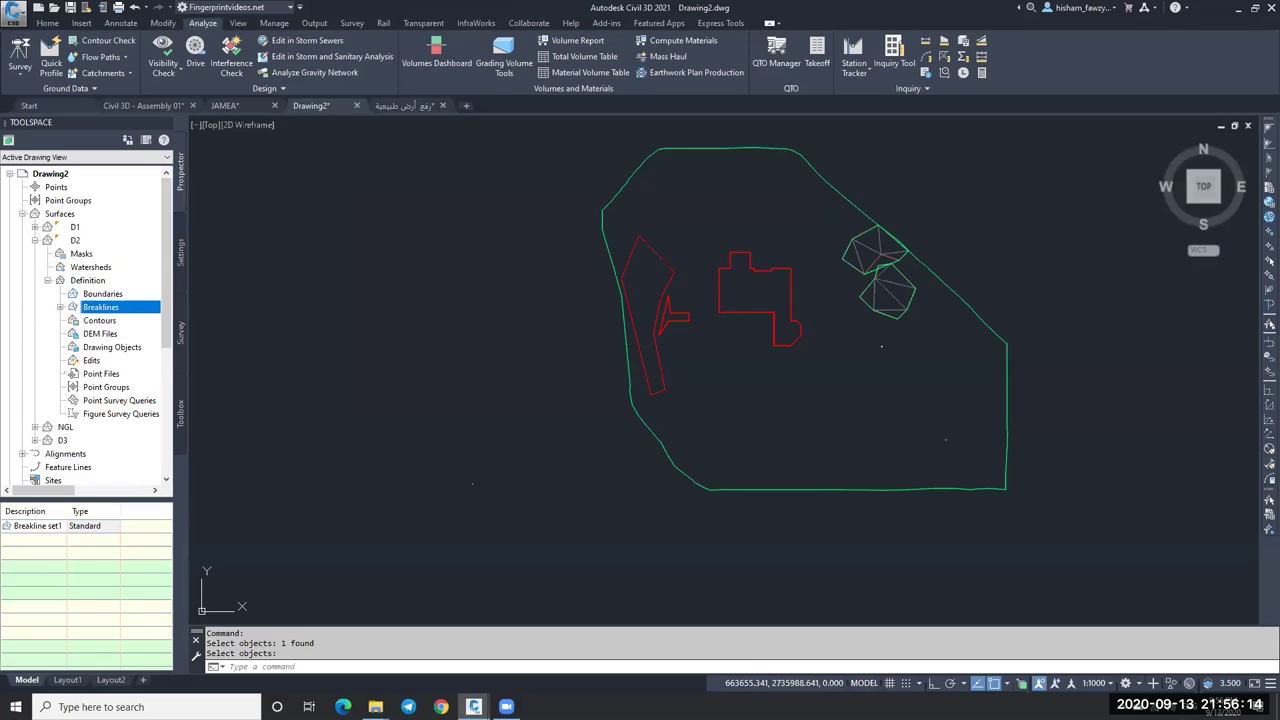
scroll(876, 256, "up", 4)
Send the red polygon behind D2 with DRAWORDER, then open D2's Add Boundaries dialog.
left_click(881, 233)
left_click(889, 251)
type("dr")
key("Return")
key("Return")
right_click(118, 294)
left_click(146, 303)
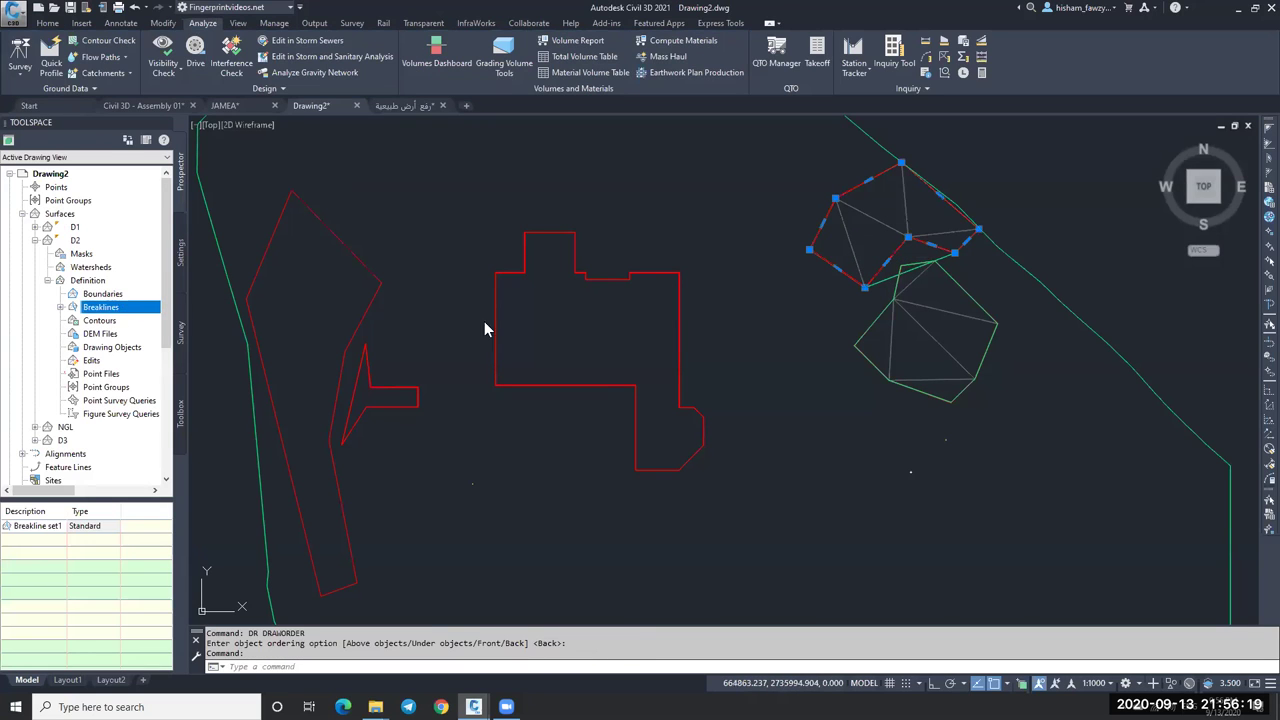
Accept D2's boundary, then add the long red polyline on the left as a breakline to D3.
key("Escape")
double_click(48, 244)
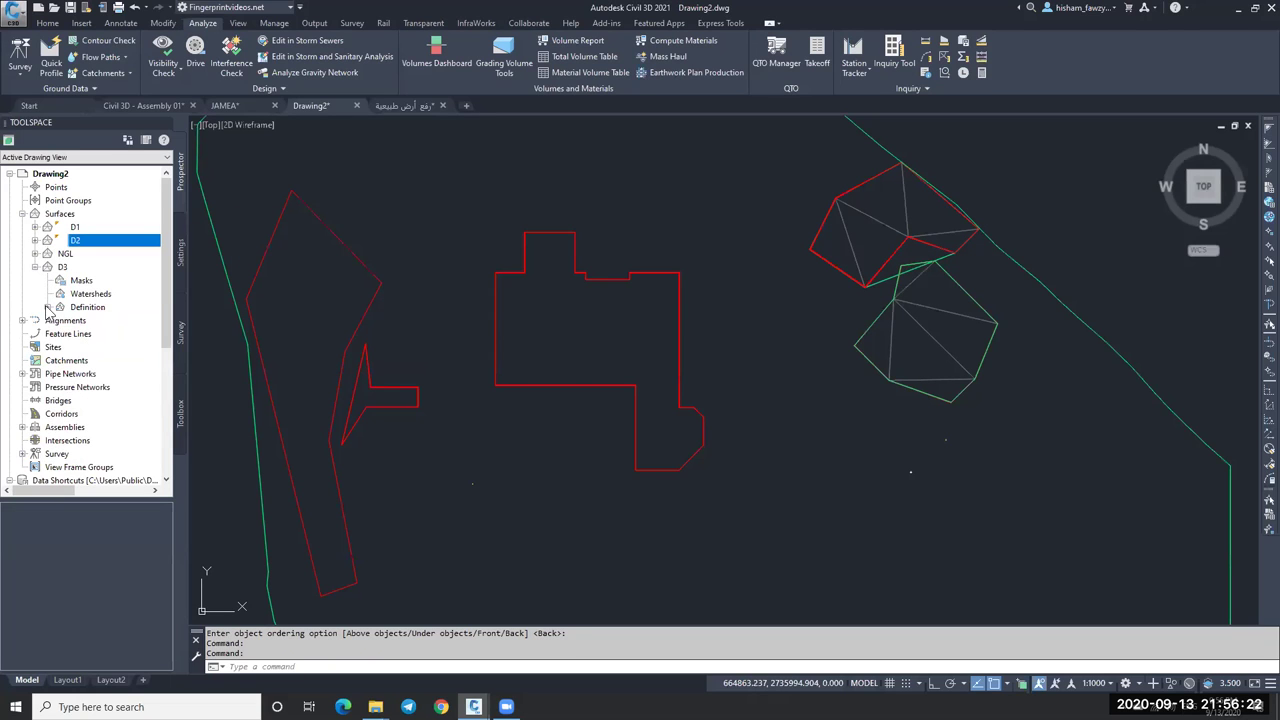
left_click(47, 307)
right_click(125, 321)
right_click(122, 334)
left_click(148, 342)
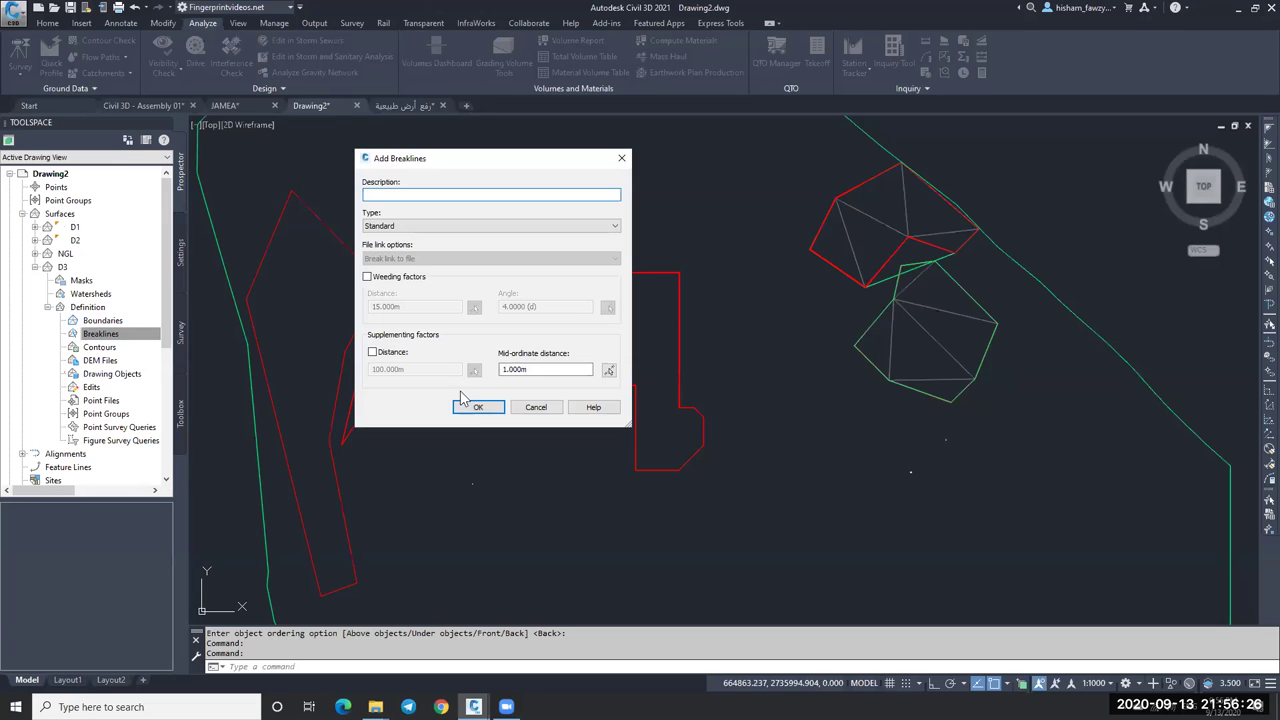
left_click(470, 405)
left_click(357, 261)
key("Return")
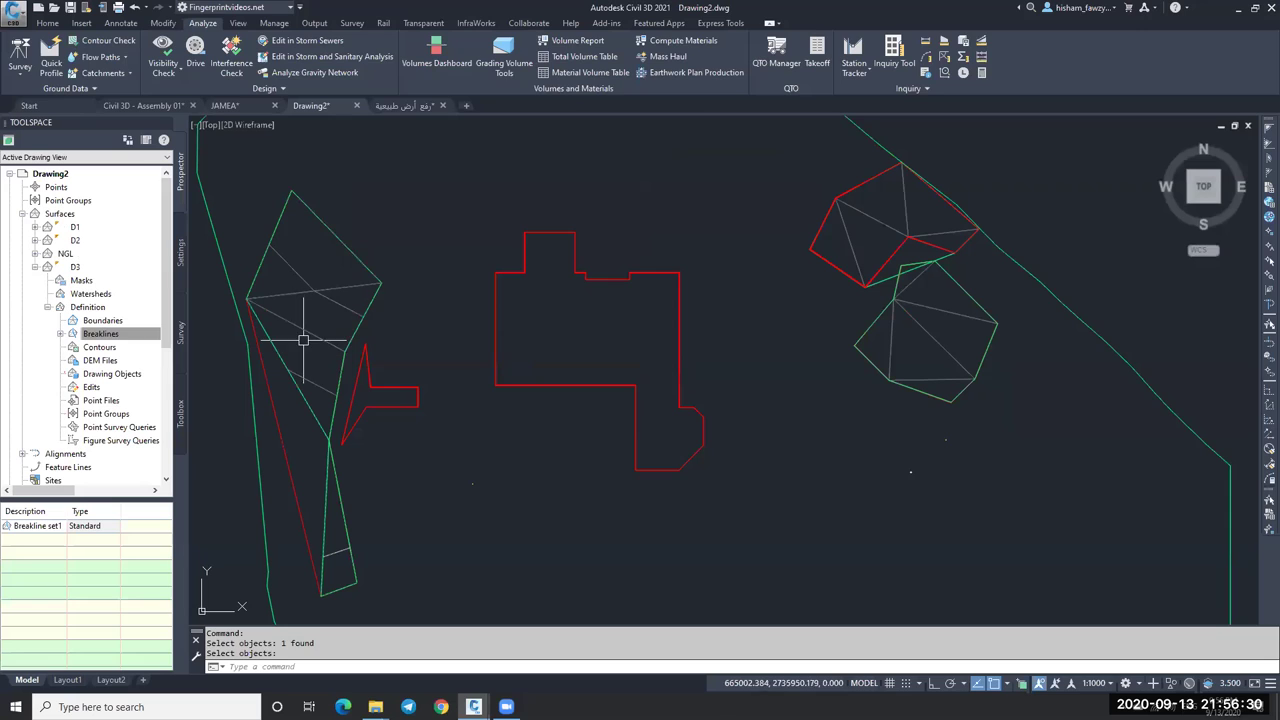
Add a line to surface D3 between two picked points, then pan out to the whole site.
left_click(306, 265)
left_click(297, 66)
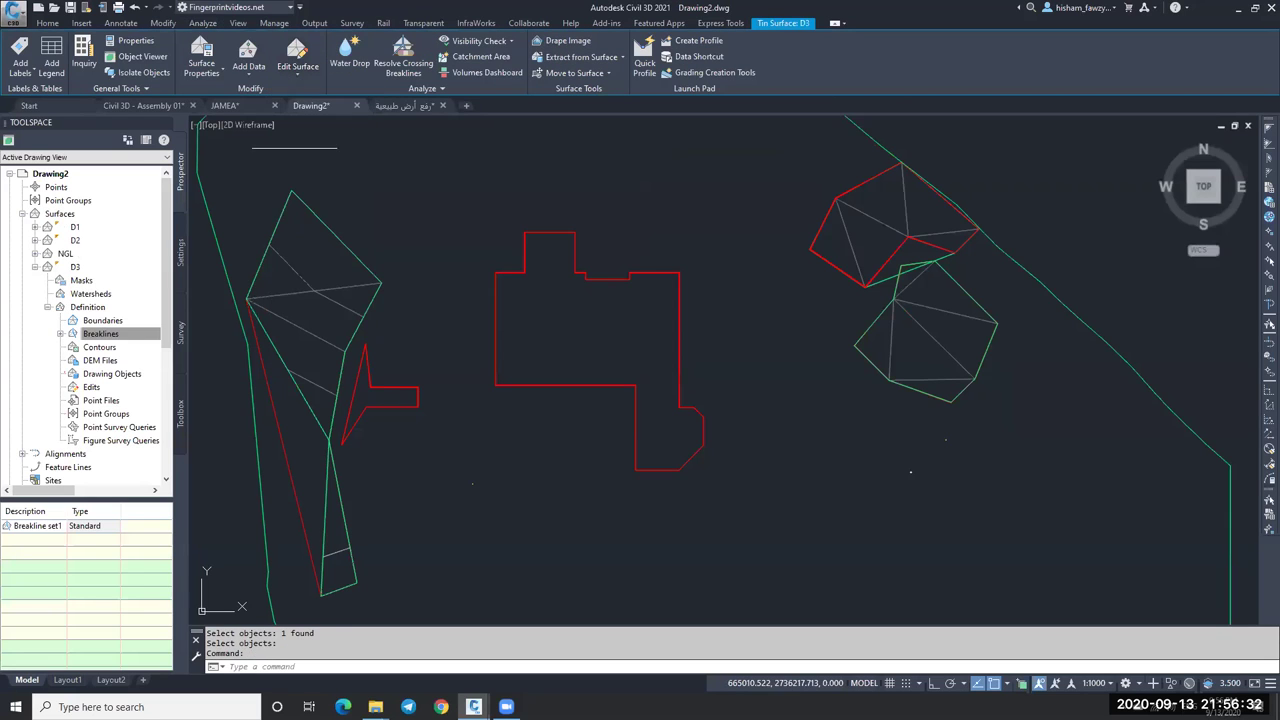
left_click(250, 297)
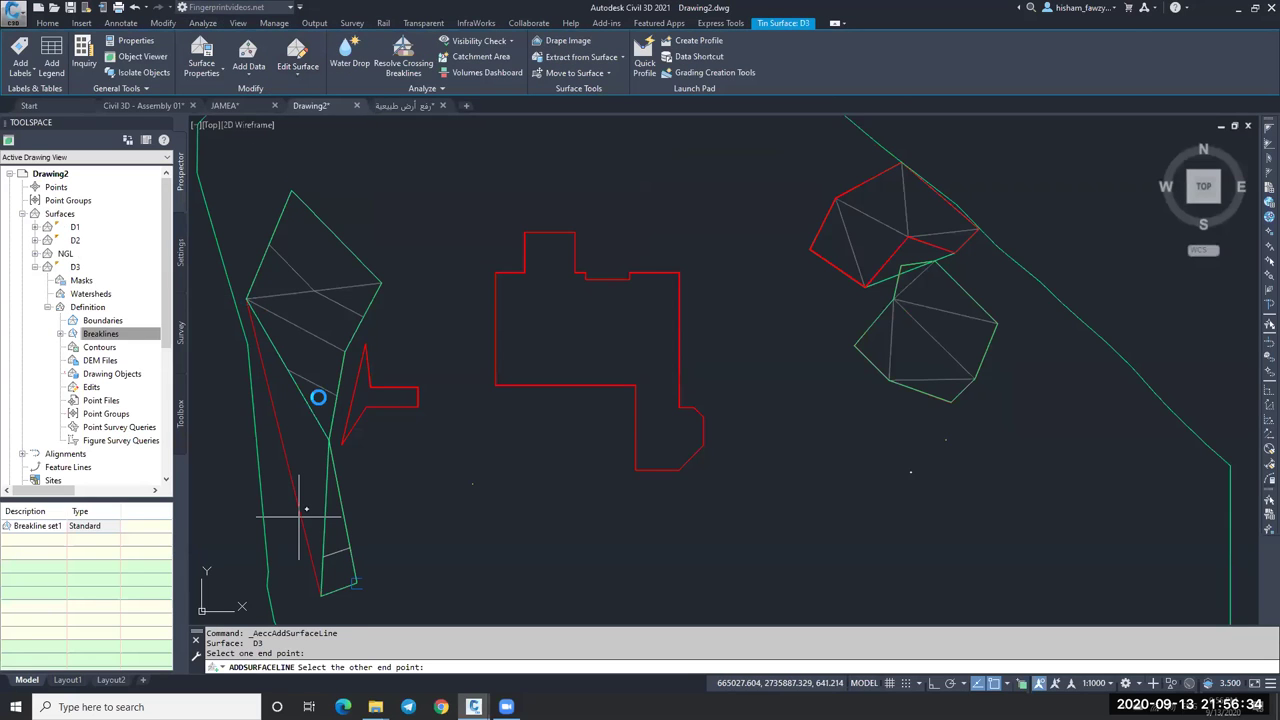
left_click(320, 590)
key("Escape")
left_click(319, 400)
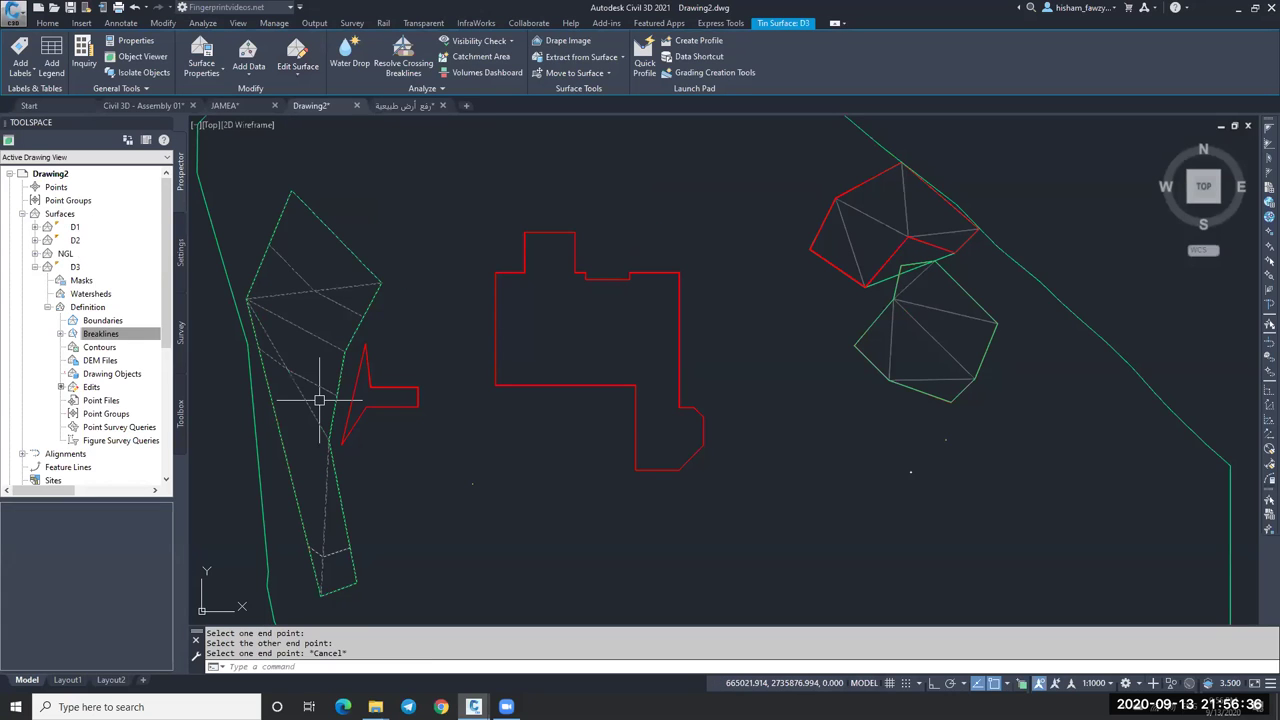
key("Escape")
scroll(399, 281, "down", 4)
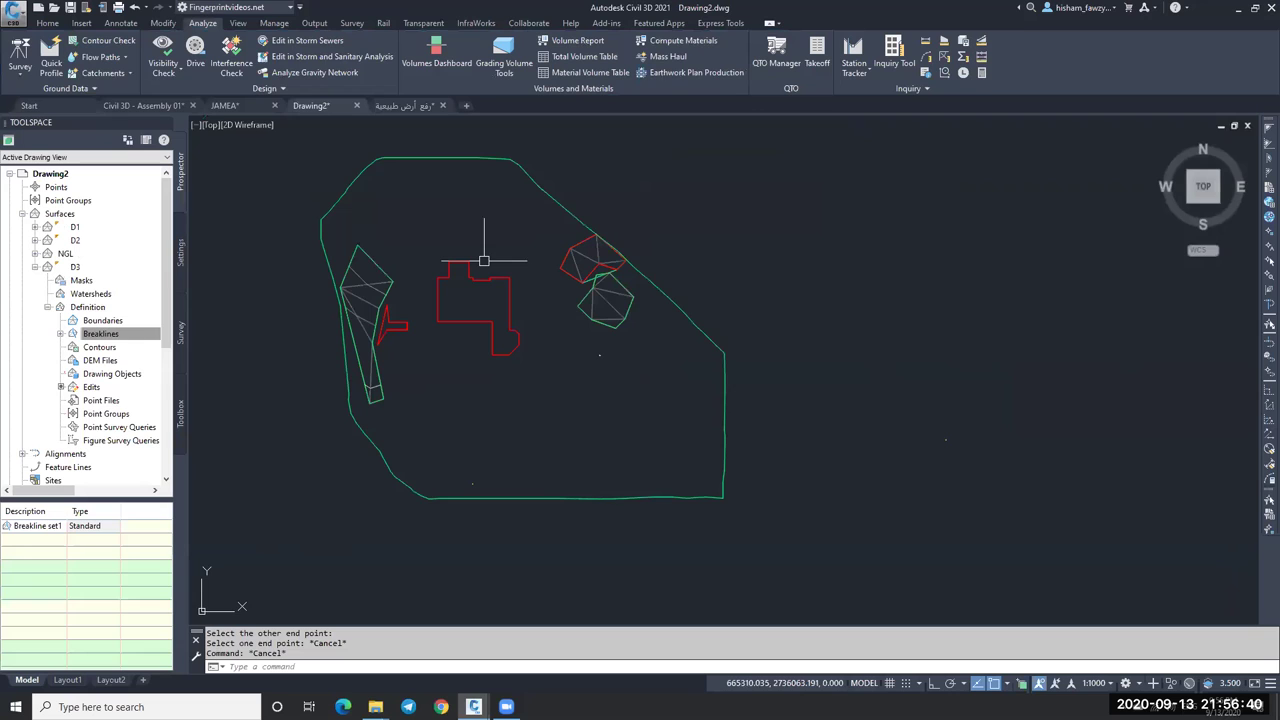
middle_click_drag(484, 260, 675, 234)
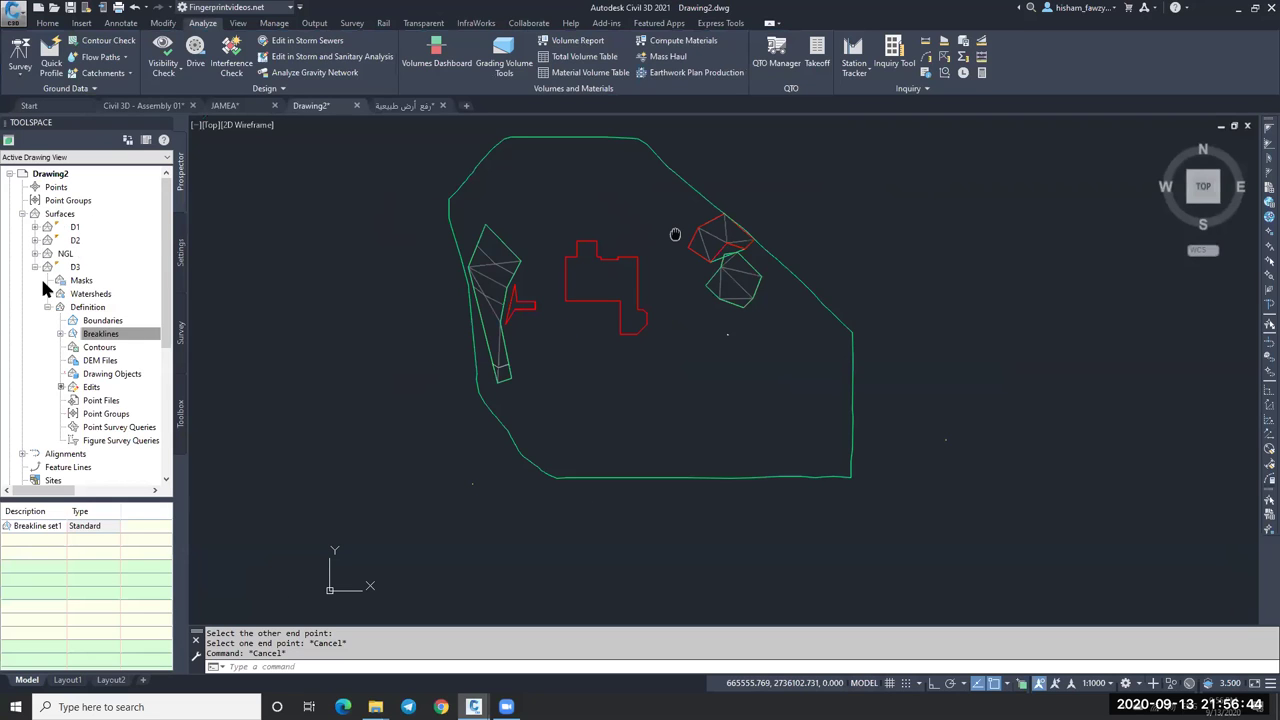
left_click(86, 303)
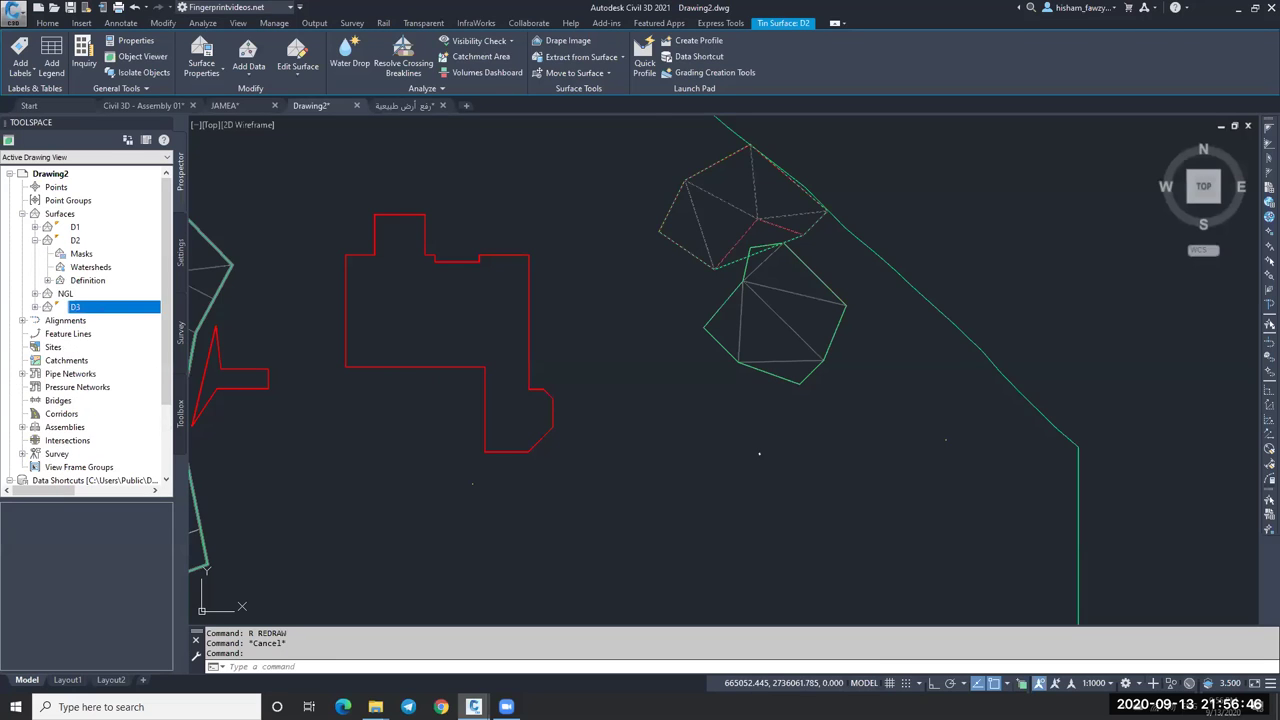
left_click(300, 70)
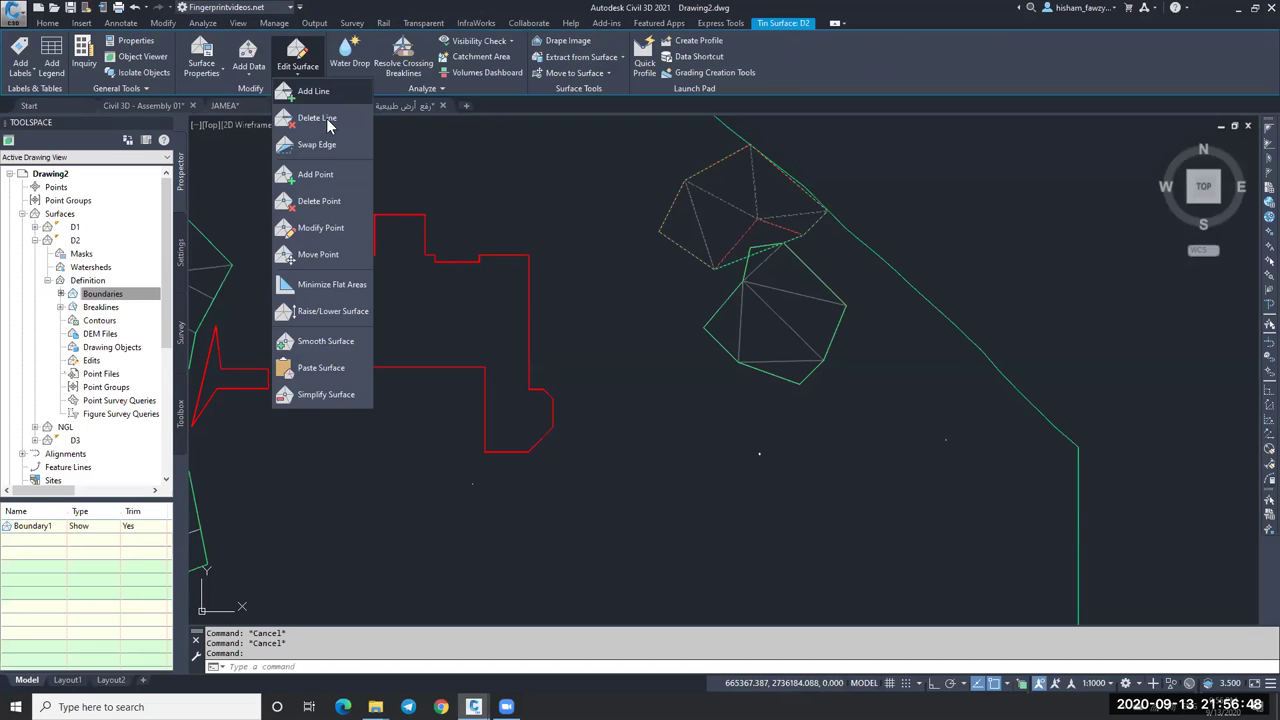
left_click(317, 117)
type("F")
key("Return")
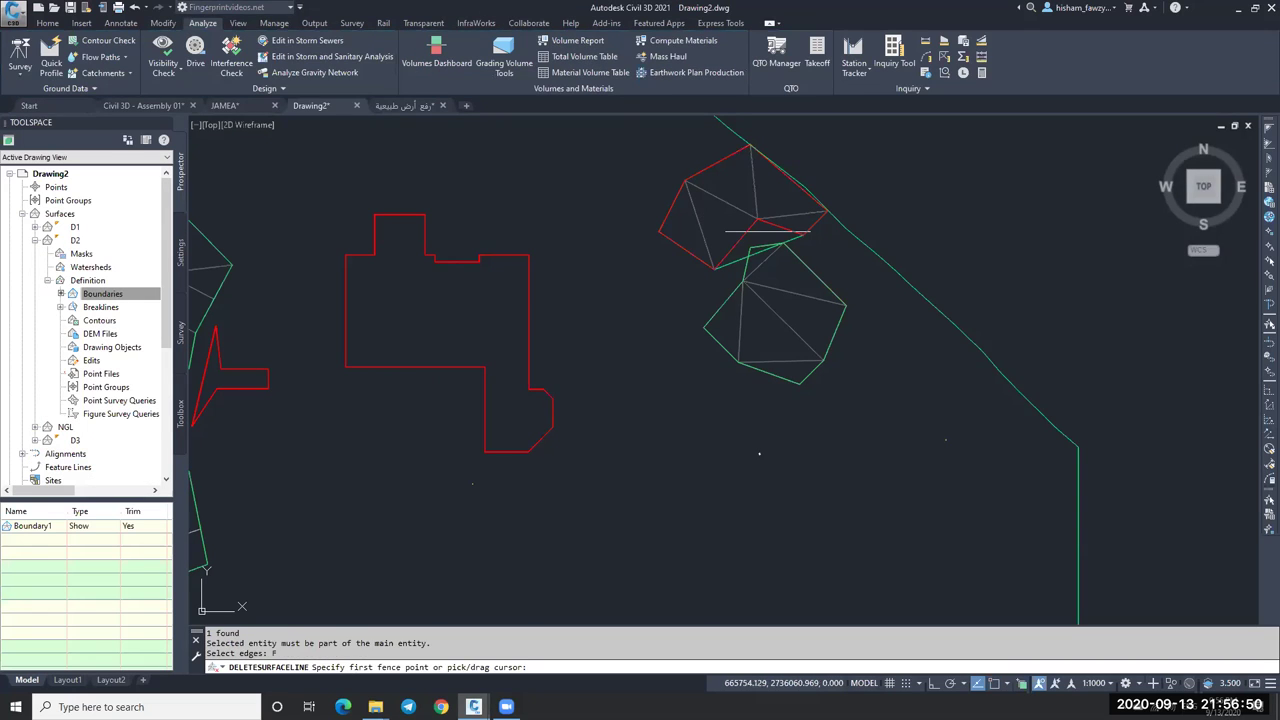
left_click(766, 233)
key("Return")
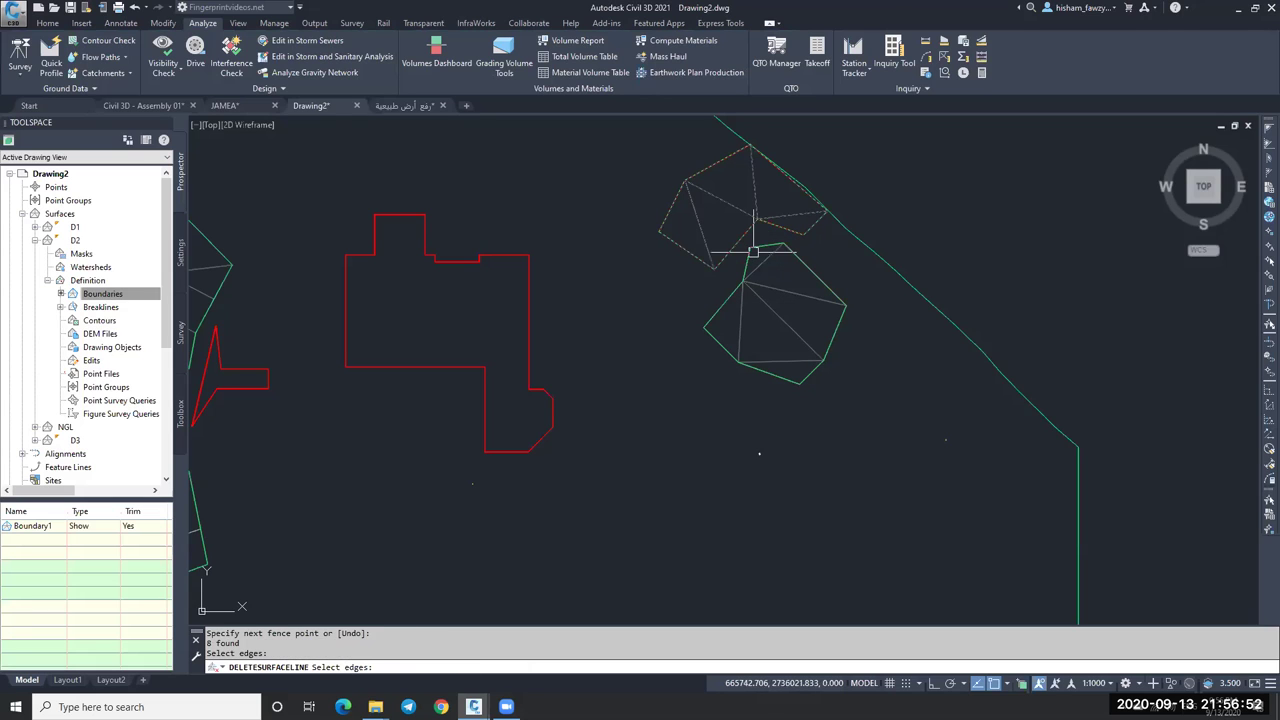
key("Escape")
left_click(753, 190)
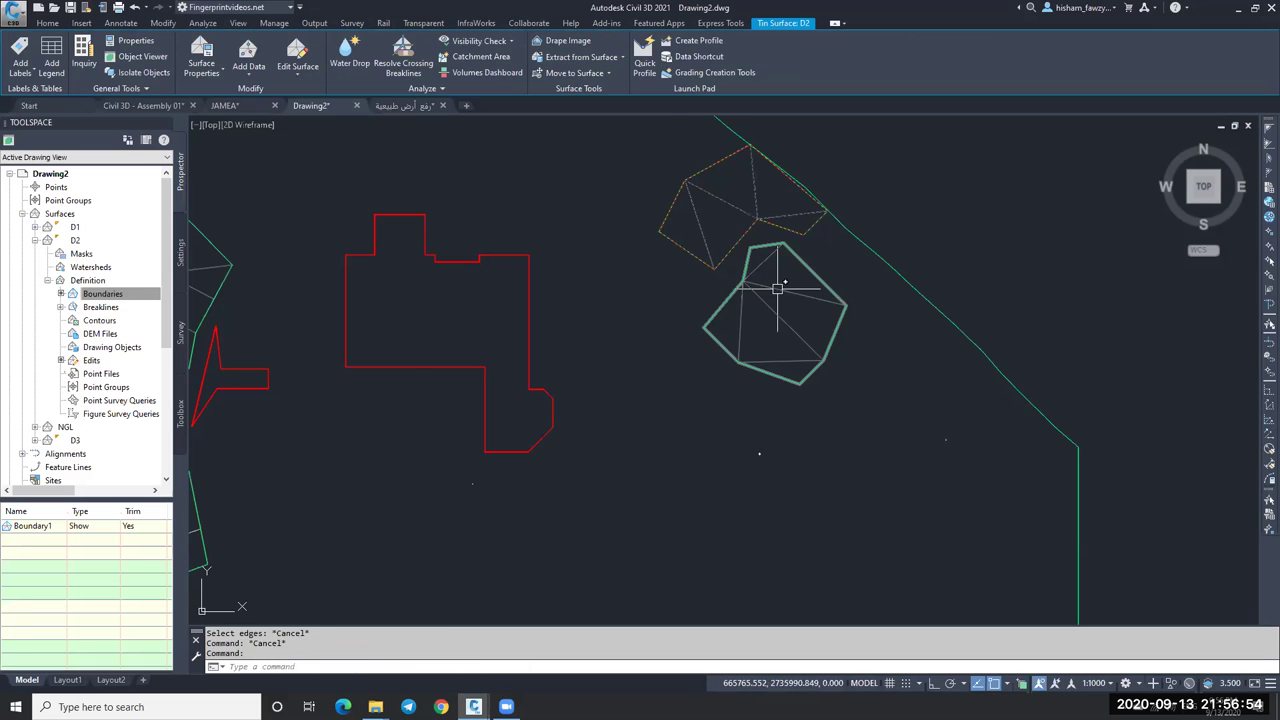
left_click(777, 289)
scroll(777, 289, "down", 2)
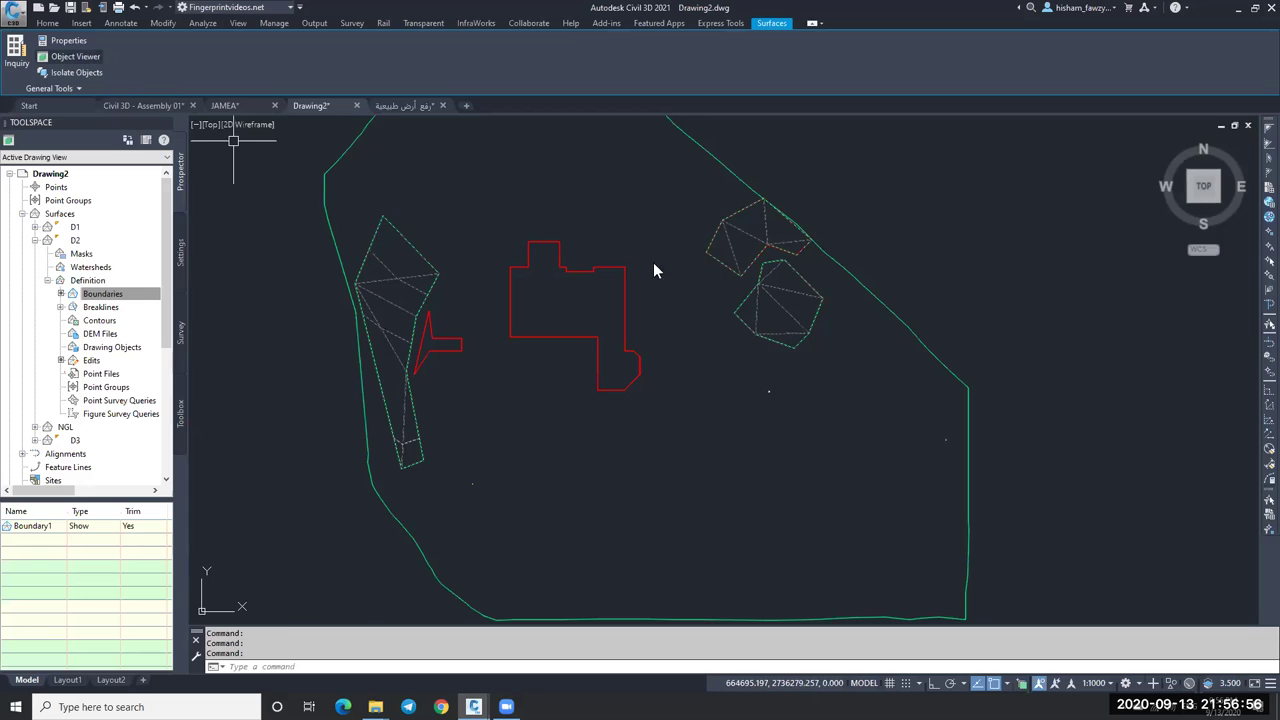
left_click(690, 344)
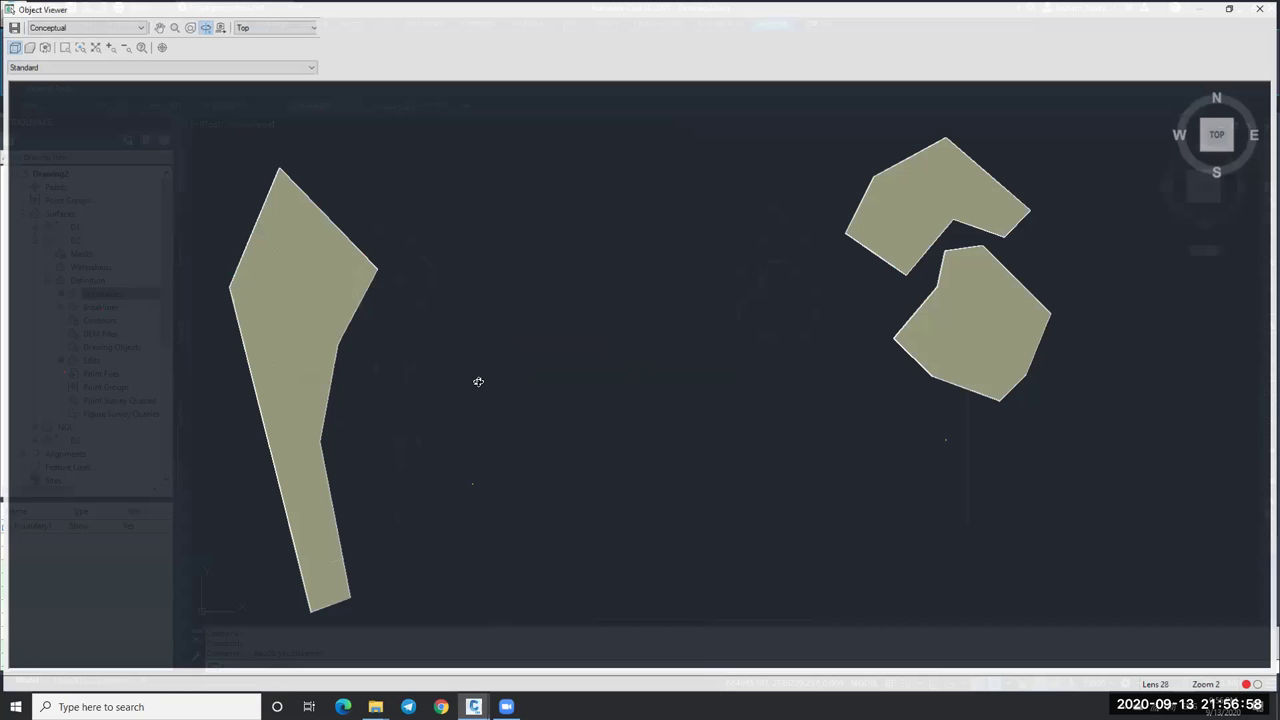
left_click_drag(478, 381, 703, 303)
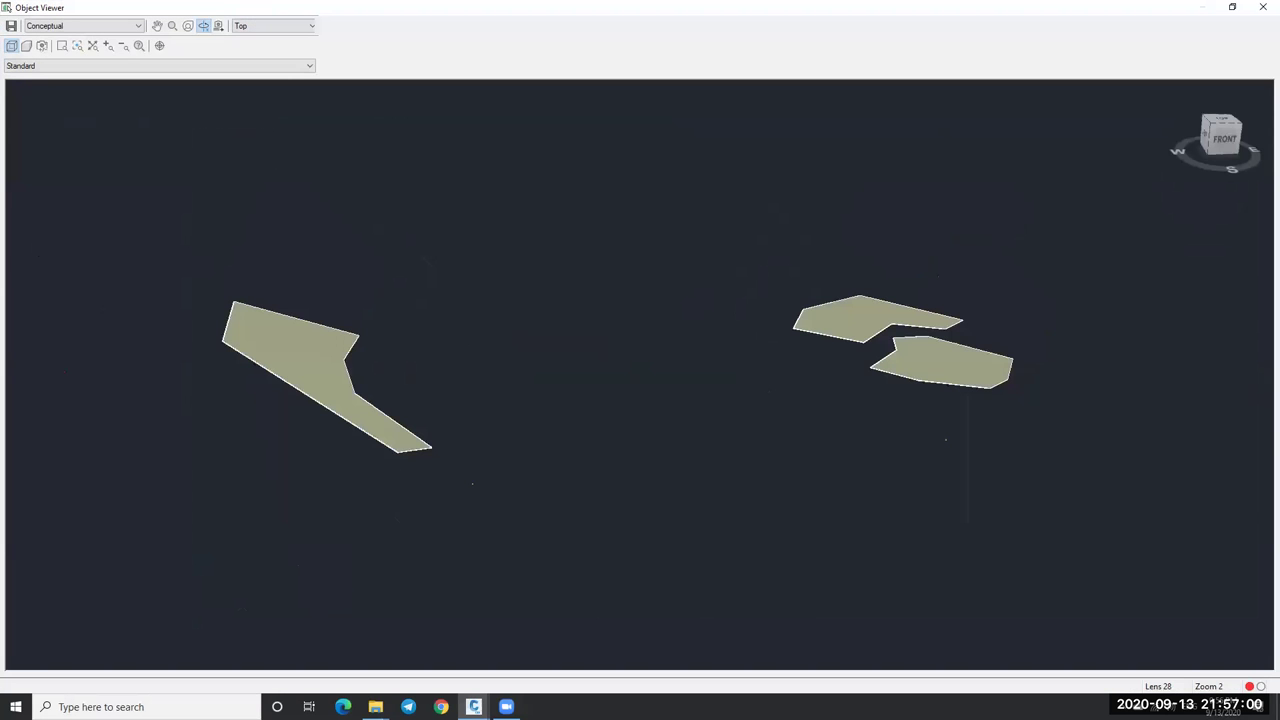
key("Escape")
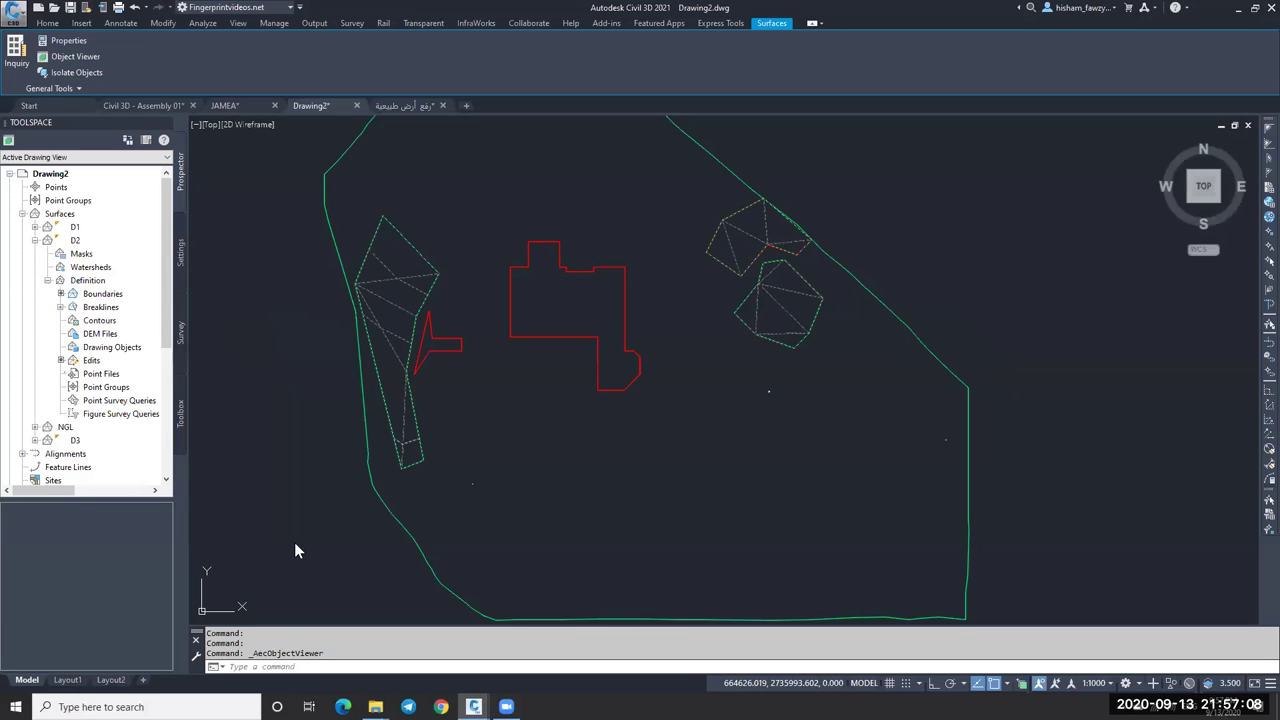
With NGL as base, switch the comparison surface to D2, then D3 (235313.97 cu m cut).
key("Escape")
middle_click_drag(618, 272, 723, 287)
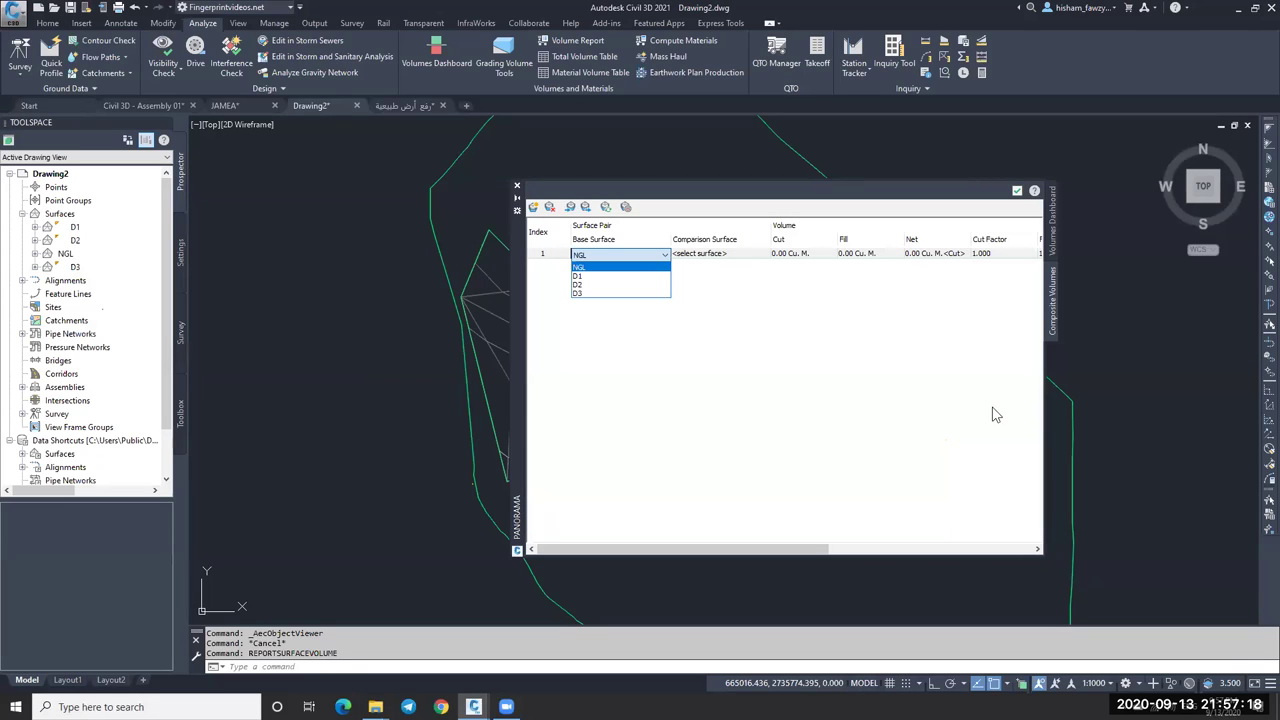
left_click(1046, 393)
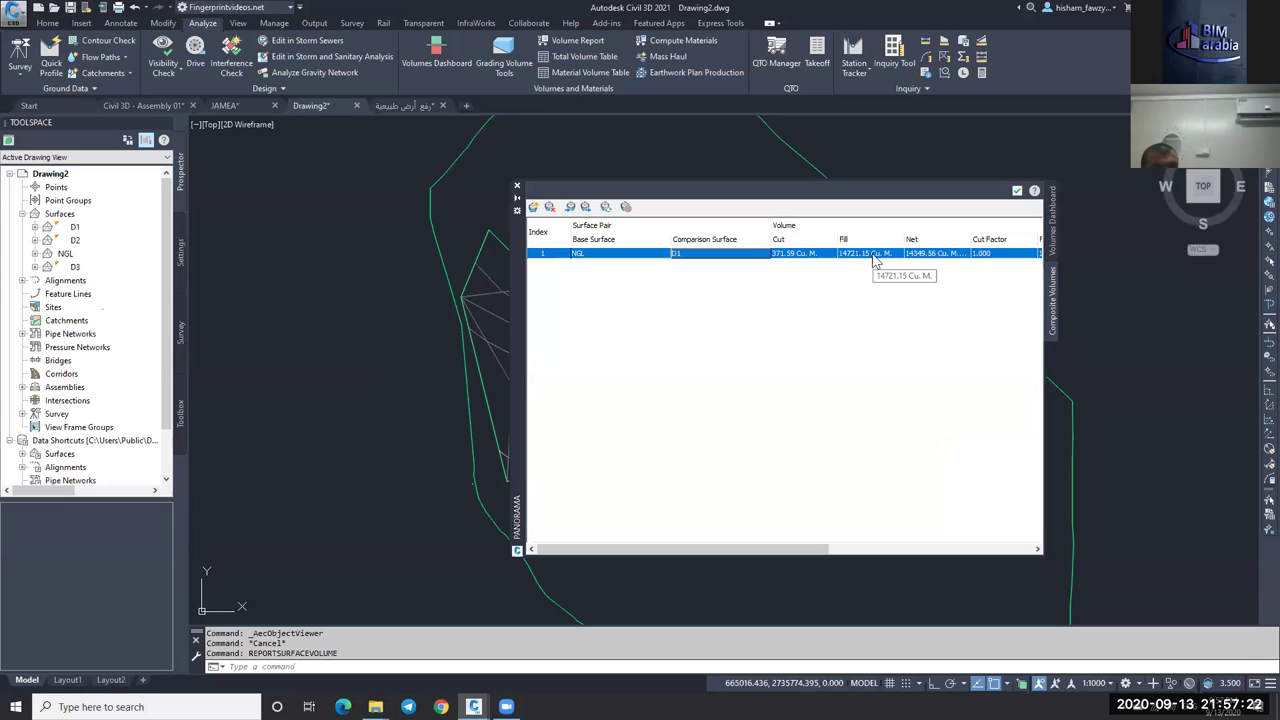
left_click(704, 258)
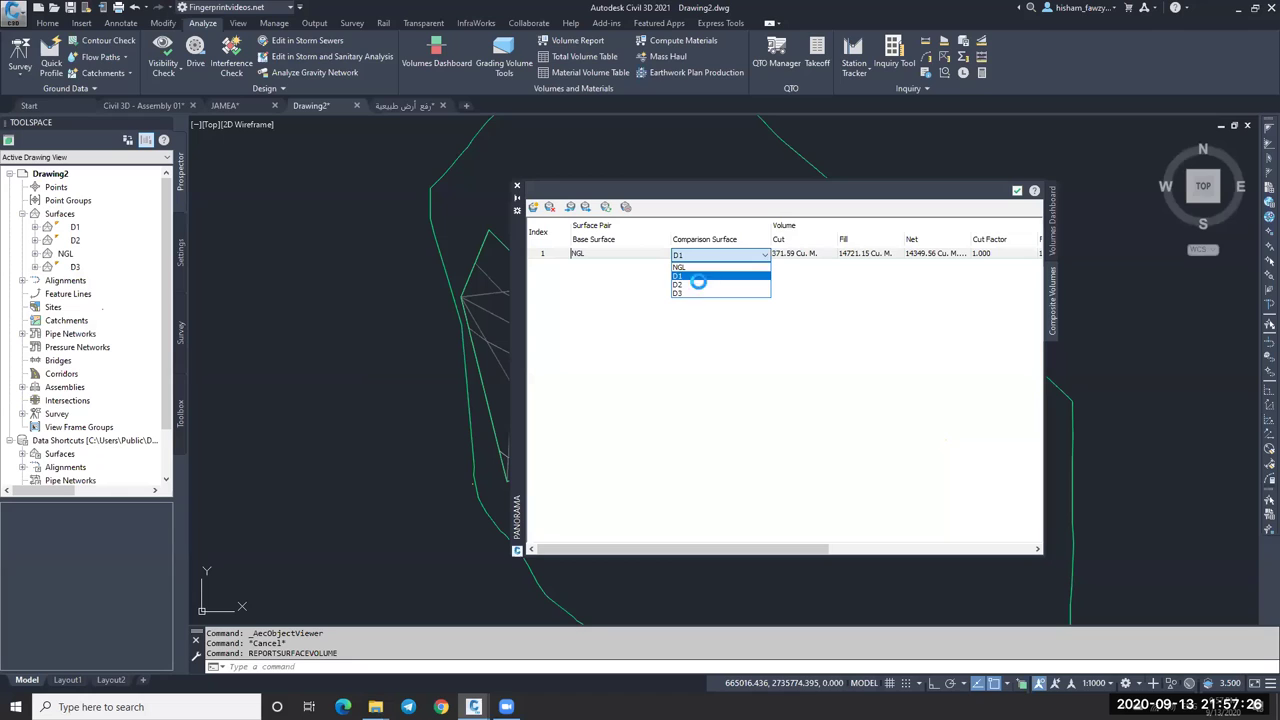
left_click(790, 272)
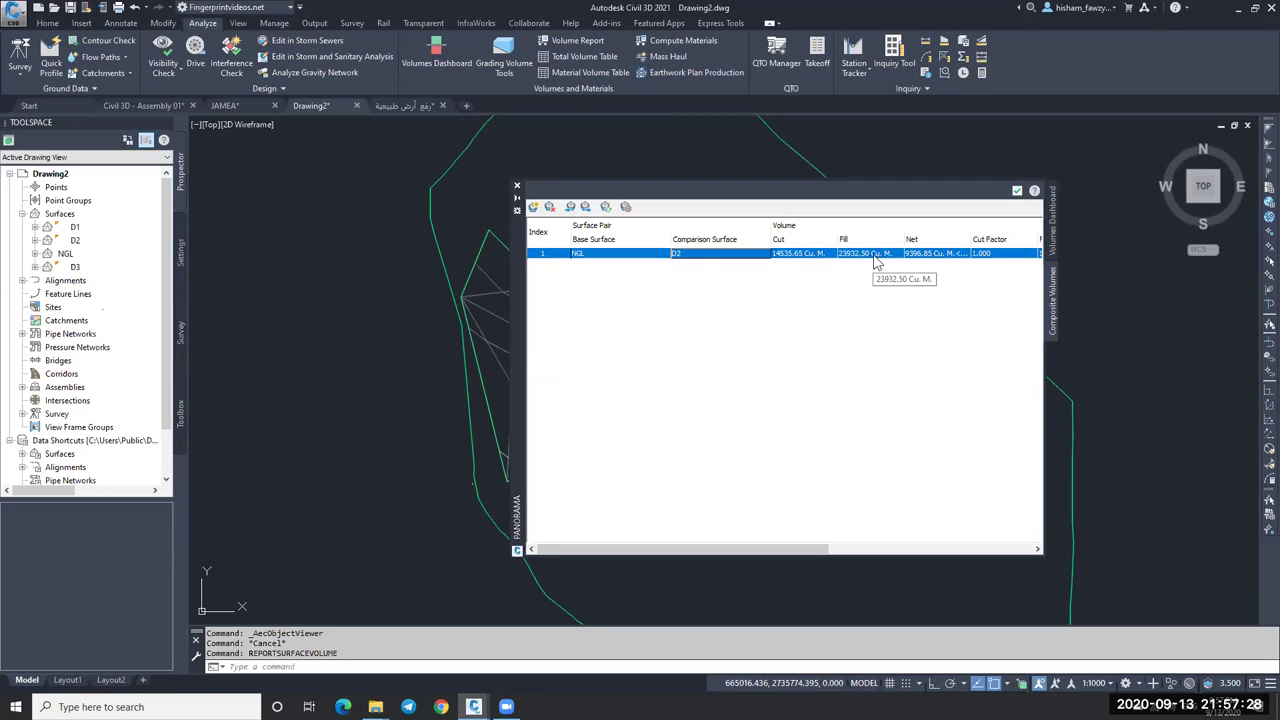
left_click(704, 258)
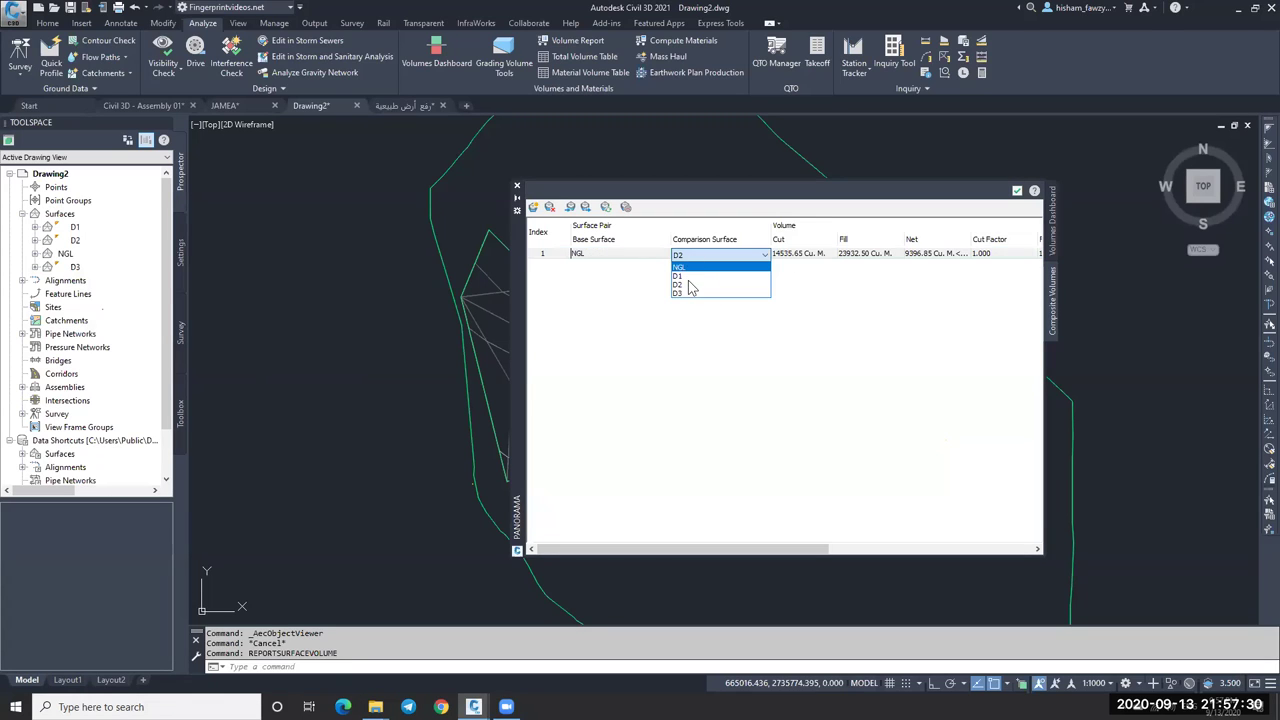
left_click(712, 298)
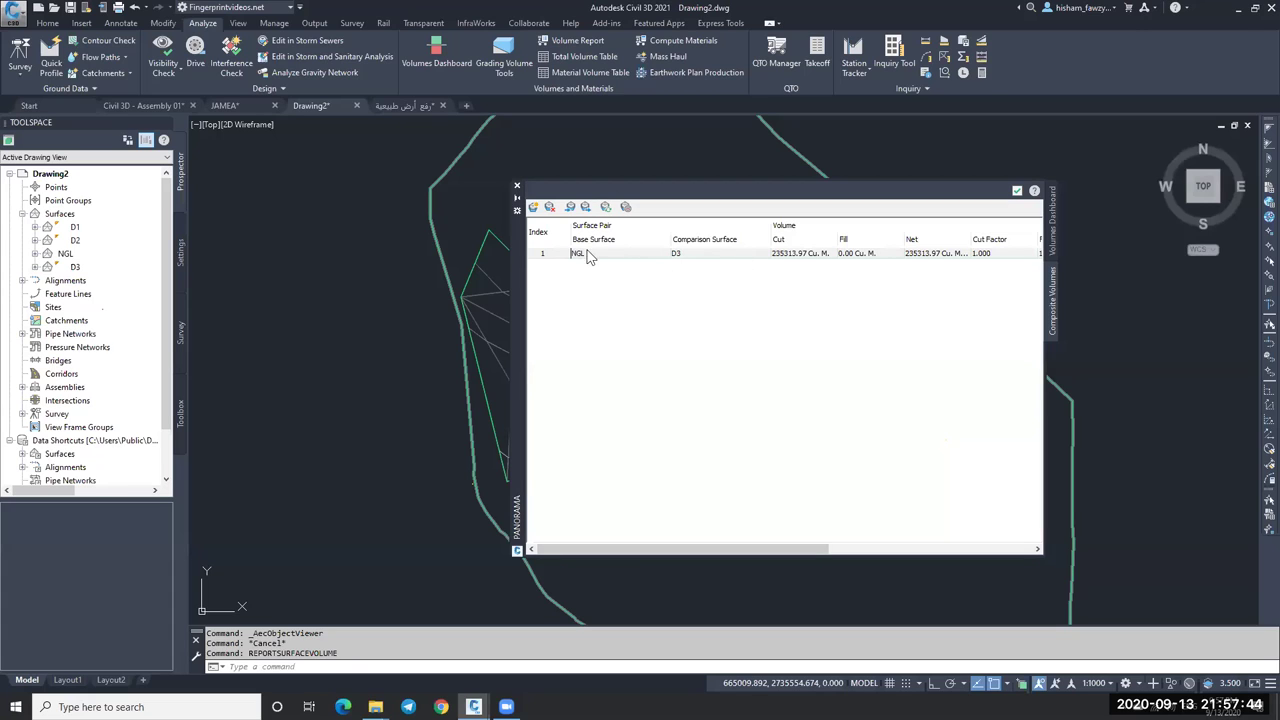
Try the volume entry with base surface D1 against comparison surface D2.
left_click(620, 258)
left_click(618, 255)
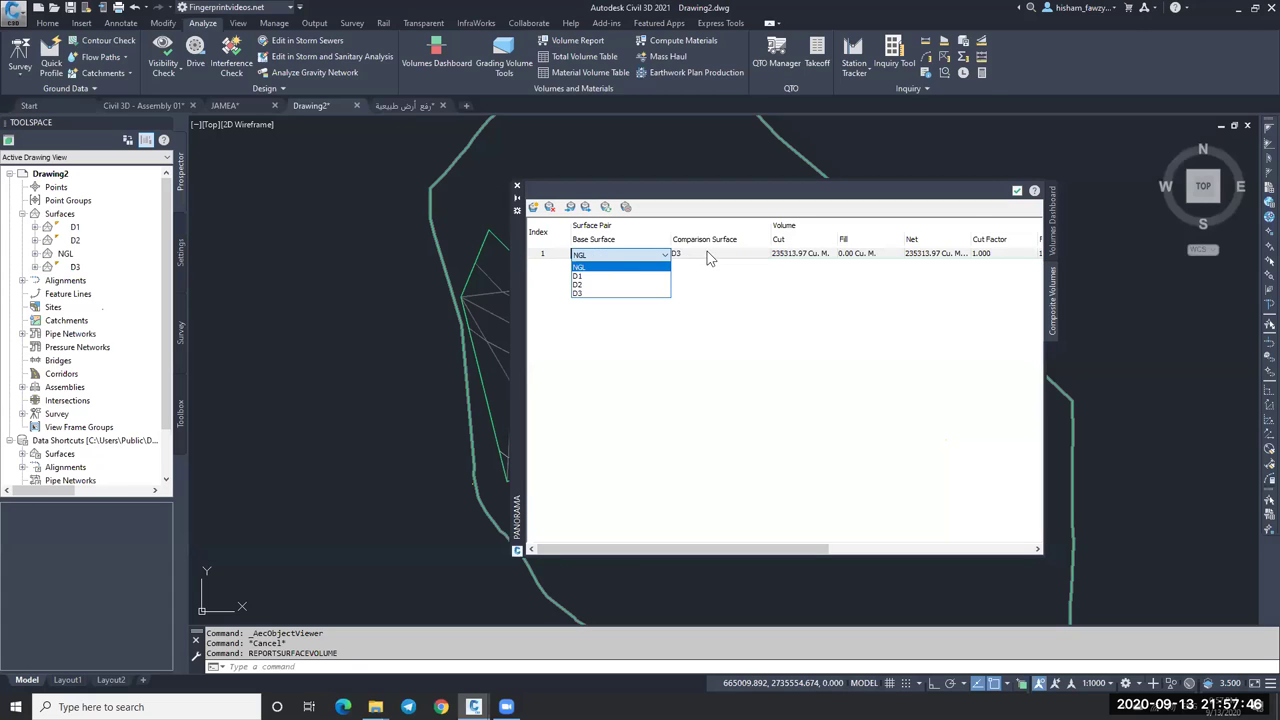
key("Down")
key("Tab")
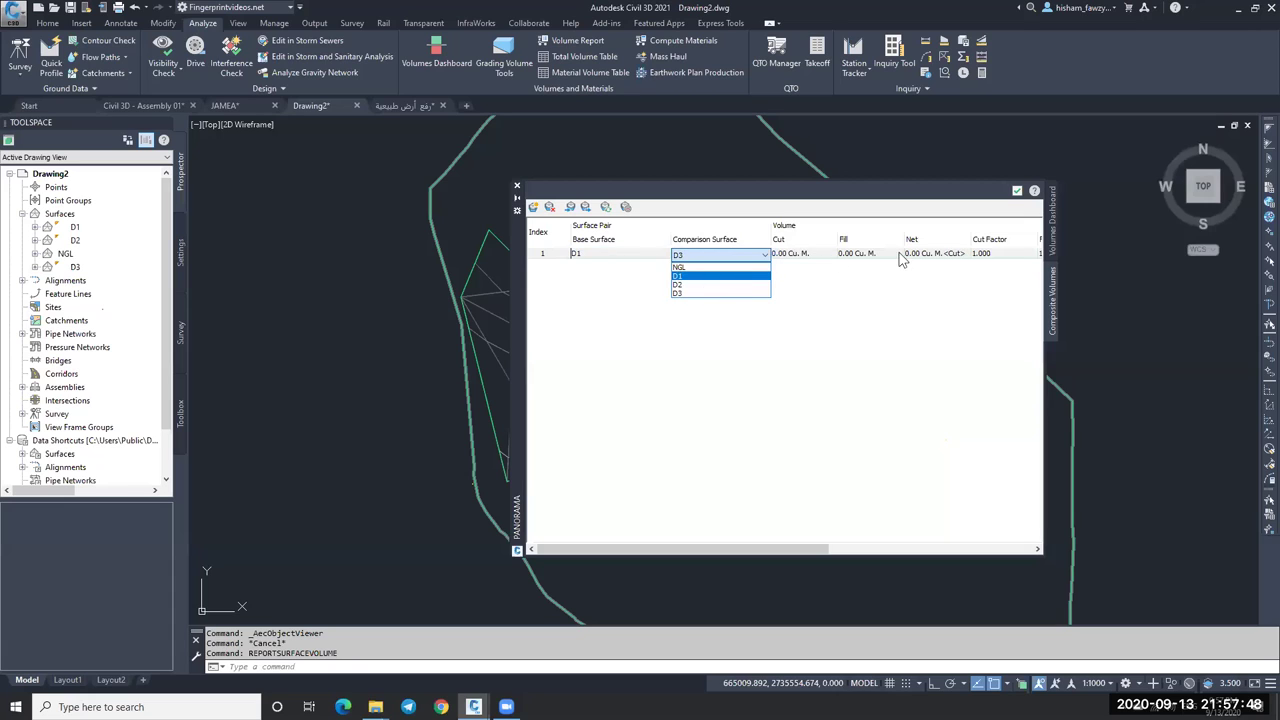
key("Down")
key("Return")
mouse_move(517, 330)
left_mouse_down()
mouse_move(445, 372)
mouse_move(242, 379)
left_mouse_up()
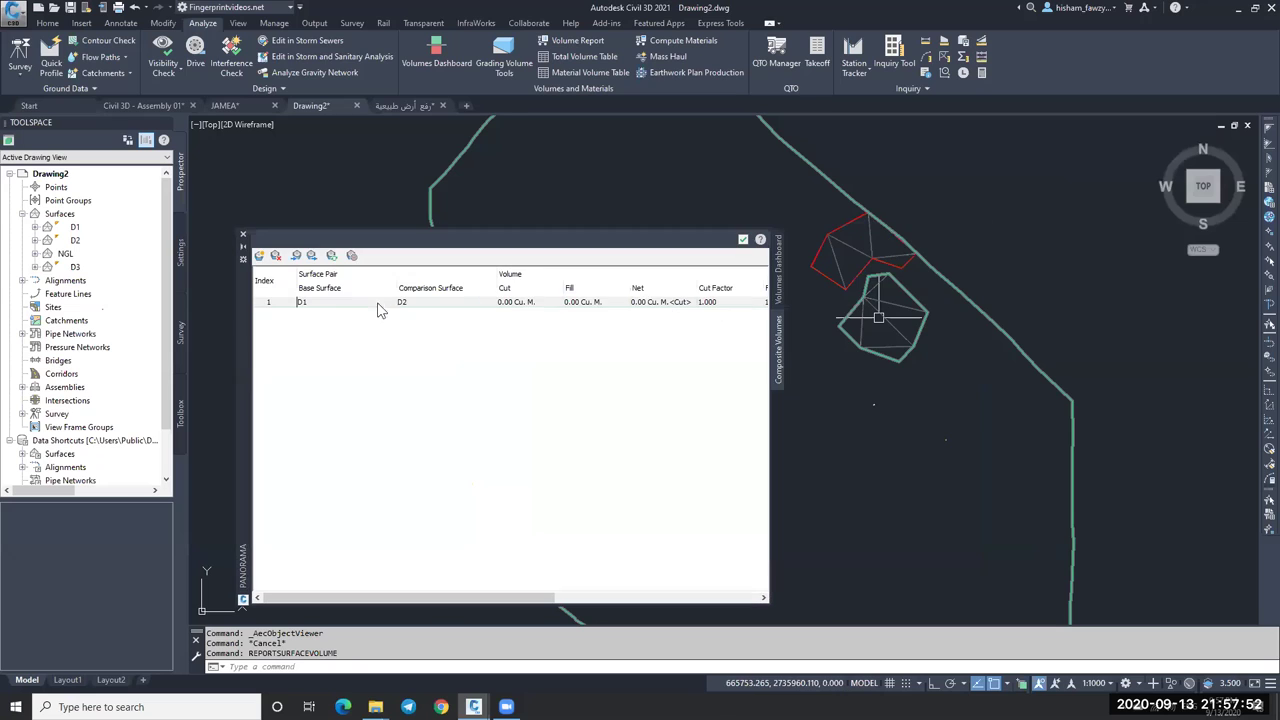
Reset the base to NGL and cycle the comparison through D1, D3 and back to D1.
left_click(332, 305)
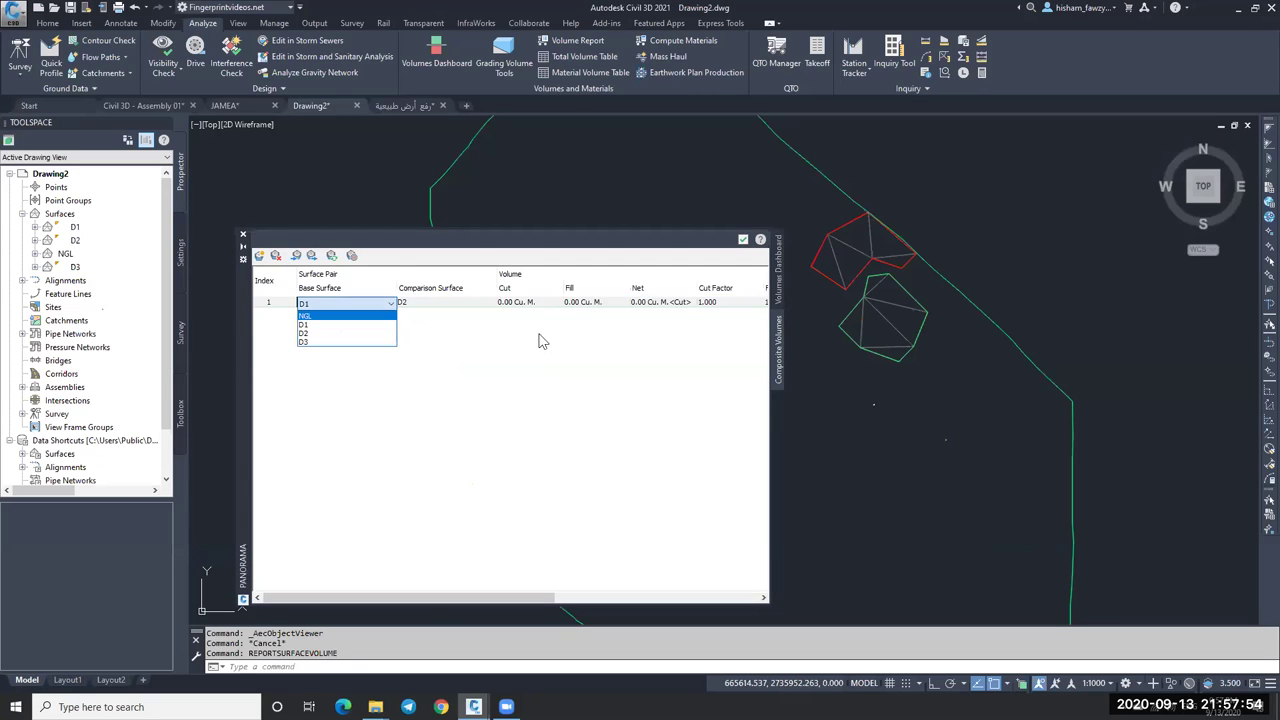
key("Return")
left_click(571, 304)
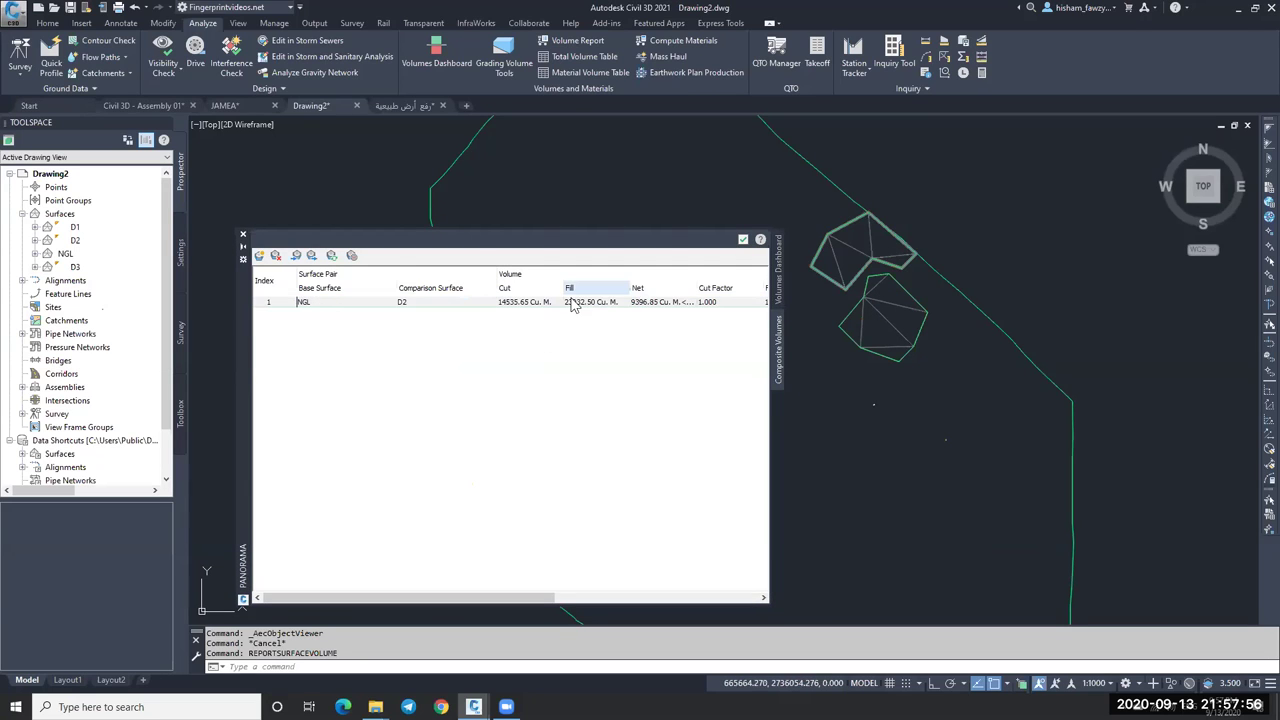
left_click(486, 303)
left_click(450, 318)
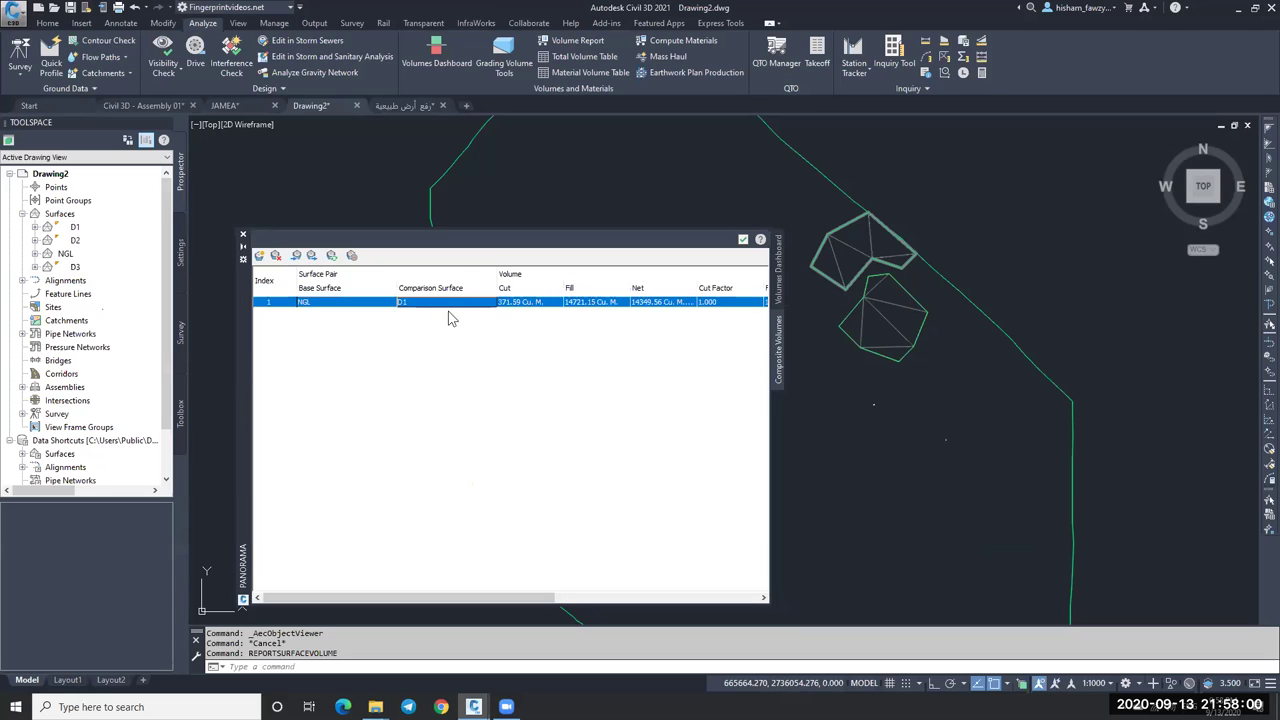
left_click(441, 343)
left_click(456, 316)
left_click(459, 306)
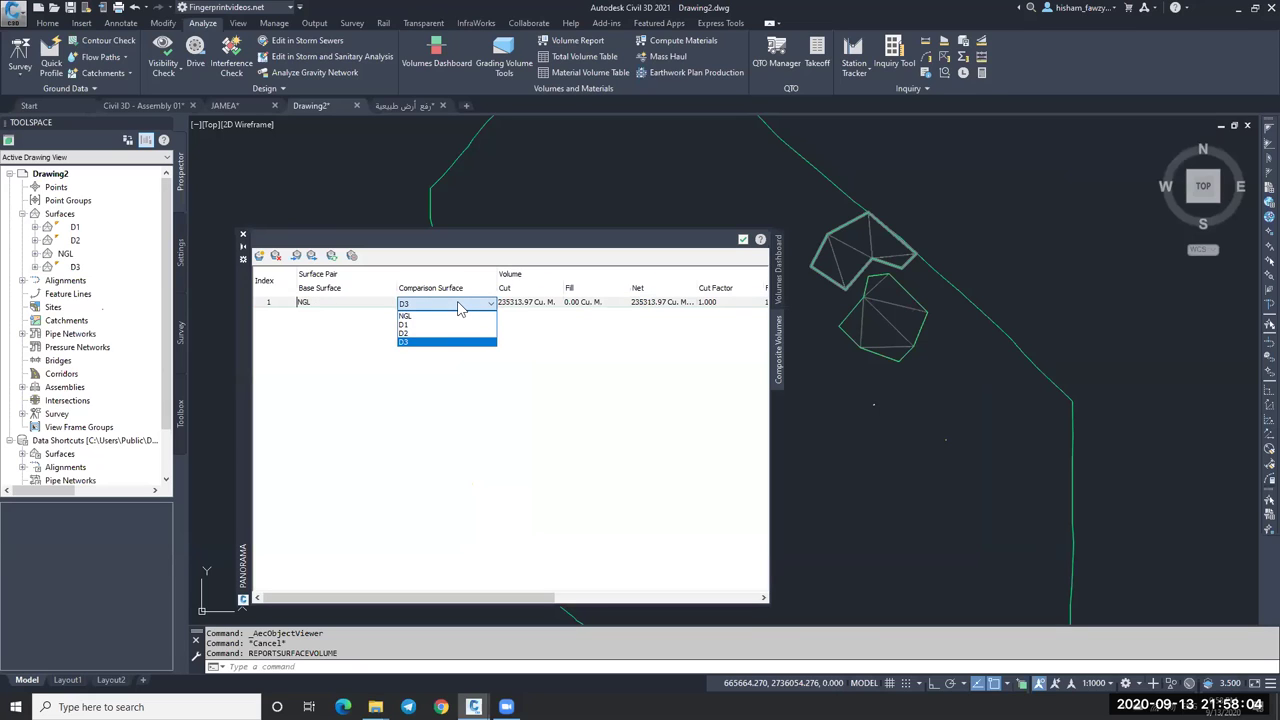
left_click(418, 324)
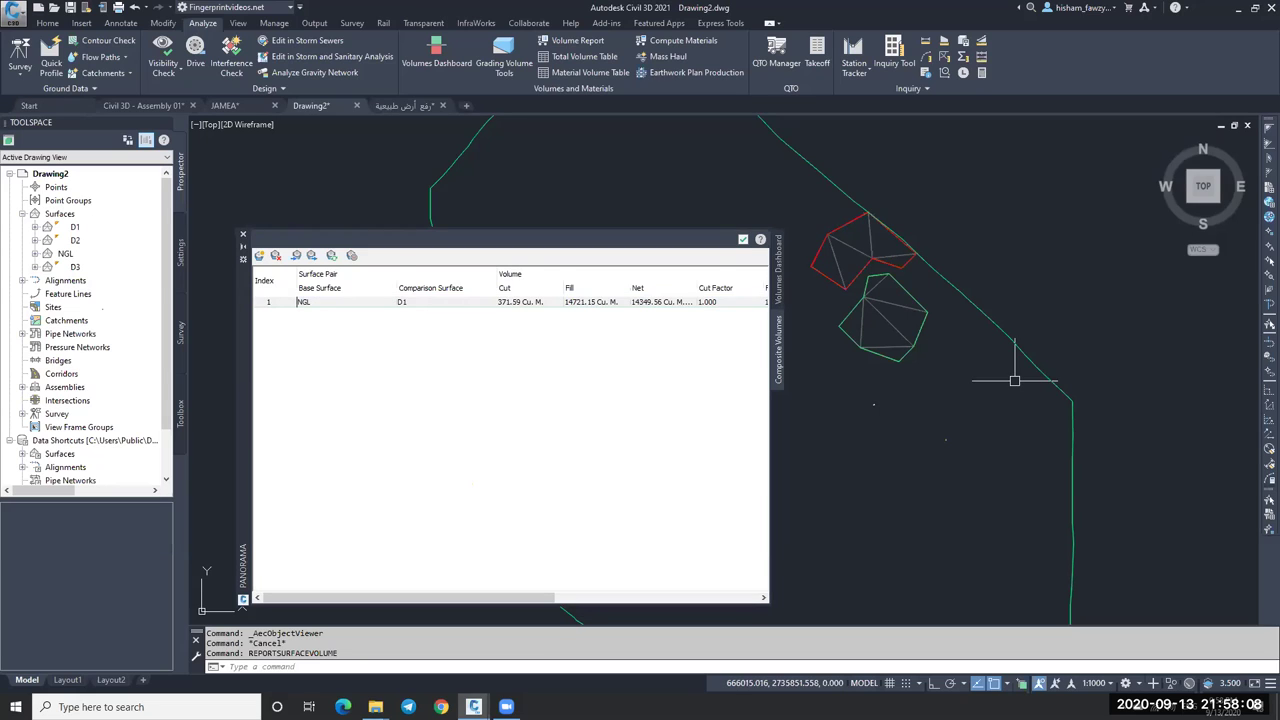
scroll(1012, 360, "down", 4)
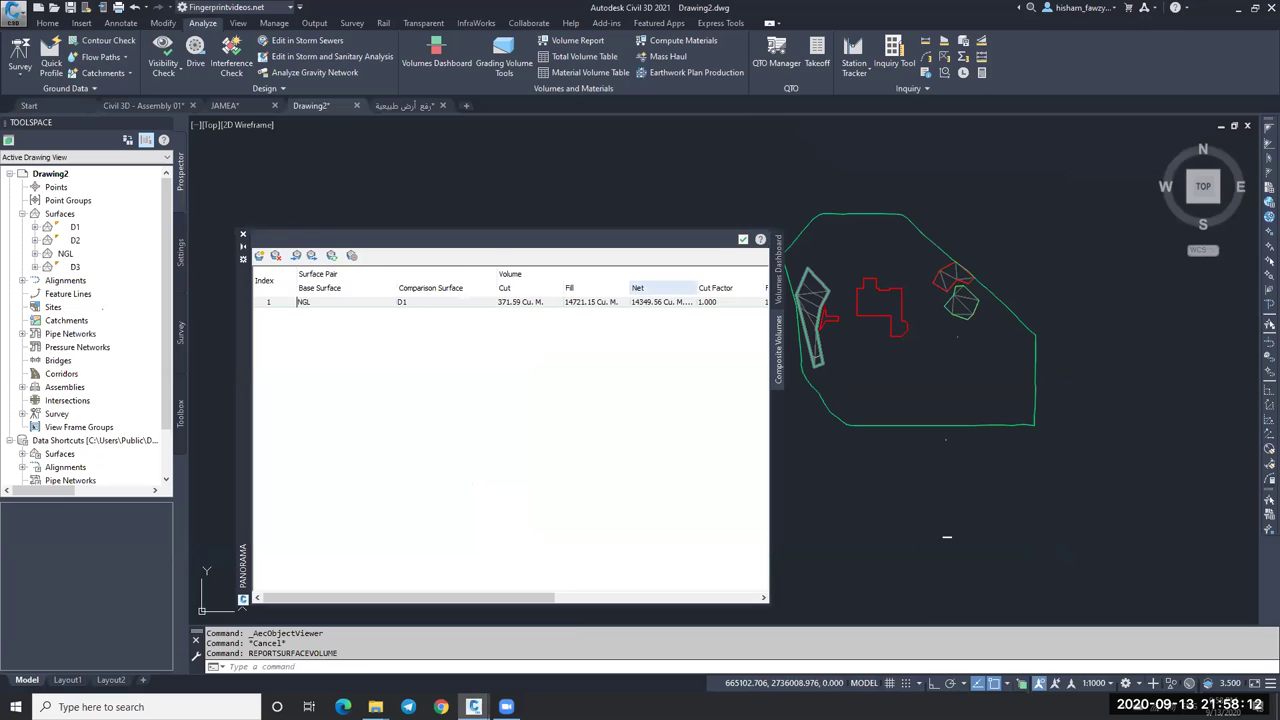
Select the NGL / D1 volume entry and check it against the Cut/Fill Summary table.
scroll(1029, 332, "up", 6)
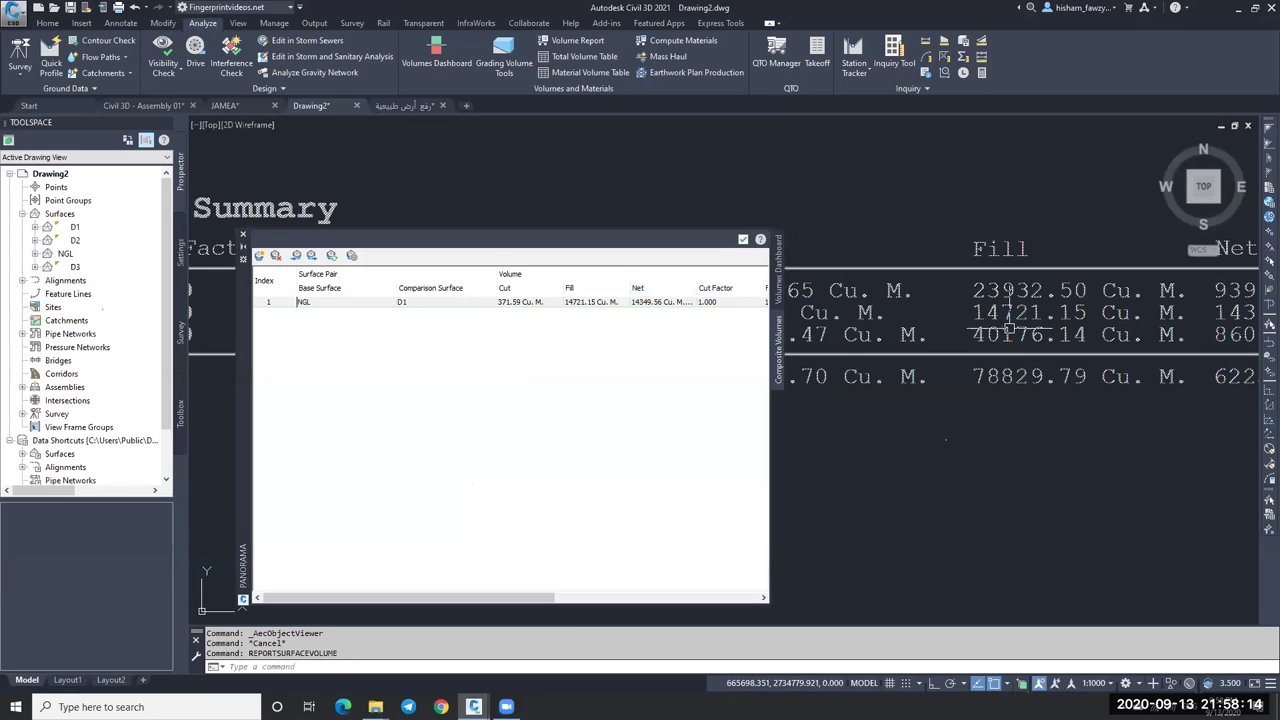
scroll(1009, 326, "down", 2)
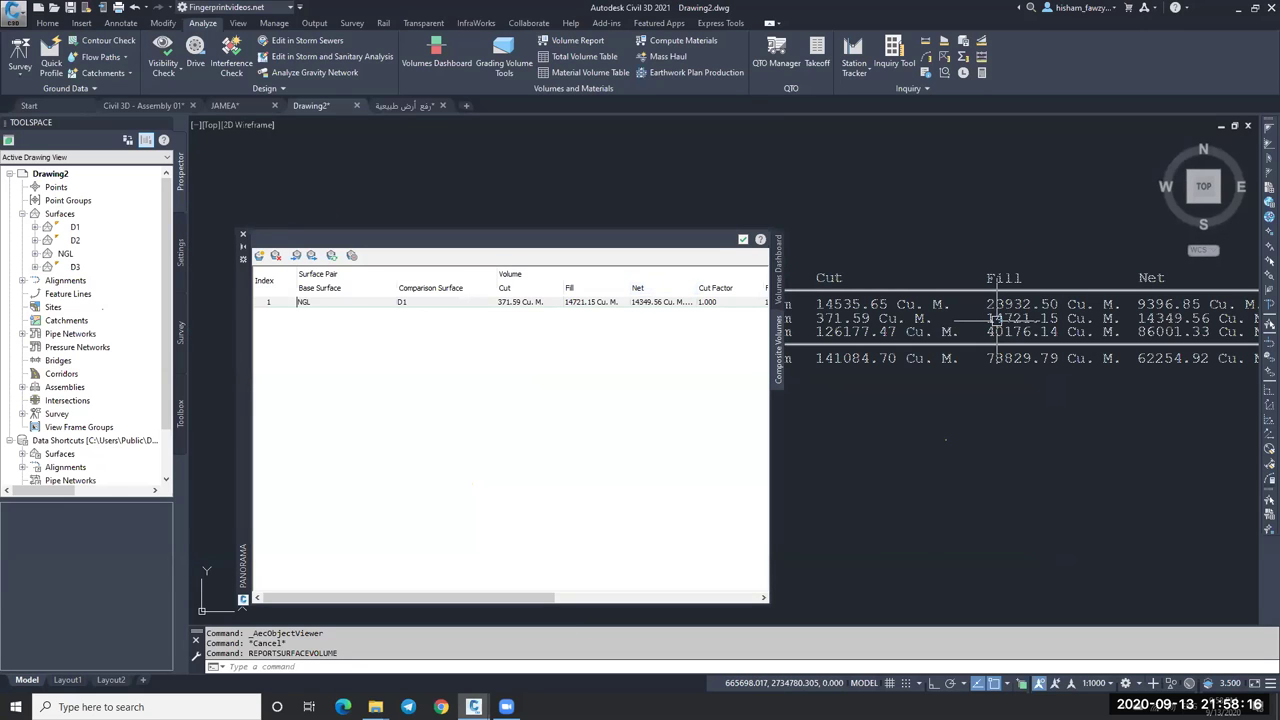
scroll(997, 318, "up", 2)
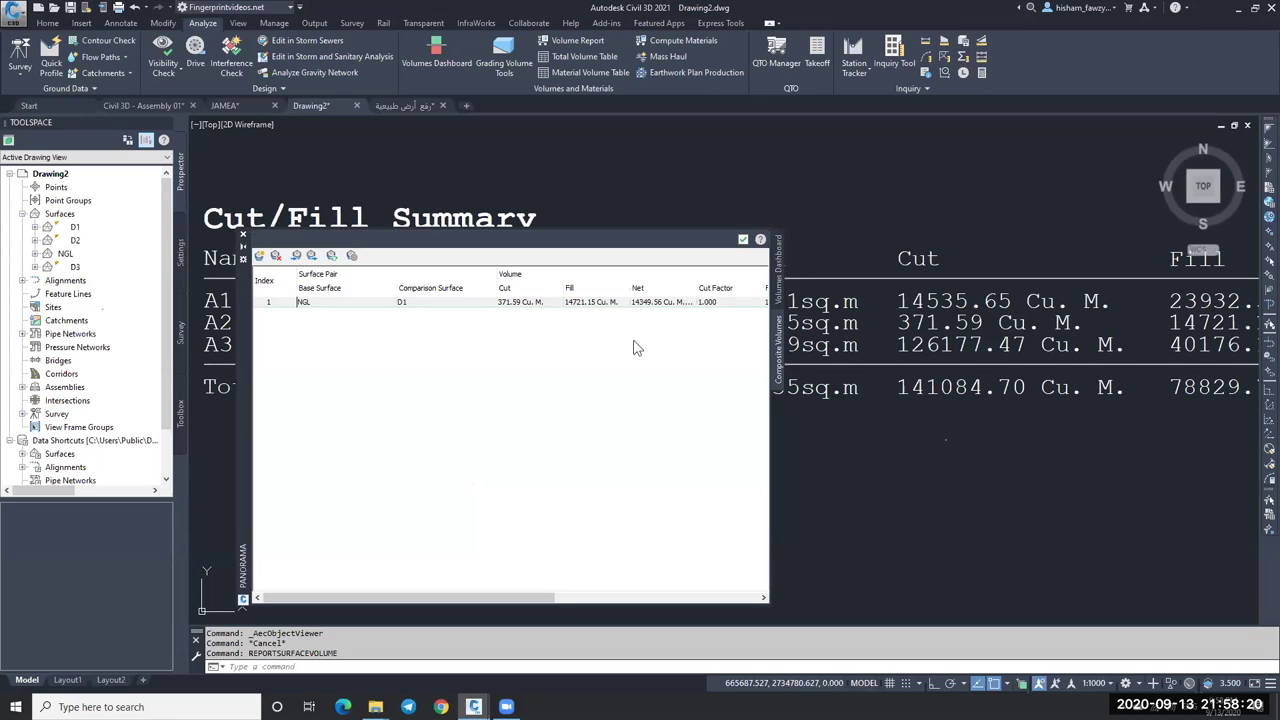
left_click(392, 303)
scroll(1044, 309, "down", 2)
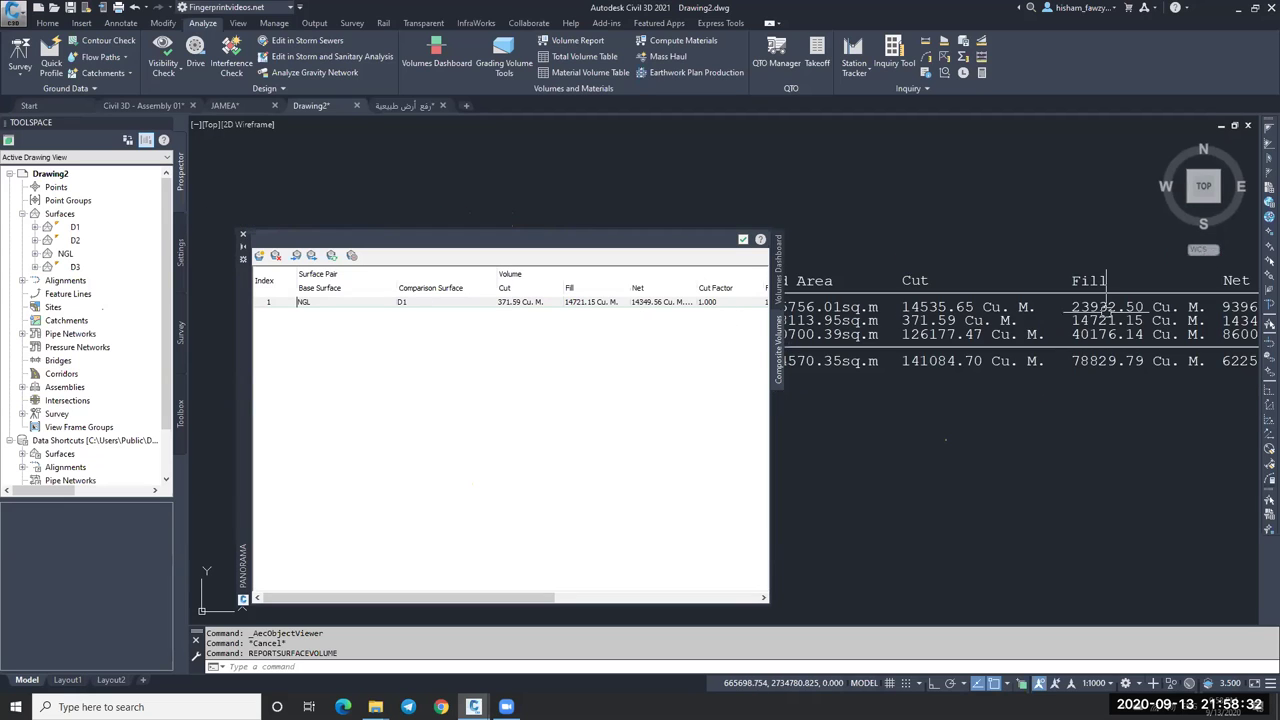
scroll(1071, 329, "down", 2)
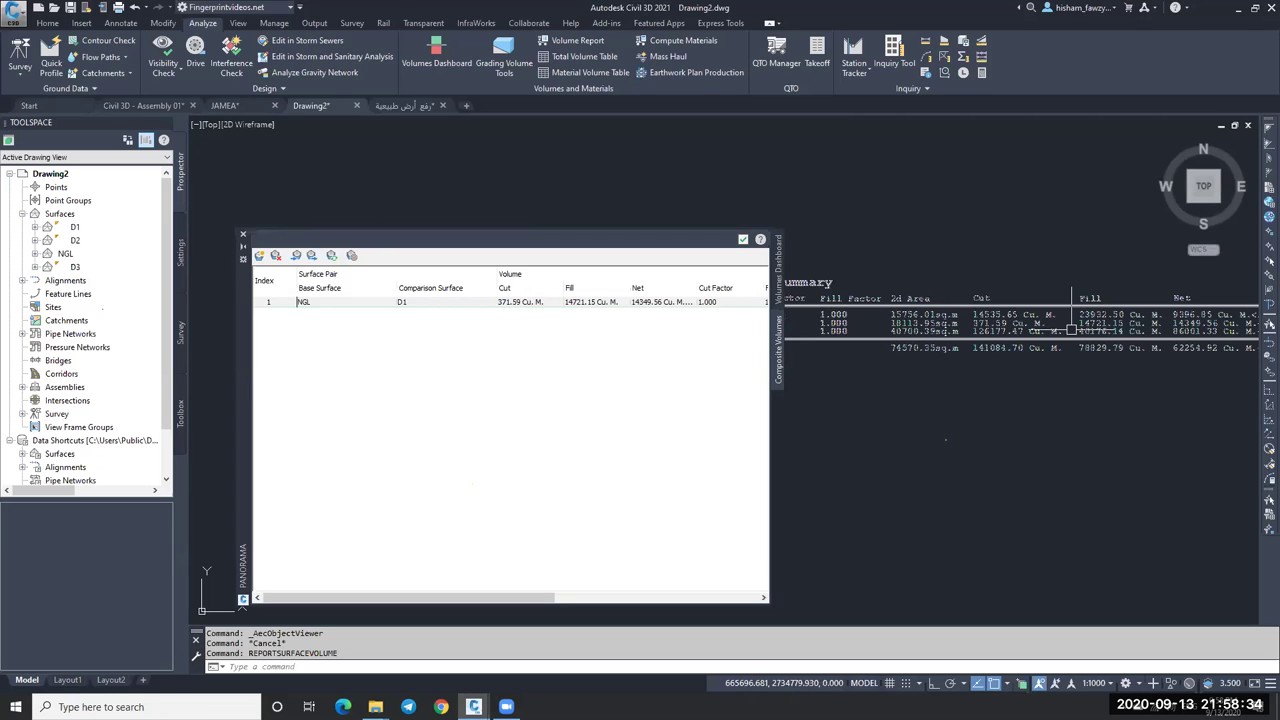
scroll(1066, 331, "up", 5)
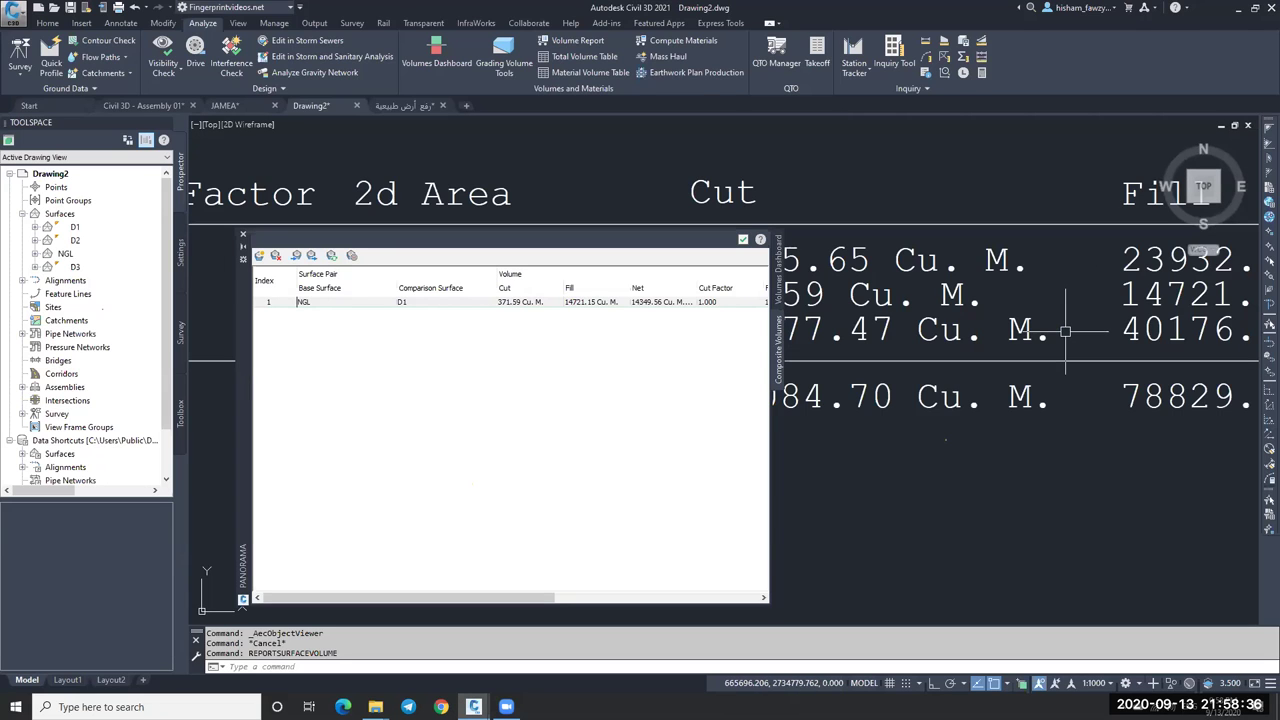
scroll(1066, 331, "down", 2)
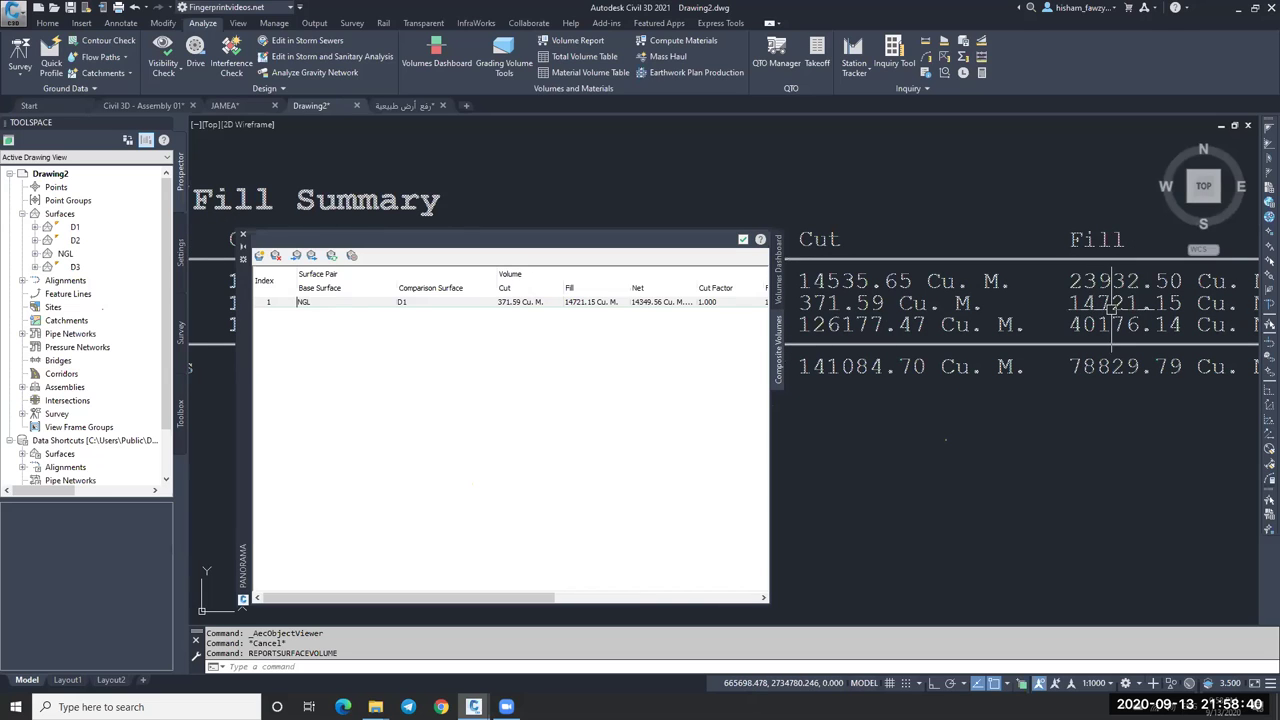
Compare NGL against D2 and D3 in turn, then close the Volumes Dashboard.
left_click(445, 303)
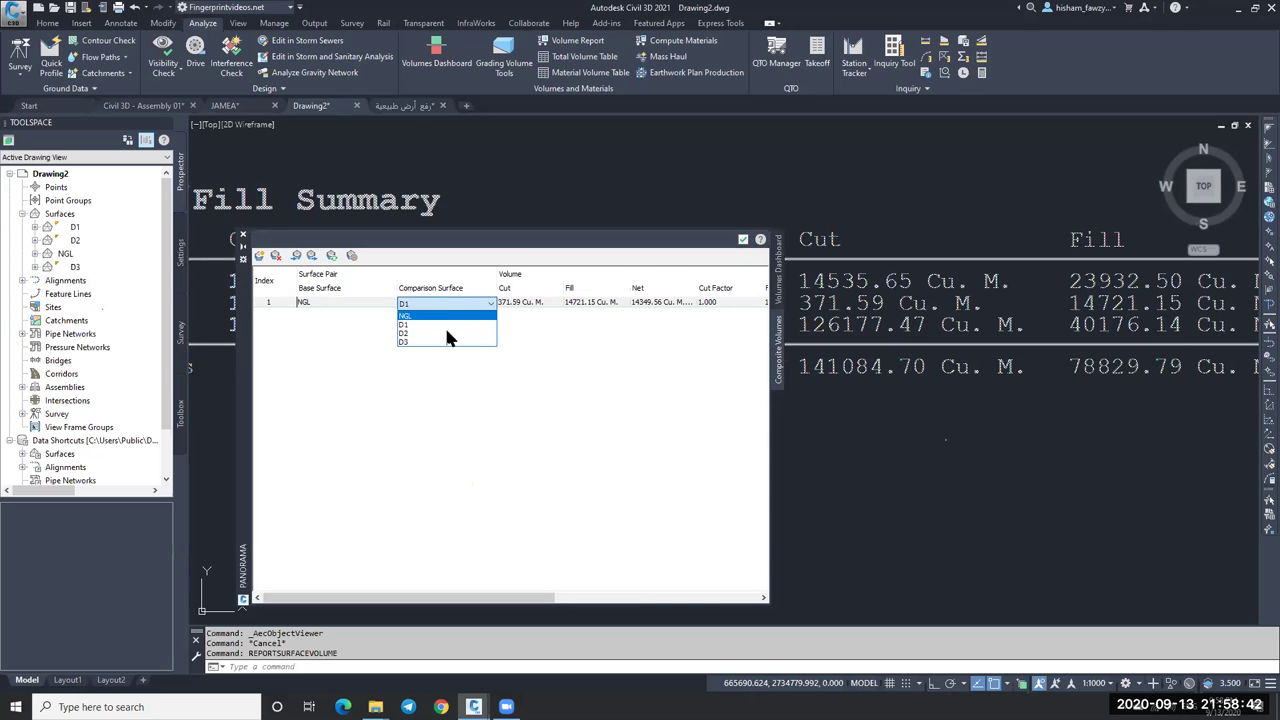
left_click(543, 335)
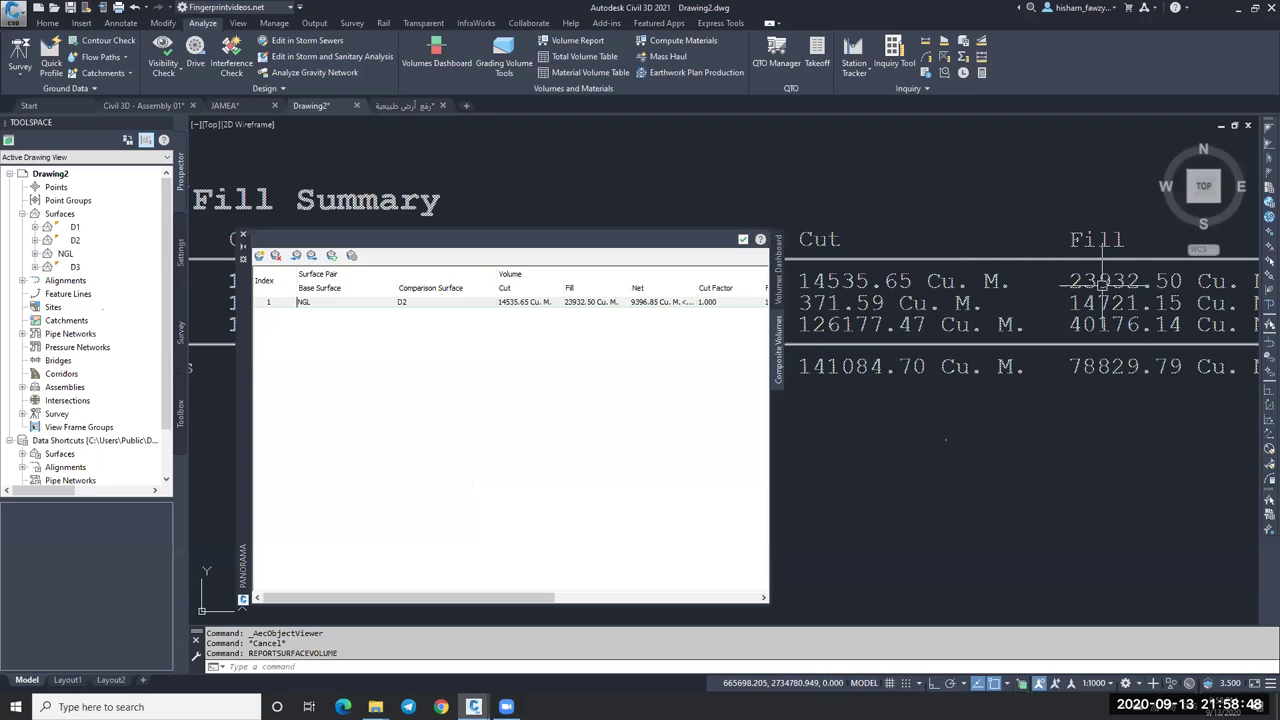
left_click(480, 303)
left_click(427, 342)
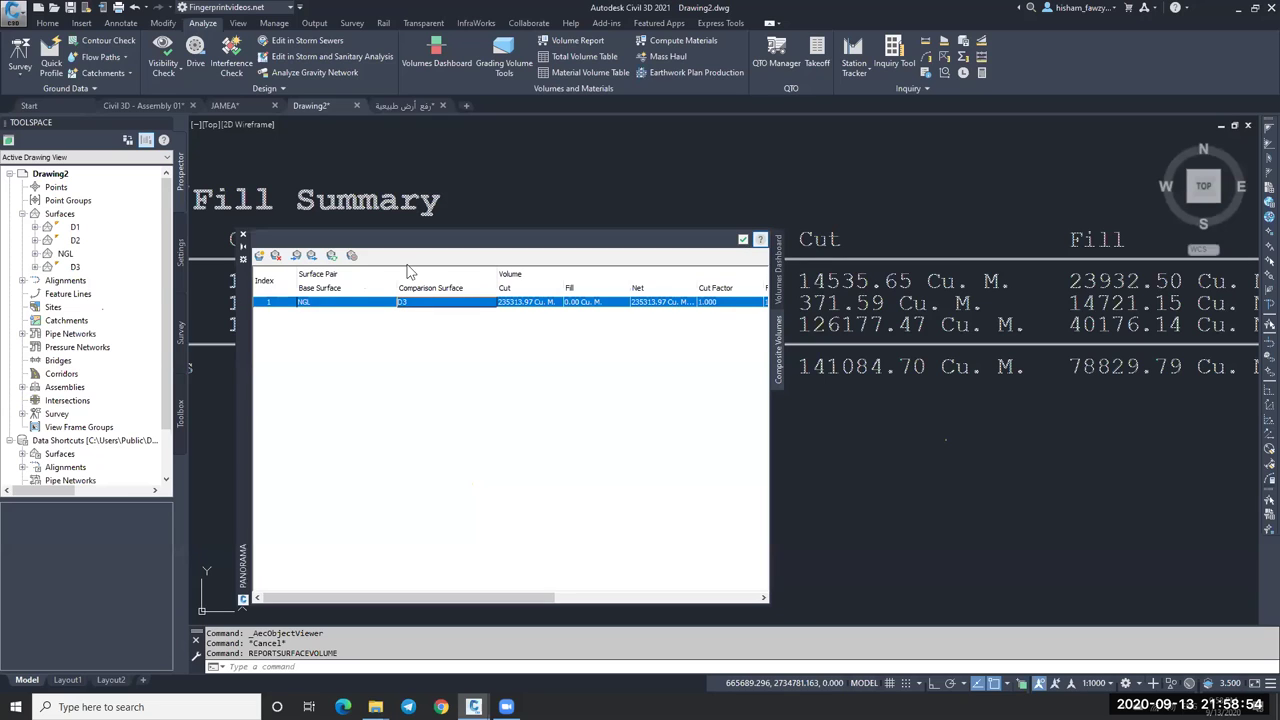
left_click(743, 239)
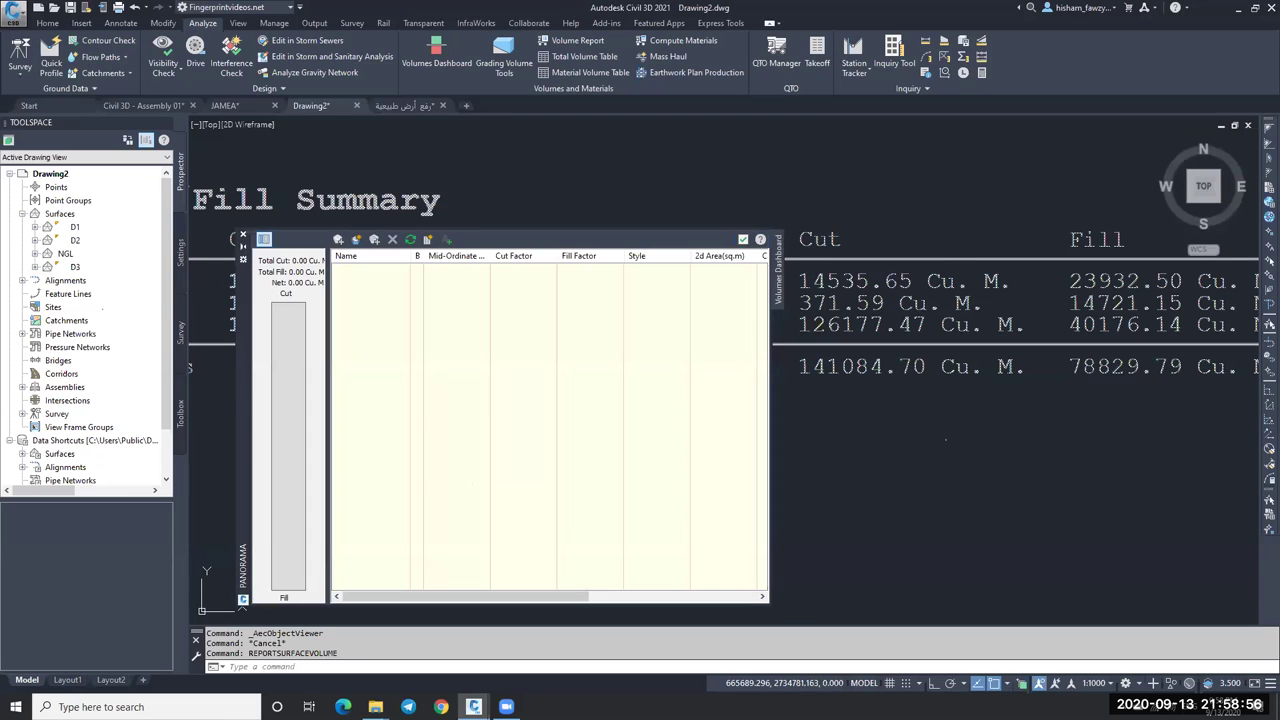
left_click(743, 239)
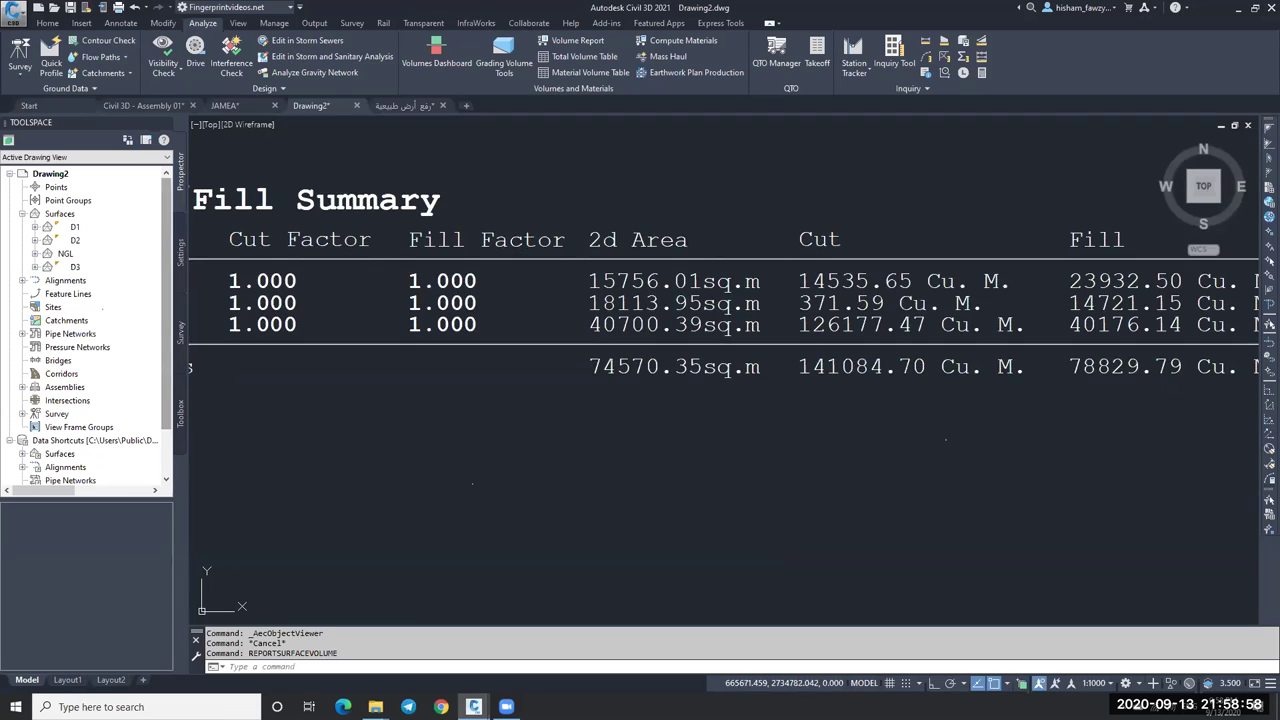
Cancel placing the Cut/Fill Summary table and zoom back in on the surface boundaries.
scroll(790, 427, "down", 5)
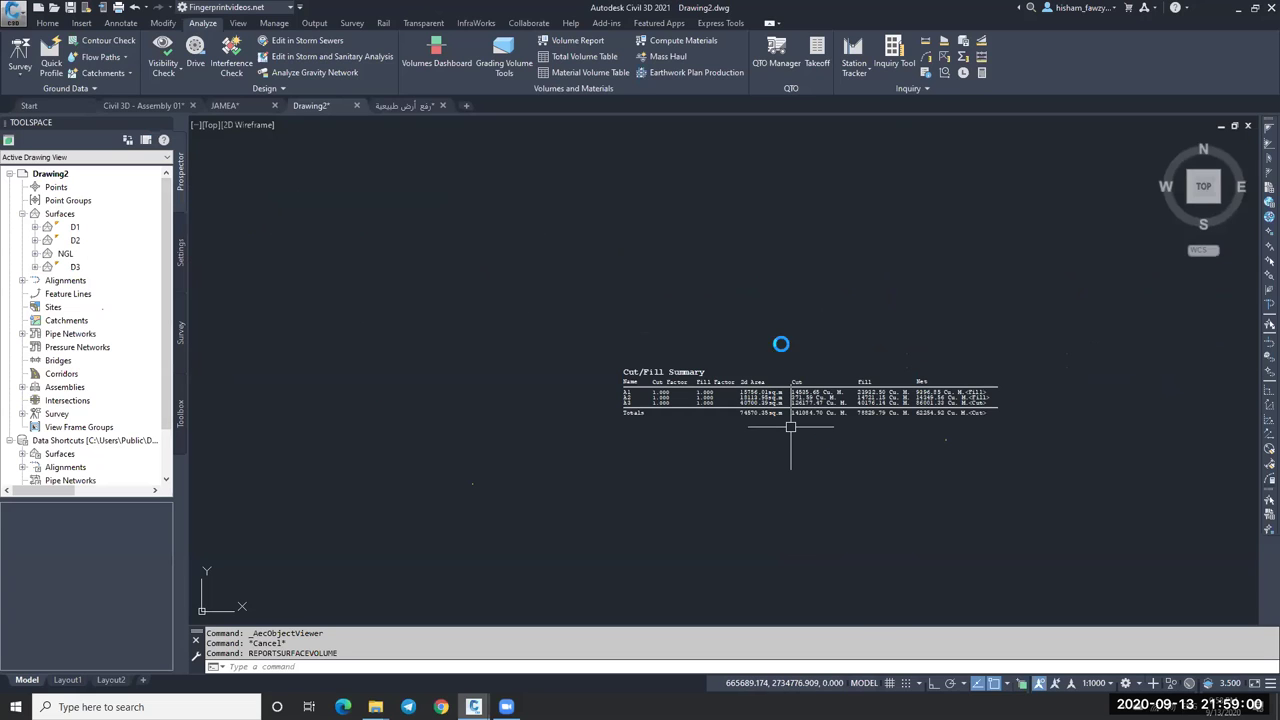
key("Escape")
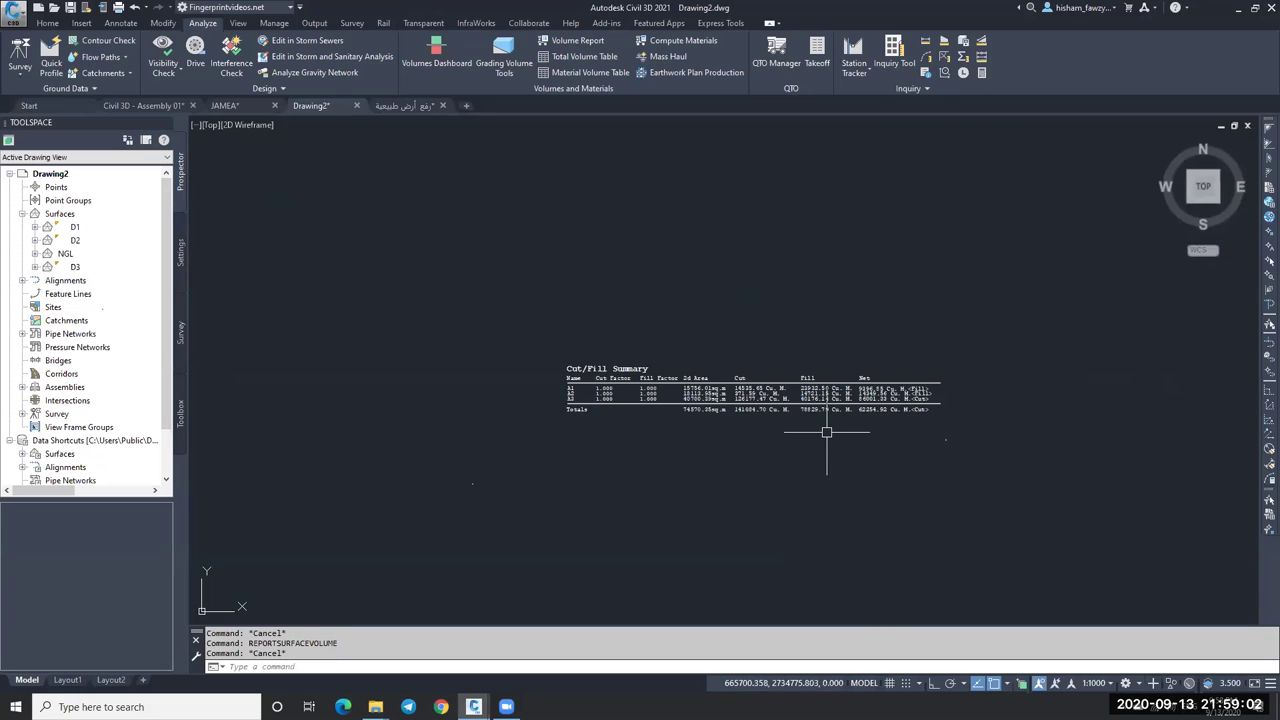
scroll(779, 335, "down", 3)
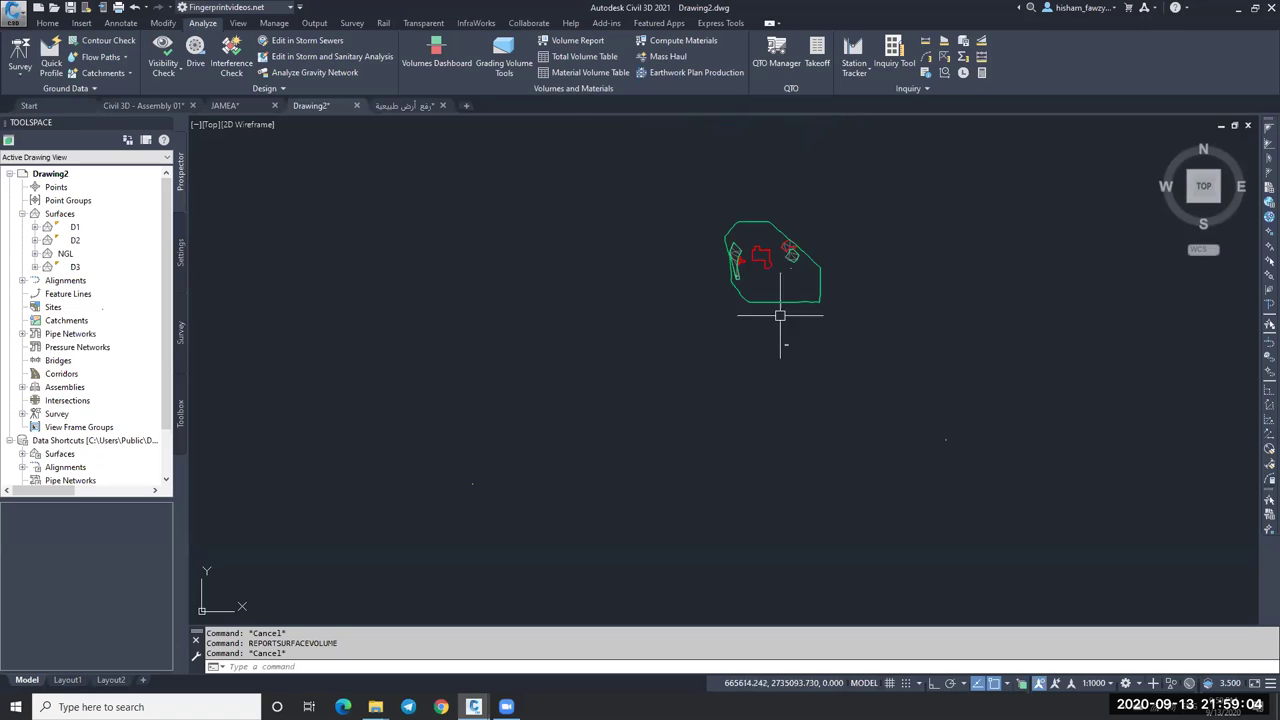
scroll(737, 298, "up", 5)
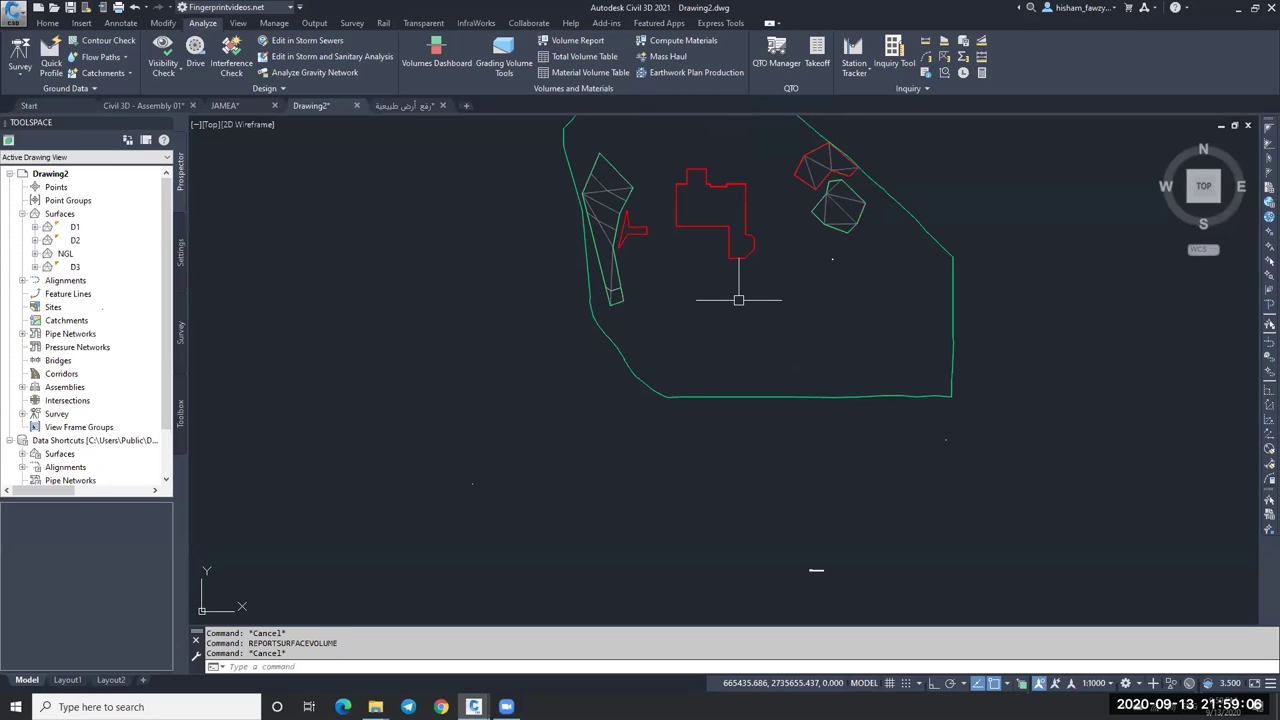
mouse_move(742, 296)
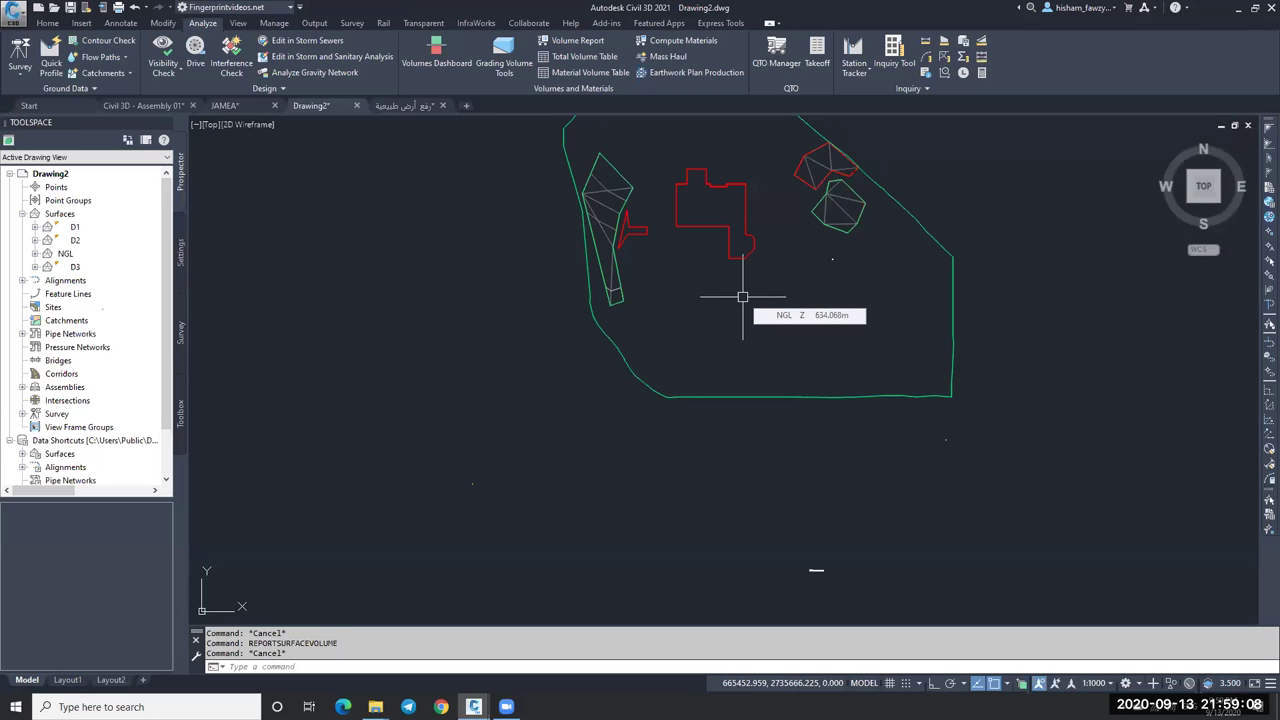
scroll(652, 177, "up", 2)
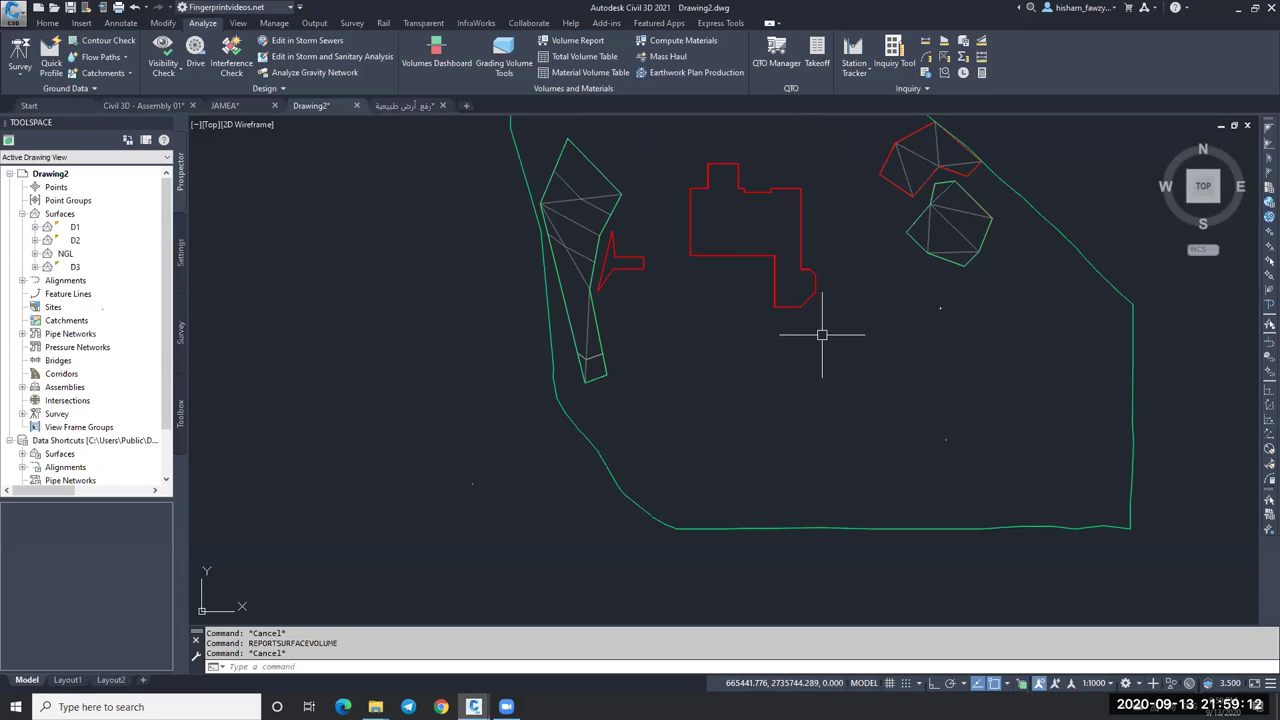
scroll(943, 194, "up", 3)
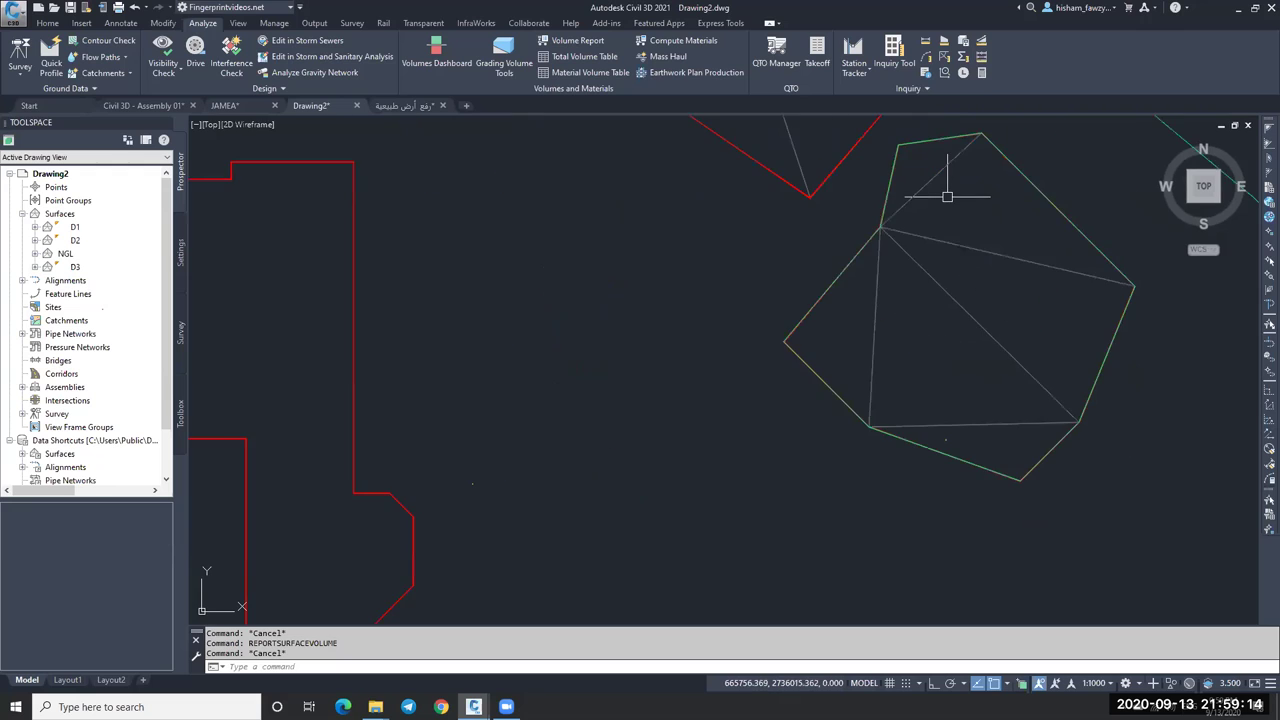
scroll(890, 270, "up", 3)
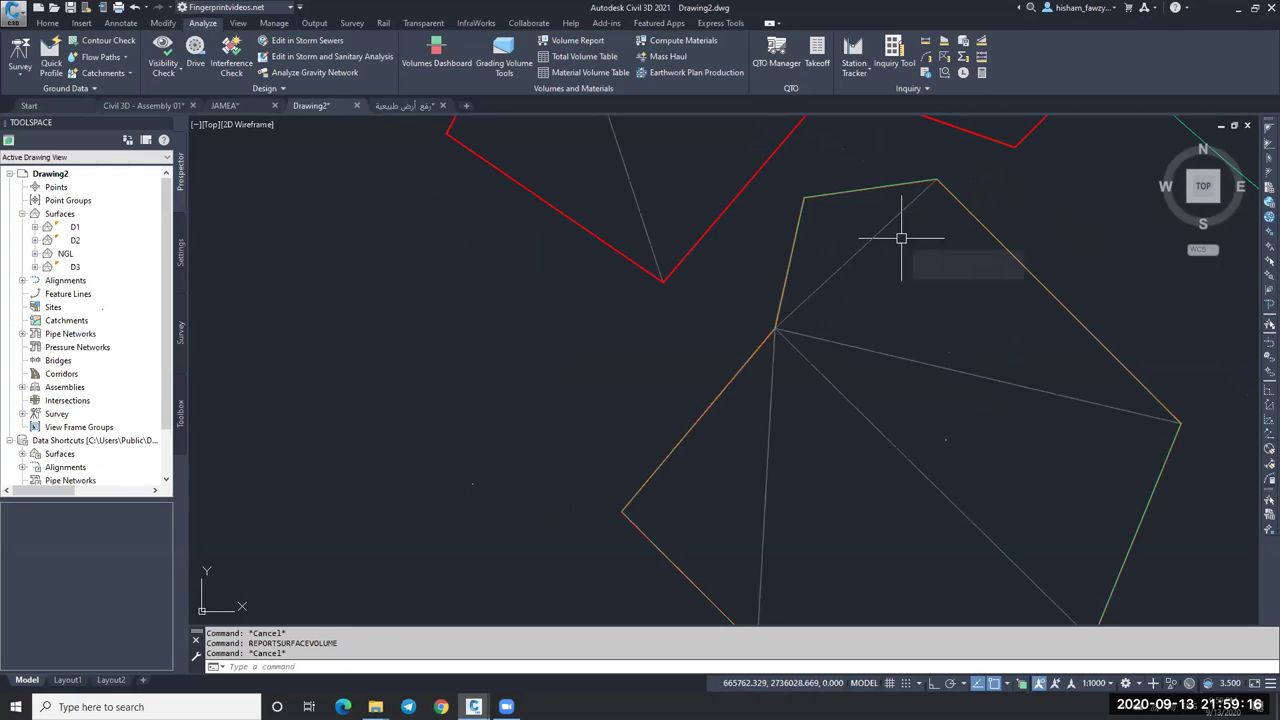
scroll(903, 234, "down", 2)
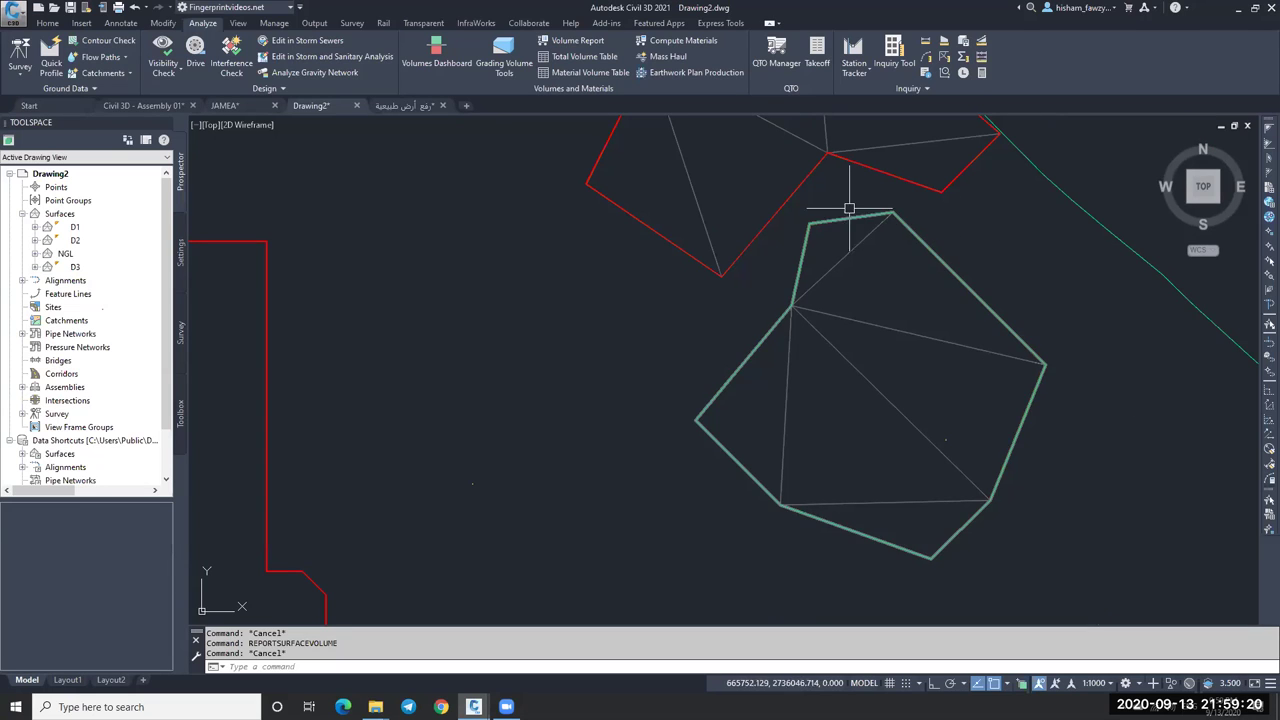
scroll(866, 310, "down", 4)
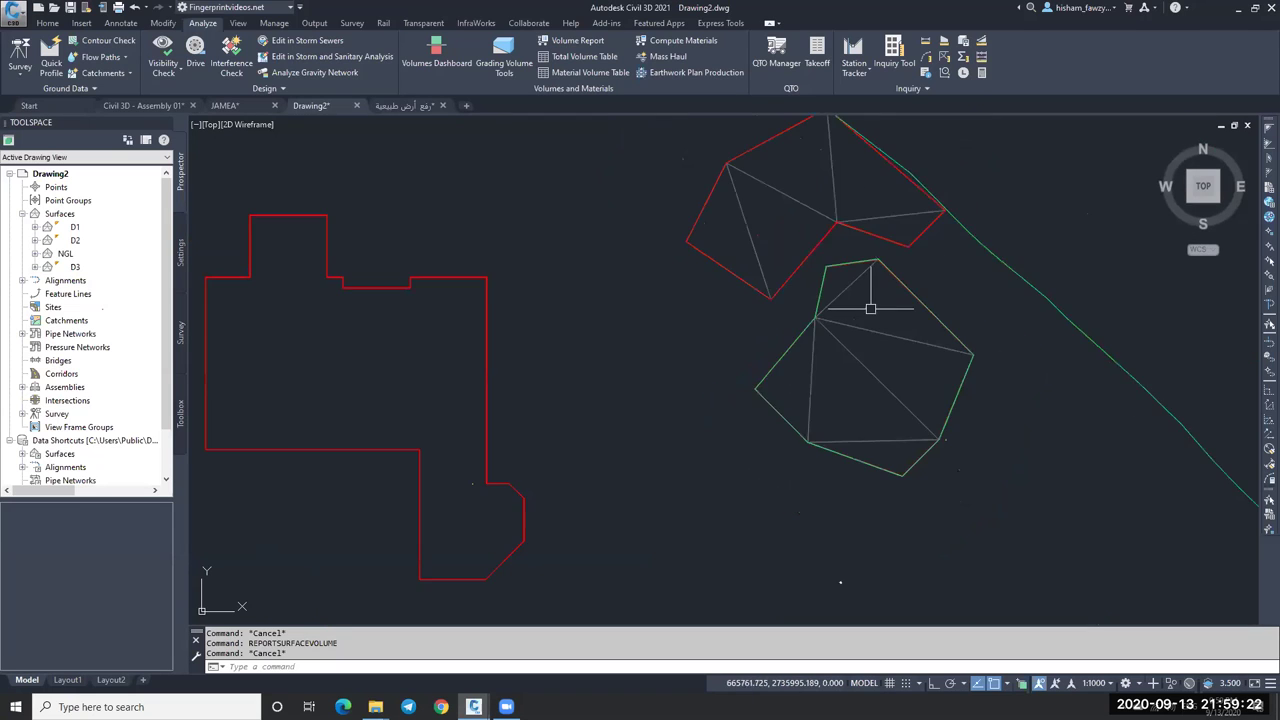
Draw a single-segment polyline (PL) straight across the green pentagon.
type("pl")
key("Return")
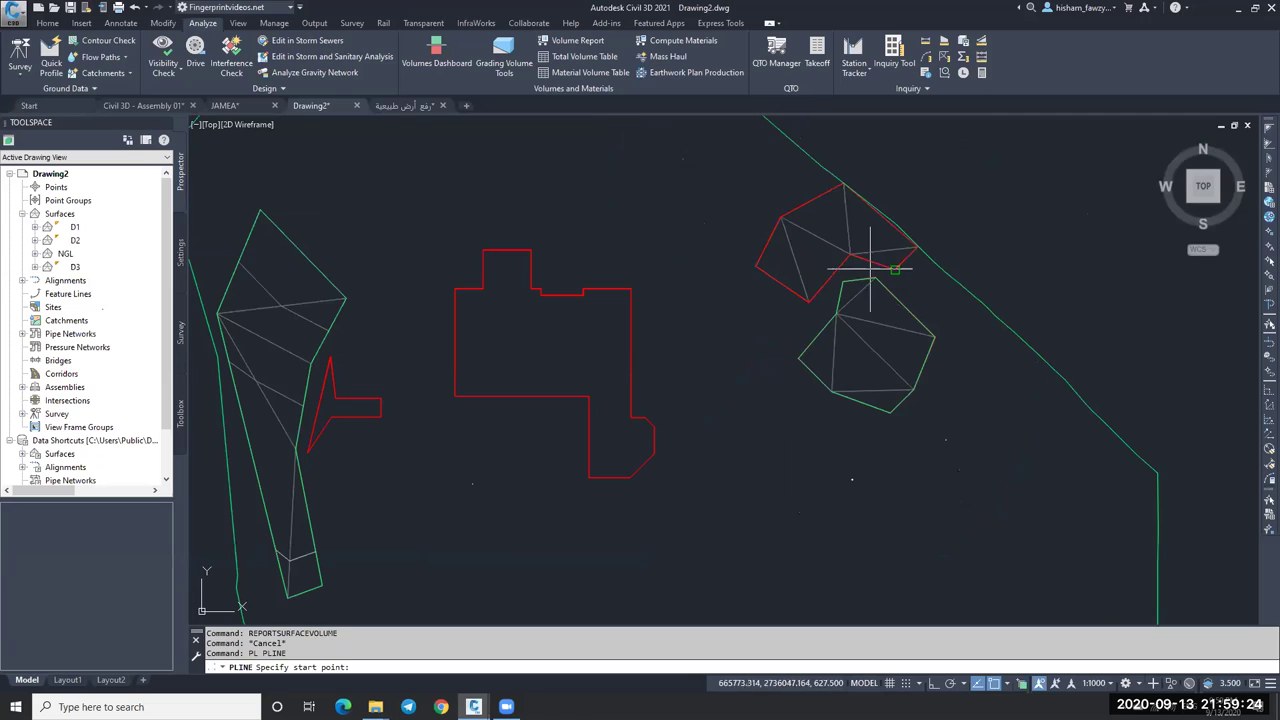
left_click(857, 267)
left_click(881, 451)
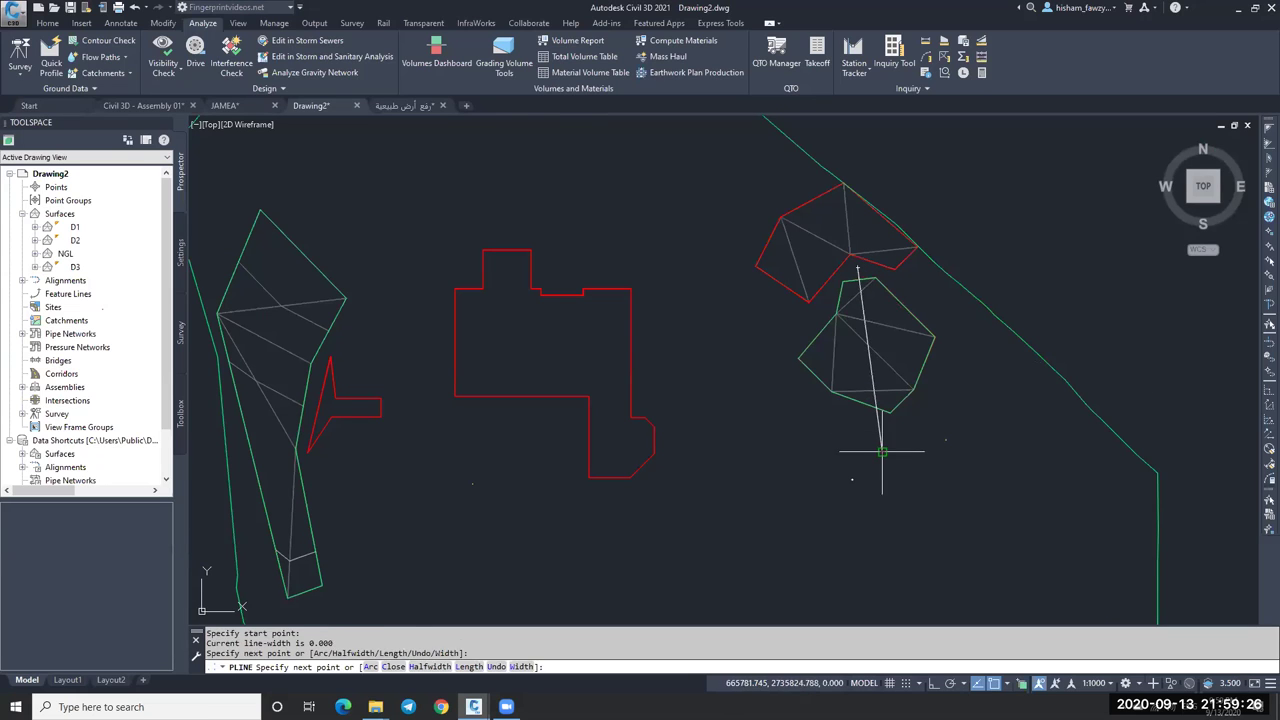
key("Escape")
Browse the Alignment options, then select the new line and inspect its end grip without stretching.
left_click(47, 22)
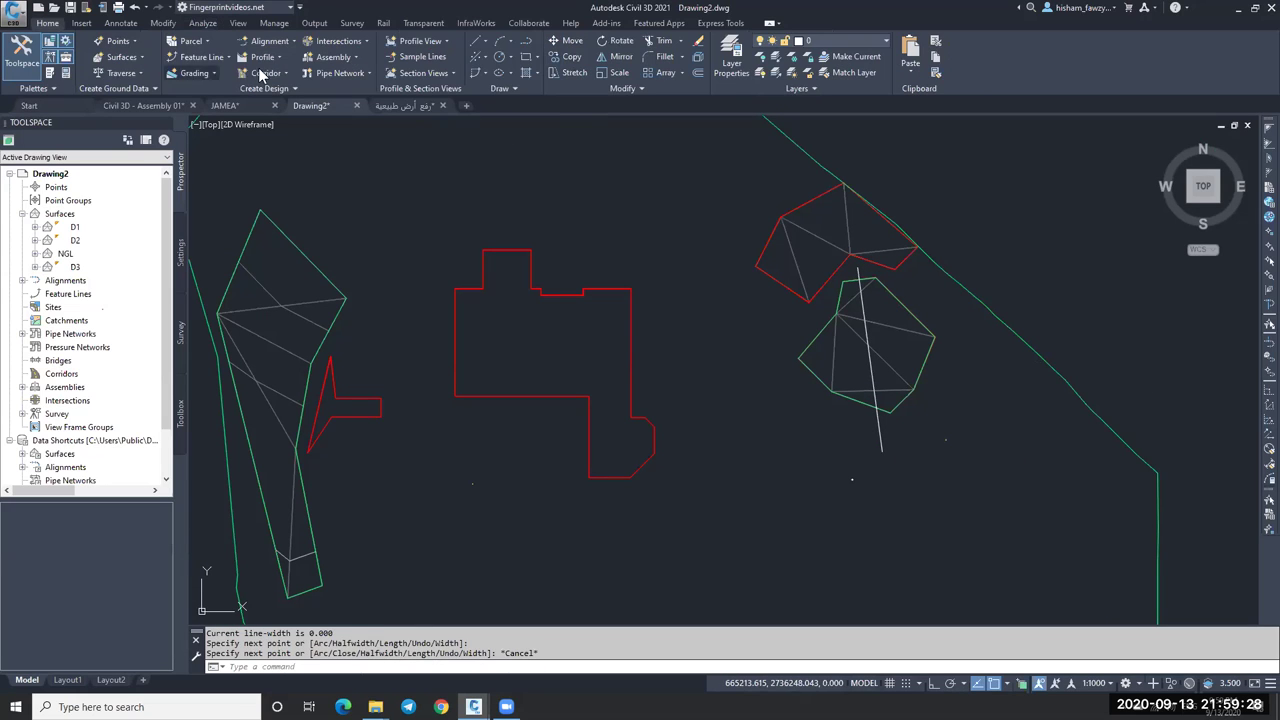
left_click(283, 45)
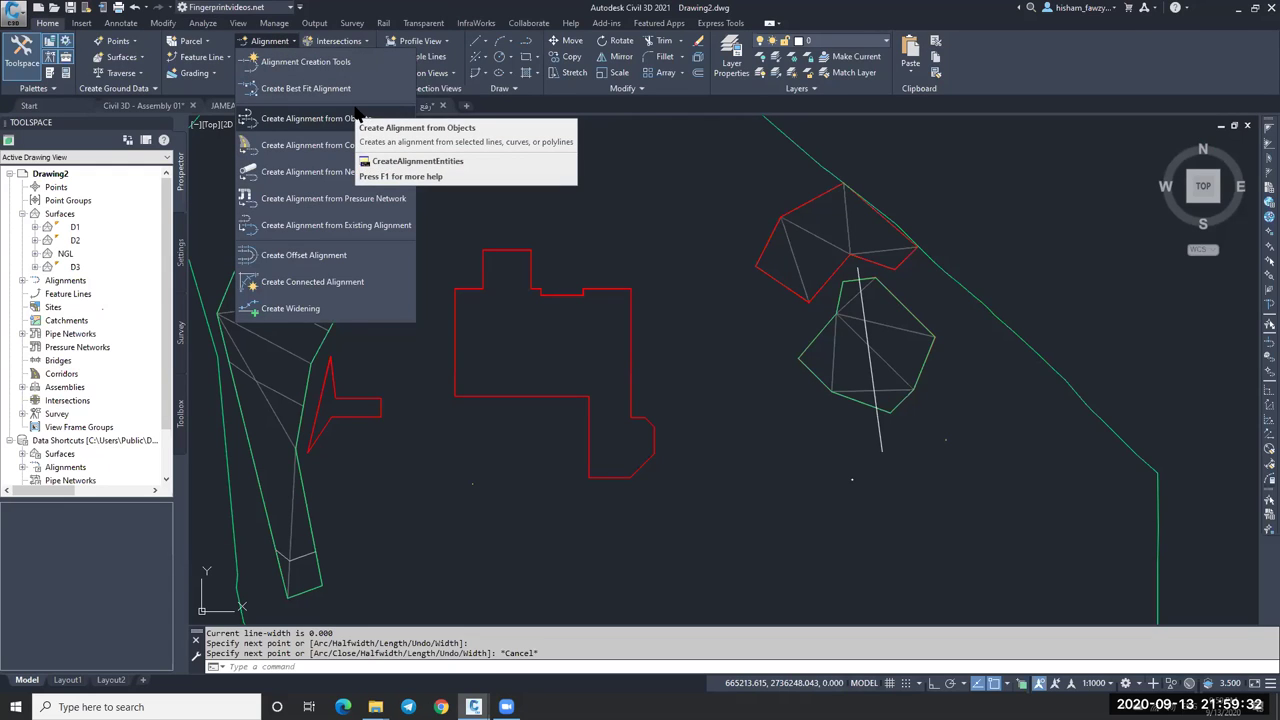
key("Escape")
left_click(879, 438)
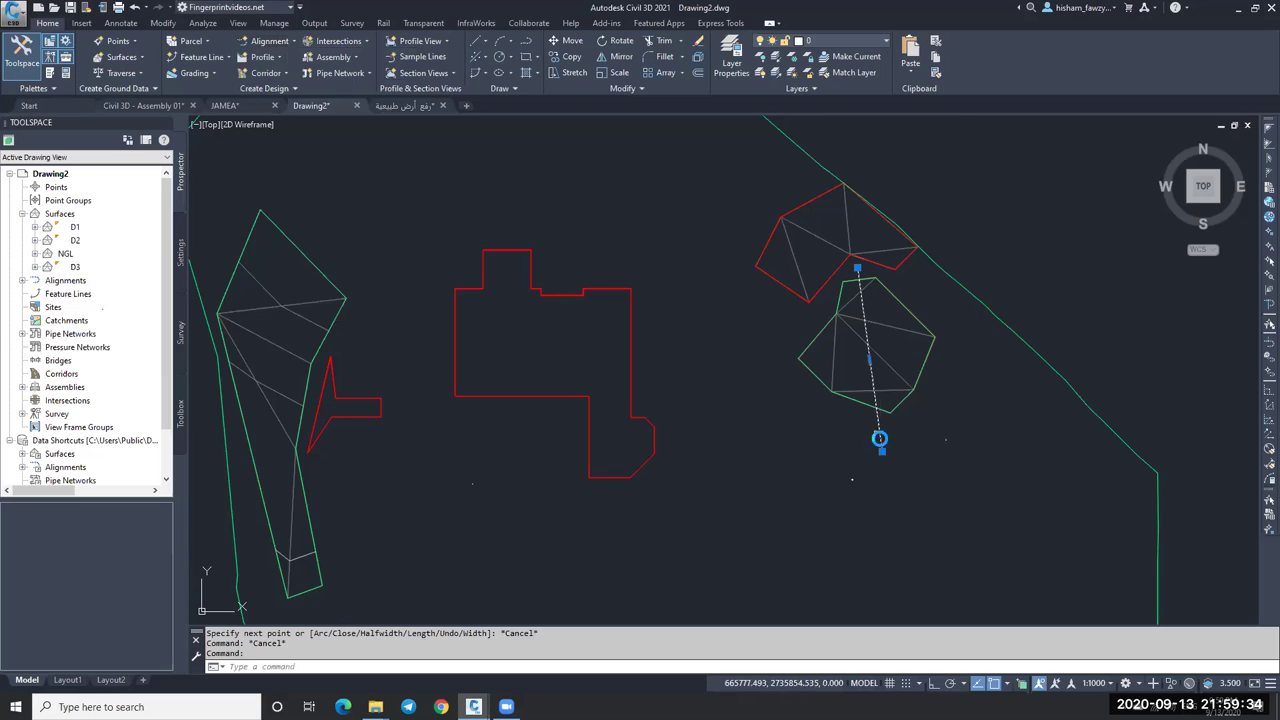
scroll(879, 438, "up", 4)
left_click(904, 444)
scroll(913, 410, "down", 5)
key("Escape")
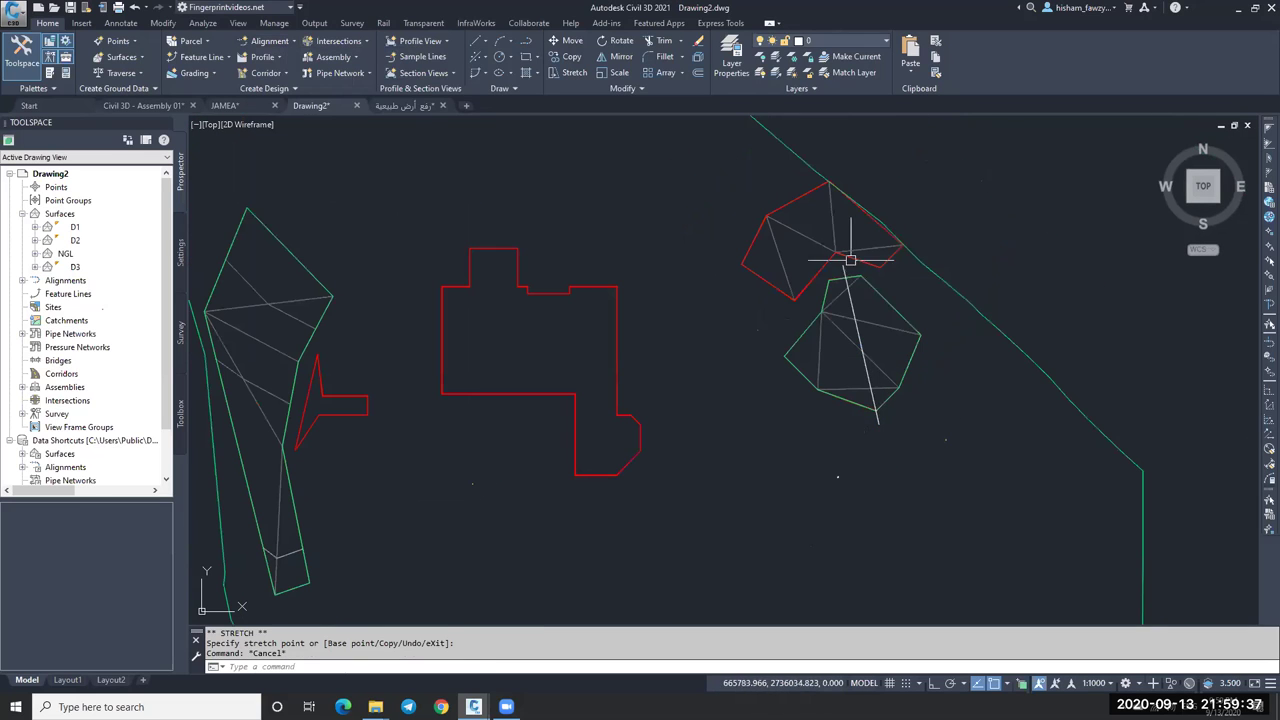
Create an alignment from the drawn line with Create Alignment from Objects.
left_click(280, 45)
left_click(345, 117)
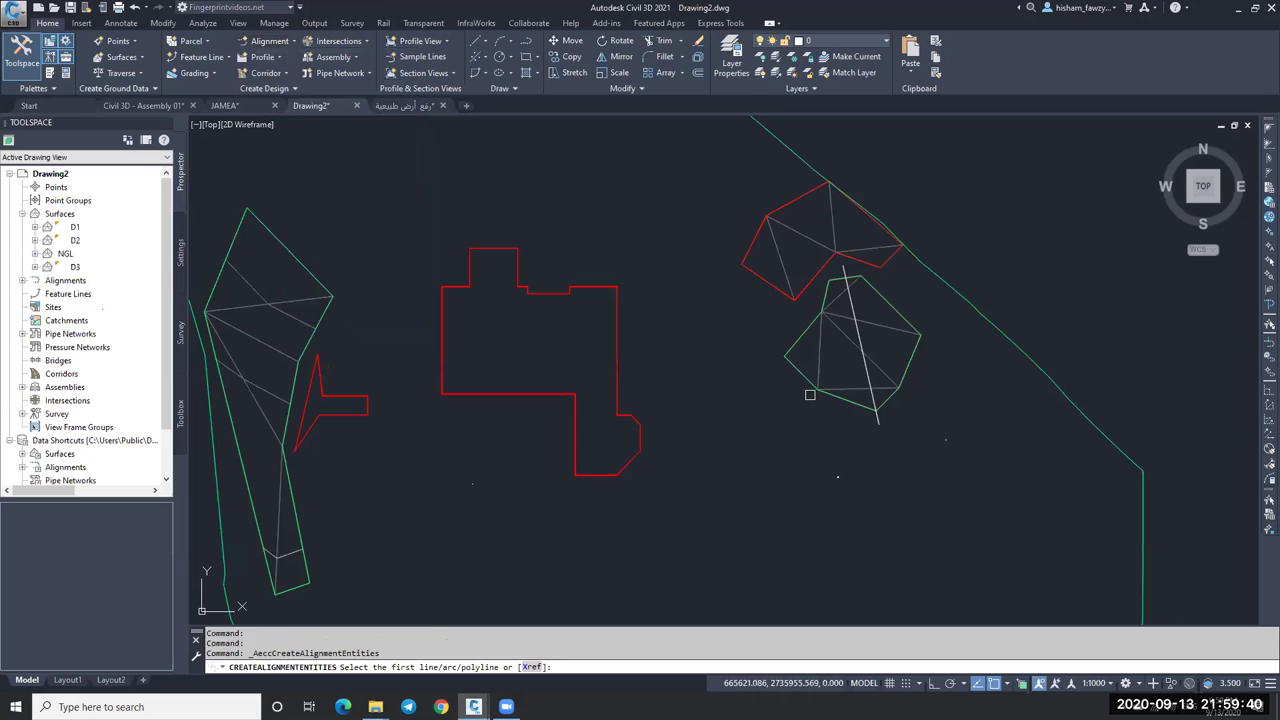
left_click(860, 345)
key("Return")
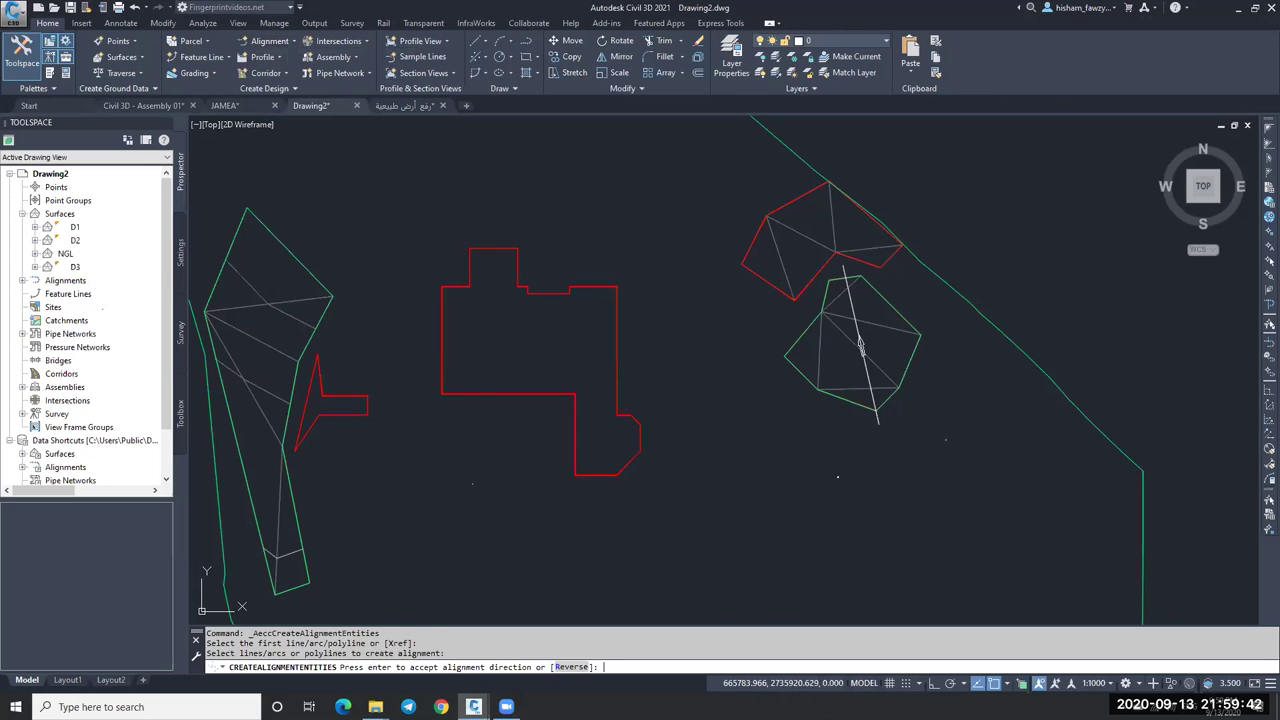
key("Return")
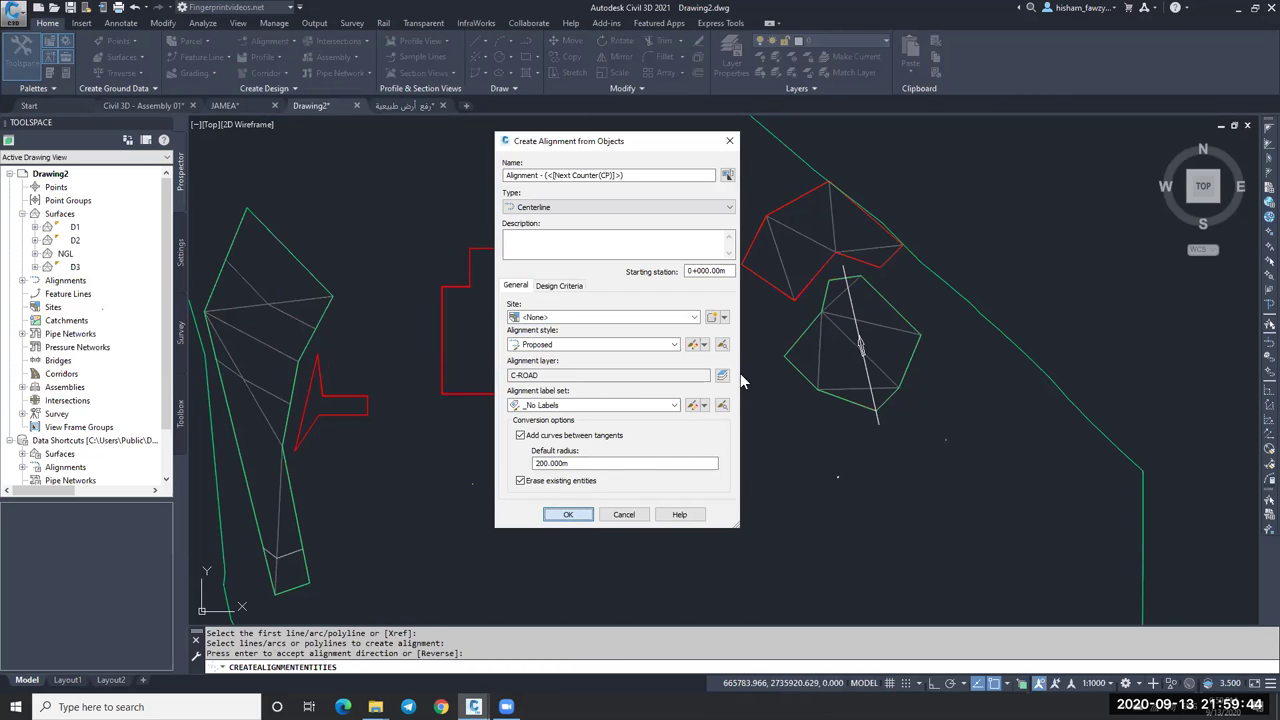
key("Return")
Start sample lines on the new alignment, accept the group, and choose By Station Range.
left_click(421, 56)
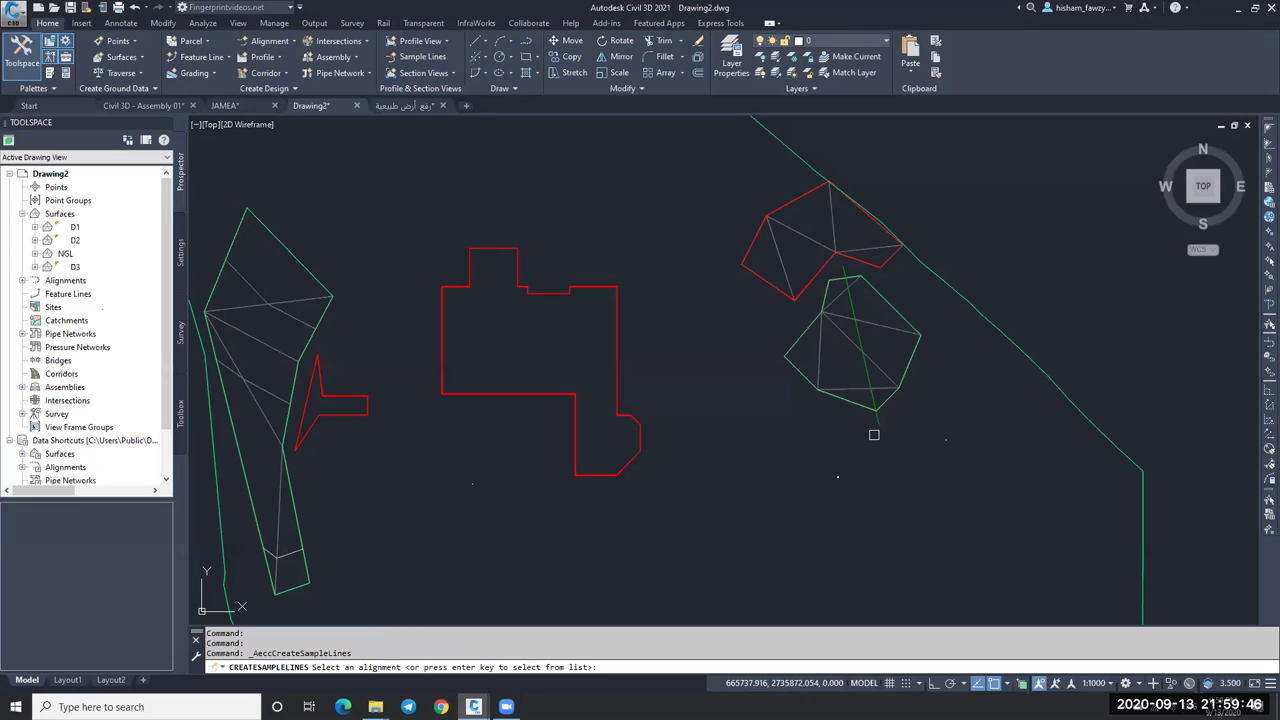
left_click(864, 371)
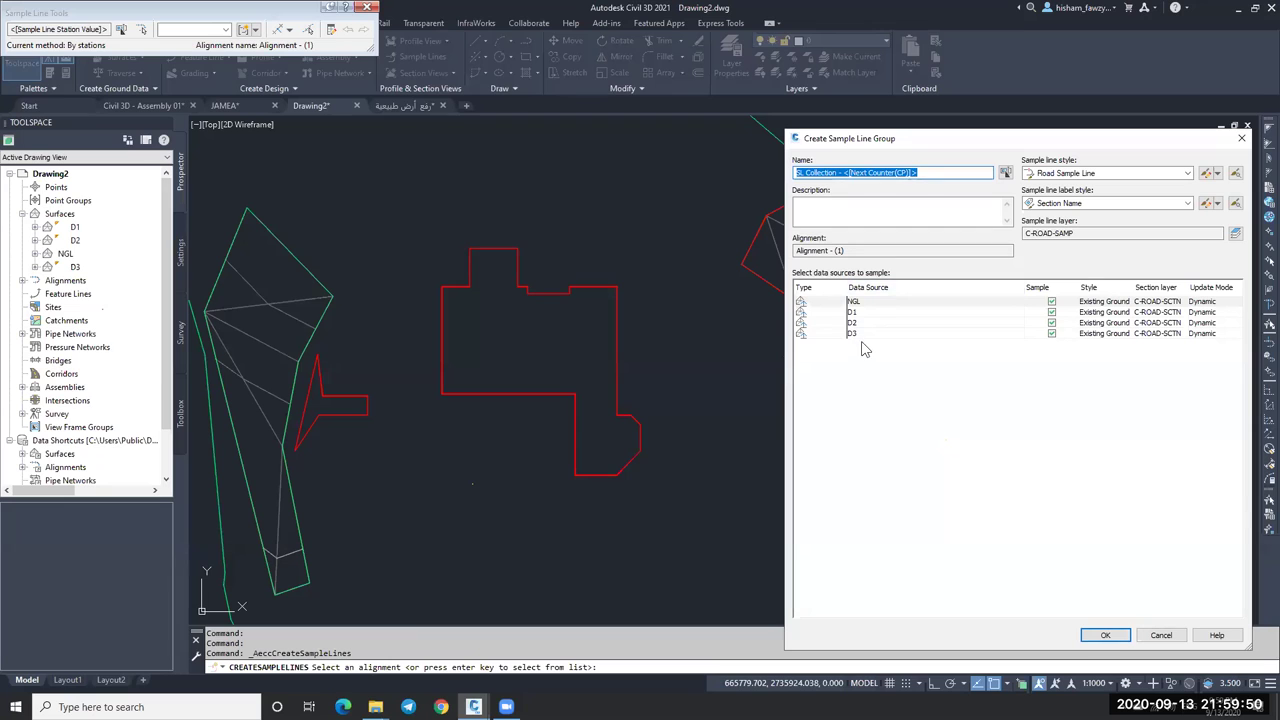
left_click(1105, 635)
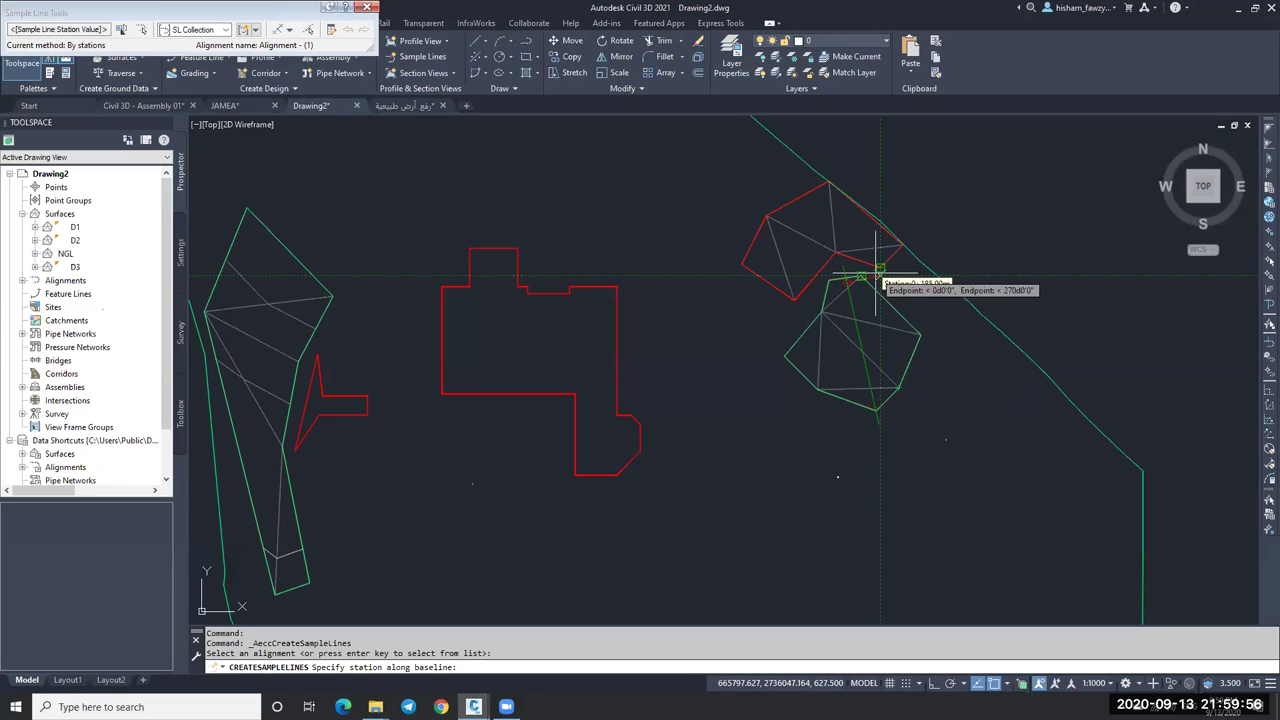
left_click(289, 31)
left_click(318, 46)
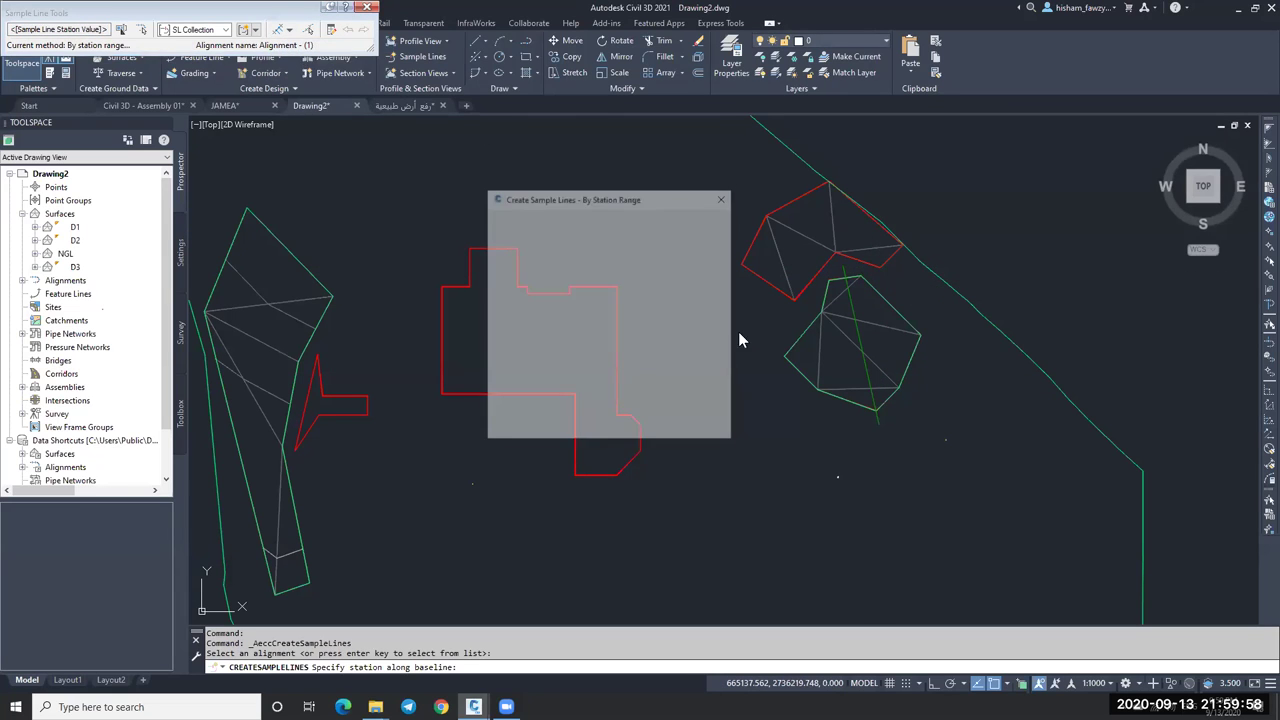
Set a 10 m tangent increment with At Range Start and At Range End True.
left_click_drag(720, 312, 718, 380)
left_click(660, 328)
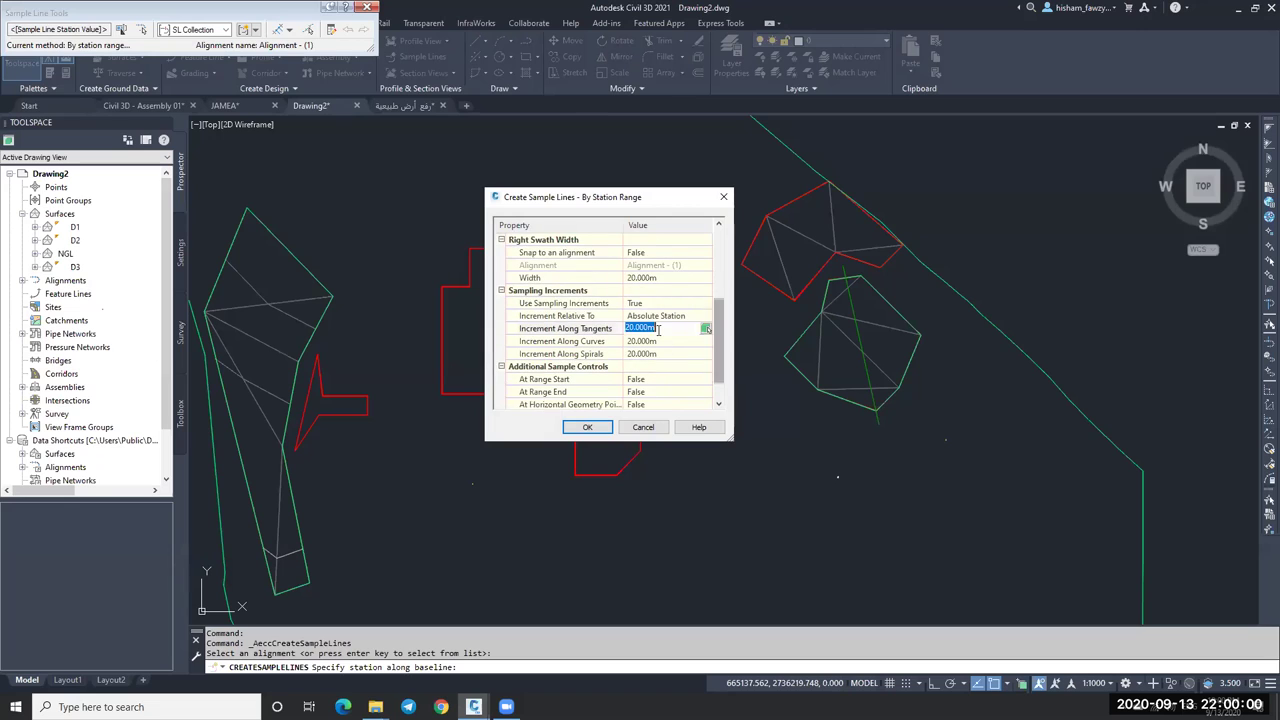
type("10")
left_click(650, 379)
left_click(707, 379)
left_click(660, 391)
left_click(660, 396)
left_click(645, 414)
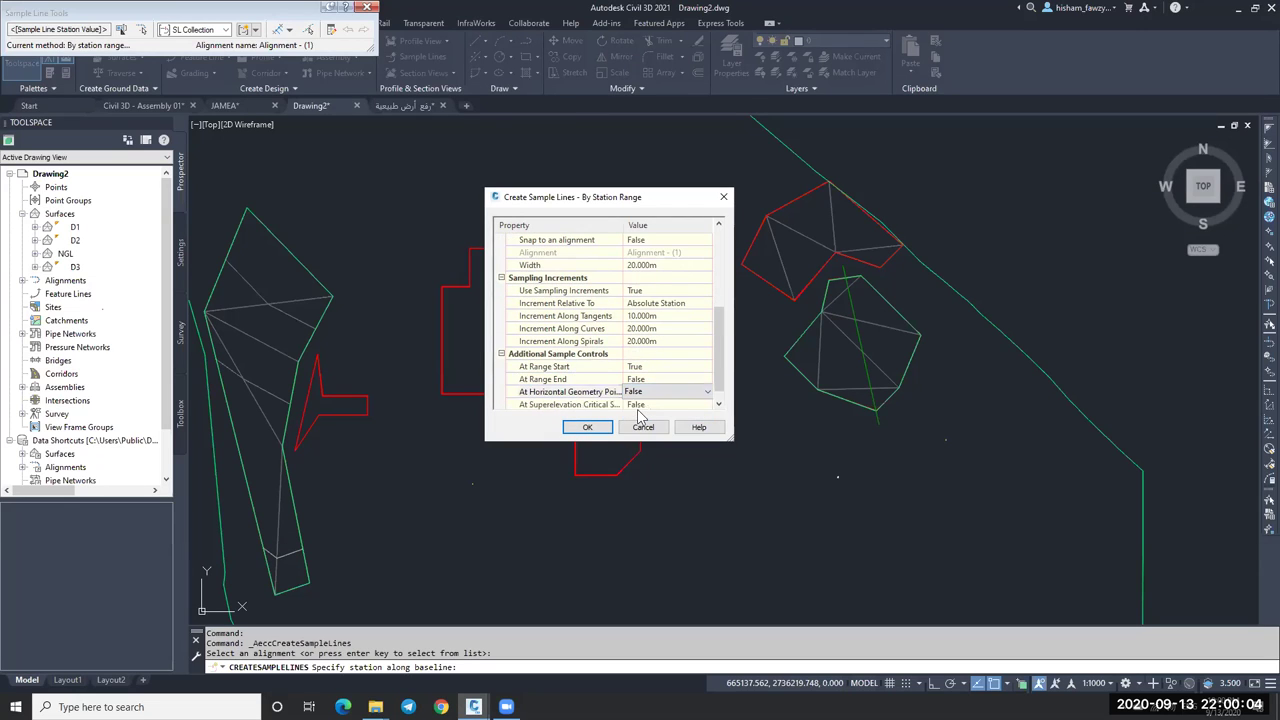
left_click(637, 384)
left_click(638, 400)
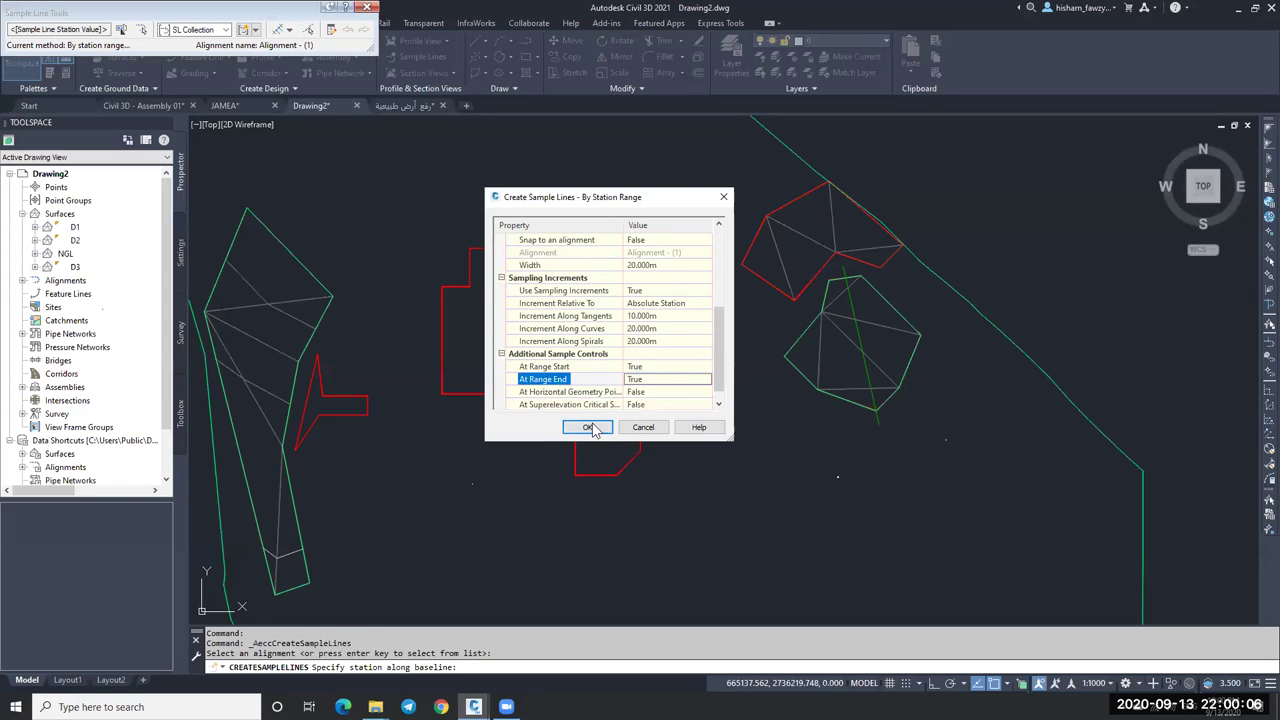
left_click(587, 427)
scroll(876, 400, "up", 4)
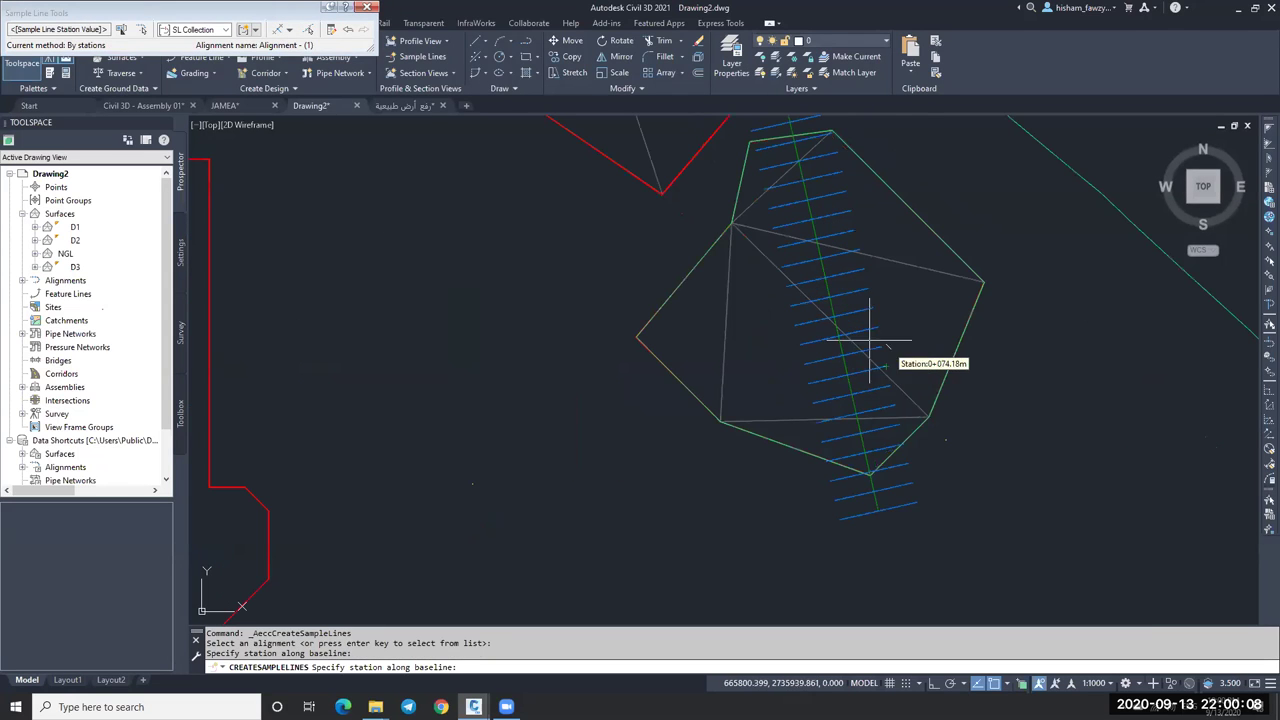
key("Escape")
Select sample line 0+100.00 and open the Sample Line Group Properties.
key("Escape")
left_click(857, 310)
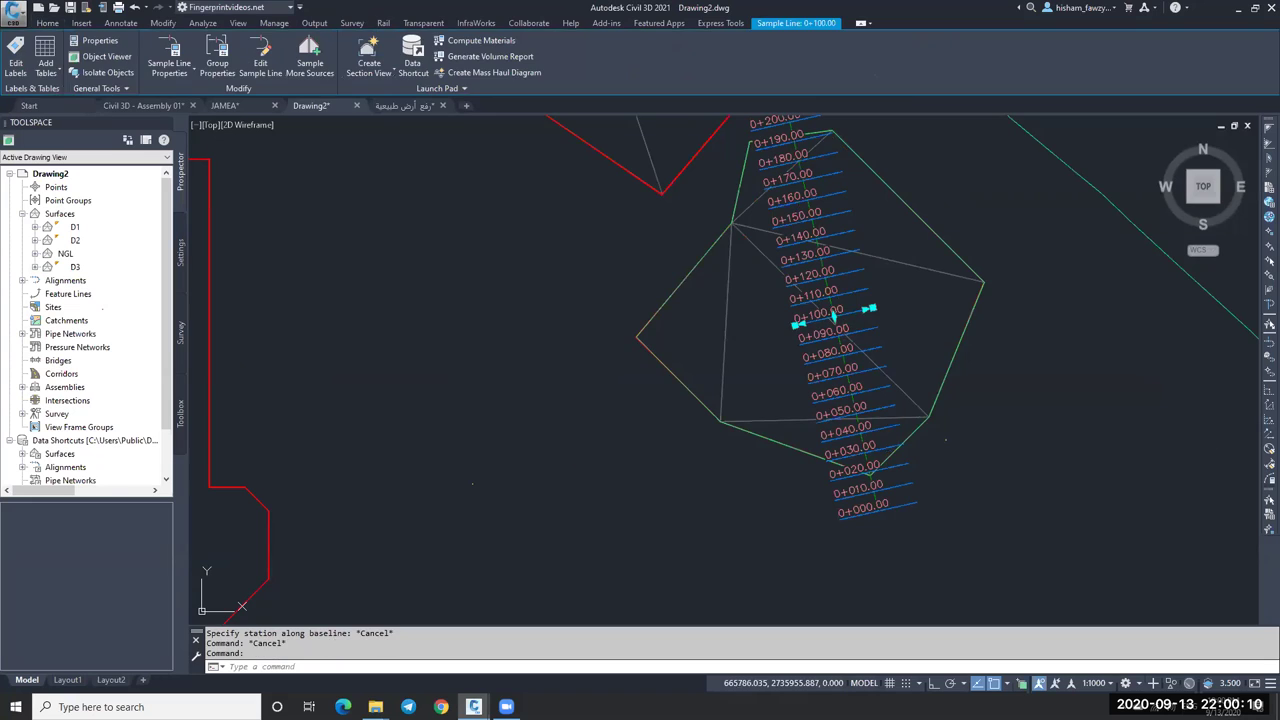
scroll(858, 330, "down", 5)
key("Escape")
scroll(857, 346, "up", 2)
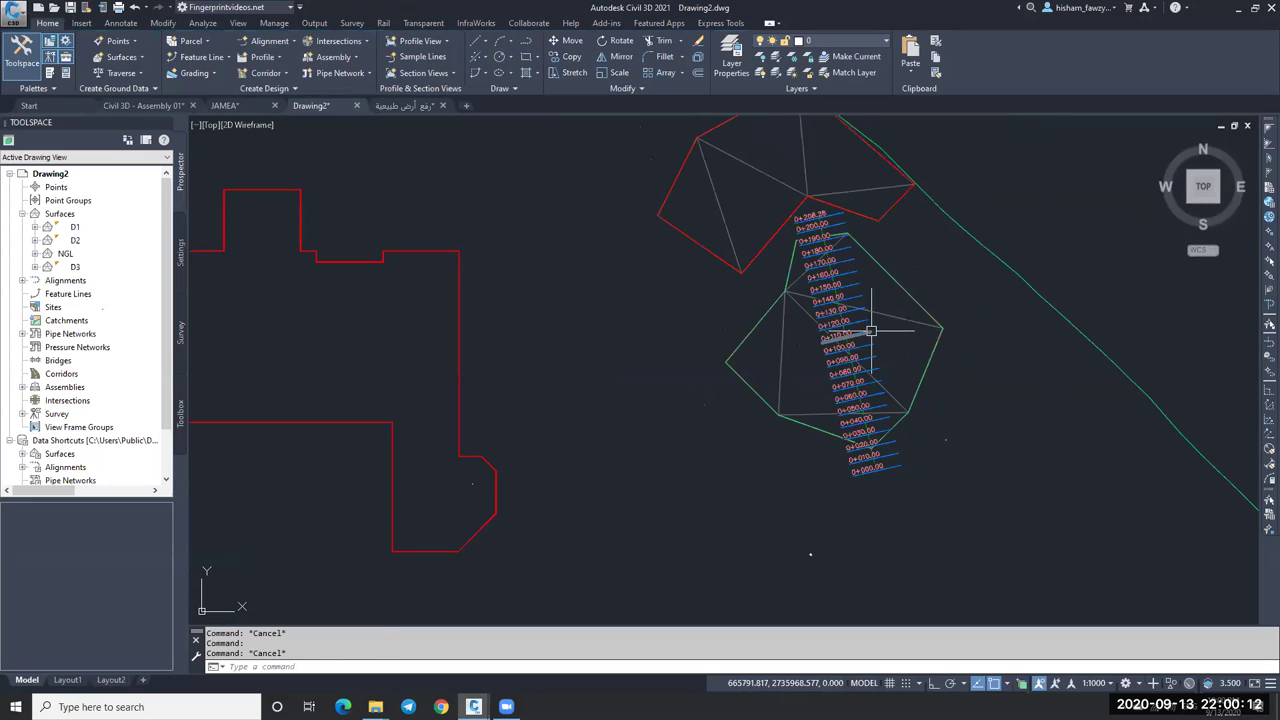
left_click(848, 346)
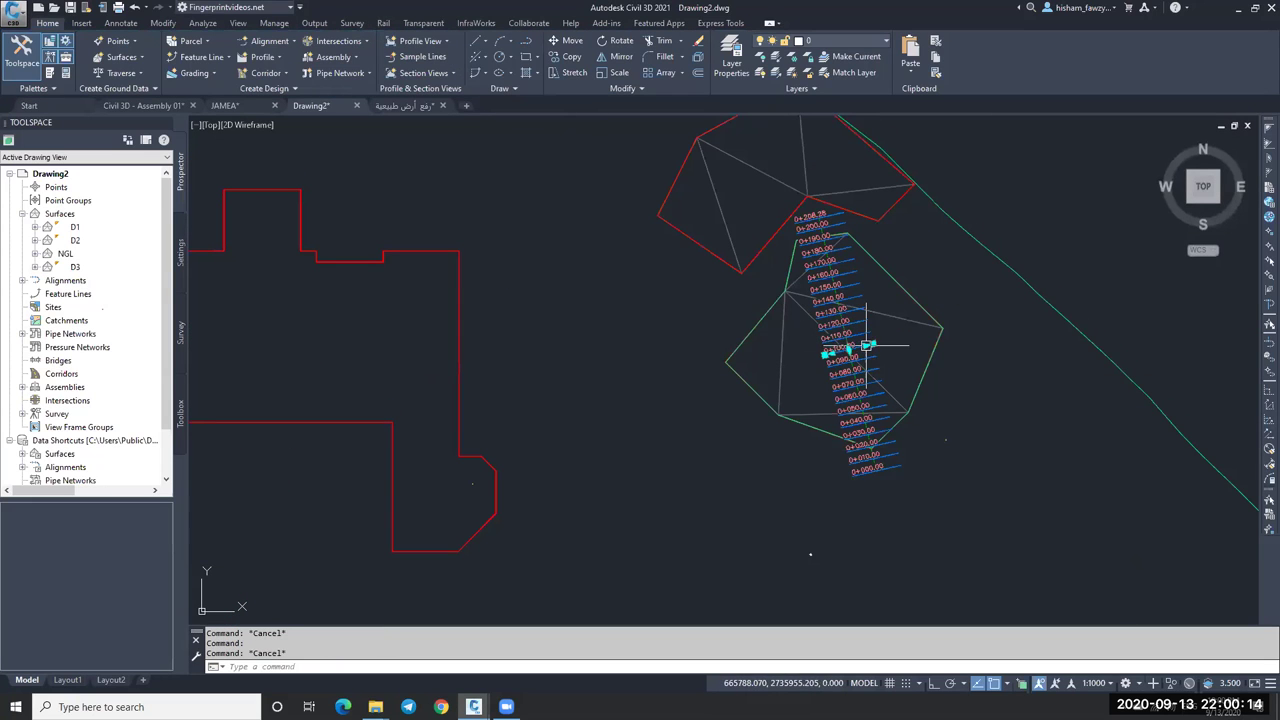
left_click(222, 56)
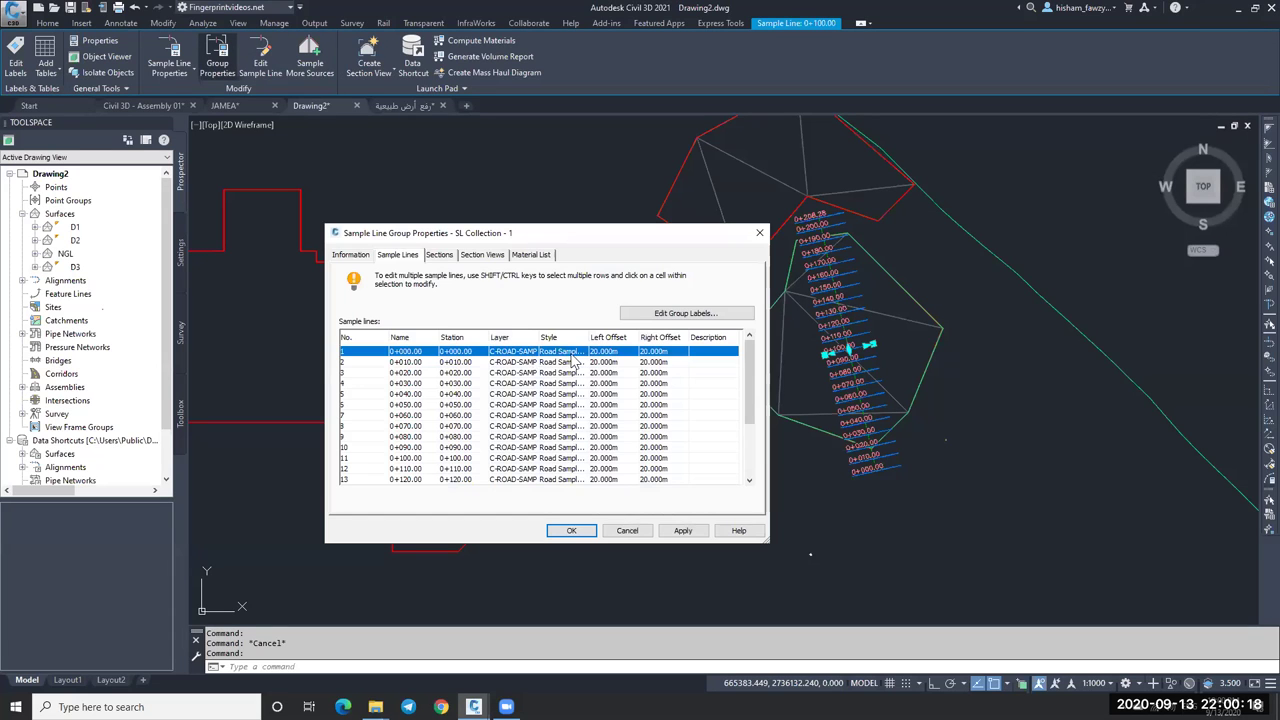
Select all 22 sample lines and set their left and right offsets to 100.
left_click_drag(745, 391, 744, 338)
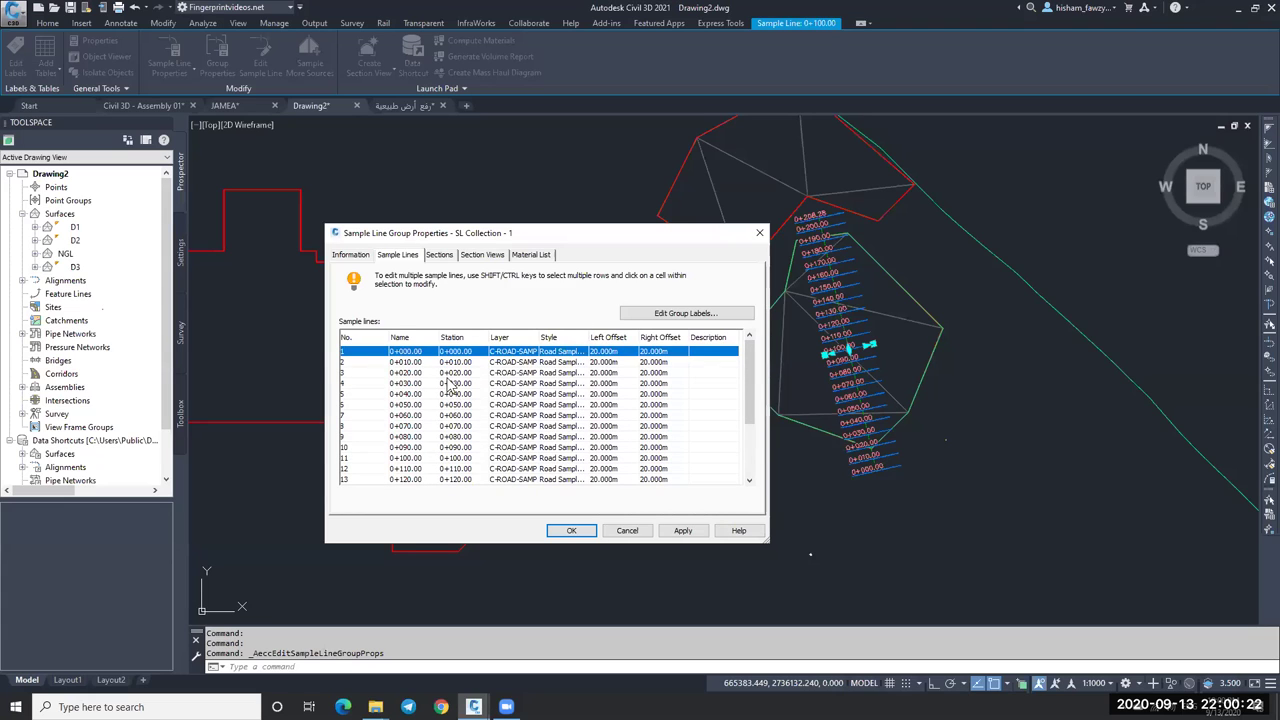
scroll(453, 390, "down", 3)
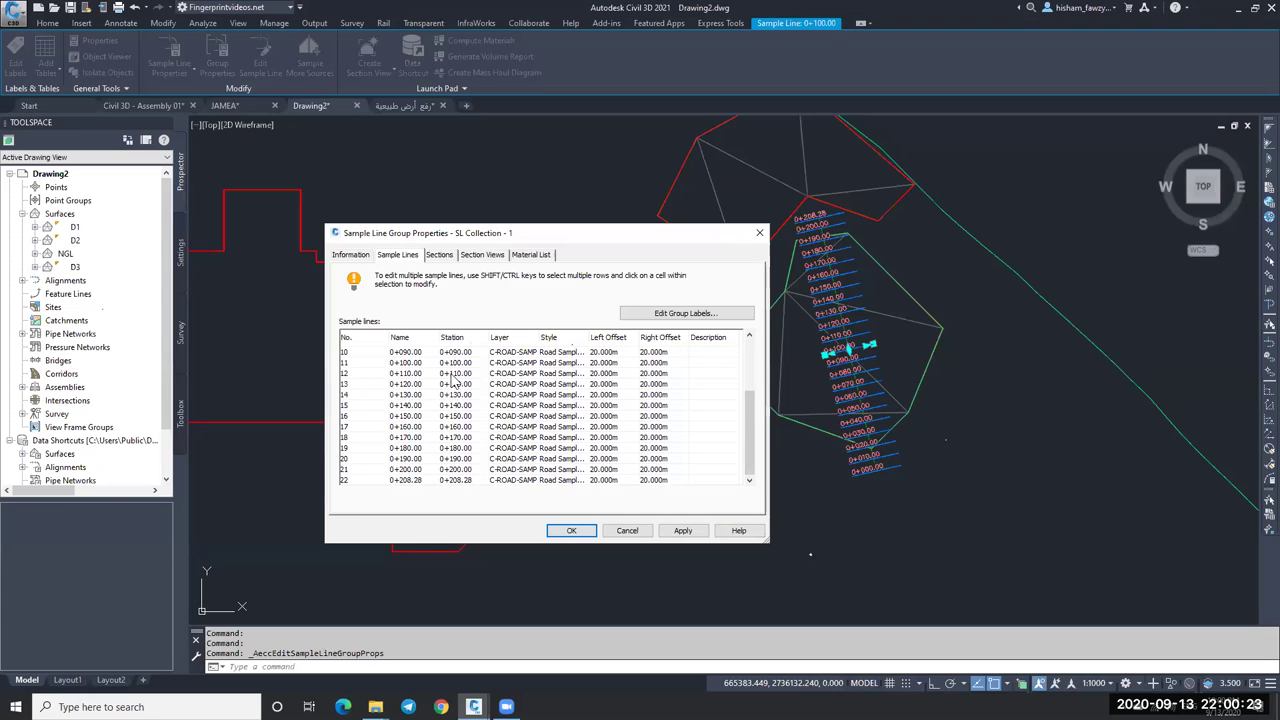
left_click(413, 481, "shift")
left_click(606, 352)
type("100")
left_click(652, 352)
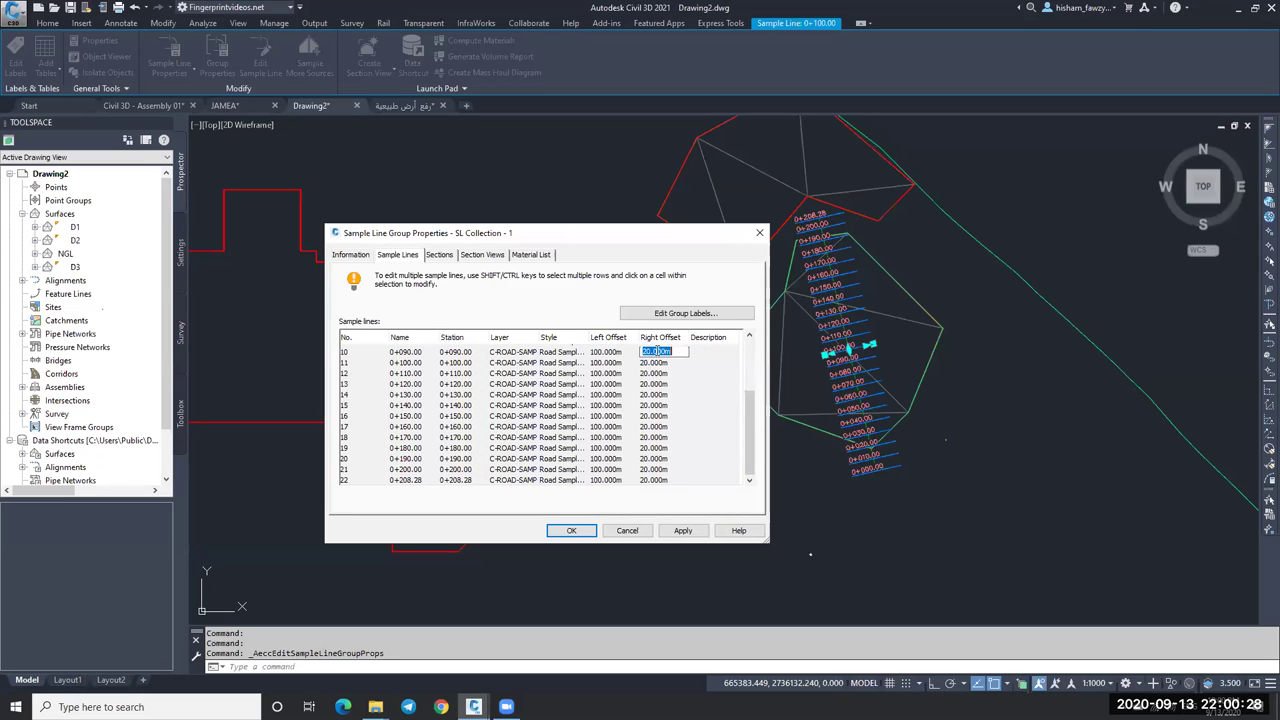
type("100")
left_click(700, 531)
left_click(571, 530)
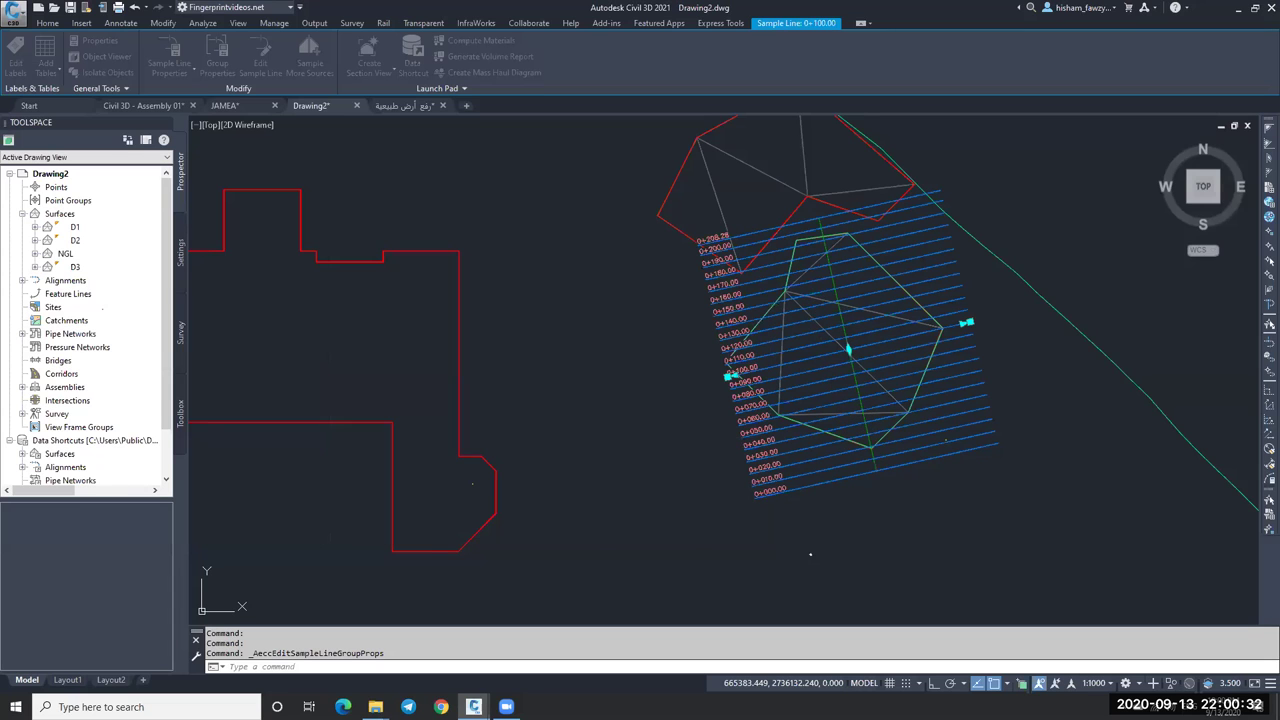
key("Escape")
scroll(790, 308, "down", 3)
From a sample line, set up Create Multiple Section Views with Draft placement.
scroll(877, 357, "up", 3)
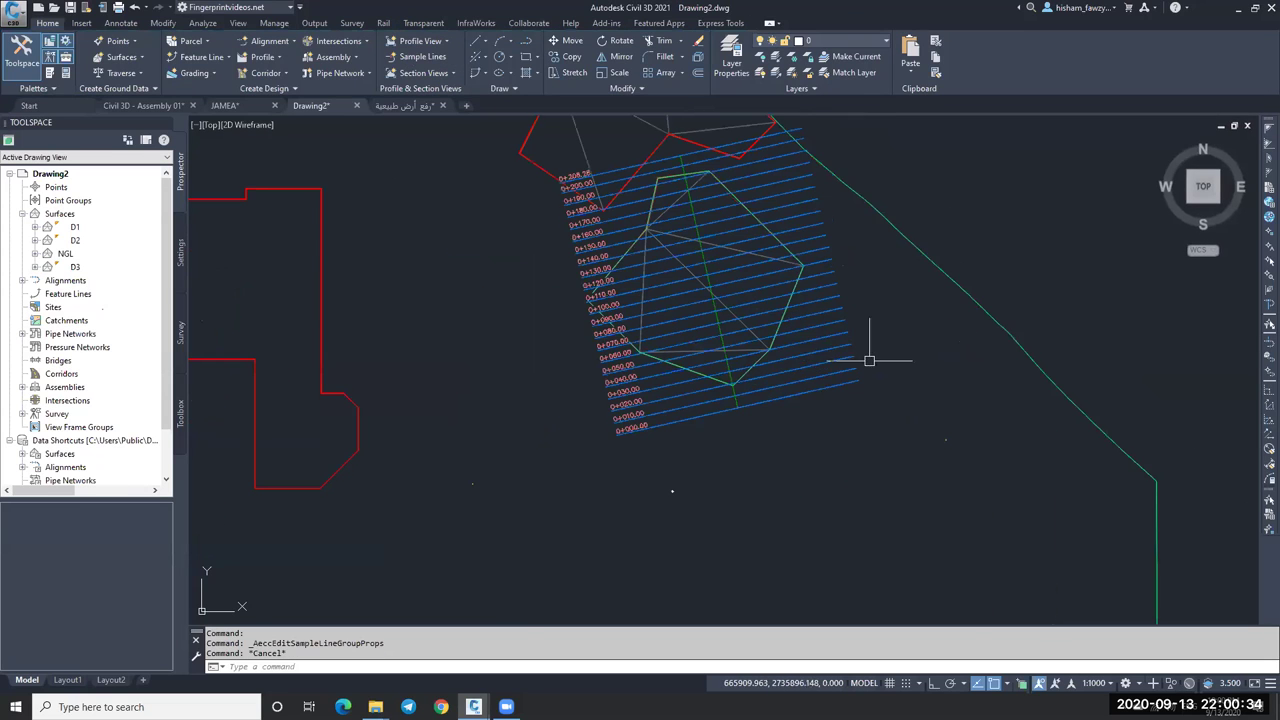
left_click(848, 346)
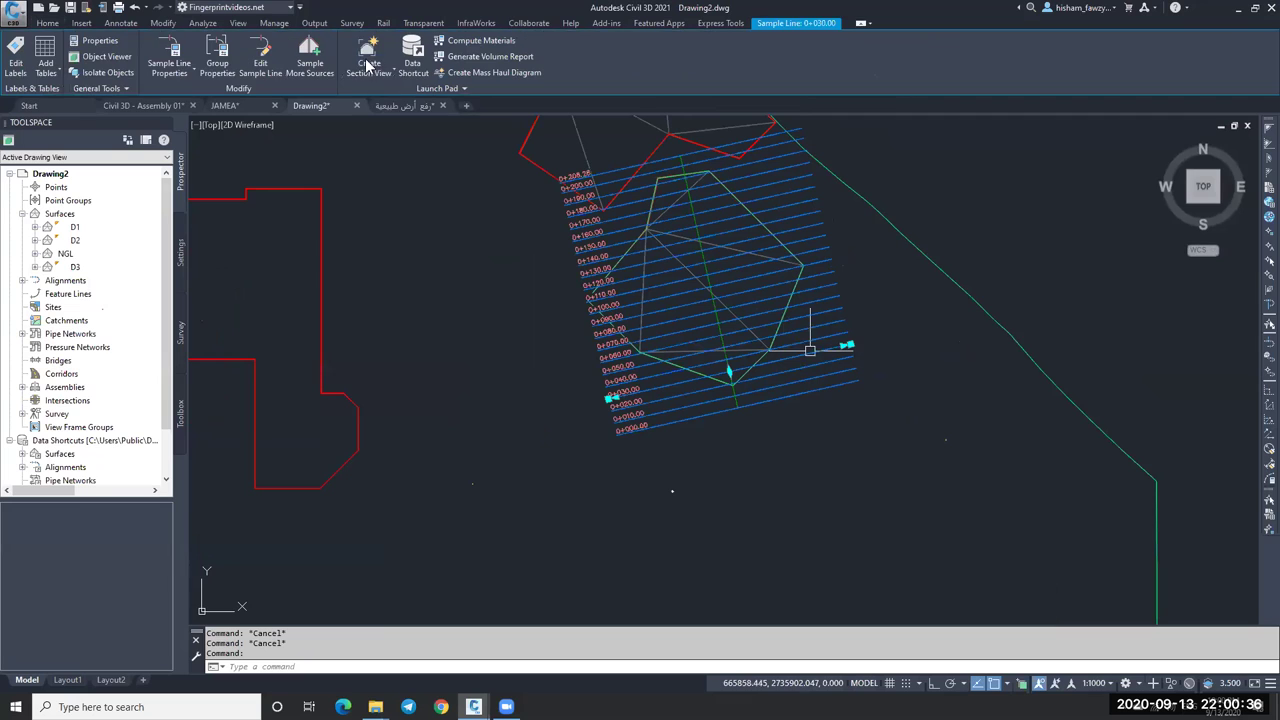
left_click(370, 64)
left_click(410, 120)
left_click(648, 361)
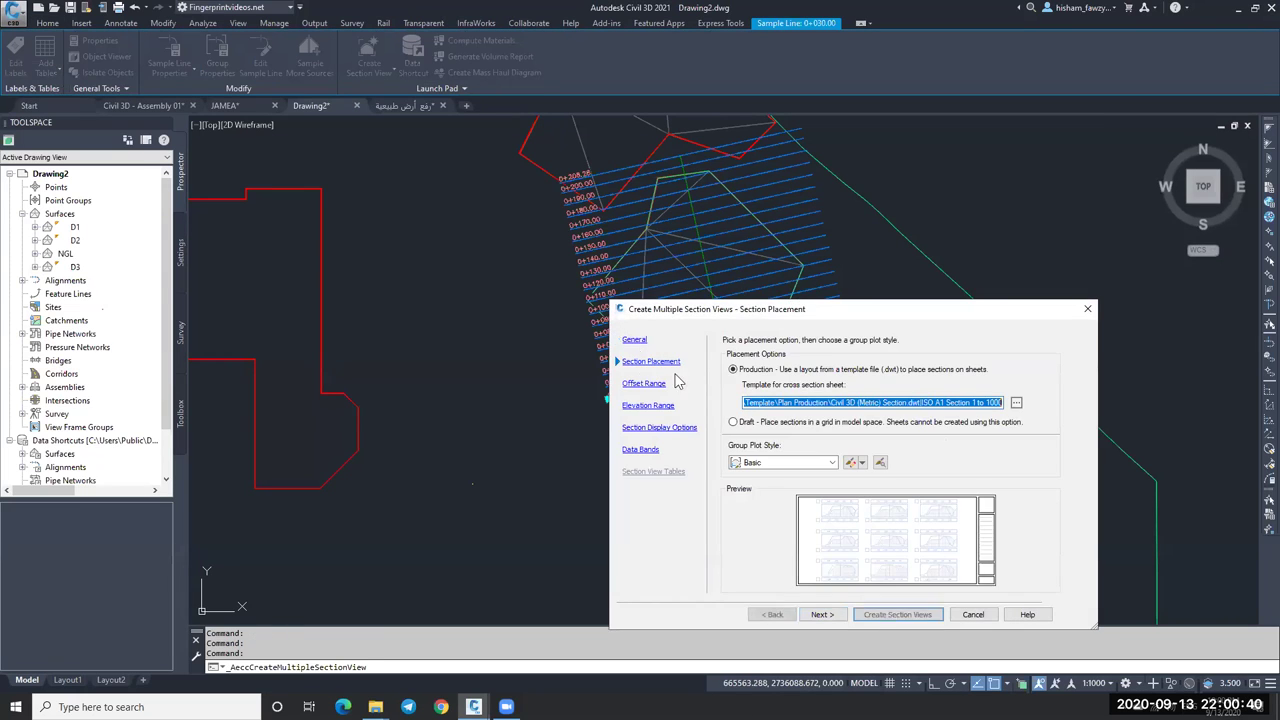
left_click(734, 422)
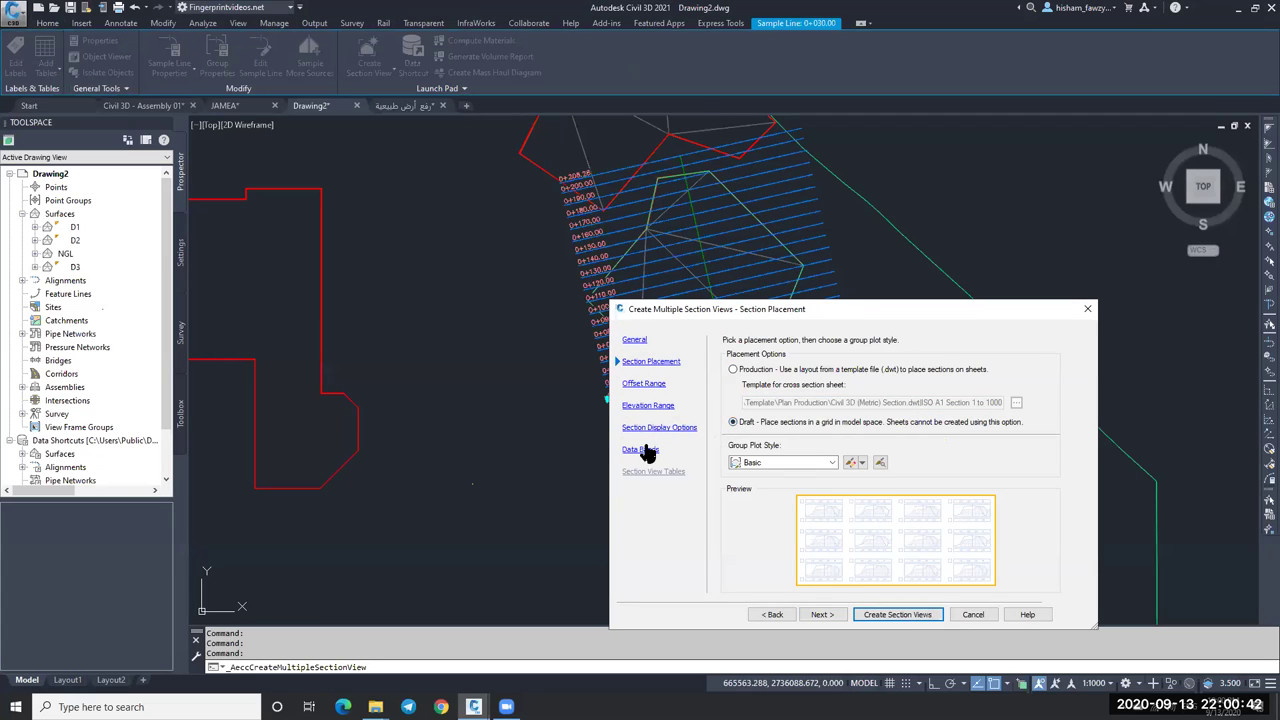
Create the section views, picking the grid origin beside the site.
left_click(893, 614)
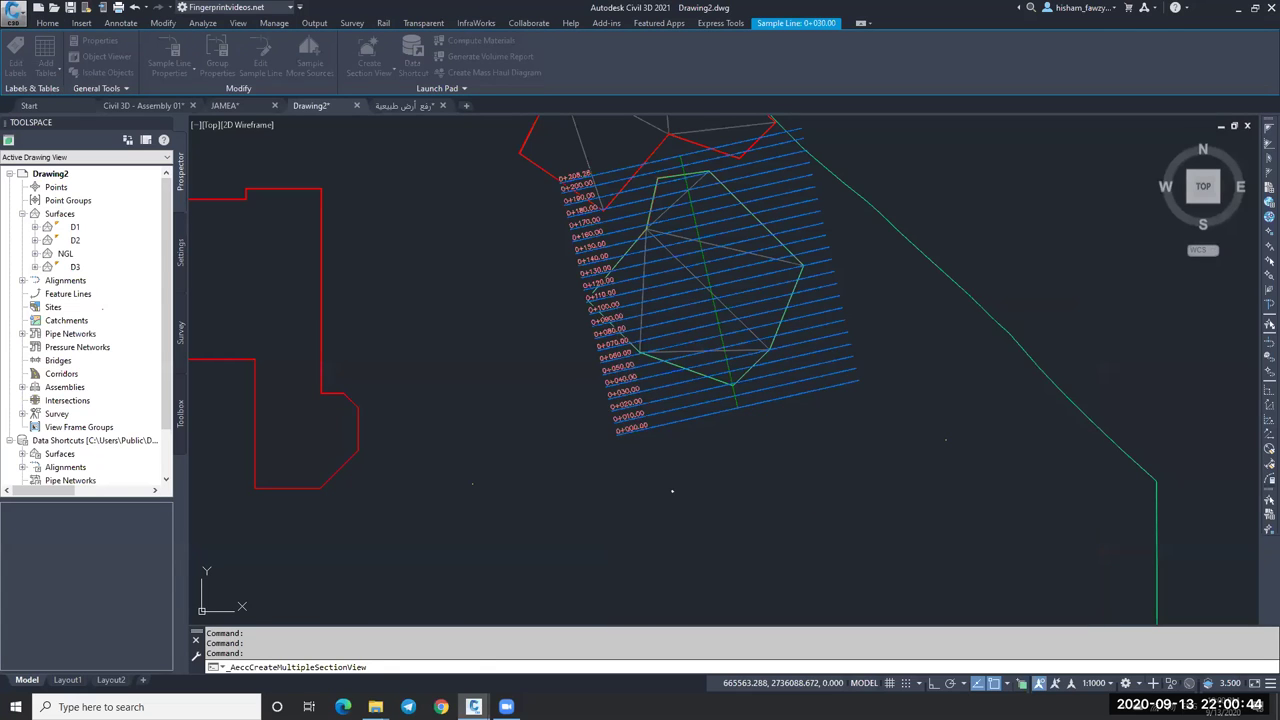
scroll(535, 255, "down", 2)
scroll(535, 255, "down", 2)
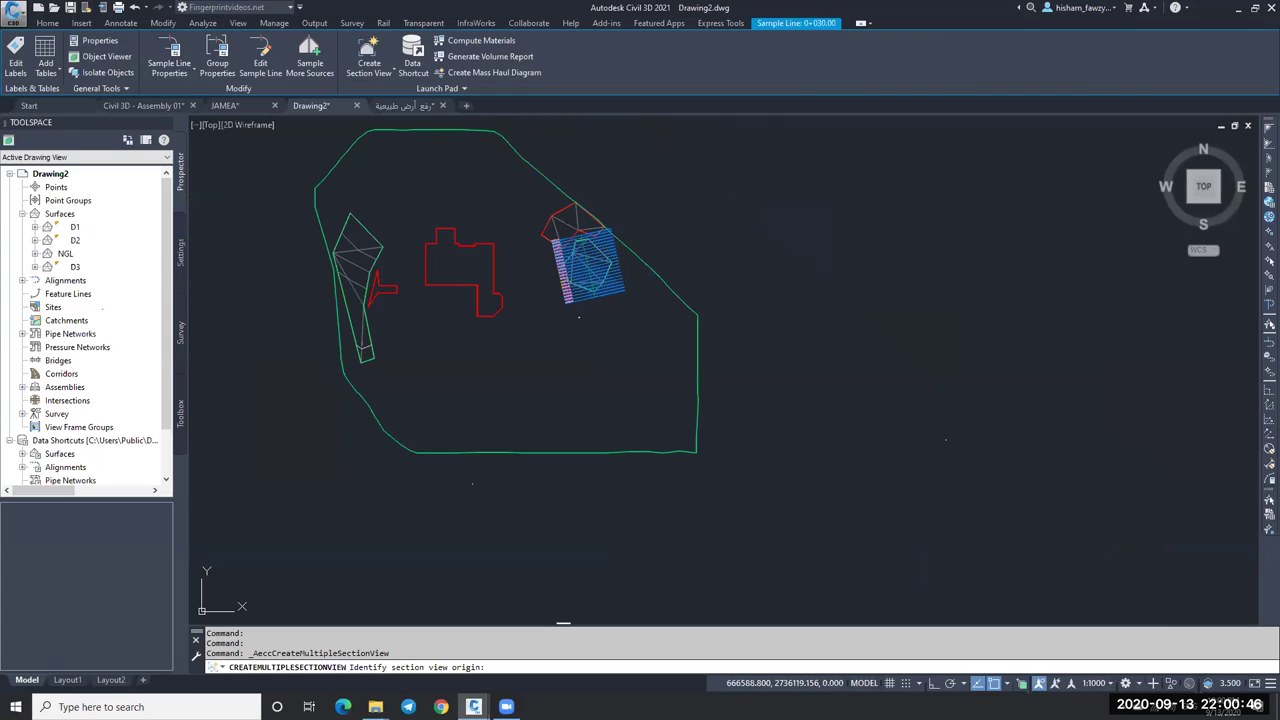
left_click(835, 216)
key("Escape")
scroll(735, 235, "up", 5)
scroll(780, 255, "up", 2)
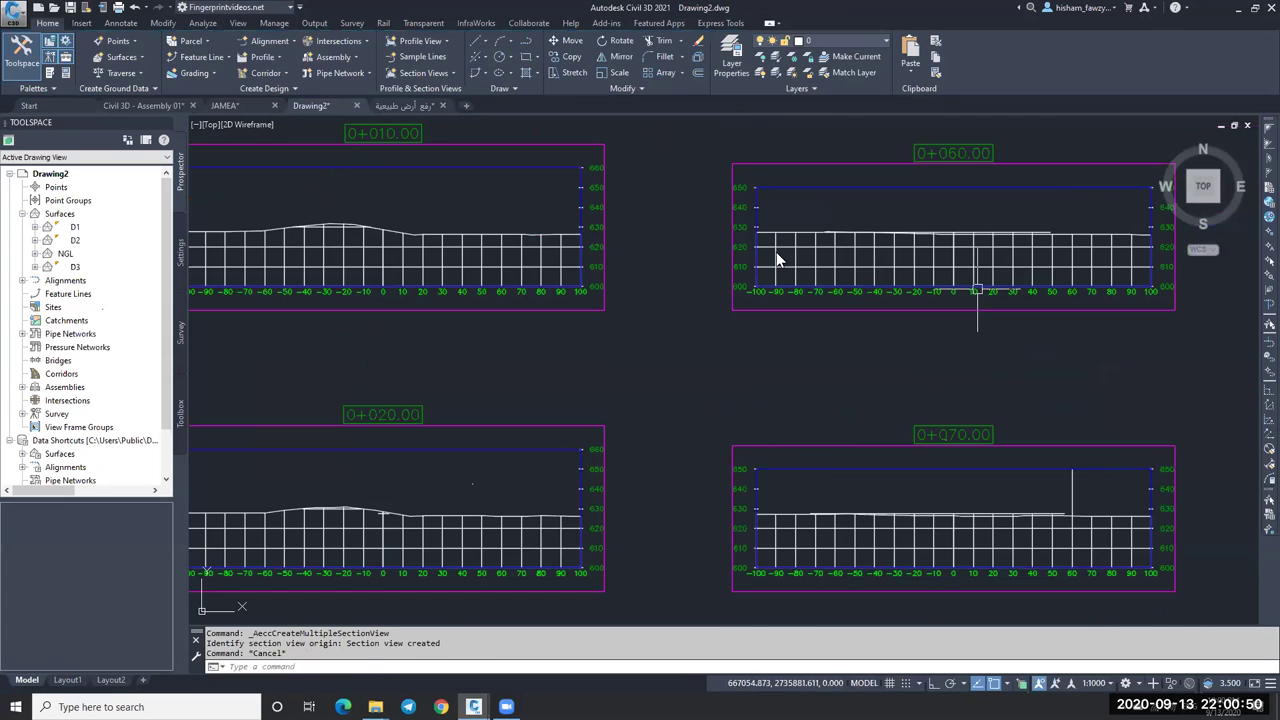
scroll(786, 306, "up", 3)
Compute cut and fill materials for the sample line group with NGL as existing ground and D2 as datum.
scroll(761, 350, "up", 2)
left_click(757, 421)
key("Return")
left_click(845, 446)
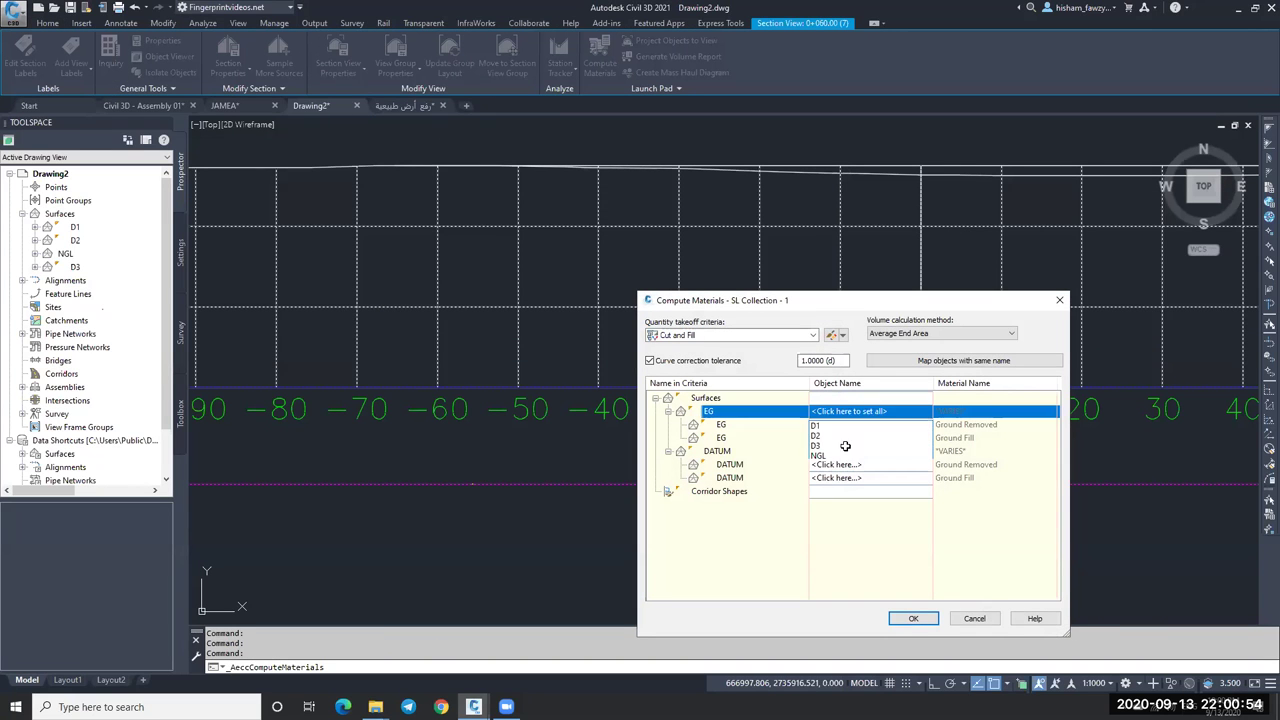
left_click(852, 455)
left_click(855, 451)
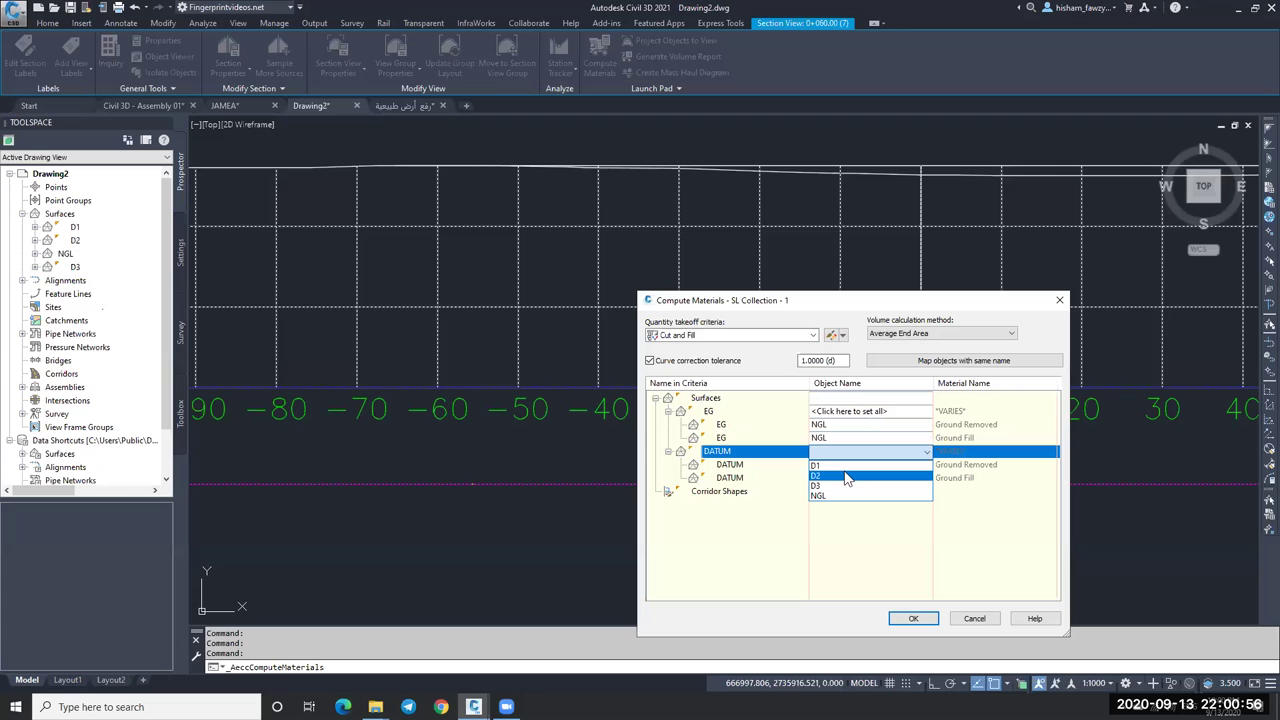
left_click(845, 476)
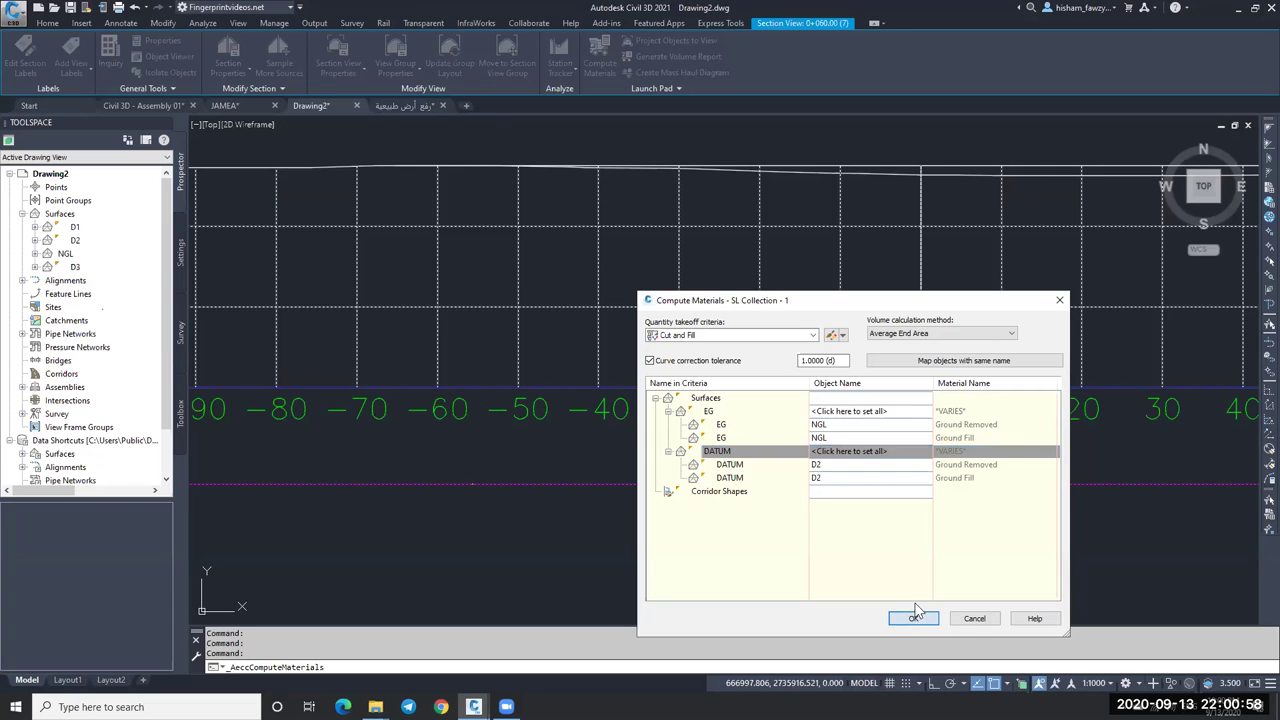
left_click(913, 618)
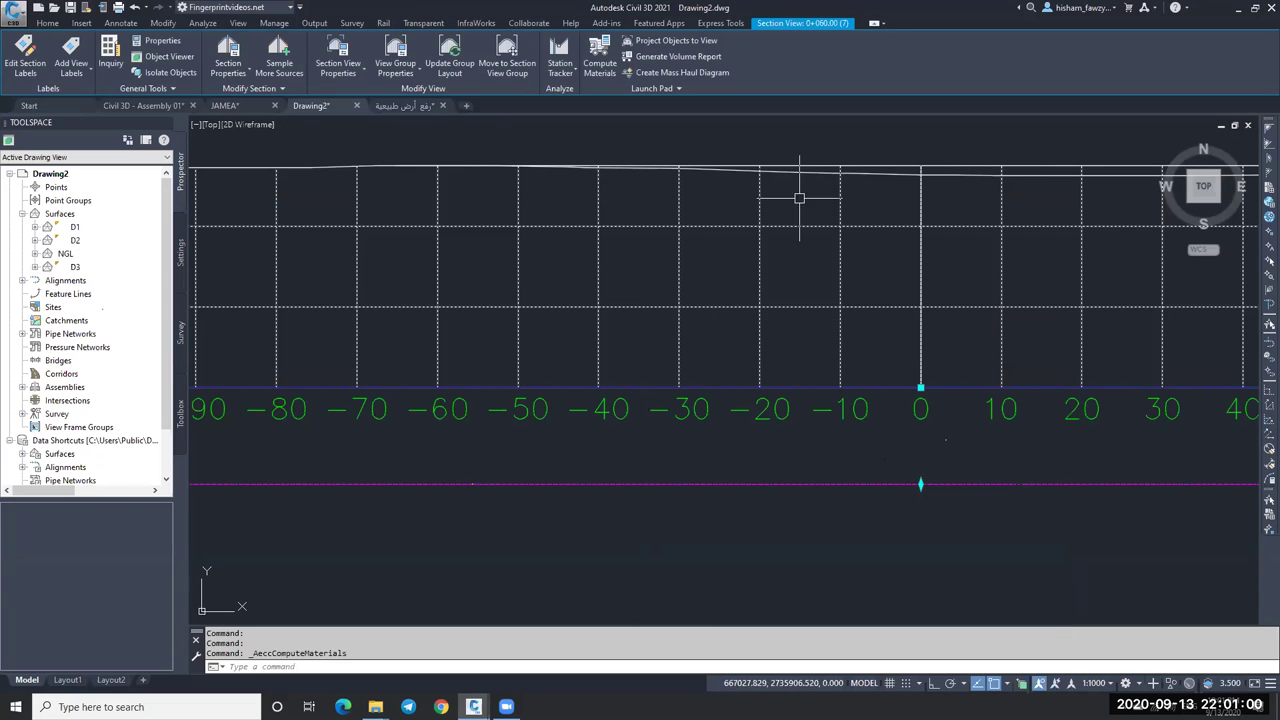
Edit the material list so Ground Fill uses D1 Below instead of D2 against NGL.
scroll(794, 194, "down", 5)
scroll(748, 272, "down", 2)
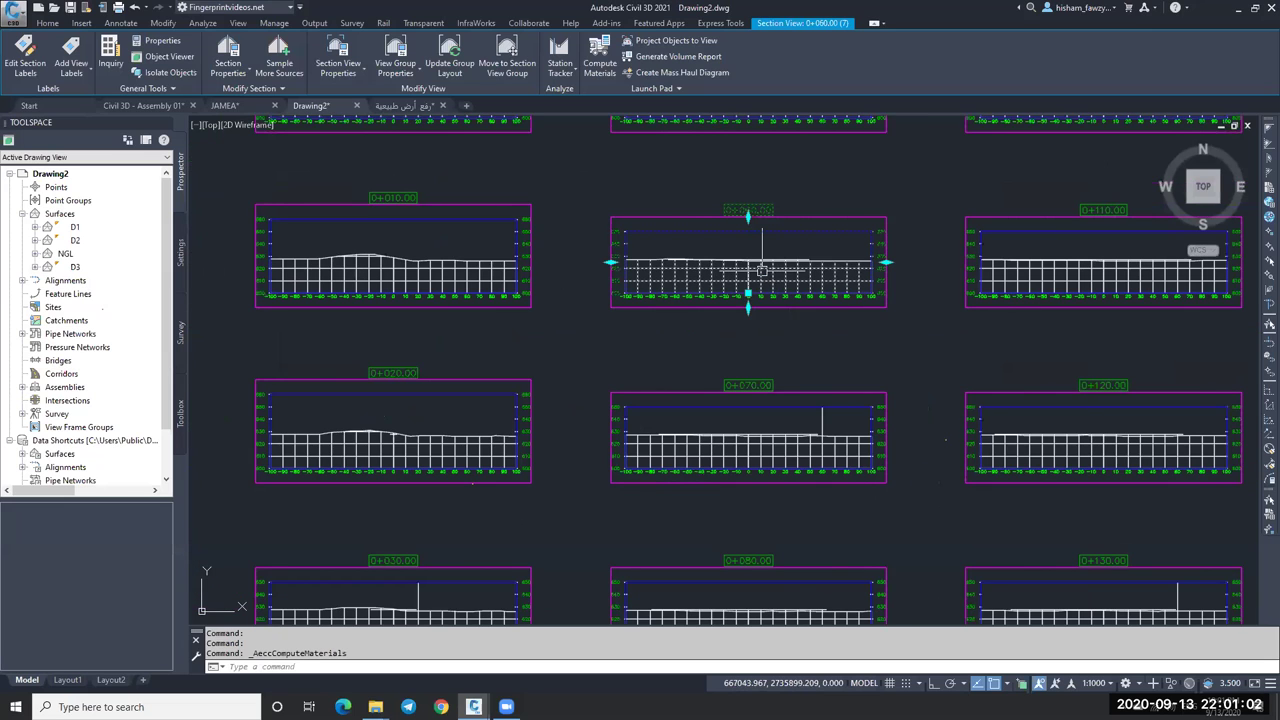
scroll(762, 271, "down", 2)
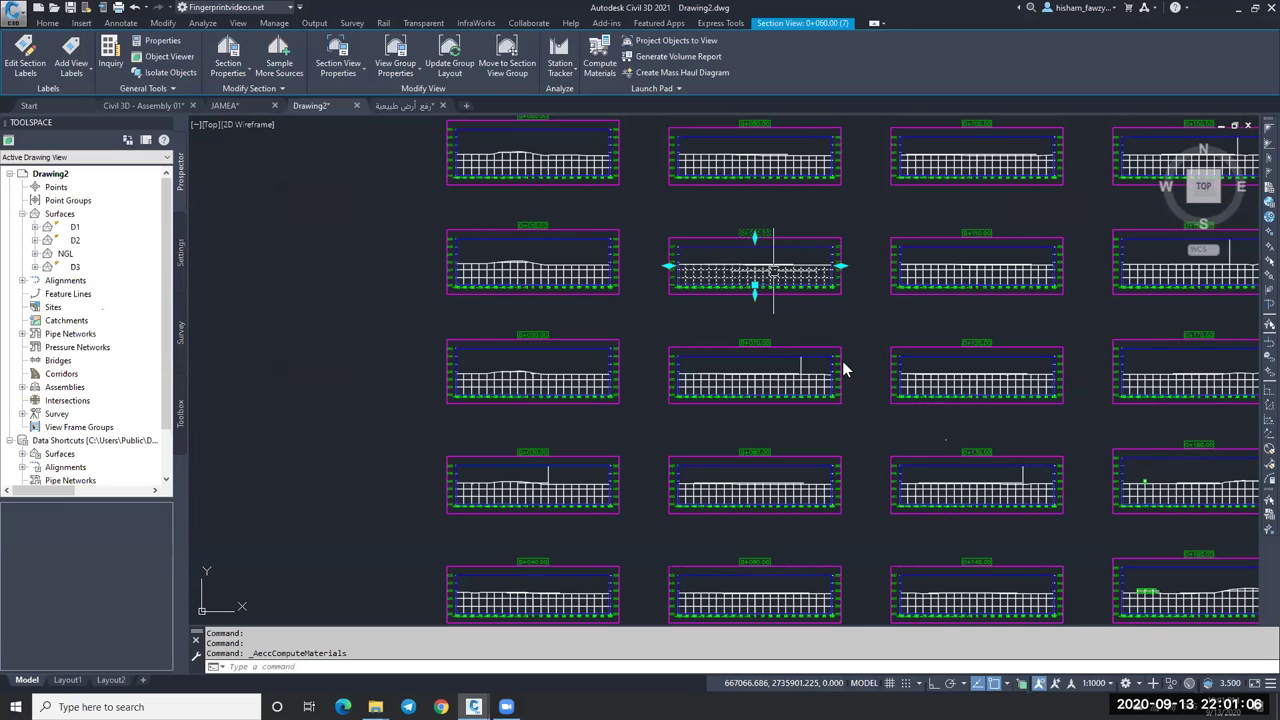
scroll(805, 490, "up", 2)
scroll(770, 455, "up", 2)
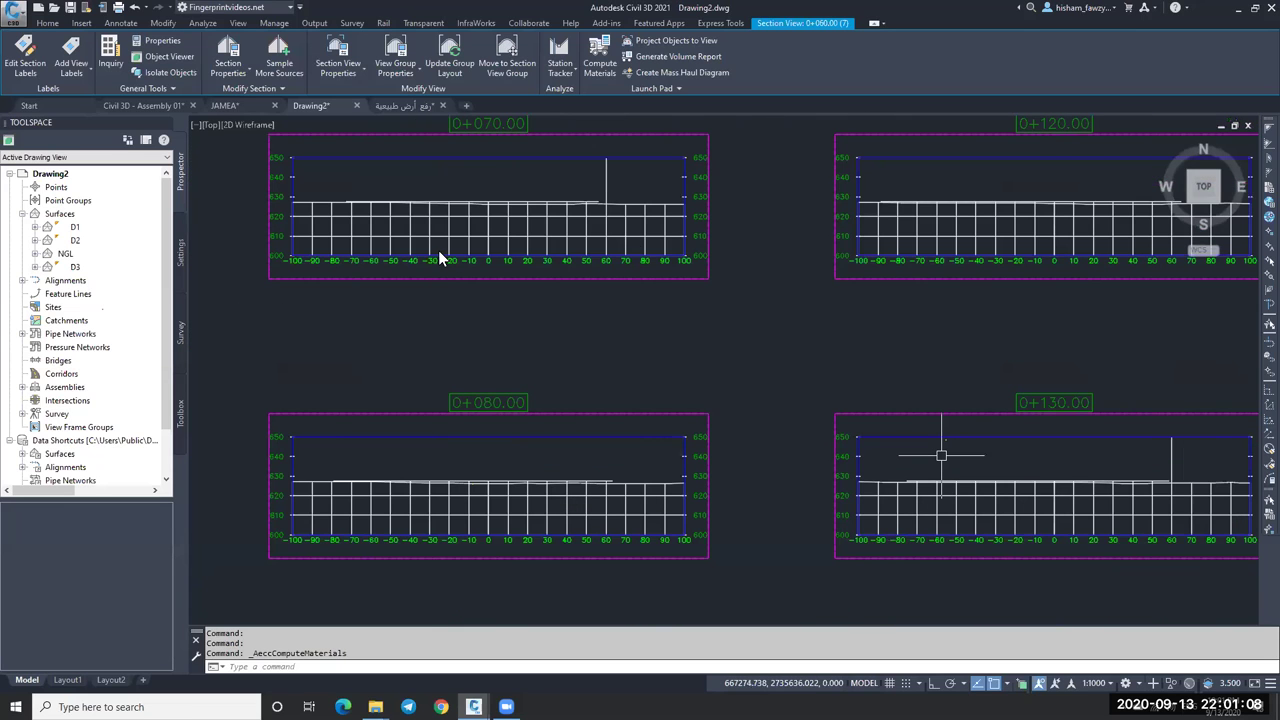
scroll(941, 456, "down", 2)
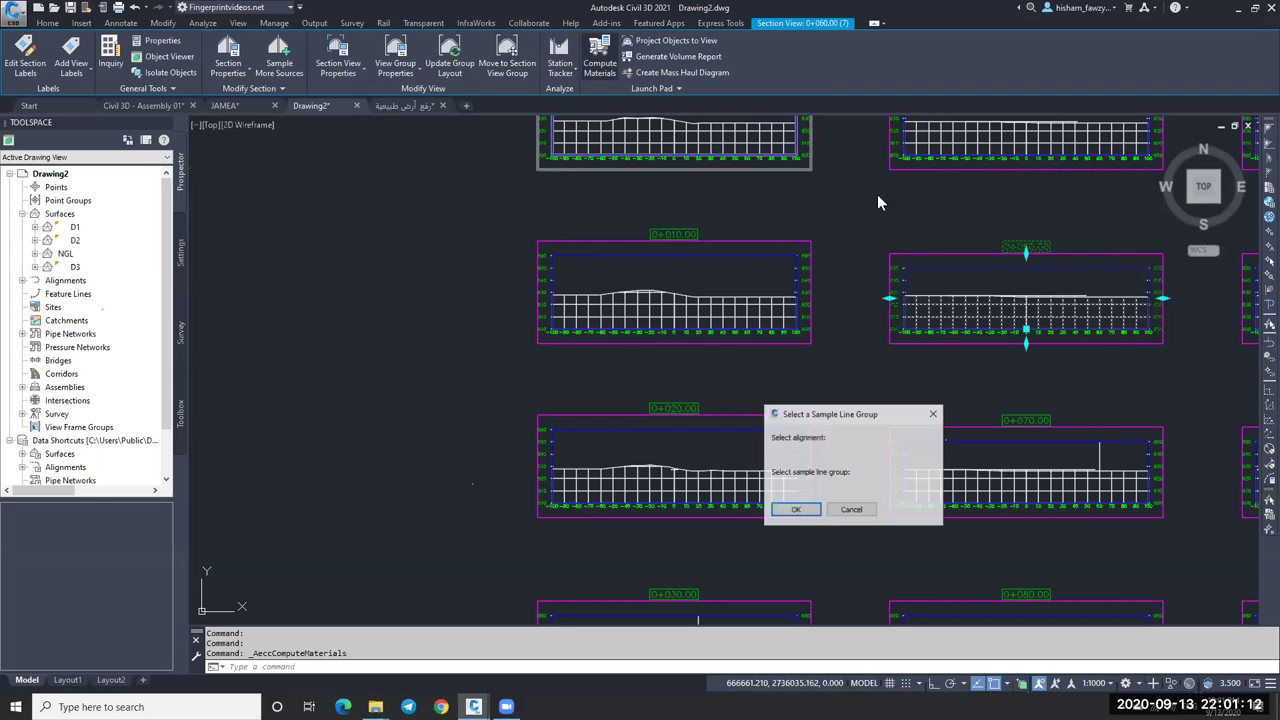
key("Return")
left_click(955, 193)
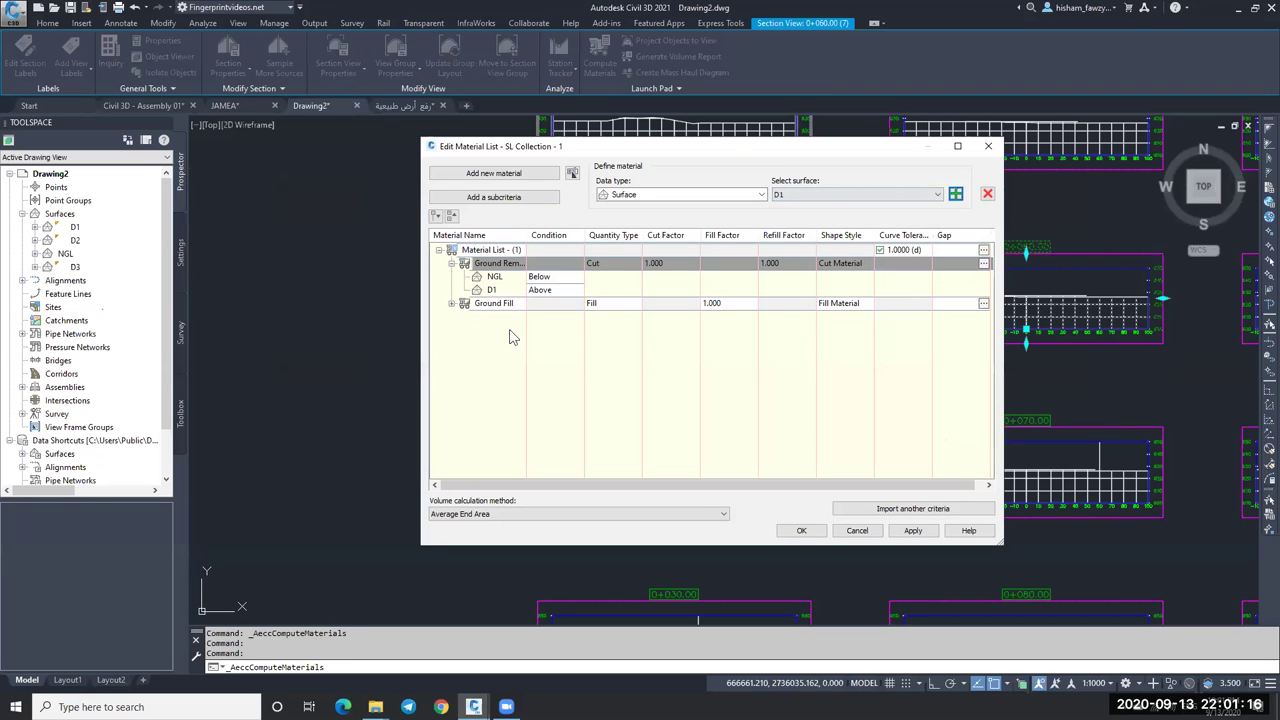
left_click(988, 194)
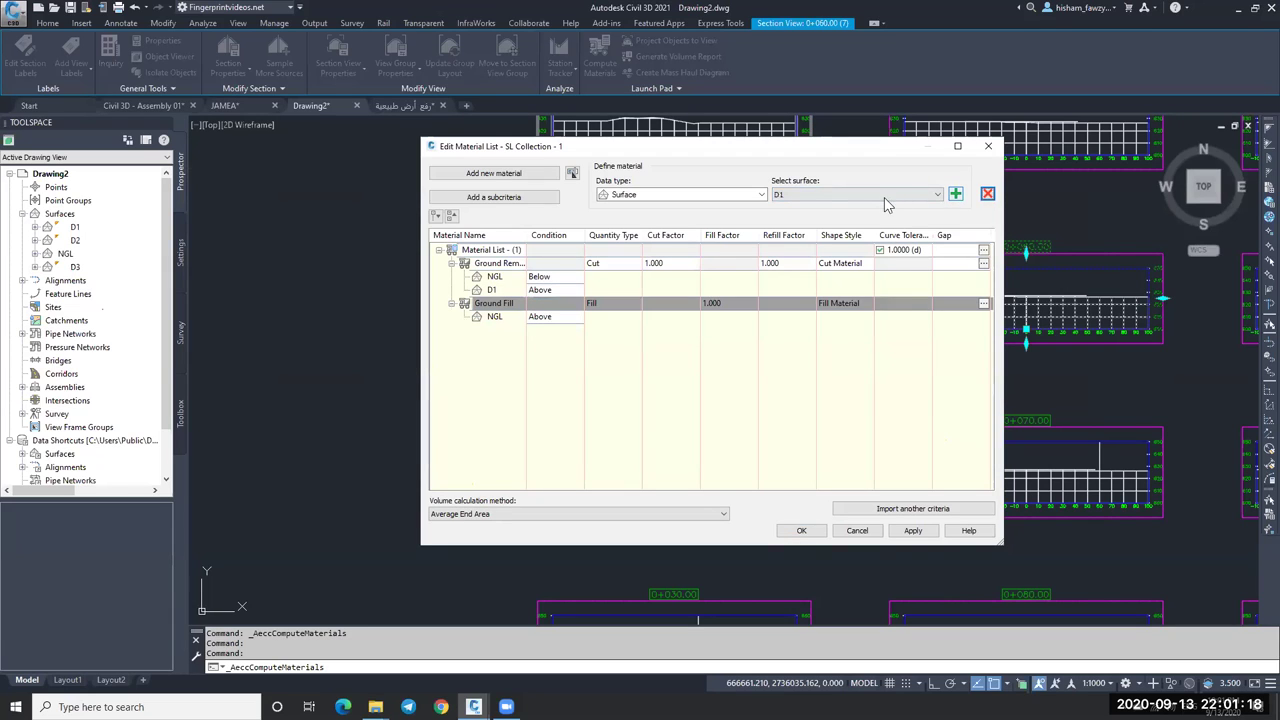
left_click(884, 197)
left_click(957, 200)
left_click(955, 195)
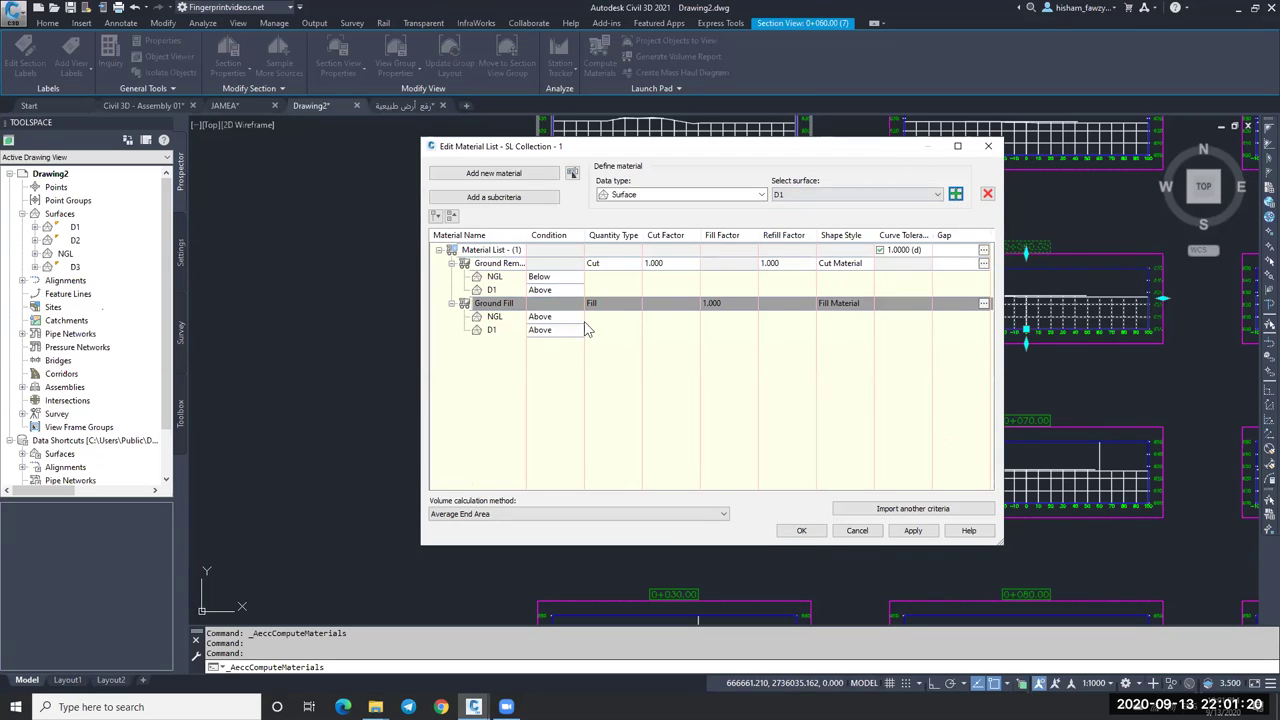
left_click(548, 330)
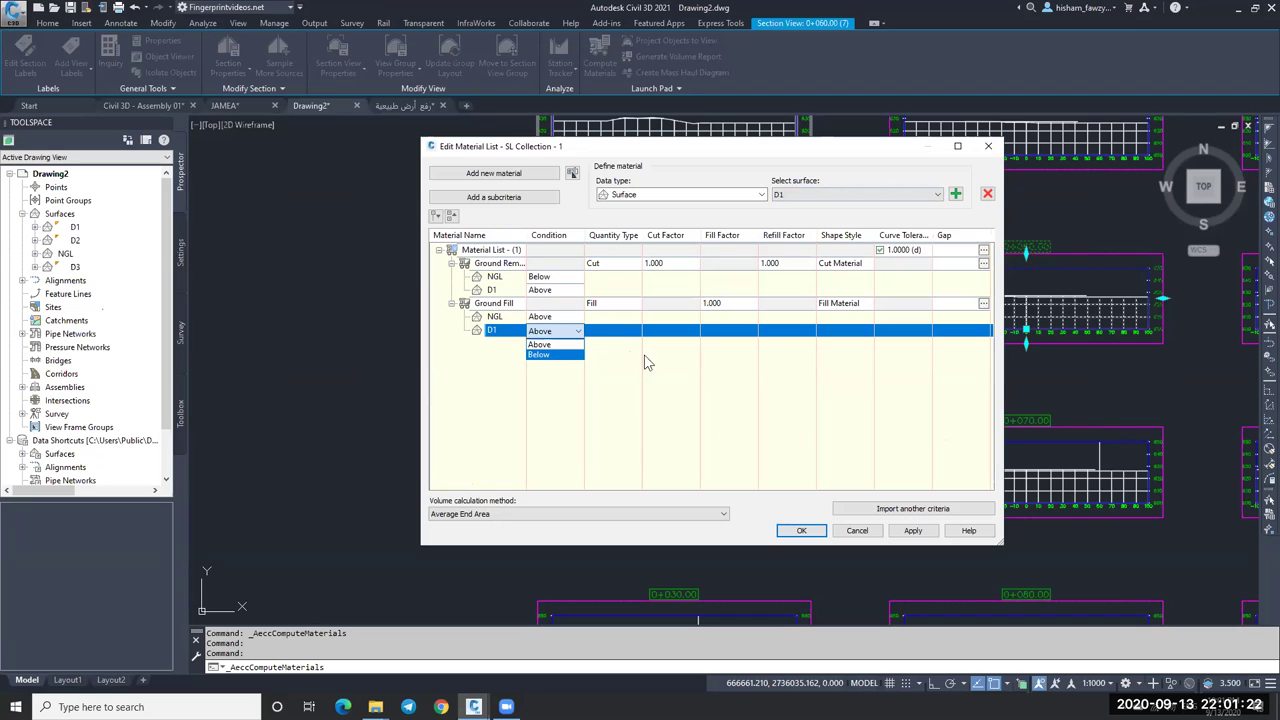
key("Down")
key("Return")
left_click(815, 536)
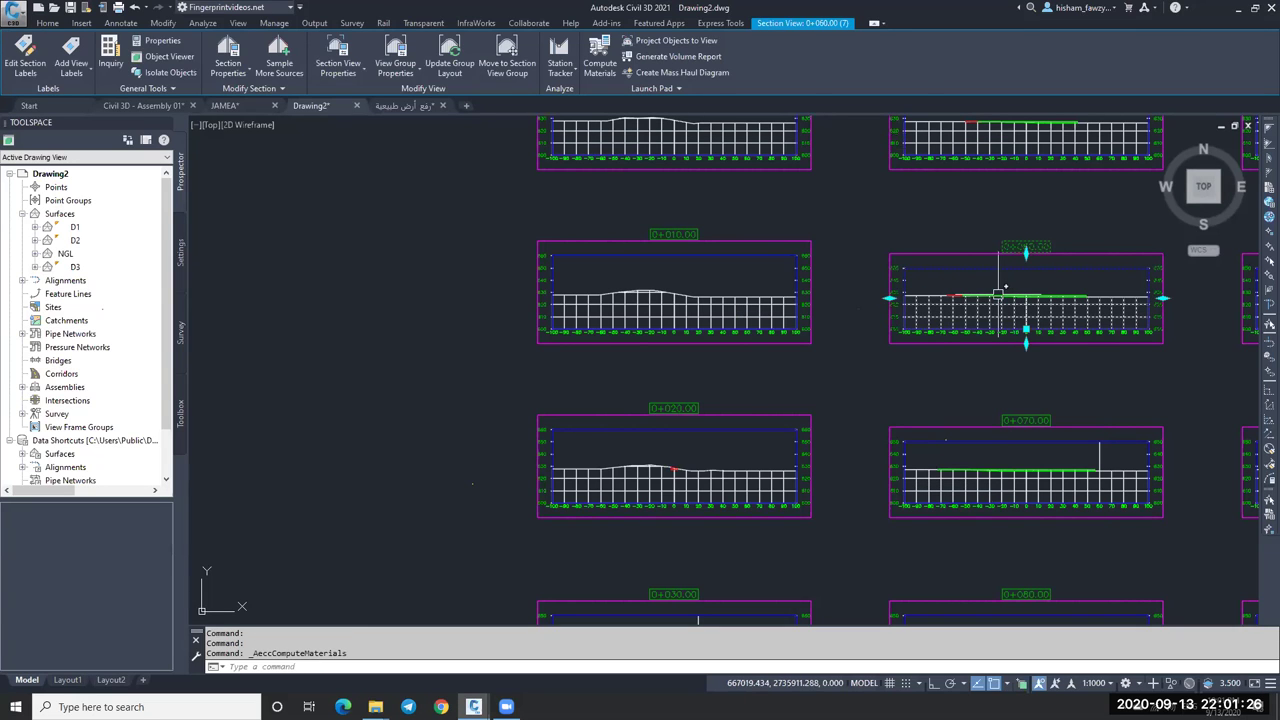
Clear the selection and pan across the section views to check the cut and fill areas.
key("Escape")
scroll(1000, 295, "up", 5)
scroll(584, 244, "down", 5)
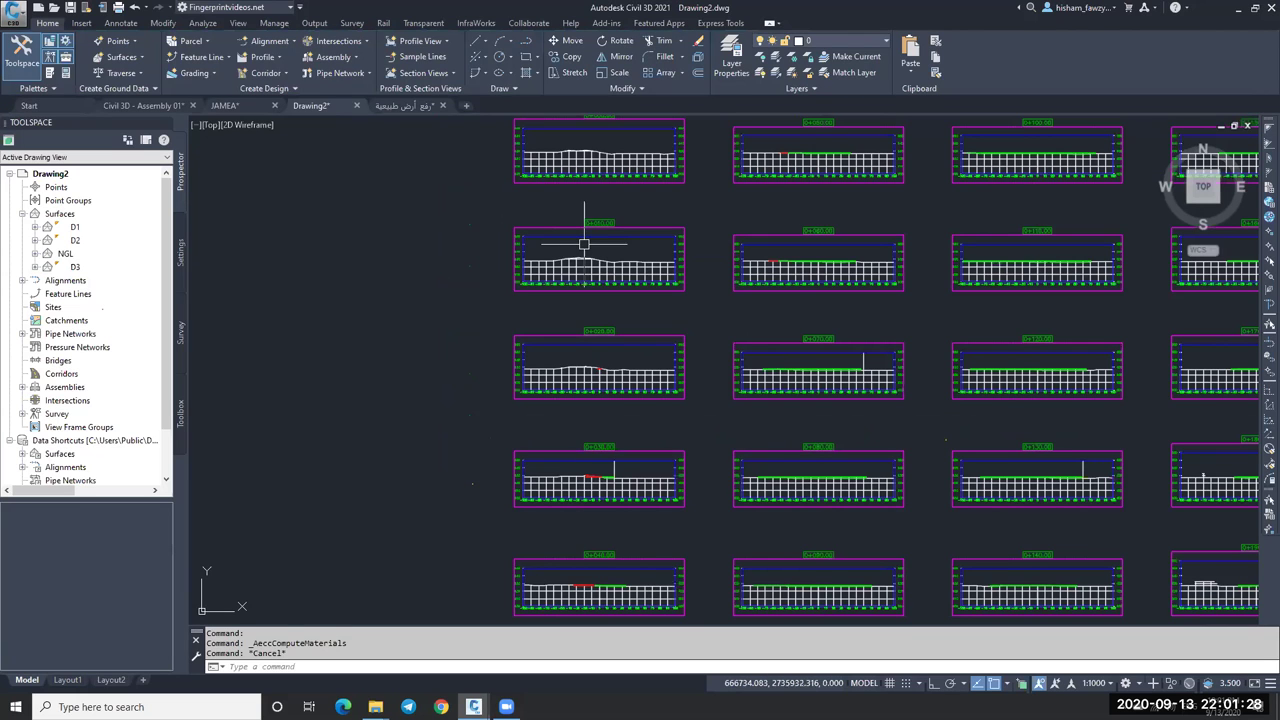
middle_click_drag(845, 383, 760, 312)
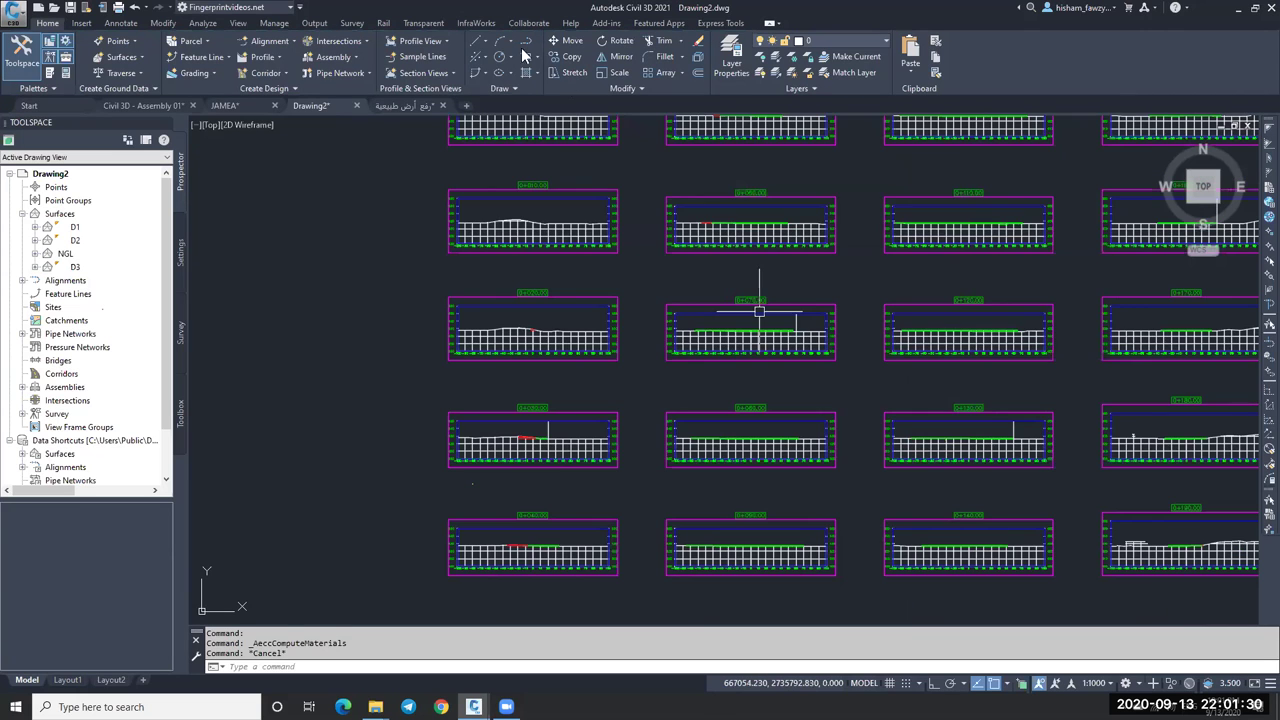
scroll(760, 312, "down", 5)
left_click(202, 22)
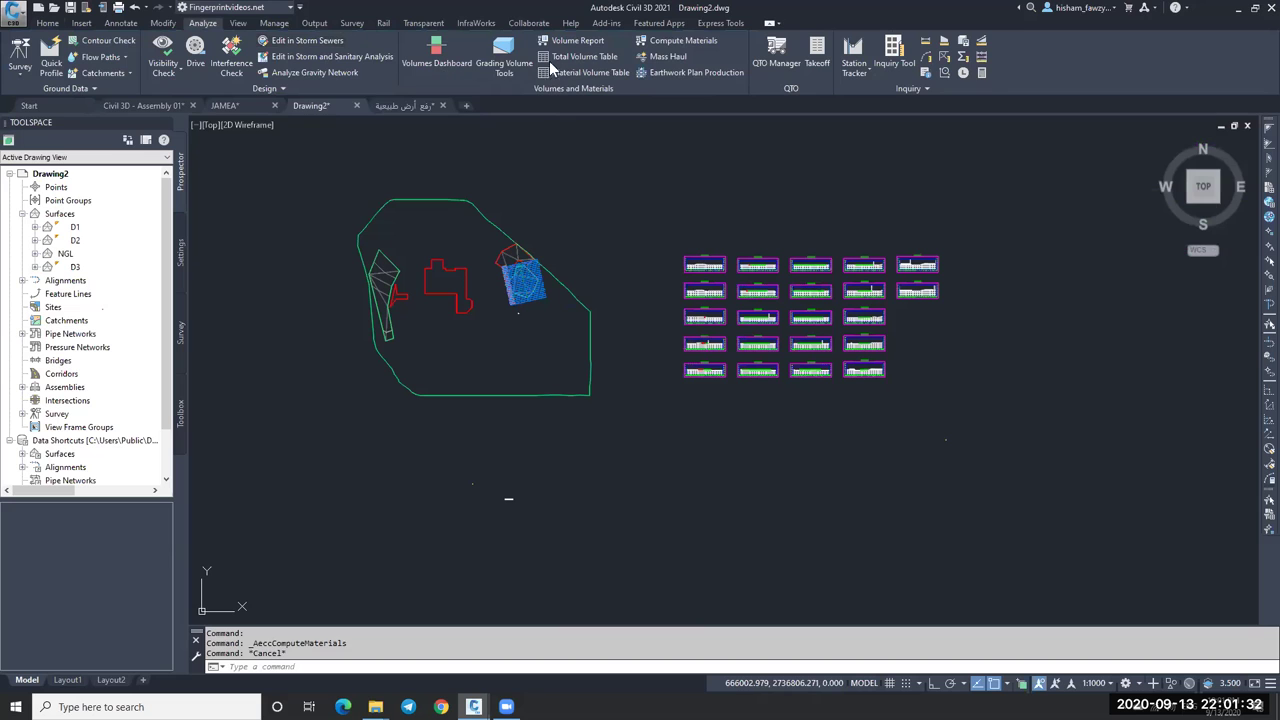
left_click(584, 56)
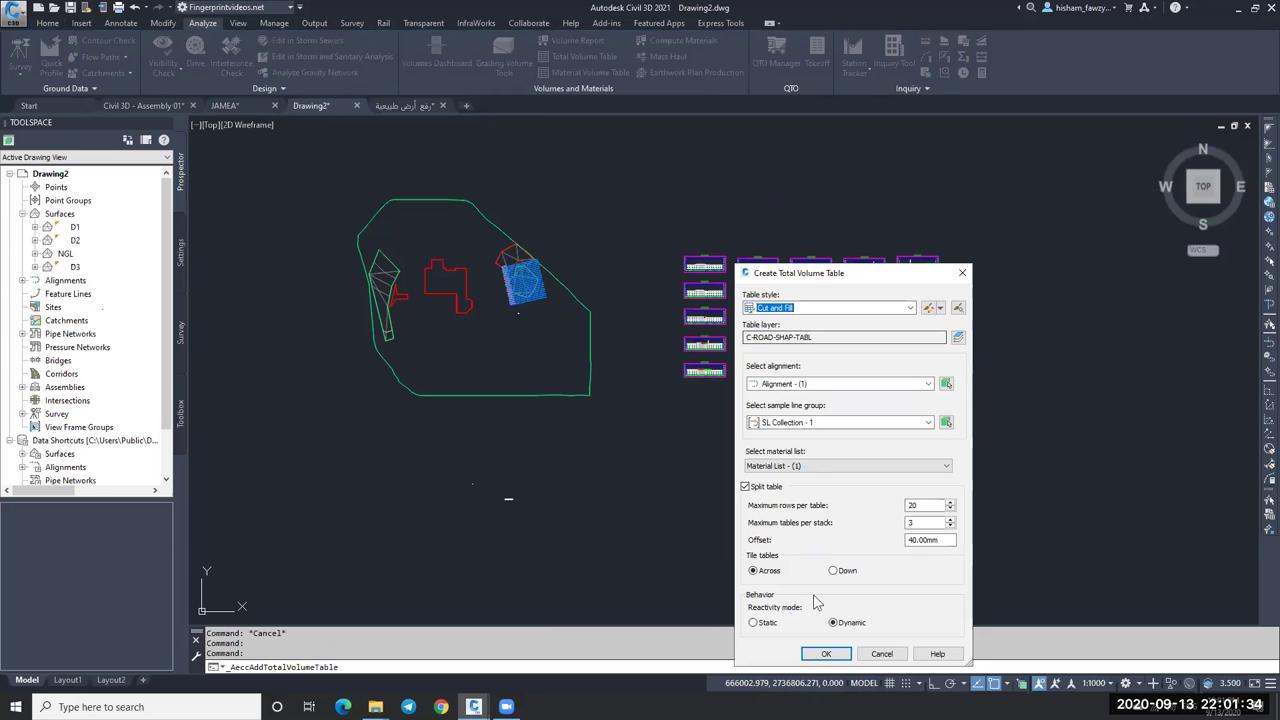
left_click(817, 655)
left_click(966, 267)
scroll(1073, 275, "up", 8)
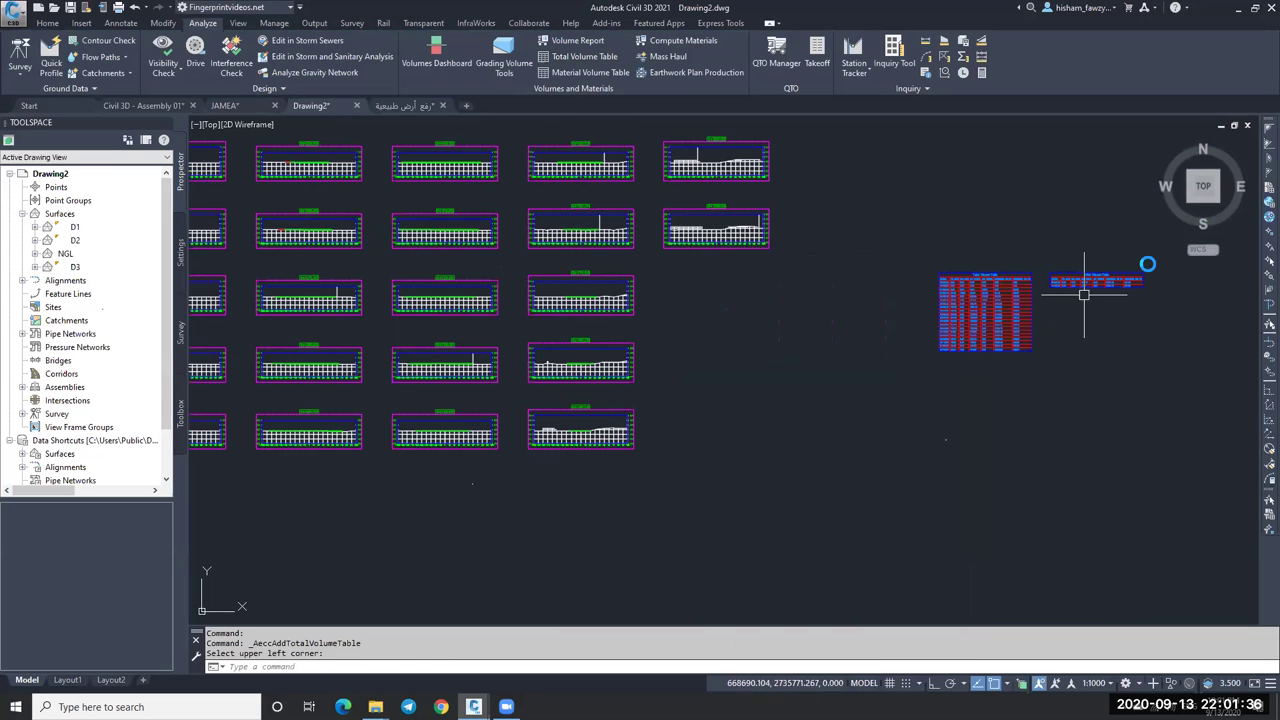
scroll(992, 378, "up", 2)
scroll(963, 351, "down", 5)
scroll(985, 350, "up", 5)
scroll(900, 342, "down", 2)
scroll(728, 340, "up", 3)
scroll(757, 340, "down", 7)
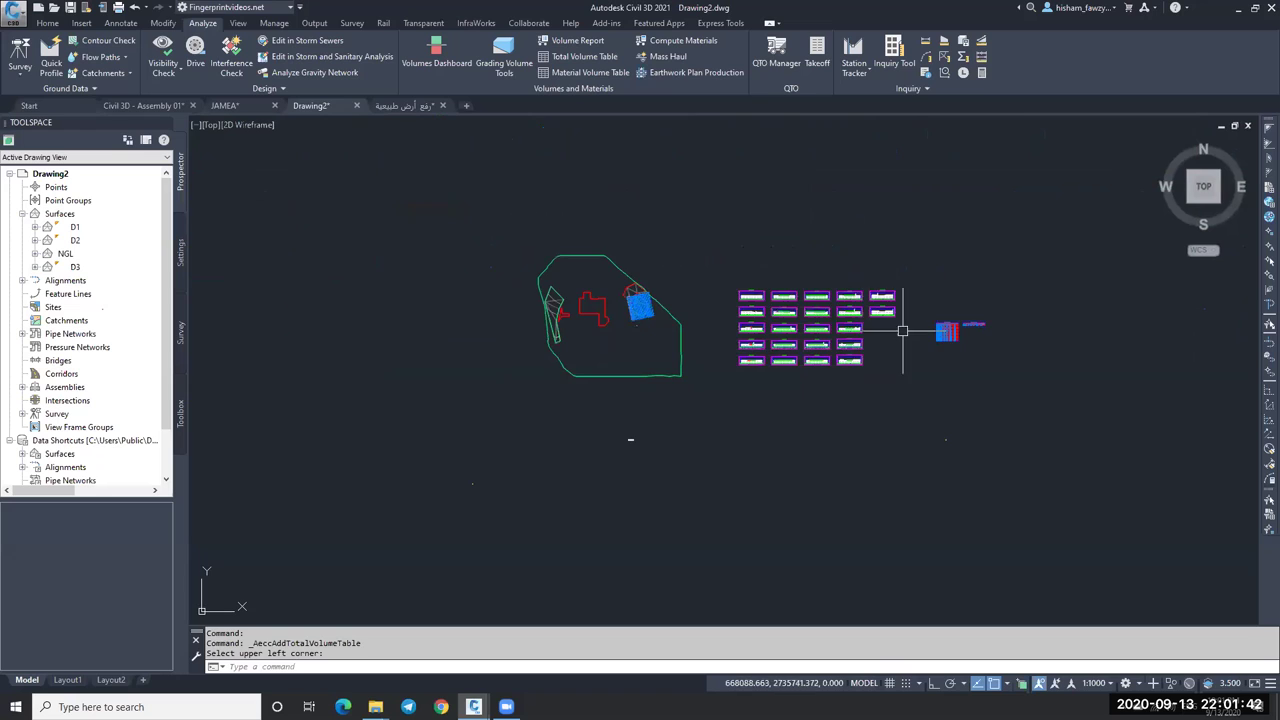
scroll(661, 272, "up", 4)
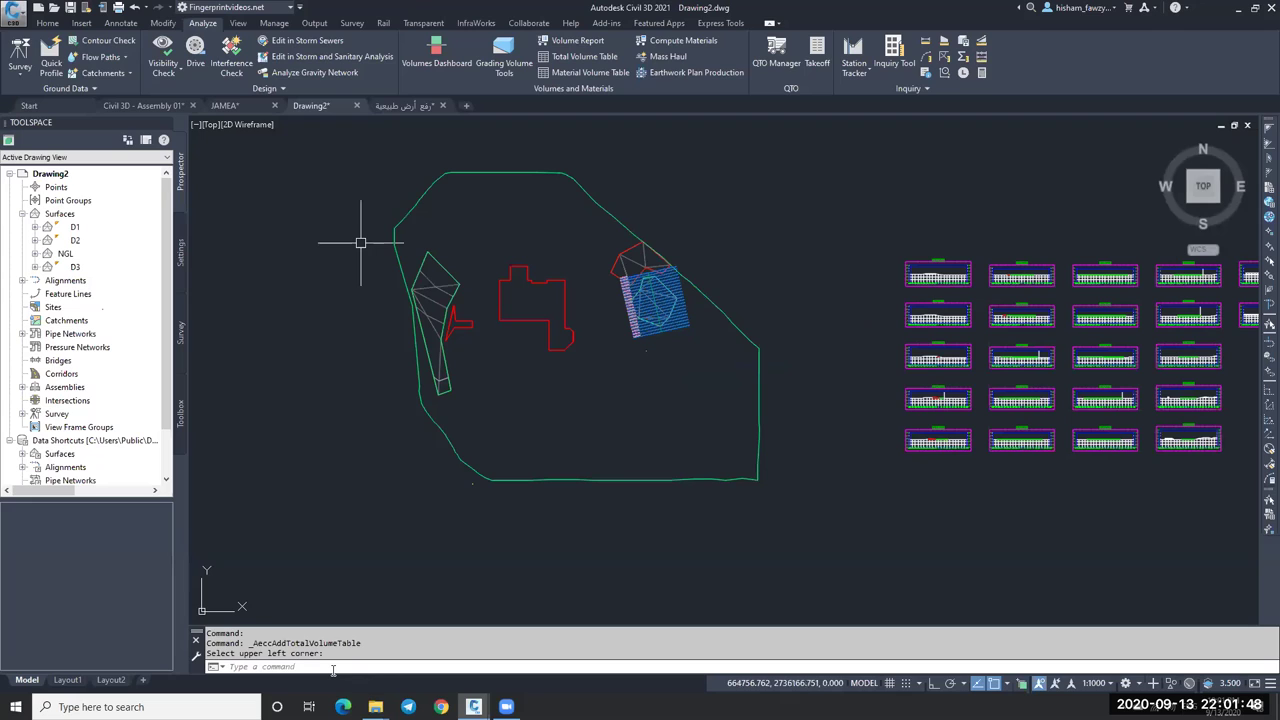
type("RE")
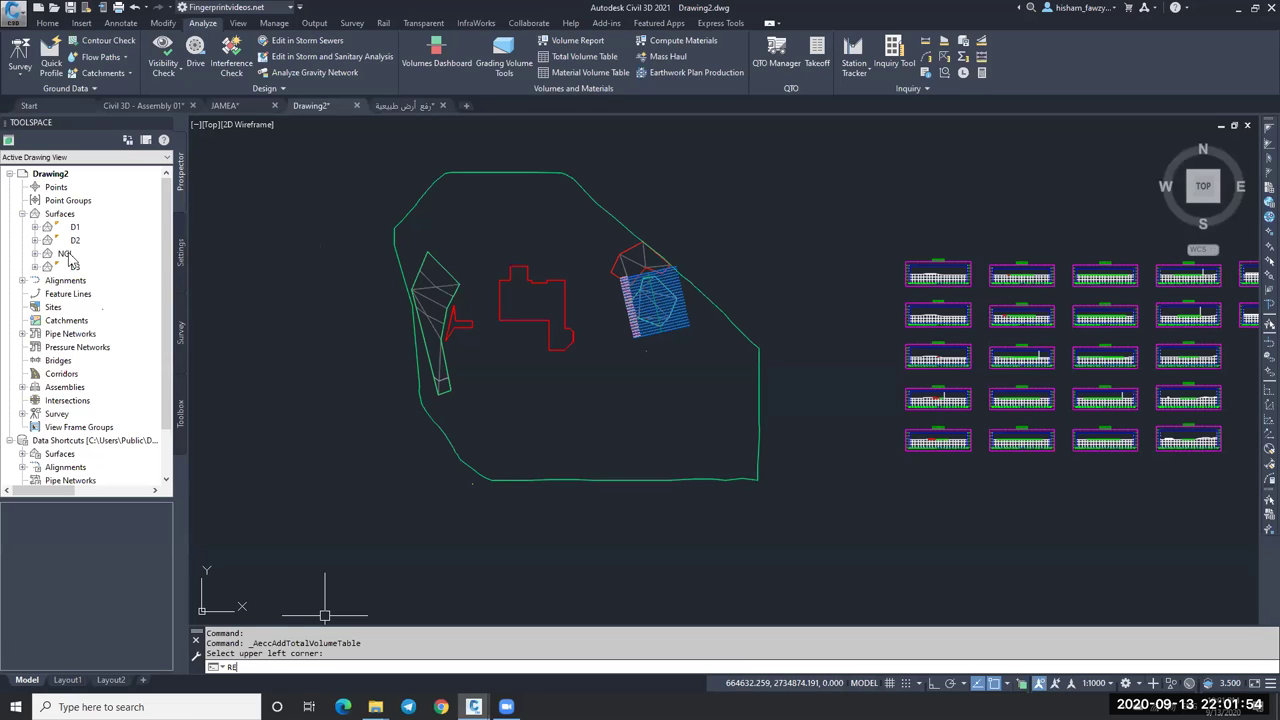
Create a surface volume entry comparing base NGL with D1, giving cut 371.59 and fill 14721.15 m³.
type("PORTSURFACEVOLUME")
key("Return")
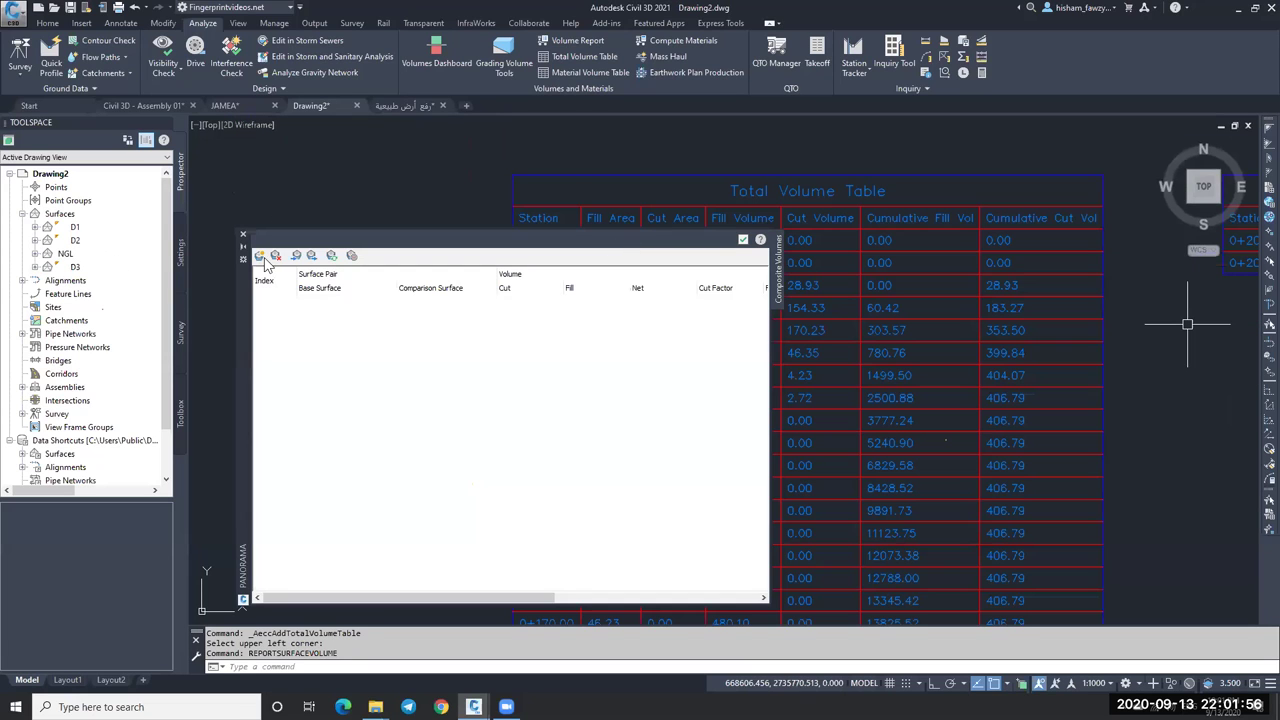
left_click(330, 301)
left_click(340, 322)
left_click(445, 301)
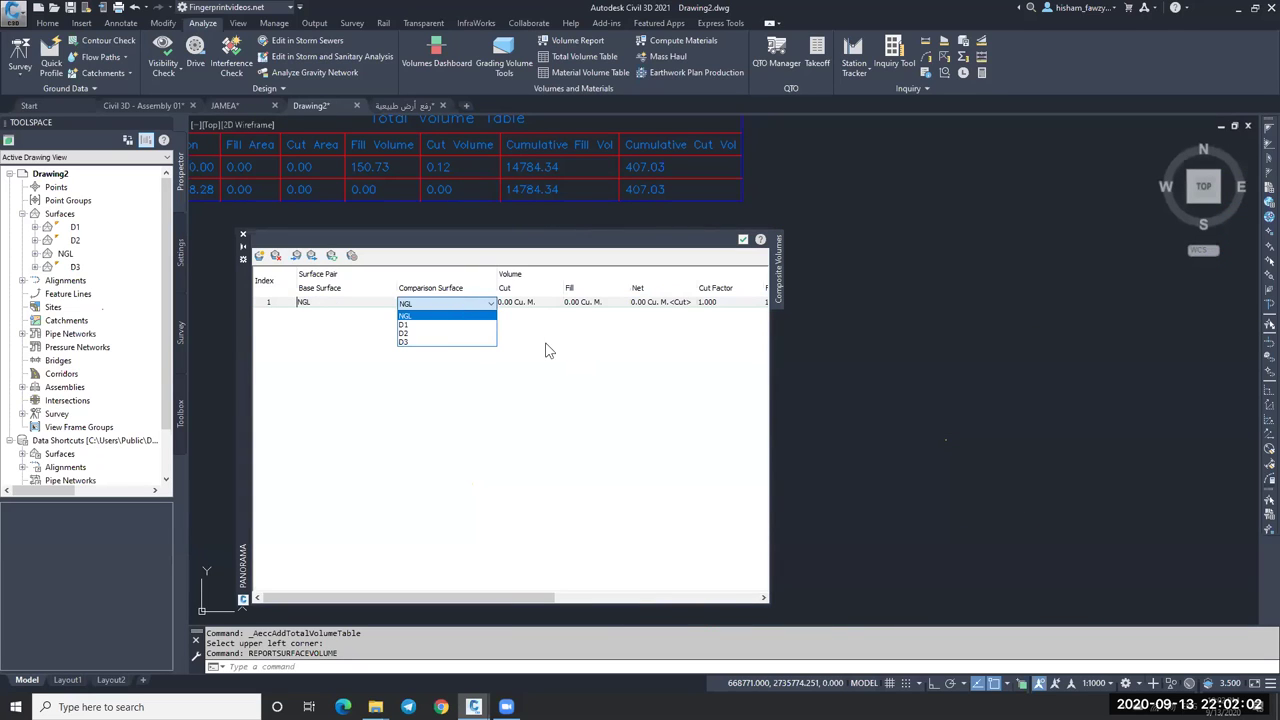
key("Down")
key("Return")
left_click(508, 312)
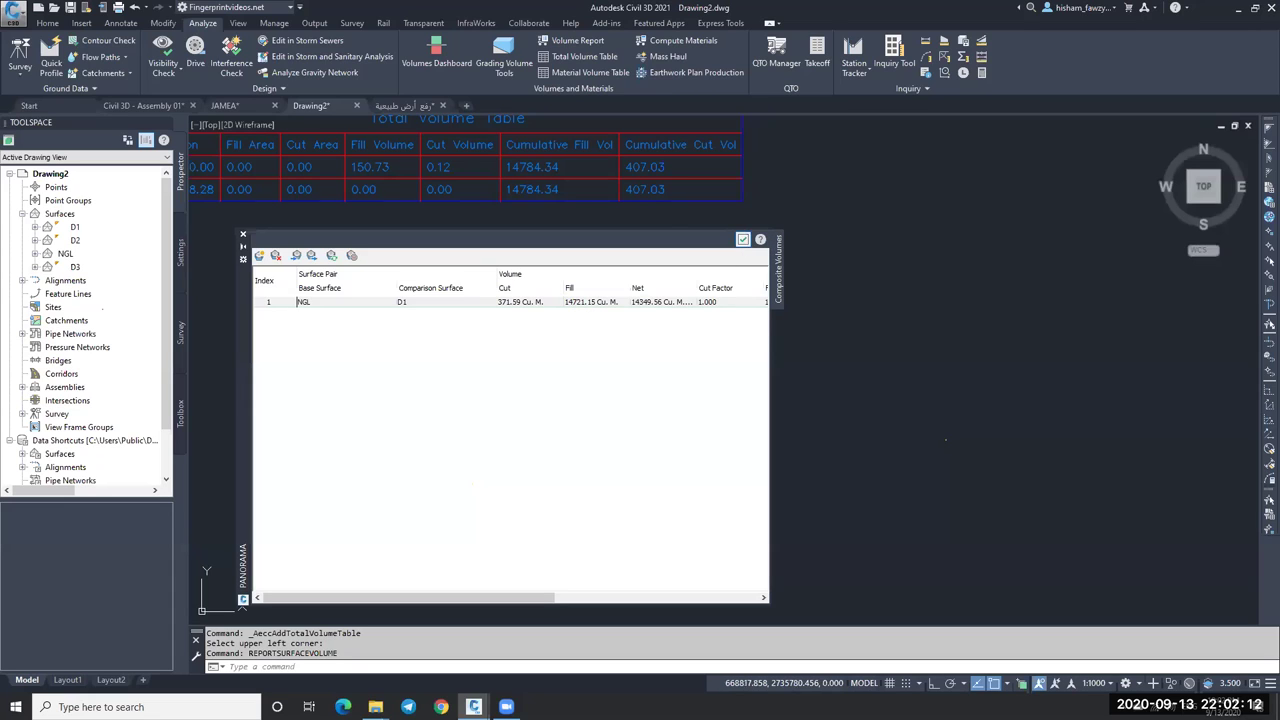
Close the Panorama volume results and zoom back out over the site.
left_click(743, 239)
scroll(1055, 355, "down", 3)
scroll(1090, 340, "down", 3)
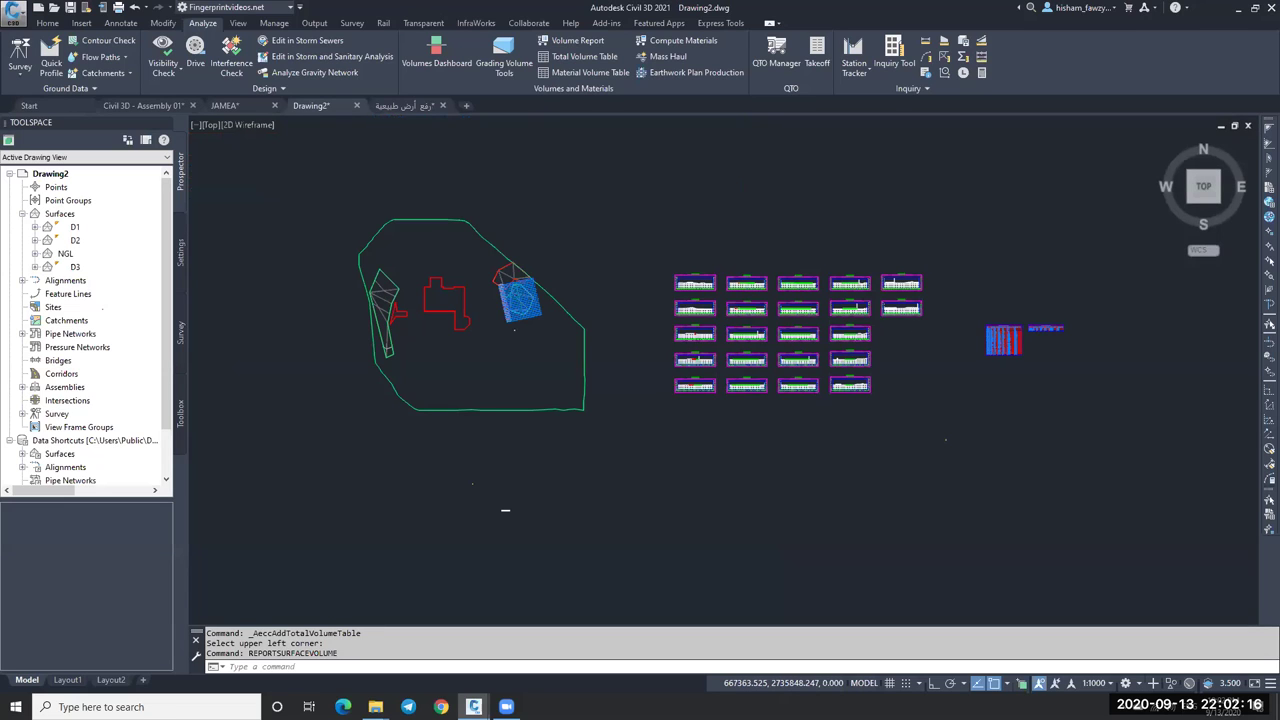
scroll(705, 332, "up", 8)
key("Escape")
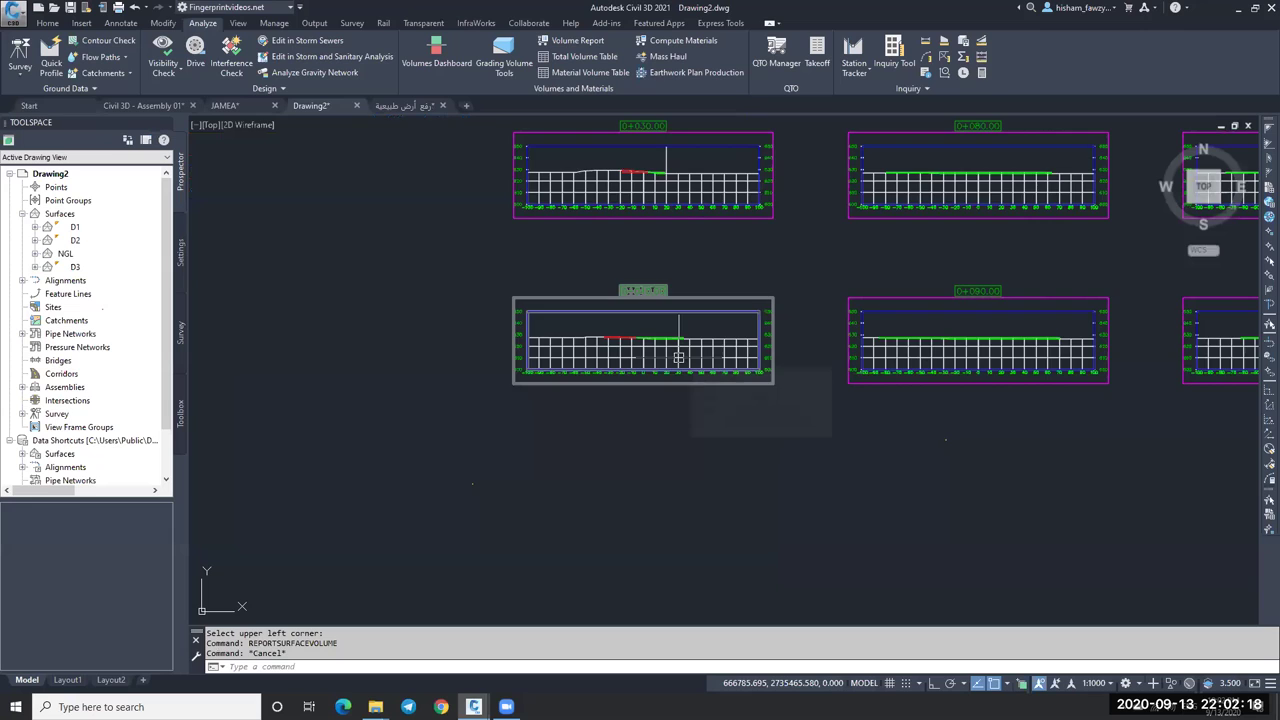
scroll(679, 357, "down", 6)
scroll(494, 258, "up", 5)
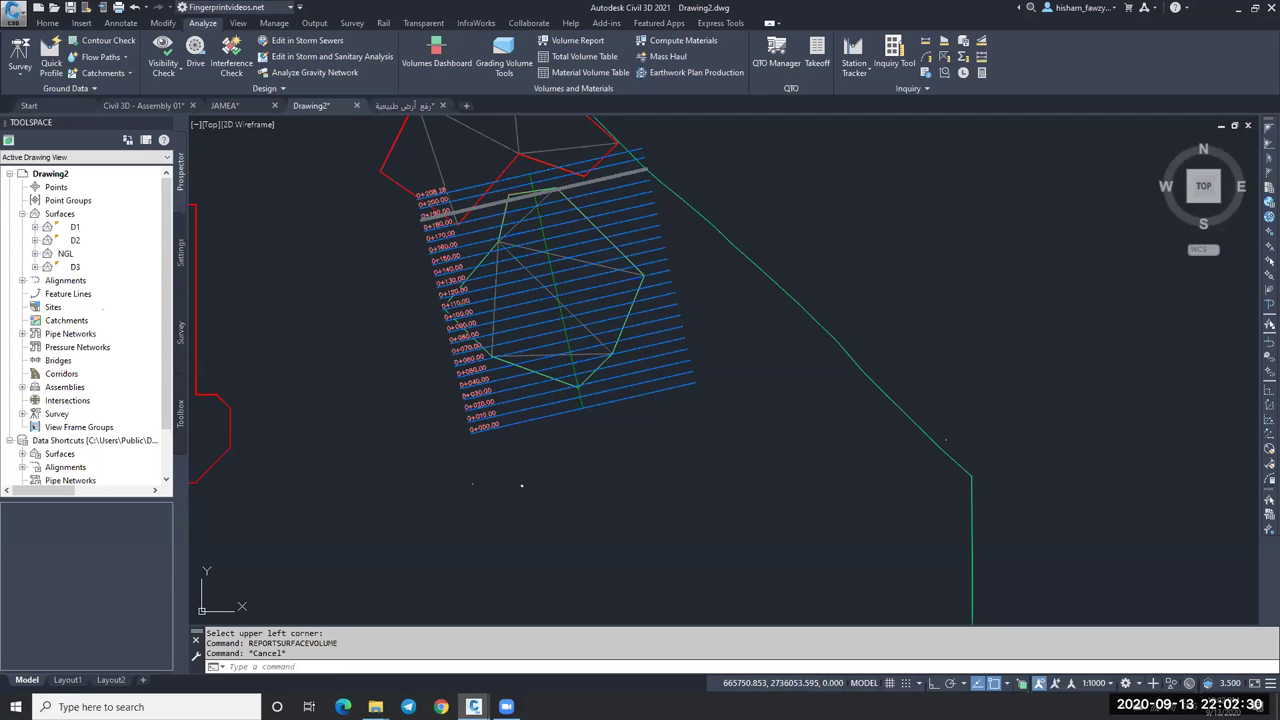
scroll(528, 178, "up", 4)
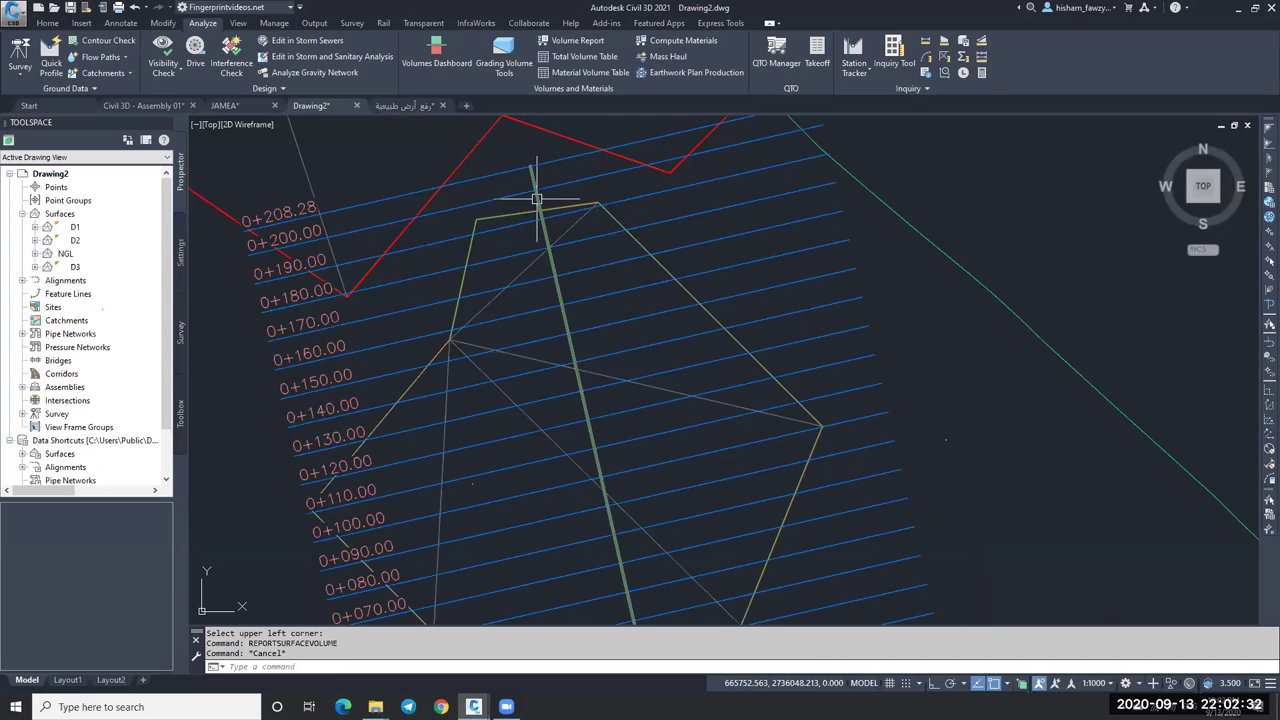
mouse_move(536, 199)
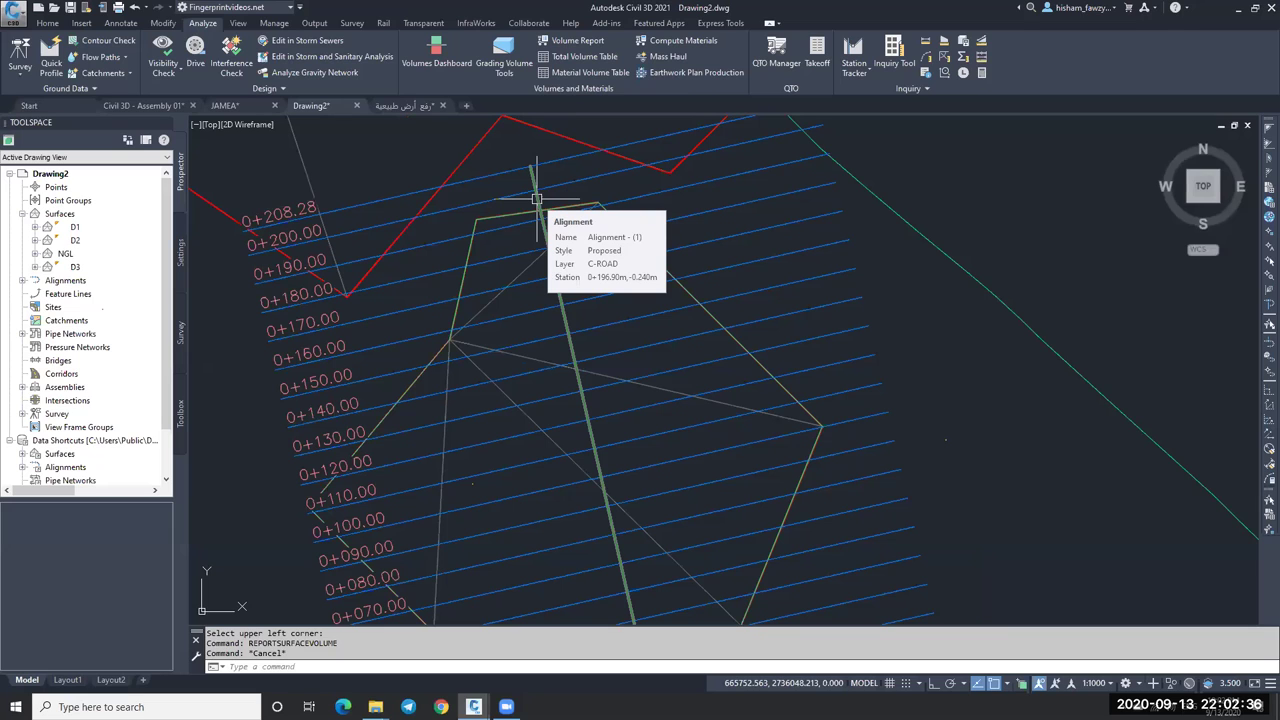
scroll(536, 199, "down", 8)
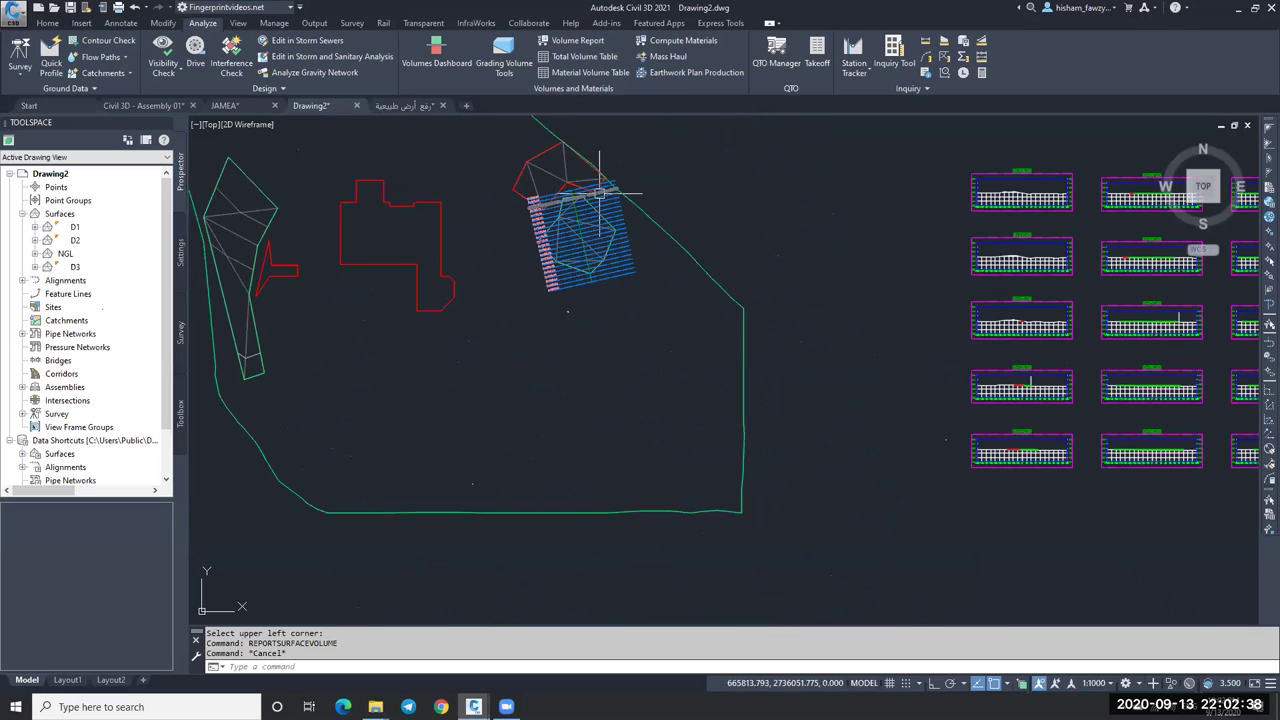
scroll(600, 190, "down", 8)
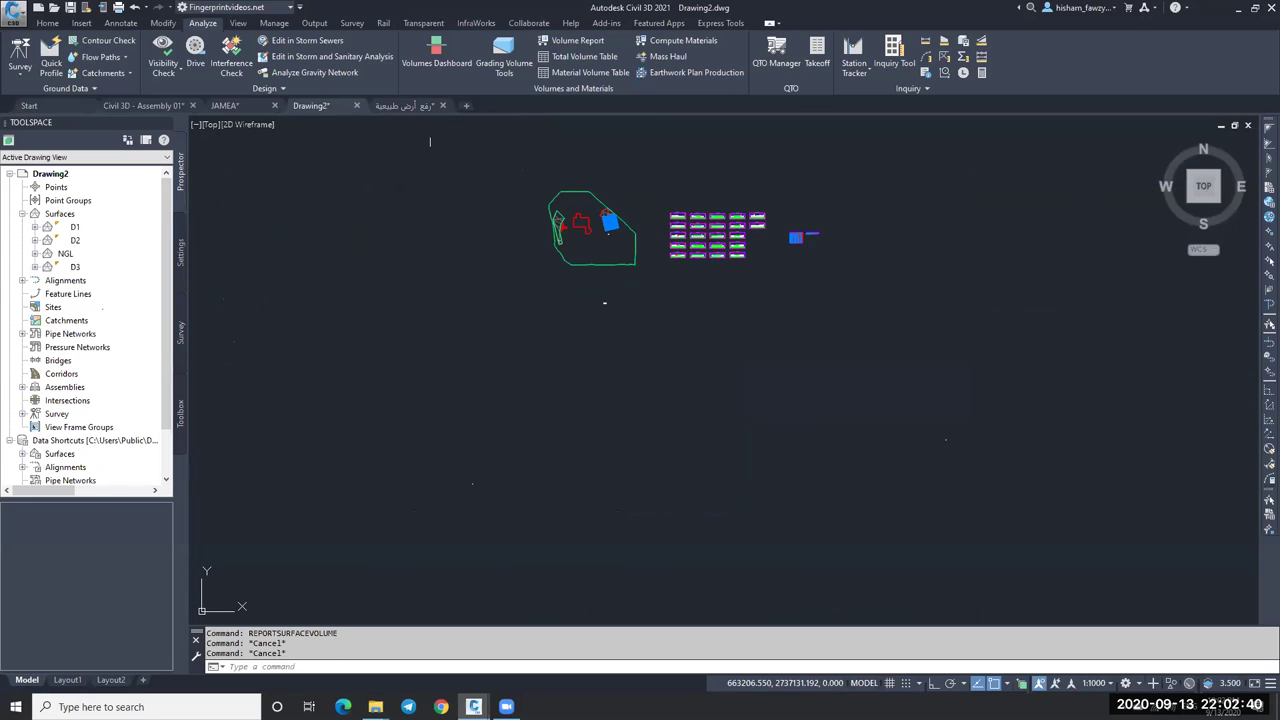
Switch to the survey drawing and preview الرفع السابق.dwg, the Excel spreadsheet and JAMEA.dwg in the folder.
left_click(422, 109)
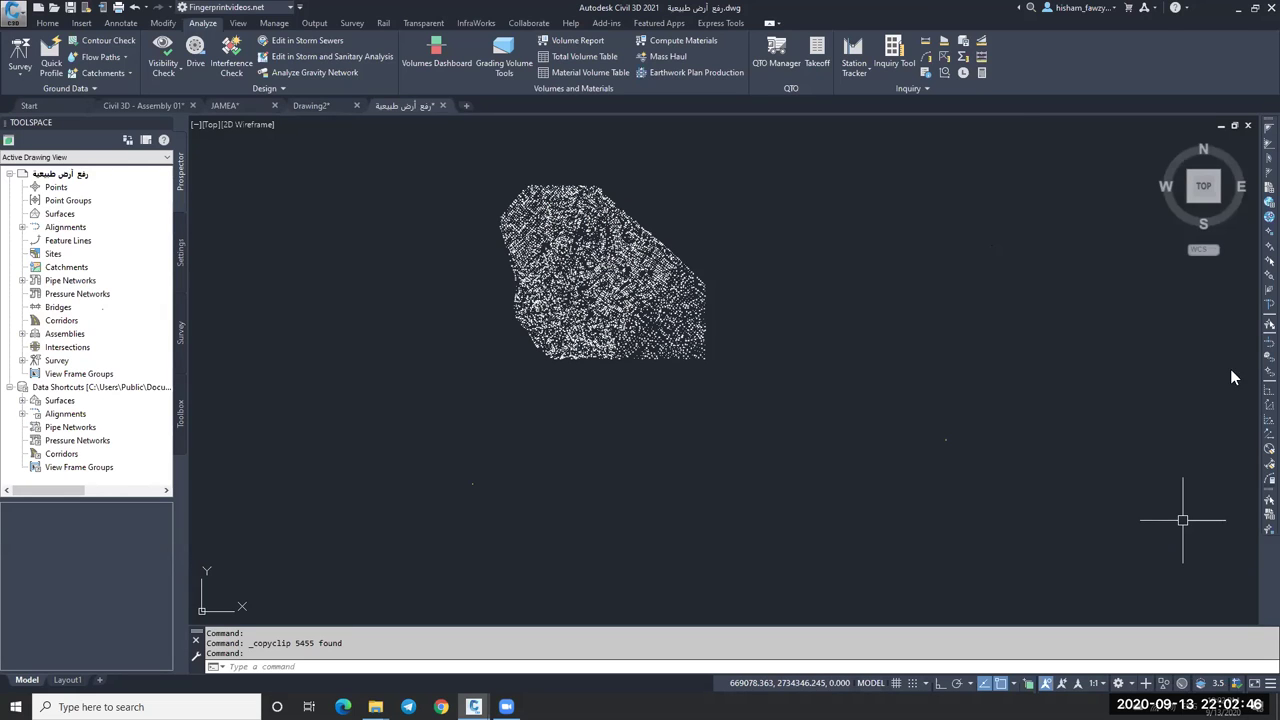
key("alt+Tab")
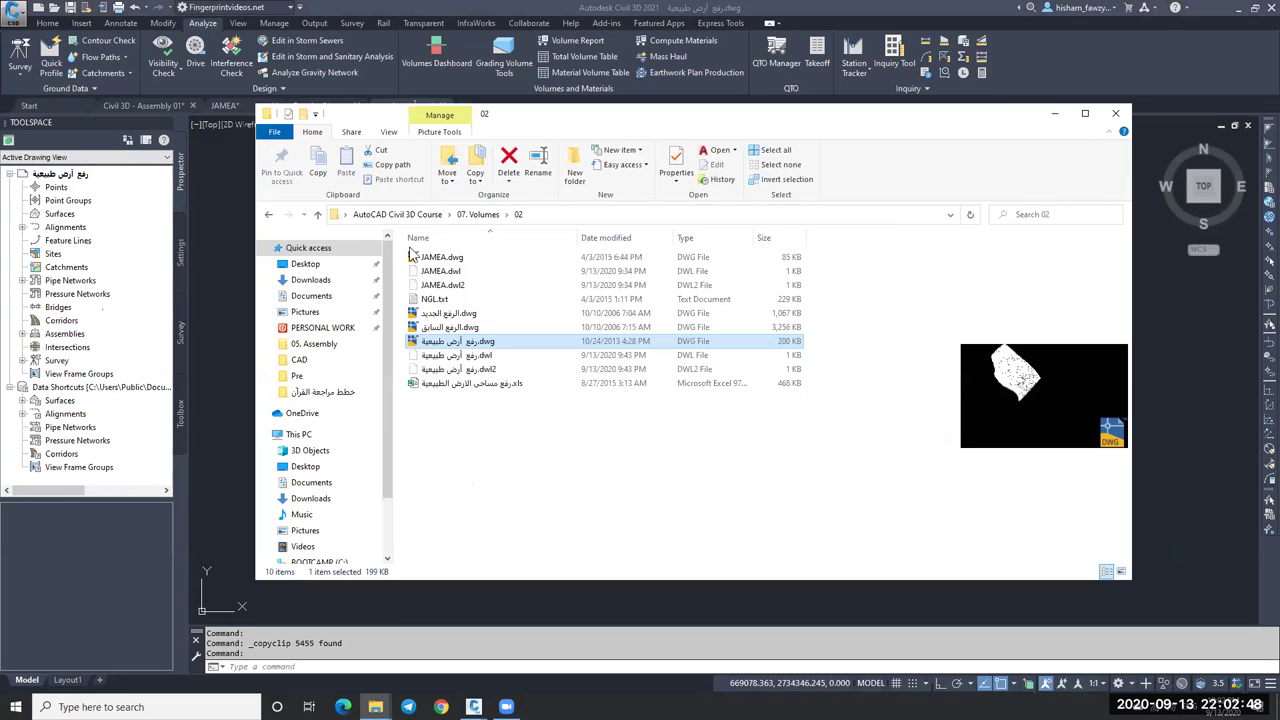
left_click(450, 327)
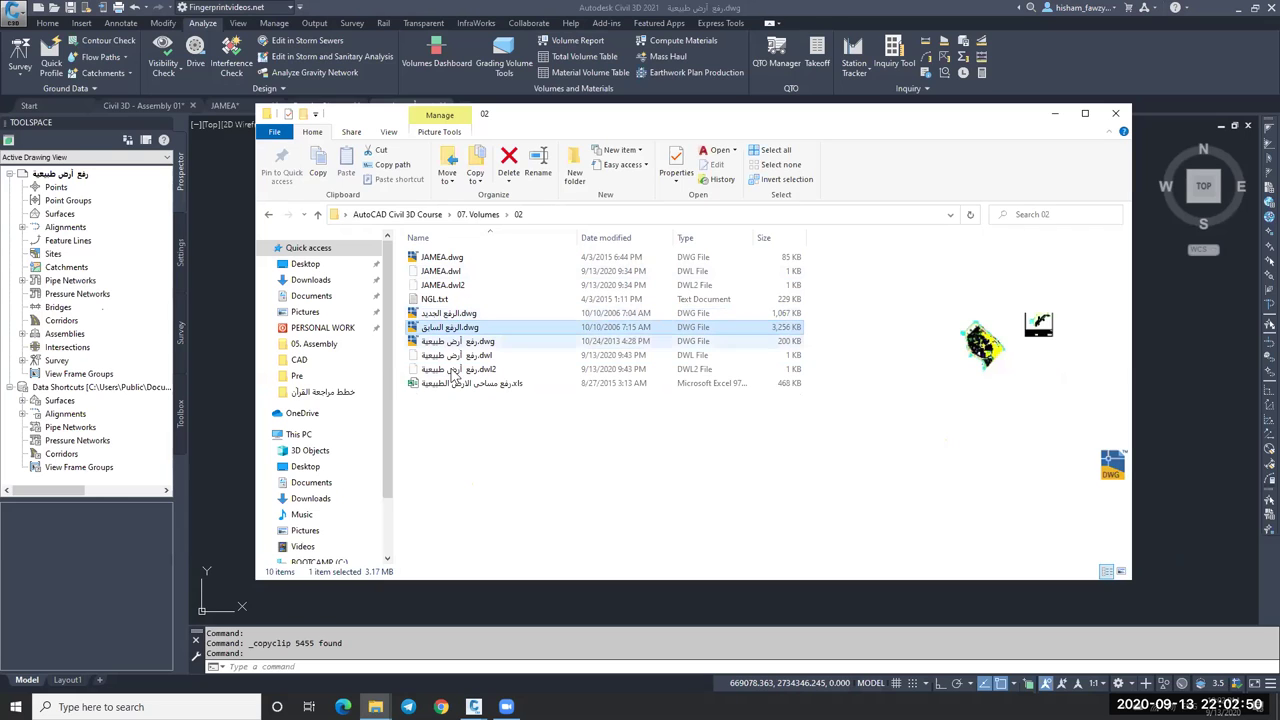
left_click(462, 385)
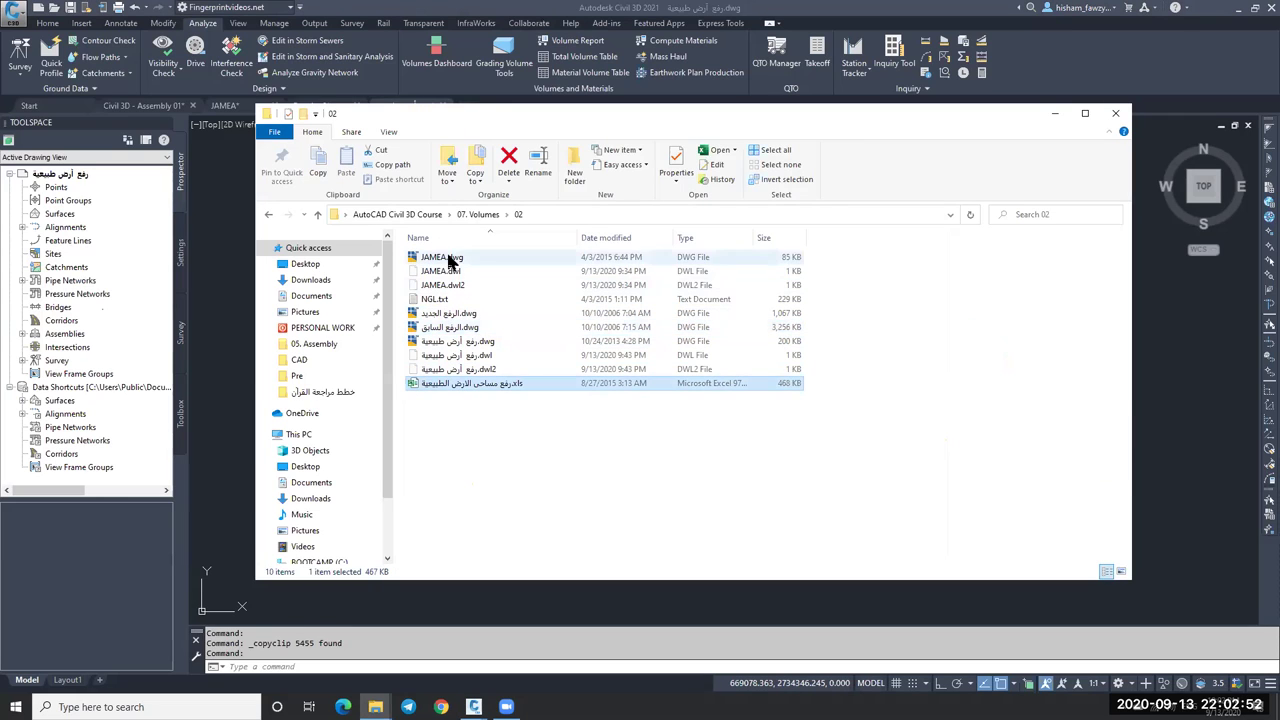
left_click(449, 258)
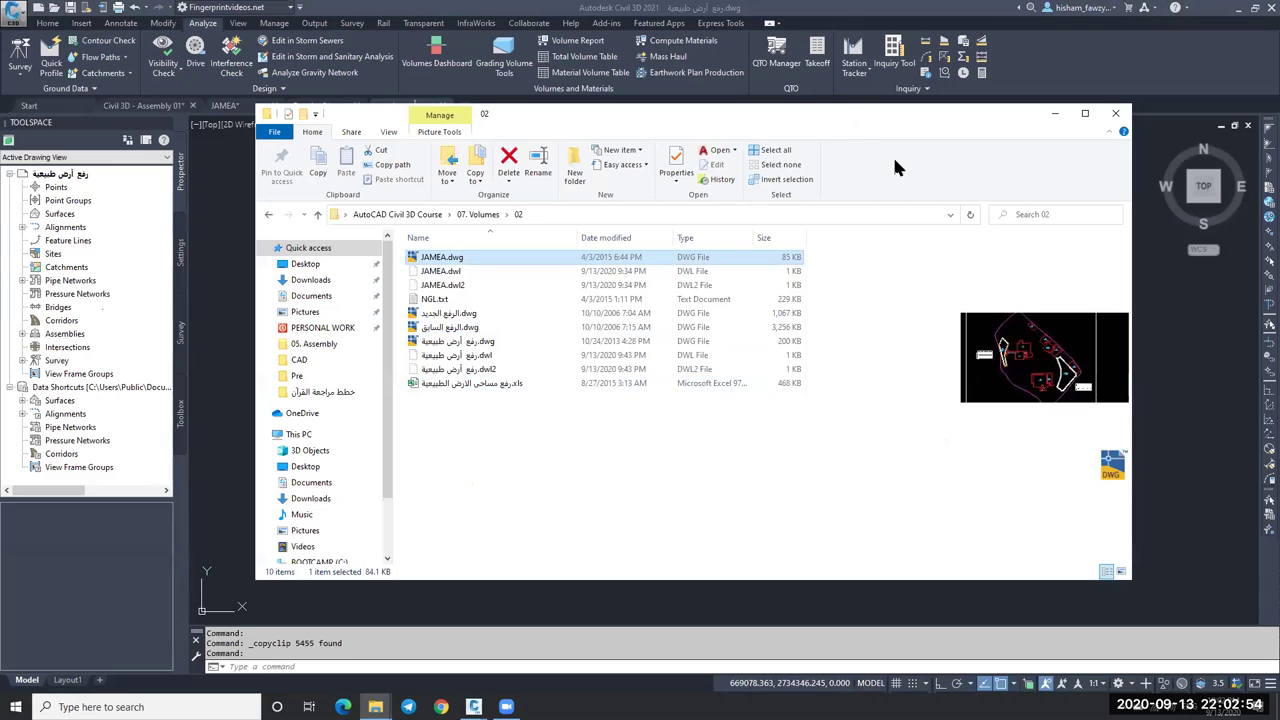
key("alt+Tab")
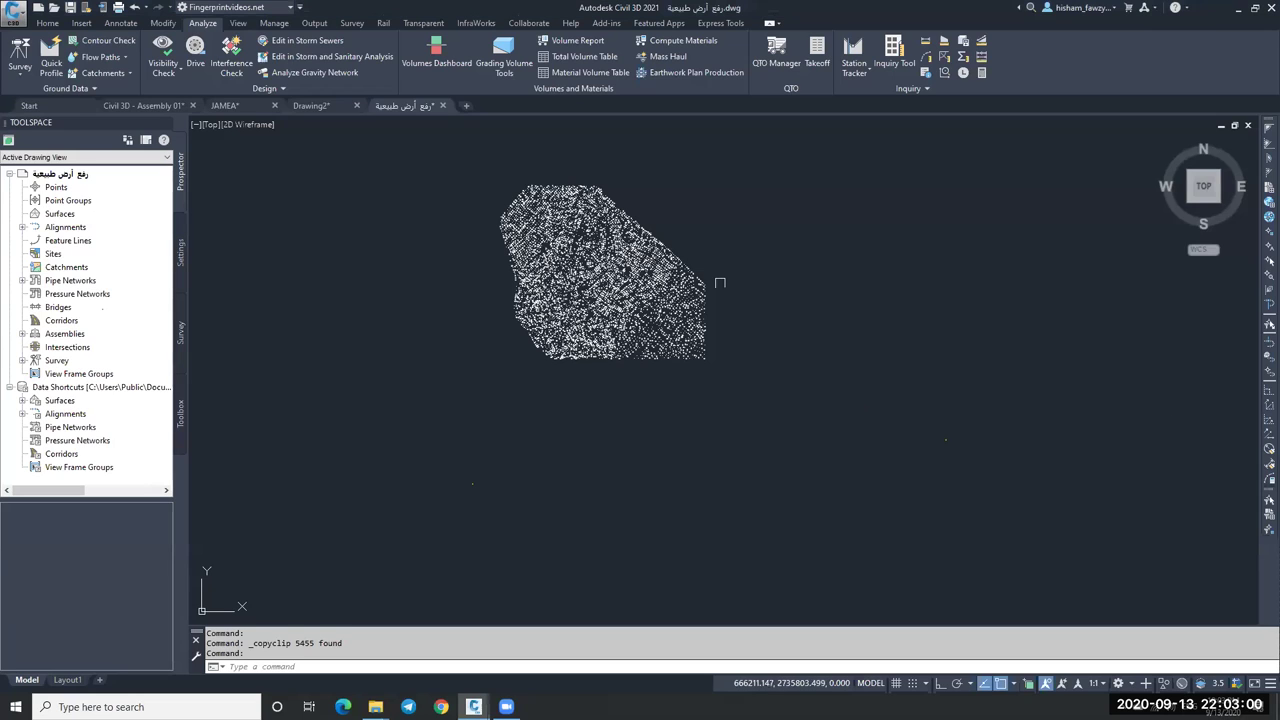
Close the survey drawing, Drawing2 and JAMEA without saving changes.
key("Escape")
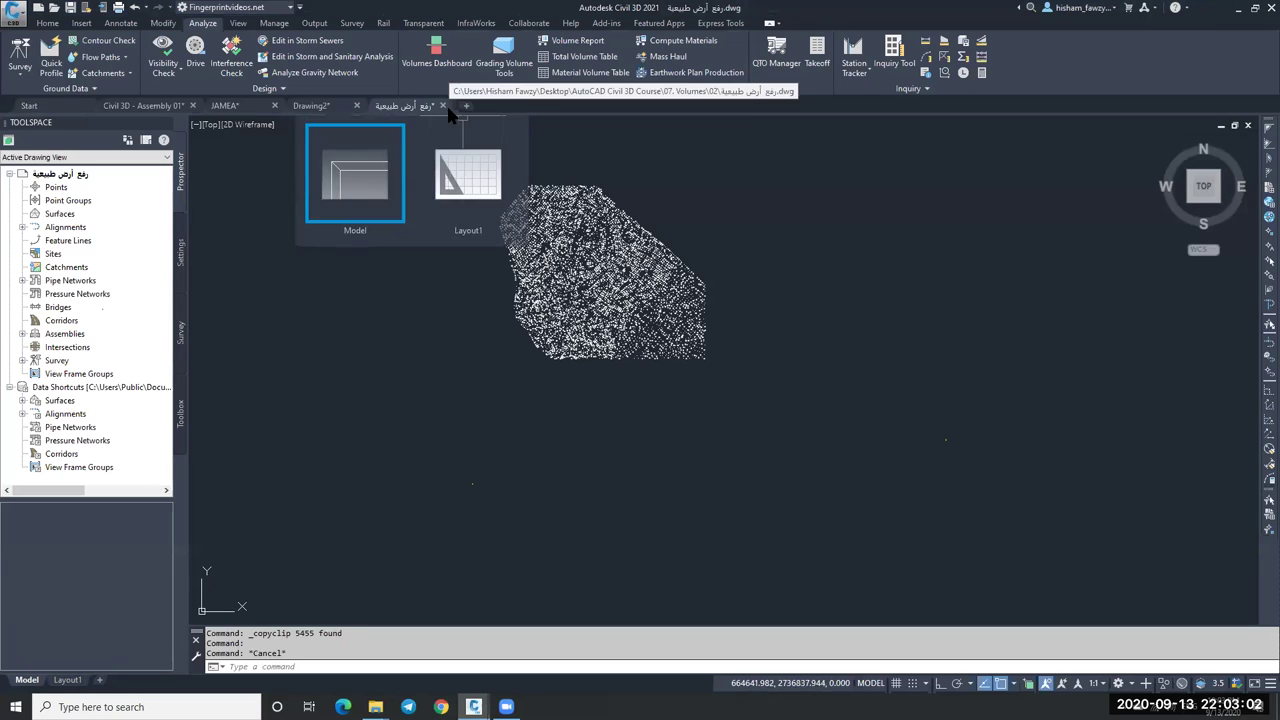
key("Escape")
key("Escape")
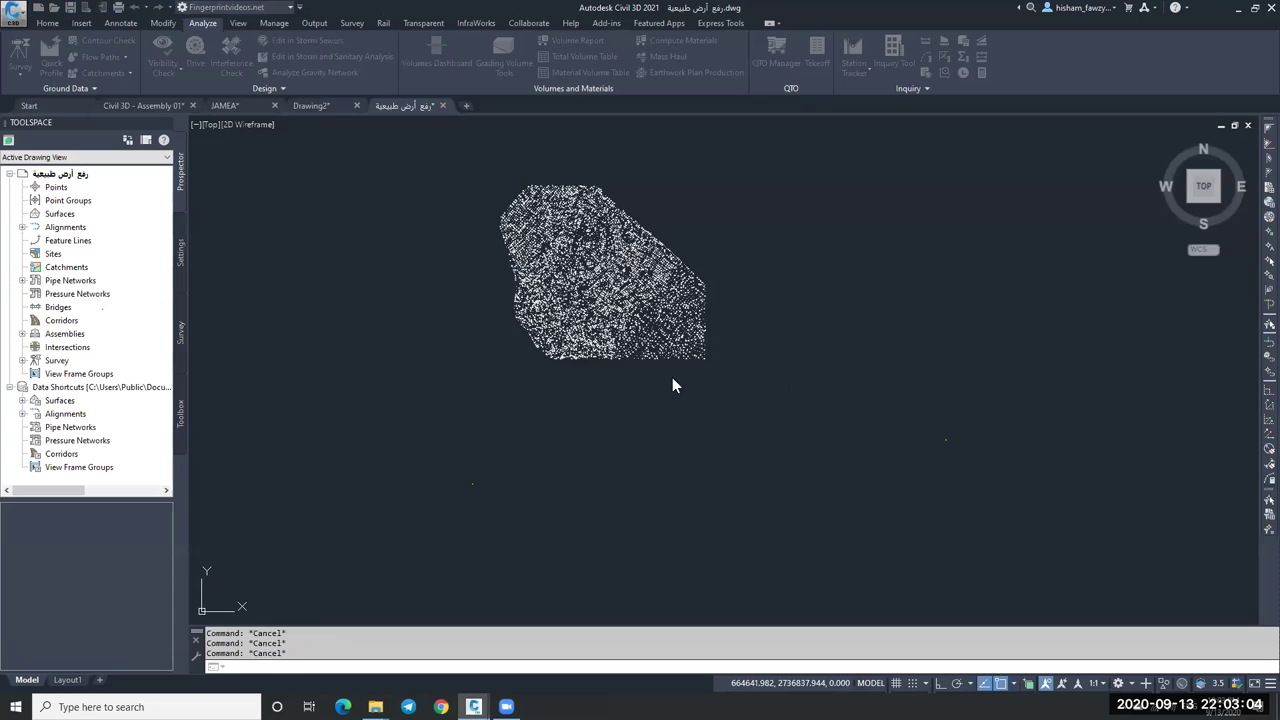
left_click(674, 381)
left_click(357, 105)
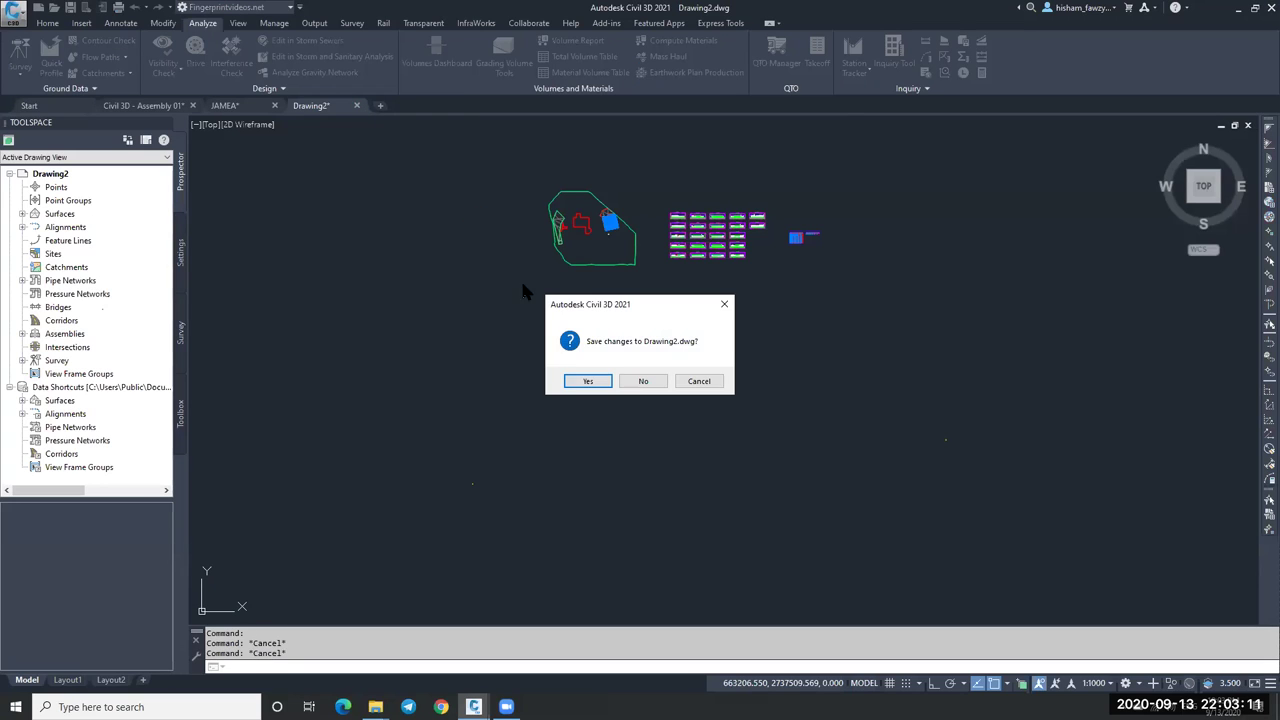
left_click(640, 381)
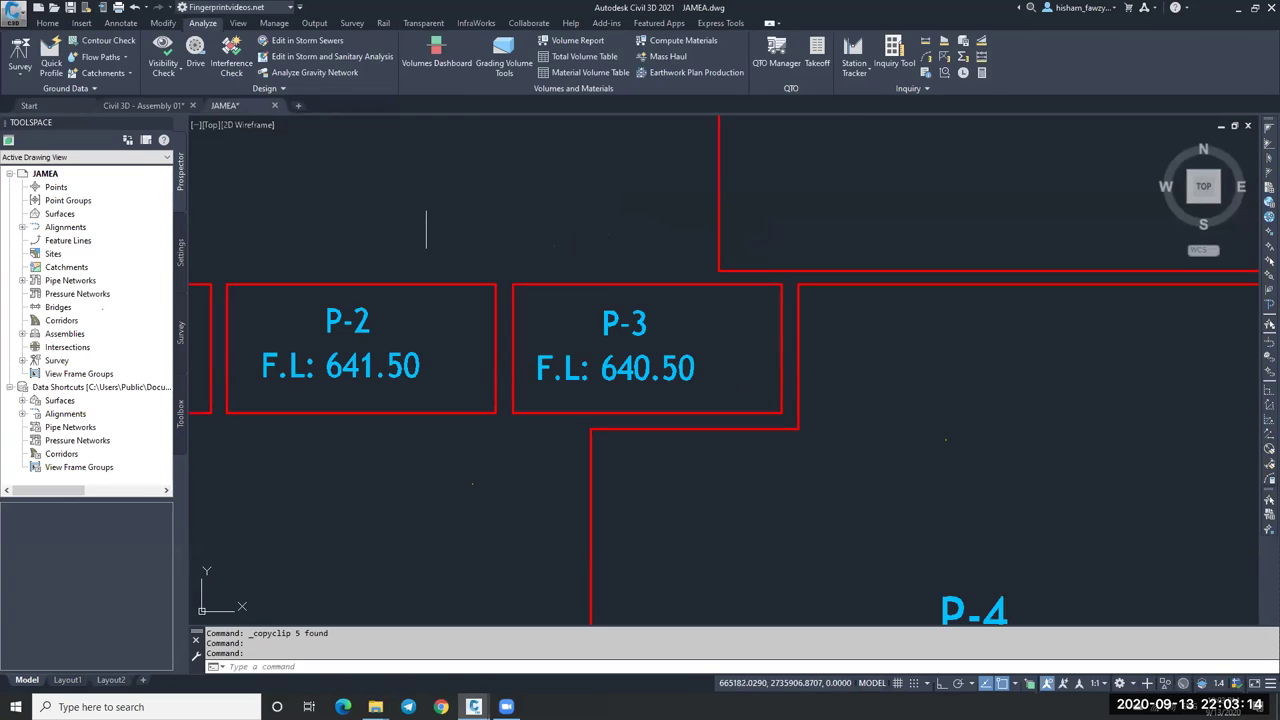
left_click(279, 106)
left_click(693, 386)
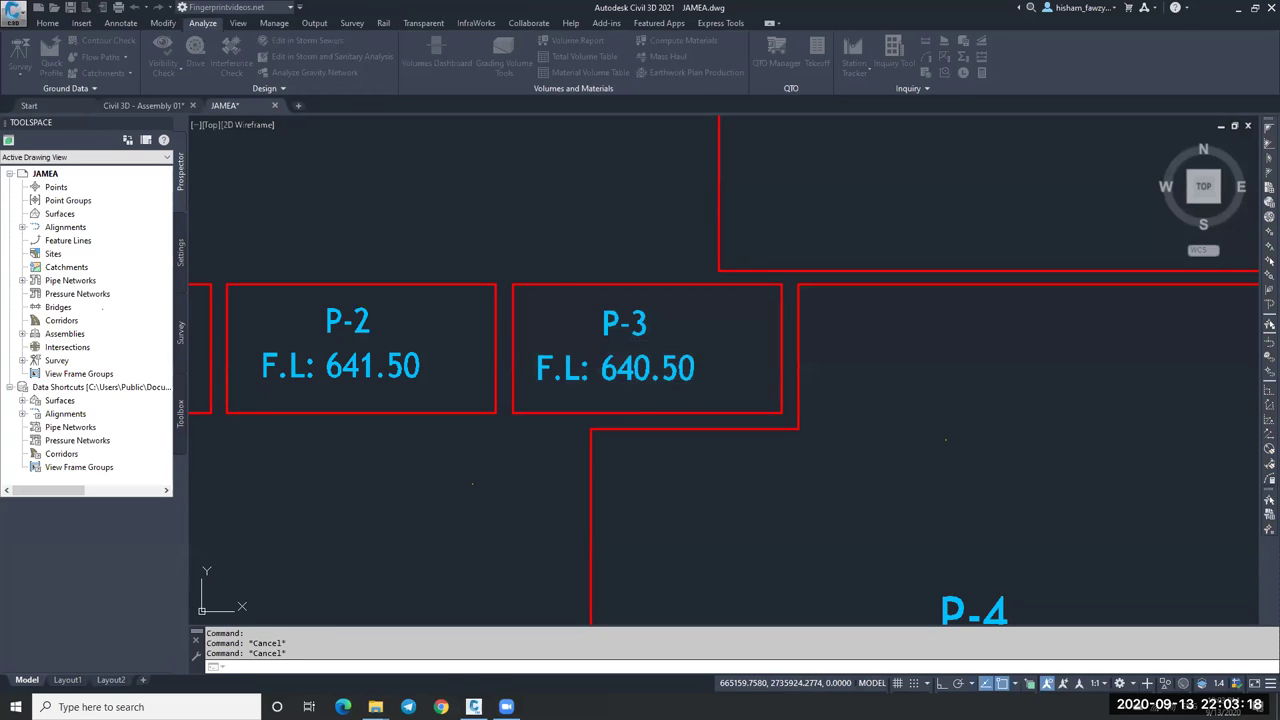
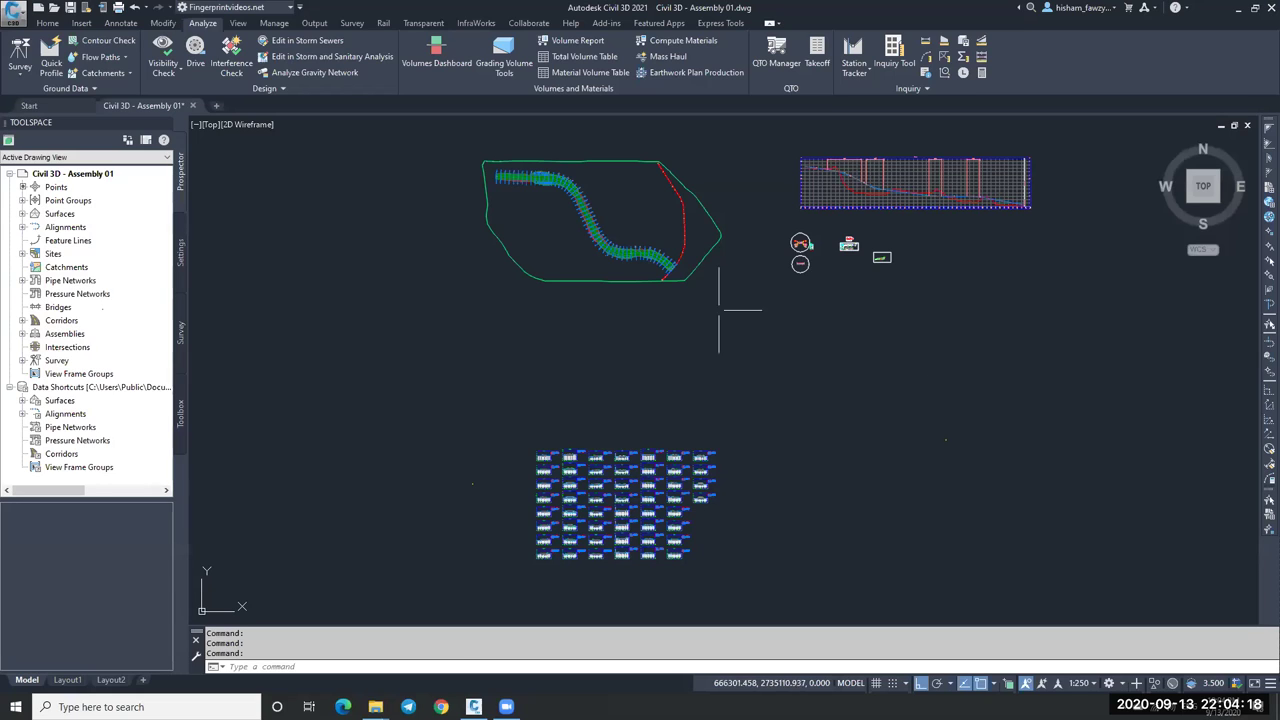
Expand the Surfaces list in Prospector and select the corridor at its curved section.
left_click(815, 335)
key("Escape")
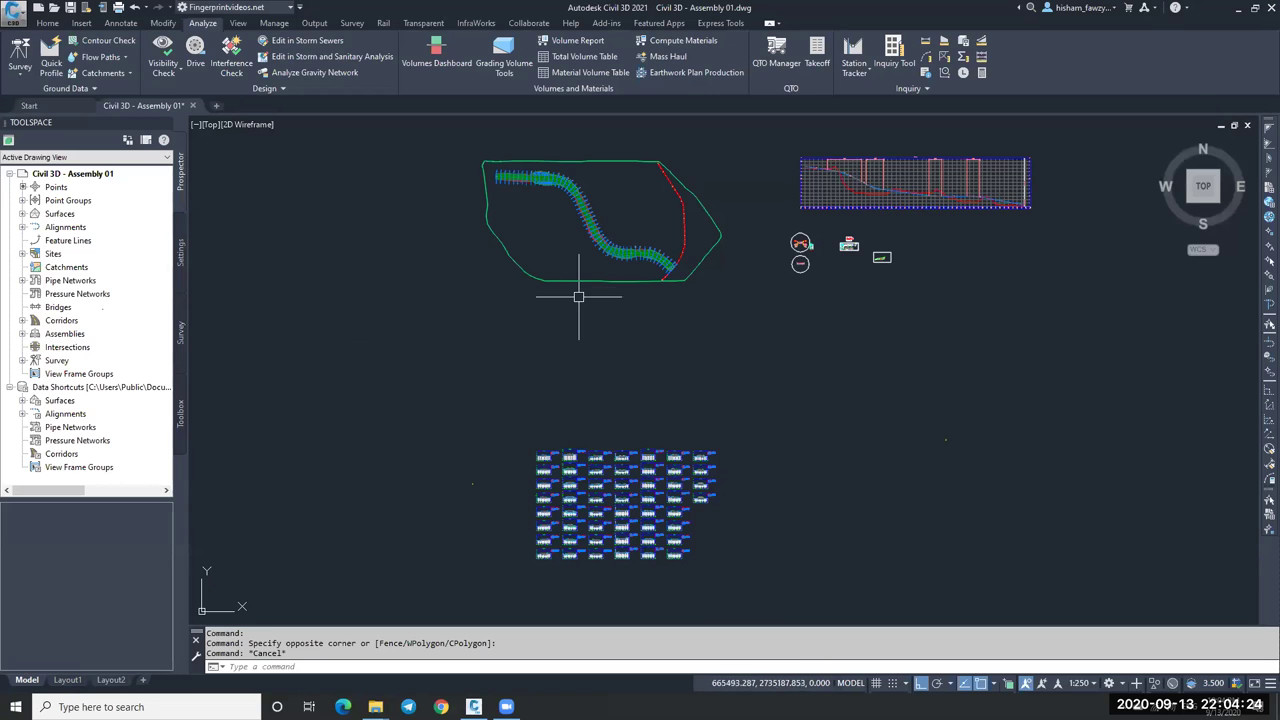
scroll(568, 182, "up", 3)
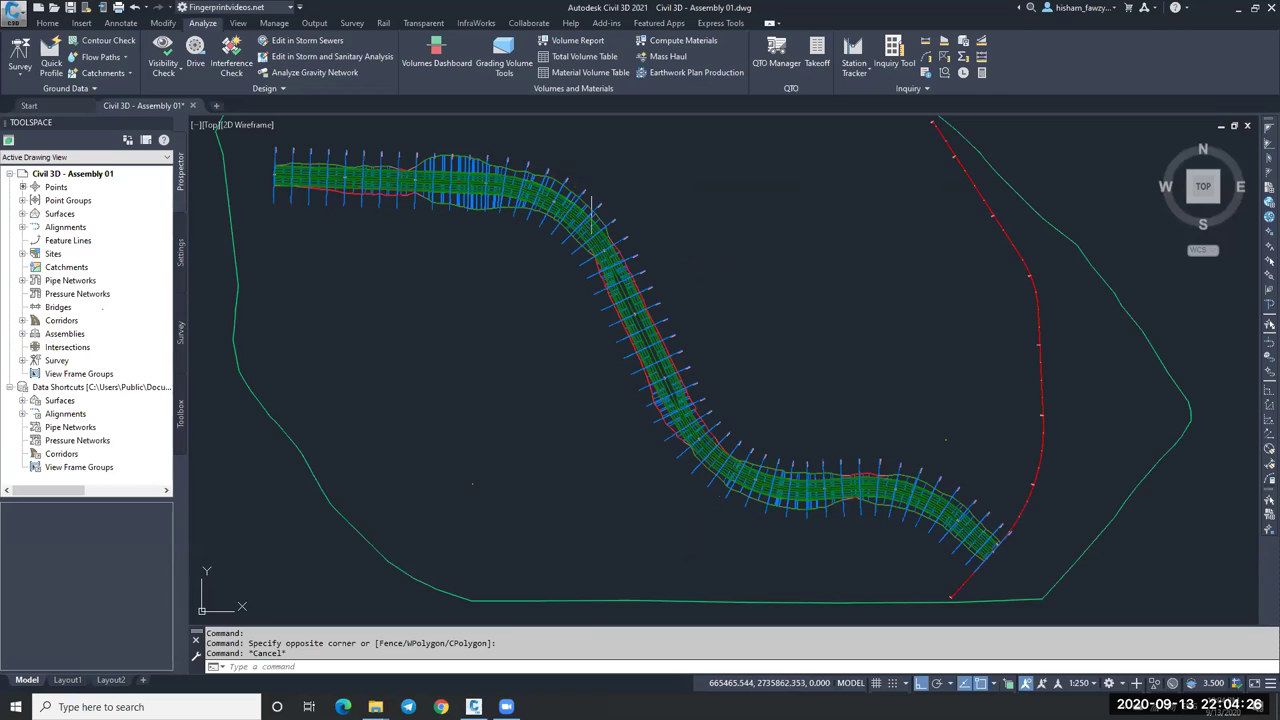
scroll(600, 195, "up", 4)
scroll(623, 198, "down", 5)
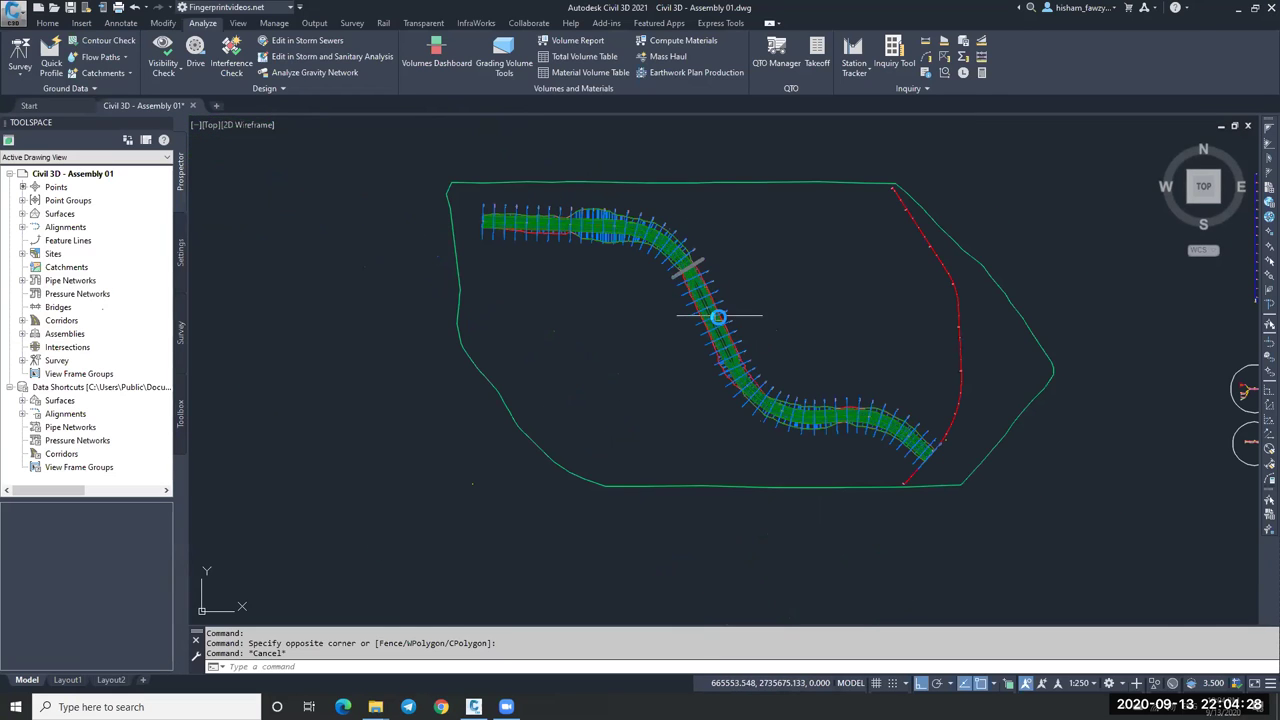
scroll(717, 317, "up", 5)
scroll(793, 345, "down", 5)
key("Escape")
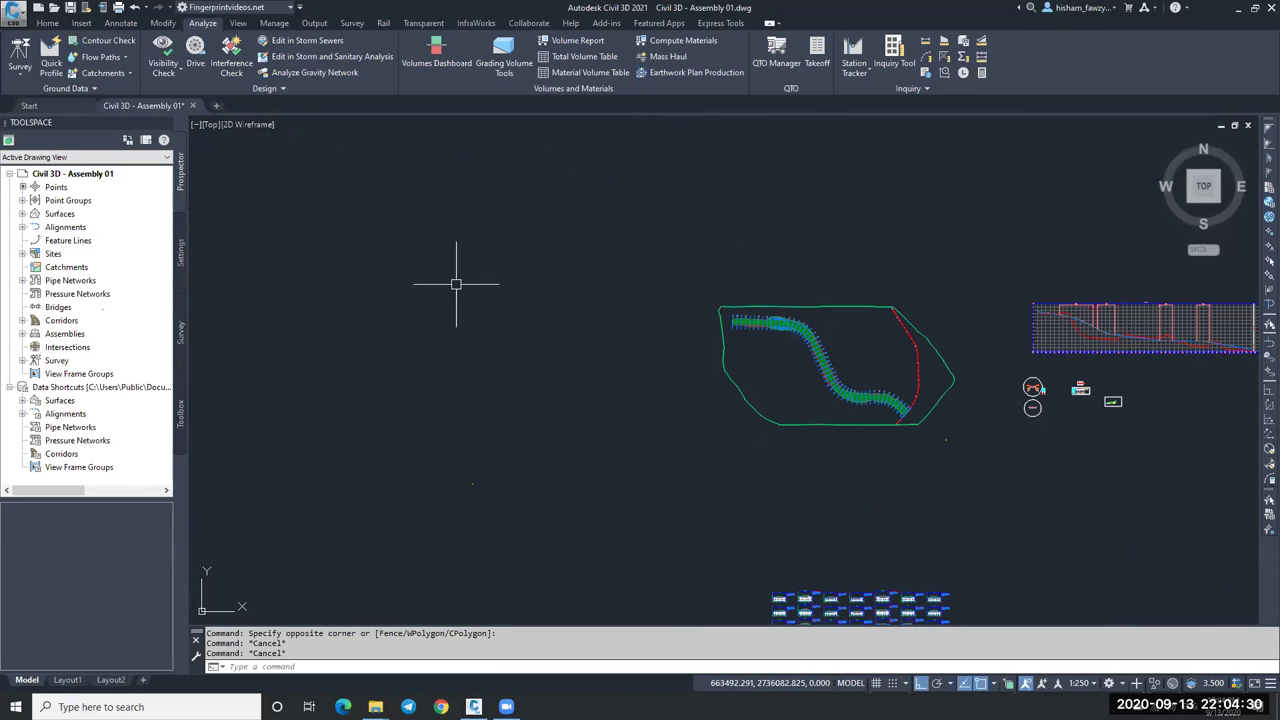
left_click(22, 213)
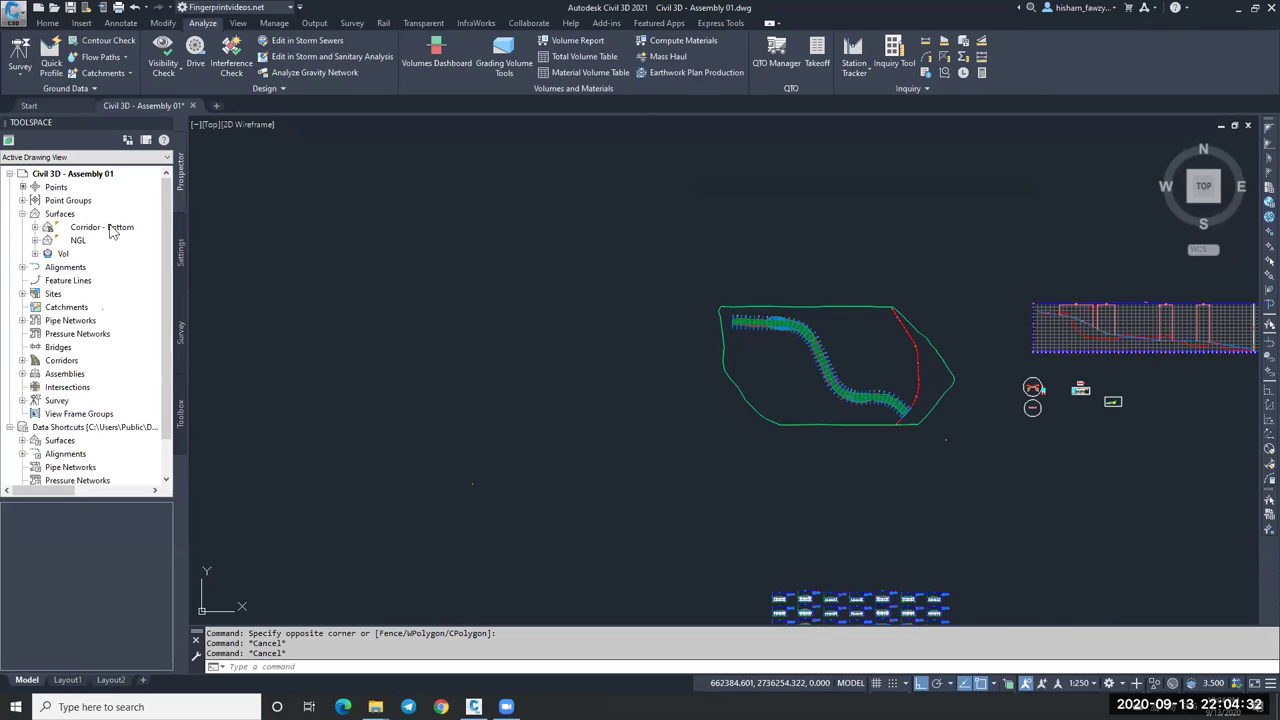
scroll(779, 300, "up", 8)
key("Escape")
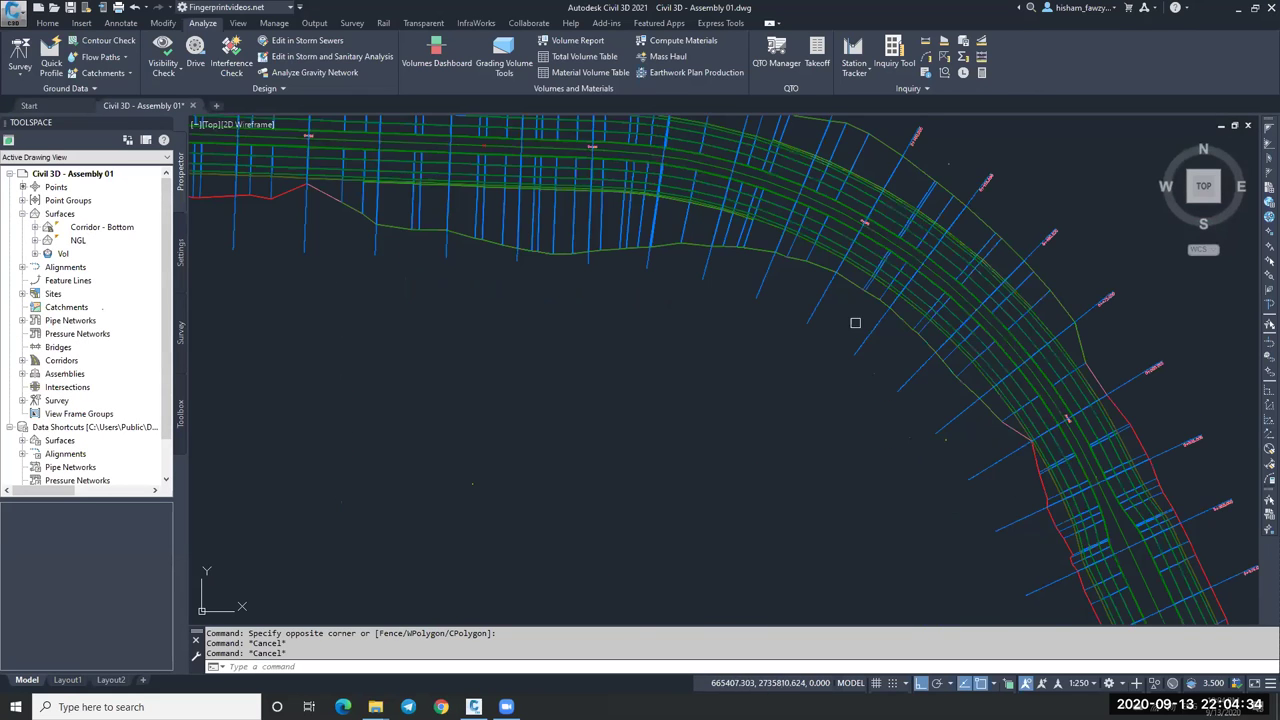
left_click(944, 300)
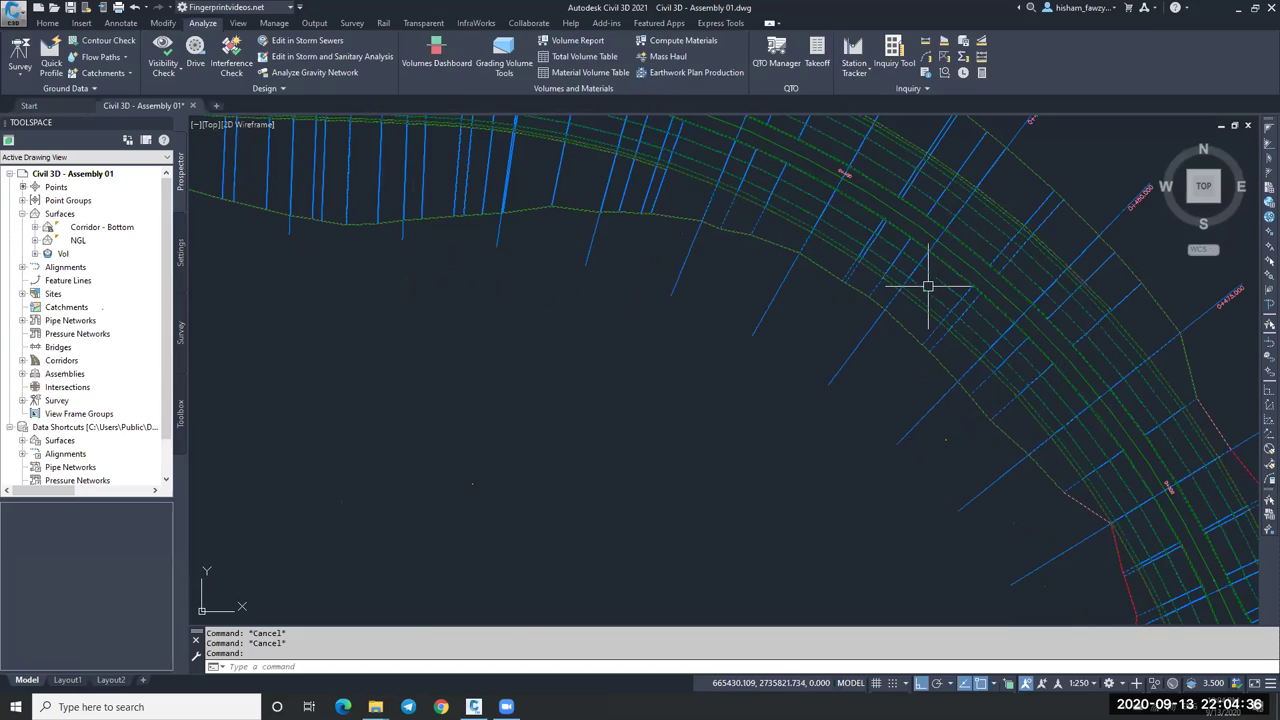
Add a corridor surface named Corridor - TOP using Top links, with Top Links overhang correction.
left_click(243, 60)
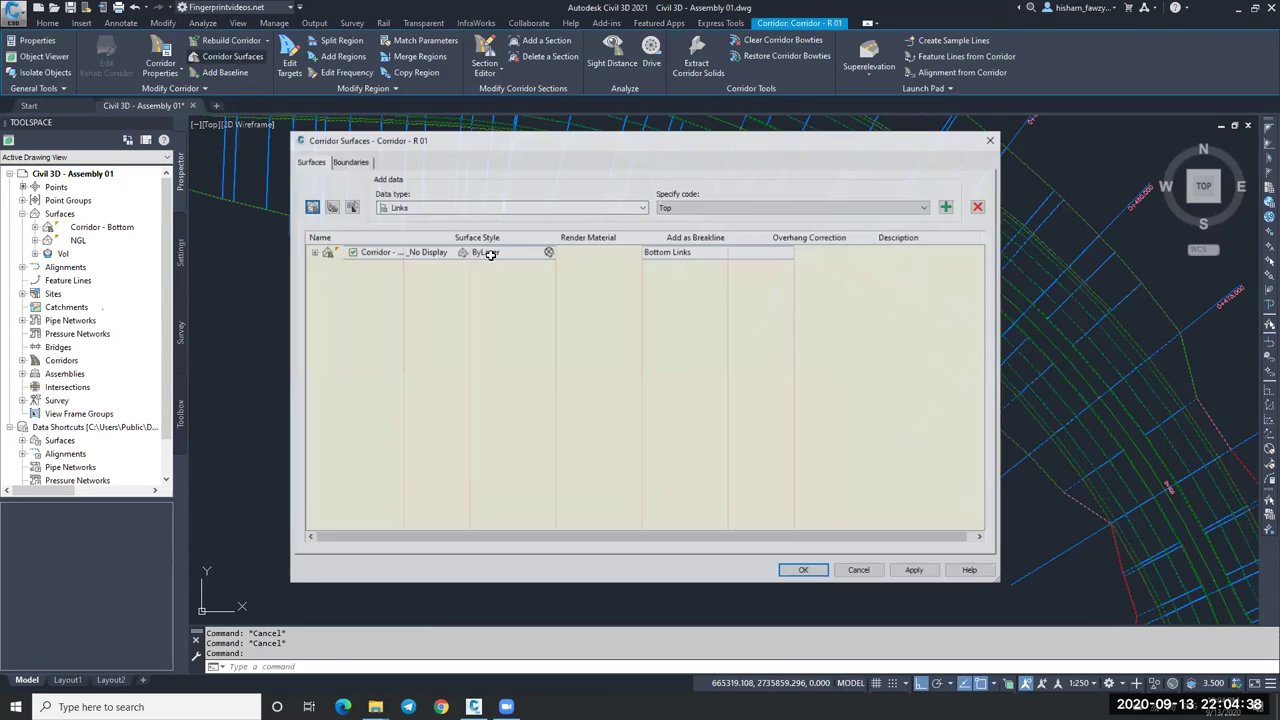
left_click(311, 206)
left_click(401, 266)
left_click_drag(401, 266, 448, 270)
type("TOP")
left_click(530, 352)
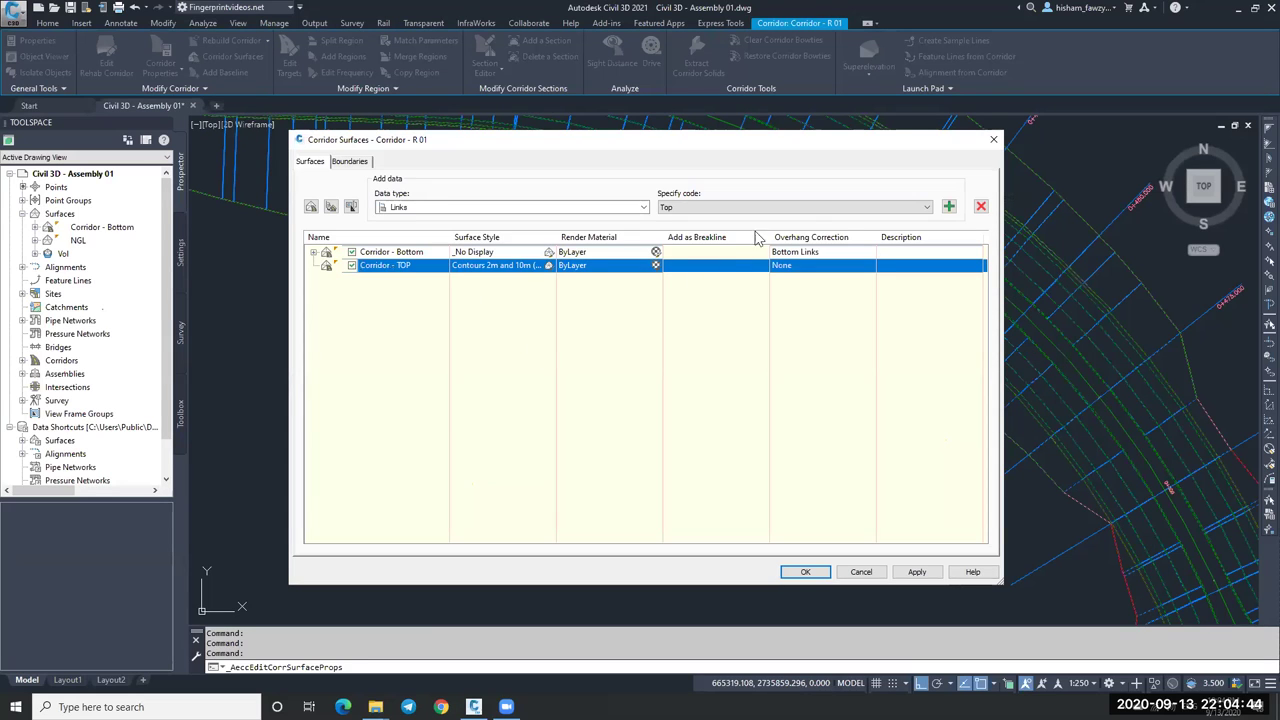
left_click(948, 206)
left_click(815, 266)
left_click(815, 266)
left_click(807, 281)
Bound Corridor - TOP by the corridor extents and rebuild the corridor.
left_click(350, 161)
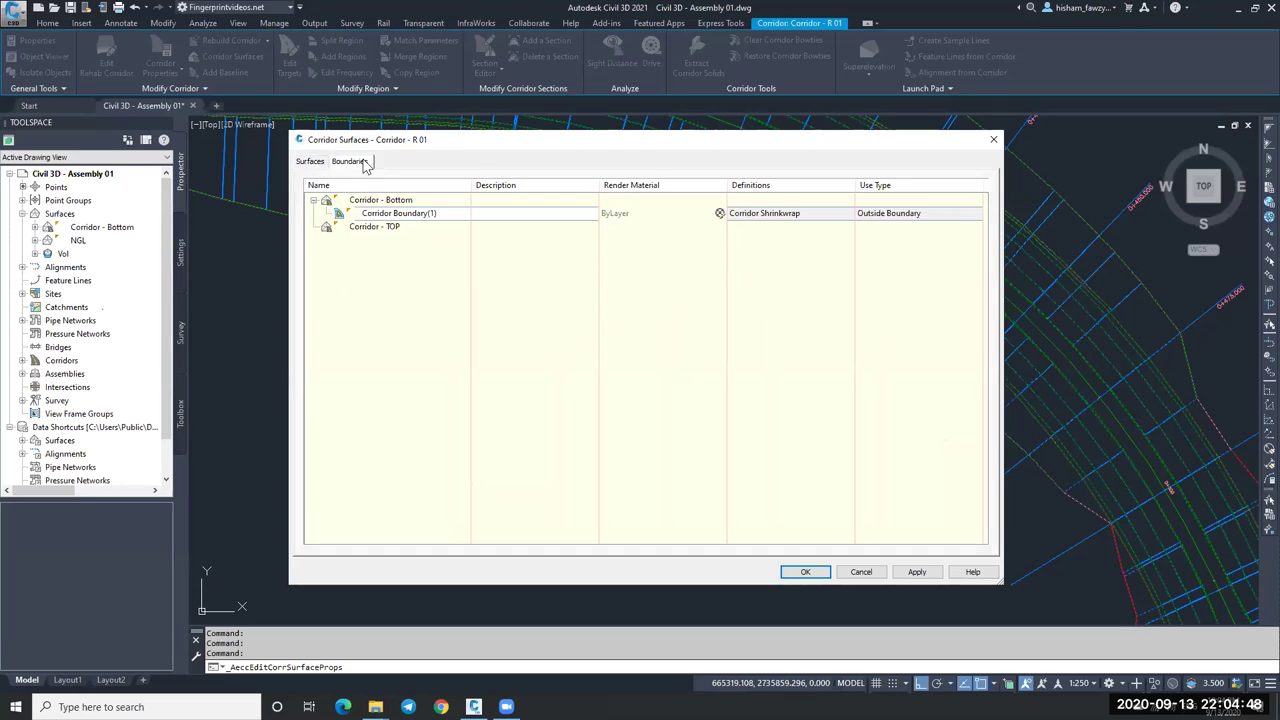
right_click(395, 228)
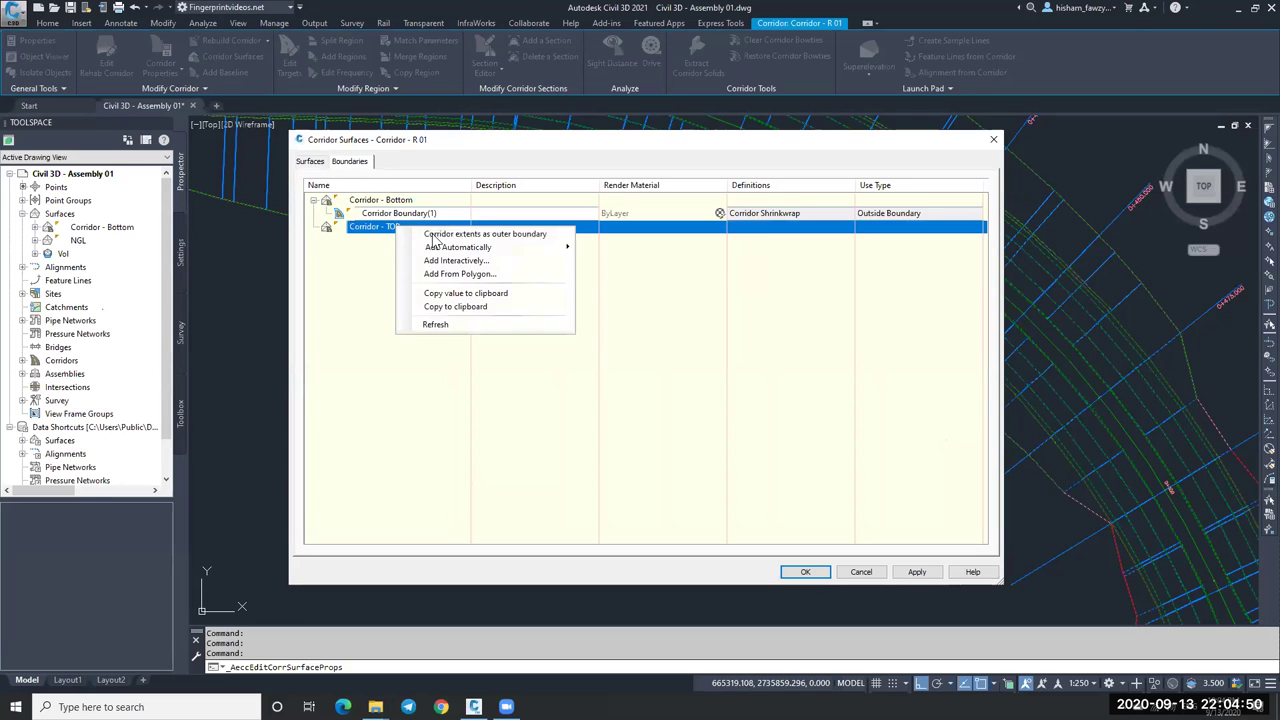
left_click(435, 236)
left_click(806, 571)
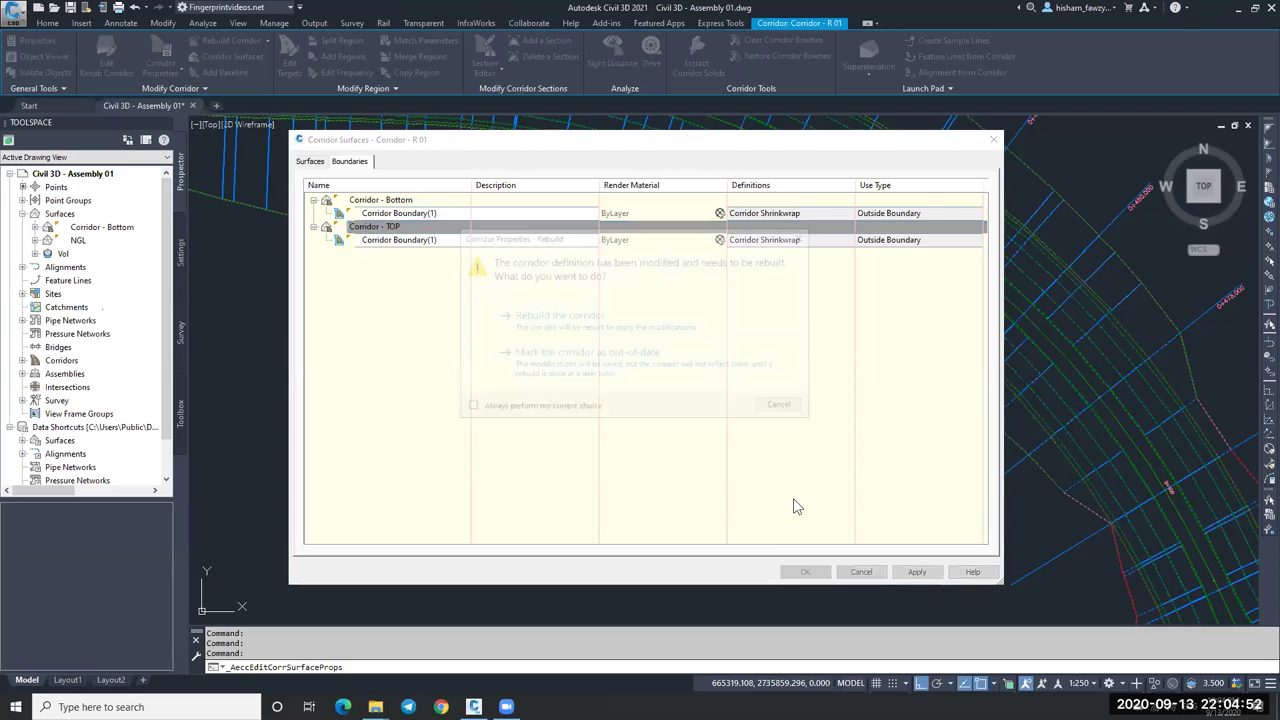
left_click(596, 322)
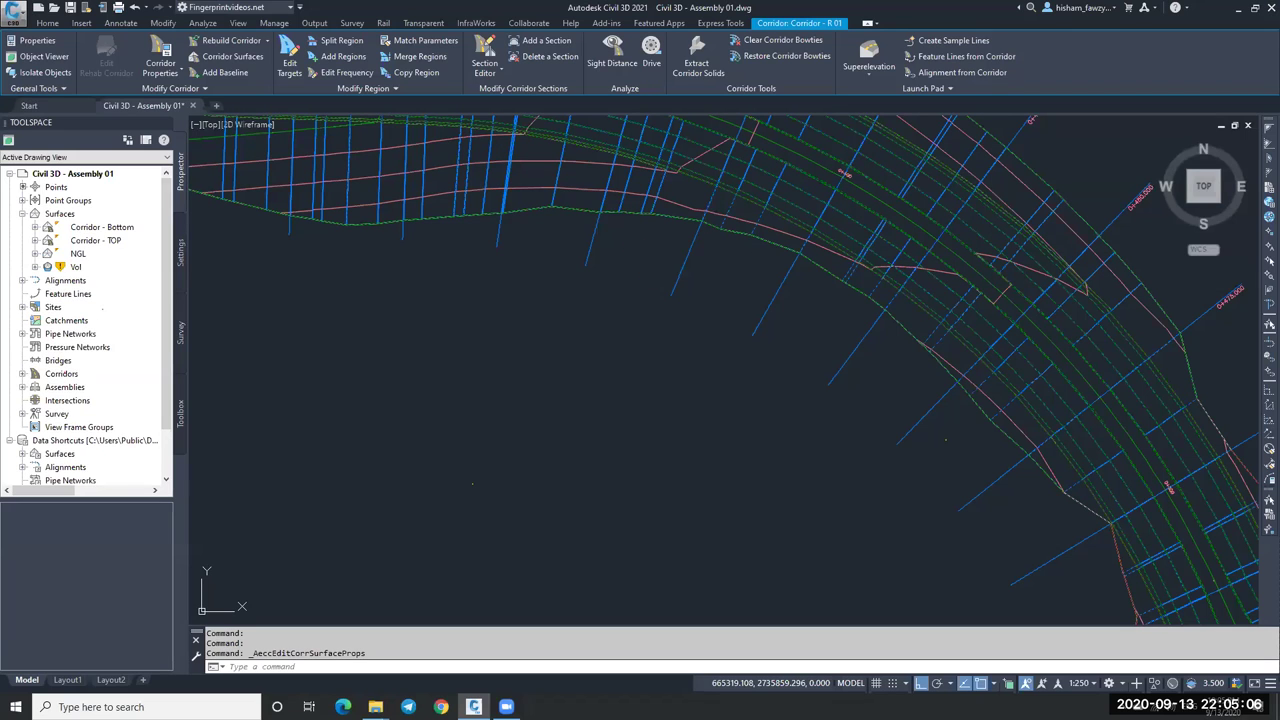
Create a TIN surface named 'الدمج' and expand its Definition items in Prospector.
key("Escape")
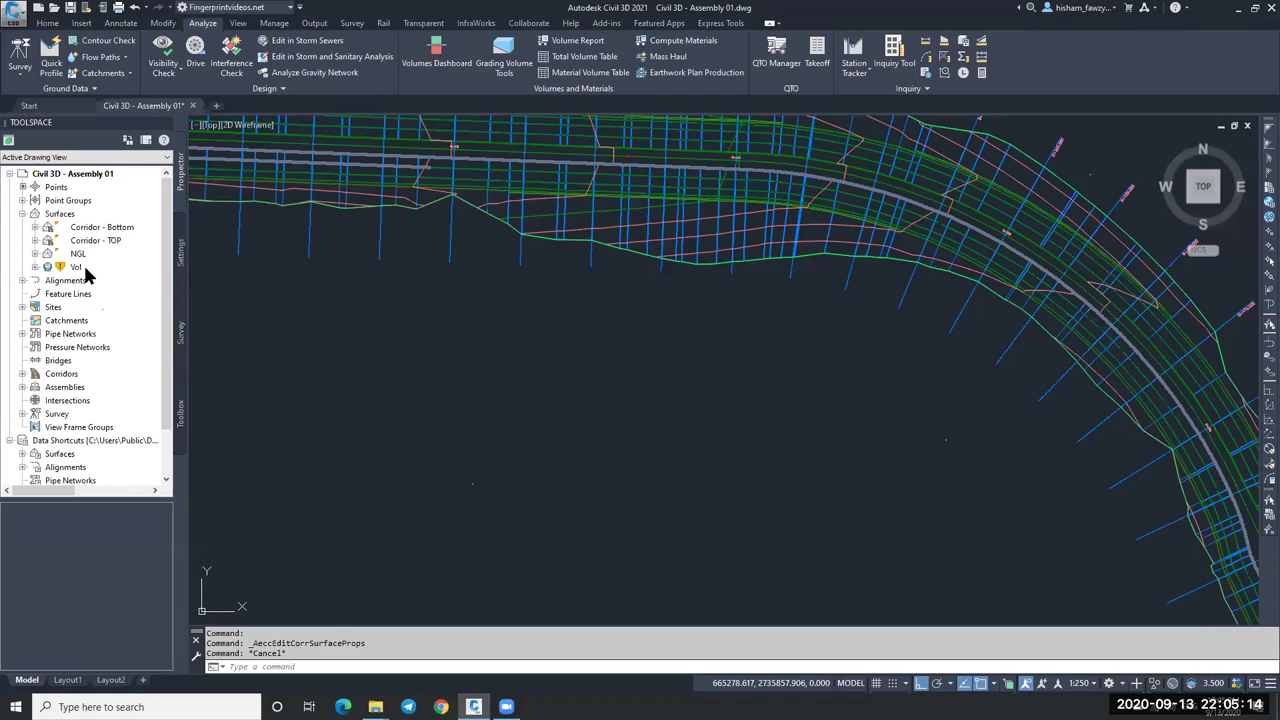
scroll(631, 346, "down", 2)
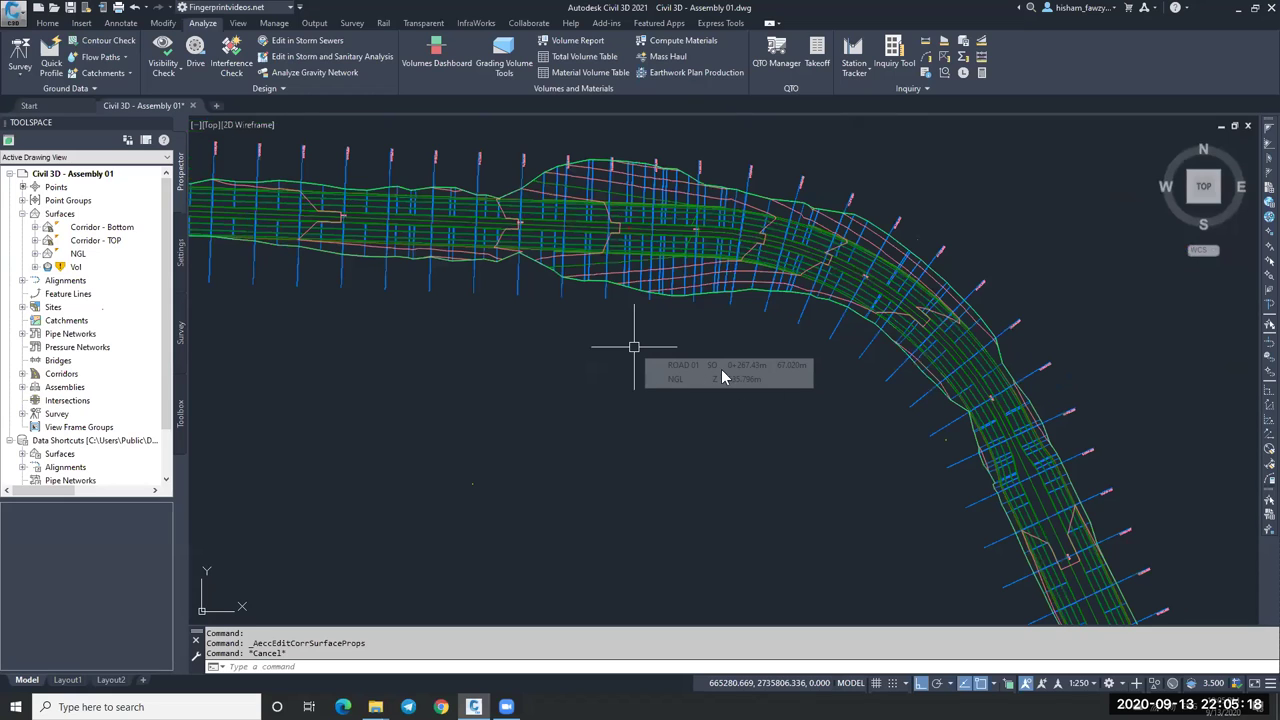
left_click(60, 213)
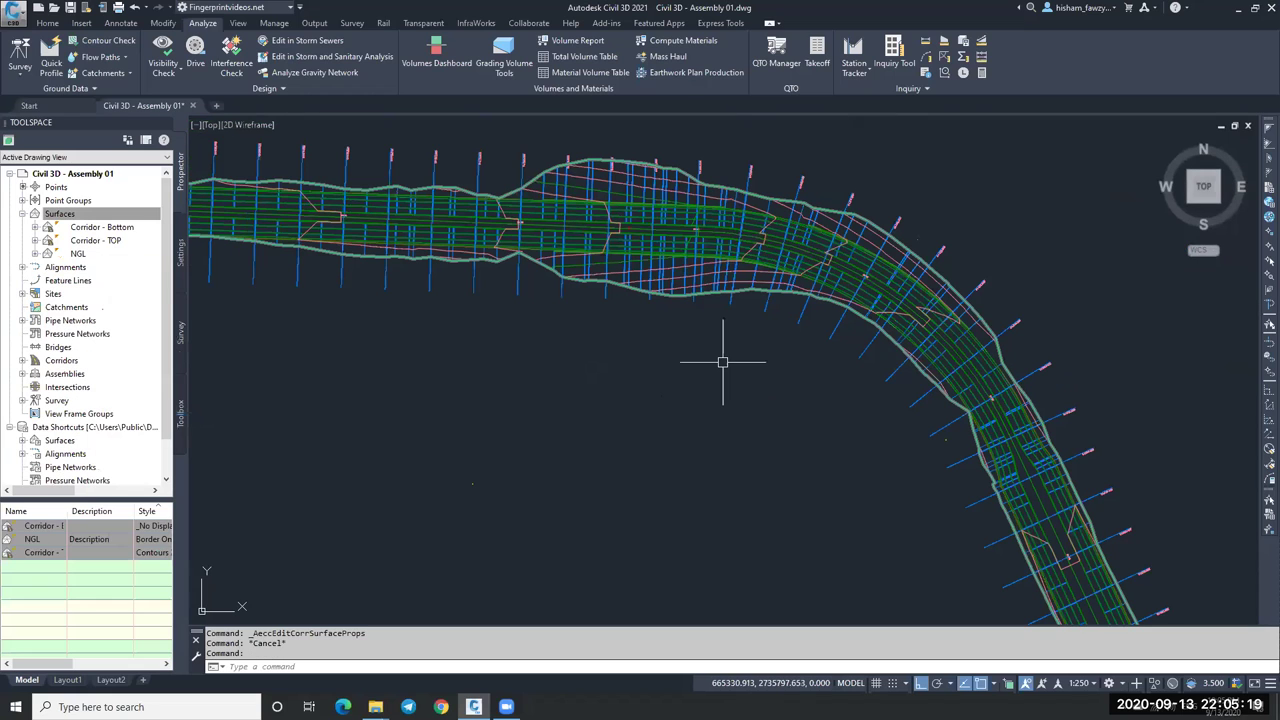
right_click(70, 214)
left_click(137, 224)
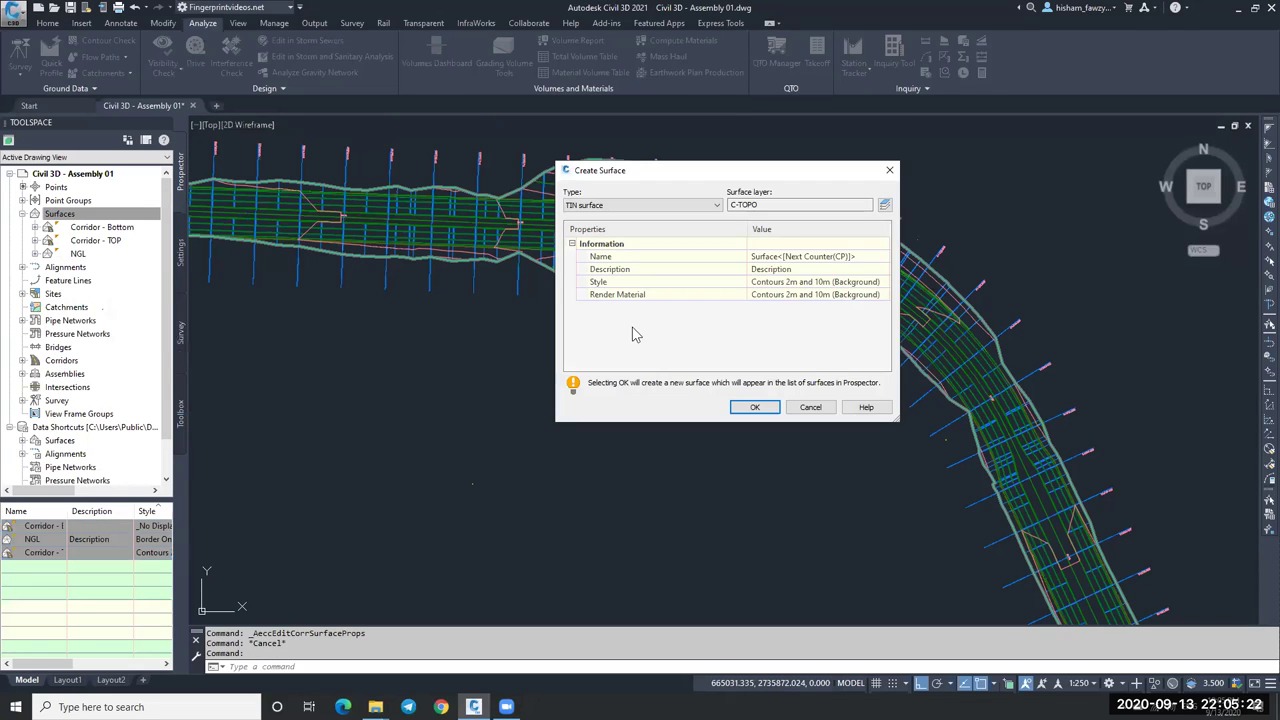
left_click(833, 256)
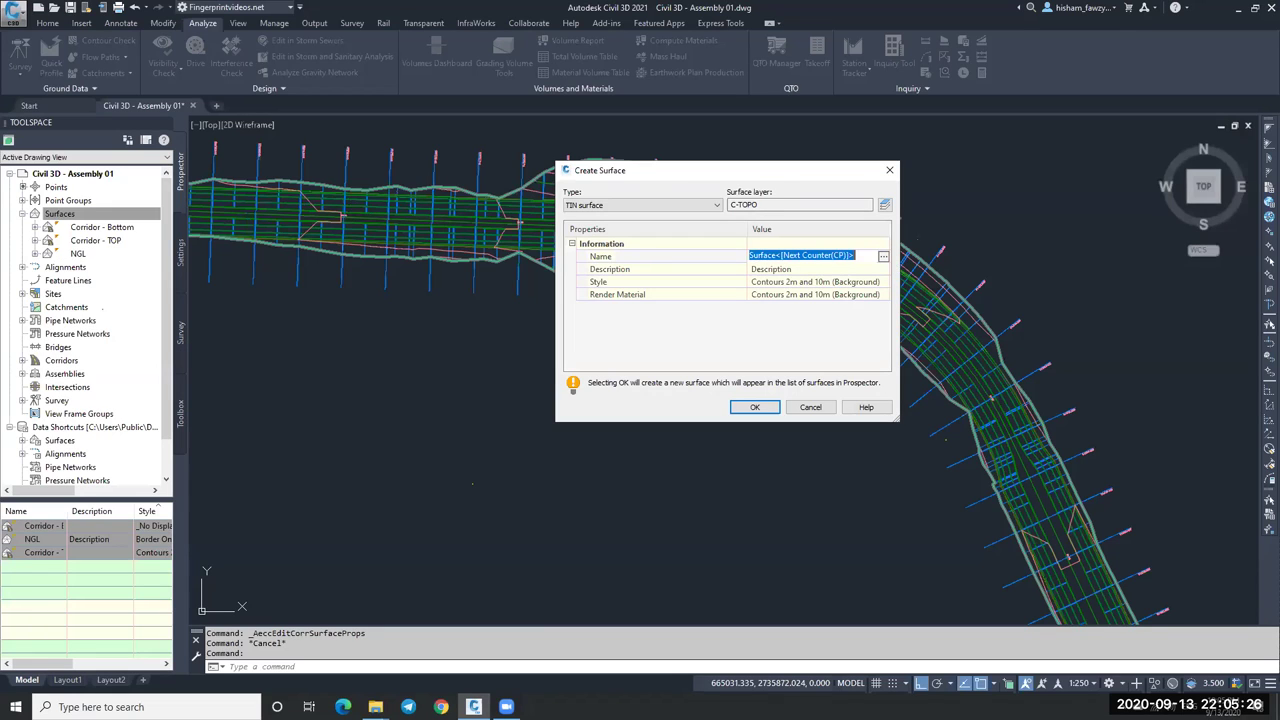
type("الدمج")
key("Return")
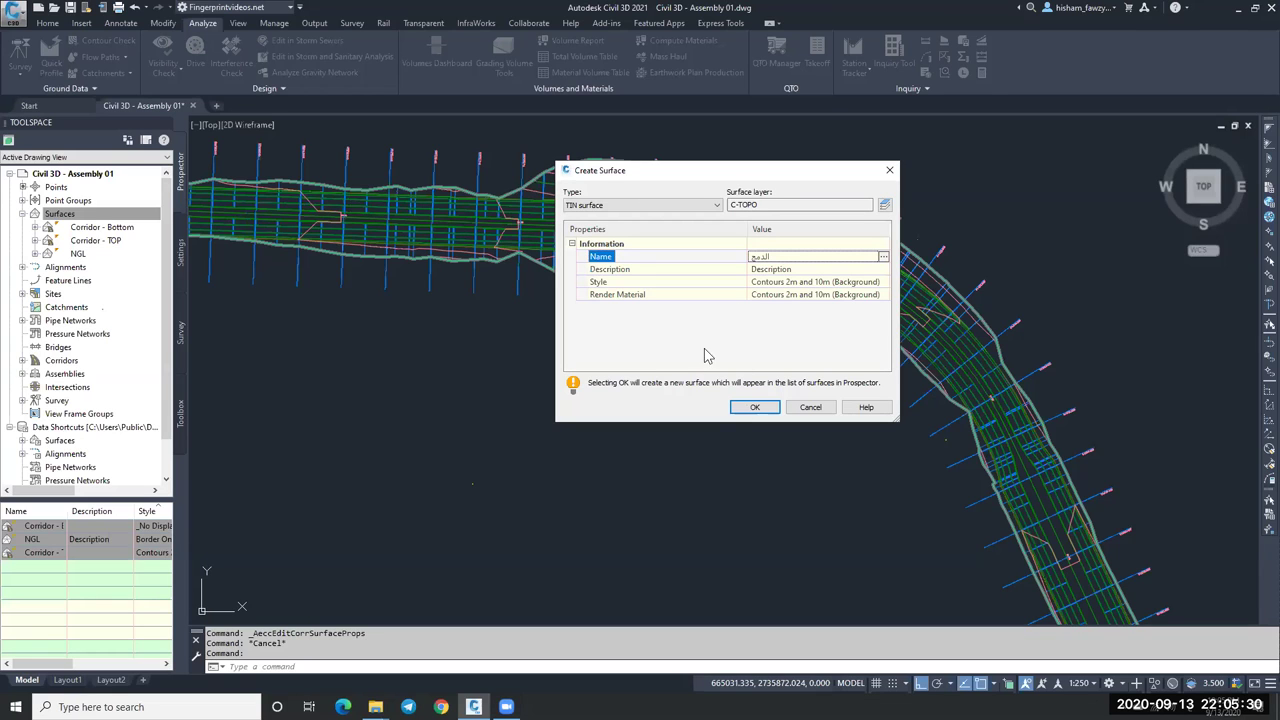
key("Return")
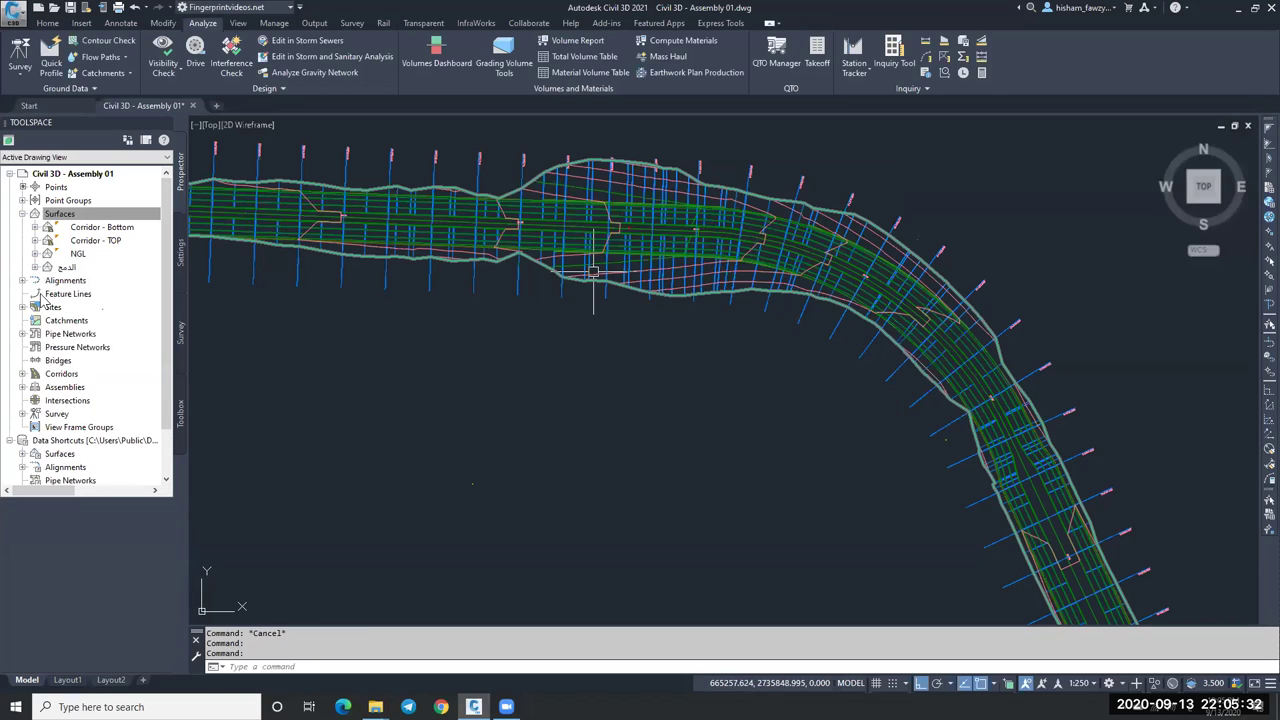
left_click(47, 307)
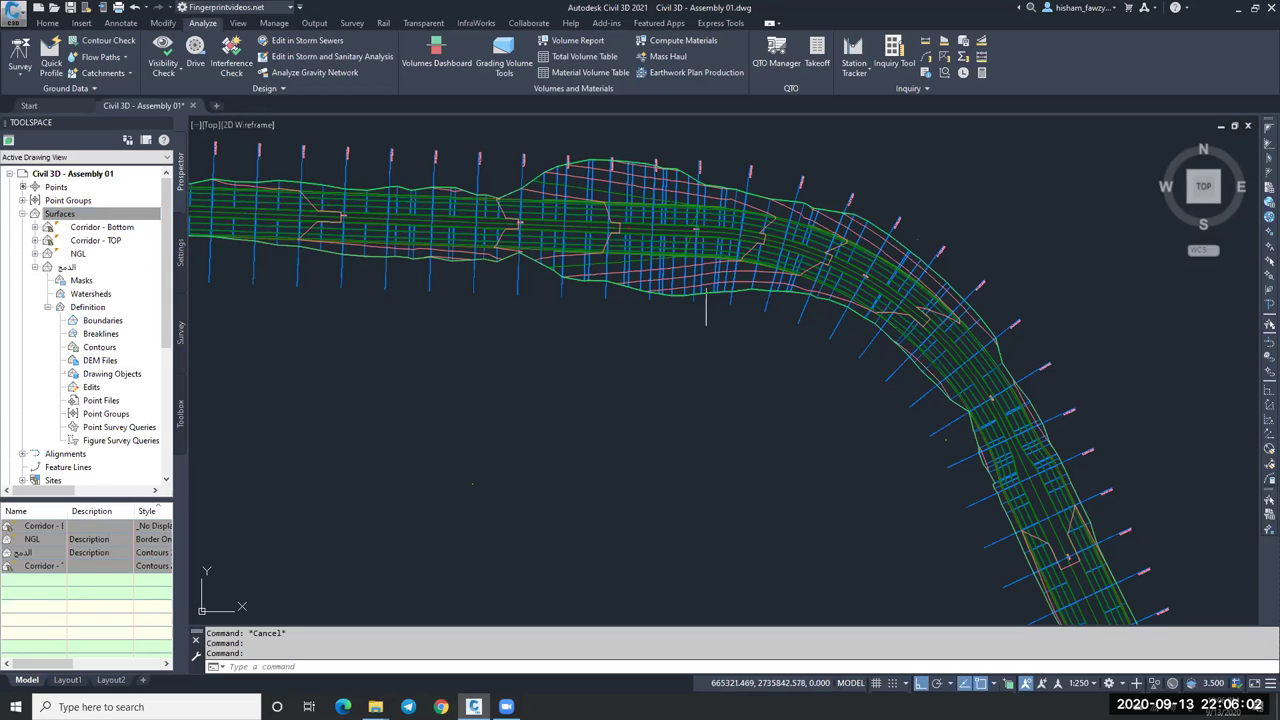
scroll(706, 300, "down", 4)
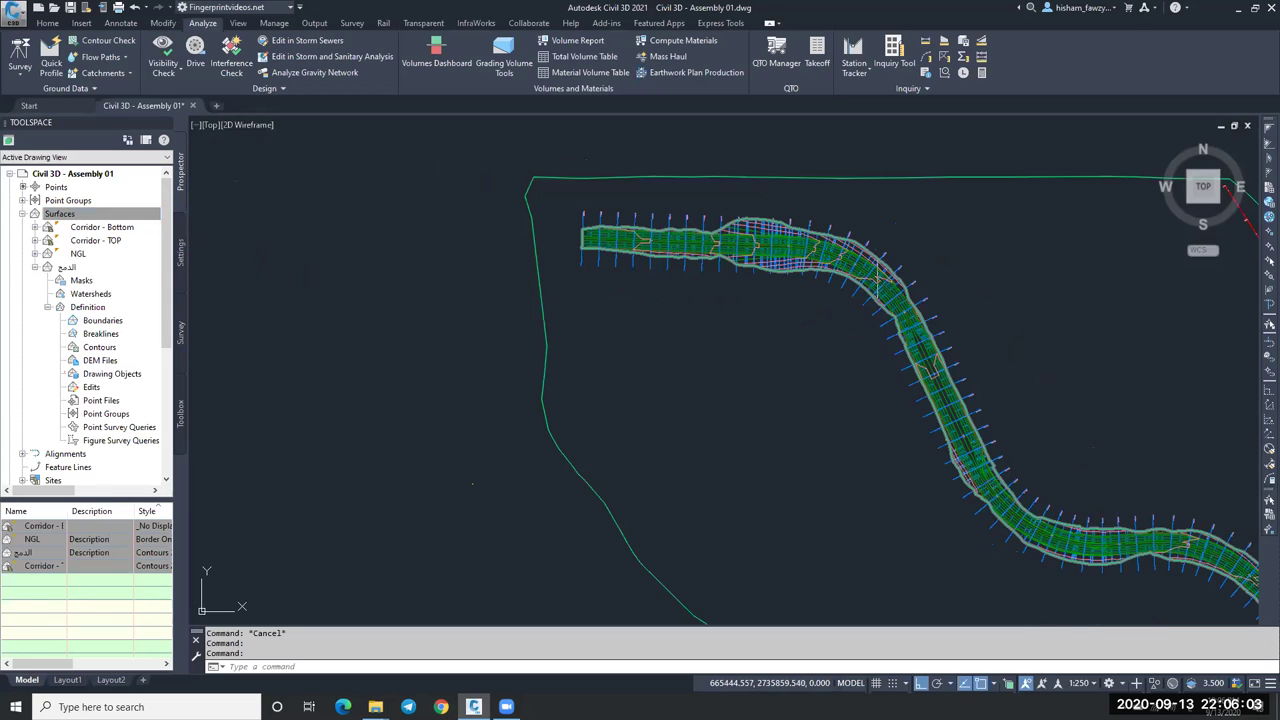
Split the view into two vertical viewports and show the right one as a Conceptual isometric view.
left_click(238, 23)
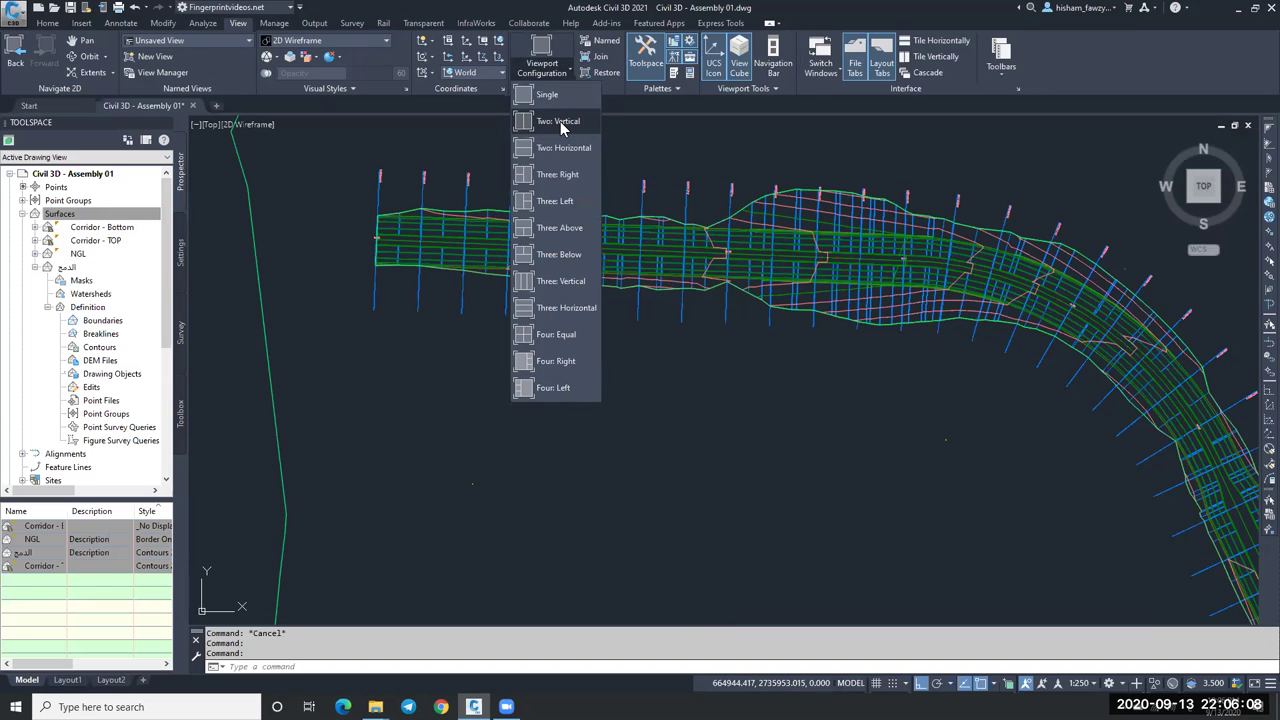
left_click(760, 253)
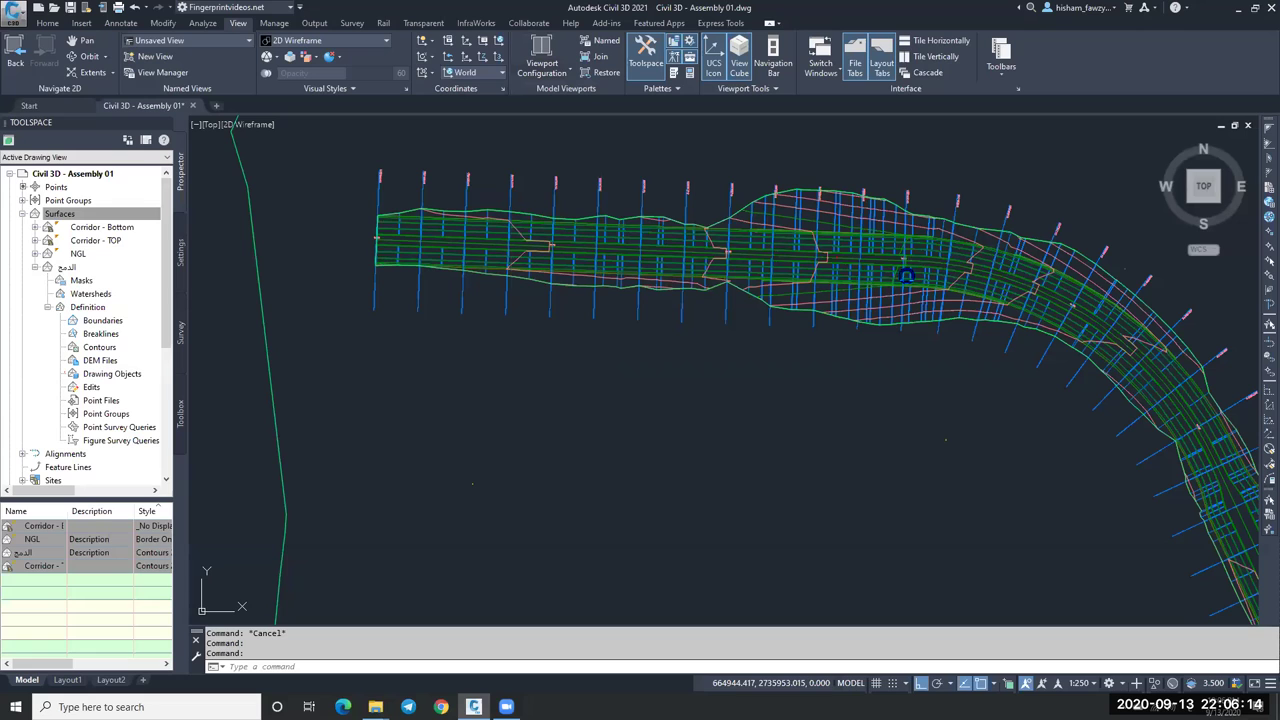
left_click(966, 249)
scroll(940, 300, "down", 5)
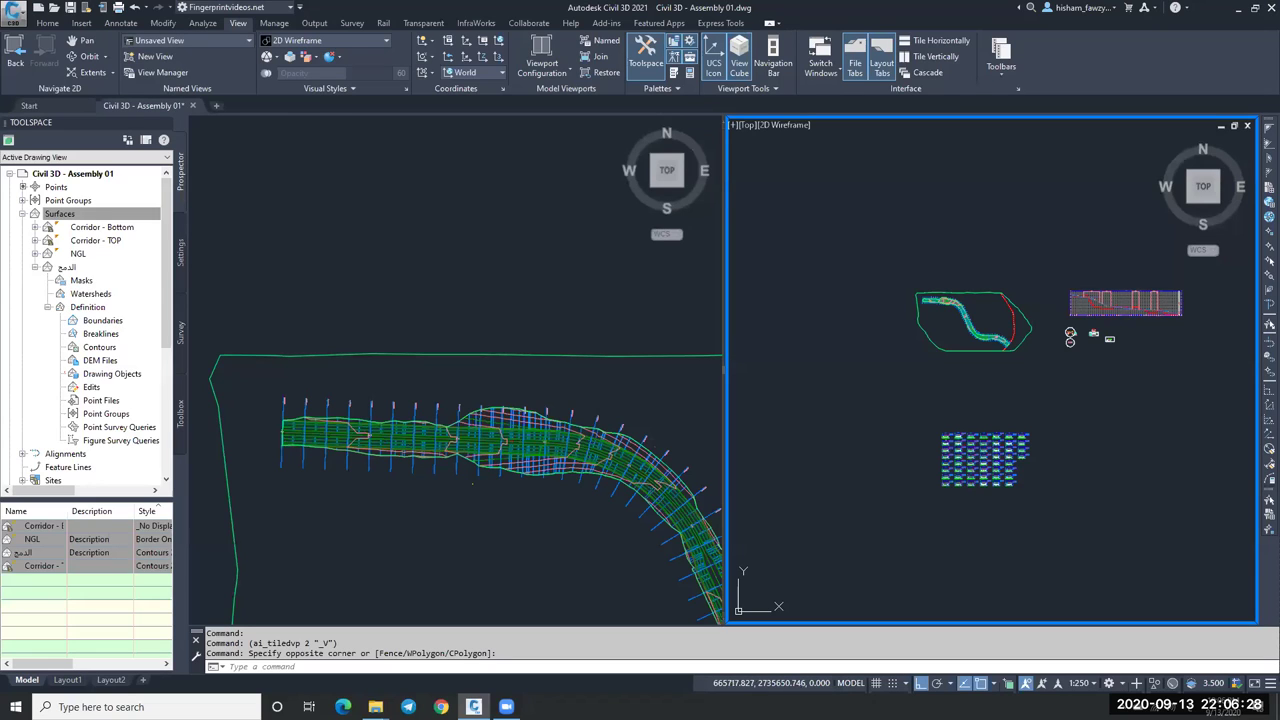
middle_click_drag(990, 370, 1040, 340, "shift")
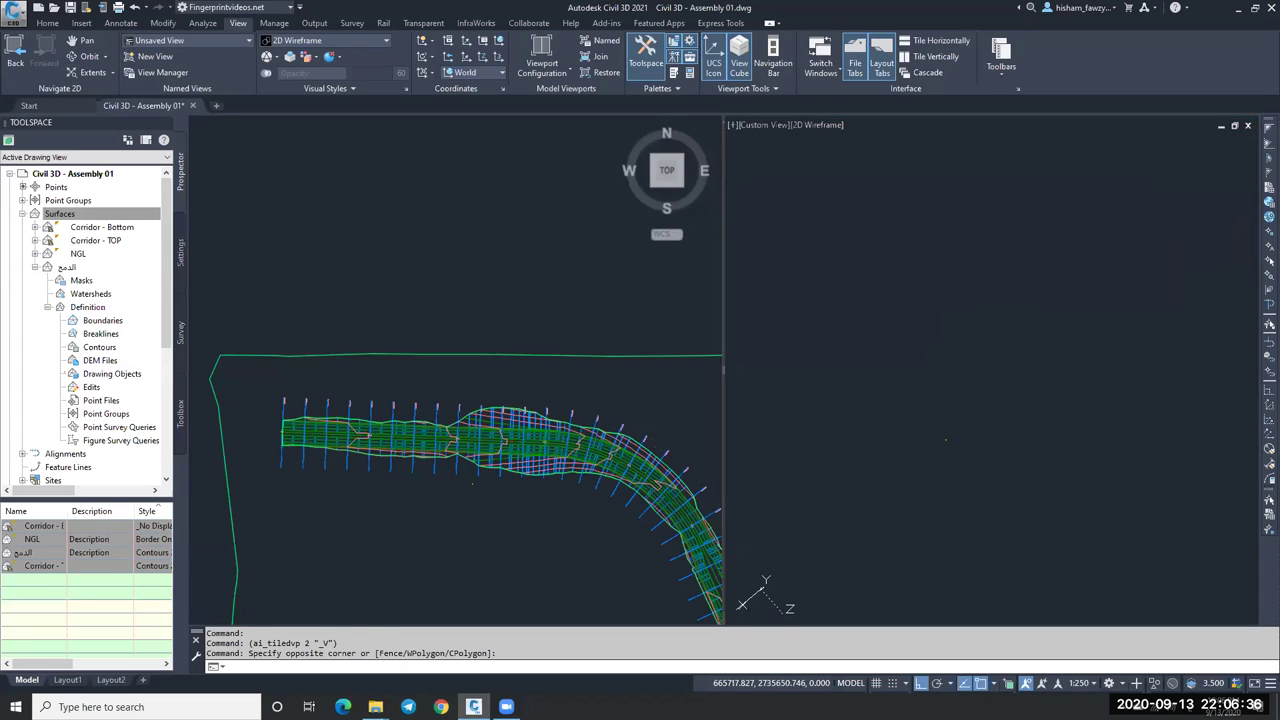
left_click(1226, 196)
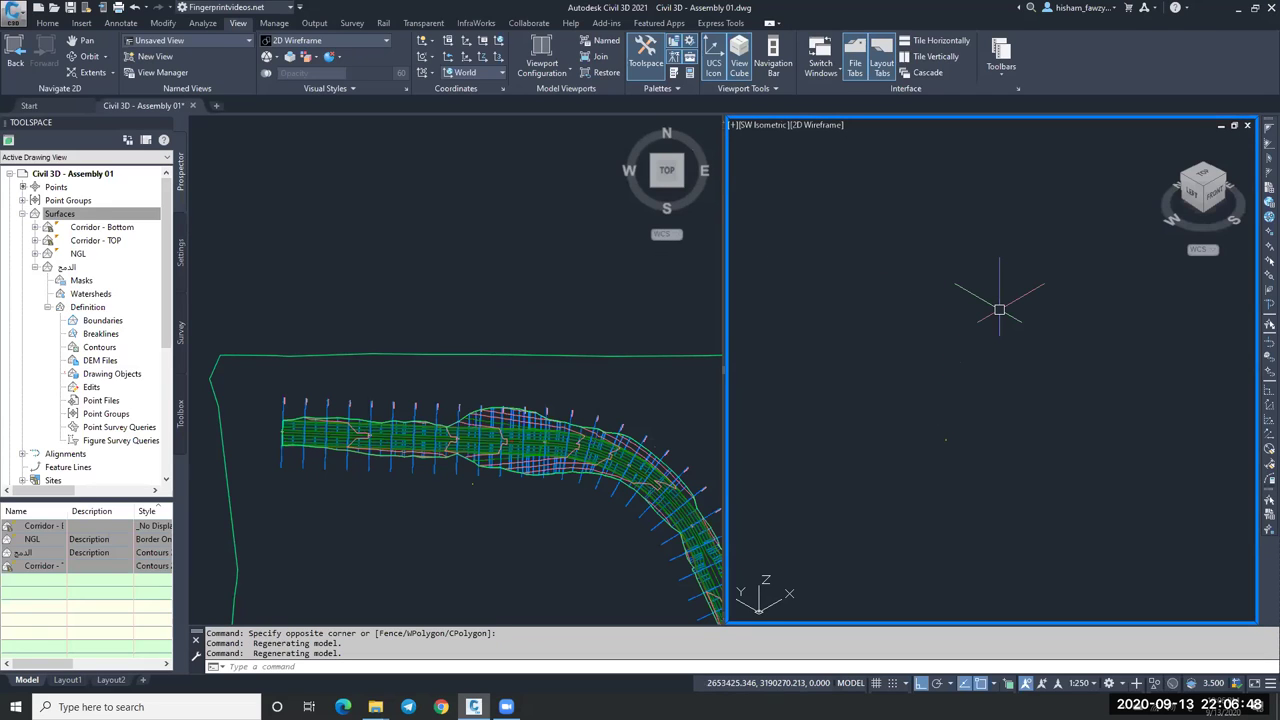
scroll(999, 310, "down", 2)
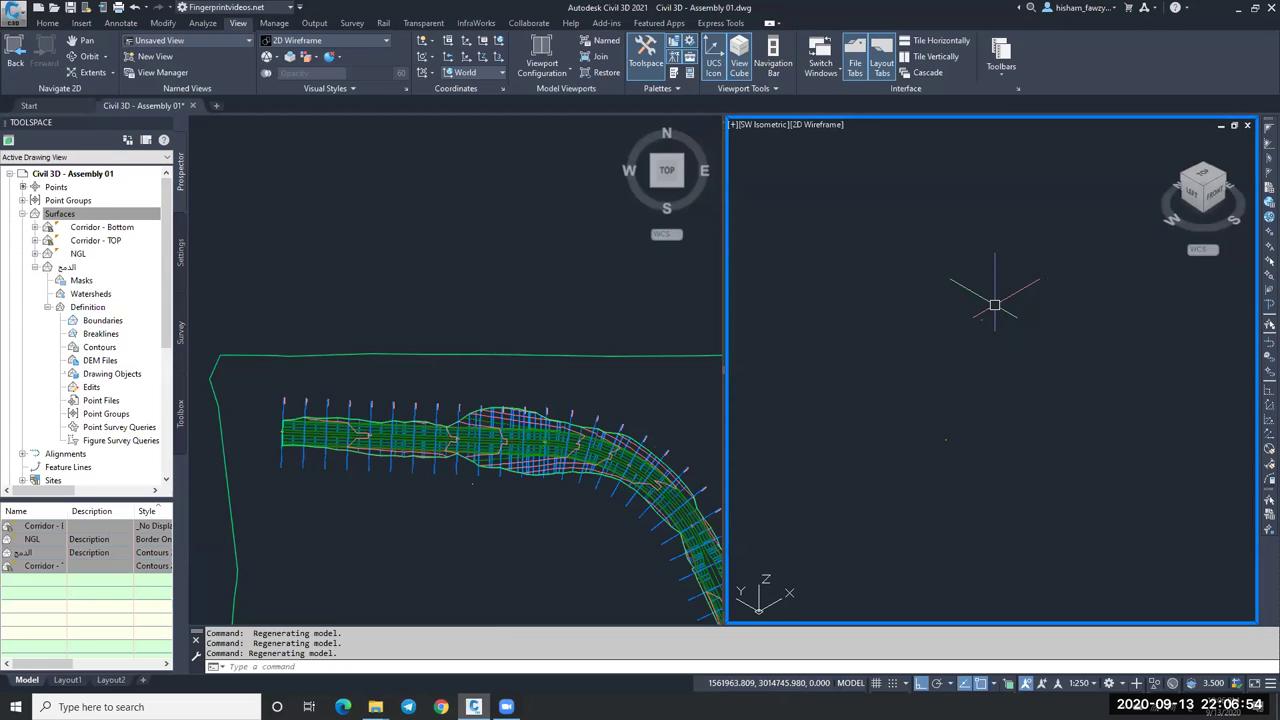
scroll(940, 305, "down", 1)
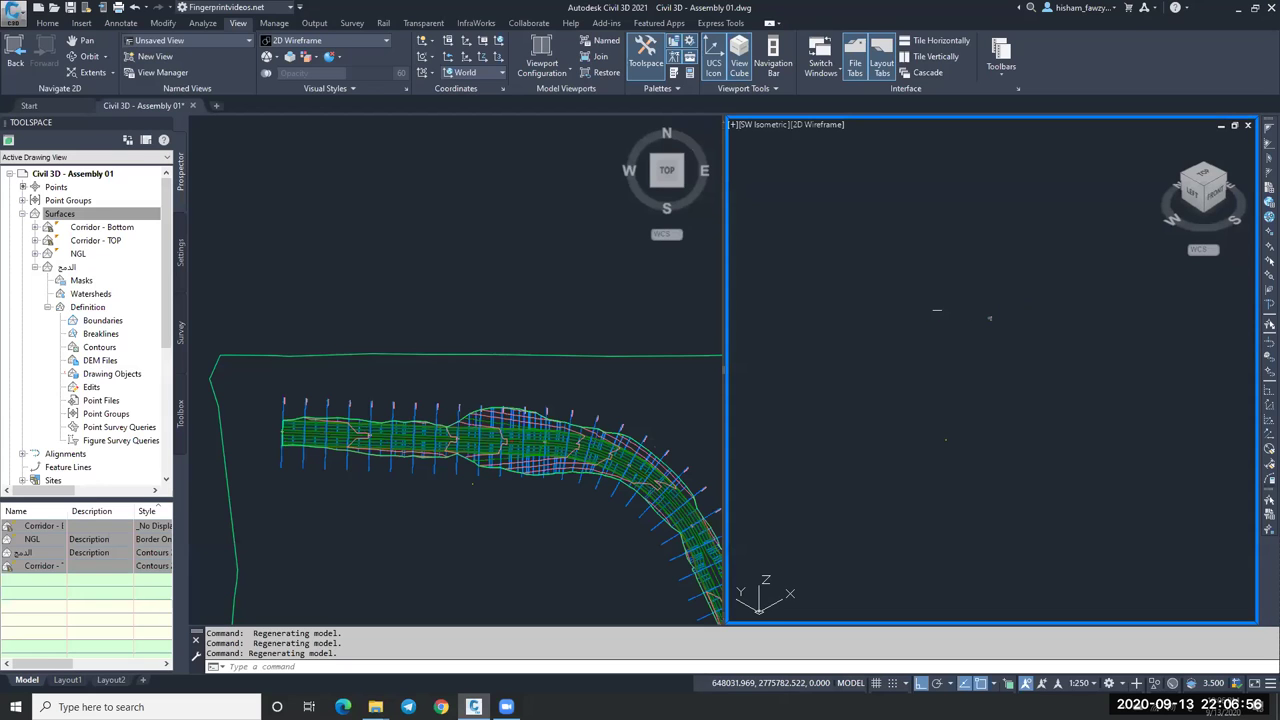
scroll(1017, 332, "up", 5)
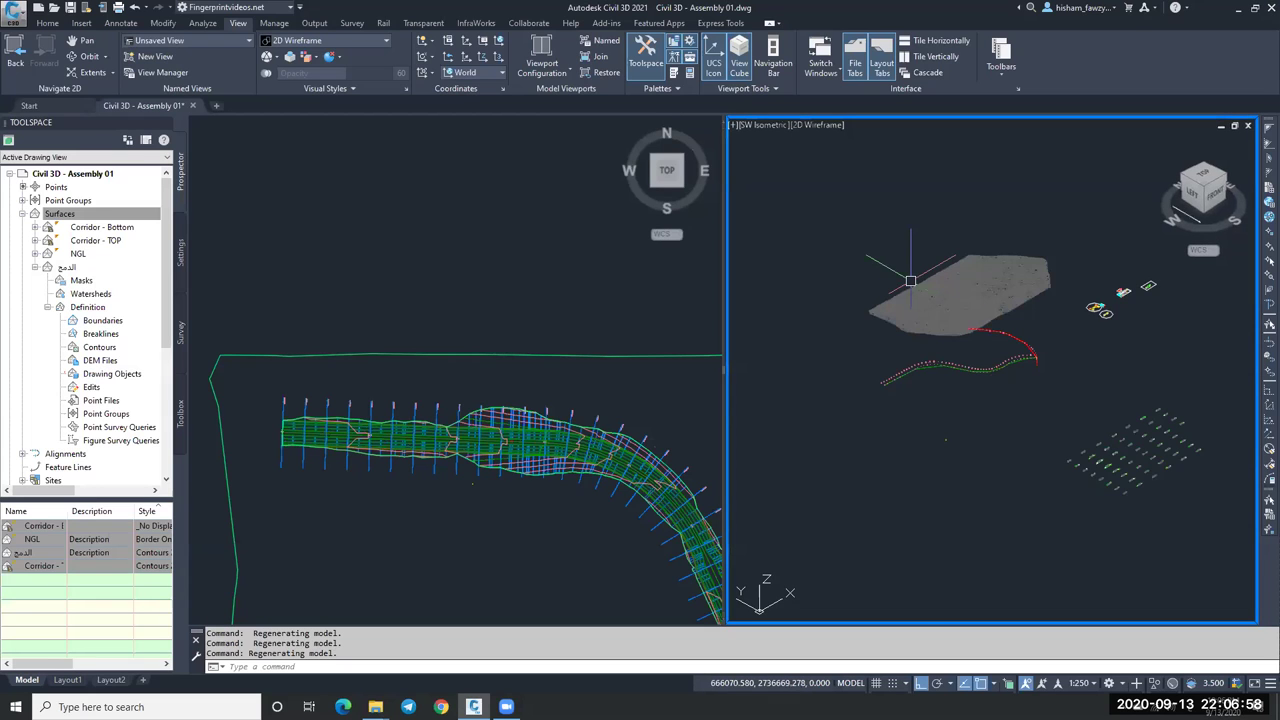
scroll(910, 281, "up", 5)
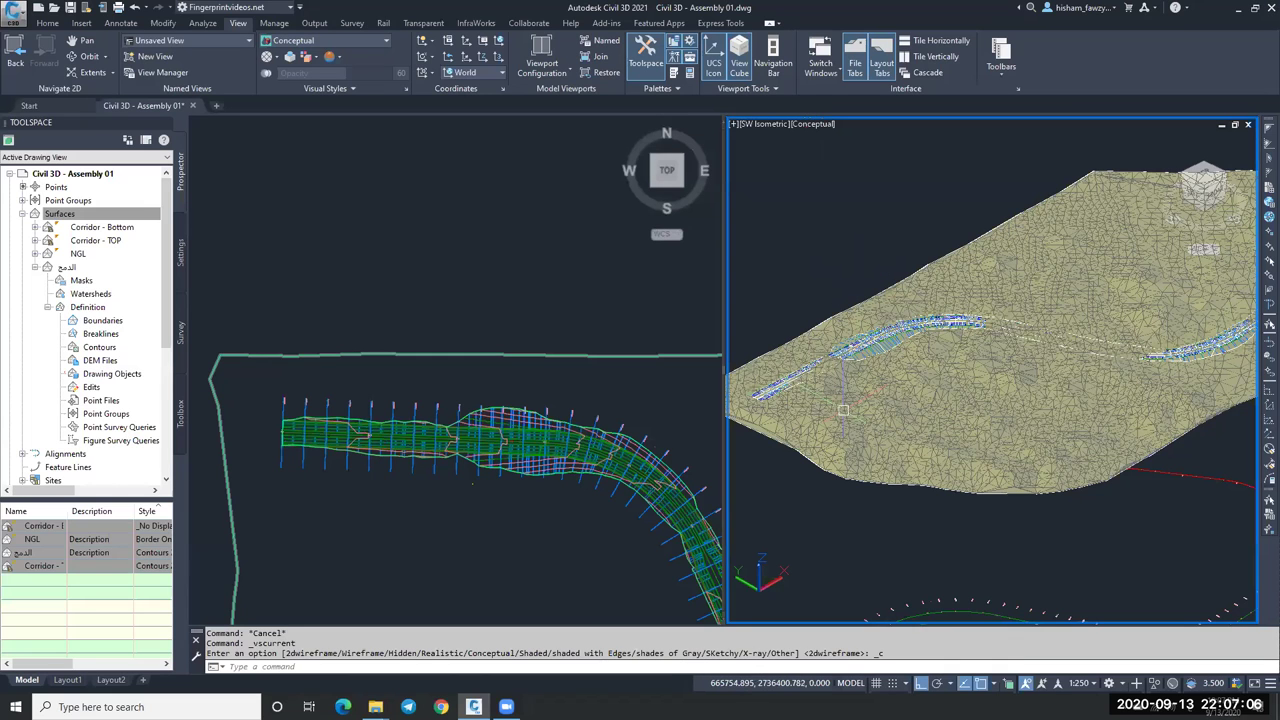
scroll(843, 410, "up", 2)
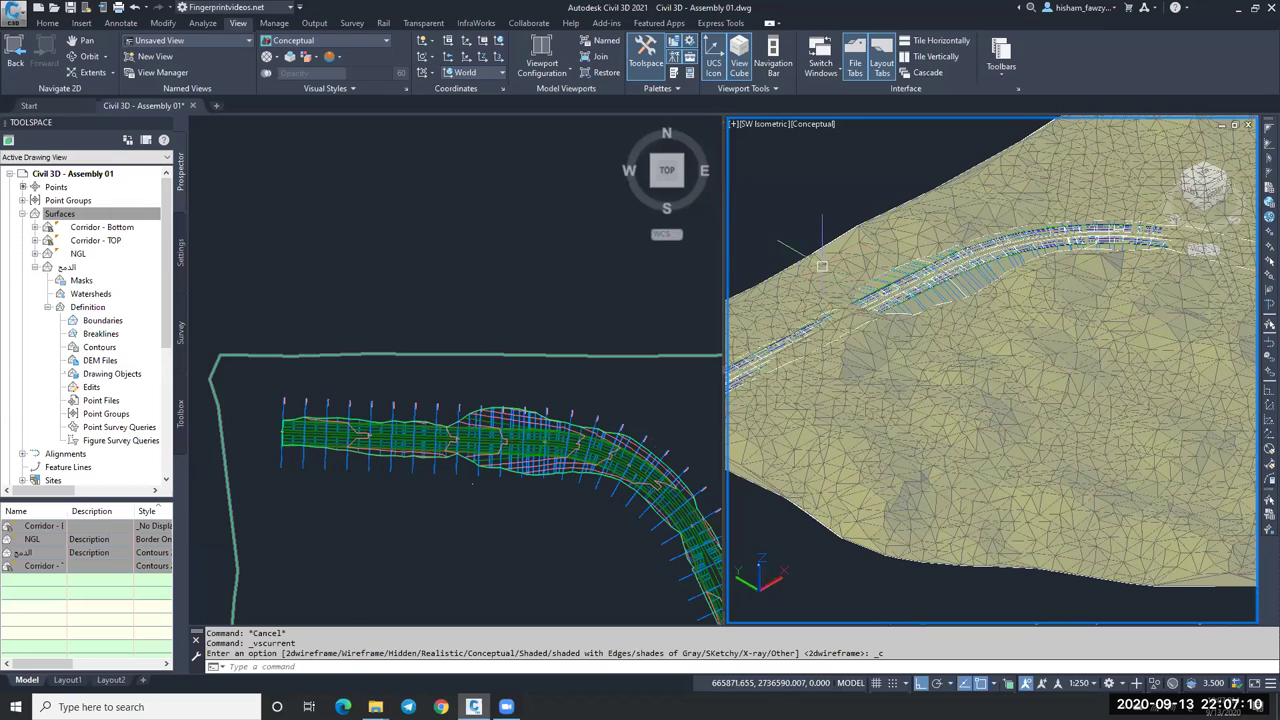
scroll(826, 240, "up", 1)
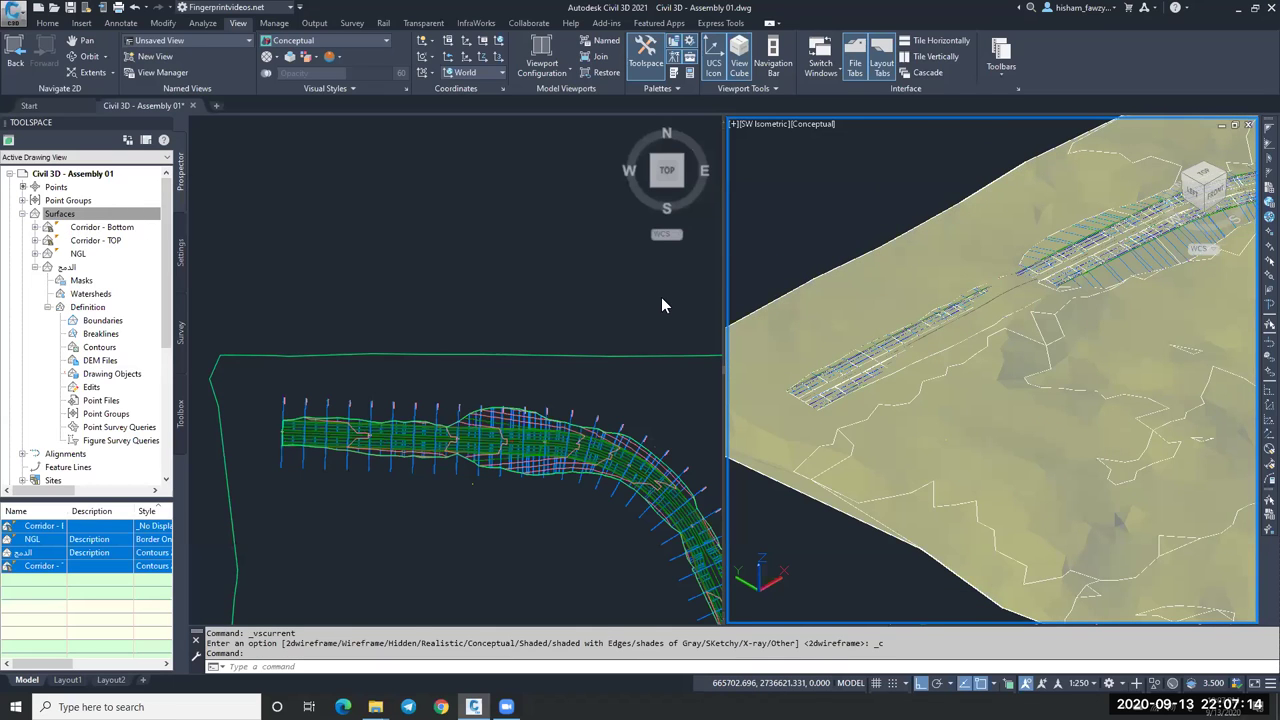
Review the Corridor - Bottom and Corridor - TOP surface properties without changing them.
double_click(100, 227)
left_click(915, 274)
left_click(893, 287)
left_click(1076, 590)
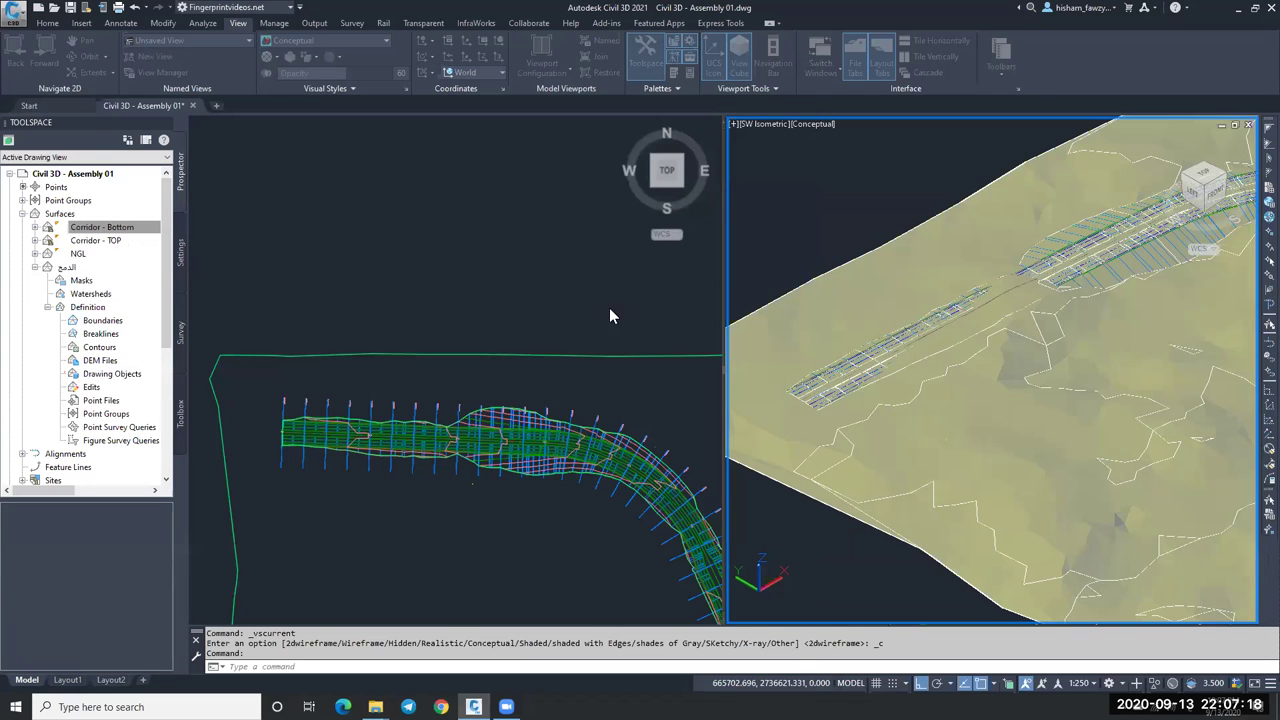
right_click(142, 242)
left_click(190, 249)
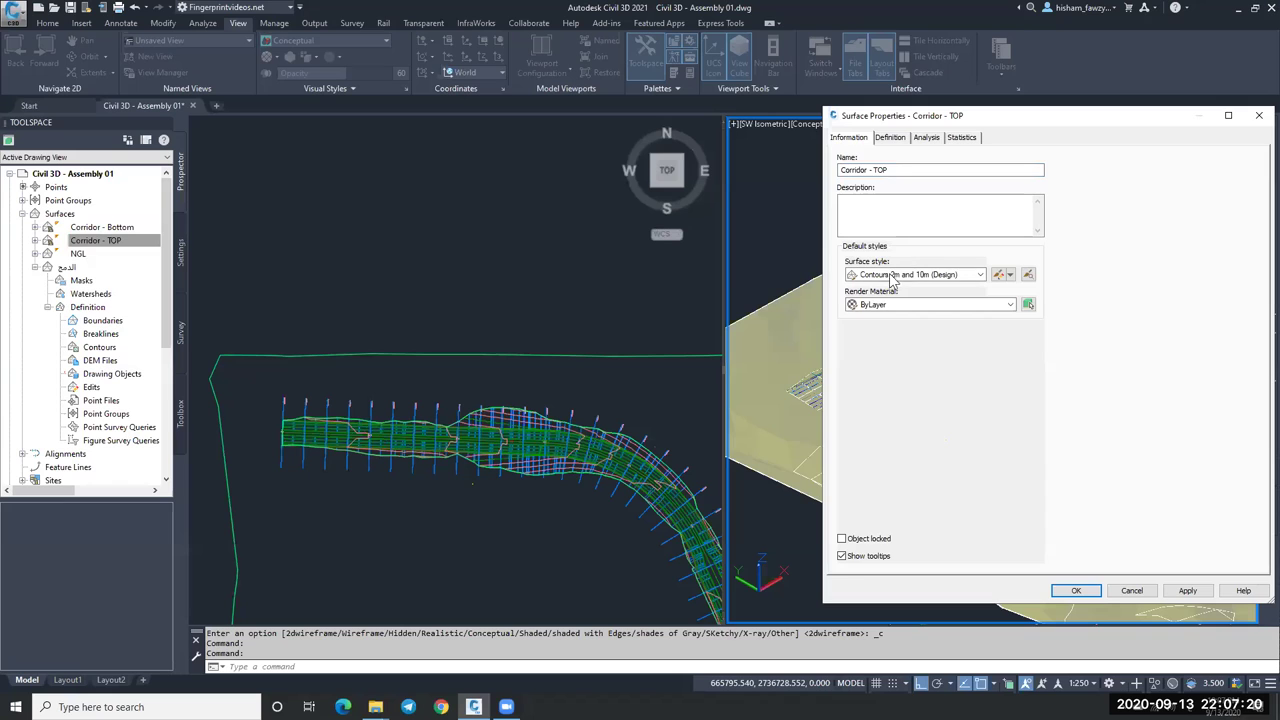
key("Return")
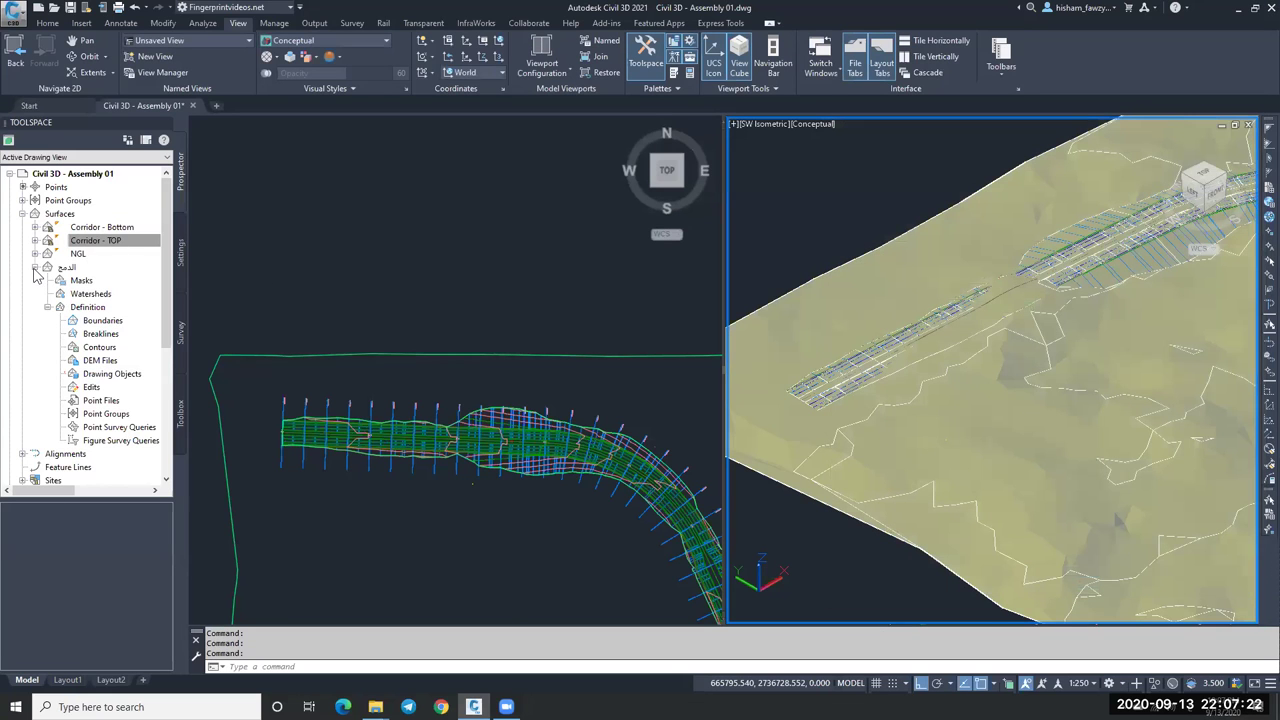
left_click(97, 245)
left_click(34, 267)
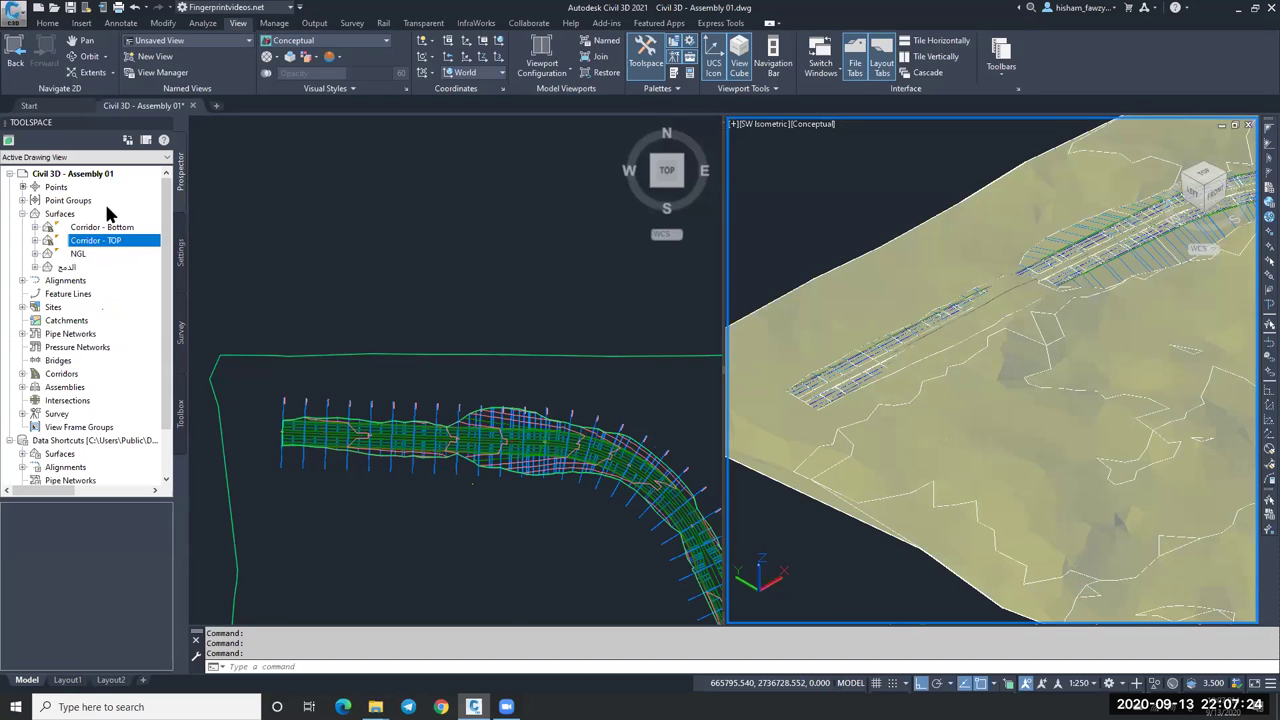
Set the style of all listed surfaces to _No Display.
left_click(59, 214)
left_click_drag(184, 508, 280, 507)
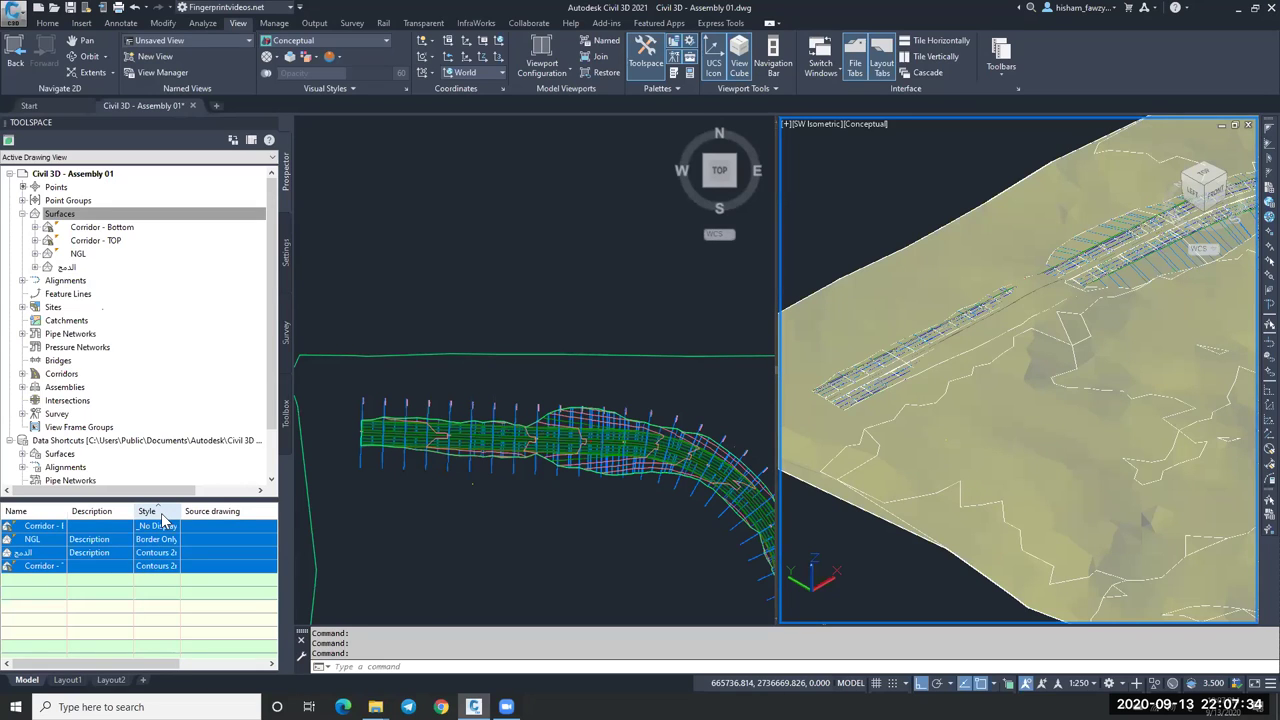
right_click(161, 513)
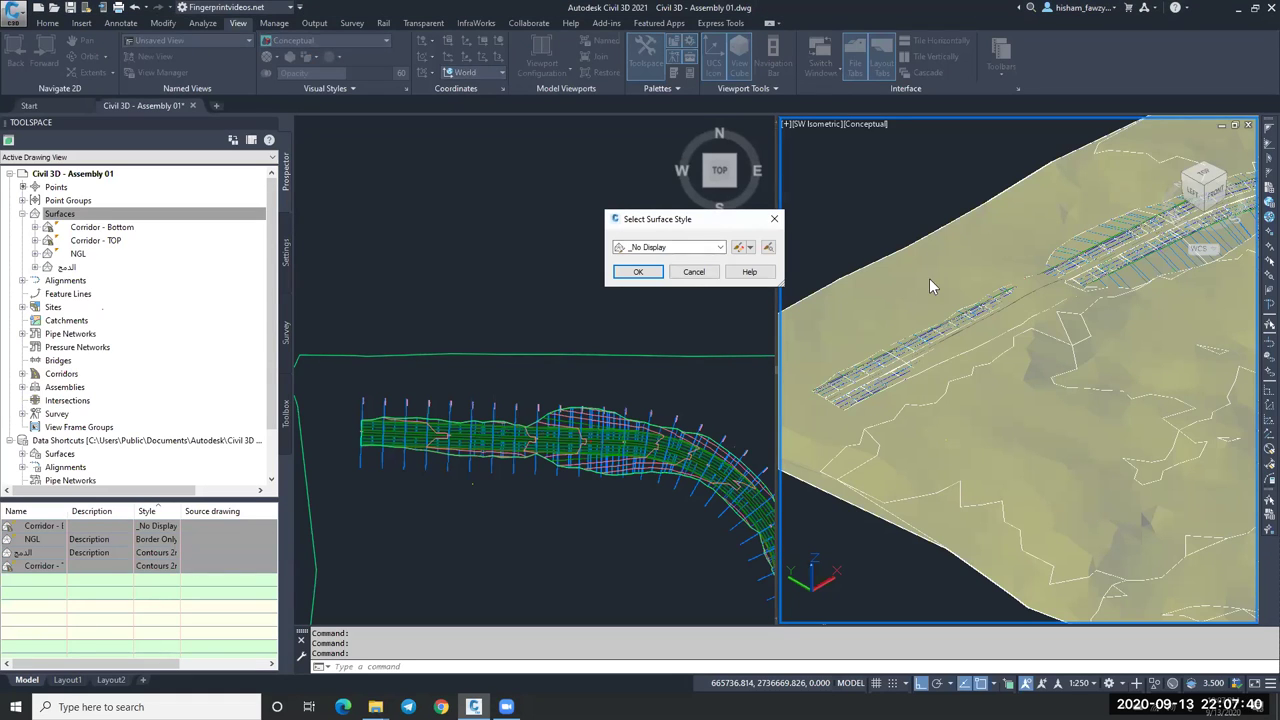
left_click(670, 247)
left_click(655, 258)
left_click(638, 272)
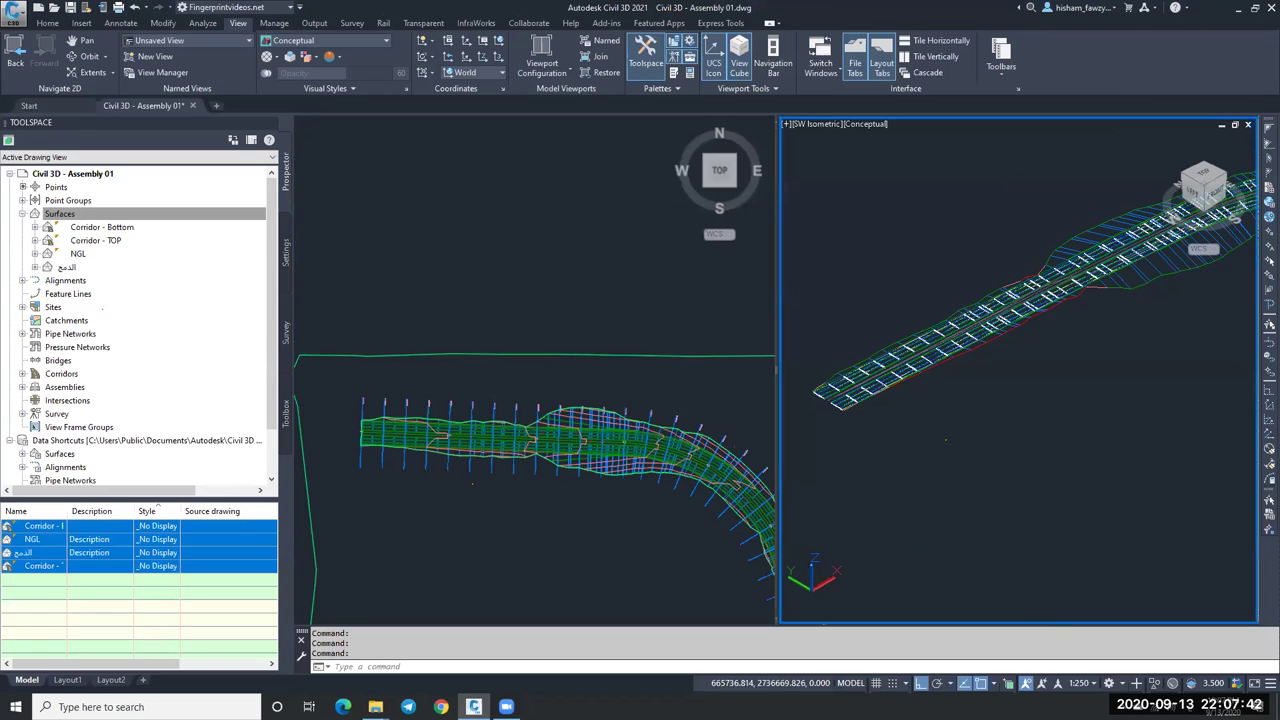
Change the NGL surface's style to Border Only.
left_click(118, 254)
right_click(118, 255)
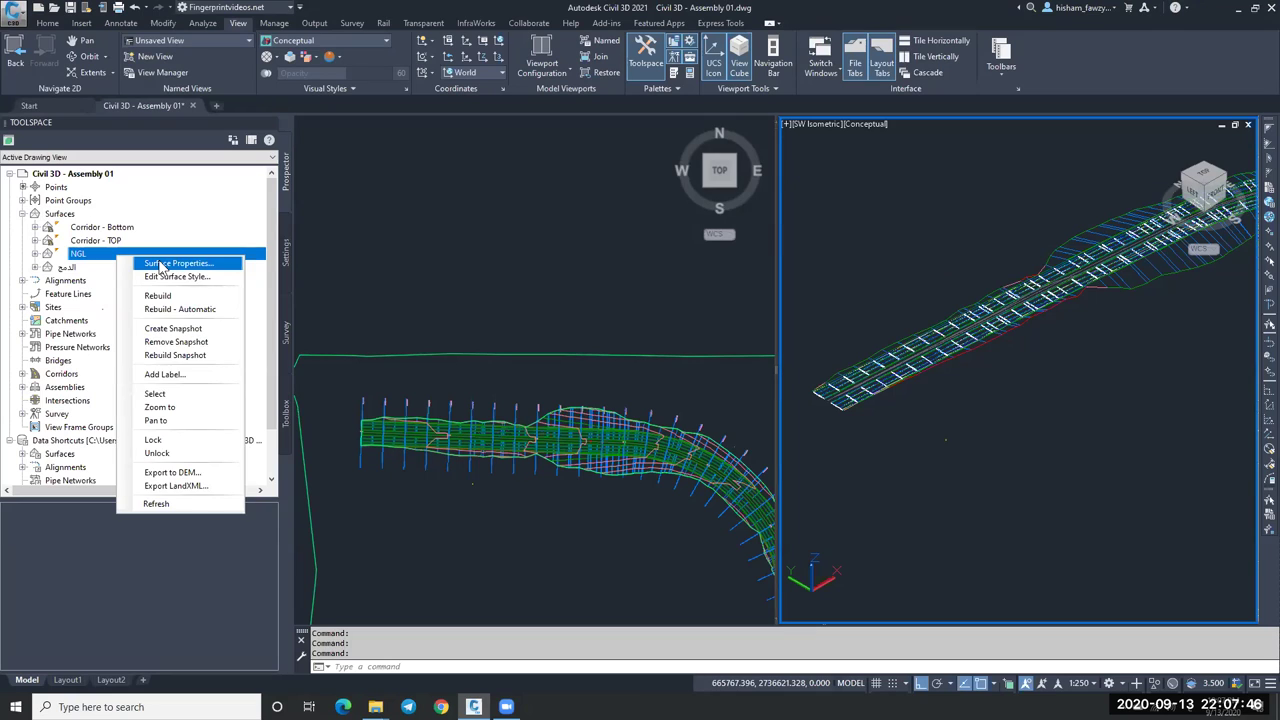
key("Escape")
right_click(158, 253)
left_click(70, 216)
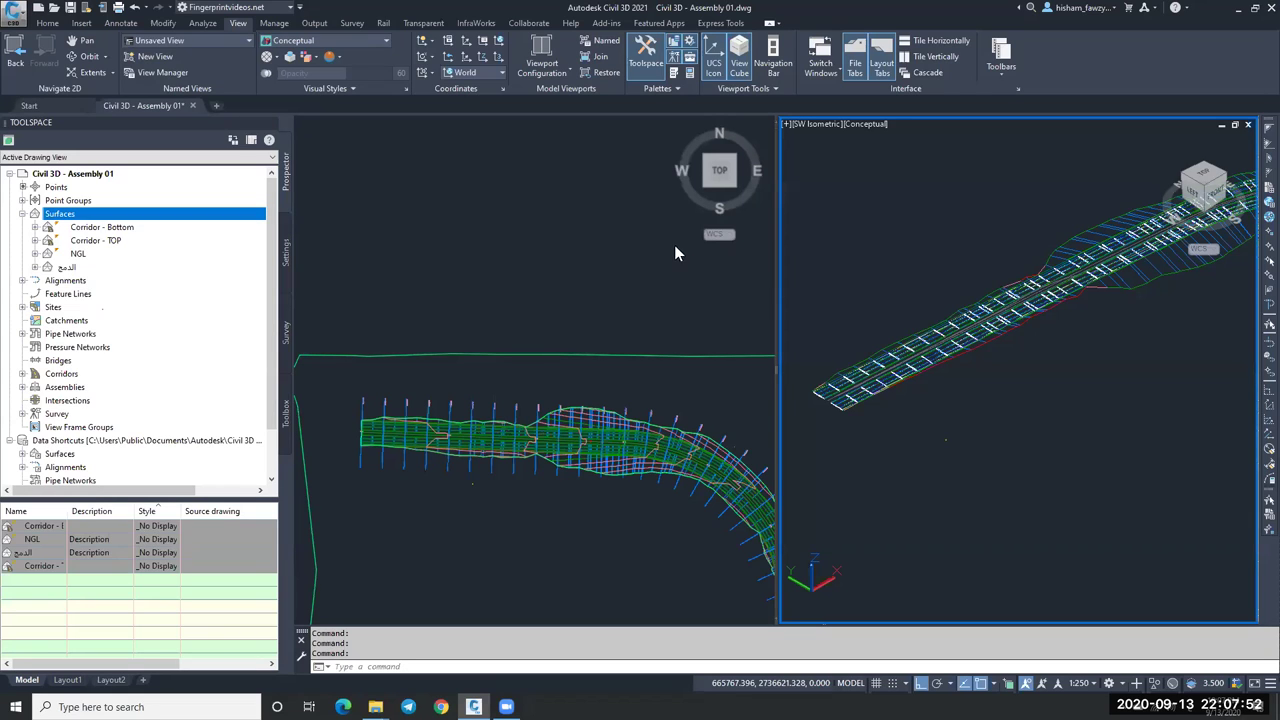
double_click(157, 539)
left_click(720, 247)
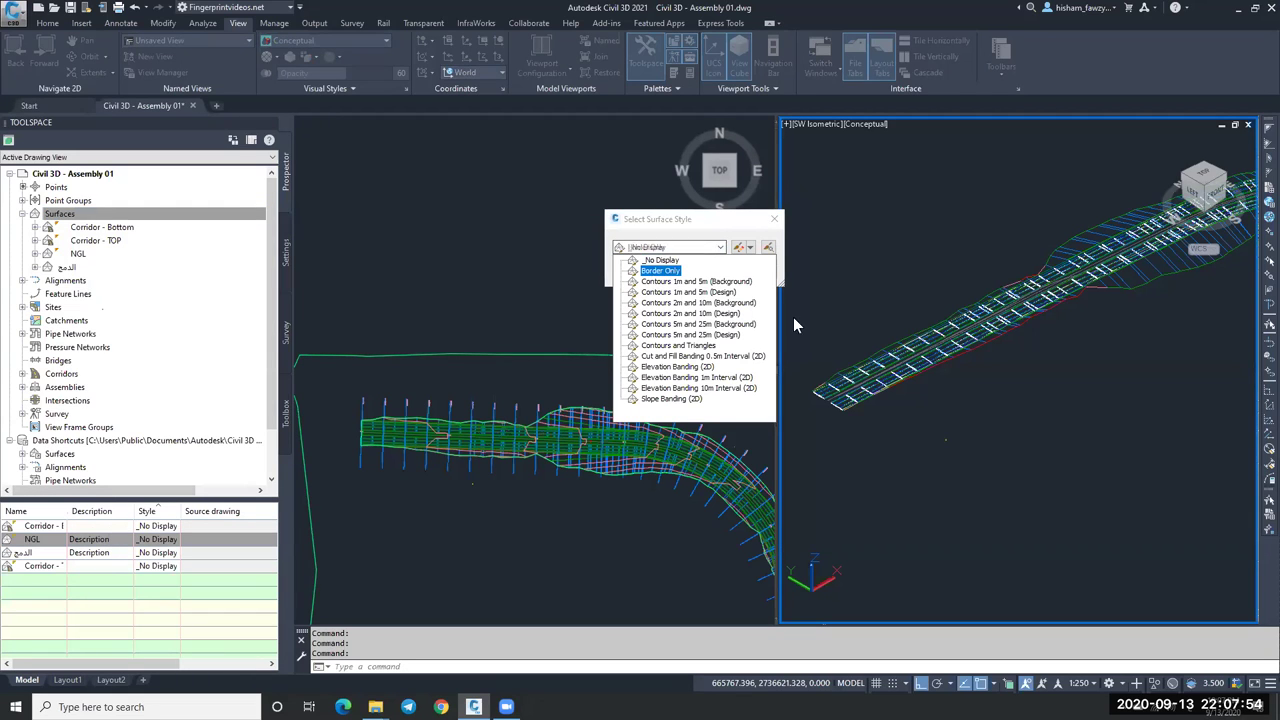
key("Return")
key("Return")
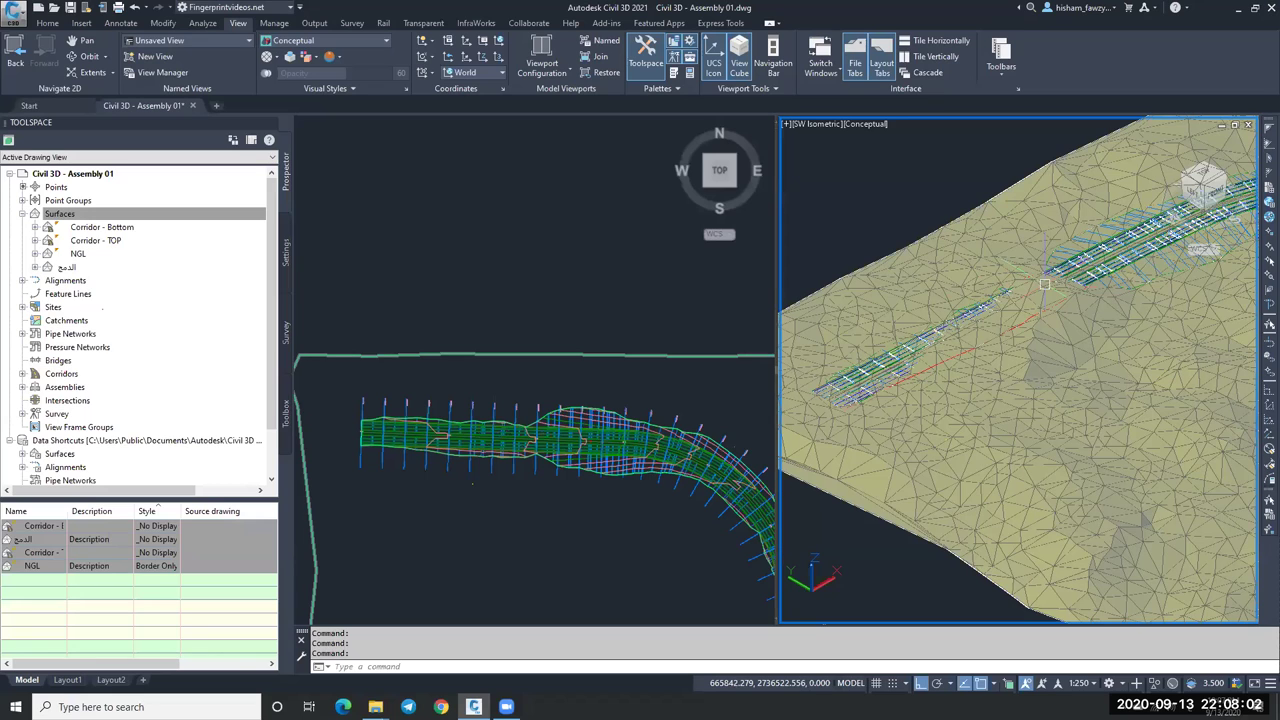
Check the isometric view and dismiss the NGL surface actions without changes.
scroll(1044, 284, "up", 2)
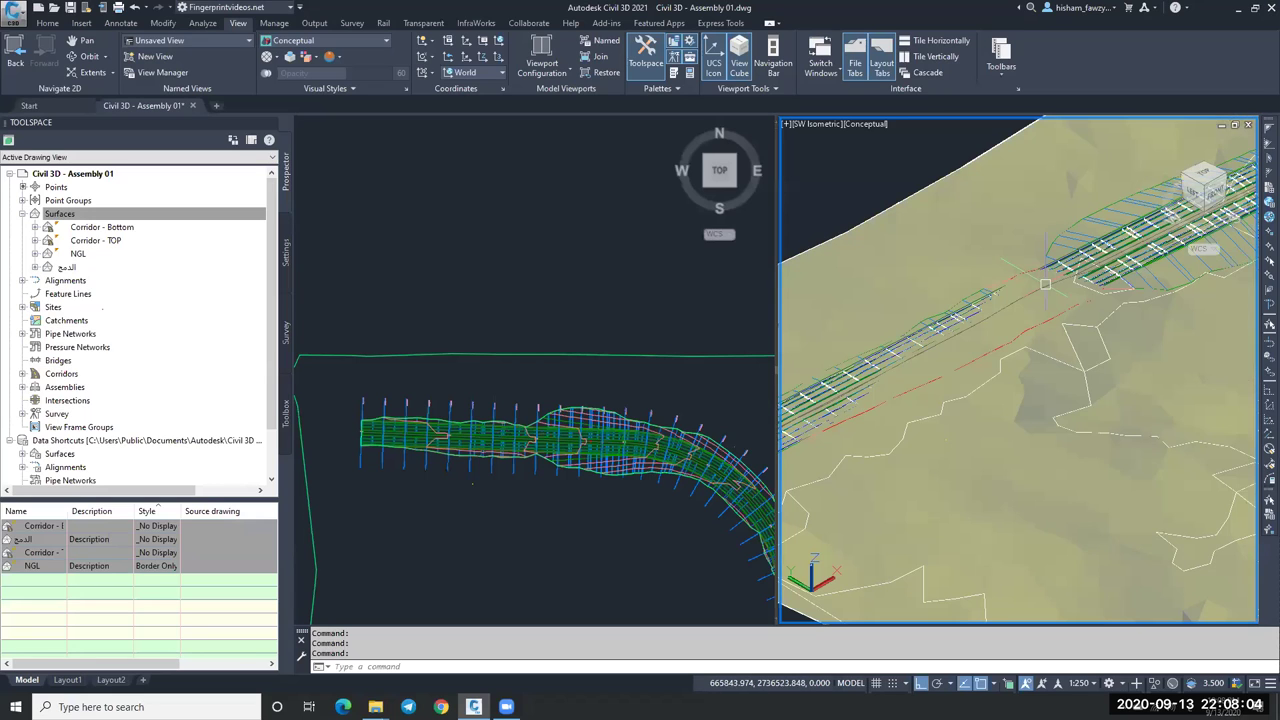
scroll(1057, 278, "down", 3)
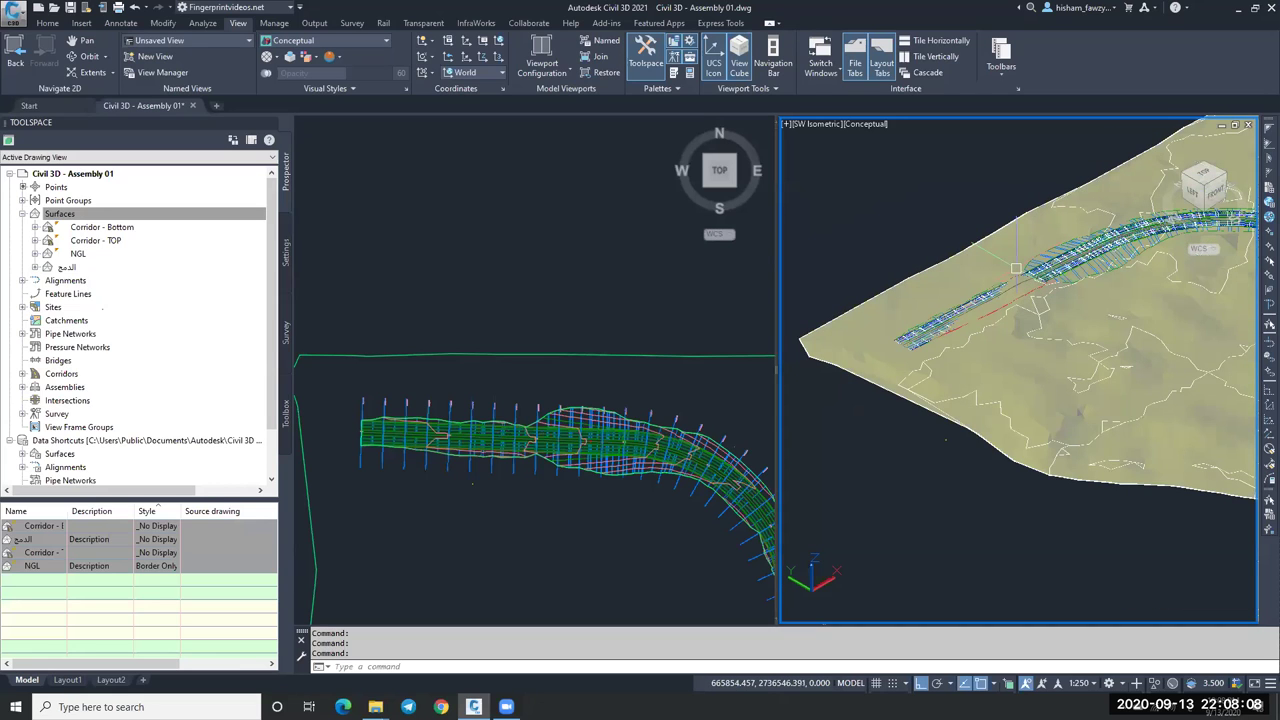
scroll(1016, 268, "up", 2)
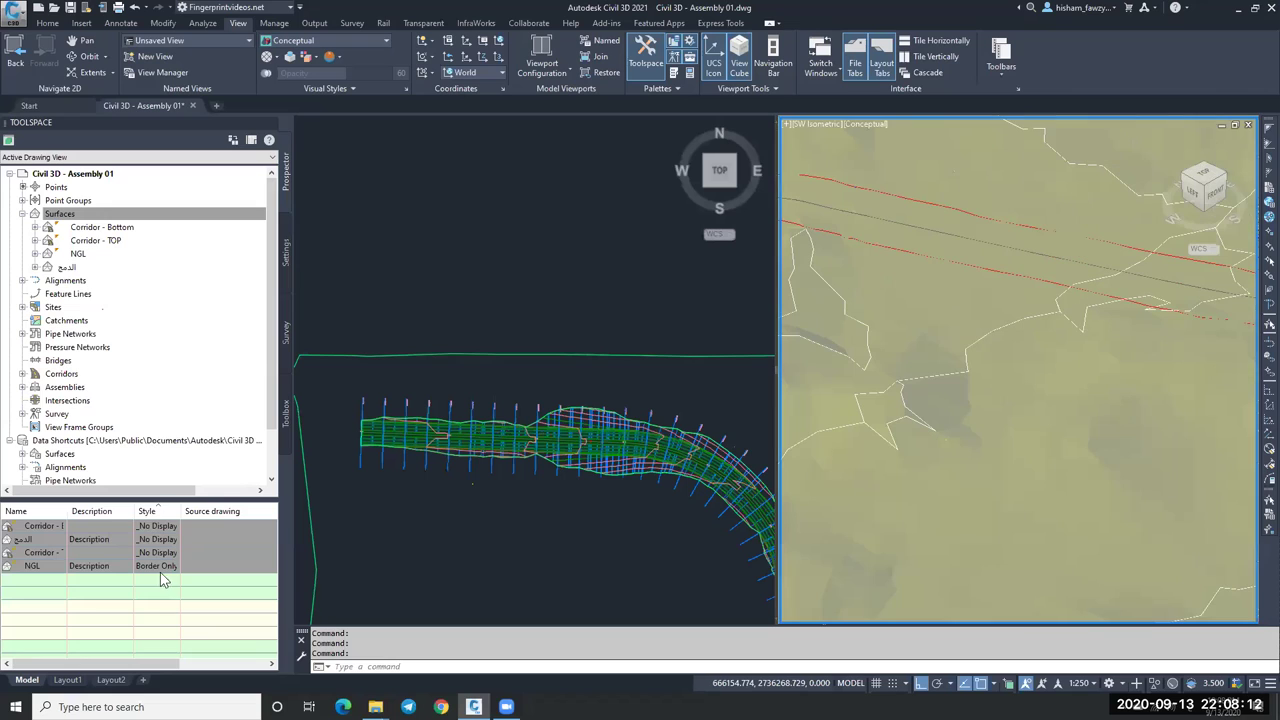
scroll(838, 296, "down", 3)
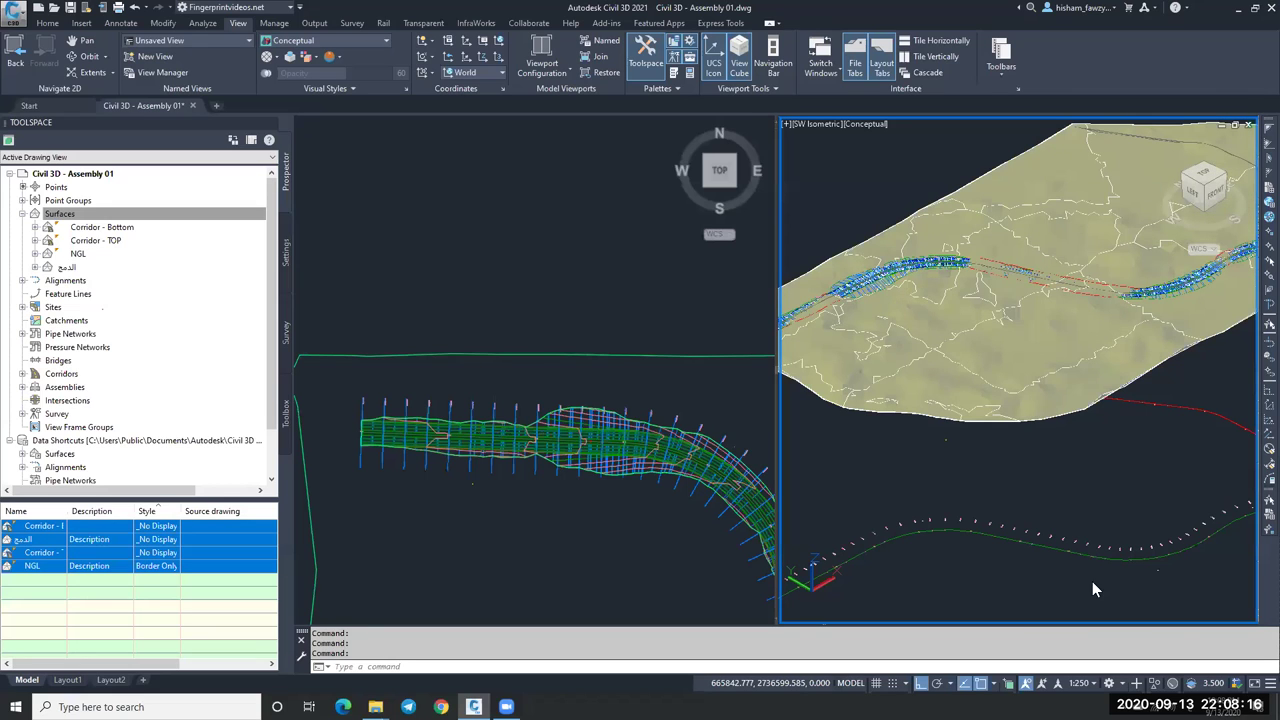
right_click(183, 273)
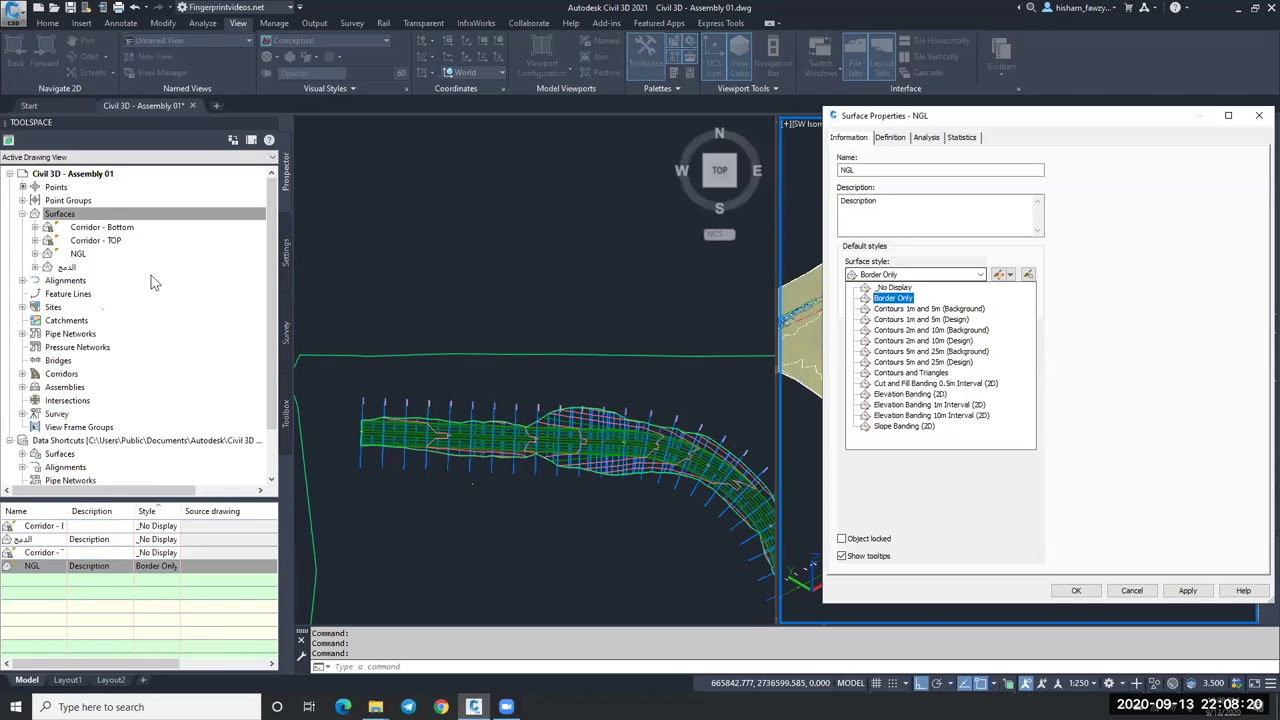
key("Escape")
key("Escape")
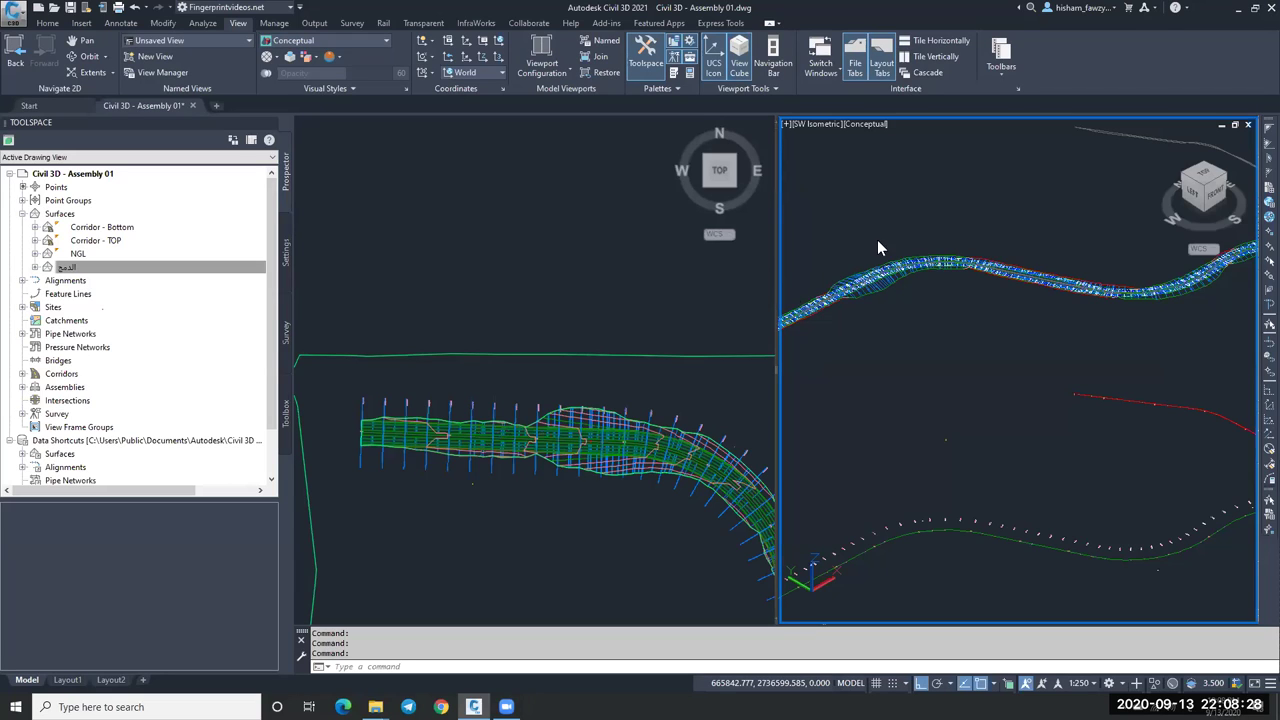
Recentre the 3D view and expand the الدمج surface's Definition to its Edits.
left_click(928, 228)
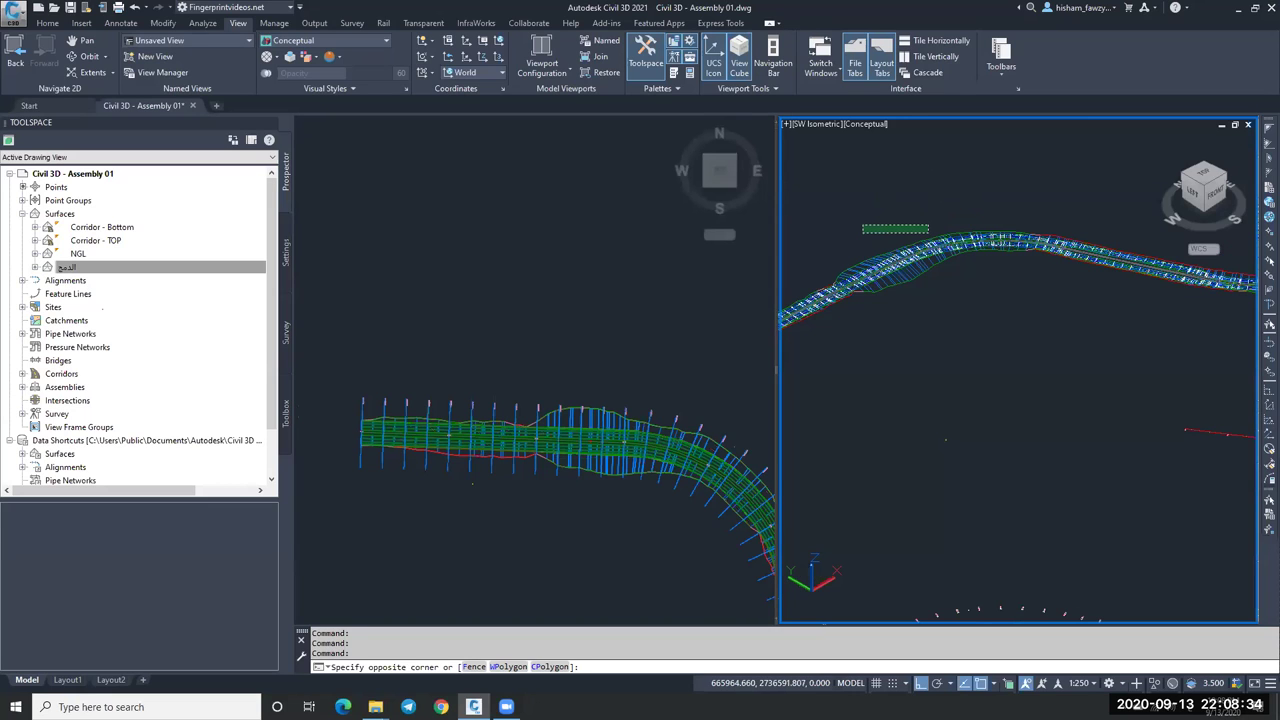
left_click(948, 217)
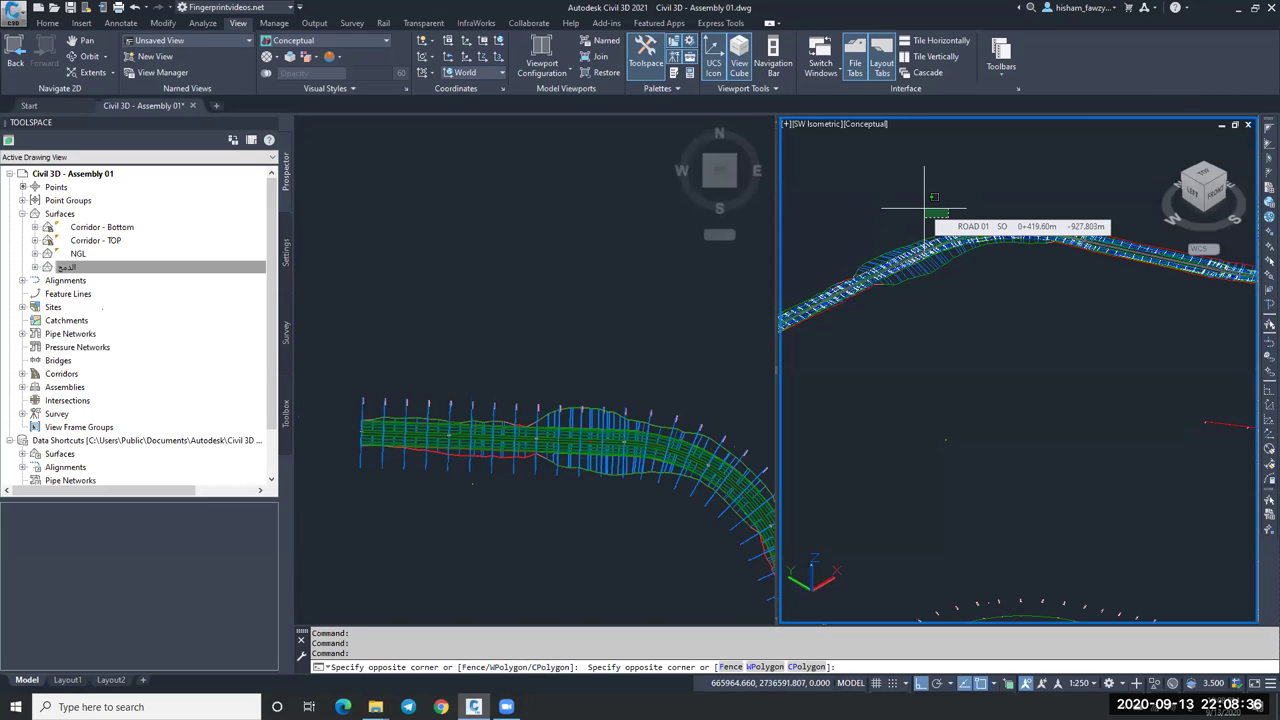
left_click(924, 211)
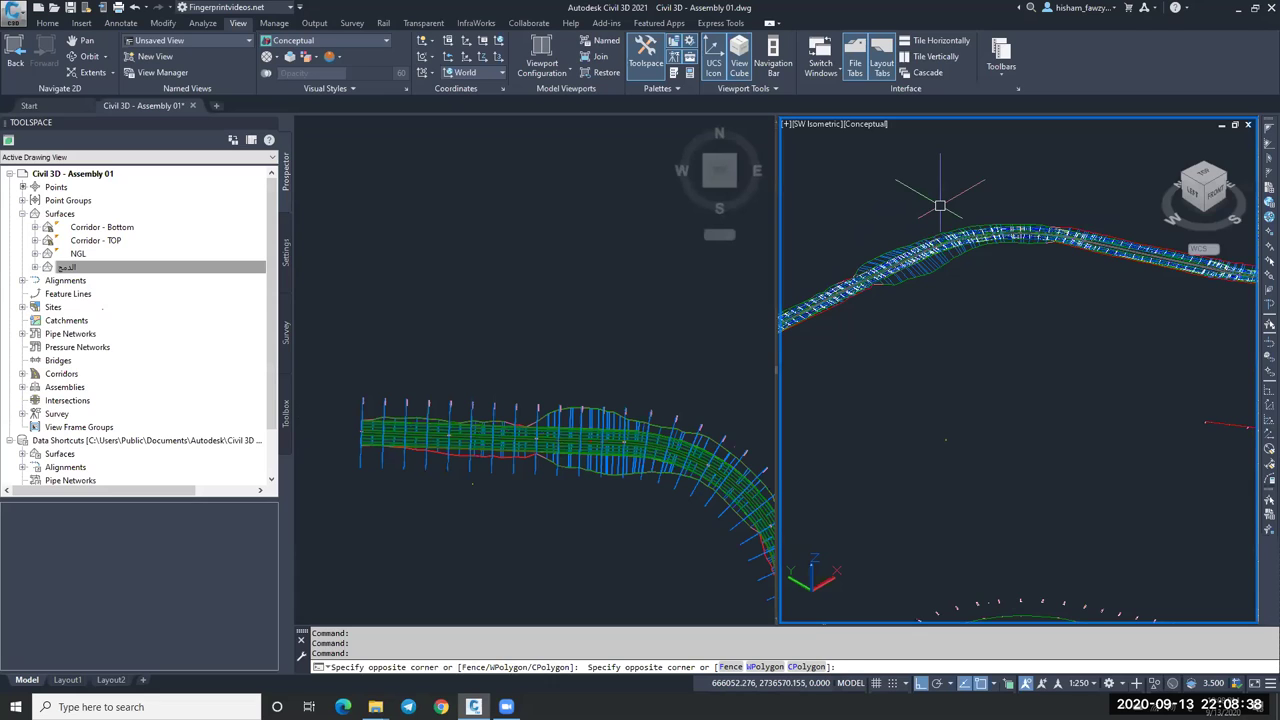
middle_click_drag(940, 205, 1011, 214)
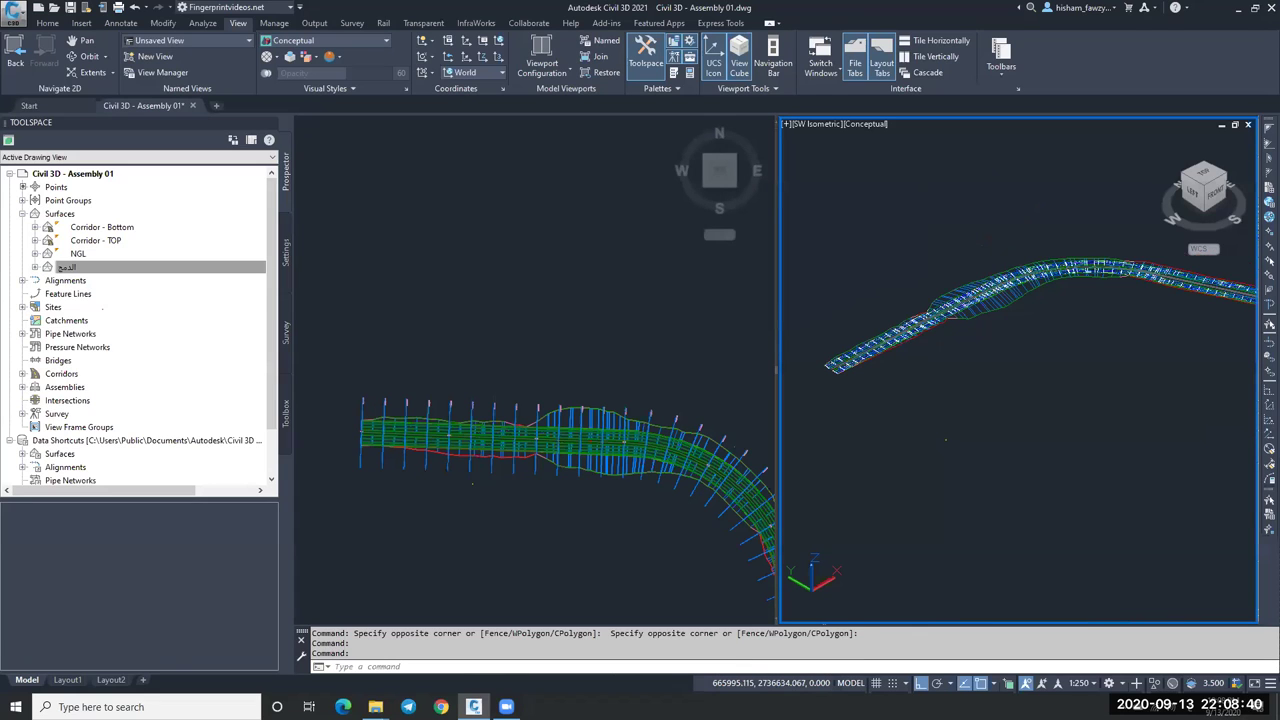
left_click(40, 268)
left_click(35, 268)
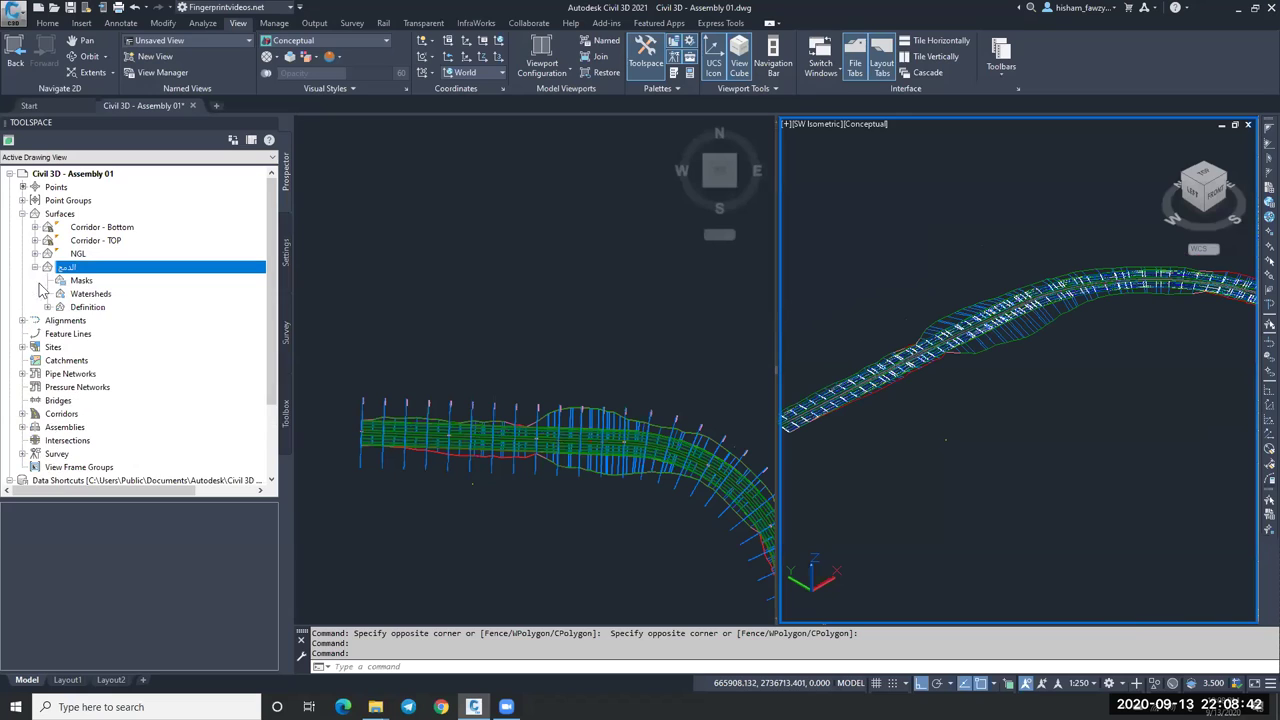
left_click(47, 307)
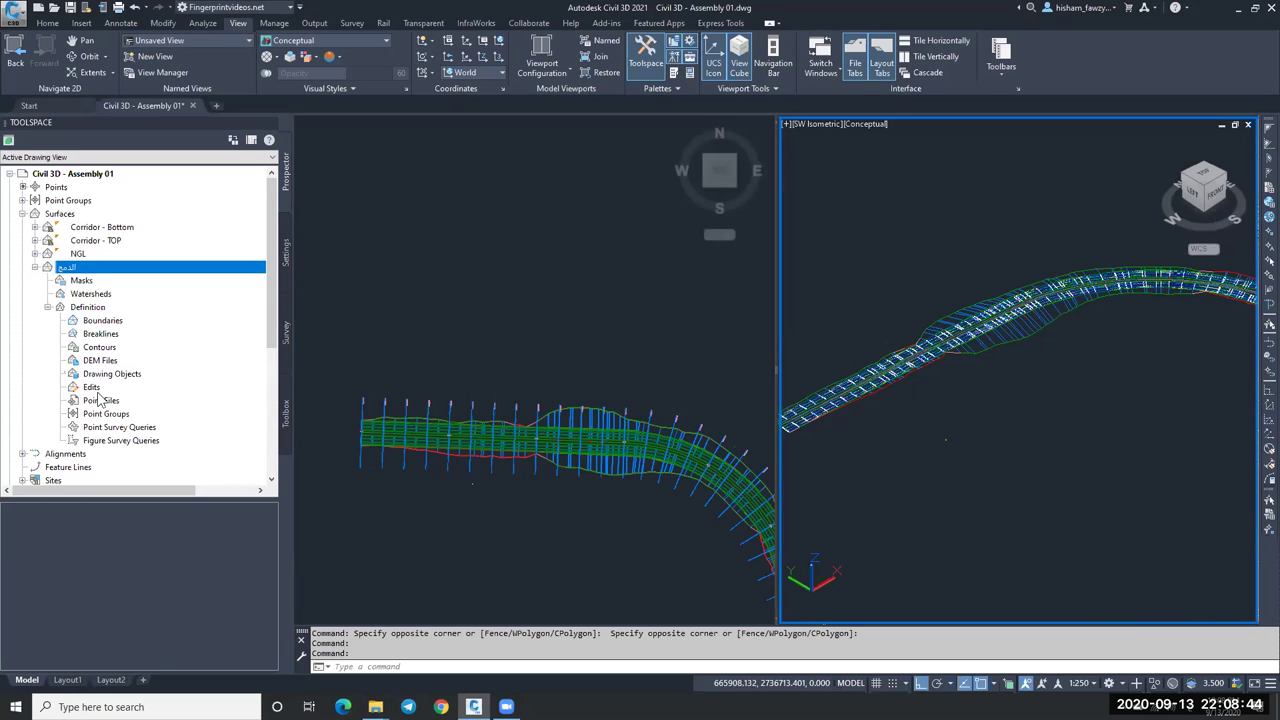
left_click(145, 389)
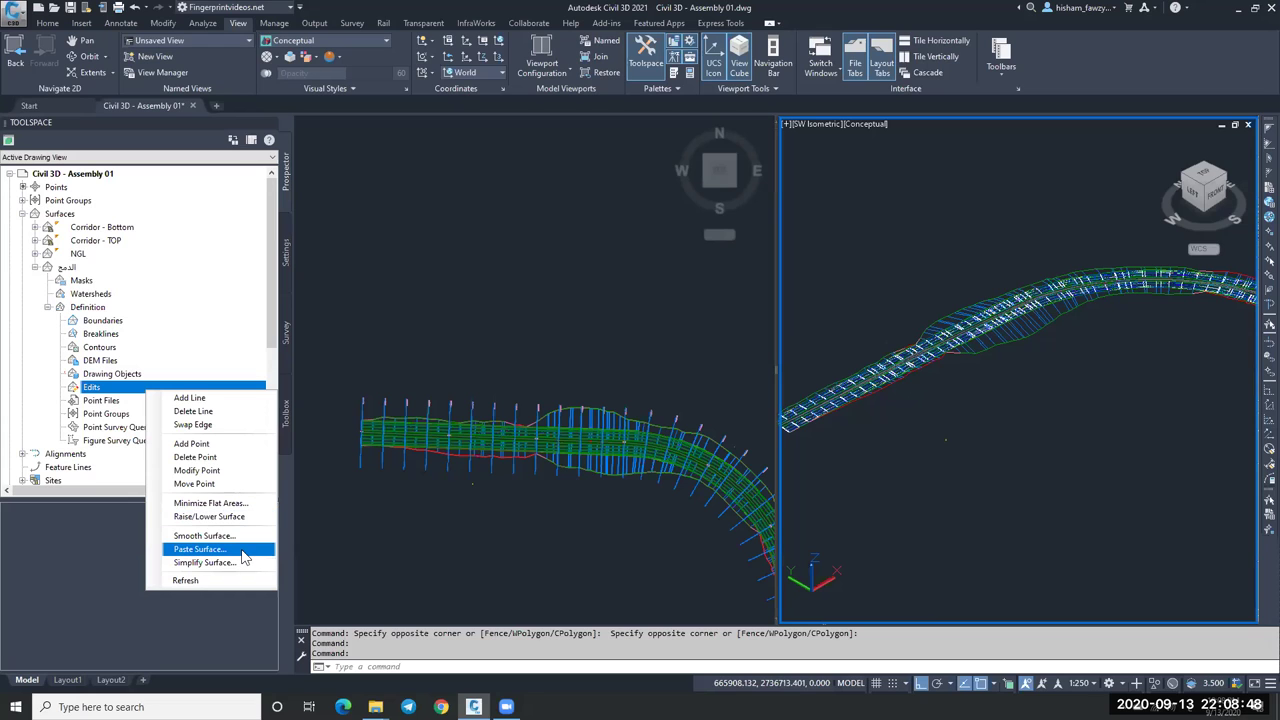
Paste the NGL surface into الدمج, then clear and close the Event Viewer.
left_click(241, 551)
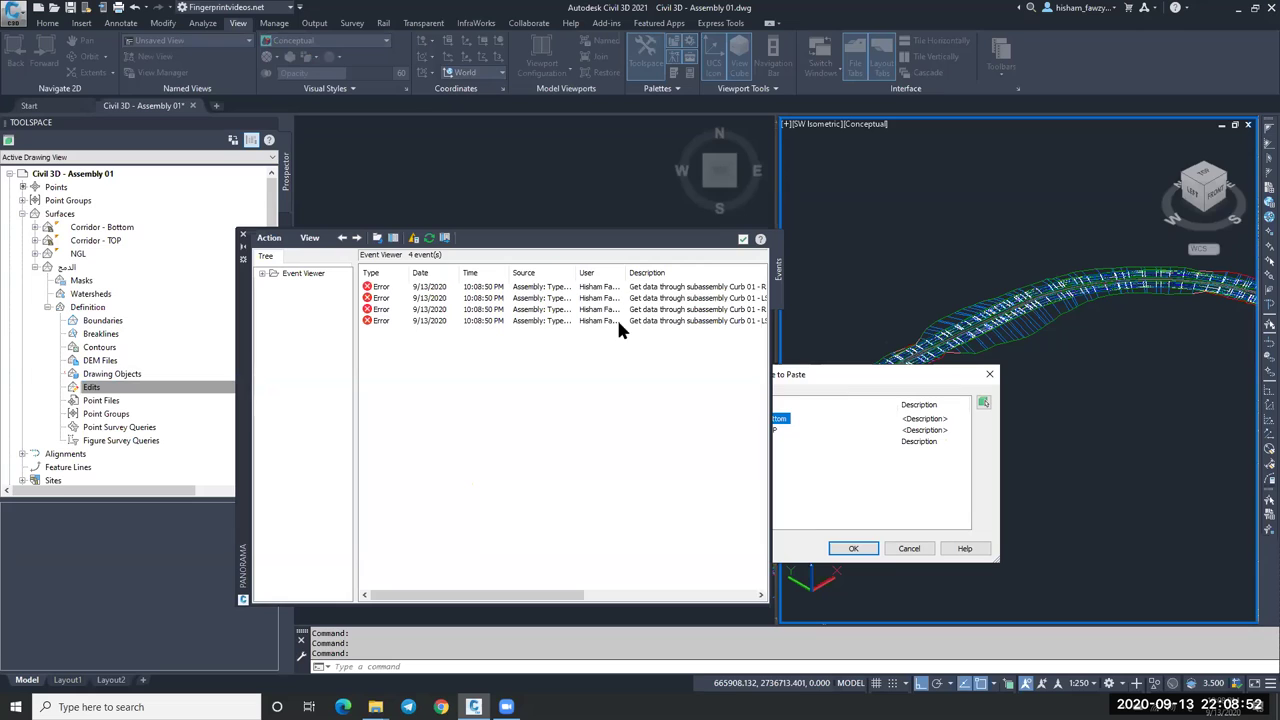
left_click_drag(845, 385, 660, 305)
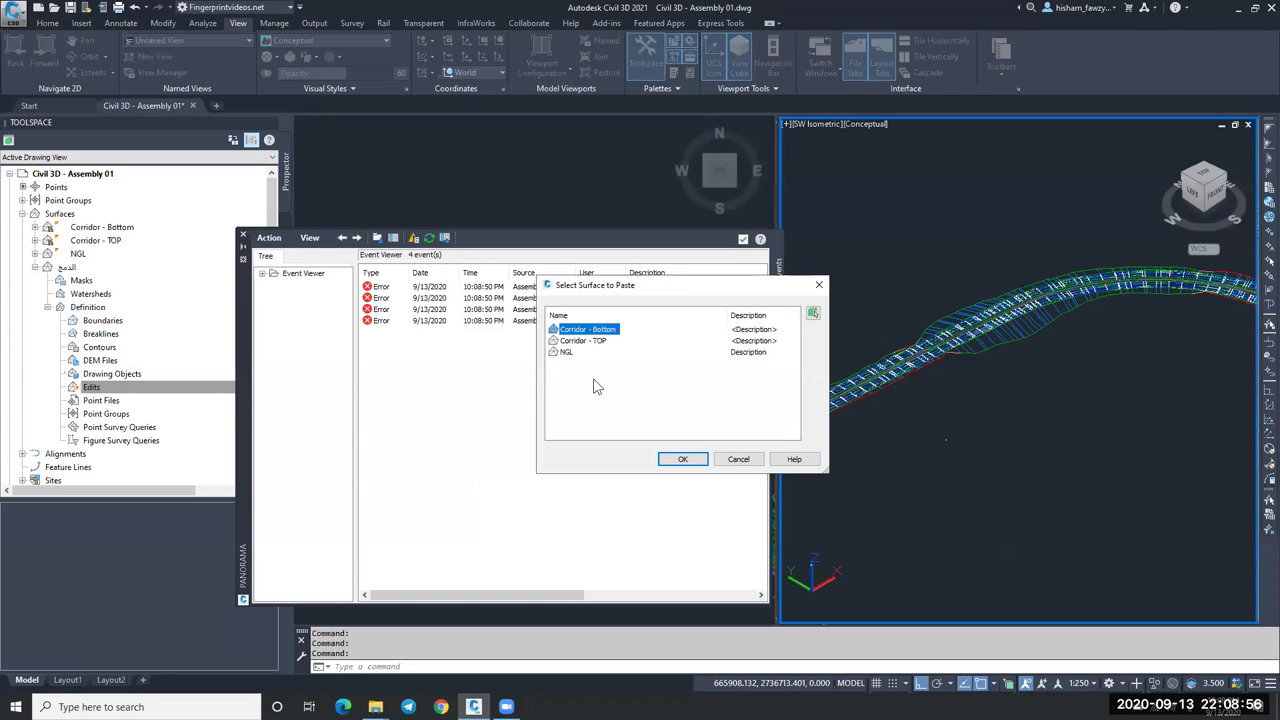
key("Down")
key("Down")
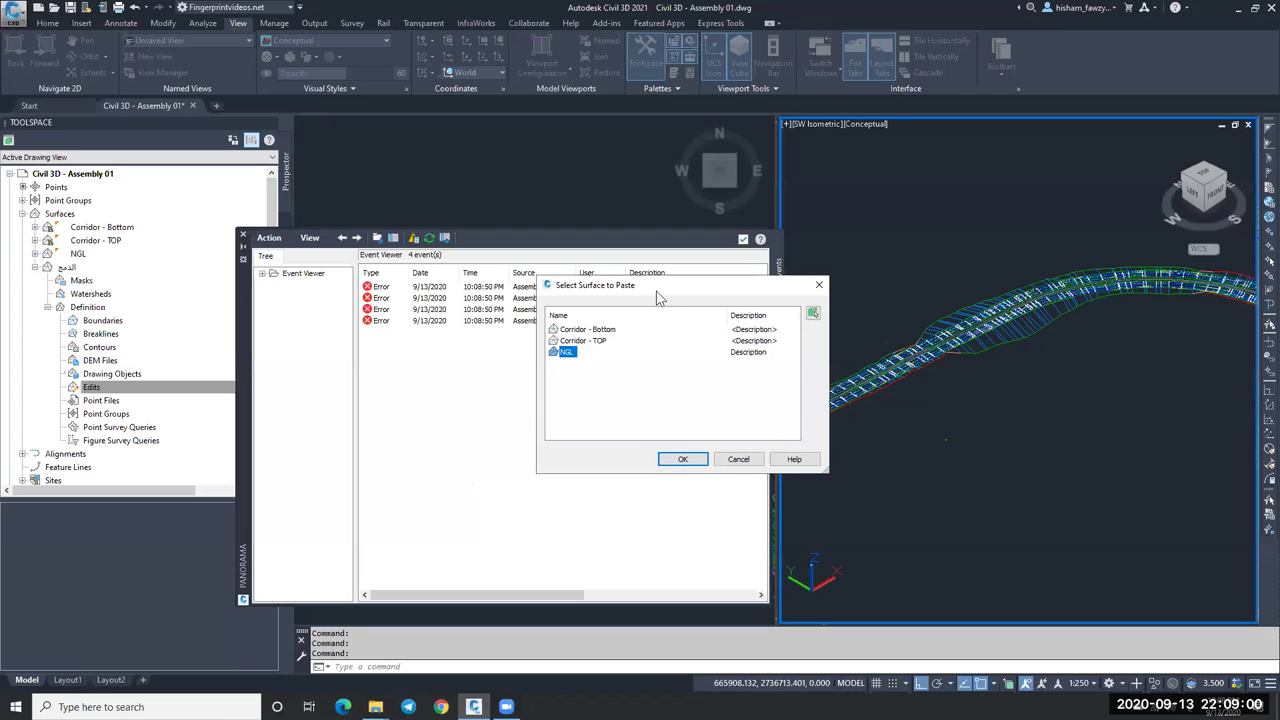
key("Return")
left_click(274, 238)
left_click(292, 281)
left_click(242, 237)
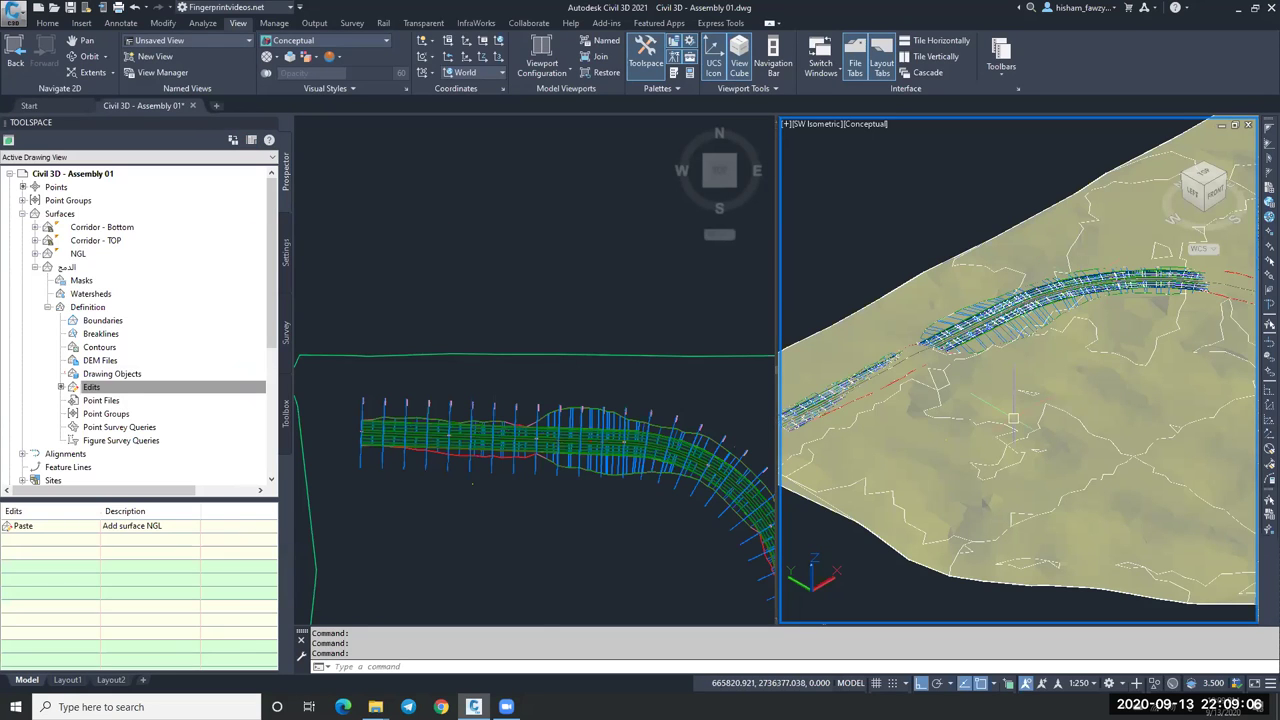
Paste the Corridor - TOP surface into the الدمج surface's Edits.
left_click(228, 396)
right_click(226, 396)
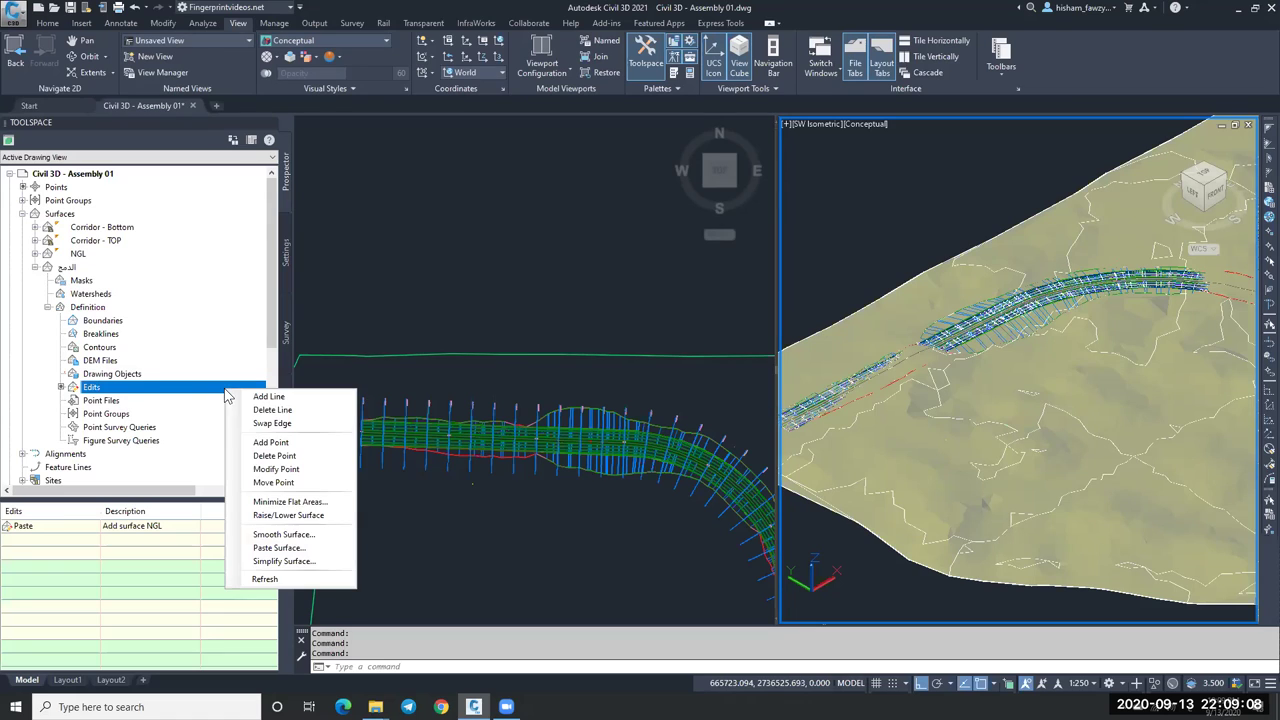
left_click(280, 548)
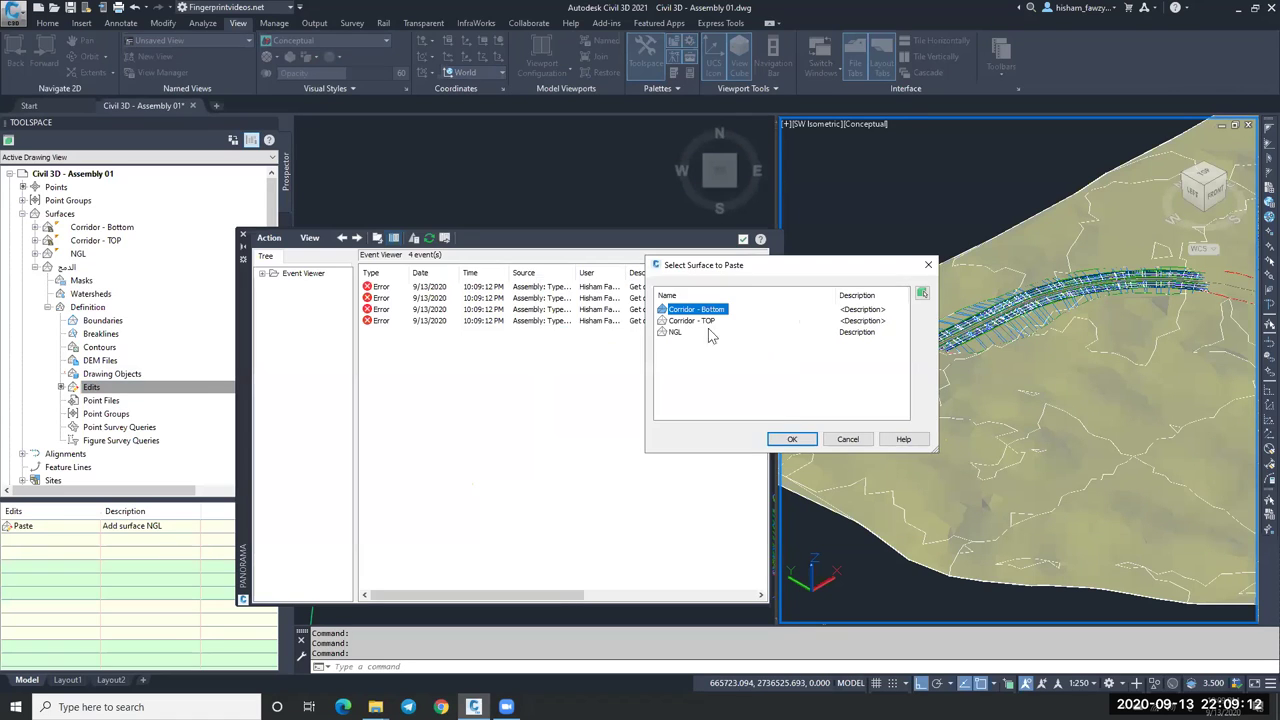
left_click(688, 321)
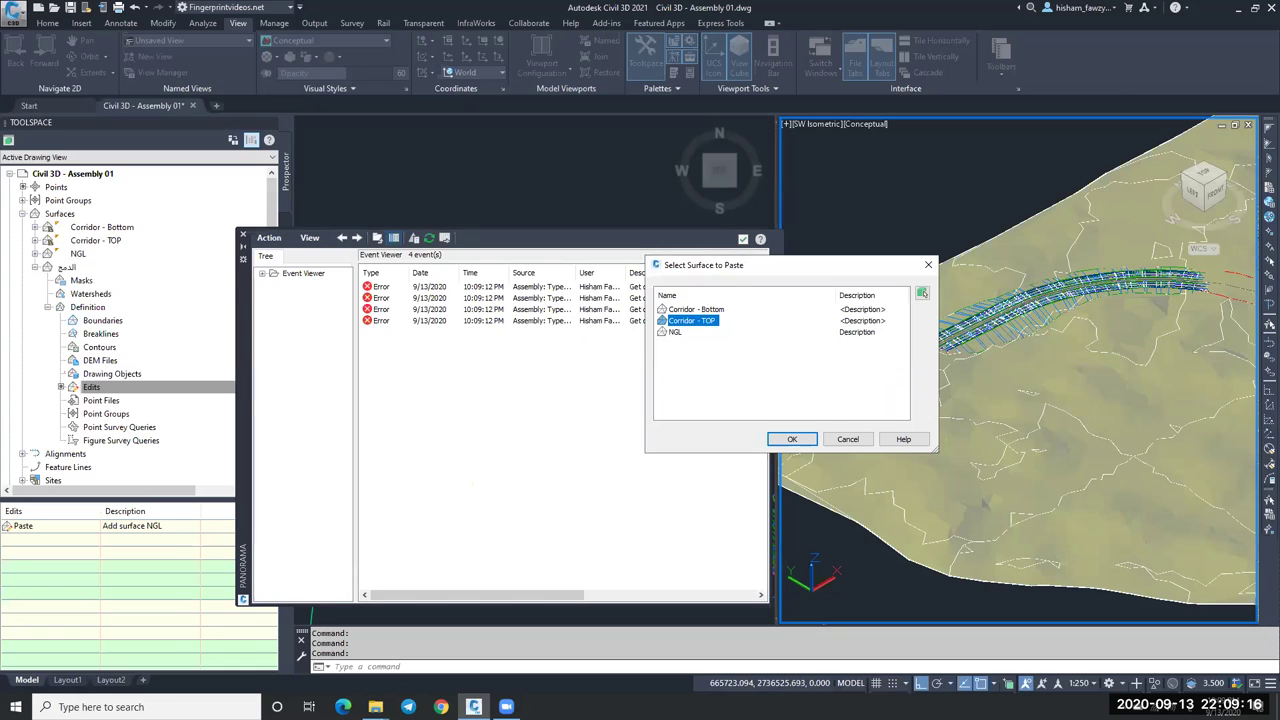
key("Return")
Zoom the 3D viewport to check the merged surface and close the Panorama Event Viewer.
key("Escape")
key("Escape")
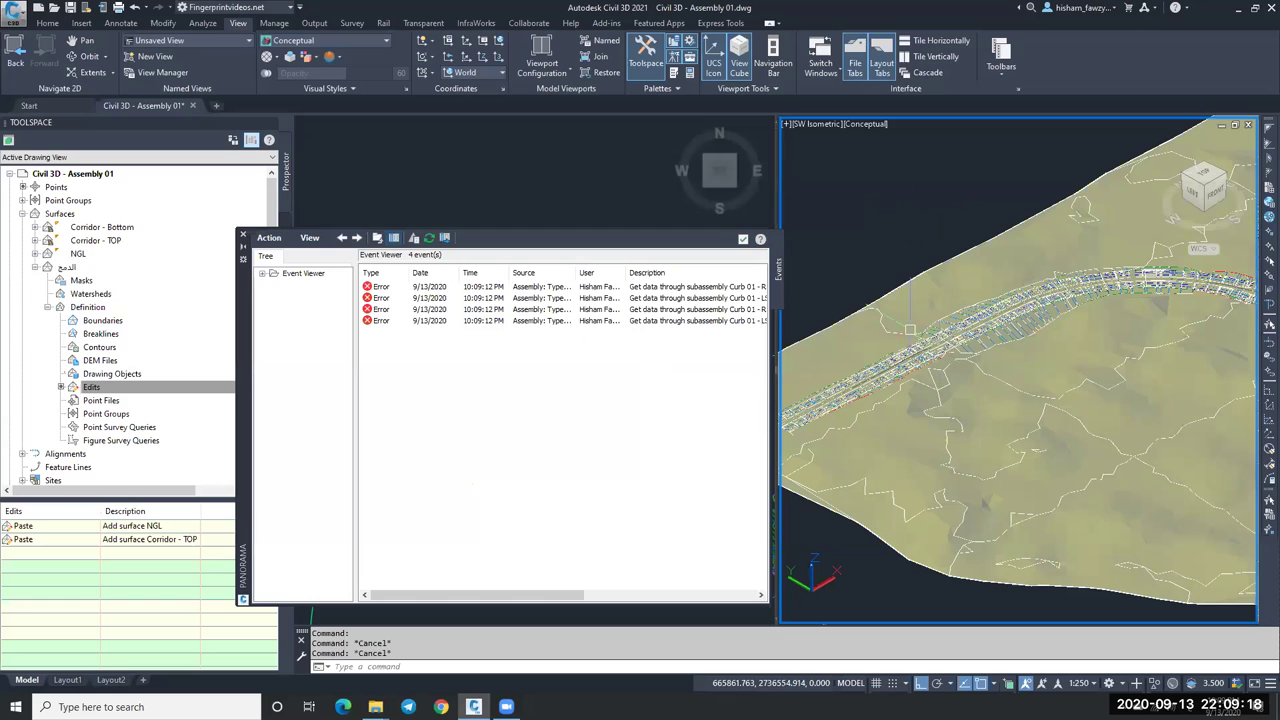
scroll(982, 355, "up", 2)
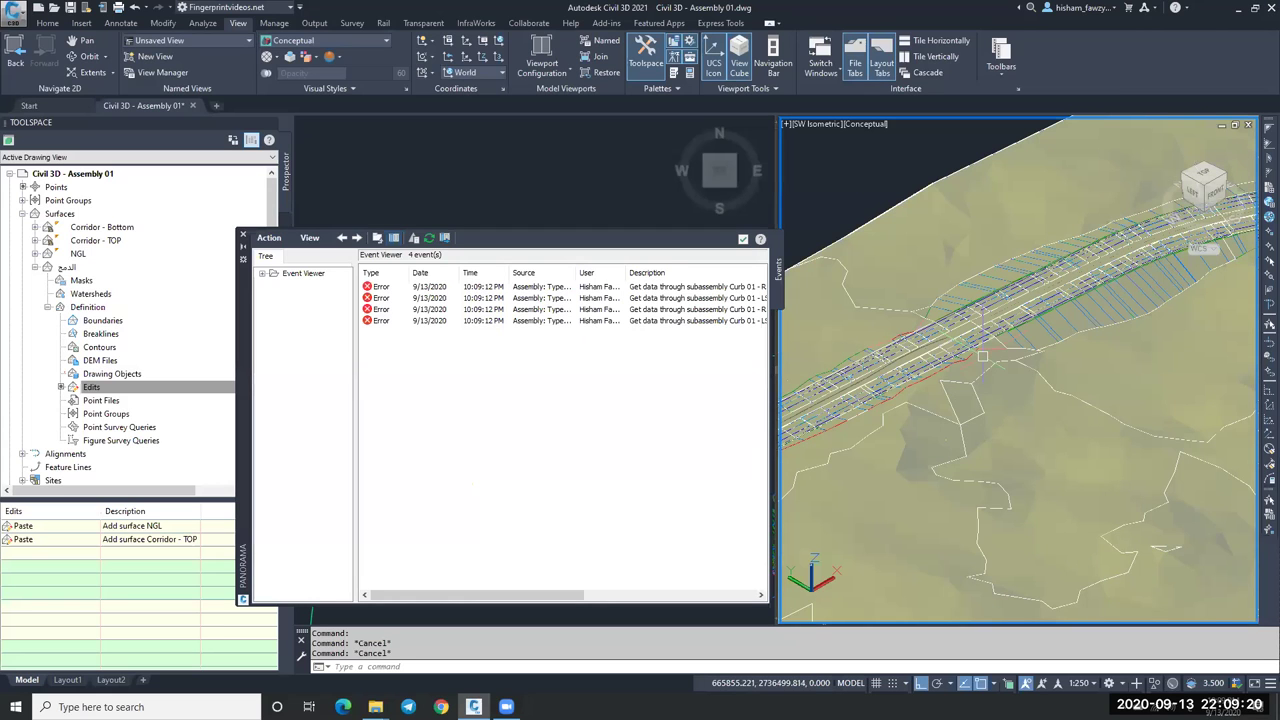
scroll(982, 355, "up", 3)
key("Escape")
scroll(1003, 392, "down", 4)
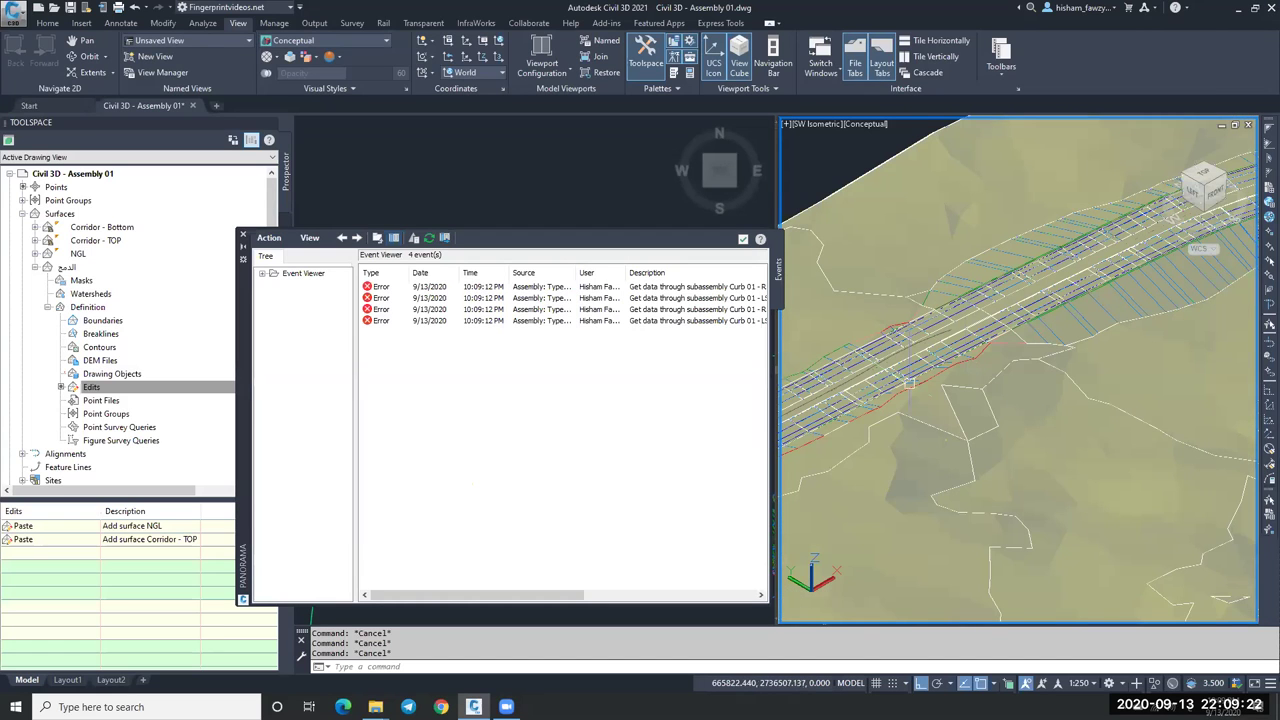
scroll(909, 383, "up", 2)
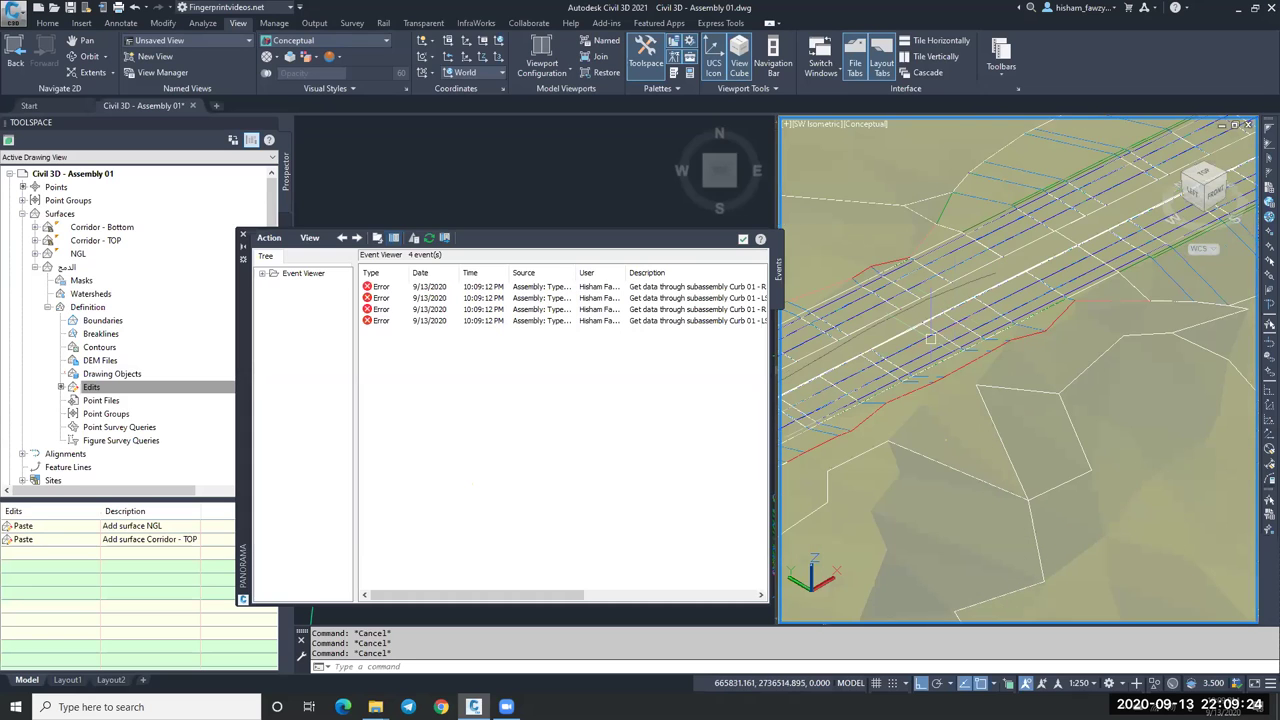
scroll(930, 340, "down", 2)
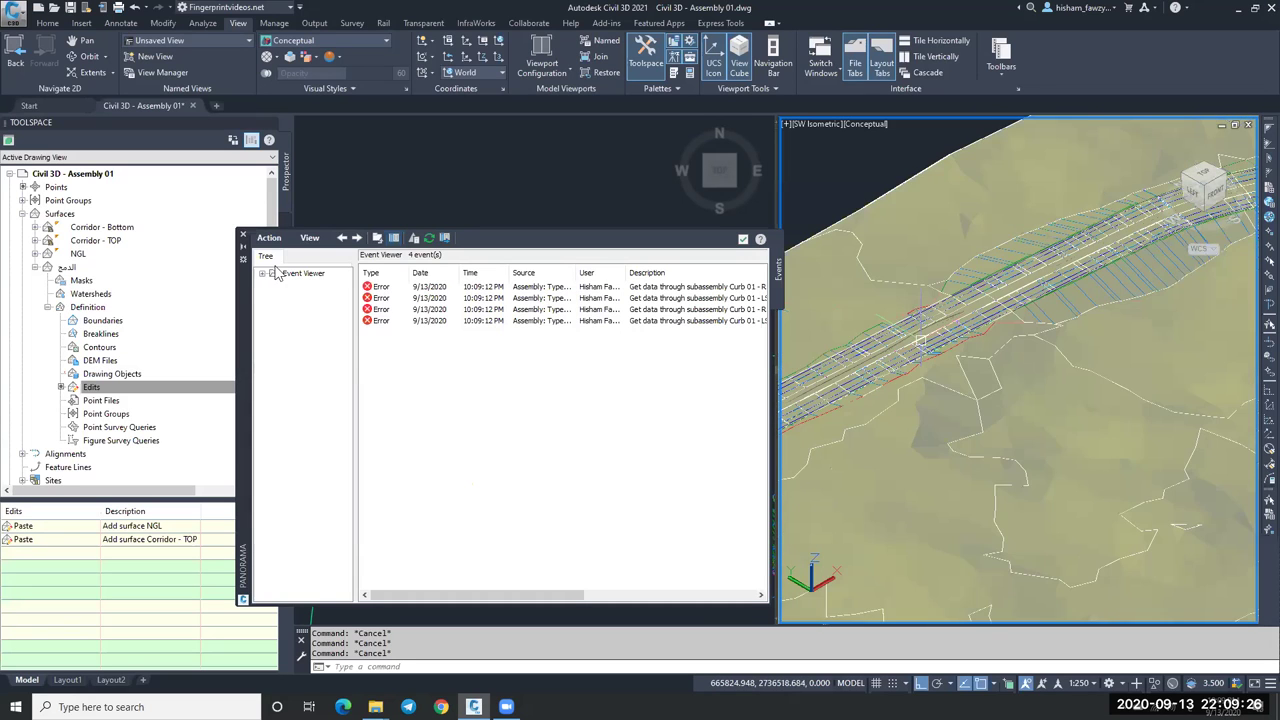
scroll(930, 340, "down", 2)
left_click(170, 260)
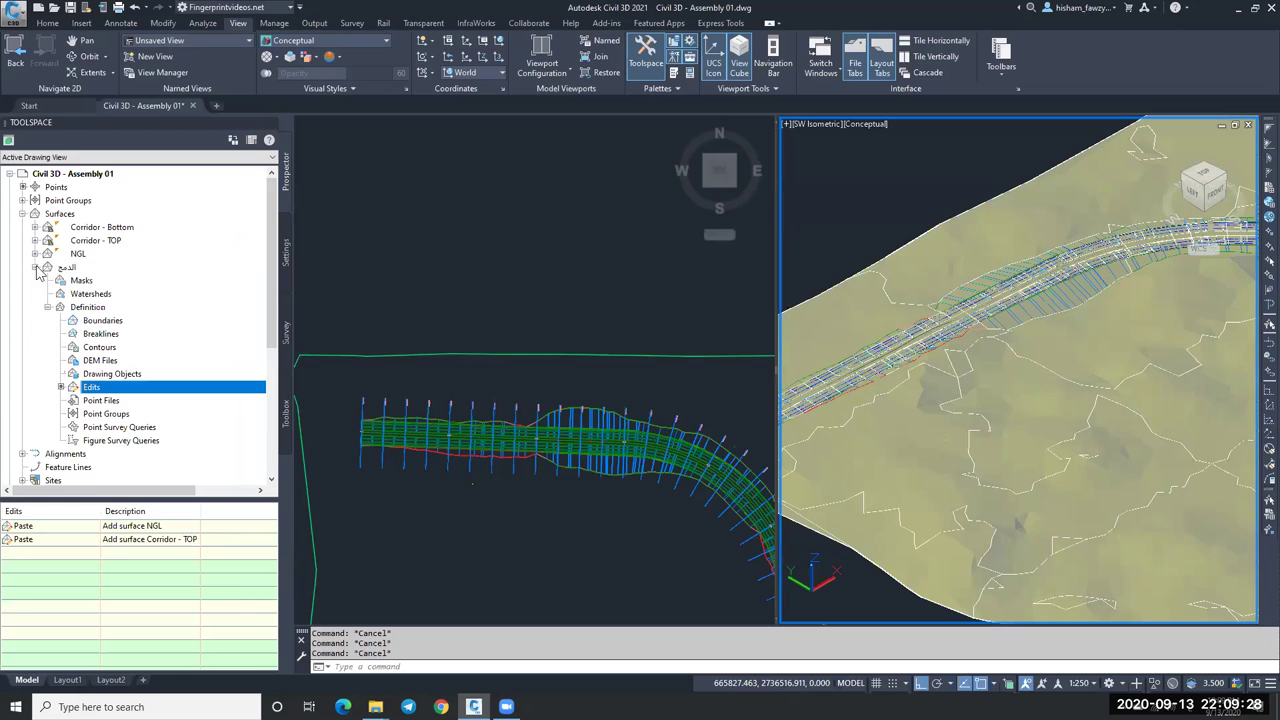
Orbit the 3D view along the corridor, then switch to a single viewport layout.
left_click(36, 268)
middle_click_drag(990, 345, 1015, 325, "shift")
middle_click_drag(1143, 302, 820, 400, "shift")
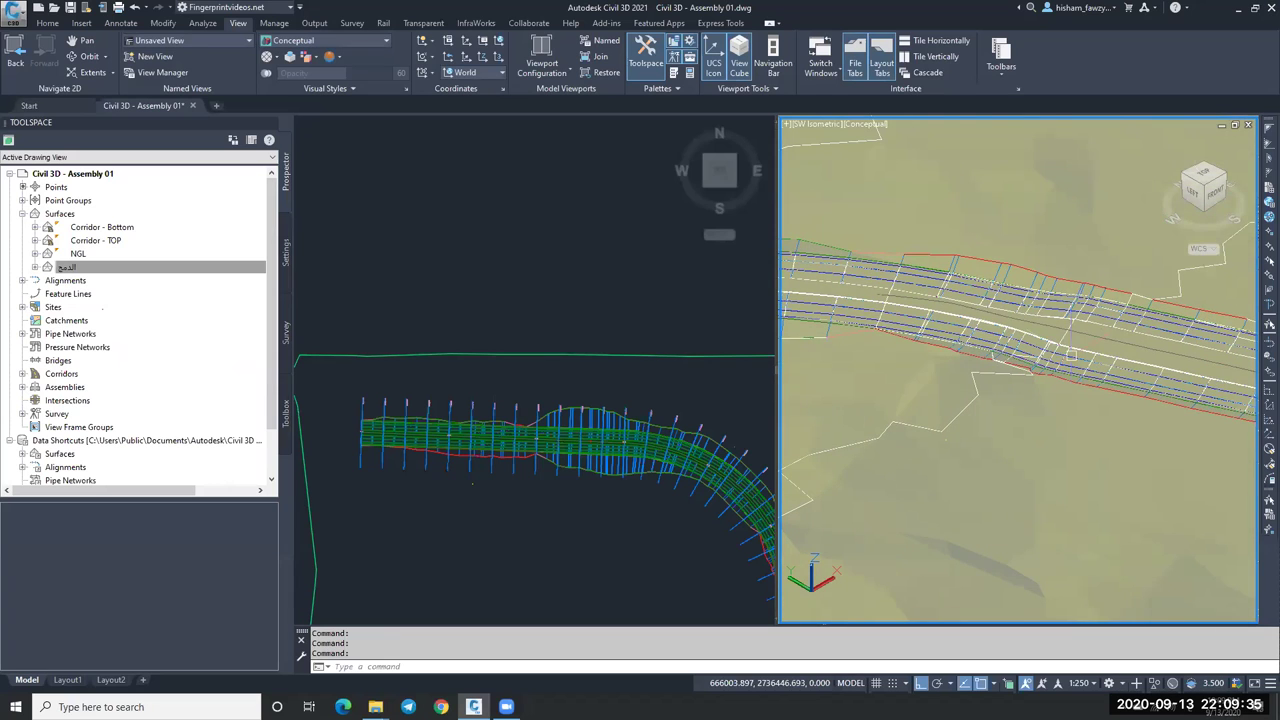
left_click(529, 71)
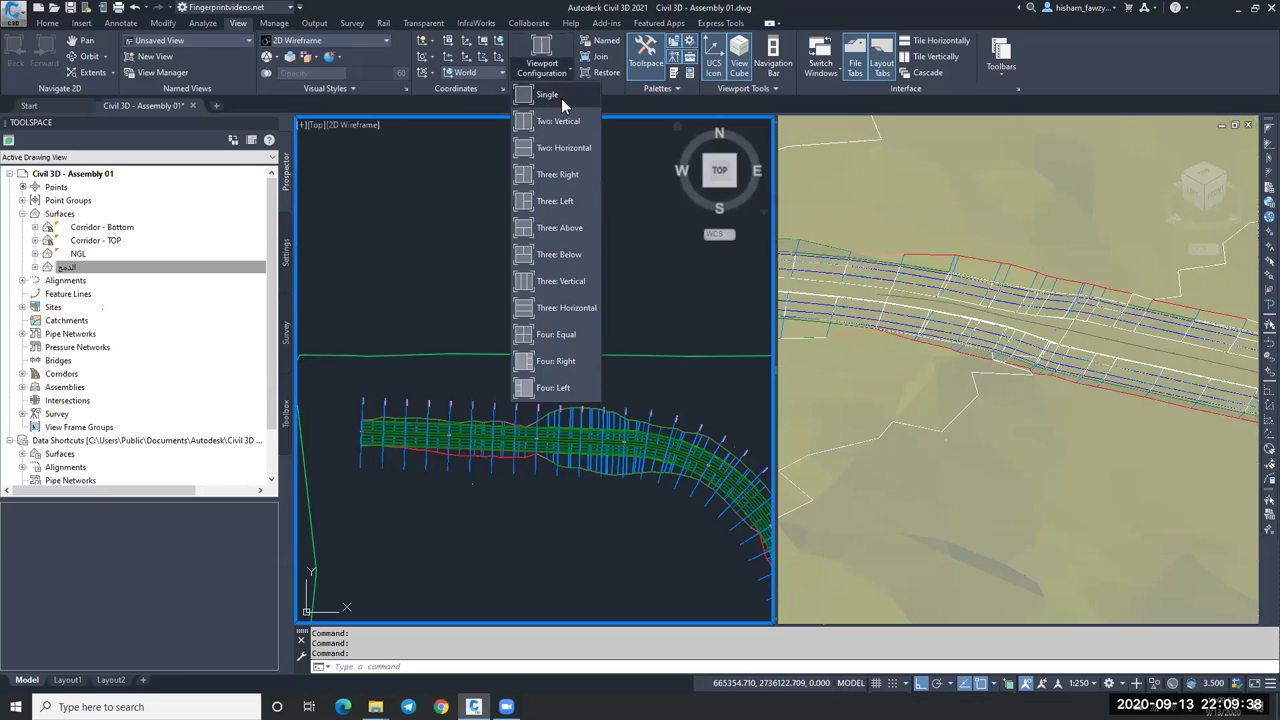
left_click(561, 98)
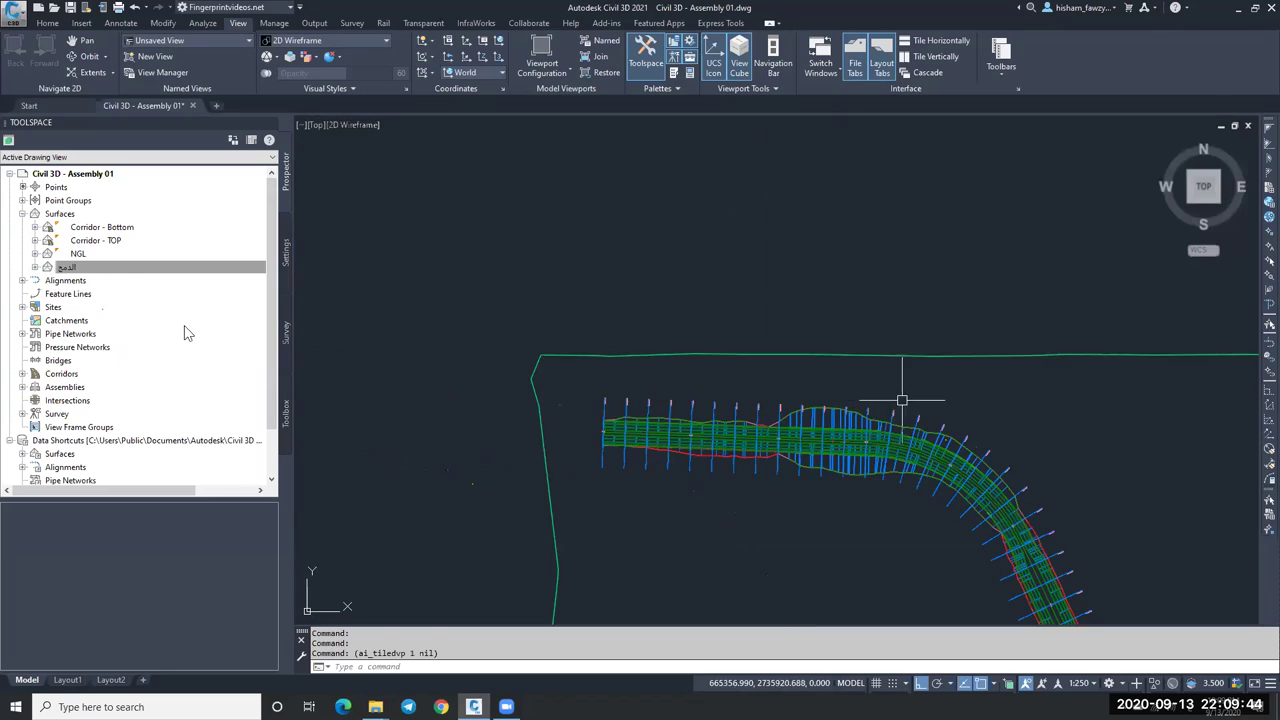
Select the الدمج surface in the drawing from Prospector.
left_click(185, 333)
right_click(180, 300)
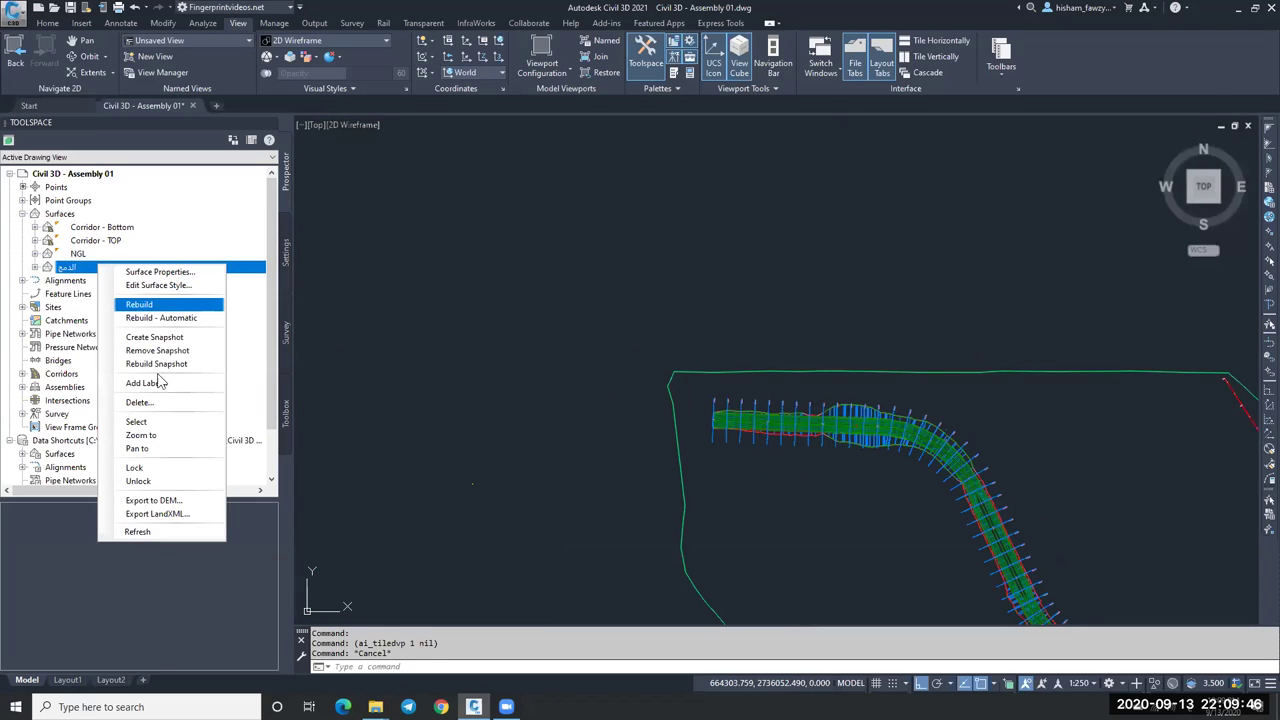
left_click(155, 422)
left_click(138, 60)
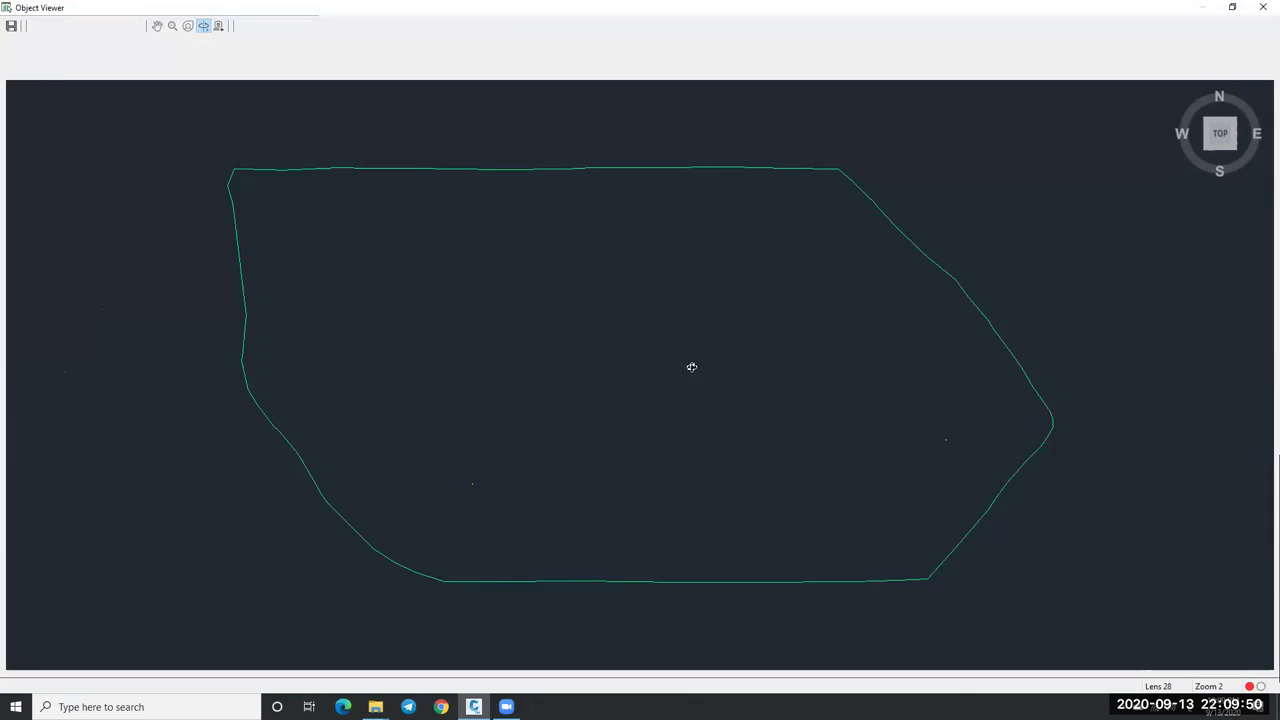
mouse_move(691, 367)
left_mouse_down()
mouse_move(529, 420)
mouse_move(466, 394)
left_mouse_up()
mouse_move(761, 457)
left_mouse_down()
mouse_move(740, 457)
mouse_move(833, 376)
mouse_move(836, 393)
left_mouse_up()
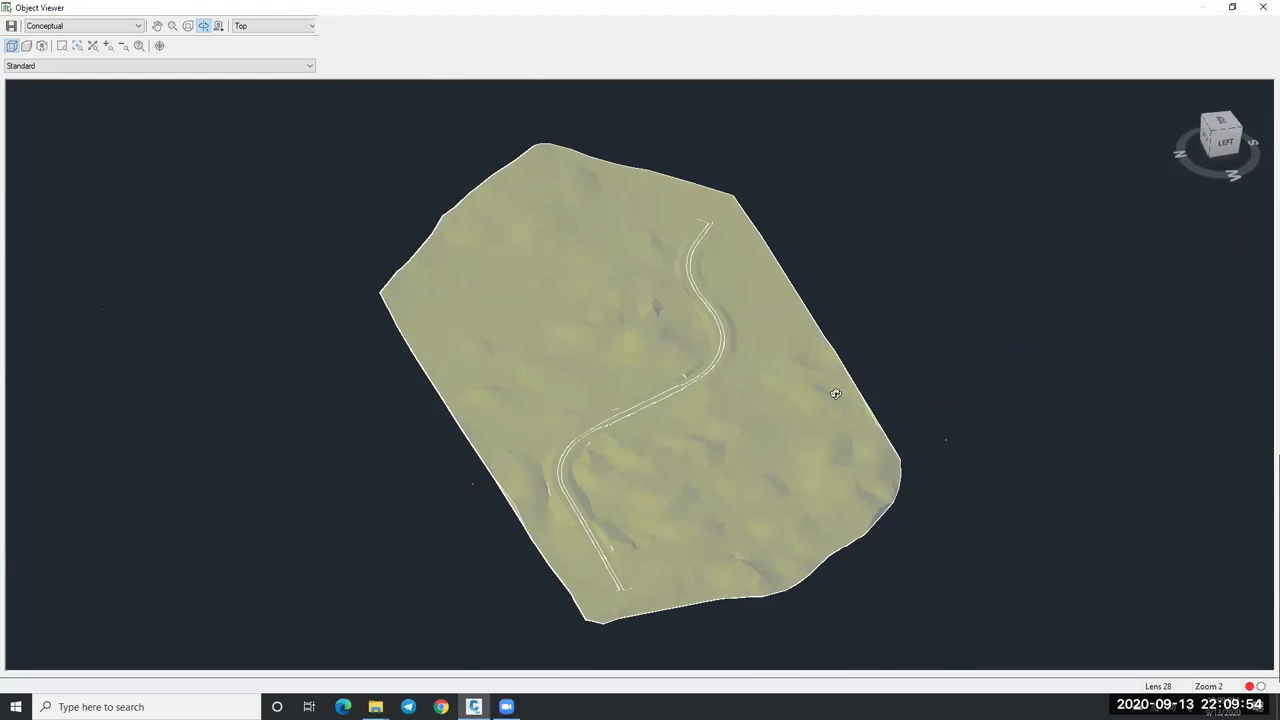
scroll(640, 506, "up", 5)
left_click_drag(637, 503, 693, 507)
mouse_move(577, 259)
left_mouse_down()
mouse_move(455, 276)
mouse_move(914, 503)
left_mouse_up()
scroll(717, 337, "up", 5)
left_click_drag(786, 354, 589, 318)
left_click_drag(753, 313, 423, 366)
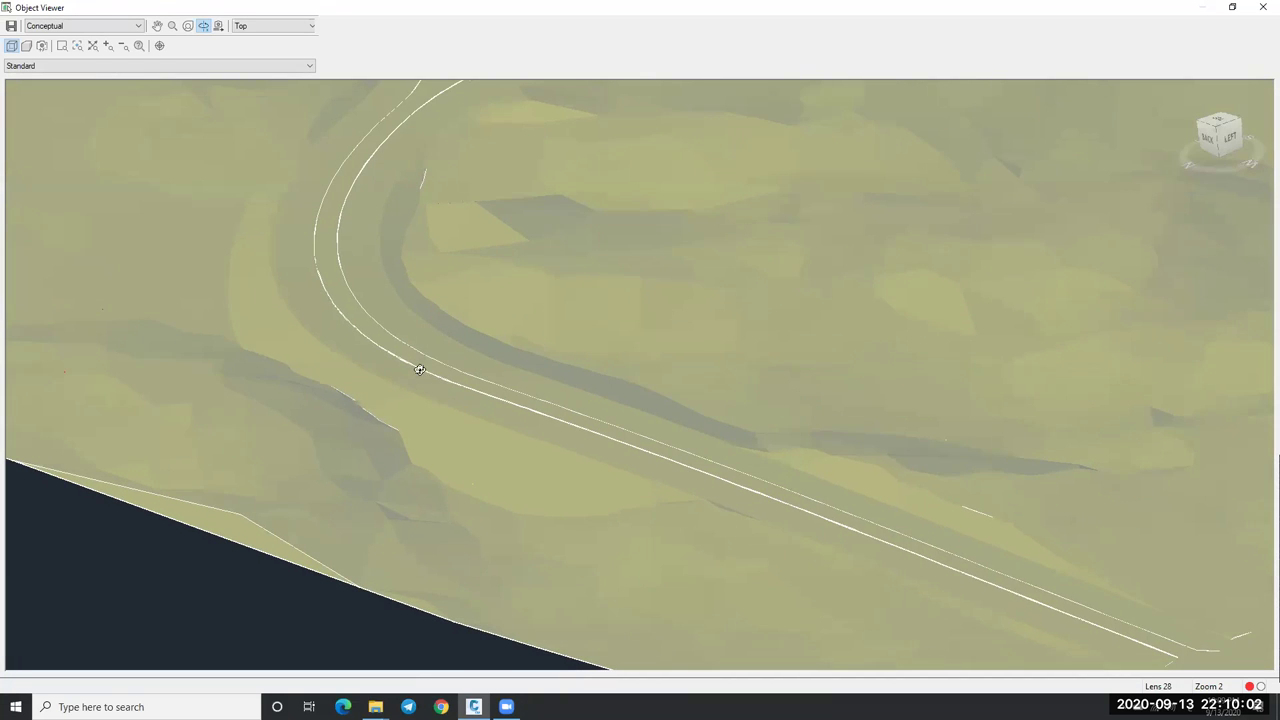
left_click_drag(297, 394, 615, 358)
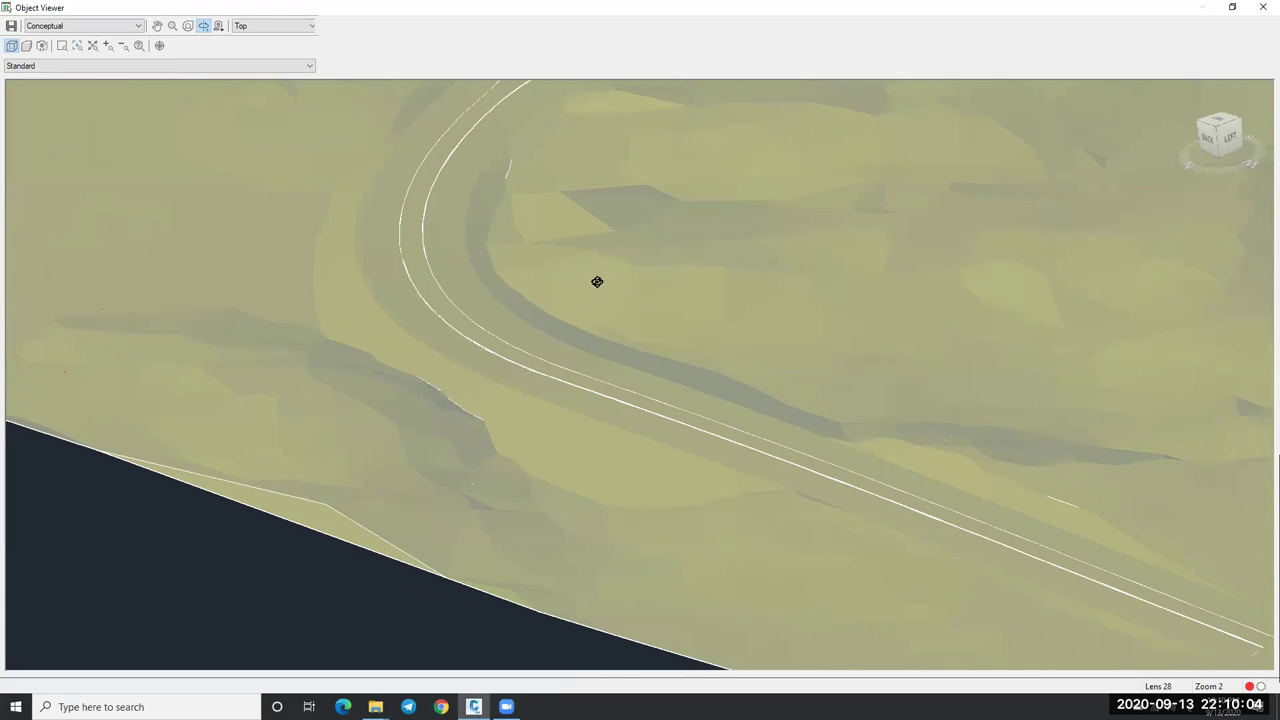
left_click_drag(597, 281, 597, 281)
scroll(587, 288, "down", 5)
left_click_drag(586, 214, 568, 263)
scroll(629, 352, "up", 2)
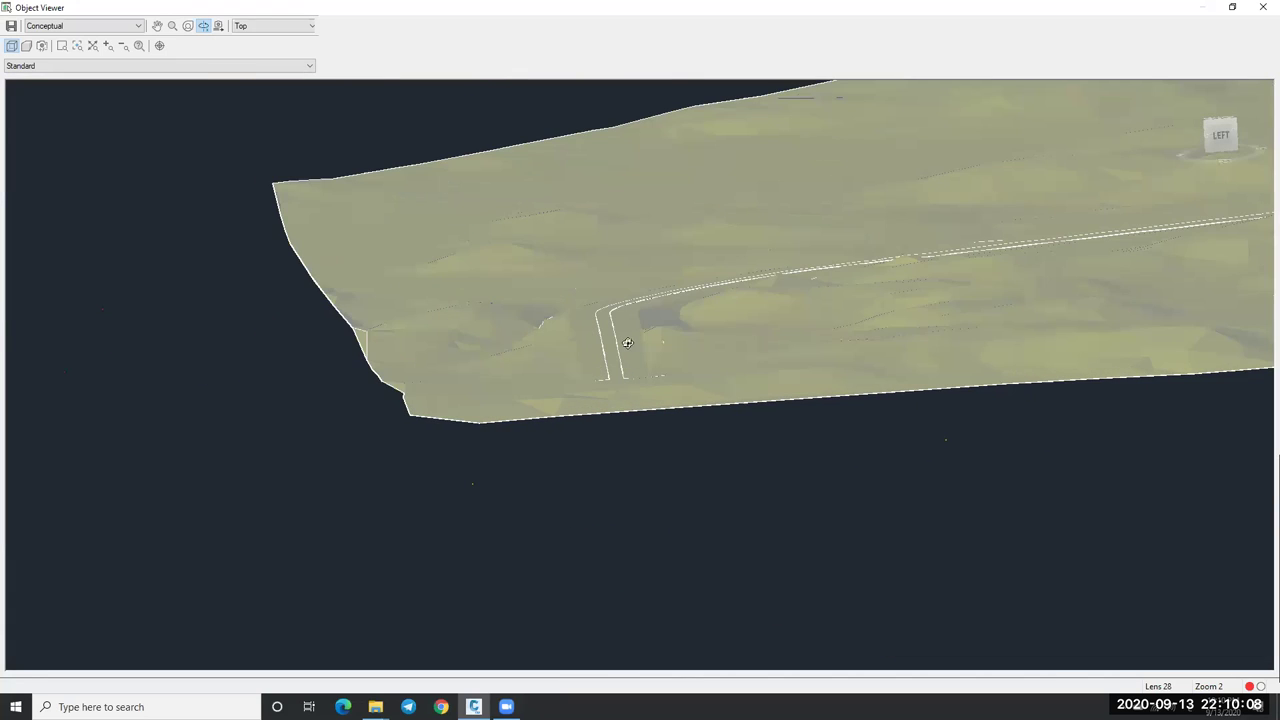
scroll(605, 316, "up", 2)
scroll(700, 265, "up", 2)
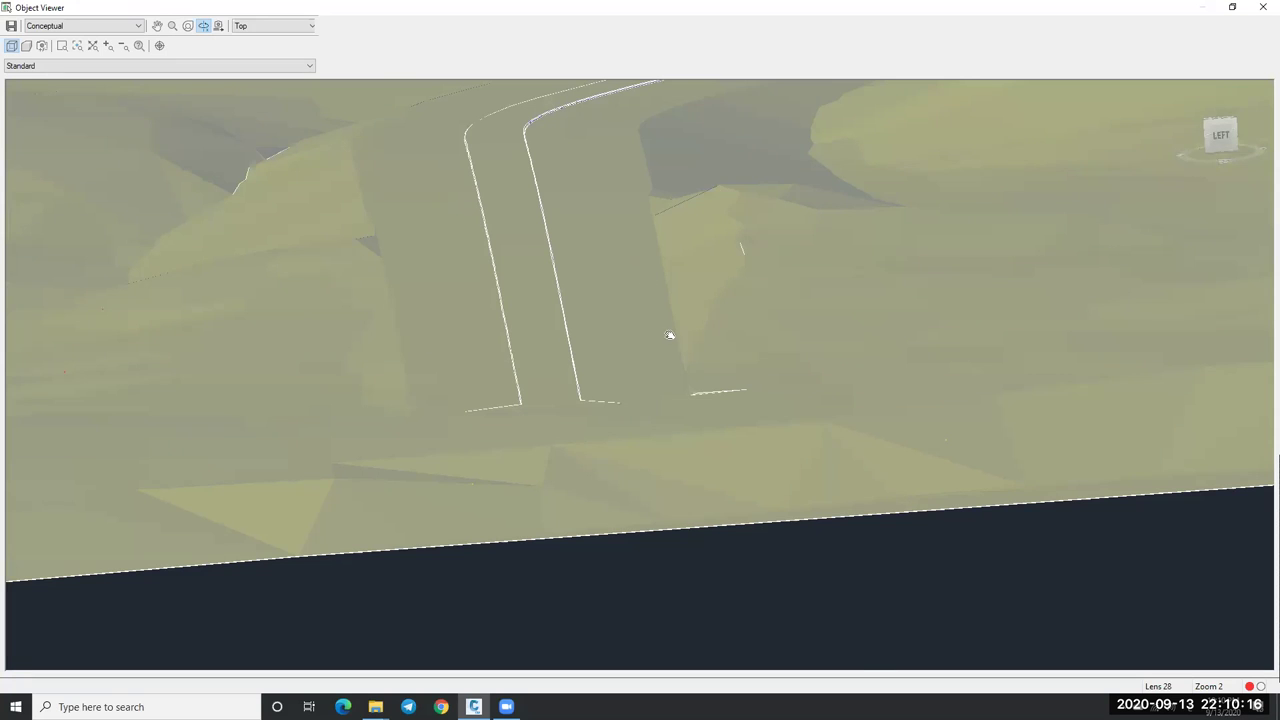
left_click_drag(670, 335, 599, 427)
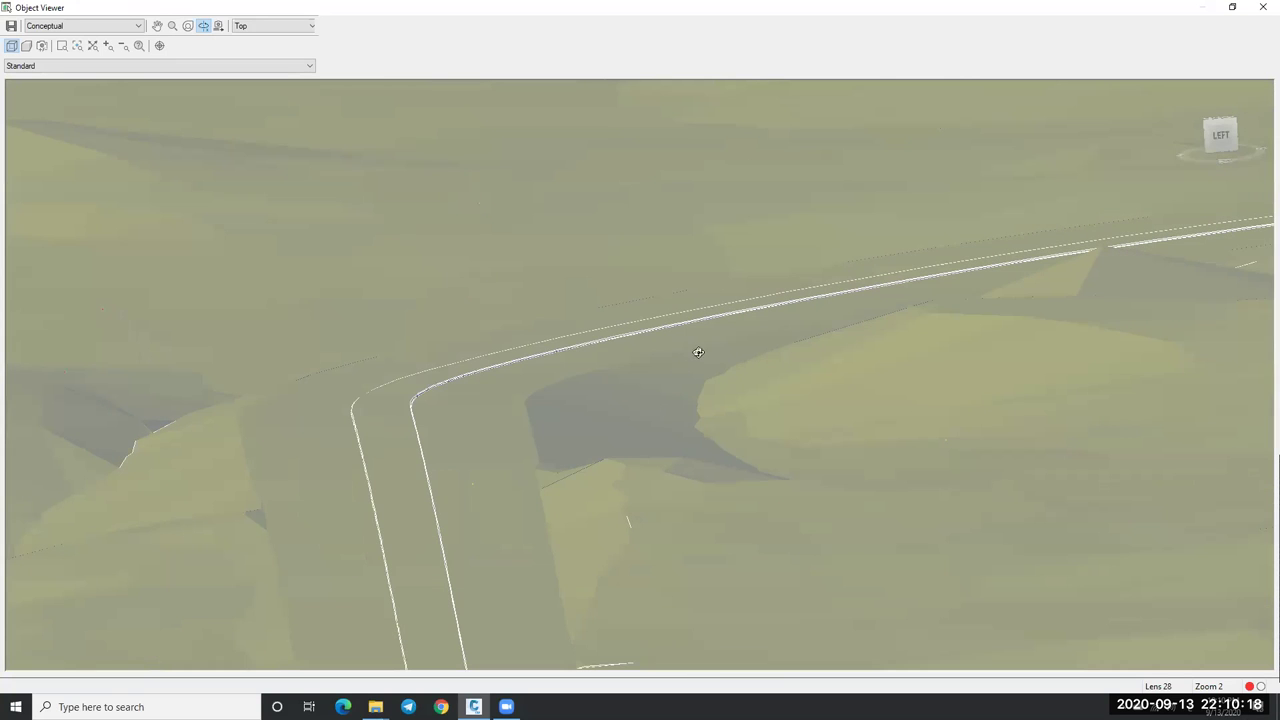
left_click_drag(342, 457, 867, 294)
left_click_drag(1068, 275, 591, 331)
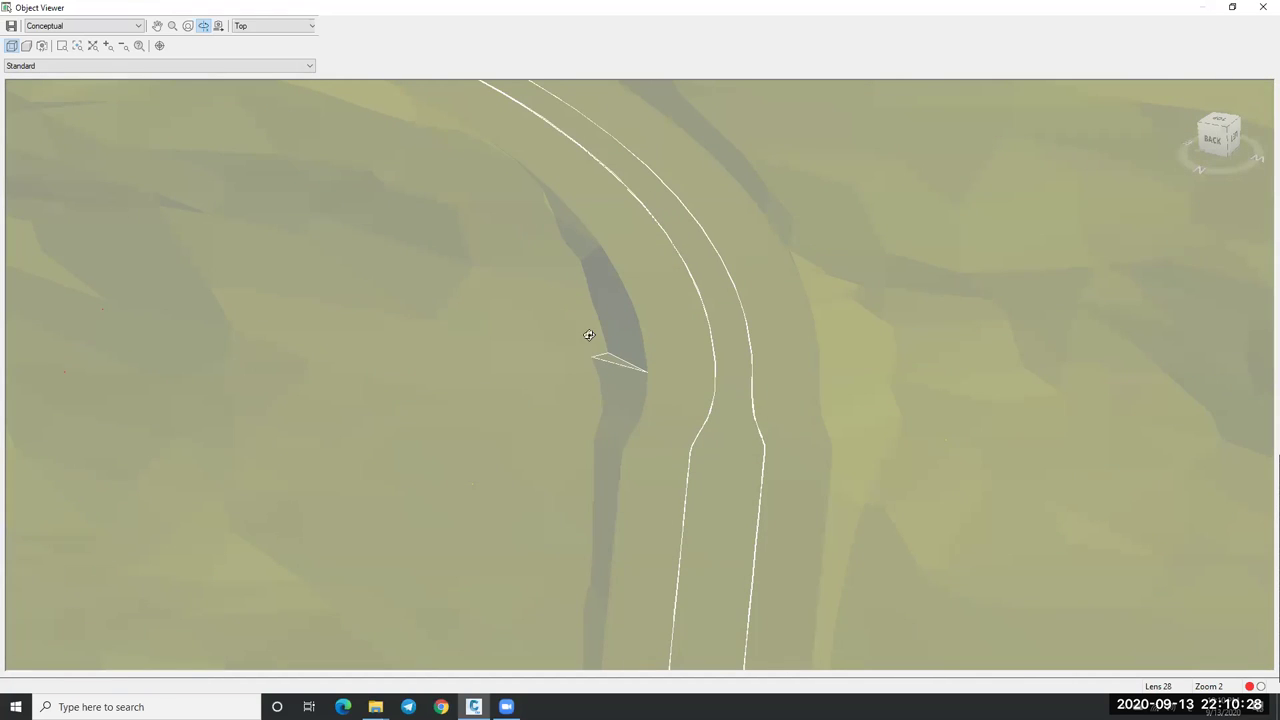
left_click_drag(749, 386, 769, 397)
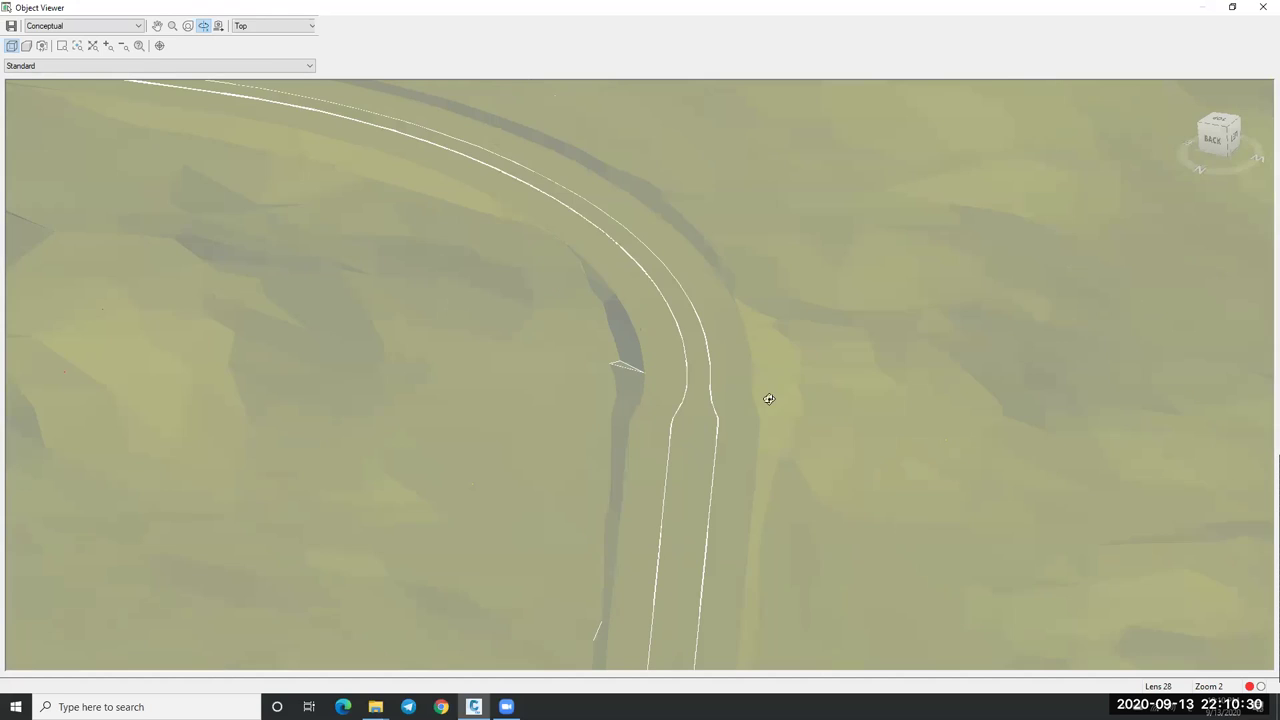
left_click_drag(651, 266, 774, 344)
scroll(774, 344, "down", 5)
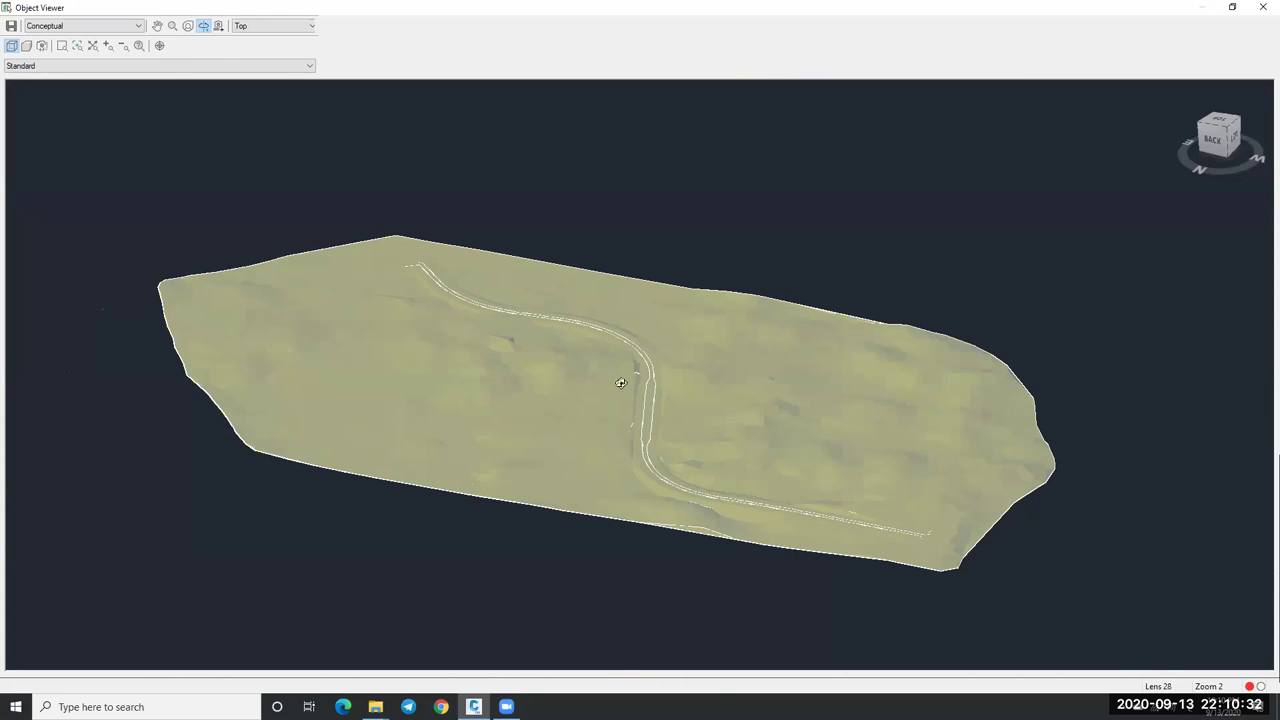
scroll(646, 416, "up", 3)
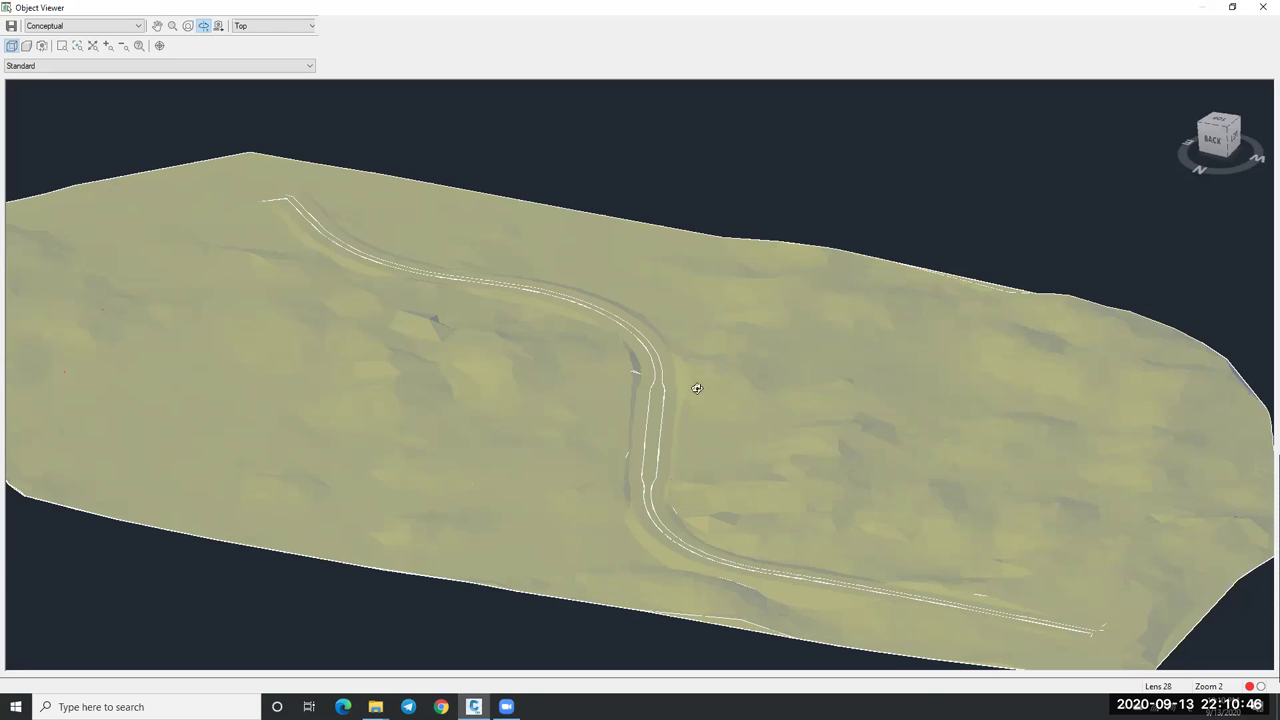
key("Escape")
Select the الدمج surface in Prospector and pan the plan to the empty ground by the bend.
scroll(750, 320, "down", 2)
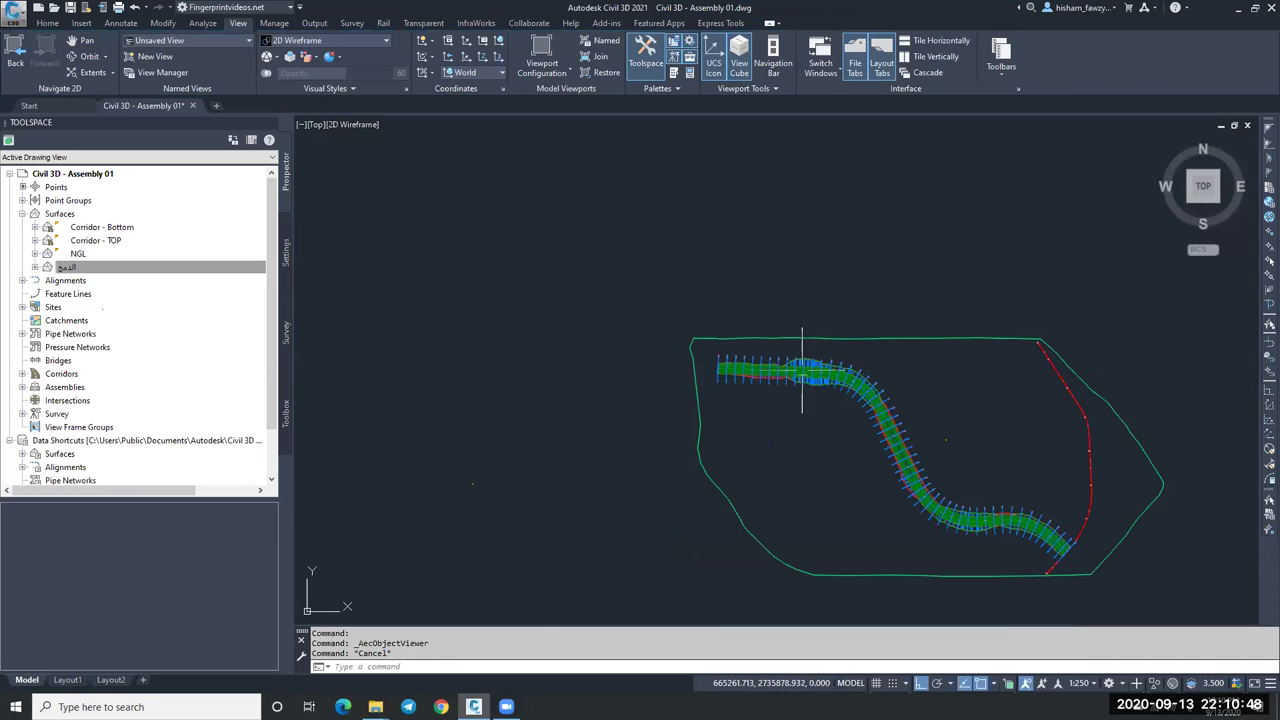
scroll(845, 417, "up", 4)
scroll(742, 320, "up", 5)
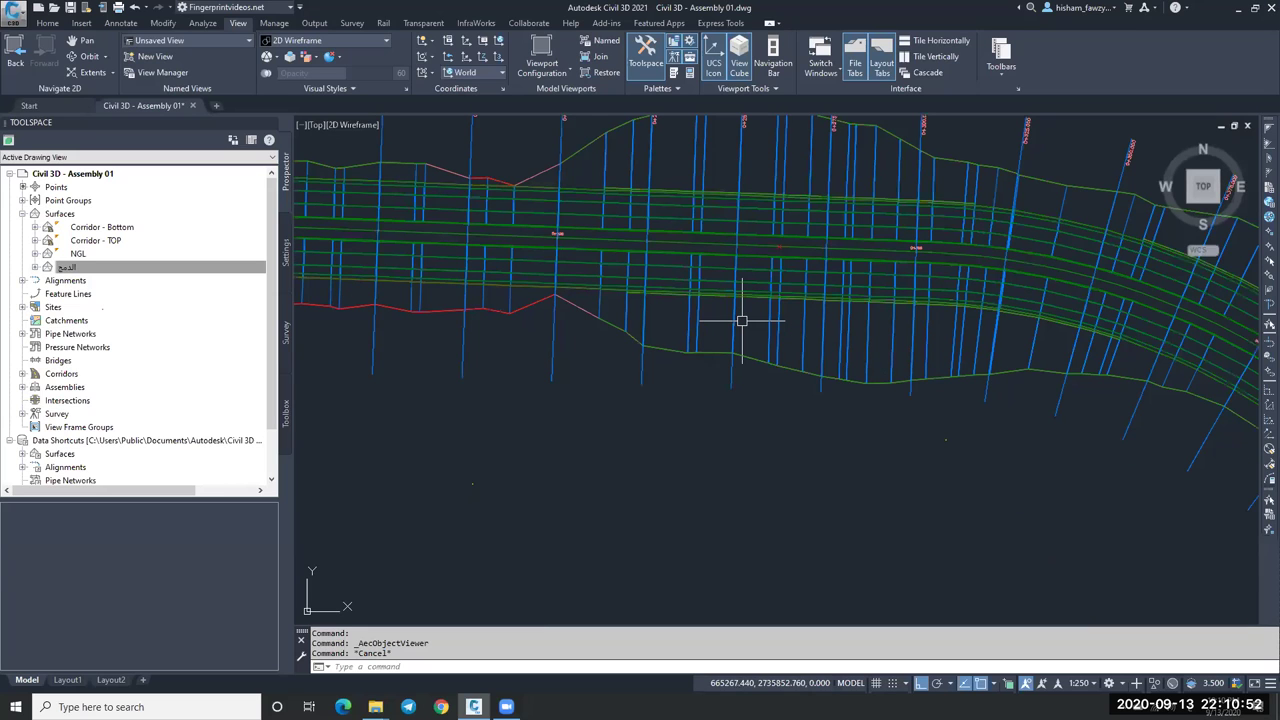
scroll(753, 302, "down", 2)
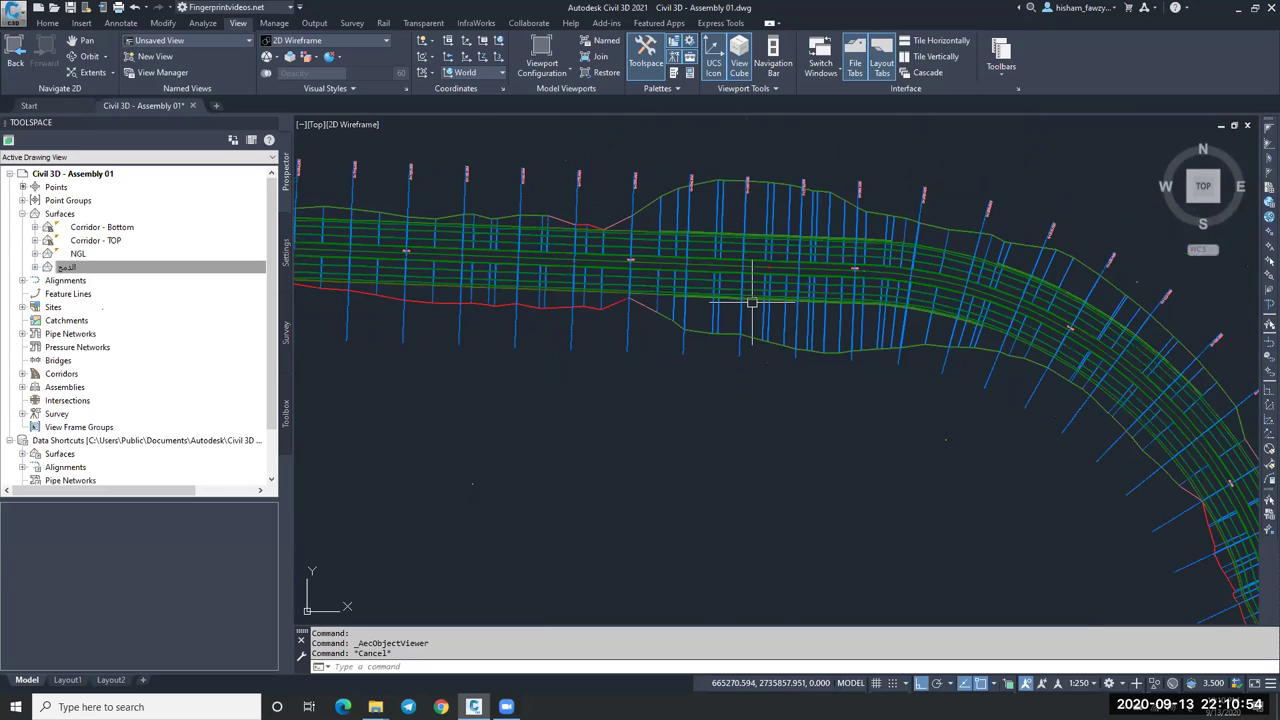
left_click(133, 274)
left_click(128, 254)
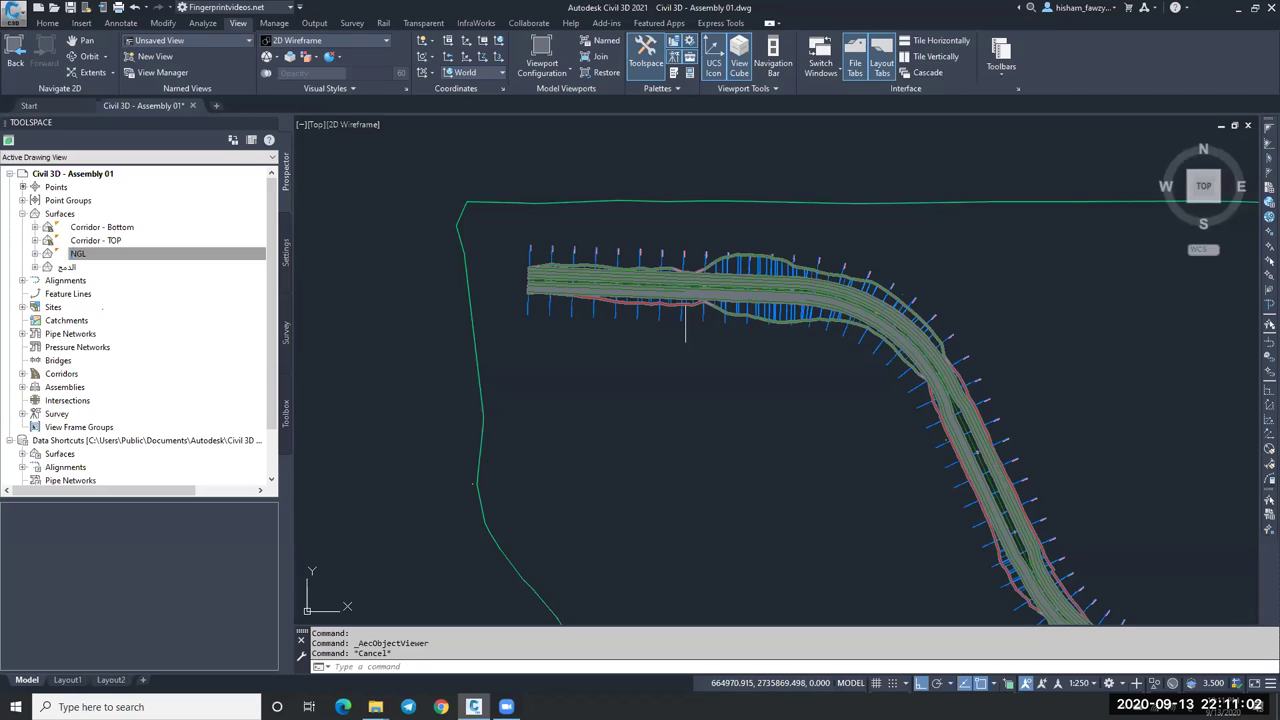
left_click(105, 268)
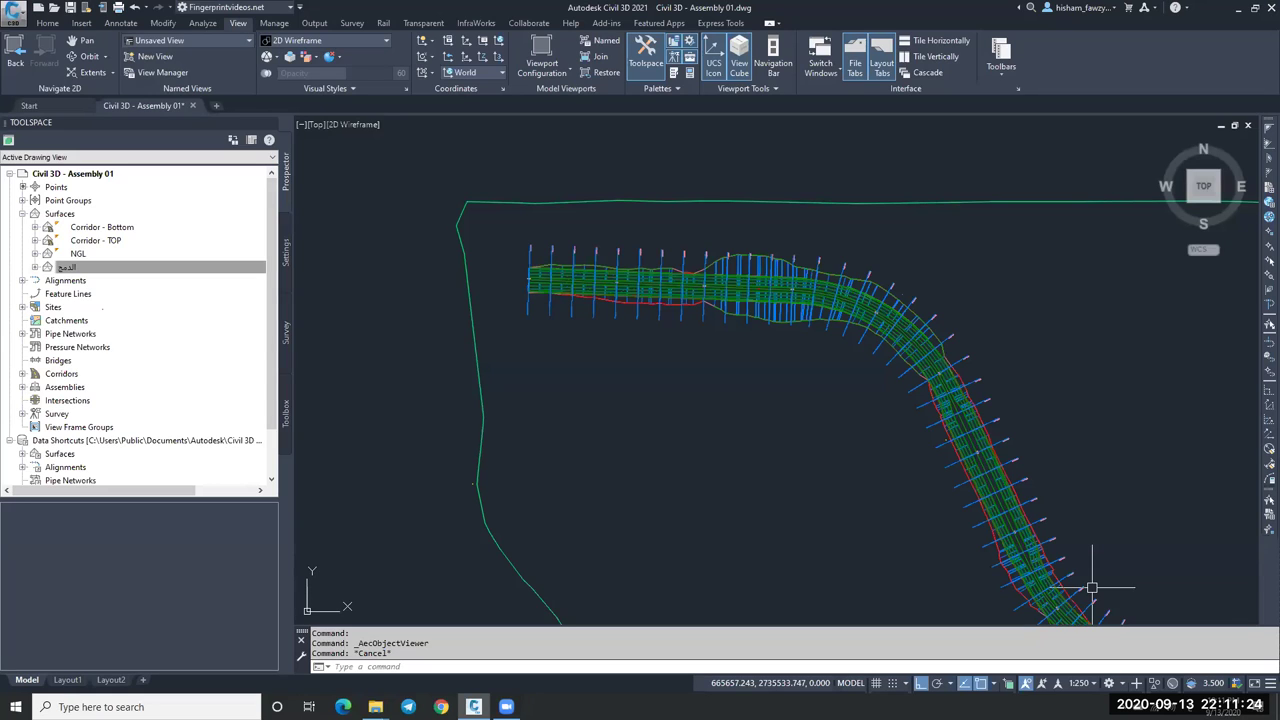
scroll(818, 324, "down", 4)
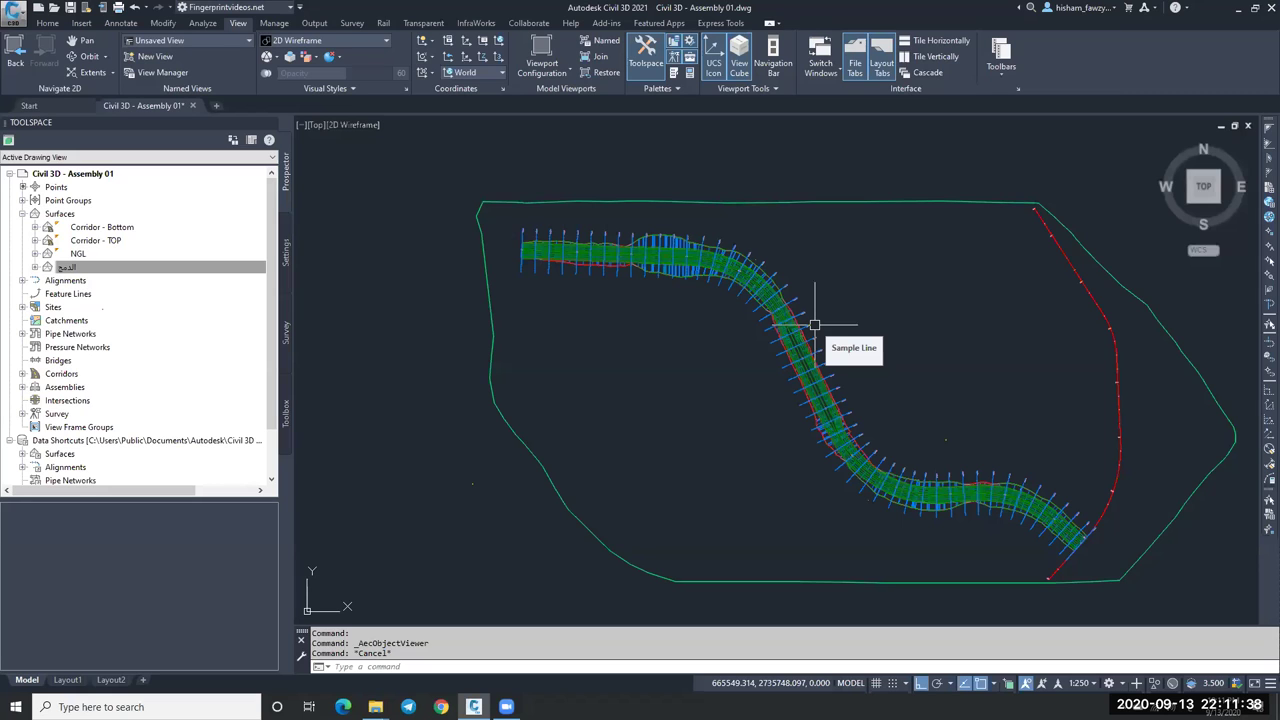
scroll(815, 325, "down", 4)
middle_click_drag(829, 343, 914, 314)
scroll(928, 323, "up", 2)
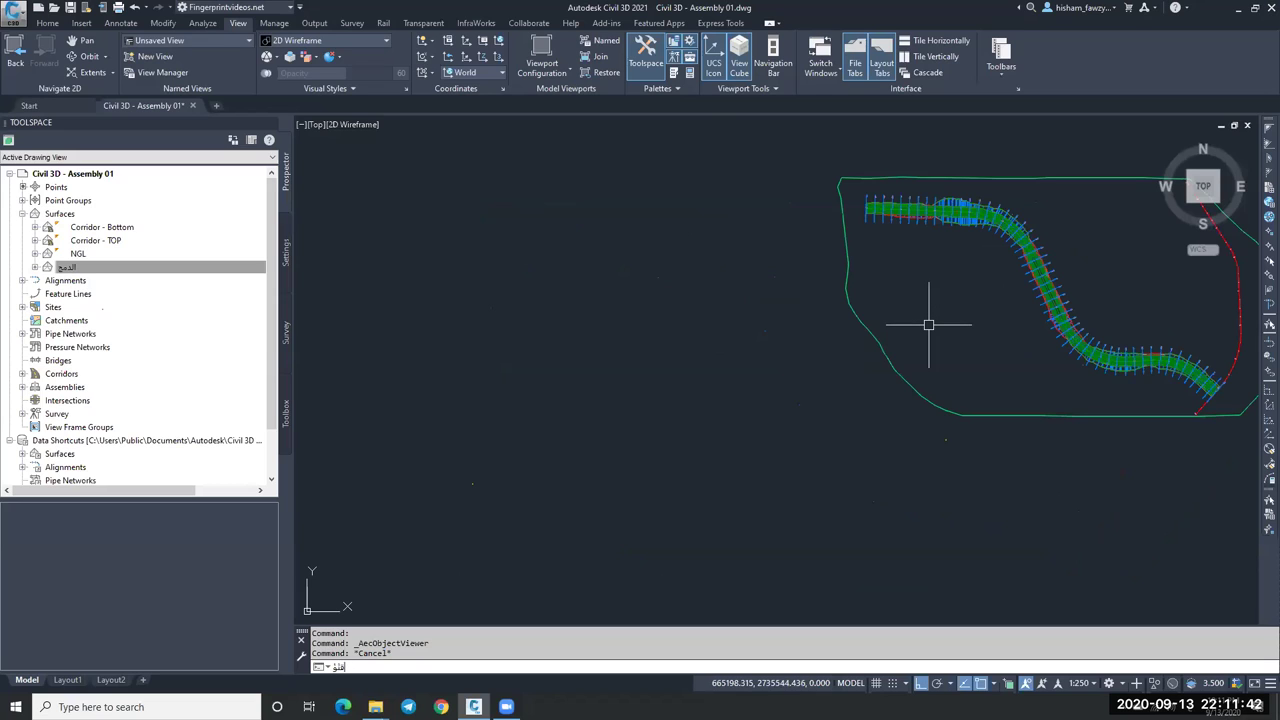
type("قنق")
key("Return")
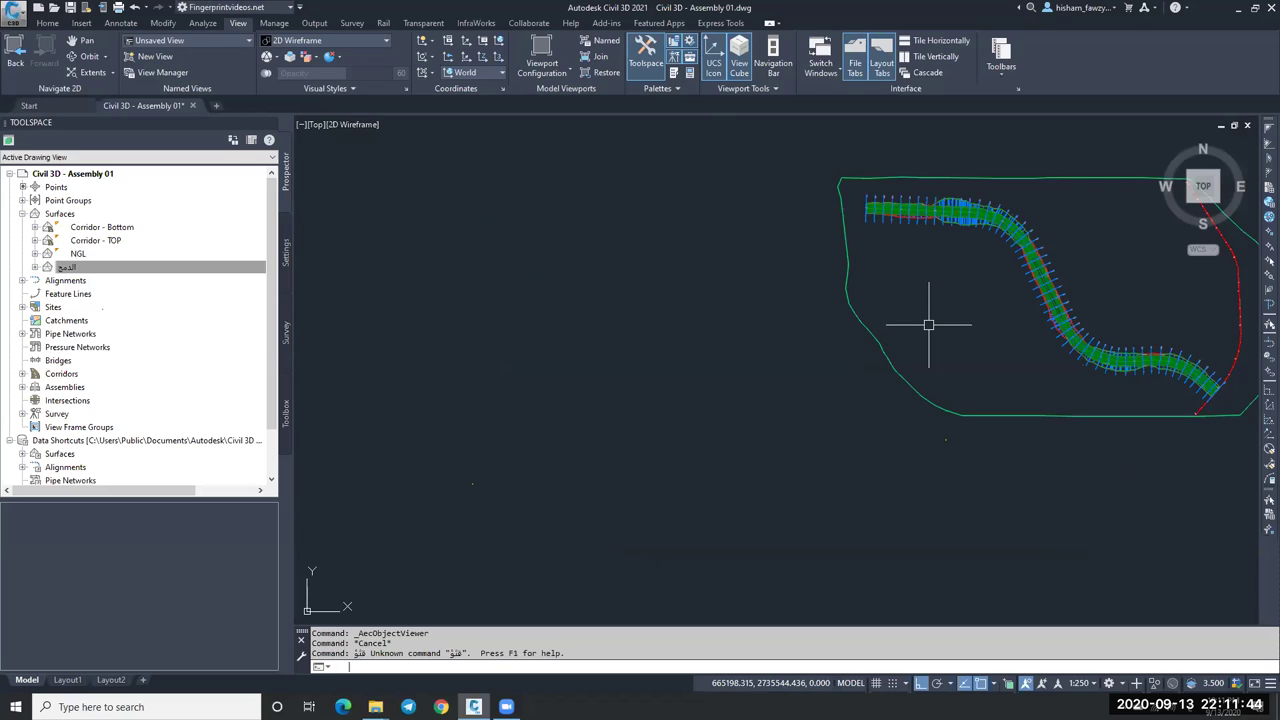
scroll(928, 324, "up", 5)
key("Escape")
key("Escape")
Draw a rectangle with REC between the green site boundary and the corridor bend.
type("rec")
key("Return")
left_click(830, 222)
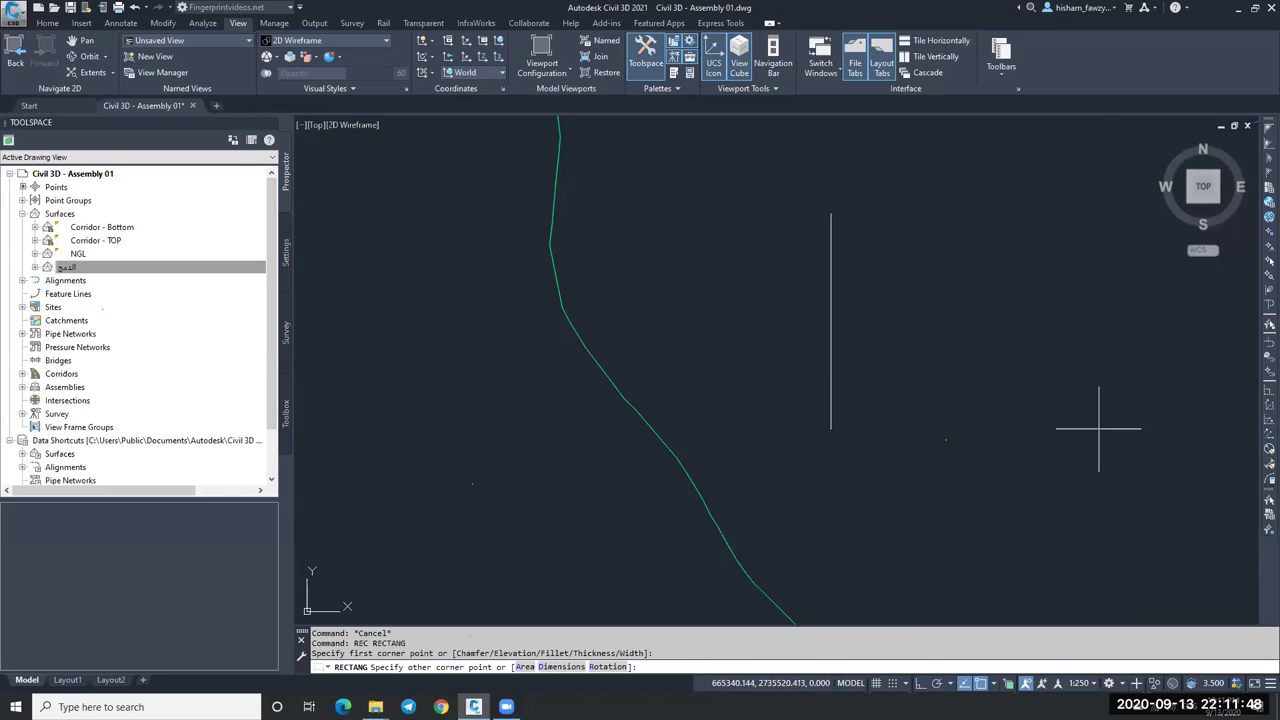
left_click(1097, 431)
scroll(780, 274, "down", 2)
key("Escape")
middle_click_drag(908, 258, 816, 248)
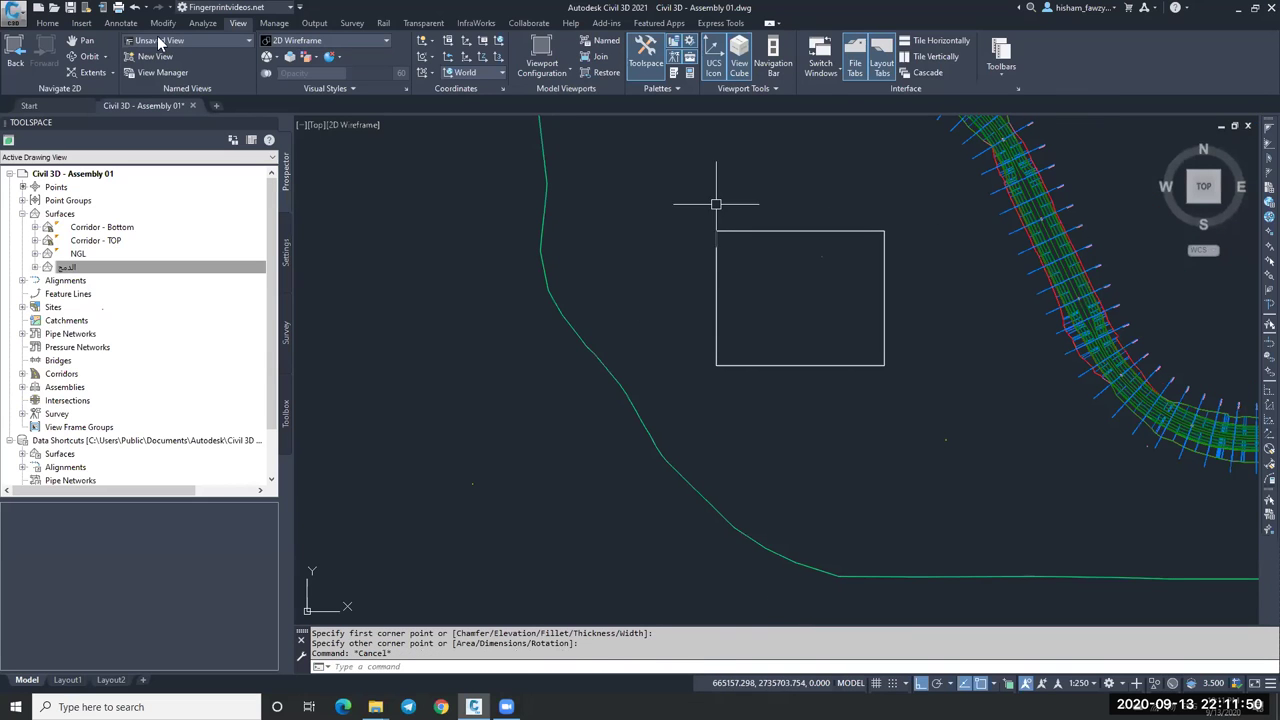
Convert the square rectangle into a Site 1 feature line at a fixed elevation of 6.
left_click(47, 22)
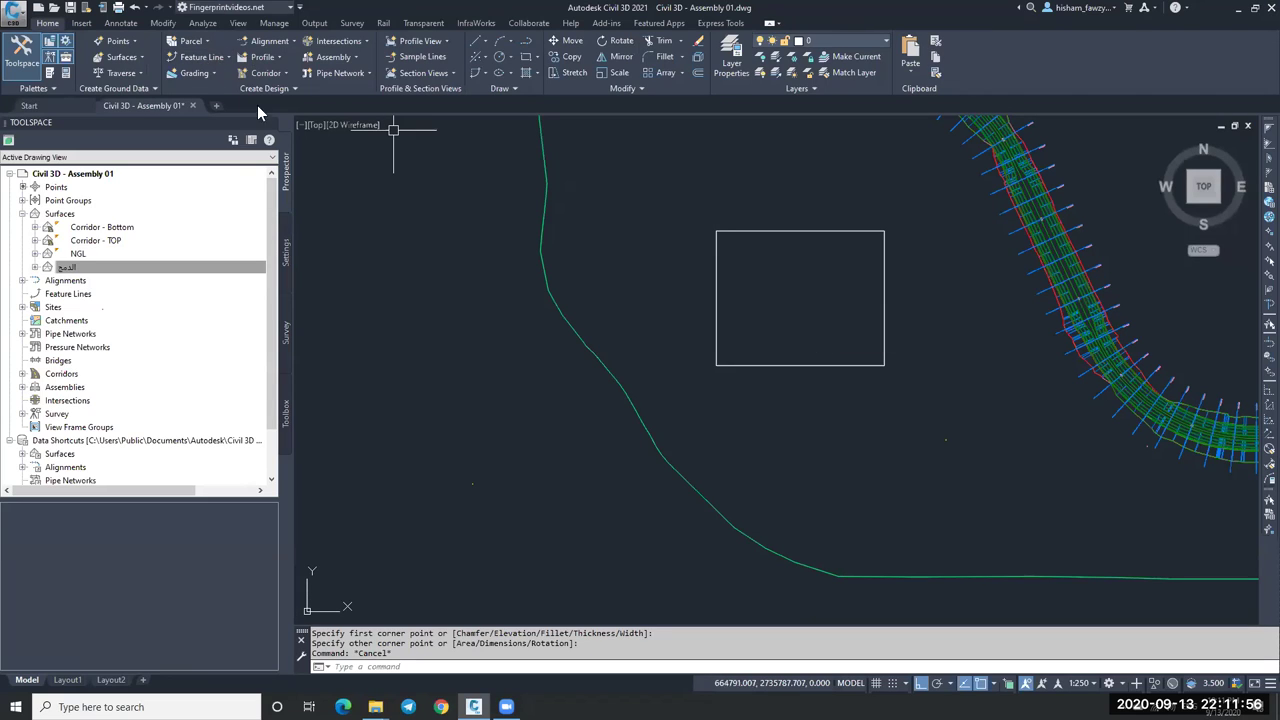
left_click(212, 57)
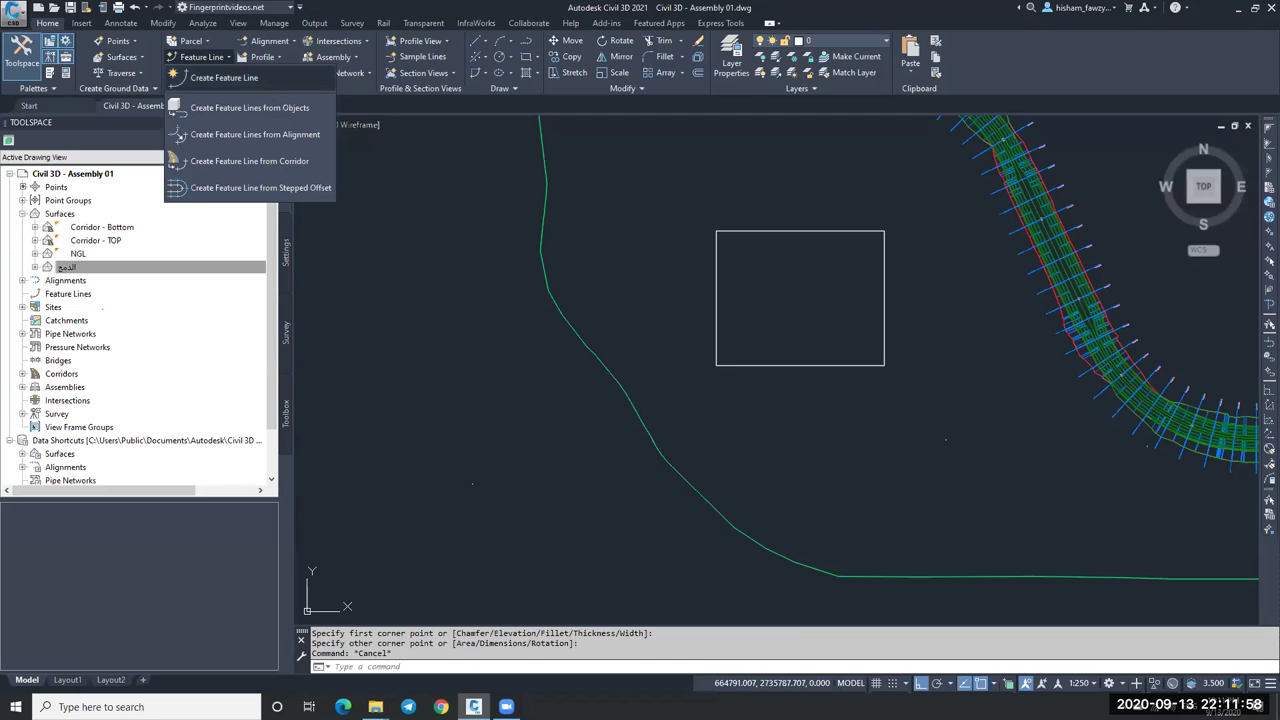
left_click(250, 107)
left_click(810, 231)
key("Return")
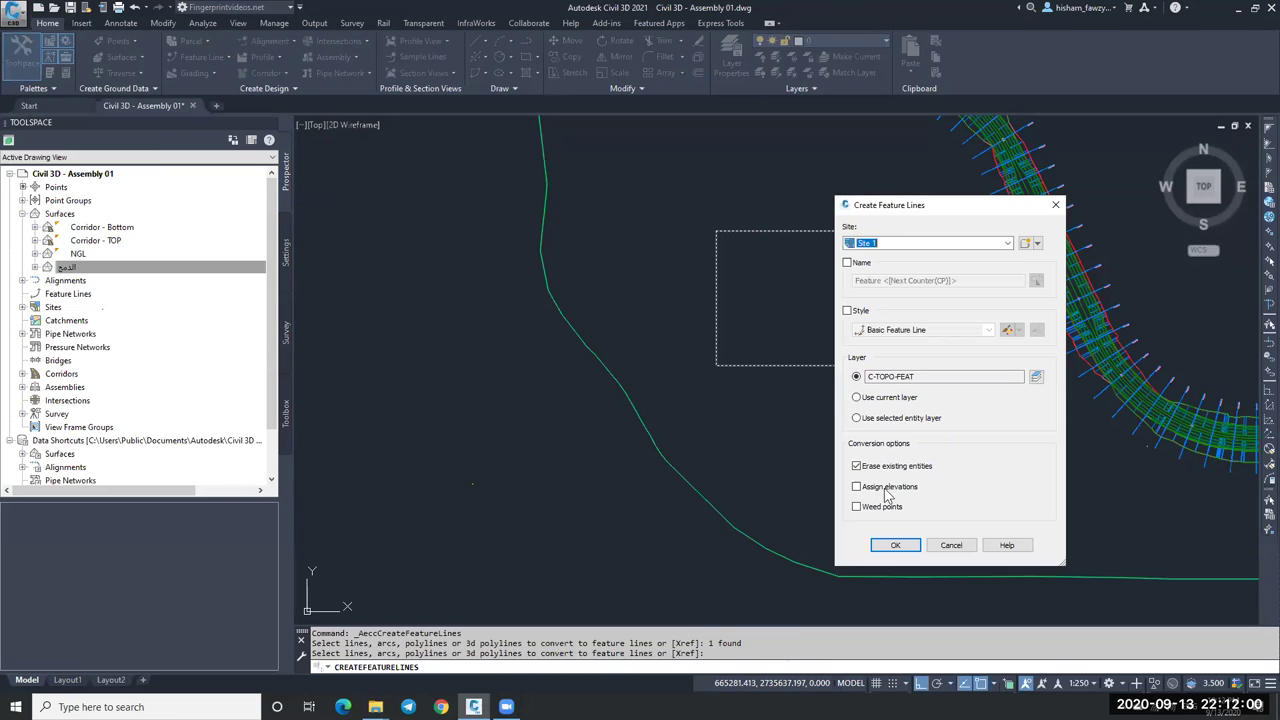
left_click(886, 488)
left_click(896, 545)
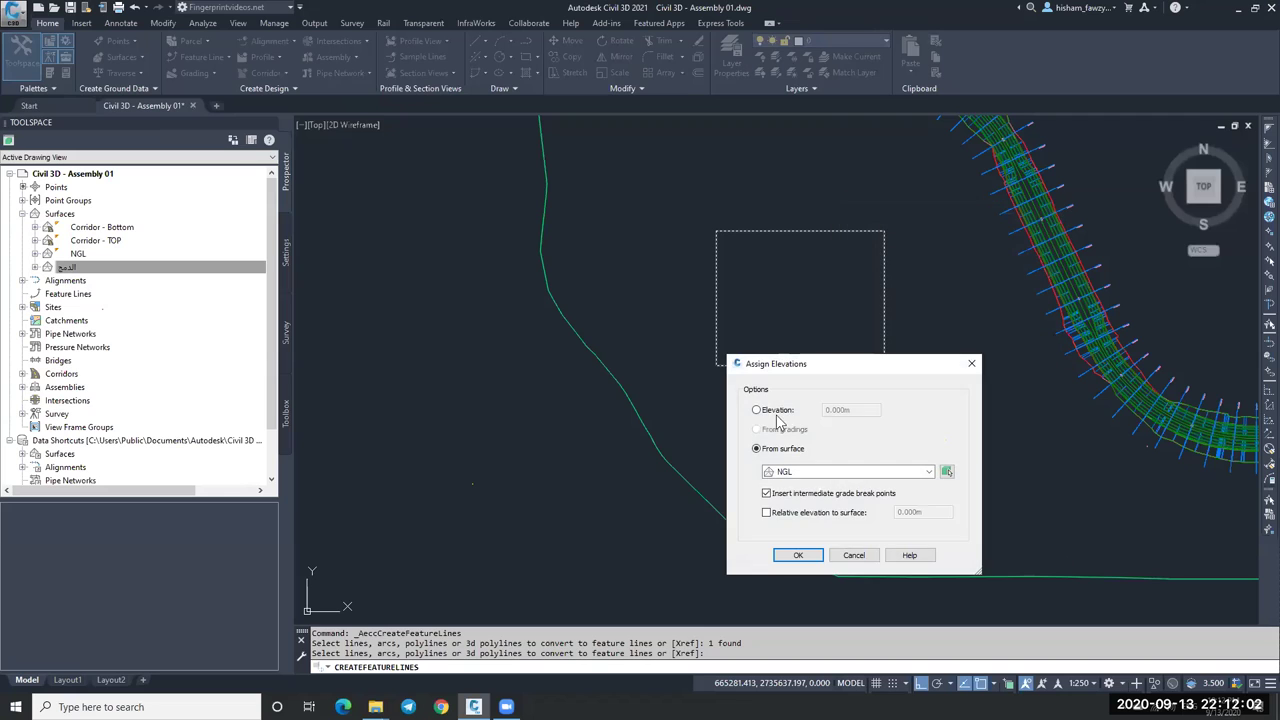
left_click(780, 410)
key("Tab")
type("6")
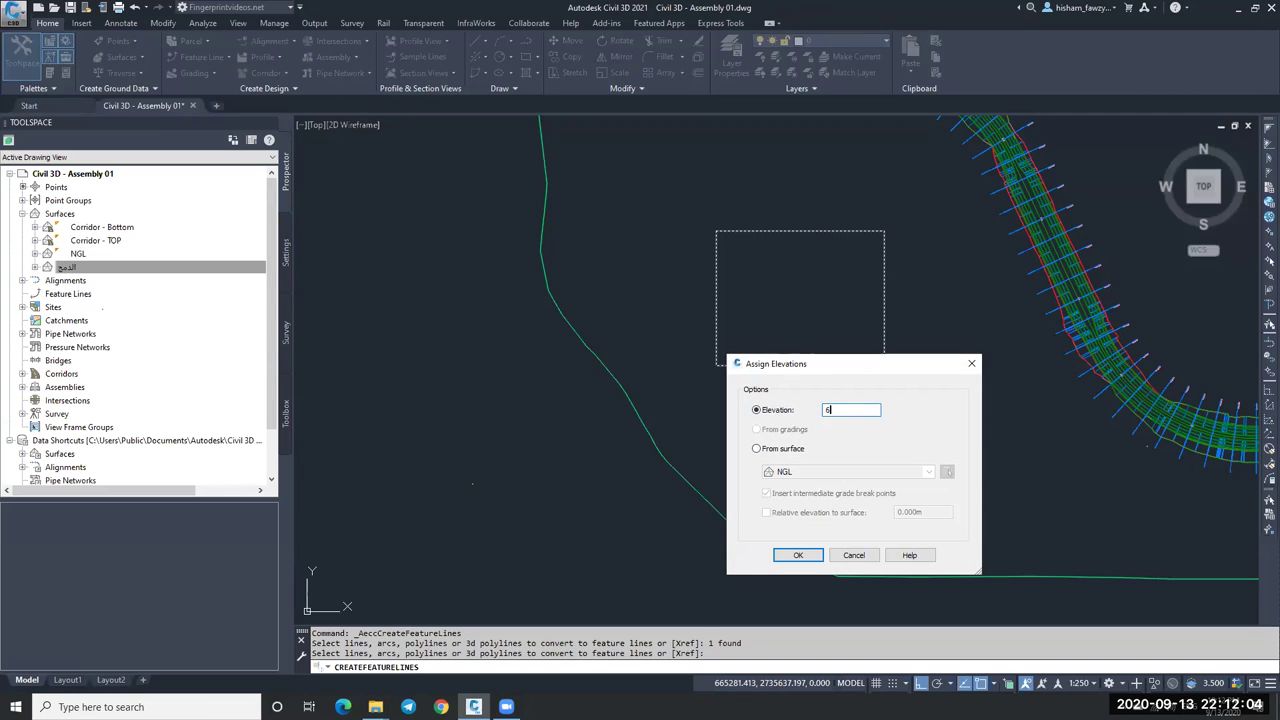
left_click(798, 555)
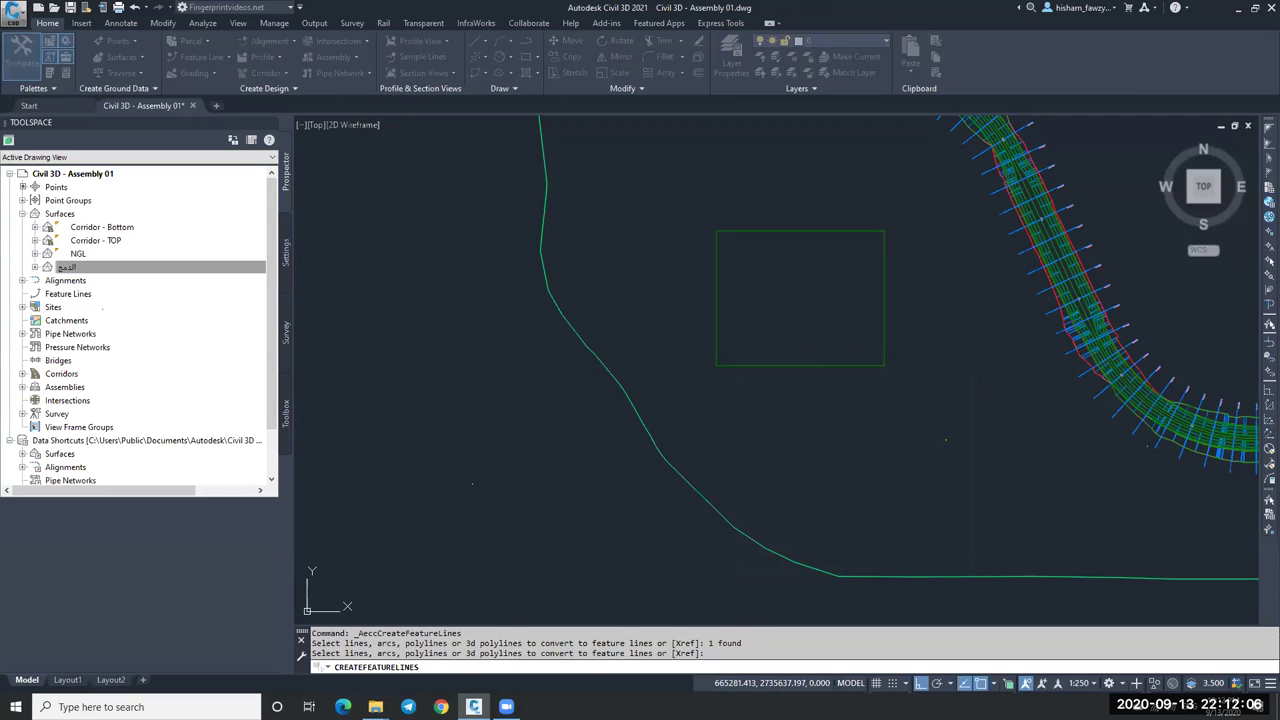
key("Escape")
Create Grading Group 1 with automatic surface creation and NGL as the volume base surface.
left_click(796, 232)
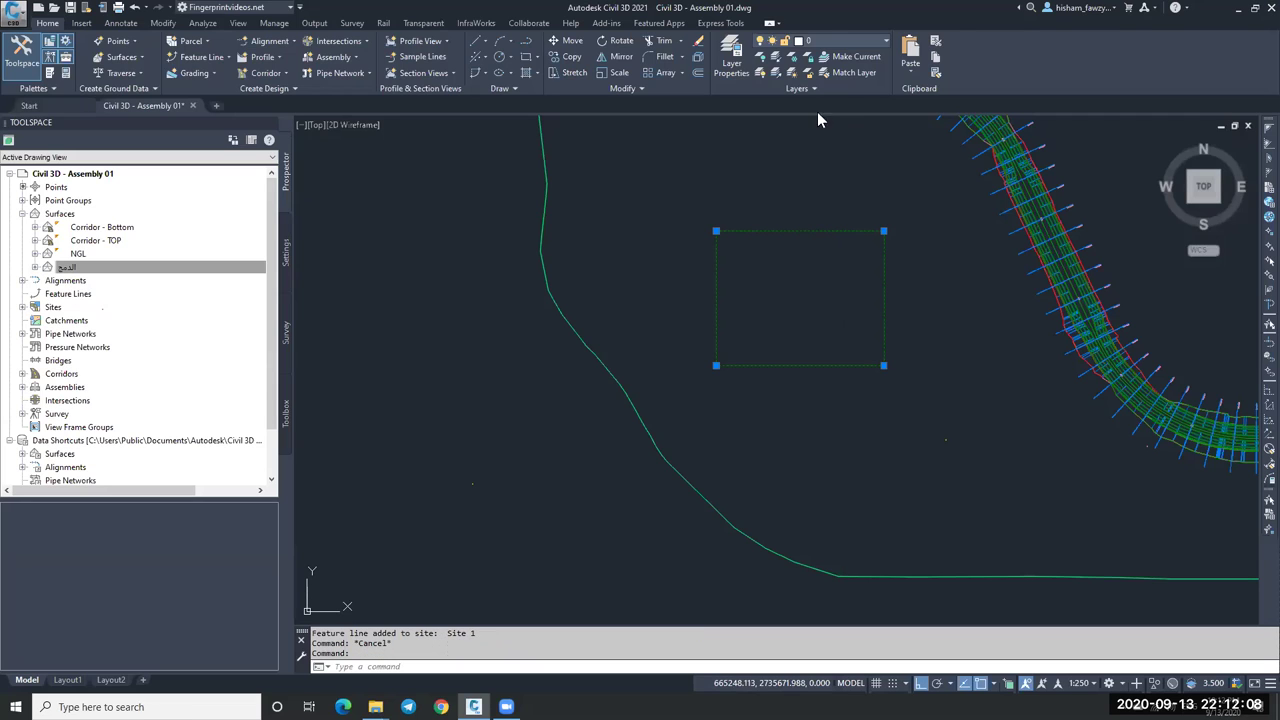
left_click(920, 40)
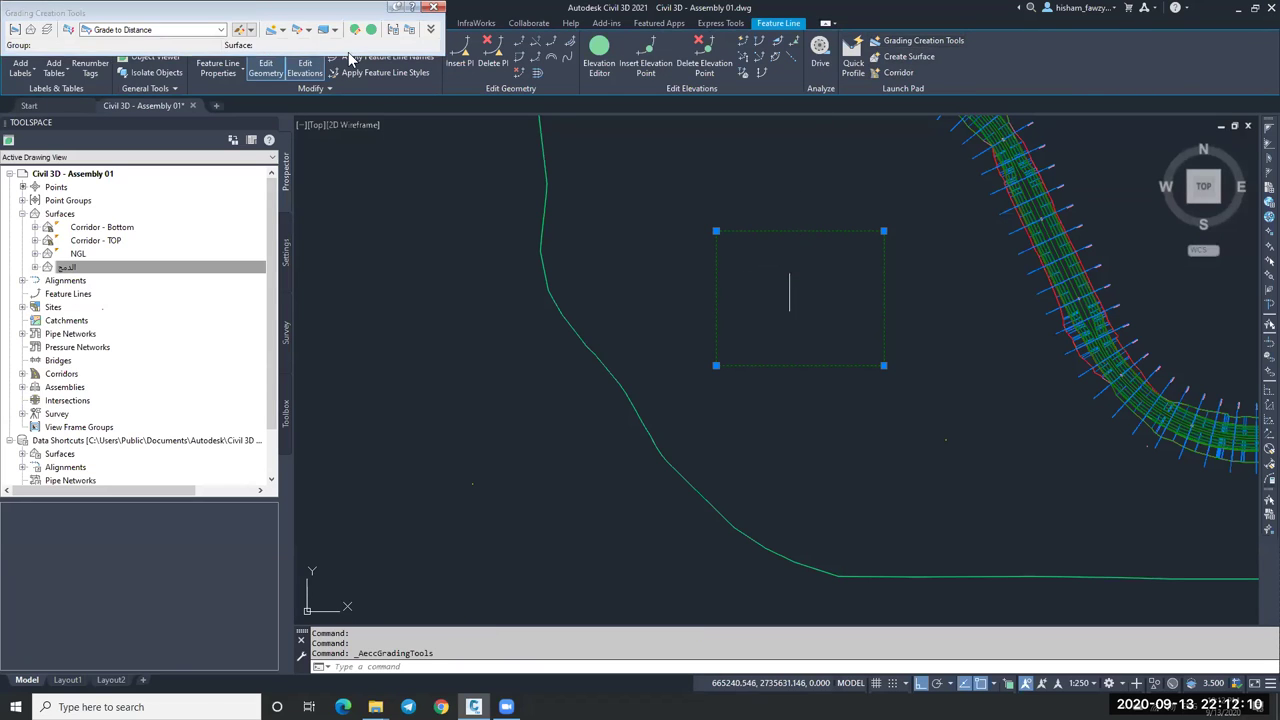
left_click(445, 136)
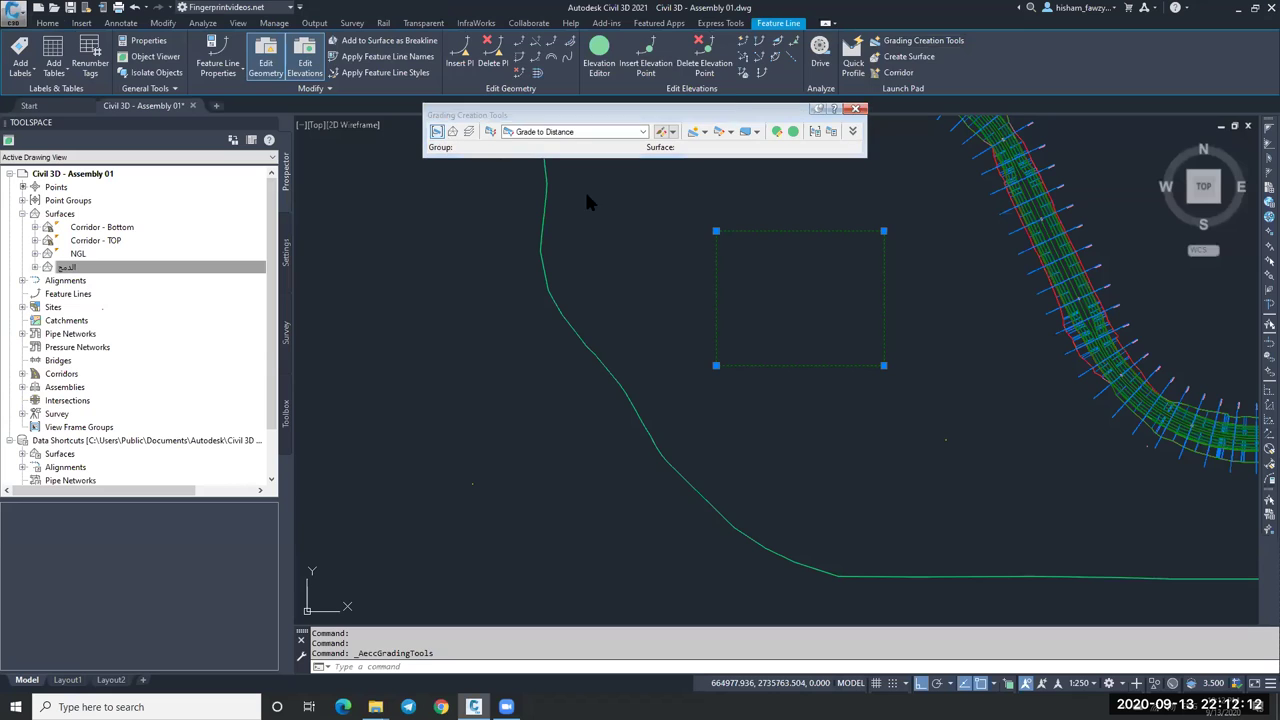
left_click(567, 121)
left_click(567, 256)
left_click(640, 274)
left_click(607, 310)
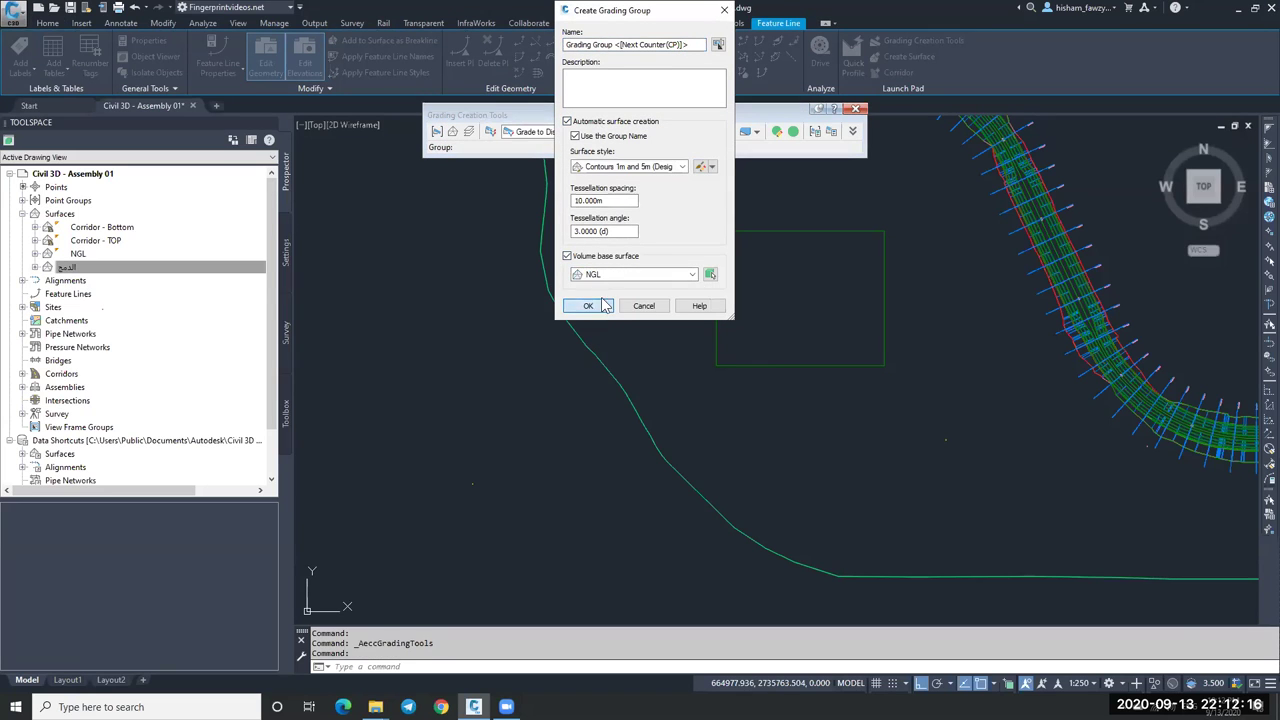
left_click(598, 306)
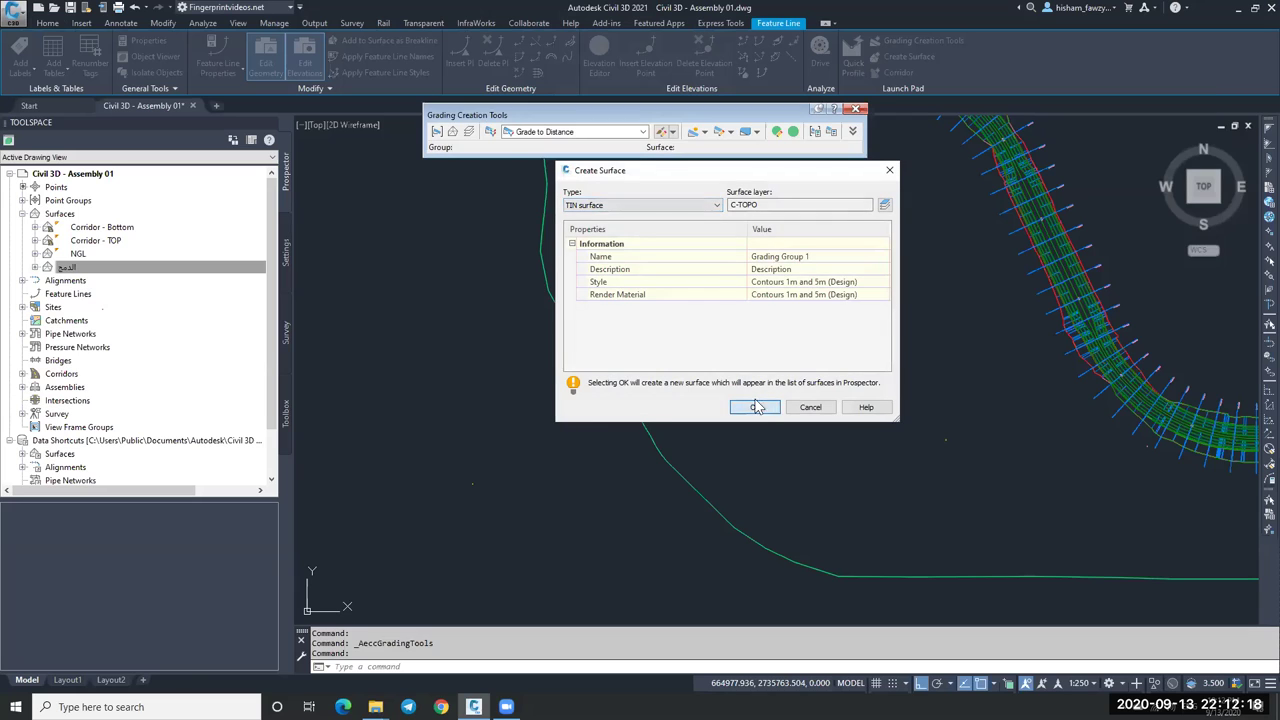
left_click(755, 407)
Grade the square feature line outward to NGL with Grade to Surface at 4:1 cut and fill.
left_click(643, 132)
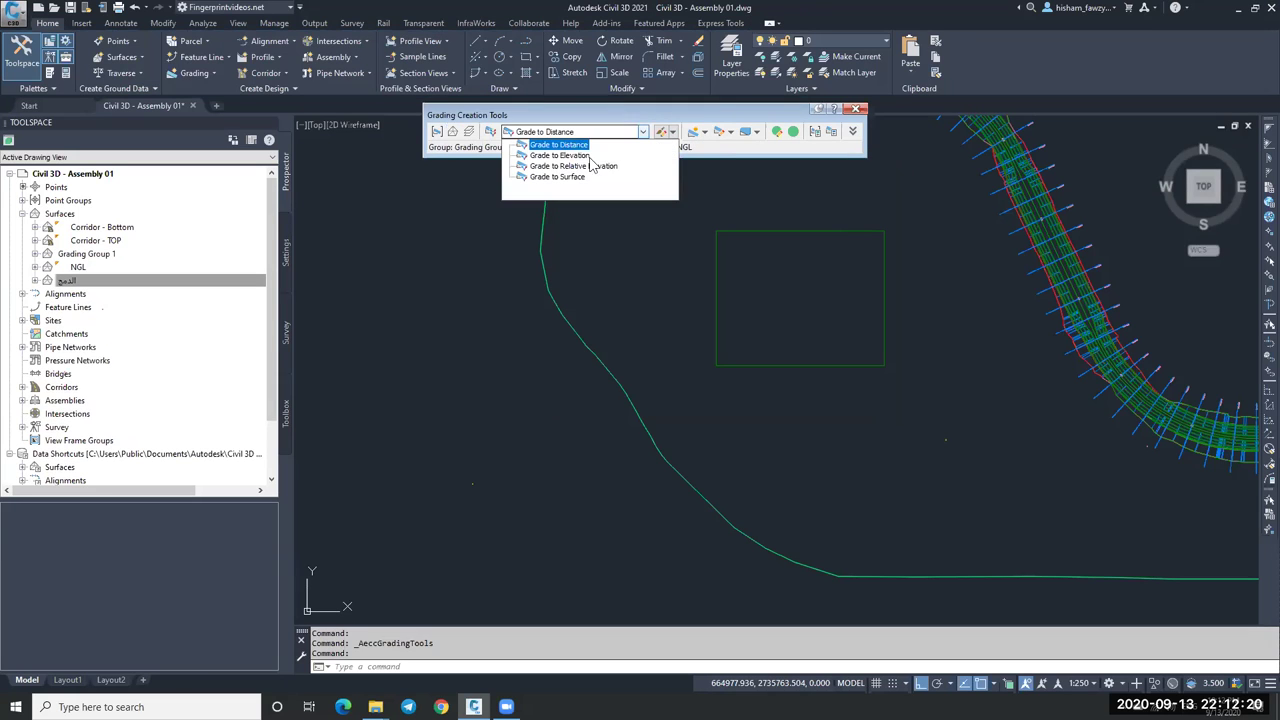
left_click(560, 180)
left_click(692, 132)
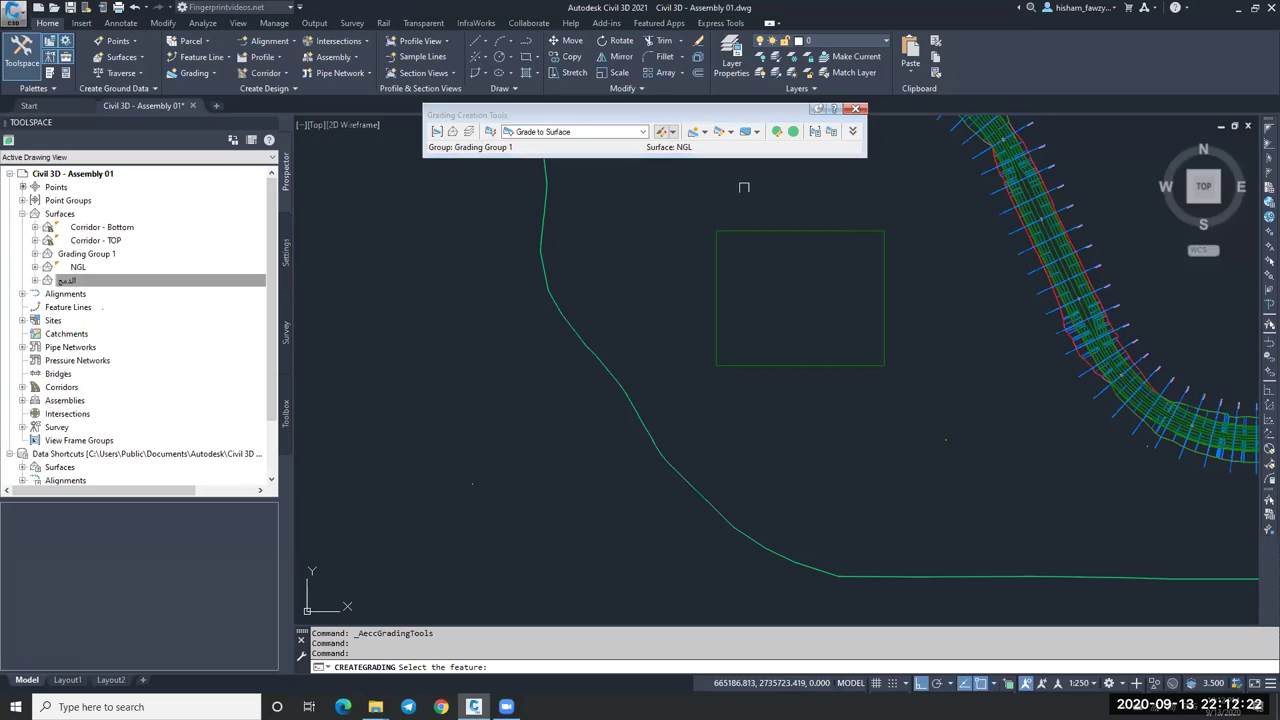
left_click(757, 231)
left_click(760, 197)
key("Return")
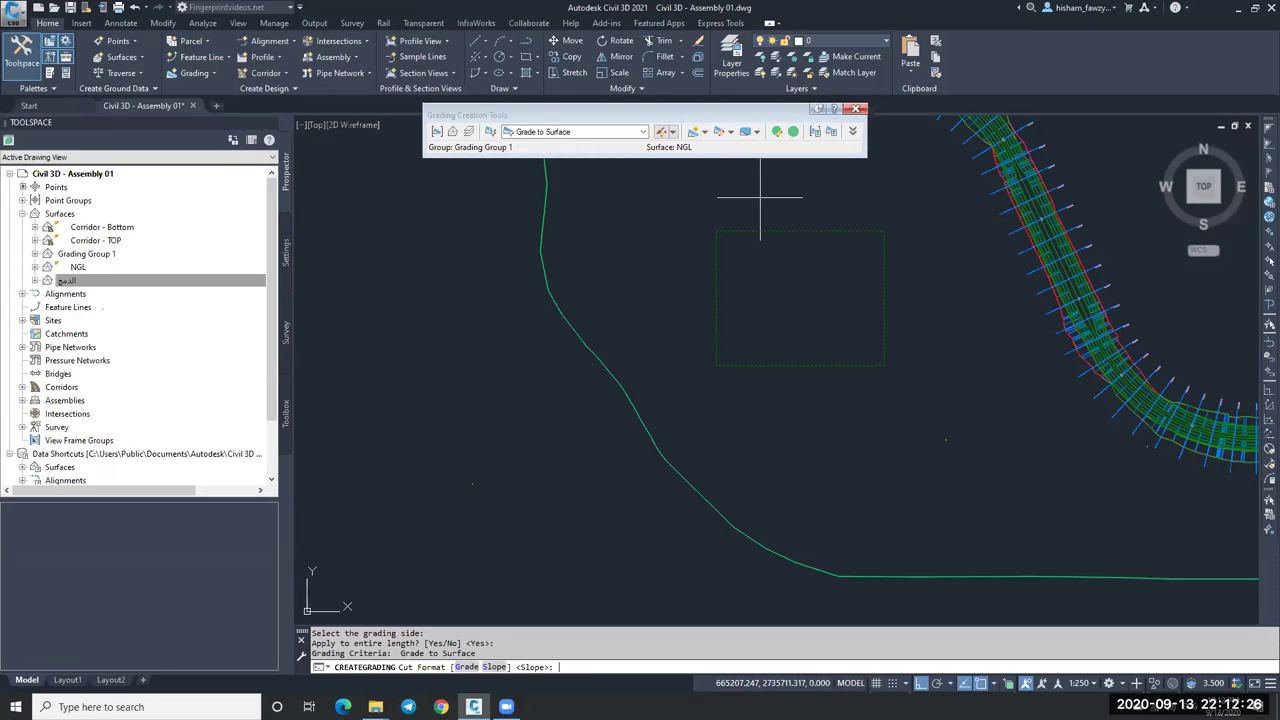
key("Return")
type("4")
key("Return")
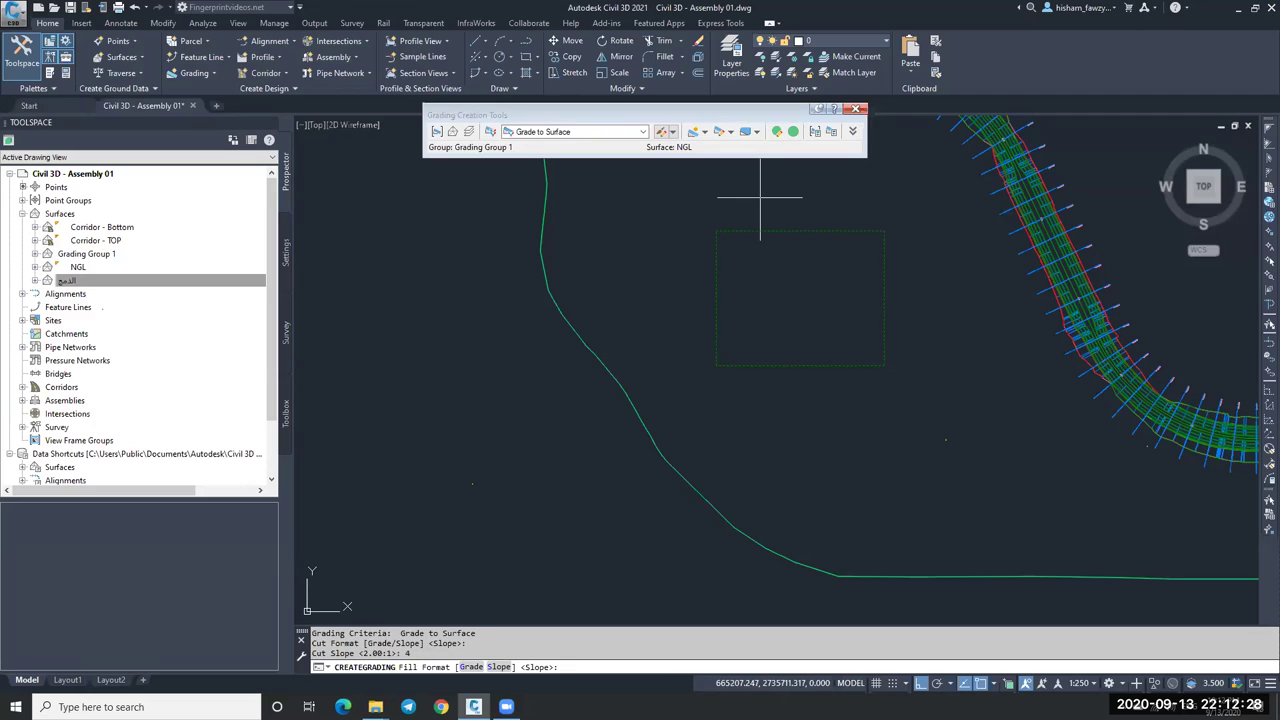
key("Return")
type("4")
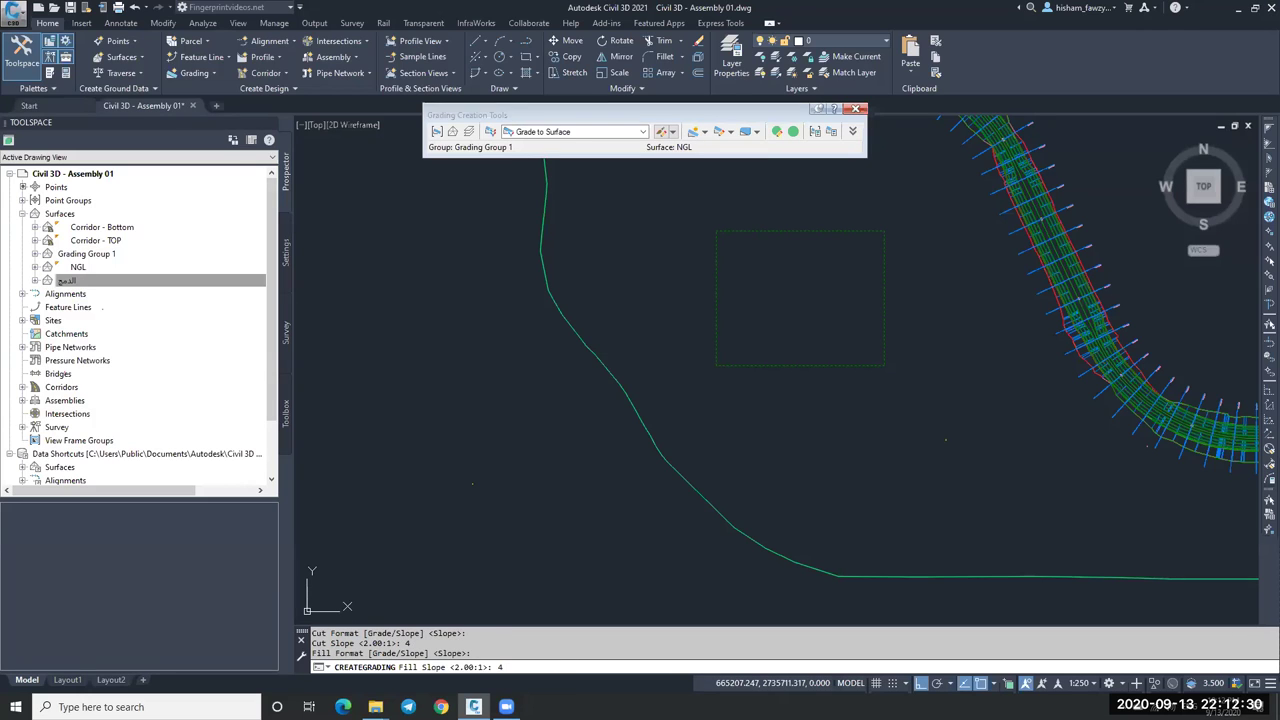
key("Return")
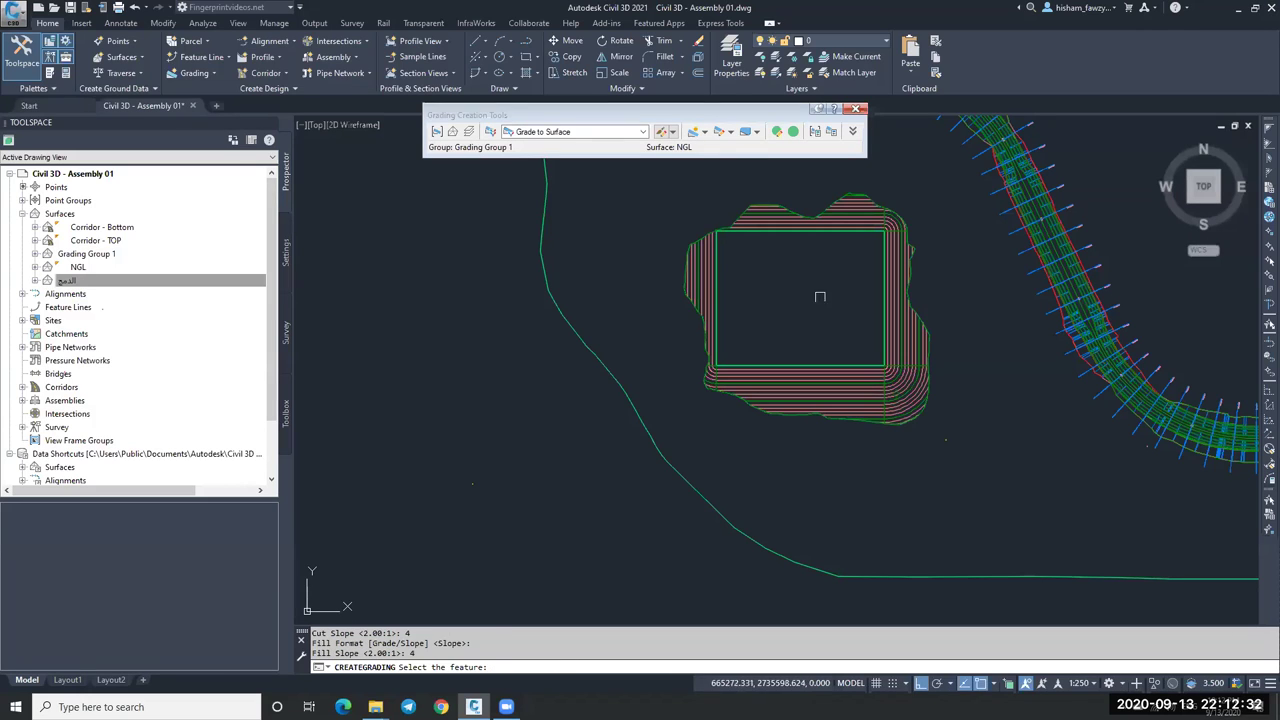
Try the grading infill option, cancel it, and select the Grading Group 1 surface.
left_click(705, 132)
left_click(733, 187)
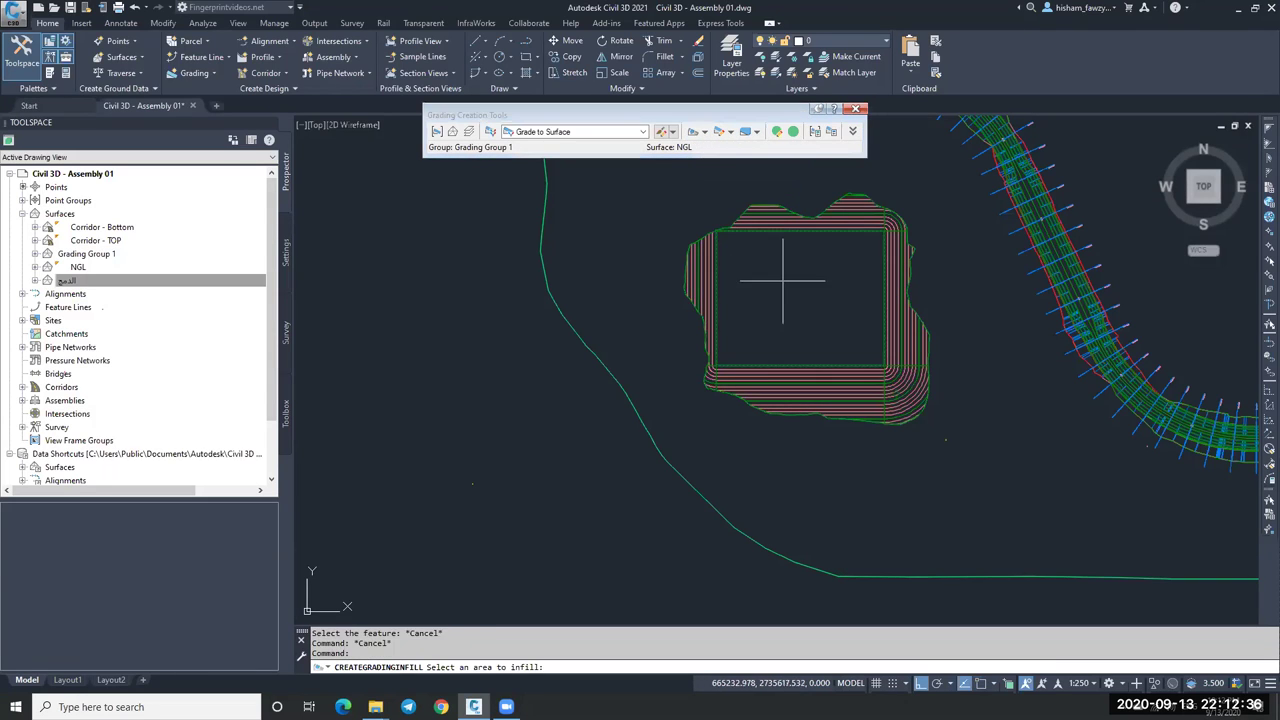
key("Escape")
scroll(886, 337, "up", 5)
left_click(893, 342)
right_click(788, 343)
left_click(829, 386)
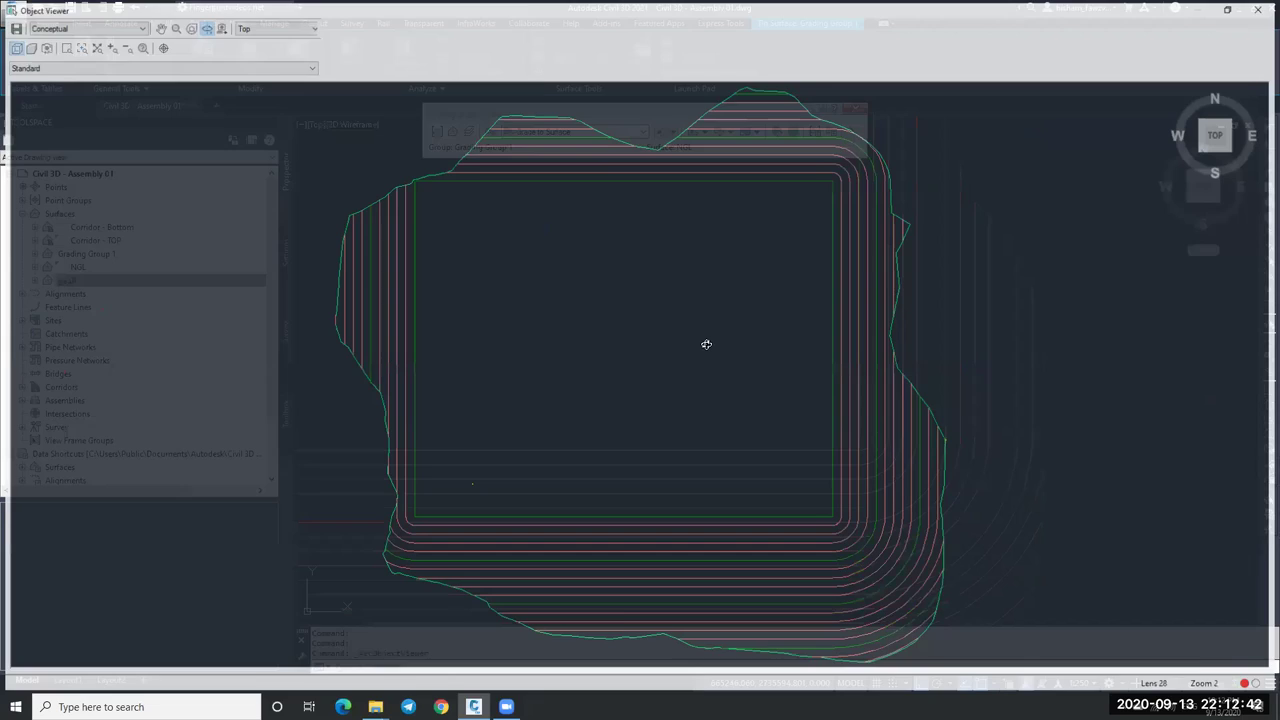
mouse_move(706, 343)
left_mouse_down()
mouse_move(734, 363)
mouse_move(768, 340)
left_mouse_up()
left_click(1262, 7)
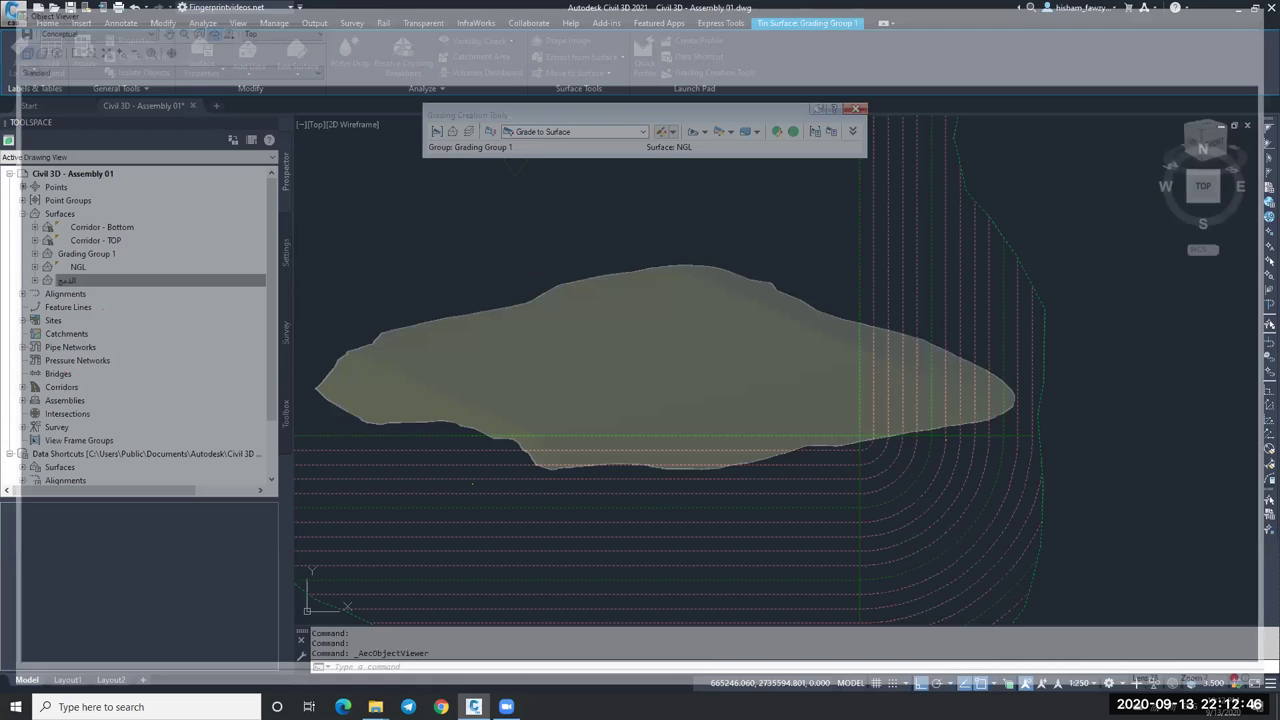
key("Escape")
scroll(862, 379, "down", 5)
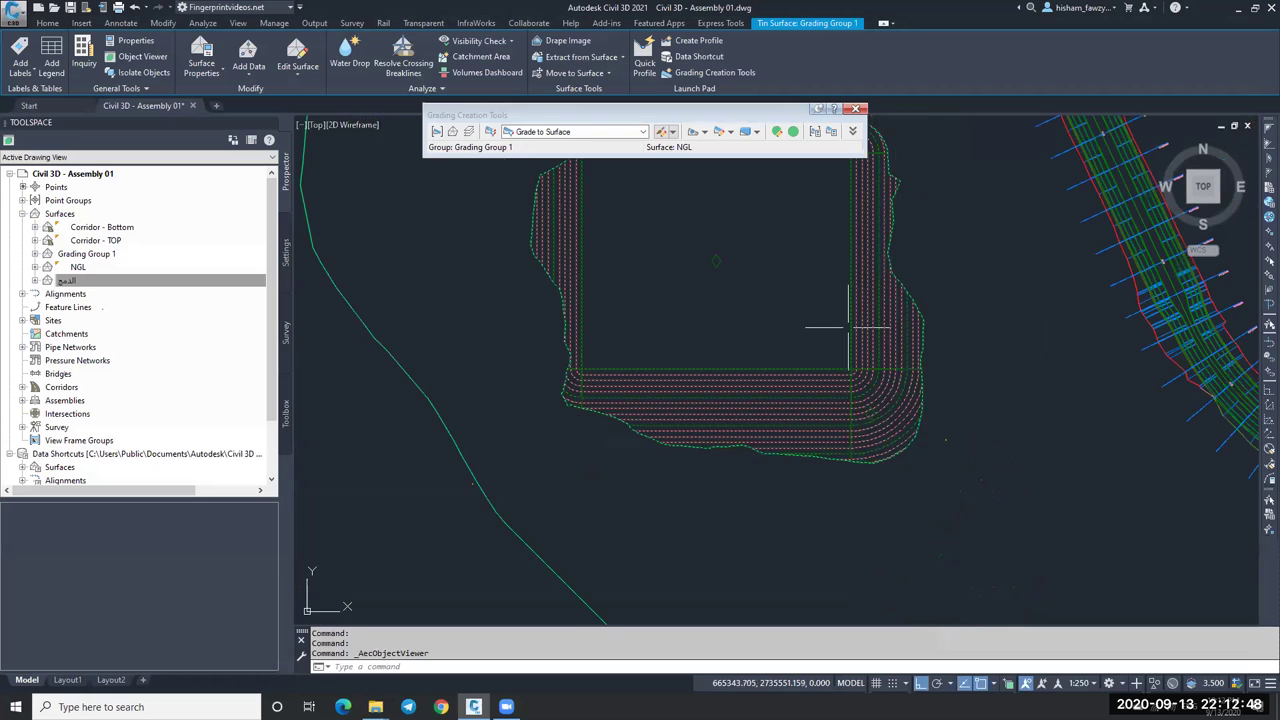
scroll(862, 379, "up", 4)
scroll(862, 379, "up", 2)
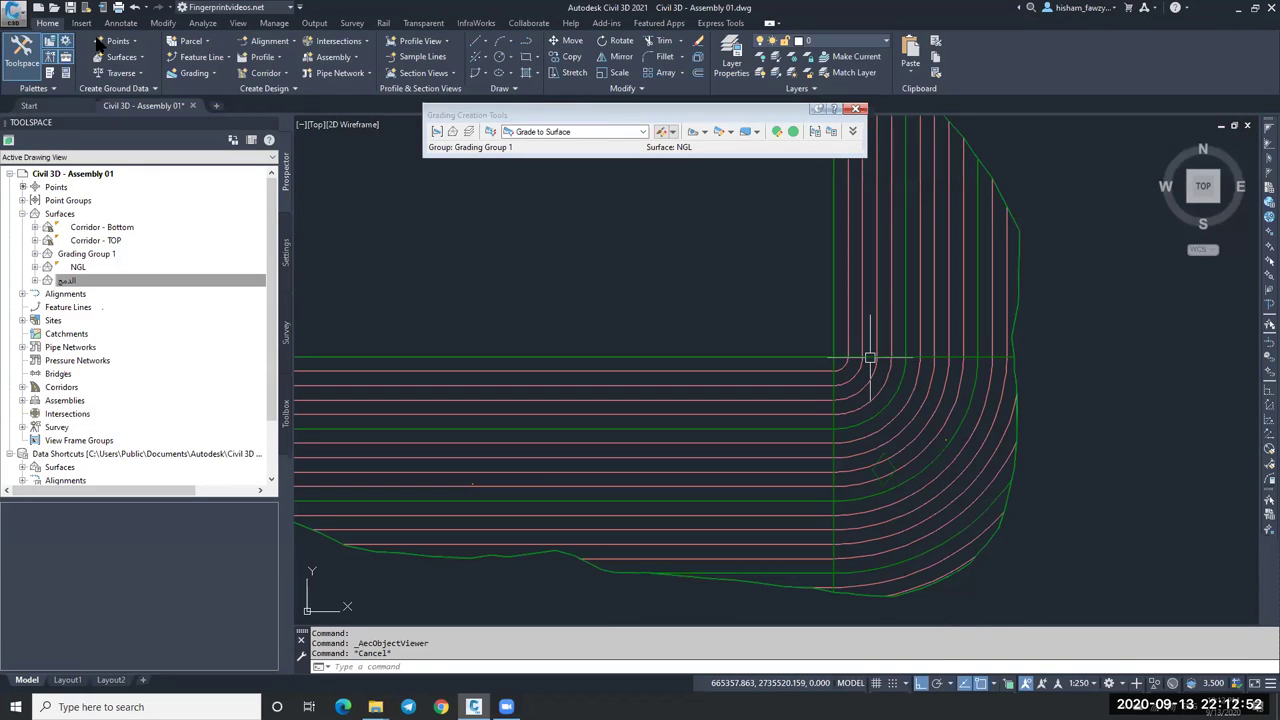
left_click(537, 198)
scroll(737, 363, "up", 3)
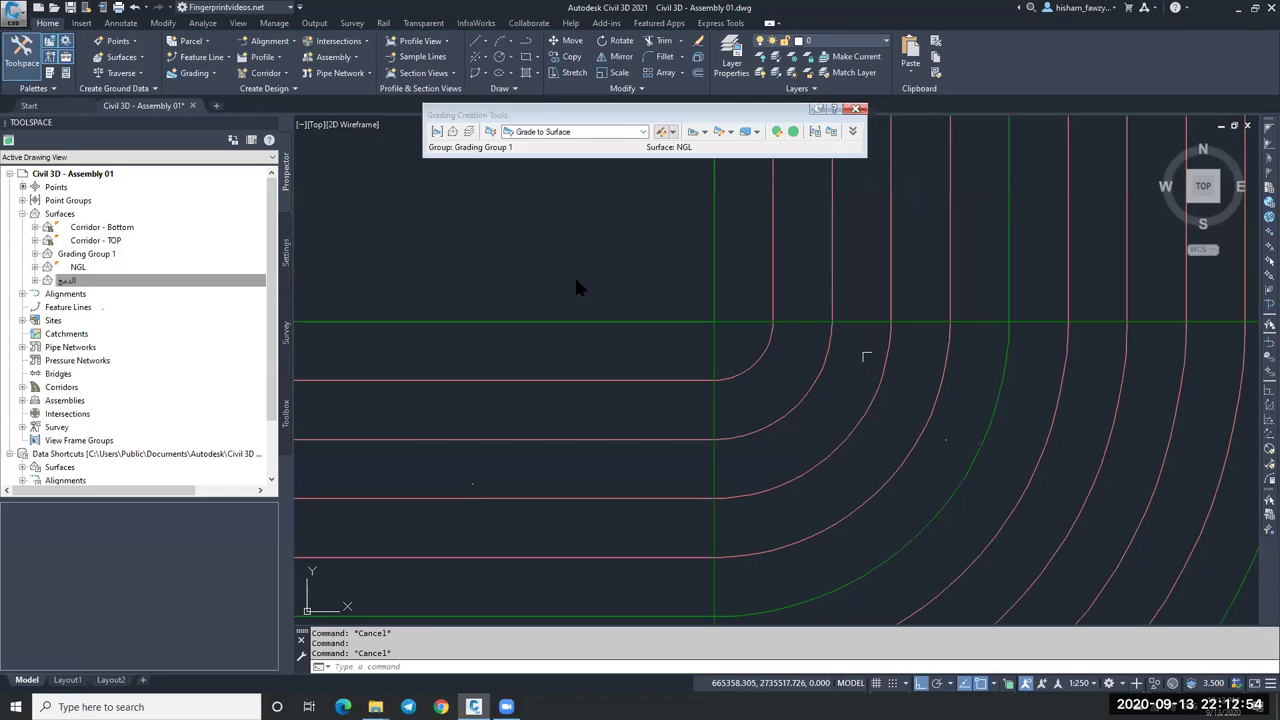
double_click(574, 274)
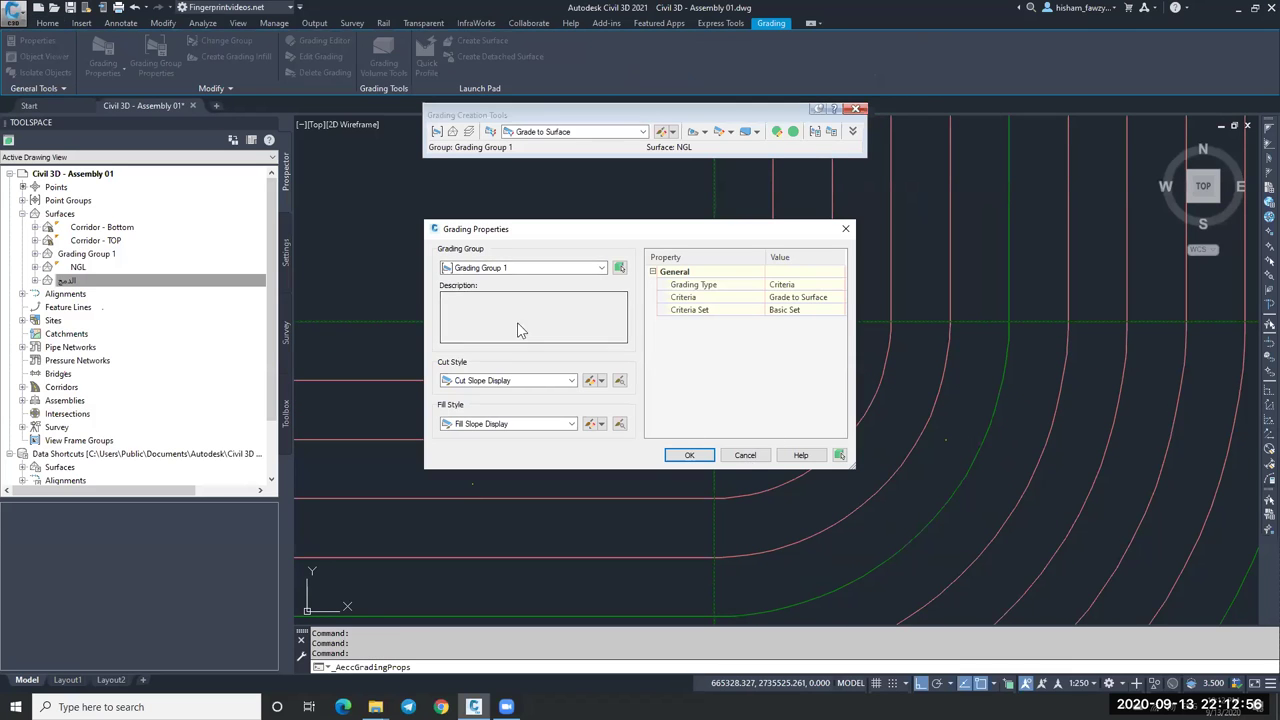
left_click(689, 455)
left_click(160, 48)
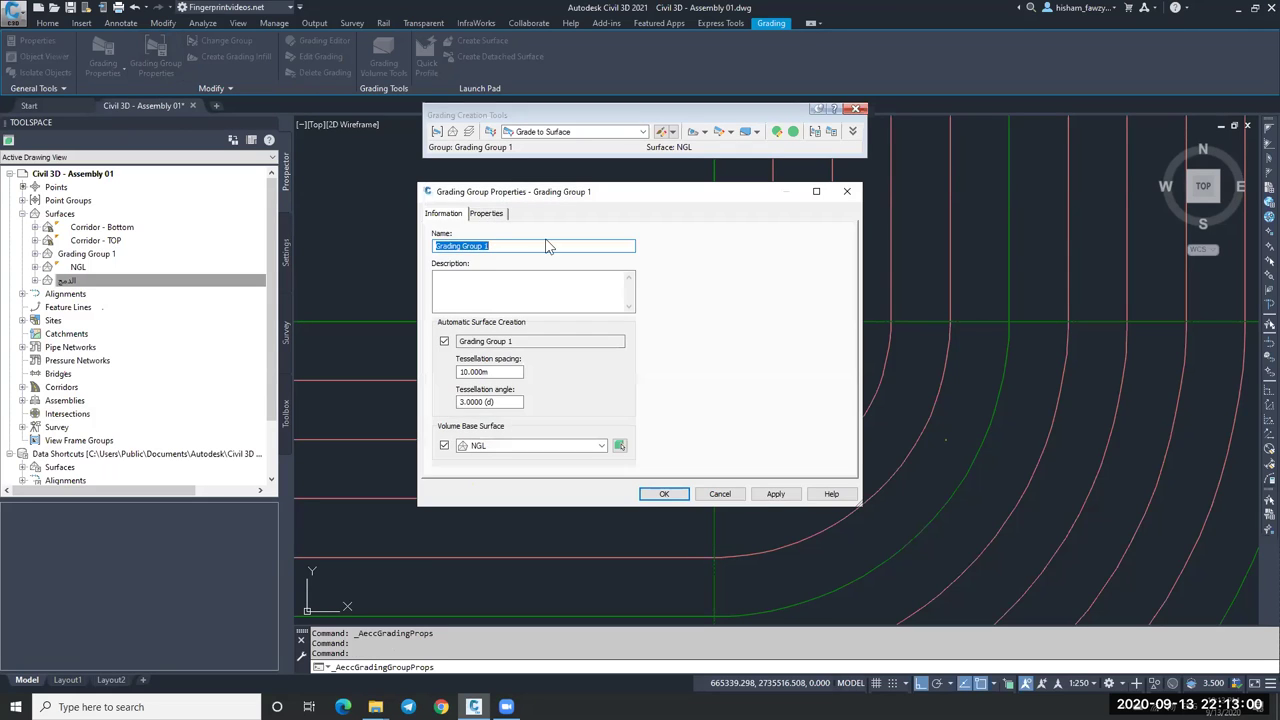
left_click(484, 215)
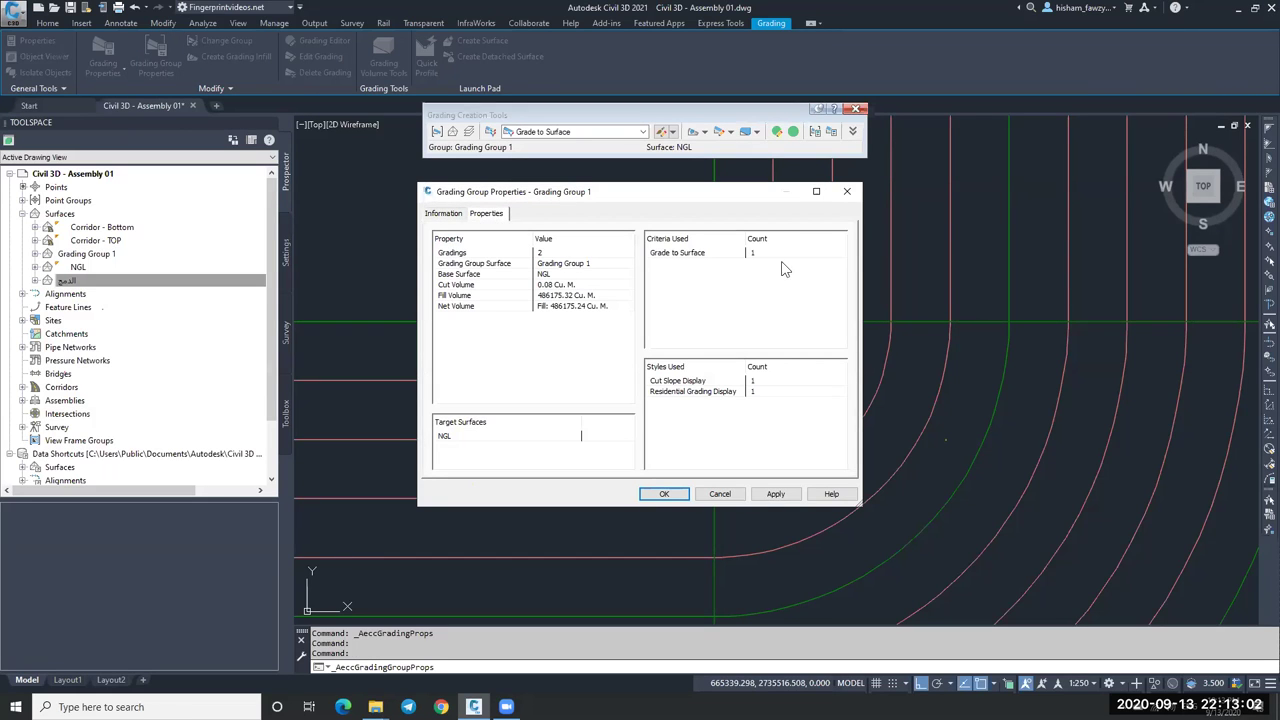
left_click(447, 215)
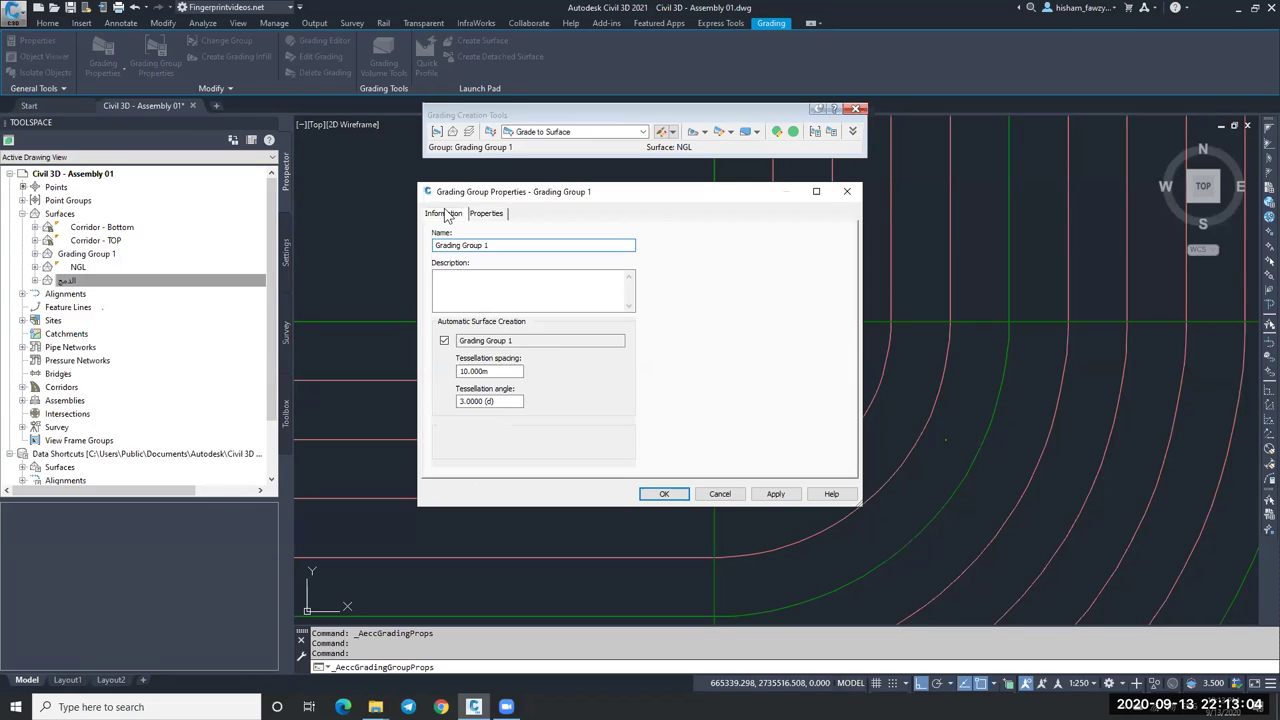
left_click(664, 494)
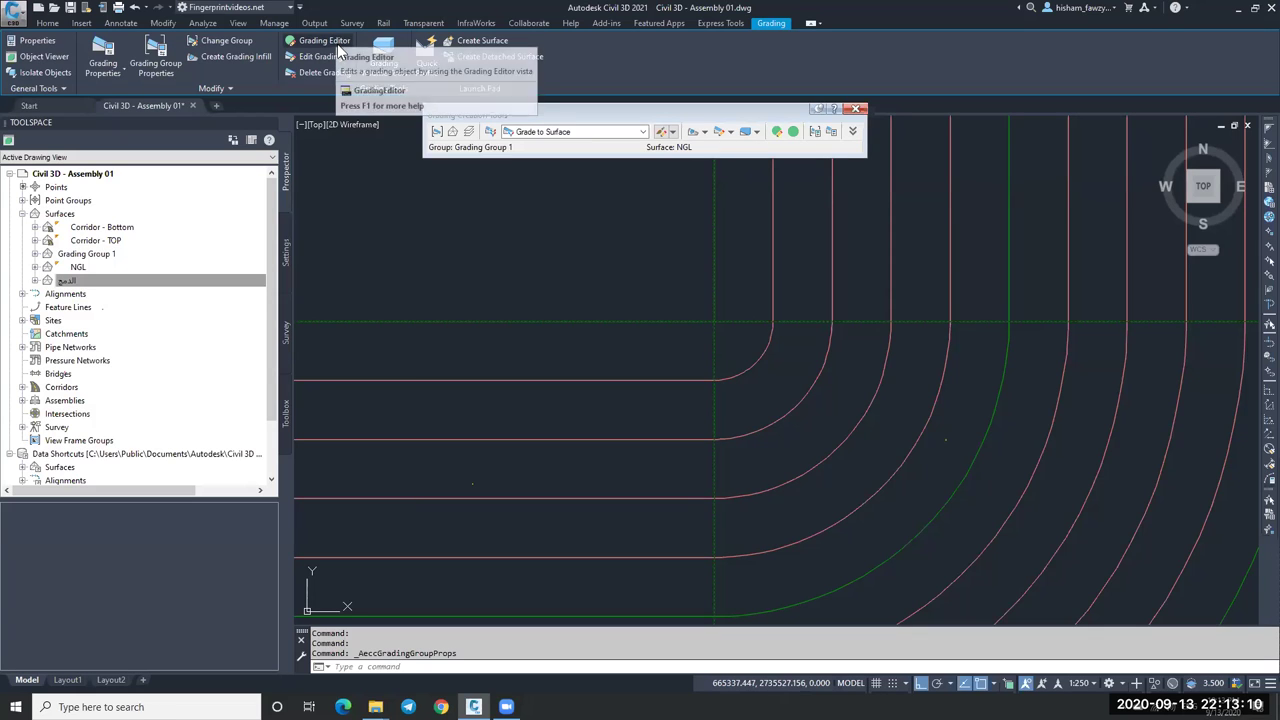
In the Grading Editor, set the cut slope to 2:1 and the fill slope to 1:1.
left_click(763, 281)
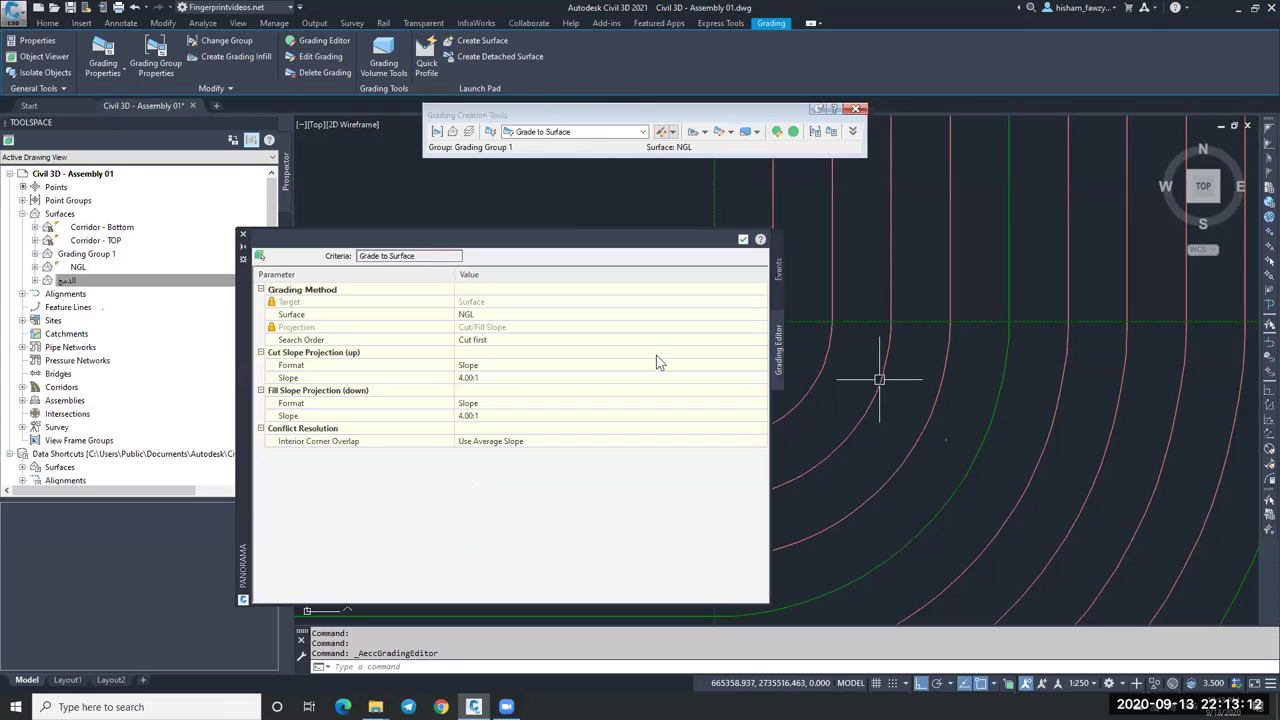
left_click(470, 377)
left_click(500, 416)
left_click(493, 379)
type("2")
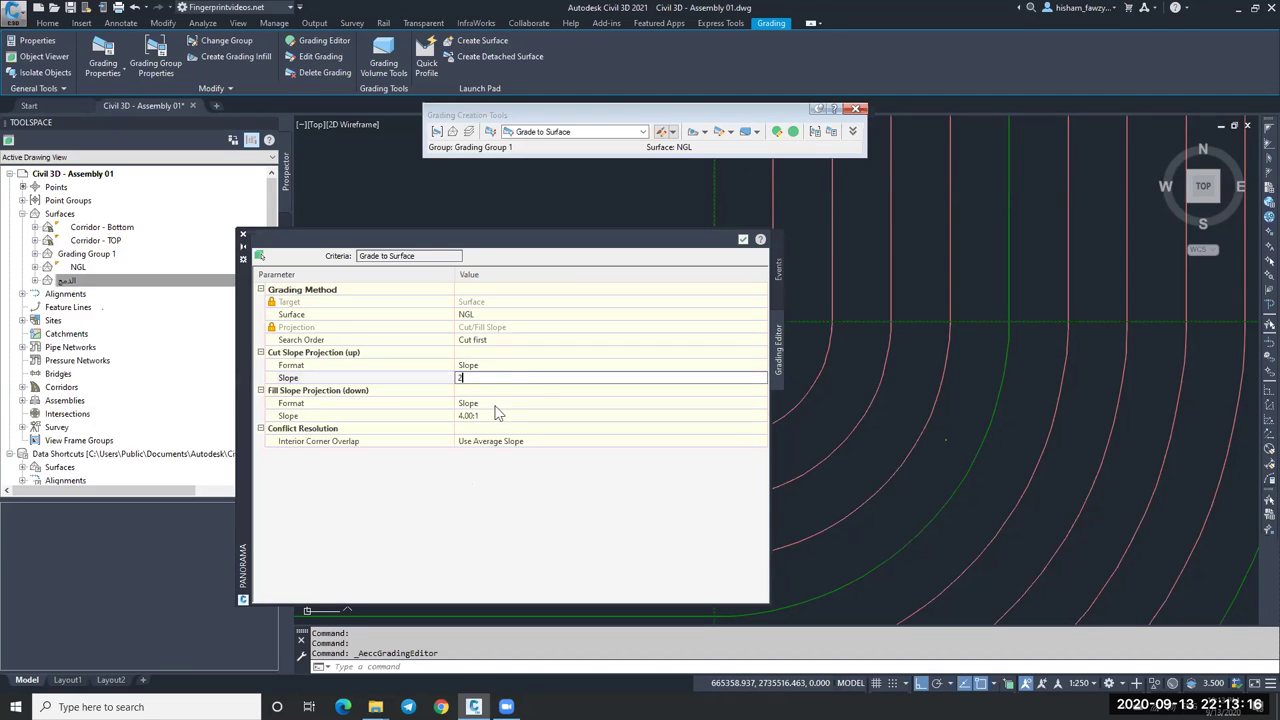
left_click(499, 416)
scroll(966, 332, "down", 4)
left_click(484, 415)
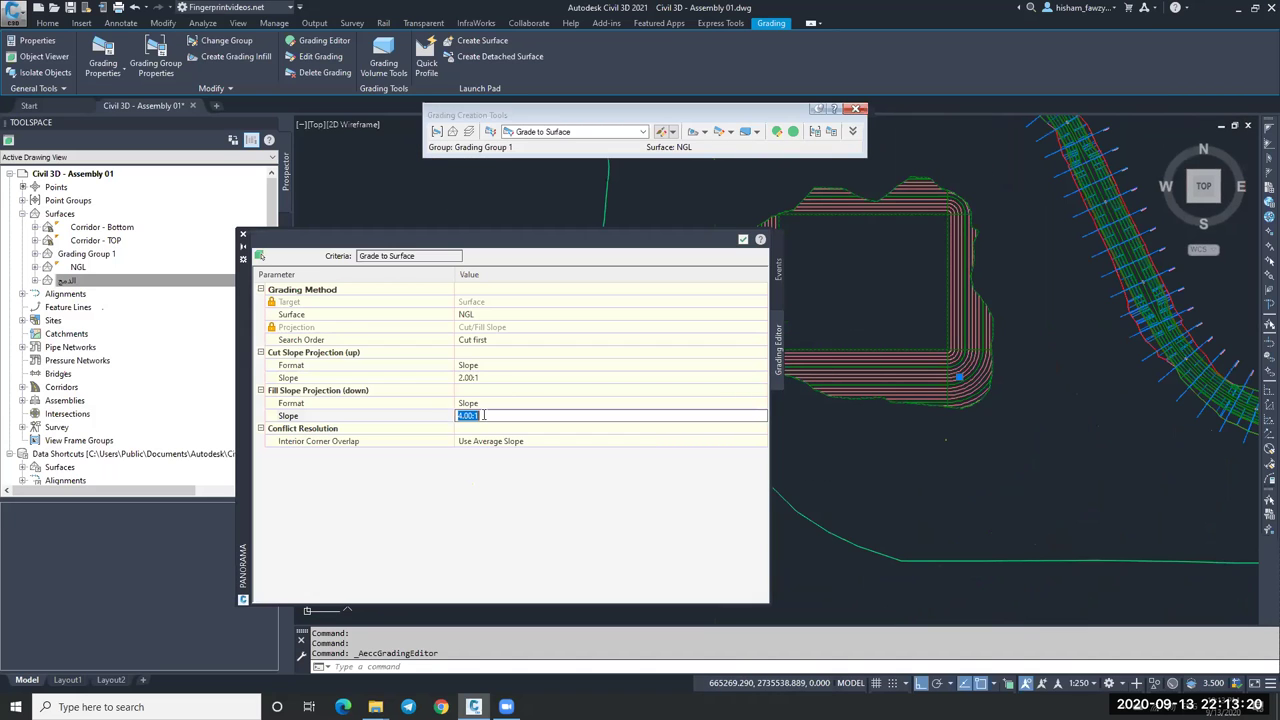
type("1")
key("Return")
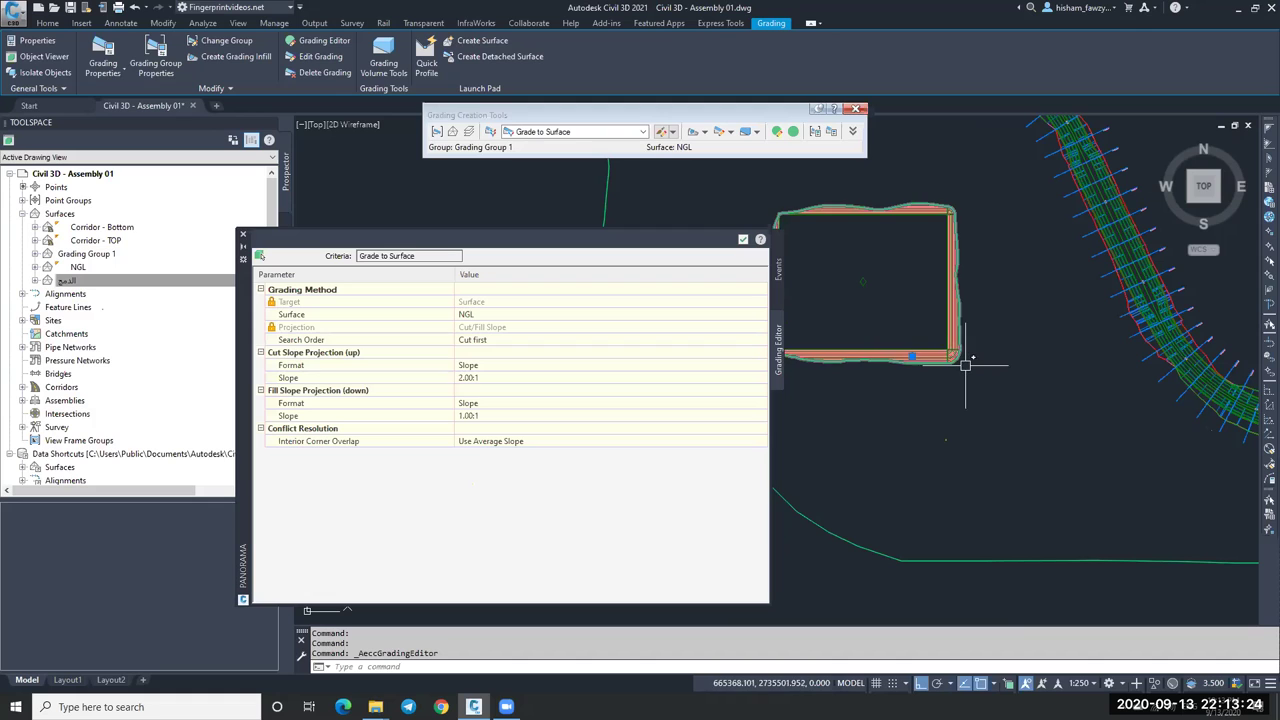
Recheck the cut slope value, then close the Grading Editor and Event Viewer panels.
scroll(954, 357, "up", 5)
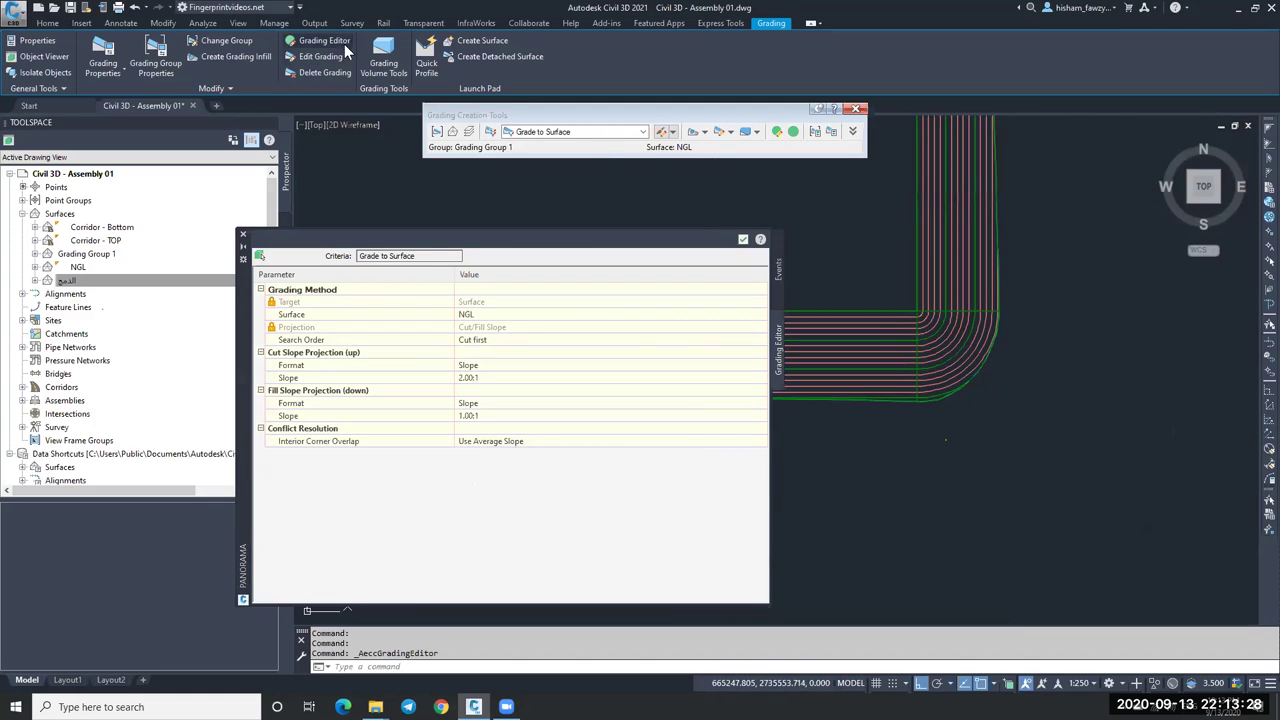
left_click(486, 379)
left_click(493, 365)
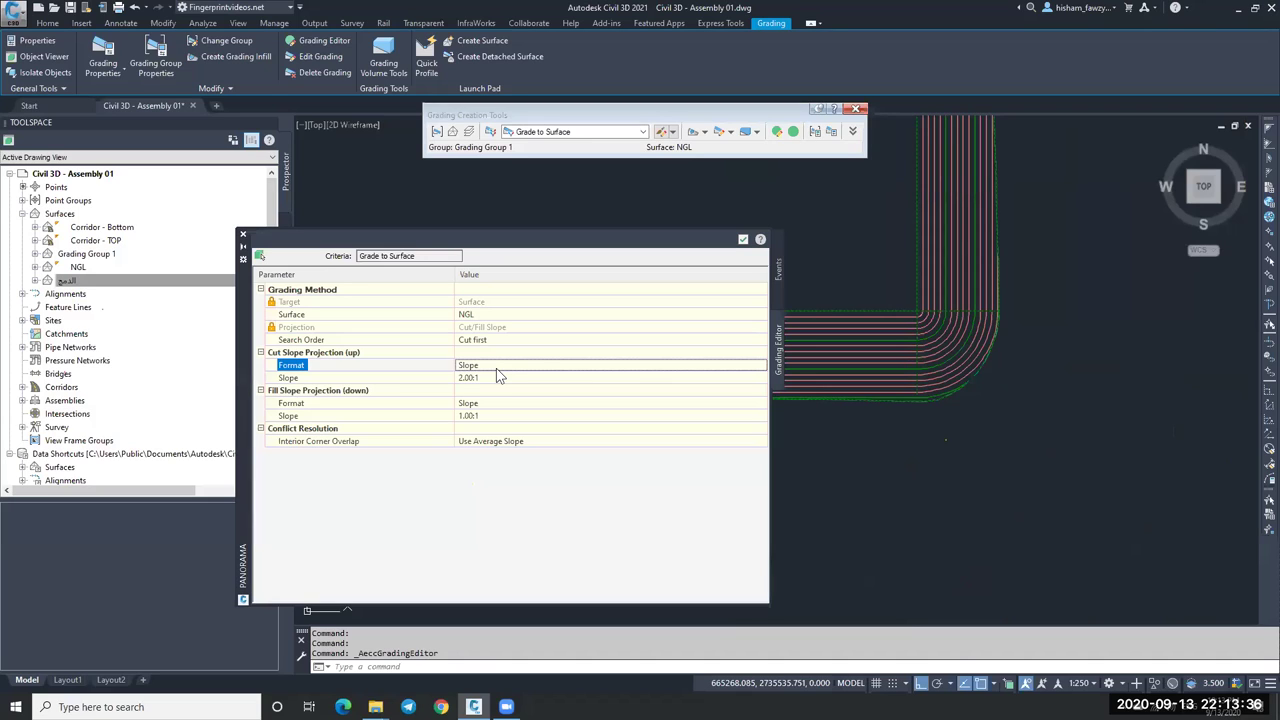
left_click(743, 243)
left_click(743, 243)
Undo the existing grading around the rectangular pad.
key("Escape")
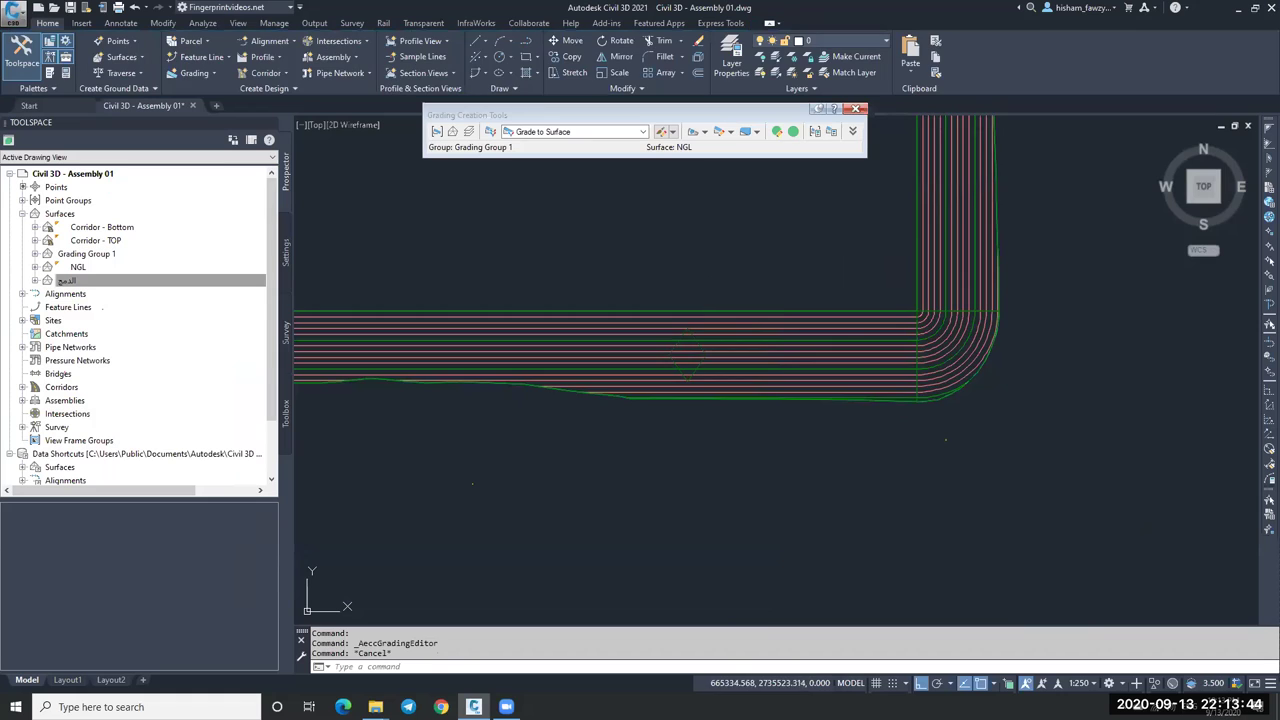
key("ctrl+z")
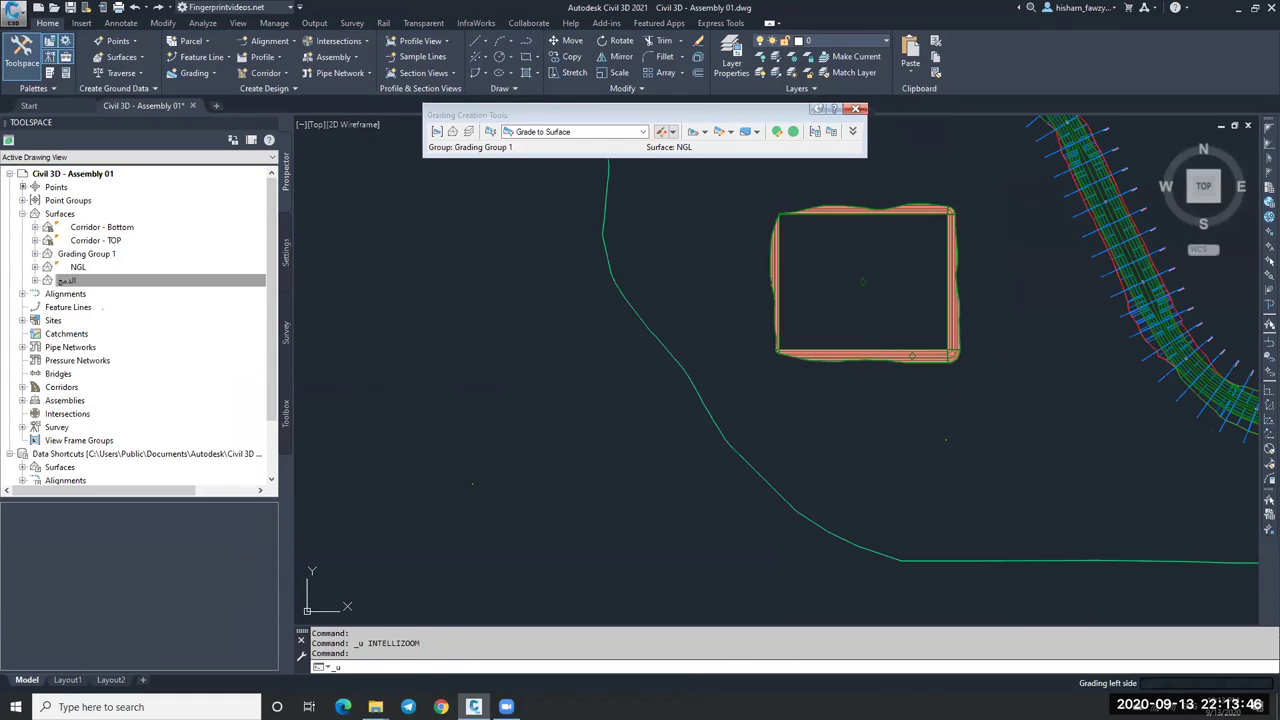
scroll(864, 331, "up", 5)
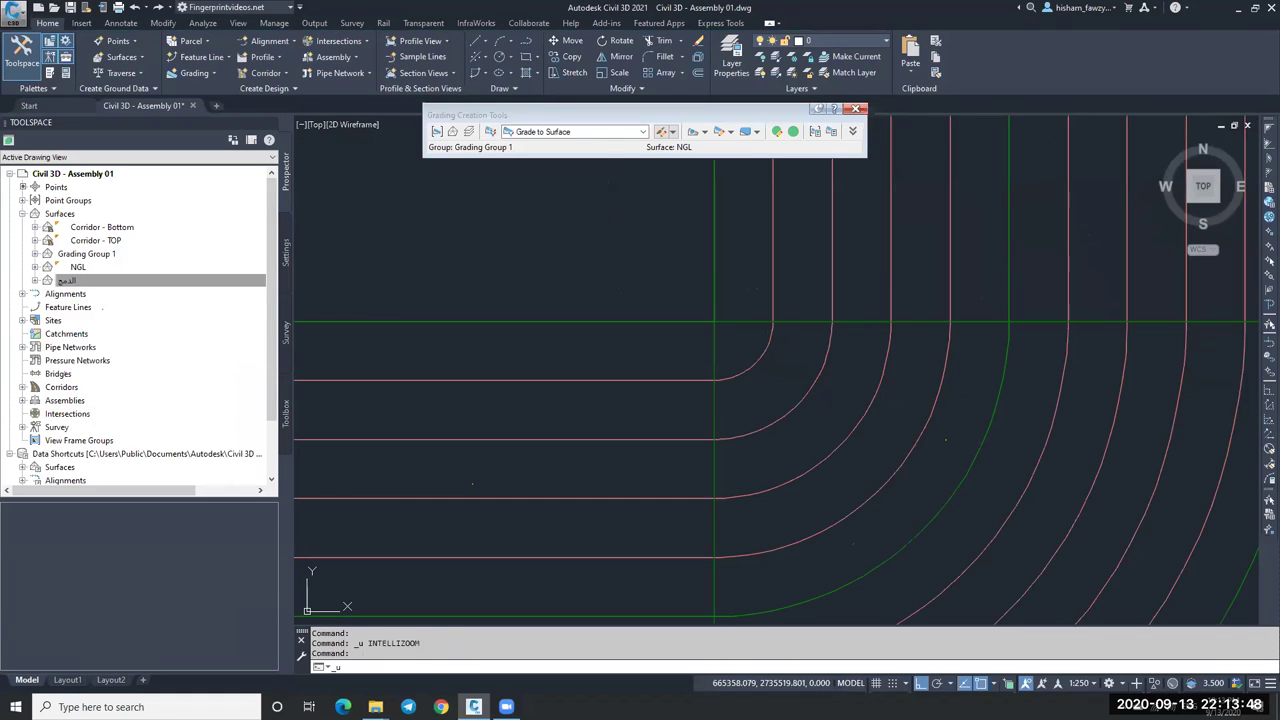
key("ctrl+z")
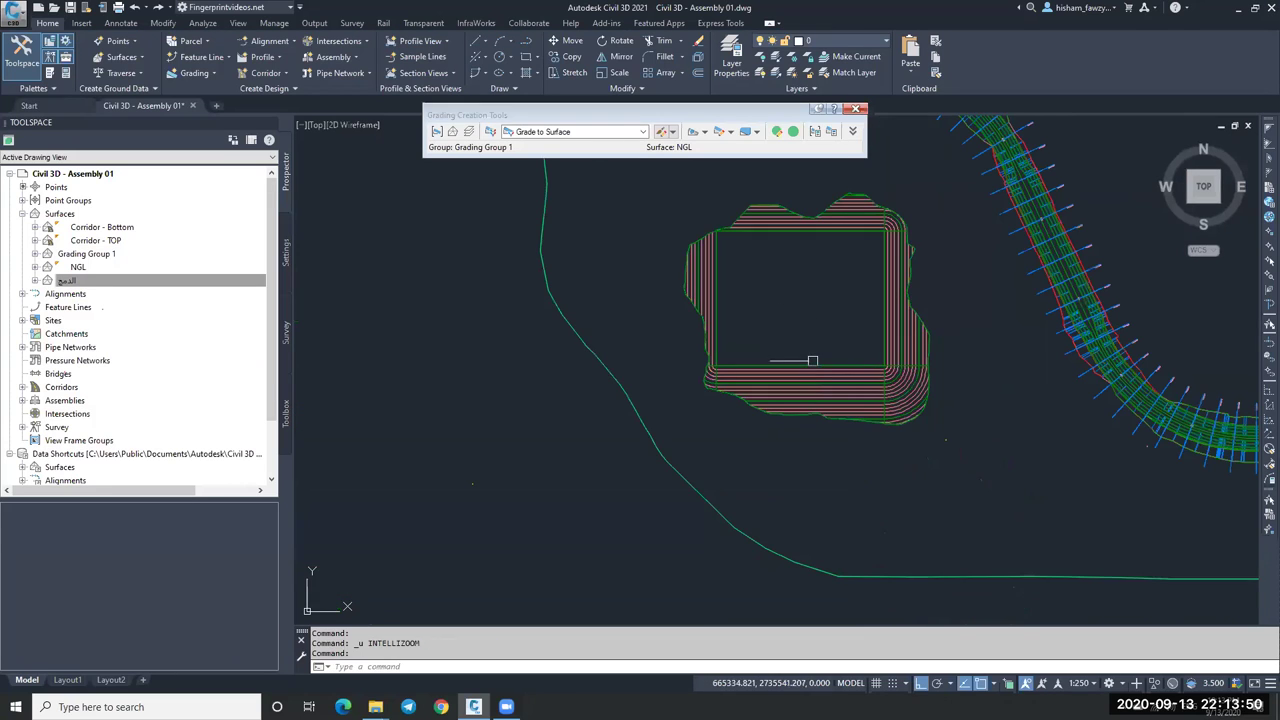
key("ctrl+z")
key("Escape")
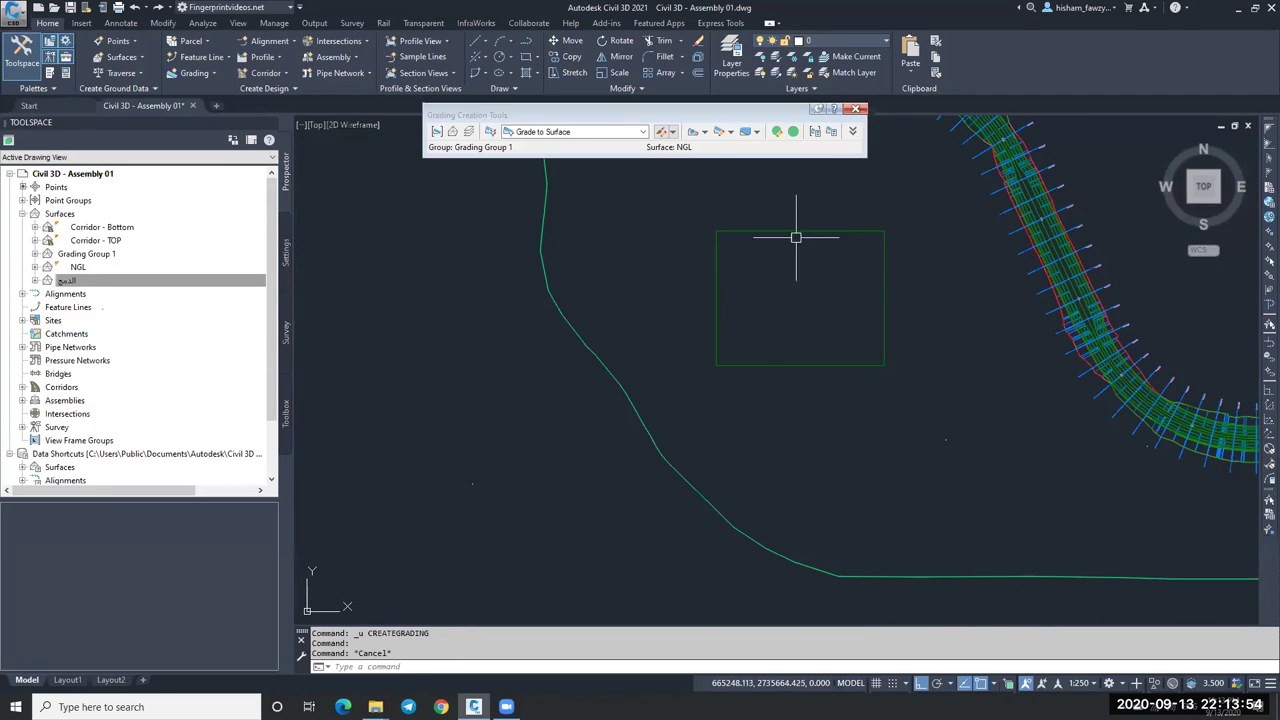
Create a partial outside grading on the pad from station 0+534.76 to 0+252.19.
left_click(712, 138)
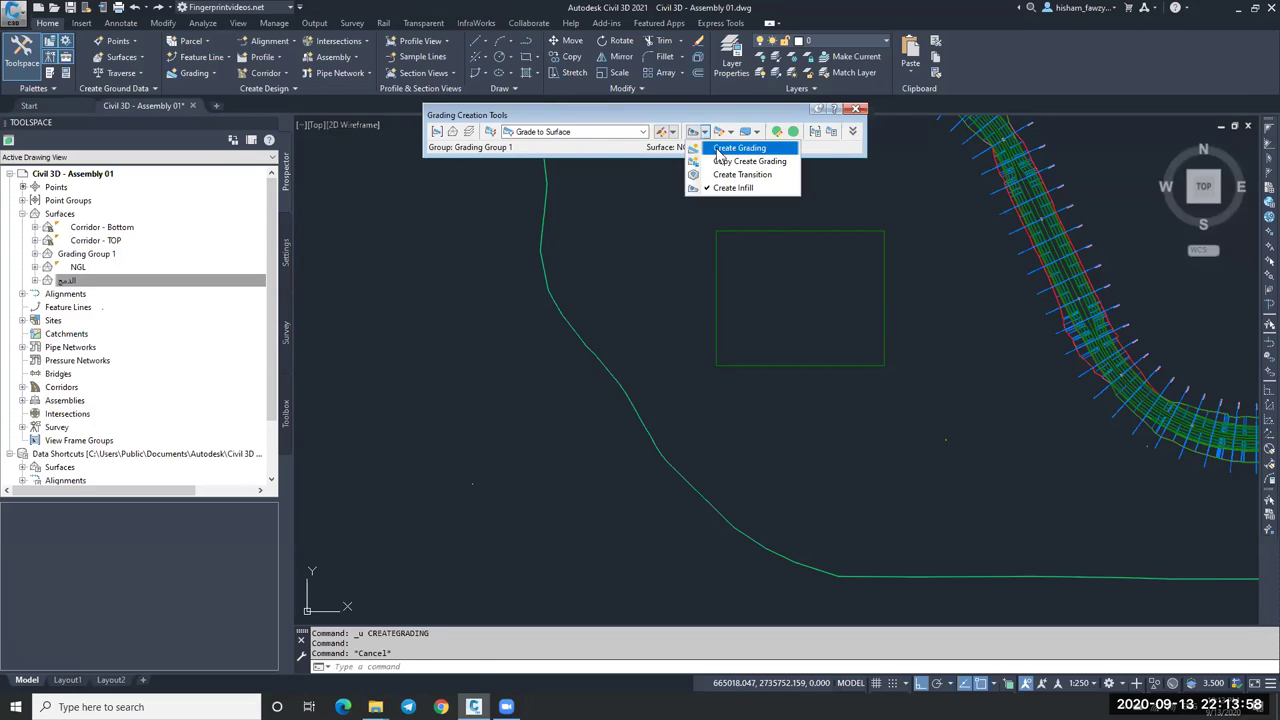
left_click(740, 149)
left_click(779, 232)
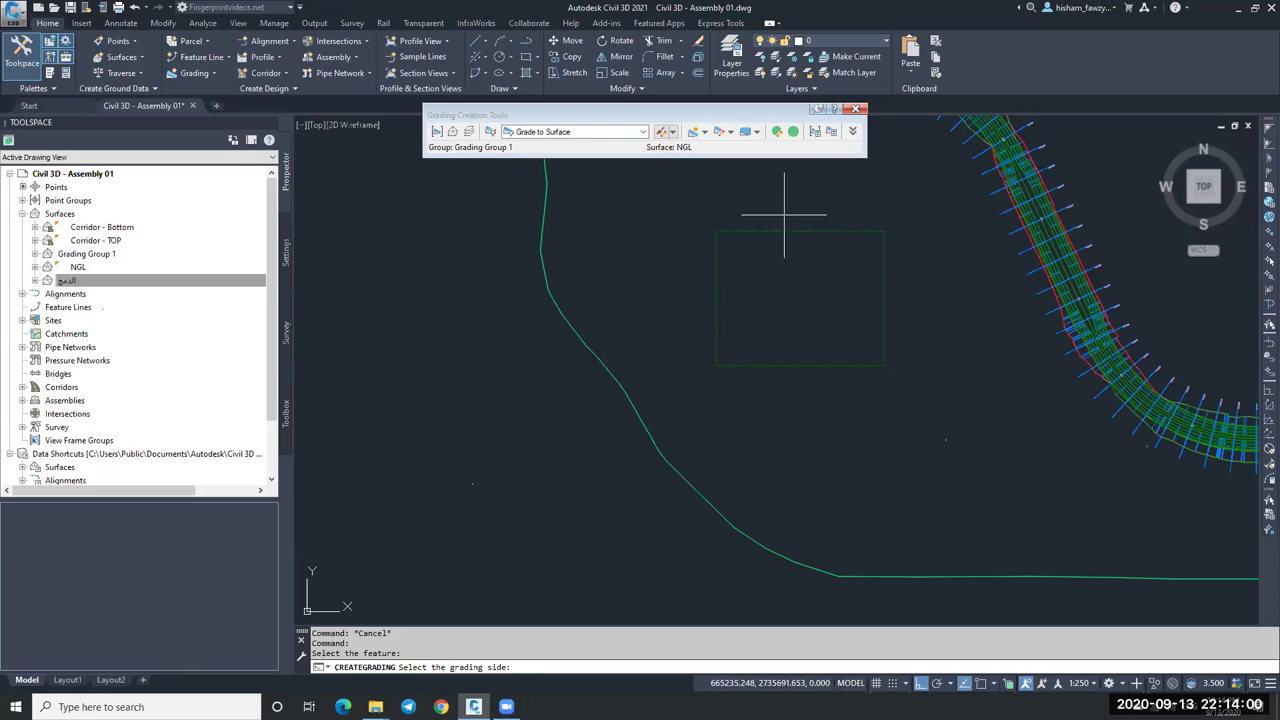
left_click(538, 594)
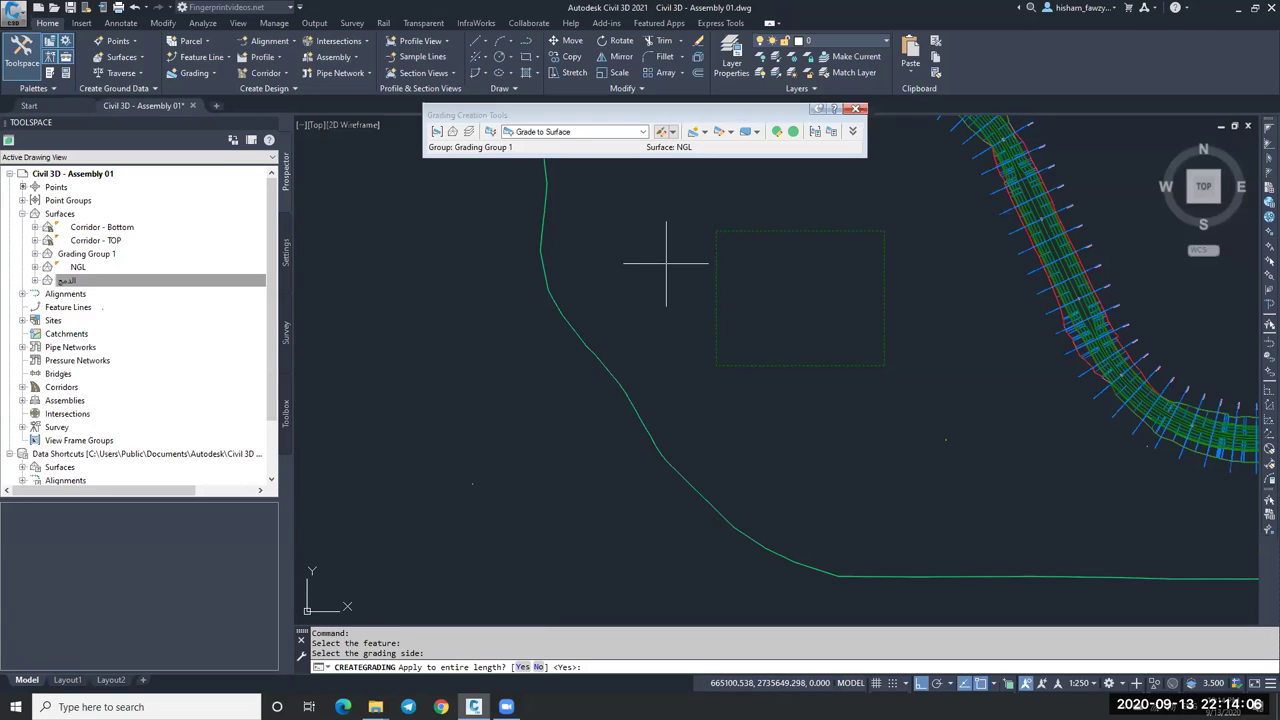
left_click(536, 667)
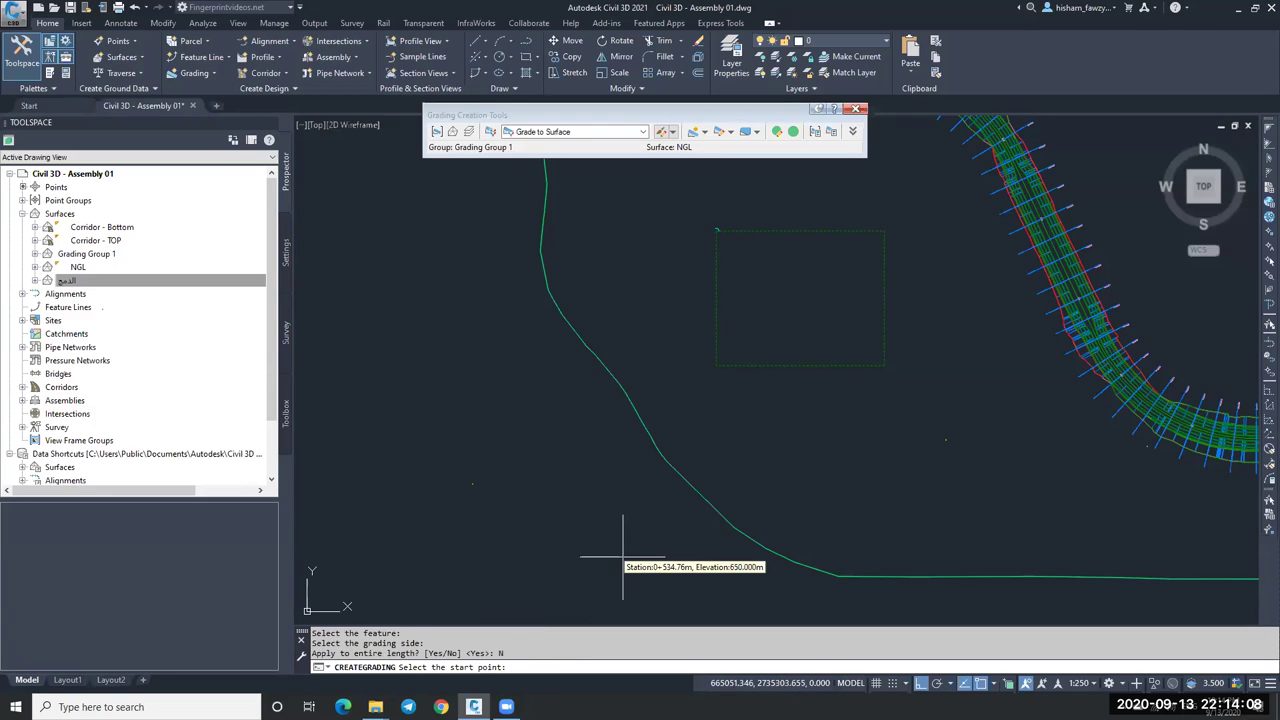
left_click(716, 371)
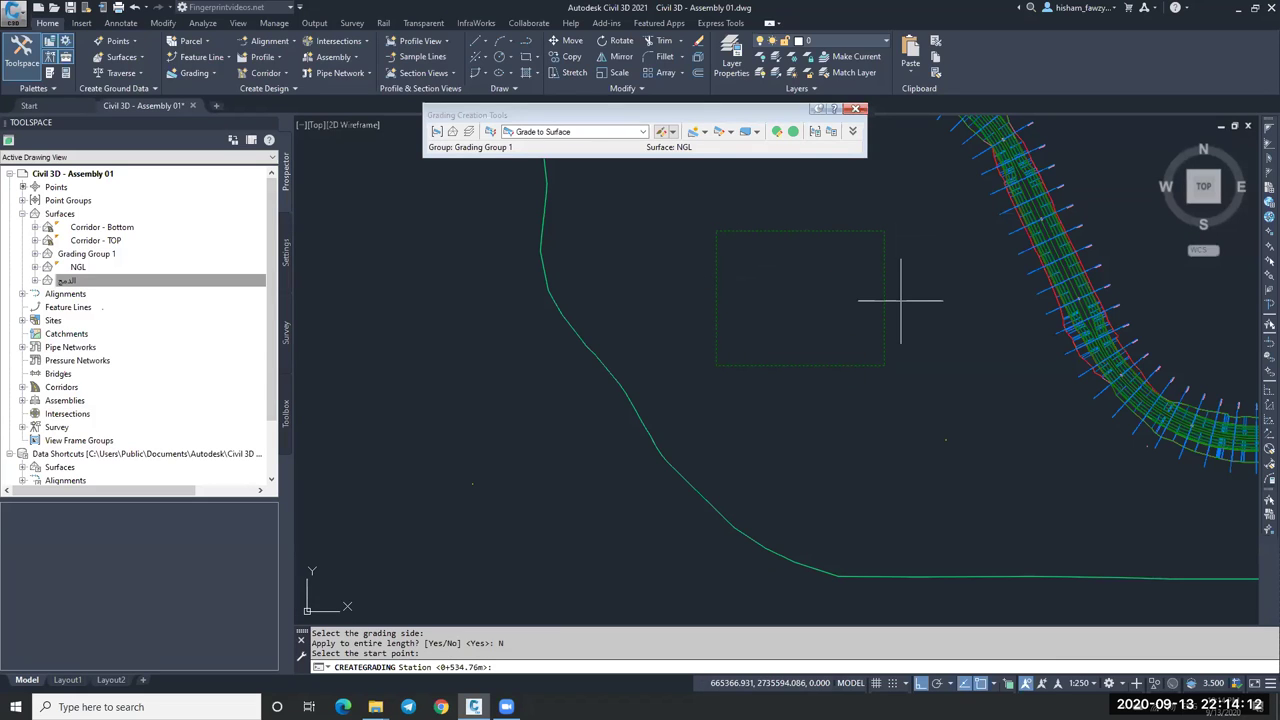
key("Return")
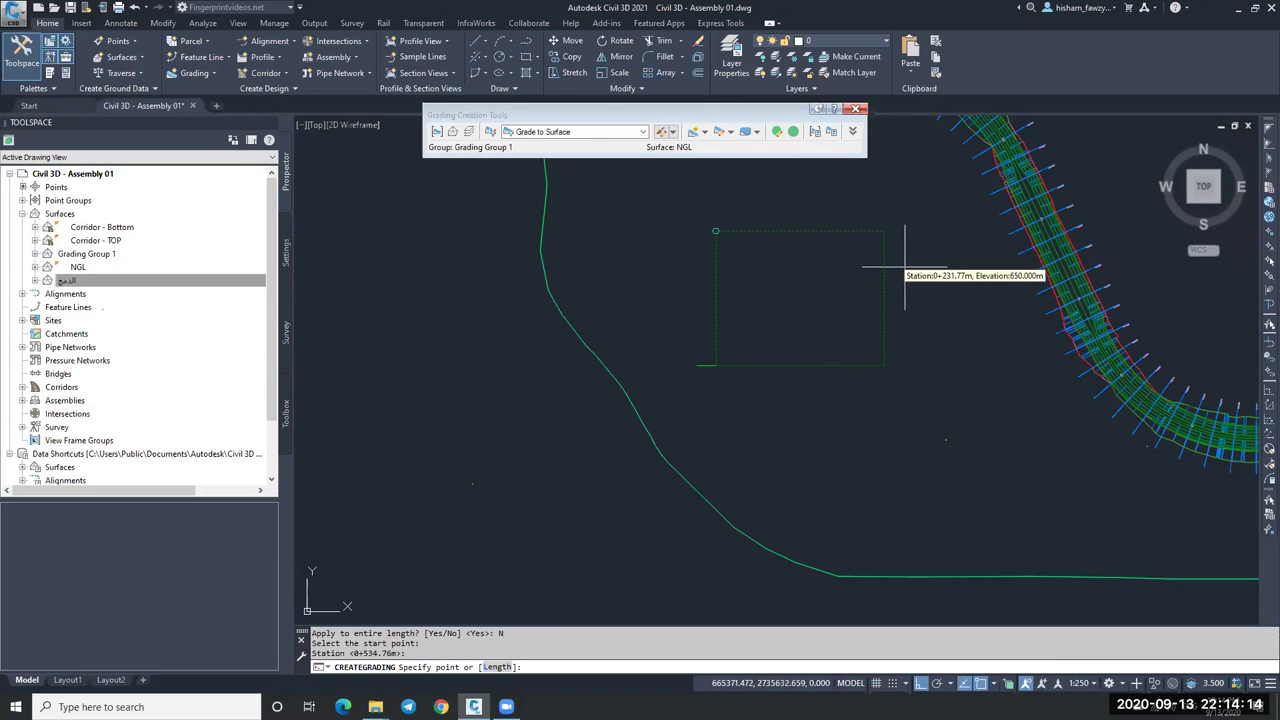
left_click(919, 285)
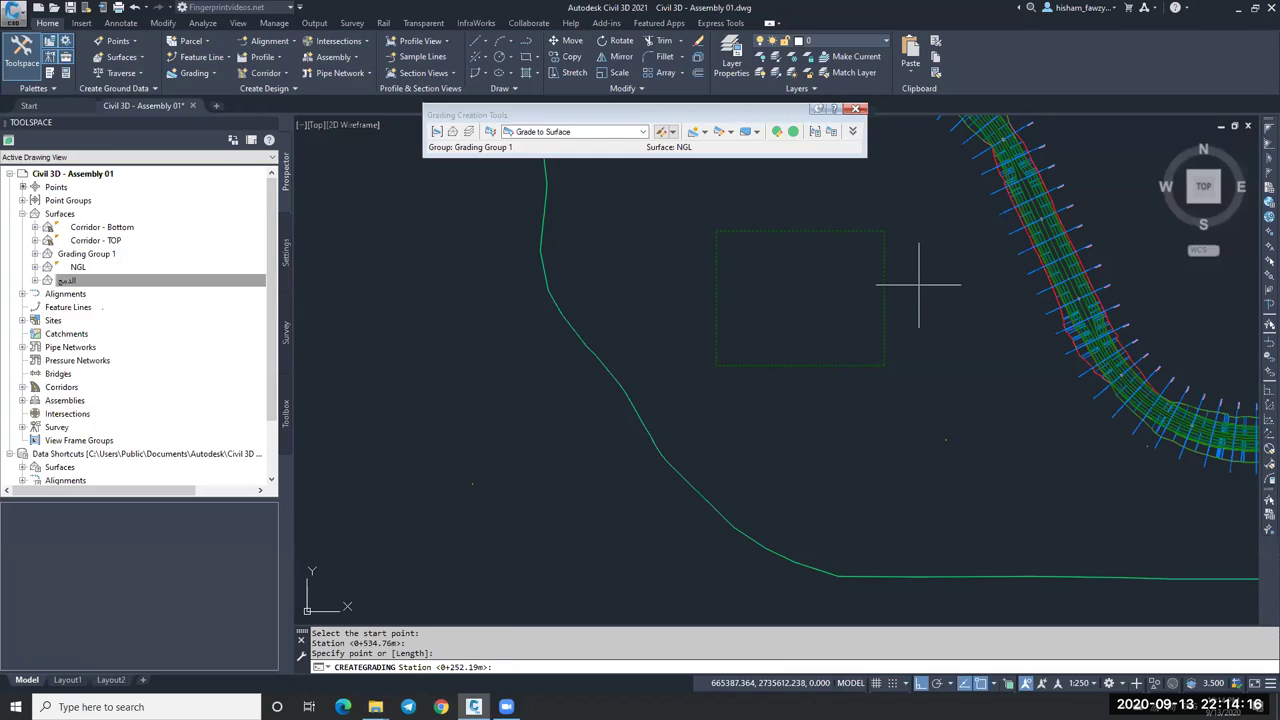
key("Return")
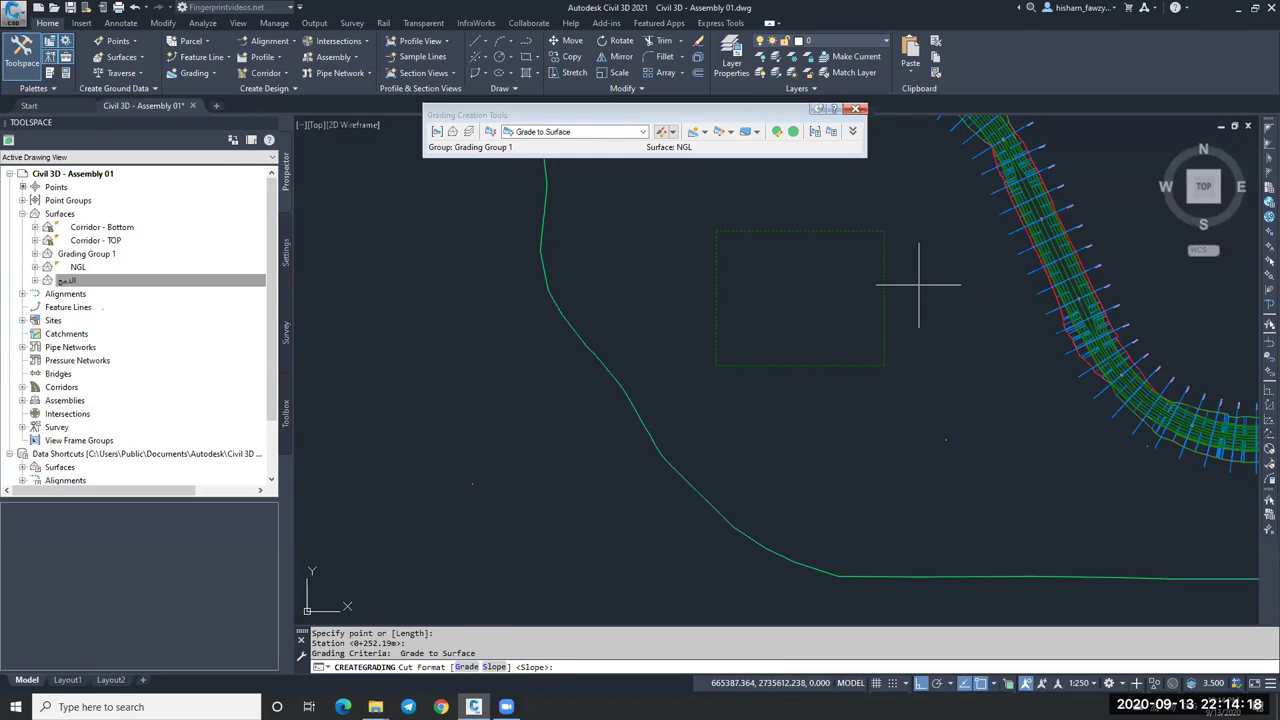
key("Return")
key("Return")
key("Return")
key("Return")
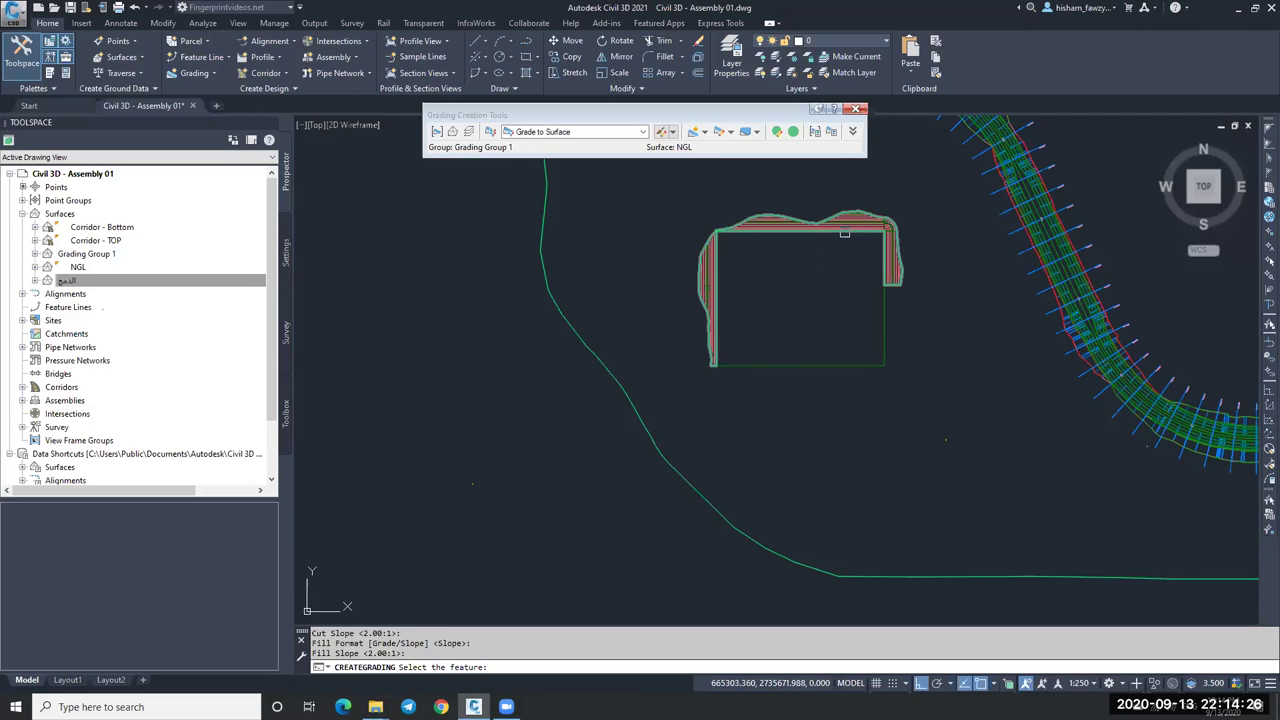
Start a second partial grading on the pad from station 0+267.75 to 0+482.54.
left_click(887, 297)
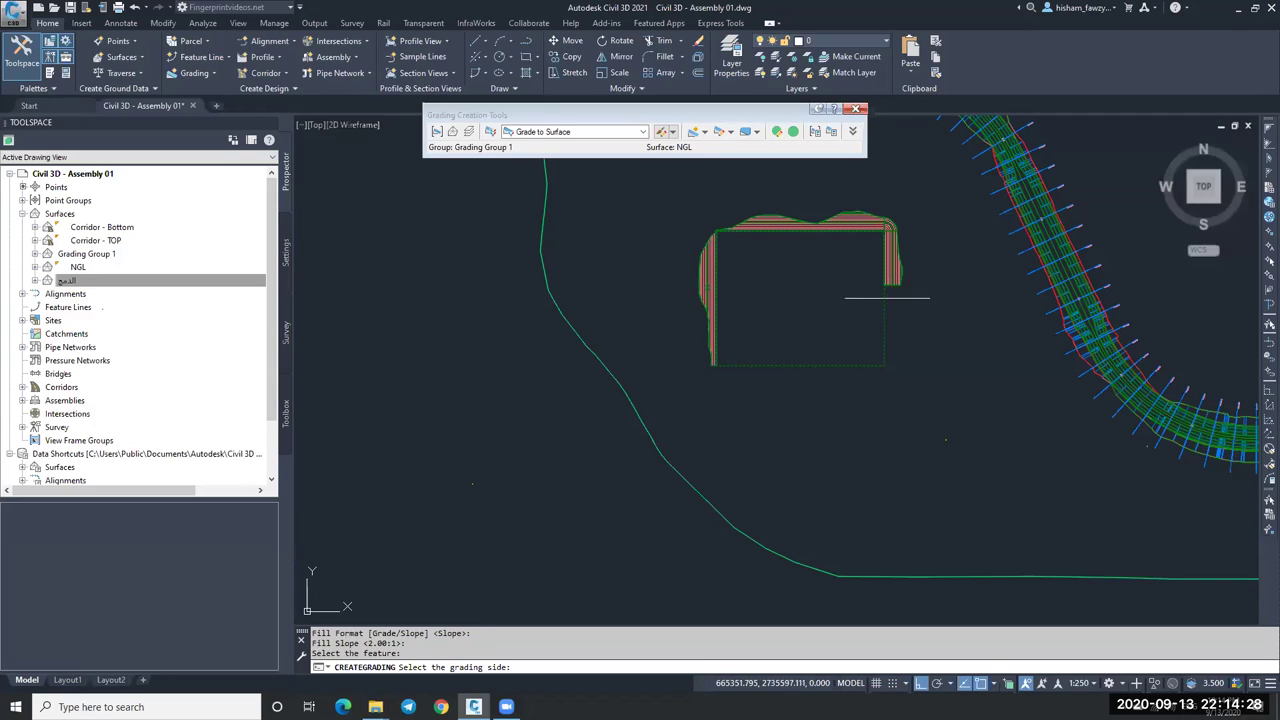
left_click(924, 338)
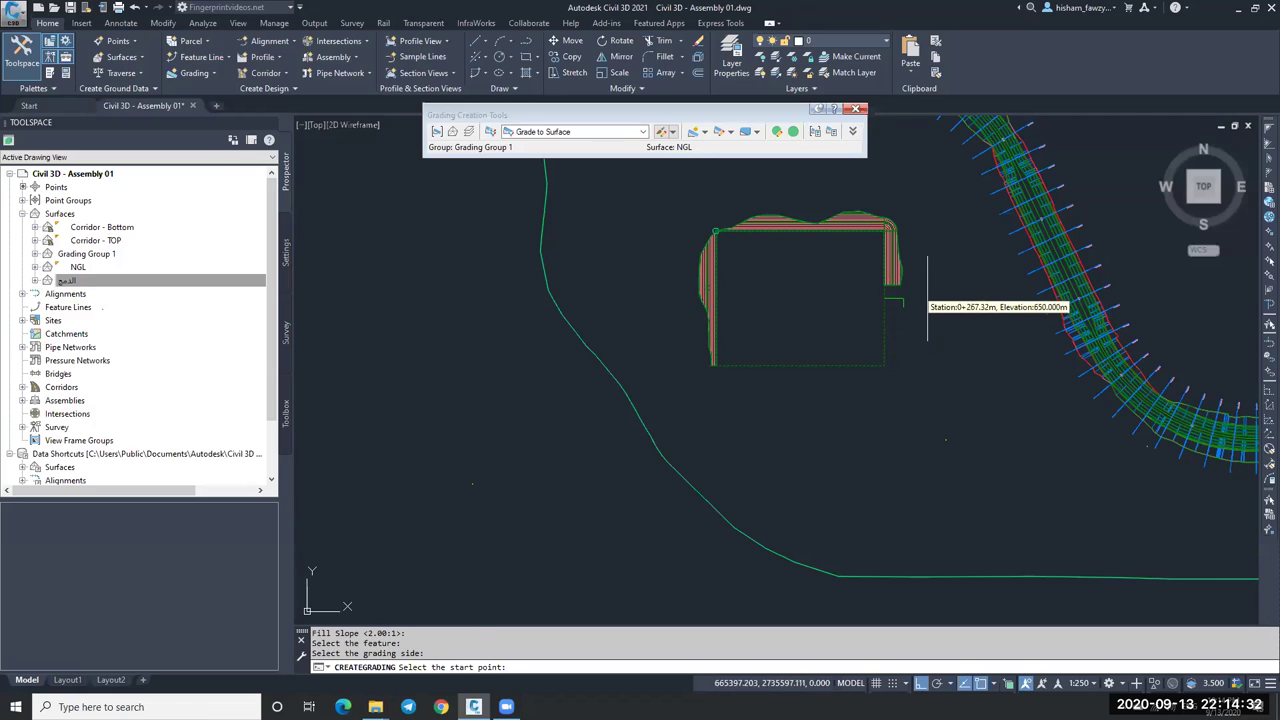
scroll(906, 303, "up", 4)
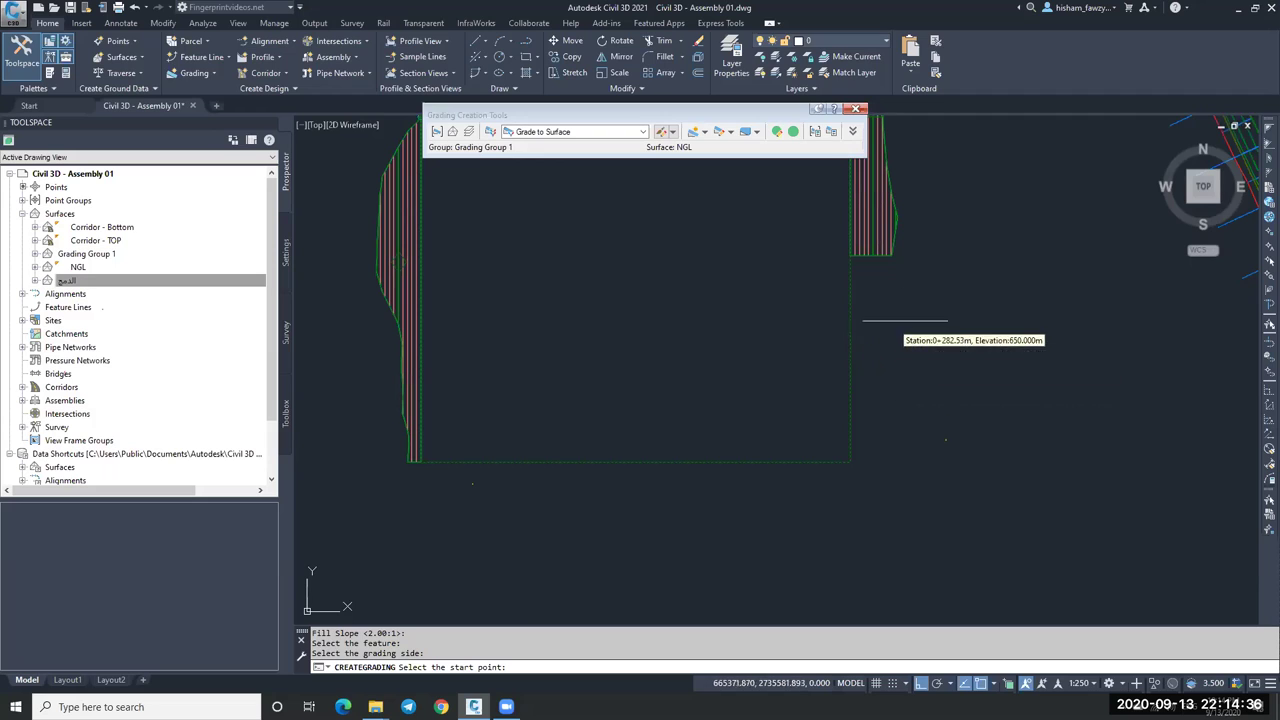
left_click(903, 290)
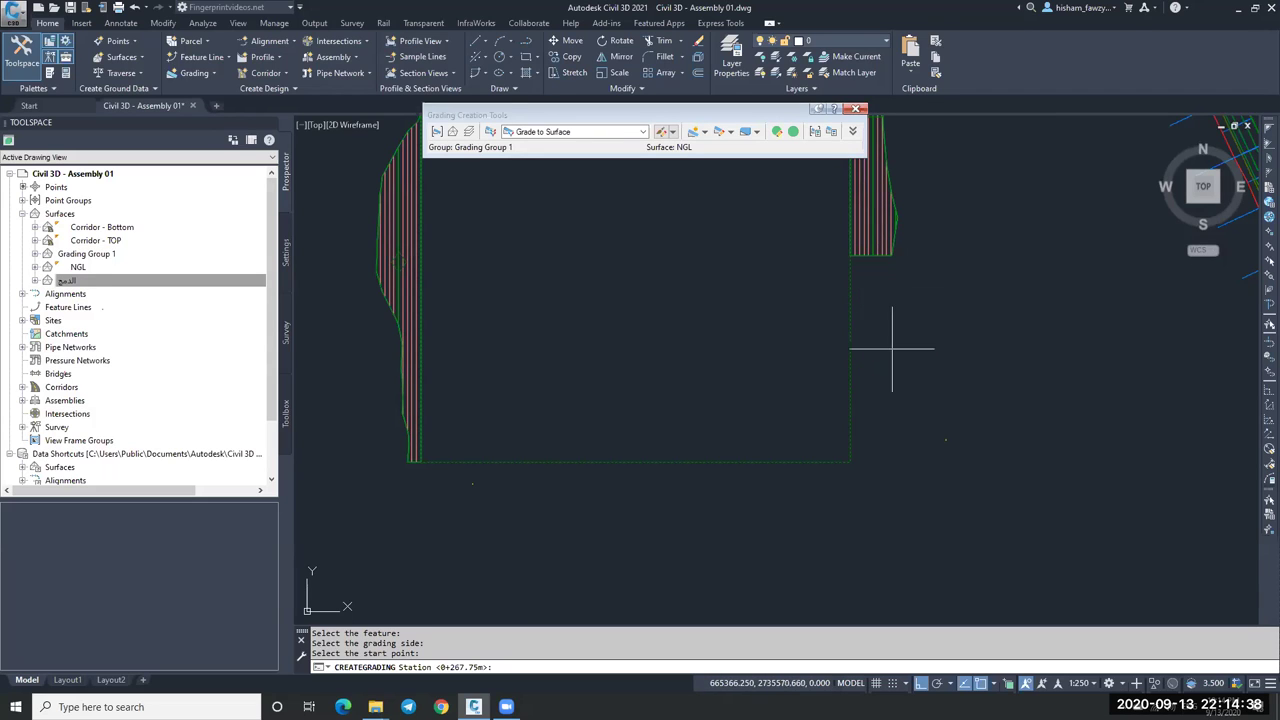
key("Return")
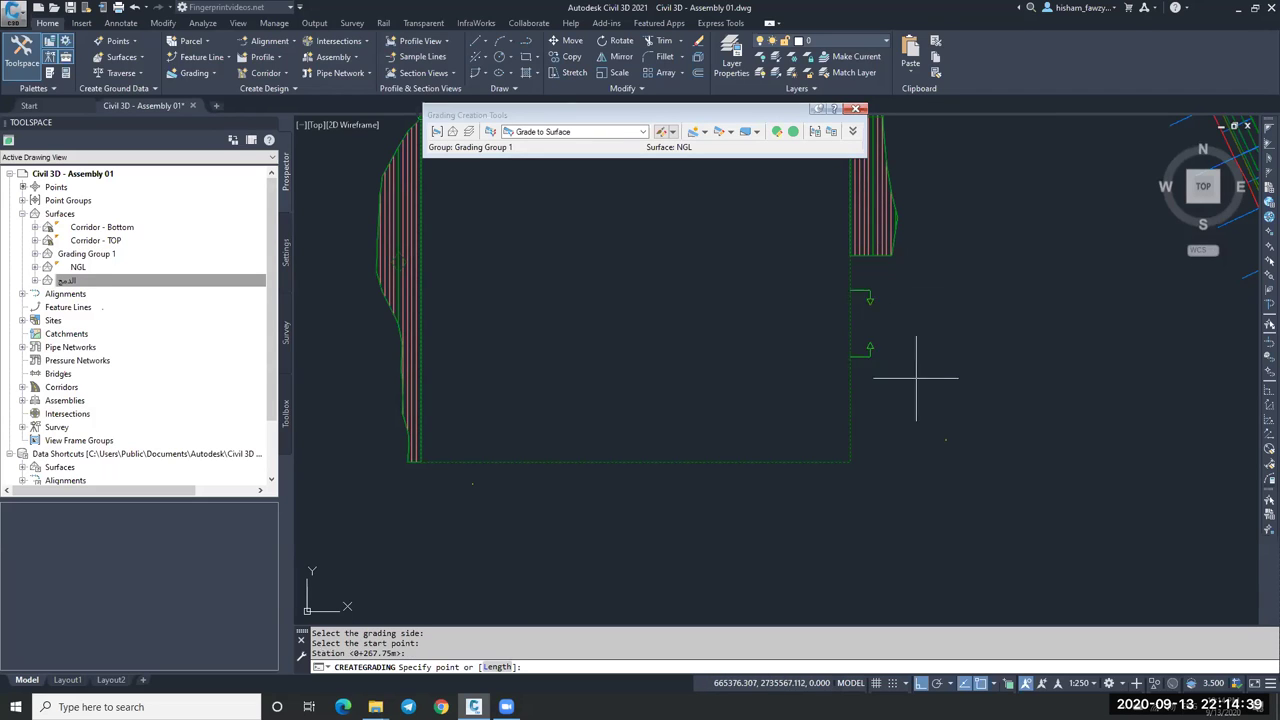
left_click(537, 491)
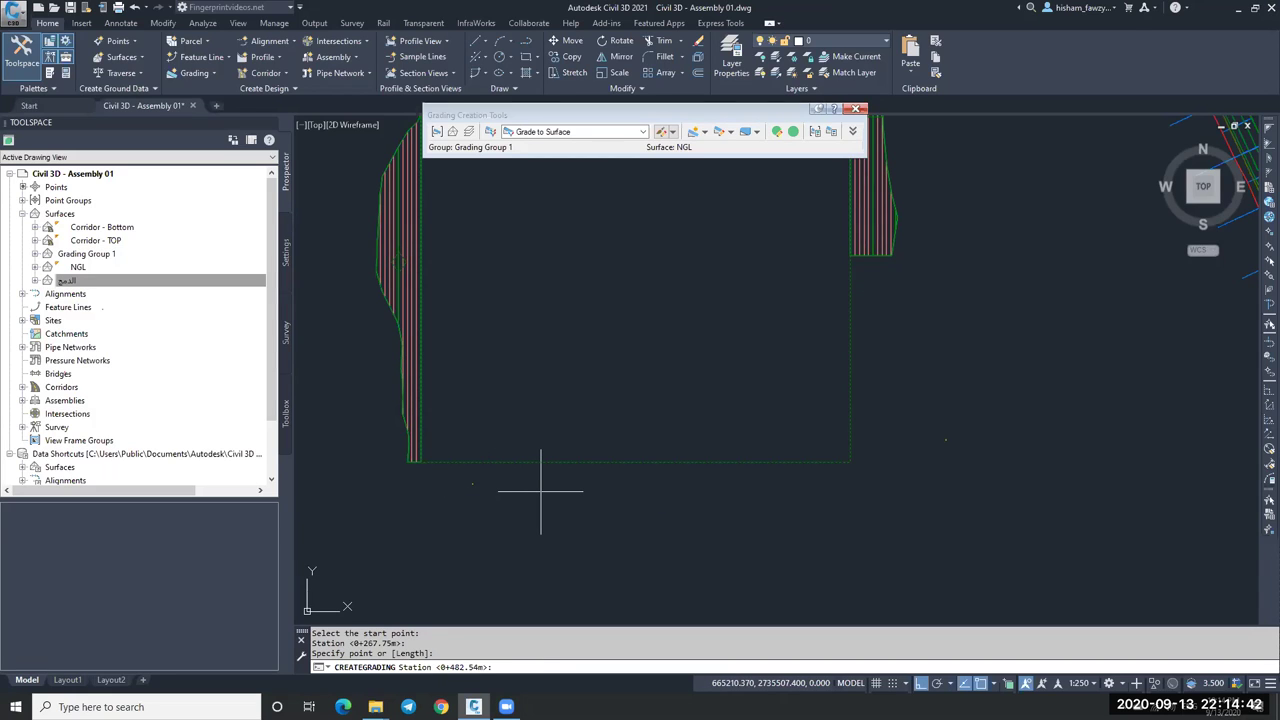
key("Return")
Give the second grading 5:1 cut and fill slopes and end the command.
key("Return")
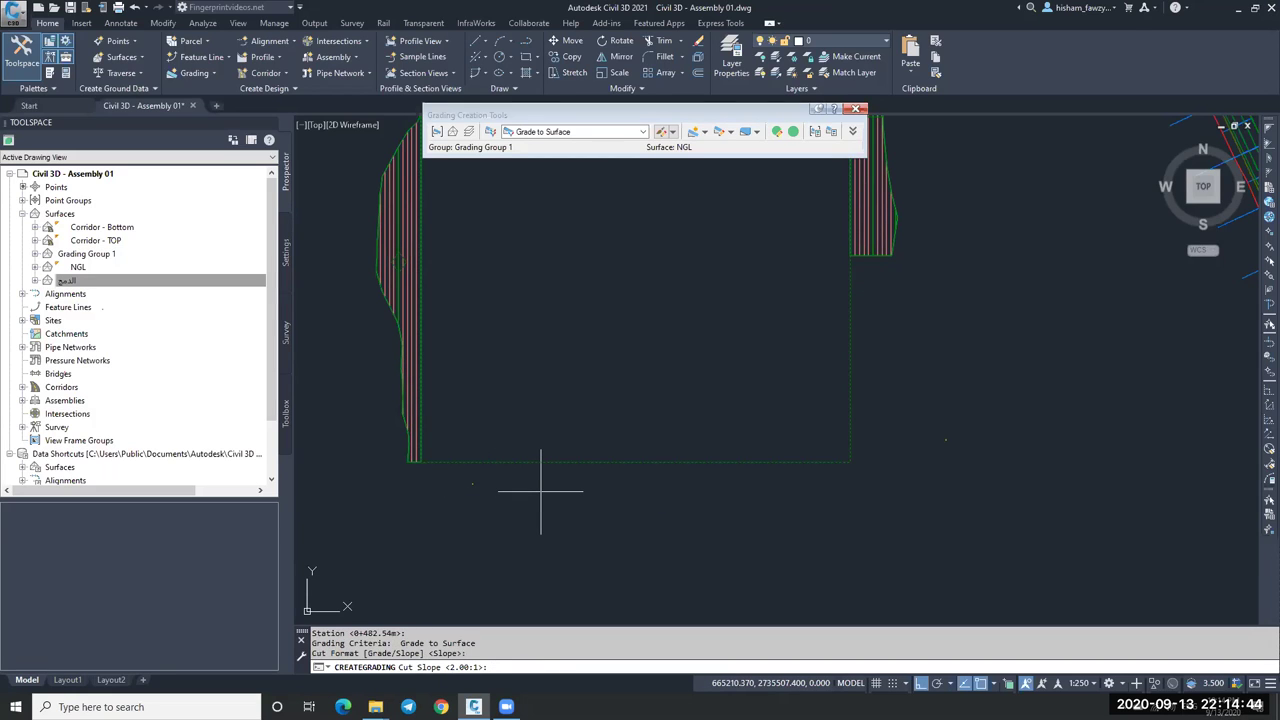
type("5")
key("Return")
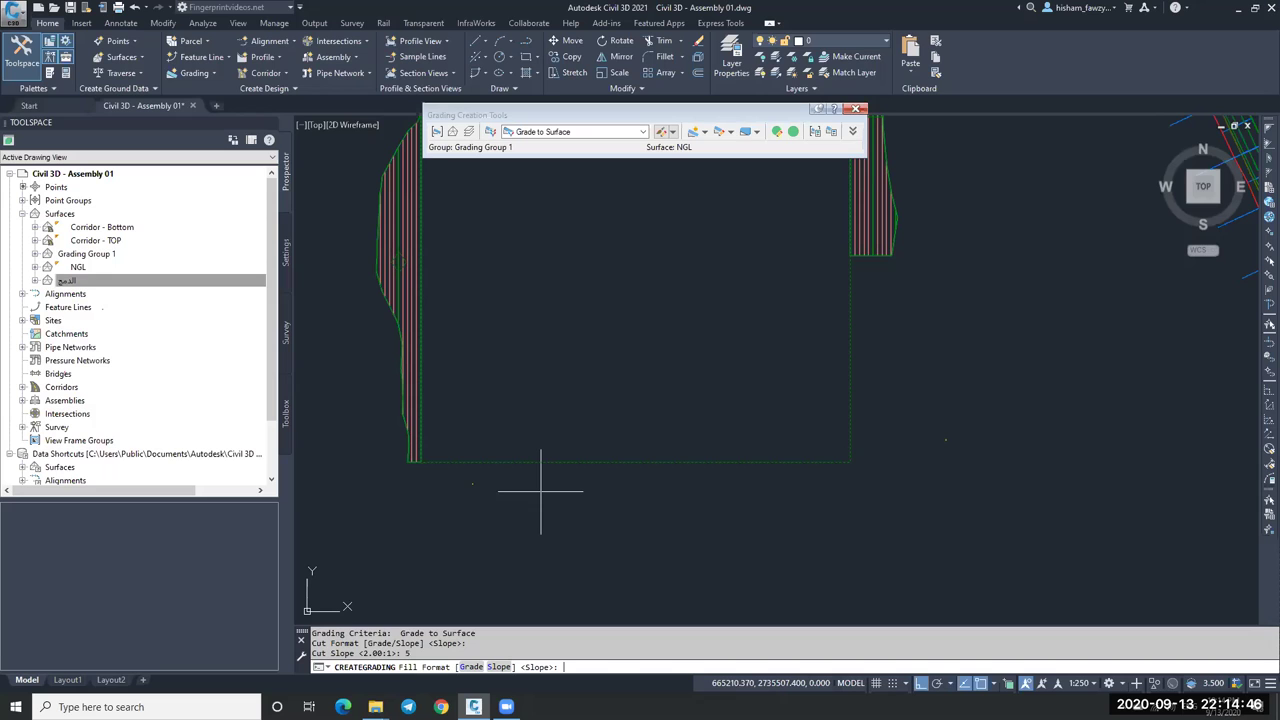
key("Return")
type("5")
key("Return")
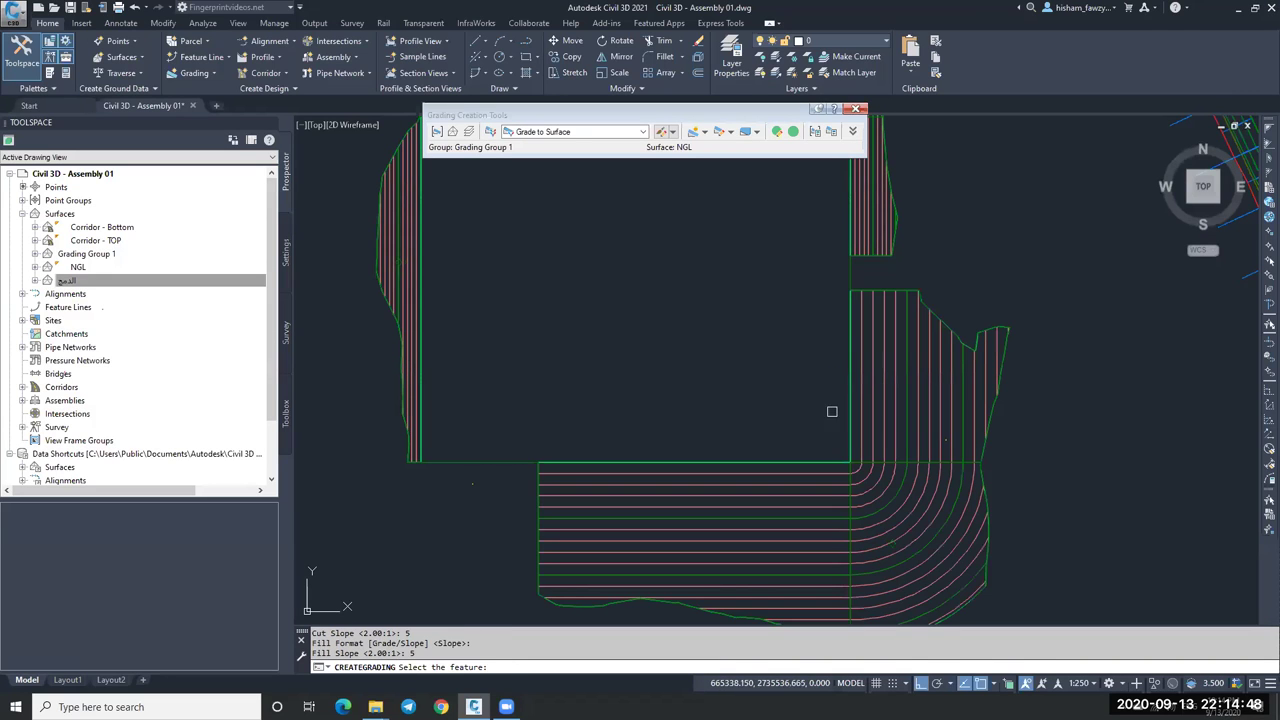
scroll(833, 376, "down", 4)
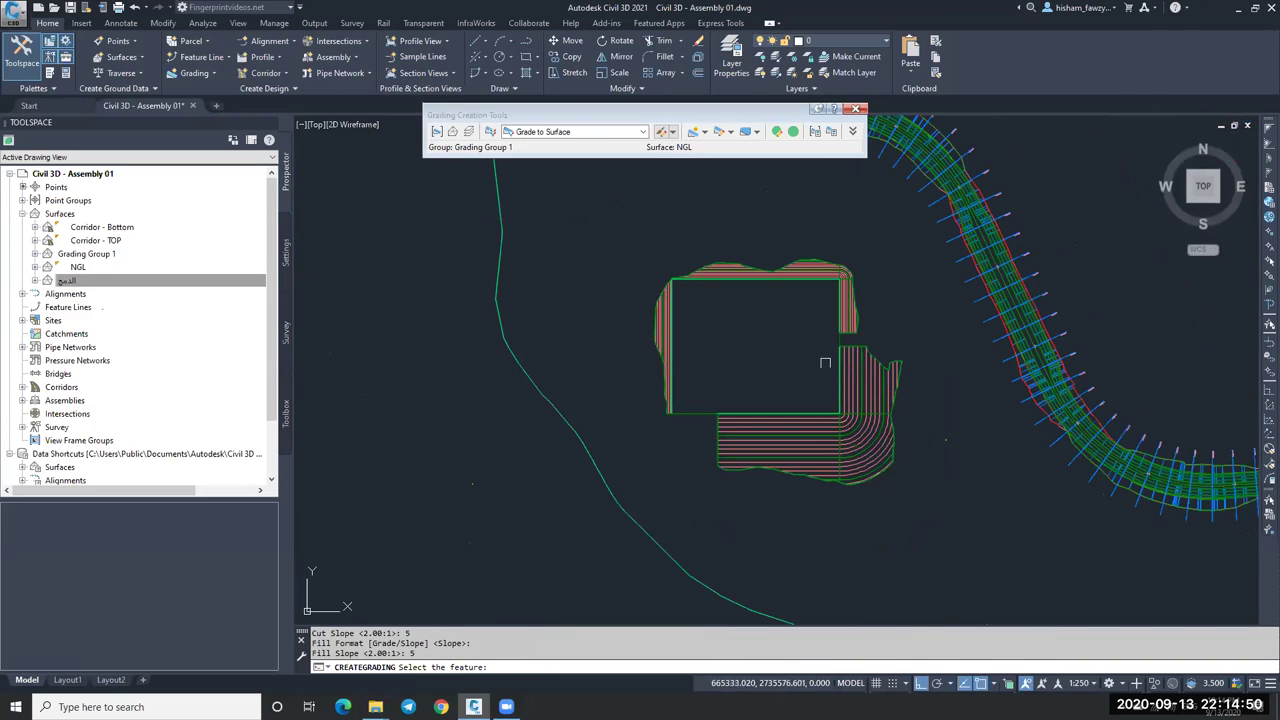
scroll(825, 362, "up", 4)
key("Escape")
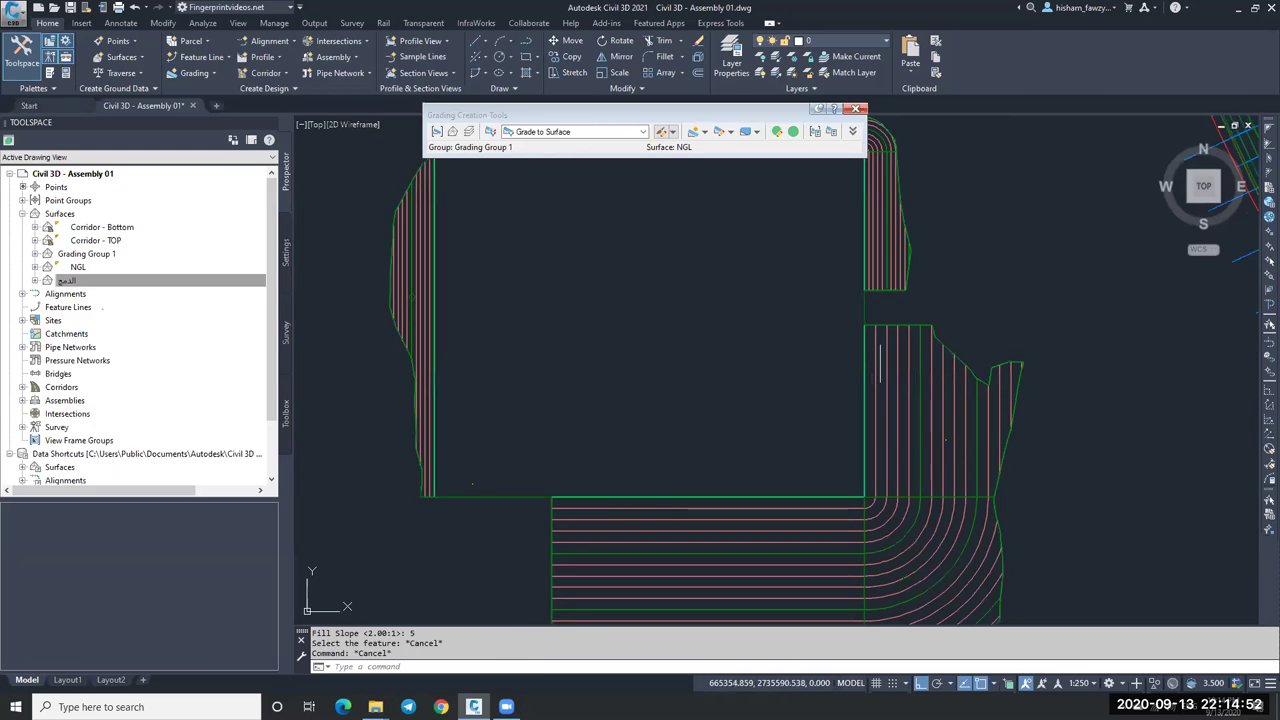
scroll(875, 346, "down", 2)
Open the new grading's criteria and set its cut and fill slopes to 1:1.
scroll(538, 251, "up", 3)
left_click(538, 251)
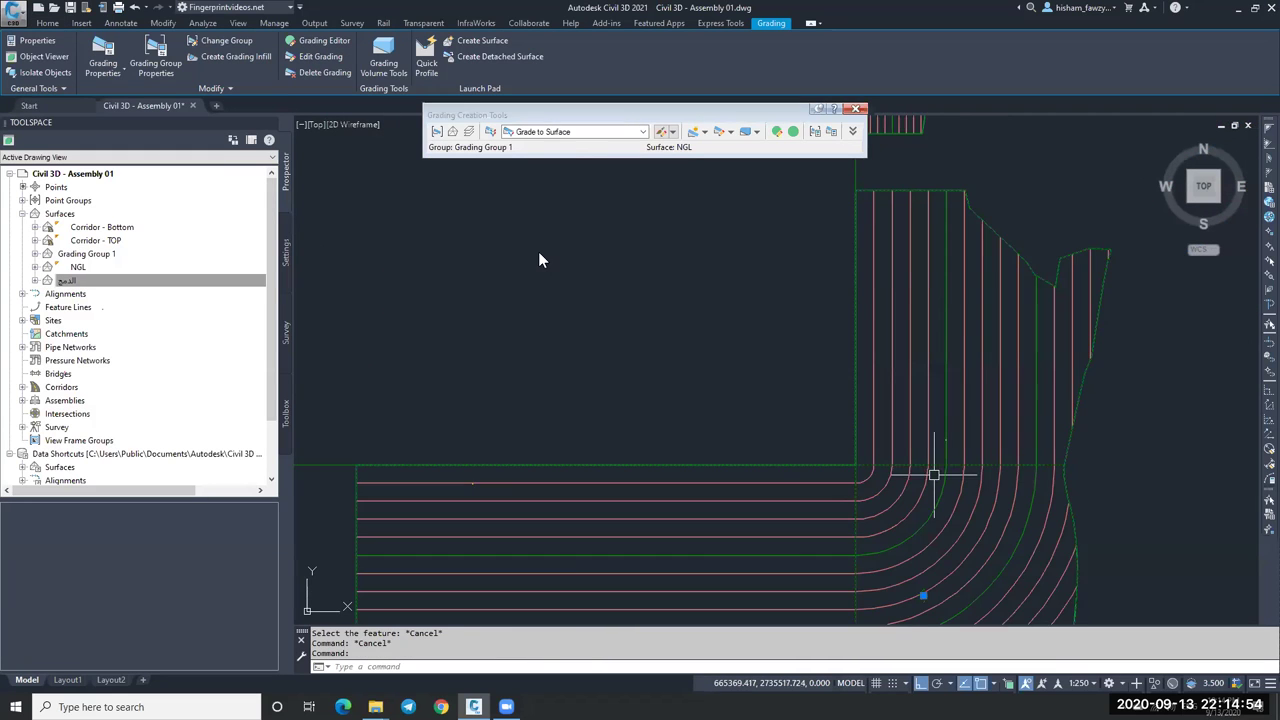
scroll(538, 251, "down", 1)
double_click(518, 343)
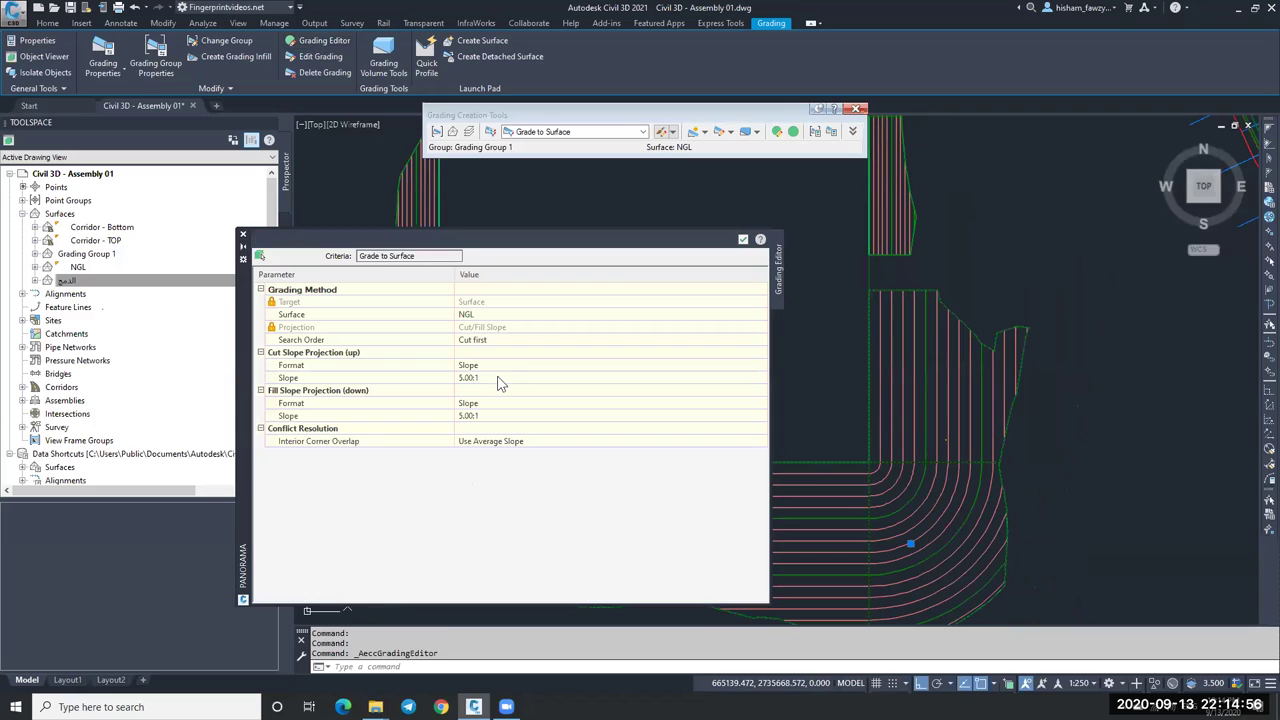
left_click(498, 377)
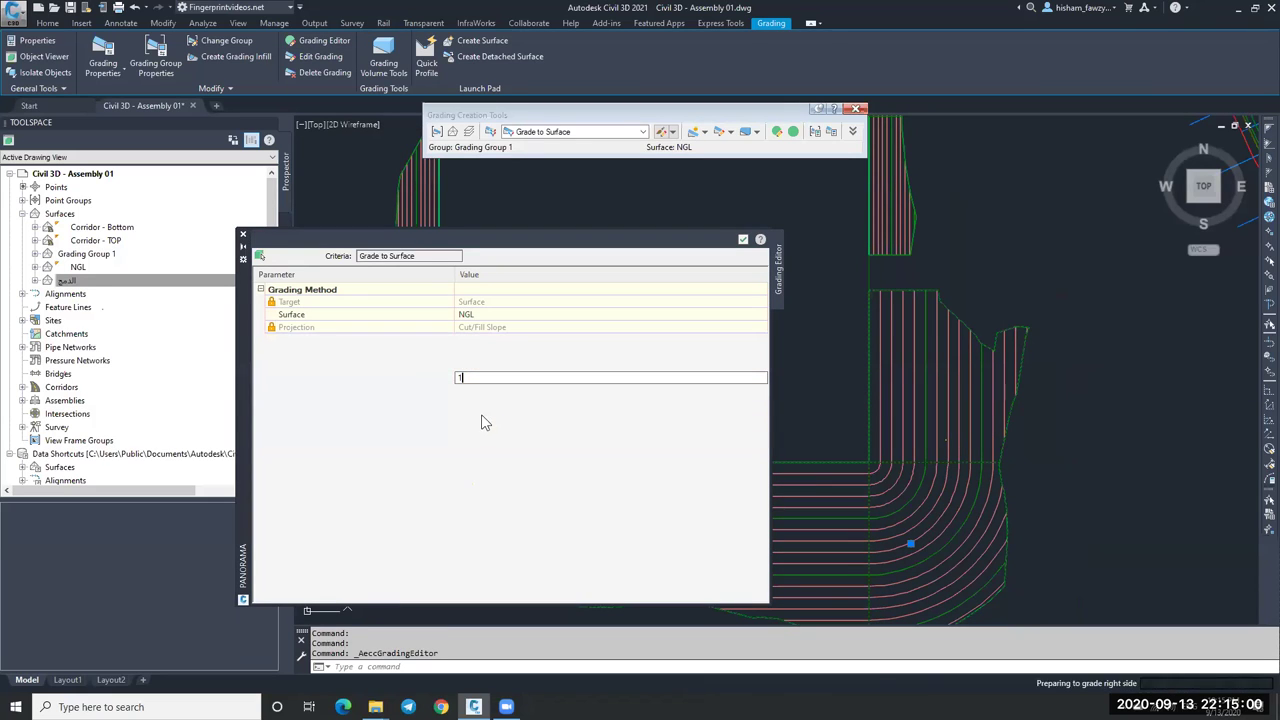
left_click(430, 415)
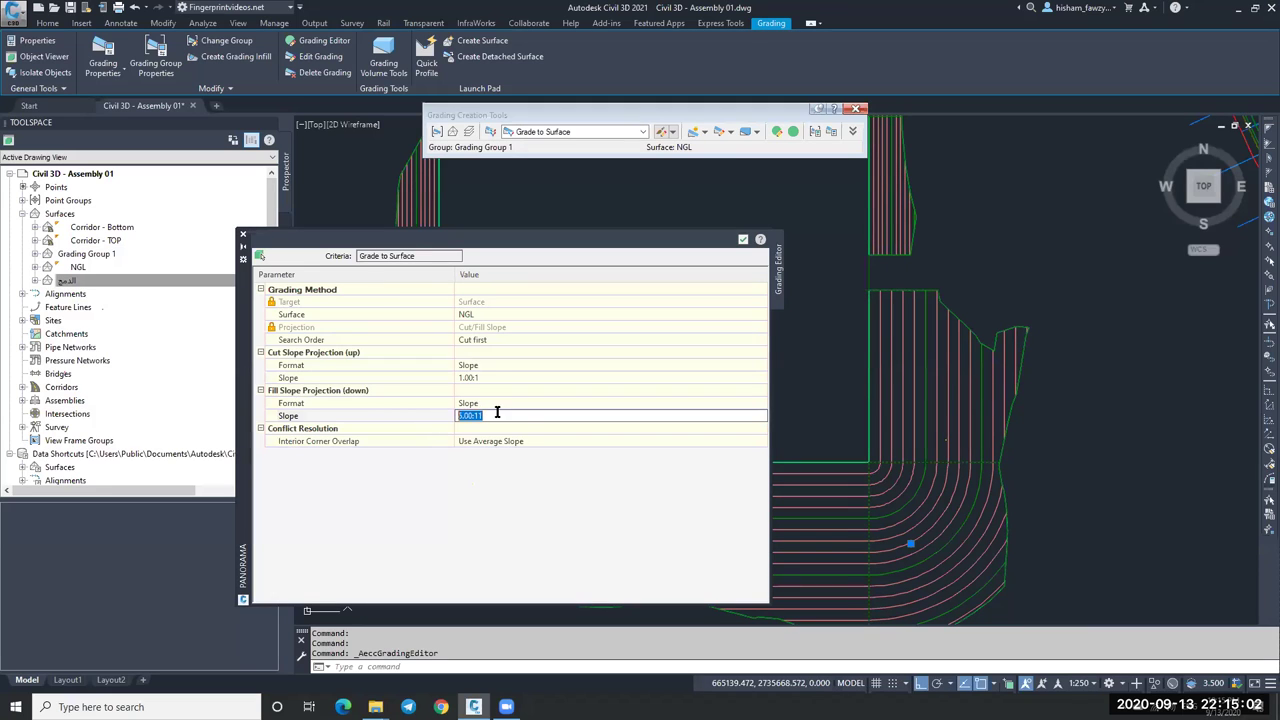
type("1")
key("Return")
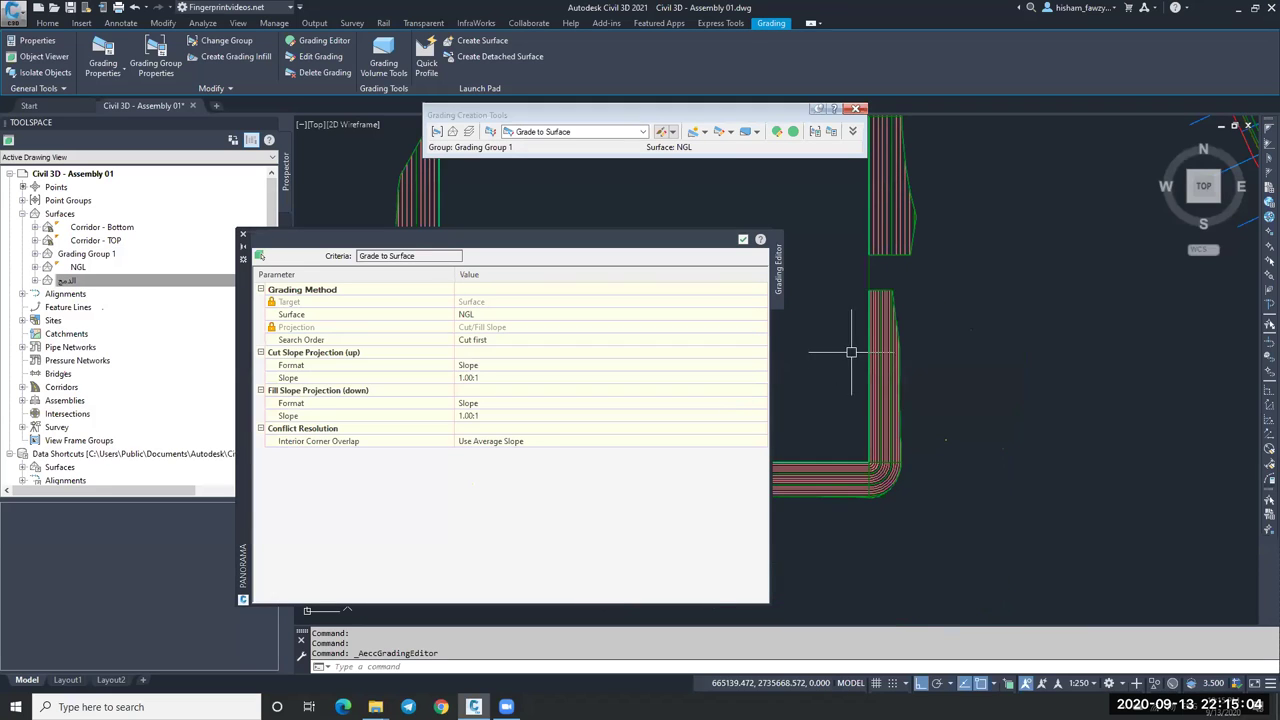
Clear the stray selection, reselect the pad grading, and close the grading criteria editor.
scroll(876, 352, "down", 3)
scroll(860, 257, "up", 3)
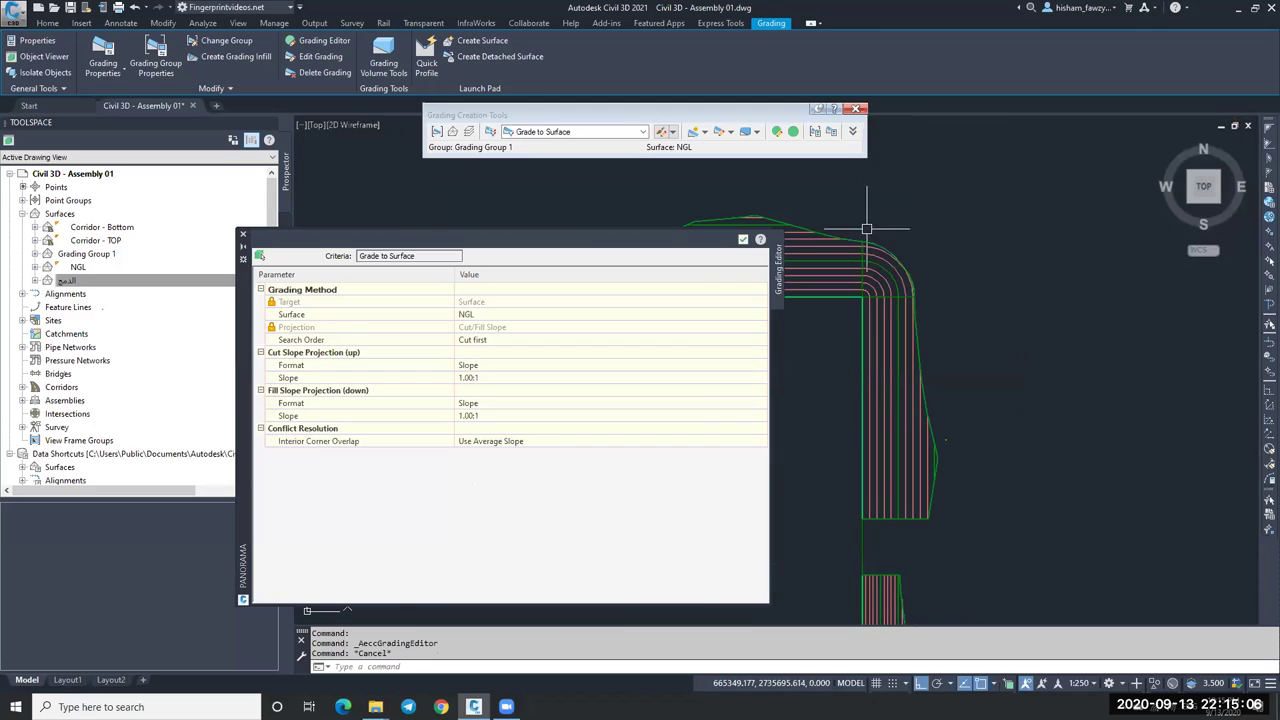
key("Escape")
scroll(860, 257, "up", 3)
left_click(960, 300)
key("Escape")
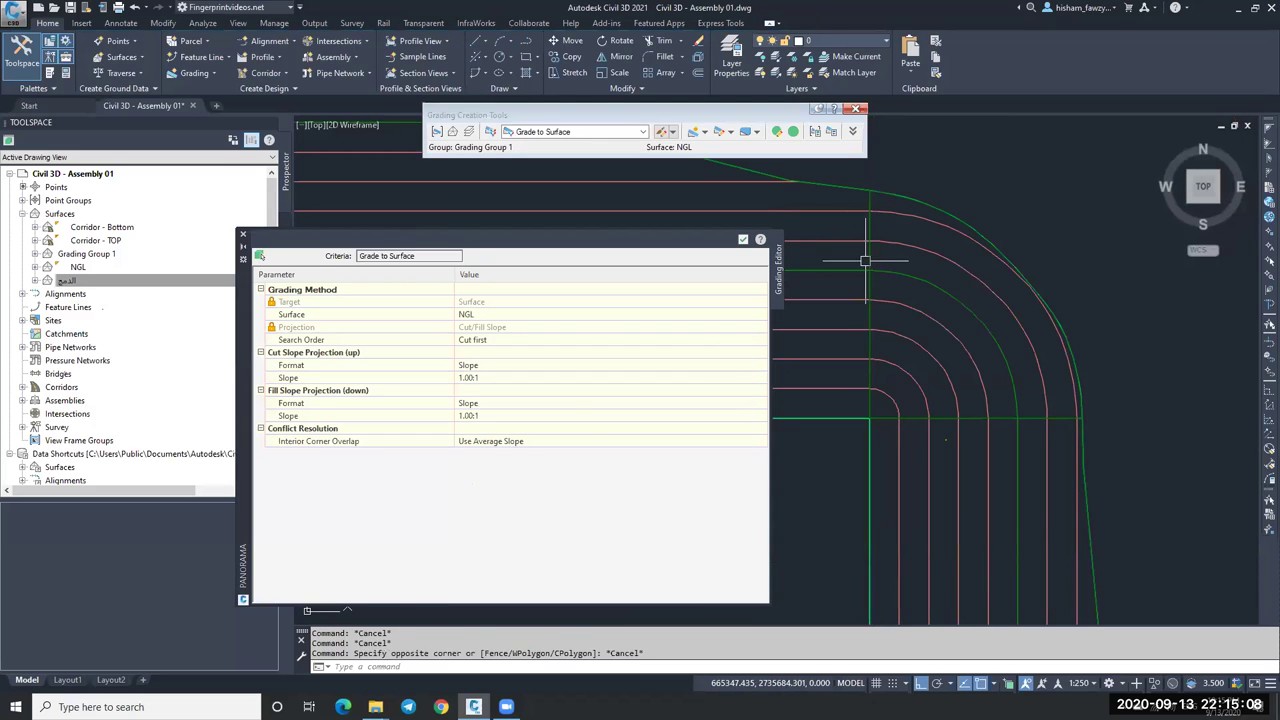
left_click(991, 240)
scroll(991, 240, "down", 5)
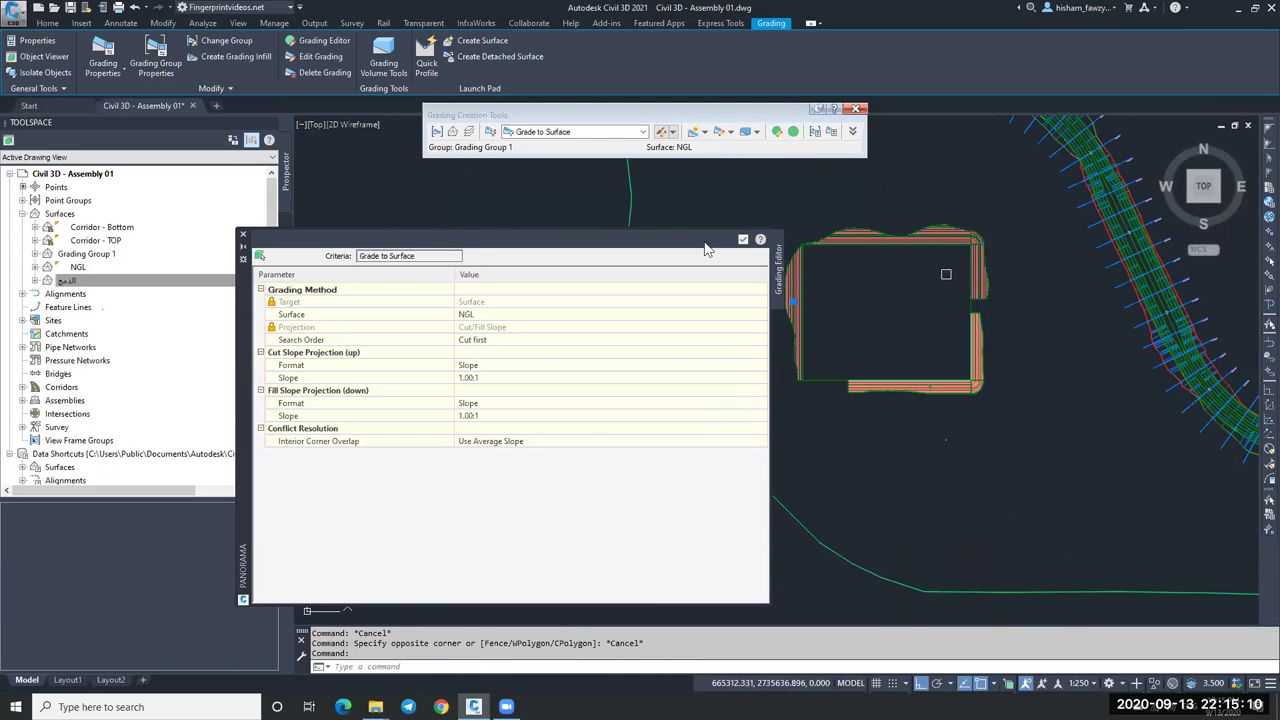
left_click(743, 239)
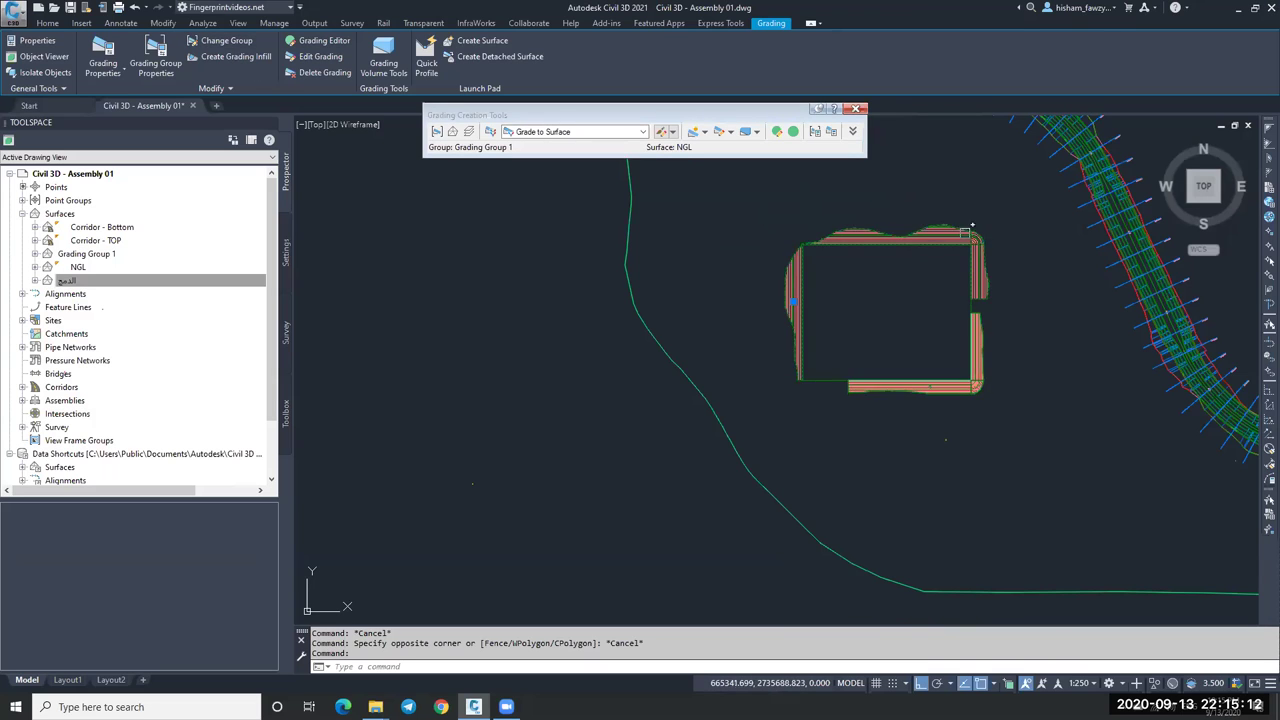
Zoom around the pad corners to review the grading against NGL, then reselect it.
scroll(958, 248, "up", 5)
scroll(991, 214, "down", 5)
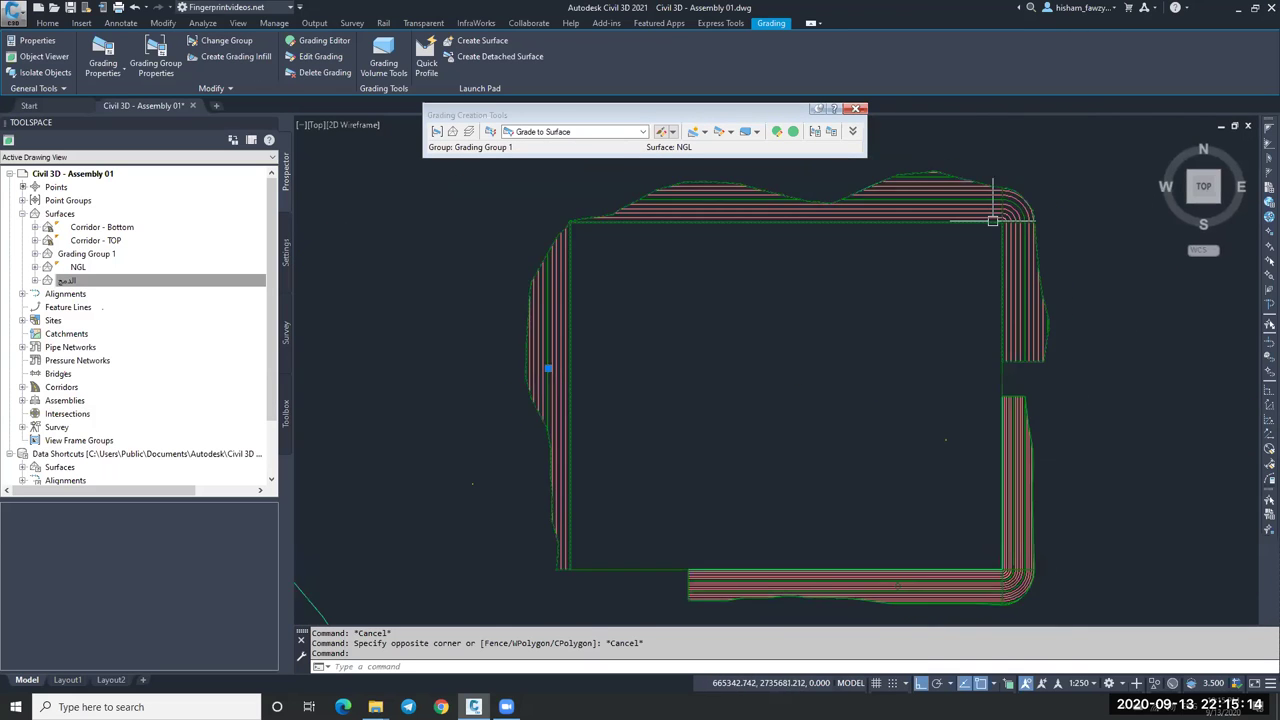
scroll(993, 424, "up", 6)
key("Escape")
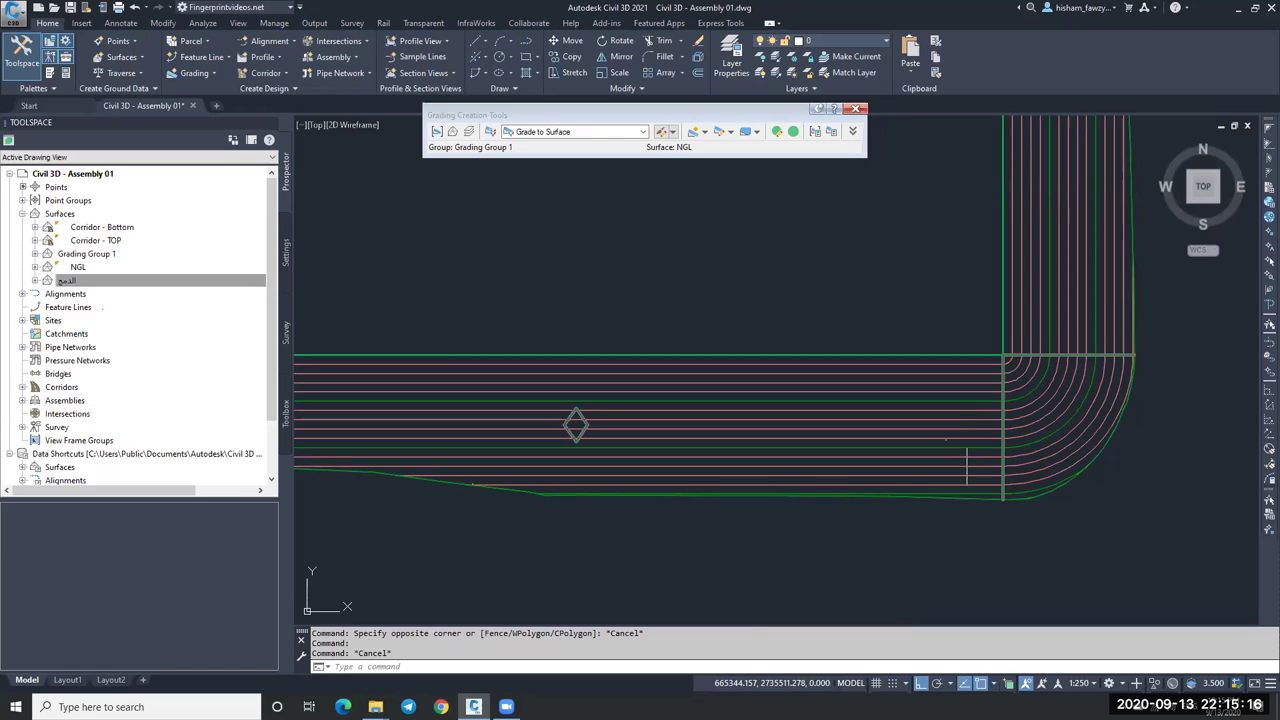
scroll(958, 330, "down", 5)
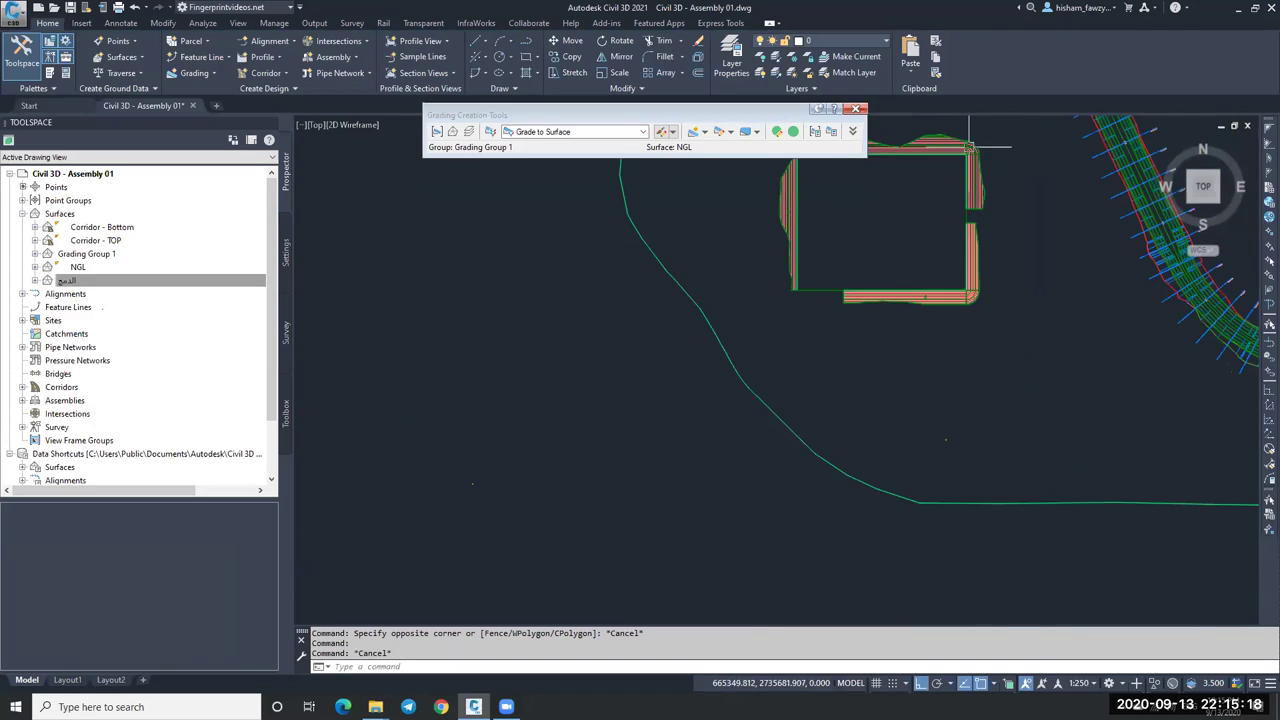
scroll(956, 163, "up", 5)
left_click(961, 240)
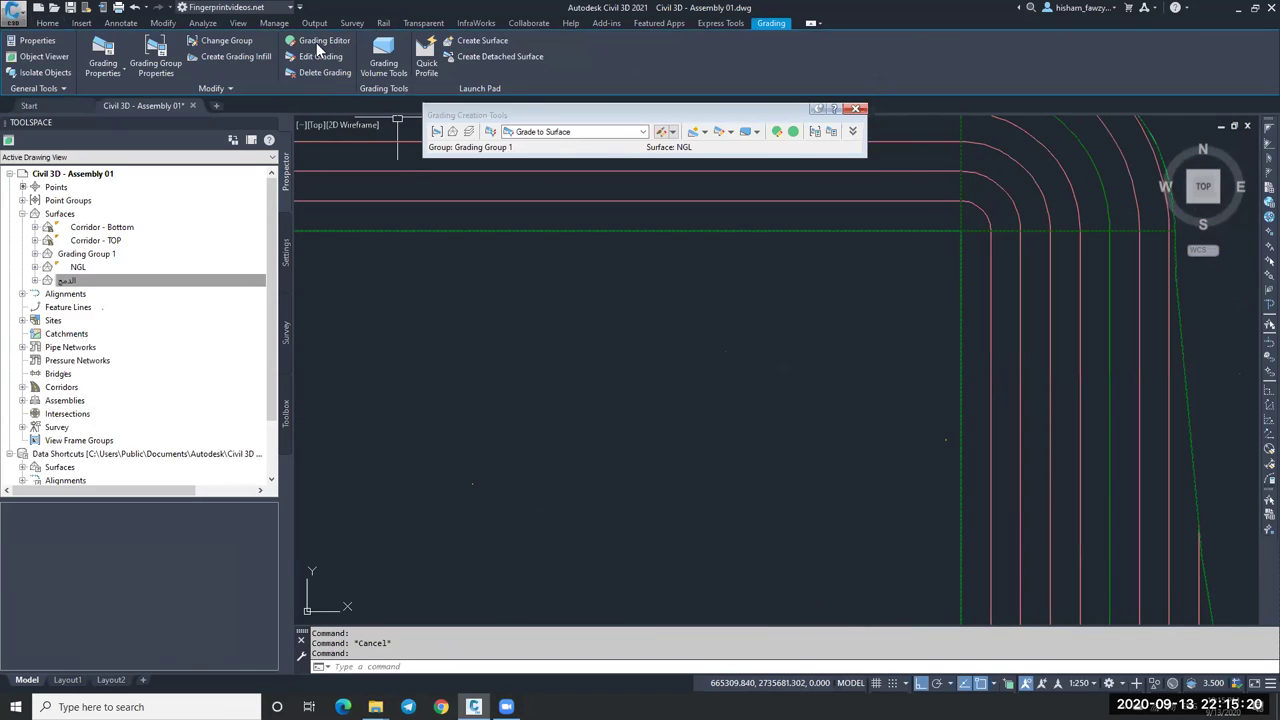
Set the pad grading's cut and fill slopes to 4:1 and close the criteria editor.
left_click(466, 378)
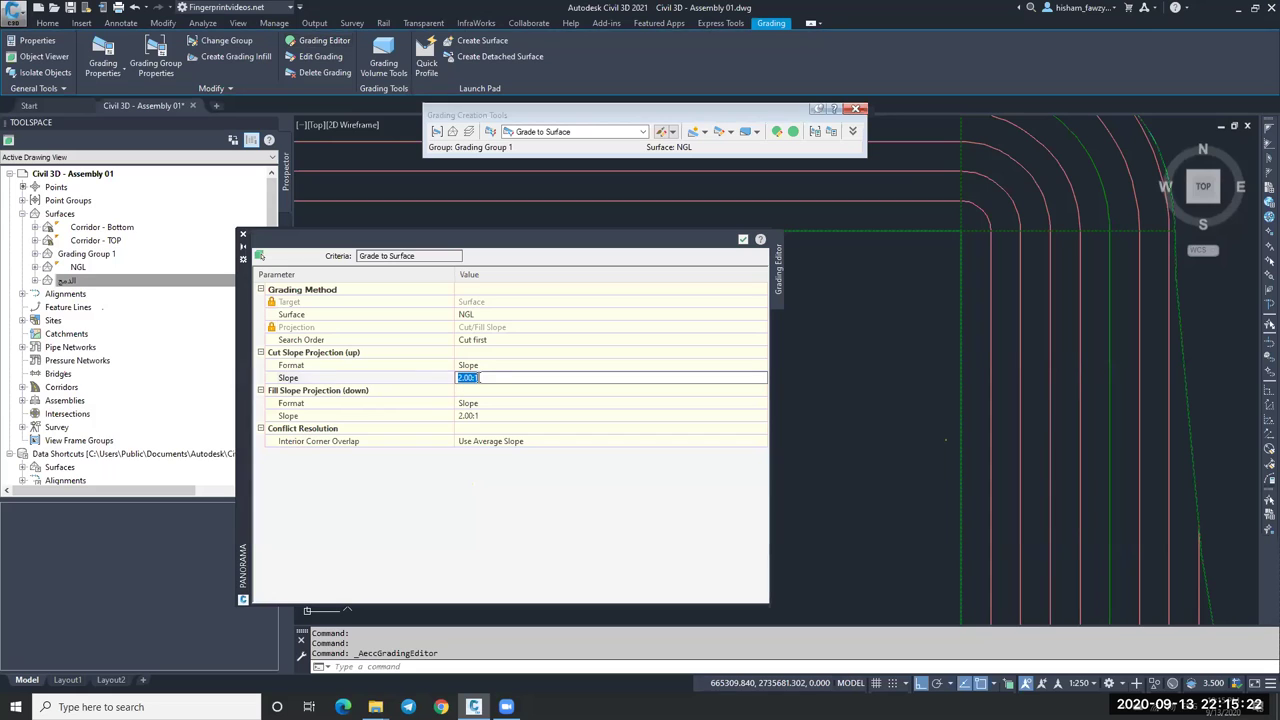
type("4")
key("Return")
left_click(482, 416)
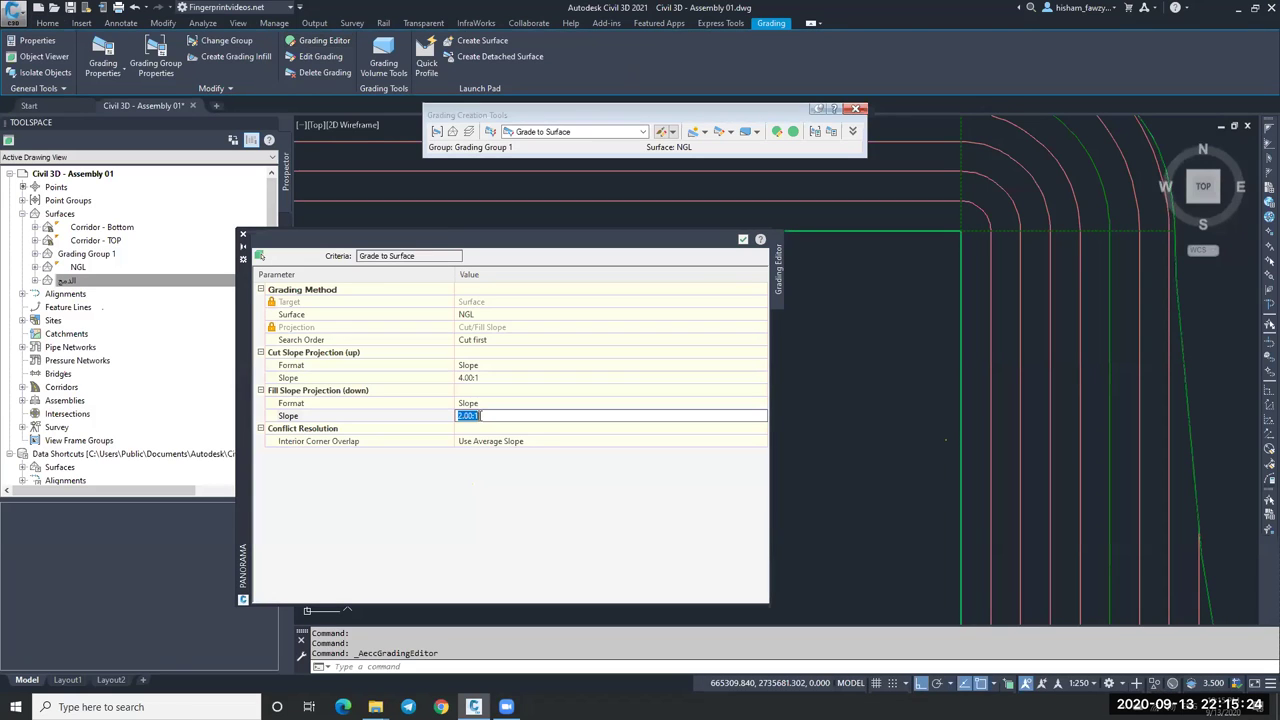
type("4")
key("Return")
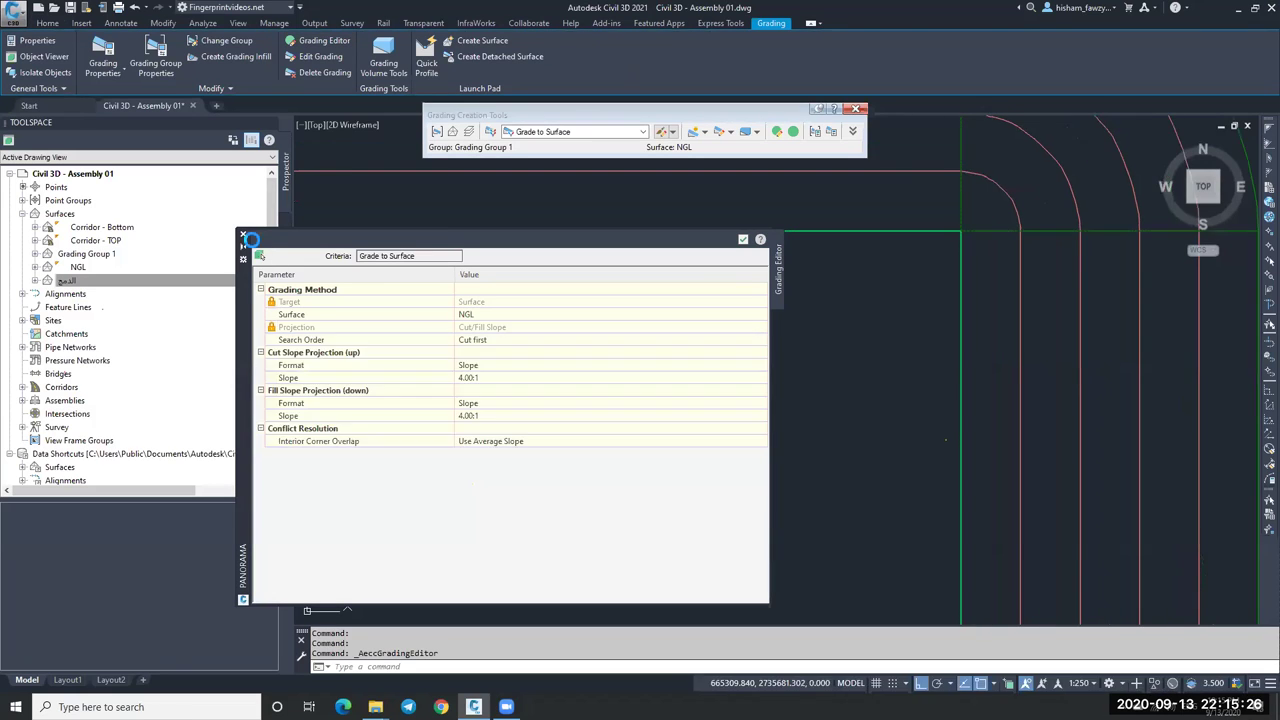
left_click(743, 239)
Read the grading elevations in plan, then select the corner grading and start Edit Grading.
scroll(829, 270, "down", 5)
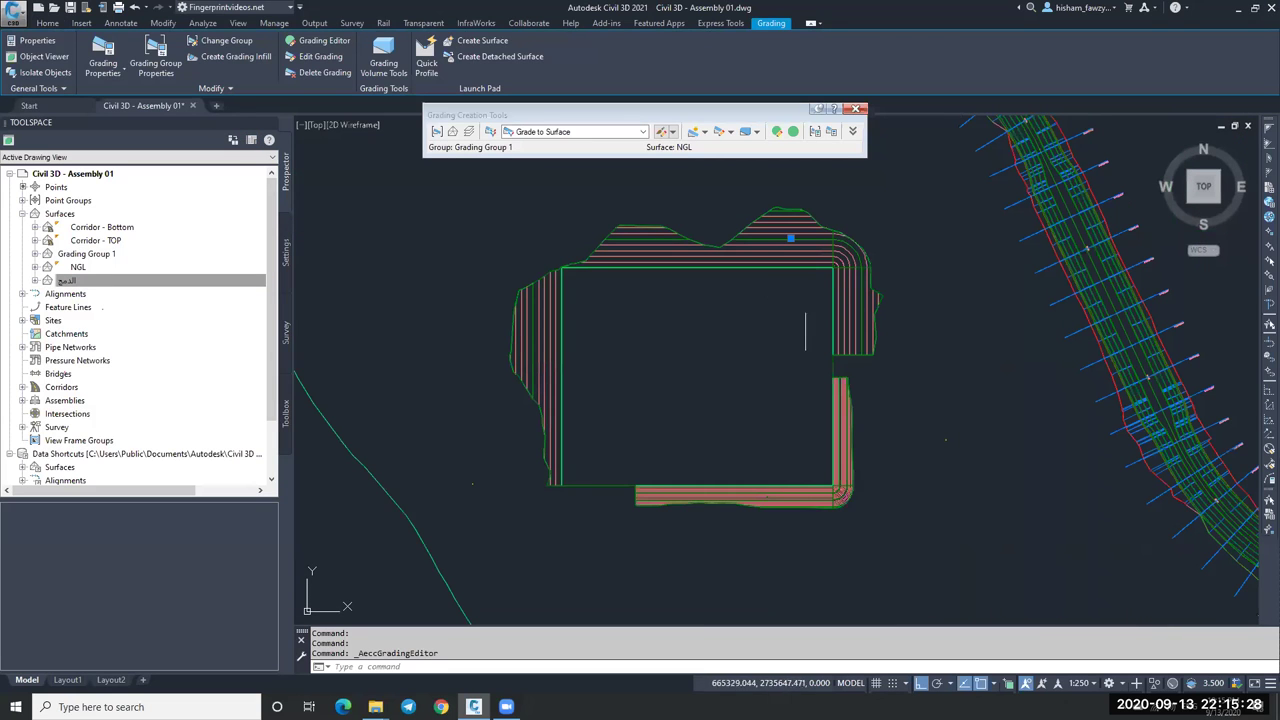
key("Escape")
scroll(842, 371, "up", 5)
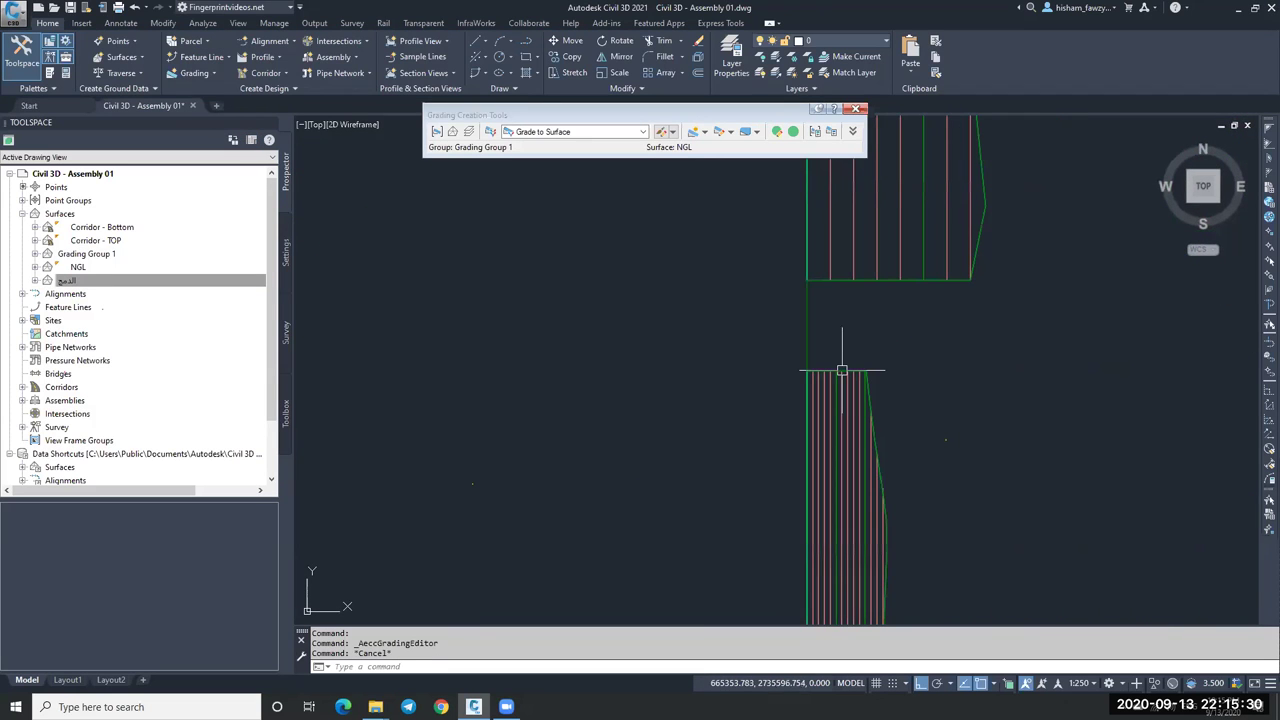
scroll(843, 350, "down", 6)
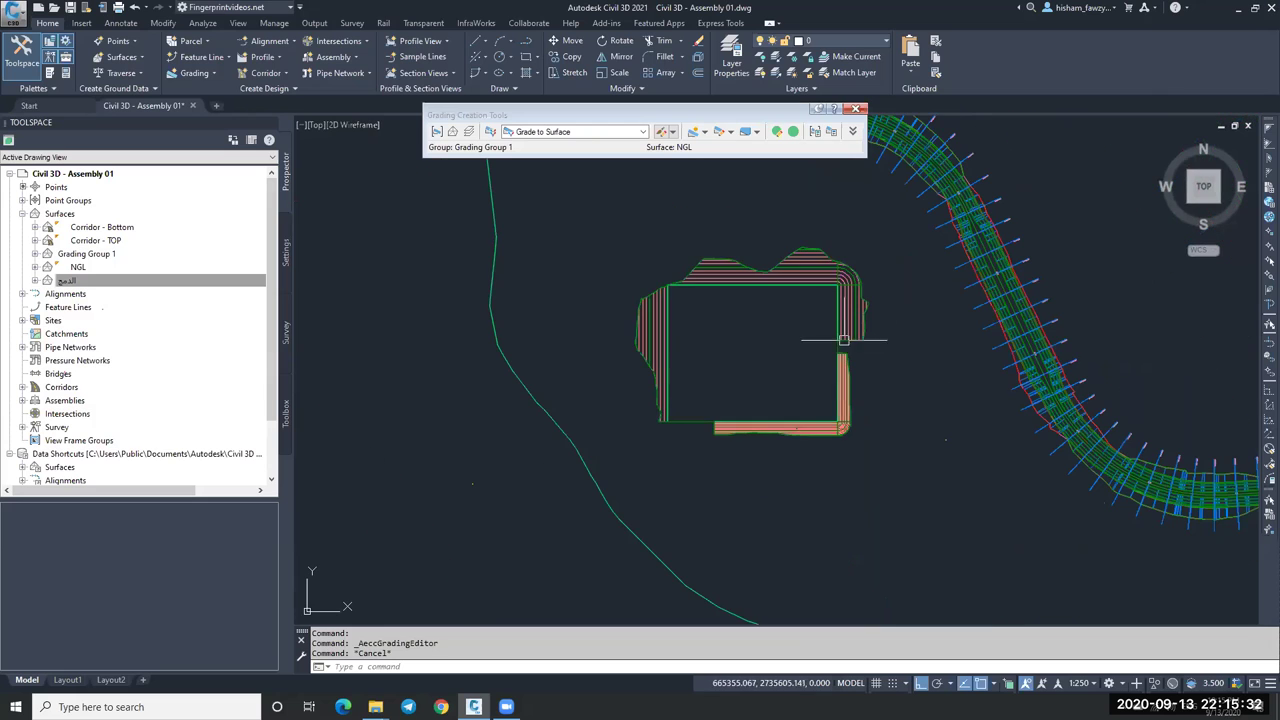
scroll(849, 423, "up", 4)
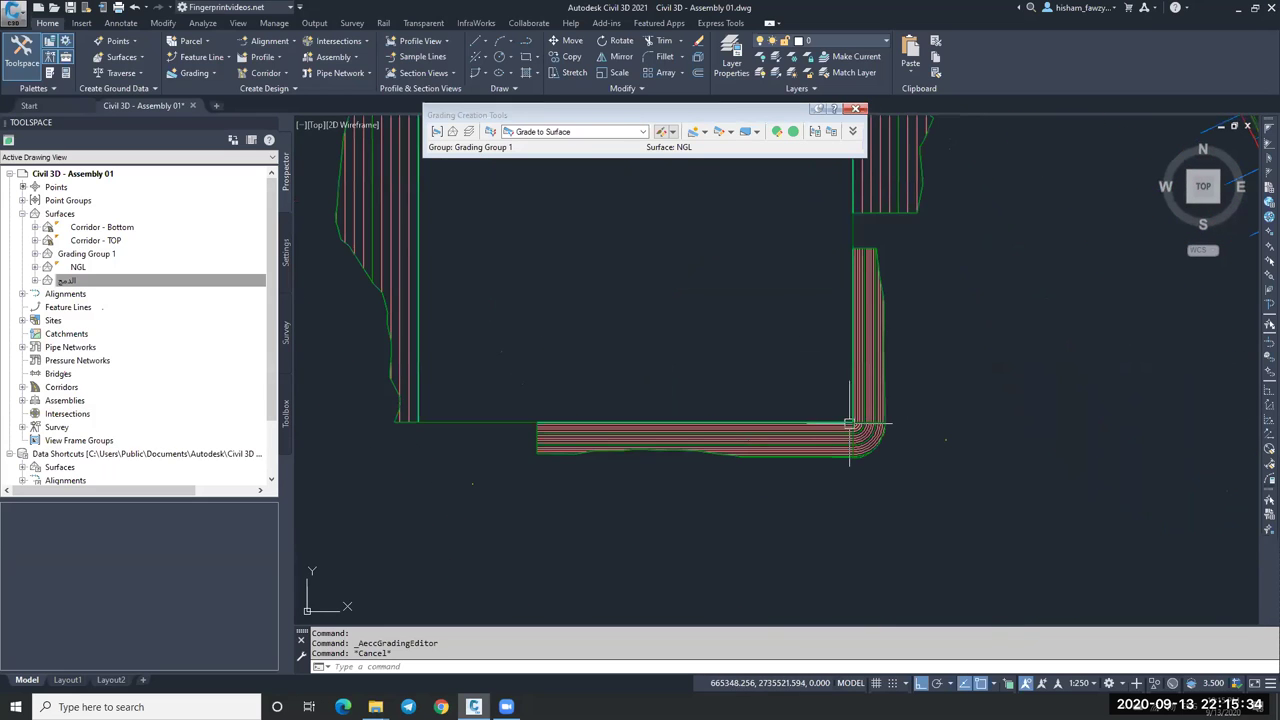
mouse_move(563, 432)
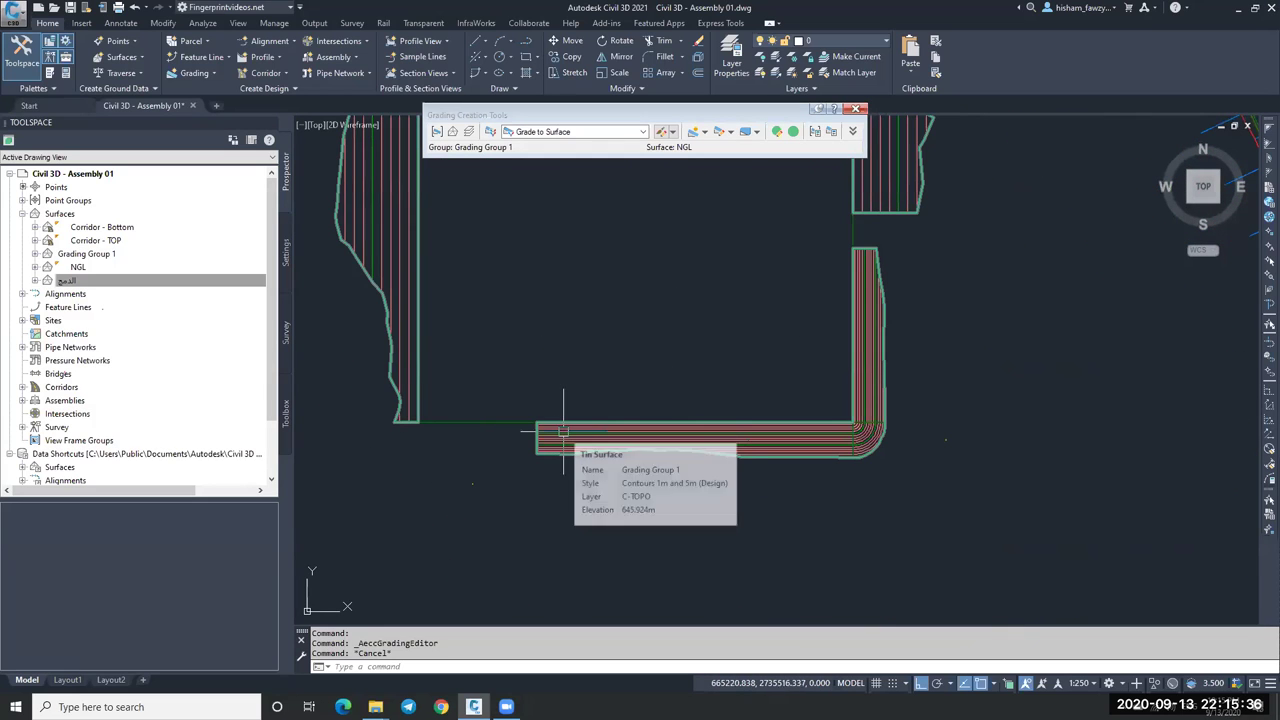
mouse_move(862, 264)
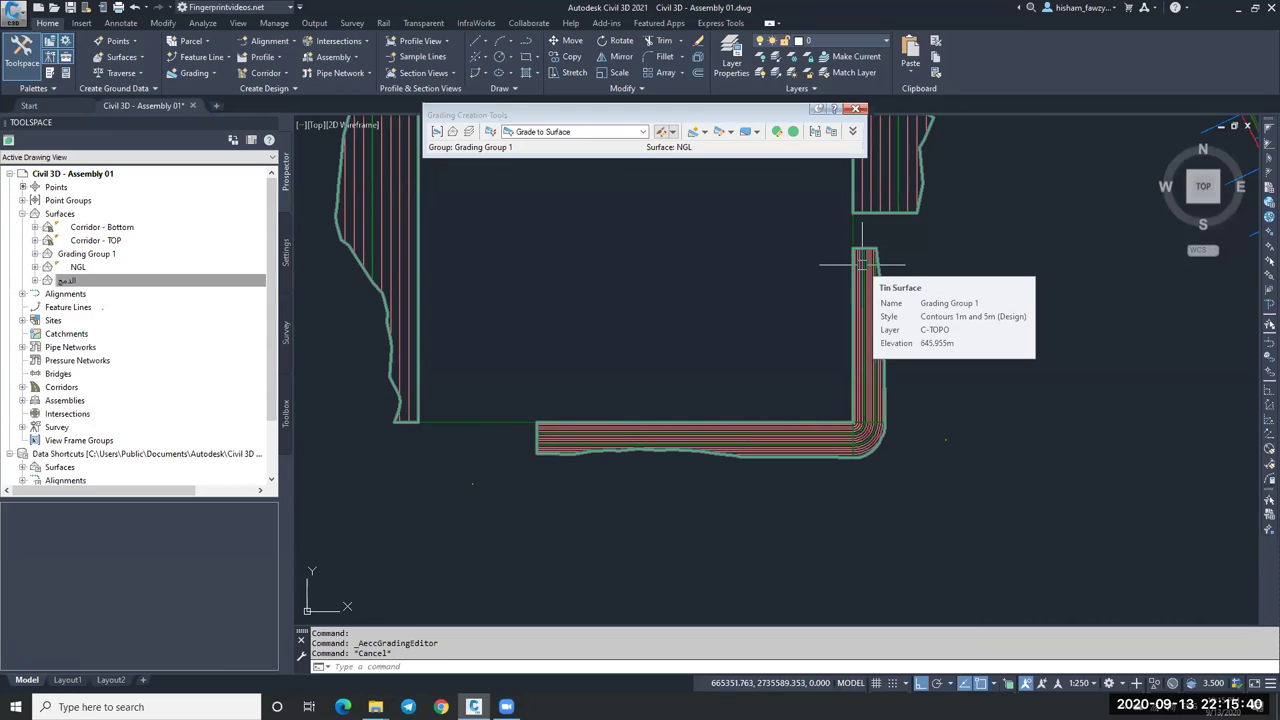
scroll(860, 258, "down", 2)
scroll(875, 275, "up", 5)
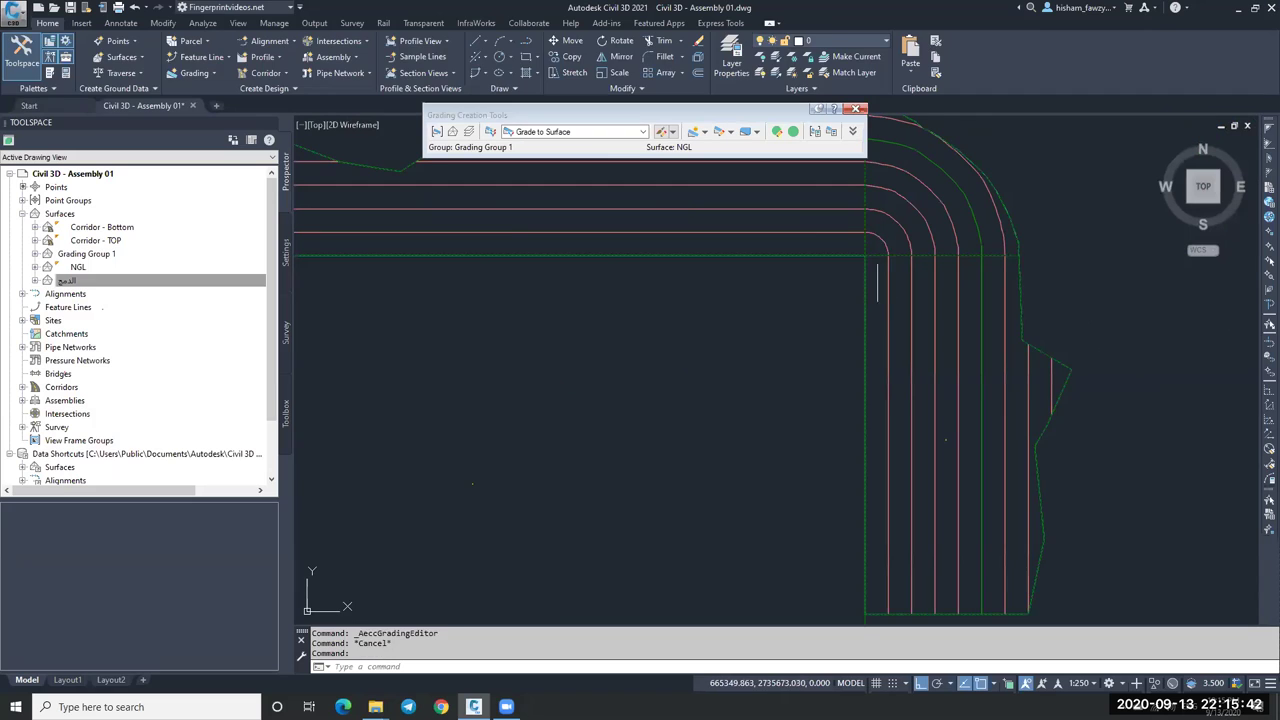
left_click(889, 280)
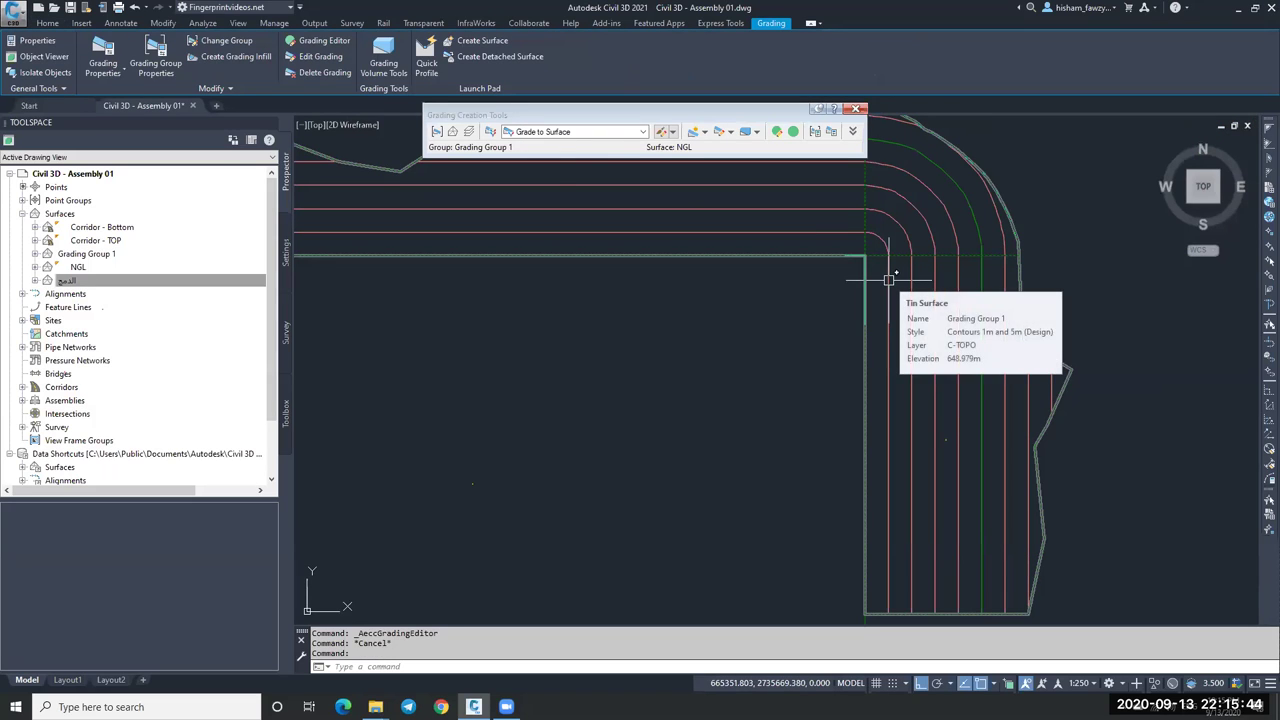
left_click(320, 57)
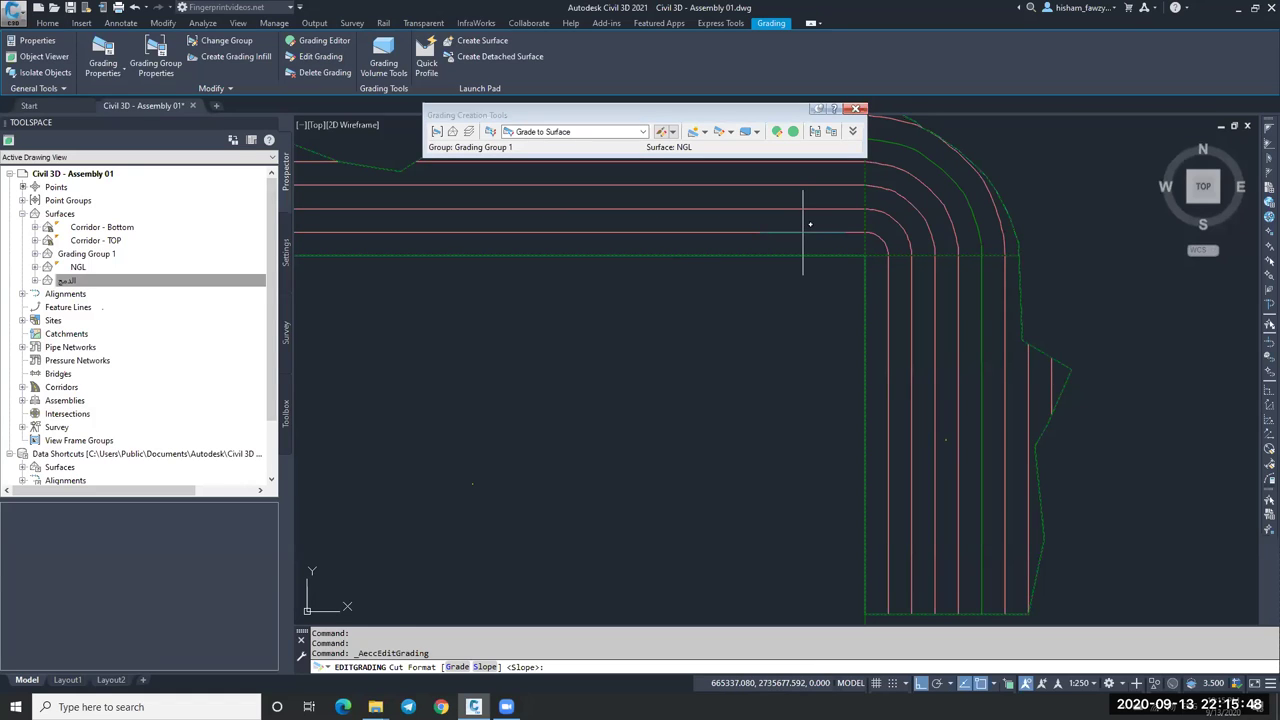
Cancel the grading edit, then briefly open and dismiss the Grading Volume Tools.
key("Return")
key("Escape")
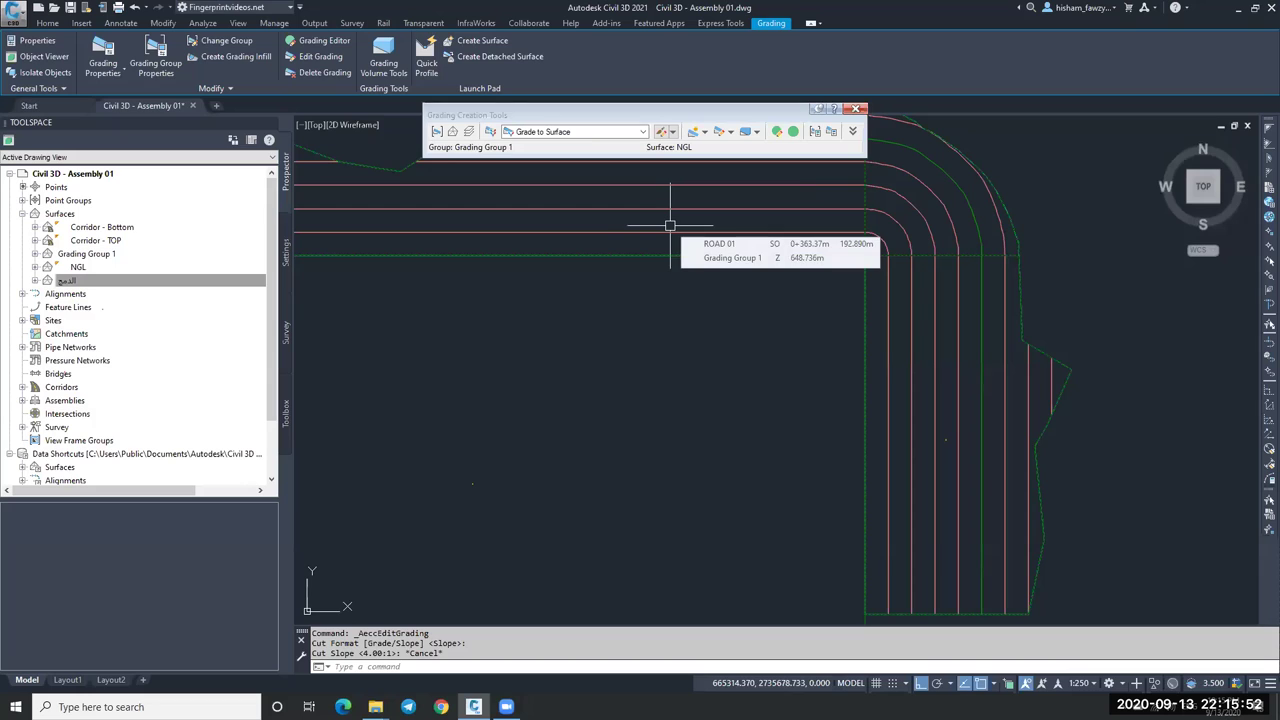
left_click(240, 90)
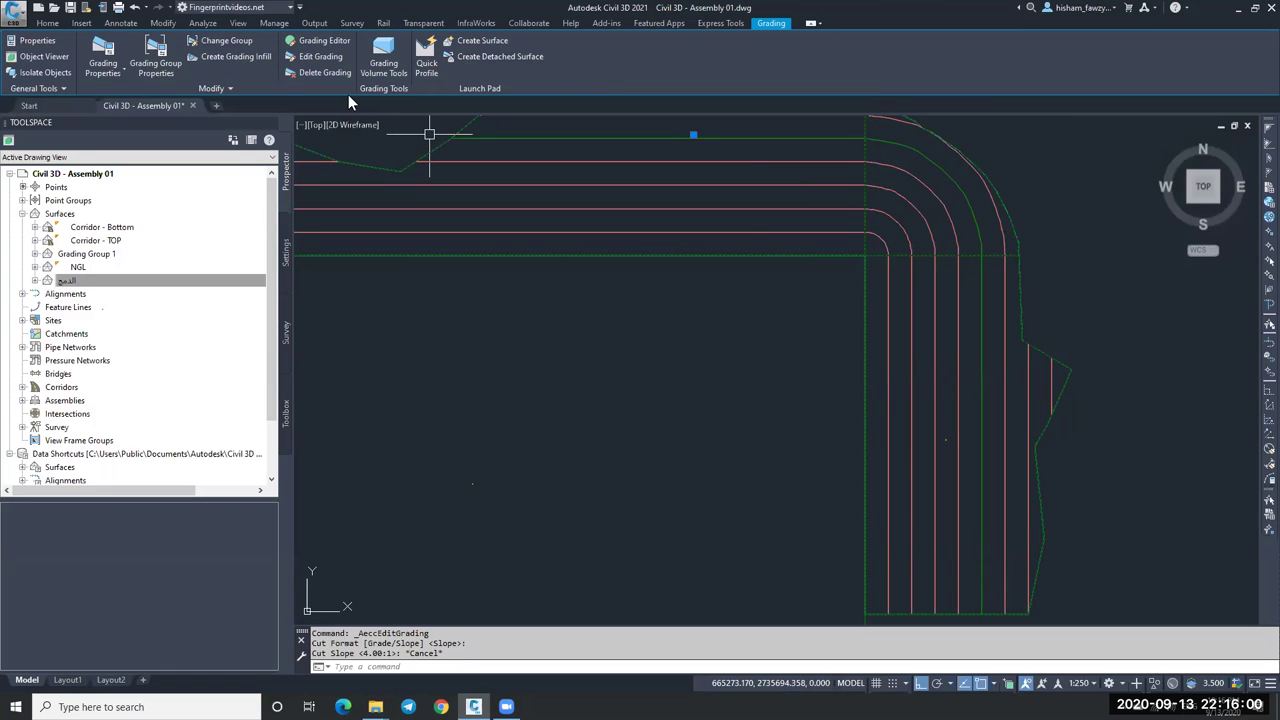
left_click(384, 68)
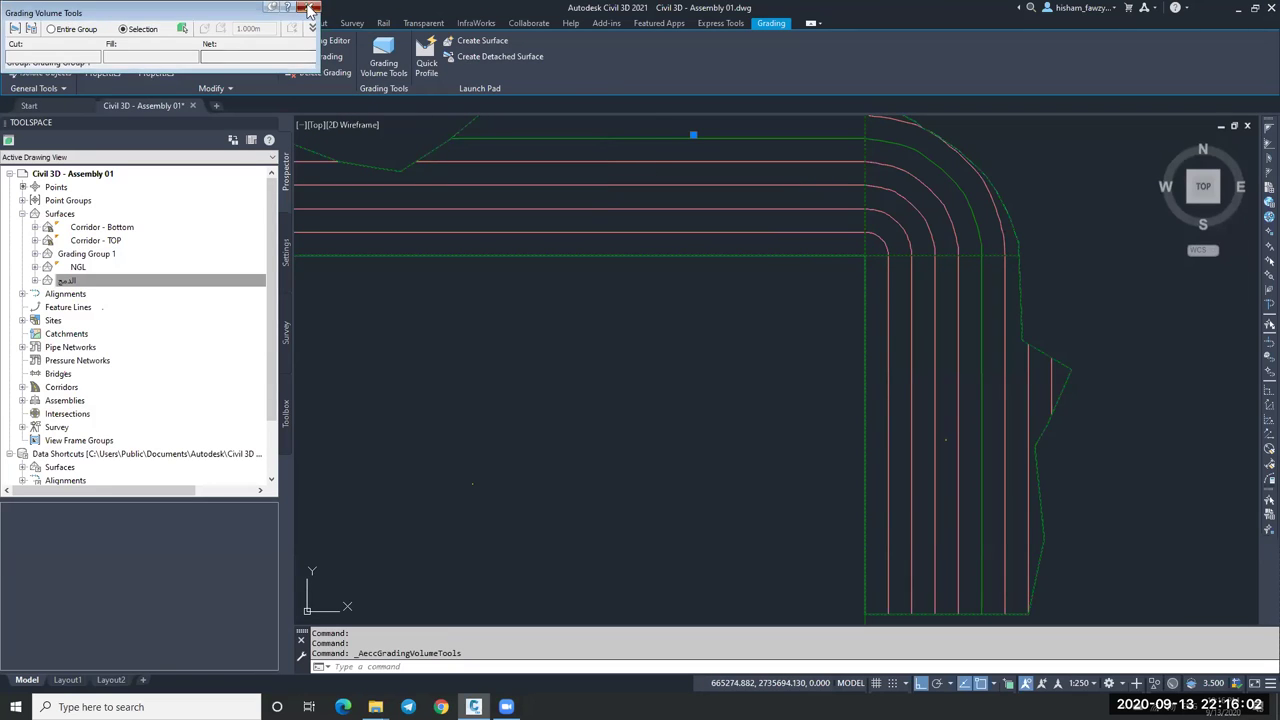
scroll(857, 231, "down", 5)
scroll(855, 330, "up", 8)
key("Escape")
key("Escape")
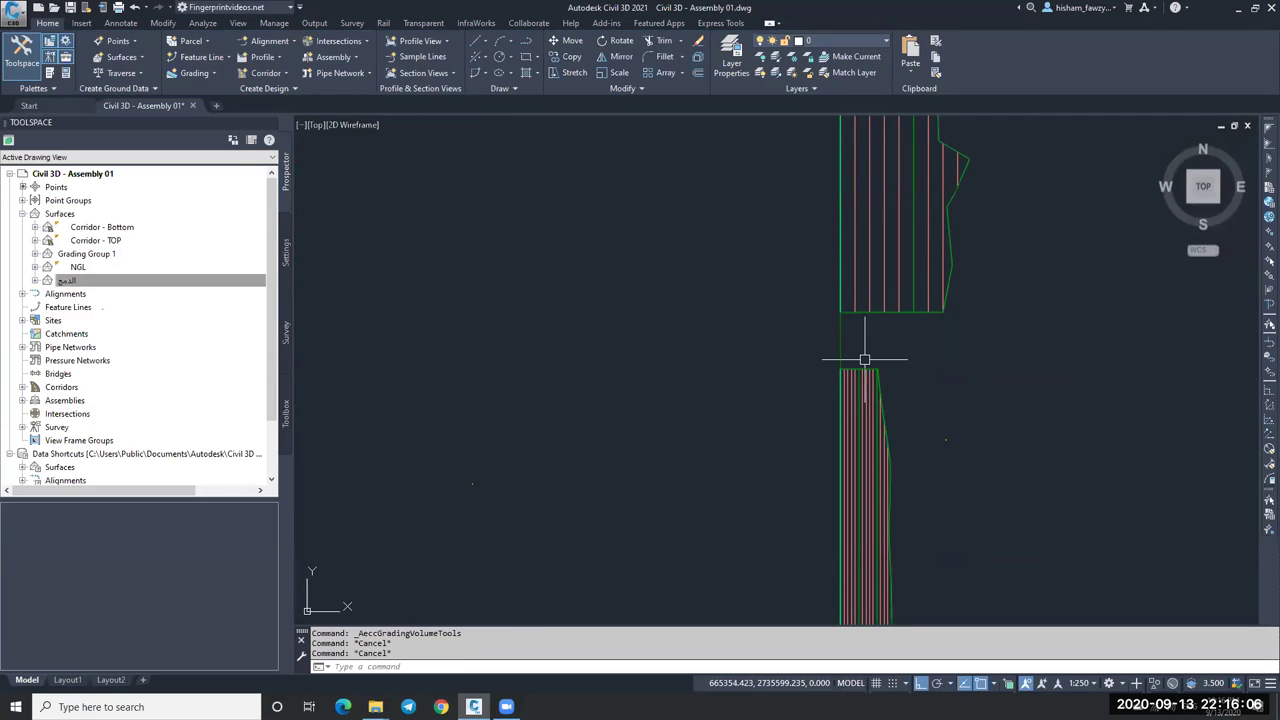
Inspect the vertical strip and lower-right corner gradings, then list the Grading creation commands.
left_click(870, 286)
scroll(866, 280, "down", 5)
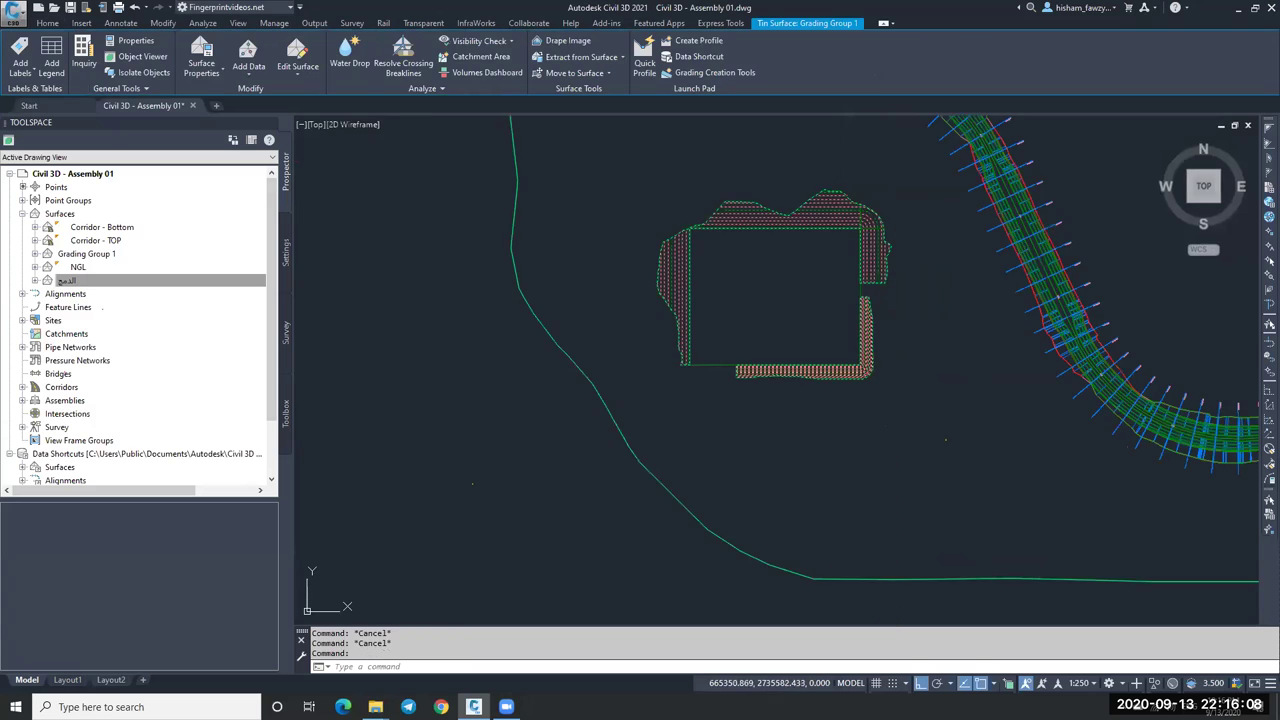
key("Escape")
scroll(860, 358, "up", 10)
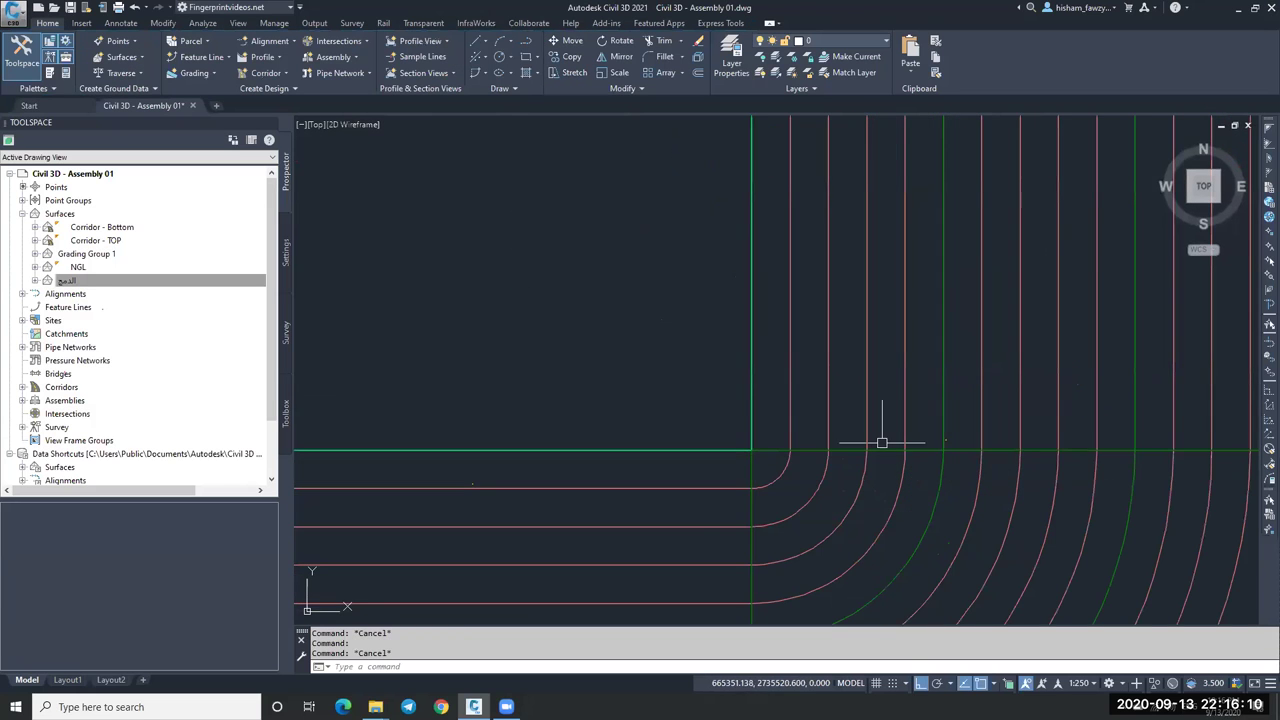
left_click(882, 450)
scroll(882, 450, "down", 5)
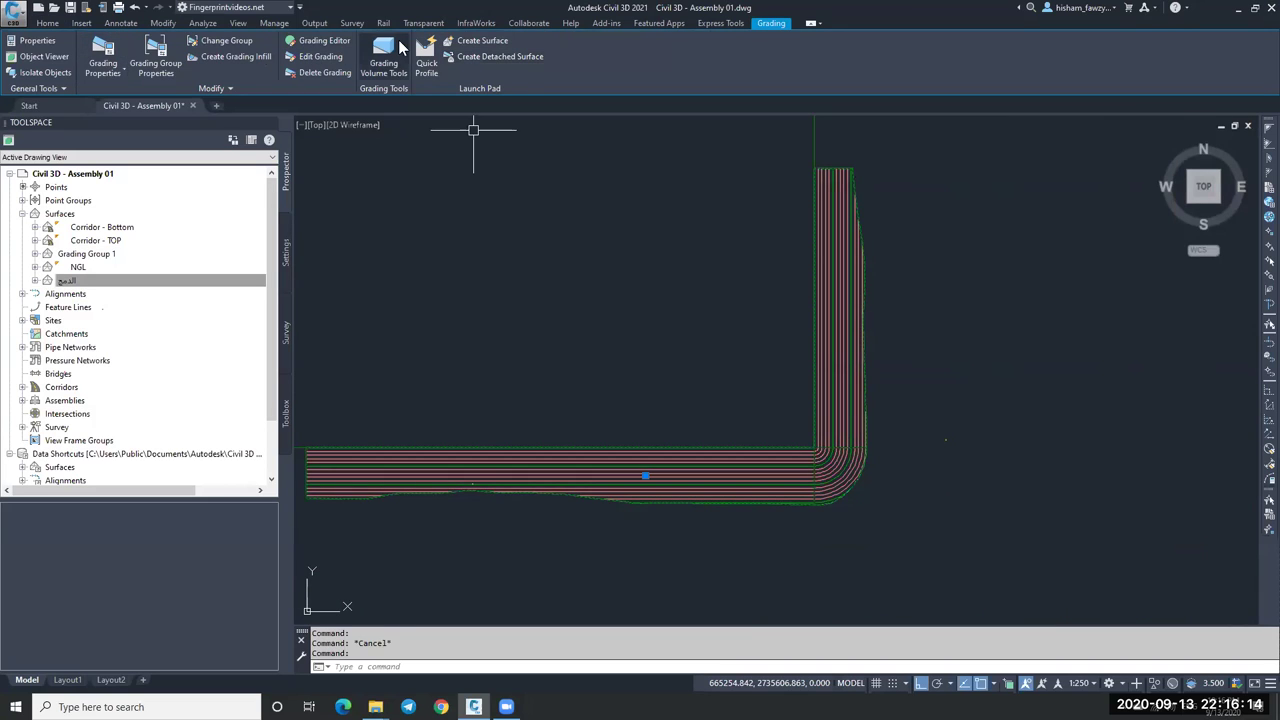
key("Escape")
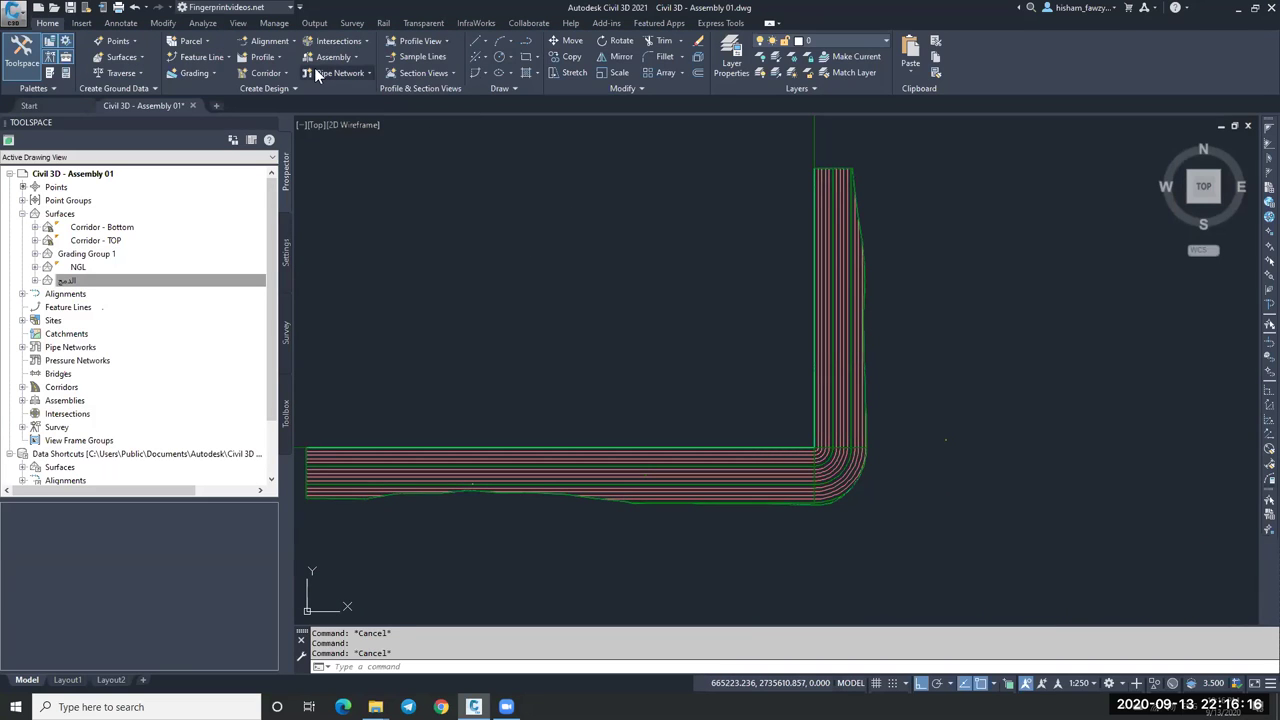
left_click(213, 72)
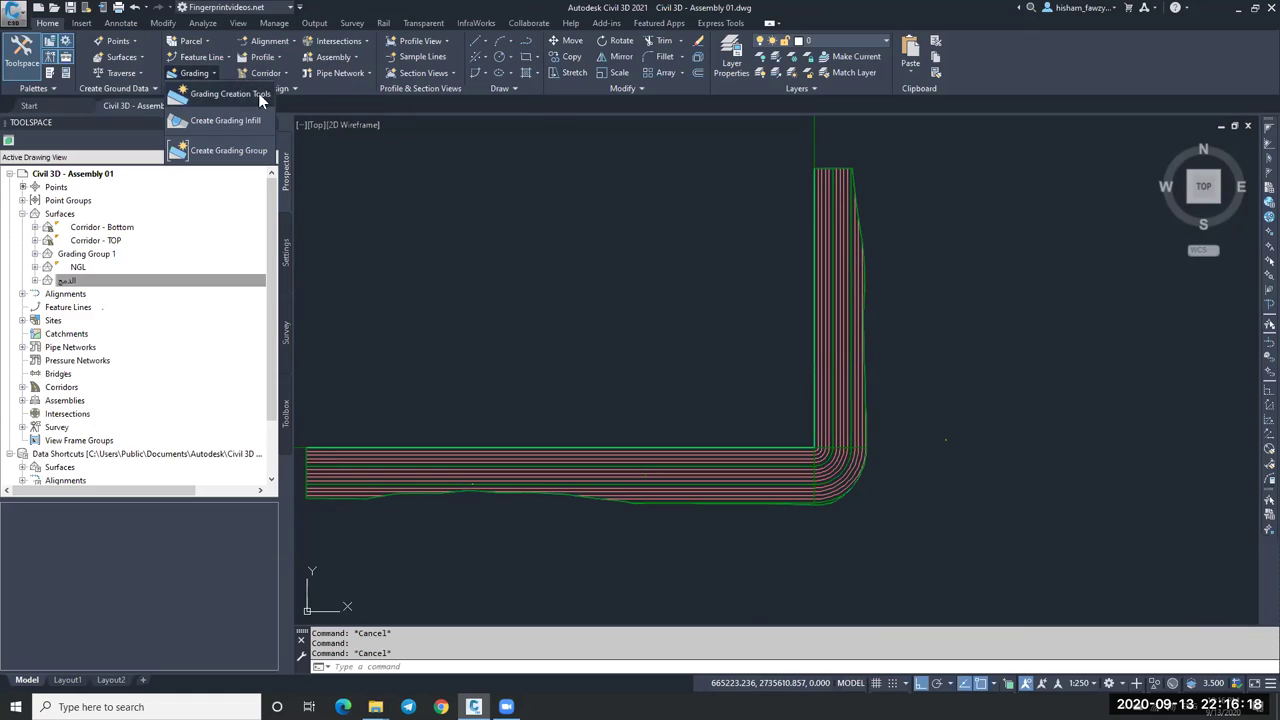
Start Create Transition and pick the pad feature line at the lower-left corner gap.
left_click(704, 131)
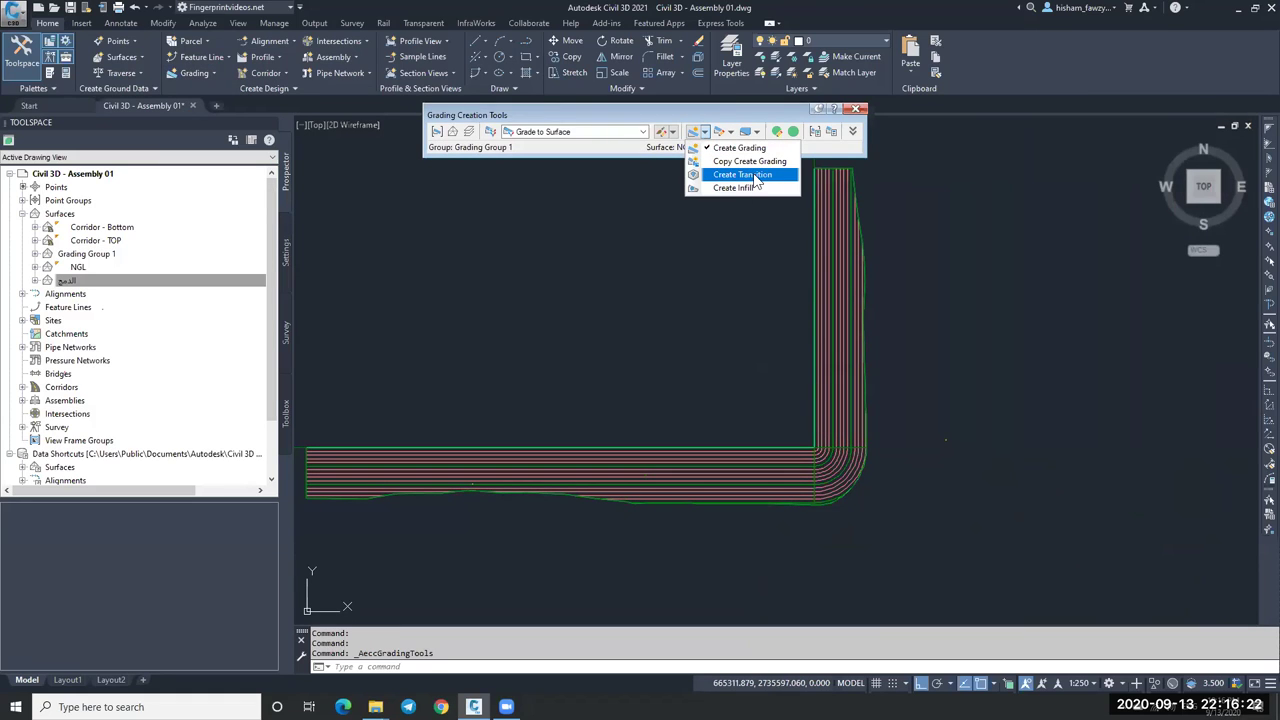
left_click(756, 176)
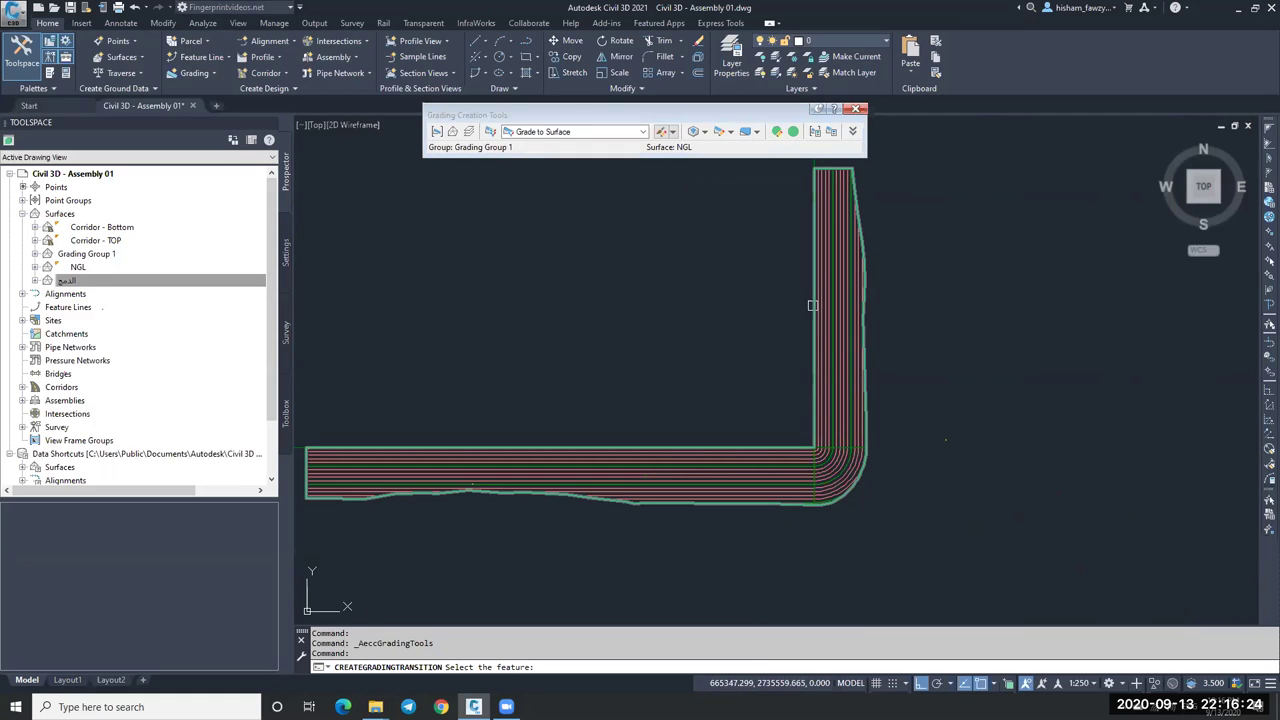
scroll(815, 240, "down", 2)
scroll(830, 250, "up", 2)
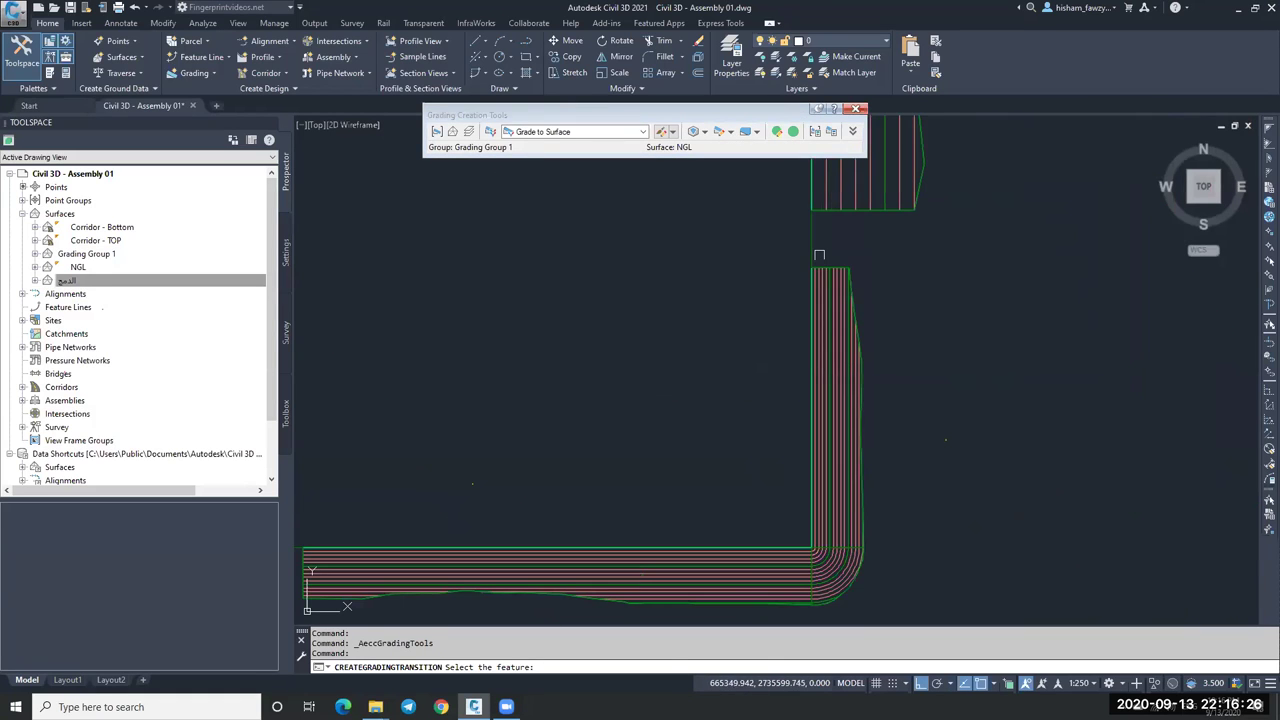
left_click(840, 245)
left_click(840, 255)
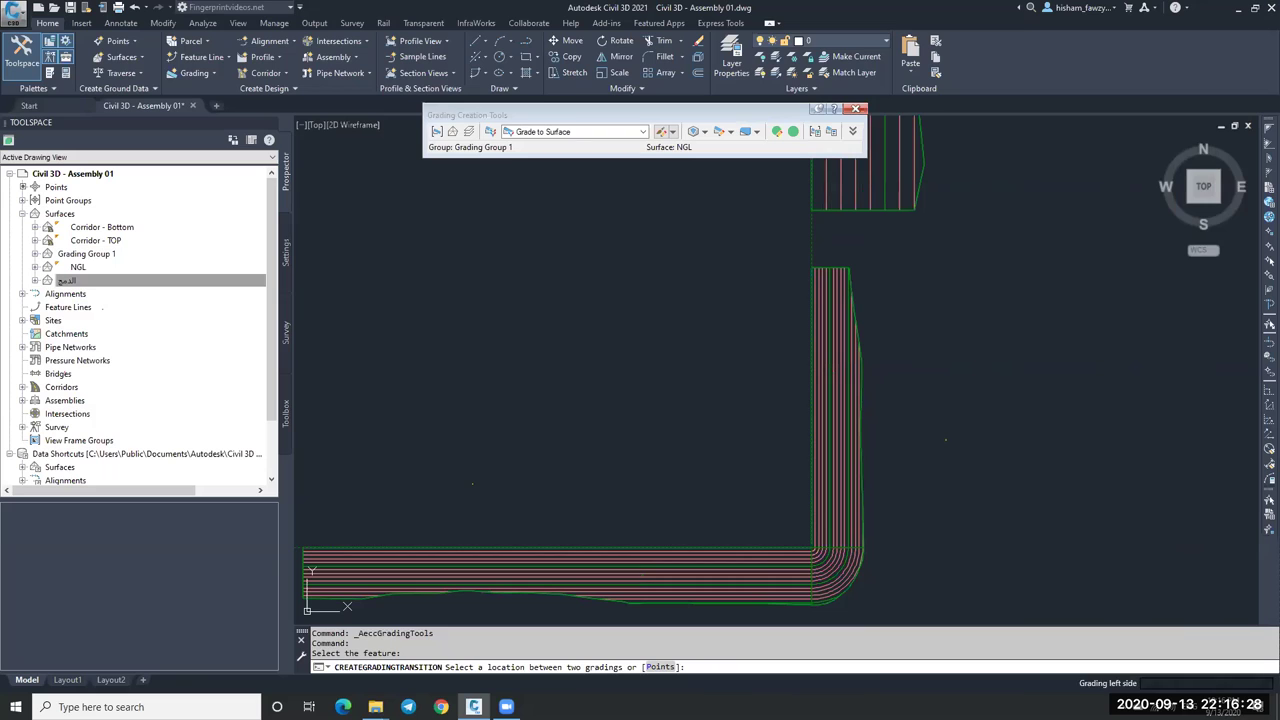
scroll(855, 234, "up", 3)
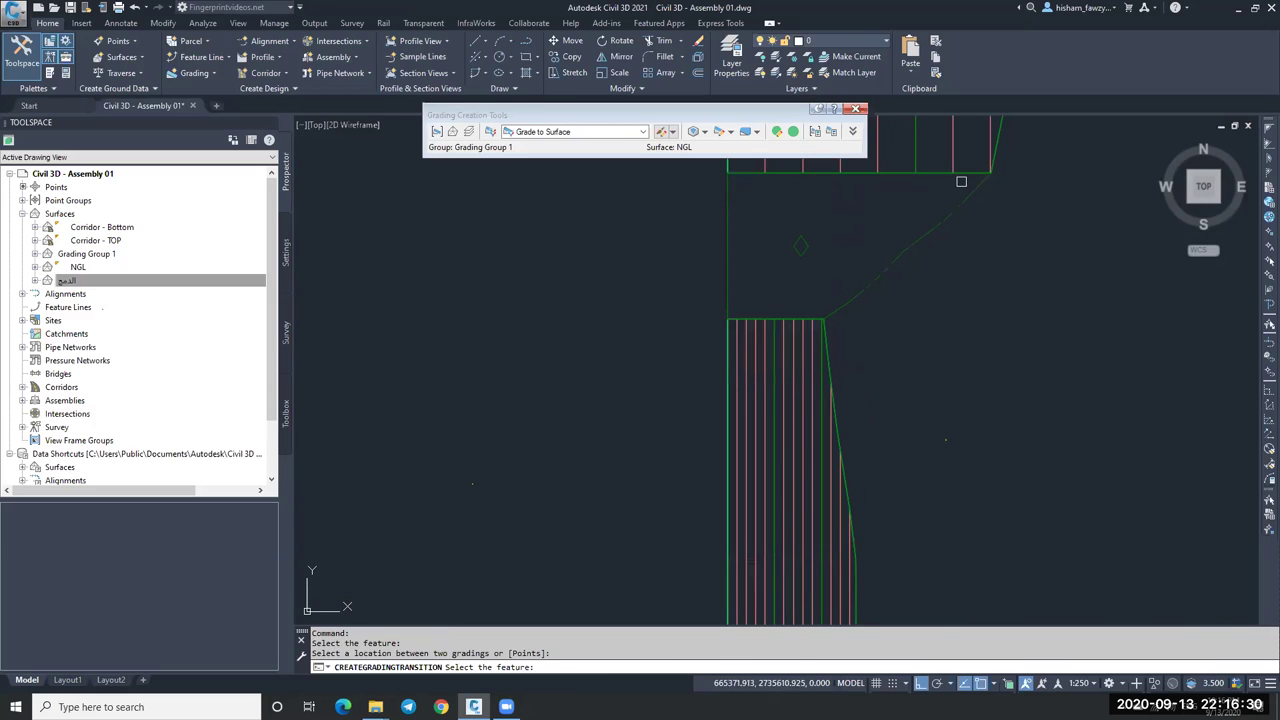
left_click(893, 214)
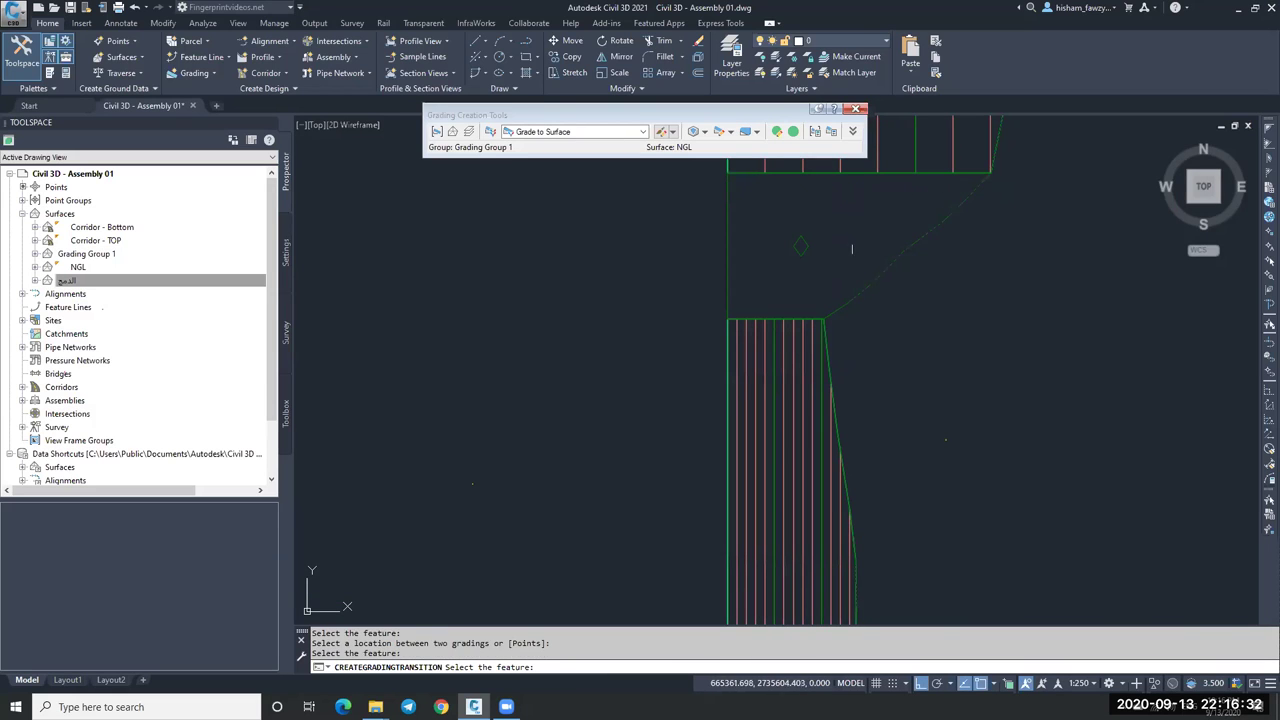
scroll(902, 248, "down", 5)
scroll(729, 328, "up", 5)
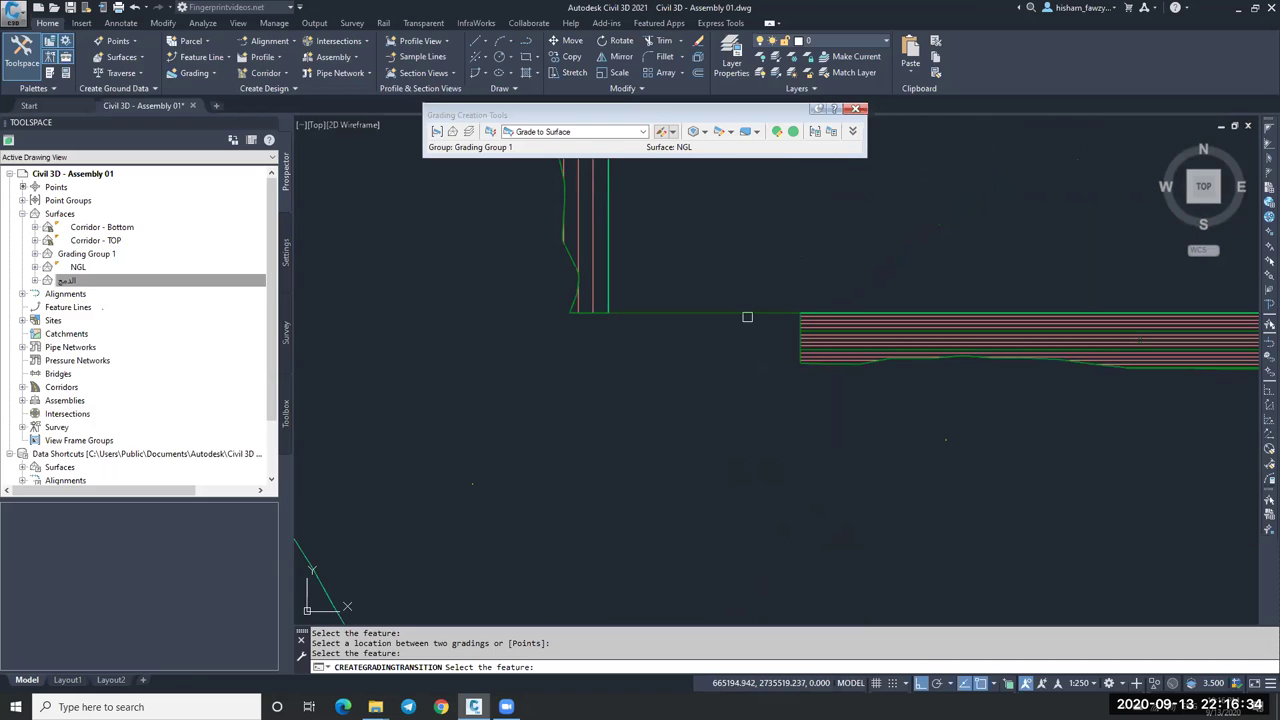
Finish the corner transition on the pad feature line and select the resulting grading.
left_click(751, 313)
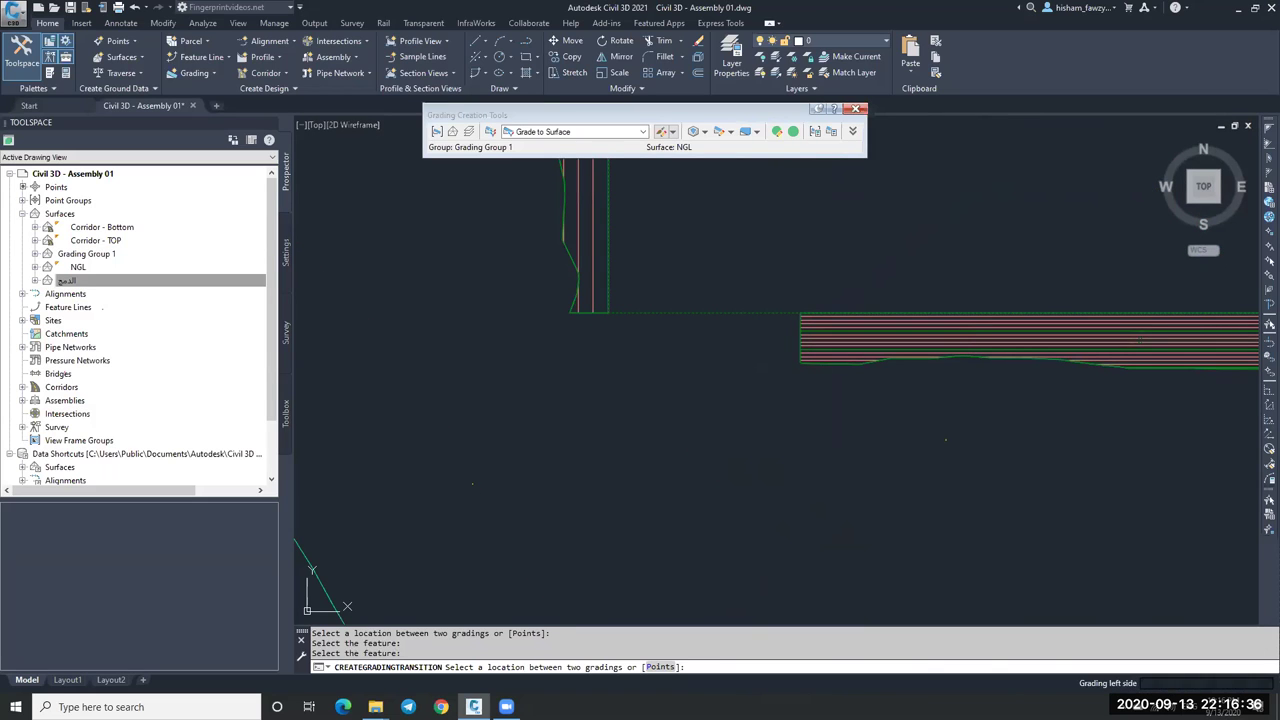
scroll(700, 348, "down", 3)
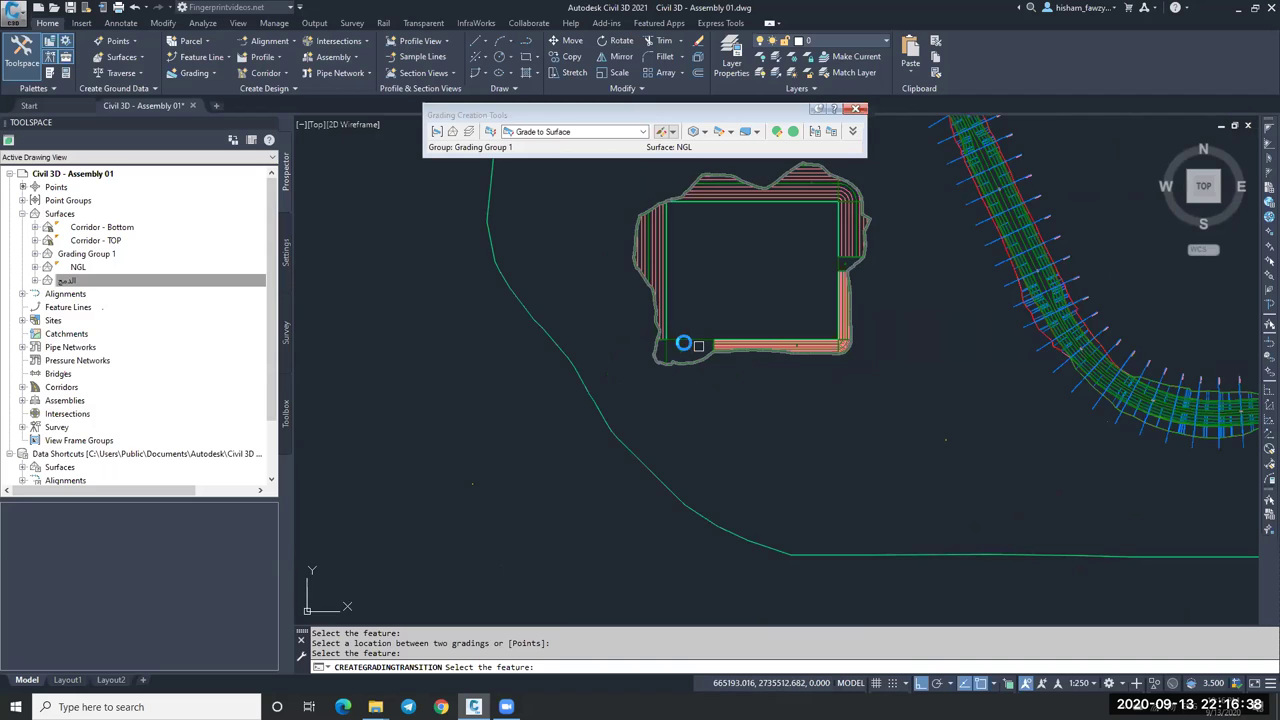
scroll(684, 343, "up", 5)
key("Escape")
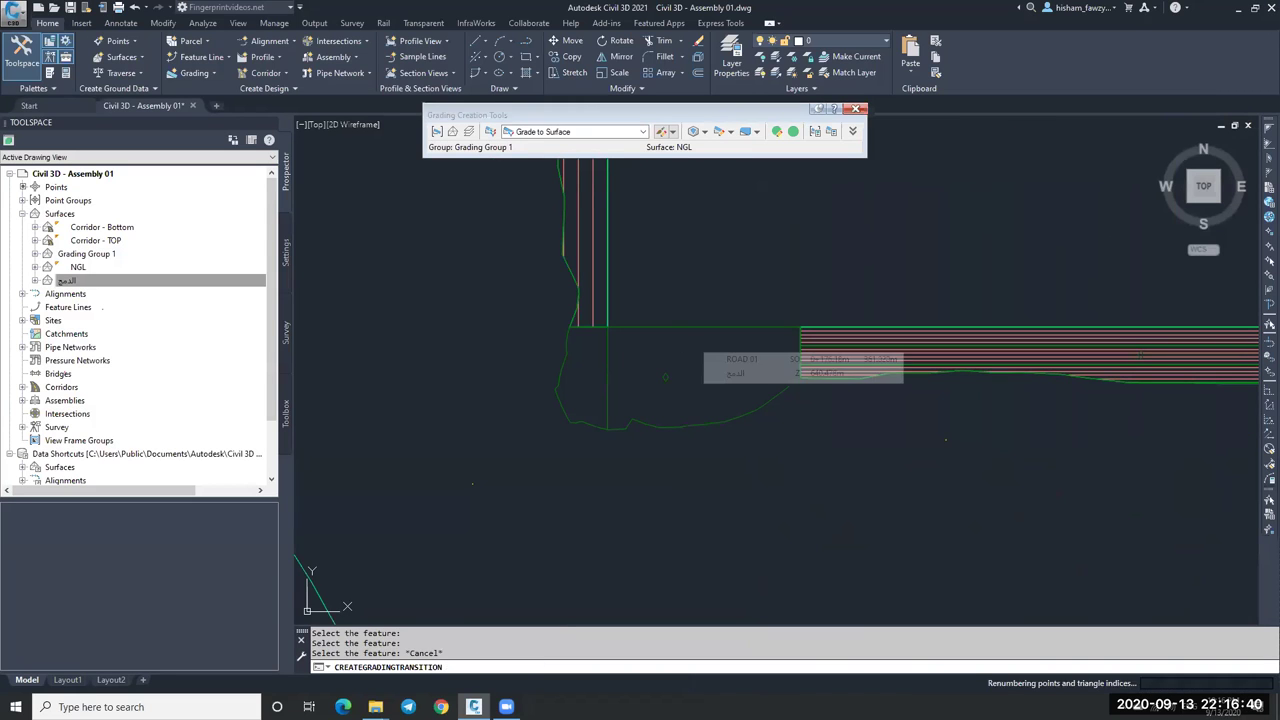
left_click(693, 365)
scroll(600, 380, "down", 2)
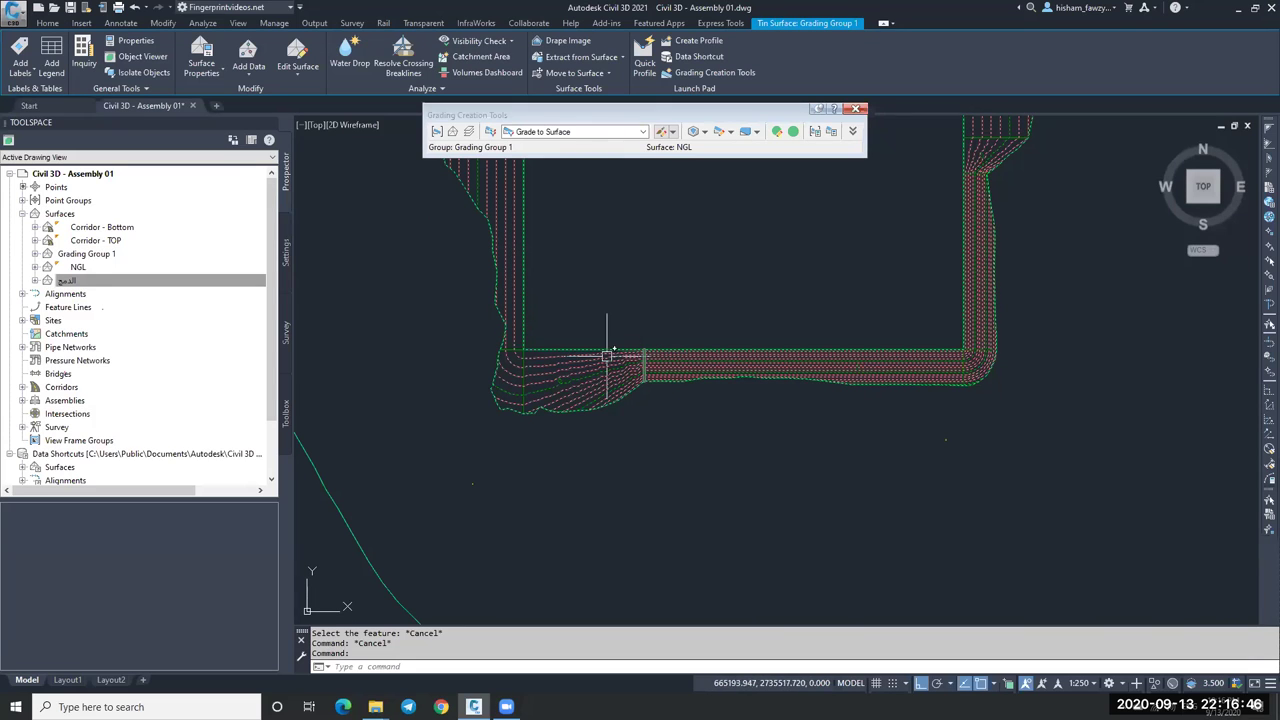
scroll(690, 410, "down", 2)
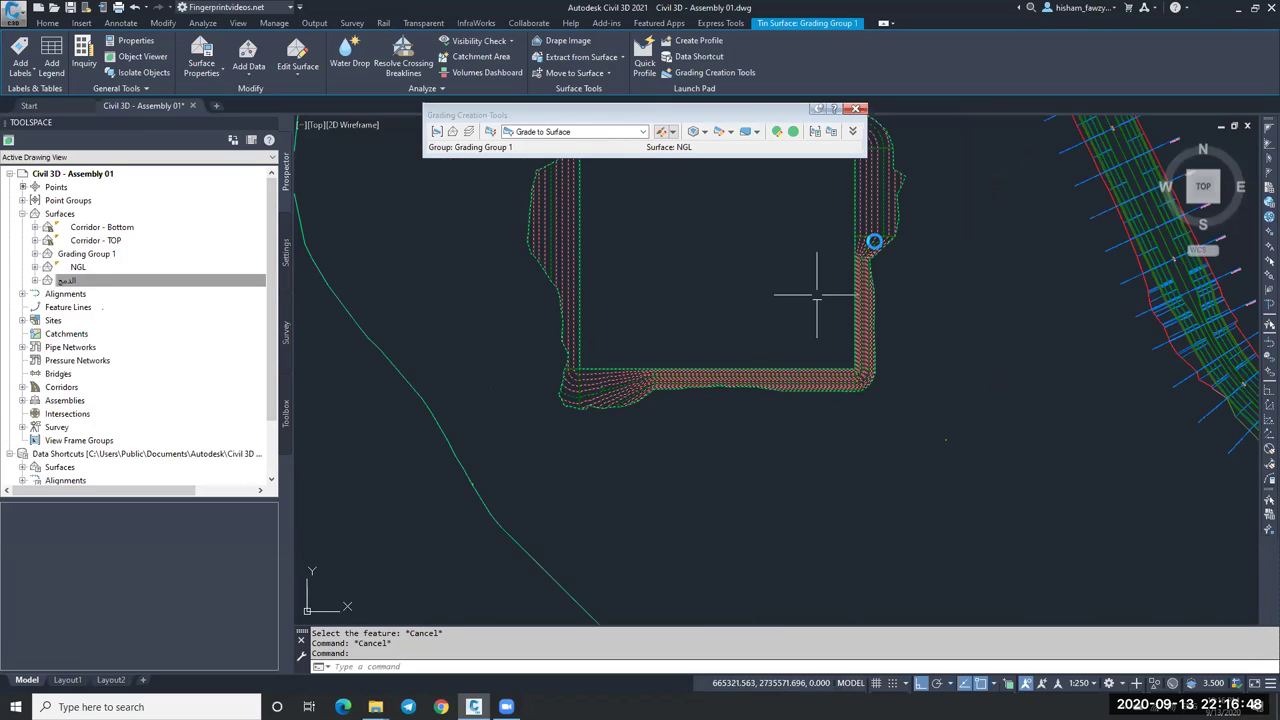
scroll(860, 270, "up", 5)
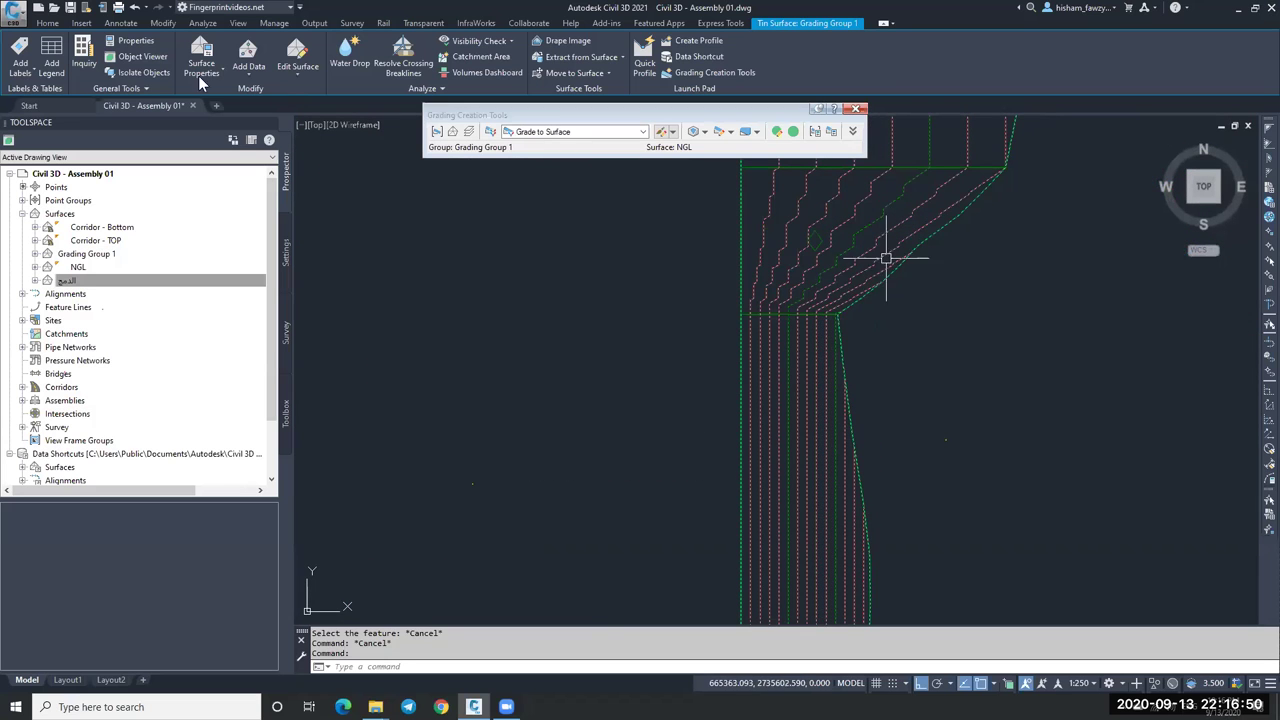
left_click(143, 56)
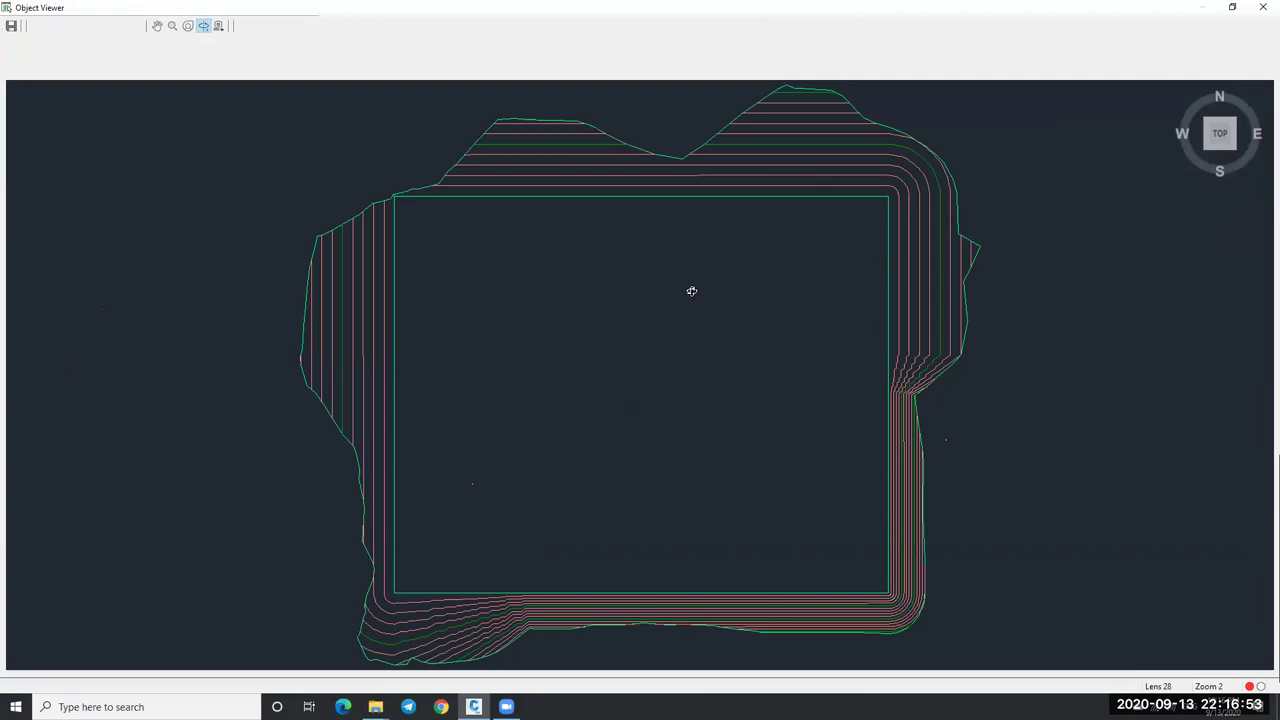
left_click_drag(689, 289, 691, 396)
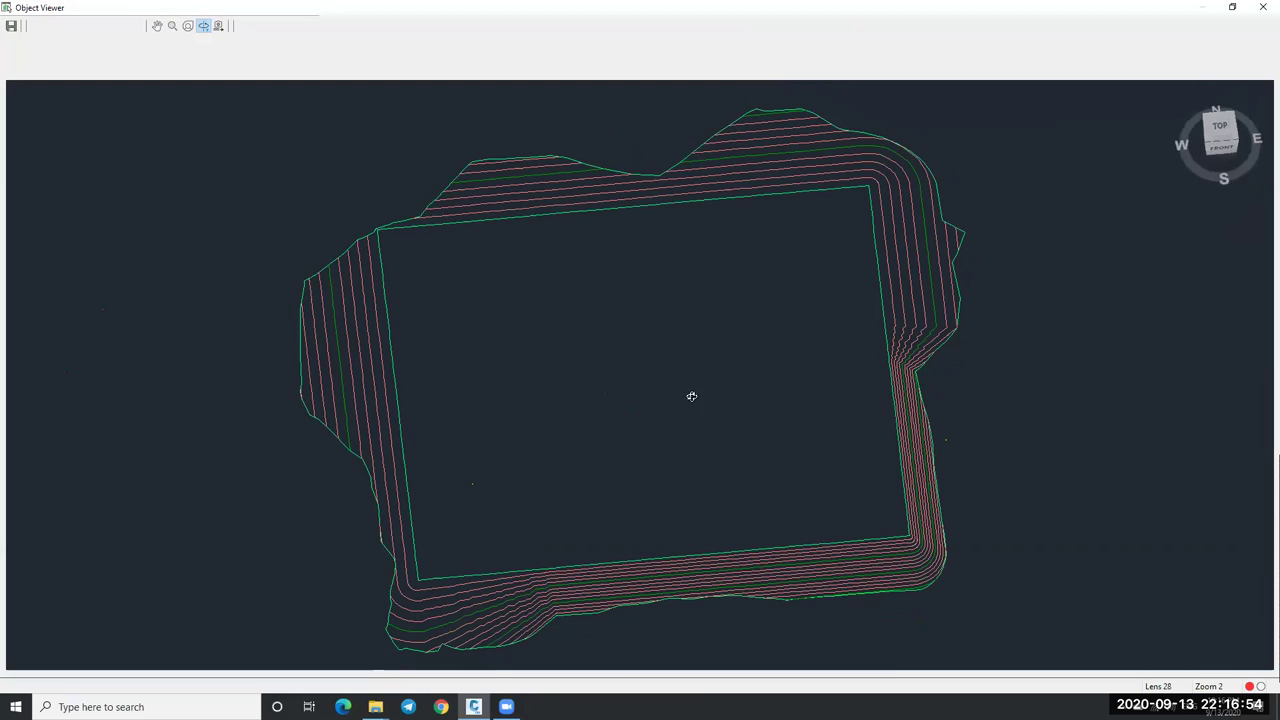
left_click_drag(694, 437, 789, 437)
scroll(789, 437, "up", 6)
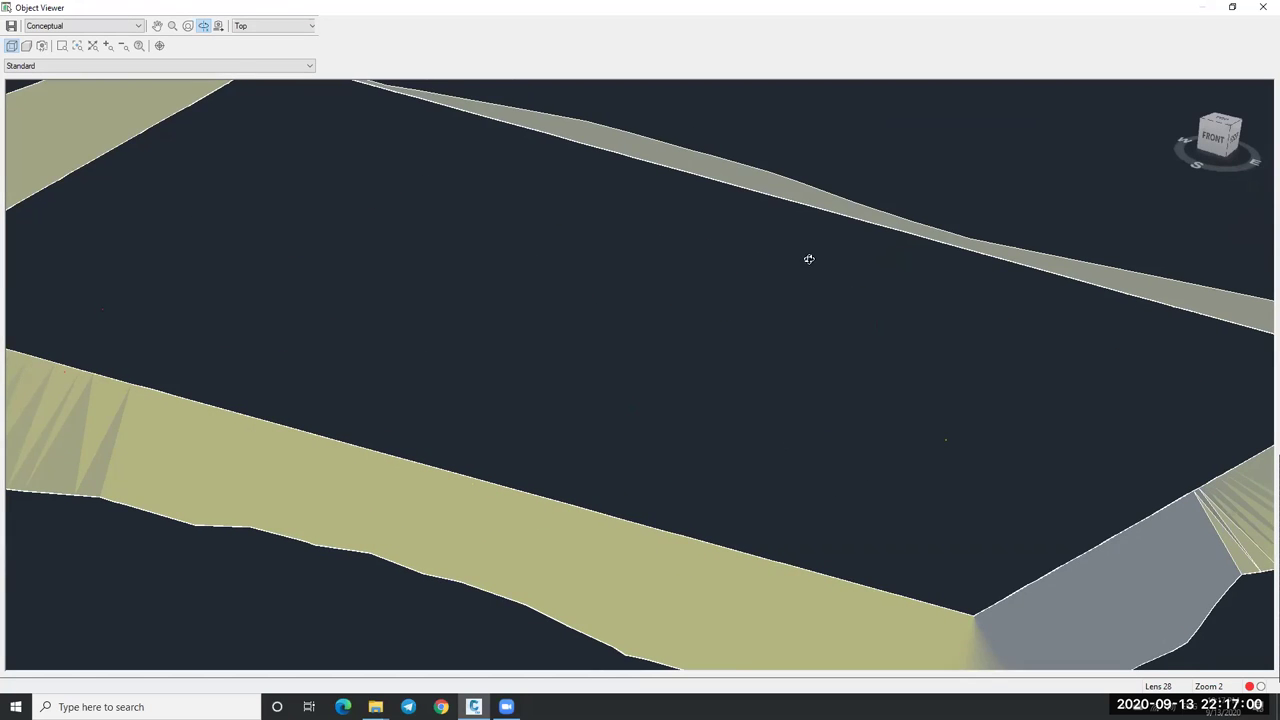
scroll(808, 260, "down", 6)
scroll(660, 283, "up", 3)
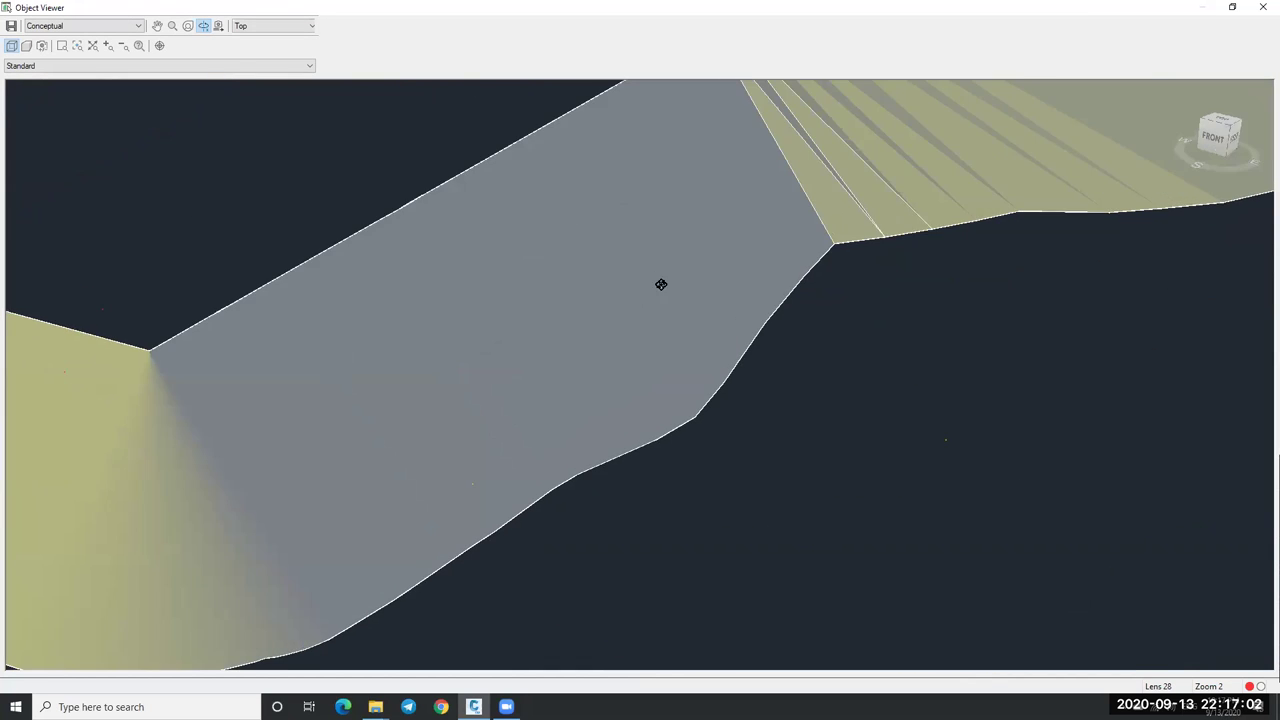
scroll(660, 283, "down", 2)
middle_click_drag(771, 121, 698, 184)
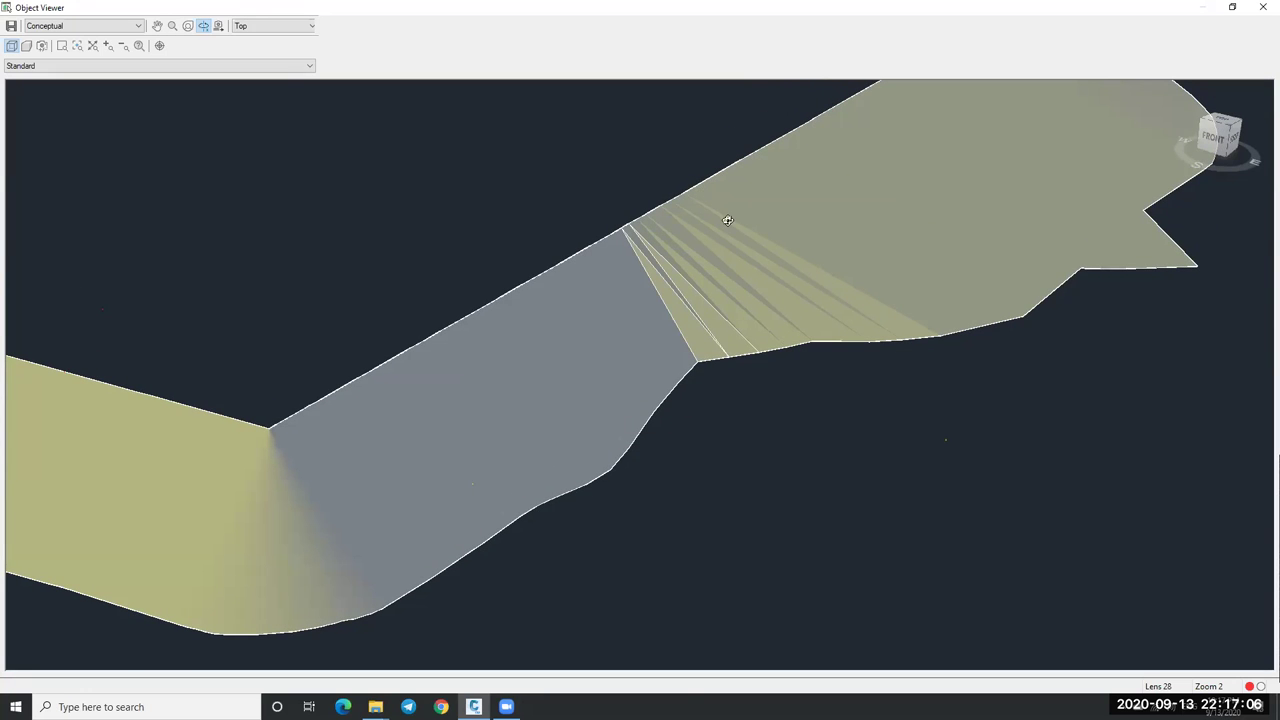
scroll(714, 270, "down", 10)
left_click_drag(674, 377, 665, 337)
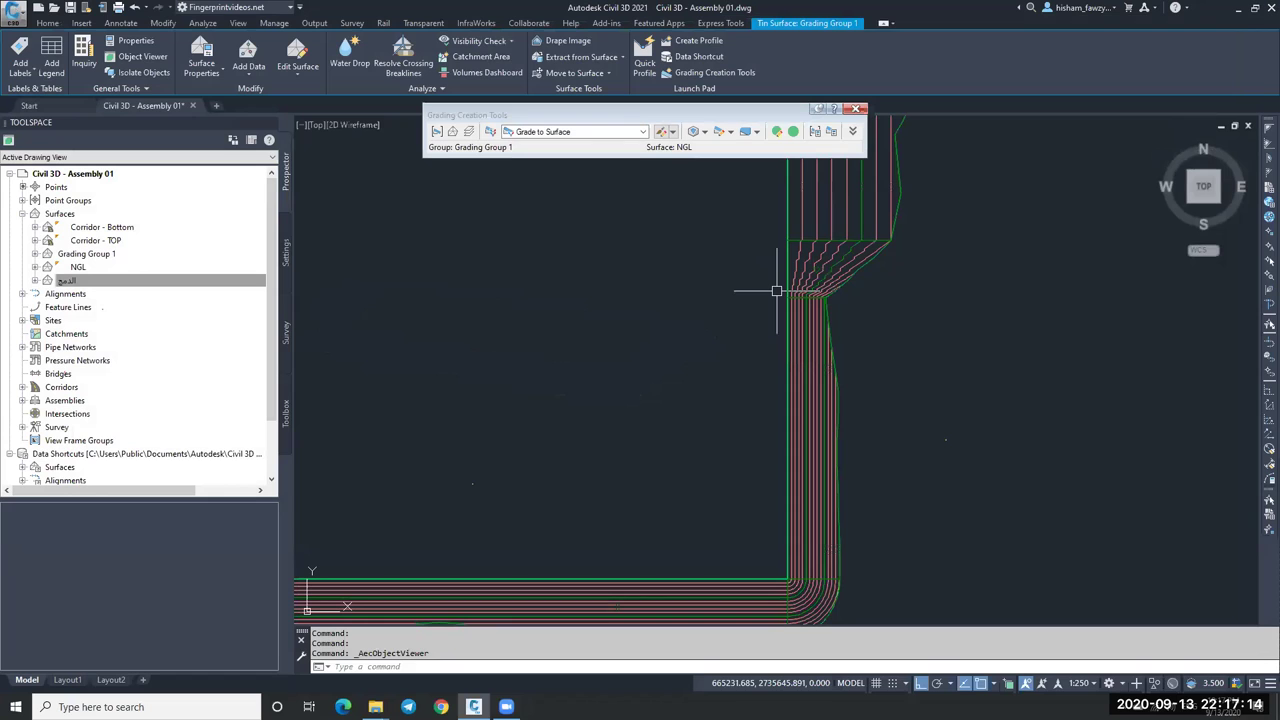
key("Escape")
scroll(834, 257, "up", 2)
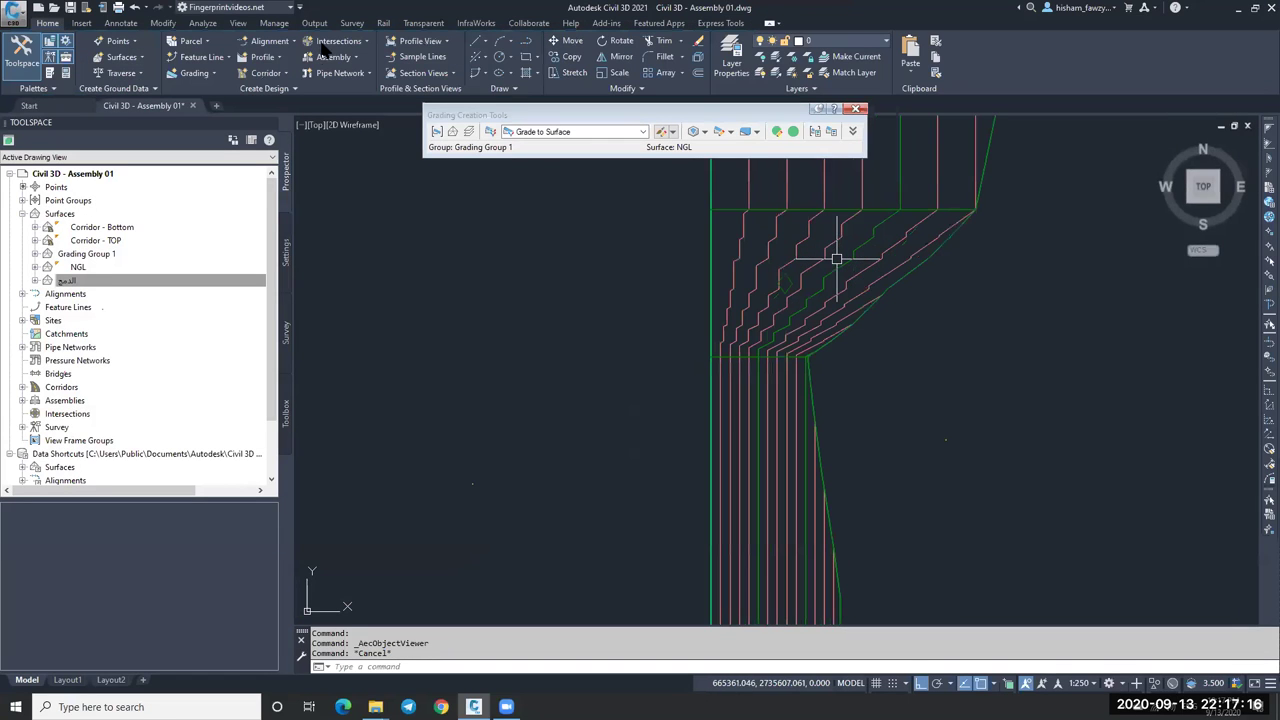
double_click(544, 390)
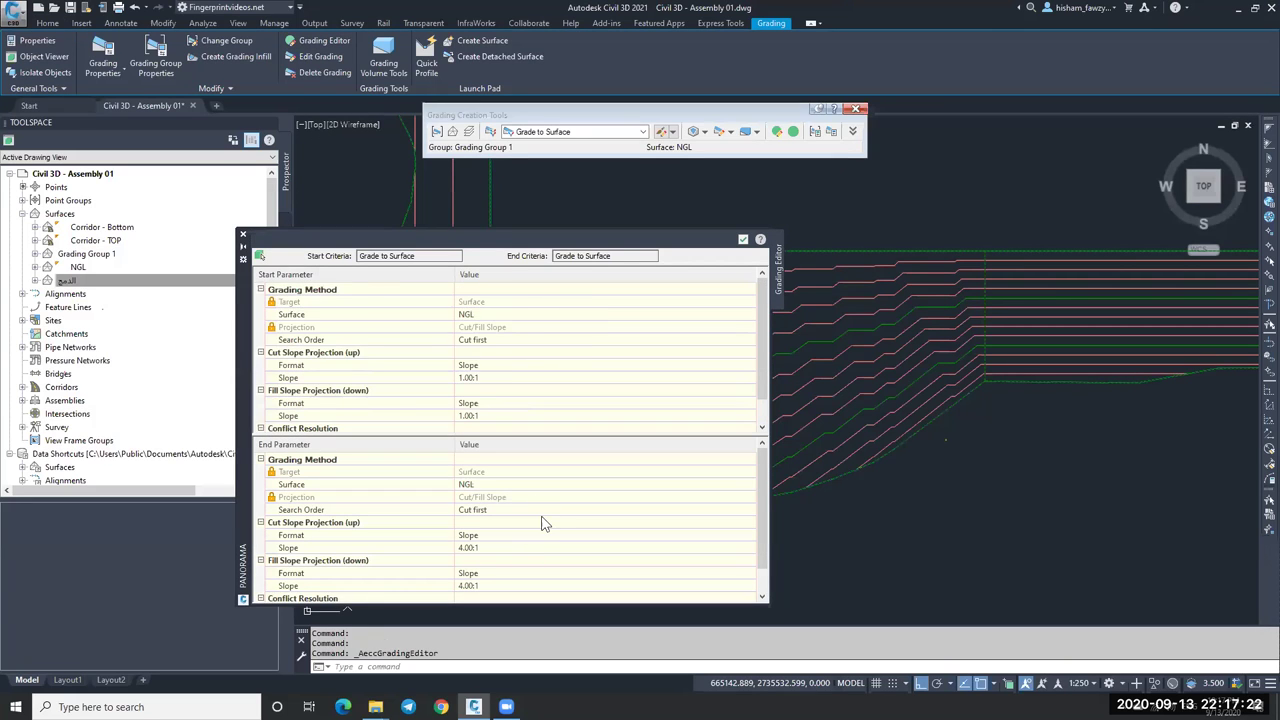
scroll(510, 360, "down", 2)
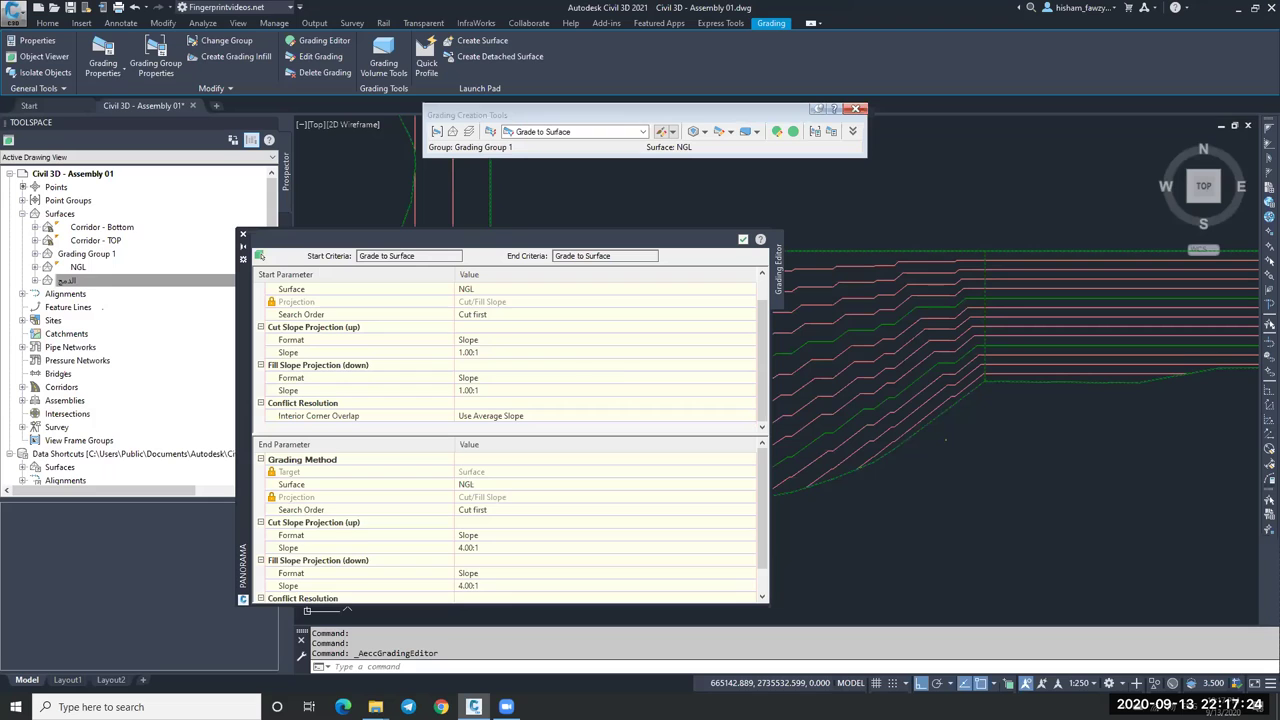
left_click(242, 233)
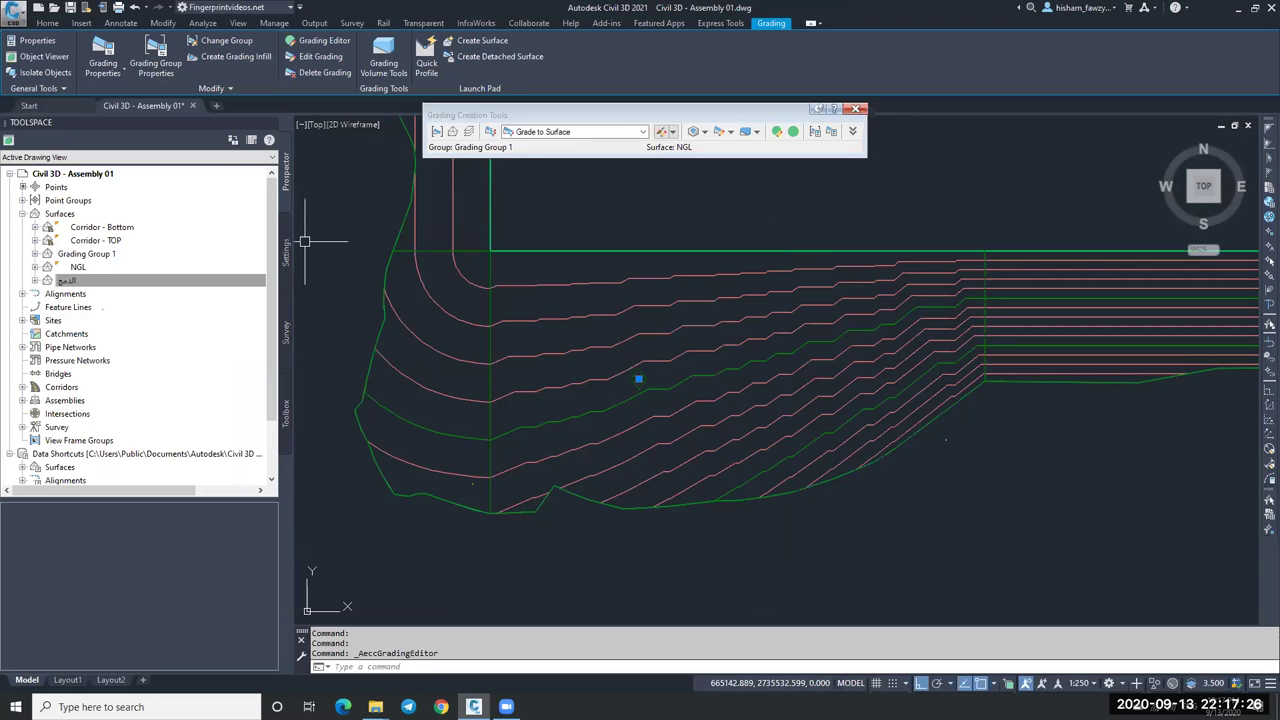
scroll(578, 362, "down", 5)
scroll(578, 362, "down", 1)
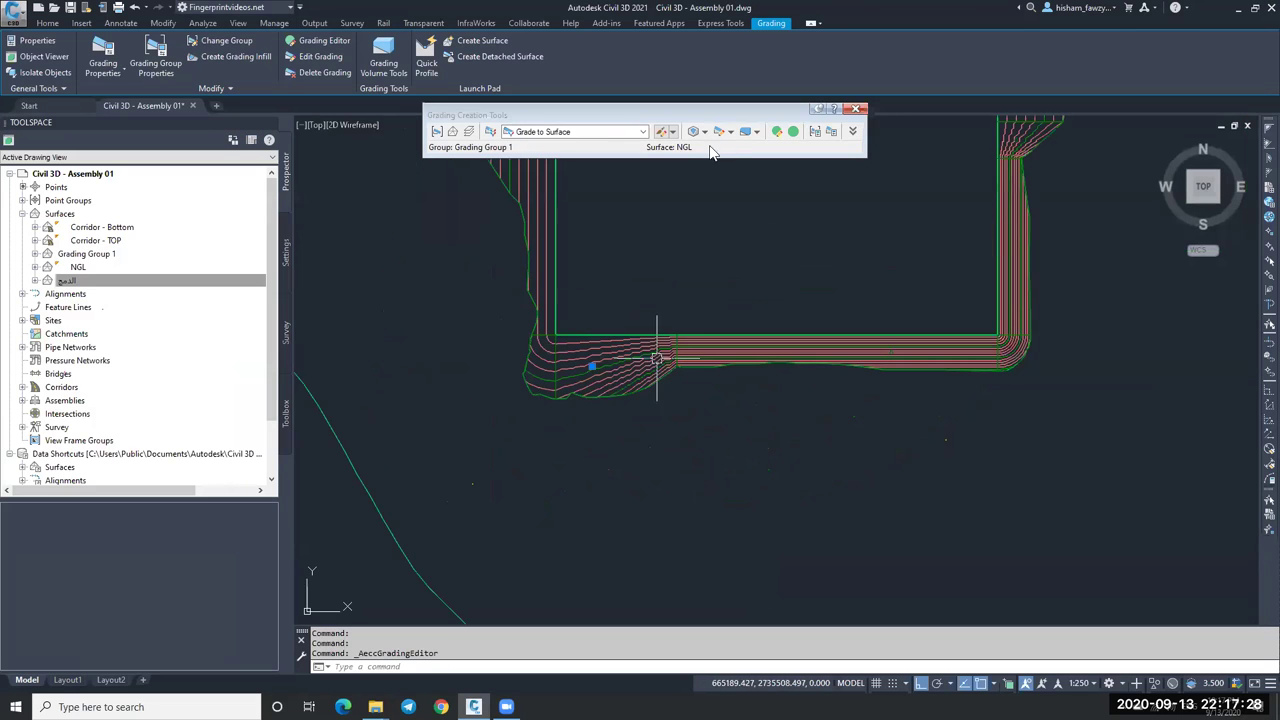
key("Escape")
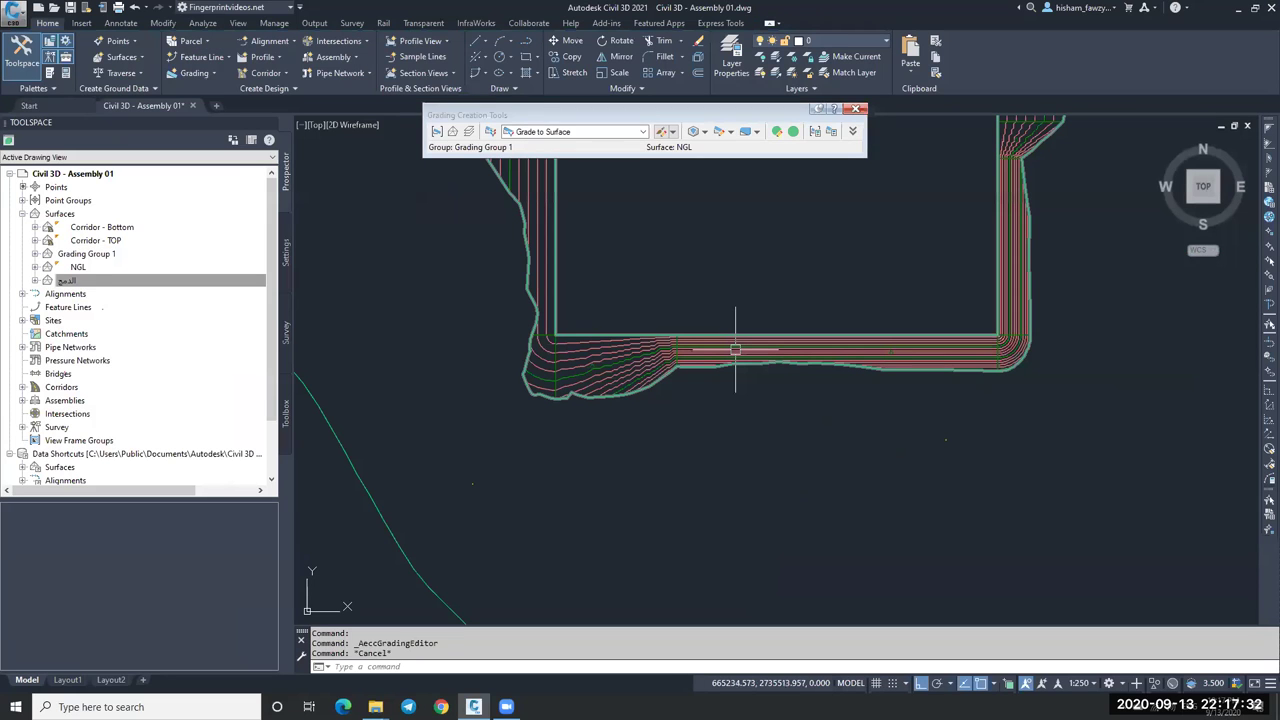
Close the Grading Creation Tools toolbar.
left_click(704, 131)
left_click(856, 108)
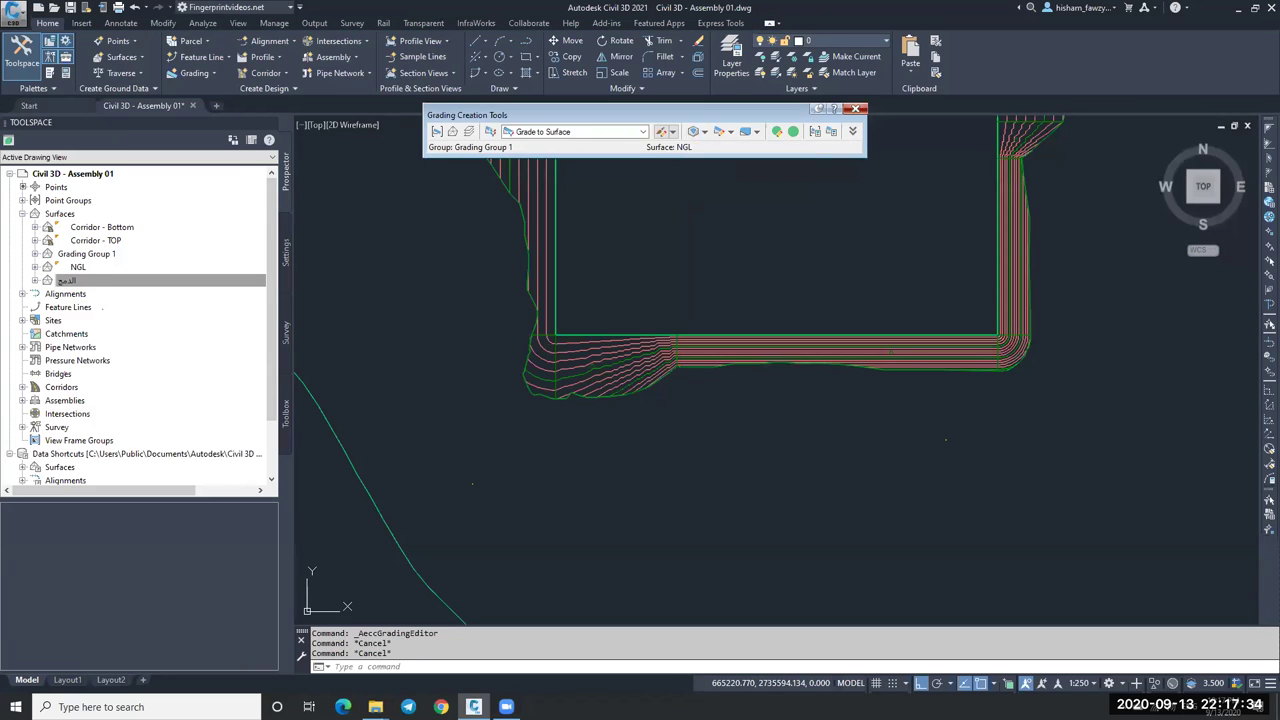
left_click(856, 108)
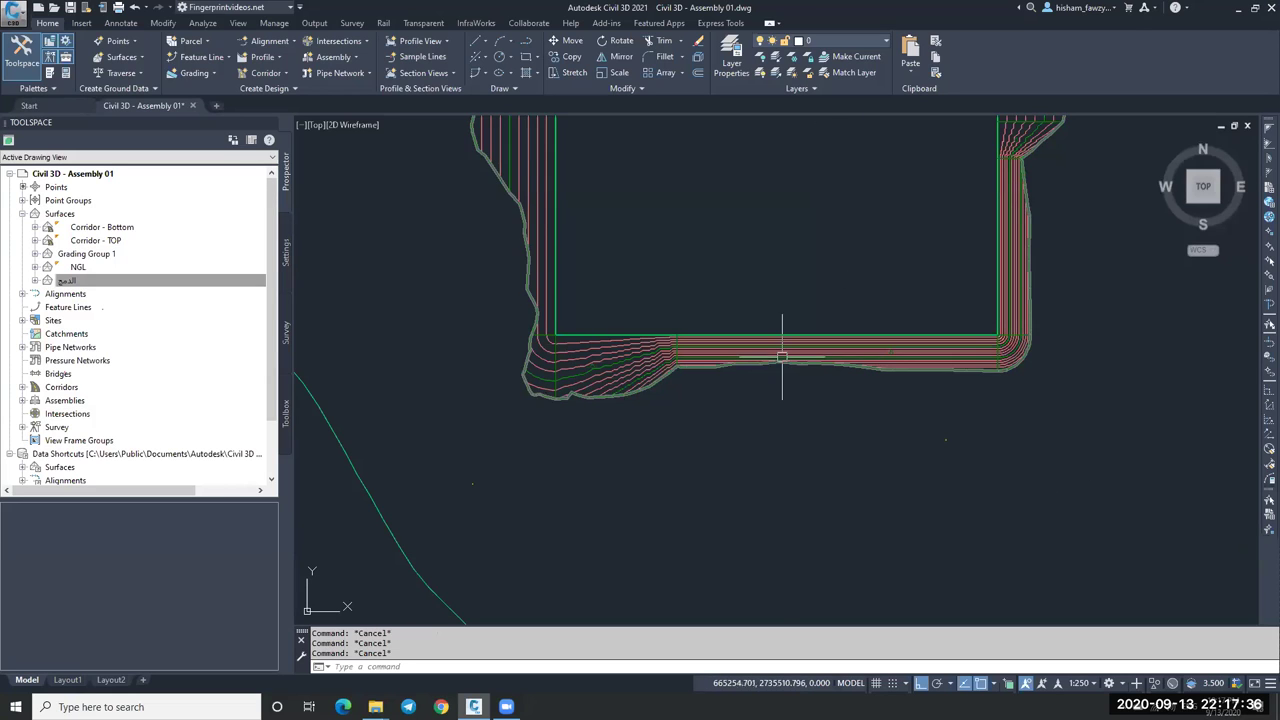
Zoom into the pad's bottom edge and select its grading to inspect the corner transition.
scroll(729, 363, "up", 3)
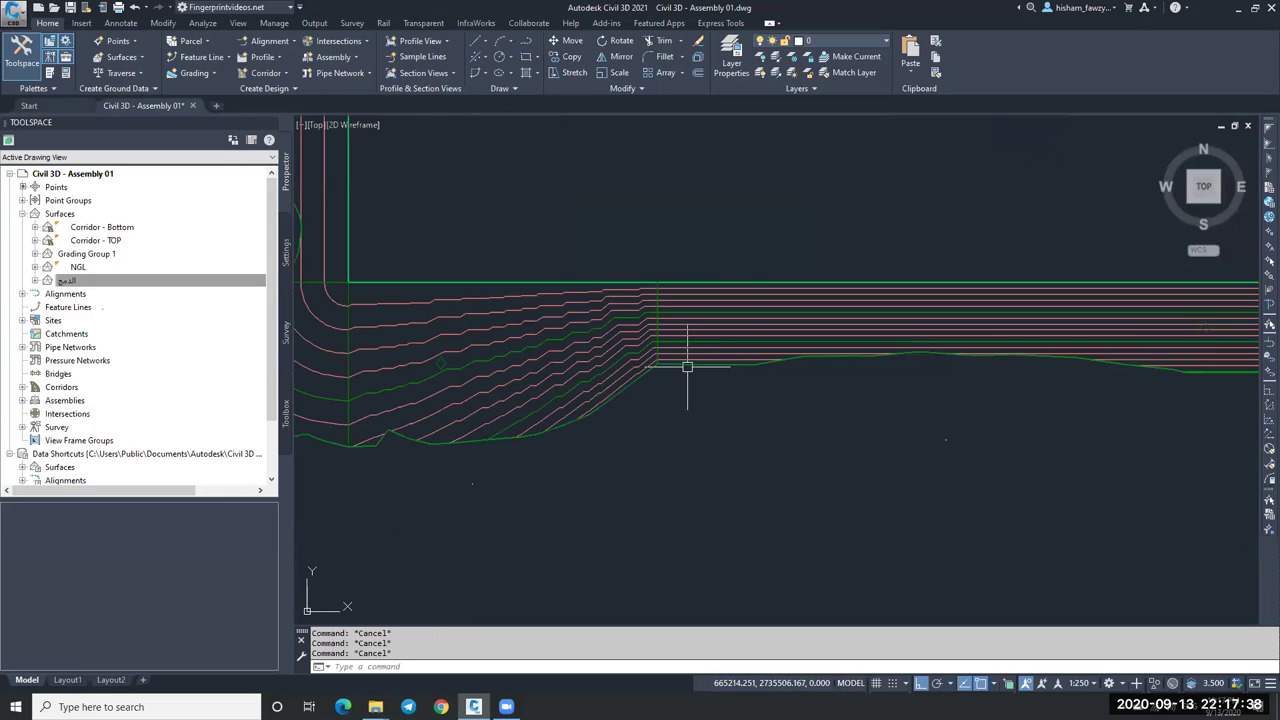
scroll(666, 313, "up", 1)
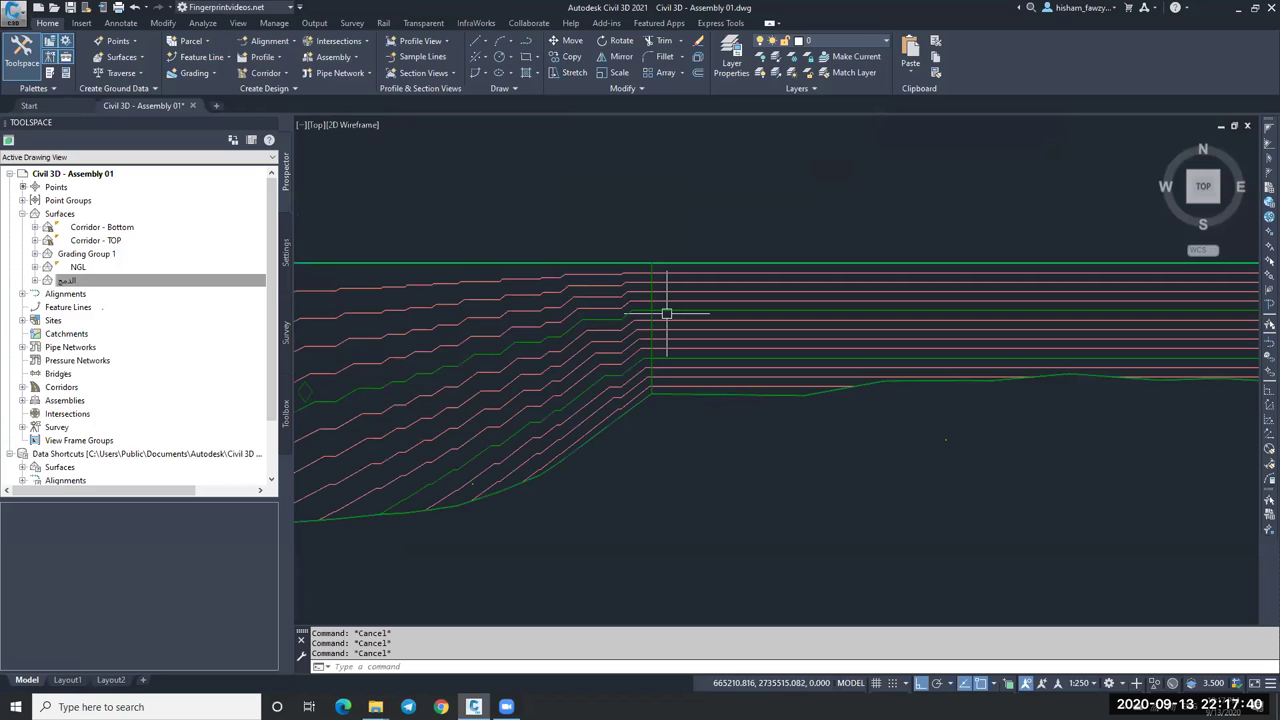
scroll(666, 313, "up", 2)
left_click(644, 331)
scroll(680, 337, "down", 3)
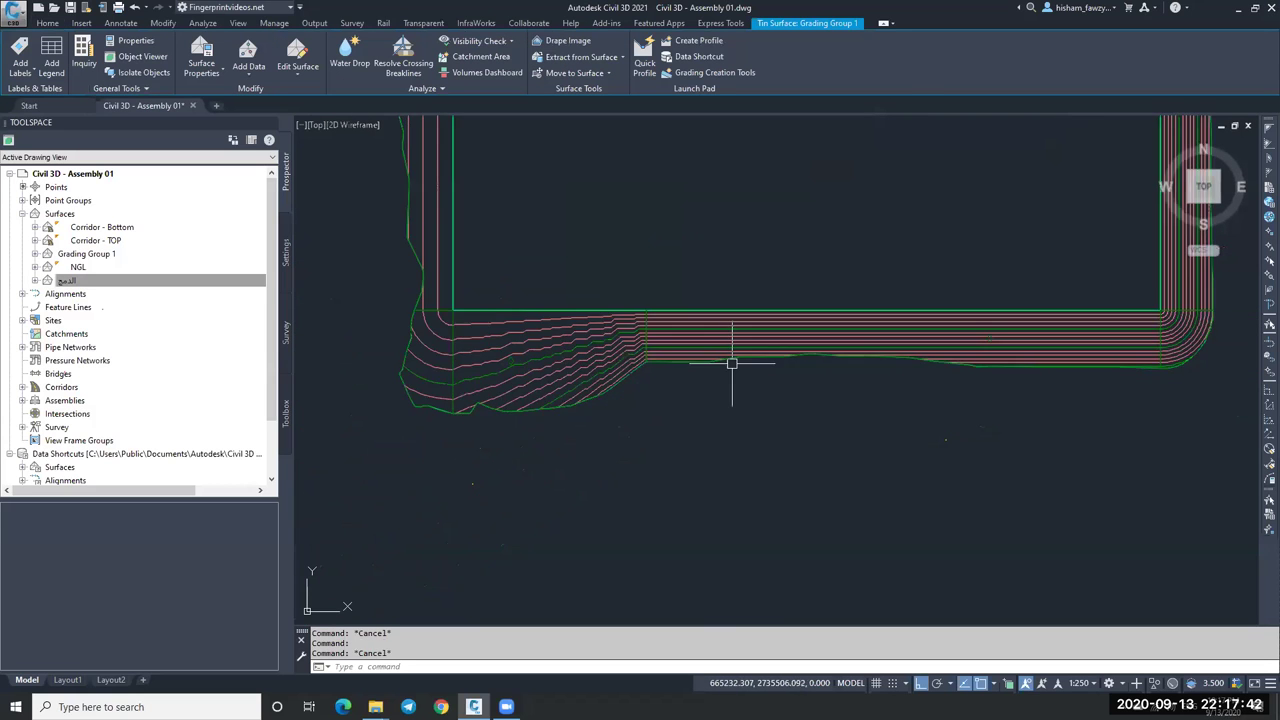
left_click(729, 357)
scroll(1014, 346, "up", 4)
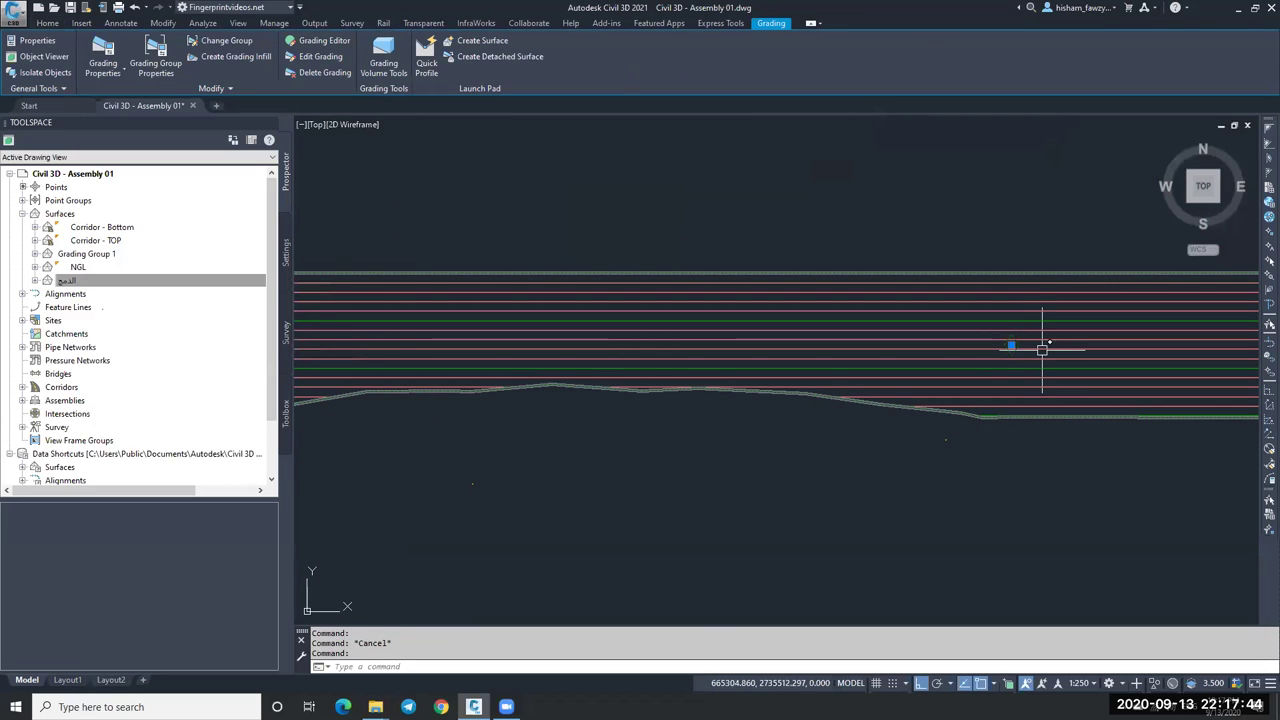
scroll(1040, 348, "down", 2)
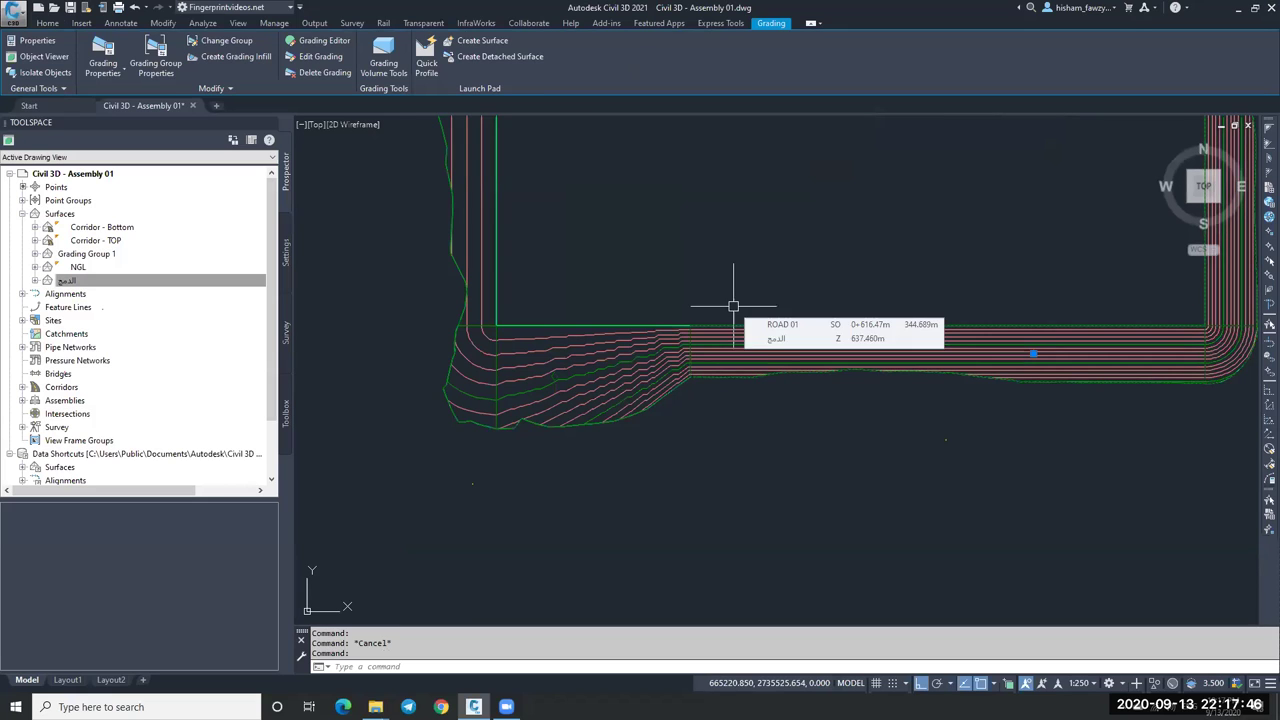
scroll(735, 290, "down", 2)
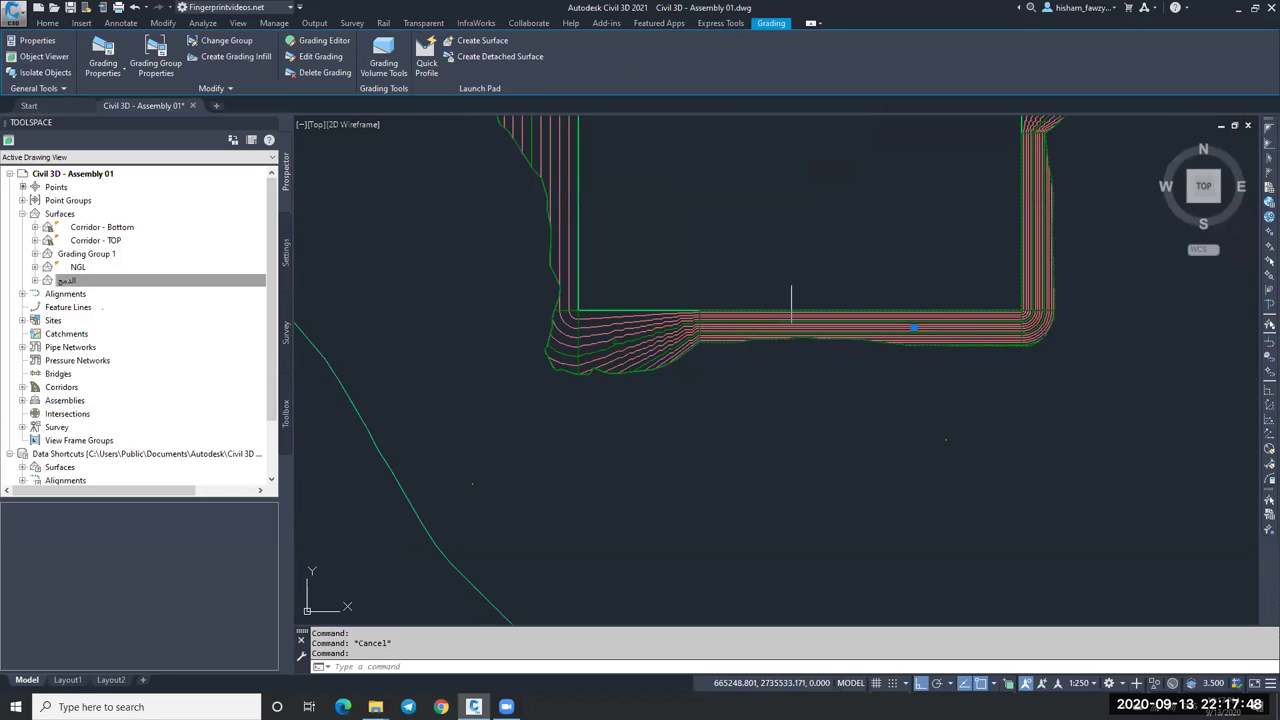
scroll(791, 282, "up", 2)
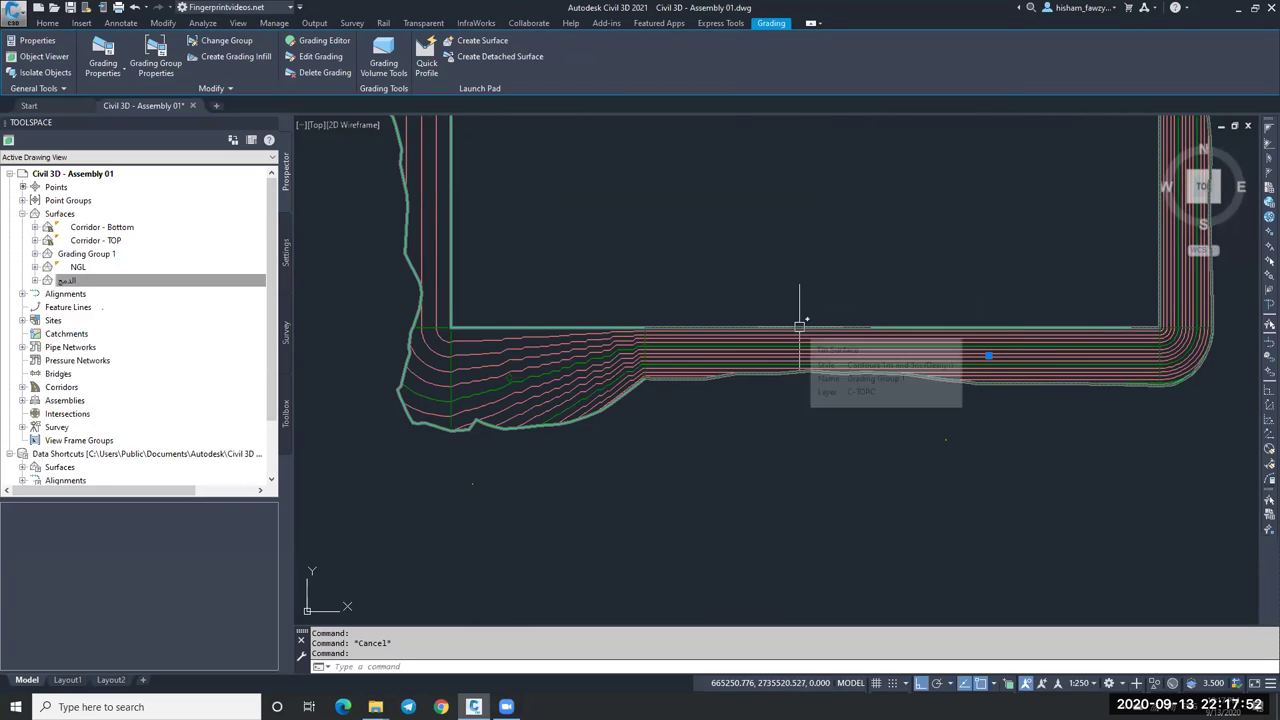
key("Escape")
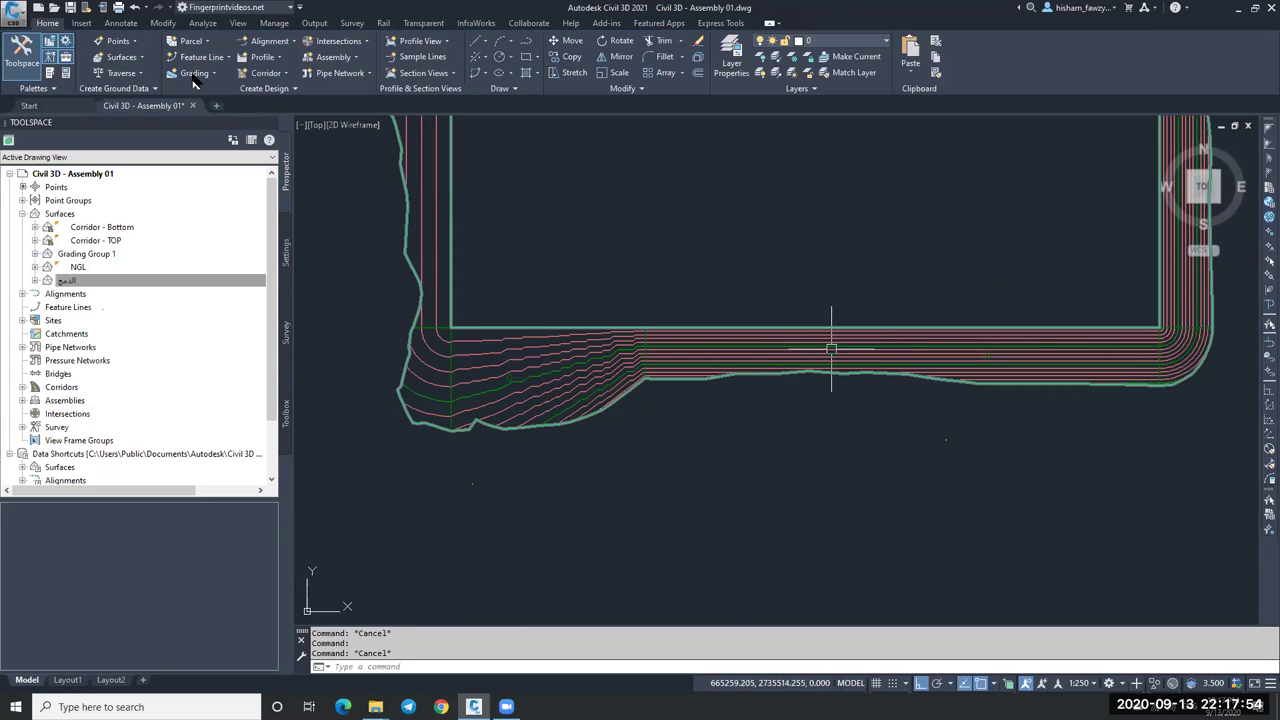
left_click(194, 74)
left_click(229, 94)
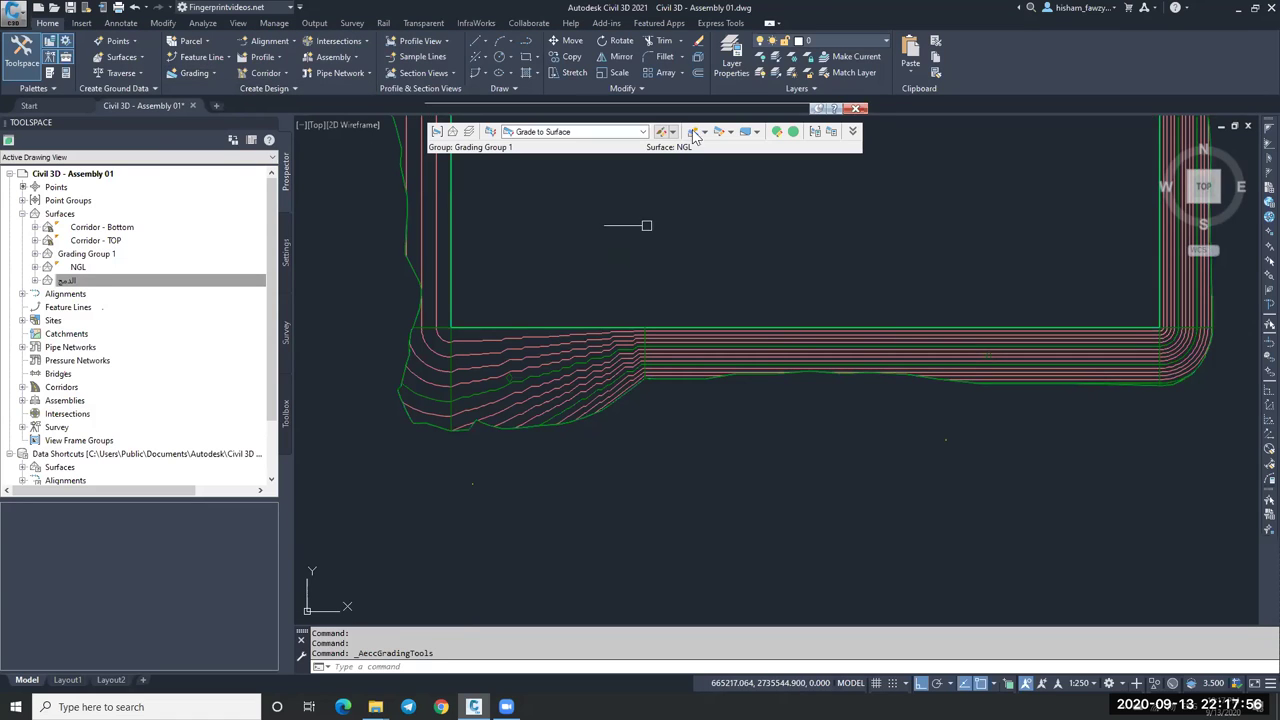
left_click_drag(705, 109, 862, 169)
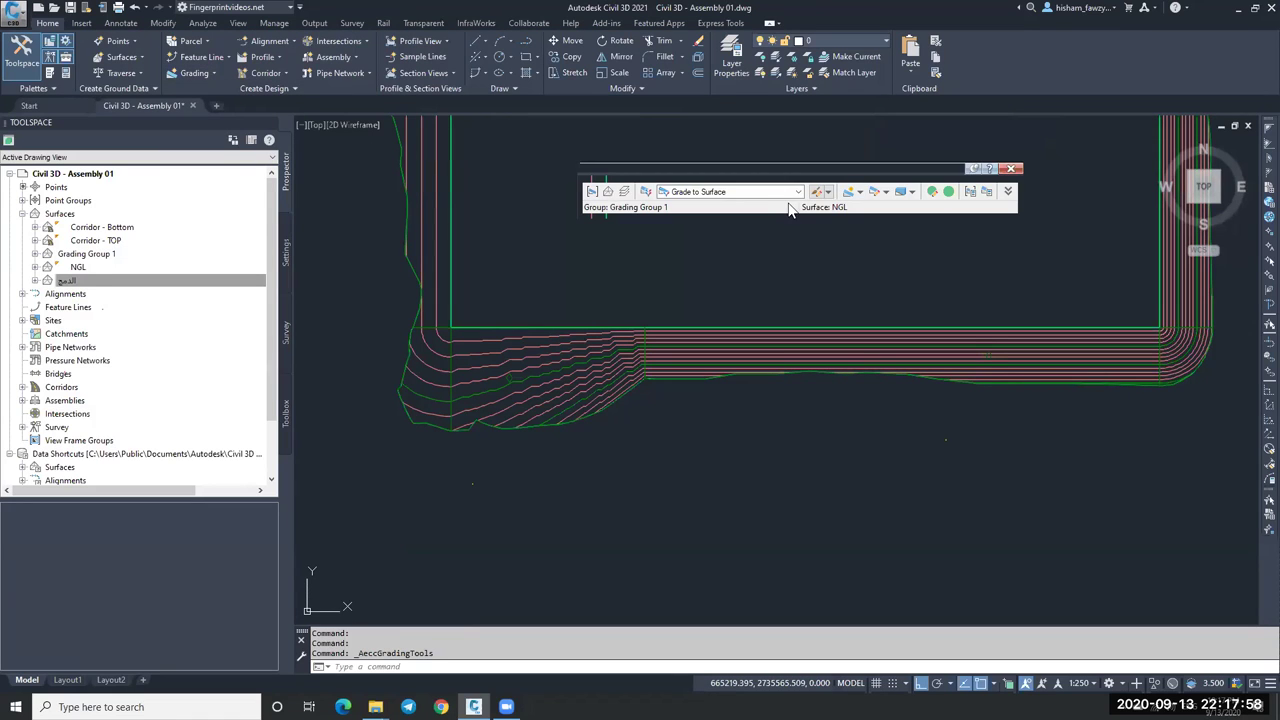
left_click(885, 194)
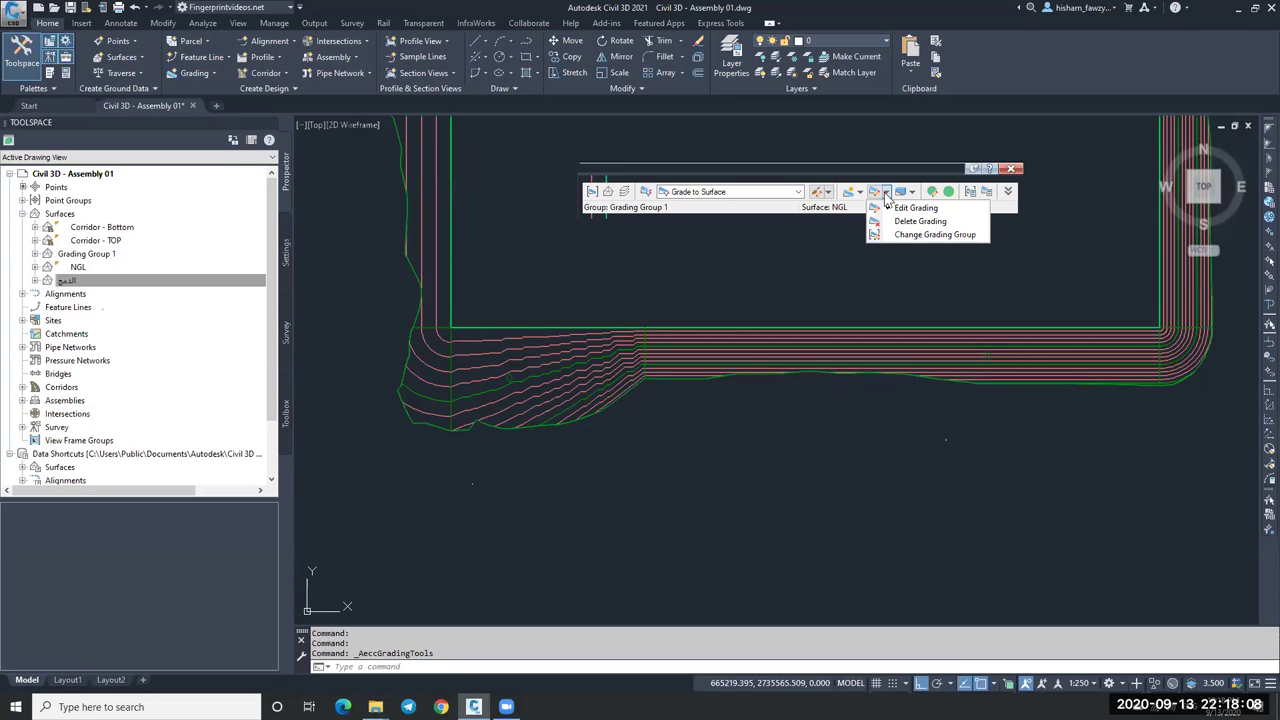
key("Escape")
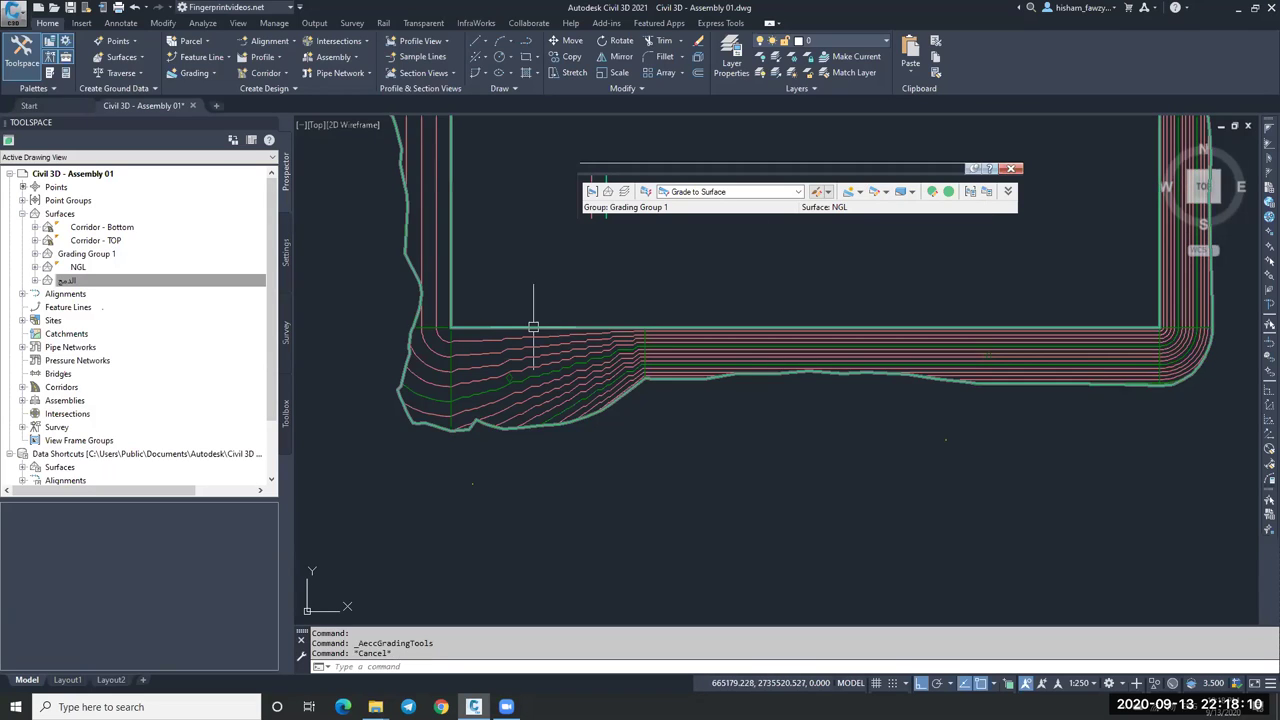
key("Escape")
left_click(524, 328)
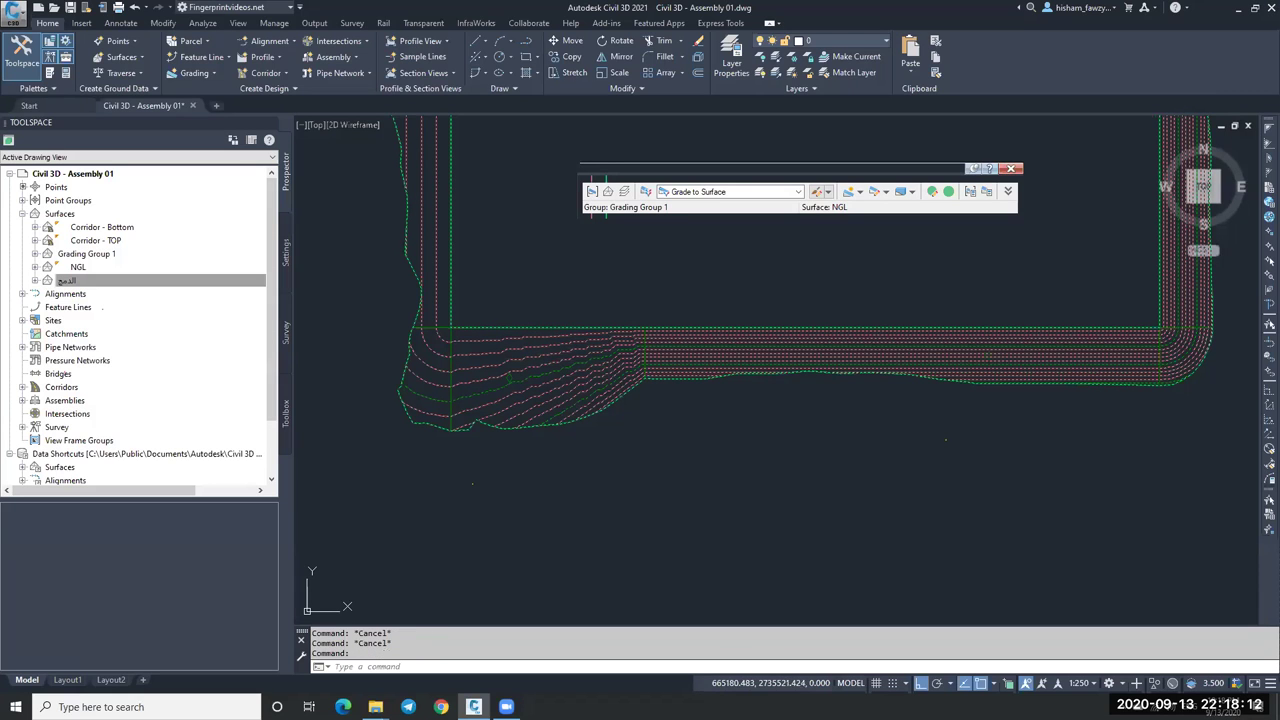
Apply DRAWORDER to the grading, then try breaking the pad feature line, refused twice.
type("DR")
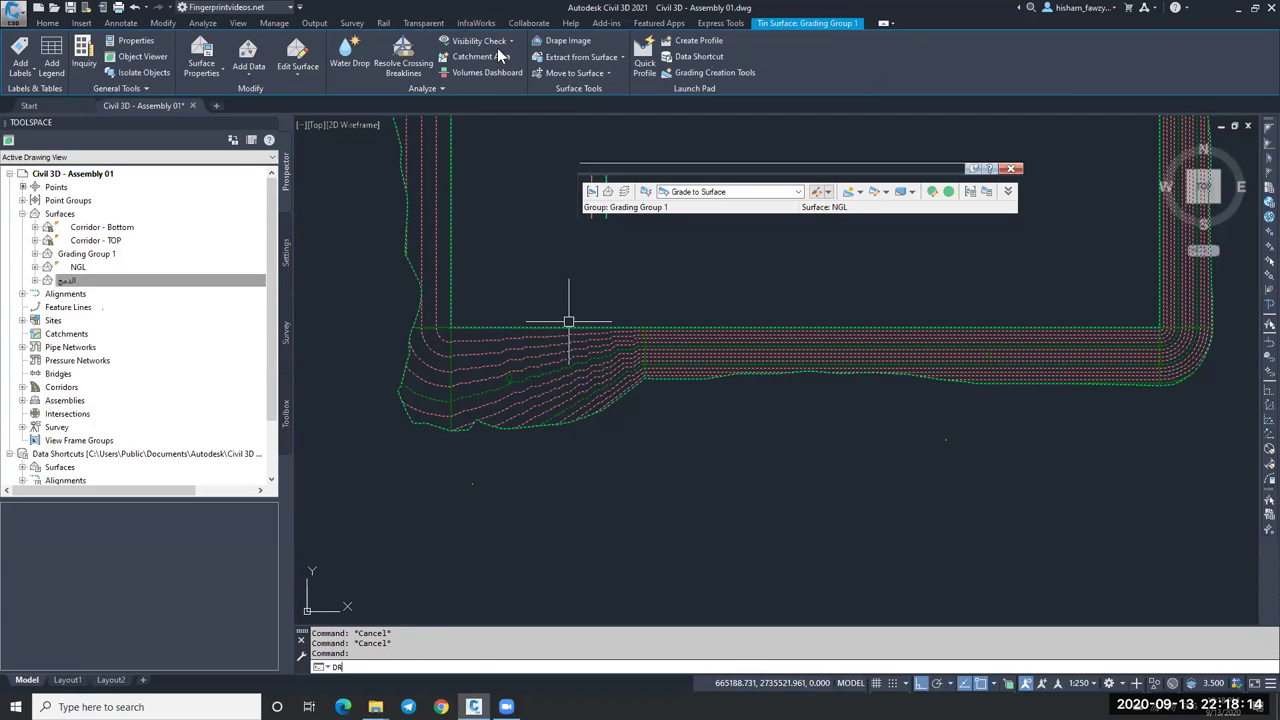
key("Return")
key("Return")
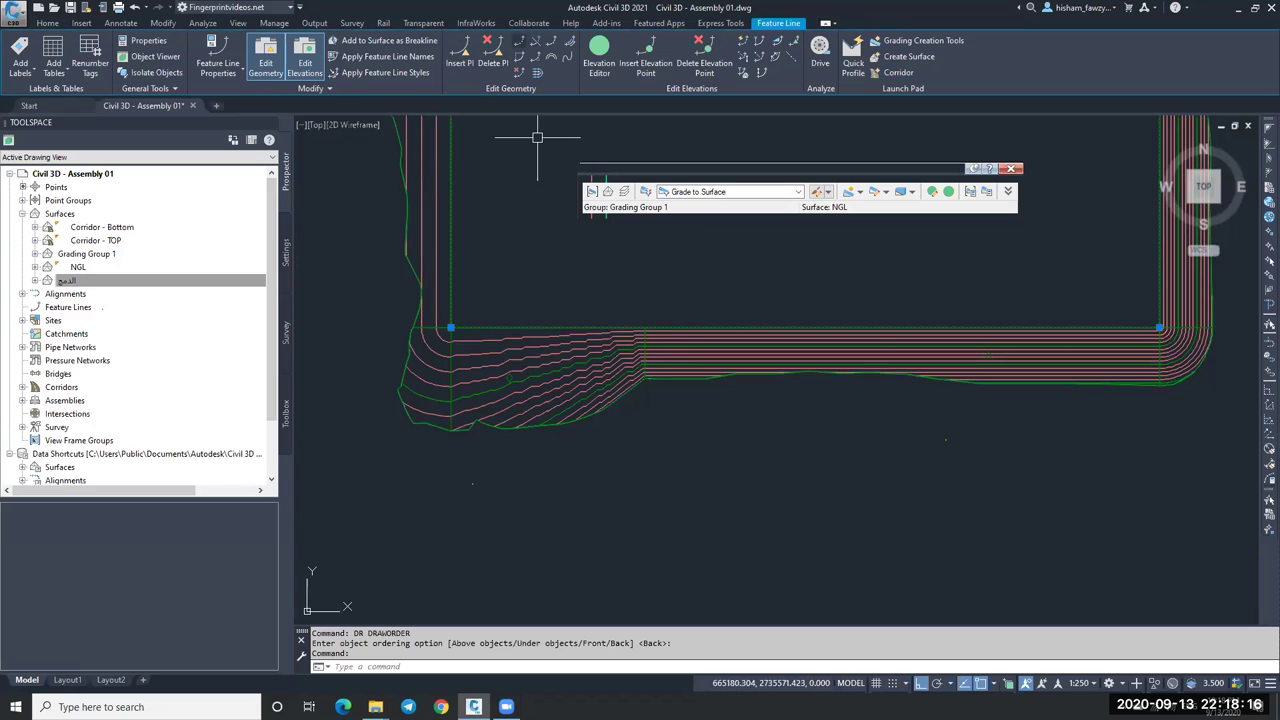
left_click(521, 44)
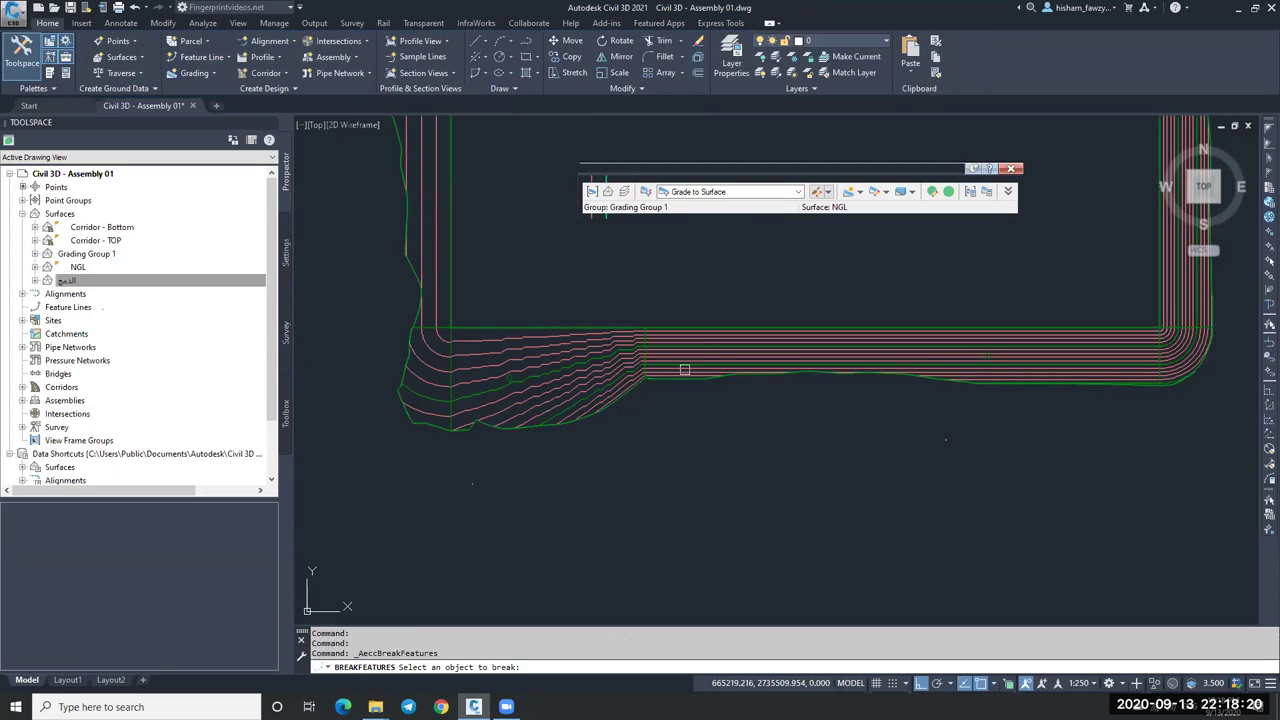
left_click(702, 324)
left_click(700, 383)
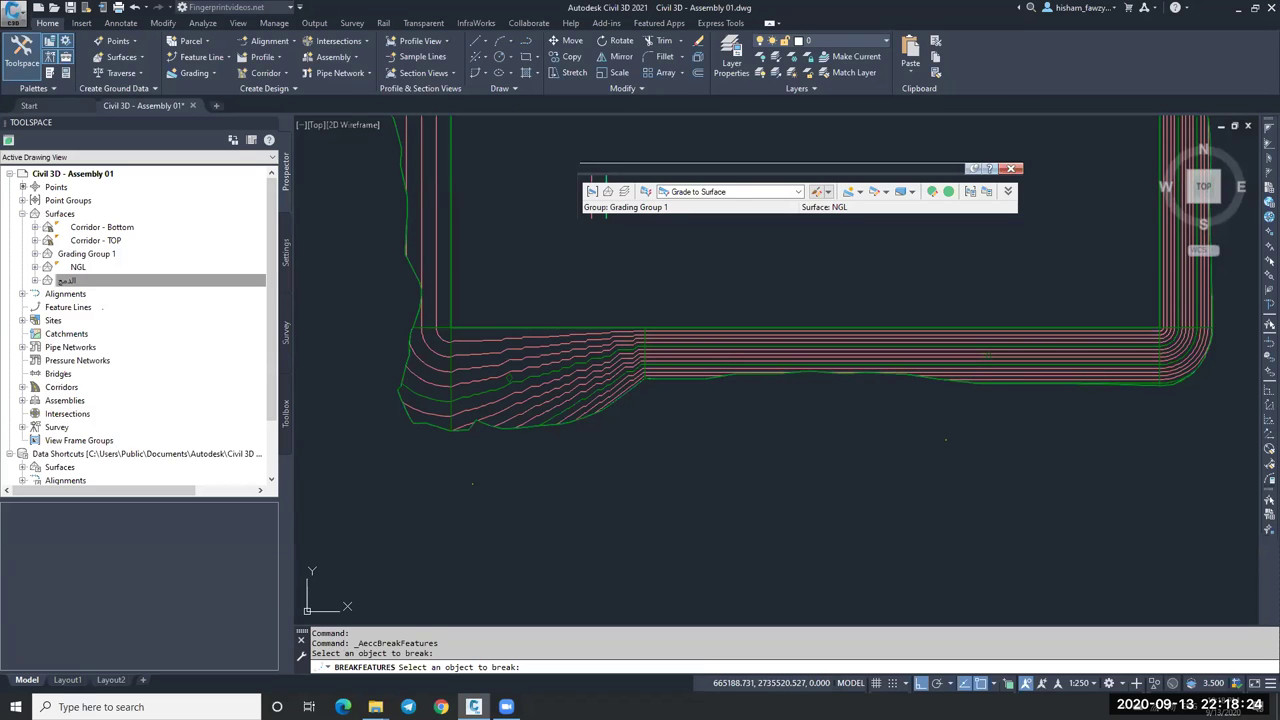
left_click(586, 328)
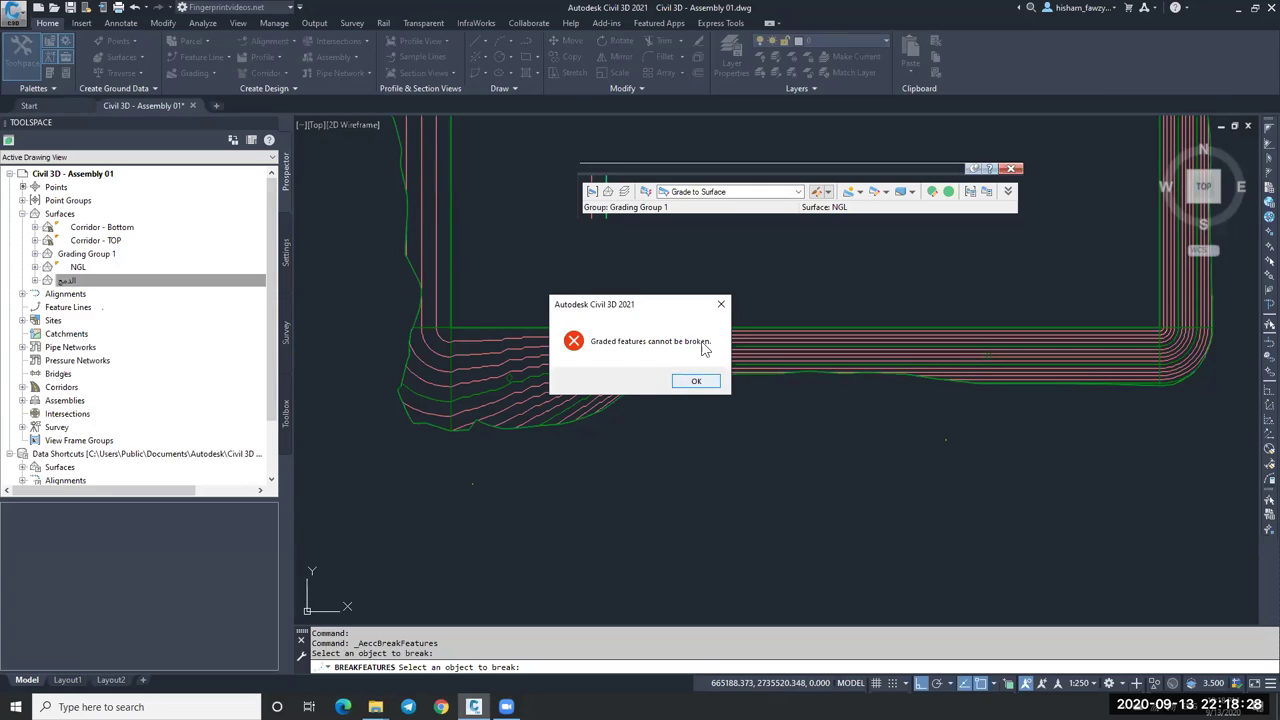
left_click(697, 381)
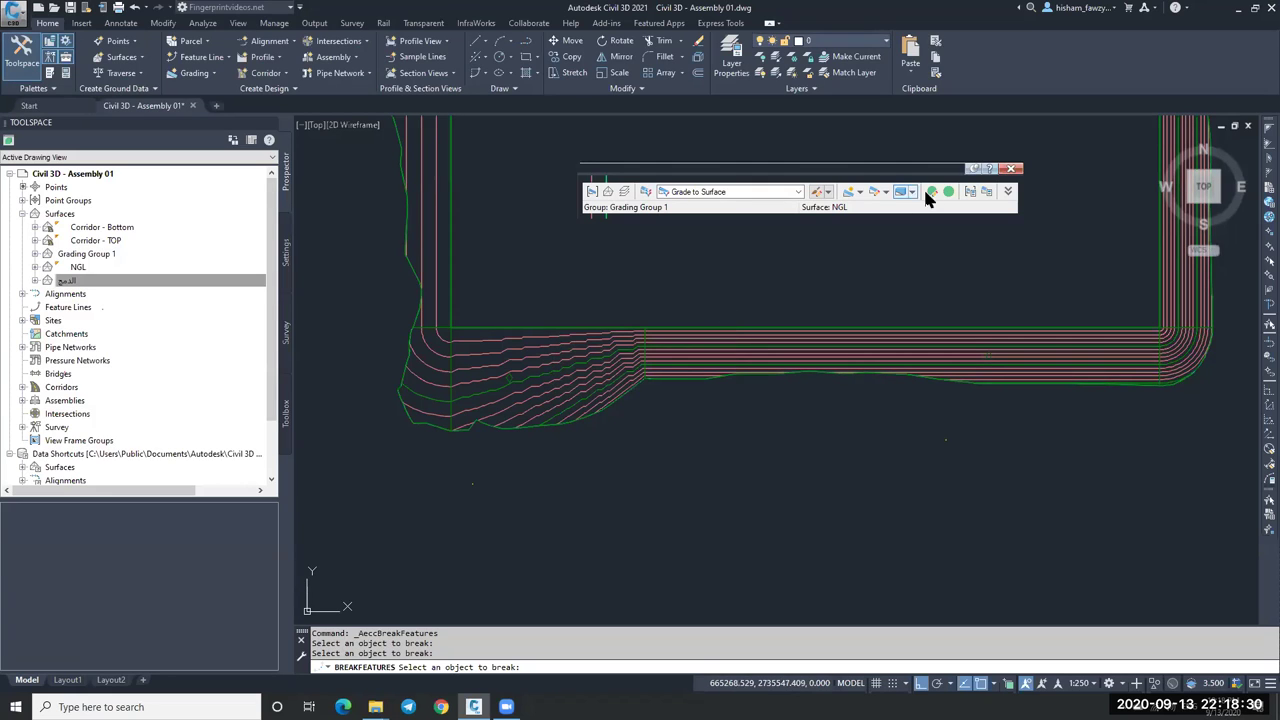
Close the grading tools, clear the selection, and reselect the pad feature line in full view.
left_click(1010, 168)
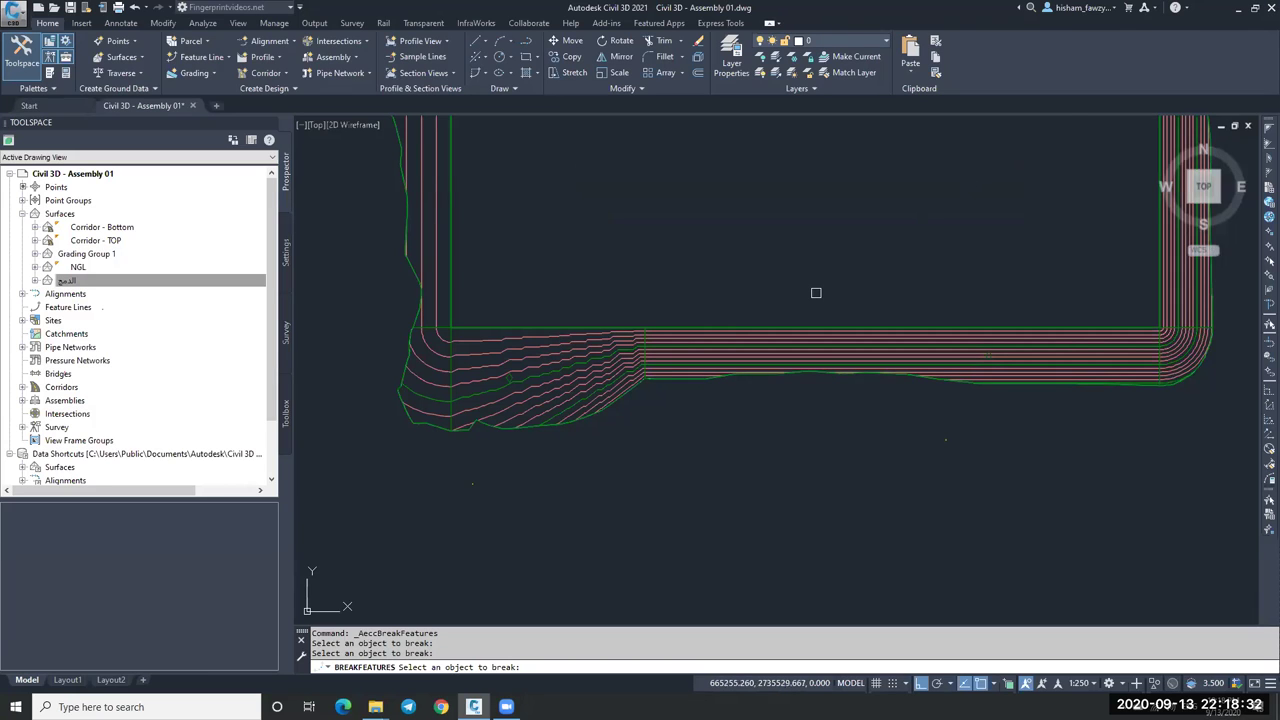
scroll(820, 288, "down", 5)
key("Escape")
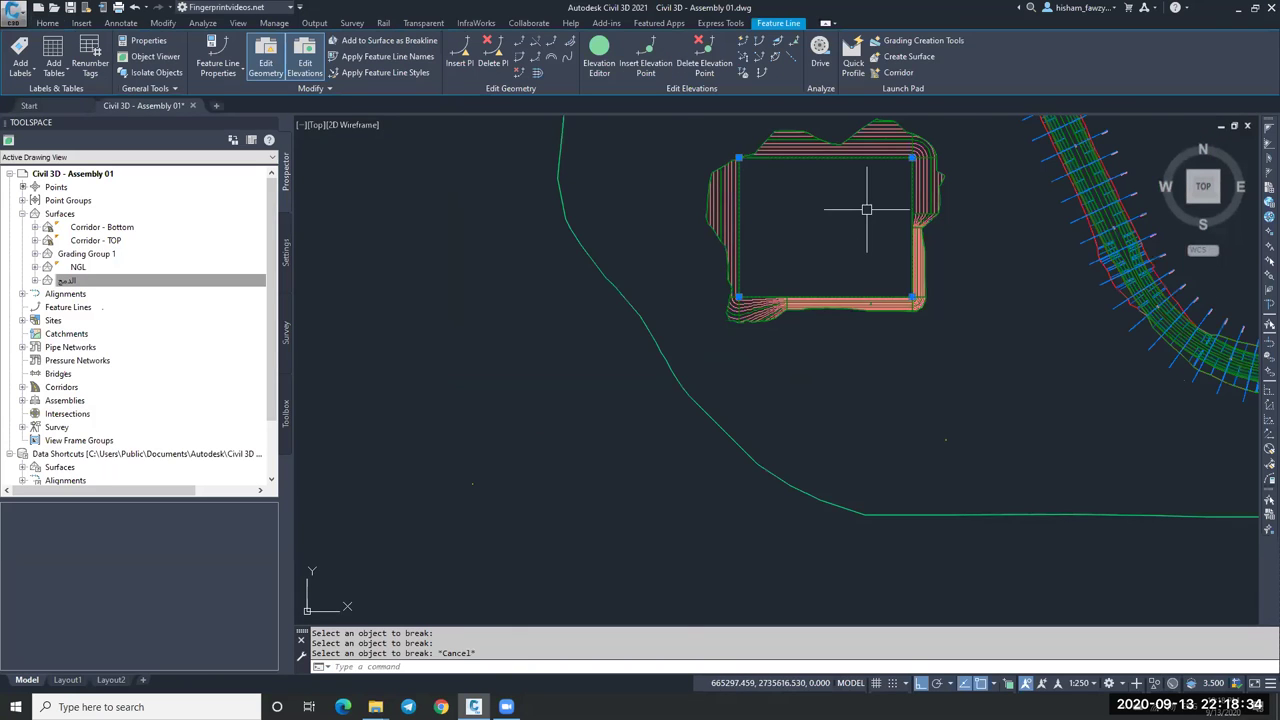
scroll(871, 194, "up", 2)
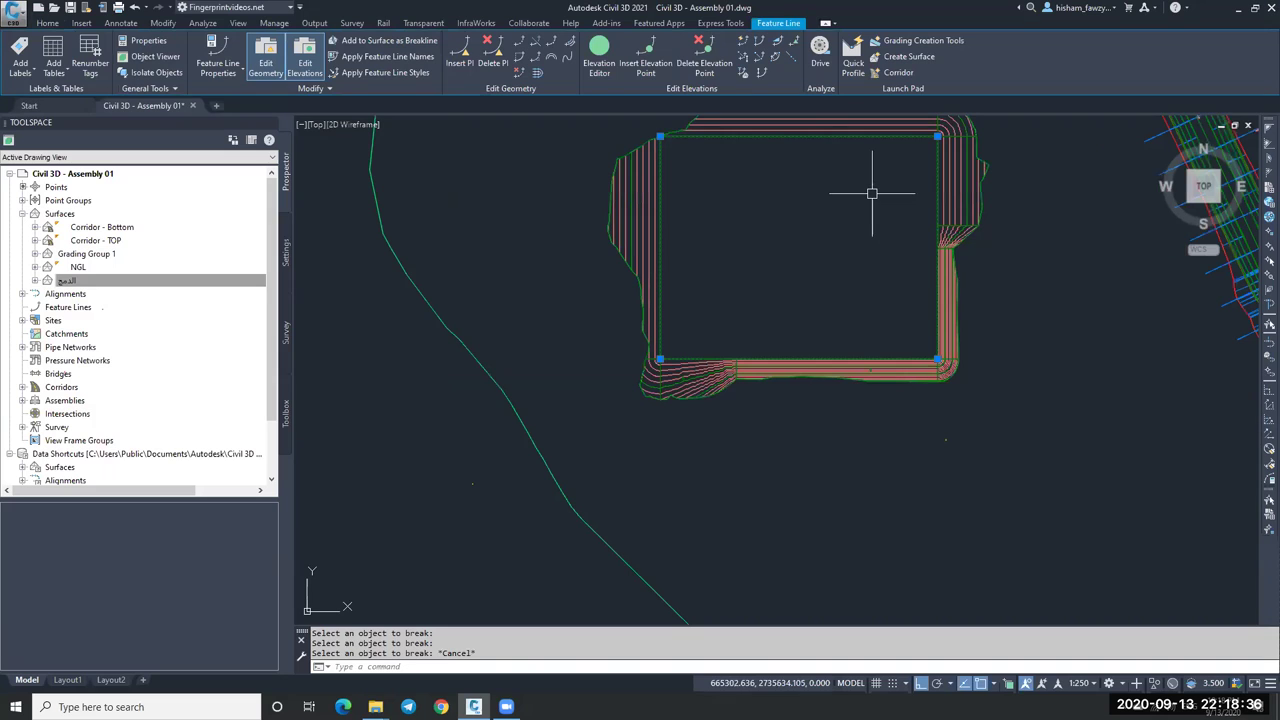
key("Escape")
mouse_move(914, 177)
middle_mouse_down()
mouse_move(891, 271)
mouse_move(893, 246)
middle_mouse_up()
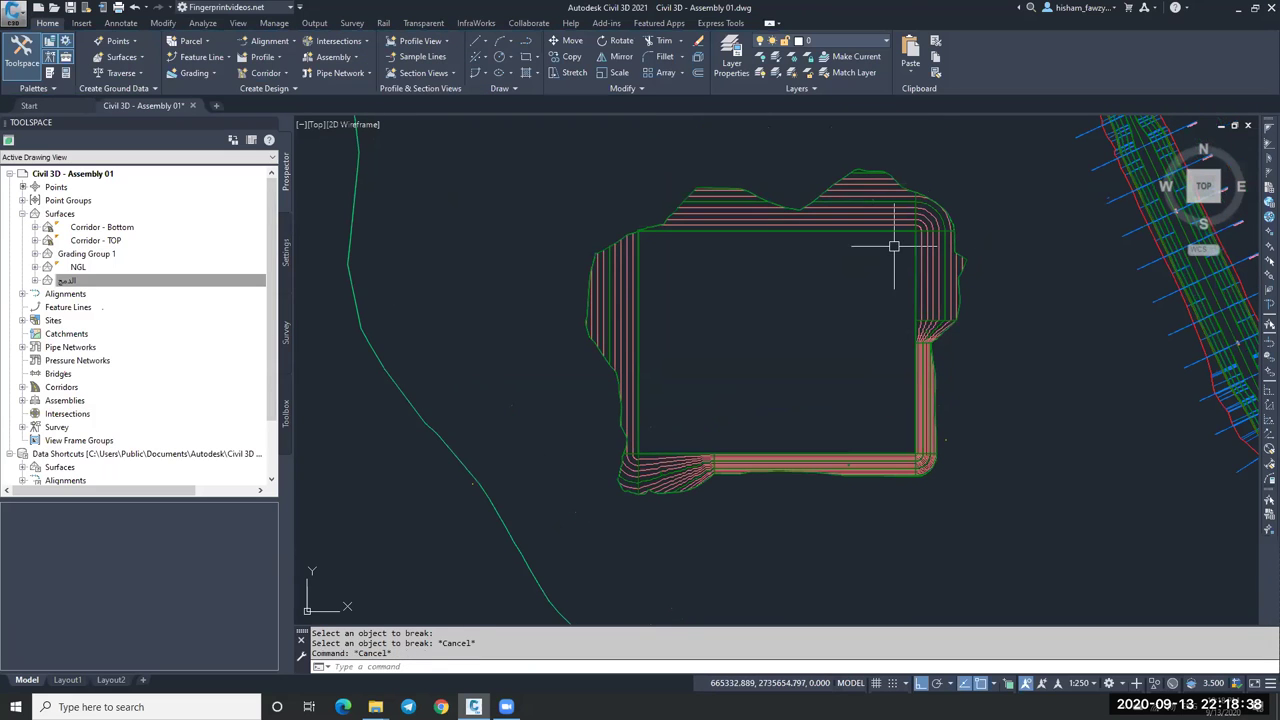
left_click(908, 234)
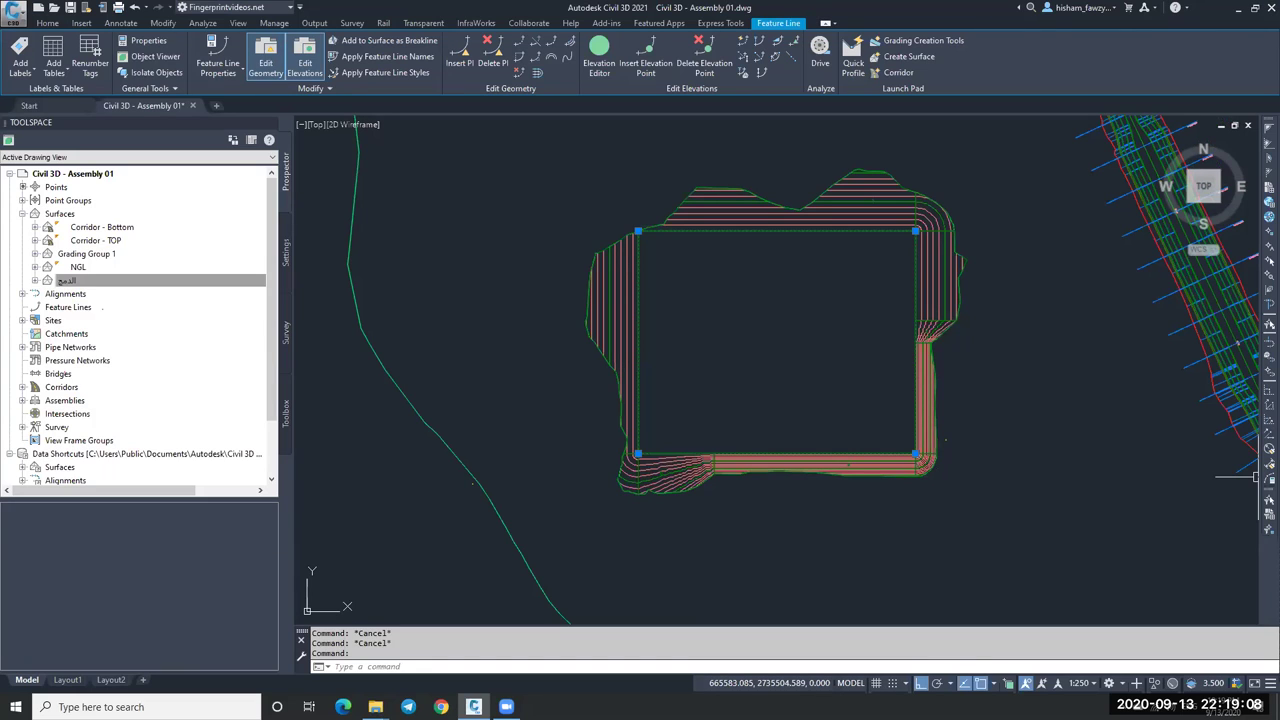
Bring up file browsing to open the comparison road corridor drawing.
mouse_move(957, 402)
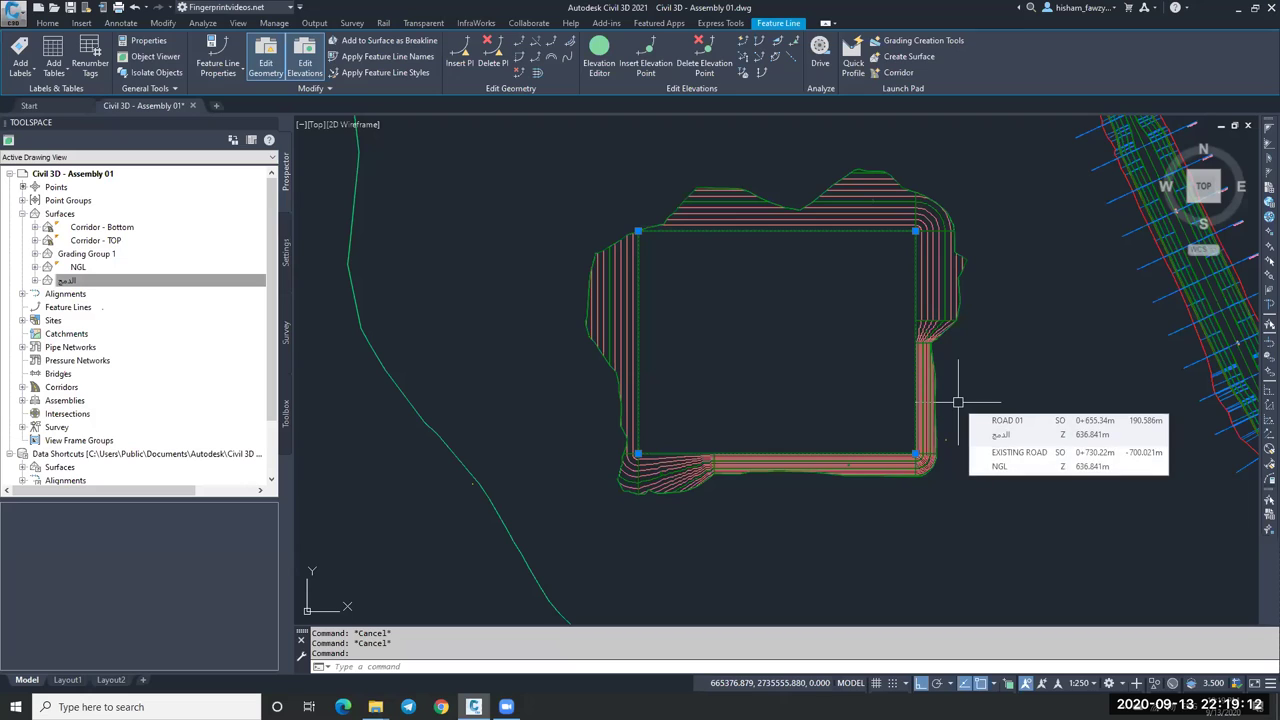
mouse_move(1042, 410)
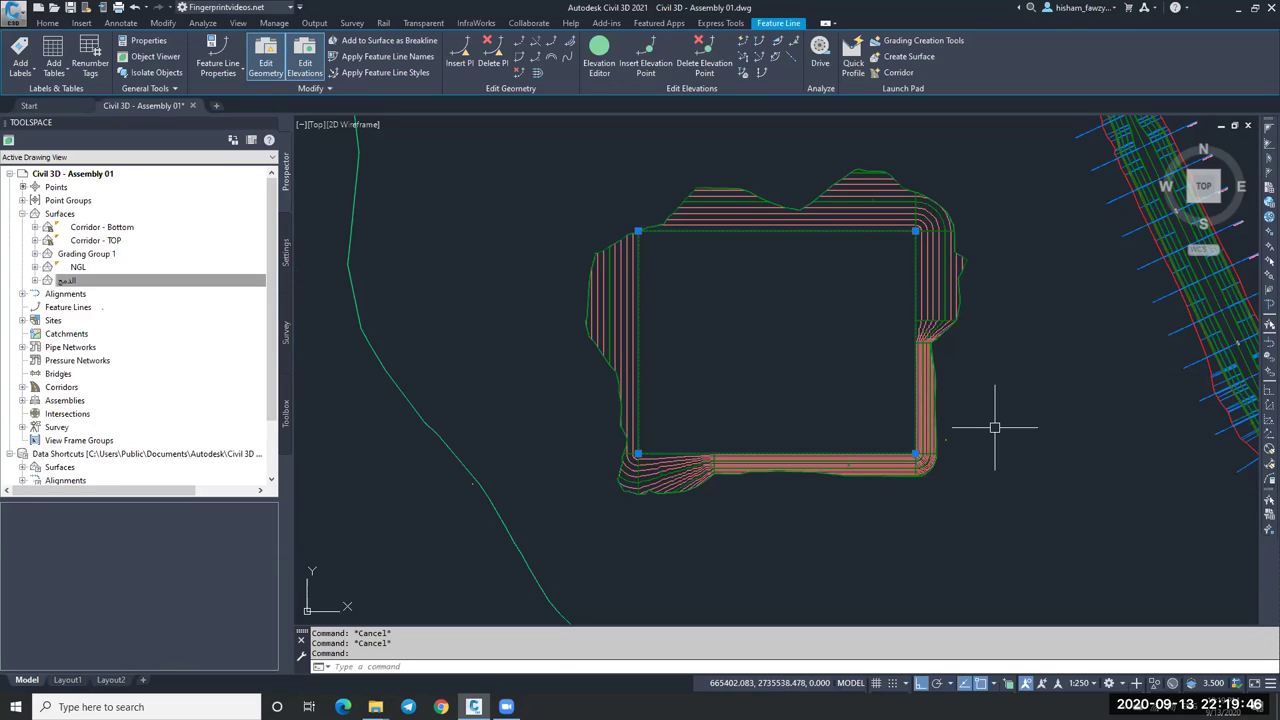
mouse_move(994, 427)
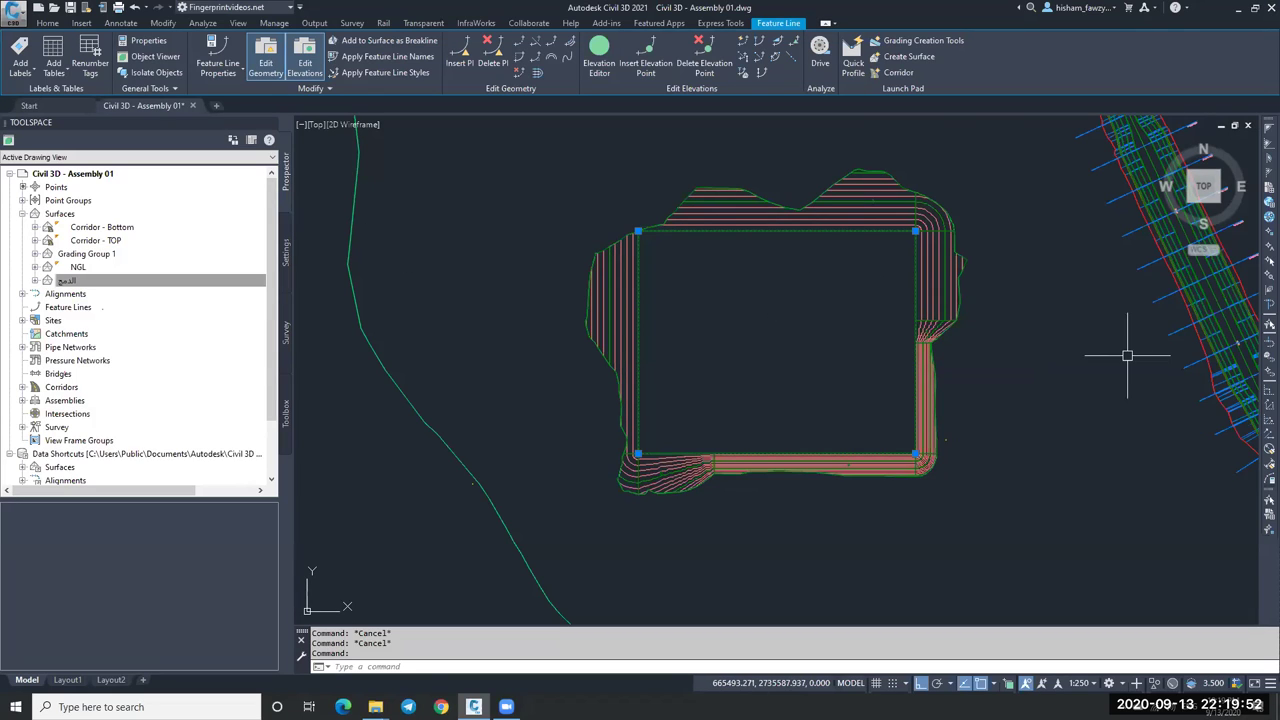
left_click(375, 707)
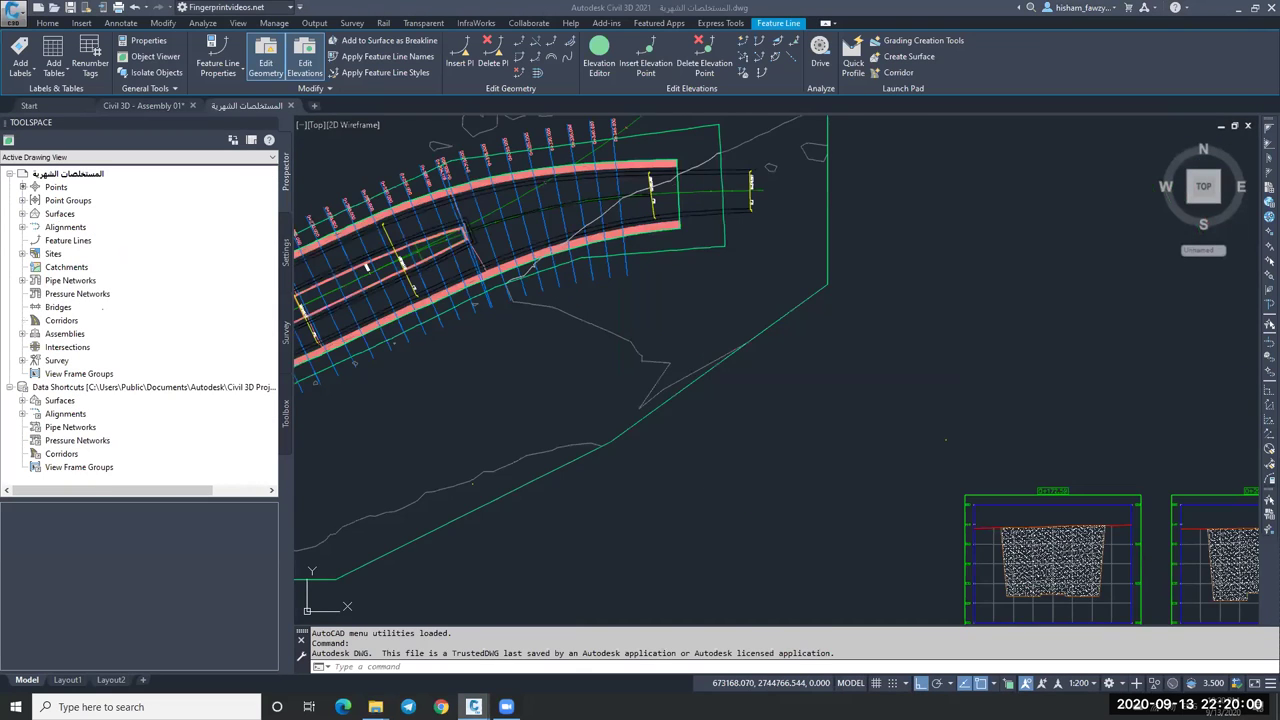
key("Escape")
scroll(670, 230, "up", 5)
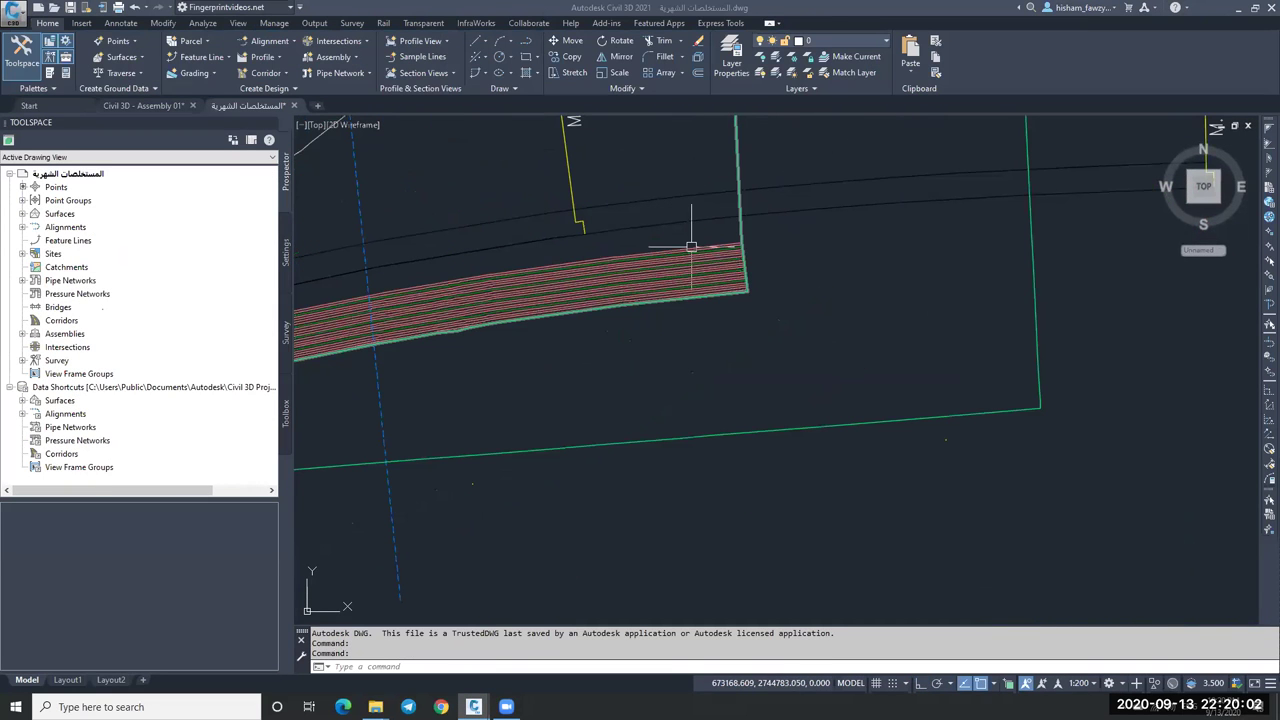
left_click(691, 245)
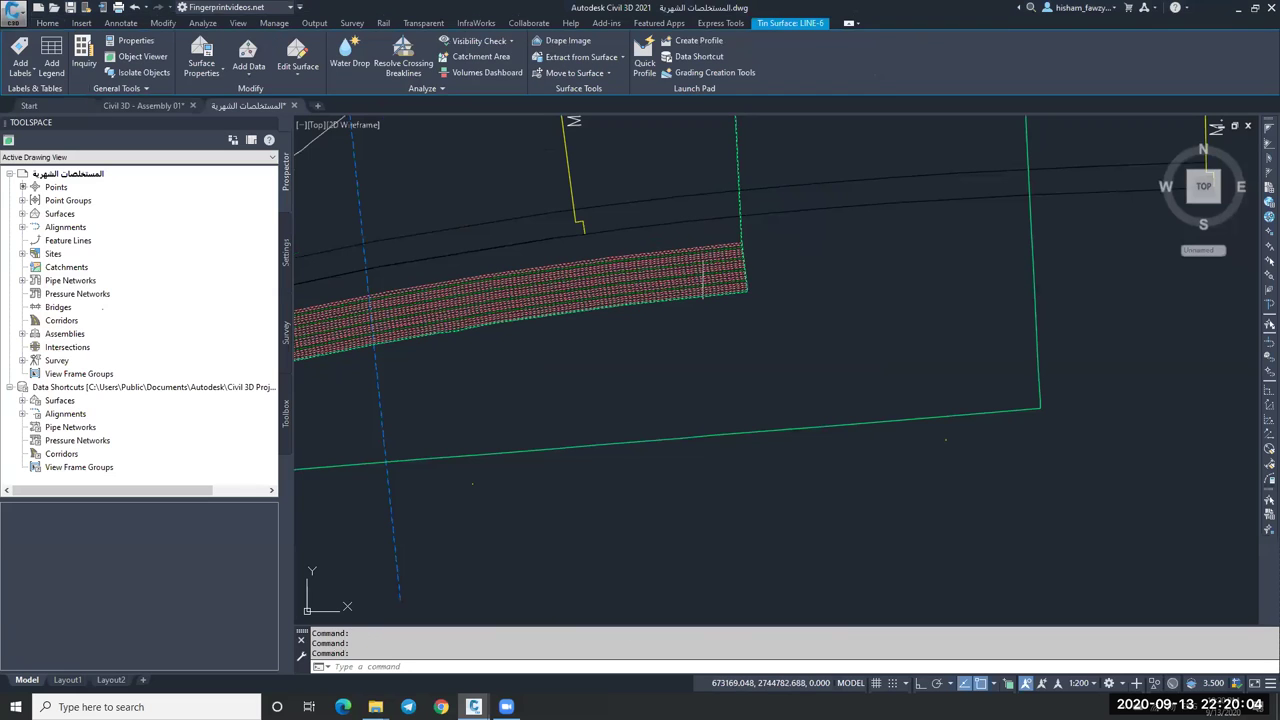
middle_click_drag(704, 258, 938, 222)
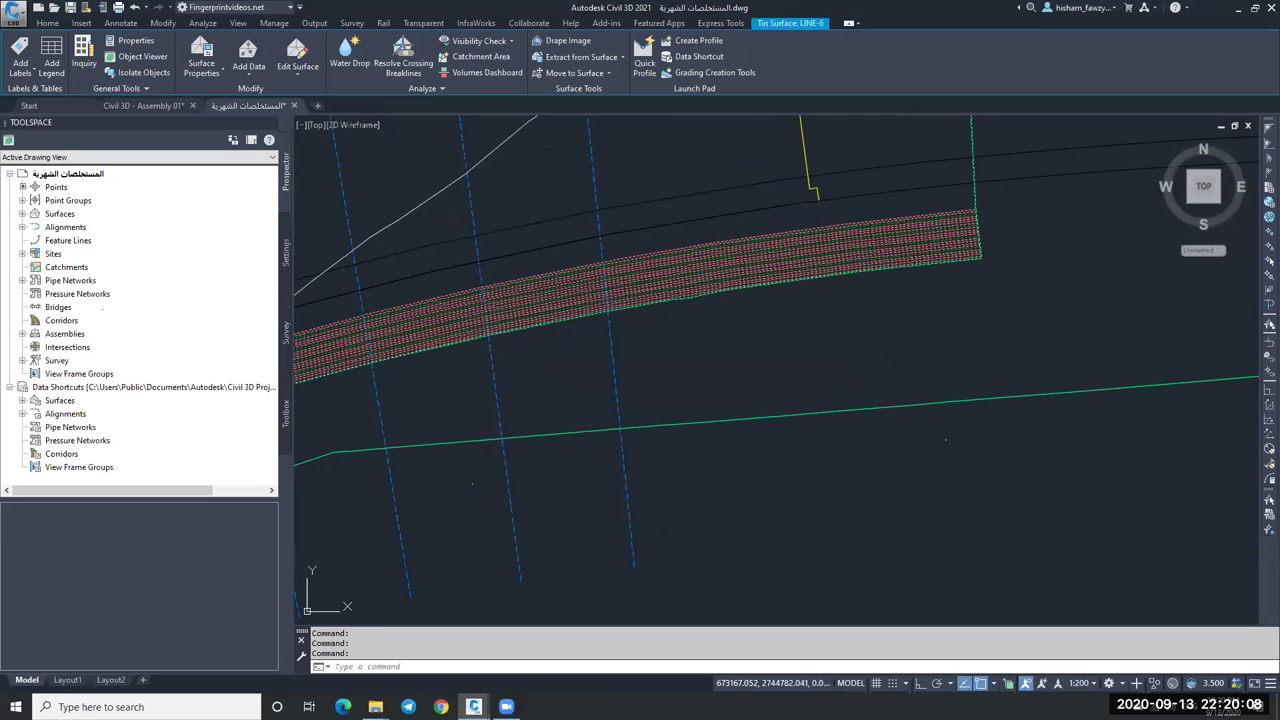
scroll(812, 248, "down", 2)
key("Escape")
scroll(812, 248, "down", 3)
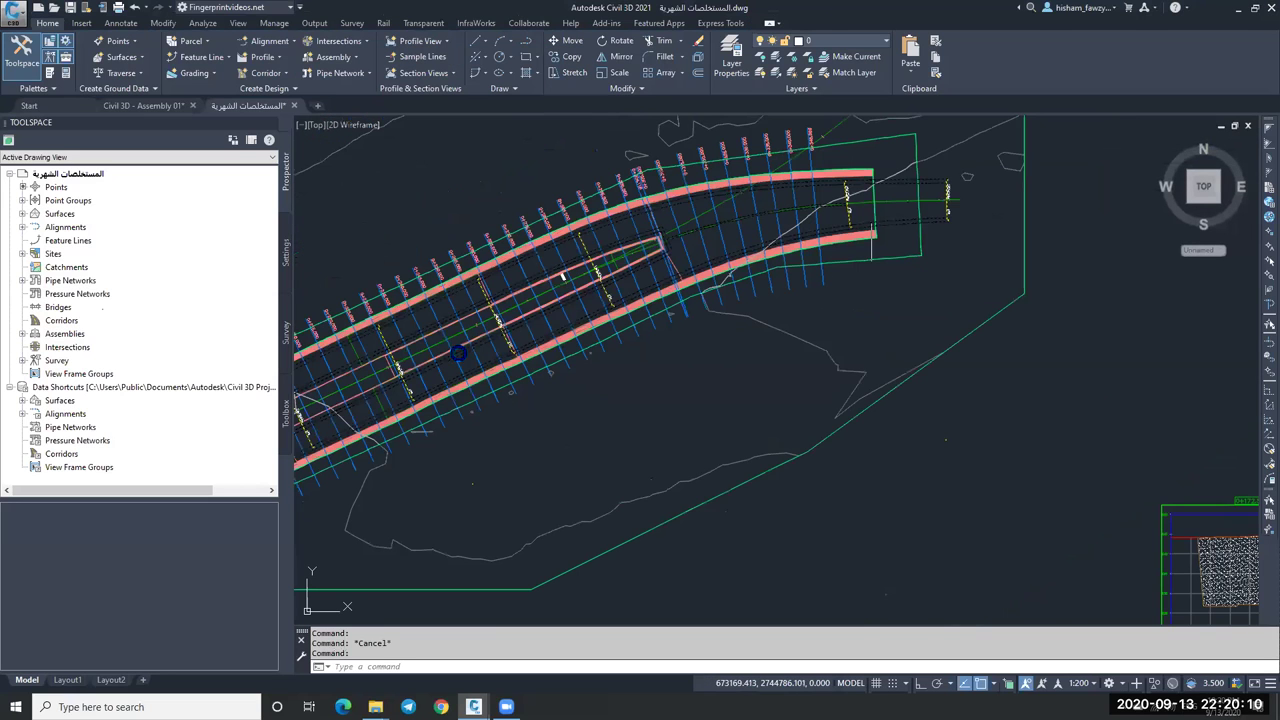
scroll(567, 370, "up", 5)
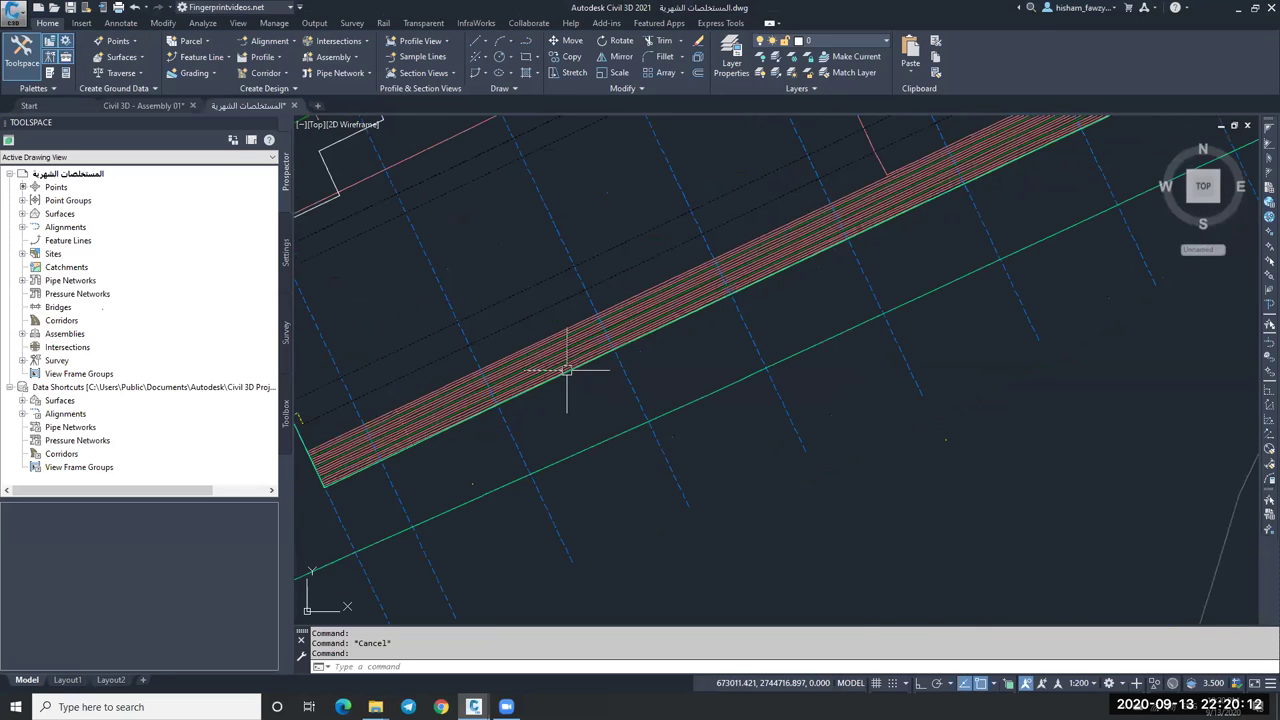
key("Escape")
scroll(545, 320, "down", 2)
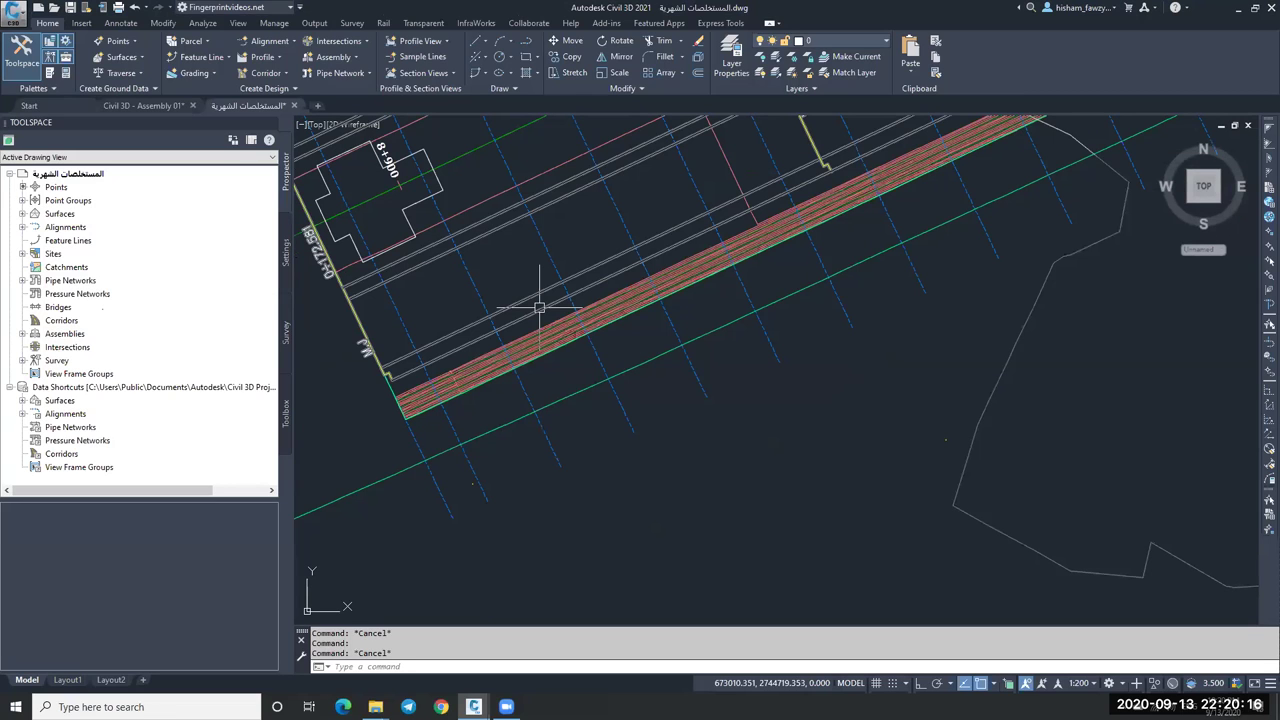
scroll(777, 357, "up", 5)
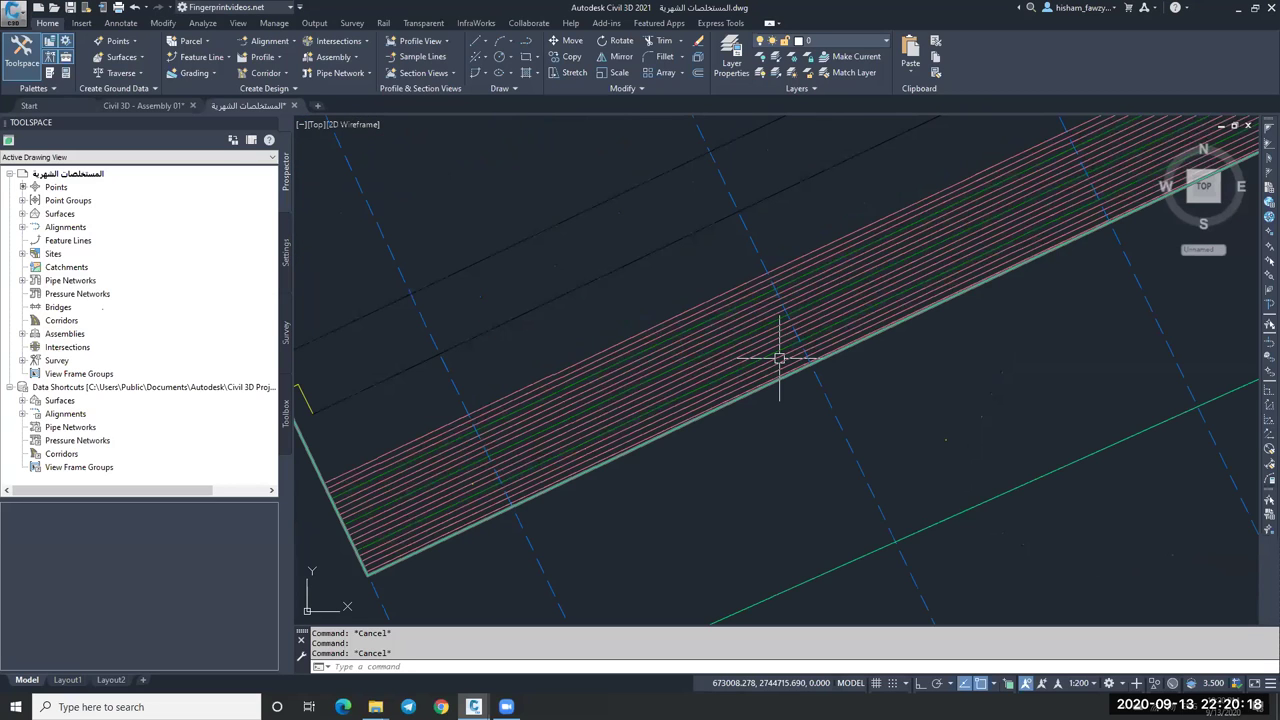
scroll(779, 357, "down", 8)
scroll(690, 260, "up", 8)
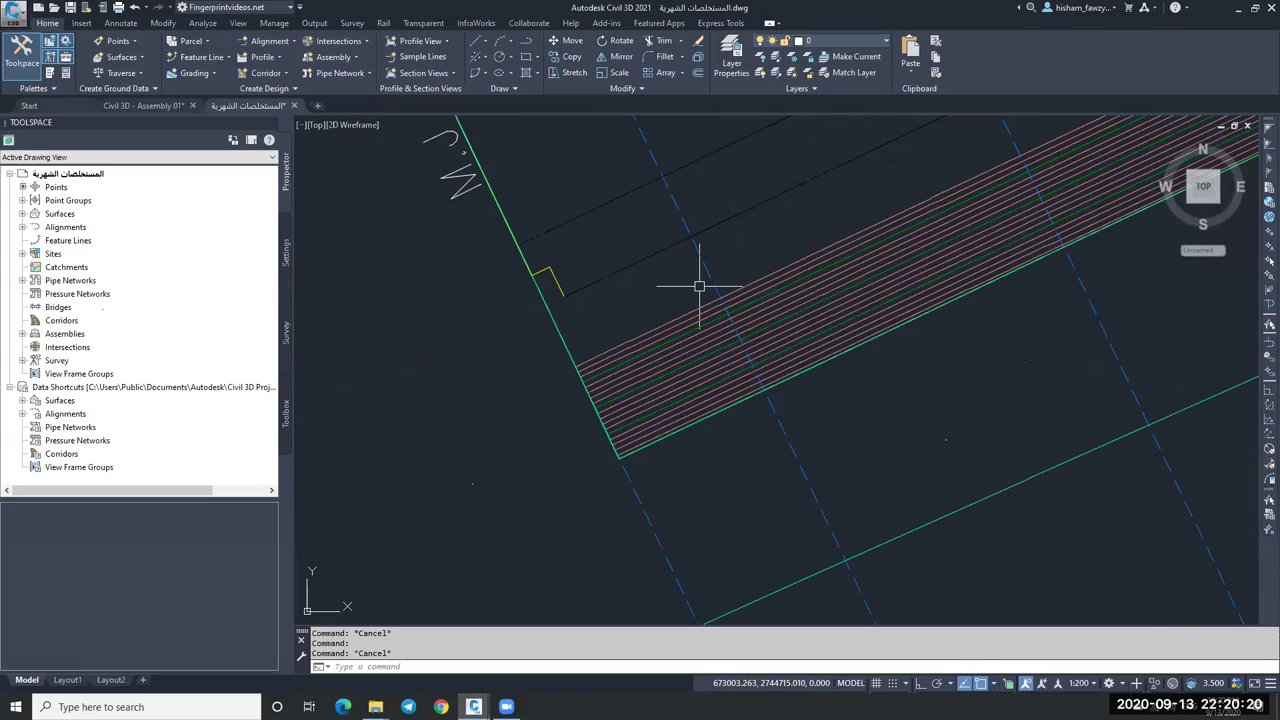
mouse_move(699, 287)
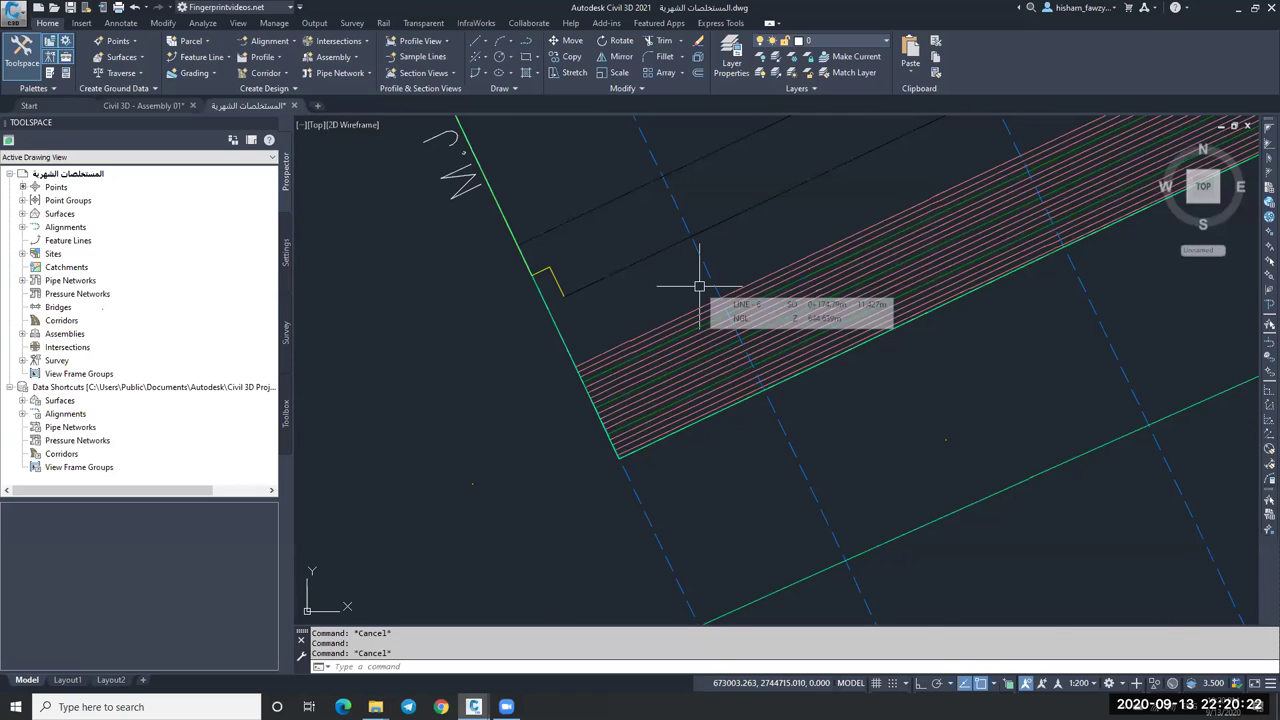
scroll(662, 287, "up", 2)
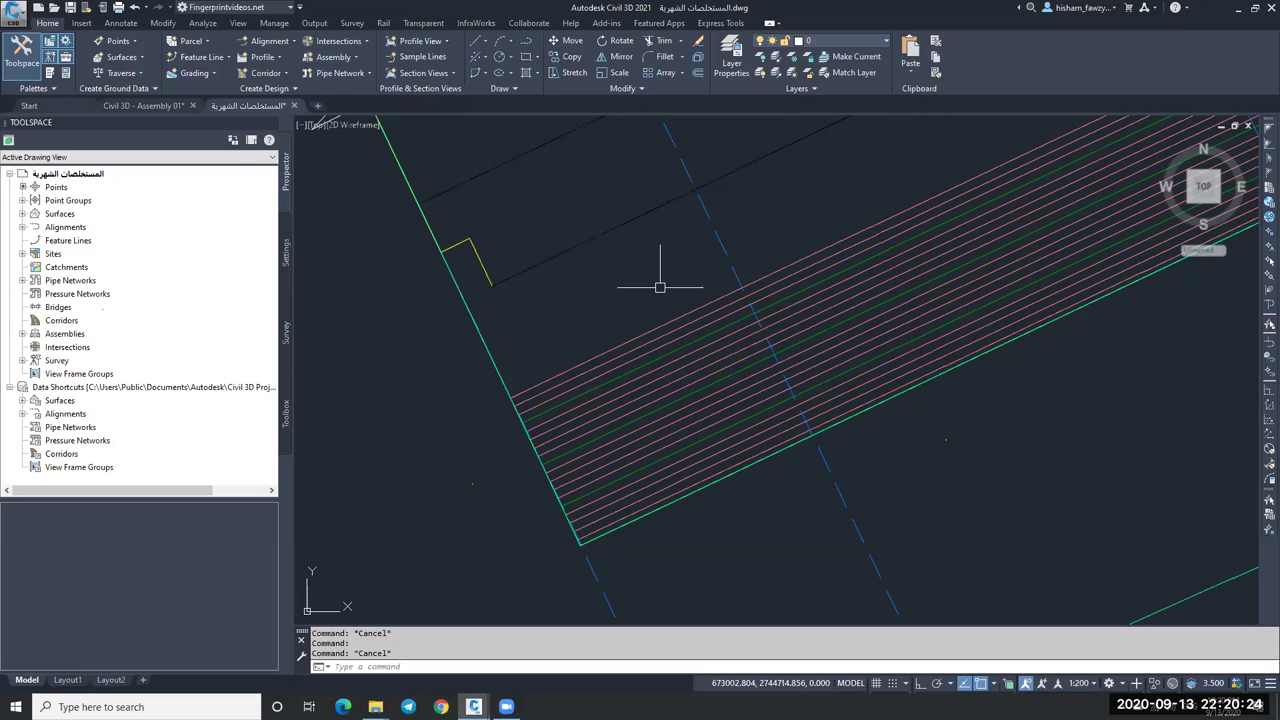
scroll(595, 312, "down", 3)
scroll(556, 307, "down", 4)
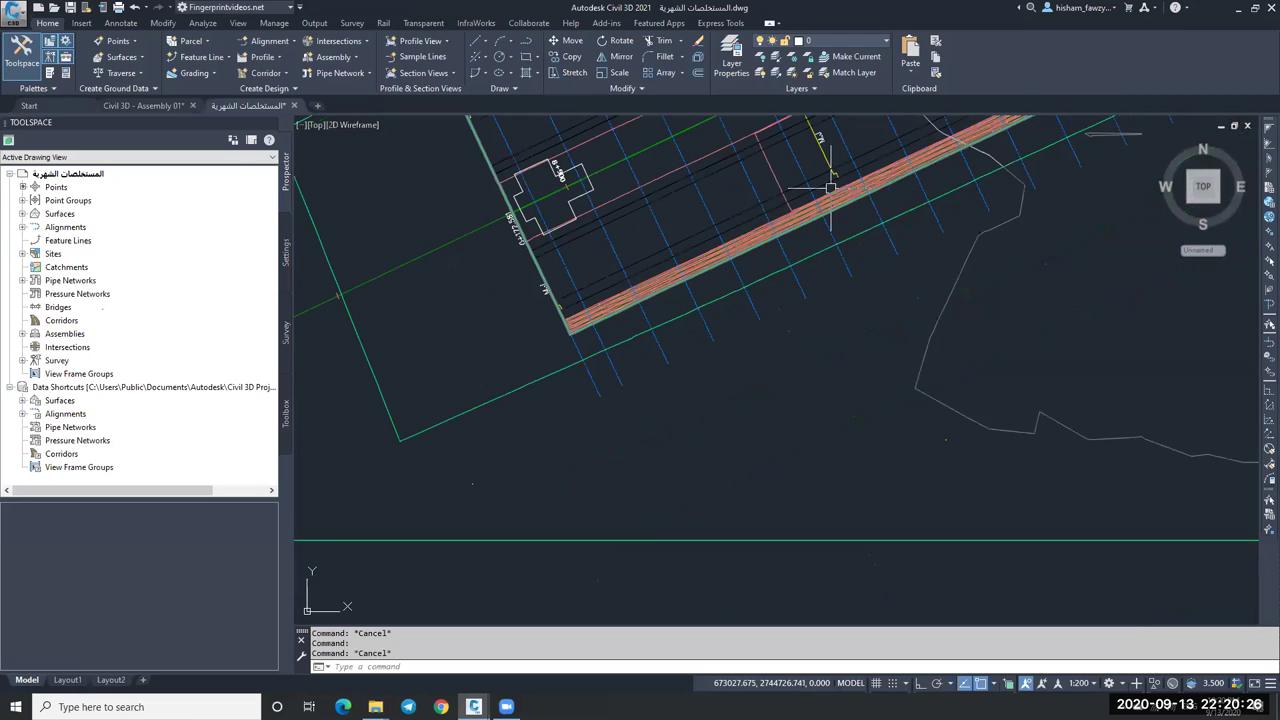
mouse_move(830, 187)
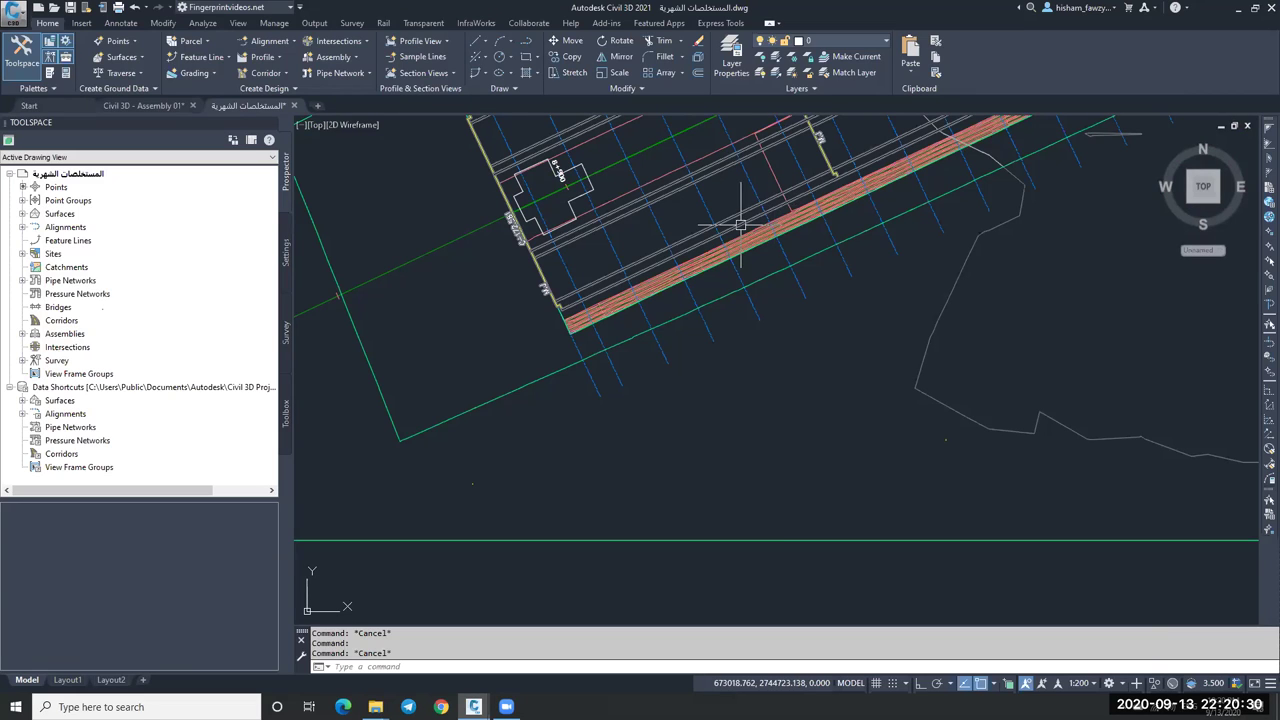
scroll(740, 224, "down", 4)
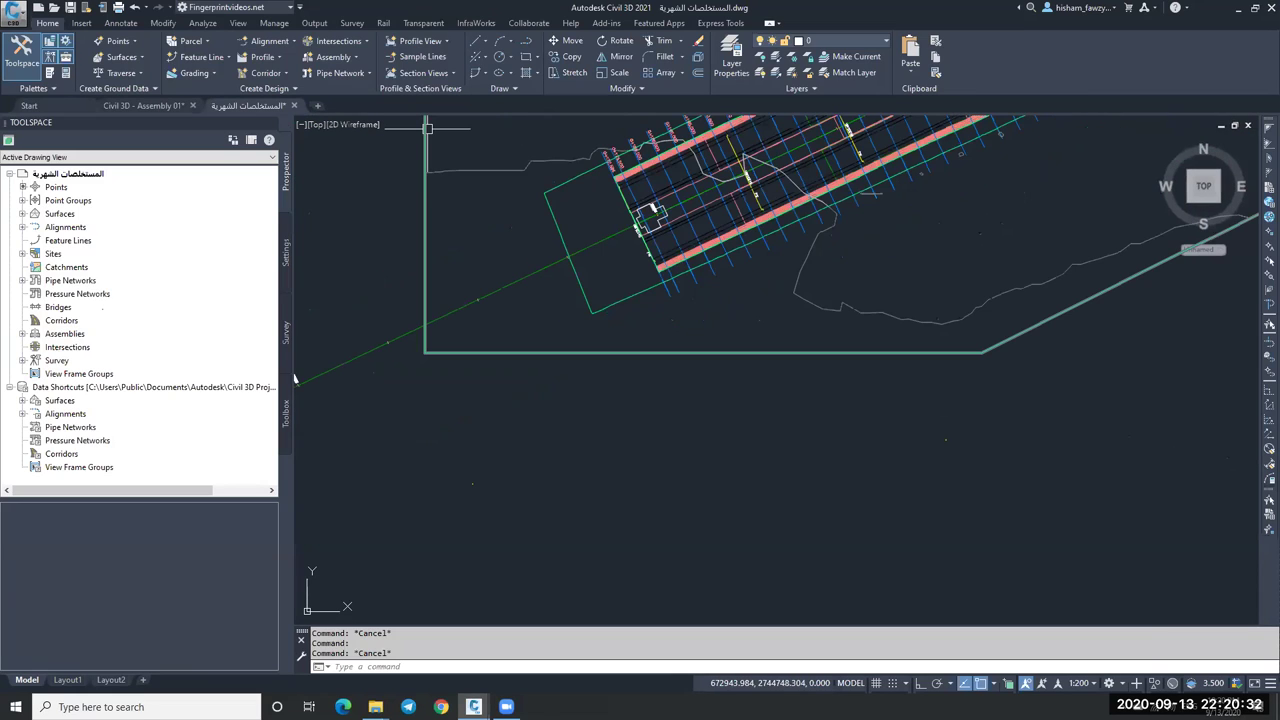
scroll(980, 560, "down", 3)
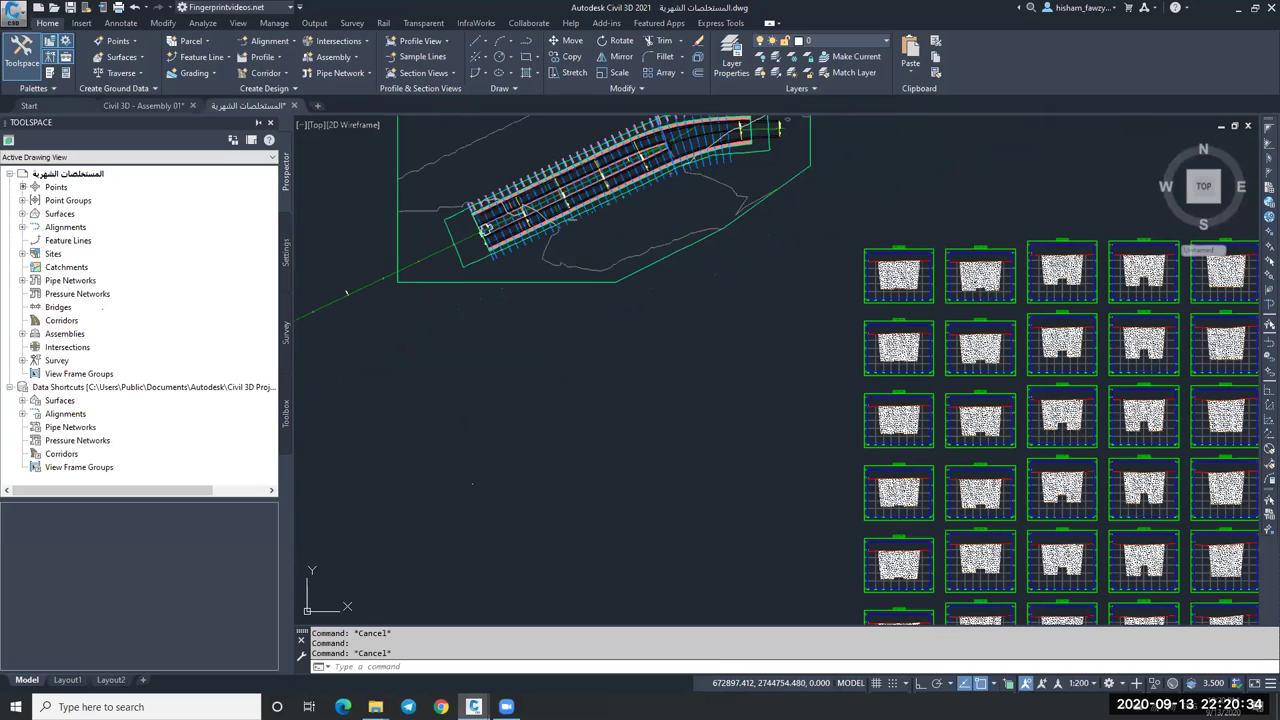
scroll(893, 273, "up", 3)
scroll(986, 366, "up", 3)
scroll(986, 366, "up", 2)
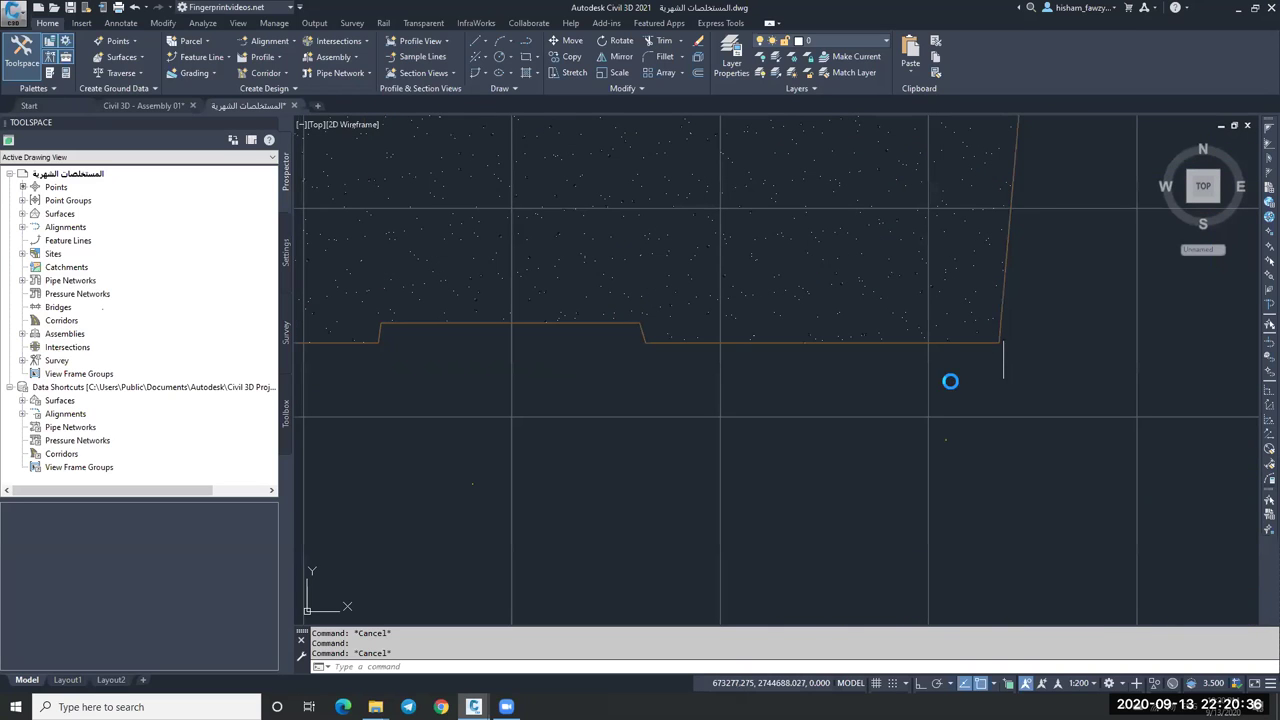
scroll(991, 364, "down", 5)
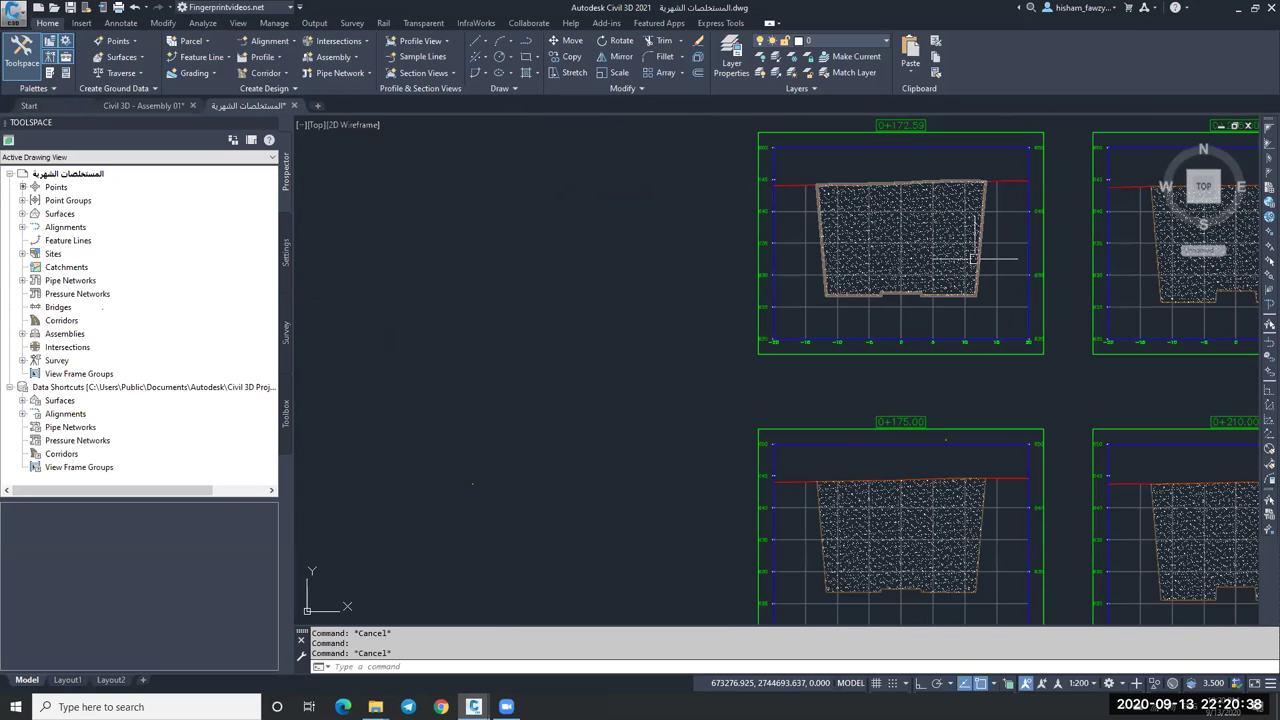
scroll(975, 258, "up", 3)
scroll(677, 225, "up", 2)
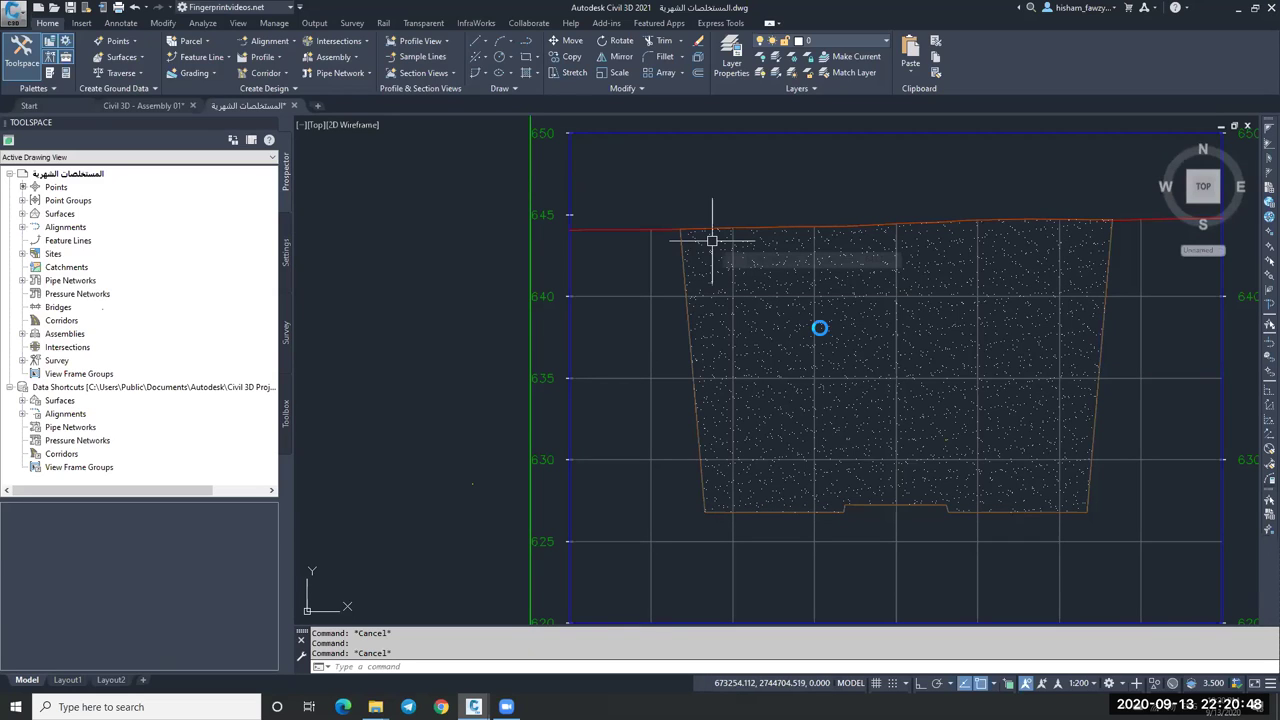
scroll(612, 222, "down", 5)
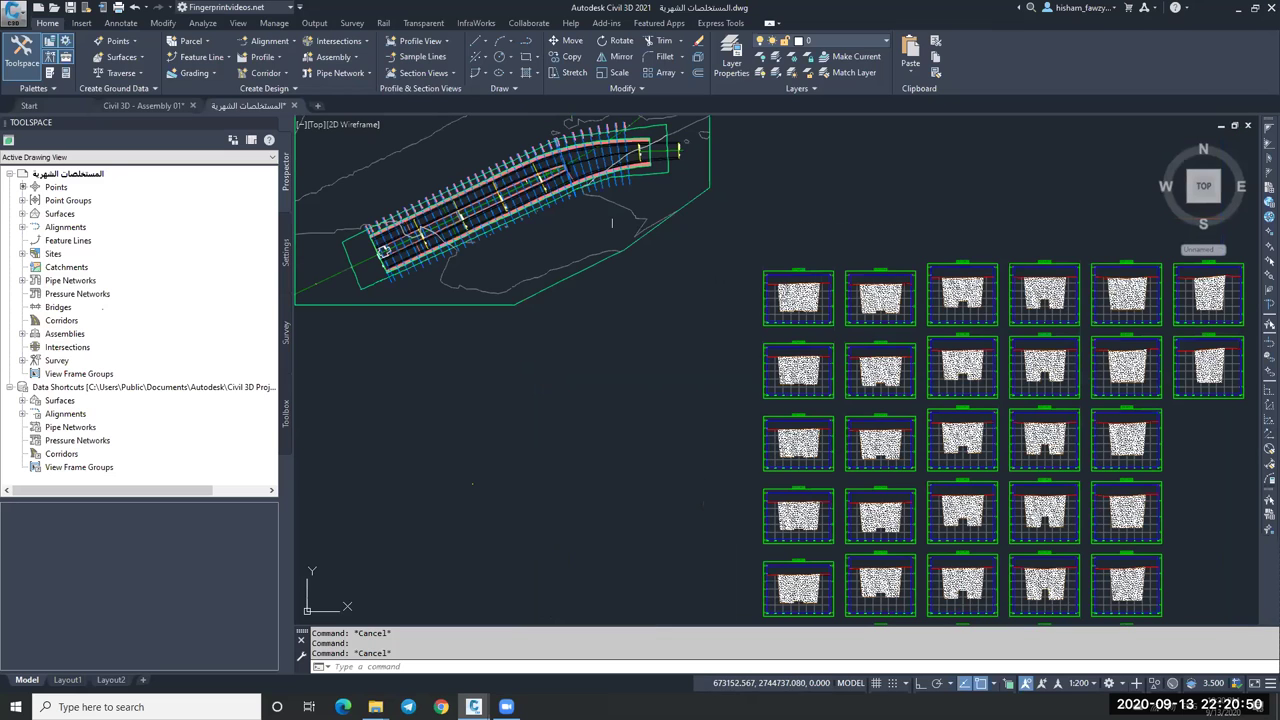
Select LINE-6 and expand Prospector Surfaces > LINE-6 > Definition to list Breakline set1.
scroll(612, 222, "up", 5)
left_click(532, 176)
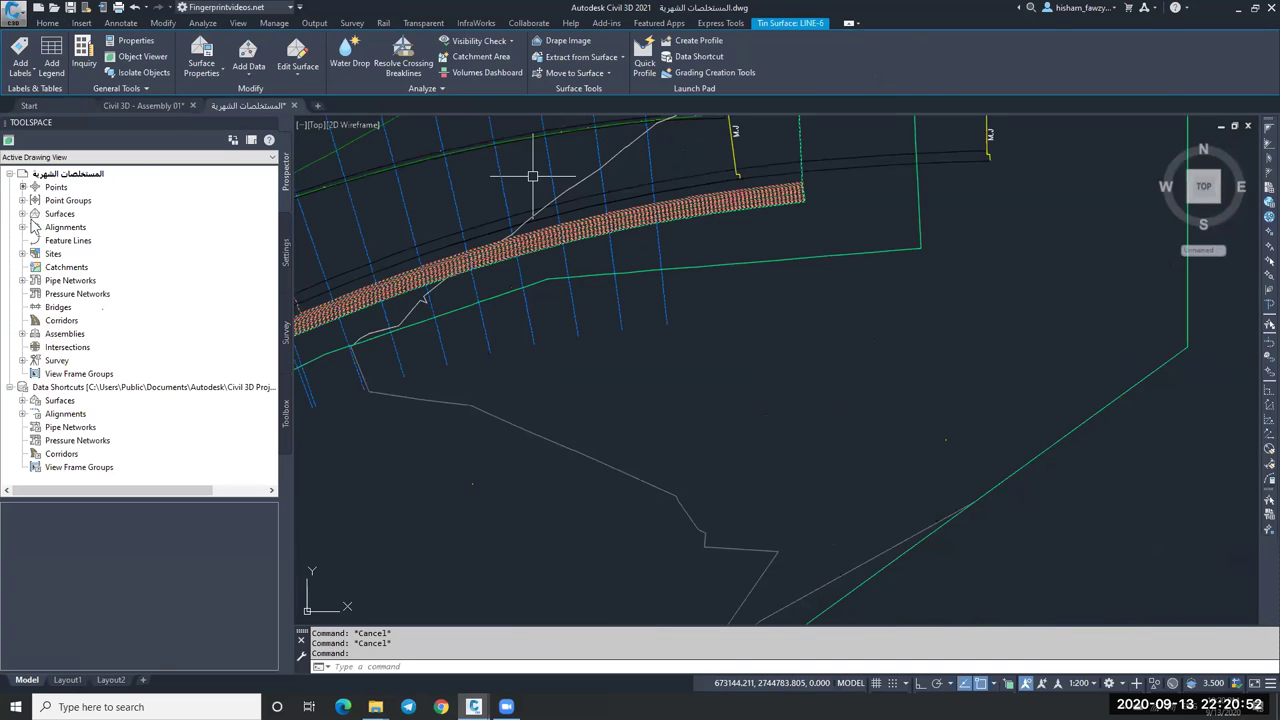
left_click(22, 213)
left_click(35, 227)
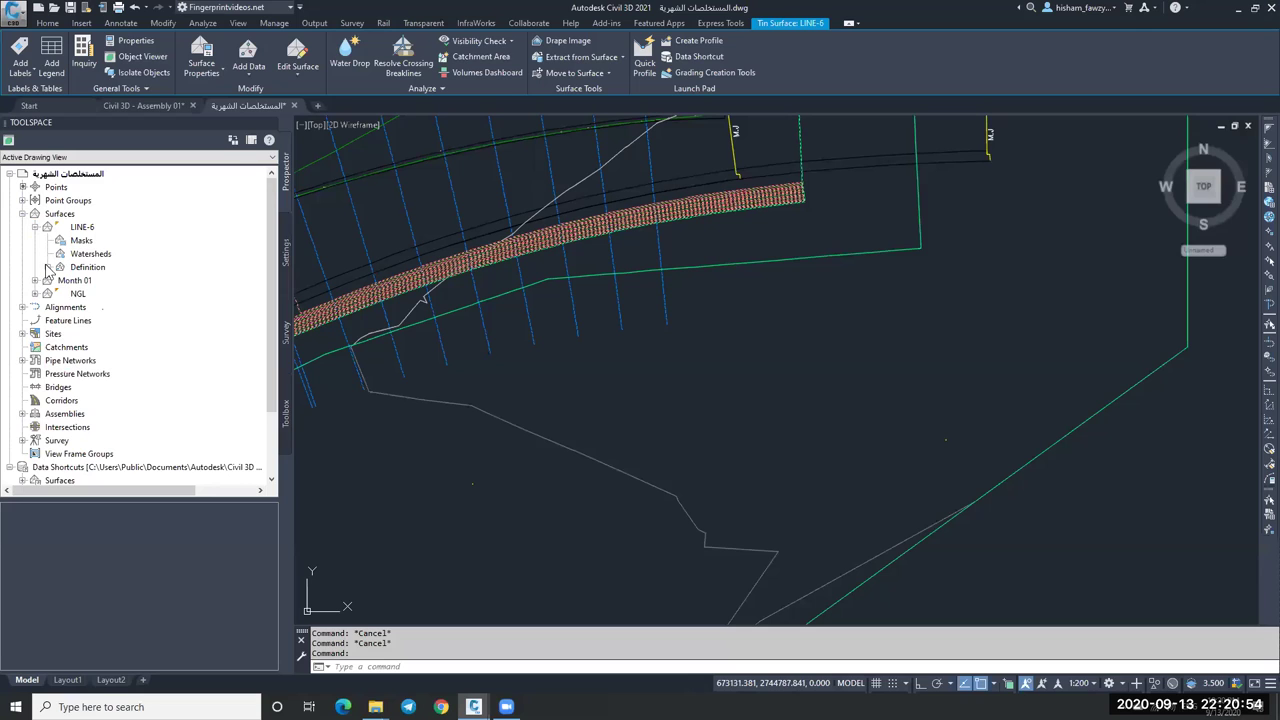
left_click(47, 267)
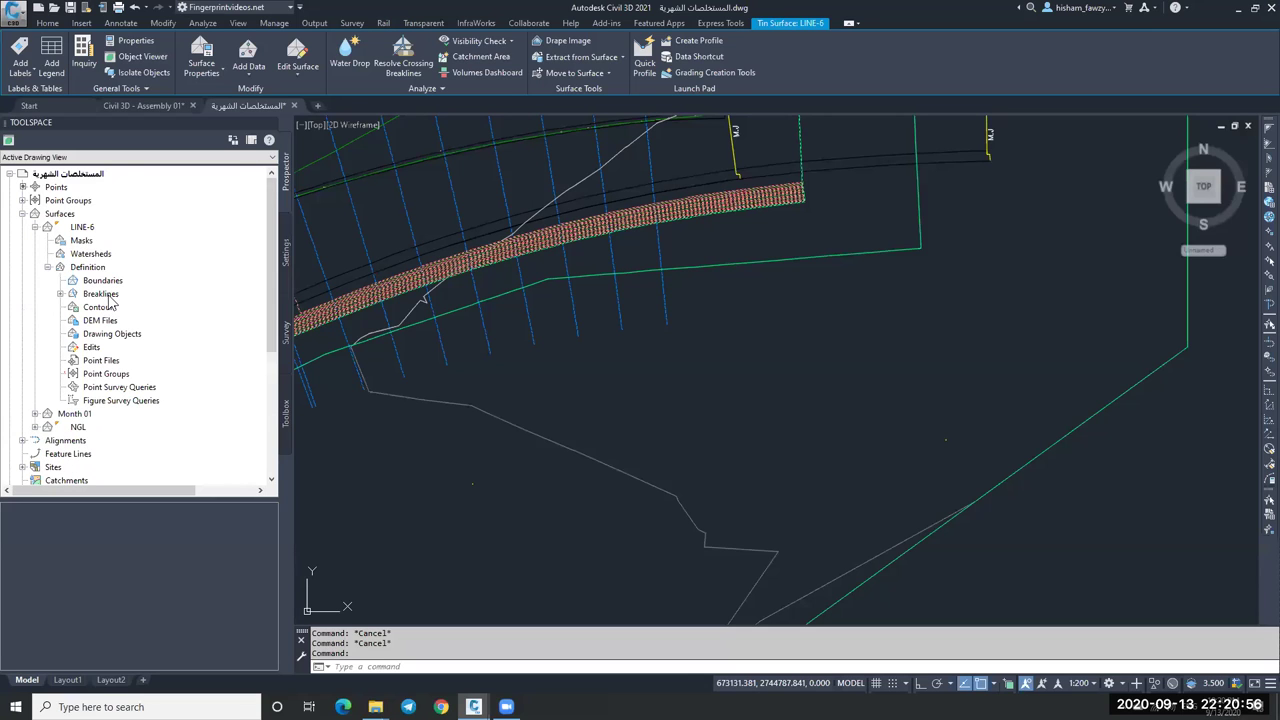
left_click(101, 294)
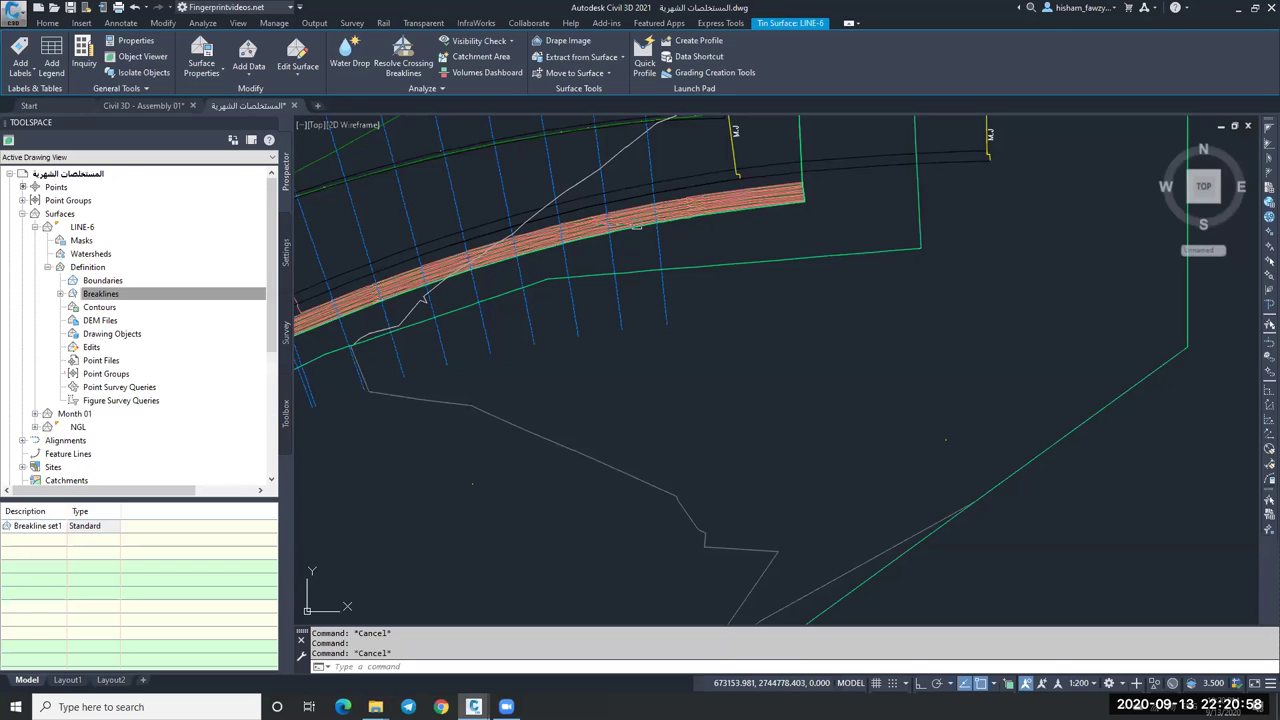
scroll(636, 226, "up", 5)
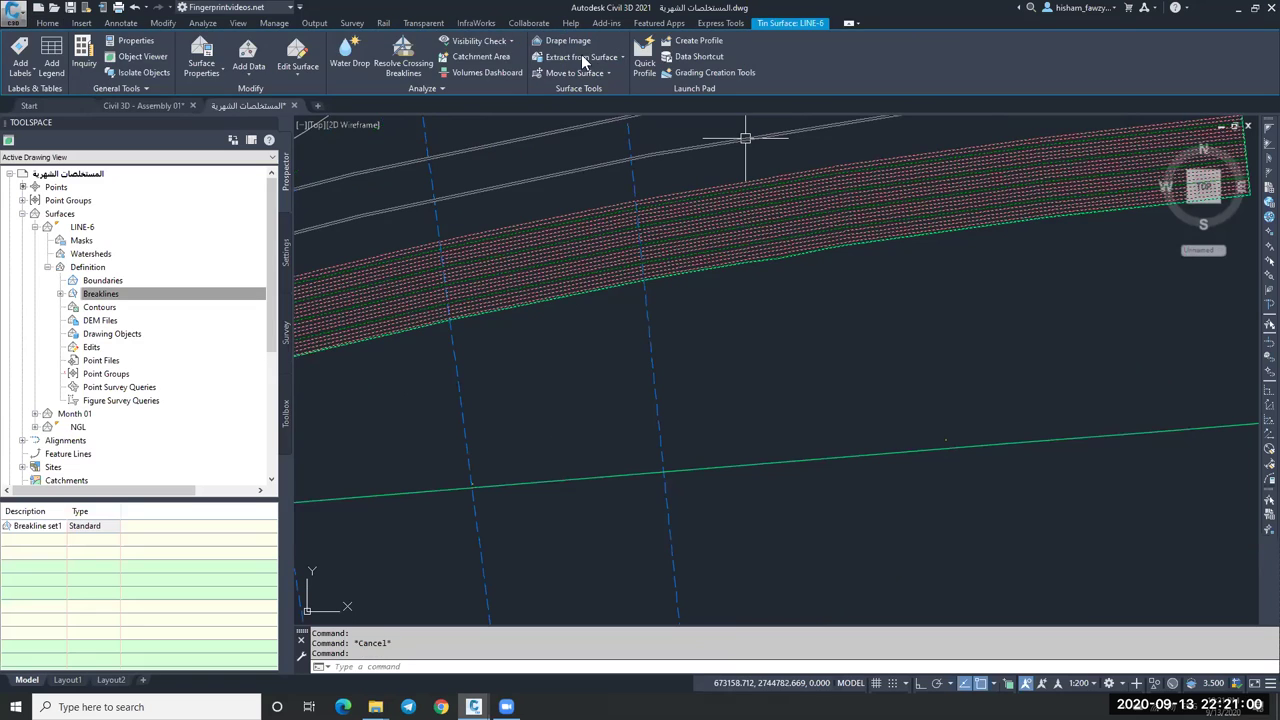
key("Escape")
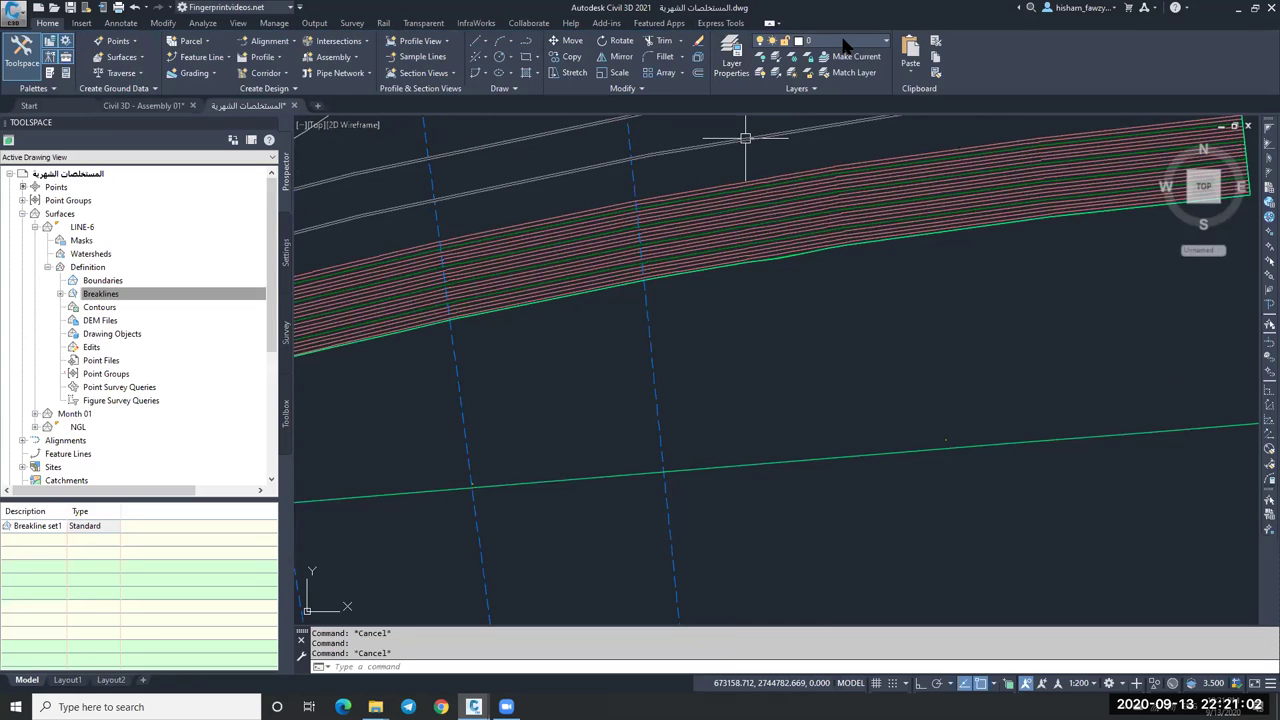
Check the layer list, then reselect LINE-6 and open it in the Object Viewer.
left_click(843, 42)
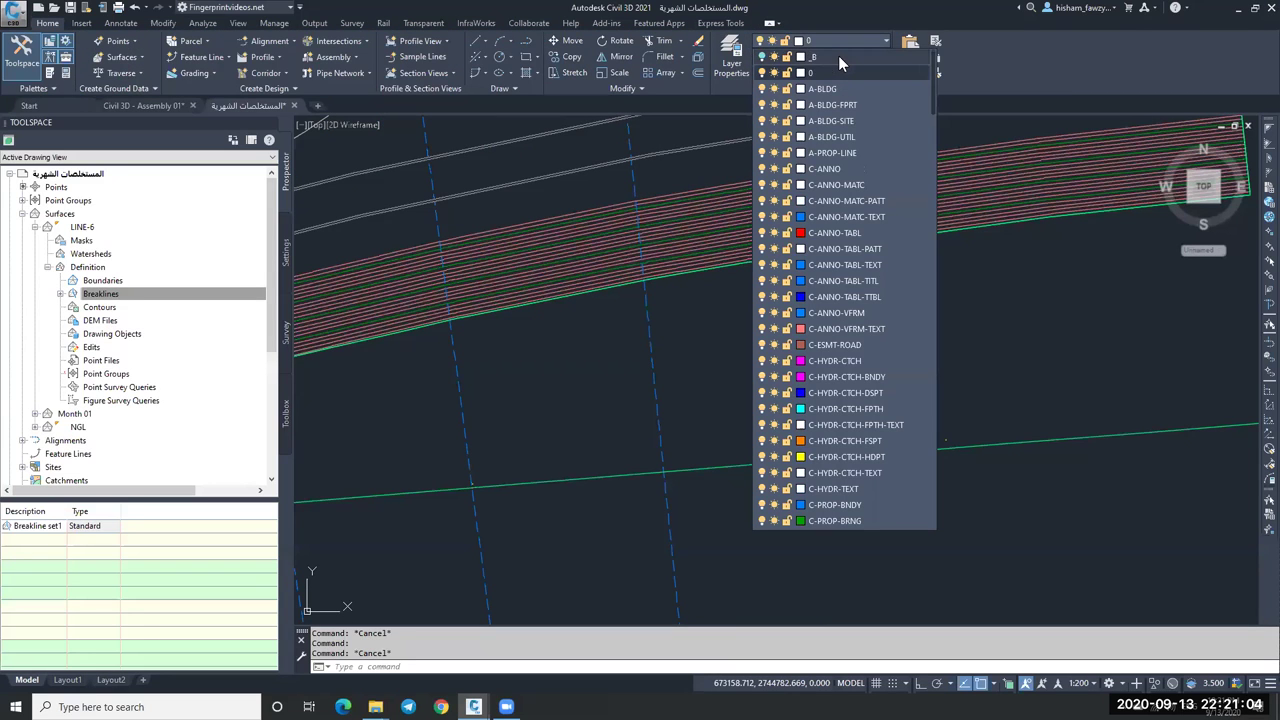
scroll(844, 96, "down", 2)
key("Escape")
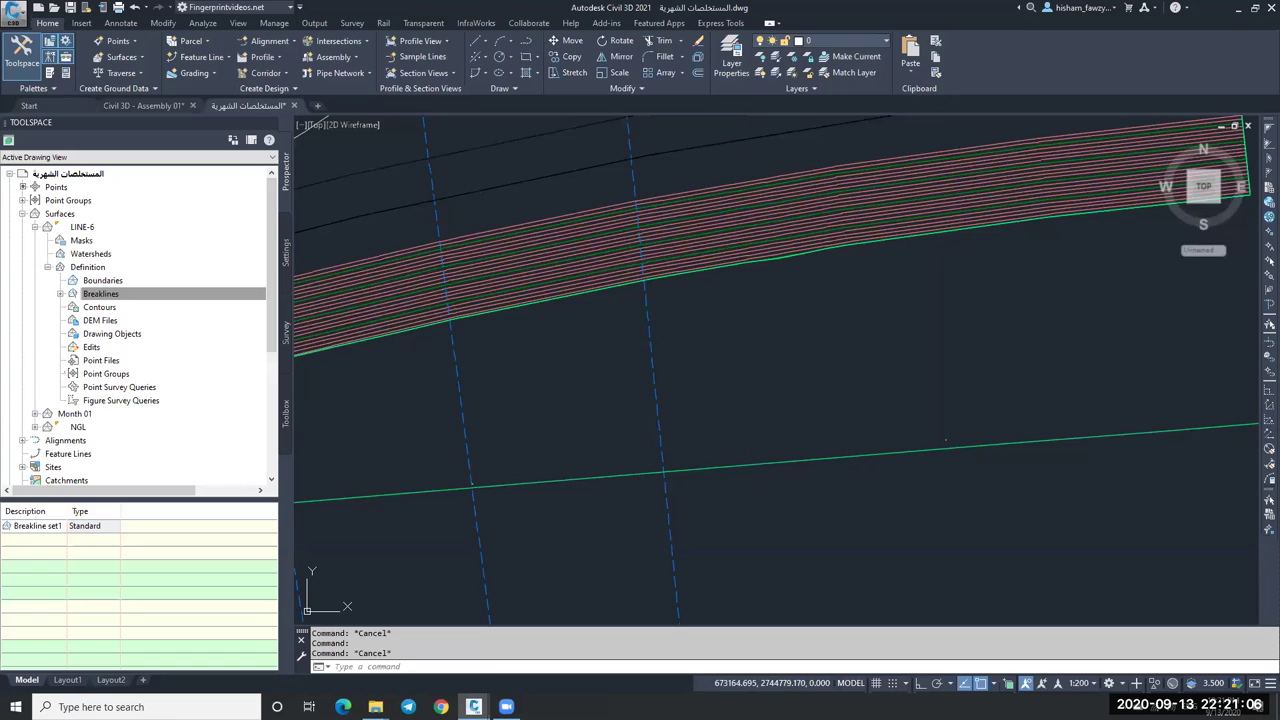
scroll(770, 370, "down", 3)
left_click(582, 120)
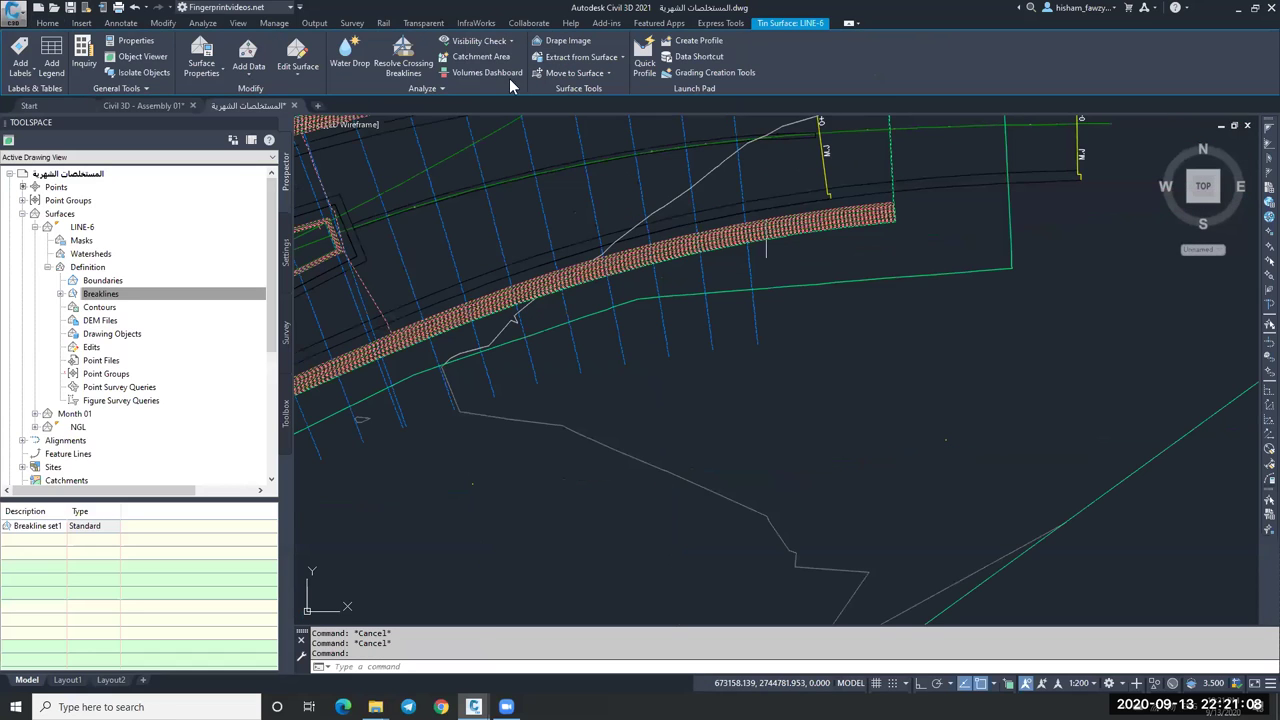
left_click(160, 62)
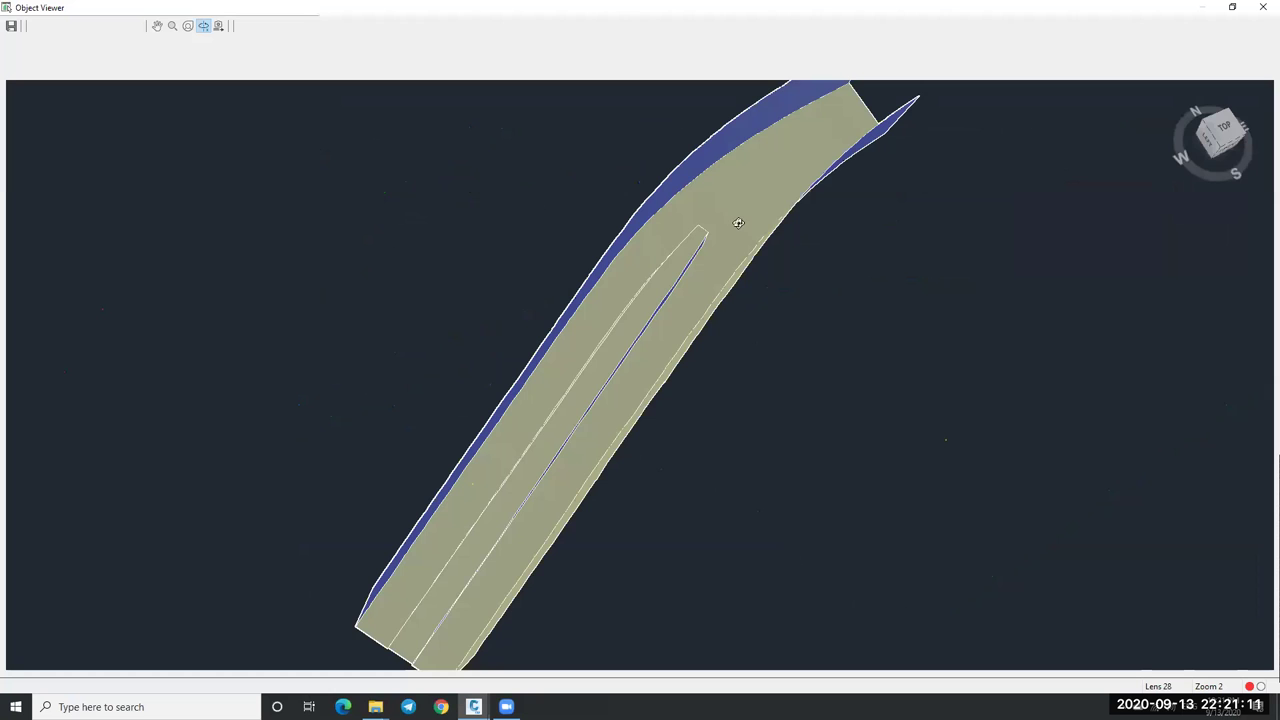
Orbit LINE-6 in Object Viewer, close it, and switch to the Civil 3D - Assembly 01 drawing.
left_click_drag(714, 206, 493, 477)
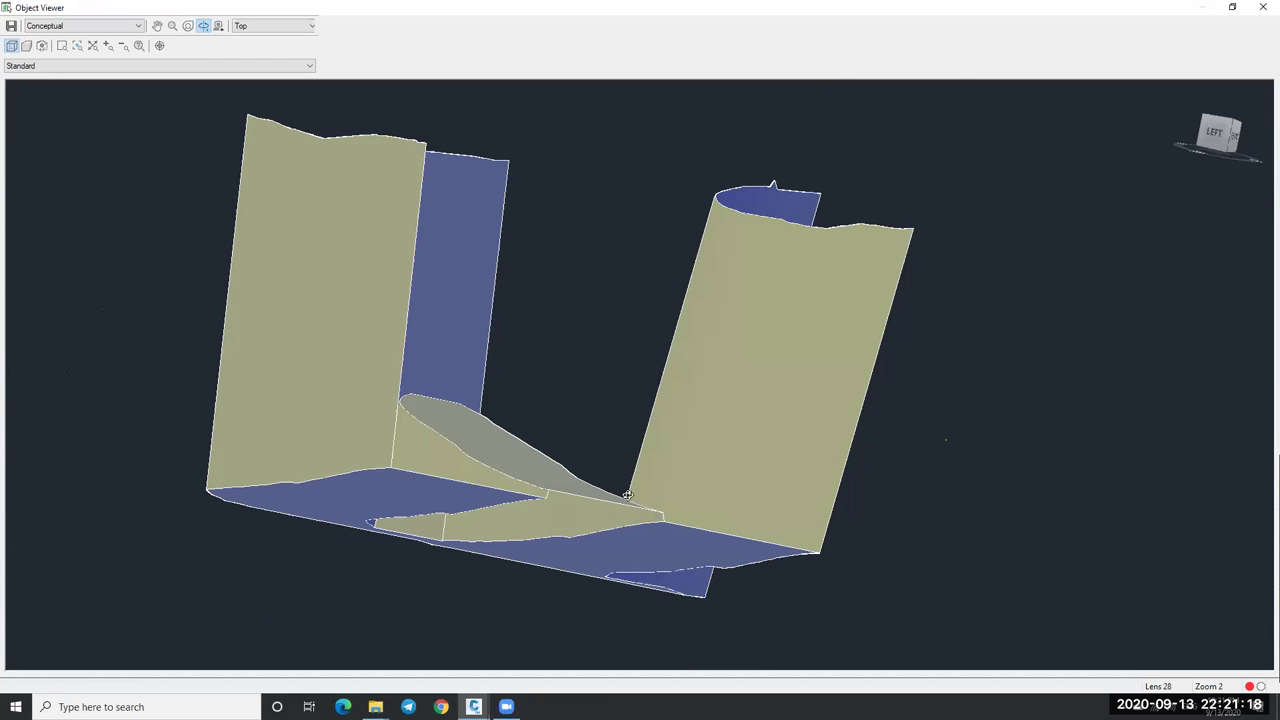
scroll(494, 383, "down", 3)
left_click_drag(583, 368, 634, 369)
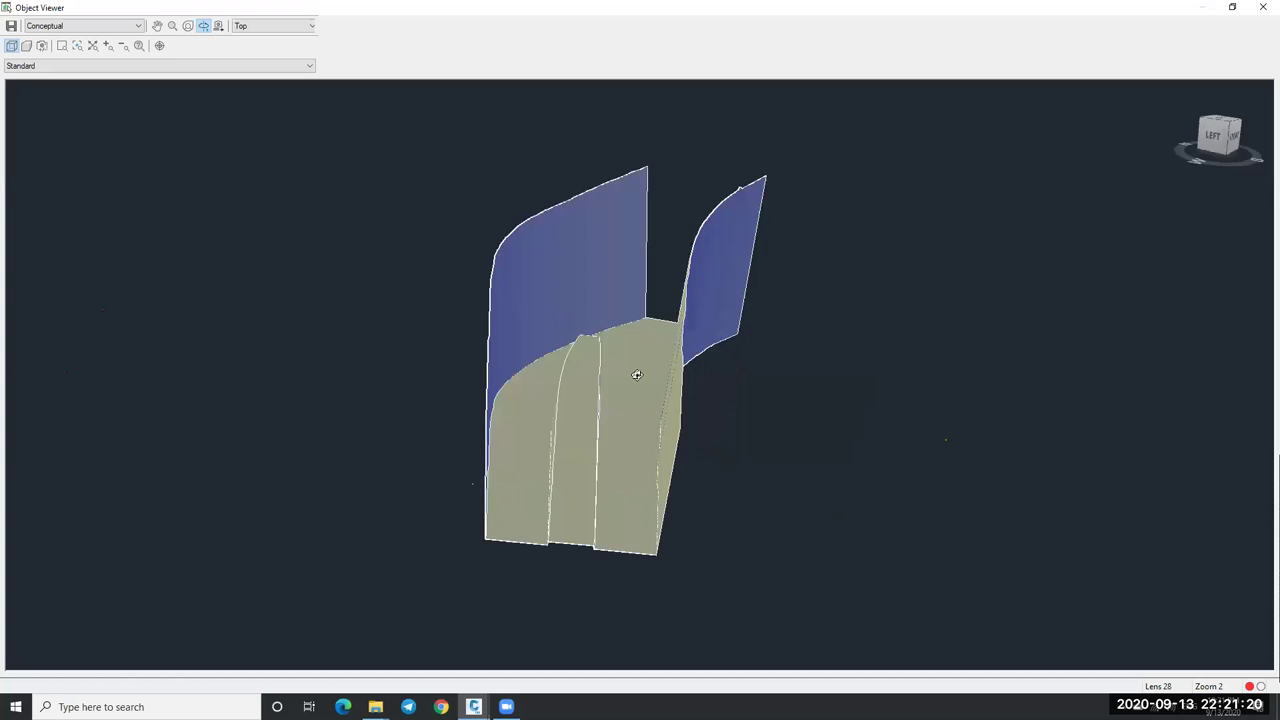
key("alt+F4")
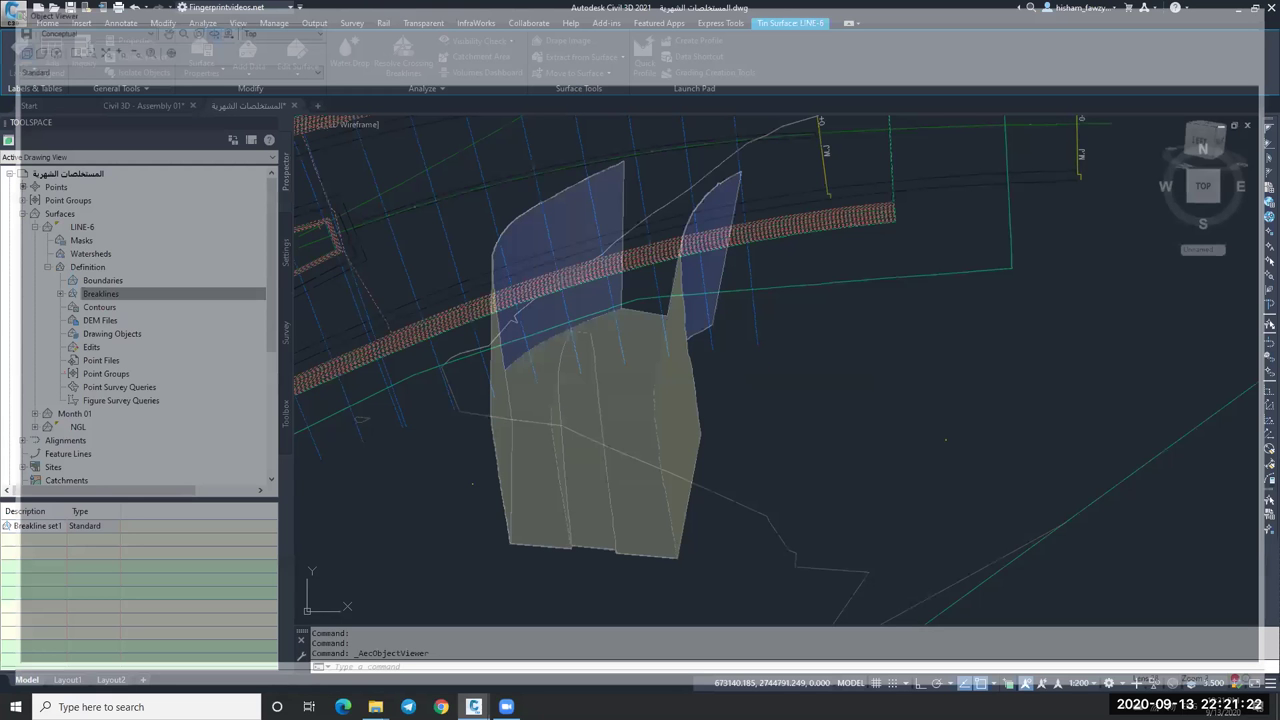
key("Escape")
key("Escape")
key("ctrl+Tab")
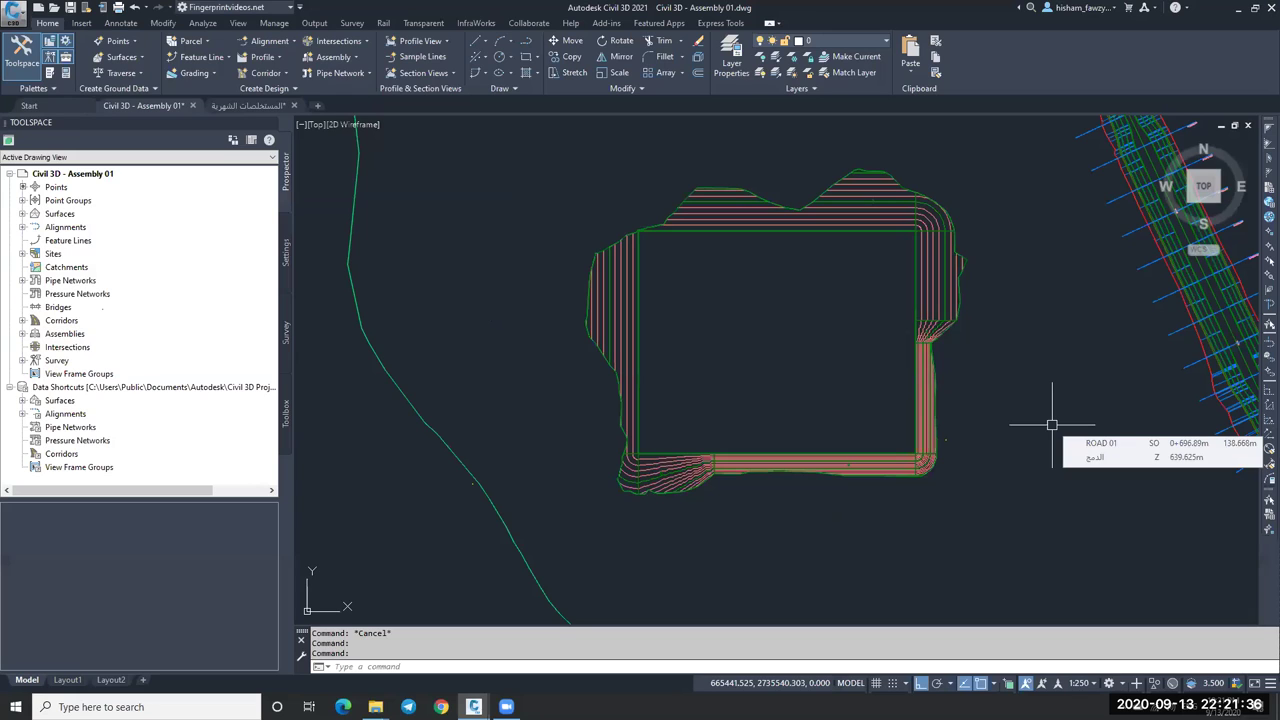
left_click(1225, 420)
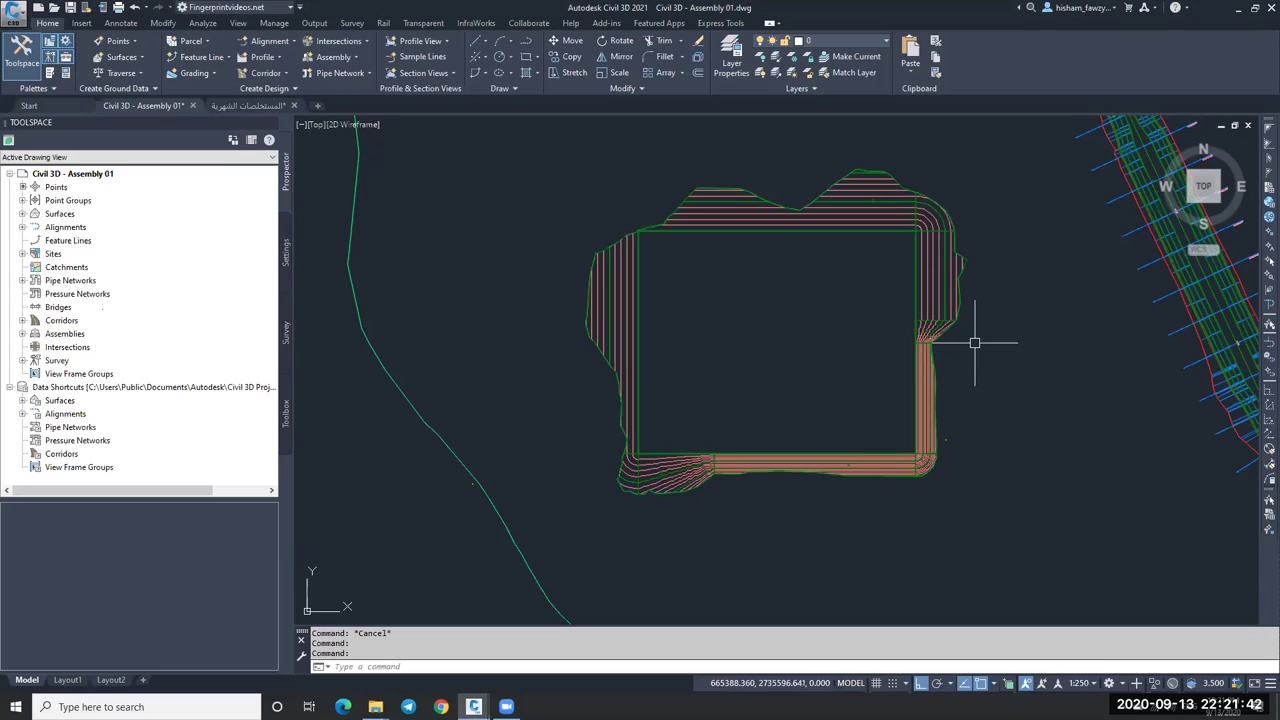
mouse_move(975, 343)
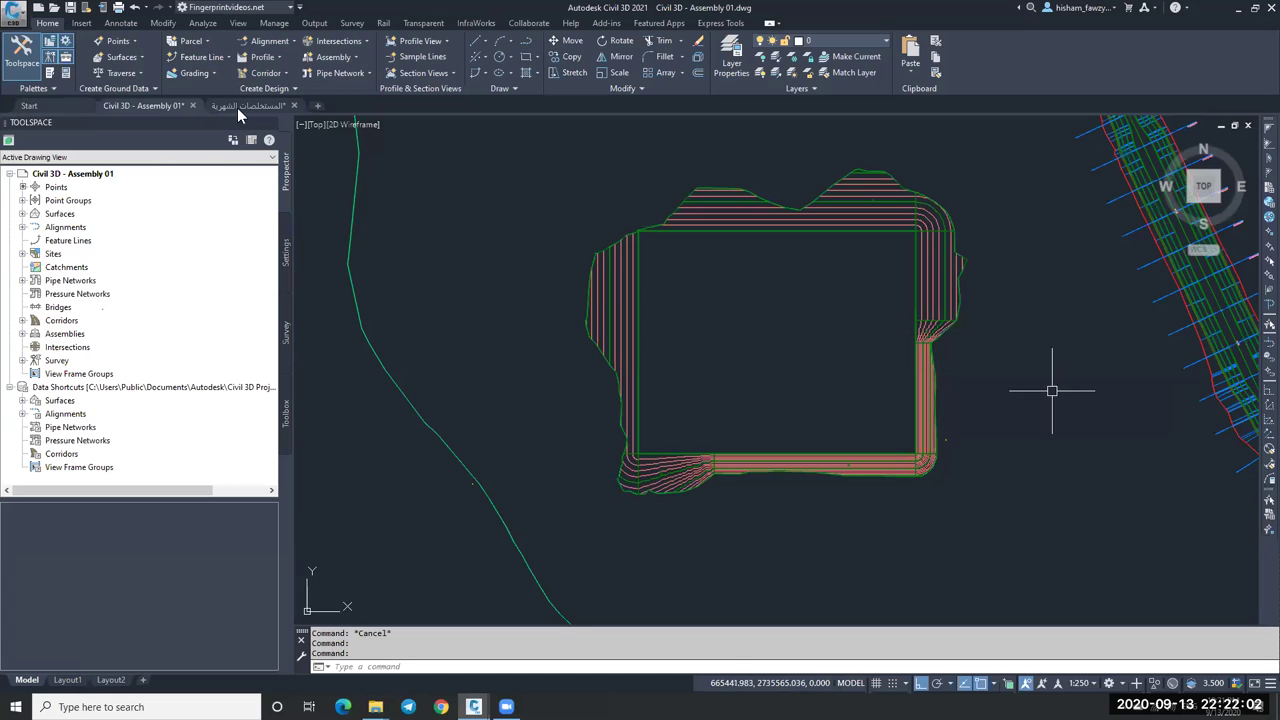
left_click(1046, 410)
key("Escape")
scroll(1043, 360, "down", 2)
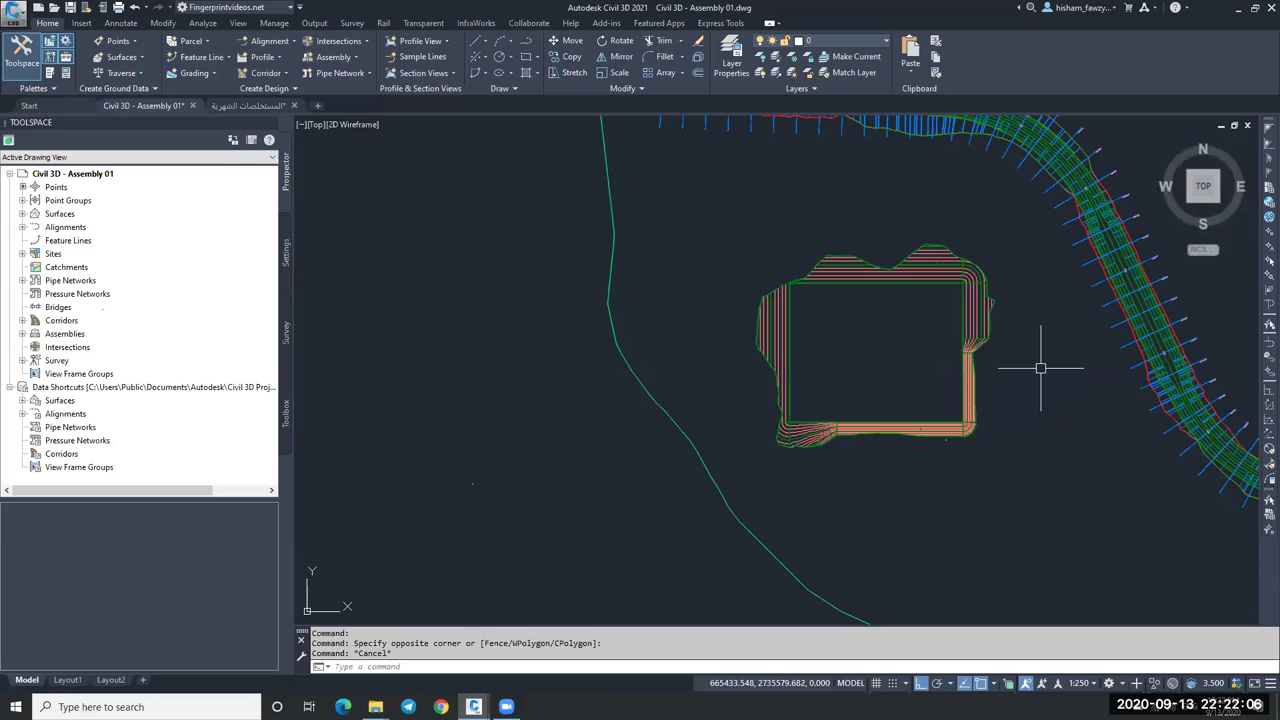
key("ctrl+Tab")
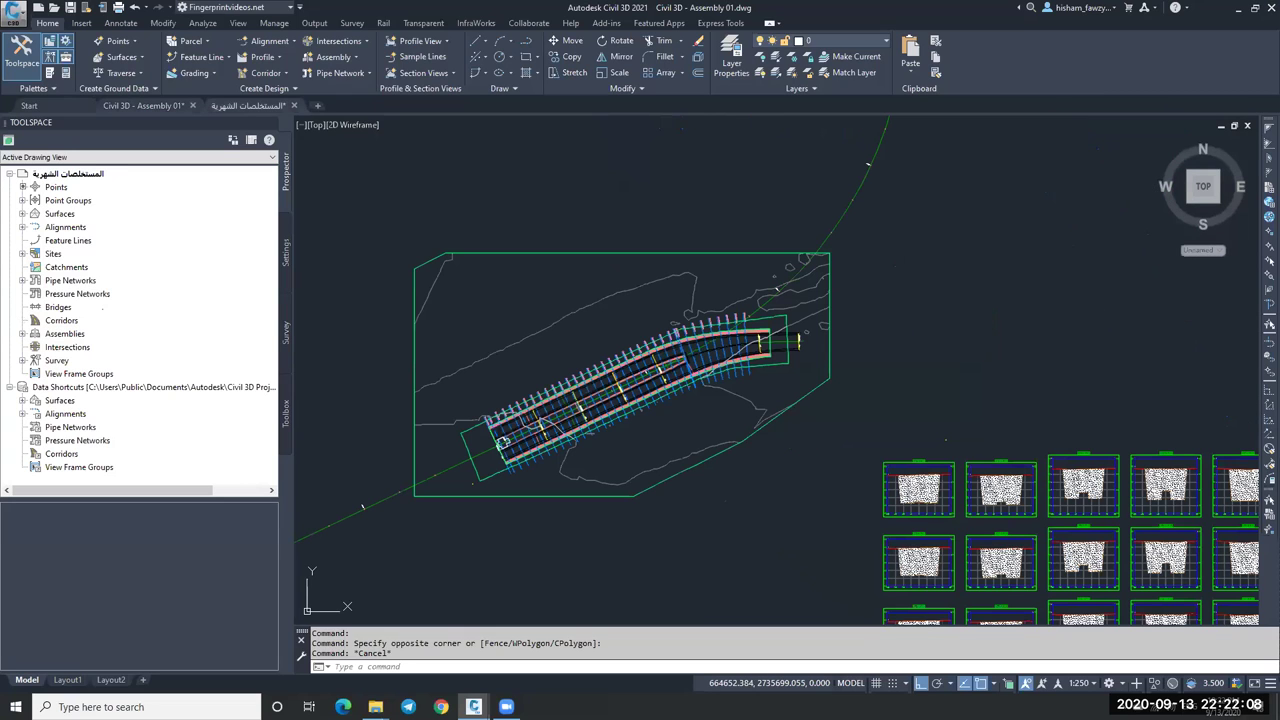
key("ctrl+Tab")
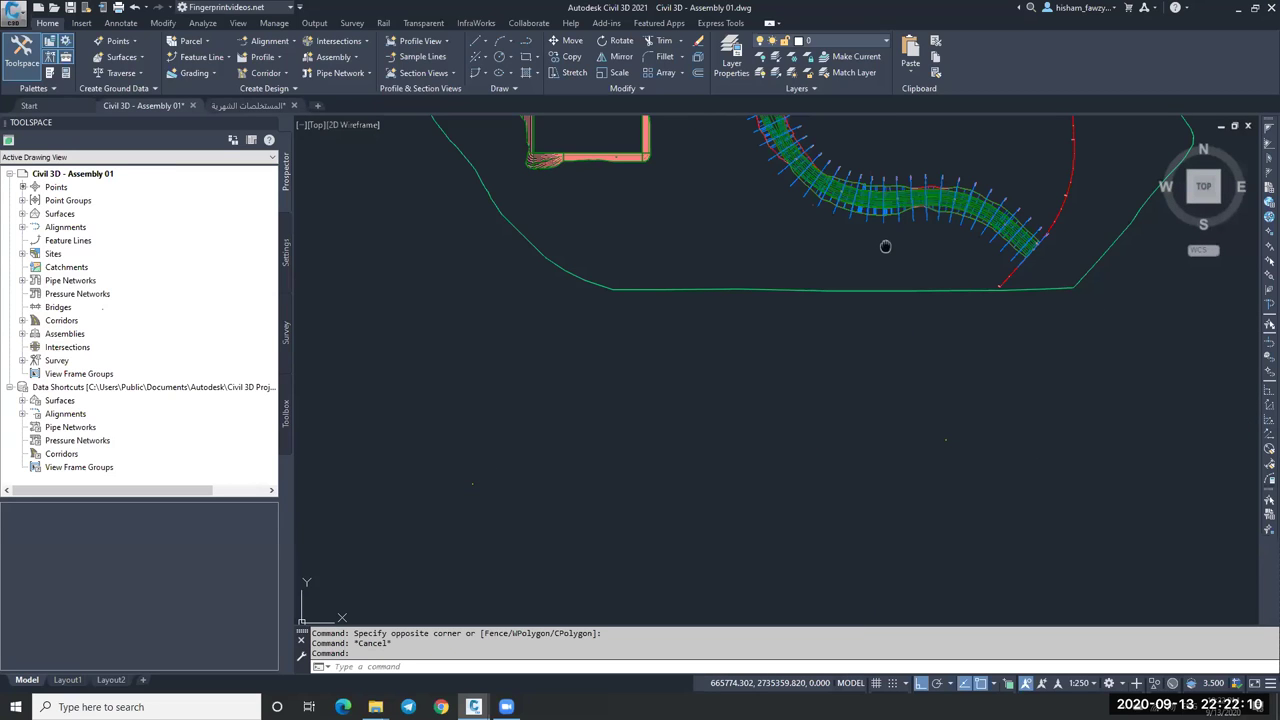
scroll(885, 246, "up", 3)
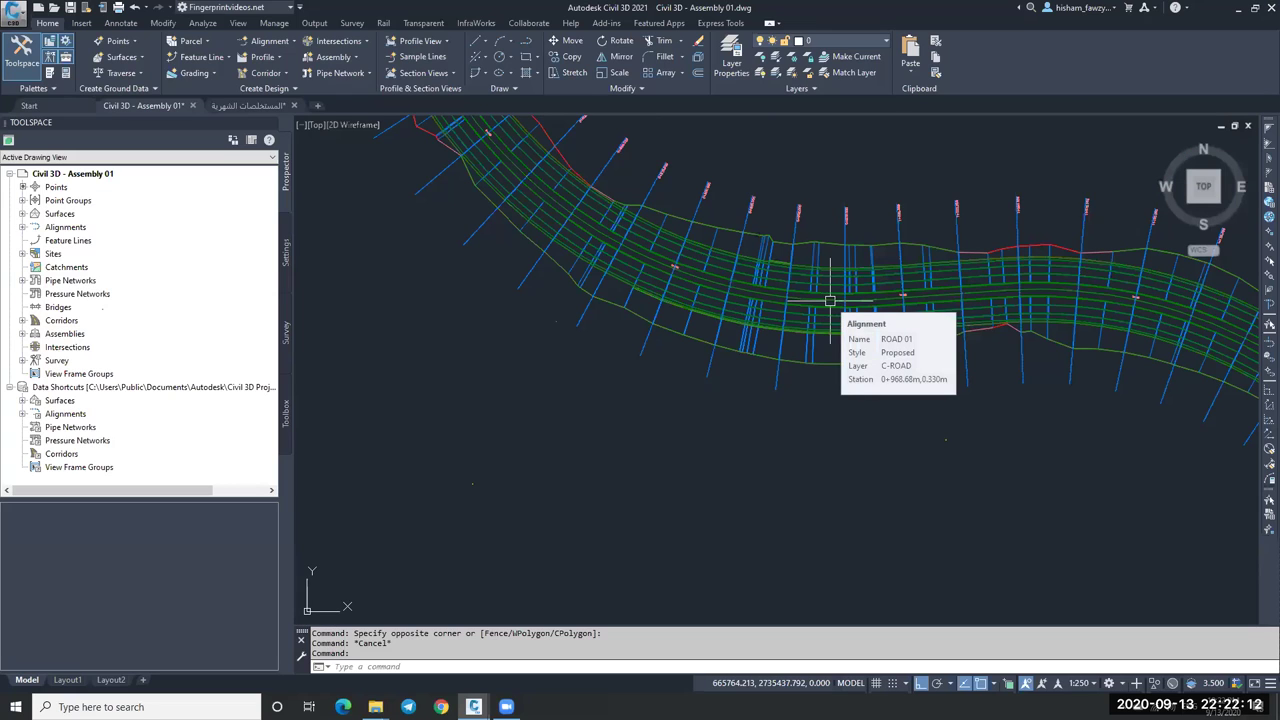
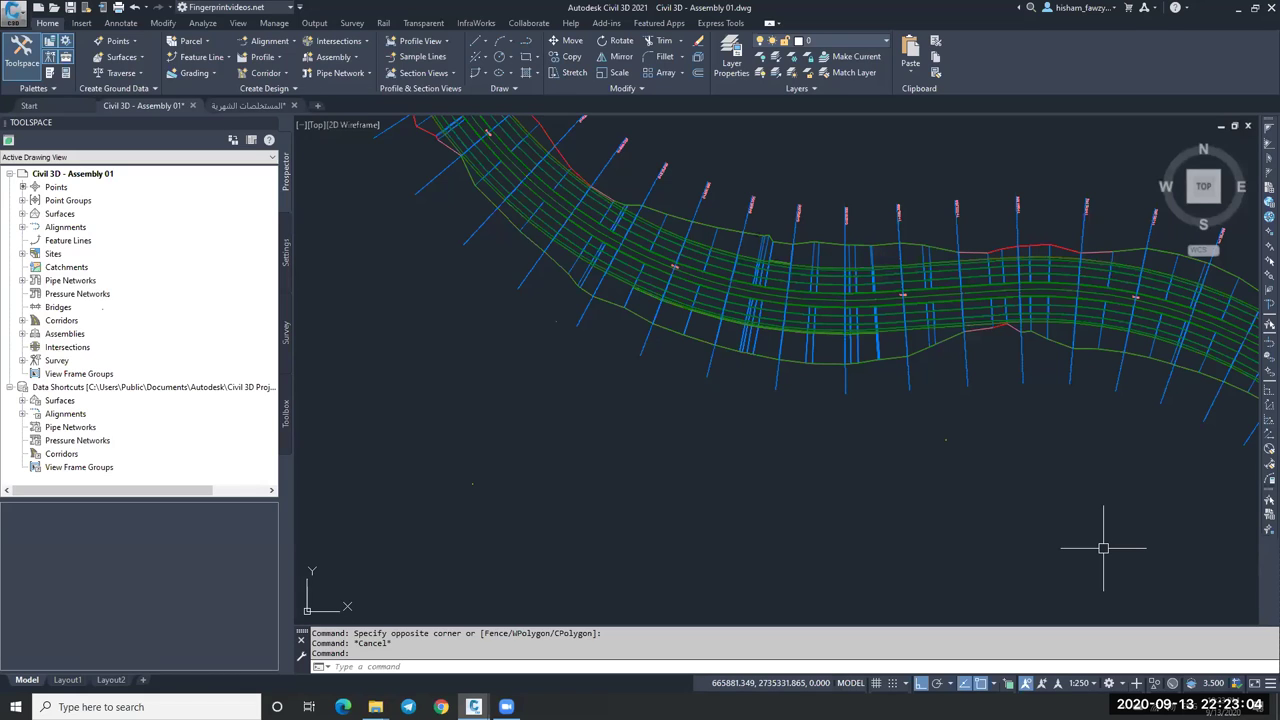
Regenerate the drawing with RE.
key("Escape")
scroll(1103, 547, "down", 8)
scroll(790, 320, "up", 6)
type("RE")
key("Return")
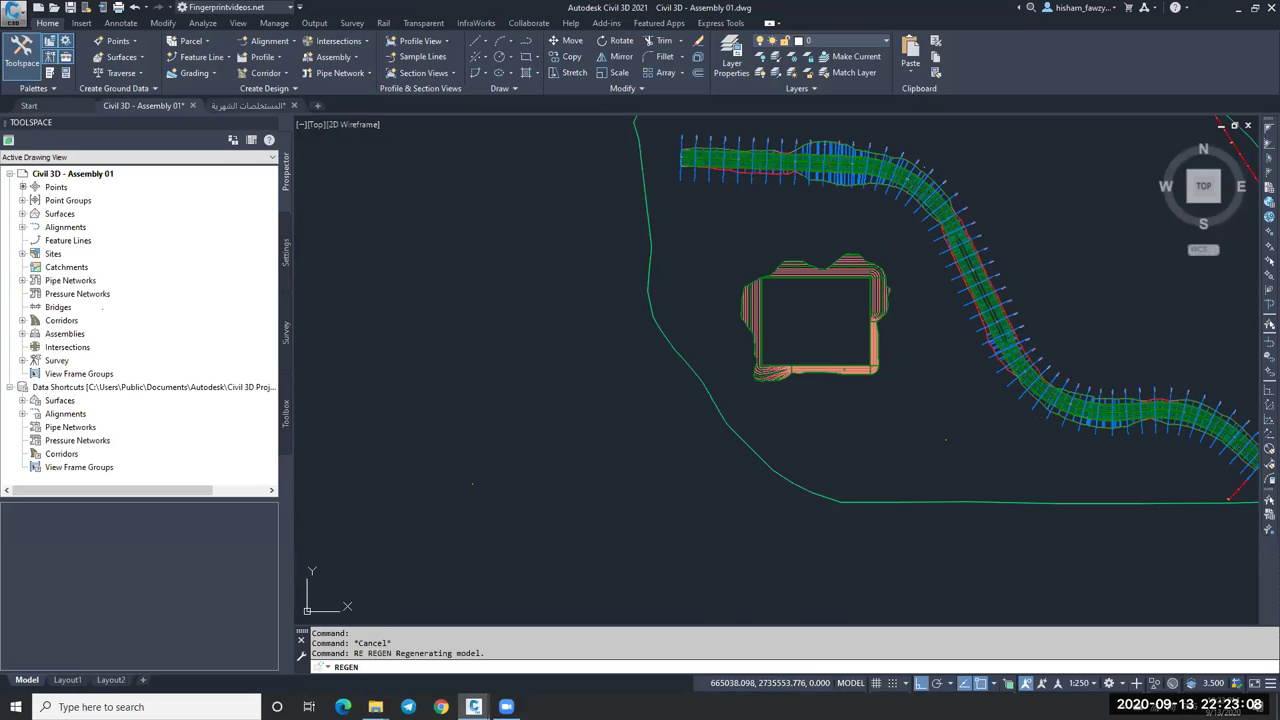
key("Escape")
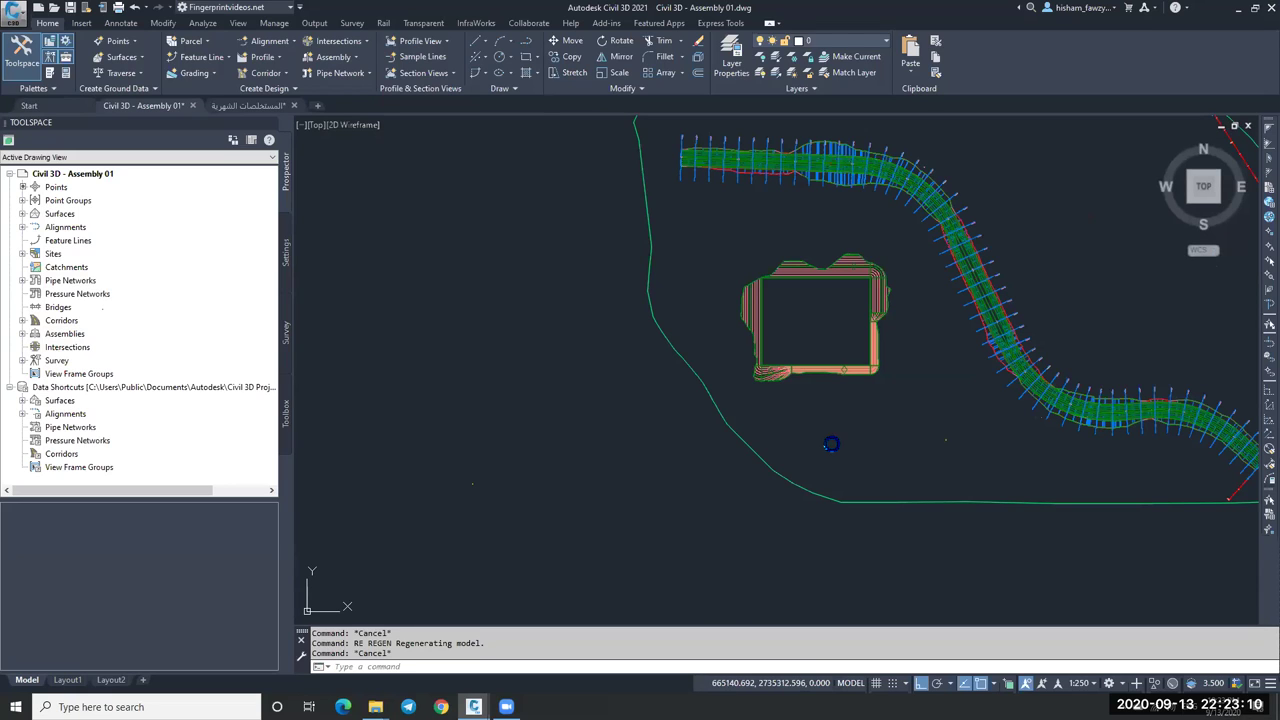
scroll(832, 443, "up", 2)
Draw a rectangle below the building with RECTANG.
type("REC")
key("Return")
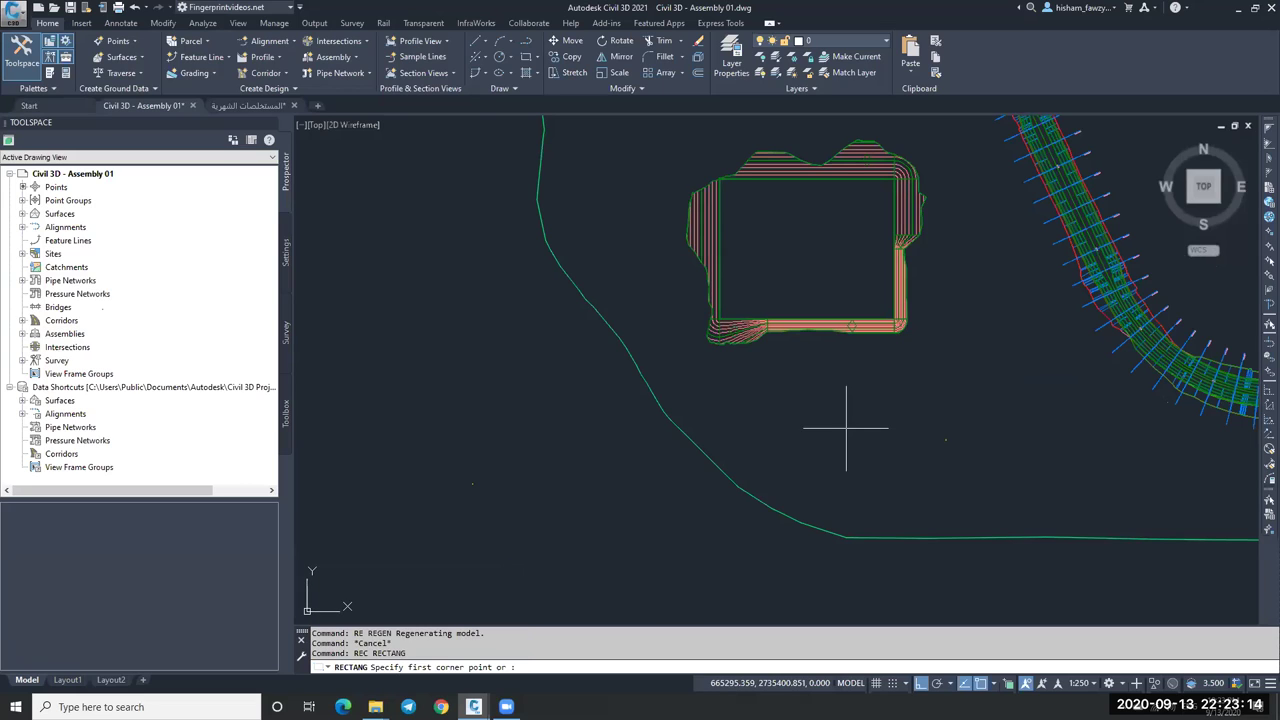
left_click(847, 440)
scroll(895, 404, "up", 4)
key("Escape")
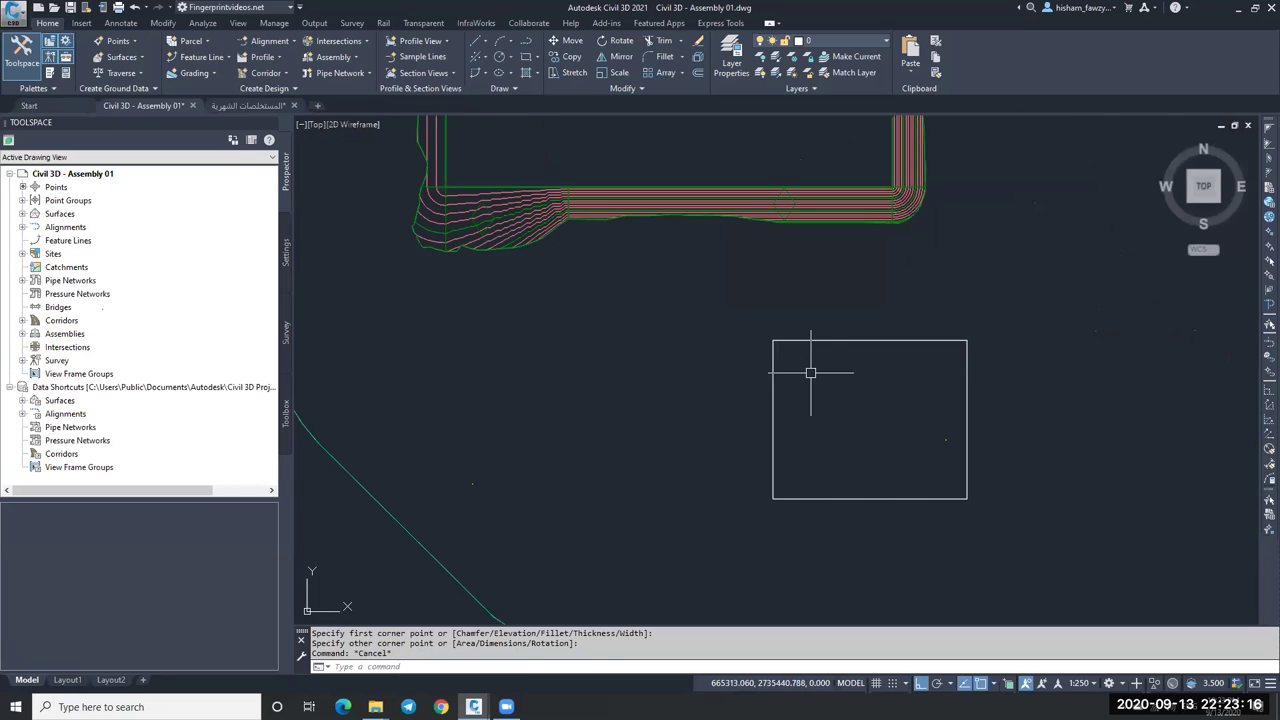
With Ortho off, draw a diagonal polyline from above the rectangle down to the lower left.
type("PL")
key("Return")
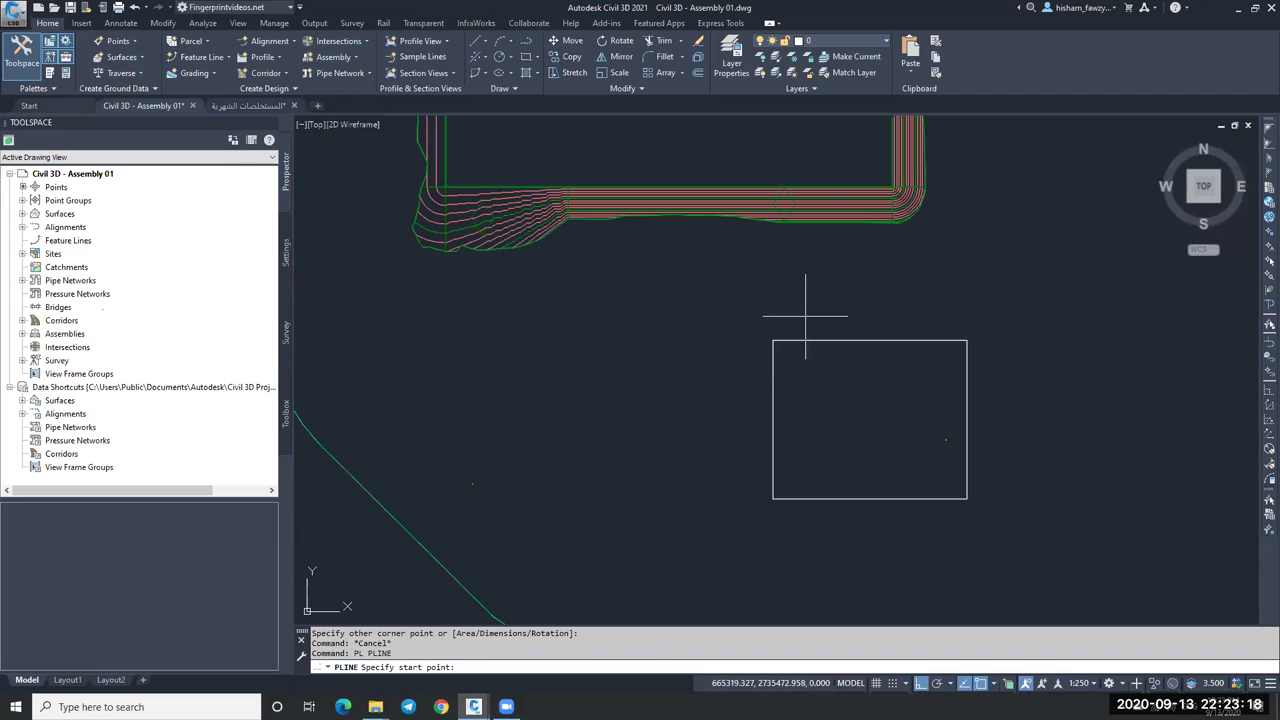
left_click(858, 254)
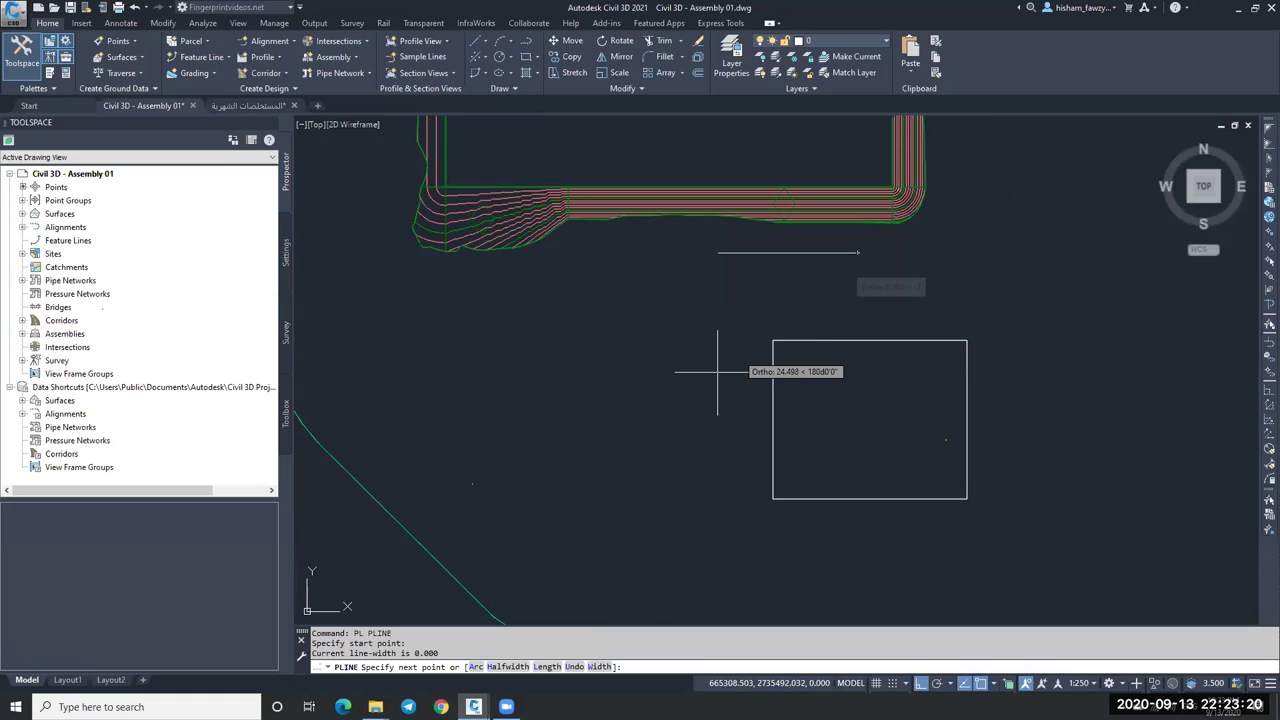
key("F8")
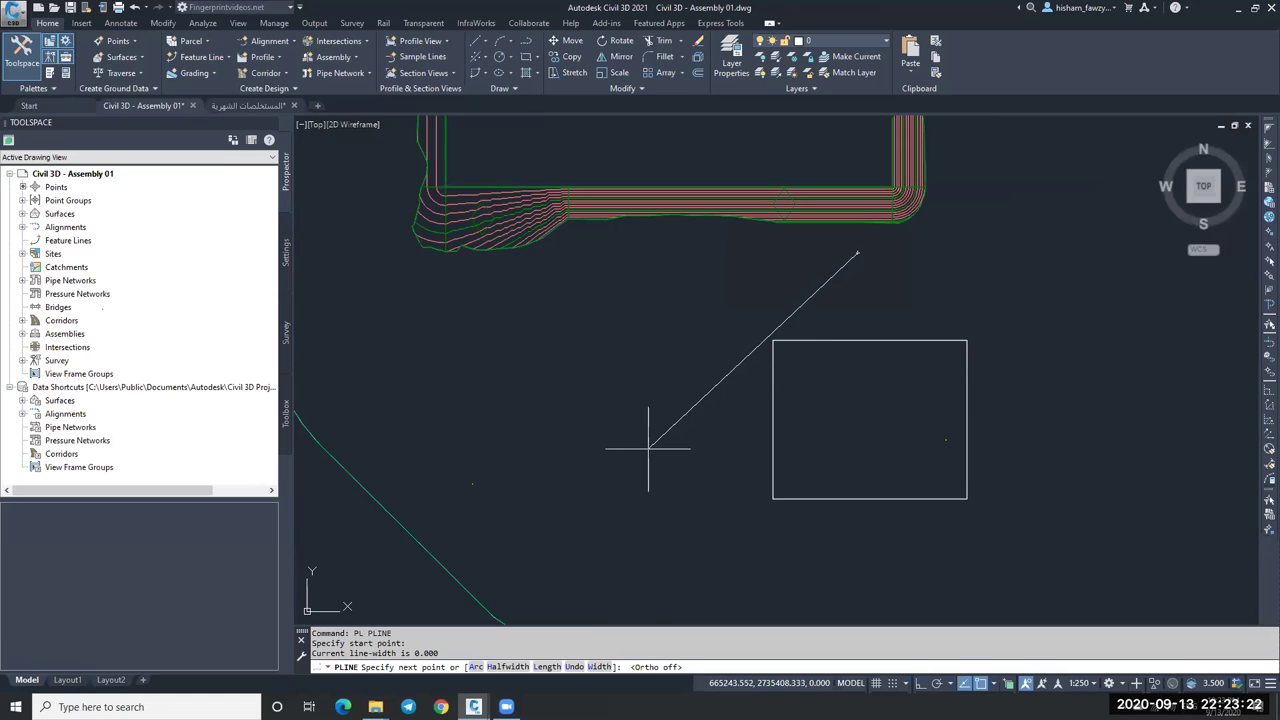
left_click(661, 441)
key("Escape")
left_click(763, 340)
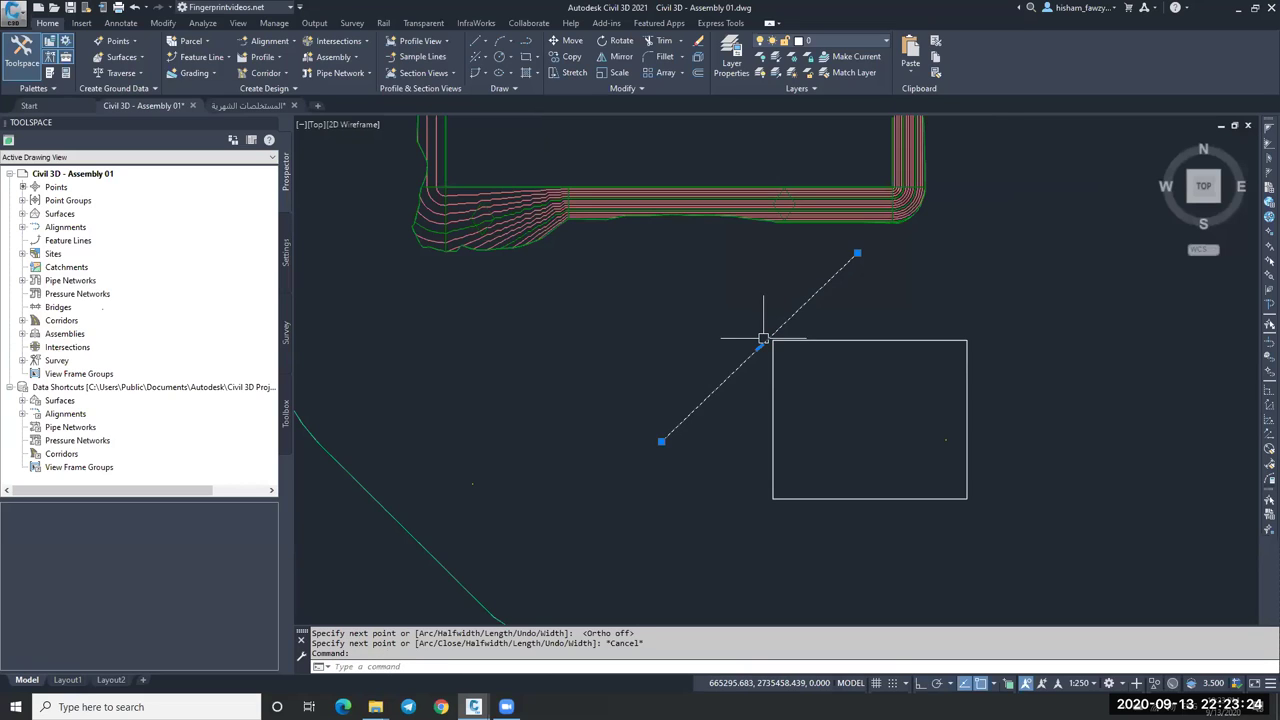
Stretch the diagonal line's point so it passes the rectangle's top-left corner.
scroll(763, 340, "up", 5)
left_click(746, 375)
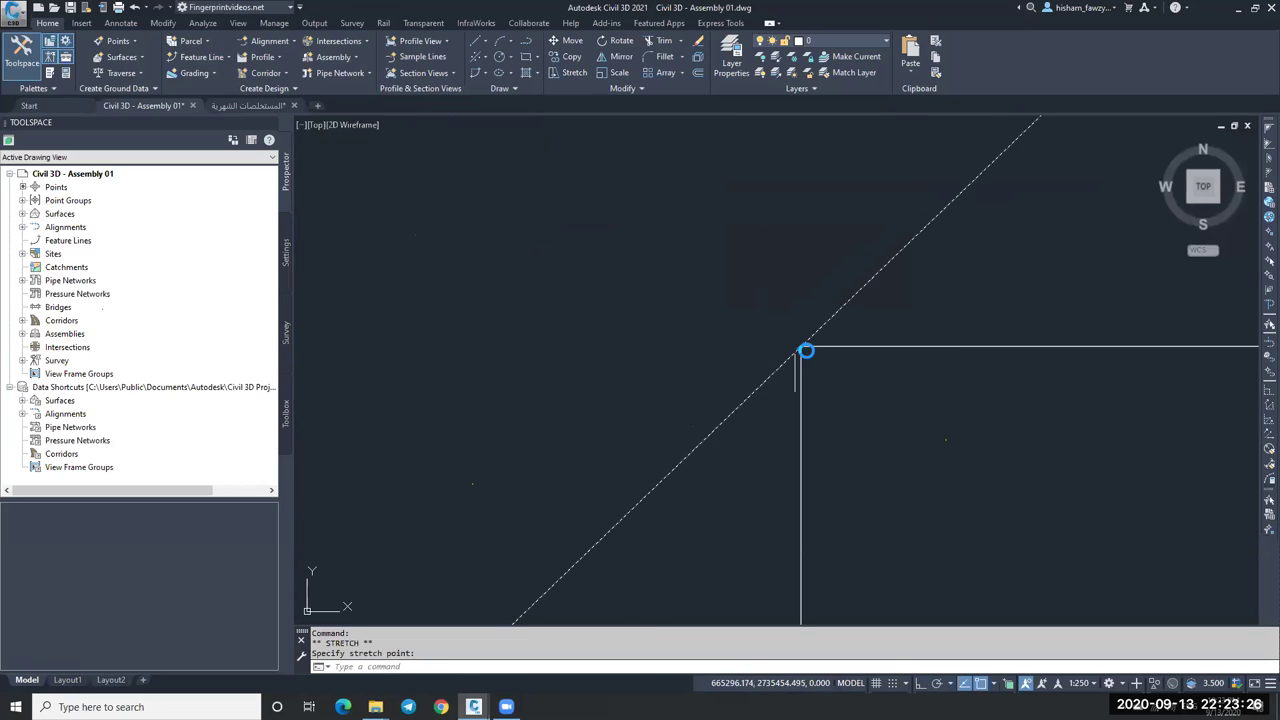
scroll(806, 351, "down", 4)
scroll(871, 351, "up", 4)
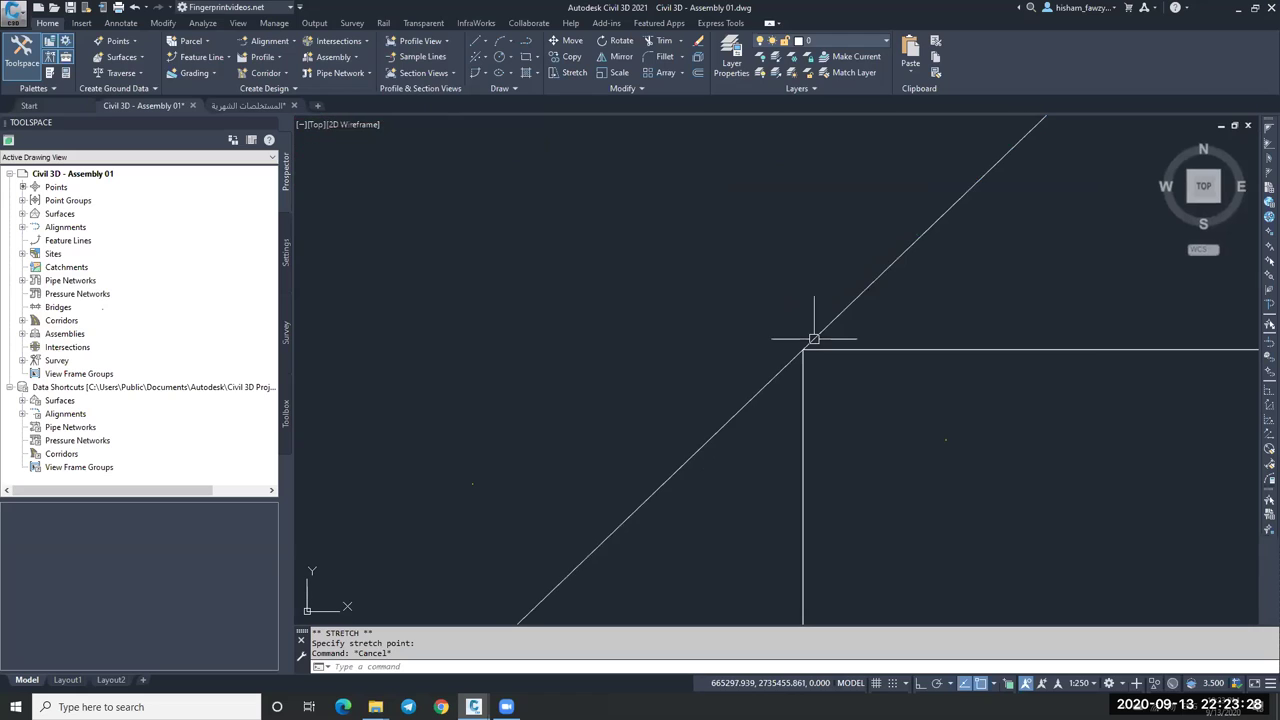
key("Escape")
key("Escape")
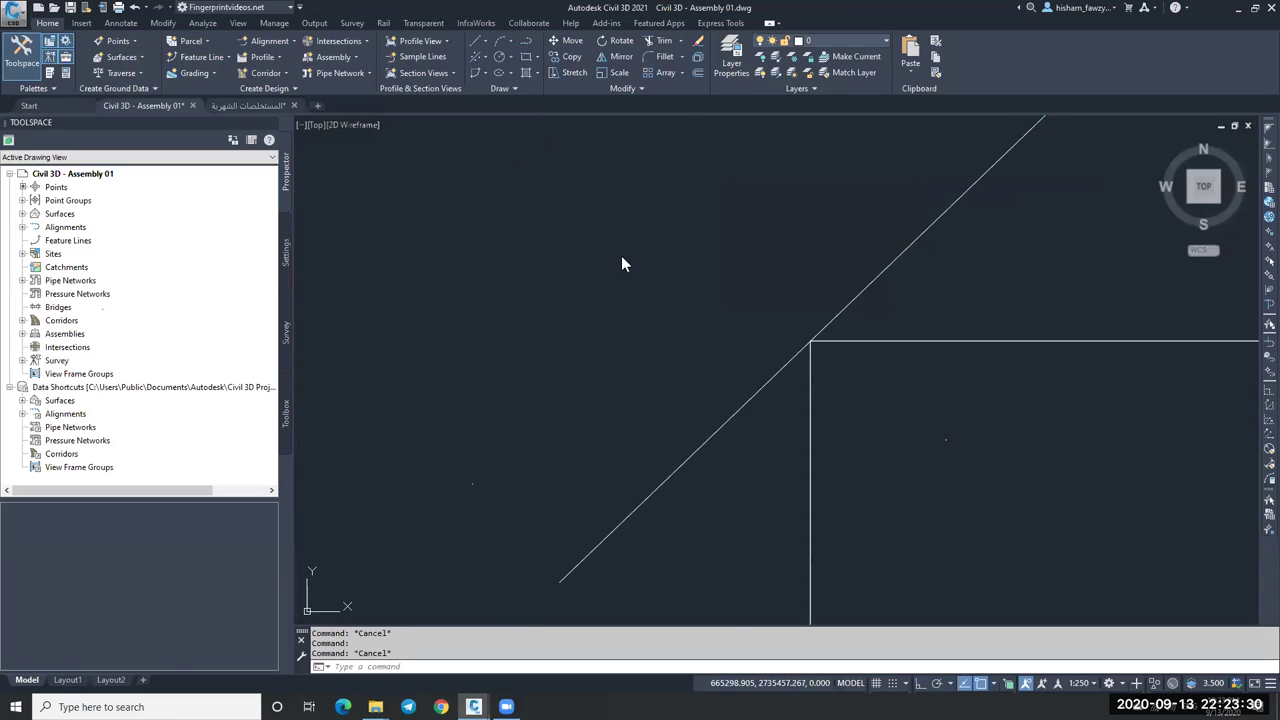
Set the diagonal polyline's elevation to 650 in Properties.
double_click(789, 362)
left_click(559, 406)
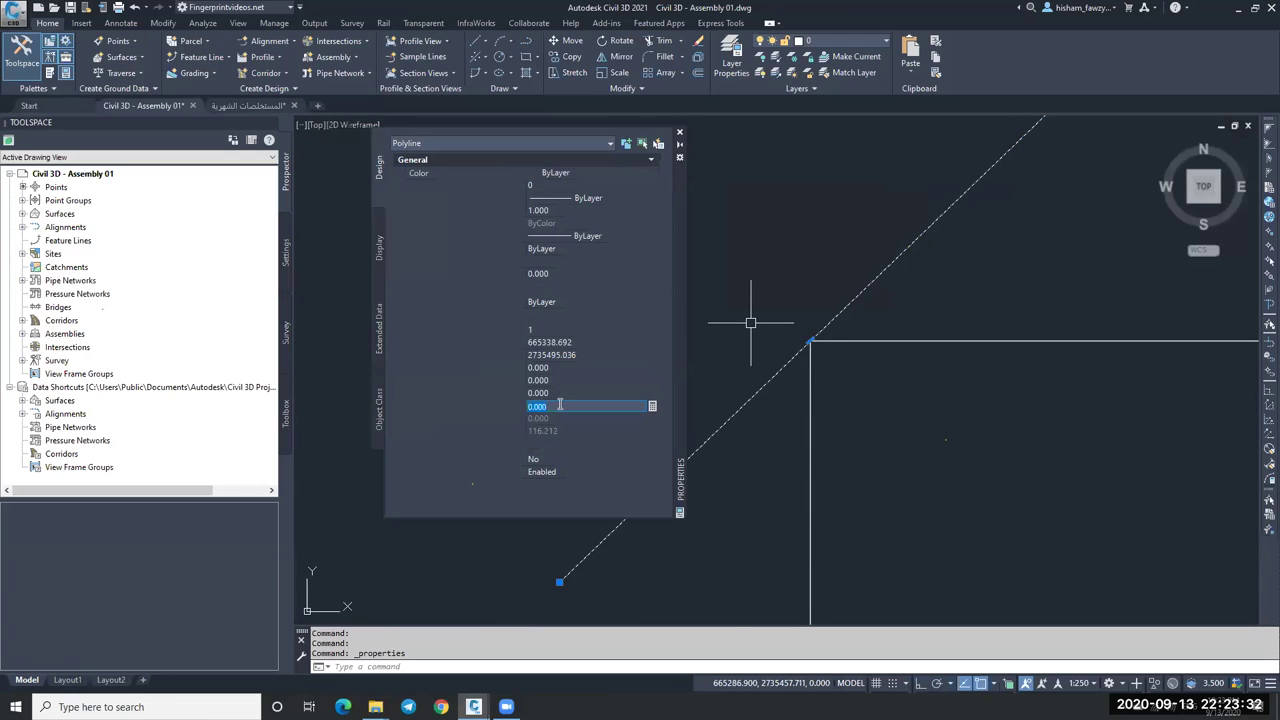
type("650")
key("Return")
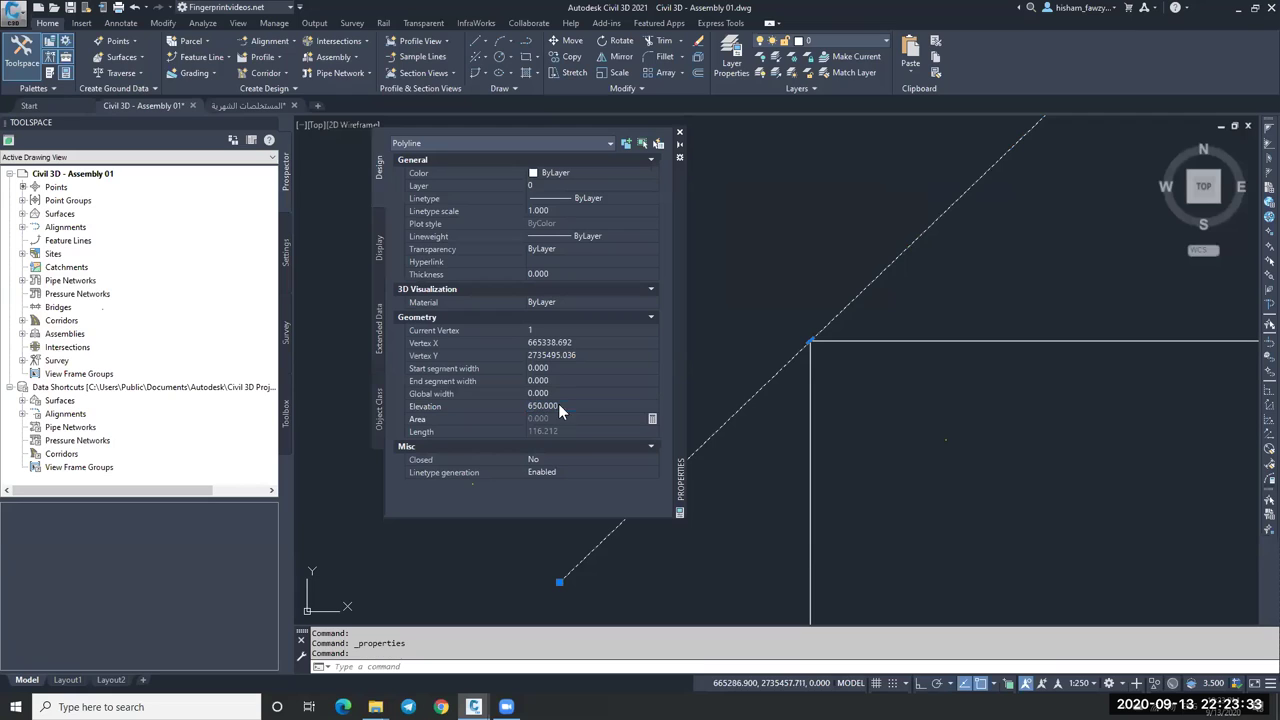
left_click(679, 134)
scroll(662, 238, "down", 6)
scroll(692, 248, "up", 2)
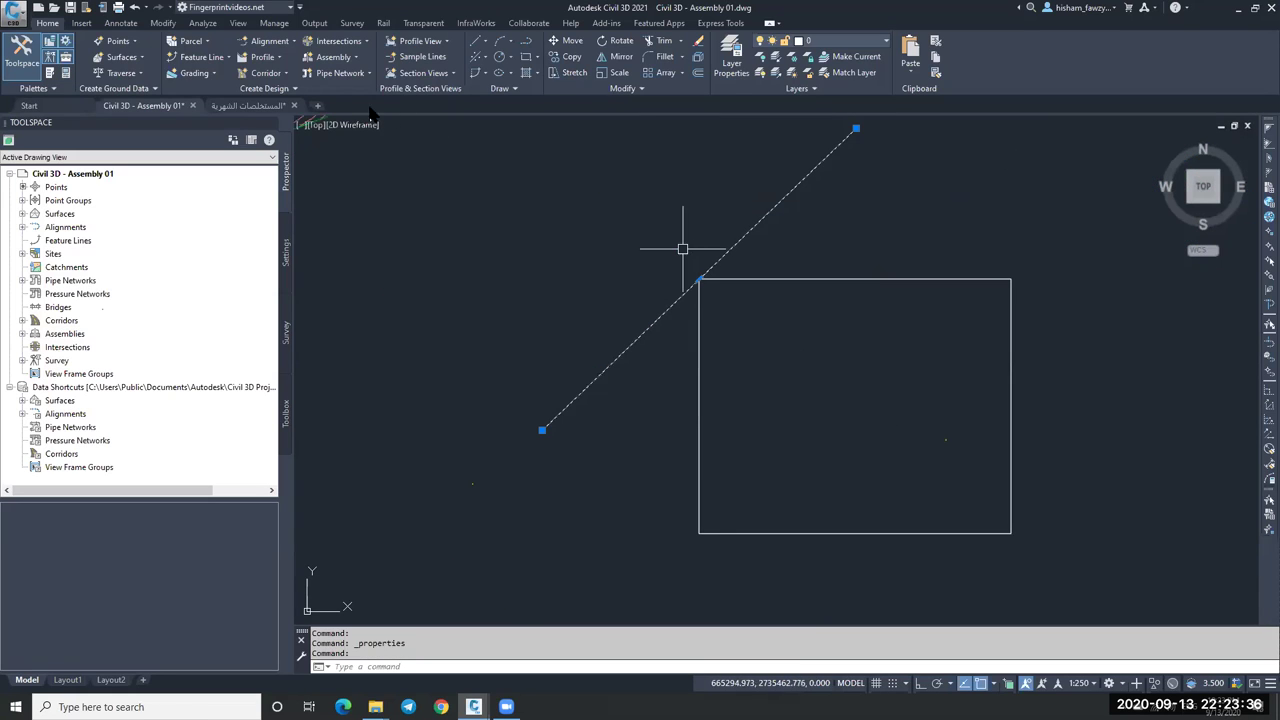
Convert the polyline into a Site 1 feature line at 650 m with Create Feature Lines from Objects.
left_click(208, 57)
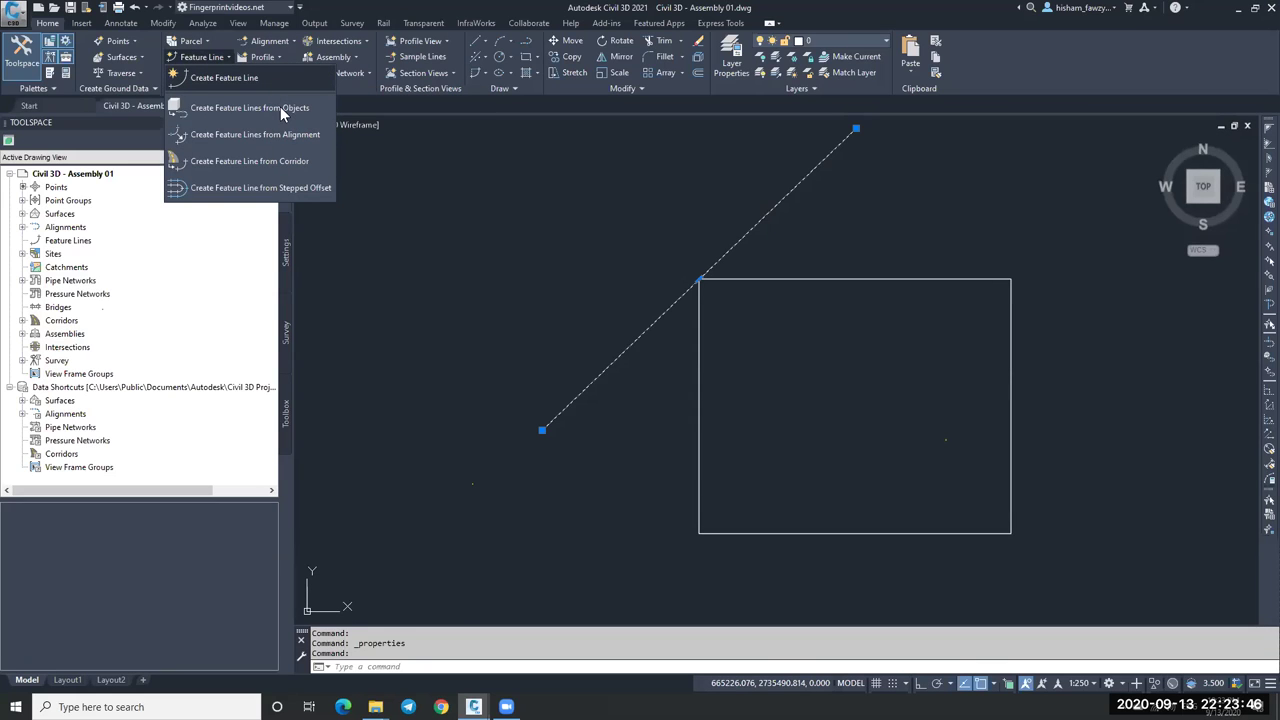
left_click(280, 107)
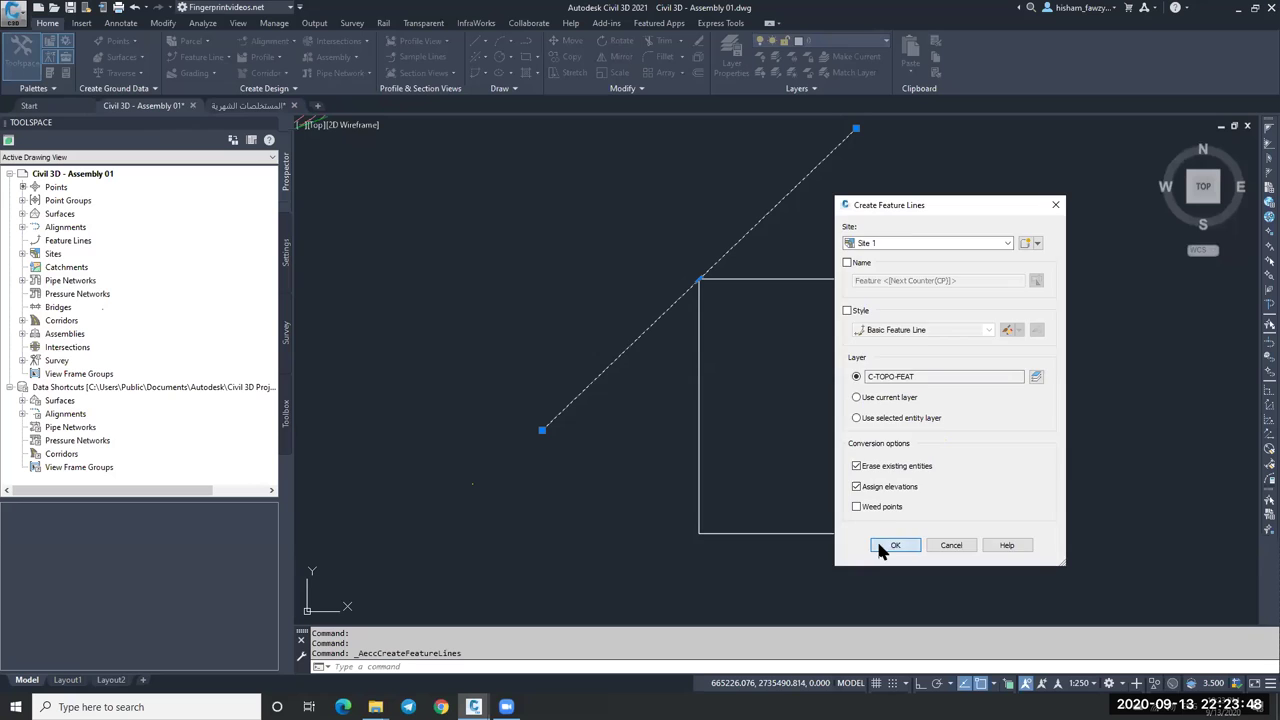
left_click(895, 545)
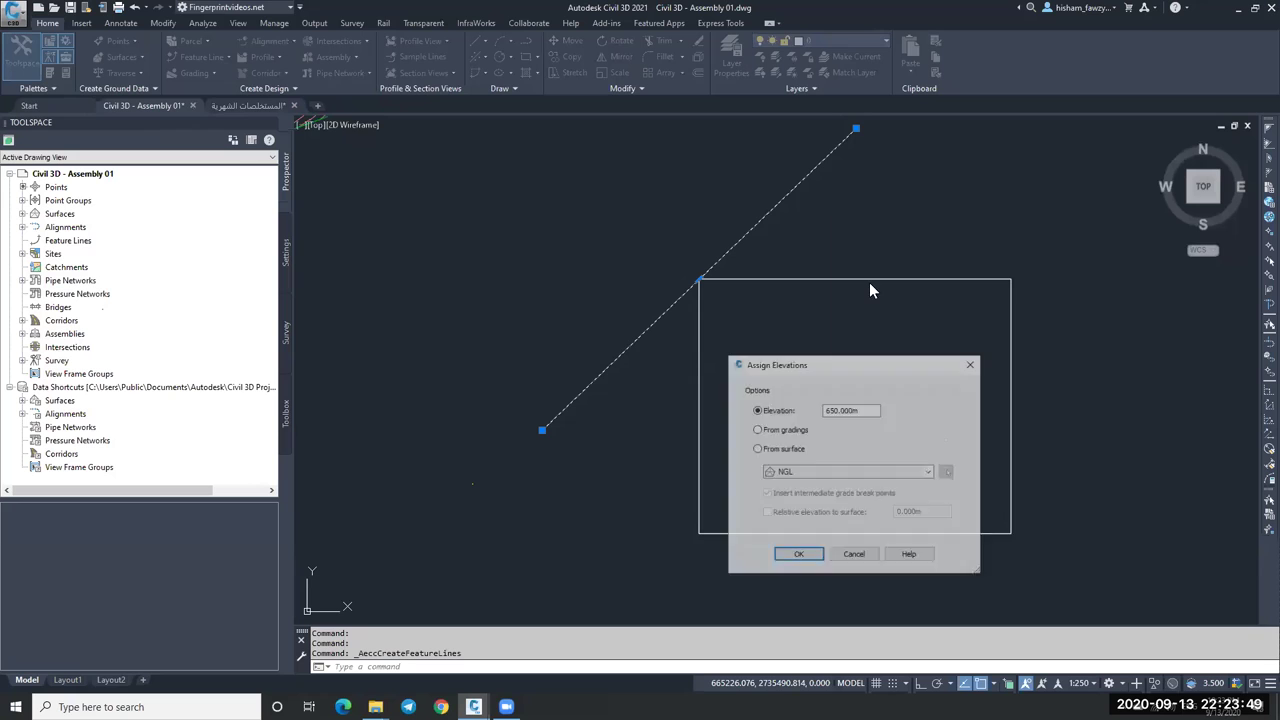
left_click(798, 555)
scroll(749, 297, "down", 2)
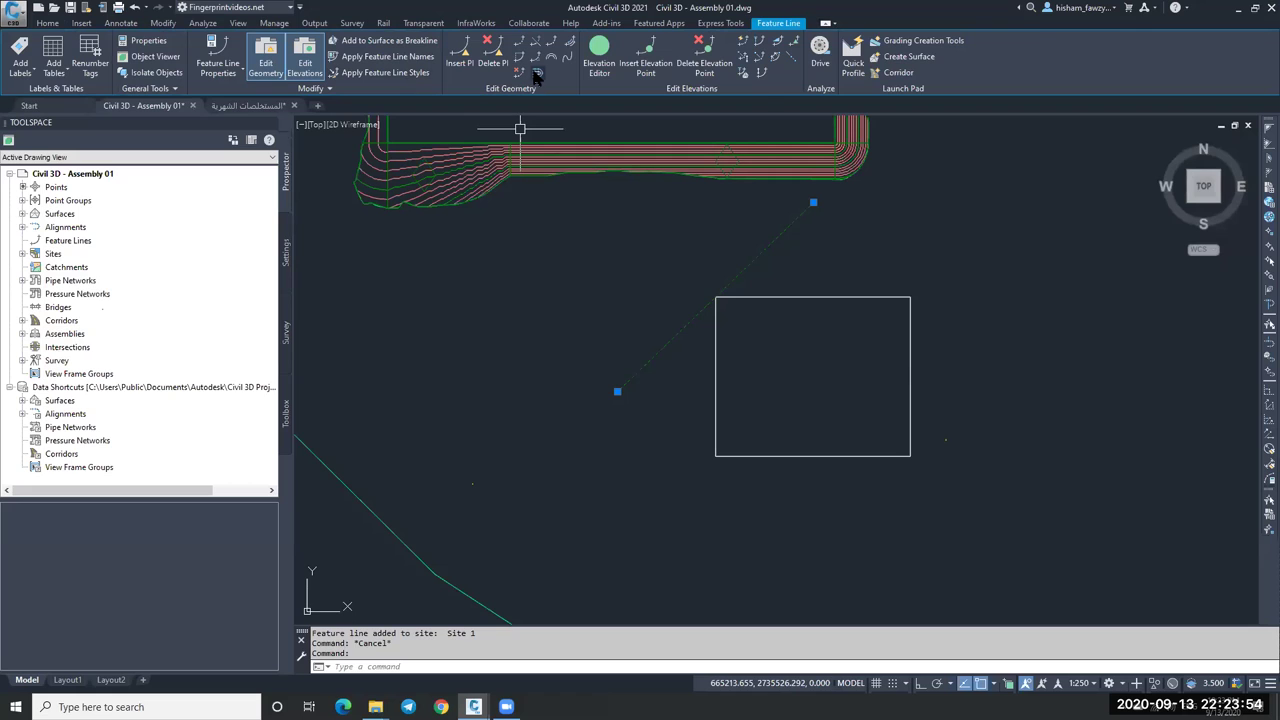
Offset the feature line to the lower right with a -1 grade.
left_click(535, 75)
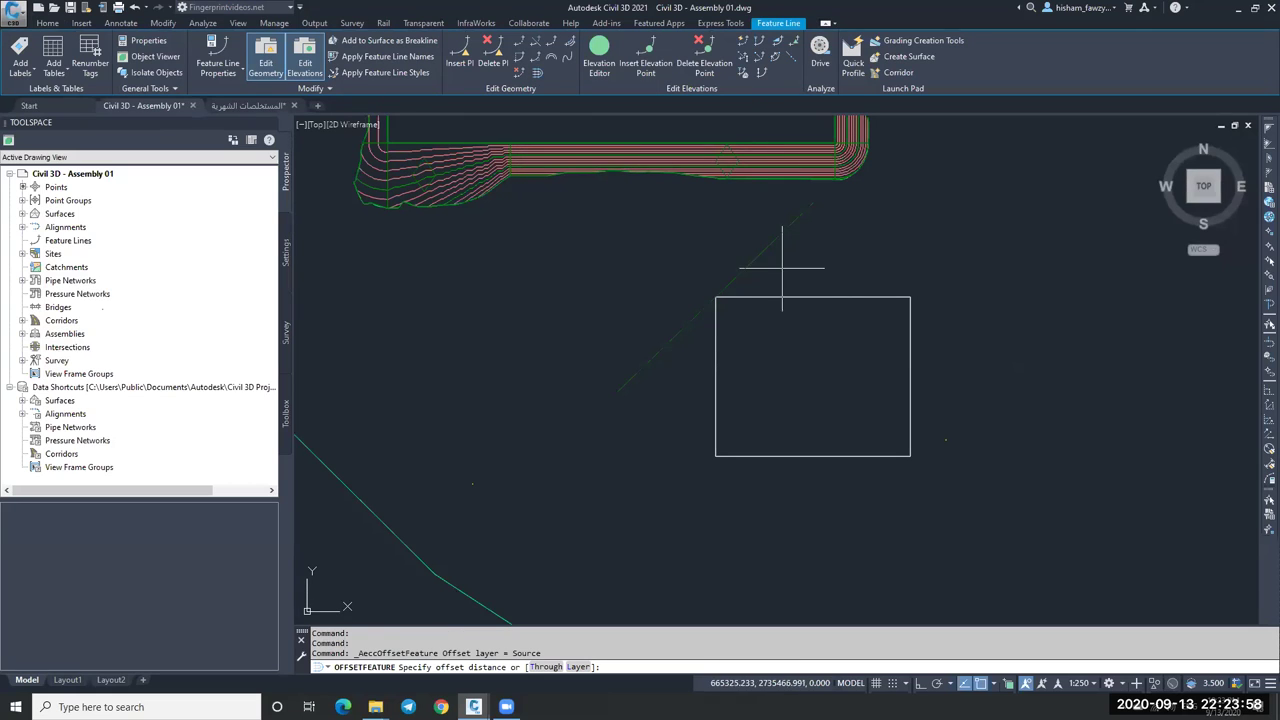
left_click(714, 299)
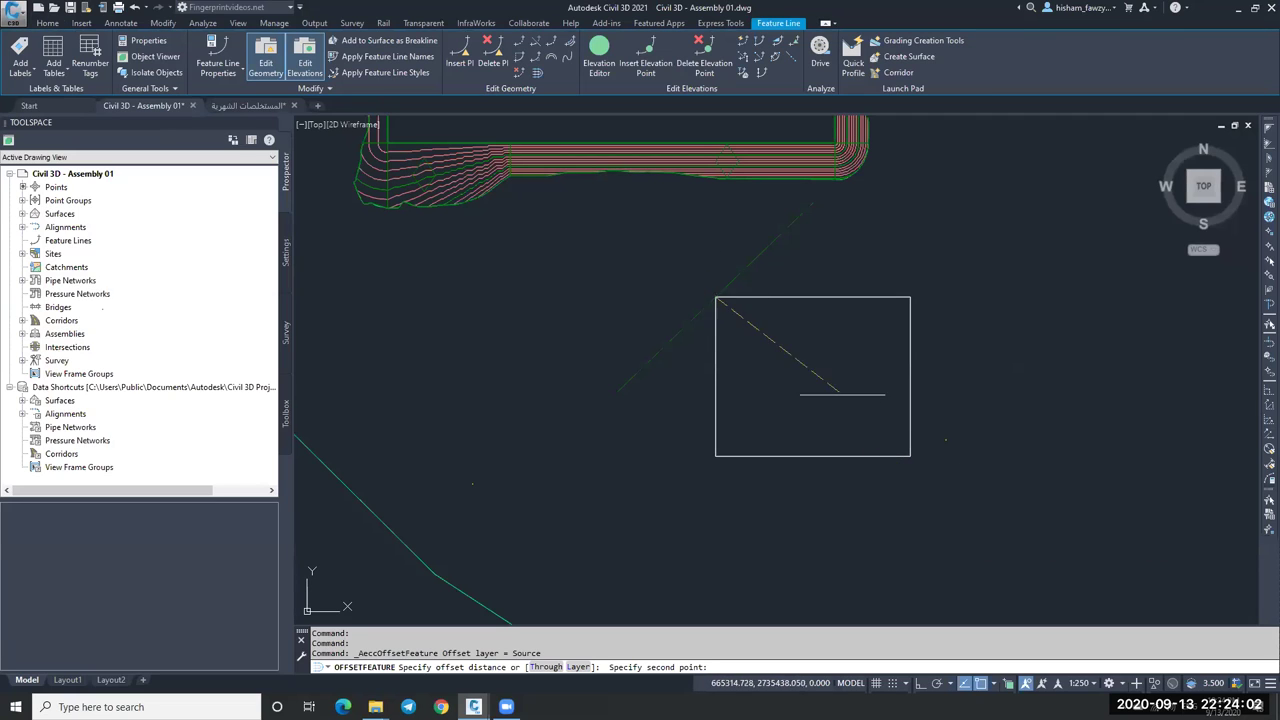
left_click(963, 494)
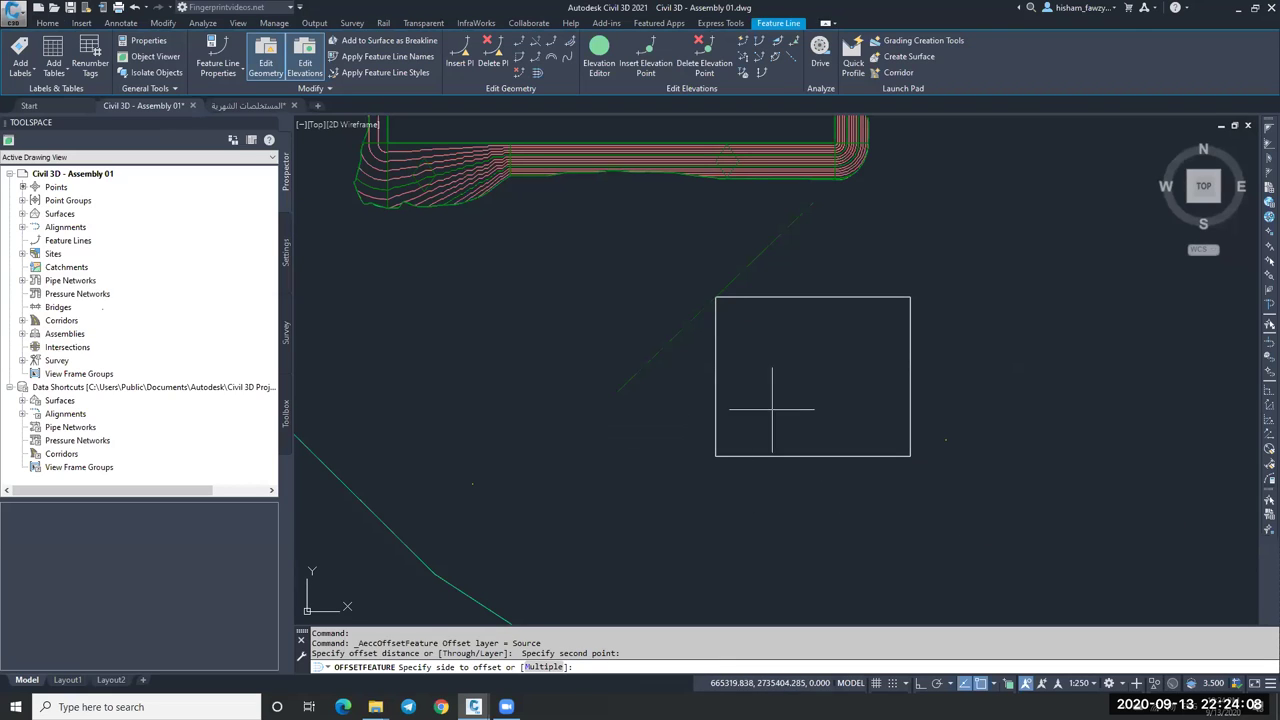
left_click(842, 424)
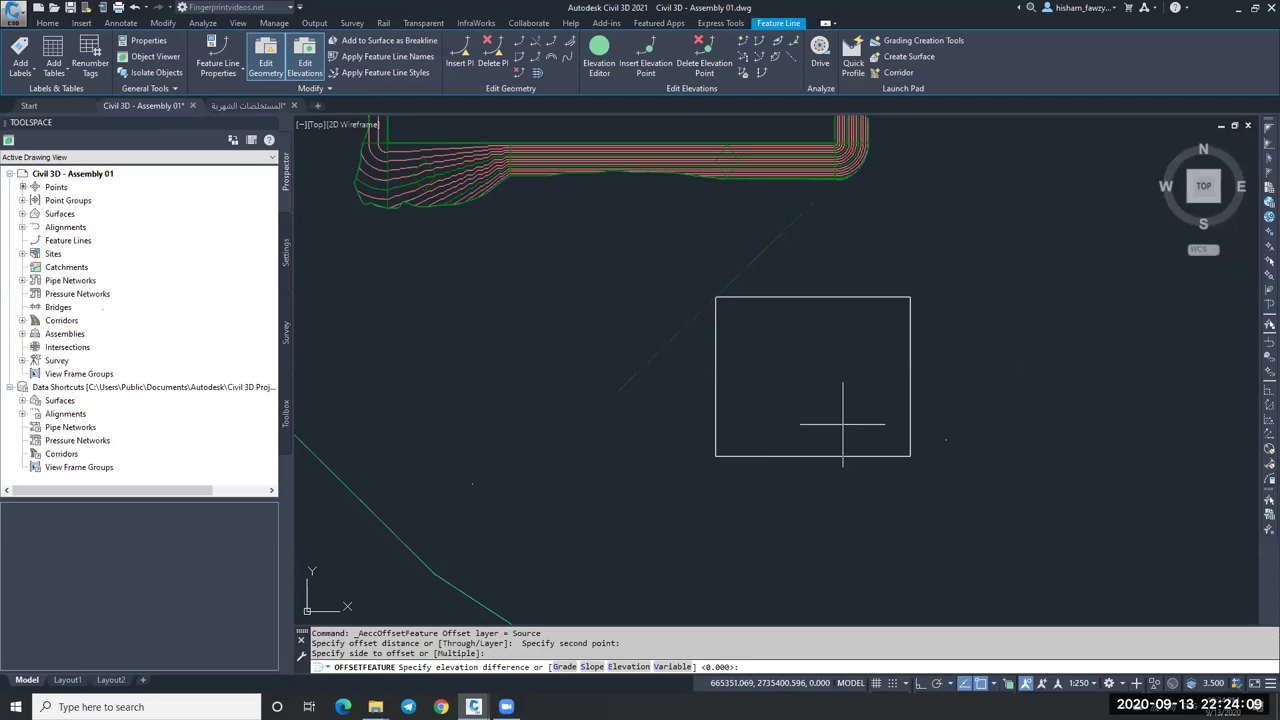
left_click(565, 667)
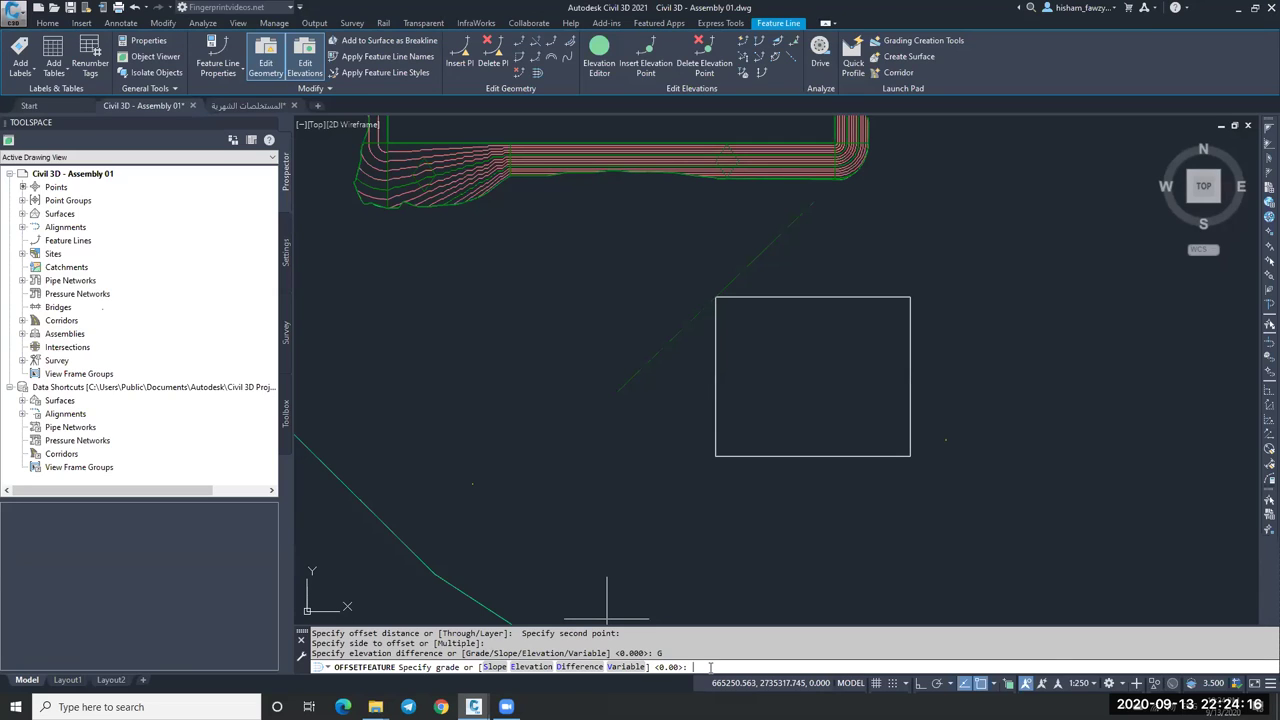
type("-1")
key("Return")
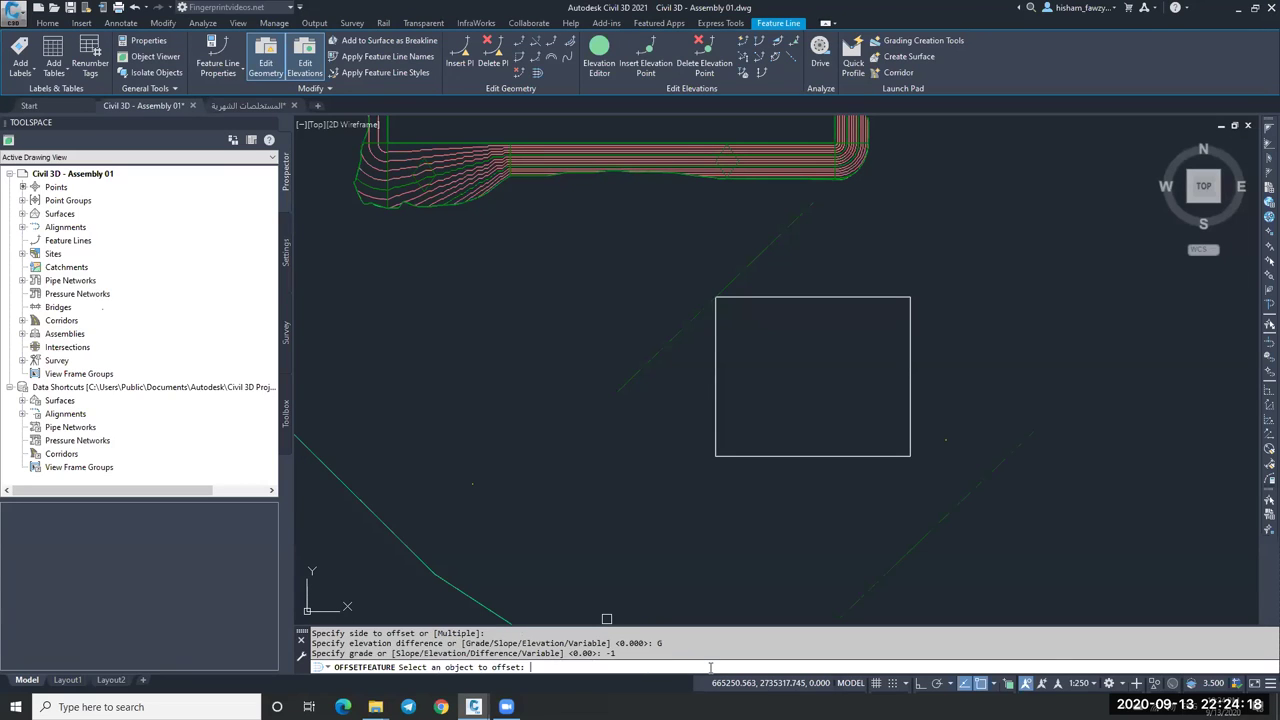
key("Escape")
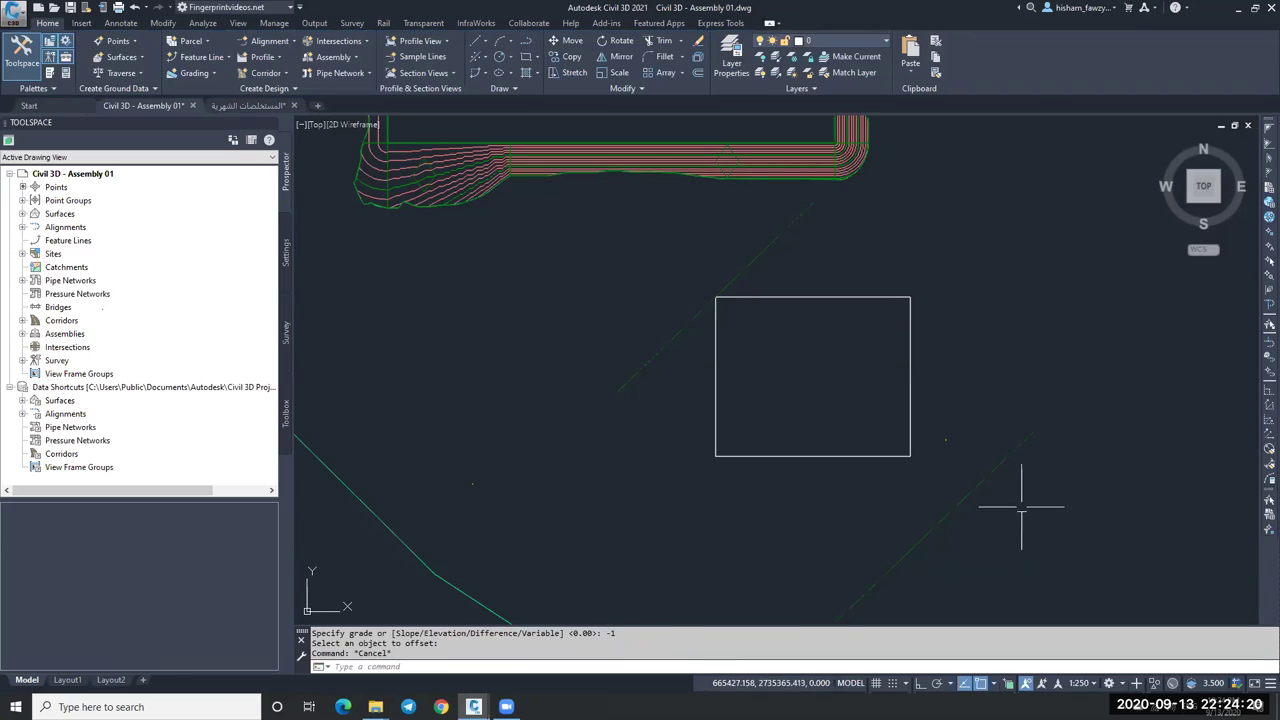
Check the offset line's 648.647 m elevations in the Elevation Editor, then close it.
left_click(995, 462)
left_click(597, 62)
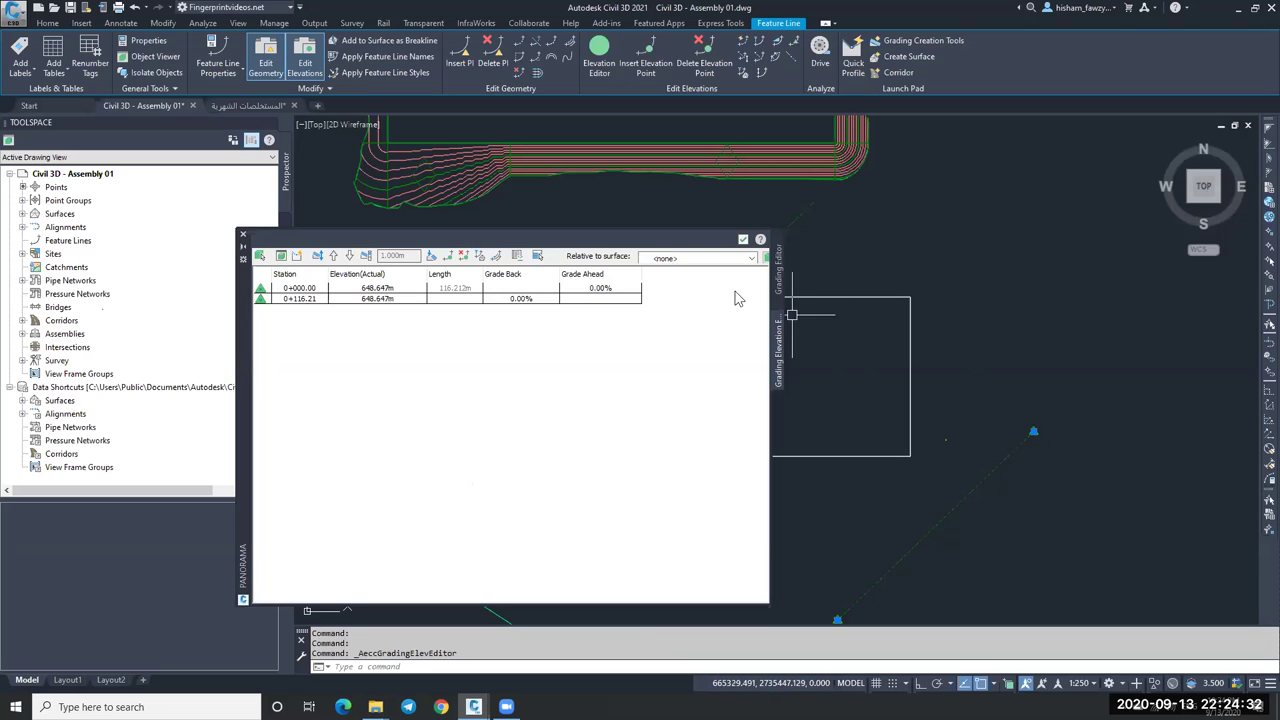
left_click(742, 241)
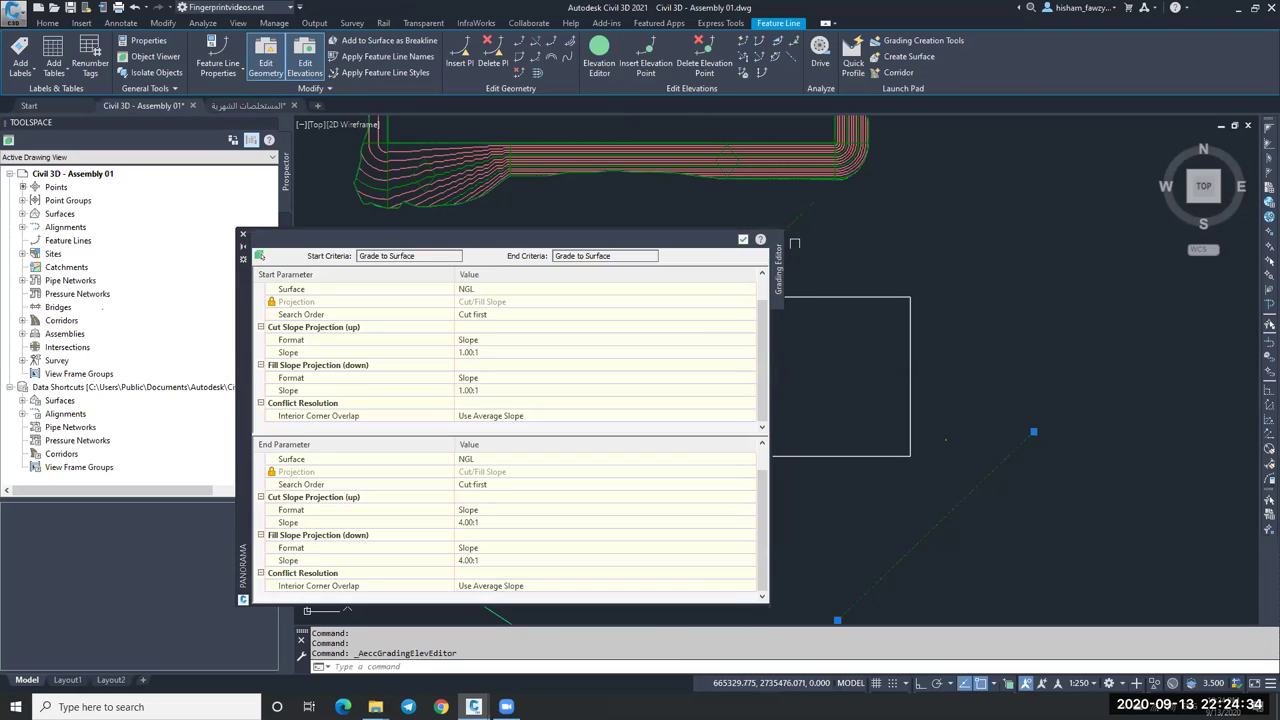
left_click(742, 241)
Add the diamond feature lines as breaklines to a new TIN surface named sLOPE.
left_click(480, 145)
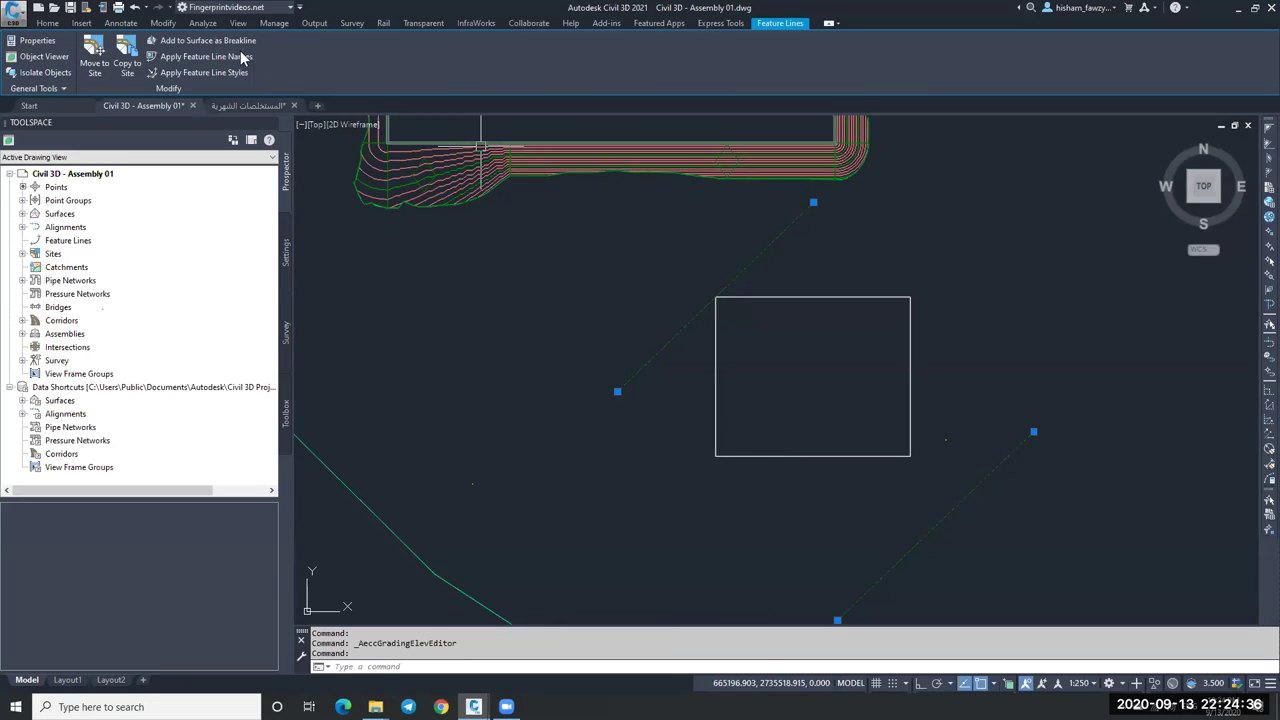
left_click(229, 41)
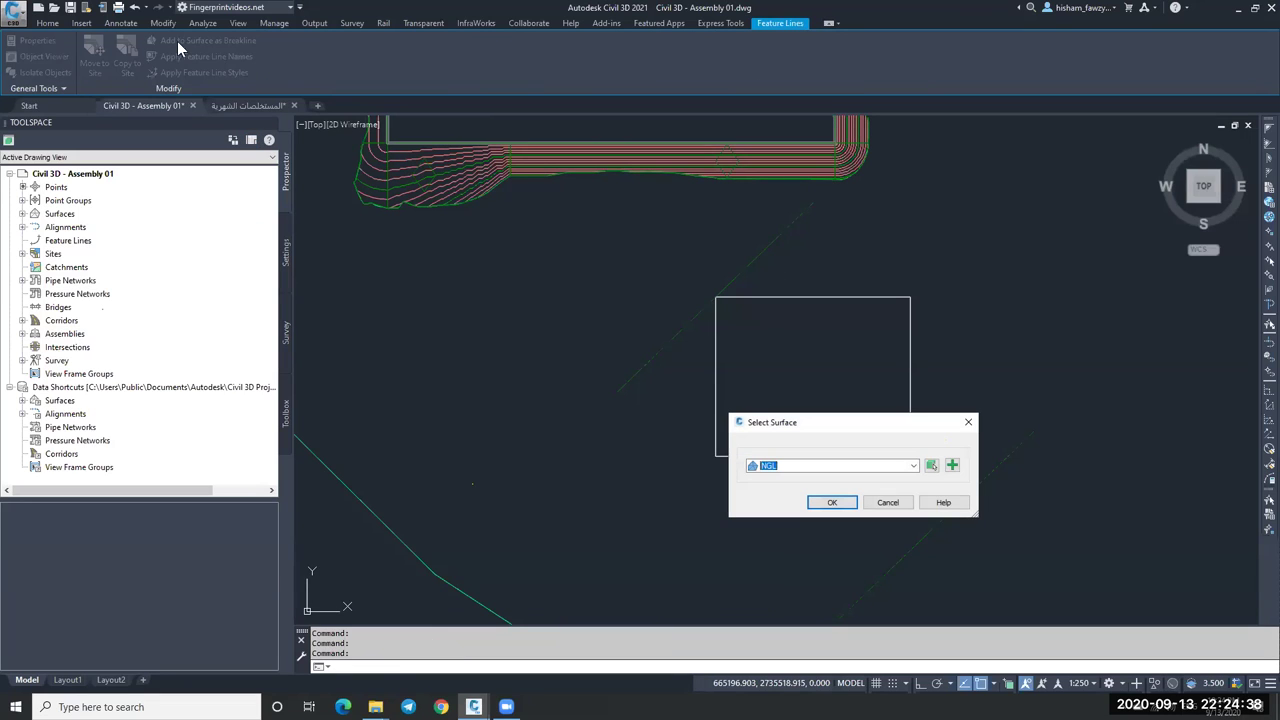
left_click(952, 465)
left_click(785, 257)
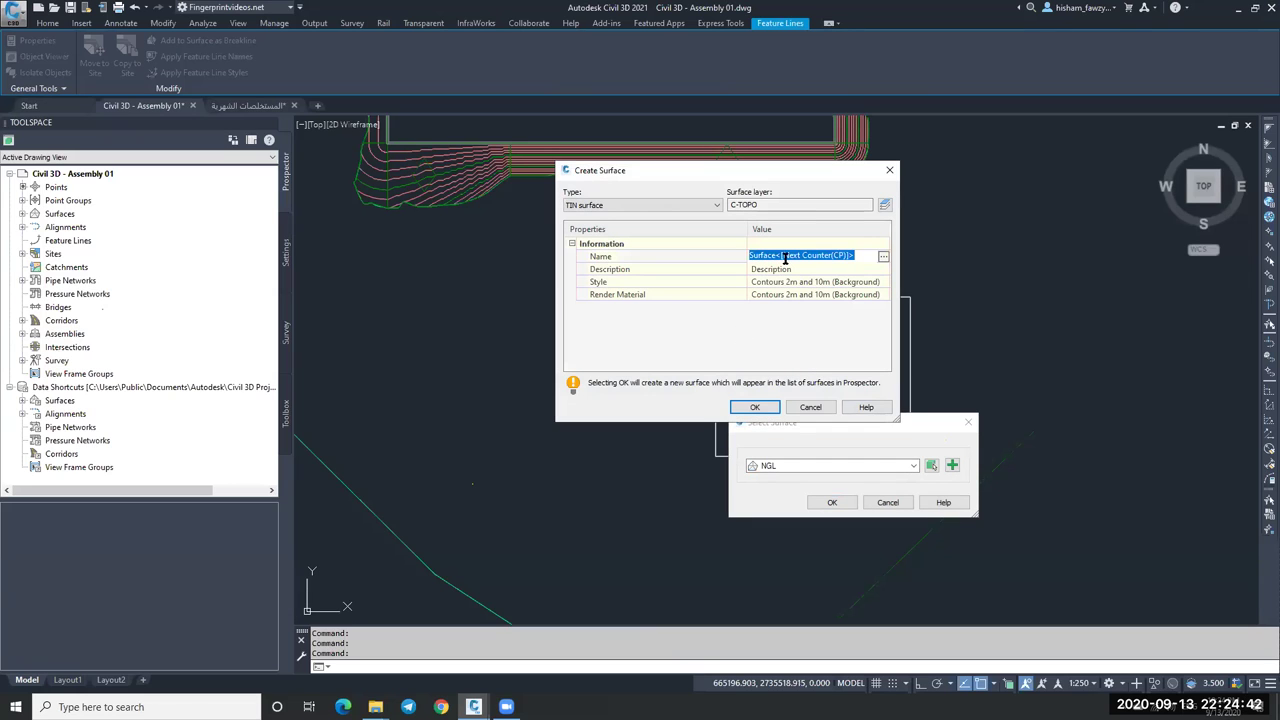
type("sLOPE")
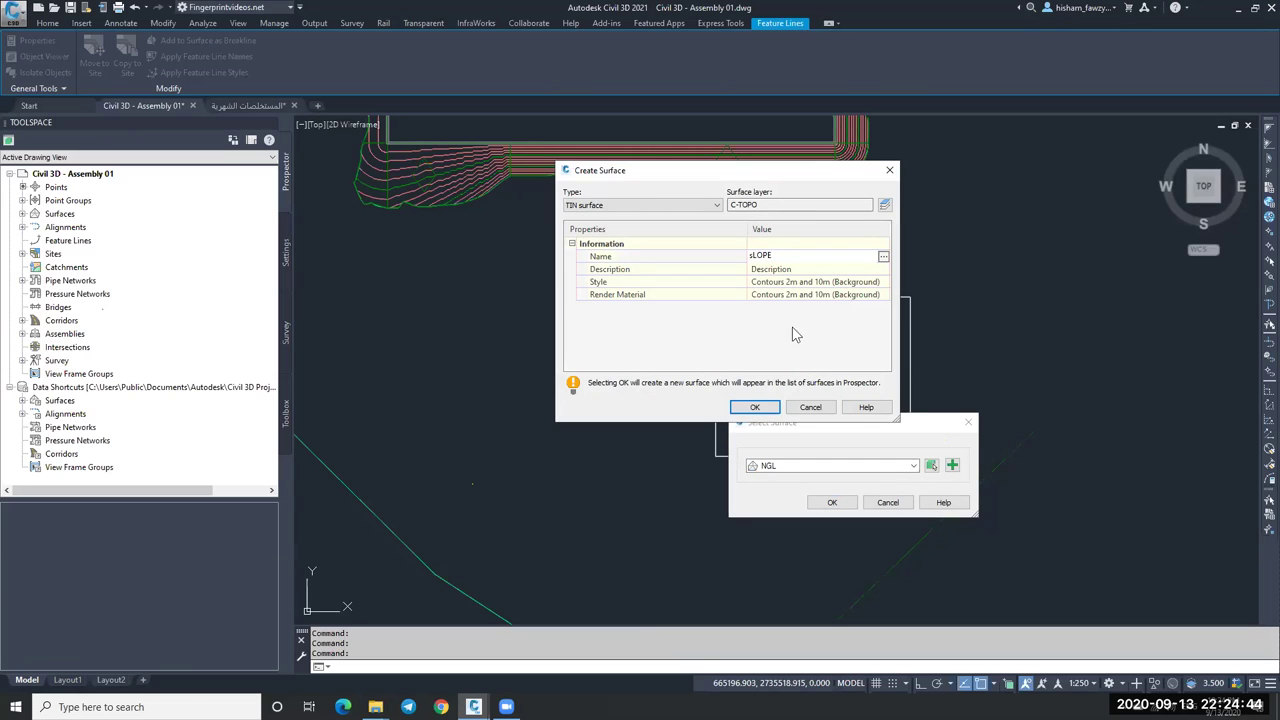
left_click(755, 410)
left_click(820, 503)
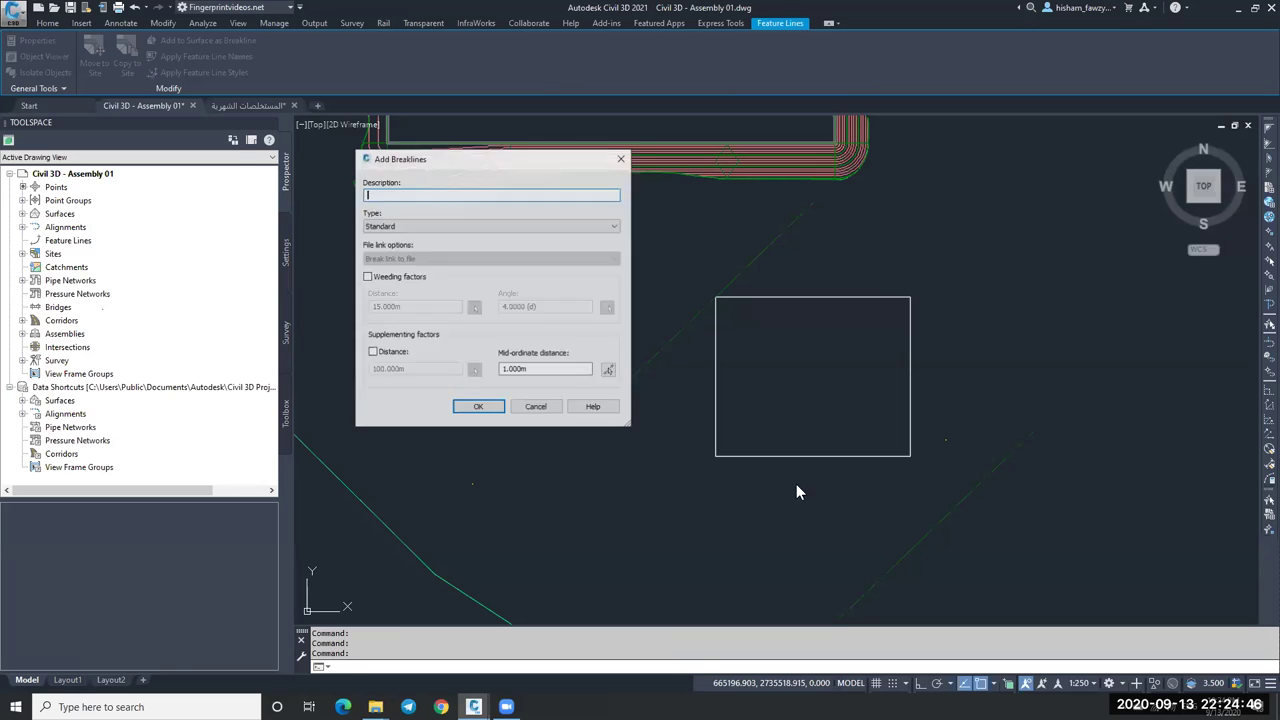
left_click(480, 410)
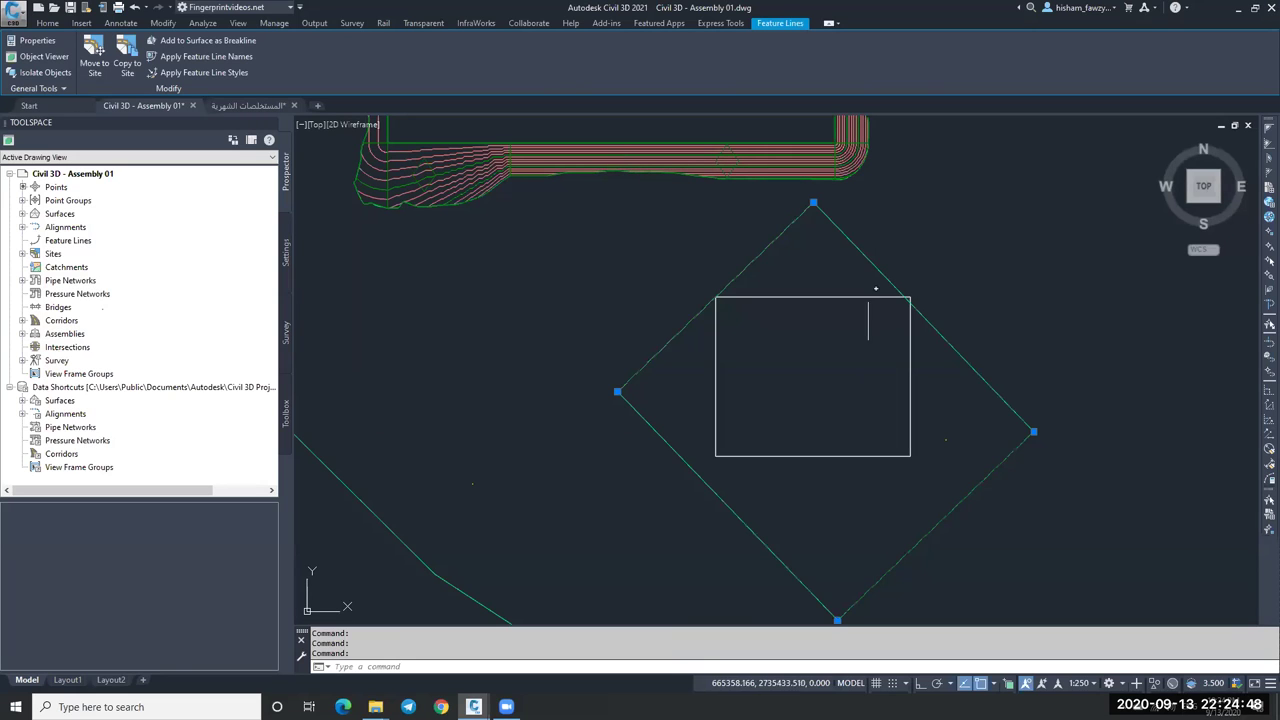
key("Escape")
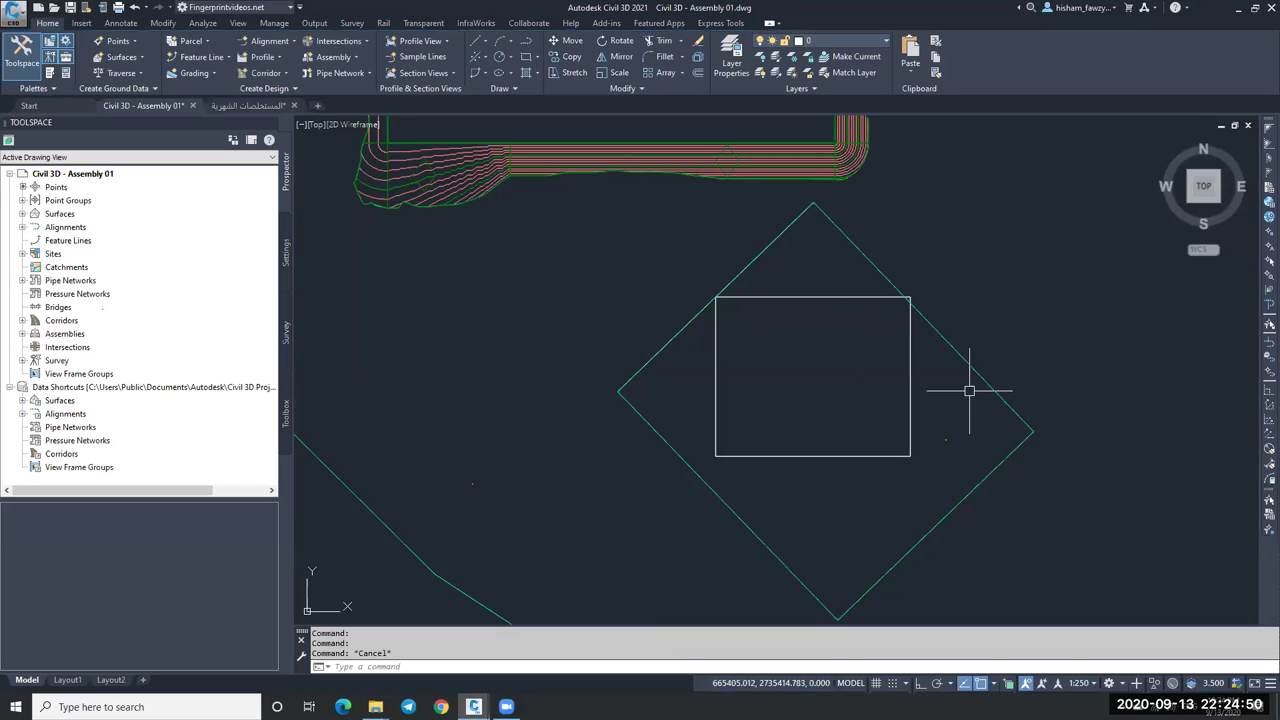
left_click(854, 248)
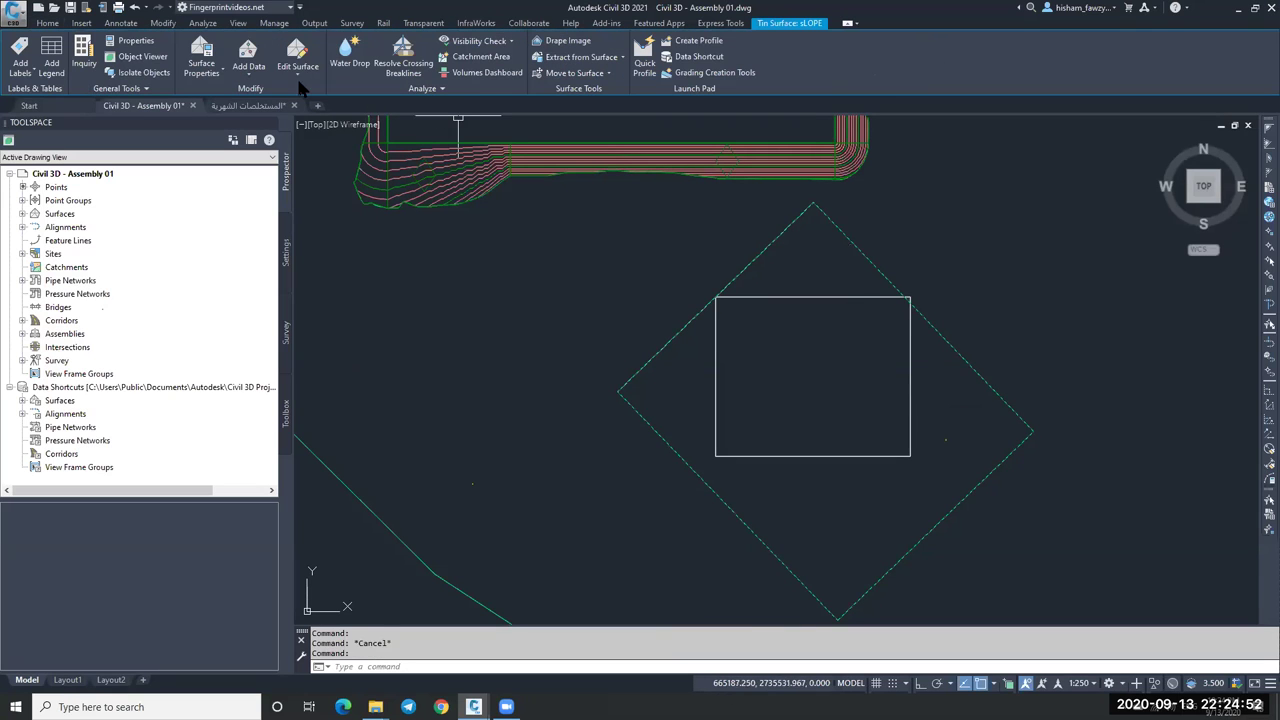
left_click(22, 78)
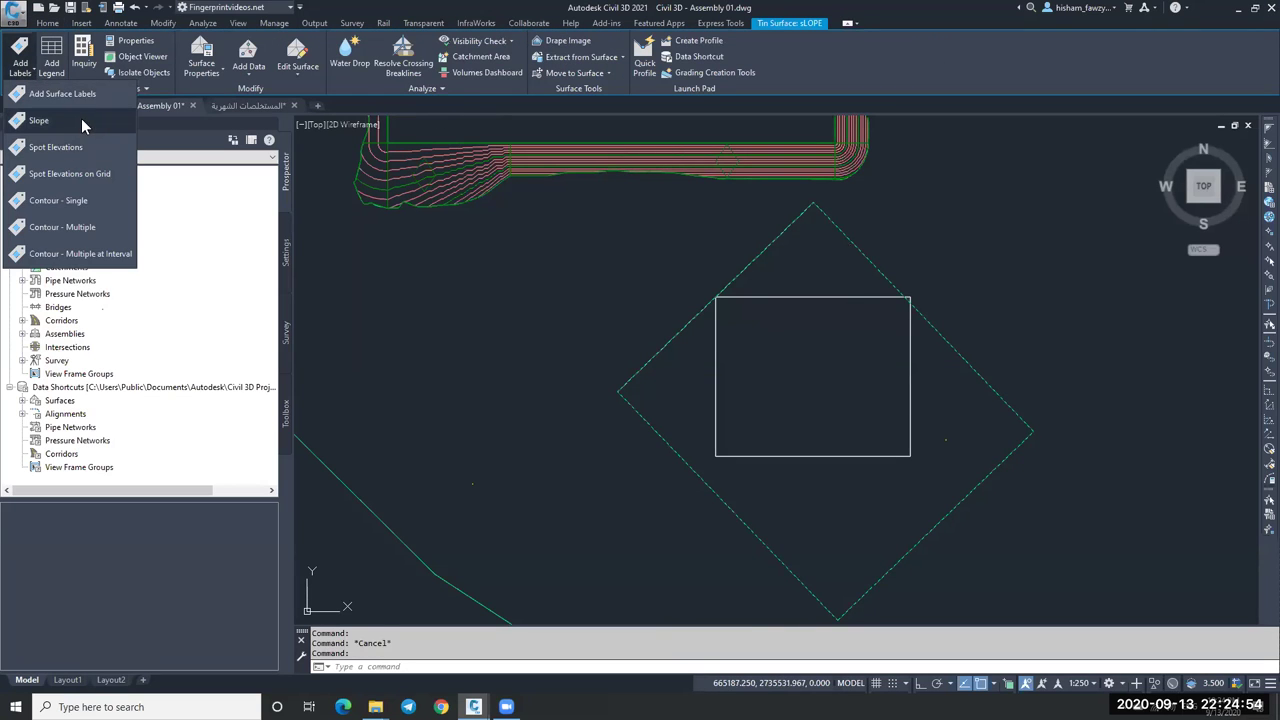
left_click(81, 118)
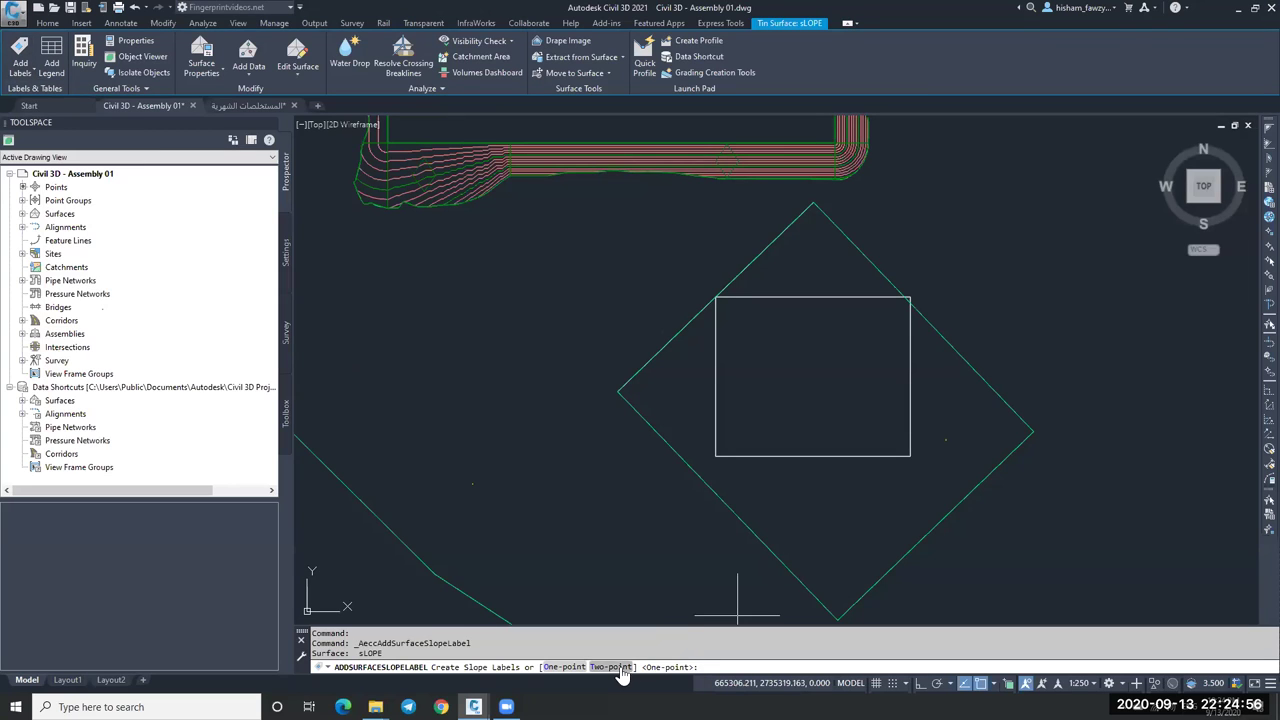
type("T")
key("Return")
left_click(845, 547)
left_click(786, 463)
key("Escape")
scroll(821, 508, "up", 5)
left_click(749, 432)
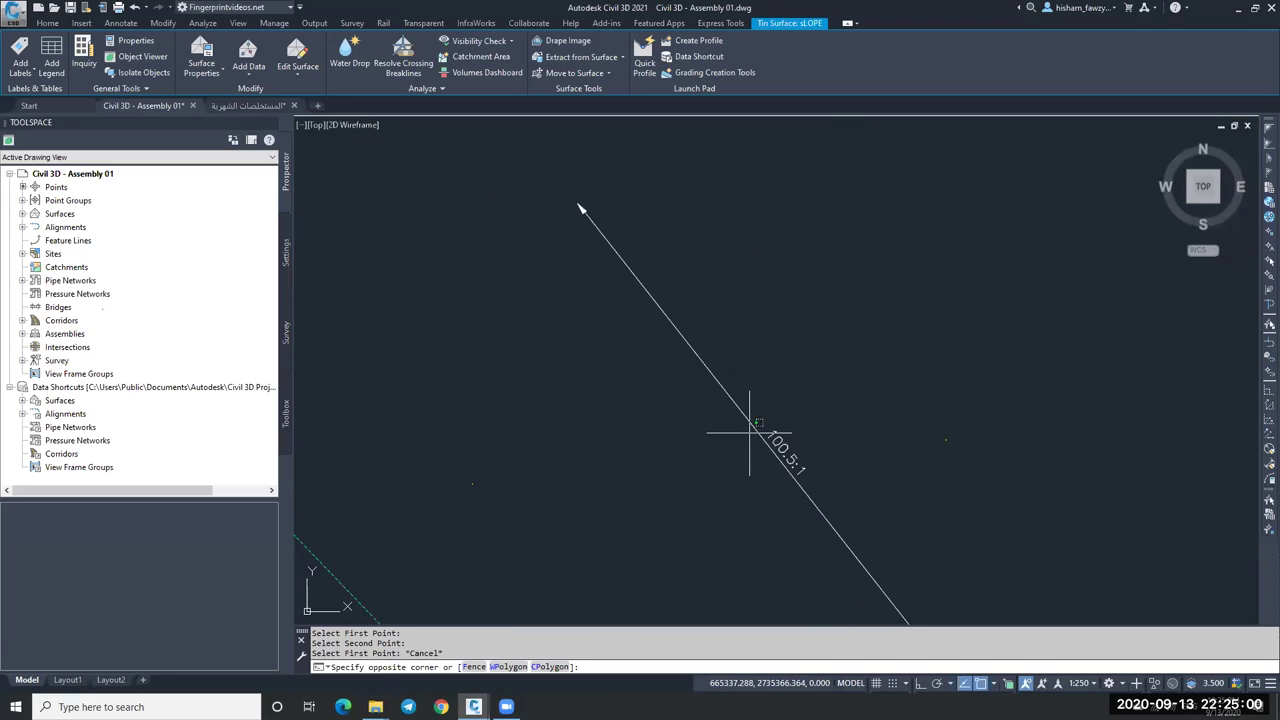
left_click(677, 315)
key("Escape")
double_click(671, 311)
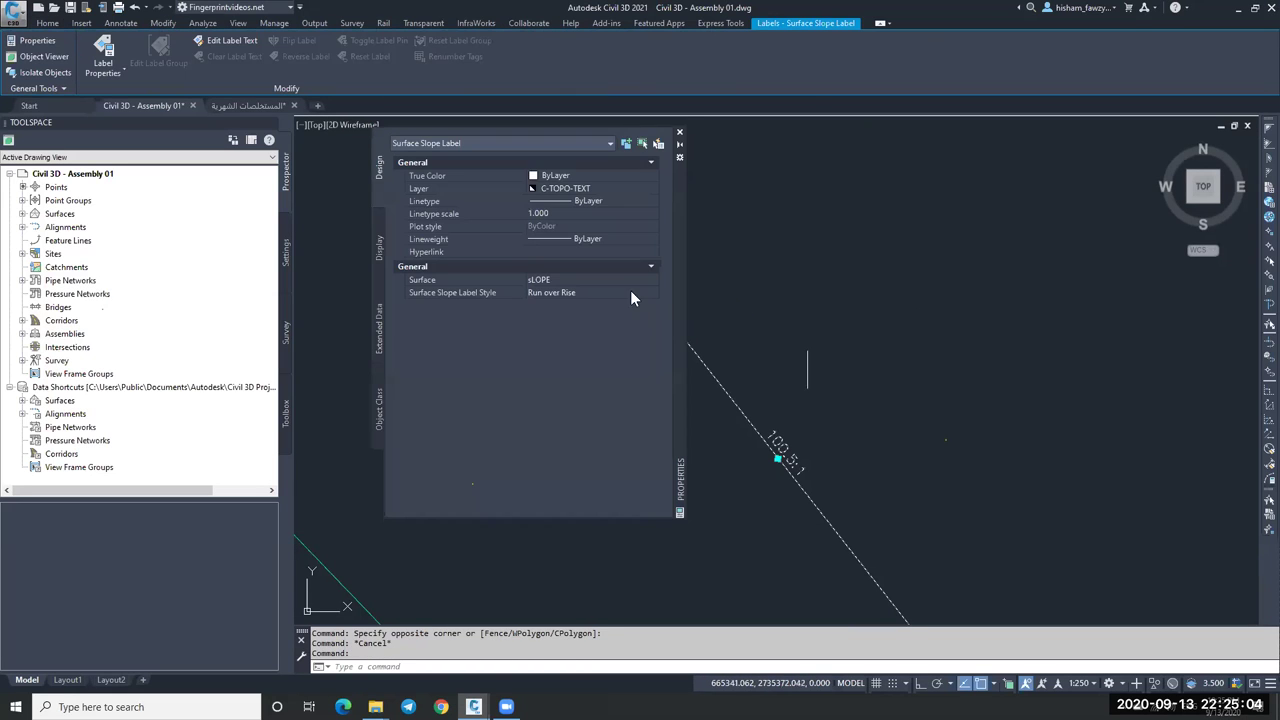
left_click(606, 292)
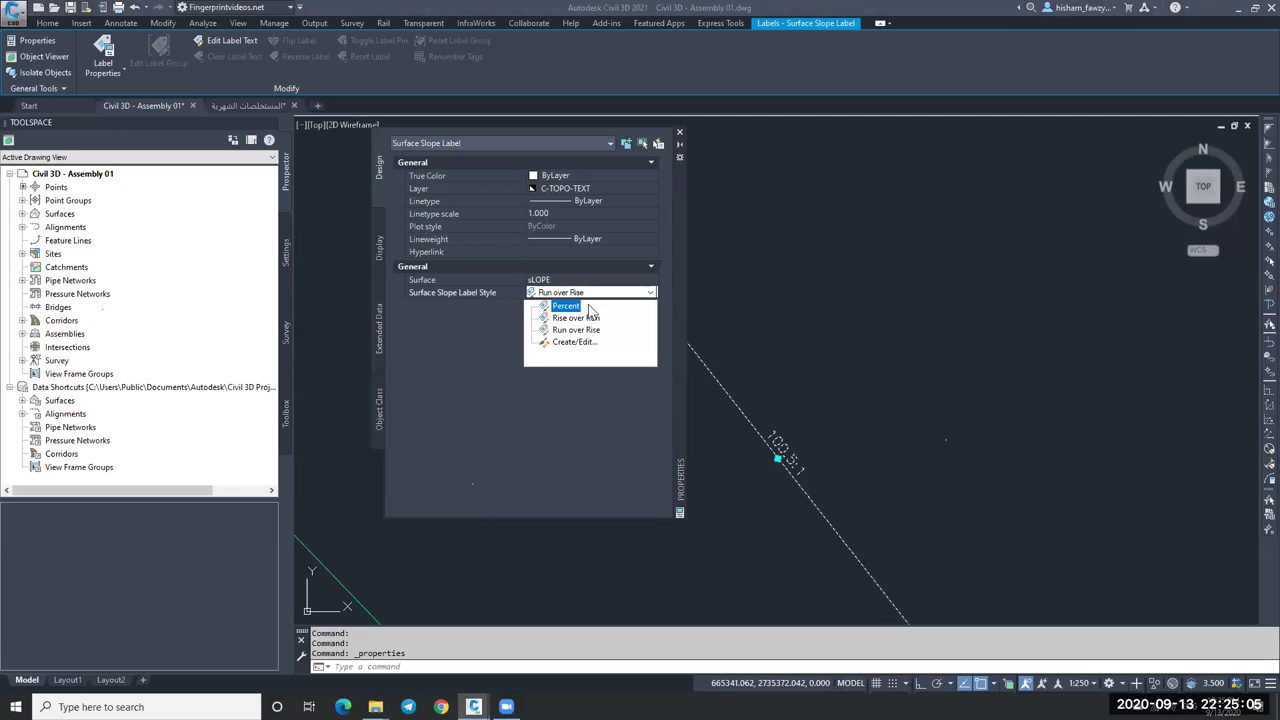
left_click(566, 305)
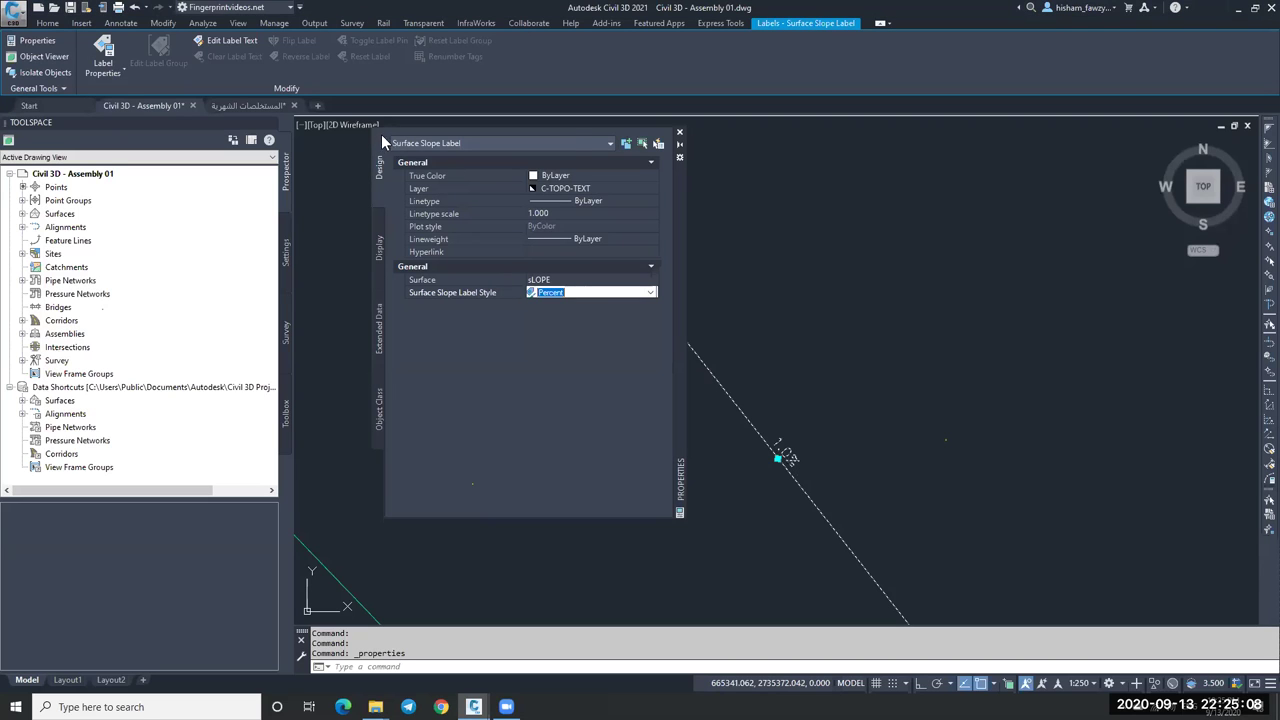
key("ctrl+1")
scroll(694, 323, "down", 2)
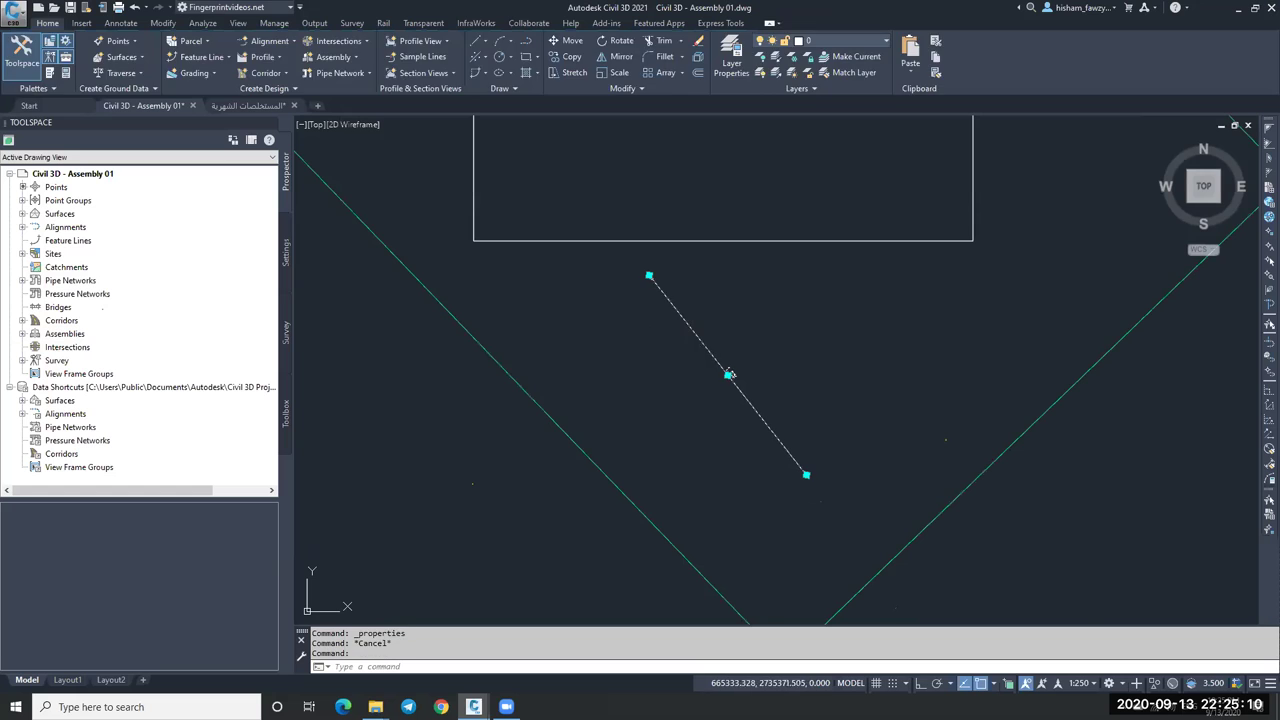
left_click(729, 371)
left_click(1014, 191)
scroll(1037, 171, "up", 5)
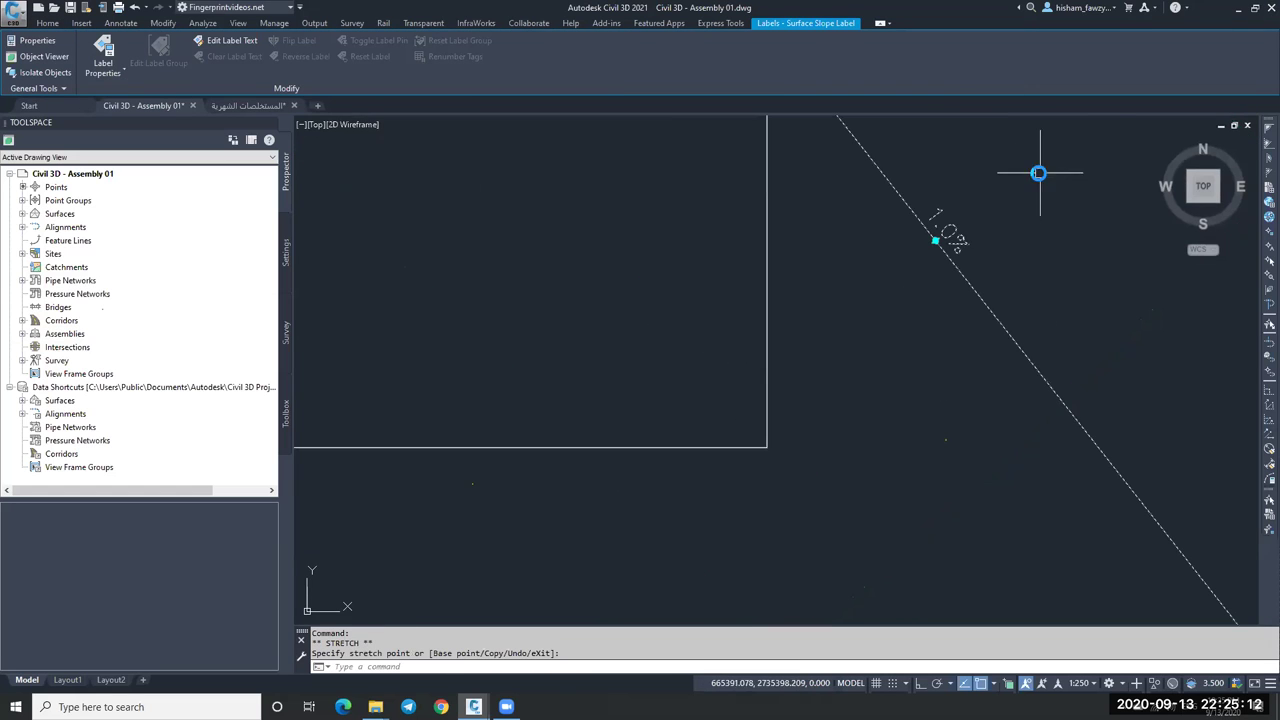
scroll(854, 319, "down", 5)
scroll(854, 319, "down", 3)
key("Escape")
key("Escape")
left_click(851, 303)
type("e")
key("Return")
scroll(851, 263, "up", 2)
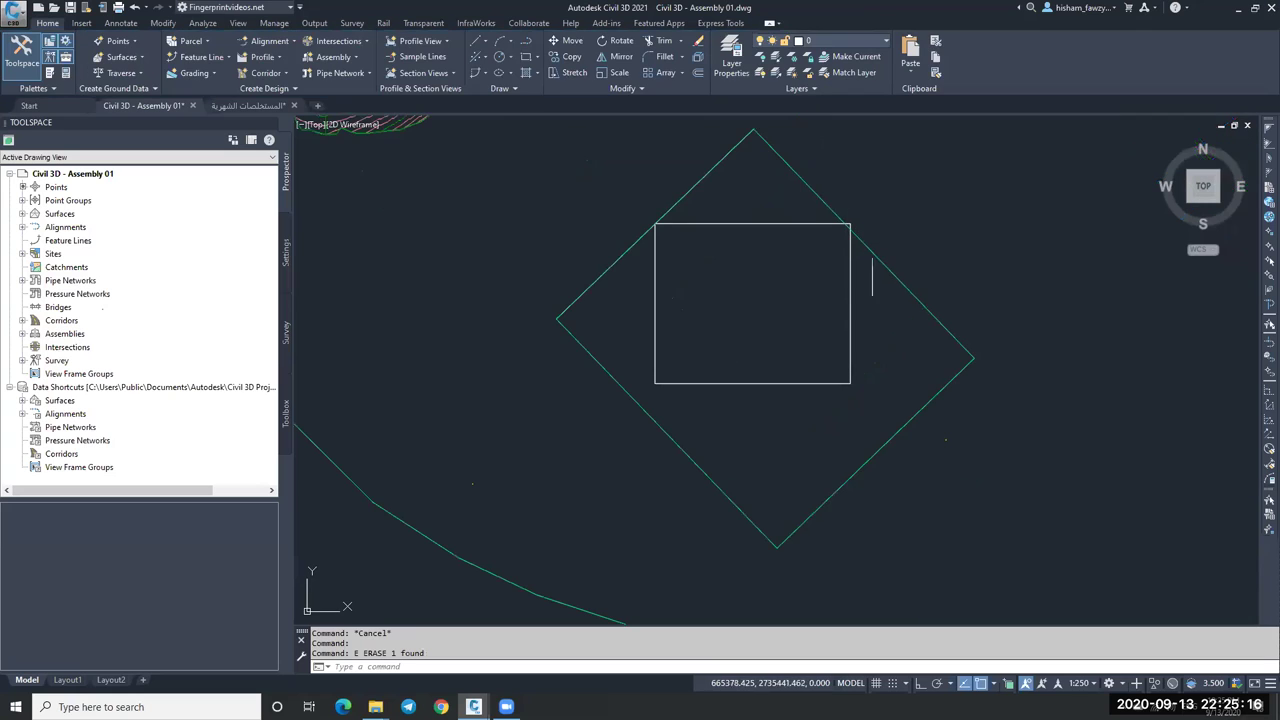
left_click(852, 280)
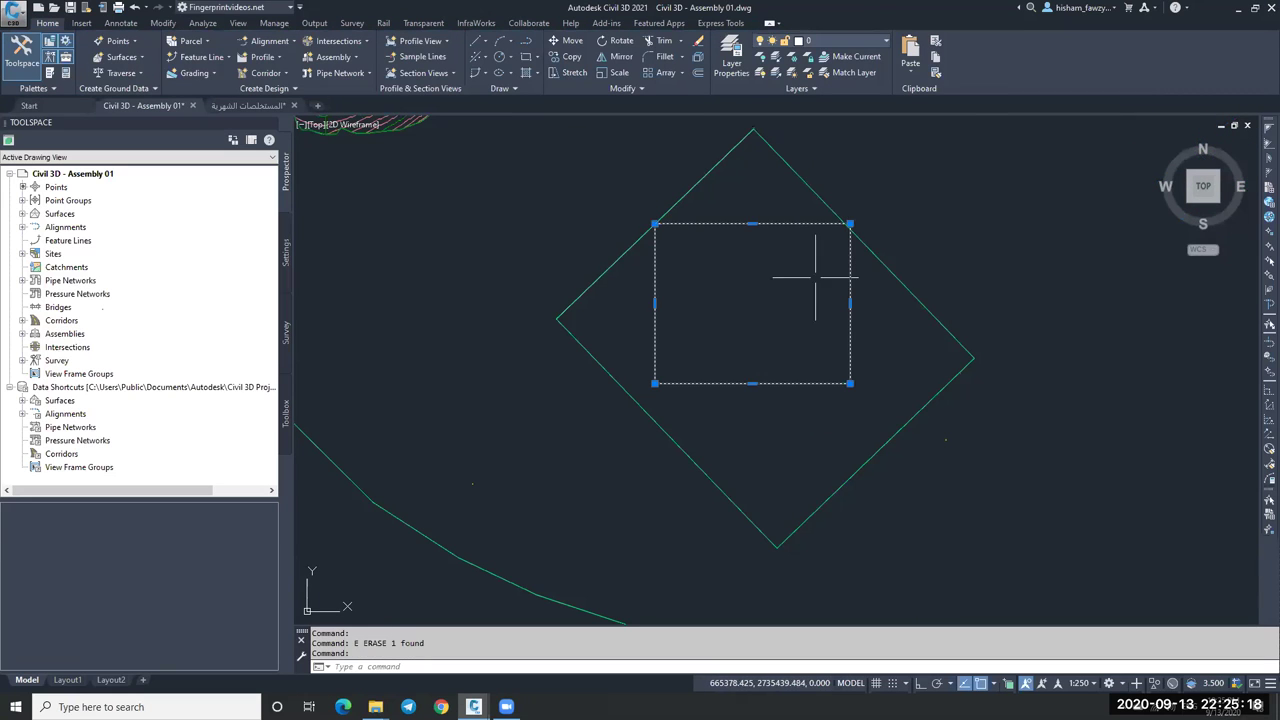
type("m")
key("Return")
left_click(800, 266)
key("Escape")
key("Escape")
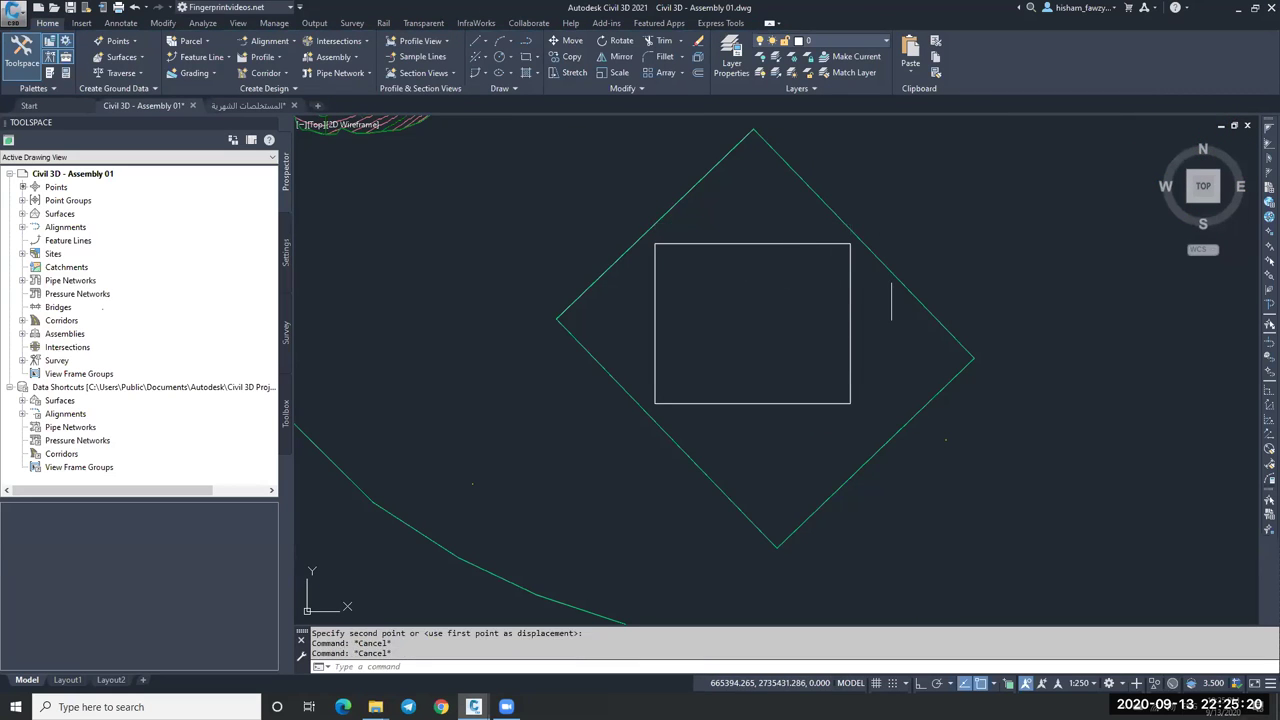
left_click(851, 266)
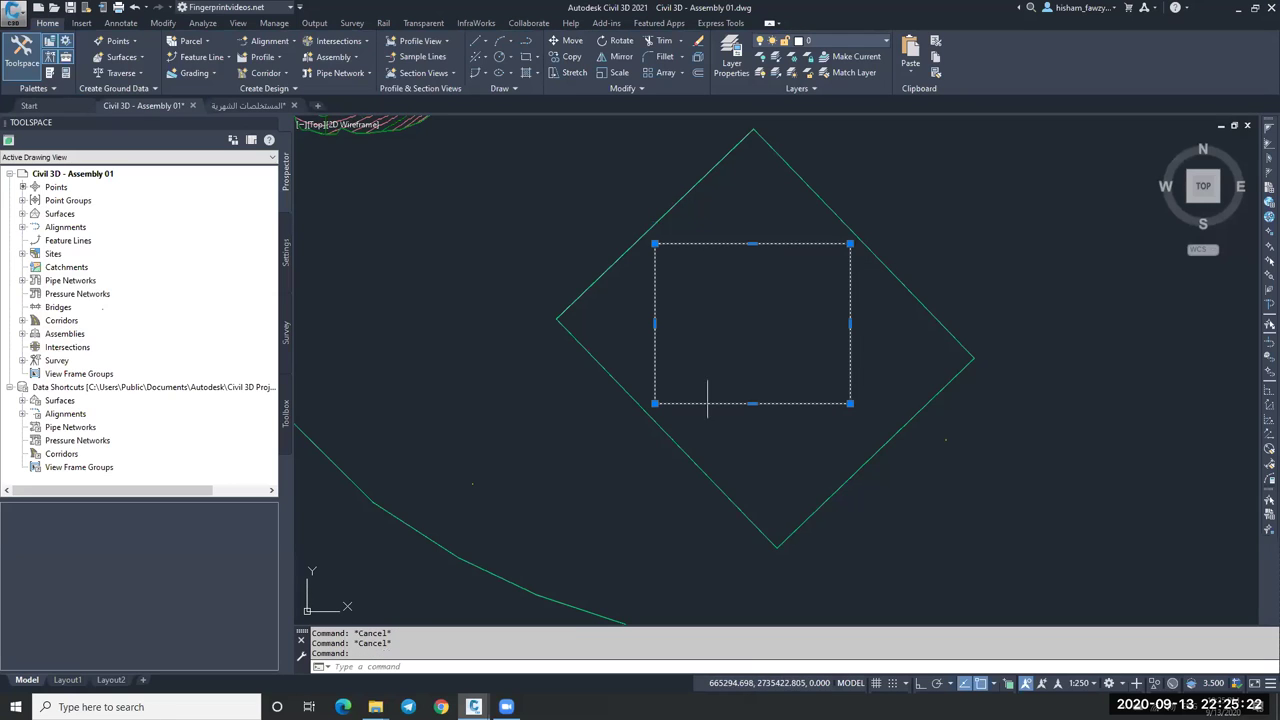
Convert the inner rectangle into a Site 1 feature line with elevations from the sLOPE surface.
left_click(214, 57)
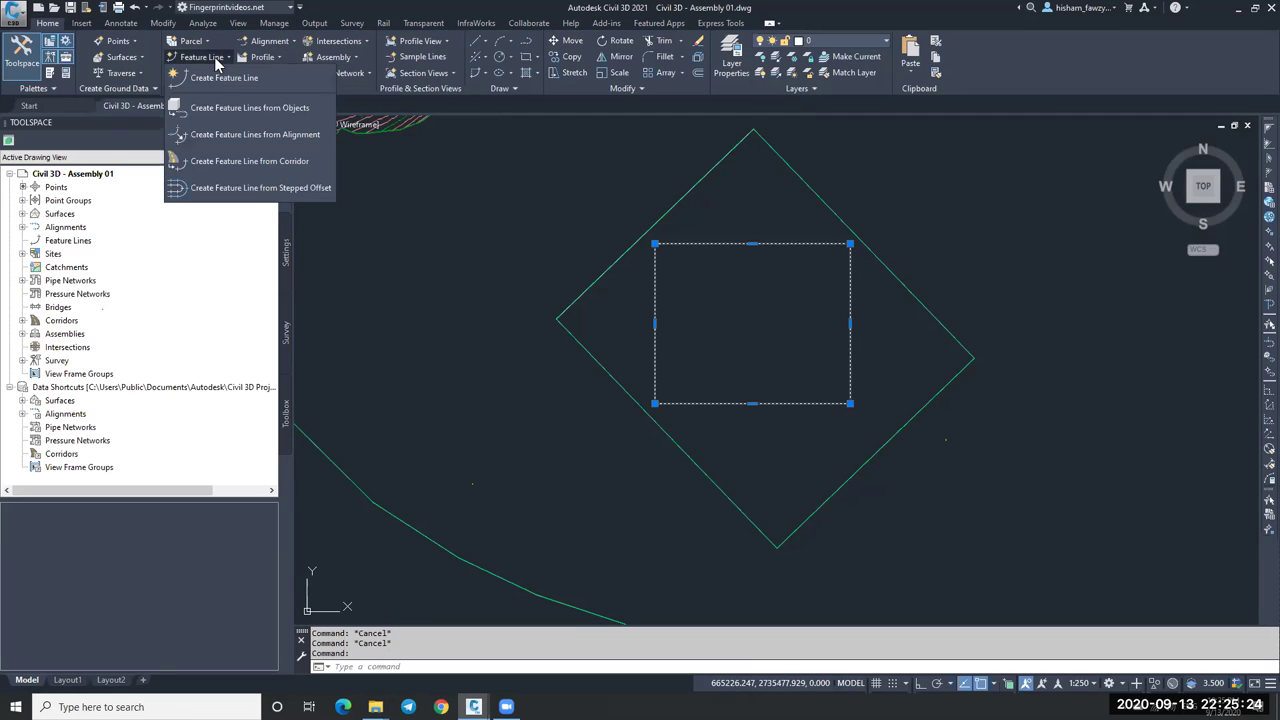
left_click(250, 107)
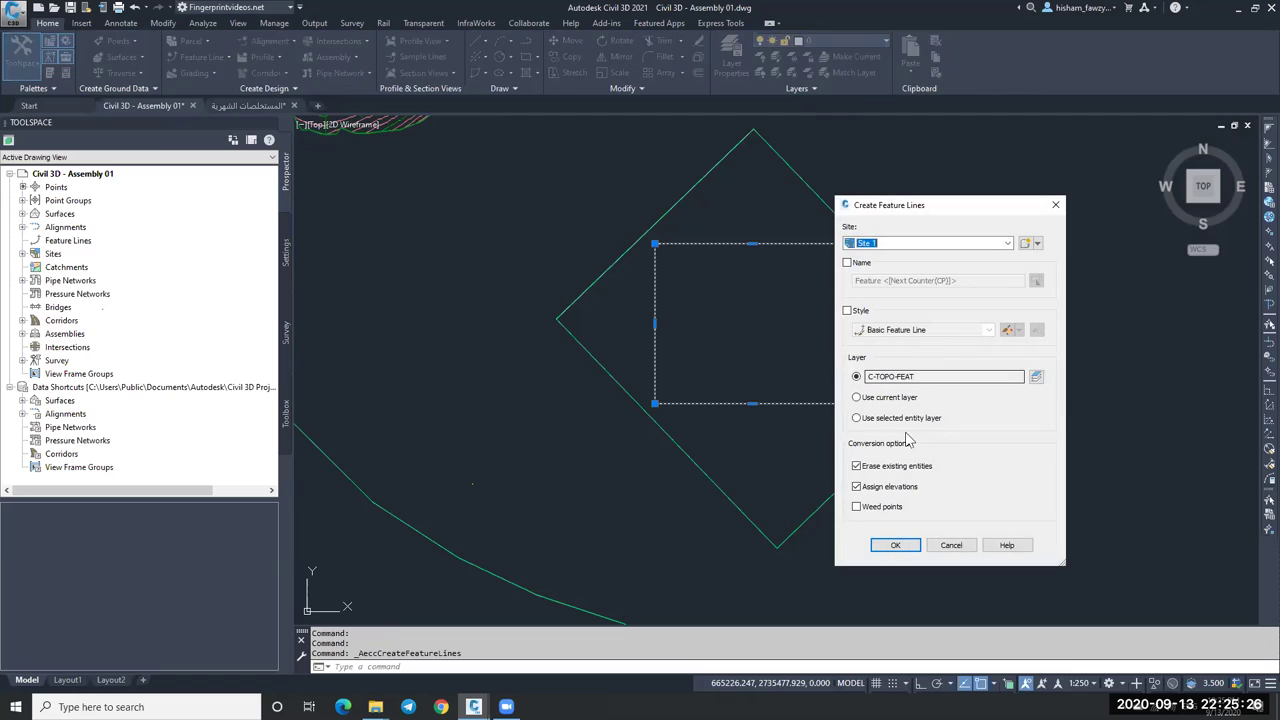
left_click(896, 545)
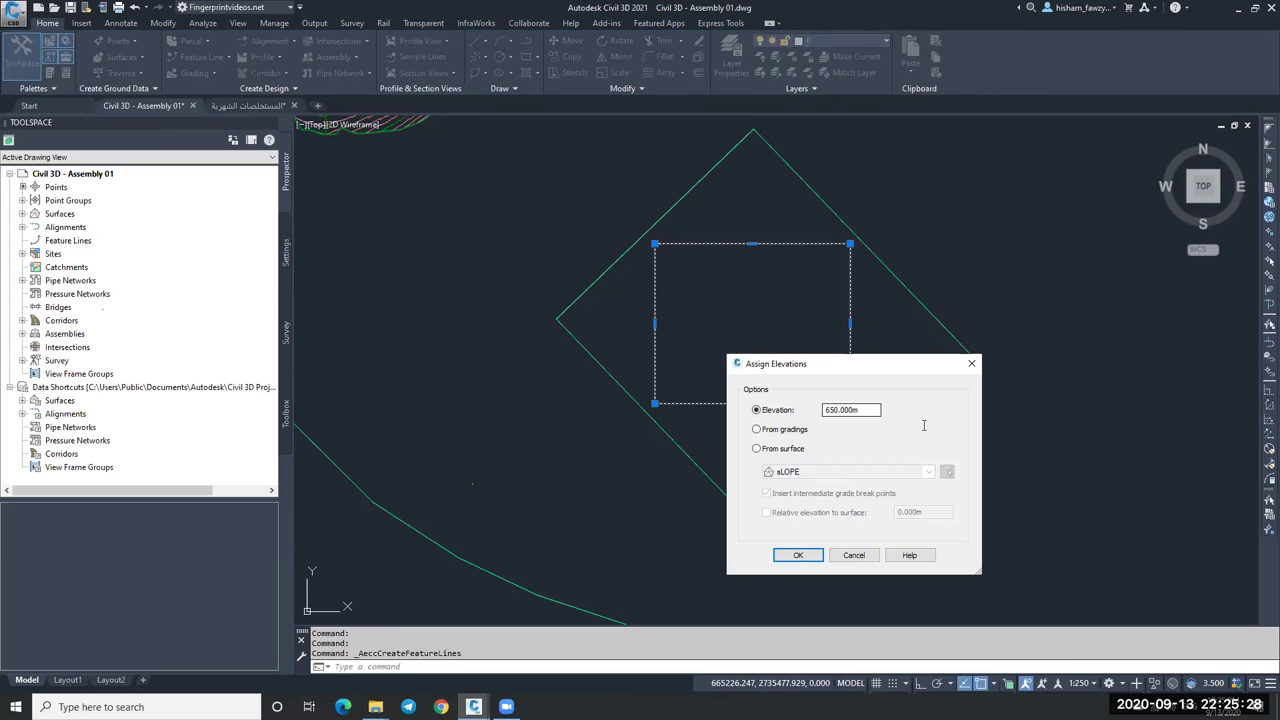
left_click(777, 451)
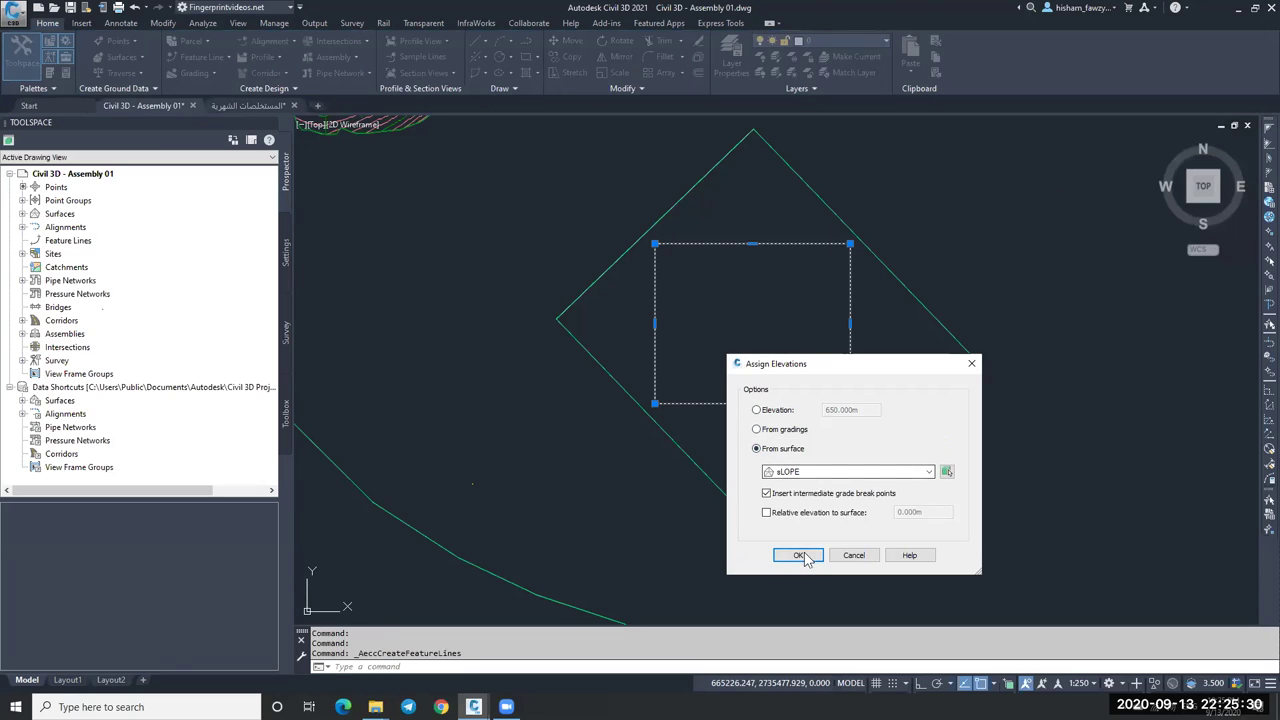
key("Return")
left_click(798, 404)
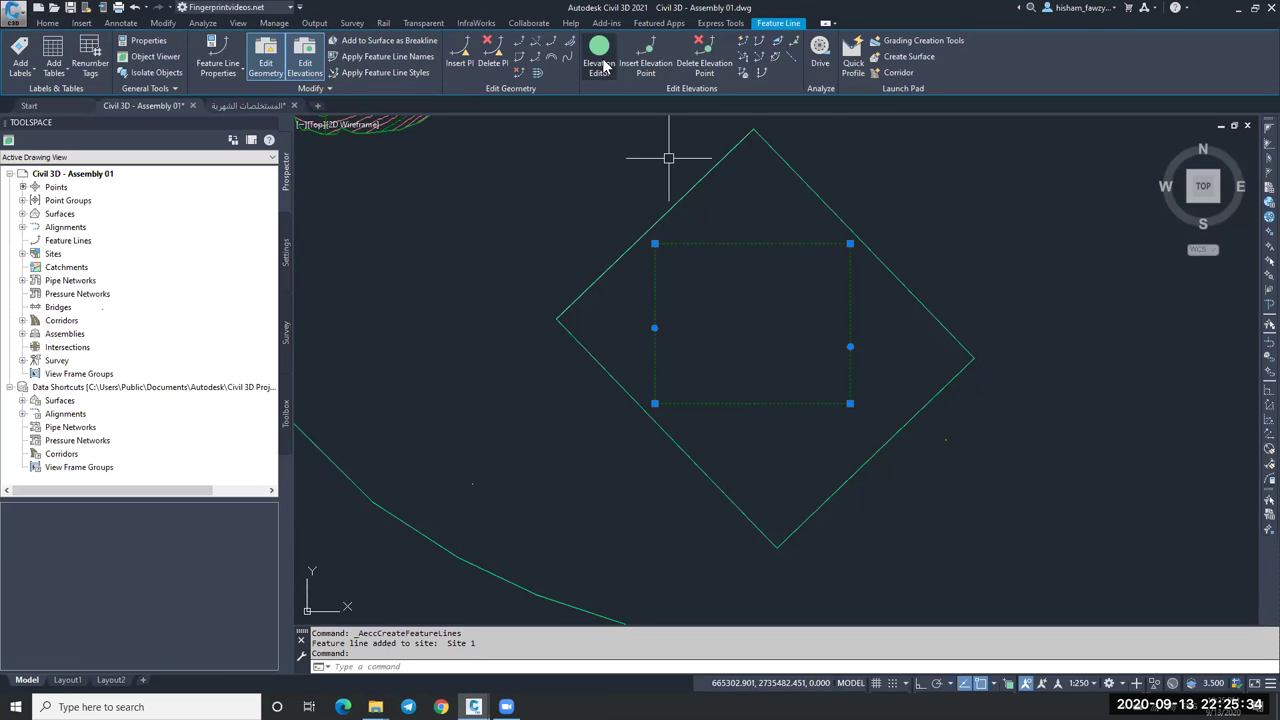
Review the rectangle's station elevations (648.875–649.939 m) and grades in the Elevation Editor, then close it.
left_click(599, 55)
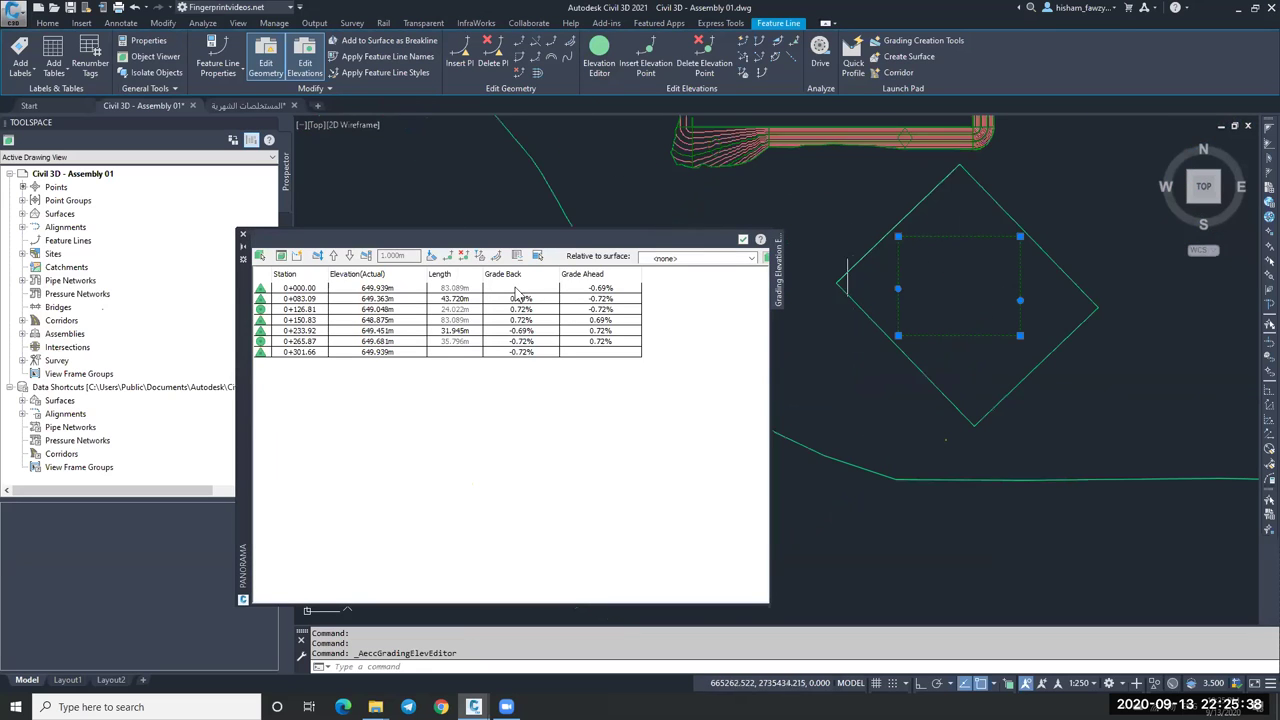
left_click(405, 289)
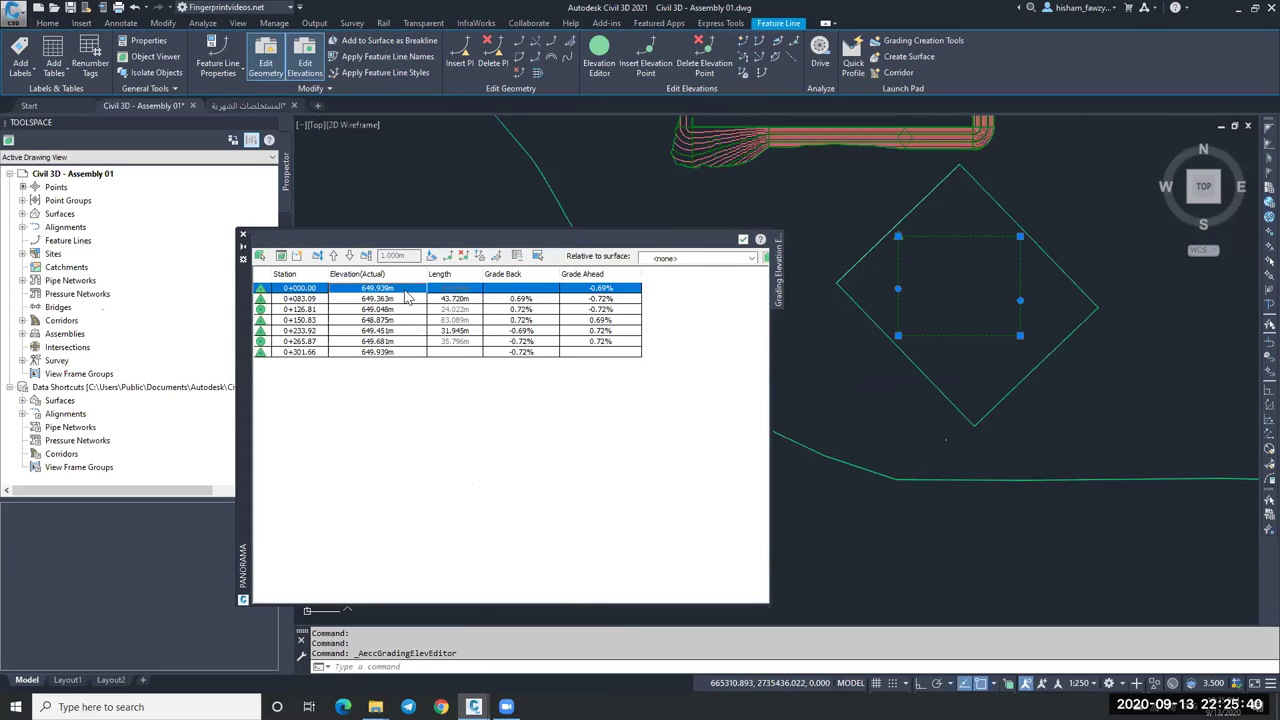
scroll(901, 250, "up", 5)
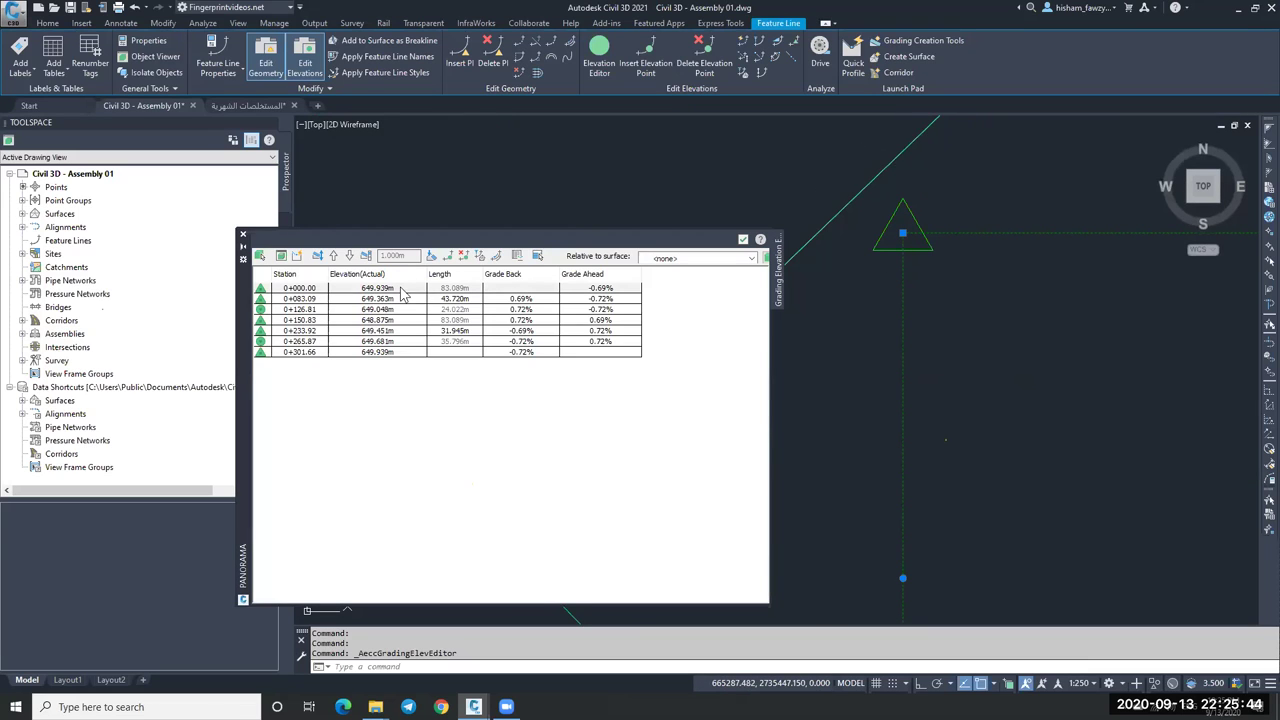
scroll(930, 300, "down", 6)
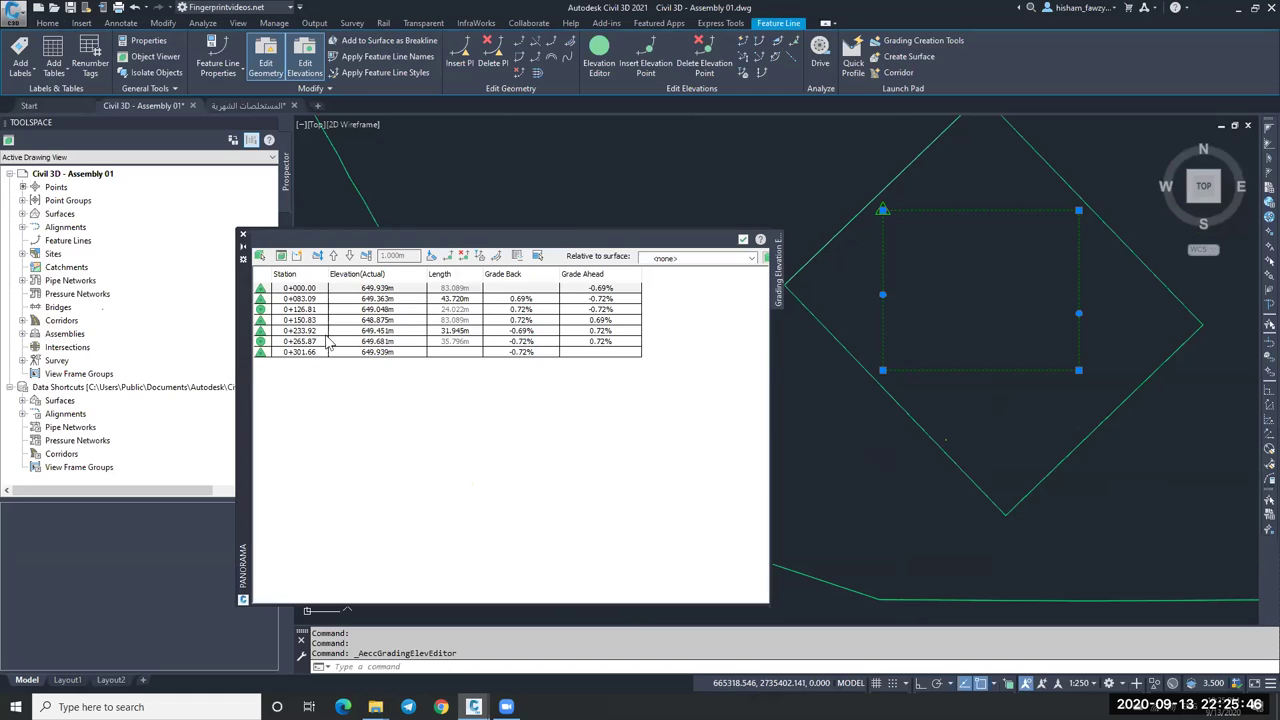
left_click(377, 334)
left_click(405, 352)
left_click(408, 341)
left_click(397, 320)
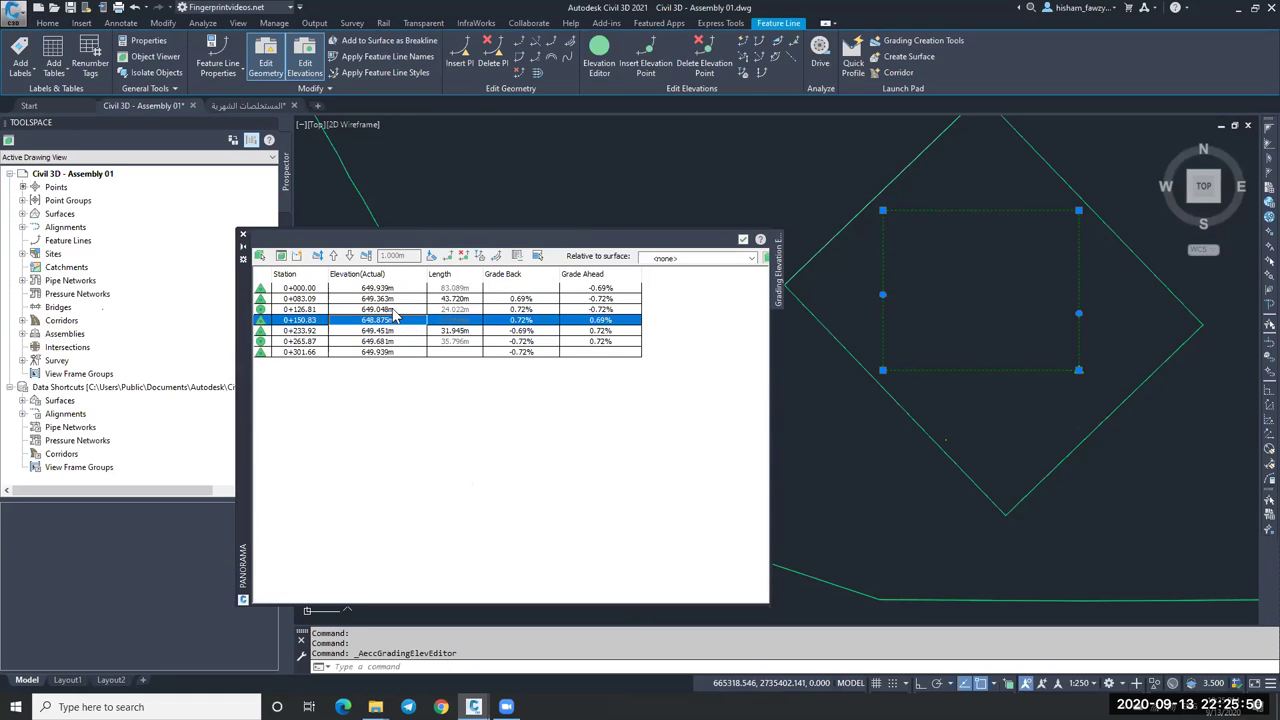
left_click(393, 310)
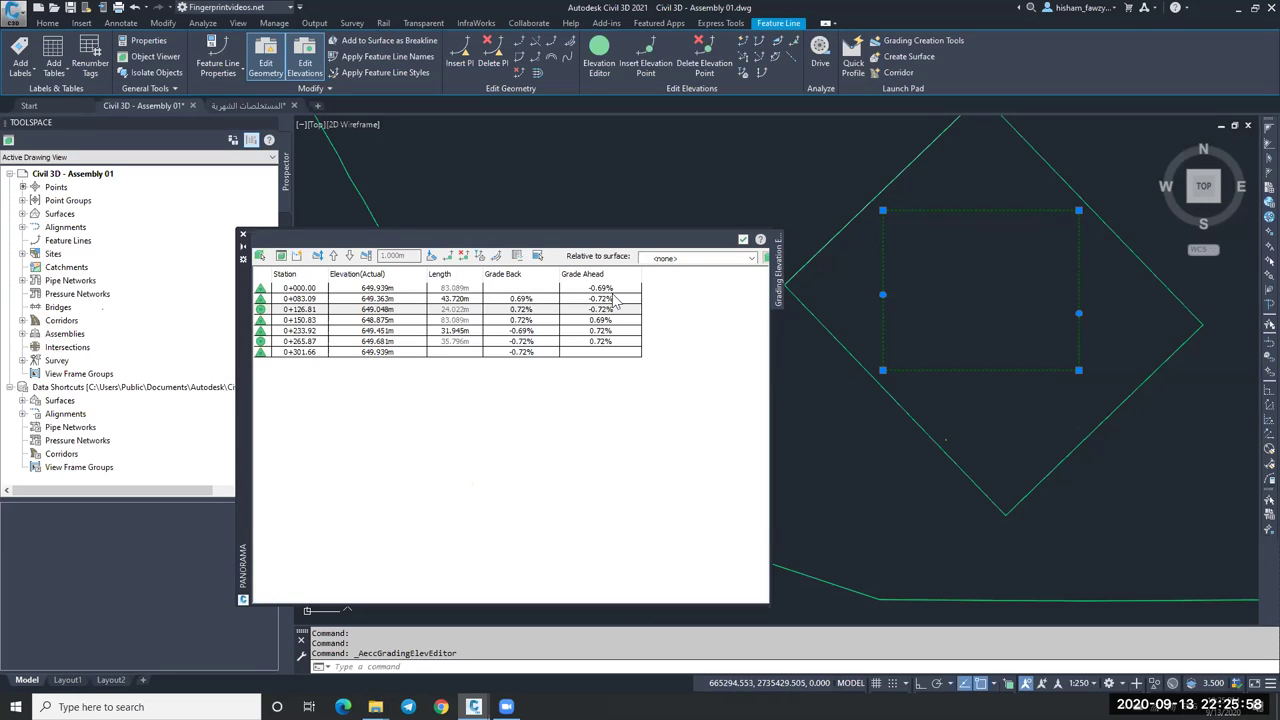
left_click(393, 321)
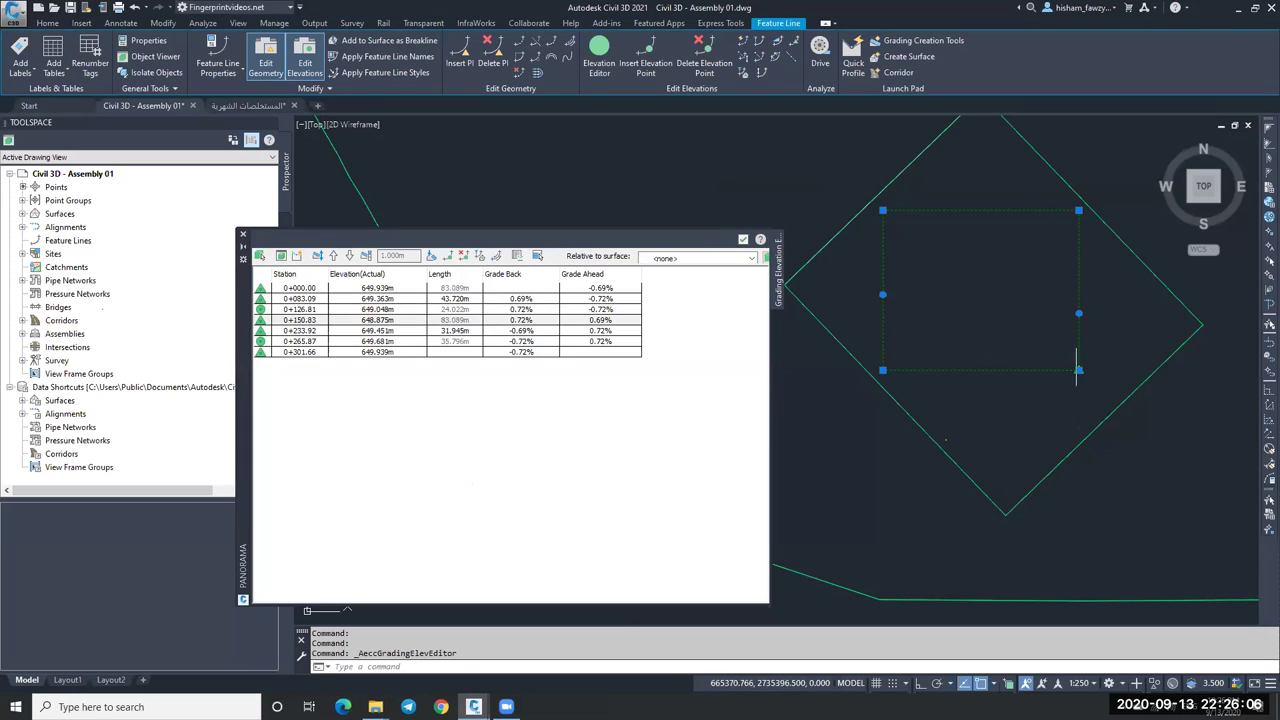
left_click(743, 241)
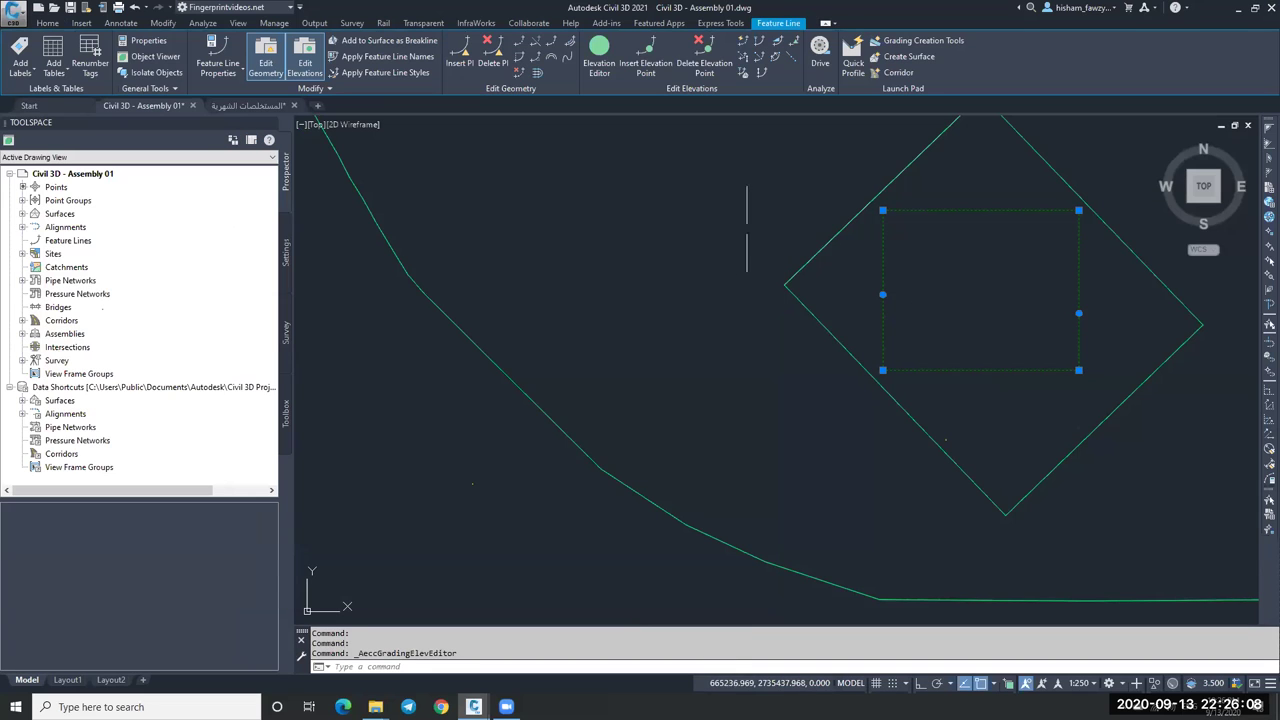
Look over the rectangle feature line inside the sLOPE diamond and clear its selection.
scroll(920, 228, "down", 2)
middle_click_drag(920, 228, 835, 259)
scroll(839, 197, "up", 2)
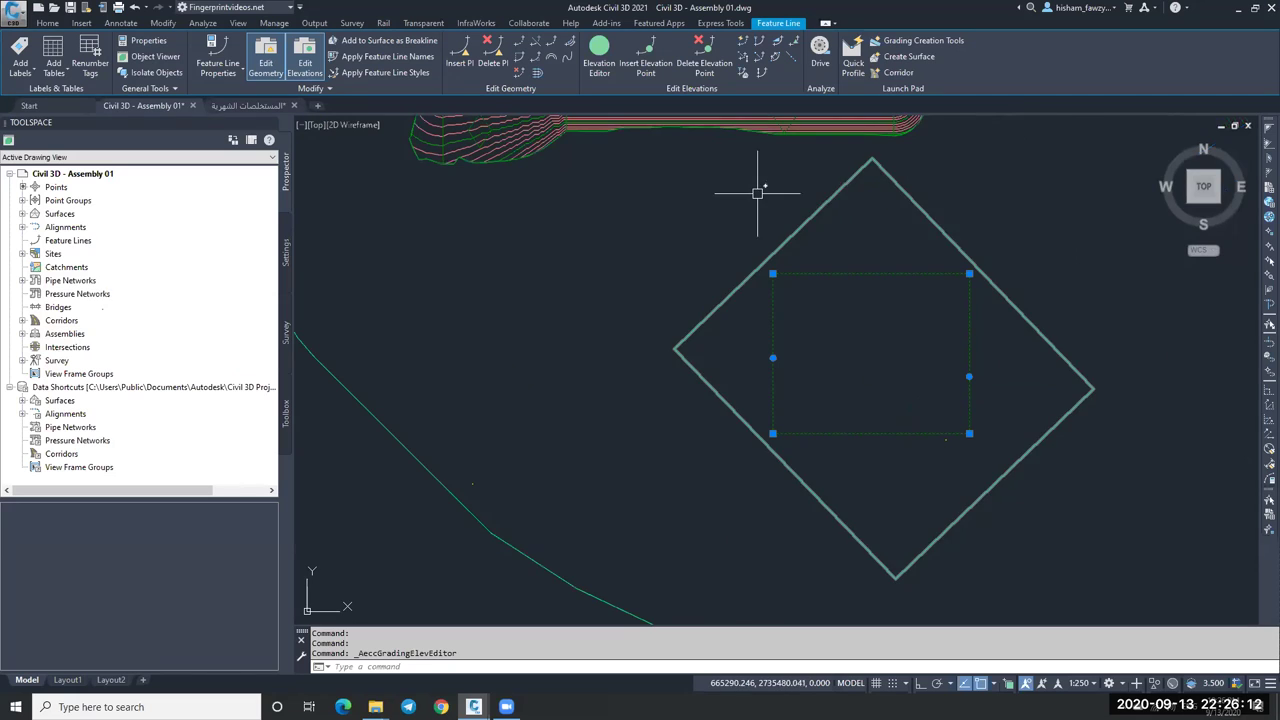
scroll(757, 186, "down", 4)
scroll(882, 287, "up", 3)
scroll(857, 286, "down", 3)
scroll(849, 257, "up", 4)
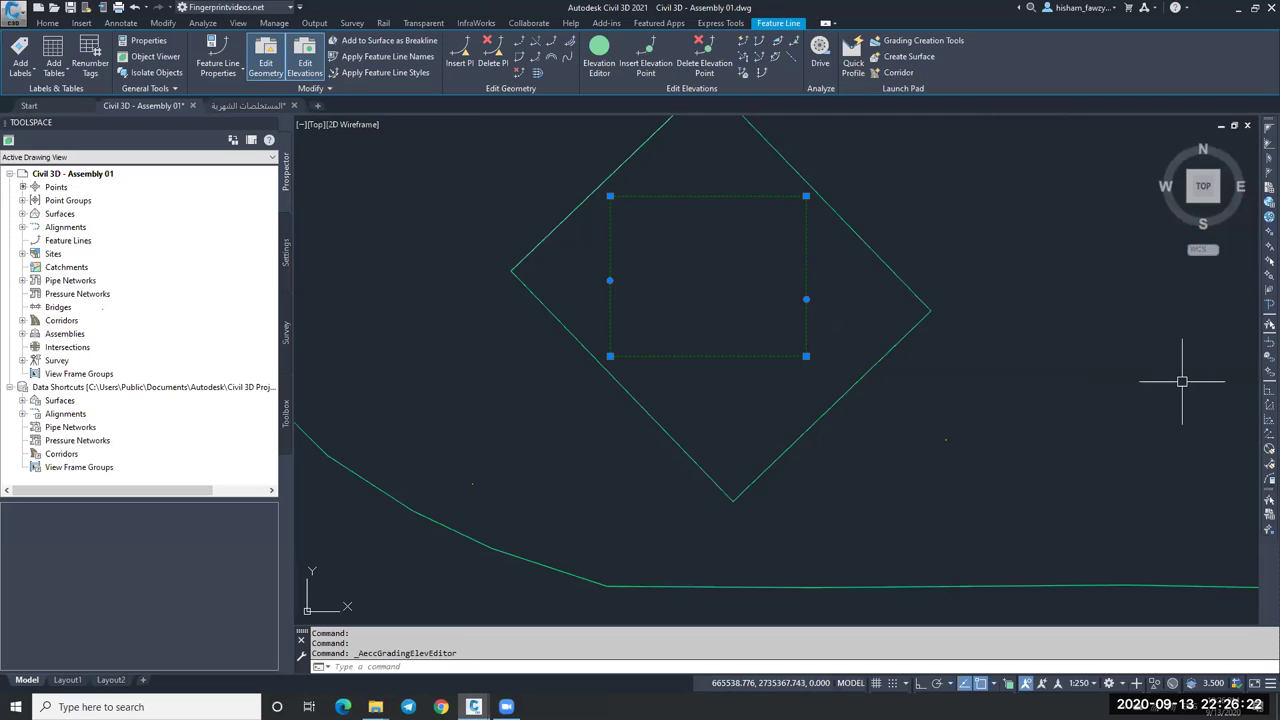
scroll(920, 423, "down", 3)
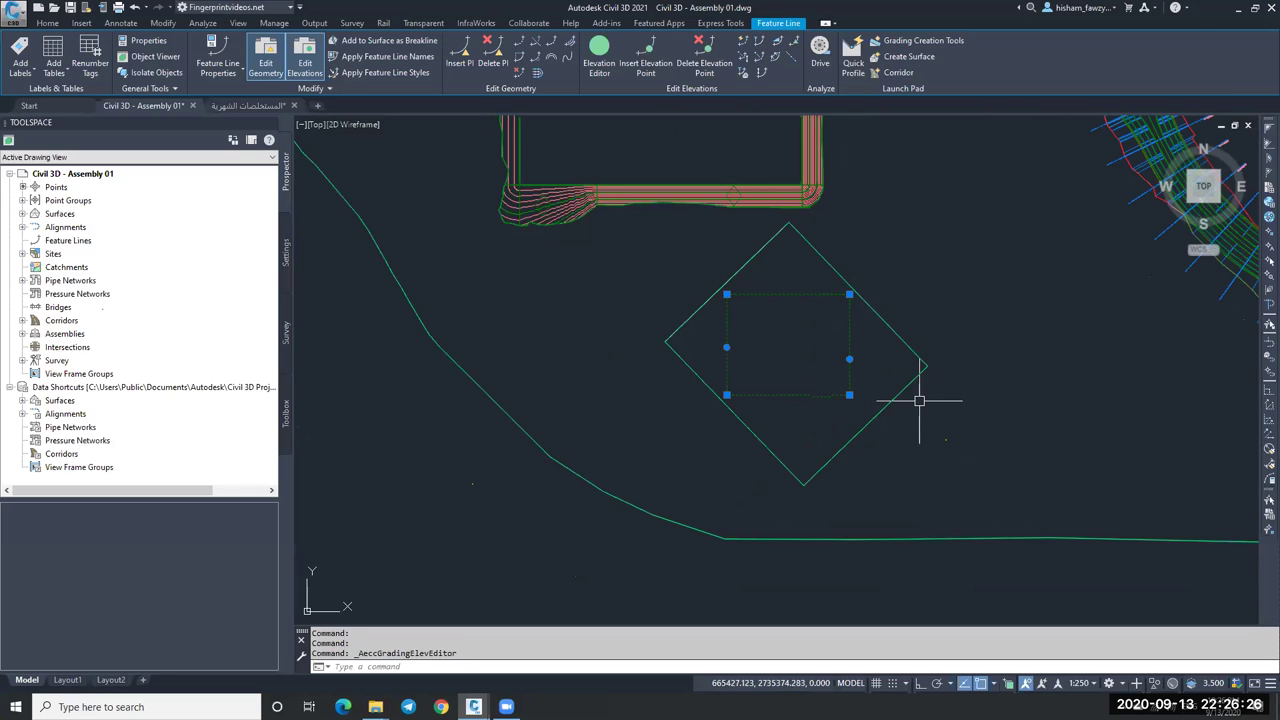
mouse_move(919, 401)
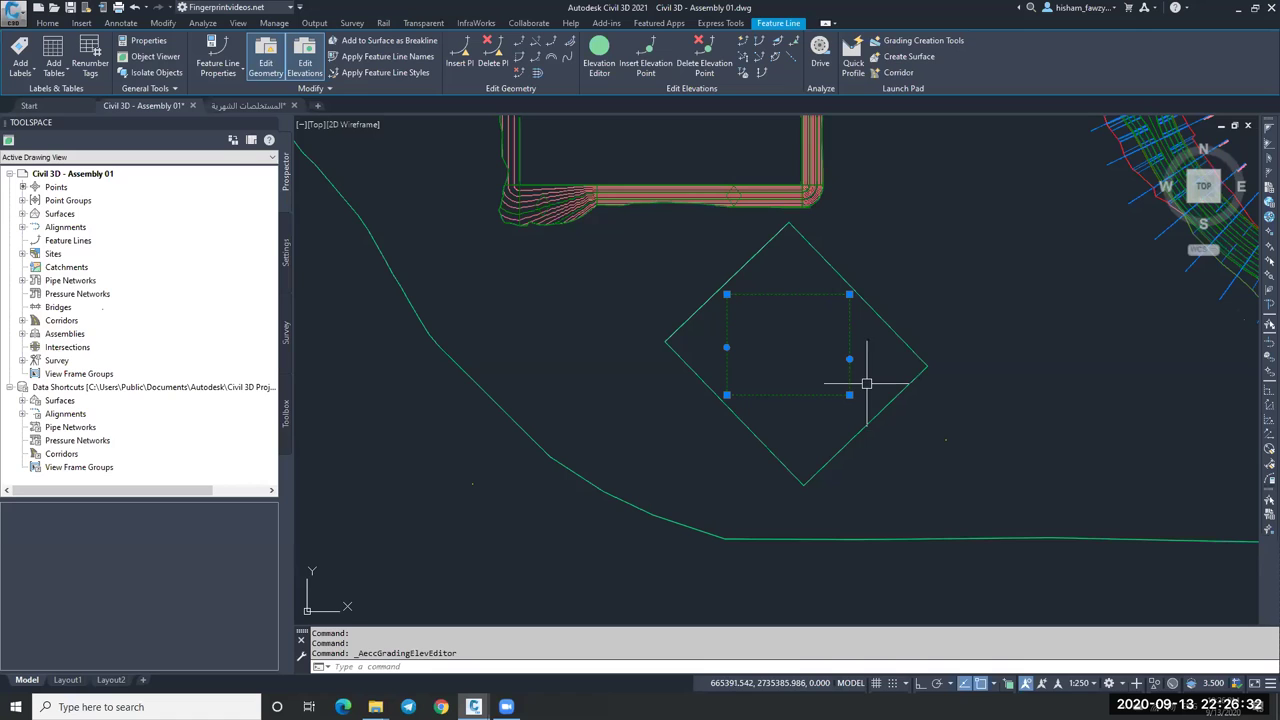
key("Escape")
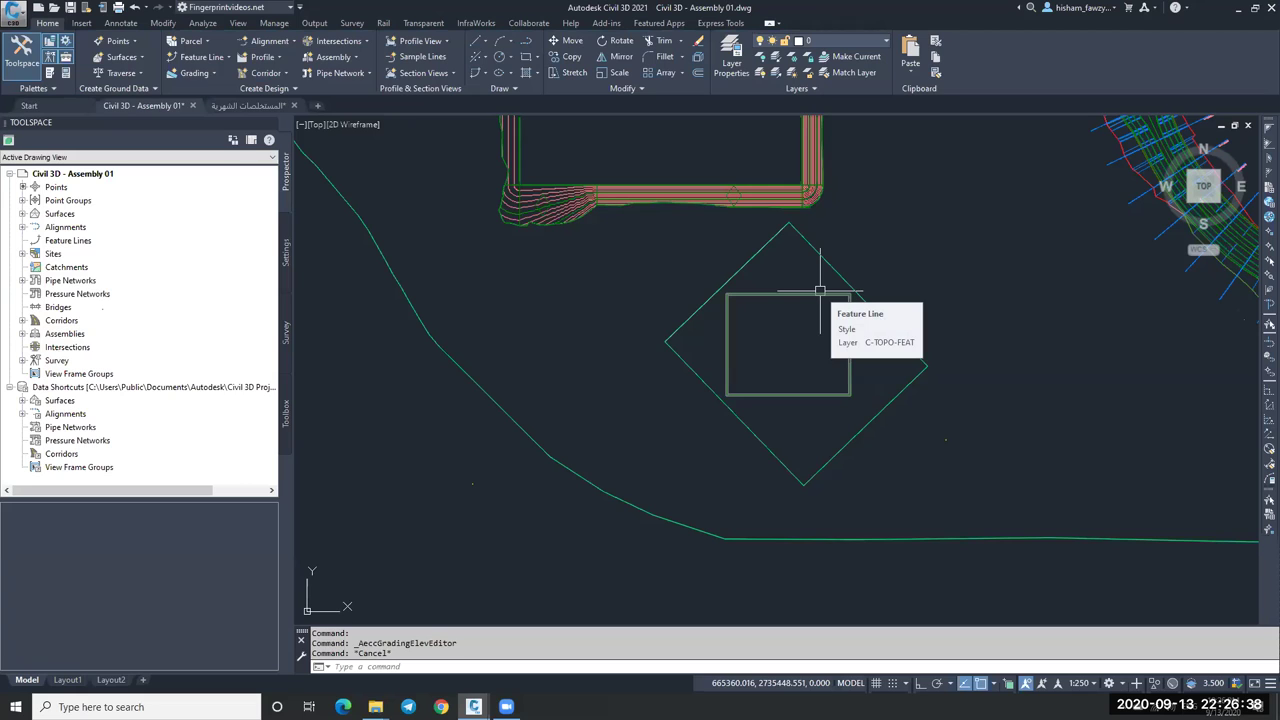
scroll(799, 295, "up", 2)
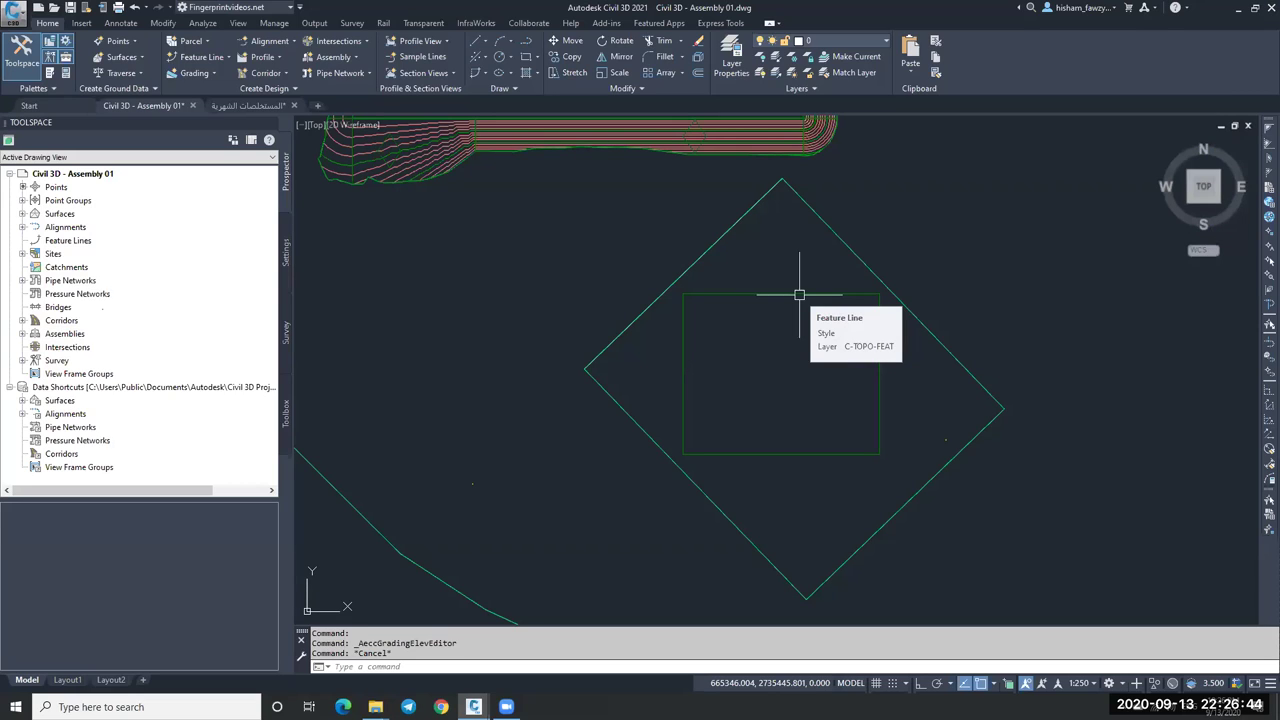
key("Escape")
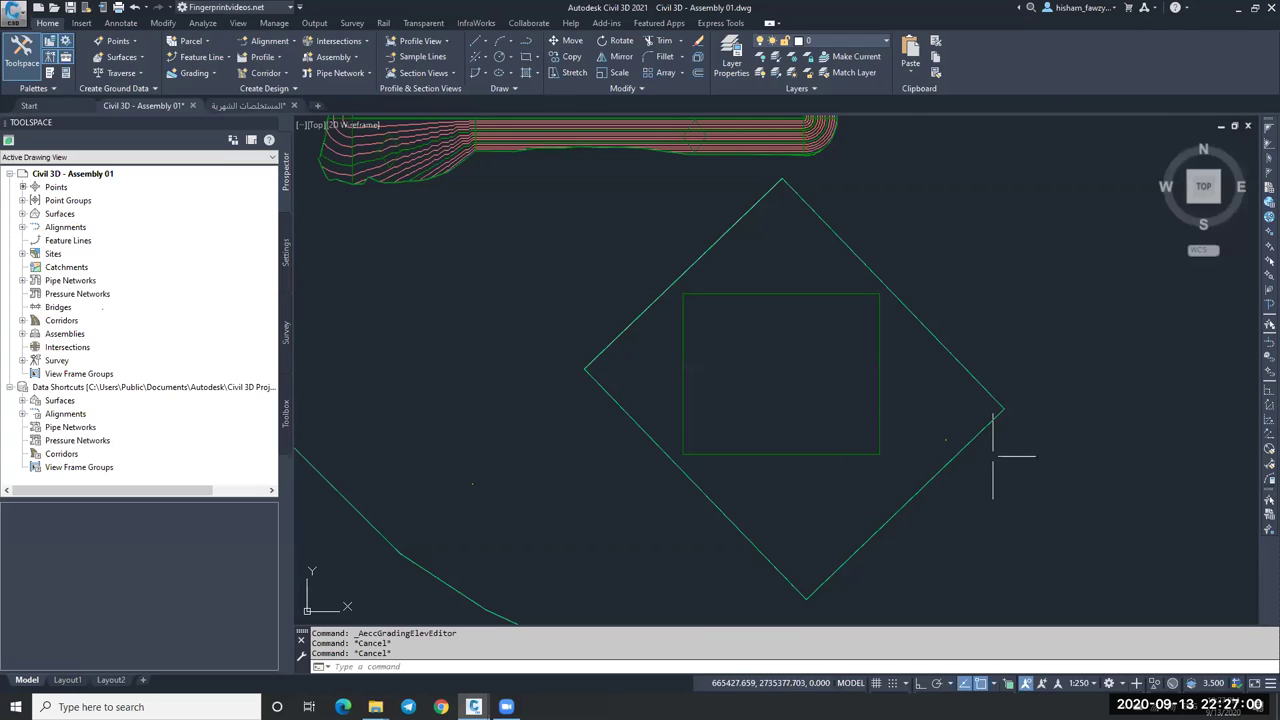
scroll(993, 456, "down", 2)
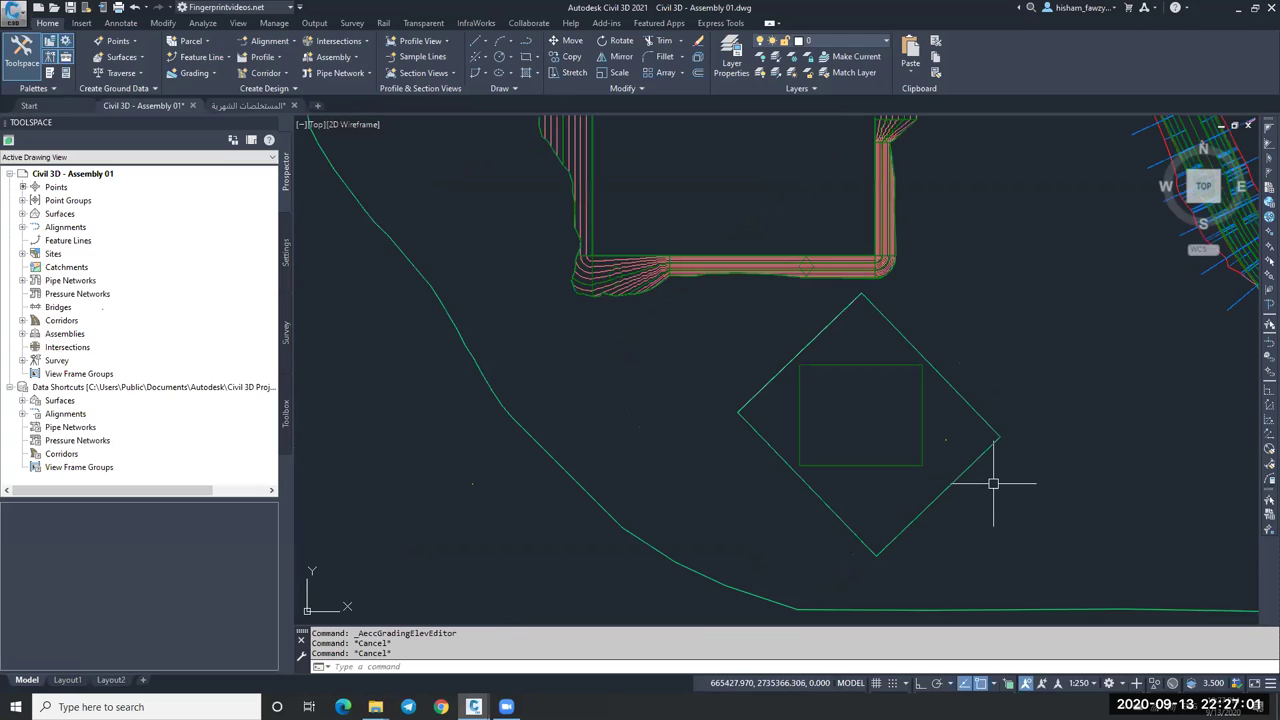
Expand Surfaces in Prospector and compare NGL, الدمج and Corridor - TOP.
left_click(23, 214)
left_click(95, 268)
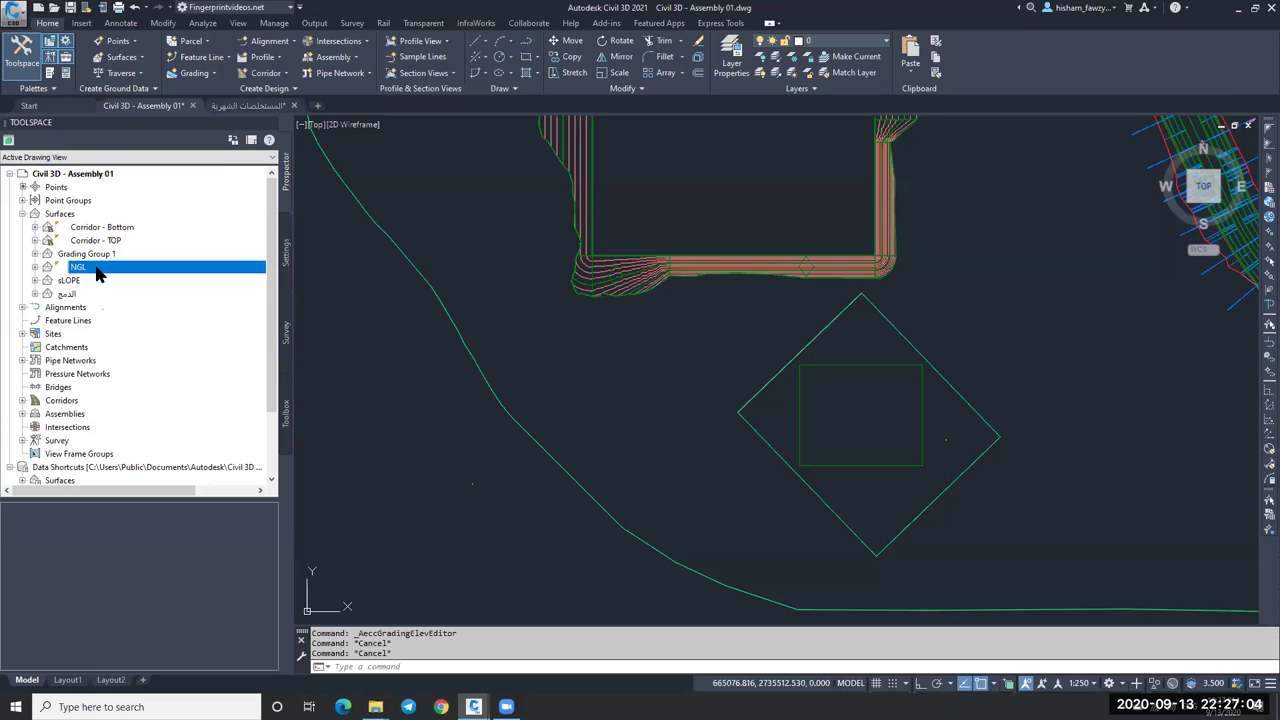
left_click(101, 296)
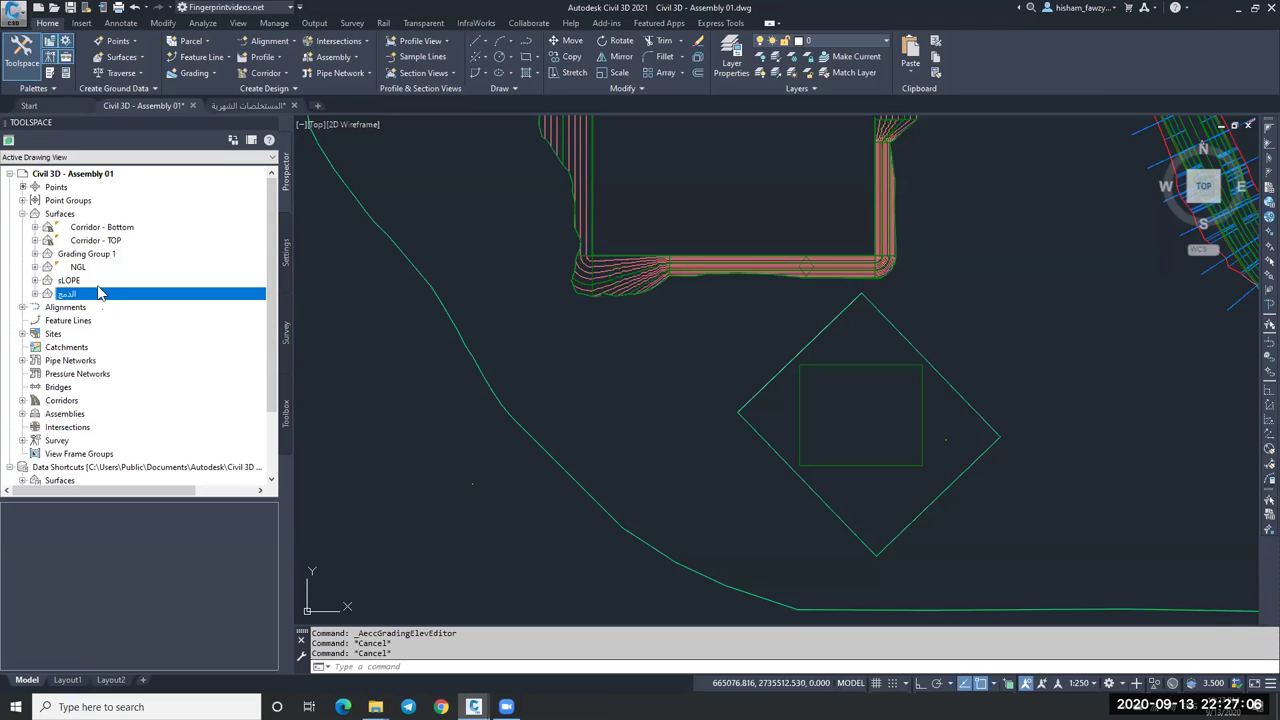
left_click(100, 240)
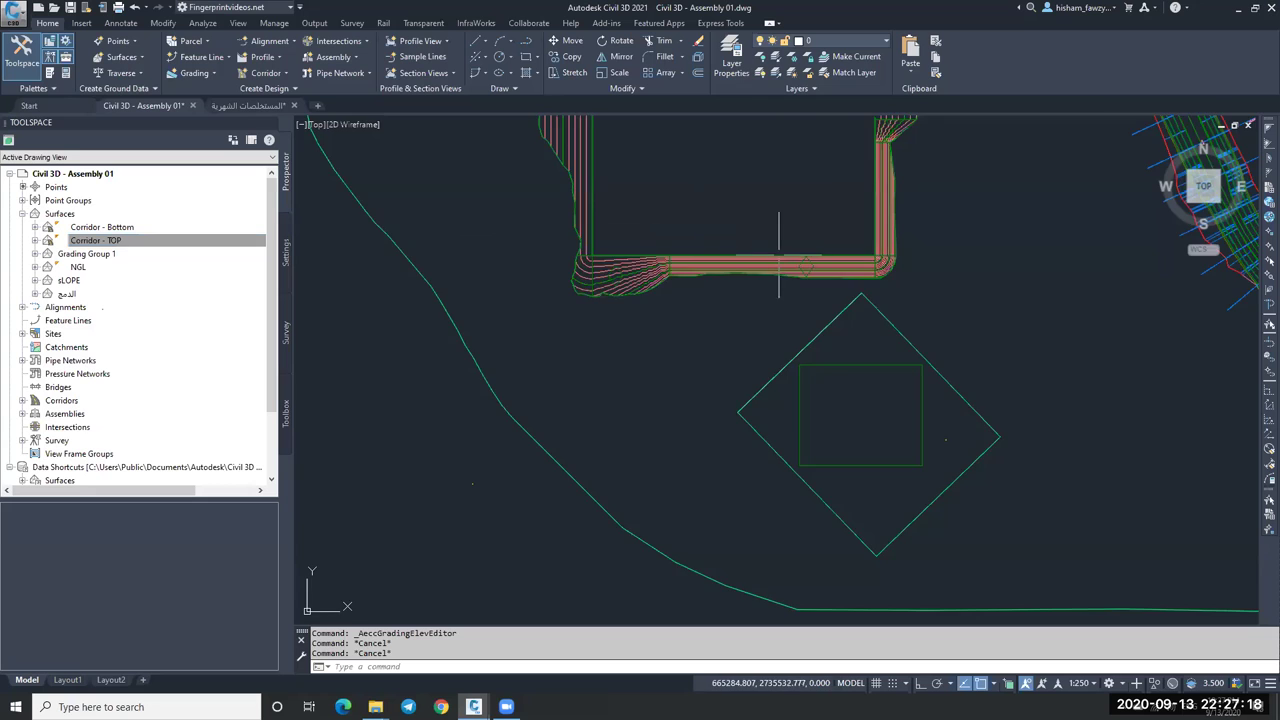
scroll(800, 270, "down", 5)
scroll(850, 250, "up", 5)
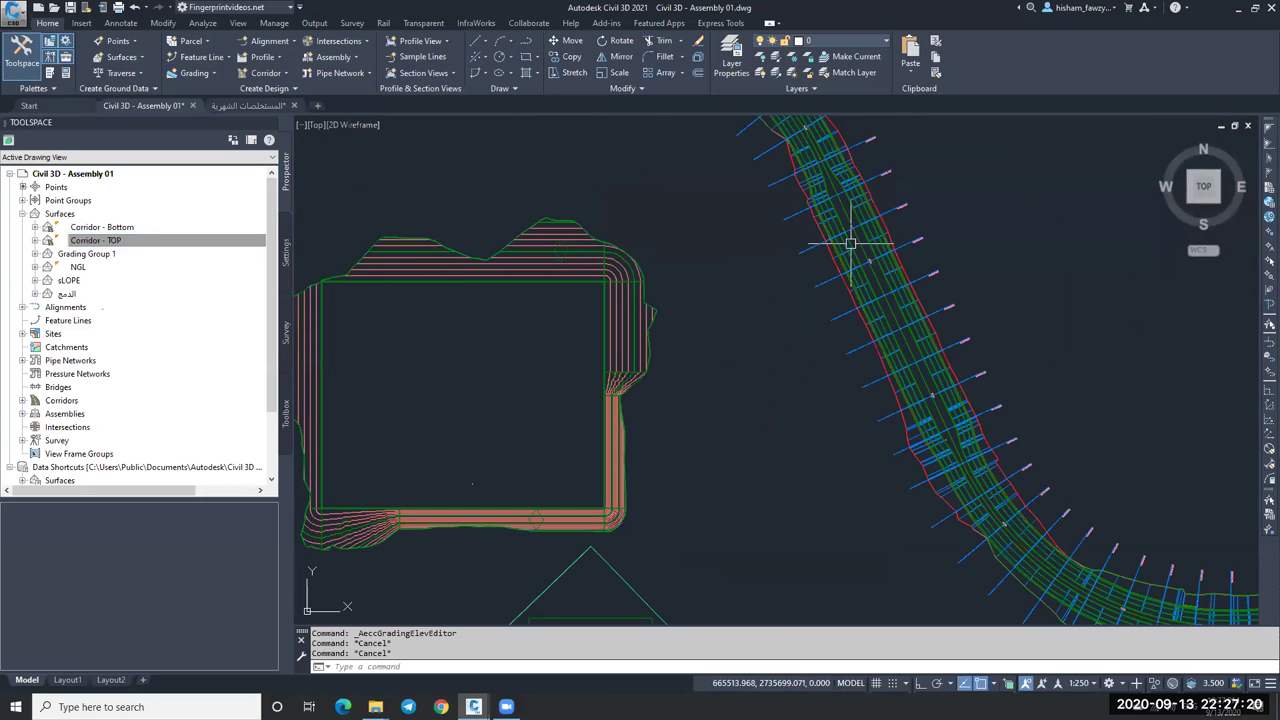
scroll(830, 205, "up", 2)
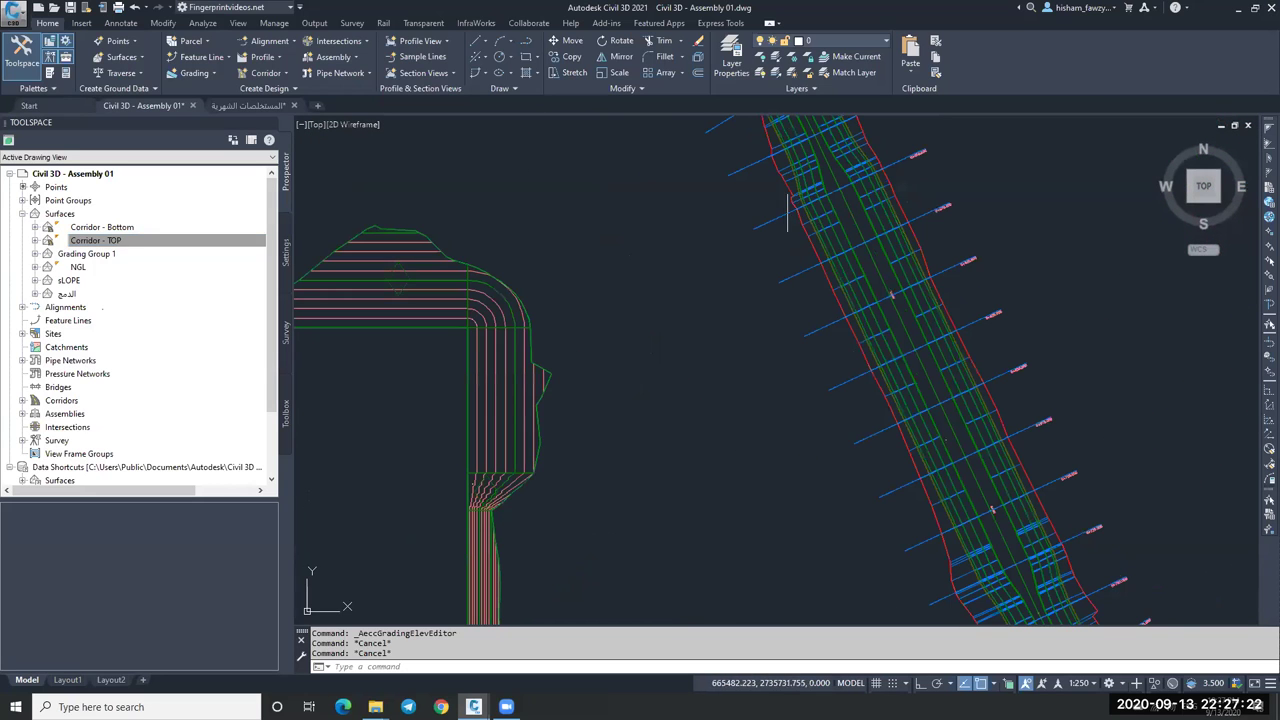
scroll(670, 252, "down", 1)
left_click(74, 298)
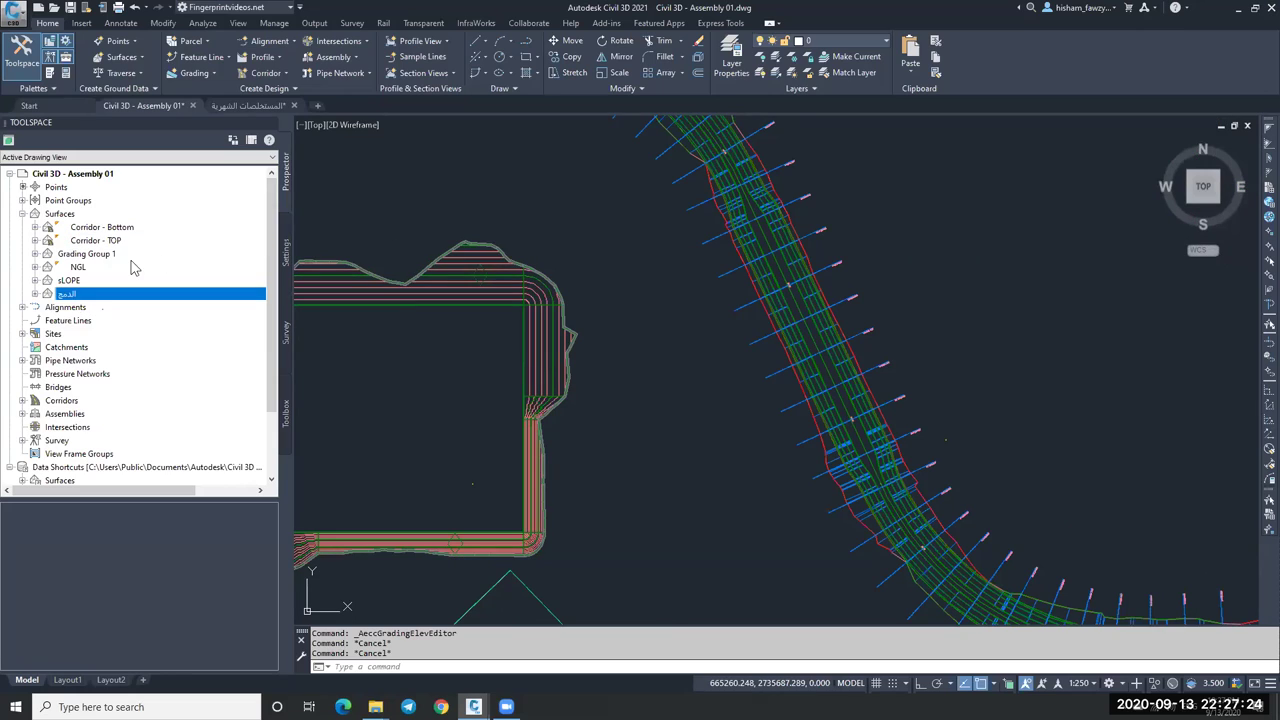
left_click(133, 267)
left_click(88, 295)
left_click(118, 269)
left_click(141, 242)
left_click(139, 266)
left_click(143, 242)
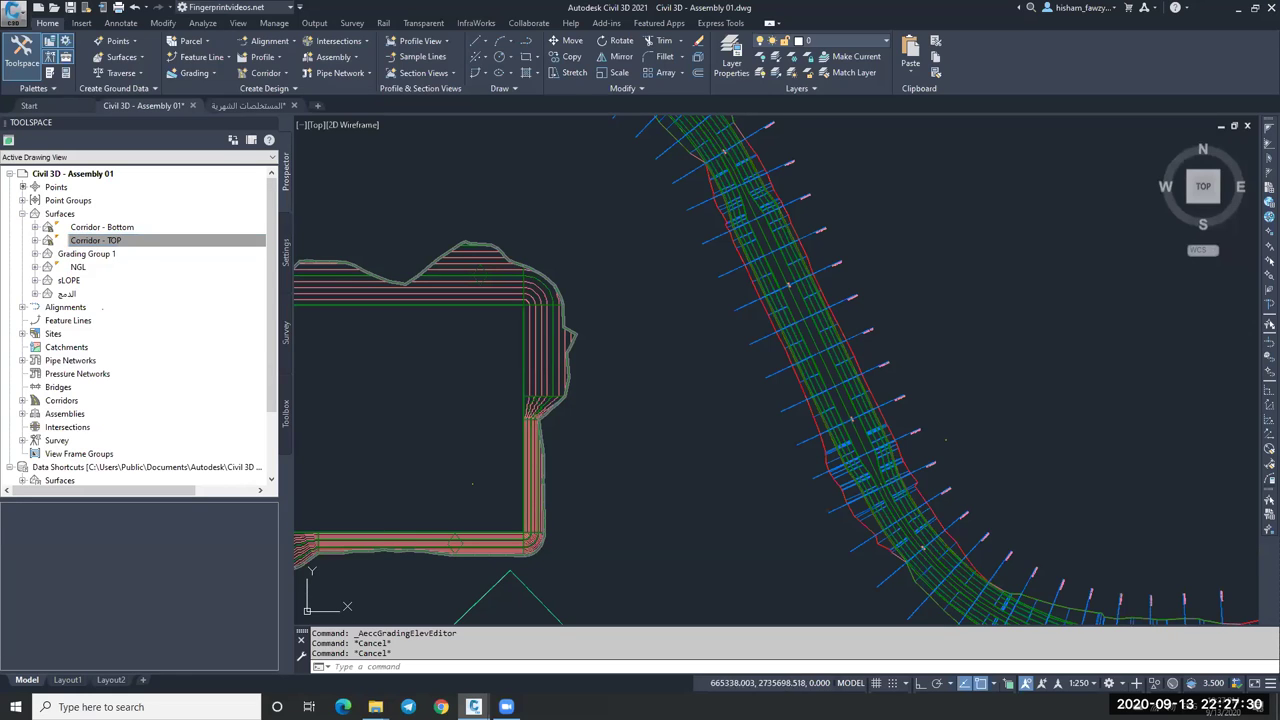
key("Escape")
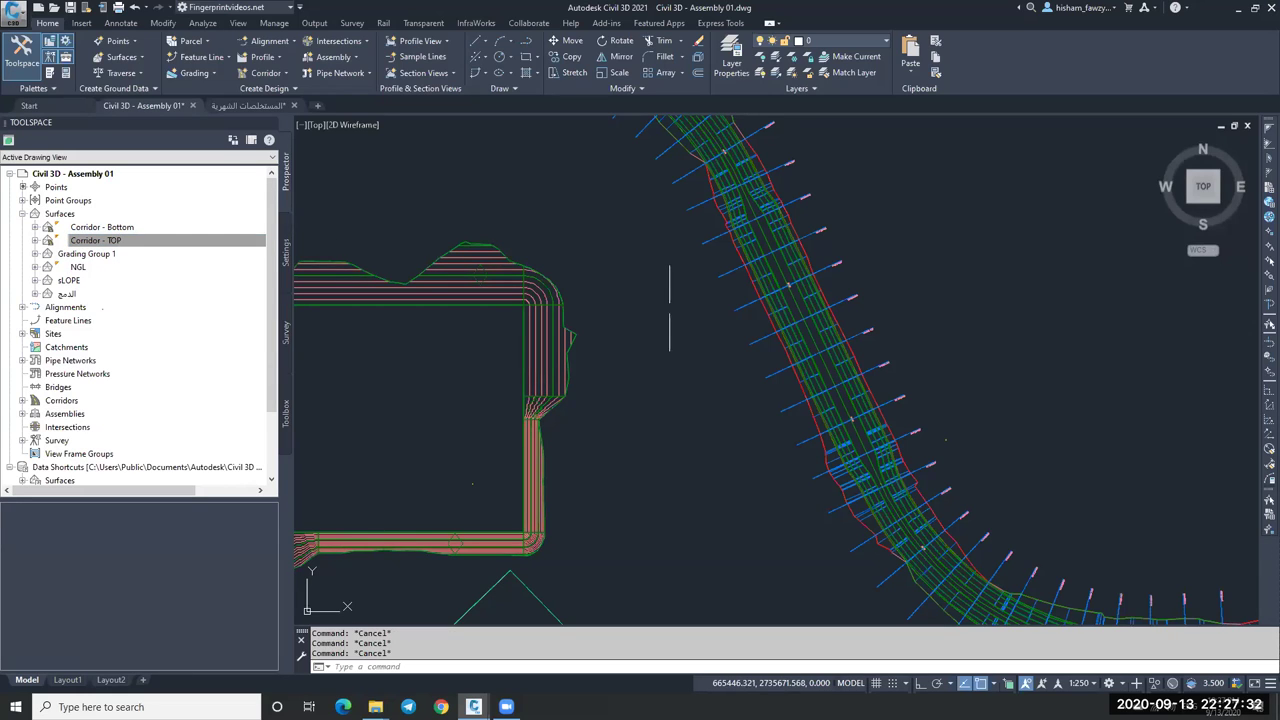
Check NGL, الدمج, Grading Group 1 and Corridor - TOP again, then zoom to the ROAD 01 corridor.
left_click(118, 268)
left_click(100, 294)
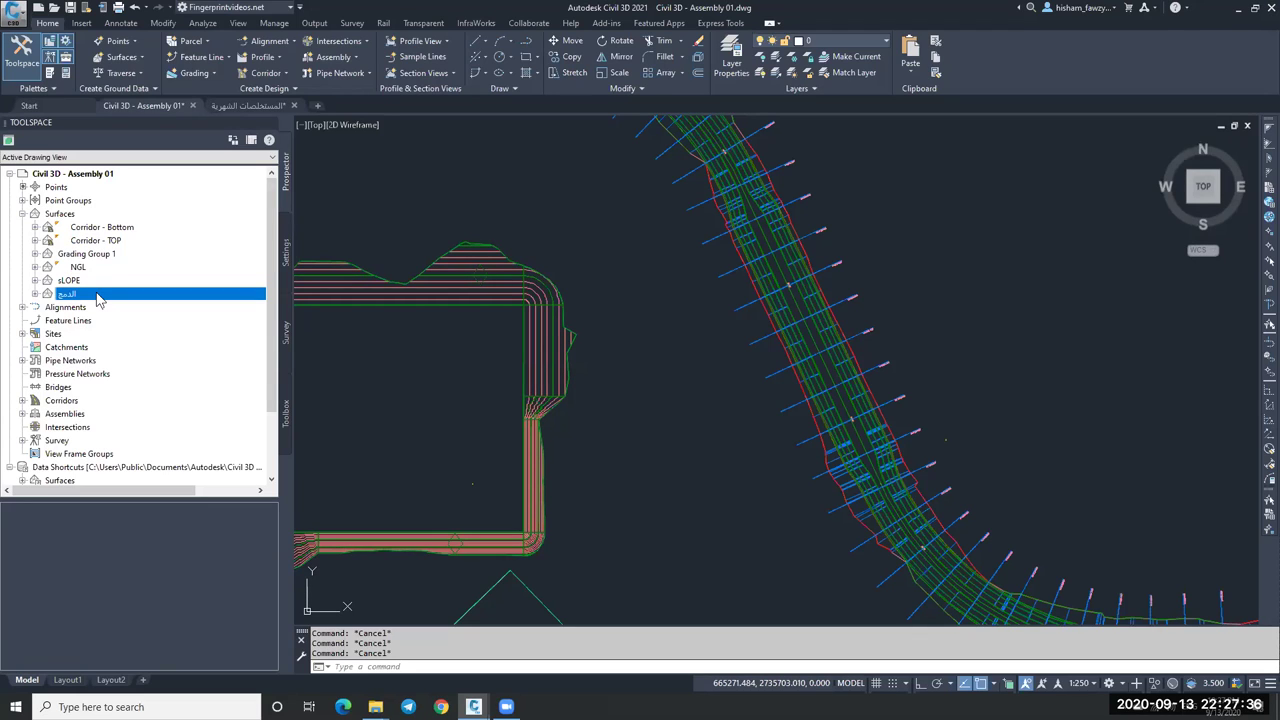
left_click(148, 253)
left_click(160, 243)
left_click(143, 271)
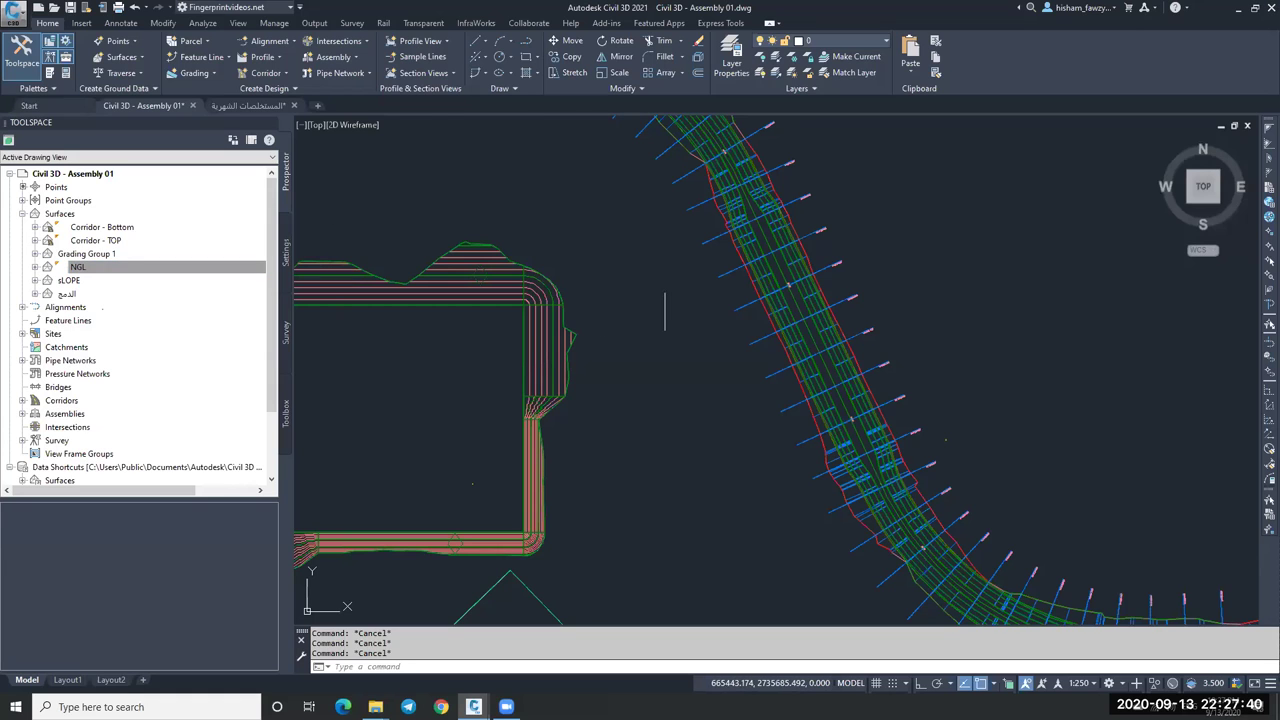
scroll(665, 300, "down", 3)
scroll(634, 251, "up", 3)
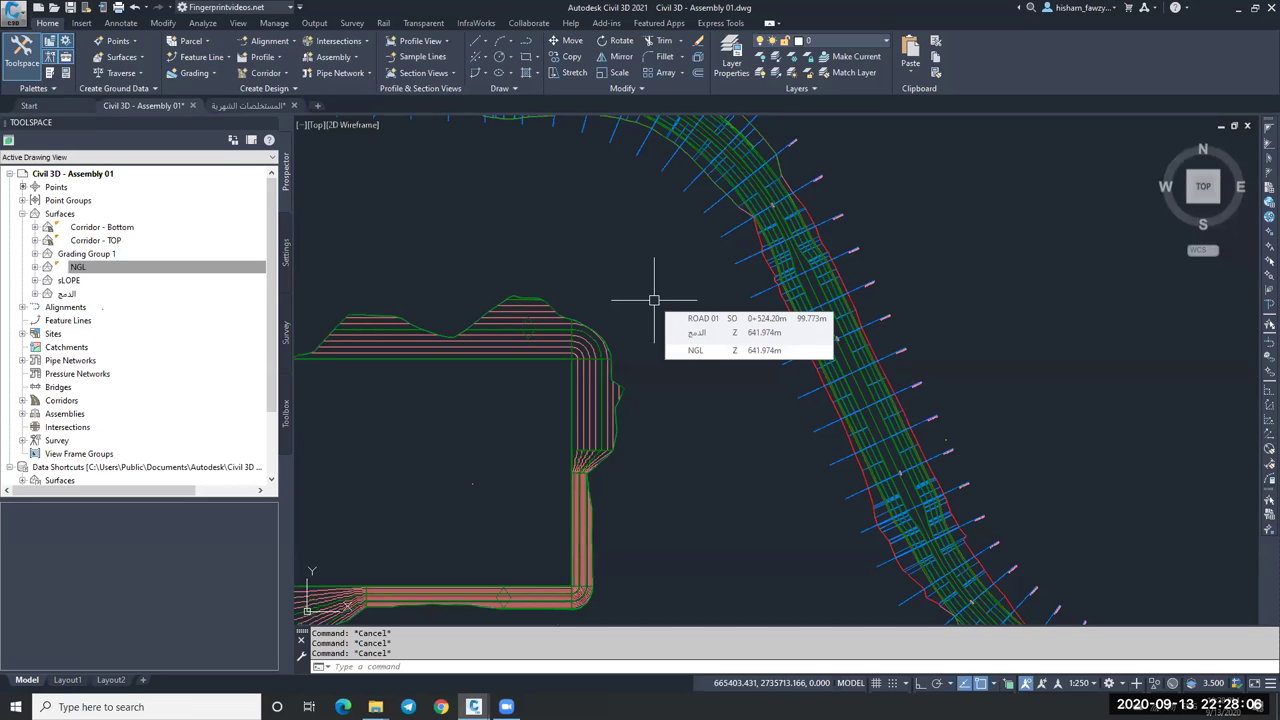
scroll(780, 251, "up", 3)
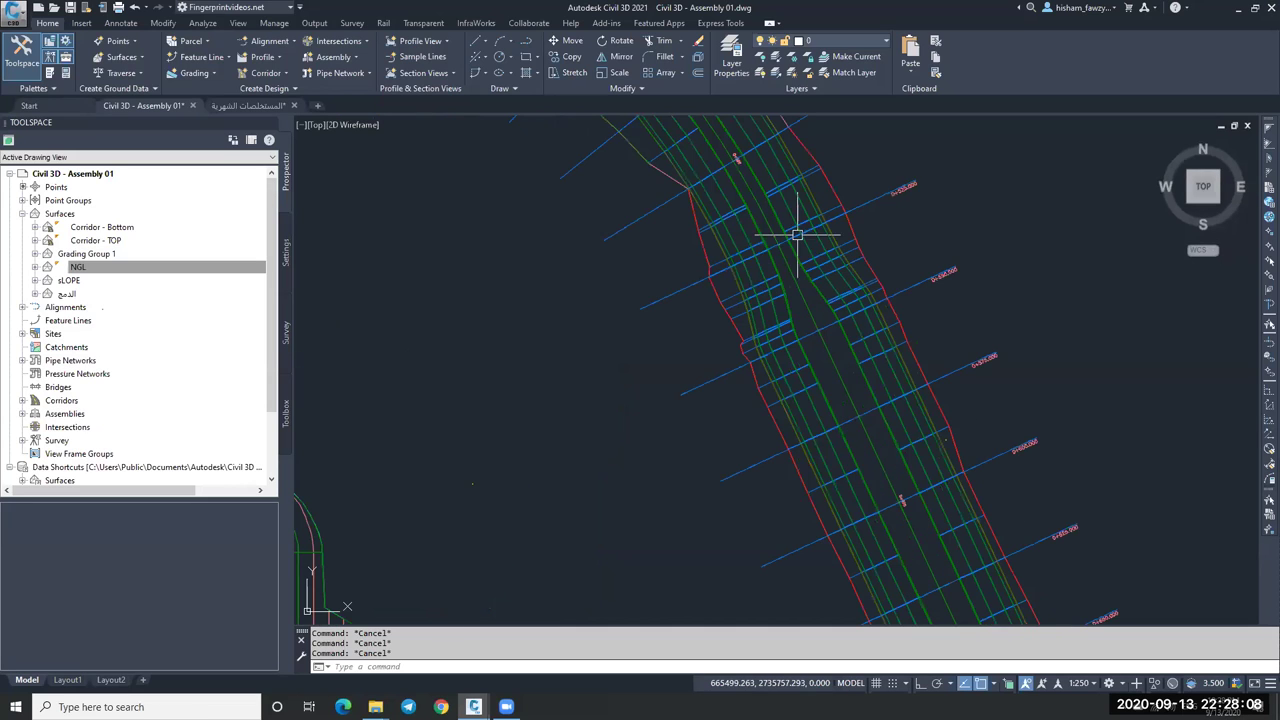
mouse_move(758, 273)
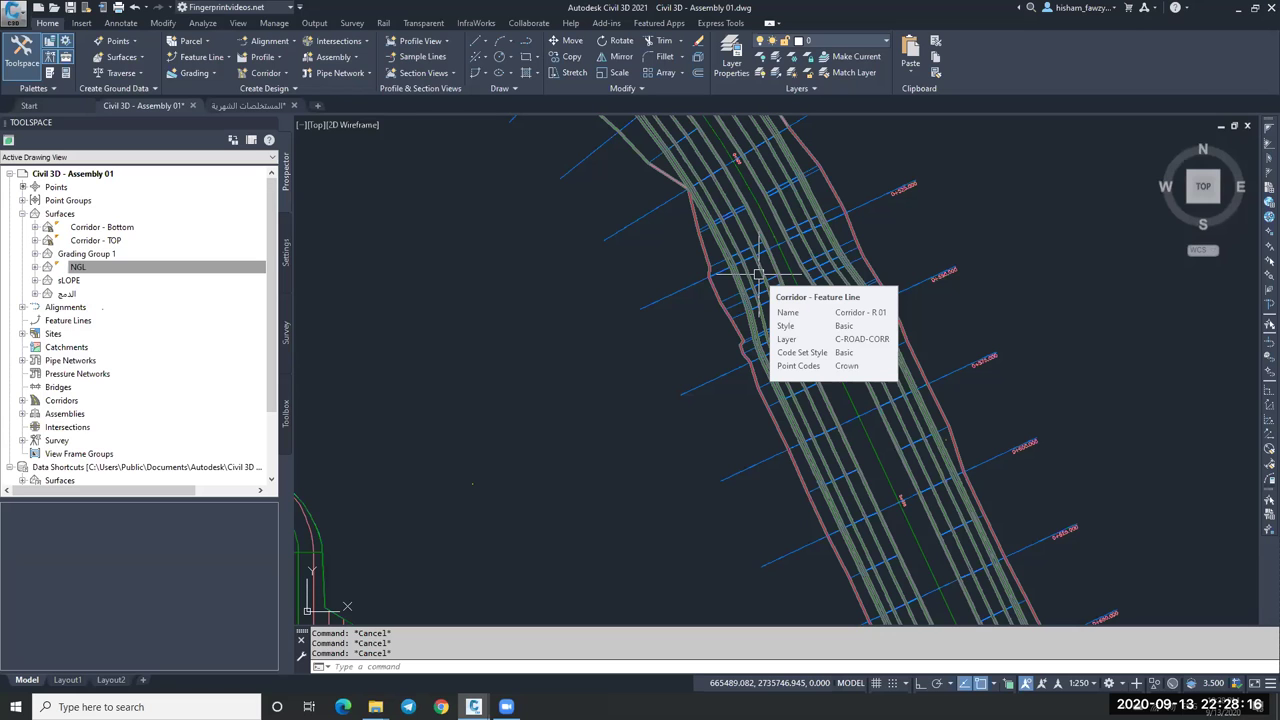
scroll(837, 223, "down", 2)
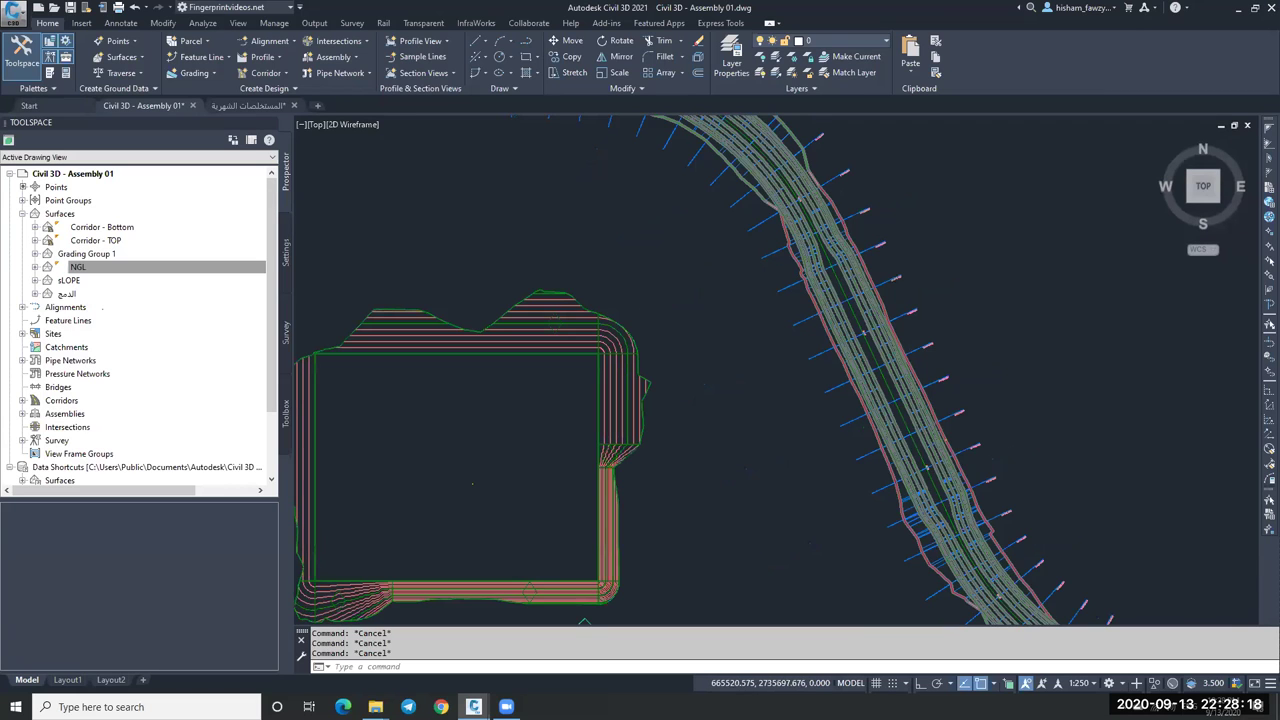
scroll(866, 345, "up", 5)
Start extracting corridor feature lines from corridor R 01.
left_click(874, 349)
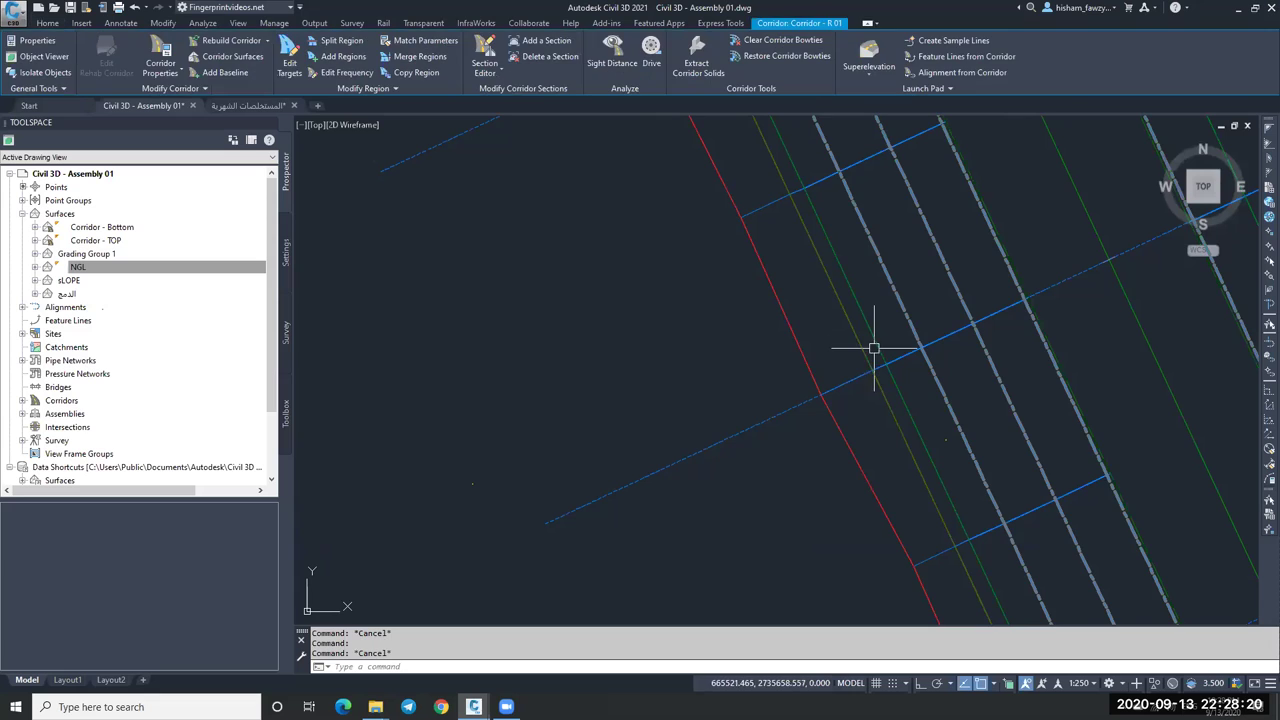
key("Escape")
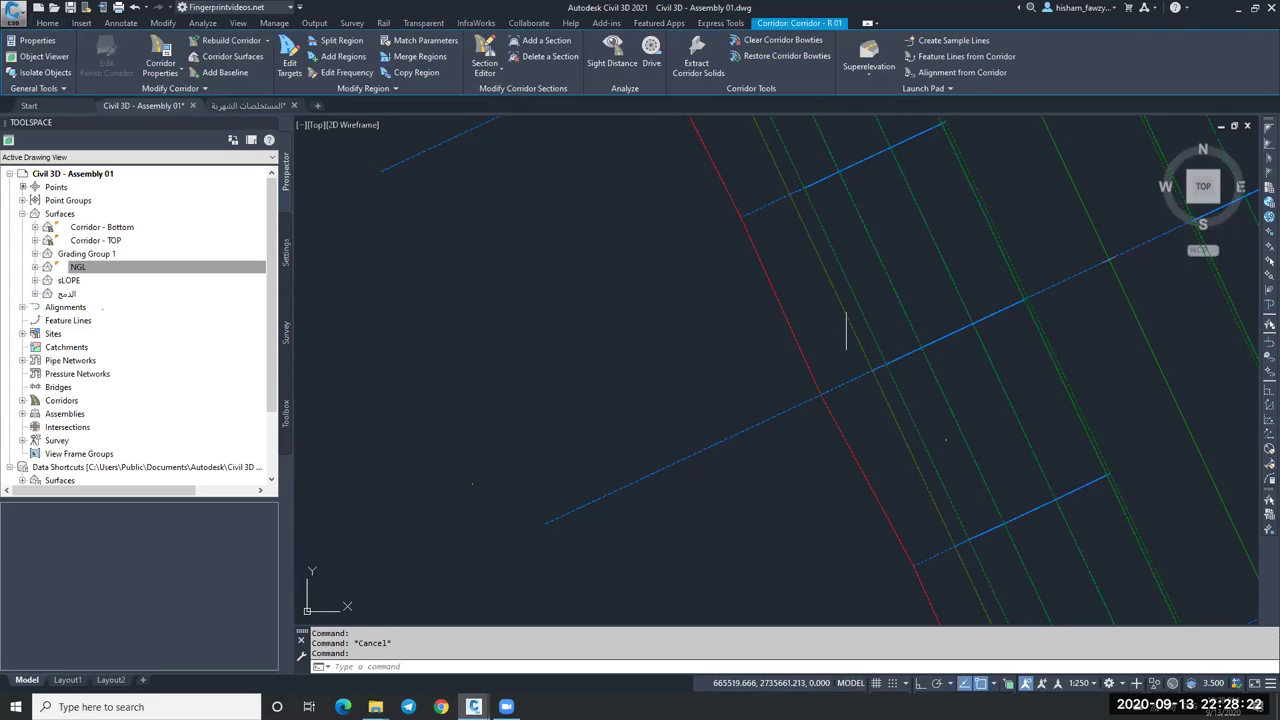
left_click(960, 56)
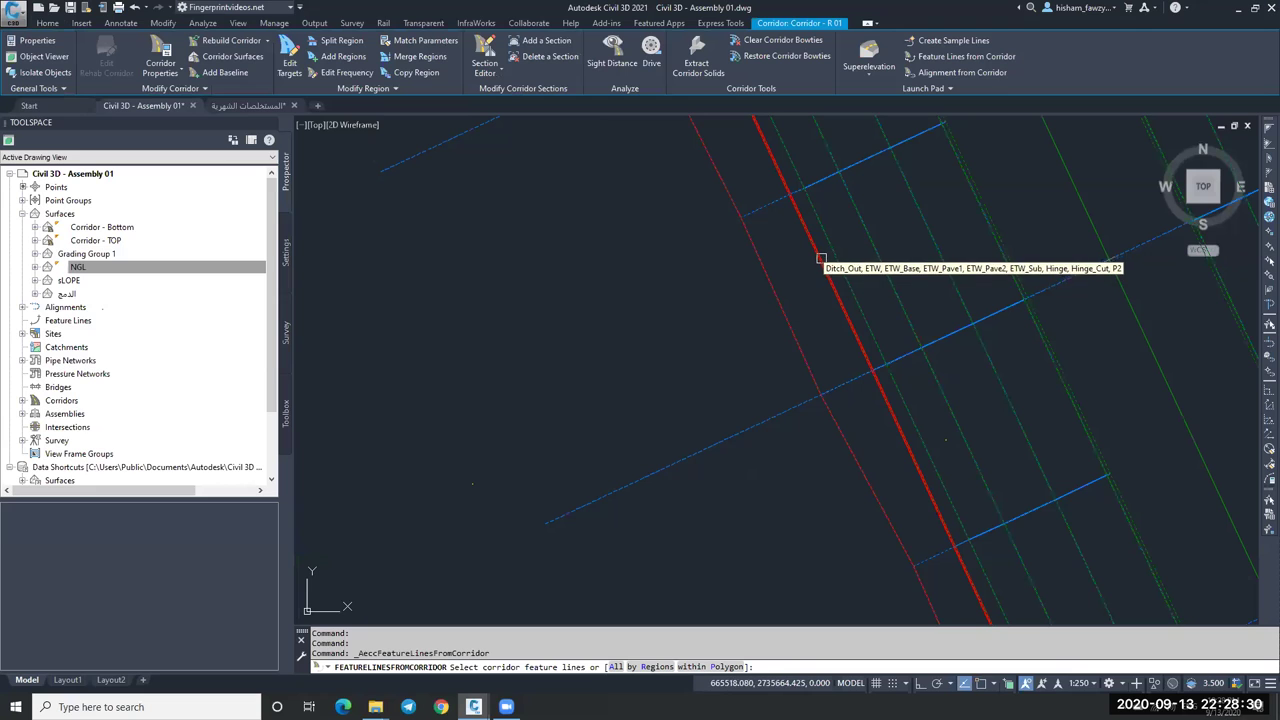
left_click(823, 265)
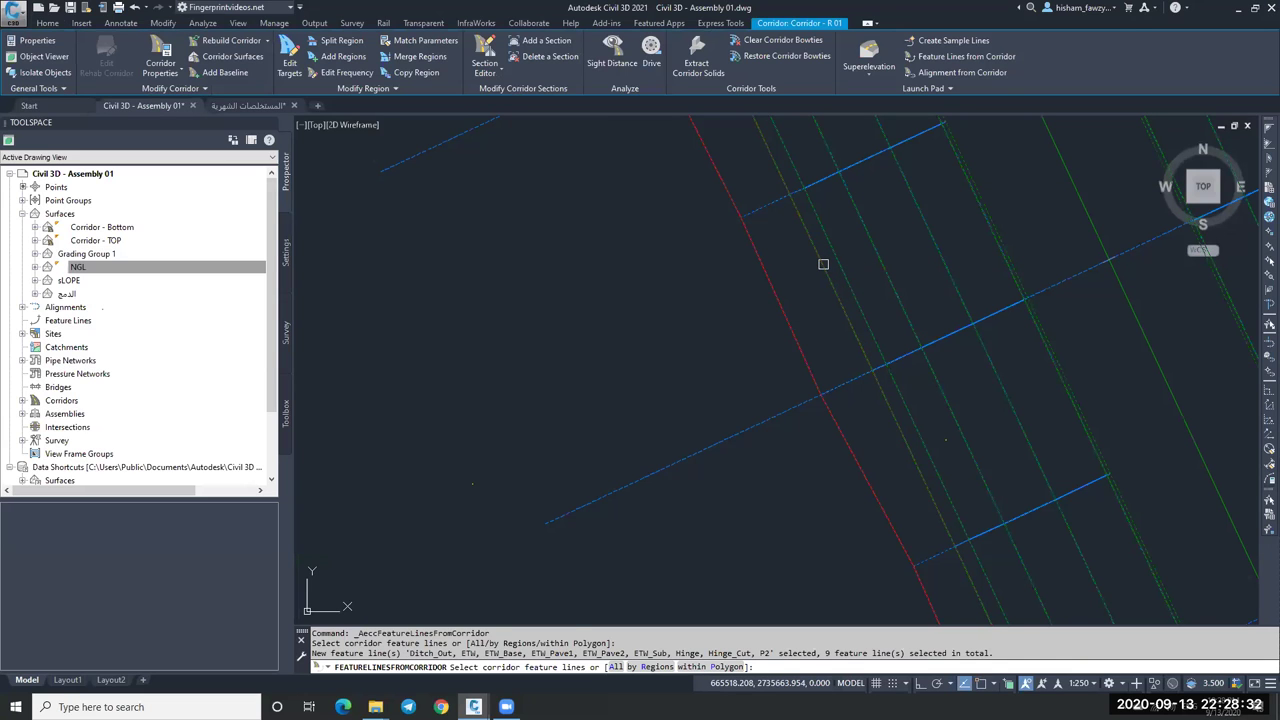
key("Return")
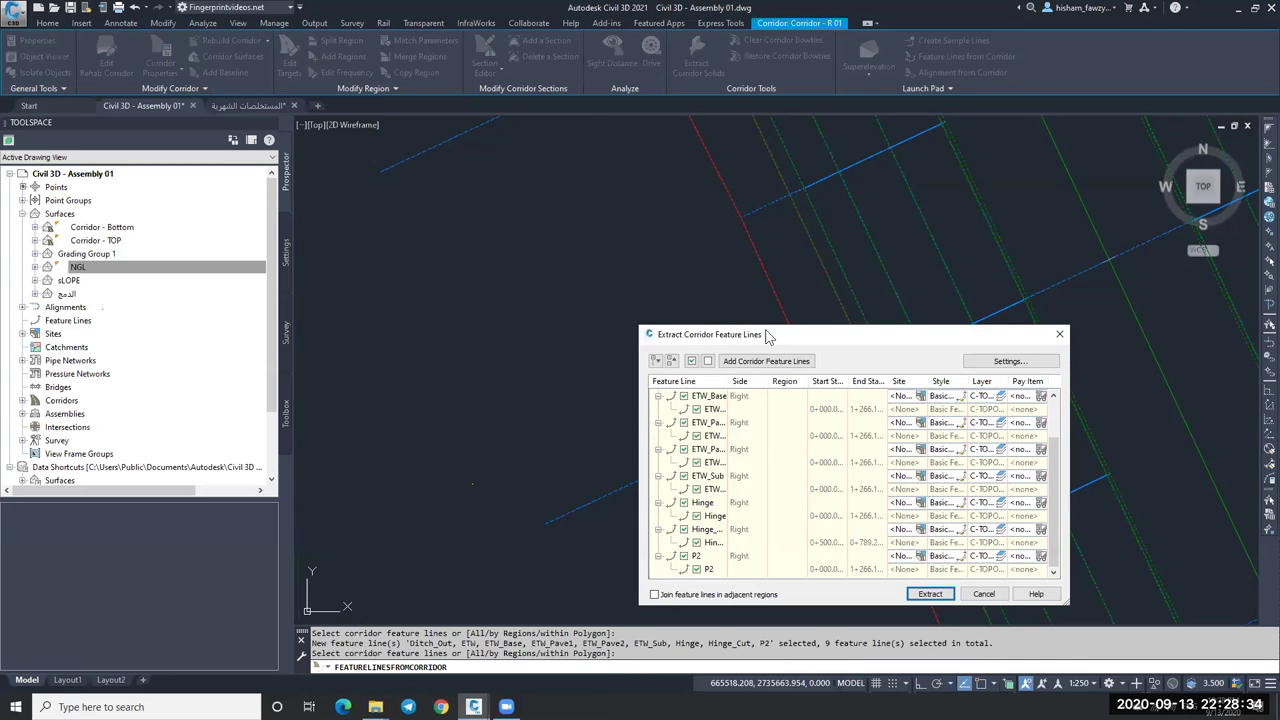
Extract only the ETW feature line, accepting the default extraction settings.
left_click(651, 267)
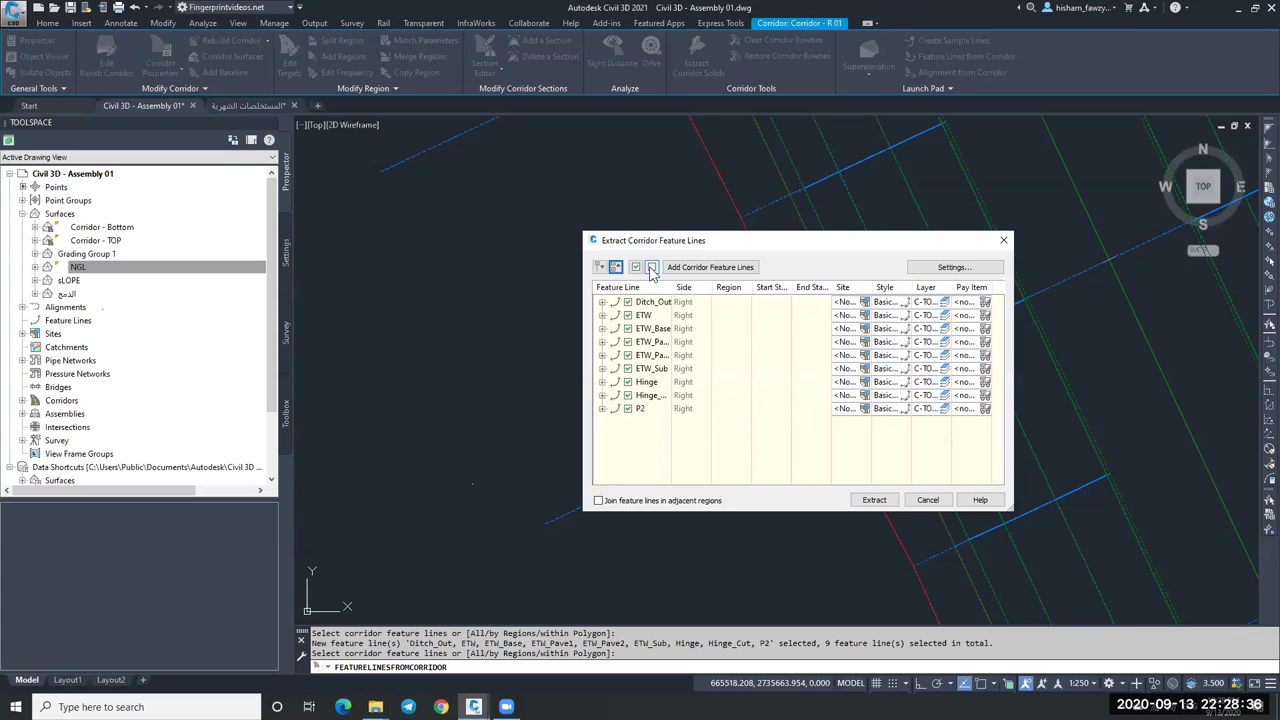
double_click(672, 287)
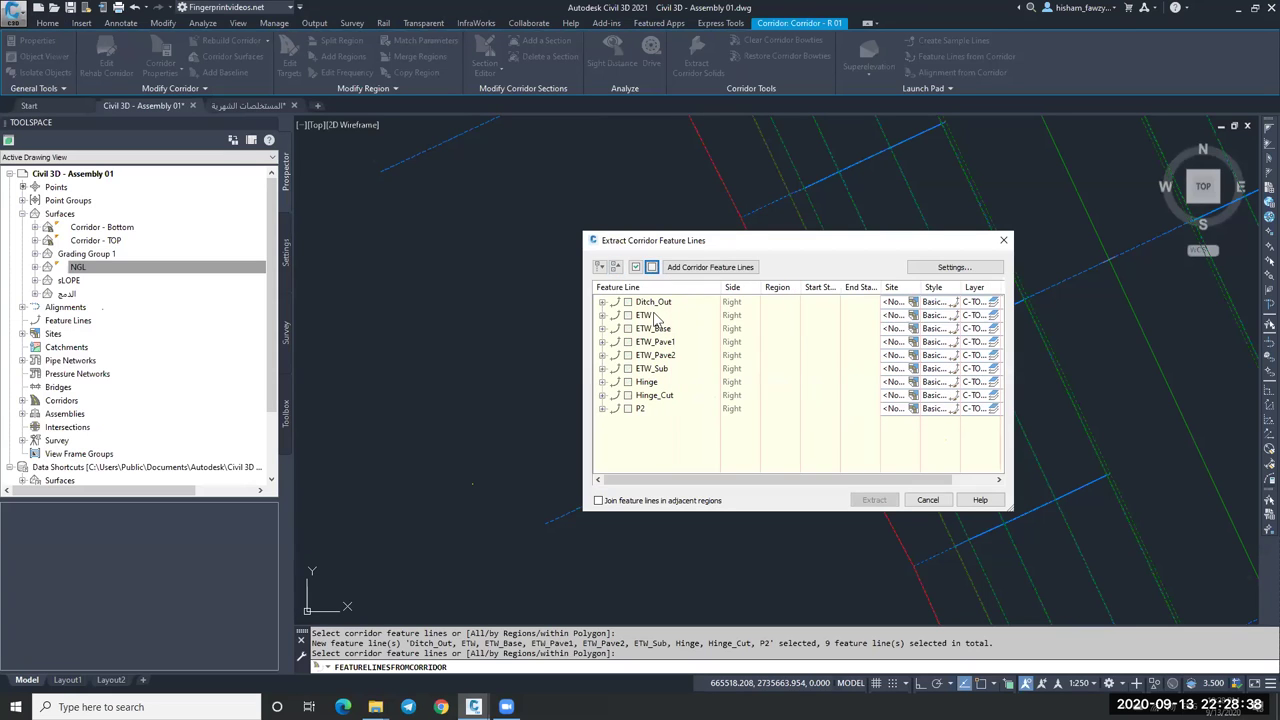
left_click(660, 317)
left_click(628, 315)
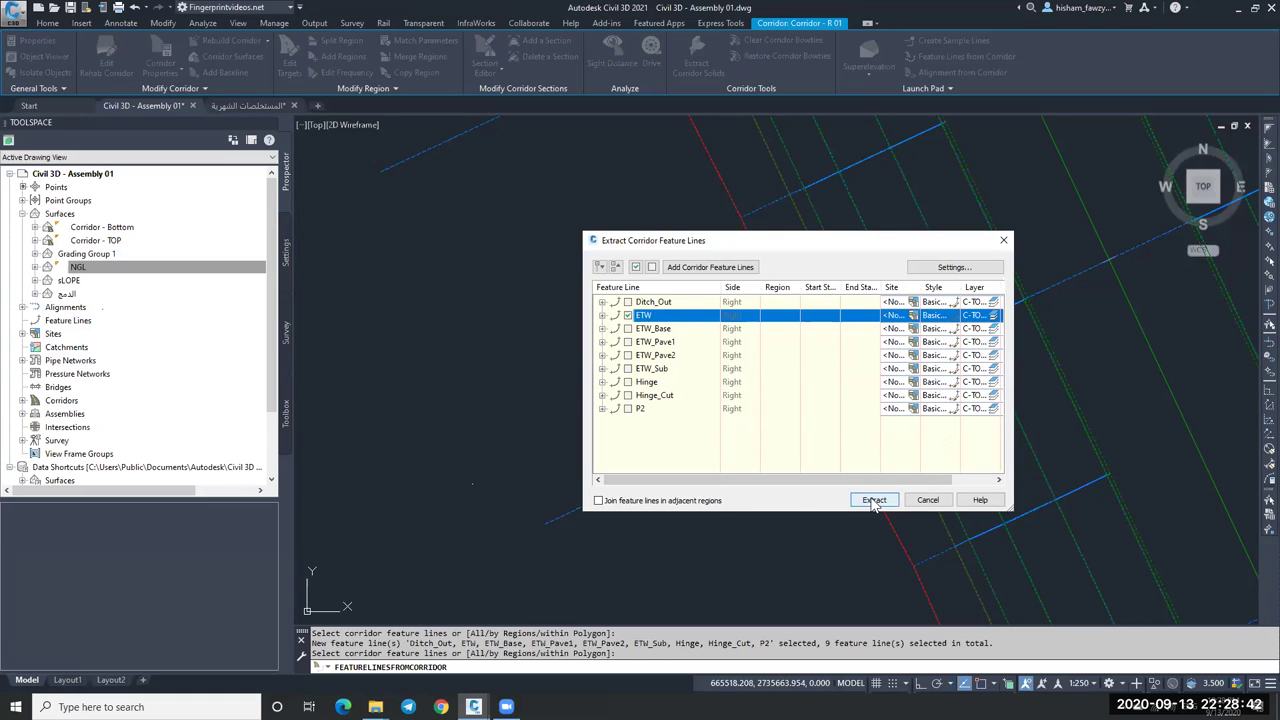
left_click(942, 267)
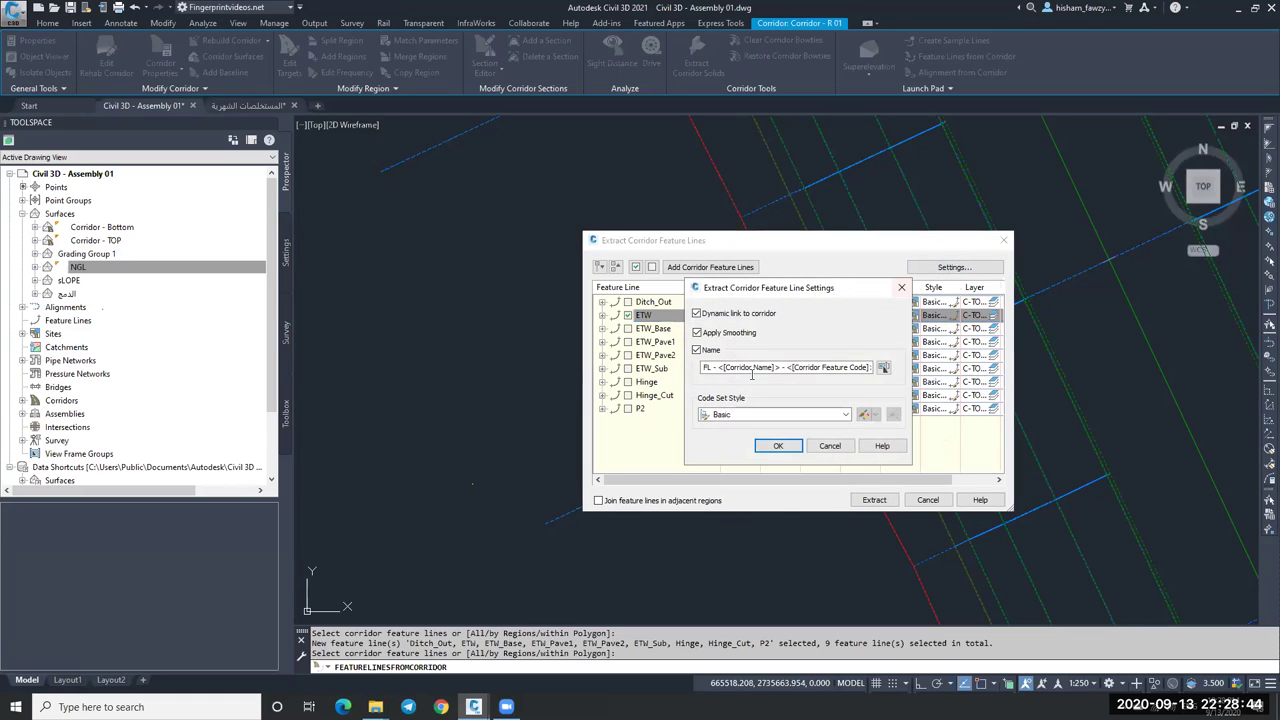
left_click(818, 446)
left_click(862, 503)
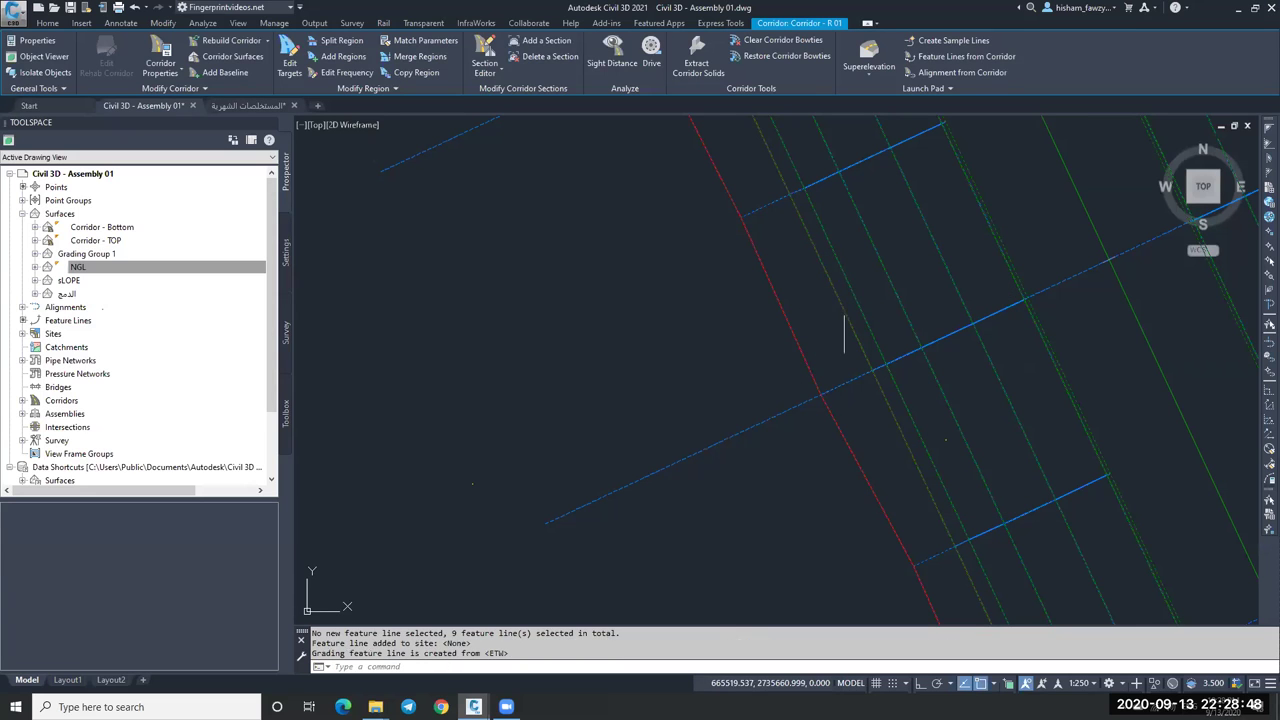
key("Escape")
left_click(846, 287)
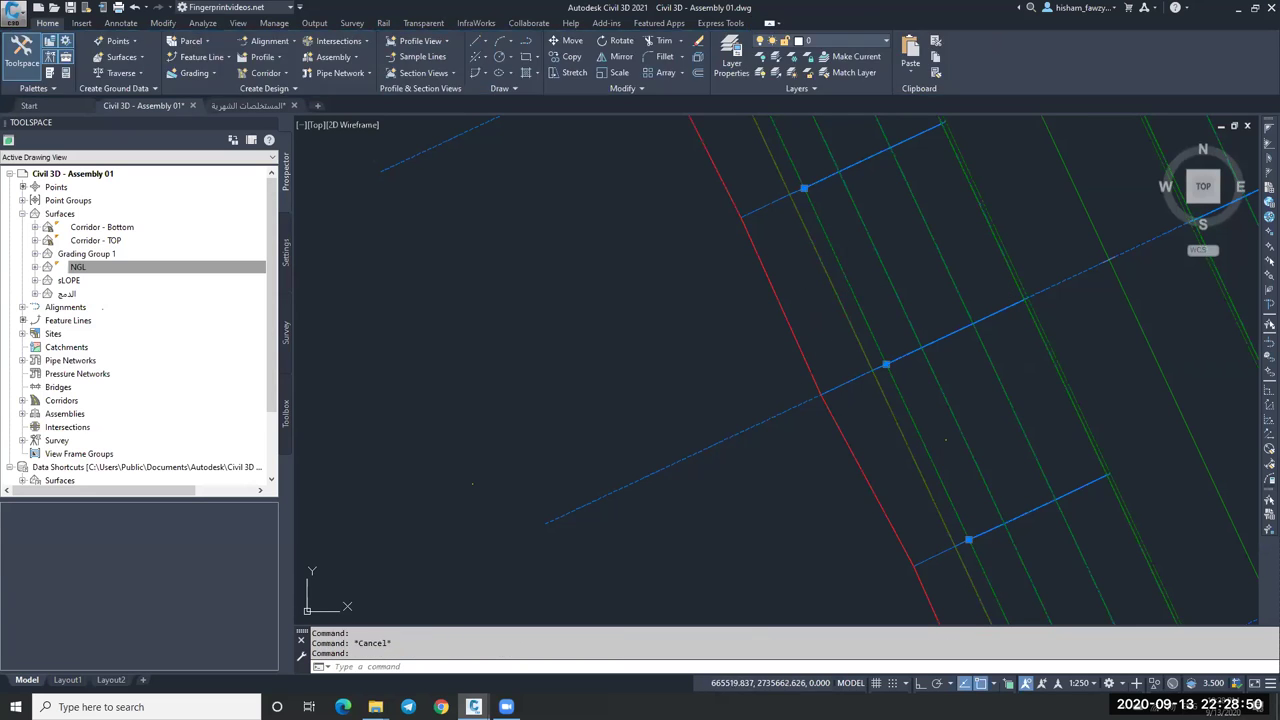
scroll(842, 318, "down", 5)
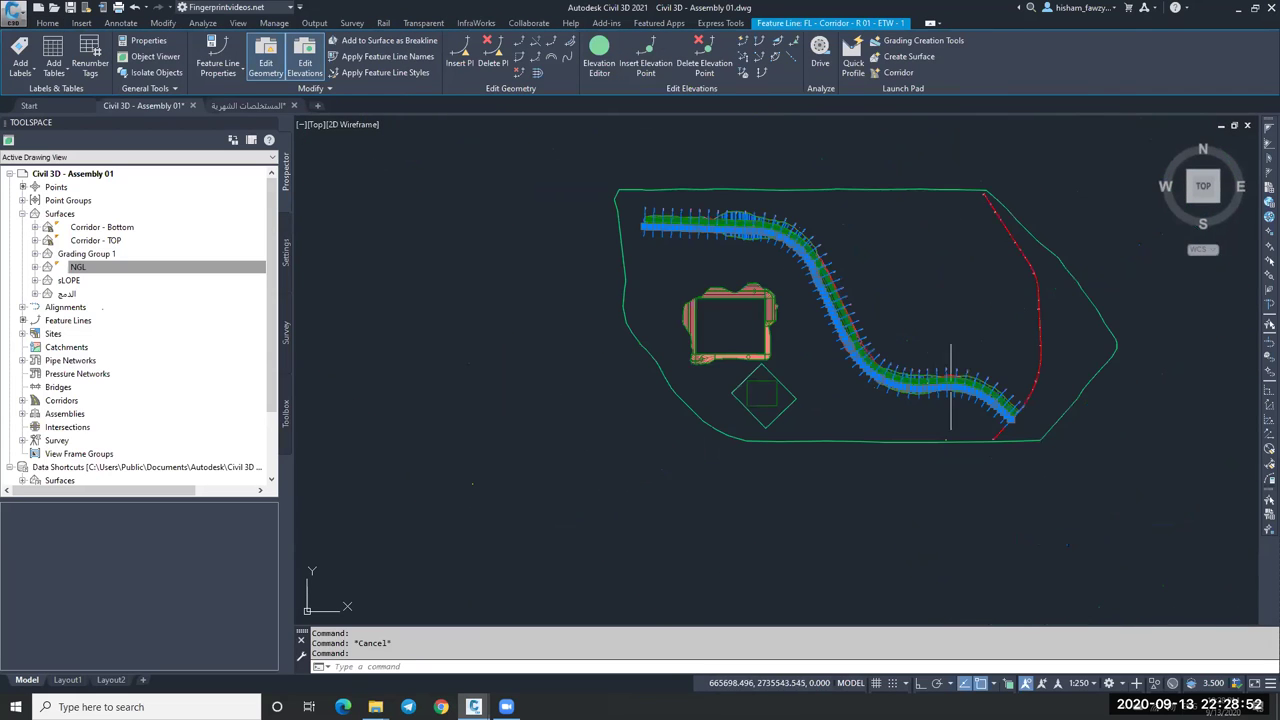
scroll(851, 376, "up", 3)
scroll(851, 376, "up", 4)
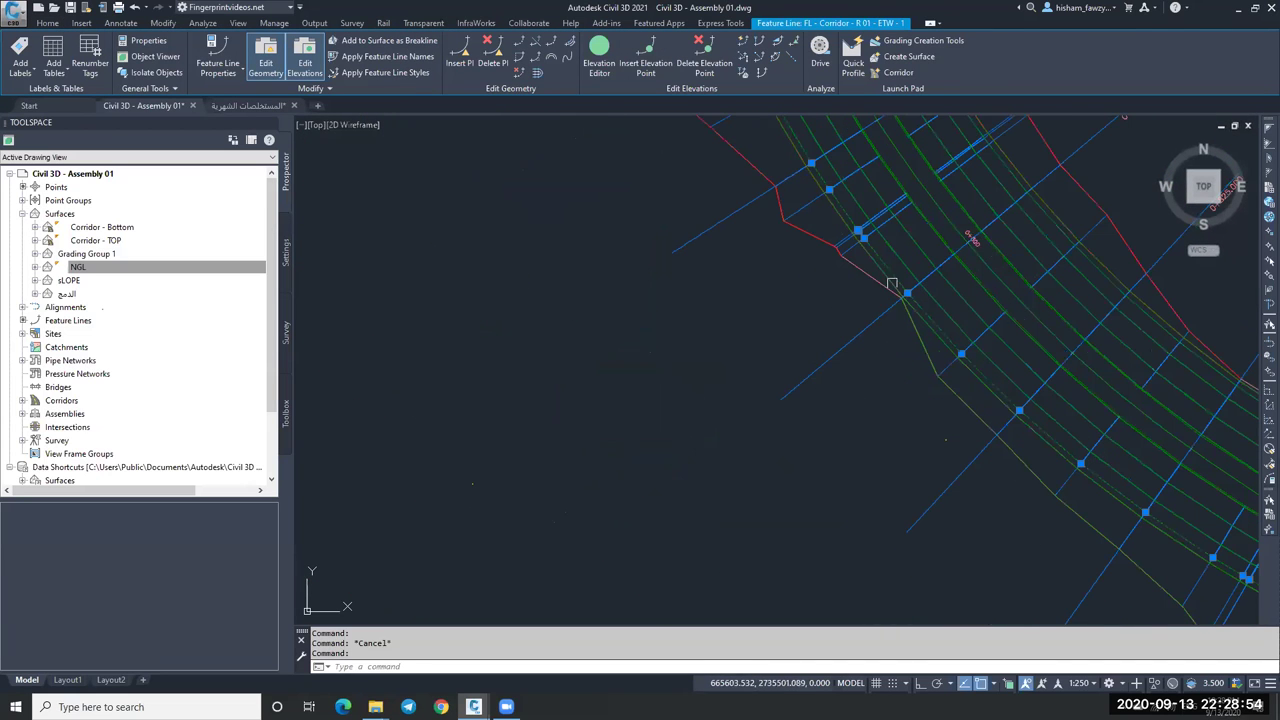
scroll(880, 290, "down", 1)
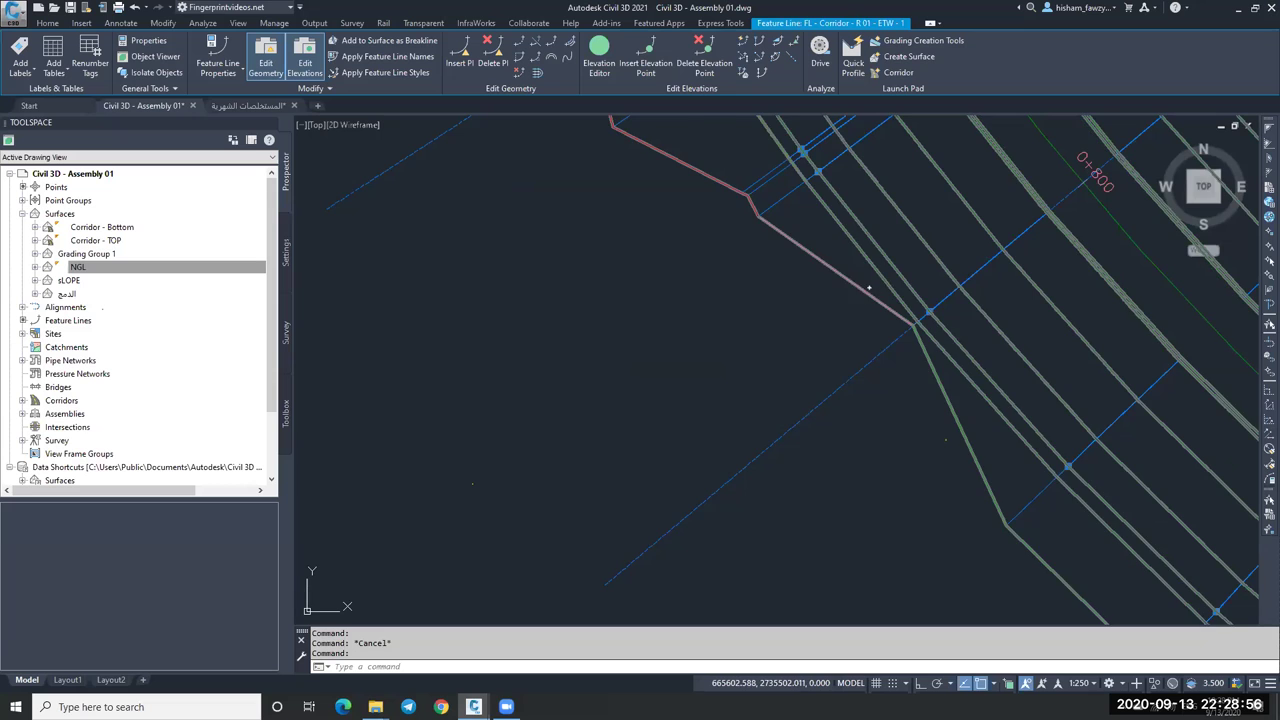
scroll(826, 324, "down", 2)
scroll(900, 250, "up", 2)
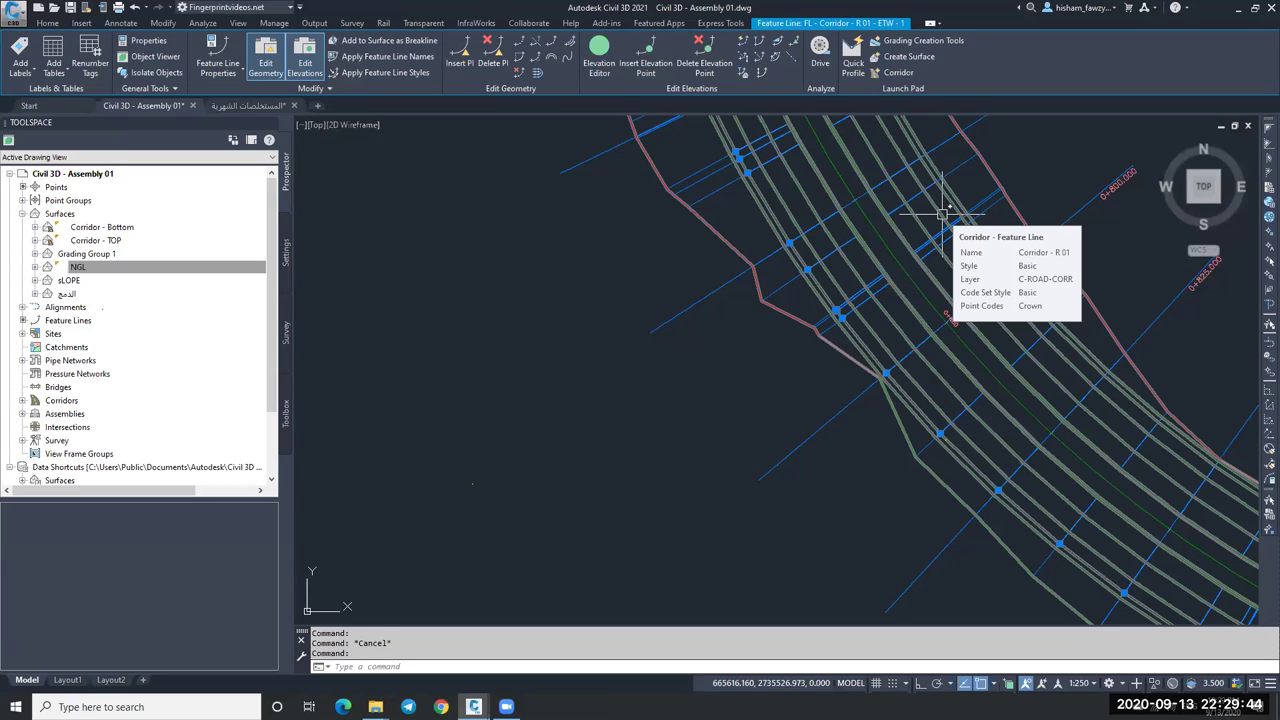
scroll(815, 282, "up", 3)
key("Escape")
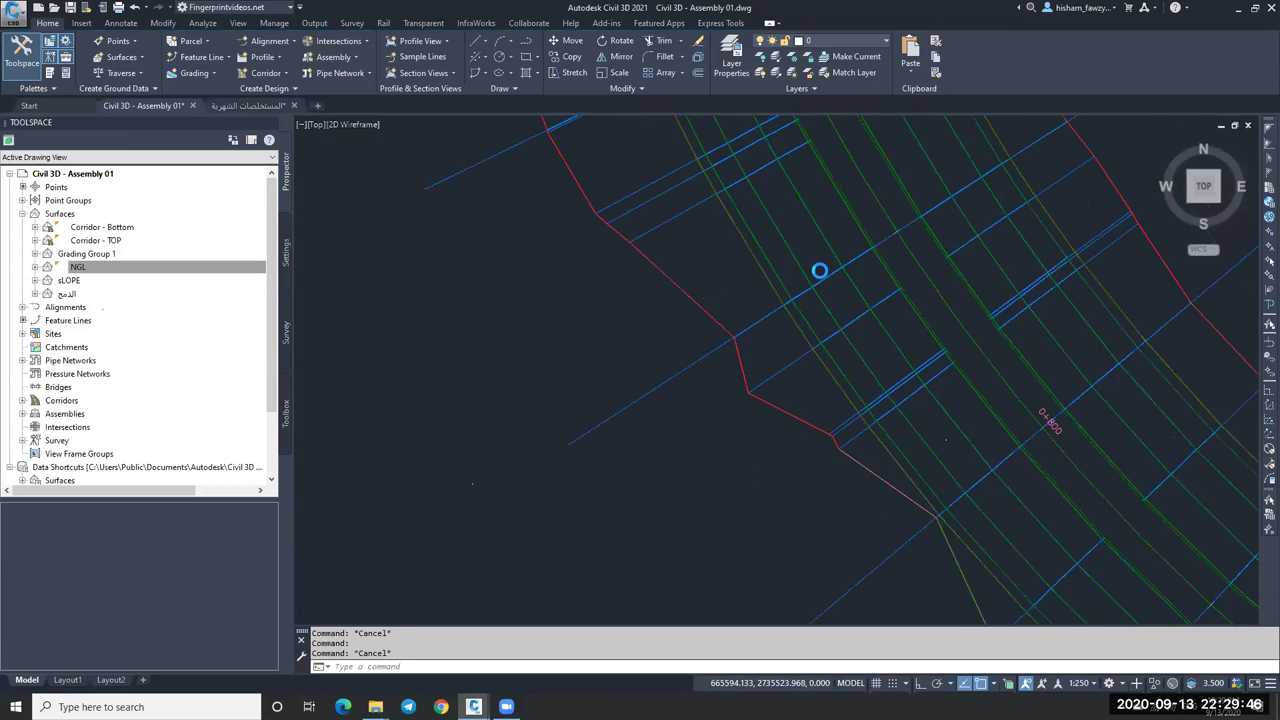
scroll(798, 362, "down", 2)
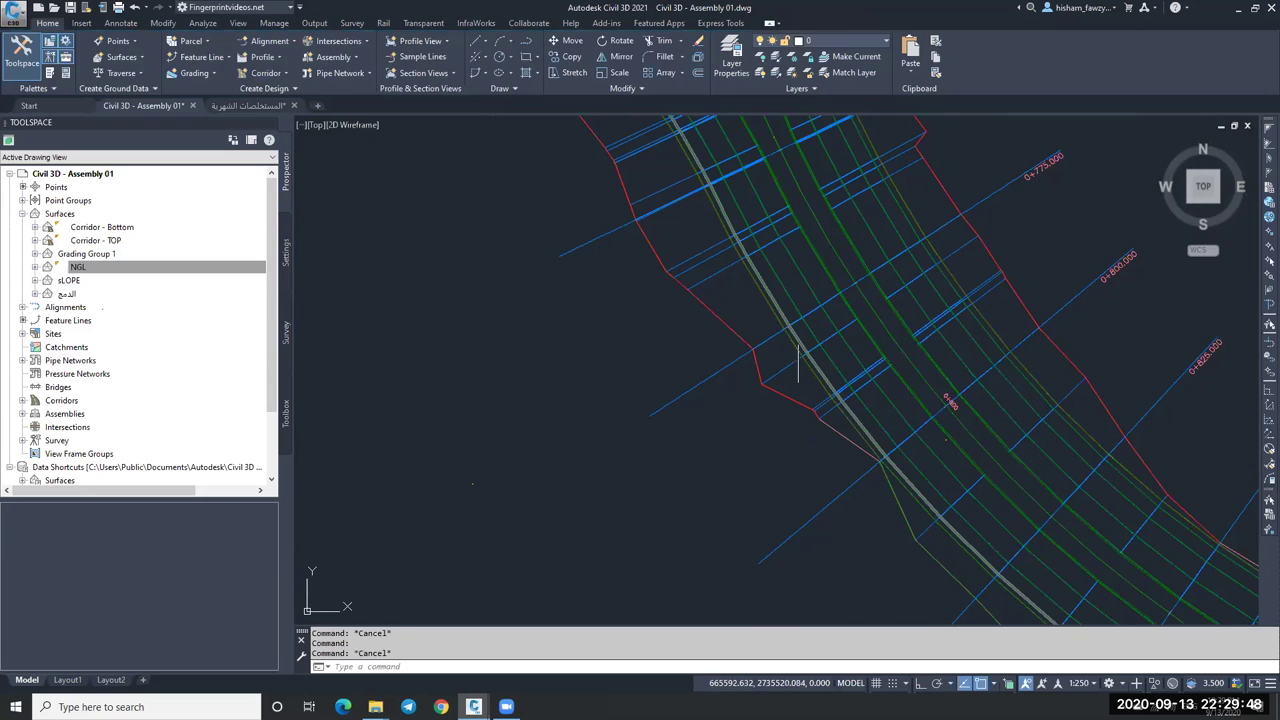
left_click(796, 340)
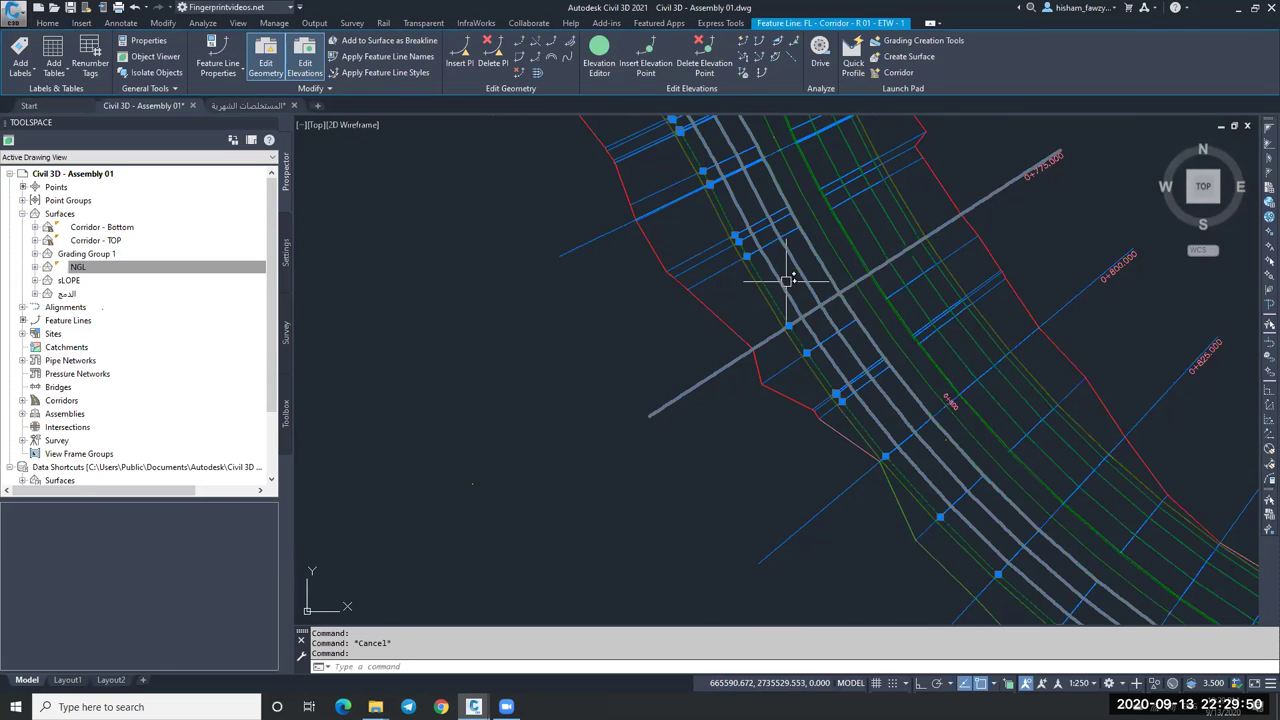
key("Escape")
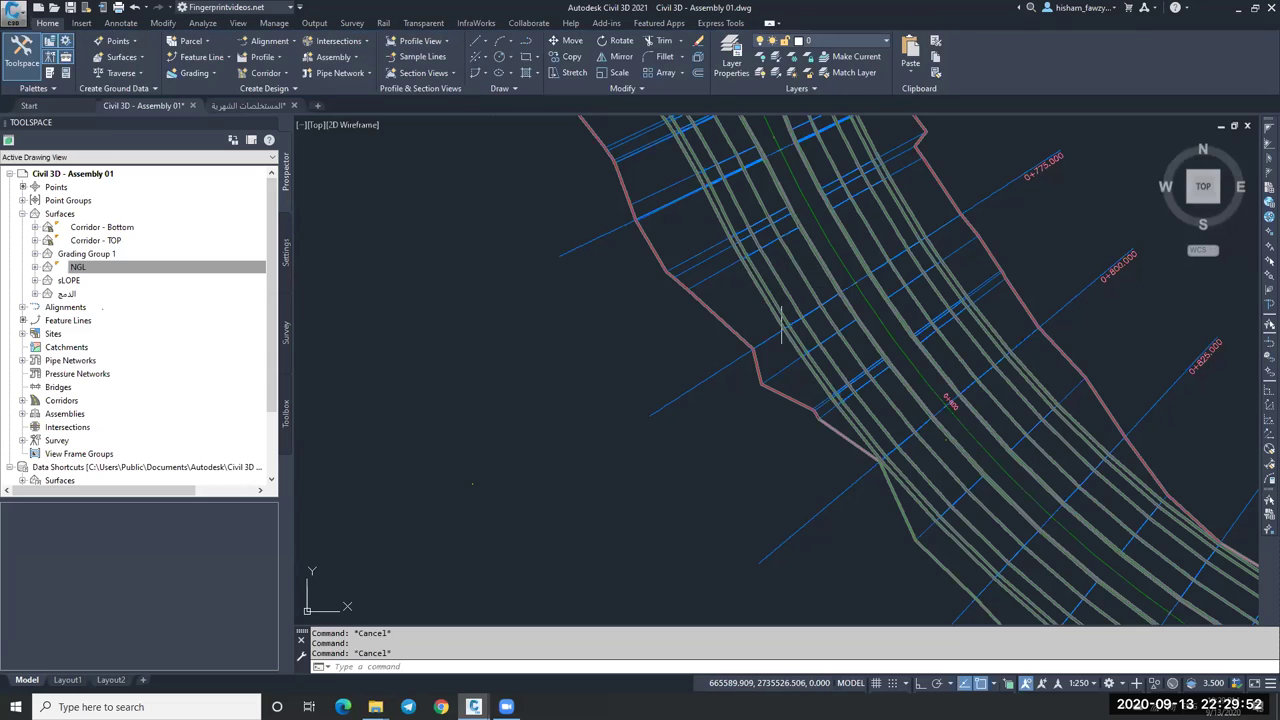
left_click(848, 395)
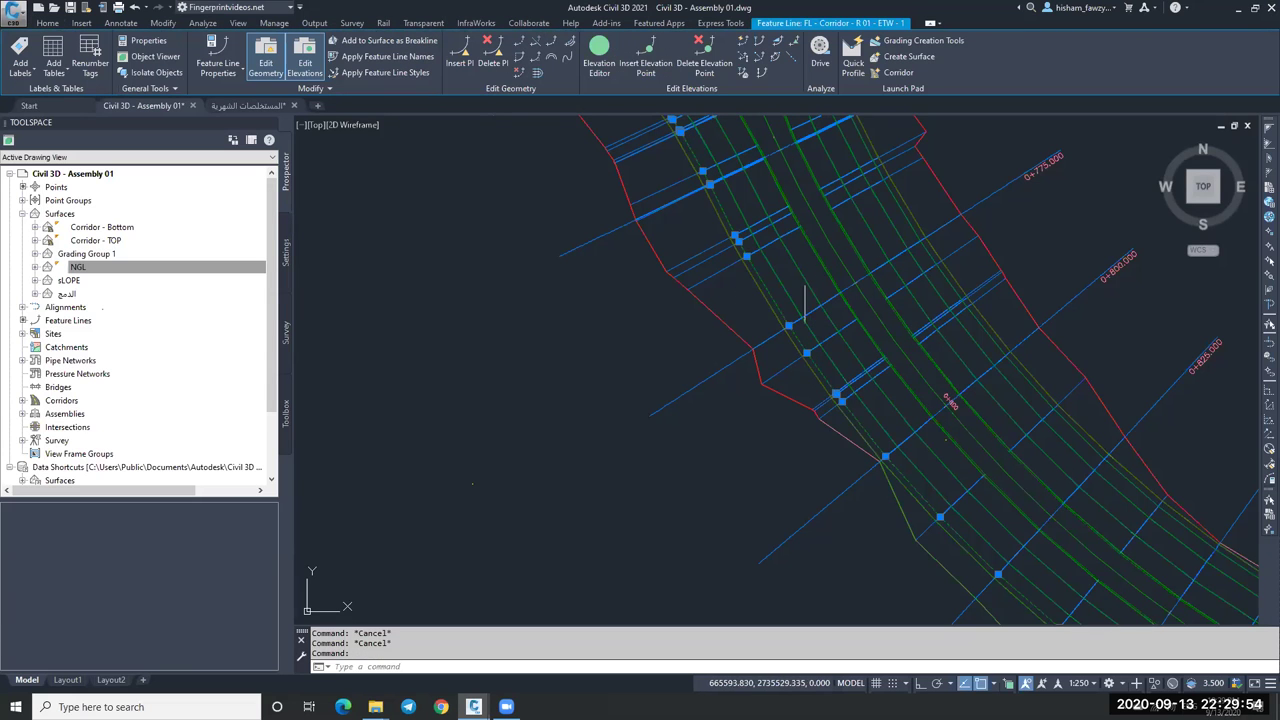
mouse_move(782, 256)
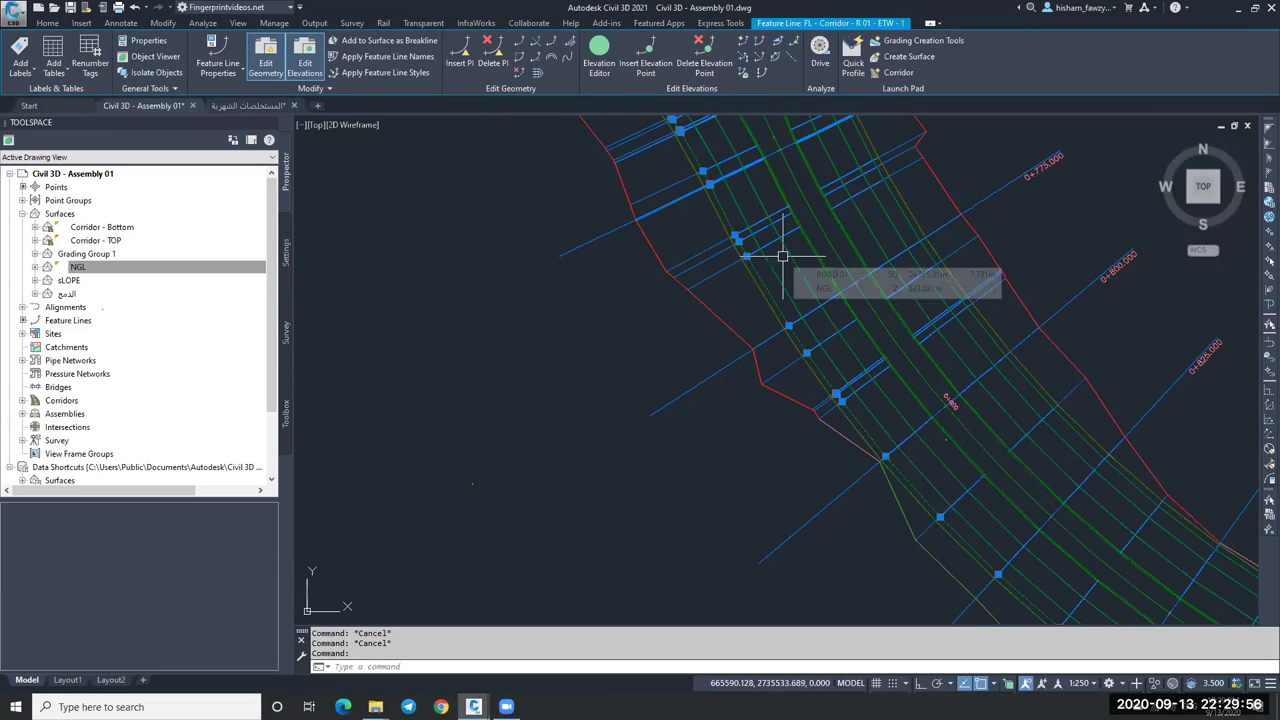
key("Escape")
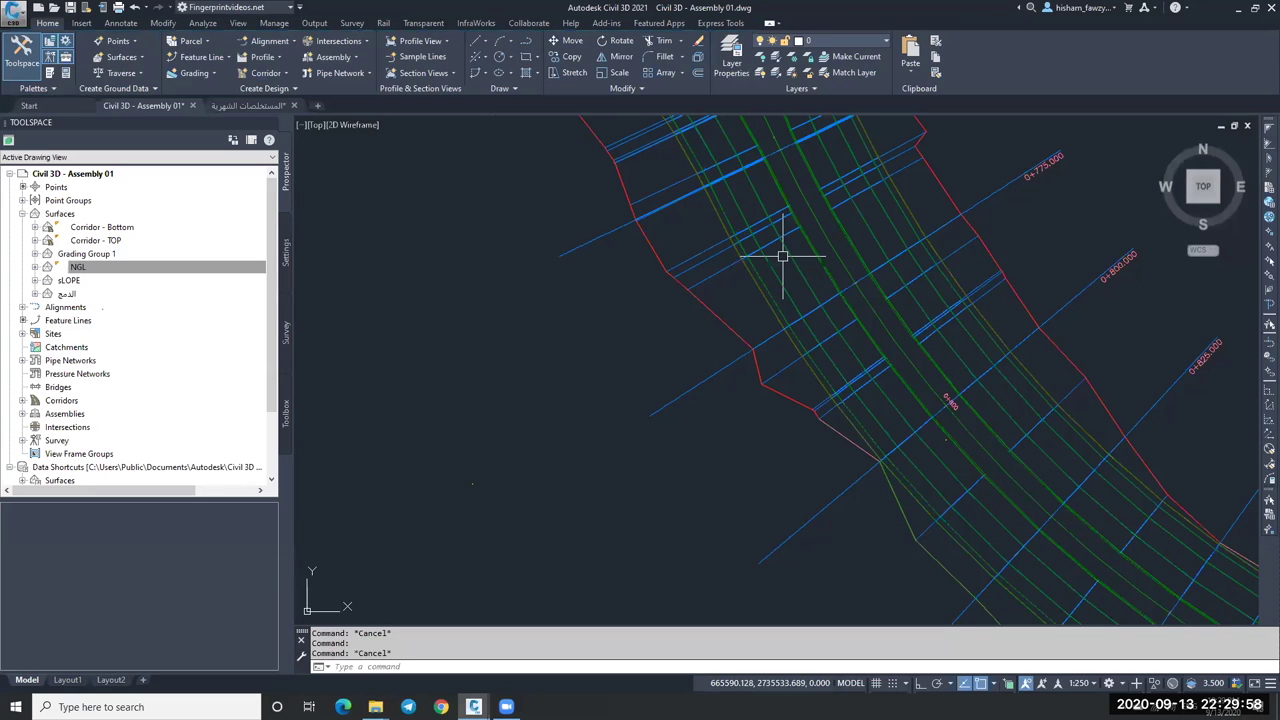
left_click(766, 287)
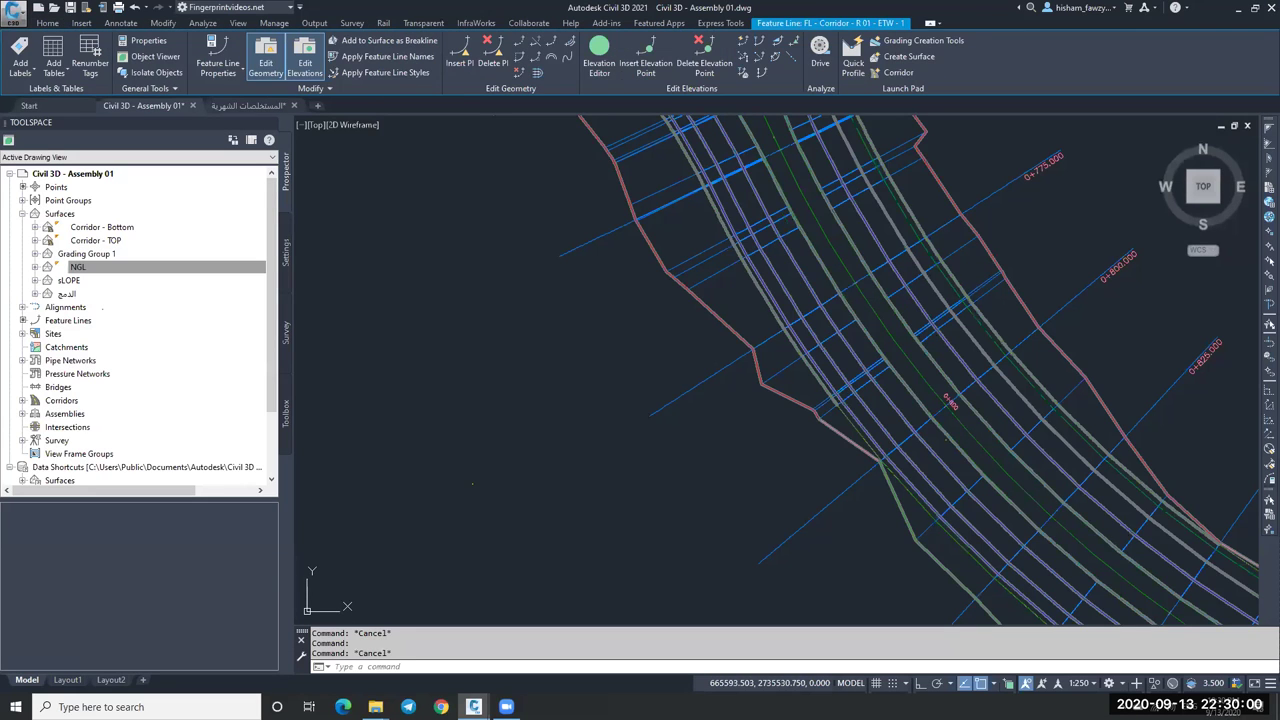
key("Escape")
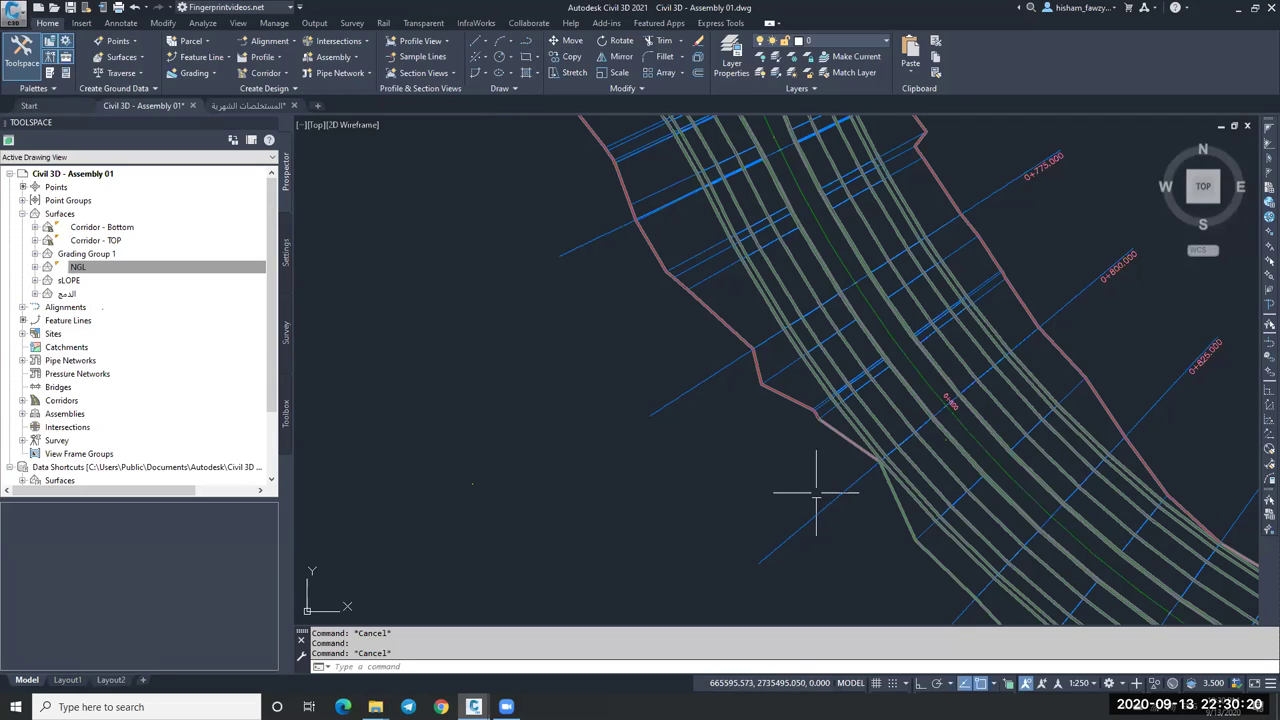
mouse_move(769, 498)
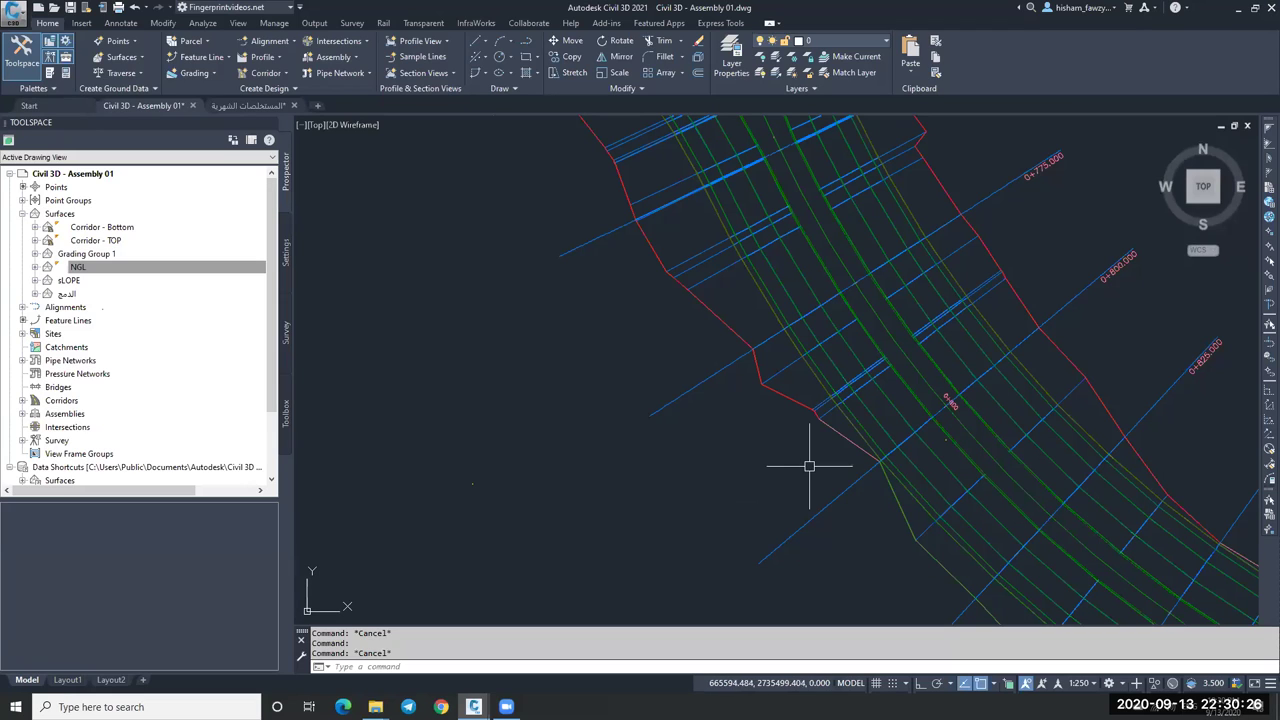
mouse_move(811, 457)
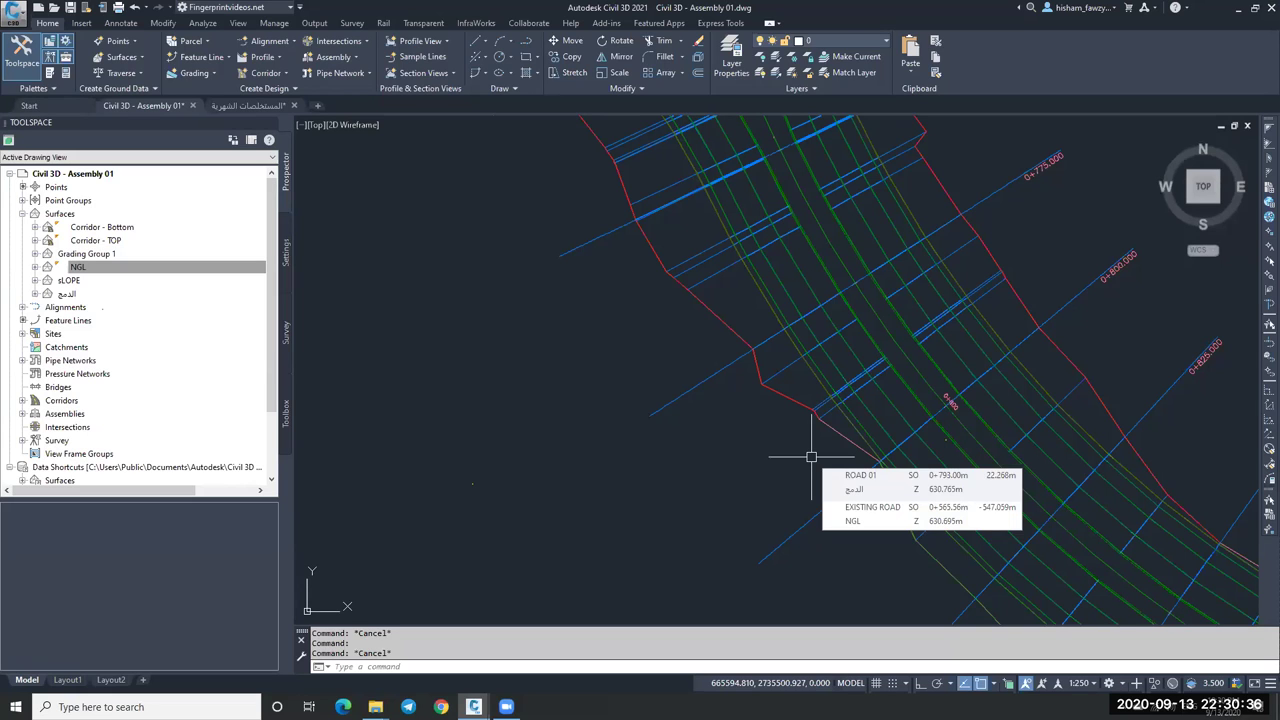
Zoom to the crest curve labels (PVI 0+227.50, high point 645.33) and show the Settings tree.
scroll(700, 455, "down", 8)
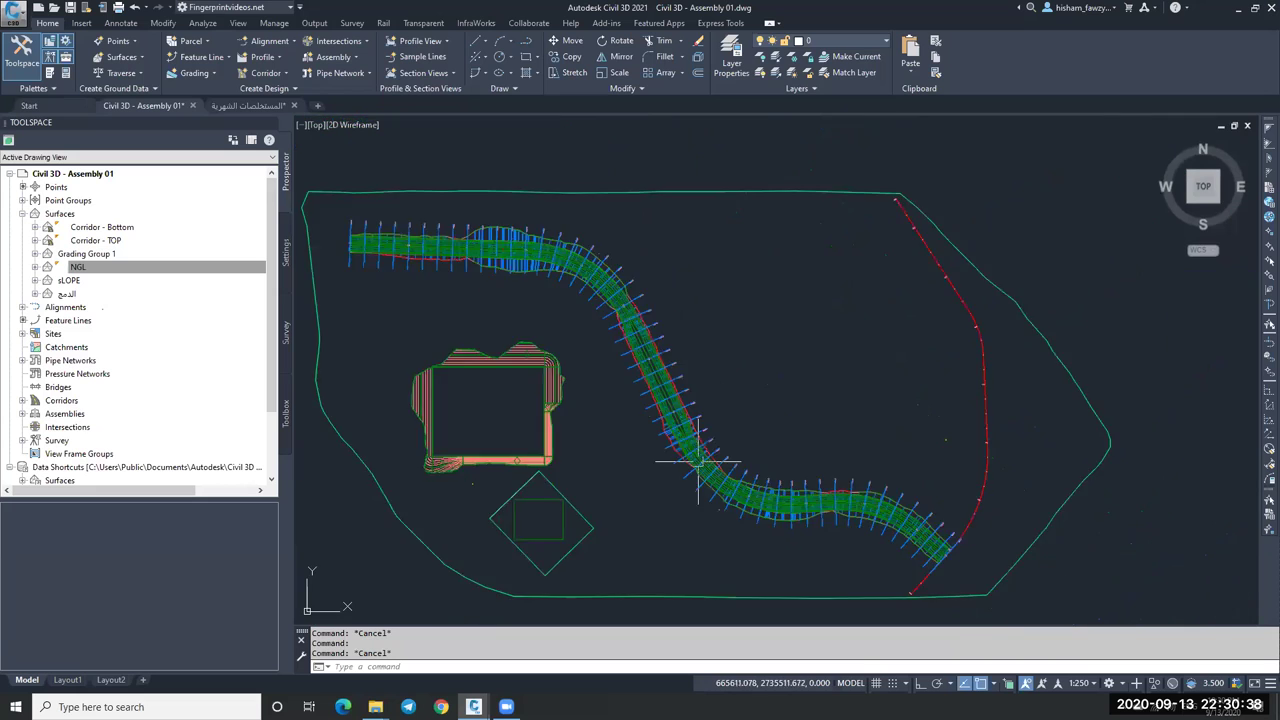
scroll(1110, 326, "up", 10)
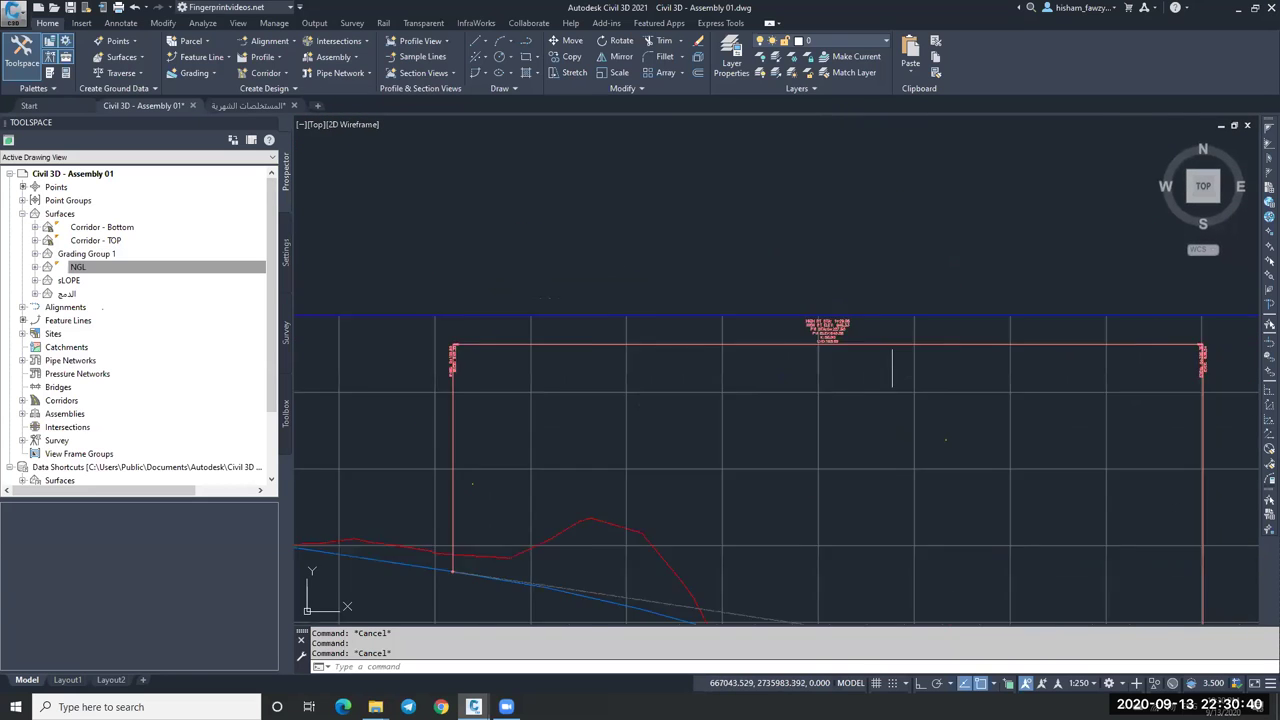
scroll(568, 260, "up", 5)
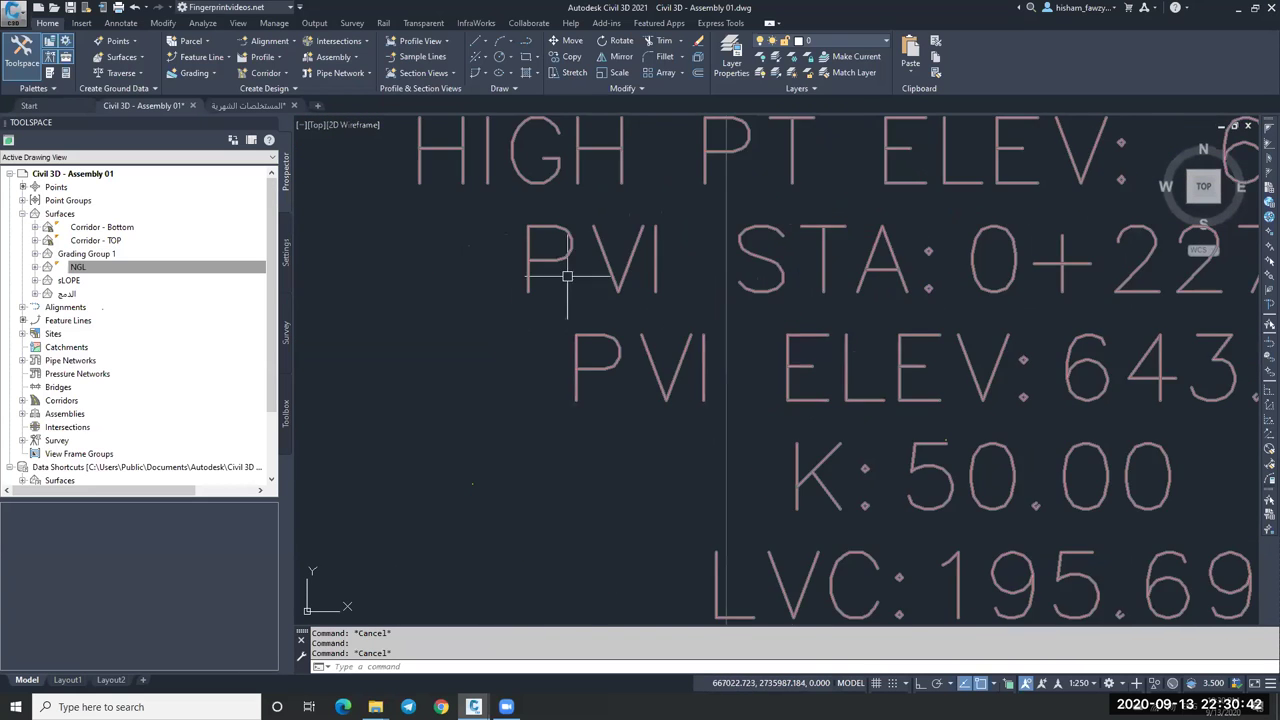
scroll(580, 262, "down", 3)
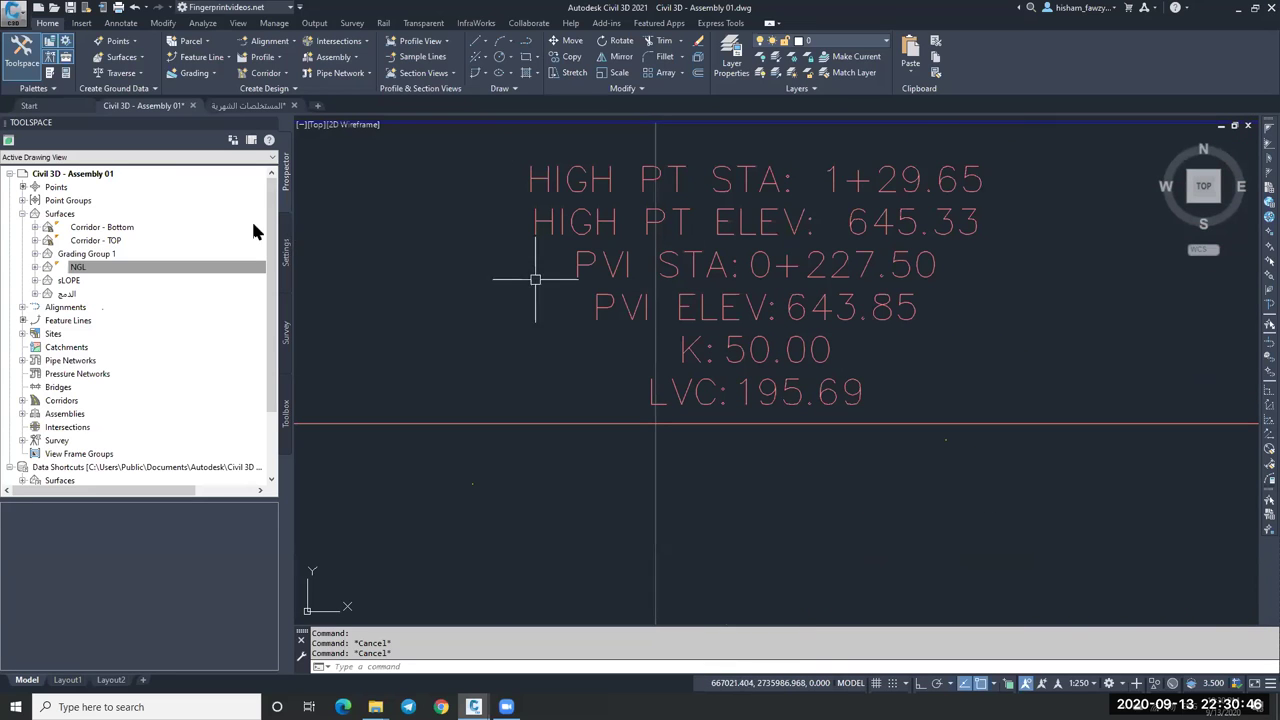
left_click(285, 252)
Browse the Assembly 01 drawing's Abbreviations settings down to the Profile entries, then close them.
right_click(165, 180)
left_click(205, 177)
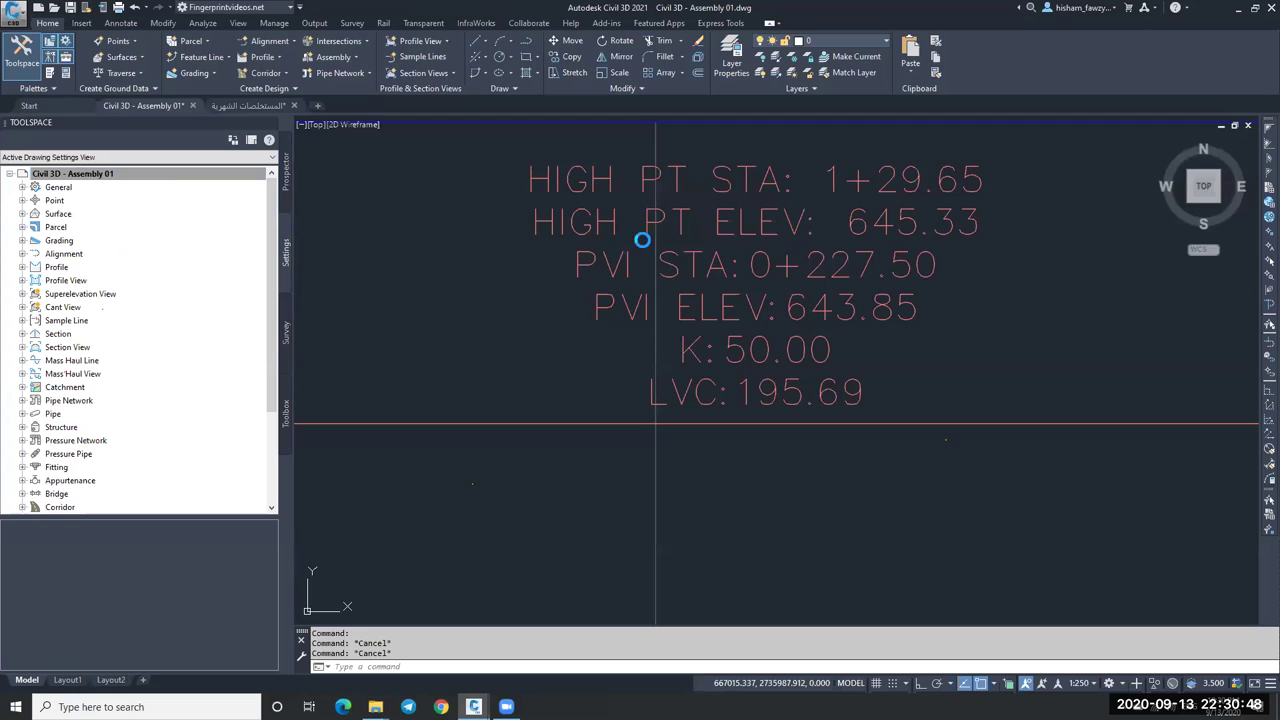
left_click(577, 175)
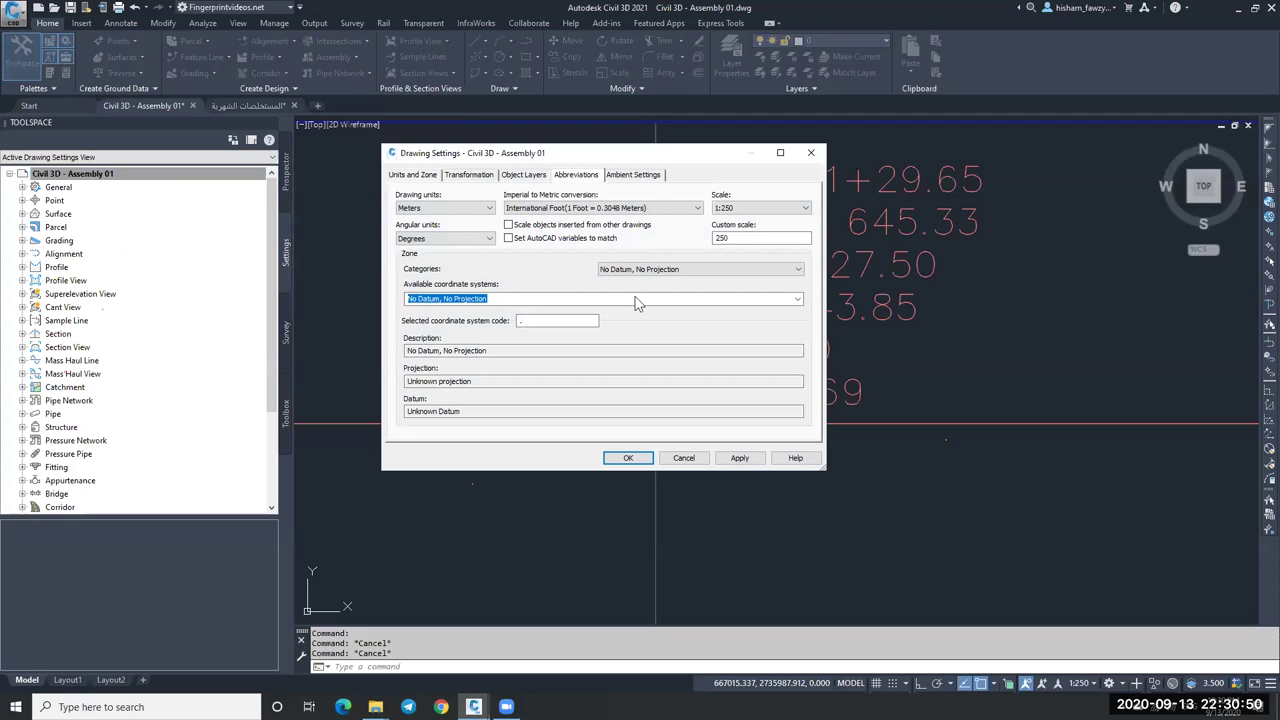
scroll(592, 302, "down", 5)
scroll(592, 302, "down", 8)
scroll(592, 302, "down", 1)
scroll(592, 302, "down", 3)
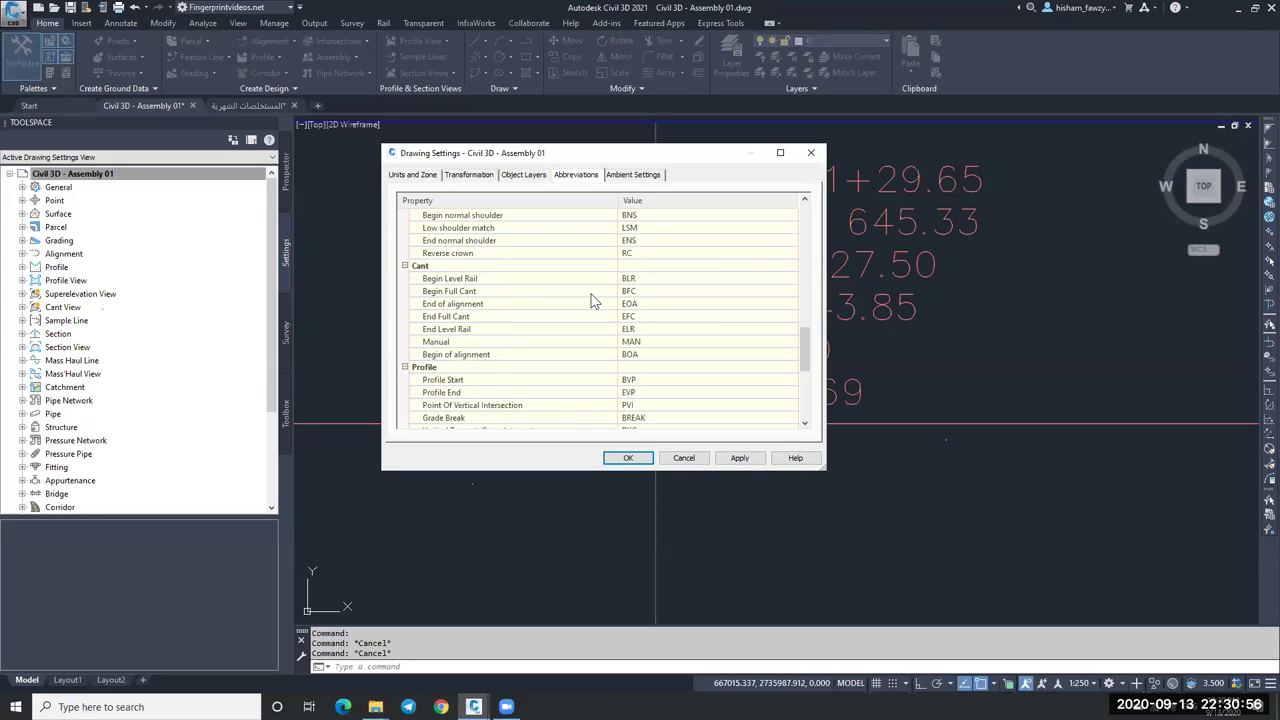
left_click(811, 153)
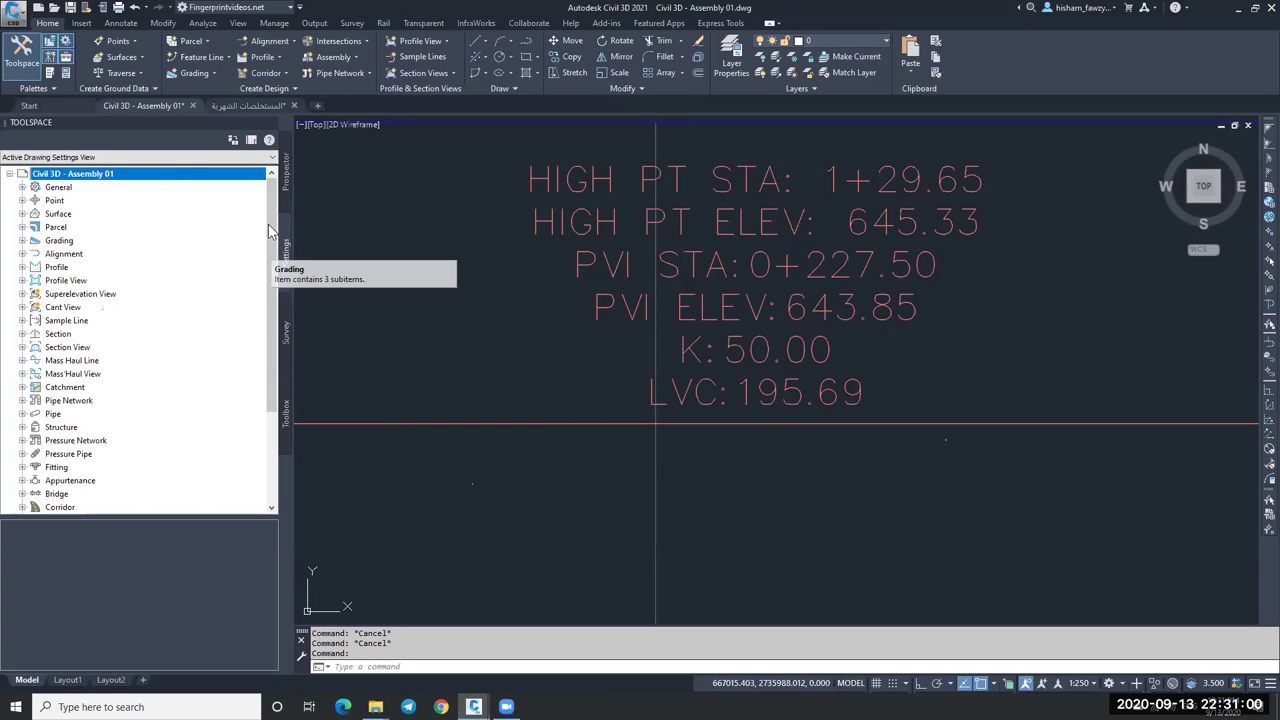
Reopen the drawing settings, select the Point Of Vertical Intersection (PVI) abbreviation, and cancel unchanged.
right_click(135, 176)
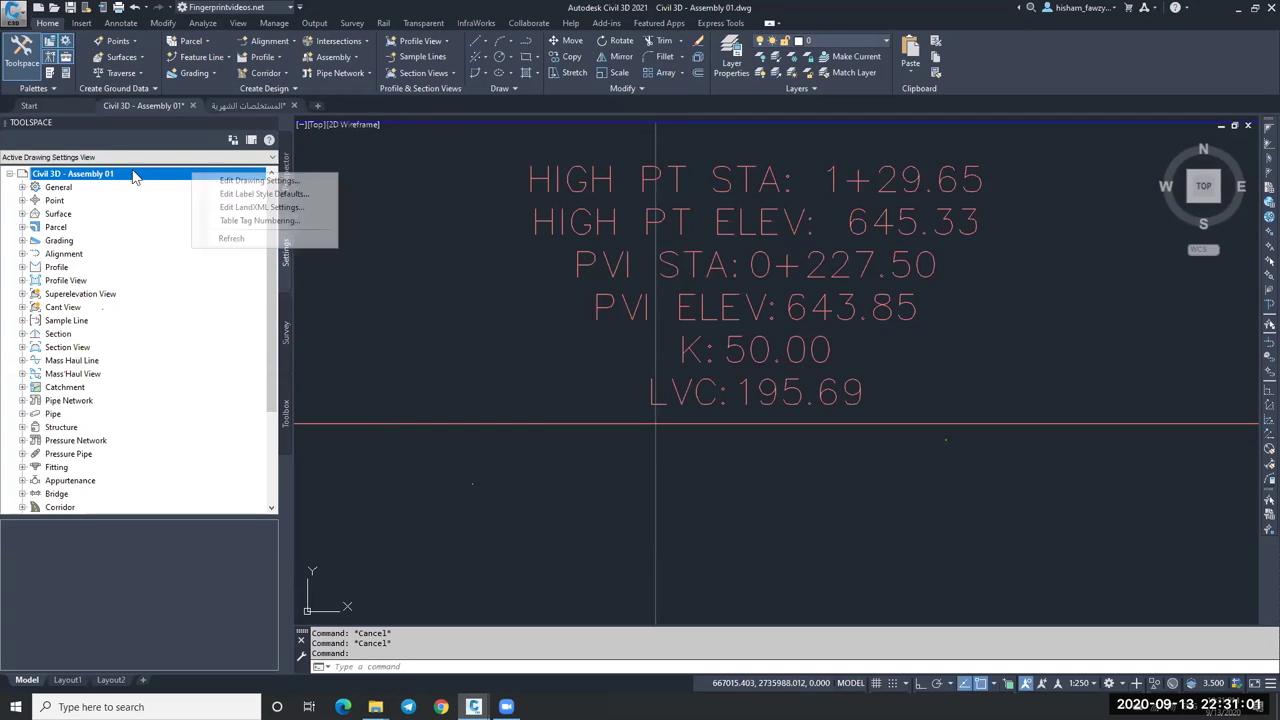
left_click(250, 181)
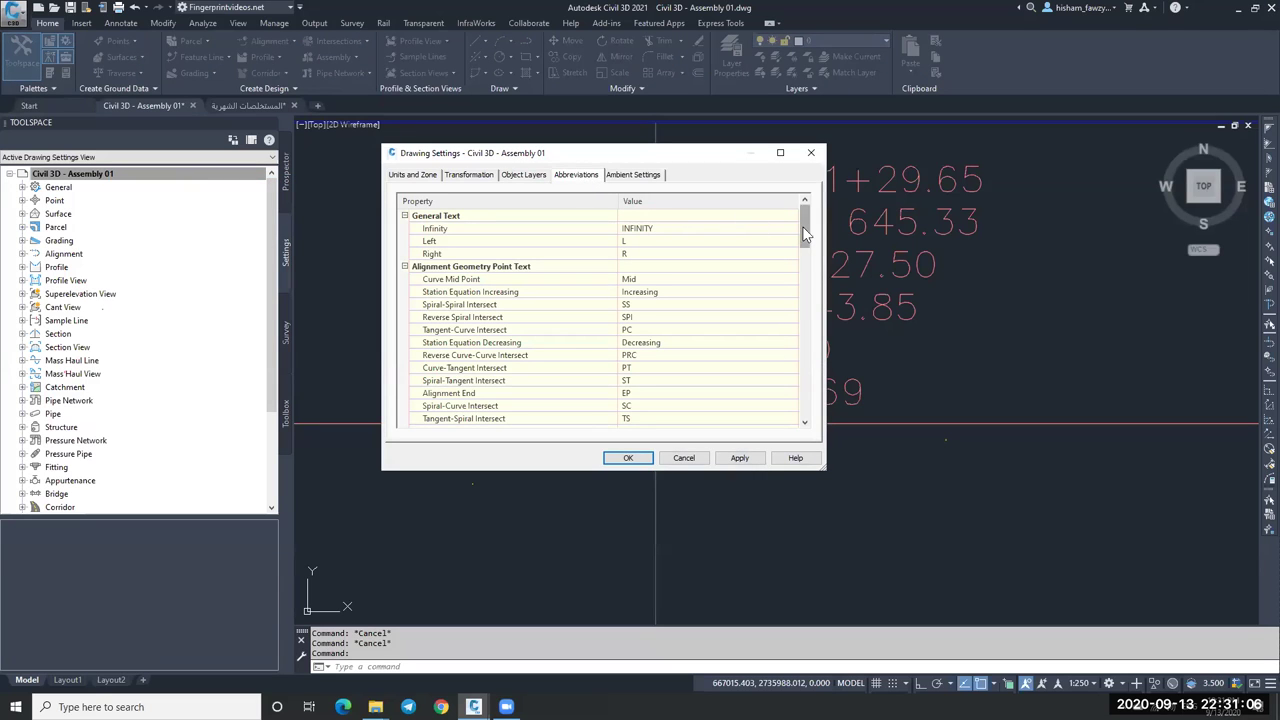
scroll(800, 250, "down", 2)
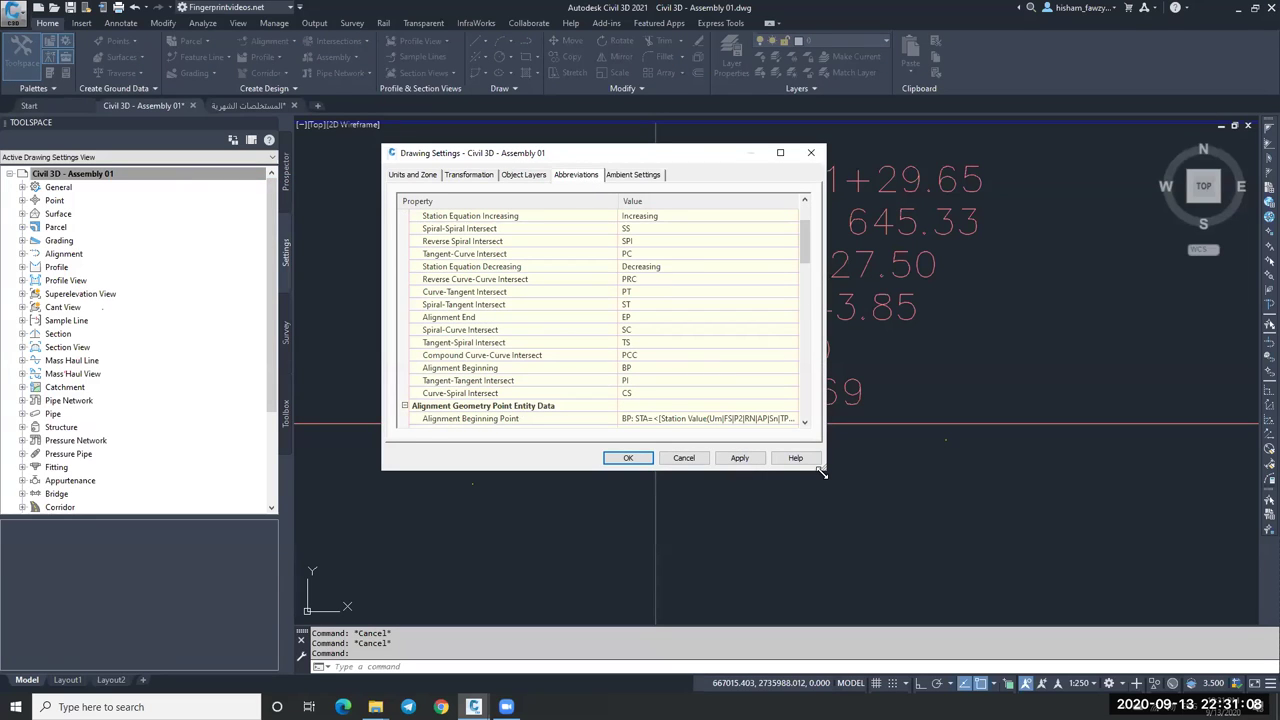
left_click_drag(823, 468, 879, 560)
left_click_drag(857, 300, 845, 490)
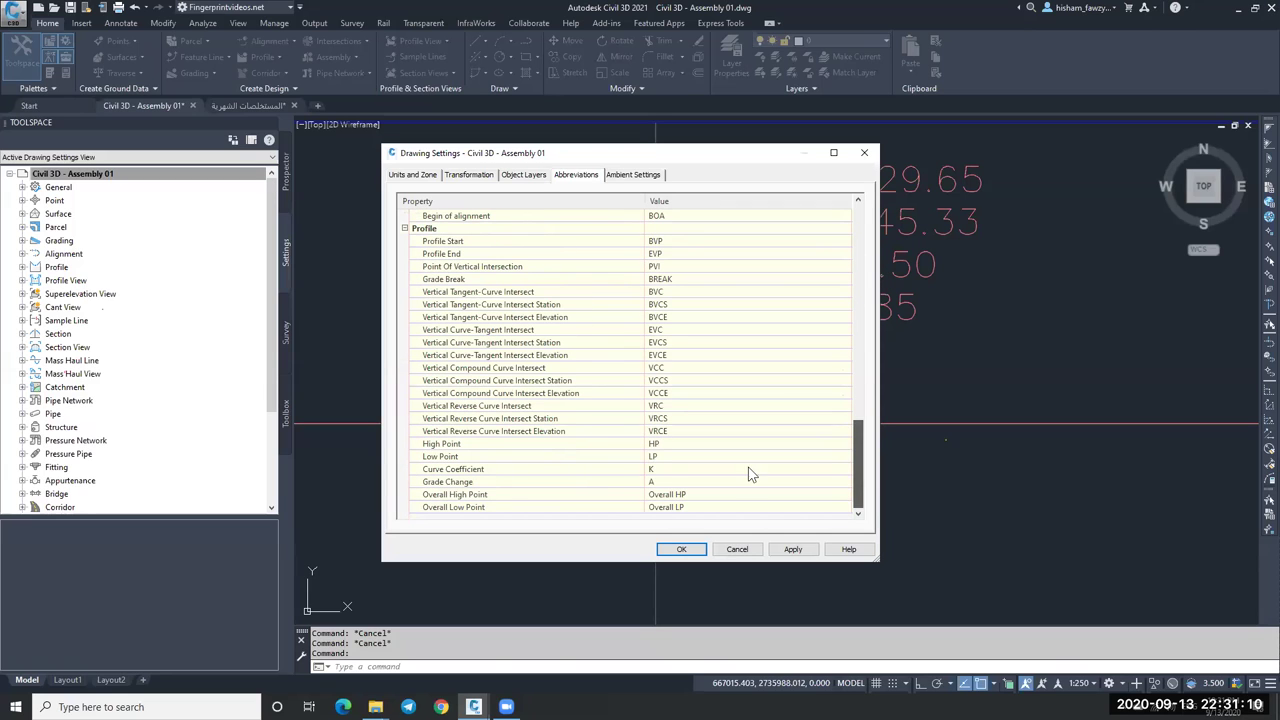
left_click(562, 268)
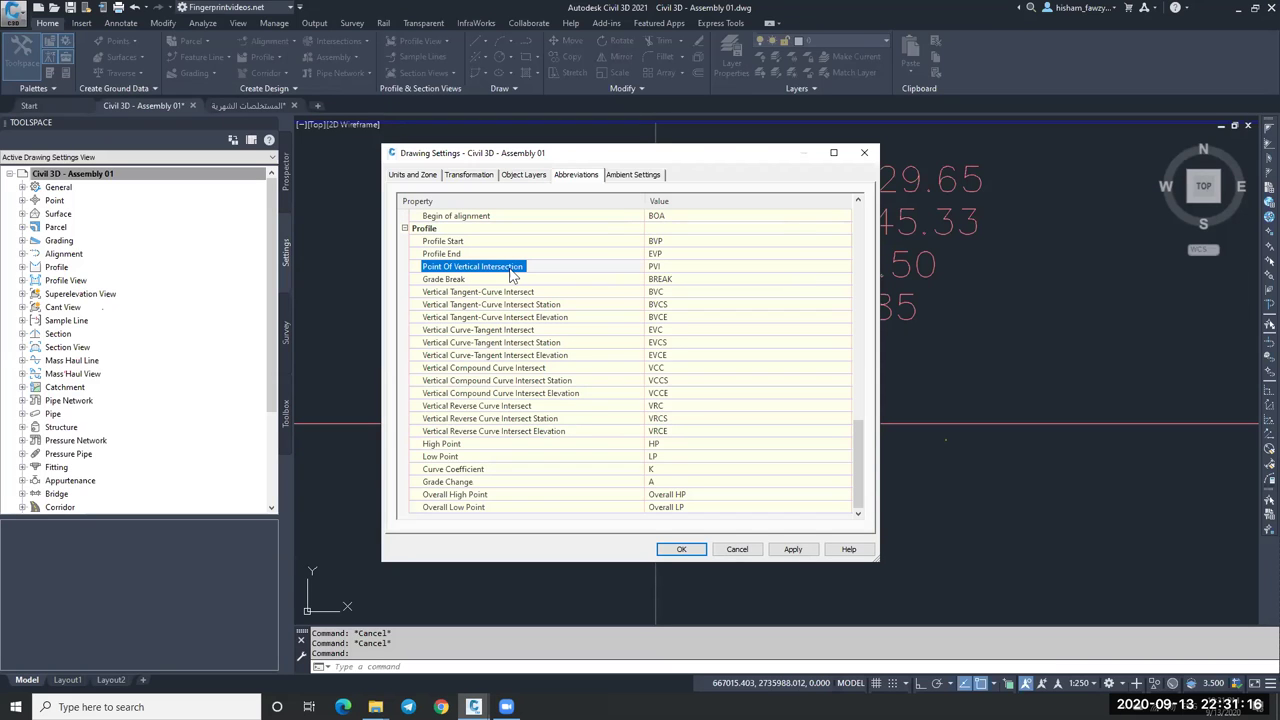
left_click(737, 549)
scroll(735, 343, "down", 5)
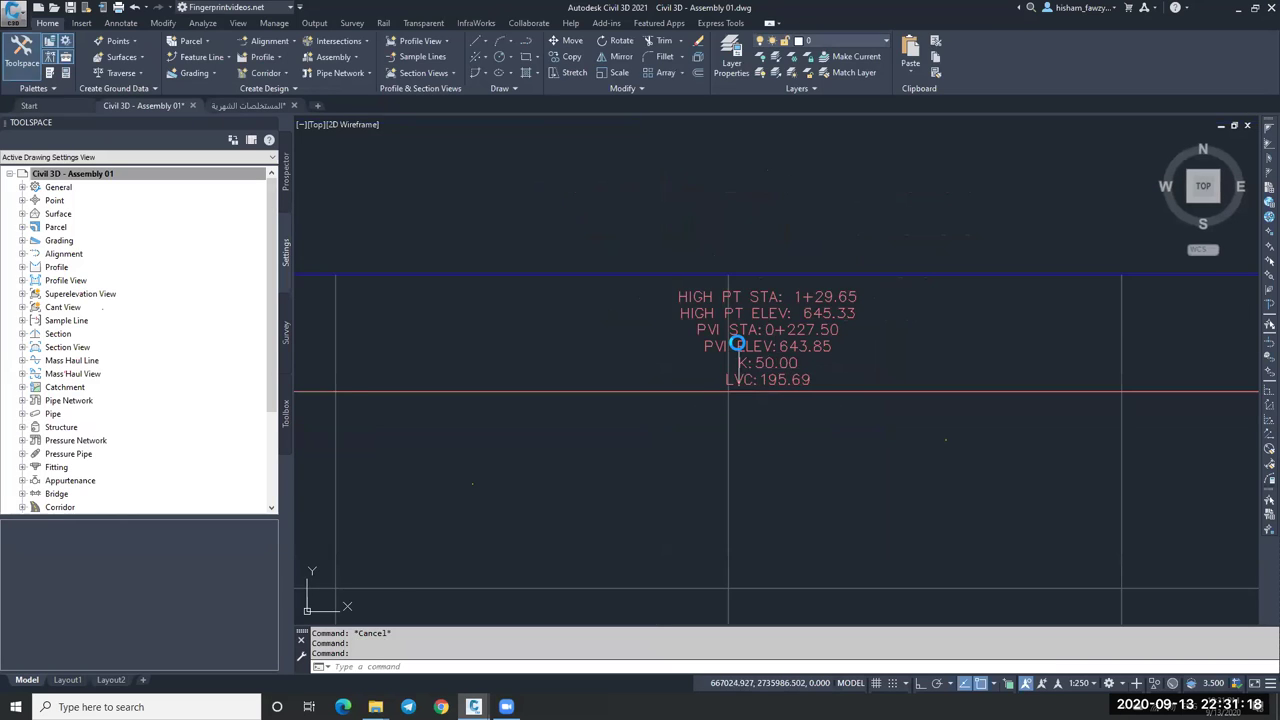
scroll(537, 434, "up", 4)
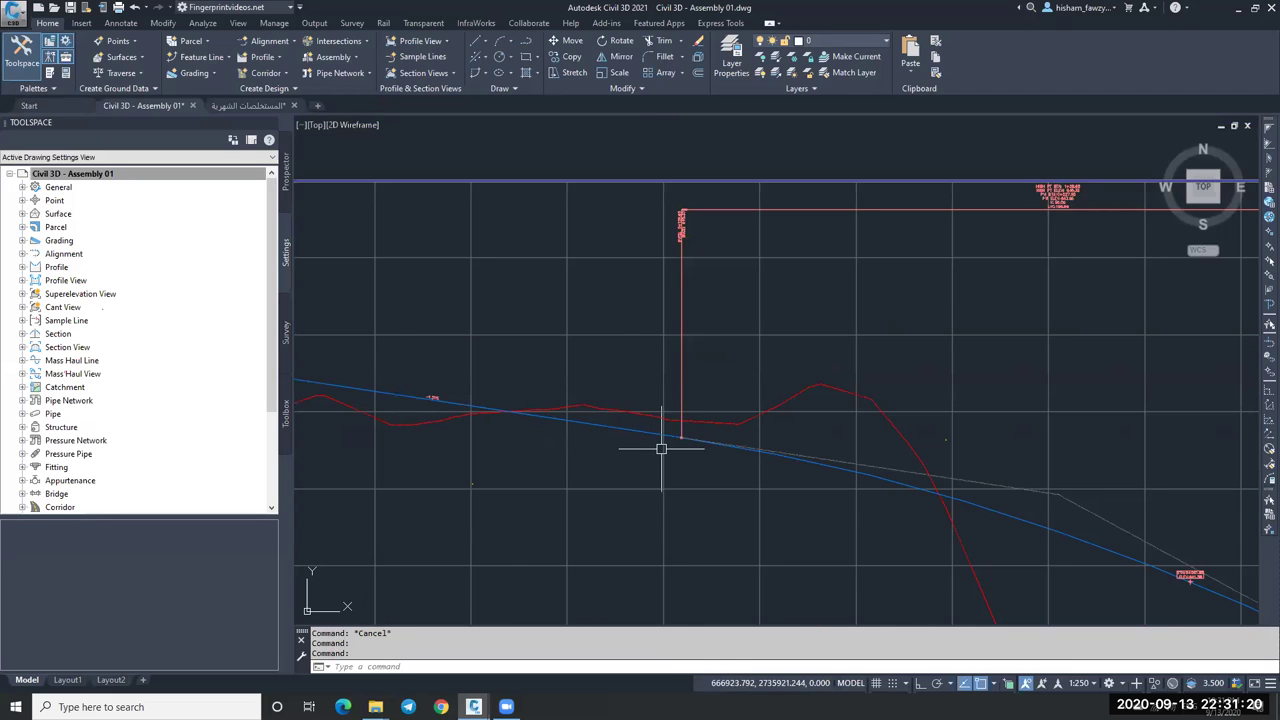
scroll(601, 323, "down", 4)
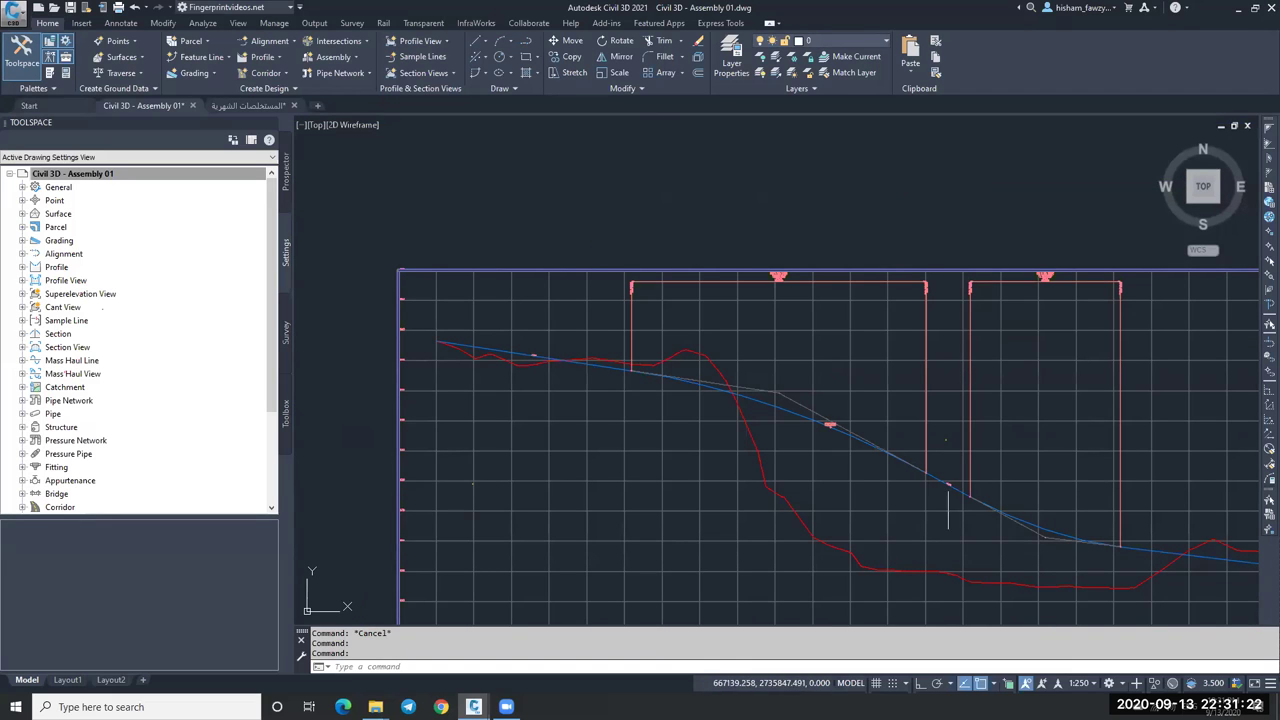
scroll(771, 386, "up", 5)
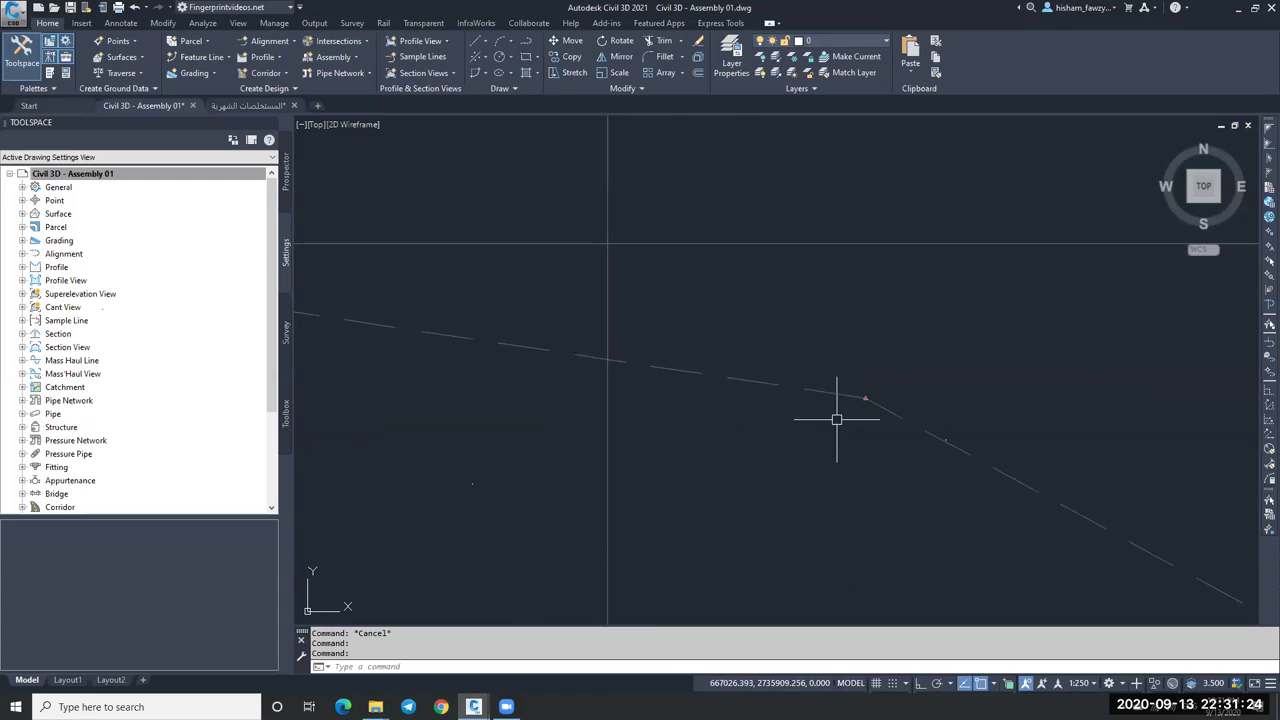
scroll(857, 400, "down", 5)
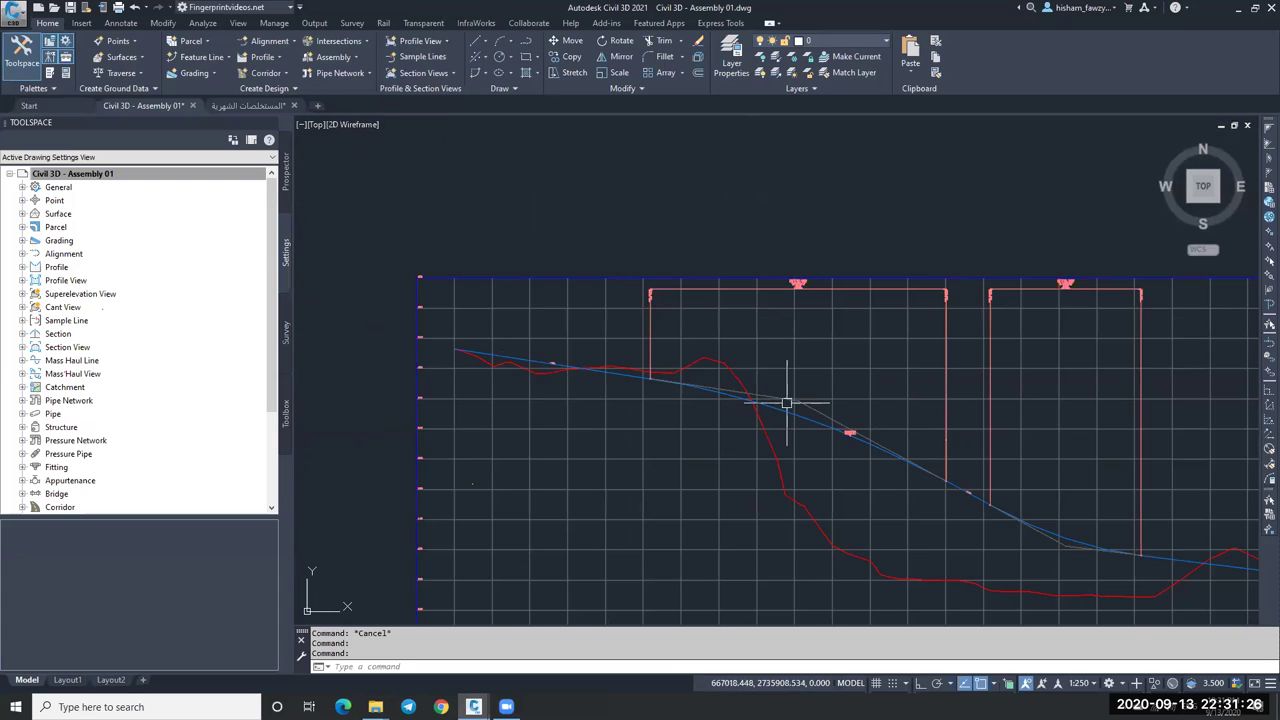
scroll(787, 403, "up", 3)
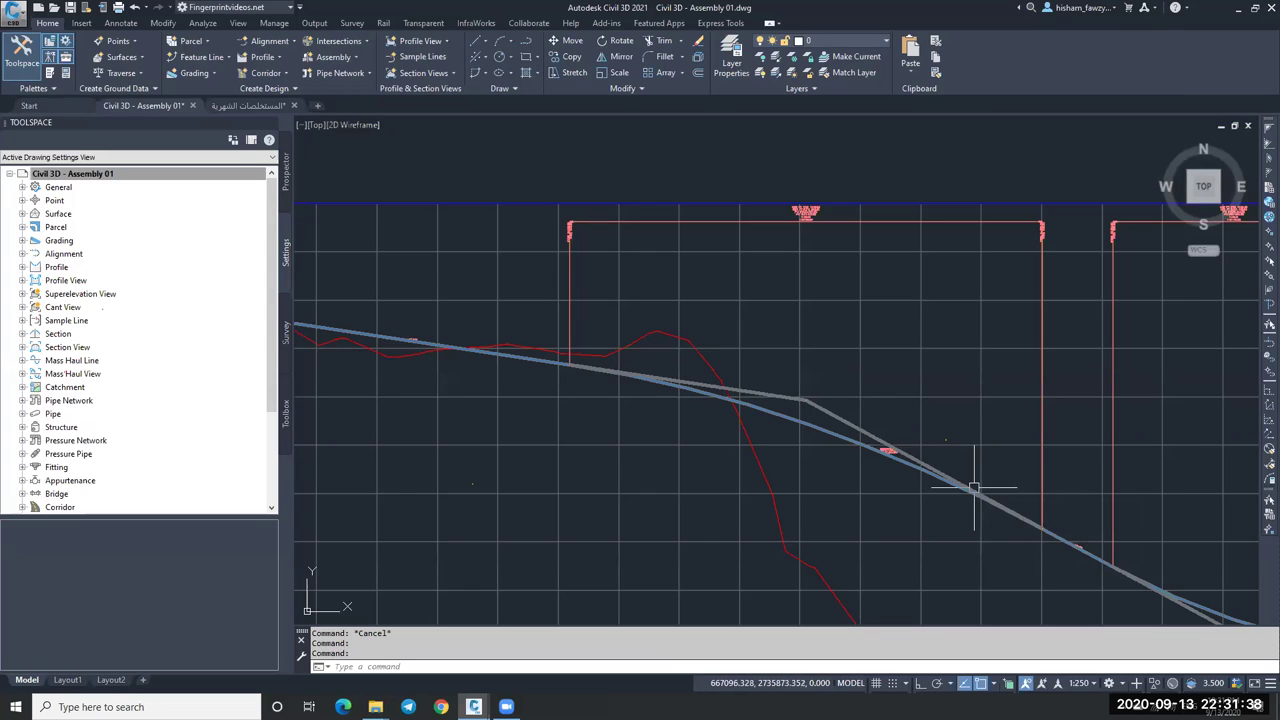
scroll(836, 330, "up", 2)
scroll(795, 390, "up", 2)
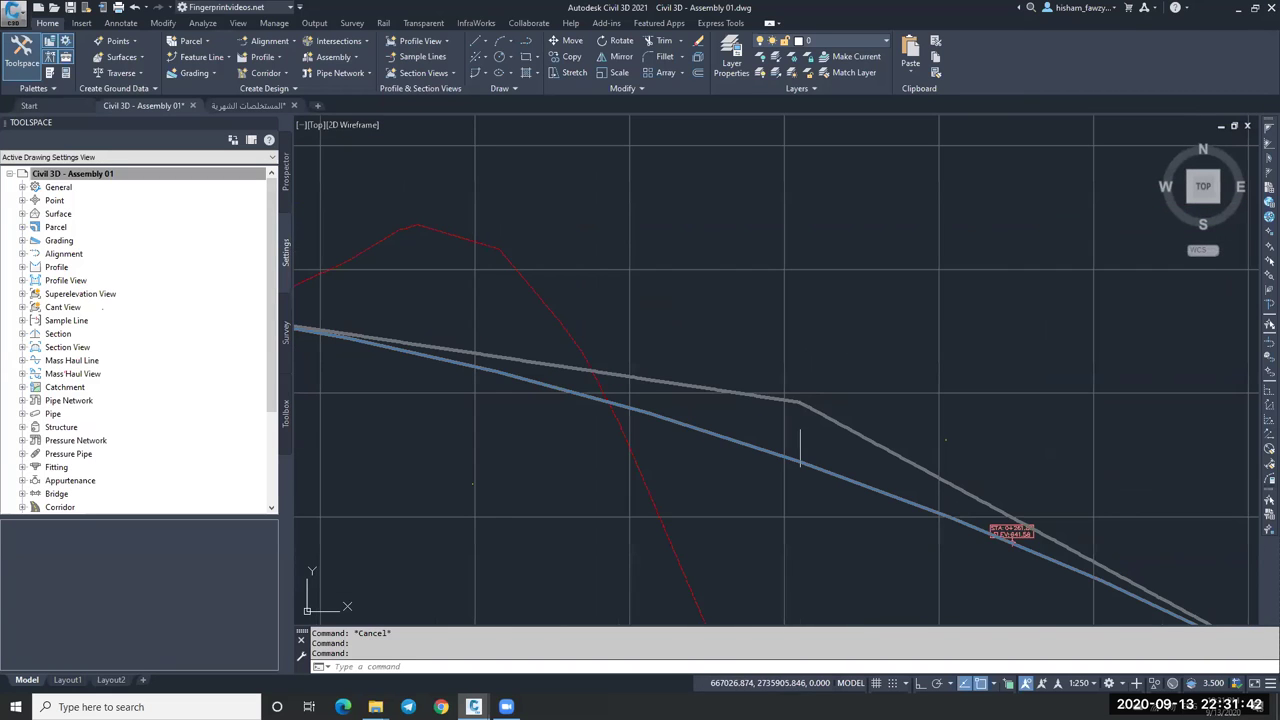
scroll(800, 447, "down", 6)
scroll(790, 300, "up", 8)
scroll(714, 335, "down", 1)
scroll(714, 345, "down", 1)
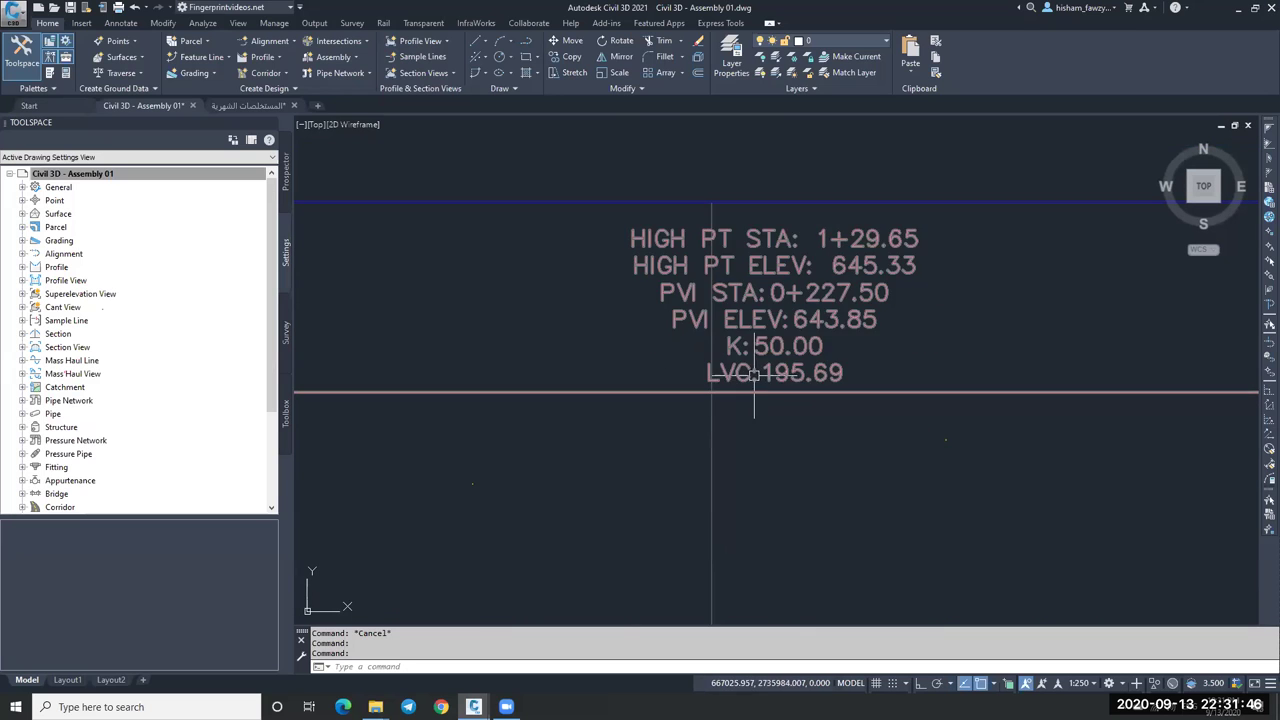
scroll(735, 340, "down", 5)
scroll(816, 355, "up", 4)
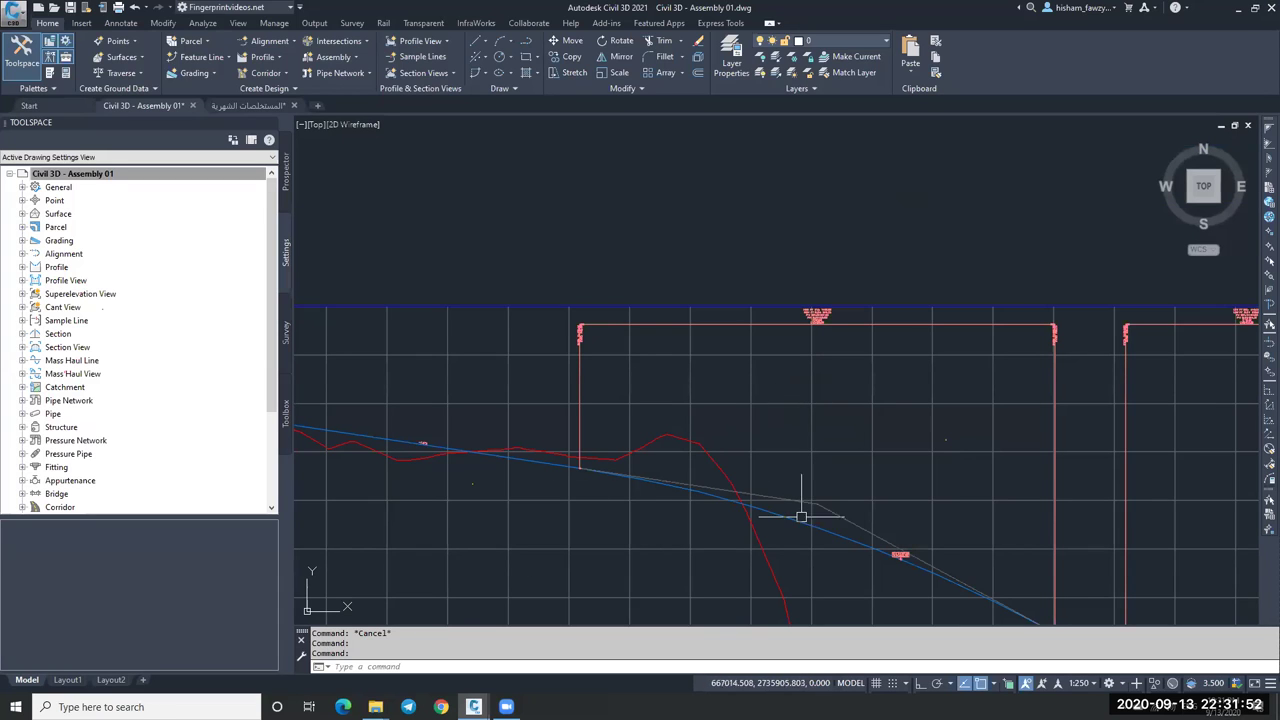
scroll(631, 440, "down", 3)
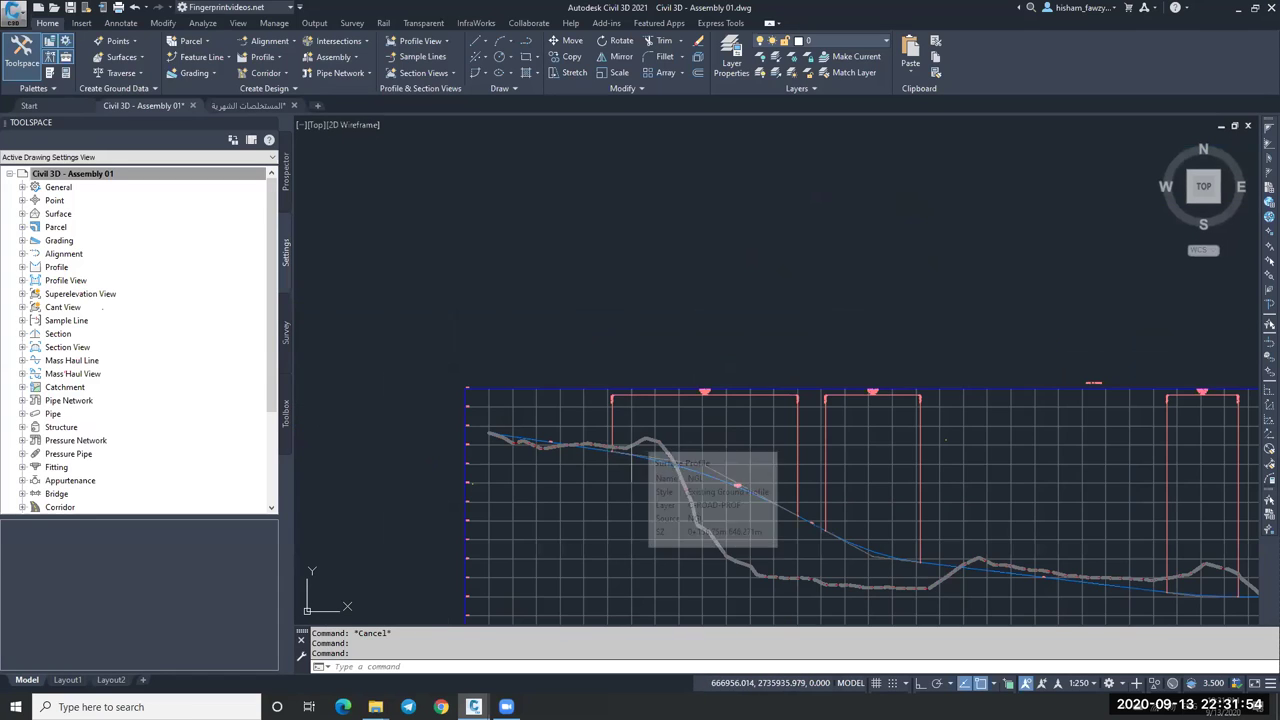
right_click(178, 183)
Select the Curve Coefficient (K) profile abbreviation and shift the settings window to view the profile.
left_click(205, 182)
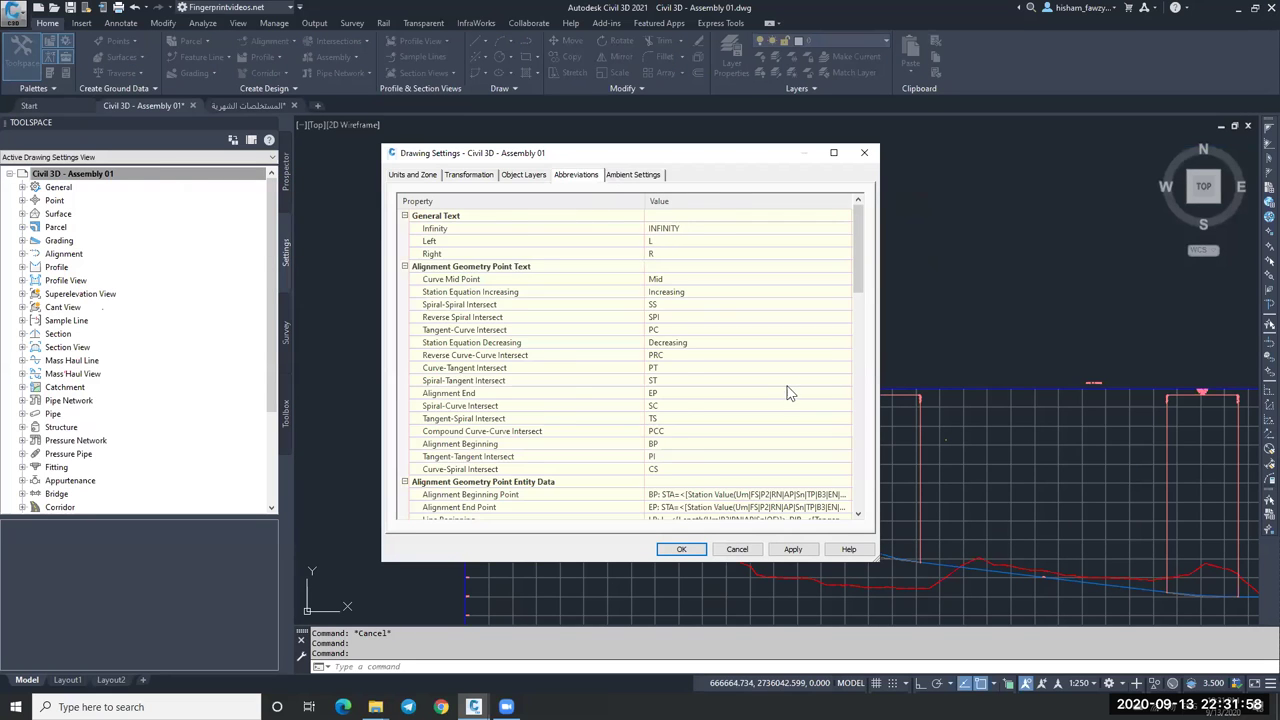
scroll(786, 392, "down", 15)
scroll(786, 392, "down", 5)
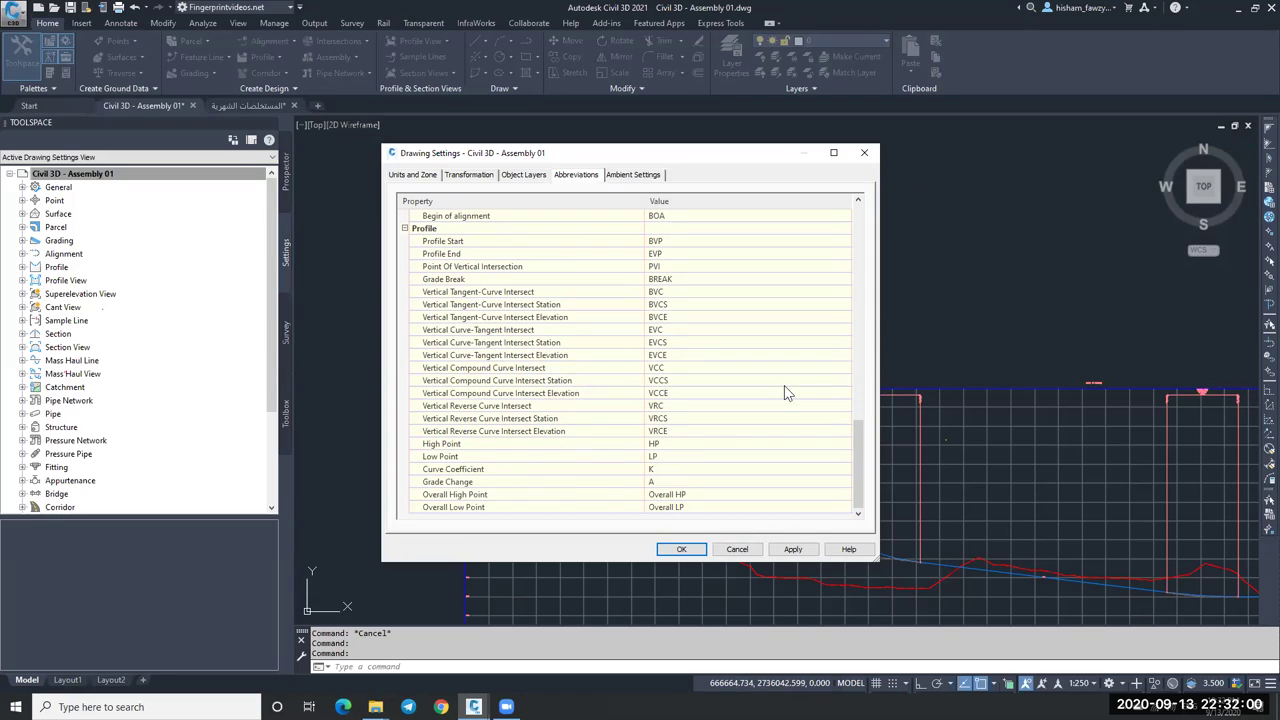
left_click(558, 466)
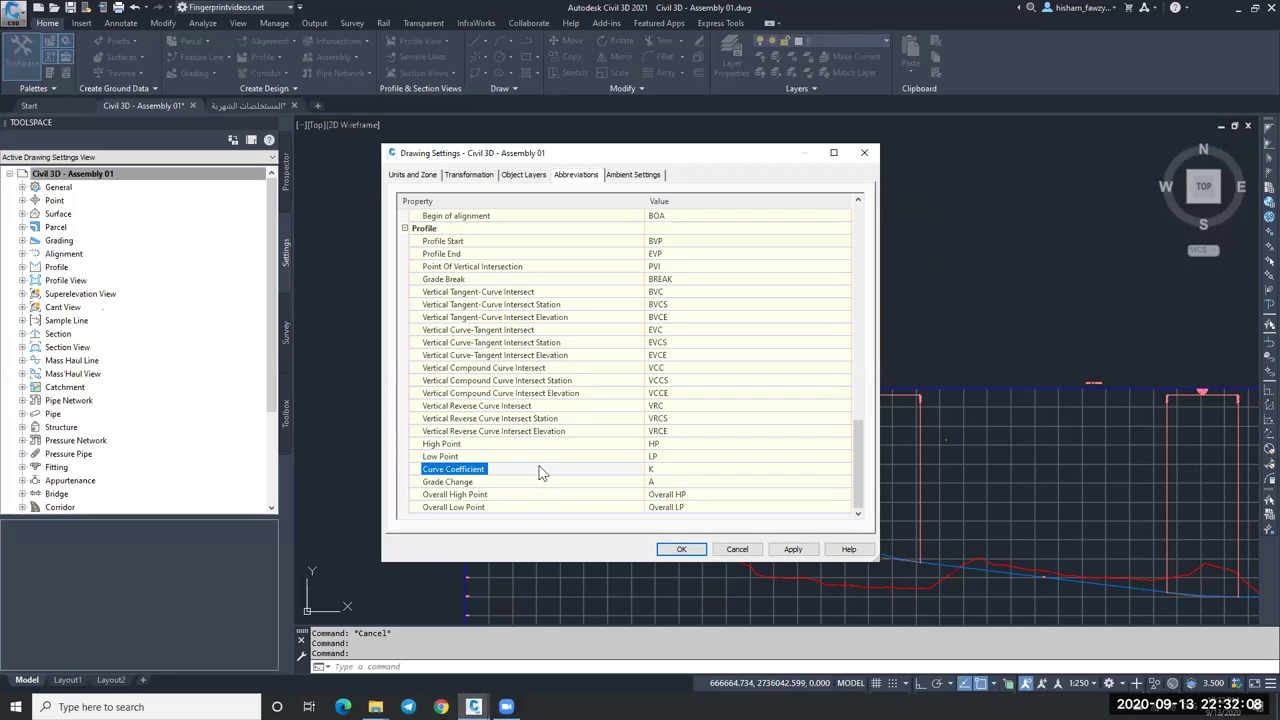
left_click_drag(420, 153, 64, 158)
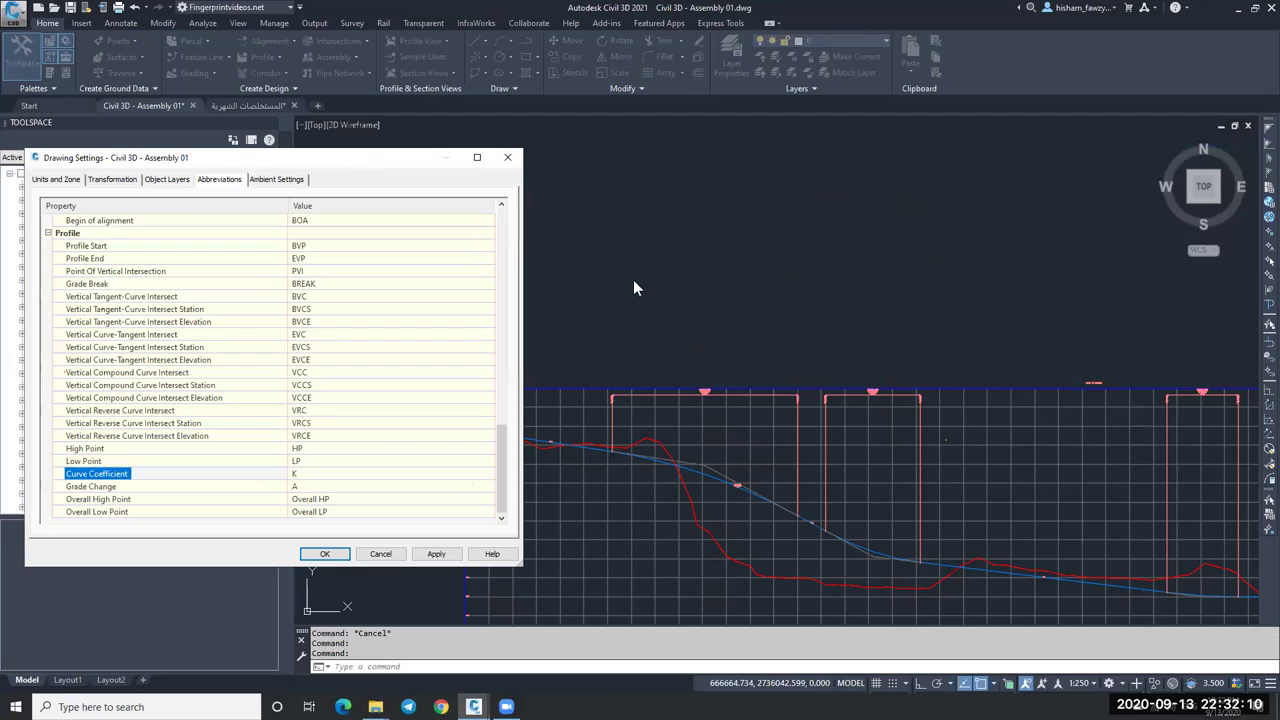
left_click_drag(614, 177, 636, 204)
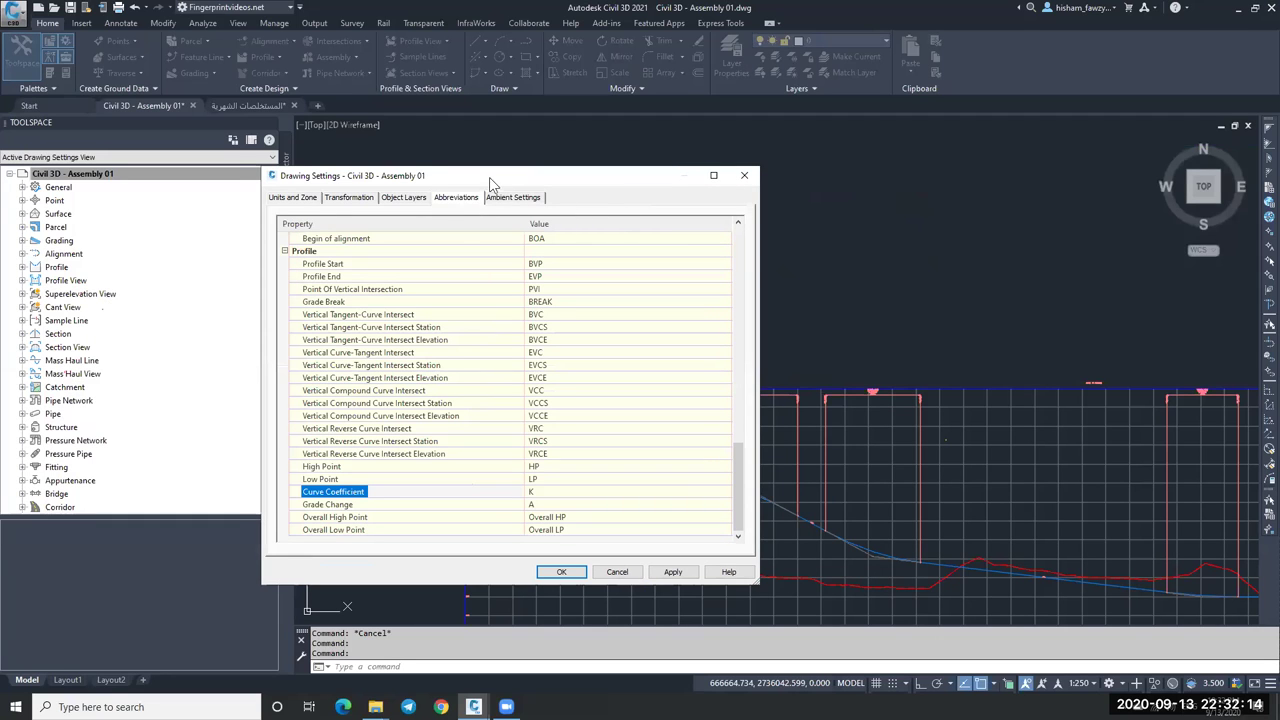
left_click_drag(490, 183, 619, 176)
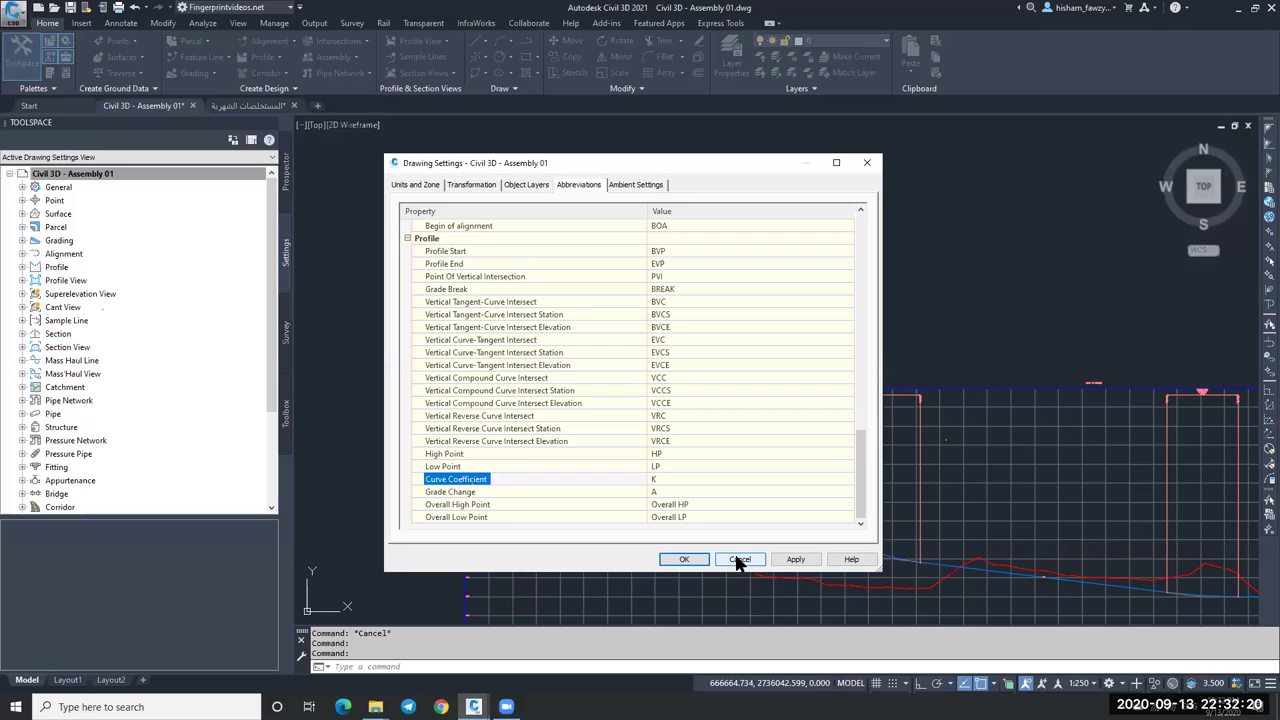
Cancel the abbreviation settings unchanged and zoom around the profile's BVCS and BVCE vertical-curve labels.
left_click(737, 561)
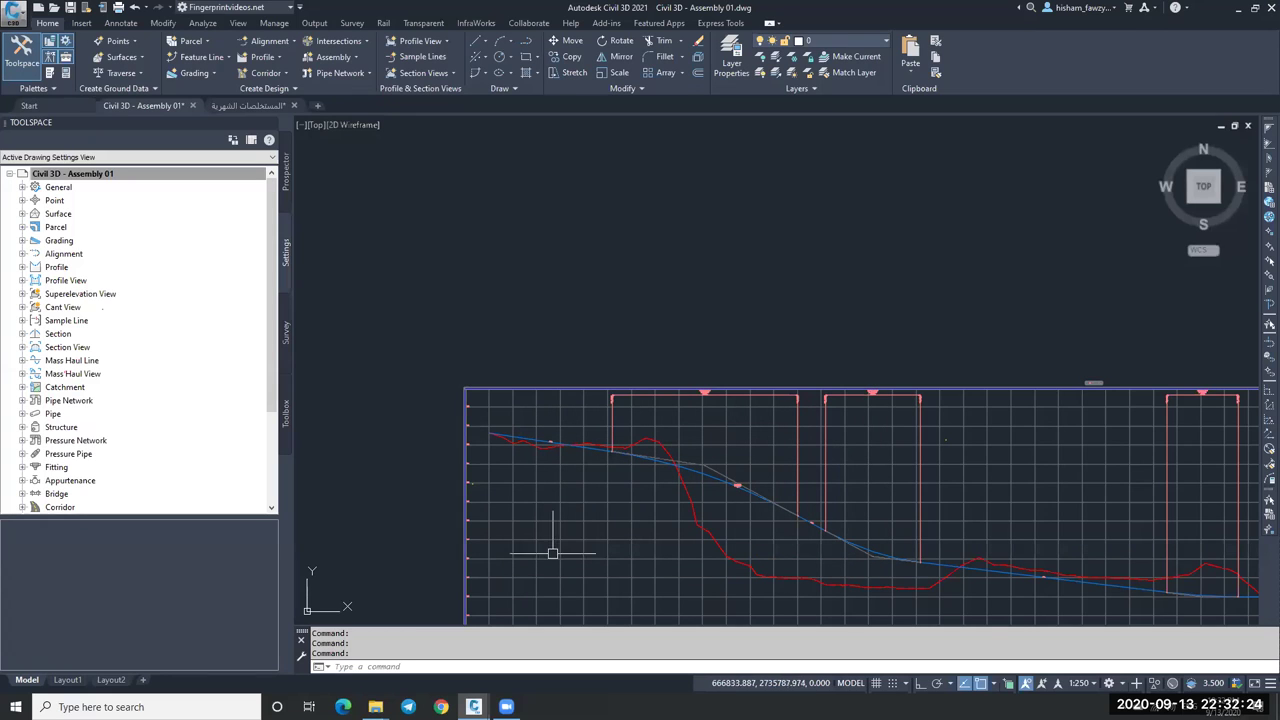
scroll(701, 450, "up", 4)
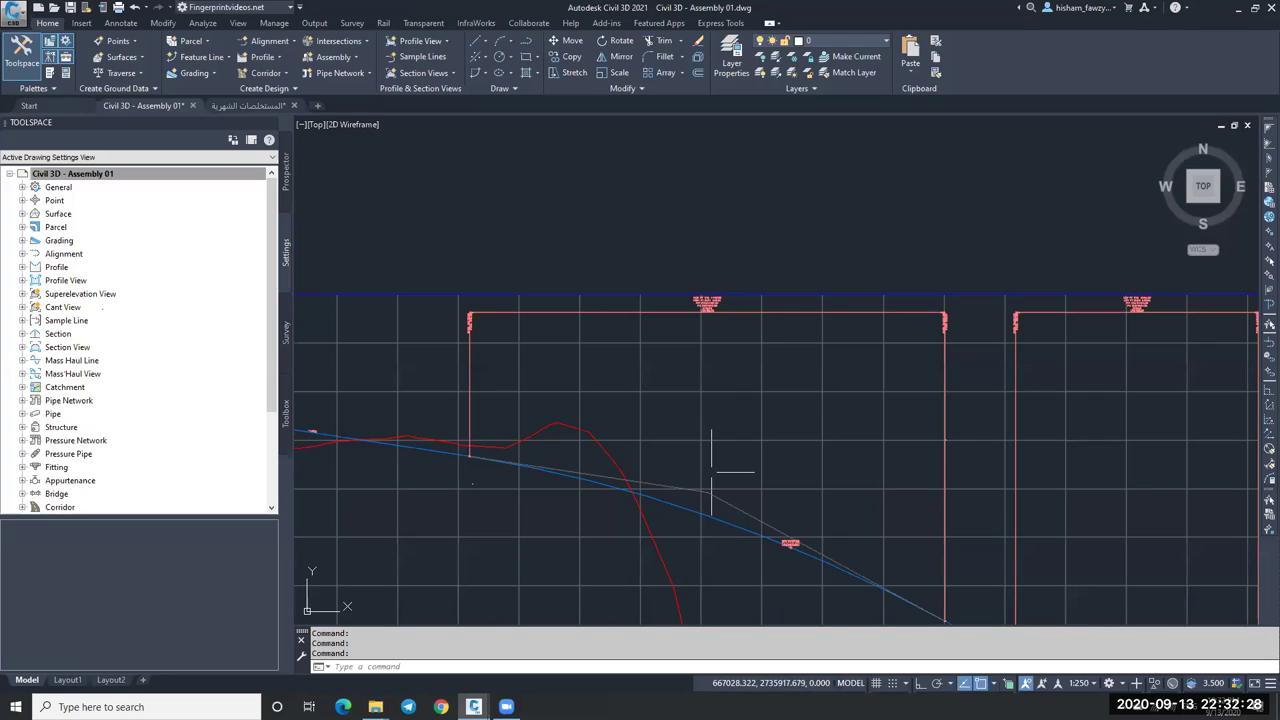
scroll(725, 381, "down", 2)
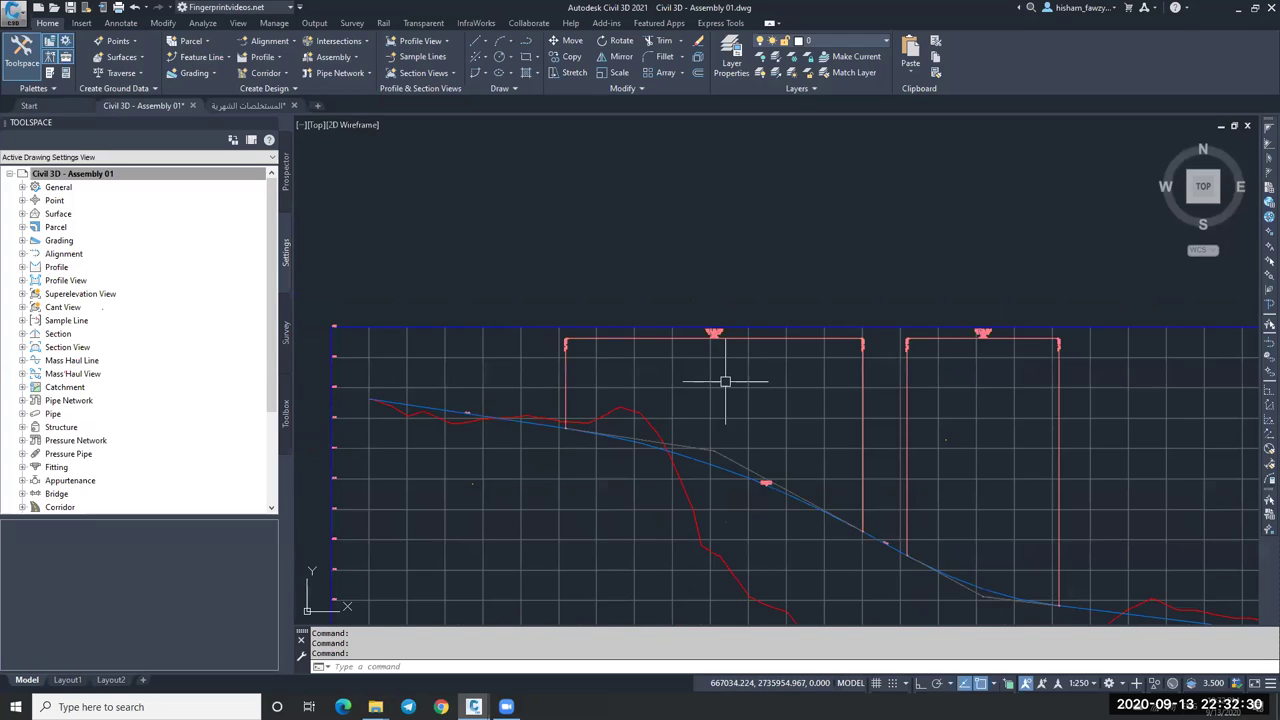
scroll(660, 365, "down", 2)
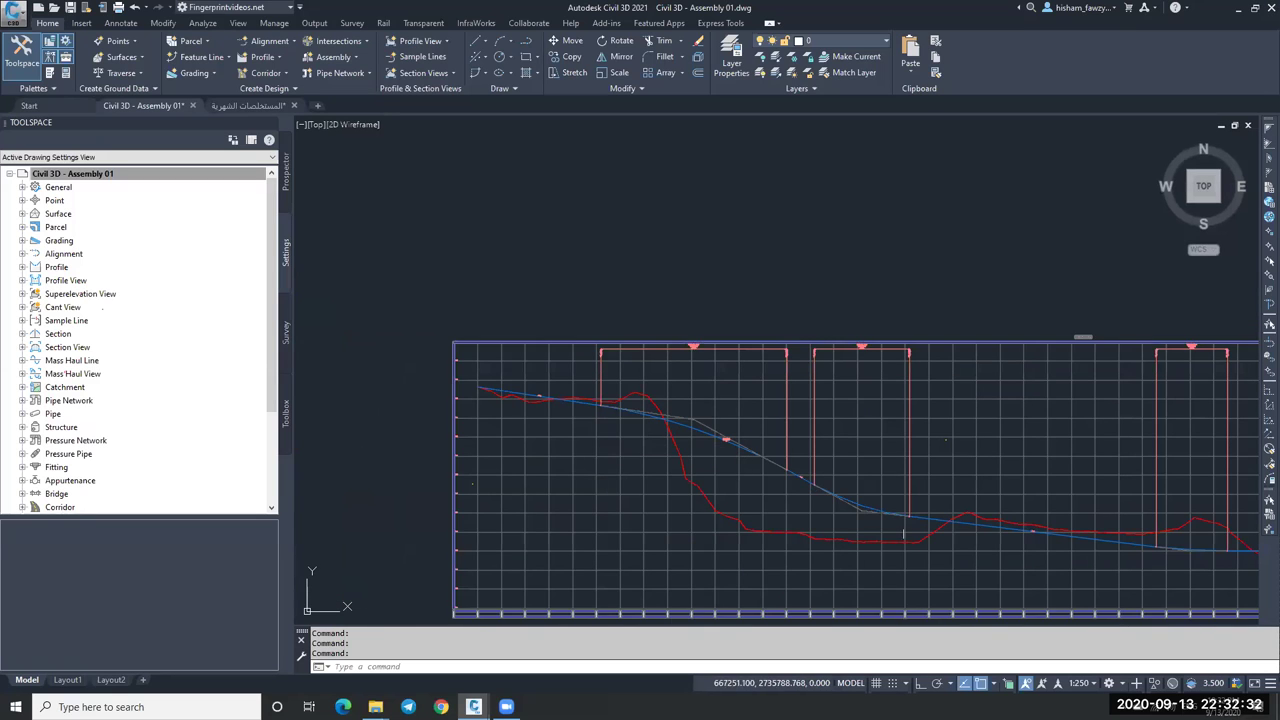
scroll(766, 429, "up", 2)
scroll(706, 429, "up", 3)
mouse_move(707, 428)
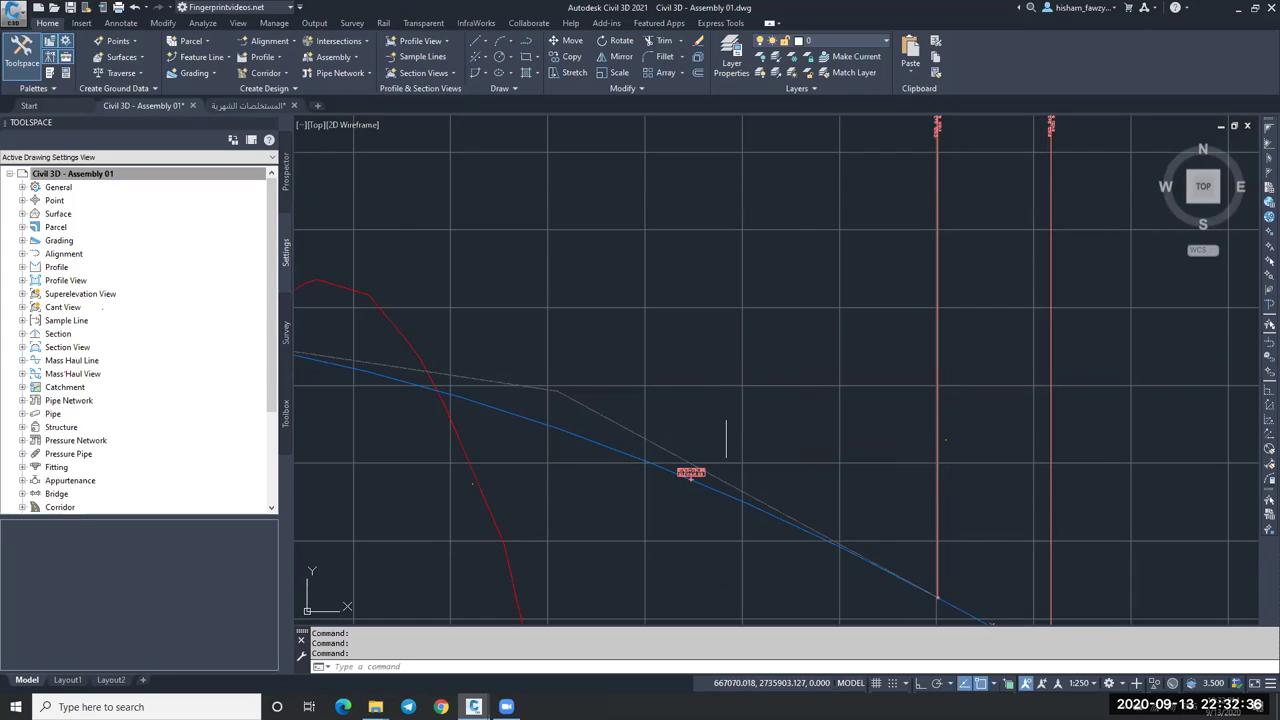
scroll(707, 428, "down", 2)
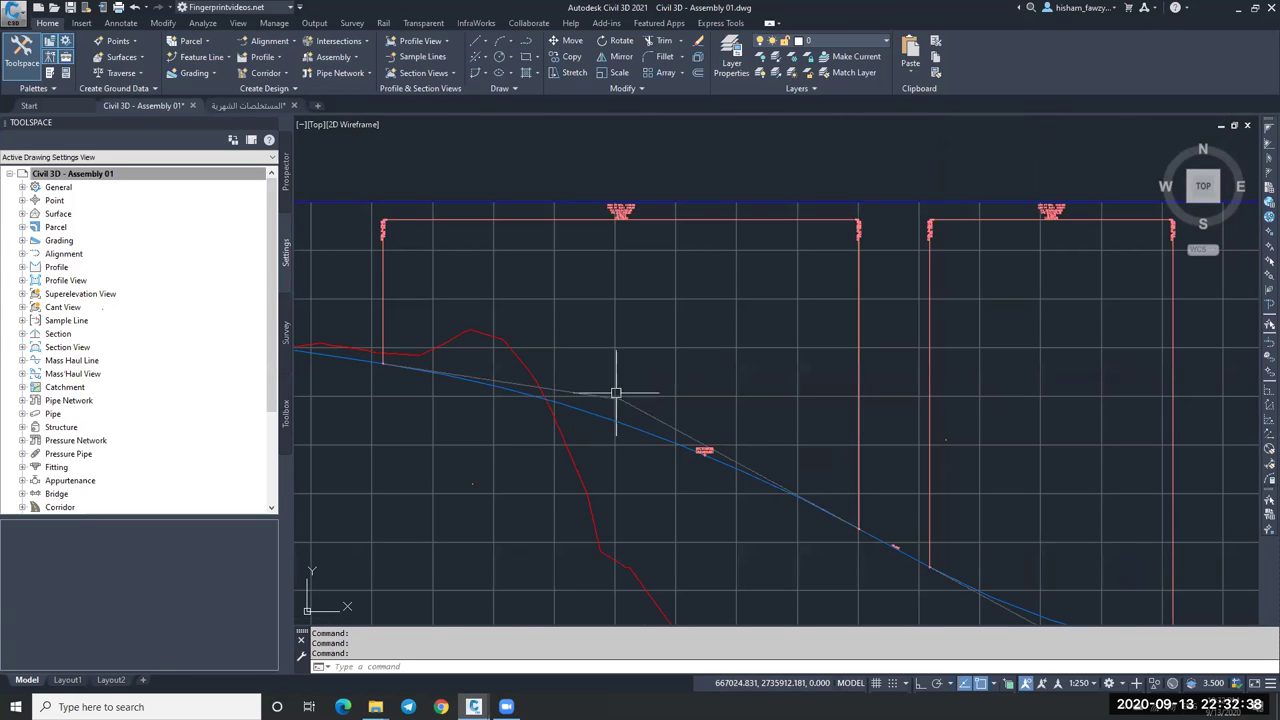
scroll(570, 205, "up", 10)
scroll(500, 408, "down", 8)
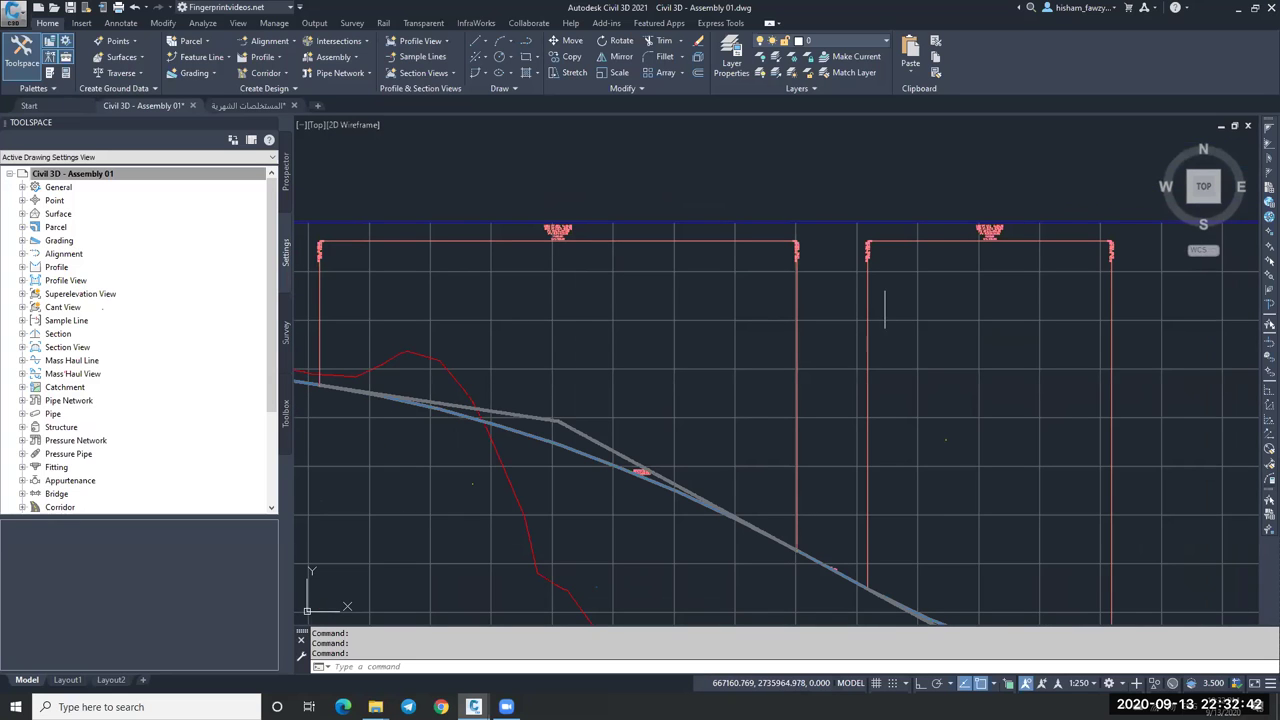
scroll(940, 380, "down", 5)
scroll(950, 396, "up", 6)
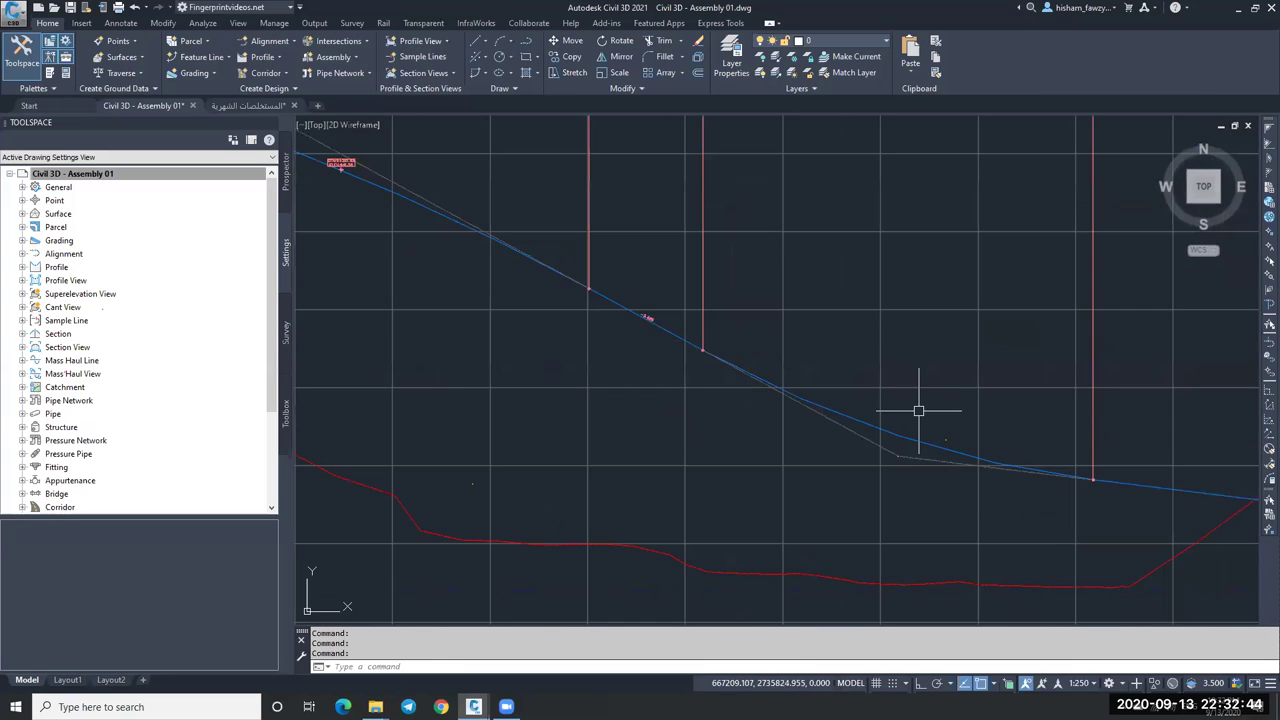
scroll(933, 537, "down", 4)
scroll(908, 225, "up", 8)
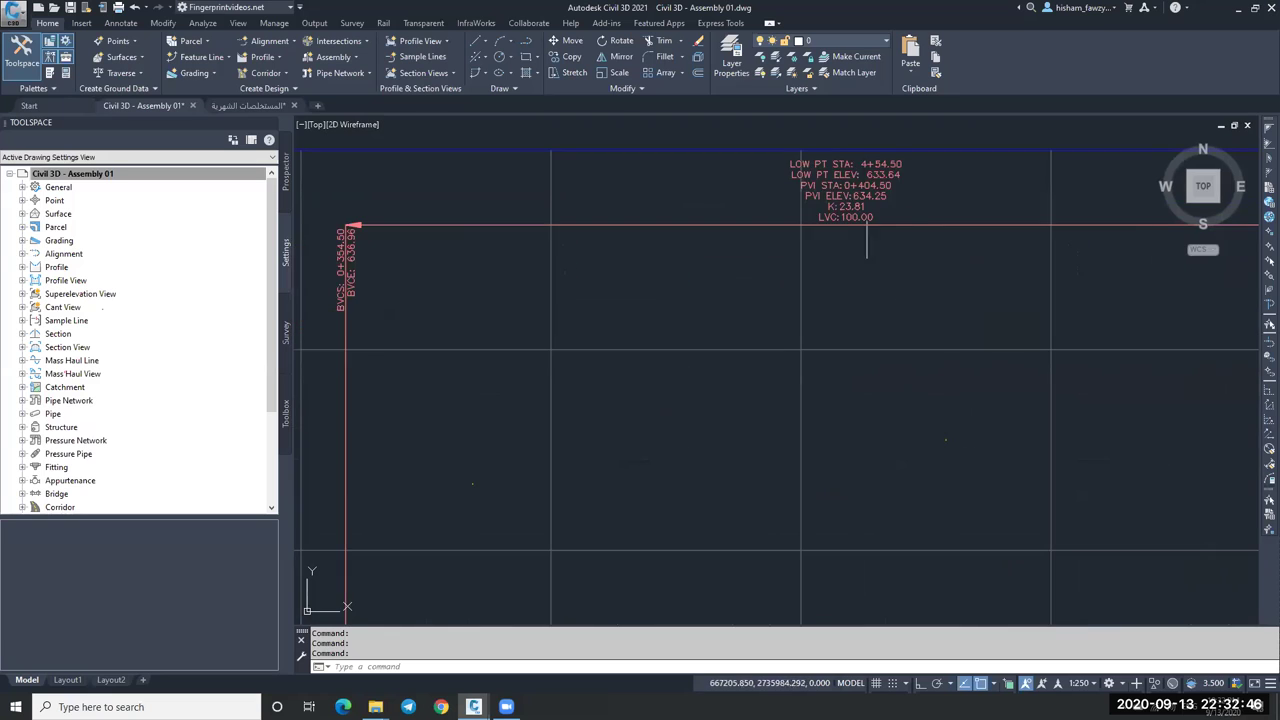
scroll(894, 234, "down", 4)
scroll(884, 257, "up", 4)
scroll(870, 235, "down", 4)
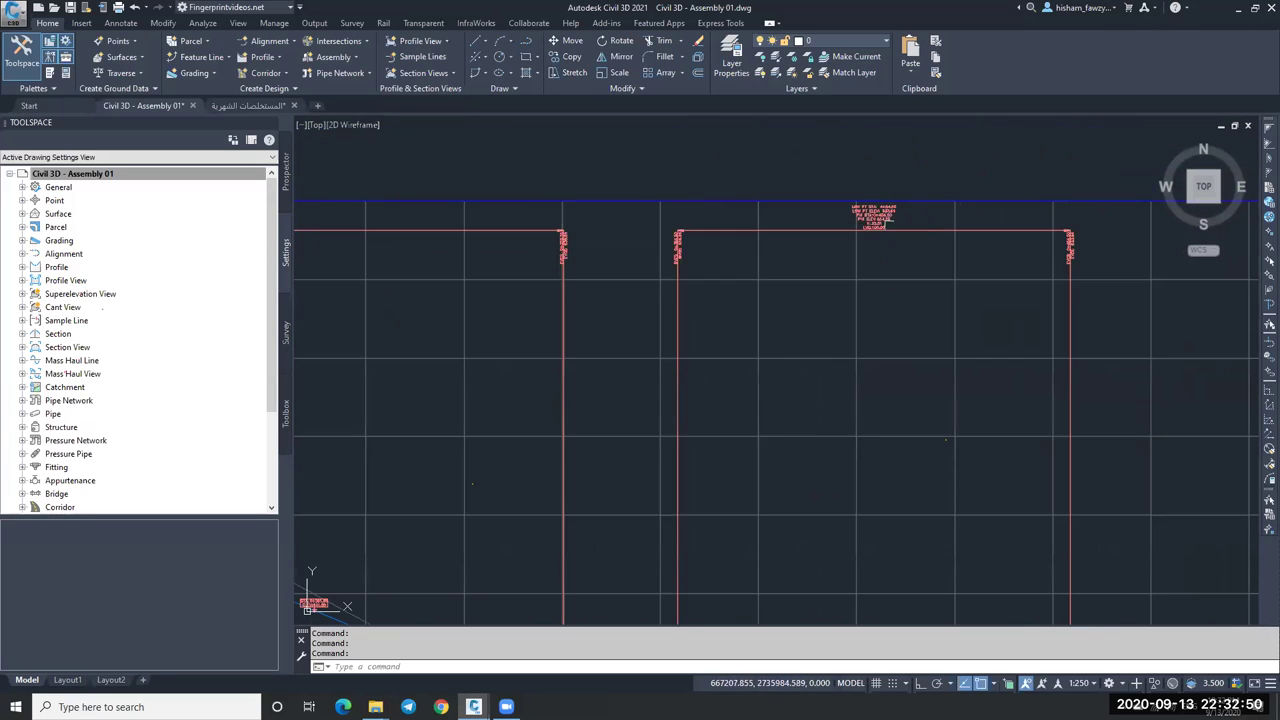
scroll(691, 260, "up", 4)
scroll(691, 260, "up", 2)
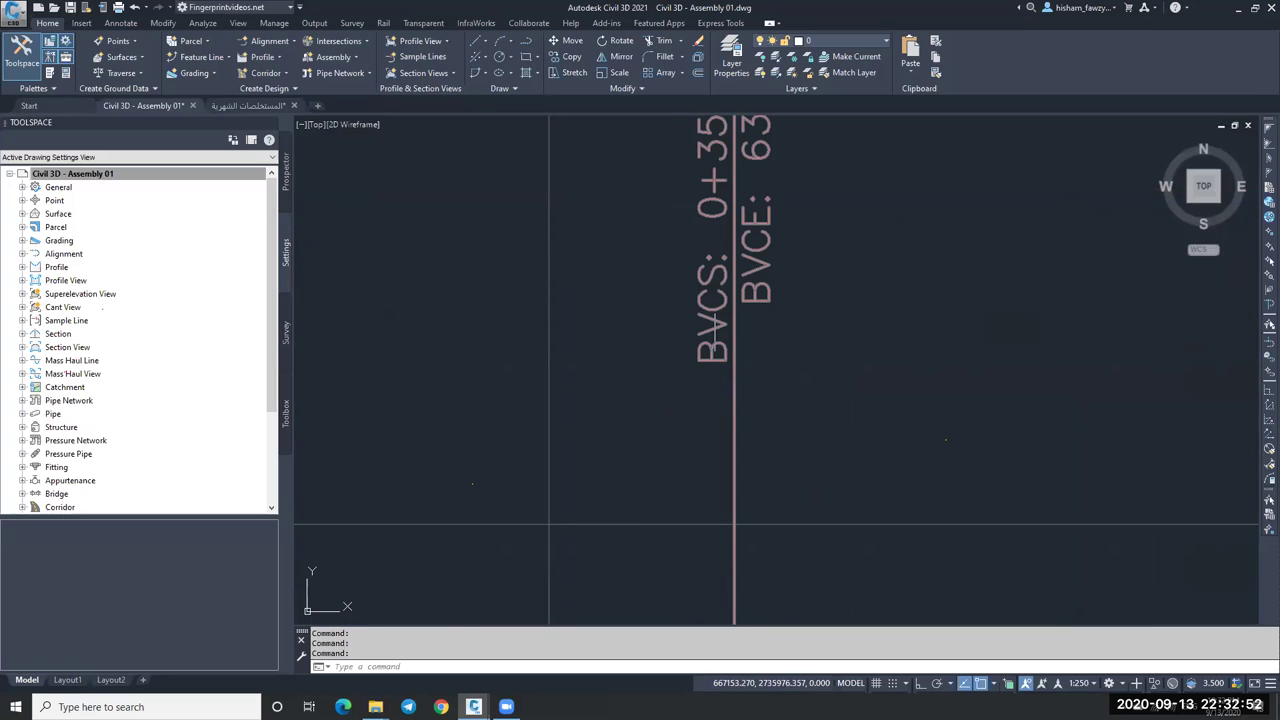
right_click(198, 174)
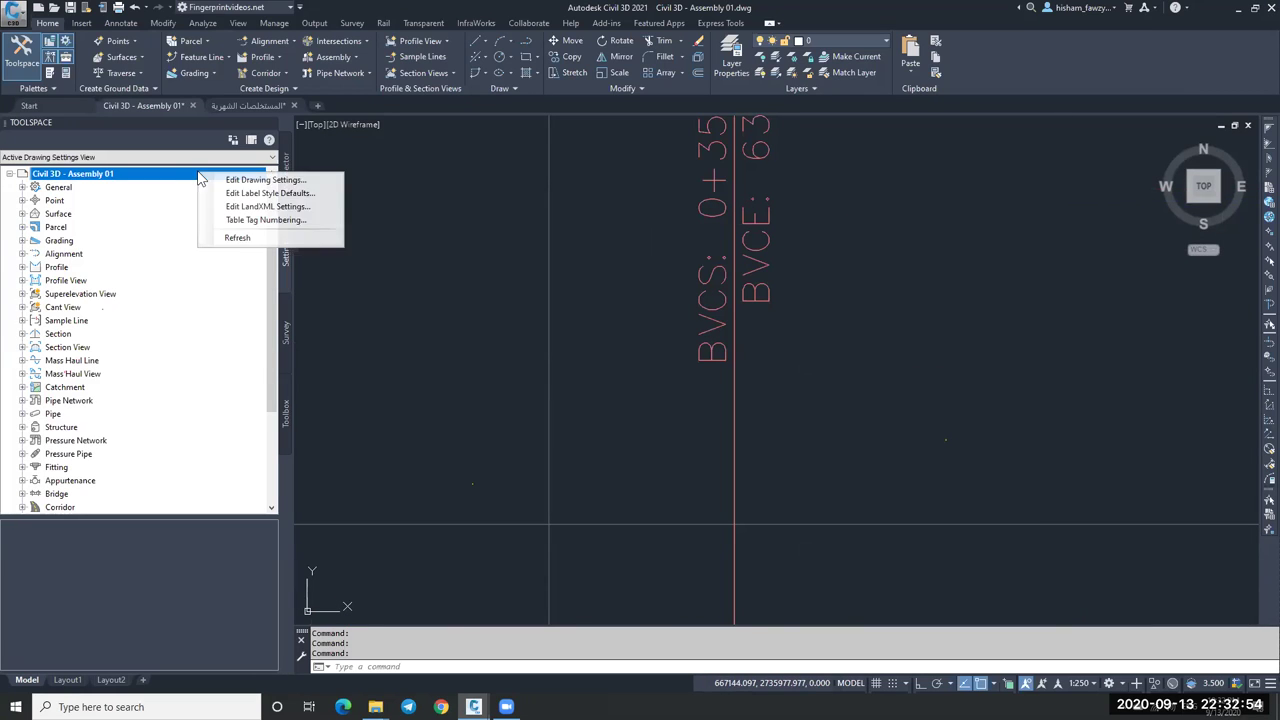
left_click(263, 180)
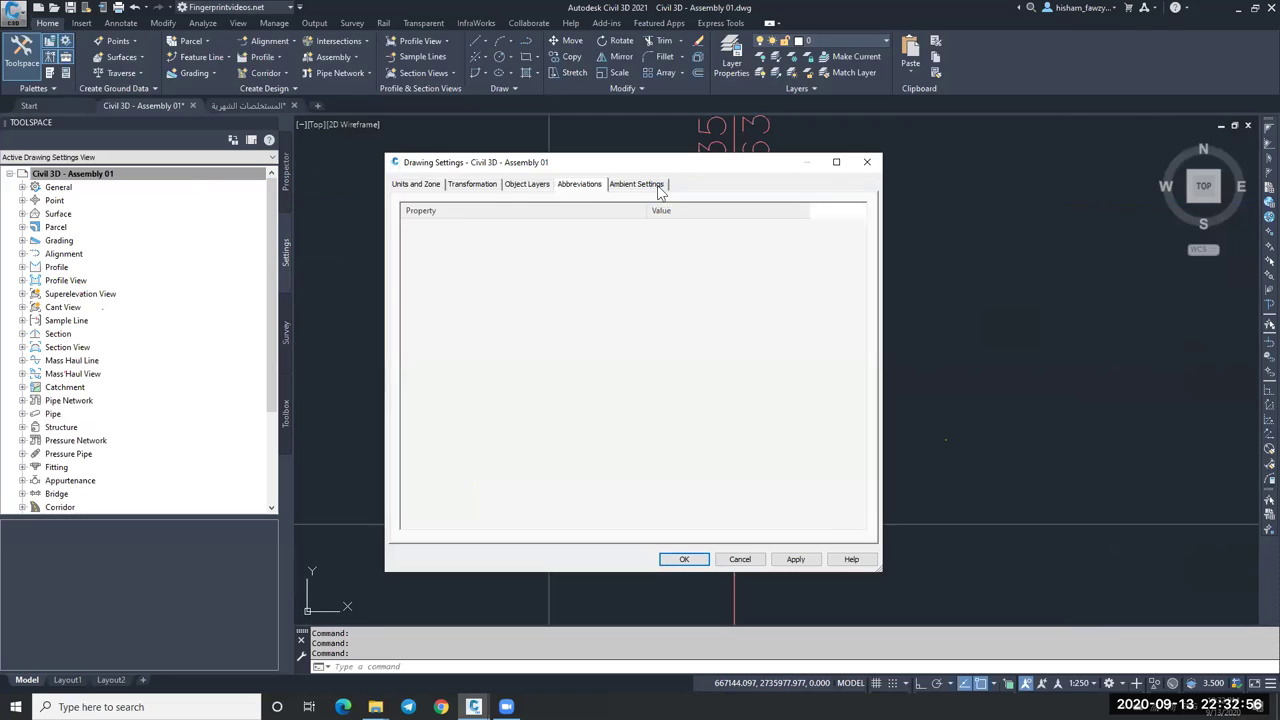
scroll(704, 362, "down", 15)
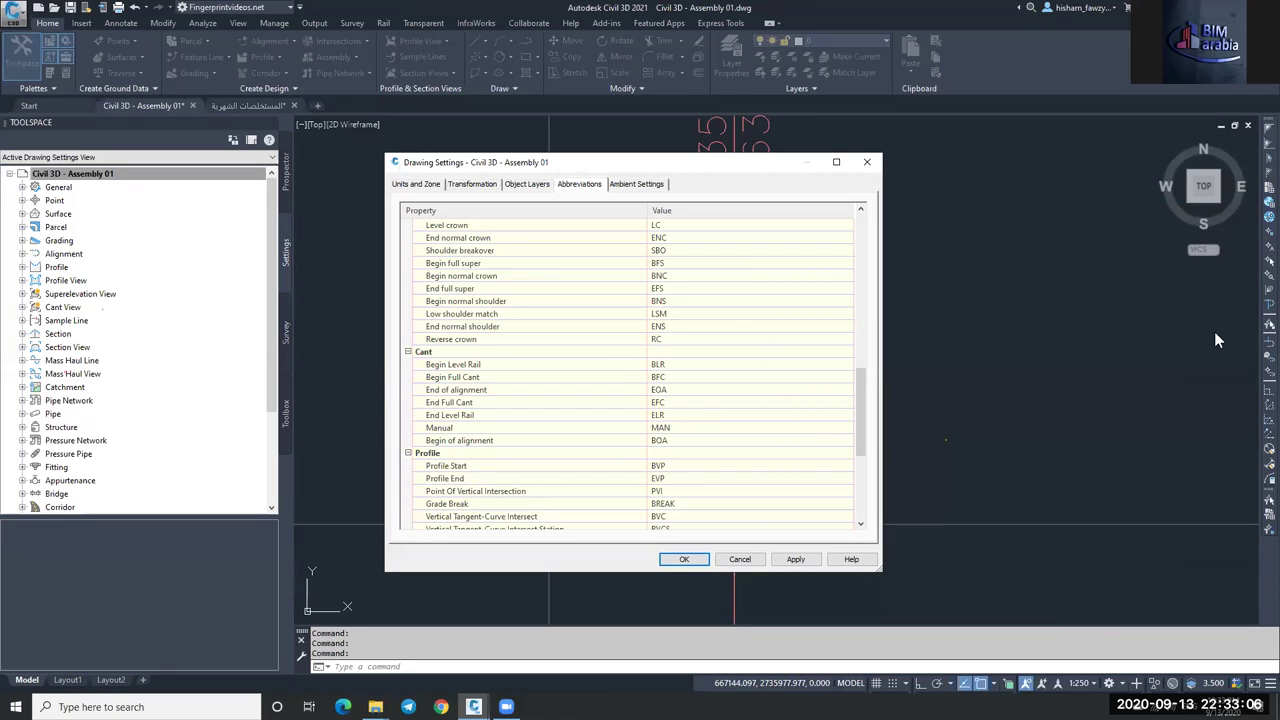
left_click(732, 560)
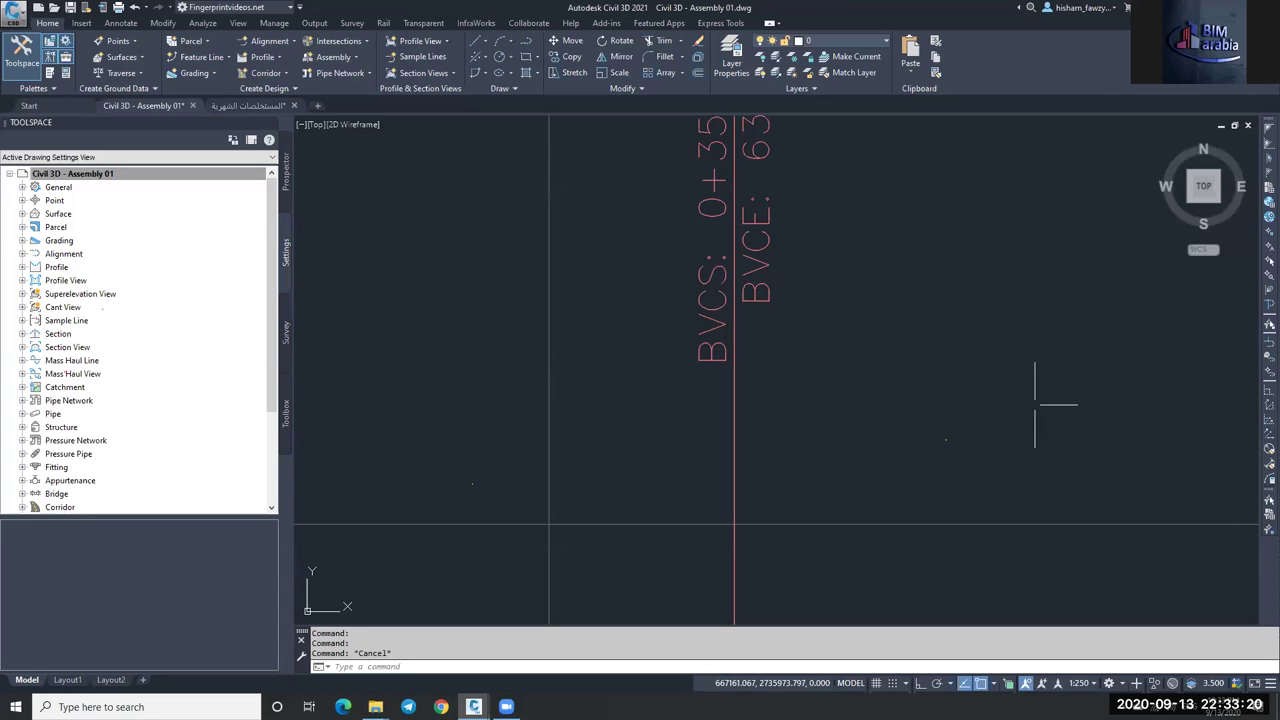
Switch Toolspace to Prospector to list the drawing's surfaces while zooming around the site.
key("Escape")
scroll(947, 357, "down", 2)
scroll(947, 357, "down", 8)
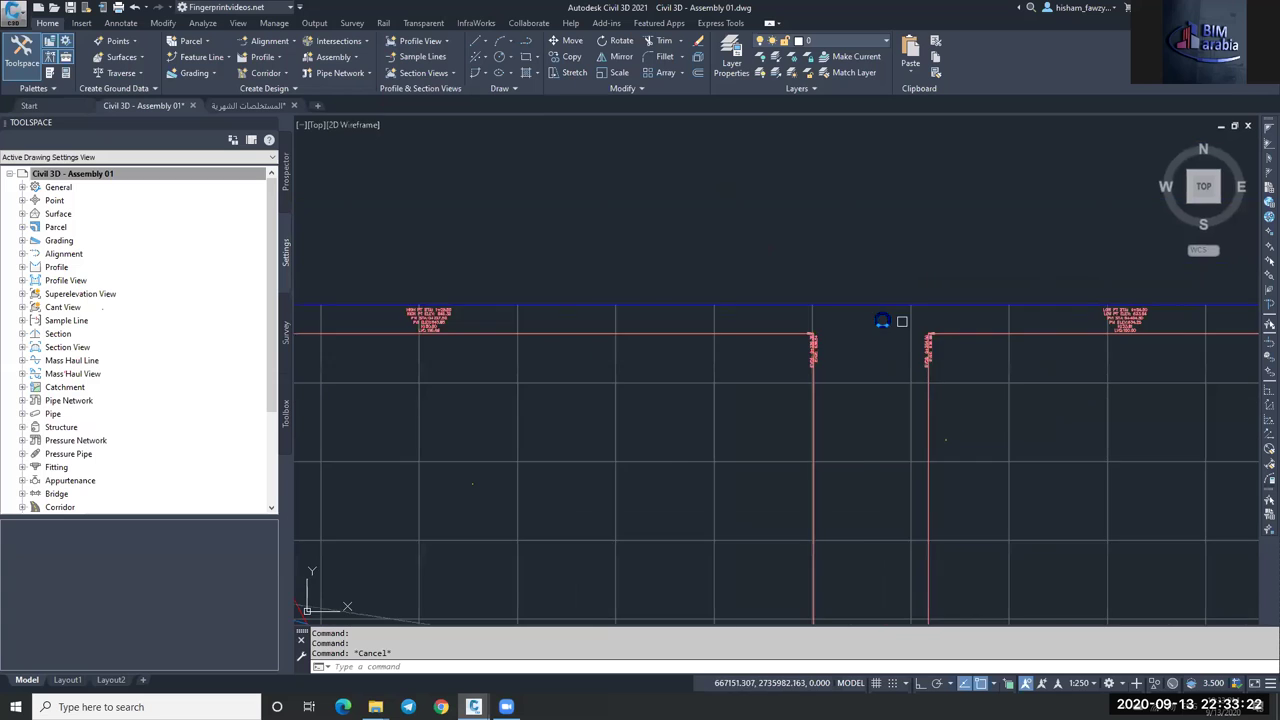
scroll(600, 391, "down", 2)
scroll(608, 351, "up", 7)
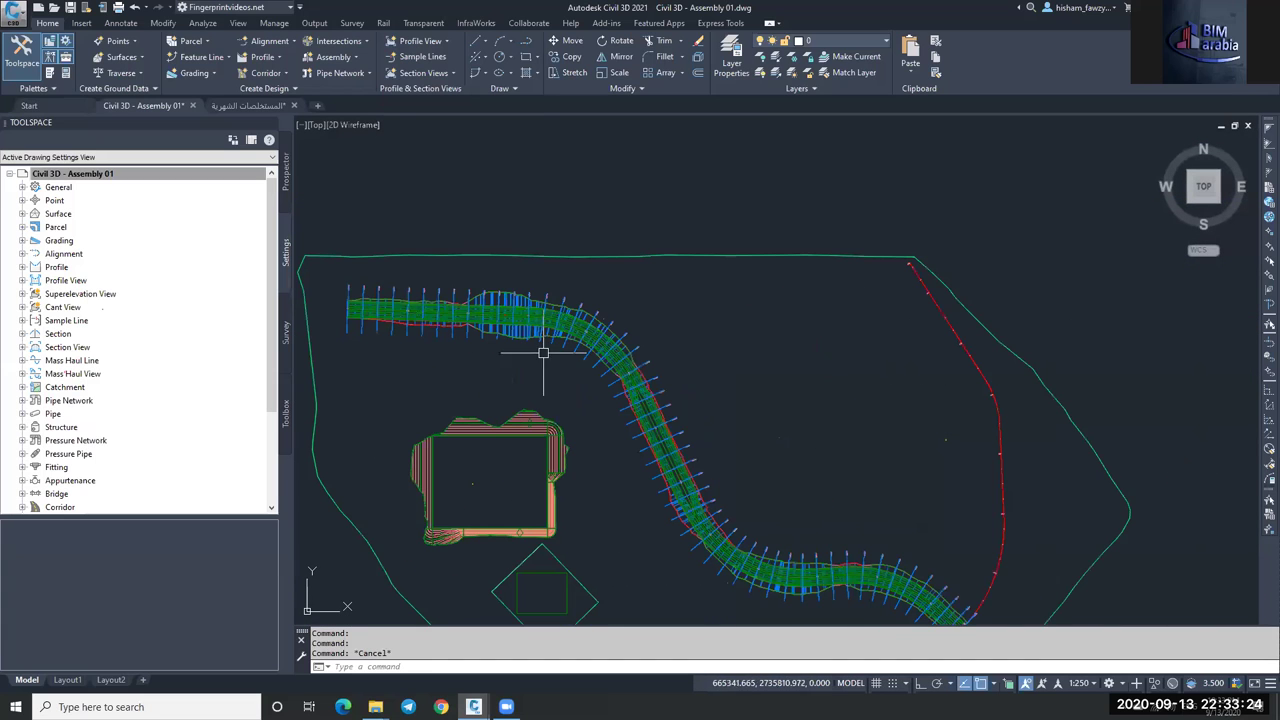
left_click(285, 188)
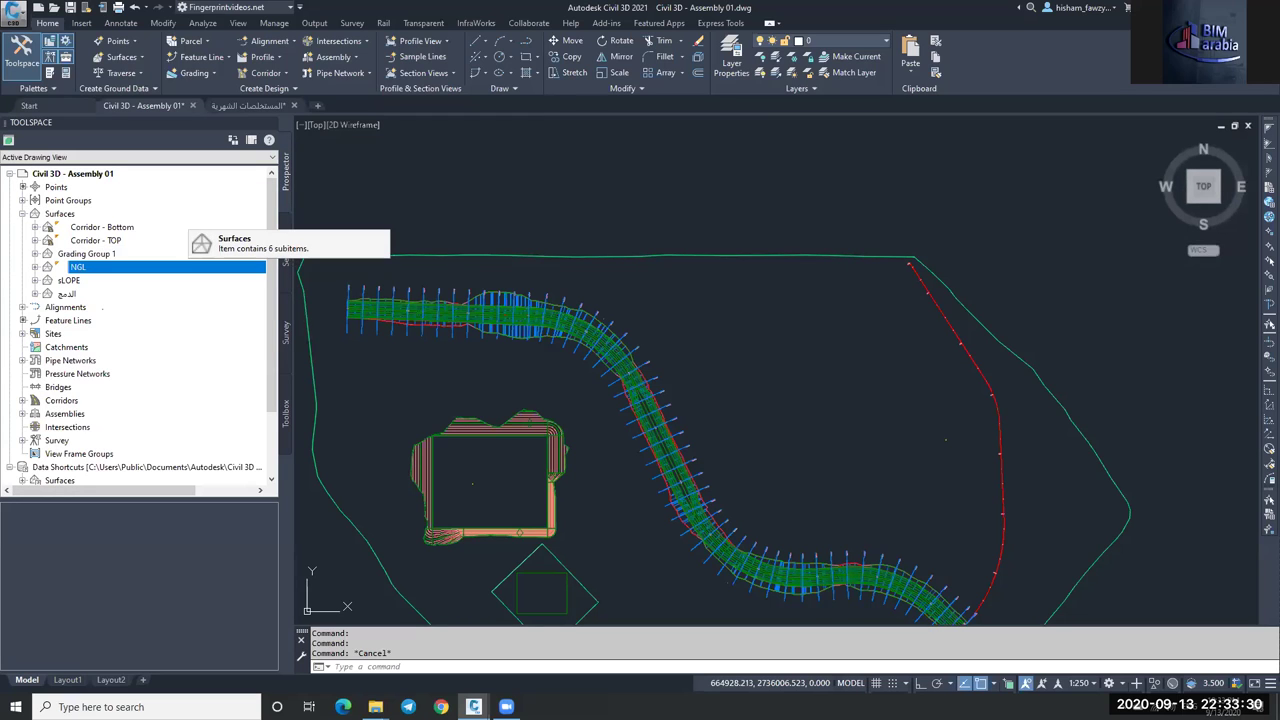
scroll(629, 309, "down", 2)
scroll(666, 286, "up", 6)
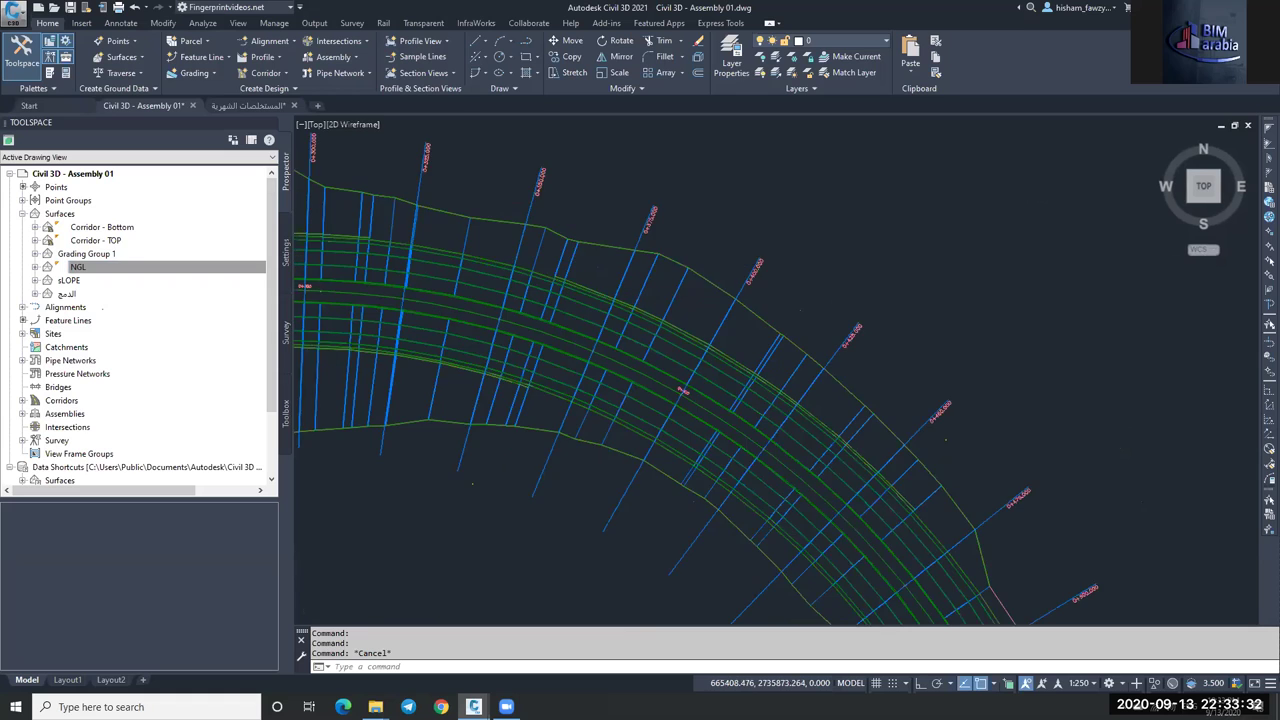
scroll(683, 390, "down", 3)
scroll(686, 326, "down", 2)
key("Escape")
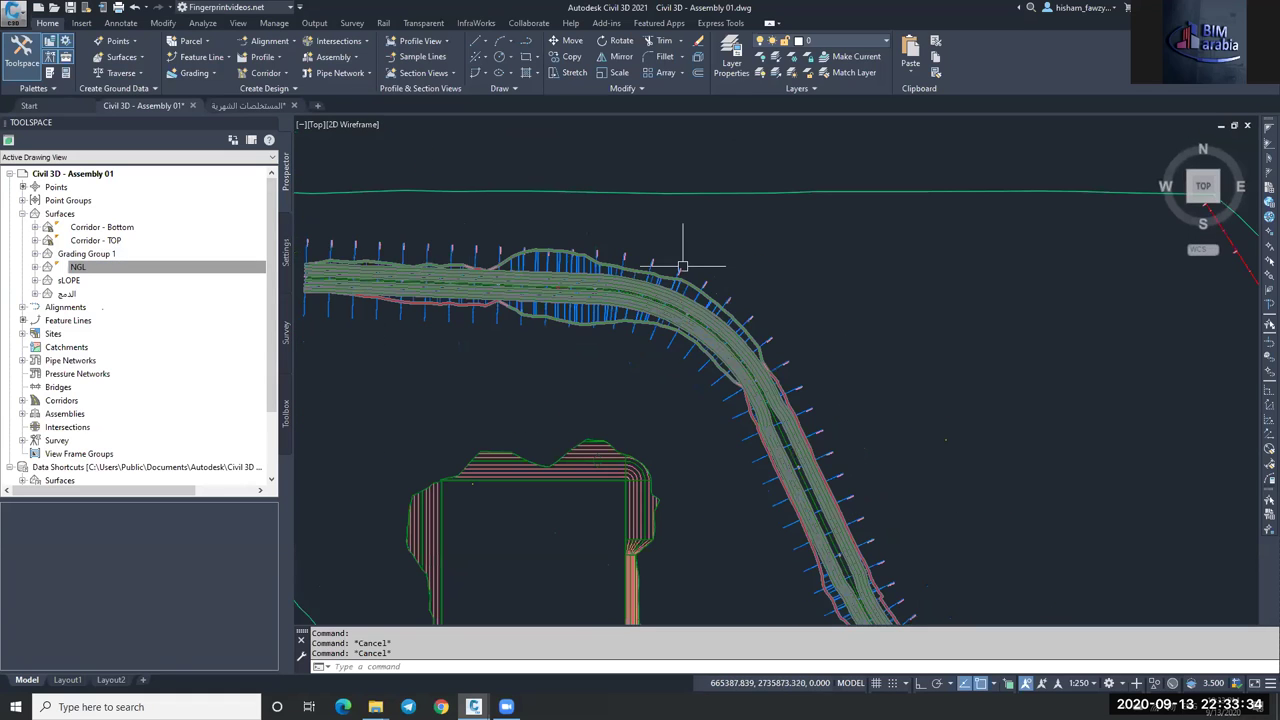
scroll(711, 296, "down", 3)
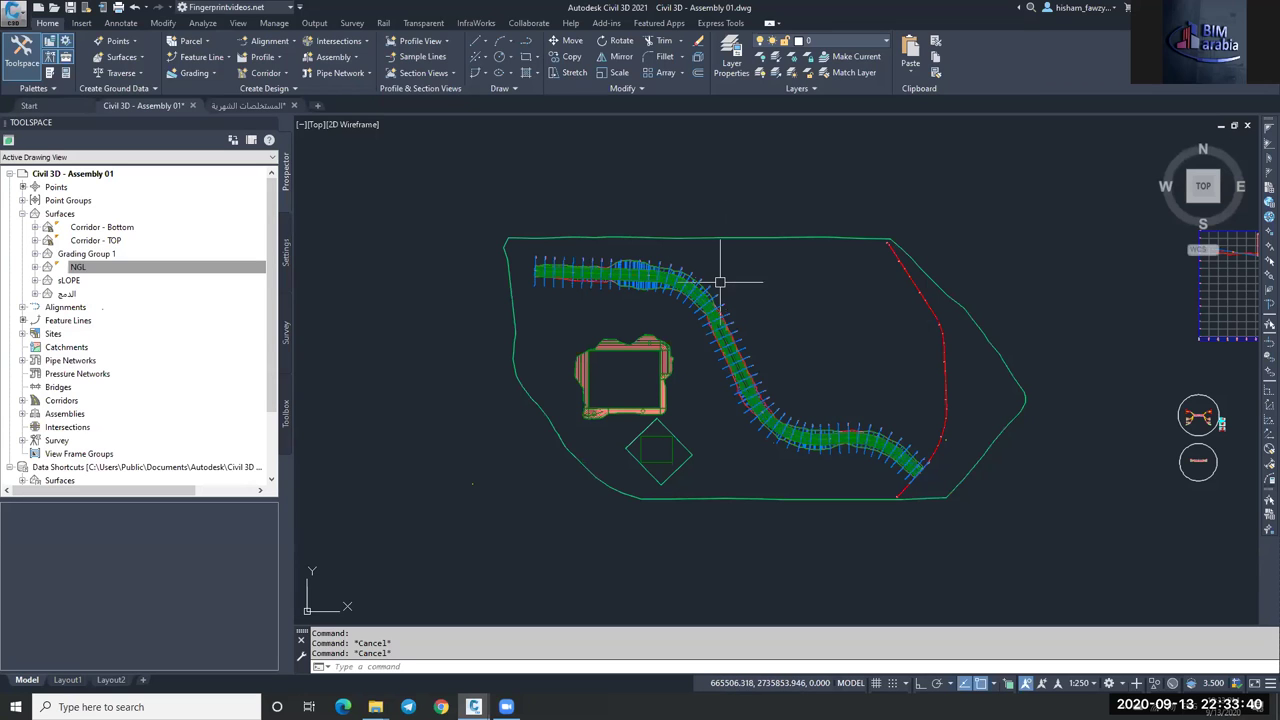
scroll(718, 282, "down", 3)
scroll(714, 293, "up", 5)
scroll(714, 291, "up", 6)
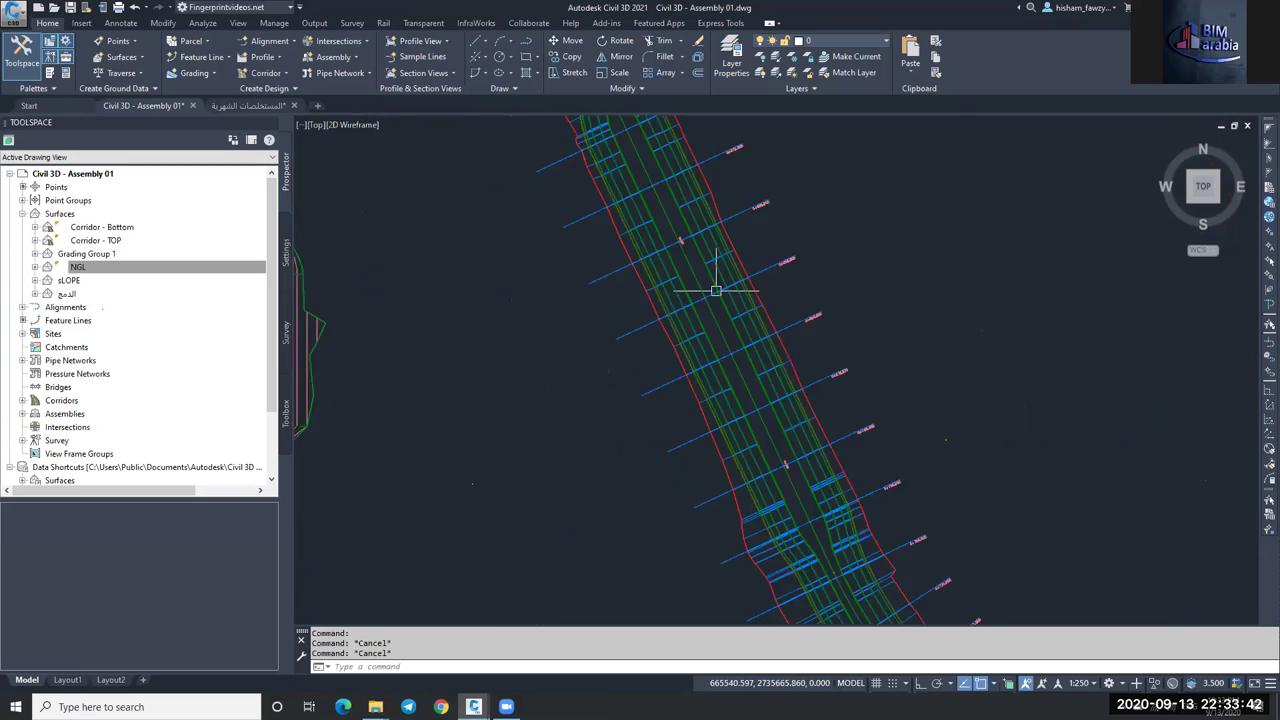
Select the ROAD 01 alignment and try Create Profile from Surface, closing it without changes.
left_click(667, 260)
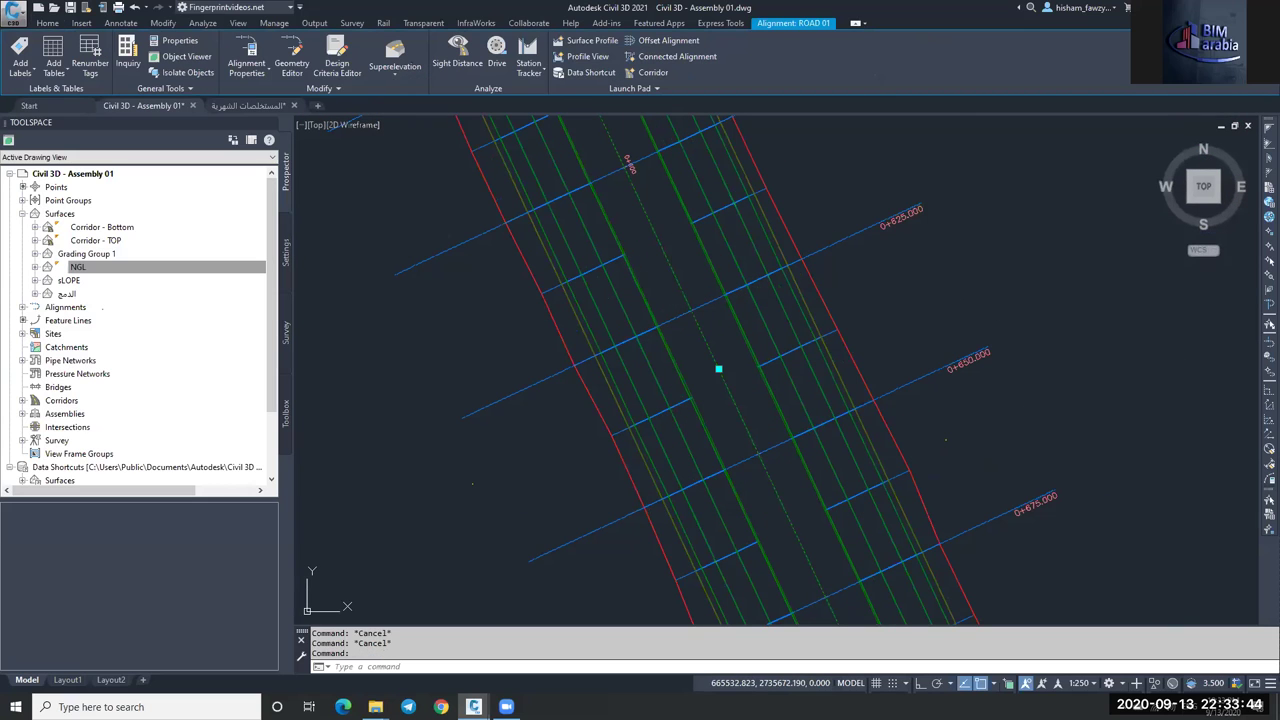
left_click(593, 46)
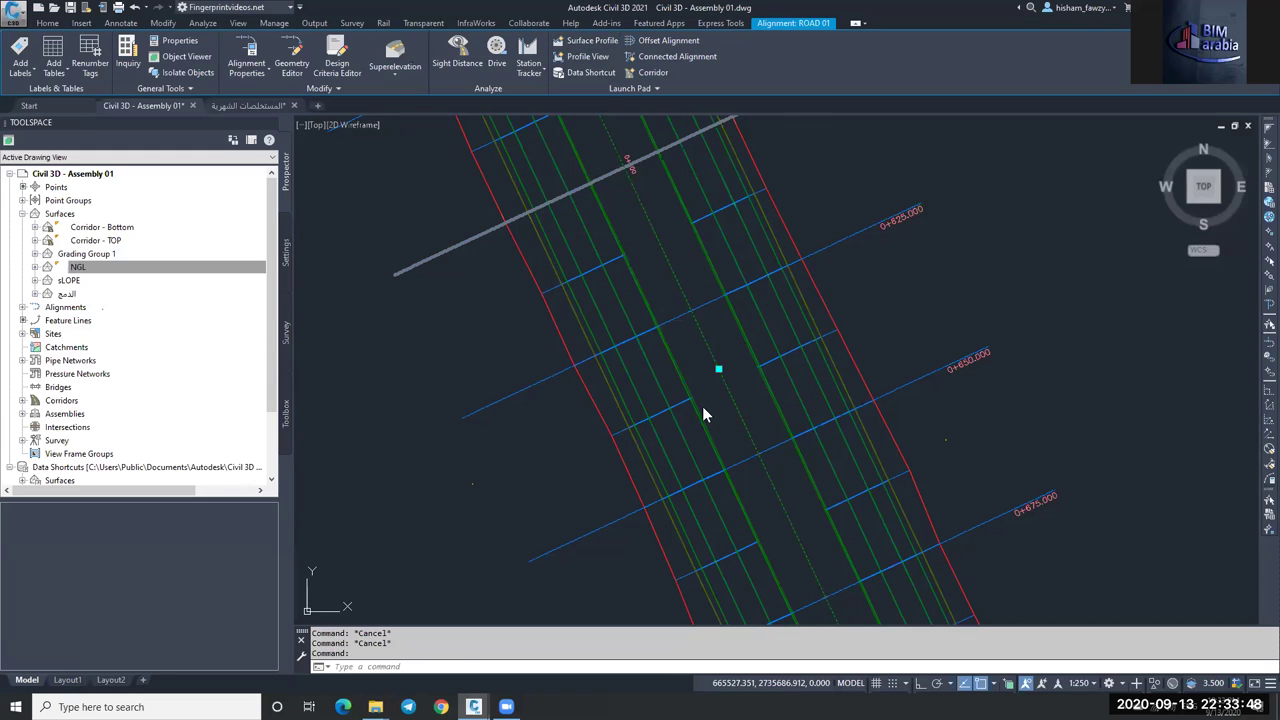
left_click(766, 439)
scroll(585, 357, "down", 10)
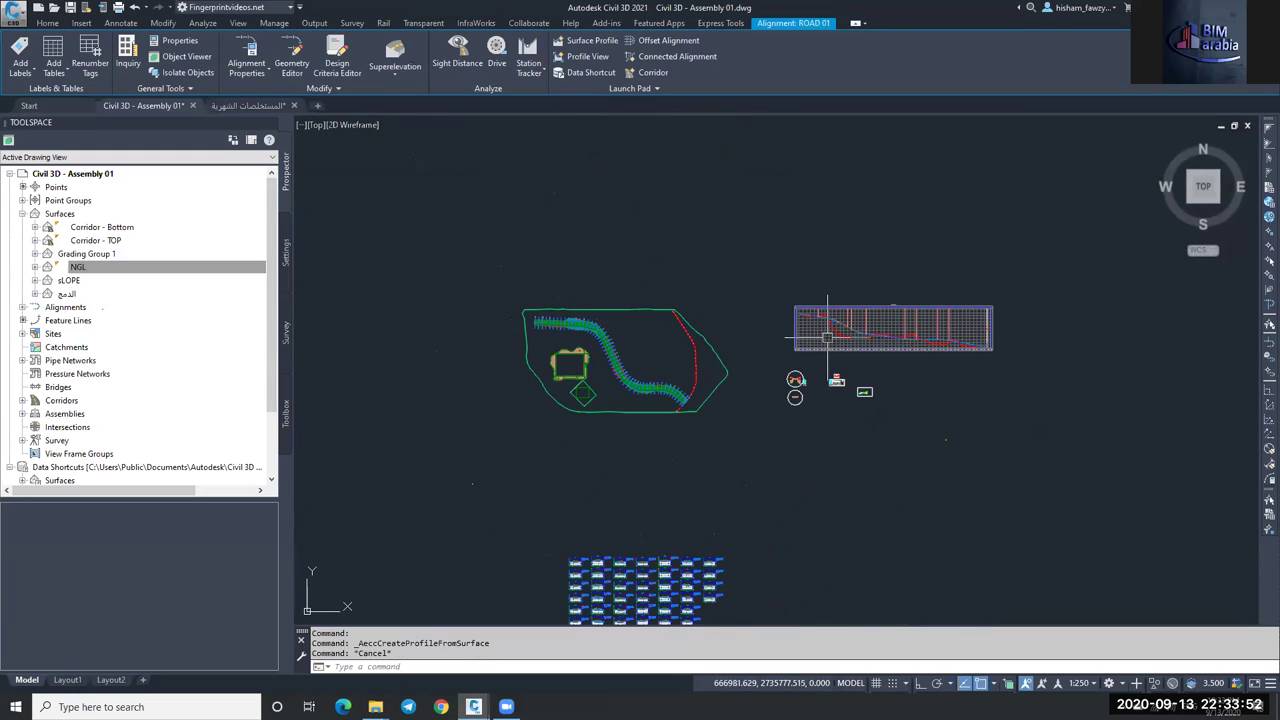
key("Escape")
scroll(847, 280, "up", 10)
Select the design profile, then zoom onto Corridor - R 01 between stations 0+900 and 0+925.
left_click(852, 278)
scroll(790, 263, "down", 2)
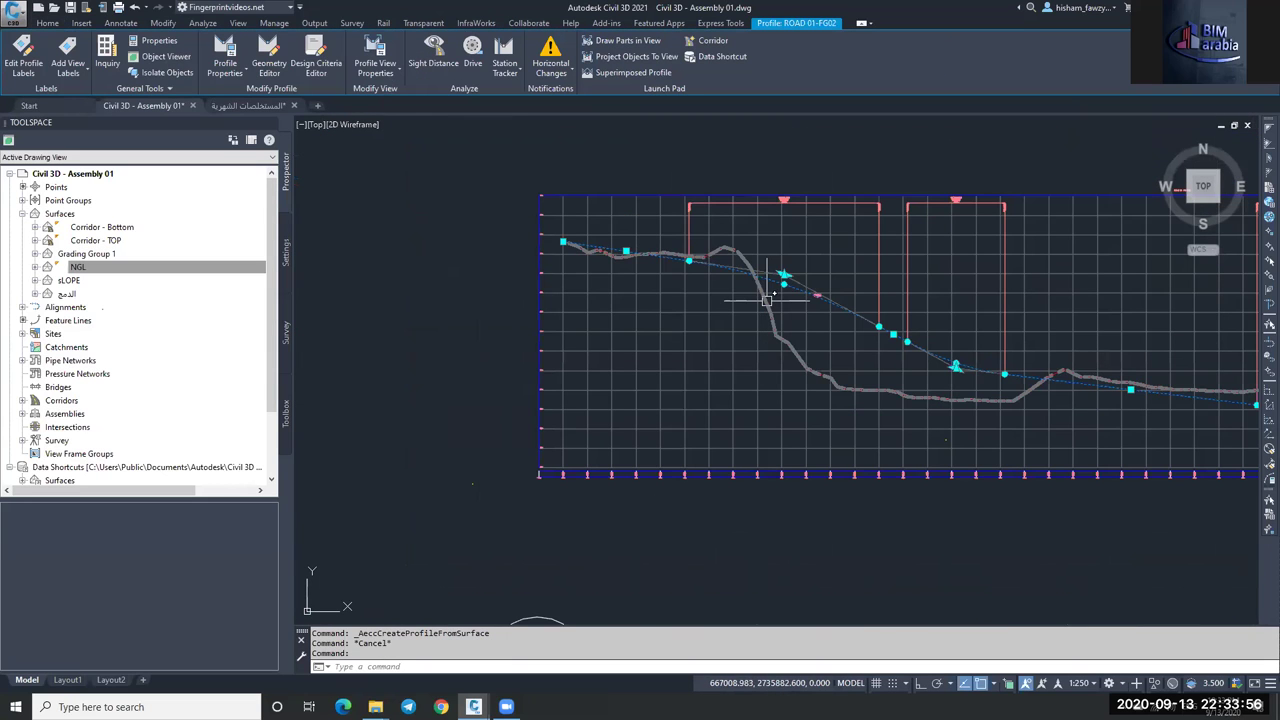
scroll(768, 297, "down", 2)
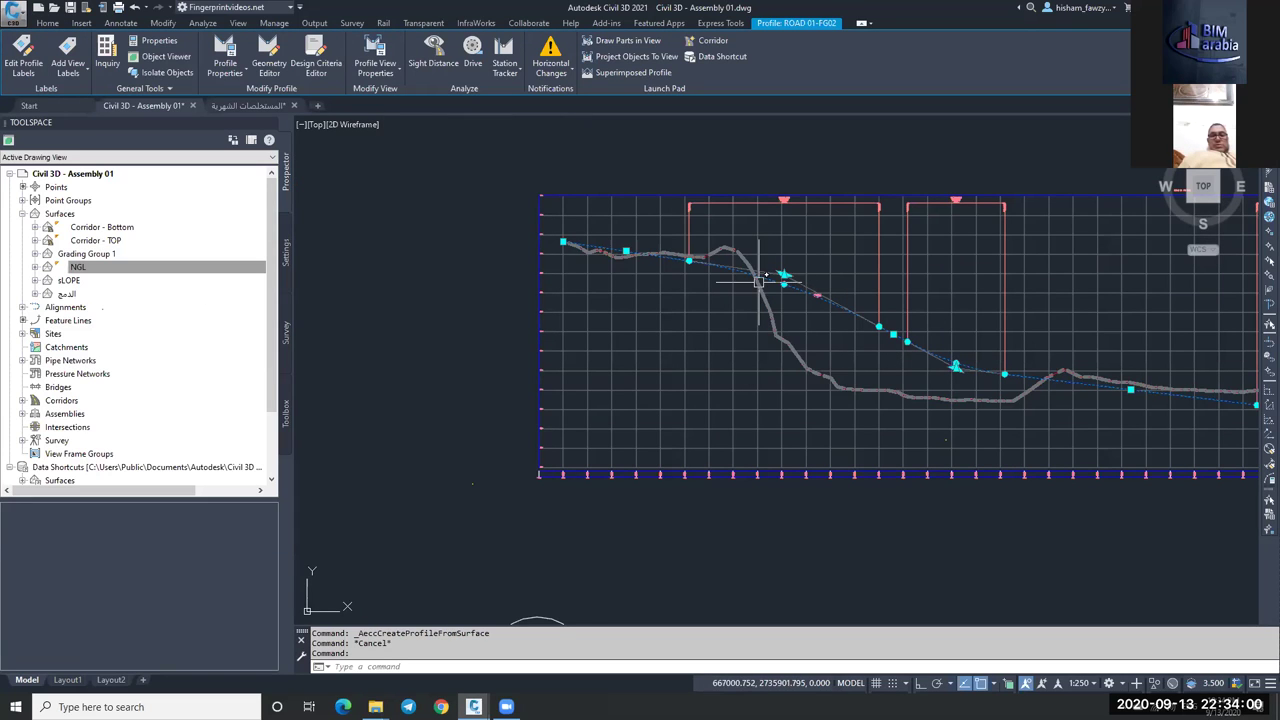
scroll(812, 281, "down", 2)
scroll(817, 281, "up", 4)
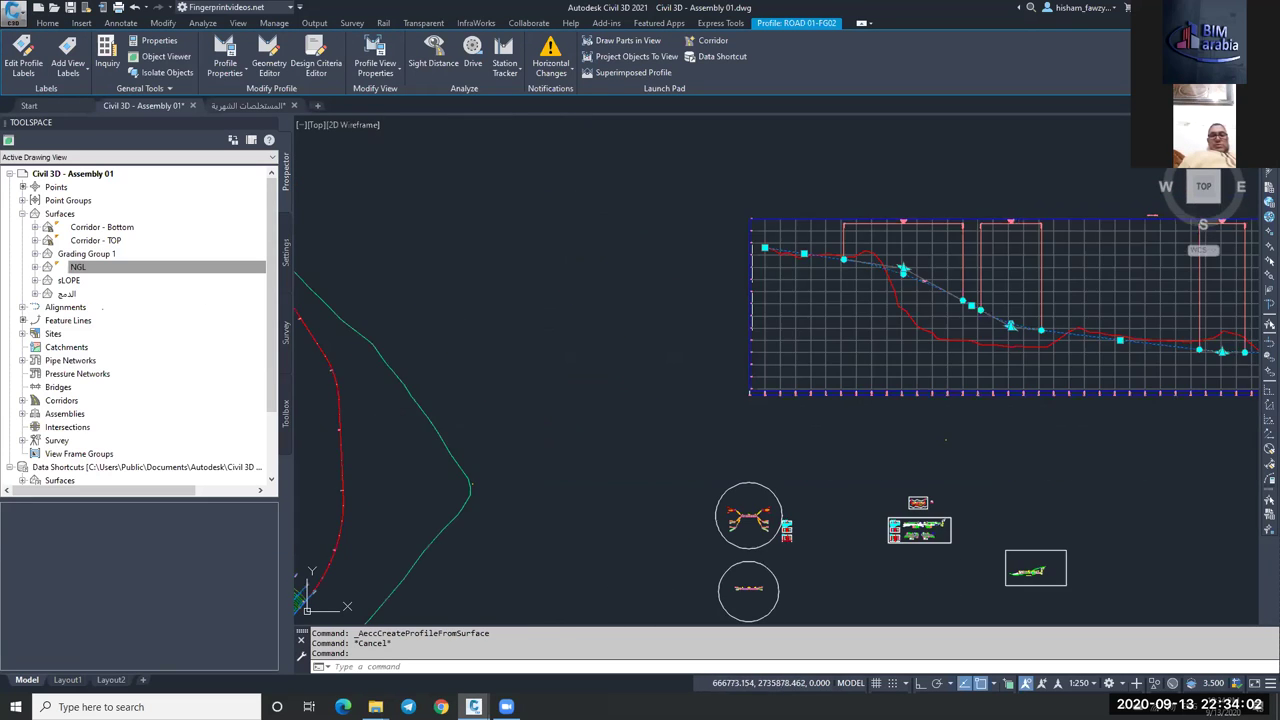
key("Escape")
scroll(643, 211, "down", 2)
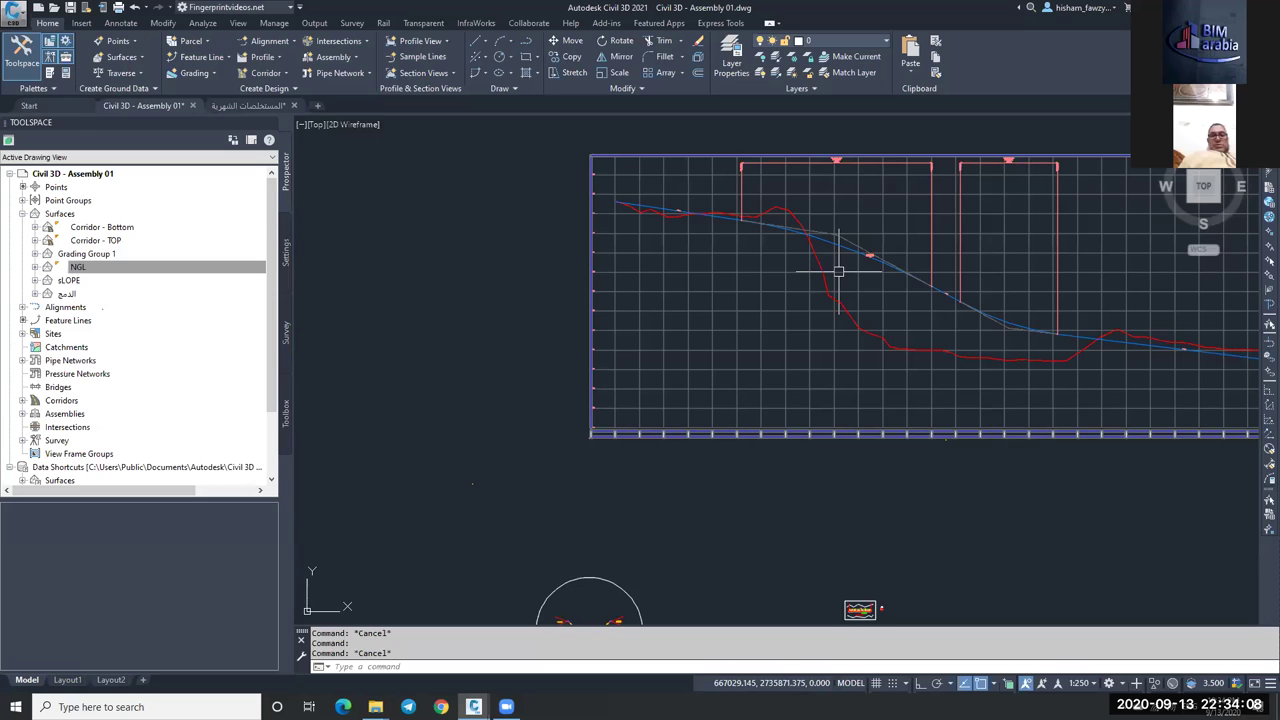
scroll(838, 271, "down", 5)
scroll(692, 328, "up", 7)
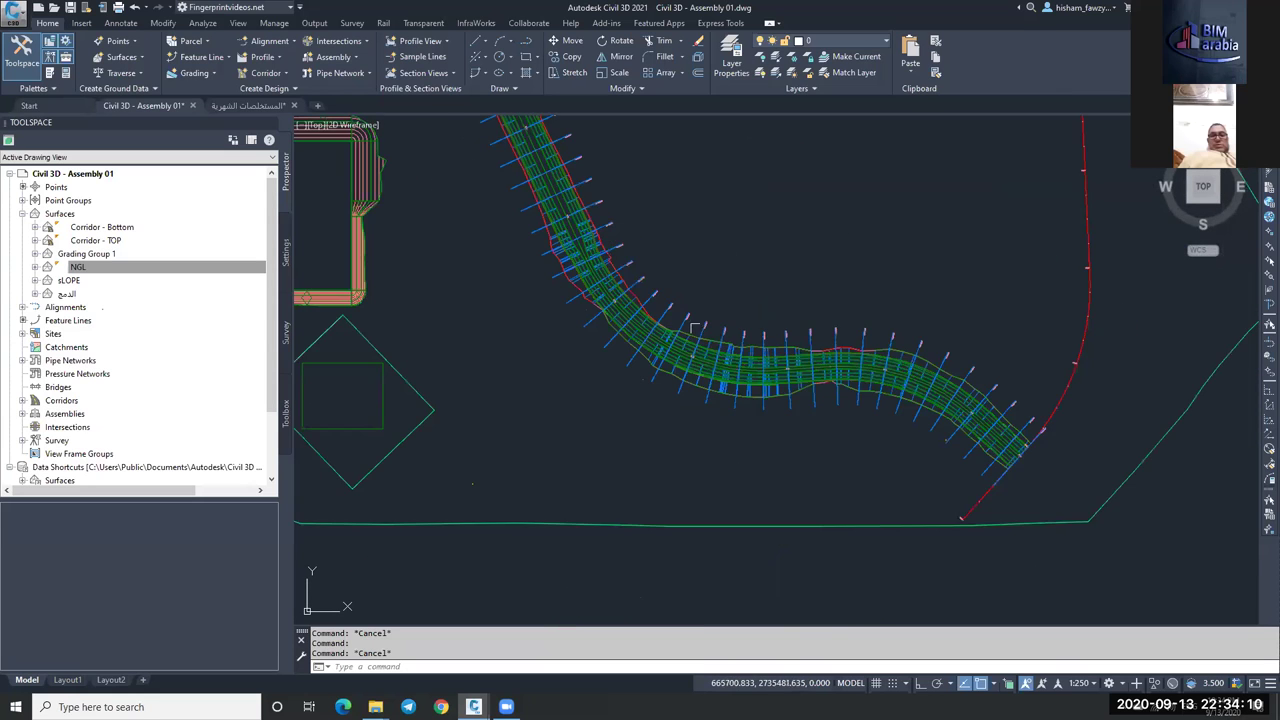
scroll(697, 380, "up", 2)
scroll(690, 360, "up", 5)
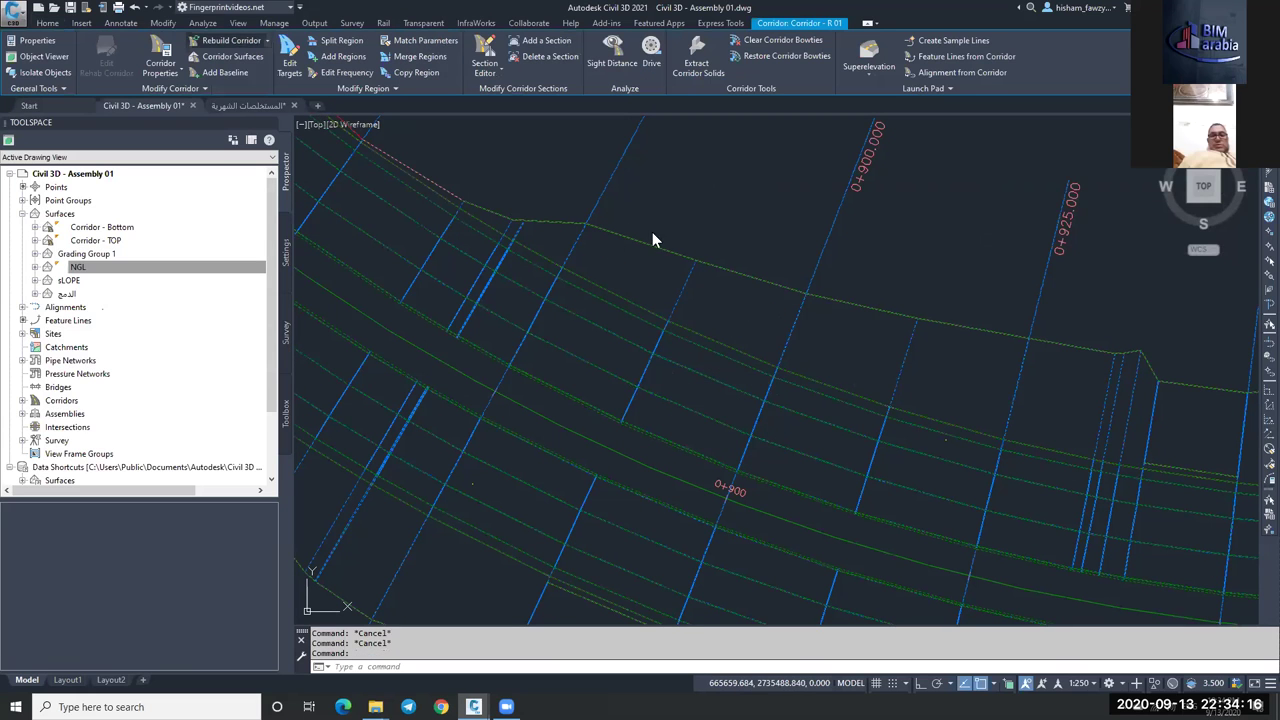
double_click(617, 215)
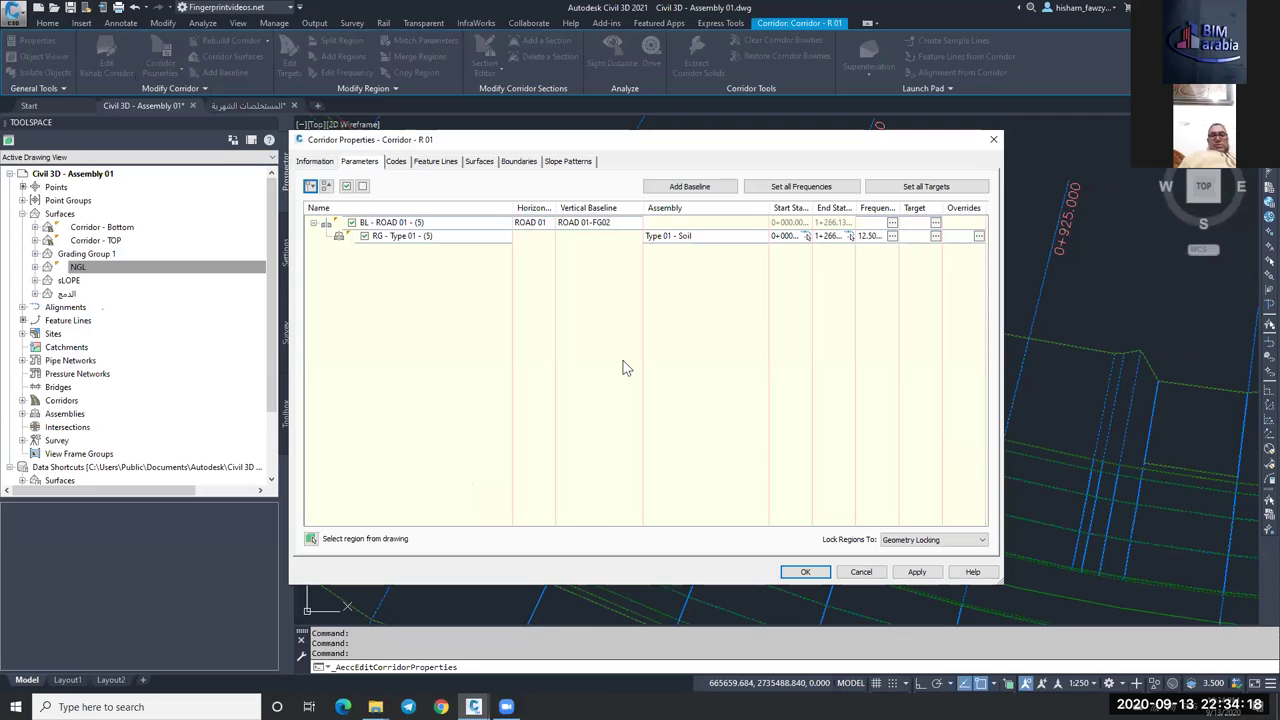
left_click(588, 222)
key("alt+Down")
key("Return")
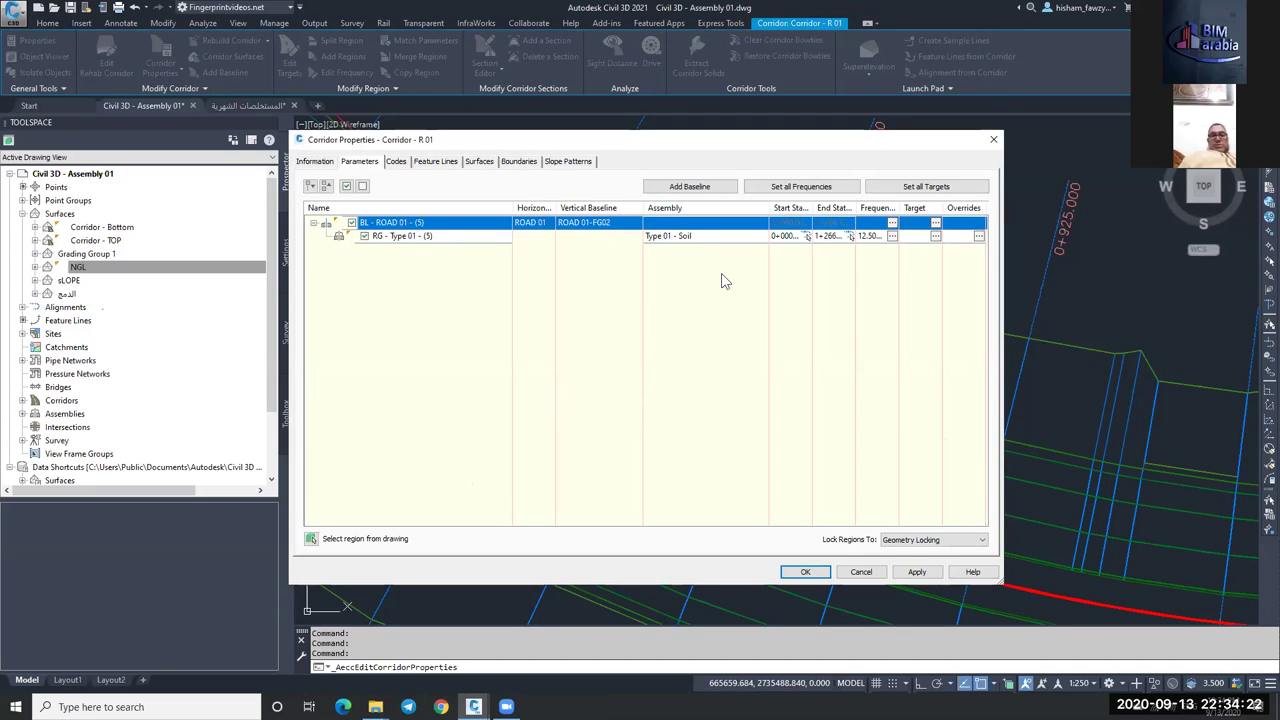
left_click(937, 224)
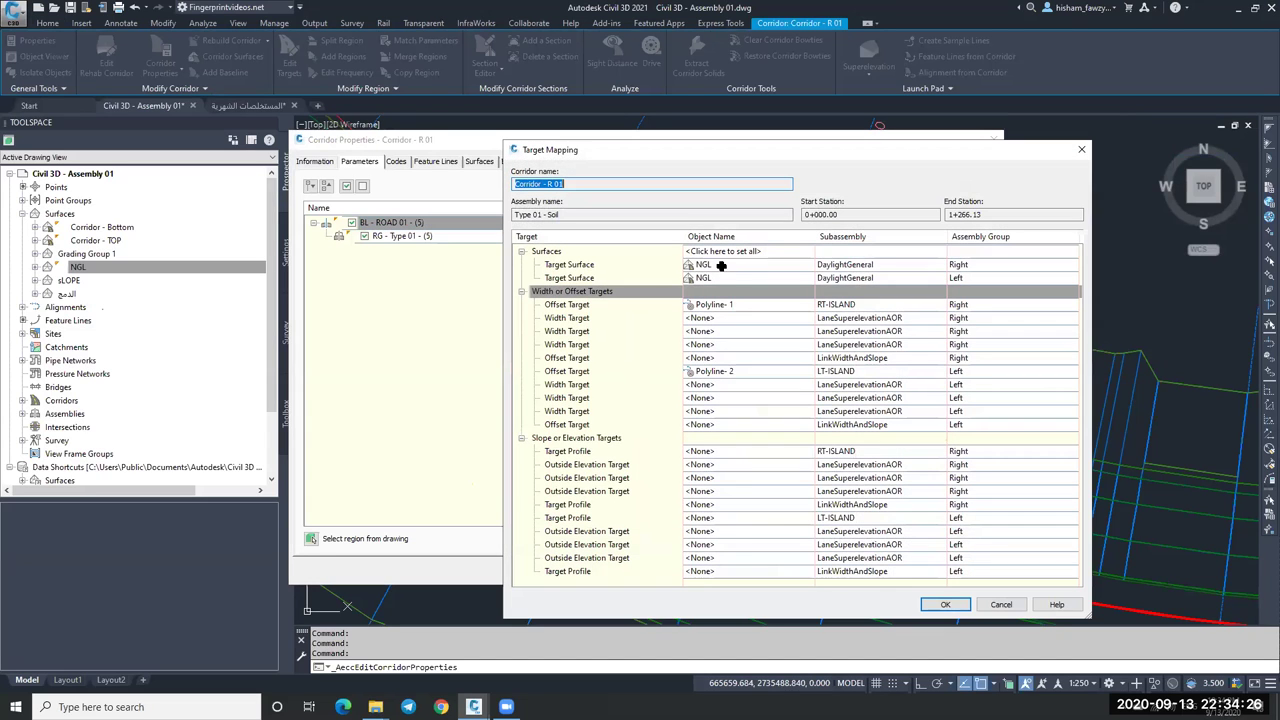
left_click(740, 268)
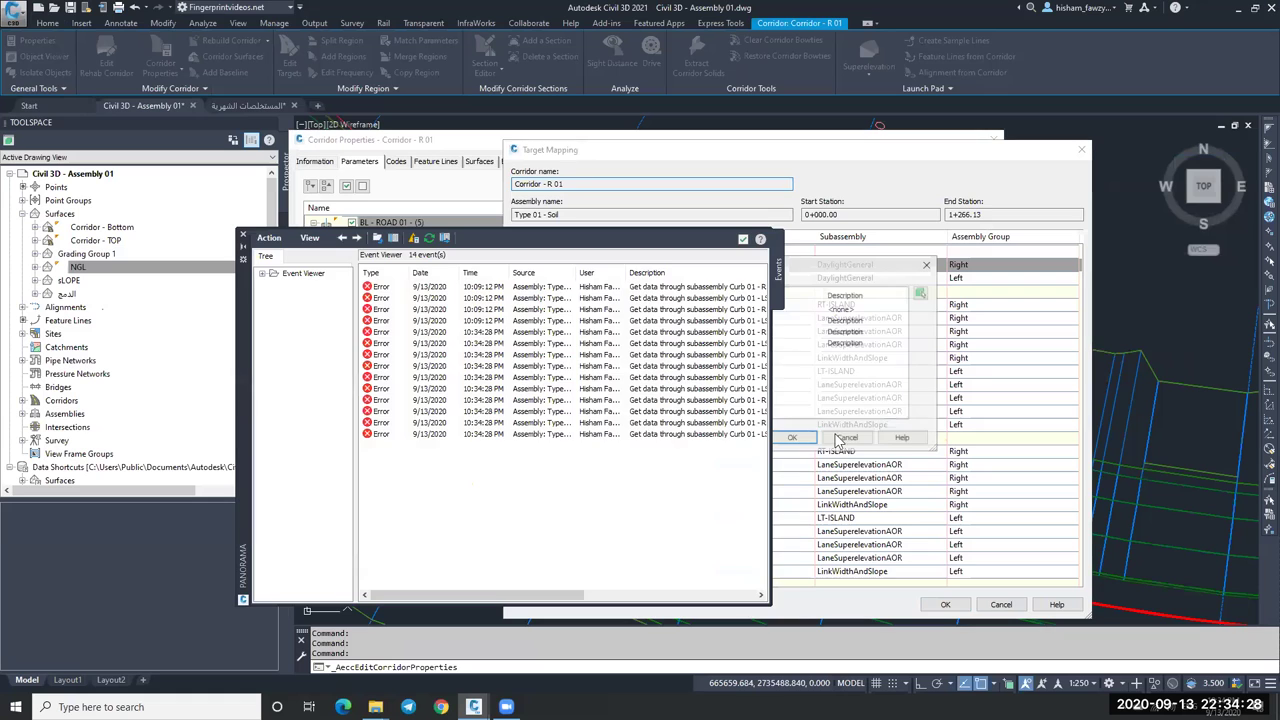
left_click(905, 515)
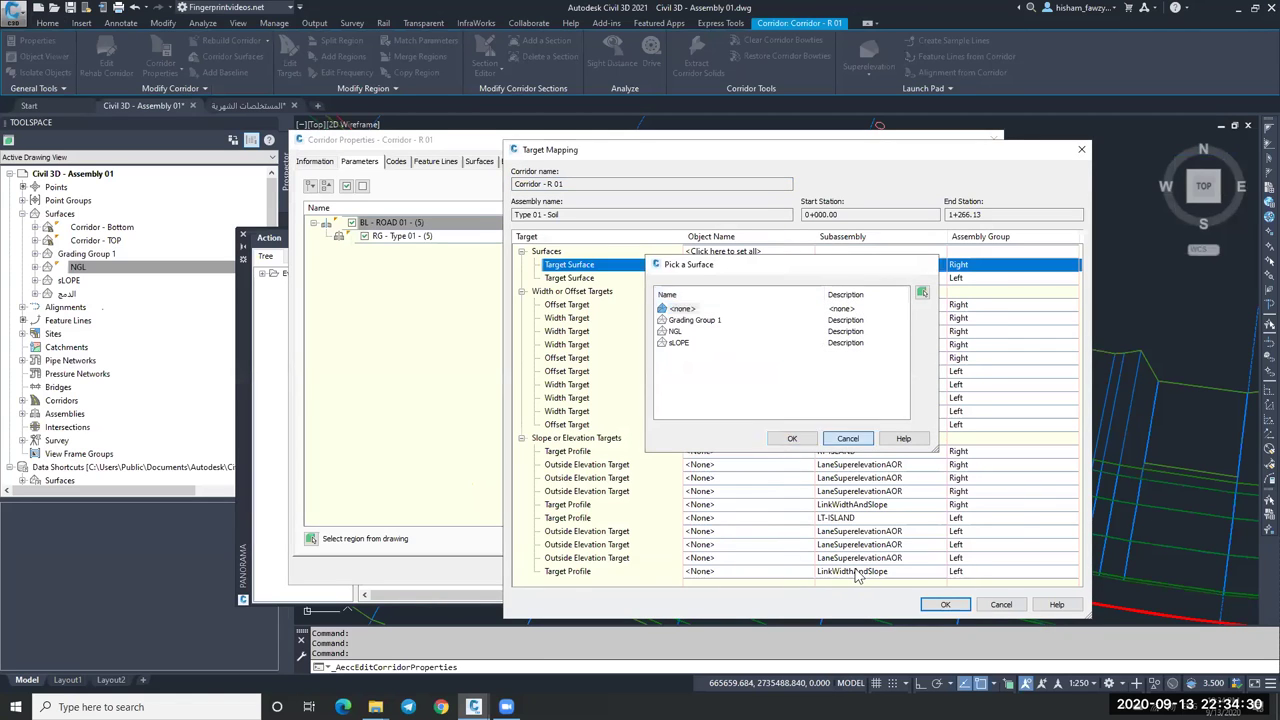
key("Escape")
key("Escape")
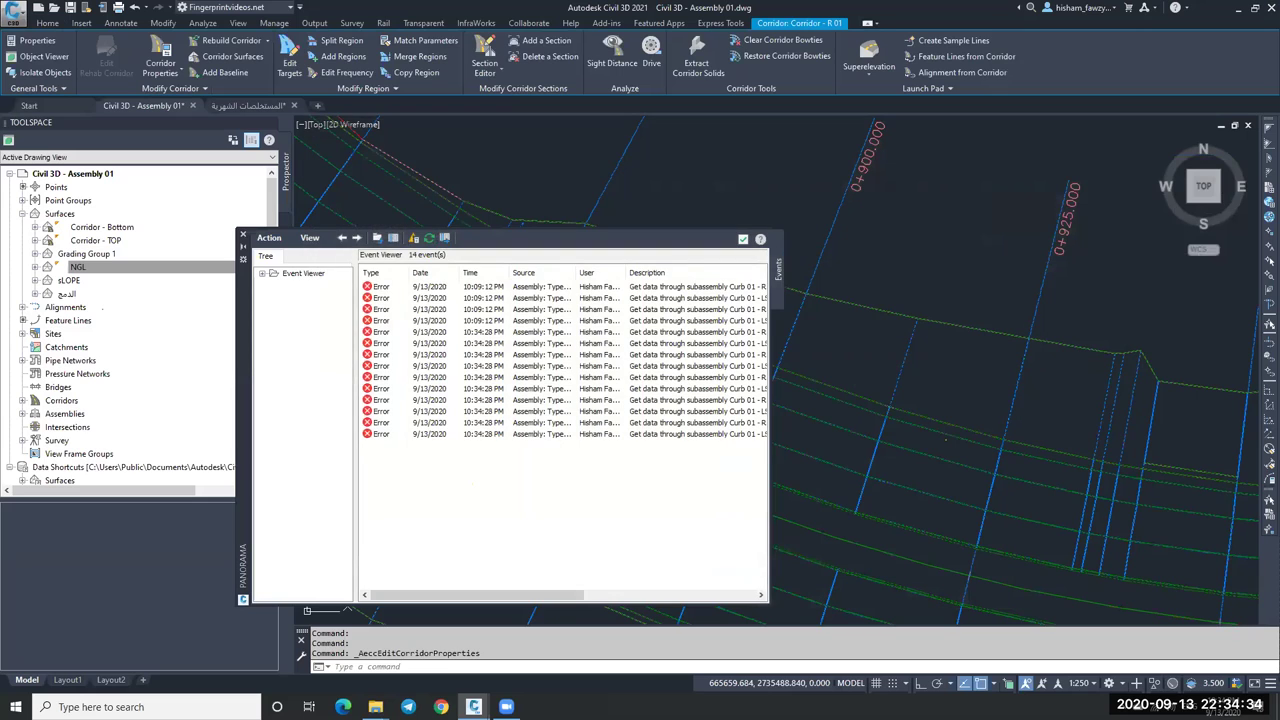
left_click(742, 238)
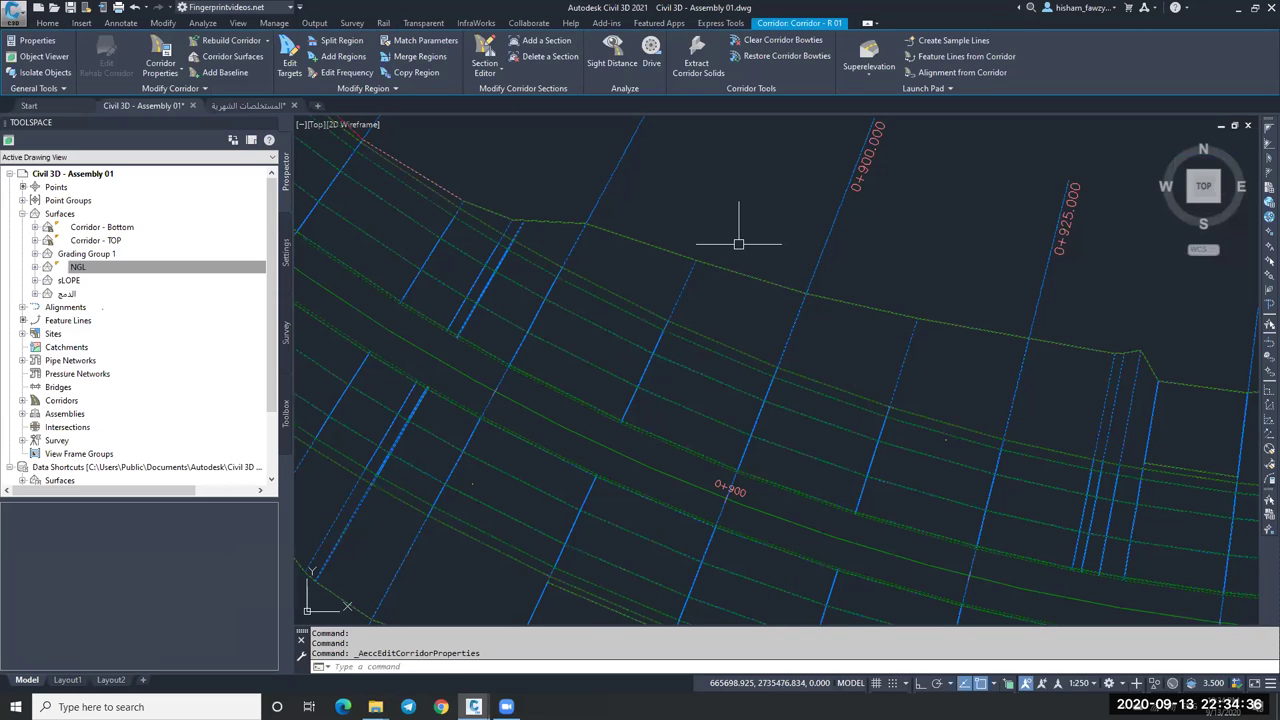
mouse_move(712, 270)
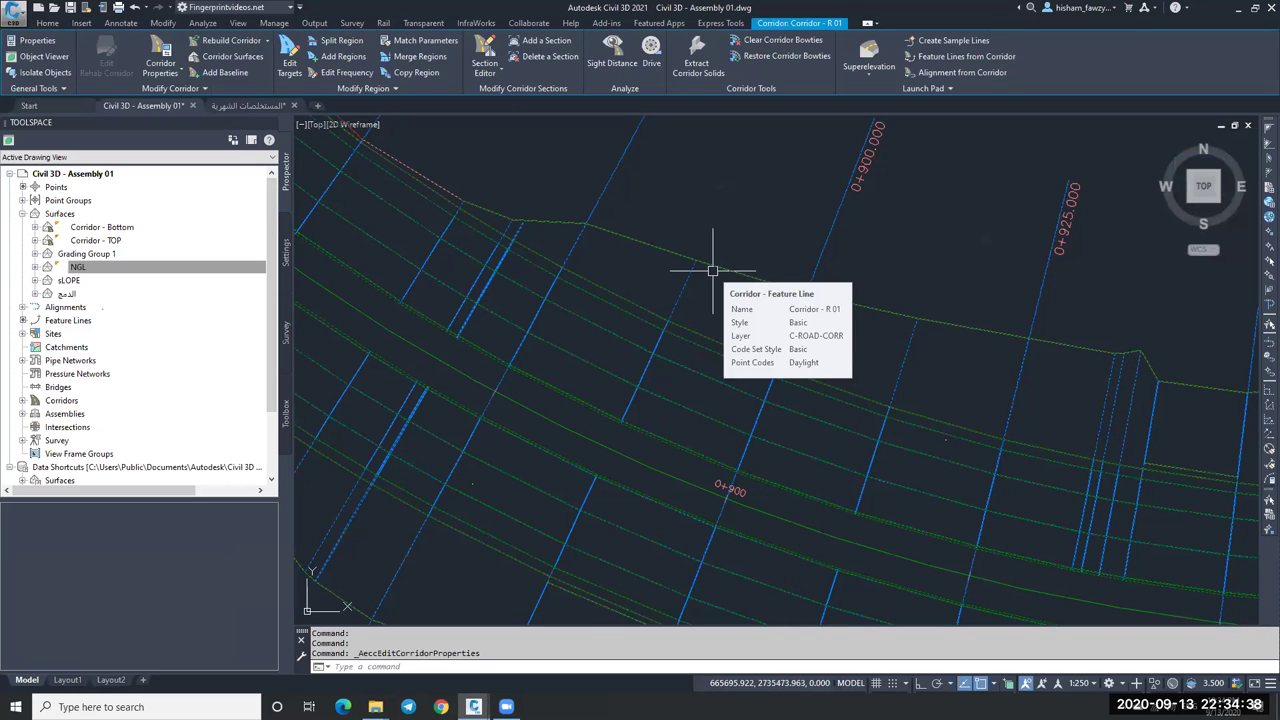
key("Escape")
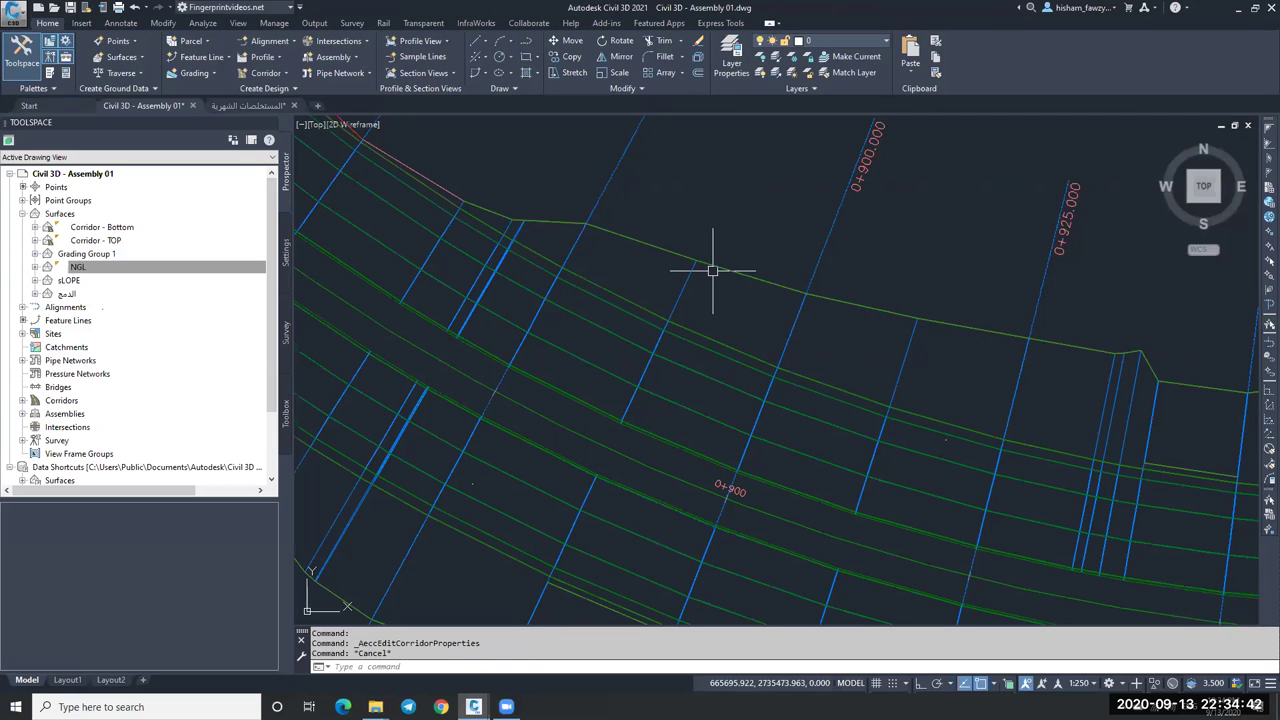
Close the المستخلصات الشهرية drawing, answering No to the save-changes prompt.
key("Escape")
scroll(712, 270, "down", 5)
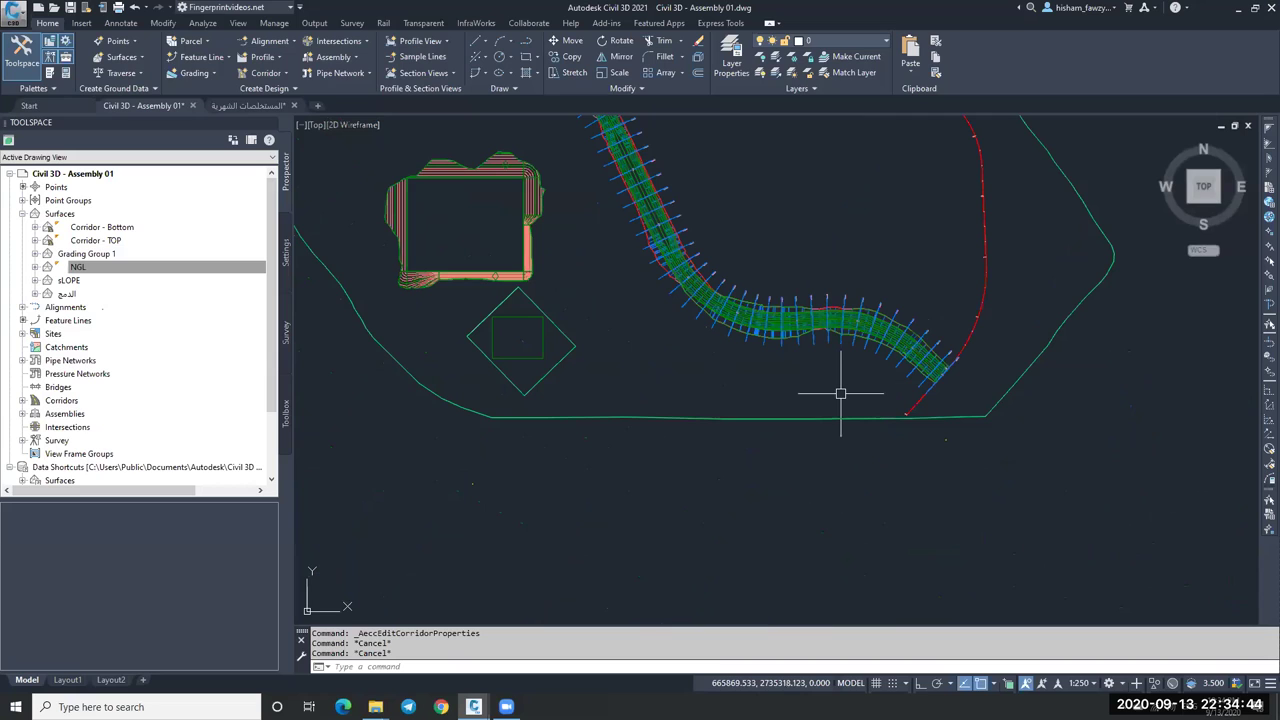
left_click(278, 106)
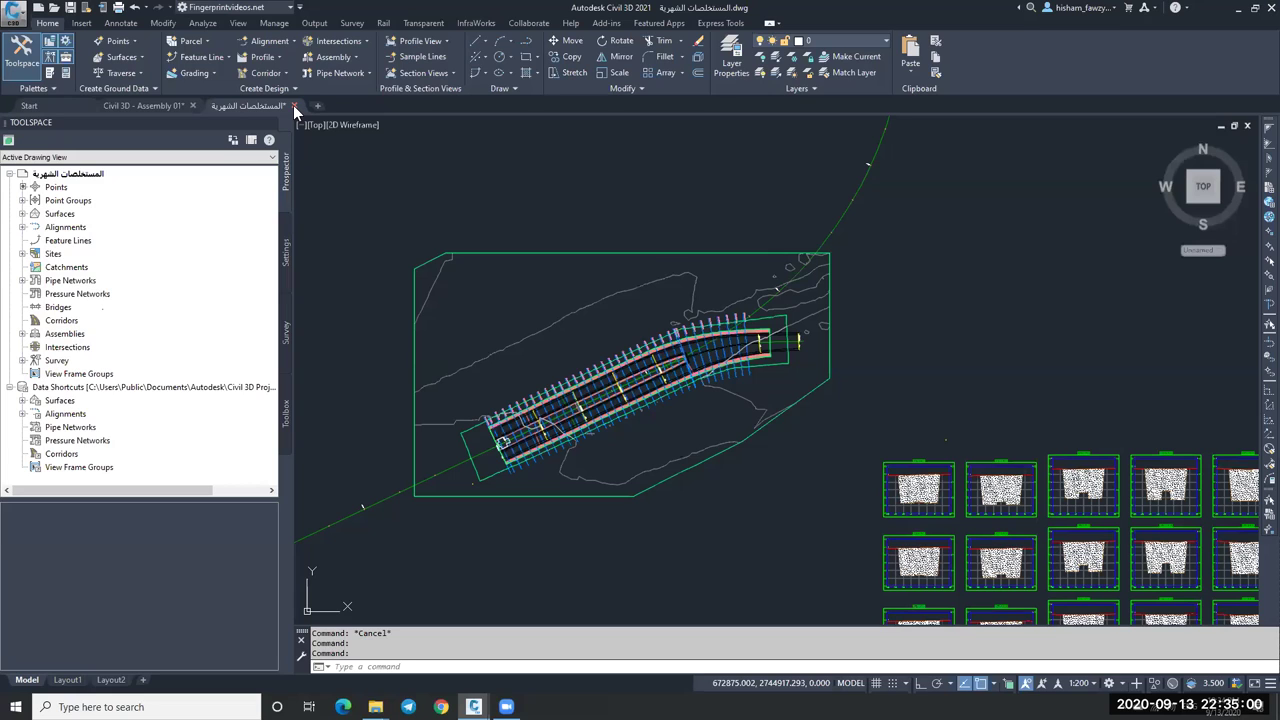
left_click(681, 381)
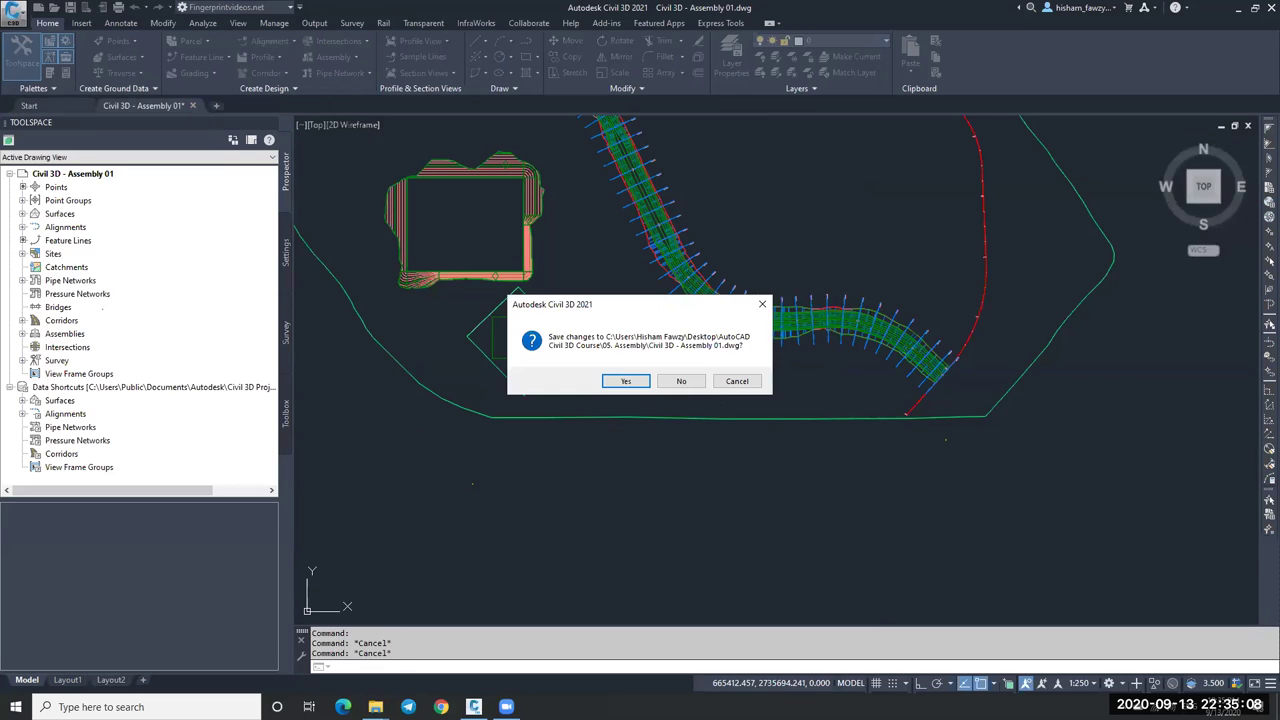
key("n")
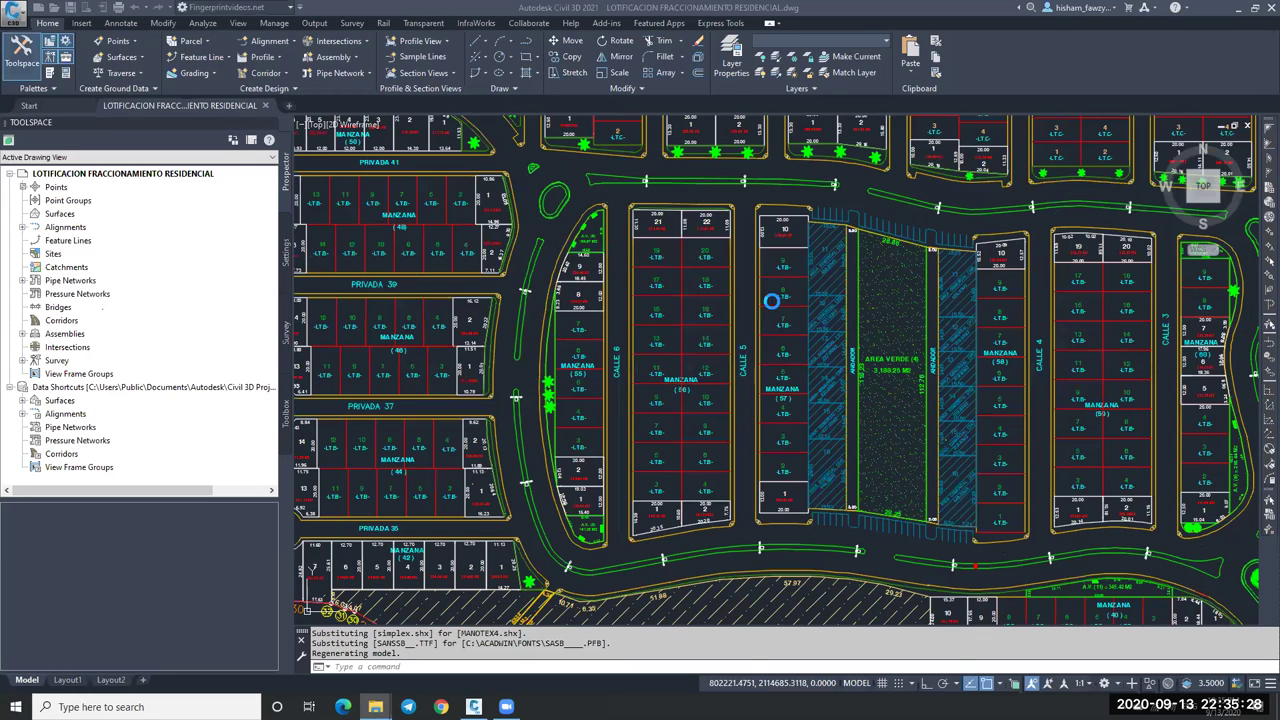
Open LOTIFICACION FRACCIONAMIENTO RESIDENCIAL.dwg, survey its blocks, then locate lotizacion, planim.integ 11.dwg in File Explorer.
key("Escape")
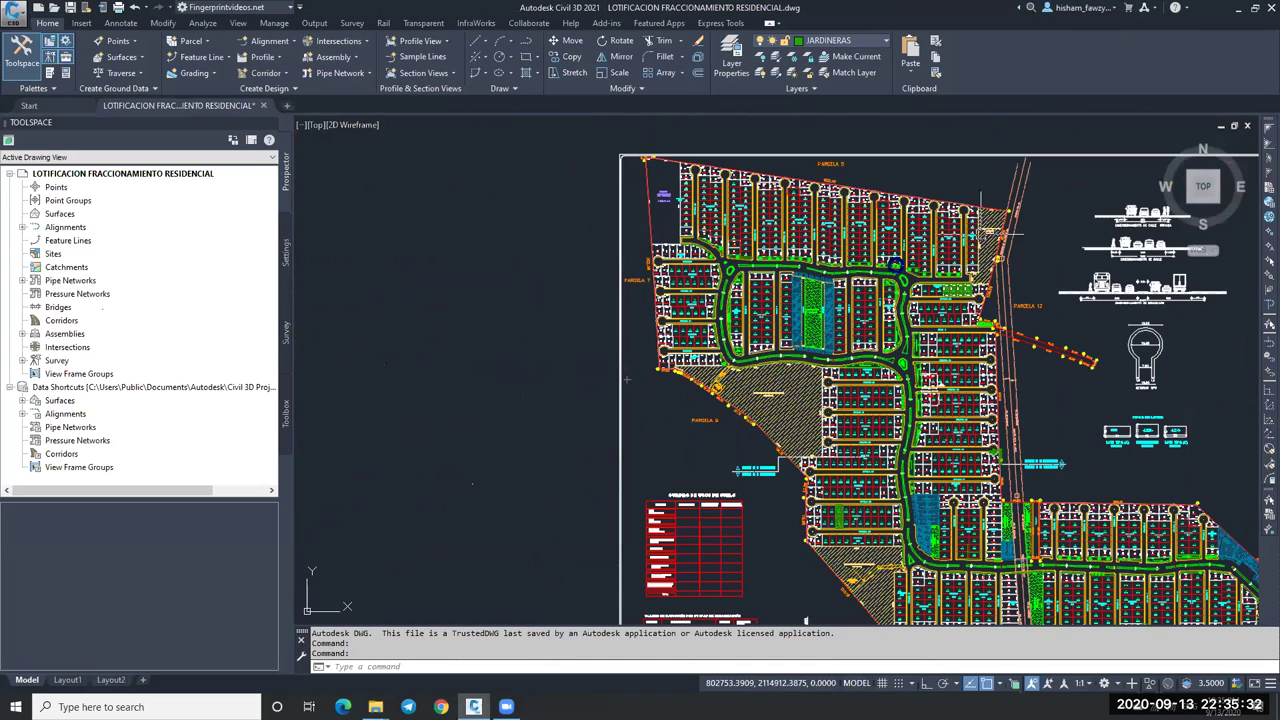
scroll(916, 237, "up", 3)
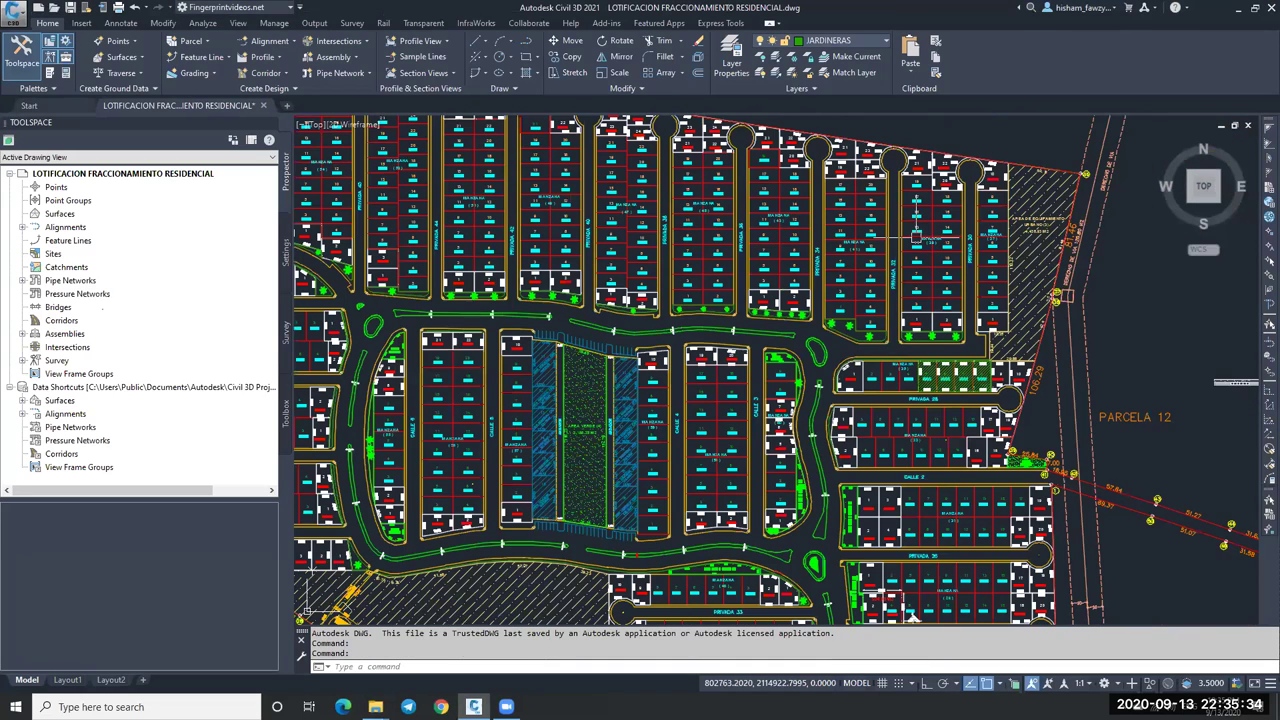
scroll(1062, 174, "up", 2)
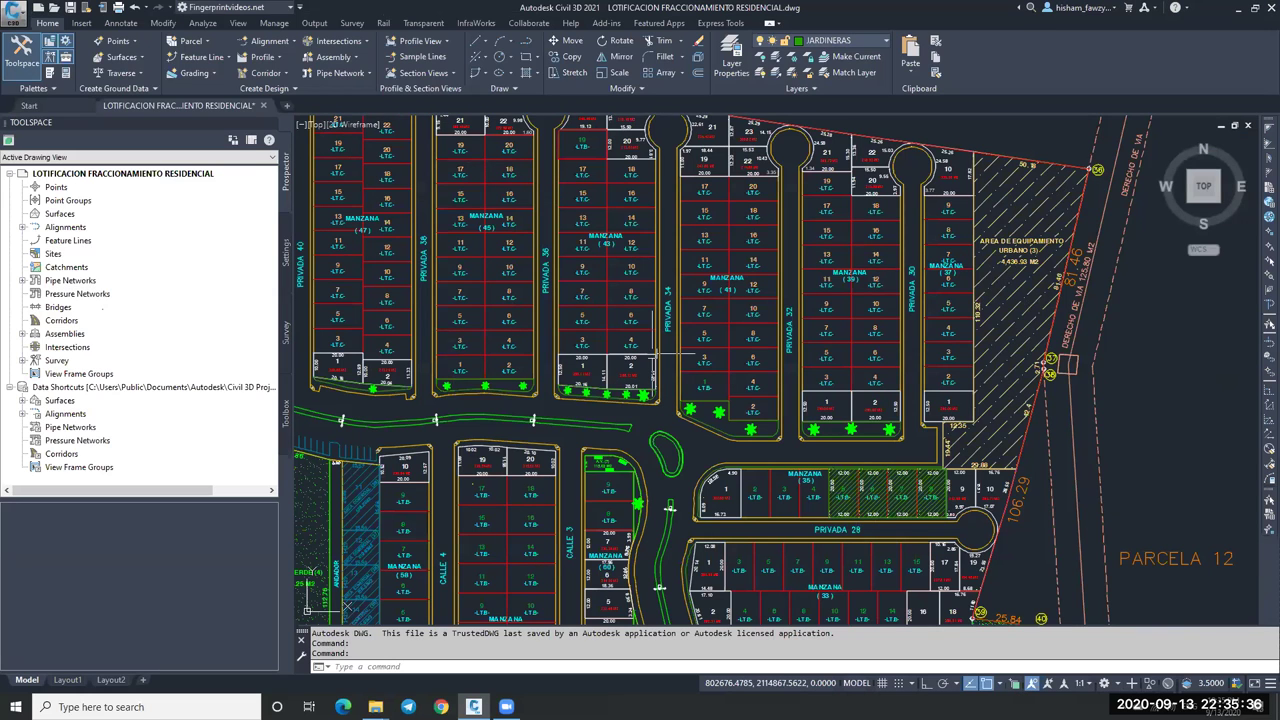
middle_click_drag(652, 135, 664, 205)
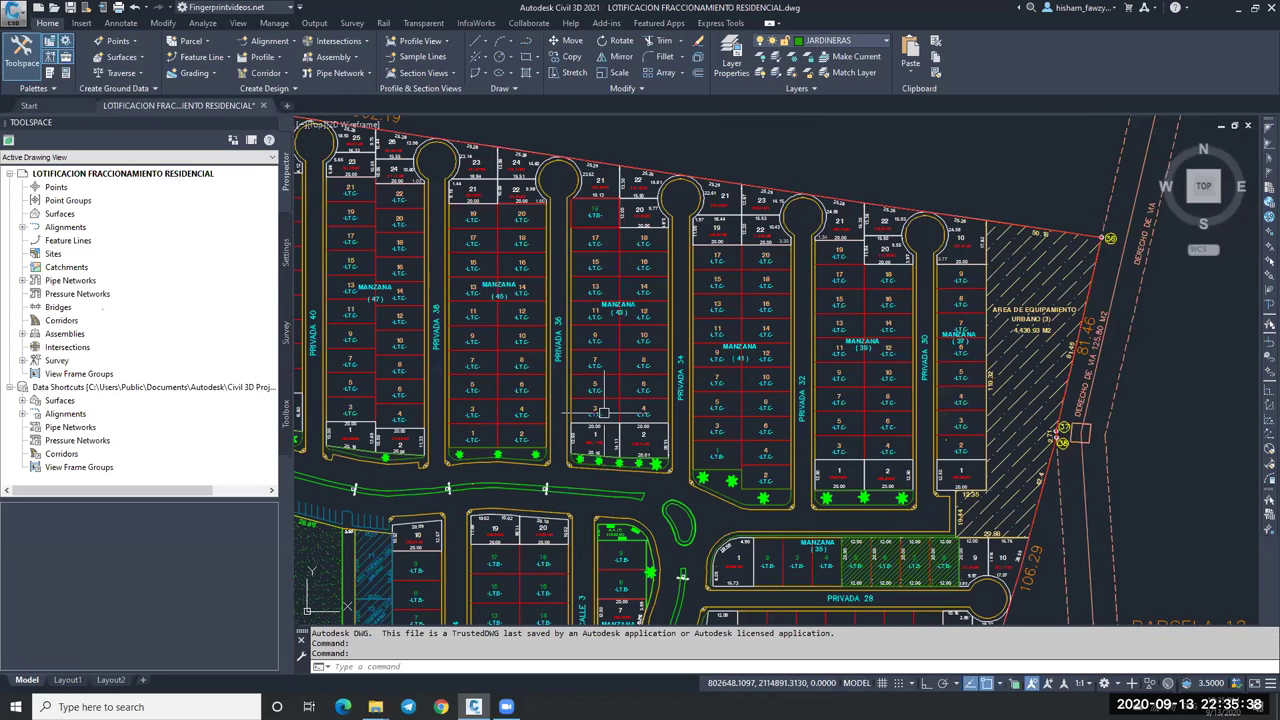
scroll(603, 411, "up", 2)
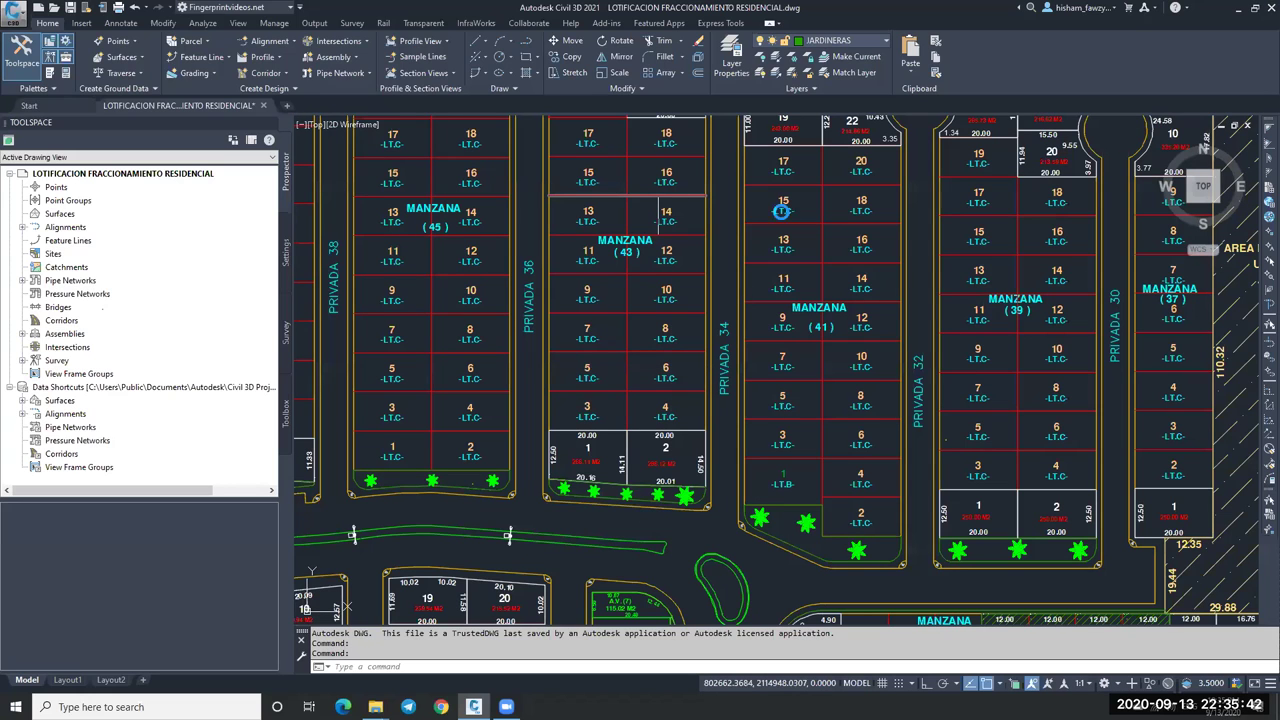
scroll(777, 400, "down", 7)
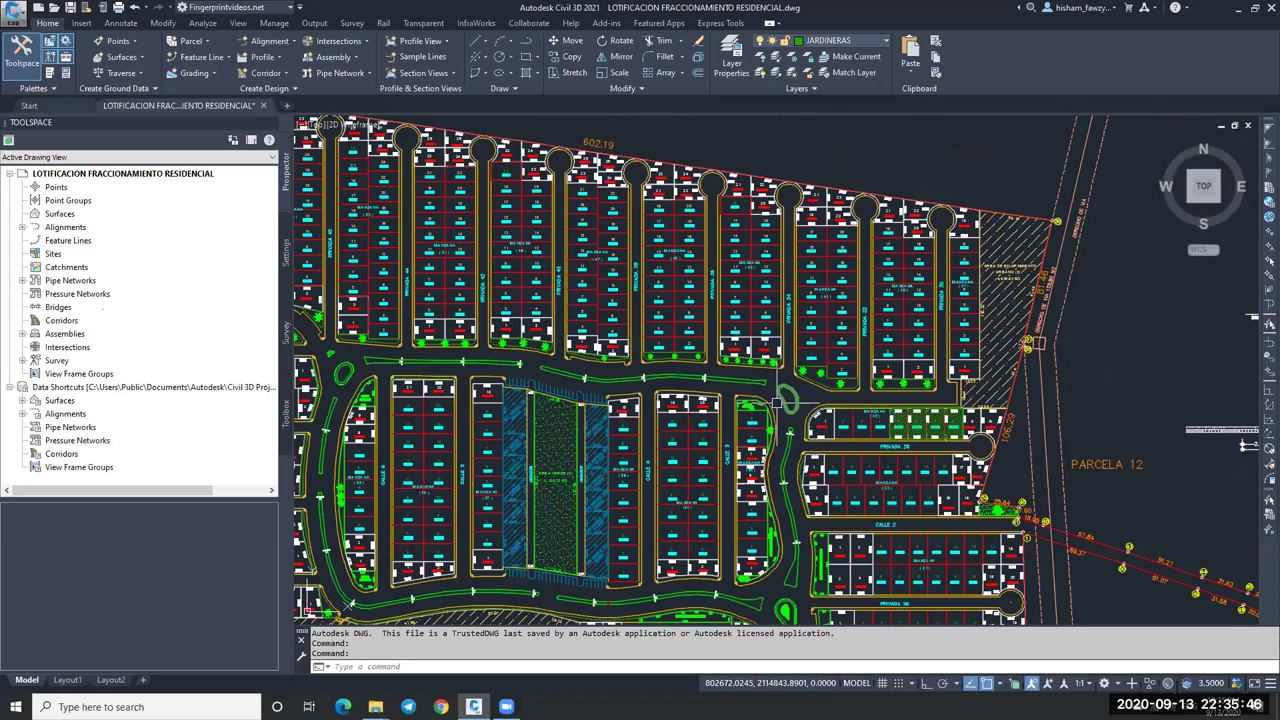
scroll(847, 303, "up", 7)
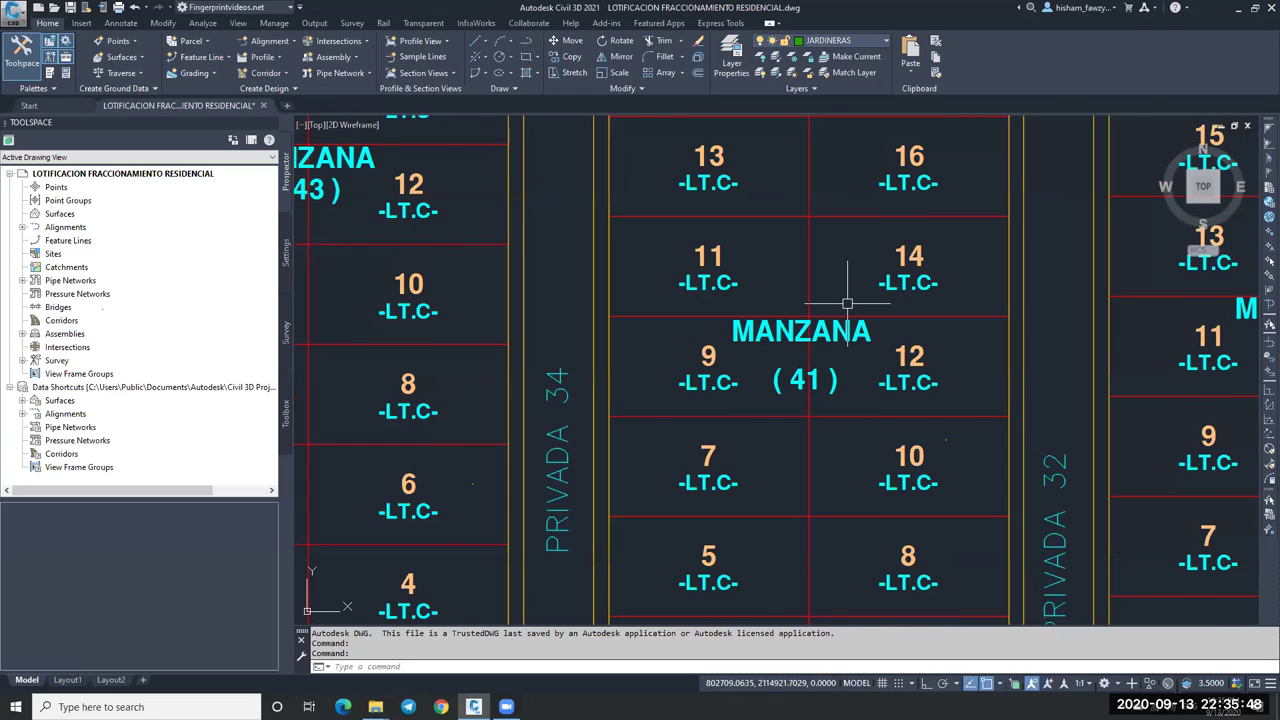
scroll(847, 303, "down", 2)
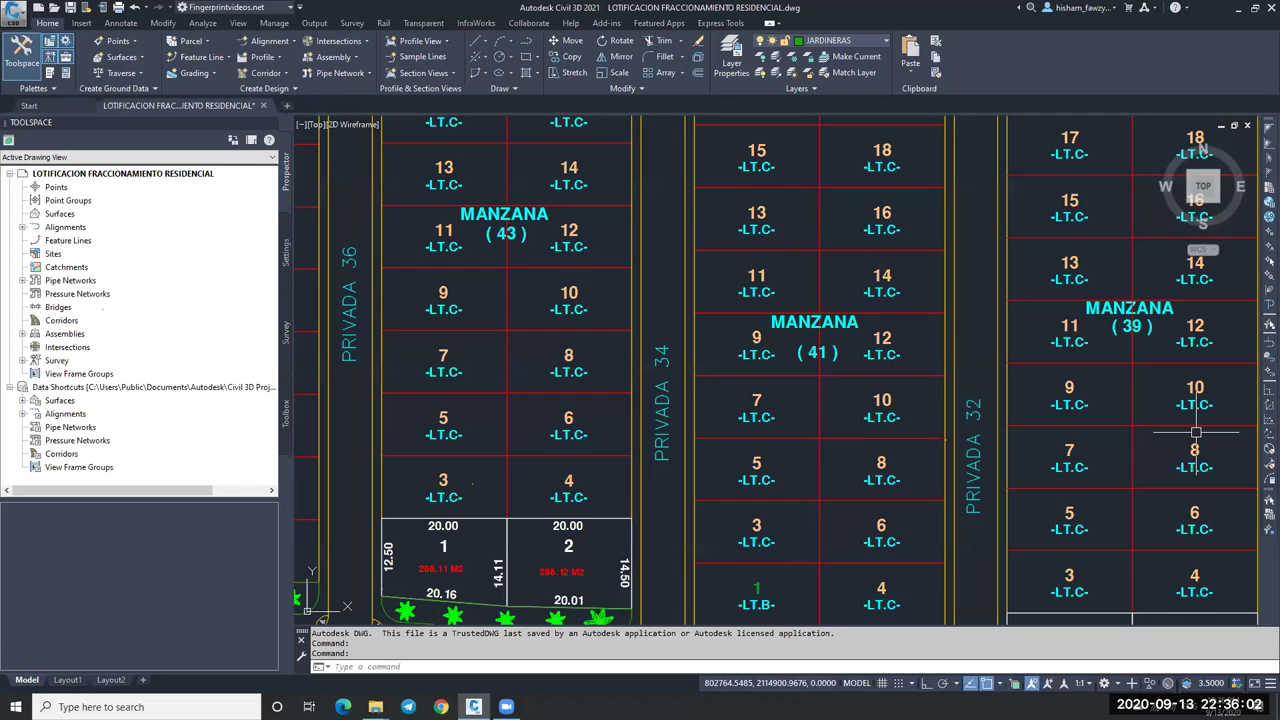
key("super+e")
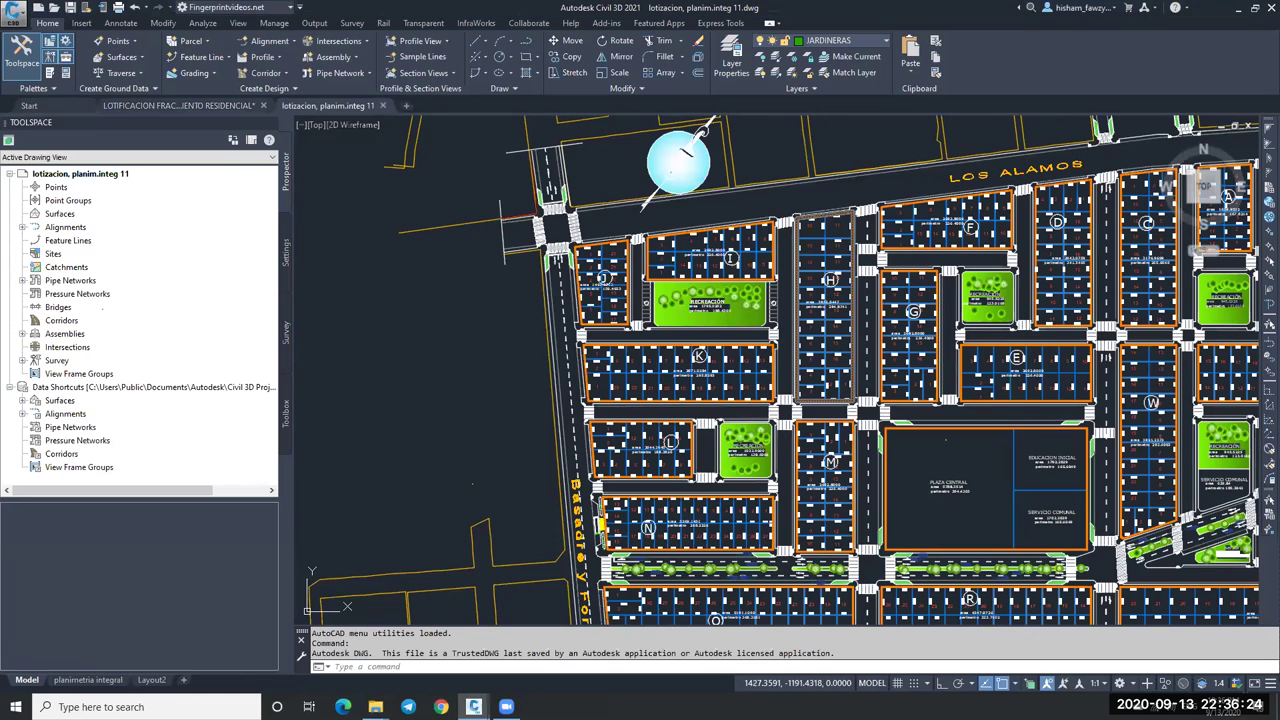
scroll(824, 404, "up", 8)
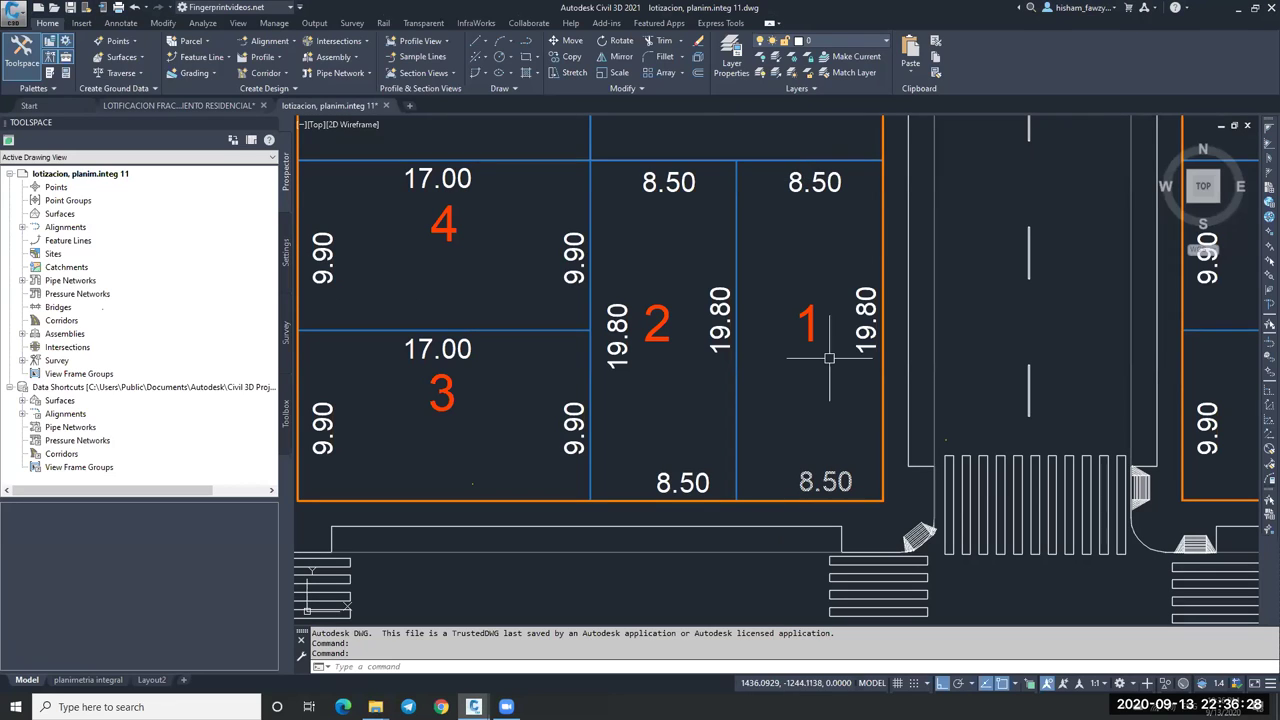
left_click(820, 314)
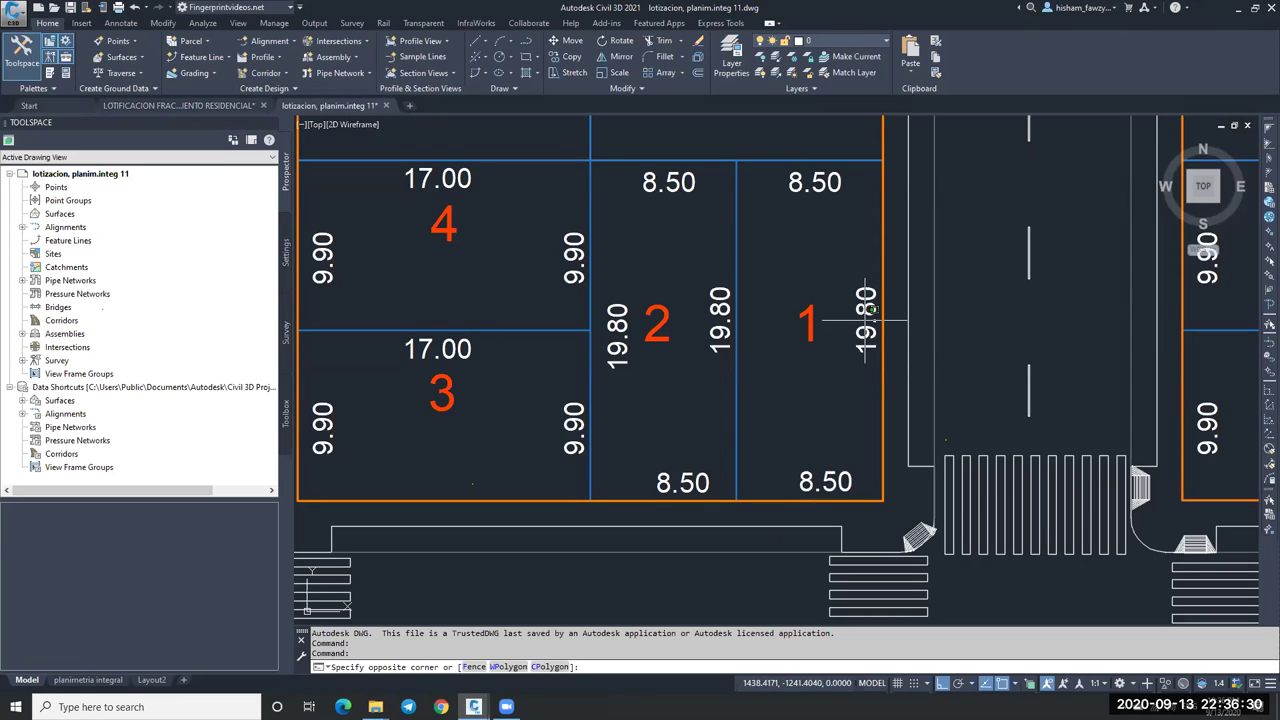
left_click(819, 345)
key("Escape")
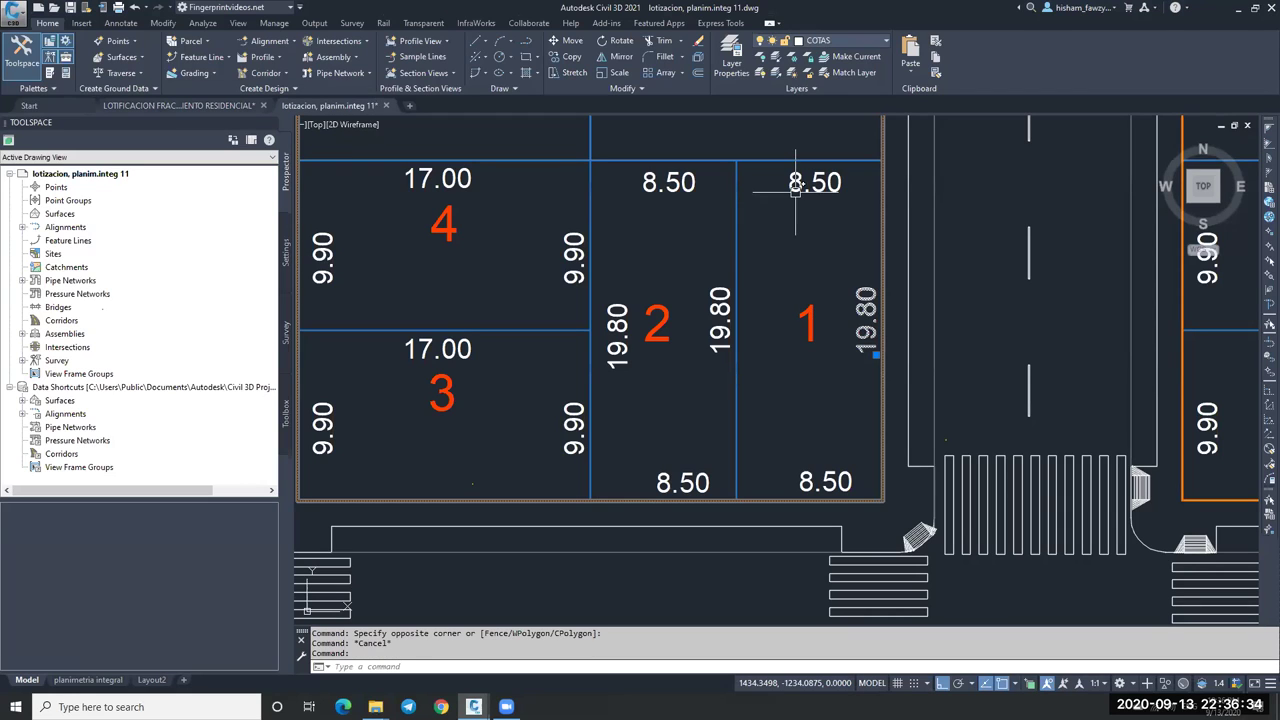
key("Escape")
left_click(759, 158)
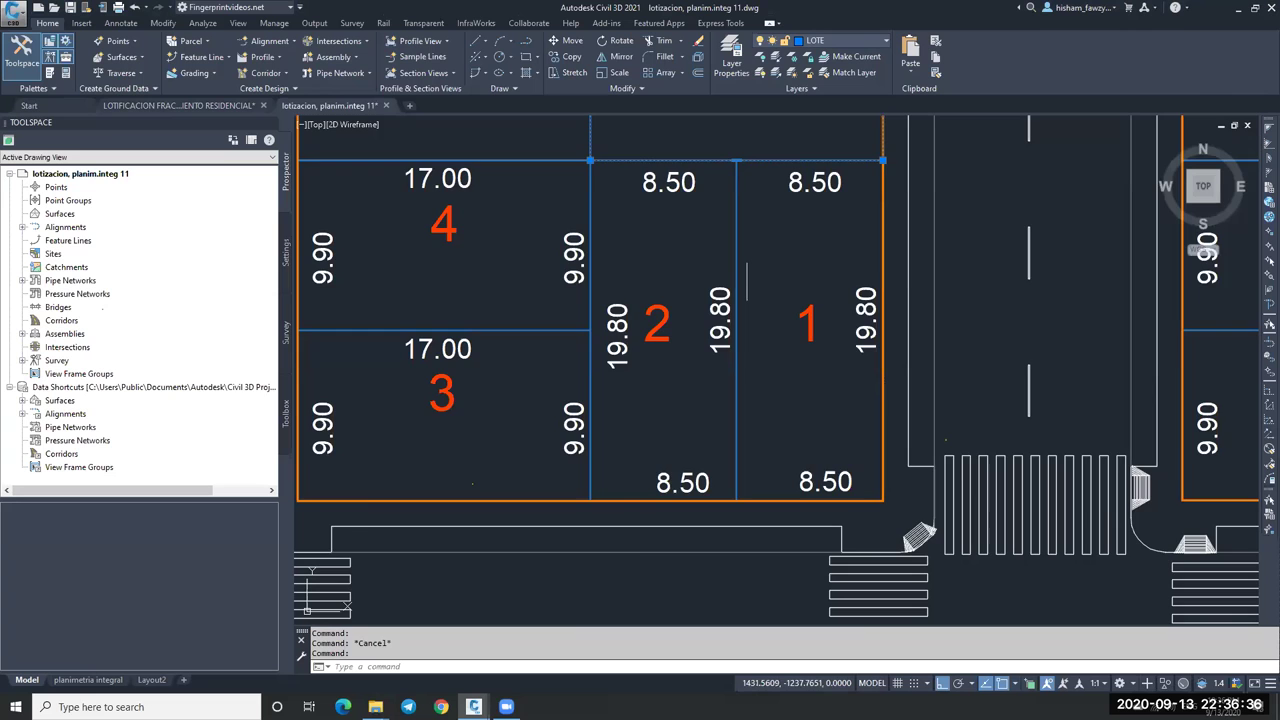
key("Escape")
scroll(746, 282, "down", 1)
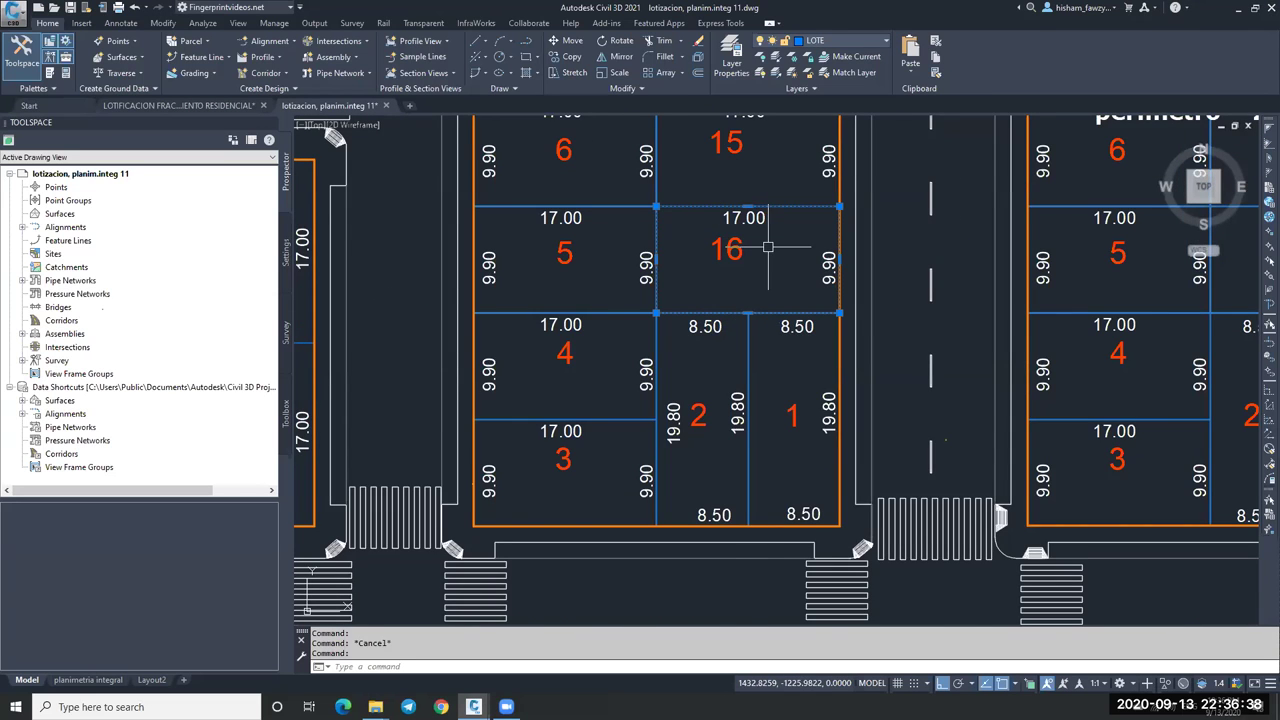
scroll(768, 326, "up", 3)
left_click(808, 325)
scroll(806, 318, "down", 1)
scroll(816, 322, "up", 1)
scroll(822, 312, "down", 2)
key("Escape")
left_click(815, 452)
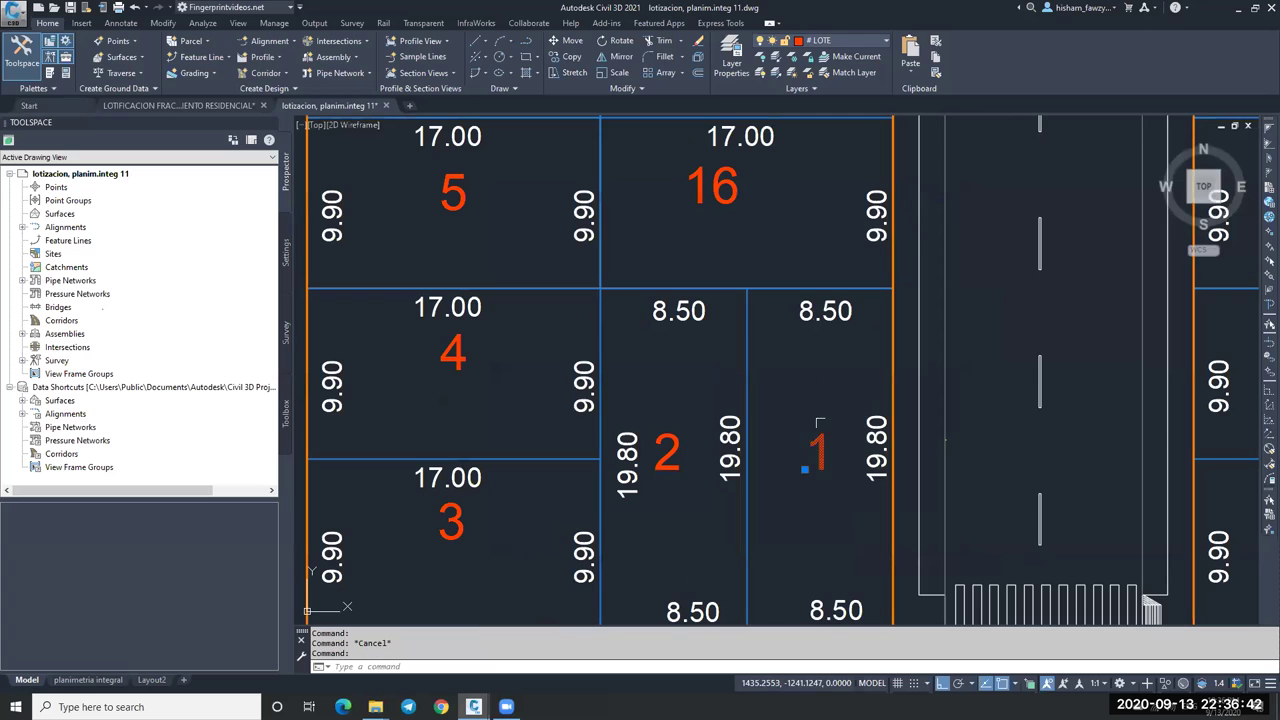
scroll(816, 310, "down", 1)
scroll(816, 310, "down", 1)
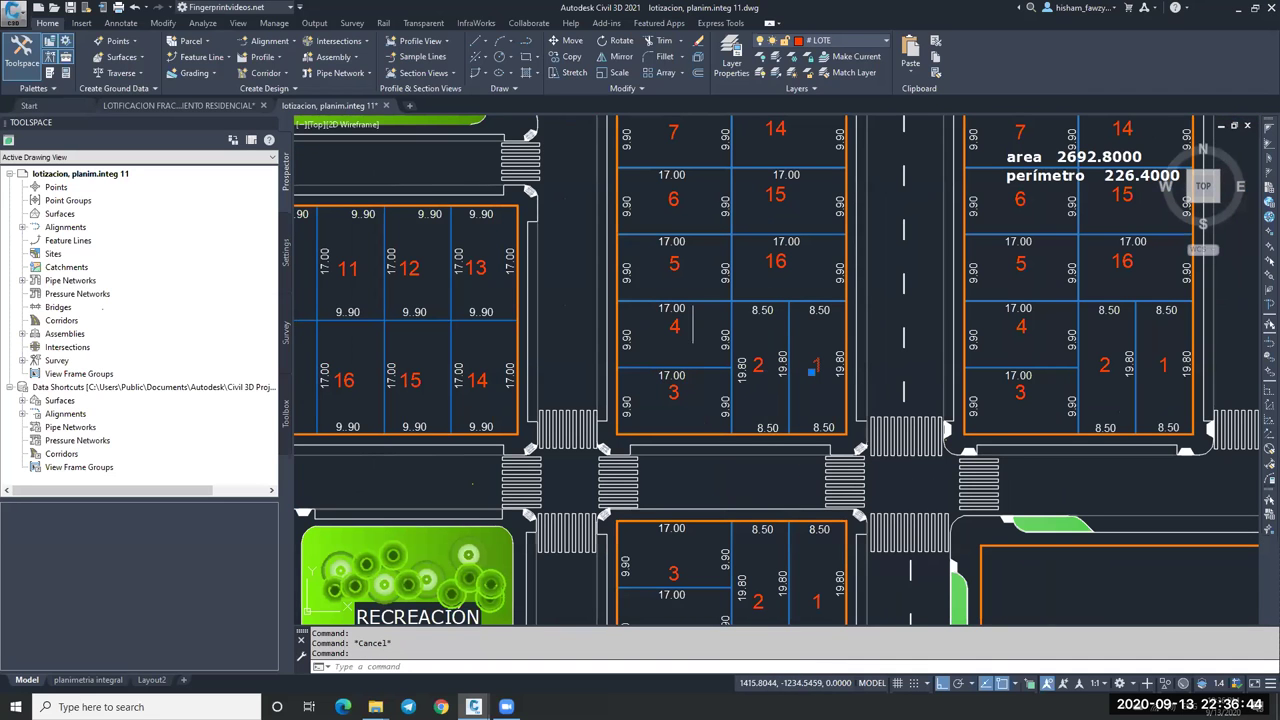
scroll(770, 335, "down", 4)
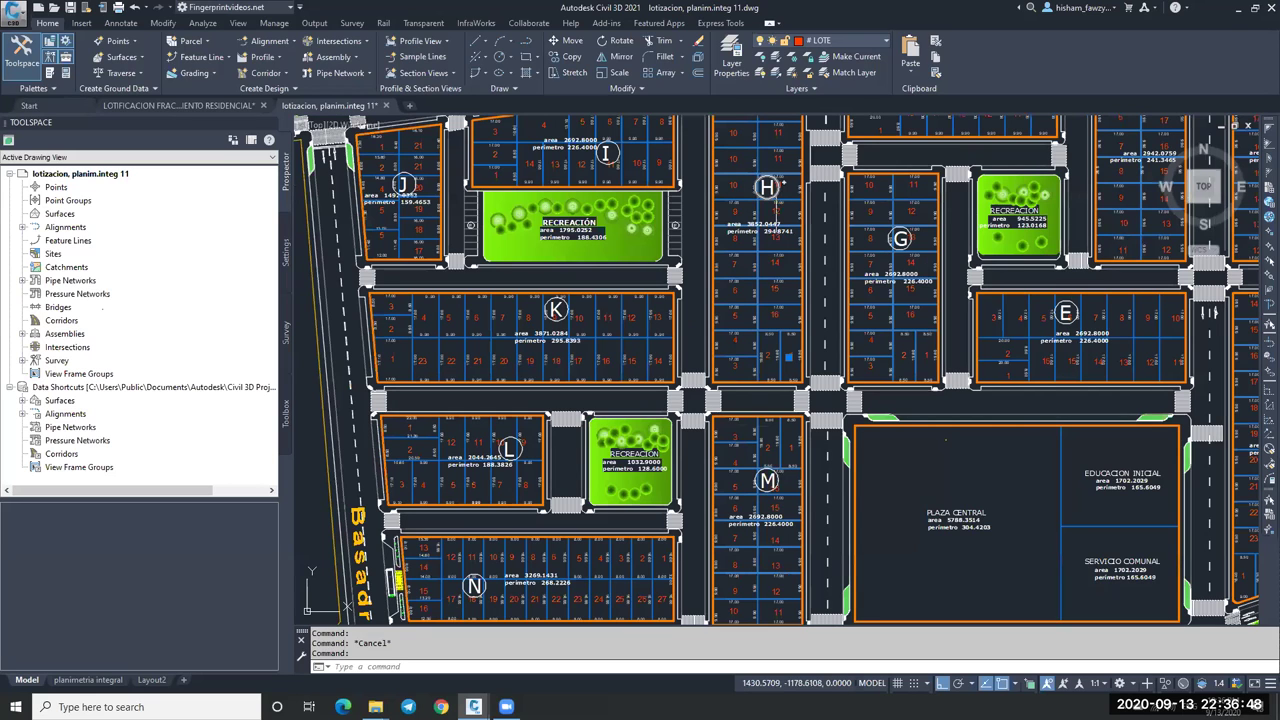
scroll(788, 356, "up", 2)
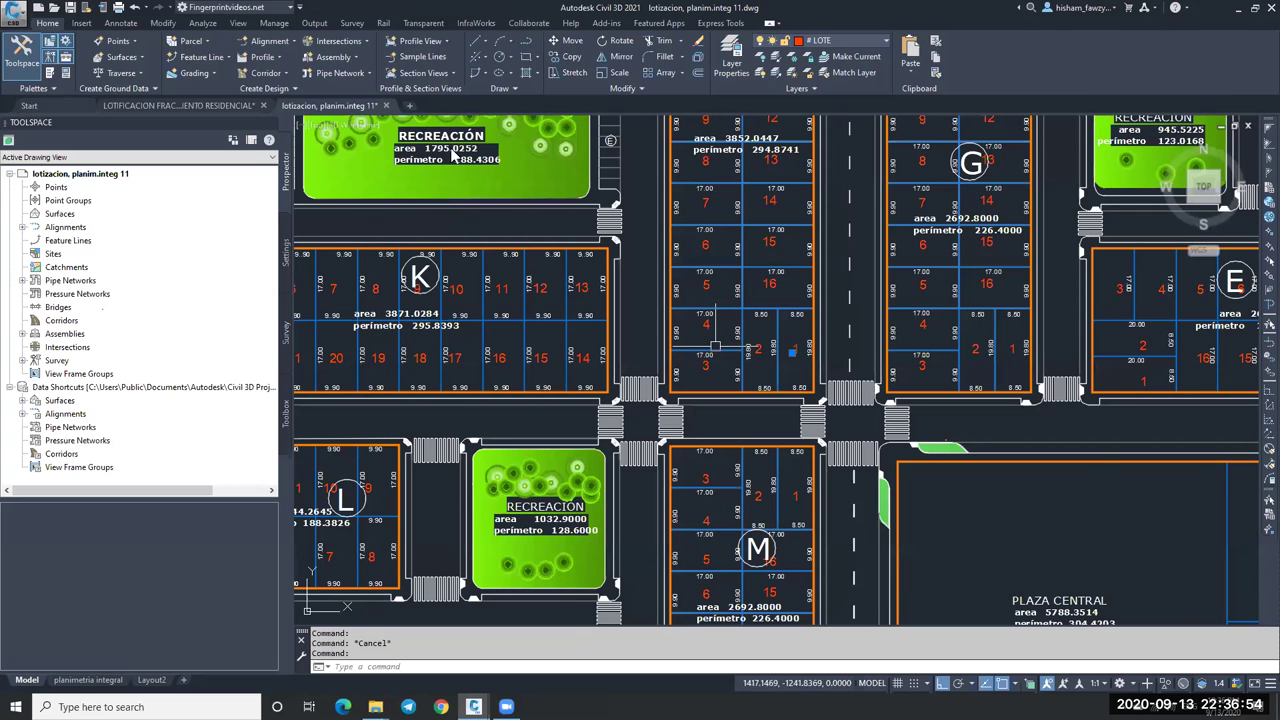
key("Escape")
scroll(744, 409, "down", 3)
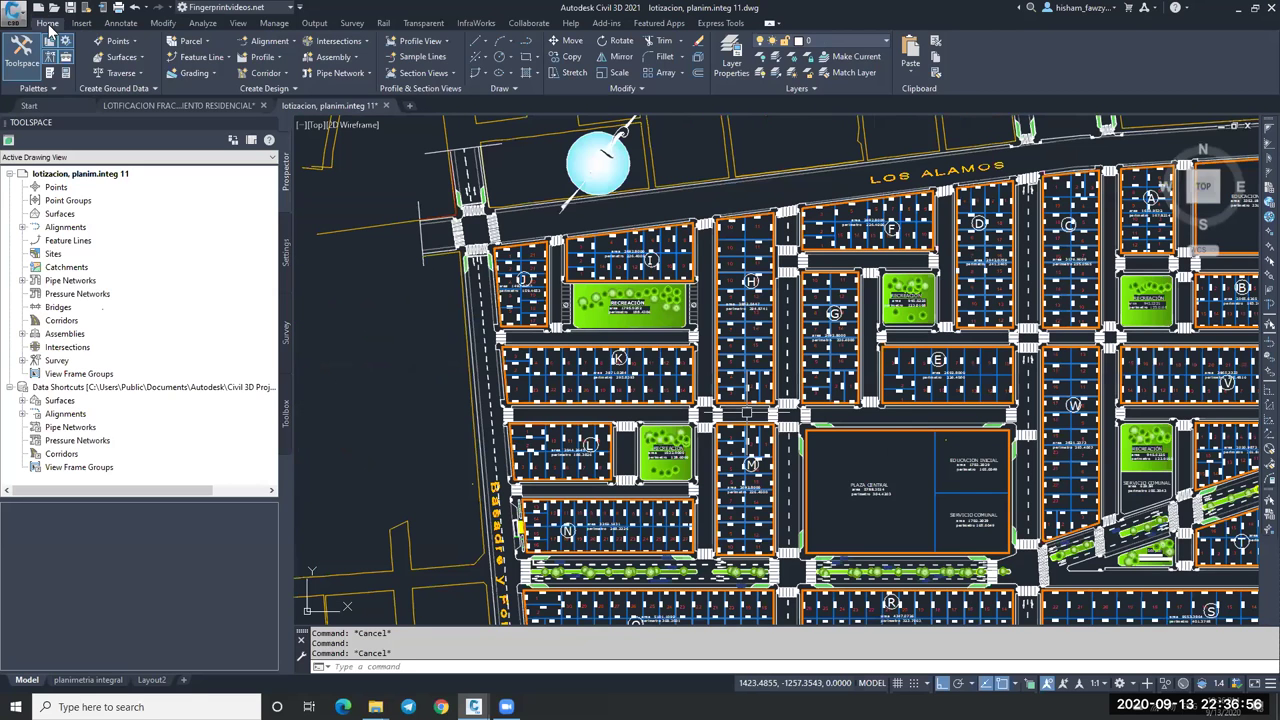
In a new drawing, copy the pasted block H plan to a duplicate on its right.
key("ctrl+n")
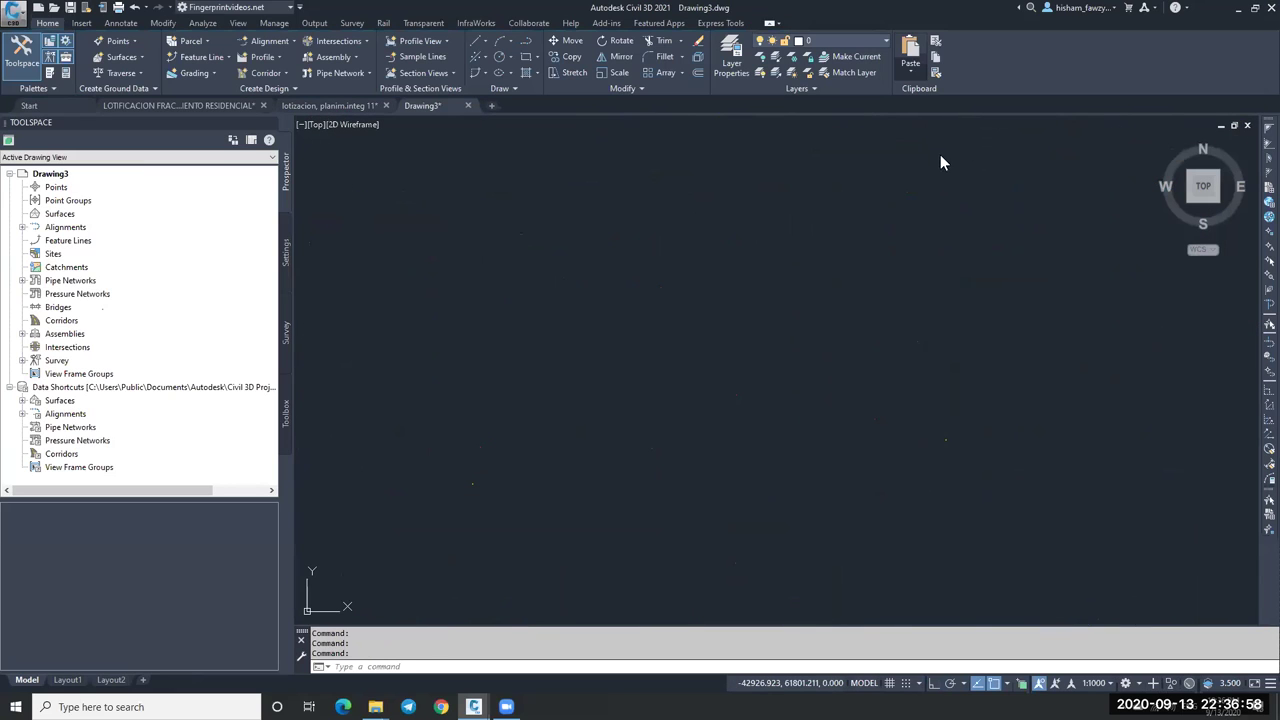
middle_click(904, 207)
middle_click(904, 207)
left_click_drag(643, 118, 871, 502)
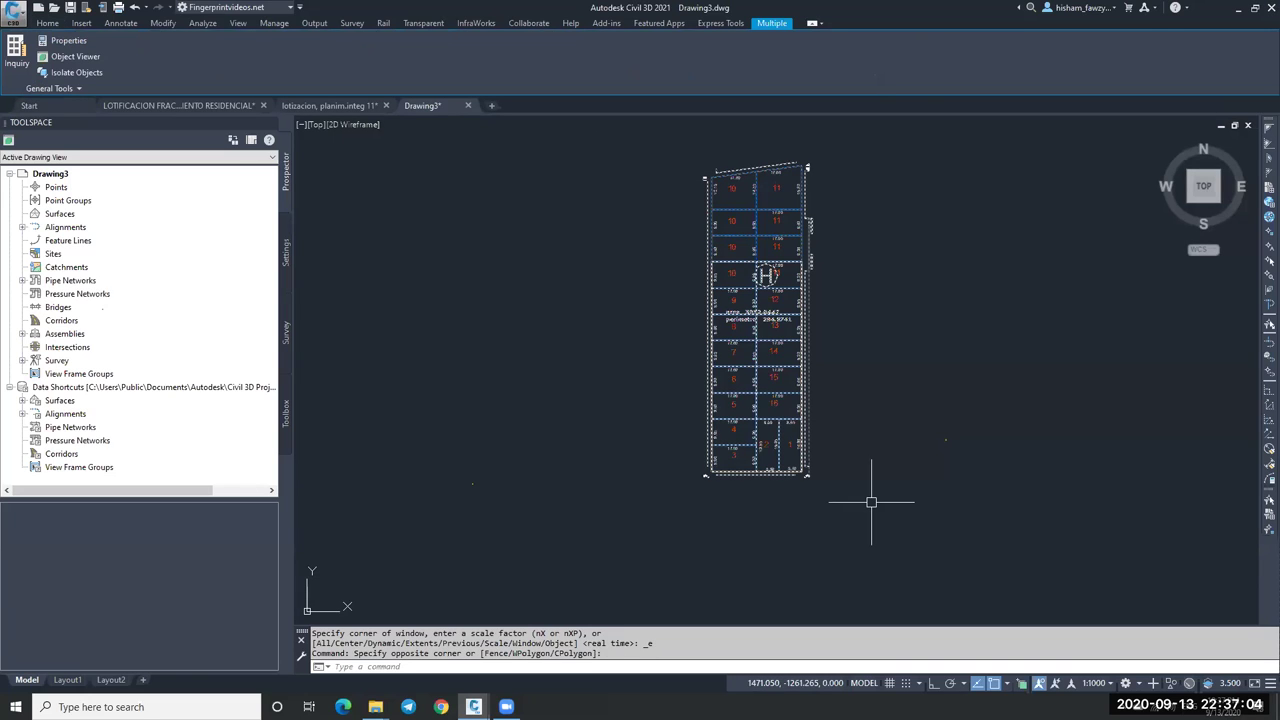
type("co")
key("Return")
left_click(803, 334)
left_click(1076, 331)
key("Escape")
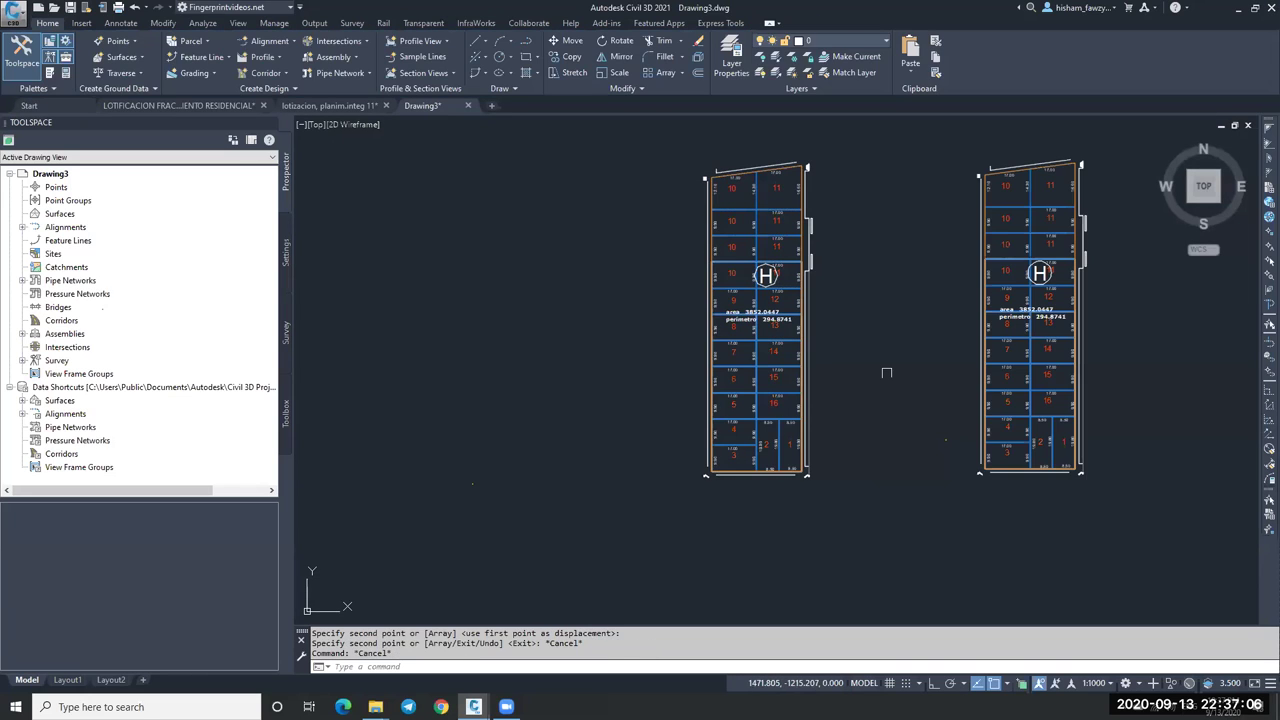
Erase the bottom street line and the vertical line beside the lots.
scroll(735, 257, "up", 4)
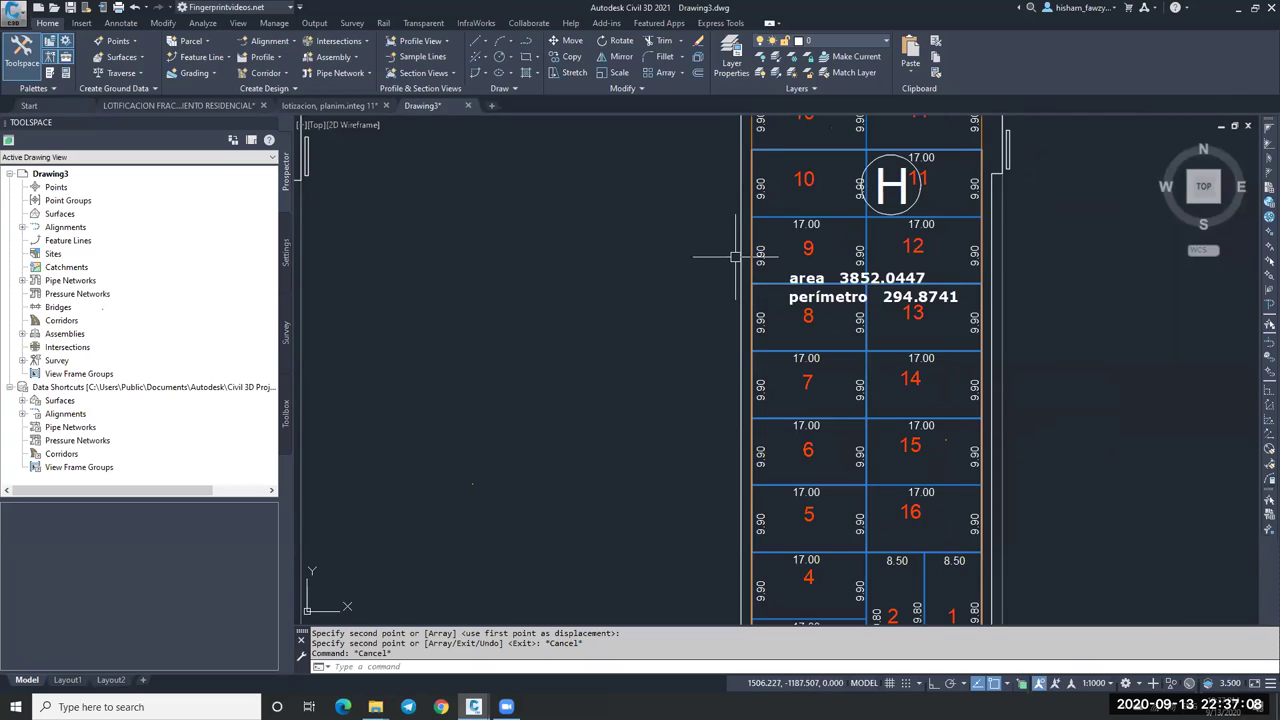
scroll(735, 257, "down", 2)
scroll(803, 483, "up", 4)
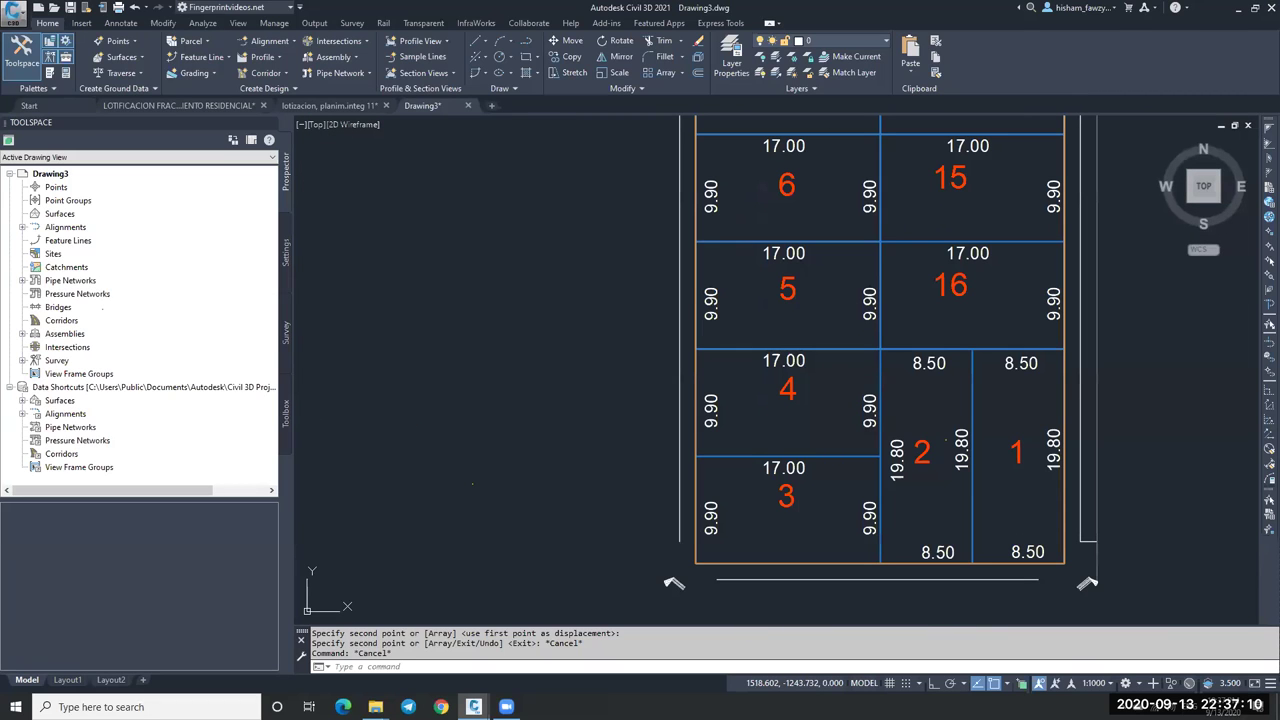
left_click(678, 539)
type("e")
key("Return")
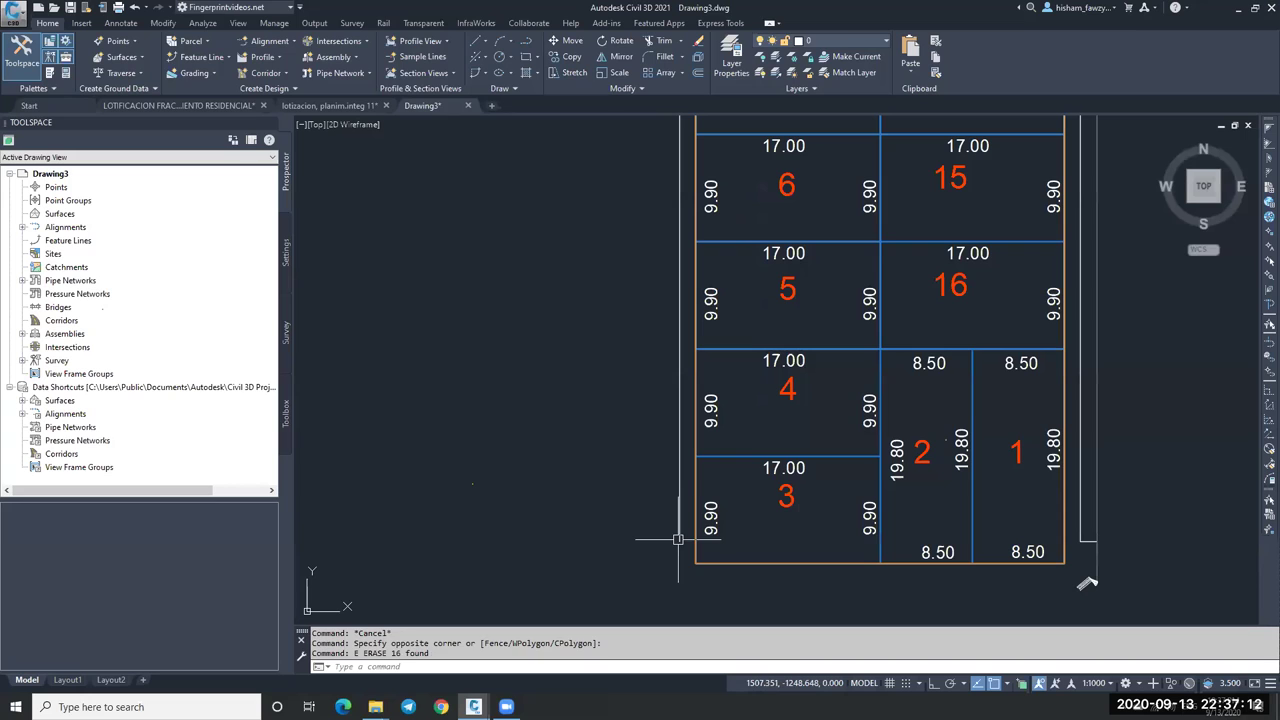
left_click(678, 539)
type("e")
key("Return")
Erase the street lines below lot 1, the street edge by lots 10 and 11, and stray verticals.
left_click(1155, 502)
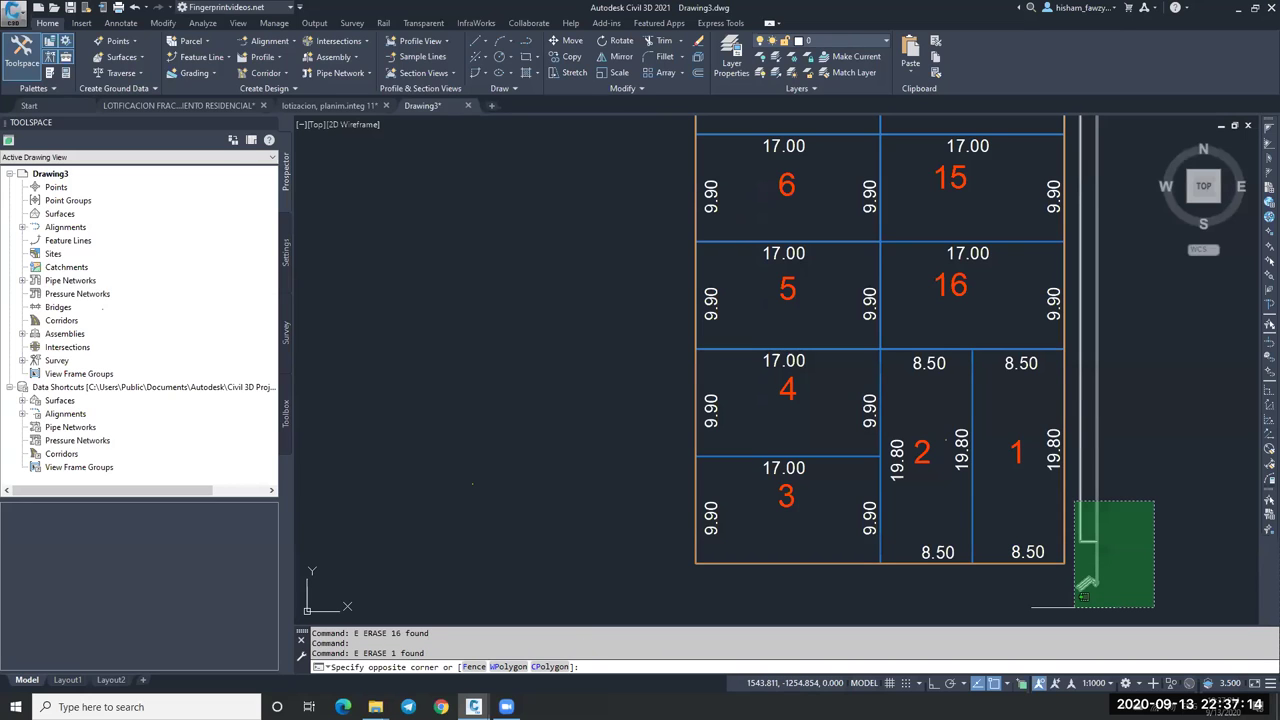
left_click(1083, 597)
type("e")
key("Return")
scroll(1083, 597, "down", 2)
scroll(1057, 214, "up", 2)
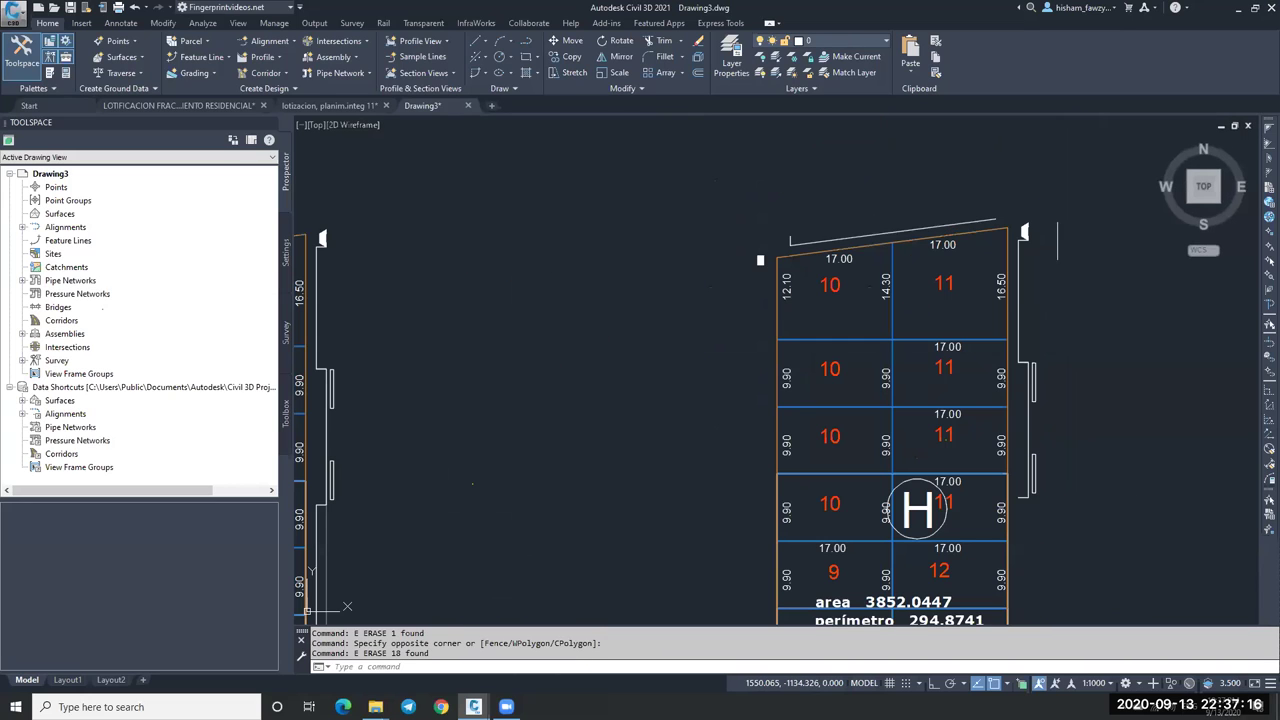
left_click(1076, 182)
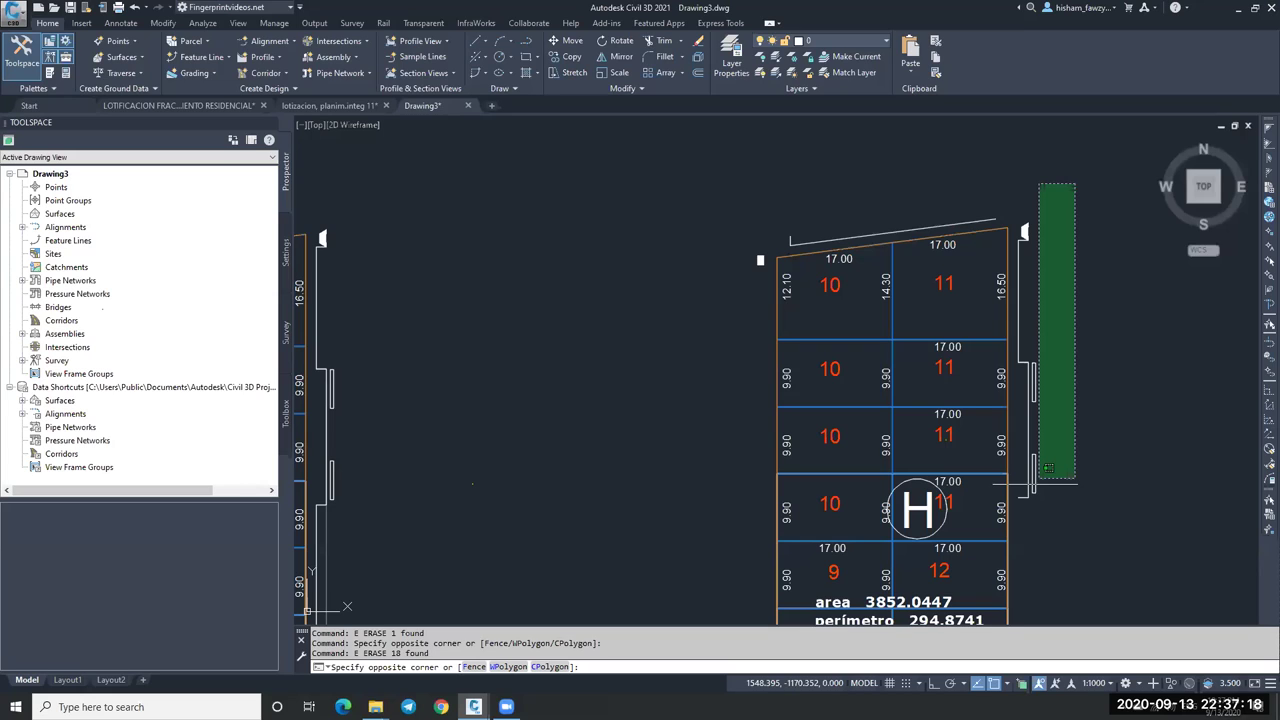
left_click(1038, 478)
left_click(1010, 212)
left_click(1087, 512)
type("e")
key("Return")
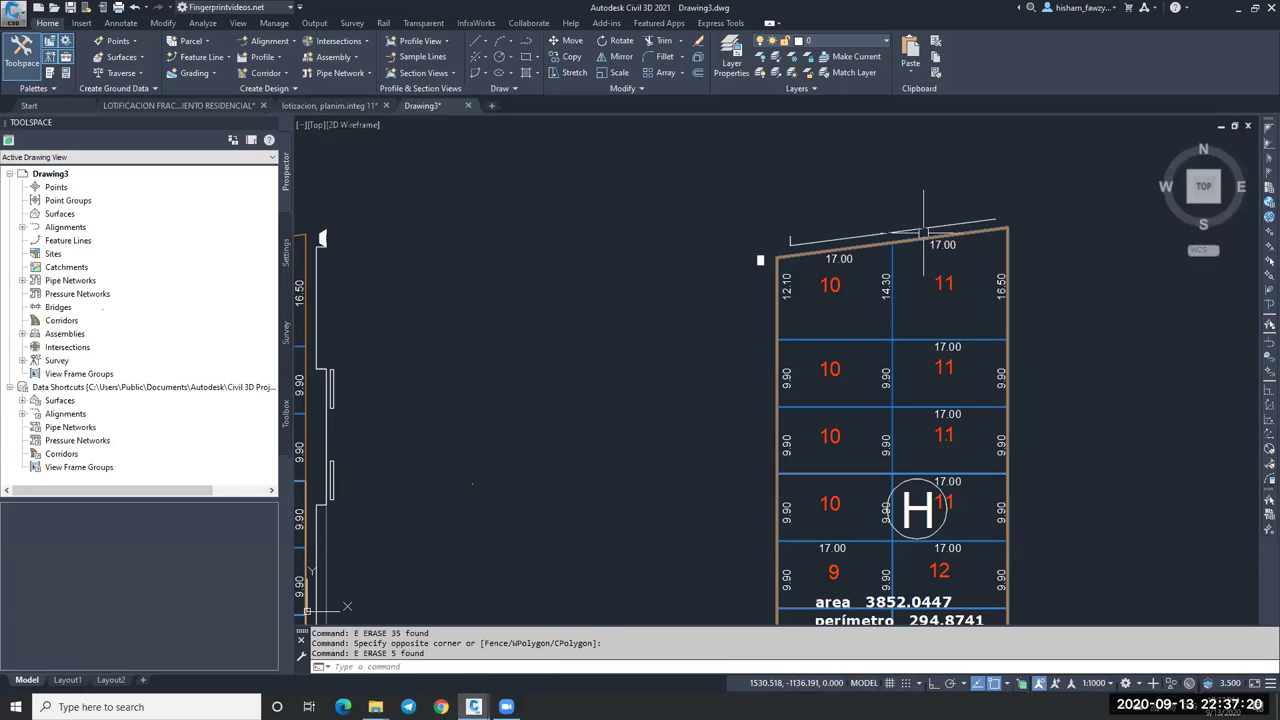
Erase the small line and square, plus the lower lot boundary polyline.
type("e")
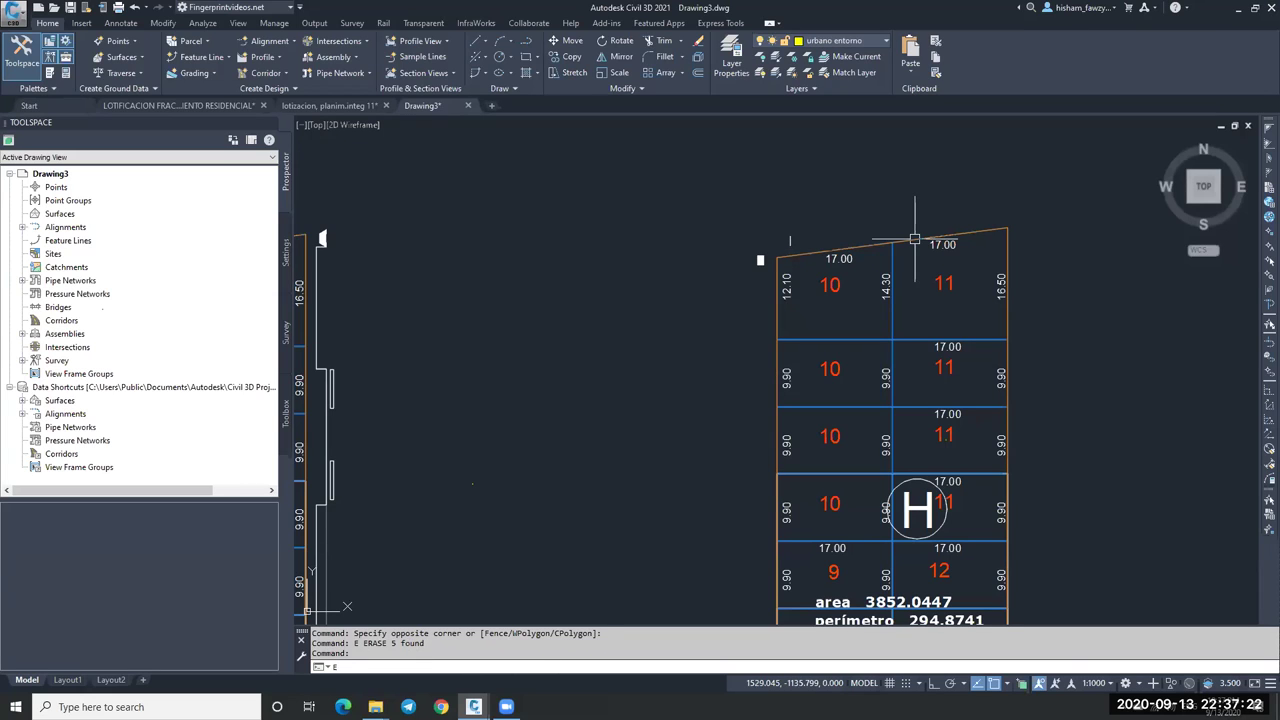
key("Return")
left_click(743, 266)
left_click(786, 206)
key("Return")
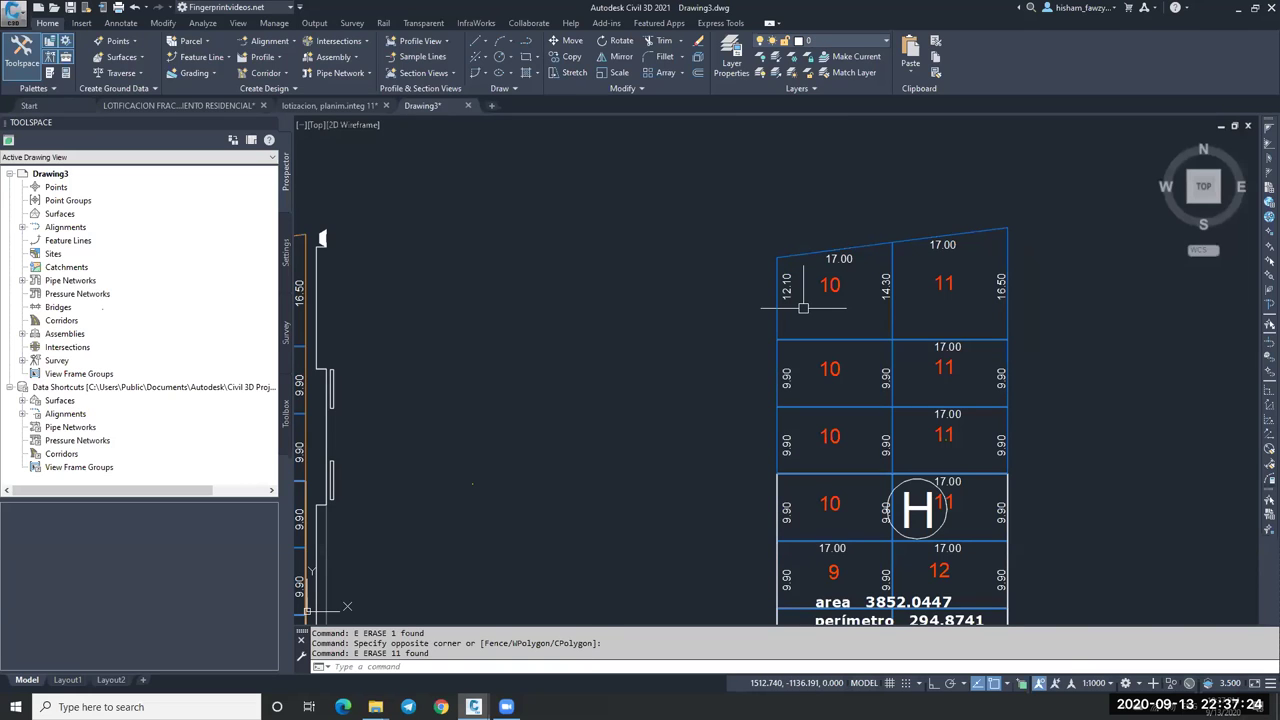
left_click(830, 474)
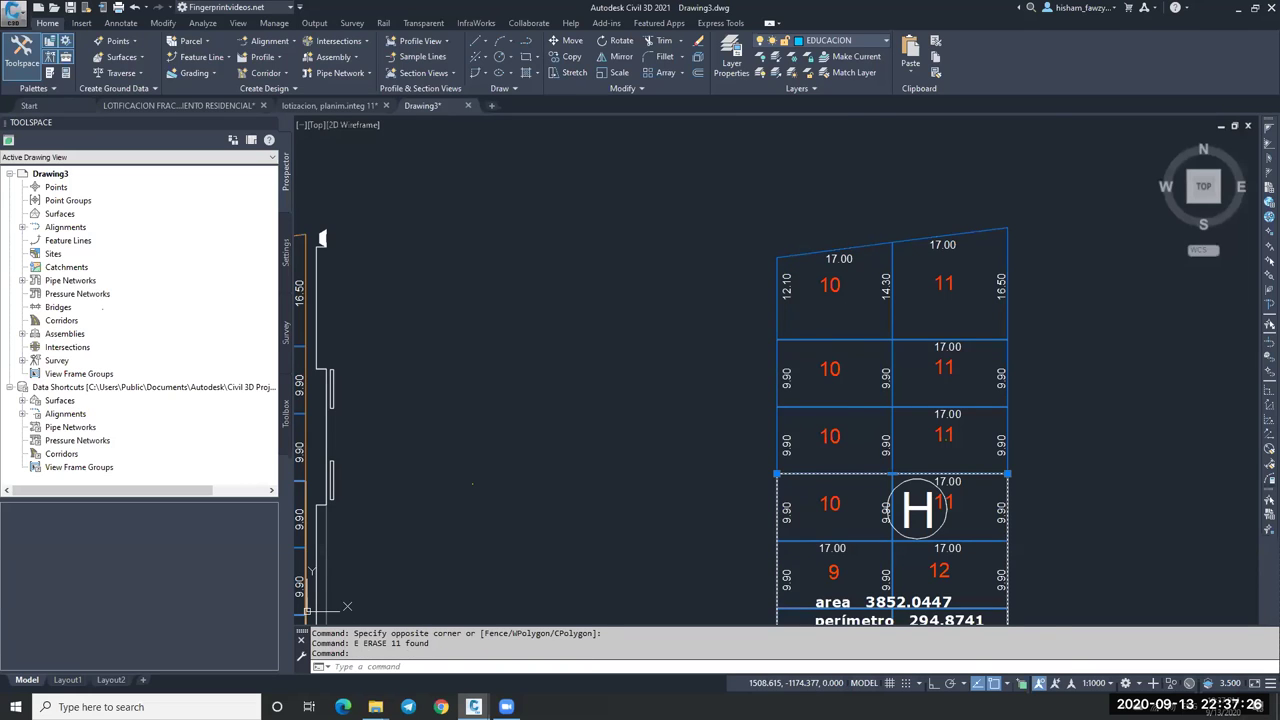
type("e")
key("Return")
Erase the area and perimeter text and select the last leftover objects of the block.
middle_click_drag(917, 508, 963, 266)
left_click(960, 380)
type("e")
key("Return")
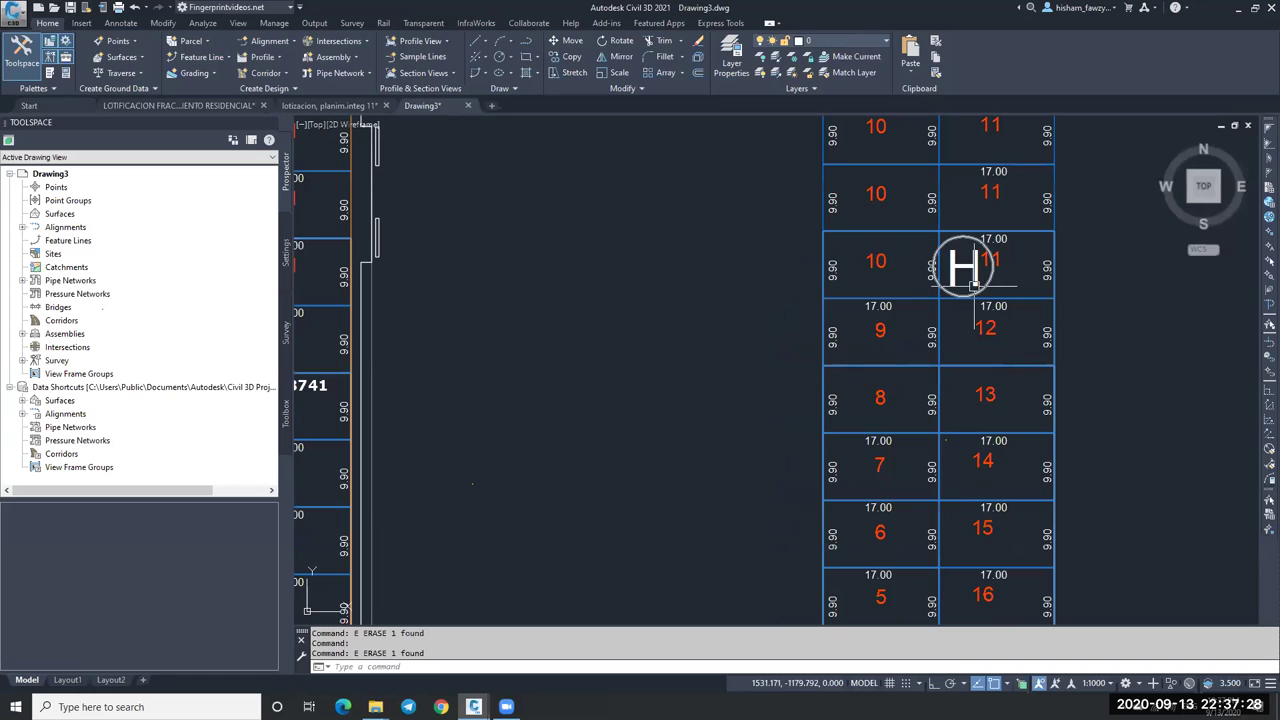
left_click(913, 283)
type("e")
key("Return")
key("Escape")
scroll(913, 283, "down", 3)
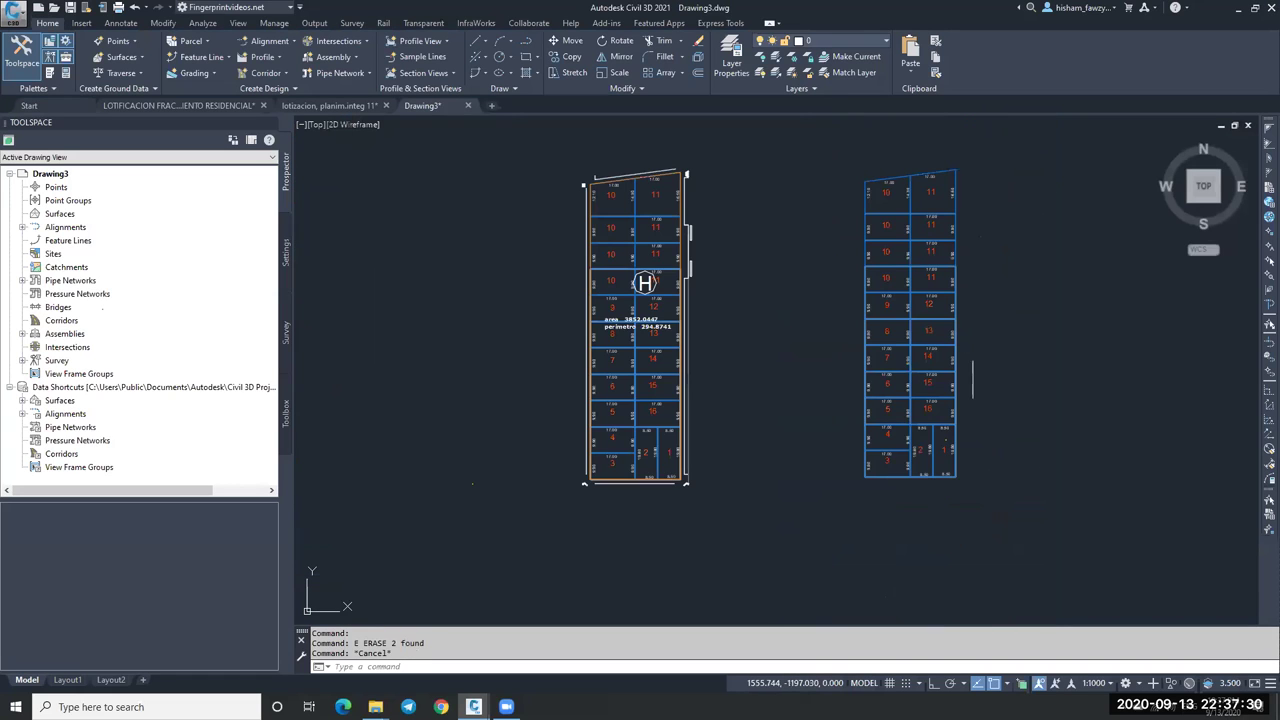
scroll(910, 321, "down", 2)
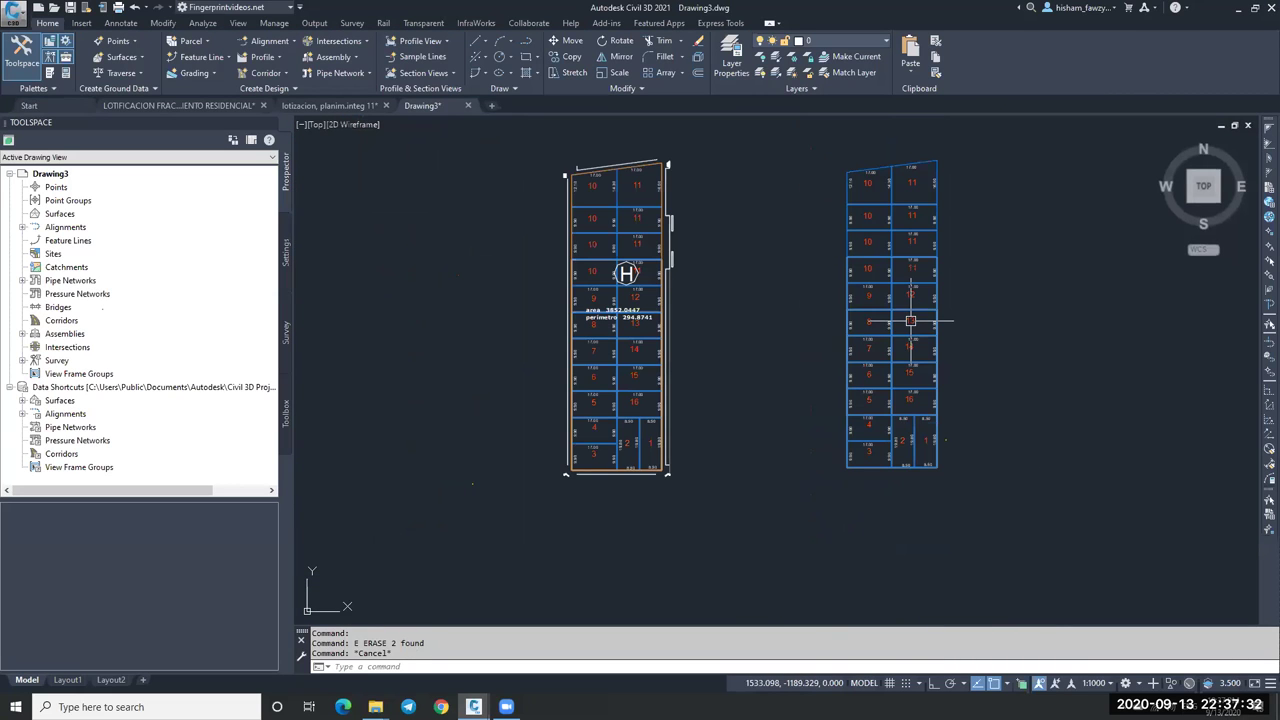
scroll(912, 340, "up", 3)
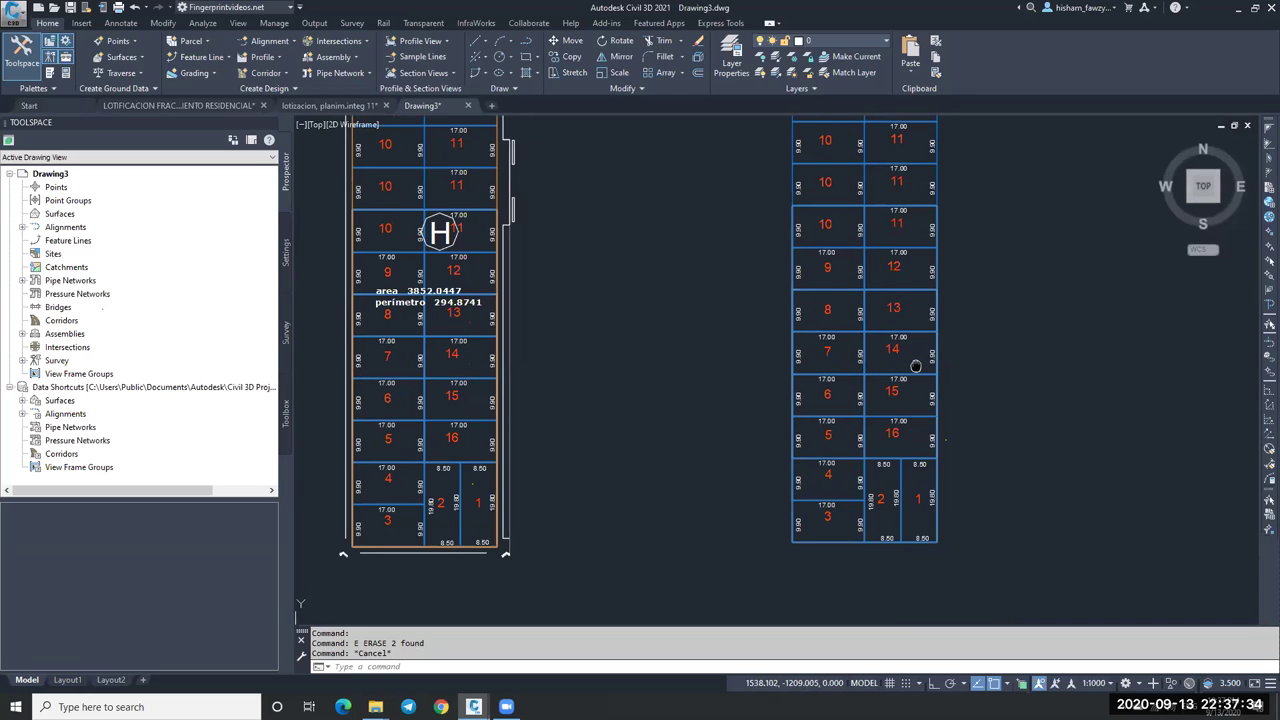
middle_click_drag(915, 366, 914, 370)
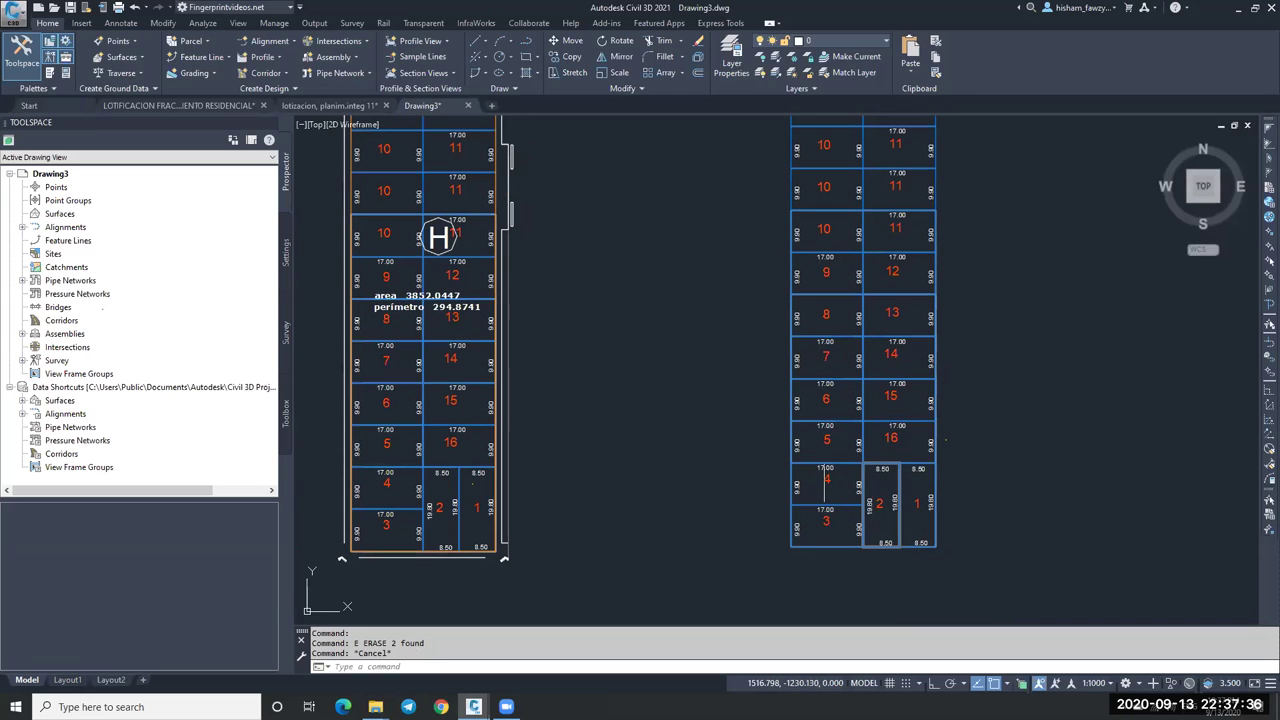
scroll(850, 300, "down", 3)
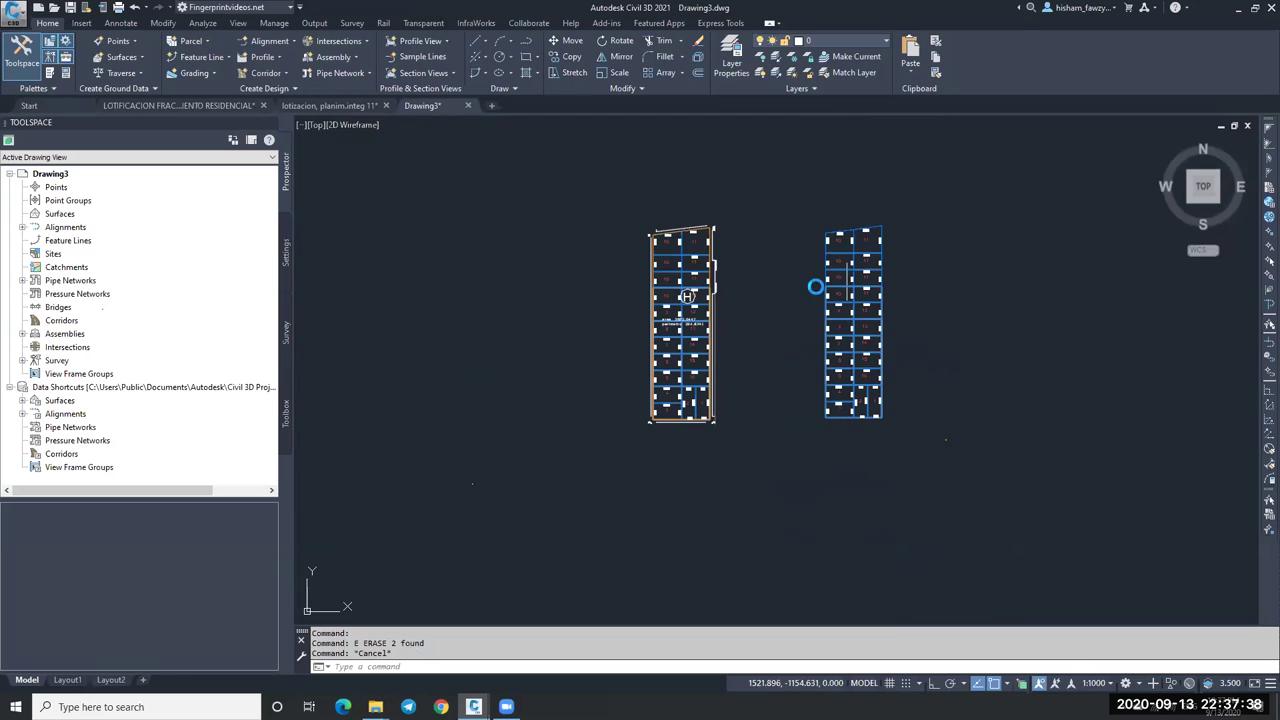
scroll(816, 287, "up", 3)
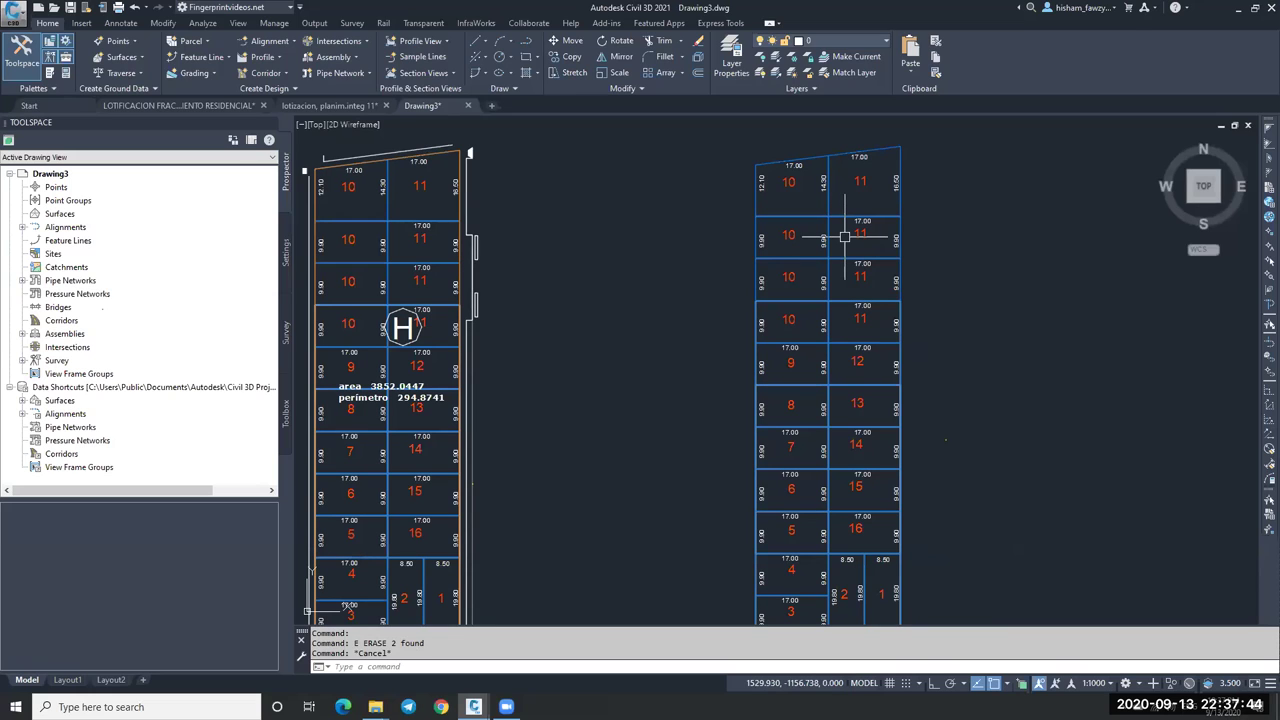
scroll(803, 285, "down", 4)
scroll(790, 400, "up", 7)
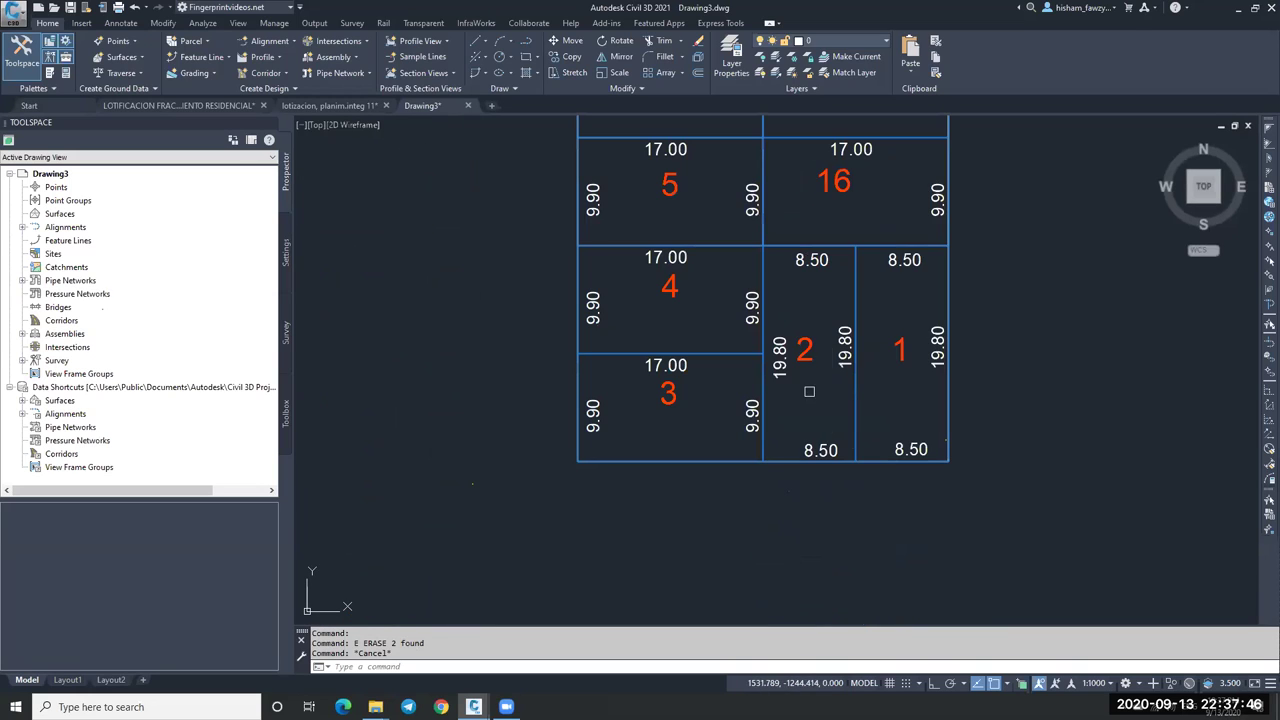
scroll(752, 400, "down", 2)
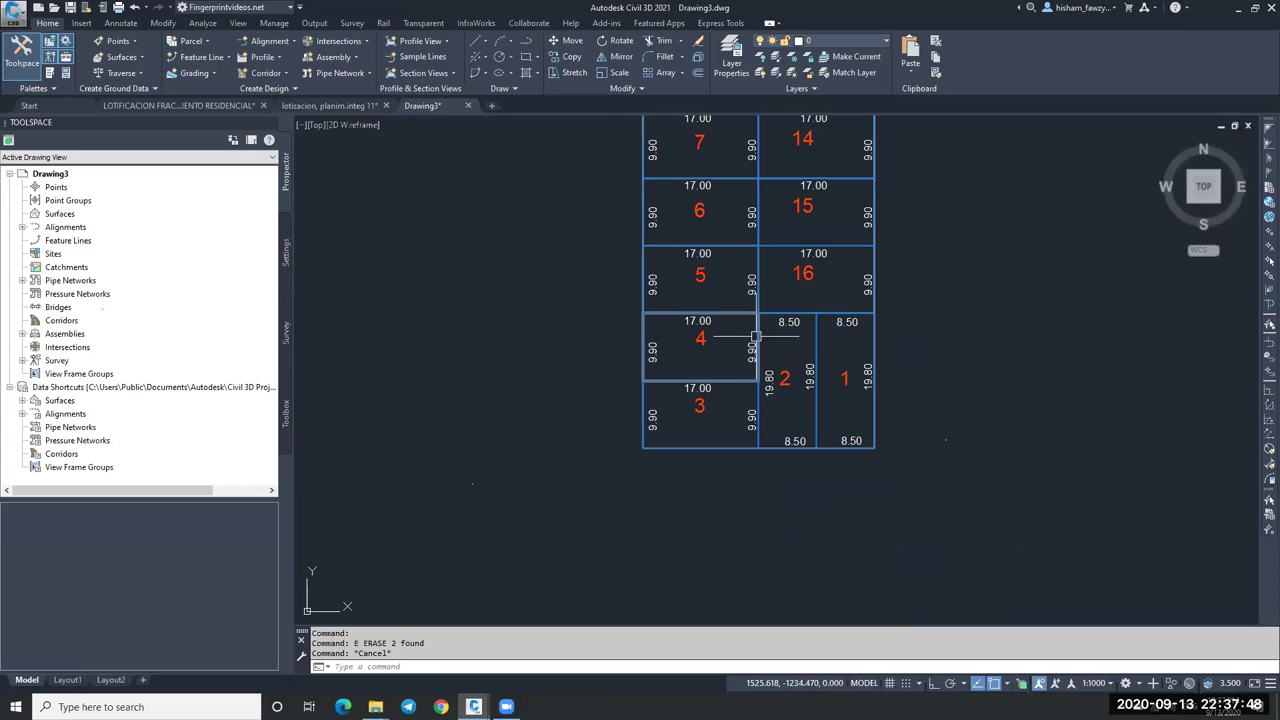
scroll(770, 396, "down", 2)
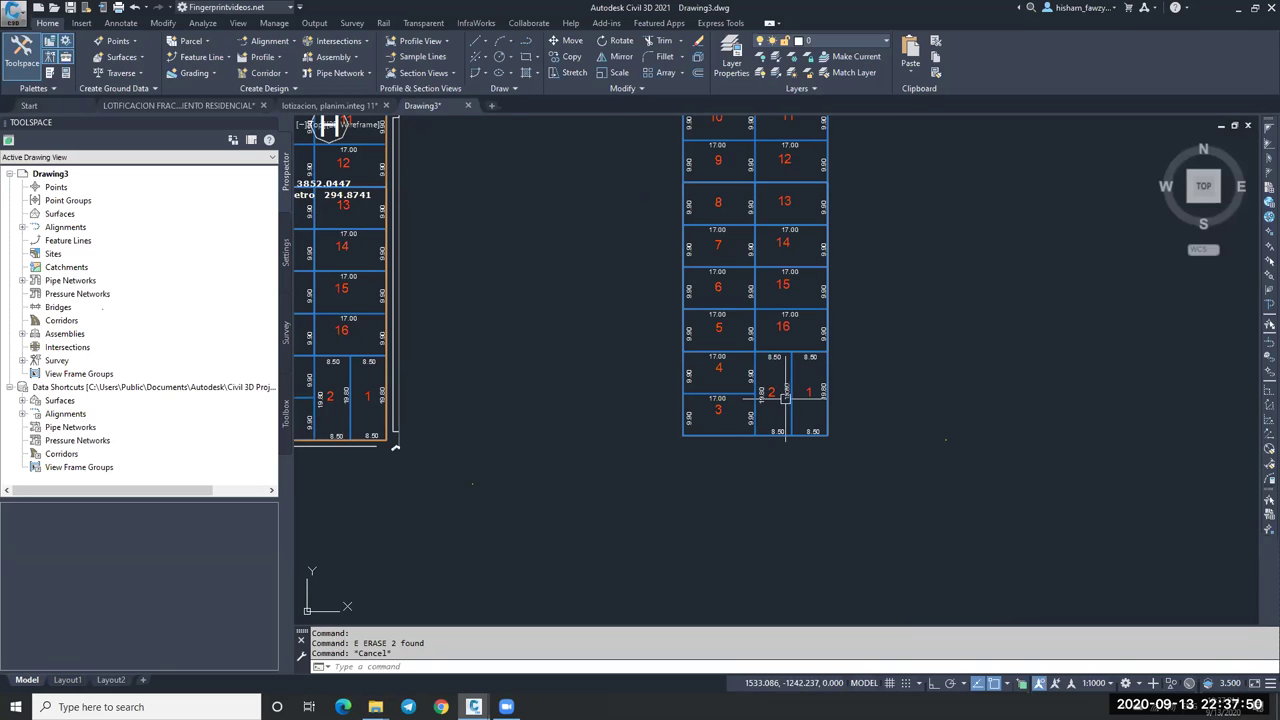
scroll(771, 400, "down", 2)
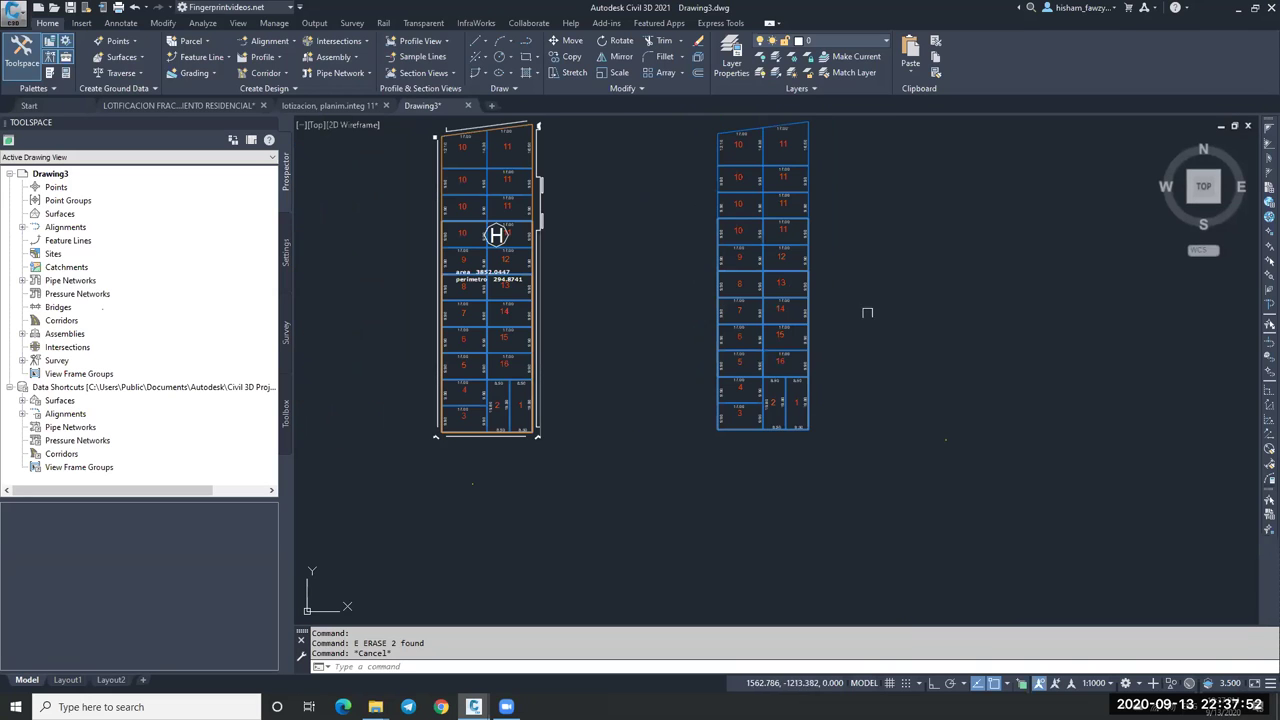
scroll(771, 440, "up", 4)
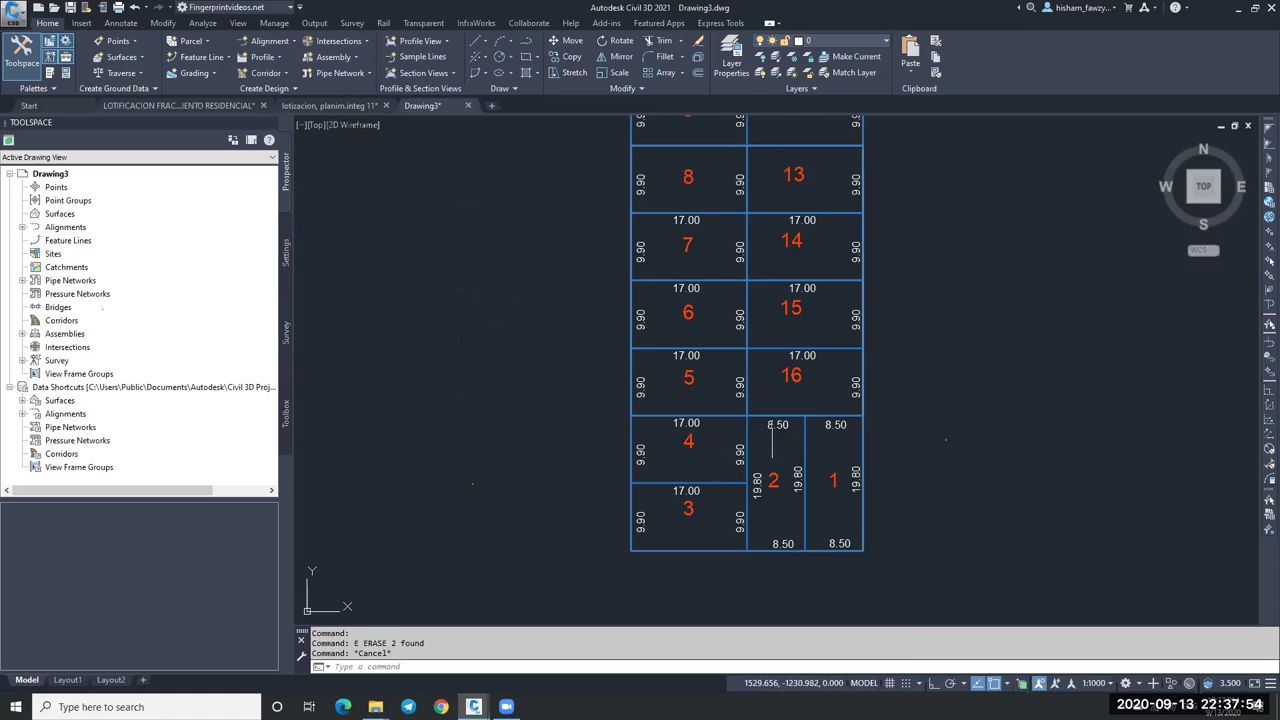
left_click(806, 432)
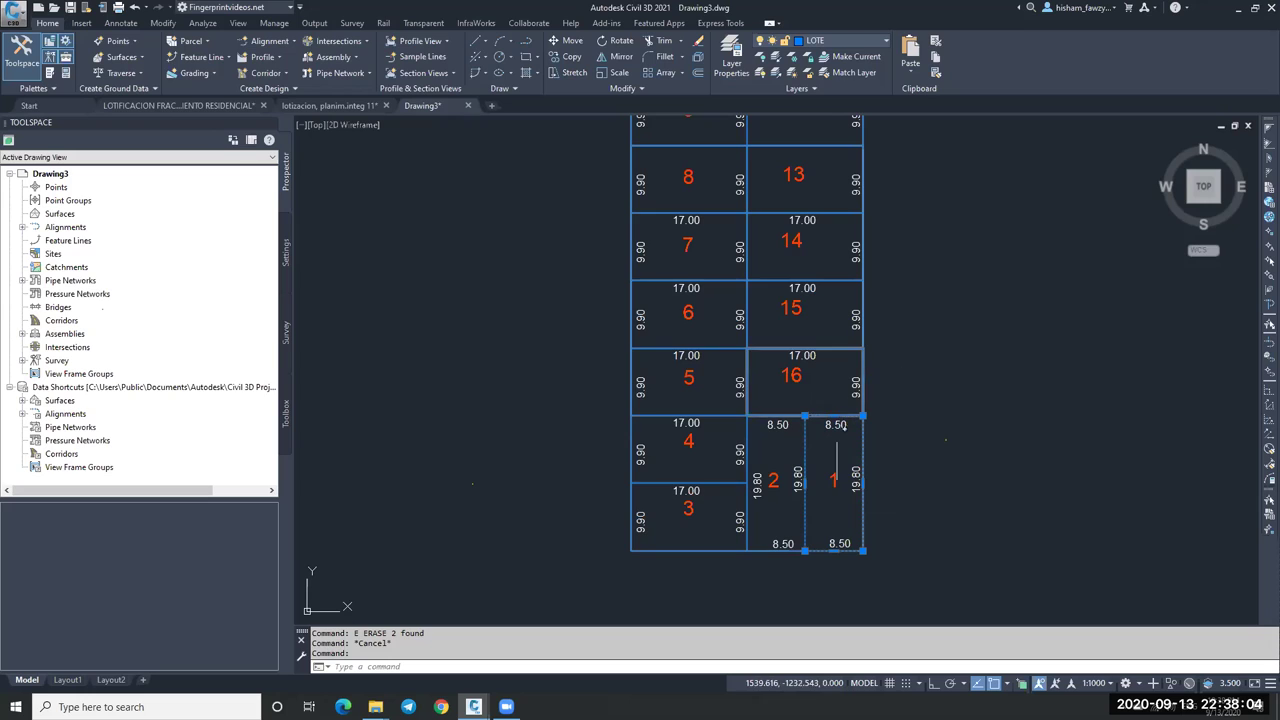
scroll(840, 440, "down", 5)
key("Escape")
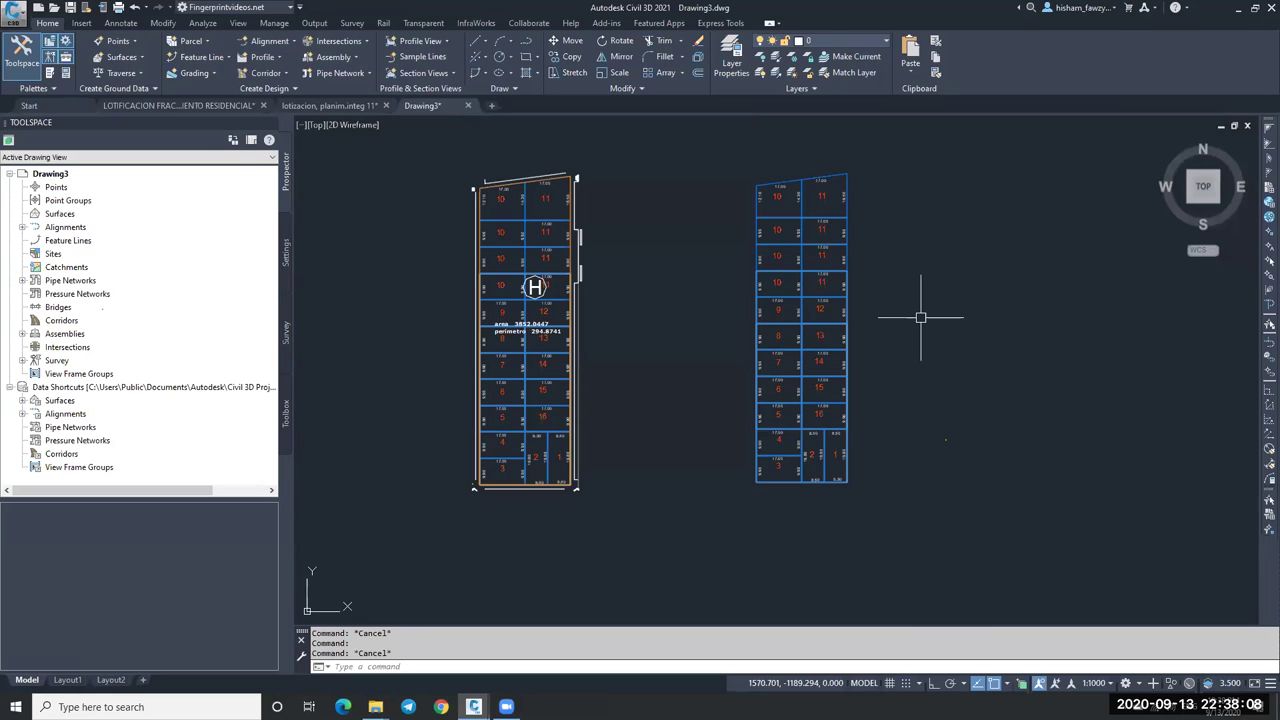
scroll(826, 464, "up", 2)
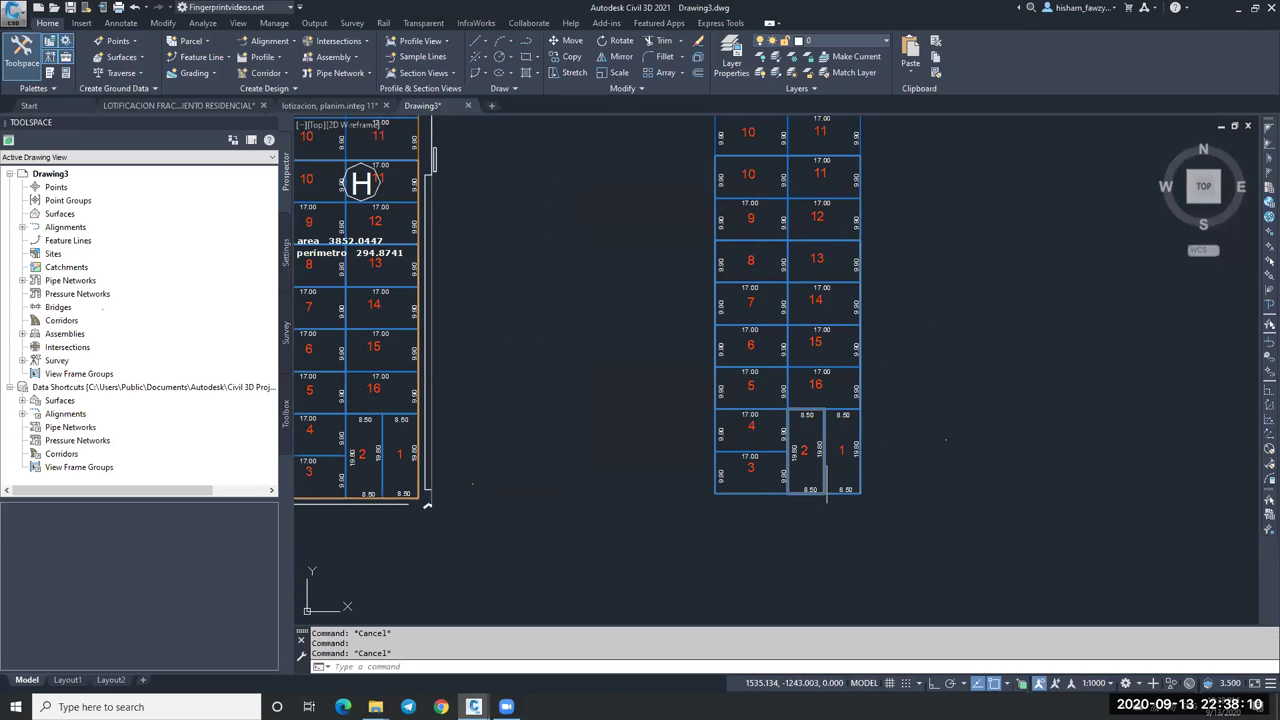
scroll(867, 436, "down", 2)
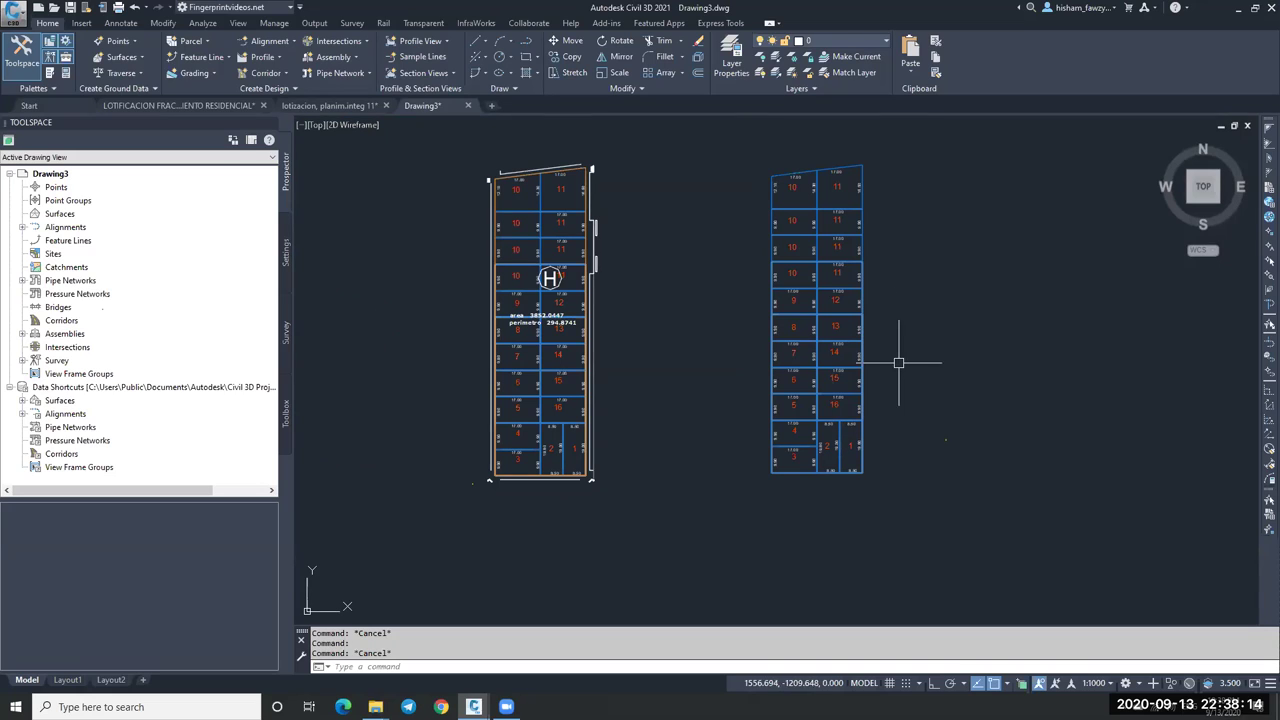
Undo the accidental erase of a lot's right edge line.
left_click(862, 250)
type("e")
key("Return")
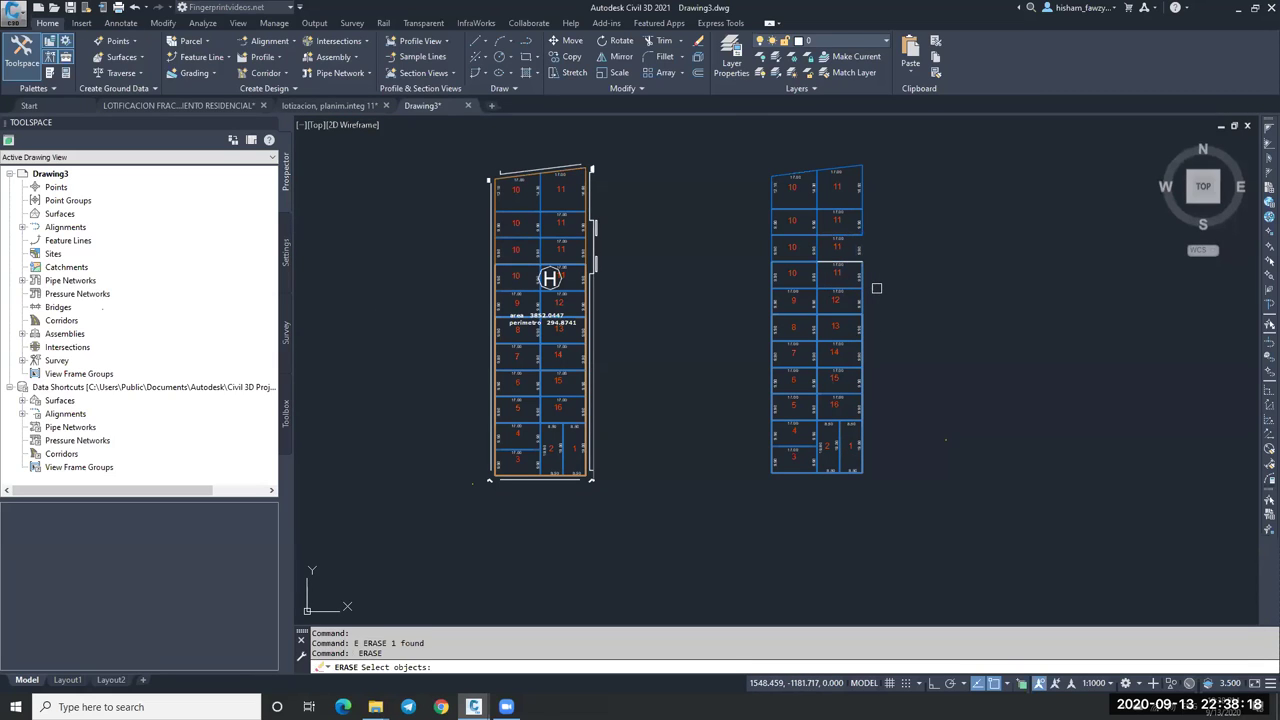
key("ctrl+z")
key("Escape")
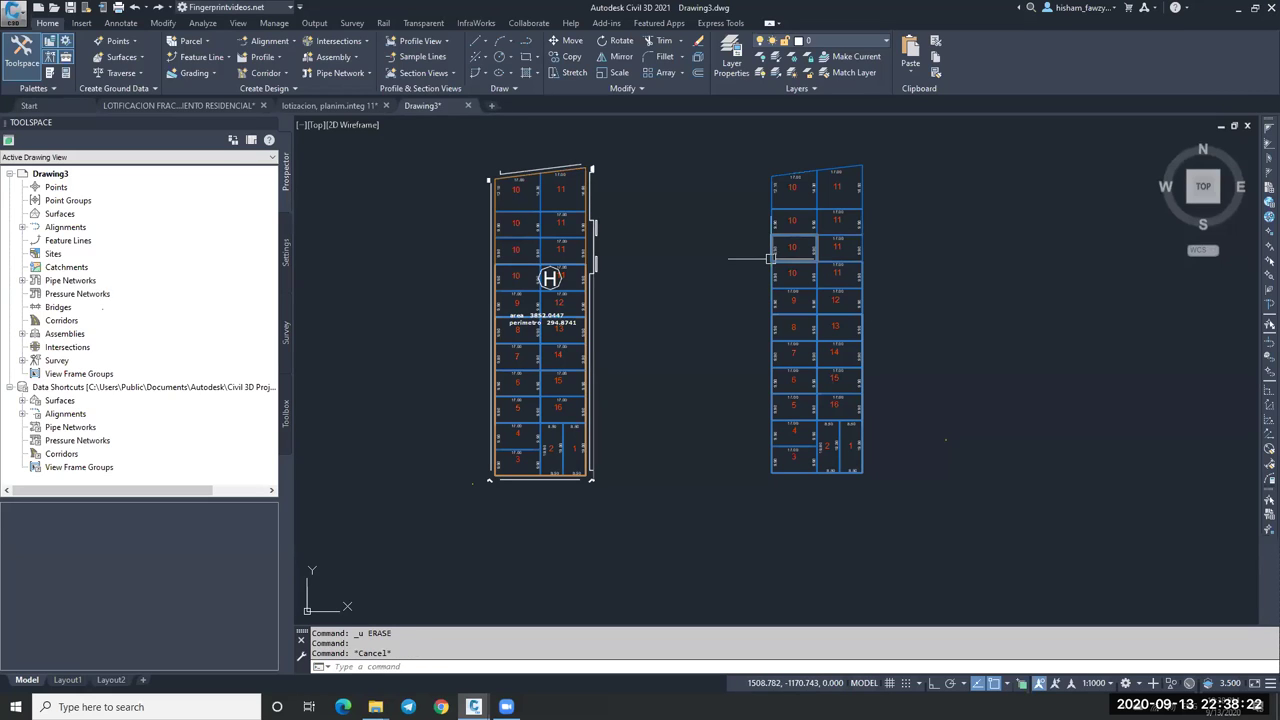
Window-select and erase the left column's labels and lot numbers in the copied block.
left_click_drag(748, 162, 810, 505)
type("e")
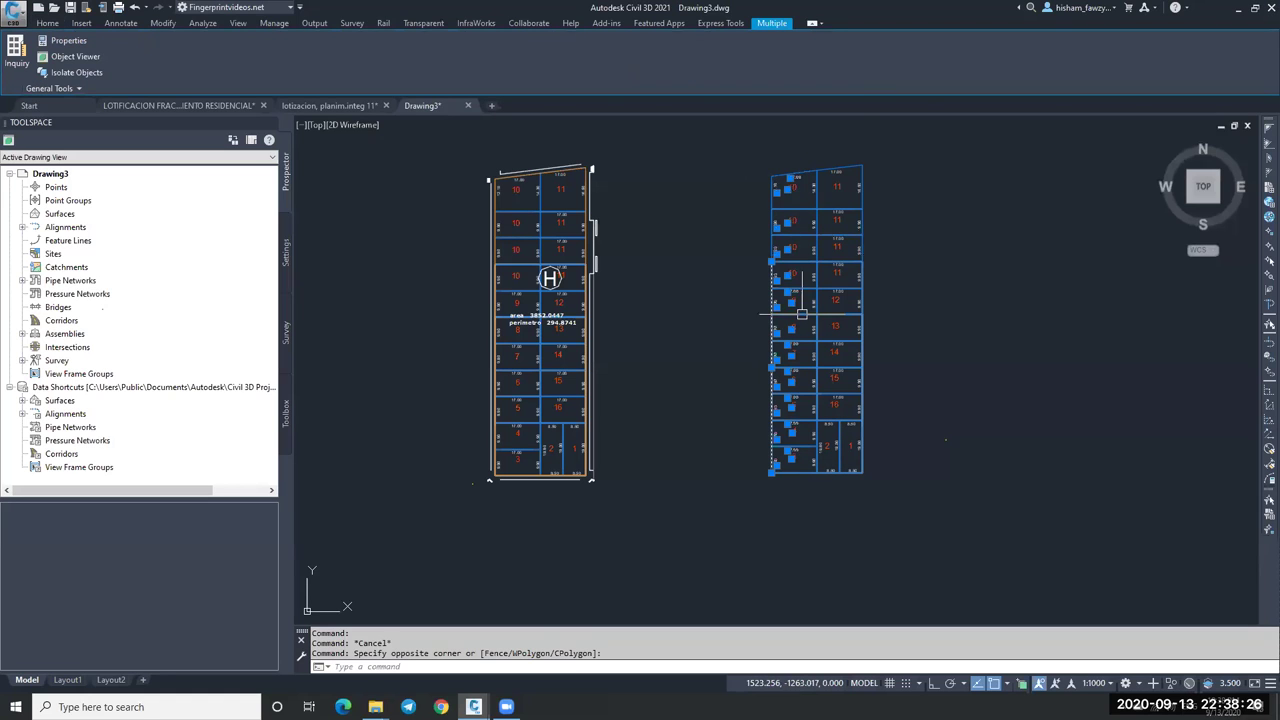
key("Return")
left_click(802, 155)
left_click(839, 506)
type("e")
key("Return")
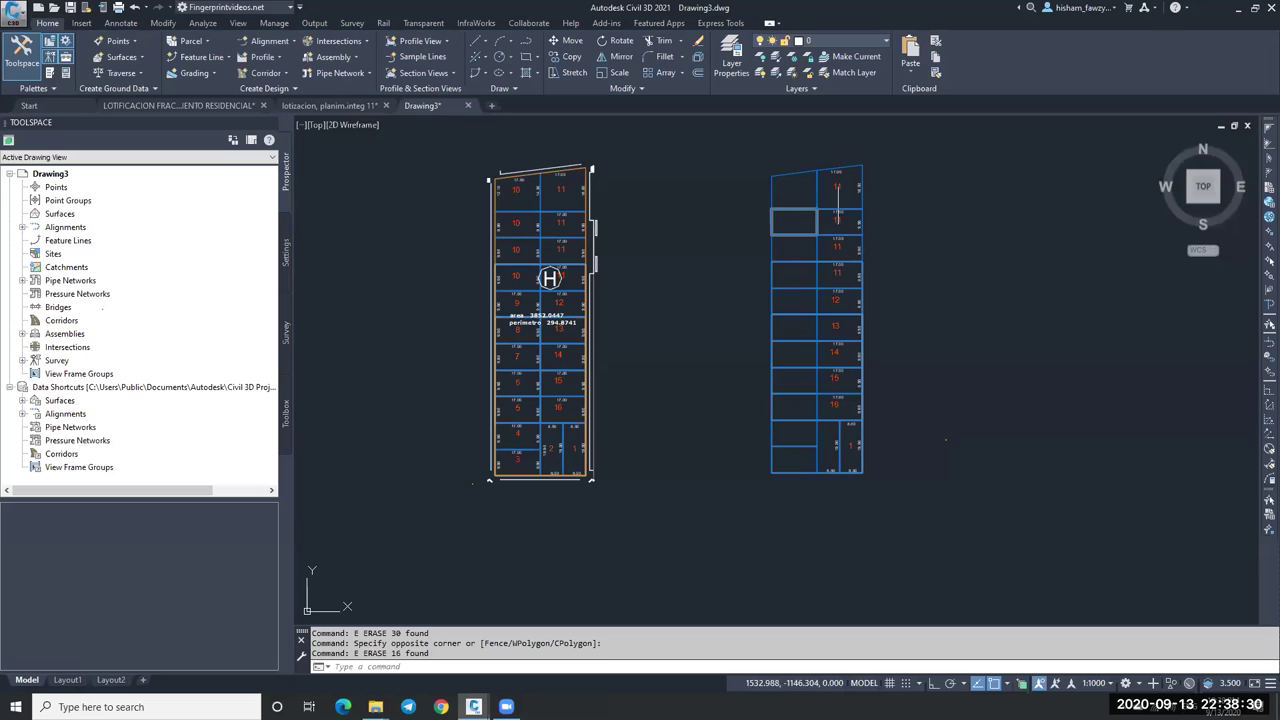
Window-select and erase the right column's labels and the right edge dimension texts.
left_click(824, 148)
left_click(848, 483)
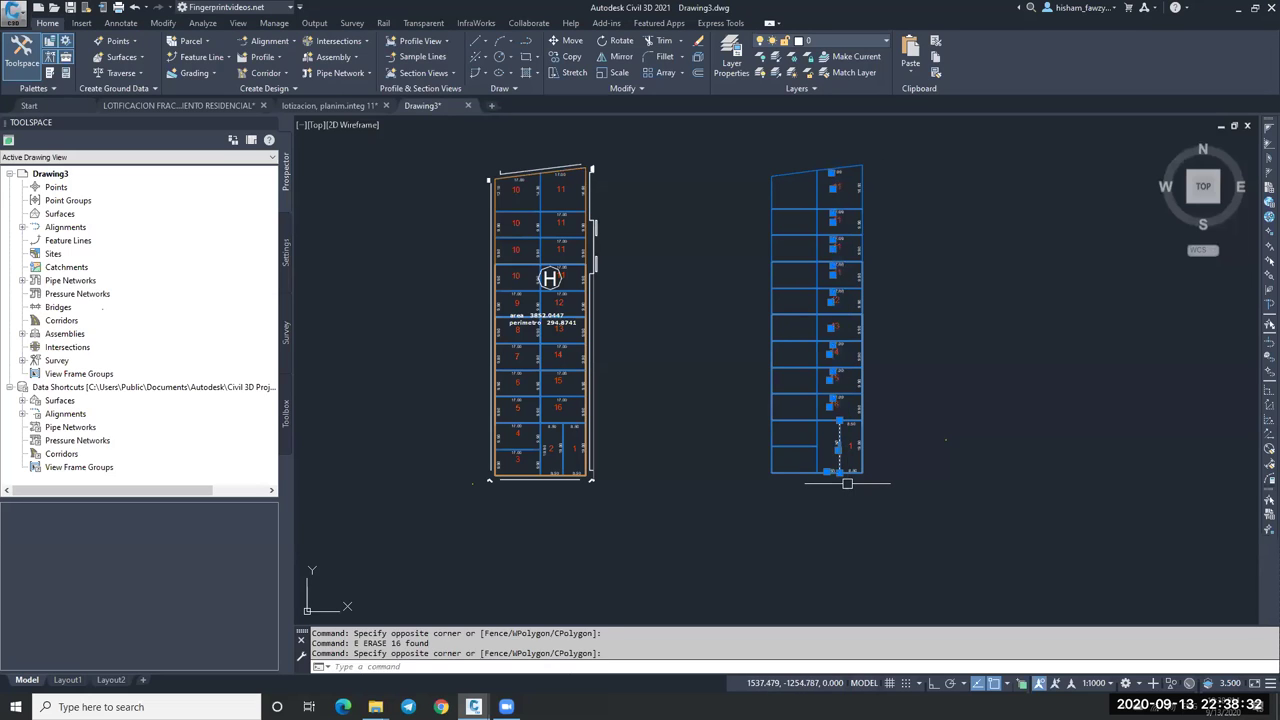
type("e")
key("Return")
left_click(847, 153)
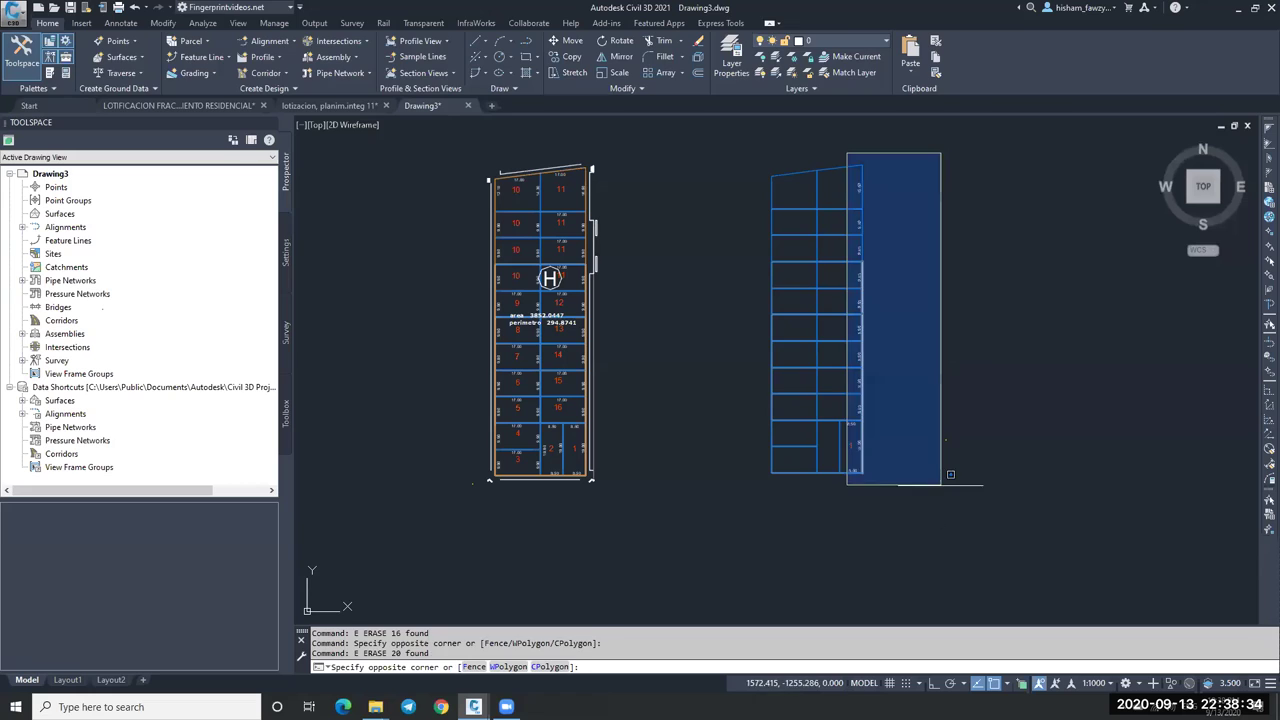
left_click(938, 484)
type("e")
key("Return")
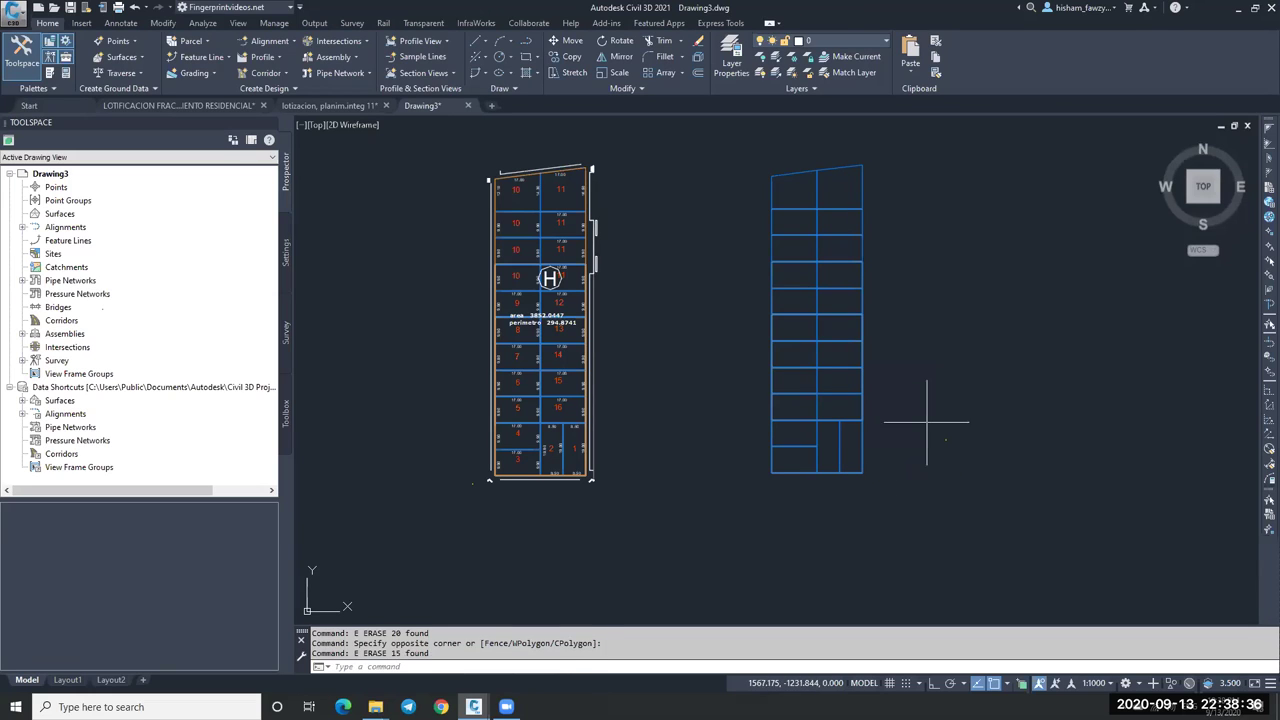
left_click(927, 428)
left_click(985, 472)
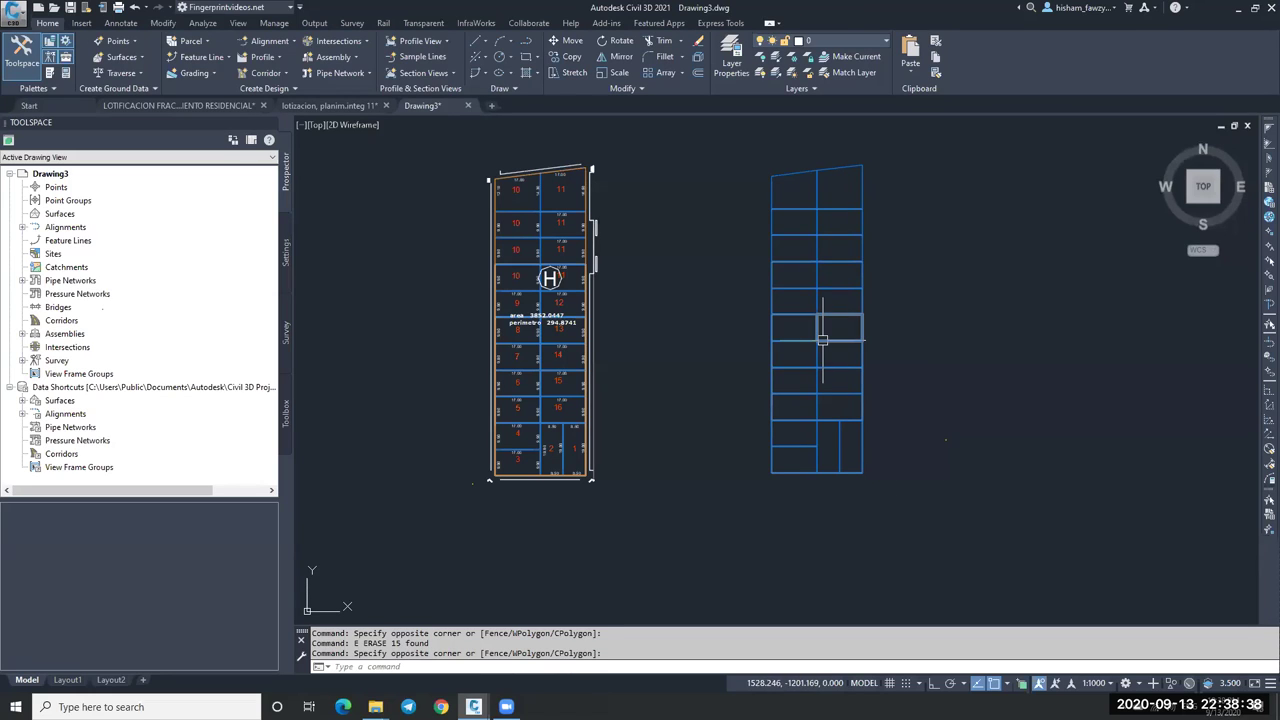
key("Escape")
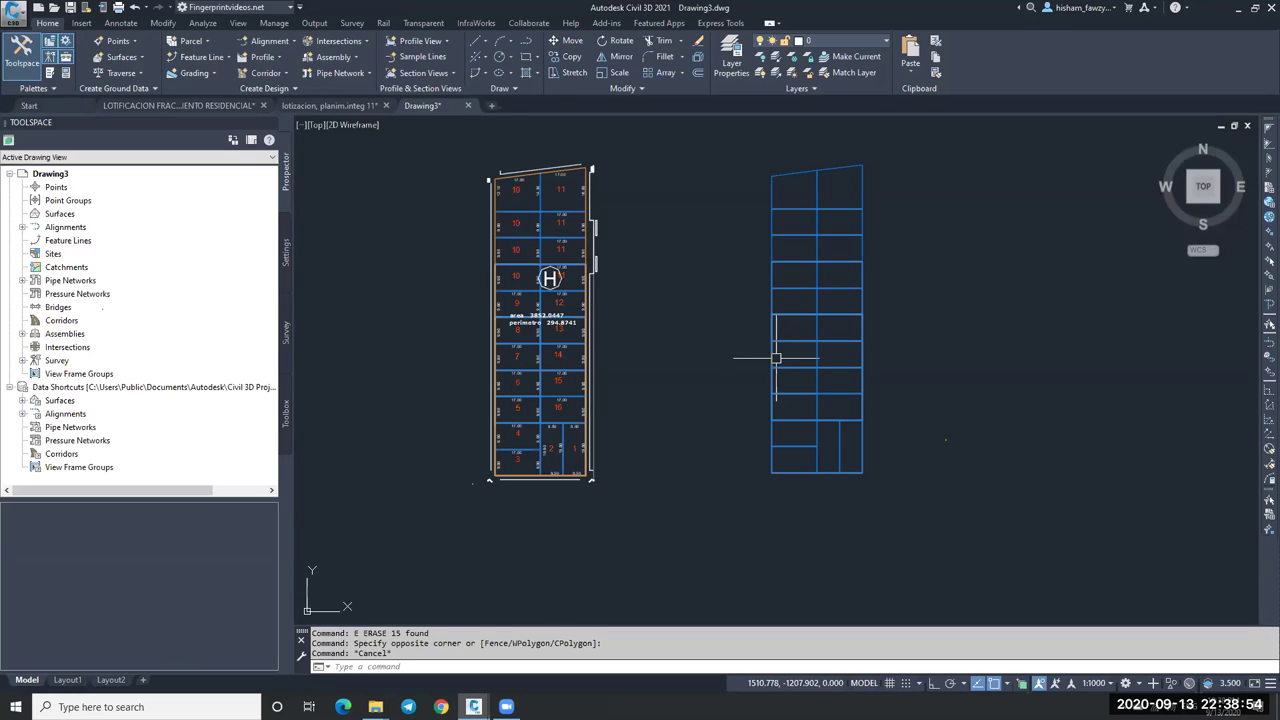
Inspect the flattened blue lot linework from a front view, then return to plan view.
left_click(1203, 186)
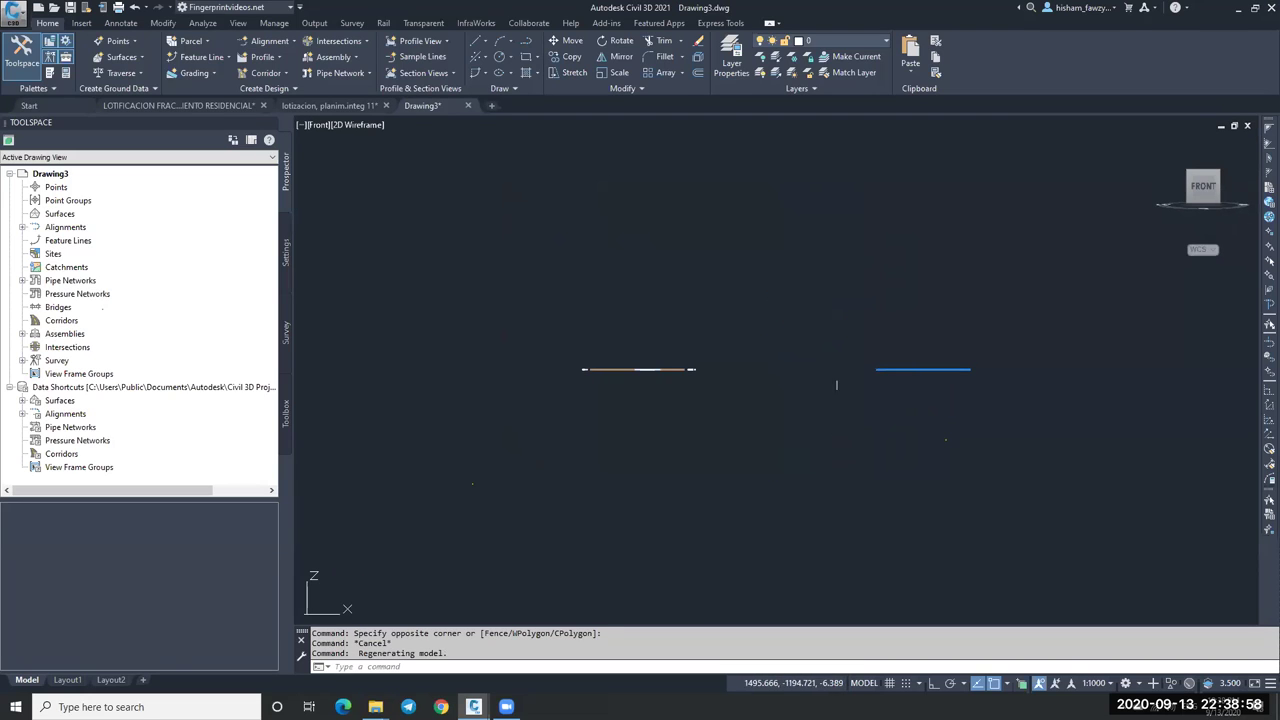
scroll(631, 374, "up", 2)
scroll(474, 351, "up", 2)
scroll(796, 360, "down", 4)
left_click(756, 341)
left_click(882, 362)
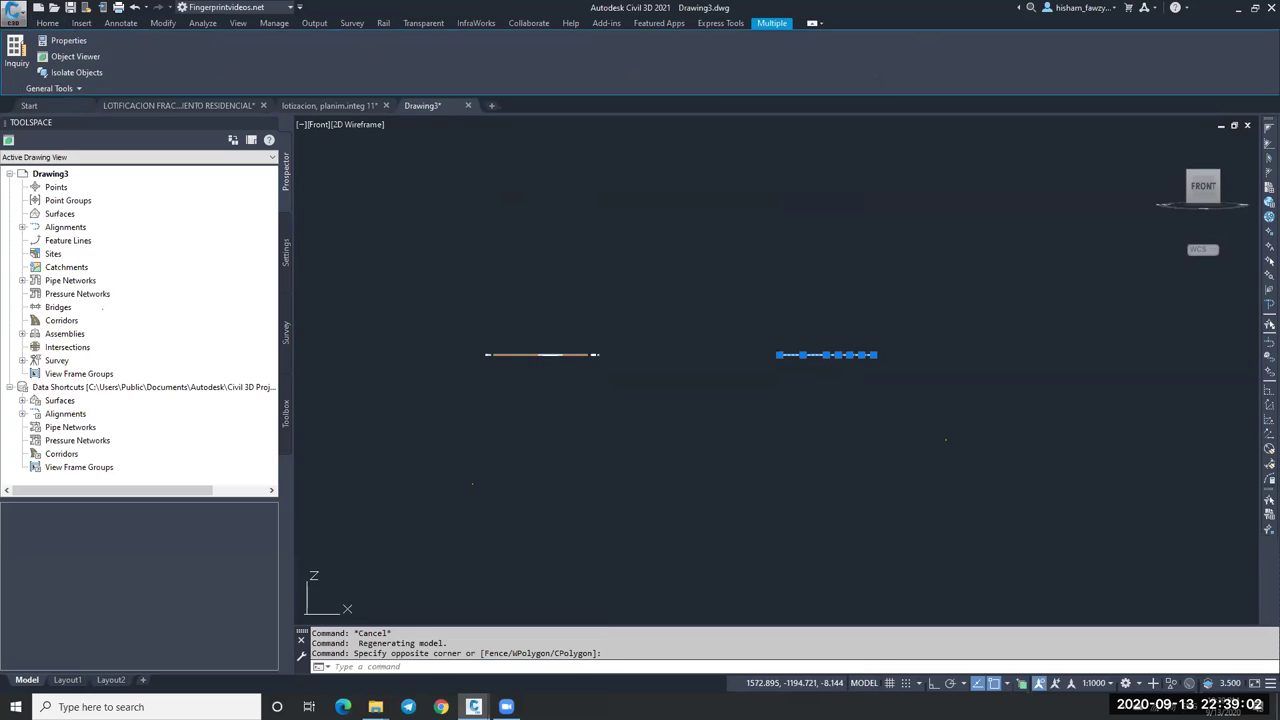
left_click(1150, 216)
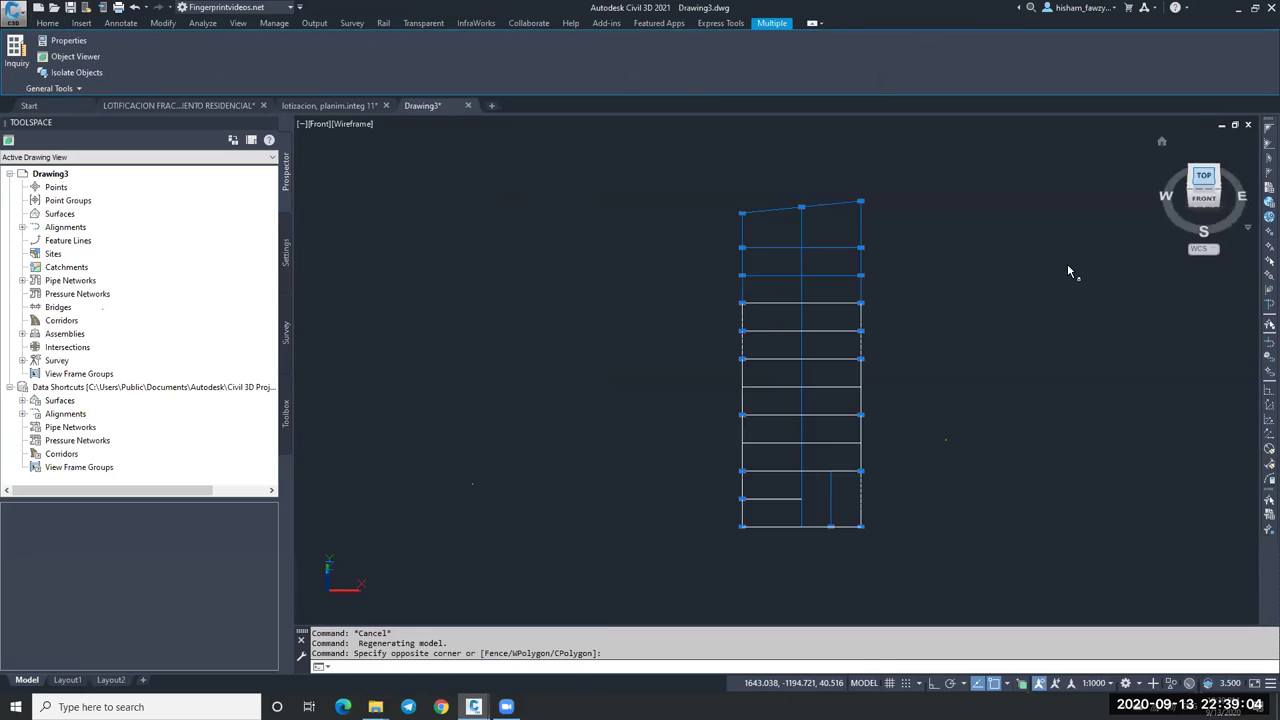
key("Escape")
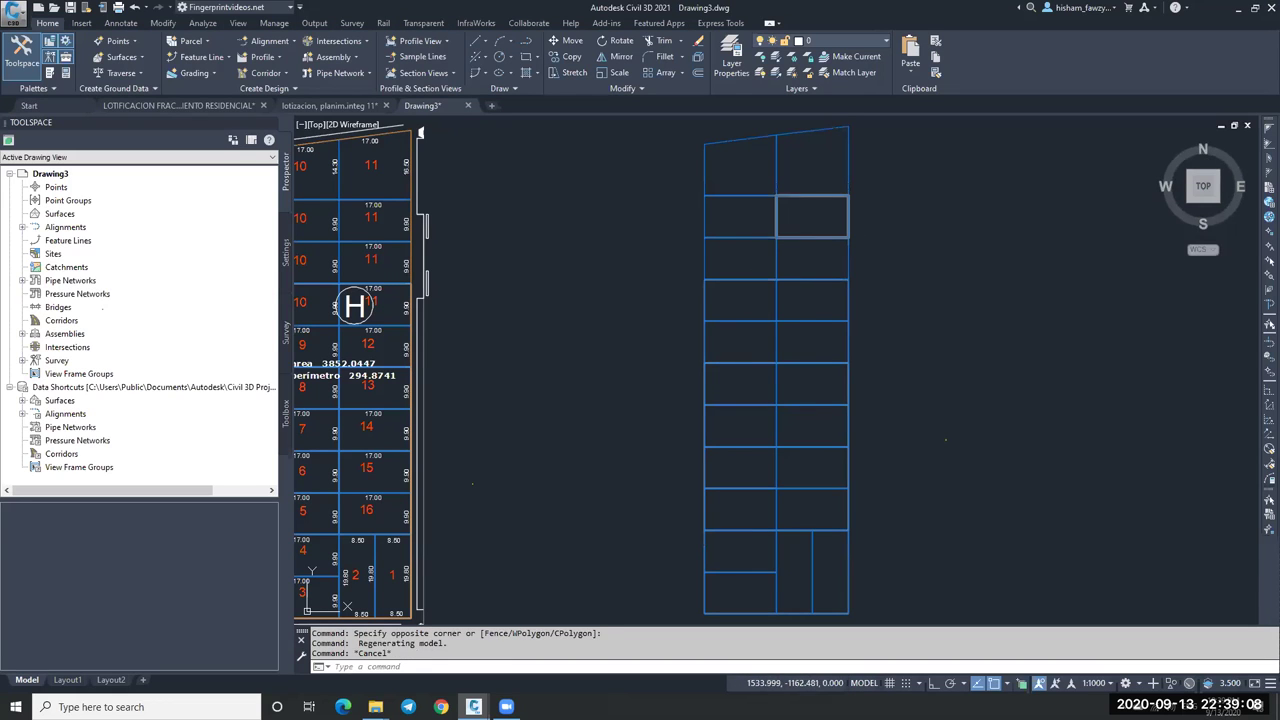
Test-select lot cells in the right layout, erasing one segment and undoing it.
left_click(808, 237)
scroll(863, 236, "down", 3)
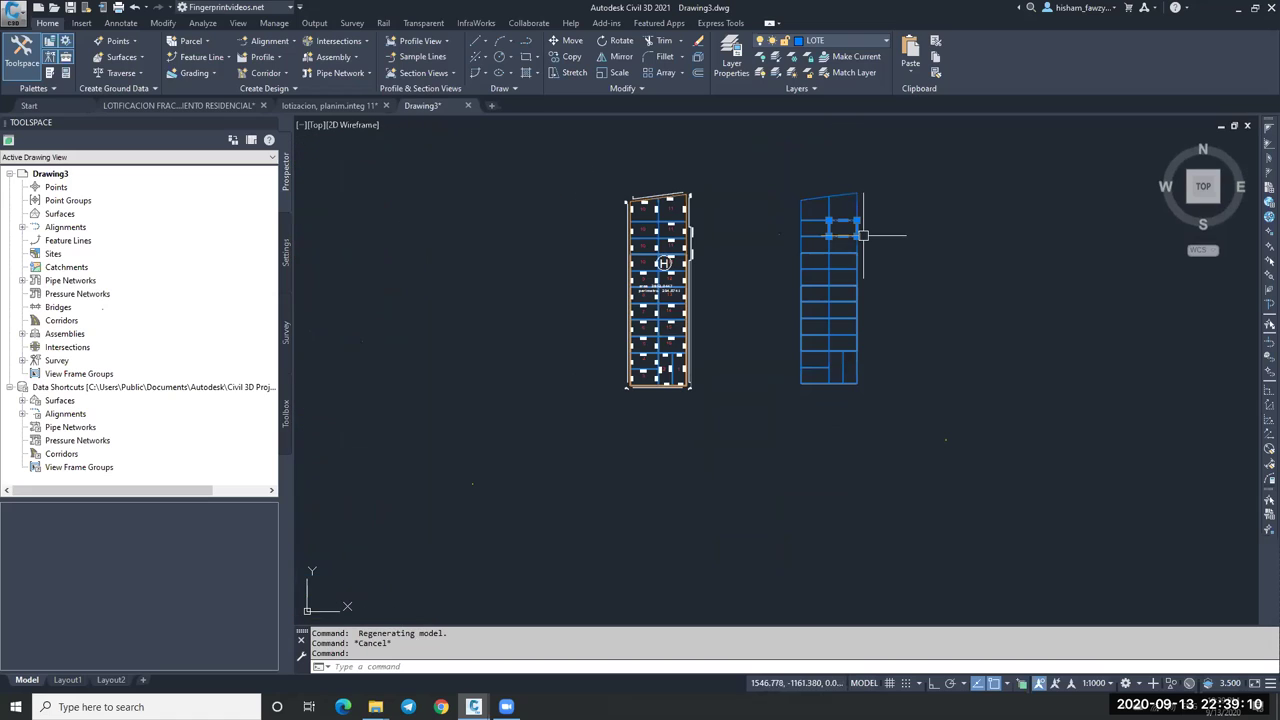
key("Escape")
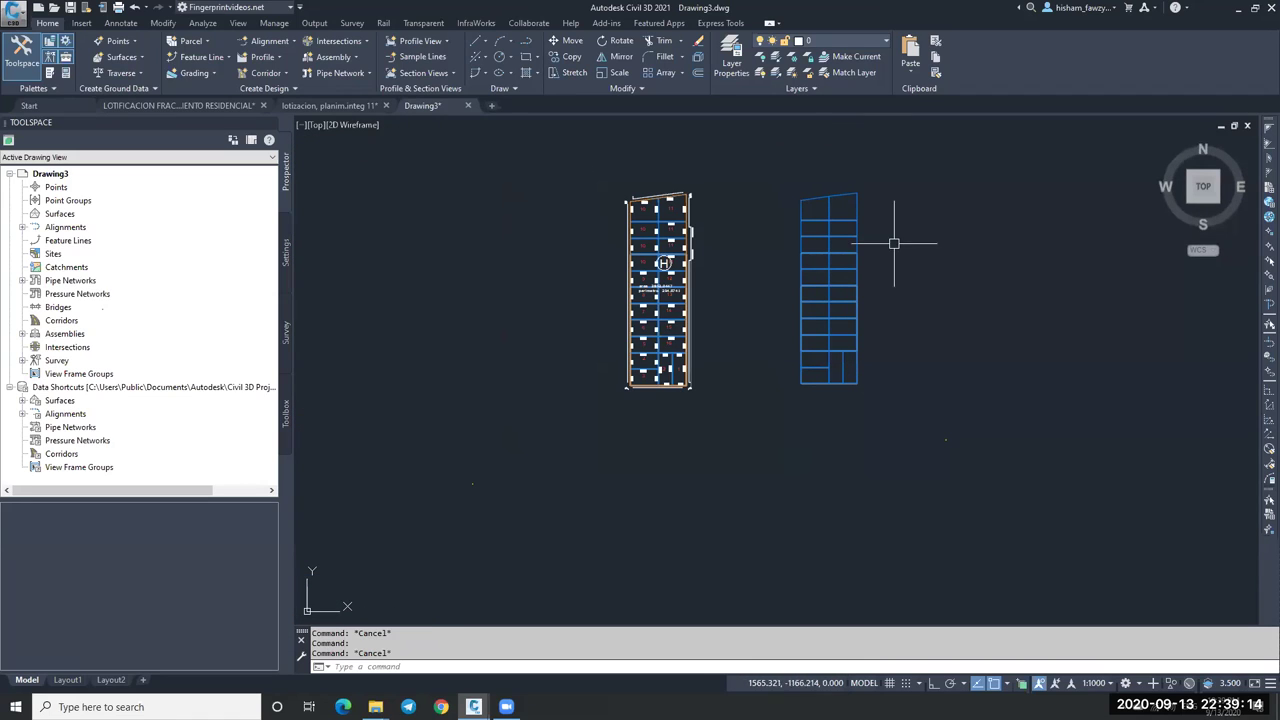
left_click(802, 183)
key("Escape")
left_click(800, 228)
scroll(800, 228, "up", 6)
type("E")
key("Return")
key("Escape")
left_click(862, 260)
key("ctrl+z")
Window-select the entire right lot layout and explode it with X.
scroll(857, 233, "down", 2)
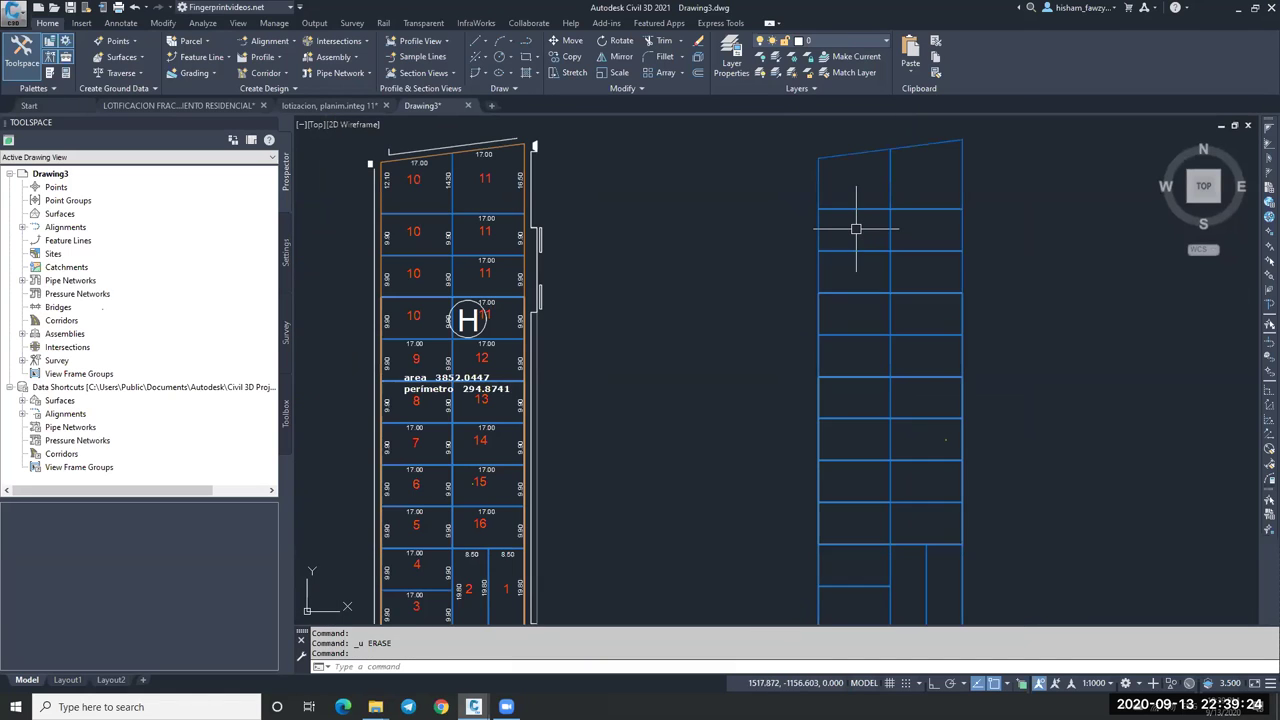
scroll(856, 229, "down", 4)
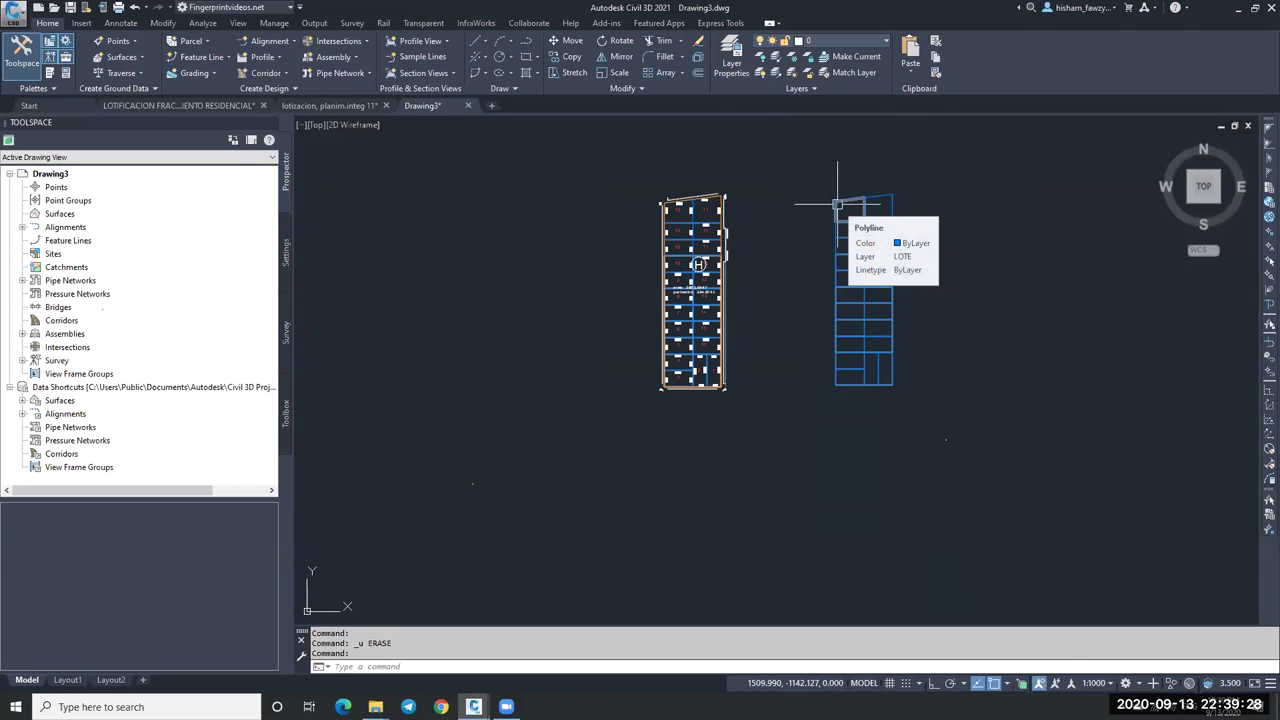
left_click(814, 169)
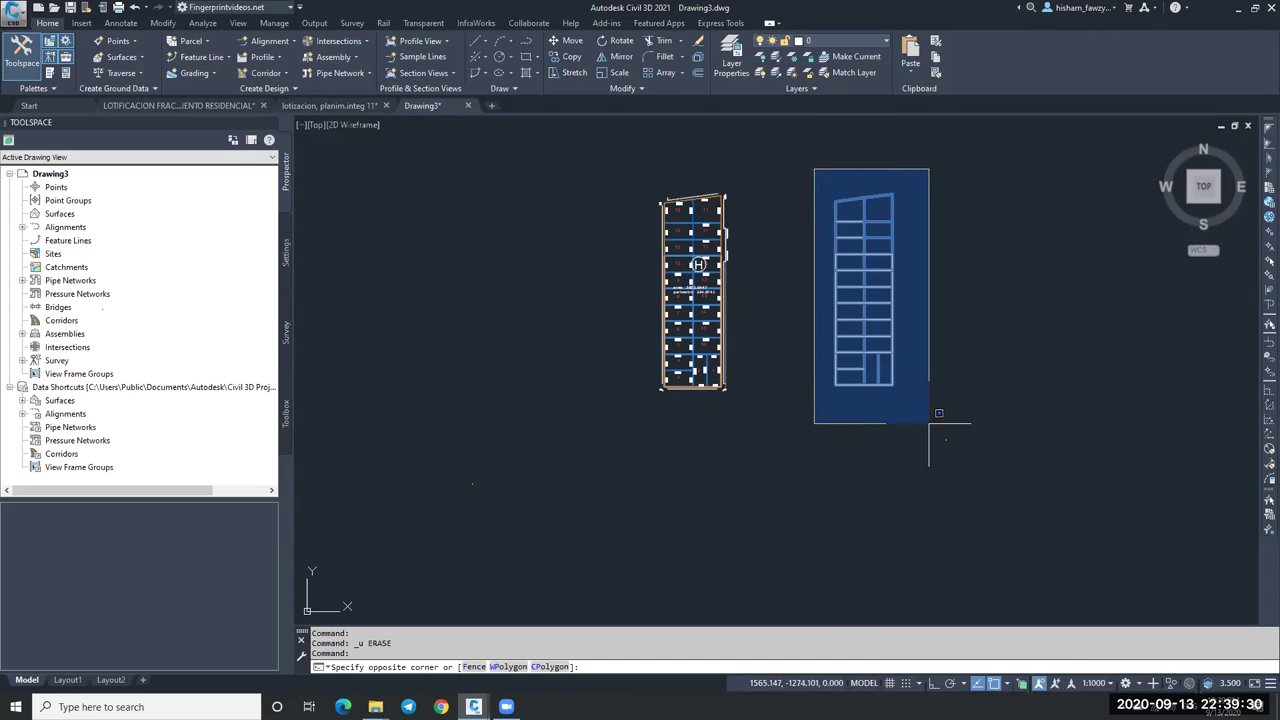
left_click(940, 402)
type("x")
key("Return")
left_click(876, 268)
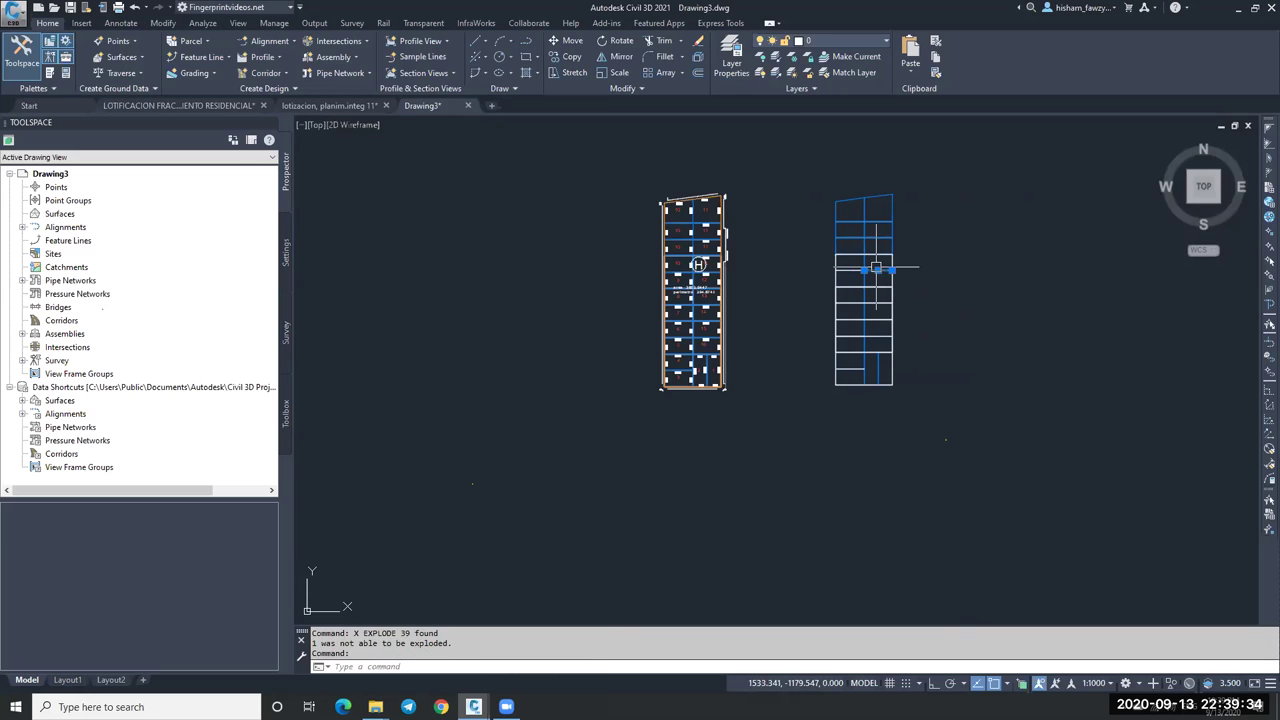
key("Escape")
key("Escape")
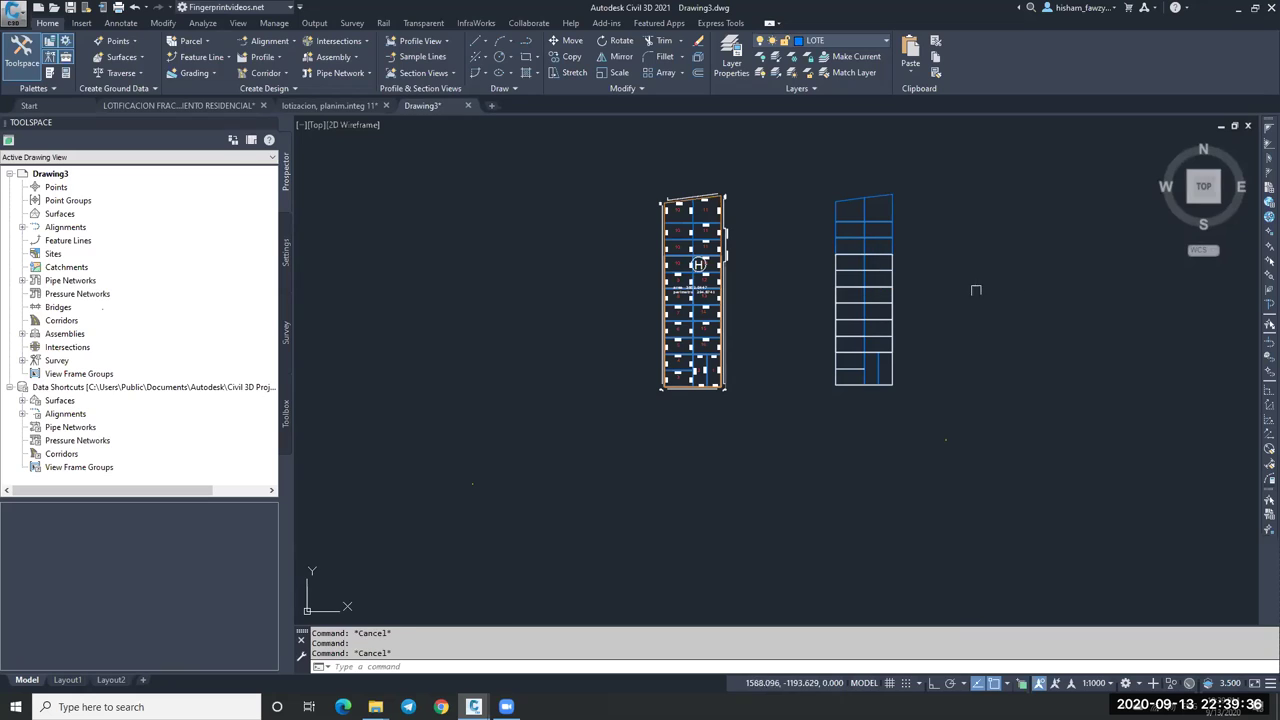
Run OVERKILL on the right lot layout with its default settings.
type("OVER")
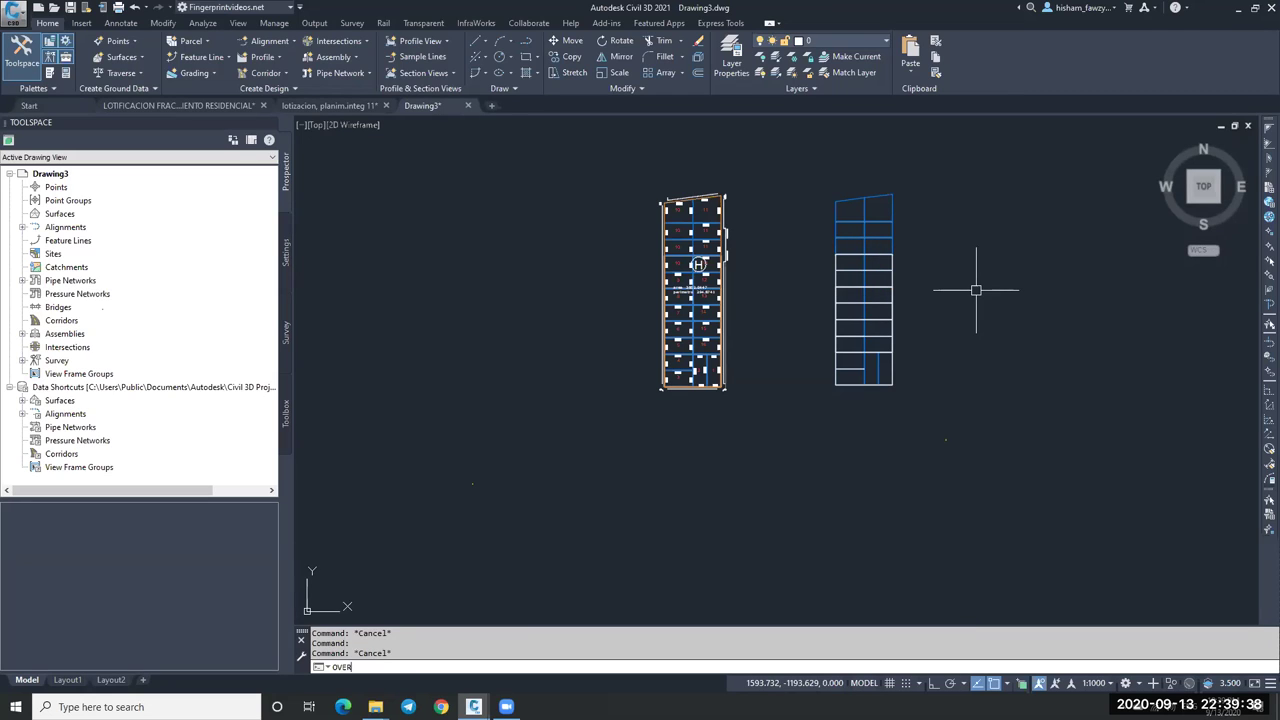
type("KILL")
key("Return")
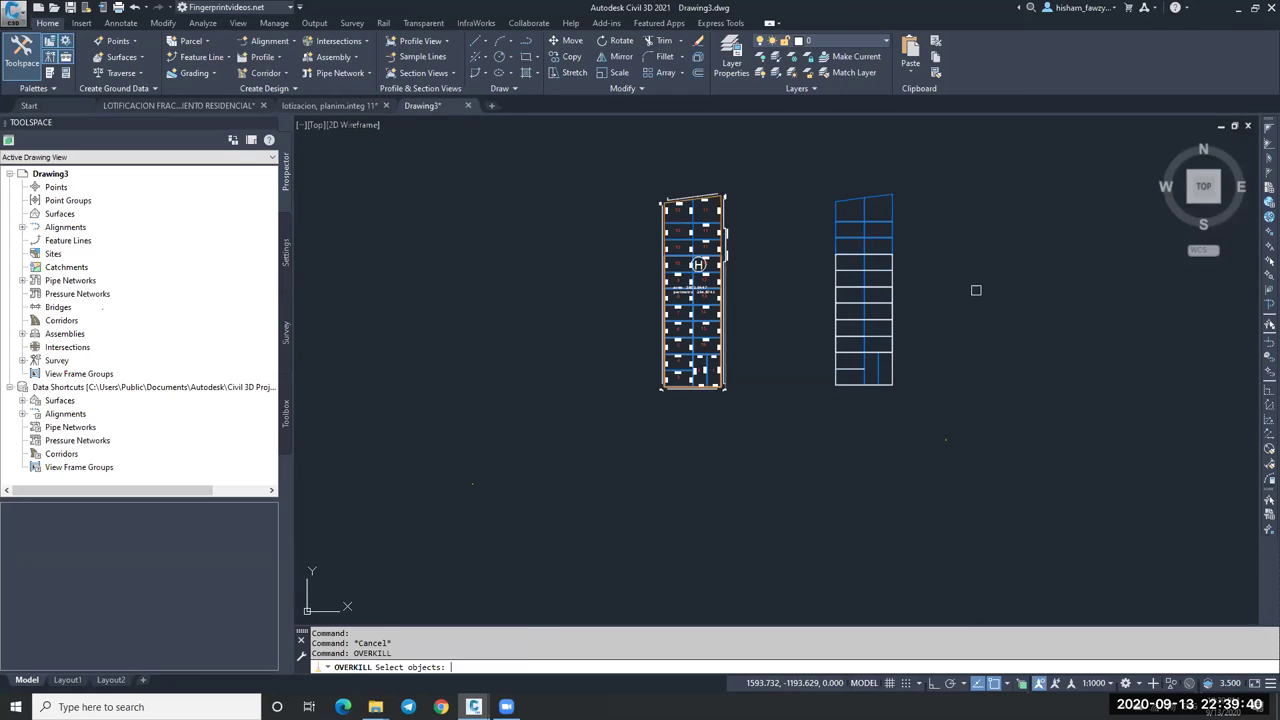
left_click(820, 168)
left_click(931, 404)
key("Return")
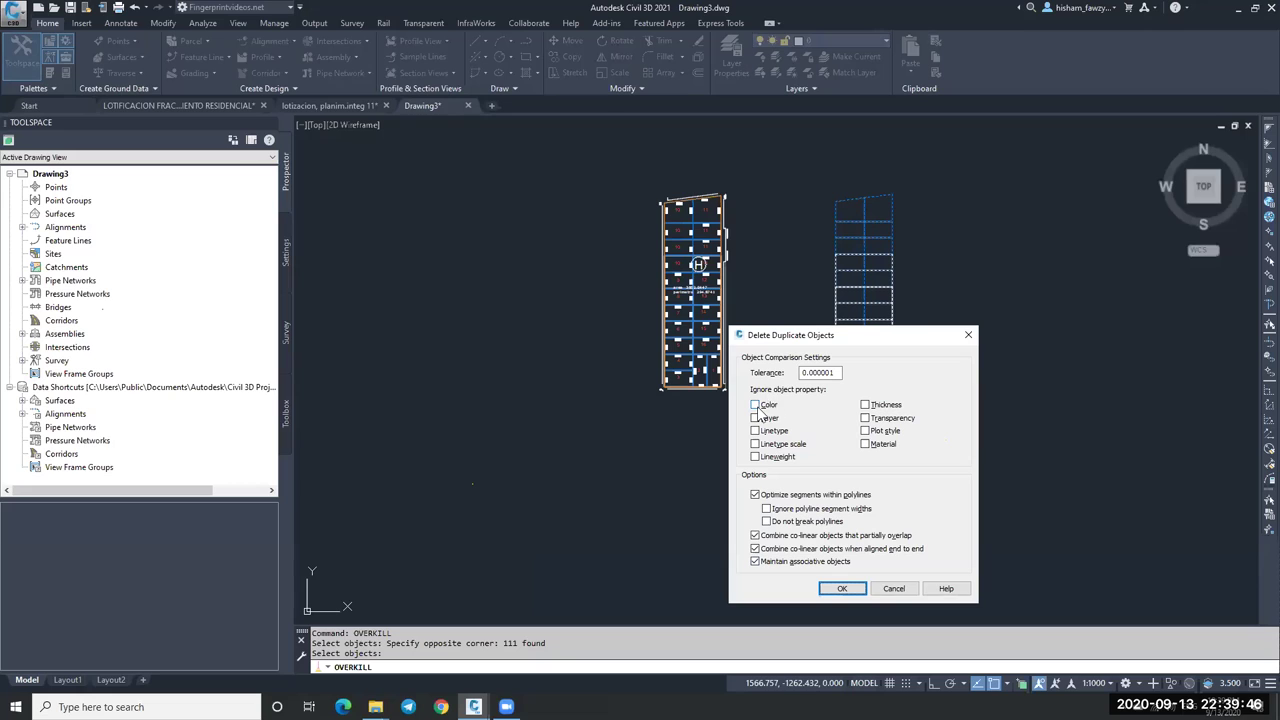
left_click_drag(848, 326, 1082, 179)
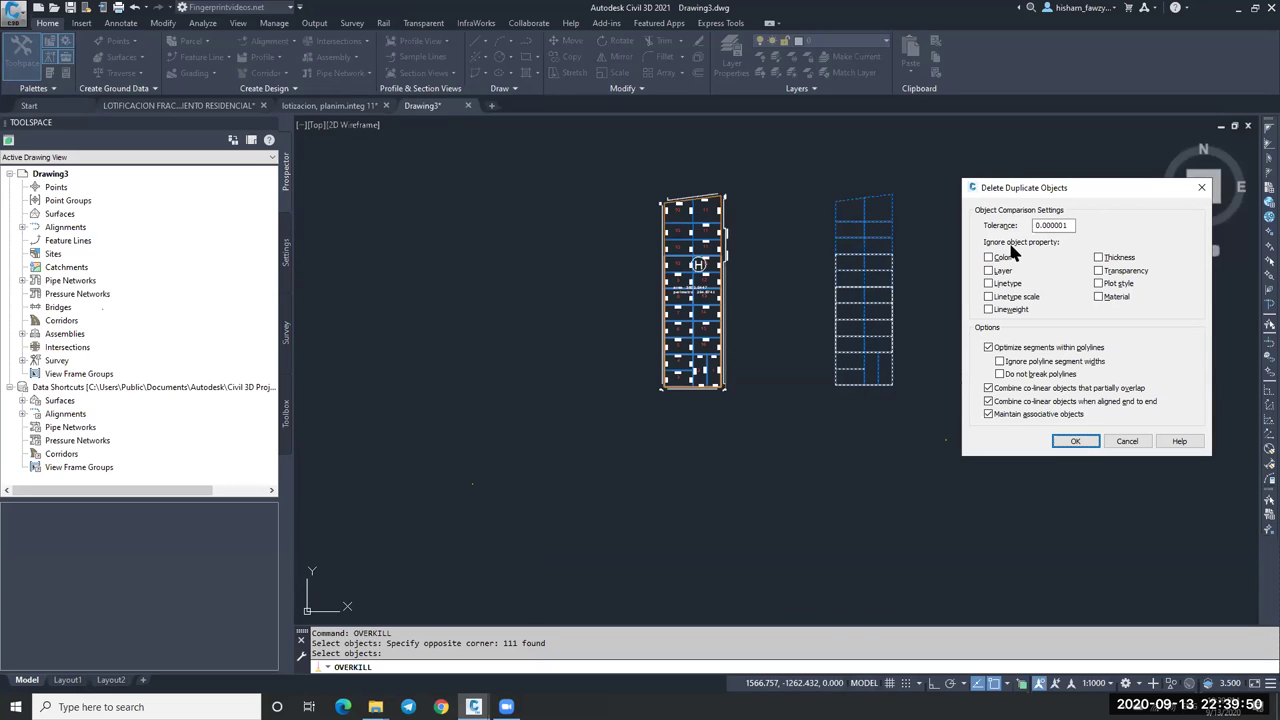
left_click(1075, 441)
Erase a horizontal grid line, then undo the erase.
scroll(873, 270, "up", 4)
left_click(918, 250)
type("e")
key("Return")
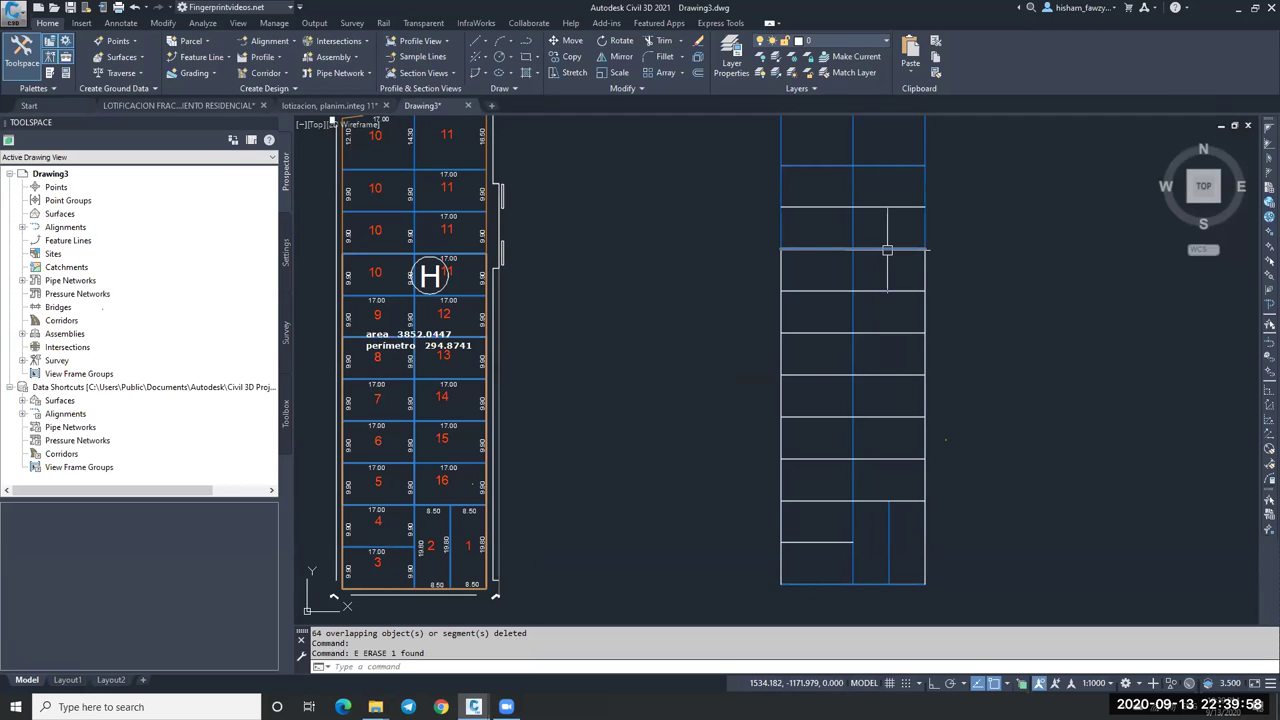
key("ctrl+z")
key("ctrl+z")
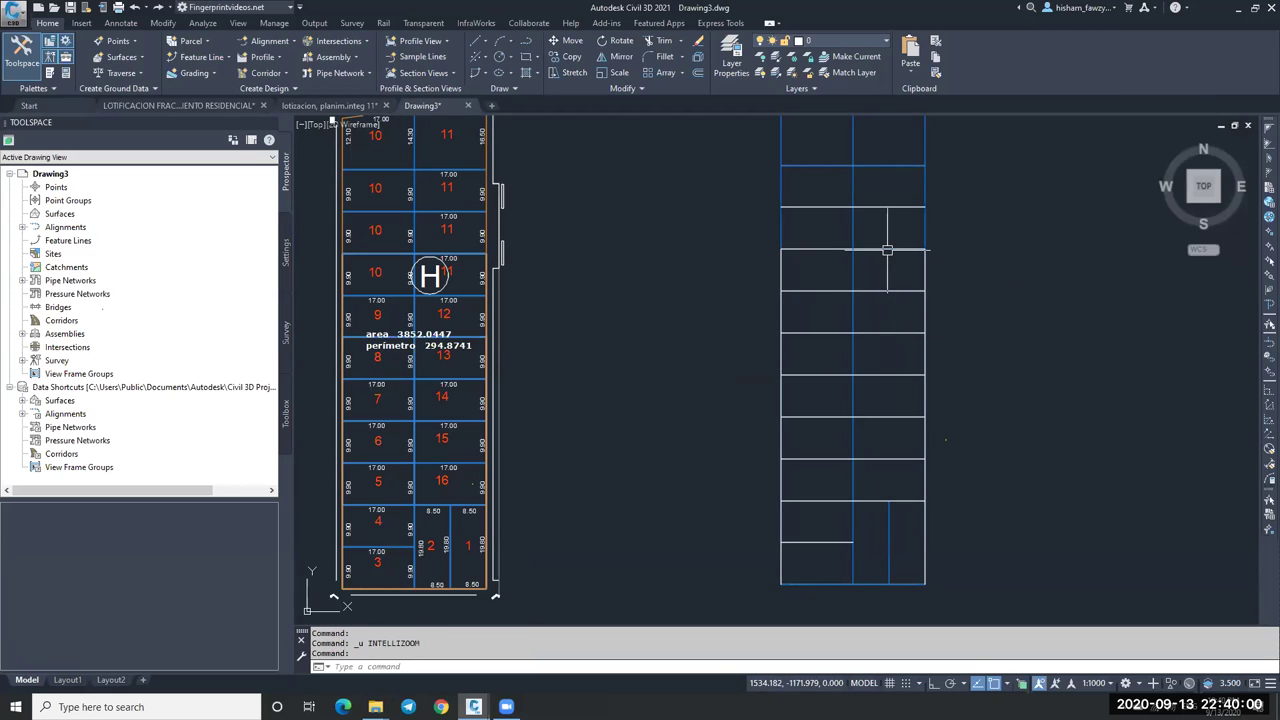
scroll(887, 250, "down", 3)
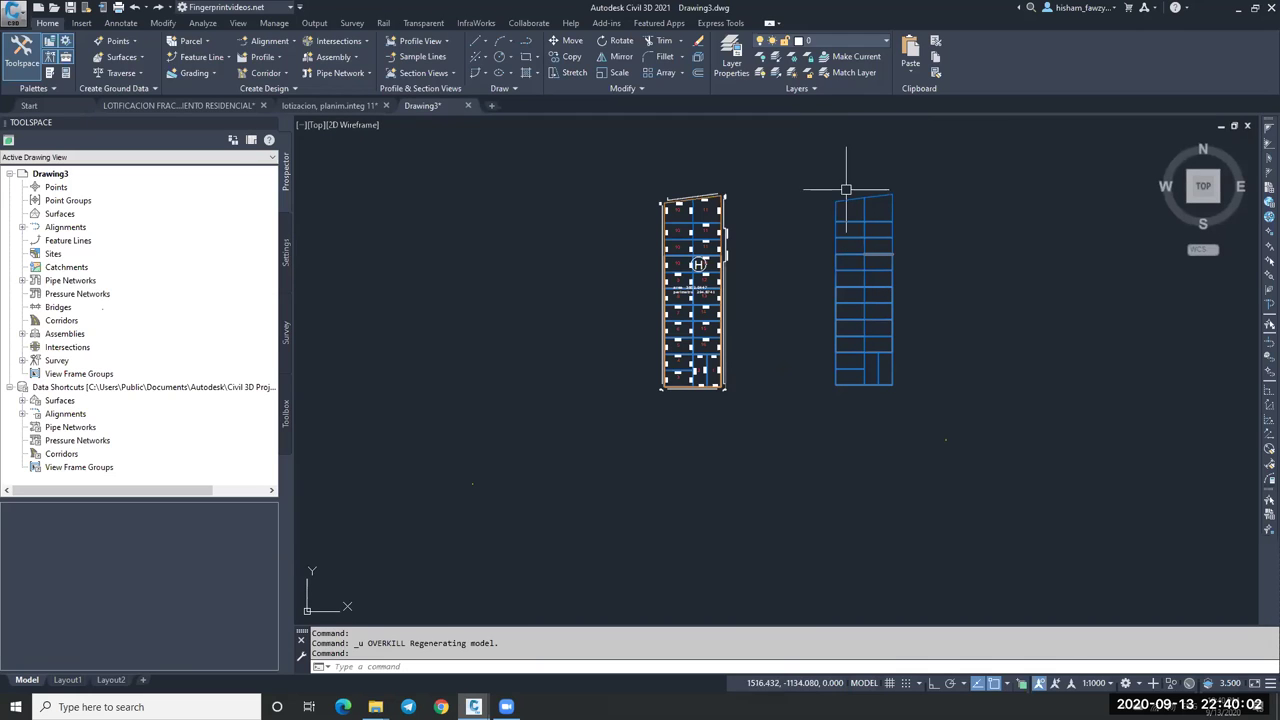
key("Escape")
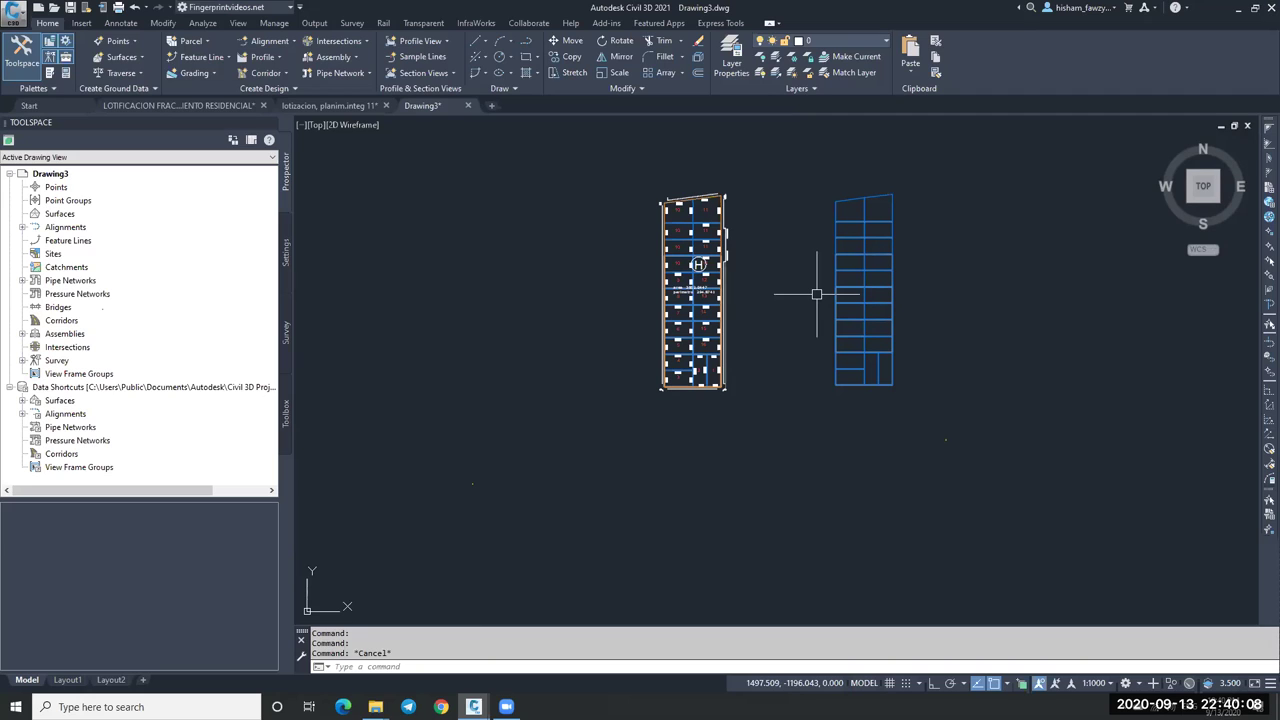
Rerun OVERKILL on the right grid with Ignore Color ticked, removing 18 duplicates and 64 overlaps.
type("VER")
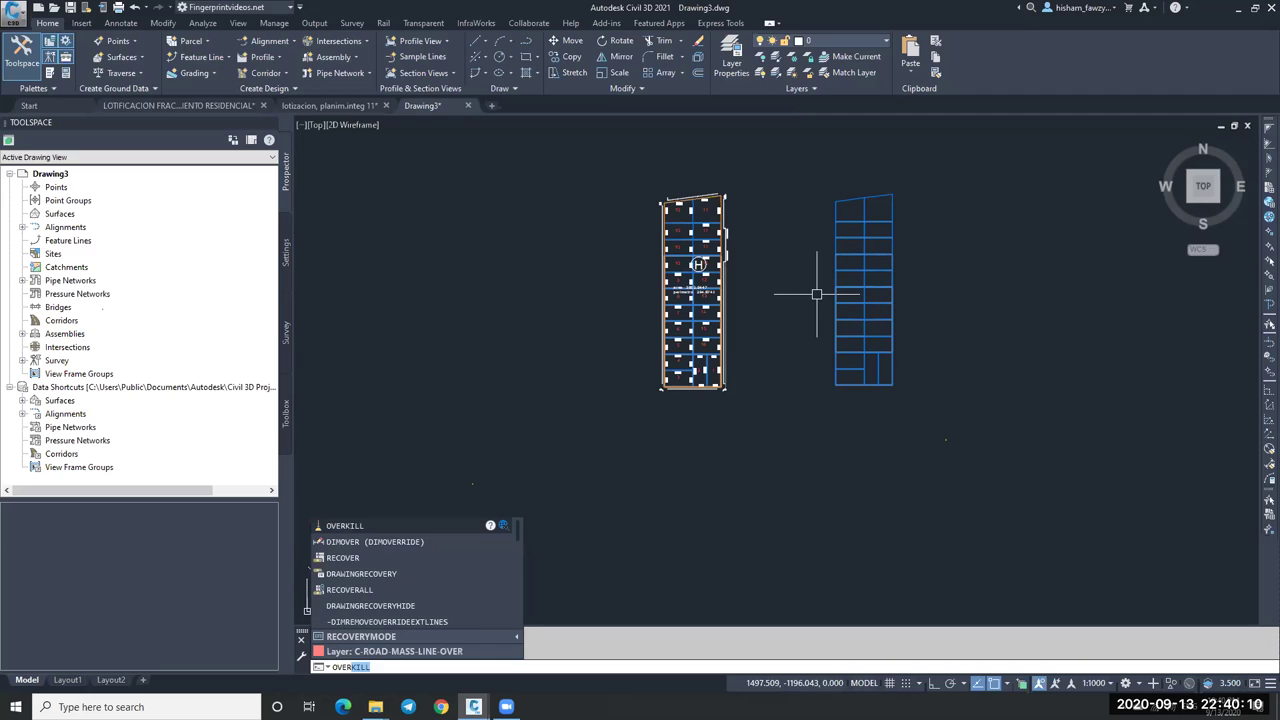
key("Return")
left_click(816, 166)
left_click(938, 396)
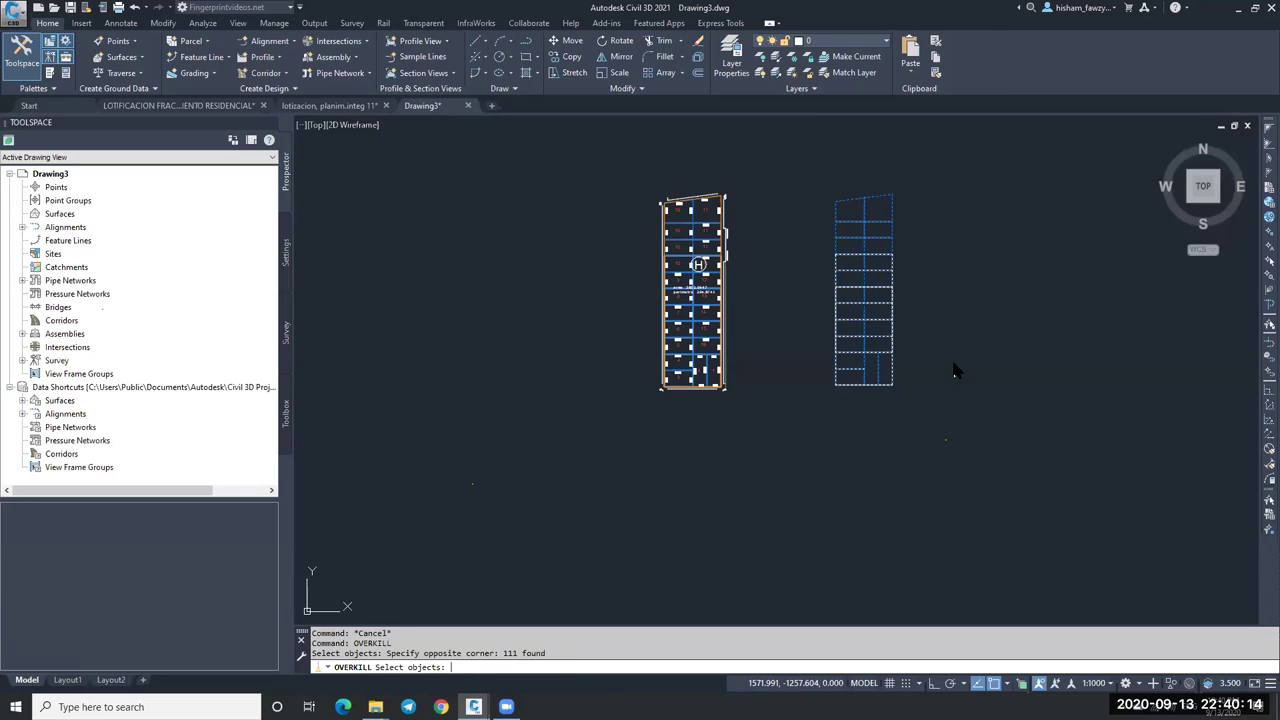
key("Return")
left_click(989, 258)
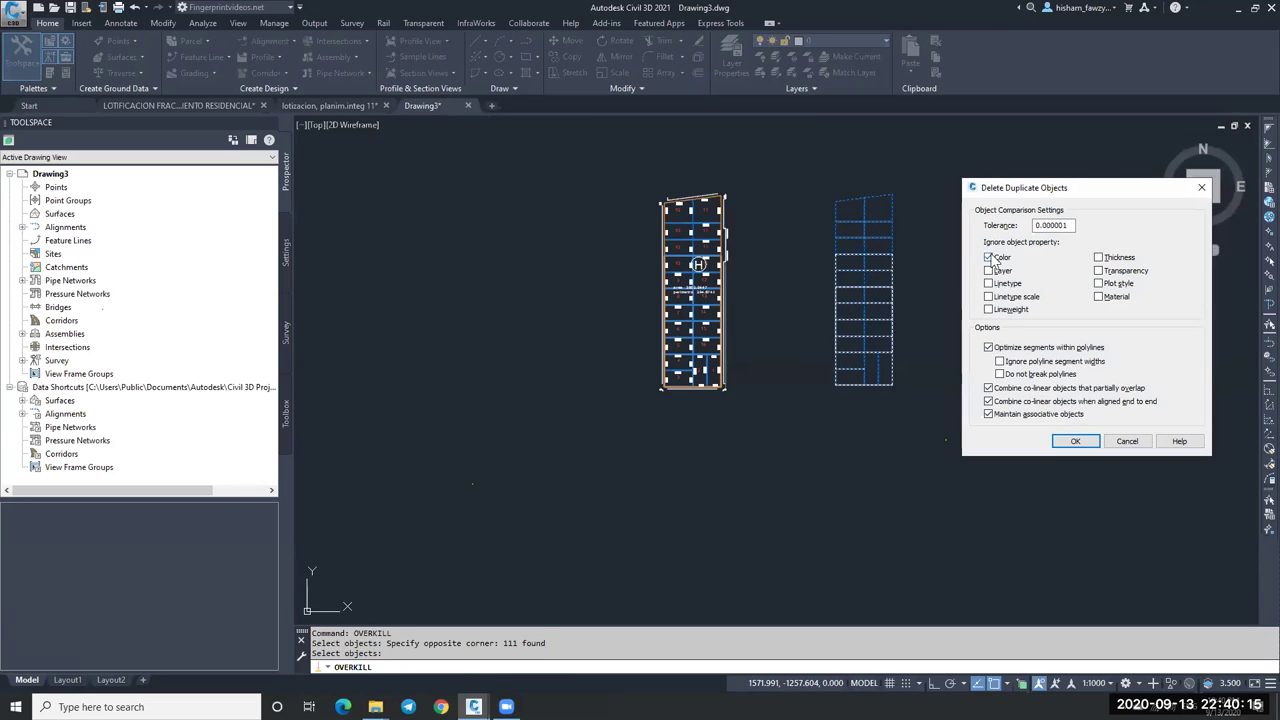
left_click(1068, 441)
Erase a stray horizontal line from the grid, then undo the last action.
left_click(885, 320)
type("e")
key("Return")
scroll(889, 320, "up", 4)
key("Escape")
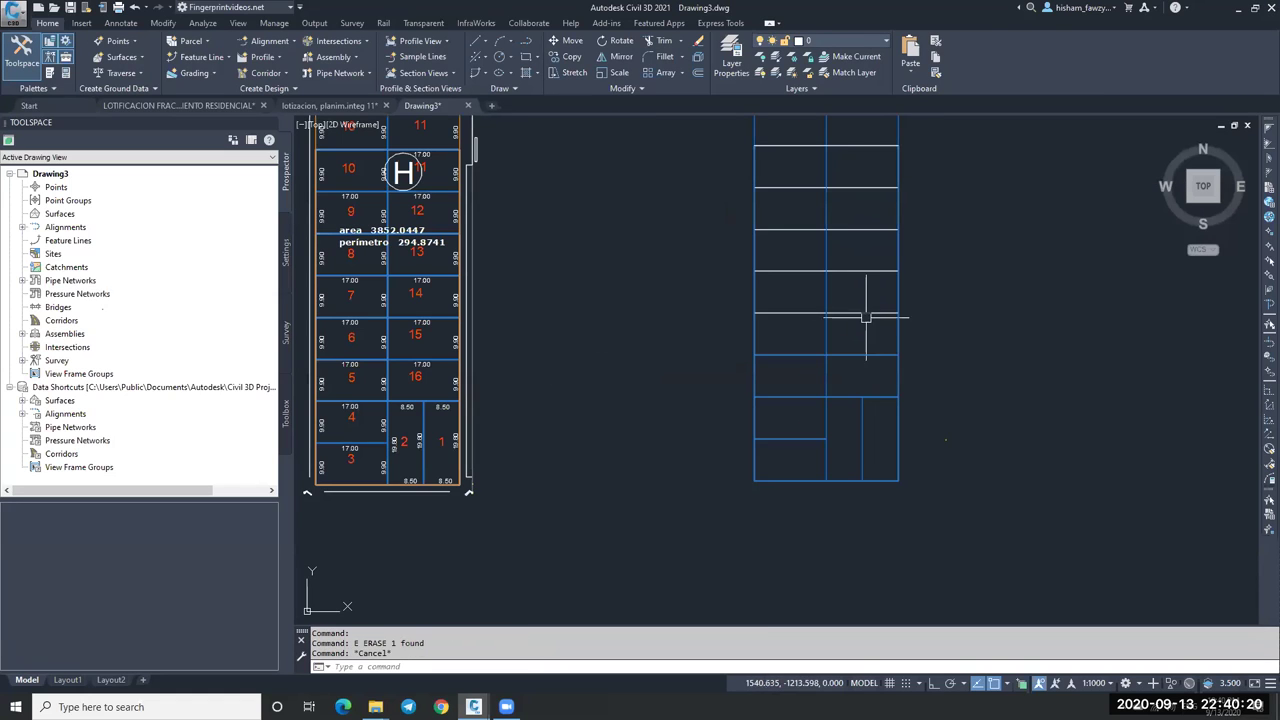
key("ctrl+z")
key("Escape")
key("Escape")
Move all lines of the right grid onto layer 0.
left_click(783, 129)
left_click(945, 460)
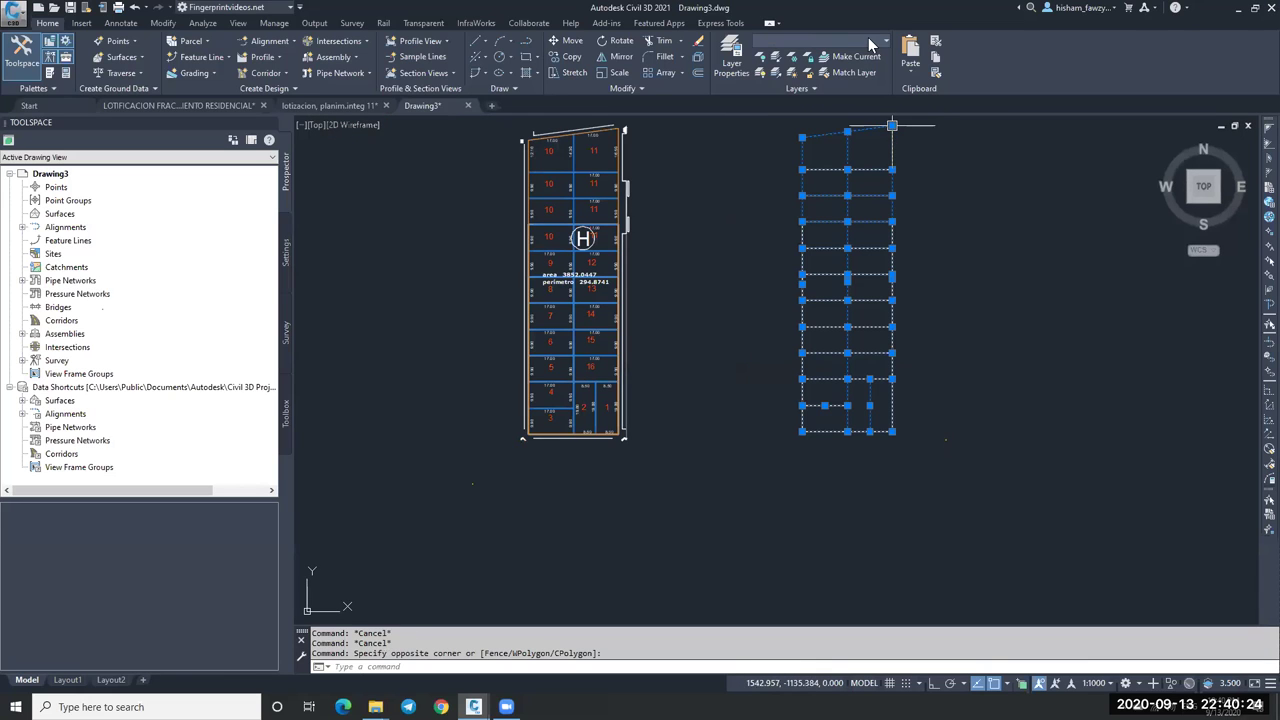
left_click(866, 40)
scroll(856, 73, "up", 7)
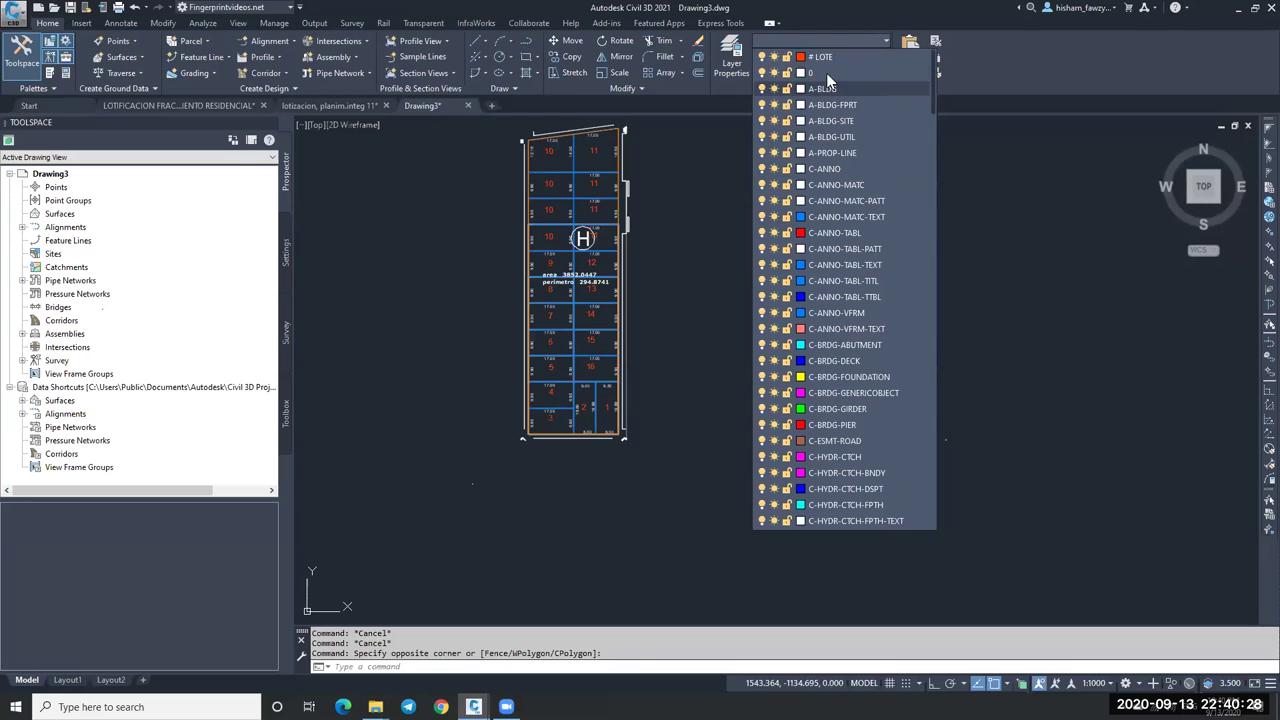
left_click(830, 73)
key("Escape")
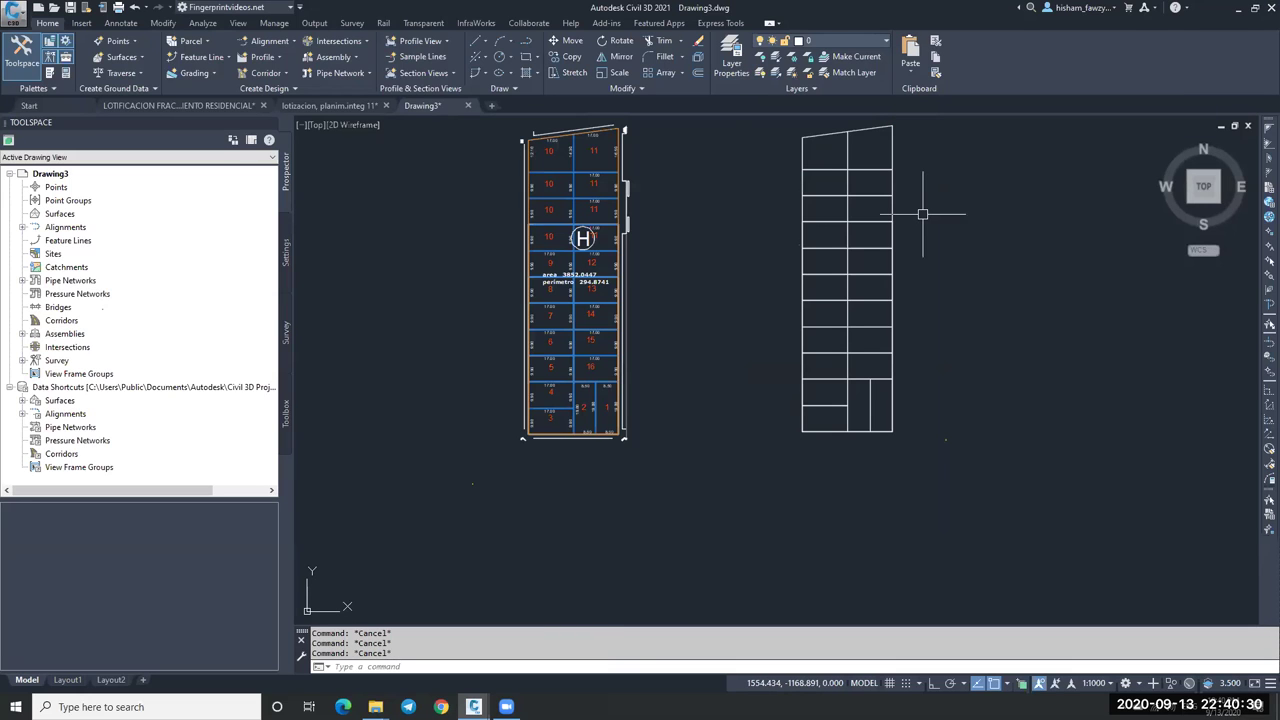
Rerun OVERKILL on the grid's 28 objects, which finds no further duplicates.
type("OVERKILL")
key("Return")
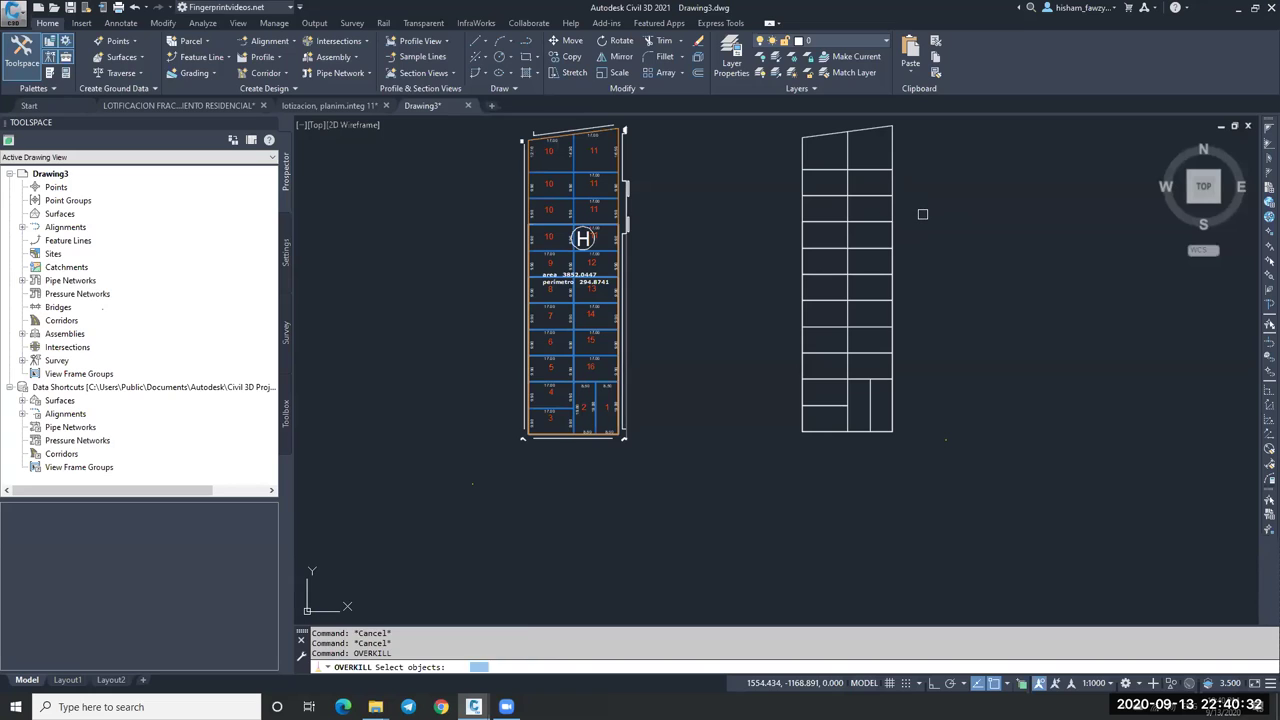
scroll(800, 241, "down", 2)
left_click(762, 136)
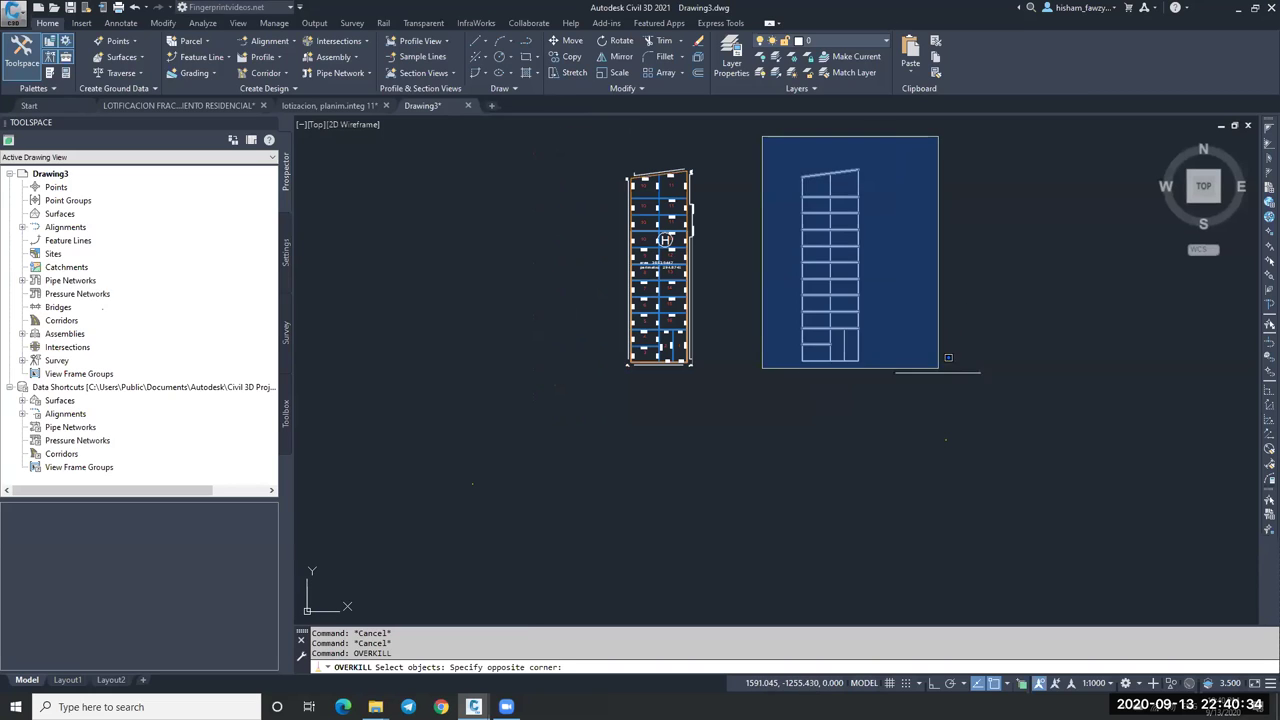
left_click(938, 378)
key("Return")
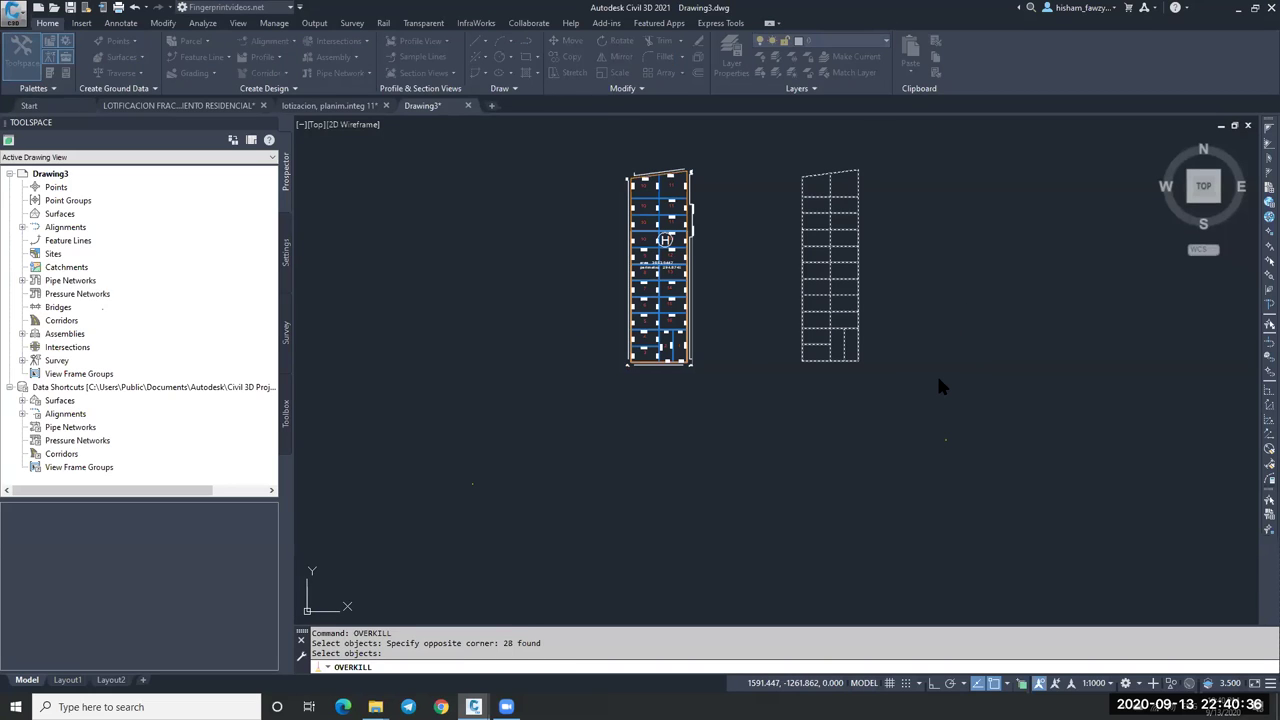
key("Return")
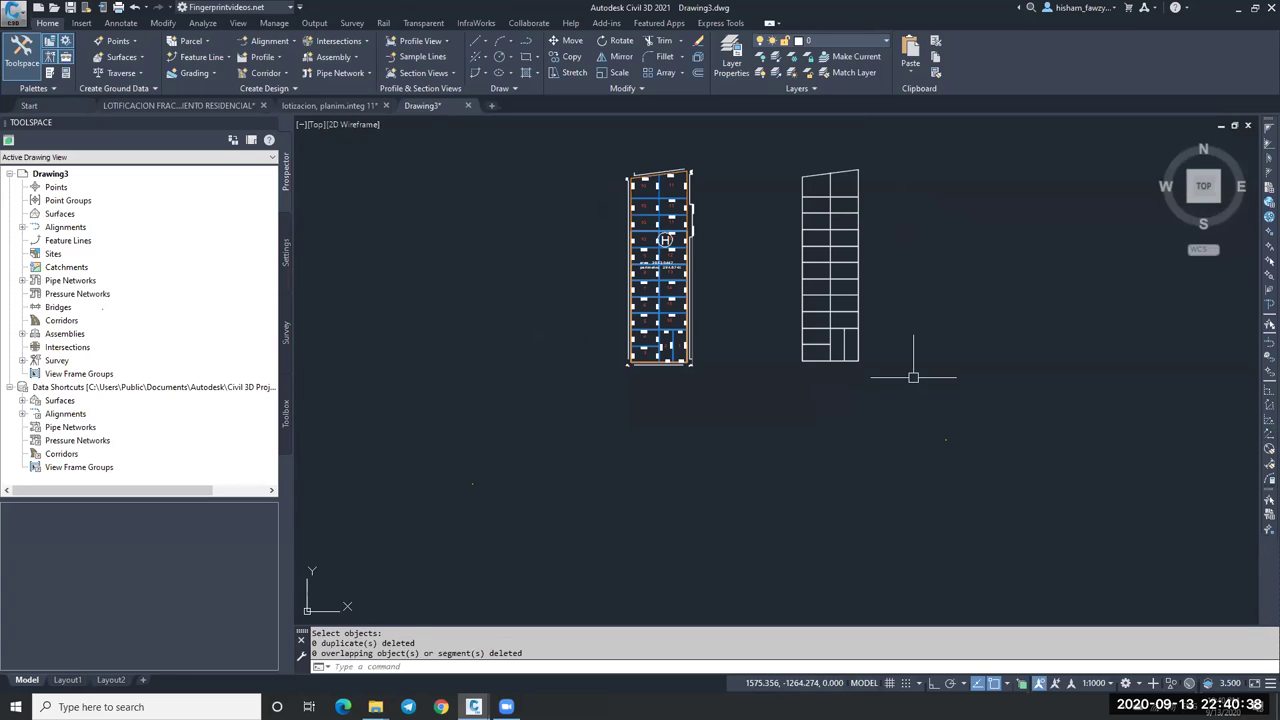
key("Escape")
Erase a horizontal grid line, undo it, and reselect that line.
left_click(848, 280)
type("e")
key("Return")
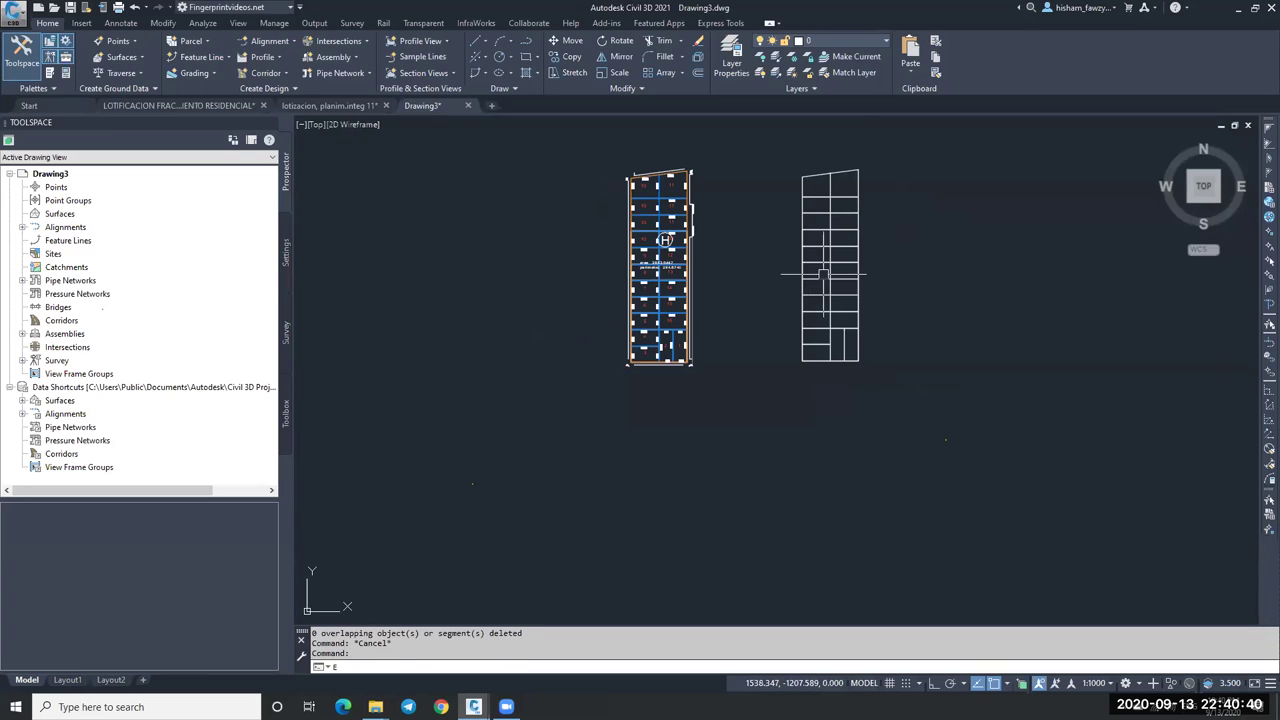
key("ctrl+z")
scroll(850, 289, "up", 5)
scroll(857, 277, "down", 5)
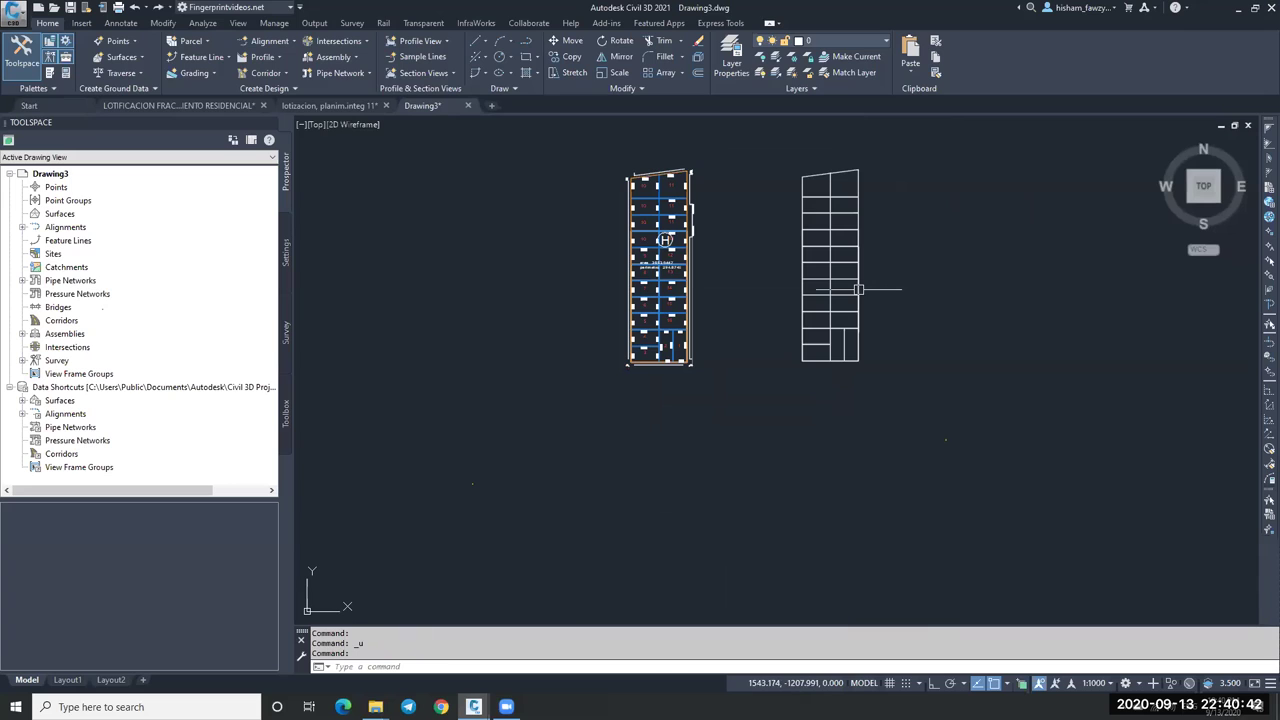
left_click(846, 279)
scroll(830, 279, "up", 4)
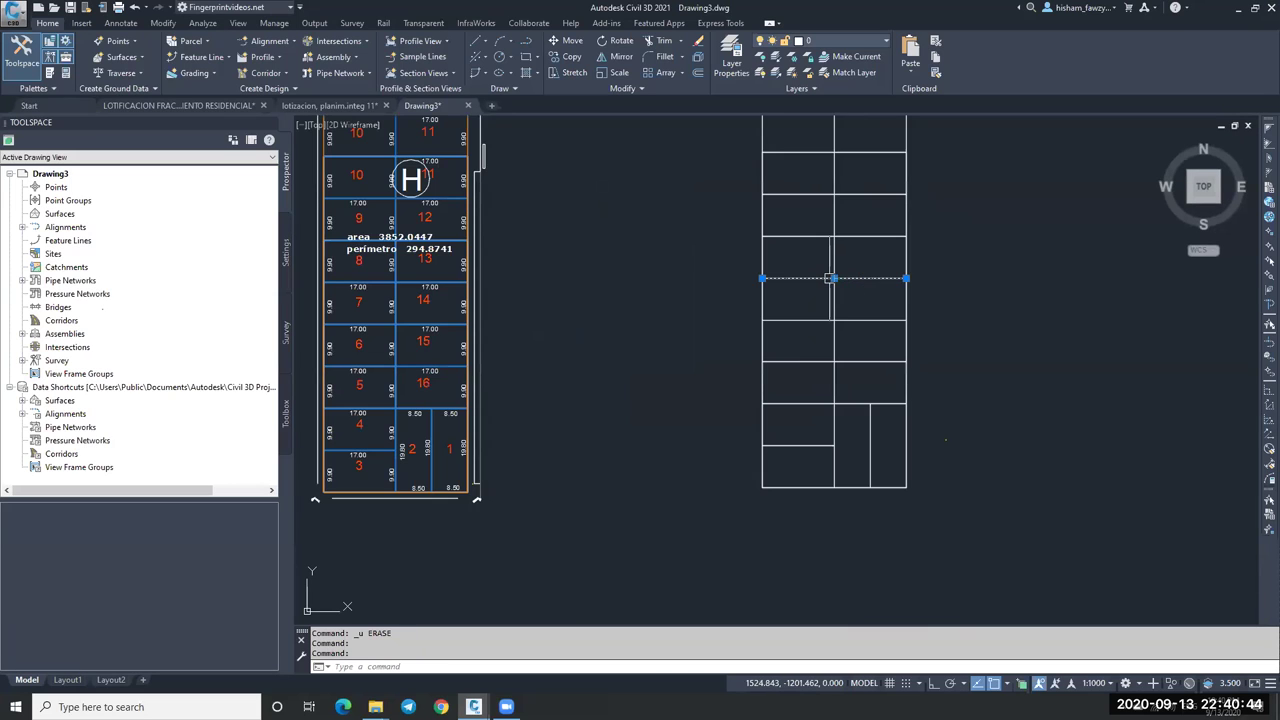
scroll(828, 279, "down", 3)
key("Escape")
left_click(862, 171)
right_click(901, 200)
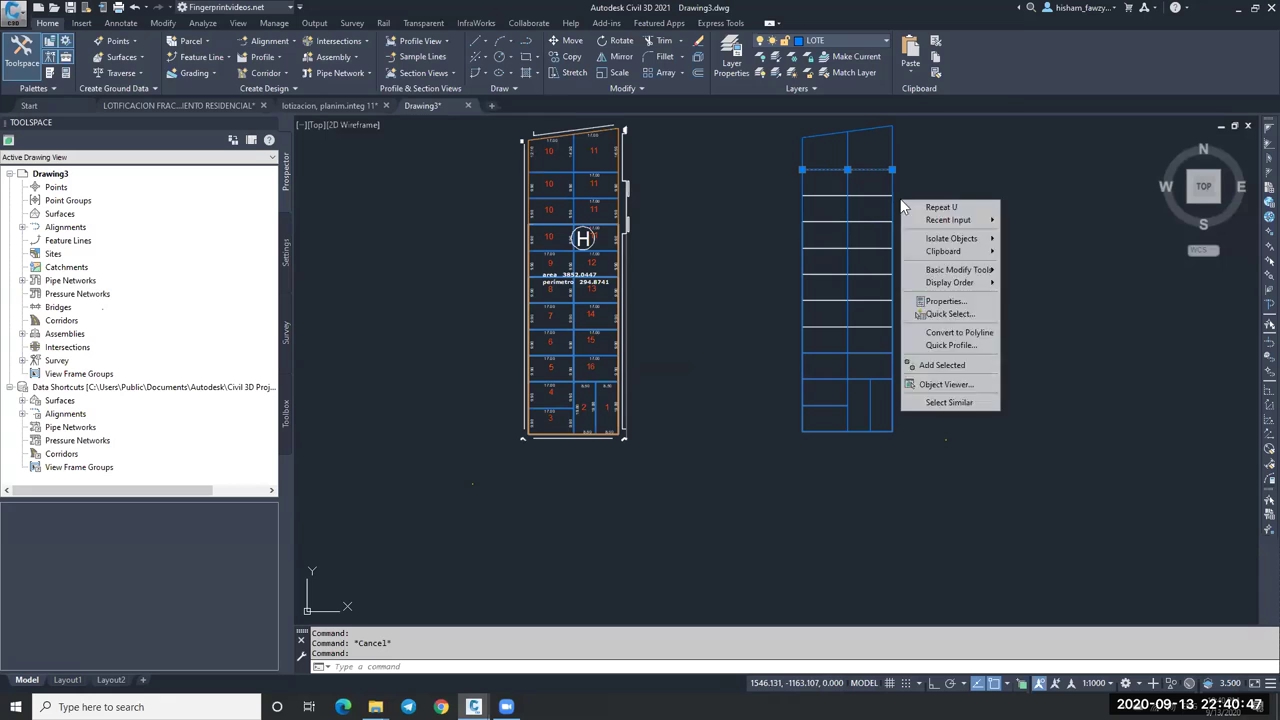
left_click(944, 403)
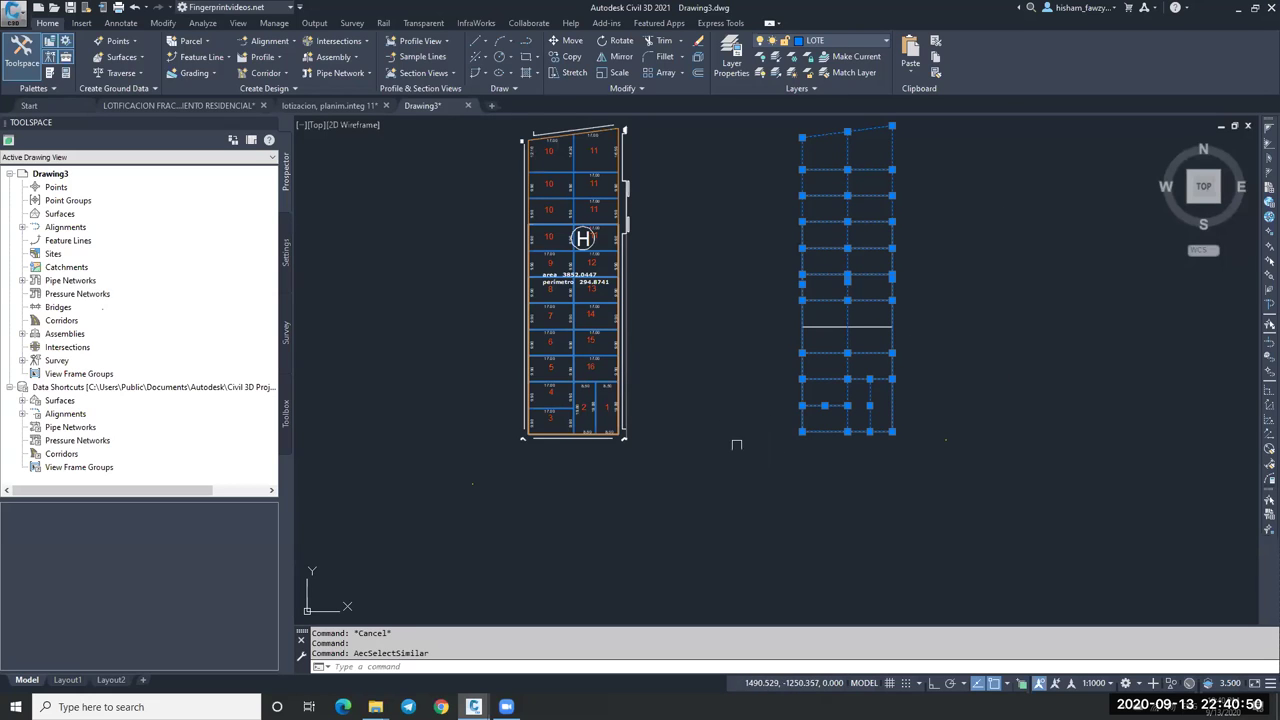
type("m")
key("Return")
left_click(710, 462)
key("F8")
left_click(957, 470)
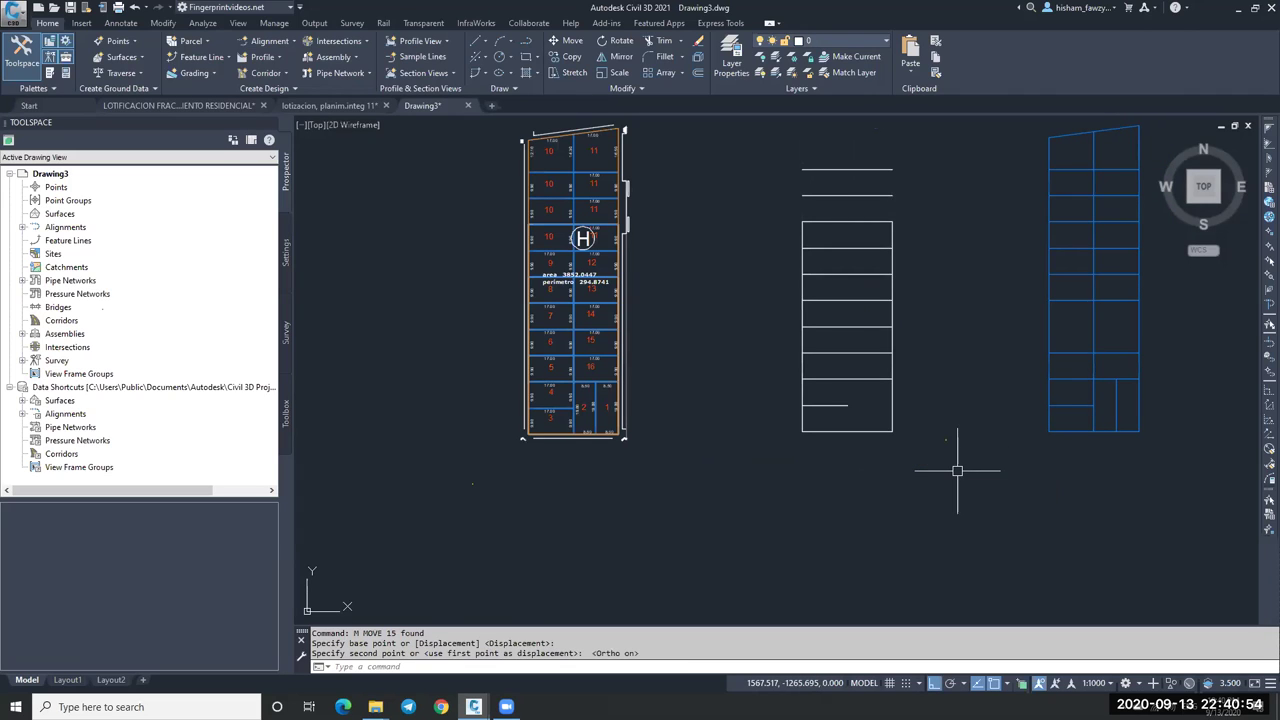
key("ctrl+z")
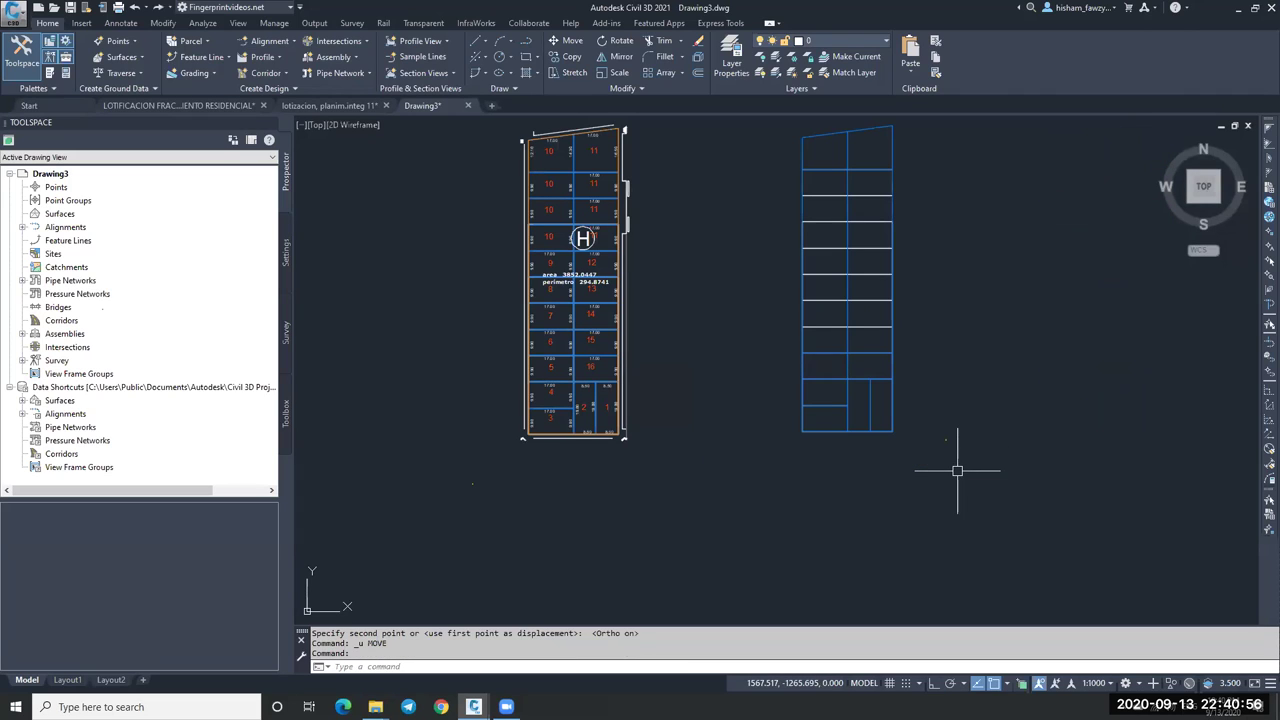
left_click(851, 171)
key("ctrl+z")
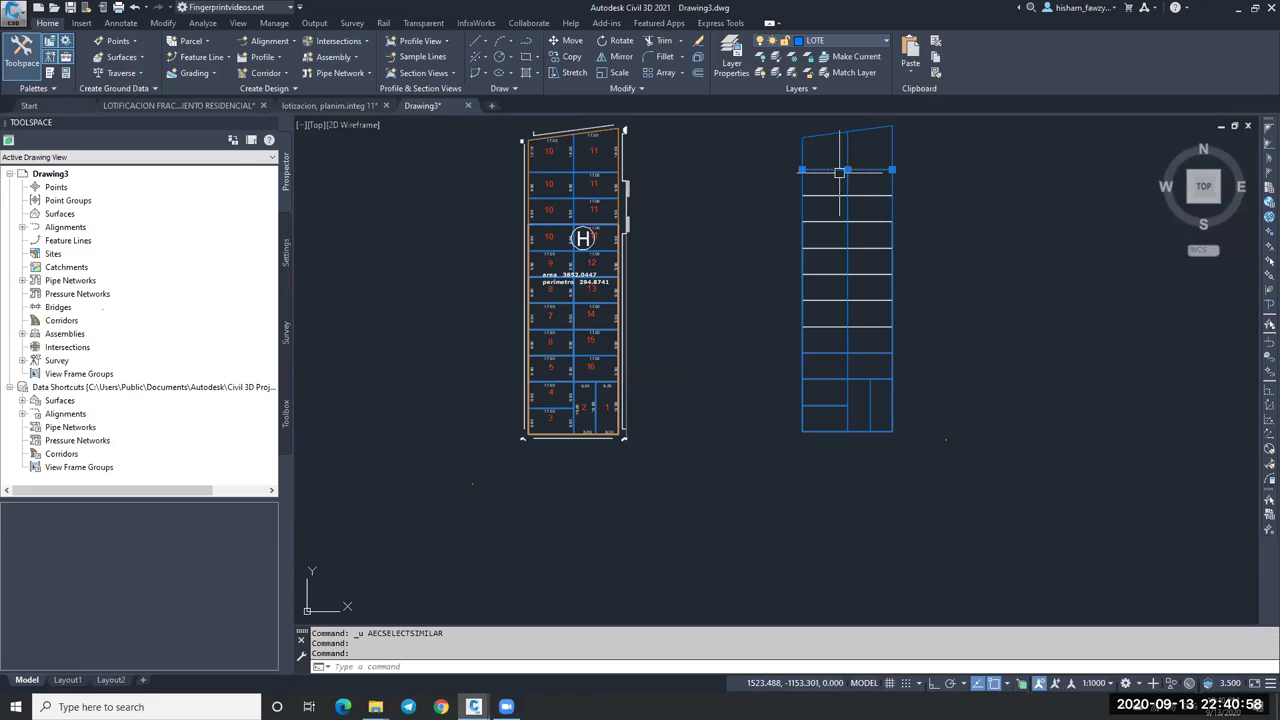
scroll(860, 165, "up", 3)
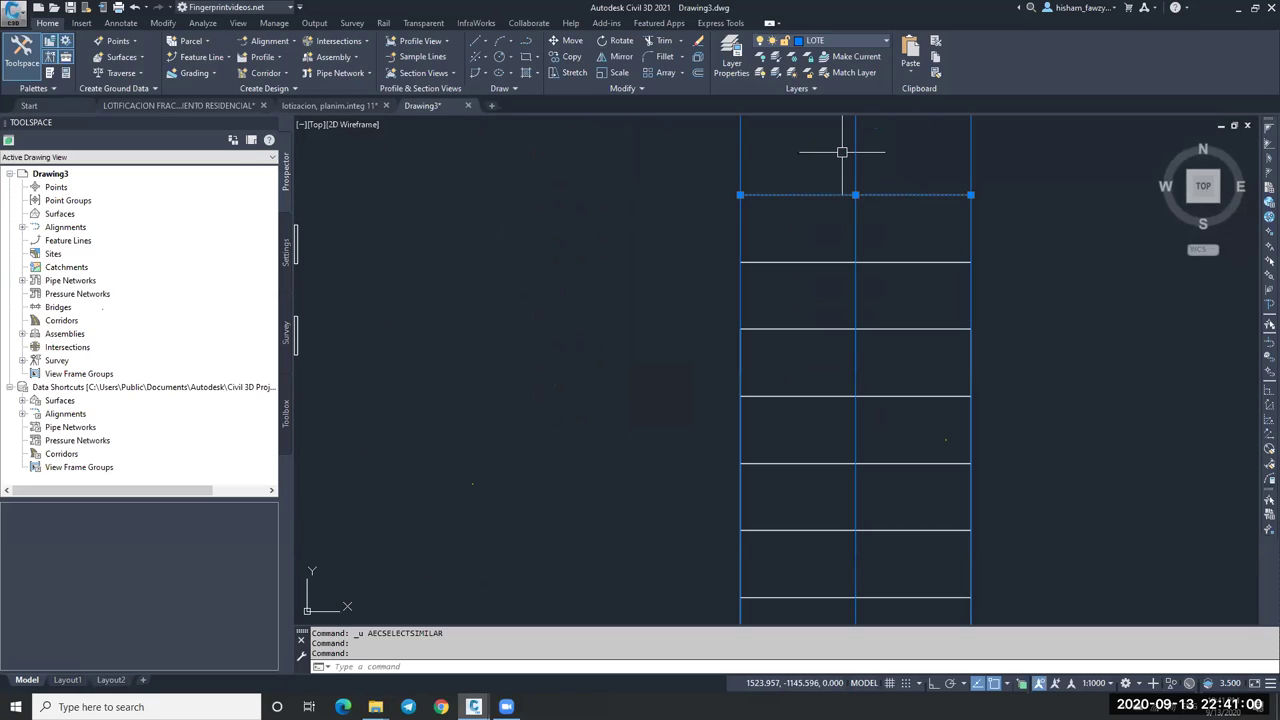
type("e")
key("Return")
key("ctrl+z")
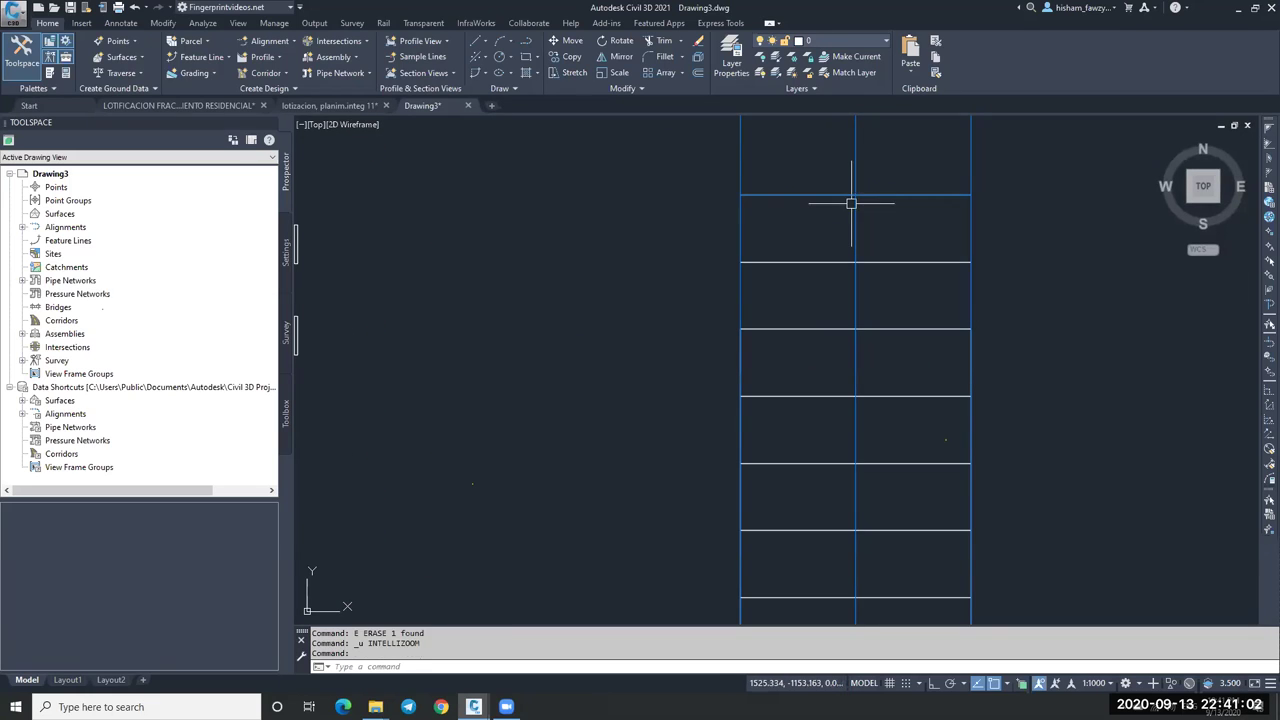
left_click(757, 194)
scroll(866, 195, "up", 5)
scroll(868, 200, "down", 10)
scroll(868, 200, "up", 5)
left_click(868, 188)
right_click(885, 200)
left_click(945, 403)
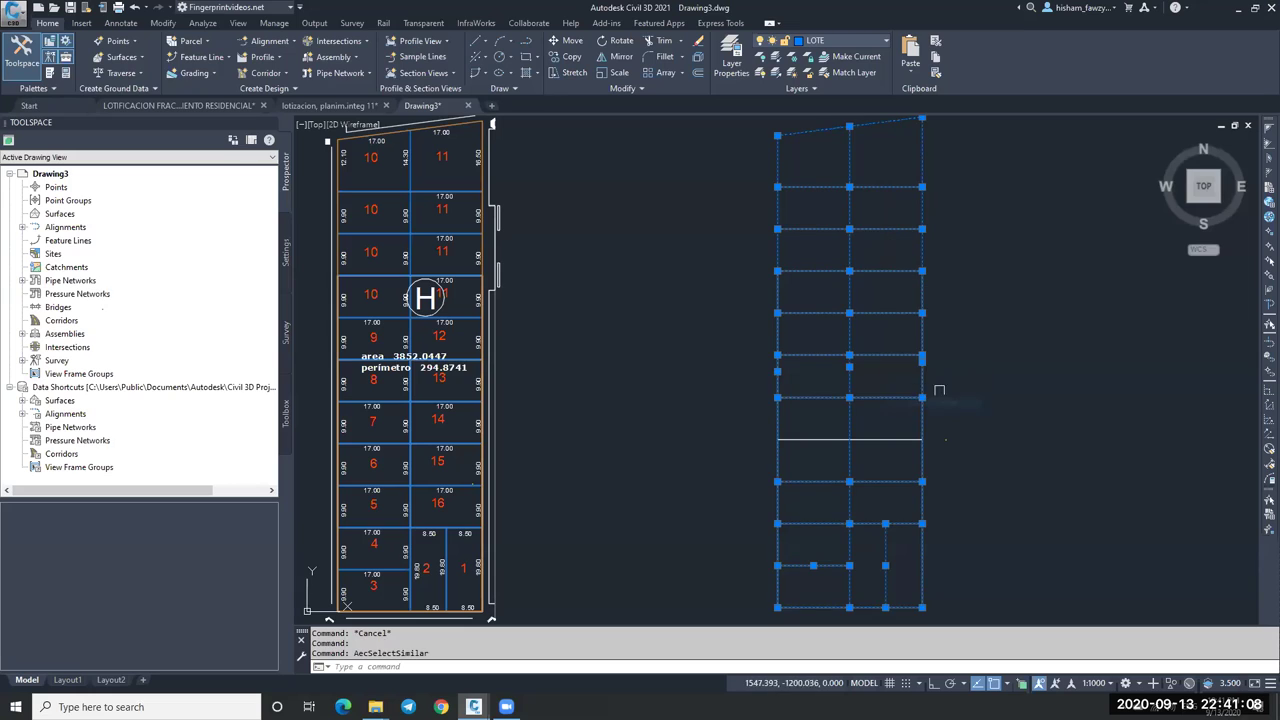
scroll(837, 280, "down", 4)
type("m")
key("Return")
left_click(791, 191)
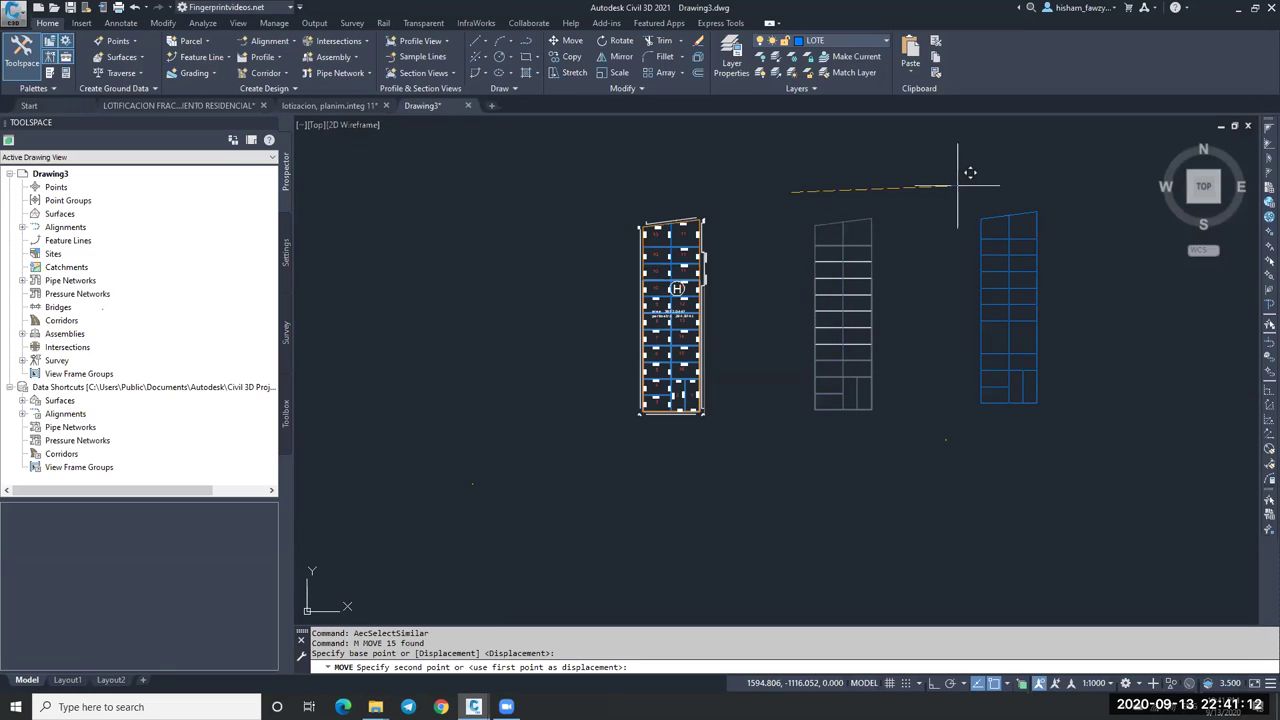
key("F8")
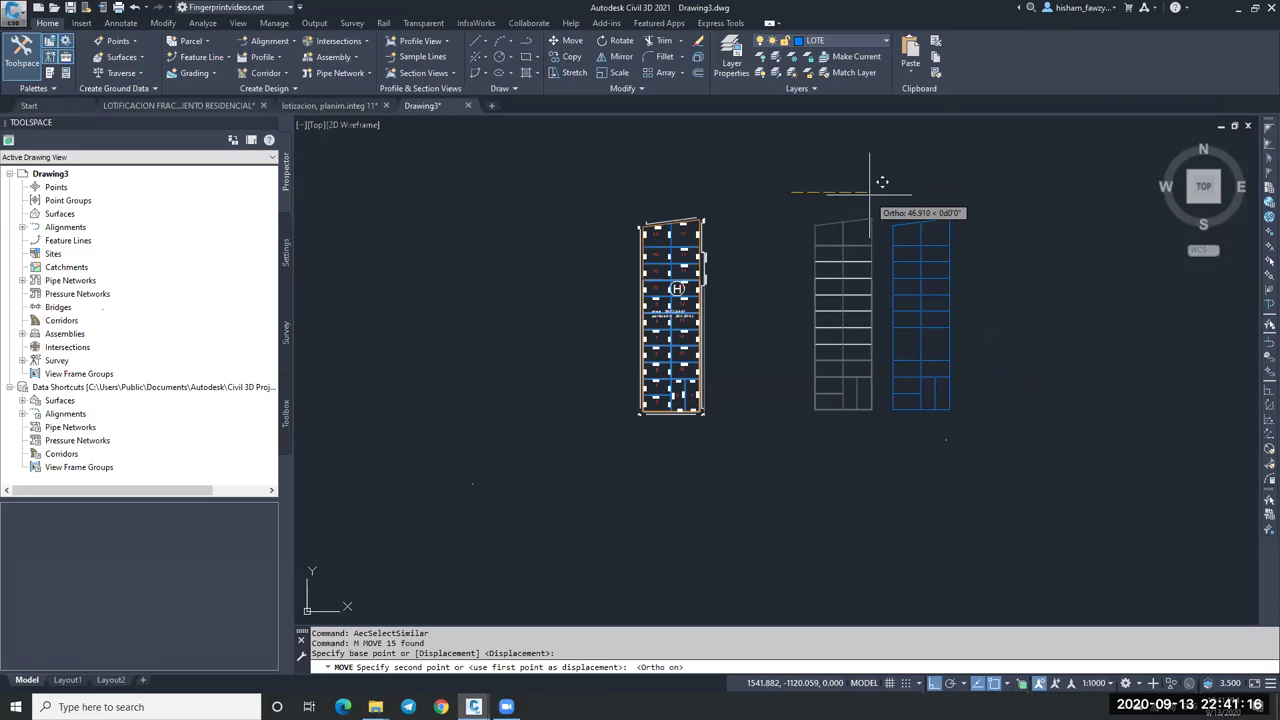
key("Escape")
key("Escape")
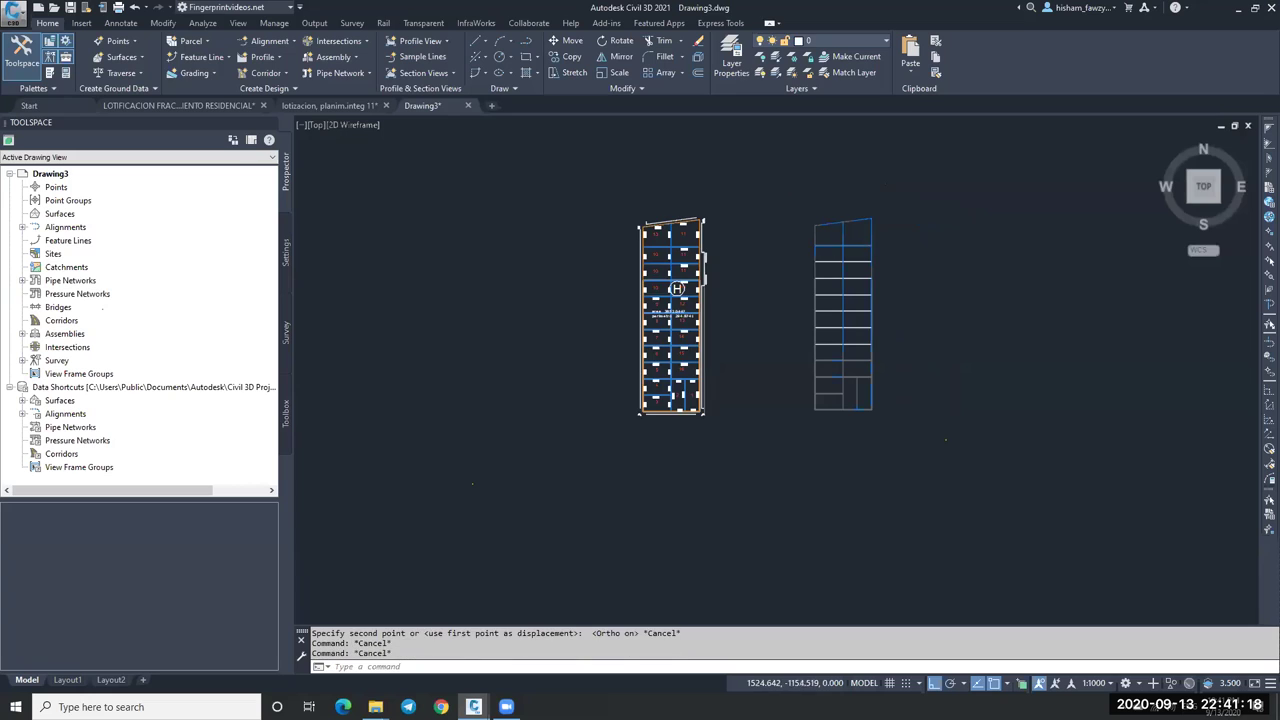
scroll(880, 260, "up", 3)
left_click(860, 284)
key("Return")
Erase white duplicate lines from the grid, undoing the last erase.
left_click(871, 321)
type("e")
key("Return")
left_click(876, 406)
key("Escape")
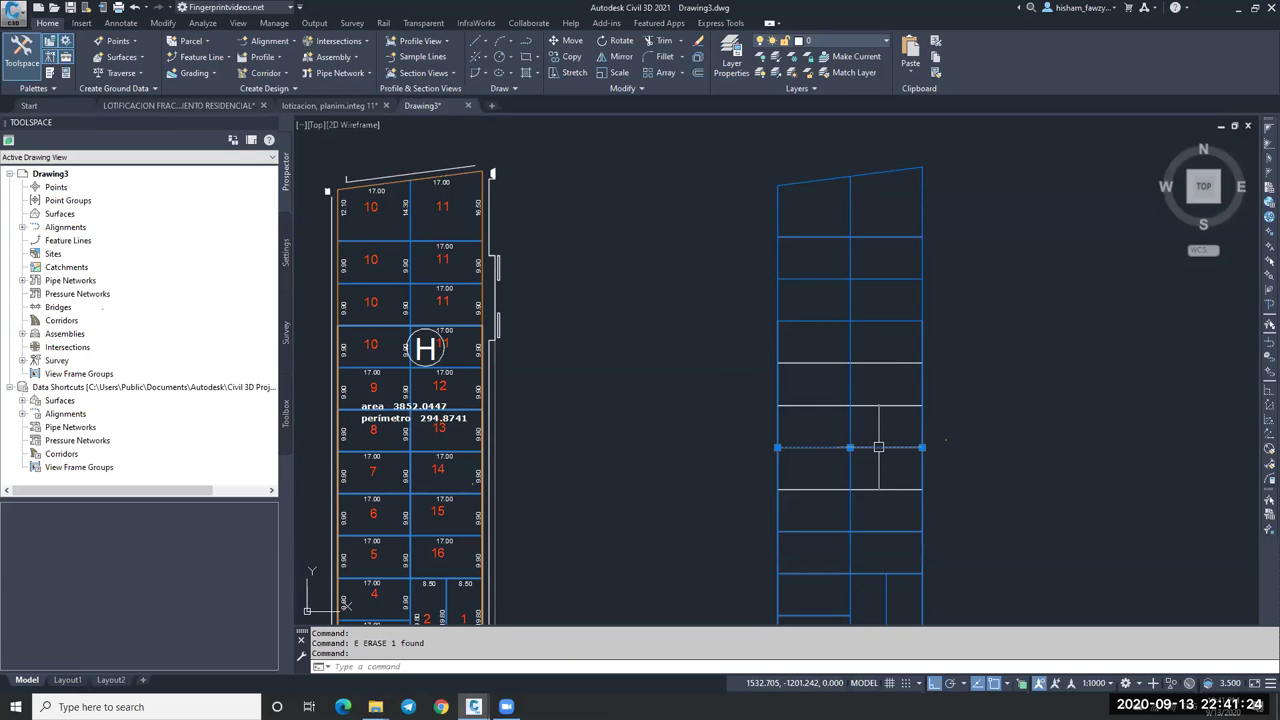
left_click(878, 489)
type("e")
key("Return")
key("ctrl+z")
Use MATCHPROP to give the windowed white lines a blue line's properties.
type("ma")
key("Return")
left_click(920, 436)
left_click(728, 324)
left_click(970, 510)
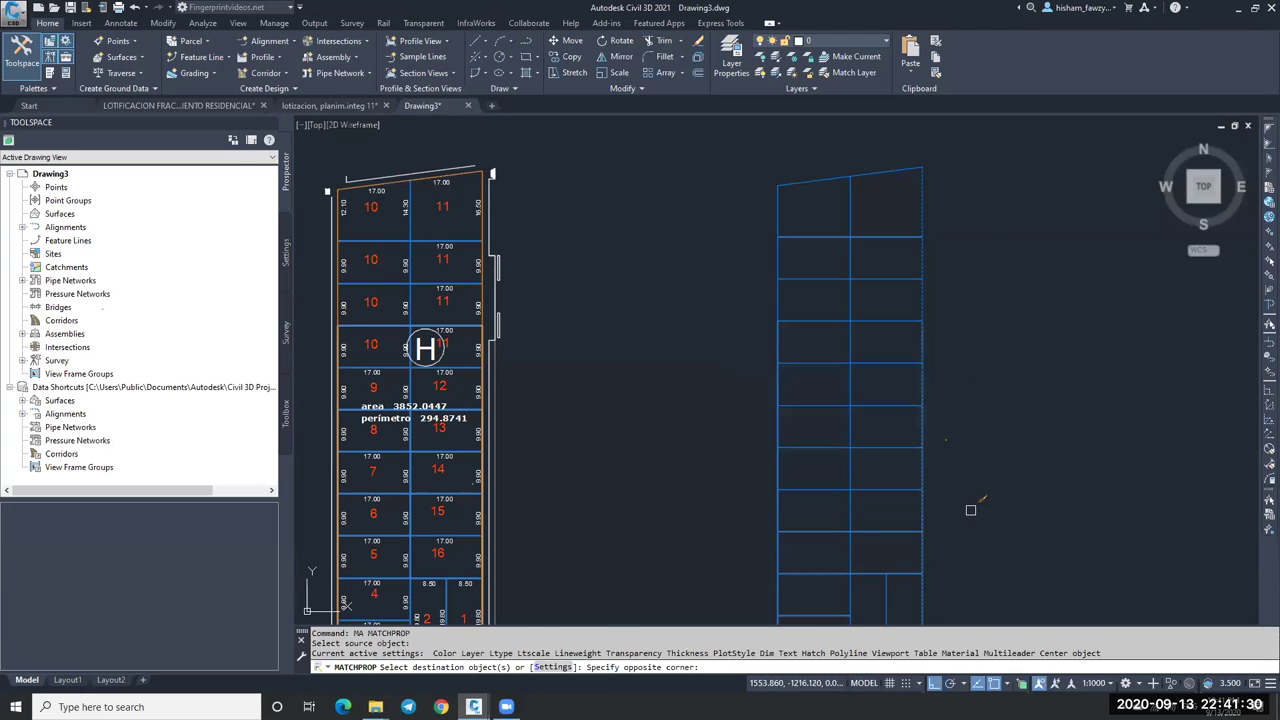
key("Escape")
Check the left edge line of the lot outline by selecting it, then clear the selection.
scroll(886, 223, "down", 2)
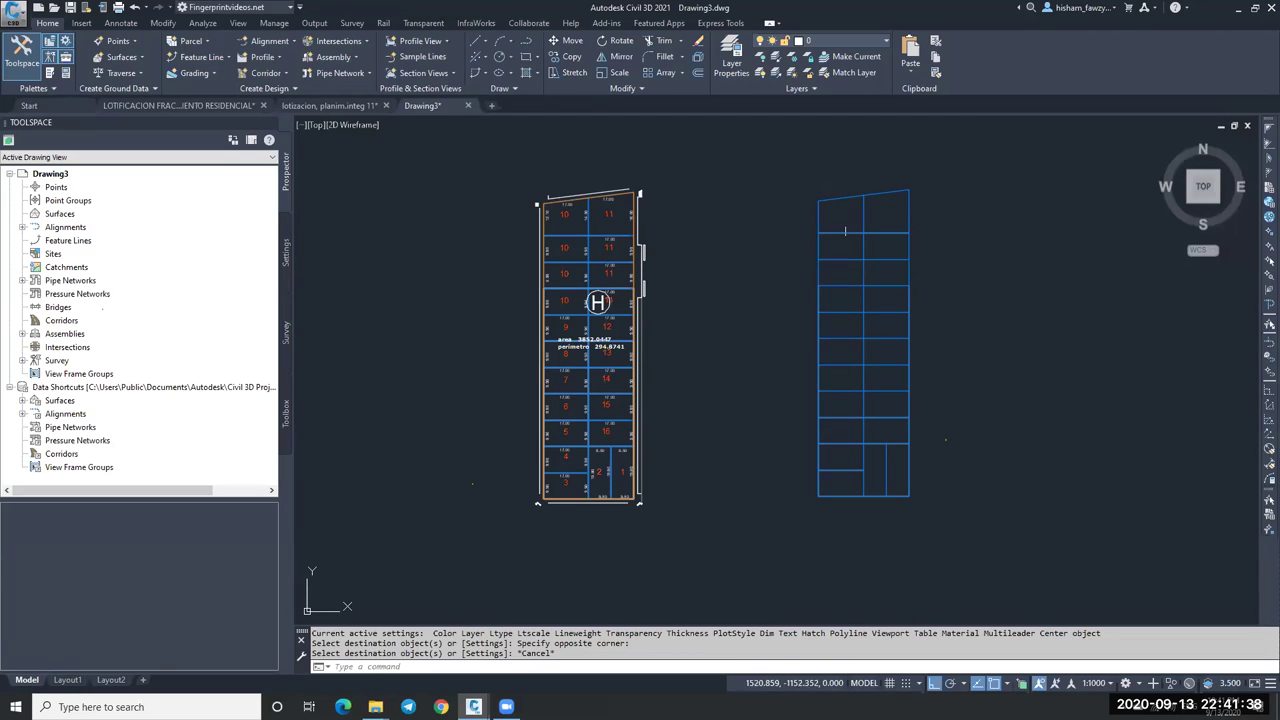
left_click(818, 310)
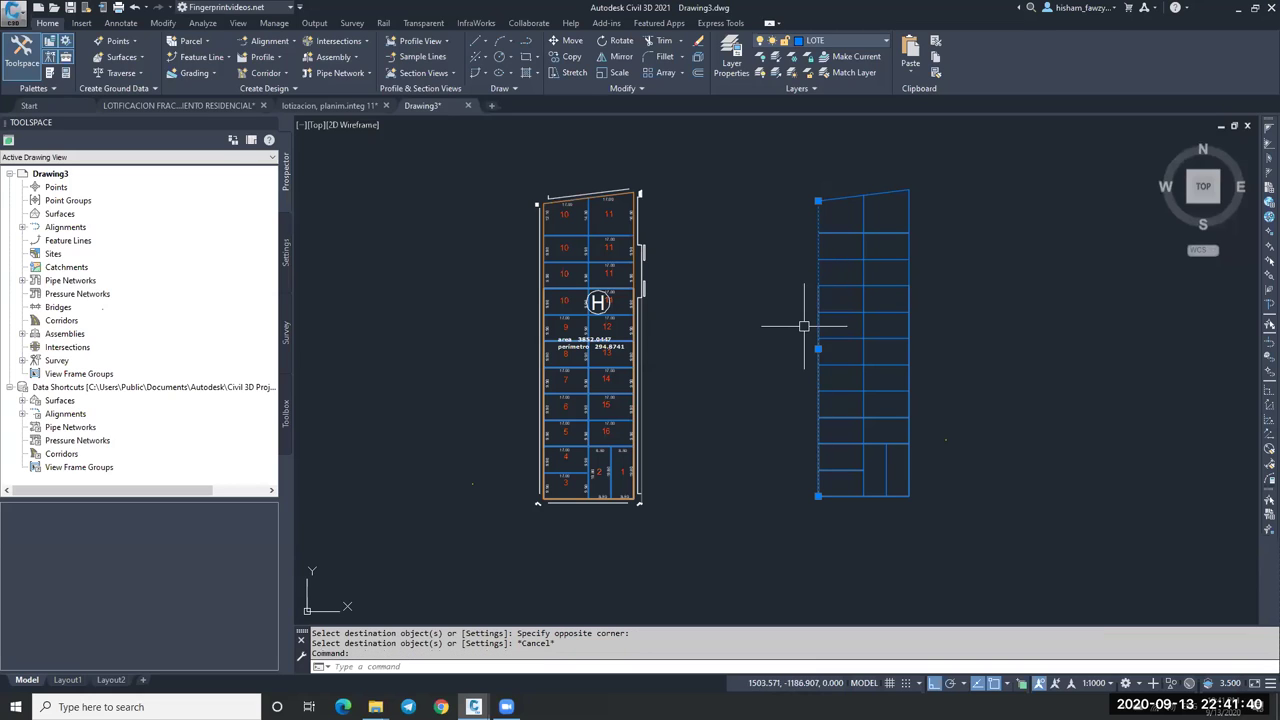
scroll(749, 263, "down", 2)
key("Escape")
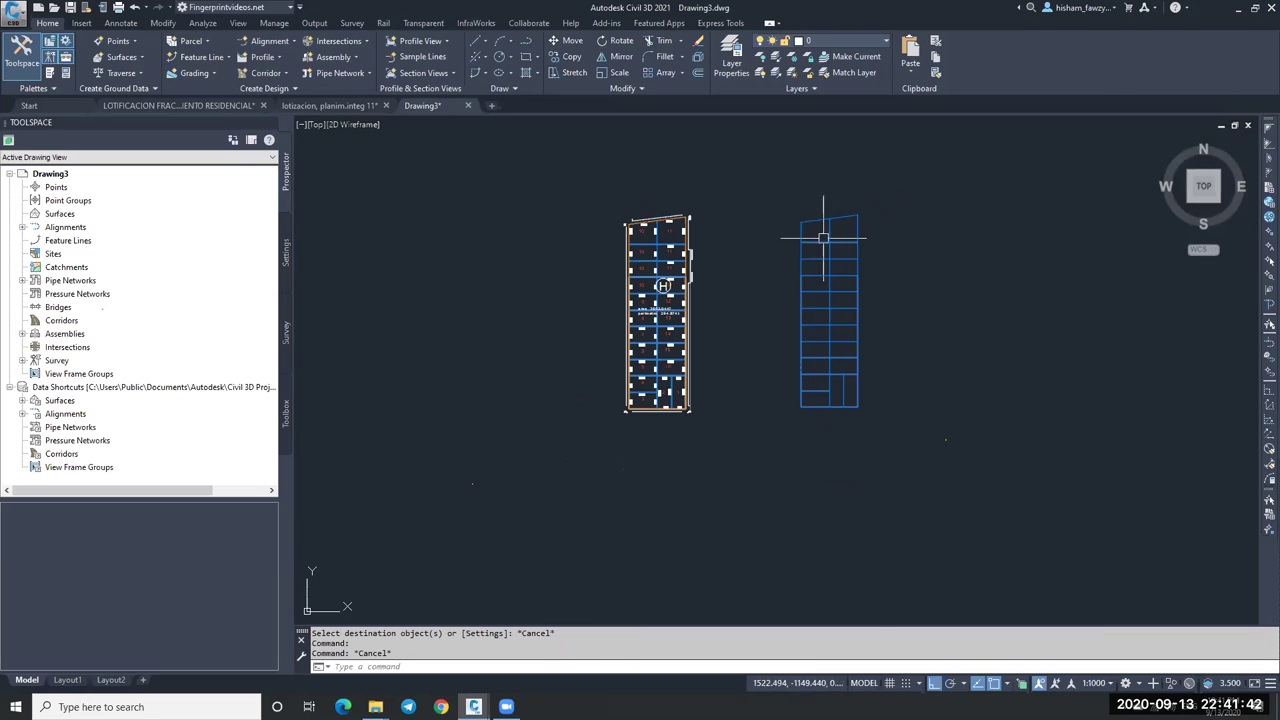
scroll(830, 240, "up", 4)
scroll(771, 252, "down", 3)
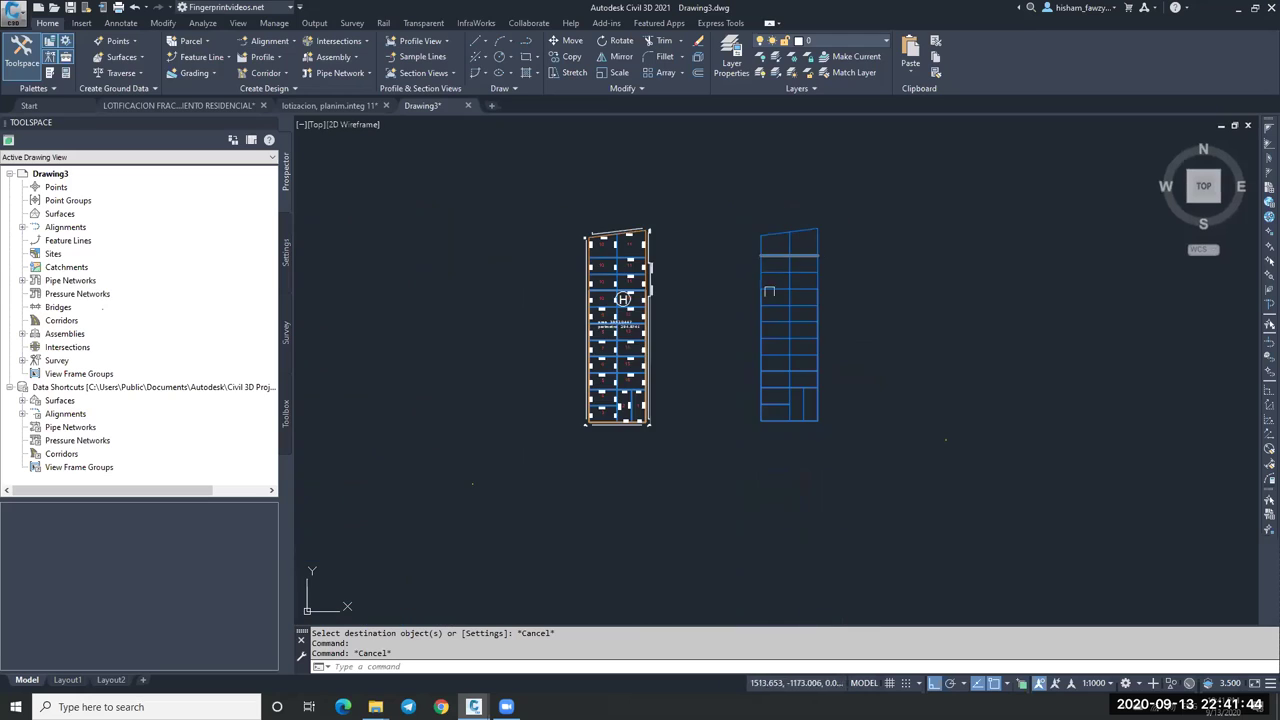
scroll(746, 265, "up", 2)
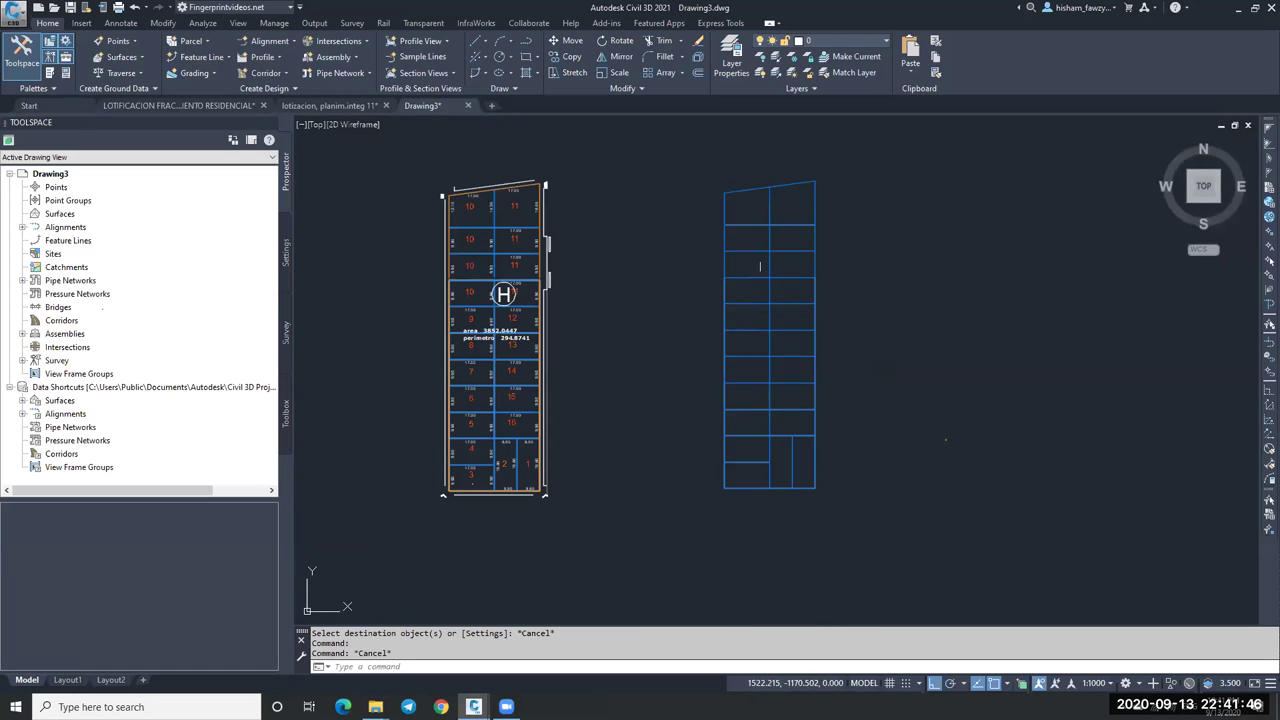
left_click(726, 287)
key("Escape")
scroll(749, 280, "up", 5)
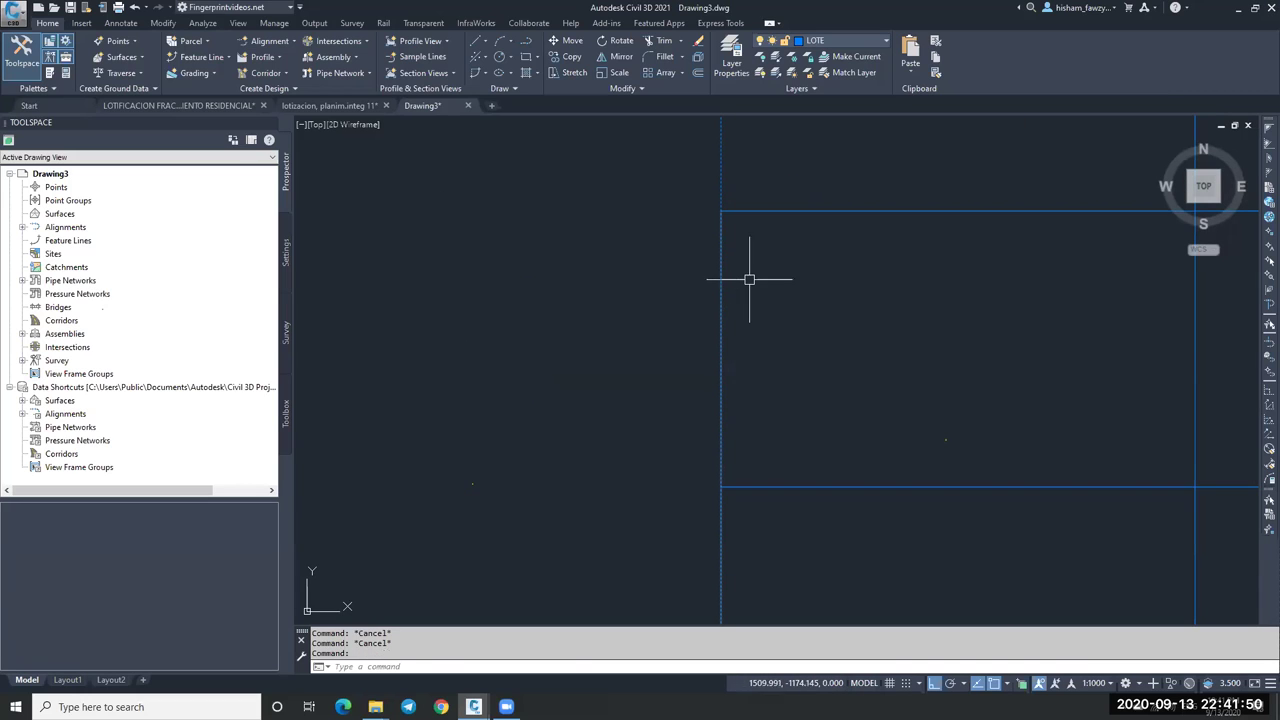
key("Escape")
scroll(700, 230, "down", 2)
Window-select and erase the left and right outer edge lines of the grid.
left_click(688, 212)
scroll(688, 212, "down", 4)
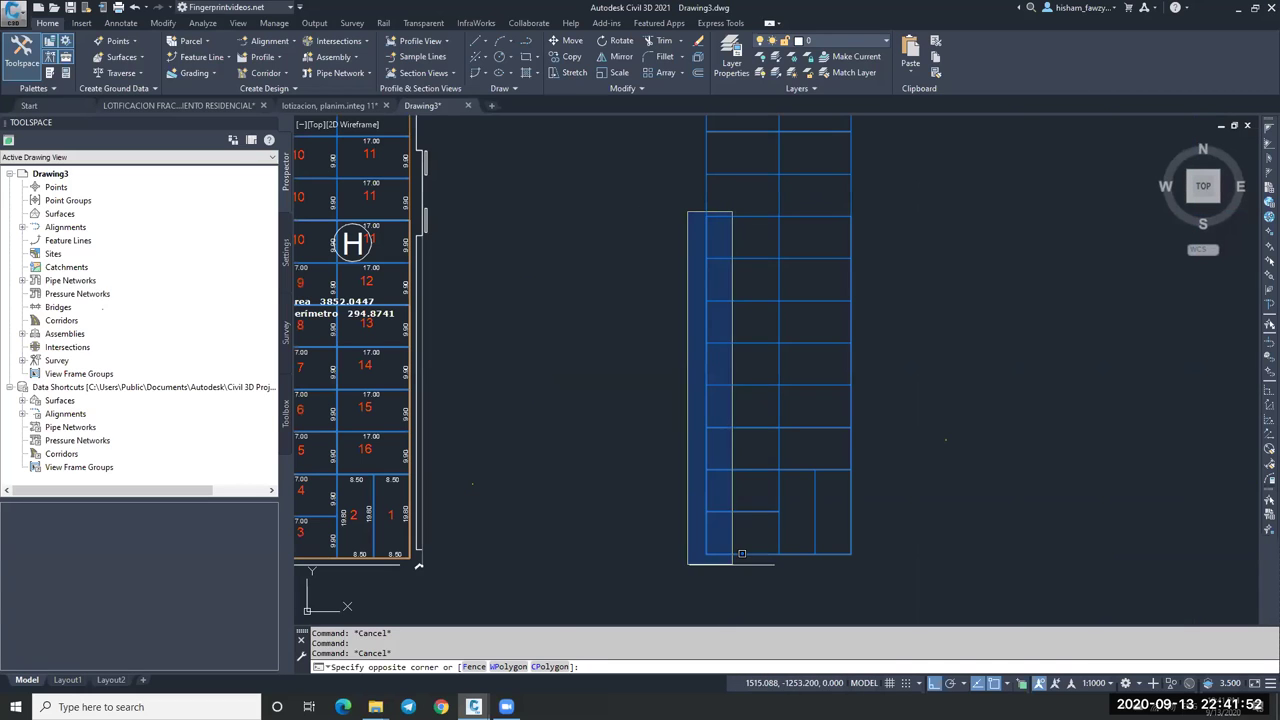
left_click(741, 553)
type("e")
key("Return")
left_click(836, 198)
left_click(915, 565)
key("Return")
scroll(870, 368, "down", 5)
scroll(840, 310, "up", 4)
key("Escape")
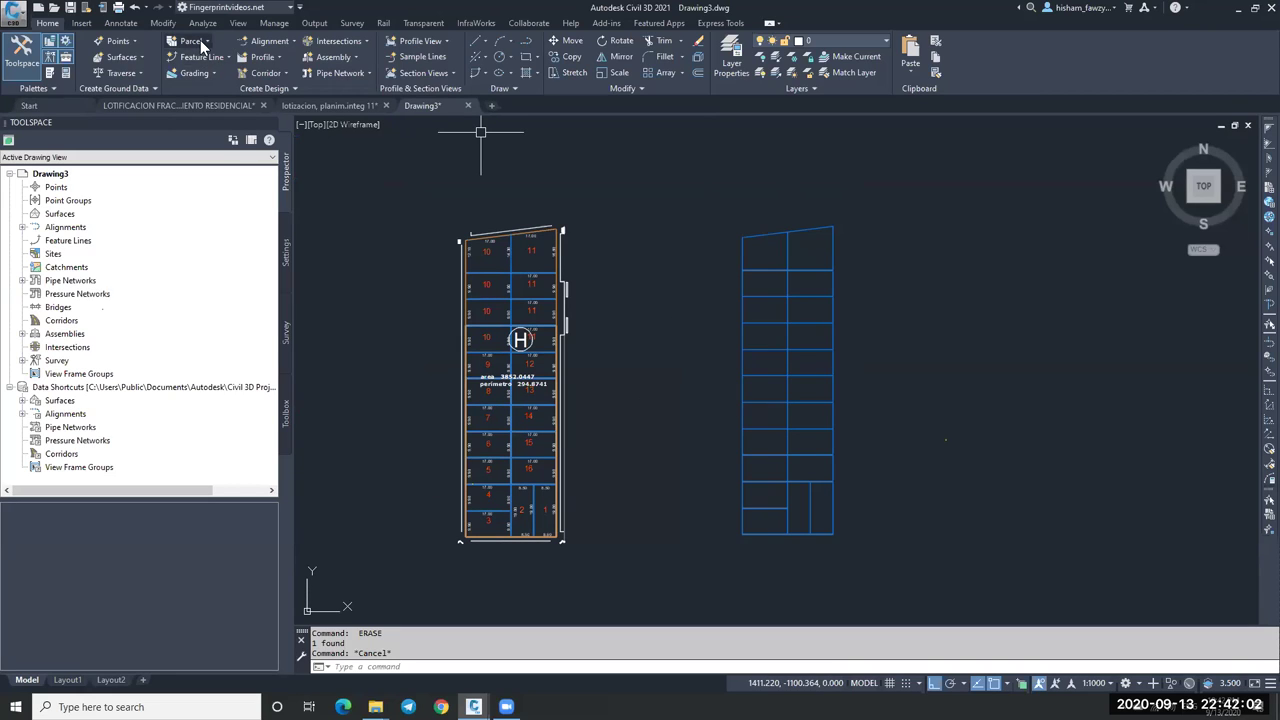
Start Create Parcel from Objects and window-select the 21 lot grid lines.
left_click(200, 42)
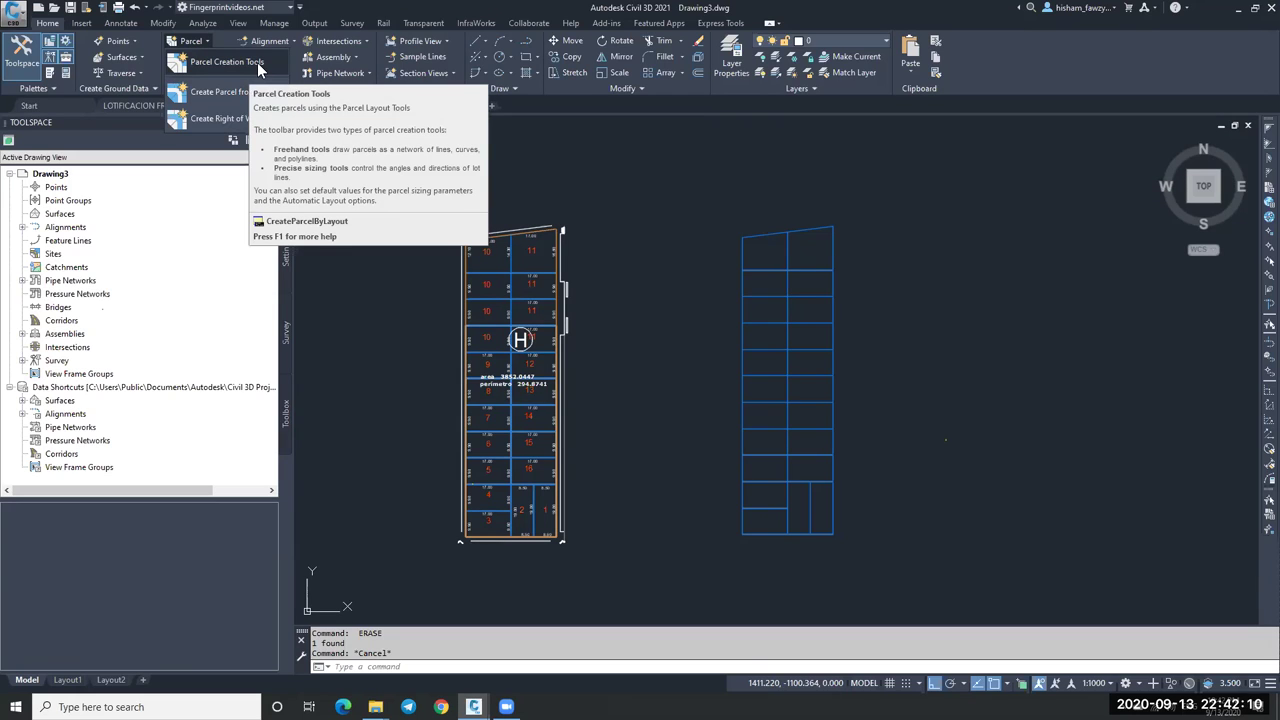
left_click(216, 92)
left_click(716, 166)
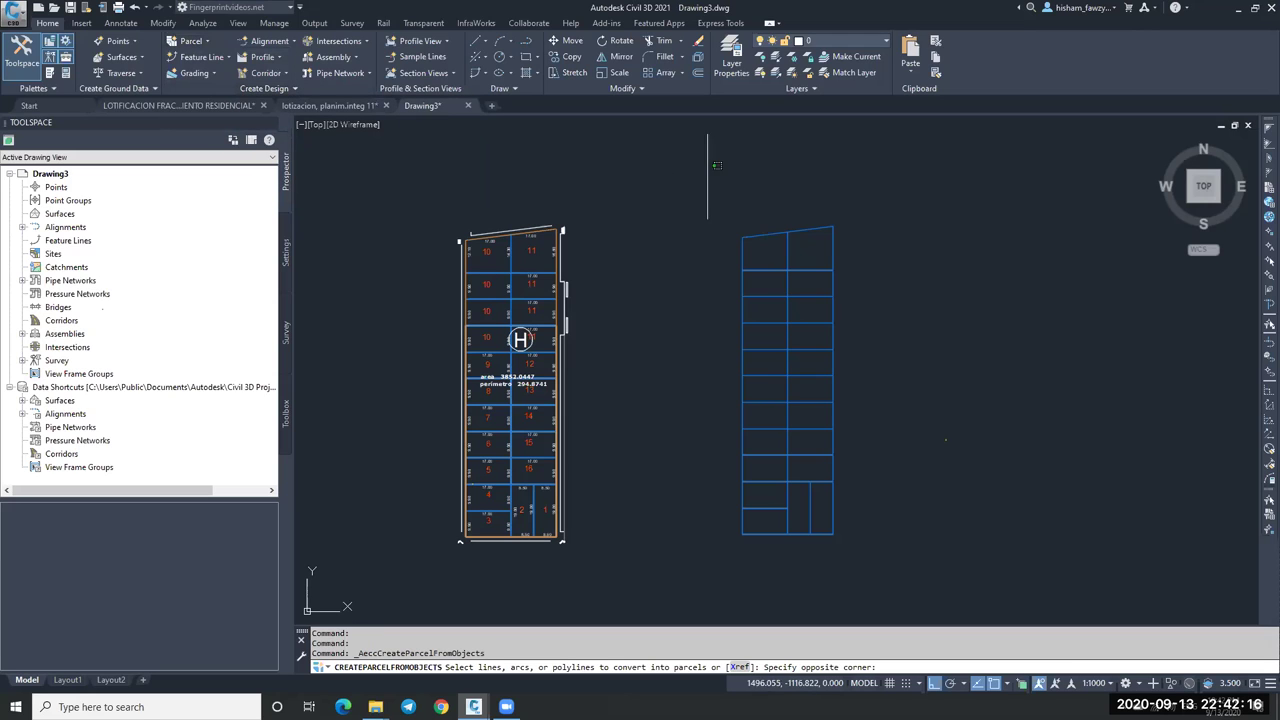
left_click(871, 557)
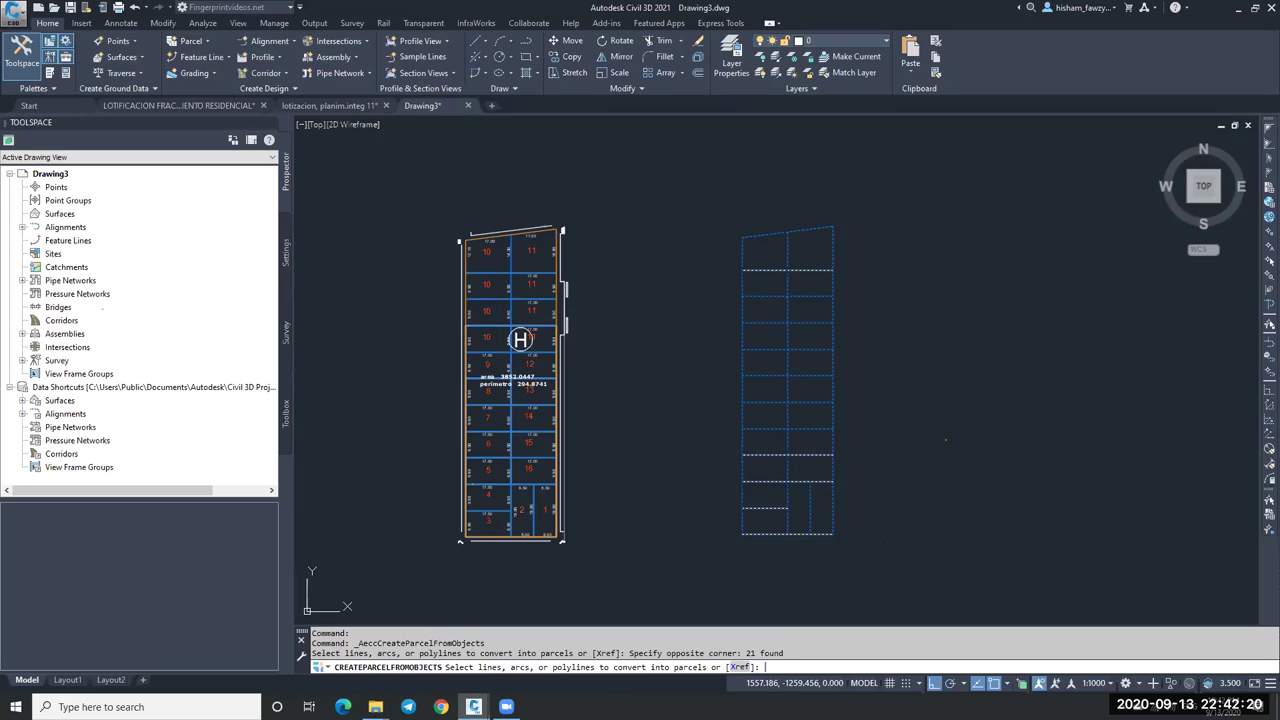
key("Return")
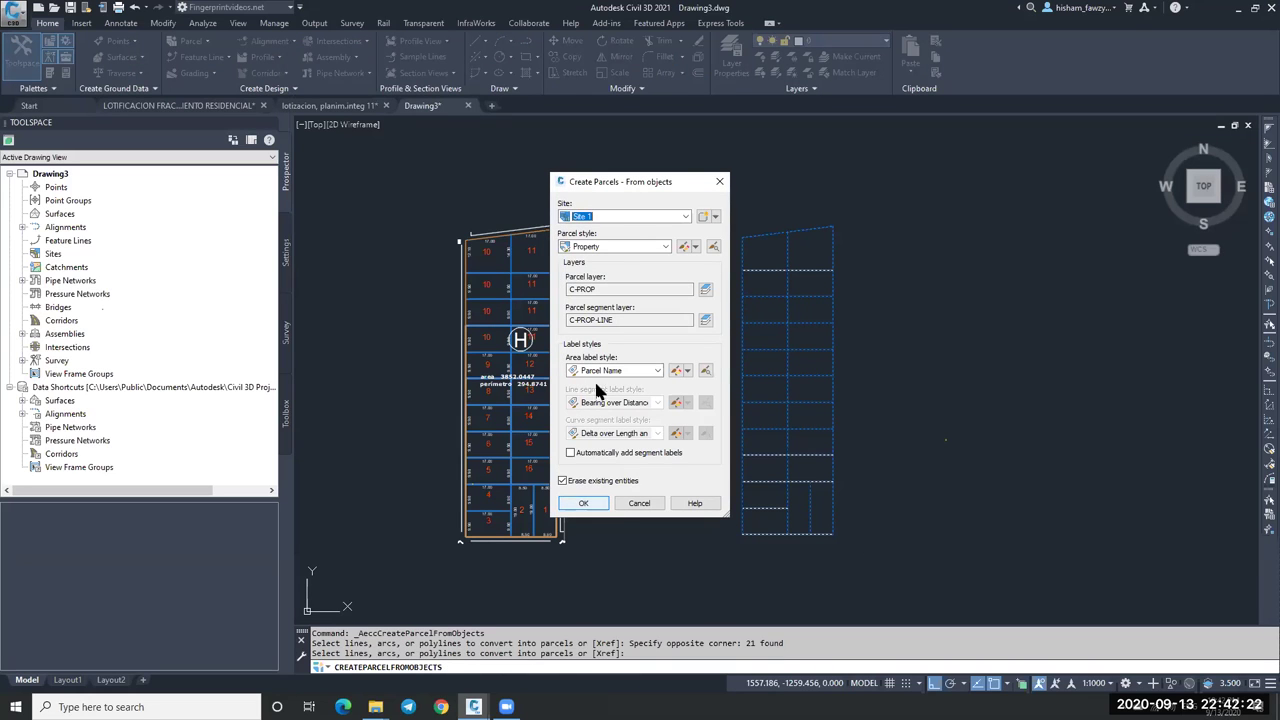
Create the parcels with Basic parcel style and Parcel Number area labels.
left_click_drag(644, 182, 1015, 167)
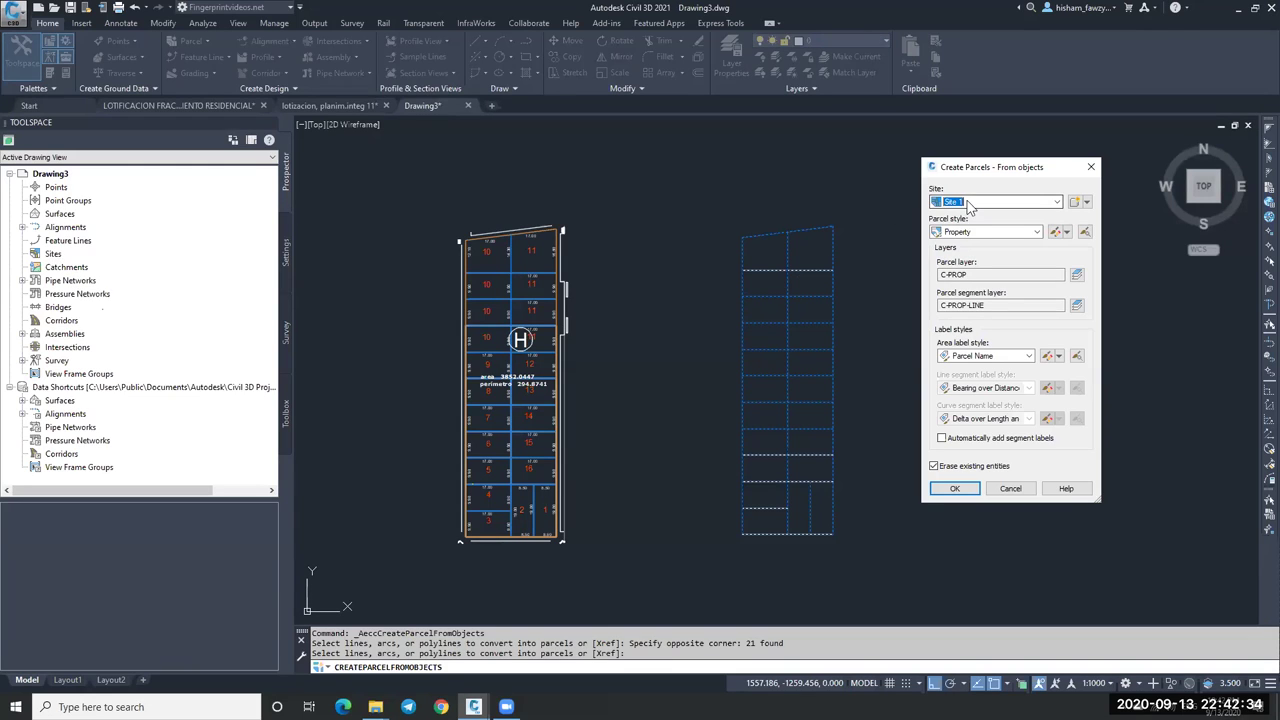
left_click(976, 234)
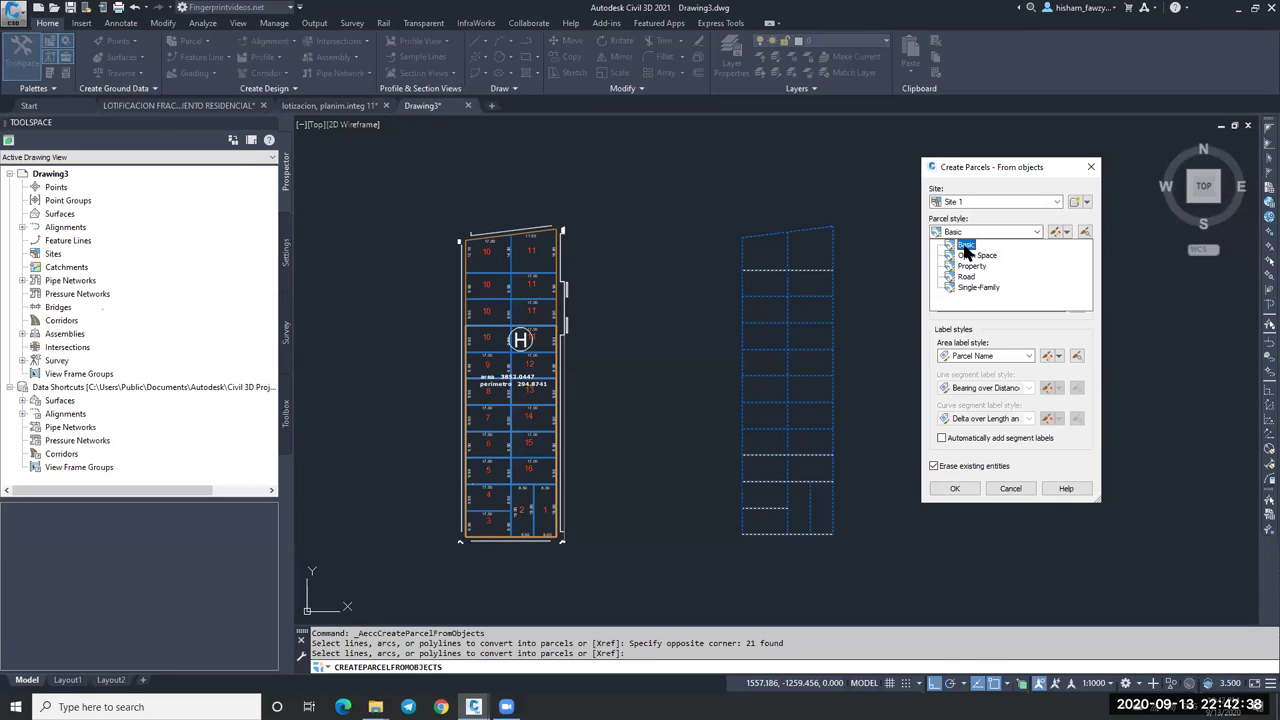
left_click(966, 246)
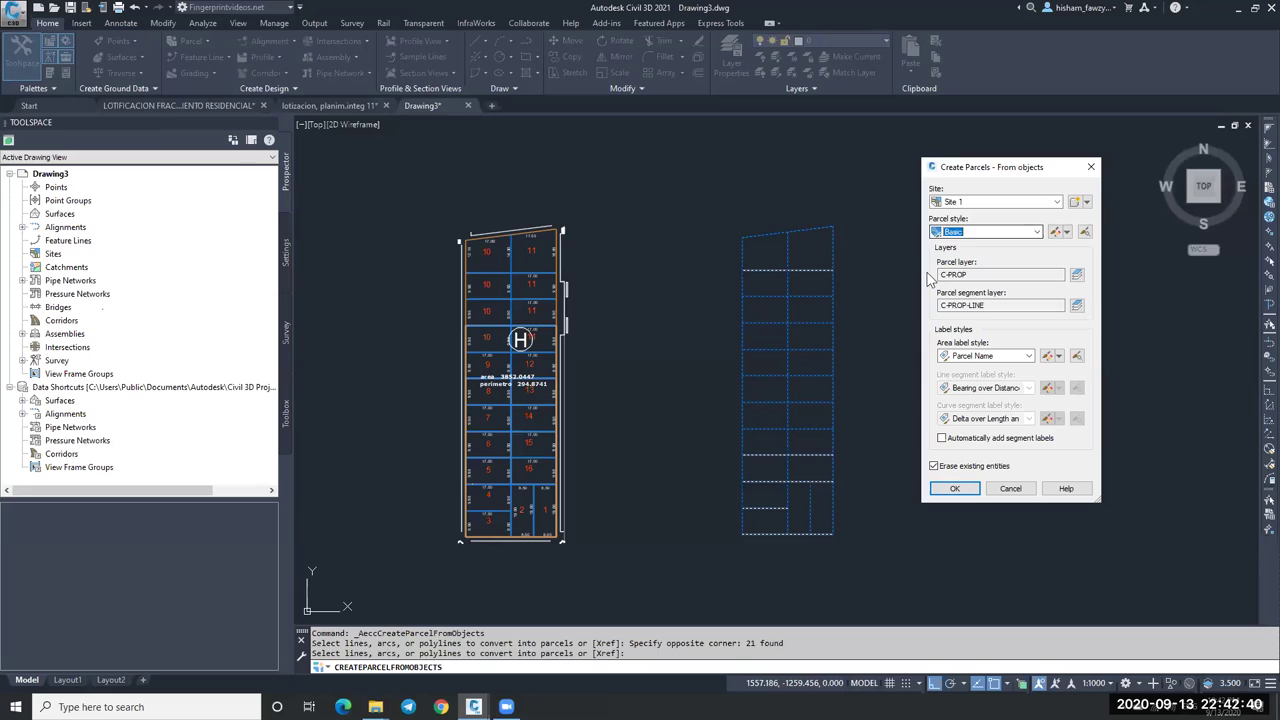
left_click(1010, 362)
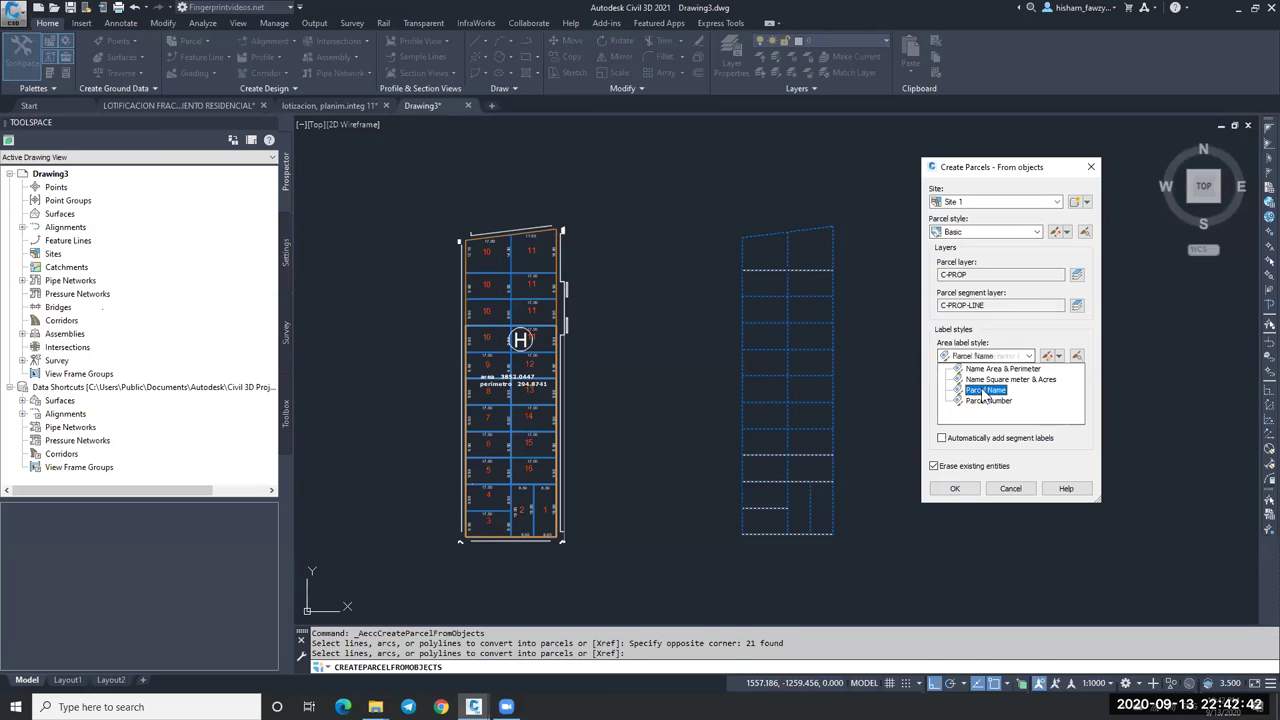
left_click(987, 401)
left_click(955, 490)
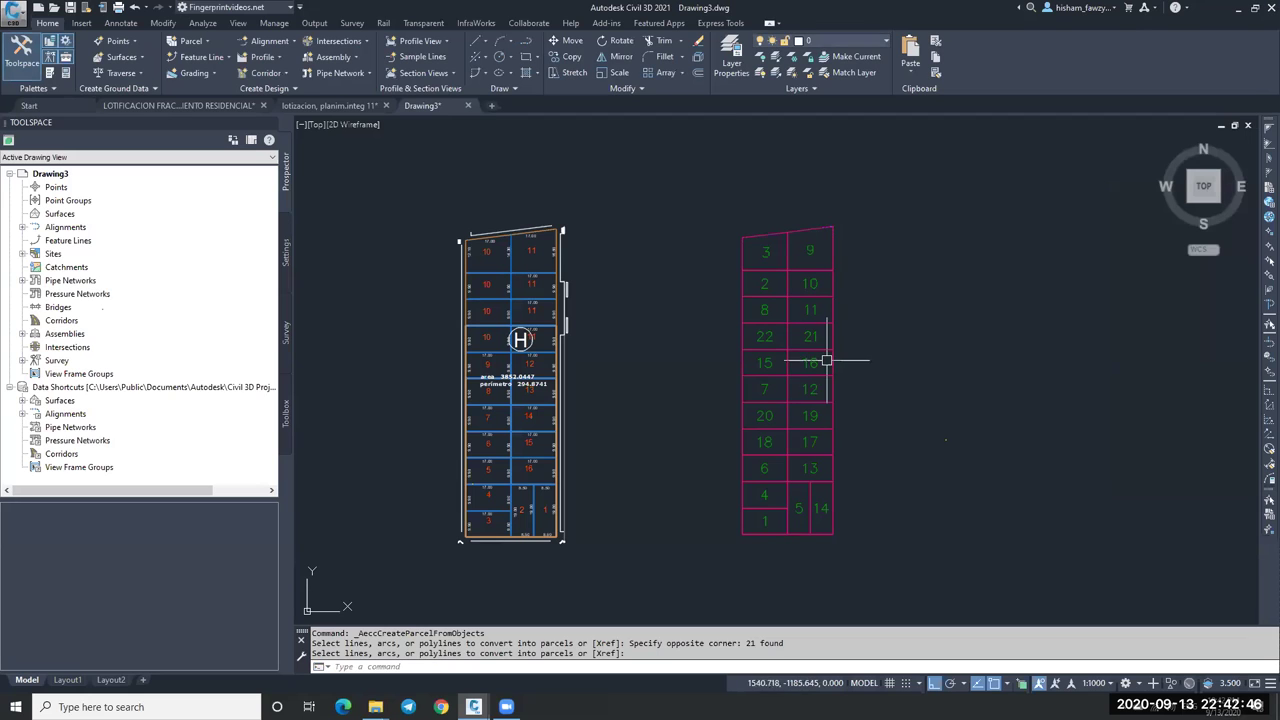
Review the new parcels 1–22, end the command, and select parcel 14.
scroll(780, 515, "up", 2)
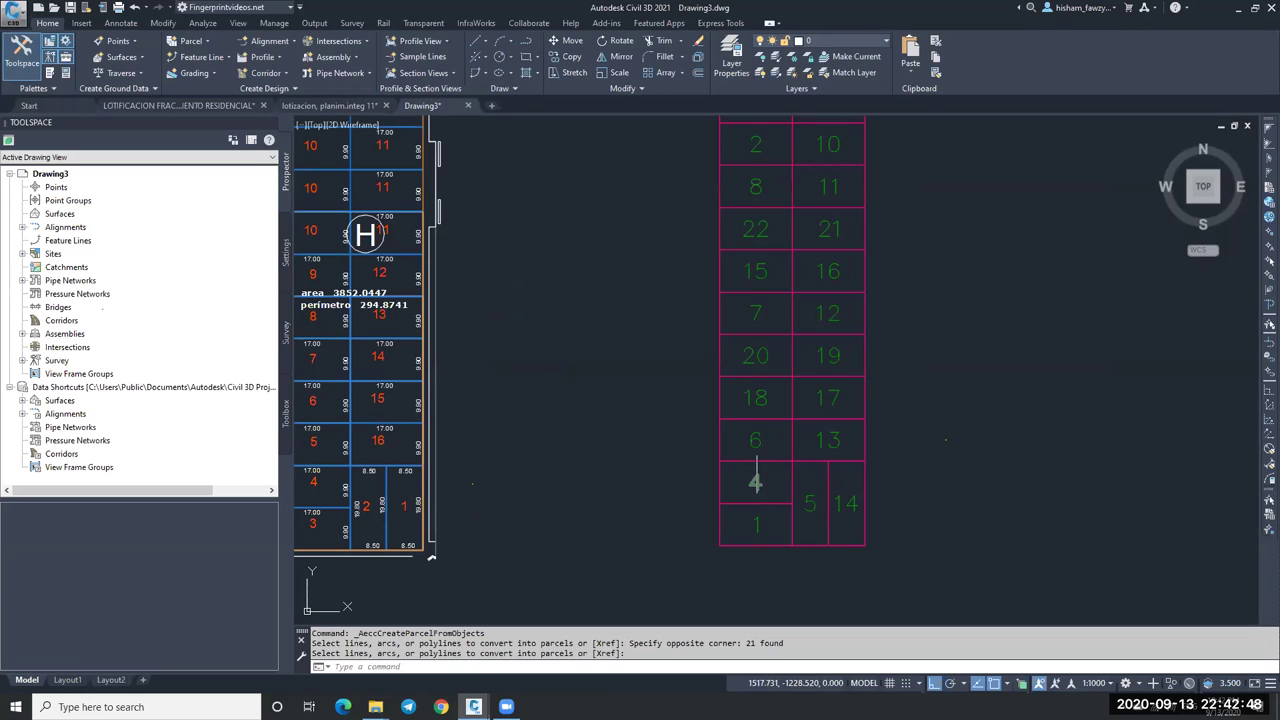
scroll(757, 482, "down", 2)
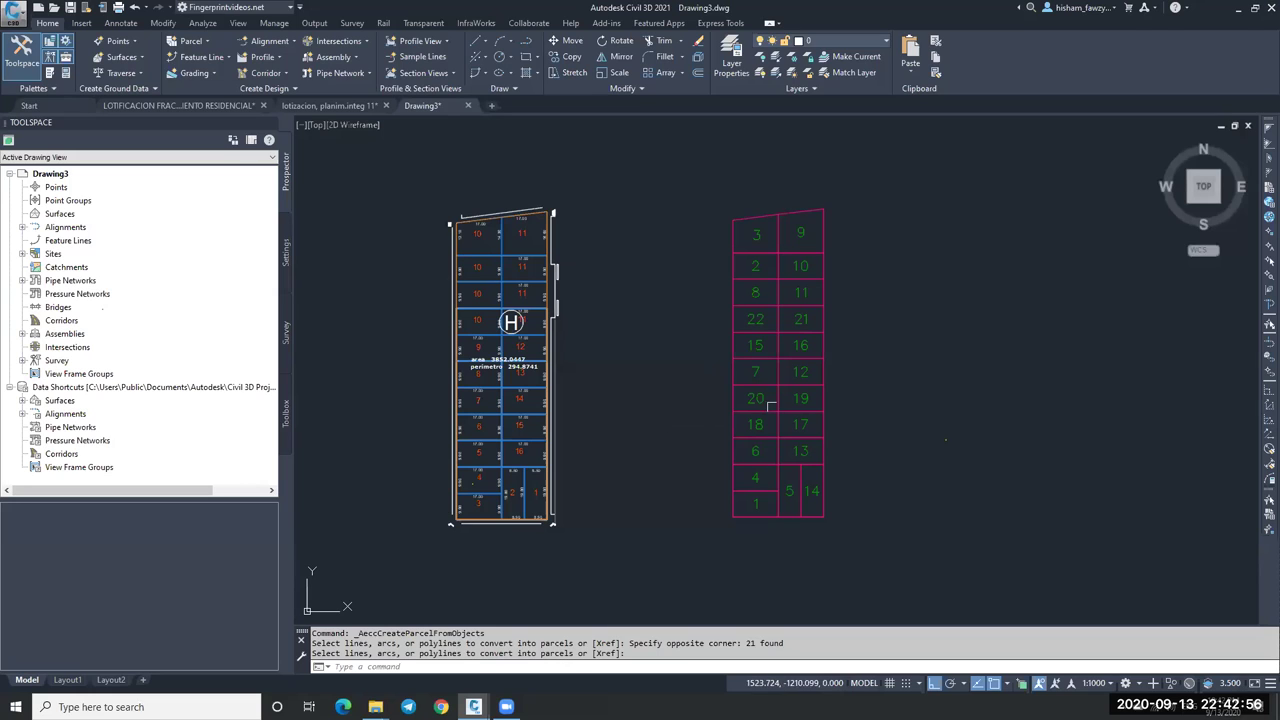
scroll(757, 508, "up", 4)
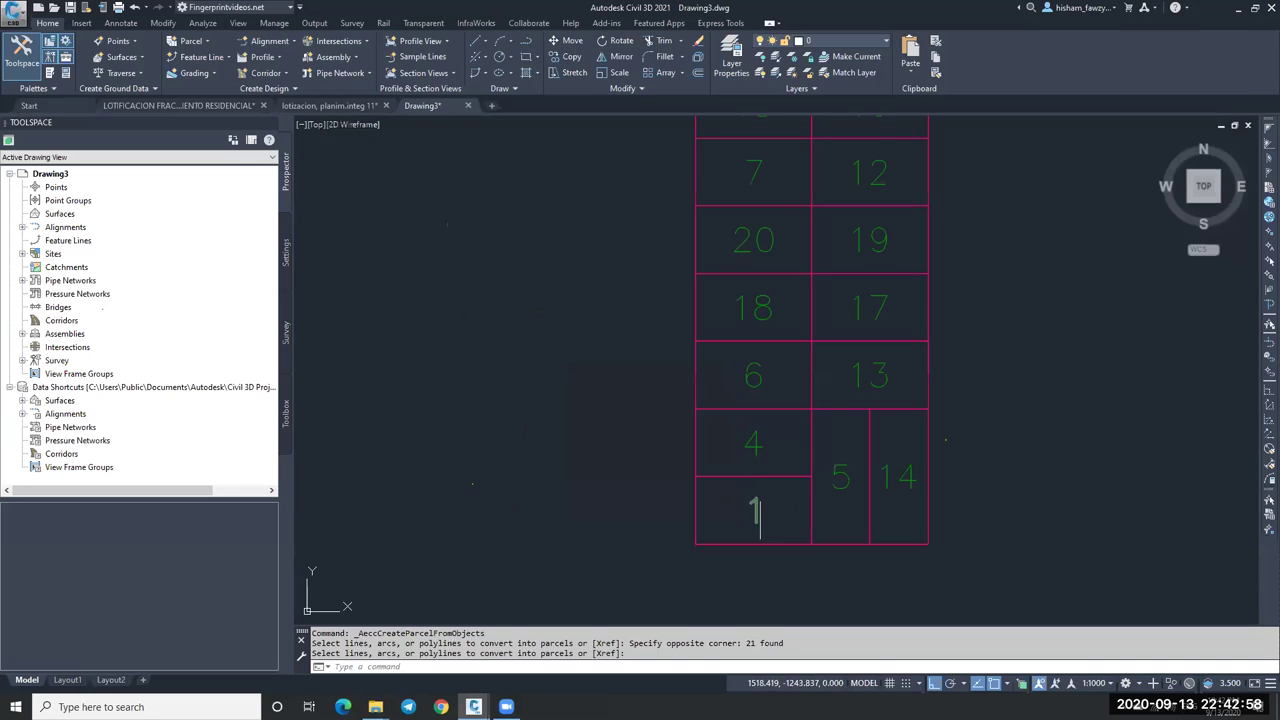
scroll(766, 514, "down", 5)
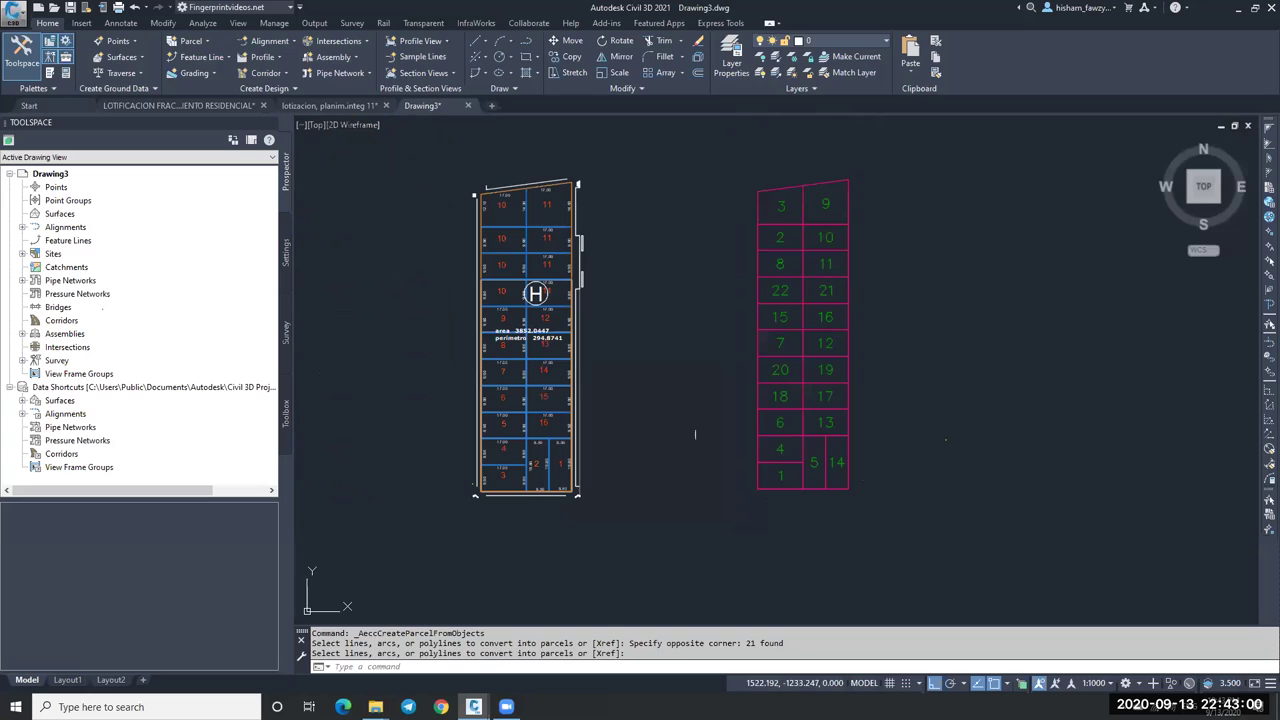
scroll(555, 437, "up", 2)
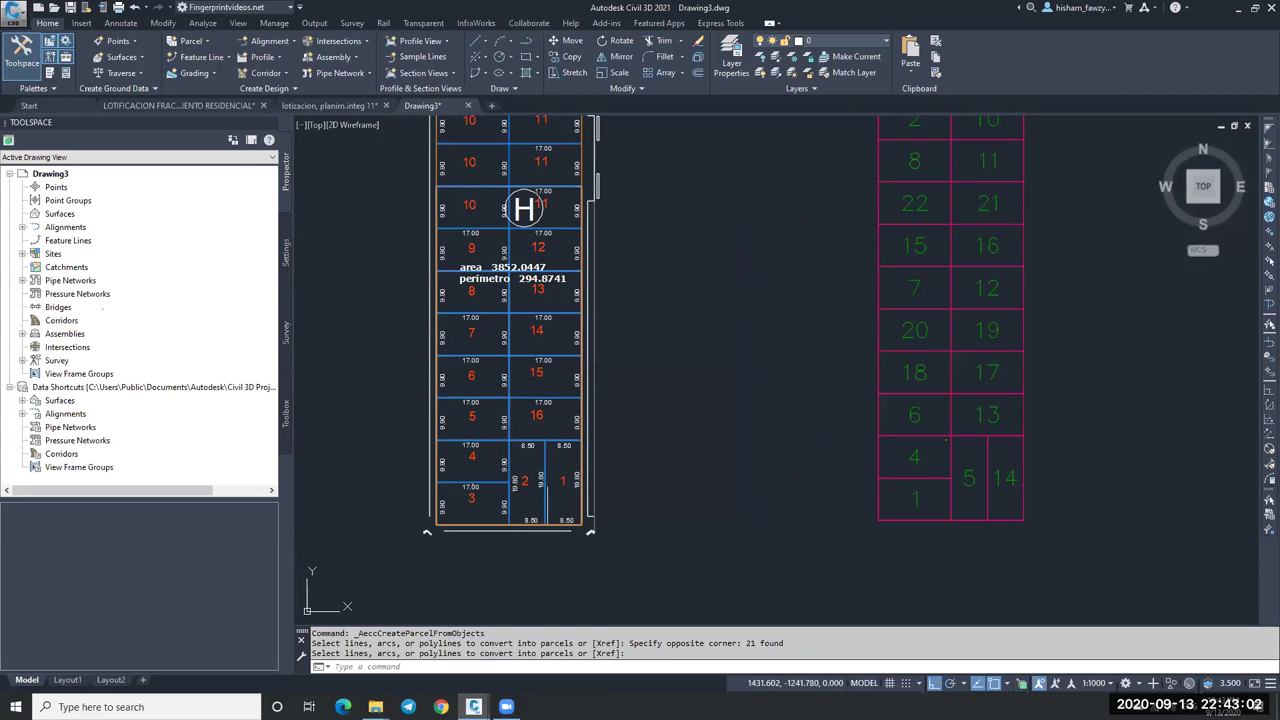
scroll(560, 480, "down", 2)
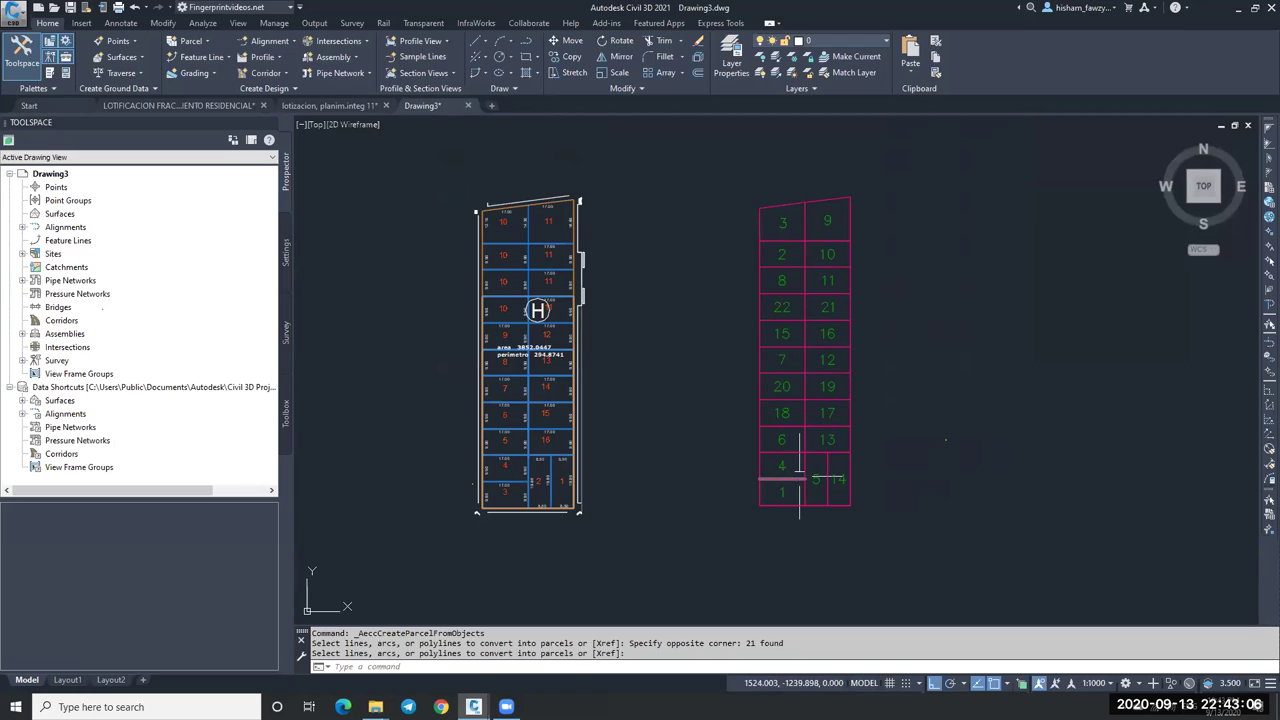
scroll(815, 502, "up", 2)
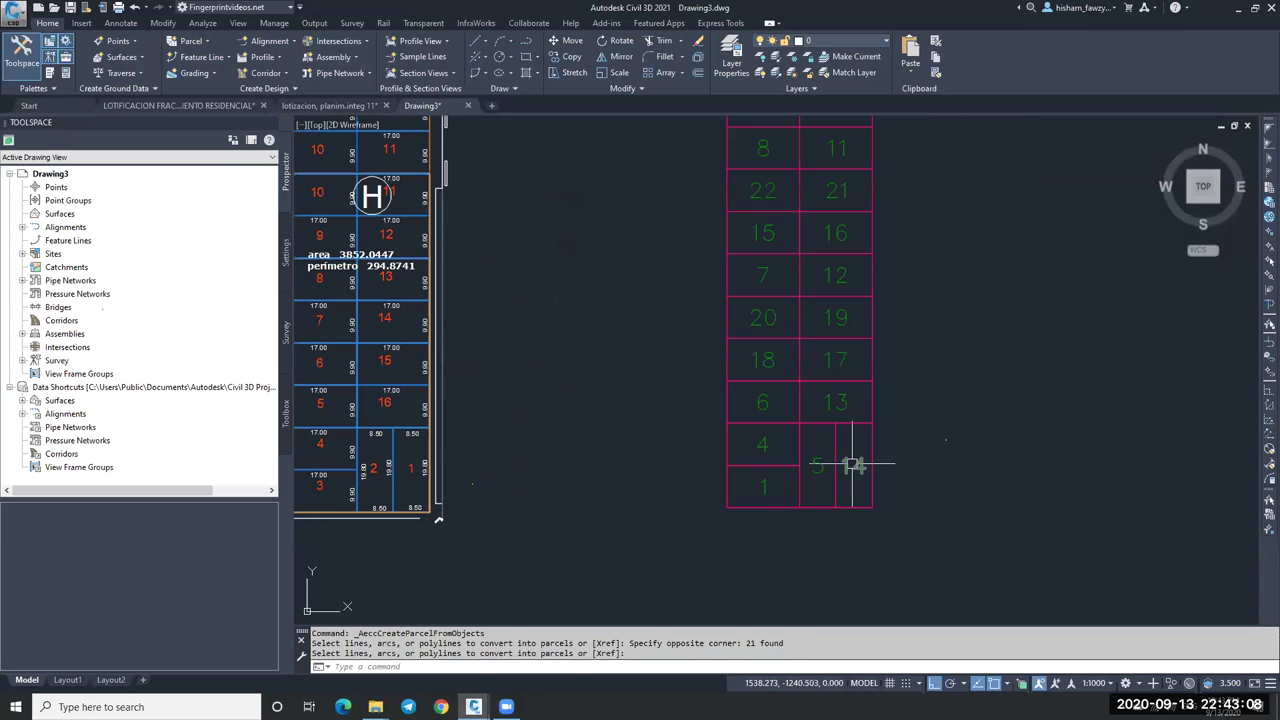
key("Return")
left_click(854, 465)
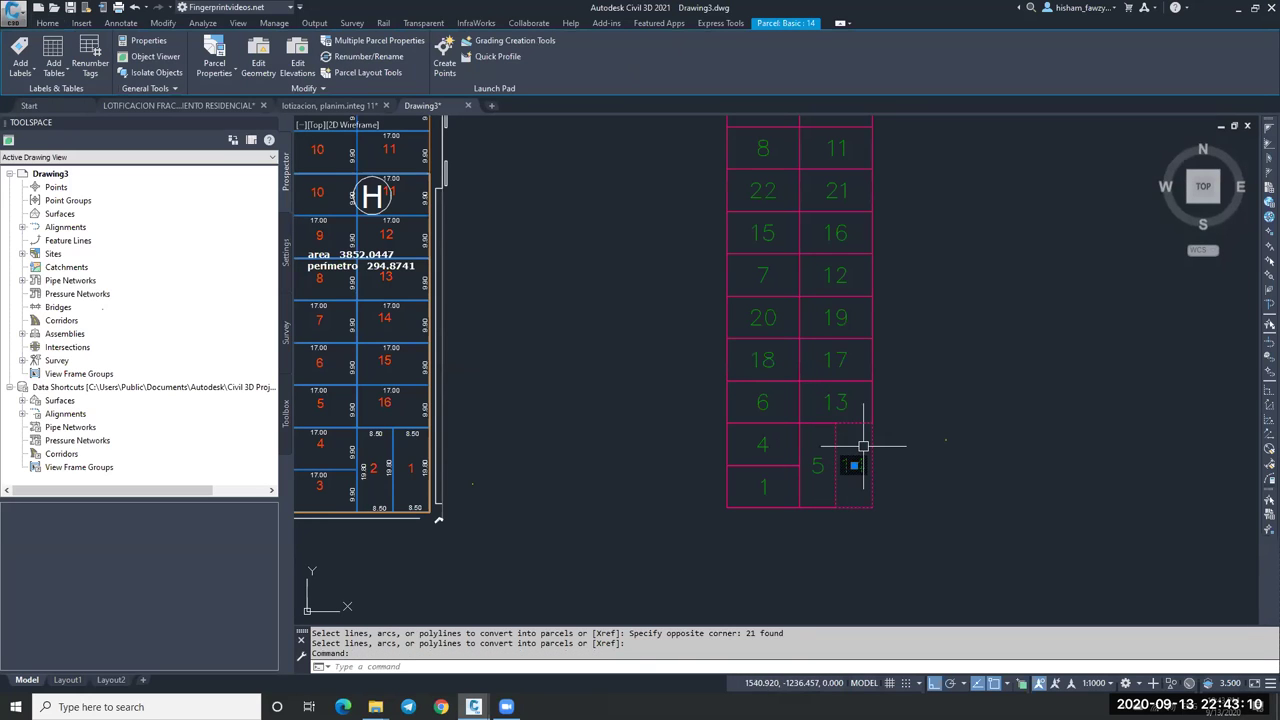
scroll(851, 446, "up", 4)
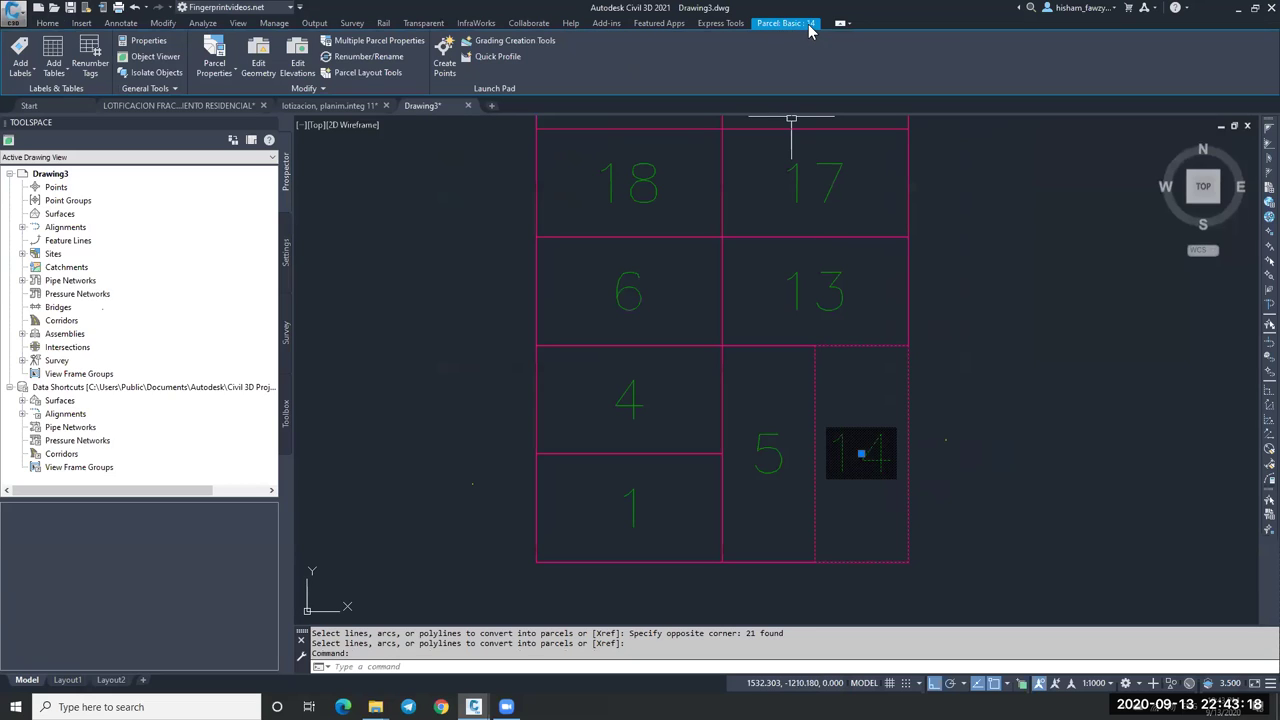
Give parcel 14 a Name Area & Perimeter label and set the annotation scale to 1:100.
left_click(214, 46)
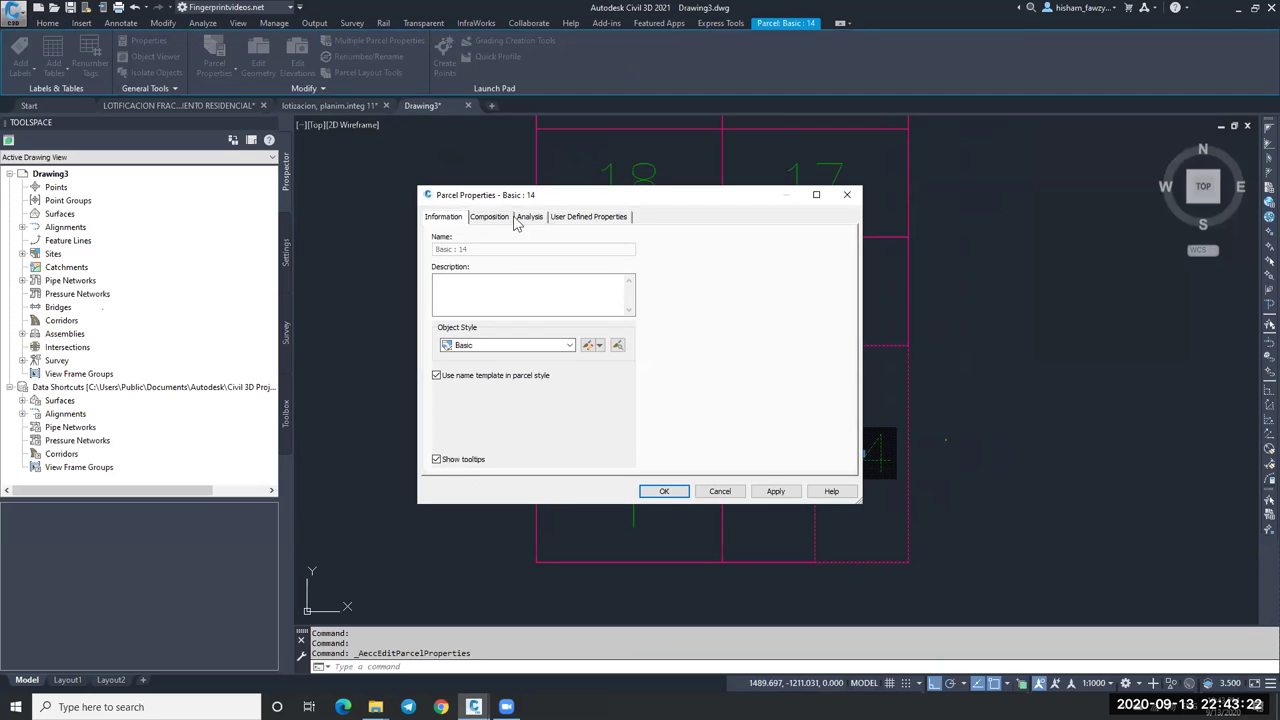
left_click(503, 220)
left_click(503, 254)
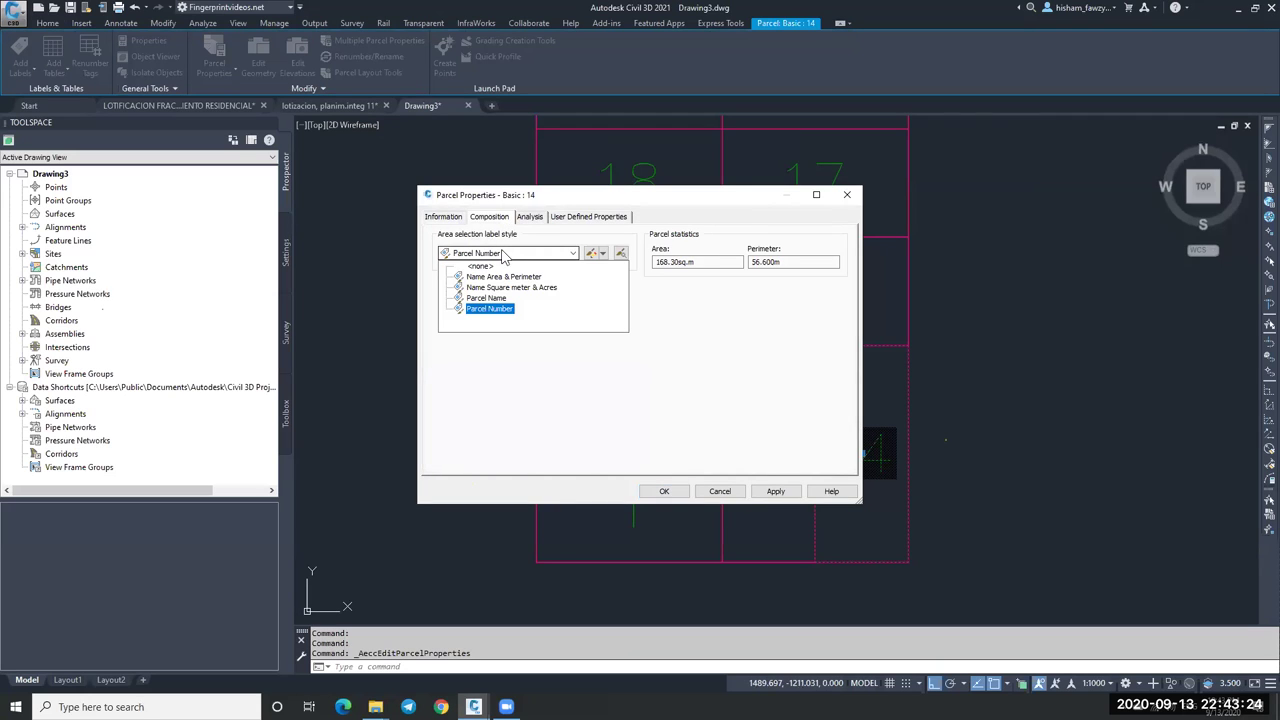
left_click(490, 277)
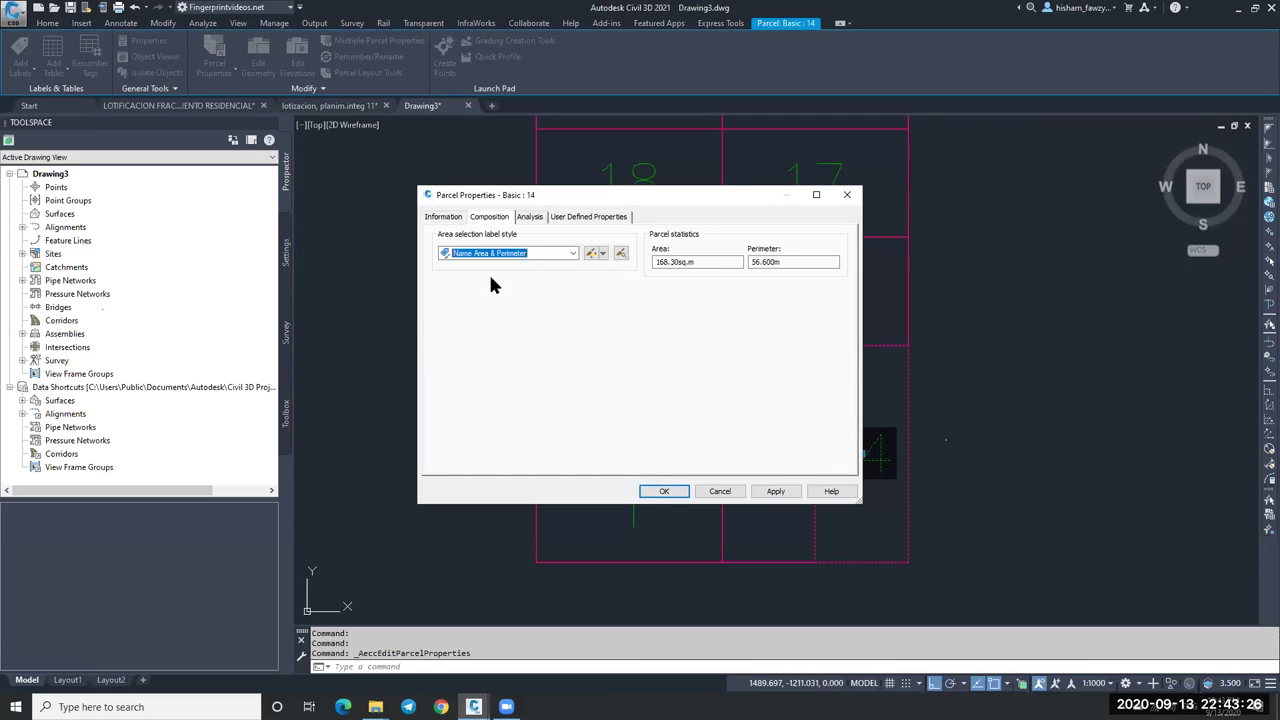
left_click(664, 492)
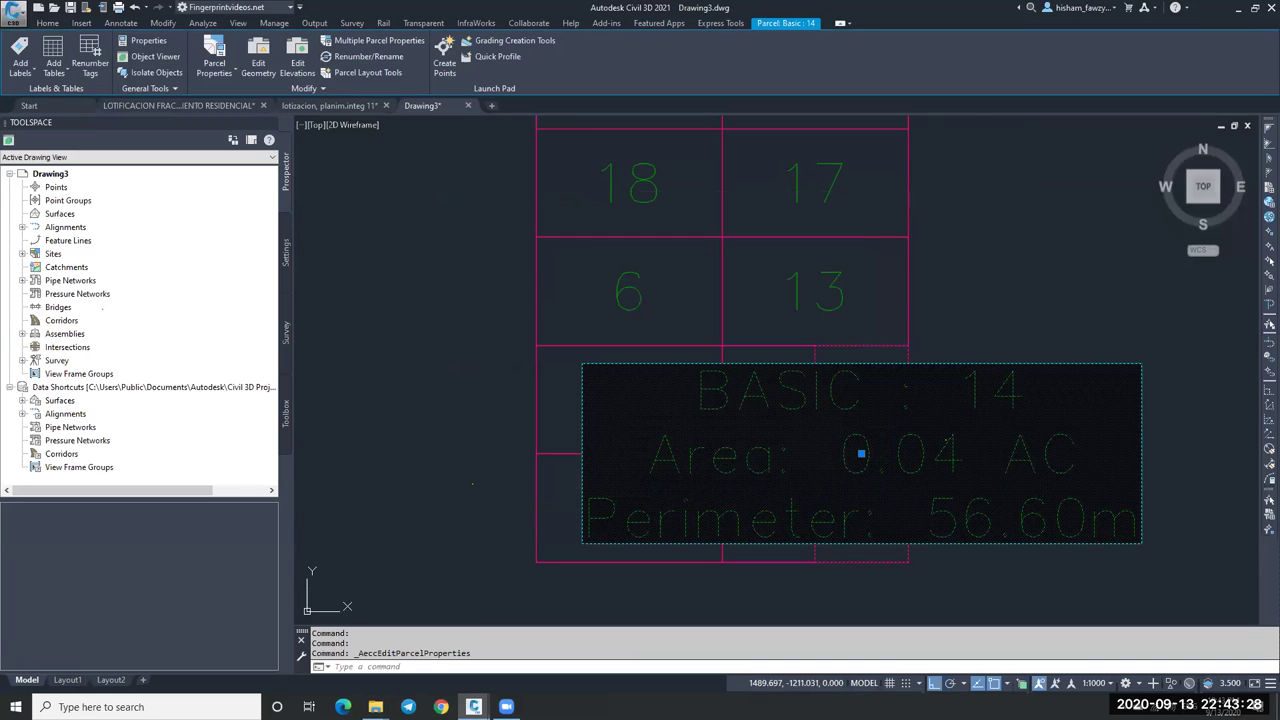
left_click(1097, 683)
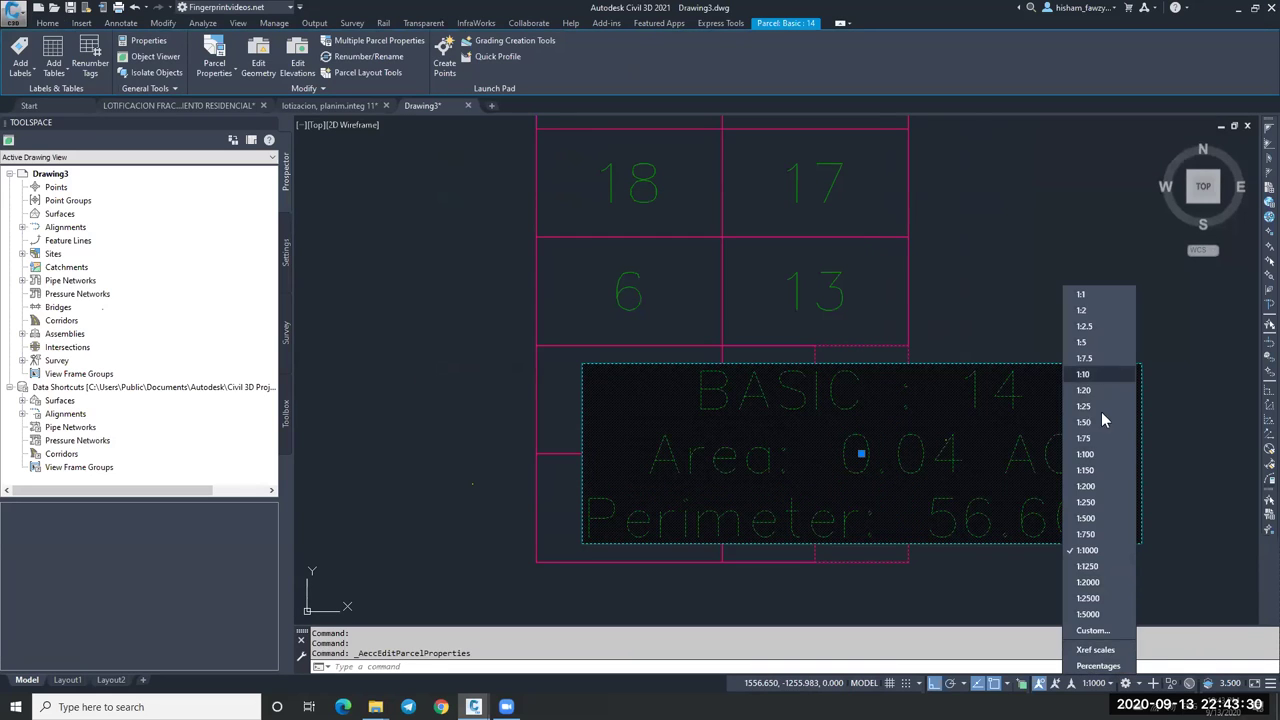
left_click(1085, 454)
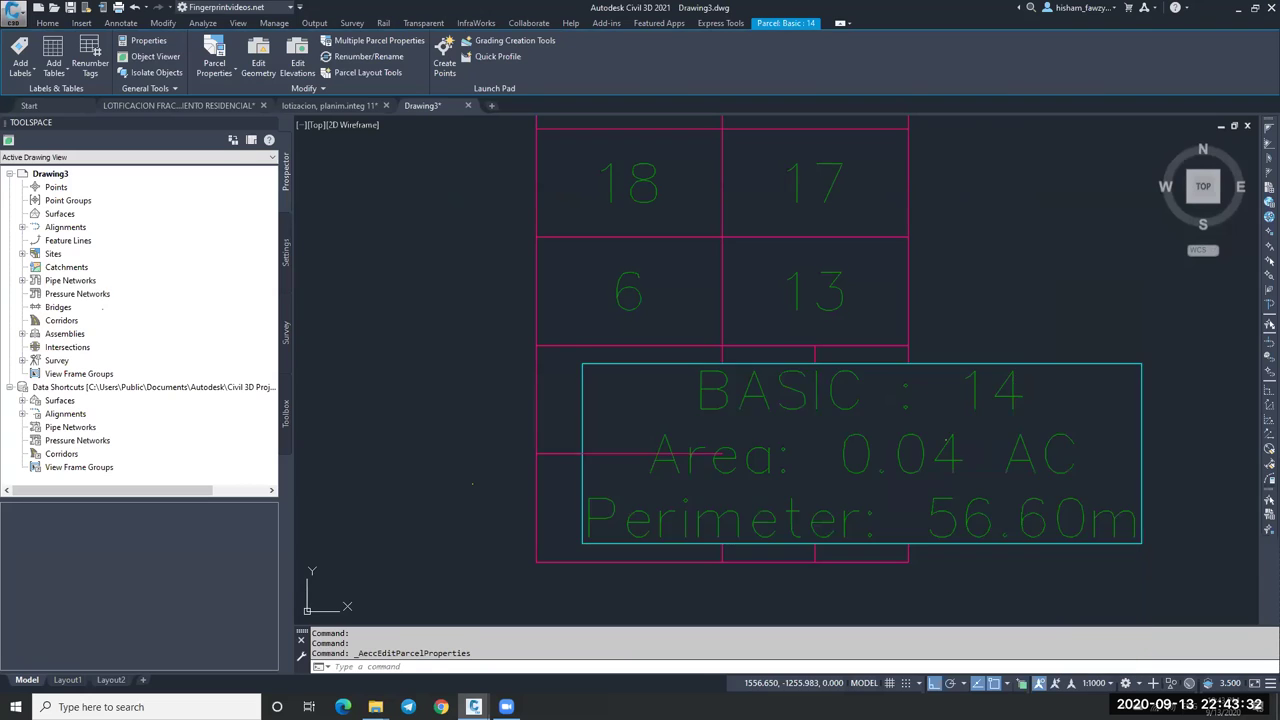
key("Escape")
scroll(966, 443, "up", 4)
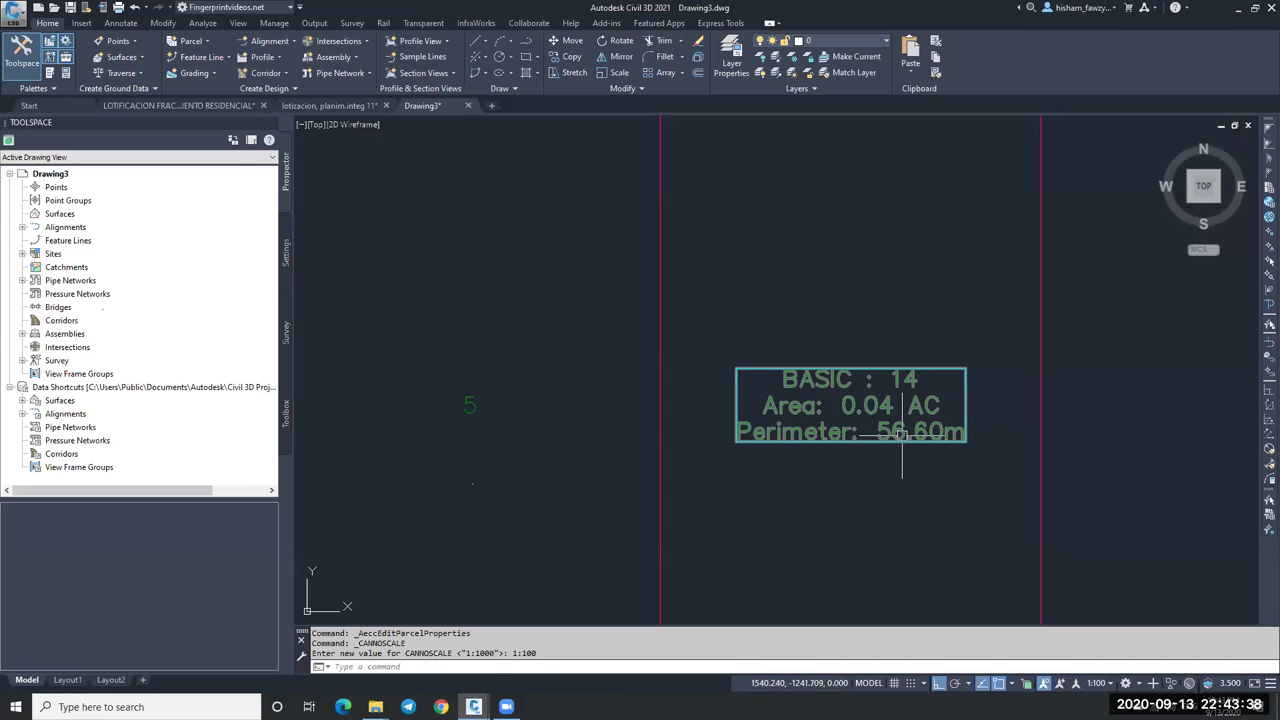
scroll(815, 340, "down", 2)
scroll(822, 380, "down", 2)
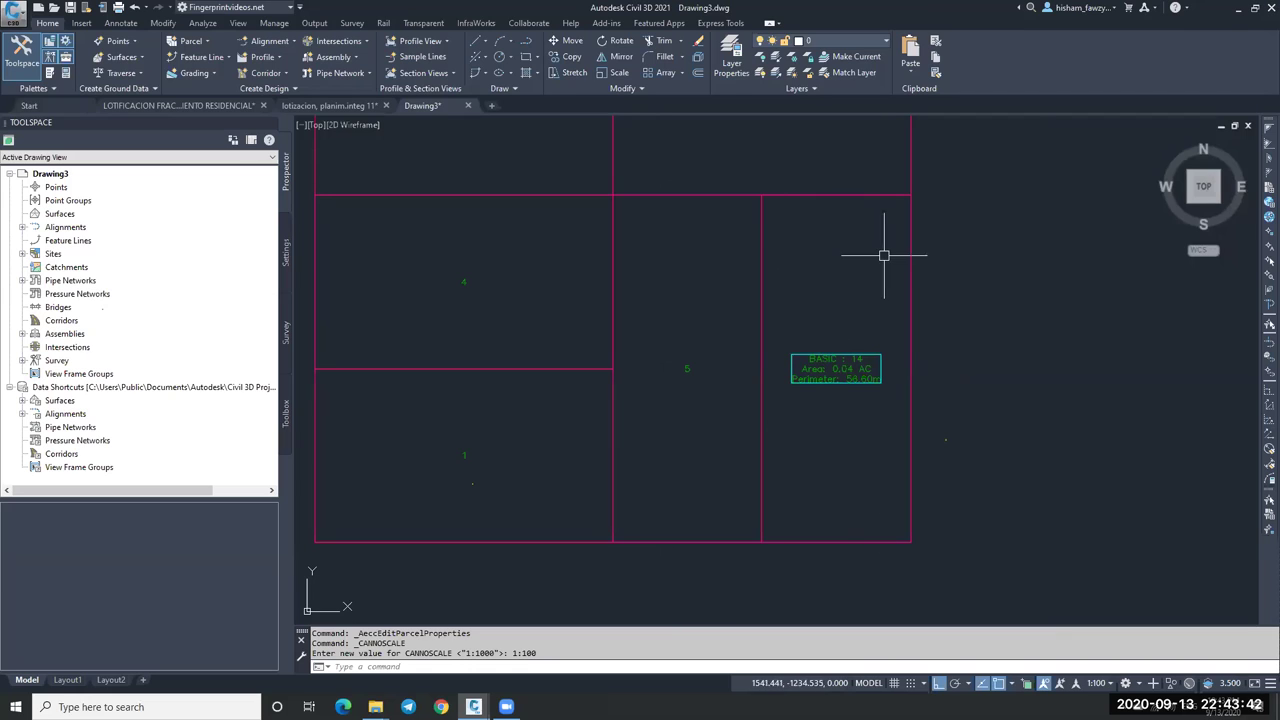
Change parcel 14's area label style to Name Square meter & Acres.
left_click(835, 369)
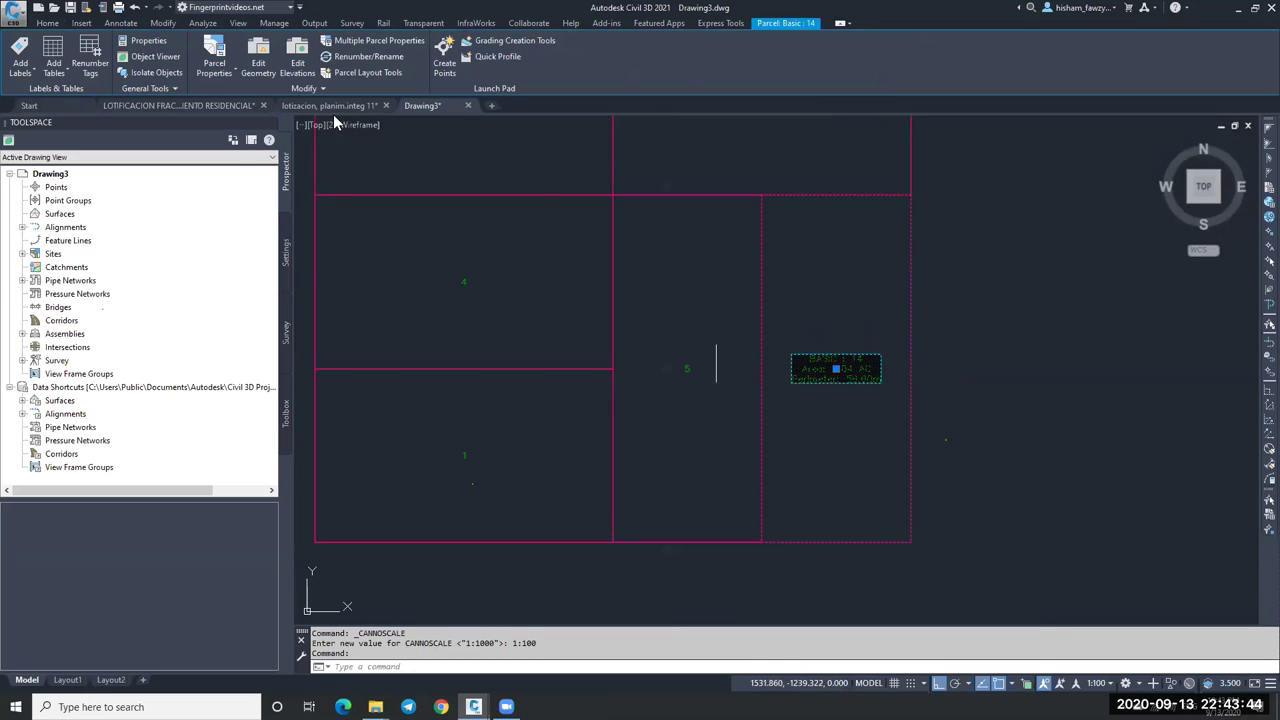
left_click(238, 74)
left_click(540, 254)
left_click(524, 289)
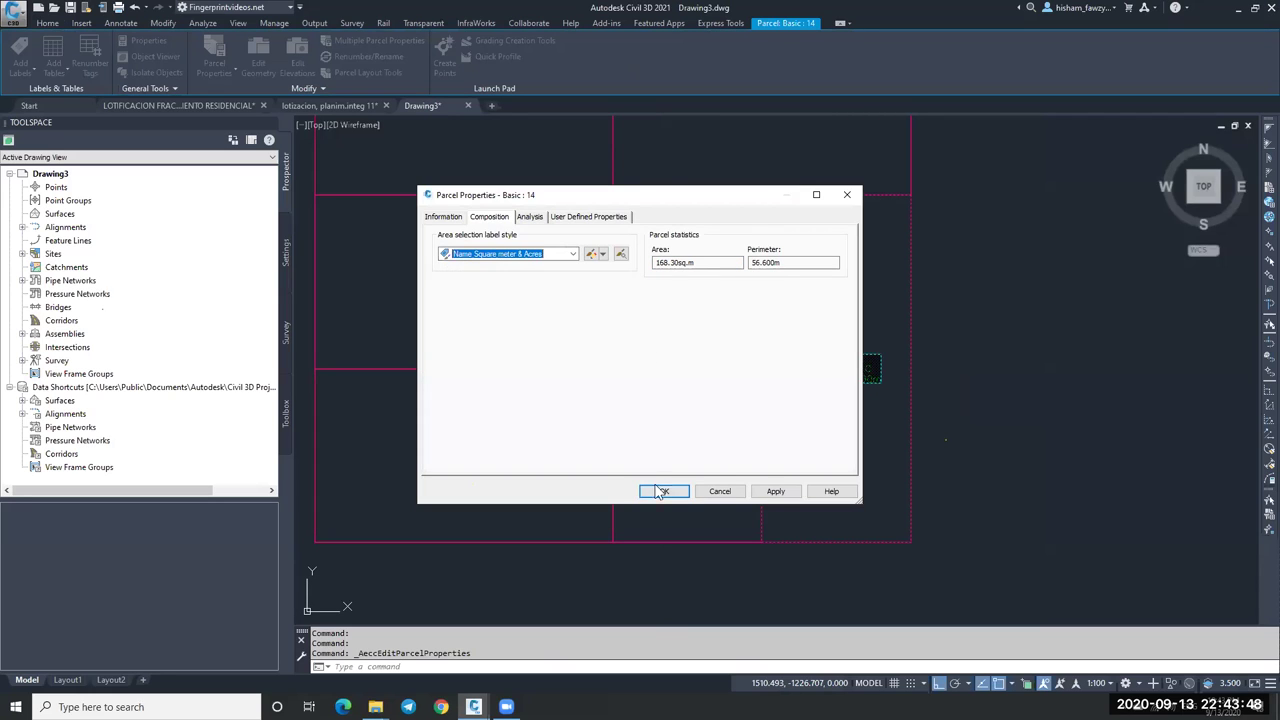
left_click(663, 491)
scroll(862, 404, "up", 5)
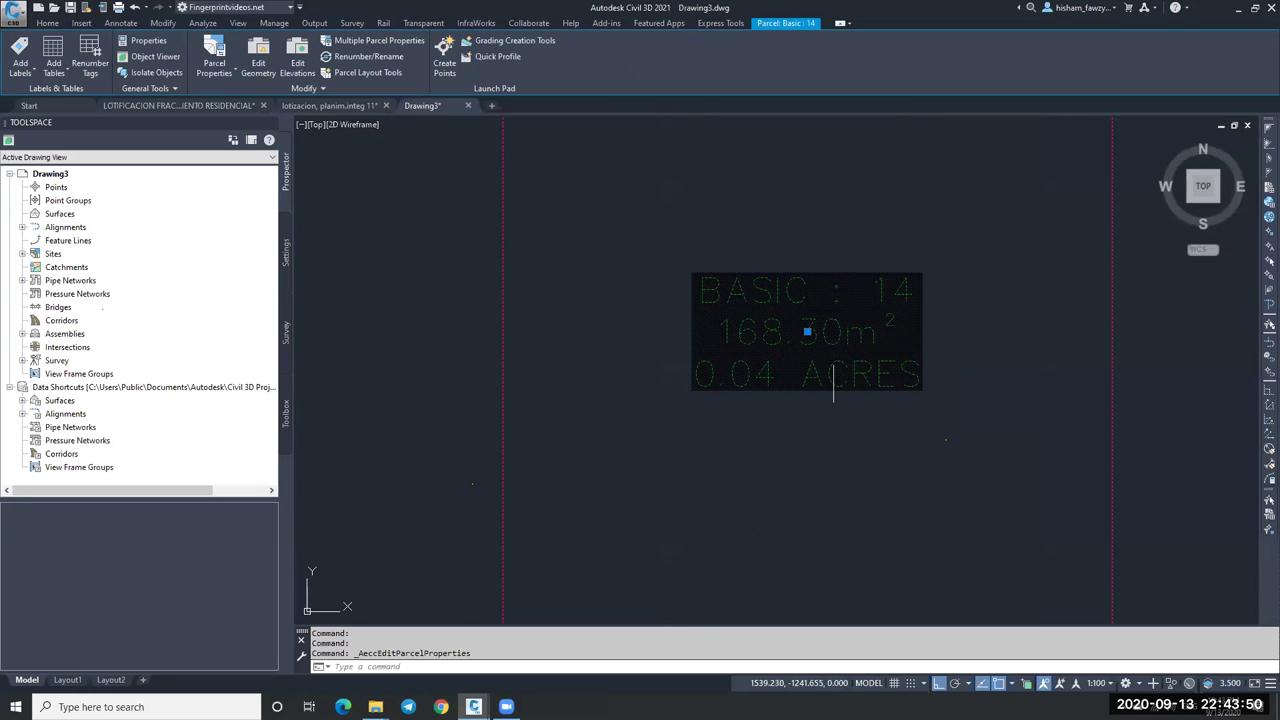
scroll(775, 378, "down", 4)
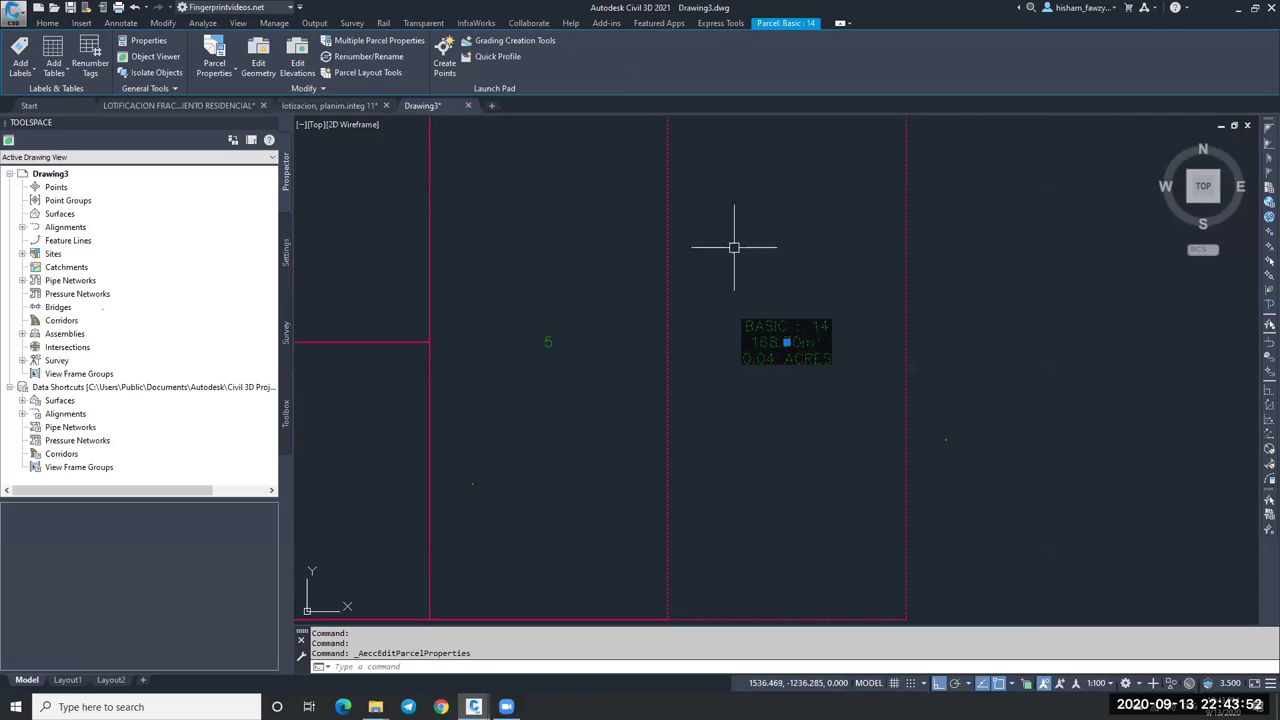
scroll(762, 340, "up", 4)
scroll(820, 330, "down", 5)
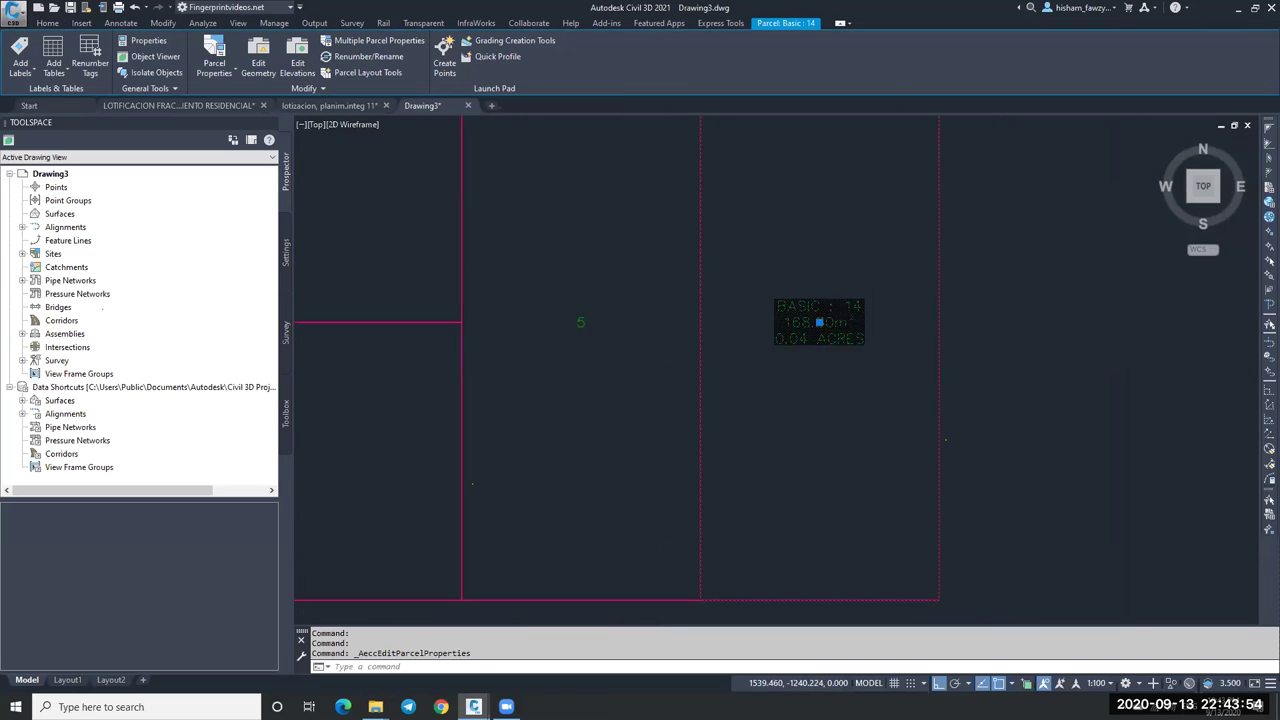
Set the annotation scale to 1:200.
left_click(1097, 683)
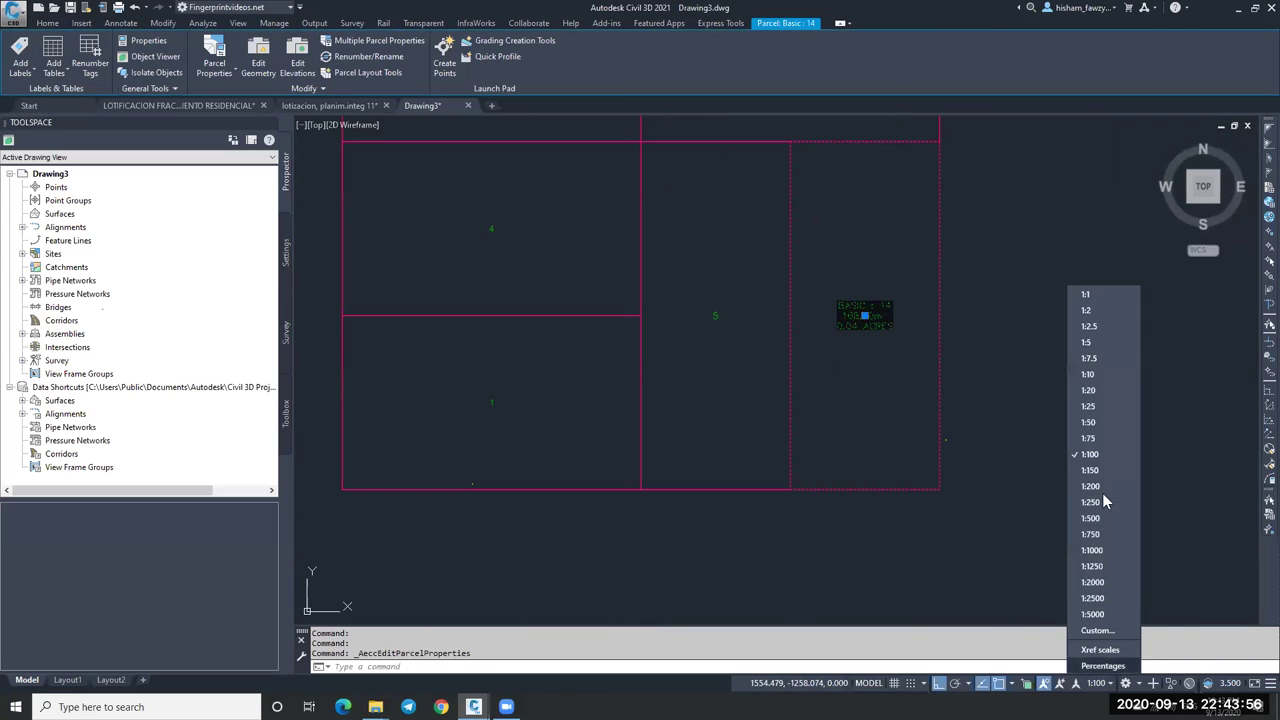
left_click(1099, 484)
scroll(965, 373, "down", 2)
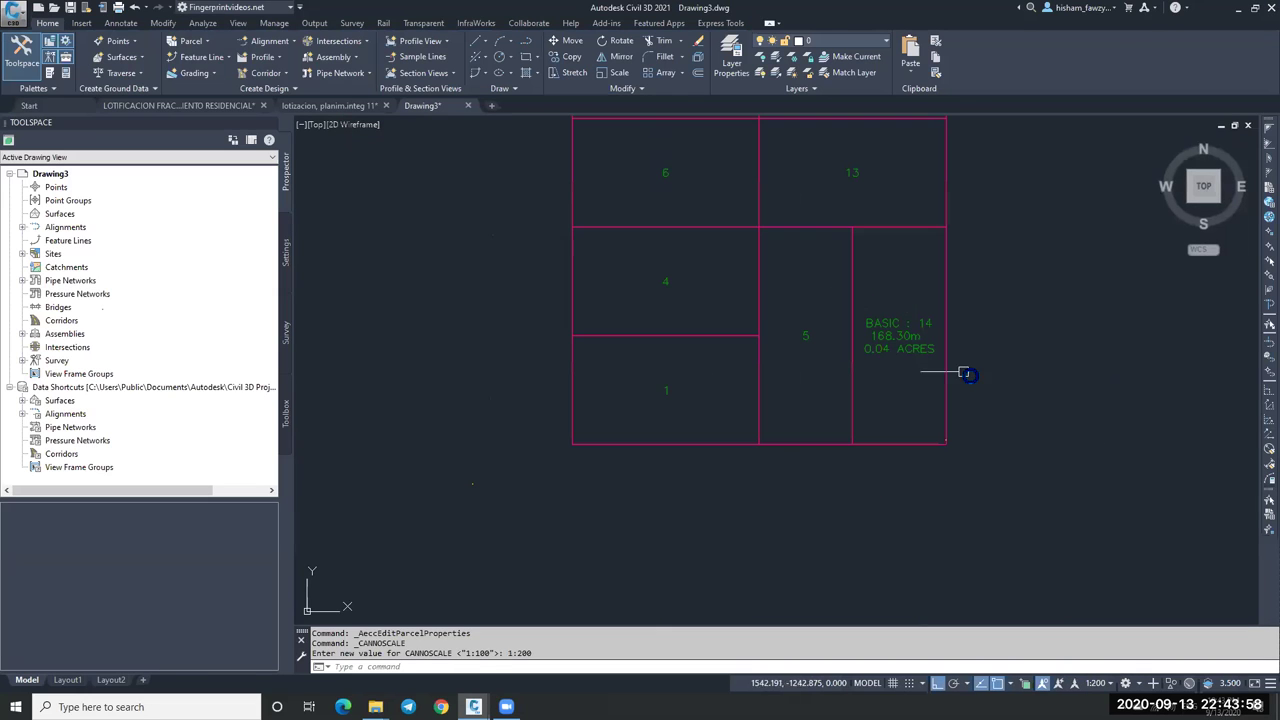
scroll(965, 380, "down", 4)
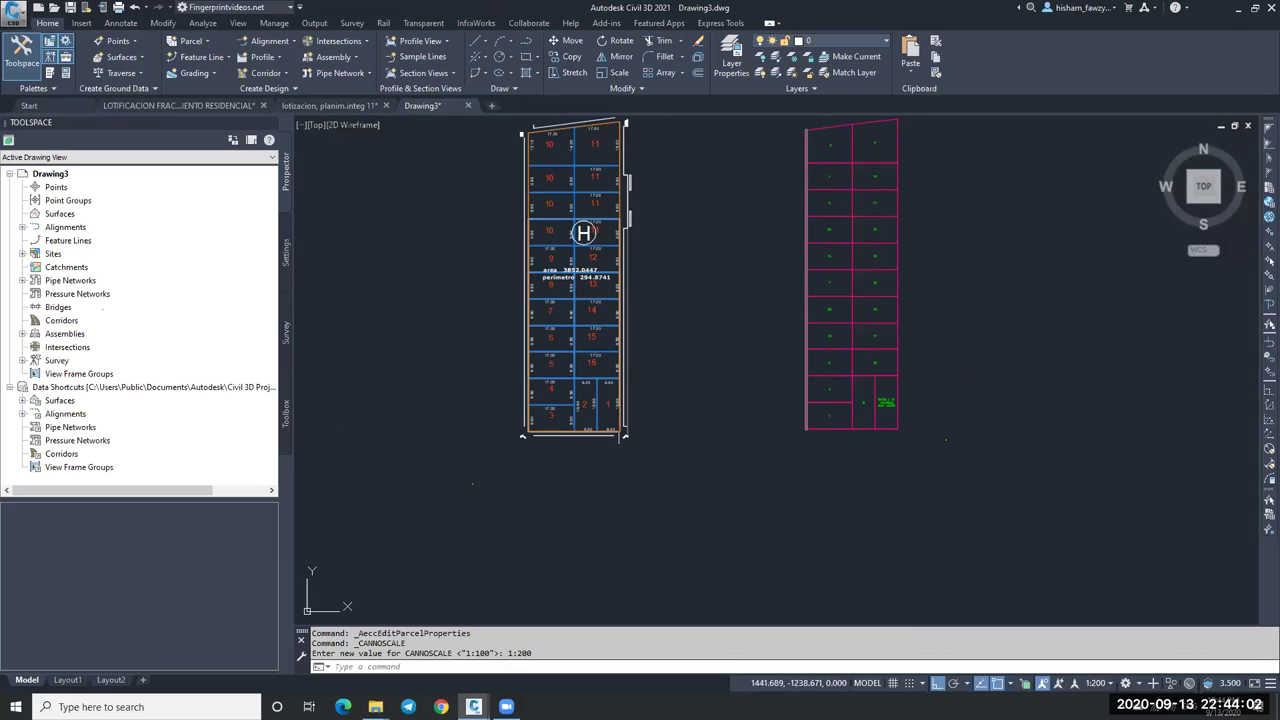
Set the annotation scale to 1:500.
left_click(1114, 684)
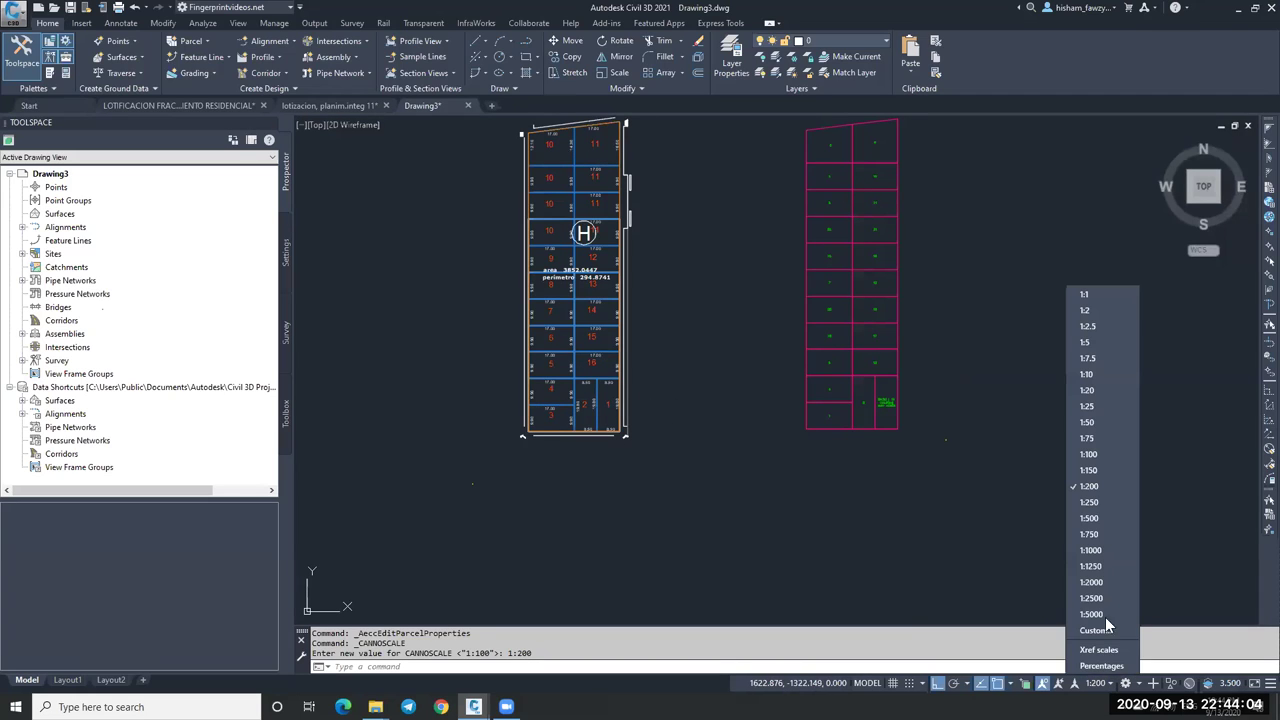
left_click(1099, 516)
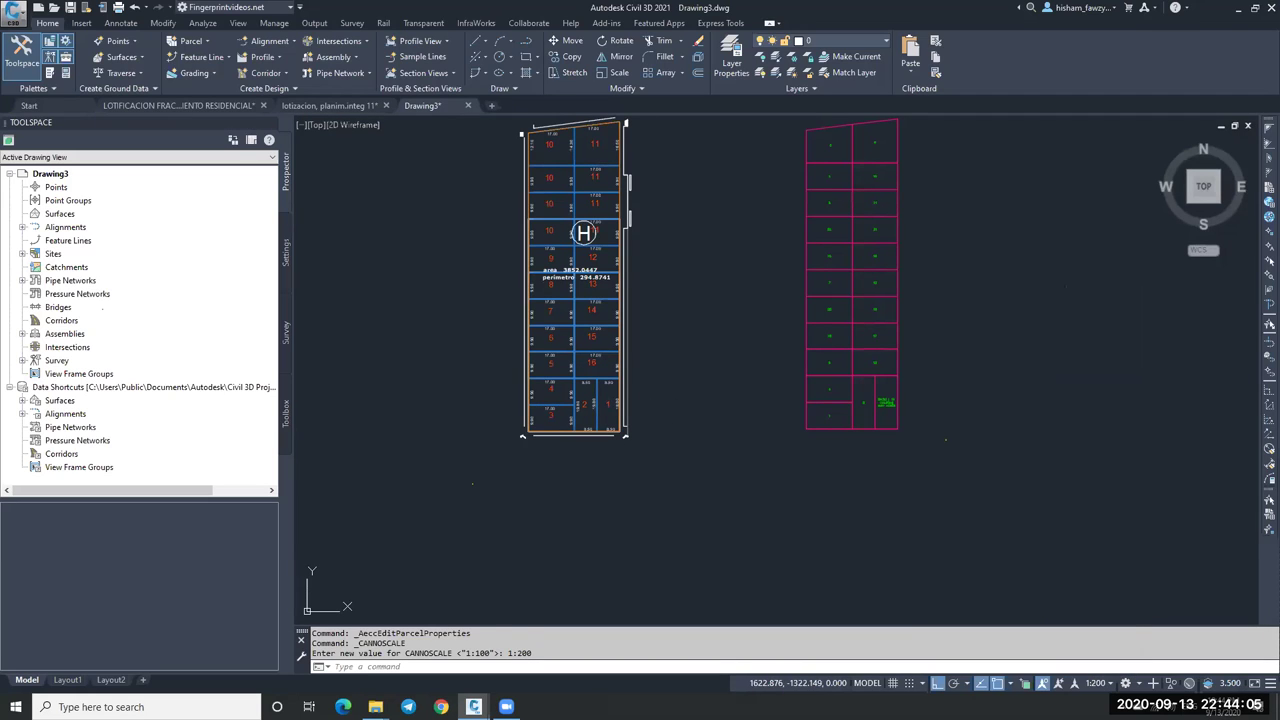
left_click(888, 393)
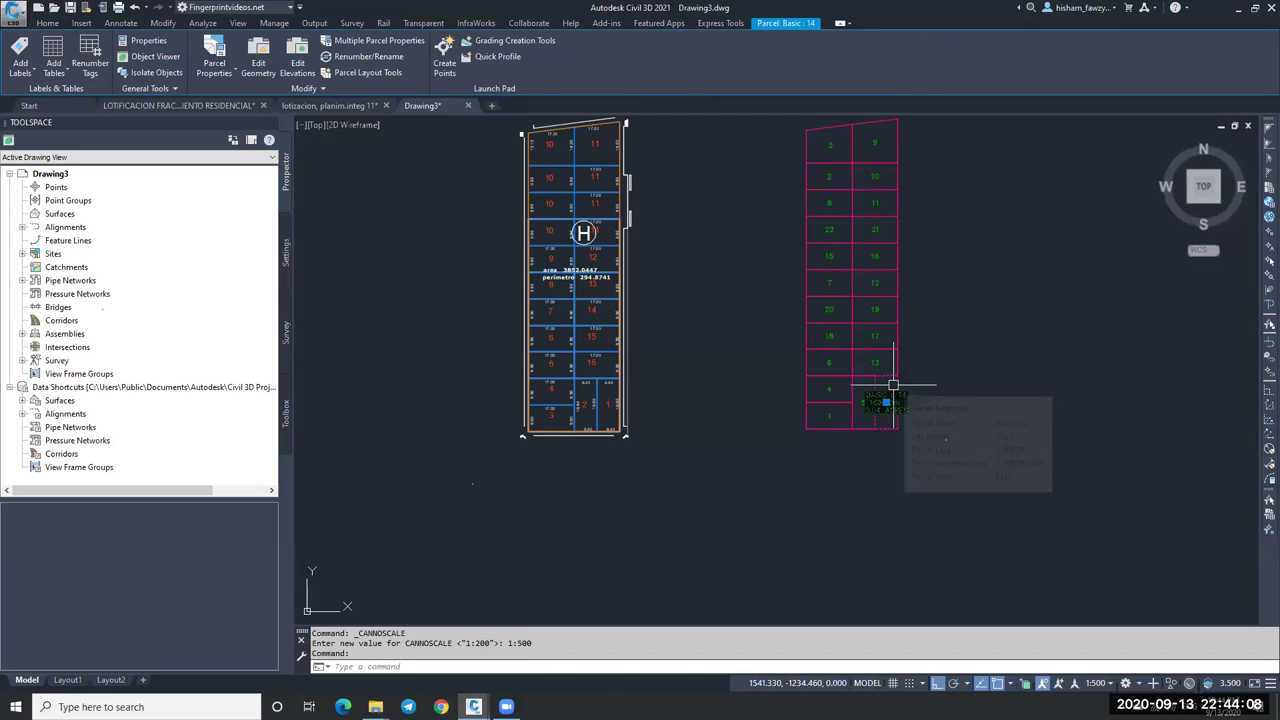
key("Escape")
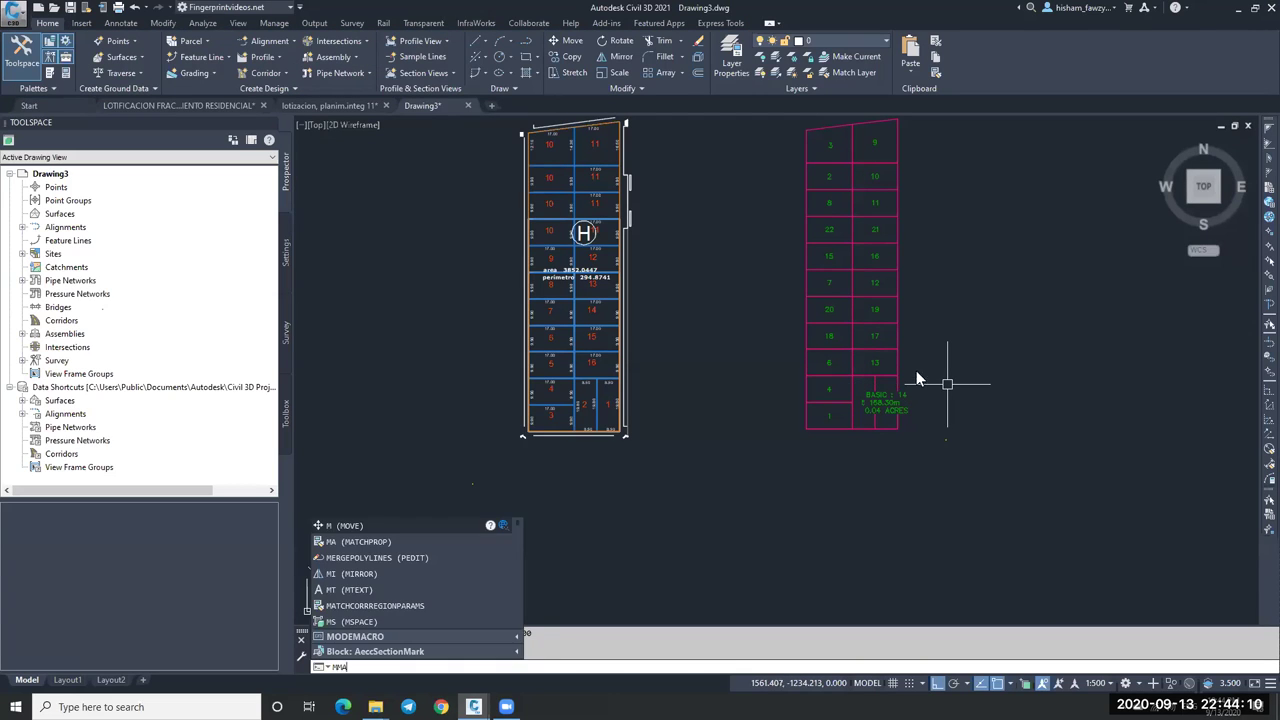
key("BackSpace")
key("Escape")
Use MATCHPROP (MA) to give parcel 14's label another lot's number-only style.
type("MA")
key("Return")
left_click(878, 362)
left_click(888, 395)
key("Escape")
middle_click_drag(914, 357, 916, 388)
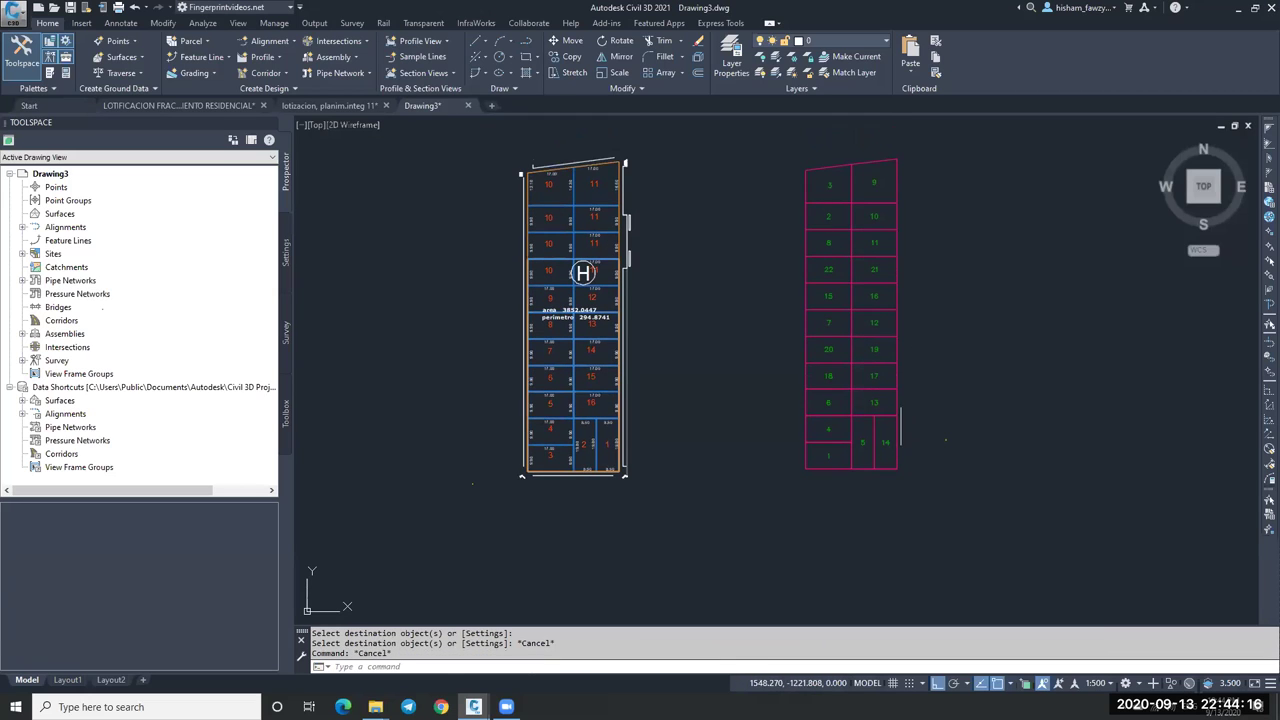
middle_click_drag(681, 421, 705, 428)
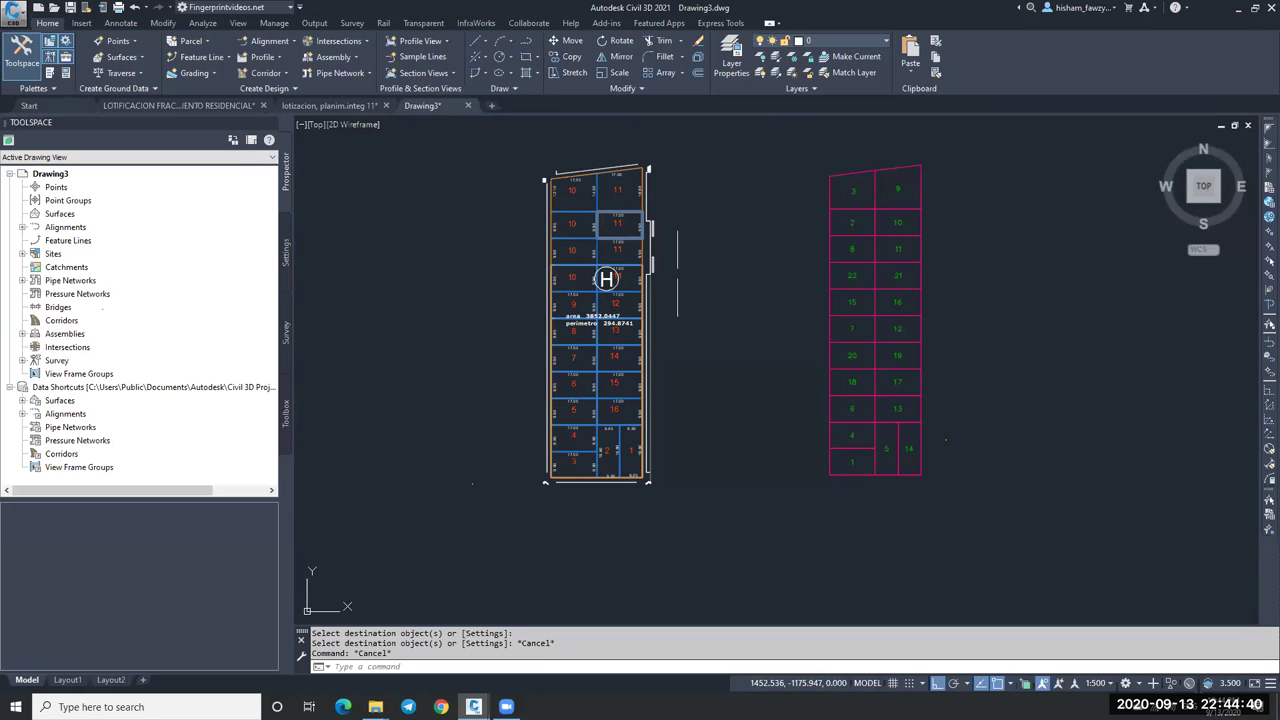
Select parcel 14 and accept renumbering settings with starting number 1.
left_click(911, 448)
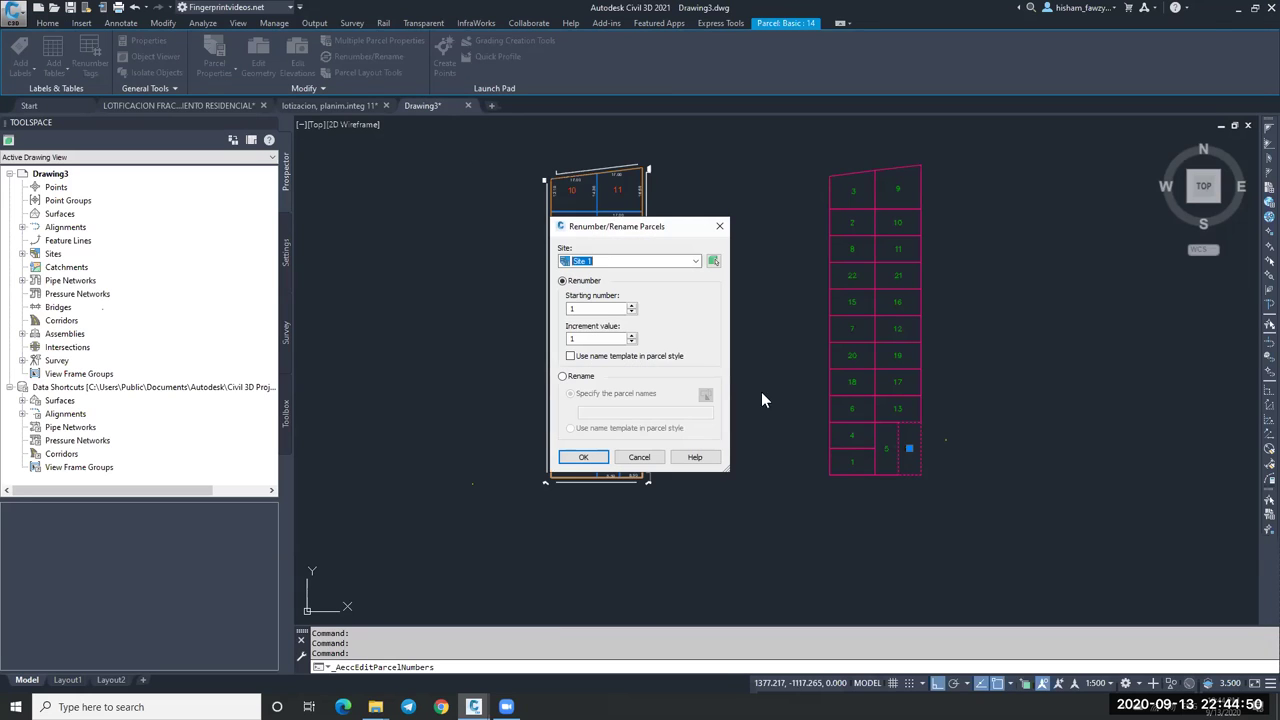
left_click_drag(629, 228, 745, 170)
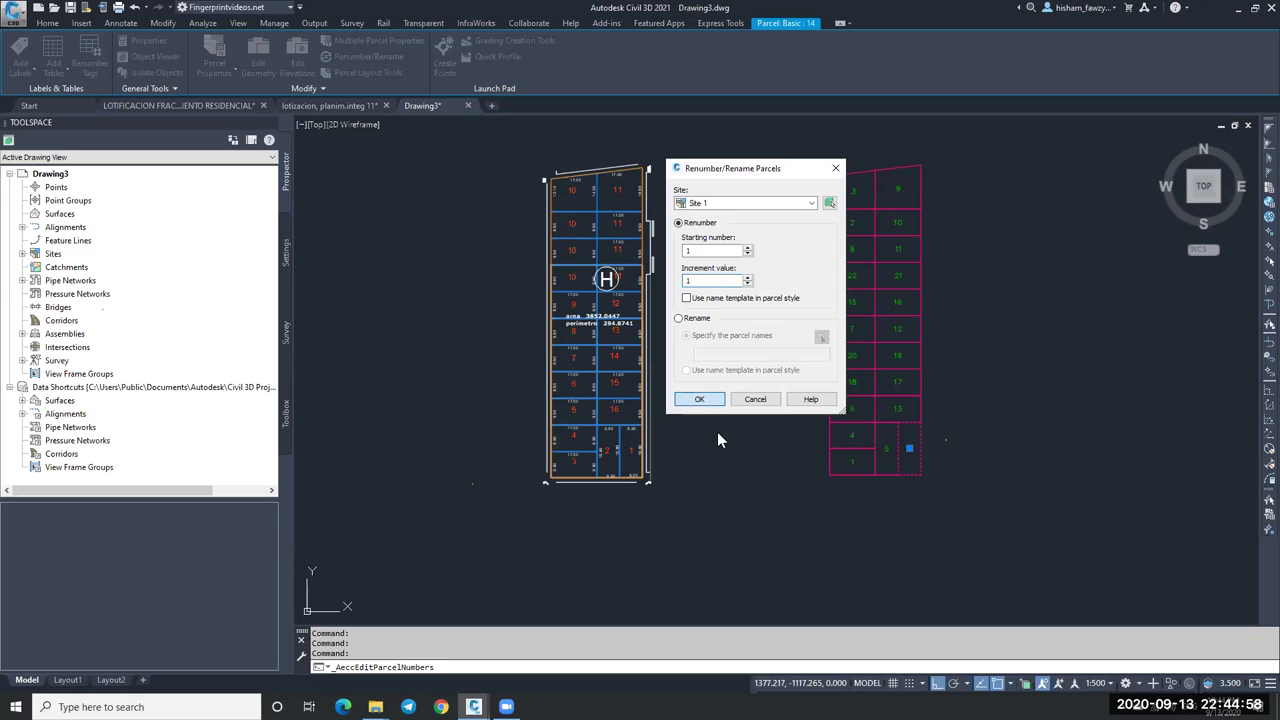
key("Return")
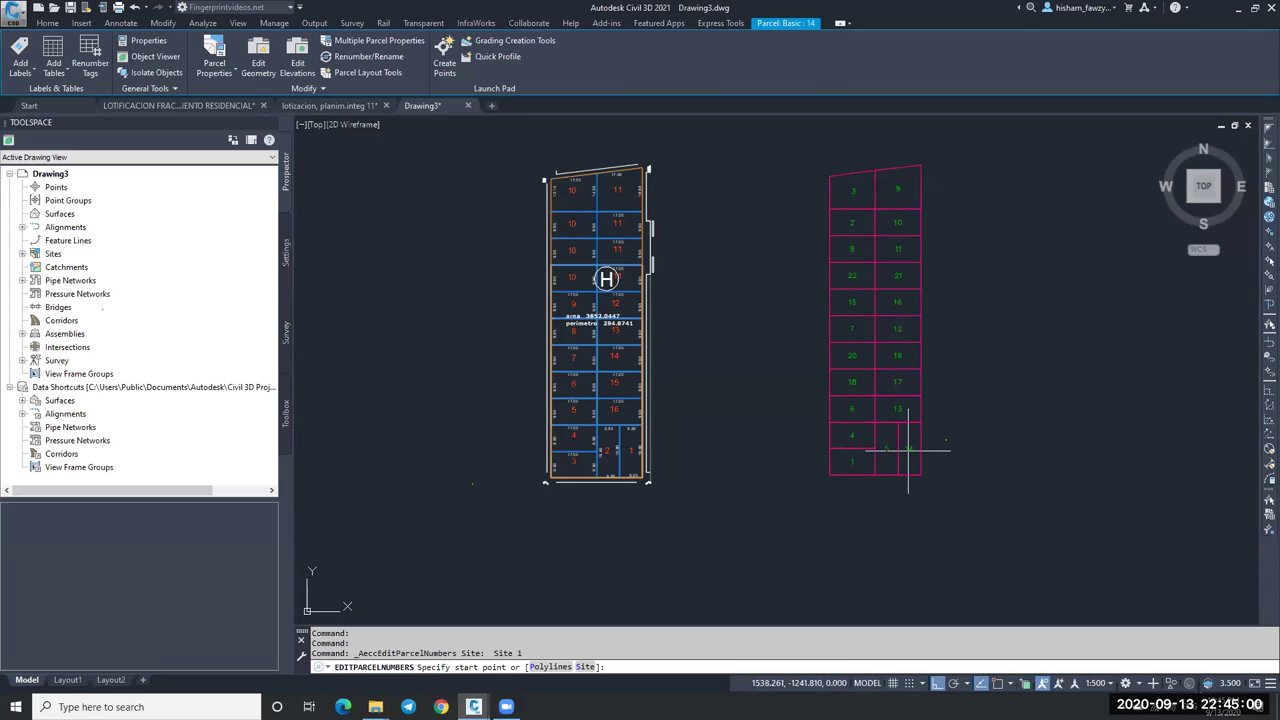
Draw the numbering path from the lower-right lot through the right block's lots.
left_click(906, 461)
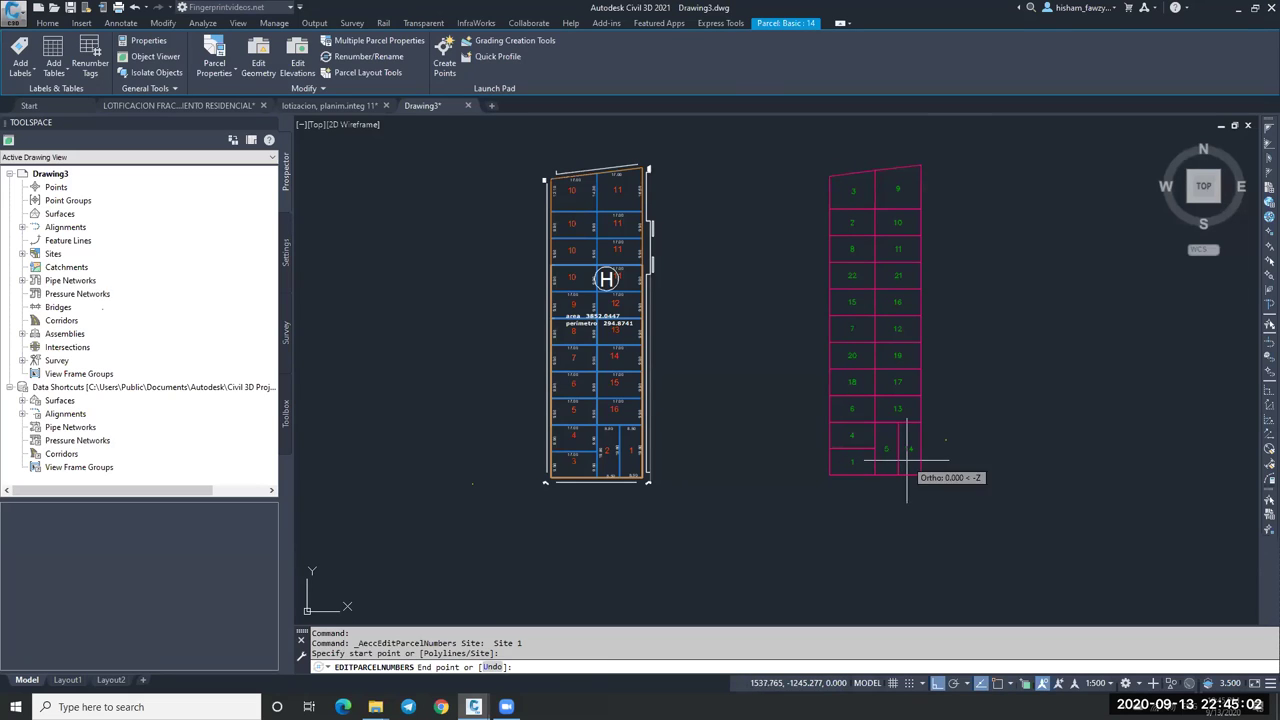
scroll(895, 463, "up", 6)
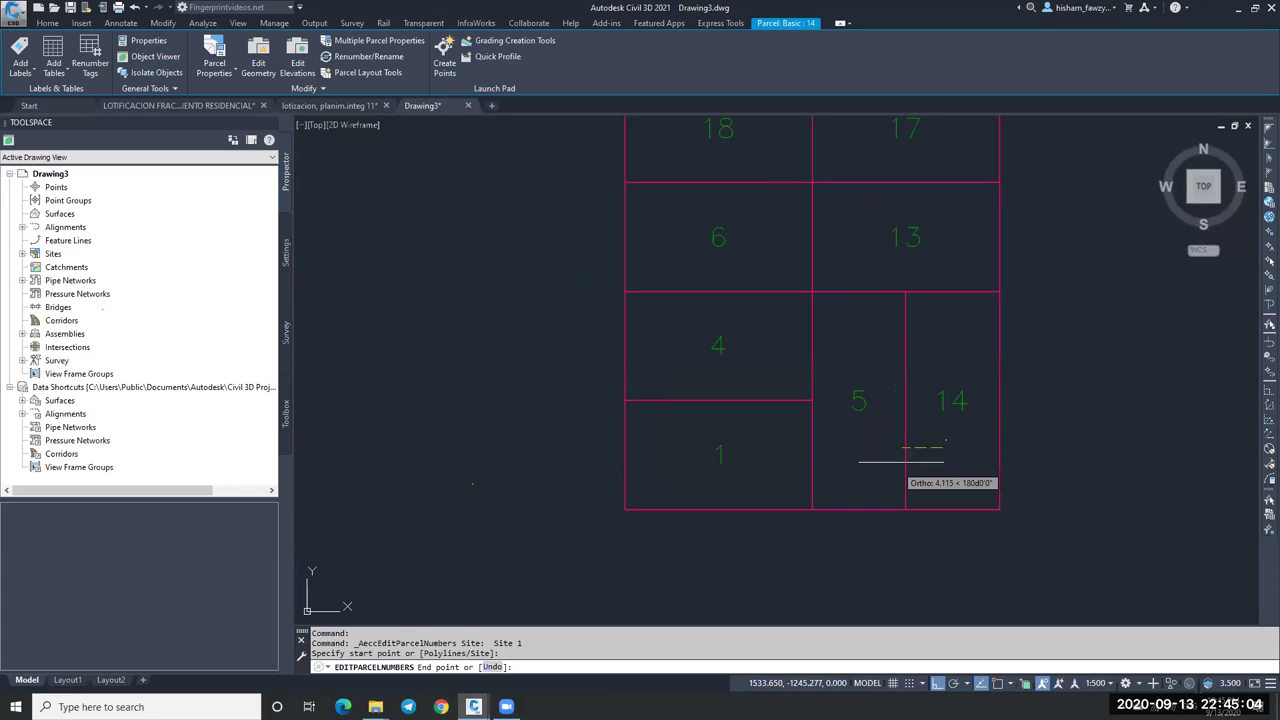
scroll(929, 427, "down", 2)
scroll(908, 416, "down", 2)
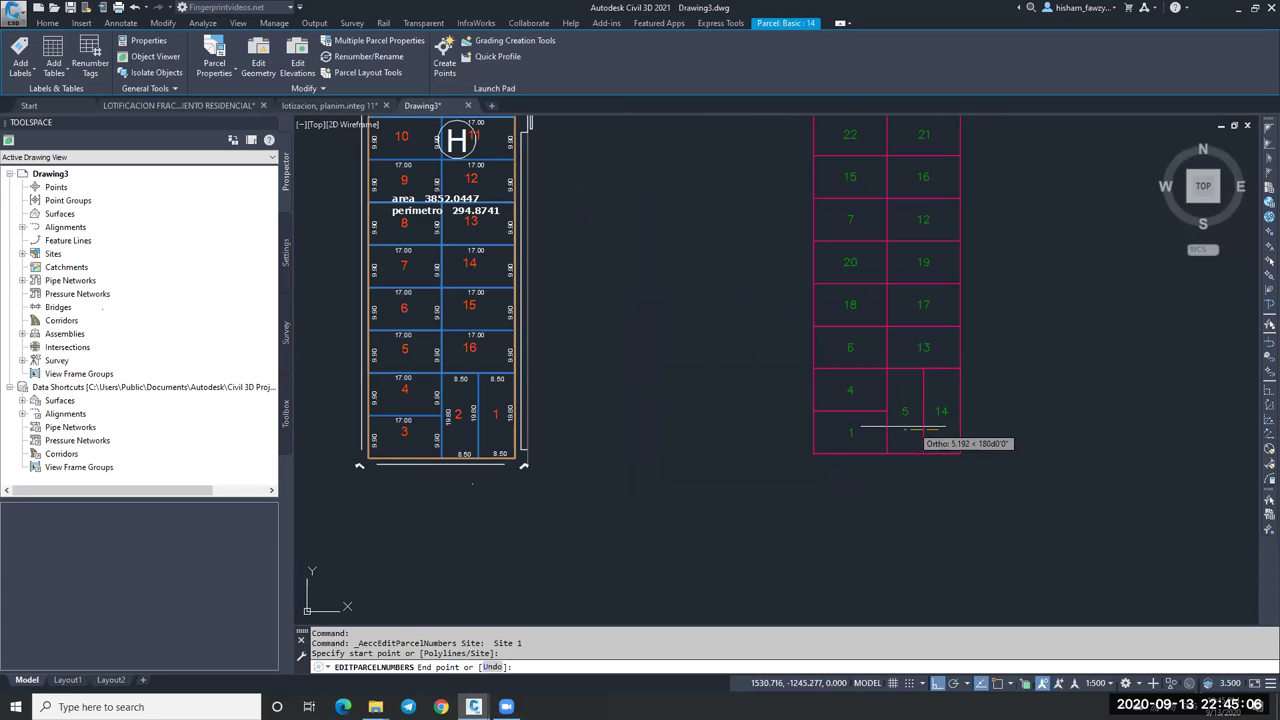
scroll(850, 430, "down", 3)
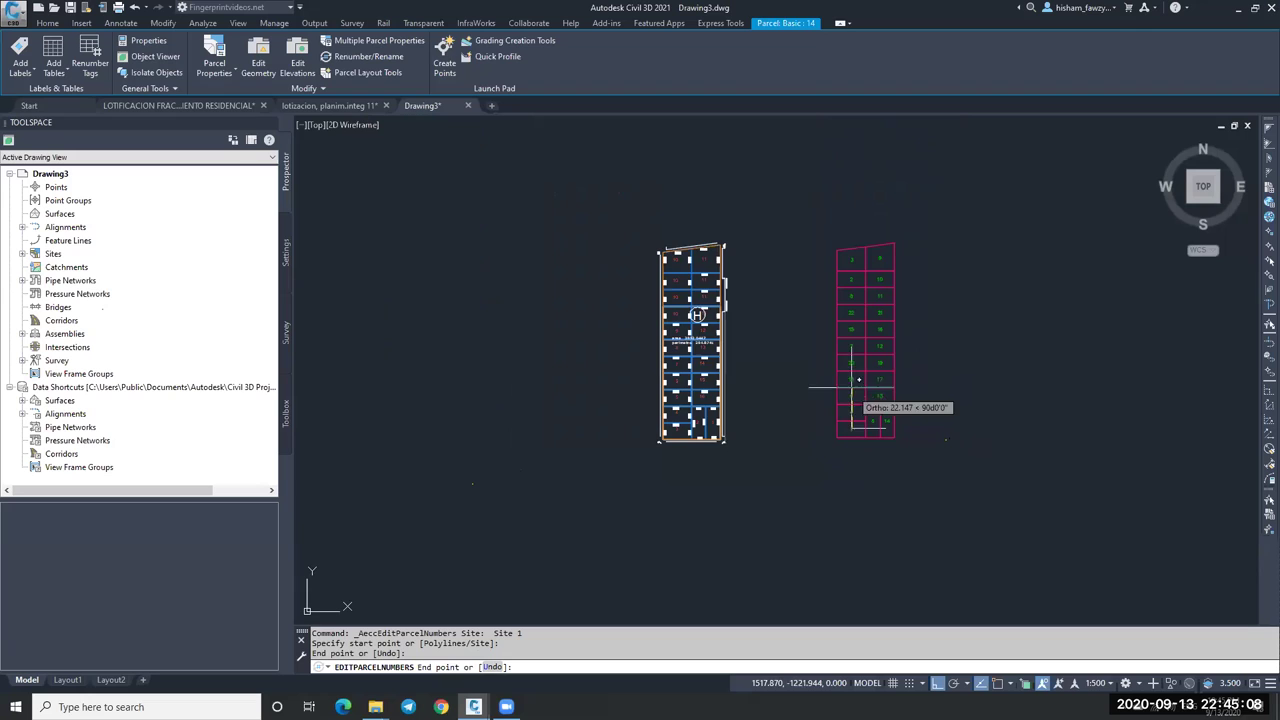
scroll(855, 348, "up", 2)
left_click(853, 286)
left_click(903, 286)
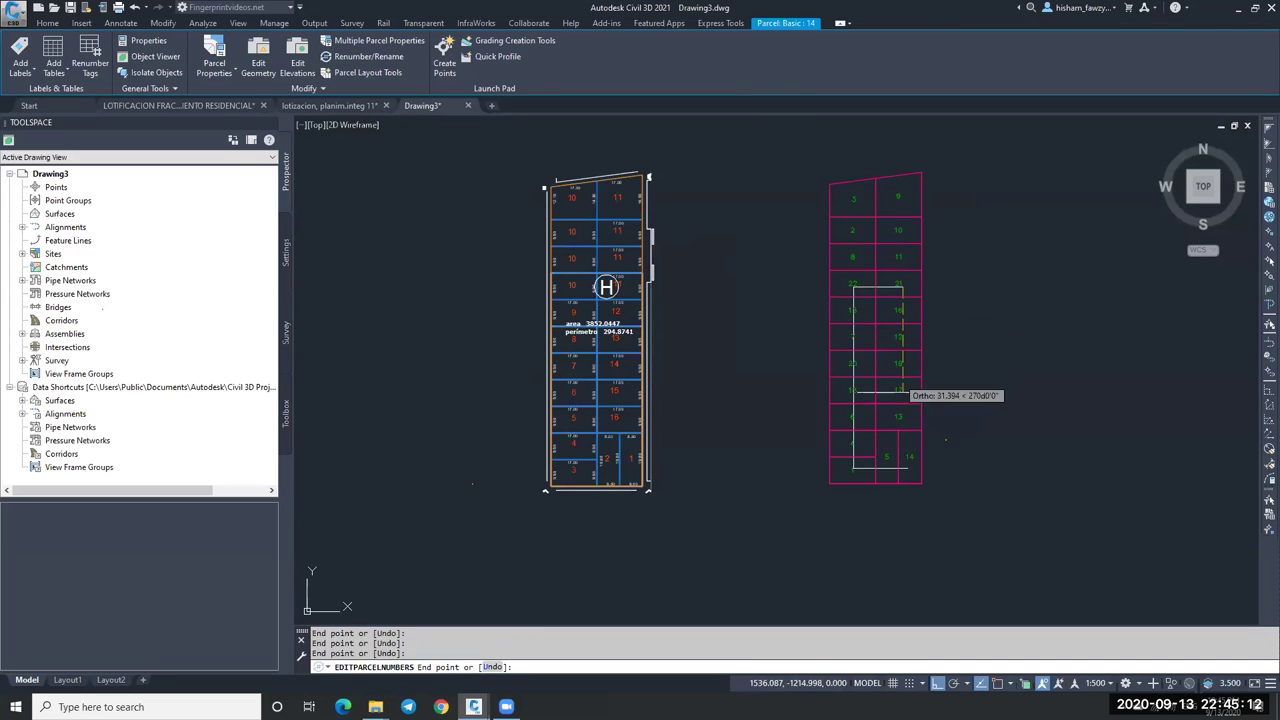
left_click(903, 418)
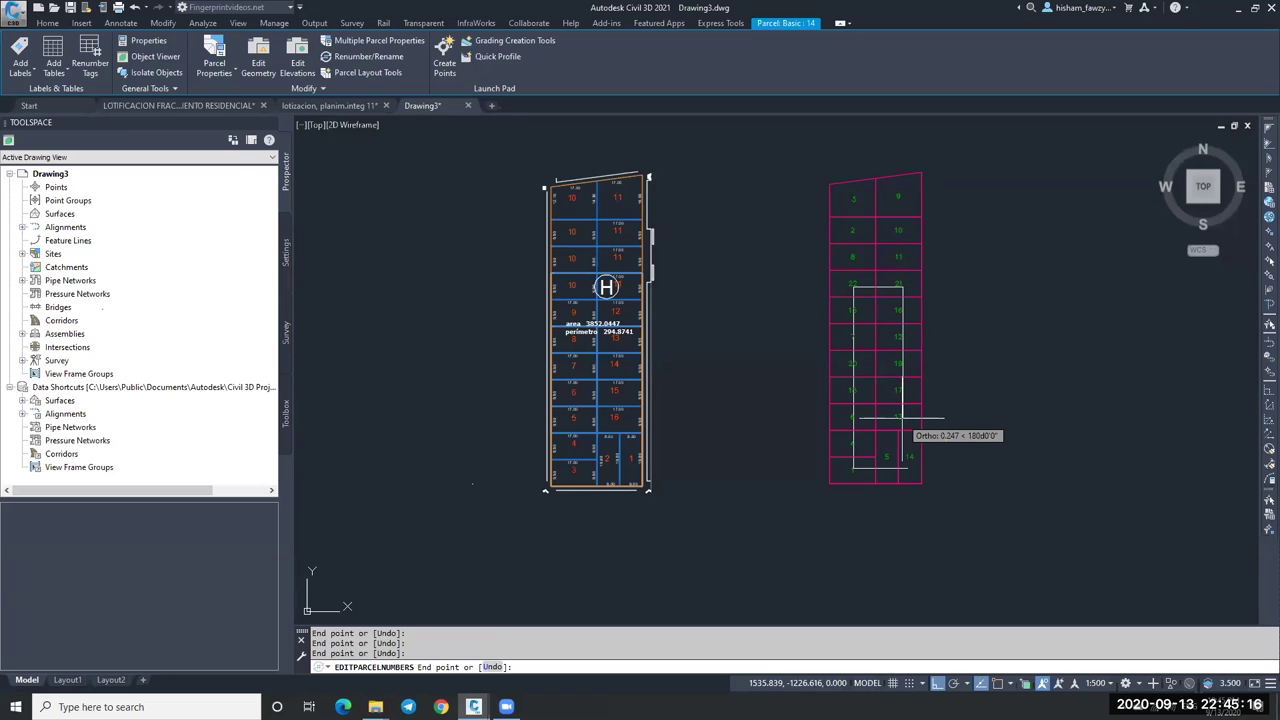
right_click(902, 418)
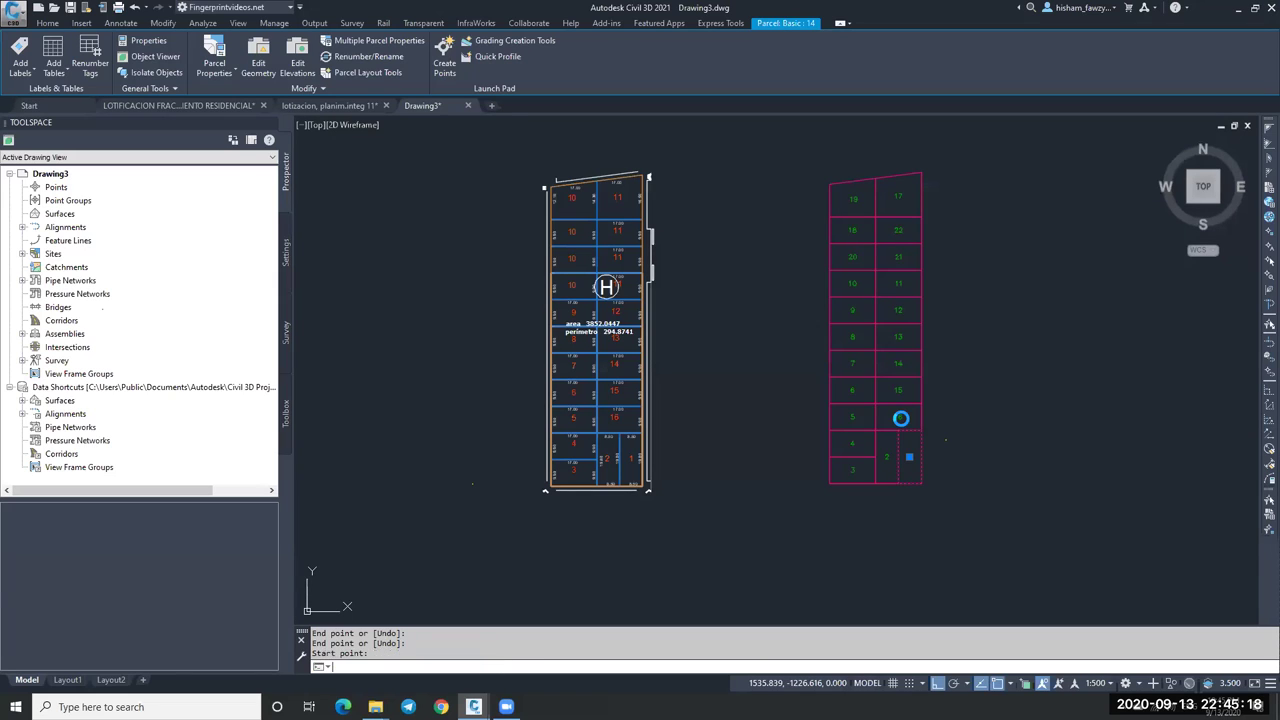
scroll(868, 460, "up", 2)
End the previous renumbering and select lot 17 in the pink block for renumbering from 17.
key("Escape")
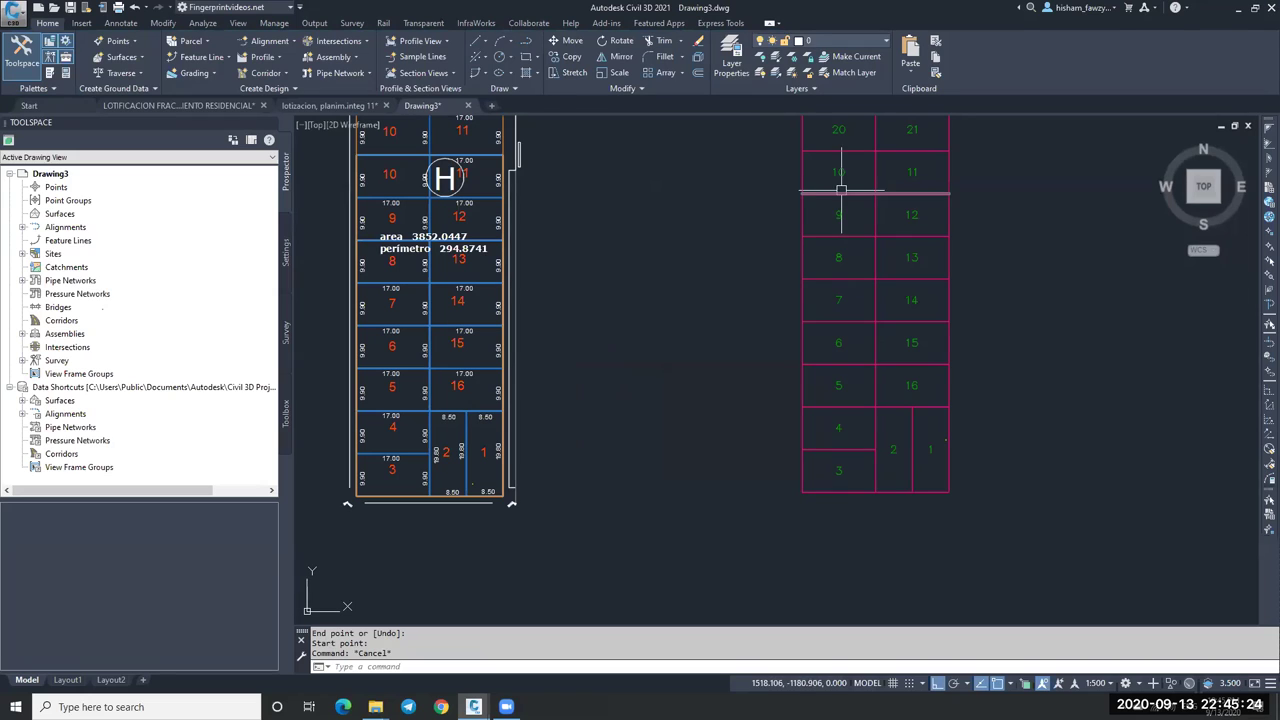
scroll(922, 369, "down", 3)
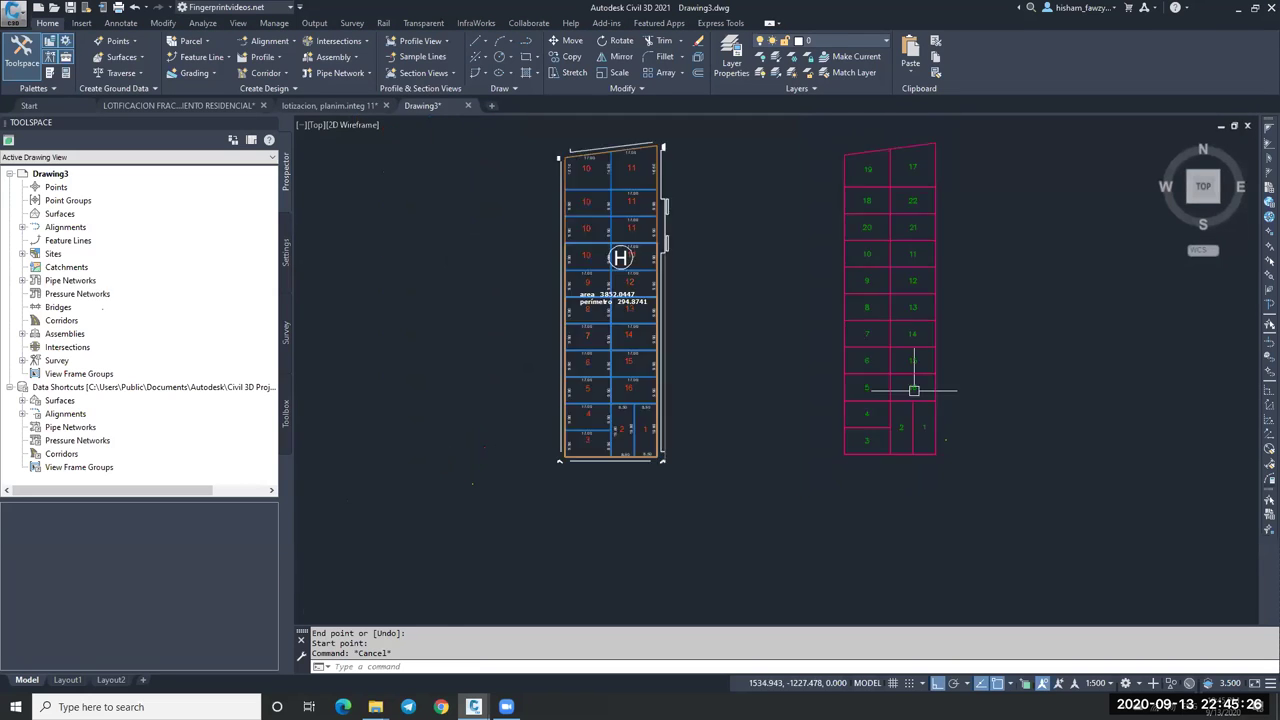
scroll(877, 314, "up", 3)
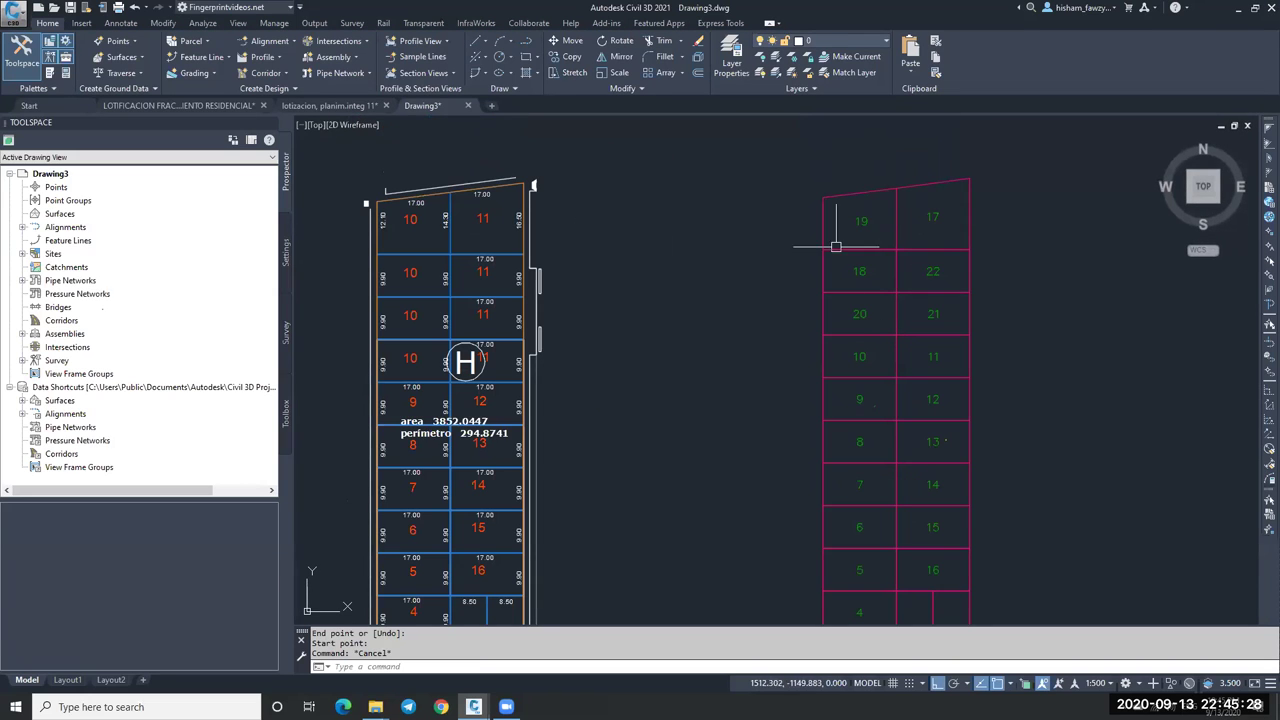
scroll(911, 297, "down", 3)
scroll(920, 368, "up", 3)
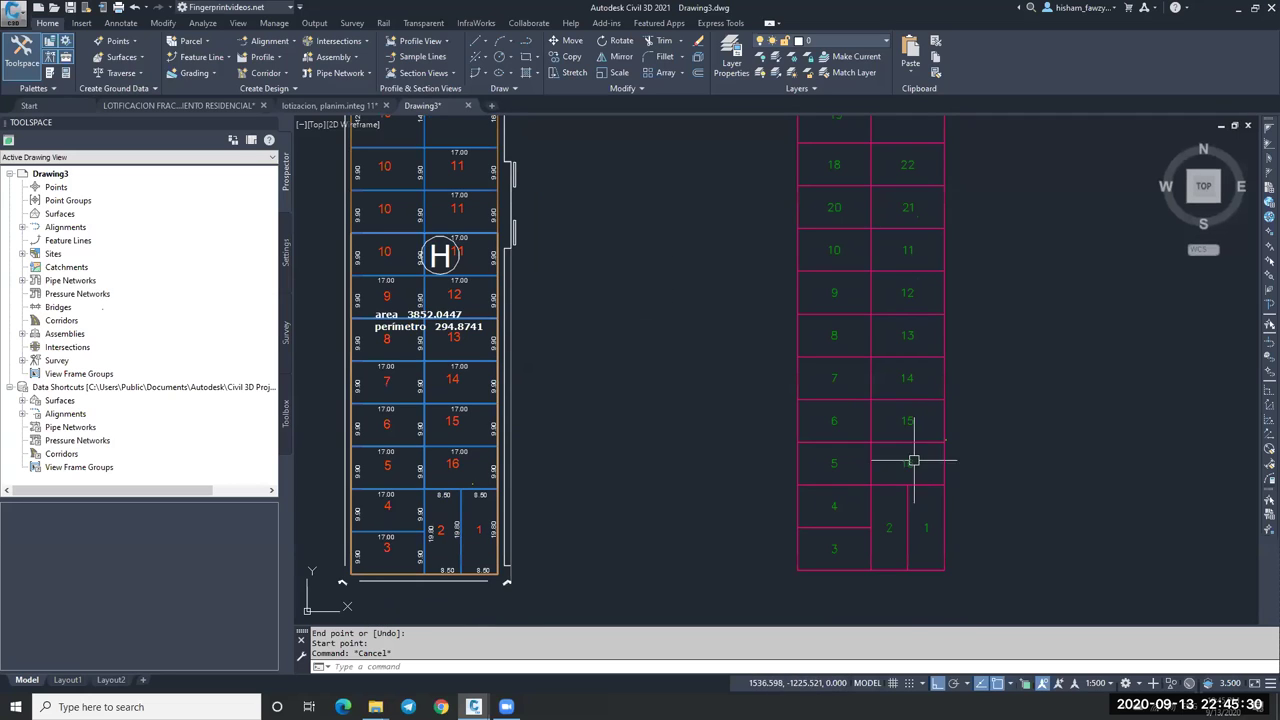
scroll(923, 466, "down", 3)
scroll(909, 280, "up", 3)
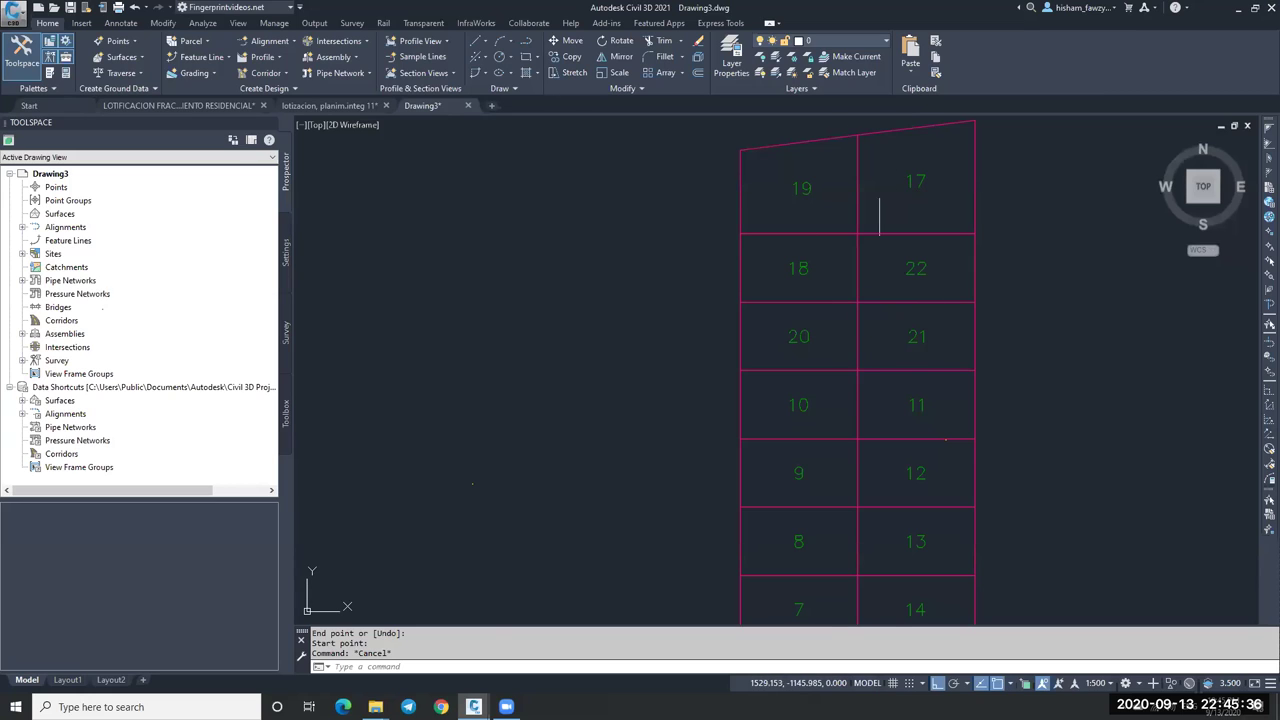
scroll(874, 189, "down", 2)
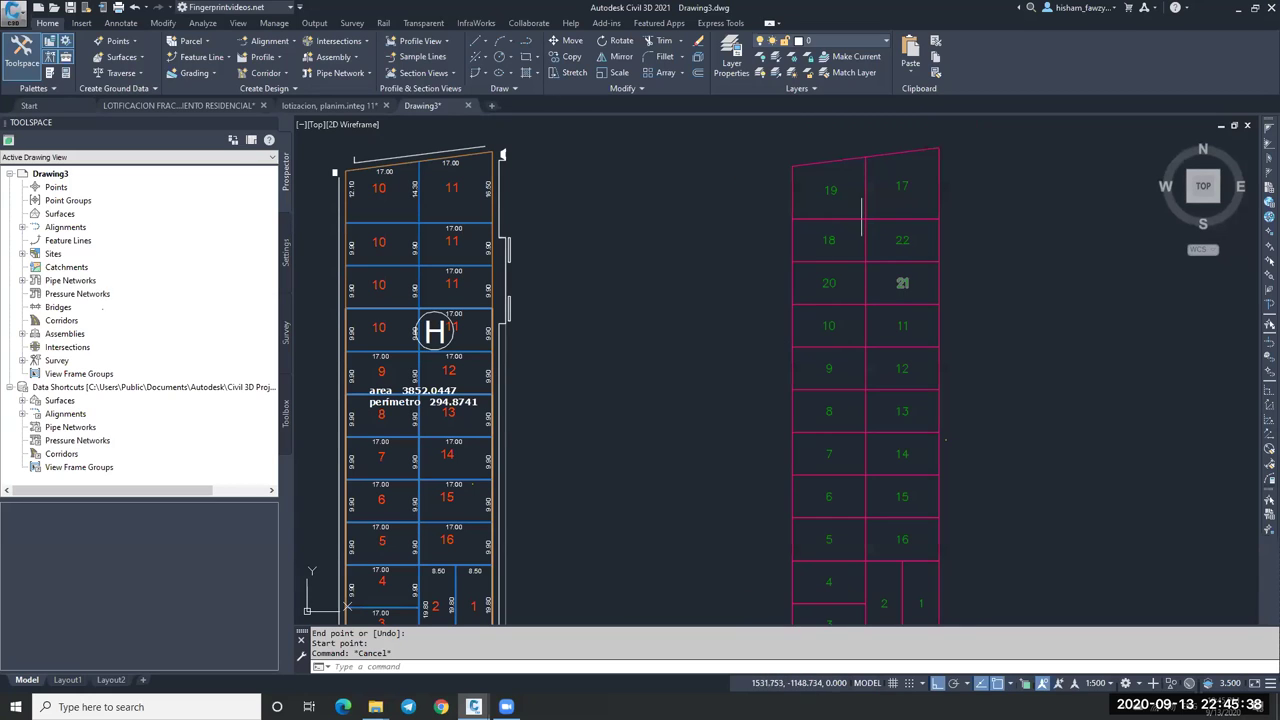
left_click(901, 186)
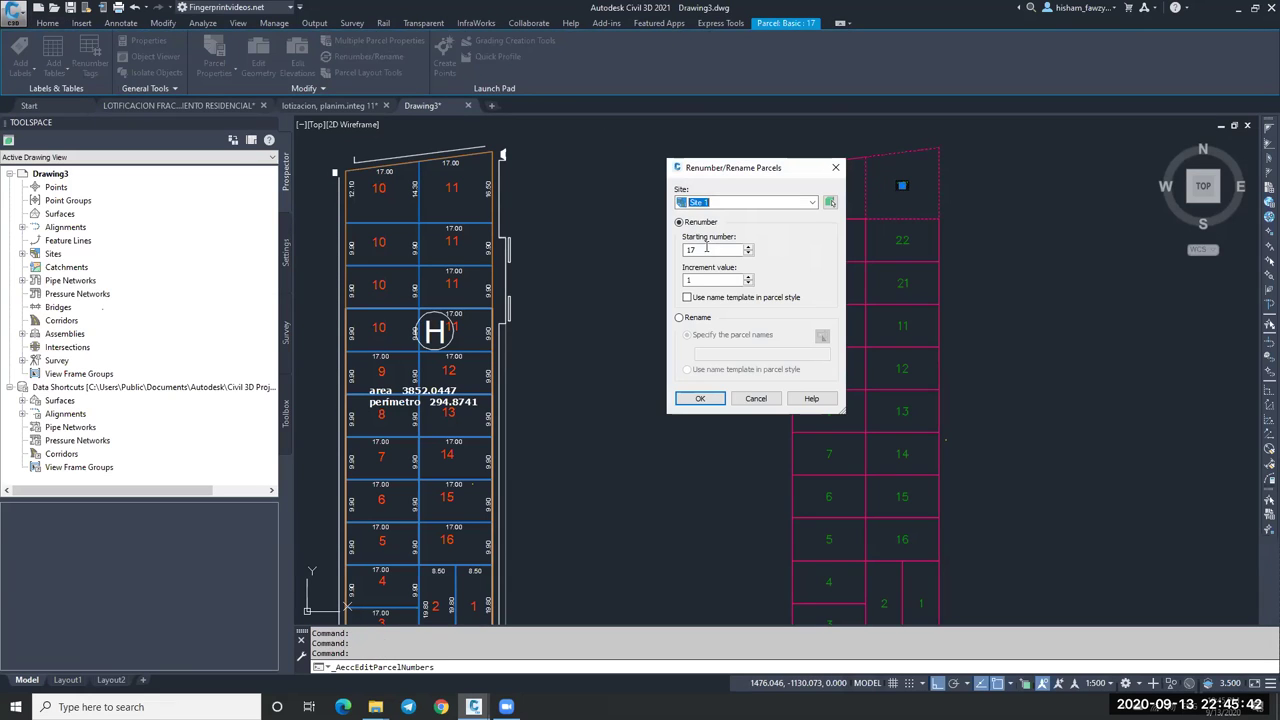
Renumber the top six lots 17 through 22 with a path through the top rows.
left_click(700, 398)
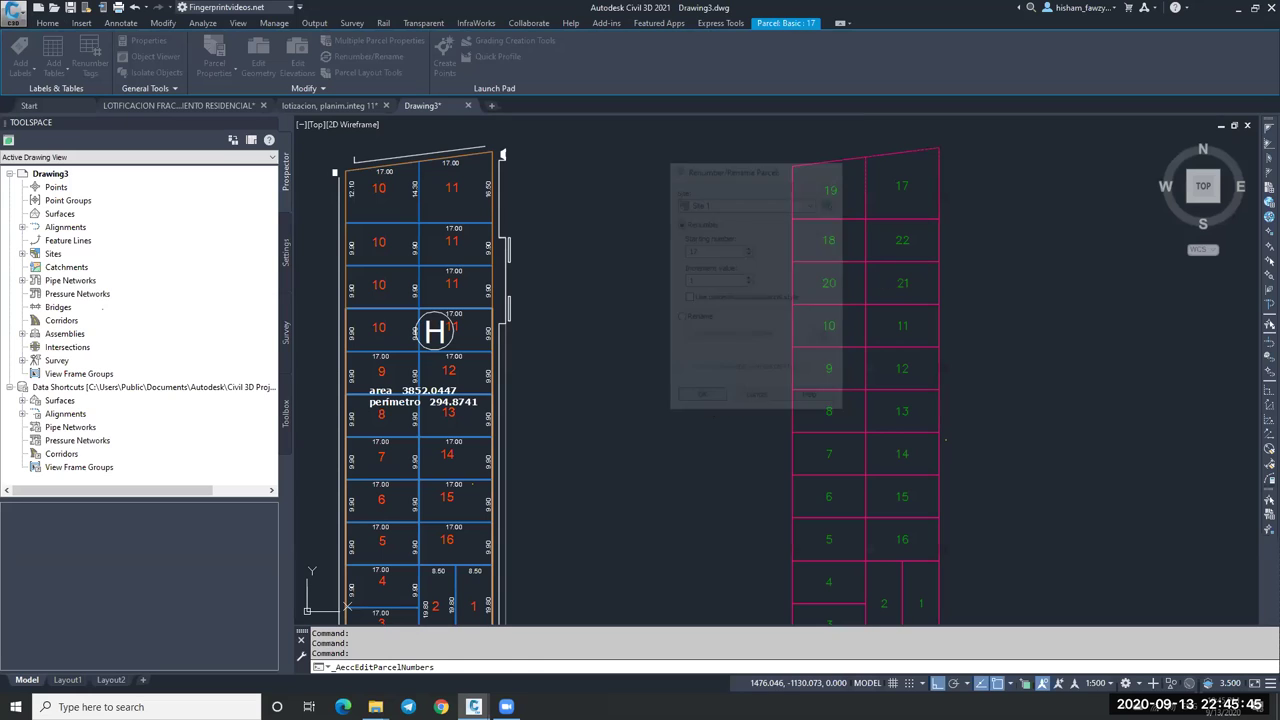
left_click(903, 284)
left_click(829, 284)
left_click(829, 241)
left_click(902, 241)
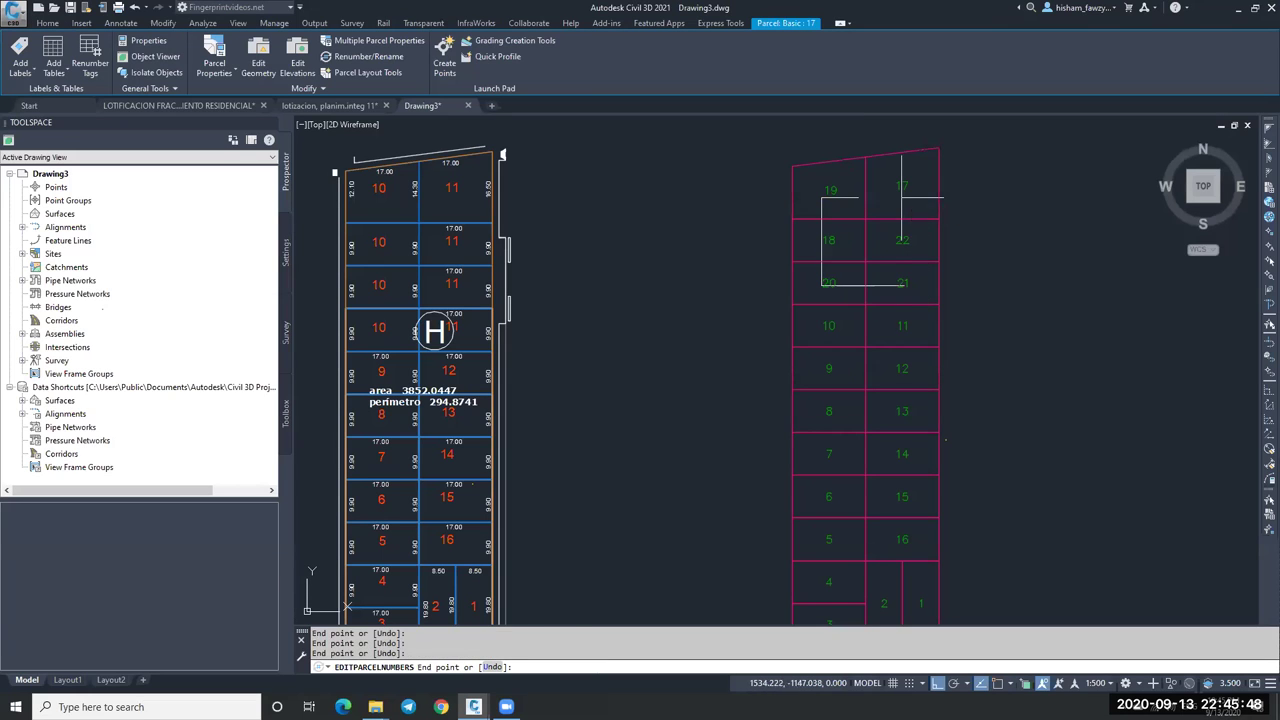
key("Return")
key("Escape")
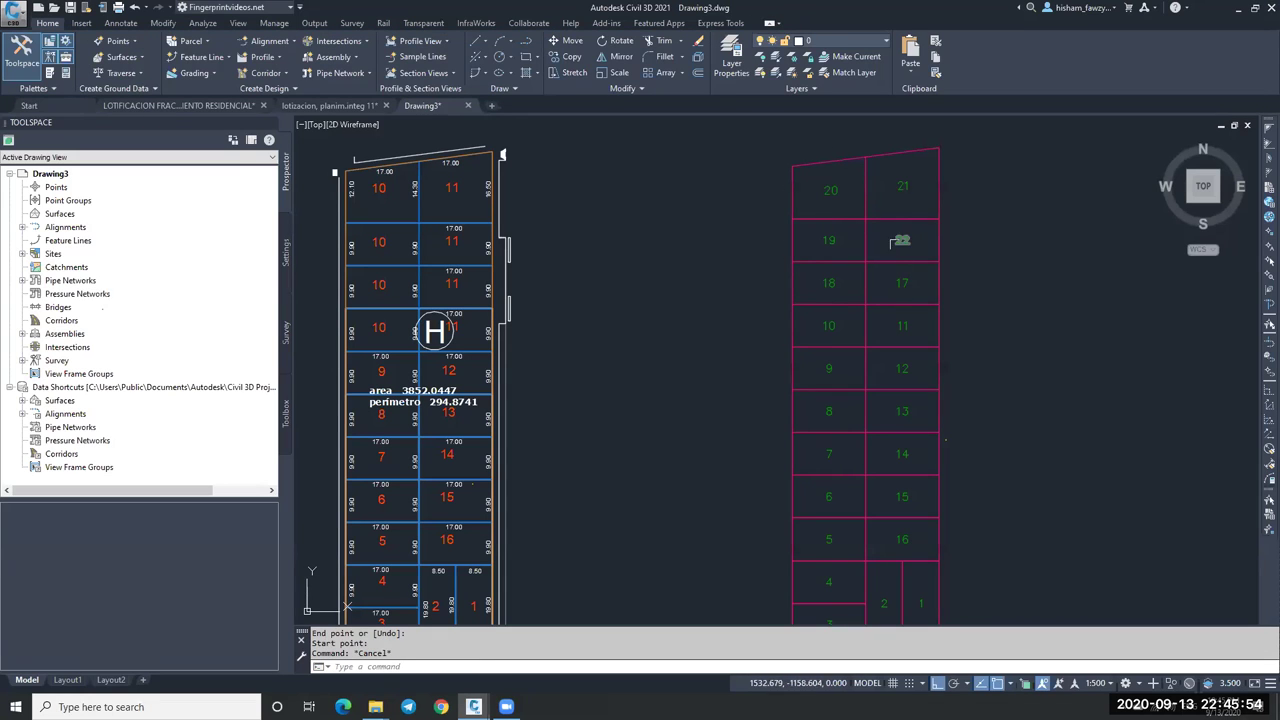
key("Escape")
scroll(877, 202, "down", 3)
scroll(886, 314, "up", 4)
scroll(862, 341, "down", 2)
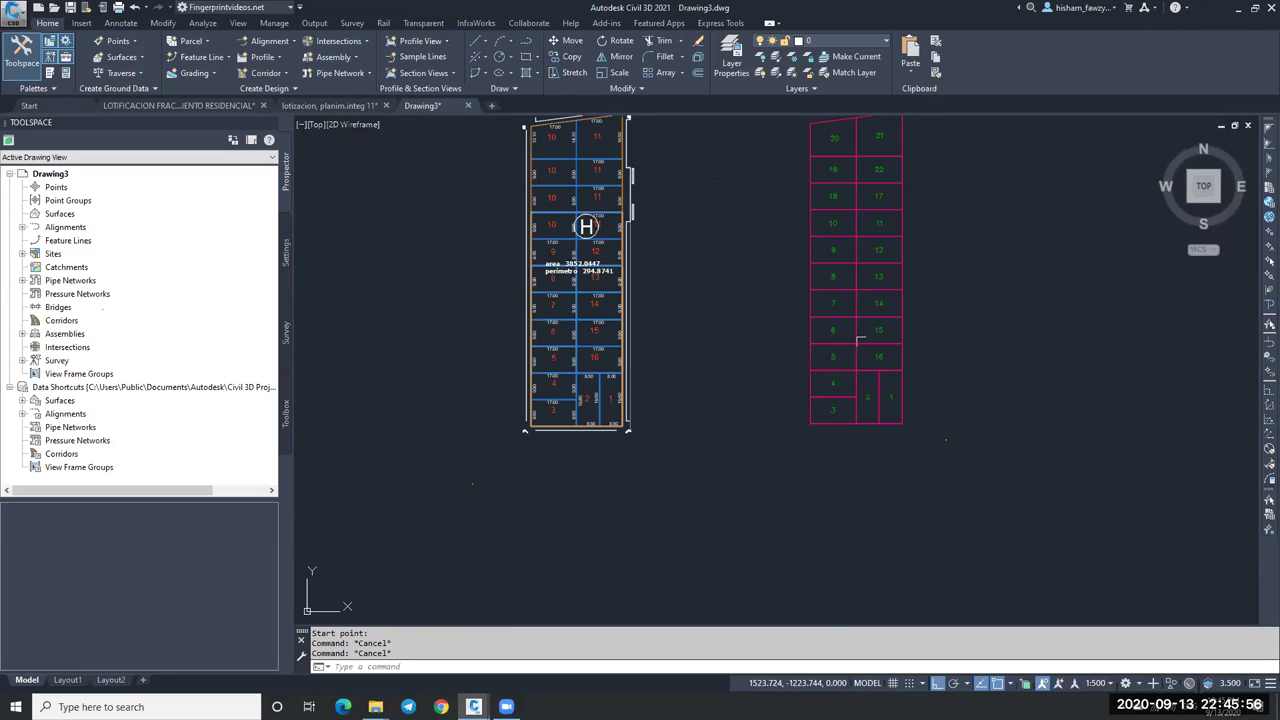
middle_click_drag(876, 344, 878, 396)
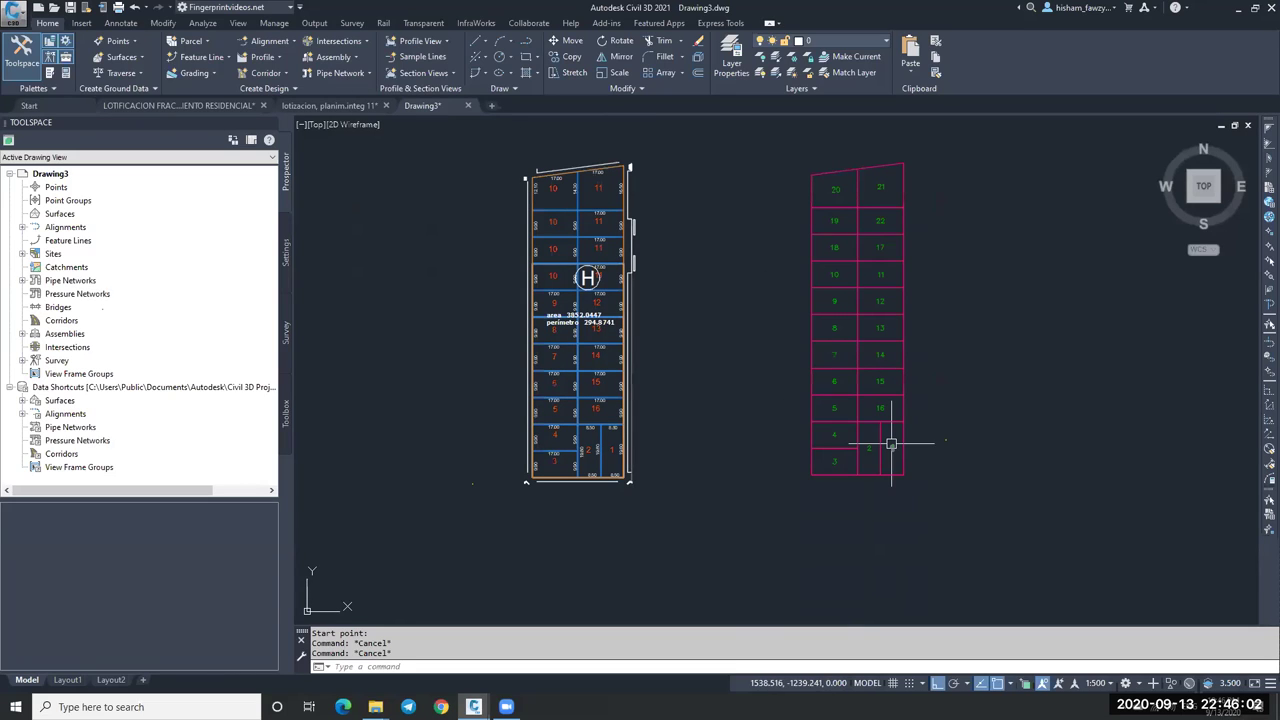
Start renumbering the pink block from 50, then cancel the first path attempt.
left_click(891, 444)
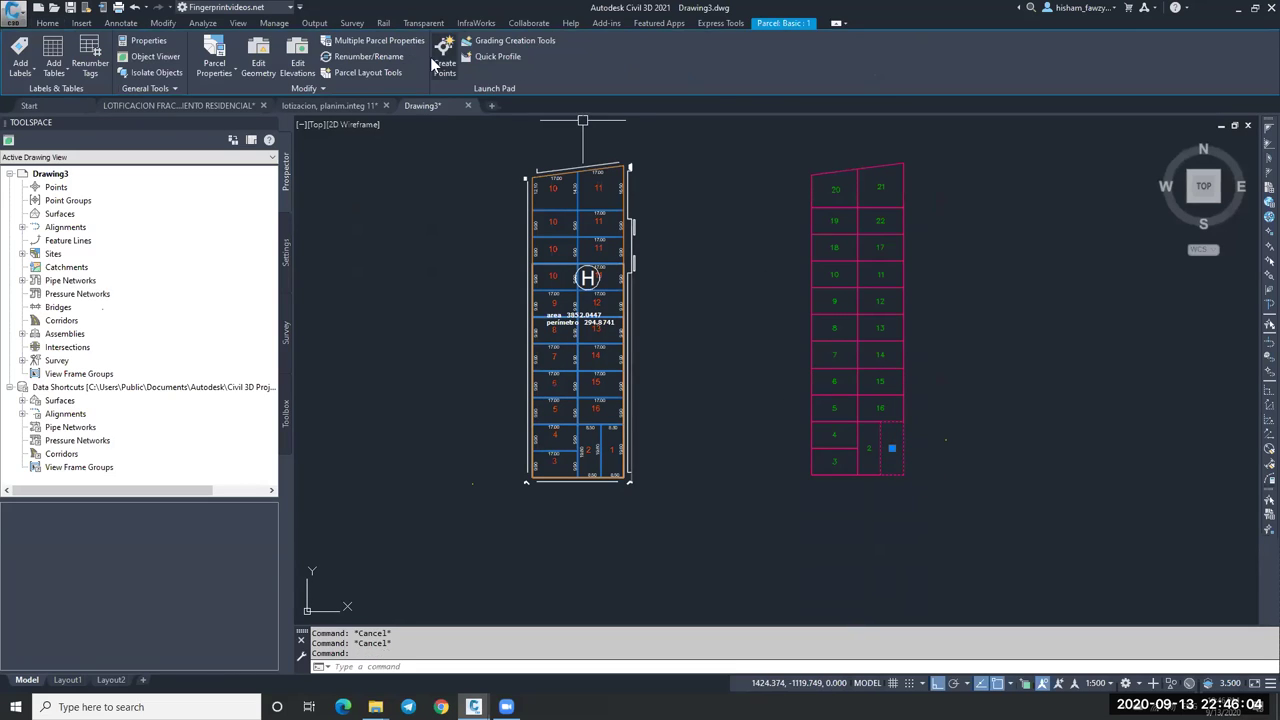
left_click(378, 57)
type("50")
left_click(699, 399)
left_click(888, 442)
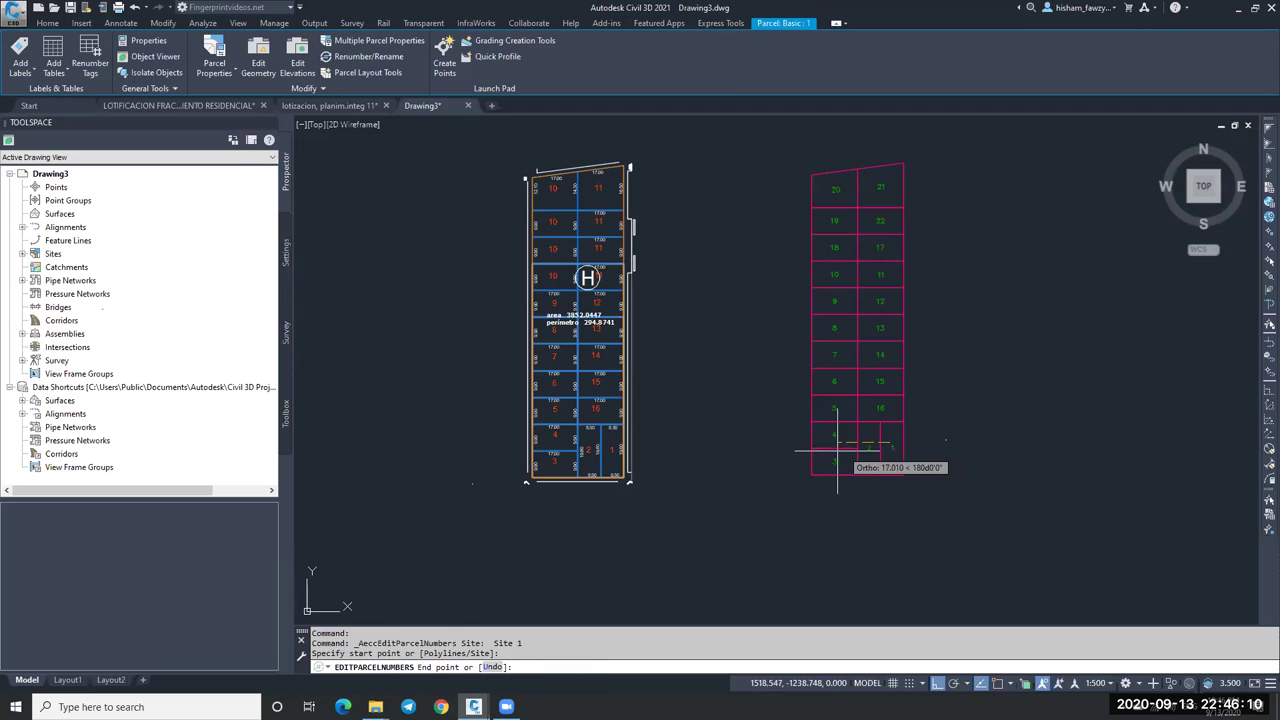
key("Escape")
Renumber all pink-block lots 50 to 71 along a path up and back down the block.
left_click(368, 56)
left_click(702, 399)
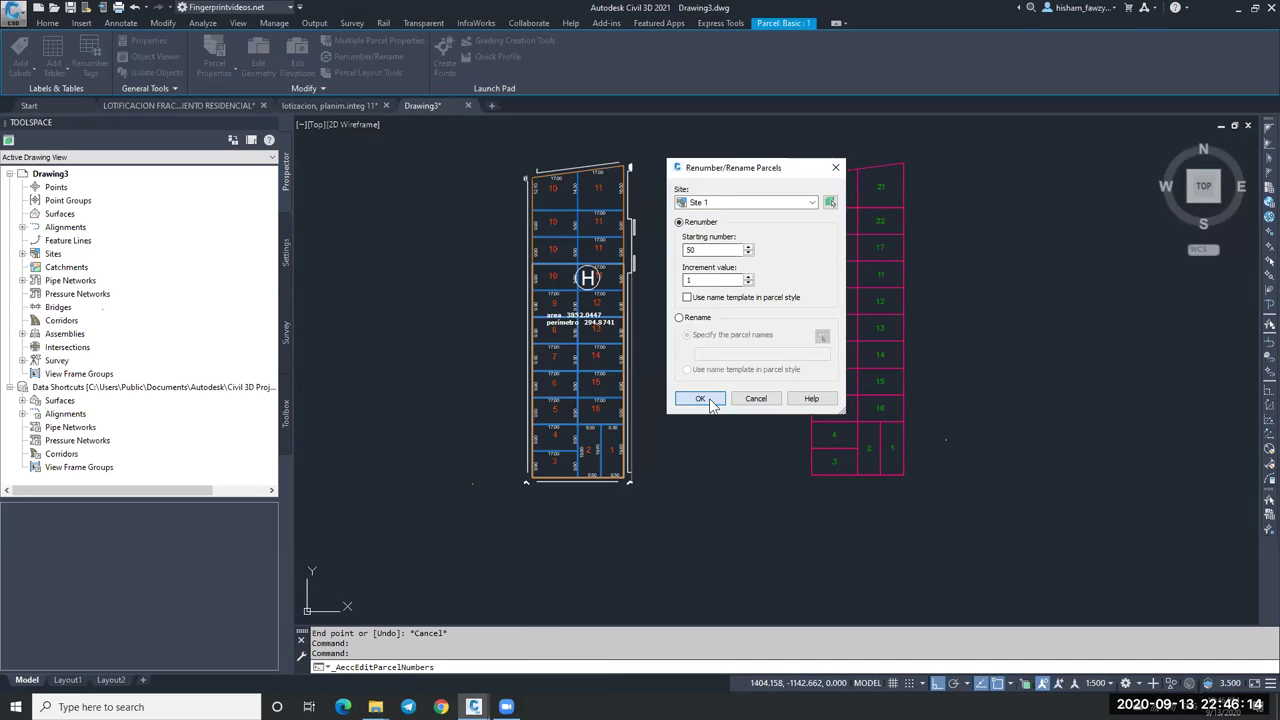
left_click(846, 457)
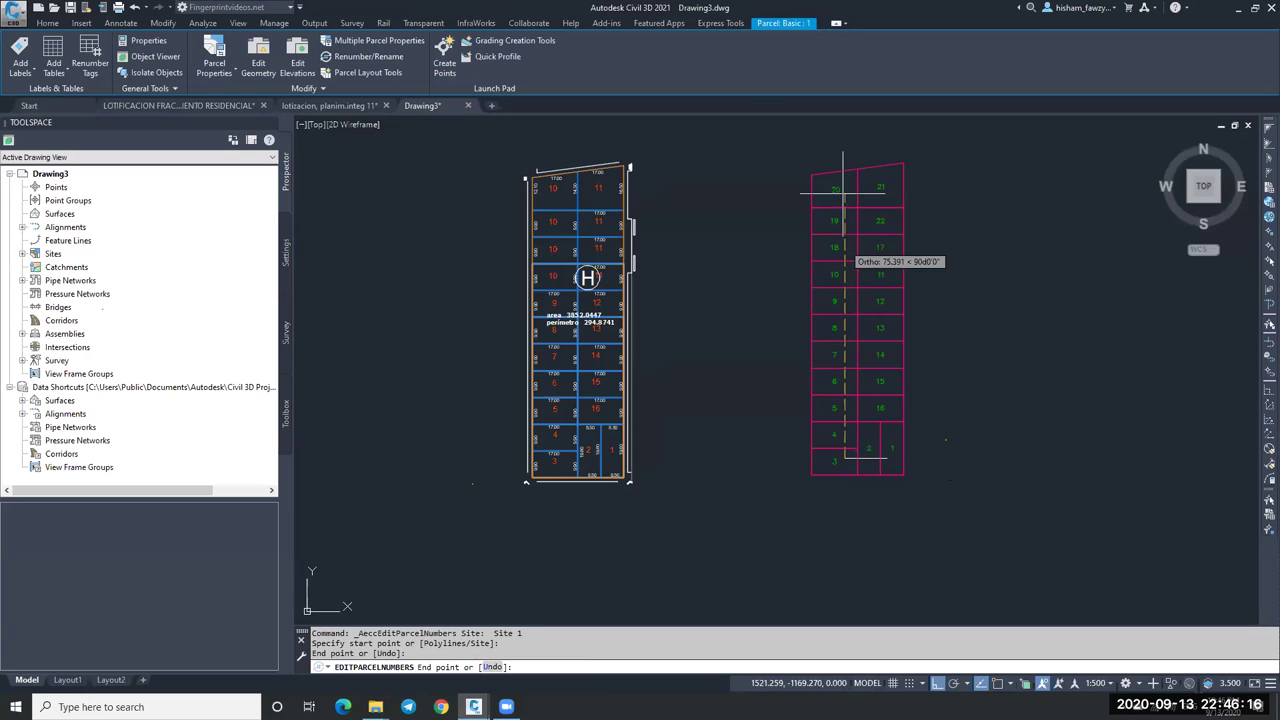
left_click(846, 190)
left_click(880, 190)
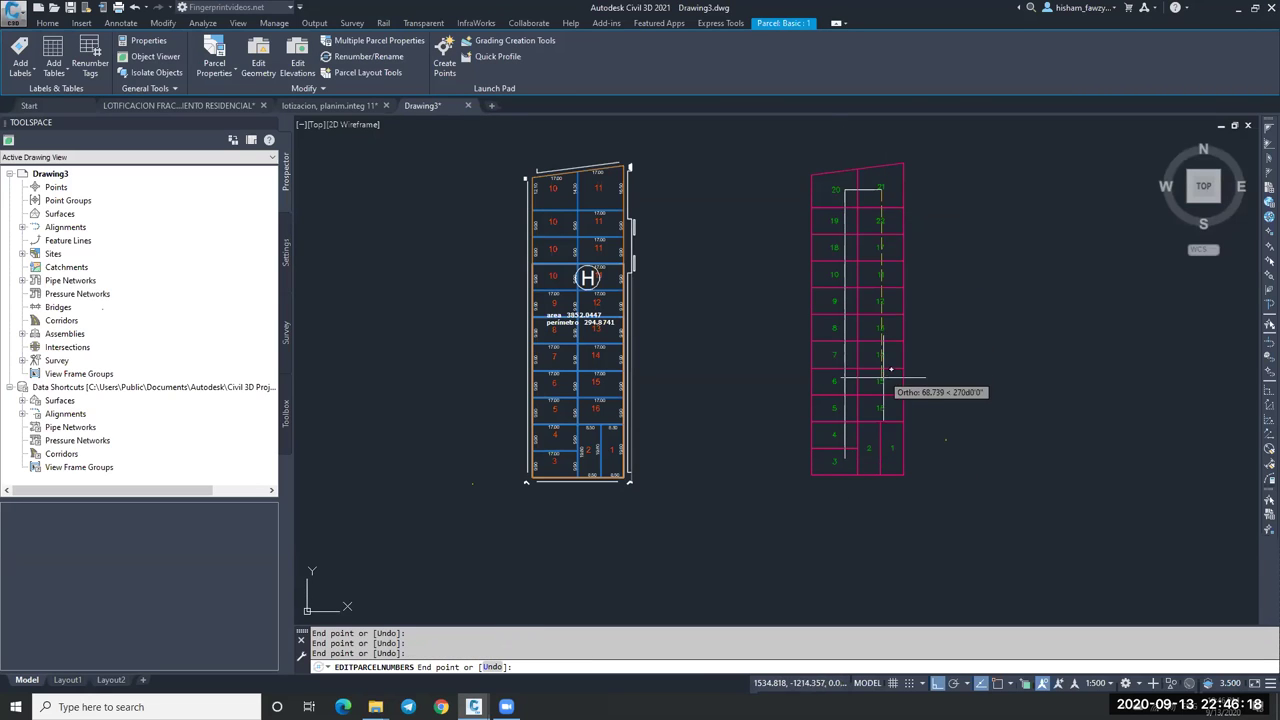
key("Return")
key("Escape")
key("Escape")
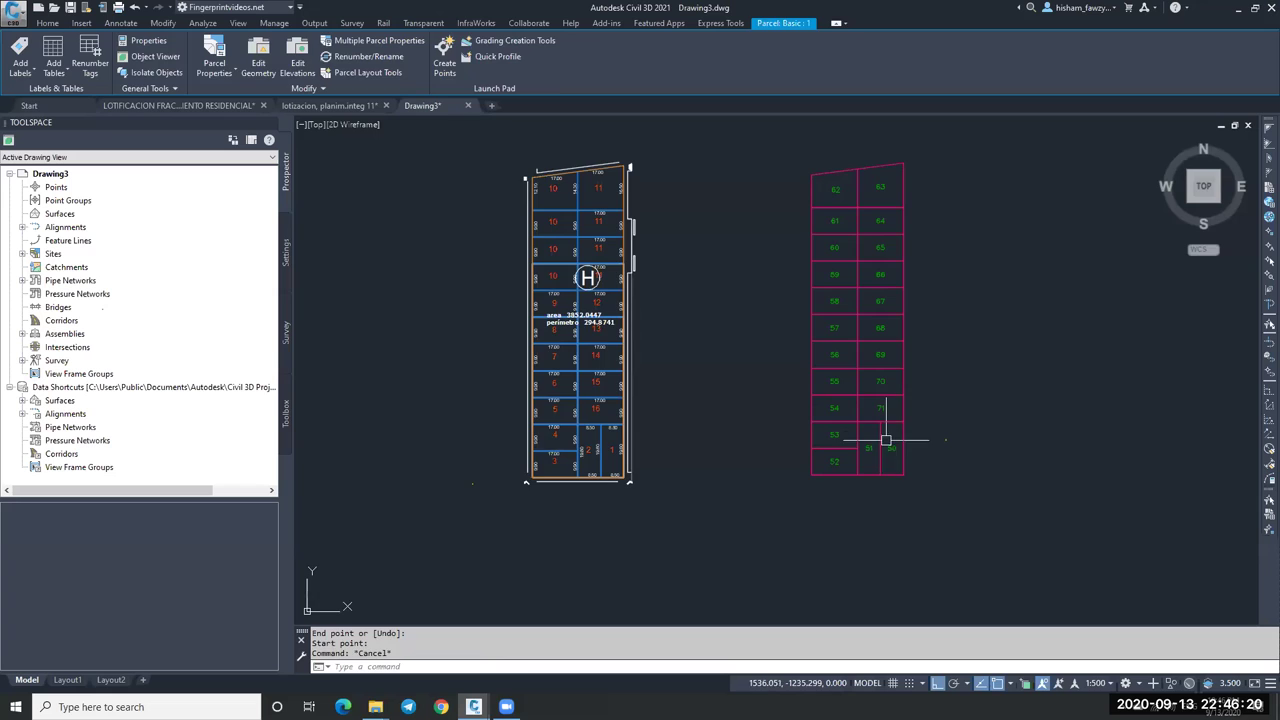
scroll(887, 445, "up", 5)
scroll(802, 430, "down", 5)
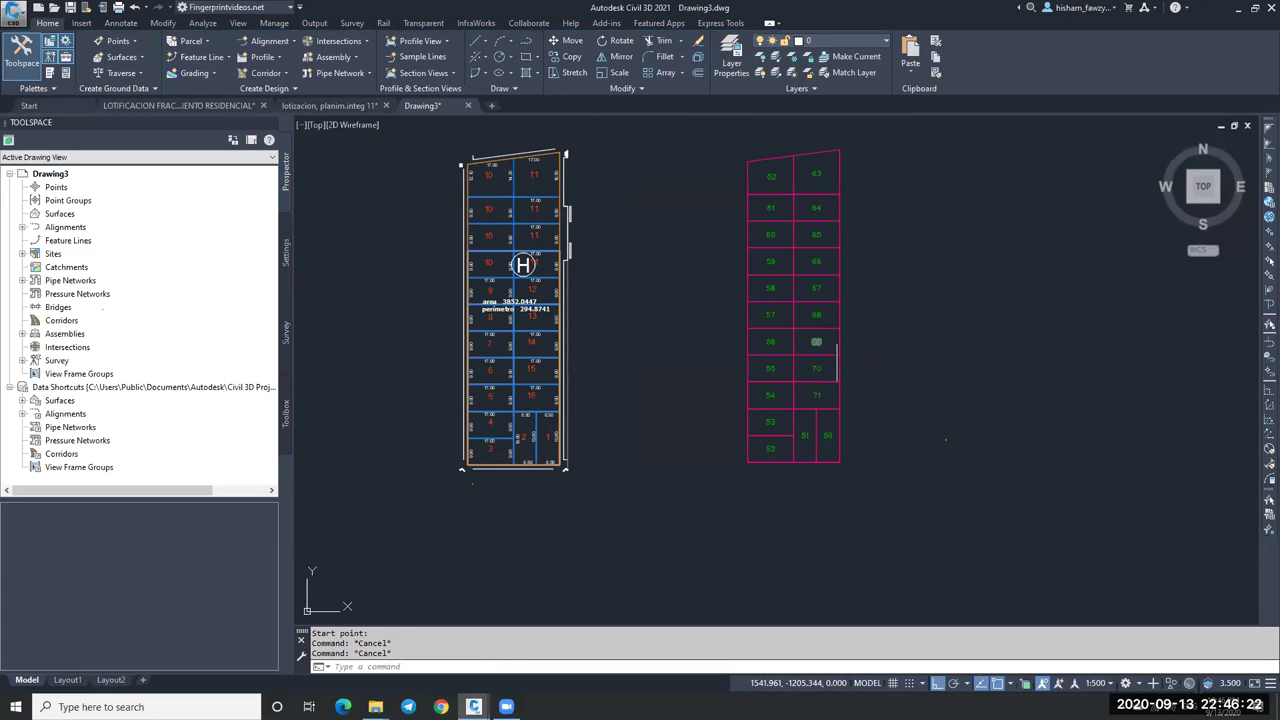
scroll(808, 423, "up", 3)
scroll(857, 408, "down", 3)
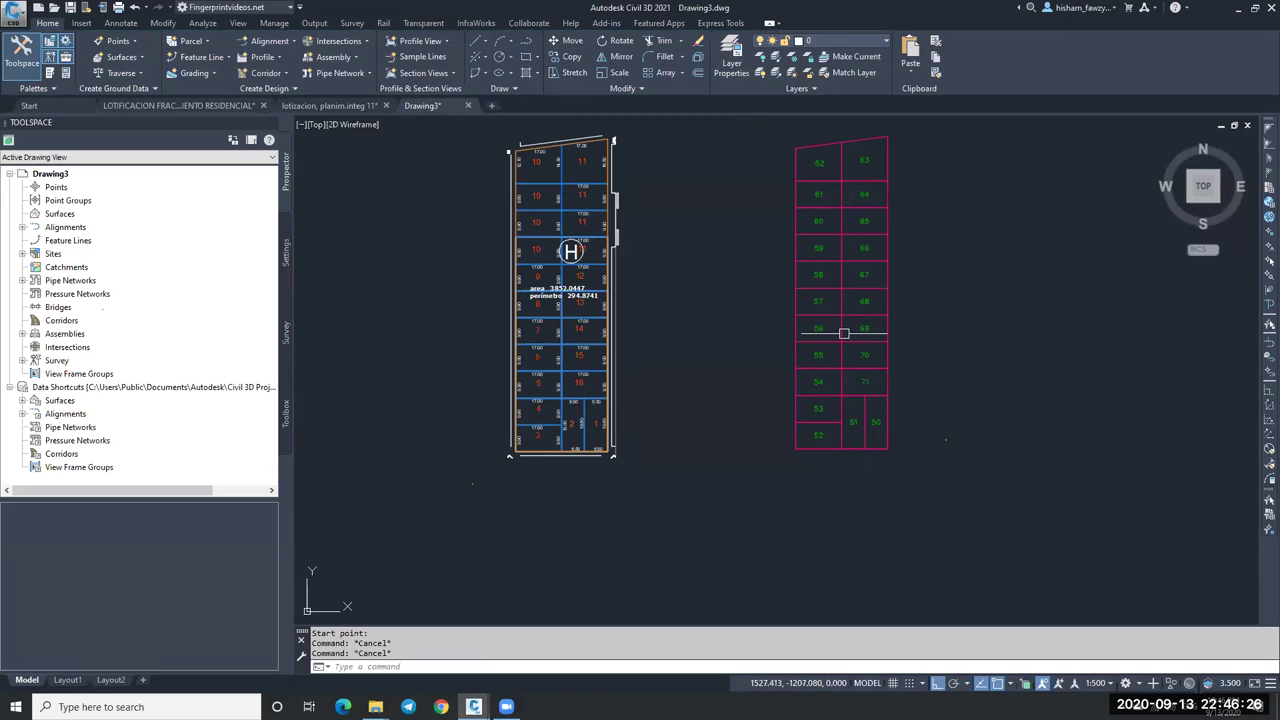
scroll(841, 438, "up", 4)
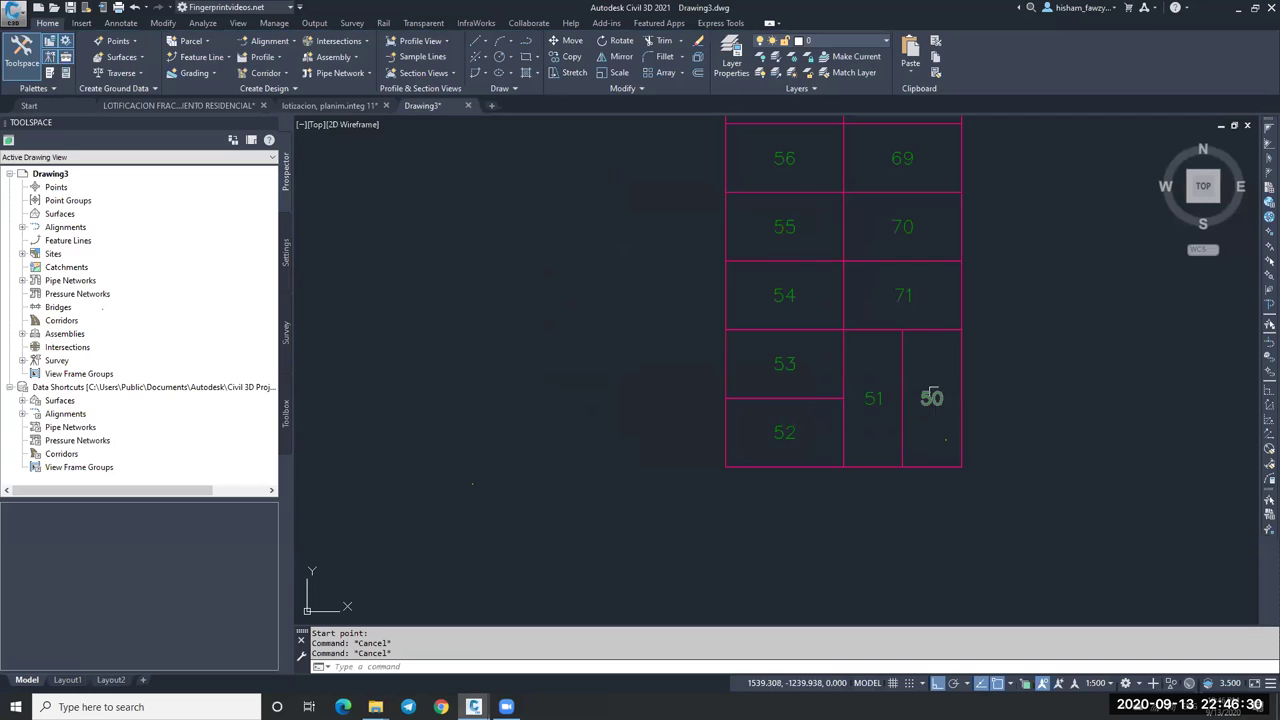
scroll(928, 360, "down", 3)
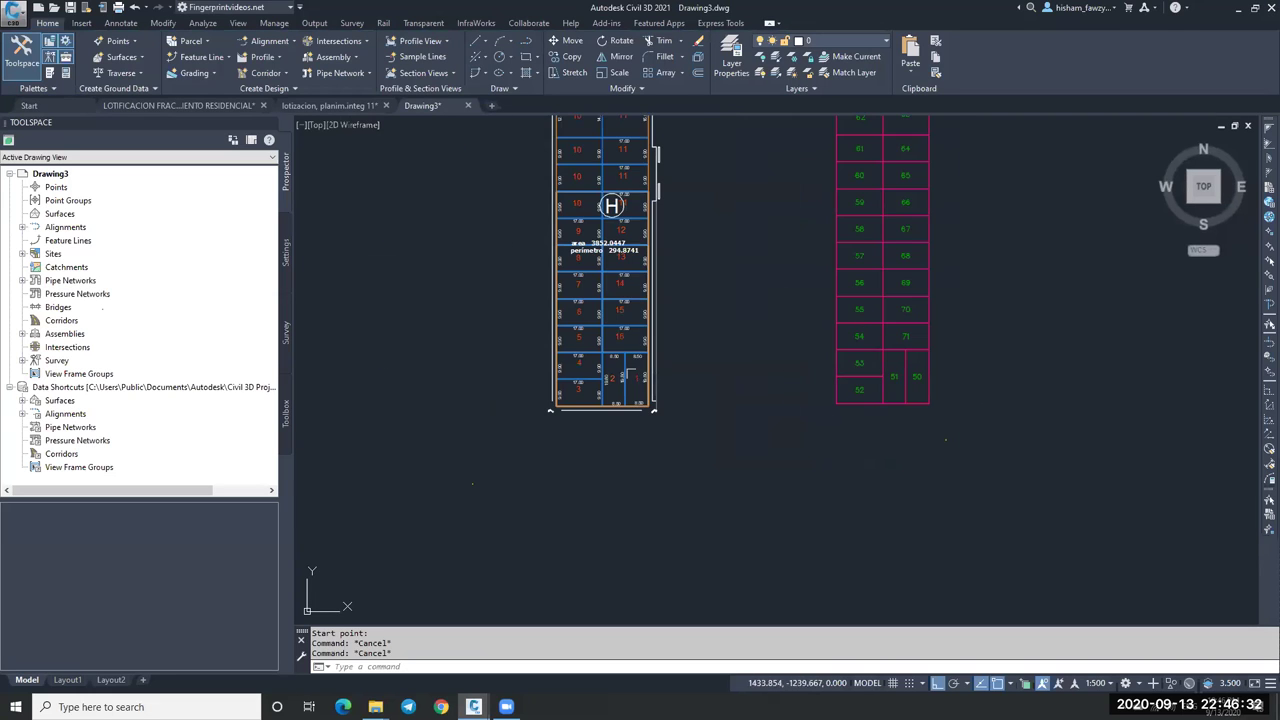
scroll(641, 336, "up", 5)
scroll(657, 480, "down", 5)
scroll(940, 375, "up", 5)
left_click(947, 382)
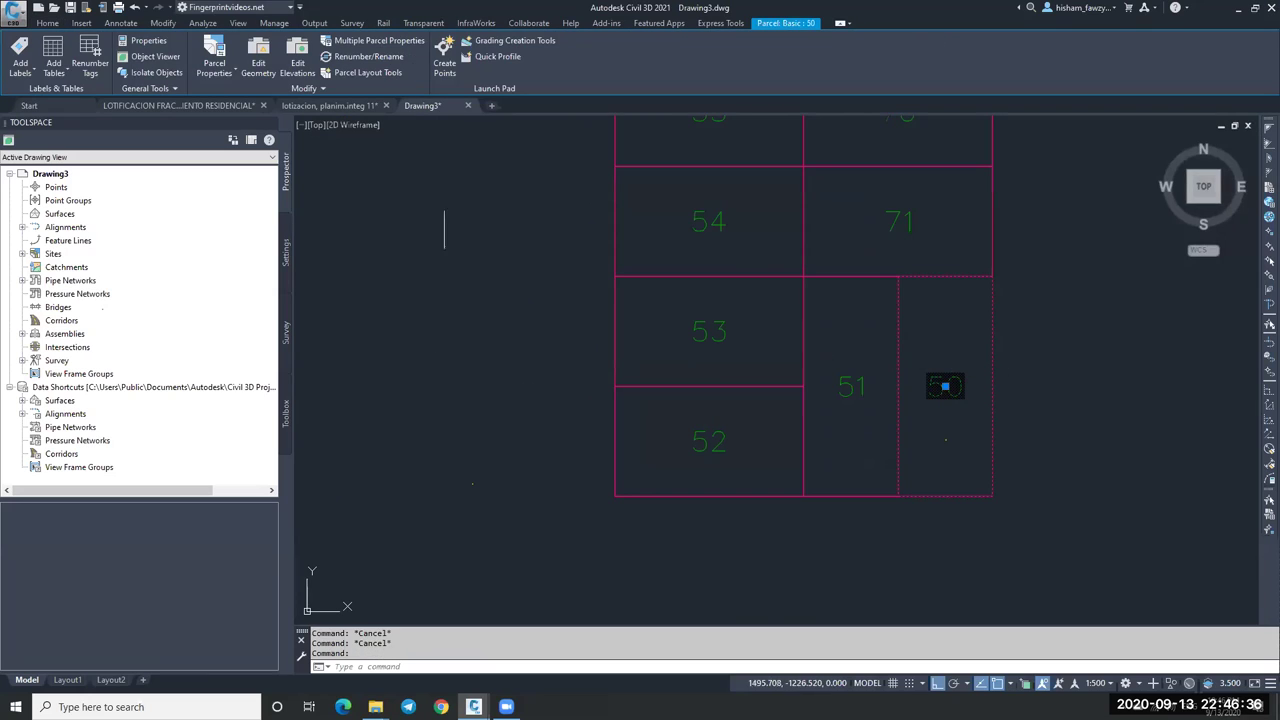
left_click(214, 60)
left_click(552, 218)
left_click(533, 219)
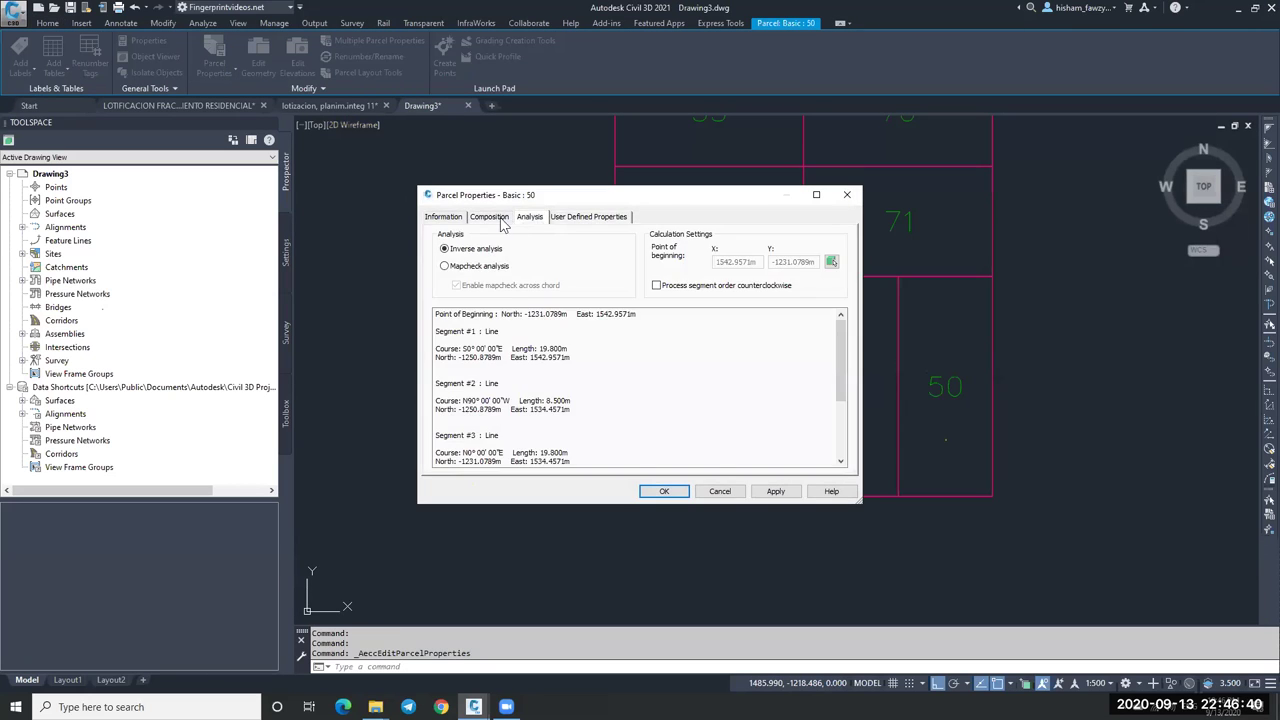
left_click(462, 220)
left_click(488, 218)
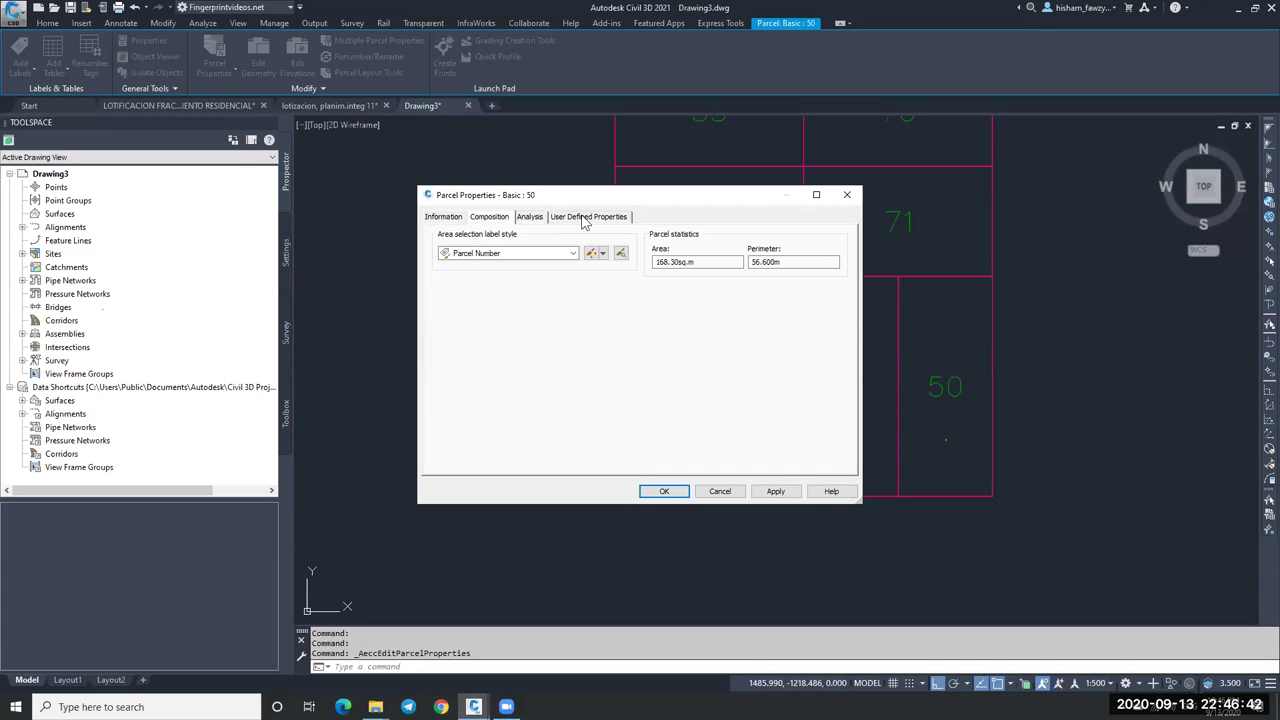
left_click(847, 195)
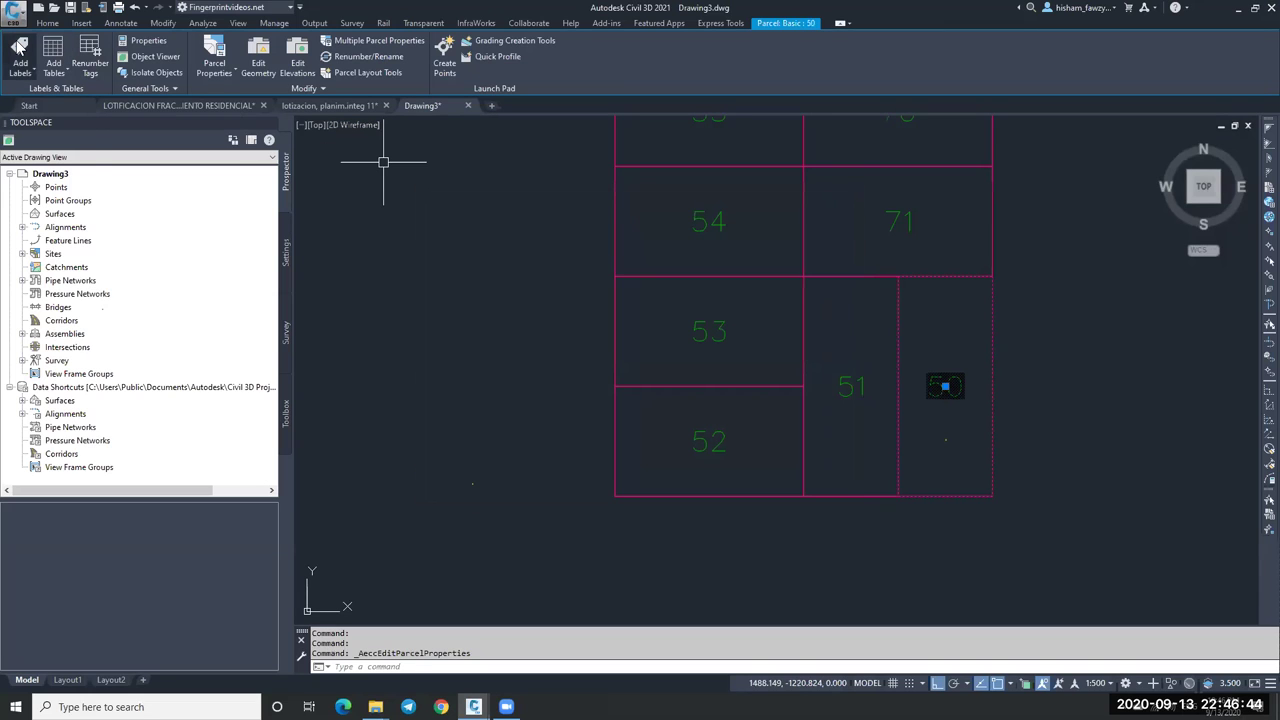
left_click(20, 62)
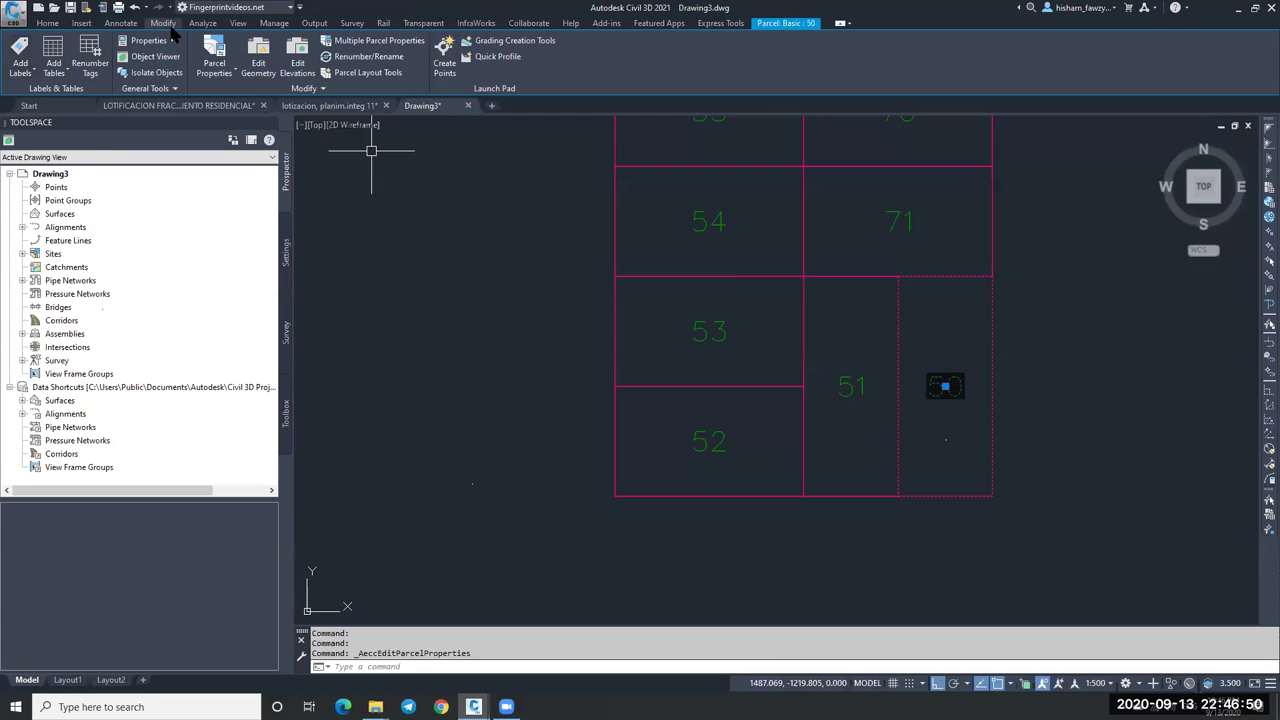
Open Add Labels from the Annotate tab with Parcel feature and Distance line label style.
left_click(122, 24)
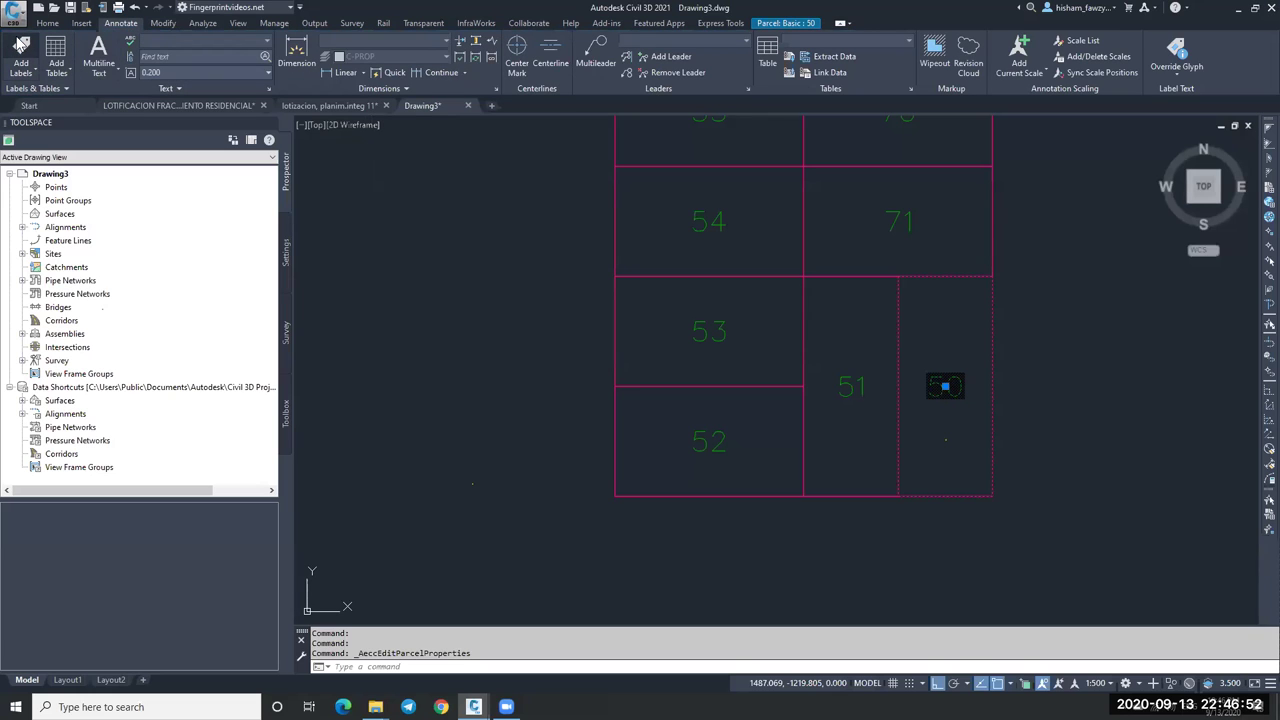
left_click(20, 45)
left_click(585, 128)
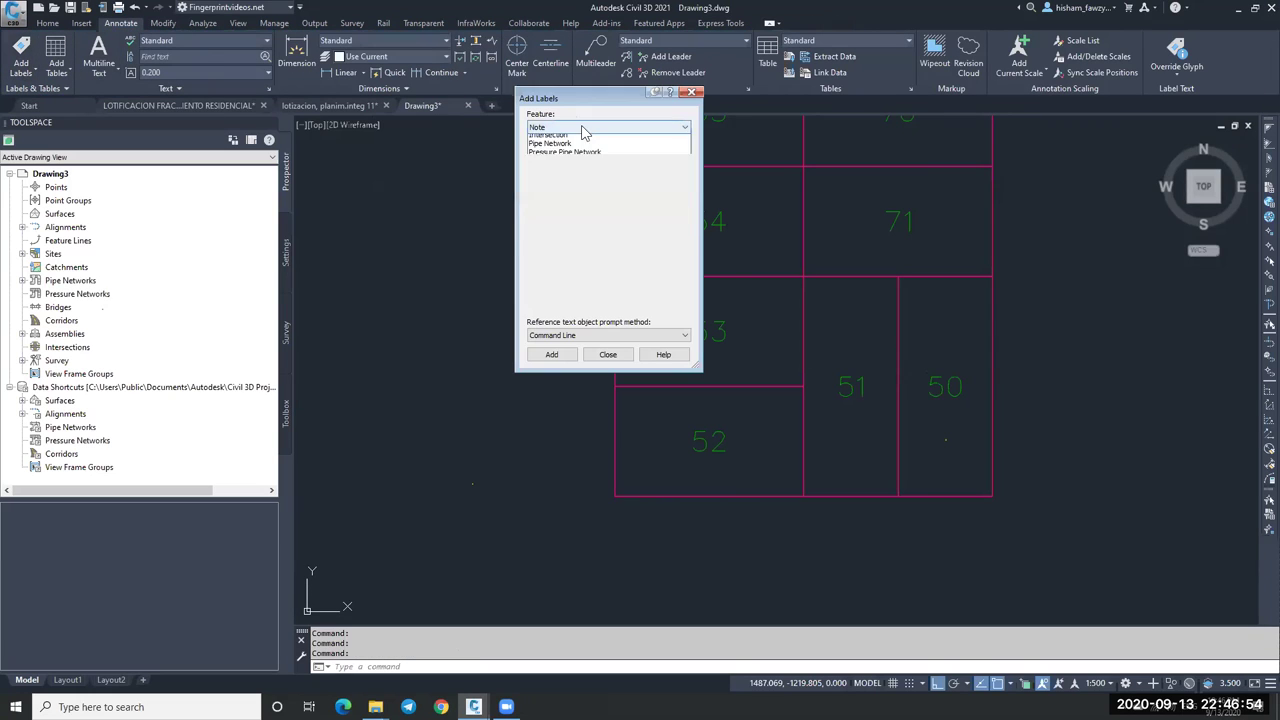
left_click(553, 168)
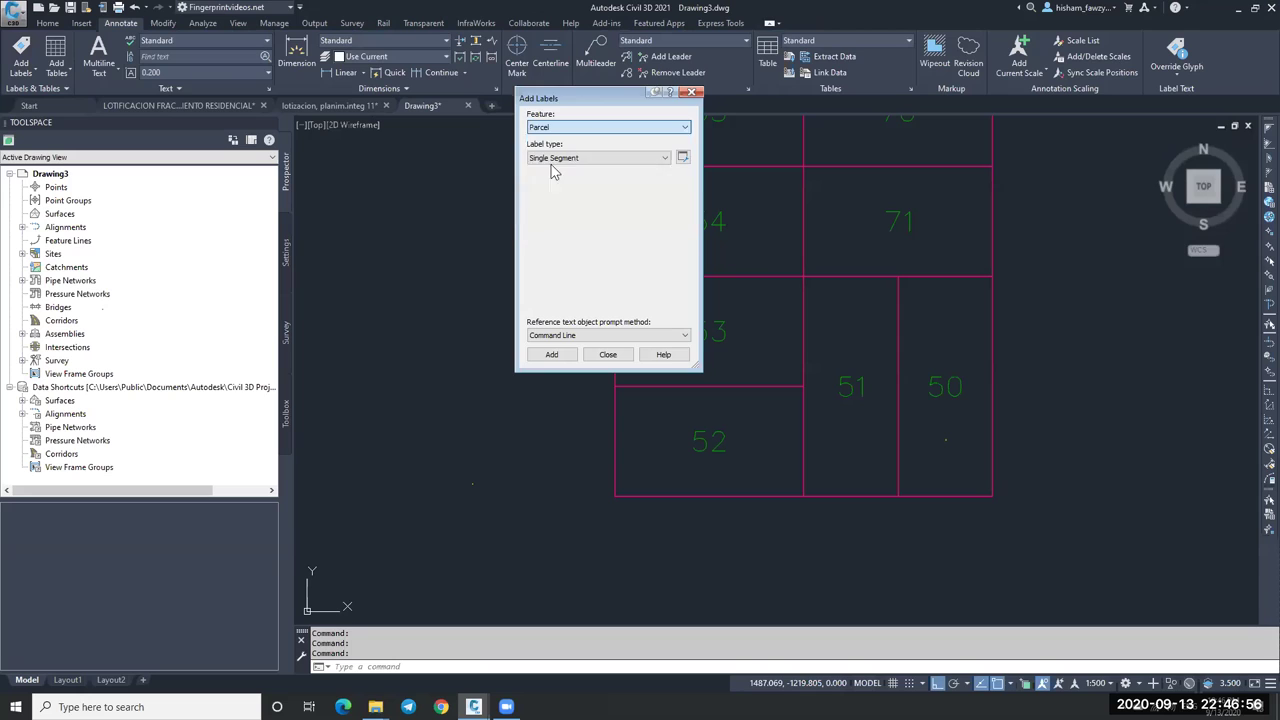
left_click(595, 190)
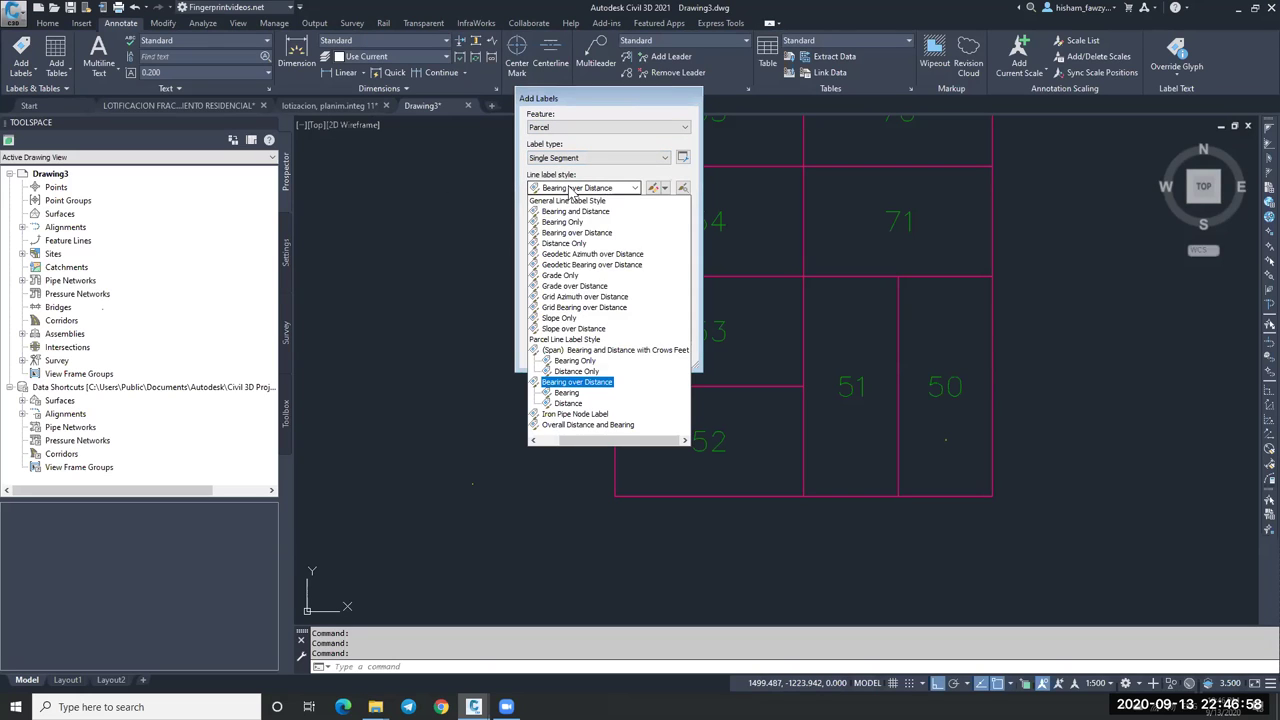
left_click(578, 190)
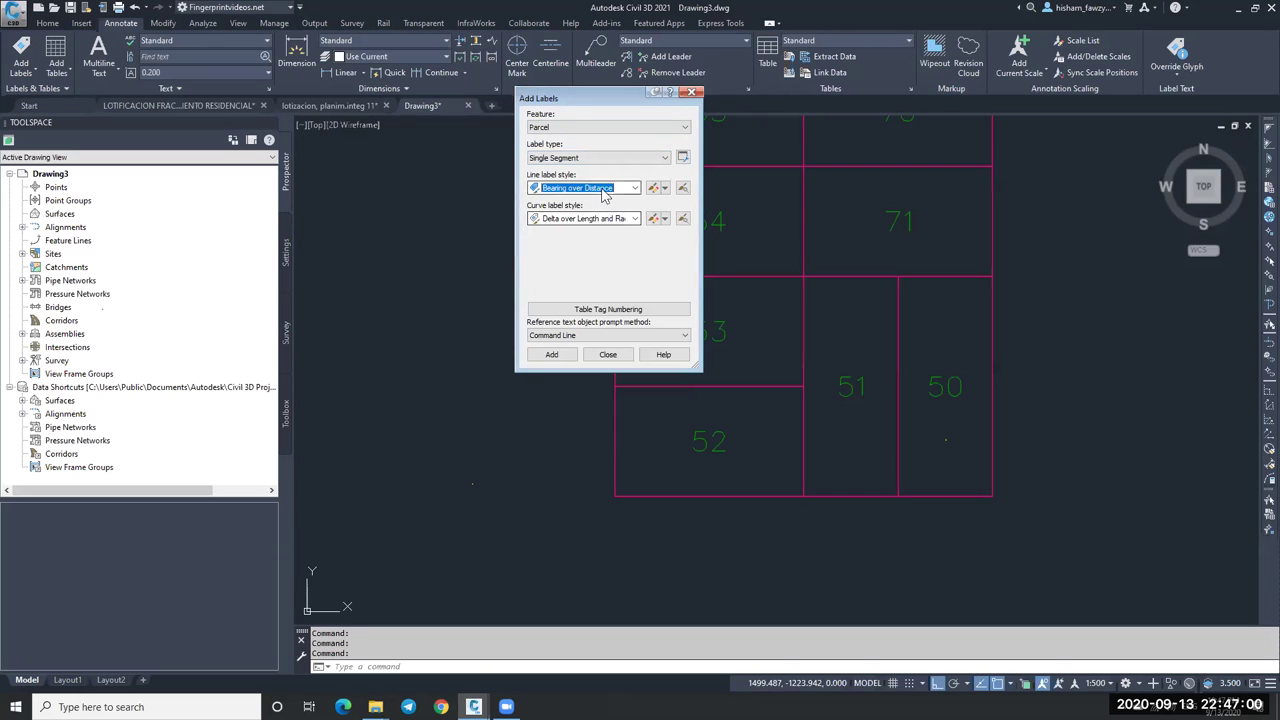
left_click(604, 190)
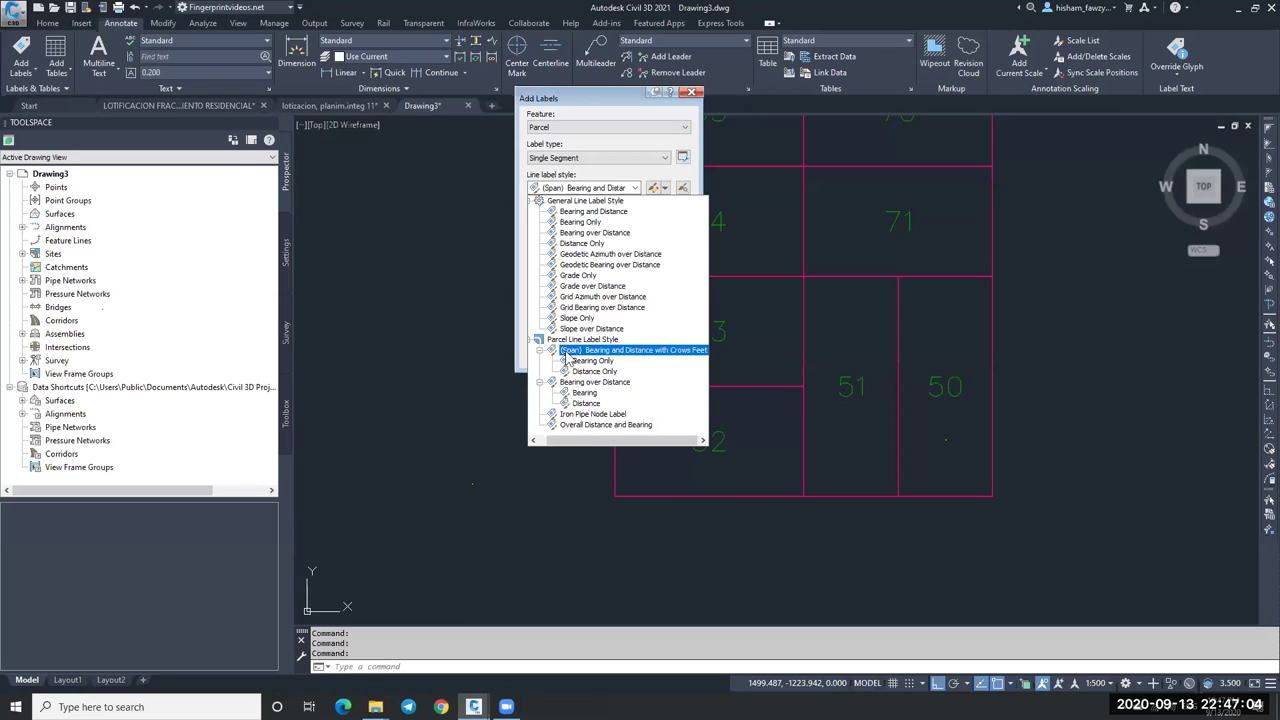
left_click(587, 403)
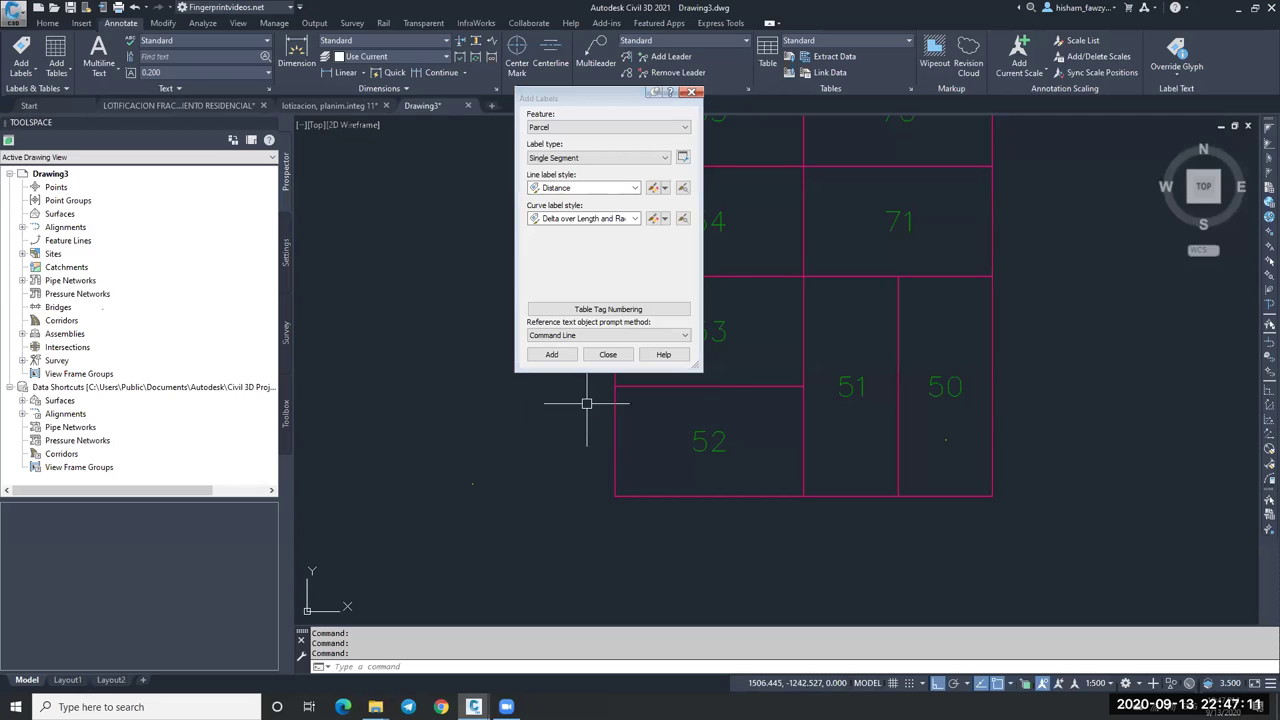
Set the label type to Multiple Segment, keep Distance style, and start adding labels.
left_click(574, 159)
left_click(577, 183)
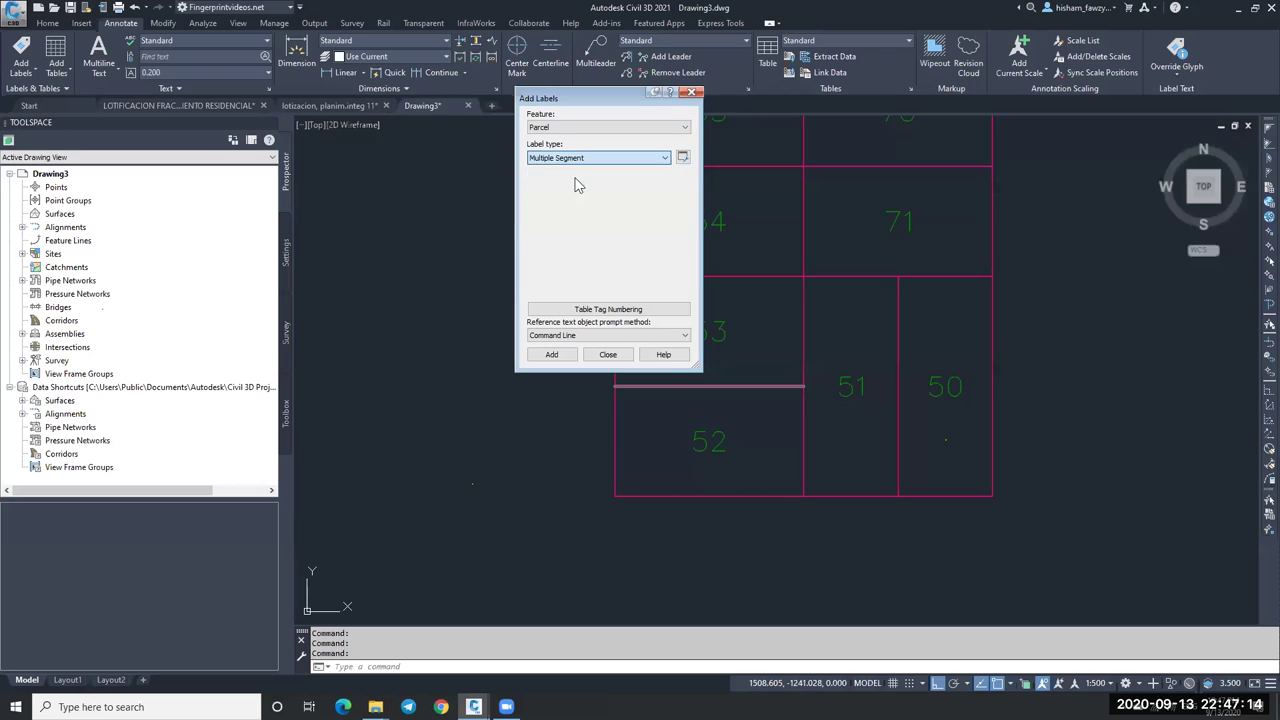
left_click(603, 190)
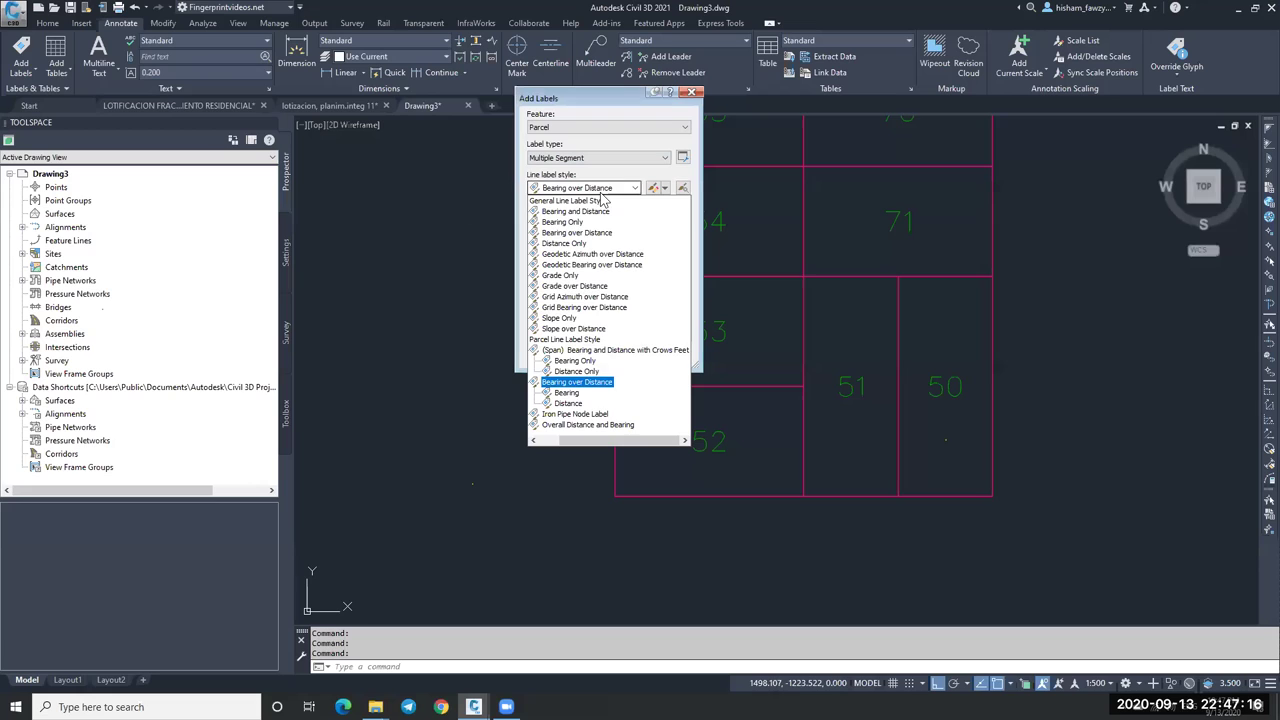
left_click(571, 404)
left_click(551, 356)
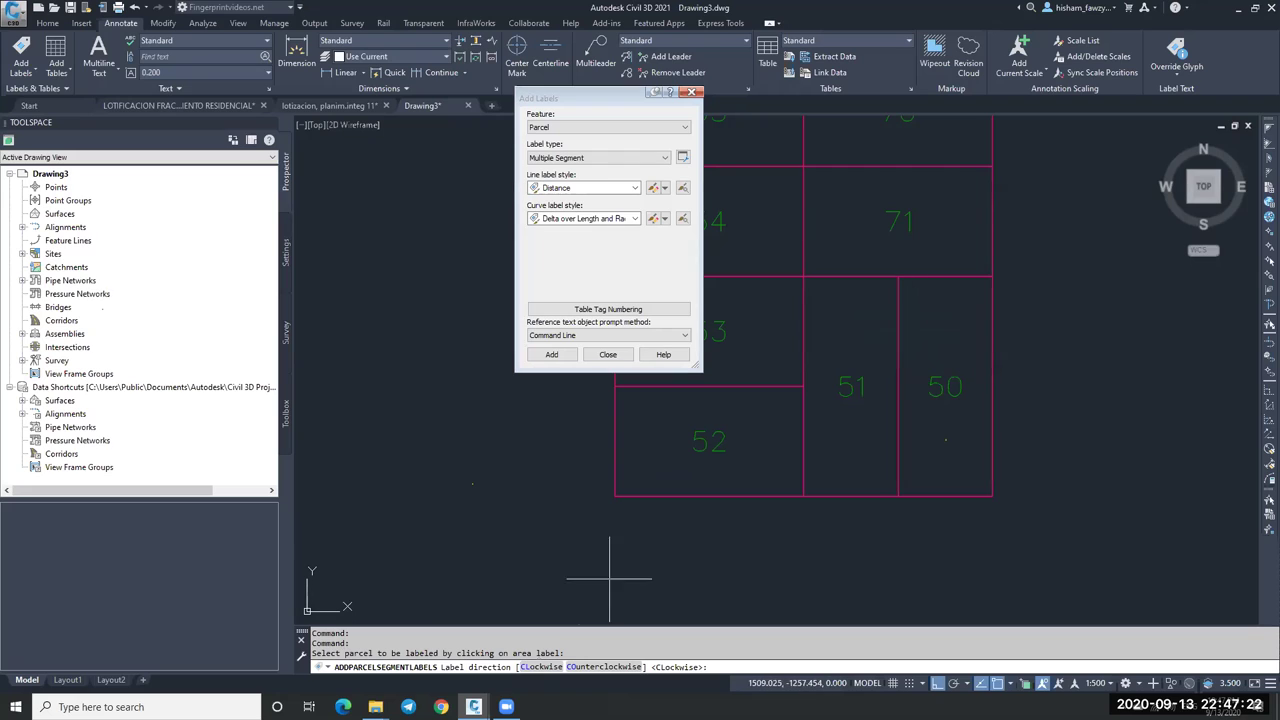
Label the segments of lots 51 and 52 in clockwise order.
left_click(541, 667)
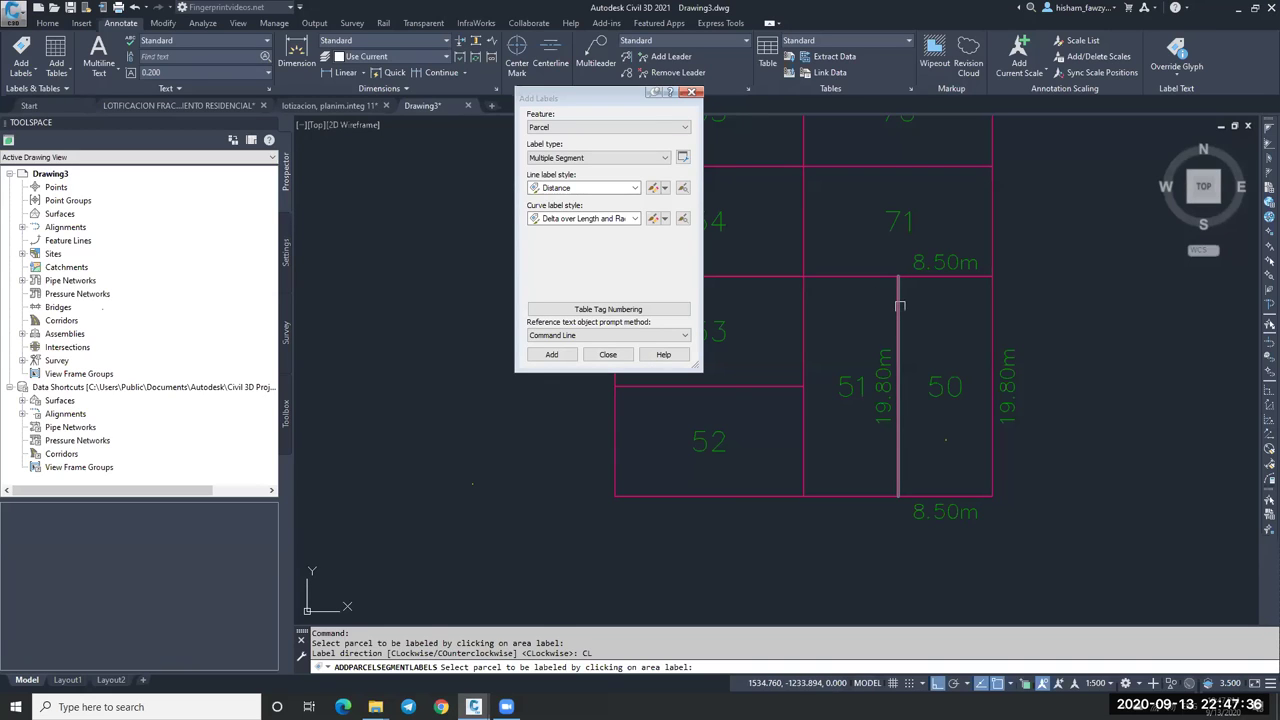
scroll(948, 374, "down", 2)
left_click(884, 382)
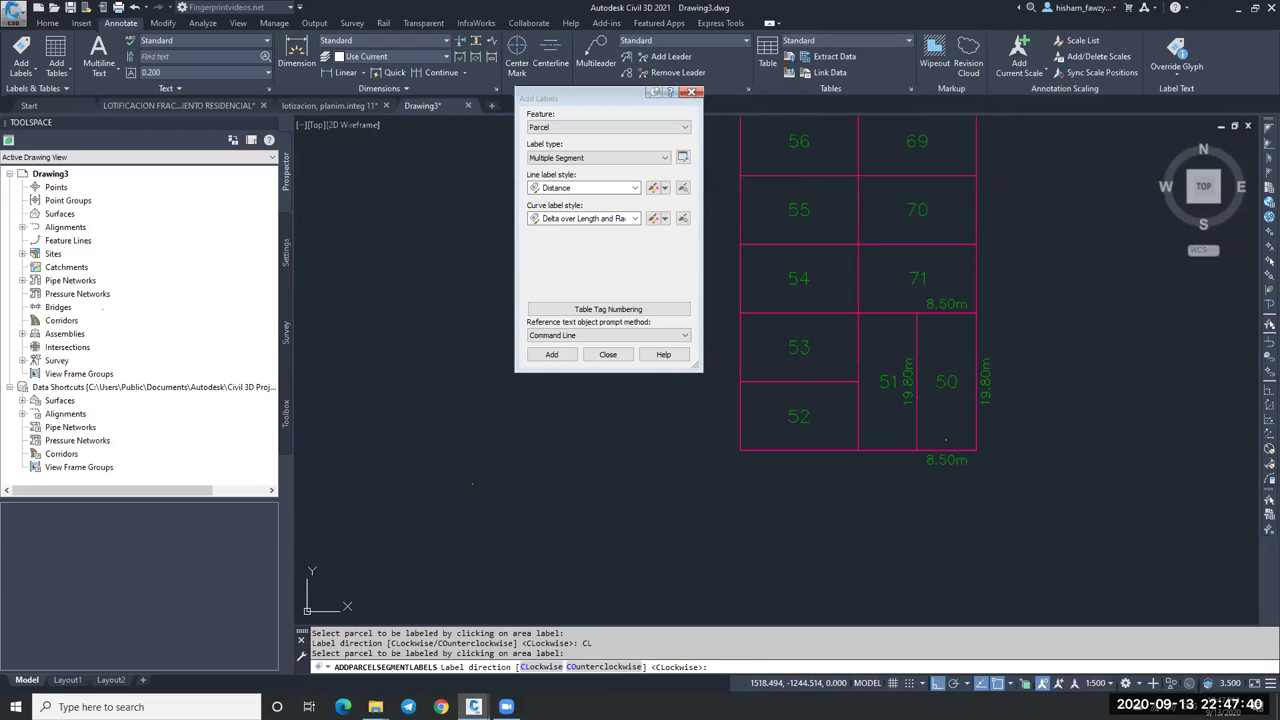
key("Return")
left_click(795, 405)
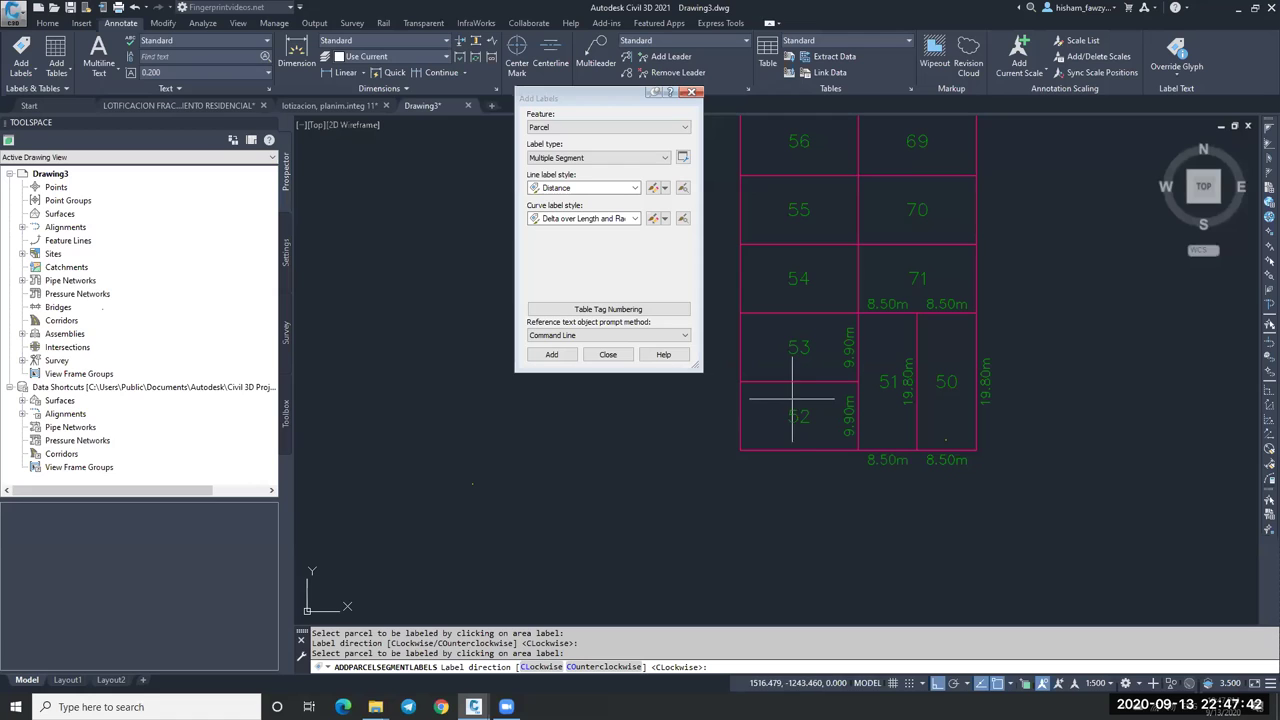
key("Return")
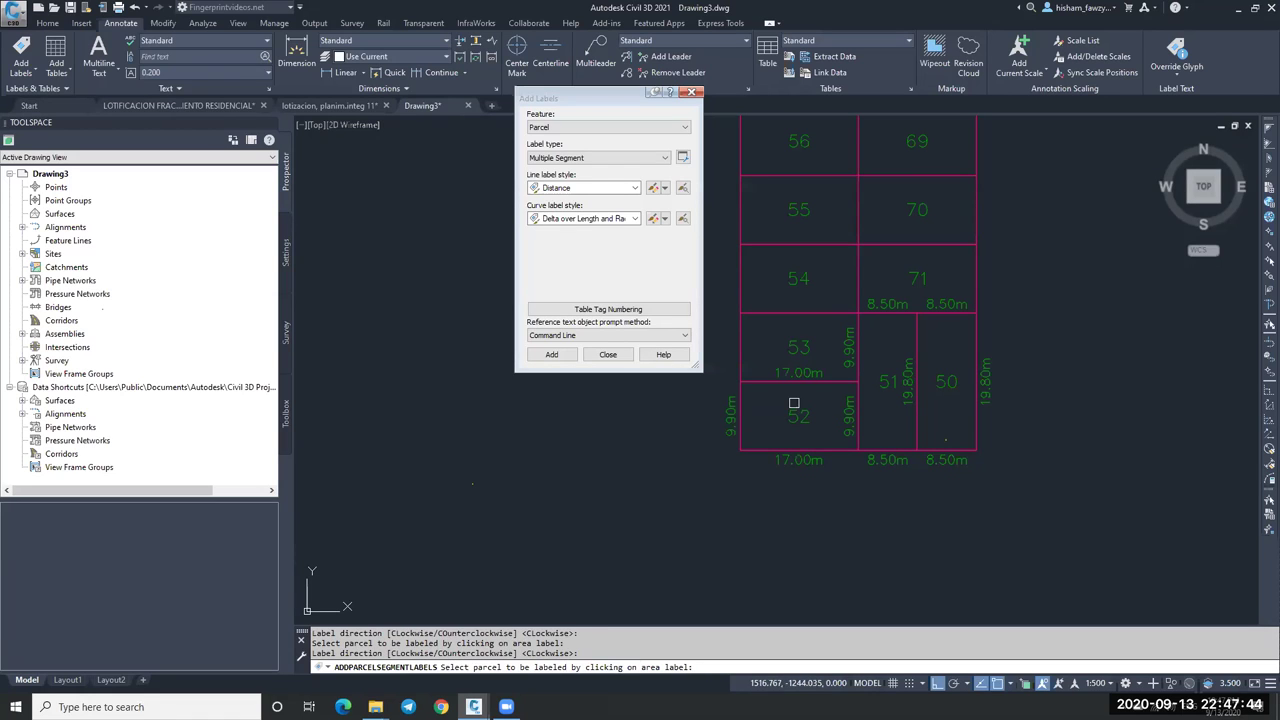
Label the segments of lots 53 and 54 clockwise, then end the labelling command.
left_click(807, 345)
key("Return")
left_click(810, 283)
key("Return")
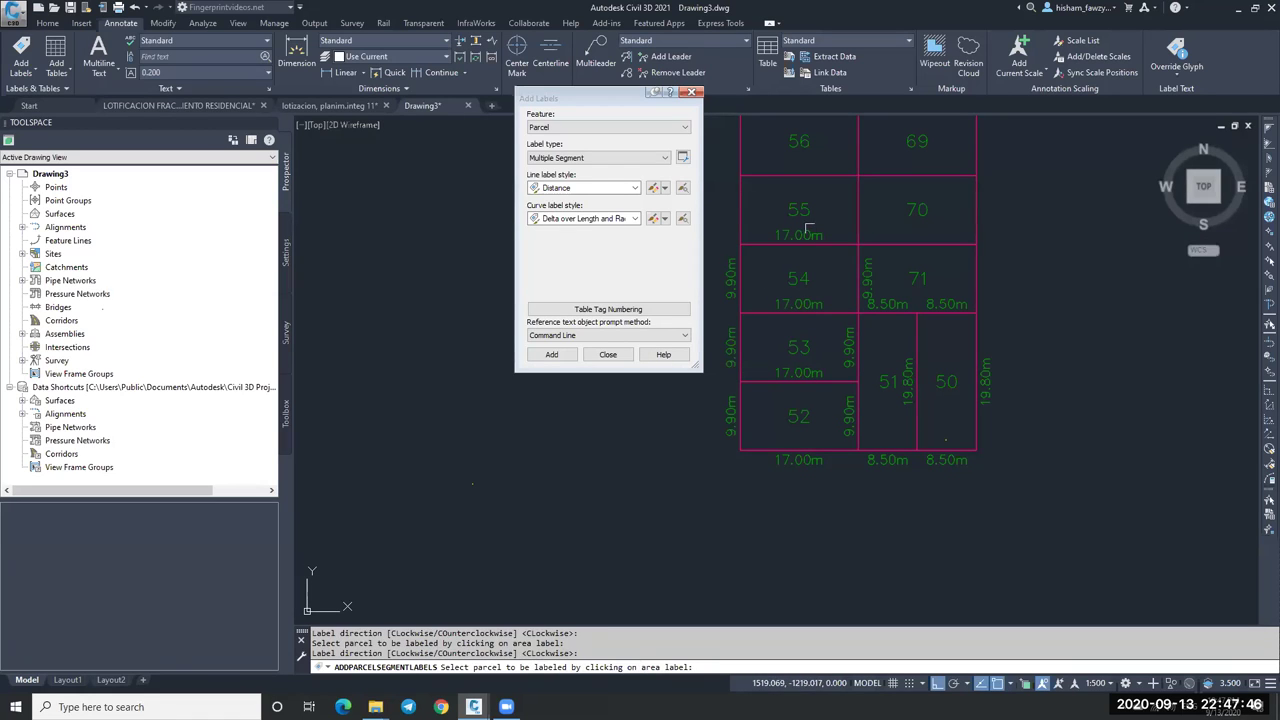
scroll(809, 286, "down", 5)
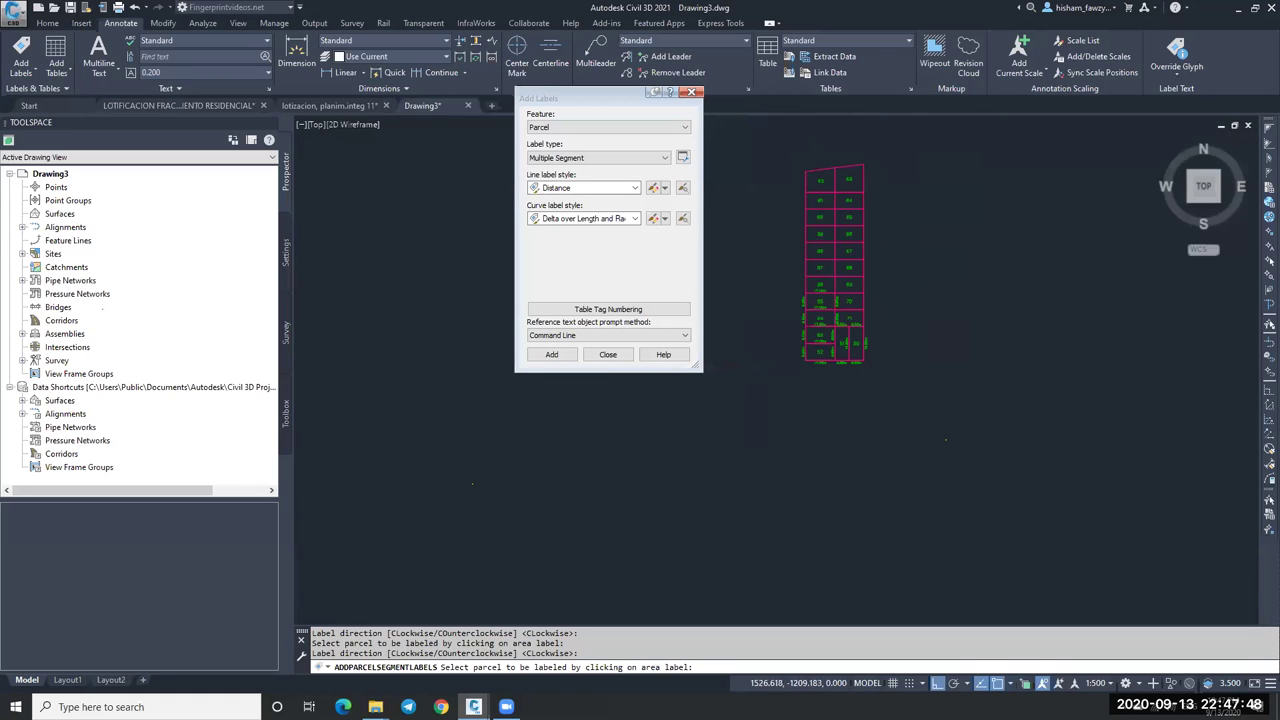
scroll(830, 320, "up", 5)
key("Return")
key("Escape")
scroll(812, 405, "up", 1)
scroll(845, 415, "up", 1)
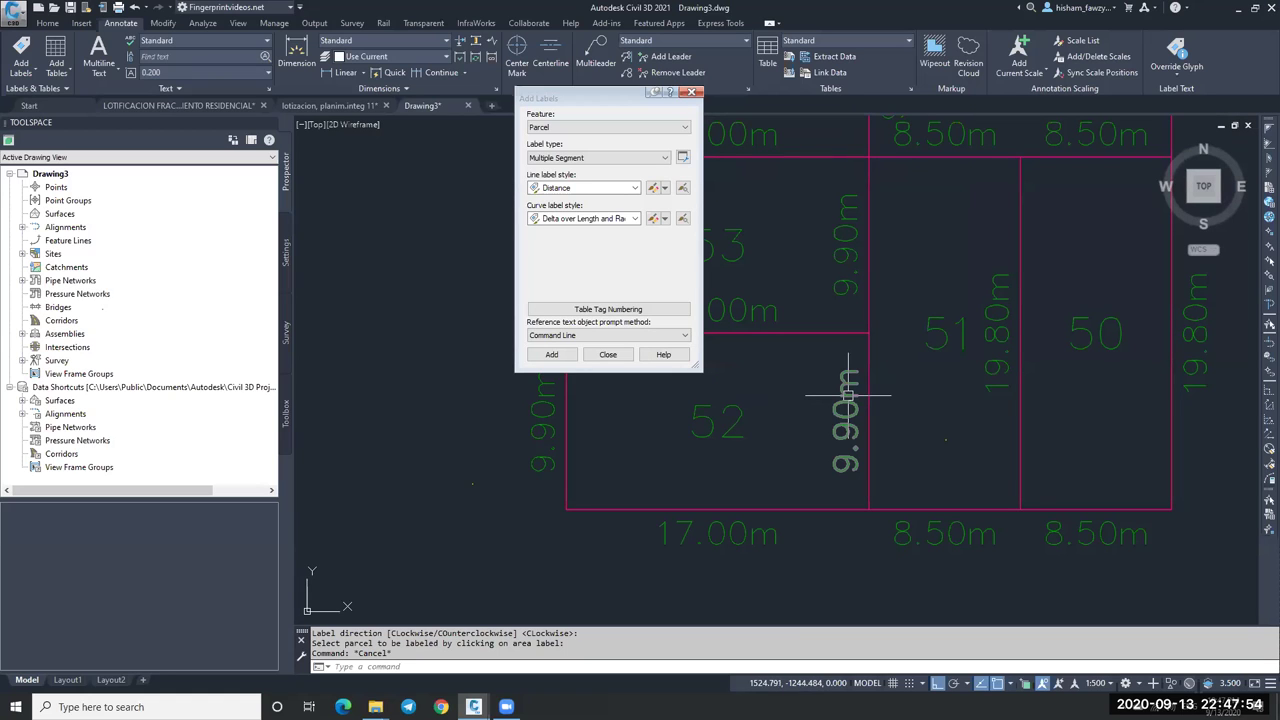
Edit the Distance label style so its segment-length text is white at 1.75 mm height.
left_click(657, 187)
left_click(230, 213)
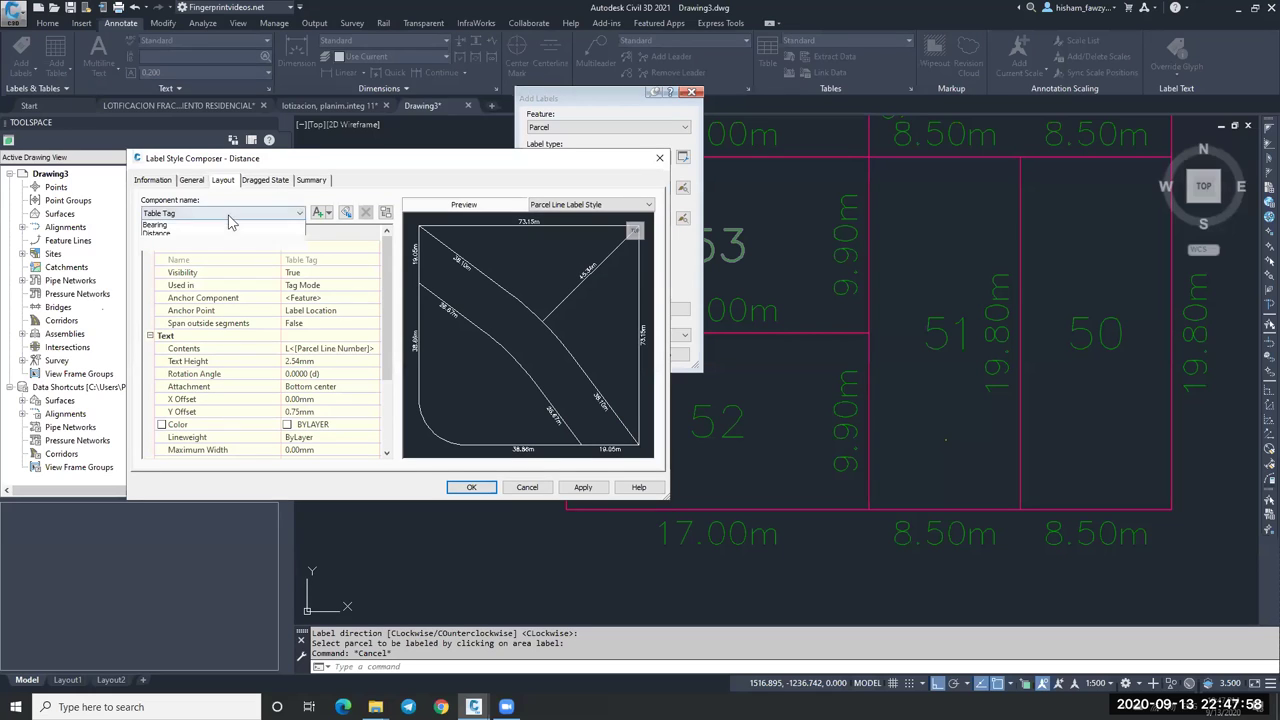
left_click(220, 242)
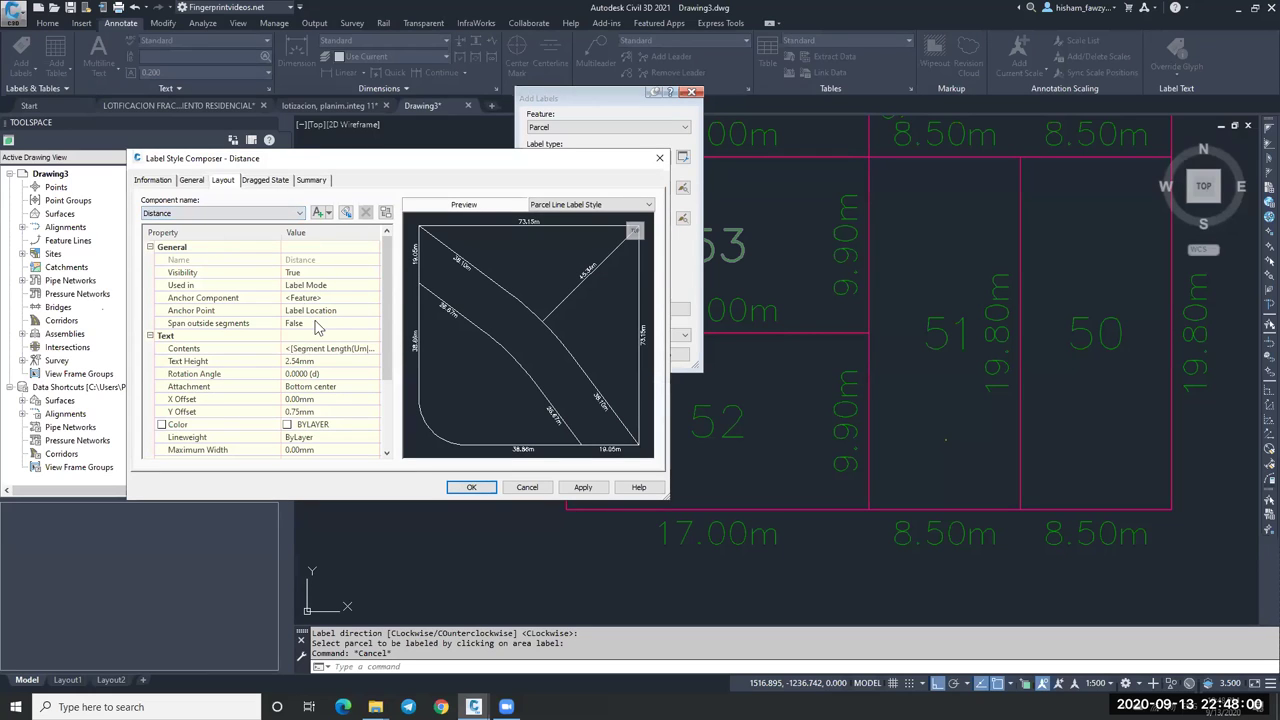
left_click(375, 349)
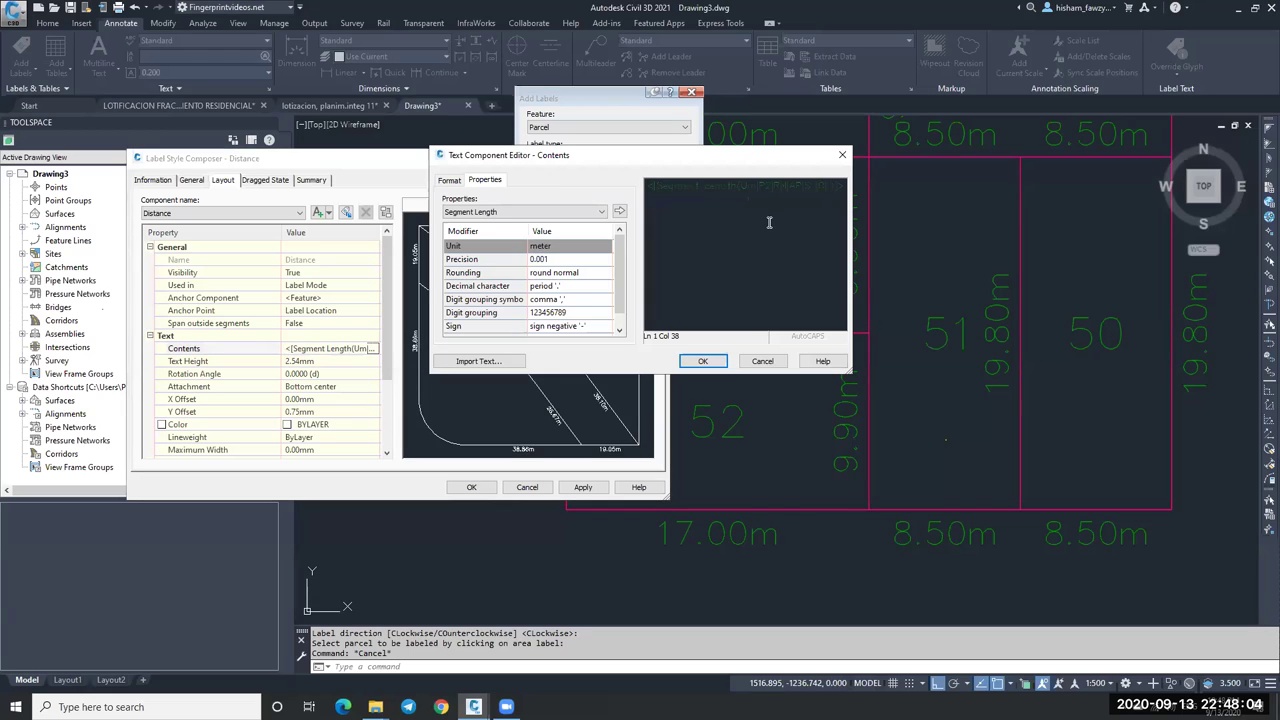
triple_click(772, 184)
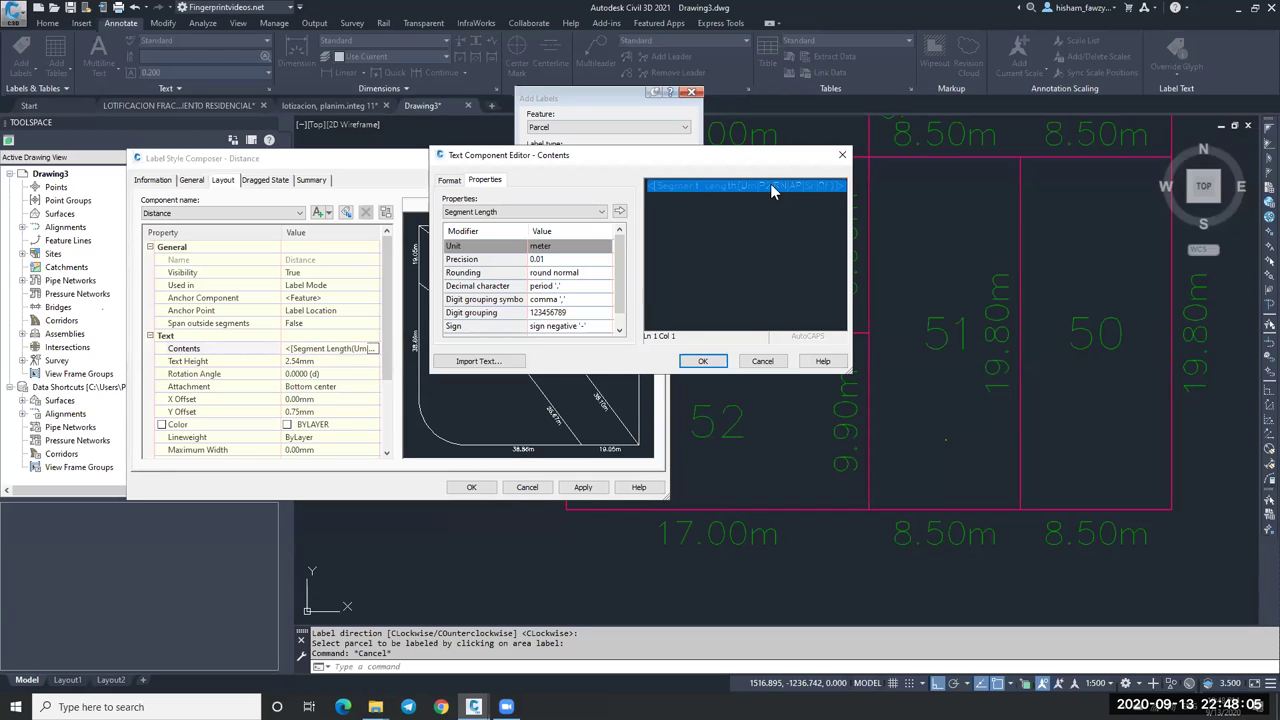
left_click(450, 180)
left_click(535, 292)
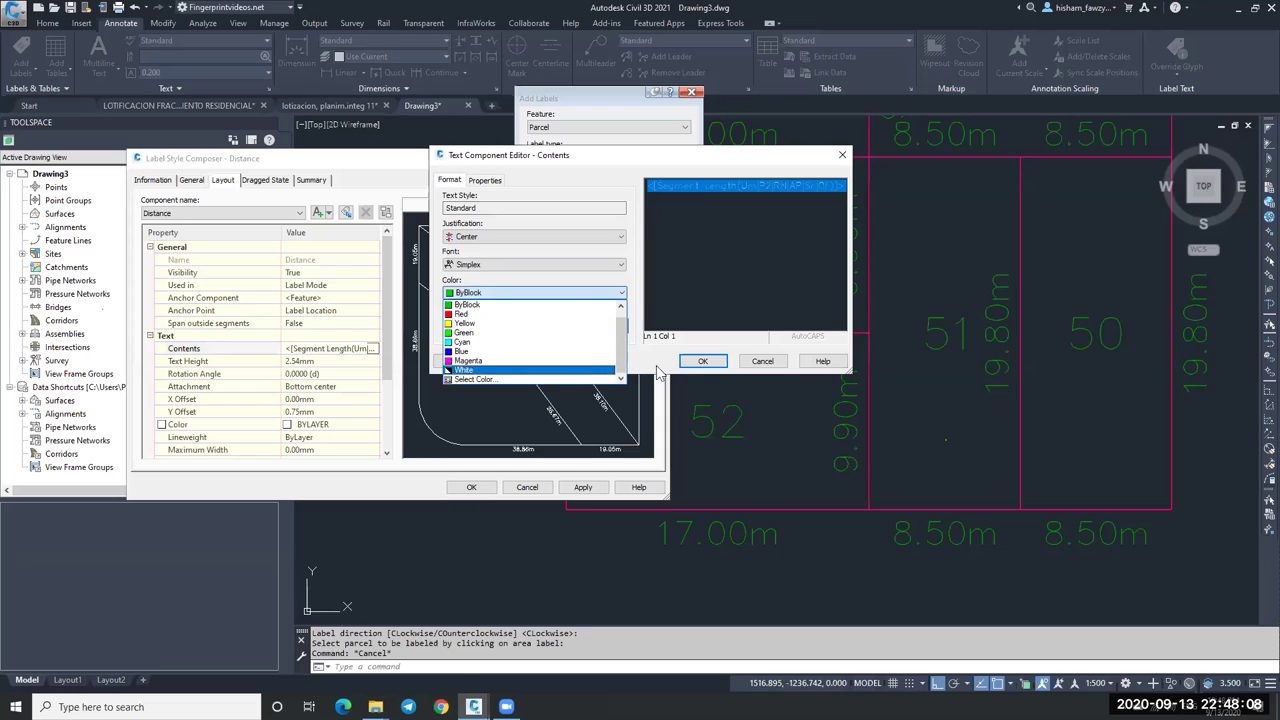
left_click(480, 374)
left_click(689, 366)
left_click(325, 361)
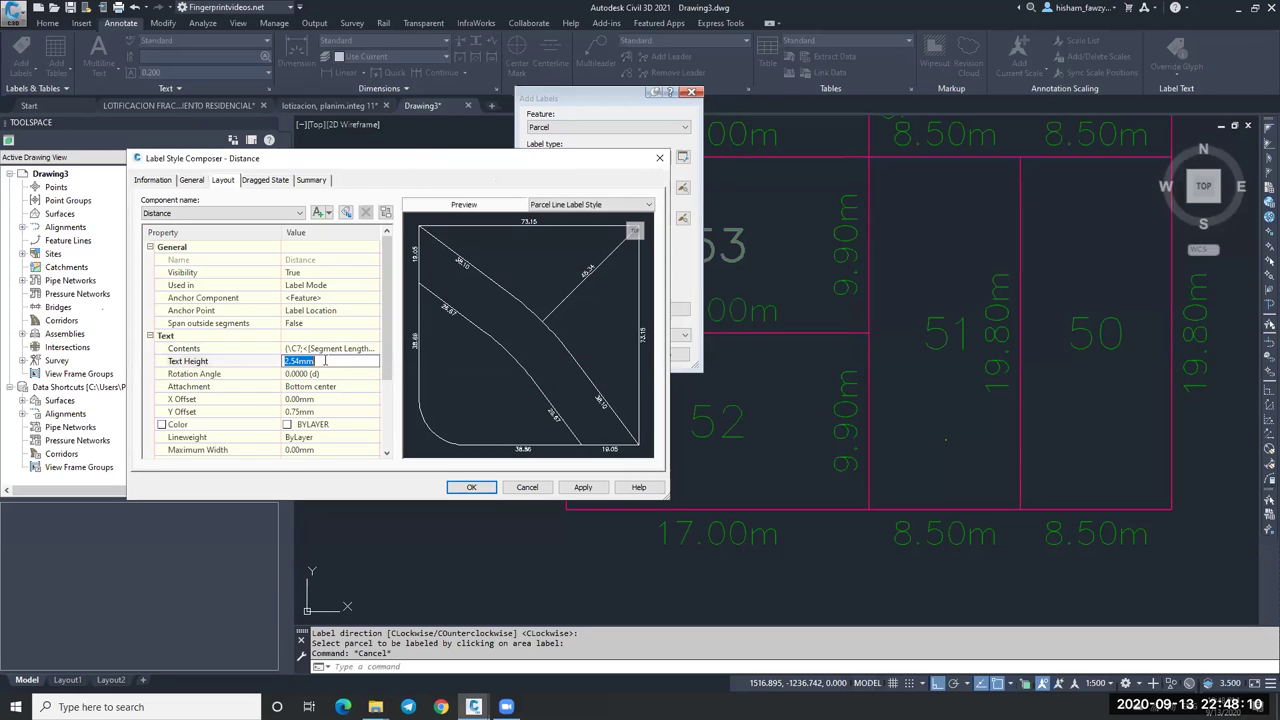
left_click(488, 490)
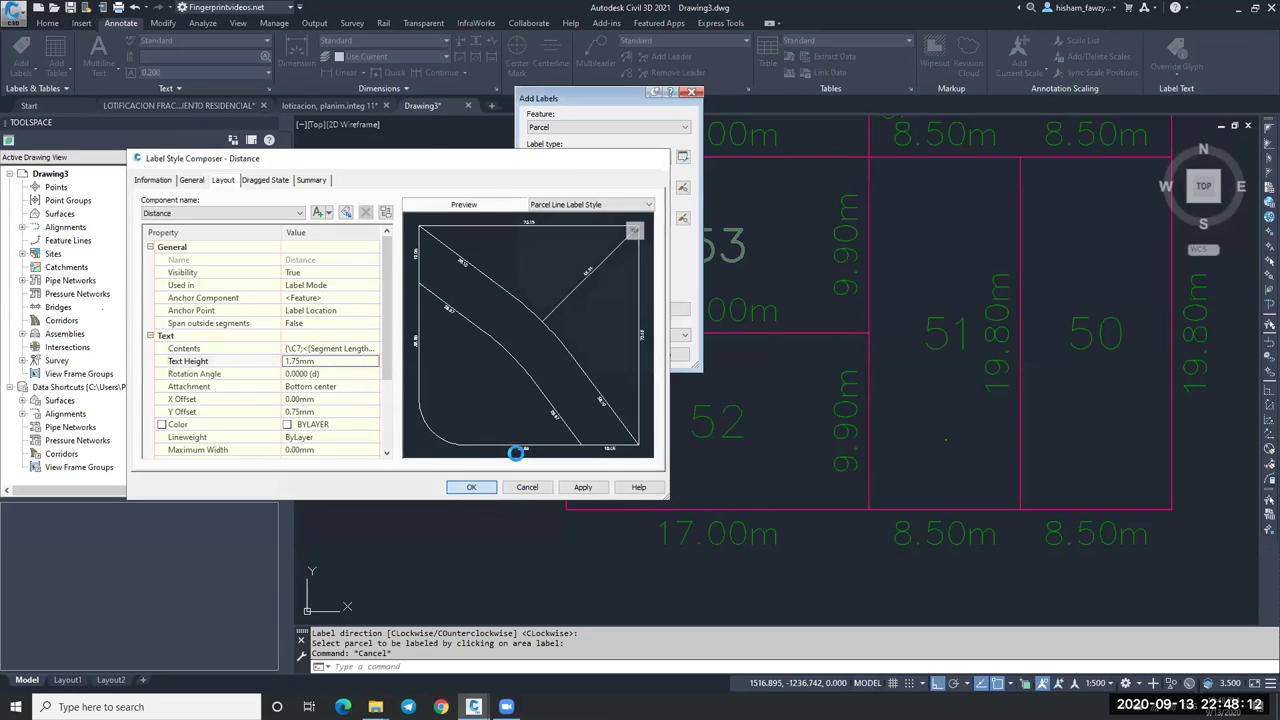
Close the label window and cancel the pending parcel label prompt.
key("Escape")
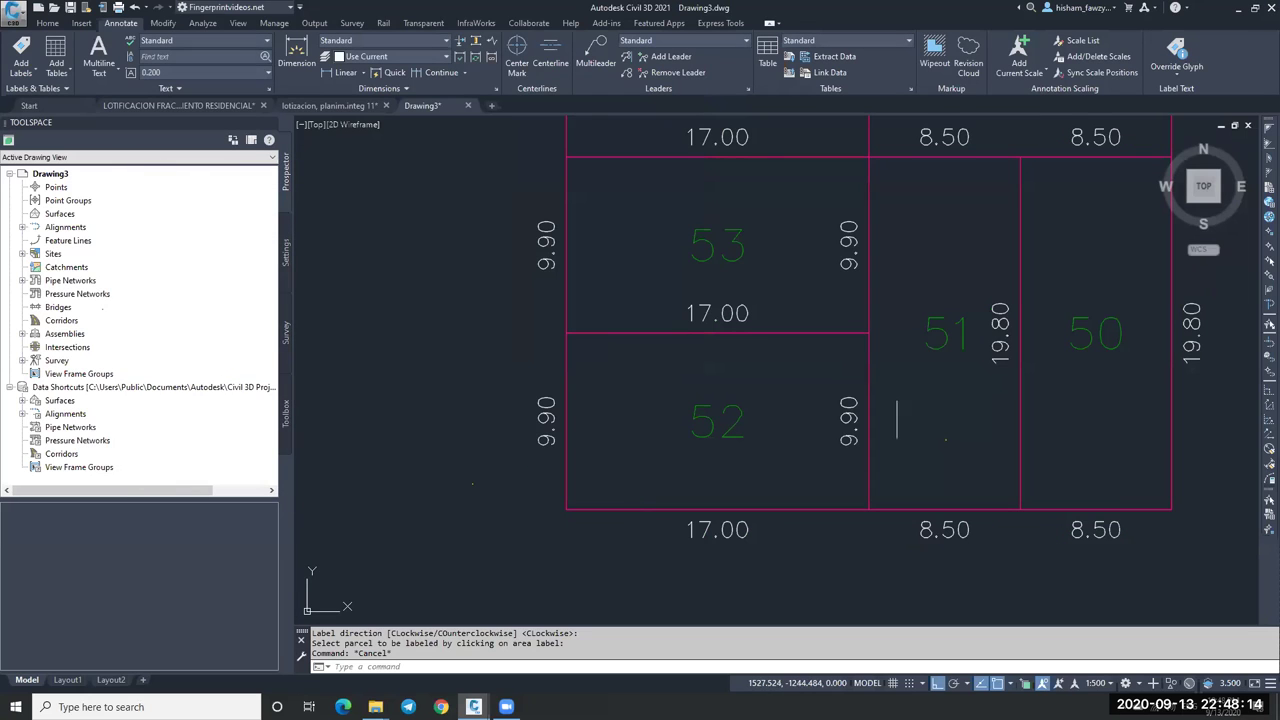
scroll(1000, 330, "down", 1)
scroll(1071, 318, "up", 1)
scroll(1071, 318, "down", 2)
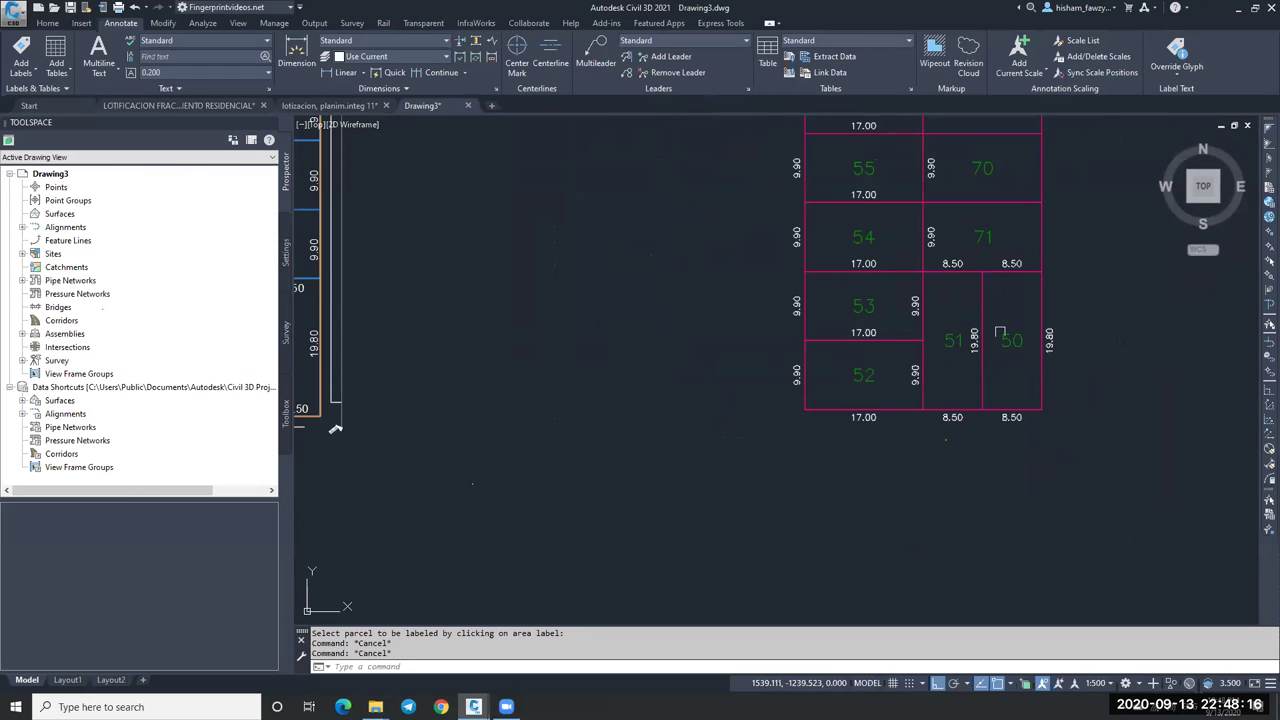
scroll(750, 345, "down", 3)
scroll(733, 359, "up", 5)
key("Escape")
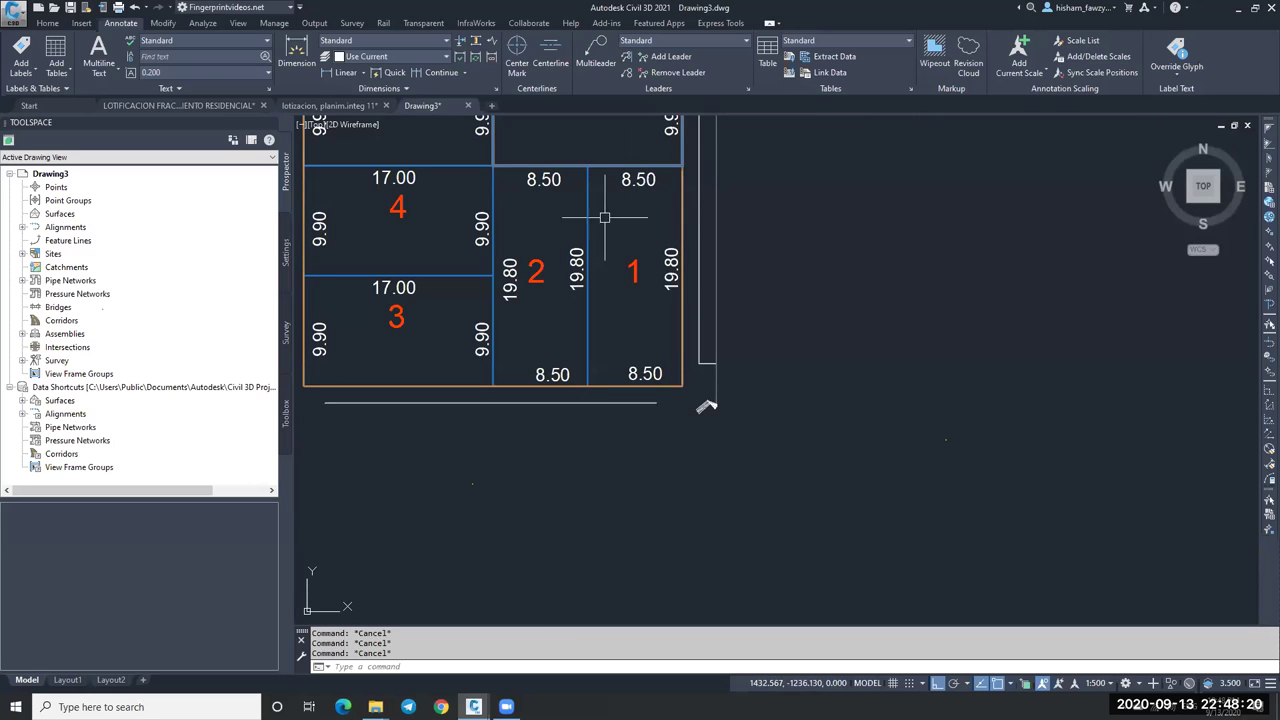
Stretch the line between lots 2 and 1 down past the block's bottom edge.
left_click(590, 251)
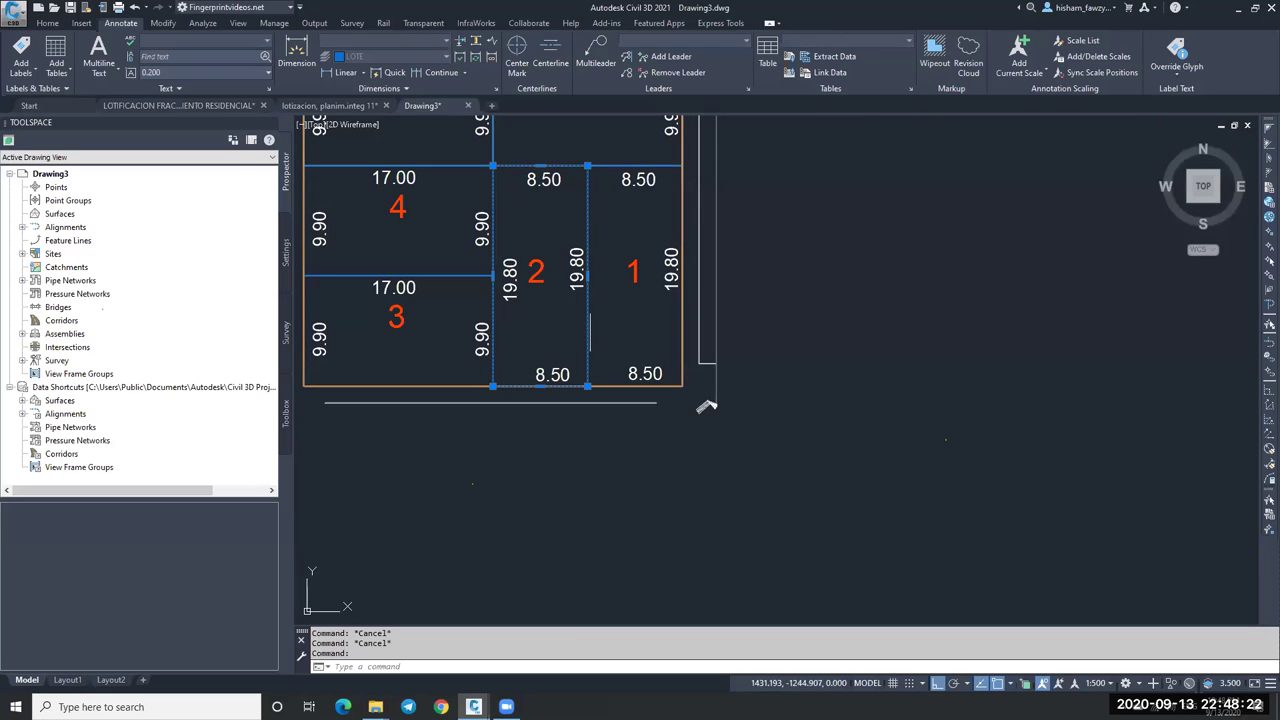
key("Escape")
left_click(588, 315)
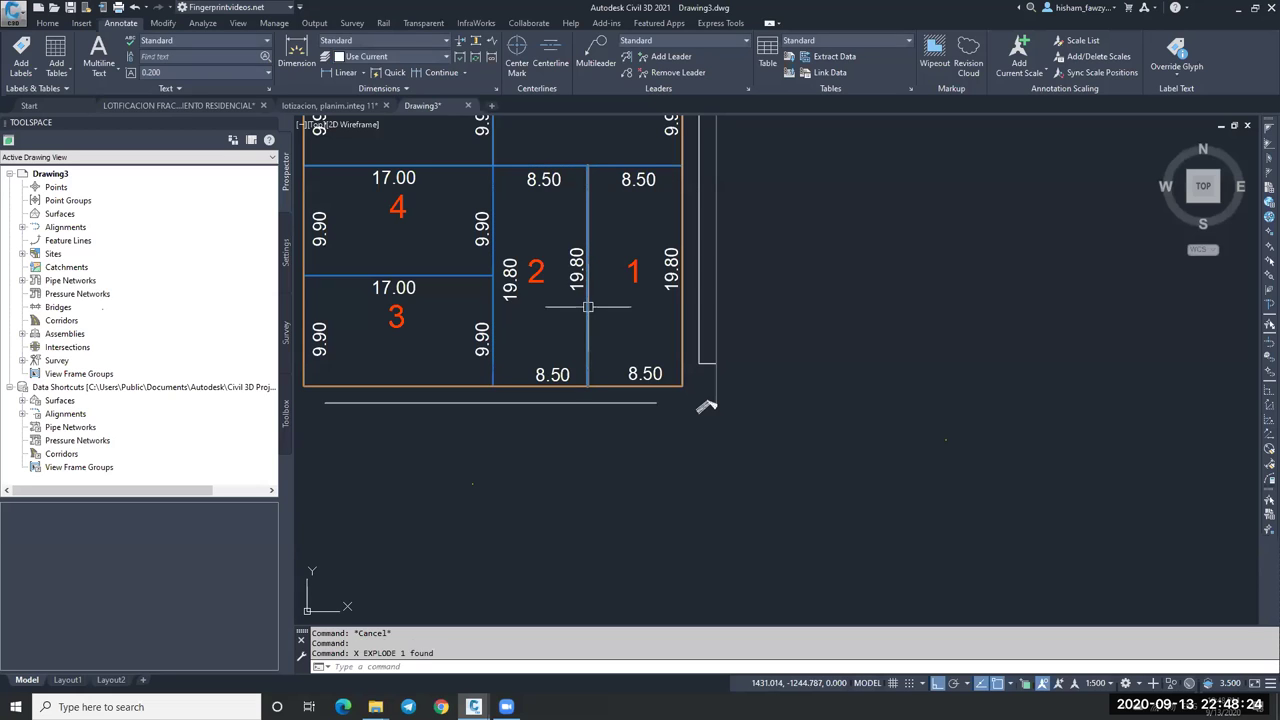
left_click(587, 386)
left_click(676, 560)
key("Escape")
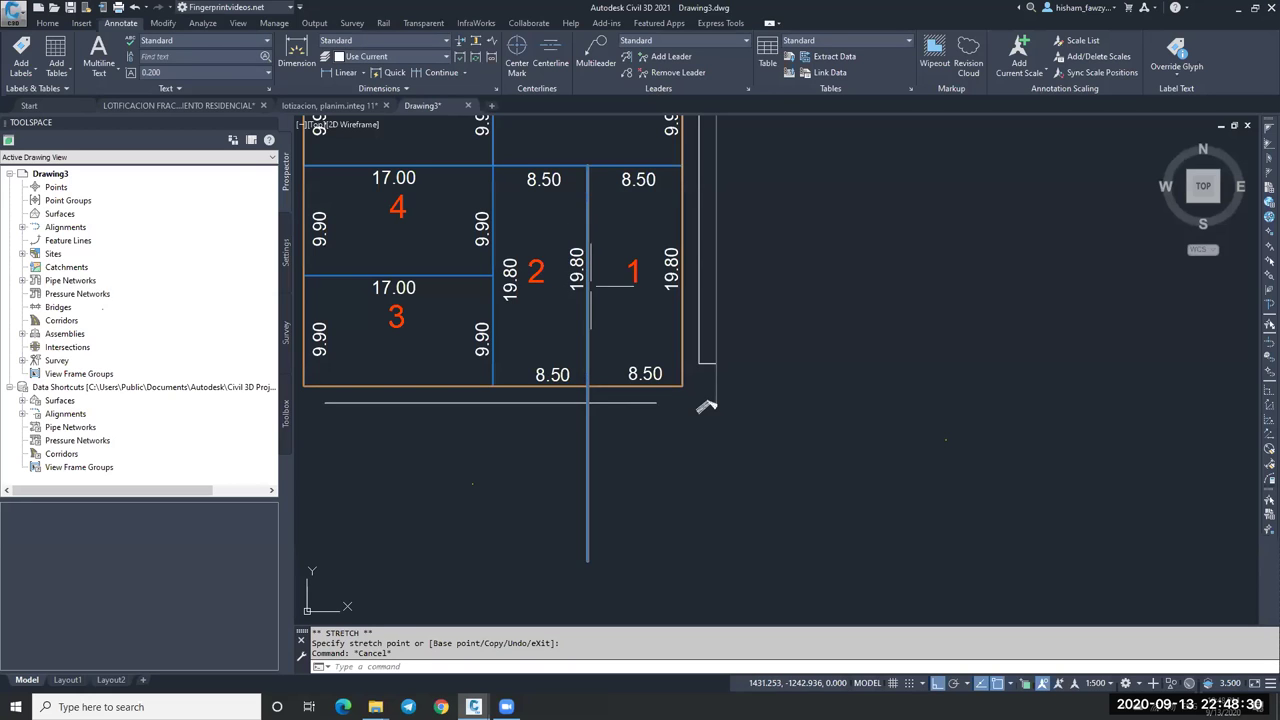
scroll(558, 281, "down", 5)
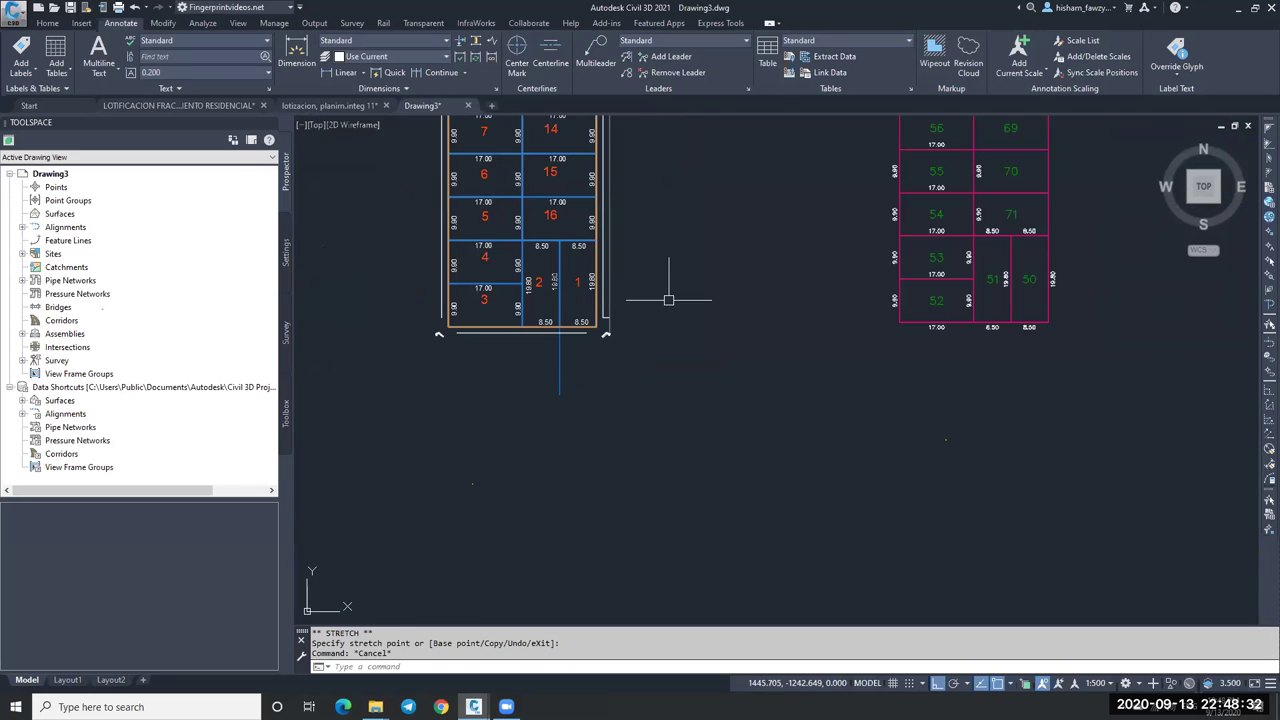
scroll(1035, 313, "up", 5)
key("Escape")
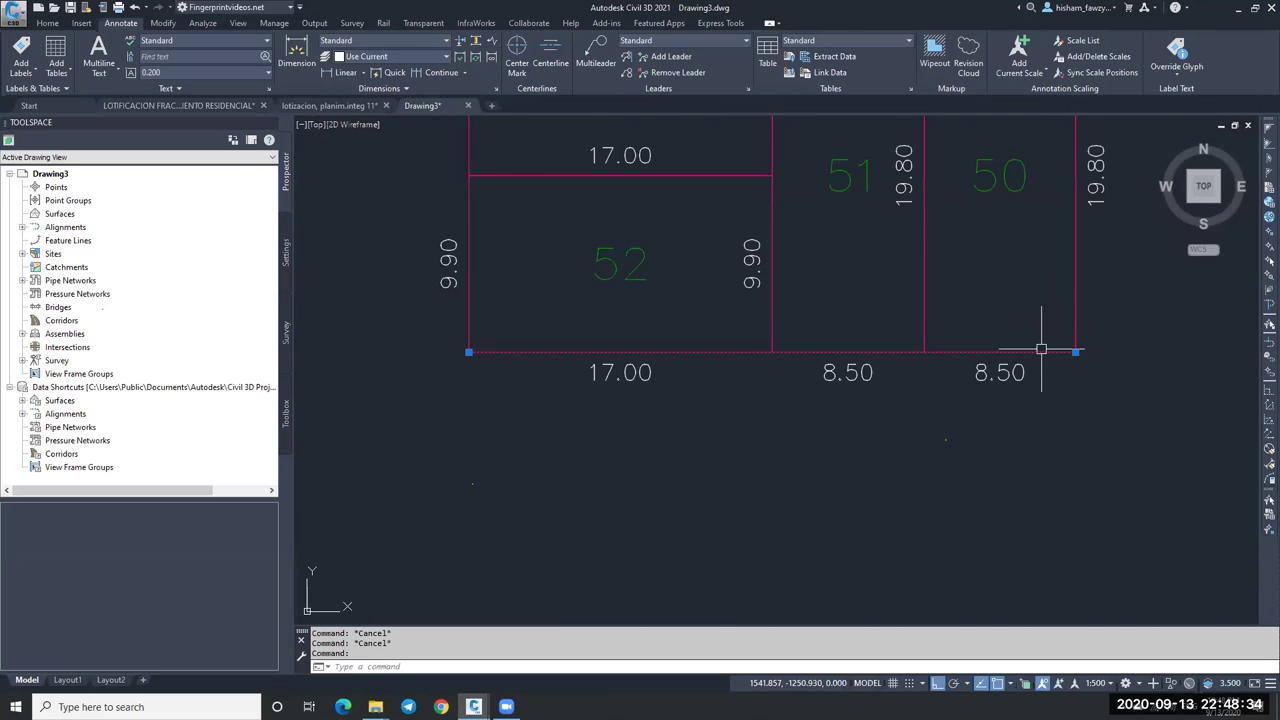
Select the line between parcels 51 and 50, erase it, then restore it with undo.
left_click(965, 350)
scroll(948, 339, "down", 2)
key("Escape")
left_click(933, 305)
left_click(933, 343)
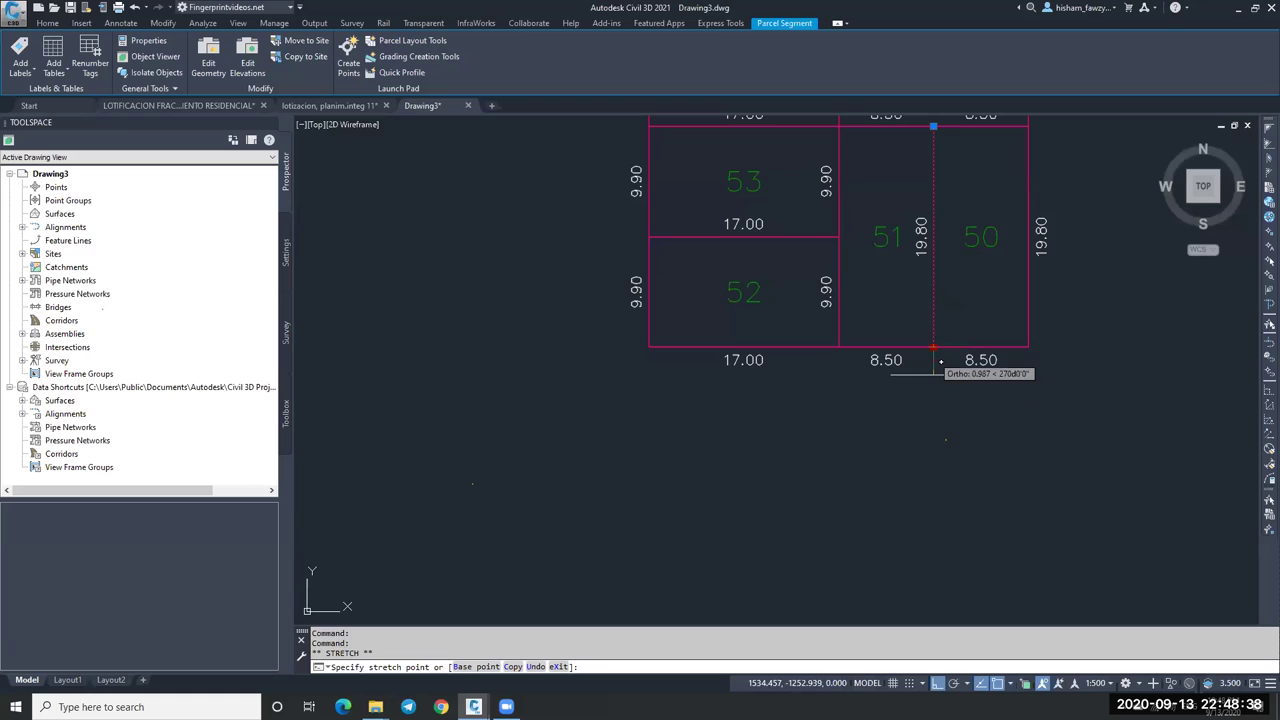
key("Escape")
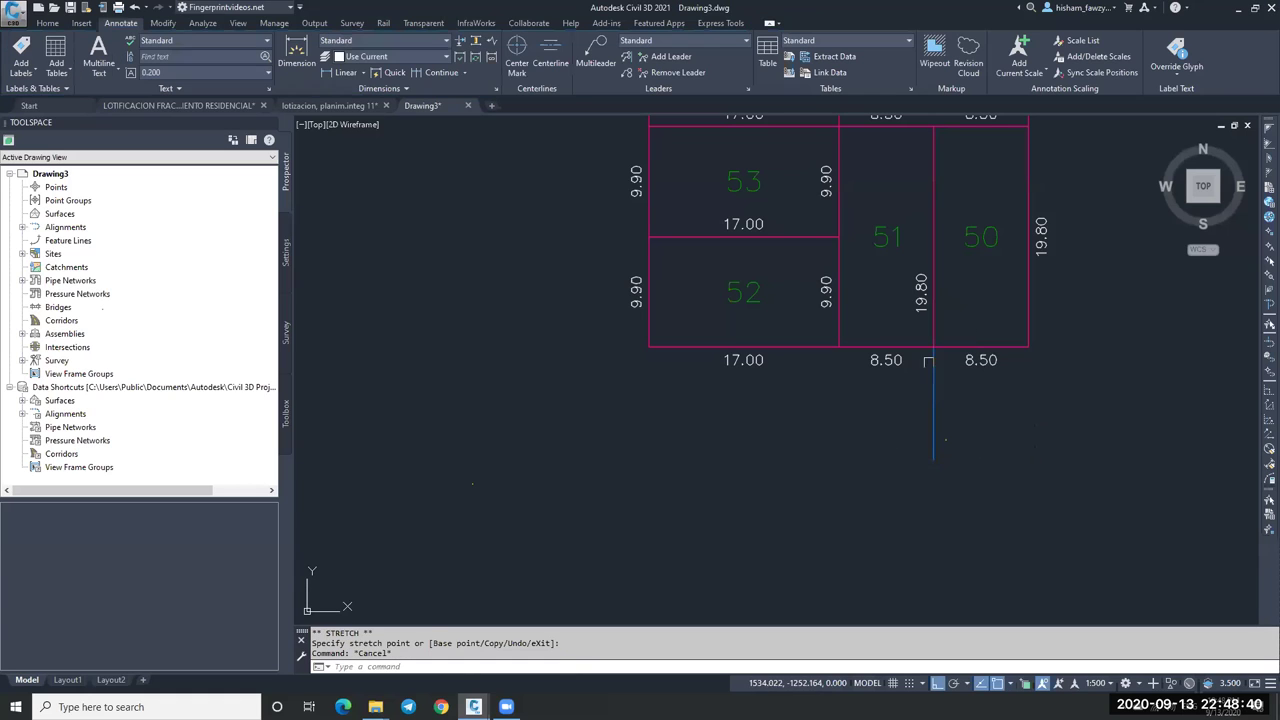
left_click(933, 338)
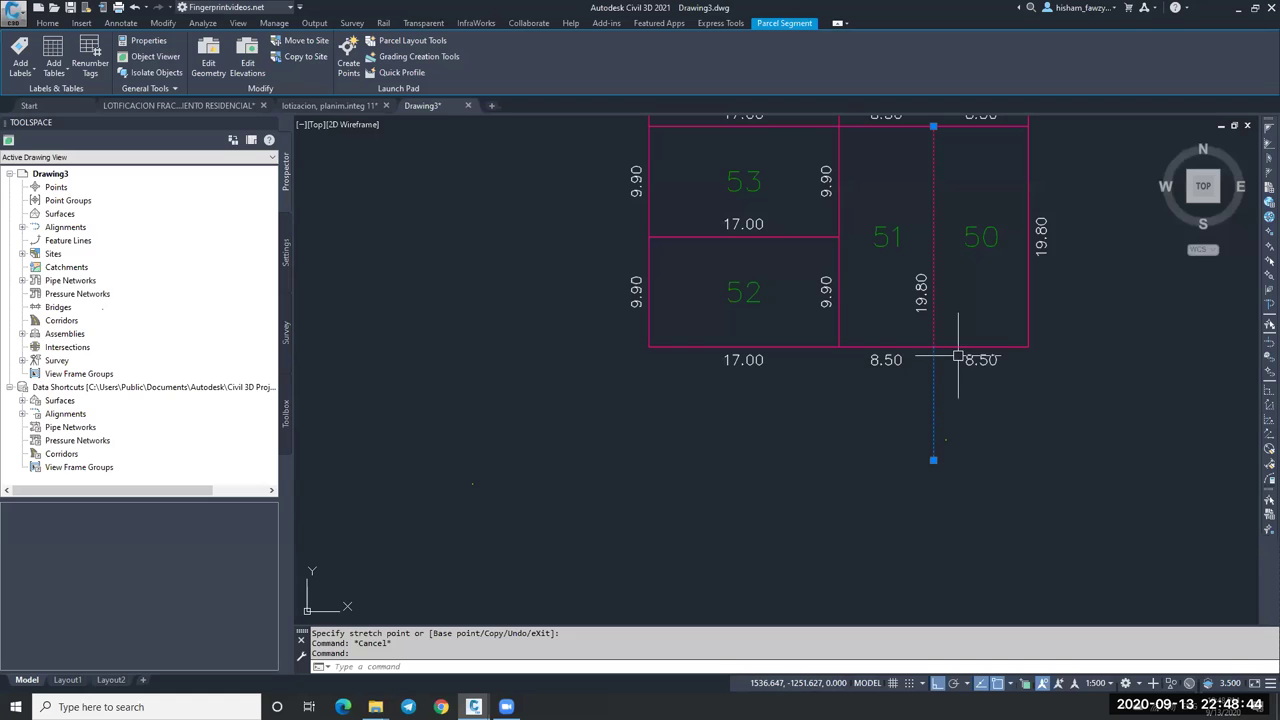
type("E")
key("Return")
key("ctrl+z")
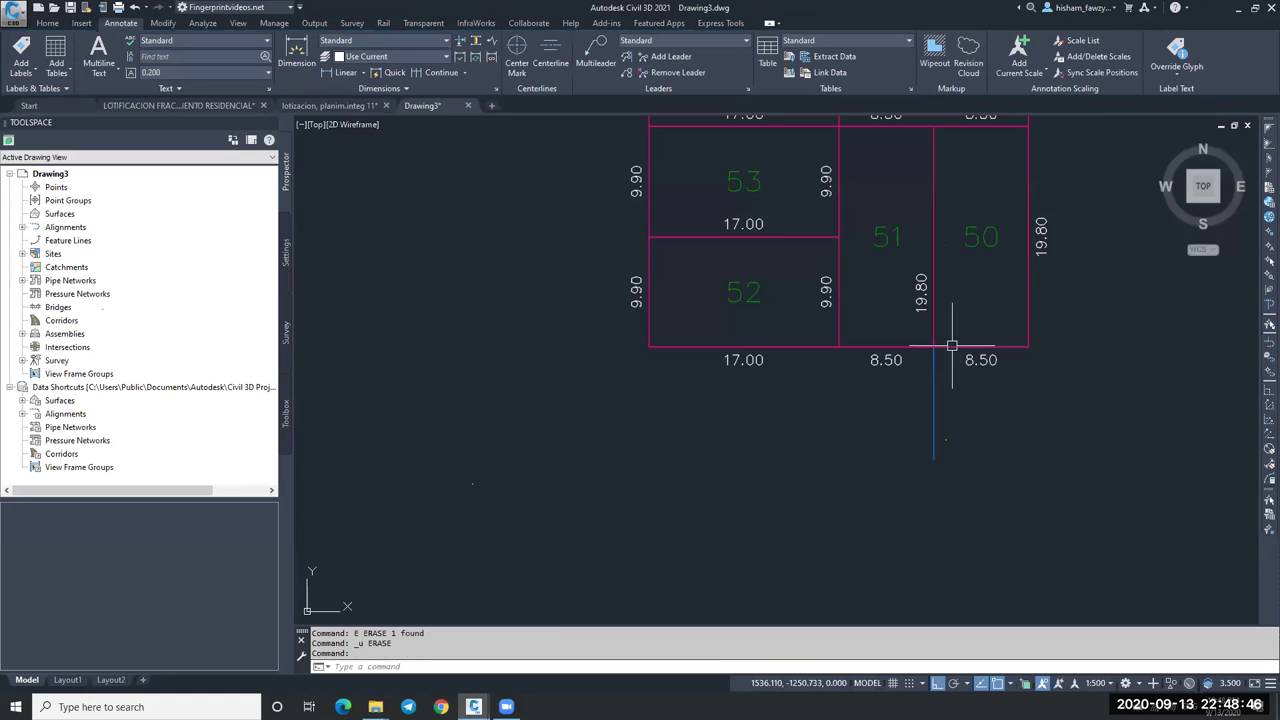
key("Escape")
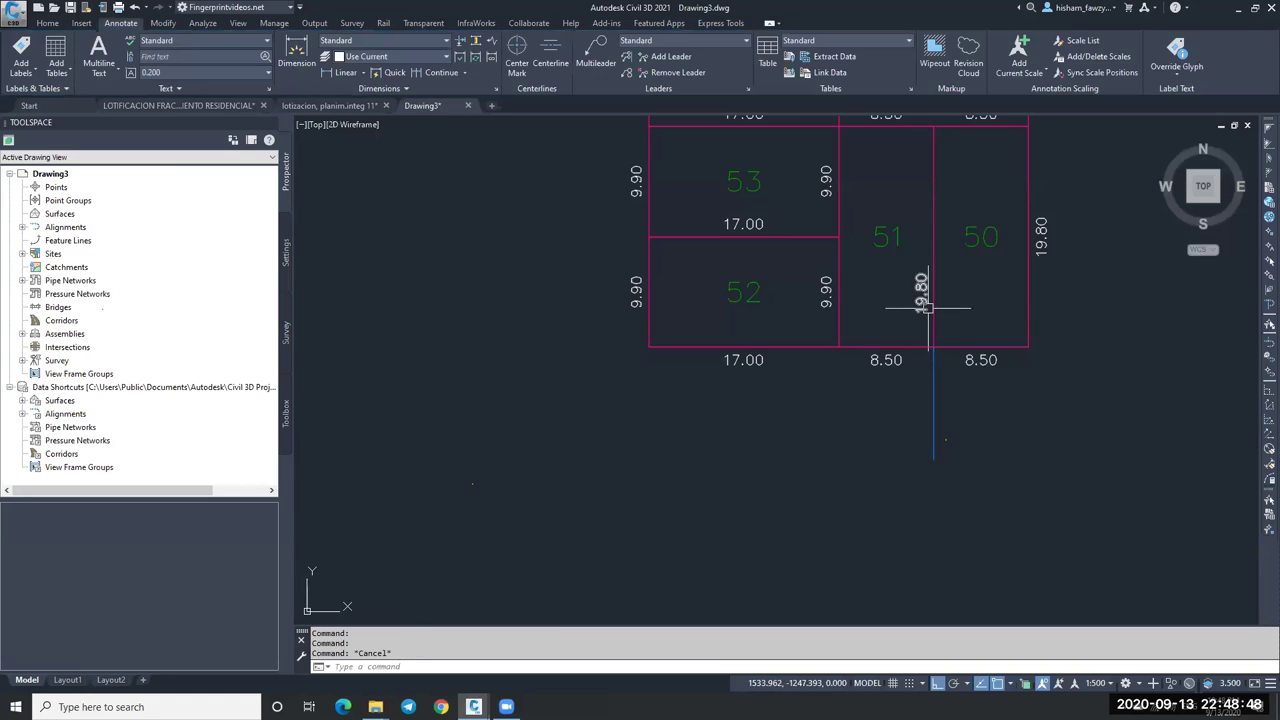
Regenerate, undo the downward extension, and trial-slant the line's top onto lot 71's edge, then undo.
type("RE")
key("Return")
key("ctrl+z")
left_click(934, 276)
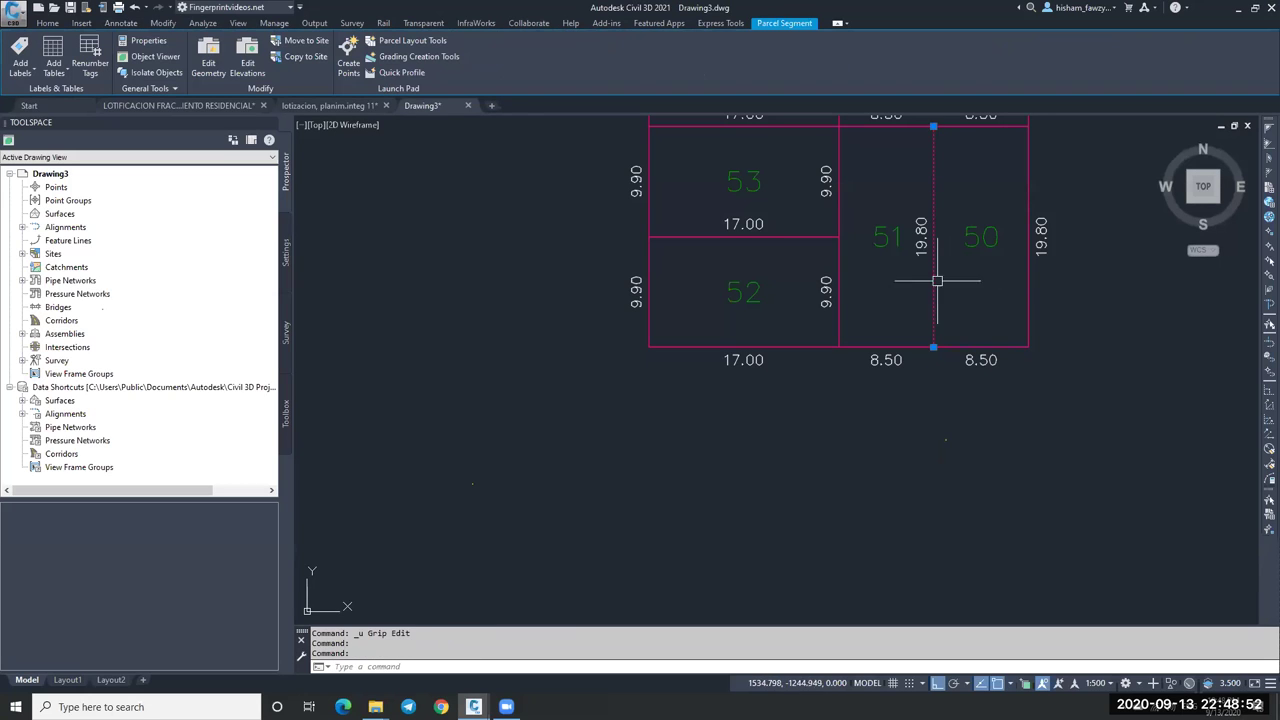
scroll(935, 275, "down", 3)
scroll(932, 256, "up", 3)
left_click(922, 256)
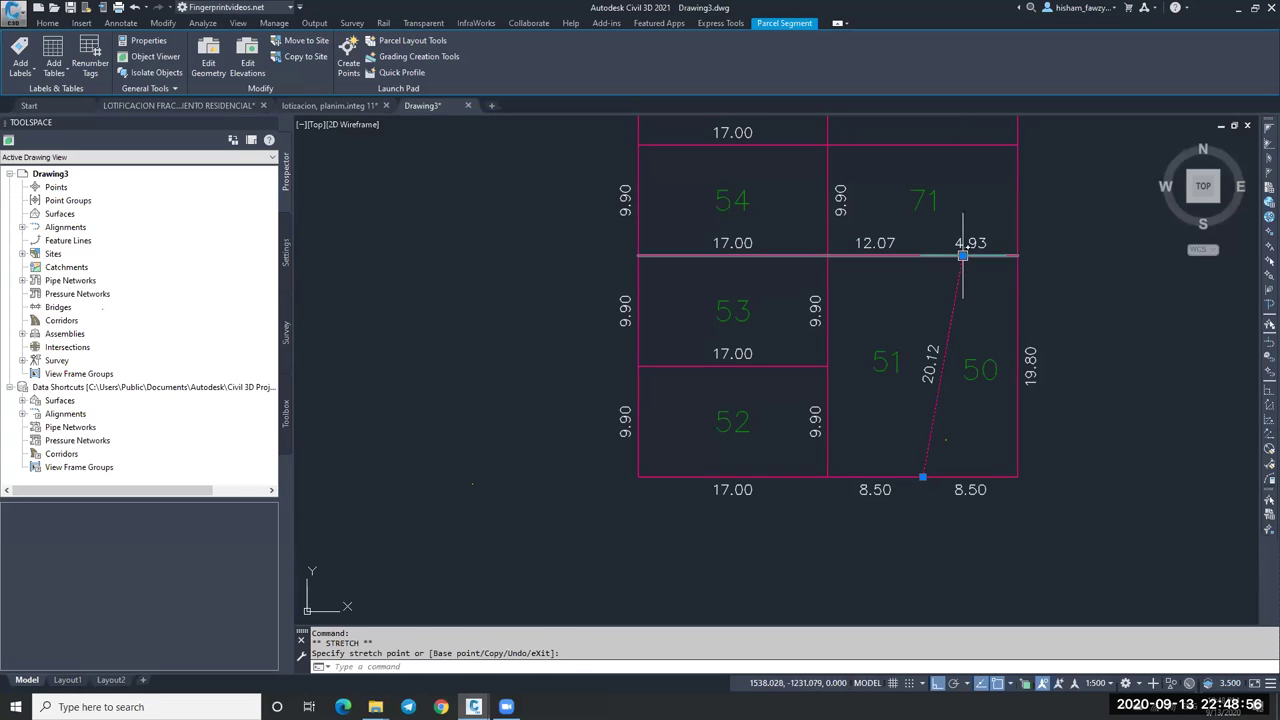
left_click(960, 256)
left_click(962, 256)
key("Escape")
key("Escape")
key("Escape")
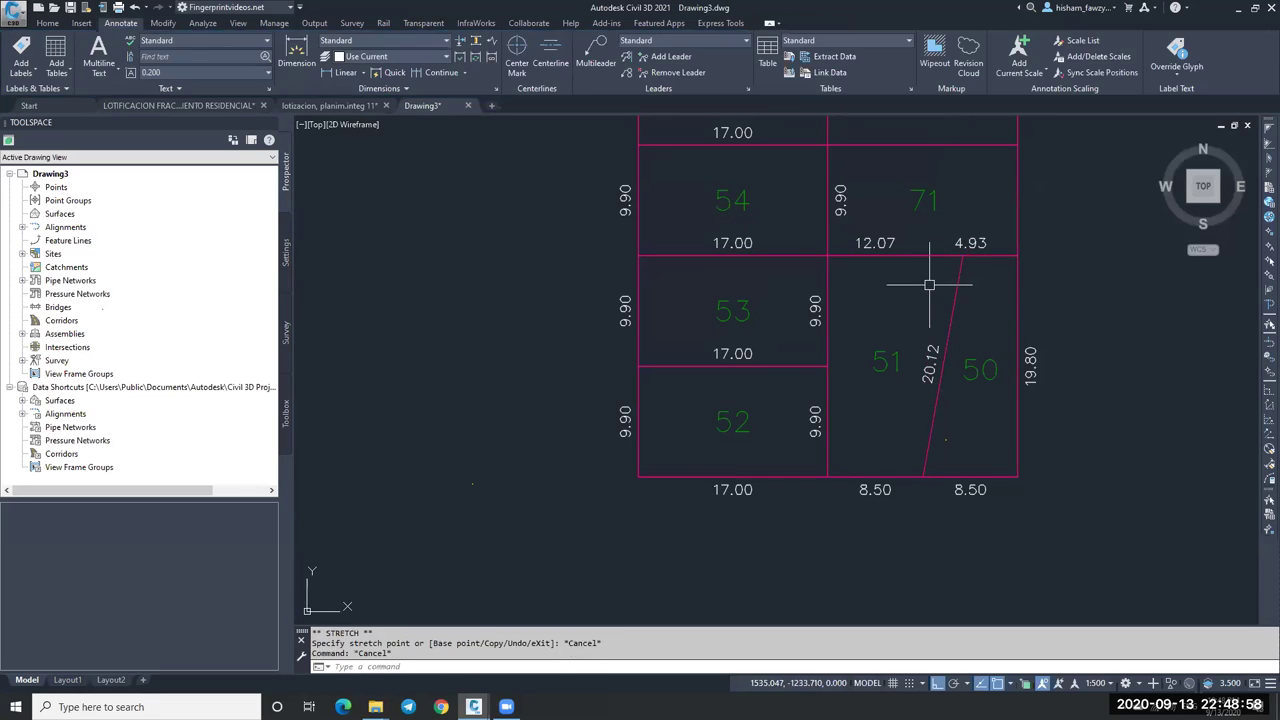
key("ctrl+z")
Slide the lot line's top end along lot 71's edge, trying a 5.33/11.67 split.
left_click(923, 283)
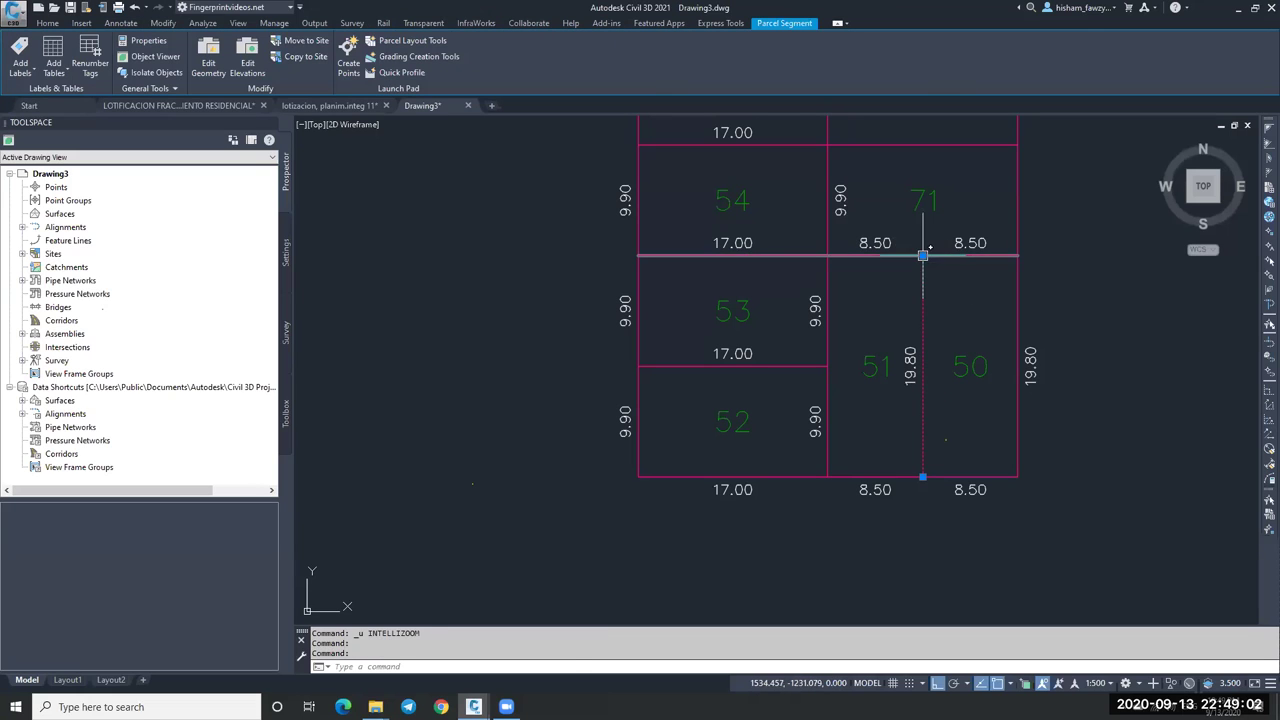
left_click(922, 256)
left_click(922, 234)
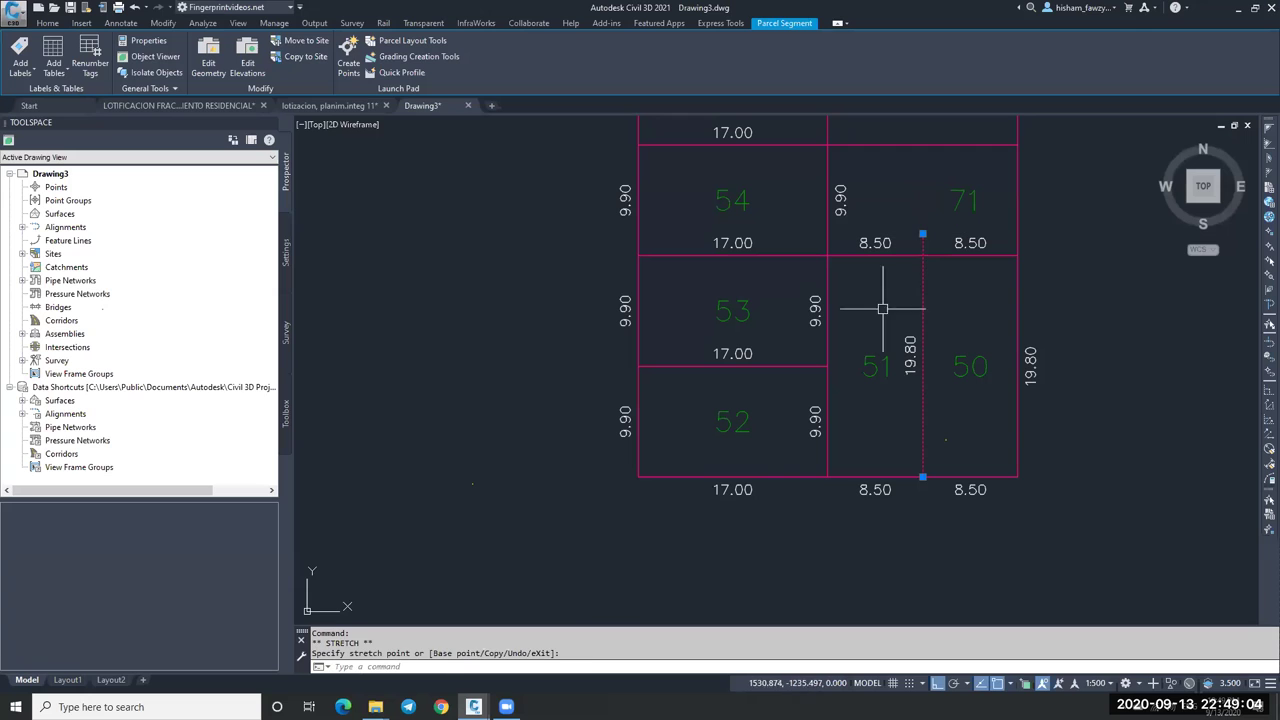
key("ctrl+z")
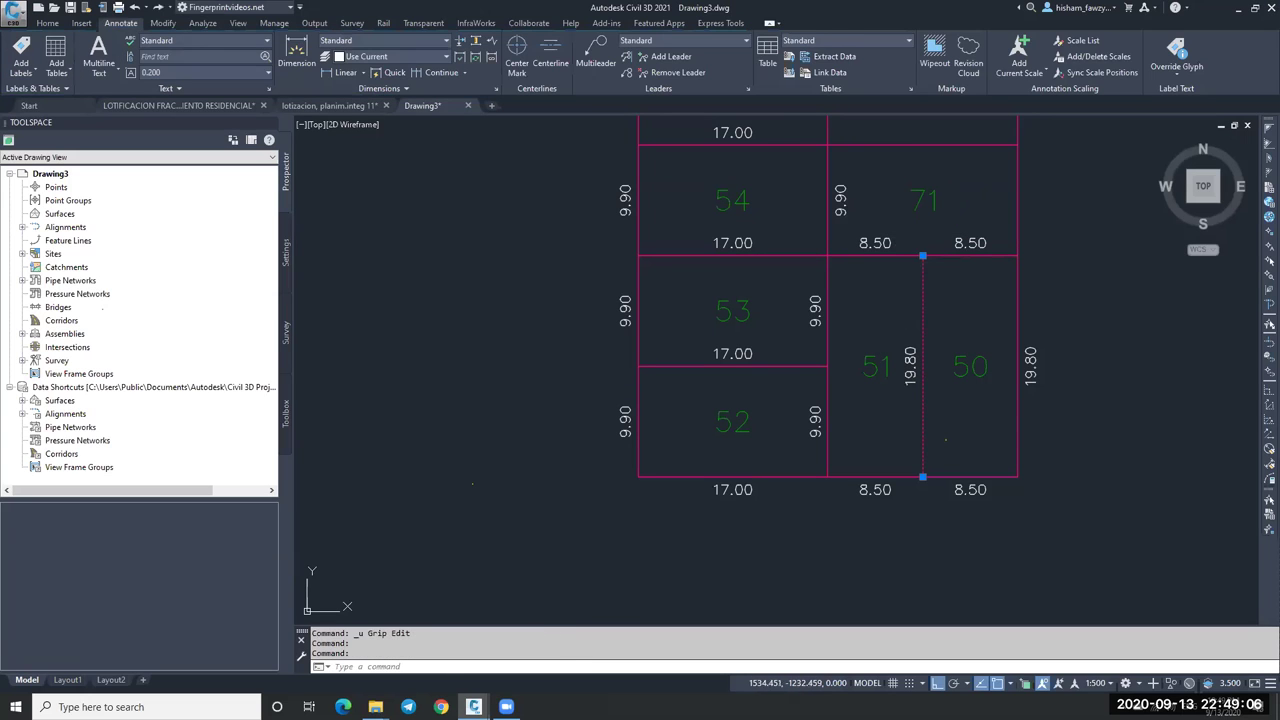
left_click(922, 256)
left_click(967, 256)
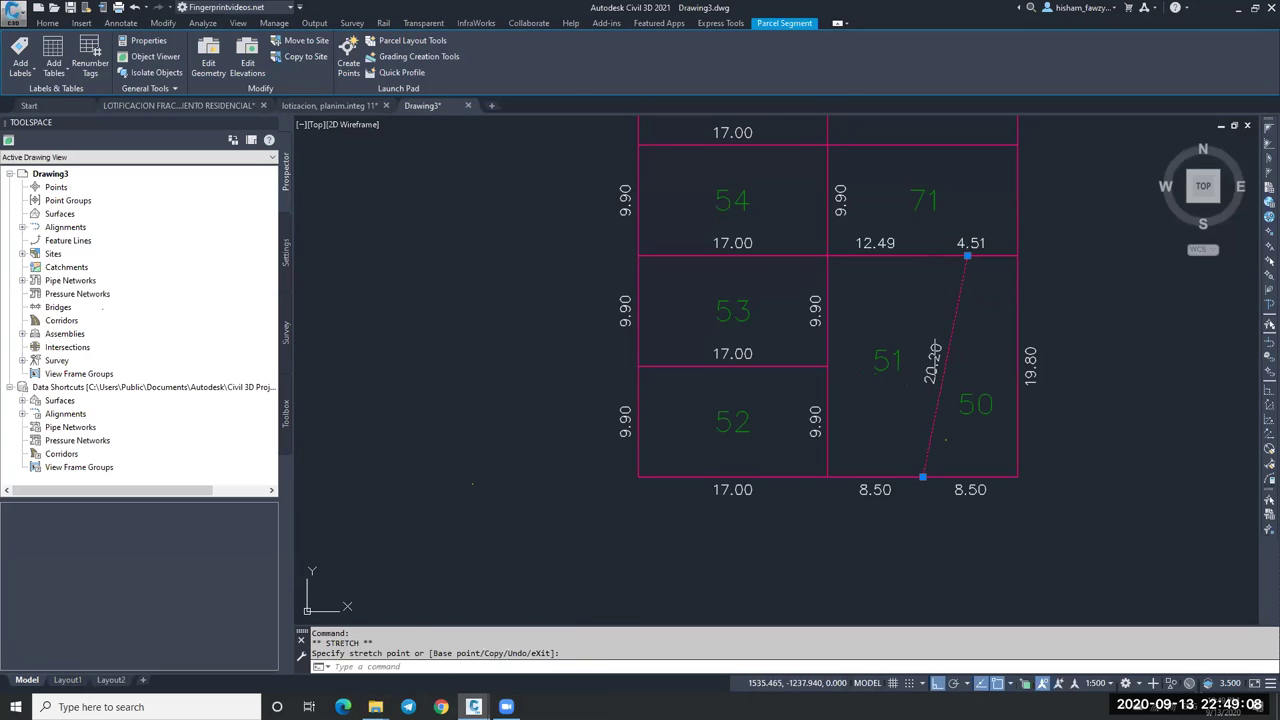
left_click(967, 256)
left_click(887, 256)
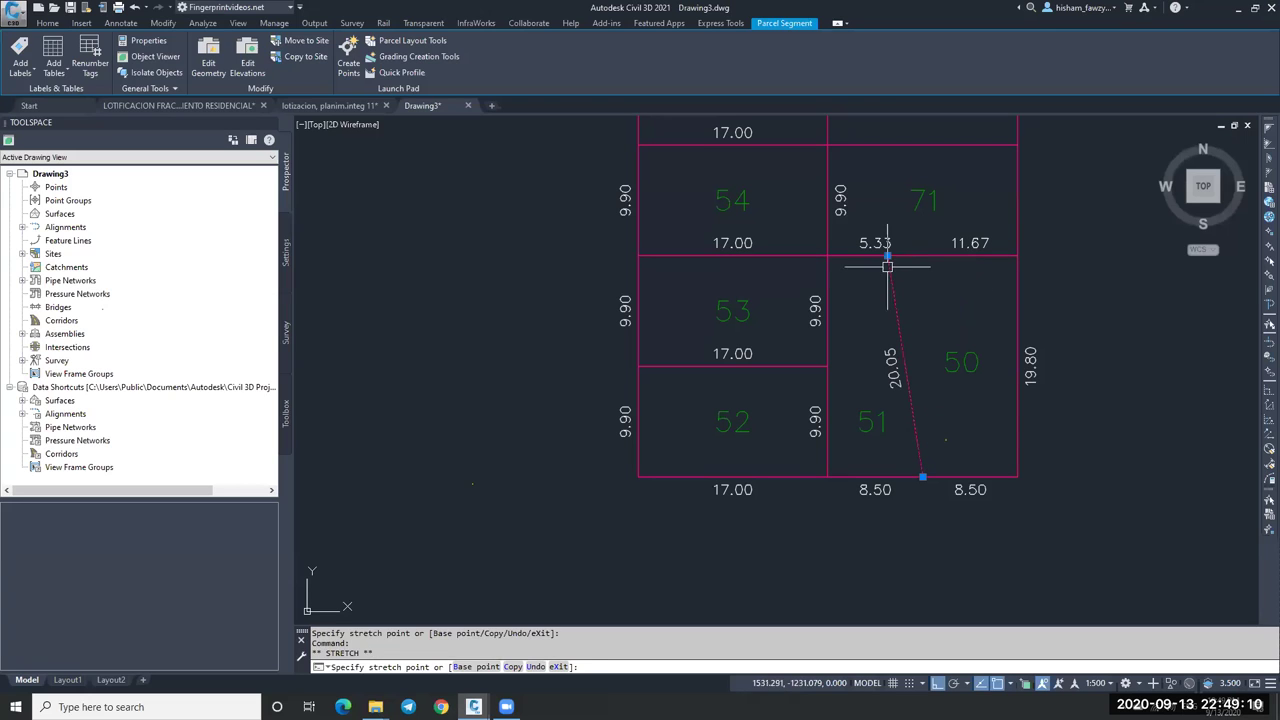
left_click(887, 256)
left_click(856, 256)
Place the line's top end at the 12.27/4.73 split on lot 71's edge and check it.
scroll(860, 249, "up", 5)
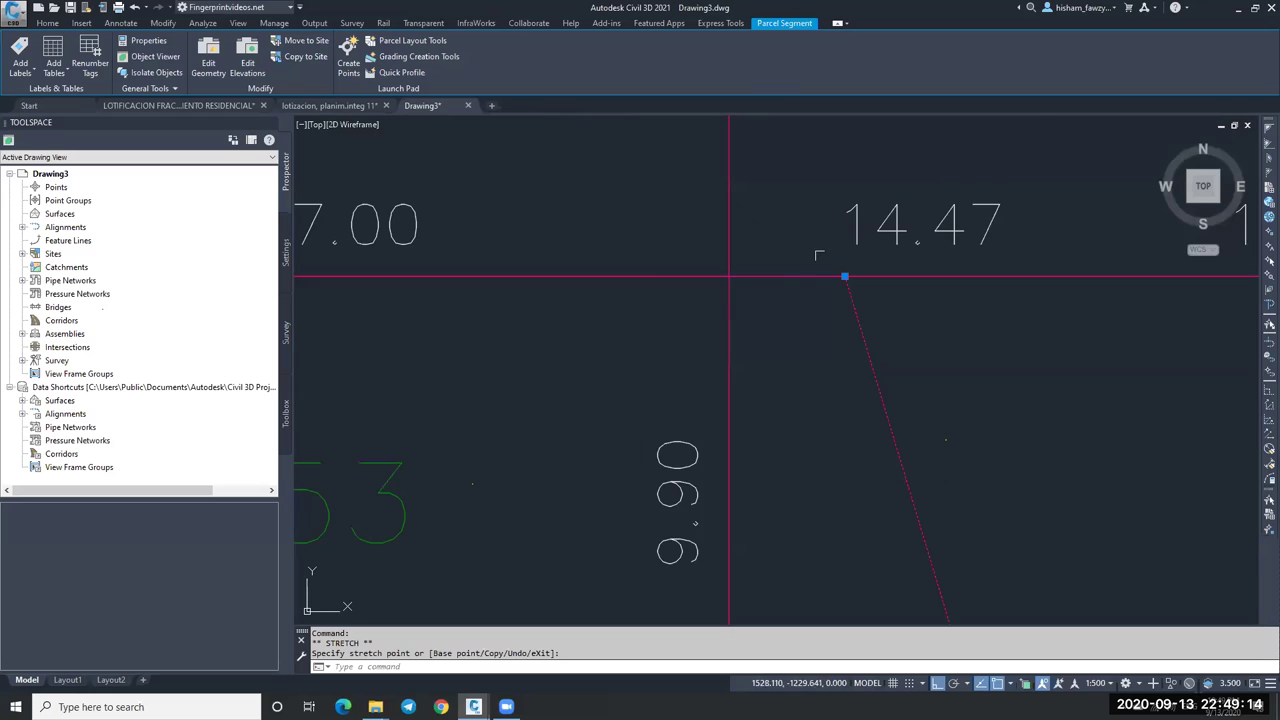
scroll(820, 254, "down", 4)
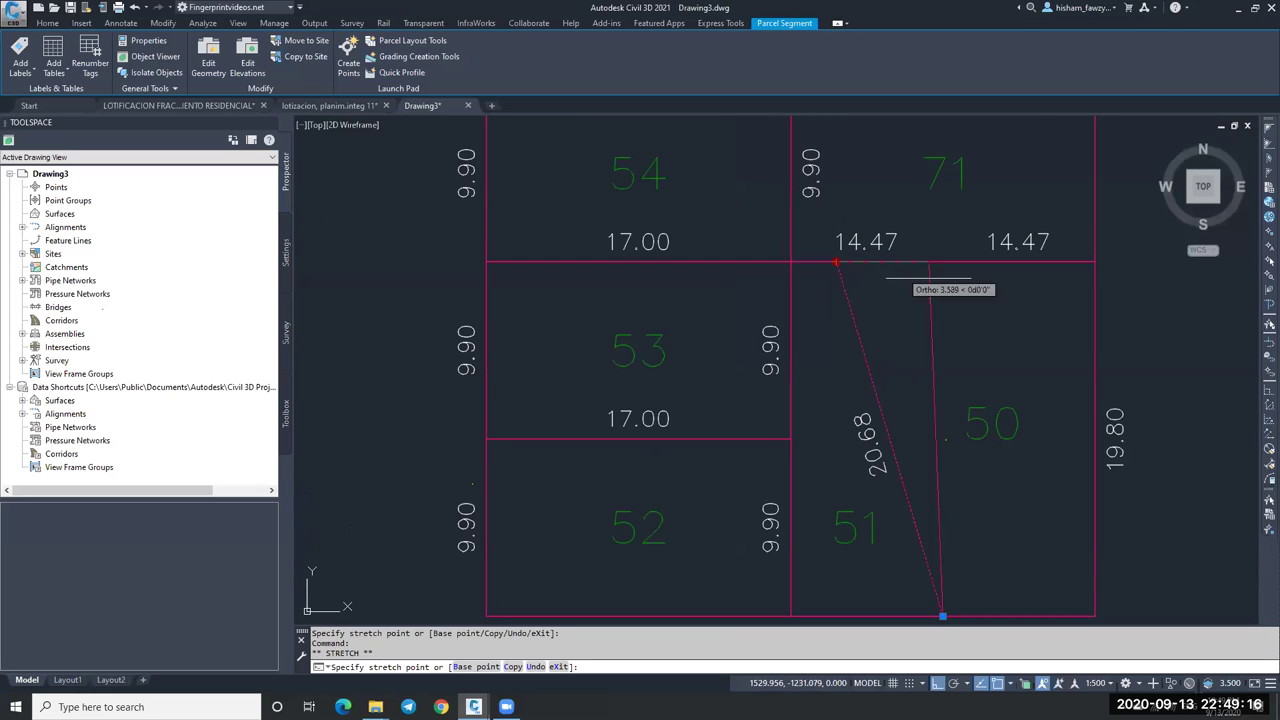
left_click(946, 262)
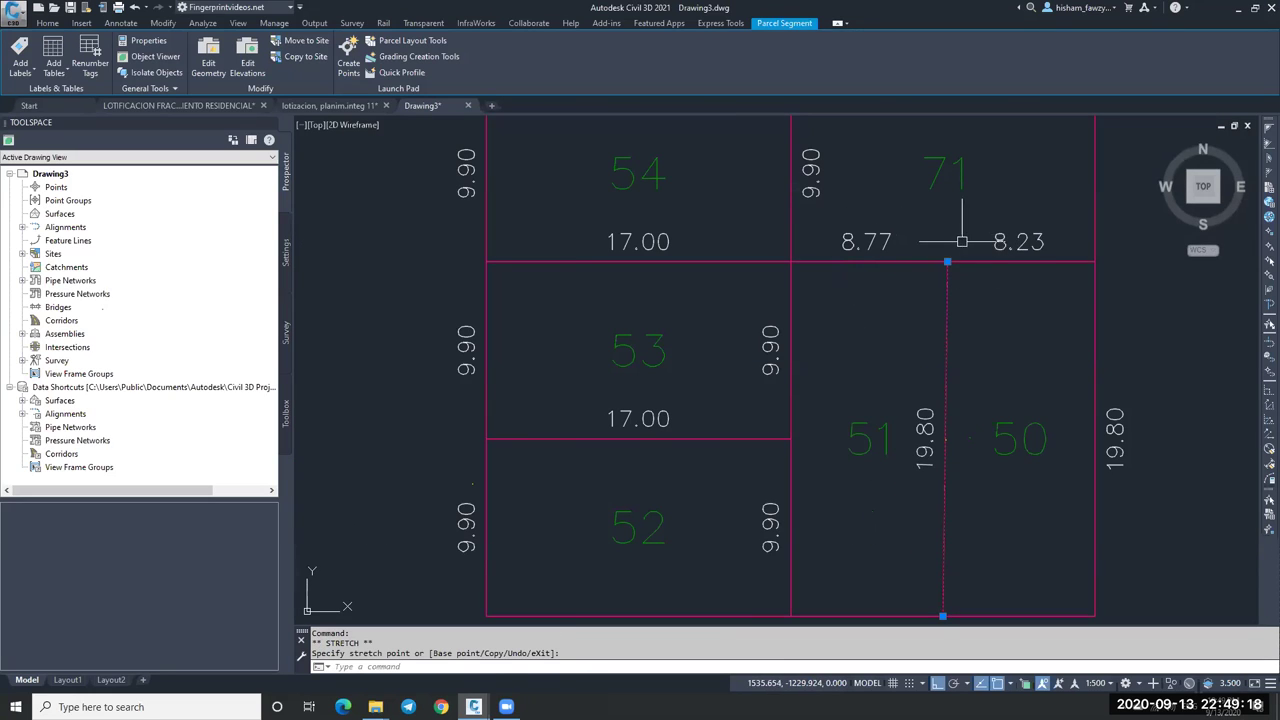
left_click(946, 262)
left_click(1010, 262)
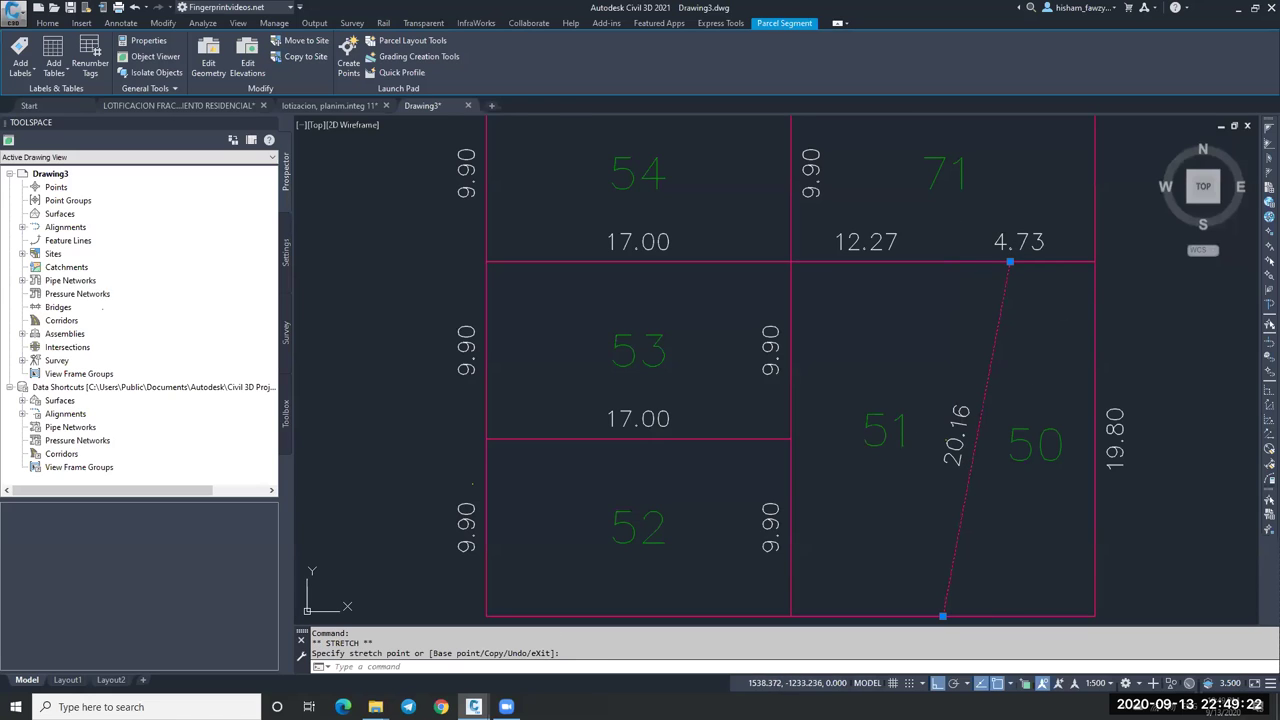
key("Escape")
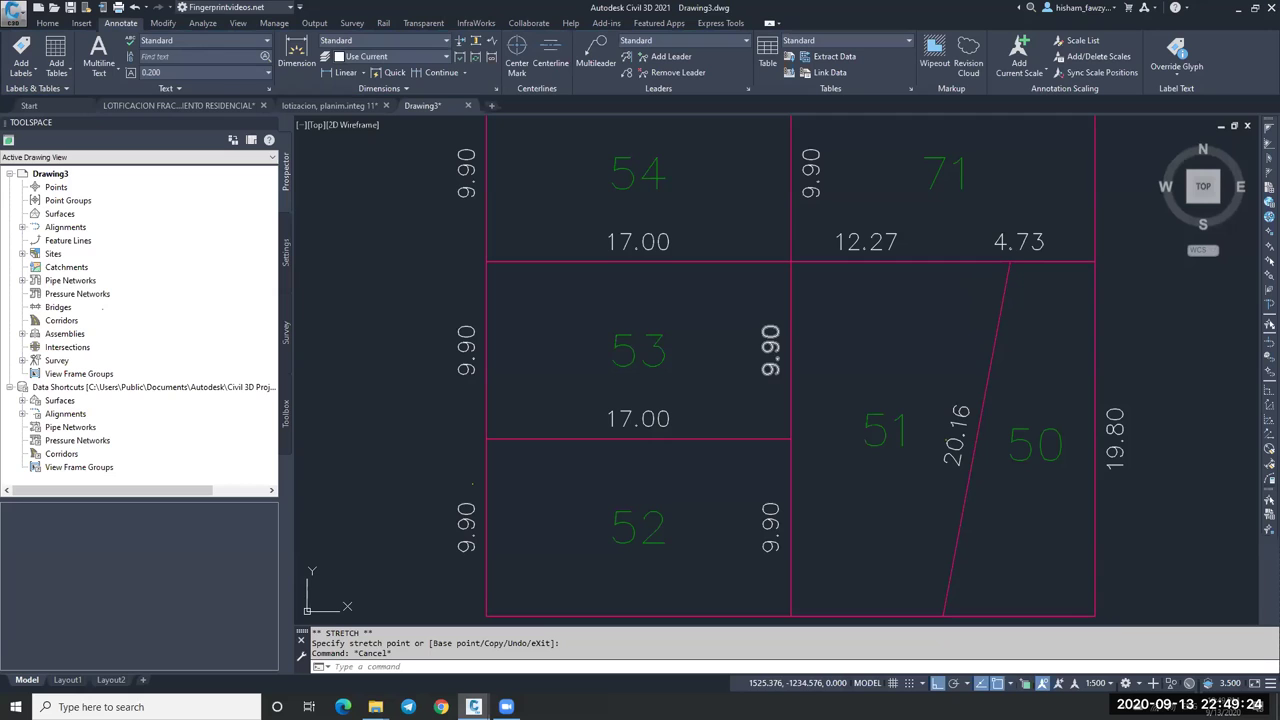
key("Escape")
left_click(1004, 294)
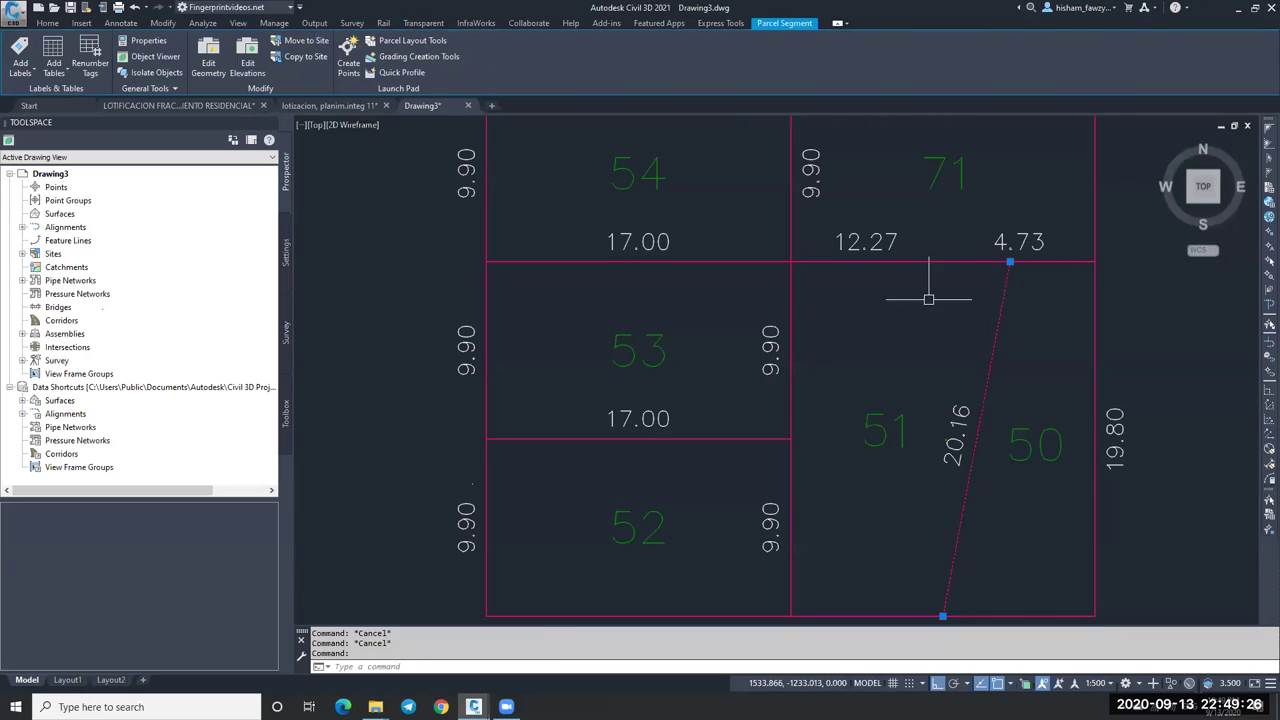
scroll(928, 298, "down", 4)
key("Escape")
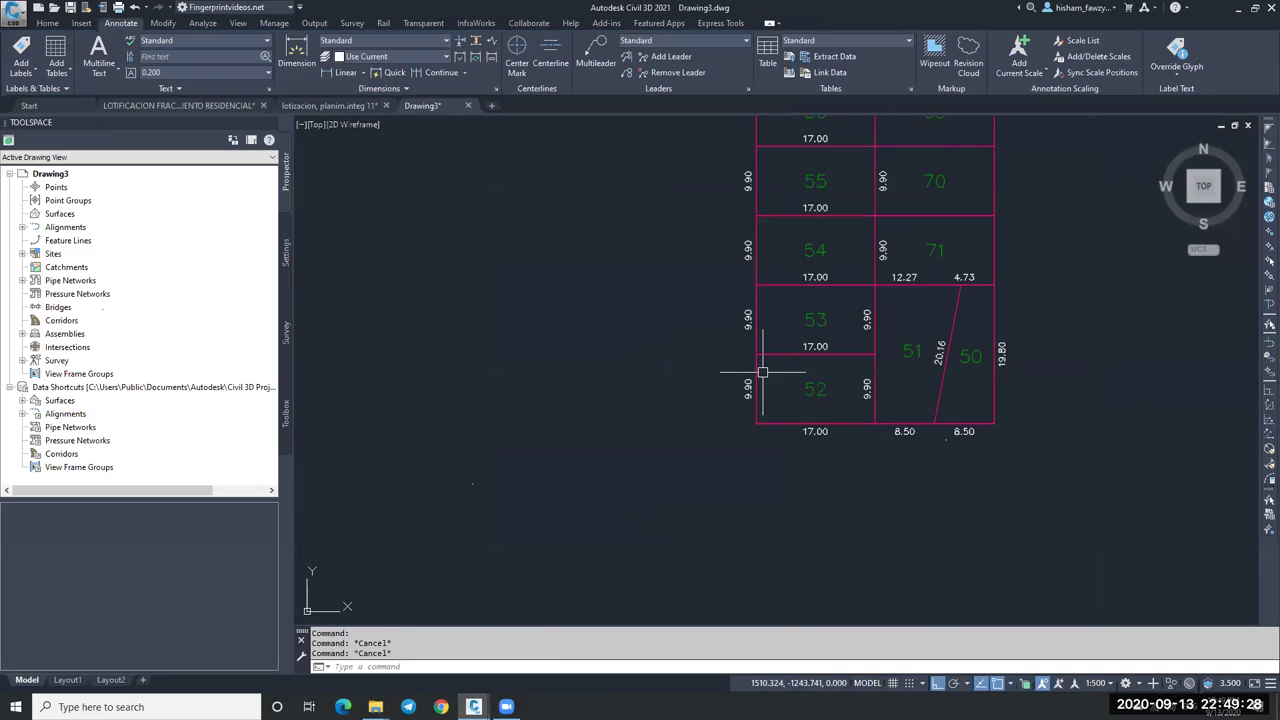
Try stretching the line between lots 53 and 52, then cancel.
left_click(757, 353)
scroll(755, 353, "up", 2)
left_click(755, 353)
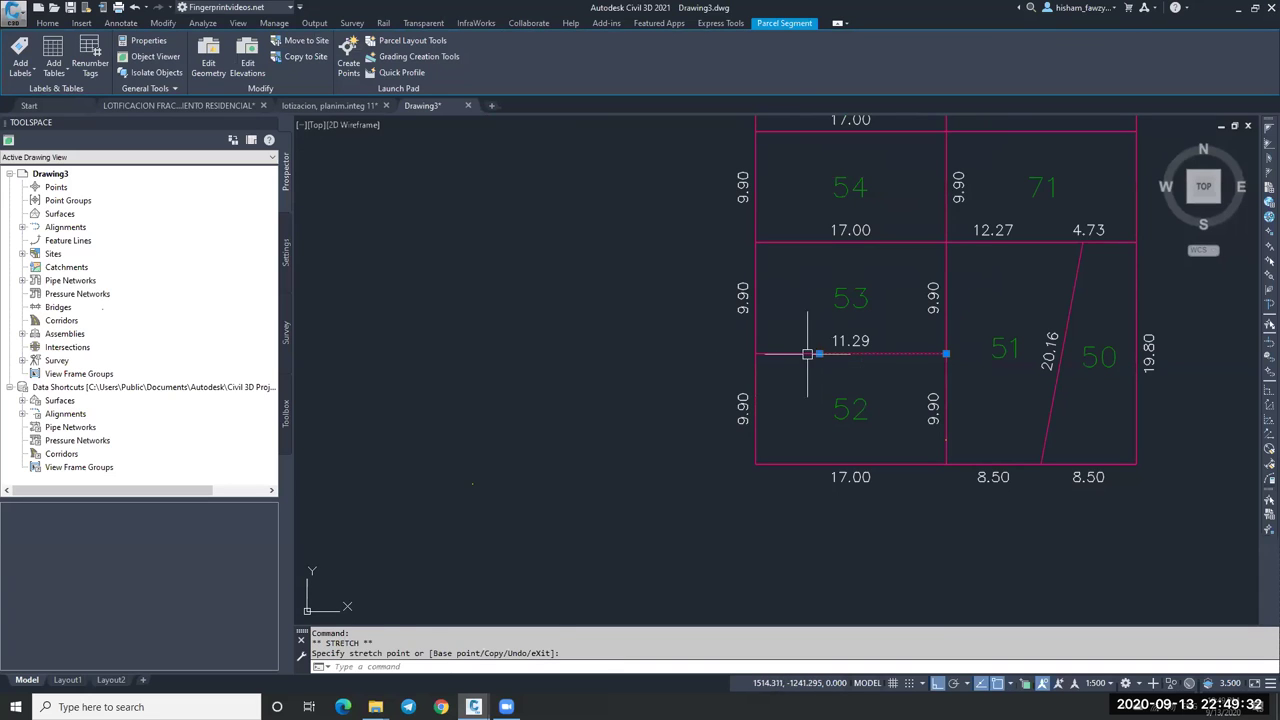
key("Escape")
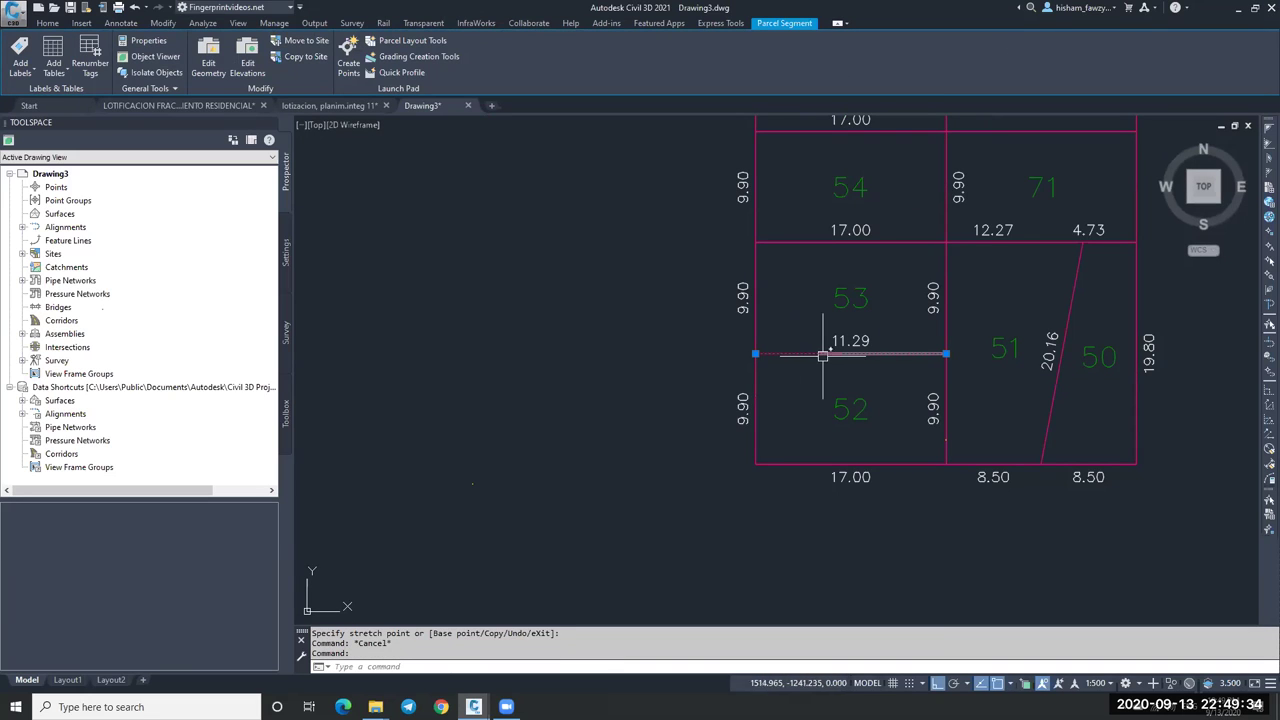
left_click(755, 353)
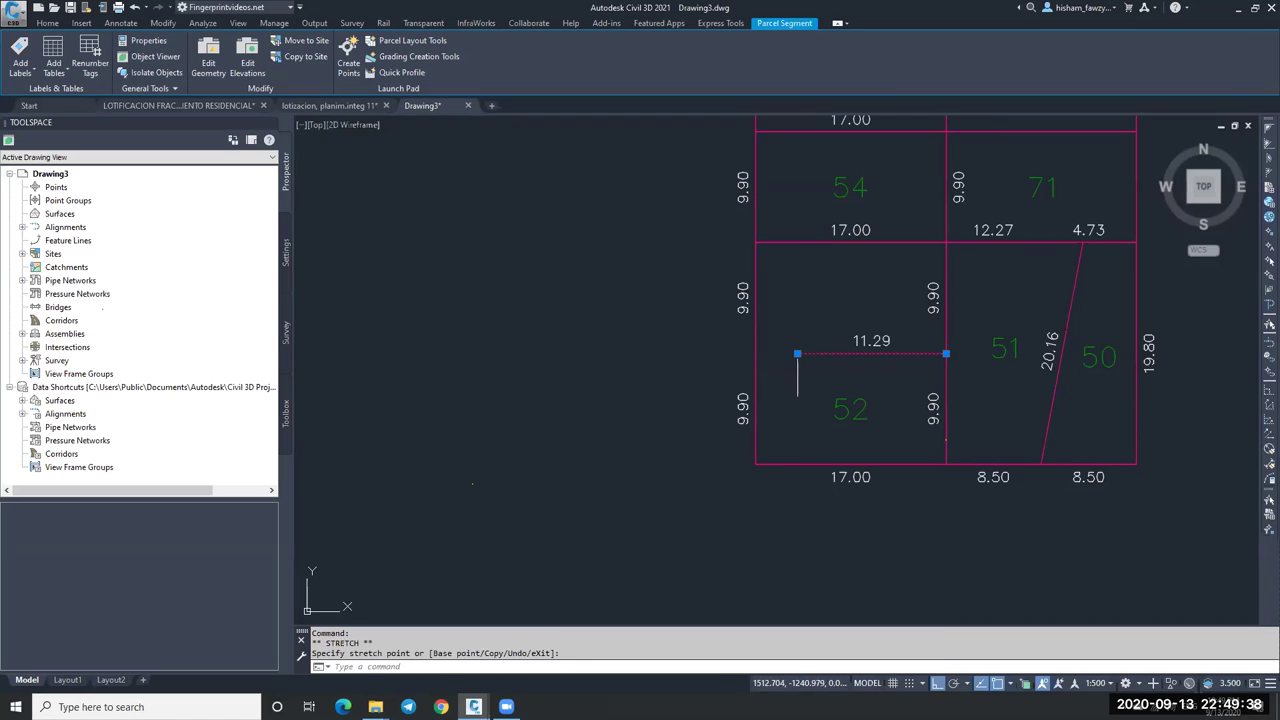
key("Escape")
key("Escape")
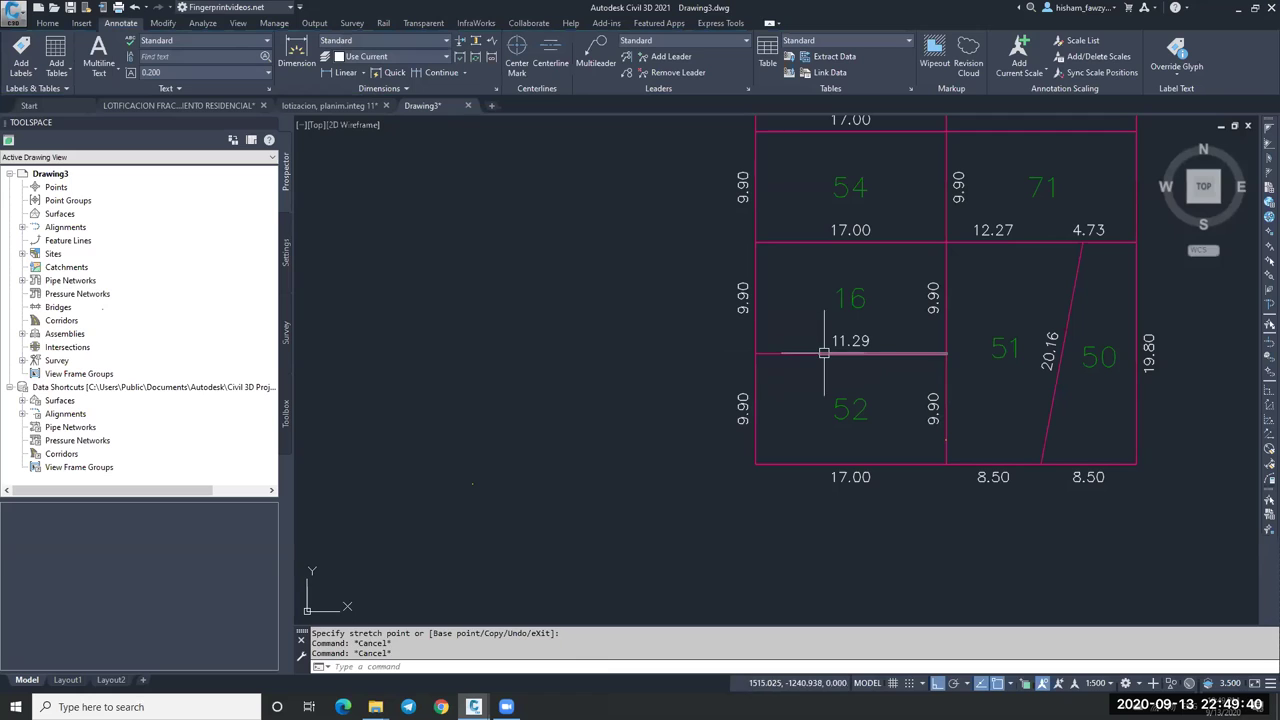
Undo the renumbering and slant so lots 51 and 50 share a vertical line again, then regenerate.
key("ctrl+z")
scroll(818, 357, "down", 2)
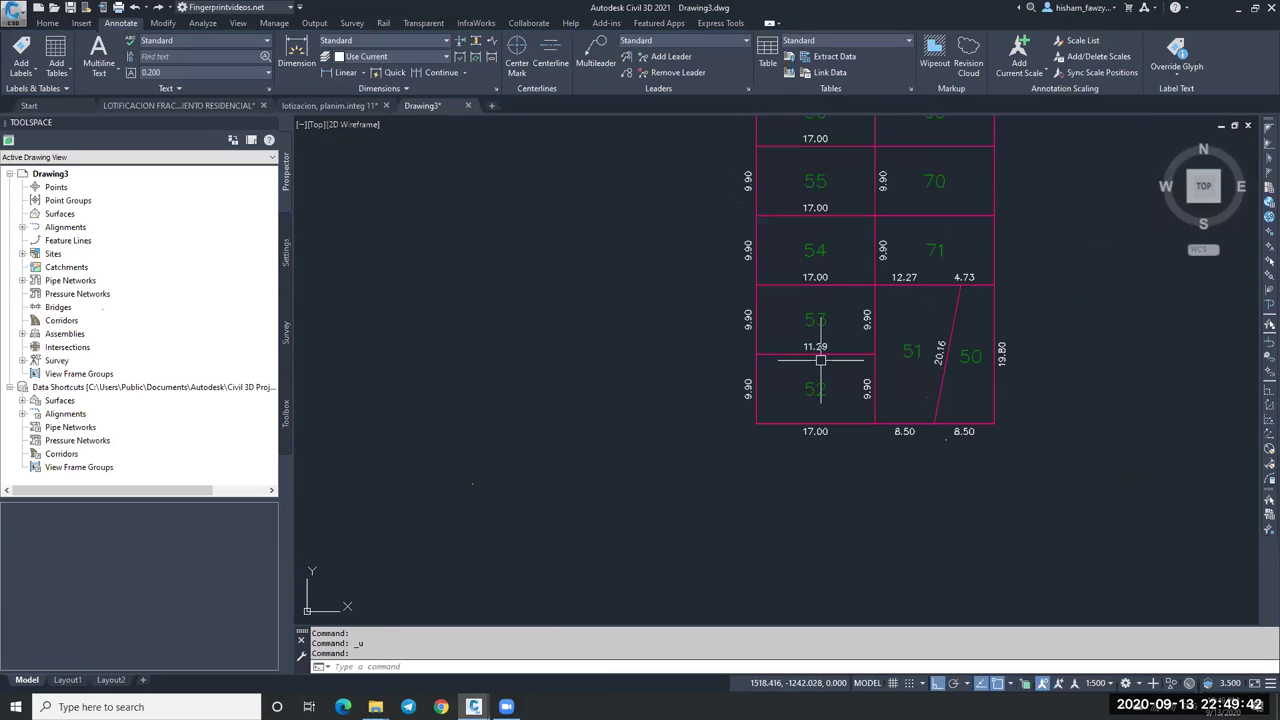
scroll(820, 359, "up", 3)
key("ctrl+z")
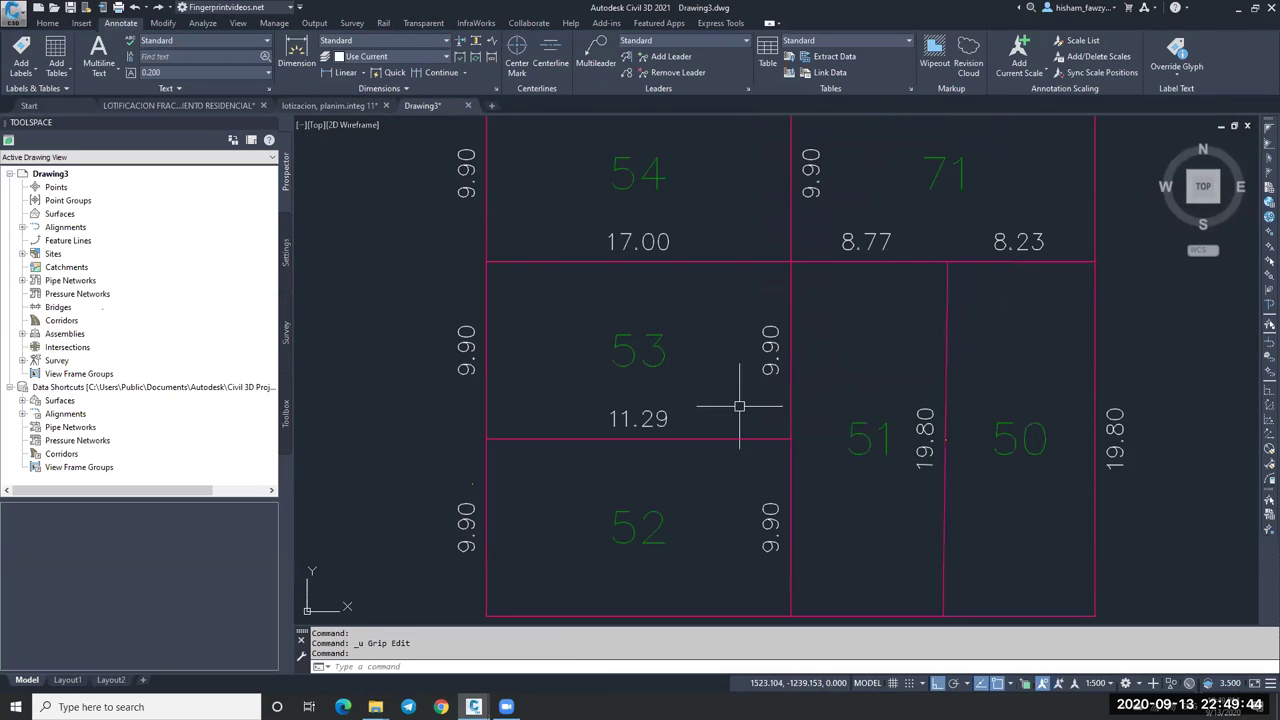
type("RE")
key("Return")
scroll(714, 403, "down", 2)
key("Escape")
key("Escape")
Undo the stretch of parcel 50's right boundary and regenerate the drawing.
left_click(952, 350)
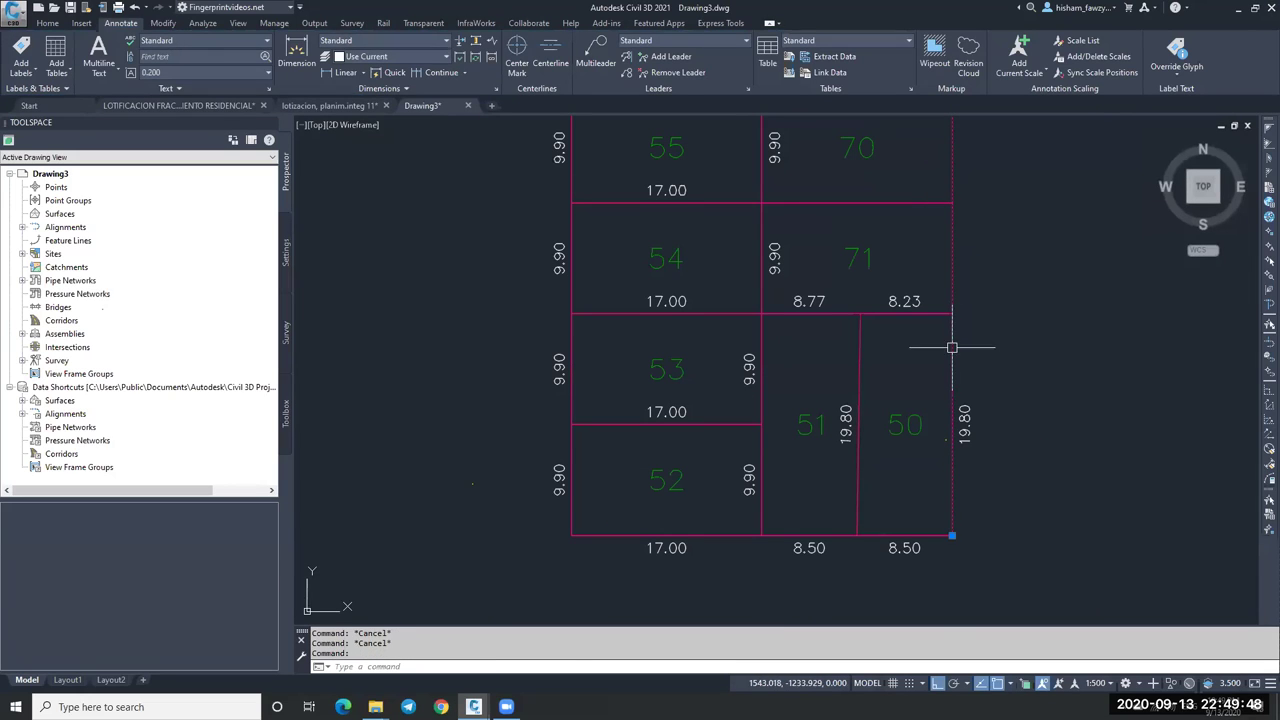
left_click(952, 535)
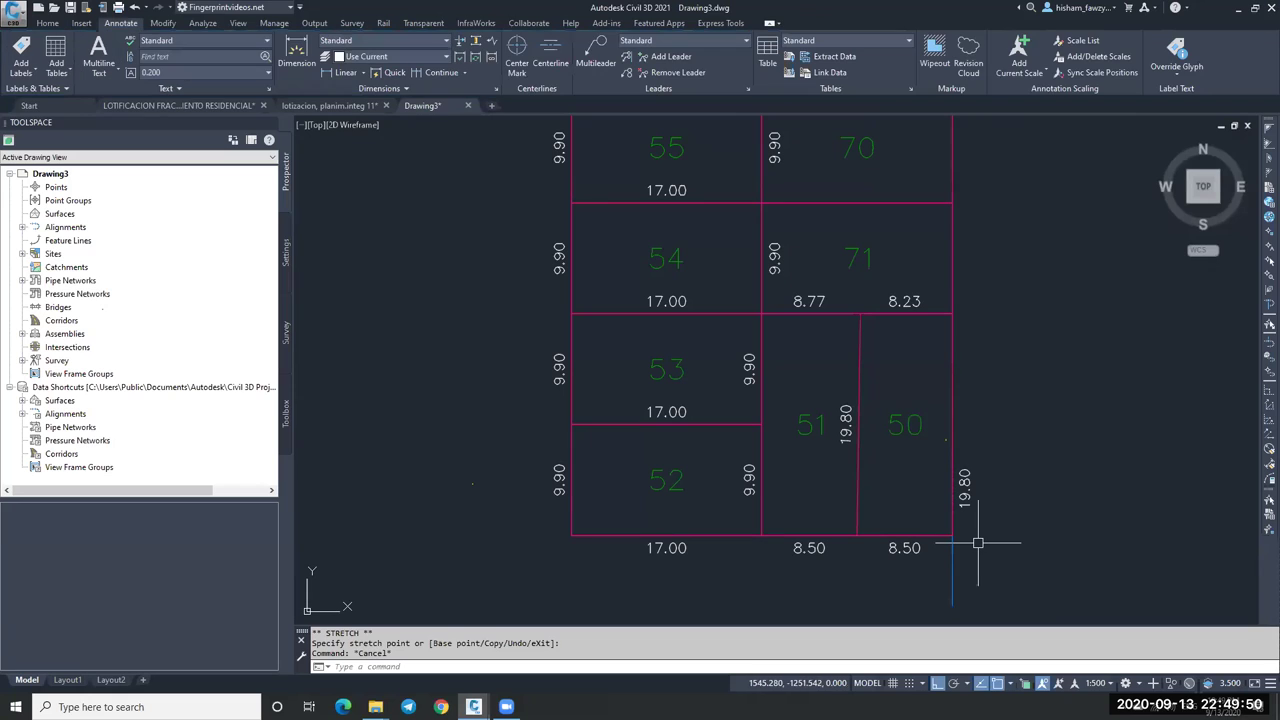
key("Escape")
left_click(949, 457)
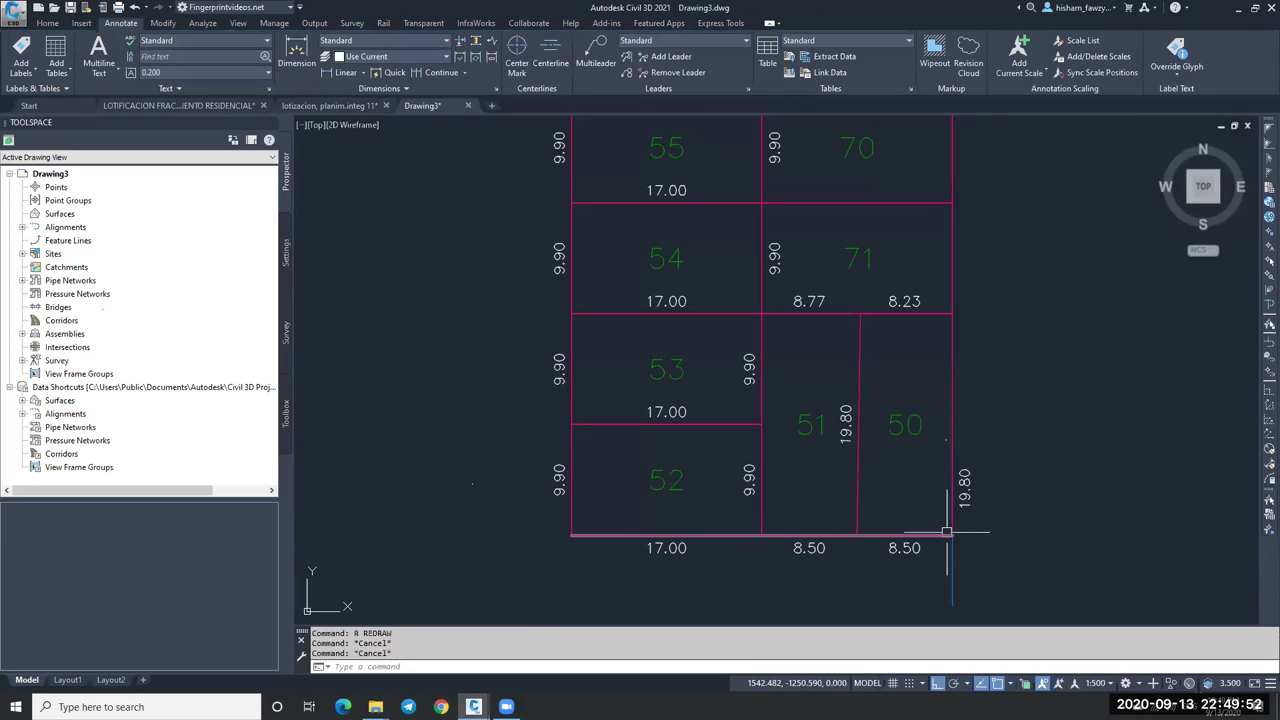
key("Escape")
key("ctrl+z")
type("RE")
key("Return")
Select parcel 50 to inspect it, then deselect it.
scroll(891, 366, "down", 5)
scroll(894, 352, "up", 5)
scroll(923, 320, "down", 3)
left_click(928, 362)
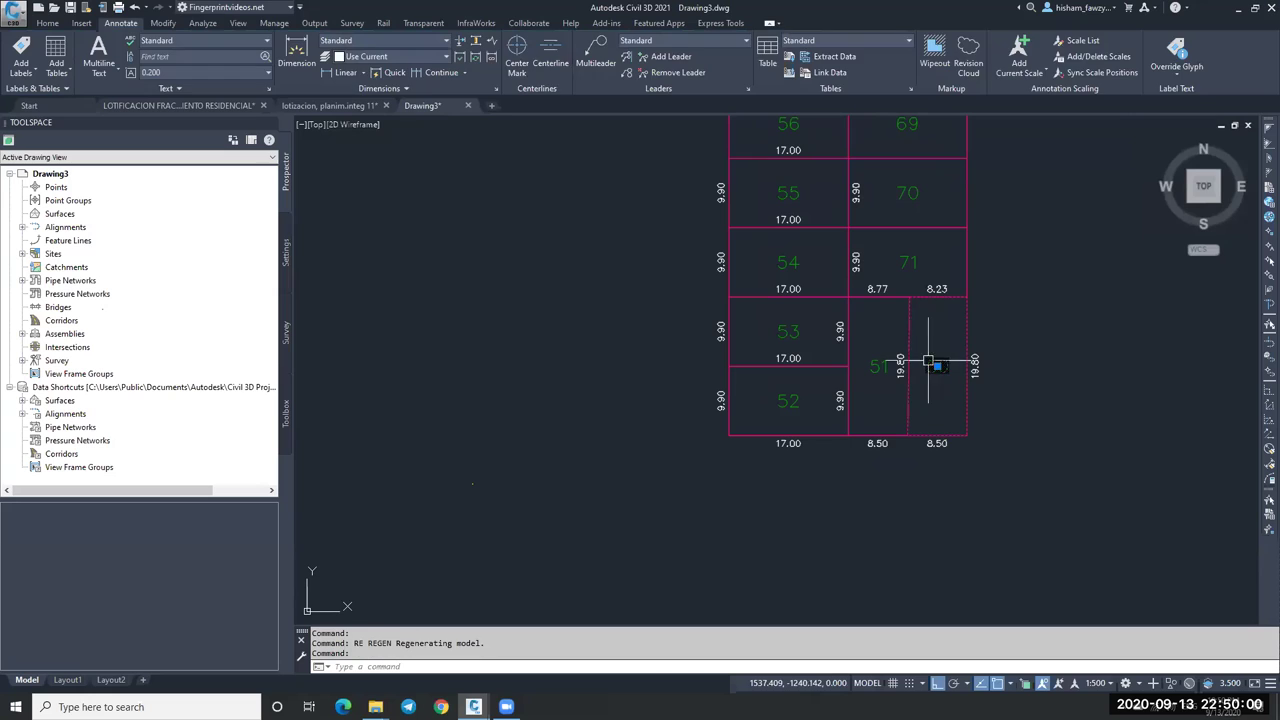
scroll(932, 301, "up", 2)
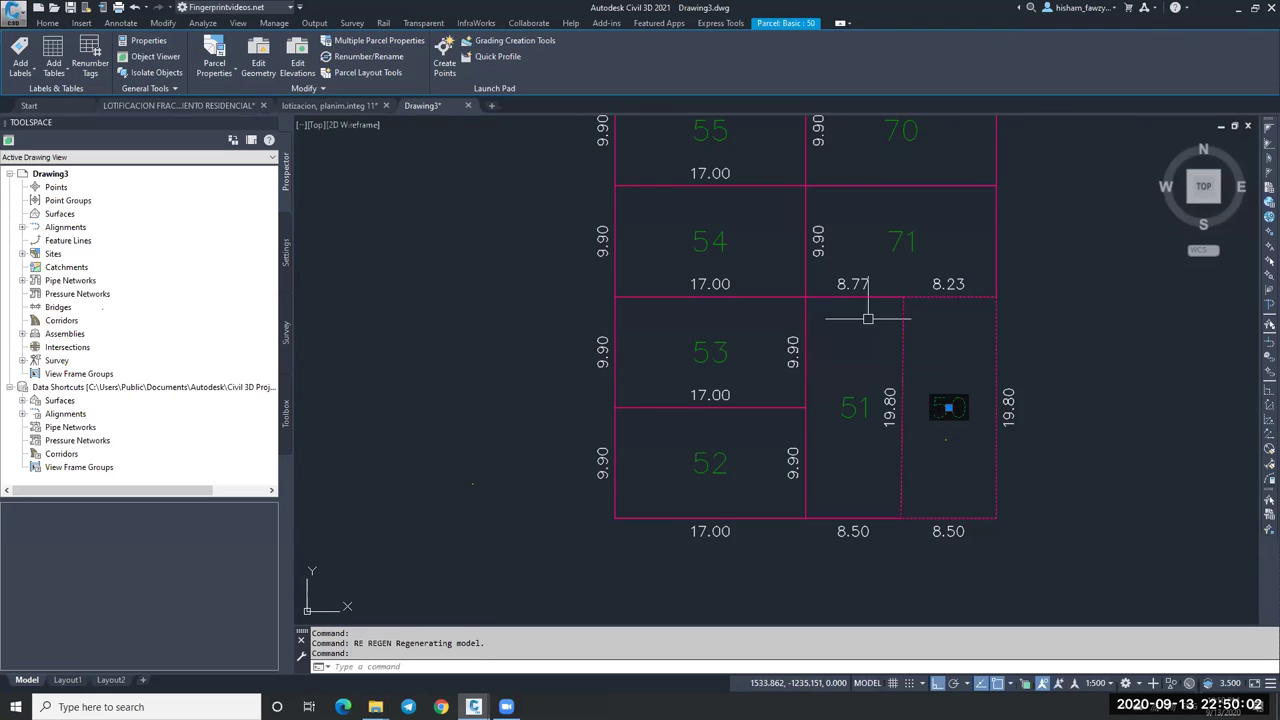
scroll(948, 407, "down", 8)
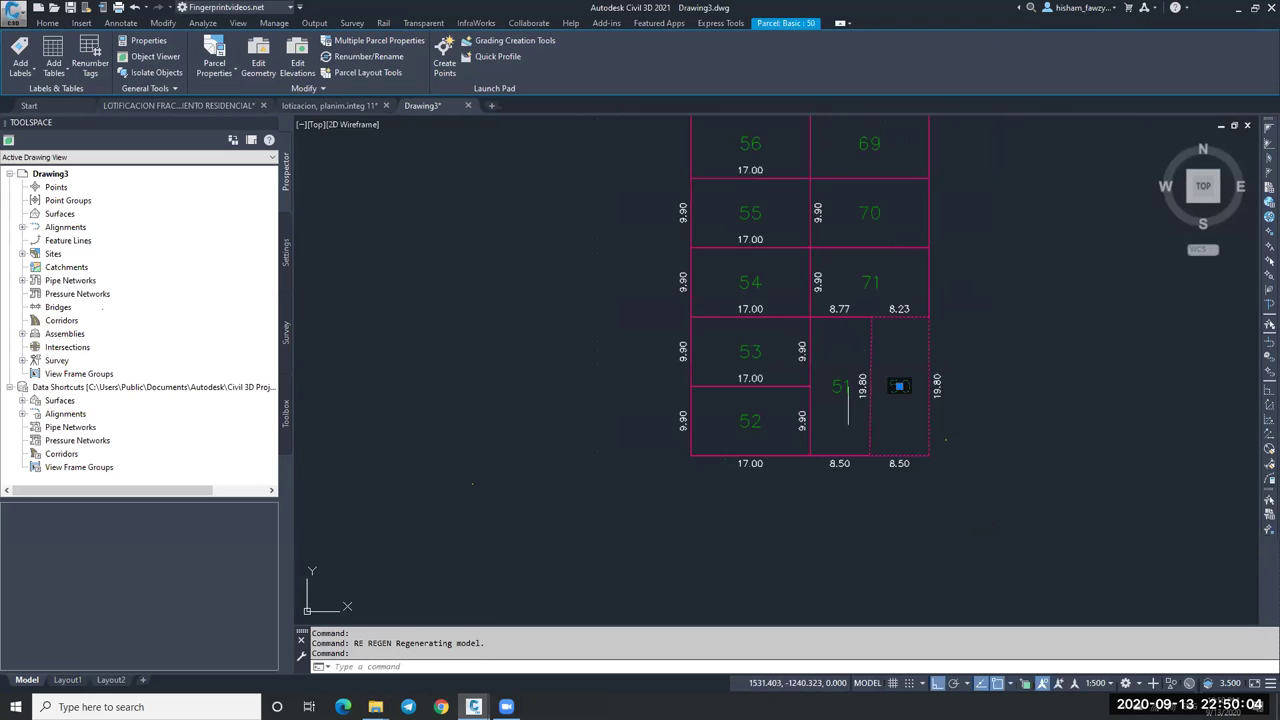
key("Escape")
key("Escape")
Draw a square with RECTANG to the right of the lot block.
type("REC")
key("Return")
left_click(899, 290)
scroll(946, 283, "up", 4)
key("Escape")
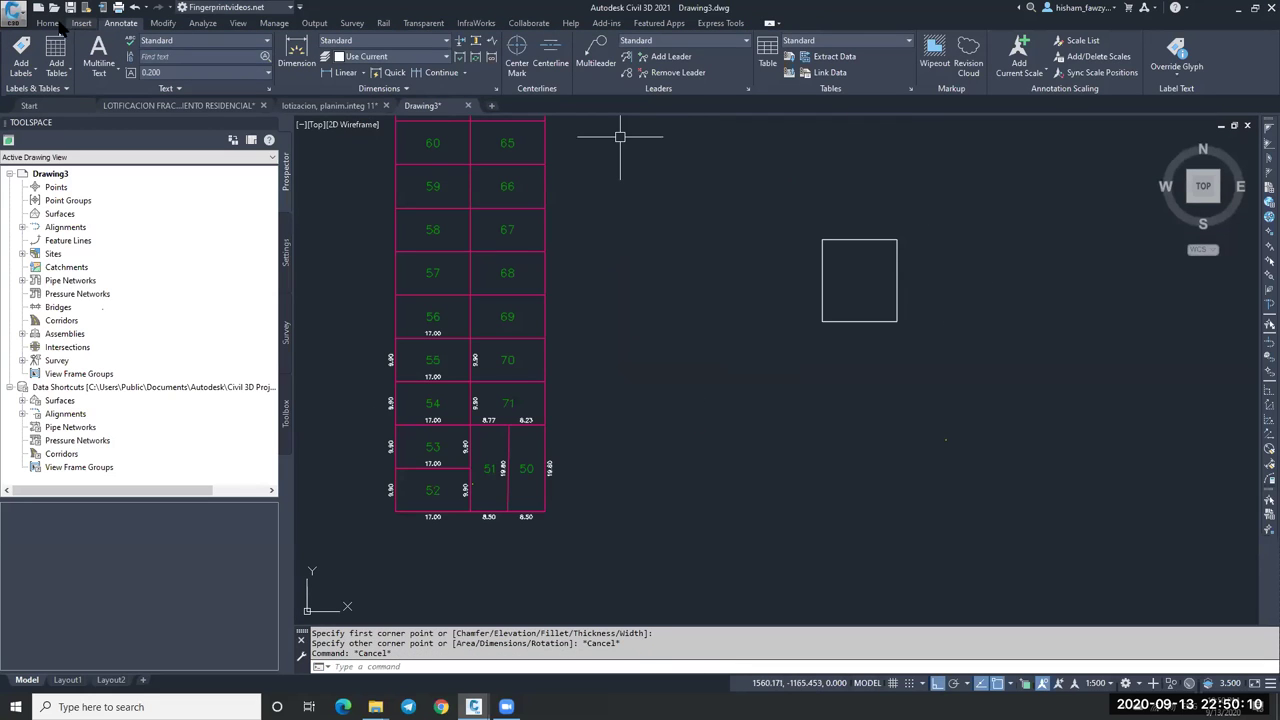
Create parcel 16 from the square using Create Parcel from Objects.
left_click(50, 23)
left_click(193, 41)
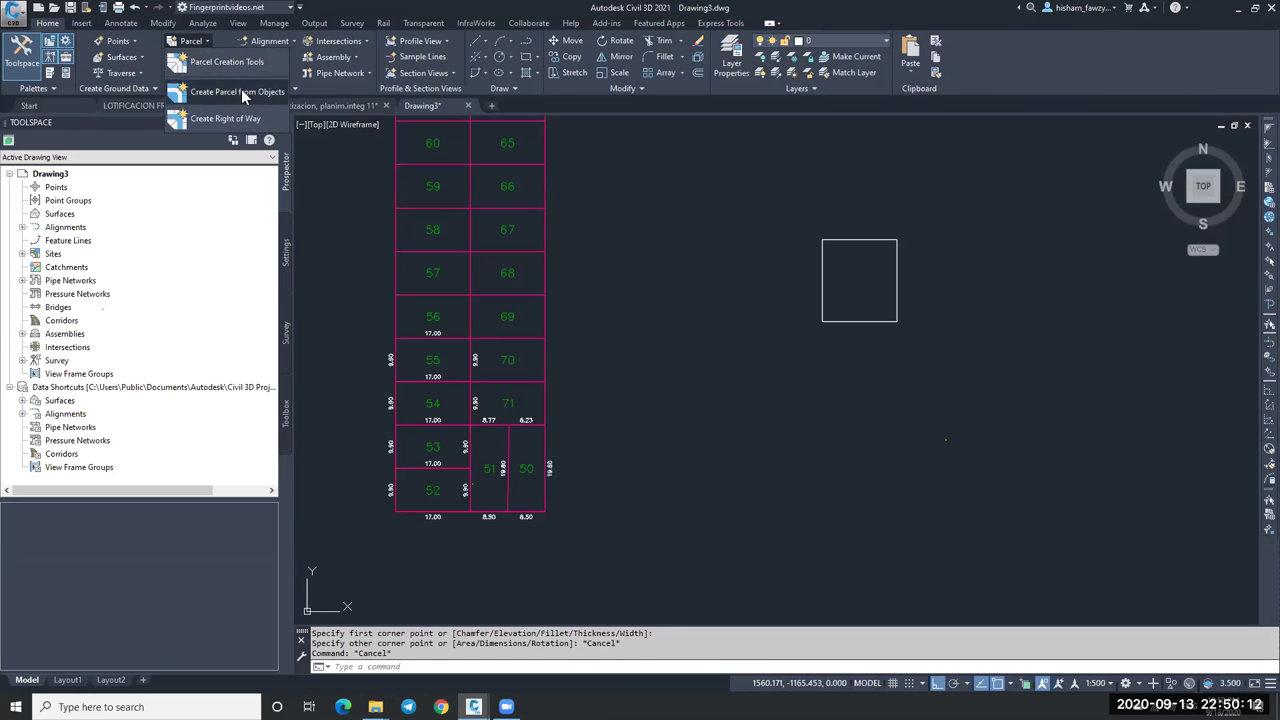
left_click(242, 92)
left_click(880, 240)
key("Return")
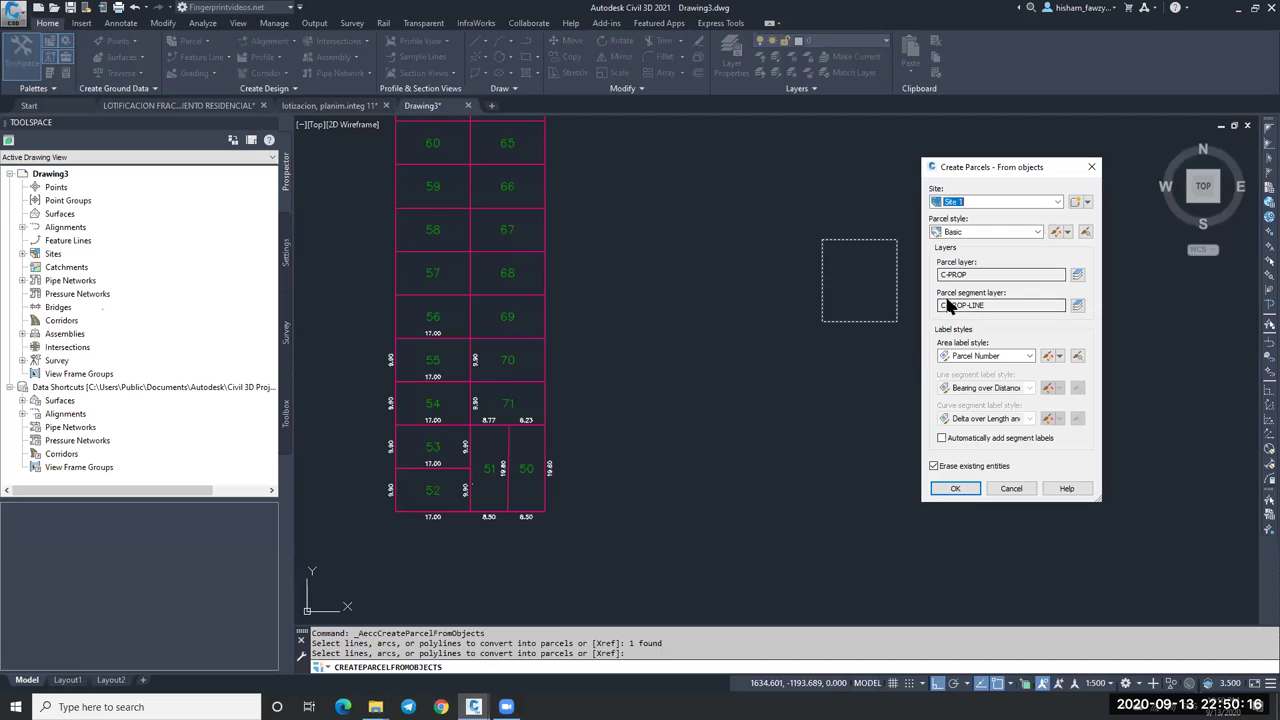
left_click(956, 488)
scroll(879, 284, "up", 4)
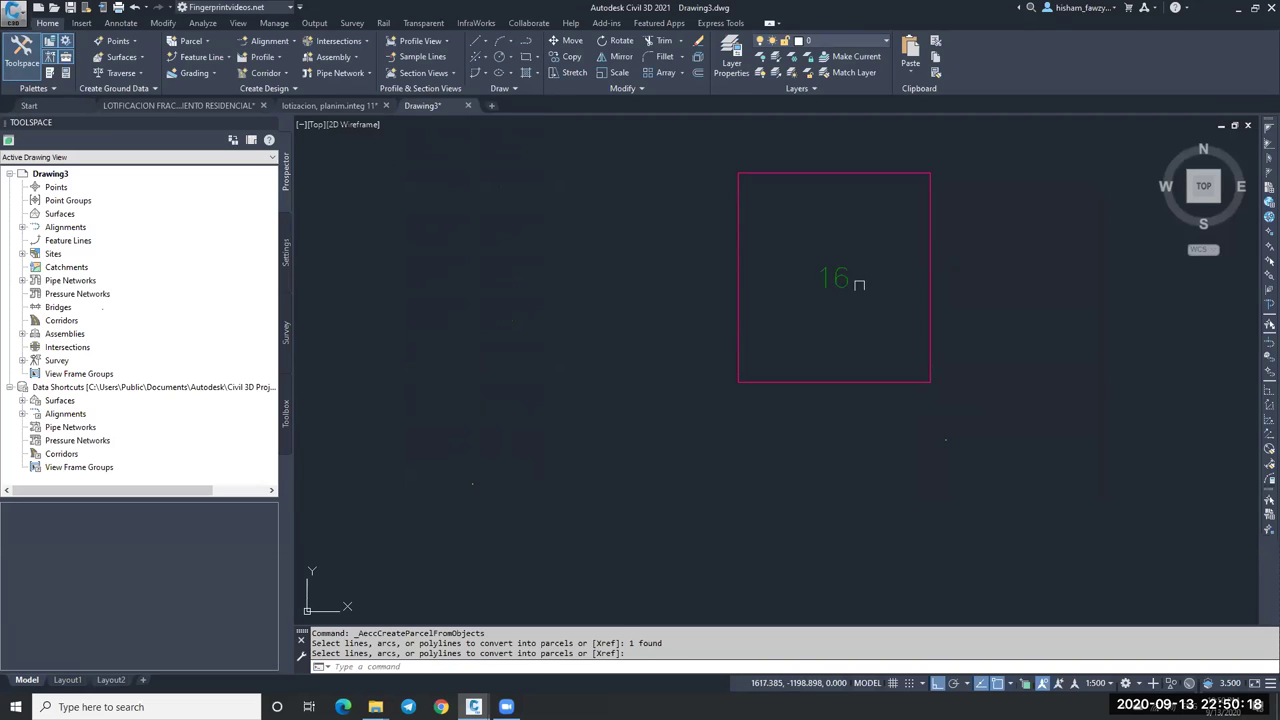
key("Return")
Stretch parcel 16's top-right corner to the right to slant its right side.
left_click(843, 277)
scroll(878, 321, "down", 4)
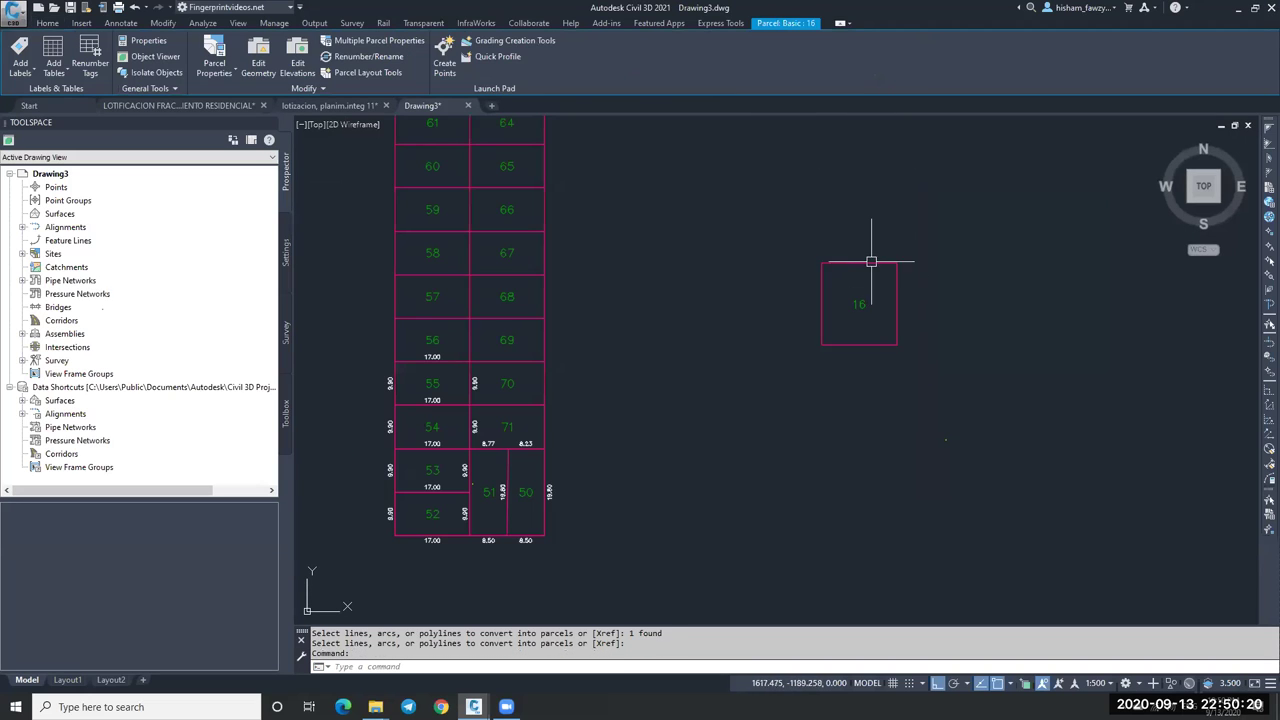
key("Escape")
left_click(880, 263)
left_click(897, 263)
left_click(941, 263)
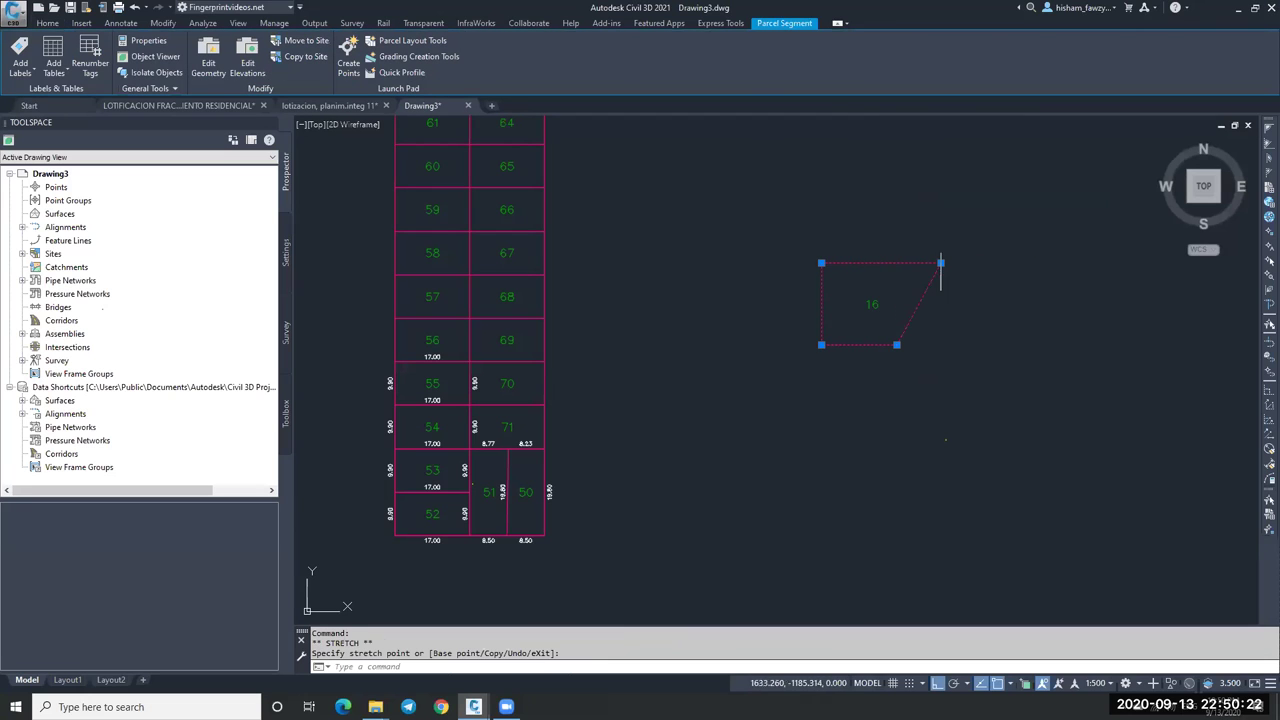
scroll(880, 305, "up", 4)
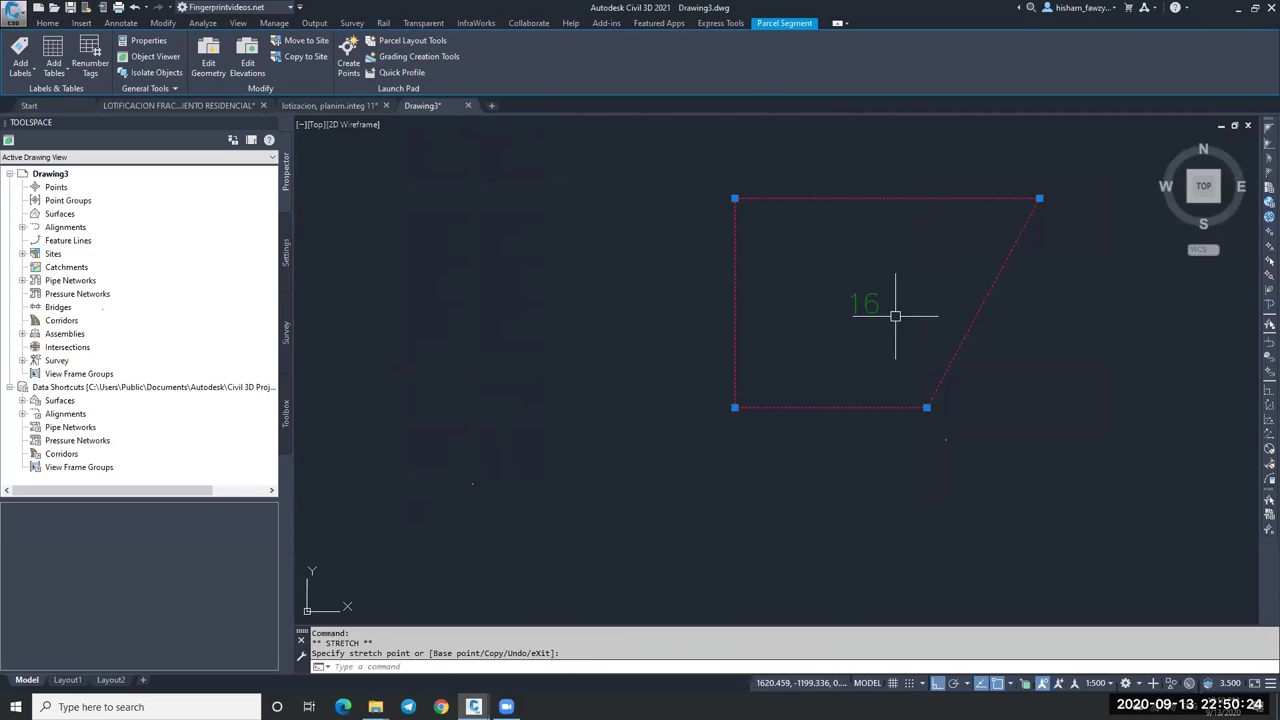
key("Escape")
Set parcel 16's area label style to Name Square meter & Acres.
left_click(864, 303)
left_click(230, 55)
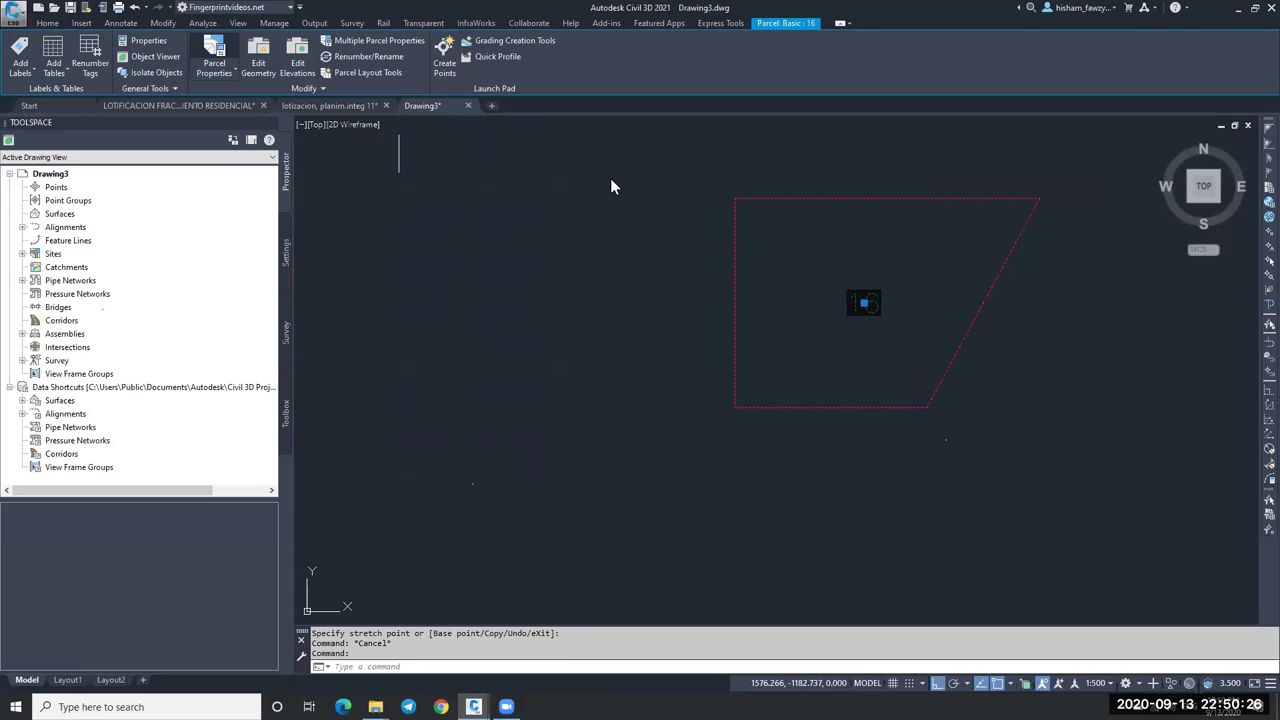
left_click(505, 256)
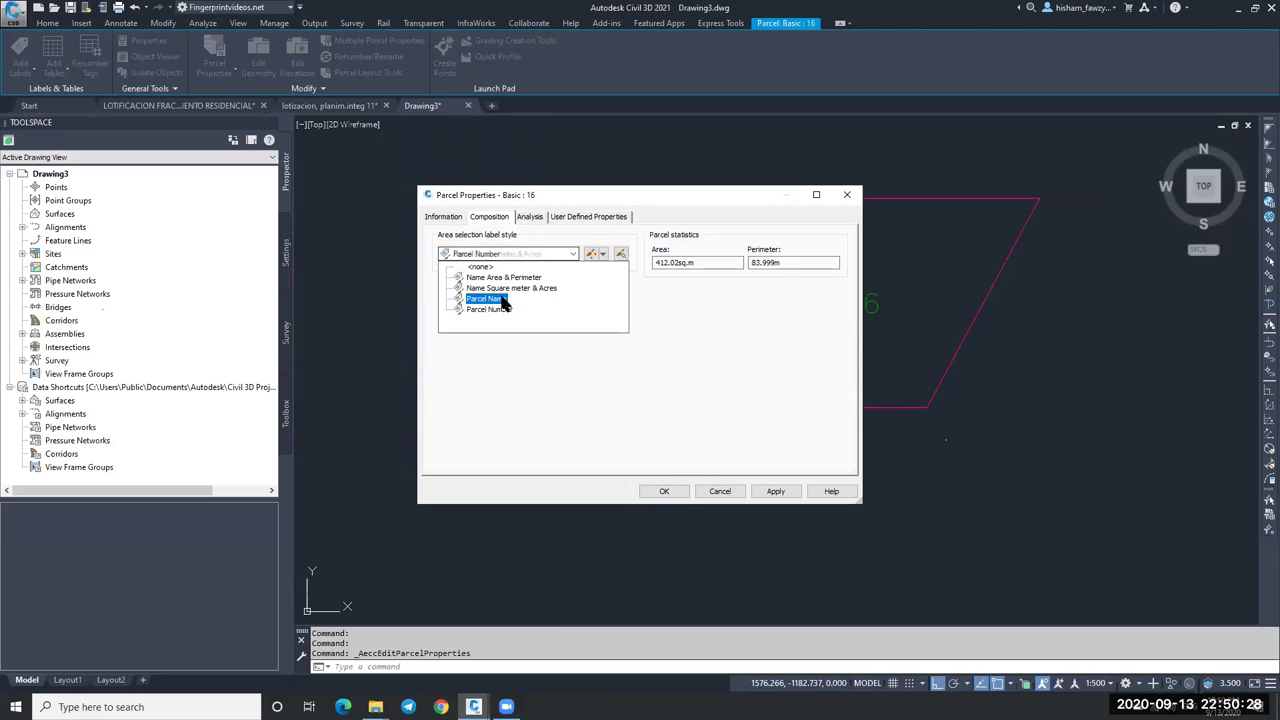
left_click(511, 288)
left_click(664, 491)
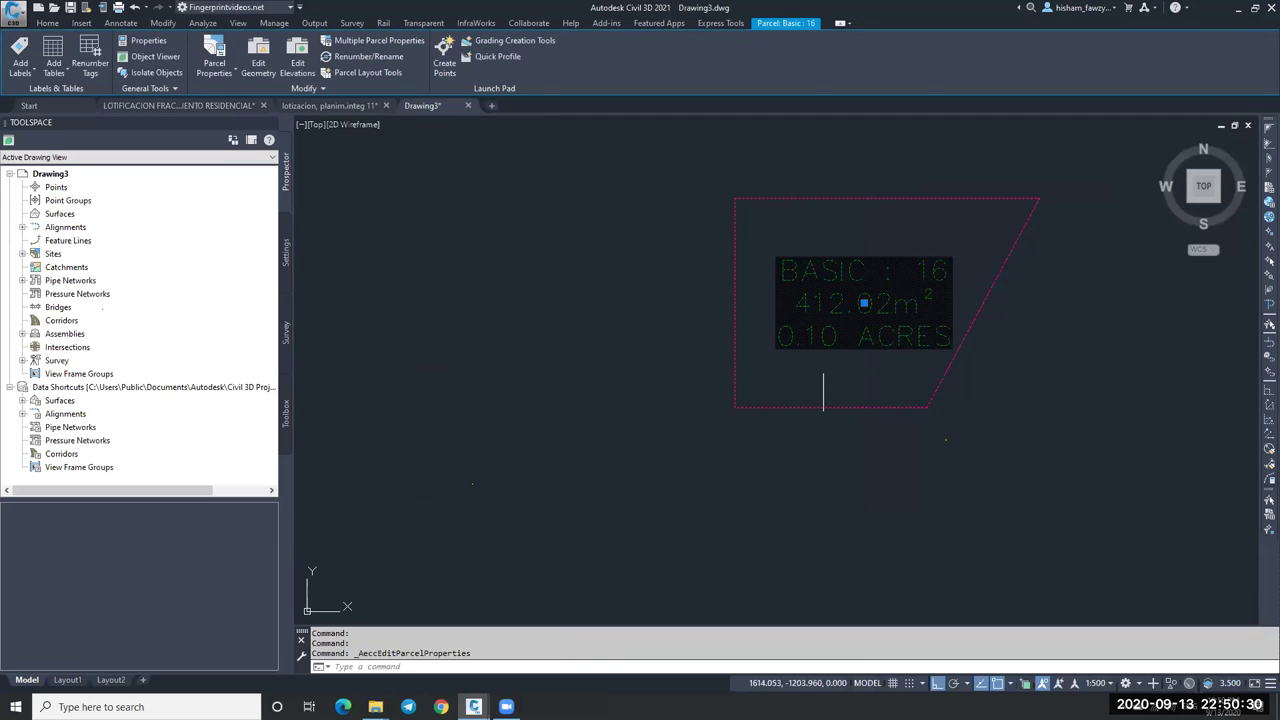
key("Escape")
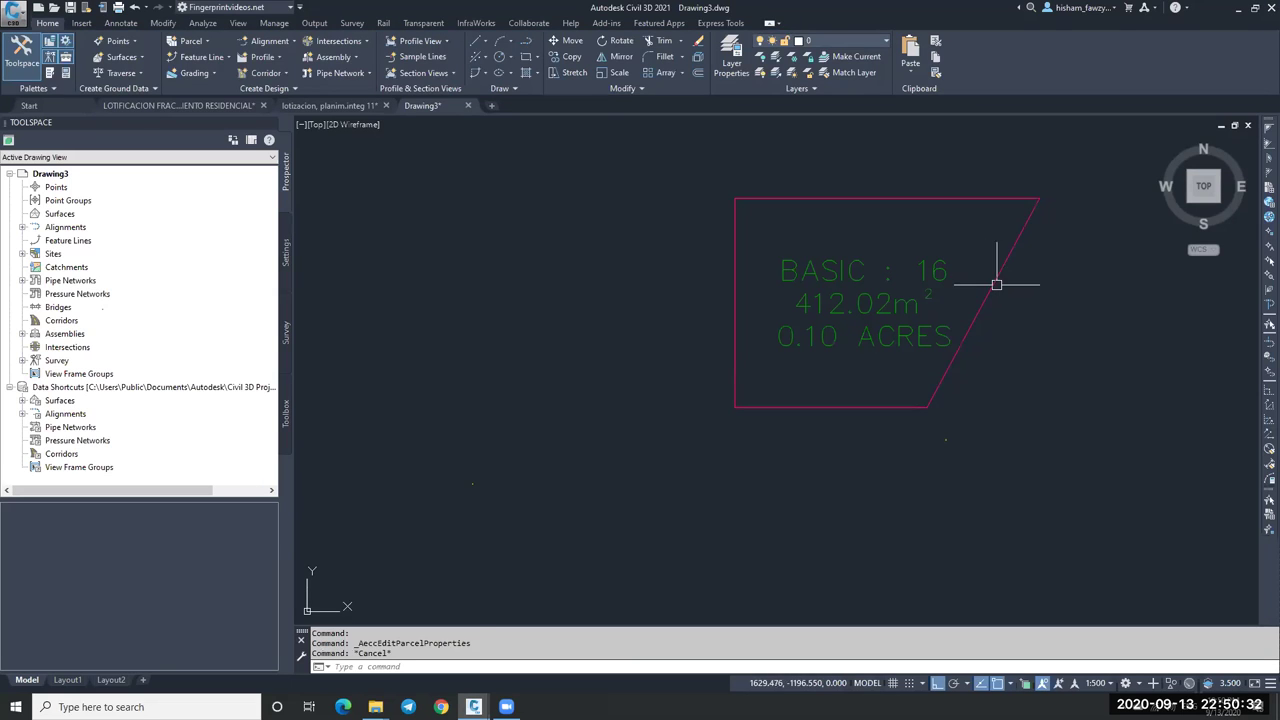
Pull parcel 16's lower-right corner straight down.
left_click(931, 400)
left_click(927, 407)
left_click(1023, 524)
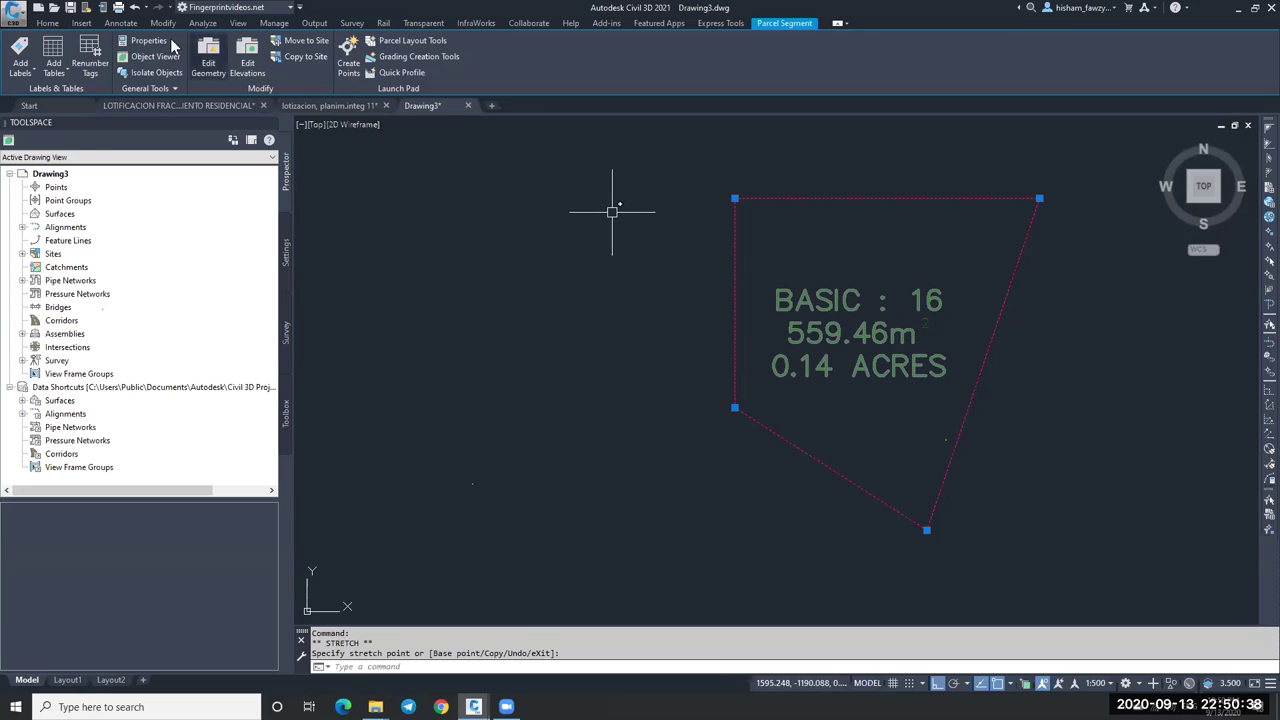
Add Parcel Multiple Segment distance labels to every side of parcel 16.
left_click(22, 66)
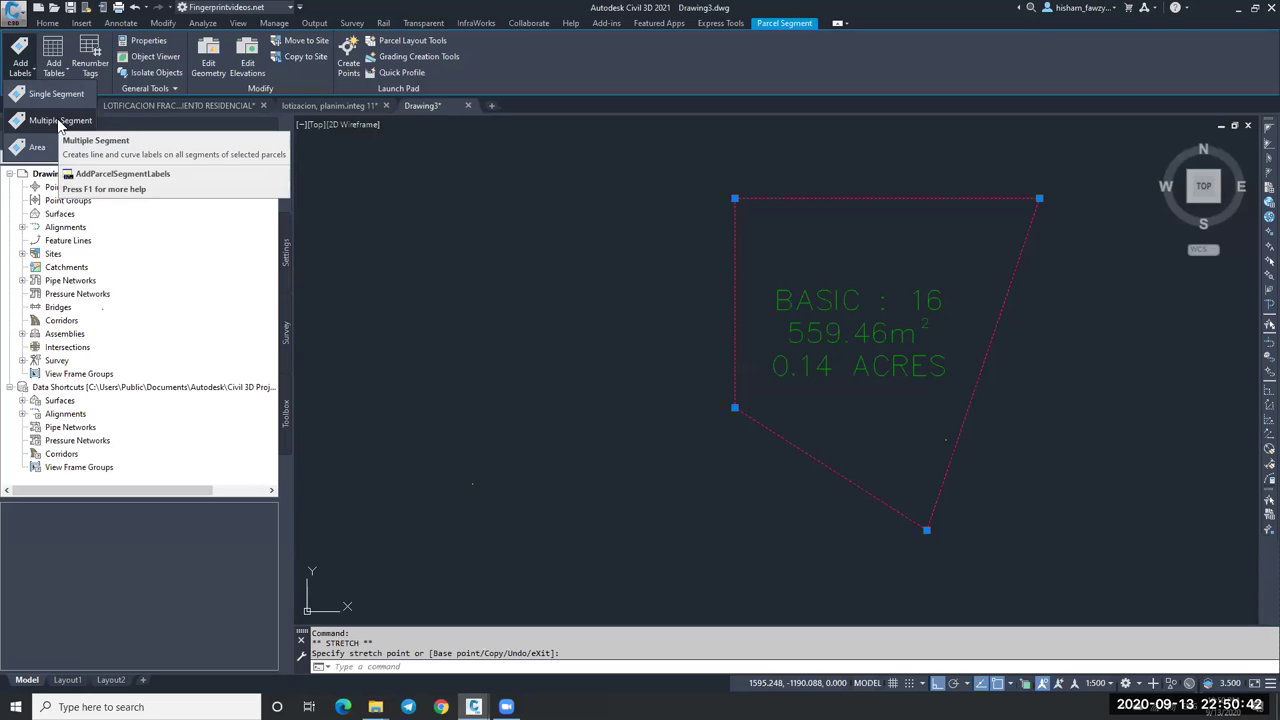
left_click(120, 22)
left_click(20, 55)
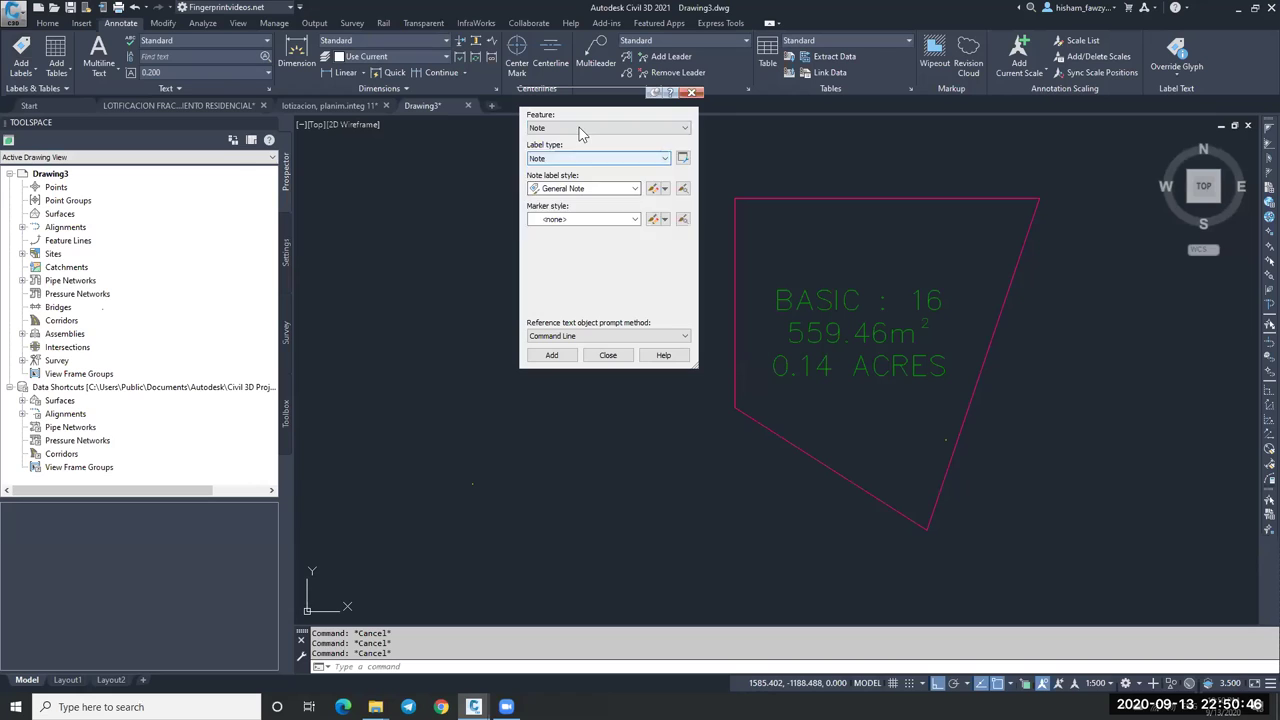
left_click(580, 128)
left_click(570, 166)
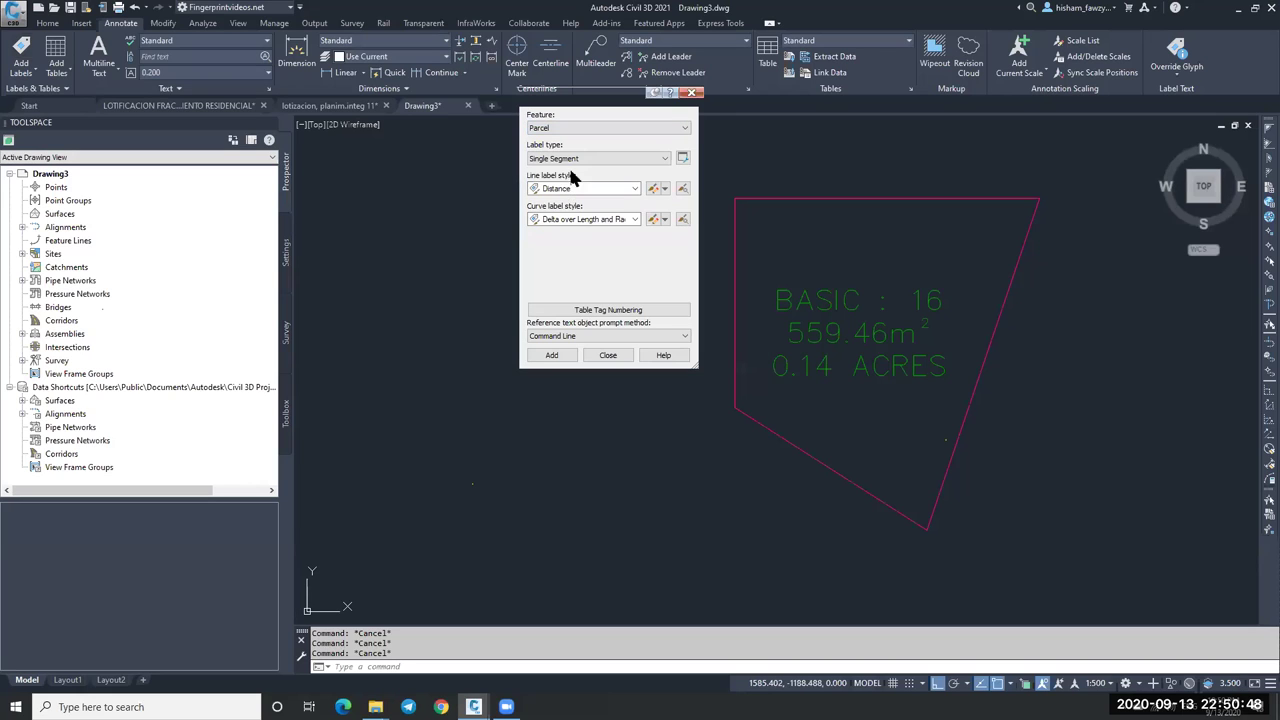
left_click(580, 160)
left_click(576, 183)
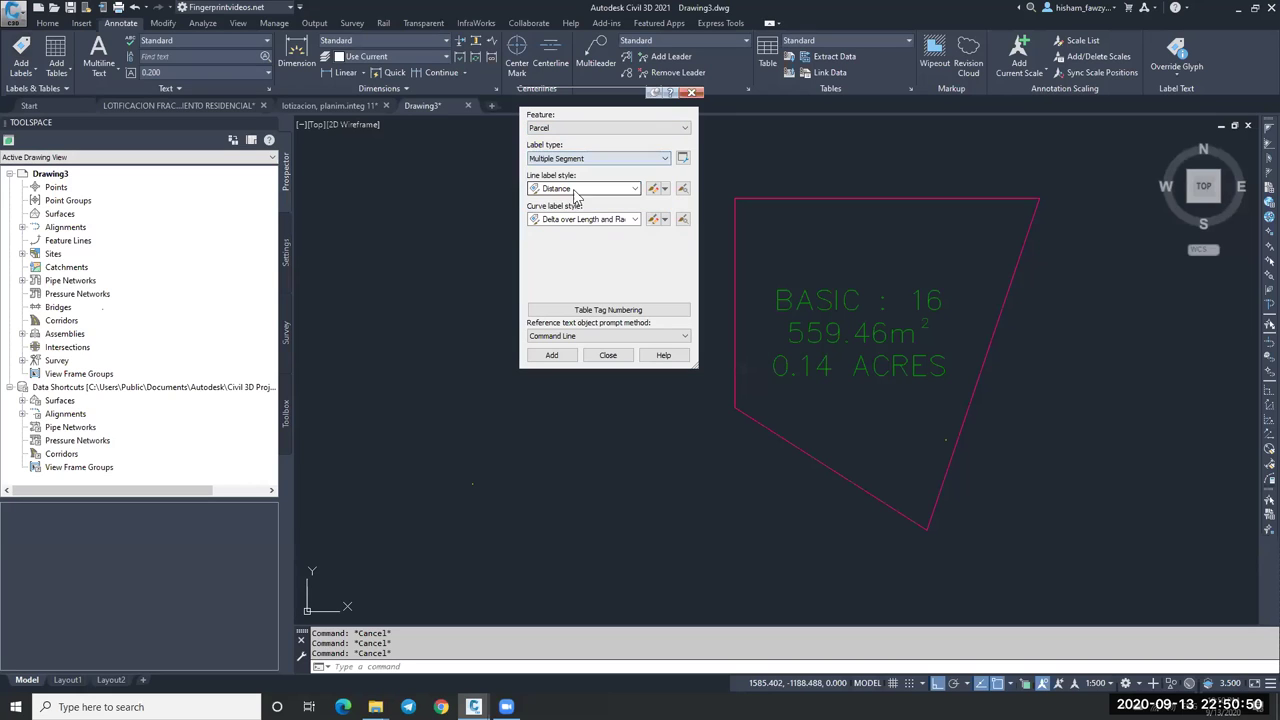
left_click(551, 355)
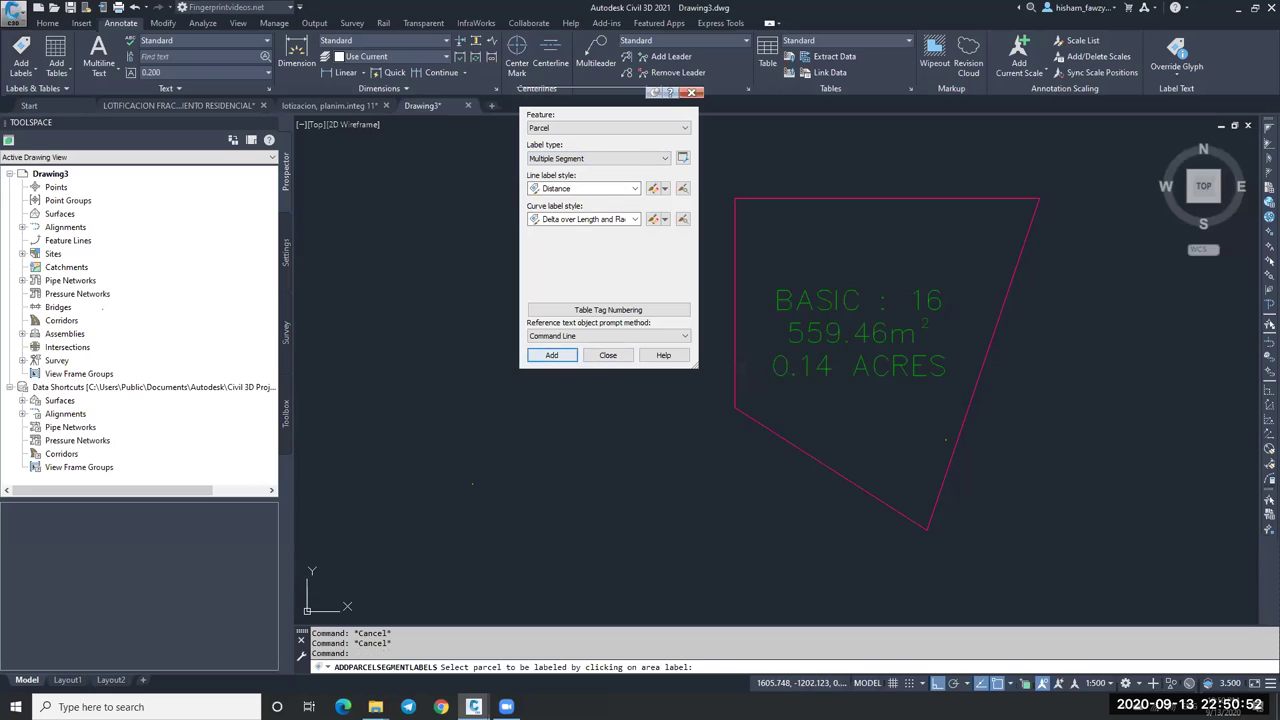
left_click(870, 334)
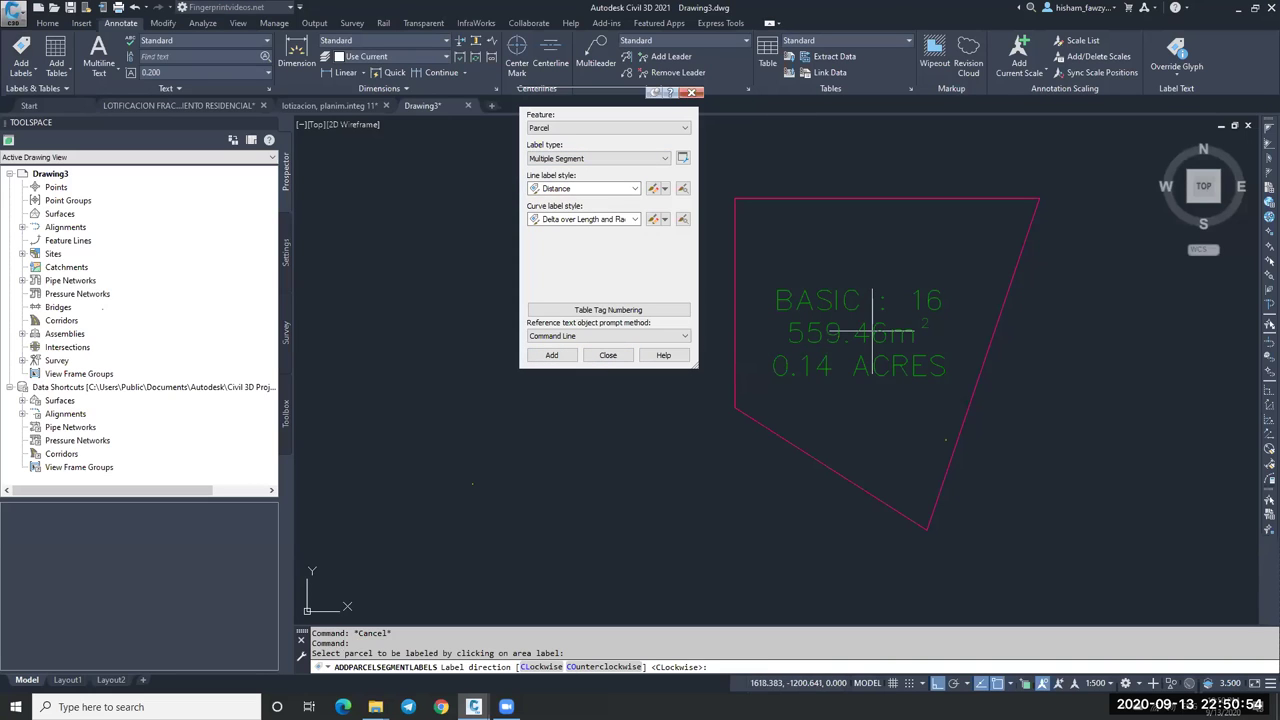
key("Return")
key("Escape")
key("Escape")
Move parcel 16's top-right and bottom-left corners down to give a 546.46 m² lot.
left_click(1012, 280)
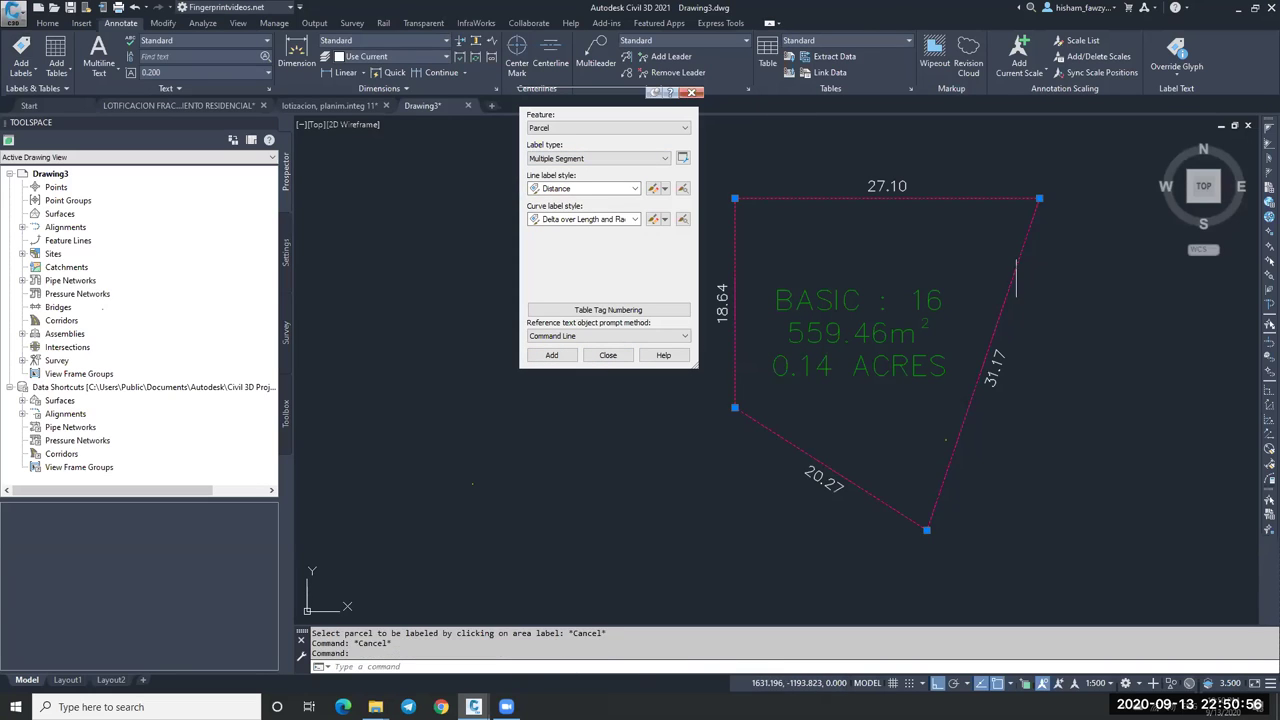
left_click(1039, 198)
left_click(1039, 288)
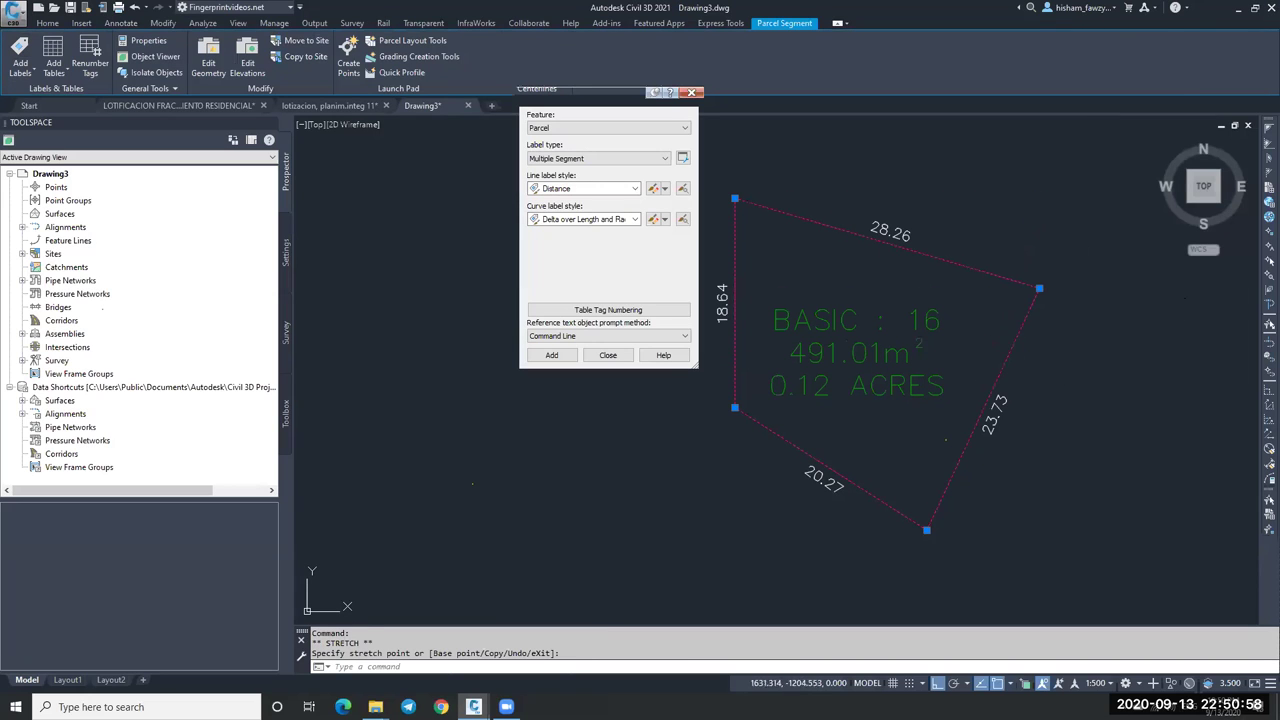
mouse_move(822, 278)
middle_mouse_down()
mouse_move(908, 257)
mouse_move(879, 320)
middle_mouse_up()
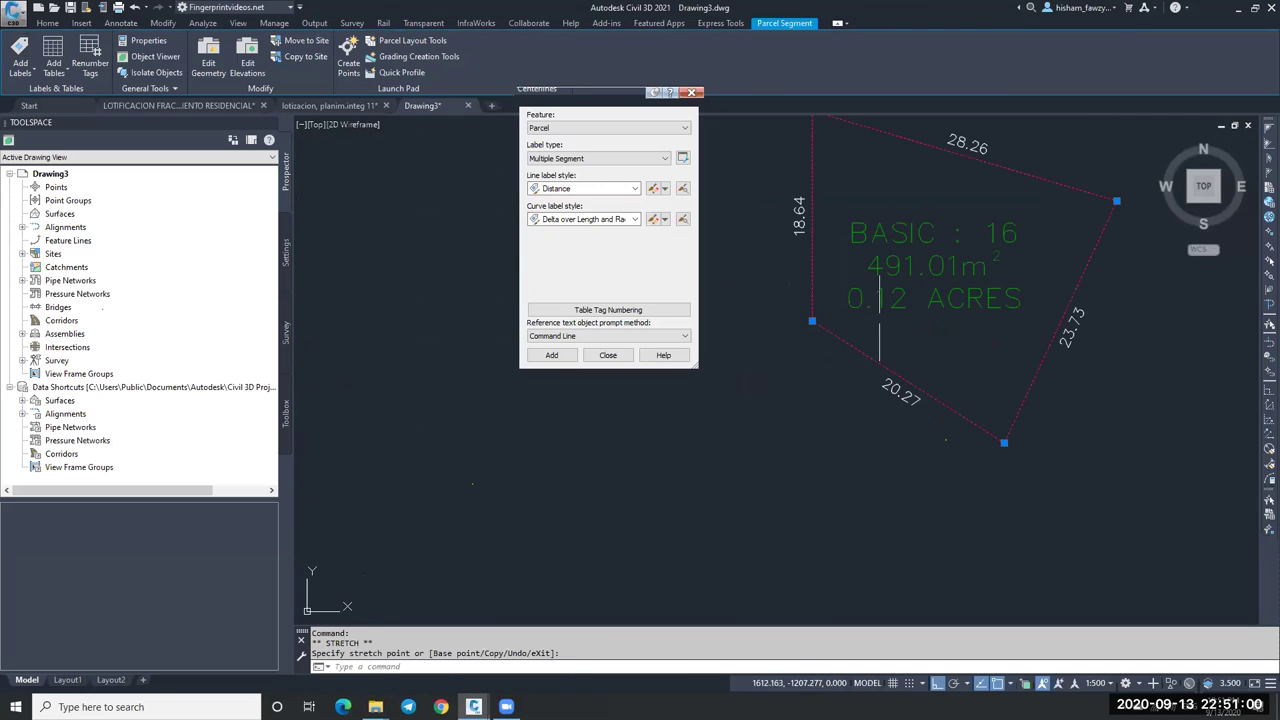
left_click(750, 392)
key("Escape")
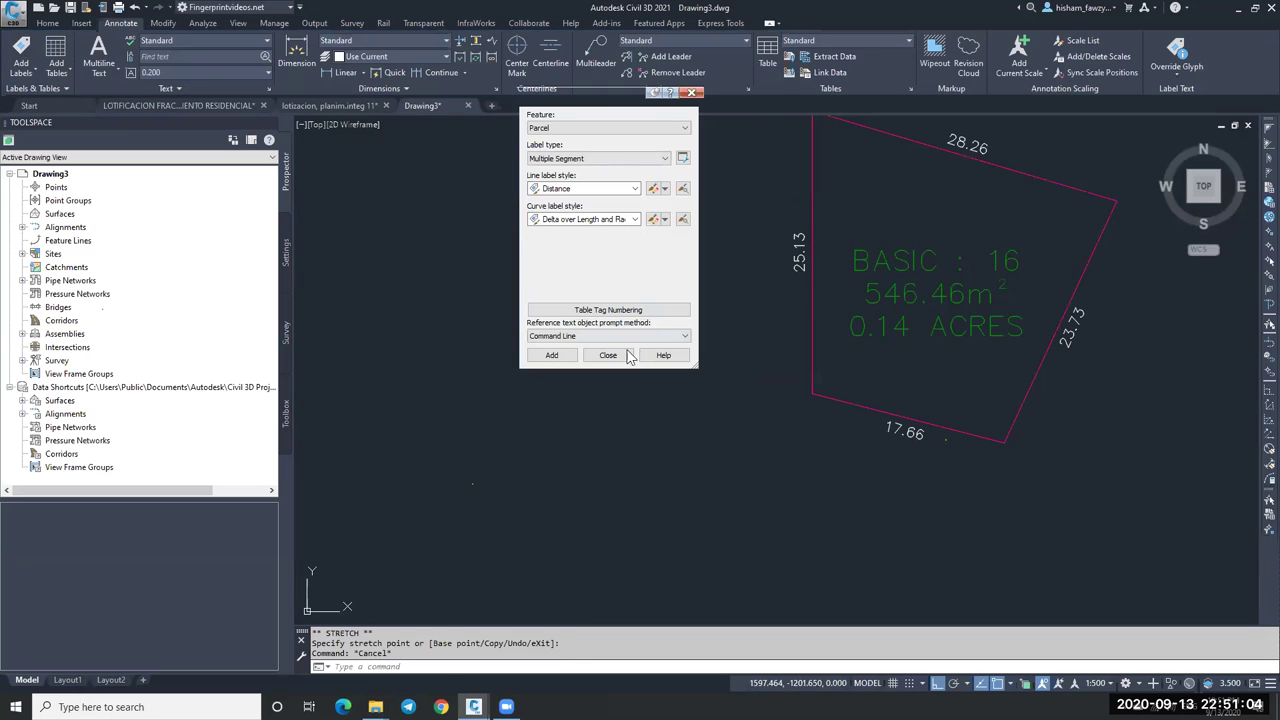
left_click(630, 357)
scroll(905, 303, "down", 8)
middle_click_drag(905, 303, 960, 300)
Erase parcel 16's boundary and labels (six objects), then expand Drawing3's Sites collection in Prospector.
scroll(787, 309, "up", 2)
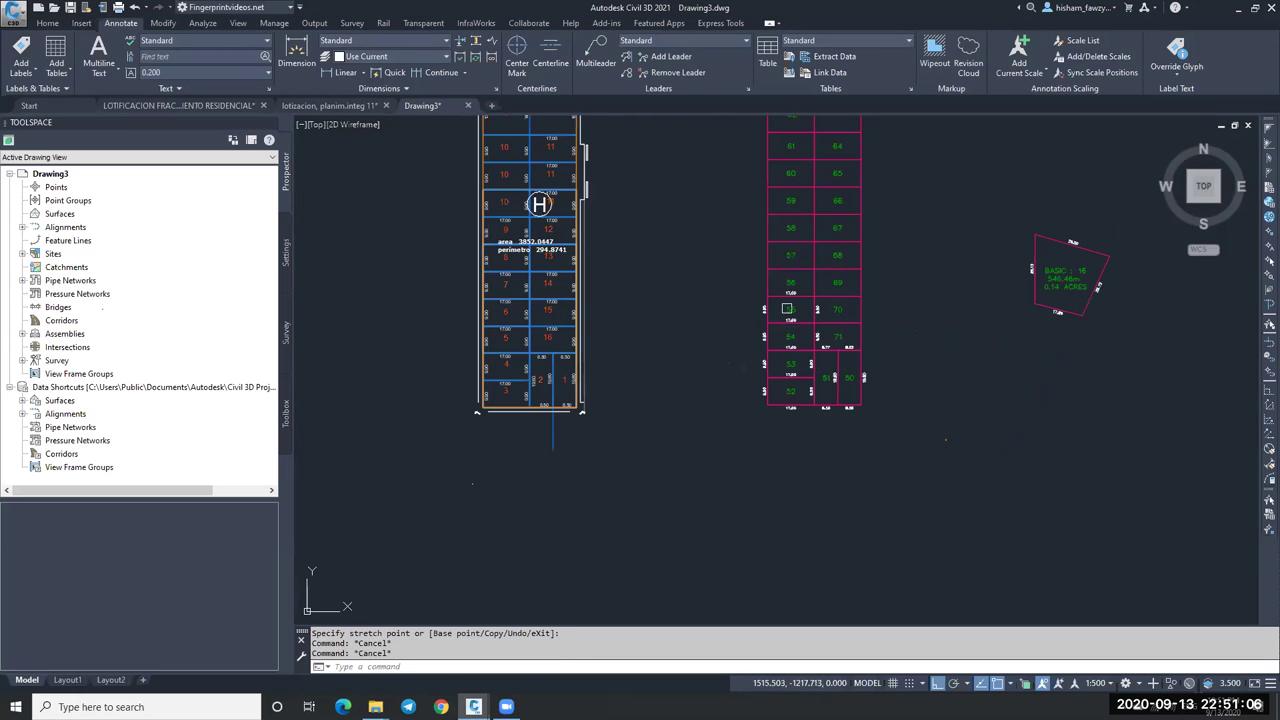
scroll(828, 293, "up", 4)
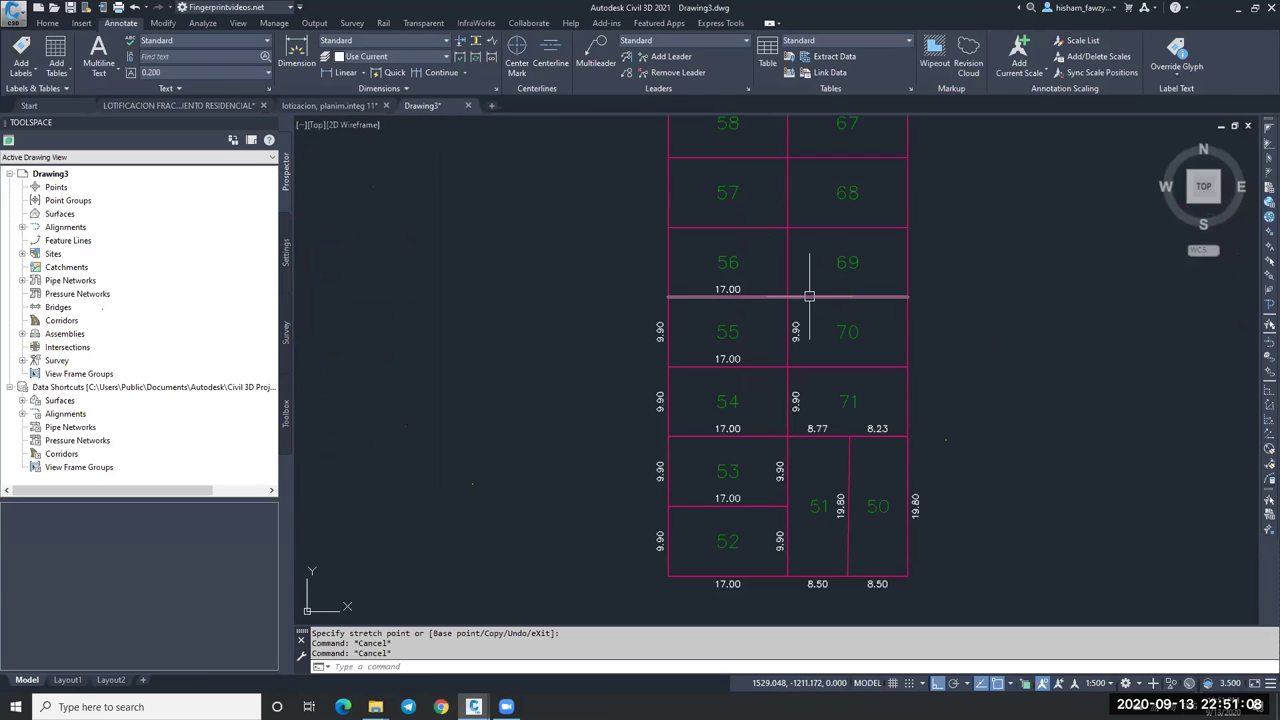
scroll(768, 336, "down", 3)
left_click(484, 152)
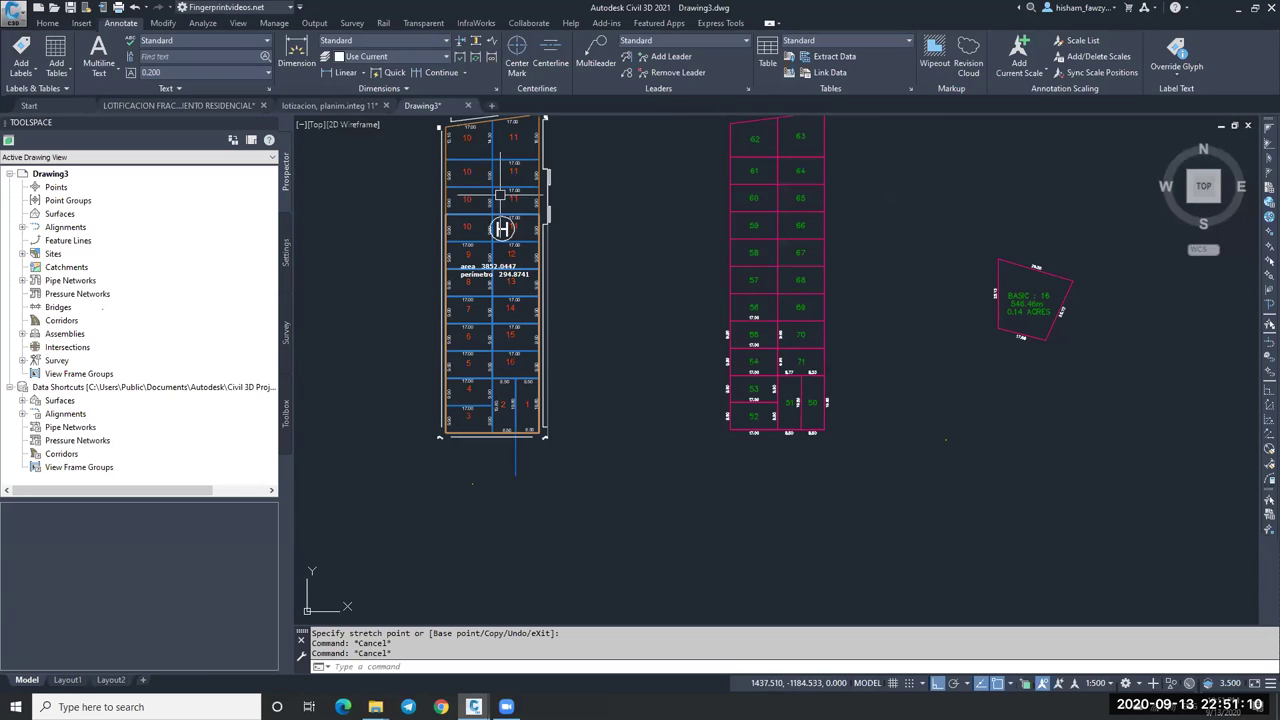
scroll(726, 318, "down", 2)
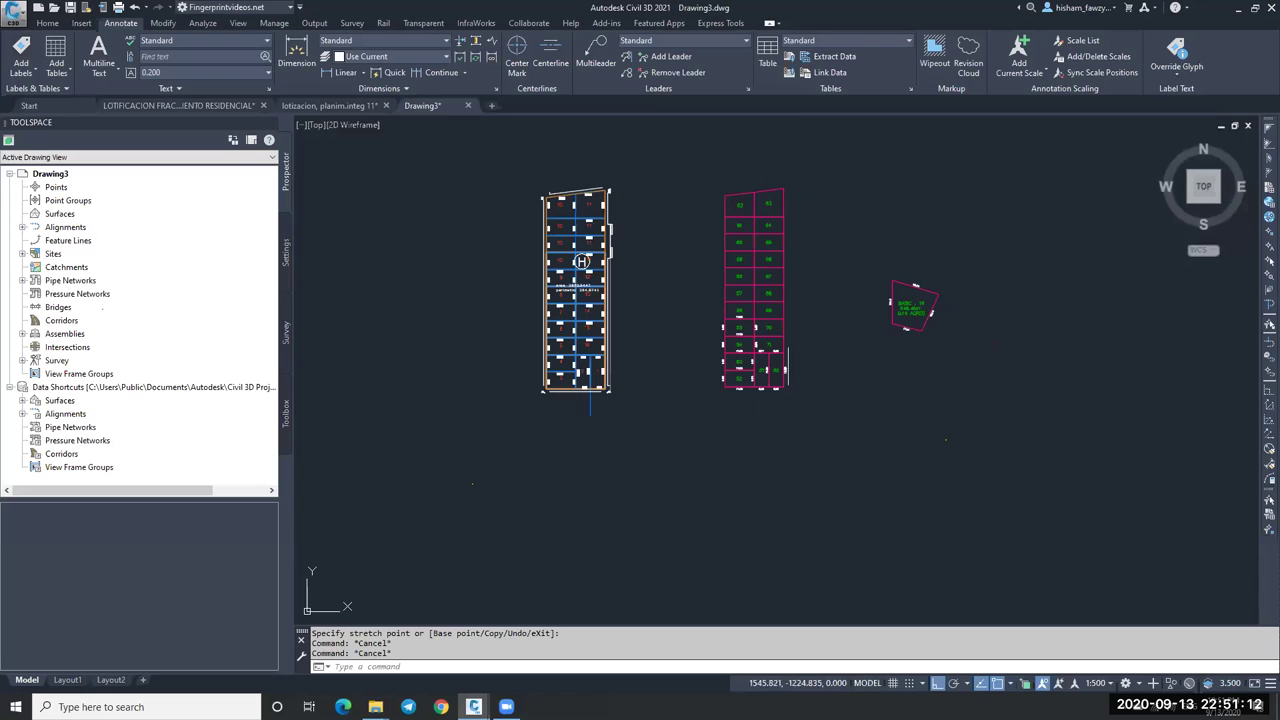
scroll(782, 244, "up", 2)
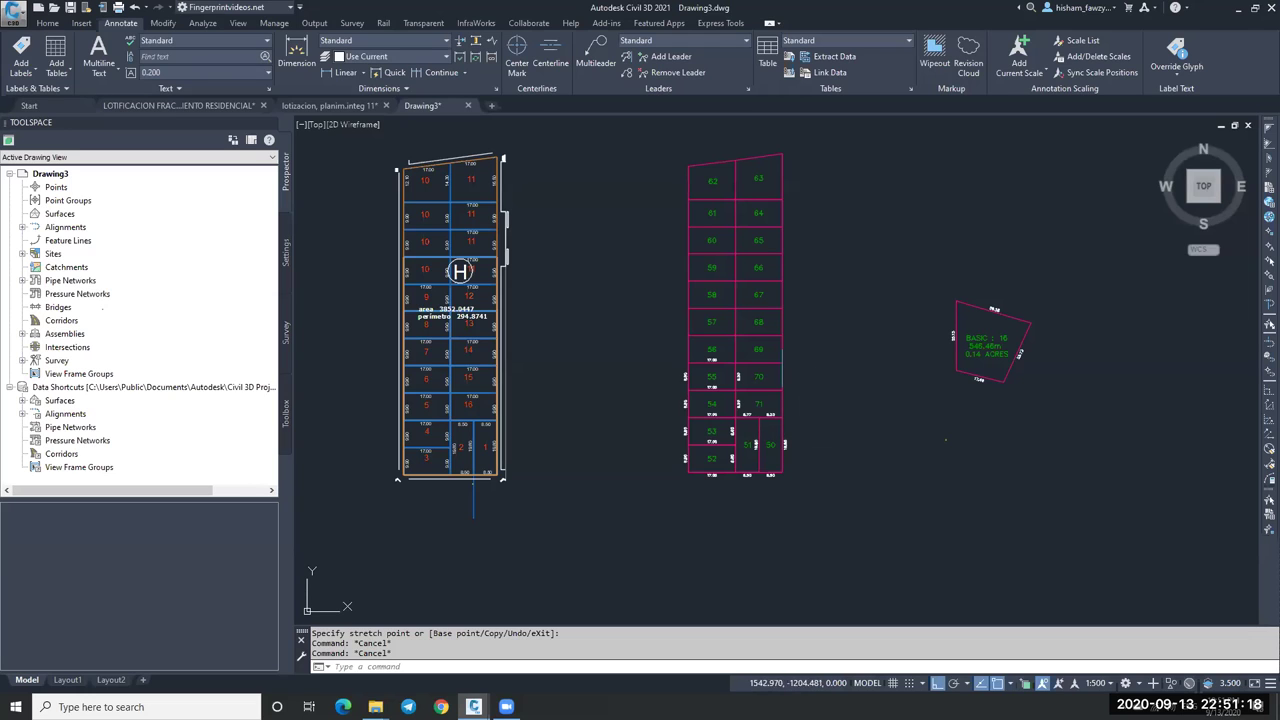
left_click(903, 248)
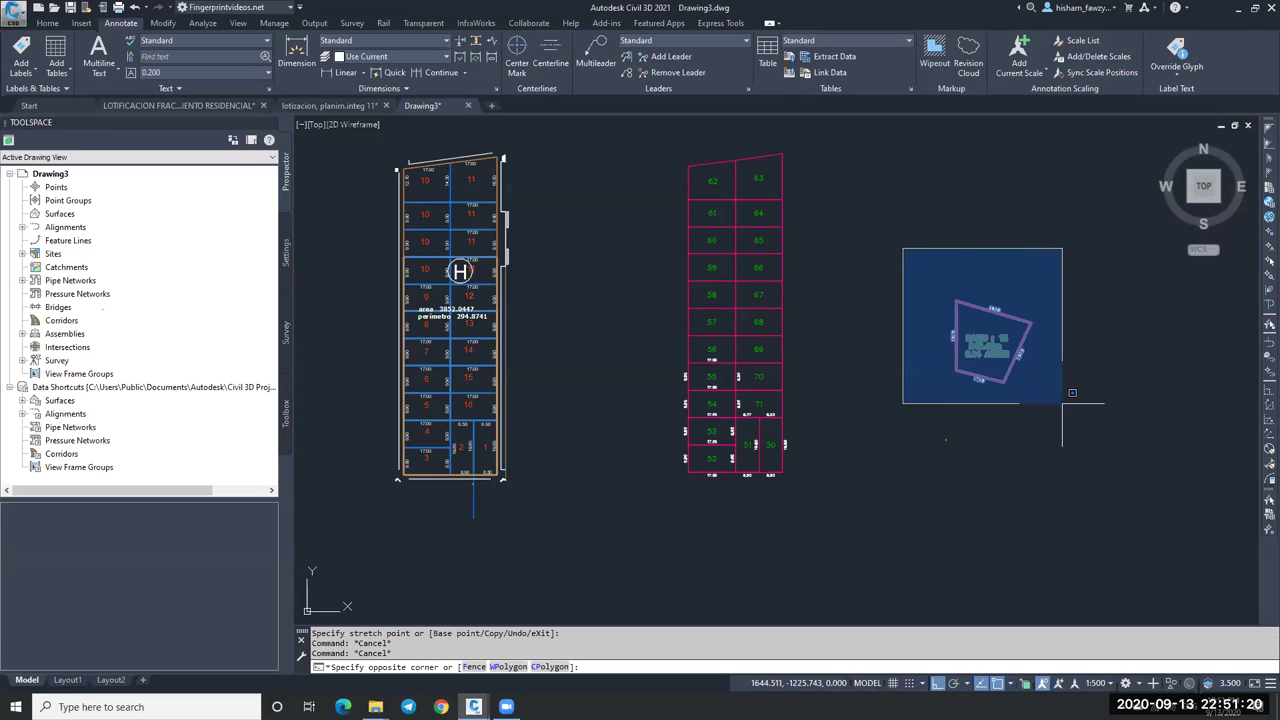
left_click(1094, 400)
key("Delete")
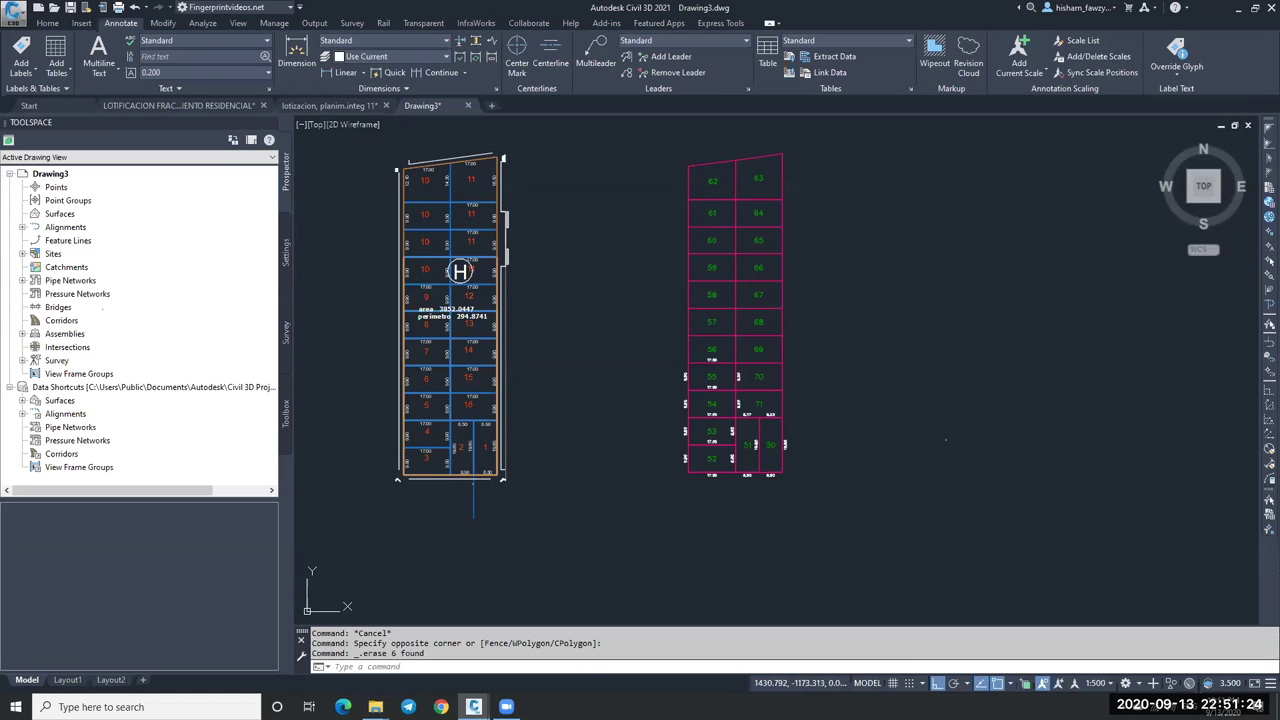
left_click(22, 254)
Expand Site 1, then review the Composition and Analysis tabs of its Site Parcel Properties.
left_click(34, 267)
left_click(74, 321)
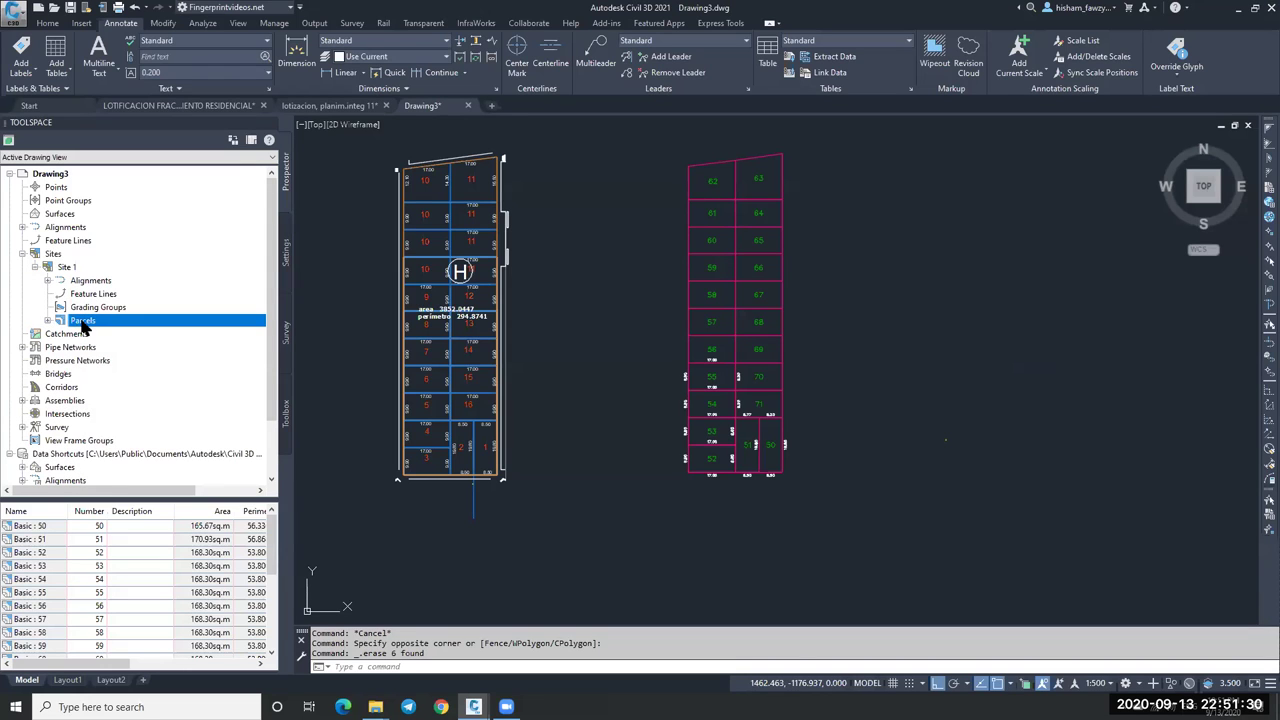
right_click(84, 326)
left_click(118, 329)
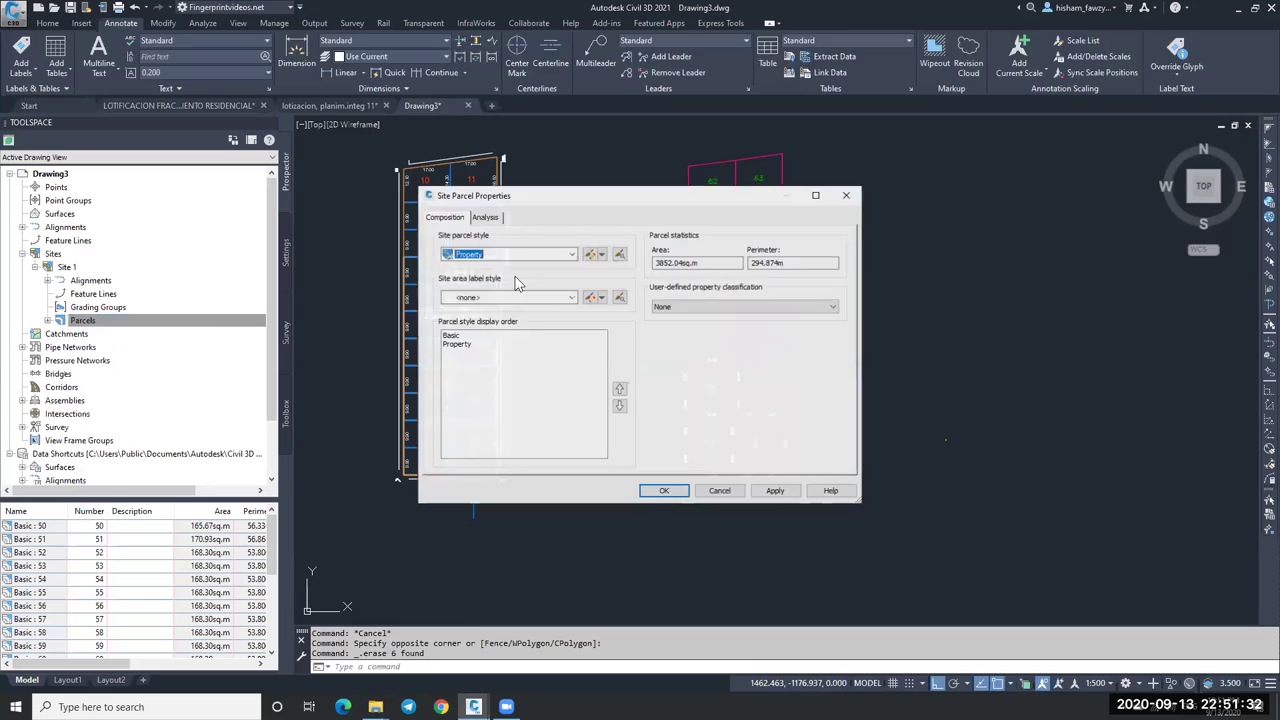
left_click(486, 218)
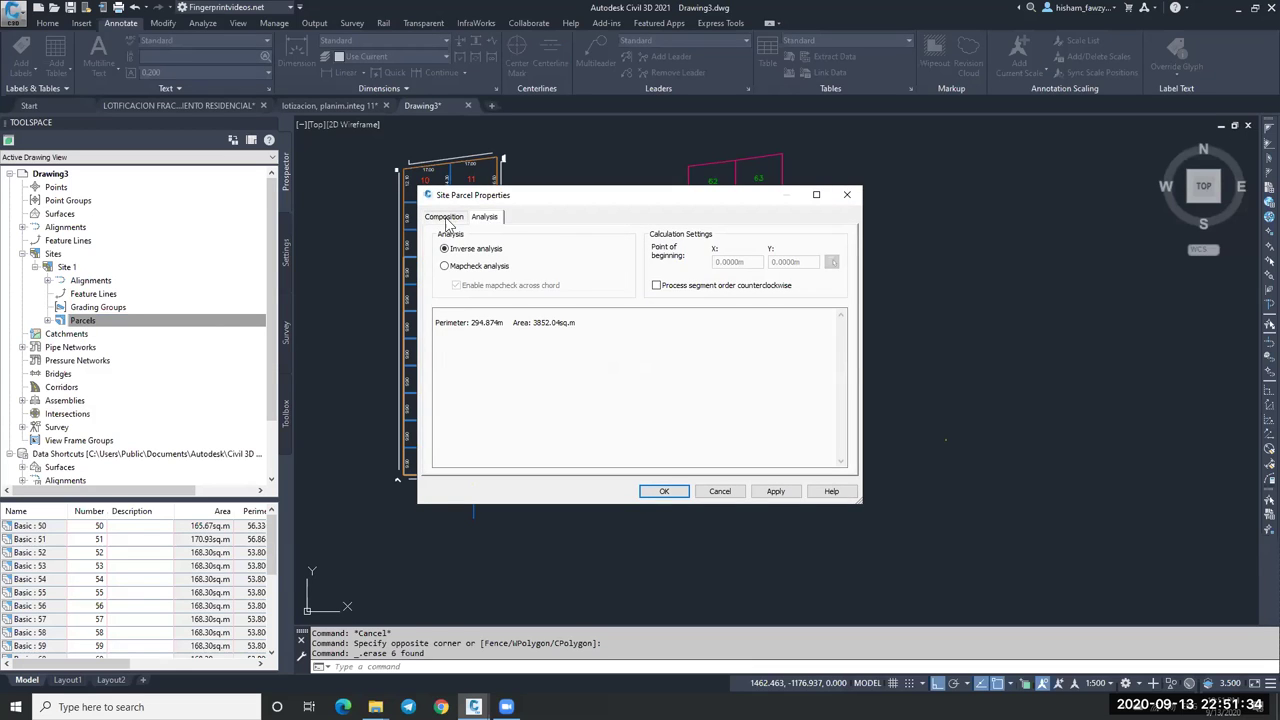
left_click(446, 219)
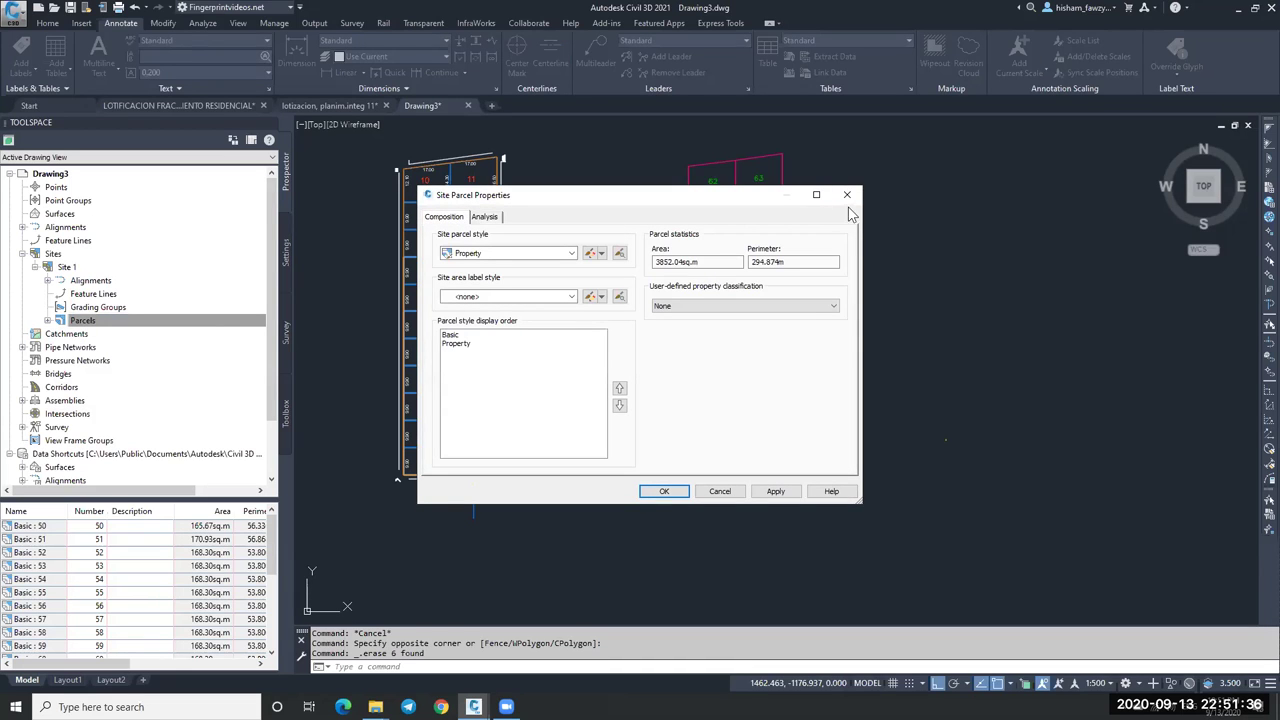
left_click(848, 196)
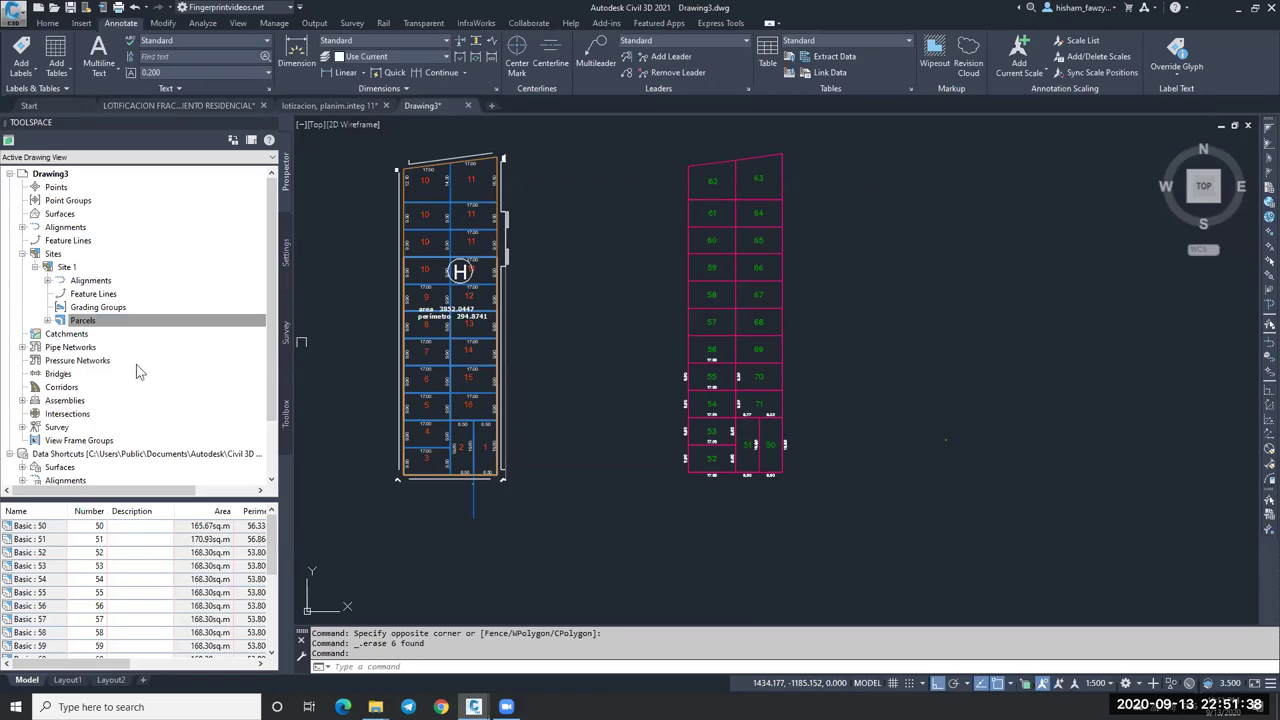
List Site 1's parcels, Basic : 50 through Basic : 71, with areas such as 165.67 sq.m.
scroll(72, 378, "down", 1)
scroll(72, 378, "down", 1)
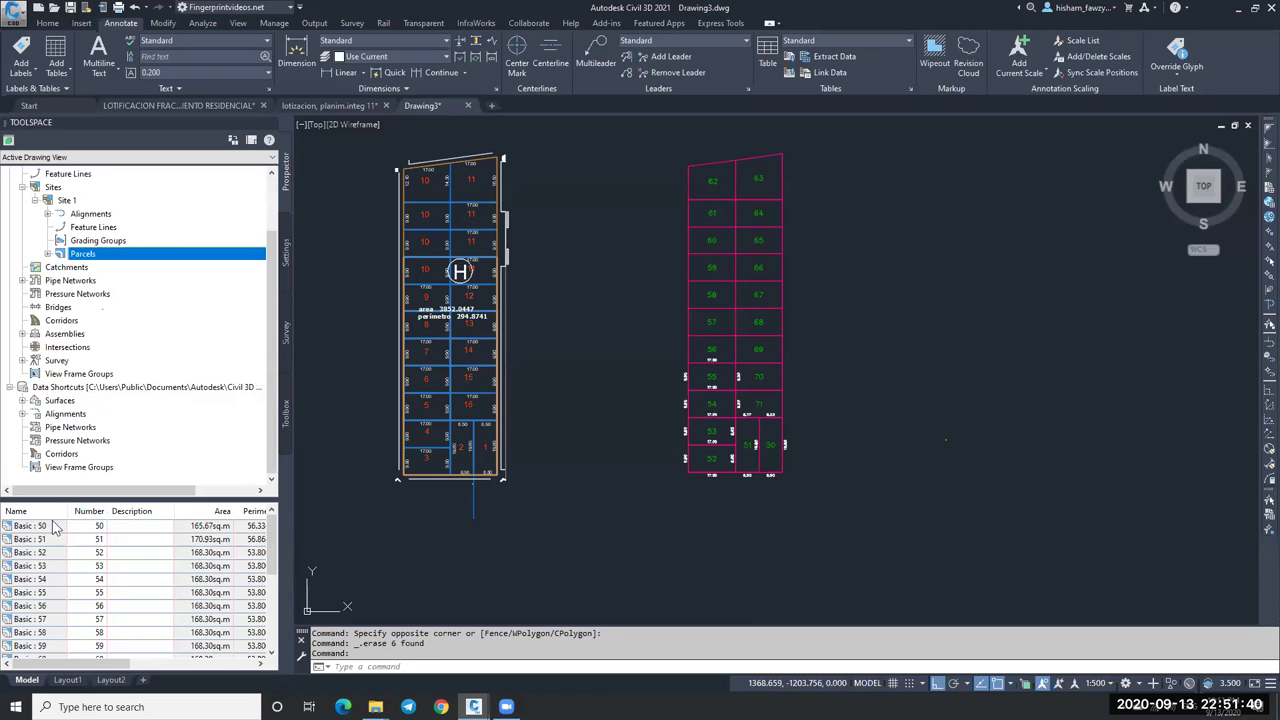
left_click(78, 525)
left_click(47, 254)
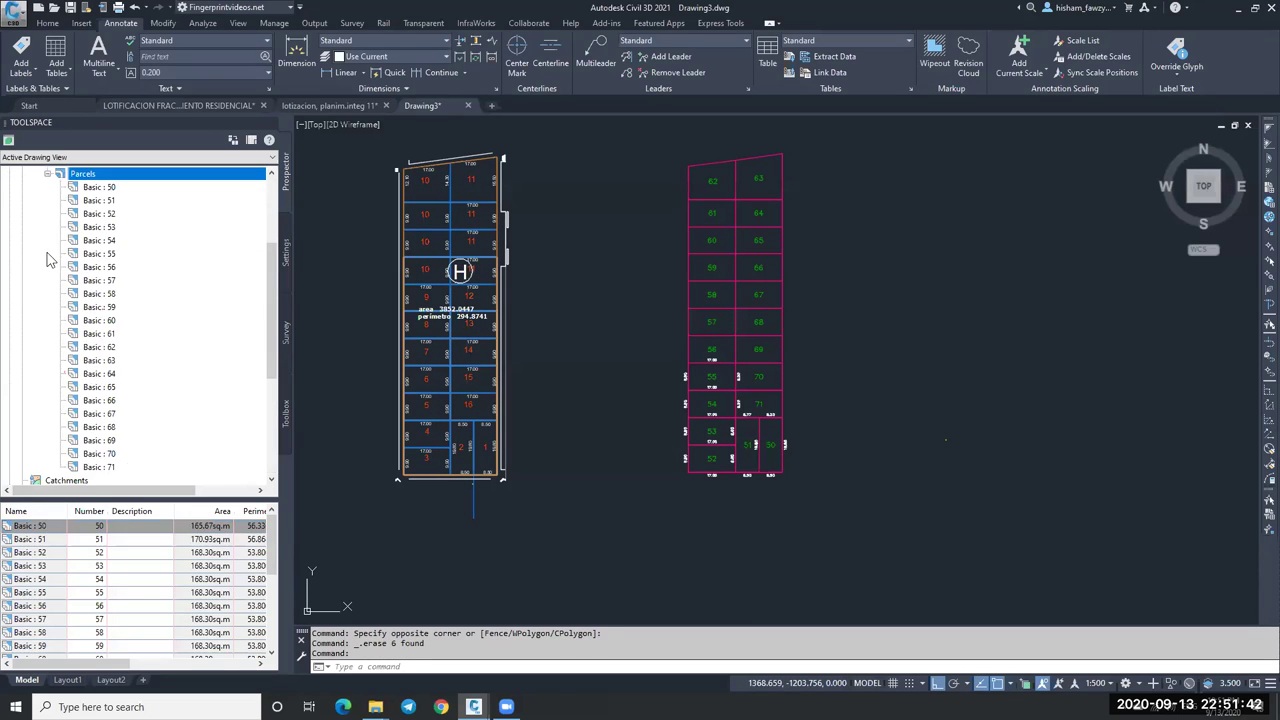
left_click(128, 190)
key("Down")
key("Down")
key("Down")
key("Down")
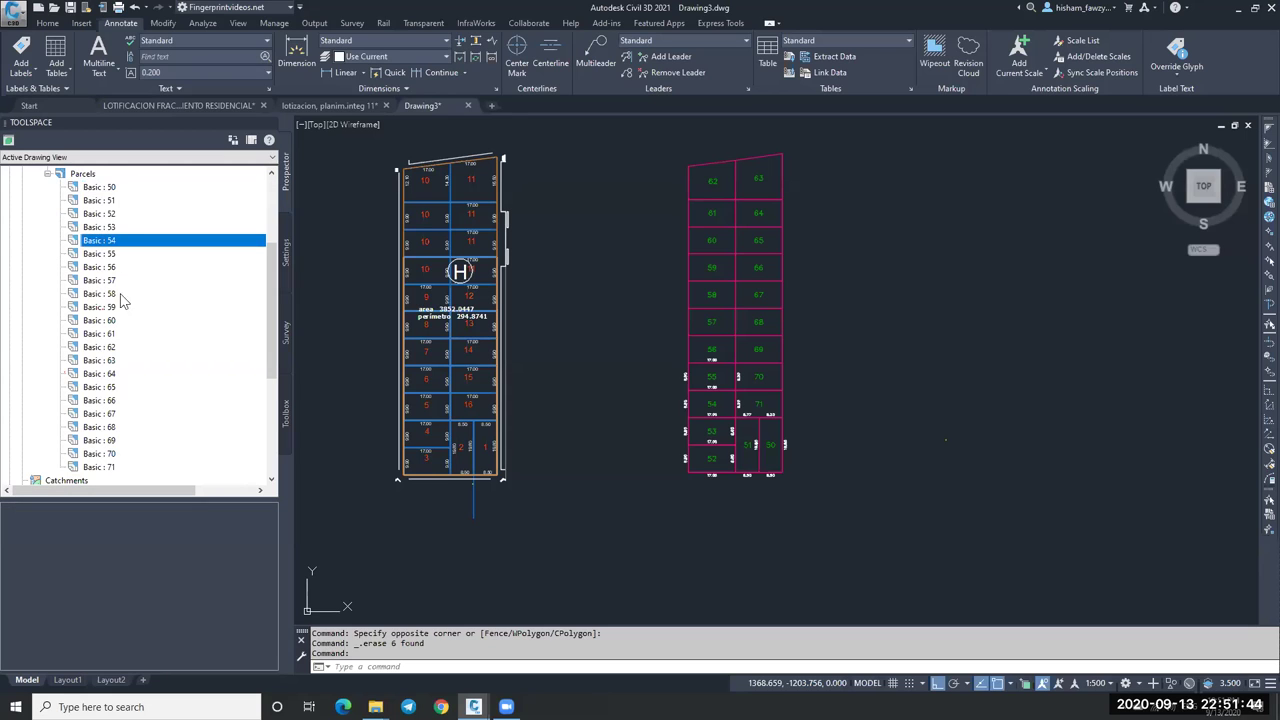
right_click(87, 178)
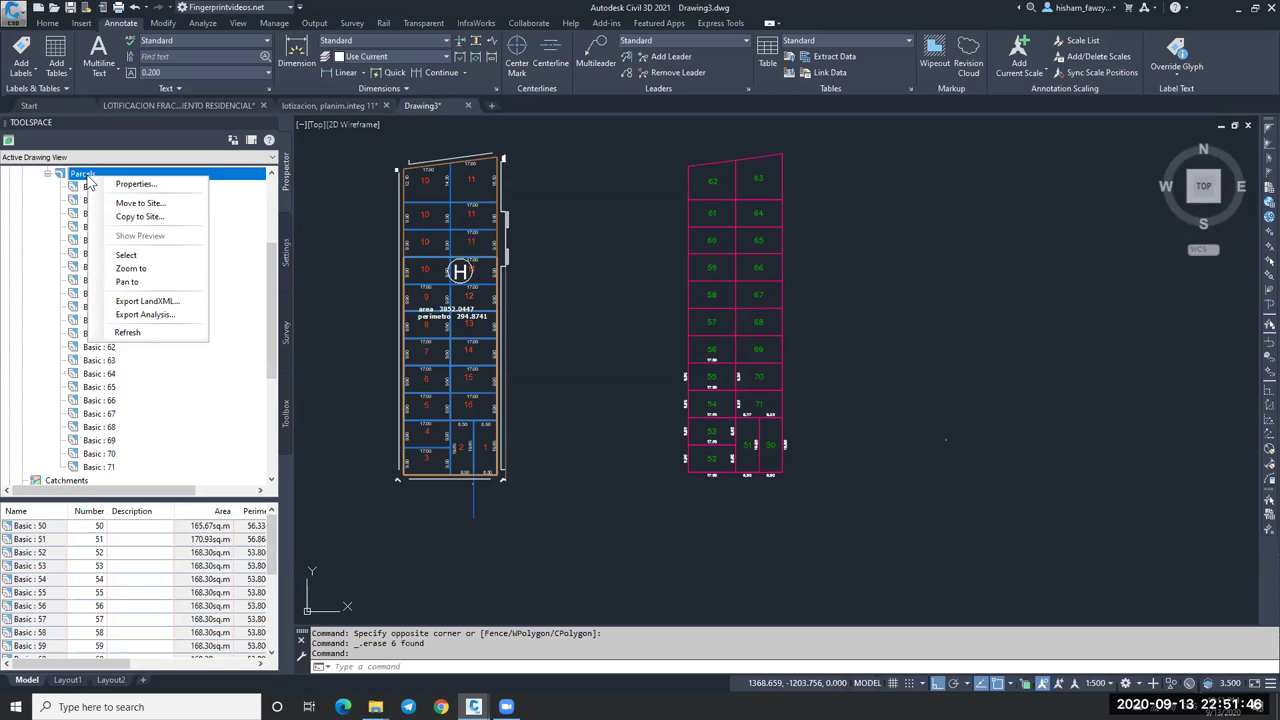
left_click(47, 174)
scroll(269, 365, "up", 1)
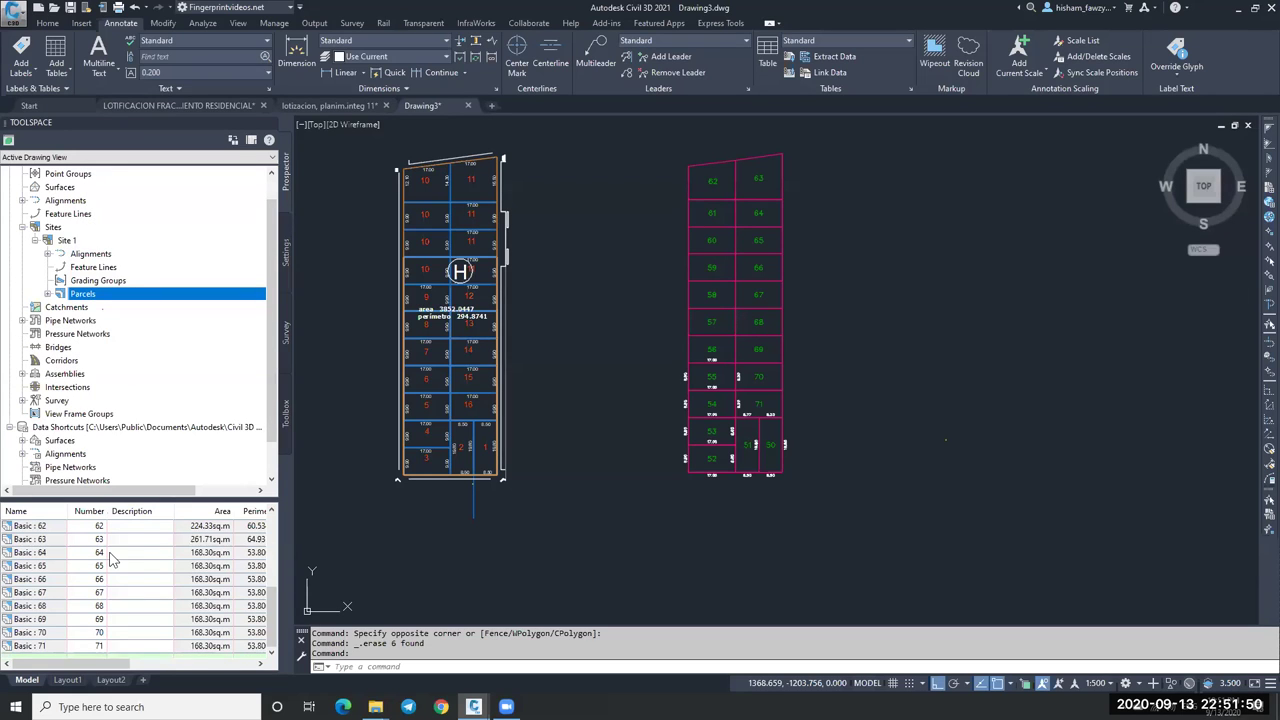
scroll(128, 415, "down", 1)
scroll(125, 300, "up", 2)
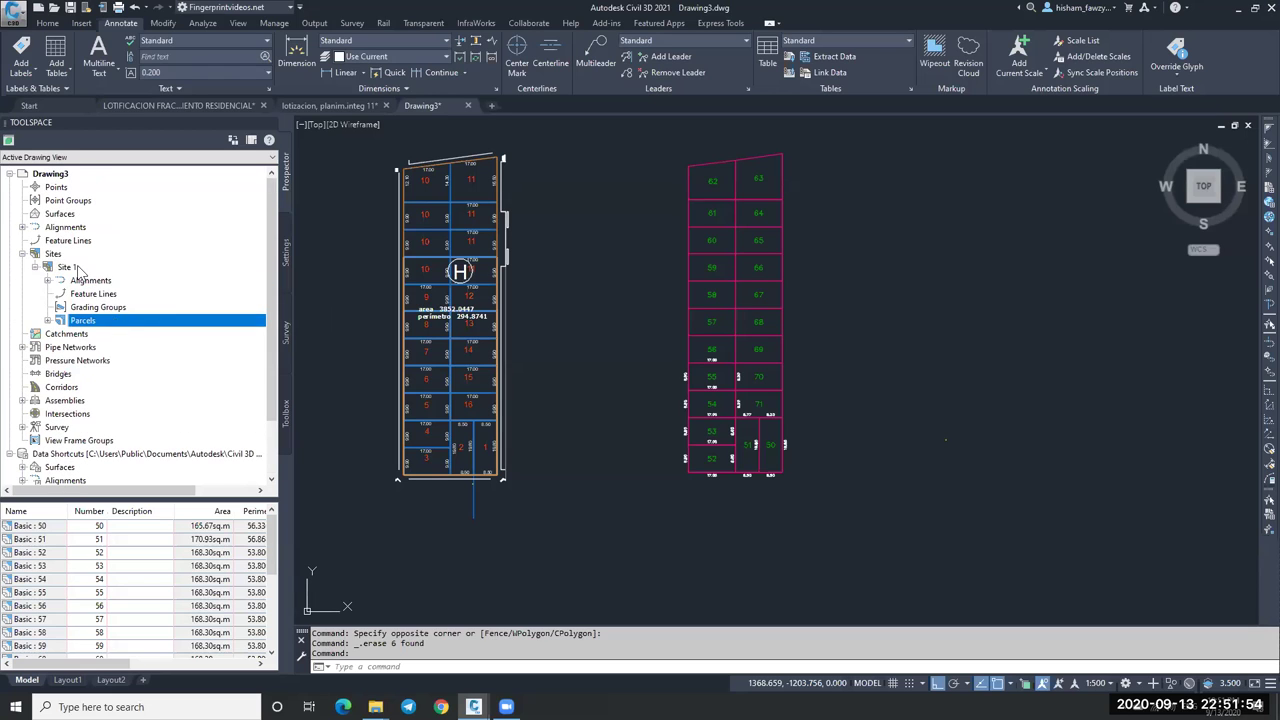
right_click(66, 267)
Review Site 1's numbering counters (next automatic 16, next manual 72) and its 3D Geometry settings.
left_click(124, 271)
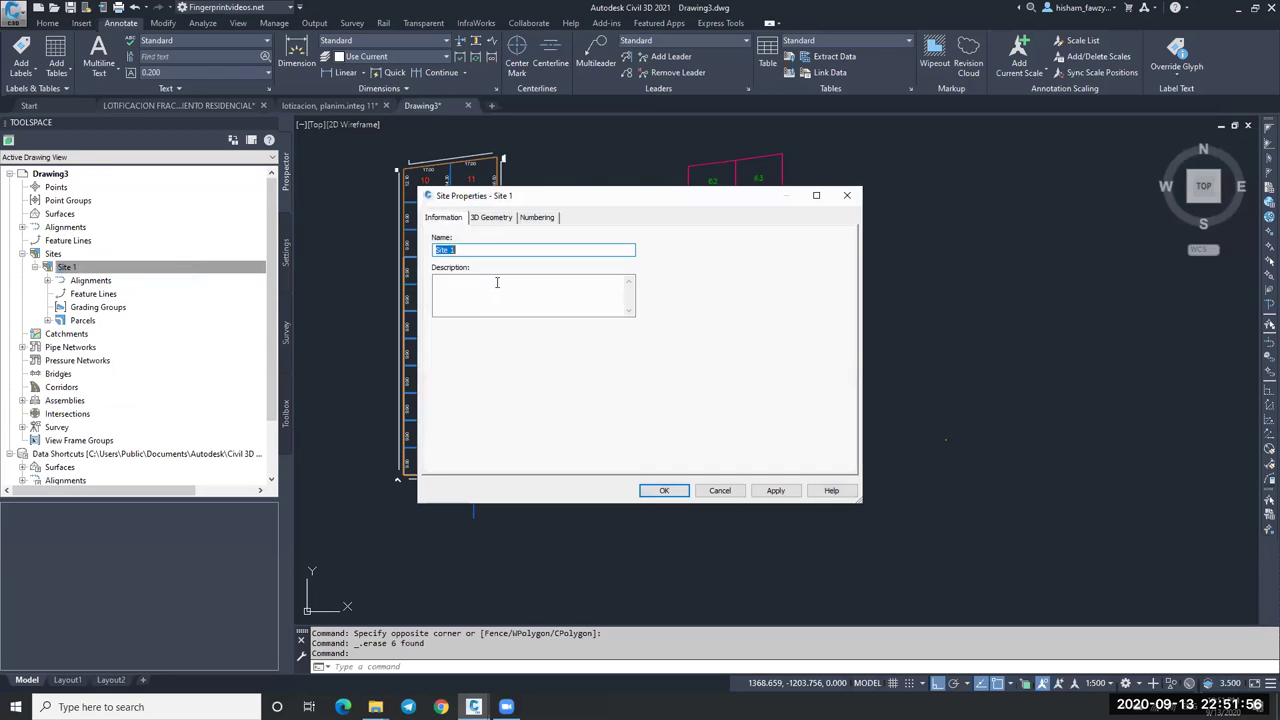
left_click(536, 217)
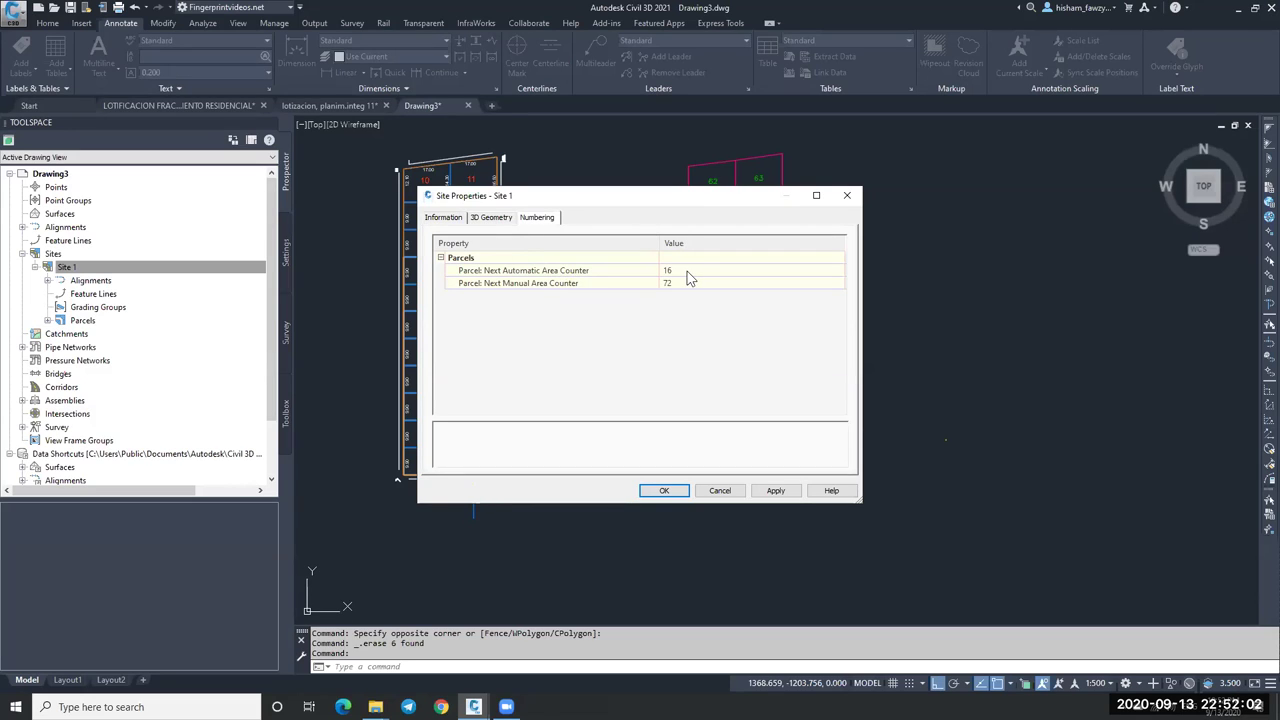
left_click(687, 271)
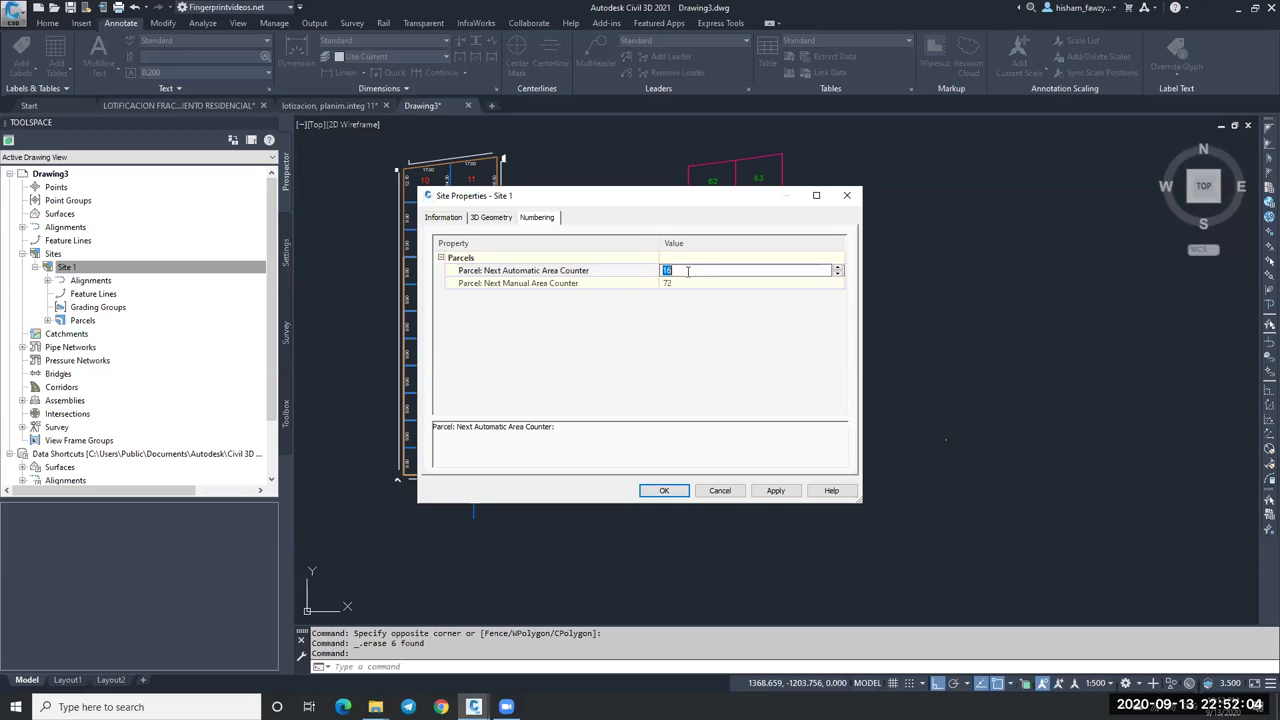
left_click(495, 220)
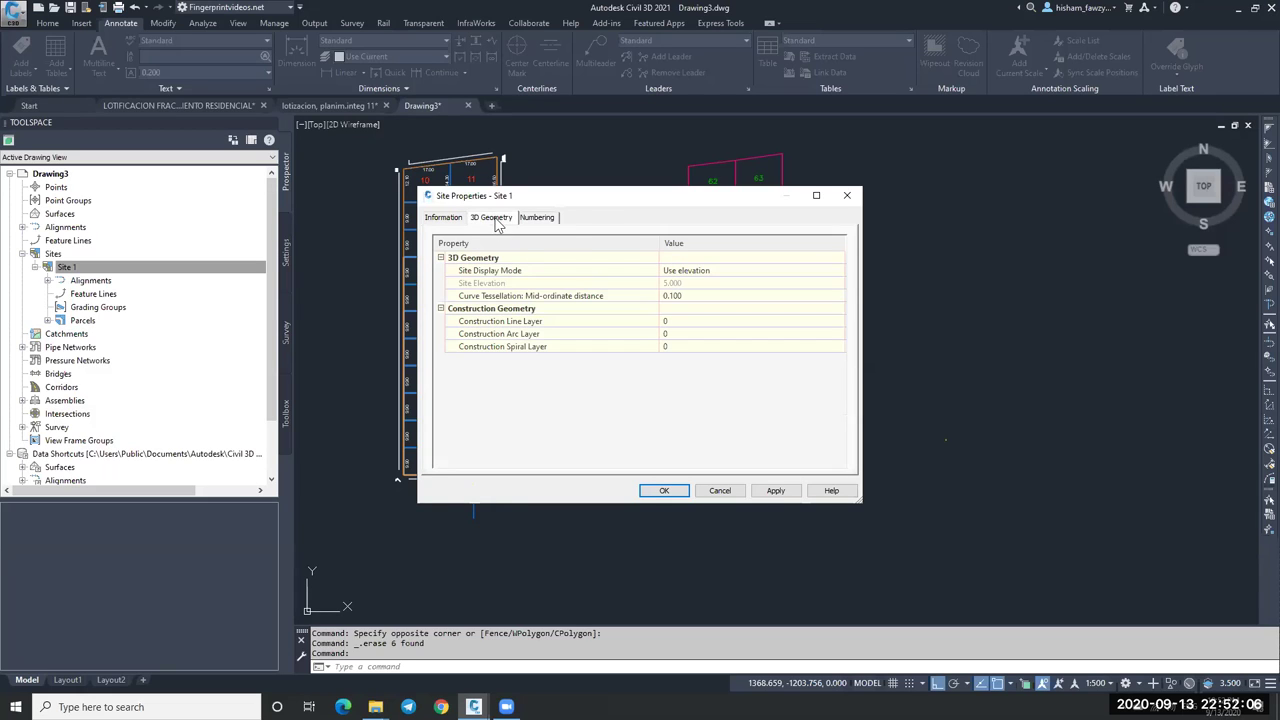
Close Site 1's properties and review the Composition and Analysis tabs of Site Parcel Properties.
left_click(432, 220)
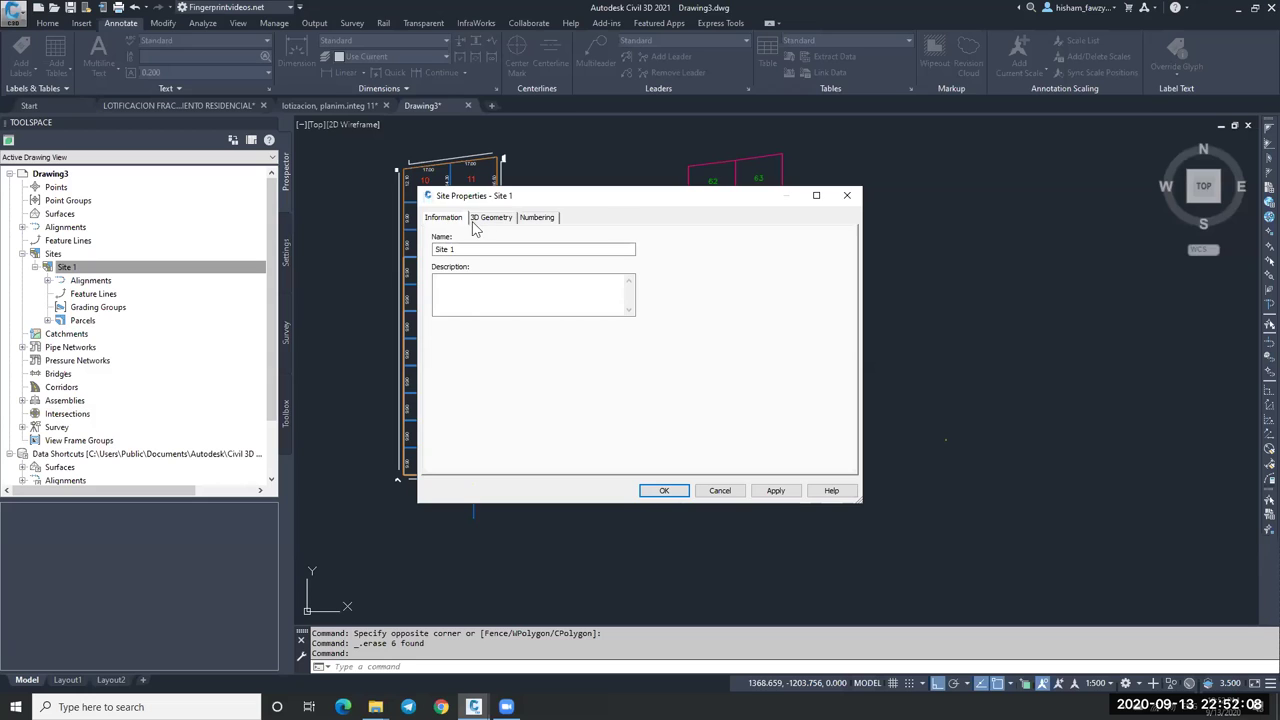
left_click(847, 195)
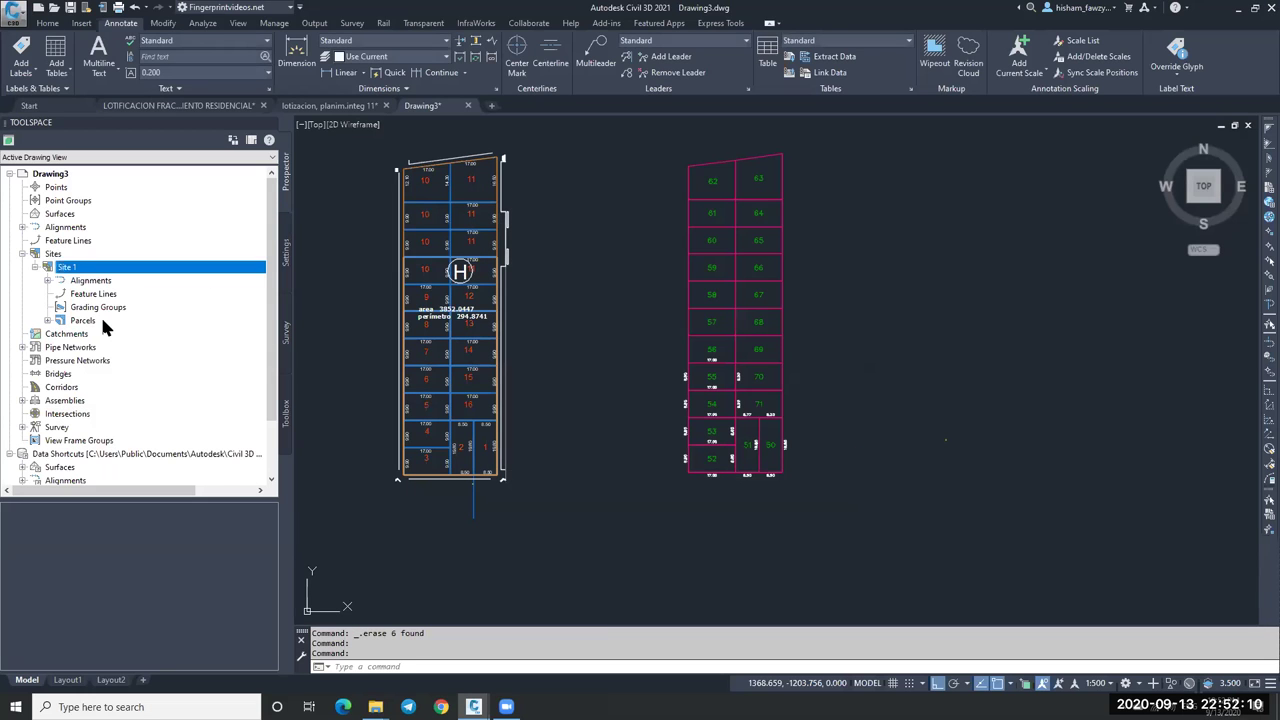
right_click(121, 321)
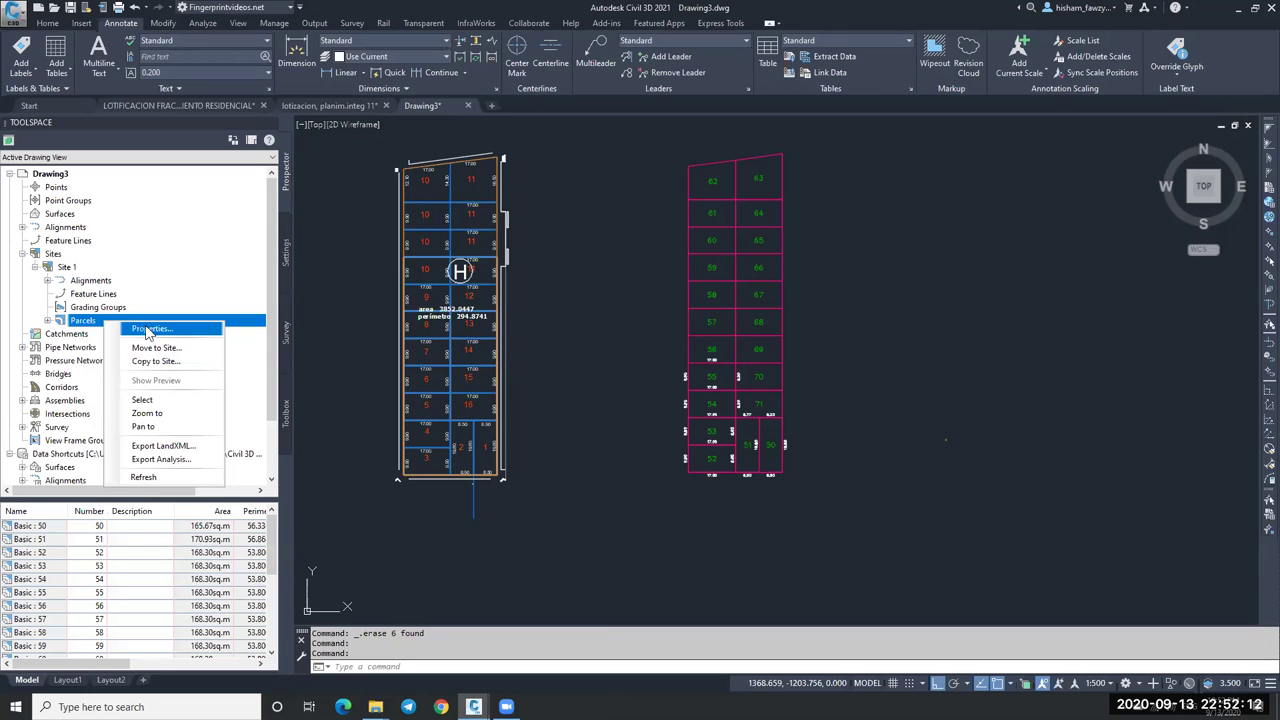
left_click(148, 330)
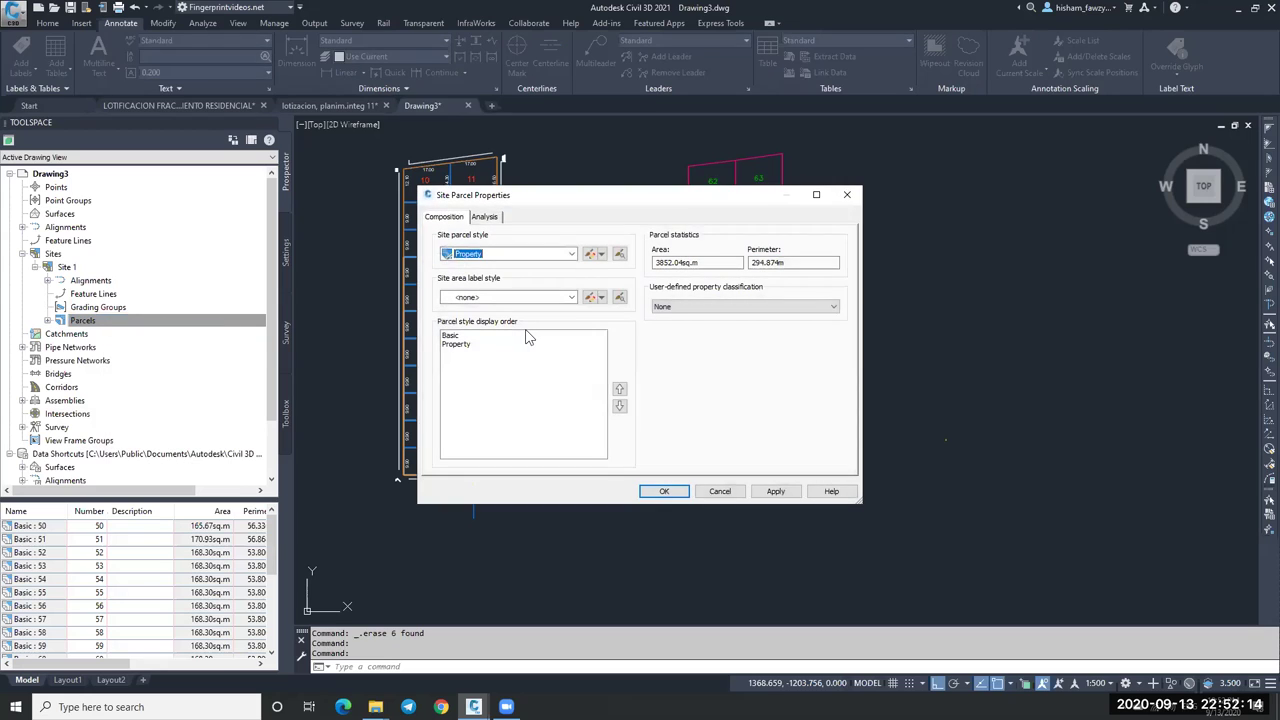
left_click(485, 218)
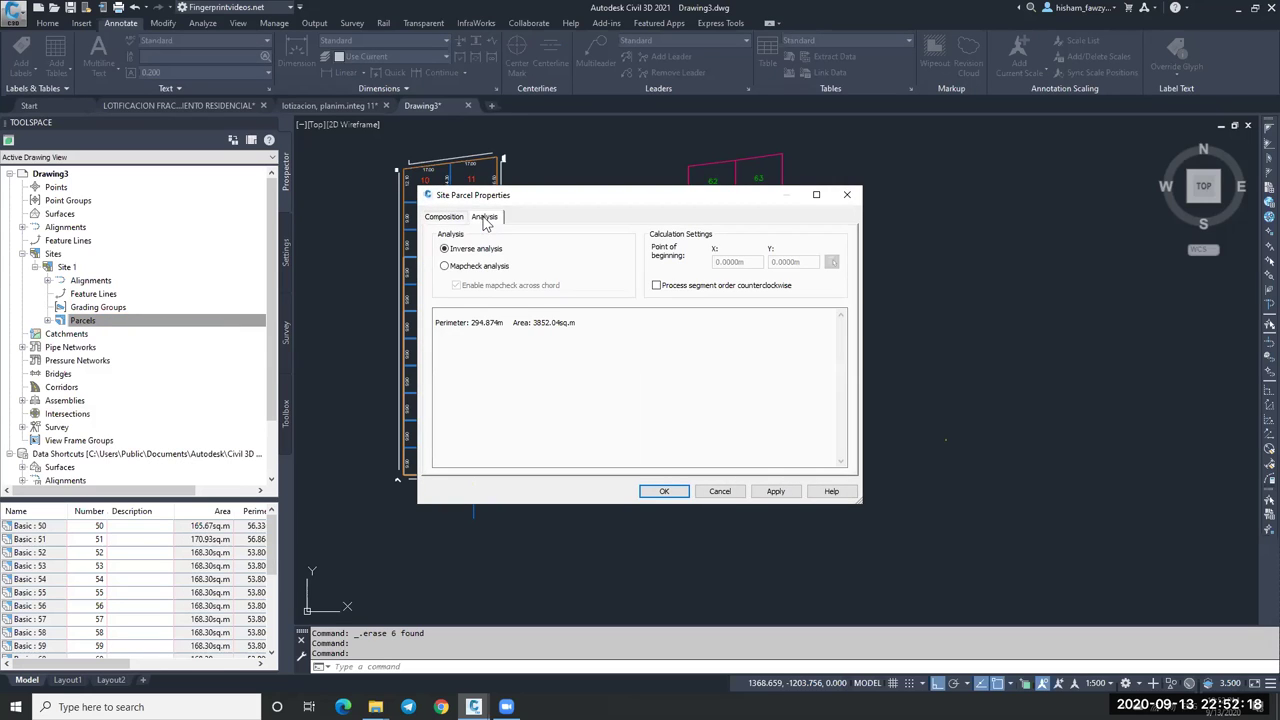
left_click(446, 219)
Browse parcel style, area label and classification options, cancel, and list parcels Basic : 50–71.
left_click(505, 254)
left_click(500, 296)
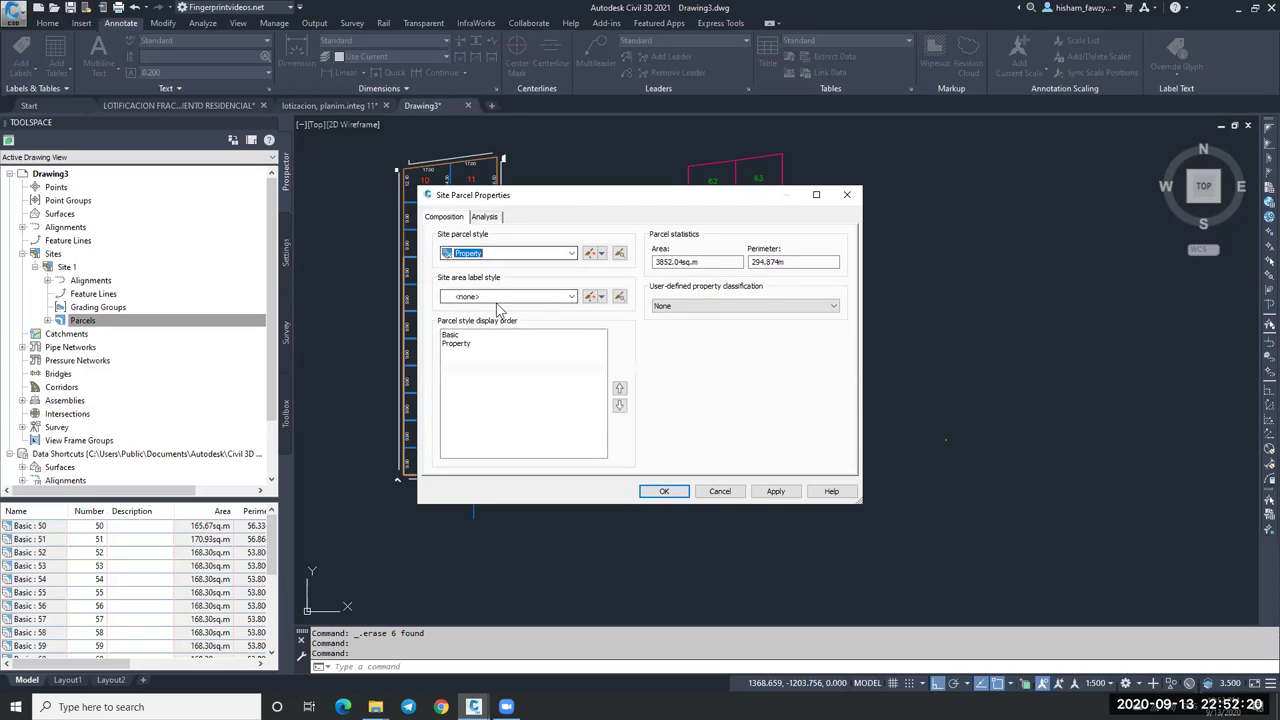
left_click(504, 303)
left_click(505, 344)
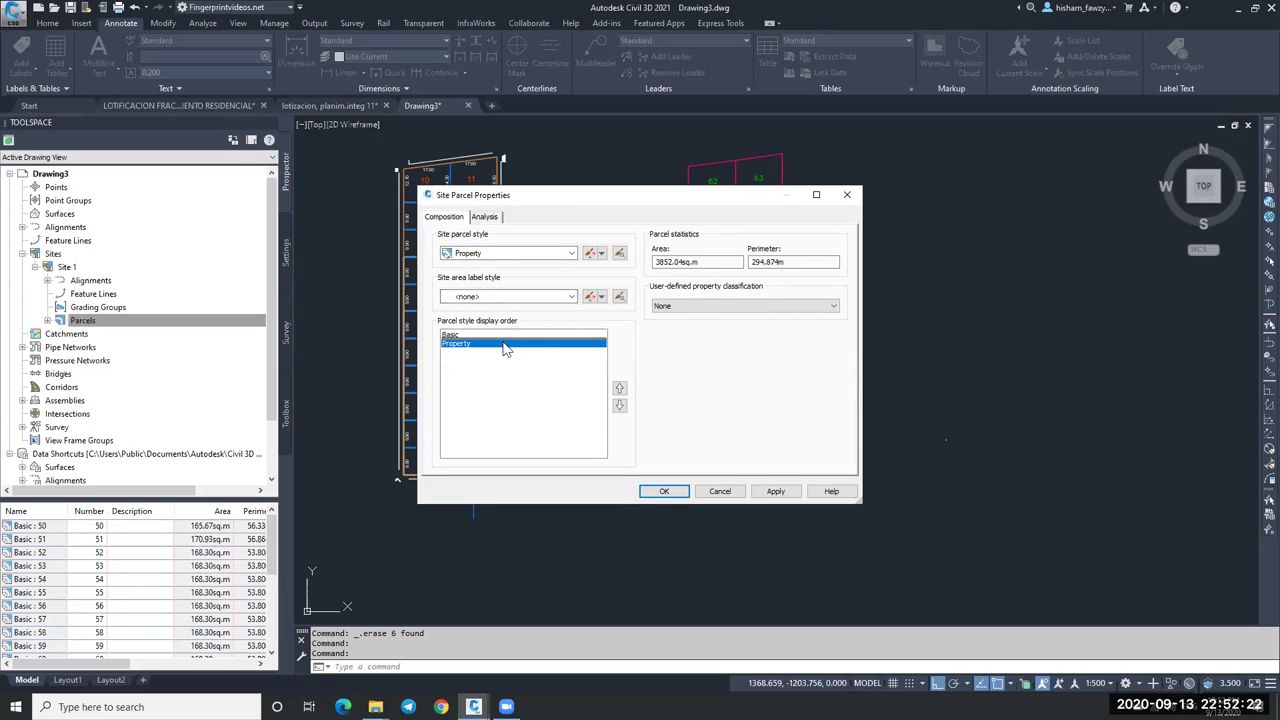
left_click(745, 306)
left_click(748, 316)
left_click(720, 491)
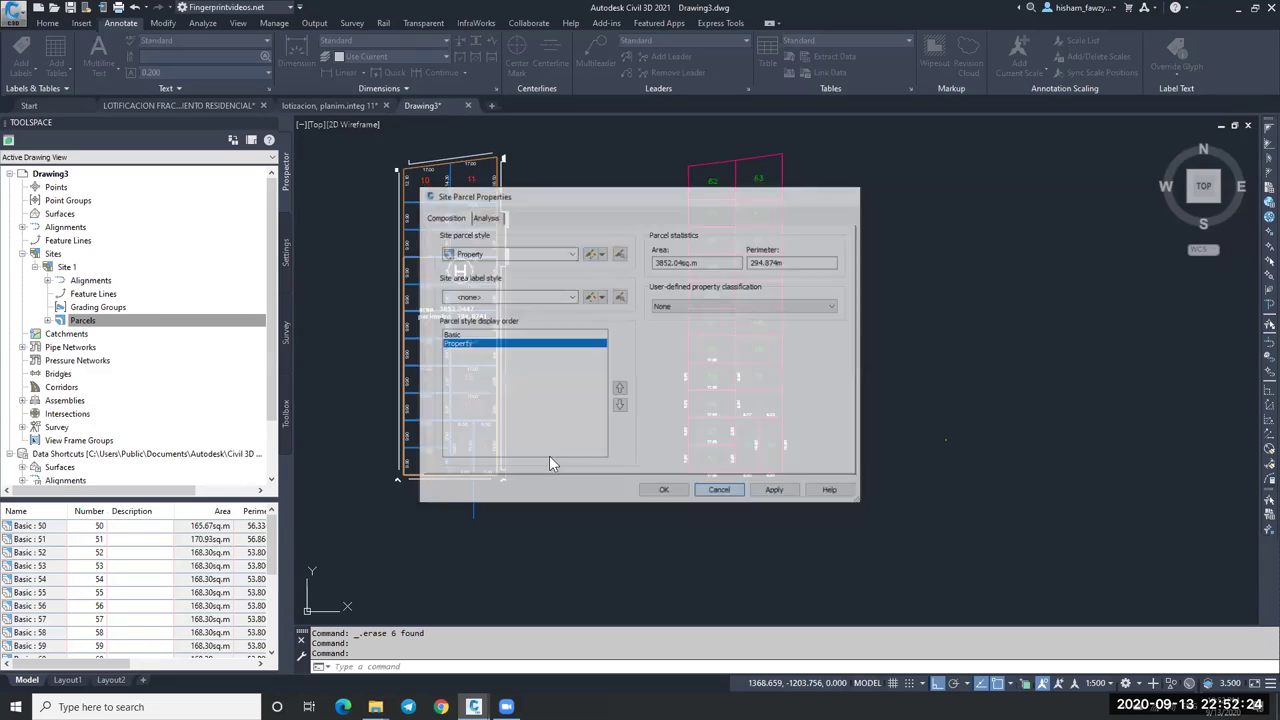
left_click(47, 321)
left_click(104, 188)
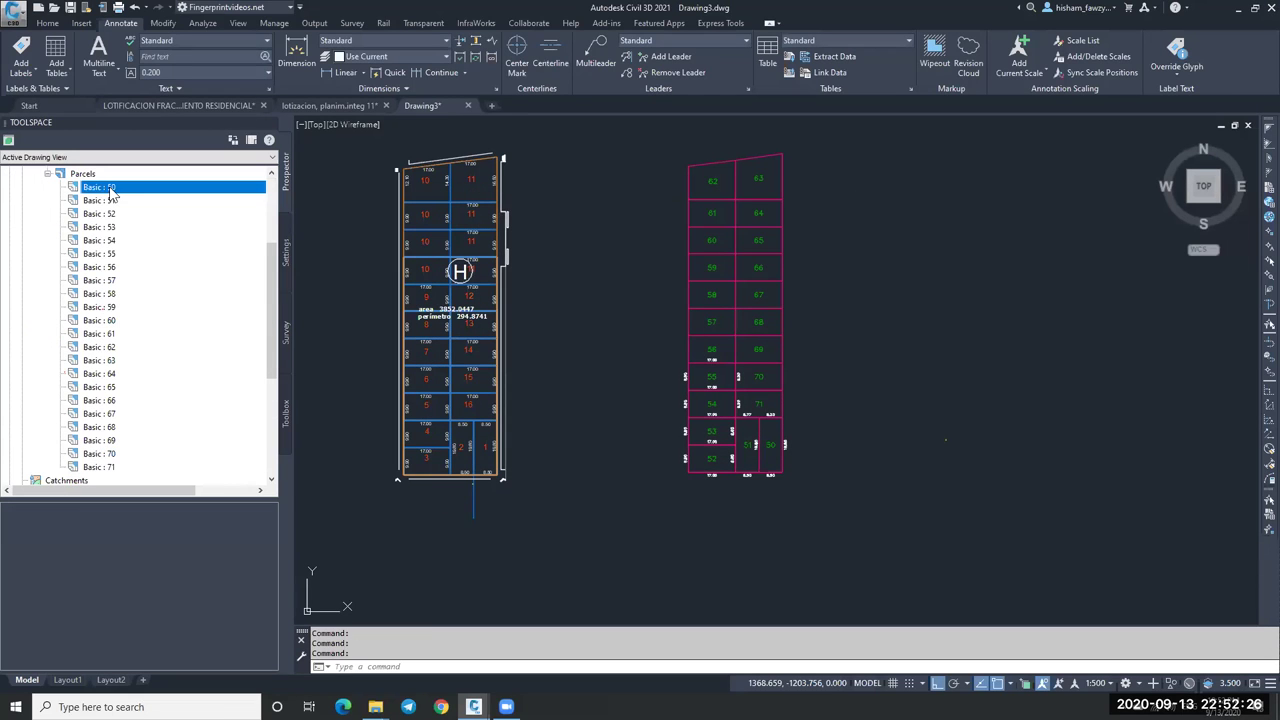
Expand the Parcel reports in Reports Manager, abandoning a Parcel Map Check Report run.
scroll(50, 210, "up", 2)
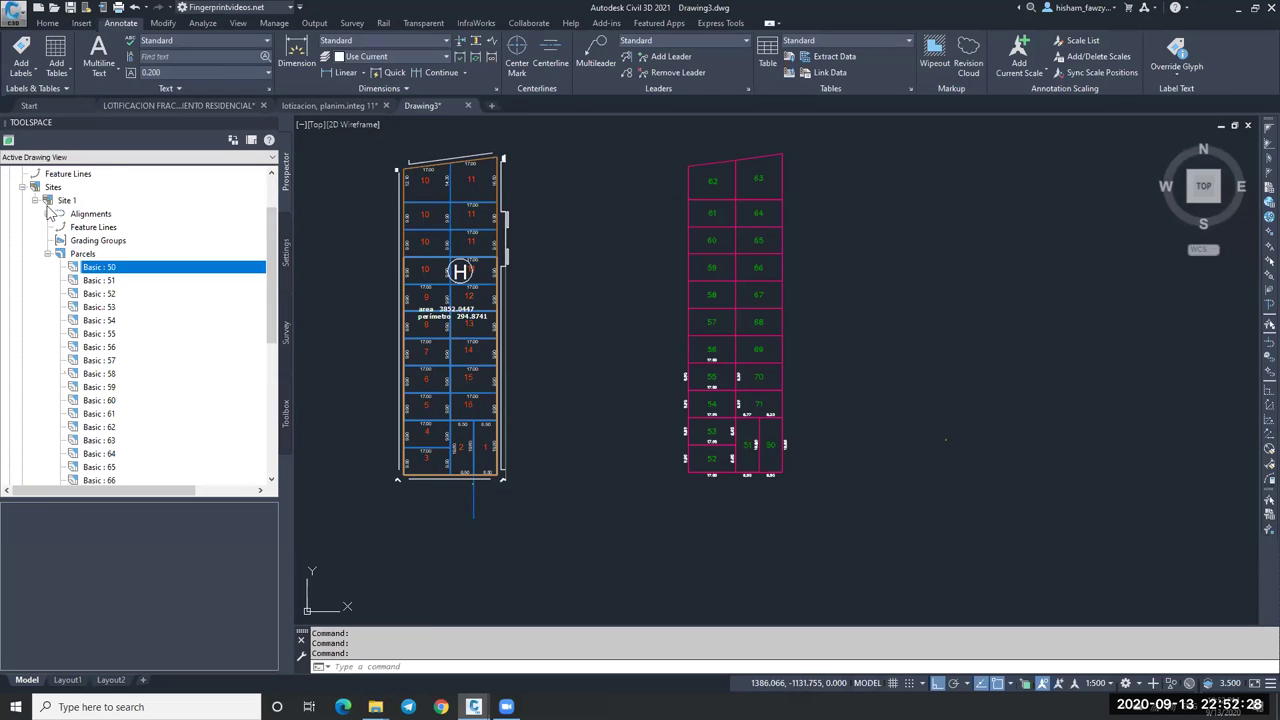
left_click(47, 255)
left_click(285, 395)
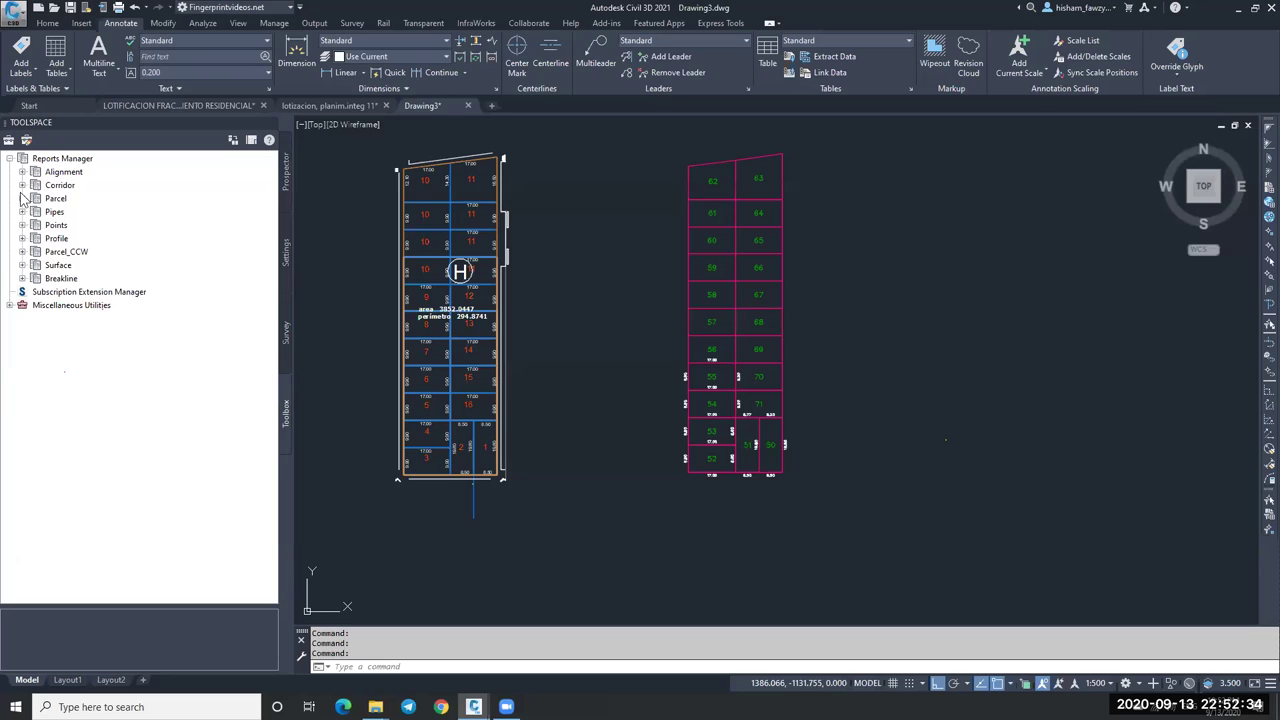
left_click(22, 198)
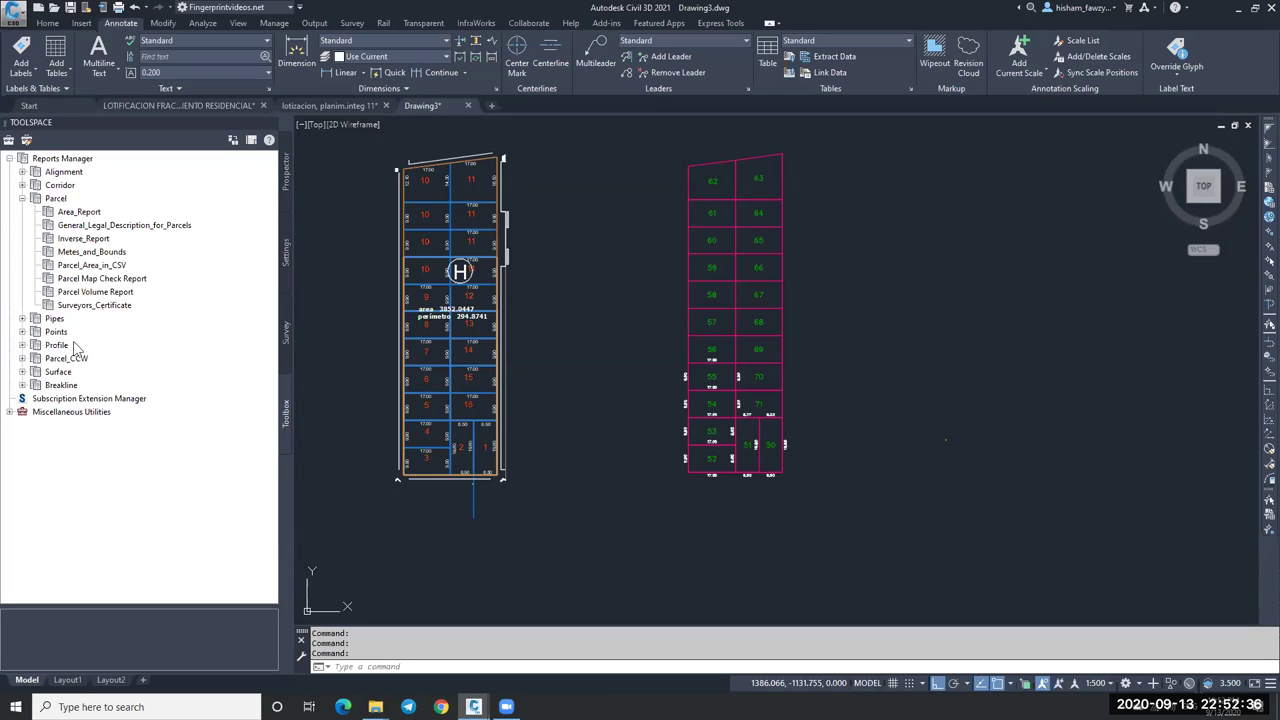
right_click(114, 280)
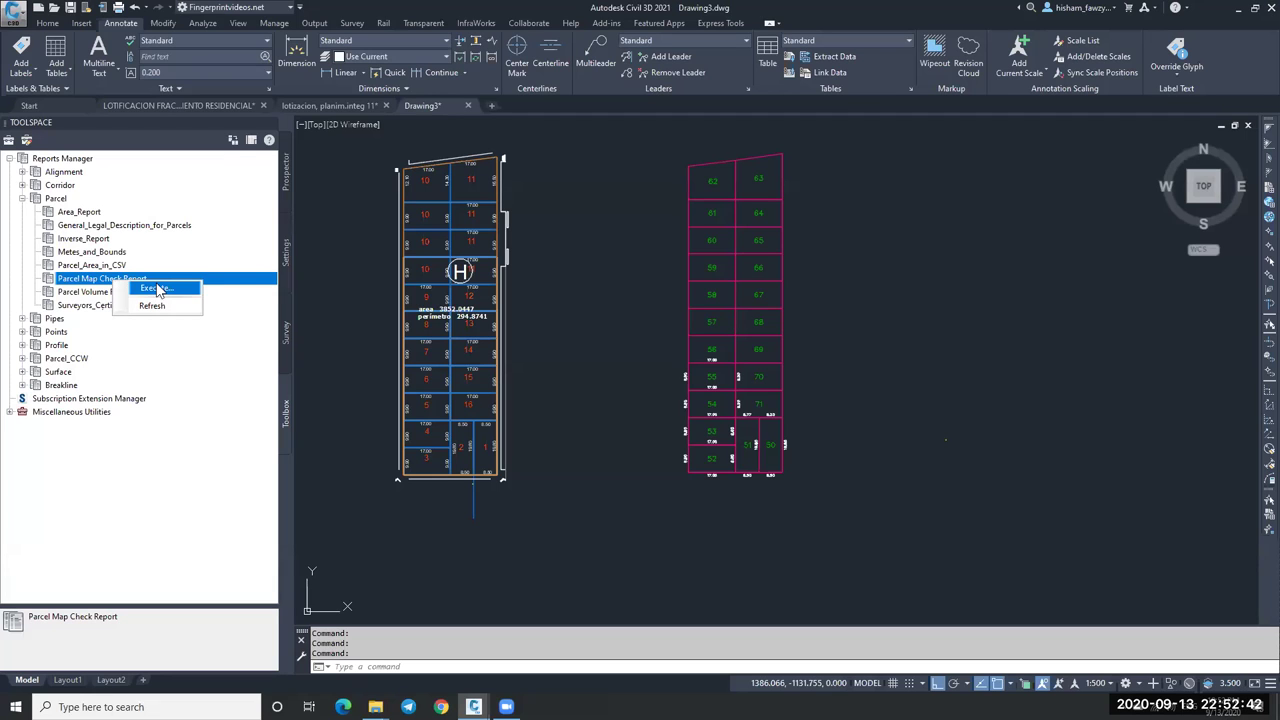
left_click(155, 288)
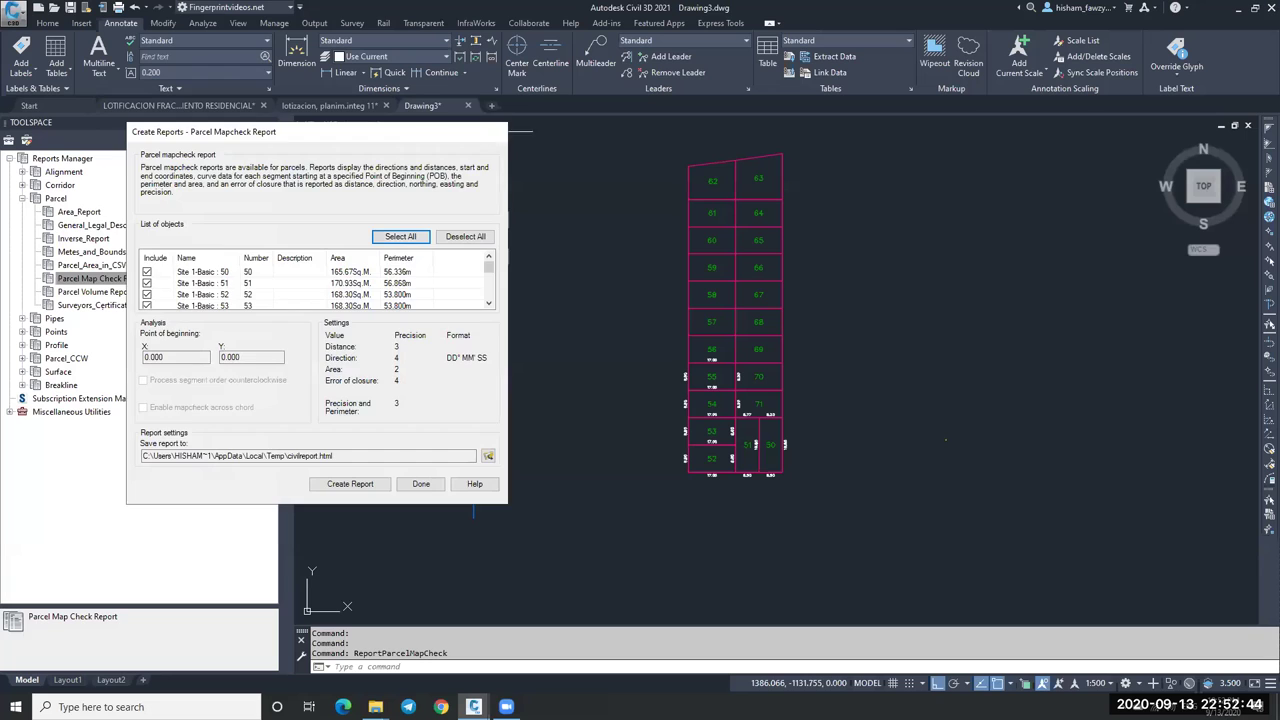
key("Escape")
Run the parcel Area_Report for the selected parcels and save it as CivilReport.html.
right_click(97, 215)
left_click(140, 226)
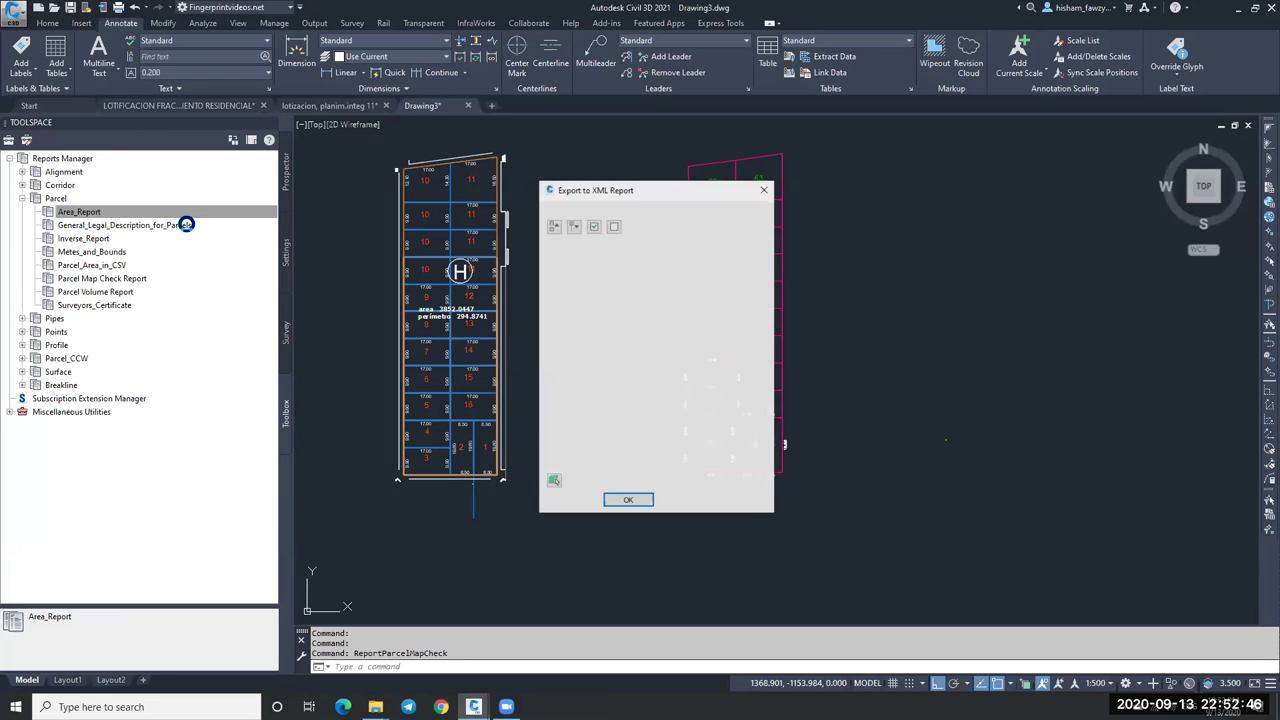
left_click(629, 501)
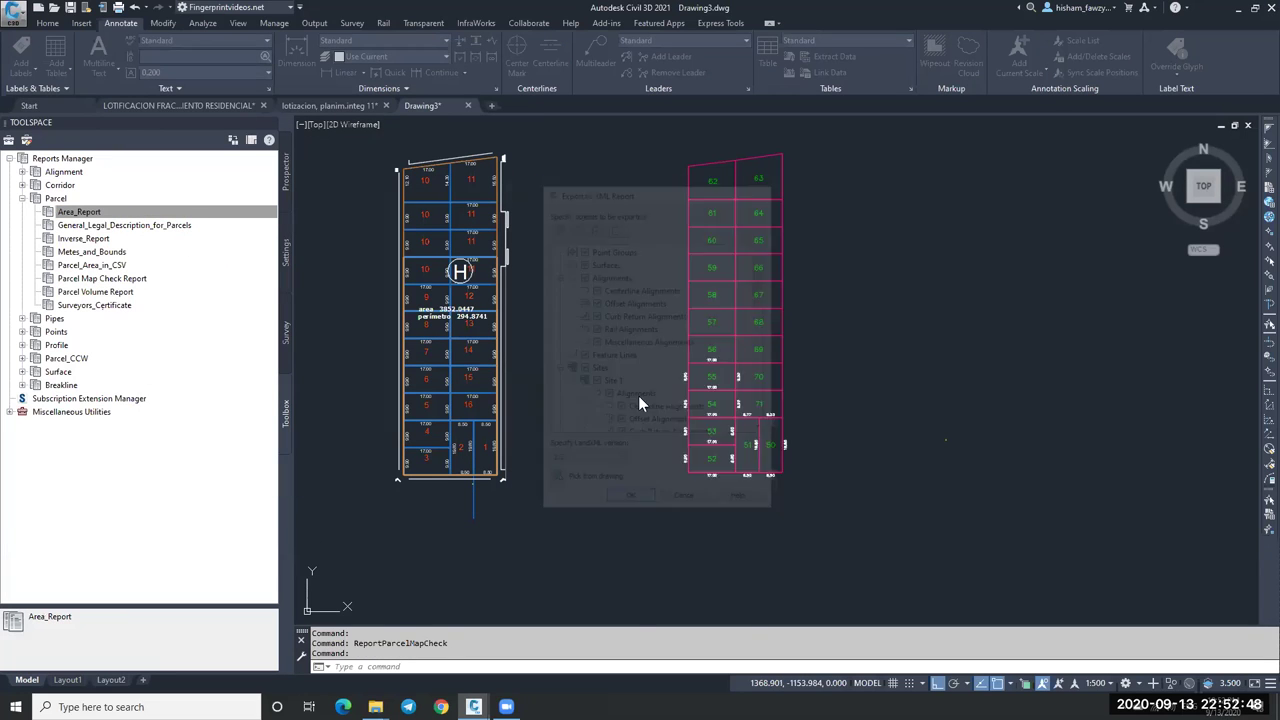
key("Return")
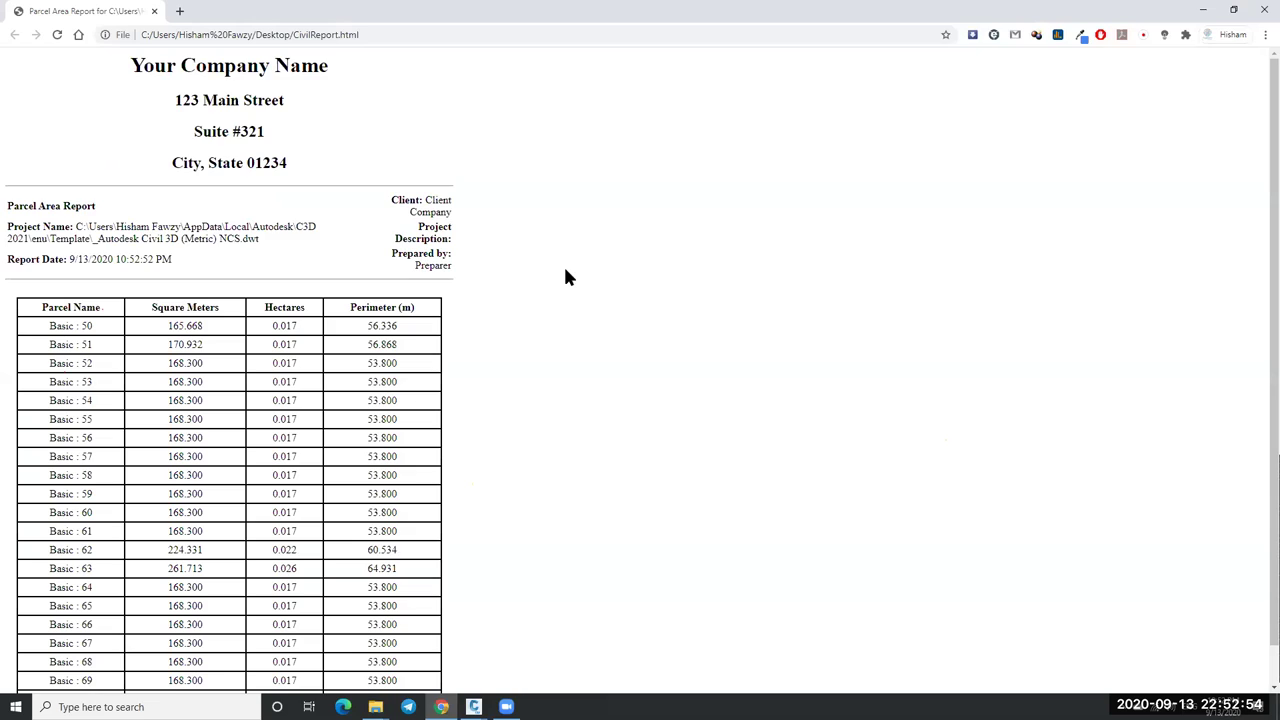
Check the report's area and perimeter rows for Basic : 50 to 71, then close the browser window.
scroll(565, 277, "down", 1)
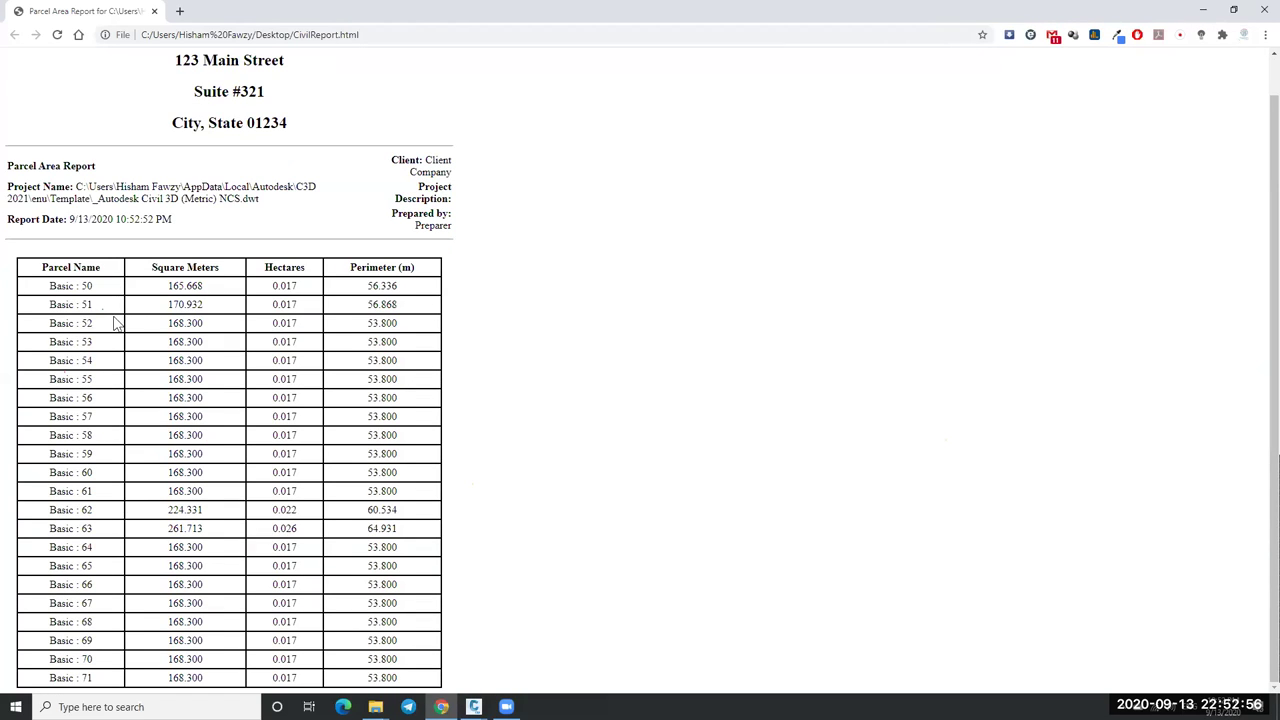
left_click_drag(113, 323, 133, 690)
left_click(368, 509)
left_click_drag(108, 288, 112, 653)
left_click(108, 304)
left_click(1262, 9)
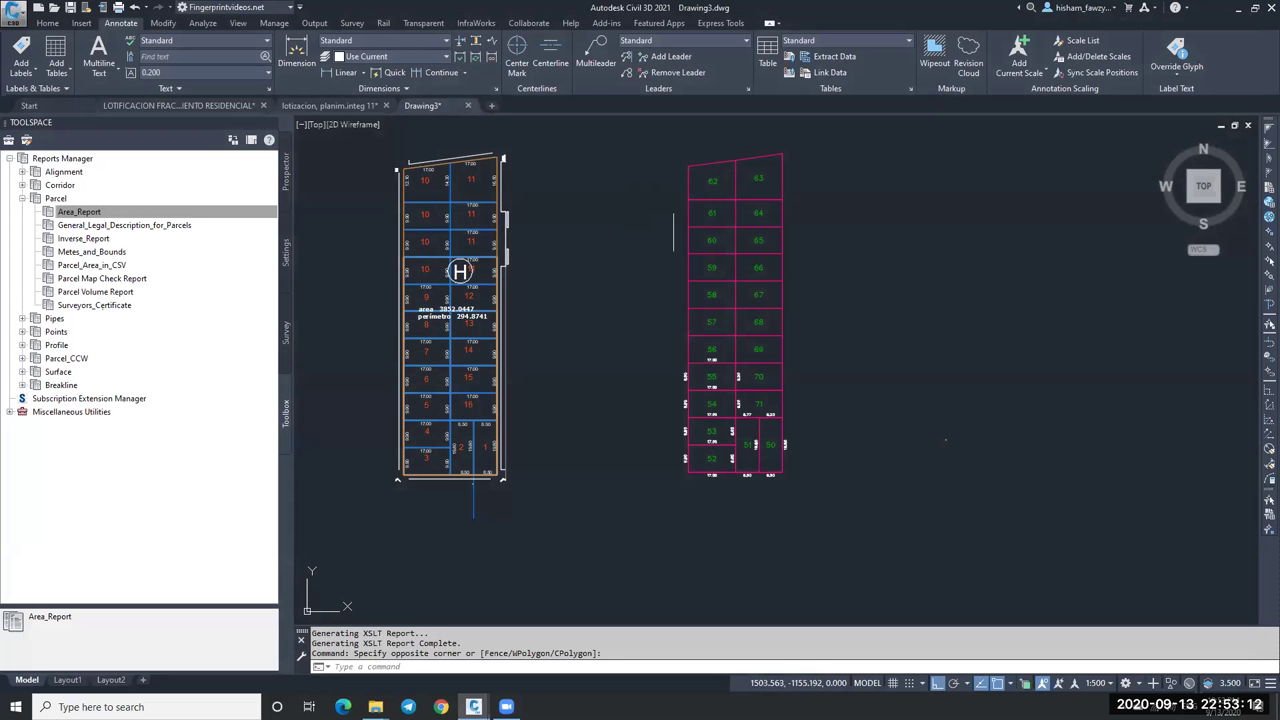
In the LOTIFICACION FRACCIONAMIENTO RESIDENCIAL drawing, select similar lot lines and copy the 159 objects.
key("Escape")
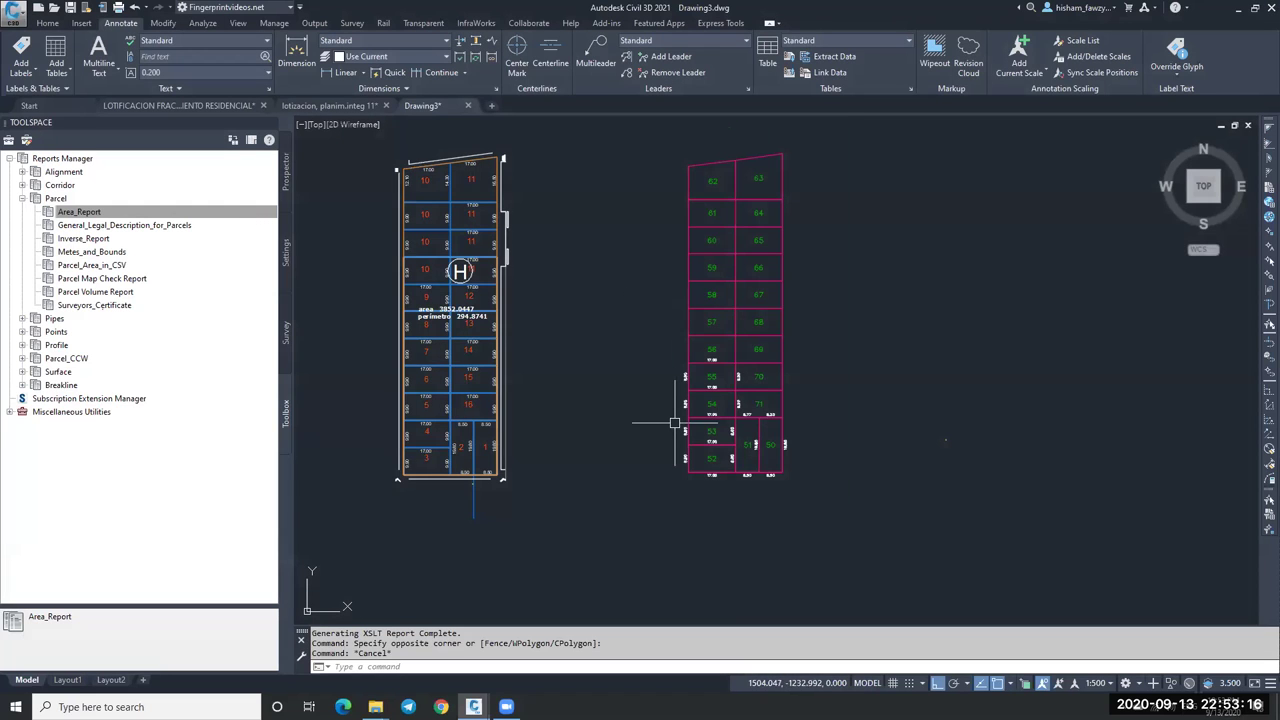
scroll(675, 422, "up", 2)
scroll(700, 390, "down", 1)
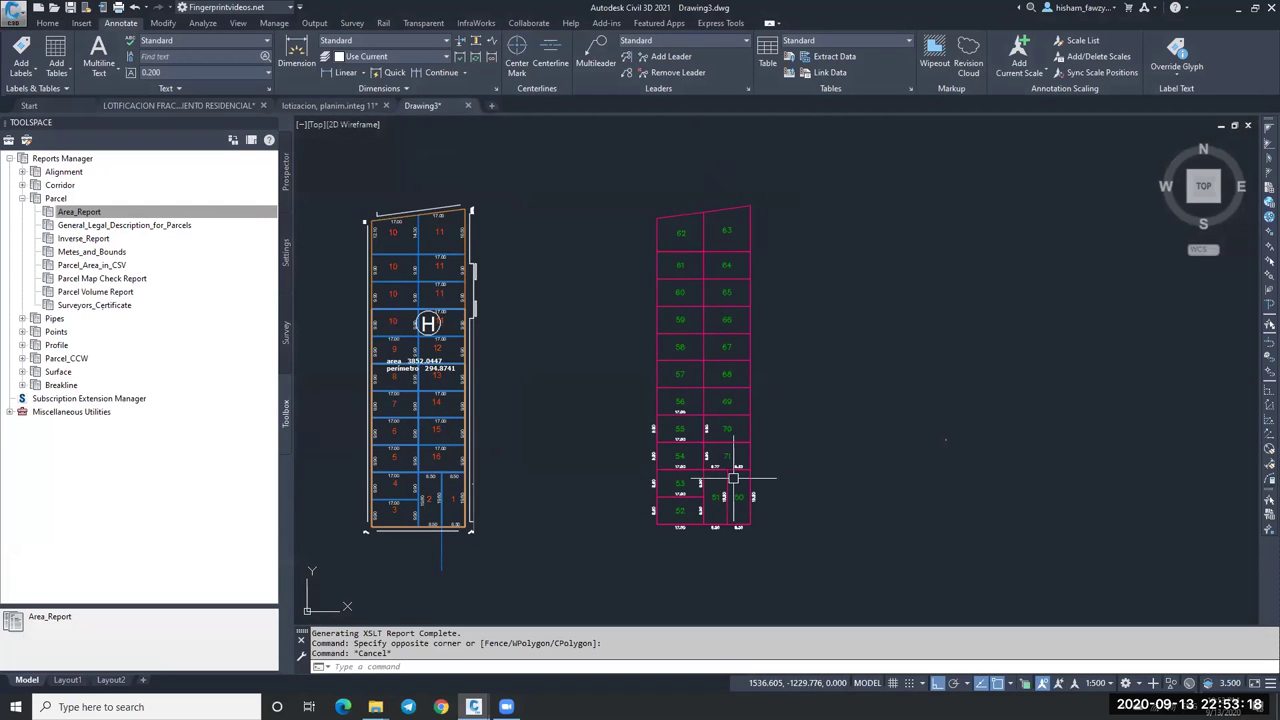
scroll(732, 507, "up", 3)
scroll(943, 317, "down", 4)
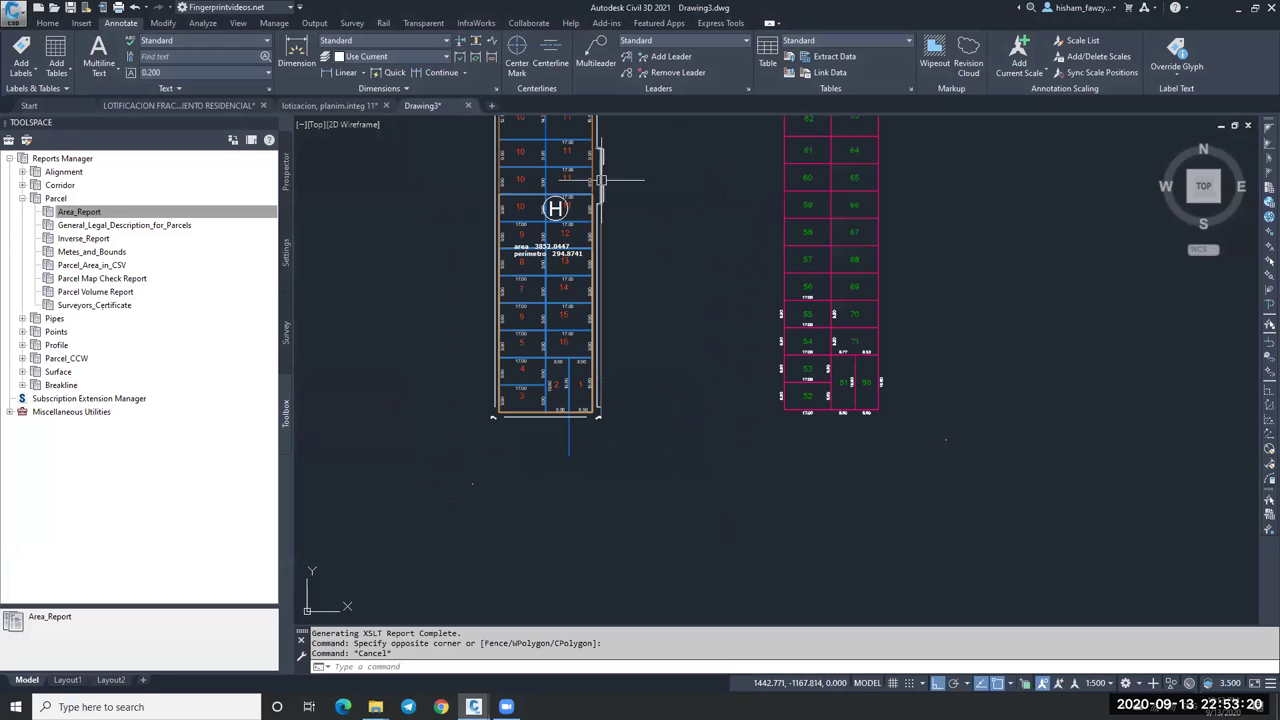
left_click(335, 106)
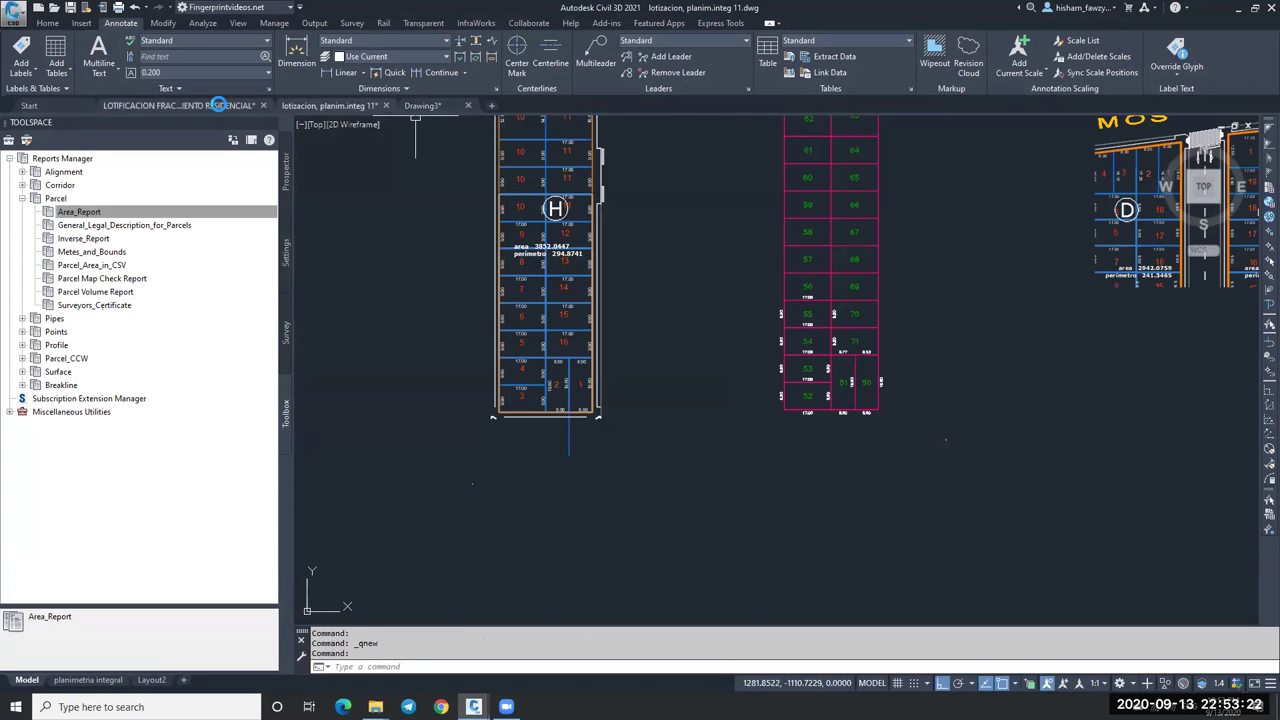
left_click(178, 105)
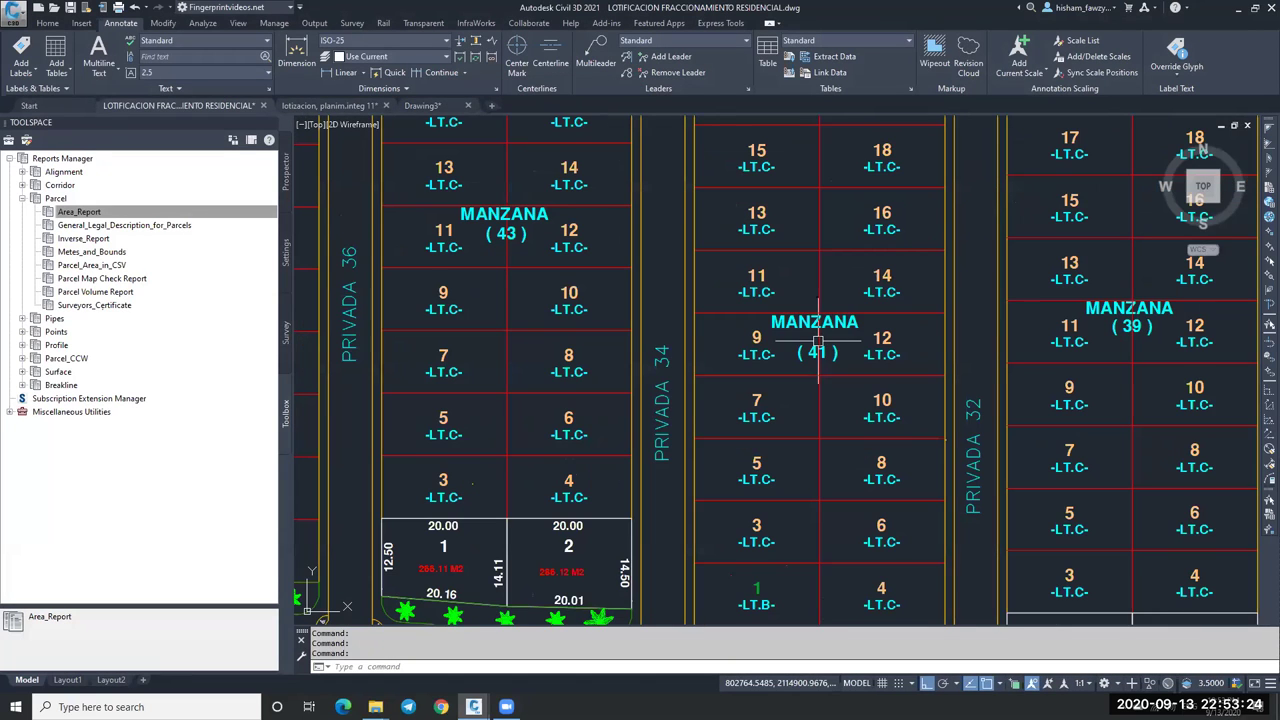
scroll(322, 554, "down", 10)
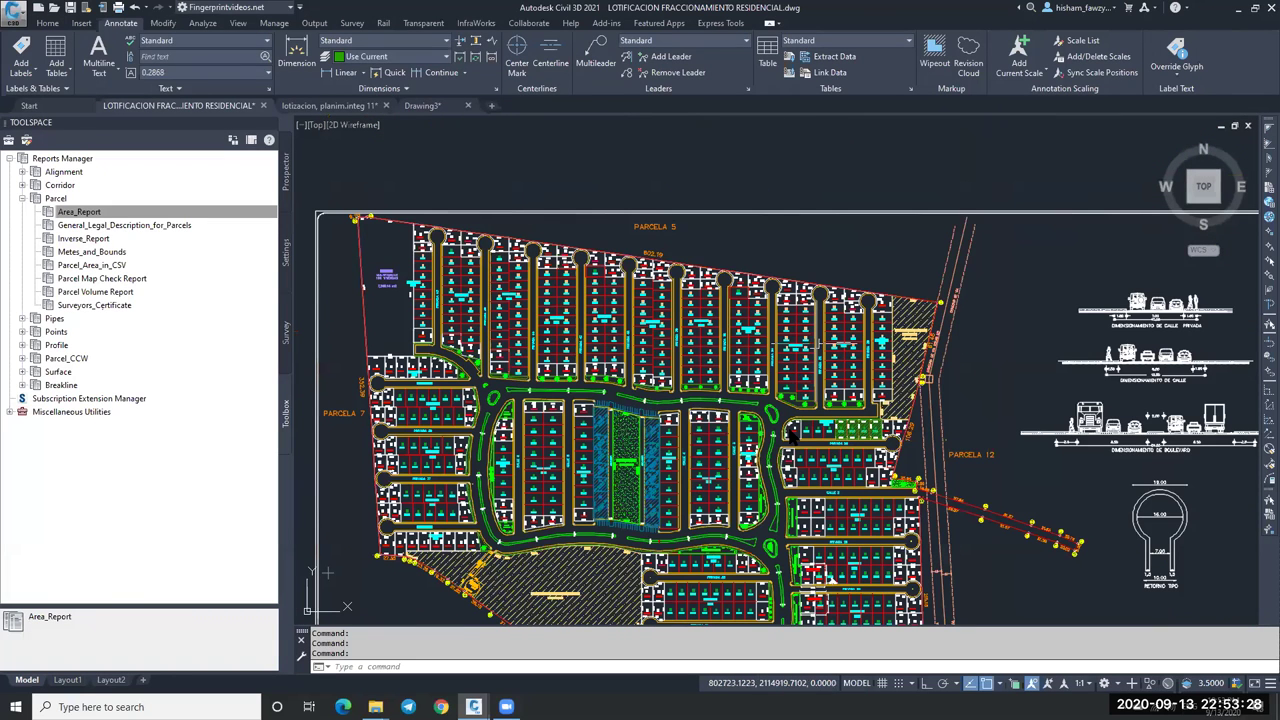
scroll(815, 281, "up", 5)
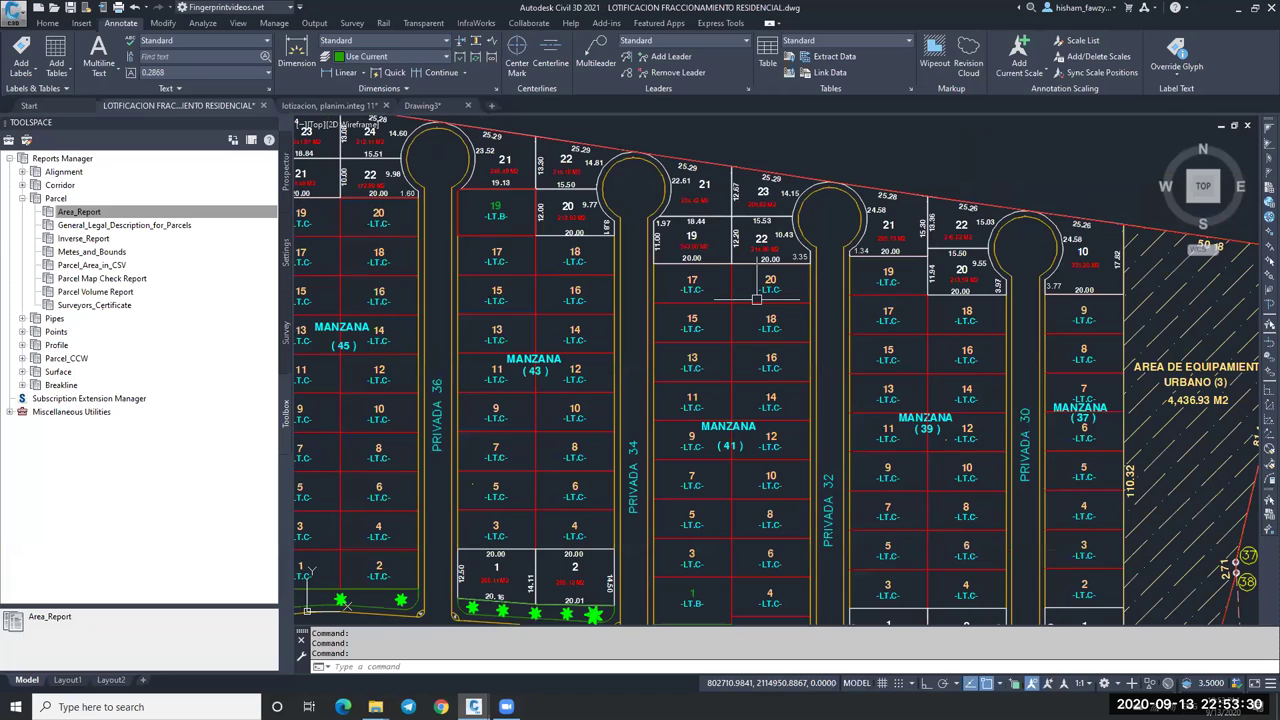
left_click(812, 279)
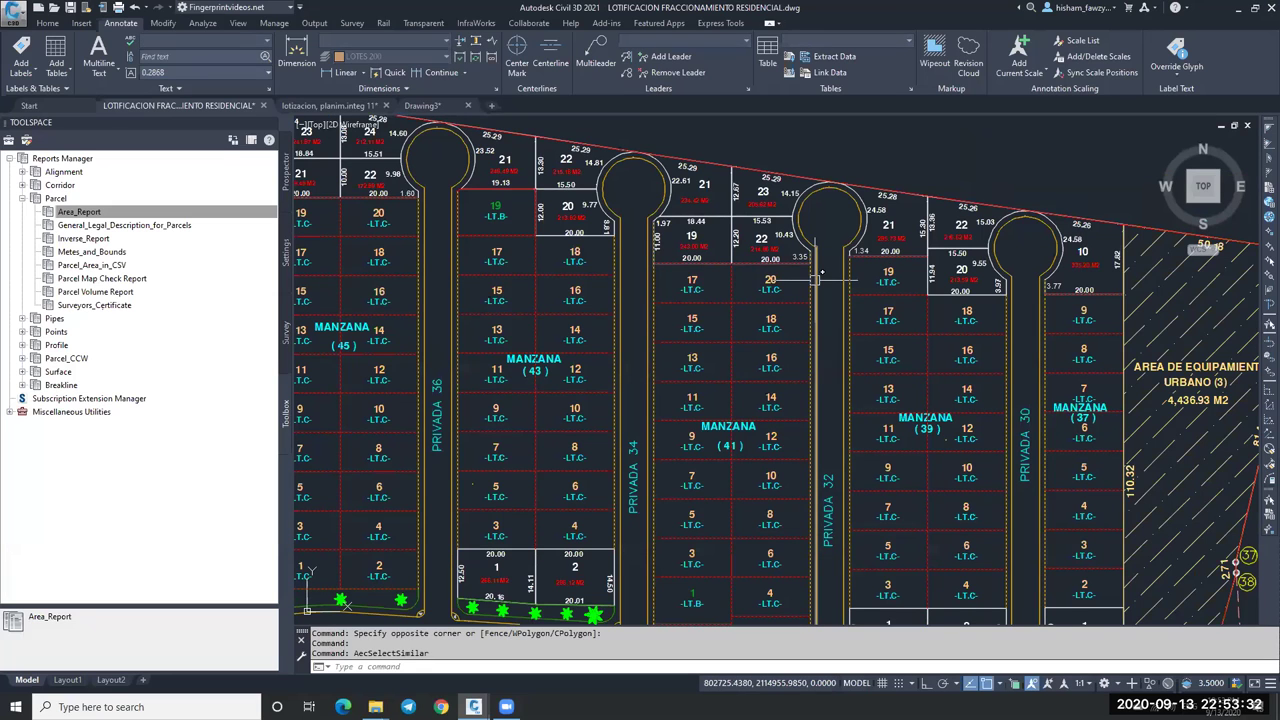
scroll(815, 280, "down", 3)
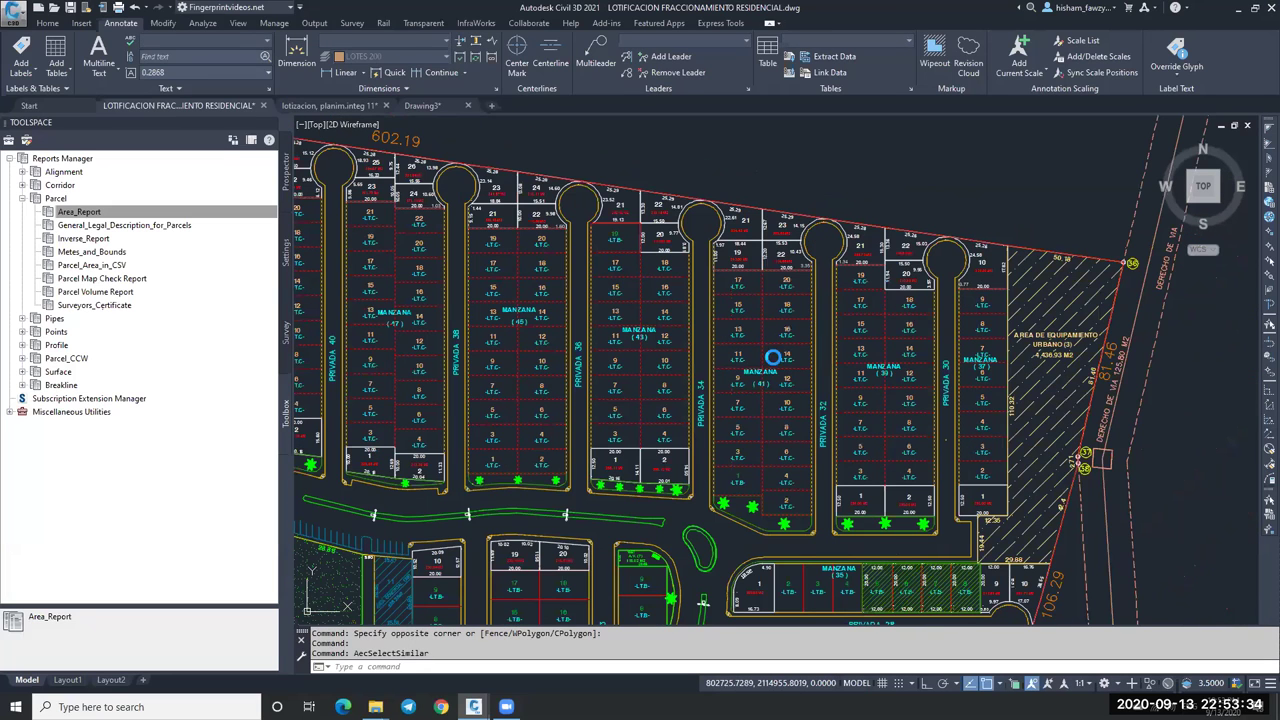
key("ctrl+c")
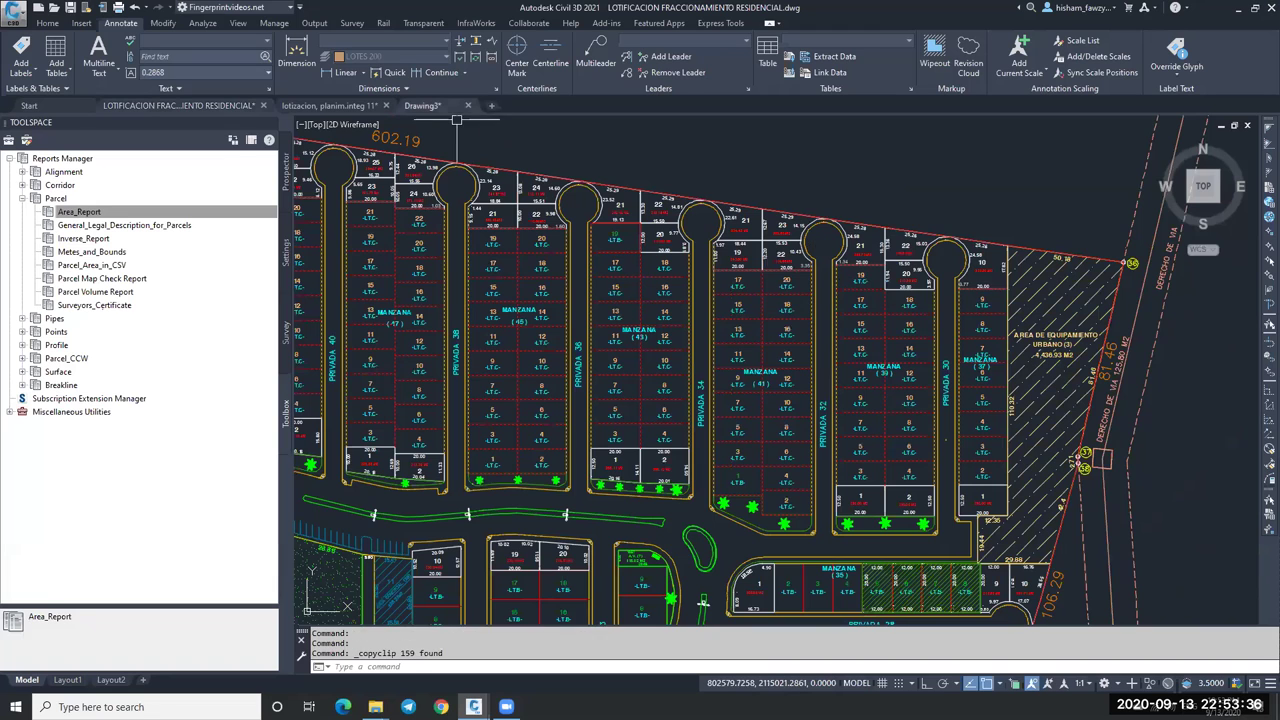
Return to the LOTIFICACION drawing and reselect all red lot lines with Select Similar.
left_click(422, 105)
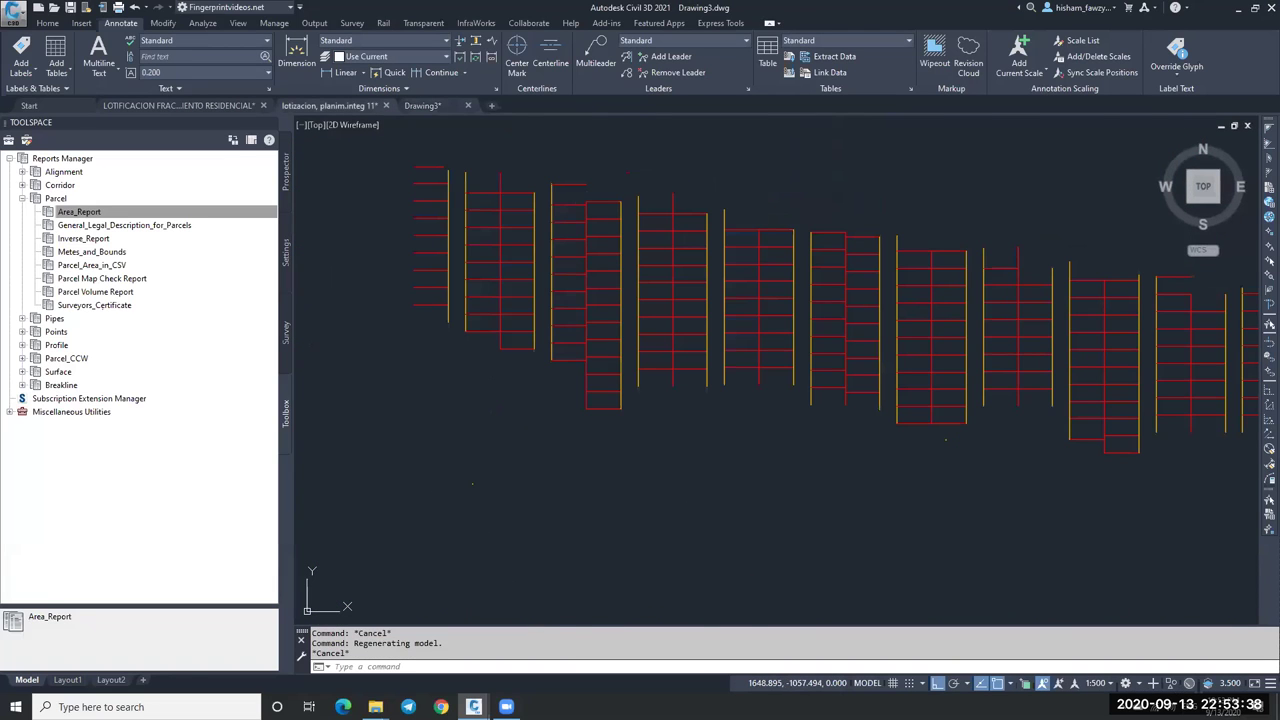
left_click(330, 105)
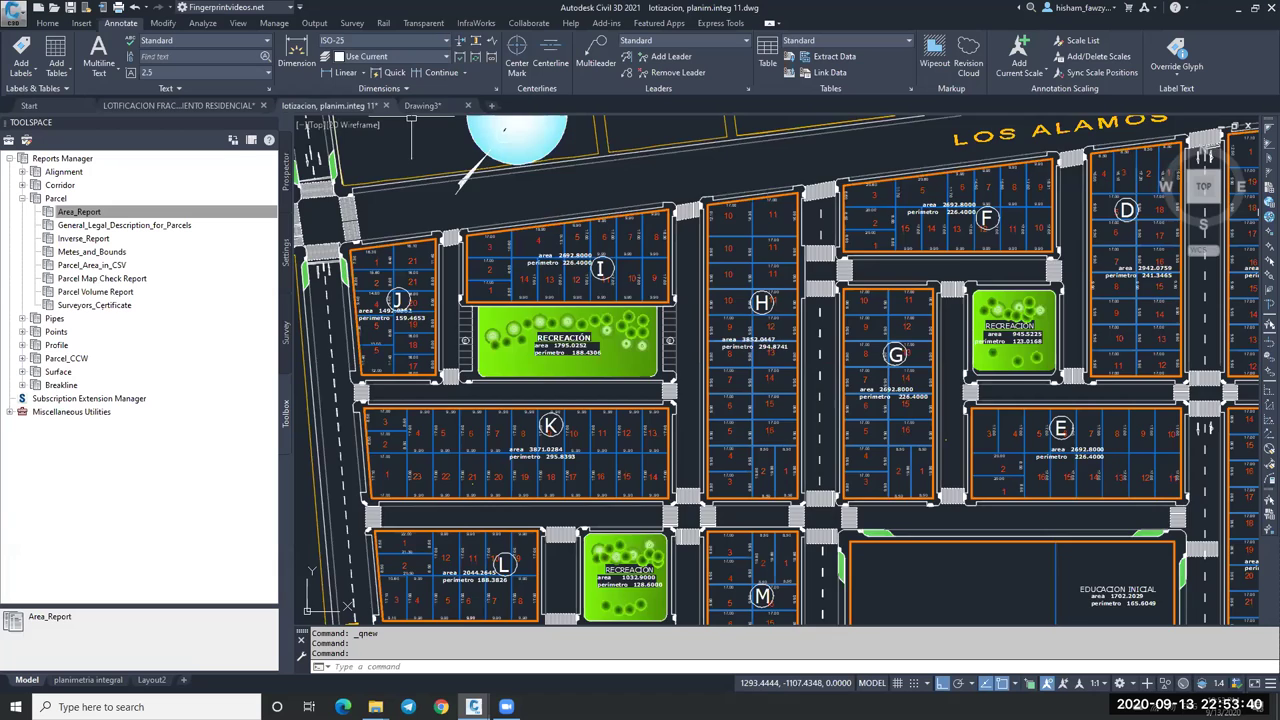
key("ctrl+Tab")
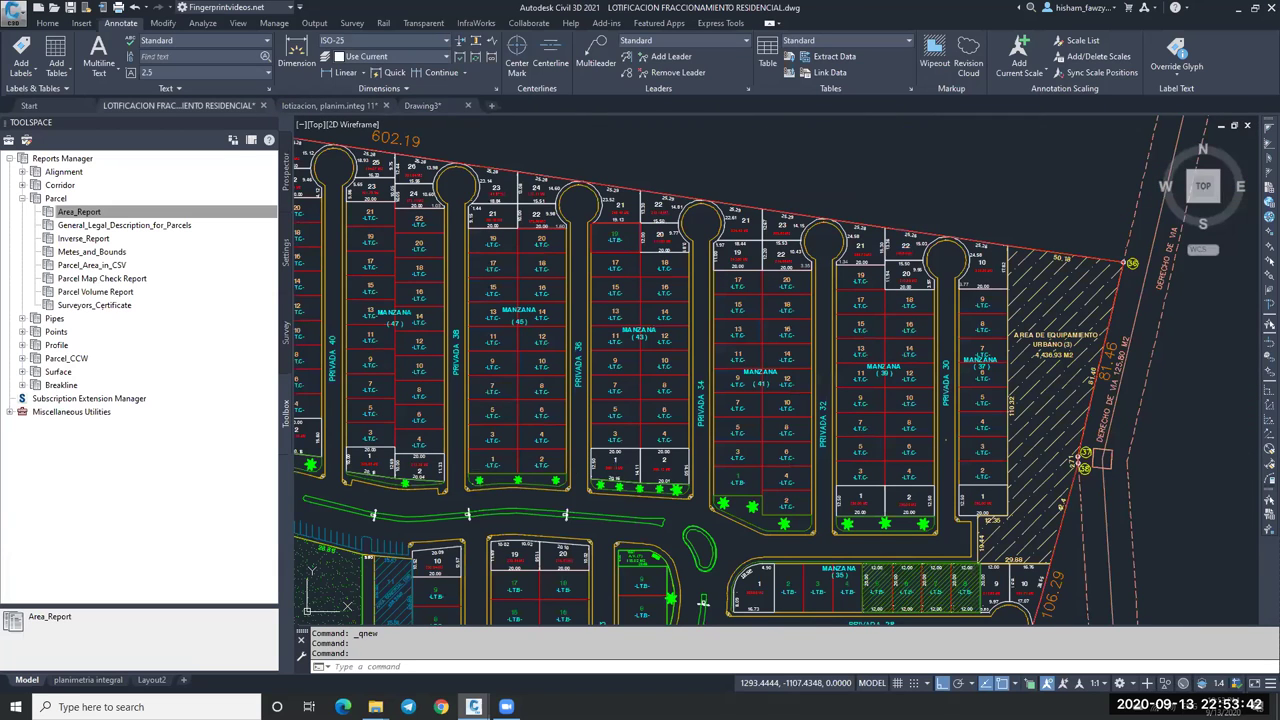
scroll(675, 215, "up", 10)
left_click(820, 294)
scroll(812, 363, "down", 5)
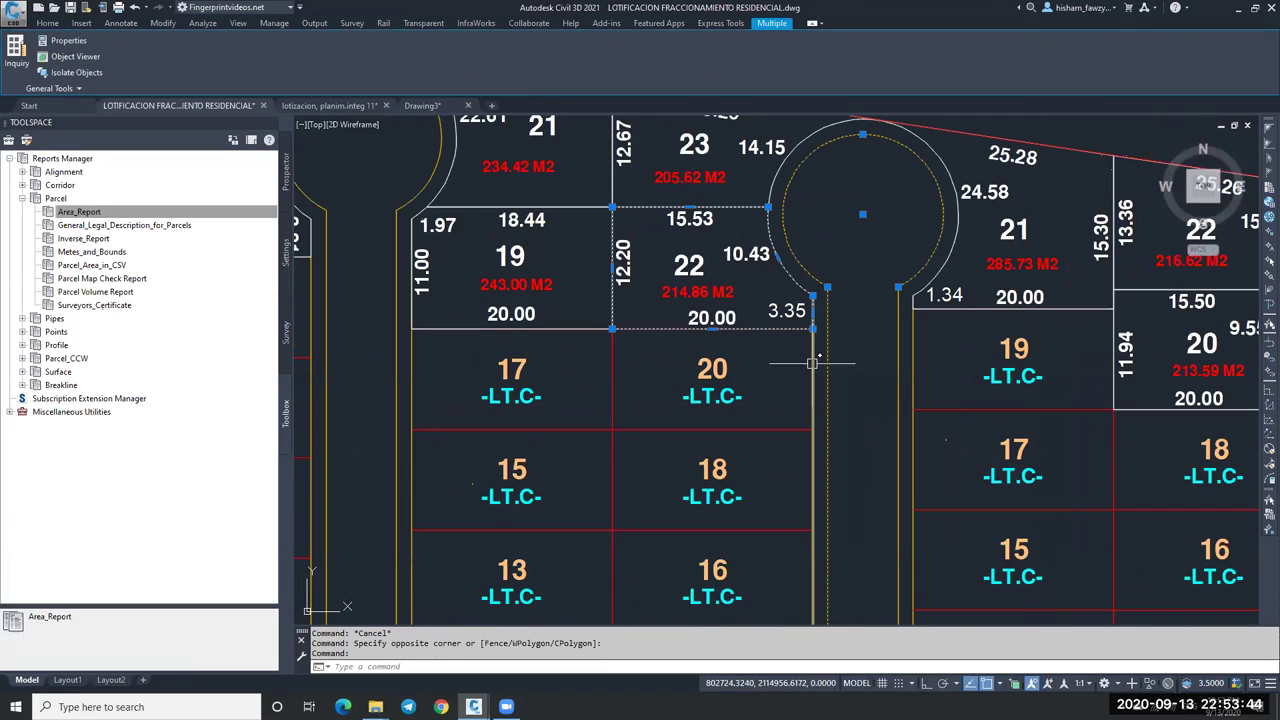
left_click(792, 432)
right_click(792, 432)
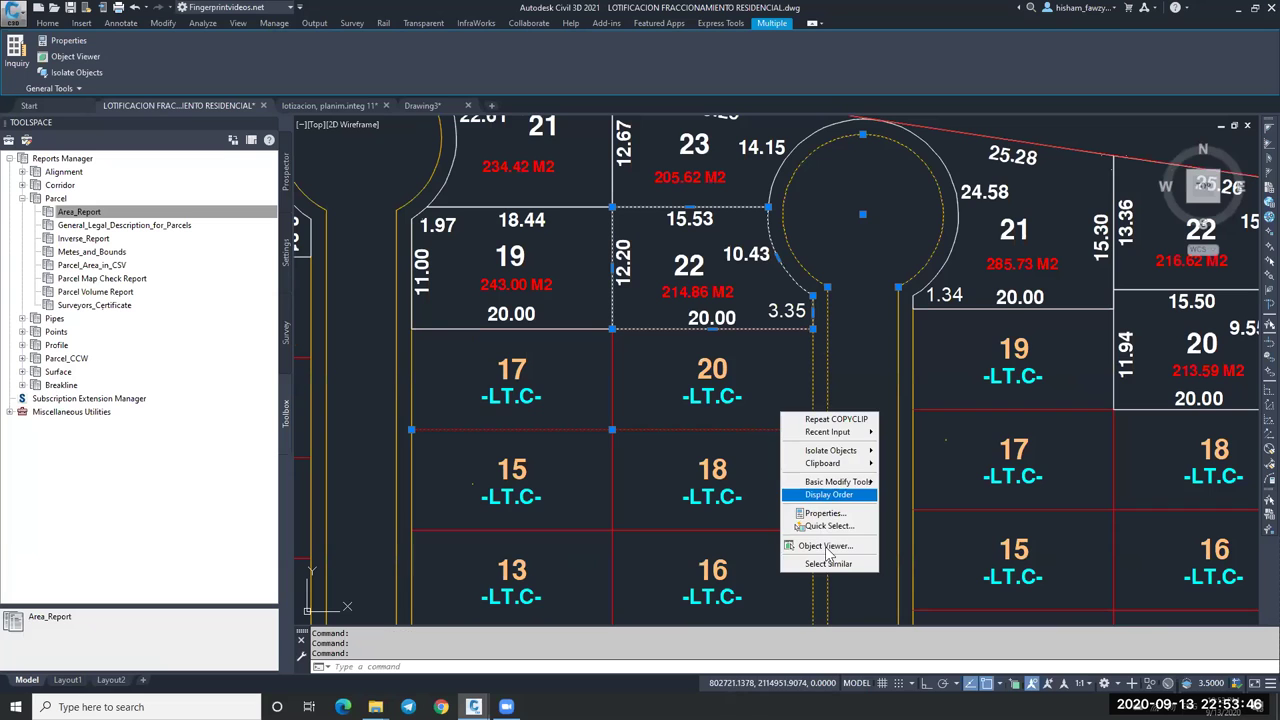
left_click(828, 563)
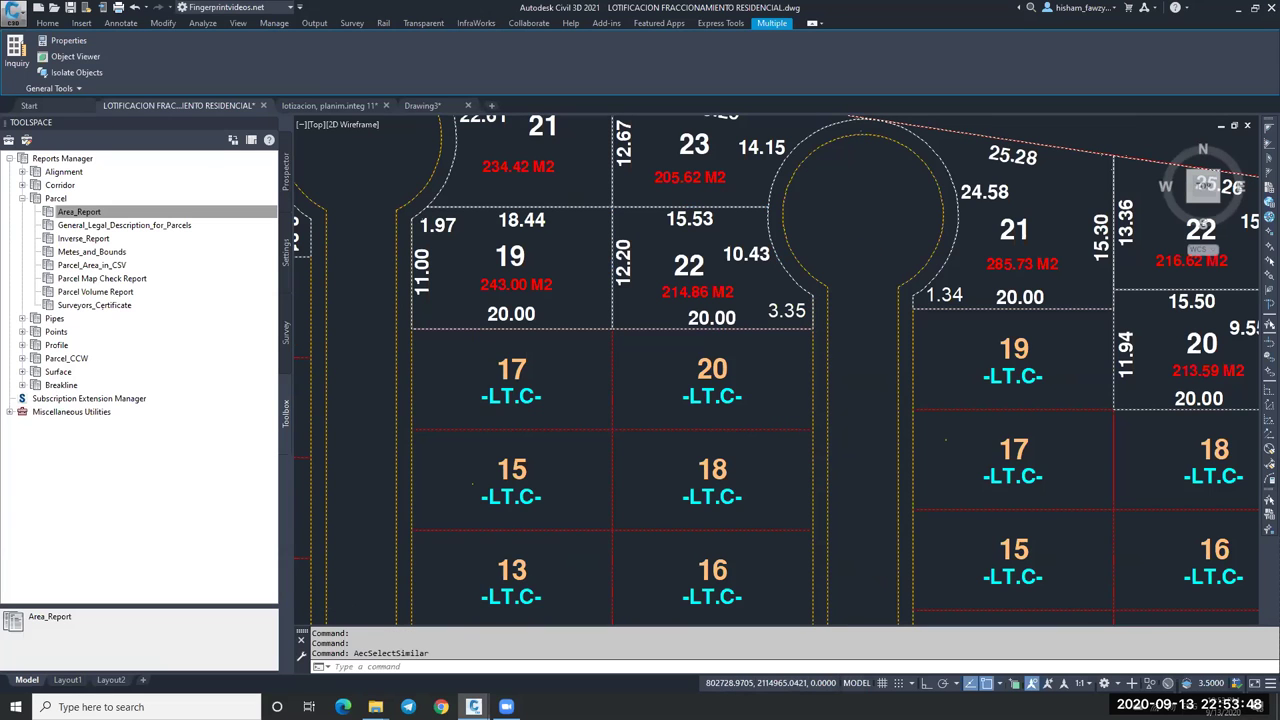
scroll(884, 236, "down", 7)
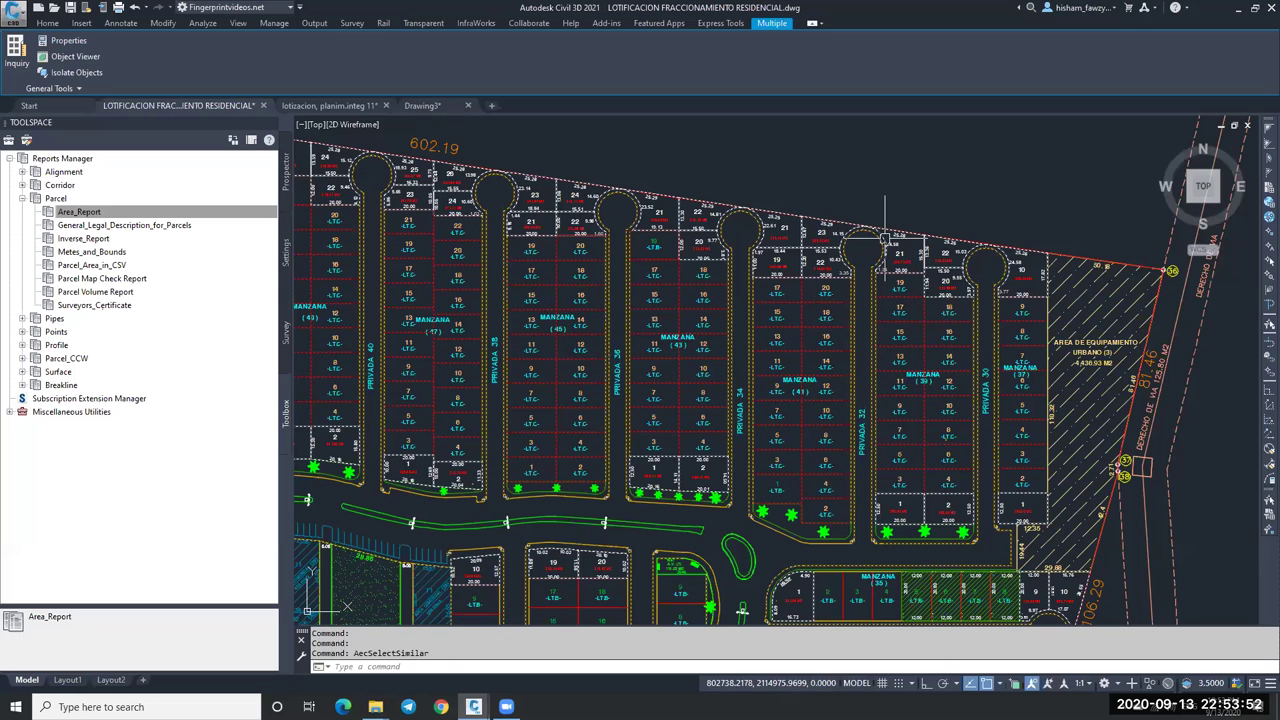
Paste the copied lot linework into Drawing3 and bring the top cul-de-sacs into view.
key("ctrl+v")
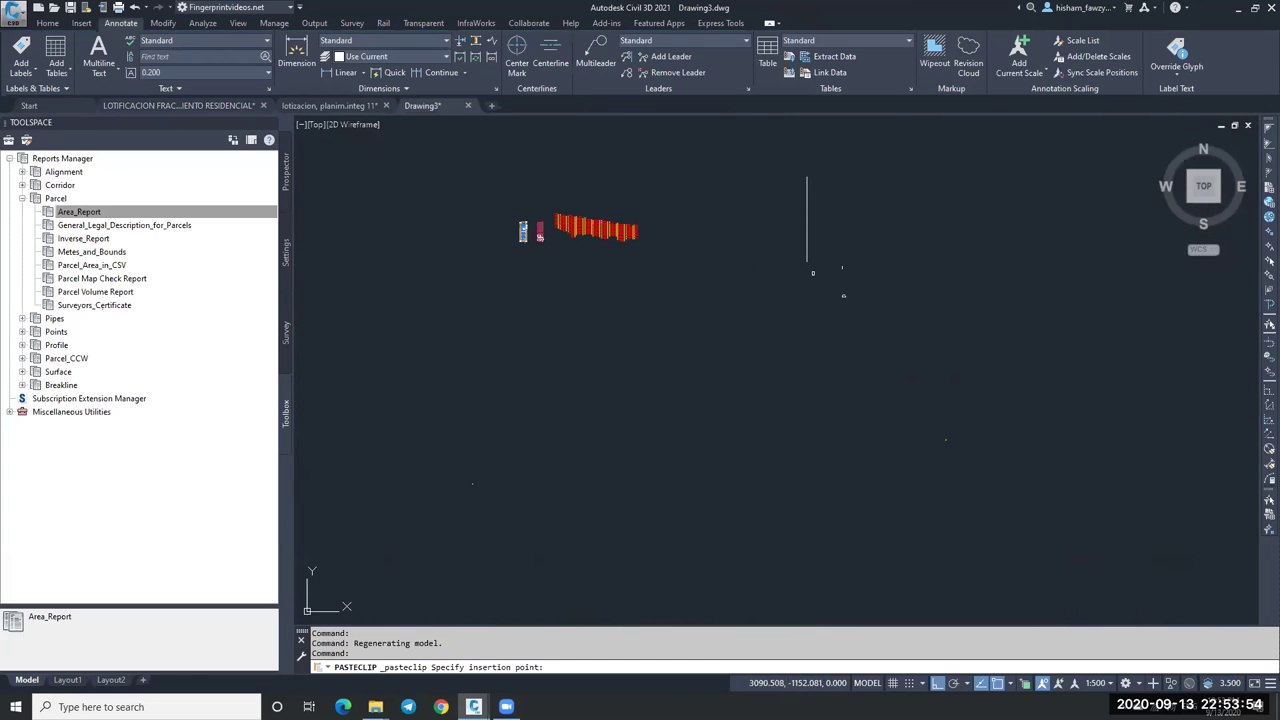
scroll(524, 232, "up", 5)
key("Escape")
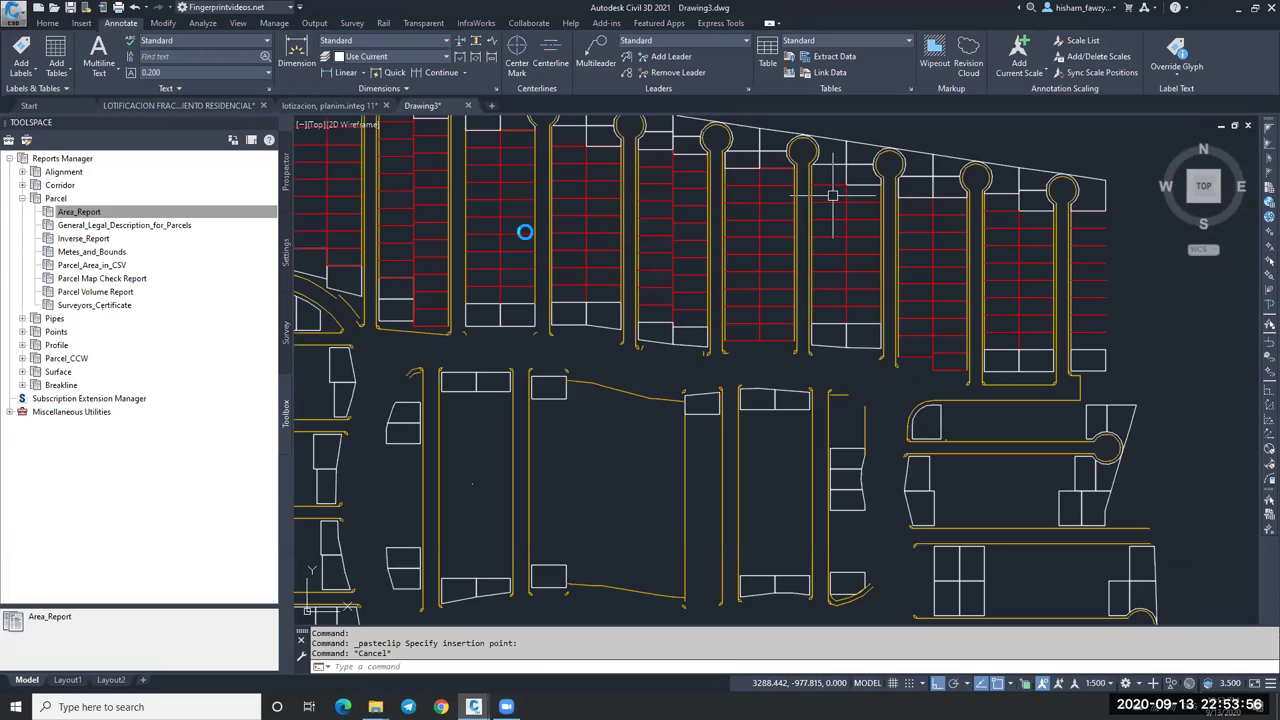
scroll(801, 338, "up", 3)
key("Escape")
left_click(782, 355)
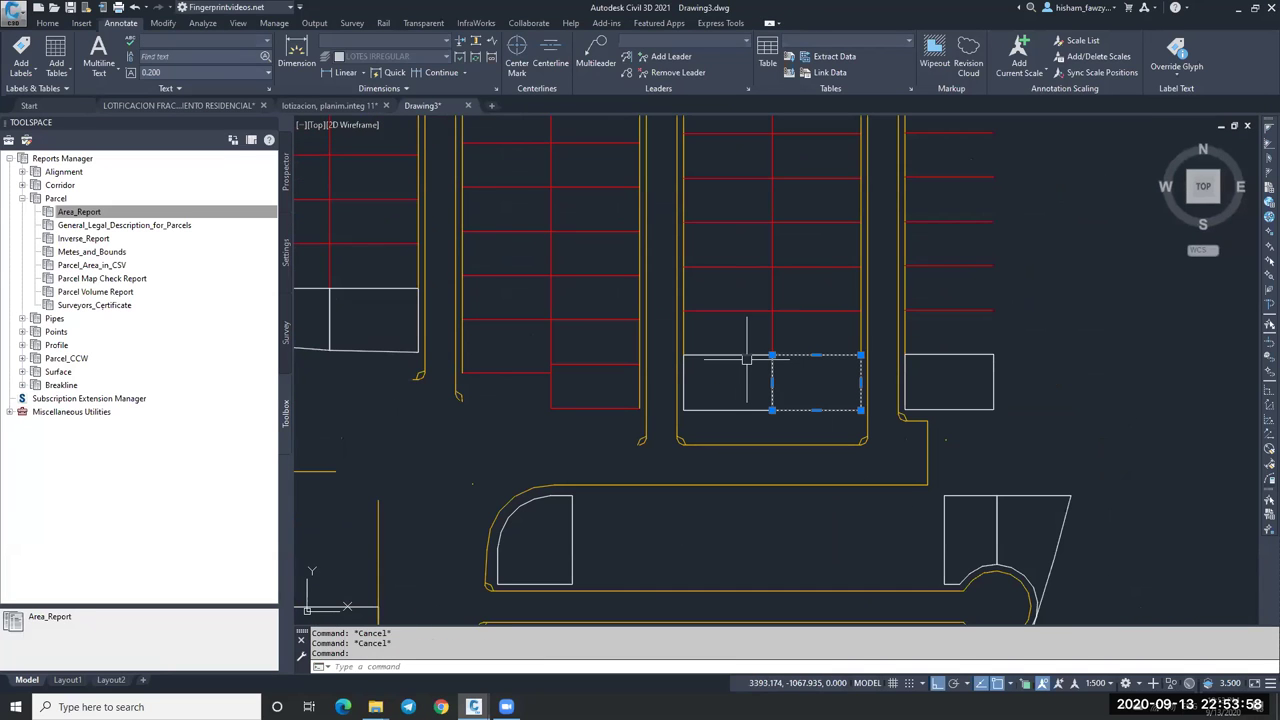
key("Escape")
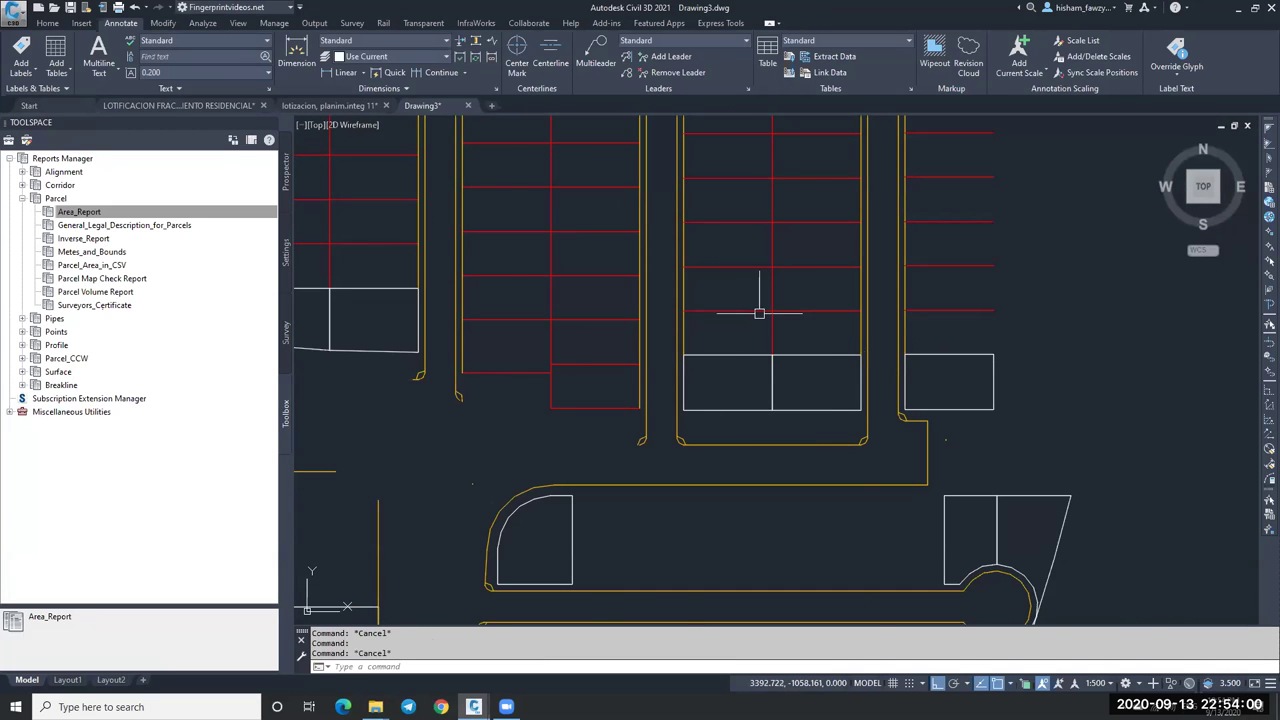
scroll(791, 352, "down", 4)
scroll(791, 352, "up", 2)
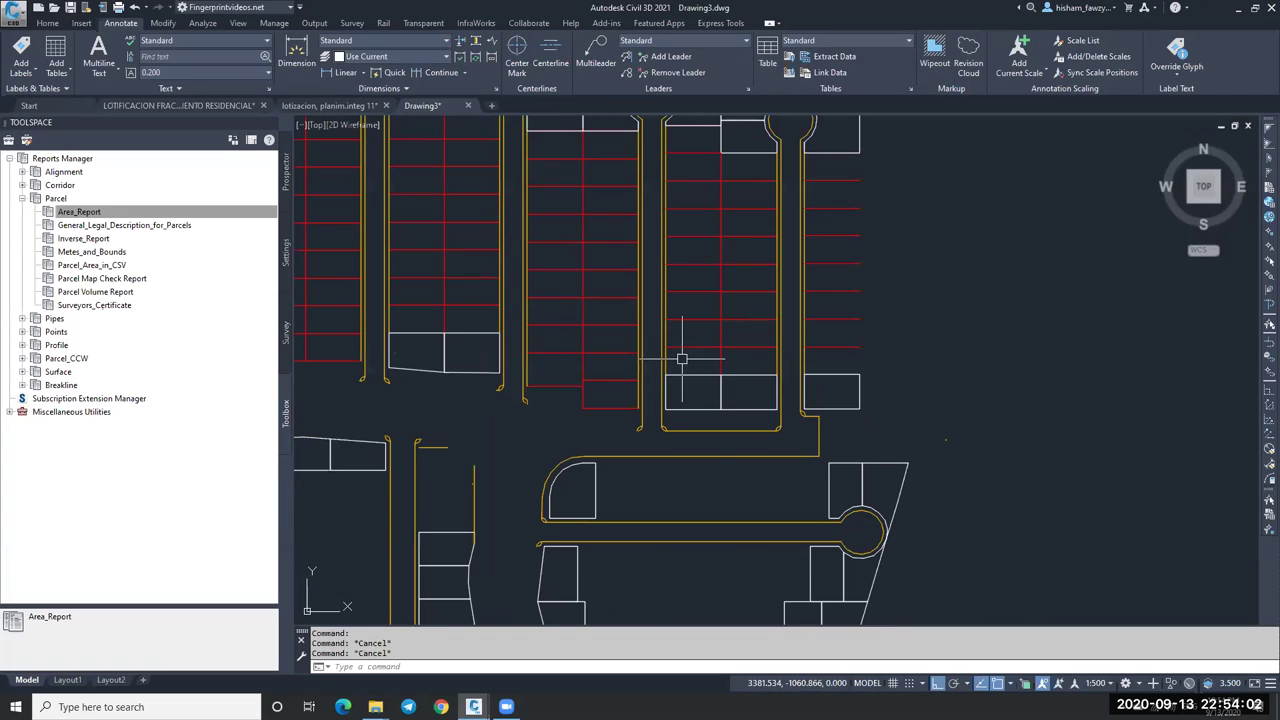
middle_click_drag(681, 358, 681, 404)
Erase the three stray yellow road lines using a selection window and the E command.
scroll(728, 208, "up", 5)
left_click(673, 130)
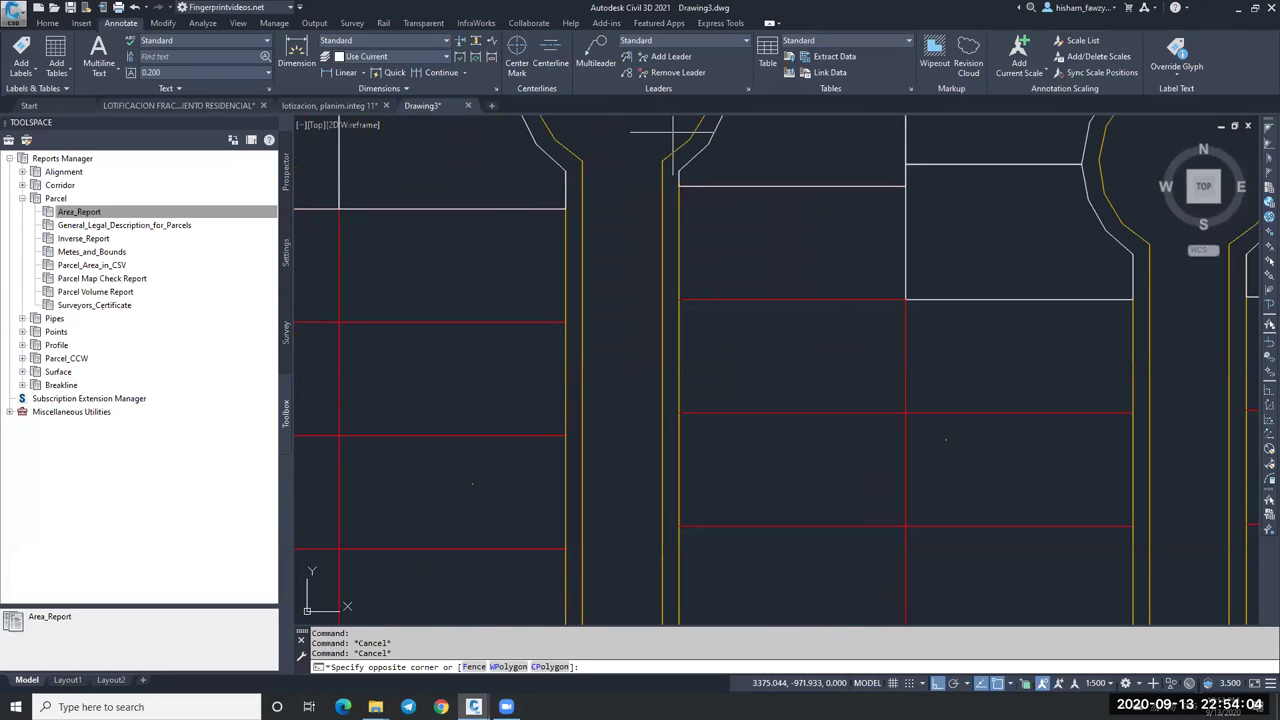
left_click(651, 177)
type("e")
key("Return")
scroll(727, 211, "down", 4)
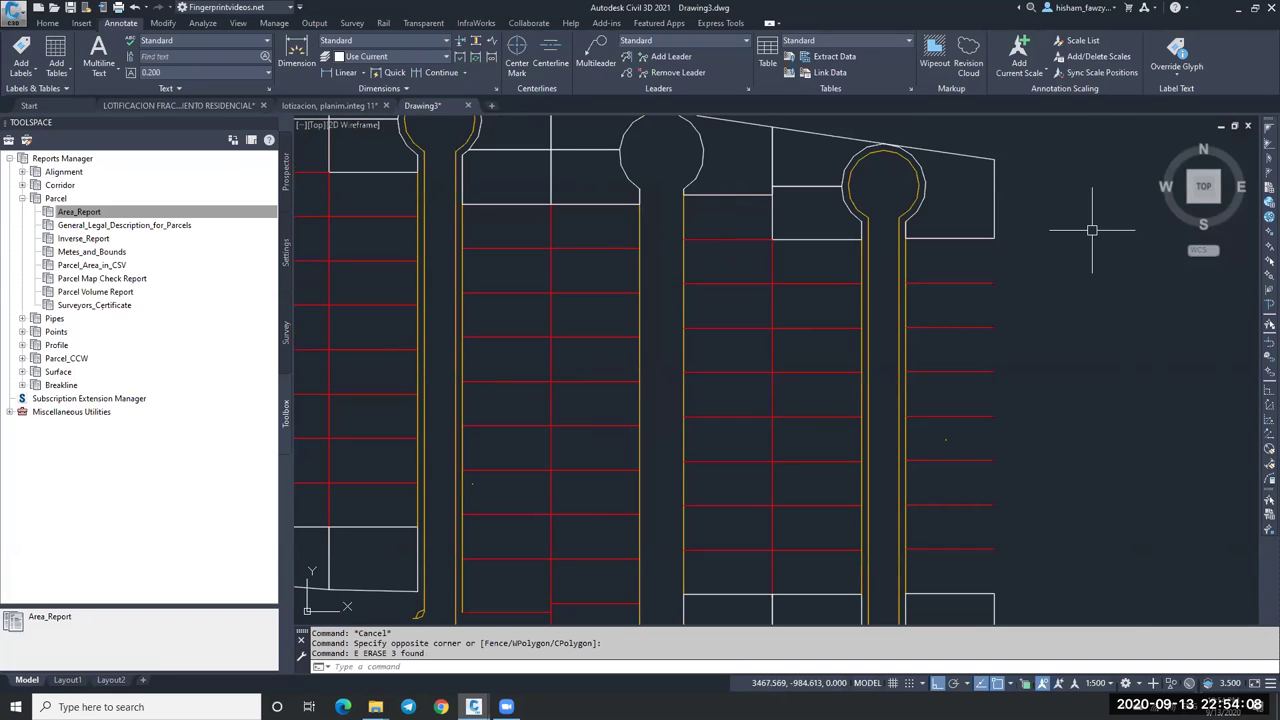
left_click(375, 707)
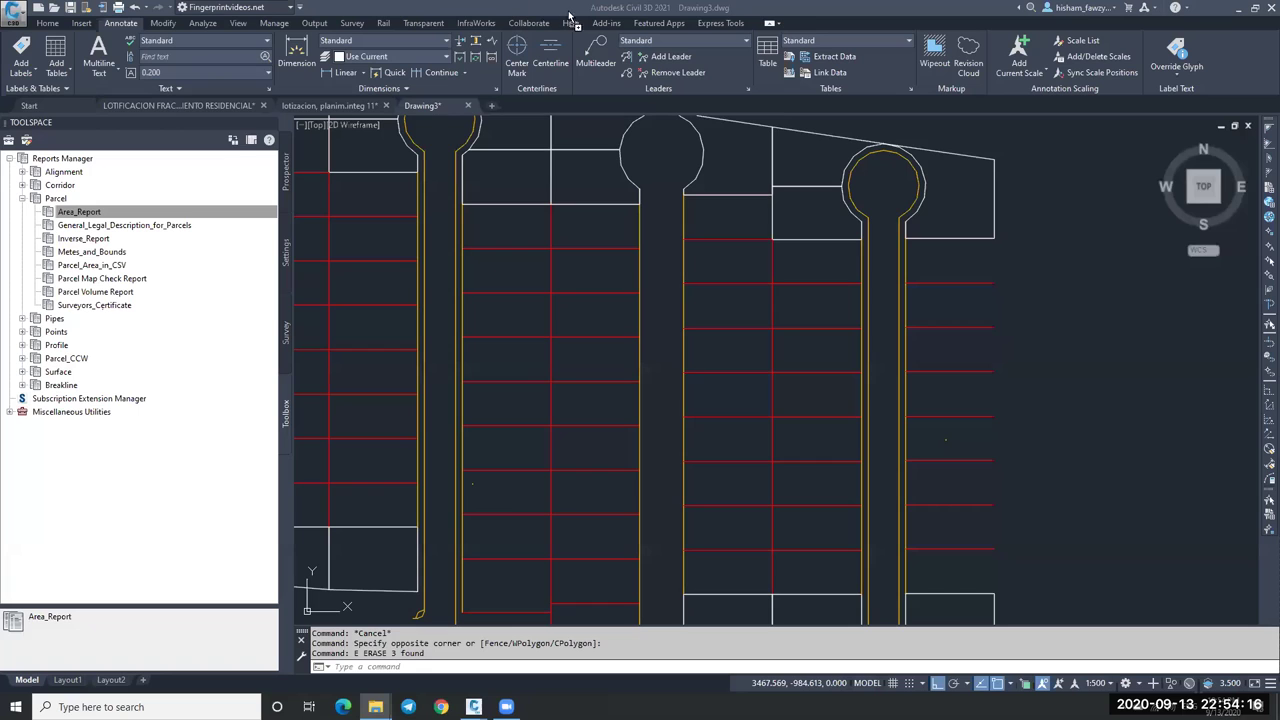
Zoom out on LESSON 2 and orbit the subdivision to a tilted top-front angle.
scroll(893, 165, "down", 5)
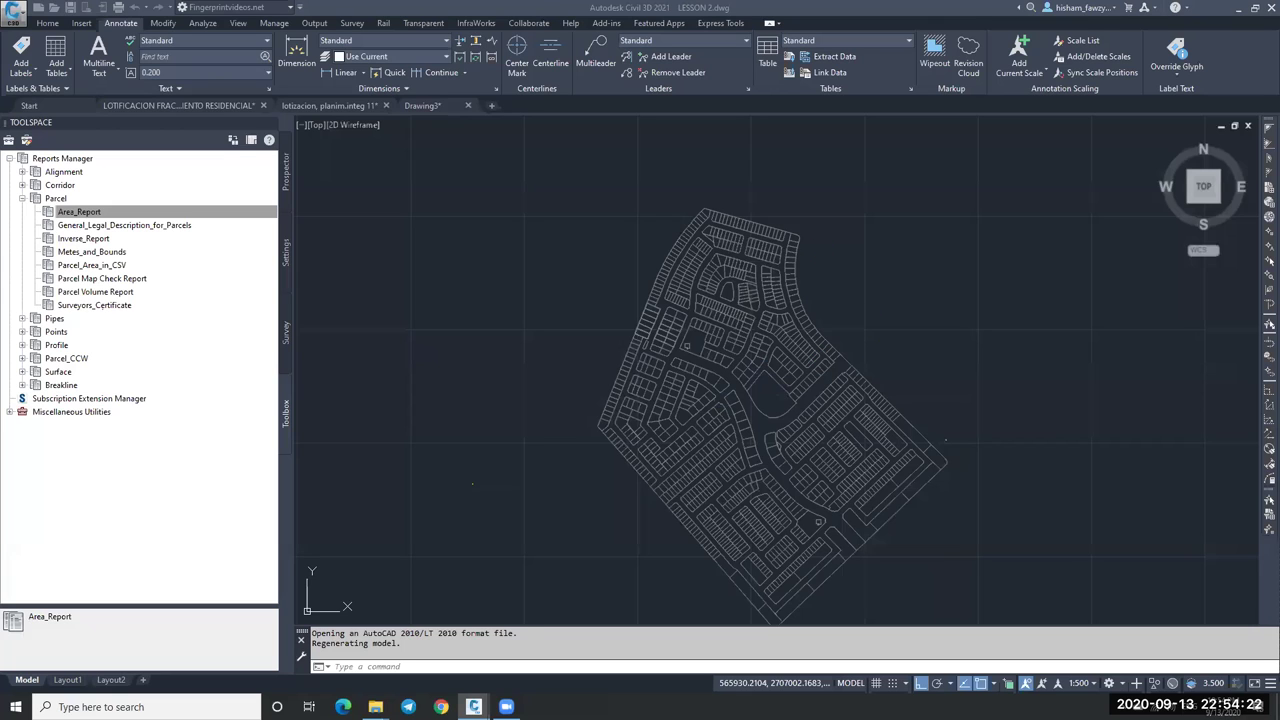
left_click_drag(1205, 207, 1200, 155)
Return to the Top plan view and window-select all 1,393 subdivision objects into Properties.
left_click(1203, 183)
left_click(578, 140)
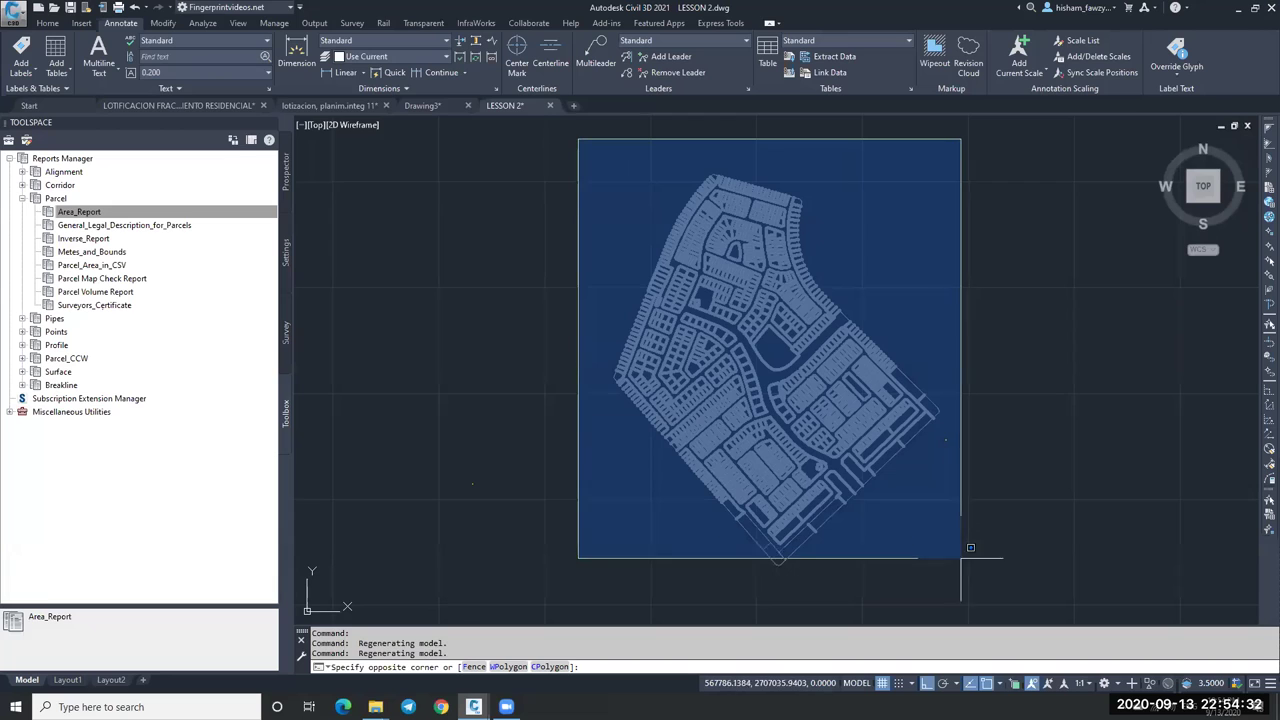
left_click(1000, 580)
key("ctrl+1")
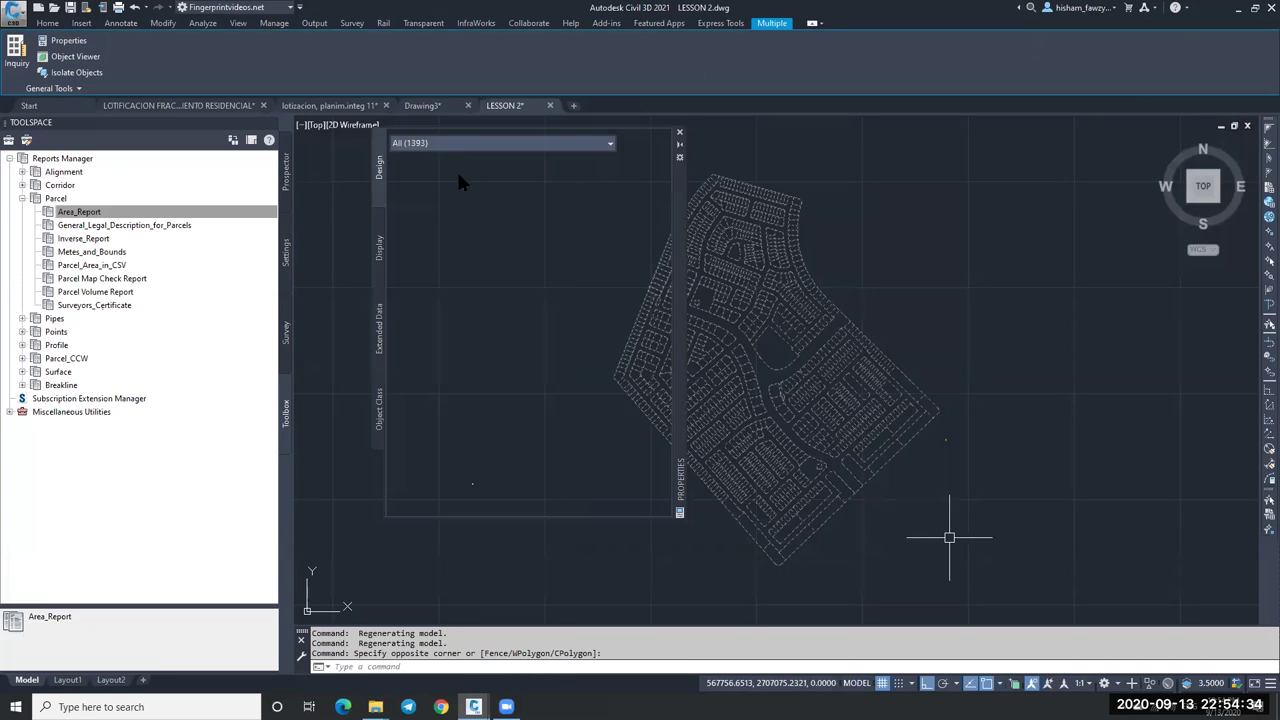
Review the 925 polylines, 59 arcs, 384 lines and 25 block references, then close Properties.
left_click(445, 143)
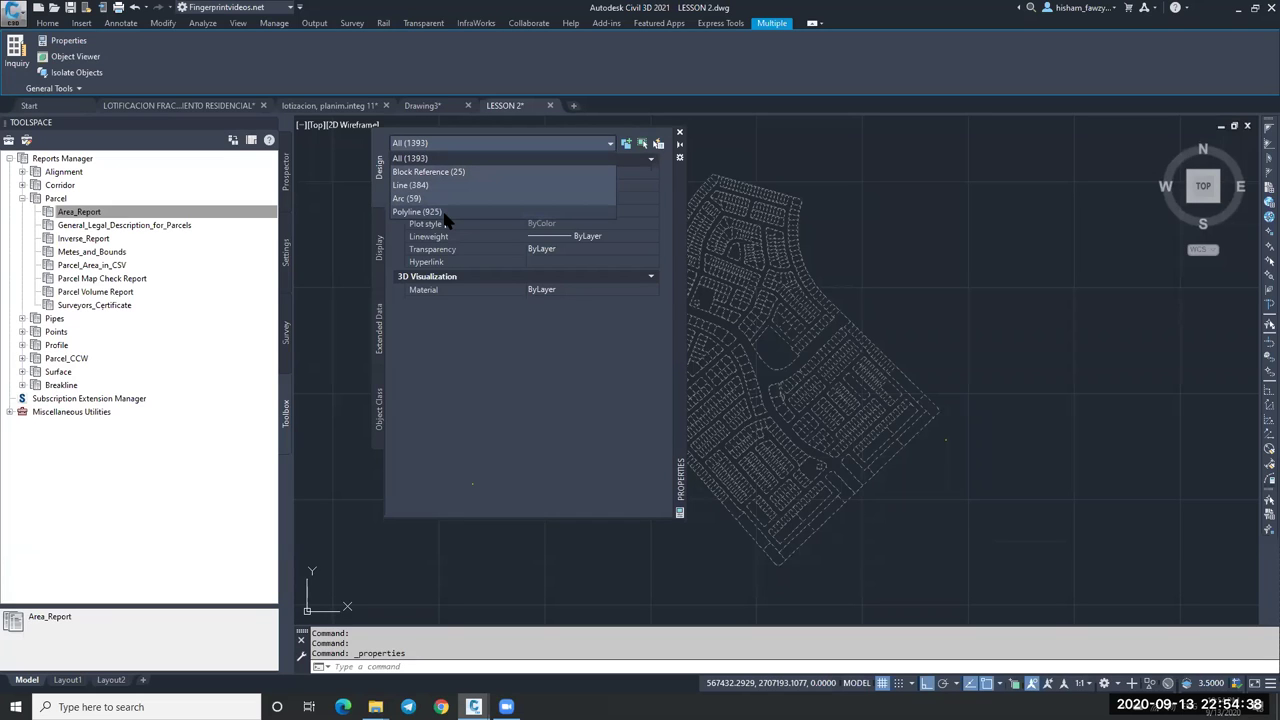
left_click(446, 213)
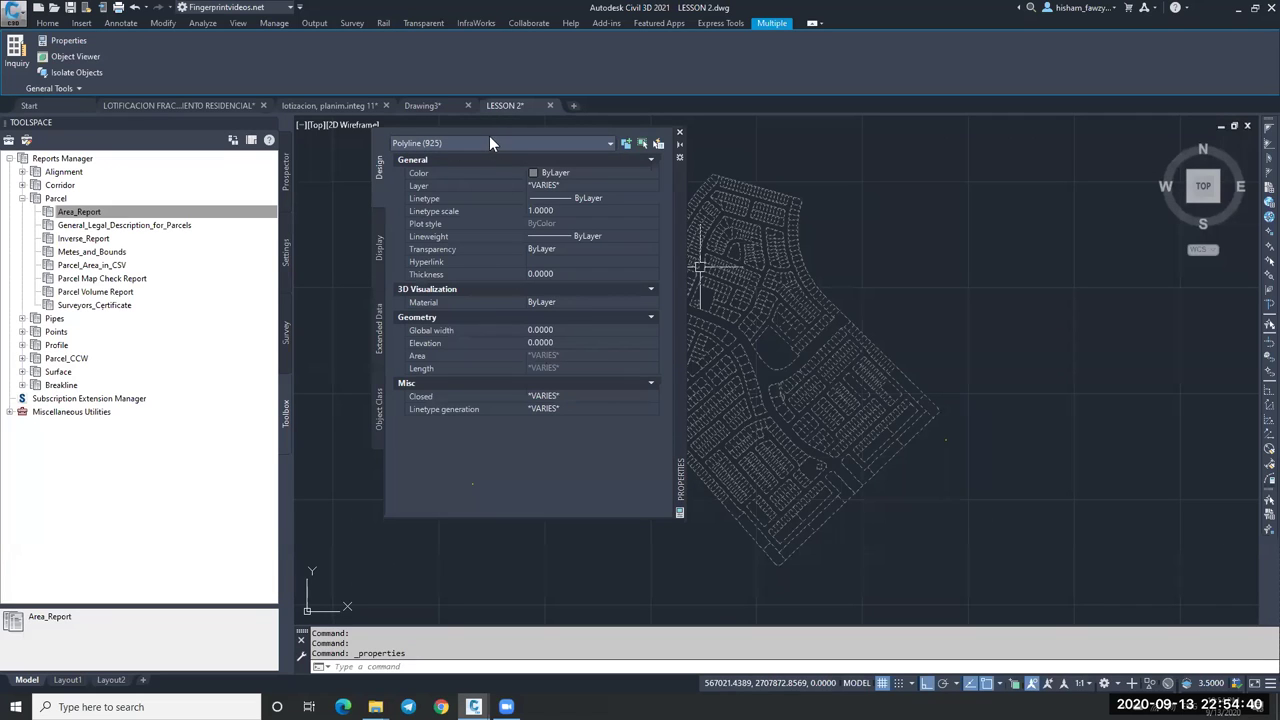
left_click(487, 144)
left_click(441, 195)
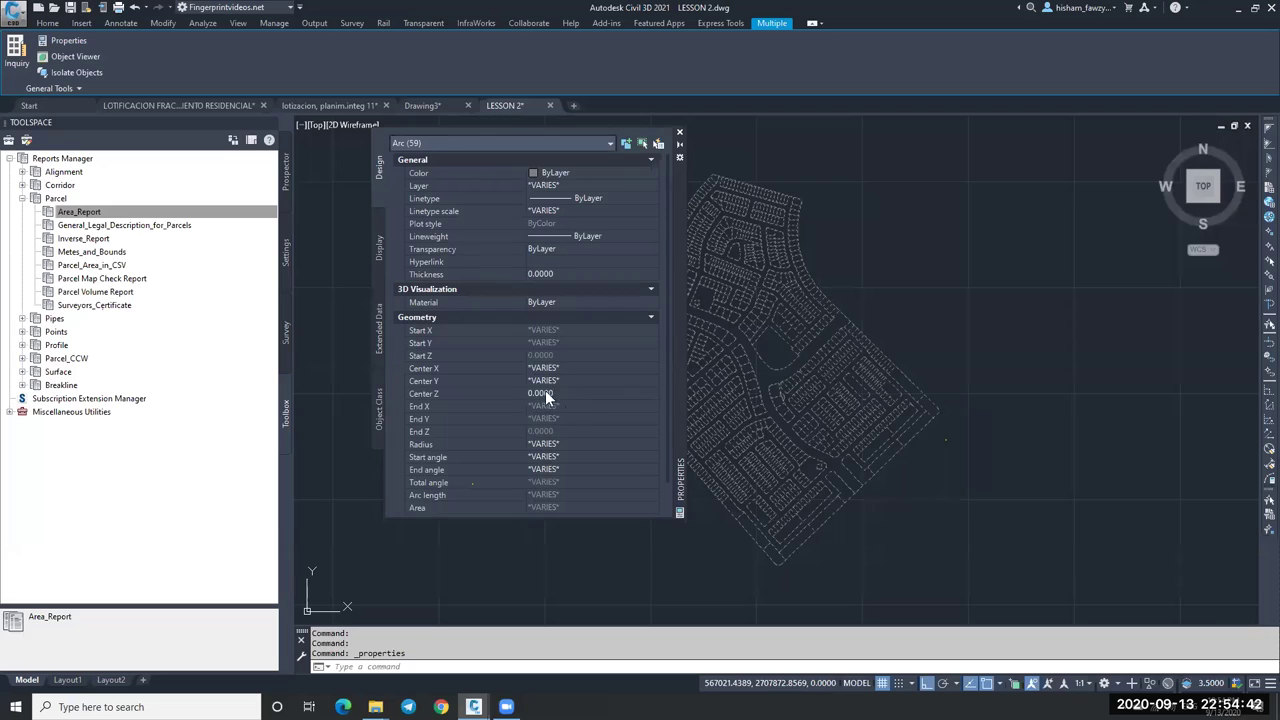
left_click(466, 142)
left_click(441, 199)
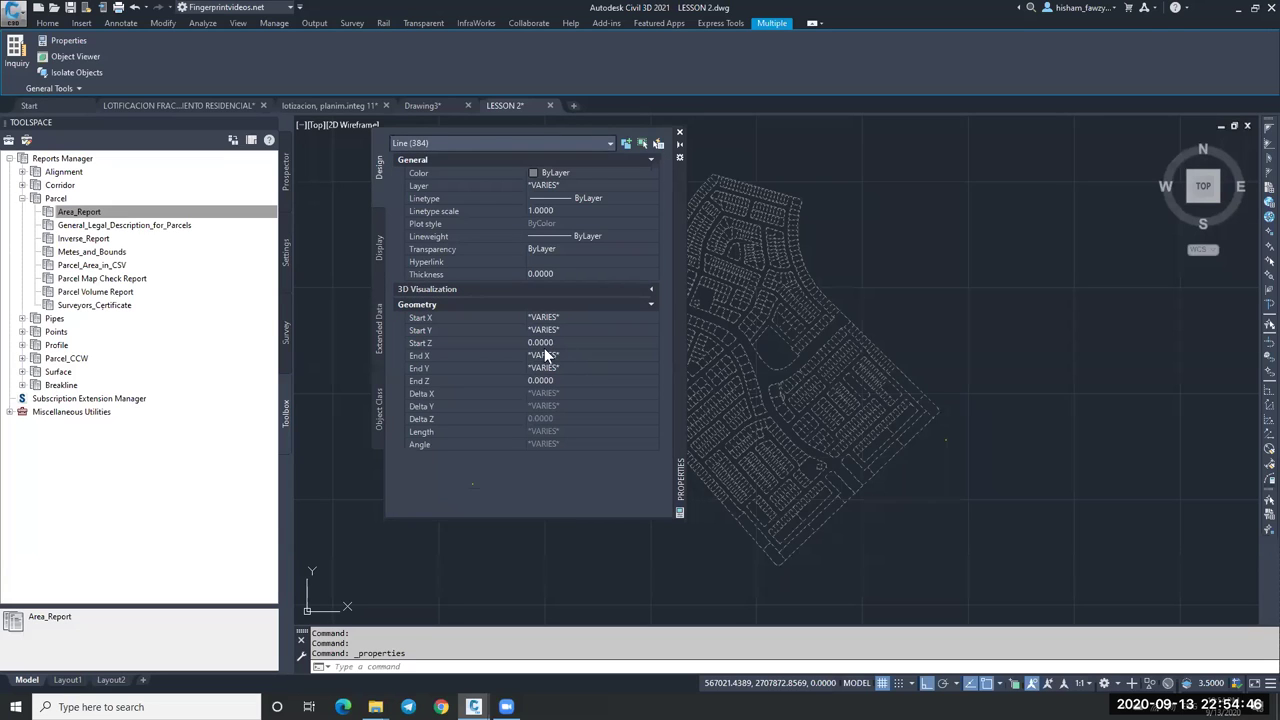
left_click(494, 142)
left_click(462, 170)
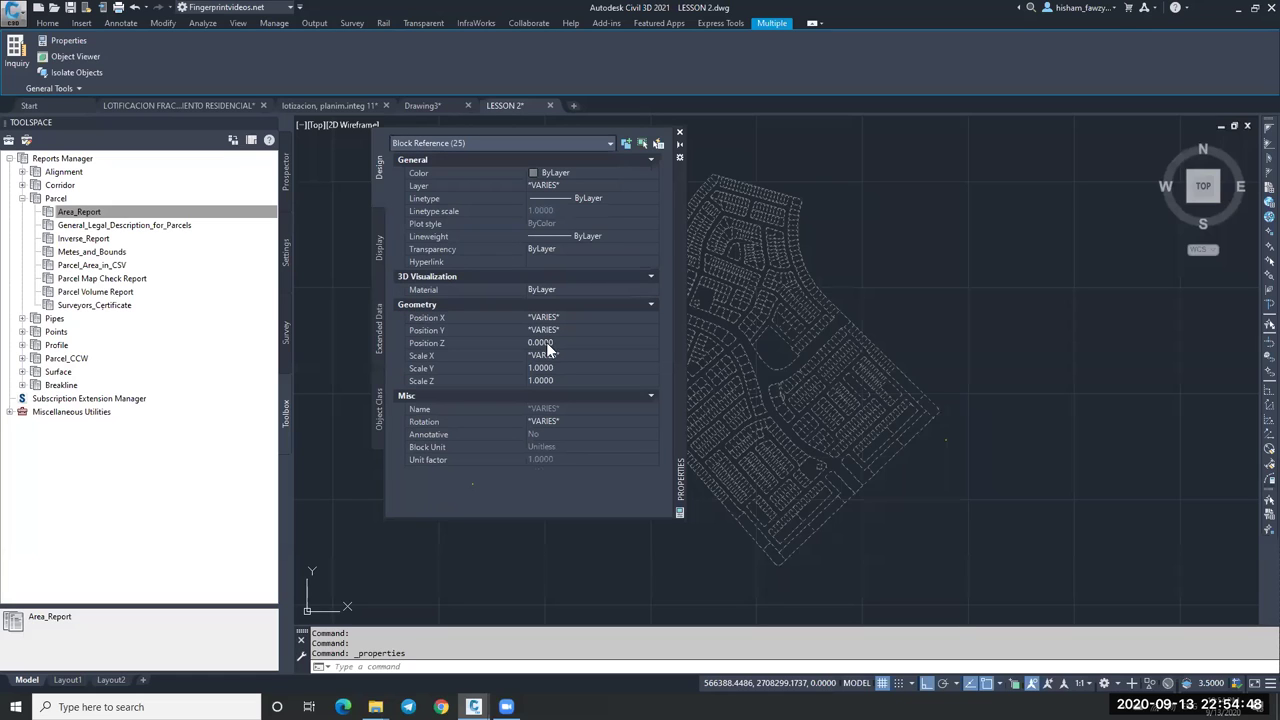
left_click(679, 132)
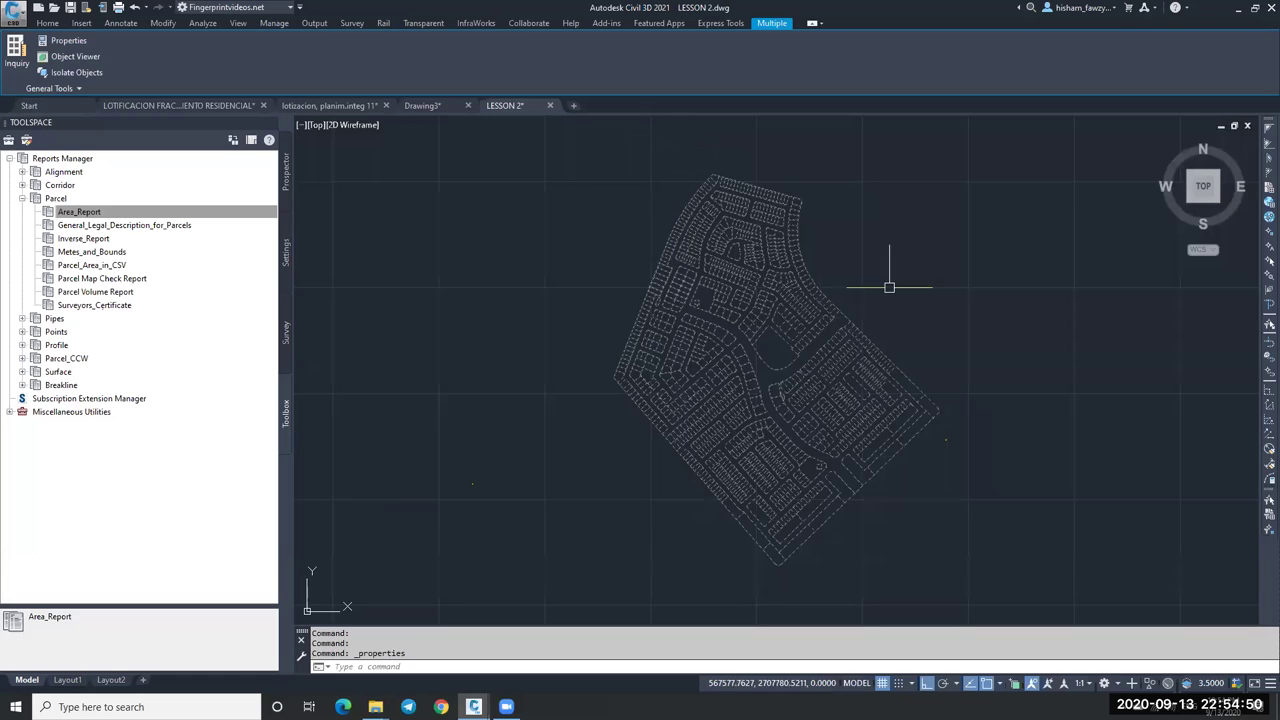
Run OVERKILL on all 1393 subdivision objects to delete duplicates and overlaps.
key("Escape")
key("Escape")
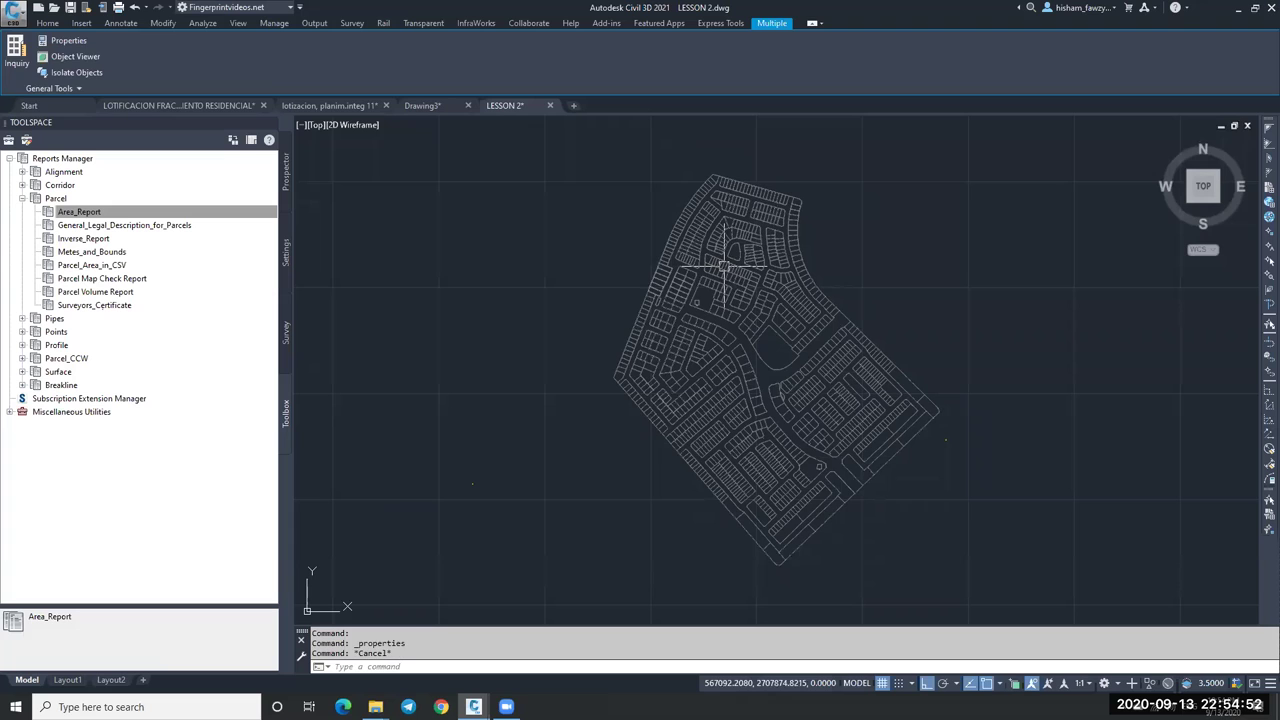
type("OVER")
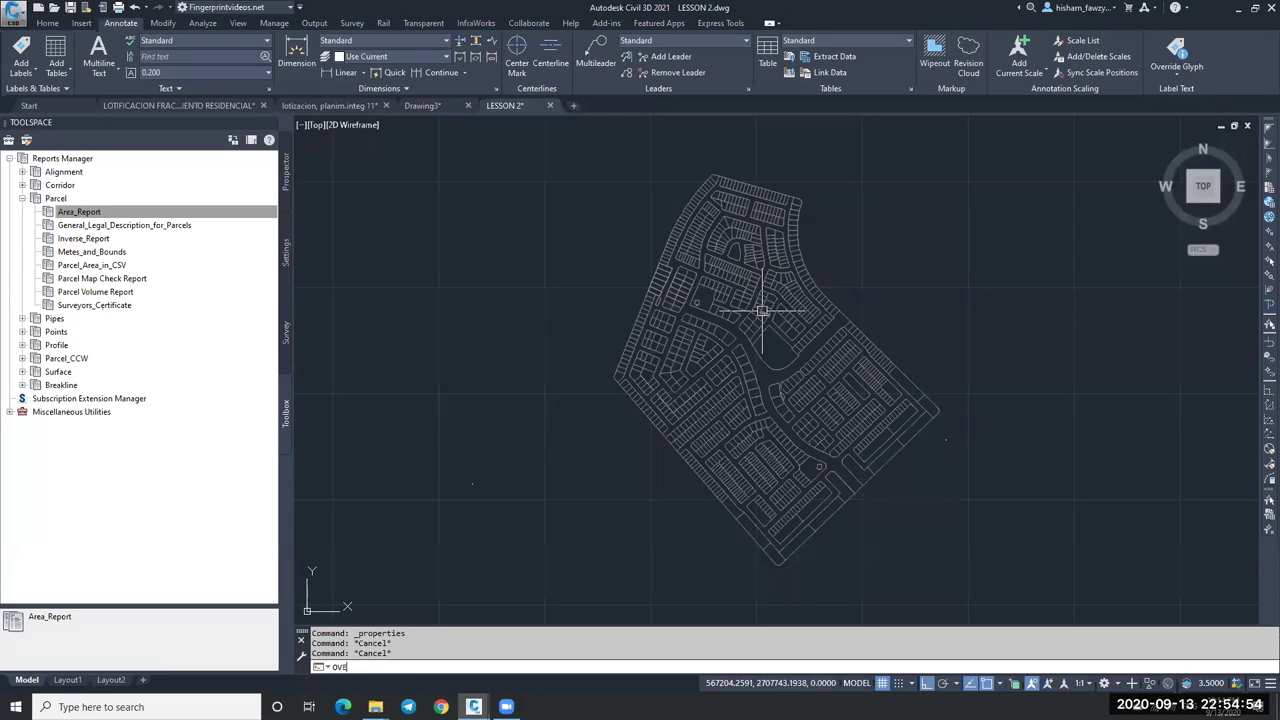
key("Return")
left_click(566, 141)
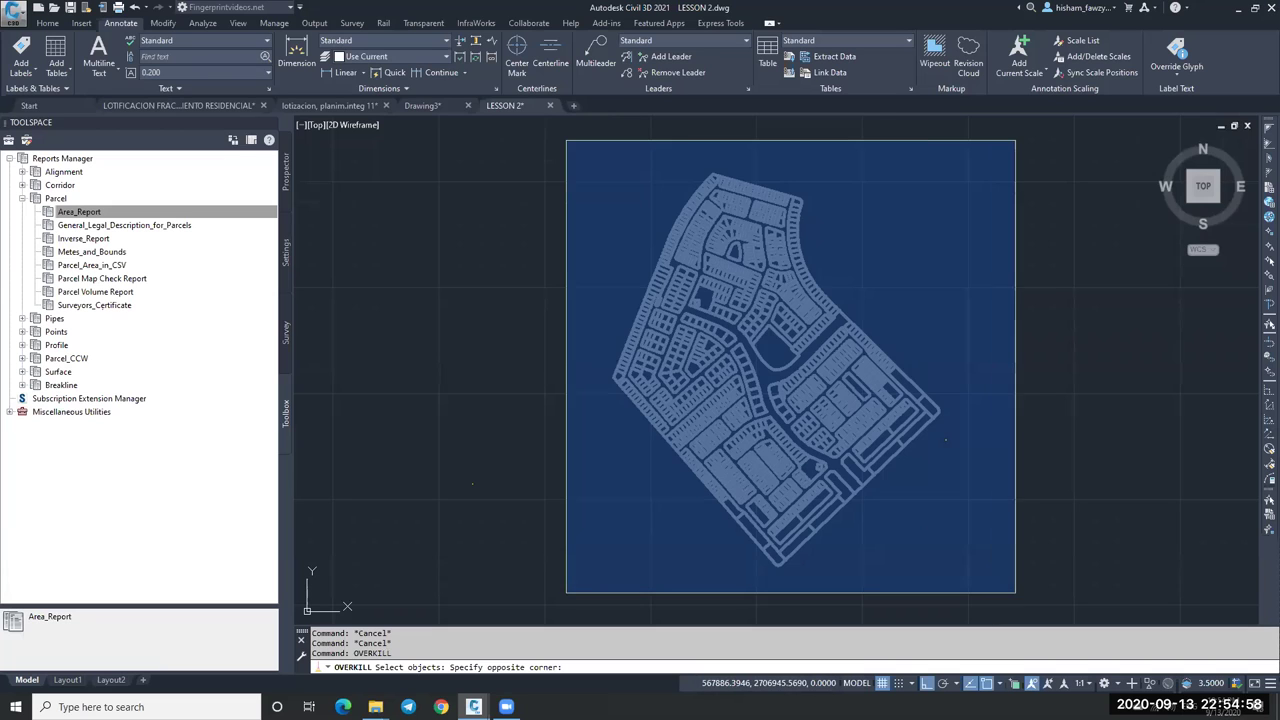
left_click(1016, 599)
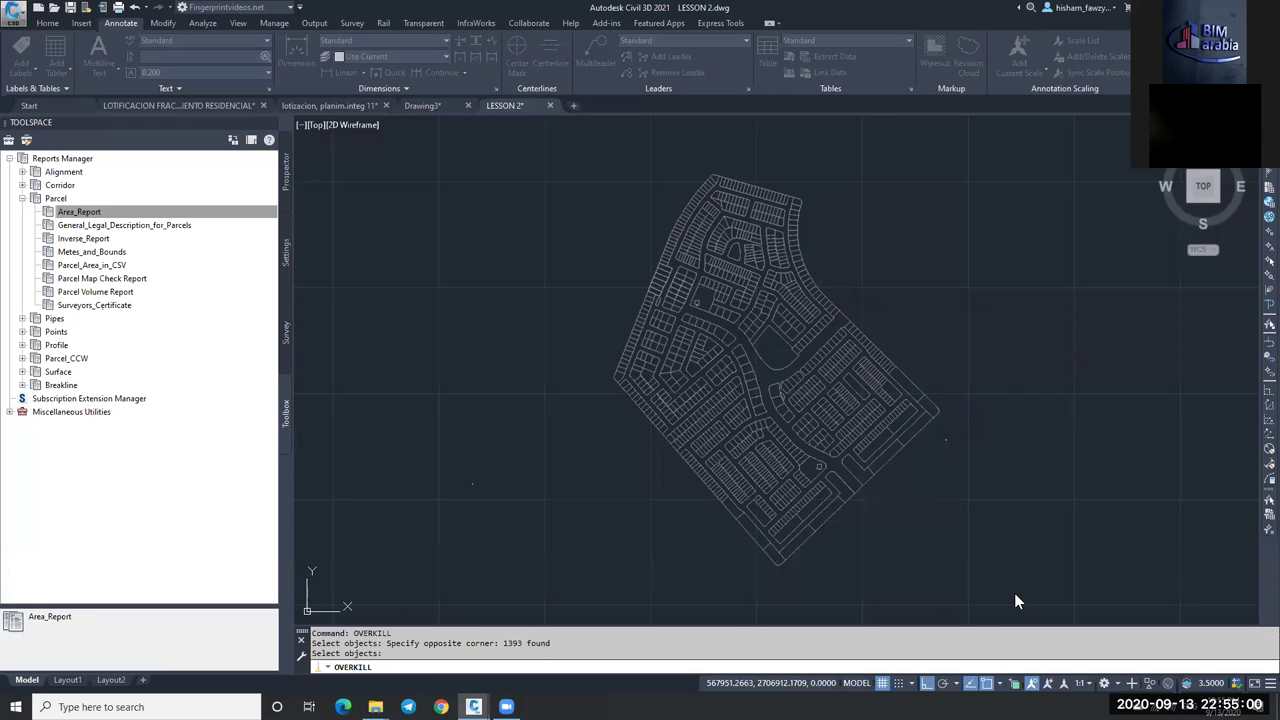
key("Return")
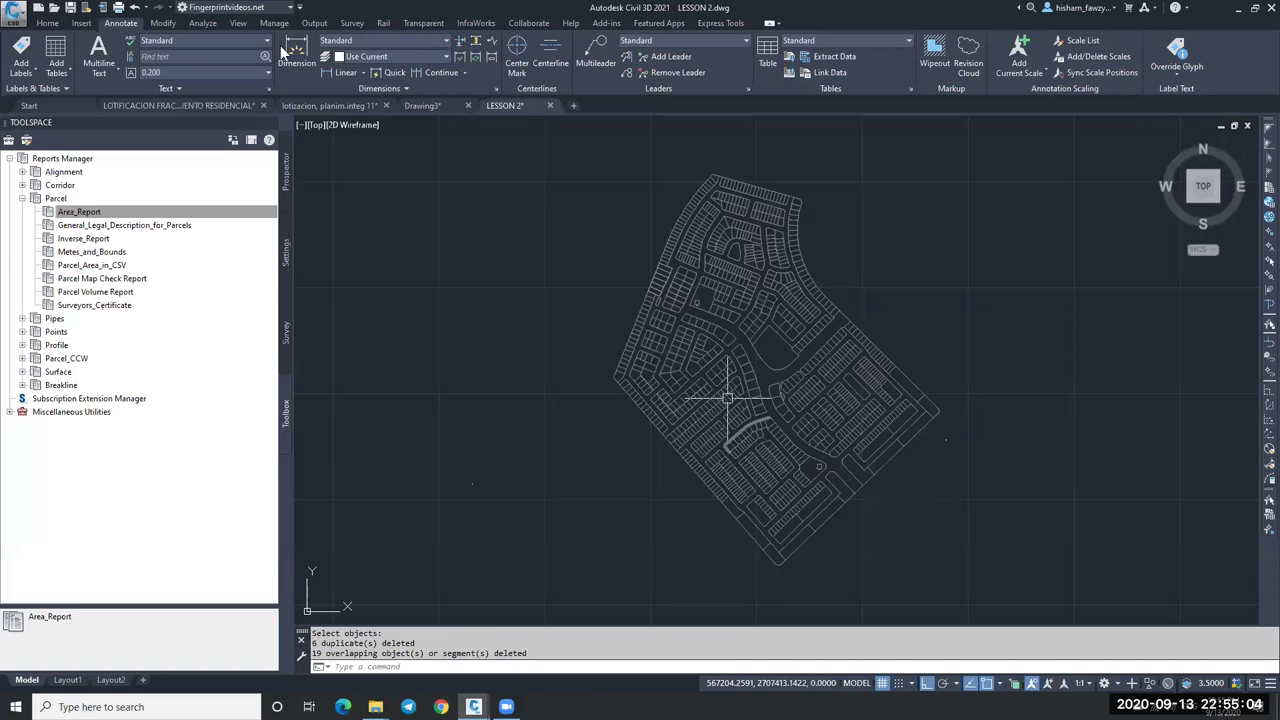
Start Create Parcel from Objects on the 1355 lines, arcs and polylines, then cancel it.
left_click(48, 22)
left_click(191, 41)
left_click(227, 91)
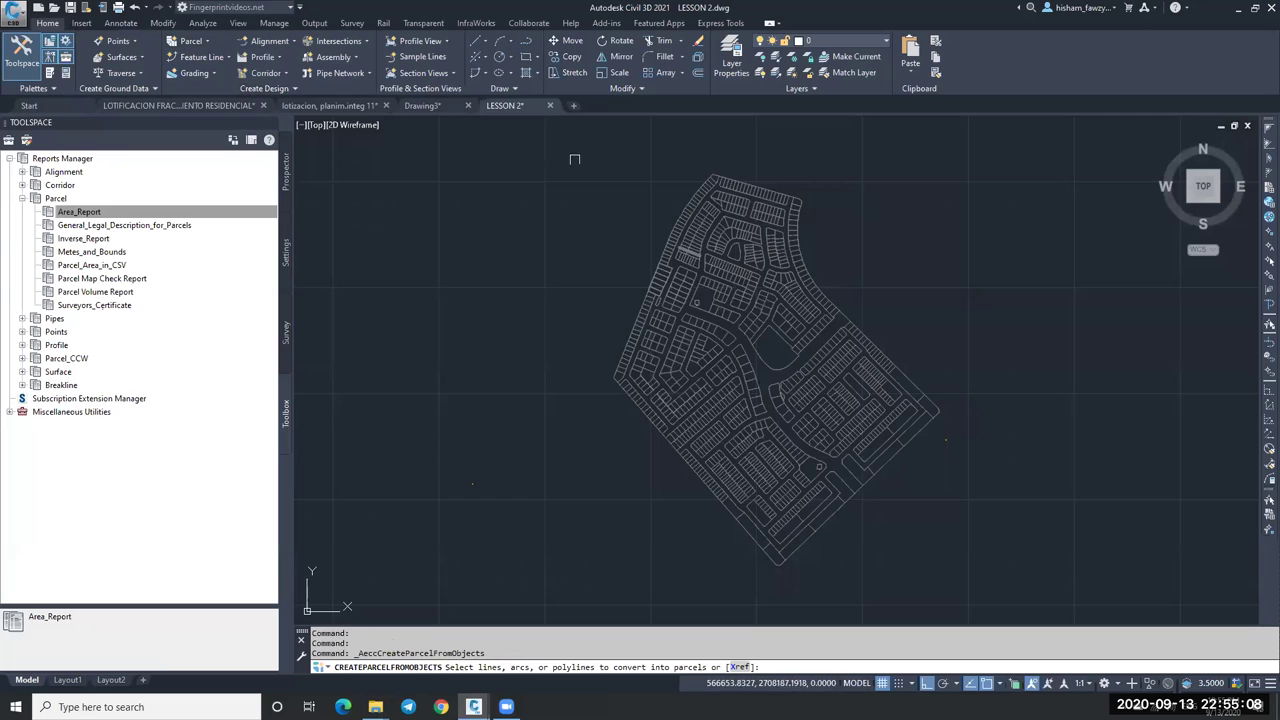
left_click(574, 158)
left_click(1038, 603)
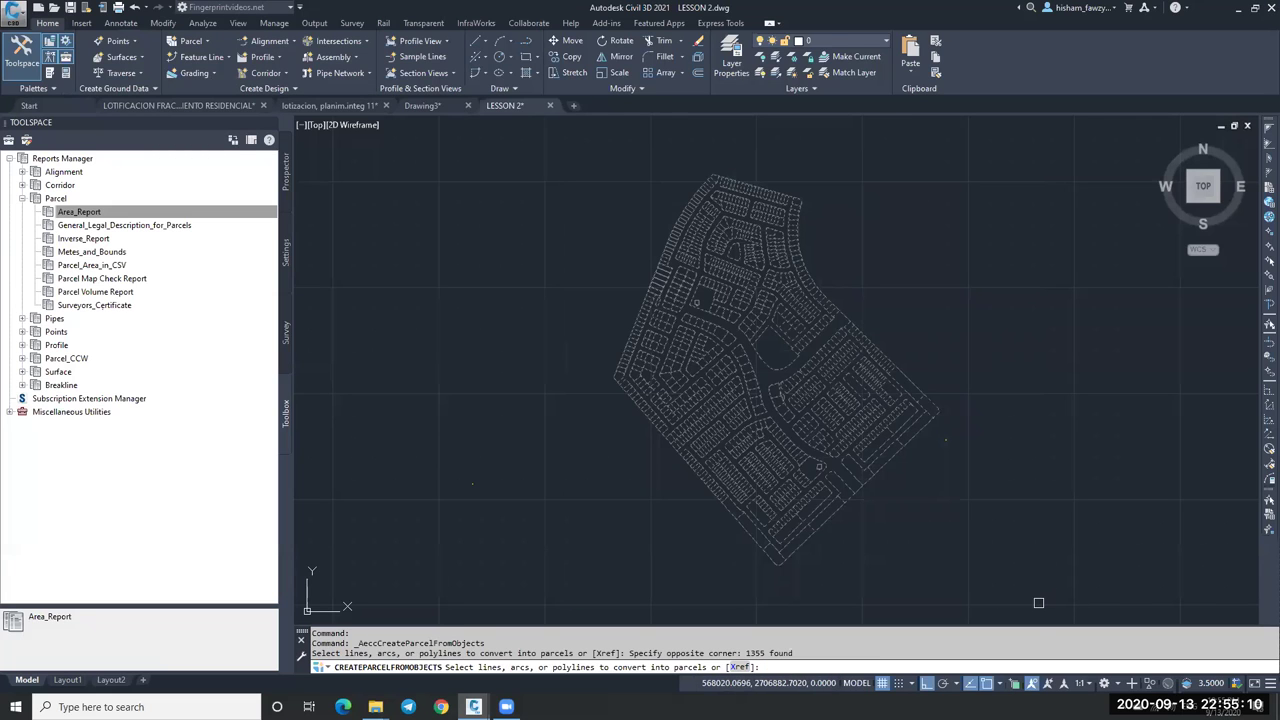
key("Return")
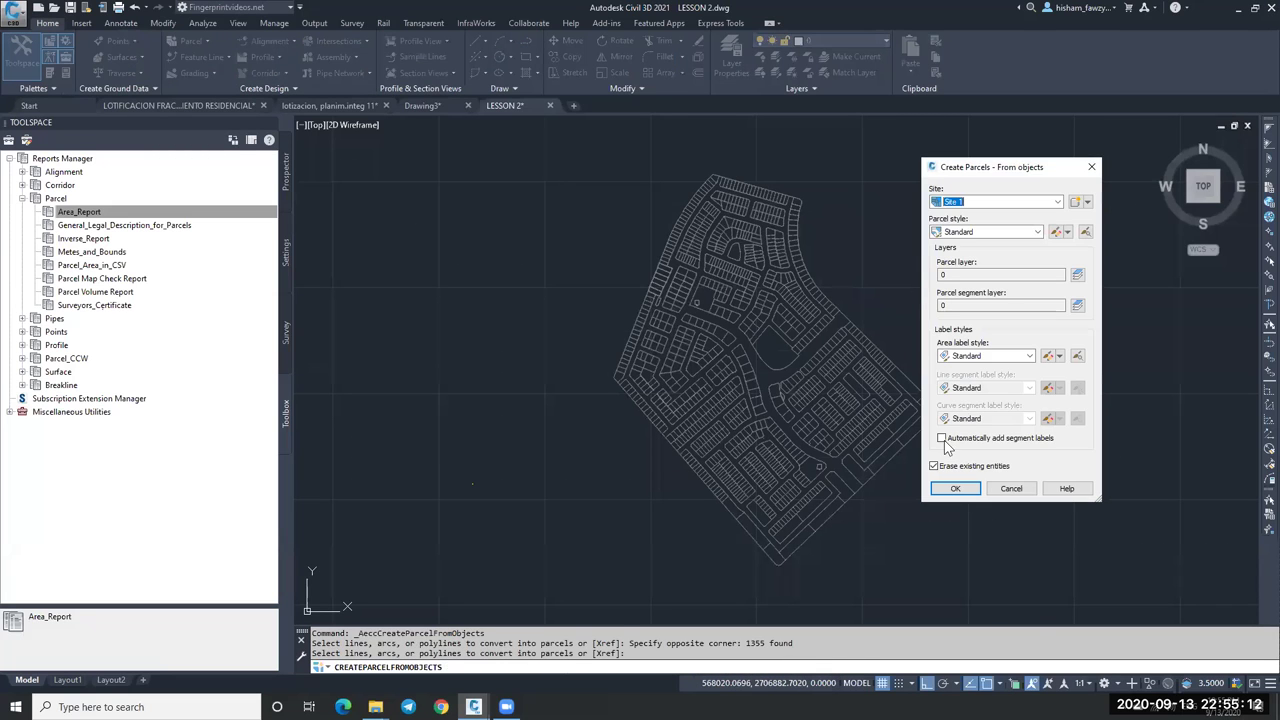
left_click(955, 488)
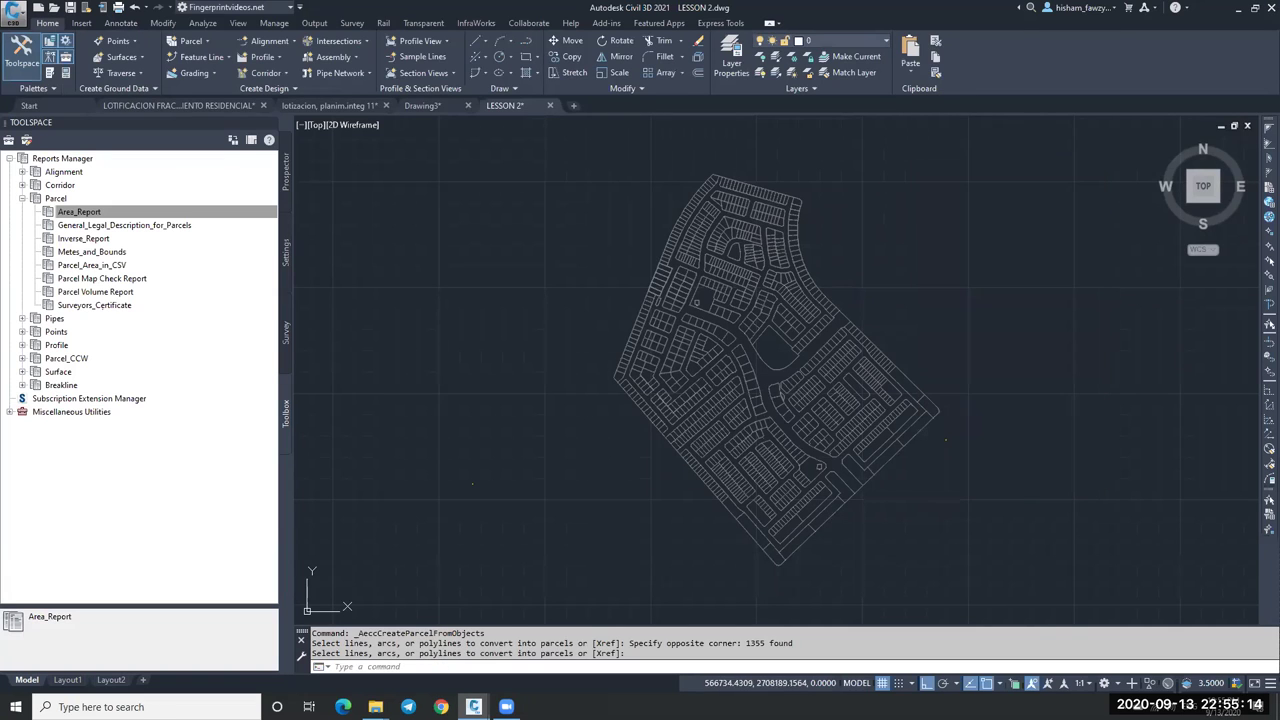
key("Escape")
Window-select all the subdivision linework and copy it to the clipboard.
left_click(598, 148)
left_click(1040, 607)
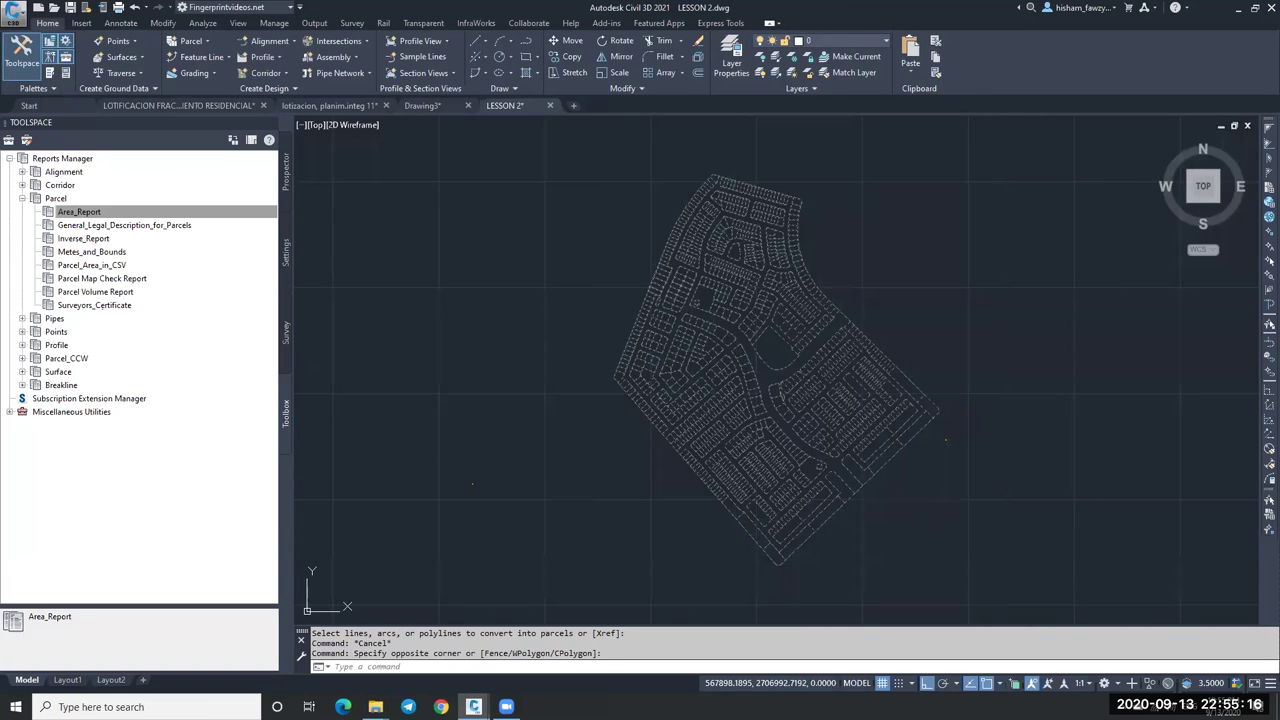
key("ctrl+c")
Paste the linework to original coordinates in a new blank drawing and zoom to extents.
left_click(574, 106)
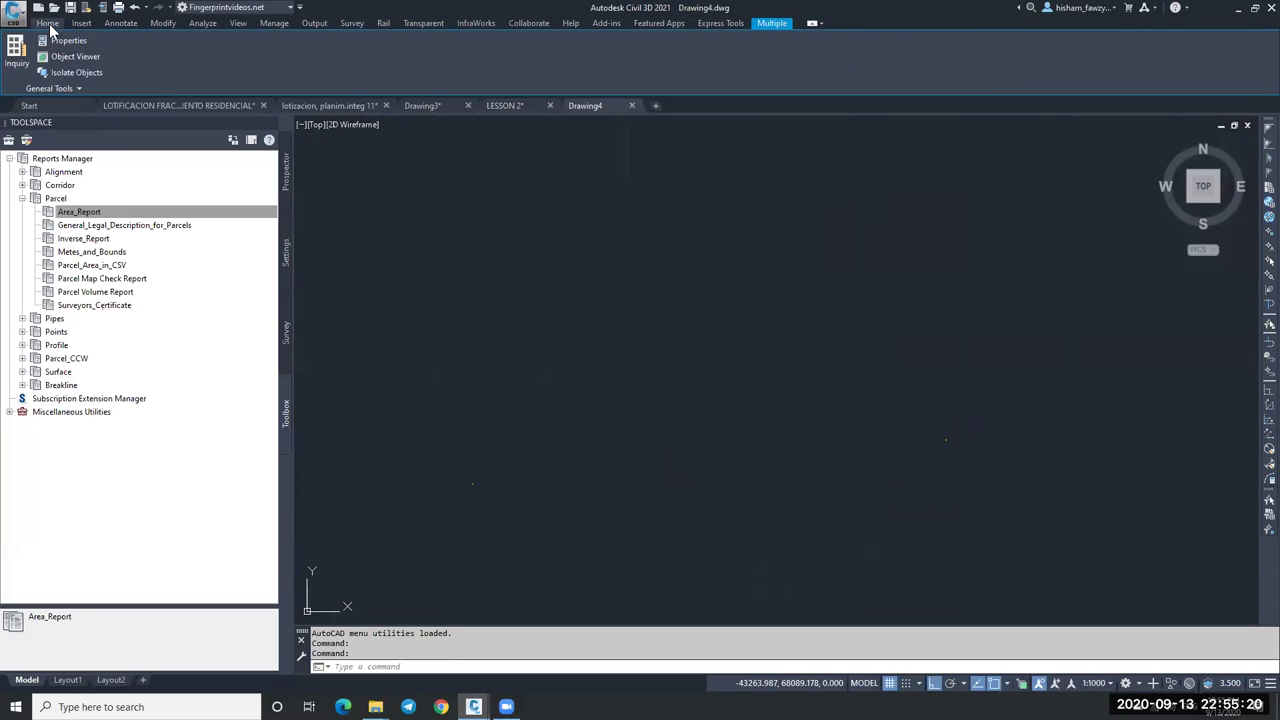
left_click(910, 71)
left_click(965, 177)
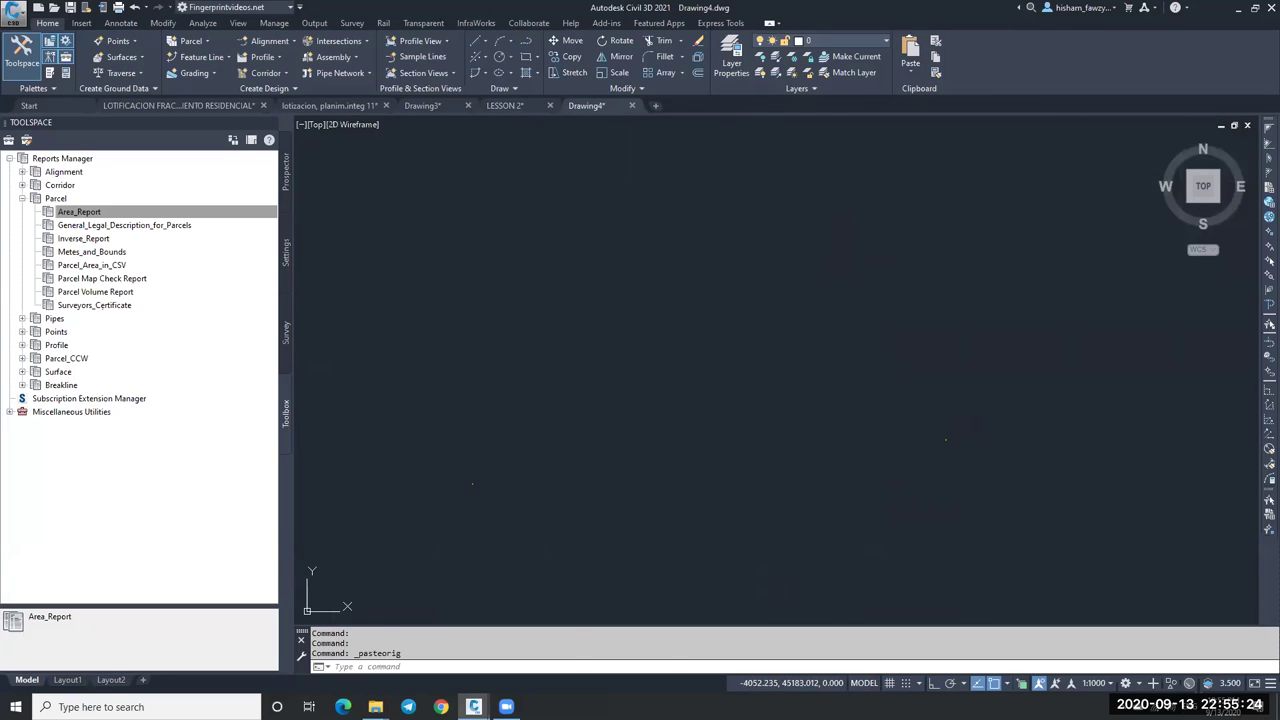
middle_click(849, 257)
middle_click(849, 257)
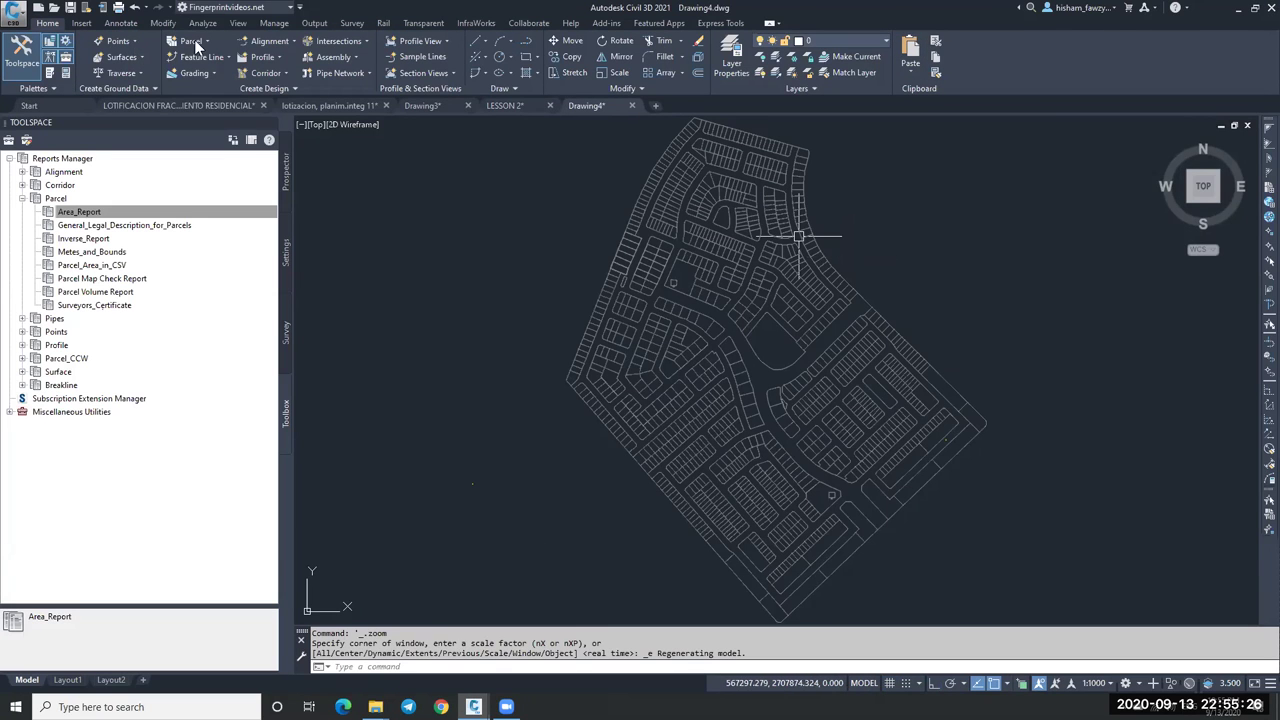
Create parcels from the 1355 pasted lines, arcs and polylines.
left_click(190, 40)
left_click(215, 58)
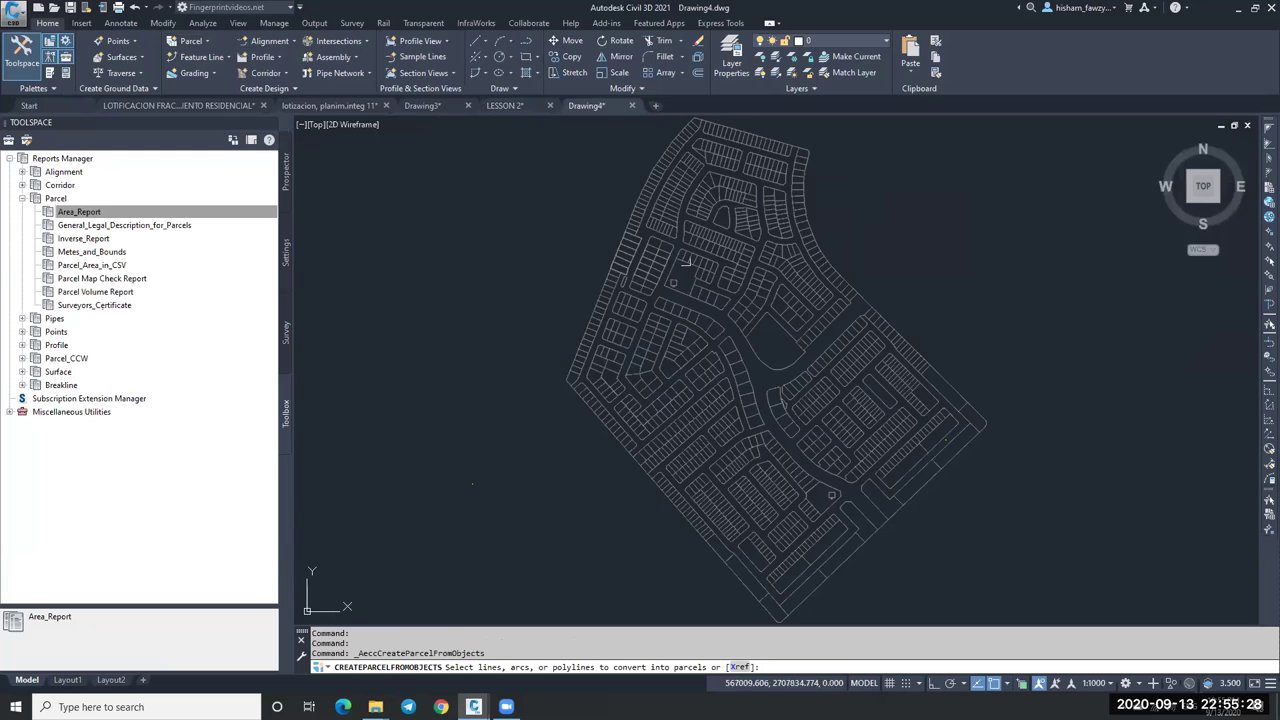
scroll(580, 171, "down", 3)
left_click(578, 173)
left_click(855, 469)
key("Return")
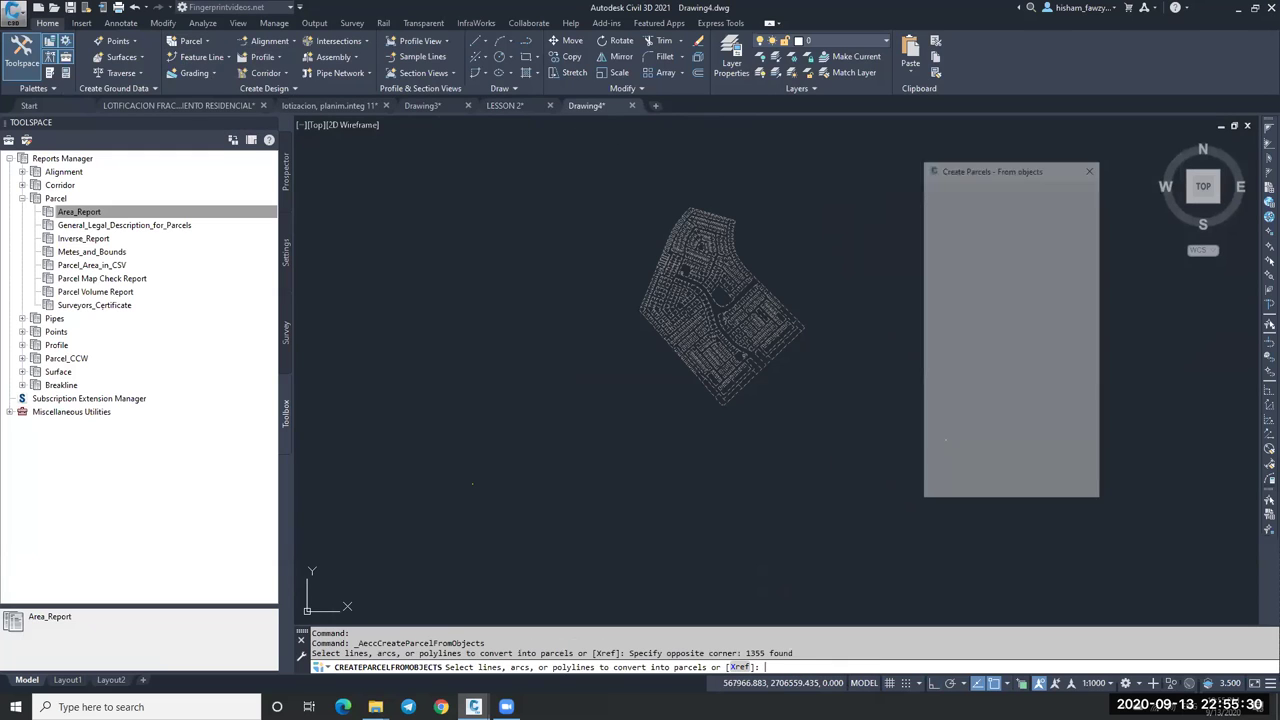
left_click(963, 494)
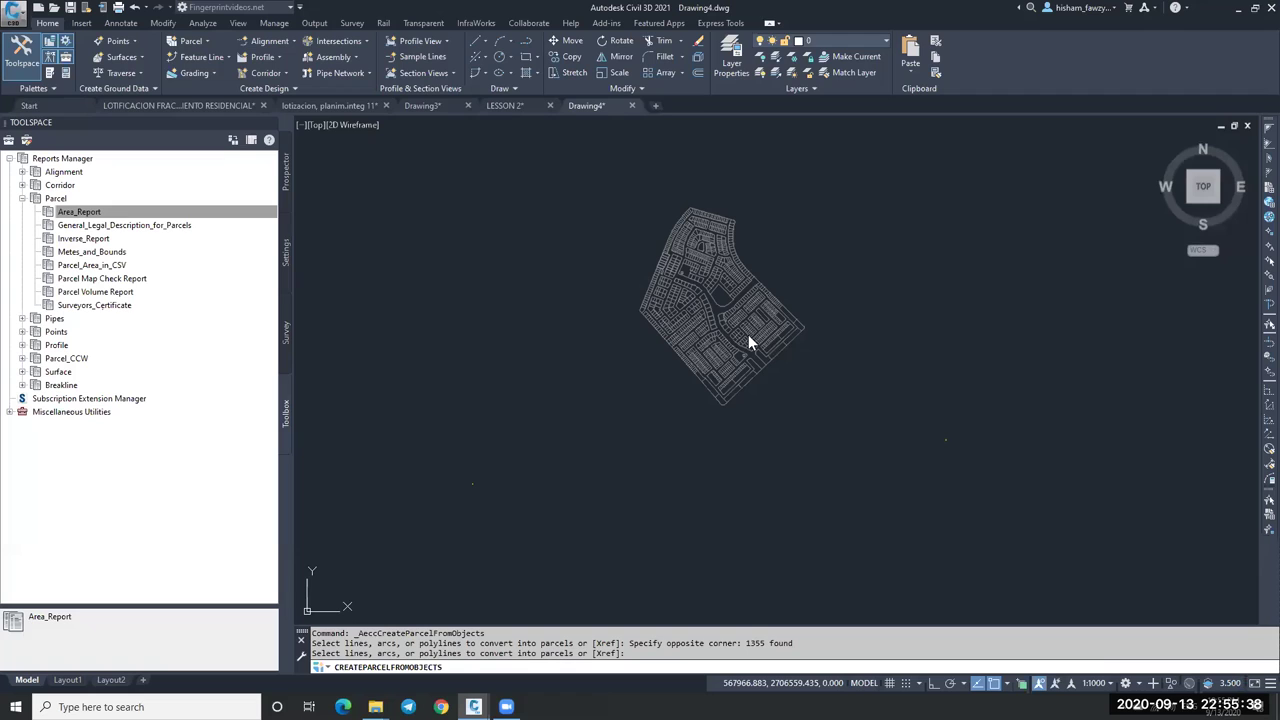
left_click(1096, 683)
left_click(1086, 486)
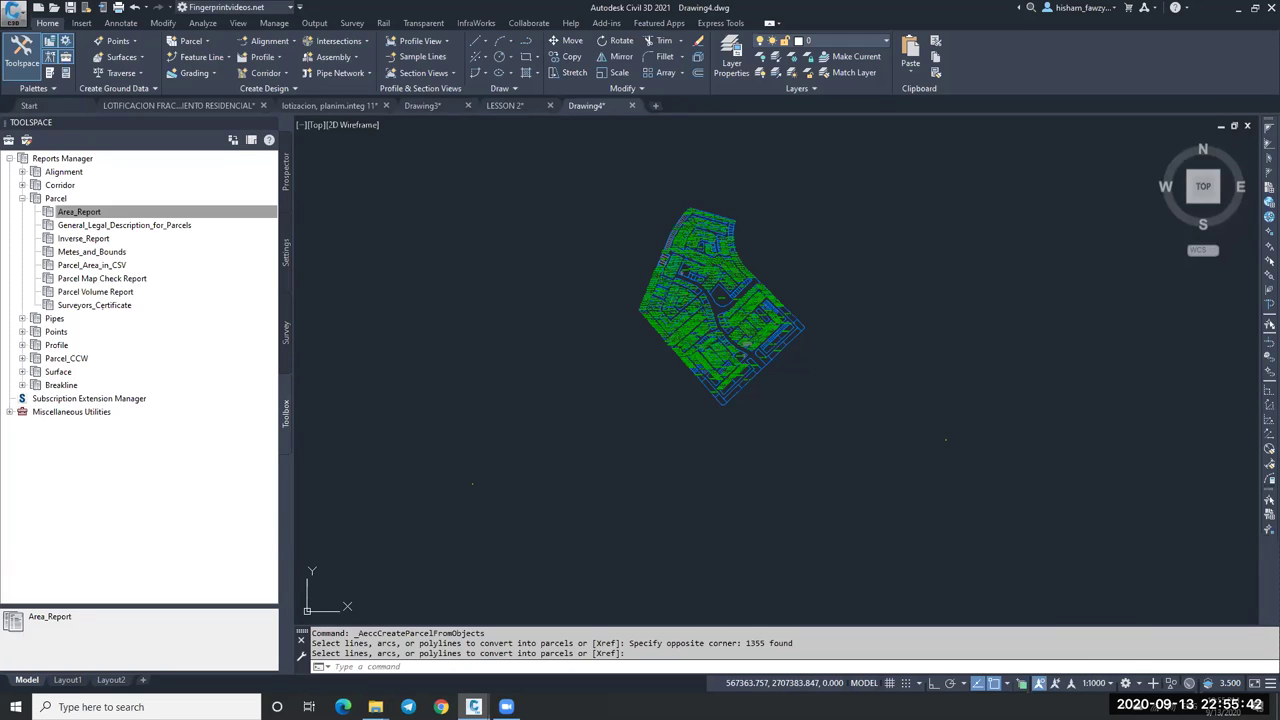
scroll(720, 335, "up", 4)
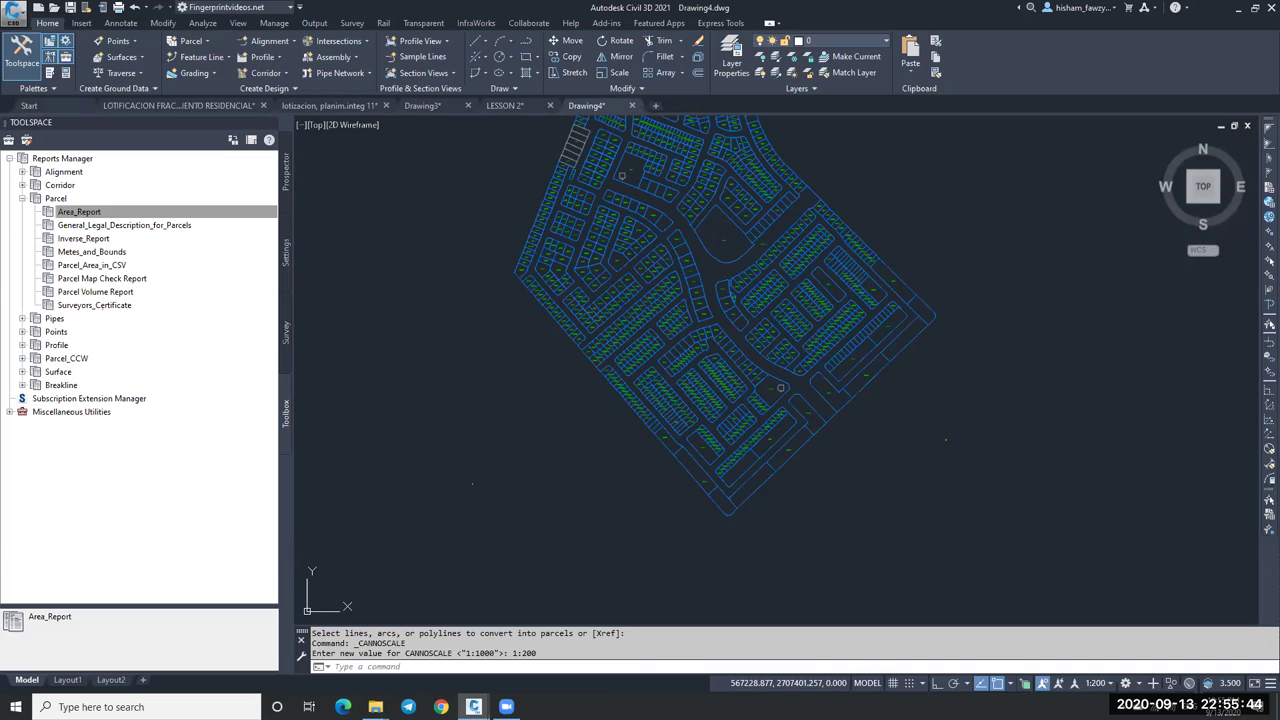
scroll(729, 338, "up", 4)
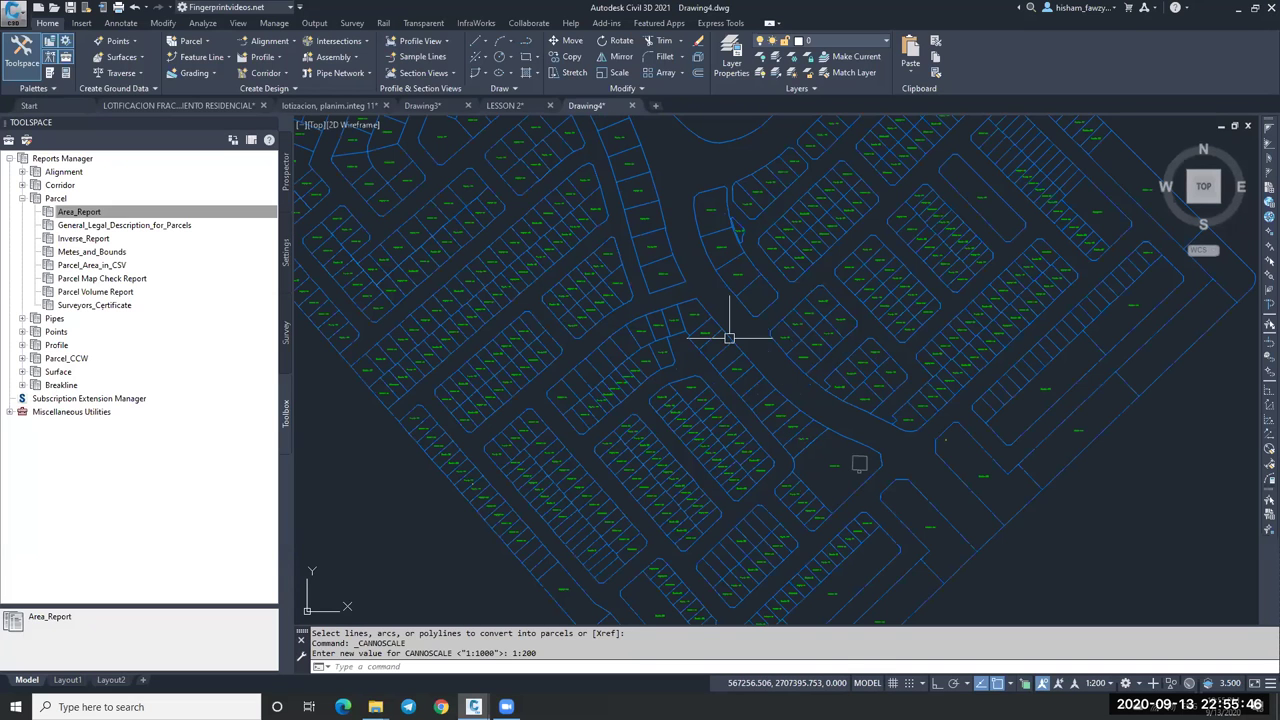
middle_click_drag(874, 323, 889, 297)
scroll(895, 285, "up", 4)
scroll(860, 255, "down", 2)
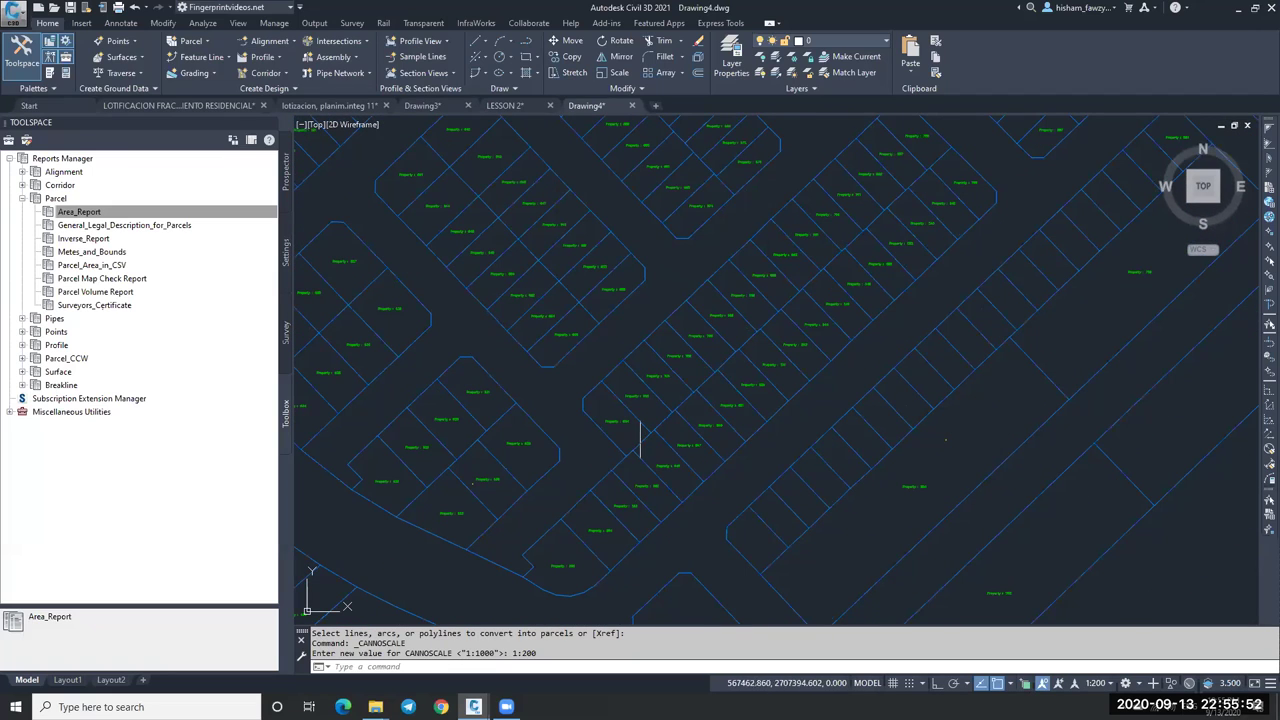
scroll(689, 465, "down", 3)
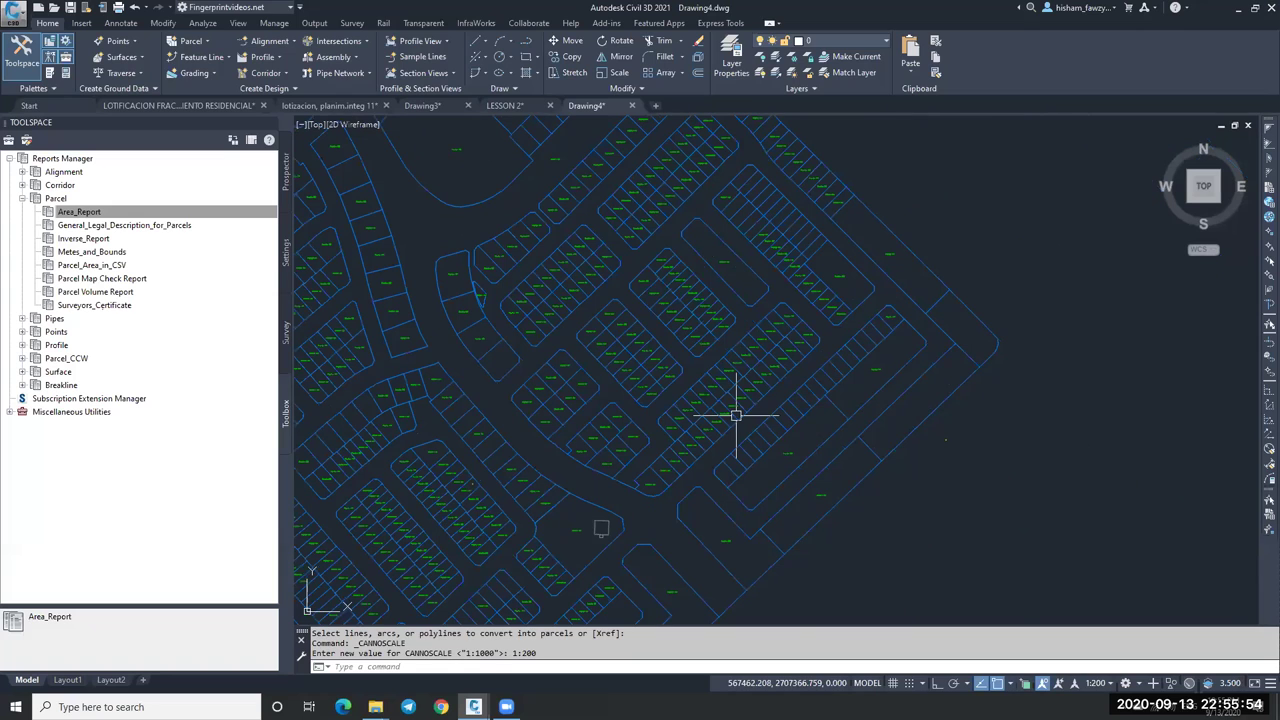
scroll(941, 272, "up", 5)
scroll(910, 260, "up", 2)
key("Escape")
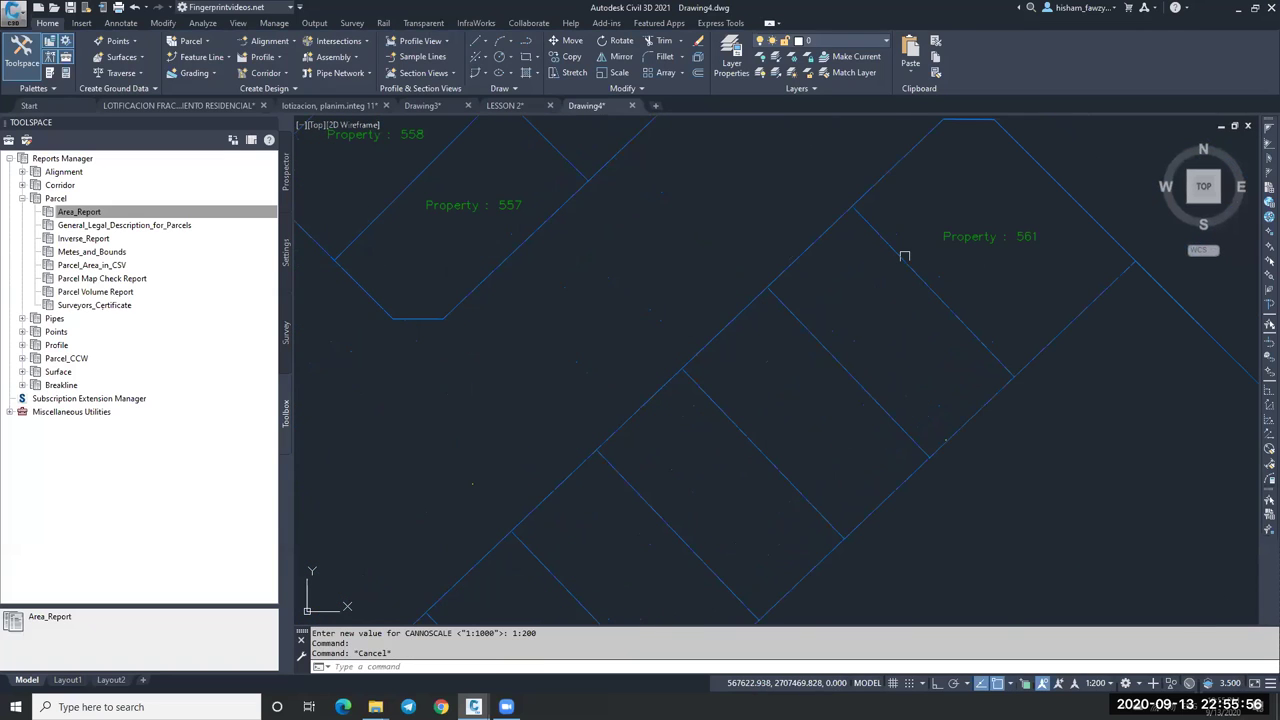
scroll(900, 230, "up", 4)
scroll(890, 205, "down", 3)
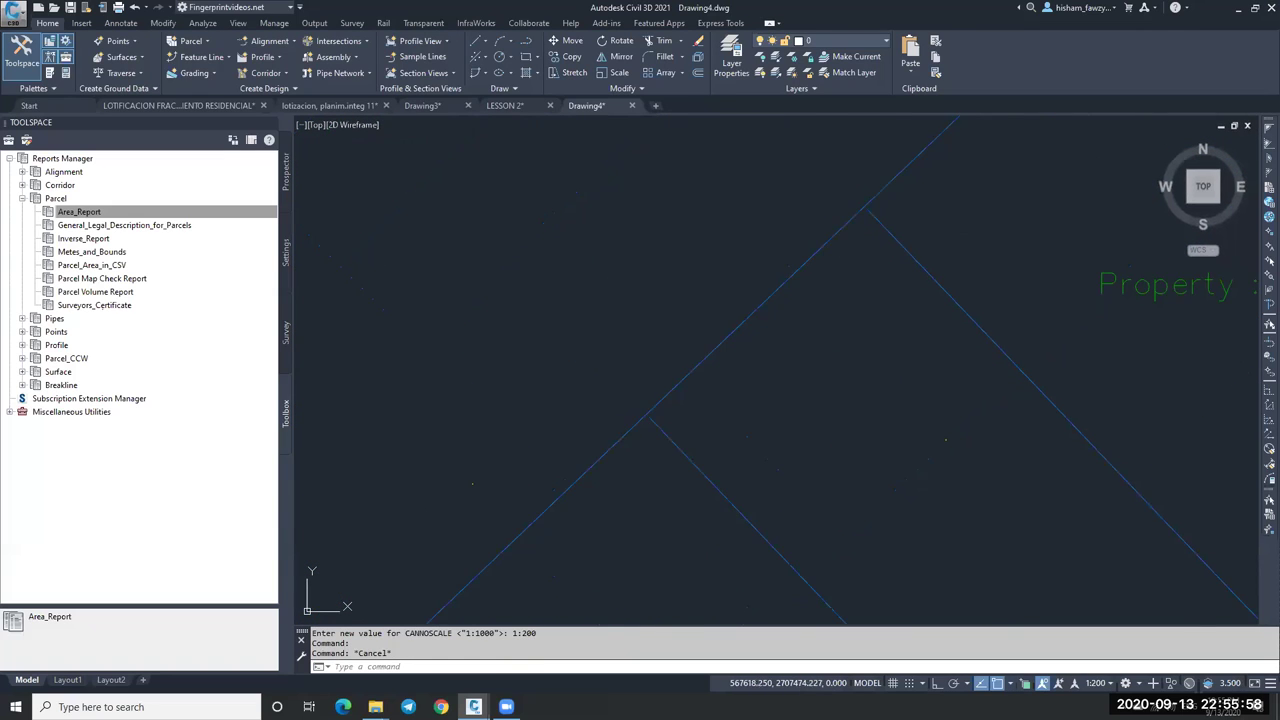
Use EXTEND to lengthen individual lot lines to the block boundaries, forming Properties 869 and 870.
type("ex")
key("Return")
left_click(885, 218)
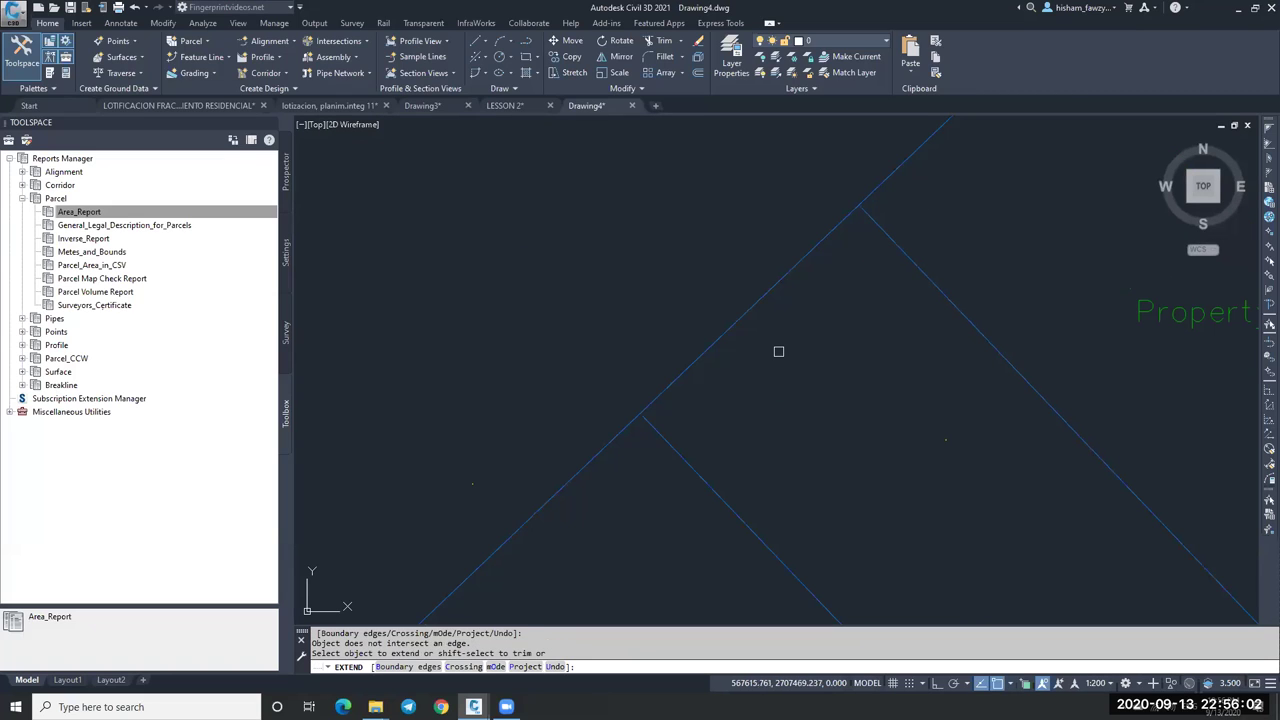
scroll(903, 334, "down", 1)
left_click(945, 485)
left_click(793, 325)
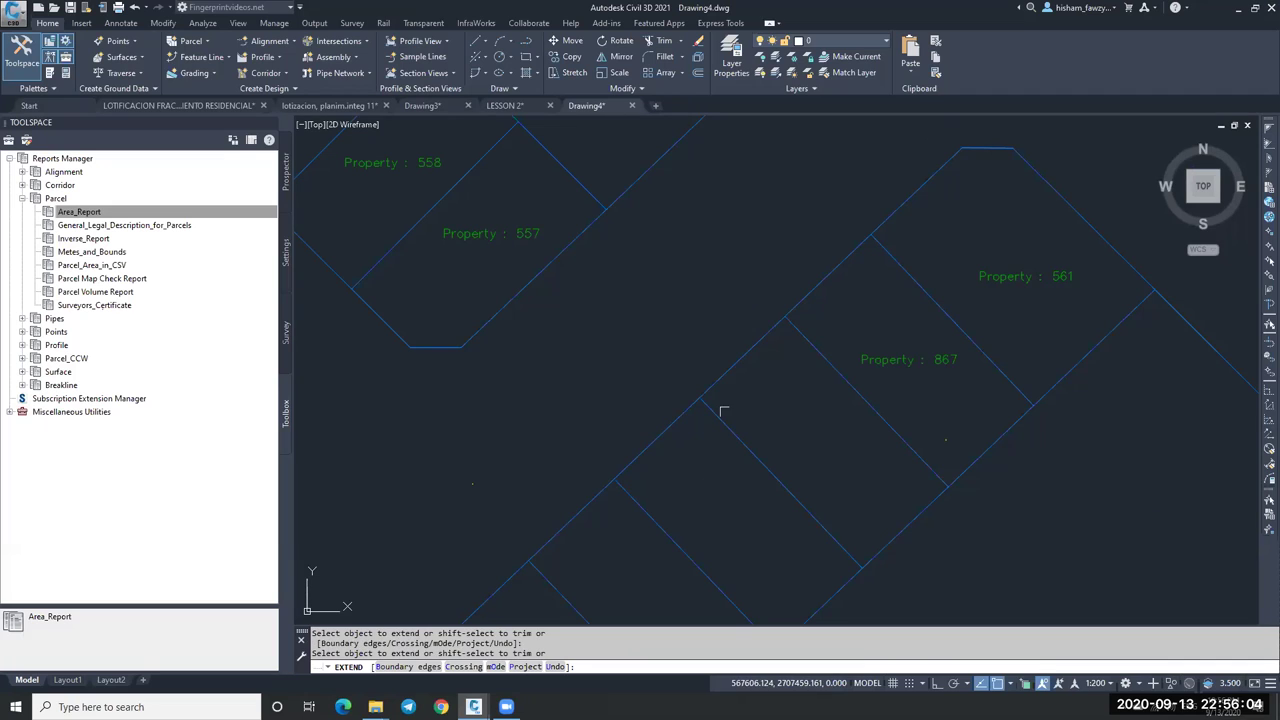
scroll(850, 352, "down", 1)
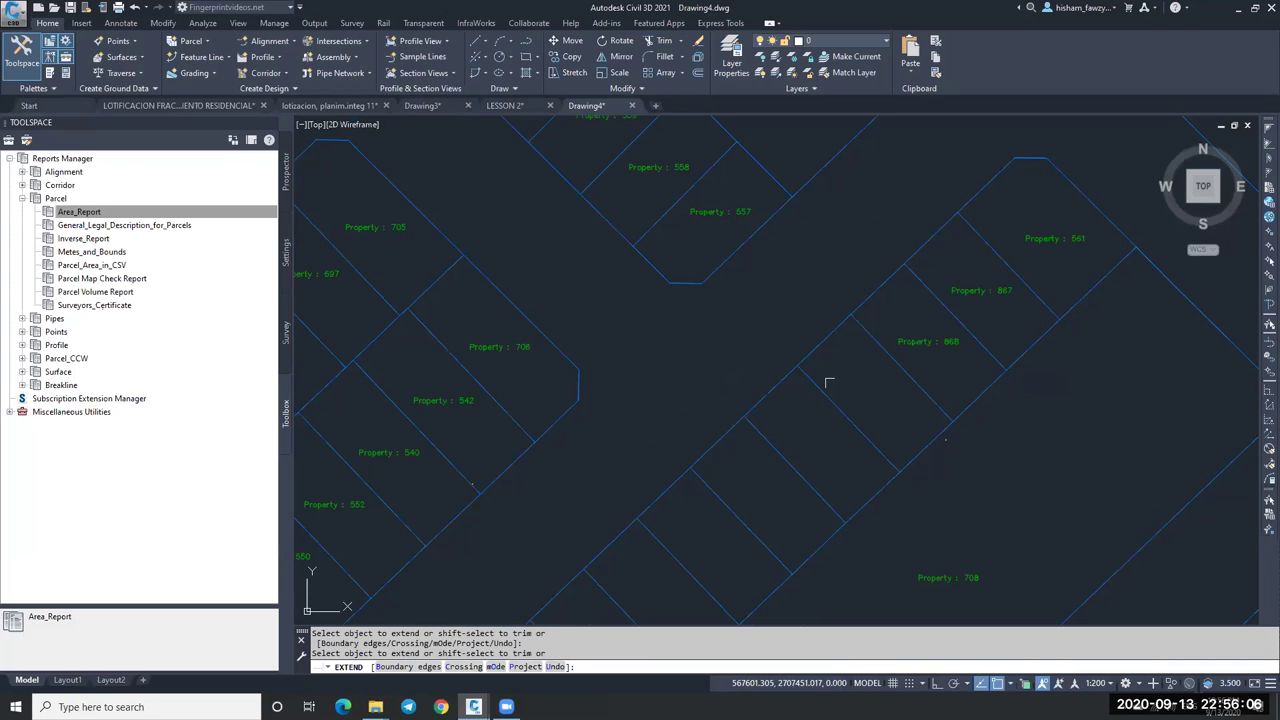
left_click(828, 381)
left_click(757, 443)
left_click_drag(790, 572, 707, 487)
scroll(861, 363, "down", 3)
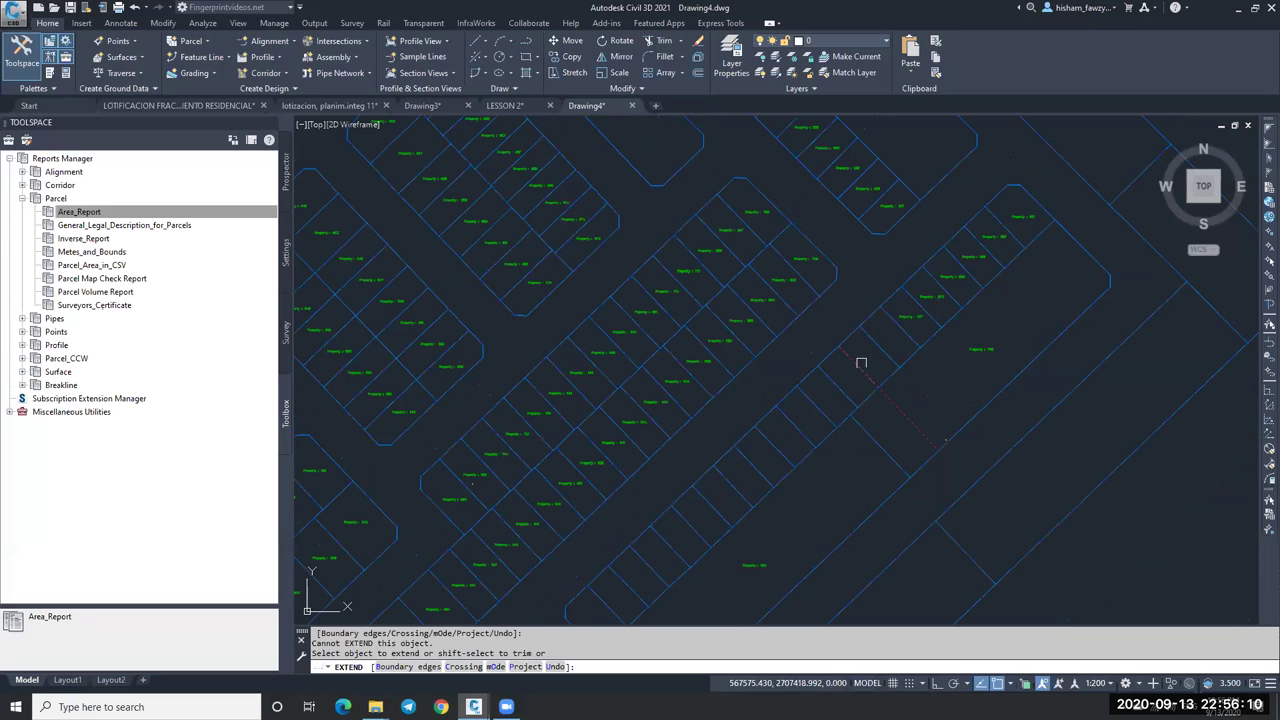
Extend the remaining lot lines to the boundaries with a Fence selection across them.
type("F")
key("Return")
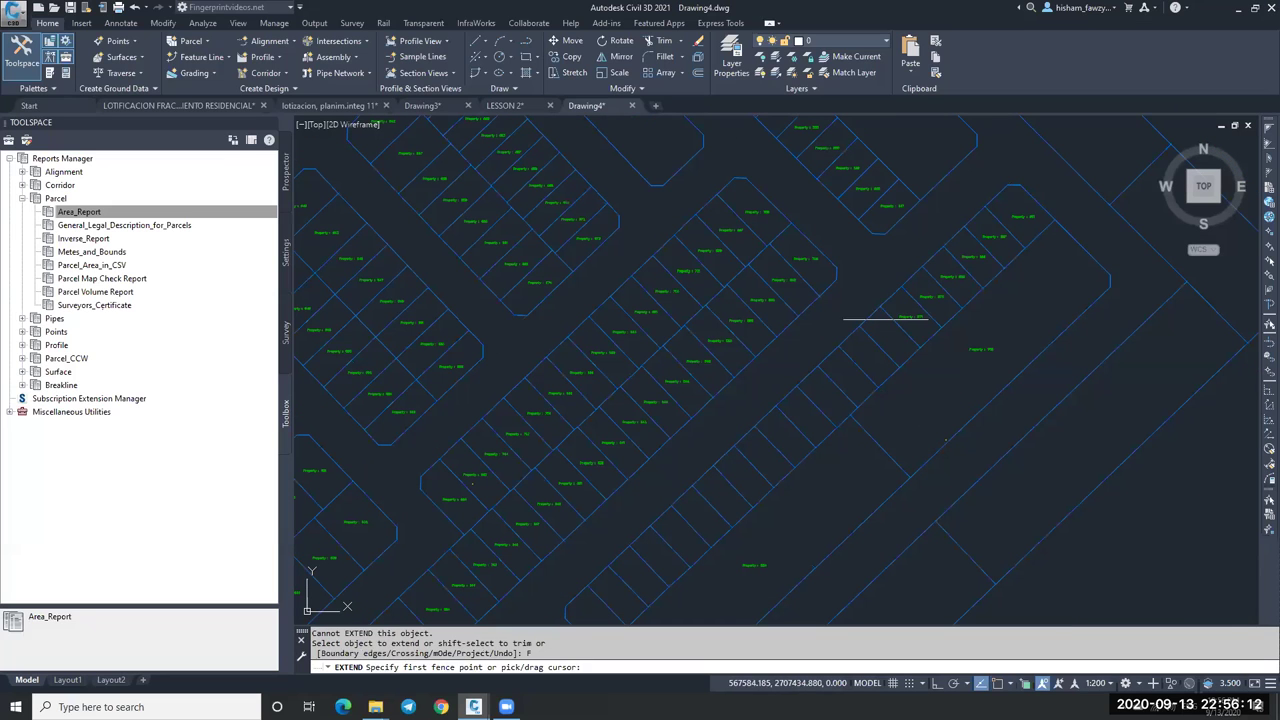
left_click(877, 327)
left_click(586, 598)
key("Return")
scroll(934, 306, "down", 2)
key("Escape")
Zoom and pan across the subdivision to inspect the newly formed lots.
scroll(950, 280, "up", 2)
scroll(950, 274, "up", 2)
scroll(940, 265, "down", 2)
scroll(930, 290, "up", 2)
scroll(950, 278, "down", 4)
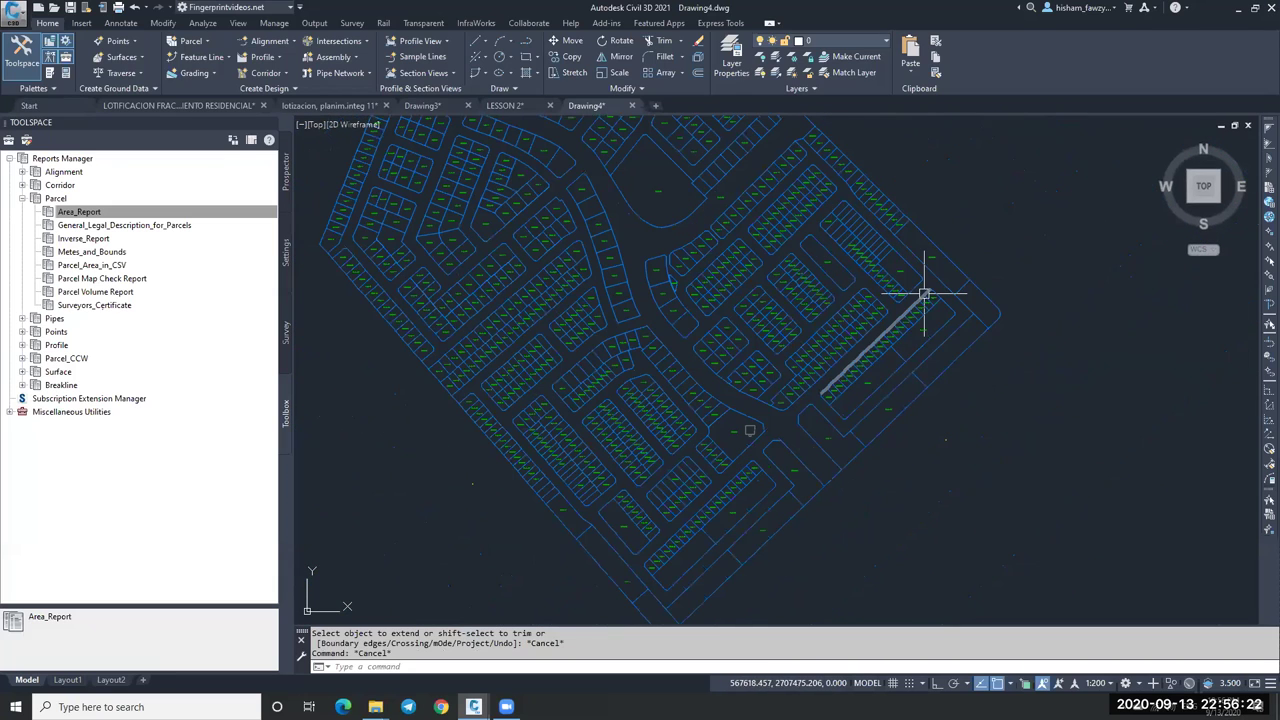
scroll(924, 294, "up", 4)
scroll(566, 294, "up", 2)
scroll(651, 200, "up", 3)
scroll(690, 200, "down", 3)
scroll(733, 205, "down", 6)
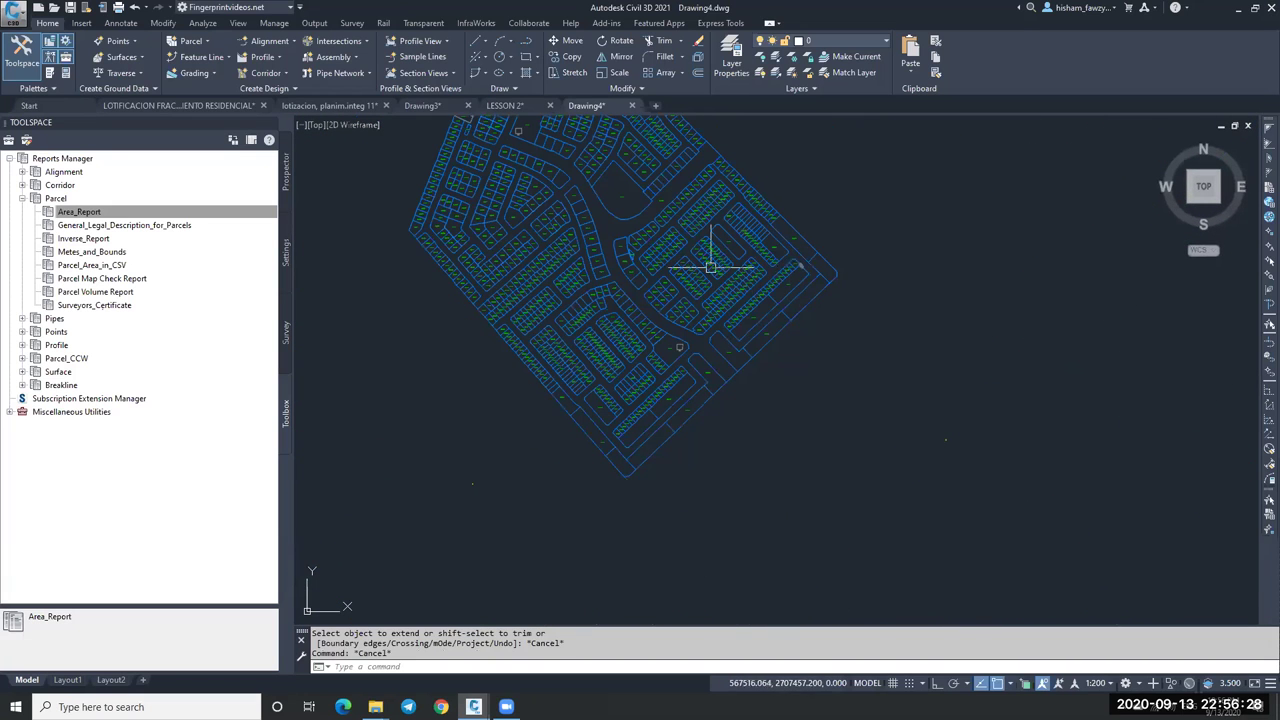
scroll(760, 300, "up", 2)
scroll(771, 277, "down", 2)
middle_click_drag(771, 277, 791, 286)
scroll(780, 350, "up", 3)
scroll(767, 462, "up", 8)
scroll(847, 344, "down", 6)
scroll(820, 357, "up", 4)
scroll(715, 373, "down", 3)
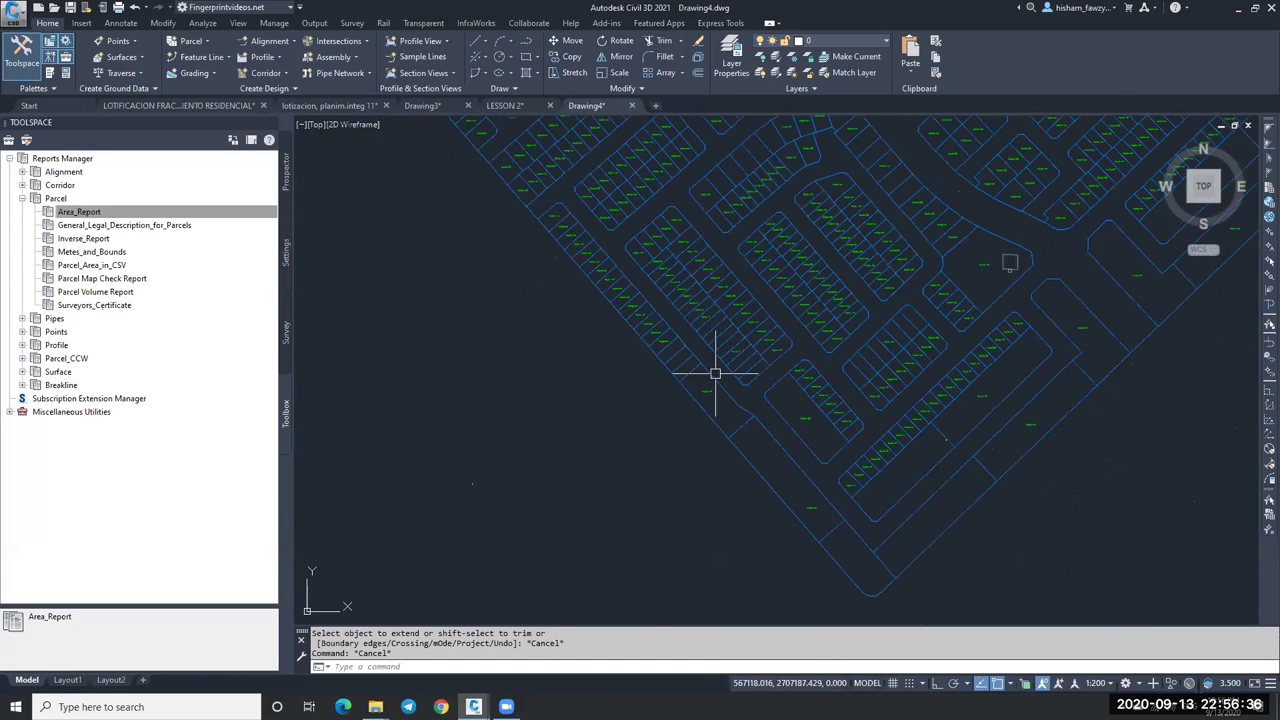
scroll(715, 373, "down", 3)
scroll(834, 329, "up", 4)
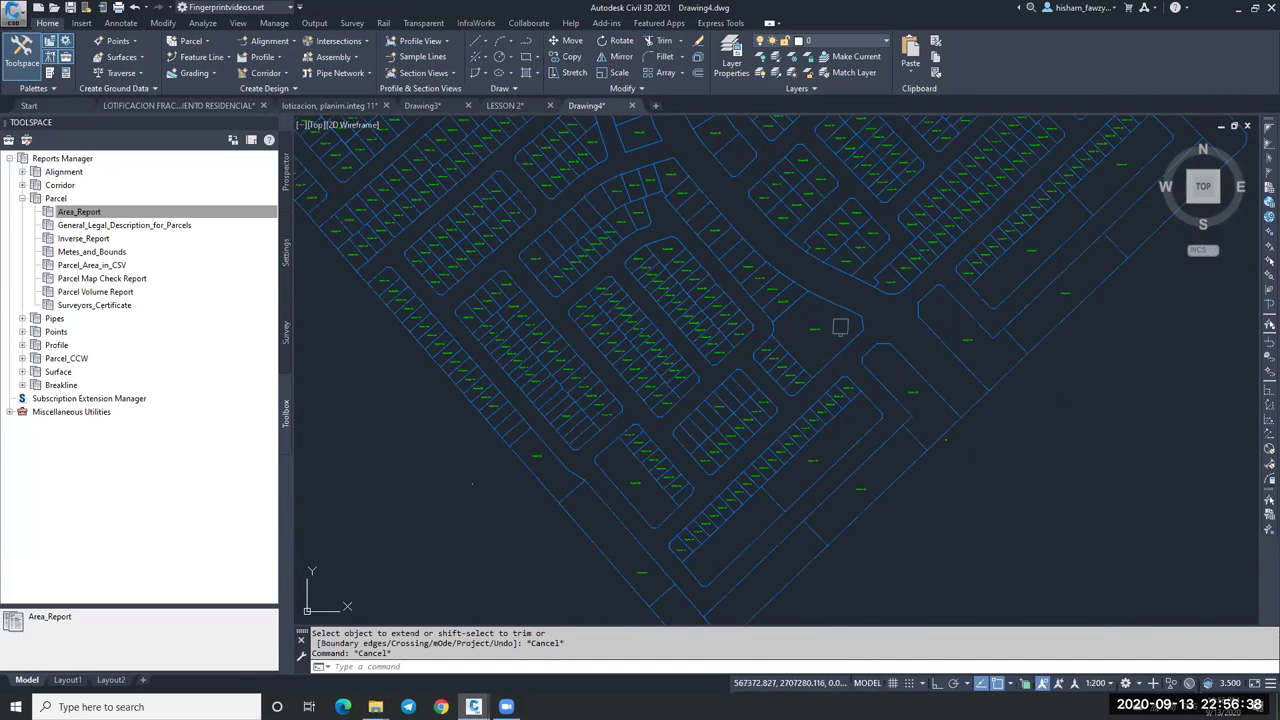
scroll(860, 325, "up", 2)
scroll(870, 335, "down", 3)
scroll(848, 331, "down", 2)
scroll(777, 457, "up", 4)
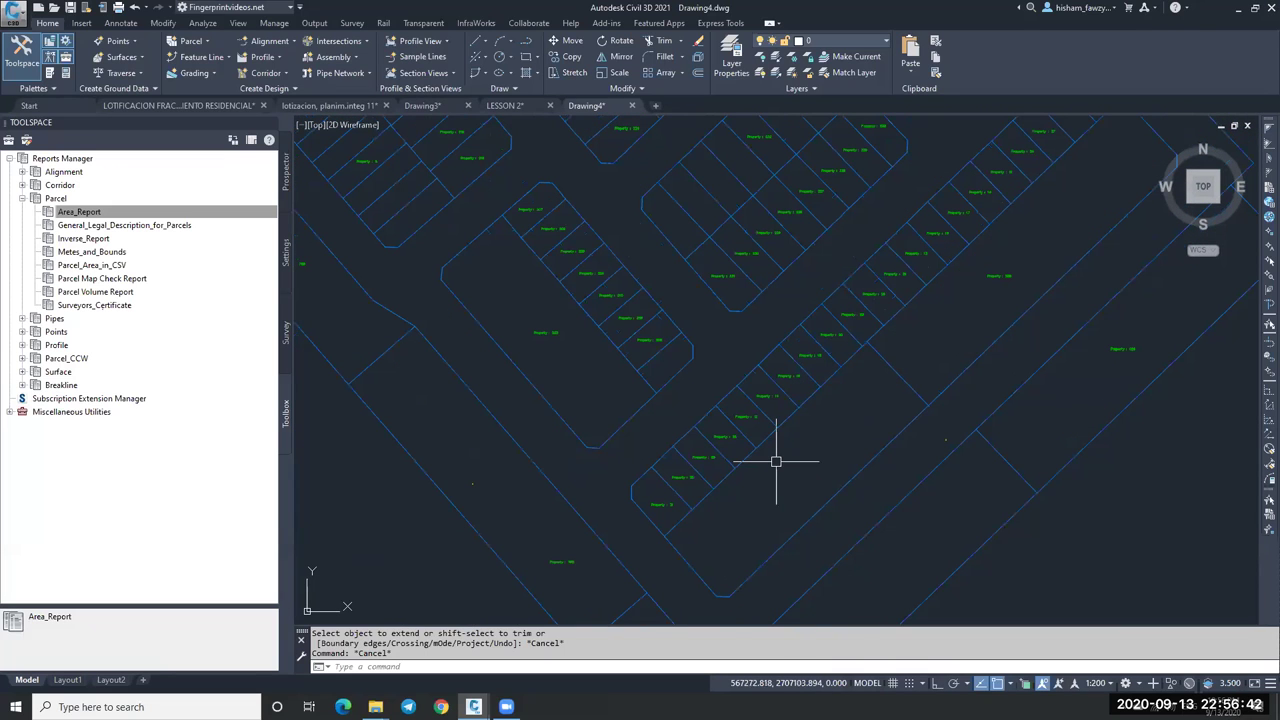
scroll(737, 463, "down", 4)
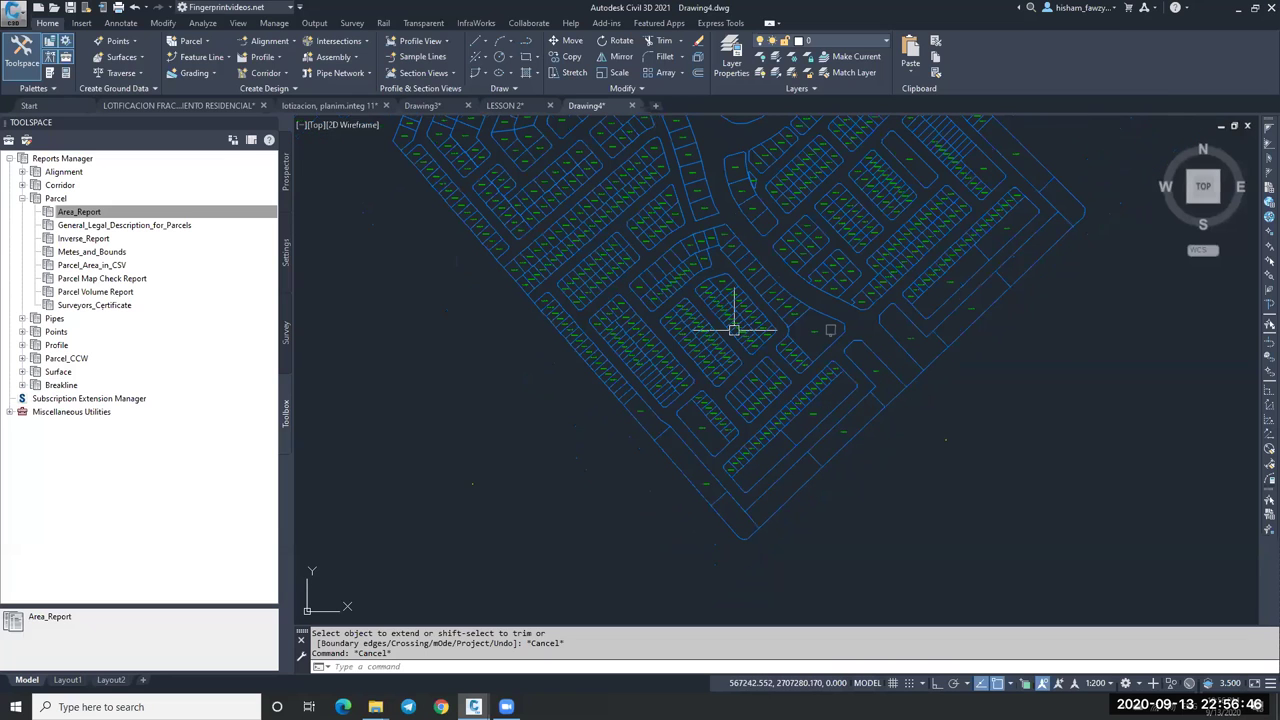
scroll(733, 328, "up", 2)
scroll(733, 326, "up", 2)
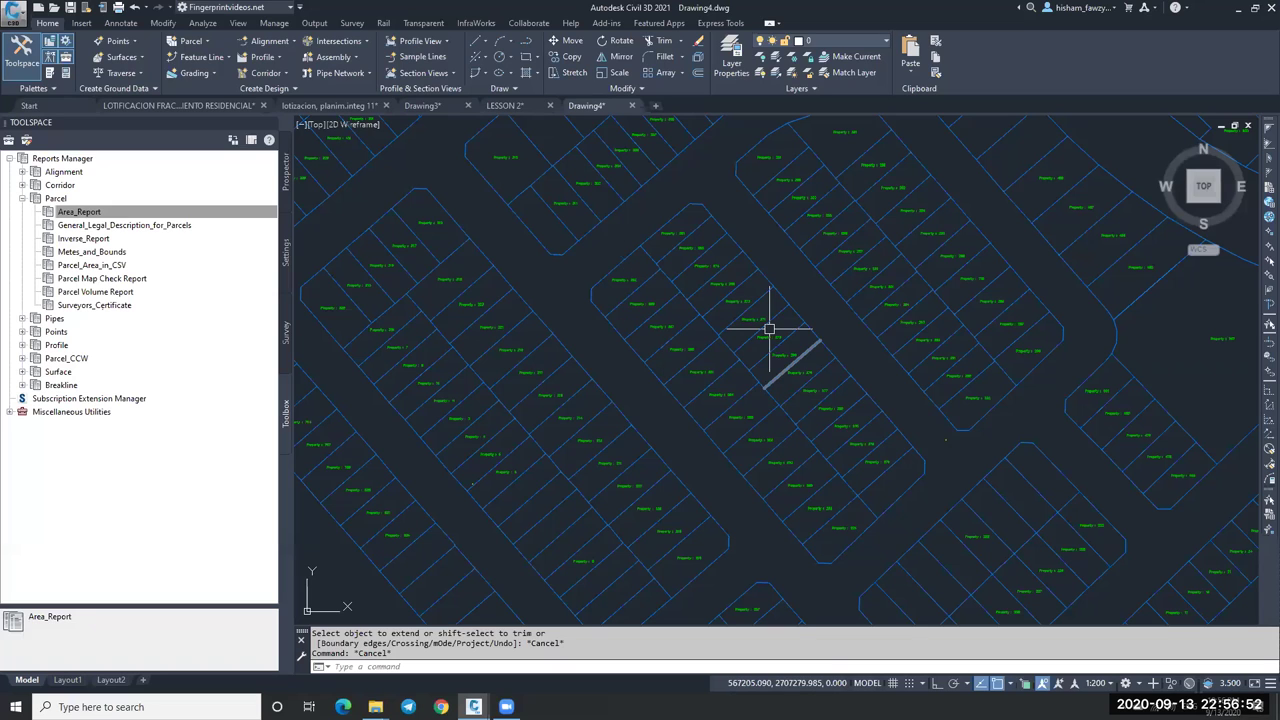
middle_click_drag(749, 307, 729, 339)
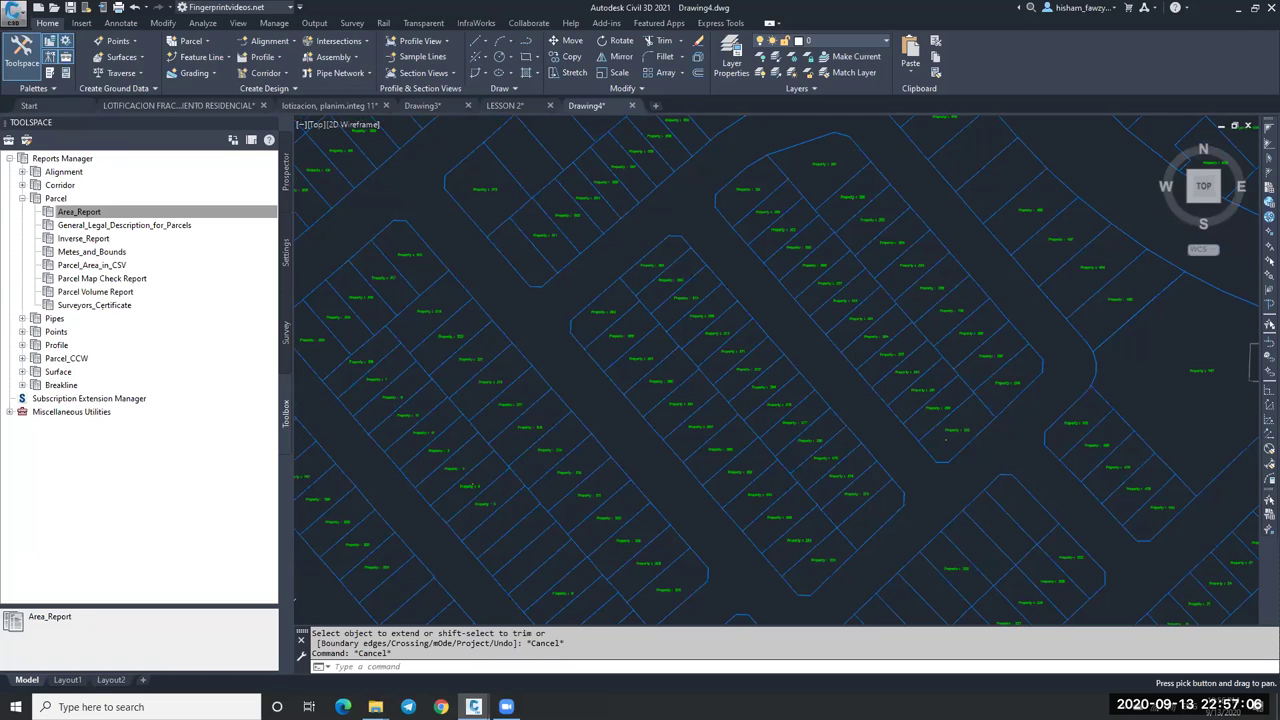
Draw the second and third diagonal path lines through the lot rows.
key("Escape")
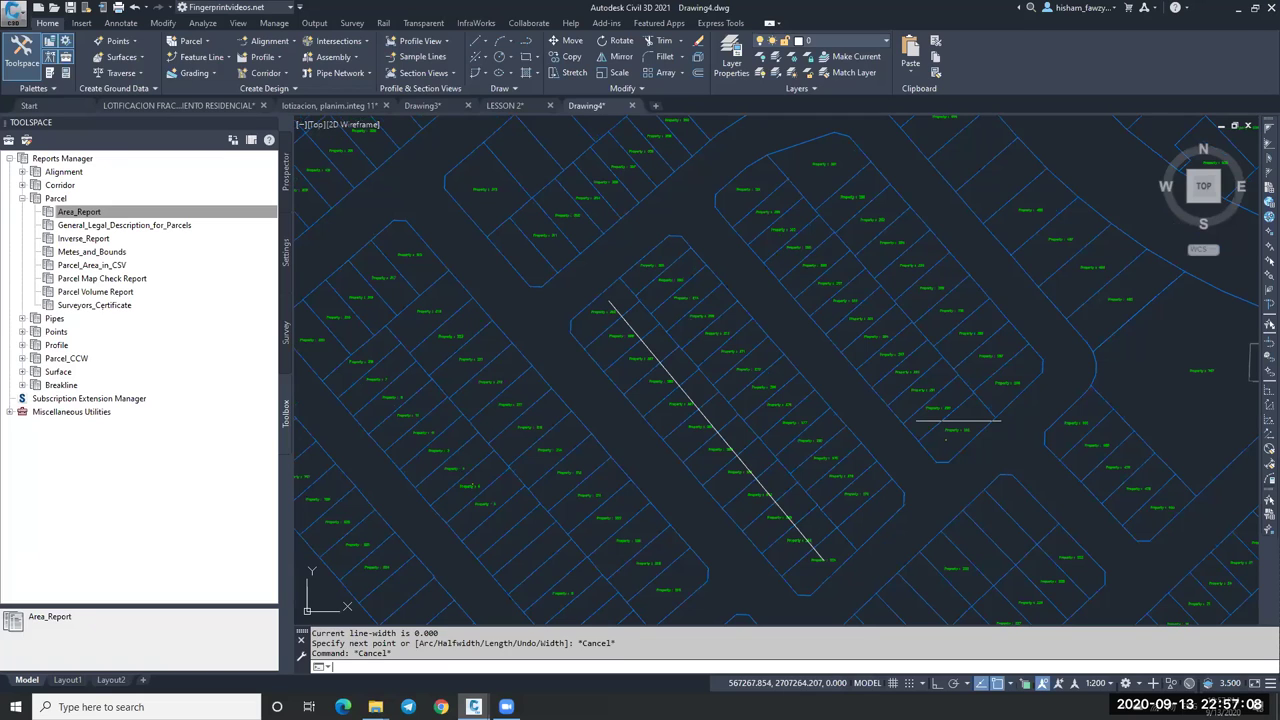
key("Return")
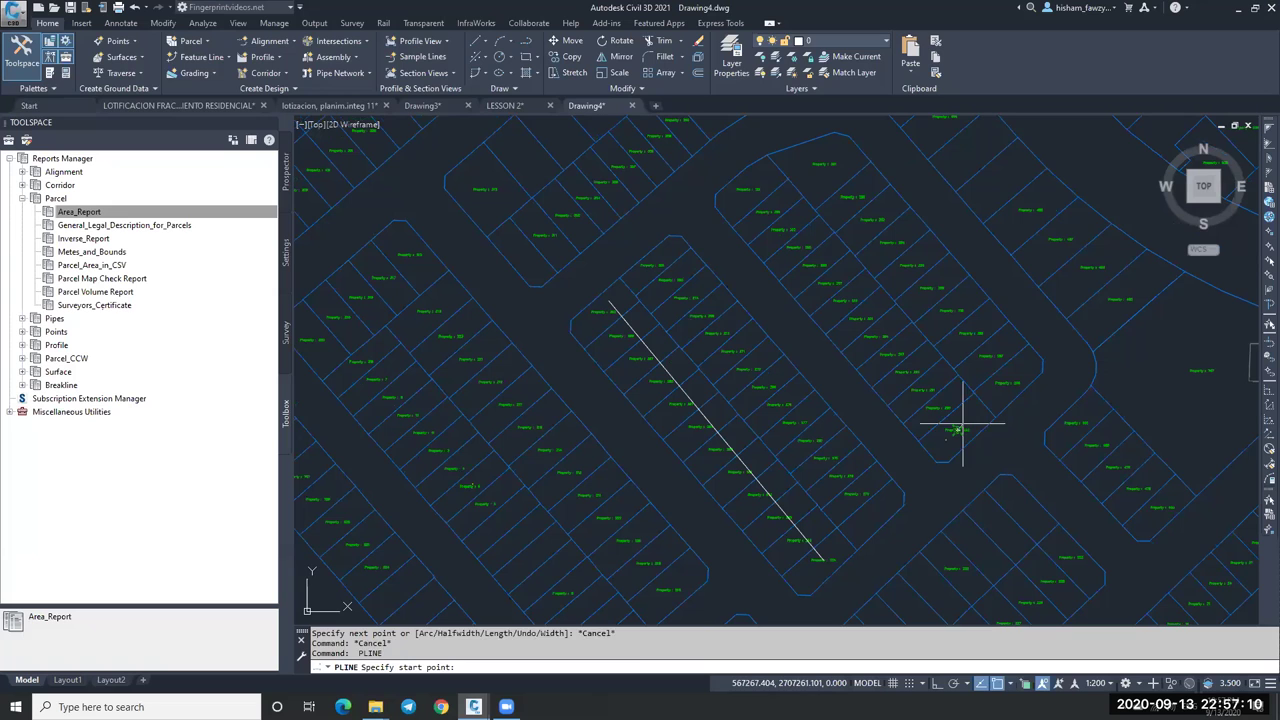
left_click(962, 422)
left_click(748, 194)
middle_click_drag(694, 186, 714, 266)
key("Escape")
key("Return")
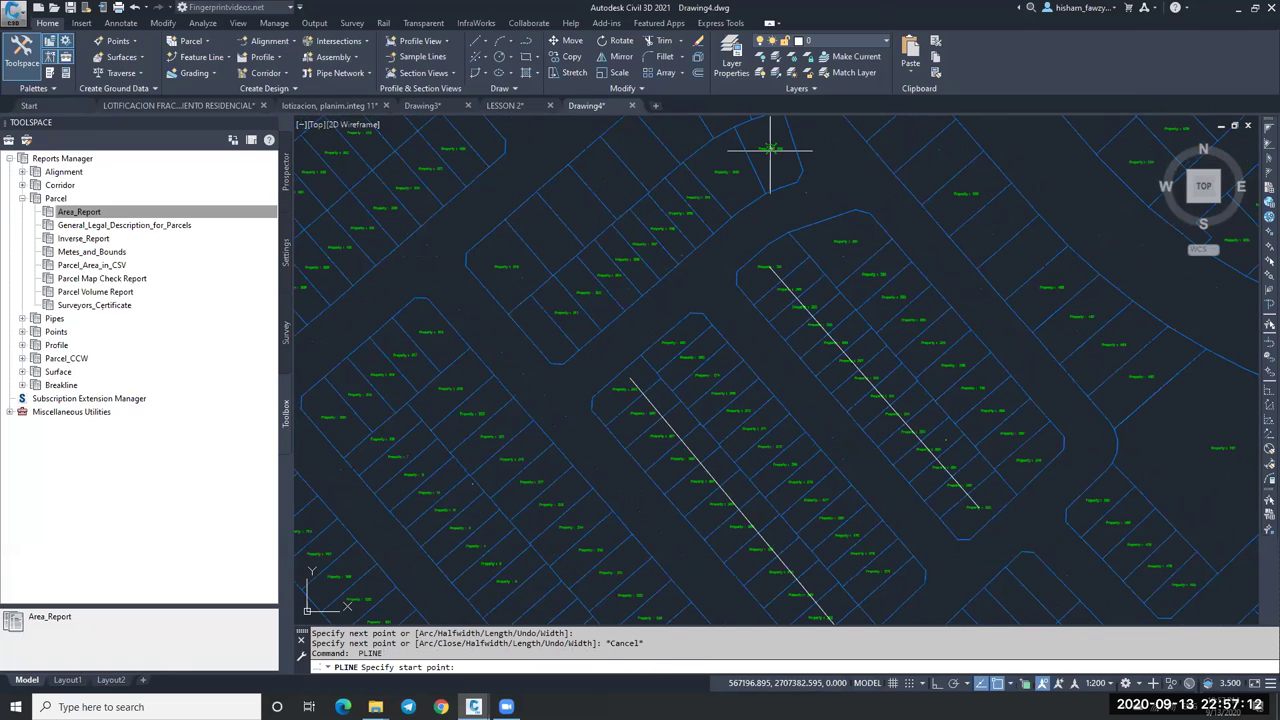
left_click(770, 150)
left_click(566, 313)
key("Escape")
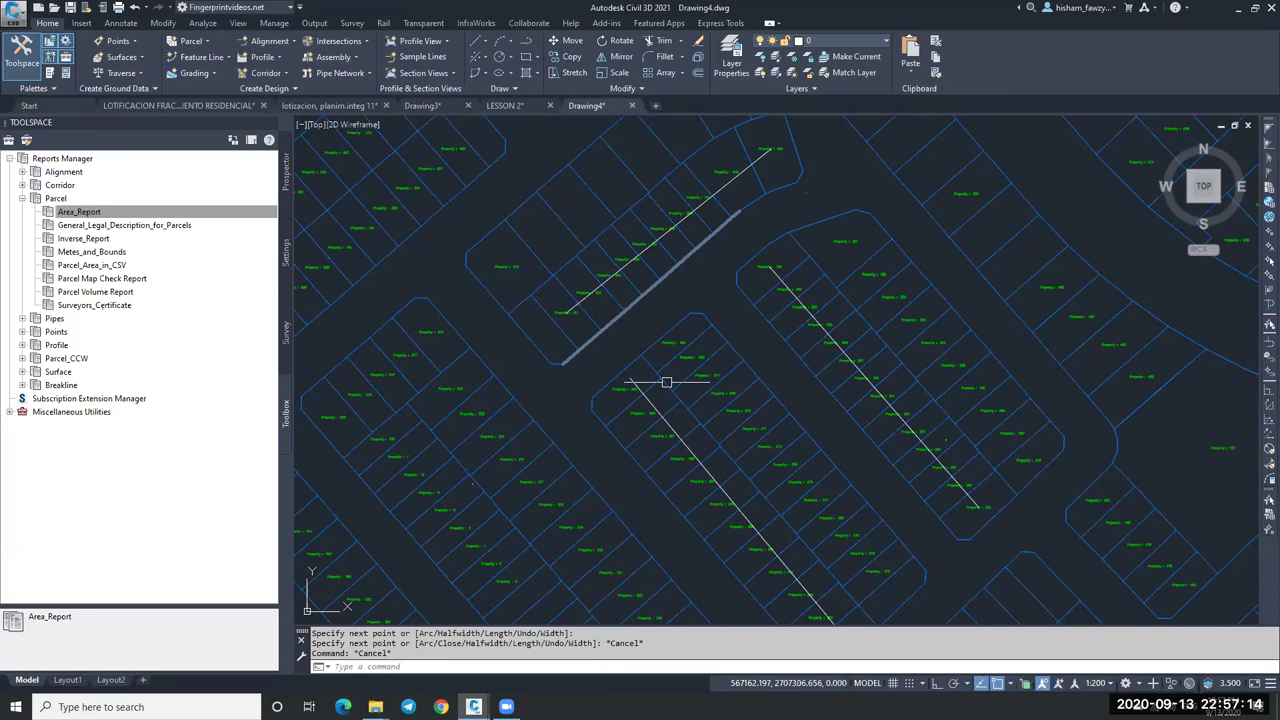
Select a parcel and set the Renumber/Rename starting number to 5000.
scroll(634, 376, "down", 3)
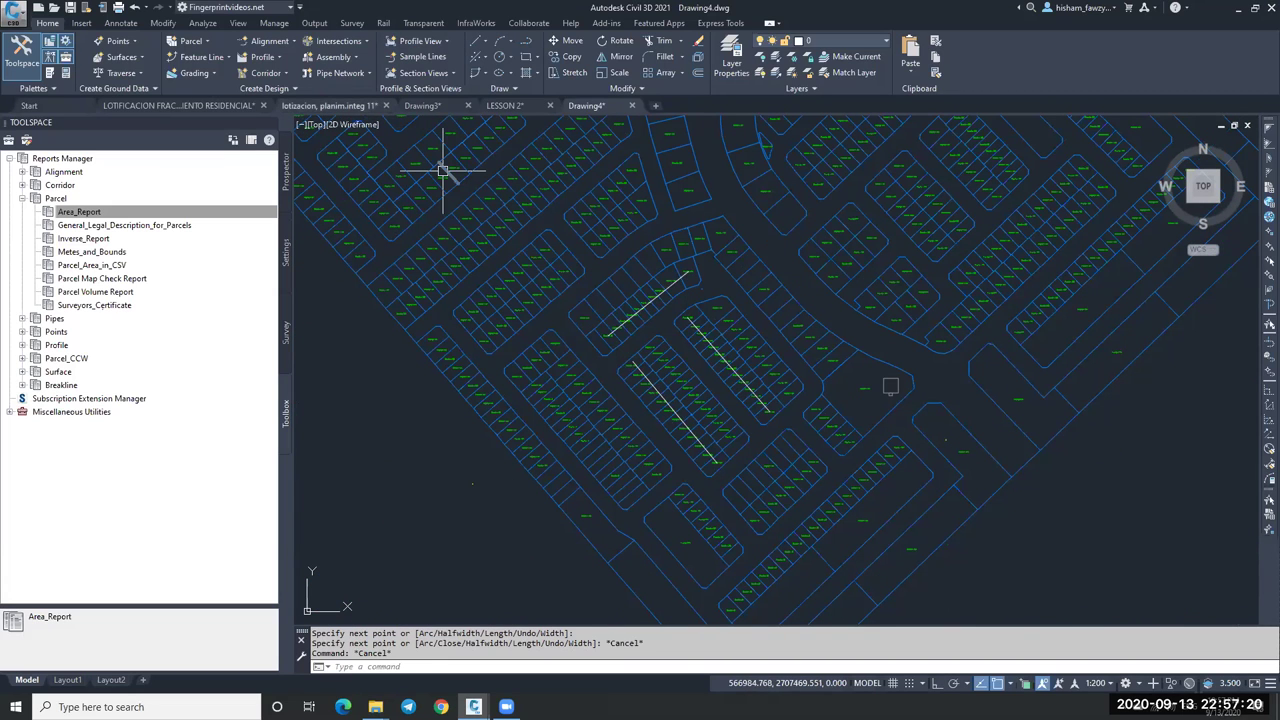
scroll(443, 170, "up", 3)
left_click(616, 360)
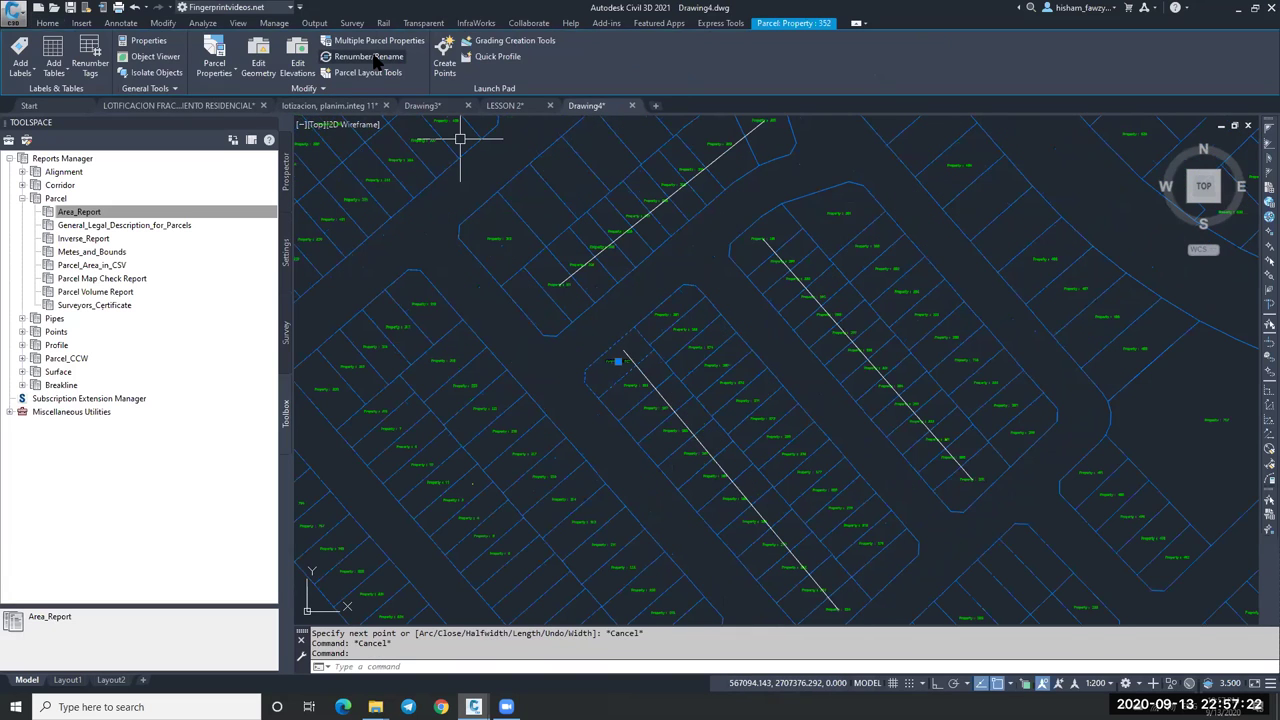
left_click(374, 58)
double_click(712, 250)
type("5000")
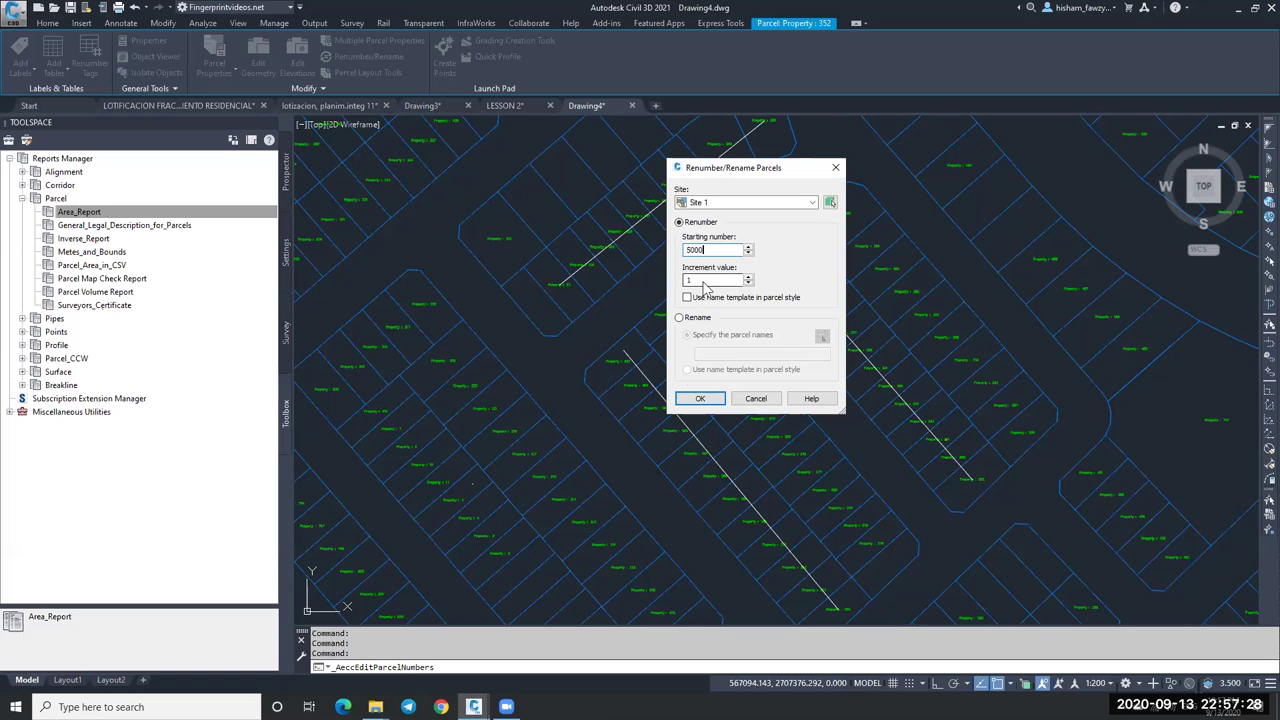
left_click(700, 398)
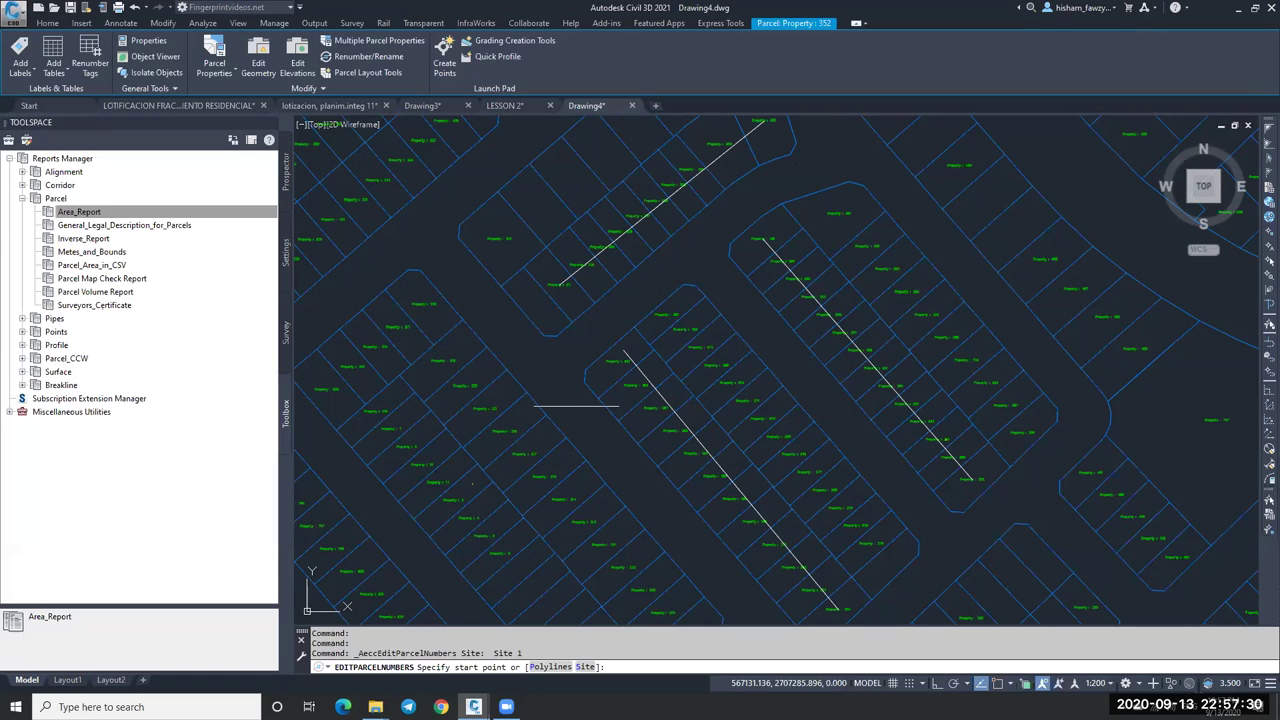
Renumber the parcels along the three picked polyline paths and review the result.
left_click(552, 667)
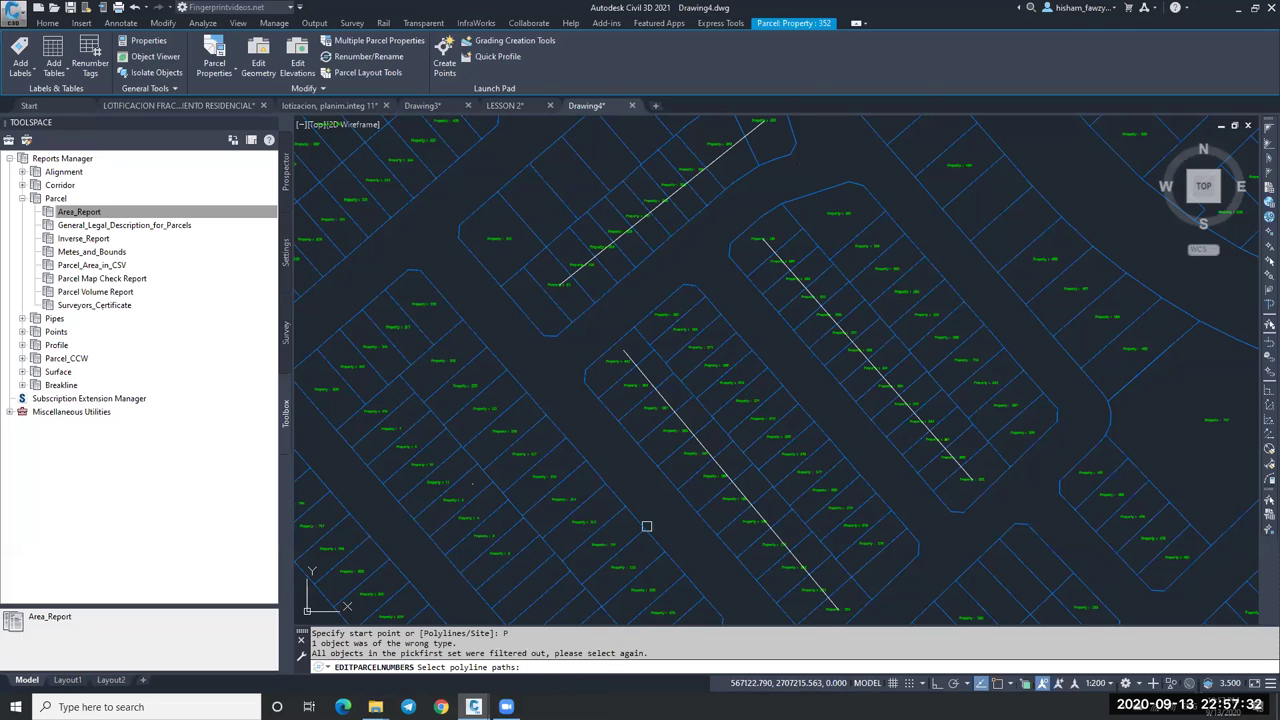
left_click(642, 371)
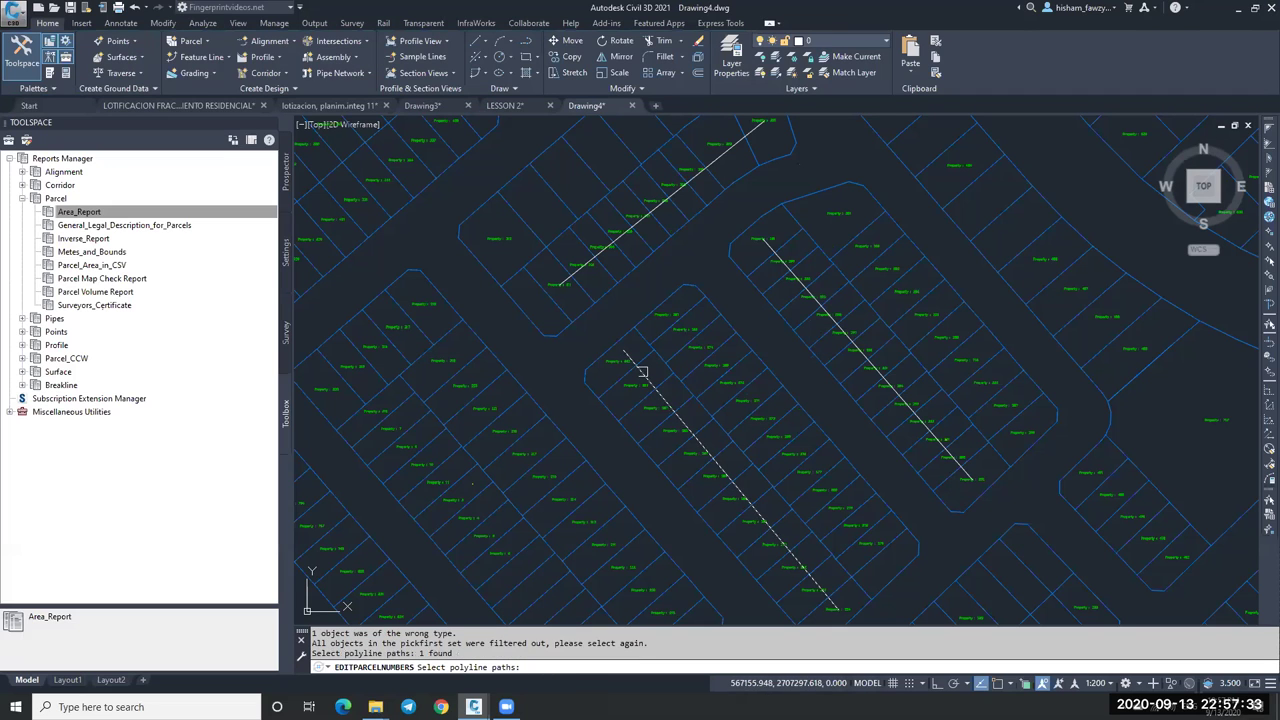
left_click(928, 436)
left_click(728, 151)
key("Return")
scroll(660, 320, "up", 5)
key("Escape")
scroll(574, 414, "down", 3)
middle_click_drag(574, 414, 633, 208)
scroll(680, 251, "down", 3)
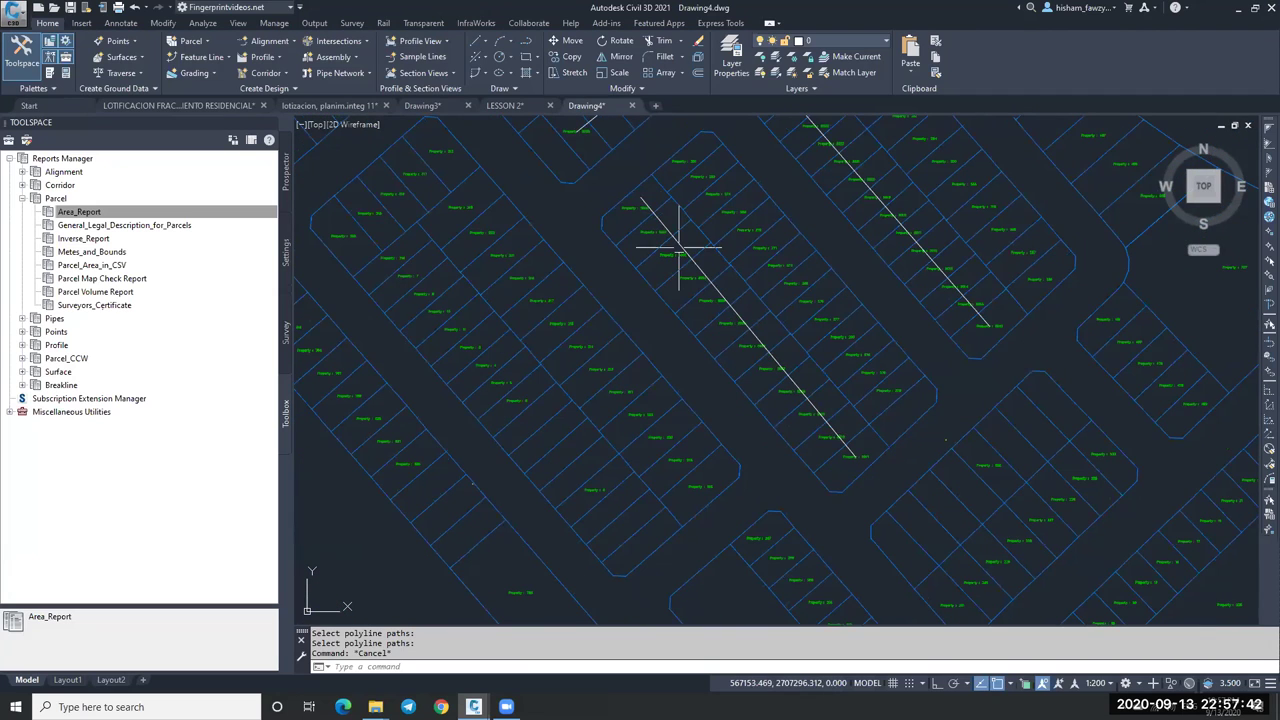
scroll(848, 462, "up", 3)
scroll(848, 462, "up", 3)
scroll(886, 432, "down", 5)
scroll(886, 432, "up", 2)
scroll(871, 266, "up", 5)
scroll(935, 477, "down", 6)
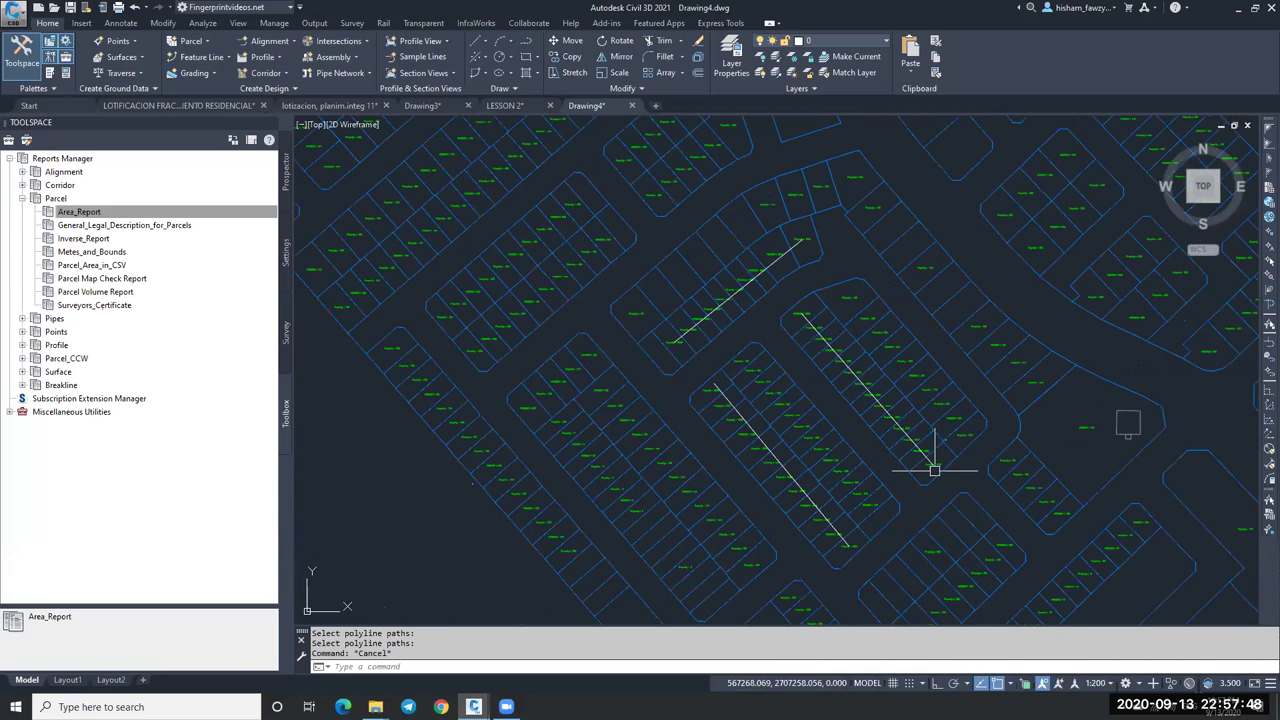
scroll(934, 470, "up", 5)
scroll(934, 470, "down", 4)
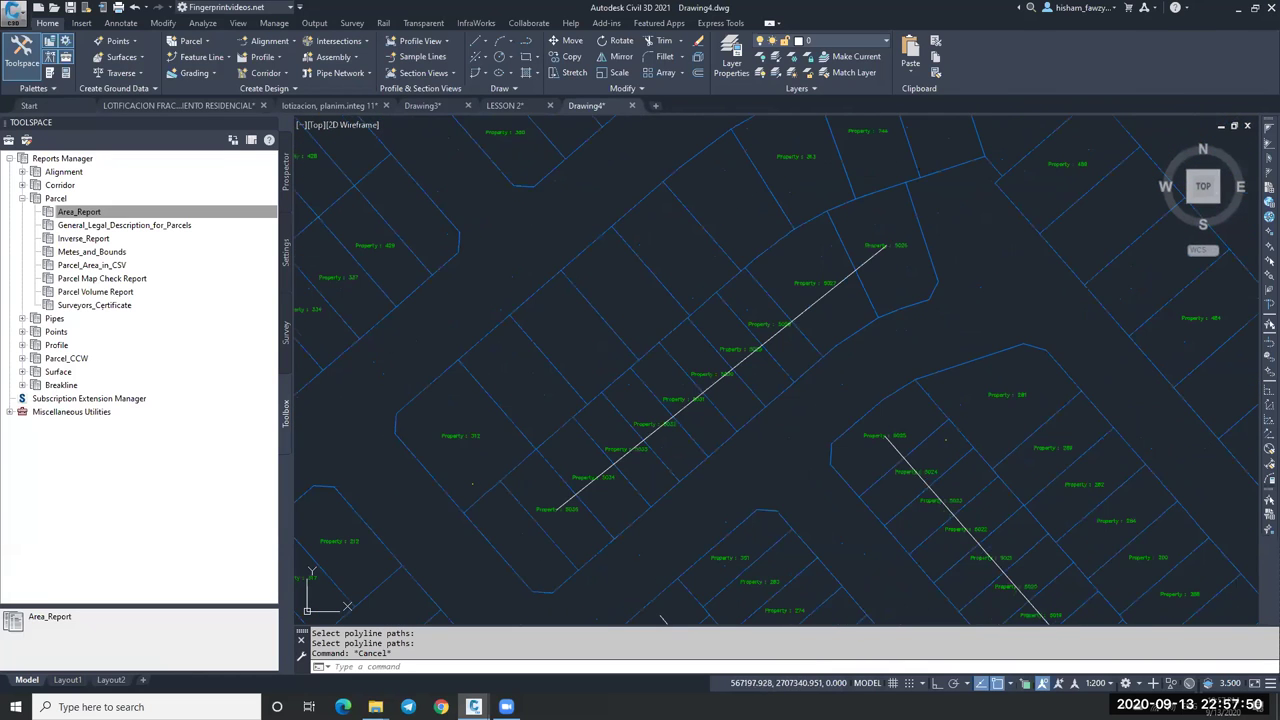
scroll(872, 269, "up", 2)
scroll(926, 209, "down", 2)
scroll(926, 209, "down", 2)
scroll(716, 375, "up", 6)
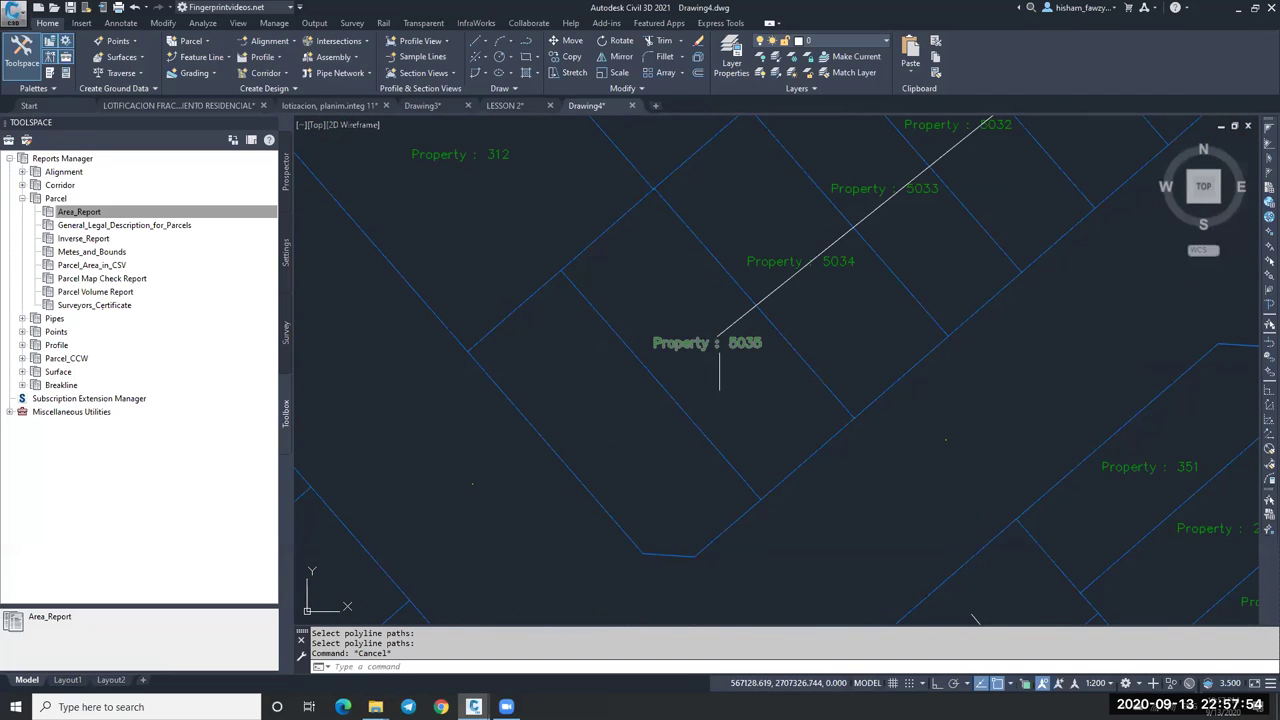
scroll(720, 300, "down", 6)
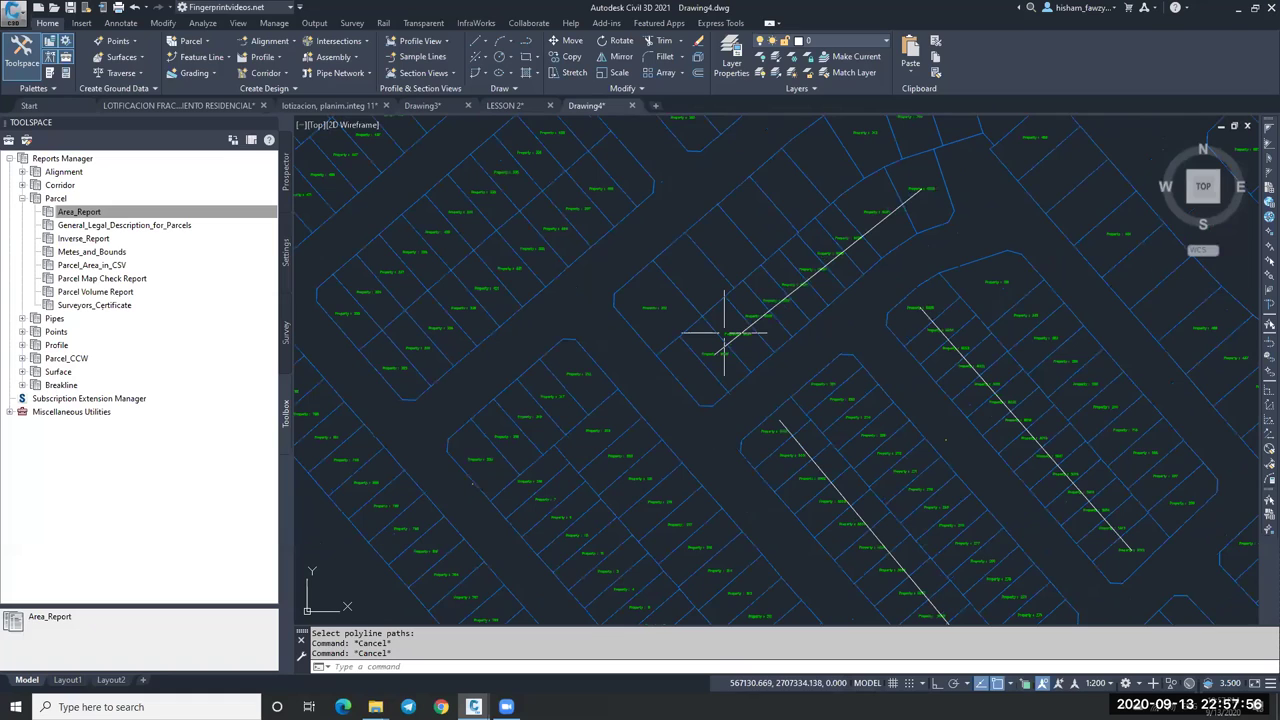
scroll(729, 334, "down", 1)
scroll(740, 308, "up", 4)
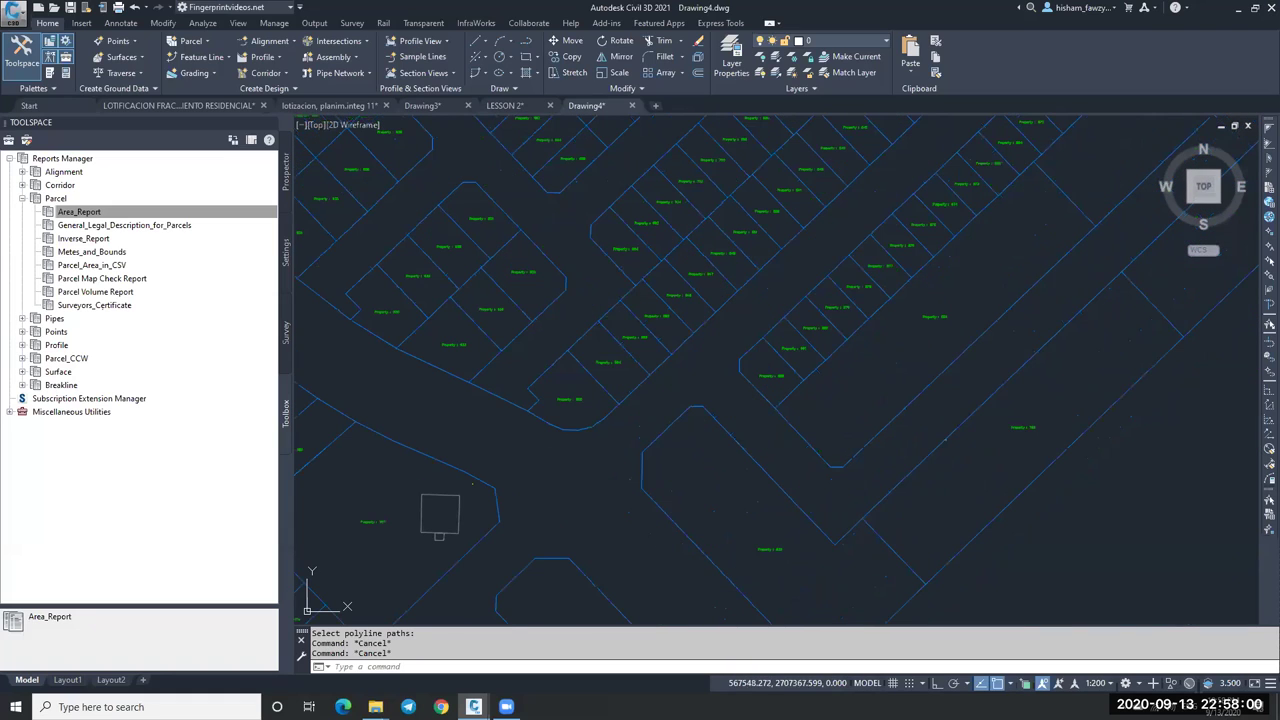
scroll(845, 300, "down", 3)
scroll(840, 319, "down", 2)
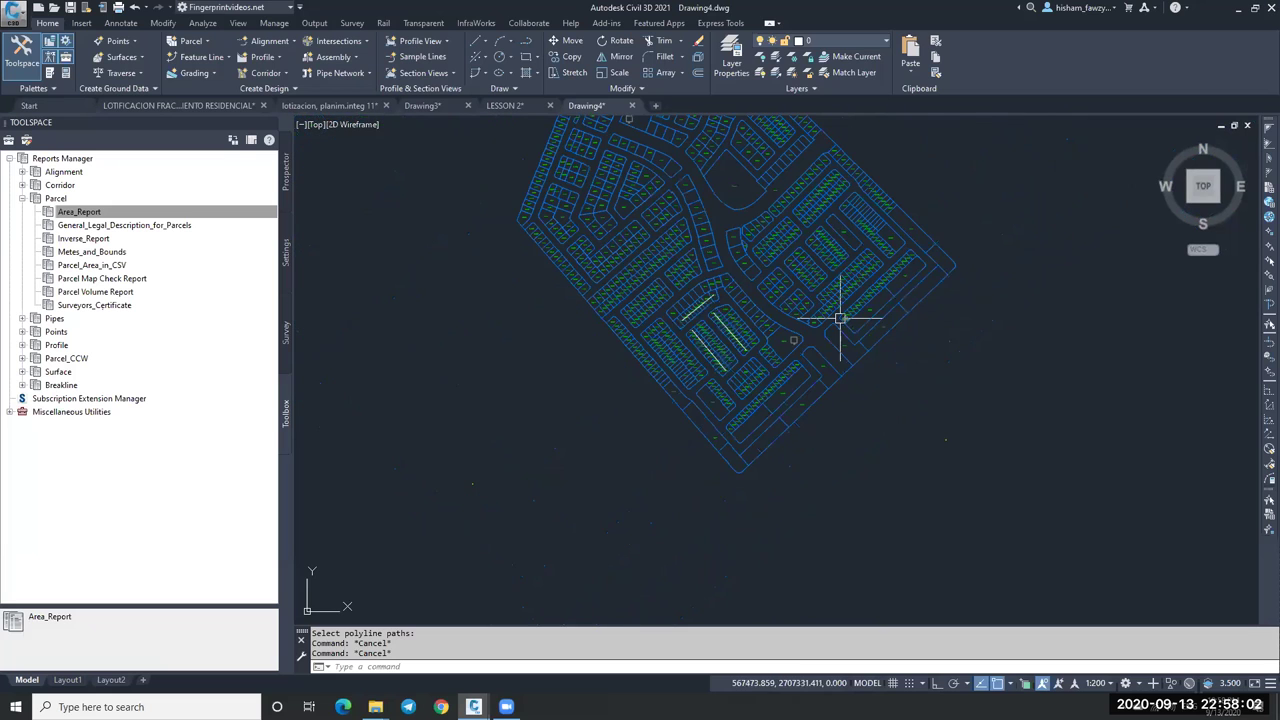
scroll(840, 319, "up", 2)
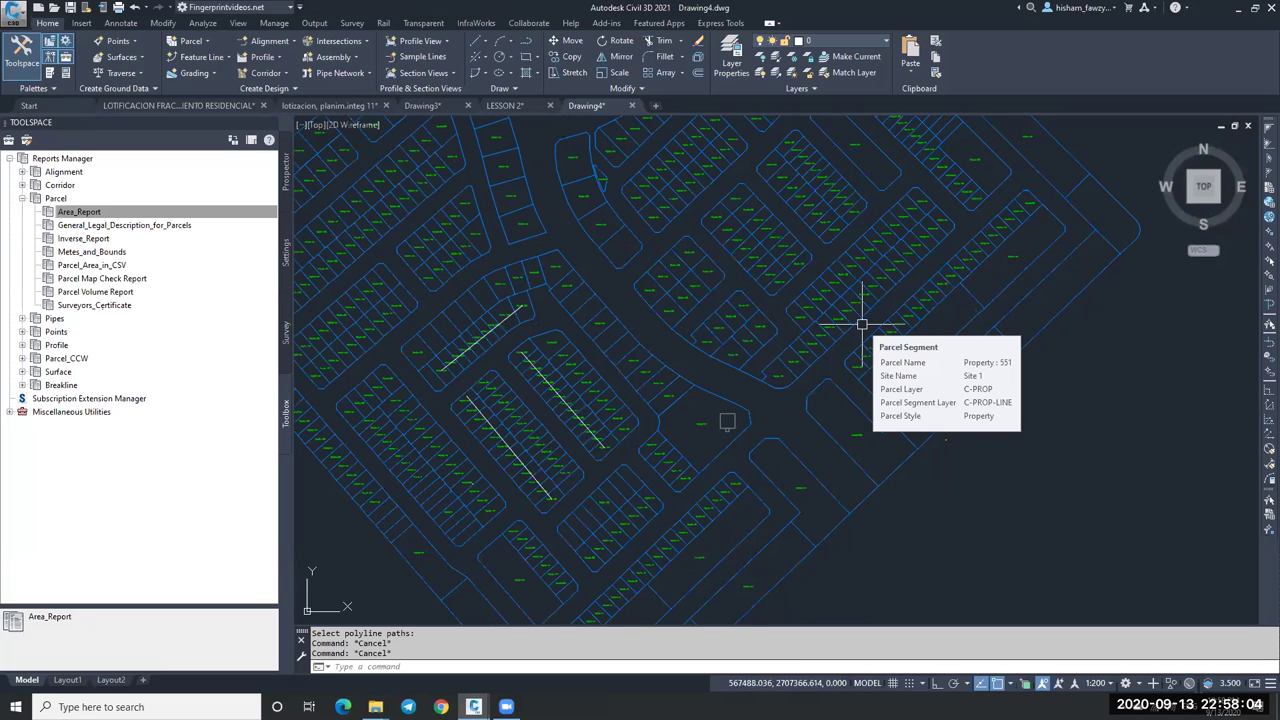
scroll(845, 320, "down", 2)
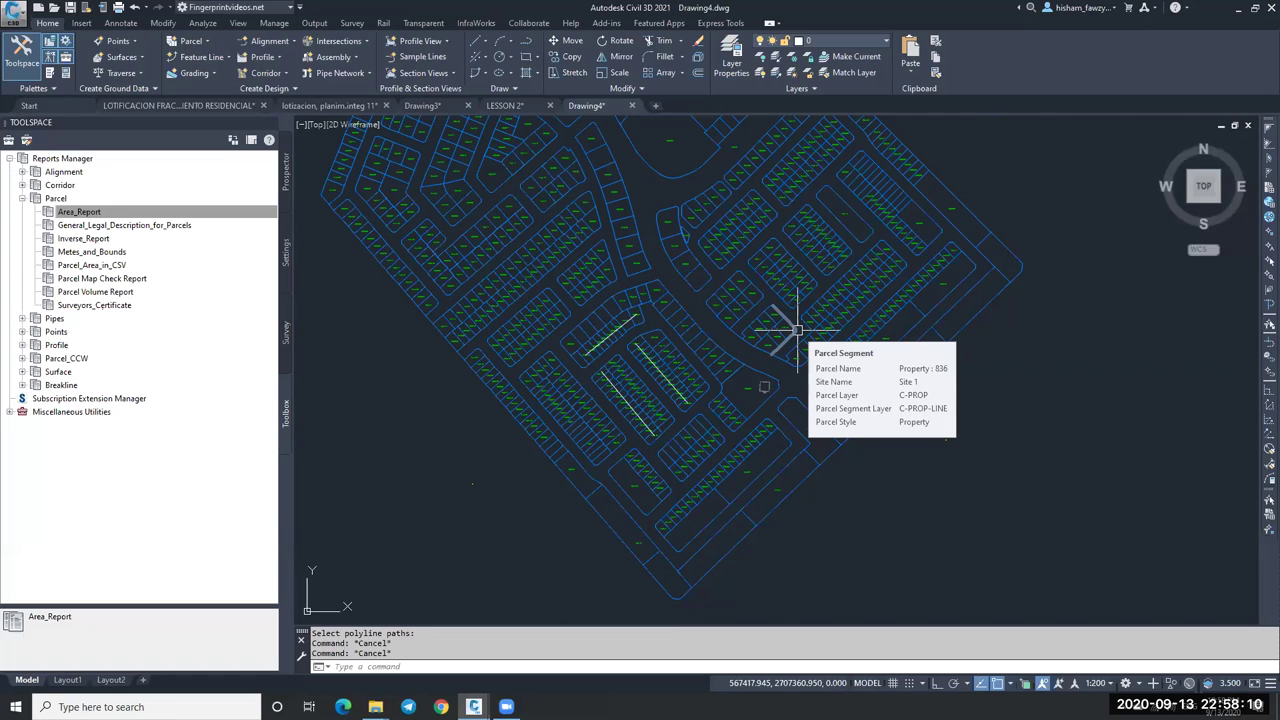
scroll(669, 297, "up", 2)
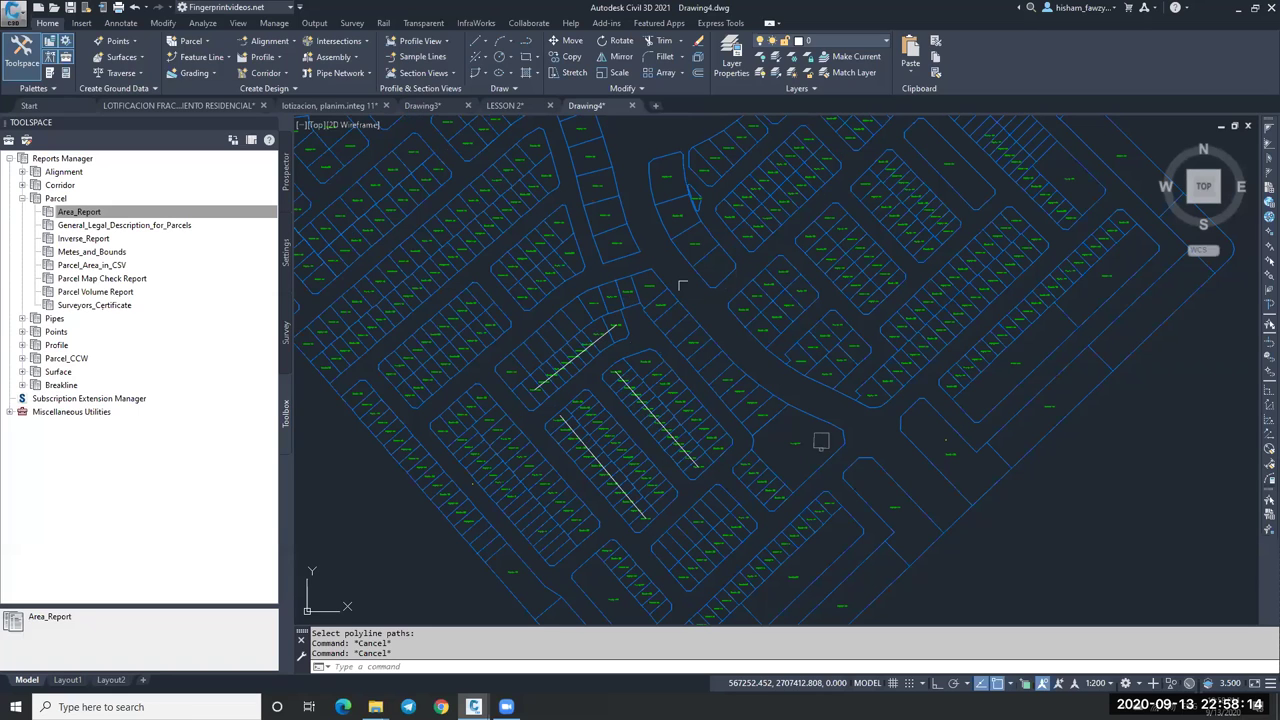
scroll(745, 295, "up", 2)
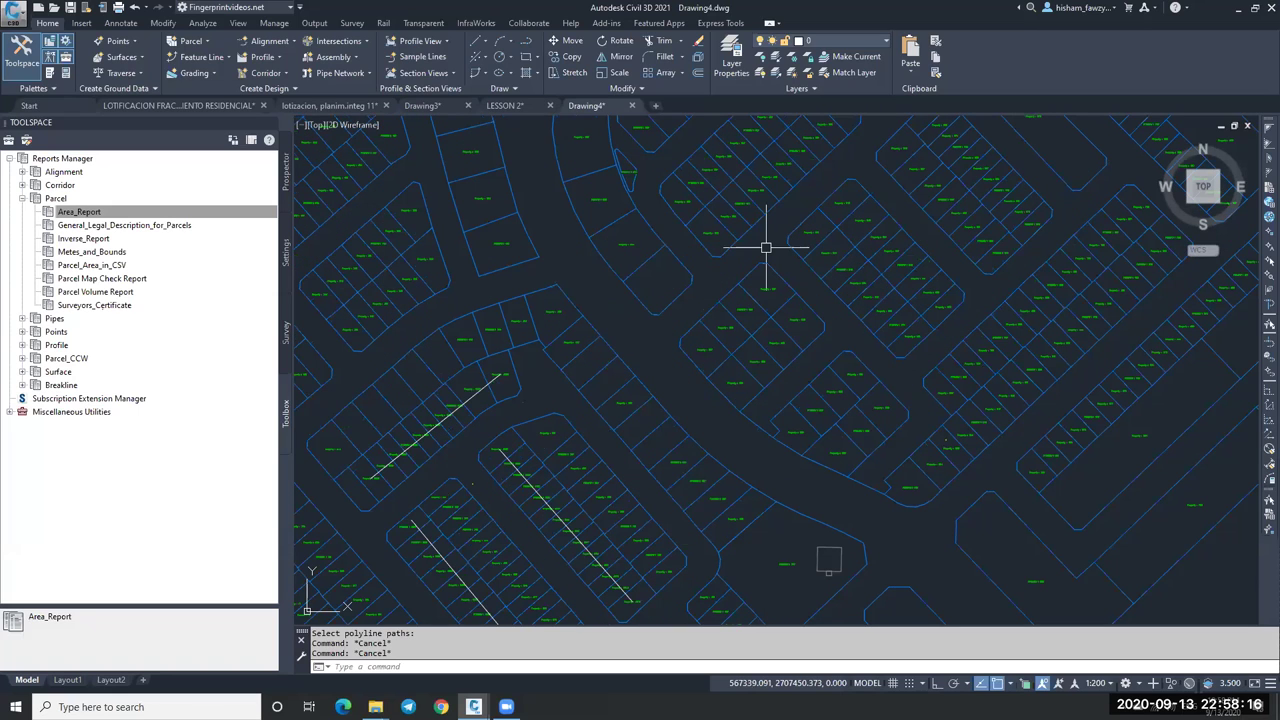
scroll(766, 248, "down", 3)
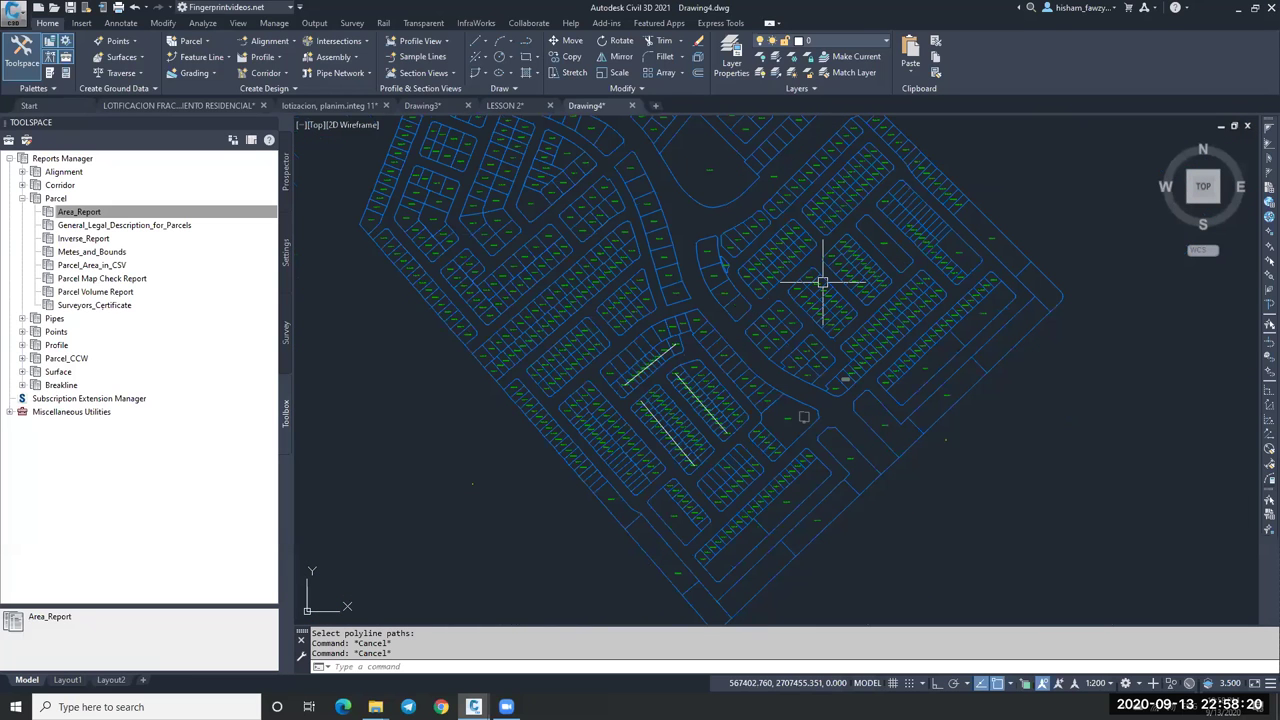
scroll(822, 282, "up", 4)
scroll(800, 242, "up", 3)
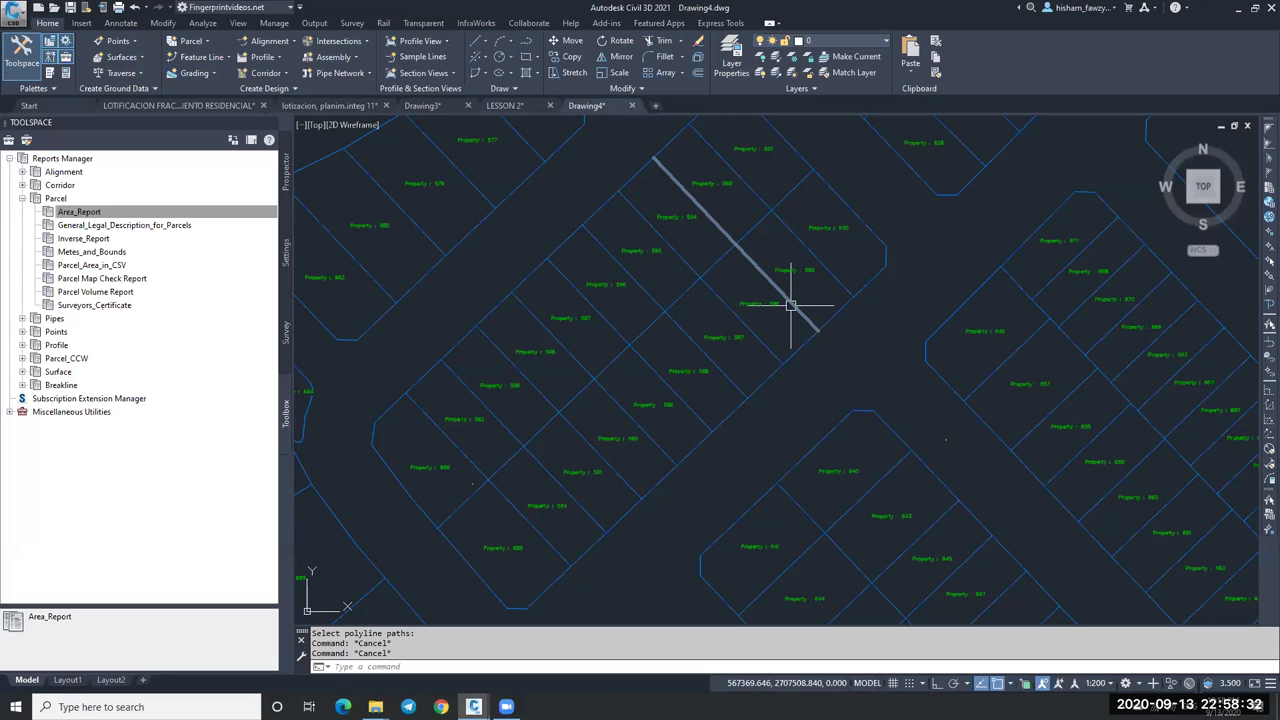
scroll(794, 300, "down", 5)
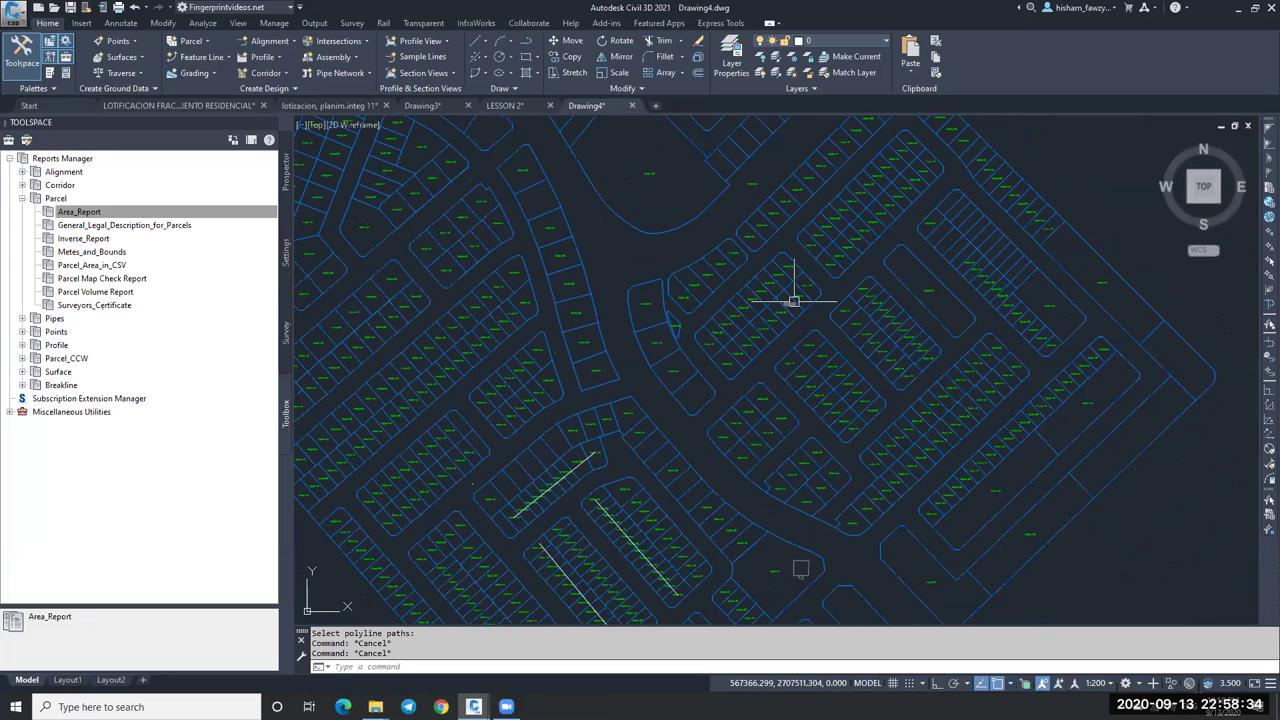
scroll(770, 315, "up", 3)
scroll(728, 329, "down", 10)
scroll(842, 222, "up", 10)
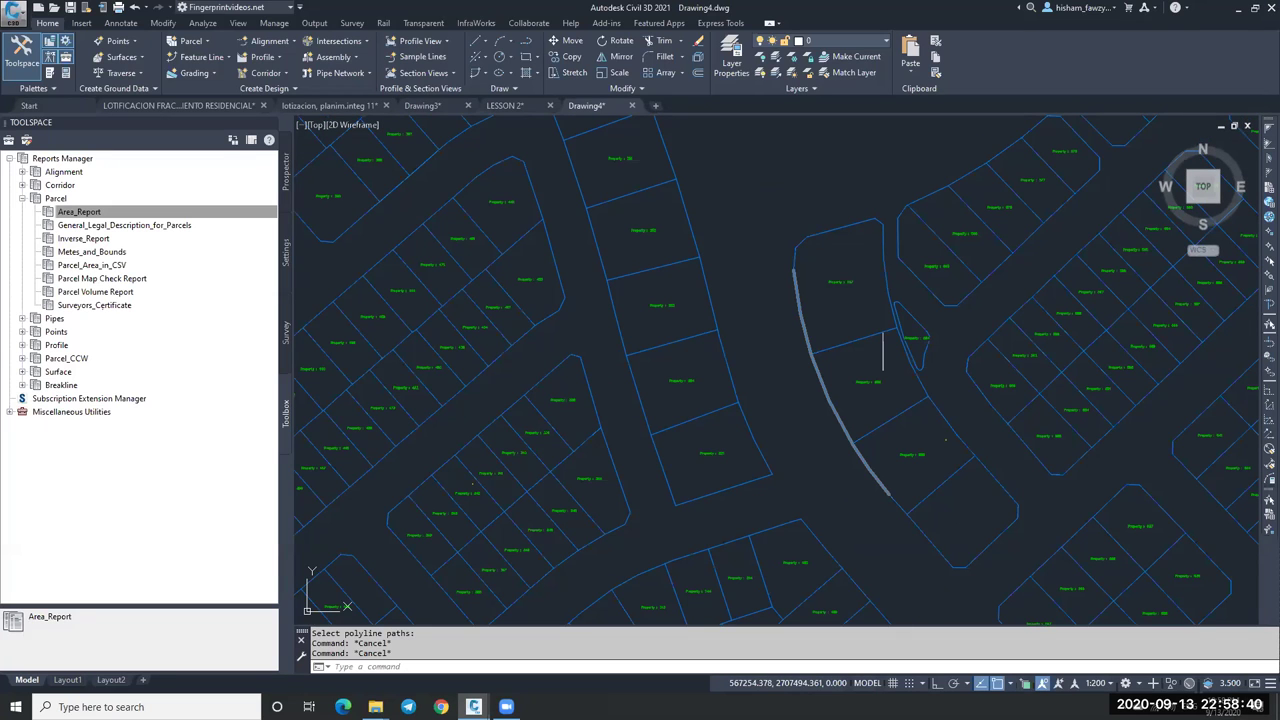
middle_click(780, 302)
middle_click(780, 302)
scroll(778, 304, "up", 4)
scroll(778, 304, "up", 3)
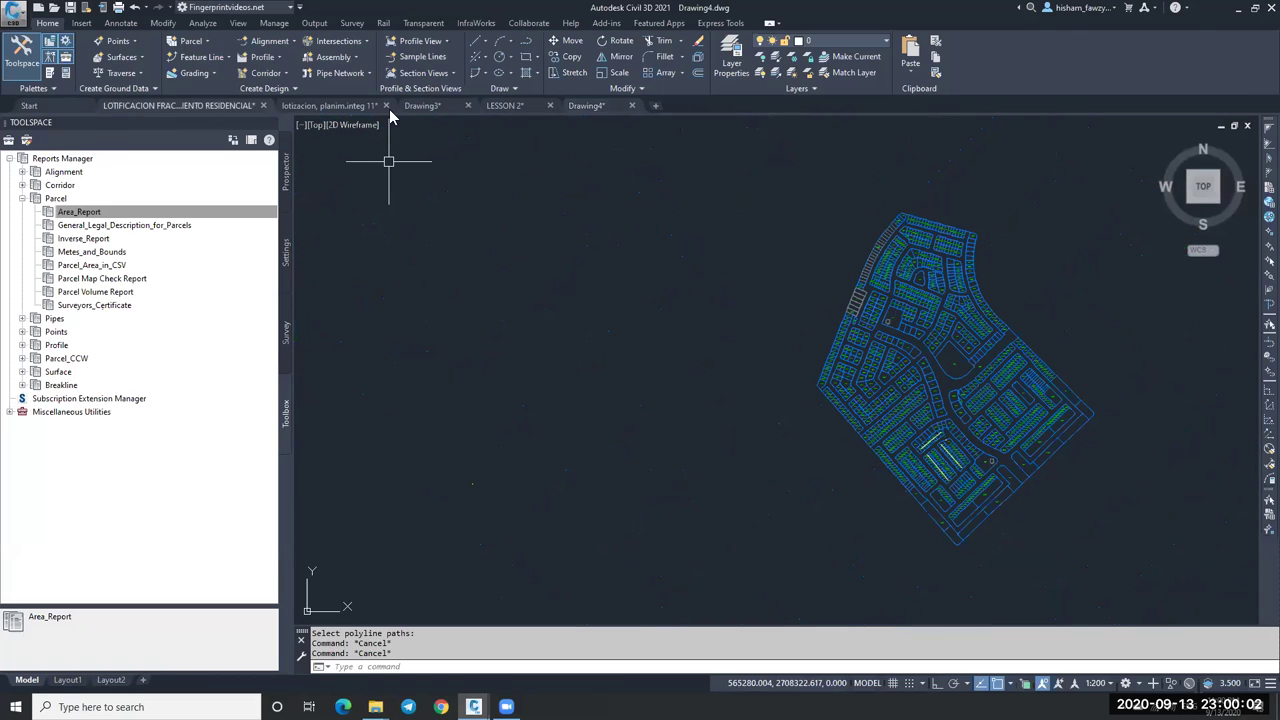
In Drawing4, manually place a COGO point with the default description at elevation 600.
left_click(180, 105)
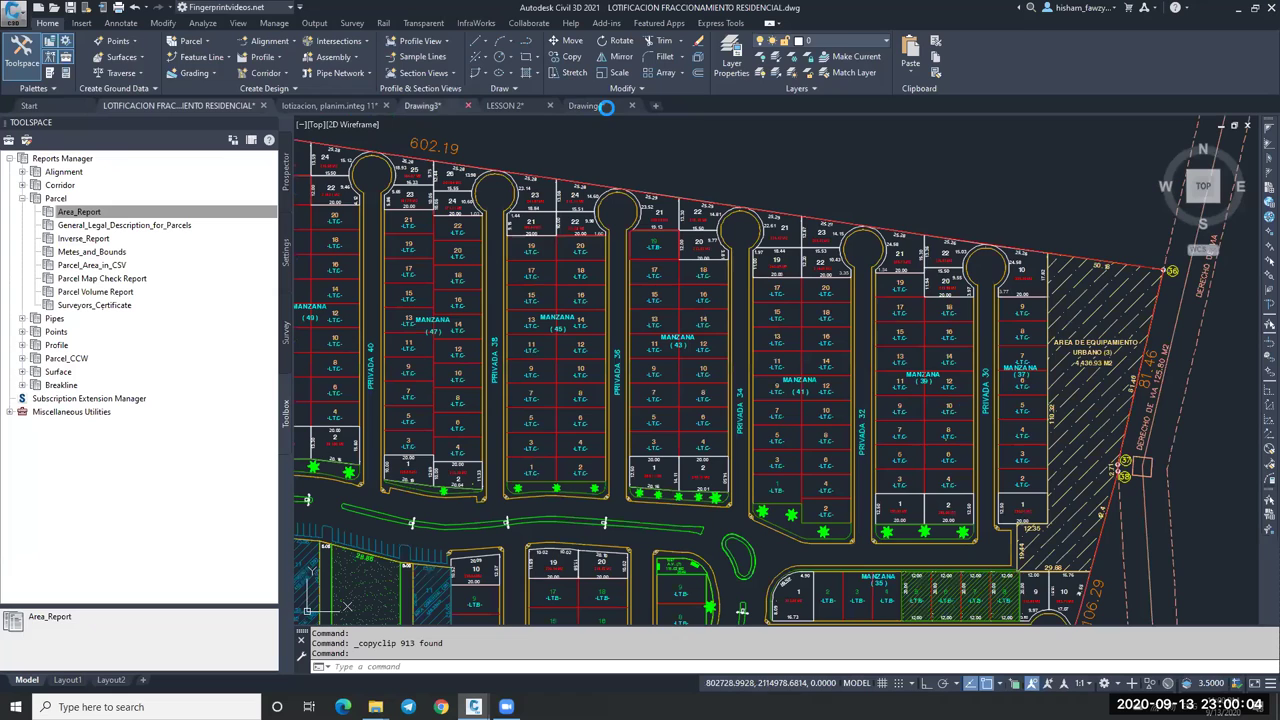
key("ctrl+Tab")
left_click(200, 57)
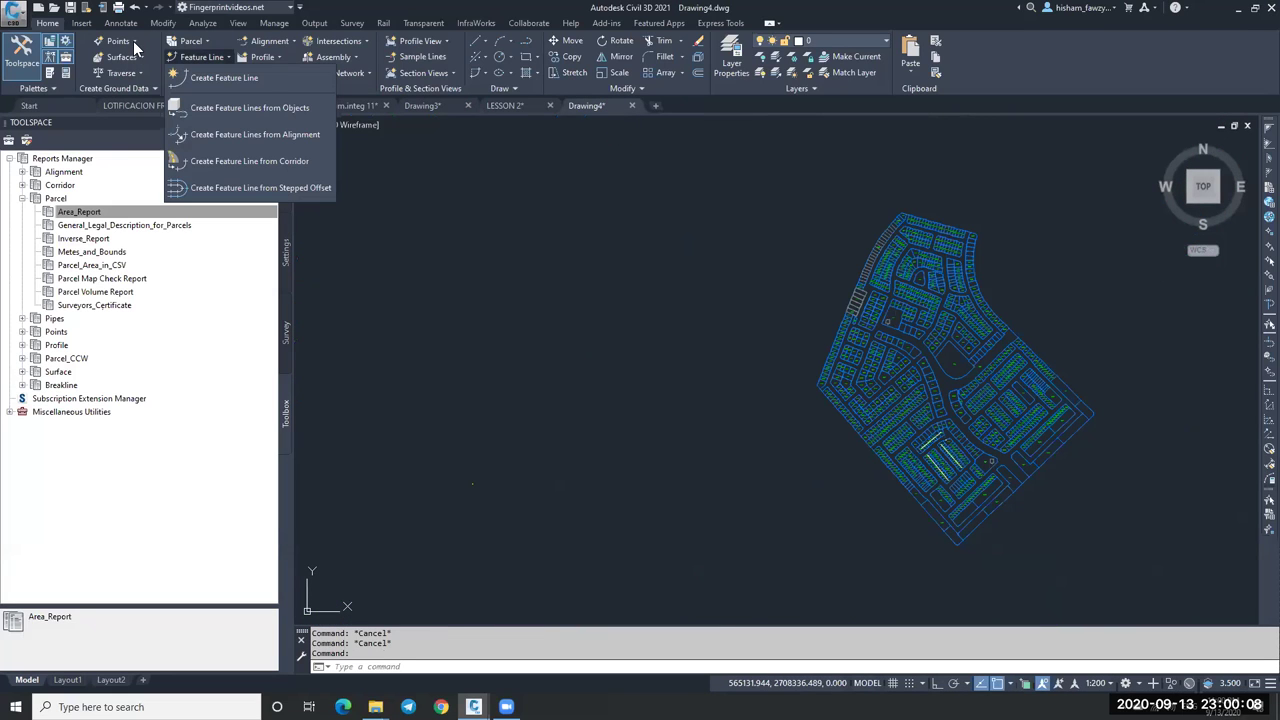
left_click(118, 41)
mouse_move(200, 73)
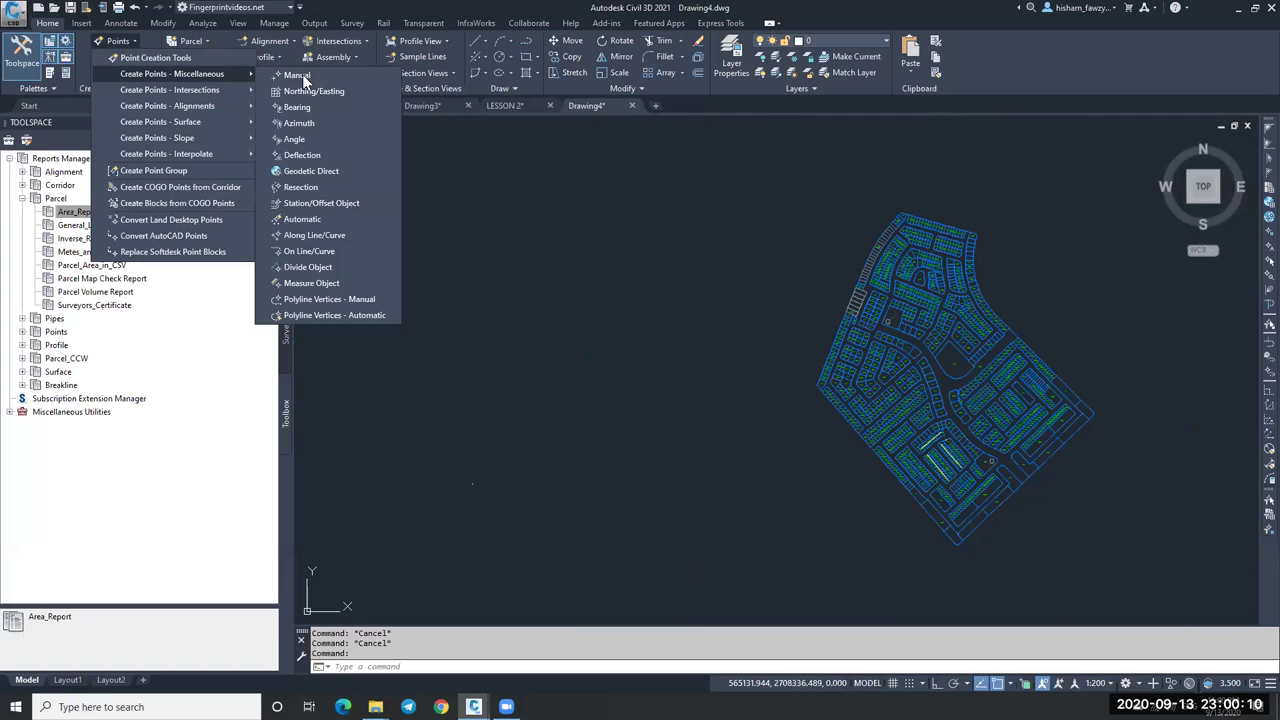
left_click(297, 75)
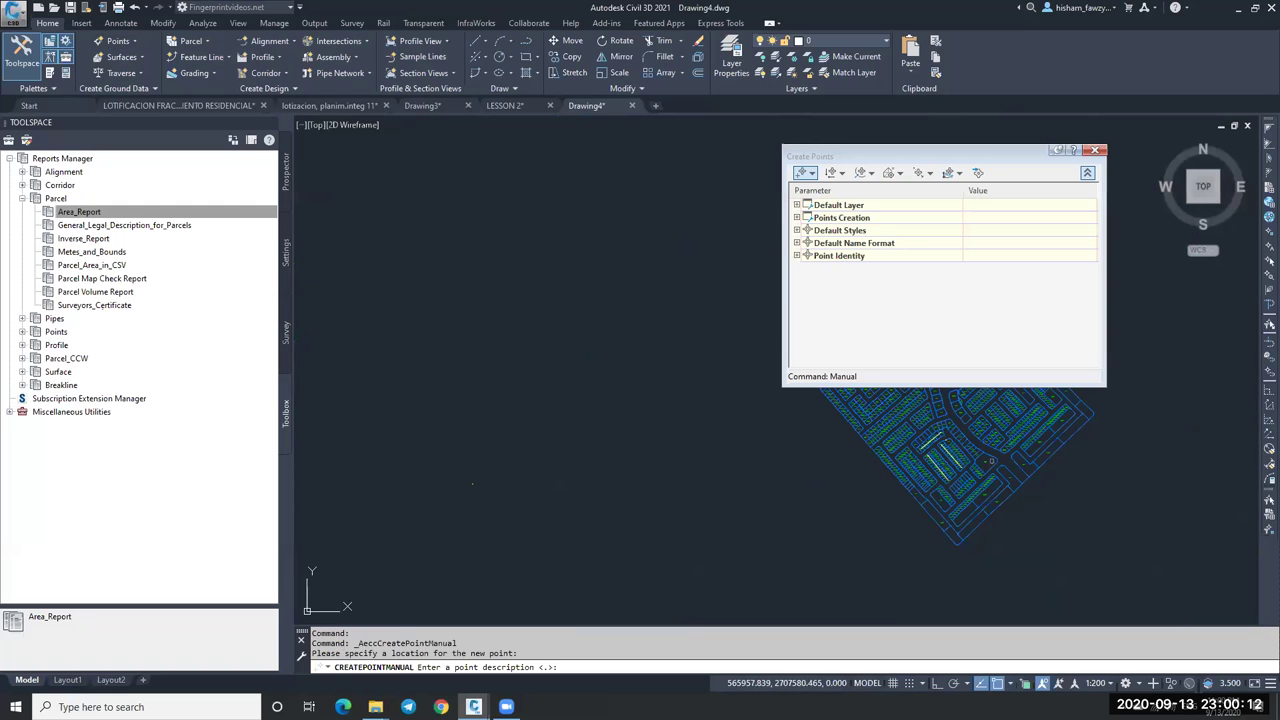
key("Return")
type("600")
key("Return")
key("Escape")
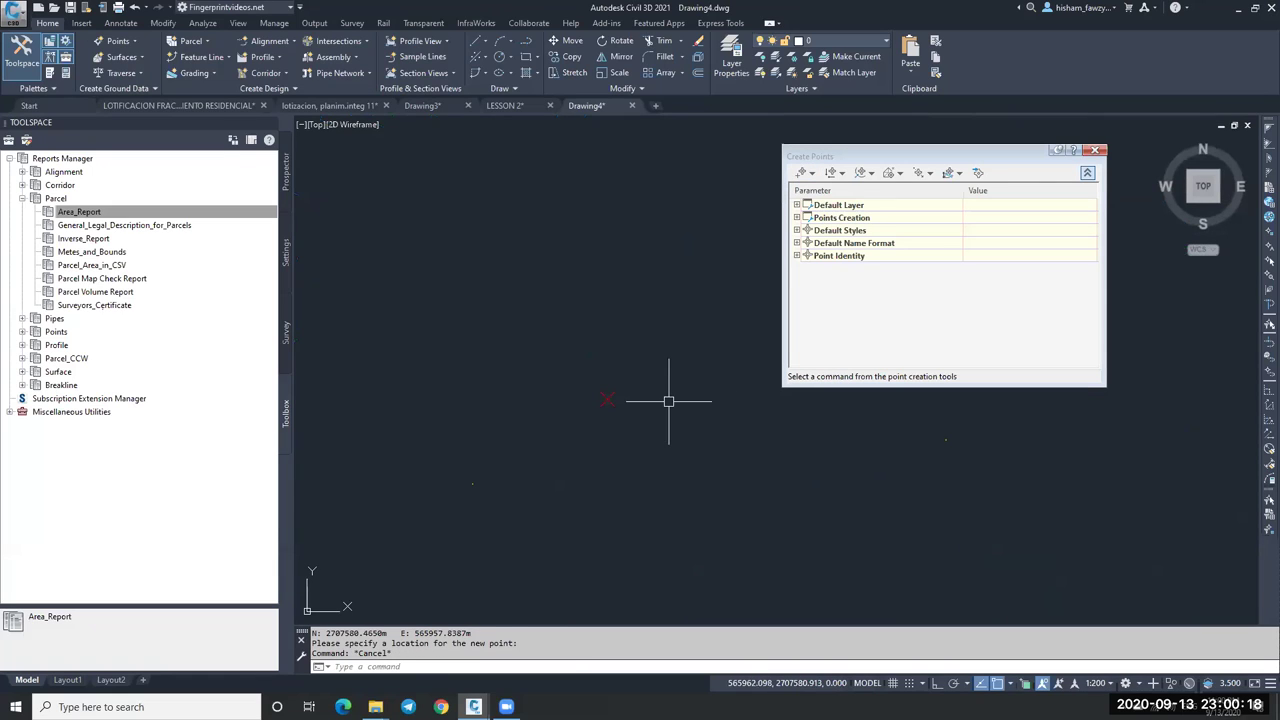
Browse the Point styles and Point table styles in Toolspace Settings, then select the new point.
left_click(1096, 150)
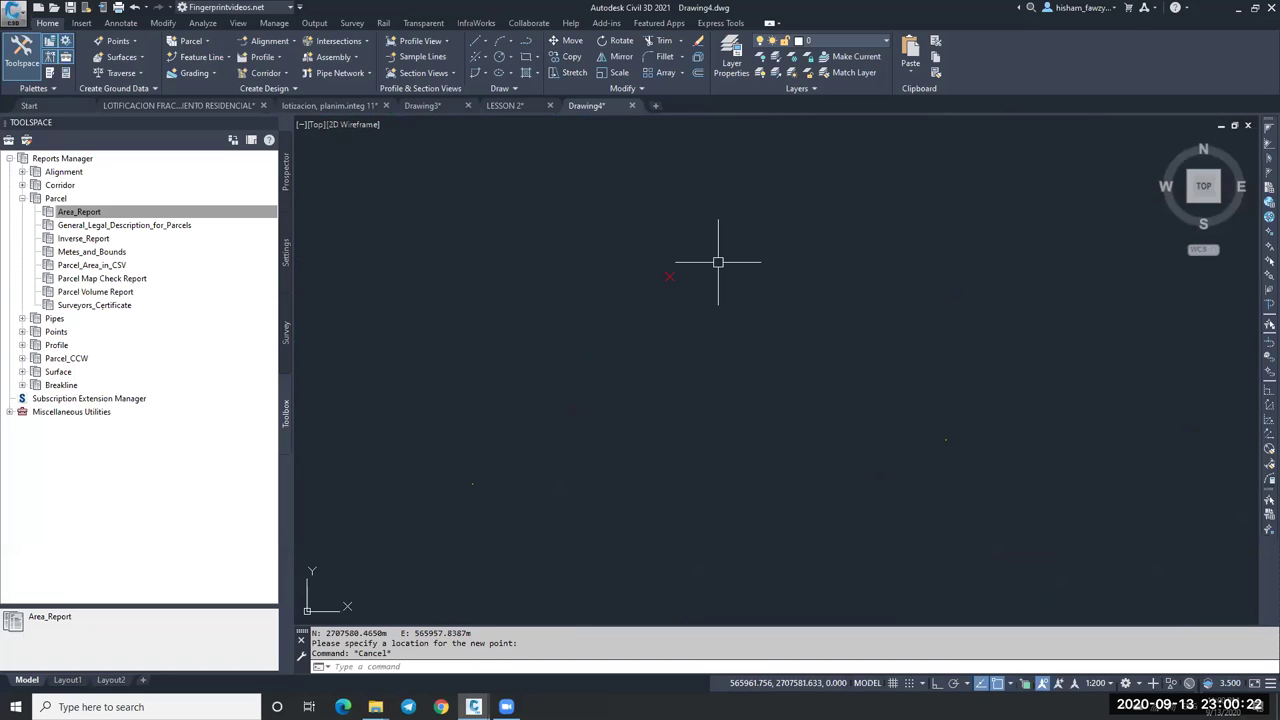
left_click(286, 173)
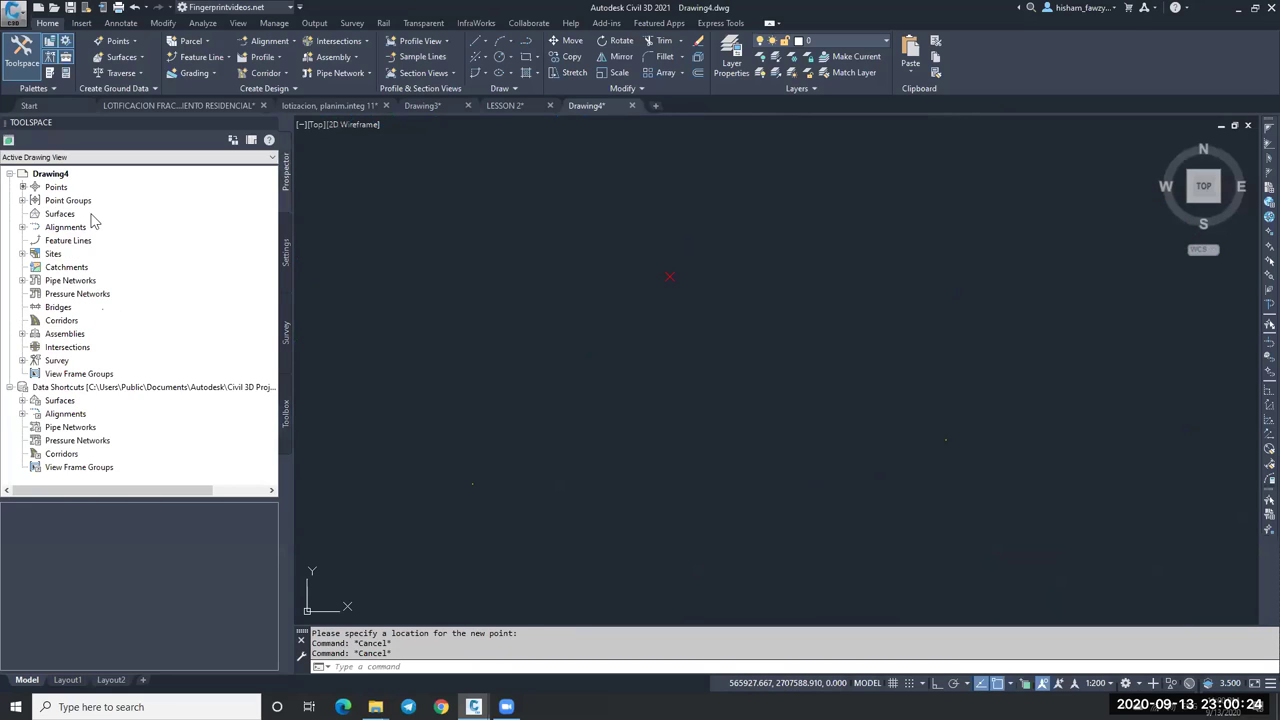
left_click(286, 254)
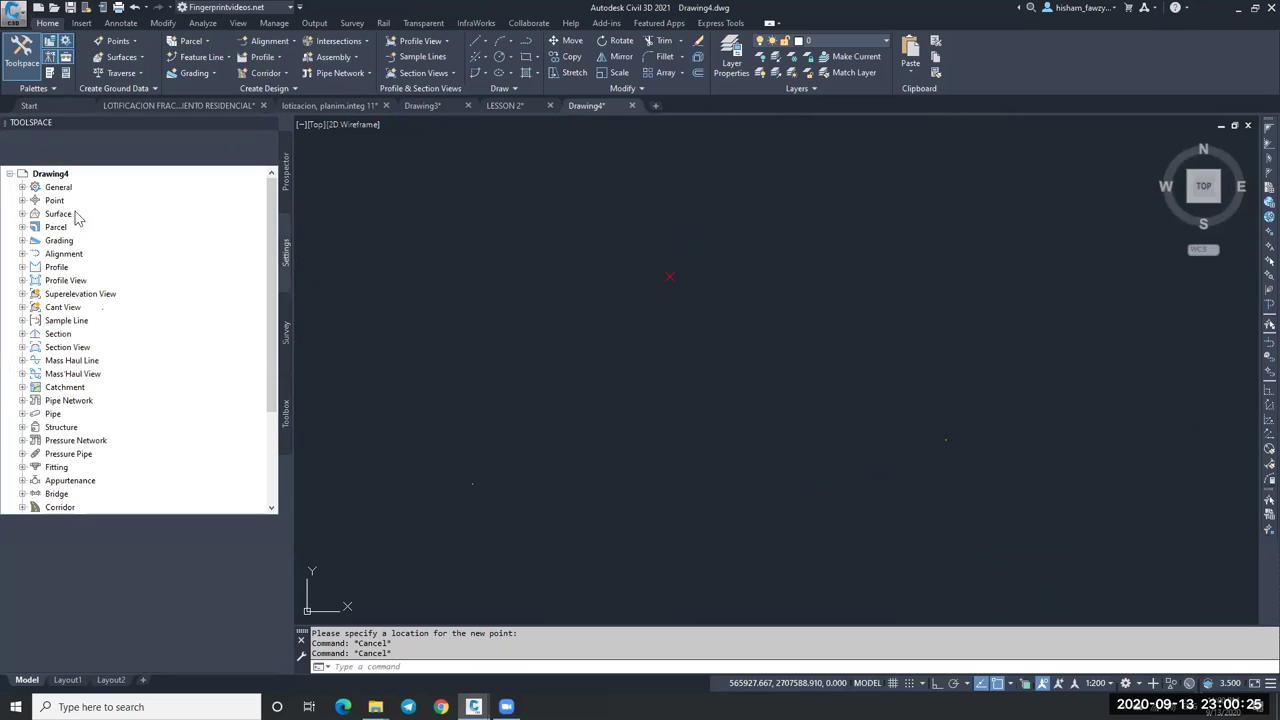
left_click(22, 200)
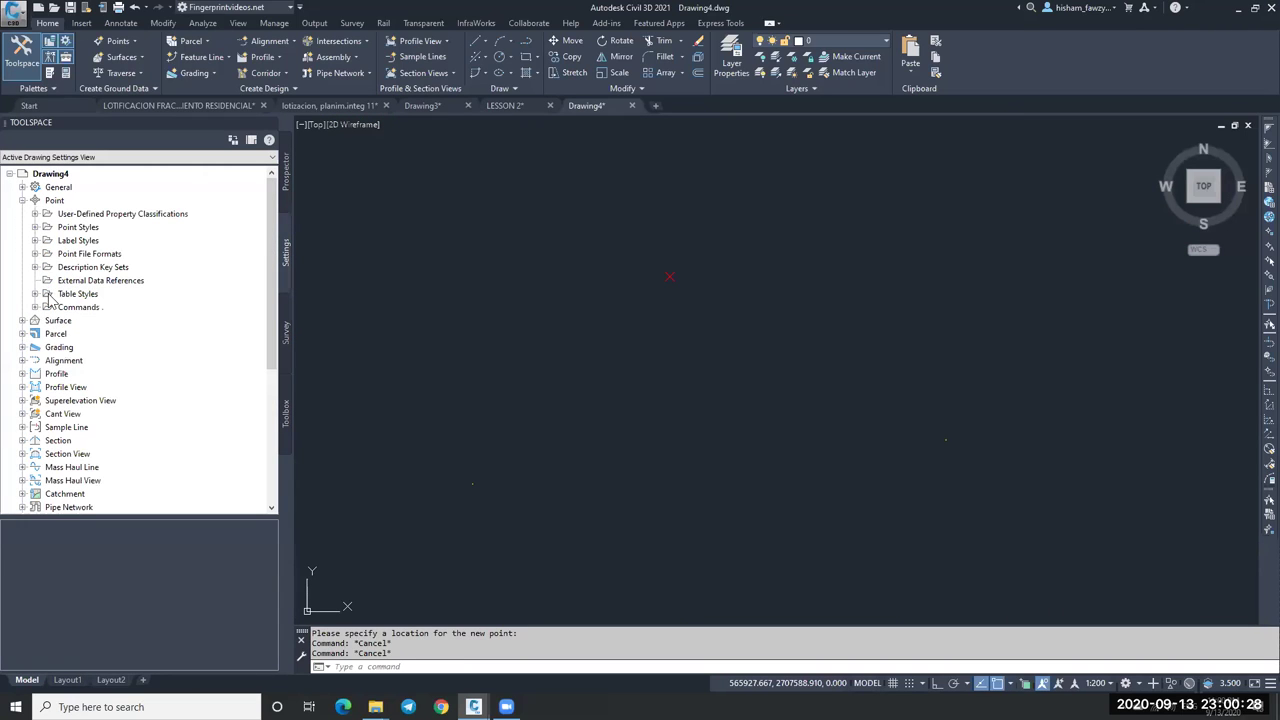
left_click(34, 227)
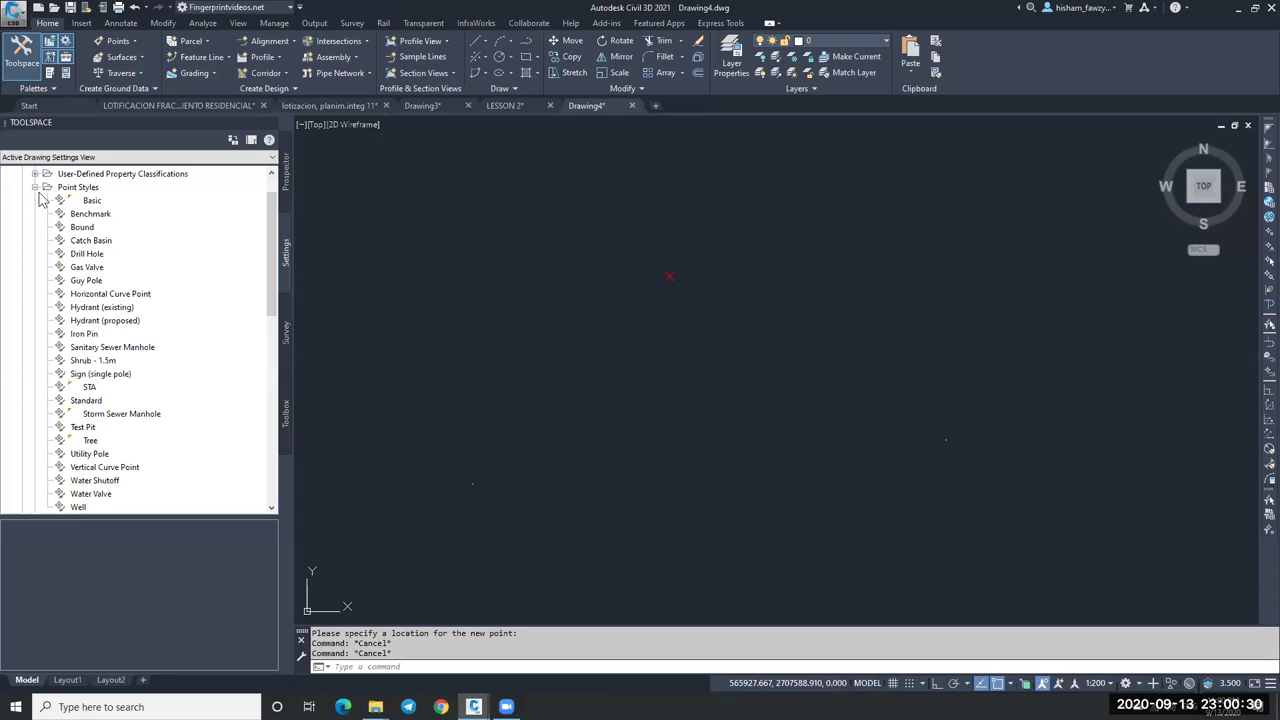
left_click(35, 188)
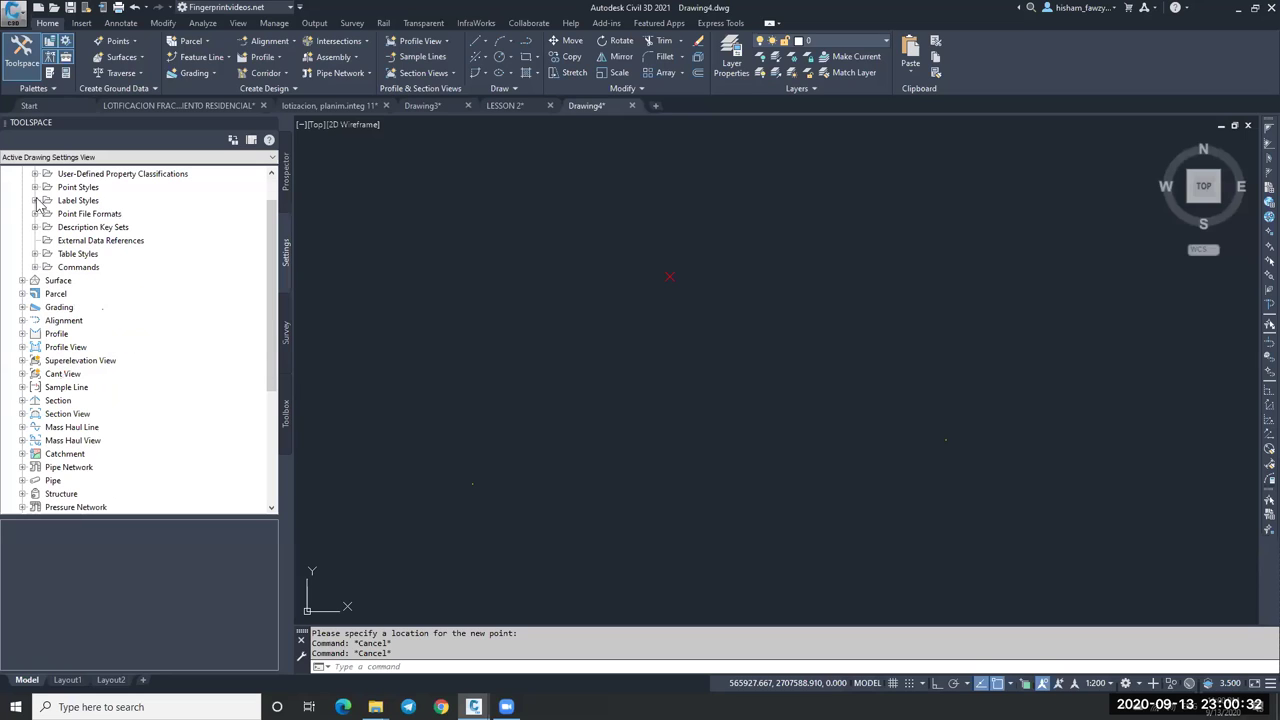
left_click(35, 254)
left_click(35, 254)
left_click(35, 188)
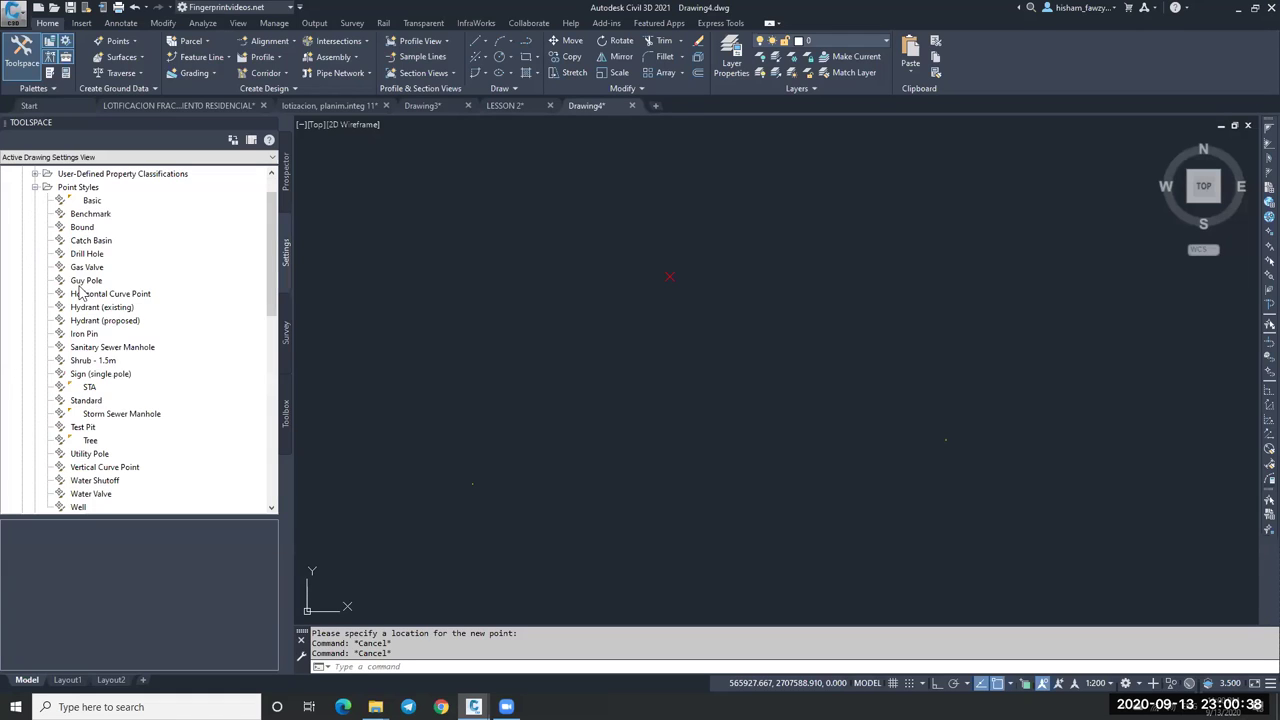
scroll(82, 290, "down", 5)
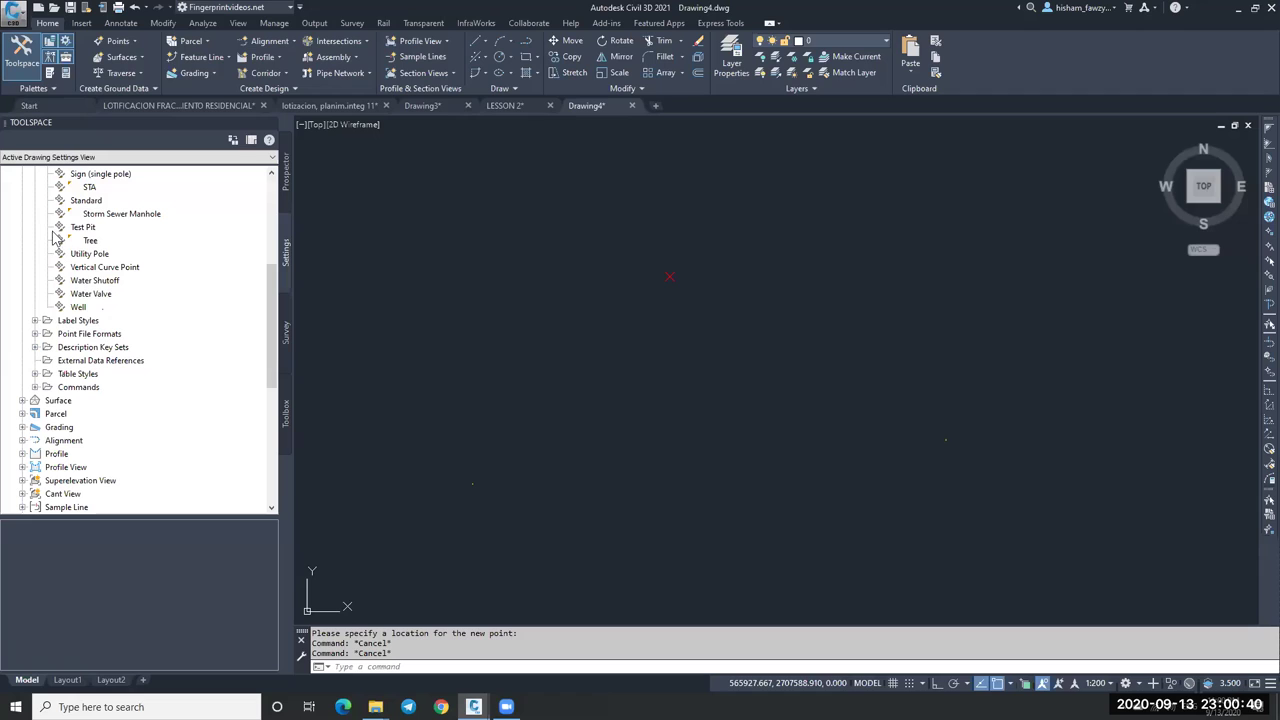
left_click(31, 254)
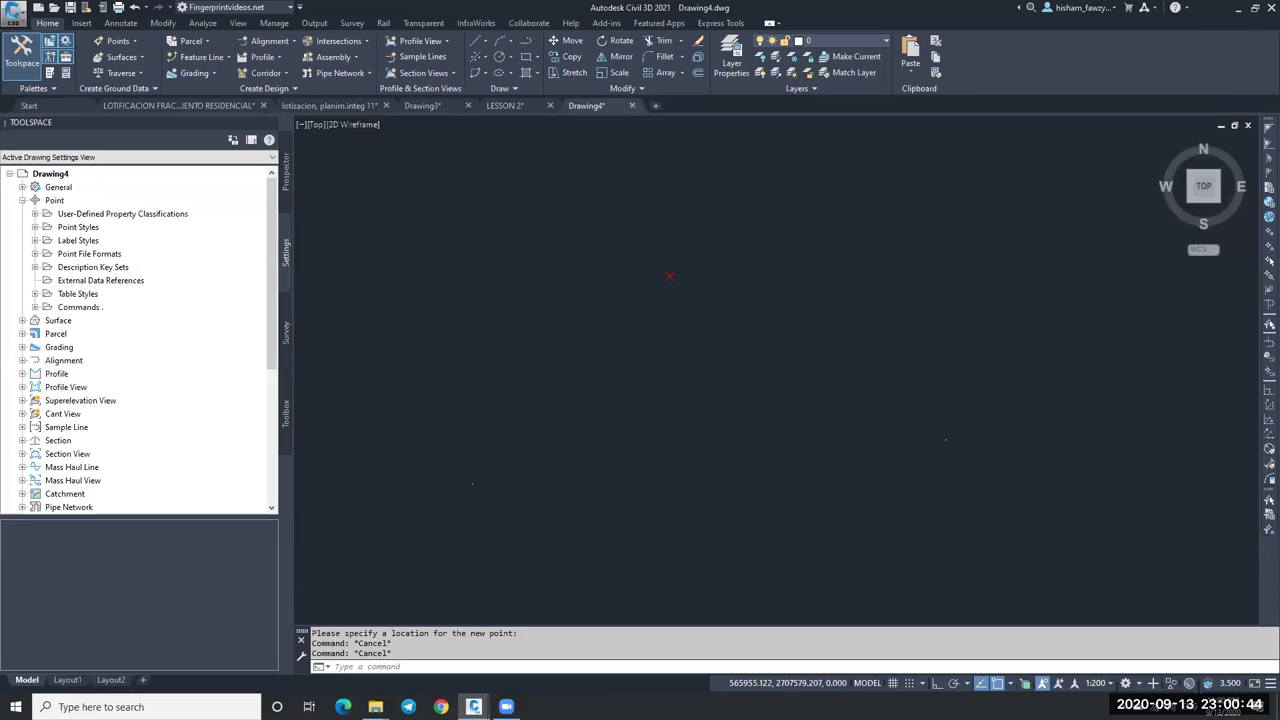
left_click(764, 230)
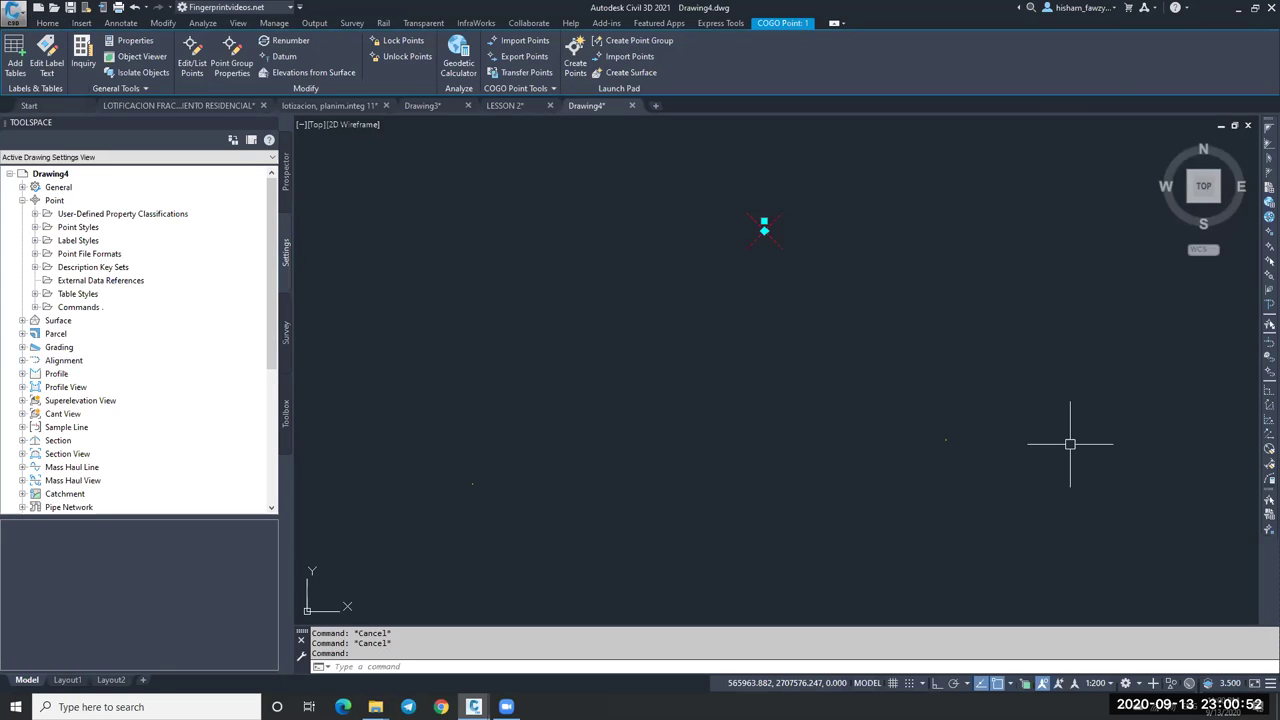
Give point 1 the raw description 650, then start a point table that selects it.
left_click(192, 60)
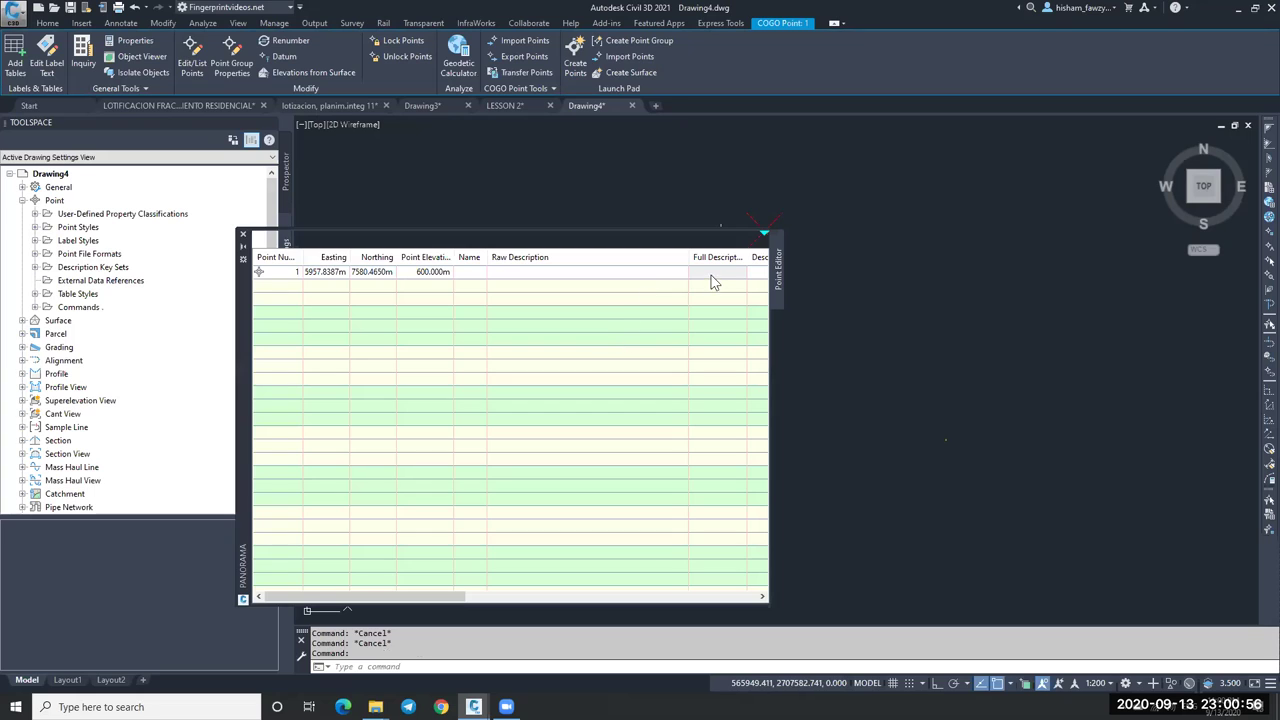
mouse_move(378, 596)
left_mouse_down()
mouse_move(449, 594)
mouse_move(378, 596)
left_mouse_up()
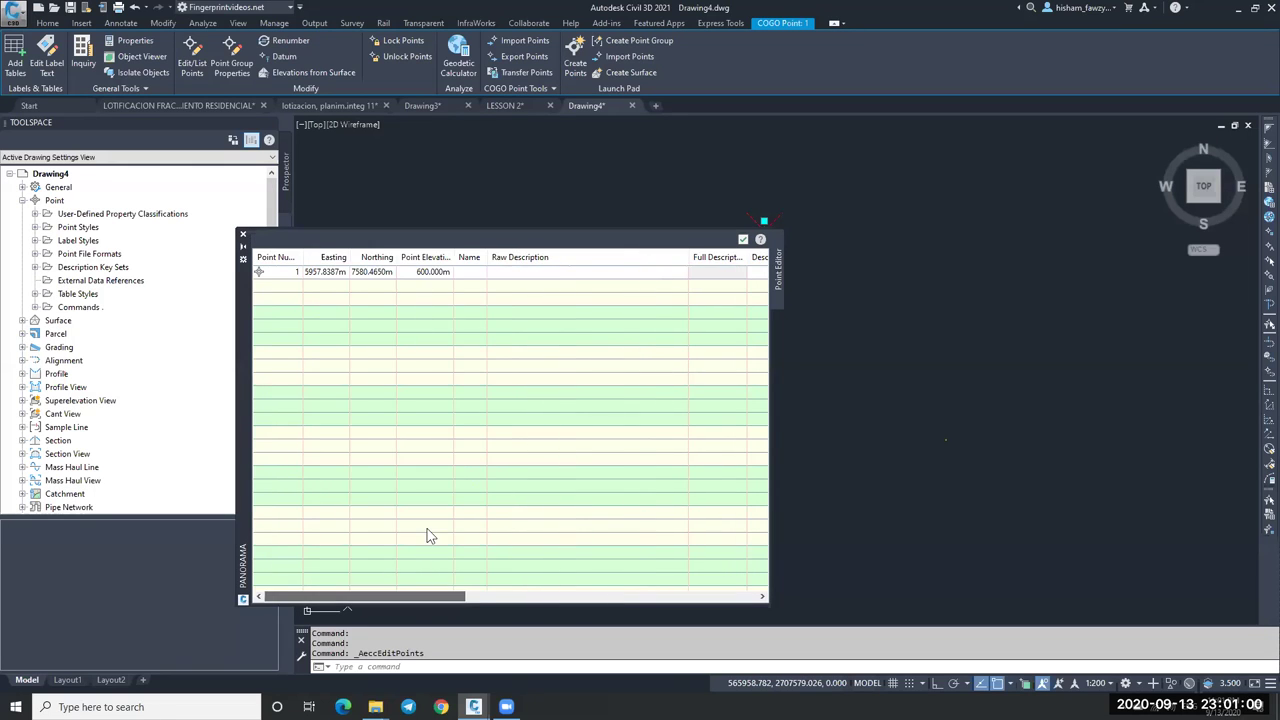
left_click(478, 273)
left_click(510, 272)
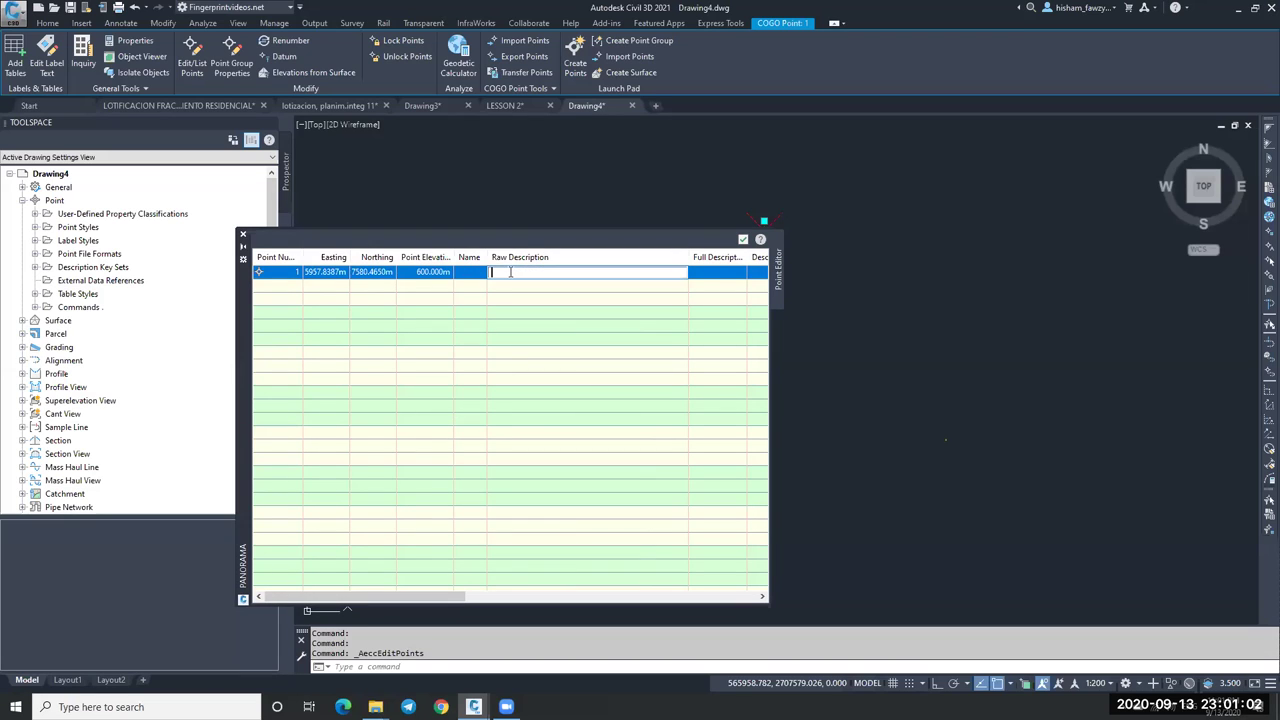
type("650")
key("Return")
left_click(742, 239)
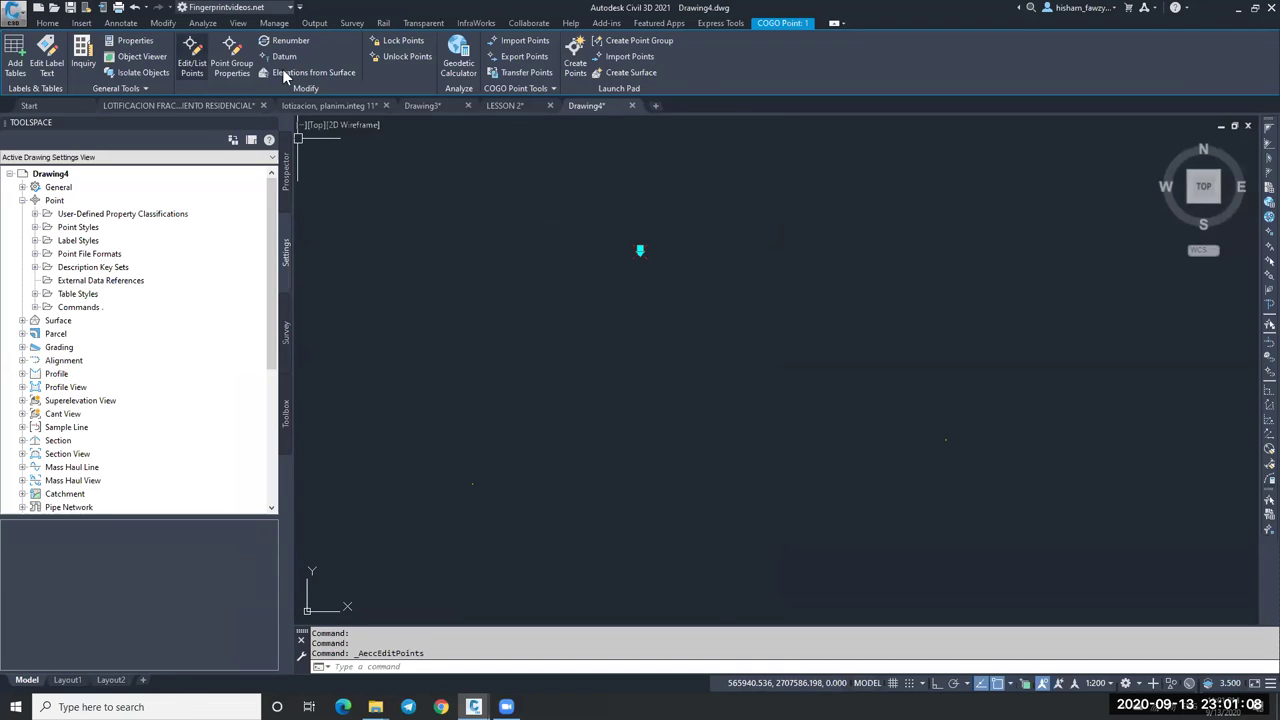
left_click(14, 50)
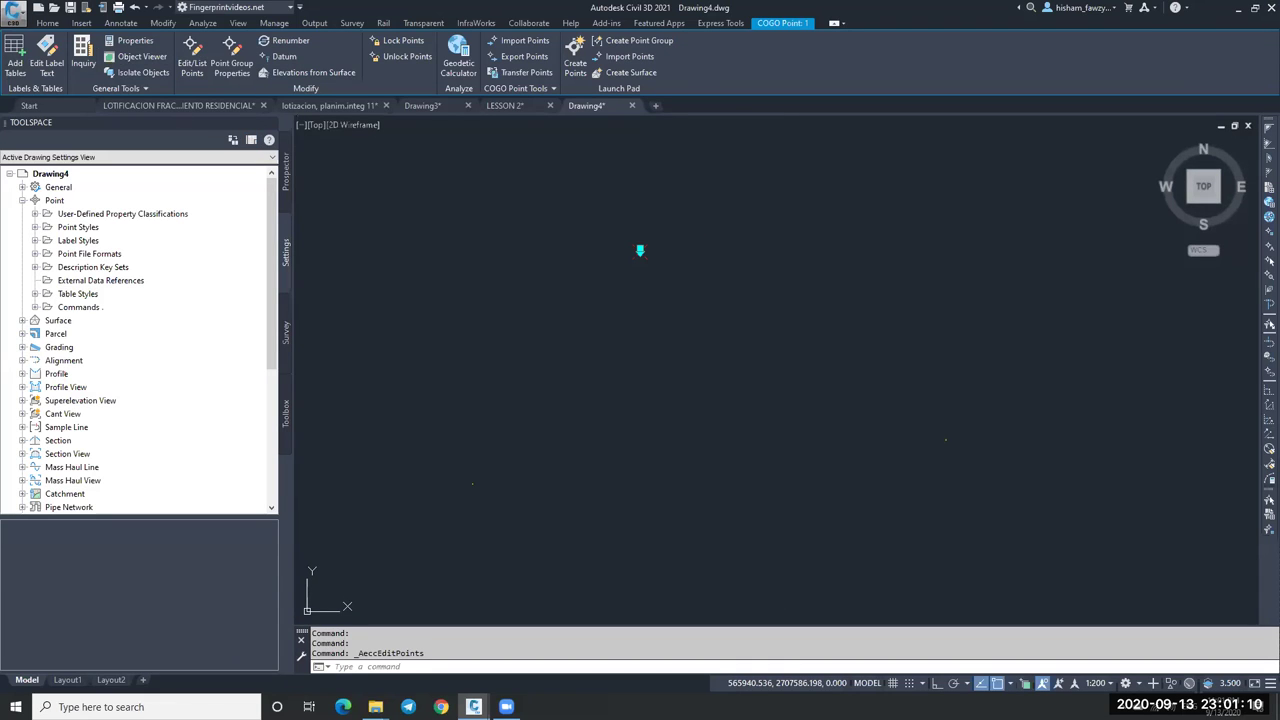
left_click(652, 387)
Accept the point table settings and place the table for point 1 in the drawing.
left_click(648, 290)
key("Return")
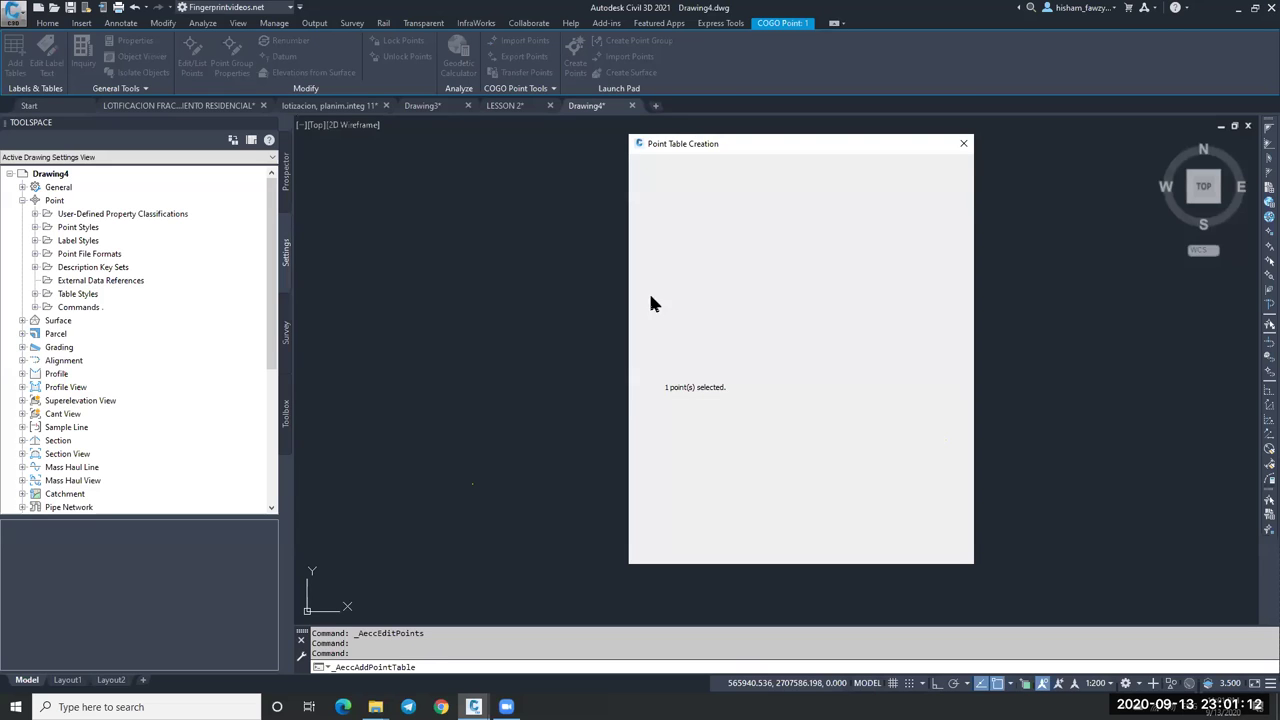
left_click(826, 552)
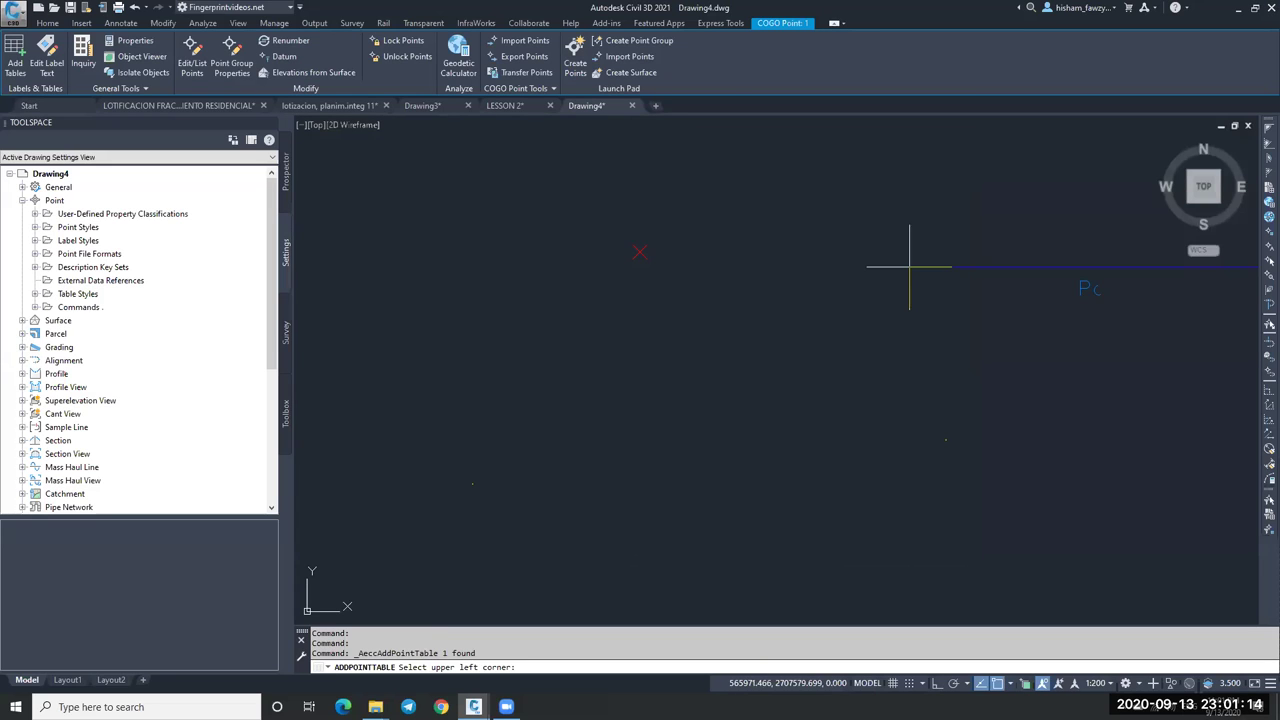
left_click(865, 262)
scroll(900, 290, "up", 5)
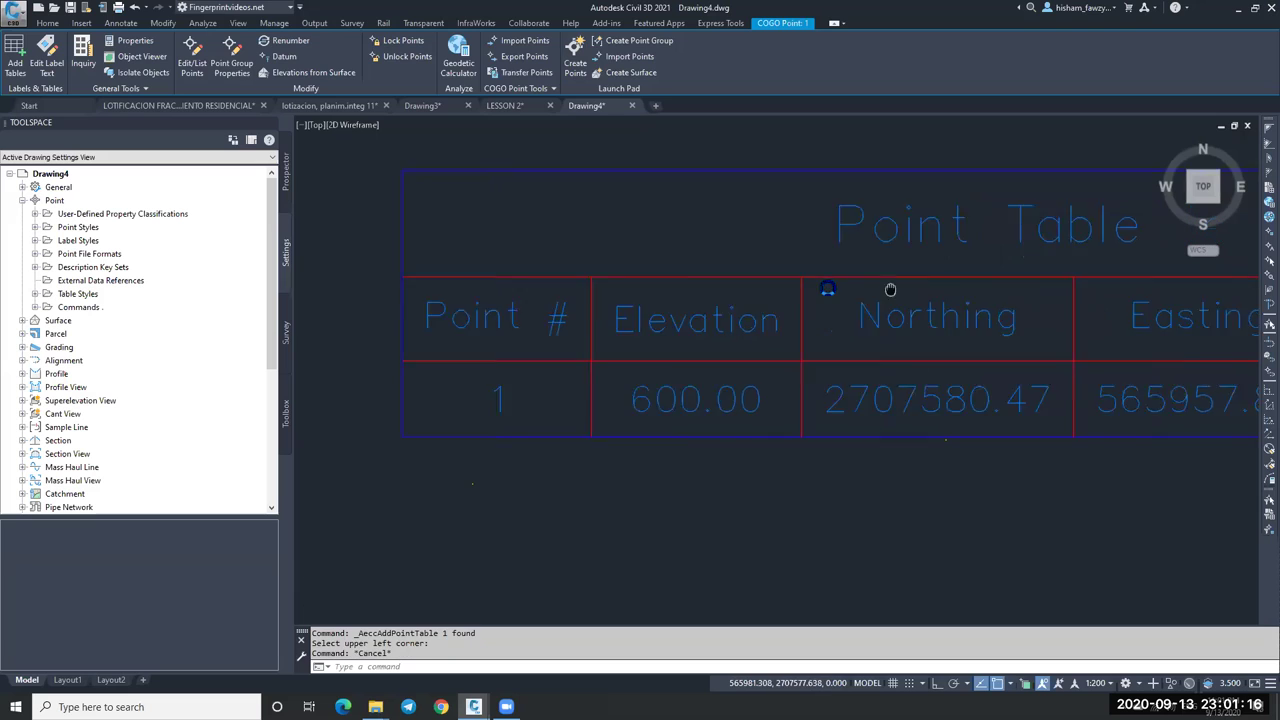
key("Escape")
scroll(786, 318, "down", 2)
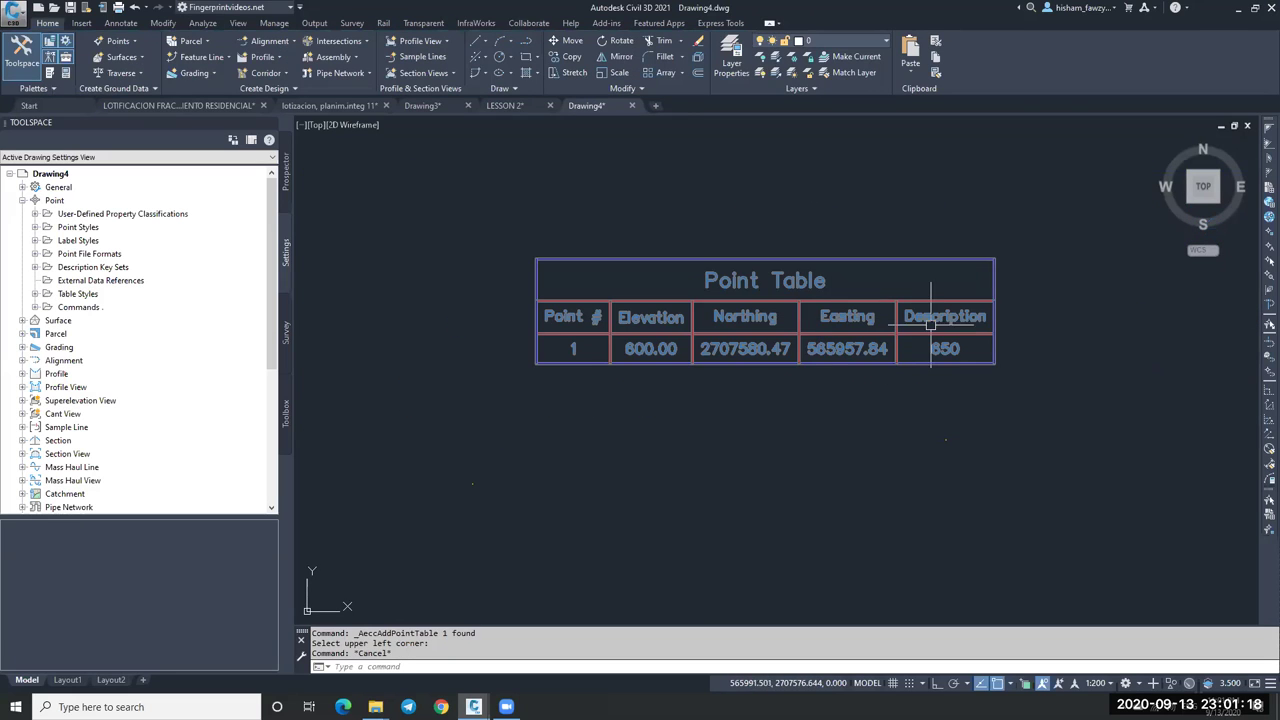
In the table style, rename the Description column heading to Elevation 2.
left_click(860, 321)
right_click(859, 322)
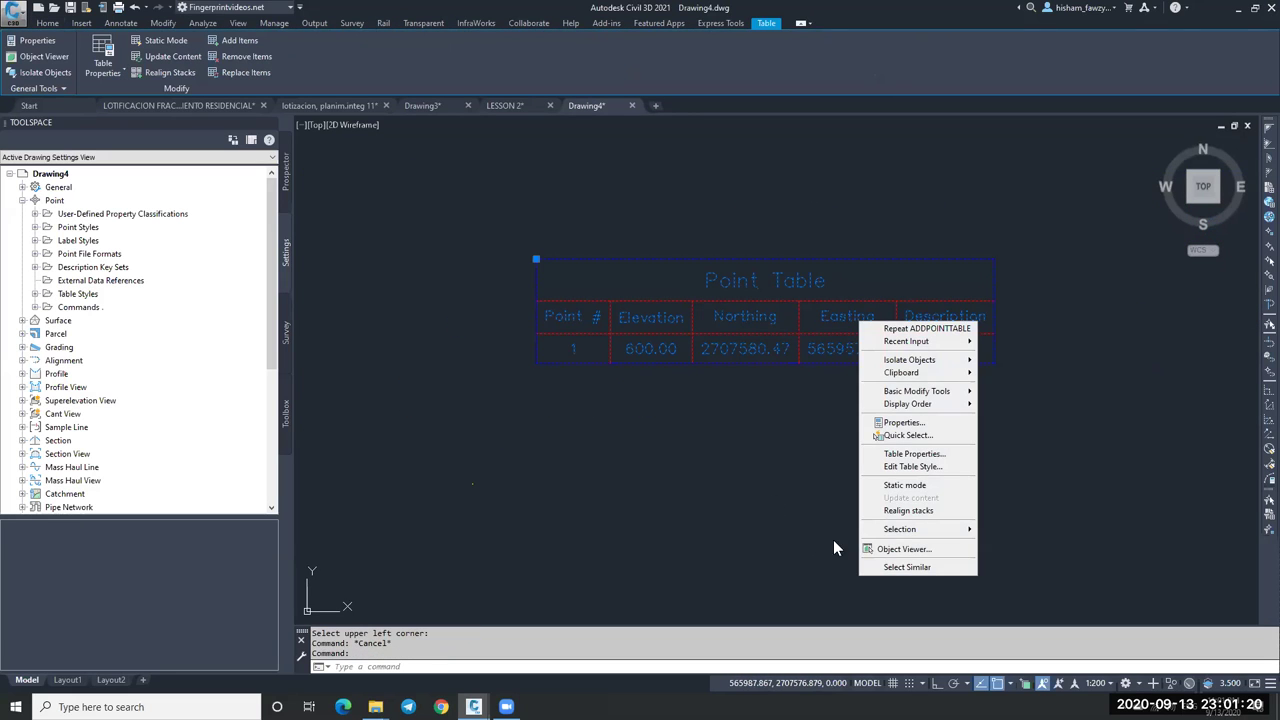
left_click(908, 466)
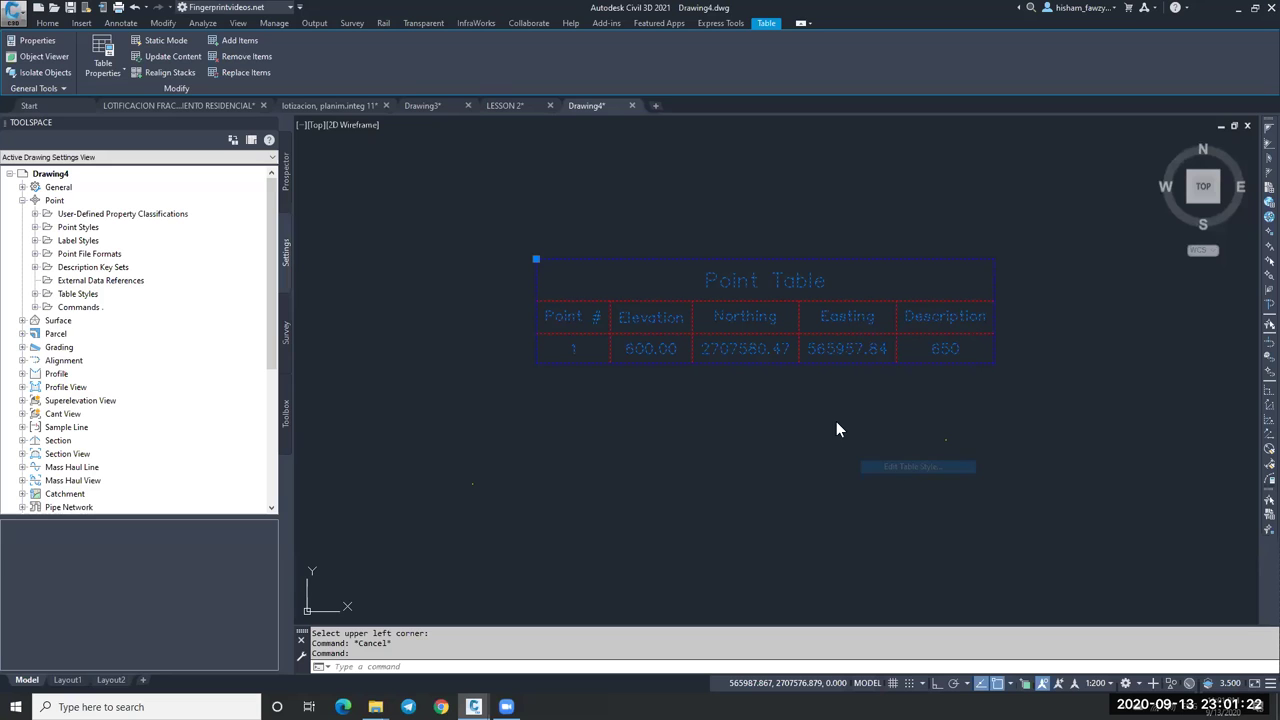
mouse_move(620, 342)
left_mouse_down()
mouse_move(760, 339)
mouse_move(618, 333)
left_mouse_up()
double_click(780, 355)
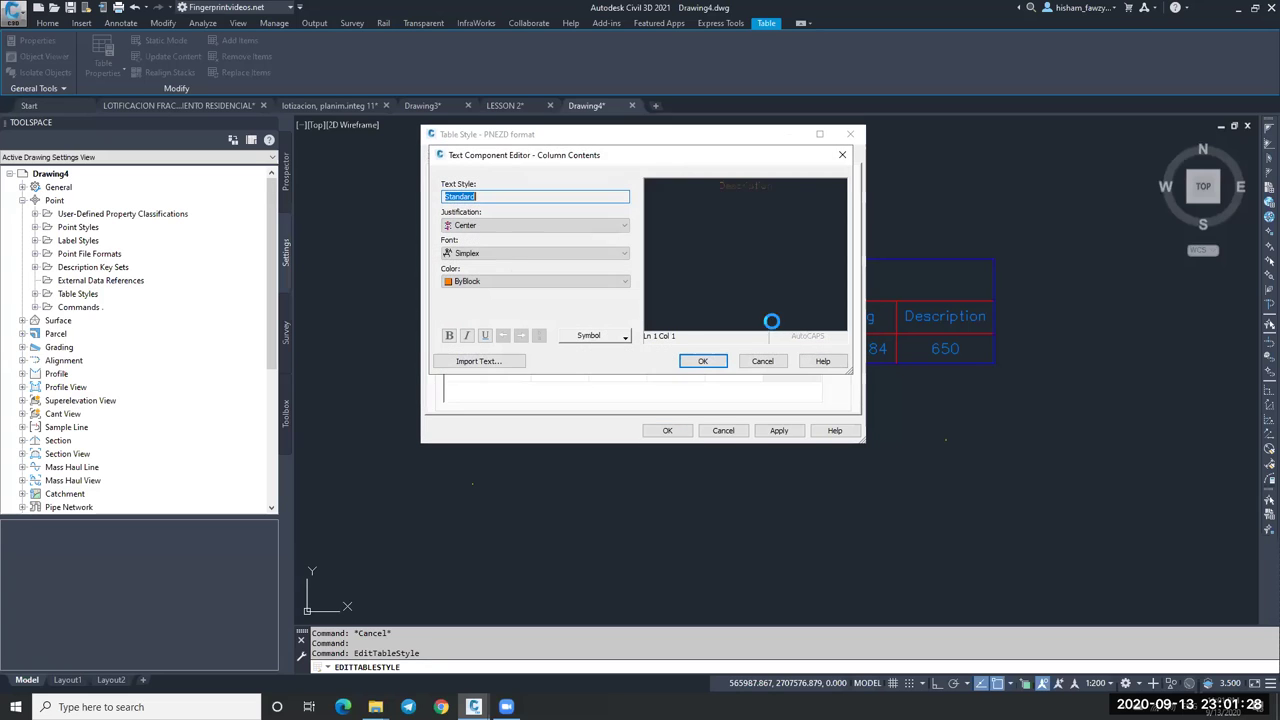
left_click(809, 197)
type("-levation")
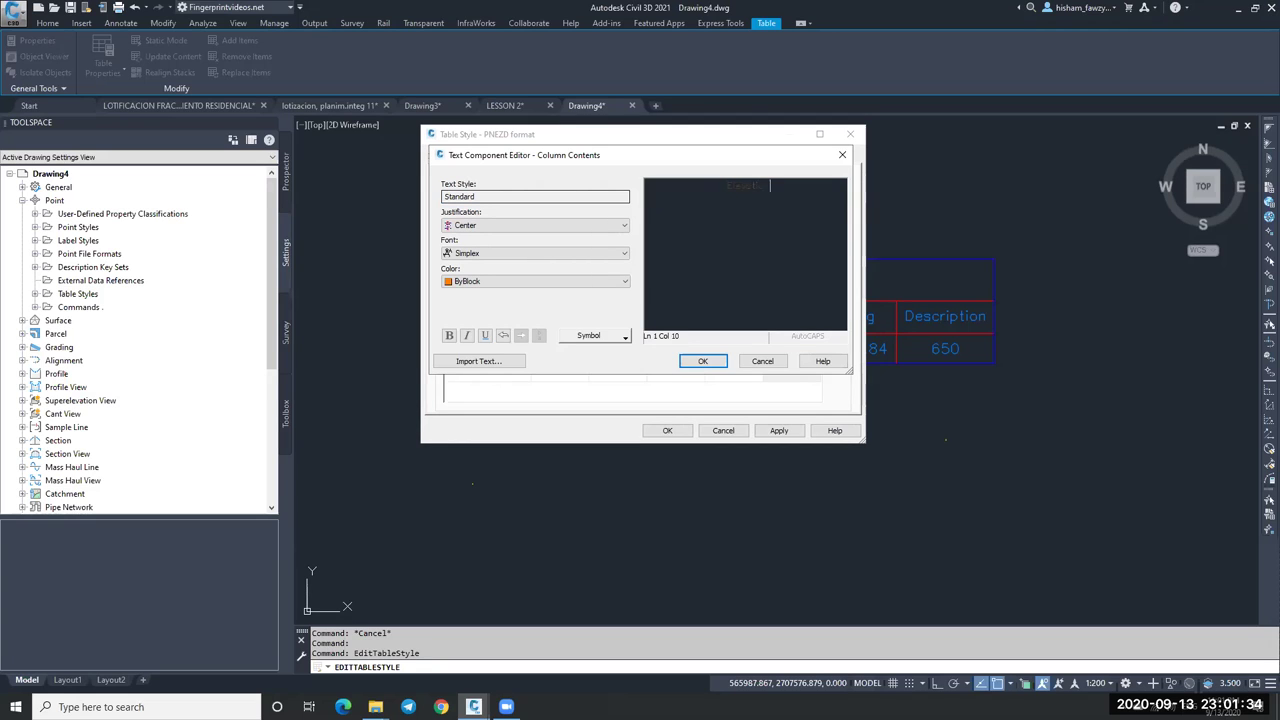
left_click(760, 186)
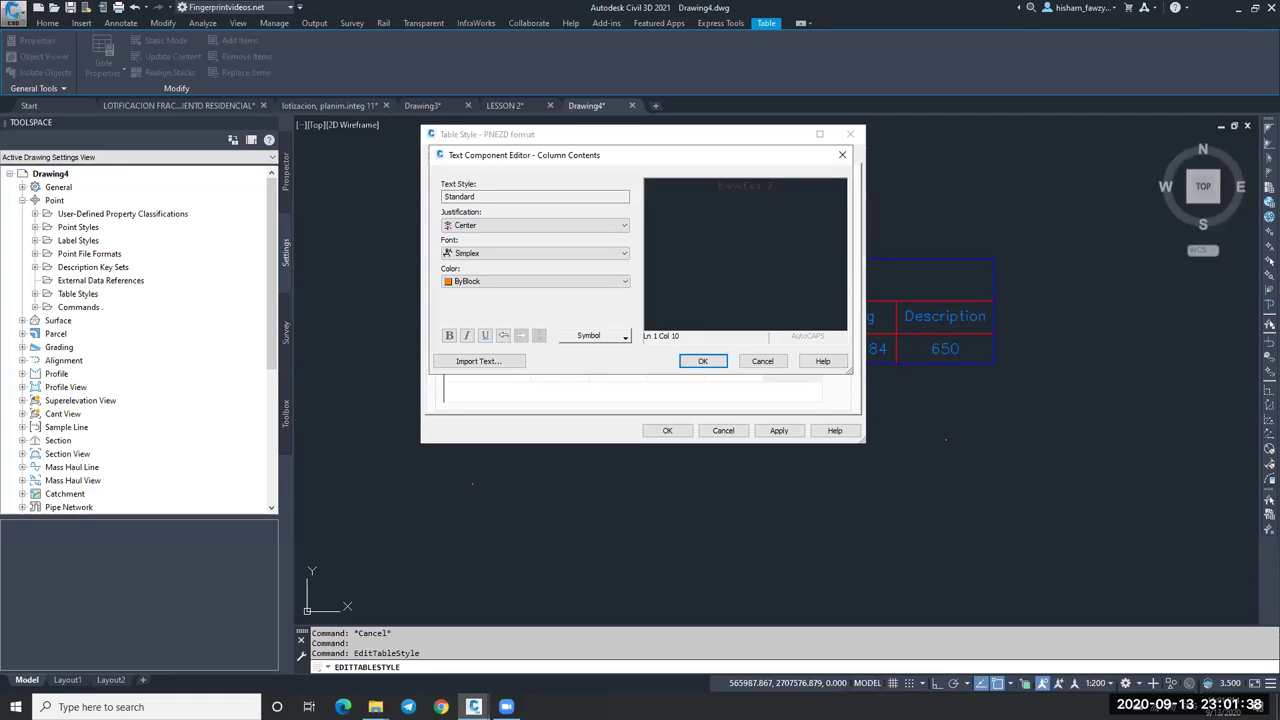
left_click(703, 361)
left_click(667, 430)
Reorder the table style columns to Point #, Easting, Northing, Elevation.
key("Escape")
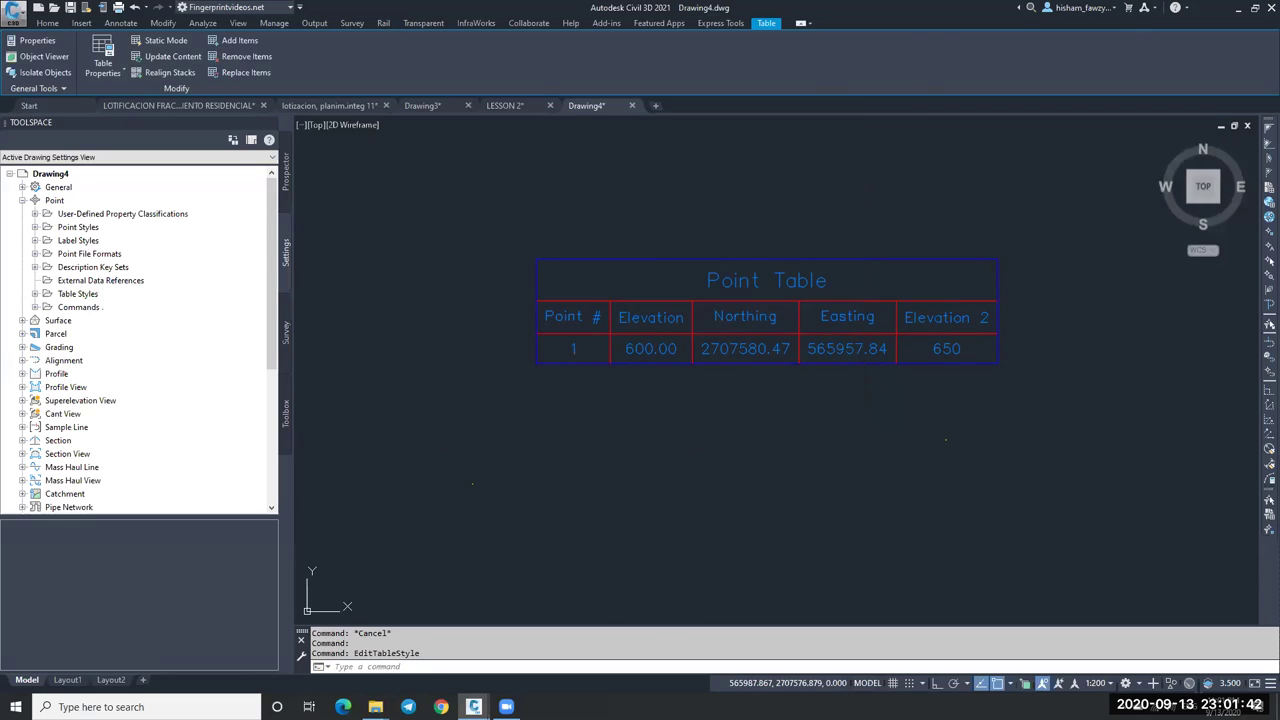
scroll(846, 370, "up", 2)
left_click(808, 310)
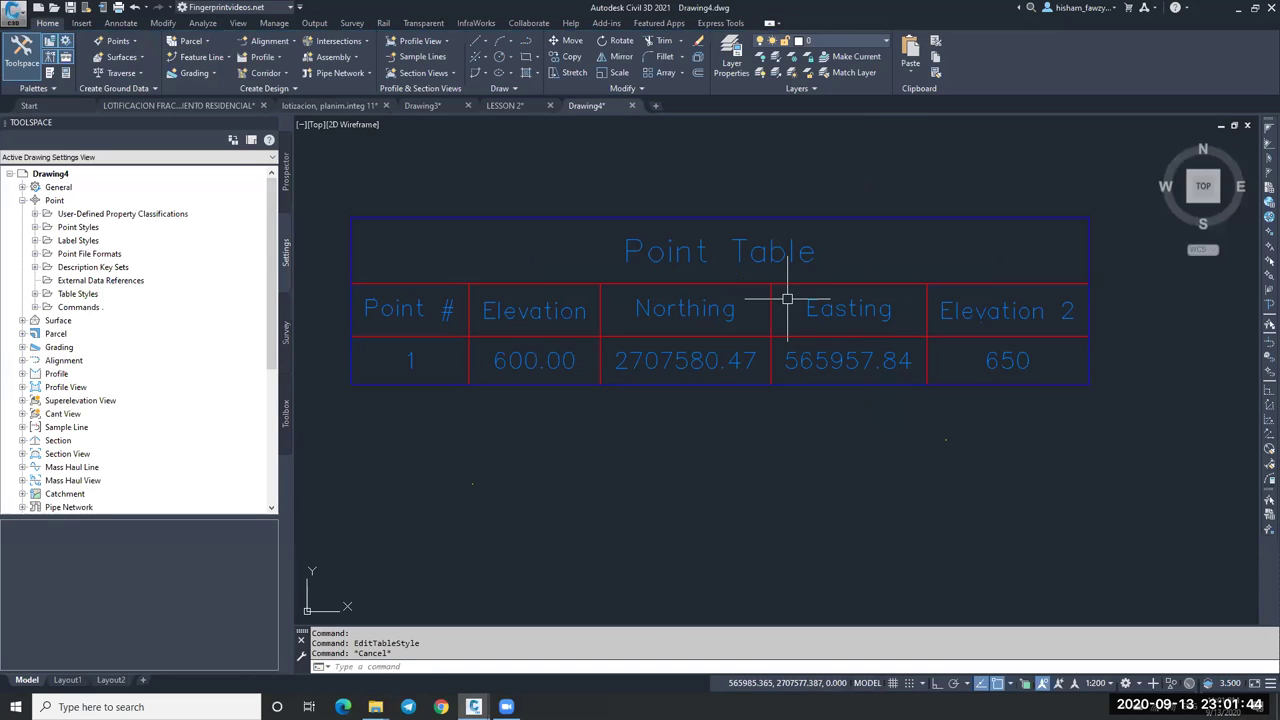
right_click(658, 277)
left_click(712, 421)
mouse_move(616, 332)
left_mouse_down()
mouse_move(752, 338)
mouse_move(617, 333)
left_mouse_up()
left_click(668, 430)
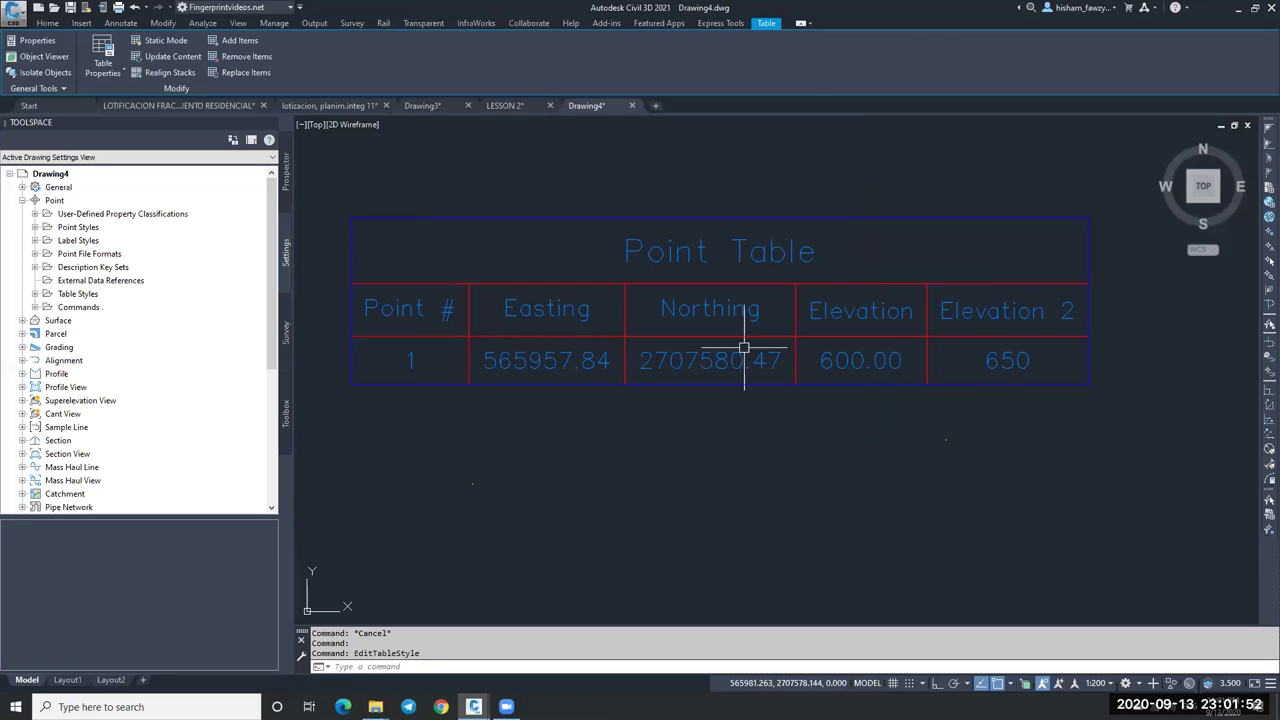
key("Escape")
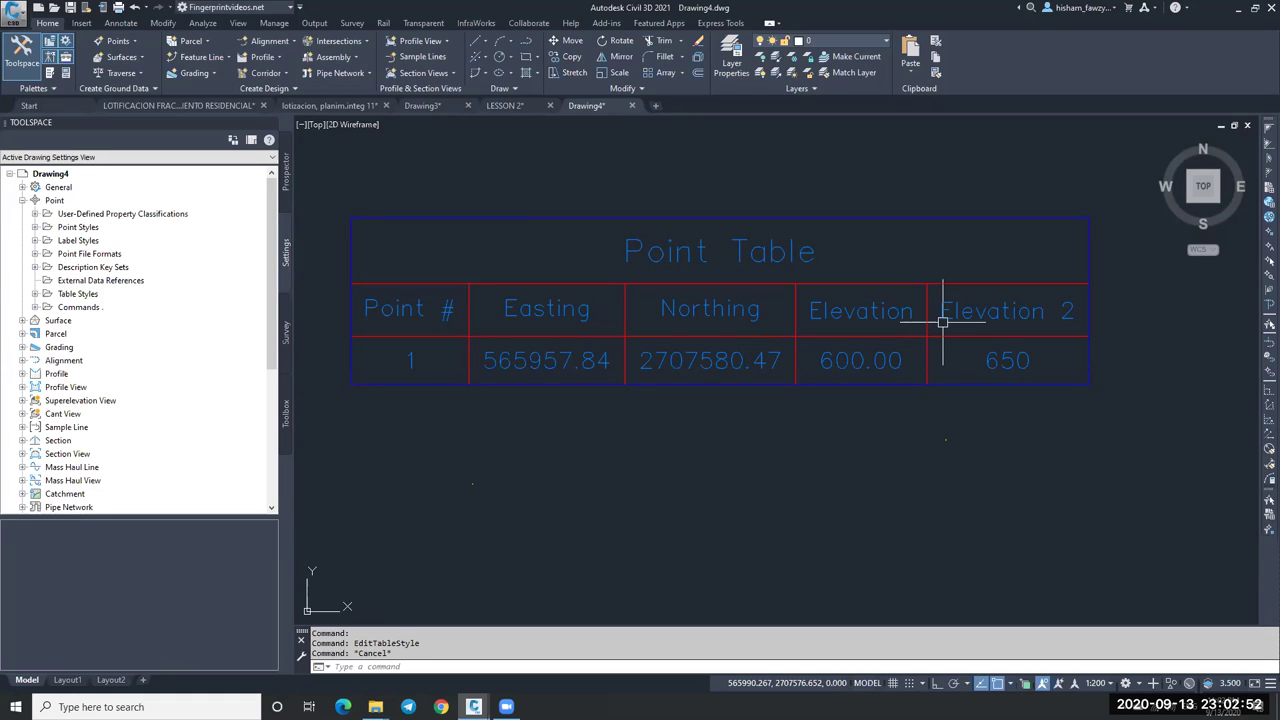
scroll(930, 320, "down", 5)
scroll(914, 315, "up", 4)
scroll(677, 360, "down", 2)
scroll(677, 357, "up", 1)
scroll(734, 354, "down", 2)
scroll(700, 360, "up", 2)
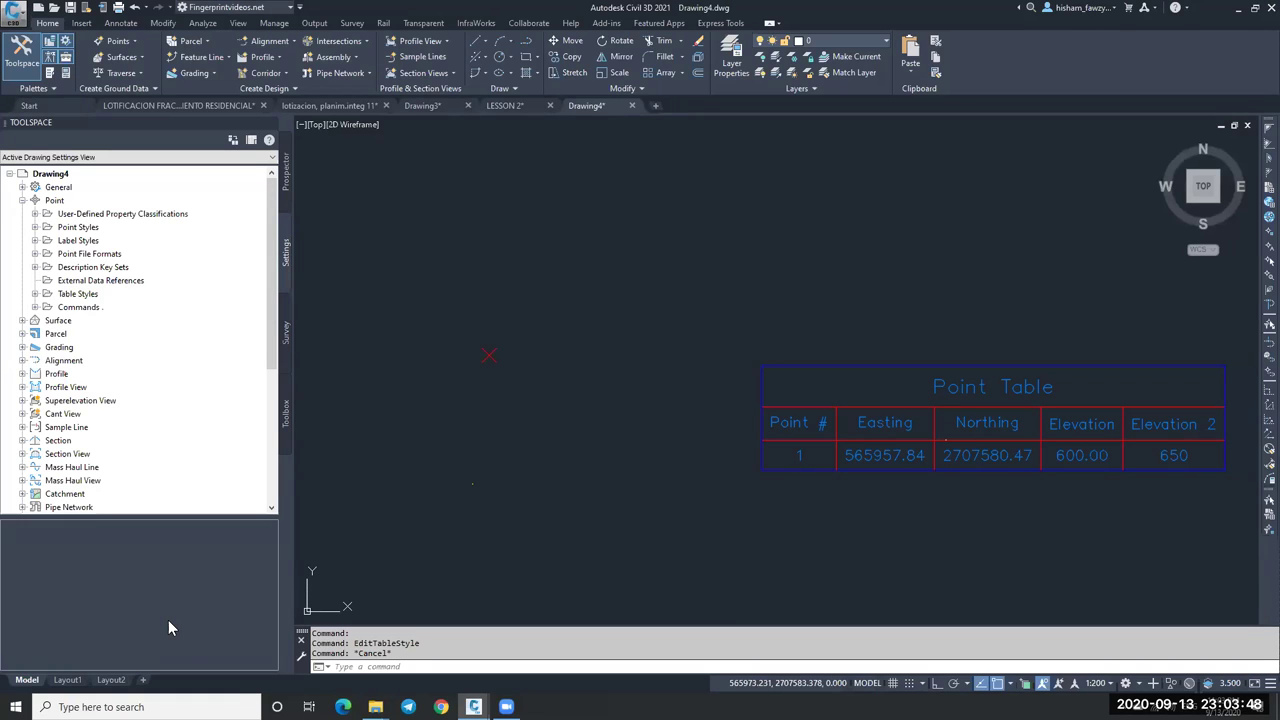
type("pro")
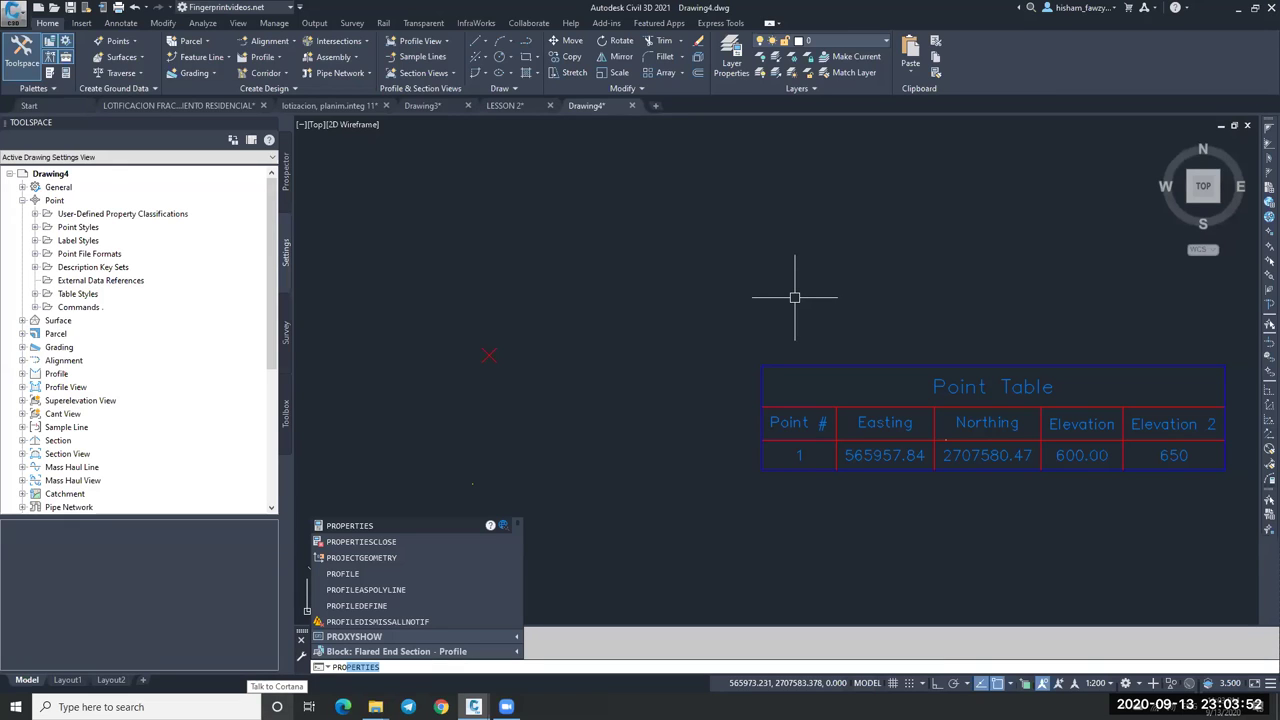
key("Escape")
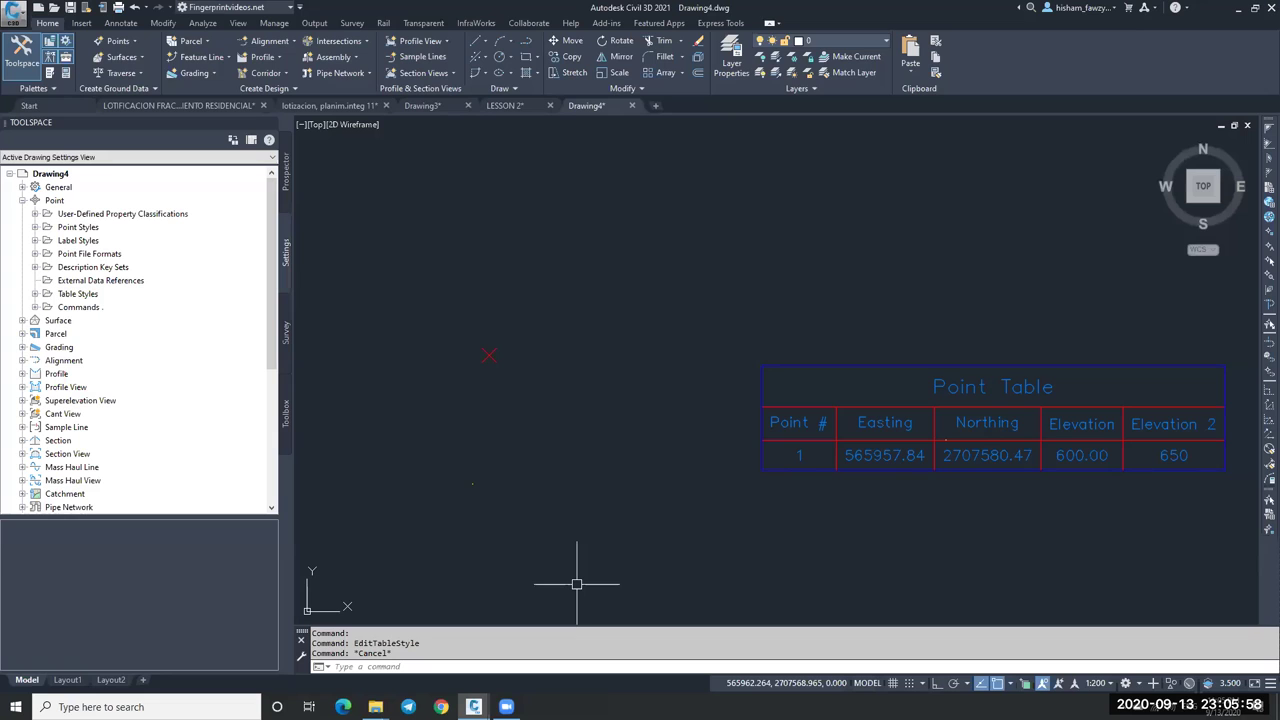
Create a new blank drawing from the Start page.
left_click(65, 103)
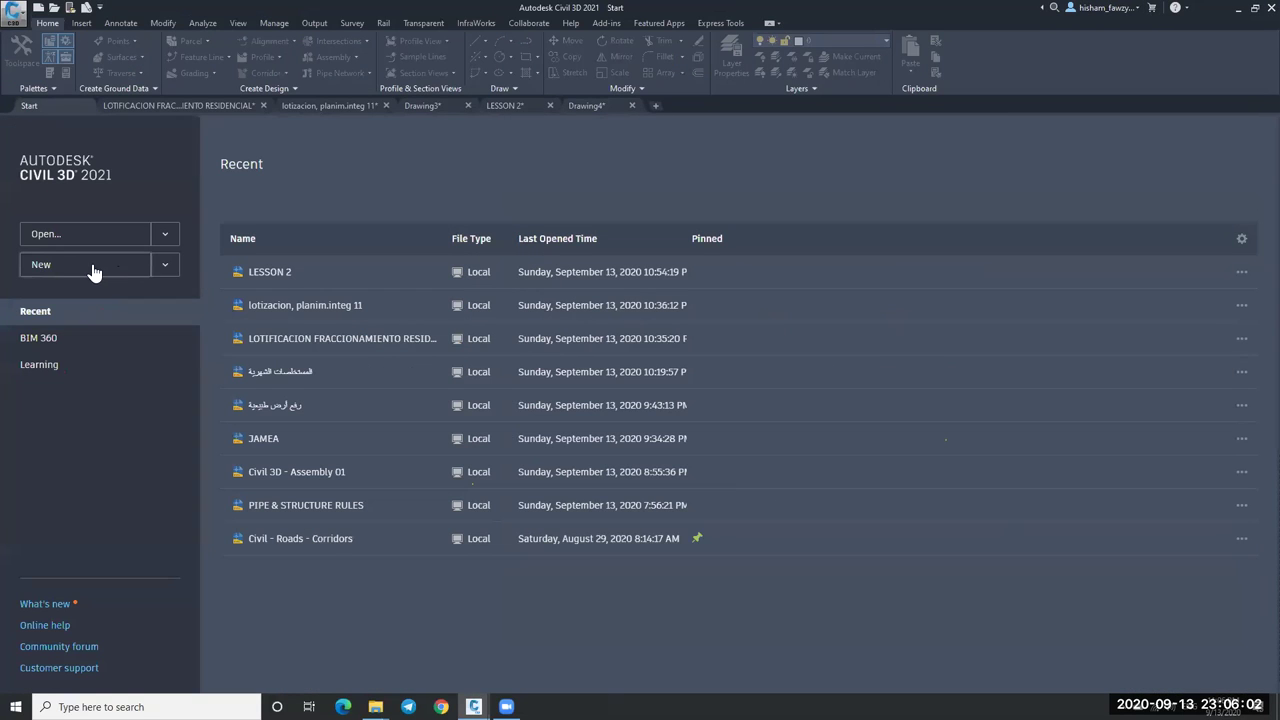
left_click(122, 268)
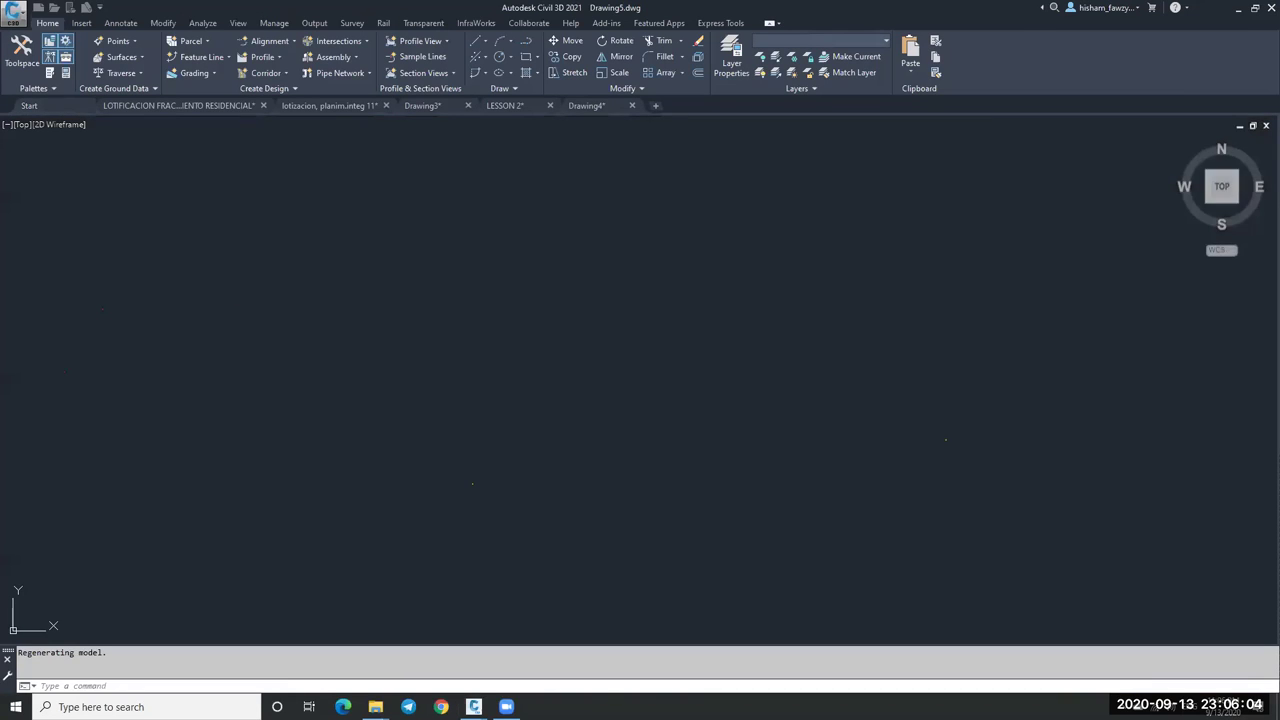
left_click(65, 107)
Browse the Imperial and Metric NCS templates, cancel without choosing one, and show Drawing5.
left_click(166, 266)
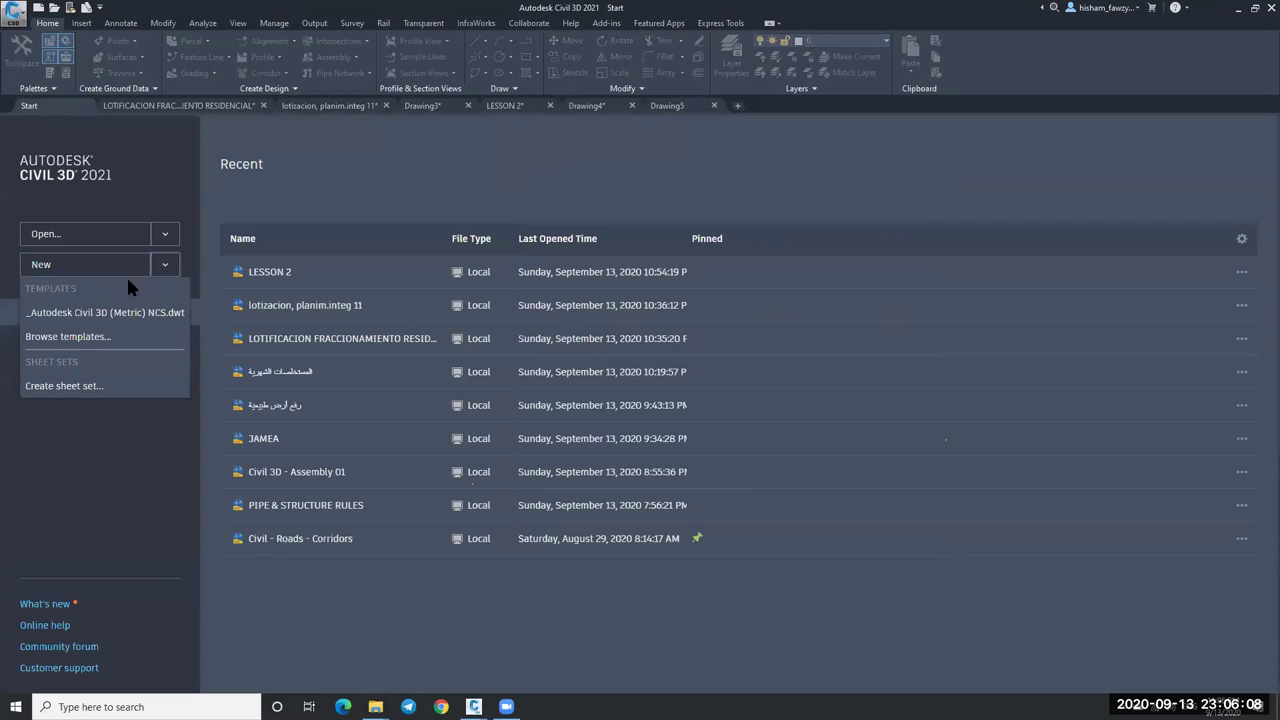
left_click(70, 340)
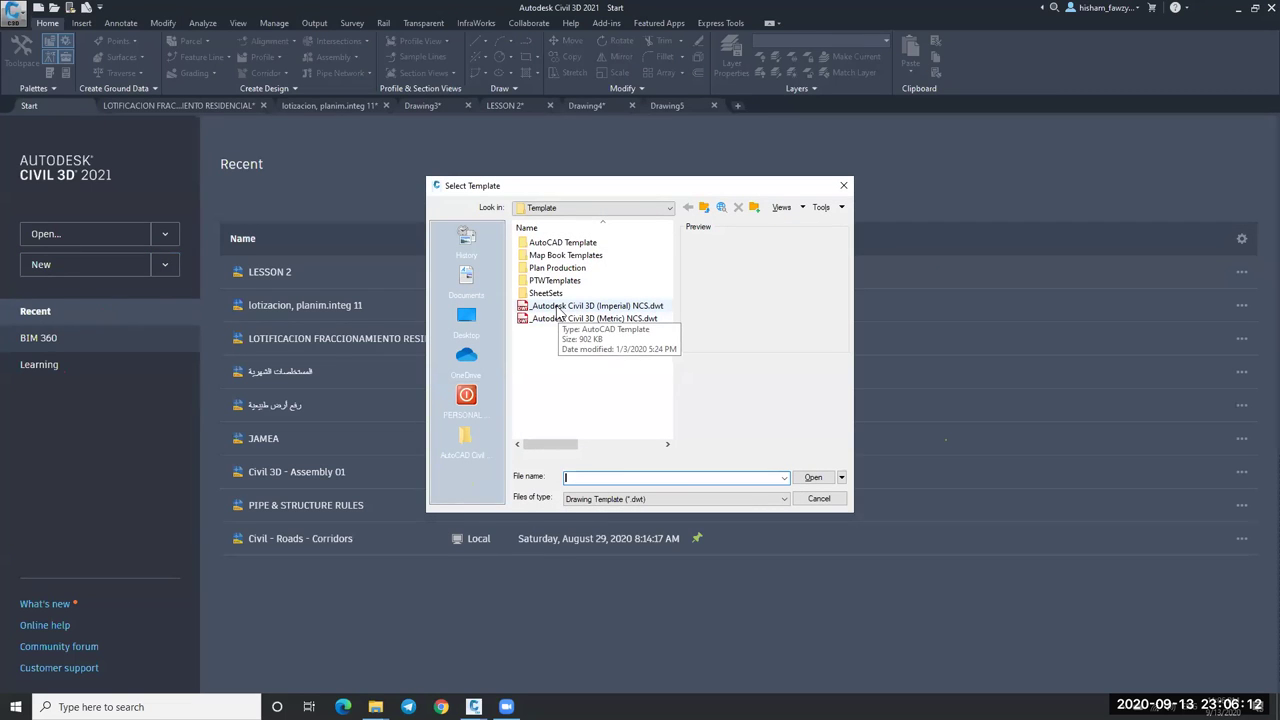
left_click(558, 308)
left_click(565, 319)
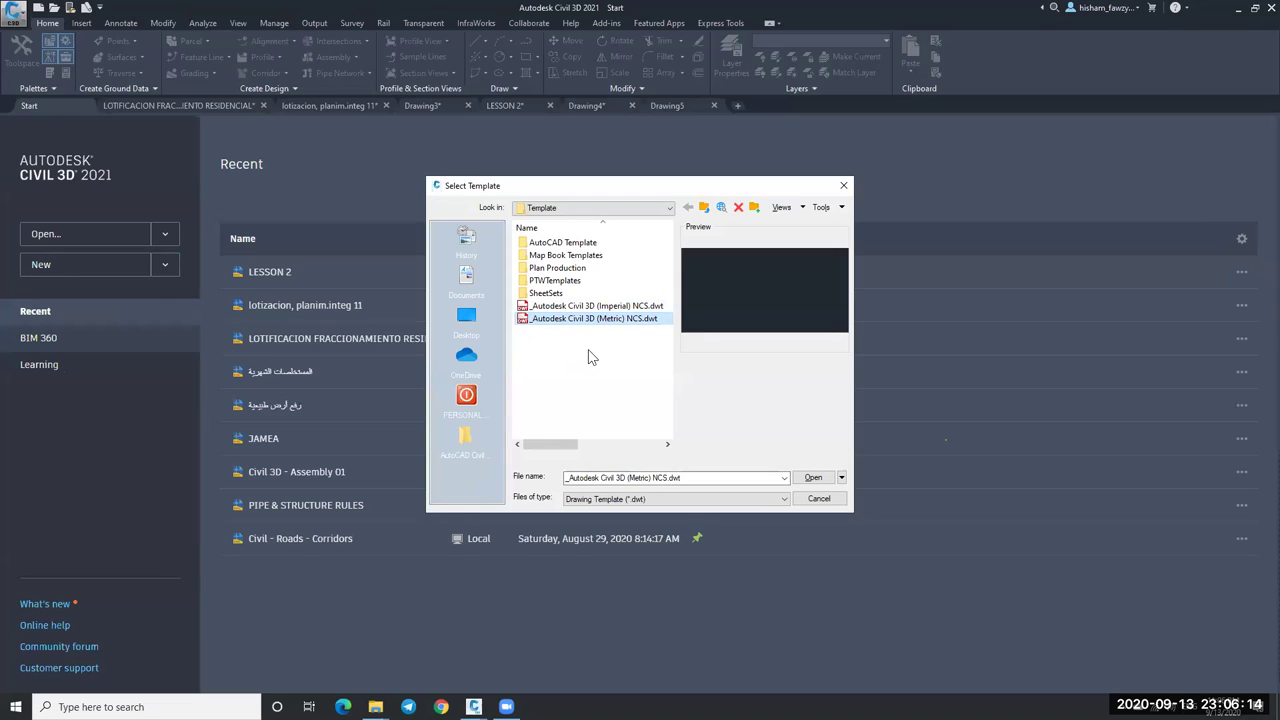
left_click(590, 357)
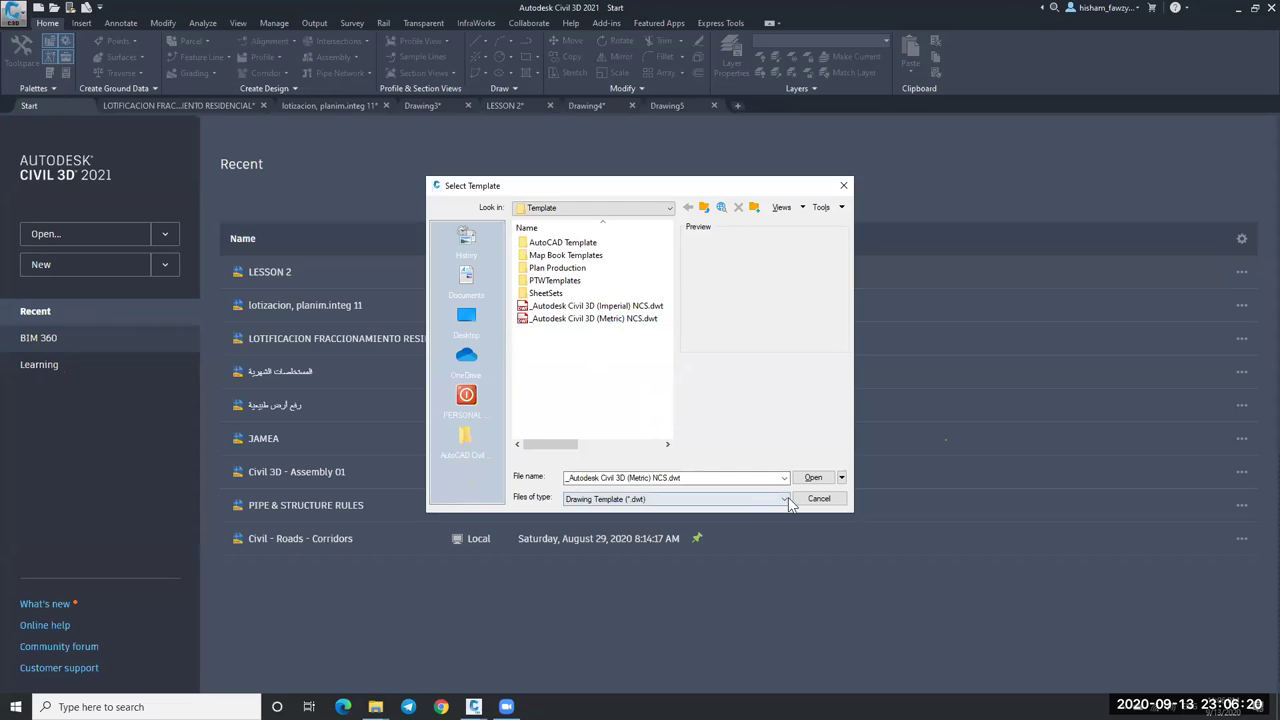
left_click(574, 317)
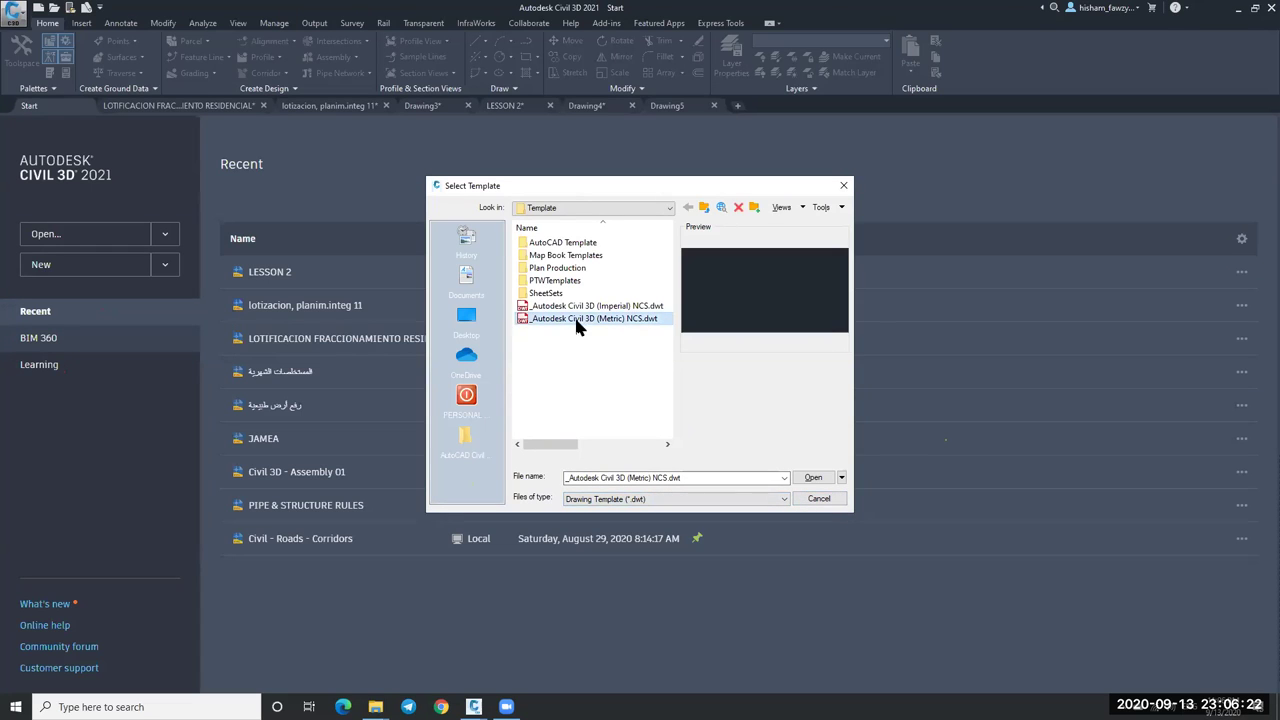
left_click(588, 306)
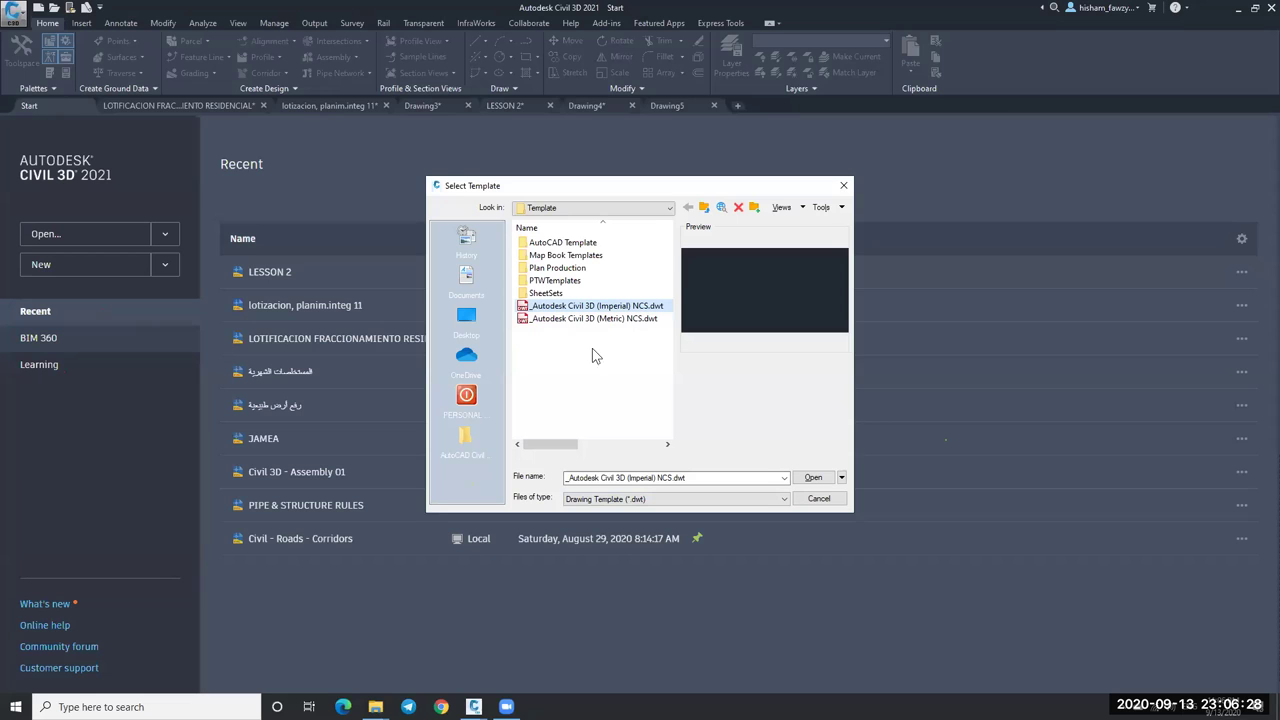
left_click(575, 341)
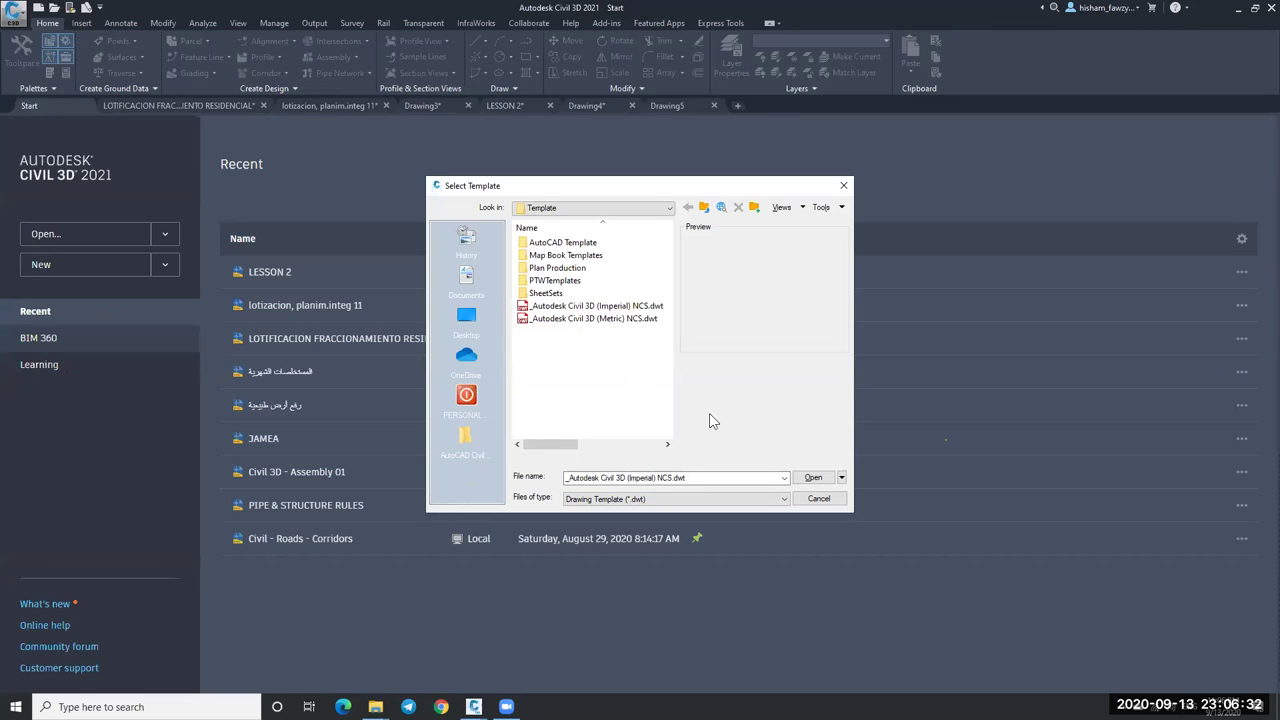
left_click(805, 498)
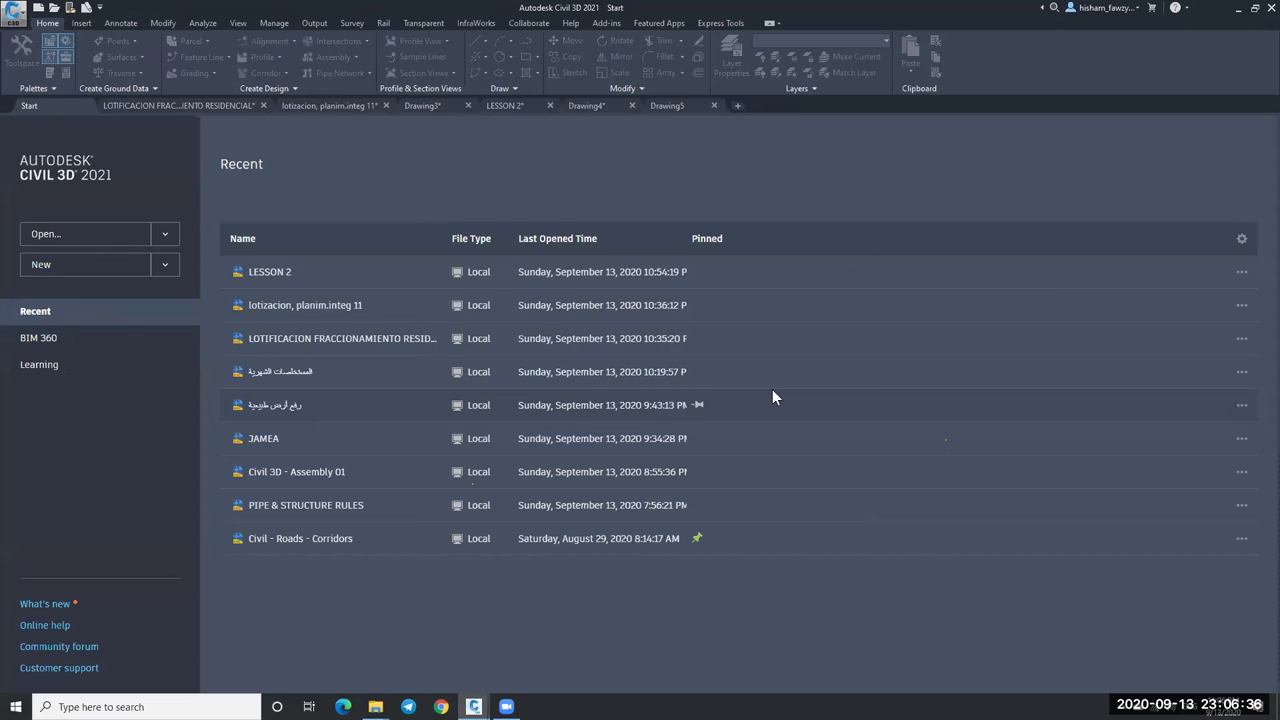
left_click(666, 106)
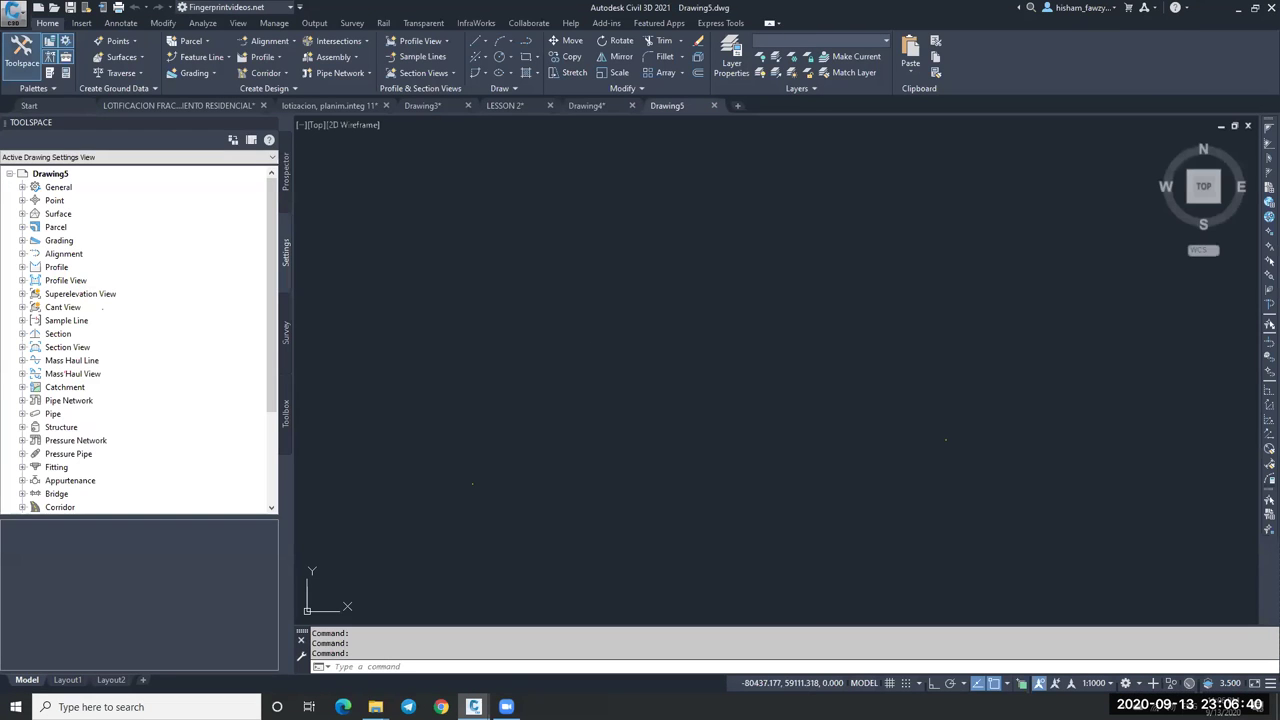